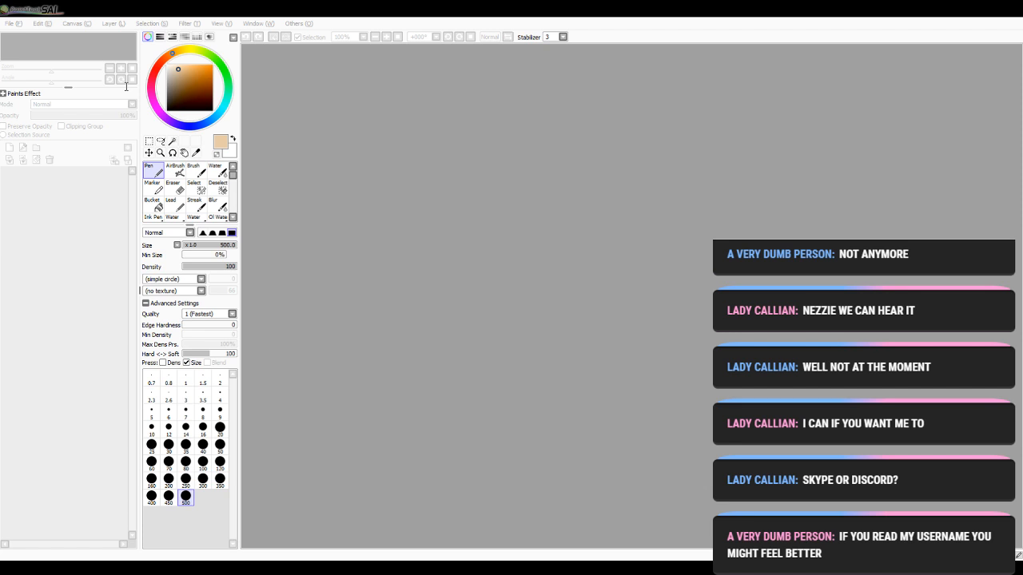
- Create a new blank white landscape canvas
{"action": "key", "text": "Return"}
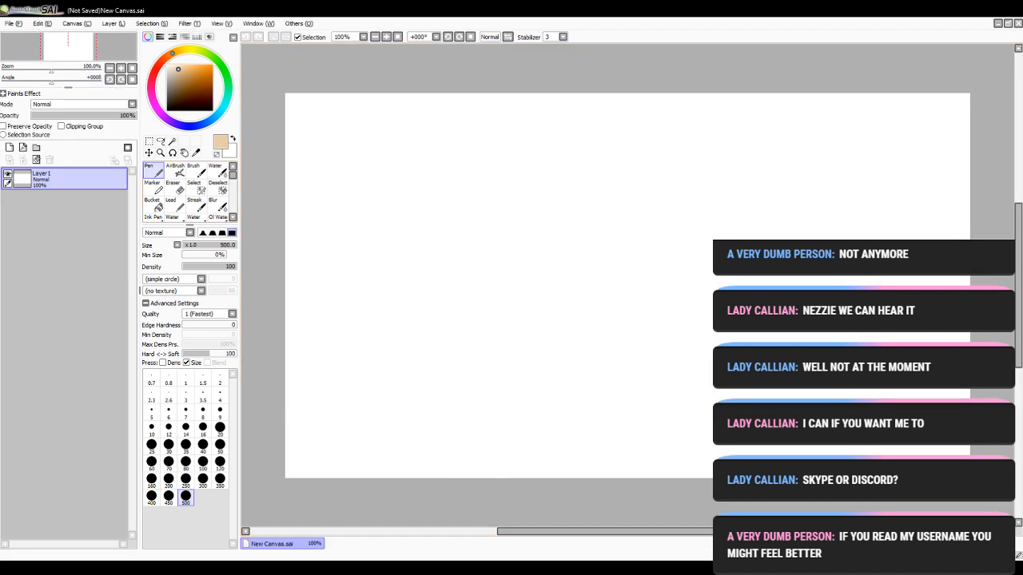
{"action": "left_click", "coordinate": [362, 567]}
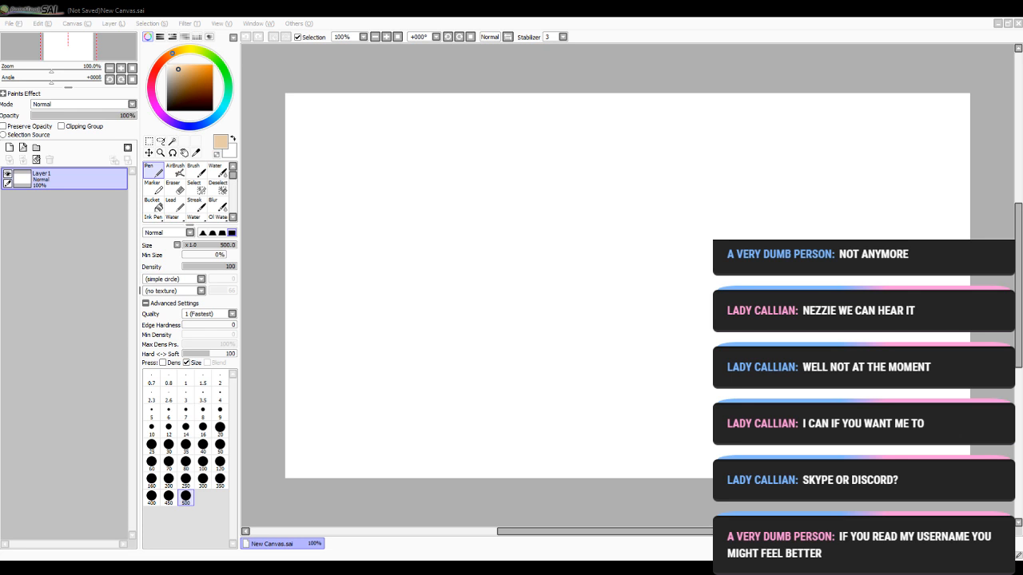
{"action": "key", "text": "alt+Tab"}
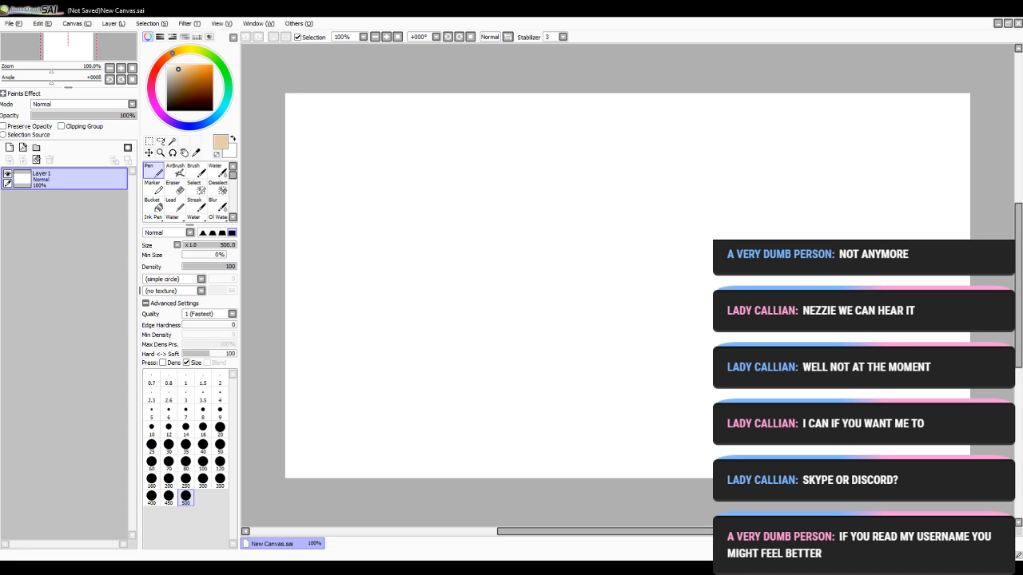
{"action": "key", "text": "alt+Tab"}
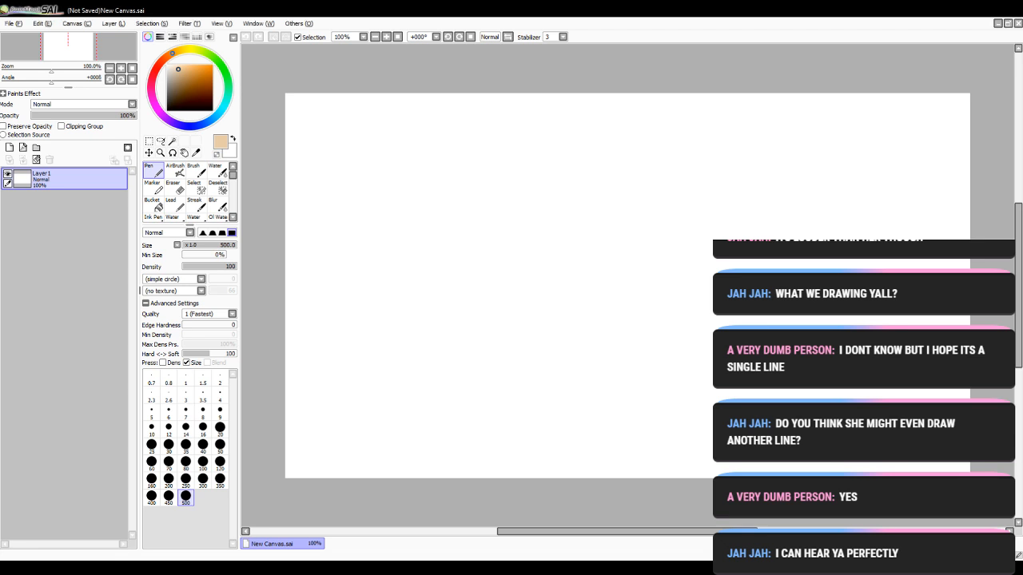
- Paint a large beige blob across the canvas with the Pen and erase it completely with the Eraser at size 500
{"action": "mouse_move", "coordinate": [639, 343]}
{"action": "left_mouse_down"}
{"action": "mouse_move", "coordinate": [583, 297]}
{"action": "mouse_move", "coordinate": [357, 413]}
{"action": "left_mouse_up"}
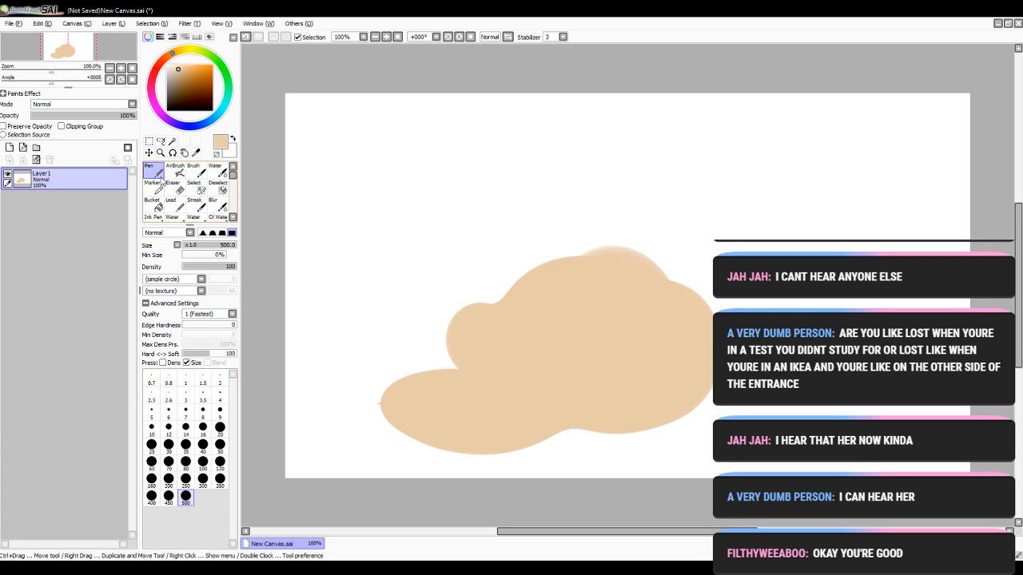
{"action": "left_click", "coordinate": [175, 187]}
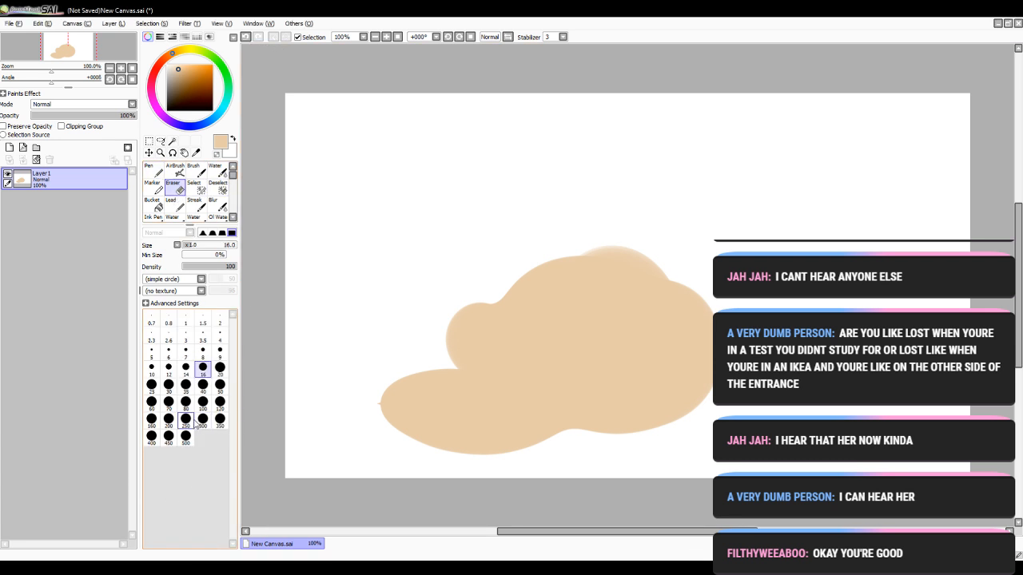
{"action": "left_click", "coordinate": [187, 438]}
{"action": "mouse_move", "coordinate": [602, 243]}
{"action": "left_mouse_down"}
{"action": "mouse_move", "coordinate": [775, 289]}
{"action": "mouse_move", "coordinate": [551, 370]}
{"action": "left_mouse_up"}
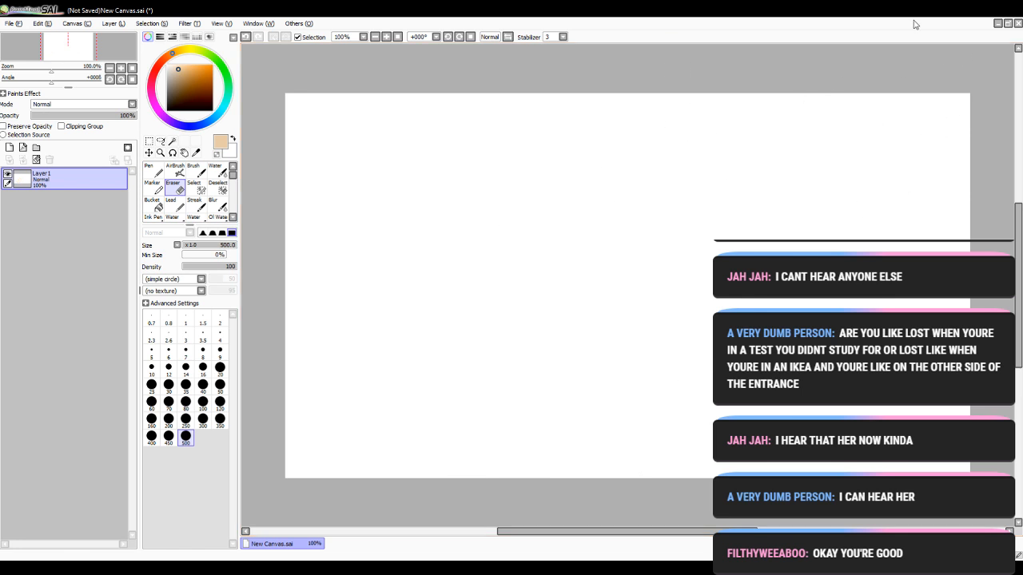
- Set the Eraser size to 0.7, choose pure blue as the drawing color, and set the Pen size to 0.7
{"action": "key", "text": "alt+Tab"}
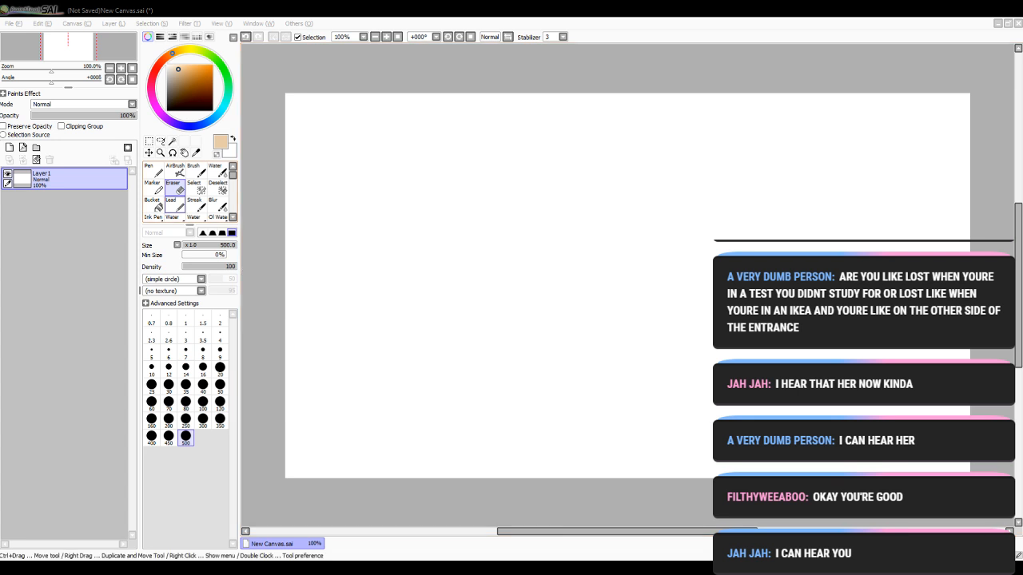
{"action": "left_click", "coordinate": [151, 318]}
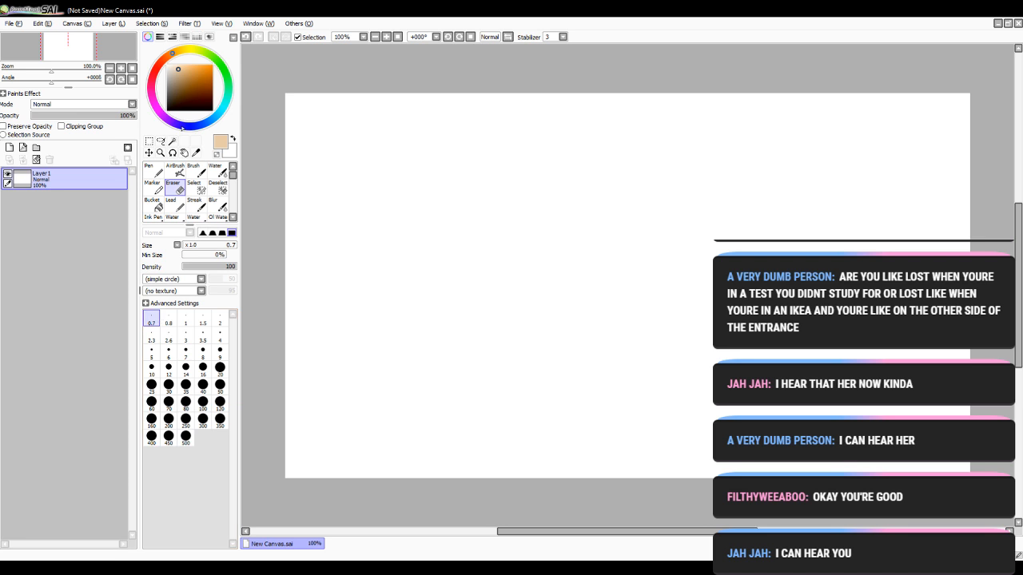
{"action": "left_click", "coordinate": [187, 126]}
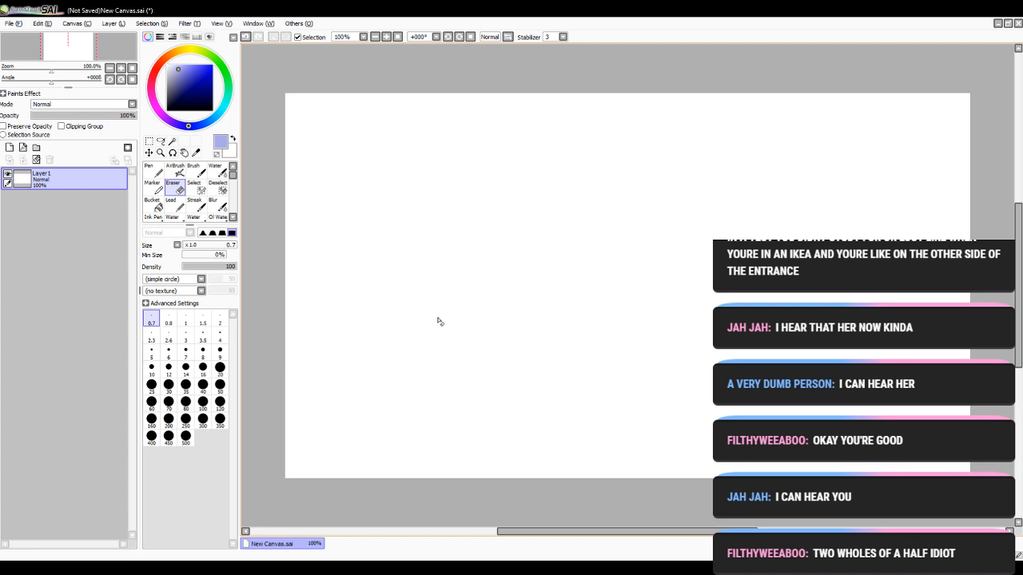
{"action": "left_click", "coordinate": [153, 171]}
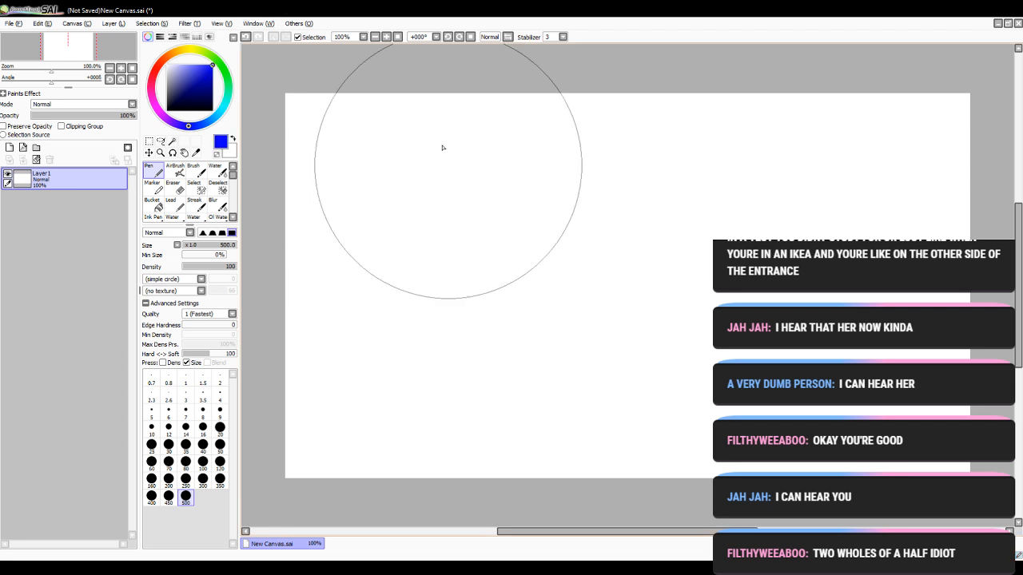
{"action": "left_click", "coordinate": [151, 379]}
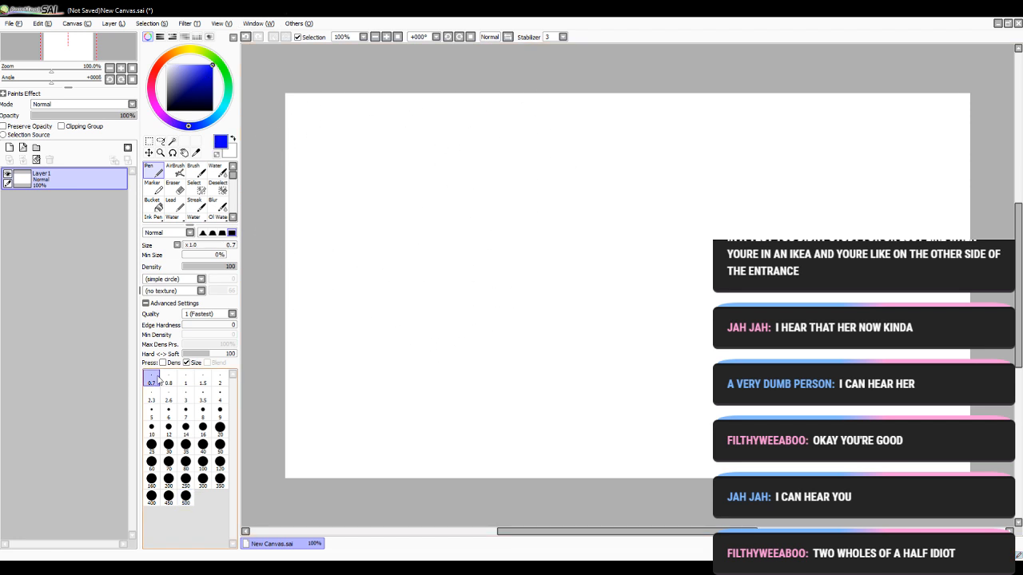
{"action": "left_click", "coordinate": [386, 37]}
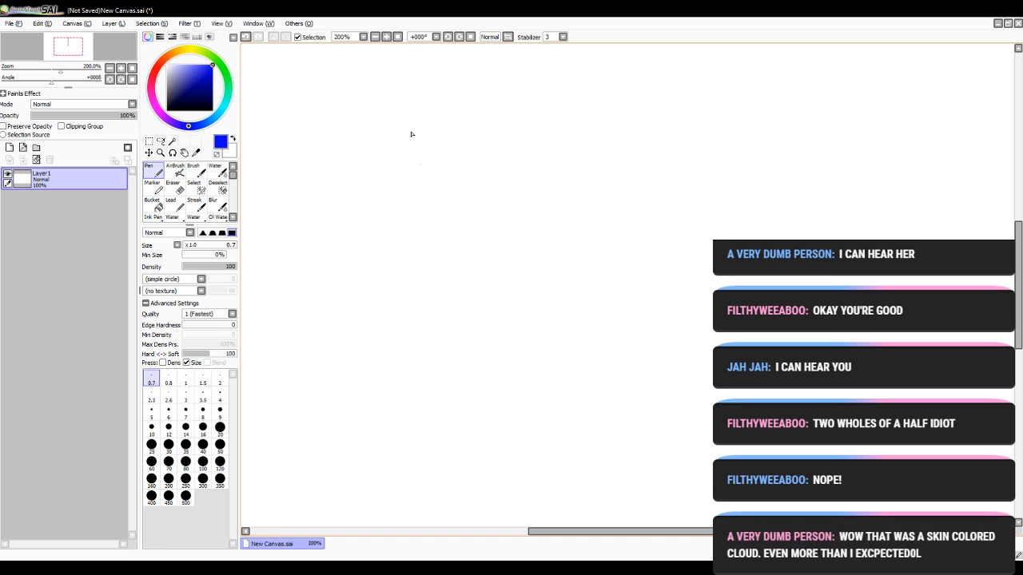
{"action": "left_click", "coordinate": [376, 36]}
{"action": "left_click", "coordinate": [375, 37]}
{"action": "left_click", "coordinate": [385, 37]}
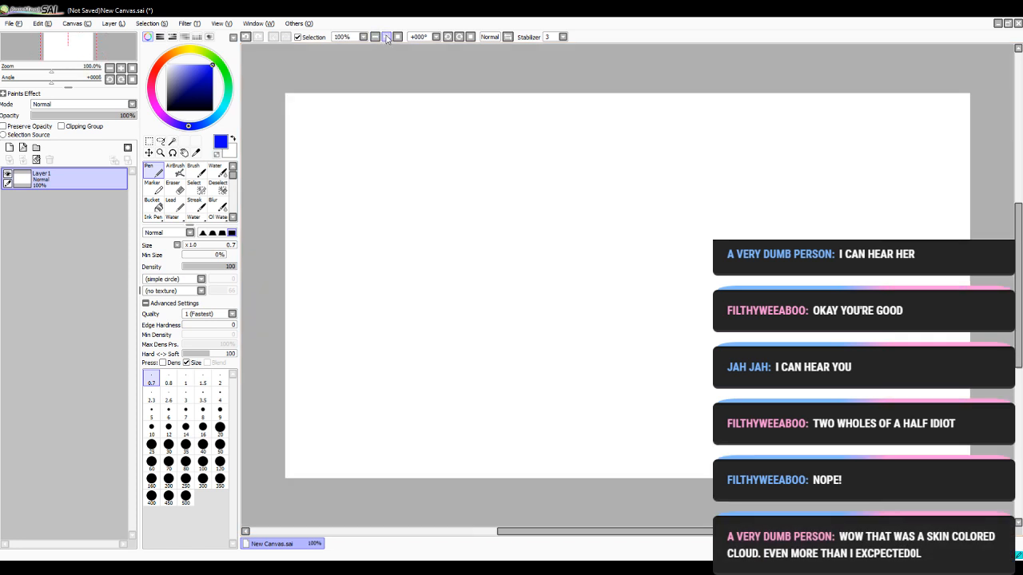
- Open the reference images Lets_Go_Pikachu_Eevee_Rival.png and Screen_Shot_2018-11-30_at_9.27.37_AM.jpg, and return to the blank canvas
{"action": "left_click", "coordinate": [14, 23]}
{"action": "left_click", "coordinate": [28, 46]}
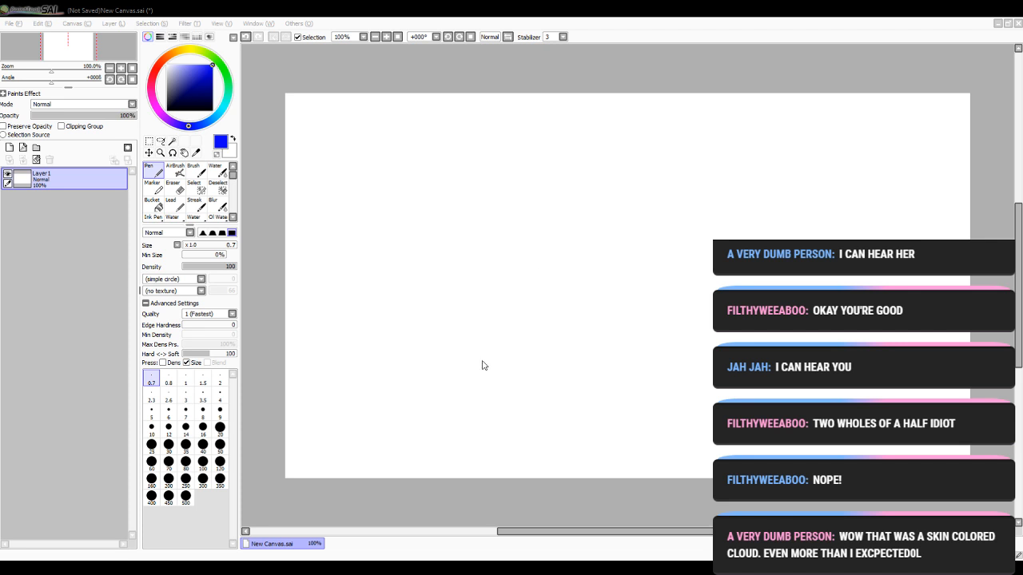
{"action": "double_click", "coordinate": [568, 184]}
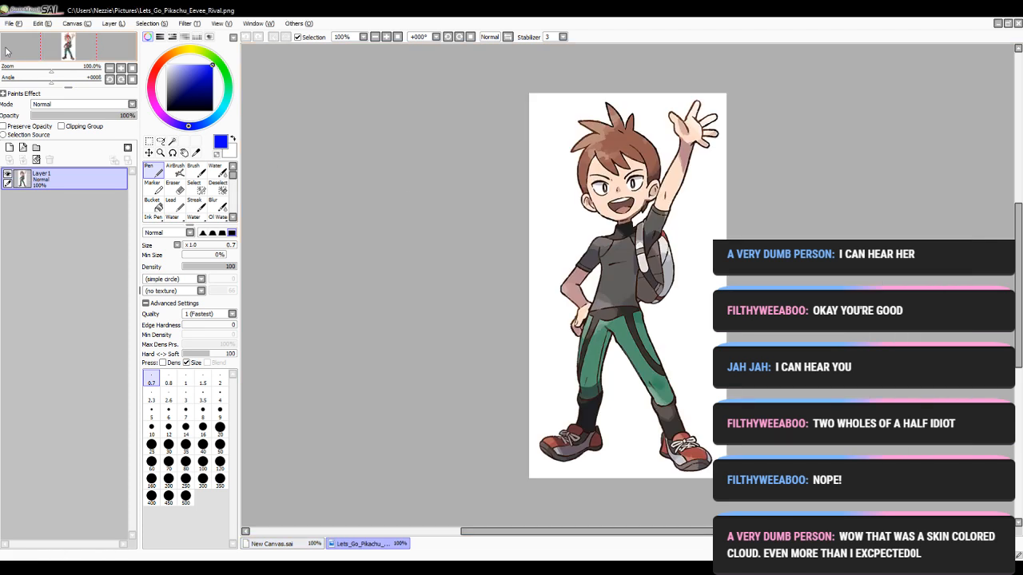
{"action": "left_click", "coordinate": [10, 22]}
{"action": "left_click", "coordinate": [57, 49]}
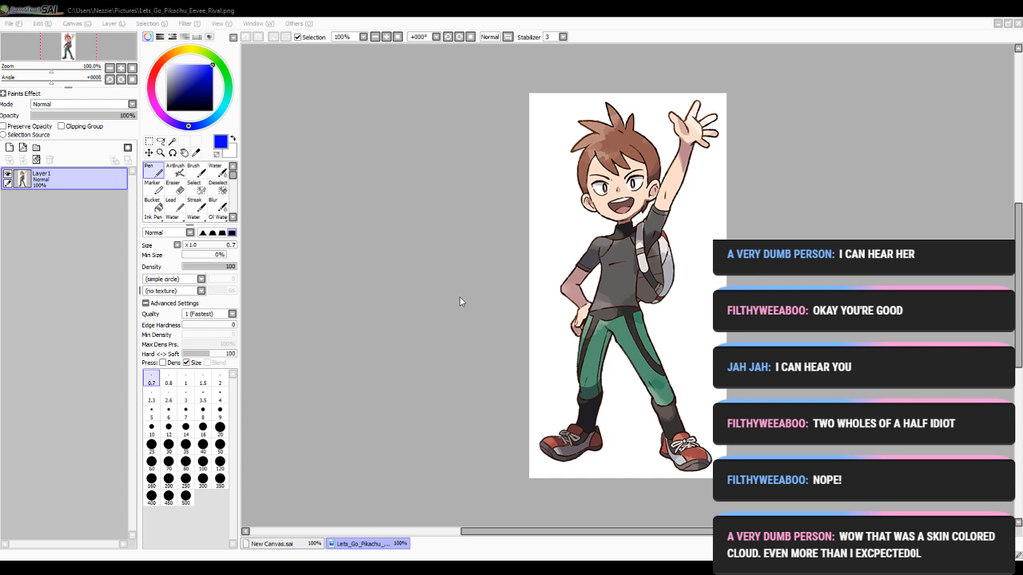
{"action": "double_click", "coordinate": [629, 205]}
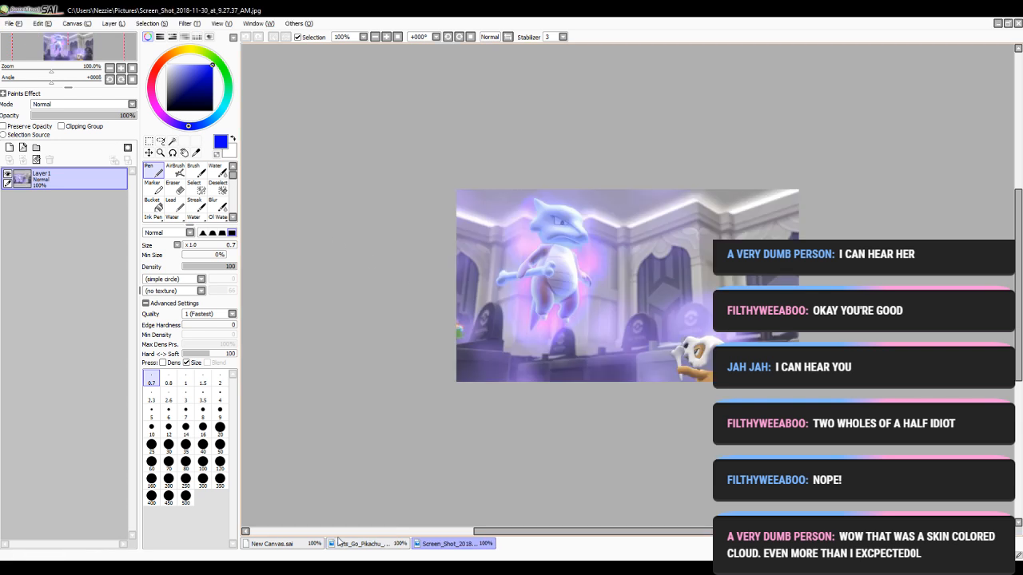
{"action": "left_click", "coordinate": [276, 544]}
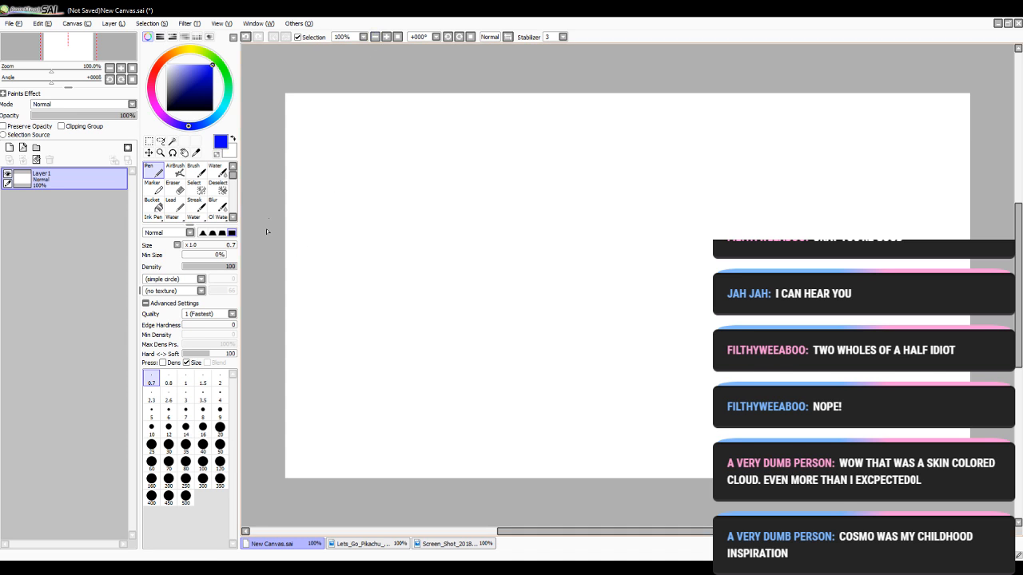
- Examine the waving rival character and the ghostly figure in the screenshot as drawing references, switching between them and the blank canvas
{"action": "left_click", "coordinate": [386, 37]}
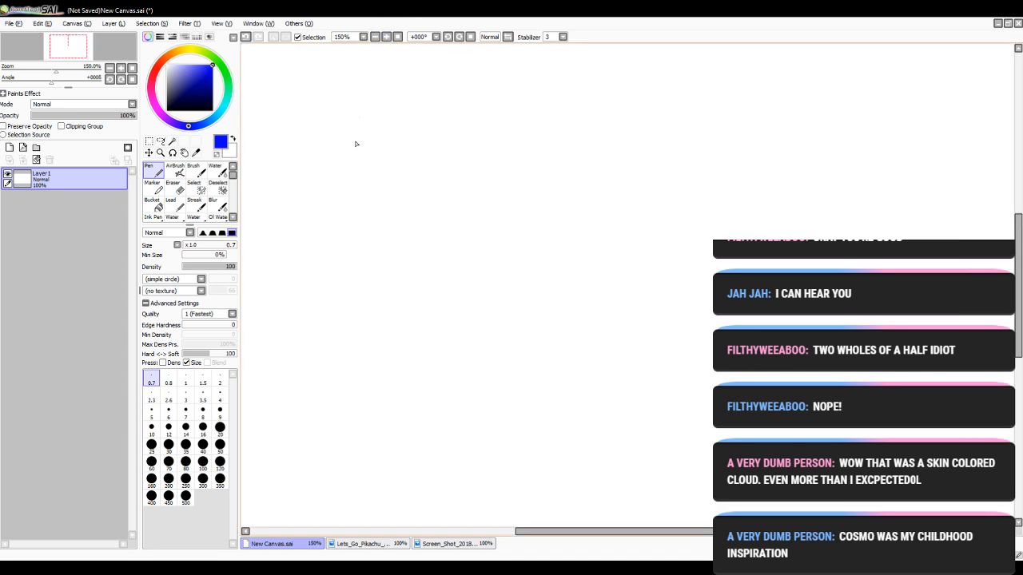
{"action": "left_click", "coordinate": [375, 37]}
{"action": "left_click", "coordinate": [398, 547]}
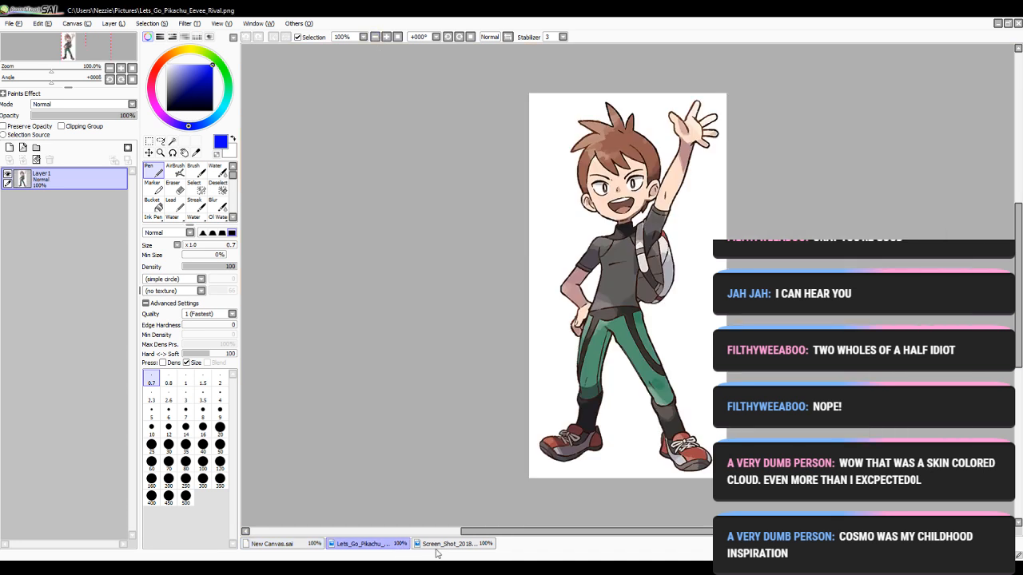
{"action": "left_click", "coordinate": [450, 549]}
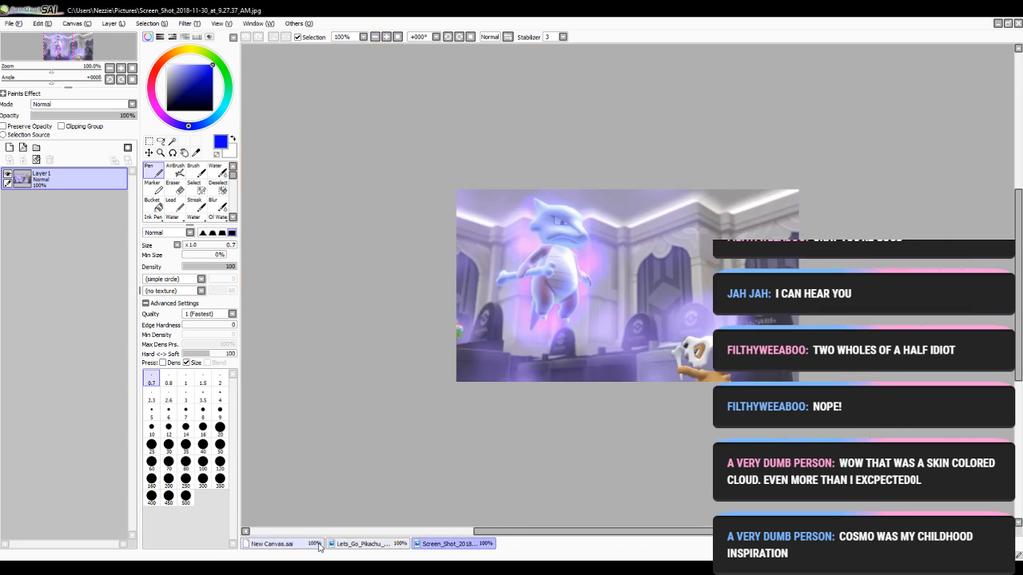
{"action": "left_click", "coordinate": [276, 544]}
{"action": "left_click", "coordinate": [386, 37]}
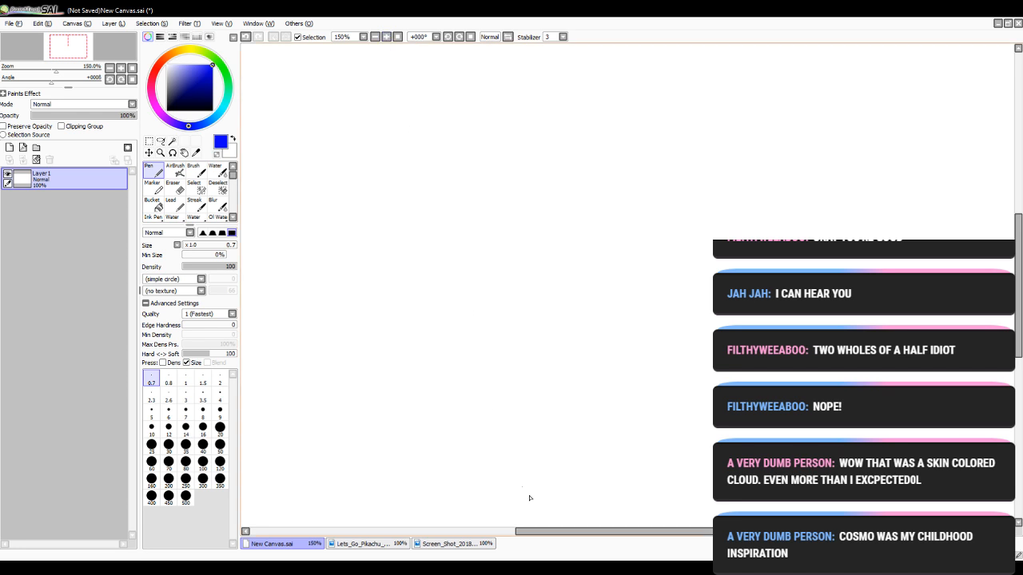
{"action": "left_click_drag", "start_coordinate": [551, 531], "coordinate": [511, 530]}
{"action": "left_click", "coordinate": [375, 36]}
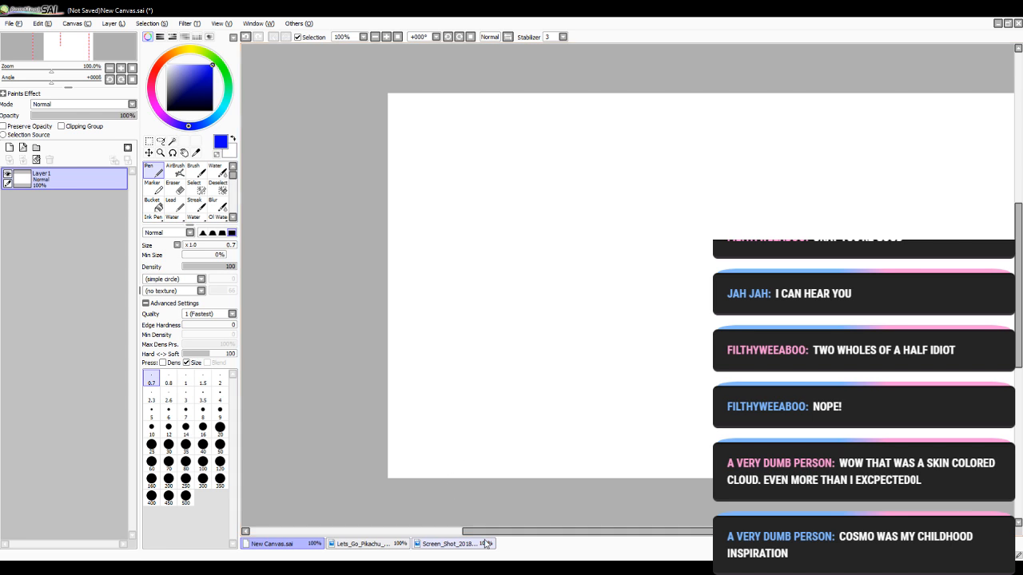
{"action": "left_click_drag", "start_coordinate": [486, 531], "coordinate": [509, 531]}
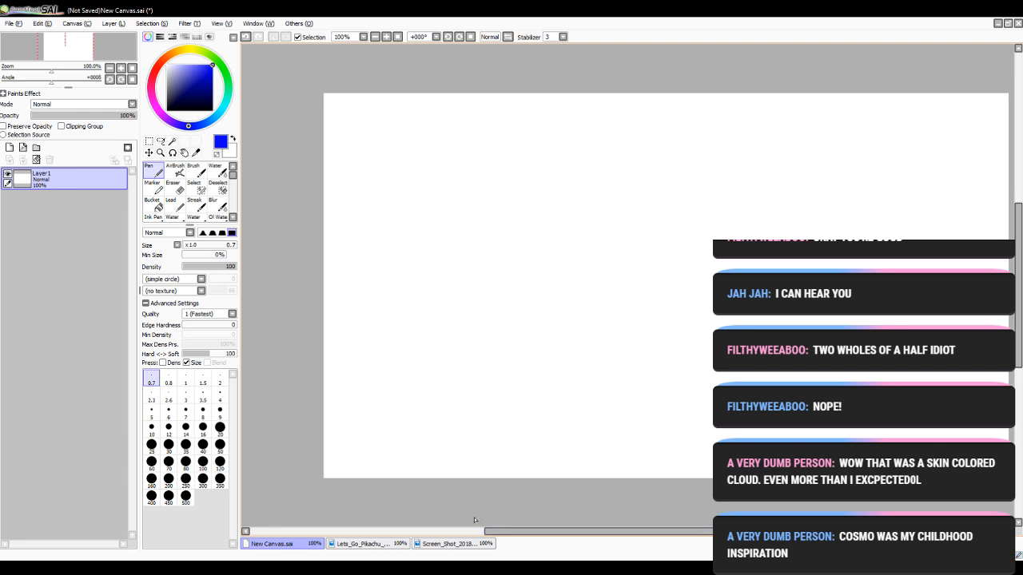
{"action": "left_click", "coordinate": [415, 546]}
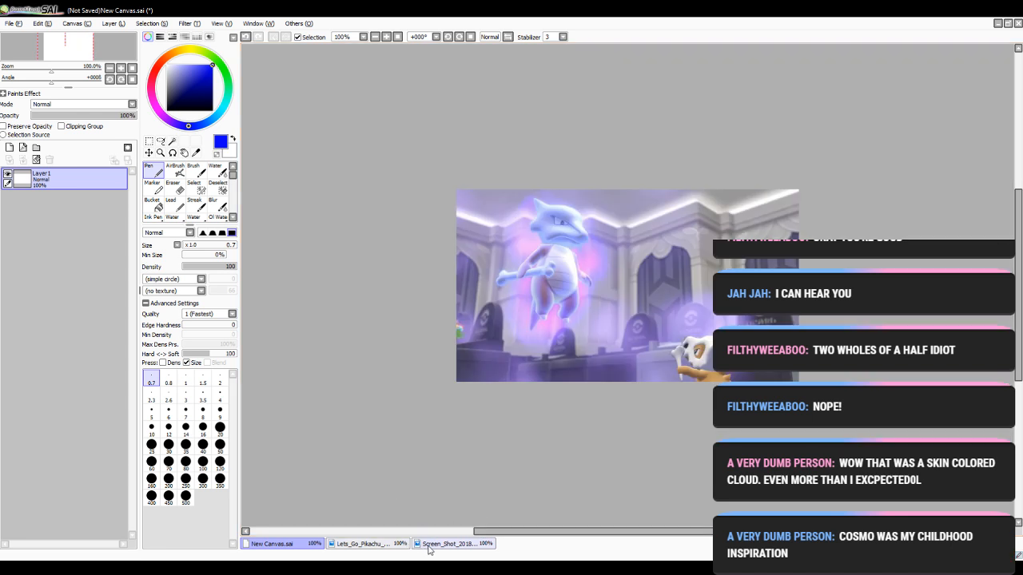
{"action": "left_click", "coordinate": [317, 545]}
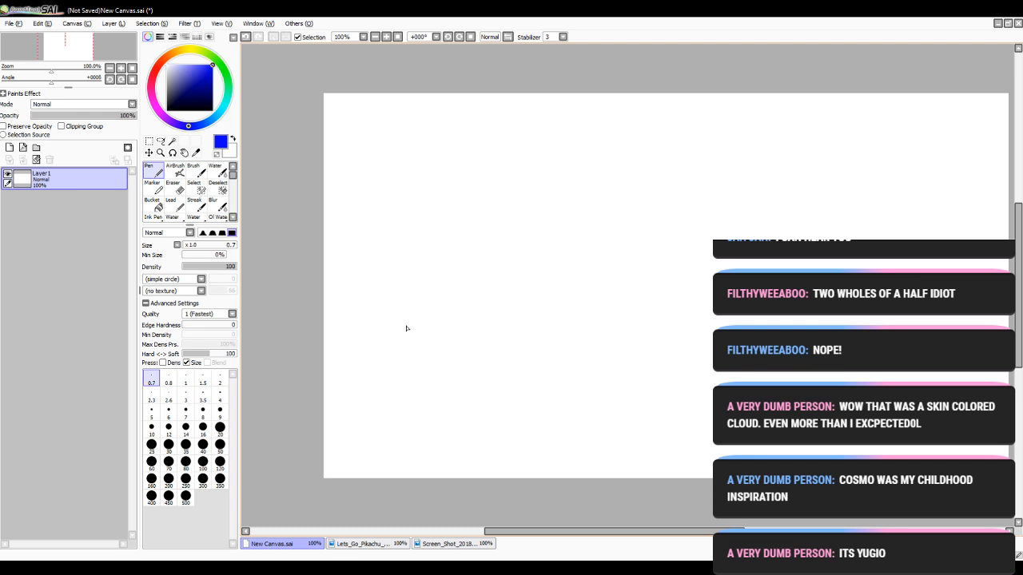
{"action": "left_click", "coordinate": [392, 544]}
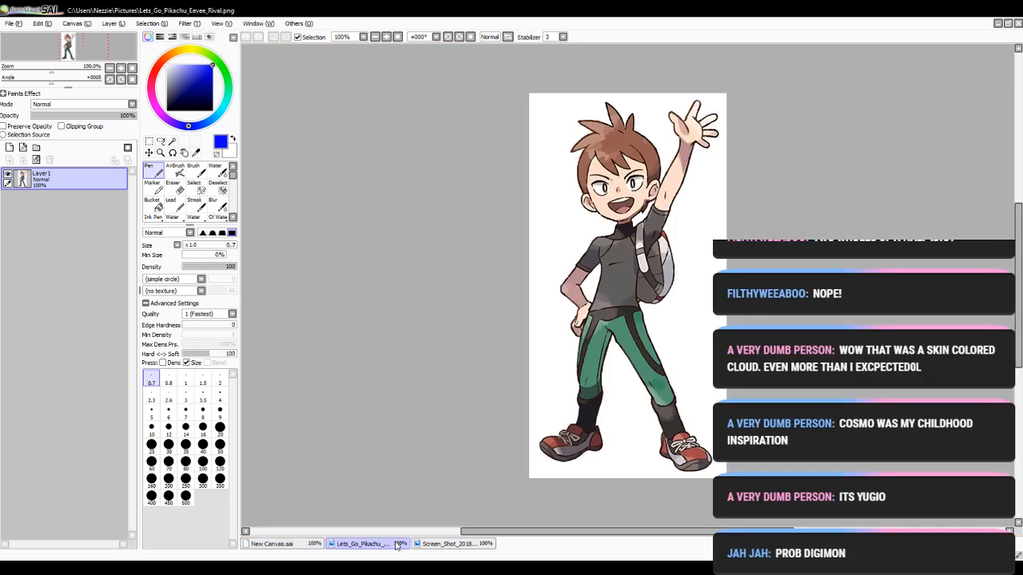
{"action": "left_click", "coordinate": [320, 544]}
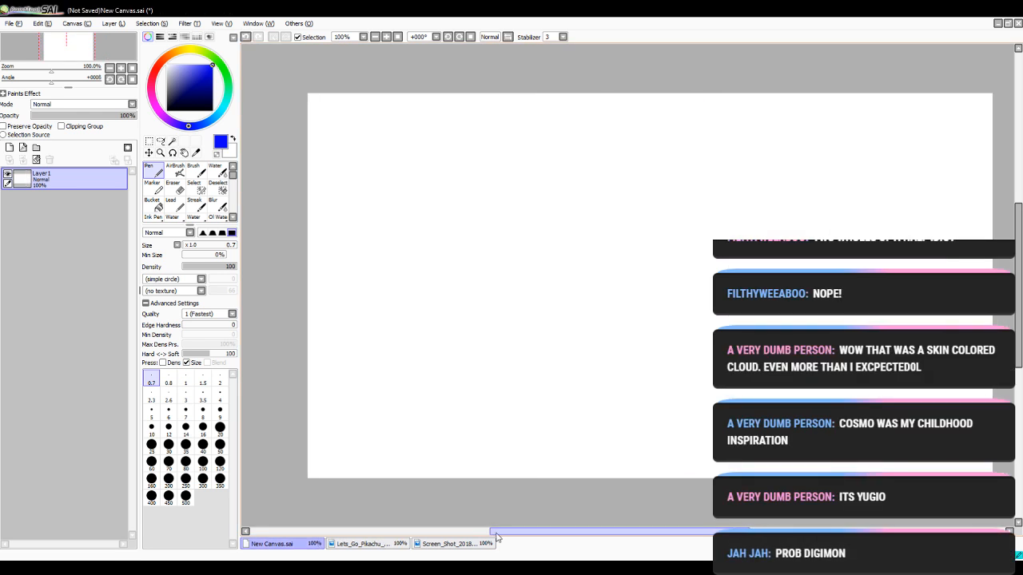
{"action": "left_click_drag", "start_coordinate": [495, 532], "coordinate": [508, 532]}
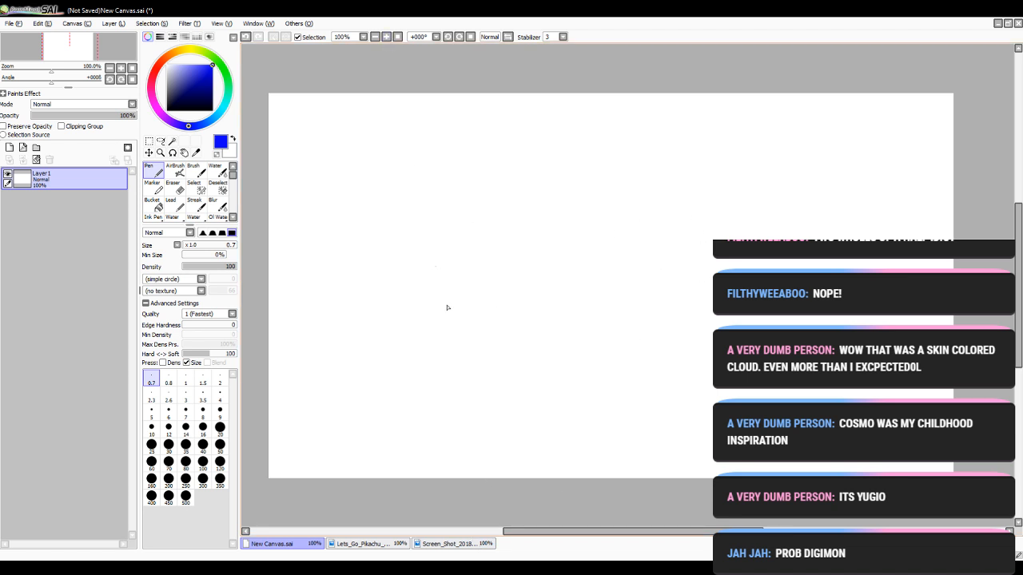
{"action": "left_click", "coordinate": [449, 548]}
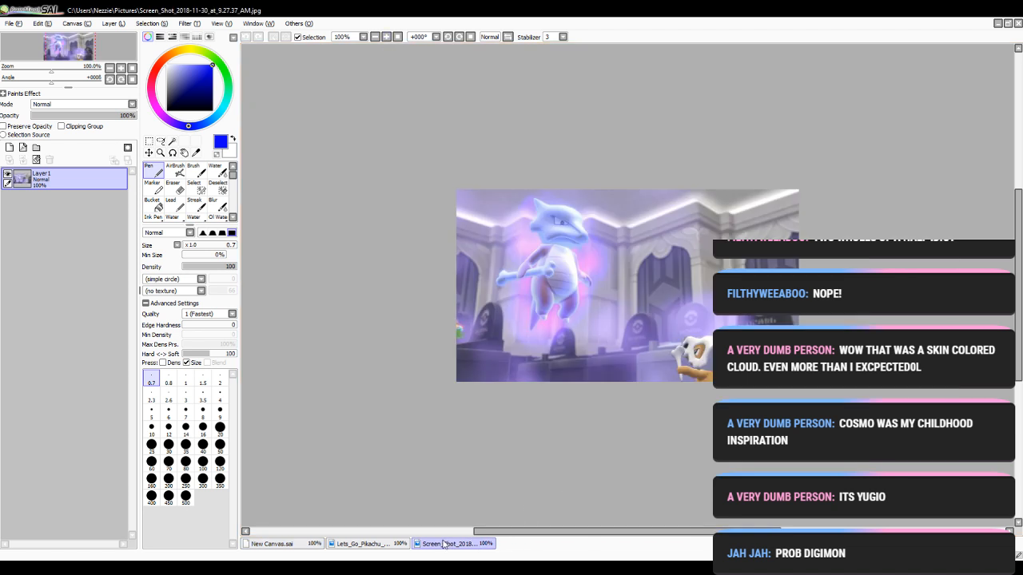
{"action": "left_click", "coordinate": [311, 548]}
{"action": "left_click_drag", "start_coordinate": [510, 533], "coordinate": [484, 534]}
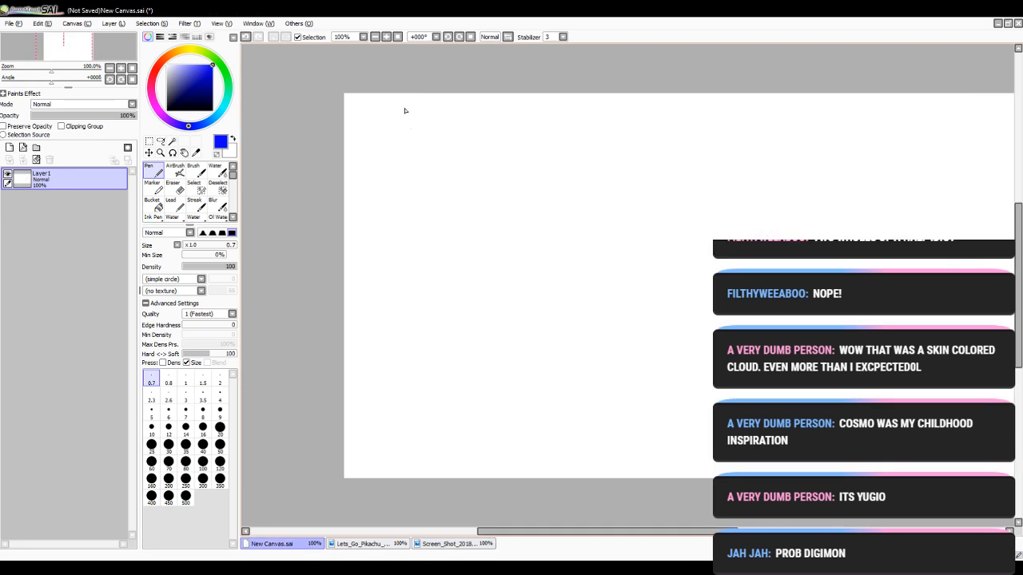
- Try a blue Pen stroke on the enlarged blank canvas and undo it
{"action": "left_click", "coordinate": [386, 38]}
{"action": "mouse_move", "coordinate": [462, 409]}
{"action": "left_mouse_down"}
{"action": "mouse_move", "coordinate": [449, 281]}
{"action": "mouse_move", "coordinate": [441, 302]}
{"action": "left_mouse_up"}
{"action": "left_click", "coordinate": [245, 37]}
{"action": "left_click", "coordinate": [246, 37]}
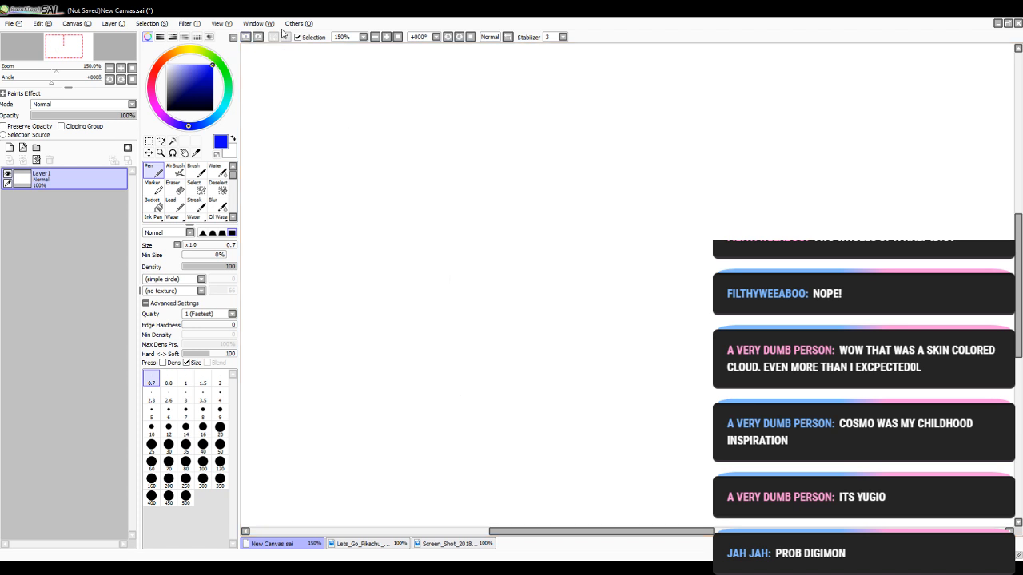
{"action": "left_click", "coordinate": [375, 36]}
{"action": "left_click", "coordinate": [375, 37]}
{"action": "left_click", "coordinate": [386, 37]}
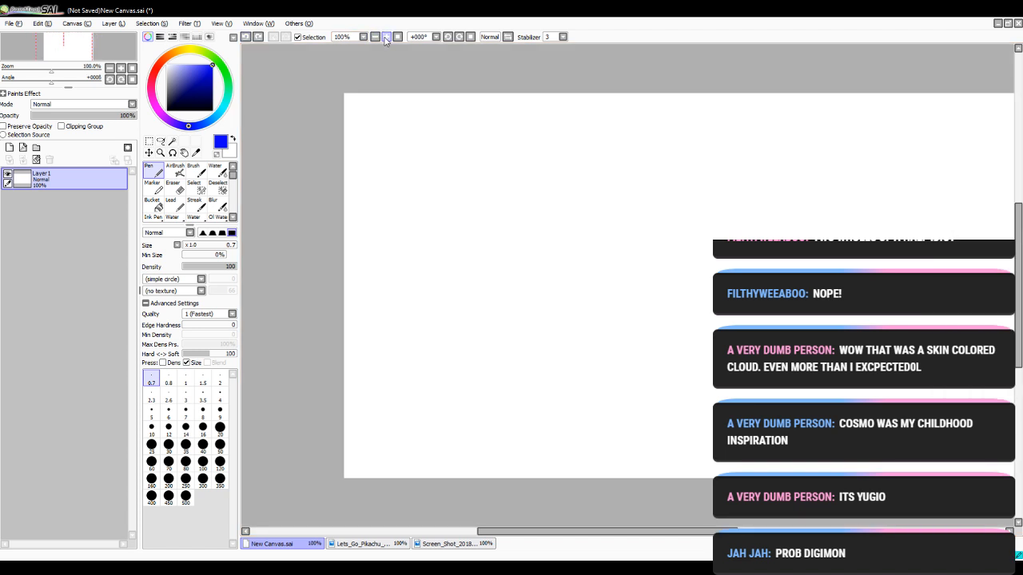
{"action": "left_click", "coordinate": [386, 37]}
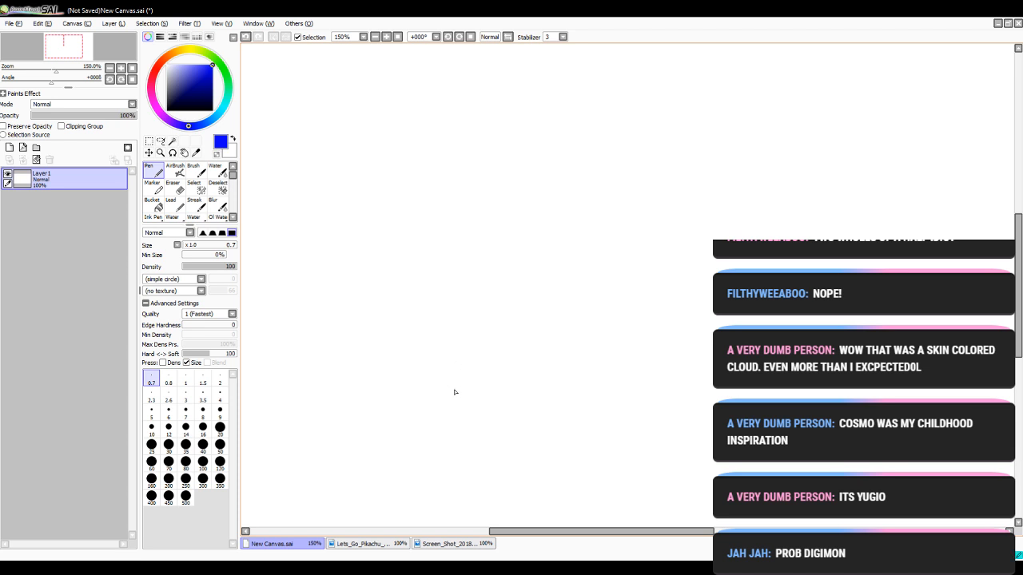
- Sketch the rounded top and upper sides of a tall dome shape with overlapping blue Pen strokes on the blank canvas
{"action": "left_click_drag", "start_coordinate": [456, 392], "coordinate": [453, 246]}
{"action": "left_click_drag", "start_coordinate": [457, 368], "coordinate": [471, 220]}
{"action": "left_click_drag", "start_coordinate": [459, 307], "coordinate": [496, 156]}
{"action": "mouse_move", "coordinate": [462, 232]}
{"action": "left_mouse_down"}
{"action": "mouse_move", "coordinate": [539, 223]}
{"action": "mouse_move", "coordinate": [597, 125]}
{"action": "left_mouse_up"}
{"action": "mouse_move", "coordinate": [473, 198]}
{"action": "left_mouse_down"}
{"action": "mouse_move", "coordinate": [511, 142]}
{"action": "mouse_move", "coordinate": [620, 149]}
{"action": "left_mouse_up"}
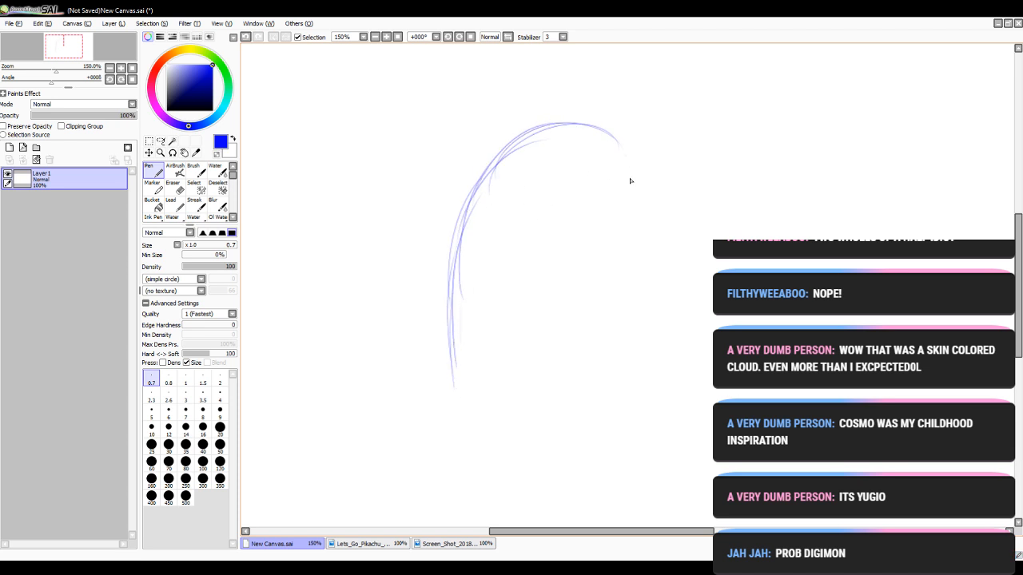
{"action": "mouse_move", "coordinate": [475, 193]}
{"action": "left_mouse_down"}
{"action": "mouse_move", "coordinate": [582, 117]}
{"action": "mouse_move", "coordinate": [647, 189]}
{"action": "left_mouse_up"}
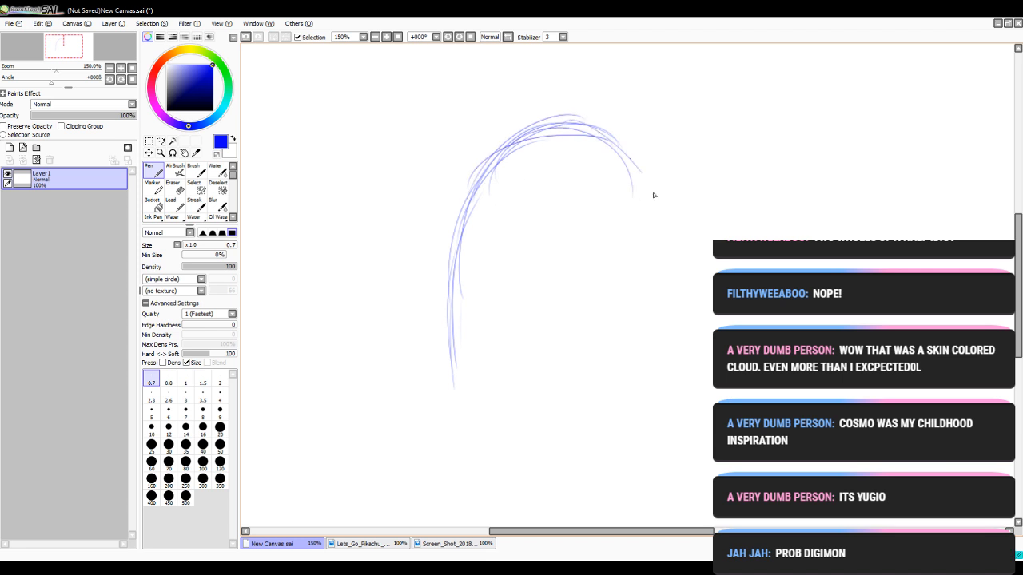
{"action": "mouse_move", "coordinate": [612, 130]}
{"action": "left_mouse_down"}
{"action": "mouse_move", "coordinate": [649, 197]}
{"action": "mouse_move", "coordinate": [676, 216]}
{"action": "mouse_move", "coordinate": [689, 393]}
{"action": "left_mouse_up"}
{"action": "left_click_drag", "start_coordinate": [446, 334], "coordinate": [453, 407]}
{"action": "left_click_drag", "start_coordinate": [437, 354], "coordinate": [450, 419]}
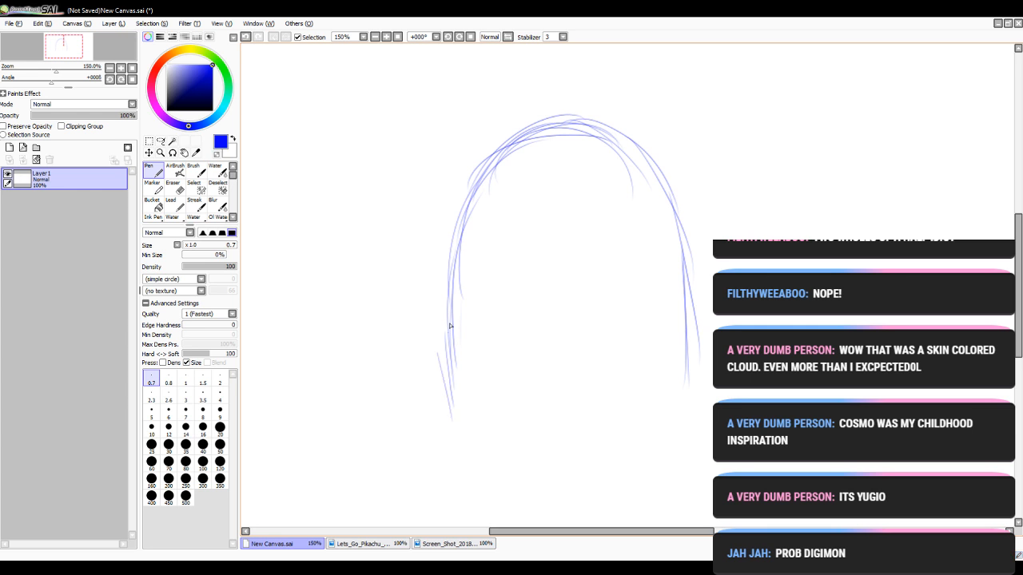
- Draw the lower sides of the dome and close its bottom with a nearly flat base line
{"action": "left_click_drag", "start_coordinate": [447, 309], "coordinate": [451, 415]}
{"action": "mouse_move", "coordinate": [449, 322]}
{"action": "left_mouse_down"}
{"action": "mouse_move", "coordinate": [452, 415]}
{"action": "mouse_move", "coordinate": [540, 421]}
{"action": "left_mouse_up"}
{"action": "left_click_drag", "start_coordinate": [456, 415], "coordinate": [602, 420]}
{"action": "left_click_drag", "start_coordinate": [492, 422], "coordinate": [668, 424]}
{"action": "left_click_drag", "start_coordinate": [612, 430], "coordinate": [678, 419]}
{"action": "left_click_drag", "start_coordinate": [669, 243], "coordinate": [674, 278]}
{"action": "left_click_drag", "start_coordinate": [668, 192], "coordinate": [689, 348]}
{"action": "left_click_drag", "start_coordinate": [676, 263], "coordinate": [684, 408]}
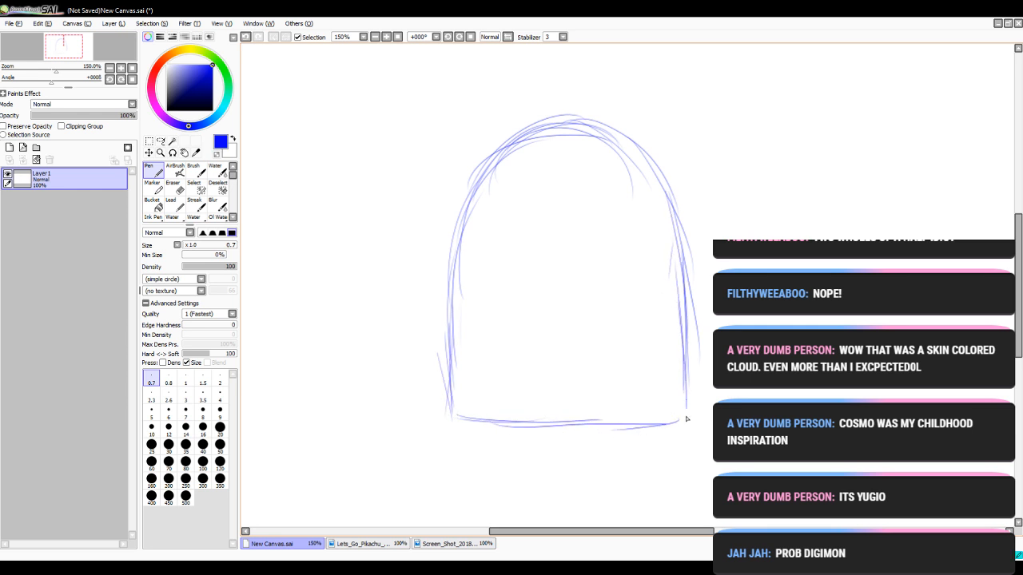
{"action": "left_click_drag", "start_coordinate": [682, 300], "coordinate": [685, 419]}
- Reinforce the dome's sides, curved top and base with additional light Pen strokes along the existing outline
{"action": "left_click_drag", "start_coordinate": [470, 190], "coordinate": [463, 282]}
{"action": "left_click_drag", "start_coordinate": [467, 222], "coordinate": [460, 354]}
{"action": "left_click_drag", "start_coordinate": [464, 252], "coordinate": [459, 413]}
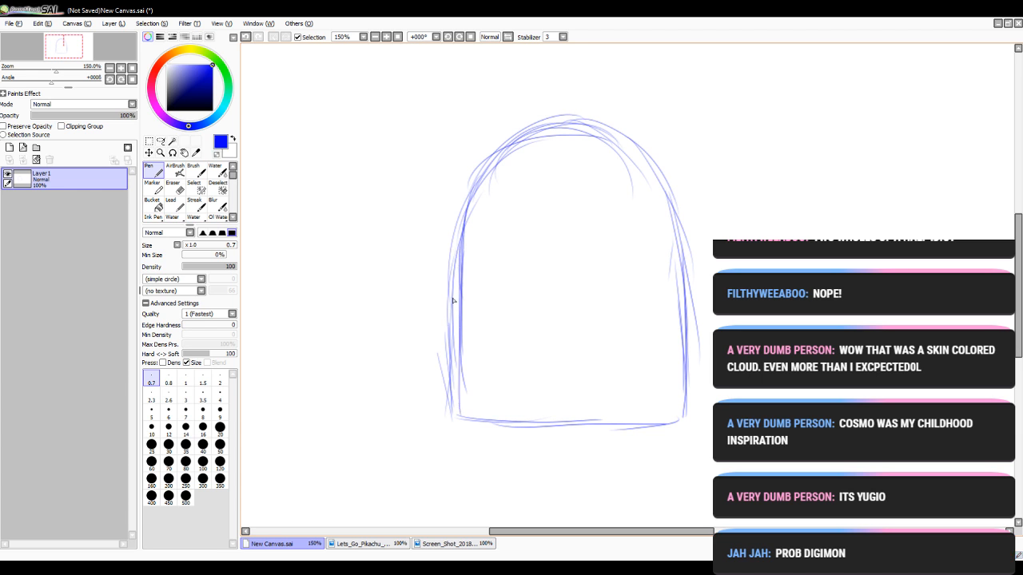
{"action": "mouse_move", "coordinate": [453, 302]}
{"action": "left_mouse_down"}
{"action": "mouse_move", "coordinate": [457, 413]}
{"action": "mouse_move", "coordinate": [457, 227]}
{"action": "left_mouse_up"}
{"action": "left_click_drag", "start_coordinate": [458, 313], "coordinate": [469, 191]}
{"action": "left_click_drag", "start_coordinate": [465, 266], "coordinate": [475, 185]}
{"action": "left_click_drag", "start_coordinate": [468, 200], "coordinate": [502, 147]}
{"action": "left_click_drag", "start_coordinate": [471, 182], "coordinate": [537, 136]}
{"action": "mouse_move", "coordinate": [489, 156]}
{"action": "left_mouse_down"}
{"action": "mouse_move", "coordinate": [559, 136]}
{"action": "mouse_move", "coordinate": [621, 144]}
{"action": "left_mouse_up"}
{"action": "left_click_drag", "start_coordinate": [563, 131], "coordinate": [661, 166]}
{"action": "left_click_drag", "start_coordinate": [587, 128], "coordinate": [658, 203]}
{"action": "left_click_drag", "start_coordinate": [616, 133], "coordinate": [683, 232]}
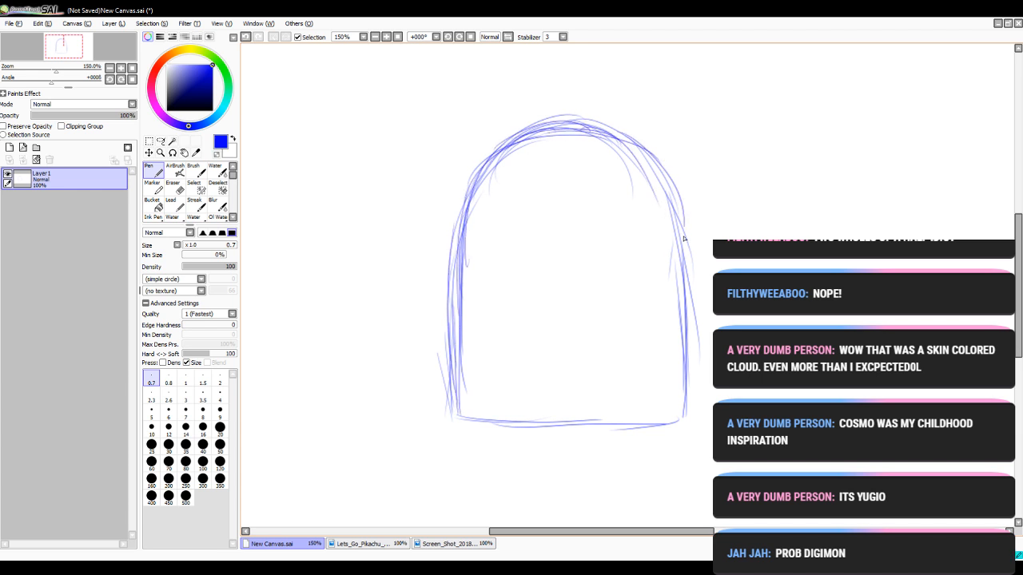
{"action": "left_click_drag", "start_coordinate": [656, 164], "coordinate": [684, 318]}
{"action": "left_click_drag", "start_coordinate": [684, 231], "coordinate": [686, 379]}
{"action": "left_click_drag", "start_coordinate": [684, 338], "coordinate": [681, 361]}
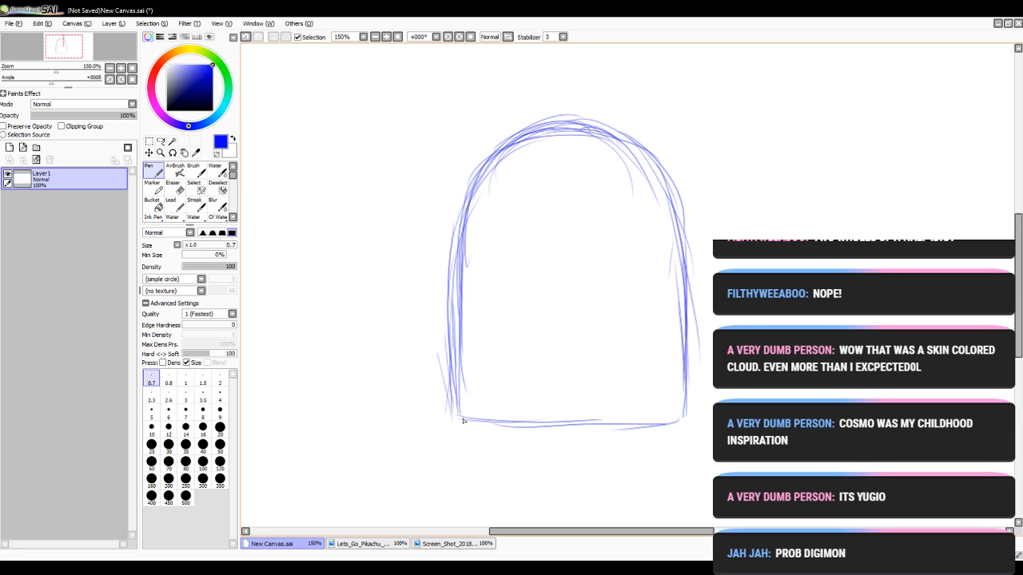
{"action": "left_click_drag", "start_coordinate": [463, 421], "coordinate": [570, 414]}
{"action": "left_click_drag", "start_coordinate": [495, 429], "coordinate": [668, 434]}
{"action": "left_click_drag", "start_coordinate": [609, 532], "coordinate": [659, 533]}
- Erase the whole dome sketch using the Eraser at size 350
{"action": "left_click", "coordinate": [386, 37]}
{"action": "left_click", "coordinate": [386, 37]}
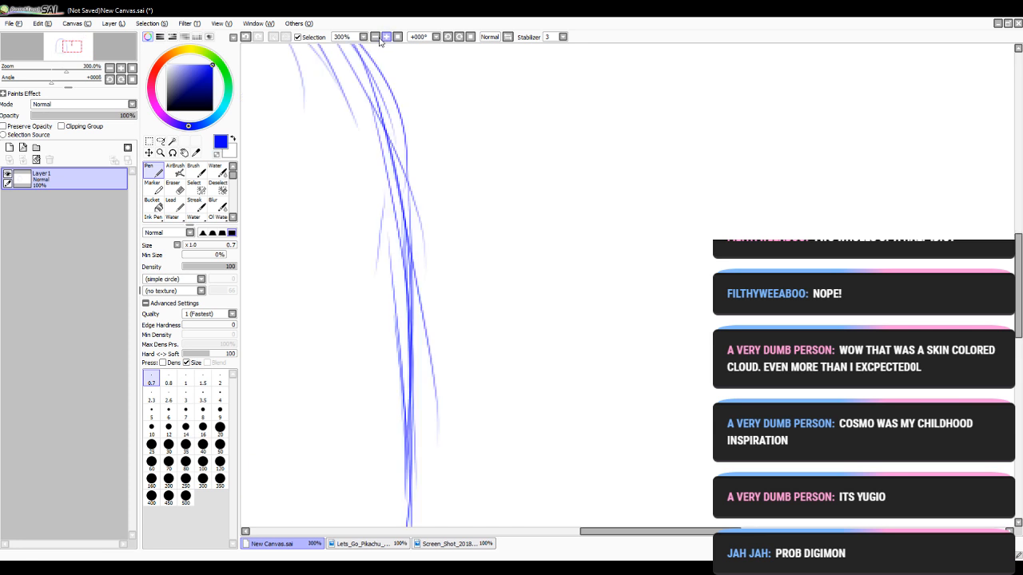
{"action": "left_click", "coordinate": [375, 37]}
{"action": "left_click", "coordinate": [374, 37]}
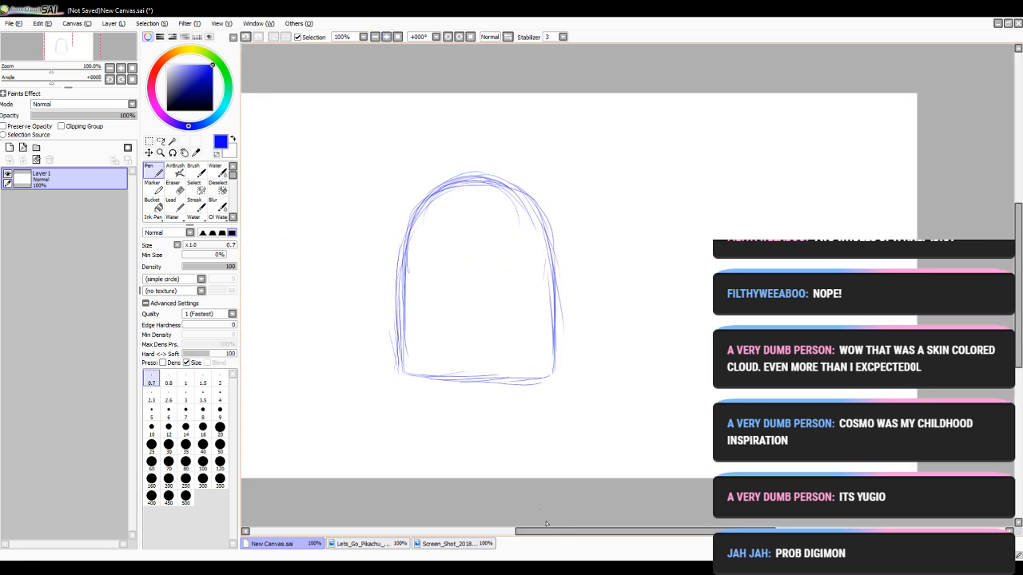
{"action": "left_click_drag", "start_coordinate": [546, 524], "coordinate": [514, 523]}
{"action": "left_click", "coordinate": [173, 185]}
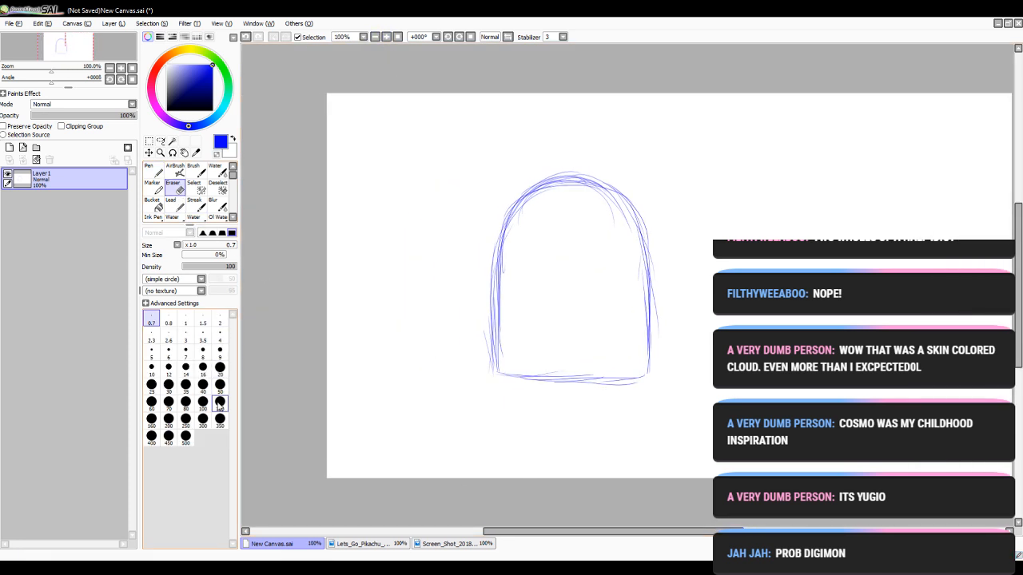
{"action": "left_click", "coordinate": [220, 418]}
{"action": "left_click_drag", "start_coordinate": [527, 140], "coordinate": [637, 229]}
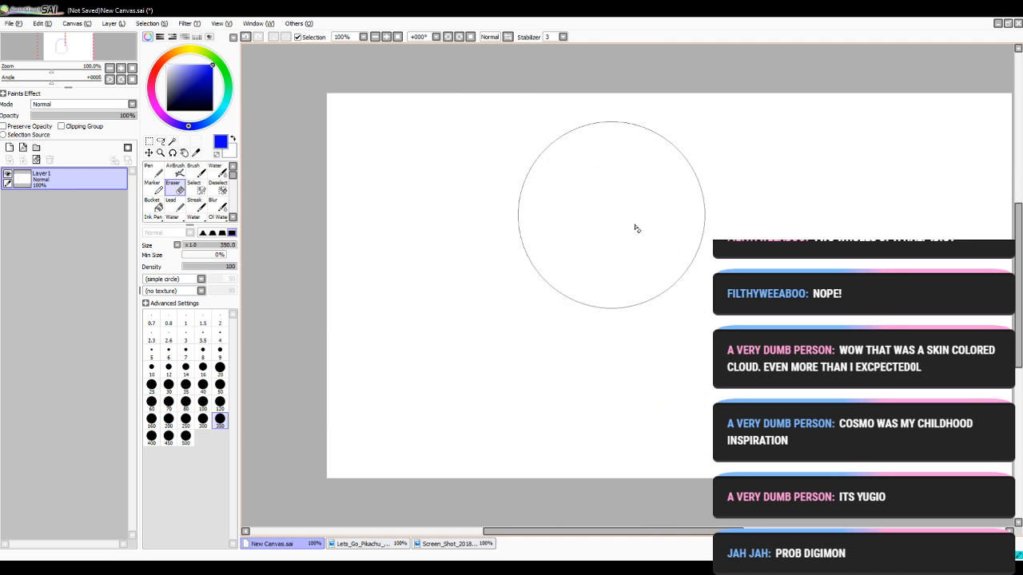
- Set the Eraser size to 0.7, and check the ghostly figure screenshot before returning to the blank canvas
{"action": "left_click", "coordinate": [151, 318]}
{"action": "left_click", "coordinate": [431, 544]}
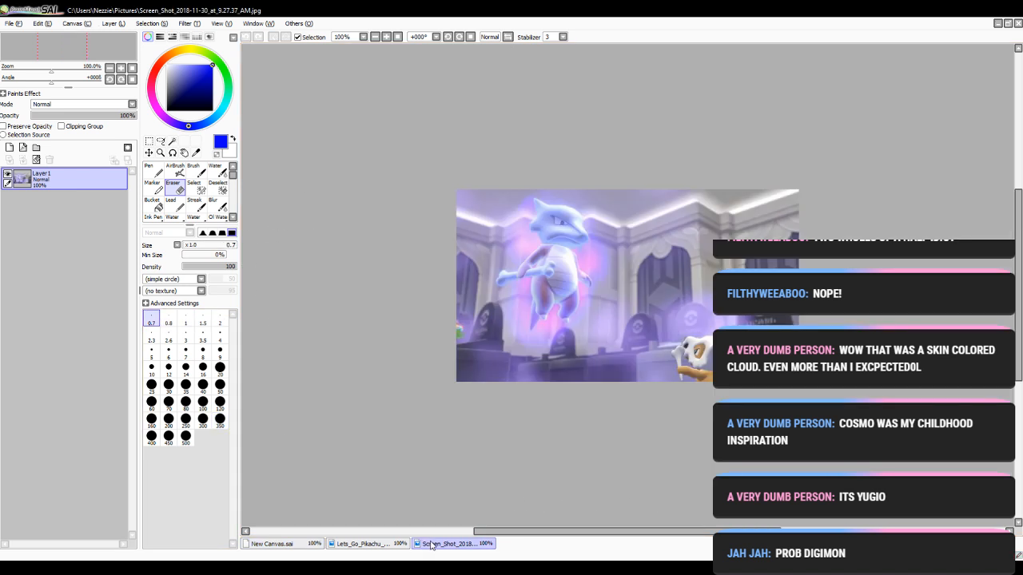
{"action": "left_click", "coordinate": [318, 545]}
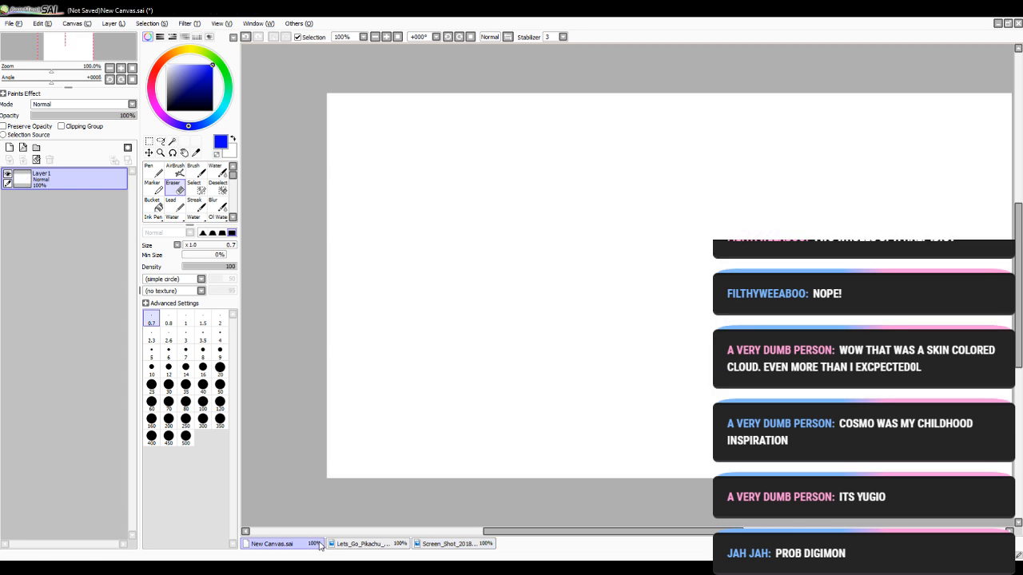
- Try a short curved blue Pen stroke and erase it at Eraser size 20, restoring the Eraser size to 0.7
{"action": "left_click", "coordinate": [389, 39]}
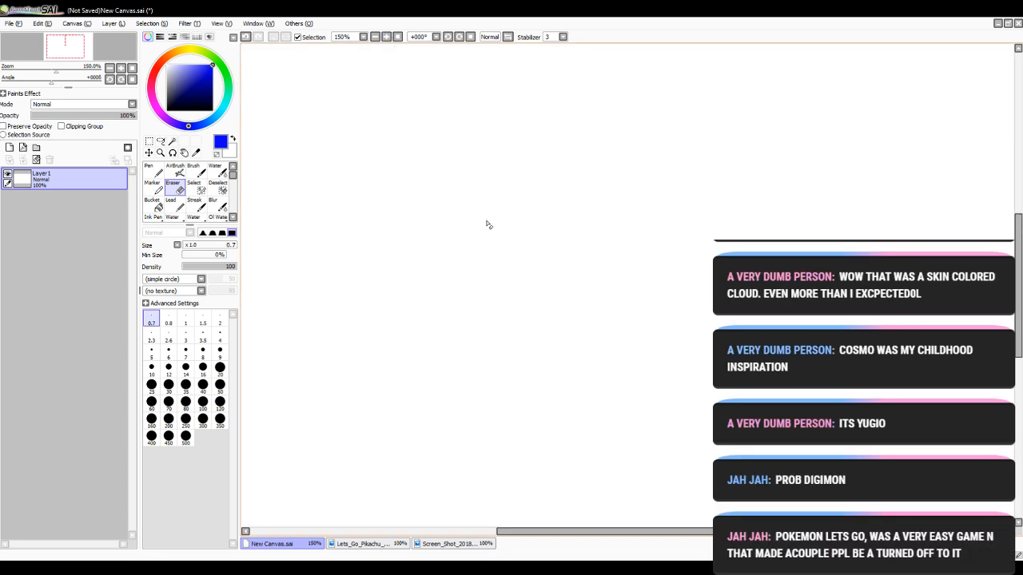
{"action": "key", "text": "n"}
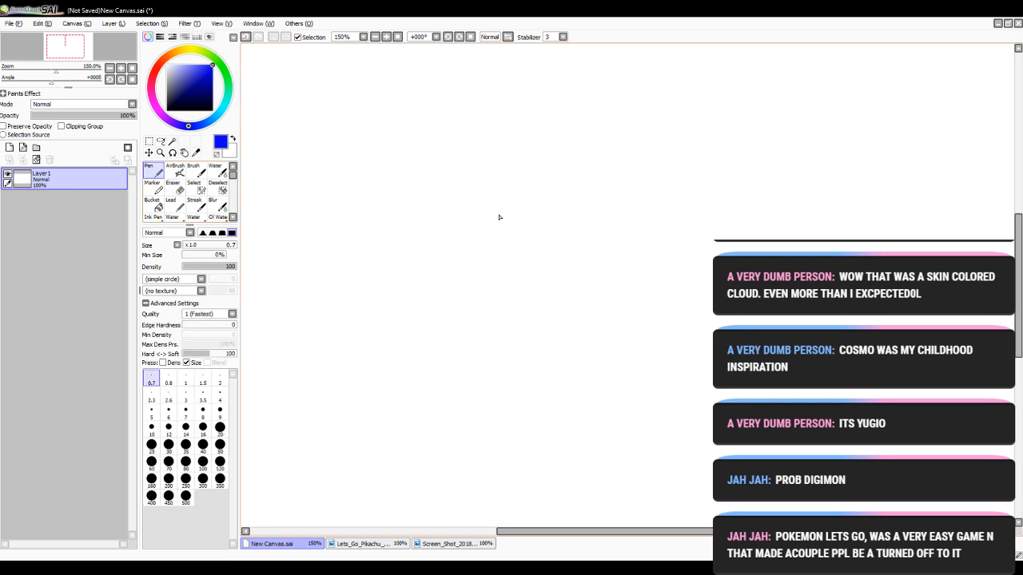
{"action": "mouse_move", "coordinate": [496, 213]}
{"action": "left_mouse_down"}
{"action": "mouse_move", "coordinate": [471, 236]}
{"action": "mouse_move", "coordinate": [473, 297]}
{"action": "left_mouse_up"}
{"action": "left_click", "coordinate": [375, 37]}
{"action": "left_click", "coordinate": [374, 37]}
{"action": "left_click", "coordinate": [375, 36]}
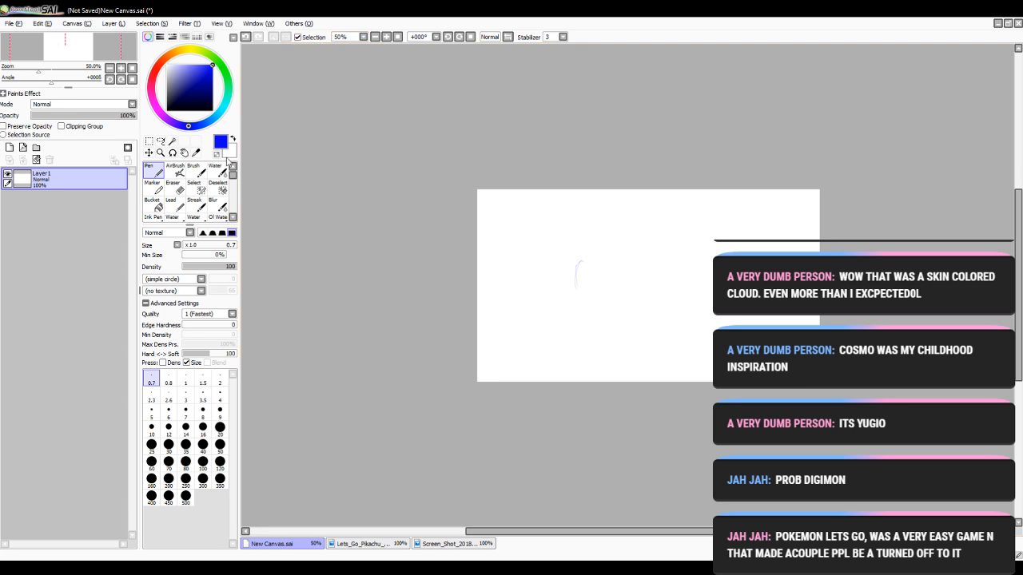
{"action": "key", "text": "e"}
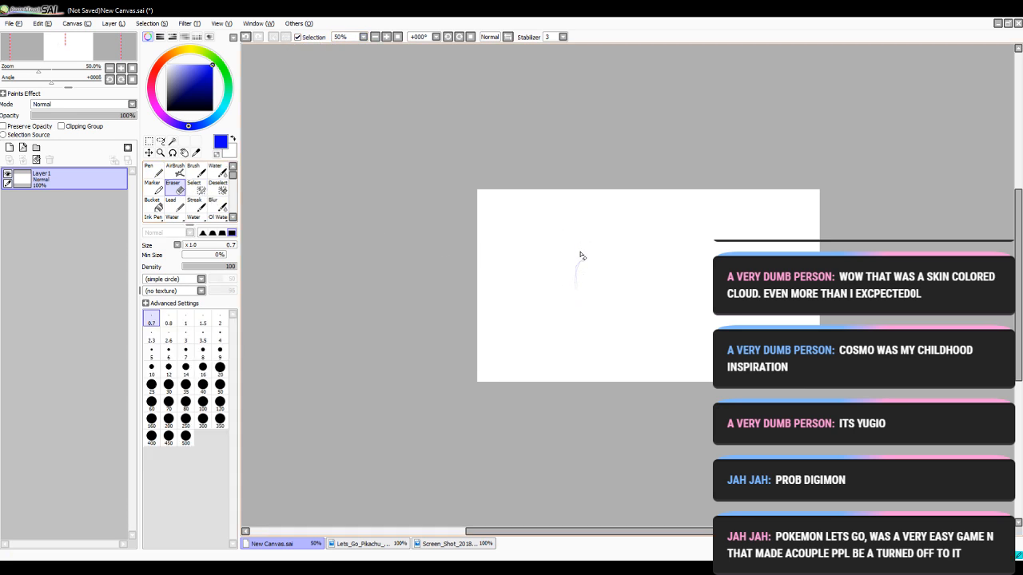
{"action": "left_click", "coordinate": [219, 369]}
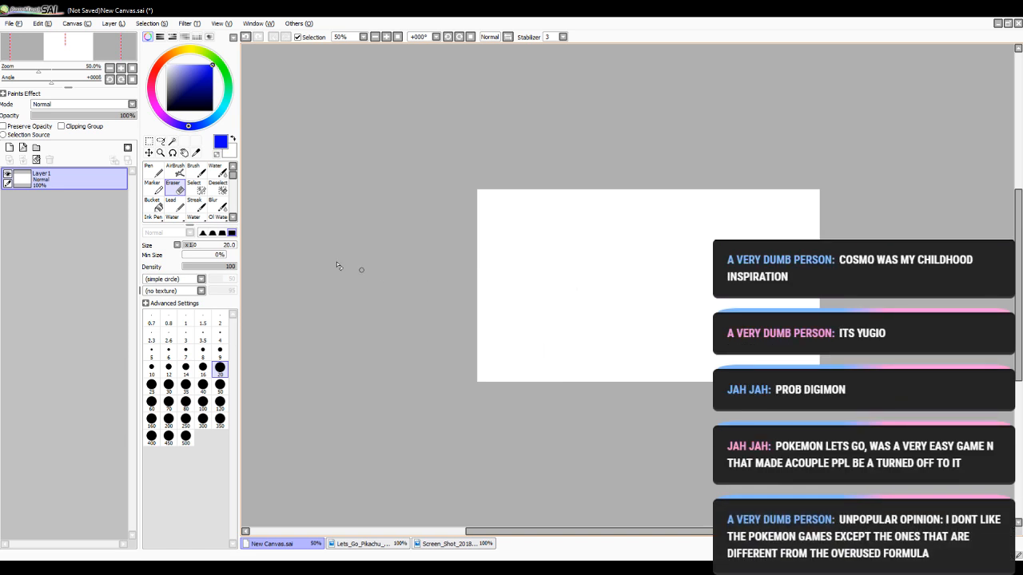
{"action": "left_click", "coordinate": [151, 319]}
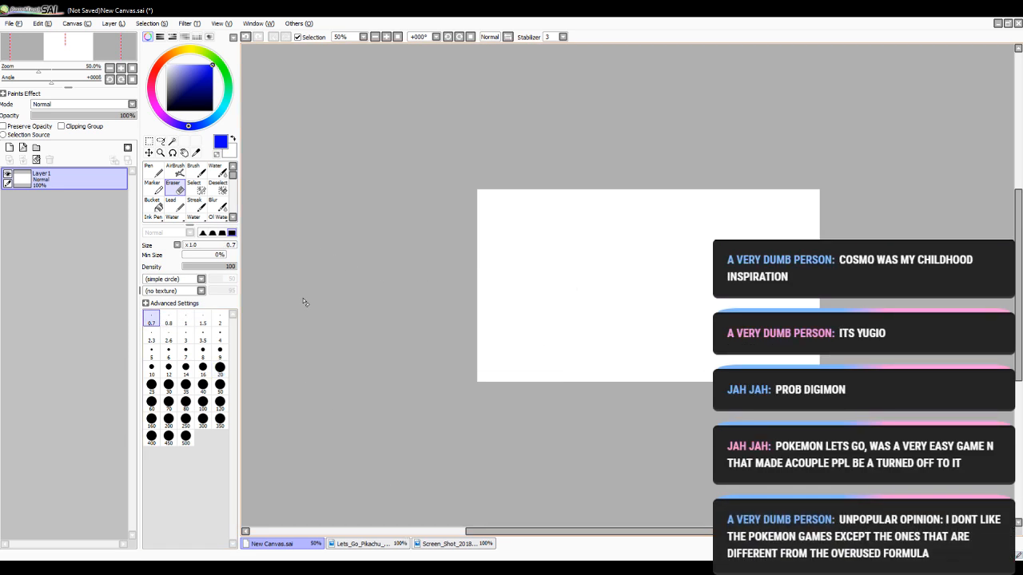
- Close the reference images Lets_Go_Pikachu_Eevee_Rival.png and Screen_Shot_2018-11-30_at_9.27.37_AM.jpg, leaving only the canvas open
{"action": "left_click", "coordinate": [386, 38]}
{"action": "left_click", "coordinate": [398, 544]}
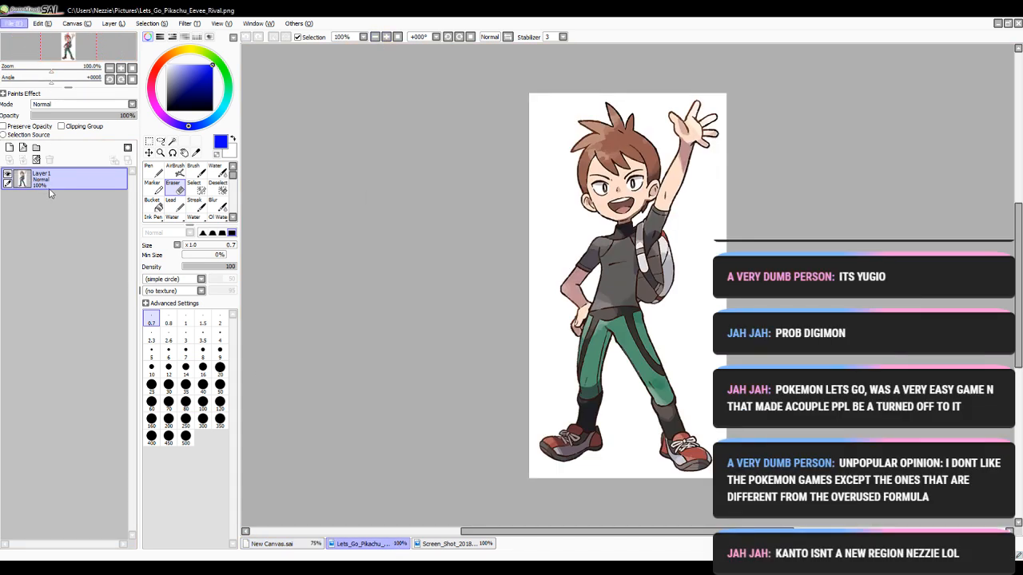
{"action": "key", "text": "ctrl+w"}
{"action": "left_click", "coordinate": [388, 544]}
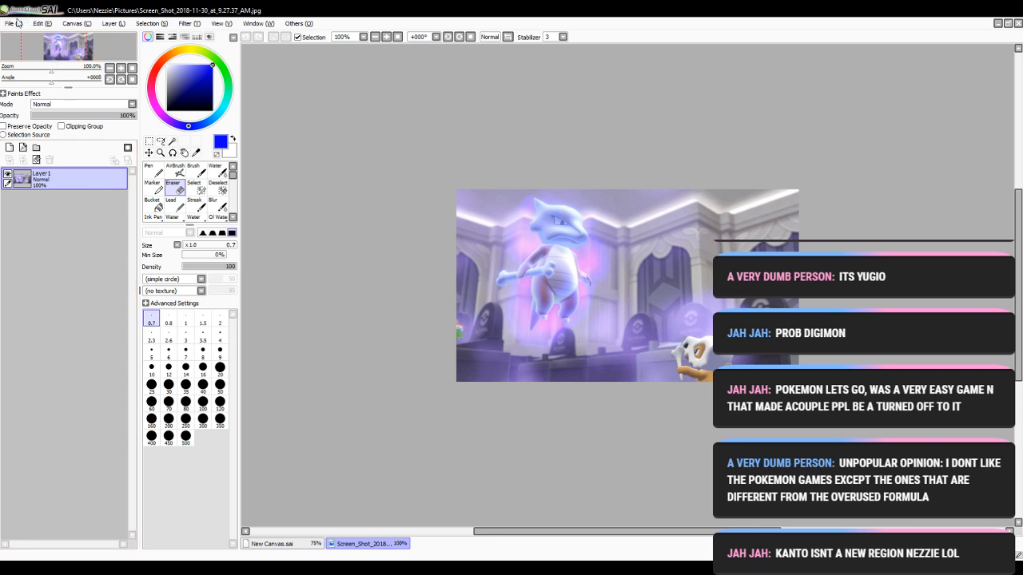
{"action": "key", "text": "ctrl+w"}
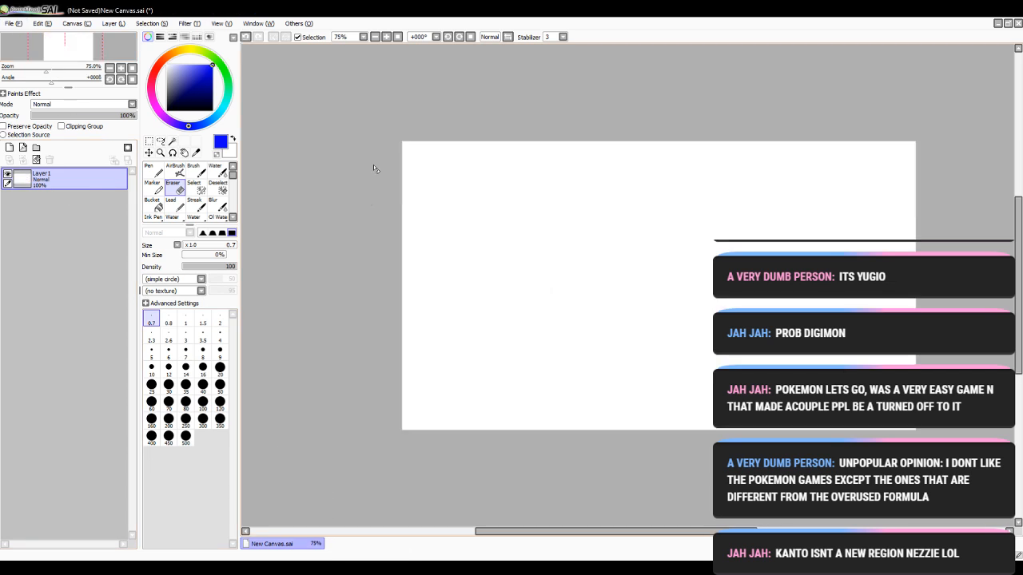
- Sketch a small rough circle with the blue Pen on the canvas, magnified to 400%
{"action": "left_click", "coordinate": [152, 170]}
{"action": "left_click", "coordinate": [386, 36]}
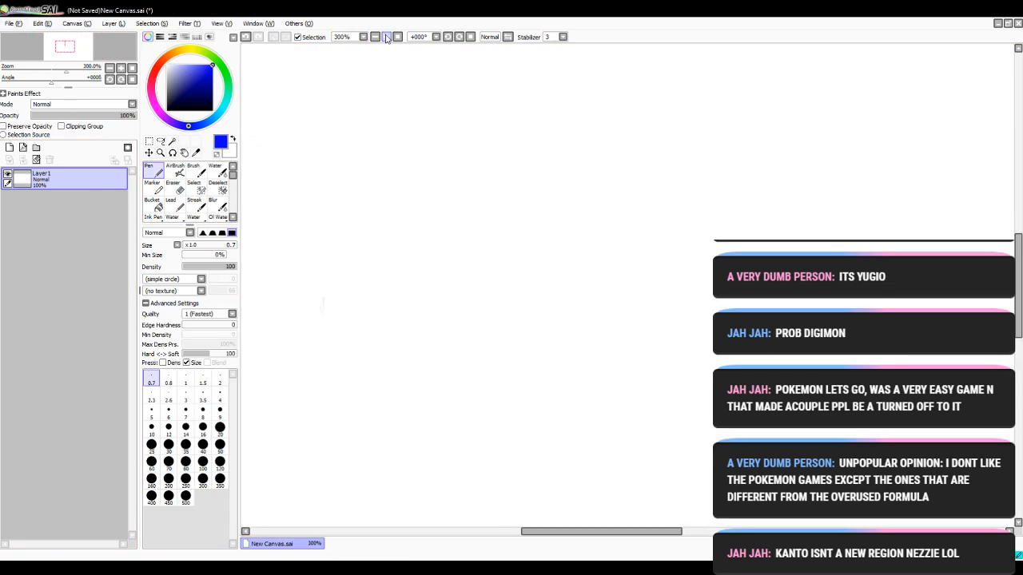
{"action": "left_click", "coordinate": [386, 37]}
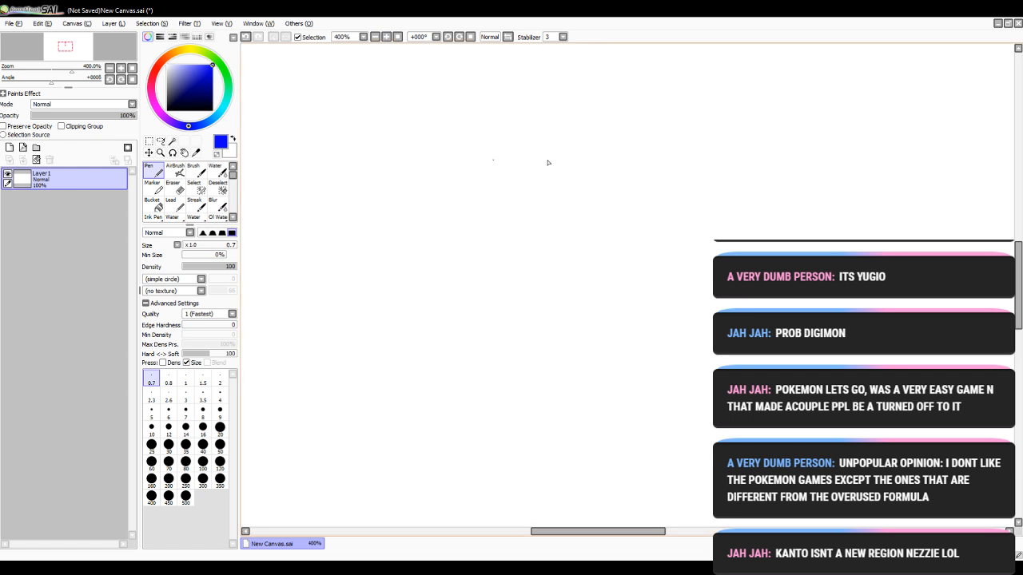
{"action": "mouse_move", "coordinate": [495, 103]}
{"action": "left_mouse_down"}
{"action": "mouse_move", "coordinate": [532, 292]}
{"action": "mouse_move", "coordinate": [455, 287]}
{"action": "left_mouse_up"}
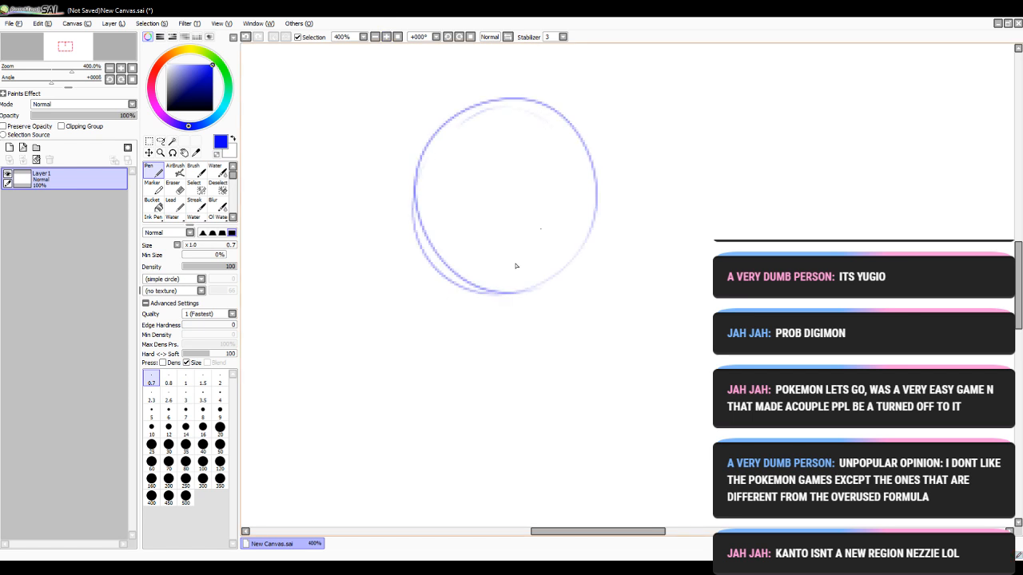
- Open Twiggy.jpg from the Finished folder as a new reference image
{"action": "left_click", "coordinate": [18, 26]}
{"action": "left_click", "coordinate": [15, 39]}
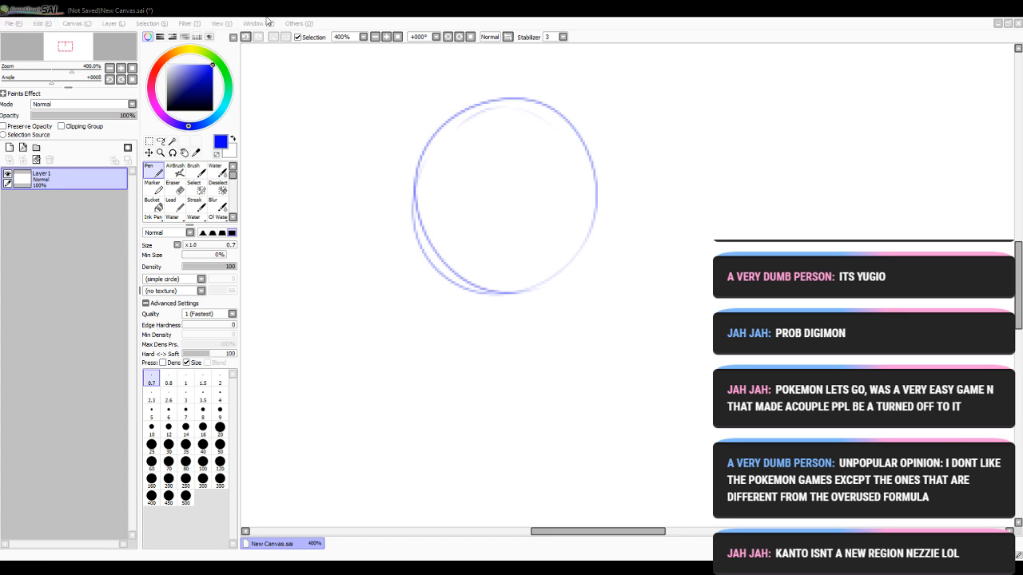
{"action": "left_click", "coordinate": [268, 19]}
{"action": "left_click", "coordinate": [19, 25]}
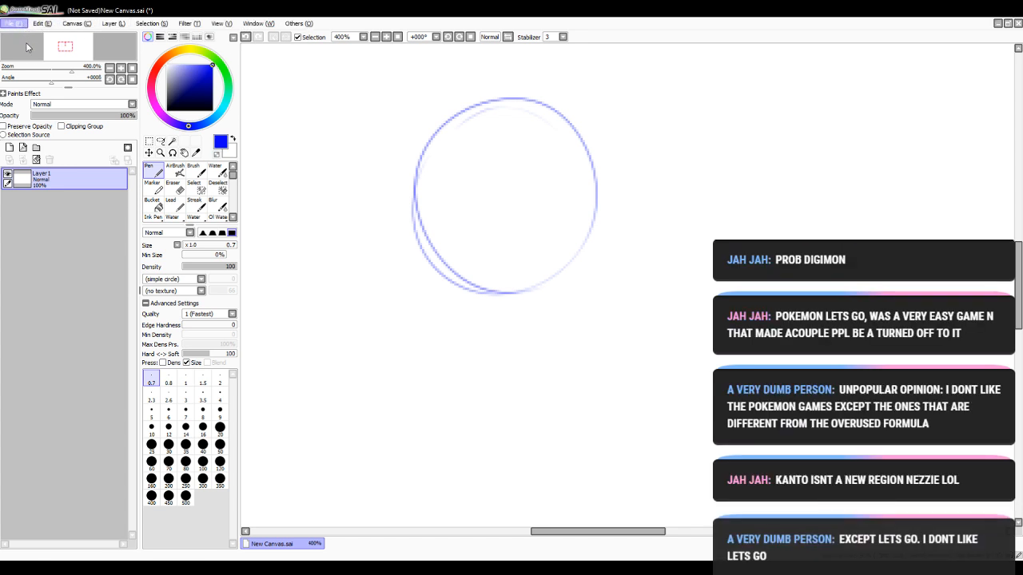
{"action": "left_click", "coordinate": [27, 47]}
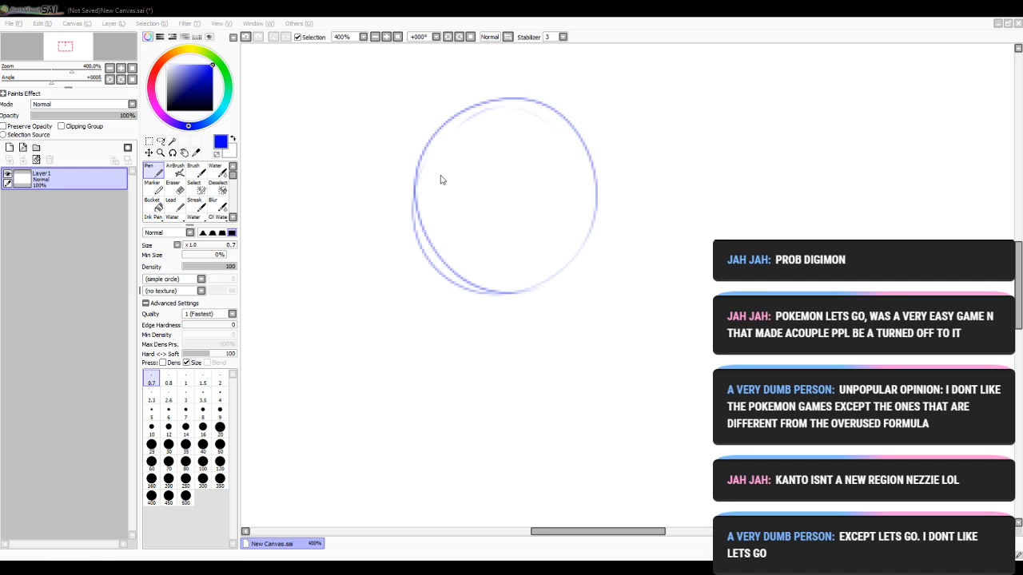
{"action": "double_click", "coordinate": [746, 208]}
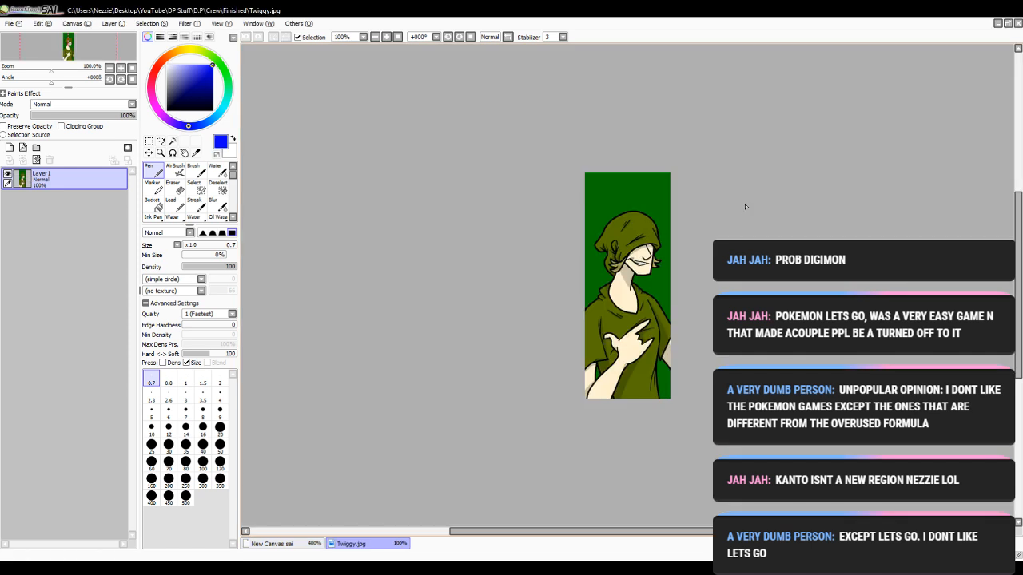
- Return to New Canvas.sai and erase the small circle sketch with the Eraser at size 50
{"action": "left_click", "coordinate": [297, 544]}
{"action": "left_click", "coordinate": [375, 37]}
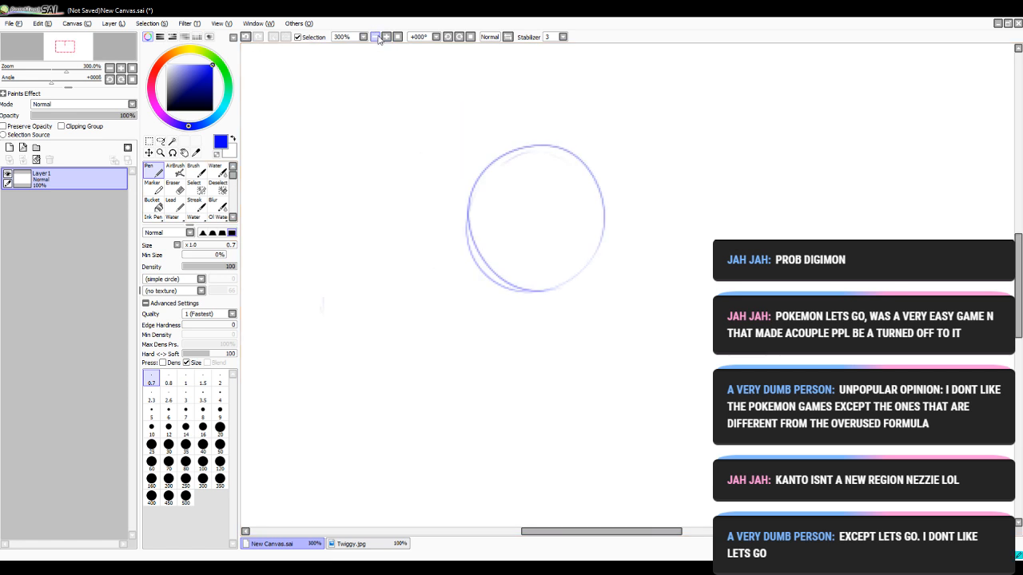
{"action": "left_click", "coordinate": [375, 37]}
{"action": "key", "text": "e"}
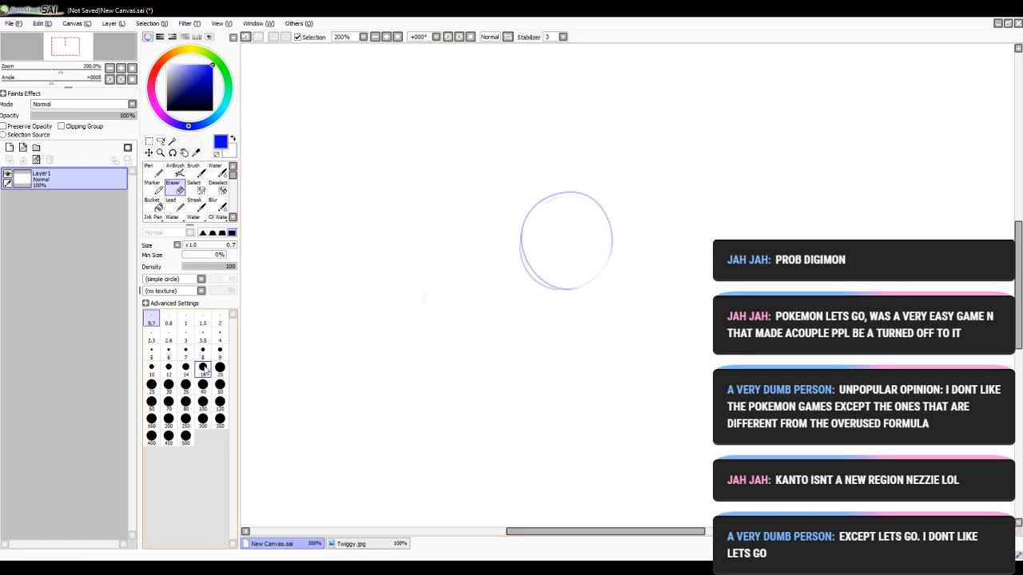
{"action": "left_click", "coordinate": [219, 386]}
{"action": "mouse_move", "coordinate": [523, 197]}
{"action": "left_mouse_down"}
{"action": "mouse_move", "coordinate": [539, 269]}
{"action": "mouse_move", "coordinate": [582, 295]}
{"action": "left_mouse_up"}
- Sketch a larger head circle with the blue Pen at 300% magnification, adding a curved vertical guideline through it
{"action": "left_click", "coordinate": [152, 171]}
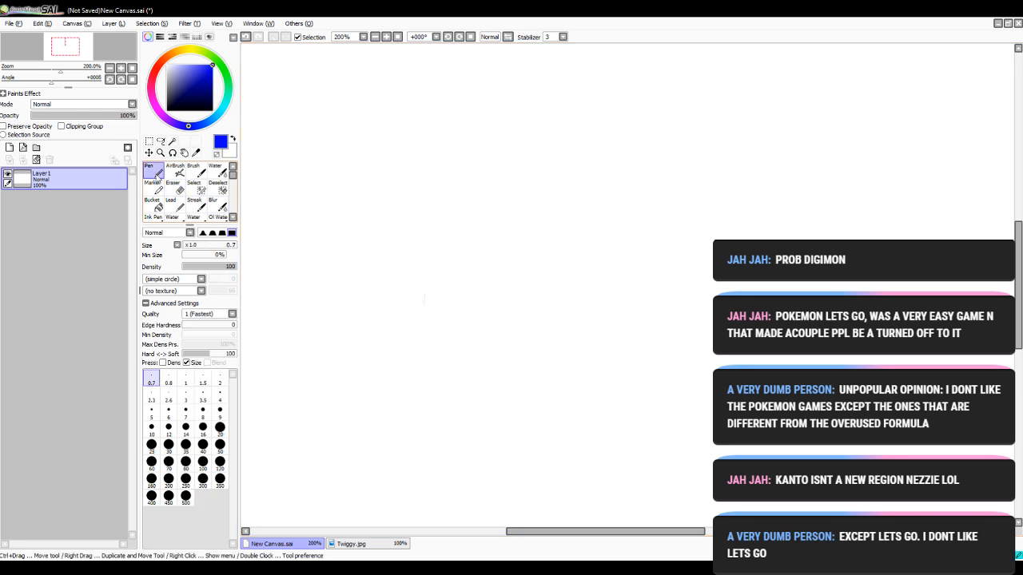
{"action": "left_click", "coordinate": [376, 37]}
{"action": "left_click", "coordinate": [386, 36]}
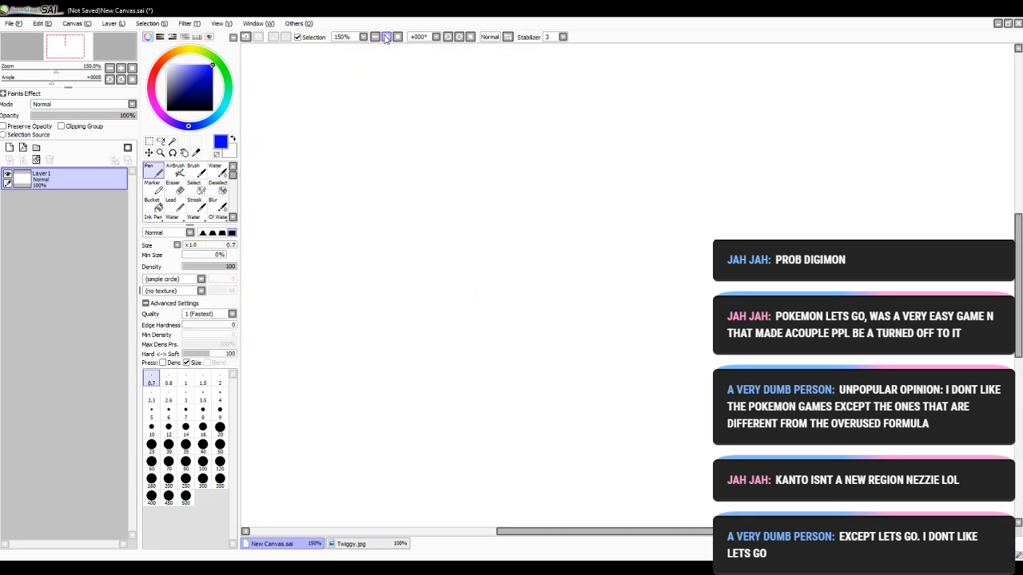
{"action": "left_click", "coordinate": [386, 37]}
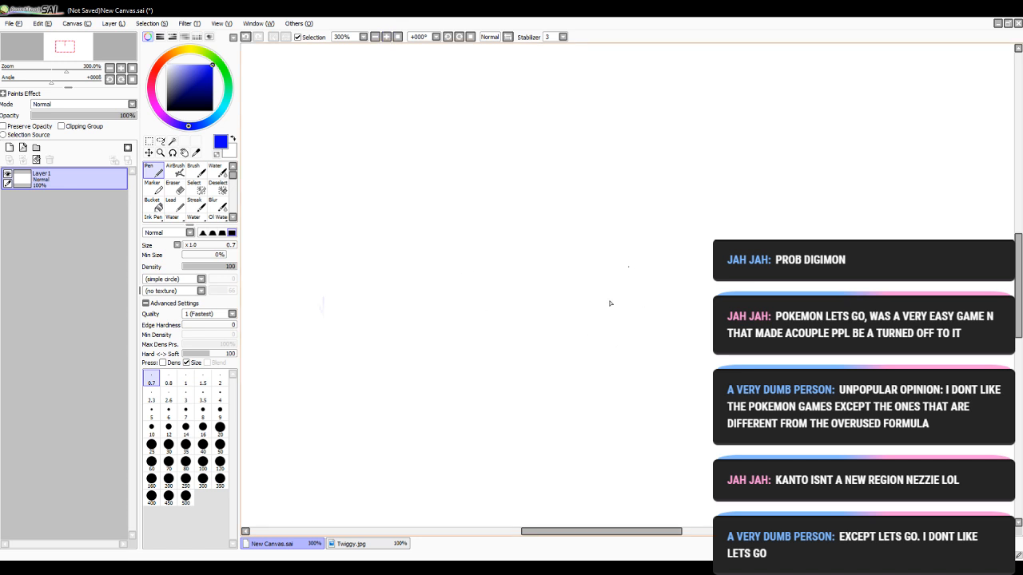
{"action": "left_click_drag", "start_coordinate": [459, 296], "coordinate": [455, 207]}
{"action": "left_click_drag", "start_coordinate": [535, 88], "coordinate": [509, 299]}
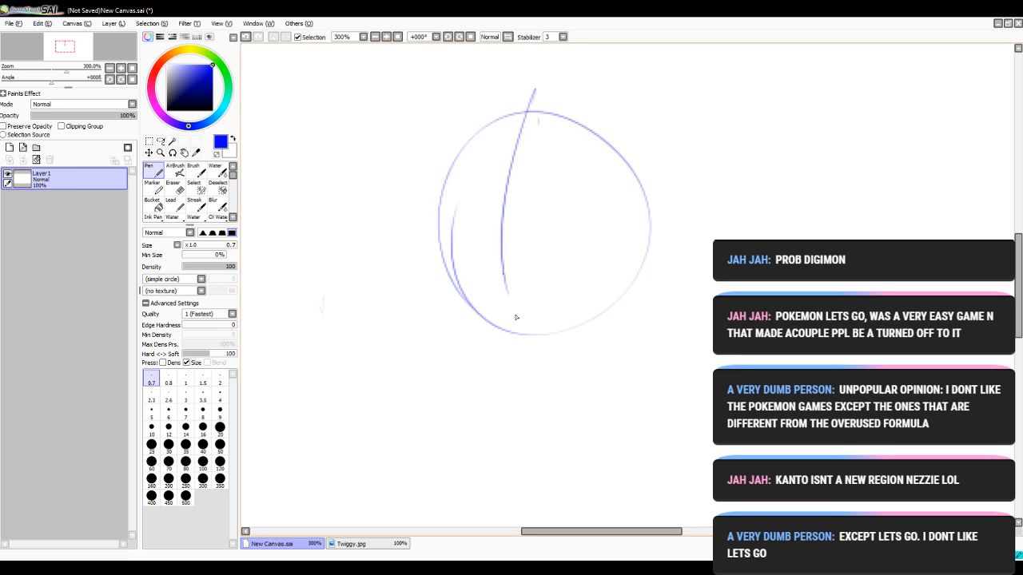
- Sketch a longer vertical guideline, the face side, chin and jawline below the head circle, and an ear at the jaw's end
{"action": "left_click_drag", "start_coordinate": [506, 162], "coordinate": [494, 366]}
{"action": "mouse_move", "coordinate": [441, 197]}
{"action": "left_mouse_down"}
{"action": "mouse_move", "coordinate": [457, 371]}
{"action": "mouse_move", "coordinate": [534, 384]}
{"action": "mouse_move", "coordinate": [605, 294]}
{"action": "mouse_move", "coordinate": [586, 320]}
{"action": "mouse_move", "coordinate": [601, 281]}
{"action": "left_mouse_up"}
{"action": "mouse_move", "coordinate": [563, 345]}
{"action": "left_mouse_down"}
{"action": "mouse_move", "coordinate": [510, 366]}
{"action": "mouse_move", "coordinate": [485, 389]}
{"action": "left_mouse_up"}
{"action": "mouse_move", "coordinate": [603, 267]}
{"action": "left_mouse_down"}
{"action": "mouse_move", "coordinate": [610, 237]}
{"action": "mouse_move", "coordinate": [593, 303]}
{"action": "left_mouse_up"}
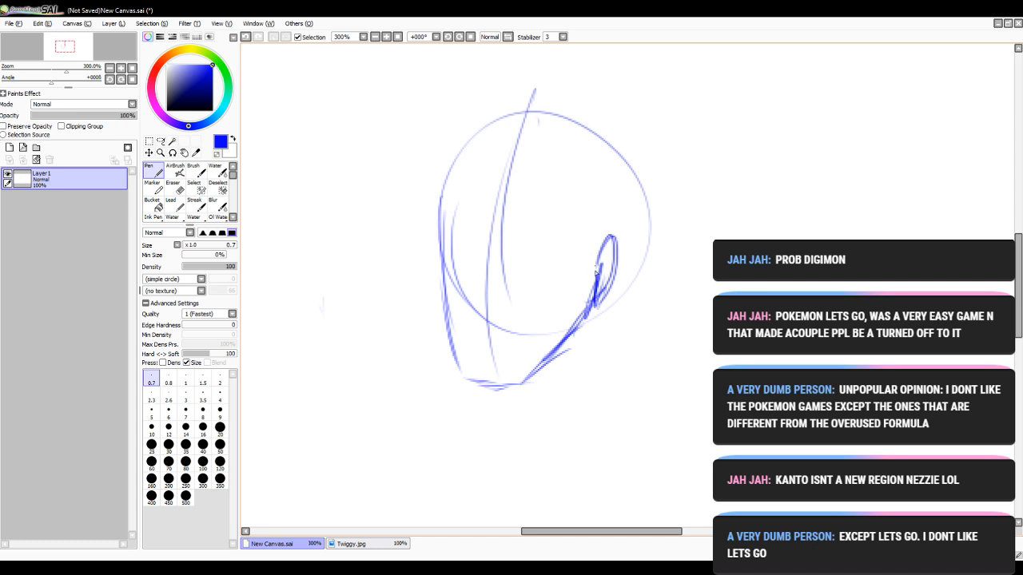
{"action": "left_click_drag", "start_coordinate": [595, 273], "coordinate": [591, 285]}
- Sketch the hair outline over the top of the head and down the back to a rounded end behind the ear
{"action": "mouse_move", "coordinate": [441, 166]}
{"action": "left_mouse_down"}
{"action": "mouse_move", "coordinate": [455, 142]}
{"action": "mouse_move", "coordinate": [497, 123]}
{"action": "mouse_move", "coordinate": [459, 133]}
{"action": "mouse_move", "coordinate": [458, 143]}
{"action": "mouse_move", "coordinate": [497, 118]}
{"action": "left_mouse_up"}
{"action": "mouse_move", "coordinate": [453, 140]}
{"action": "left_mouse_down"}
{"action": "mouse_move", "coordinate": [566, 93]}
{"action": "mouse_move", "coordinate": [644, 155]}
{"action": "mouse_move", "coordinate": [663, 240]}
{"action": "mouse_move", "coordinate": [638, 326]}
{"action": "mouse_move", "coordinate": [683, 280]}
{"action": "mouse_move", "coordinate": [660, 223]}
{"action": "left_mouse_up"}
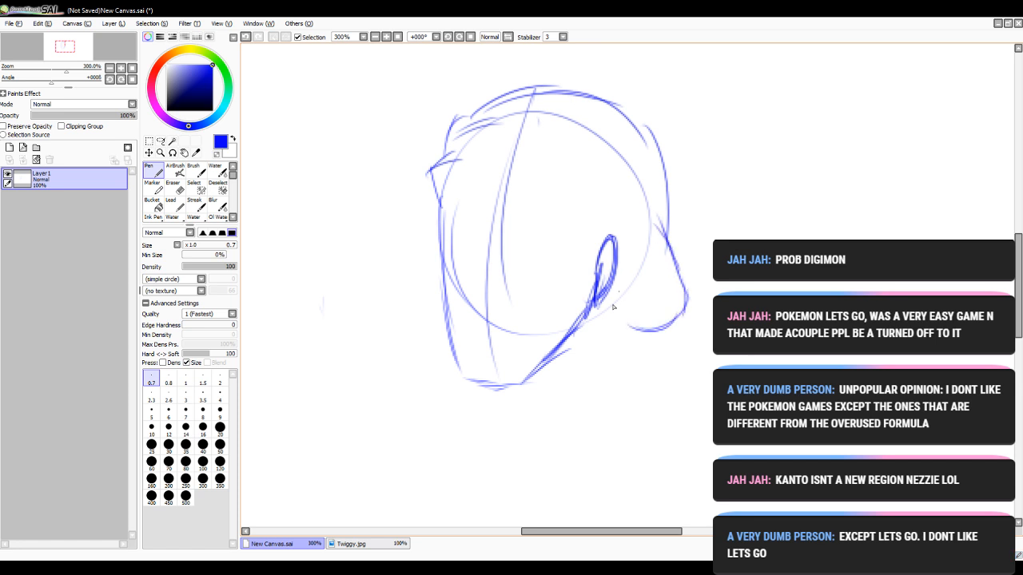
{"action": "mouse_move", "coordinate": [615, 276]}
{"action": "left_mouse_down"}
{"action": "mouse_move", "coordinate": [609, 317]}
{"action": "mouse_move", "coordinate": [600, 307]}
{"action": "mouse_move", "coordinate": [577, 318]}
{"action": "mouse_move", "coordinate": [599, 326]}
{"action": "mouse_move", "coordinate": [598, 307]}
{"action": "mouse_move", "coordinate": [638, 327]}
{"action": "left_mouse_up"}
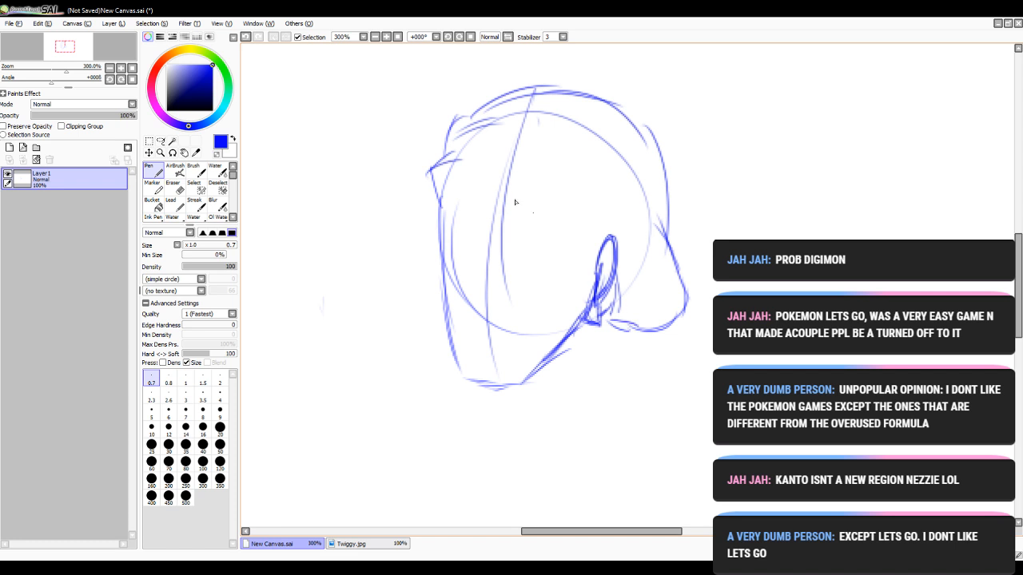
{"action": "mouse_move", "coordinate": [443, 169]}
{"action": "left_mouse_down"}
{"action": "mouse_move", "coordinate": [522, 153]}
{"action": "mouse_move", "coordinate": [511, 161]}
{"action": "mouse_move", "coordinate": [588, 221]}
{"action": "mouse_move", "coordinate": [604, 240]}
{"action": "left_mouse_up"}
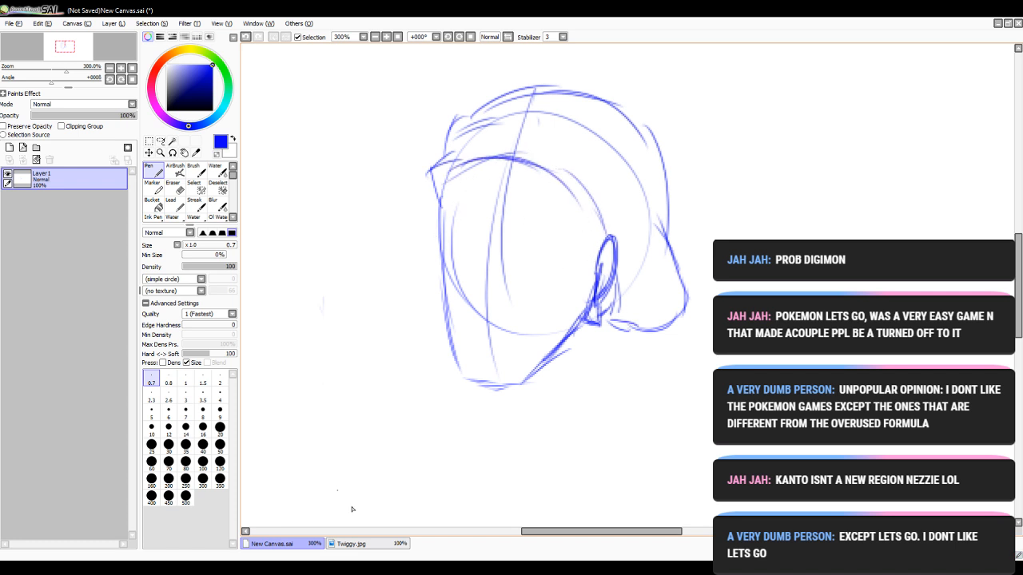
{"action": "left_click", "coordinate": [369, 542]}
{"action": "left_click", "coordinate": [301, 543]}
{"action": "key", "text": "ctrl+z"}
{"action": "key", "text": "ctrl+z"}
{"action": "key", "text": "ctrl+z"}
{"action": "key", "text": "ctrl+z"}
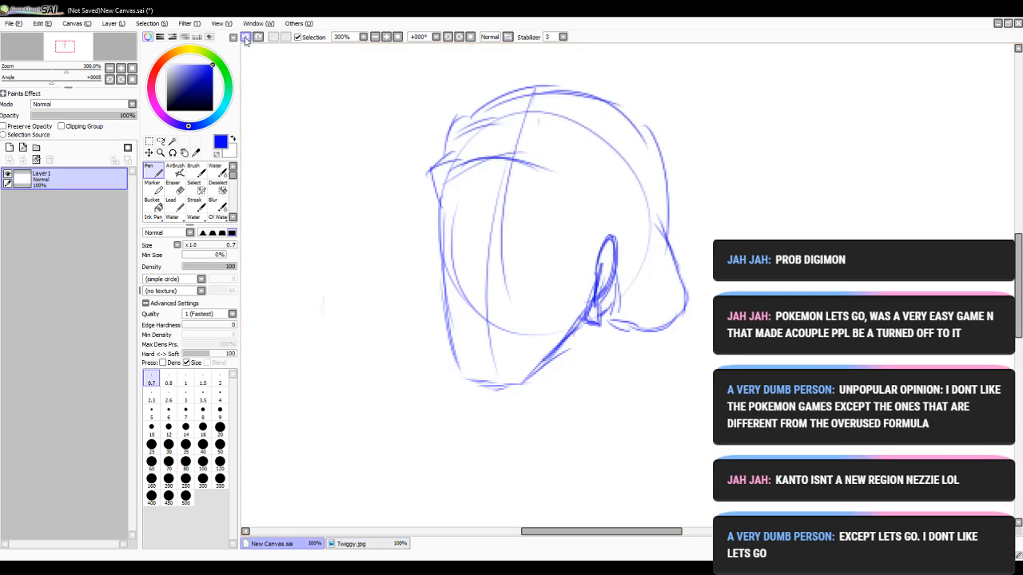
- Sketch a tuft of short hair strokes at the front edge of the forehead
{"action": "left_click_drag", "start_coordinate": [462, 168], "coordinate": [459, 182]}
{"action": "mouse_move", "coordinate": [454, 154]}
{"action": "left_mouse_down"}
{"action": "mouse_move", "coordinate": [428, 182]}
{"action": "mouse_move", "coordinate": [435, 225]}
{"action": "left_mouse_up"}
{"action": "left_click_drag", "start_coordinate": [444, 177], "coordinate": [435, 228]}
{"action": "left_click_drag", "start_coordinate": [453, 171], "coordinate": [435, 227]}
{"action": "left_click_drag", "start_coordinate": [453, 188], "coordinate": [443, 209]}
- Sketch the fringe's curved lines from the forehead tuft across the face to the ear, with short hair strokes in front of the ear
{"action": "left_click_drag", "start_coordinate": [443, 206], "coordinate": [512, 260]}
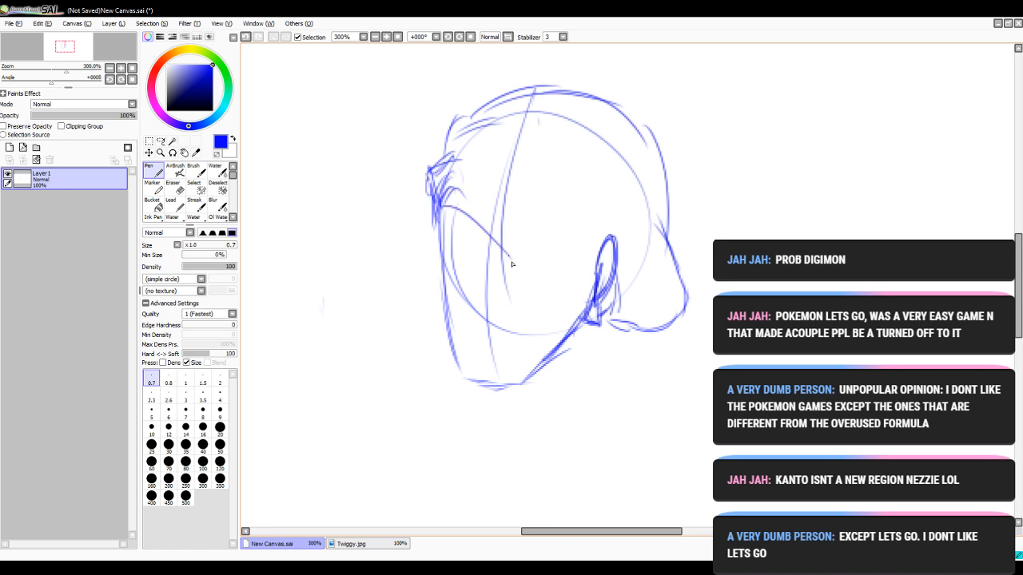
{"action": "left_click_drag", "start_coordinate": [479, 224], "coordinate": [593, 266]}
{"action": "left_click_drag", "start_coordinate": [566, 278], "coordinate": [596, 273]}
{"action": "left_click_drag", "start_coordinate": [580, 231], "coordinate": [595, 281]}
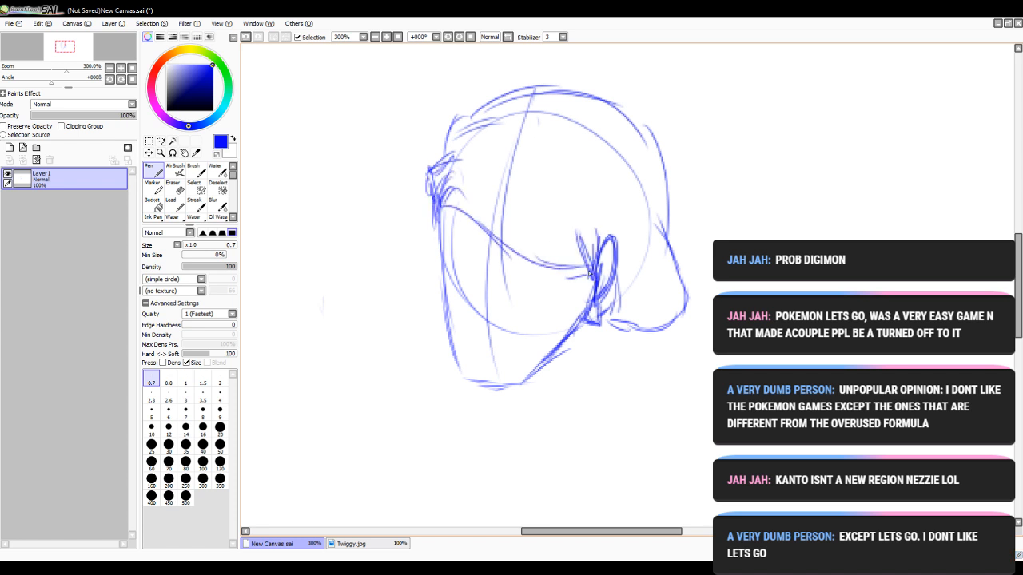
{"action": "left_click_drag", "start_coordinate": [489, 248], "coordinate": [580, 297]}
{"action": "mouse_move", "coordinate": [597, 272]}
{"action": "left_mouse_down"}
{"action": "mouse_move", "coordinate": [574, 289]}
{"action": "mouse_move", "coordinate": [592, 300]}
{"action": "left_mouse_up"}
{"action": "mouse_move", "coordinate": [590, 286]}
{"action": "left_mouse_down"}
{"action": "mouse_move", "coordinate": [599, 323]}
{"action": "mouse_move", "coordinate": [587, 322]}
{"action": "left_mouse_up"}
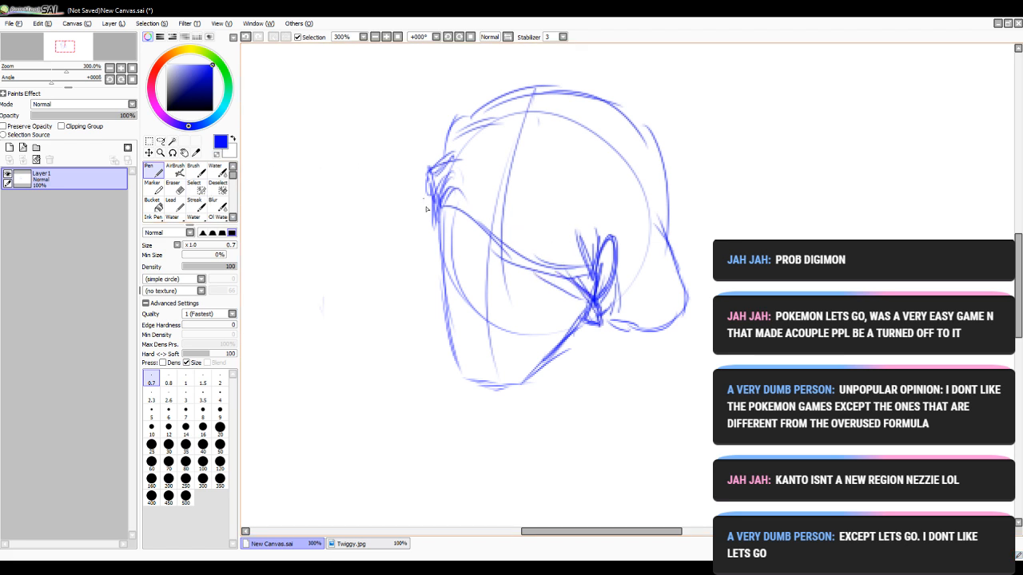
- Darken the forehead tuft and the hair around the ear, adding another long fringe stroke between them
{"action": "left_click_drag", "start_coordinate": [436, 210], "coordinate": [433, 241]}
{"action": "left_click_drag", "start_coordinate": [441, 190], "coordinate": [437, 224]}
{"action": "left_click_drag", "start_coordinate": [442, 189], "coordinate": [432, 227]}
{"action": "left_click_drag", "start_coordinate": [449, 175], "coordinate": [432, 226]}
{"action": "mouse_move", "coordinate": [428, 223]}
{"action": "left_mouse_down"}
{"action": "mouse_move", "coordinate": [450, 221]}
{"action": "mouse_move", "coordinate": [502, 267]}
{"action": "mouse_move", "coordinate": [591, 275]}
{"action": "mouse_move", "coordinate": [596, 294]}
{"action": "left_mouse_up"}
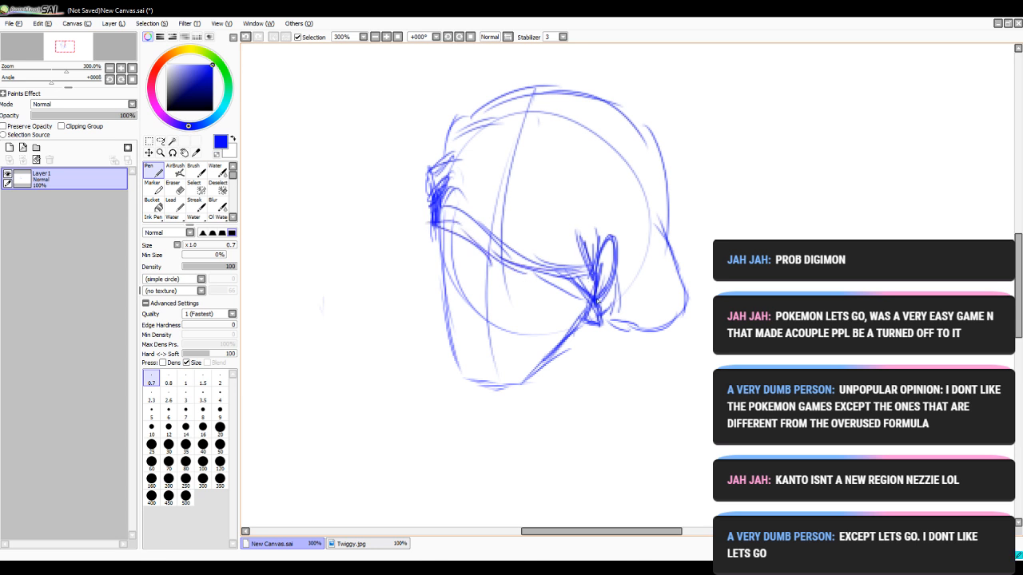
{"action": "left_click_drag", "start_coordinate": [606, 227], "coordinate": [596, 288]}
{"action": "left_click_drag", "start_coordinate": [614, 273], "coordinate": [599, 319]}
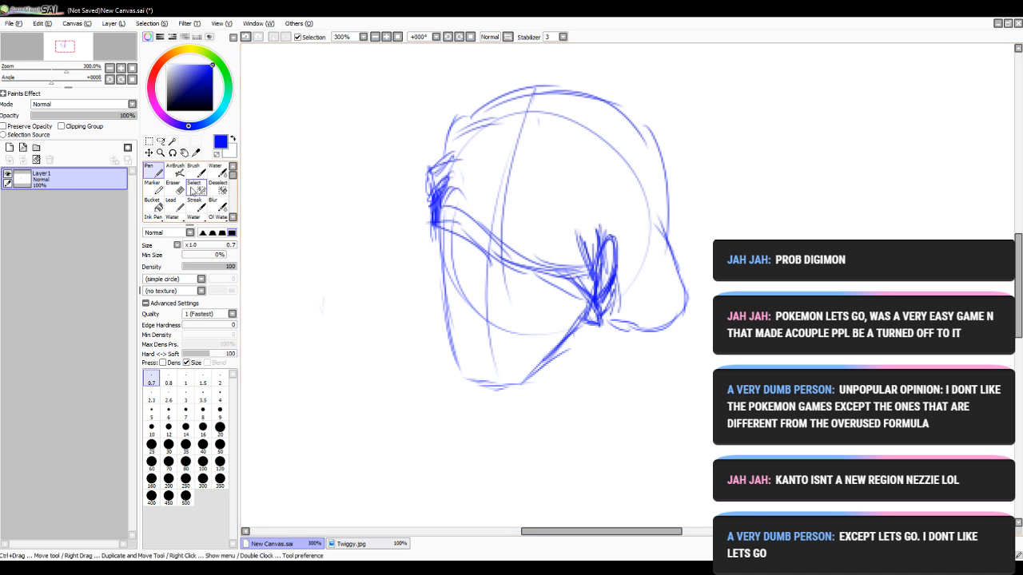
- Erase the upper fringe lines near the forehead tuft with the Eraser at size 12
{"action": "left_click", "coordinate": [175, 189]}
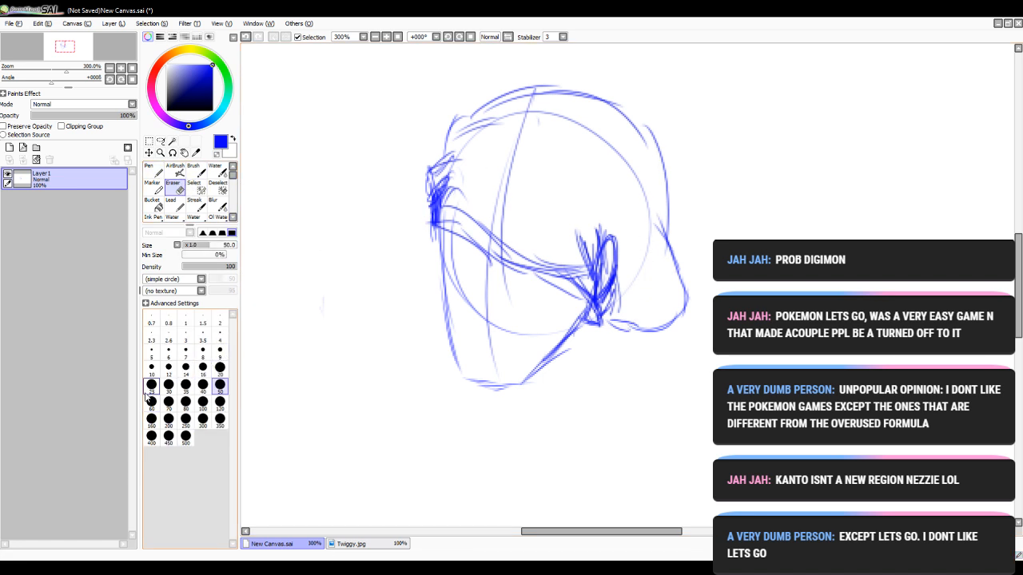
{"action": "left_click", "coordinate": [169, 369]}
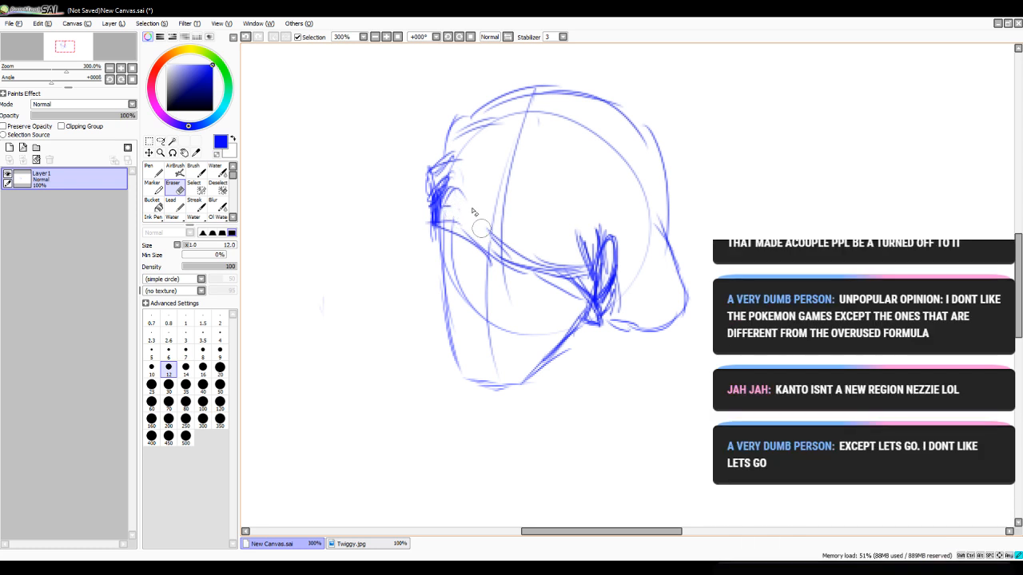
{"action": "left_click", "coordinate": [152, 171]}
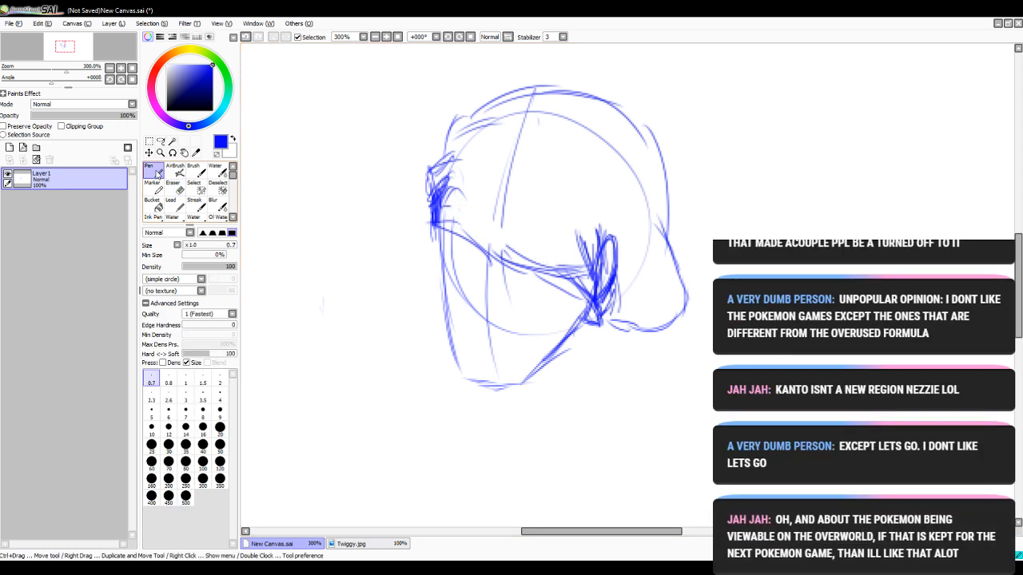
- Thicken the forehead tuft with the Pen, add loose strands inside the hair and reinforce the outline down the back of the head
{"action": "mouse_move", "coordinate": [462, 180]}
{"action": "left_mouse_down"}
{"action": "mouse_move", "coordinate": [430, 205]}
{"action": "mouse_move", "coordinate": [432, 226]}
{"action": "mouse_move", "coordinate": [459, 237]}
{"action": "left_mouse_up"}
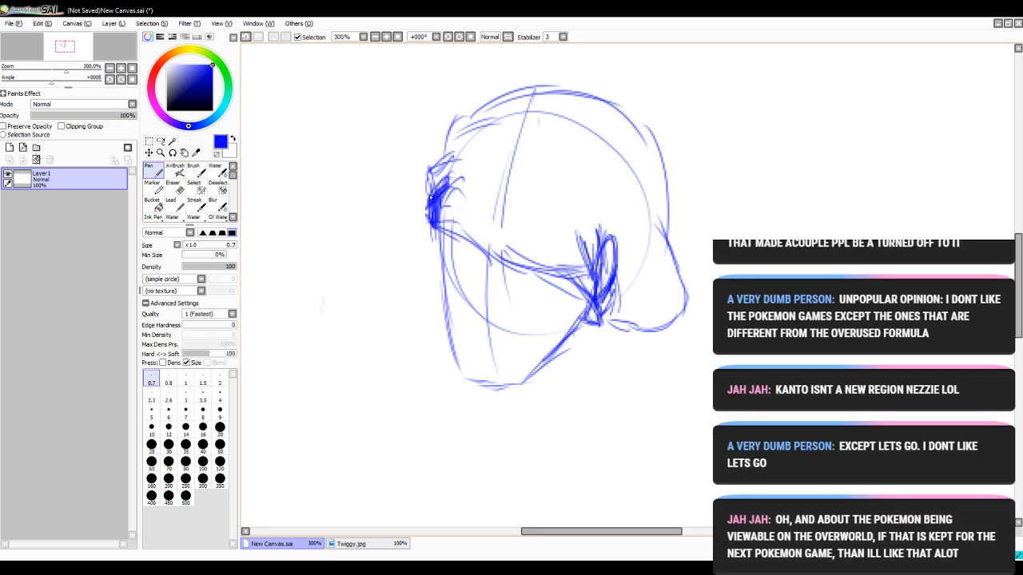
{"action": "left_click_drag", "start_coordinate": [432, 198], "coordinate": [431, 167]}
{"action": "mouse_move", "coordinate": [433, 167]}
{"action": "left_mouse_down"}
{"action": "mouse_move", "coordinate": [465, 153]}
{"action": "mouse_move", "coordinate": [454, 125]}
{"action": "mouse_move", "coordinate": [488, 117]}
{"action": "mouse_move", "coordinate": [517, 196]}
{"action": "mouse_move", "coordinate": [559, 223]}
{"action": "left_mouse_up"}
{"action": "left_click_drag", "start_coordinate": [495, 200], "coordinate": [543, 231]}
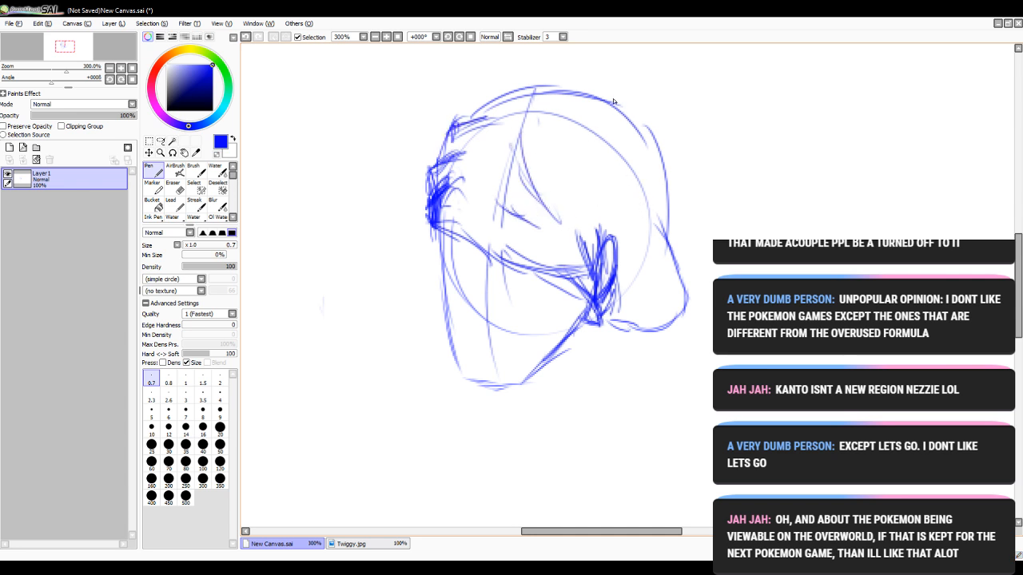
{"action": "mouse_move", "coordinate": [614, 100]}
{"action": "left_mouse_down"}
{"action": "mouse_move", "coordinate": [646, 158]}
{"action": "mouse_move", "coordinate": [669, 300]}
{"action": "left_mouse_up"}
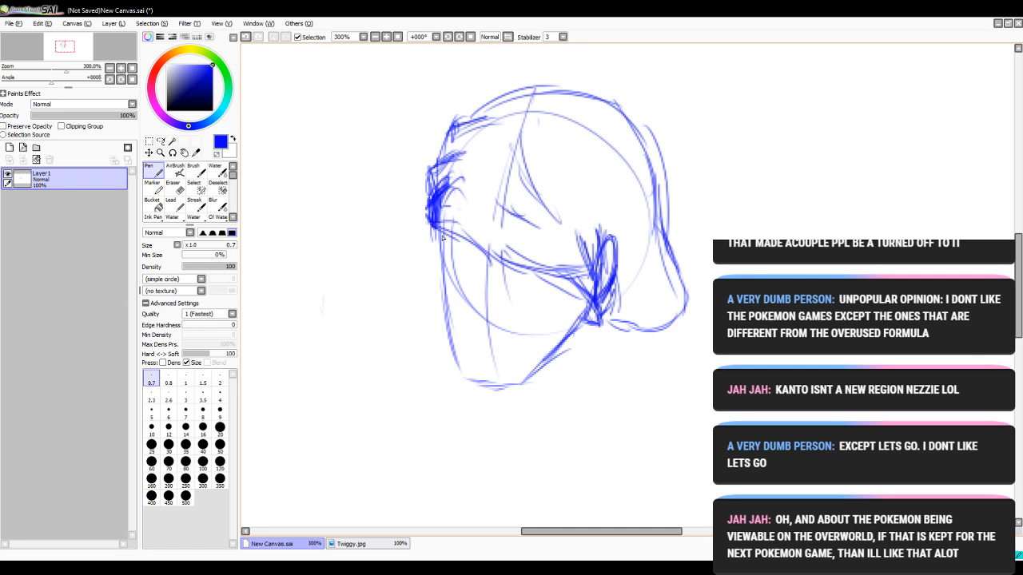
- Retrace the fringe line across the face and erase its rough middle section with the Eraser at size 12
{"action": "mouse_move", "coordinate": [442, 237]}
{"action": "left_mouse_down"}
{"action": "mouse_move", "coordinate": [505, 246]}
{"action": "mouse_move", "coordinate": [551, 278]}
{"action": "left_mouse_up"}
{"action": "key", "text": "e"}
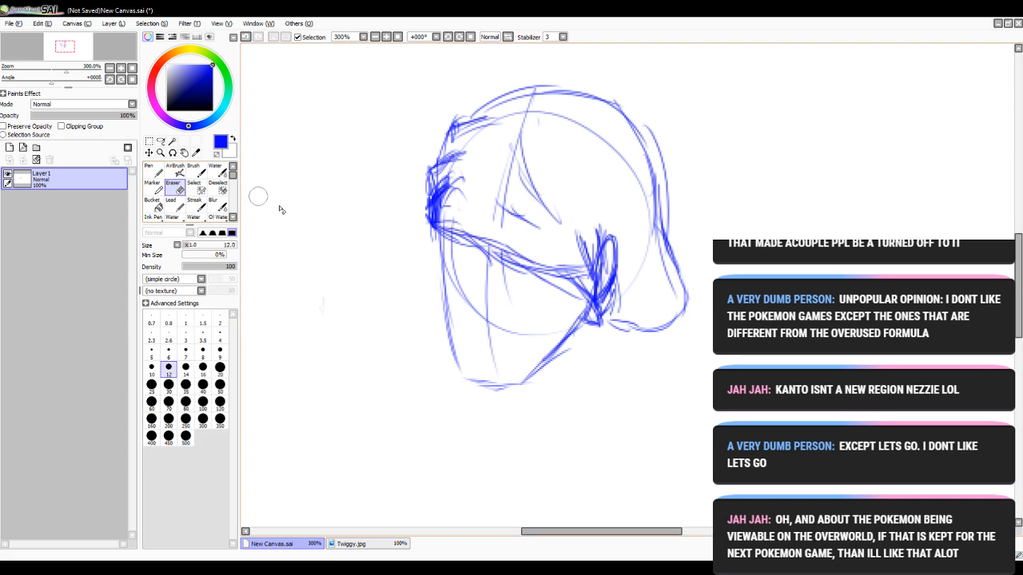
{"action": "mouse_move", "coordinate": [446, 215]}
{"action": "left_mouse_down"}
{"action": "mouse_move", "coordinate": [461, 247]}
{"action": "mouse_move", "coordinate": [488, 247]}
{"action": "mouse_move", "coordinate": [517, 286]}
{"action": "mouse_move", "coordinate": [527, 264]}
{"action": "left_mouse_up"}
{"action": "left_click", "coordinate": [150, 169]}
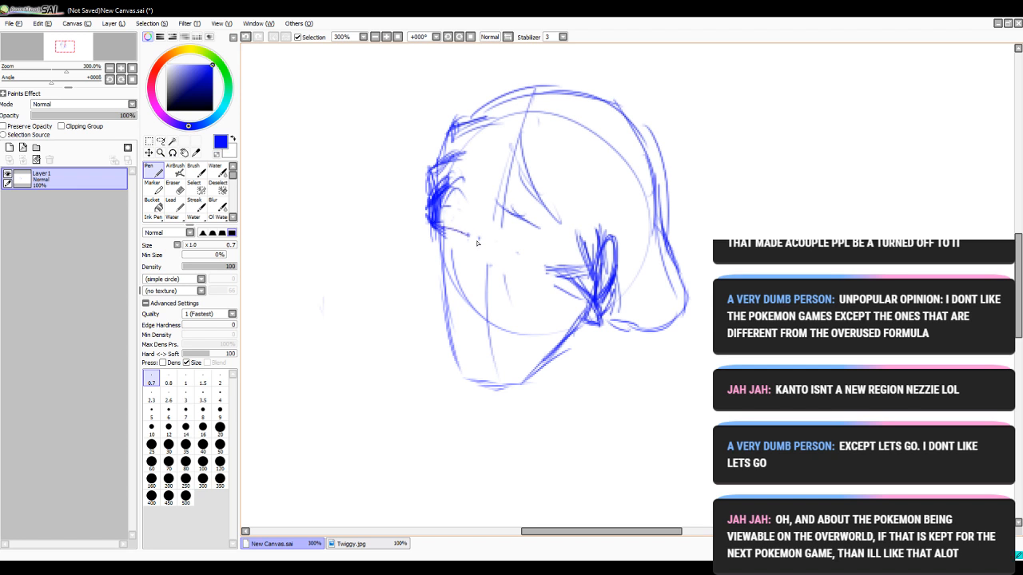
{"action": "mouse_move", "coordinate": [441, 232]}
{"action": "left_mouse_down"}
{"action": "mouse_move", "coordinate": [559, 275]}
{"action": "mouse_move", "coordinate": [579, 296]}
{"action": "left_mouse_up"}
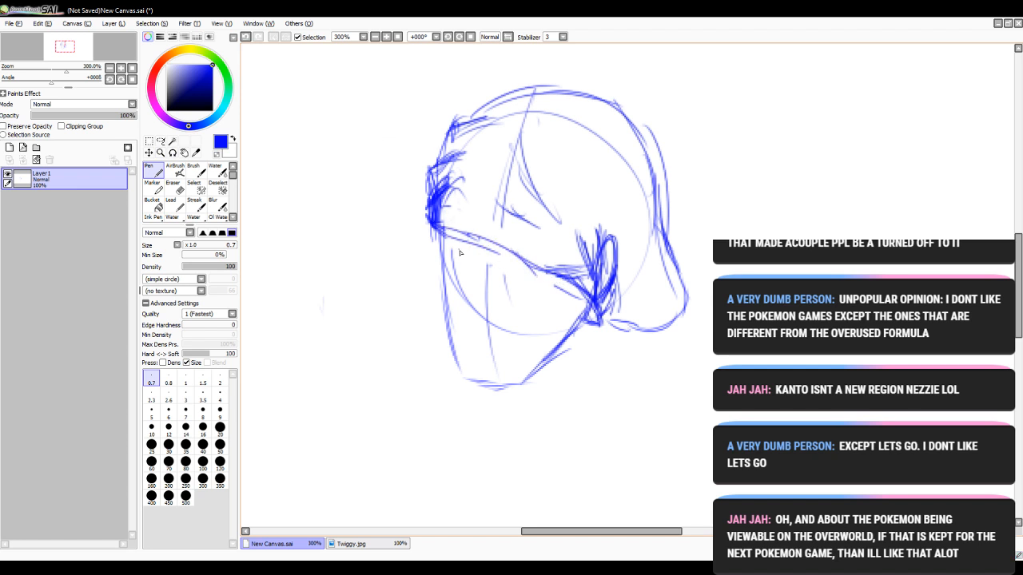
{"action": "key", "text": "e"}
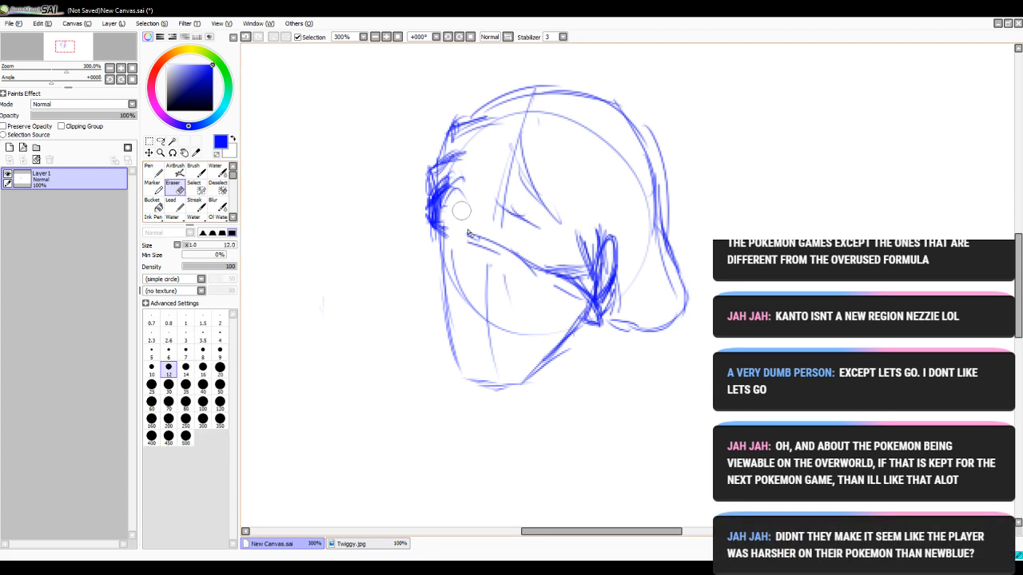
{"action": "mouse_move", "coordinate": [468, 232]}
{"action": "left_mouse_down"}
{"action": "mouse_move", "coordinate": [557, 276]}
{"action": "mouse_move", "coordinate": [533, 267]}
{"action": "left_mouse_up"}
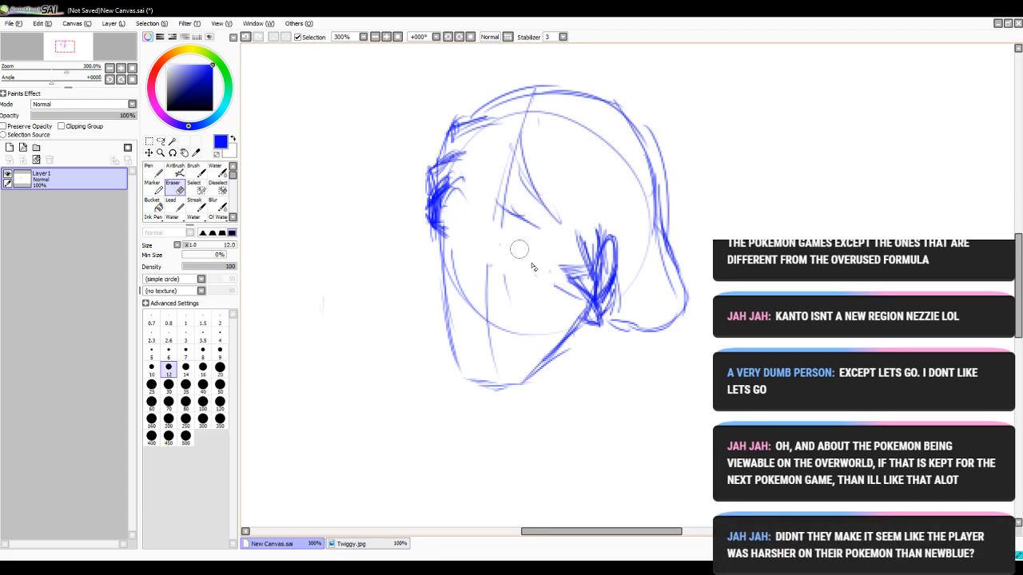
- Redraw the fringe's lower edge from the forehead tuft to the ear with the Pen and sketch the nose below it
{"action": "key", "text": "n"}
{"action": "mouse_move", "coordinate": [438, 227]}
{"action": "left_mouse_down"}
{"action": "mouse_move", "coordinate": [475, 226]}
{"action": "mouse_move", "coordinate": [519, 249]}
{"action": "mouse_move", "coordinate": [534, 275]}
{"action": "mouse_move", "coordinate": [540, 265]}
{"action": "mouse_move", "coordinate": [521, 265]}
{"action": "mouse_move", "coordinate": [573, 285]}
{"action": "mouse_move", "coordinate": [590, 317]}
{"action": "left_mouse_up"}
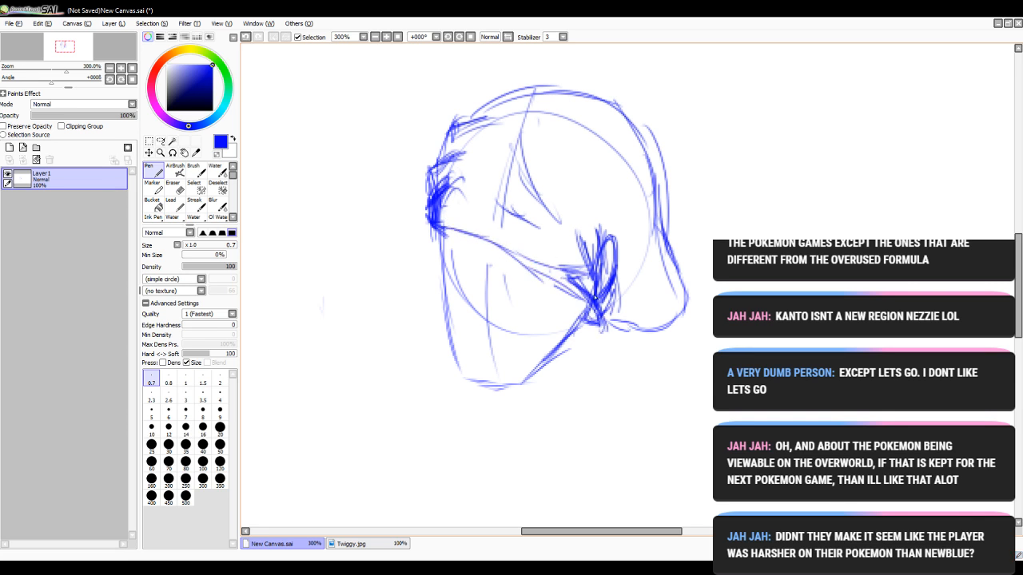
{"action": "mouse_move", "coordinate": [461, 271]}
{"action": "left_mouse_down"}
{"action": "mouse_move", "coordinate": [476, 270]}
{"action": "mouse_move", "coordinate": [447, 288]}
{"action": "mouse_move", "coordinate": [464, 303]}
{"action": "mouse_move", "coordinate": [480, 249]}
{"action": "mouse_move", "coordinate": [452, 297]}
{"action": "mouse_move", "coordinate": [487, 306]}
{"action": "mouse_move", "coordinate": [490, 295]}
{"action": "mouse_move", "coordinate": [472, 312]}
{"action": "left_mouse_up"}
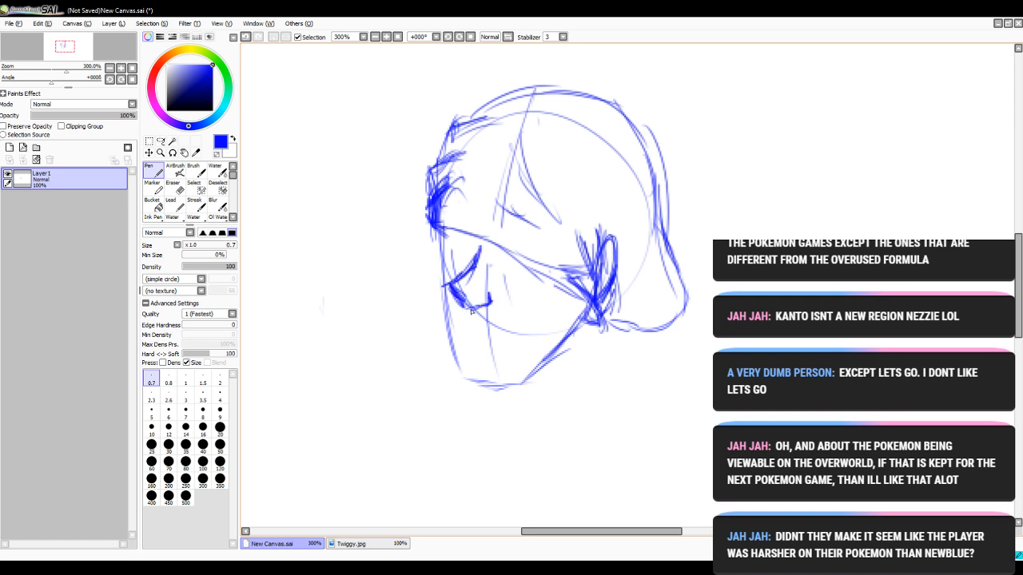
{"action": "left_click_drag", "start_coordinate": [470, 352], "coordinate": [495, 351]}
{"action": "left_click_drag", "start_coordinate": [477, 352], "coordinate": [531, 344]}
{"action": "mouse_move", "coordinate": [467, 352]}
{"action": "left_mouse_down"}
{"action": "mouse_move", "coordinate": [534, 342]}
{"action": "mouse_move", "coordinate": [471, 357]}
{"action": "left_mouse_up"}
{"action": "key", "text": "e"}
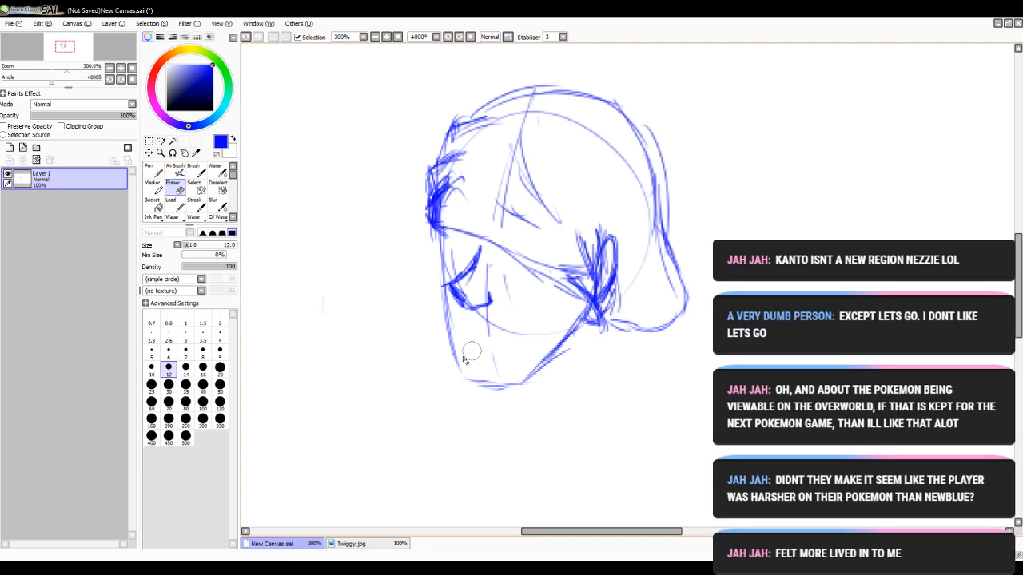
{"action": "left_click", "coordinate": [154, 174]}
{"action": "mouse_move", "coordinate": [461, 361]}
{"action": "left_mouse_down"}
{"action": "mouse_move", "coordinate": [536, 338]}
{"action": "mouse_move", "coordinate": [462, 354]}
{"action": "mouse_move", "coordinate": [528, 333]}
{"action": "mouse_move", "coordinate": [496, 351]}
{"action": "mouse_move", "coordinate": [469, 334]}
{"action": "left_mouse_up"}
{"action": "key", "text": "e"}
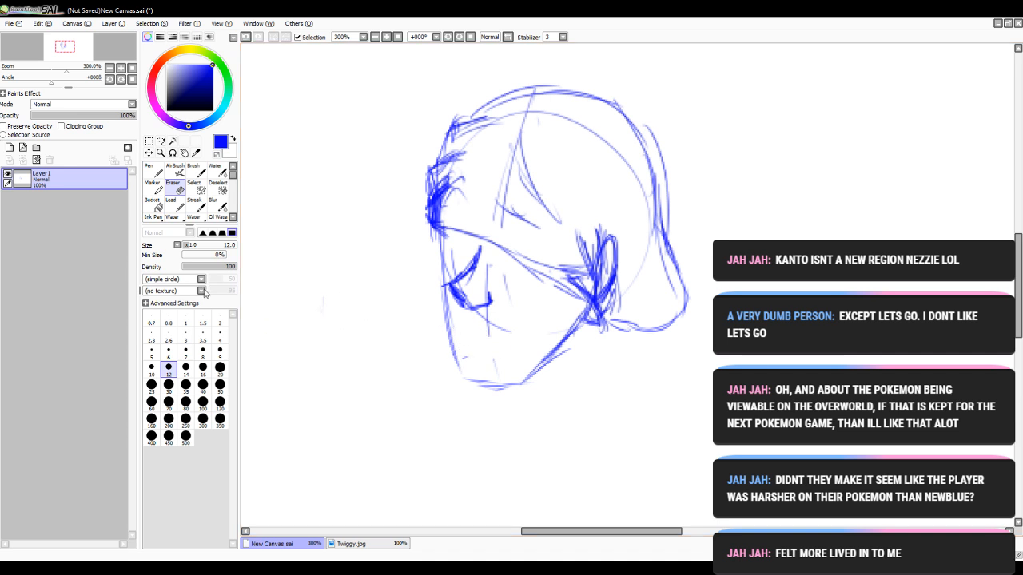
{"action": "key", "text": "n"}
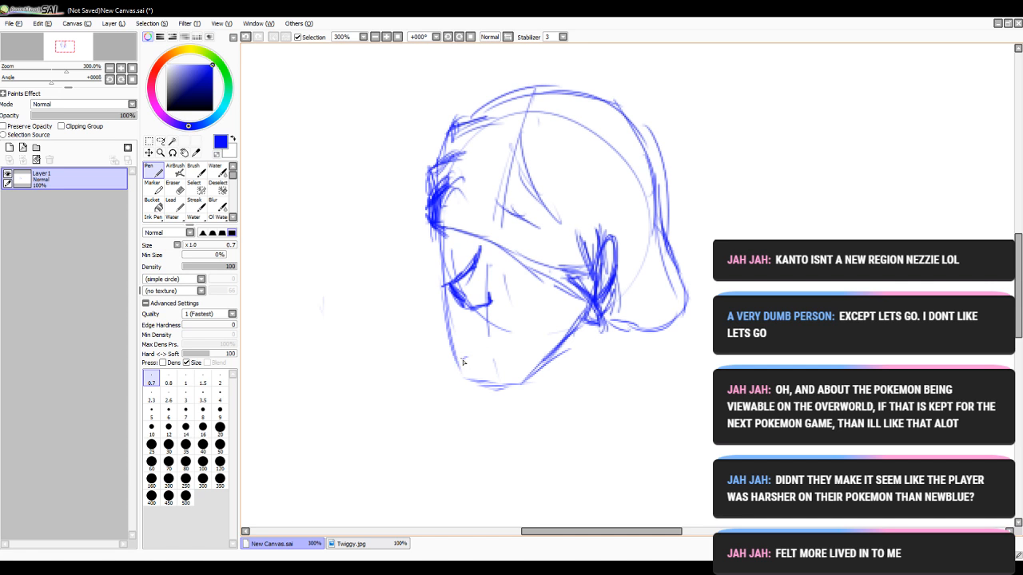
{"action": "mouse_move", "coordinate": [463, 362]}
{"action": "left_mouse_down"}
{"action": "mouse_move", "coordinate": [519, 345]}
{"action": "mouse_move", "coordinate": [466, 358]}
{"action": "mouse_move", "coordinate": [468, 346]}
{"action": "left_mouse_up"}
{"action": "key", "text": "e"}
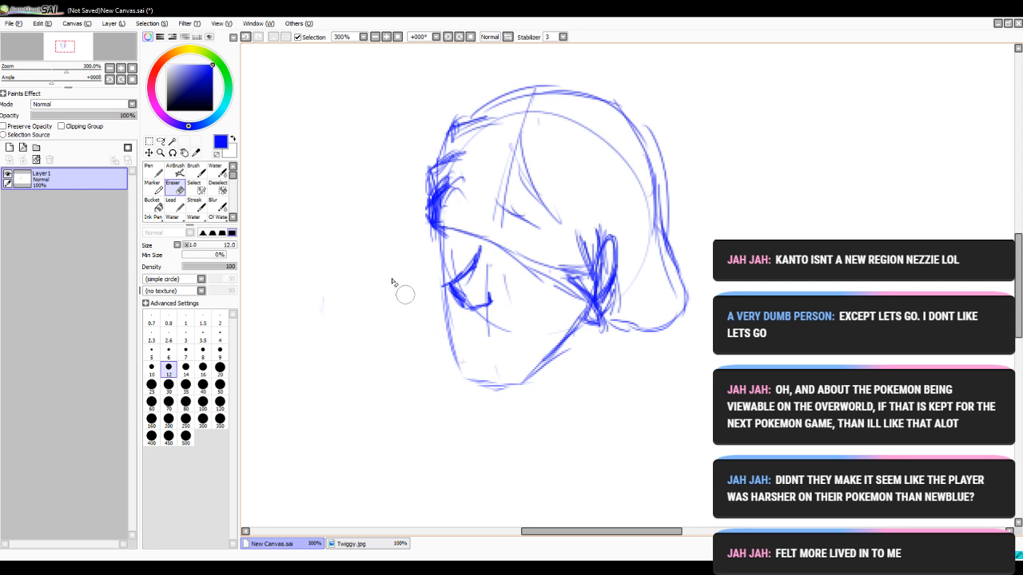
{"action": "left_click", "coordinate": [150, 171]}
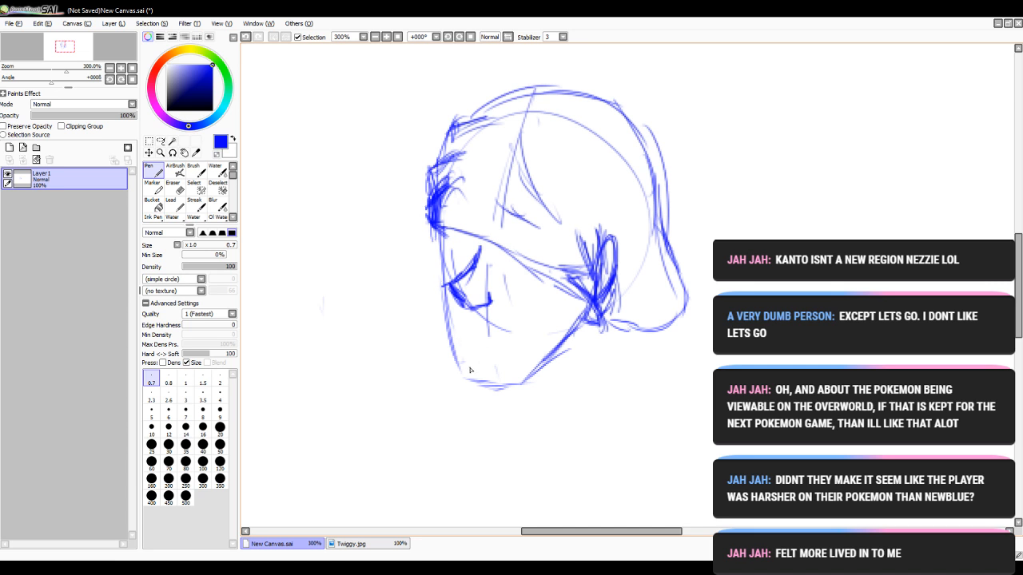
- Sketch the mouth between the nose and chin with the Pen, erasing the excess of its curved line
{"action": "left_click_drag", "start_coordinate": [468, 354], "coordinate": [531, 336]}
{"action": "left_click_drag", "start_coordinate": [490, 353], "coordinate": [535, 336]}
{"action": "key", "text": "e"}
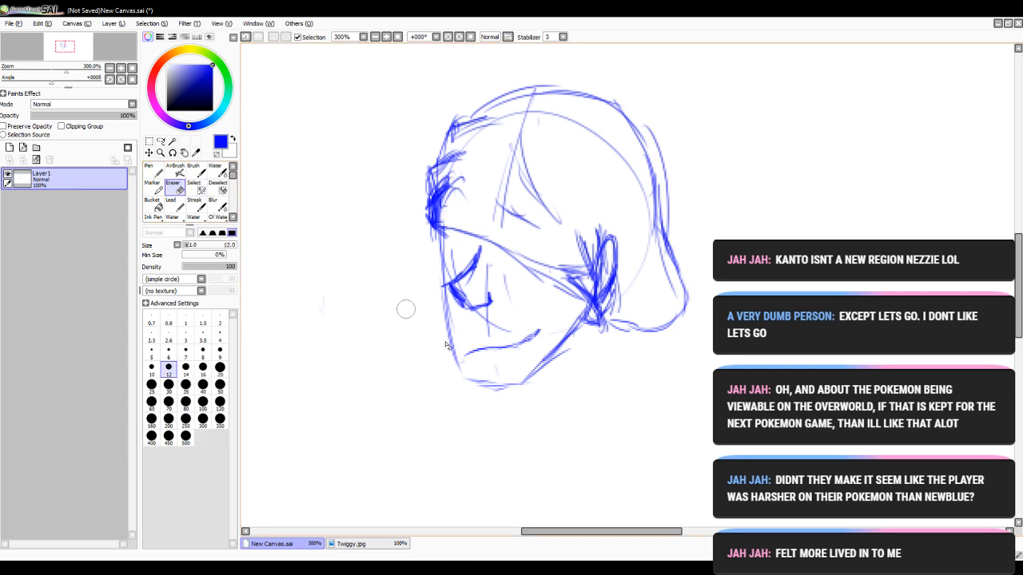
{"action": "mouse_move", "coordinate": [535, 339]}
{"action": "left_mouse_down"}
{"action": "mouse_move", "coordinate": [468, 346]}
{"action": "mouse_move", "coordinate": [473, 334]}
{"action": "mouse_move", "coordinate": [503, 351]}
{"action": "left_mouse_up"}
{"action": "left_click", "coordinate": [157, 173]}
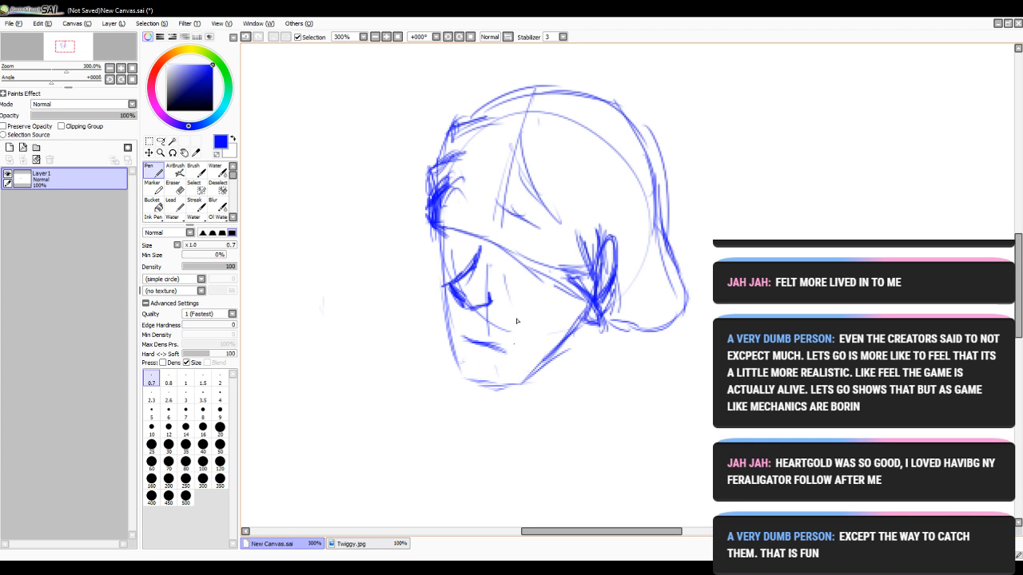
- Reinforce the face side and jawline, erase the rough chin lines and redraw the chin with the Pen
{"action": "mouse_move", "coordinate": [437, 248]}
{"action": "left_mouse_down"}
{"action": "mouse_move", "coordinate": [452, 363]}
{"action": "mouse_move", "coordinate": [441, 341]}
{"action": "mouse_move", "coordinate": [456, 369]}
{"action": "mouse_move", "coordinate": [533, 380]}
{"action": "mouse_move", "coordinate": [571, 327]}
{"action": "left_mouse_up"}
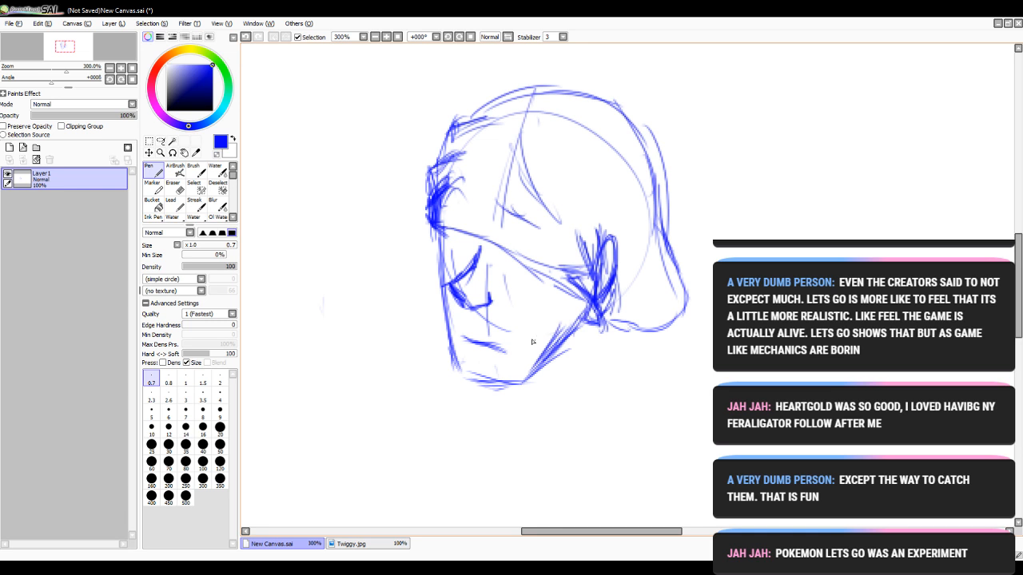
{"action": "left_click", "coordinate": [174, 185]}
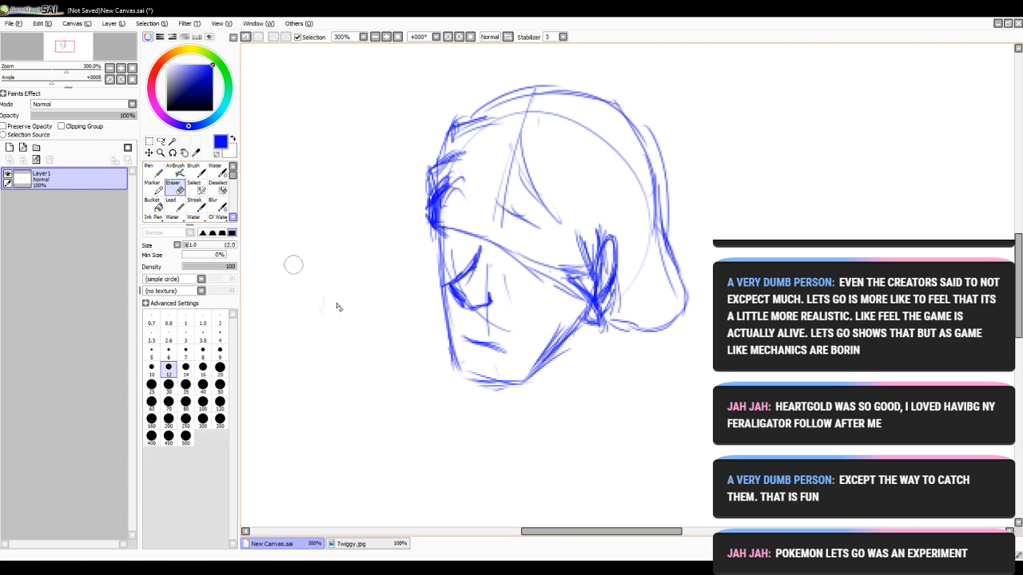
{"action": "mouse_move", "coordinate": [451, 376]}
{"action": "left_mouse_down"}
{"action": "mouse_move", "coordinate": [508, 390]}
{"action": "mouse_move", "coordinate": [479, 385]}
{"action": "mouse_move", "coordinate": [538, 374]}
{"action": "mouse_move", "coordinate": [455, 366]}
{"action": "mouse_move", "coordinate": [520, 378]}
{"action": "mouse_move", "coordinate": [543, 355]}
{"action": "left_mouse_up"}
{"action": "left_click", "coordinate": [154, 171]}
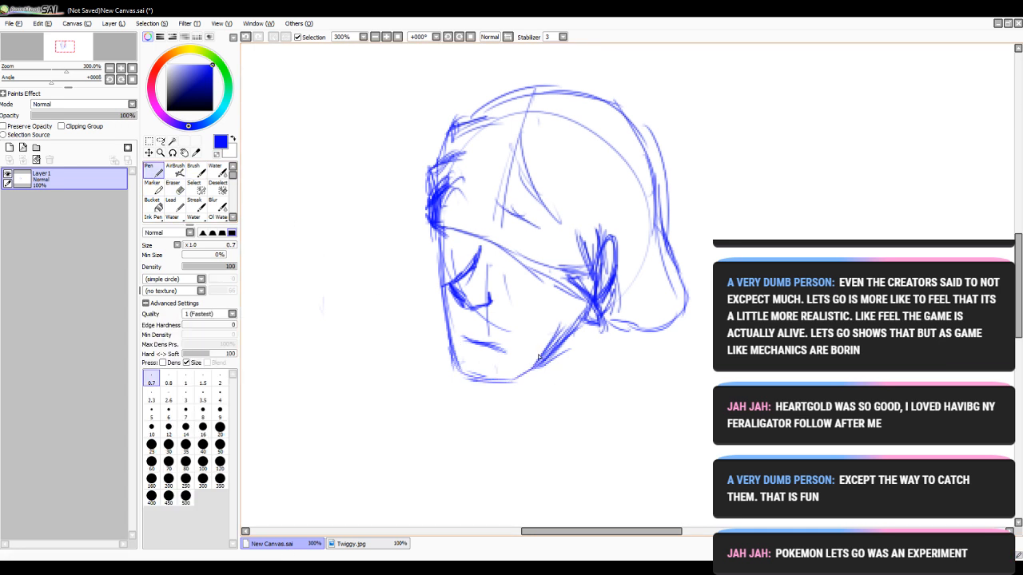
{"action": "left_click_drag", "start_coordinate": [505, 382], "coordinate": [563, 345]}
- Erase the rough jawline between chin and ear, redraw it with the Pen, and reinforce the head's top outline
{"action": "left_click", "coordinate": [173, 189]}
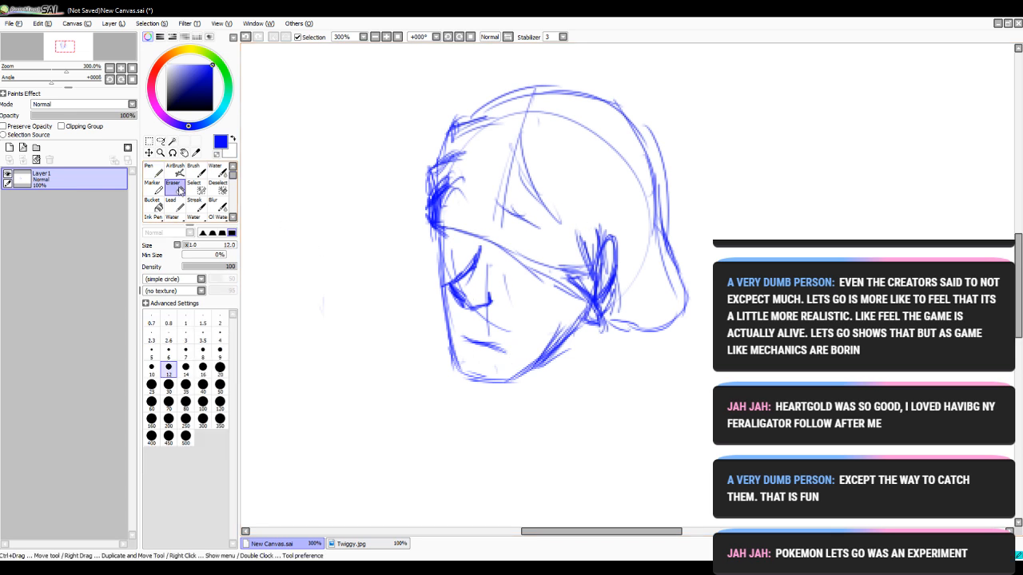
{"action": "mouse_move", "coordinate": [533, 355]}
{"action": "left_mouse_down"}
{"action": "mouse_move", "coordinate": [555, 328]}
{"action": "mouse_move", "coordinate": [558, 362]}
{"action": "mouse_move", "coordinate": [560, 327]}
{"action": "left_mouse_up"}
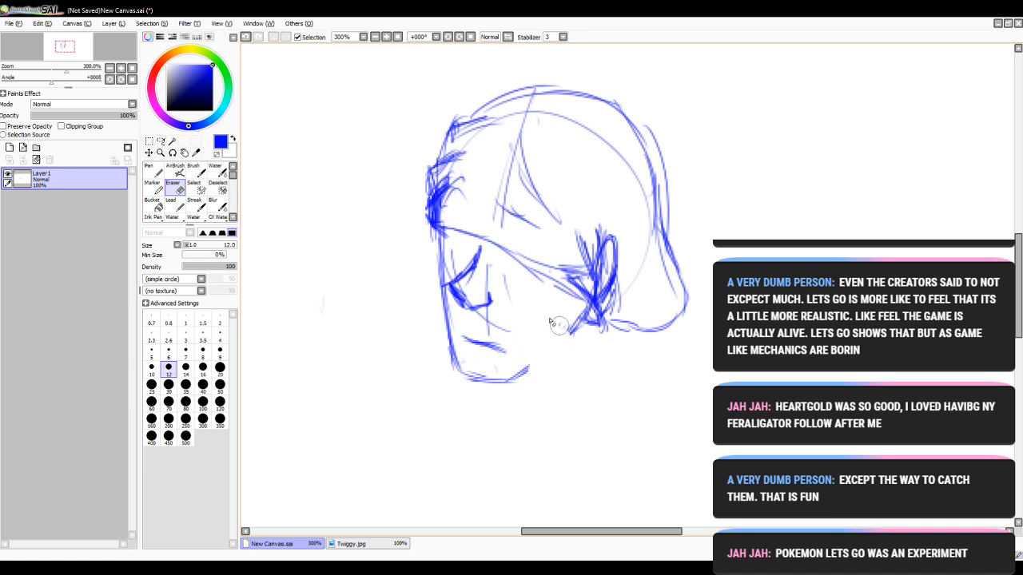
{"action": "left_click", "coordinate": [155, 170]}
{"action": "left_click_drag", "start_coordinate": [520, 374], "coordinate": [580, 323]}
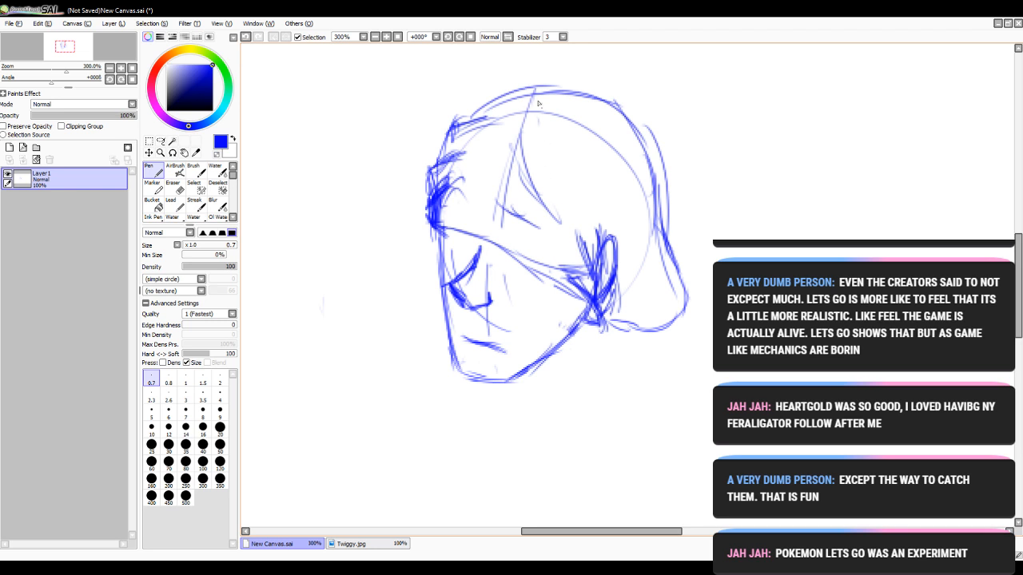
{"action": "left_click_drag", "start_coordinate": [479, 120], "coordinate": [578, 96]}
{"action": "mouse_move", "coordinate": [500, 101]}
{"action": "left_mouse_down"}
{"action": "mouse_move", "coordinate": [607, 110]}
{"action": "mouse_move", "coordinate": [654, 197]}
{"action": "left_mouse_up"}
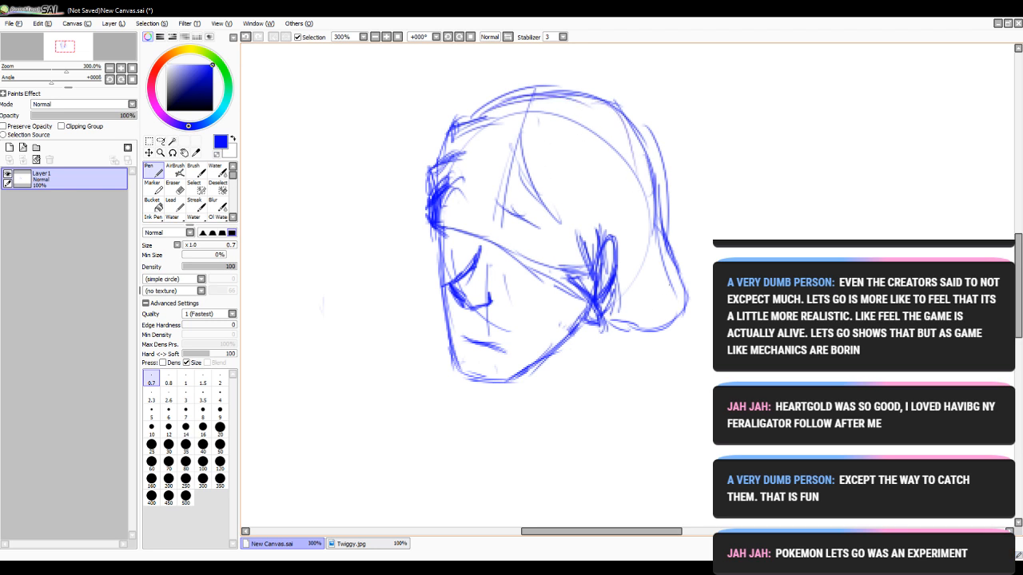
- Sketch the back line of the neck from beneath the ear with the Pen, curving it outward at its lower end
{"action": "scroll", "coordinate": [560, 320], "scroll_direction": "up", "scroll_amount": 3}
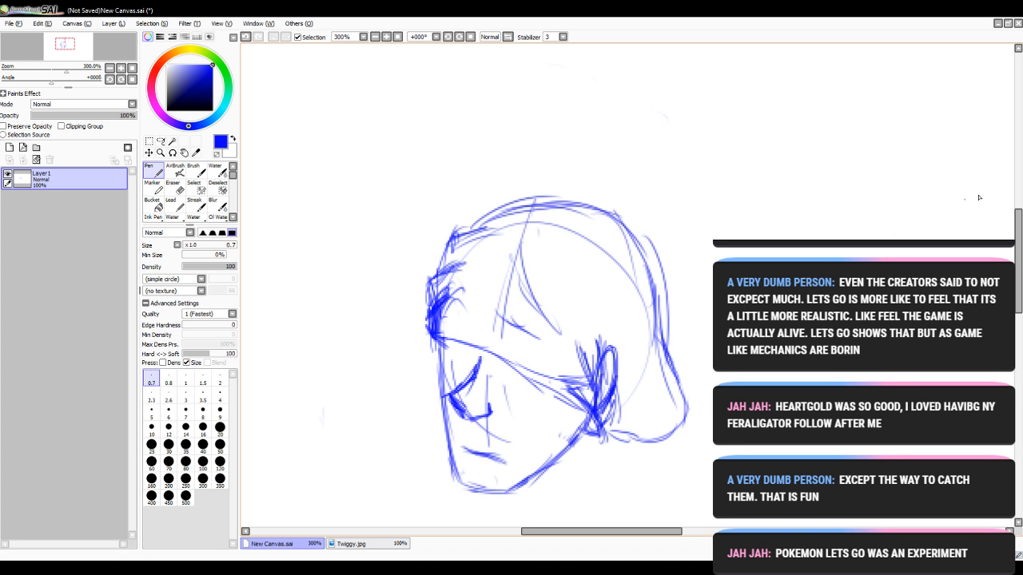
{"action": "scroll", "coordinate": [959, 240], "scroll_direction": "down", "scroll_amount": 3}
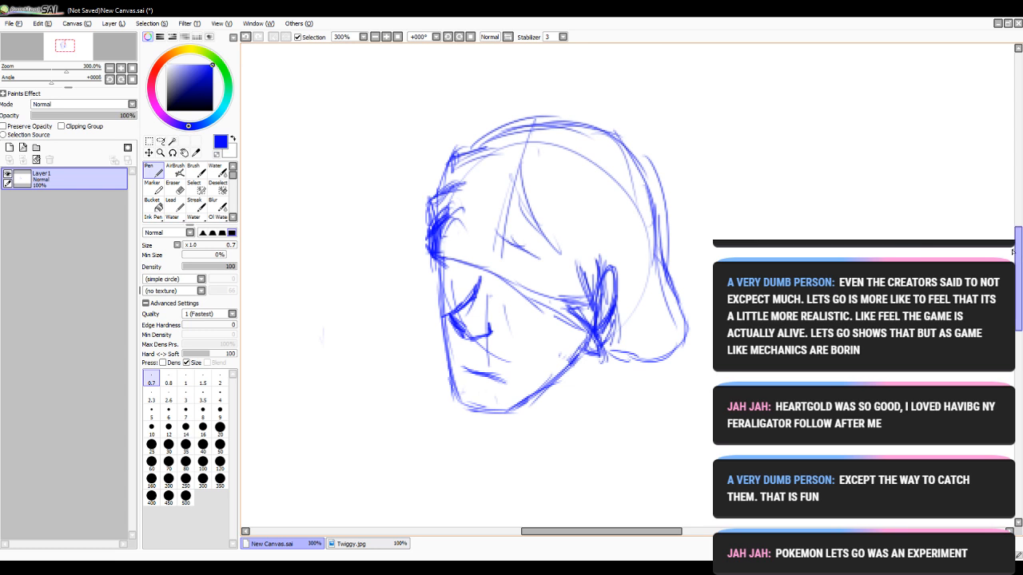
{"action": "scroll", "coordinate": [490, 137], "scroll_direction": "down", "scroll_amount": 3}
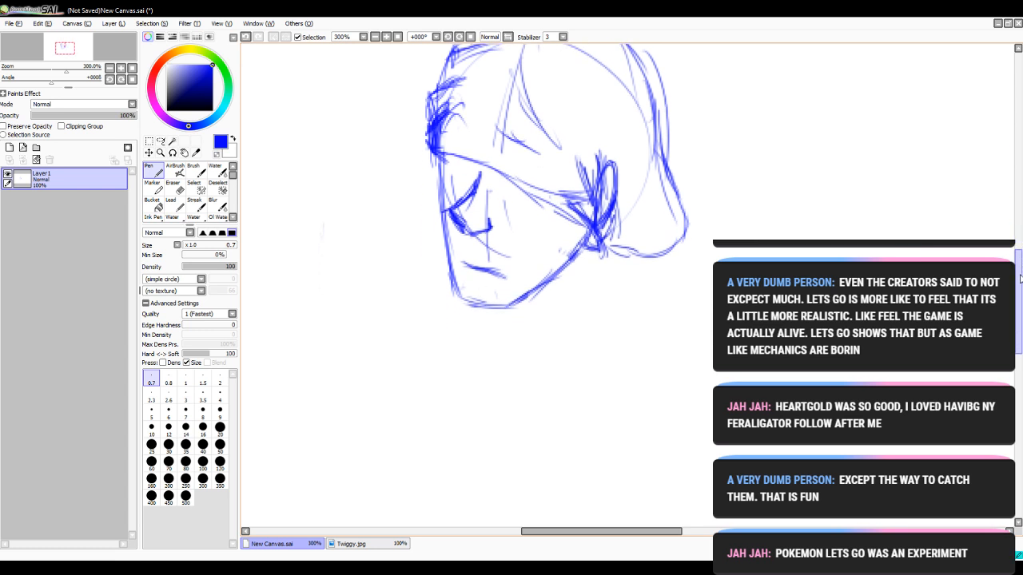
{"action": "left_click", "coordinate": [176, 185]}
{"action": "left_click", "coordinate": [154, 171]}
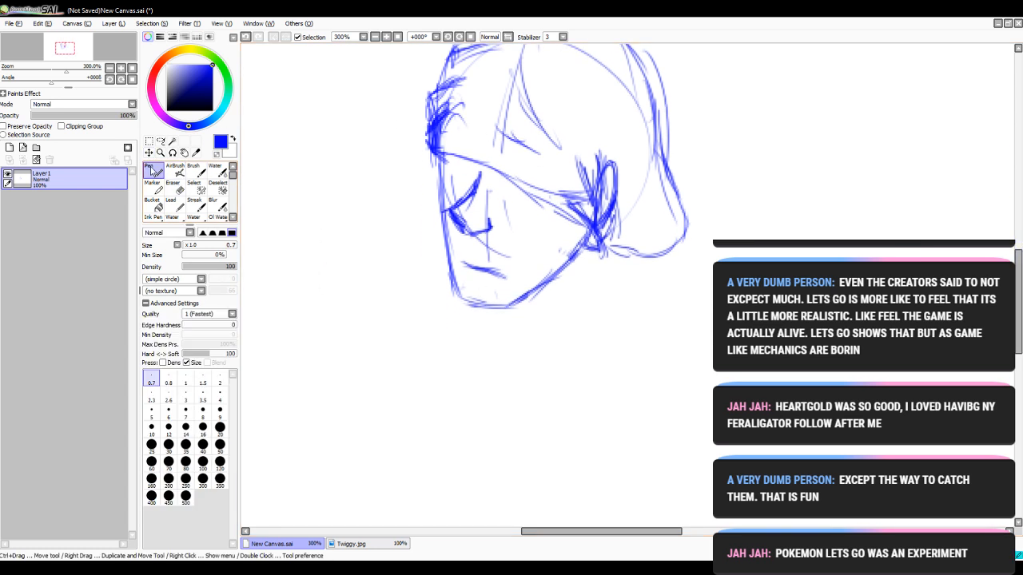
{"action": "left_click_drag", "start_coordinate": [592, 247], "coordinate": [605, 317]}
{"action": "left_click_drag", "start_coordinate": [593, 282], "coordinate": [605, 315]}
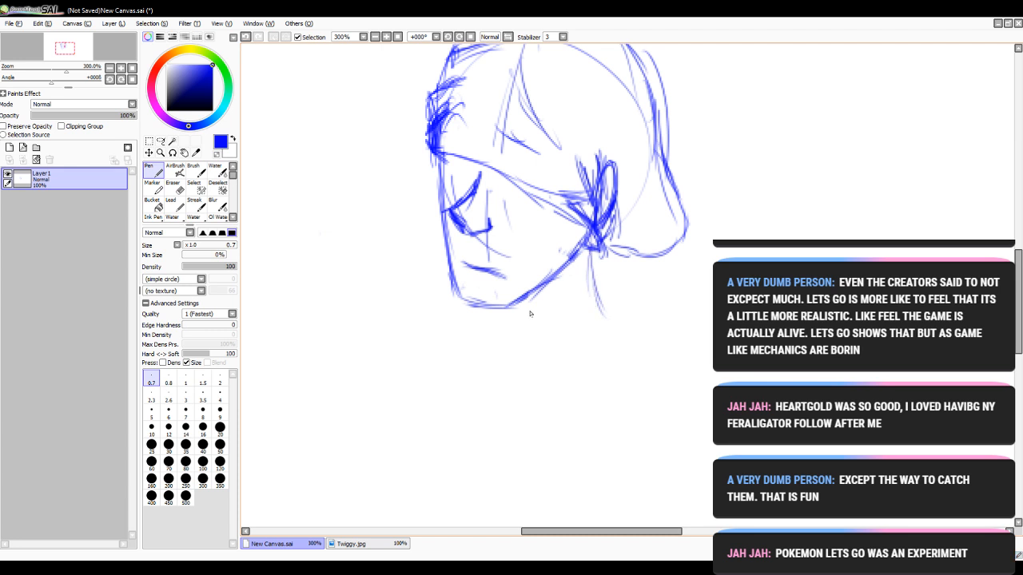
{"action": "left_click", "coordinate": [375, 37]}
{"action": "left_click", "coordinate": [375, 36]}
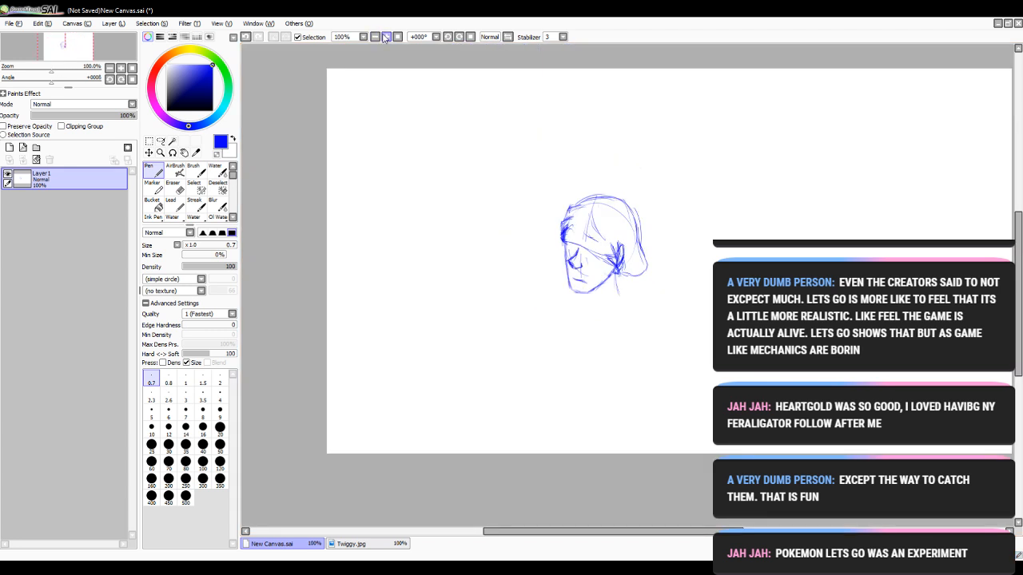
{"action": "left_click", "coordinate": [386, 37]}
{"action": "left_click", "coordinate": [386, 37]}
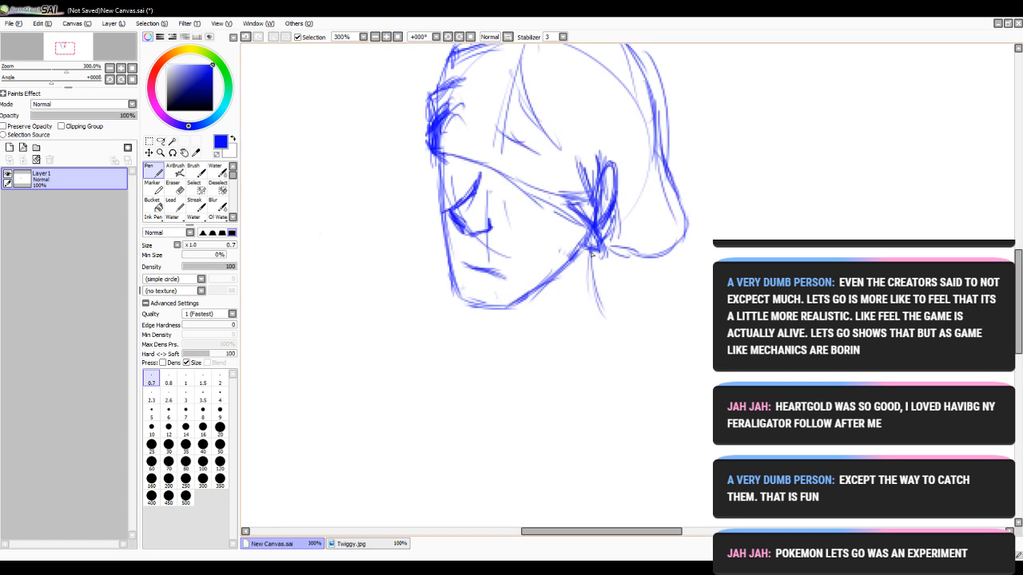
{"action": "mouse_move", "coordinate": [594, 245]}
{"action": "left_mouse_down"}
{"action": "mouse_move", "coordinate": [601, 320]}
{"action": "mouse_move", "coordinate": [625, 357]}
{"action": "left_mouse_up"}
{"action": "mouse_move", "coordinate": [526, 303]}
{"action": "left_mouse_down"}
{"action": "mouse_move", "coordinate": [514, 336]}
{"action": "mouse_move", "coordinate": [418, 345]}
{"action": "left_mouse_up"}
{"action": "mouse_move", "coordinate": [491, 342]}
{"action": "left_mouse_down"}
{"action": "mouse_move", "coordinate": [400, 360]}
{"action": "mouse_move", "coordinate": [402, 349]}
{"action": "mouse_move", "coordinate": [540, 319]}
{"action": "mouse_move", "coordinate": [524, 316]}
{"action": "mouse_move", "coordinate": [467, 348]}
{"action": "mouse_move", "coordinate": [372, 358]}
{"action": "mouse_move", "coordinate": [395, 360]}
{"action": "mouse_move", "coordinate": [415, 345]}
{"action": "left_mouse_up"}
{"action": "key", "text": "e"}
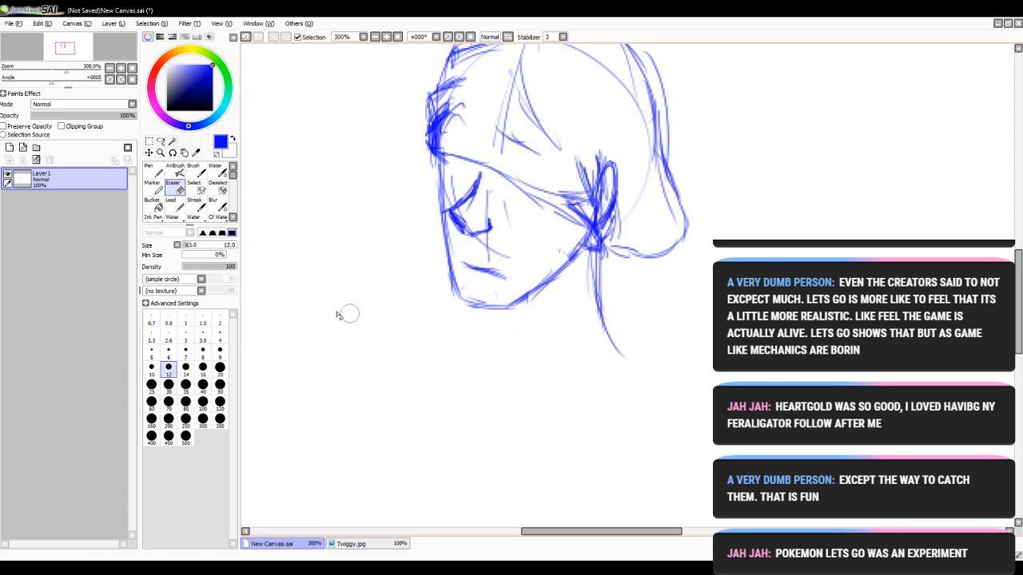
- Sketch the front neck line into the shoulder and extend the back neck line, erasing the lower parts of both
{"action": "key", "text": "n"}
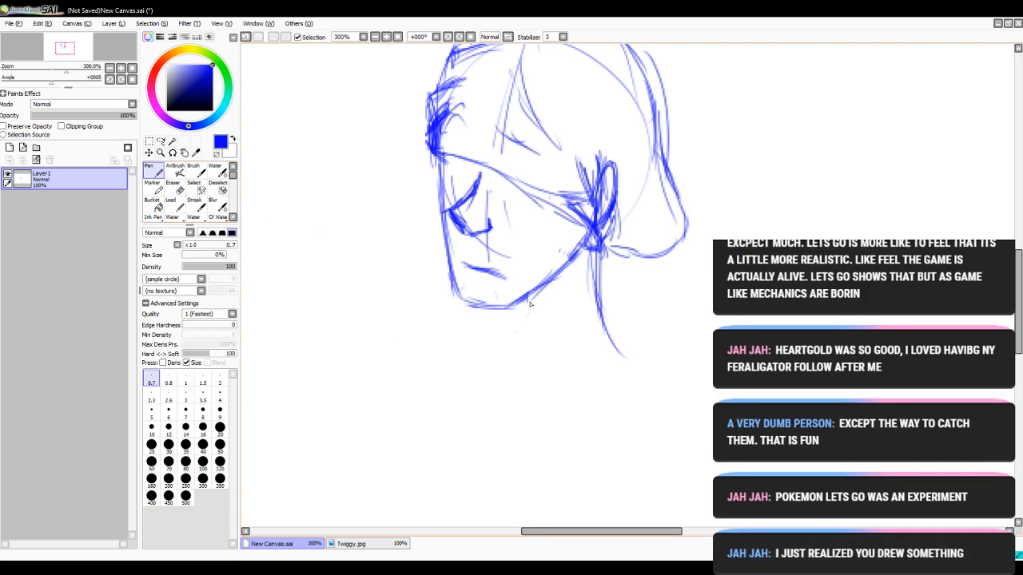
{"action": "mouse_move", "coordinate": [529, 296]}
{"action": "left_mouse_down"}
{"action": "mouse_move", "coordinate": [521, 321]}
{"action": "mouse_move", "coordinate": [406, 358]}
{"action": "left_mouse_up"}
{"action": "left_click_drag", "start_coordinate": [598, 254], "coordinate": [612, 363]}
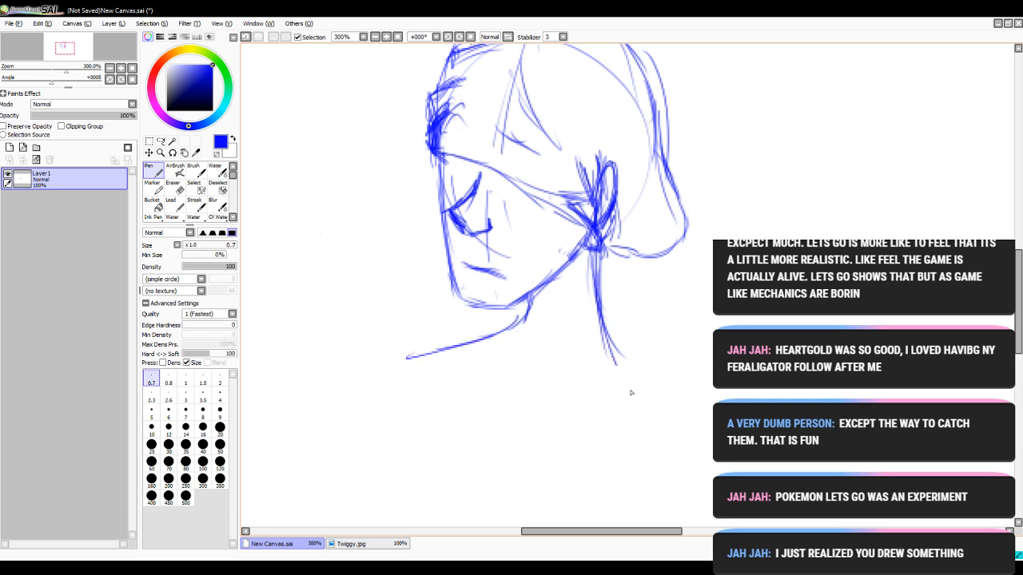
{"action": "left_click_drag", "start_coordinate": [603, 322], "coordinate": [685, 449]}
{"action": "key", "text": "e"}
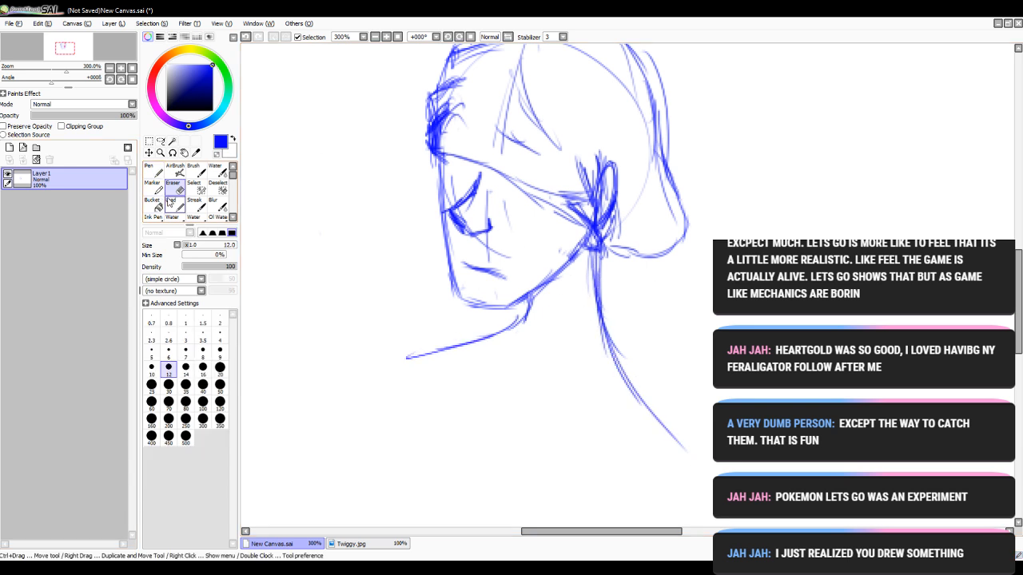
{"action": "mouse_move", "coordinate": [404, 356]}
{"action": "left_mouse_down"}
{"action": "mouse_move", "coordinate": [432, 358]}
{"action": "mouse_move", "coordinate": [480, 329]}
{"action": "mouse_move", "coordinate": [453, 338]}
{"action": "mouse_move", "coordinate": [545, 311]}
{"action": "mouse_move", "coordinate": [549, 331]}
{"action": "mouse_move", "coordinate": [608, 308]}
{"action": "mouse_move", "coordinate": [634, 361]}
{"action": "mouse_move", "coordinate": [612, 338]}
{"action": "left_mouse_up"}
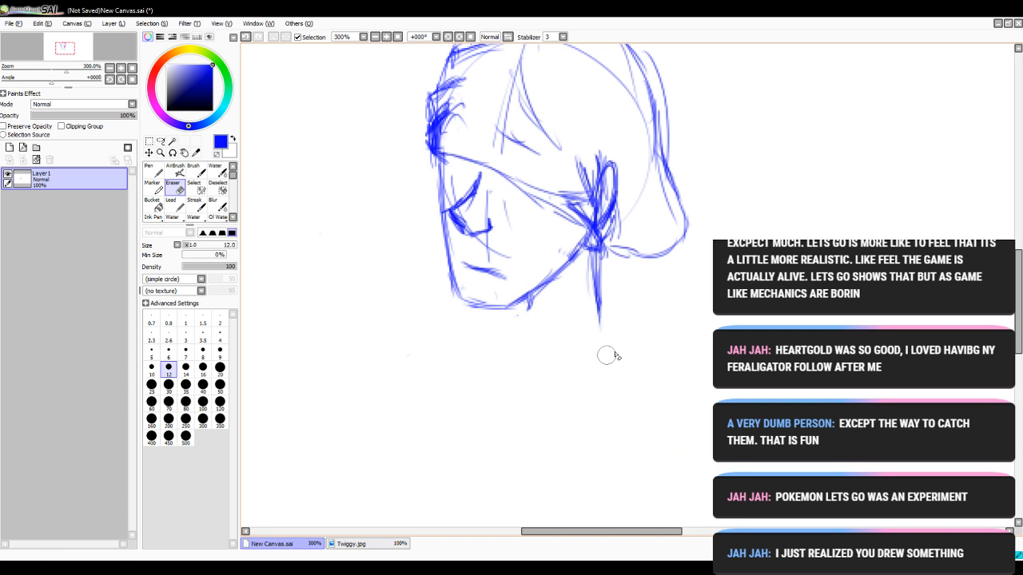
- Redraw the back of the neck into a long shoulder slope and the front neck line into the opposite shoulder with the Pen
{"action": "left_click", "coordinate": [150, 171]}
{"action": "left_click_drag", "start_coordinate": [583, 253], "coordinate": [604, 347]}
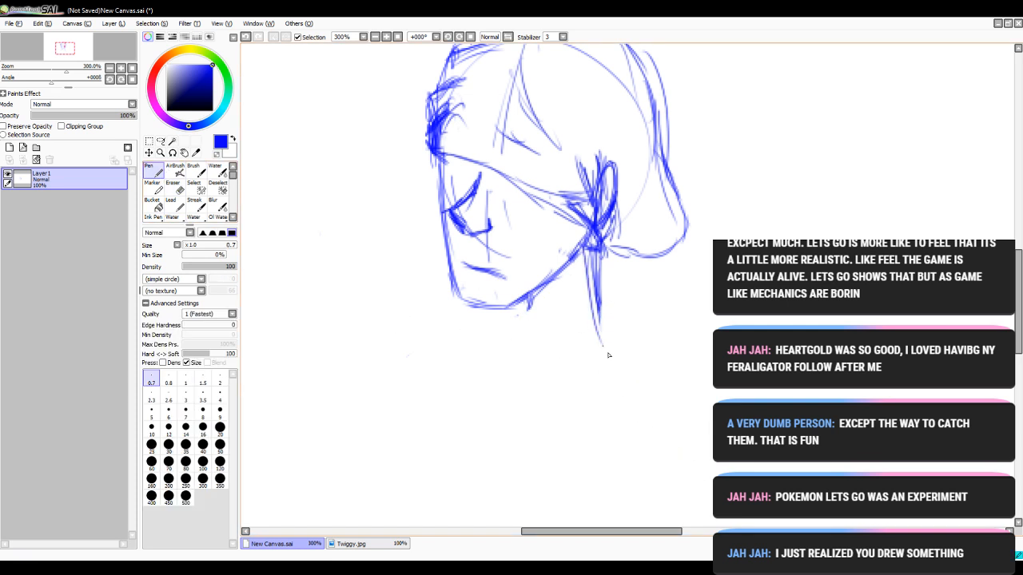
{"action": "left_click_drag", "start_coordinate": [604, 240], "coordinate": [622, 367]}
{"action": "left_click_drag", "start_coordinate": [603, 267], "coordinate": [657, 406]}
{"action": "left_click_drag", "start_coordinate": [613, 339], "coordinate": [703, 463]}
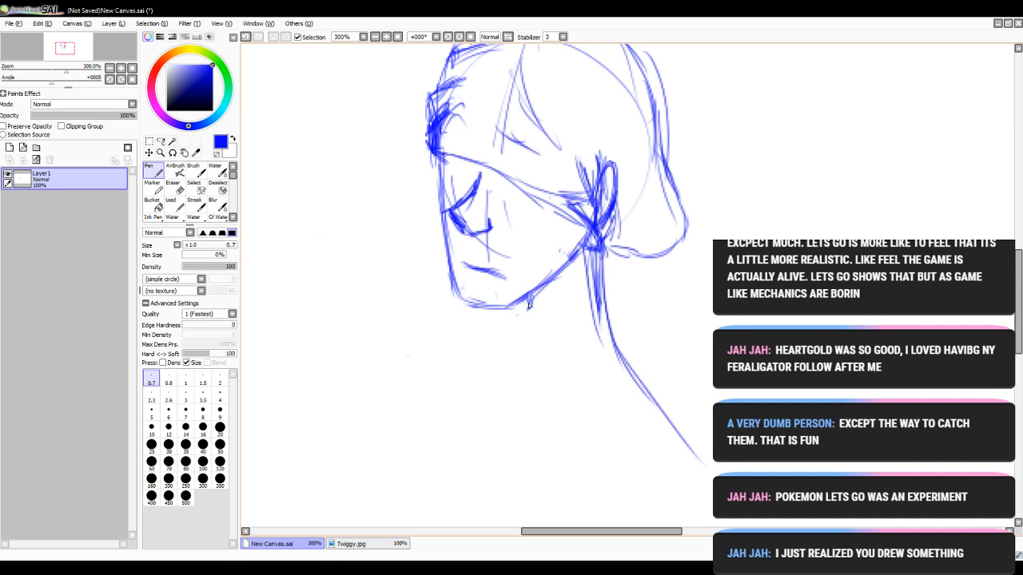
{"action": "mouse_move", "coordinate": [528, 304]}
{"action": "left_mouse_down"}
{"action": "mouse_move", "coordinate": [523, 356]}
{"action": "mouse_move", "coordinate": [415, 409]}
{"action": "left_mouse_up"}
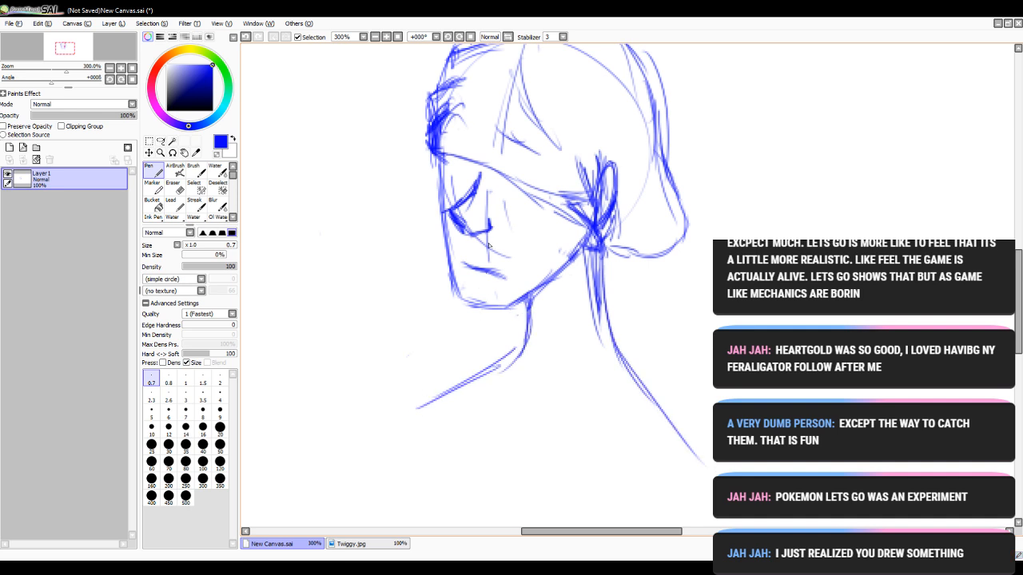
- Select the whole head and neck sketch, scale it down and move it higher on the canvas, keeping proportions, and deselect it
{"action": "left_click", "coordinate": [375, 36]}
{"action": "left_click", "coordinate": [375, 37]}
{"action": "left_click", "coordinate": [375, 37]}
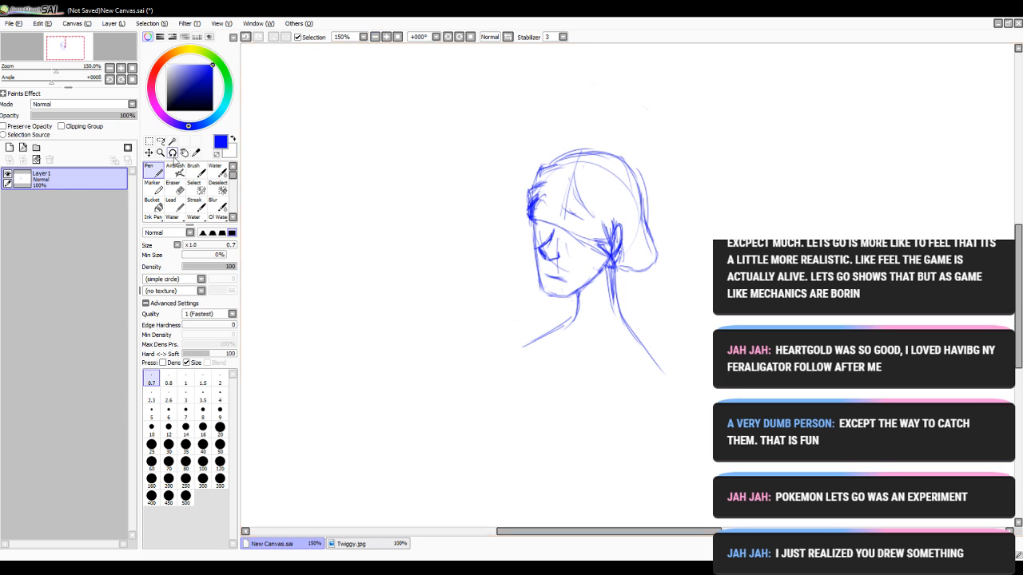
{"action": "left_click", "coordinate": [149, 141]}
{"action": "left_click_drag", "start_coordinate": [490, 113], "coordinate": [673, 427]}
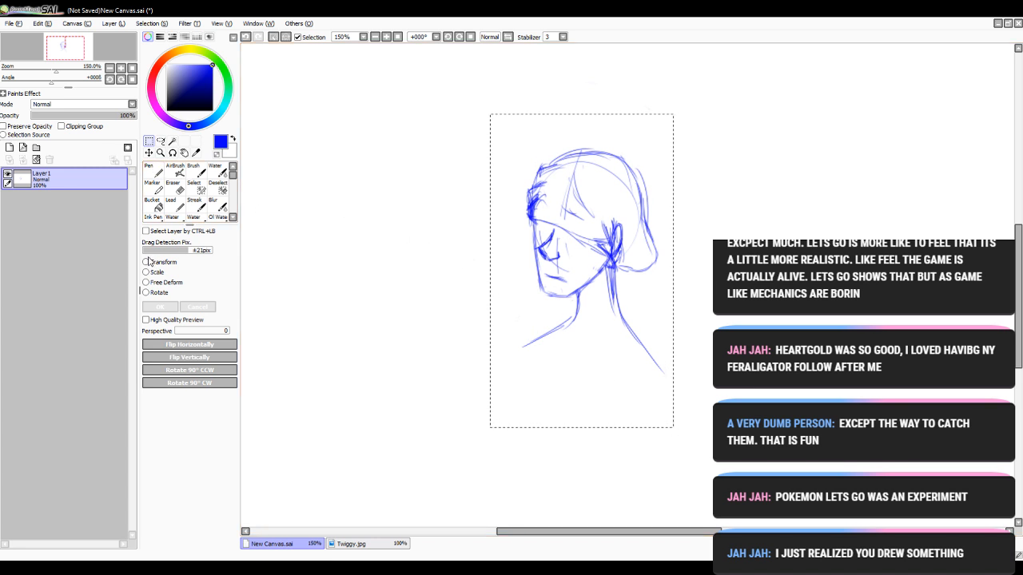
{"action": "key", "text": "ctrl+t"}
{"action": "mouse_move", "coordinate": [516, 148]}
{"action": "left_mouse_down"}
{"action": "mouse_move", "coordinate": [539, 200]}
{"action": "mouse_move", "coordinate": [563, 218]}
{"action": "left_mouse_up"}
{"action": "mouse_move", "coordinate": [626, 251]}
{"action": "left_mouse_down"}
{"action": "mouse_move", "coordinate": [576, 129]}
{"action": "mouse_move", "coordinate": [584, 117]}
{"action": "left_mouse_up"}
{"action": "left_click", "coordinate": [160, 307]}
{"action": "left_click", "coordinate": [217, 187]}
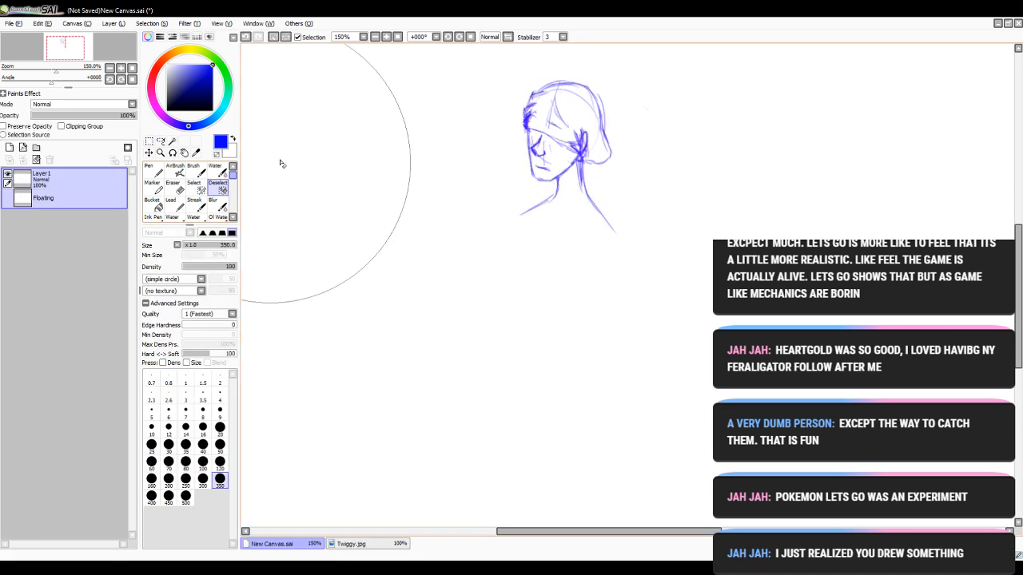
{"action": "left_click", "coordinate": [154, 171]}
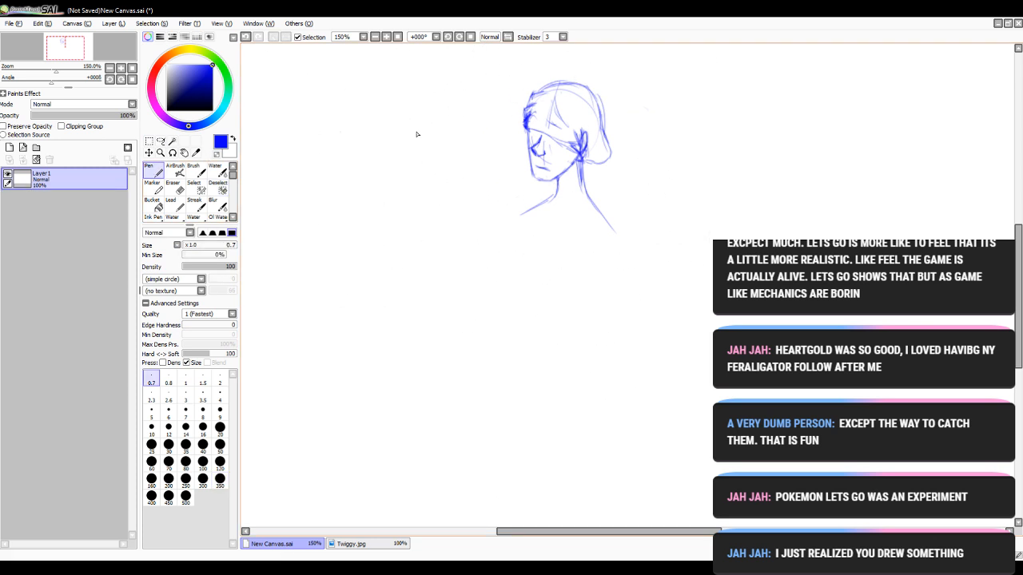
- Select the head and neck sketch, rotate it slightly counter-clockwise with Transform, apply the change and deselect it
{"action": "scroll", "coordinate": [661, 66], "scroll_direction": "up", "scroll_amount": 2}
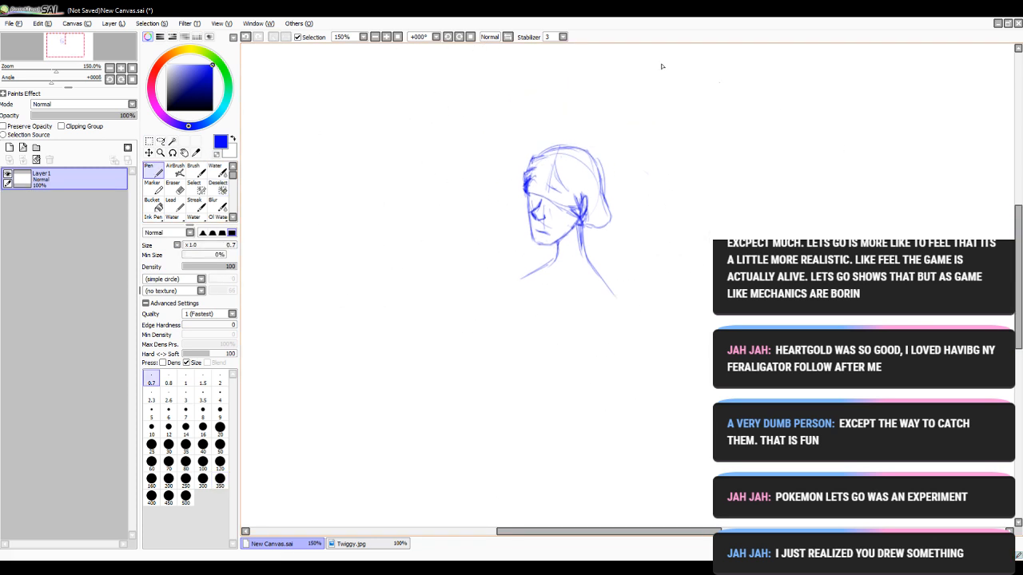
{"action": "left_click", "coordinate": [385, 37]}
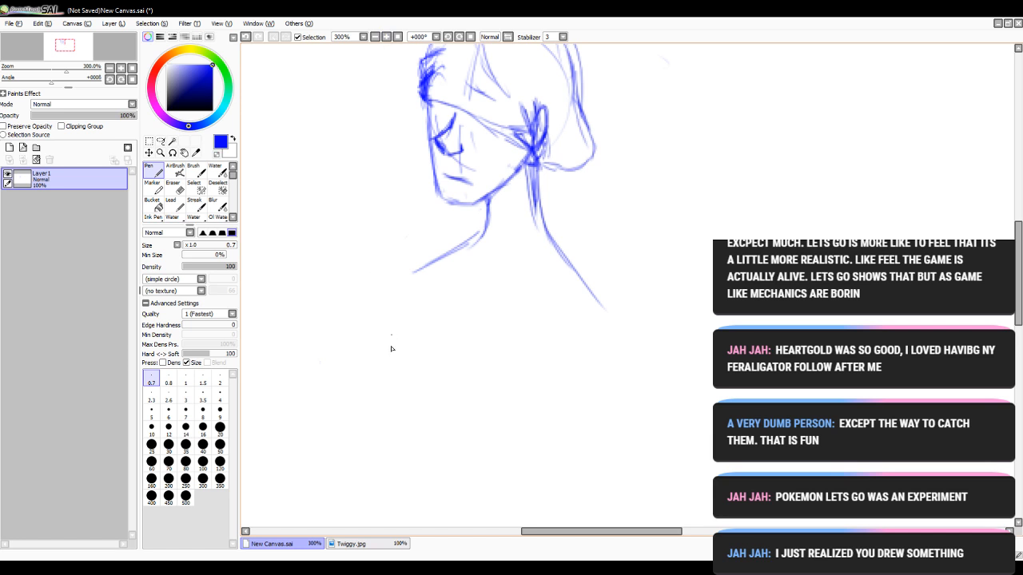
{"action": "left_click", "coordinate": [385, 37]}
{"action": "left_click_drag", "start_coordinate": [539, 528], "coordinate": [517, 528]}
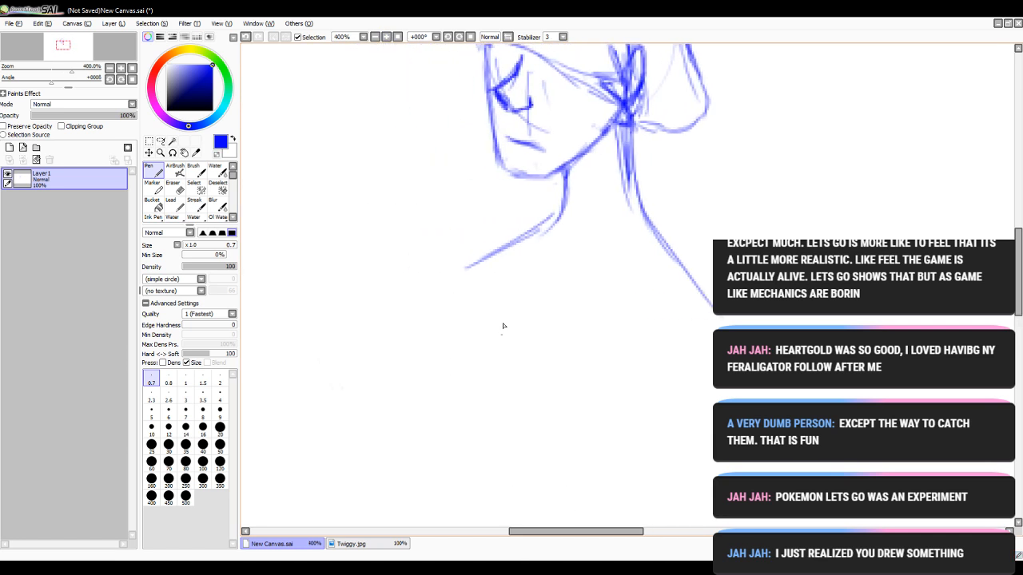
{"action": "left_click", "coordinate": [373, 37]}
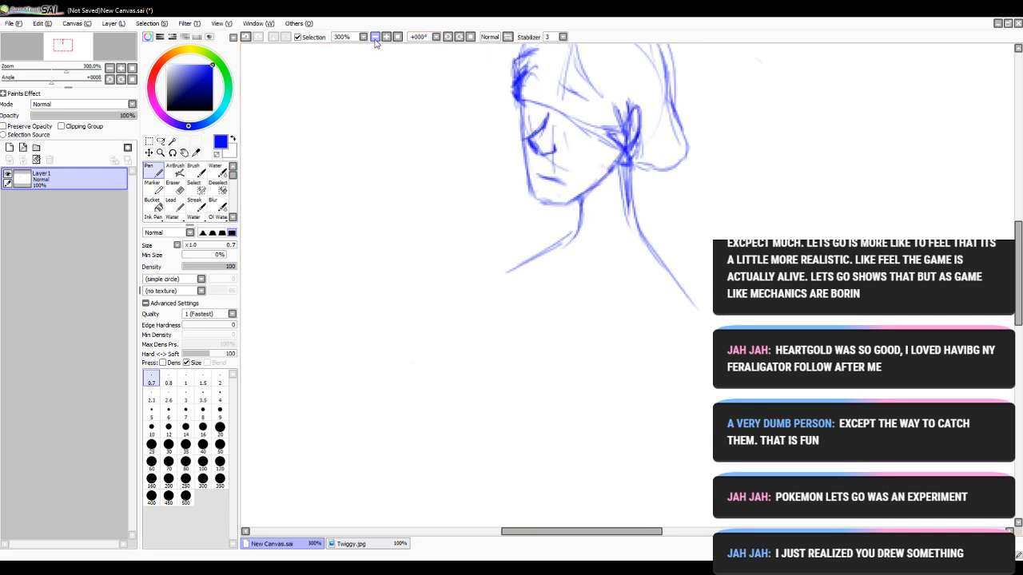
{"action": "left_click", "coordinate": [374, 38]}
{"action": "left_click", "coordinate": [149, 142]}
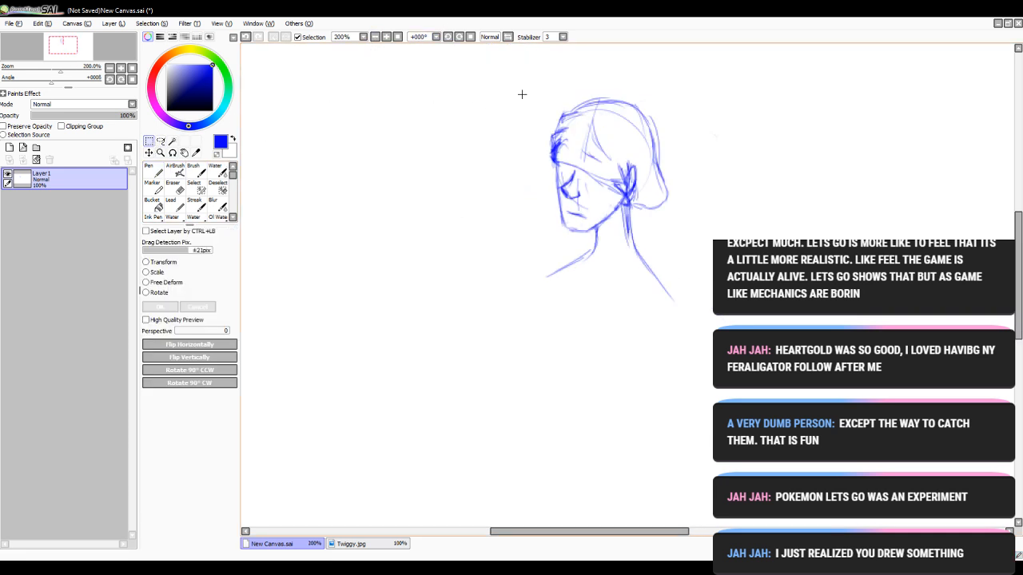
{"action": "mouse_move", "coordinate": [496, 70]}
{"action": "left_mouse_down"}
{"action": "mouse_move", "coordinate": [692, 354]}
{"action": "mouse_move", "coordinate": [709, 350]}
{"action": "left_mouse_up"}
{"action": "left_click", "coordinate": [146, 263]}
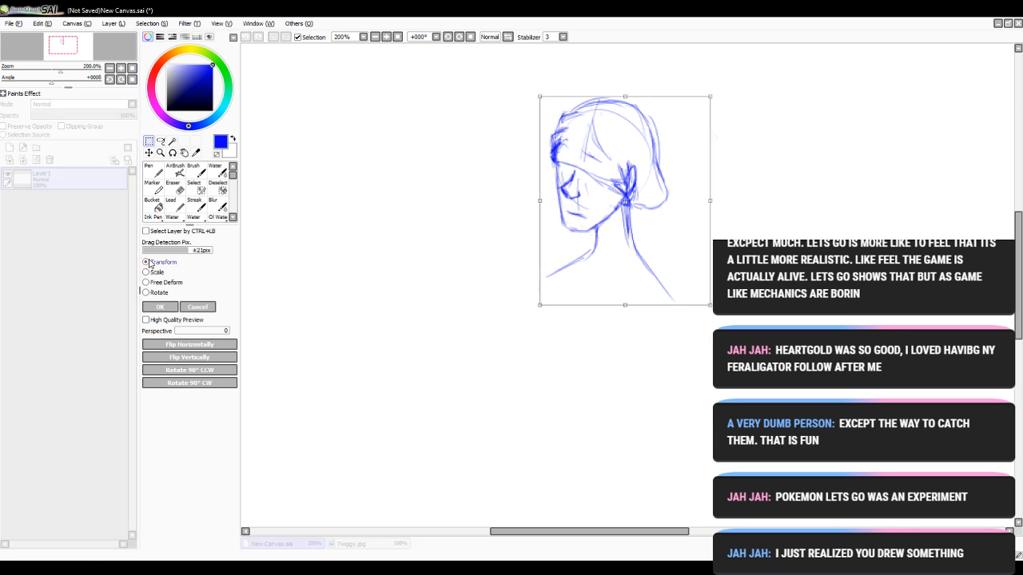
{"action": "mouse_move", "coordinate": [528, 99]}
{"action": "left_mouse_down"}
{"action": "mouse_move", "coordinate": [554, 72]}
{"action": "mouse_move", "coordinate": [539, 74]}
{"action": "left_mouse_up"}
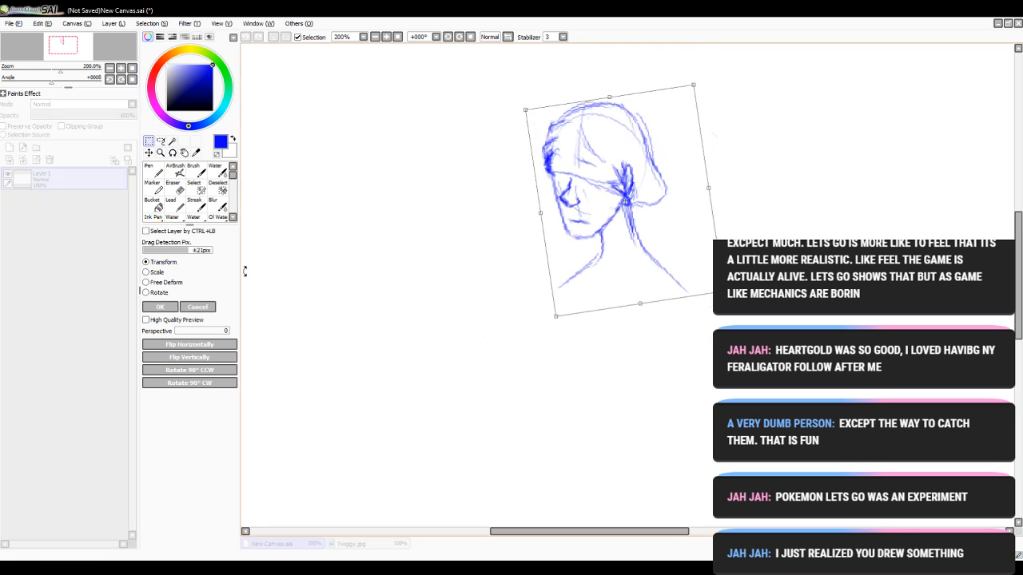
{"action": "left_click", "coordinate": [182, 308]}
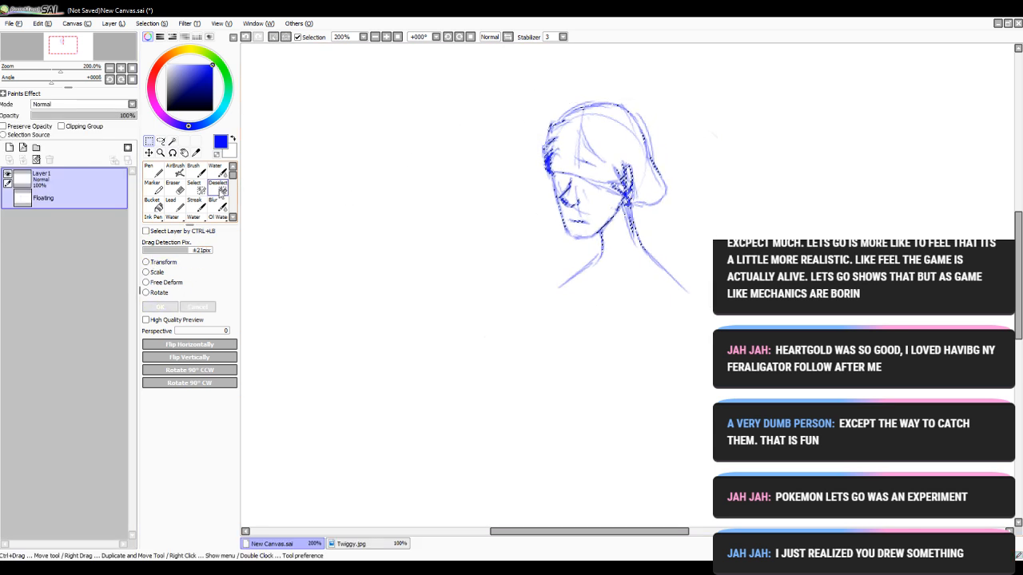
{"action": "left_click", "coordinate": [217, 187]}
- Reinforce the slope from the back of the neck to the shoulder with the Pen and sketch a curved chest line below
{"action": "left_click", "coordinate": [153, 172]}
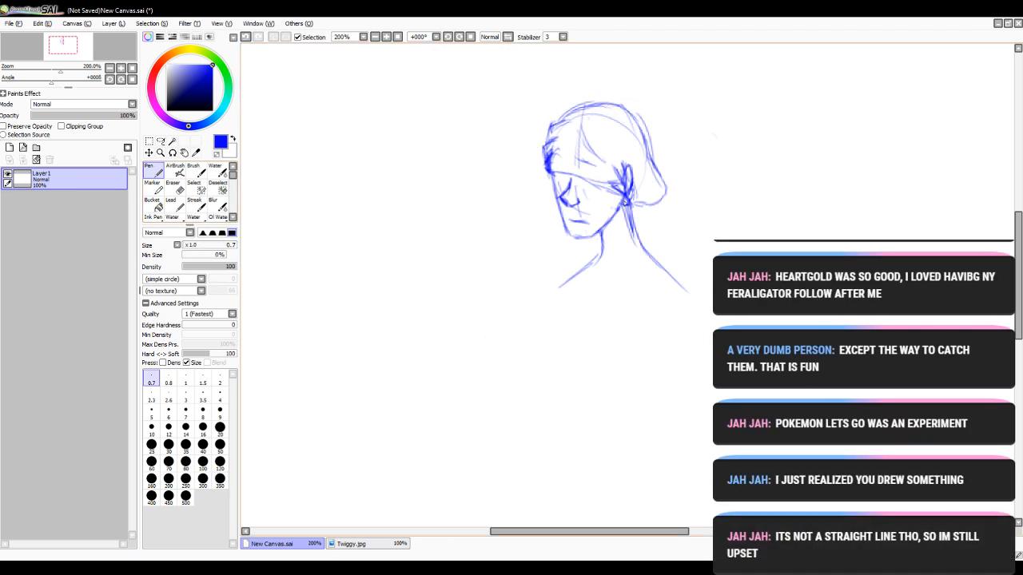
{"action": "left_click_drag", "start_coordinate": [625, 206], "coordinate": [668, 270]}
{"action": "mouse_move", "coordinate": [638, 235]}
{"action": "left_mouse_down"}
{"action": "mouse_move", "coordinate": [669, 270]}
{"action": "mouse_move", "coordinate": [707, 293]}
{"action": "left_mouse_up"}
{"action": "left_click_drag", "start_coordinate": [566, 314], "coordinate": [699, 290]}
- Add a curved hair stroke above the fringe and sketch a long bent torso line running down from the chest curve
{"action": "mouse_move", "coordinate": [591, 132]}
{"action": "left_mouse_down"}
{"action": "mouse_move", "coordinate": [601, 151]}
{"action": "mouse_move", "coordinate": [554, 173]}
{"action": "left_mouse_up"}
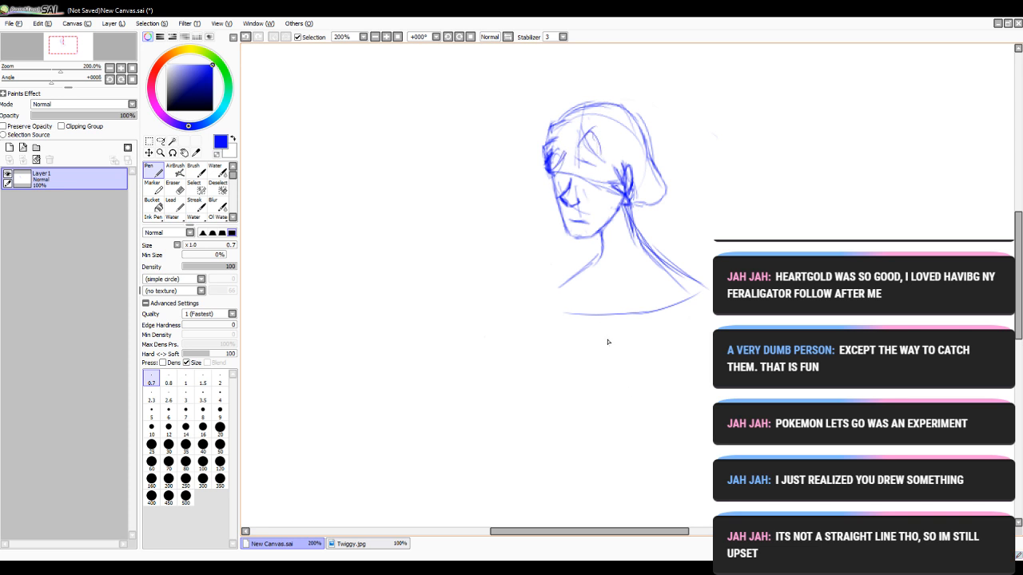
{"action": "mouse_move", "coordinate": [603, 297]}
{"action": "left_mouse_down"}
{"action": "mouse_move", "coordinate": [636, 354]}
{"action": "mouse_move", "coordinate": [638, 393]}
{"action": "mouse_move", "coordinate": [593, 452]}
{"action": "left_mouse_up"}
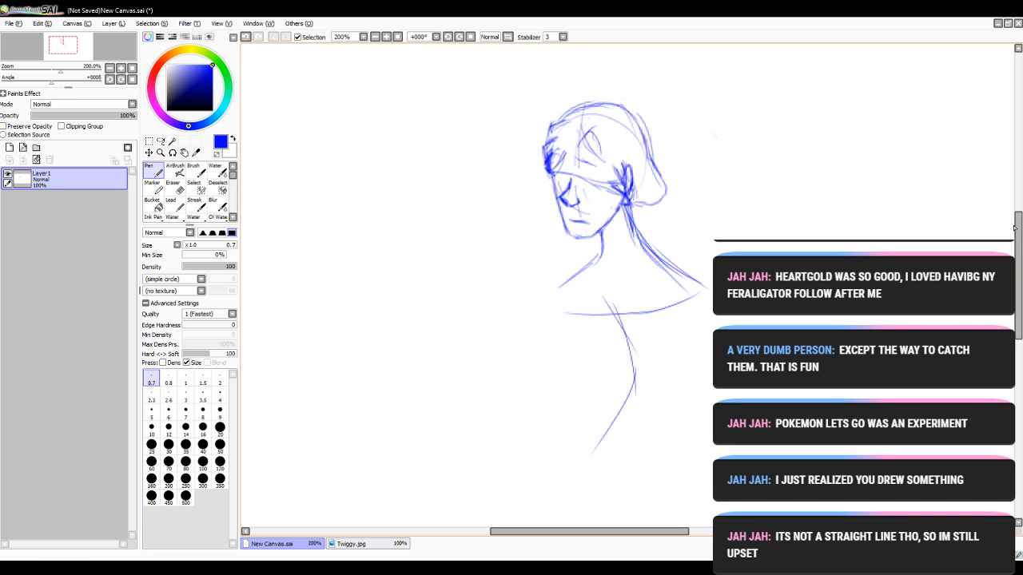
{"action": "left_click_drag", "start_coordinate": [1016, 228], "coordinate": [1016, 249]}
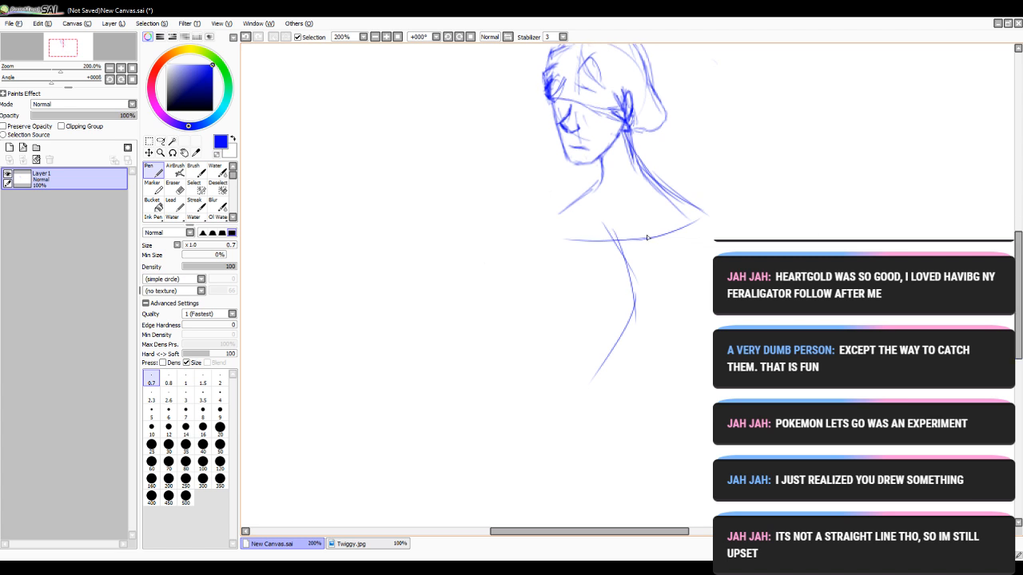
- Undo the bent torso line and redraw the front neck slope steeper down to the chest line, extending the back shoulder slope
{"action": "left_click", "coordinate": [245, 38]}
{"action": "left_click", "coordinate": [246, 38]}
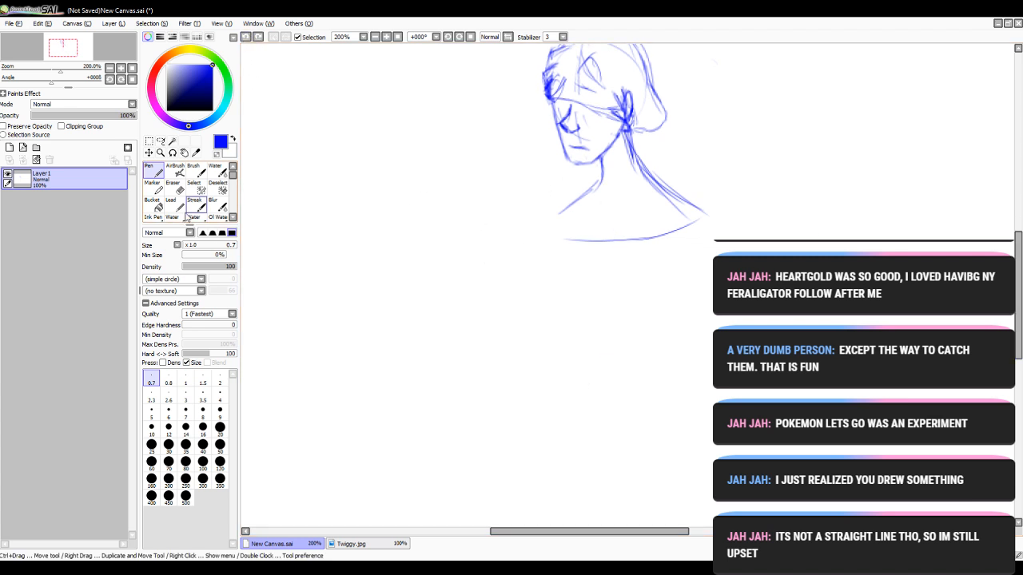
{"action": "key", "text": "e"}
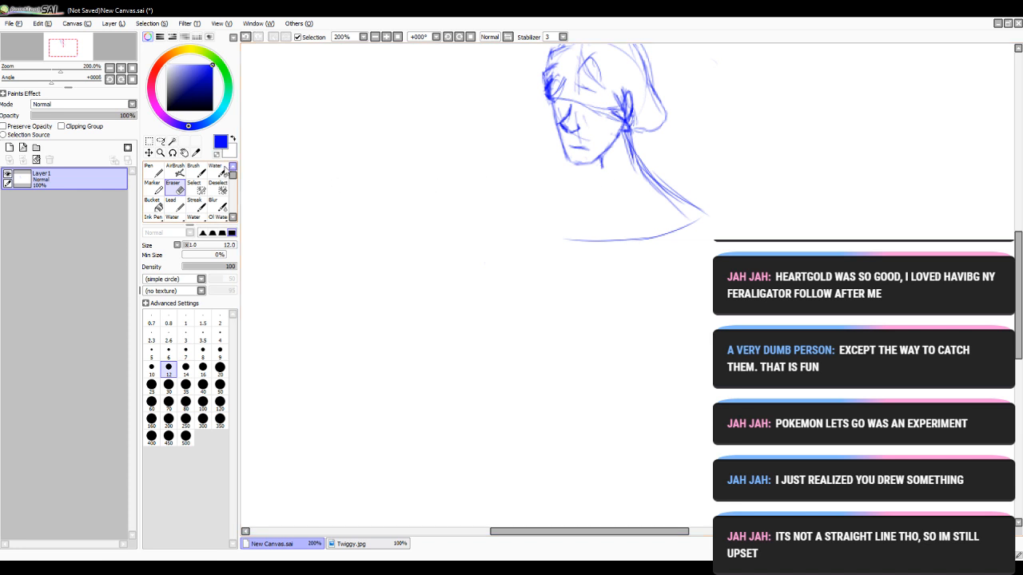
{"action": "key", "text": "n"}
{"action": "mouse_move", "coordinate": [600, 154]}
{"action": "left_mouse_down"}
{"action": "mouse_move", "coordinate": [603, 181]}
{"action": "mouse_move", "coordinate": [568, 233]}
{"action": "left_mouse_up"}
{"action": "left_click_drag", "start_coordinate": [600, 180], "coordinate": [565, 233]}
{"action": "left_click_drag", "start_coordinate": [658, 176], "coordinate": [713, 222]}
{"action": "left_click_drag", "start_coordinate": [685, 195], "coordinate": [720, 217]}
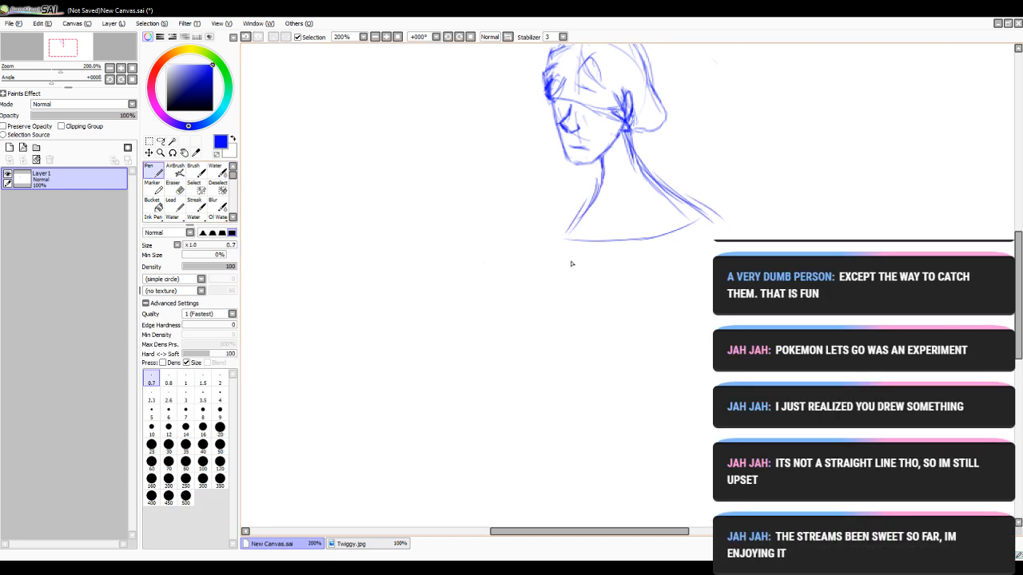
- Sketch a second chest curve with the Pen and add the front and back lines of the torso converging below it
{"action": "left_click_drag", "start_coordinate": [612, 257], "coordinate": [684, 230]}
{"action": "mouse_move", "coordinate": [623, 236]}
{"action": "left_mouse_down"}
{"action": "mouse_move", "coordinate": [653, 303]}
{"action": "mouse_move", "coordinate": [640, 298]}
{"action": "mouse_move", "coordinate": [649, 338]}
{"action": "left_mouse_up"}
{"action": "left_click_drag", "start_coordinate": [583, 246], "coordinate": [588, 291]}
{"action": "mouse_move", "coordinate": [588, 282]}
{"action": "left_mouse_down"}
{"action": "mouse_move", "coordinate": [630, 313]}
{"action": "mouse_move", "coordinate": [635, 335]}
{"action": "left_mouse_up"}
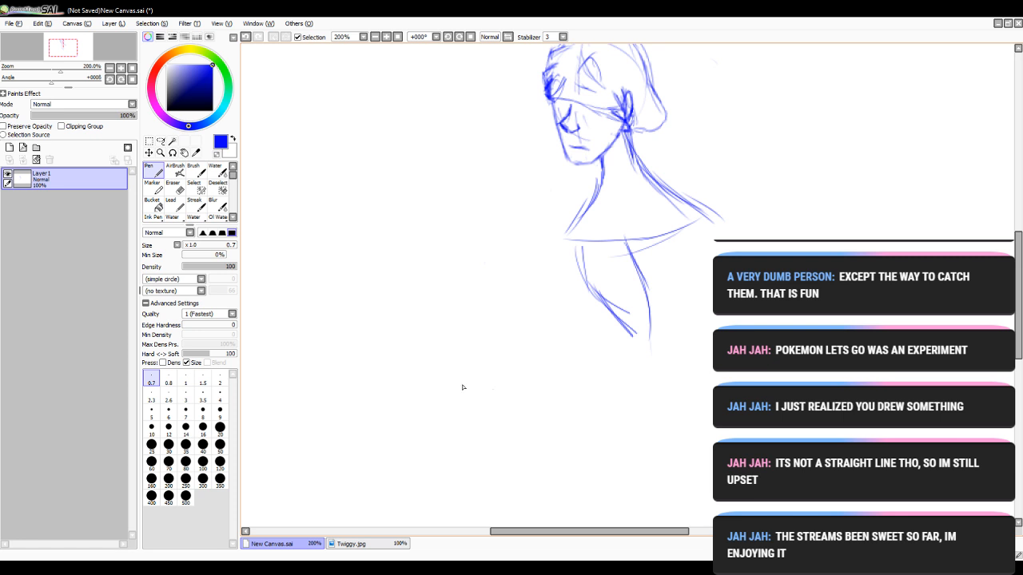
- Add a linework layer and draw a zigzag of connected straight segments beside the figure with the Line tool at size 5
{"action": "left_click", "coordinate": [22, 147]}
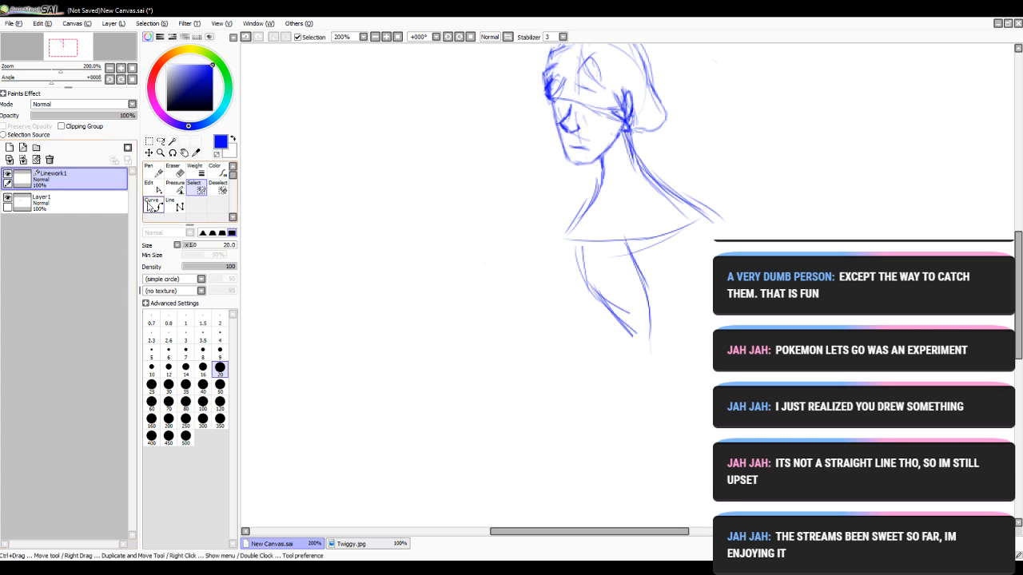
{"action": "left_click", "coordinate": [175, 206]}
{"action": "left_click_drag", "start_coordinate": [318, 196], "coordinate": [409, 161]}
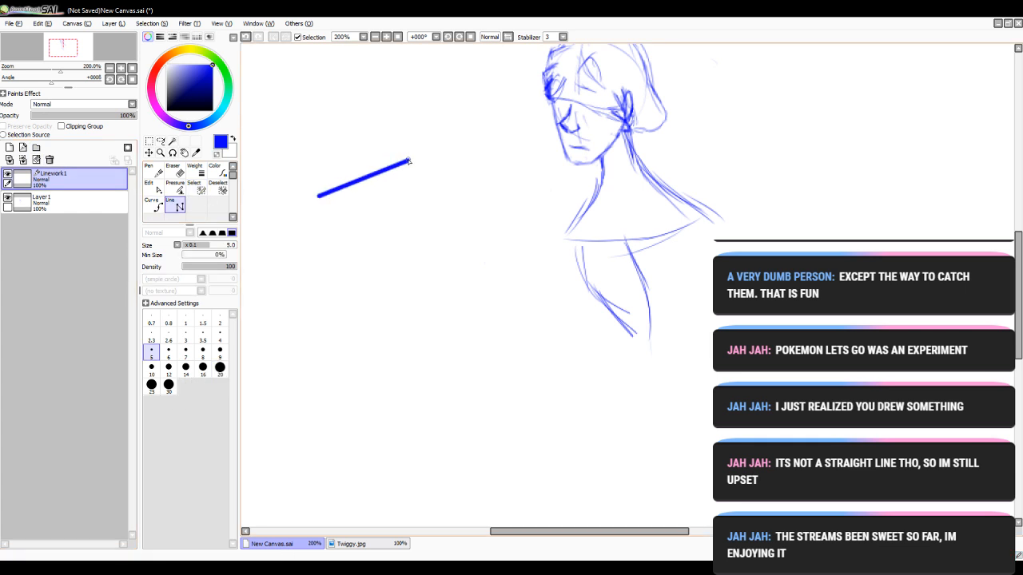
{"action": "left_click", "coordinate": [419, 269]}
{"action": "left_click", "coordinate": [489, 254]}
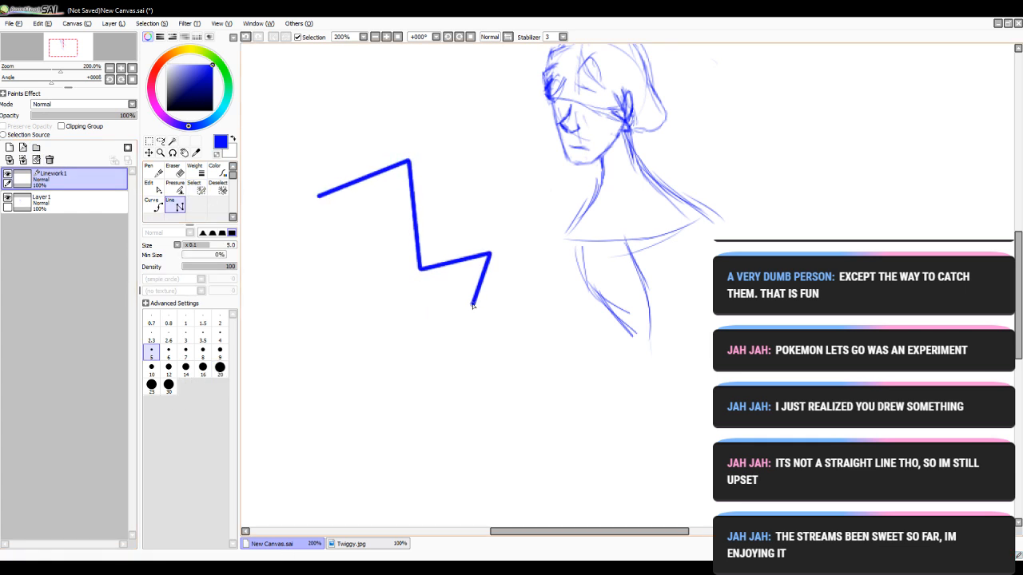
{"action": "left_click", "coordinate": [432, 322]}
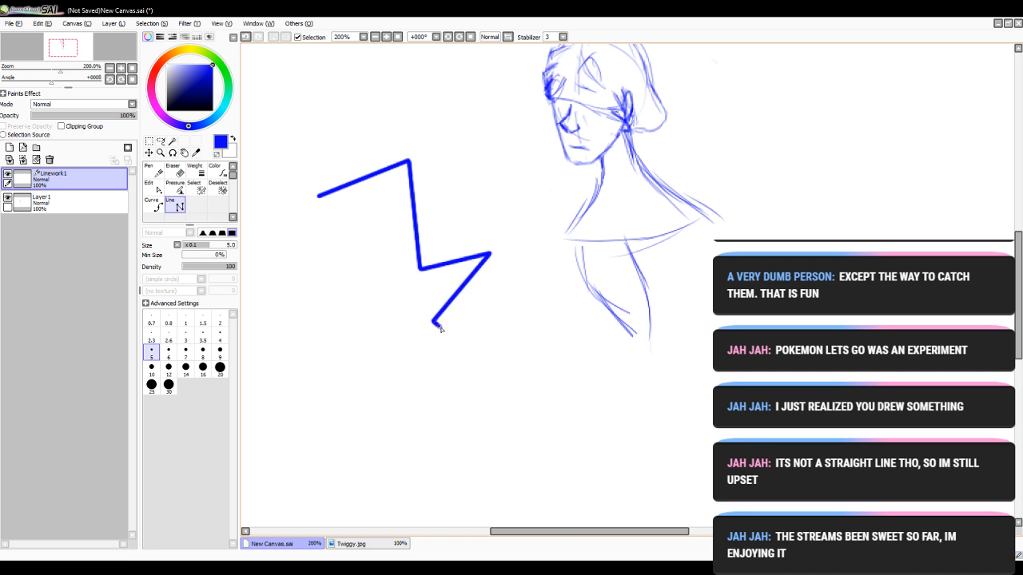
{"action": "left_click", "coordinate": [501, 371]}
{"action": "left_click", "coordinate": [364, 352]}
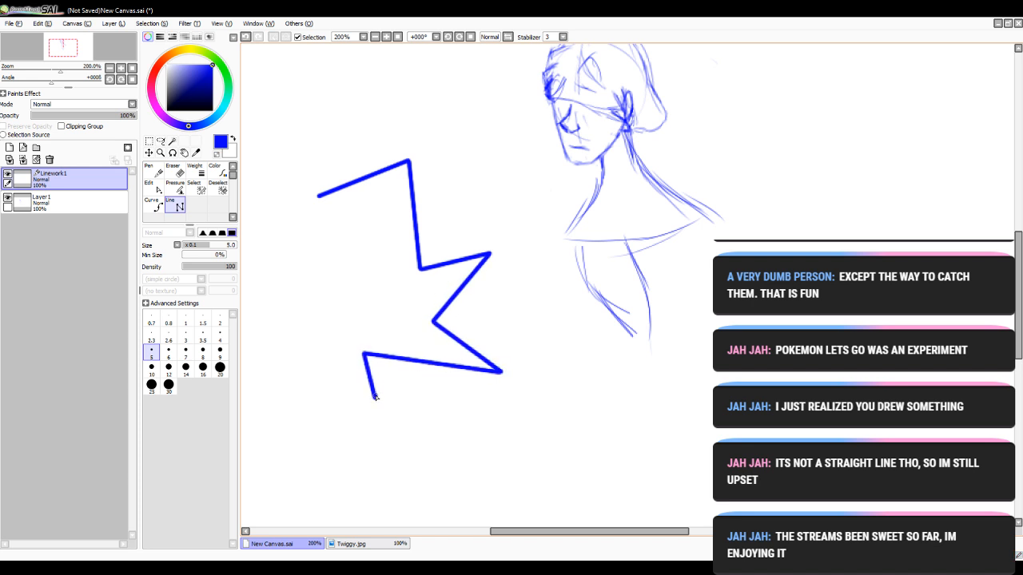
{"action": "left_click", "coordinate": [375, 397]}
{"action": "double_click", "coordinate": [395, 415]}
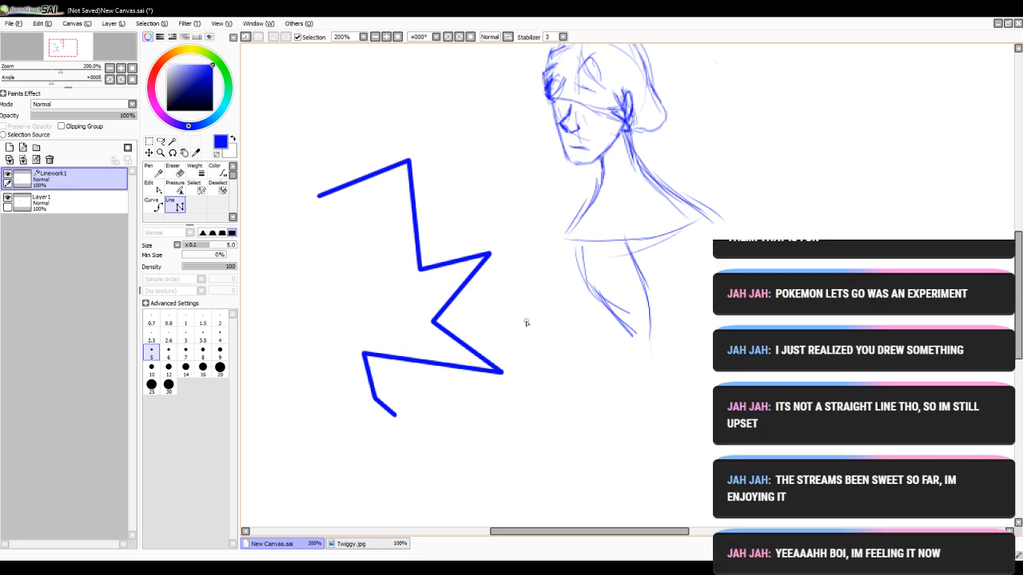
{"action": "left_click", "coordinate": [265, 48]}
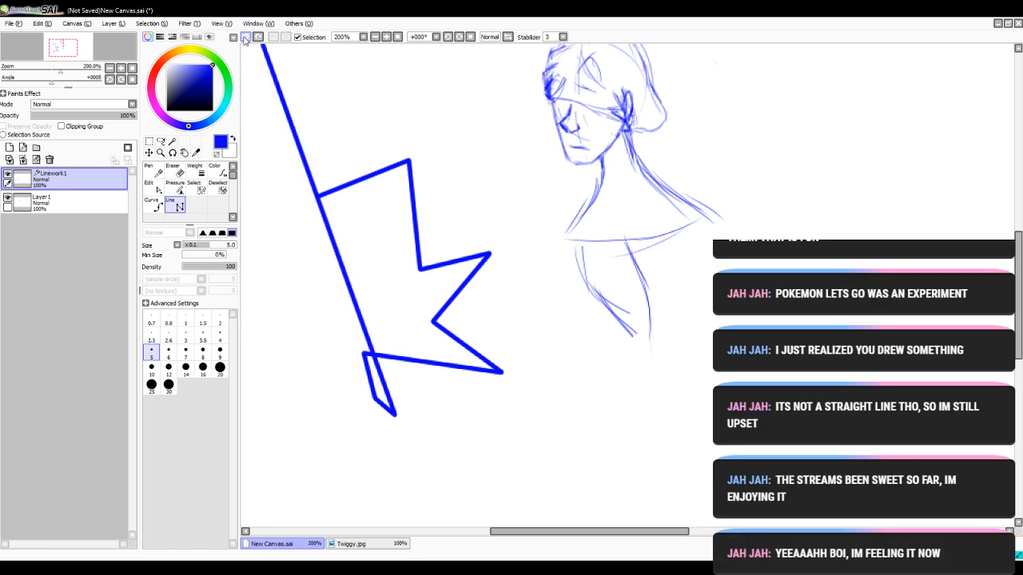
- Undo all the zigzag segments and delete the linework layer
{"action": "left_click", "coordinate": [245, 36]}
{"action": "left_click", "coordinate": [245, 37]}
{"action": "left_click", "coordinate": [246, 37]}
{"action": "left_click", "coordinate": [245, 37]}
{"action": "left_click", "coordinate": [245, 36]}
{"action": "left_click", "coordinate": [245, 36]}
{"action": "left_click", "coordinate": [246, 36]}
{"action": "left_click", "coordinate": [245, 37]}
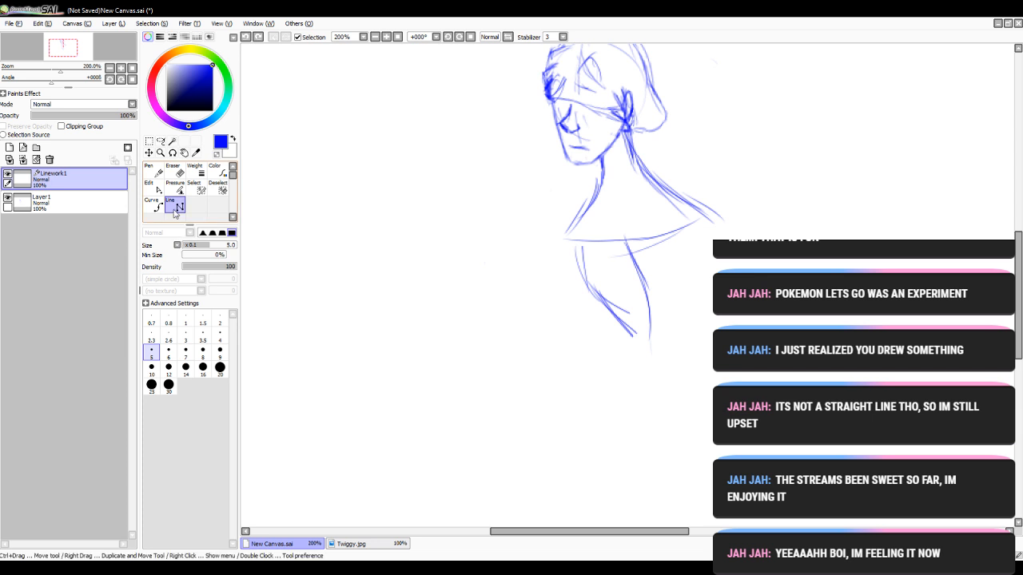
{"action": "left_click", "coordinate": [49, 160]}
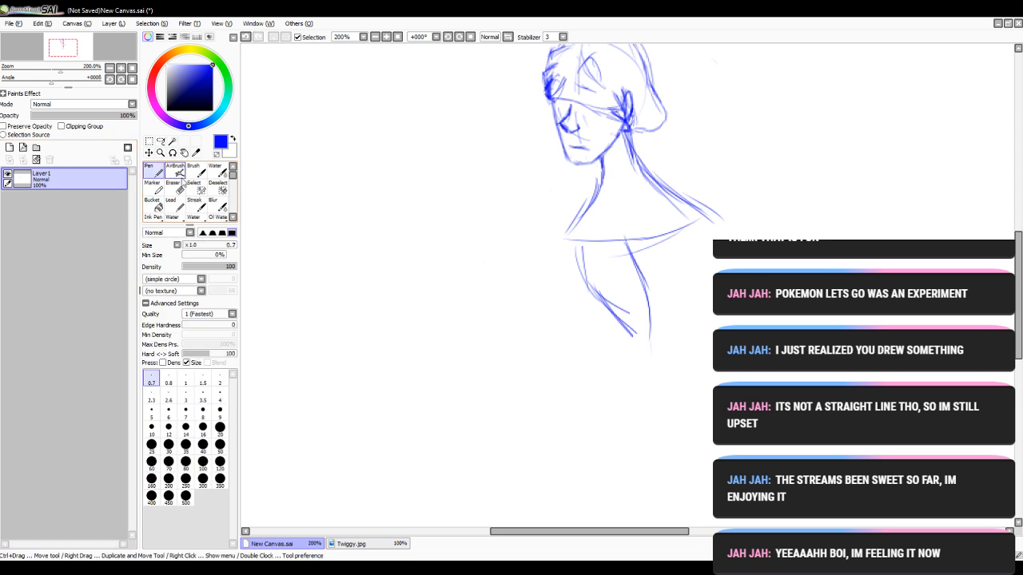
- Sketch curved arm and shoulder strokes over the back shoulder slope with the Pen at 400% zoom
{"action": "left_click", "coordinate": [386, 37]}
{"action": "left_click", "coordinate": [386, 37]}
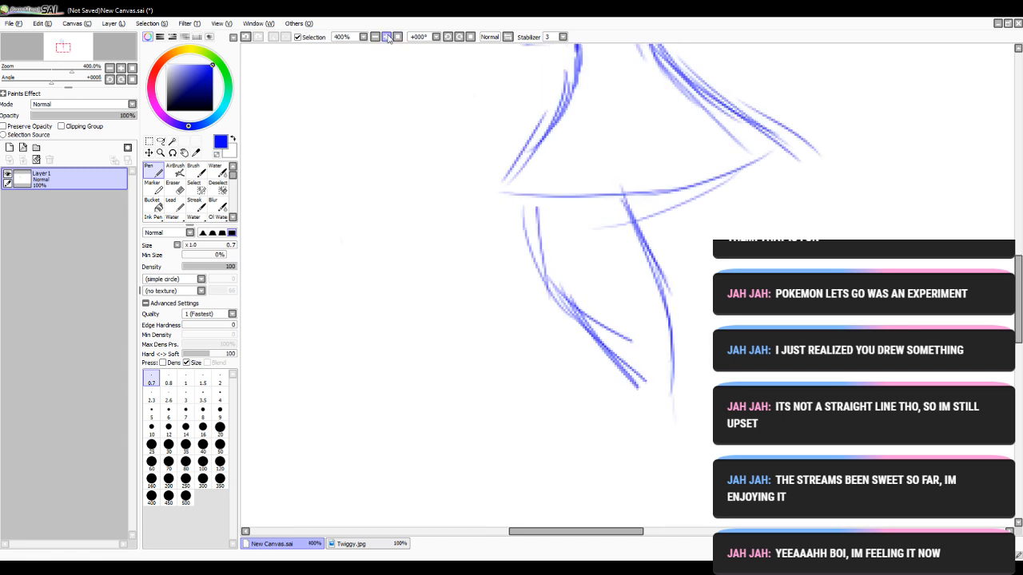
{"action": "left_click_drag", "start_coordinate": [528, 529], "coordinate": [564, 529]}
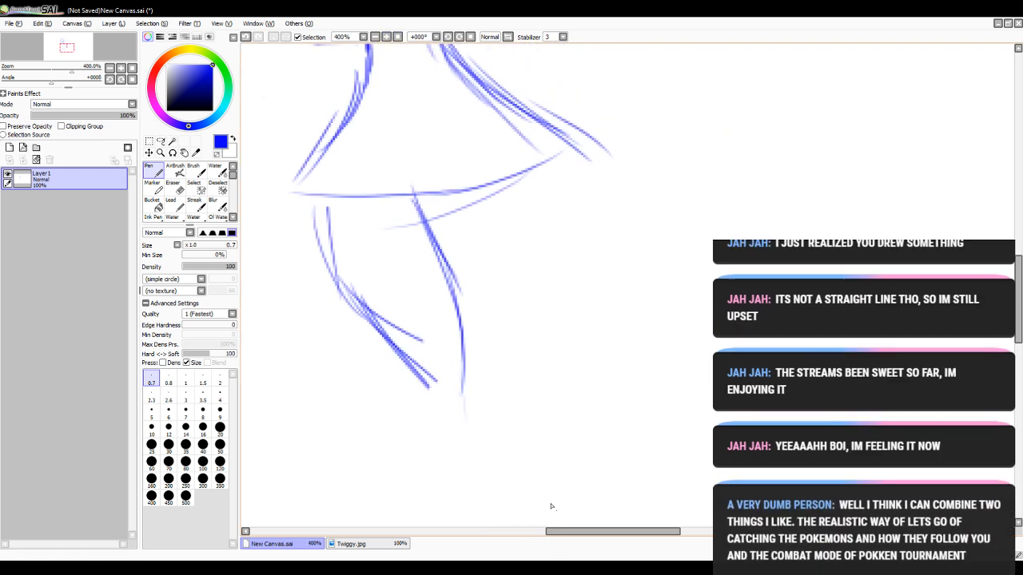
{"action": "mouse_move", "coordinate": [524, 84]}
{"action": "left_mouse_down"}
{"action": "mouse_move", "coordinate": [510, 191]}
{"action": "mouse_move", "coordinate": [551, 236]}
{"action": "left_mouse_up"}
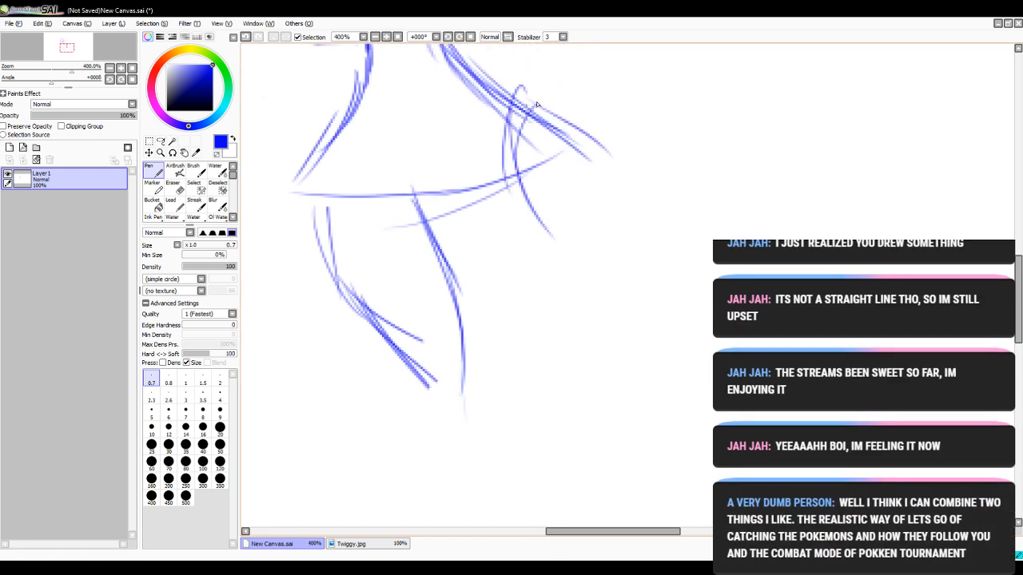
{"action": "left_click_drag", "start_coordinate": [527, 102], "coordinate": [631, 201]}
- Examine the overall proportions of the head, neck, shoulder and torso sketch
{"action": "left_click", "coordinate": [375, 37]}
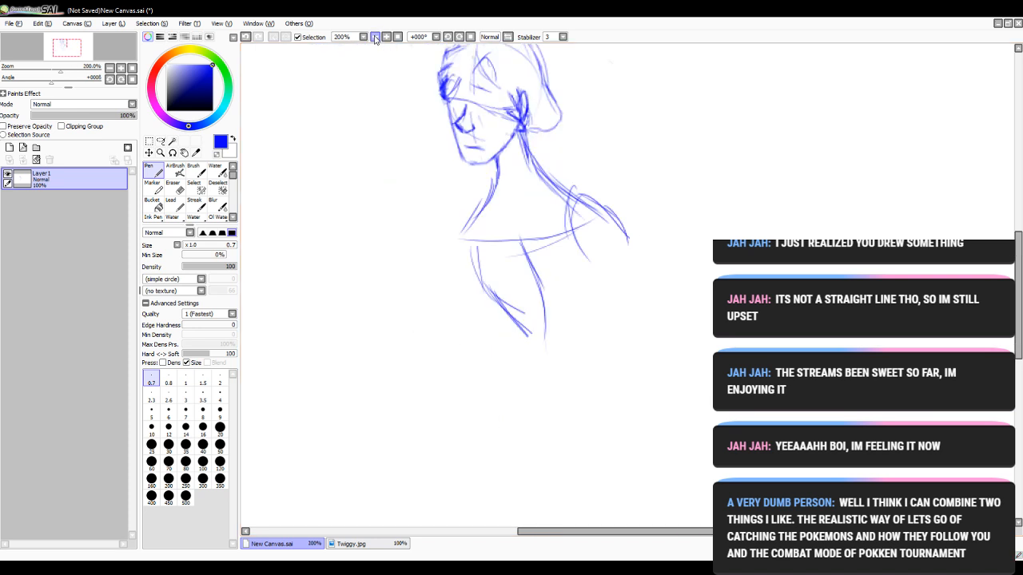
{"action": "left_click", "coordinate": [374, 37]}
{"action": "left_click", "coordinate": [385, 37]}
{"action": "left_click", "coordinate": [386, 38]}
{"action": "left_click", "coordinate": [379, 37]}
{"action": "left_click", "coordinate": [379, 38]}
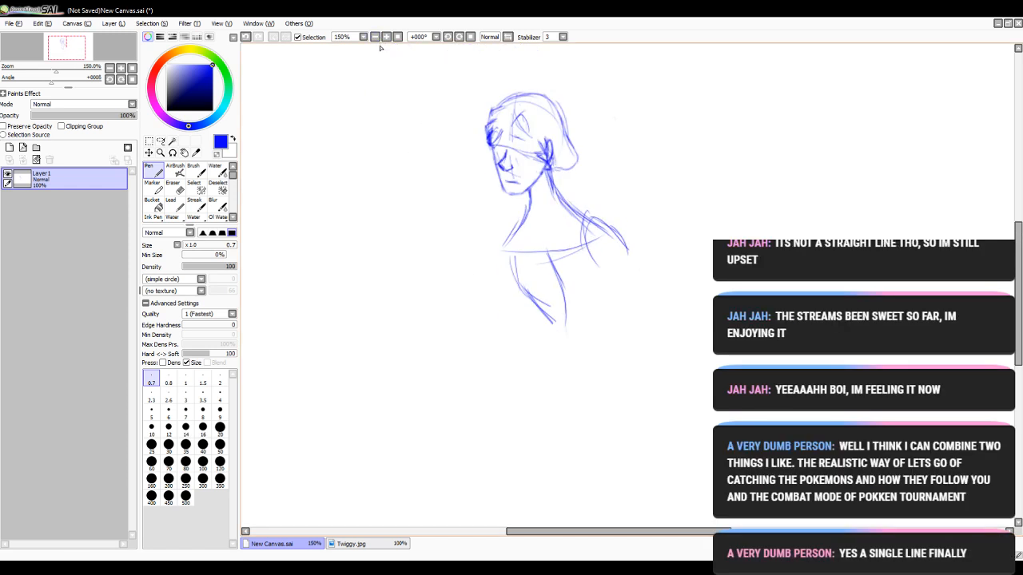
{"action": "left_click", "coordinate": [376, 38]}
{"action": "left_click", "coordinate": [385, 37]}
{"action": "left_click", "coordinate": [384, 37]}
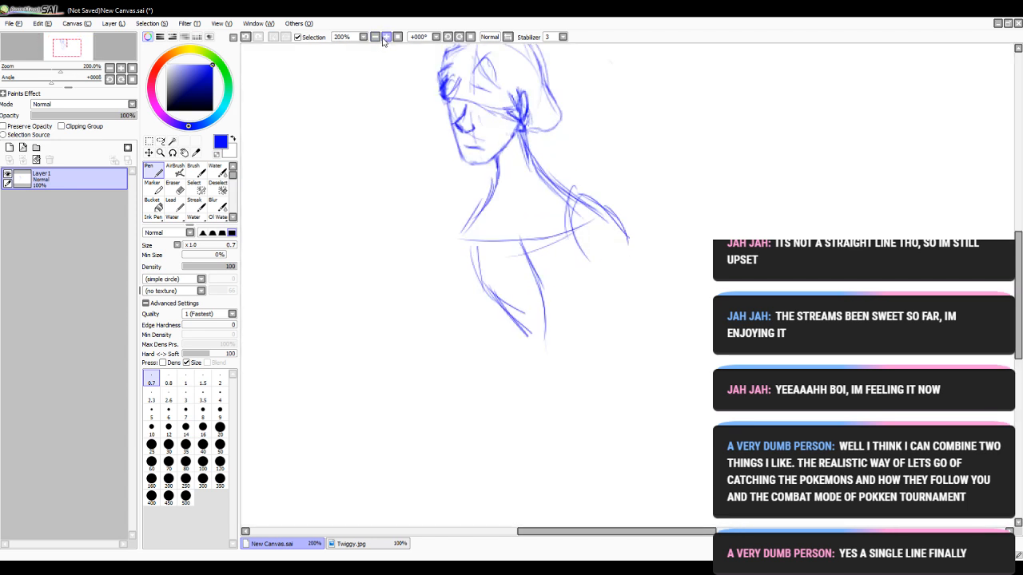
- Erase the entire figure sketch with the Eraser at size 300 and switch back to the Pen
{"action": "left_click_drag", "start_coordinate": [1018, 245], "coordinate": [1018, 224]}
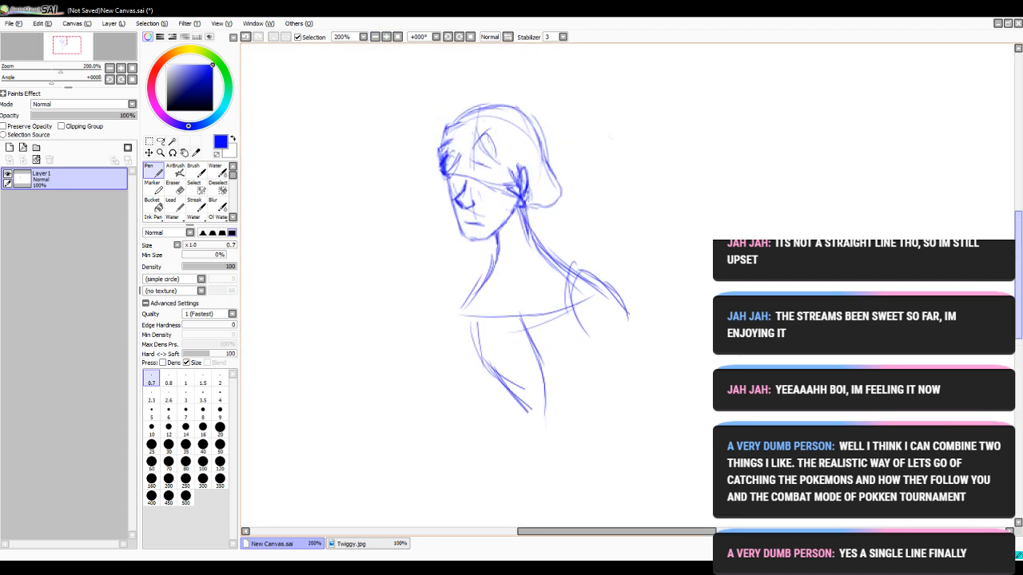
{"action": "left_click", "coordinate": [178, 190]}
{"action": "left_click", "coordinate": [202, 418]}
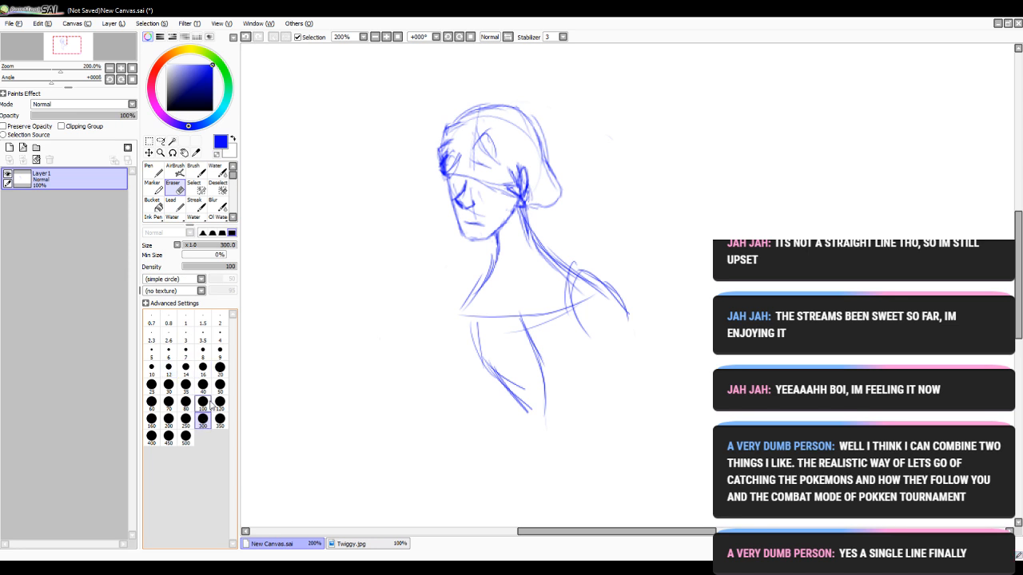
{"action": "mouse_move", "coordinate": [495, 176]}
{"action": "left_mouse_down"}
{"action": "mouse_move", "coordinate": [451, 152]}
{"action": "mouse_move", "coordinate": [540, 458]}
{"action": "left_mouse_up"}
{"action": "left_click", "coordinate": [152, 170]}
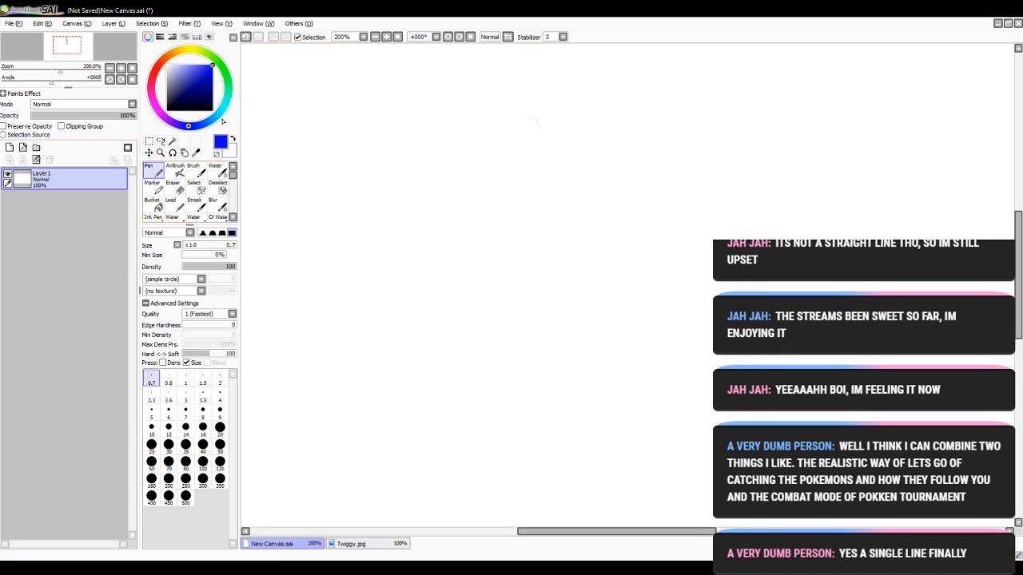
{"action": "left_click", "coordinate": [385, 37]}
{"action": "left_click", "coordinate": [386, 37]}
{"action": "left_click", "coordinate": [385, 37]}
{"action": "left_click", "coordinate": [386, 36]}
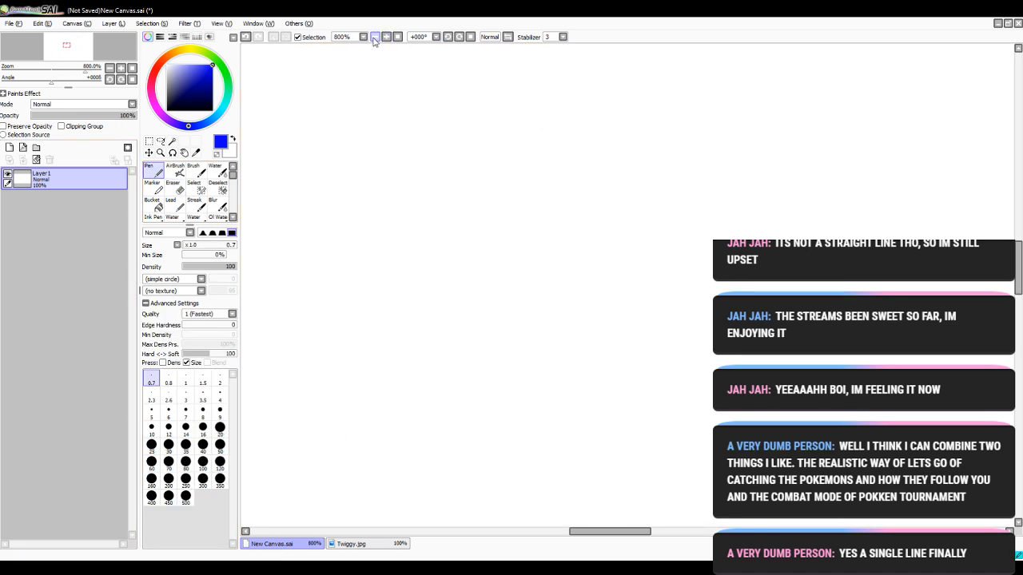
{"action": "left_click", "coordinate": [386, 37]}
{"action": "left_click", "coordinate": [386, 36]}
{"action": "left_click", "coordinate": [387, 37]}
{"action": "left_click", "coordinate": [387, 38]}
{"action": "left_click", "coordinate": [386, 38]}
{"action": "left_click", "coordinate": [387, 37]}
{"action": "left_click", "coordinate": [386, 38]}
{"action": "left_click", "coordinate": [387, 37]}
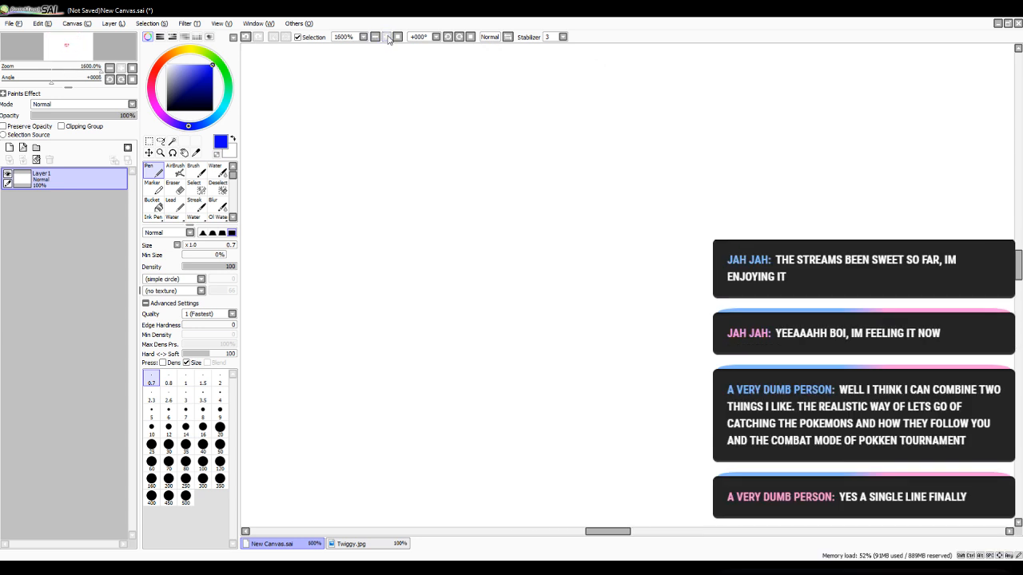
{"action": "left_click", "coordinate": [377, 39]}
{"action": "left_click", "coordinate": [377, 38]}
{"action": "left_click", "coordinate": [376, 38]}
{"action": "left_click", "coordinate": [376, 38]}
{"action": "left_click", "coordinate": [376, 38]}
{"action": "left_click", "coordinate": [376, 39]}
{"action": "left_click", "coordinate": [376, 39]}
{"action": "left_click", "coordinate": [376, 38]}
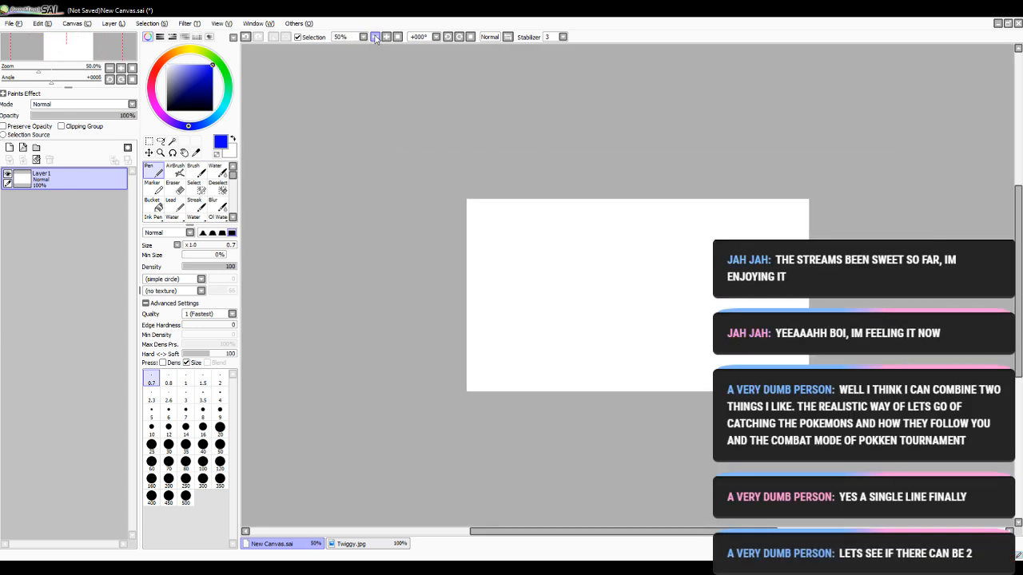
{"action": "left_click", "coordinate": [386, 39]}
{"action": "left_click", "coordinate": [386, 39]}
{"action": "left_click", "coordinate": [386, 37]}
{"action": "left_click", "coordinate": [386, 37]}
{"action": "left_click", "coordinate": [386, 37]}
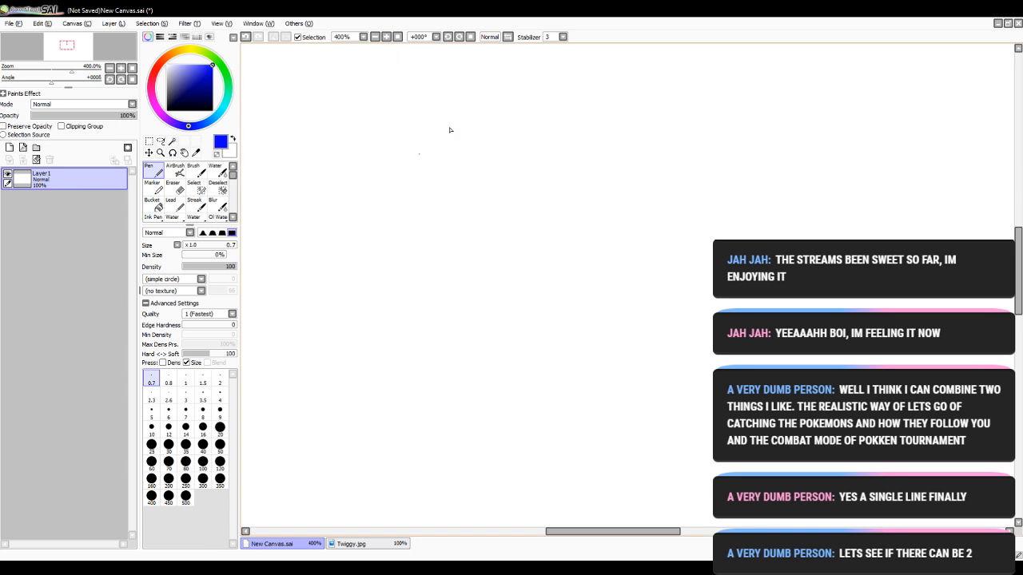
{"action": "left_click_drag", "start_coordinate": [479, 286], "coordinate": [552, 277]}
{"action": "left_click_drag", "start_coordinate": [476, 86], "coordinate": [500, 326]}
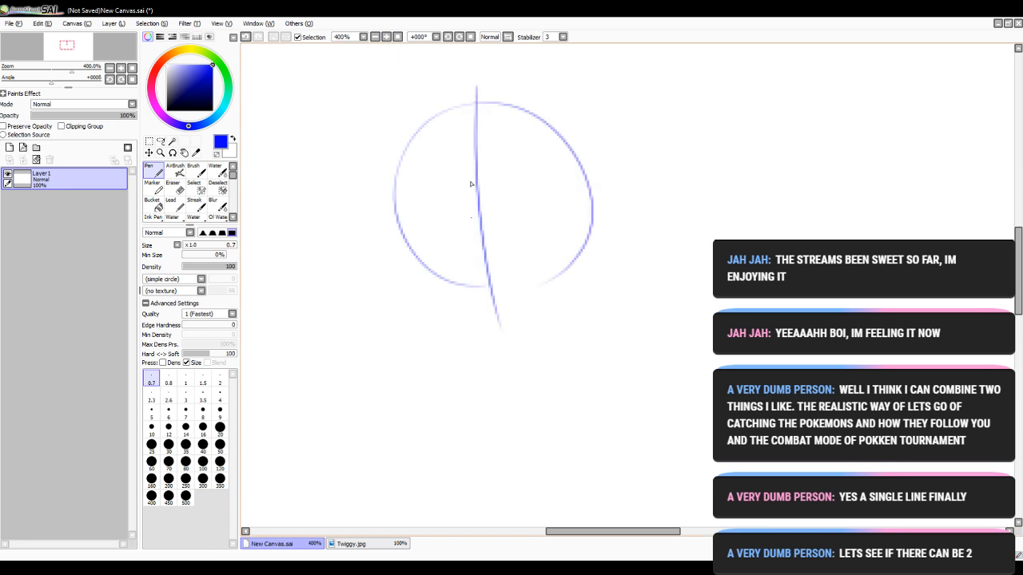
{"action": "left_click", "coordinate": [245, 37]}
{"action": "left_click", "coordinate": [245, 37]}
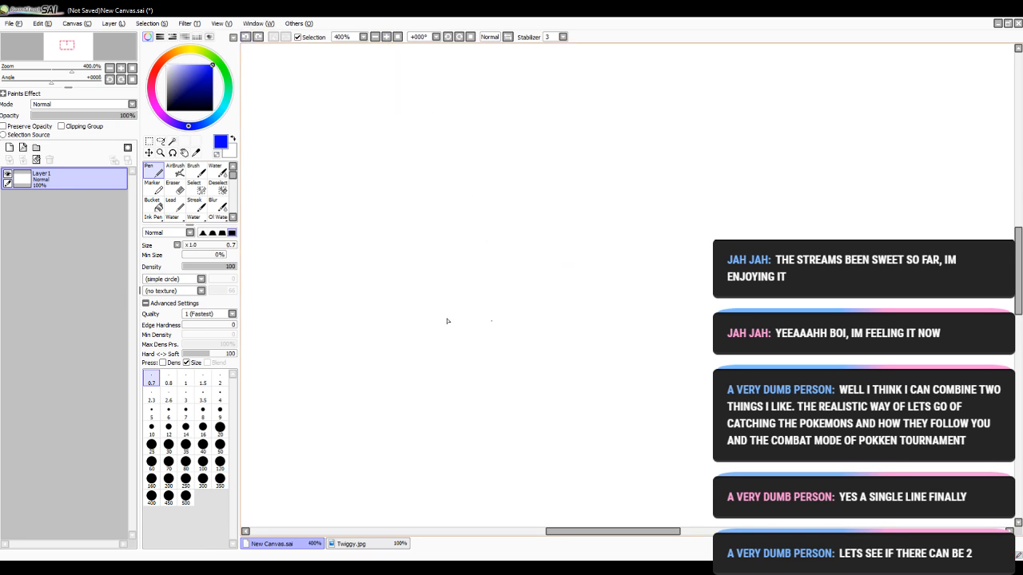
- Sketch a new head construction on the empty canvas: a circle with curved vertical centre lines, a rounded jaw below and an ear
{"action": "mouse_move", "coordinate": [387, 135]}
{"action": "left_mouse_down"}
{"action": "mouse_move", "coordinate": [486, 84]}
{"action": "mouse_move", "coordinate": [454, 284]}
{"action": "left_mouse_up"}
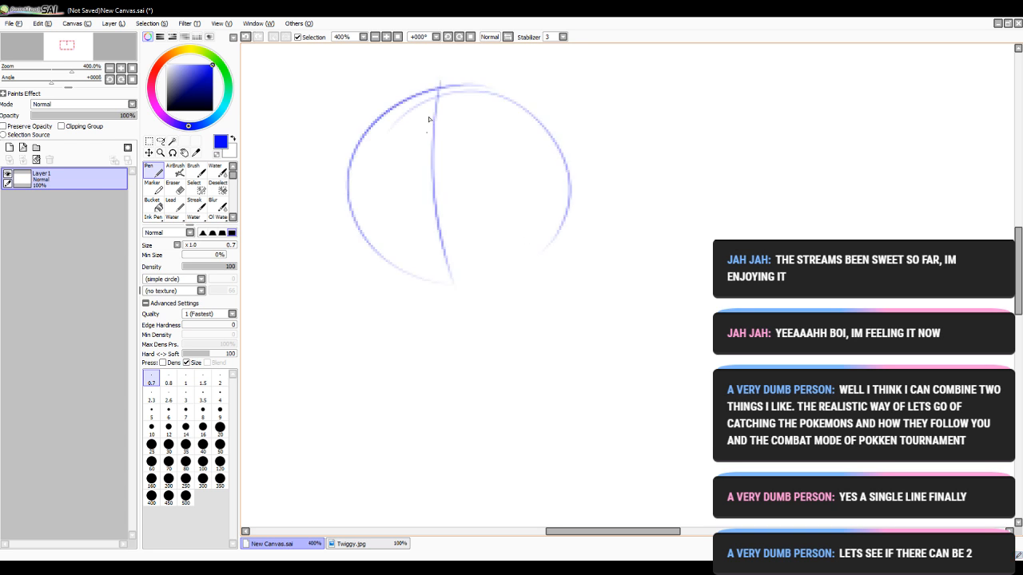
{"action": "left_click_drag", "start_coordinate": [429, 76], "coordinate": [493, 328]}
{"action": "mouse_move", "coordinate": [366, 248]}
{"action": "left_mouse_down"}
{"action": "mouse_move", "coordinate": [391, 284]}
{"action": "mouse_move", "coordinate": [378, 294]}
{"action": "left_mouse_up"}
{"action": "mouse_move", "coordinate": [374, 263]}
{"action": "left_mouse_down"}
{"action": "mouse_move", "coordinate": [378, 297]}
{"action": "mouse_move", "coordinate": [404, 326]}
{"action": "left_mouse_up"}
{"action": "mouse_move", "coordinate": [379, 292]}
{"action": "left_mouse_down"}
{"action": "mouse_move", "coordinate": [408, 287]}
{"action": "mouse_move", "coordinate": [442, 321]}
{"action": "mouse_move", "coordinate": [506, 314]}
{"action": "left_mouse_up"}
{"action": "mouse_move", "coordinate": [460, 326]}
{"action": "left_mouse_down"}
{"action": "mouse_move", "coordinate": [518, 303]}
{"action": "mouse_move", "coordinate": [512, 311]}
{"action": "left_mouse_up"}
{"action": "mouse_move", "coordinate": [490, 323]}
{"action": "left_mouse_down"}
{"action": "mouse_move", "coordinate": [533, 290]}
{"action": "mouse_move", "coordinate": [564, 235]}
{"action": "left_mouse_up"}
{"action": "mouse_move", "coordinate": [554, 272]}
{"action": "left_mouse_down"}
{"action": "mouse_move", "coordinate": [572, 201]}
{"action": "mouse_move", "coordinate": [565, 221]}
{"action": "left_mouse_up"}
{"action": "left_click_drag", "start_coordinate": [523, 311], "coordinate": [557, 254]}
{"action": "left_click_drag", "start_coordinate": [556, 277], "coordinate": [570, 206]}
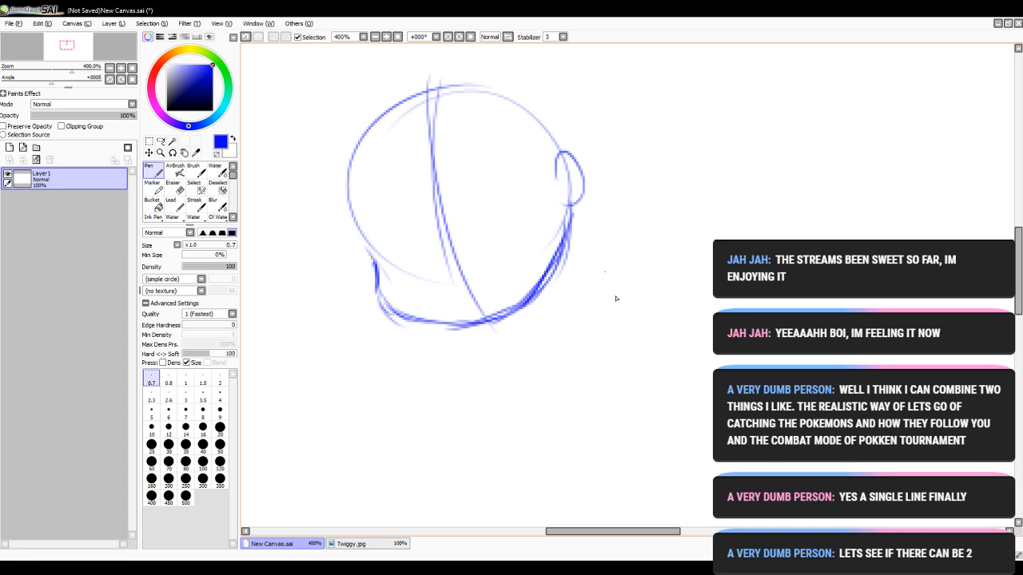
- Sketch a second head circle above and to the right of the first head, redrawing it after undoing the first attempt
{"action": "mouse_move", "coordinate": [588, 534]}
{"action": "left_mouse_down"}
{"action": "mouse_move", "coordinate": [604, 538]}
{"action": "mouse_move", "coordinate": [591, 531]}
{"action": "left_mouse_up"}
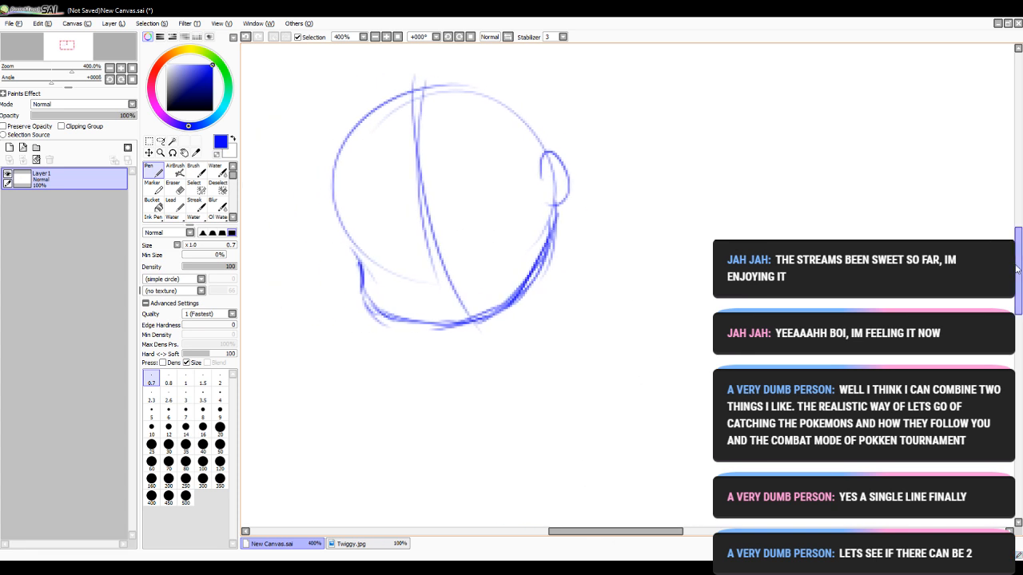
{"action": "mouse_move", "coordinate": [1017, 269]}
{"action": "left_mouse_down"}
{"action": "mouse_move", "coordinate": [1017, 198]}
{"action": "mouse_move", "coordinate": [1017, 224]}
{"action": "left_mouse_up"}
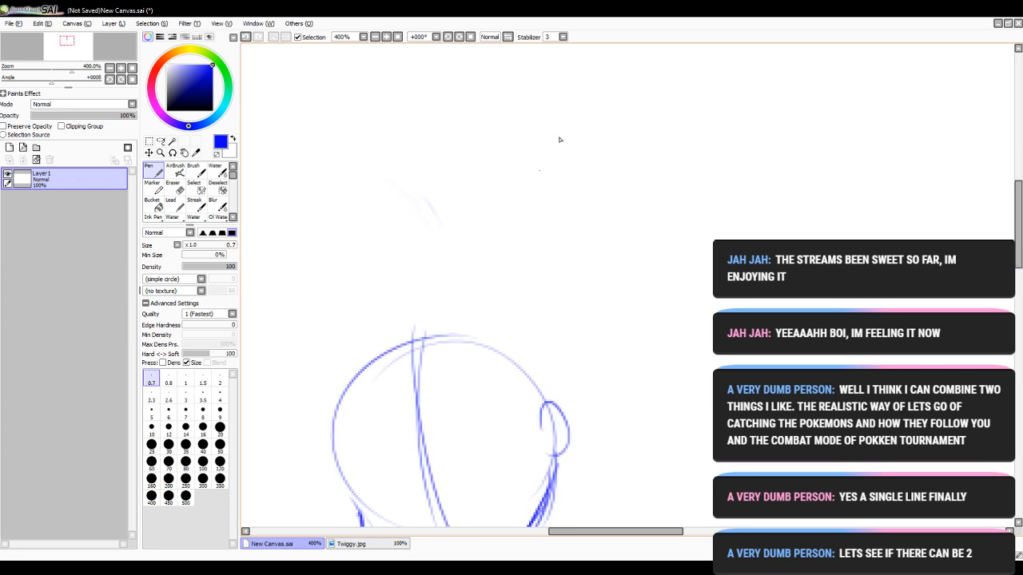
{"action": "mouse_move", "coordinate": [595, 78]}
{"action": "left_mouse_down"}
{"action": "mouse_move", "coordinate": [555, 91]}
{"action": "mouse_move", "coordinate": [719, 240]}
{"action": "left_mouse_up"}
{"action": "left_click", "coordinate": [248, 37]}
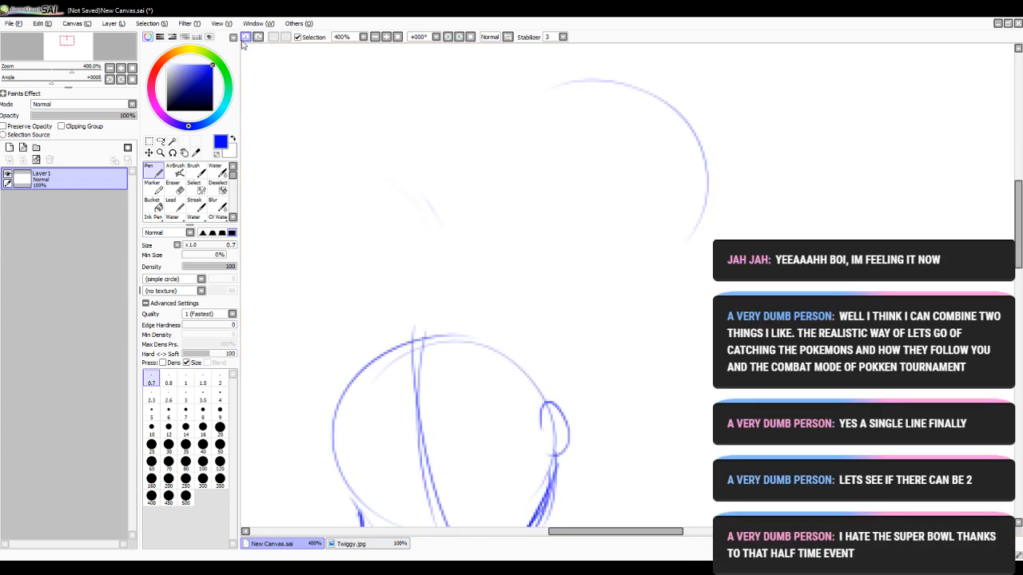
{"action": "left_click", "coordinate": [248, 38]}
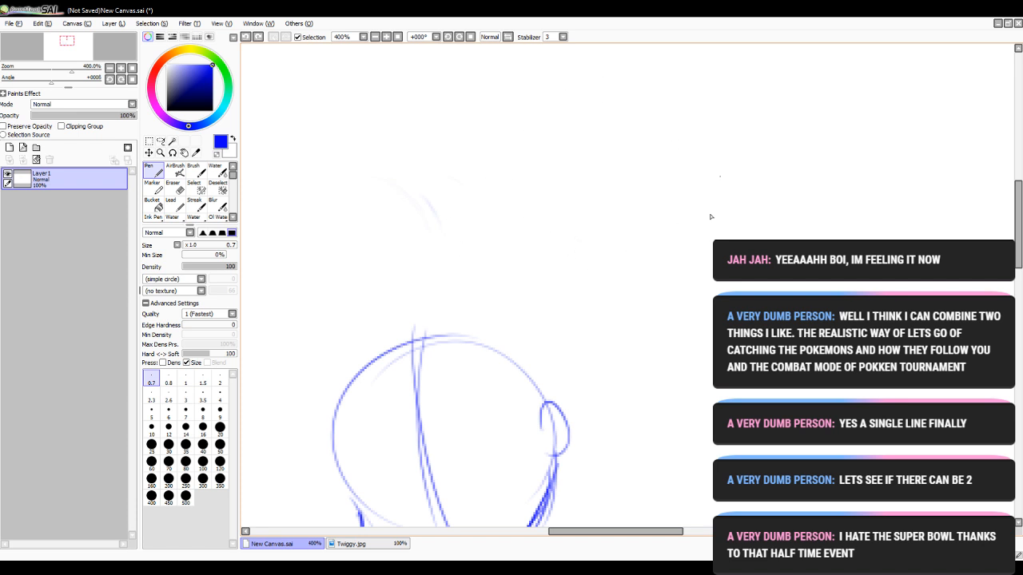
{"action": "mouse_move", "coordinate": [574, 67]}
{"action": "left_mouse_down"}
{"action": "mouse_move", "coordinate": [494, 152]}
{"action": "mouse_move", "coordinate": [543, 61]}
{"action": "left_mouse_up"}
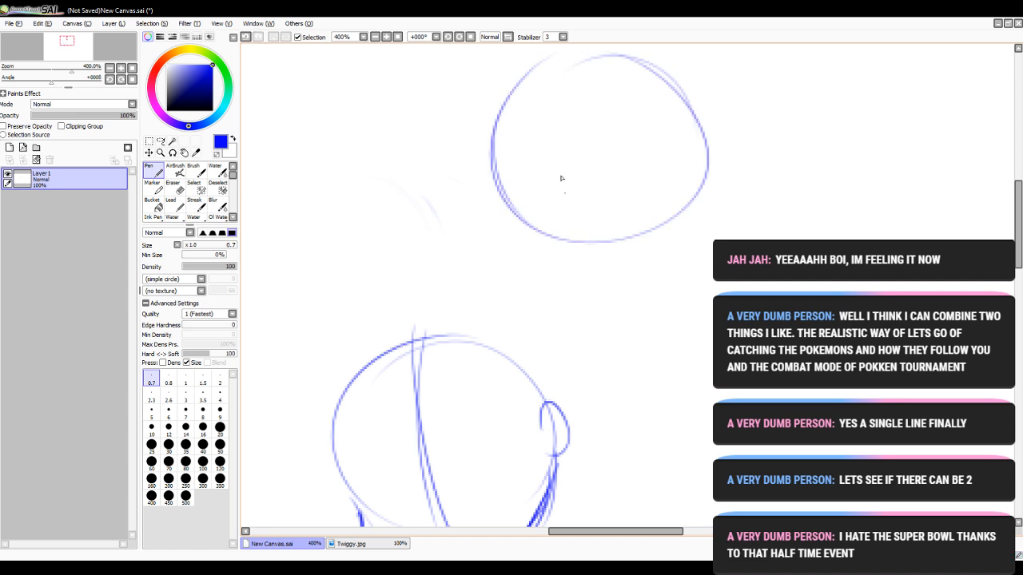
- Undo the second head circle together with the trial vertical centre lines drawn through it
{"action": "mouse_move", "coordinate": [613, 47]}
{"action": "left_mouse_down"}
{"action": "mouse_move", "coordinate": [636, 198]}
{"action": "mouse_move", "coordinate": [624, 334]}
{"action": "left_mouse_up"}
{"action": "left_click_drag", "start_coordinate": [639, 134], "coordinate": [645, 281]}
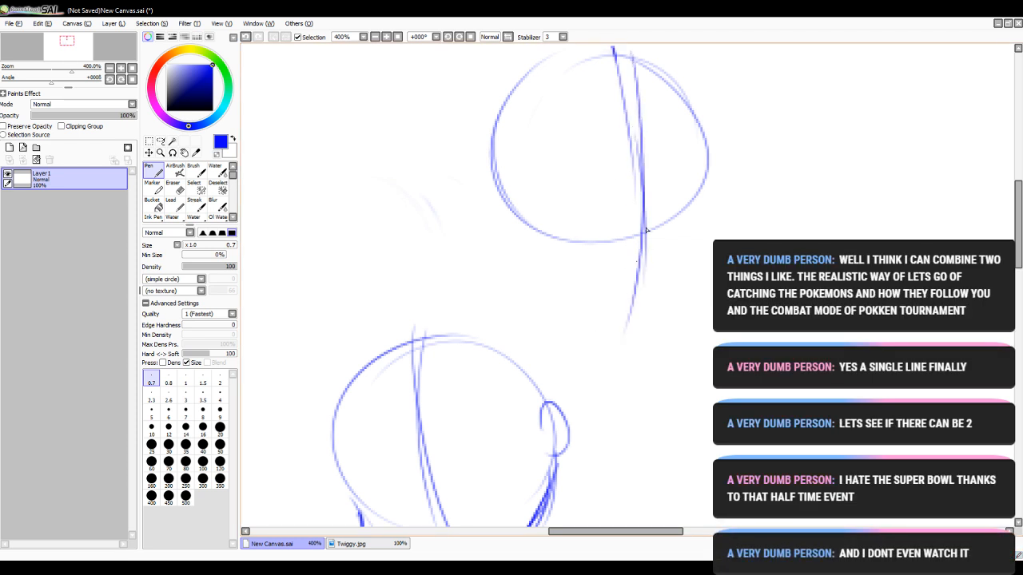
{"action": "left_click", "coordinate": [246, 37]}
{"action": "left_click", "coordinate": [246, 38]}
{"action": "left_click", "coordinate": [245, 38]}
{"action": "left_click", "coordinate": [246, 38]}
{"action": "left_click", "coordinate": [245, 38]}
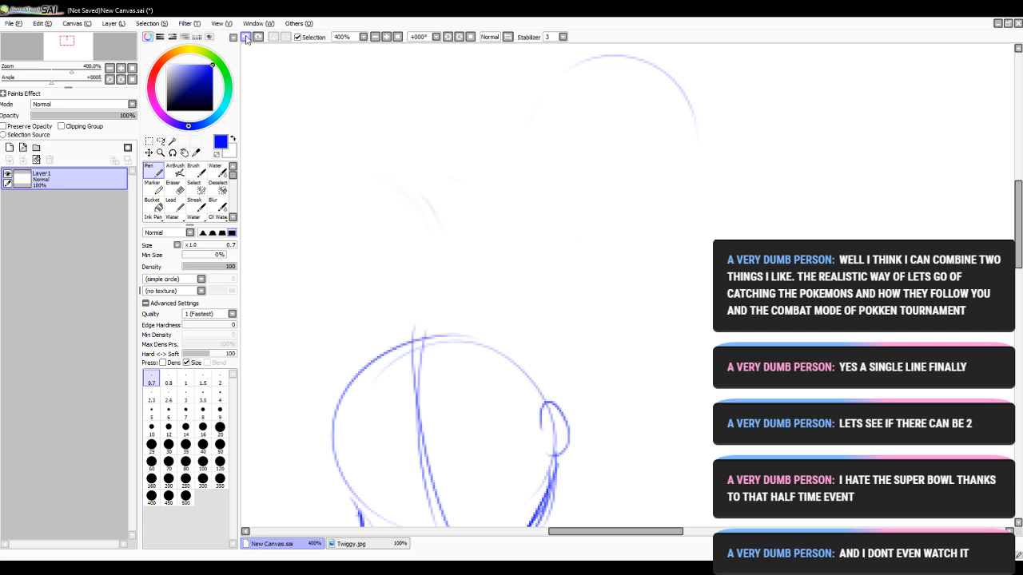
{"action": "left_click", "coordinate": [245, 37]}
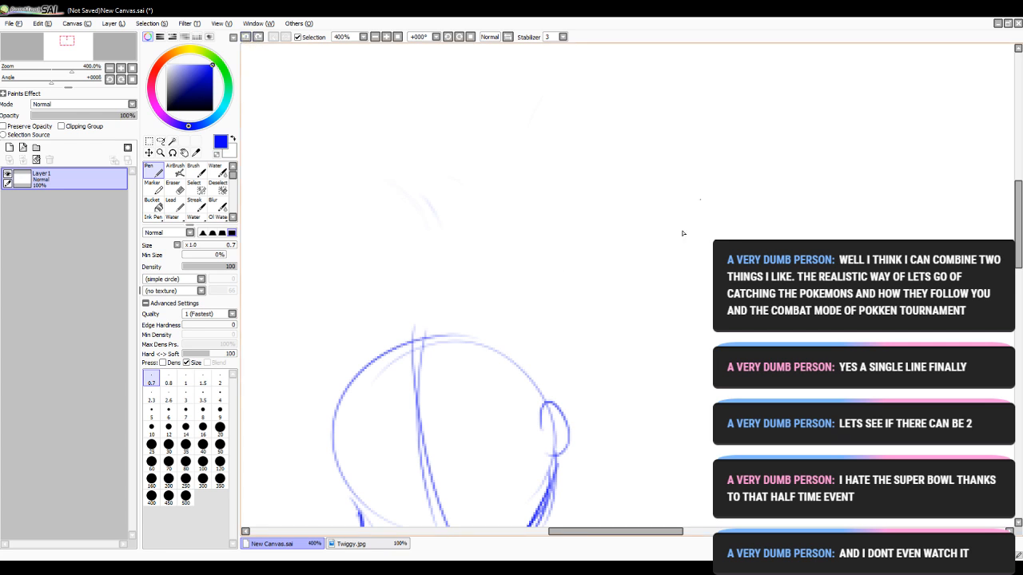
- Sketch a new second head above the first one as a large circle with a smaller circle inside it
{"action": "left_click_drag", "start_coordinate": [564, 218], "coordinate": [593, 244]}
{"action": "left_click_drag", "start_coordinate": [596, 73], "coordinate": [561, 87]}
{"action": "mouse_move", "coordinate": [644, 64]}
{"action": "left_mouse_down"}
{"action": "mouse_move", "coordinate": [717, 137]}
{"action": "mouse_move", "coordinate": [513, 136]}
{"action": "left_mouse_up"}
{"action": "left_click_drag", "start_coordinate": [648, 64], "coordinate": [570, 245]}
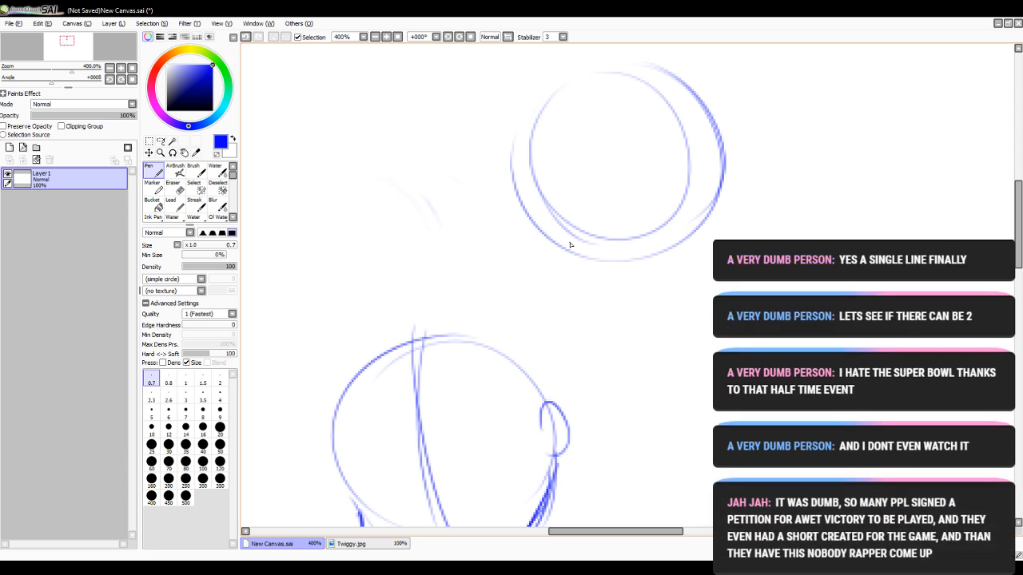
- Sketch slanted centre lines, the outer side of the face and a chin line on the second head
{"action": "left_click_drag", "start_coordinate": [628, 117], "coordinate": [690, 246]}
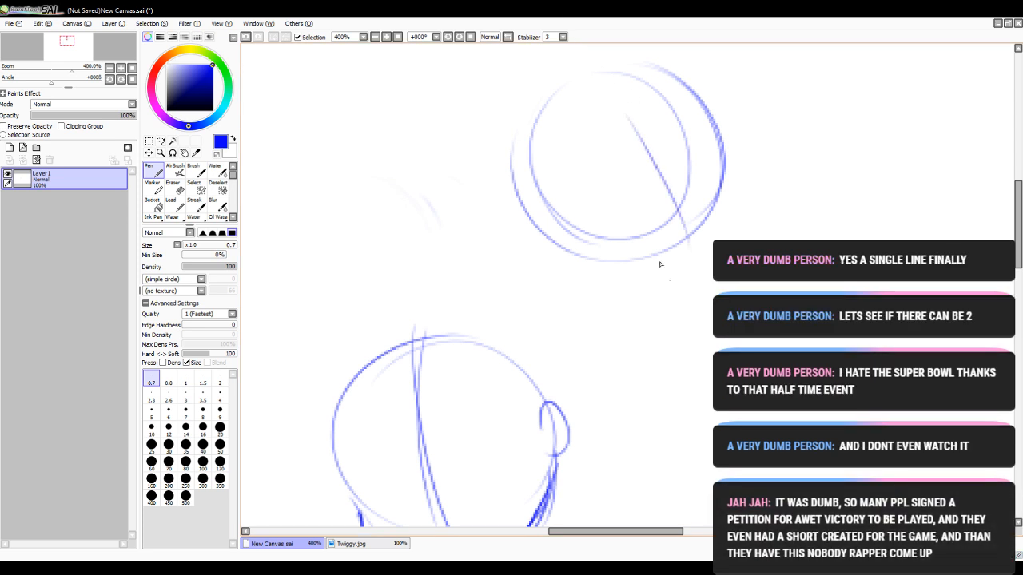
{"action": "left_click_drag", "start_coordinate": [610, 65], "coordinate": [706, 318]}
{"action": "left_click_drag", "start_coordinate": [649, 118], "coordinate": [717, 241]}
{"action": "left_click_drag", "start_coordinate": [696, 112], "coordinate": [755, 230]}
{"action": "left_click_drag", "start_coordinate": [713, 115], "coordinate": [763, 239]}
{"action": "mouse_move", "coordinate": [767, 283]}
{"action": "left_mouse_down"}
{"action": "mouse_move", "coordinate": [703, 301]}
{"action": "mouse_move", "coordinate": [651, 300]}
{"action": "mouse_move", "coordinate": [628, 289]}
{"action": "left_mouse_up"}
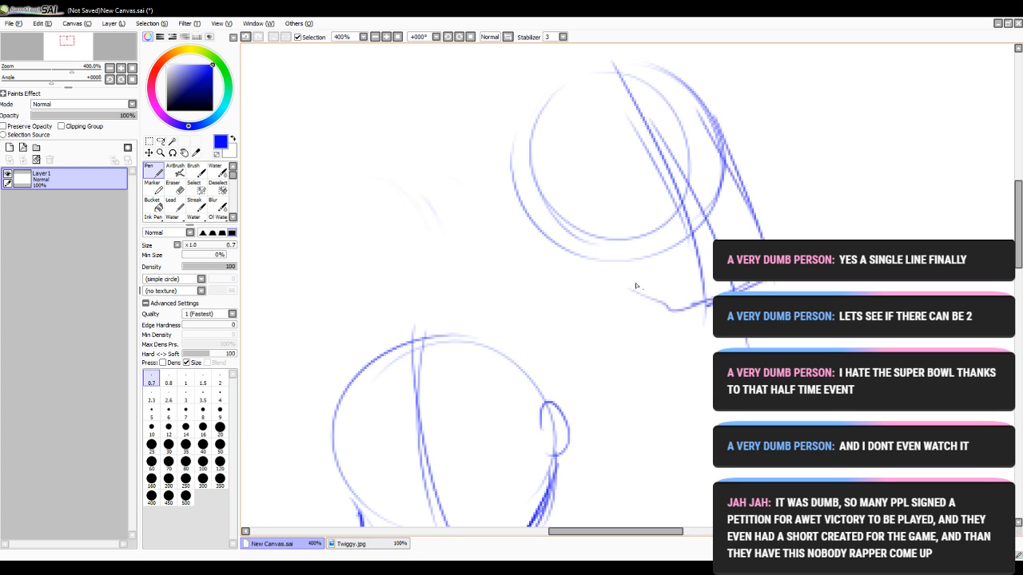
- Build up the second head's jaw and chin with repeated strokes and reinforce the outer face contour
{"action": "left_click_drag", "start_coordinate": [591, 238], "coordinate": [647, 285]}
{"action": "left_click_drag", "start_coordinate": [611, 252], "coordinate": [695, 310]}
{"action": "left_click_drag", "start_coordinate": [639, 275], "coordinate": [698, 305]}
{"action": "left_click_drag", "start_coordinate": [607, 263], "coordinate": [661, 286]}
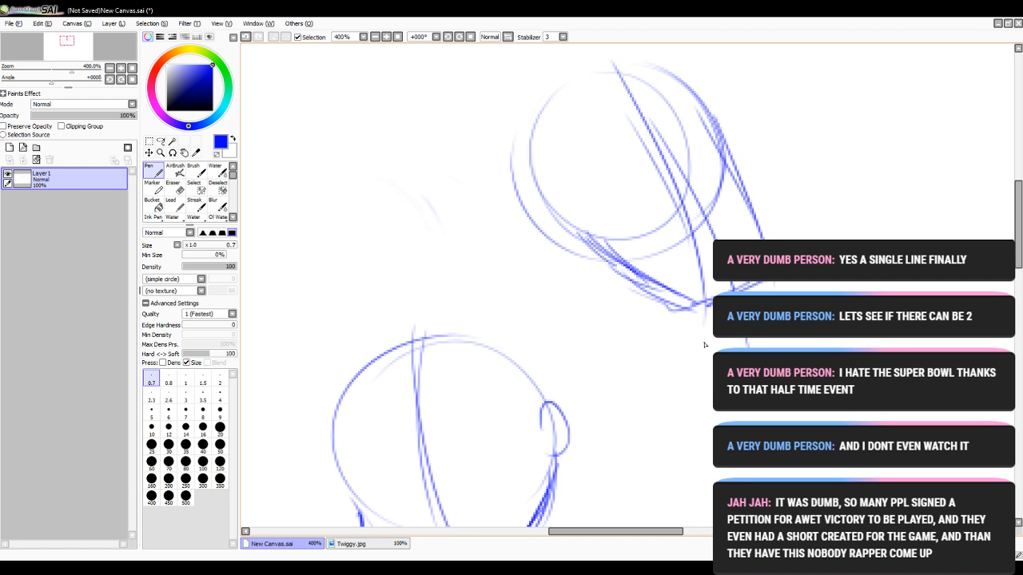
{"action": "mouse_move", "coordinate": [587, 238]}
{"action": "left_mouse_down"}
{"action": "mouse_move", "coordinate": [632, 272]}
{"action": "mouse_move", "coordinate": [615, 274]}
{"action": "left_mouse_up"}
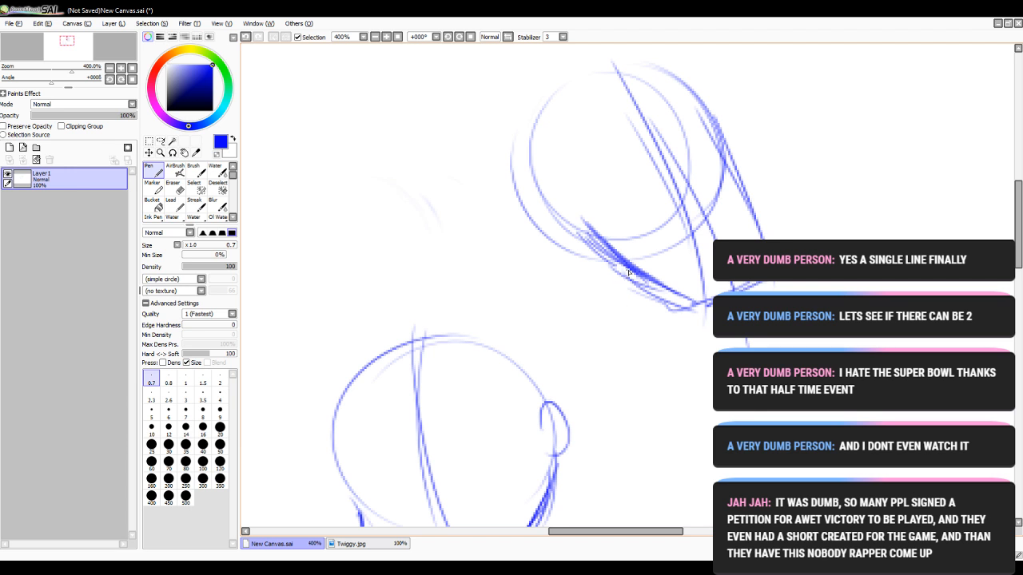
{"action": "mouse_move", "coordinate": [628, 272]}
{"action": "left_mouse_down"}
{"action": "mouse_move", "coordinate": [648, 286]}
{"action": "mouse_move", "coordinate": [743, 289]}
{"action": "mouse_move", "coordinate": [663, 302]}
{"action": "left_mouse_up"}
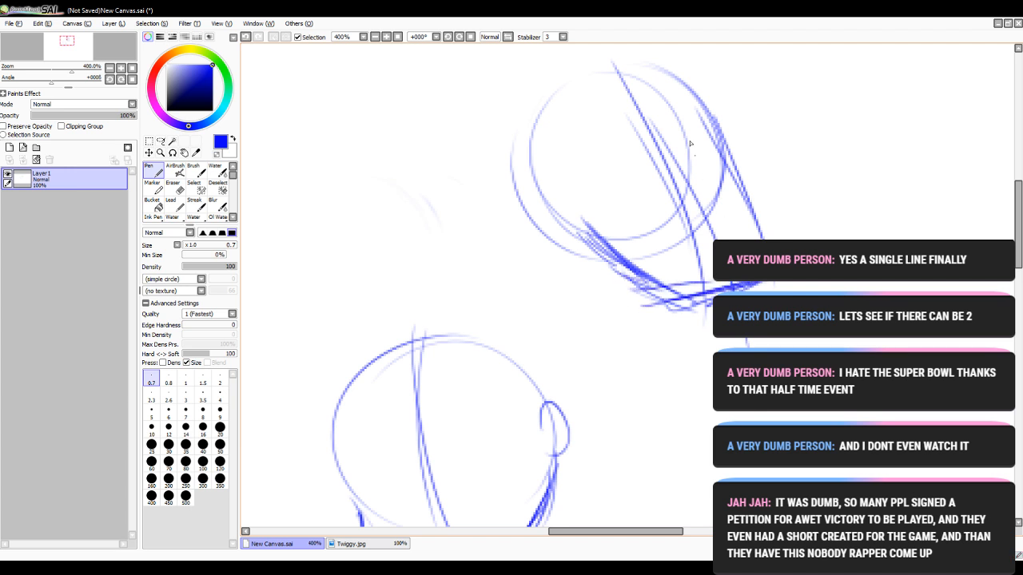
{"action": "left_click_drag", "start_coordinate": [674, 75], "coordinate": [728, 176]}
{"action": "left_click_drag", "start_coordinate": [703, 129], "coordinate": [752, 184]}
{"action": "mouse_move", "coordinate": [721, 152]}
{"action": "left_mouse_down"}
{"action": "mouse_move", "coordinate": [751, 192]}
{"action": "mouse_move", "coordinate": [763, 238]}
{"action": "left_mouse_up"}
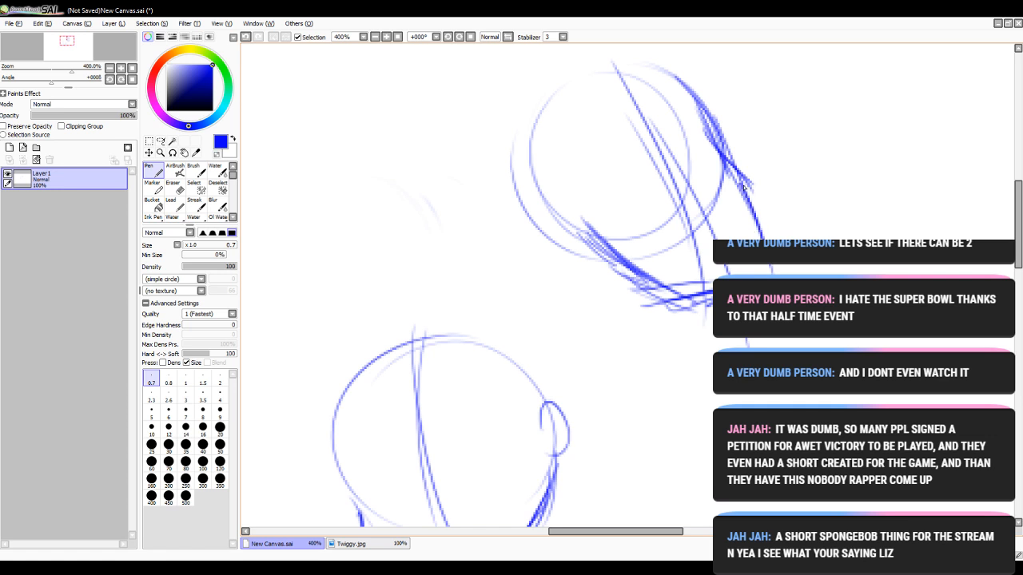
- Erase the second head's outer face contour with the Eraser at size 30 and redraw it with the Pen
{"action": "left_click", "coordinate": [375, 37]}
{"action": "left_click", "coordinate": [174, 188]}
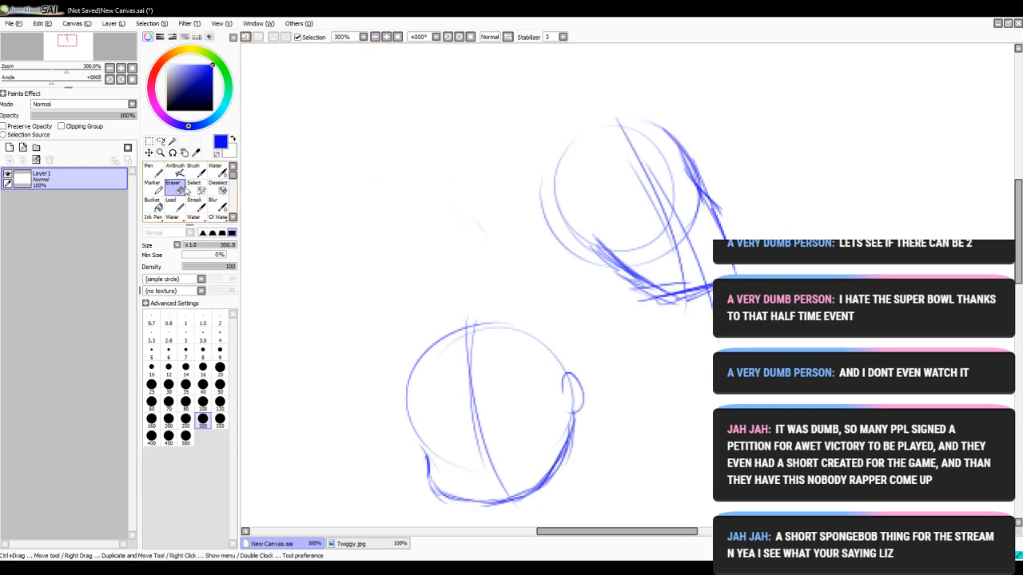
{"action": "left_click", "coordinate": [168, 384]}
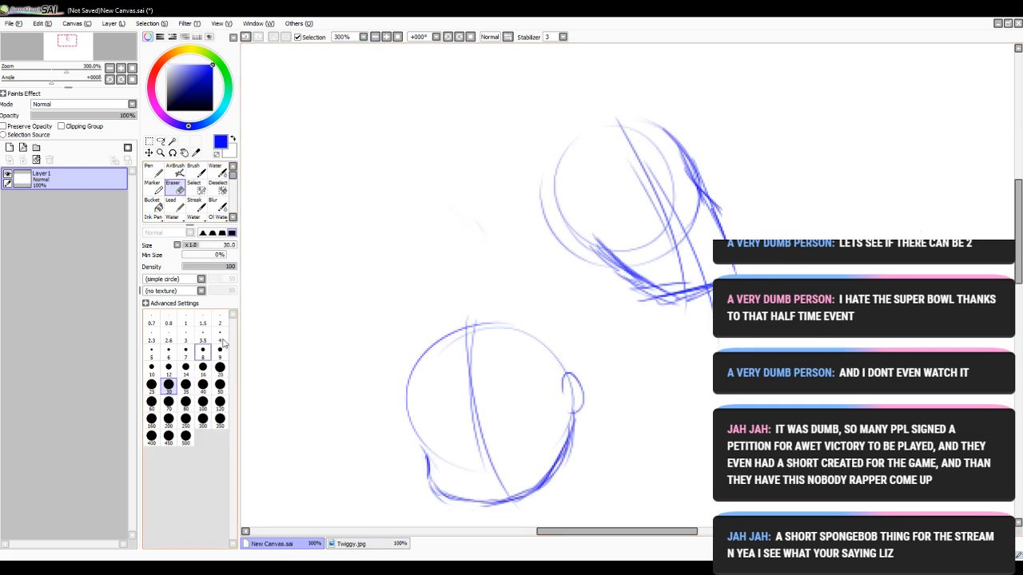
{"action": "left_click_drag", "start_coordinate": [670, 116], "coordinate": [722, 216]}
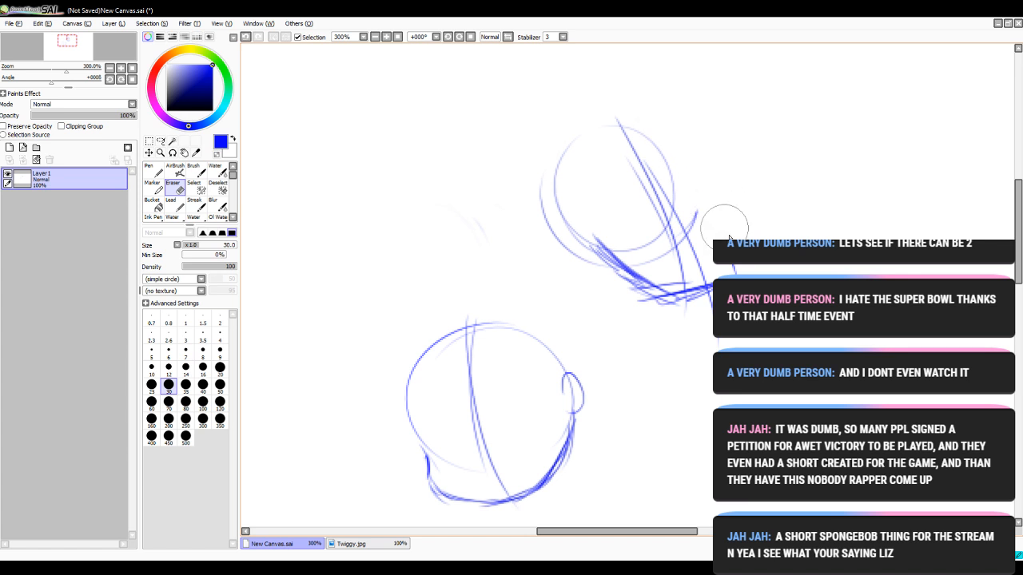
{"action": "left_click", "coordinate": [151, 320]}
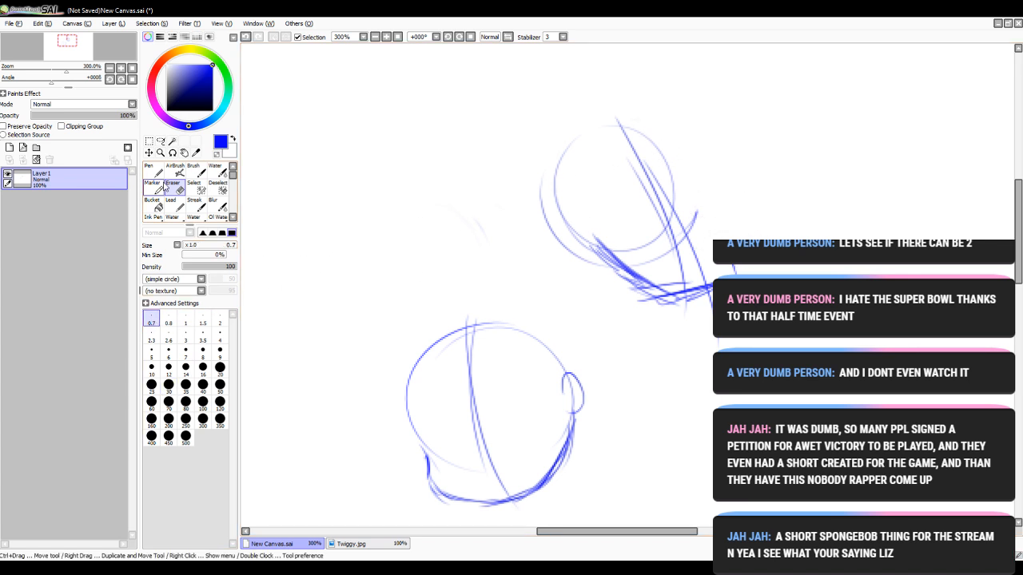
{"action": "key", "text": "n"}
{"action": "left_click_drag", "start_coordinate": [652, 122], "coordinate": [660, 134]}
{"action": "left_click_drag", "start_coordinate": [684, 142], "coordinate": [718, 237]}
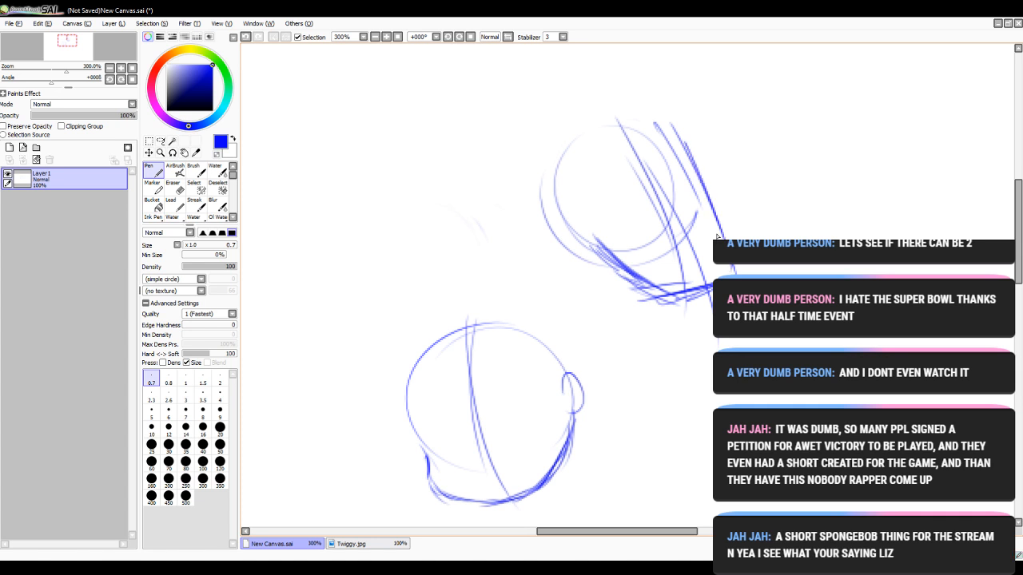
- Erase the whole second head with the Eraser at size 50, then reset the eraser size to 0.7
{"action": "left_click", "coordinate": [173, 187]}
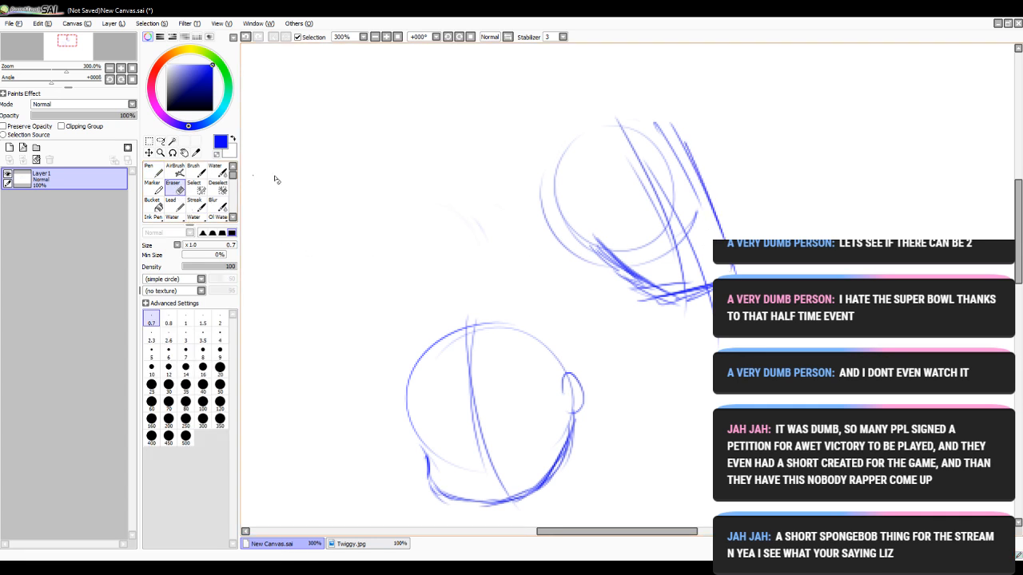
{"action": "left_click", "coordinate": [220, 368]}
{"action": "left_click", "coordinate": [220, 384]}
{"action": "mouse_move", "coordinate": [571, 152]}
{"action": "left_mouse_down"}
{"action": "mouse_move", "coordinate": [628, 91]}
{"action": "mouse_move", "coordinate": [559, 183]}
{"action": "mouse_move", "coordinate": [681, 221]}
{"action": "mouse_move", "coordinate": [679, 279]}
{"action": "mouse_move", "coordinate": [698, 347]}
{"action": "left_mouse_up"}
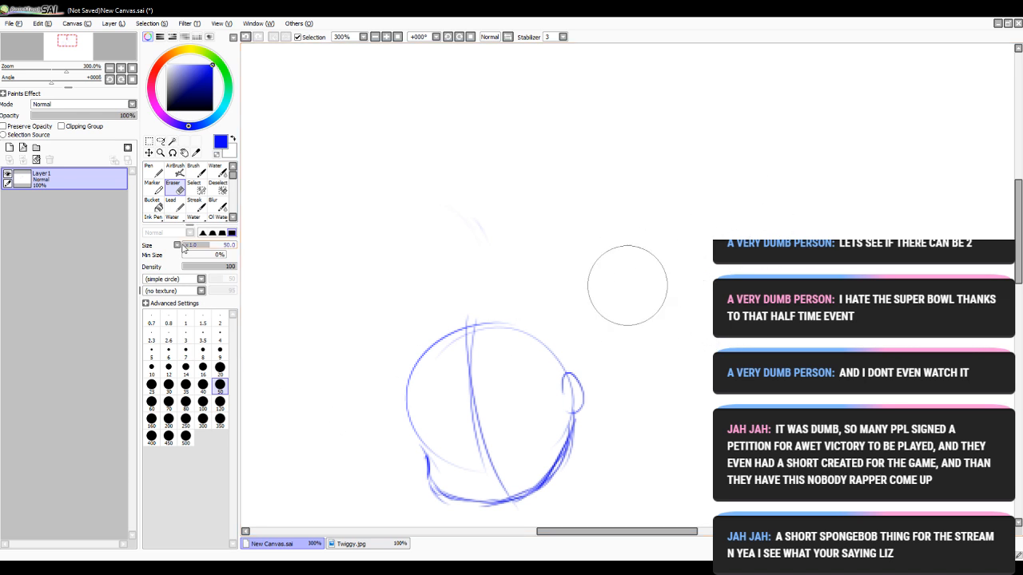
{"action": "left_click", "coordinate": [151, 320]}
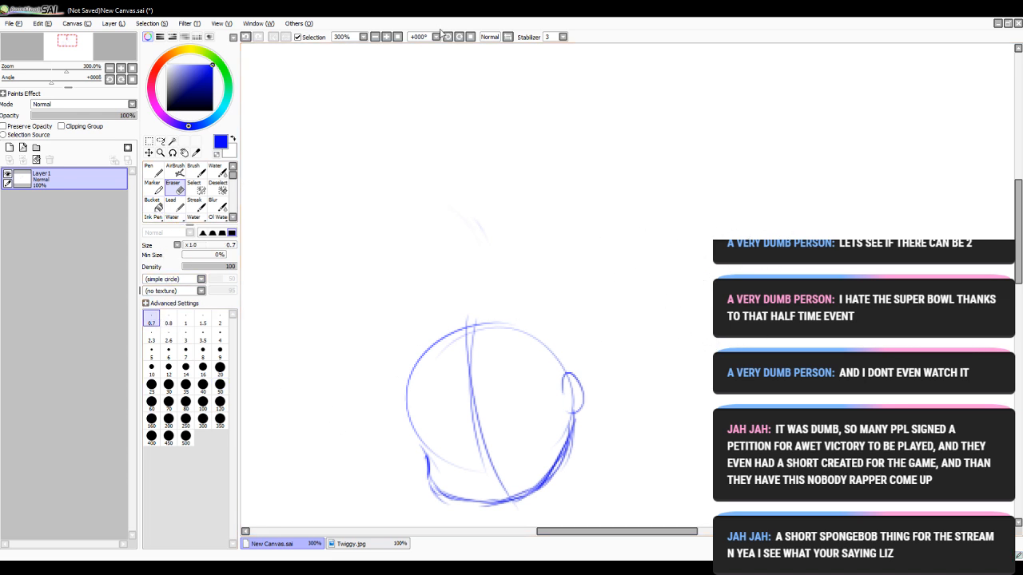
- Sketch the second head again with the Pen as overlapping circles crossed by two curved, slanted centre lines
{"action": "left_click", "coordinate": [388, 37]}
{"action": "key", "text": "n"}
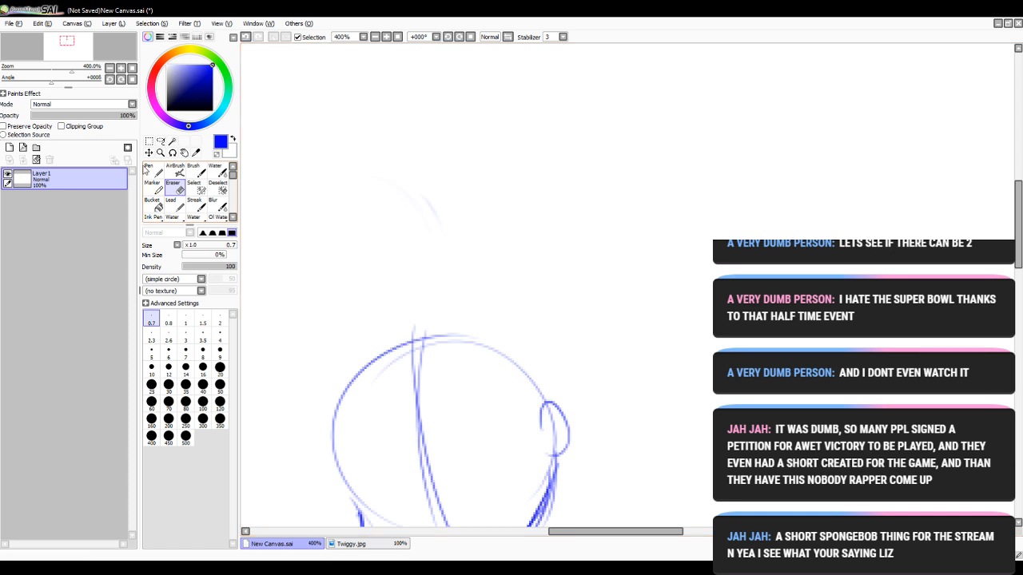
{"action": "mouse_move", "coordinate": [631, 74]}
{"action": "left_mouse_down"}
{"action": "mouse_move", "coordinate": [598, 274]}
{"action": "mouse_move", "coordinate": [550, 85]}
{"action": "mouse_move", "coordinate": [579, 252]}
{"action": "left_mouse_up"}
{"action": "mouse_move", "coordinate": [559, 76]}
{"action": "left_mouse_down"}
{"action": "mouse_move", "coordinate": [668, 311]}
{"action": "mouse_move", "coordinate": [674, 201]}
{"action": "mouse_move", "coordinate": [711, 316]}
{"action": "left_mouse_up"}
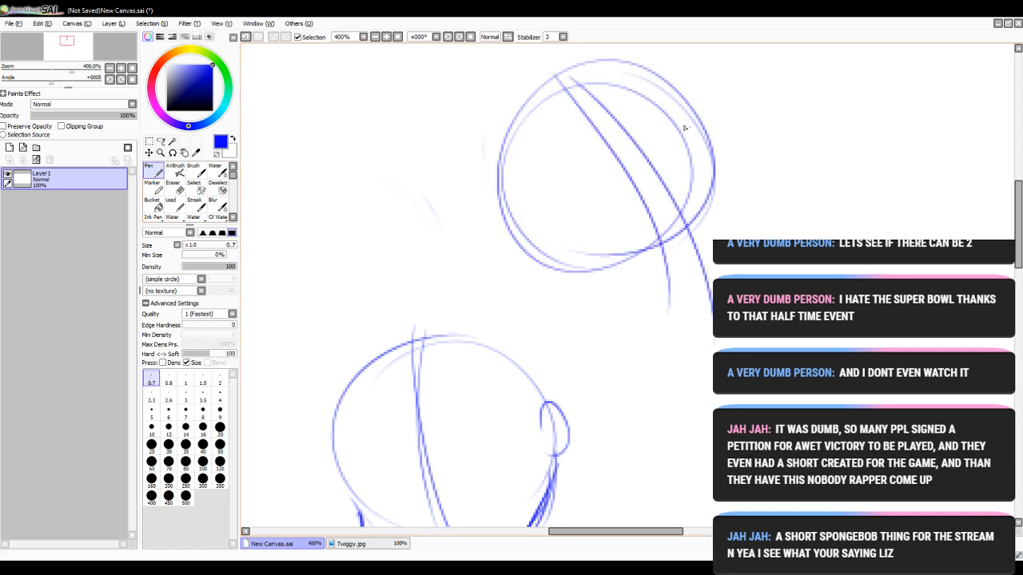
- Sketch the second head's slanted outer face side, chin and angled jaw lines
{"action": "left_click_drag", "start_coordinate": [670, 99], "coordinate": [735, 238]}
{"action": "left_click_drag", "start_coordinate": [687, 126], "coordinate": [748, 237]}
{"action": "mouse_move", "coordinate": [711, 174]}
{"action": "left_mouse_down"}
{"action": "mouse_move", "coordinate": [702, 299]}
{"action": "mouse_move", "coordinate": [642, 308]}
{"action": "left_mouse_up"}
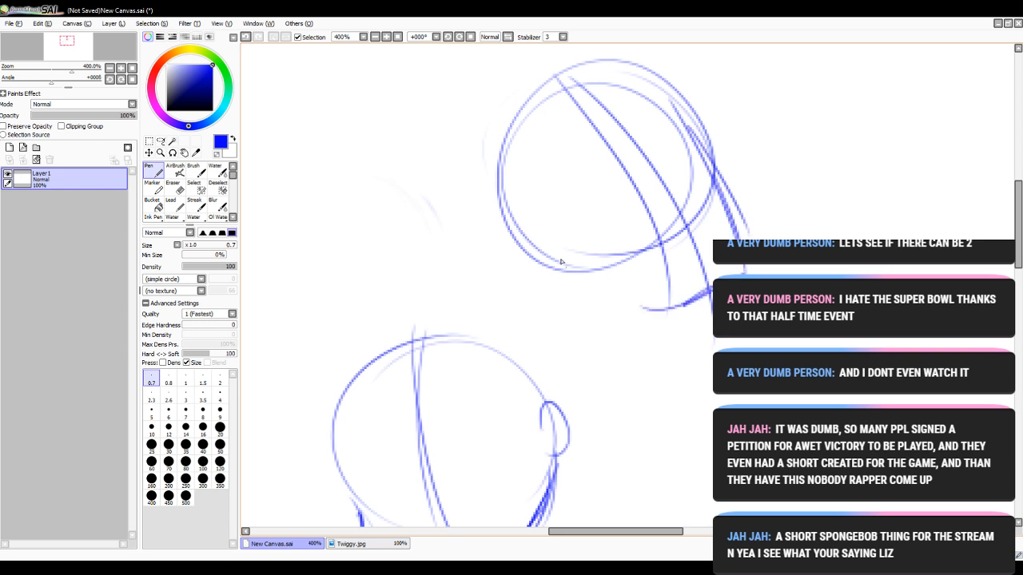
{"action": "left_click_drag", "start_coordinate": [557, 251], "coordinate": [605, 285]}
{"action": "left_click_drag", "start_coordinate": [571, 237], "coordinate": [628, 288]}
{"action": "mouse_move", "coordinate": [620, 286]}
{"action": "left_mouse_down"}
{"action": "mouse_move", "coordinate": [645, 299]}
{"action": "mouse_move", "coordinate": [668, 291]}
{"action": "mouse_move", "coordinate": [648, 299]}
{"action": "mouse_move", "coordinate": [712, 285]}
{"action": "left_mouse_up"}
{"action": "left_click_drag", "start_coordinate": [634, 298], "coordinate": [711, 286]}
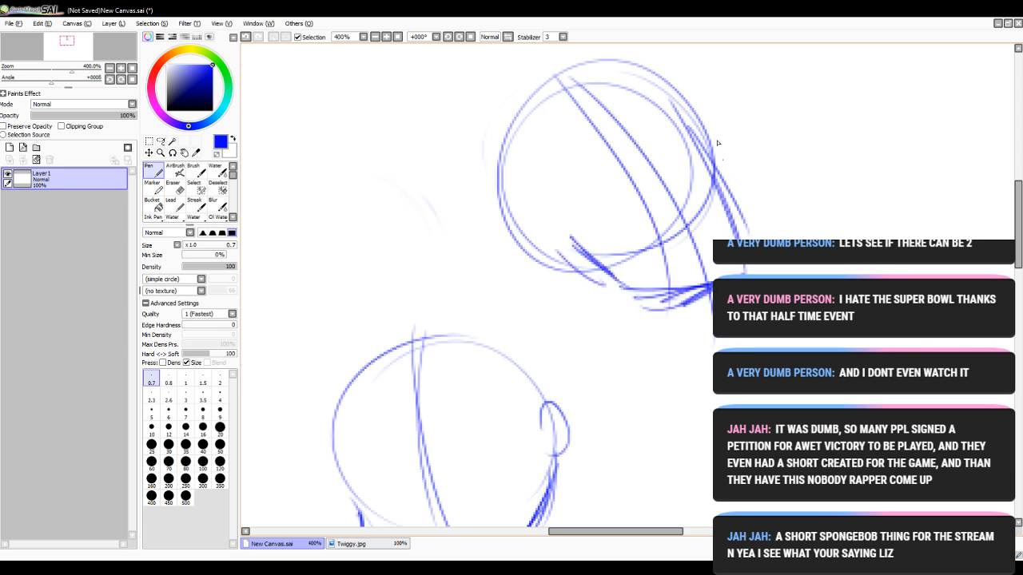
- Reinforce the second head's outer face contour and add short nose strokes just inside it
{"action": "mouse_move", "coordinate": [663, 94]}
{"action": "left_mouse_down"}
{"action": "mouse_move", "coordinate": [747, 209]}
{"action": "mouse_move", "coordinate": [743, 233]}
{"action": "left_mouse_up"}
{"action": "left_click_drag", "start_coordinate": [703, 160], "coordinate": [740, 239]}
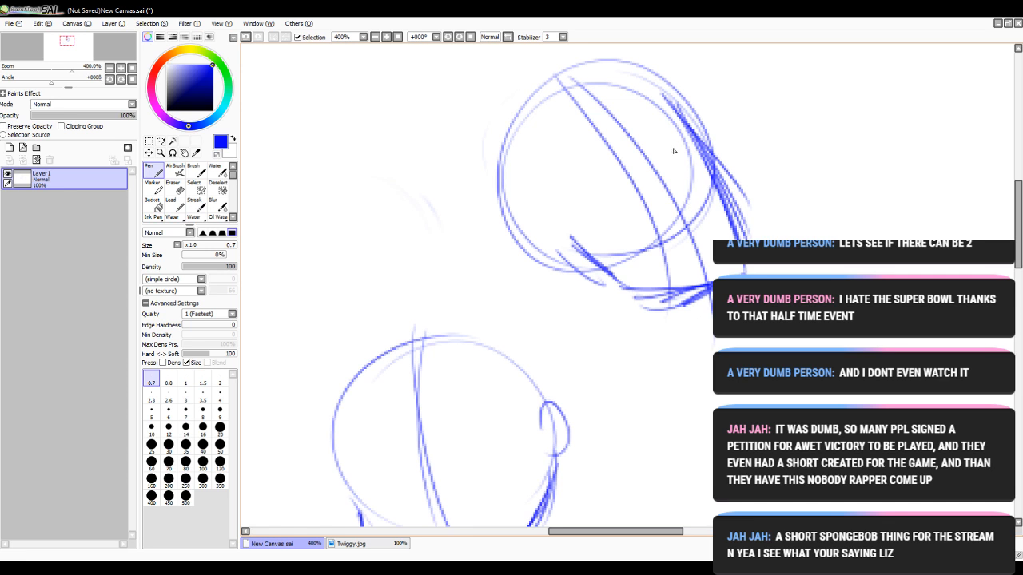
{"action": "mouse_move", "coordinate": [671, 156]}
{"action": "left_mouse_down"}
{"action": "mouse_move", "coordinate": [718, 186]}
{"action": "mouse_move", "coordinate": [702, 212]}
{"action": "mouse_move", "coordinate": [694, 209]}
{"action": "mouse_move", "coordinate": [715, 204]}
{"action": "mouse_move", "coordinate": [702, 182]}
{"action": "left_mouse_up"}
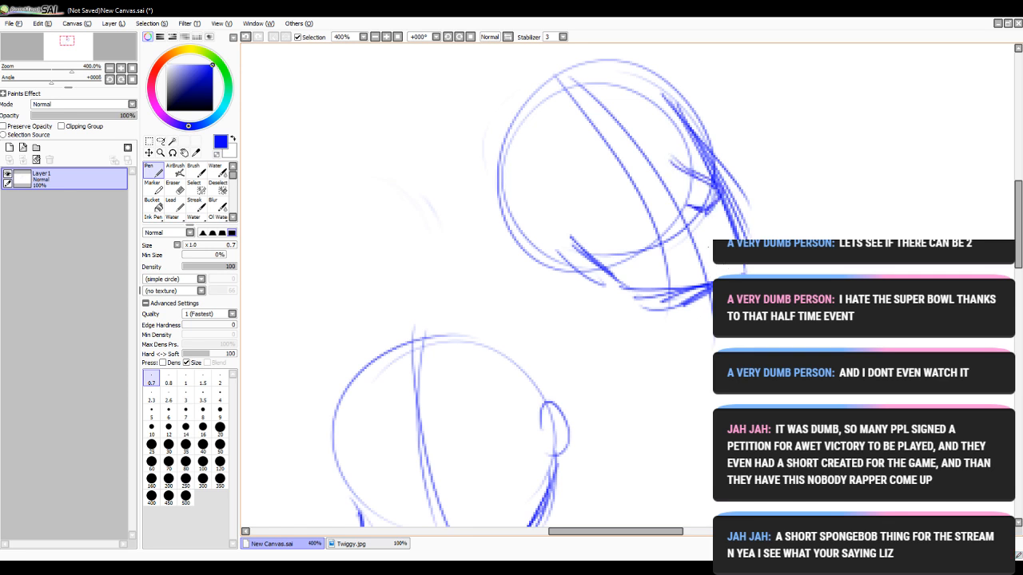
{"action": "left_click_drag", "start_coordinate": [712, 241], "coordinate": [660, 249]}
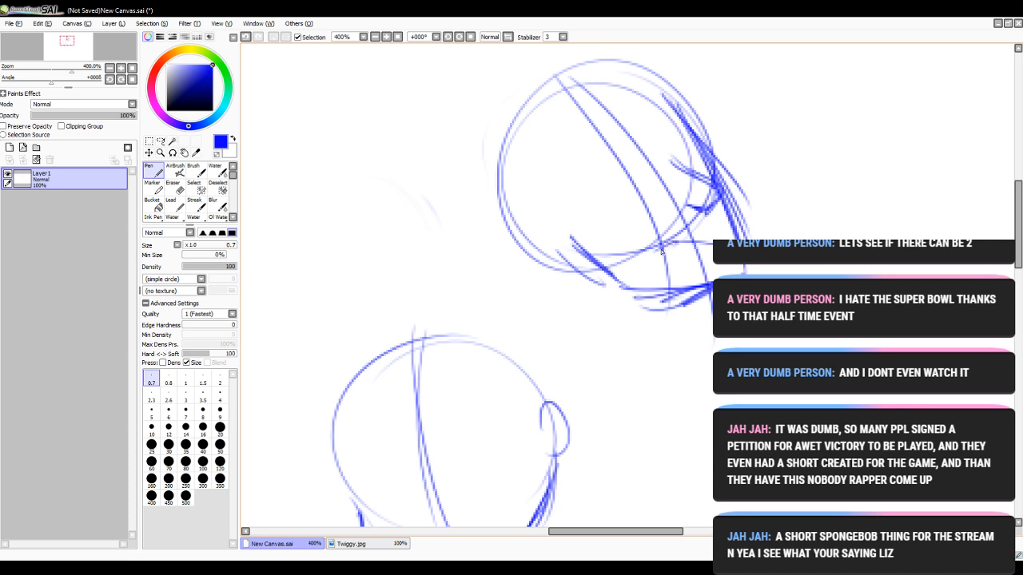
{"action": "left_click", "coordinate": [245, 37]}
{"action": "left_click_drag", "start_coordinate": [713, 244], "coordinate": [653, 251]}
{"action": "left_click_drag", "start_coordinate": [651, 254], "coordinate": [692, 251]}
{"action": "left_click", "coordinate": [245, 37]}
{"action": "left_click", "coordinate": [246, 37]}
{"action": "left_click_drag", "start_coordinate": [712, 243], "coordinate": [635, 252]}
{"action": "key", "text": "ctrl+z"}
- Sketch the mouth on the second head with a curved upper lip and short lower lip strokes above the chin
{"action": "mouse_move", "coordinate": [713, 248]}
{"action": "left_mouse_down"}
{"action": "mouse_move", "coordinate": [656, 241]}
{"action": "mouse_move", "coordinate": [635, 250]}
{"action": "mouse_move", "coordinate": [695, 243]}
{"action": "left_mouse_up"}
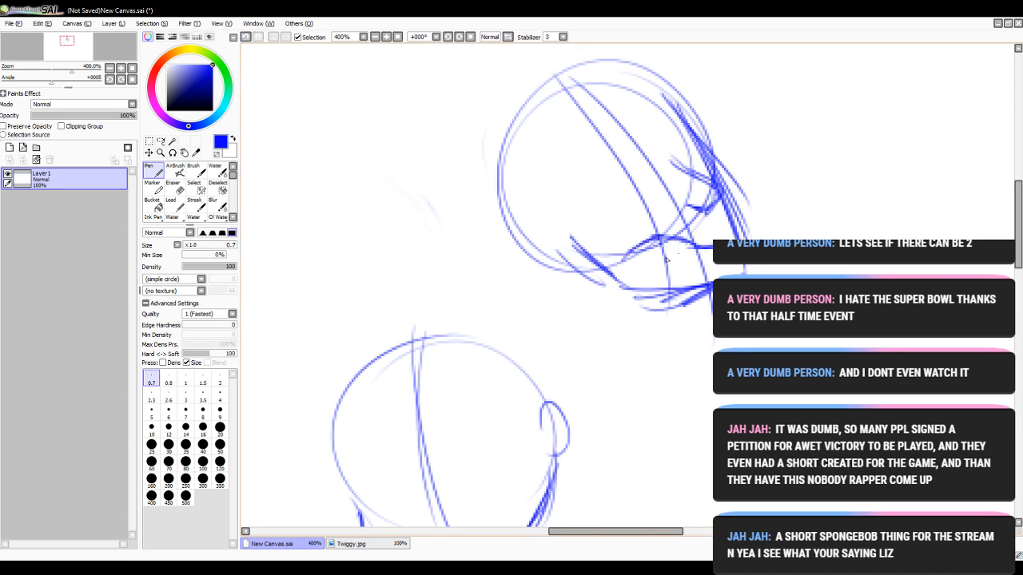
{"action": "mouse_move", "coordinate": [629, 265]}
{"action": "left_mouse_down"}
{"action": "mouse_move", "coordinate": [692, 257]}
{"action": "mouse_move", "coordinate": [690, 247]}
{"action": "mouse_move", "coordinate": [669, 257]}
{"action": "mouse_move", "coordinate": [682, 254]}
{"action": "left_mouse_up"}
{"action": "left_click_drag", "start_coordinate": [638, 259], "coordinate": [681, 254]}
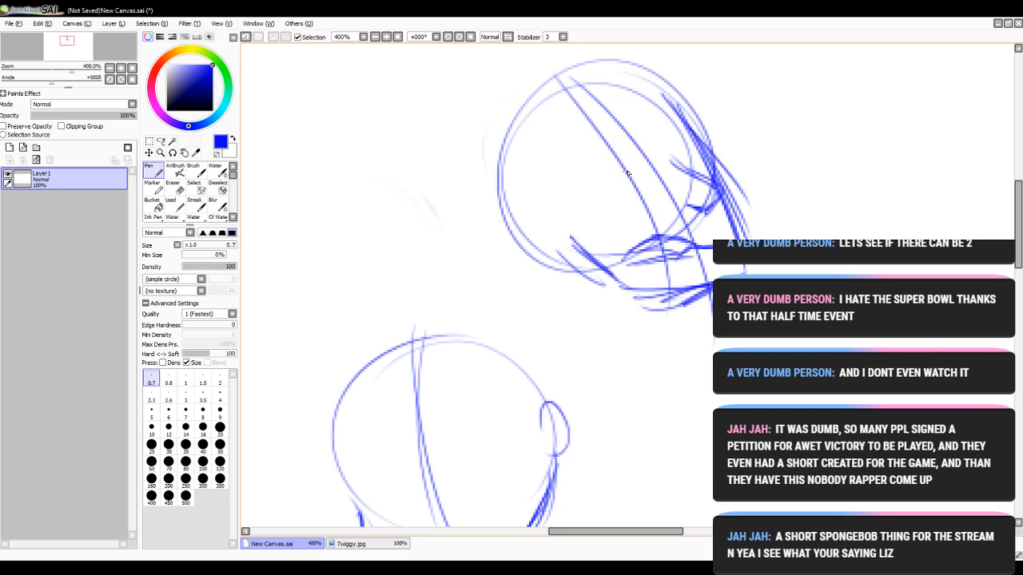
{"action": "mouse_move", "coordinate": [636, 173]}
{"action": "left_mouse_down"}
{"action": "mouse_move", "coordinate": [592, 194]}
{"action": "mouse_move", "coordinate": [631, 200]}
{"action": "left_mouse_up"}
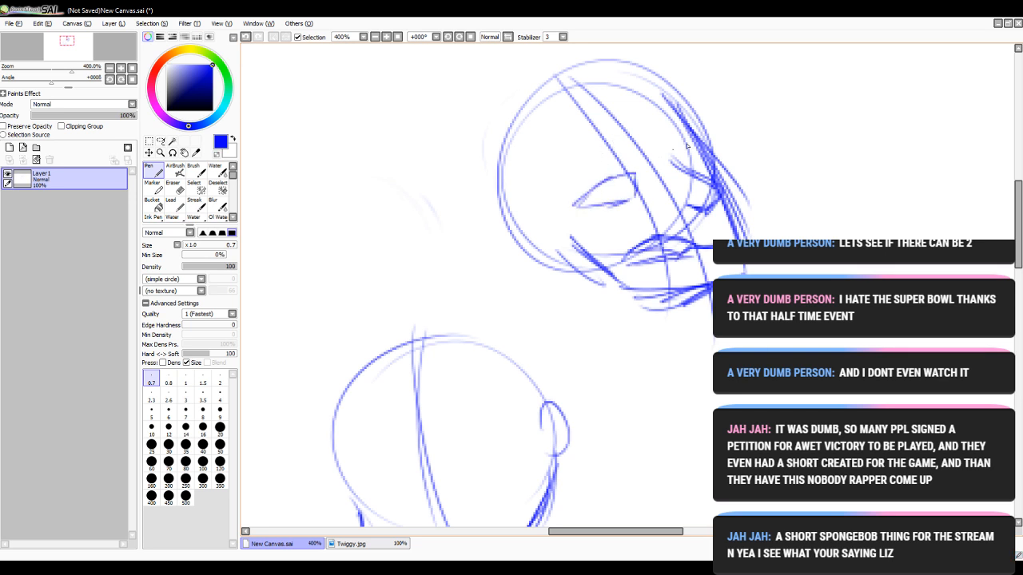
{"action": "left_click_drag", "start_coordinate": [677, 154], "coordinate": [696, 141]}
{"action": "left_click_drag", "start_coordinate": [685, 145], "coordinate": [688, 173]}
{"action": "left_click", "coordinate": [246, 38]}
{"action": "left_click", "coordinate": [246, 38]}
{"action": "left_click", "coordinate": [246, 39]}
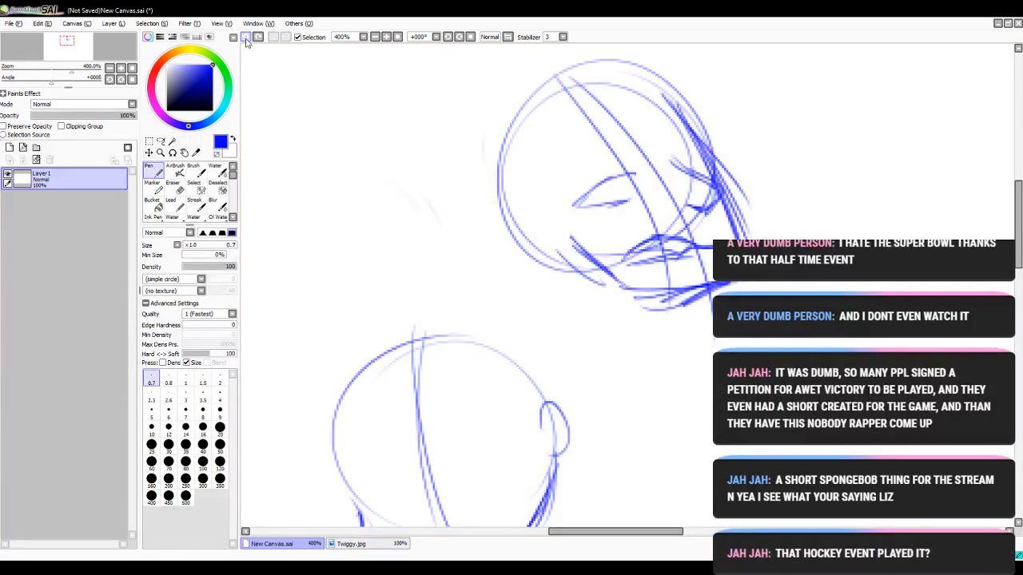
{"action": "left_click", "coordinate": [246, 39]}
{"action": "left_click", "coordinate": [246, 38]}
{"action": "left_click", "coordinate": [246, 38]}
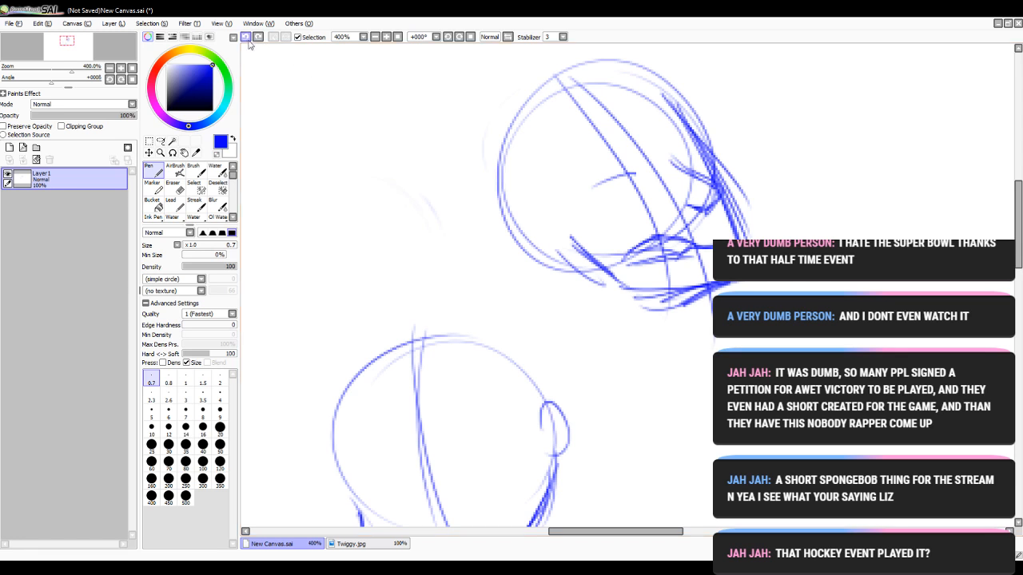
{"action": "left_click", "coordinate": [247, 40]}
- Sketch the second head's eyes: an almond-shaped near eye and a small far eye by the outer contour
{"action": "mouse_move", "coordinate": [633, 174]}
{"action": "left_mouse_down"}
{"action": "mouse_move", "coordinate": [592, 173]}
{"action": "mouse_move", "coordinate": [583, 208]}
{"action": "mouse_move", "coordinate": [640, 189]}
{"action": "left_mouse_up"}
{"action": "mouse_move", "coordinate": [688, 147]}
{"action": "left_mouse_down"}
{"action": "mouse_move", "coordinate": [681, 168]}
{"action": "mouse_move", "coordinate": [690, 167]}
{"action": "left_mouse_up"}
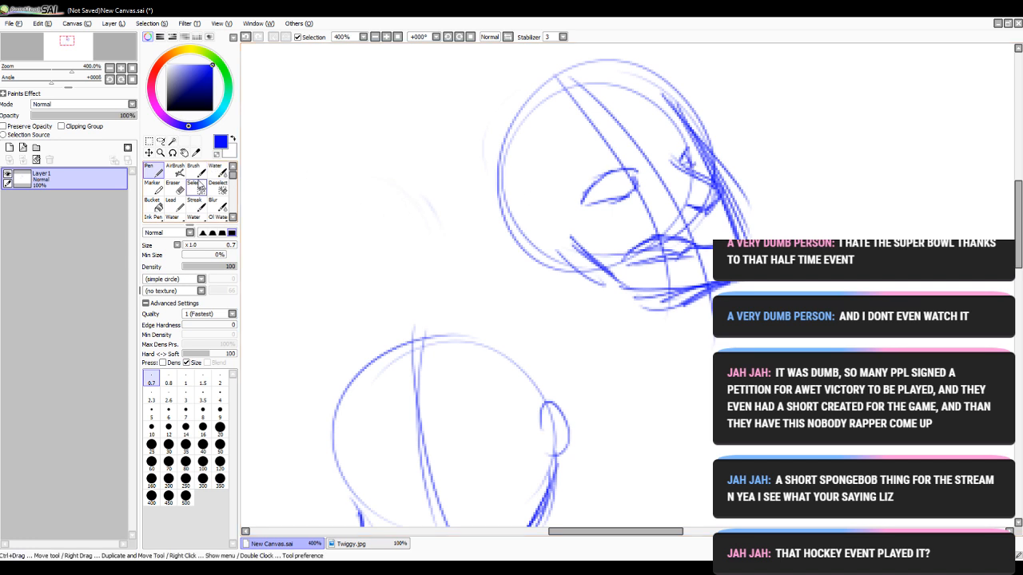
- Erase the second head's almond-shaped near eye with a size 9 eraser
{"action": "left_click", "coordinate": [173, 185]}
{"action": "left_click", "coordinate": [220, 351]}
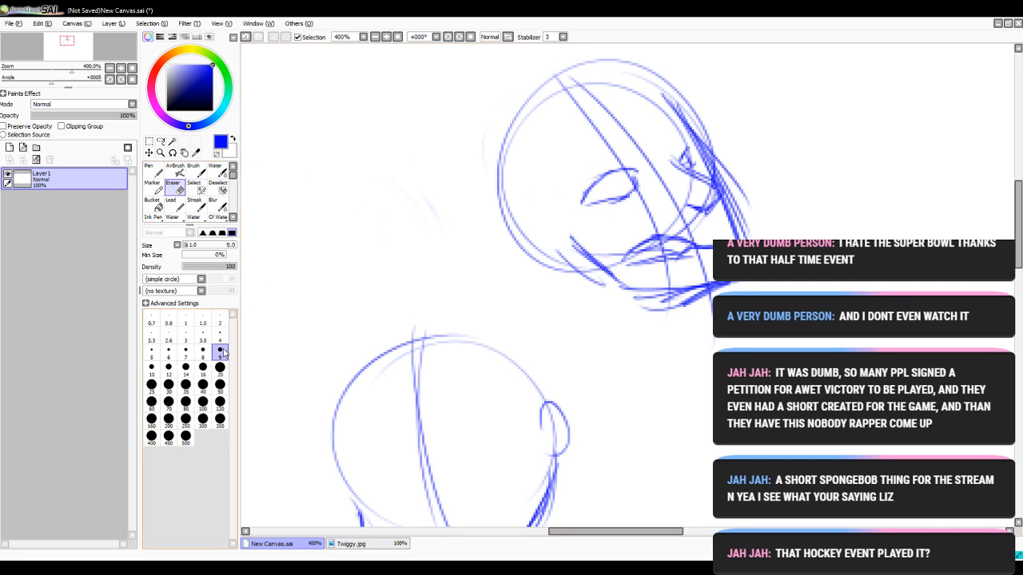
{"action": "mouse_move", "coordinate": [597, 170]}
{"action": "left_mouse_down"}
{"action": "mouse_move", "coordinate": [574, 209]}
{"action": "mouse_move", "coordinate": [635, 189]}
{"action": "left_mouse_up"}
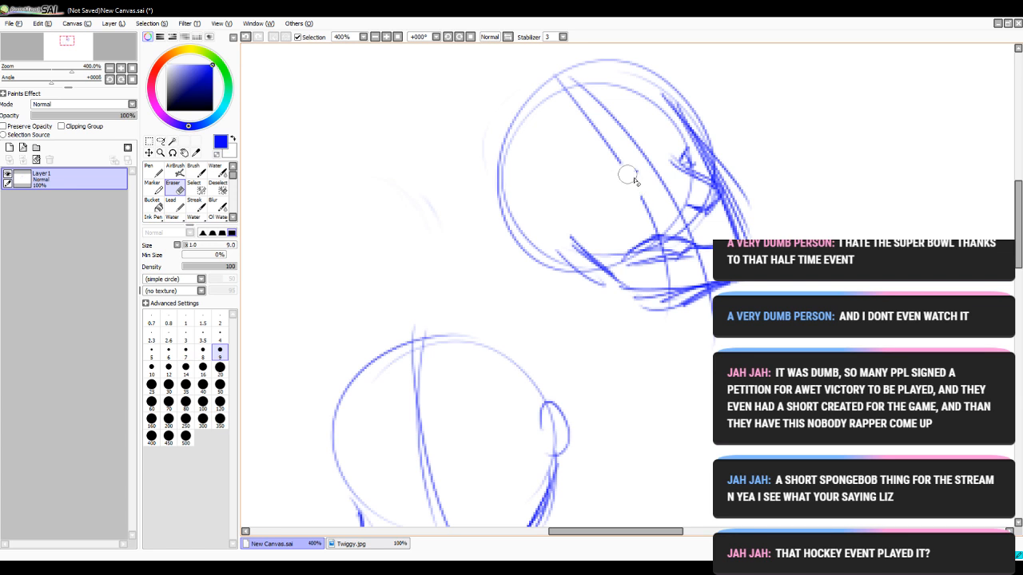
- Redraw the second head's near eye with the 0.7 pen as a pointed shape with an arched upper lid and slanted lower lid
{"action": "left_click", "coordinate": [150, 170]}
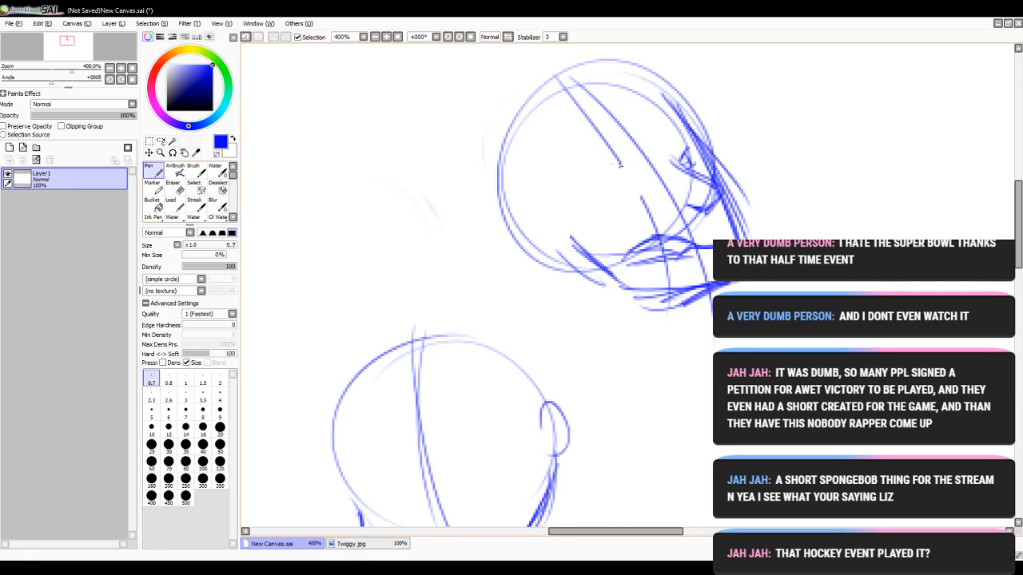
{"action": "mouse_move", "coordinate": [649, 165]}
{"action": "left_mouse_down"}
{"action": "mouse_move", "coordinate": [618, 168]}
{"action": "mouse_move", "coordinate": [599, 199]}
{"action": "mouse_move", "coordinate": [633, 199]}
{"action": "left_mouse_up"}
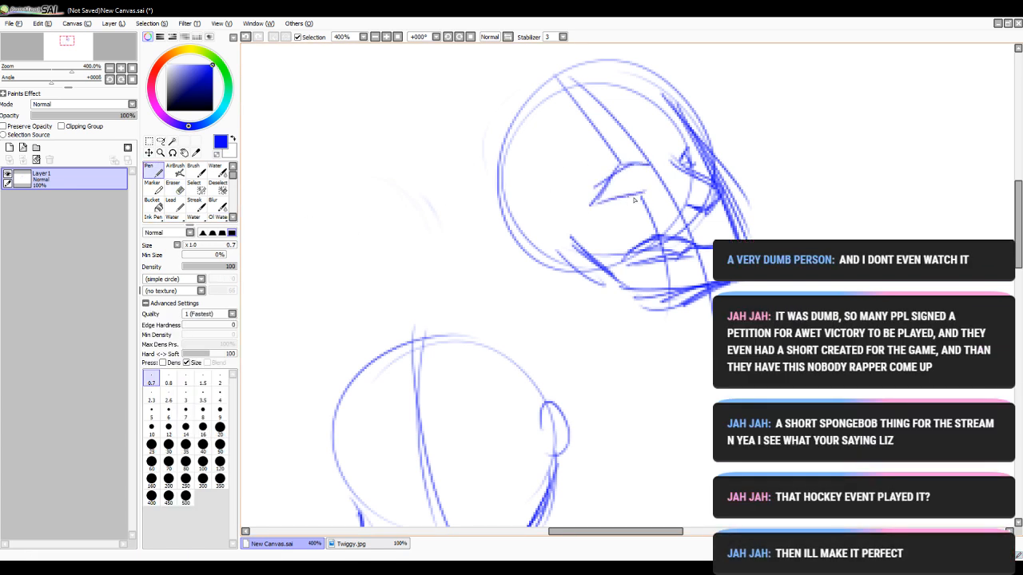
{"action": "left_click", "coordinate": [245, 36]}
{"action": "left_click", "coordinate": [245, 37]}
{"action": "left_click_drag", "start_coordinate": [592, 206], "coordinate": [646, 191]}
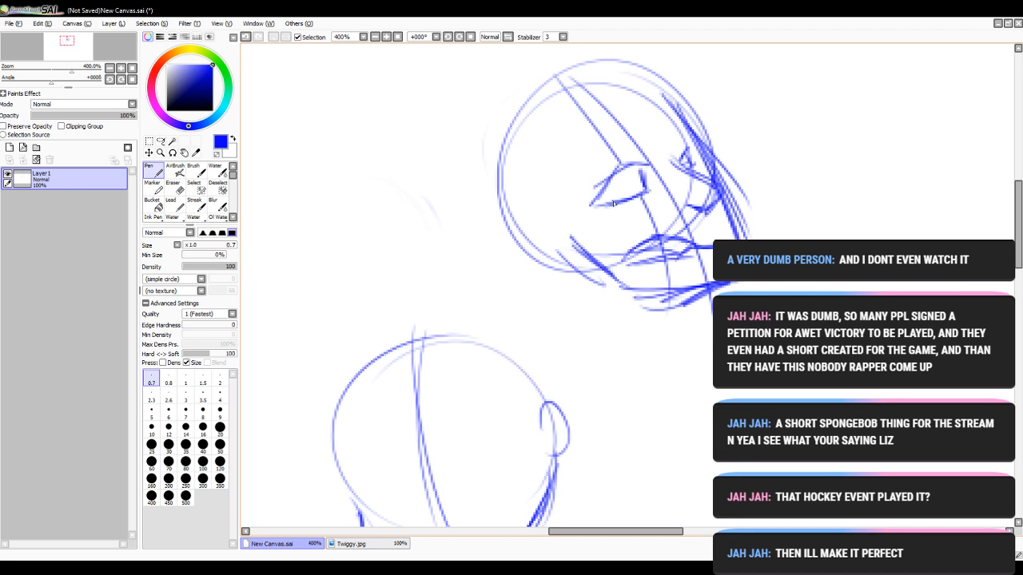
- Add a lid crease and iris to the second head's near eye and sketch both eyebrows
{"action": "mouse_move", "coordinate": [625, 139]}
{"action": "left_mouse_down"}
{"action": "mouse_move", "coordinate": [639, 152]}
{"action": "mouse_move", "coordinate": [612, 156]}
{"action": "mouse_move", "coordinate": [634, 150]}
{"action": "left_mouse_up"}
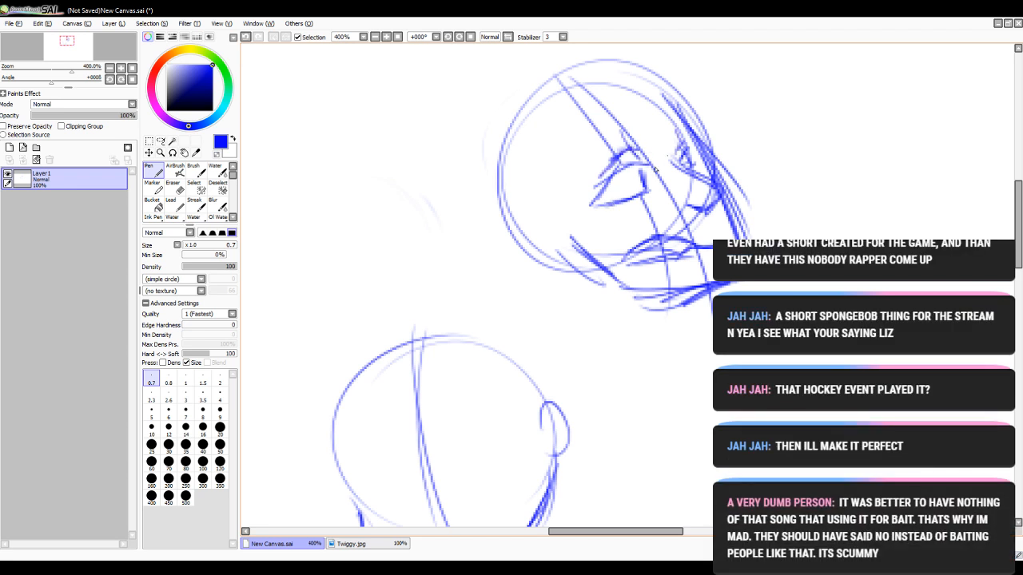
{"action": "mouse_move", "coordinate": [609, 190]}
{"action": "left_mouse_down"}
{"action": "mouse_move", "coordinate": [607, 206]}
{"action": "mouse_move", "coordinate": [616, 194]}
{"action": "left_mouse_up"}
{"action": "mouse_move", "coordinate": [640, 148]}
{"action": "left_mouse_down"}
{"action": "mouse_move", "coordinate": [547, 153]}
{"action": "mouse_move", "coordinate": [639, 143]}
{"action": "left_mouse_up"}
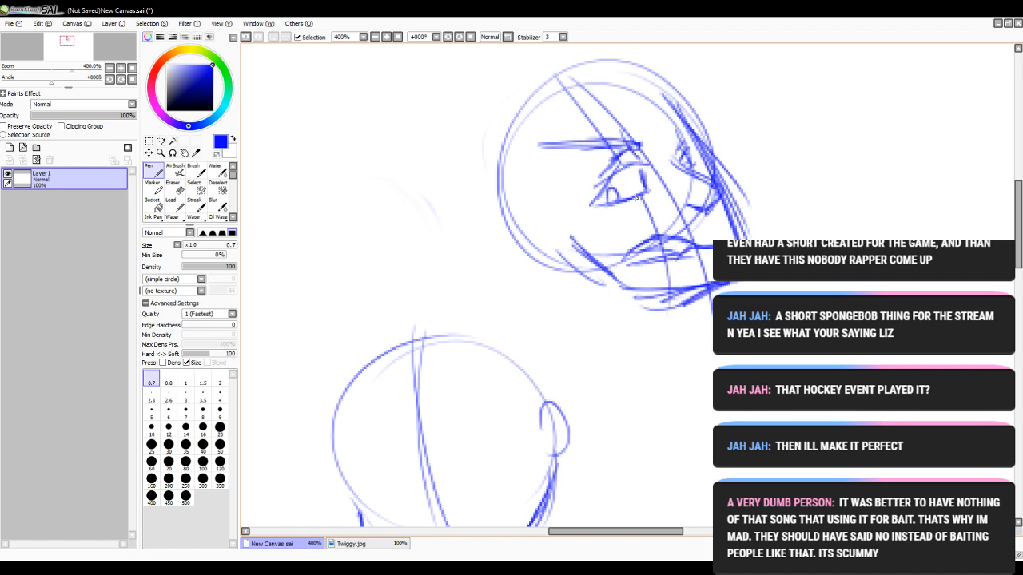
{"action": "left_click_drag", "start_coordinate": [606, 214], "coordinate": [649, 193]}
{"action": "mouse_move", "coordinate": [662, 146]}
{"action": "left_mouse_down"}
{"action": "mouse_move", "coordinate": [666, 102]}
{"action": "mouse_move", "coordinate": [666, 147]}
{"action": "mouse_move", "coordinate": [659, 108]}
{"action": "left_mouse_up"}
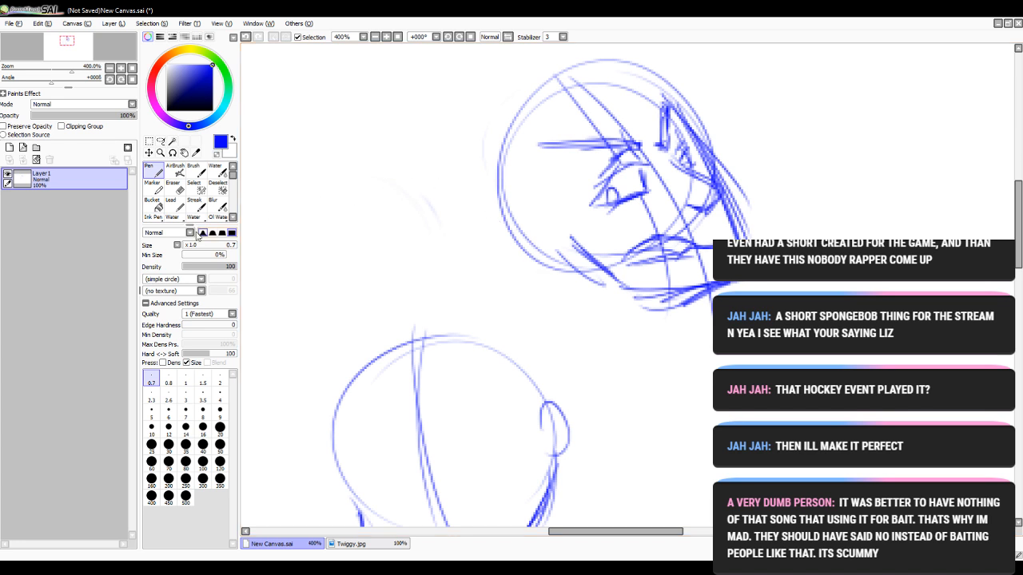
- Erase the second head's straight near eyebrow with a size 8 eraser and redraw it as a tapered arch
{"action": "left_click", "coordinate": [174, 187]}
{"action": "left_click", "coordinate": [202, 349]}
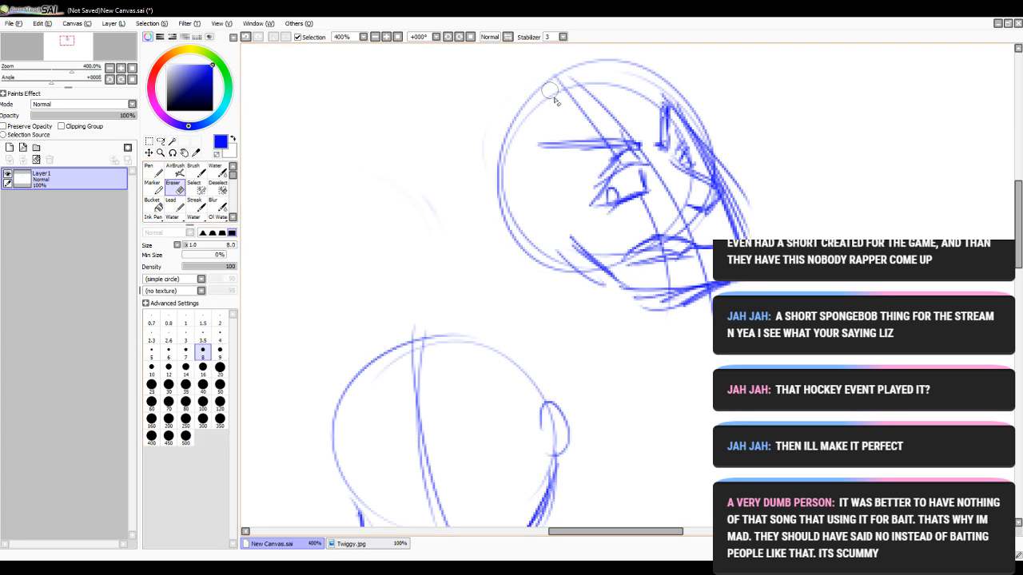
{"action": "left_click_drag", "start_coordinate": [636, 145], "coordinate": [563, 142]}
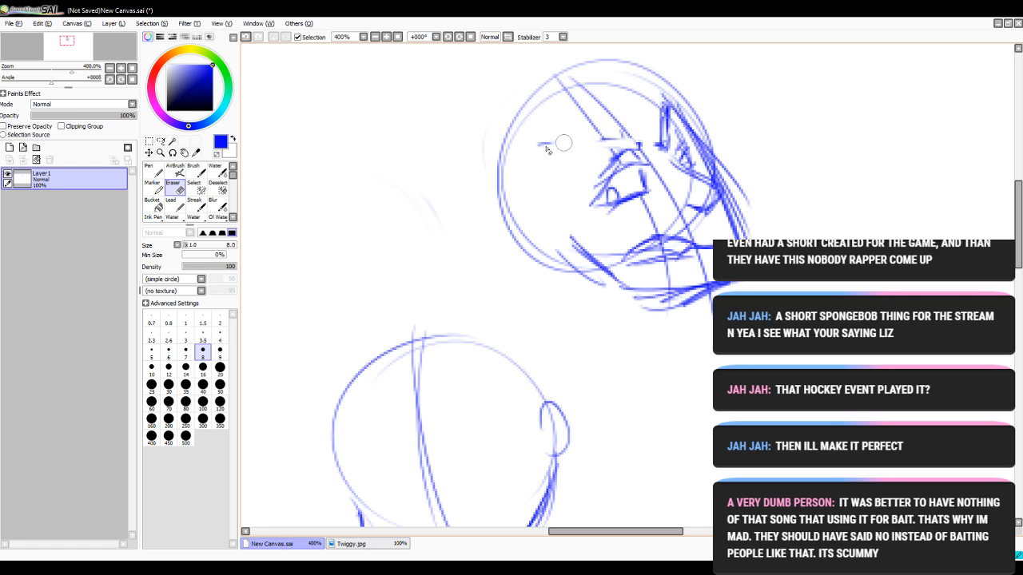
{"action": "left_click", "coordinate": [151, 319]}
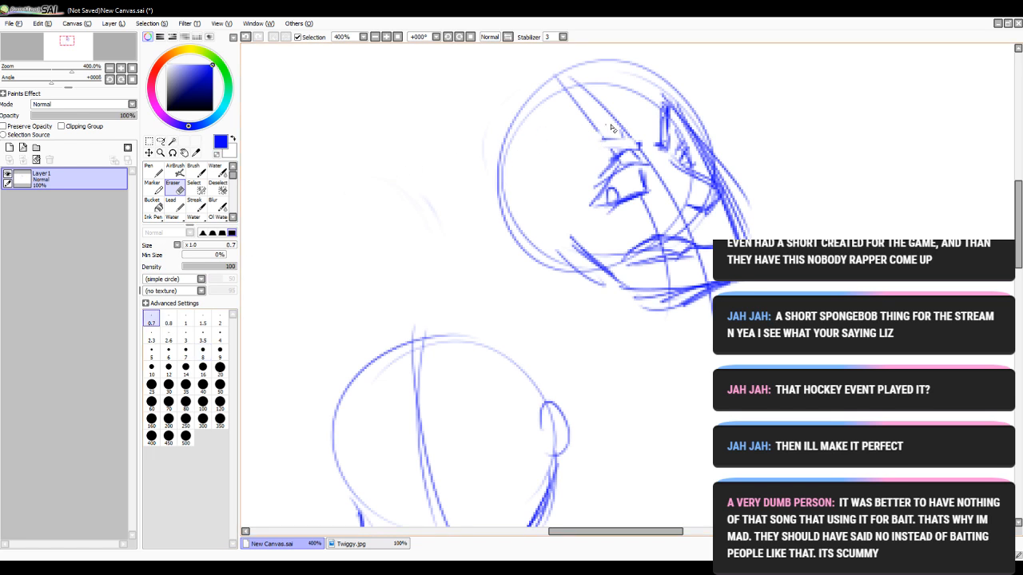
{"action": "key", "text": "n"}
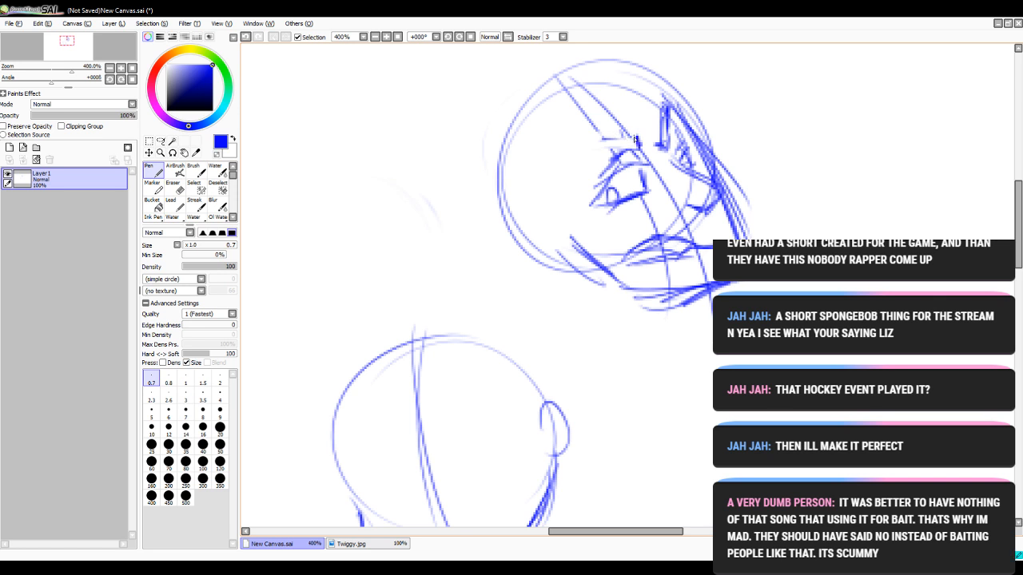
{"action": "mouse_move", "coordinate": [634, 143]}
{"action": "left_mouse_down"}
{"action": "mouse_move", "coordinate": [559, 139]}
{"action": "mouse_move", "coordinate": [550, 155]}
{"action": "mouse_move", "coordinate": [635, 145]}
{"action": "mouse_move", "coordinate": [619, 140]}
{"action": "mouse_move", "coordinate": [674, 111]}
{"action": "left_mouse_up"}
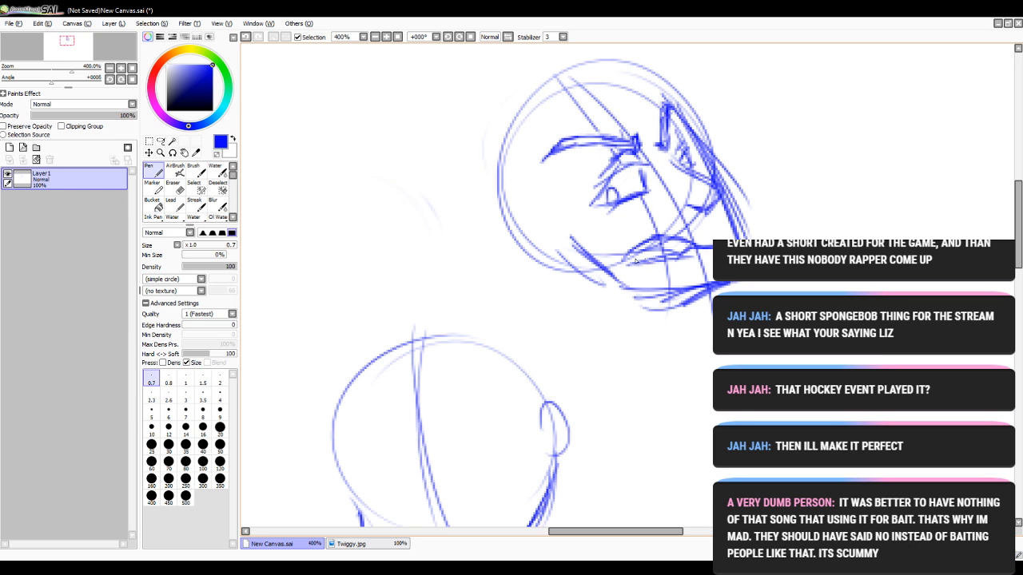
- Darken the second head's lower eyelid, sketch an ear beside the jaw hinge, and briefly check the Twiggy.jpg reference
{"action": "left_click_drag", "start_coordinate": [607, 206], "coordinate": [653, 194]}
{"action": "mouse_move", "coordinate": [560, 245]}
{"action": "left_mouse_down"}
{"action": "mouse_move", "coordinate": [537, 240]}
{"action": "mouse_move", "coordinate": [574, 235]}
{"action": "left_mouse_up"}
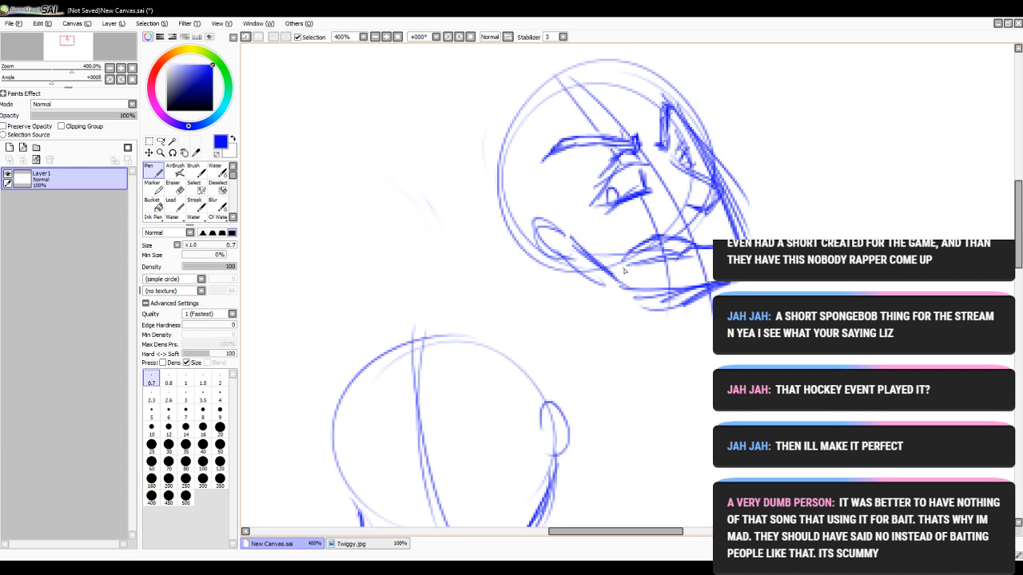
{"action": "mouse_move", "coordinate": [625, 271]}
{"action": "left_mouse_down"}
{"action": "mouse_move", "coordinate": [672, 257]}
{"action": "mouse_move", "coordinate": [682, 236]}
{"action": "left_mouse_up"}
{"action": "left_click", "coordinate": [351, 543]}
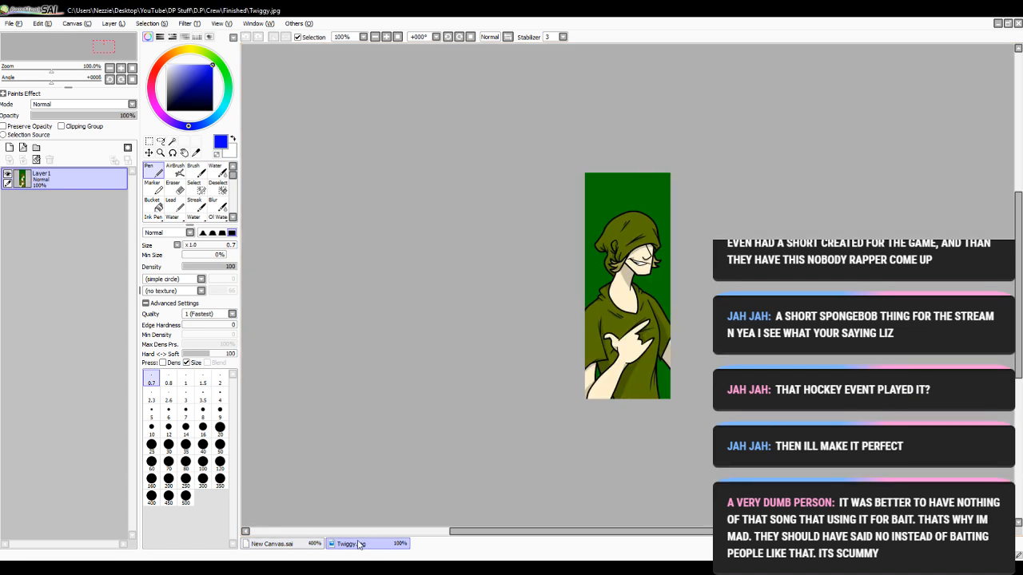
{"action": "left_click", "coordinate": [304, 544]}
- Reinforce the first head's face contour and chin, cleaning up the ear-side jaw with a size 20 eraser before redrawing it
{"action": "left_click_drag", "start_coordinate": [1009, 206], "coordinate": [1019, 238]}
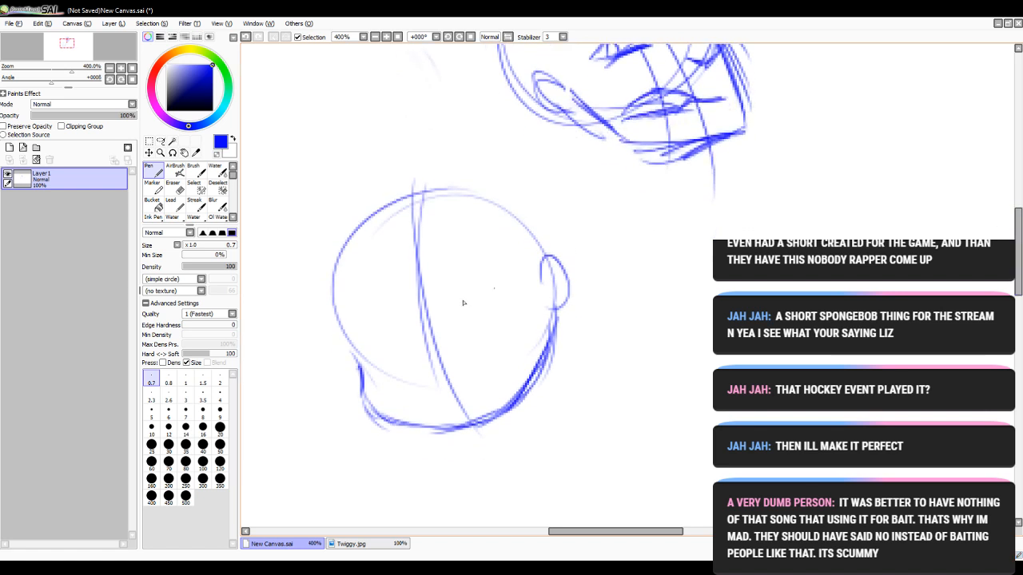
{"action": "mouse_move", "coordinate": [348, 245]}
{"action": "left_mouse_down"}
{"action": "mouse_move", "coordinate": [339, 298]}
{"action": "mouse_move", "coordinate": [335, 255]}
{"action": "mouse_move", "coordinate": [354, 310]}
{"action": "mouse_move", "coordinate": [348, 241]}
{"action": "mouse_move", "coordinate": [348, 319]}
{"action": "mouse_move", "coordinate": [372, 397]}
{"action": "mouse_move", "coordinate": [364, 377]}
{"action": "mouse_move", "coordinate": [366, 411]}
{"action": "mouse_move", "coordinate": [426, 424]}
{"action": "mouse_move", "coordinate": [476, 414]}
{"action": "mouse_move", "coordinate": [532, 358]}
{"action": "left_mouse_up"}
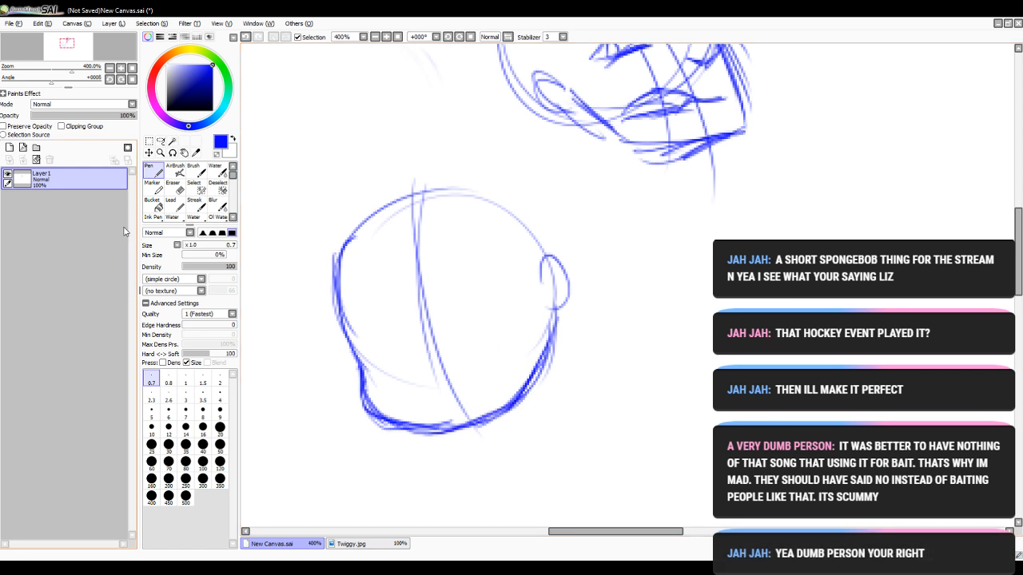
{"action": "key", "text": "e"}
{"action": "left_click", "coordinate": [220, 368]}
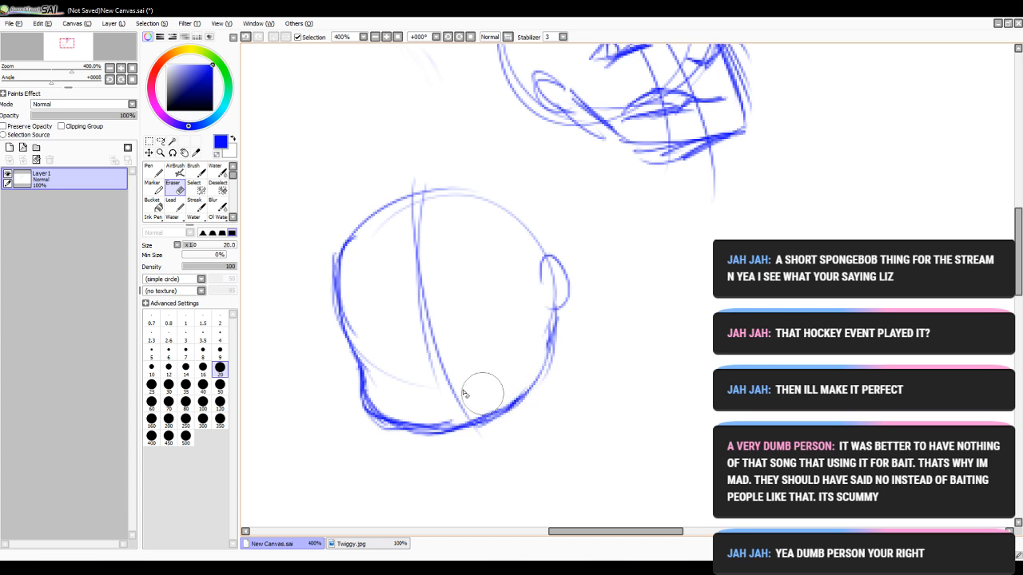
{"action": "key", "text": "n"}
{"action": "mouse_move", "coordinate": [513, 403]}
{"action": "left_mouse_down"}
{"action": "mouse_move", "coordinate": [535, 381]}
{"action": "mouse_move", "coordinate": [524, 400]}
{"action": "mouse_move", "coordinate": [553, 318]}
{"action": "left_mouse_up"}
- Sketch a large slanted oval near eye on the first head with a small curved shape inside its upper edge
{"action": "mouse_move", "coordinate": [433, 310]}
{"action": "left_mouse_down"}
{"action": "mouse_move", "coordinate": [429, 272]}
{"action": "mouse_move", "coordinate": [430, 299]}
{"action": "mouse_move", "coordinate": [472, 274]}
{"action": "mouse_move", "coordinate": [504, 327]}
{"action": "mouse_move", "coordinate": [429, 276]}
{"action": "mouse_move", "coordinate": [462, 264]}
{"action": "mouse_move", "coordinate": [502, 329]}
{"action": "mouse_move", "coordinate": [470, 361]}
{"action": "left_mouse_up"}
{"action": "left_click_drag", "start_coordinate": [442, 293], "coordinate": [466, 358]}
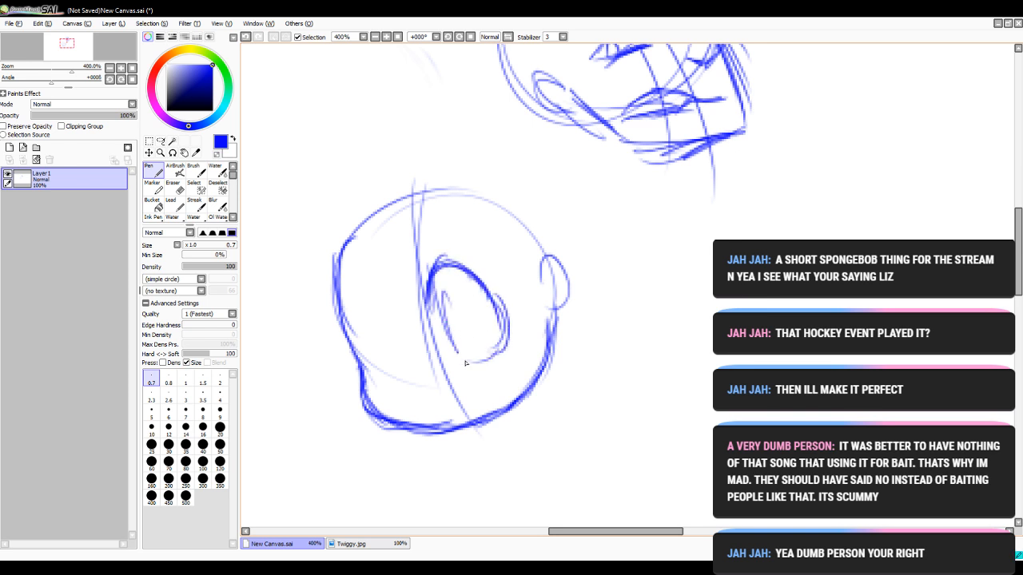
{"action": "left_click_drag", "start_coordinate": [440, 314], "coordinate": [467, 358]}
{"action": "mouse_move", "coordinate": [454, 270]}
{"action": "left_mouse_down"}
{"action": "mouse_move", "coordinate": [457, 283]}
{"action": "mouse_move", "coordinate": [478, 281]}
{"action": "mouse_move", "coordinate": [485, 302]}
{"action": "left_mouse_up"}
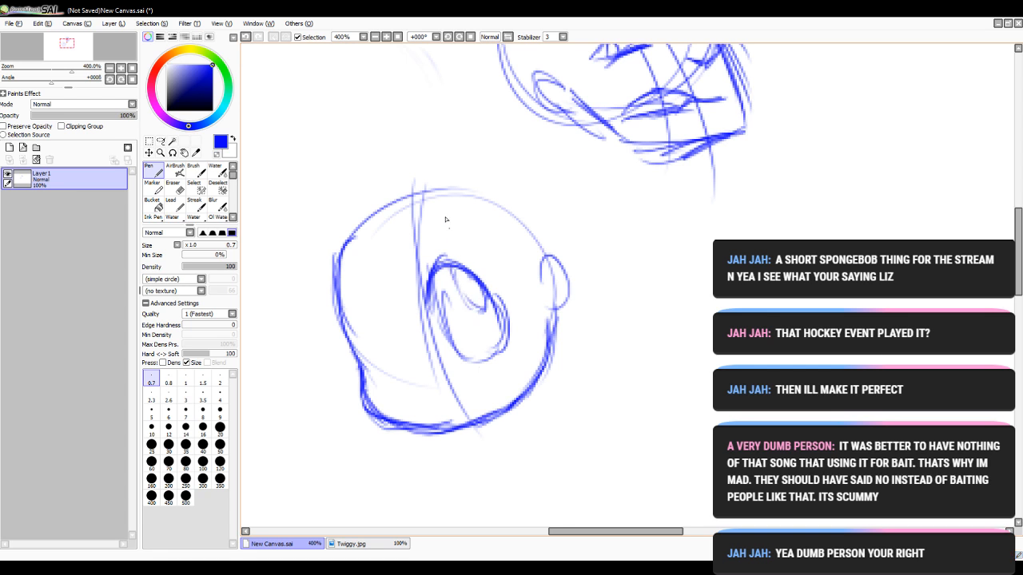
- Sketch a drooping, rounded nose shape between the first head's far cheek and the vertical centre lines
{"action": "mouse_move", "coordinate": [397, 303]}
{"action": "left_mouse_down"}
{"action": "mouse_move", "coordinate": [367, 353]}
{"action": "mouse_move", "coordinate": [376, 339]}
{"action": "left_mouse_up"}
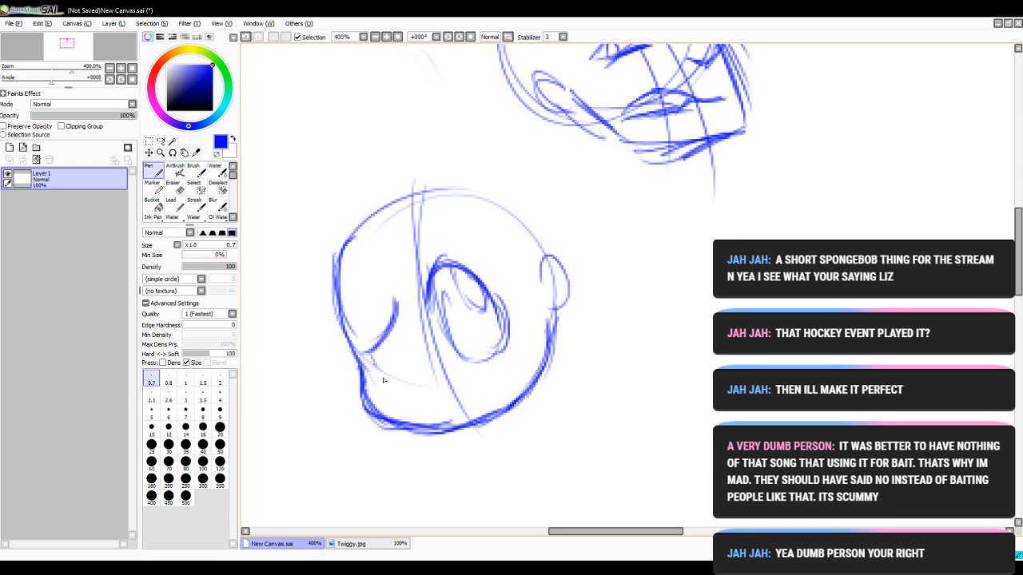
{"action": "left_click_drag", "start_coordinate": [383, 380], "coordinate": [413, 375]}
{"action": "mouse_move", "coordinate": [395, 320]}
{"action": "left_mouse_down"}
{"action": "mouse_move", "coordinate": [407, 376]}
{"action": "mouse_move", "coordinate": [404, 359]}
{"action": "left_mouse_up"}
- Add arched brow strokes at the top of the first head's centre line and a curved edge for the far eye
{"action": "left_click_drag", "start_coordinate": [401, 247], "coordinate": [423, 221]}
{"action": "mouse_move", "coordinate": [406, 249]}
{"action": "left_mouse_down"}
{"action": "mouse_move", "coordinate": [418, 204]}
{"action": "mouse_move", "coordinate": [442, 230]}
{"action": "mouse_move", "coordinate": [410, 211]}
{"action": "left_mouse_up"}
{"action": "left_click_drag", "start_coordinate": [375, 269], "coordinate": [374, 312]}
{"action": "left_click_drag", "start_coordinate": [377, 263], "coordinate": [364, 326]}
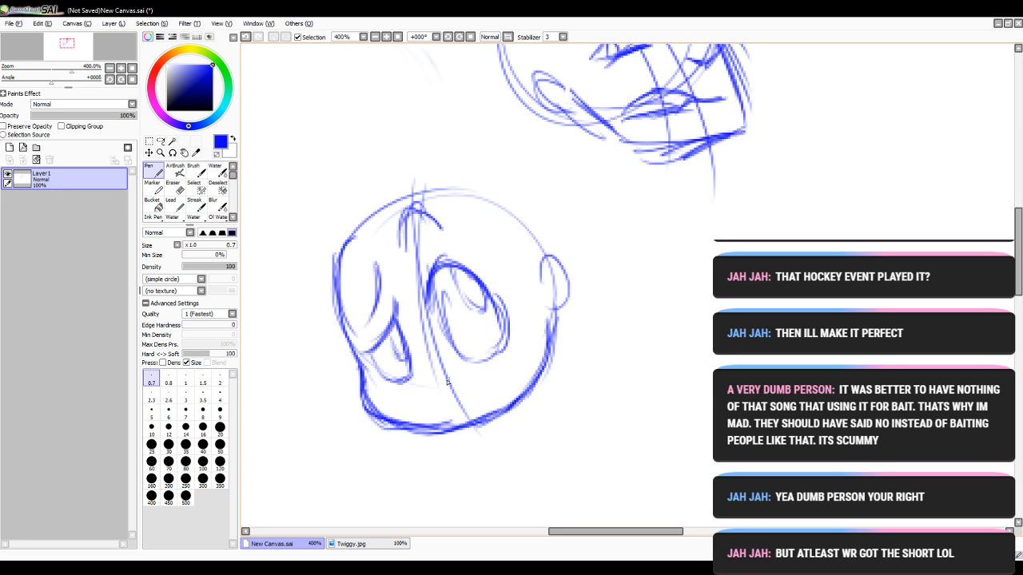
- Add a small nostril curve, a slanted mouth line and short cheek strokes below the first head's near eye
{"action": "mouse_move", "coordinate": [416, 379]}
{"action": "left_mouse_down"}
{"action": "mouse_move", "coordinate": [424, 370]}
{"action": "mouse_move", "coordinate": [426, 383]}
{"action": "mouse_move", "coordinate": [462, 394]}
{"action": "mouse_move", "coordinate": [487, 358]}
{"action": "left_mouse_up"}
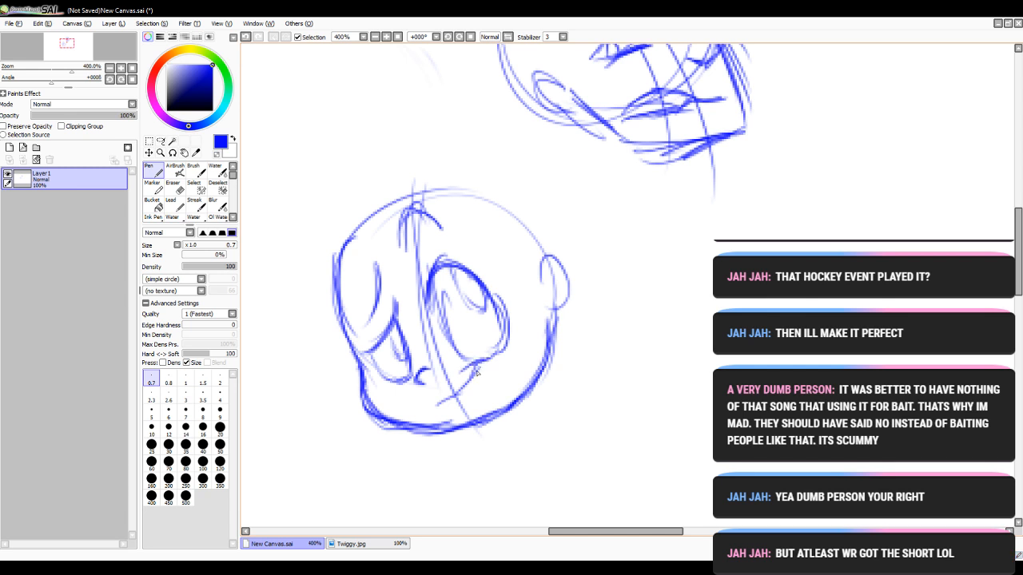
{"action": "left_click_drag", "start_coordinate": [437, 414], "coordinate": [479, 364]}
{"action": "left_click_drag", "start_coordinate": [462, 375], "coordinate": [490, 362]}
{"action": "mouse_move", "coordinate": [382, 394]}
{"action": "left_mouse_down"}
{"action": "mouse_move", "coordinate": [374, 382]}
{"action": "mouse_move", "coordinate": [384, 396]}
{"action": "left_mouse_up"}
{"action": "left_click_drag", "start_coordinate": [501, 350], "coordinate": [521, 335]}
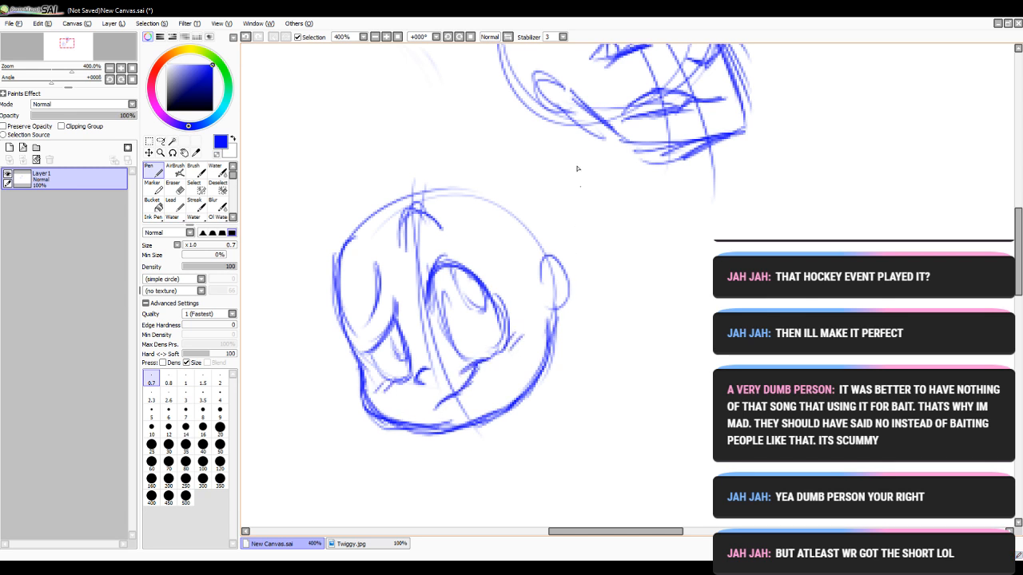
- Reinforce the first head's skull outline from the far temple over the crown and down past the ear
{"action": "left_click_drag", "start_coordinate": [336, 300], "coordinate": [373, 222]}
{"action": "left_click_drag", "start_coordinate": [338, 268], "coordinate": [388, 207]}
{"action": "mouse_move", "coordinate": [336, 245]}
{"action": "left_mouse_down"}
{"action": "mouse_move", "coordinate": [444, 192]}
{"action": "mouse_move", "coordinate": [502, 209]}
{"action": "mouse_move", "coordinate": [544, 263]}
{"action": "left_mouse_up"}
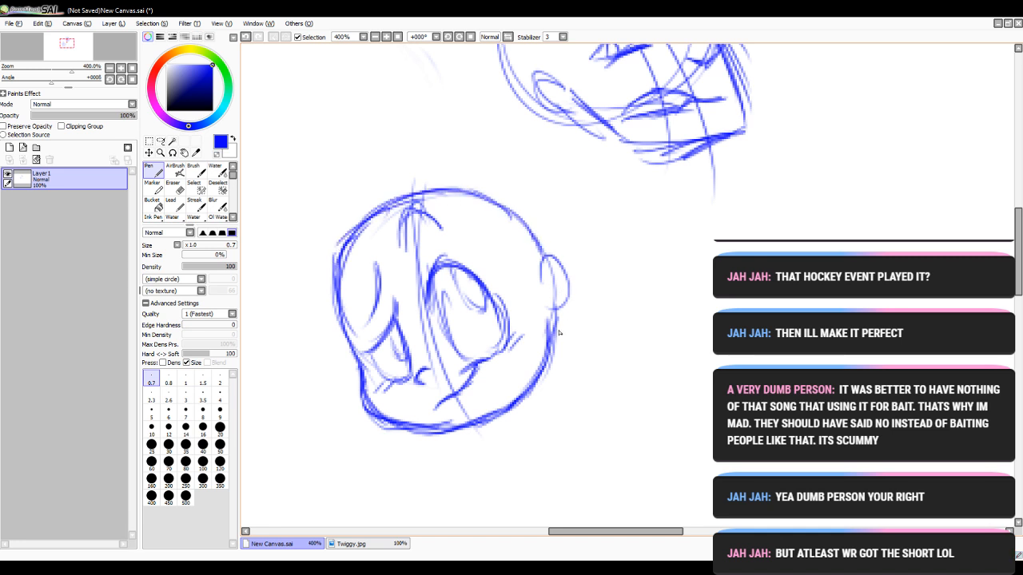
{"action": "left_click_drag", "start_coordinate": [561, 311], "coordinate": [551, 352]}
- Sketch the second head's hairline from the crown over the forehead and temple to the ear, adding strokes around the ear
{"action": "left_click_drag", "start_coordinate": [1011, 221], "coordinate": [1013, 182]}
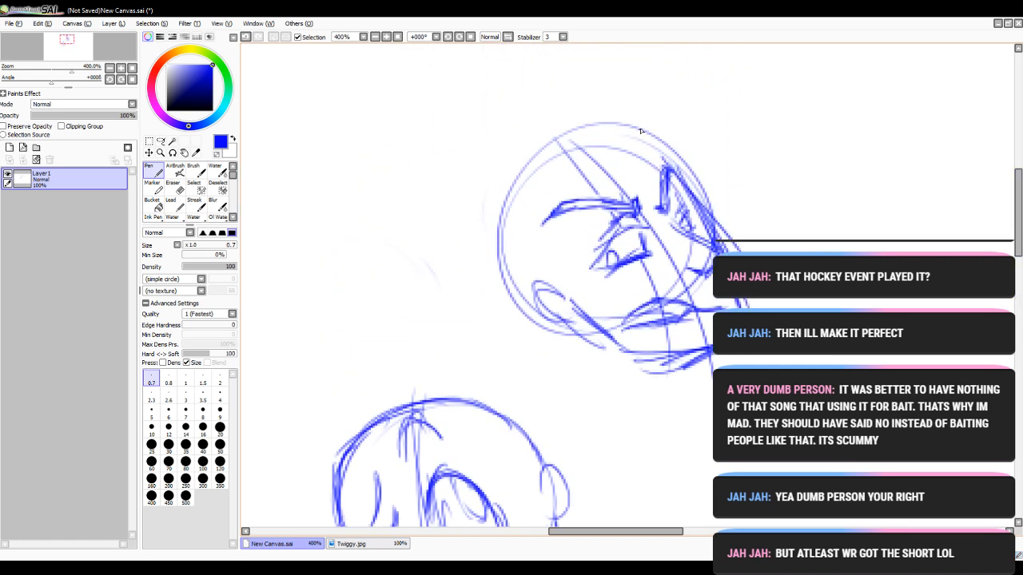
{"action": "mouse_move", "coordinate": [624, 128]}
{"action": "left_mouse_down"}
{"action": "mouse_move", "coordinate": [666, 143]}
{"action": "mouse_move", "coordinate": [696, 197]}
{"action": "mouse_move", "coordinate": [642, 206]}
{"action": "mouse_move", "coordinate": [569, 294]}
{"action": "mouse_move", "coordinate": [592, 247]}
{"action": "mouse_move", "coordinate": [570, 286]}
{"action": "mouse_move", "coordinate": [589, 330]}
{"action": "left_mouse_up"}
{"action": "left_click_drag", "start_coordinate": [581, 280], "coordinate": [593, 335]}
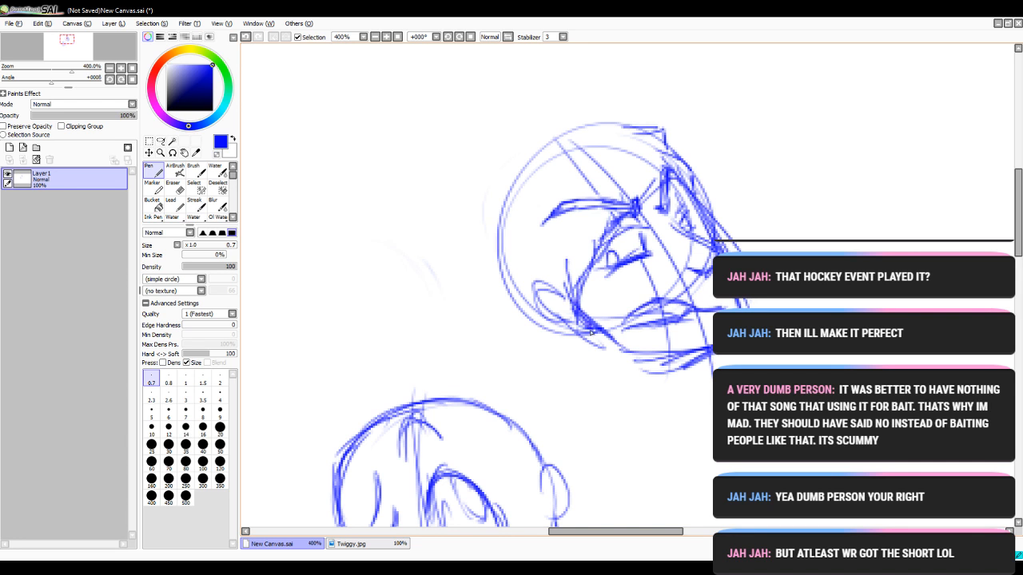
{"action": "mouse_move", "coordinate": [532, 272]}
{"action": "left_mouse_down"}
{"action": "mouse_move", "coordinate": [553, 336]}
{"action": "mouse_move", "coordinate": [601, 330]}
{"action": "left_mouse_up"}
{"action": "left_click_drag", "start_coordinate": [529, 302], "coordinate": [590, 345]}
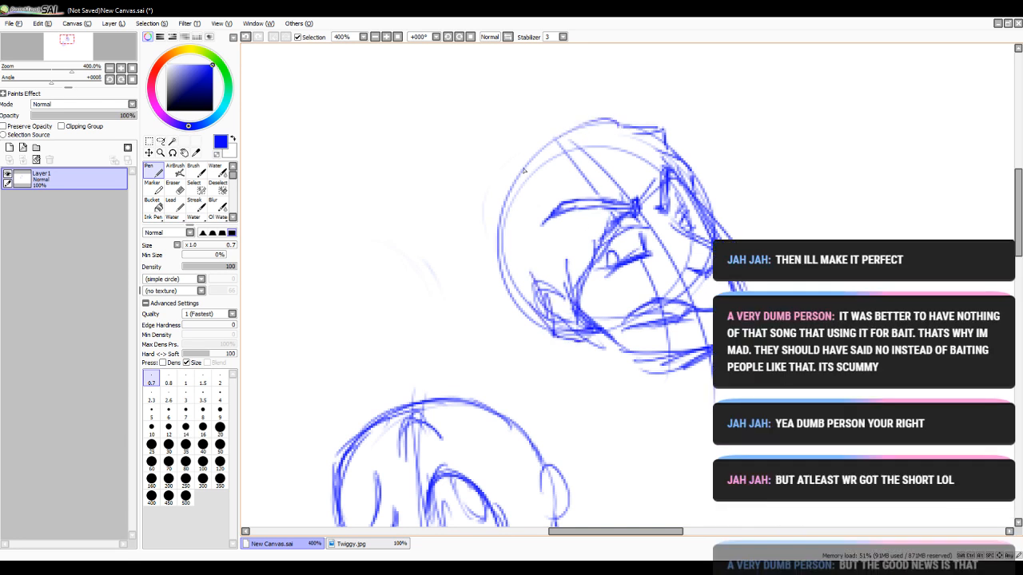
- Sketch the outer hair contour around the back of the second head, with long strands curving beneath the jaw
{"action": "left_click_drag", "start_coordinate": [527, 163], "coordinate": [503, 196]}
{"action": "left_click_drag", "start_coordinate": [531, 326], "coordinate": [551, 399]}
{"action": "left_click_drag", "start_coordinate": [580, 412], "coordinate": [620, 382]}
{"action": "mouse_move", "coordinate": [592, 128]}
{"action": "left_mouse_down"}
{"action": "mouse_move", "coordinate": [531, 146]}
{"action": "mouse_move", "coordinate": [496, 294]}
{"action": "mouse_move", "coordinate": [552, 391]}
{"action": "left_mouse_up"}
{"action": "mouse_move", "coordinate": [591, 420]}
{"action": "left_mouse_down"}
{"action": "mouse_move", "coordinate": [617, 361]}
{"action": "mouse_move", "coordinate": [627, 383]}
{"action": "left_mouse_up"}
{"action": "left_click_drag", "start_coordinate": [612, 400], "coordinate": [572, 423]}
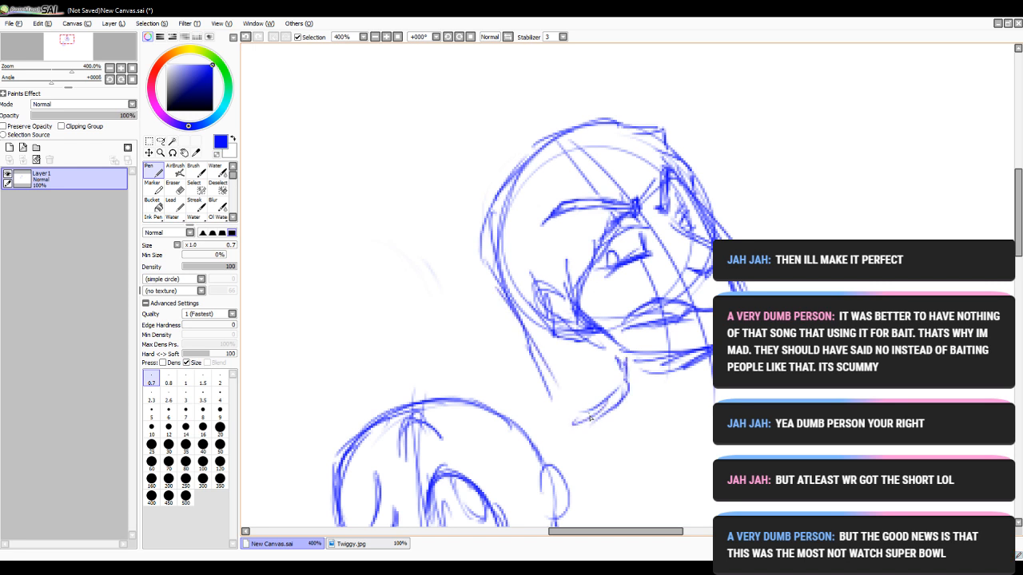
- Erase the long strands below the second head's ear with a size 20 eraser and redraw them as a shorter rounded hair mass
{"action": "left_click_drag", "start_coordinate": [526, 354], "coordinate": [575, 421]}
{"action": "mouse_move", "coordinate": [528, 341]}
{"action": "left_mouse_down"}
{"action": "mouse_move", "coordinate": [556, 402]}
{"action": "mouse_move", "coordinate": [628, 388]}
{"action": "mouse_move", "coordinate": [506, 303]}
{"action": "mouse_move", "coordinate": [522, 373]}
{"action": "mouse_move", "coordinate": [629, 403]}
{"action": "mouse_move", "coordinate": [614, 364]}
{"action": "mouse_move", "coordinate": [566, 406]}
{"action": "mouse_move", "coordinate": [499, 317]}
{"action": "left_mouse_up"}
{"action": "left_click", "coordinate": [174, 189]}
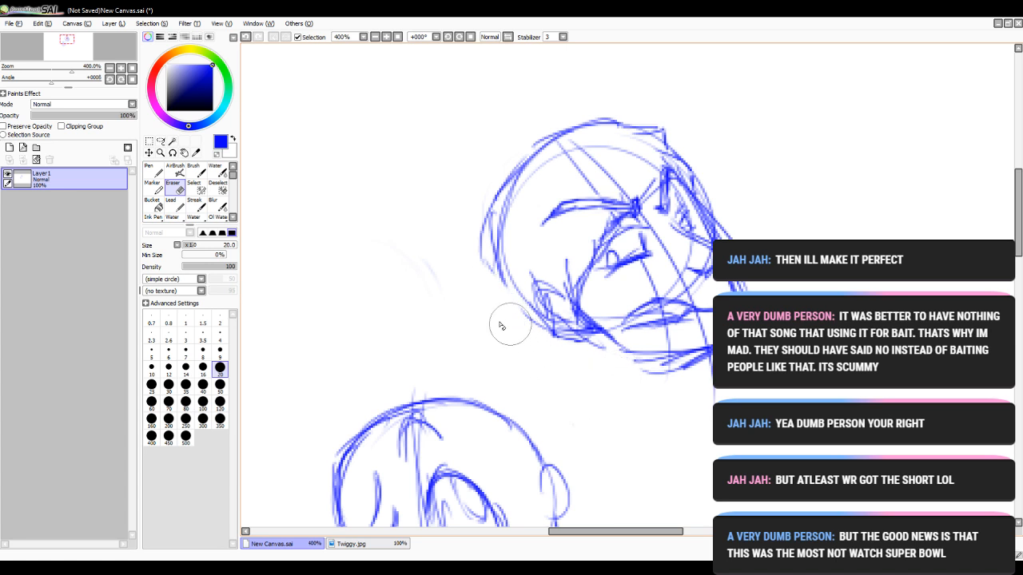
{"action": "key", "text": "n"}
{"action": "mouse_move", "coordinate": [499, 271]}
{"action": "left_mouse_down"}
{"action": "mouse_move", "coordinate": [567, 396]}
{"action": "mouse_move", "coordinate": [613, 383]}
{"action": "mouse_move", "coordinate": [612, 362]}
{"action": "mouse_move", "coordinate": [631, 358]}
{"action": "mouse_move", "coordinate": [584, 382]}
{"action": "left_mouse_up"}
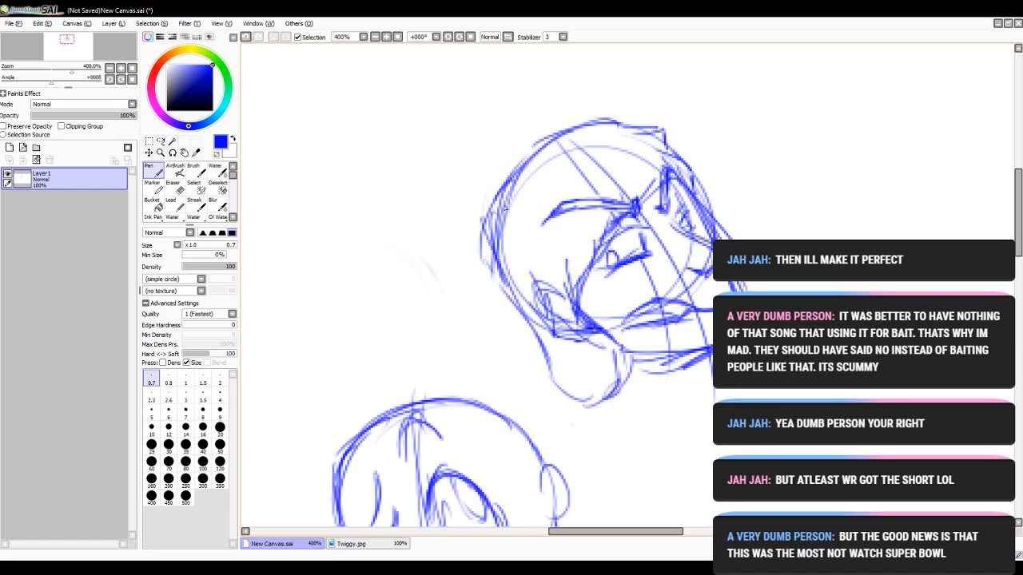
{"action": "mouse_move", "coordinate": [504, 207]}
{"action": "left_mouse_down"}
{"action": "mouse_move", "coordinate": [502, 288]}
{"action": "mouse_move", "coordinate": [562, 404]}
{"action": "mouse_move", "coordinate": [597, 411]}
{"action": "mouse_move", "coordinate": [628, 374]}
{"action": "left_mouse_up"}
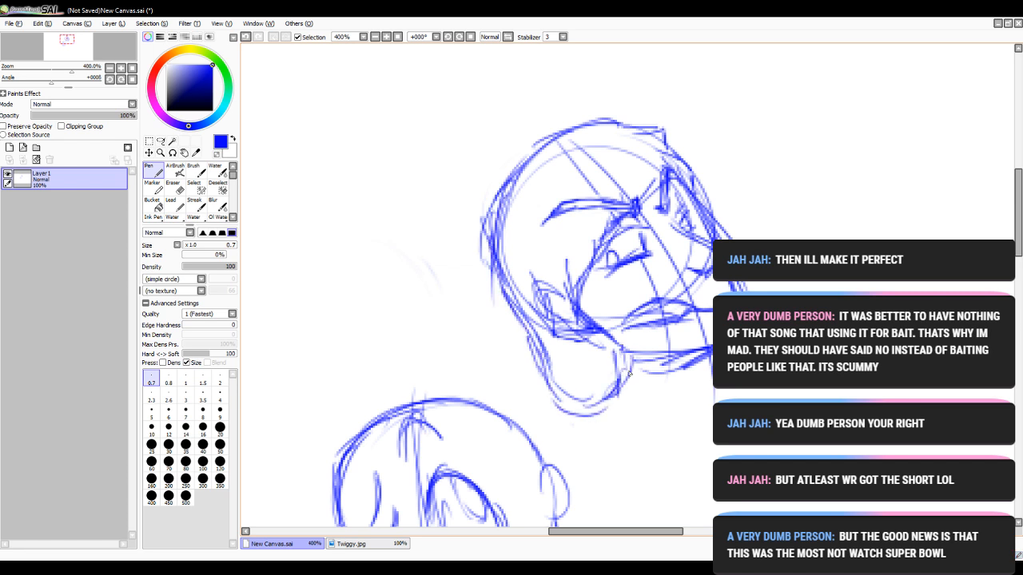
- Add hair tufts at the second head's ear, temple and forehead, and reinforce the bottom of the rounded hair mass
{"action": "mouse_move", "coordinate": [540, 291]}
{"action": "left_mouse_down"}
{"action": "mouse_move", "coordinate": [615, 344]}
{"action": "mouse_move", "coordinate": [569, 316]}
{"action": "mouse_move", "coordinate": [625, 205]}
{"action": "mouse_move", "coordinate": [689, 180]}
{"action": "mouse_move", "coordinate": [700, 206]}
{"action": "mouse_move", "coordinate": [674, 154]}
{"action": "mouse_move", "coordinate": [701, 171]}
{"action": "left_mouse_up"}
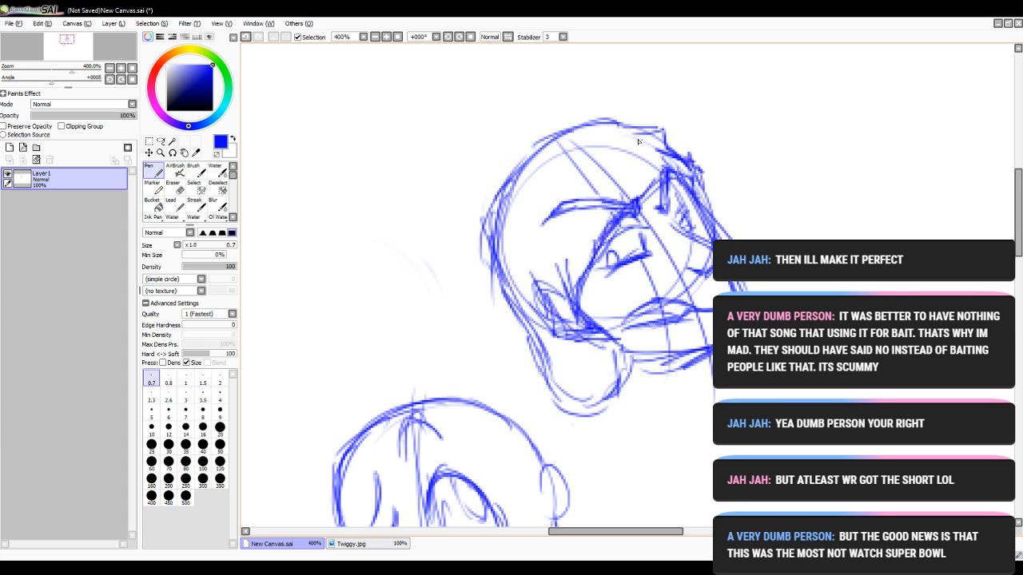
{"action": "mouse_move", "coordinate": [627, 134]}
{"action": "left_mouse_down"}
{"action": "mouse_move", "coordinate": [669, 139]}
{"action": "mouse_move", "coordinate": [675, 150]}
{"action": "left_mouse_up"}
{"action": "left_click_drag", "start_coordinate": [655, 129], "coordinate": [596, 126]}
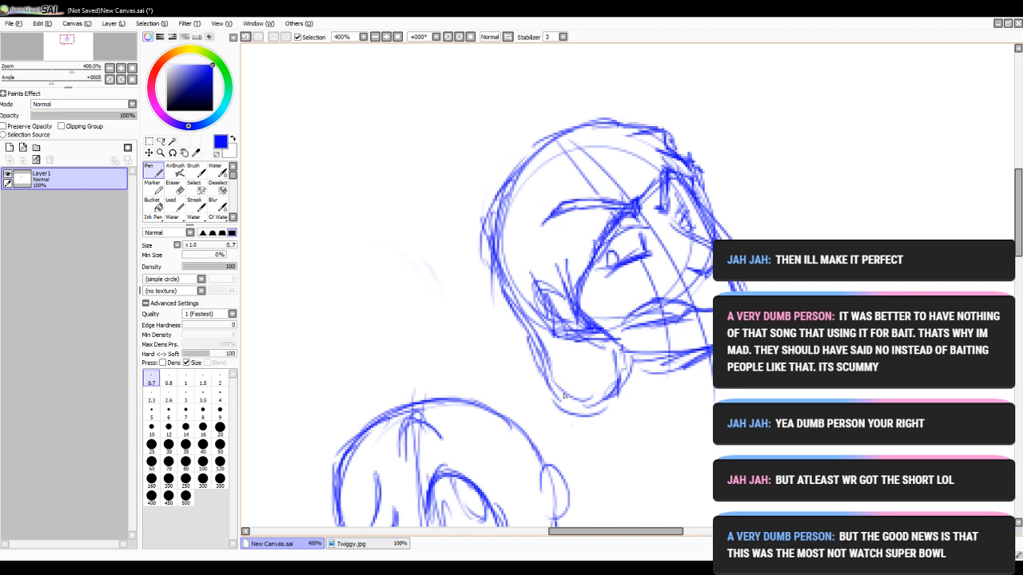
{"action": "mouse_move", "coordinate": [563, 394]}
{"action": "left_mouse_down"}
{"action": "mouse_move", "coordinate": [621, 398]}
{"action": "mouse_move", "coordinate": [599, 384]}
{"action": "mouse_move", "coordinate": [685, 362]}
{"action": "left_mouse_up"}
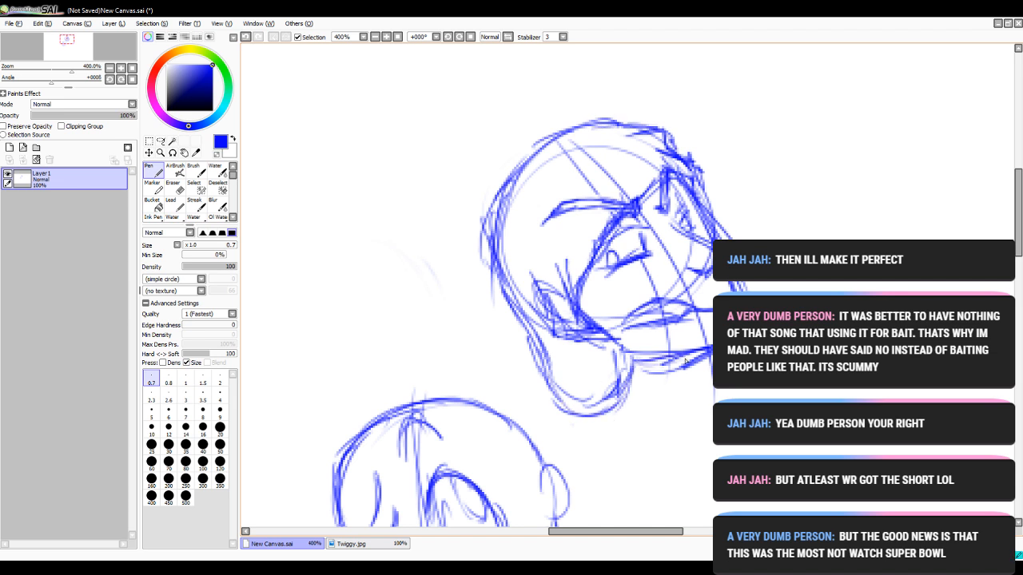
- Erase the rounded hair mass below the second head's ear with a size 20 eraser and redraw it as a smaller tapered mass
{"action": "left_click_drag", "start_coordinate": [513, 313], "coordinate": [542, 372]}
{"action": "left_click_drag", "start_coordinate": [1018, 184], "coordinate": [1019, 222]}
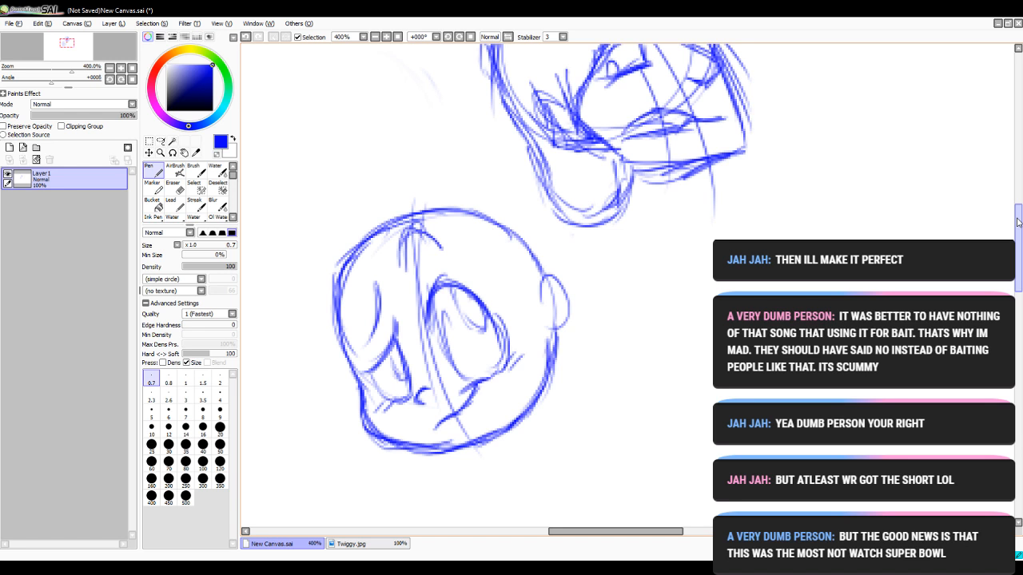
{"action": "left_click_drag", "start_coordinate": [1018, 222], "coordinate": [1018, 190]}
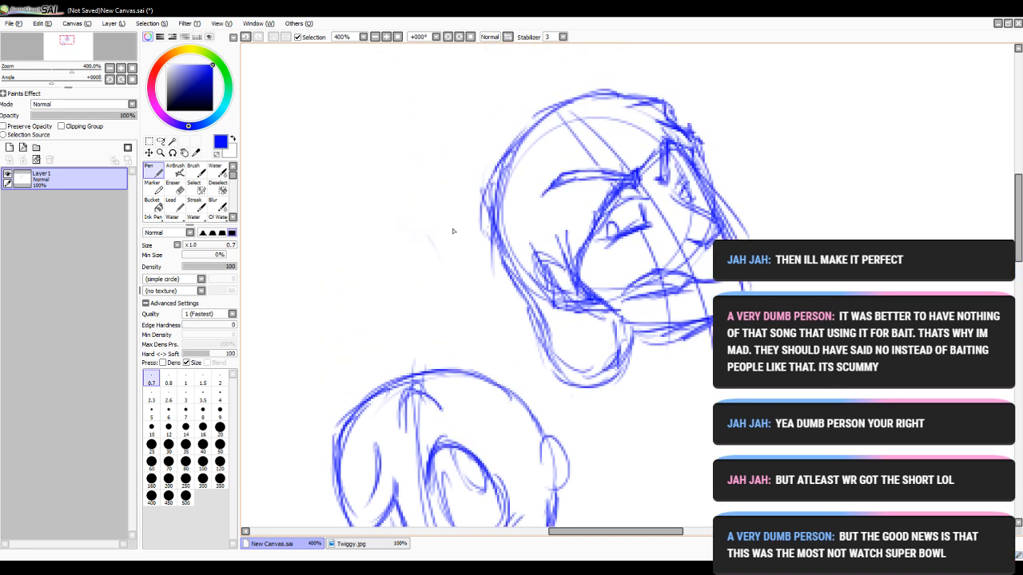
{"action": "left_click", "coordinate": [173, 186]}
{"action": "mouse_move", "coordinate": [549, 340]}
{"action": "left_mouse_down"}
{"action": "mouse_move", "coordinate": [561, 375]}
{"action": "mouse_move", "coordinate": [555, 361]}
{"action": "mouse_move", "coordinate": [591, 362]}
{"action": "mouse_move", "coordinate": [564, 338]}
{"action": "left_mouse_up"}
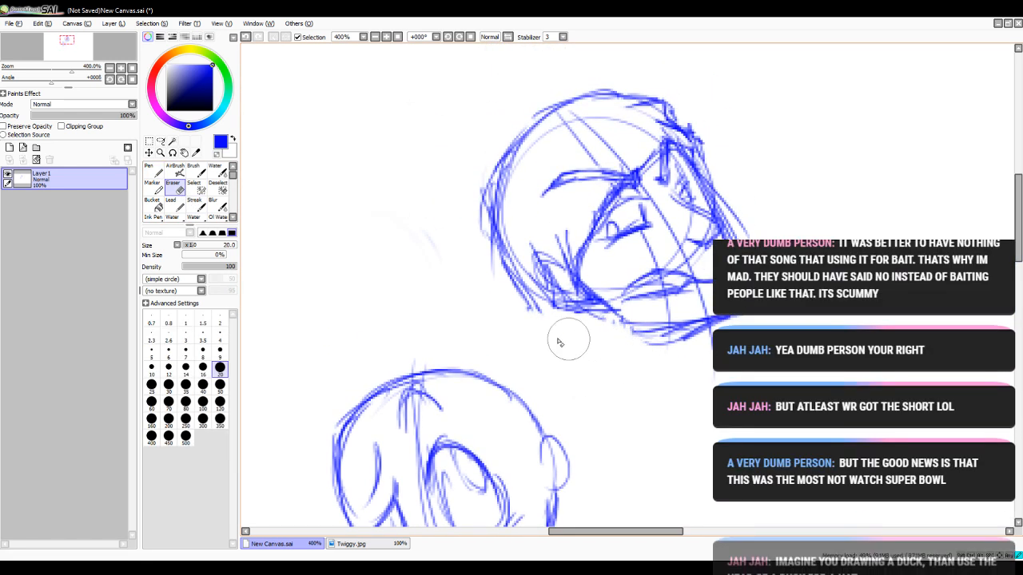
{"action": "left_click", "coordinate": [149, 170]}
{"action": "mouse_move", "coordinate": [524, 288]}
{"action": "left_mouse_down"}
{"action": "mouse_move", "coordinate": [548, 354]}
{"action": "mouse_move", "coordinate": [583, 367]}
{"action": "mouse_move", "coordinate": [620, 327]}
{"action": "left_mouse_up"}
{"action": "left_click_drag", "start_coordinate": [565, 368], "coordinate": [592, 364]}
{"action": "left_click_drag", "start_coordinate": [531, 308], "coordinate": [561, 367]}
{"action": "left_click_drag", "start_coordinate": [516, 286], "coordinate": [548, 351]}
{"action": "left_click_drag", "start_coordinate": [576, 372], "coordinate": [621, 337]}
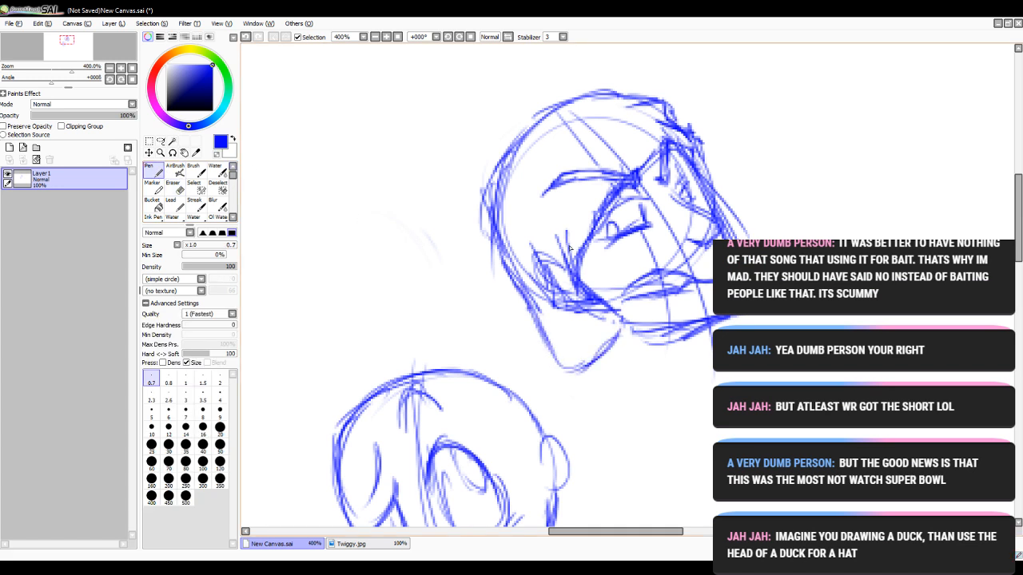
- Erase the second head's eyes with the size 20 eraser and sketch a diagonal line across the face, adding hair spikes by the ear
{"action": "left_click_drag", "start_coordinate": [686, 148], "coordinate": [708, 187]}
{"action": "left_click", "coordinate": [173, 186]}
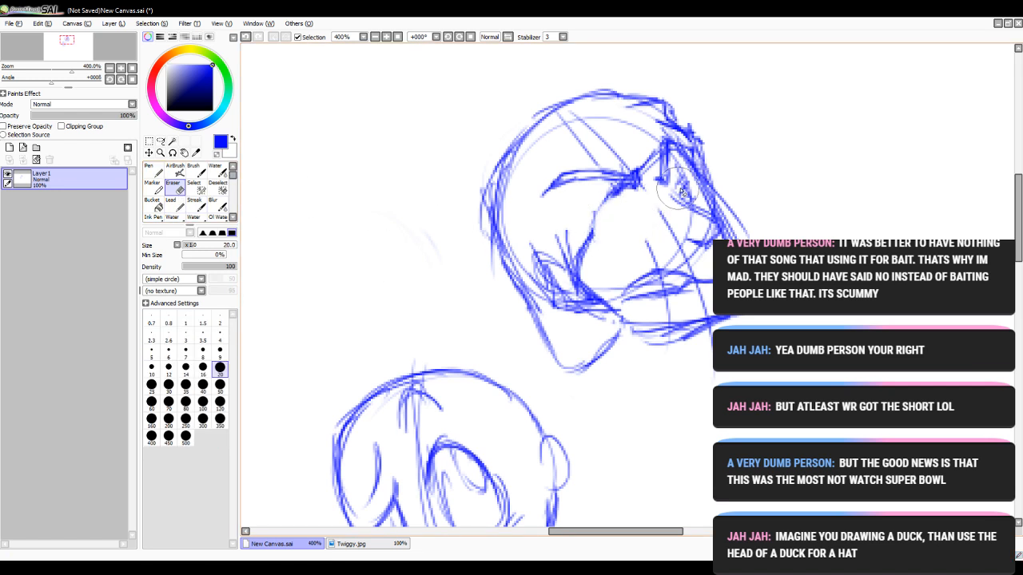
{"action": "left_click", "coordinate": [152, 174]}
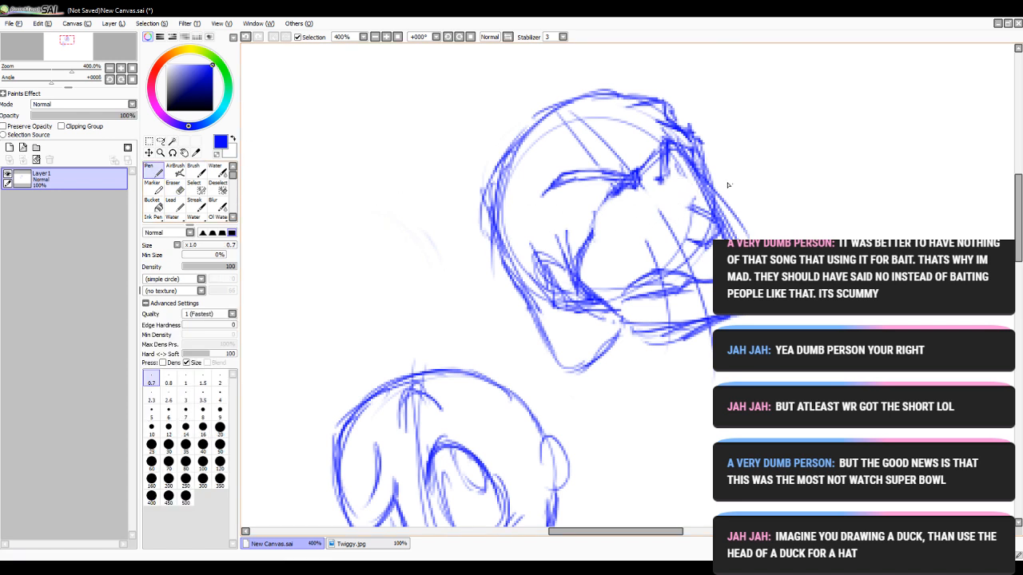
{"action": "mouse_move", "coordinate": [684, 169]}
{"action": "left_mouse_down"}
{"action": "mouse_move", "coordinate": [641, 227]}
{"action": "mouse_move", "coordinate": [599, 248]}
{"action": "left_mouse_up"}
{"action": "mouse_move", "coordinate": [676, 200]}
{"action": "left_mouse_down"}
{"action": "mouse_move", "coordinate": [578, 277]}
{"action": "mouse_move", "coordinate": [571, 238]}
{"action": "left_mouse_up"}
{"action": "mouse_move", "coordinate": [580, 289]}
{"action": "left_mouse_down"}
{"action": "mouse_move", "coordinate": [576, 250]}
{"action": "mouse_move", "coordinate": [580, 298]}
{"action": "left_mouse_up"}
{"action": "left_click_drag", "start_coordinate": [590, 276], "coordinate": [576, 317]}
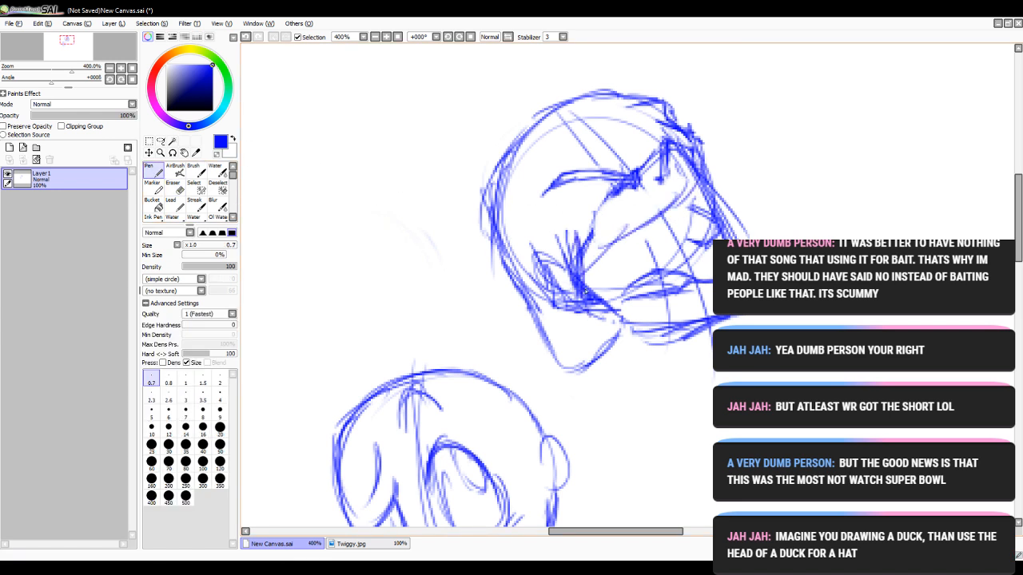
- Reinforce the diagonal line from the second head's temple to its ear and thicken the hair spikes at both ends
{"action": "mouse_move", "coordinate": [706, 158]}
{"action": "left_mouse_down"}
{"action": "mouse_move", "coordinate": [679, 171]}
{"action": "mouse_move", "coordinate": [687, 187]}
{"action": "left_mouse_up"}
{"action": "left_click_drag", "start_coordinate": [707, 177], "coordinate": [612, 247]}
{"action": "mouse_move", "coordinate": [630, 228]}
{"action": "left_mouse_down"}
{"action": "mouse_move", "coordinate": [592, 304]}
{"action": "mouse_move", "coordinate": [578, 279]}
{"action": "mouse_move", "coordinate": [591, 314]}
{"action": "left_mouse_up"}
{"action": "left_click_drag", "start_coordinate": [585, 241], "coordinate": [577, 320]}
{"action": "left_click_drag", "start_coordinate": [629, 235], "coordinate": [593, 297]}
{"action": "left_click_drag", "start_coordinate": [673, 208], "coordinate": [609, 265]}
{"action": "left_click_drag", "start_coordinate": [695, 169], "coordinate": [639, 220]}
{"action": "mouse_move", "coordinate": [682, 150]}
{"action": "left_mouse_down"}
{"action": "mouse_move", "coordinate": [719, 163]}
{"action": "mouse_move", "coordinate": [725, 187]}
{"action": "left_mouse_up"}
{"action": "left_click_drag", "start_coordinate": [711, 174], "coordinate": [599, 266]}
{"action": "left_click_drag", "start_coordinate": [608, 267], "coordinate": [600, 292]}
- Add hair strokes along the second head's forehead, beside the ear and around the tapered mass below it
{"action": "key", "text": "e"}
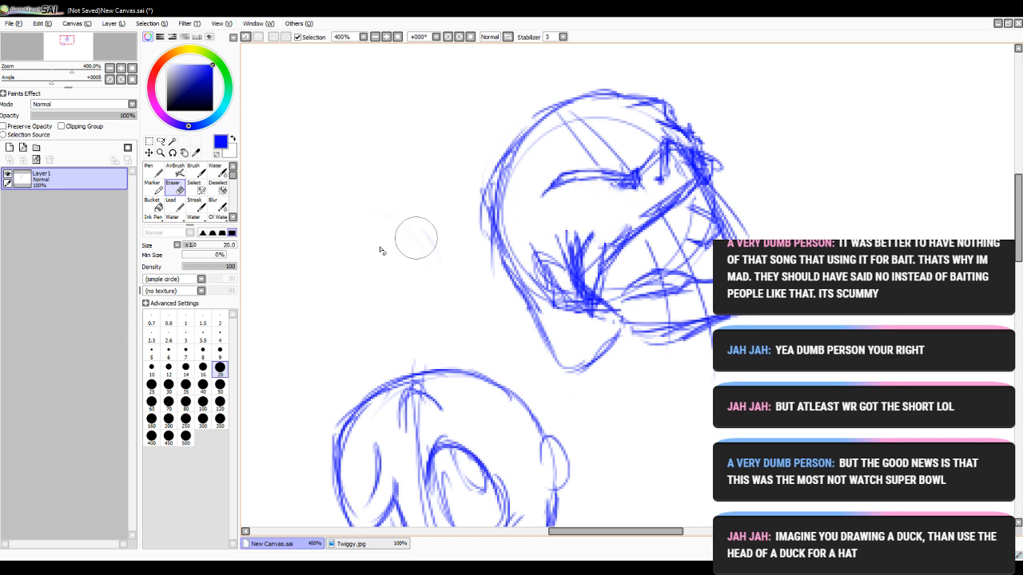
{"action": "left_click", "coordinate": [151, 170]}
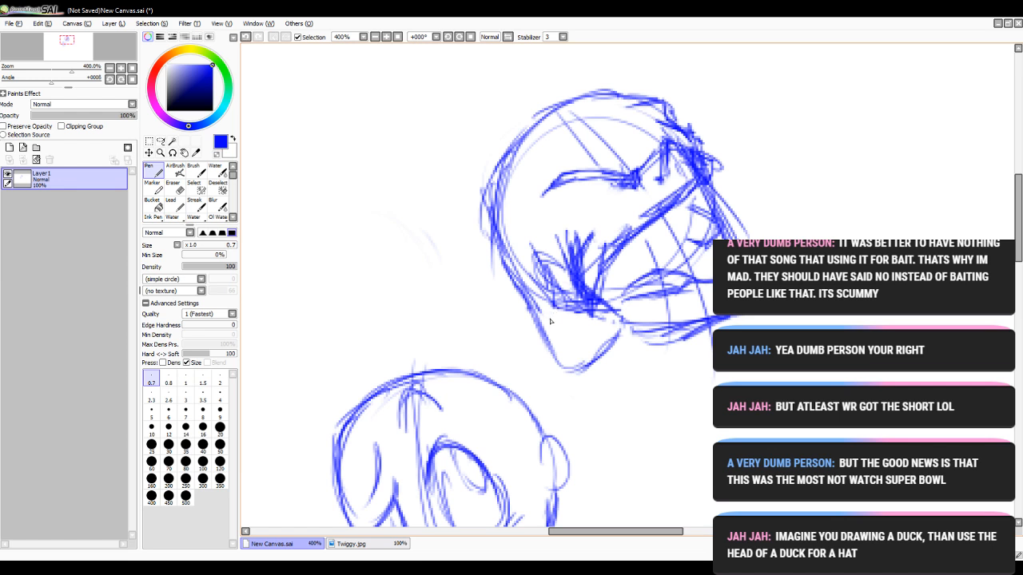
{"action": "mouse_move", "coordinate": [628, 114]}
{"action": "left_mouse_down"}
{"action": "mouse_move", "coordinate": [707, 137]}
{"action": "mouse_move", "coordinate": [671, 205]}
{"action": "mouse_move", "coordinate": [602, 243]}
{"action": "mouse_move", "coordinate": [573, 278]}
{"action": "mouse_move", "coordinate": [542, 256]}
{"action": "mouse_move", "coordinate": [570, 294]}
{"action": "mouse_move", "coordinate": [558, 219]}
{"action": "mouse_move", "coordinate": [600, 148]}
{"action": "mouse_move", "coordinate": [623, 142]}
{"action": "mouse_move", "coordinate": [603, 138]}
{"action": "mouse_move", "coordinate": [593, 113]}
{"action": "mouse_move", "coordinate": [532, 253]}
{"action": "mouse_move", "coordinate": [561, 354]}
{"action": "mouse_move", "coordinate": [627, 337]}
{"action": "mouse_move", "coordinate": [597, 356]}
{"action": "left_mouse_up"}
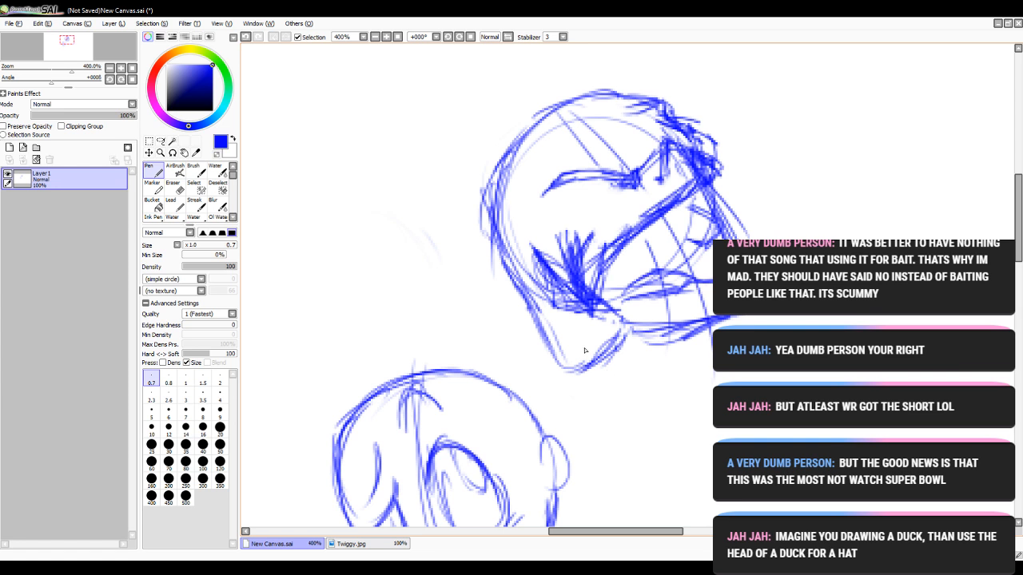
- Undo the second head's recent hair and diagonal-line strokes back to before the eyes were erased
{"action": "left_click", "coordinate": [246, 38]}
{"action": "left_click", "coordinate": [246, 39]}
{"action": "left_click", "coordinate": [246, 38]}
{"action": "left_click", "coordinate": [246, 39]}
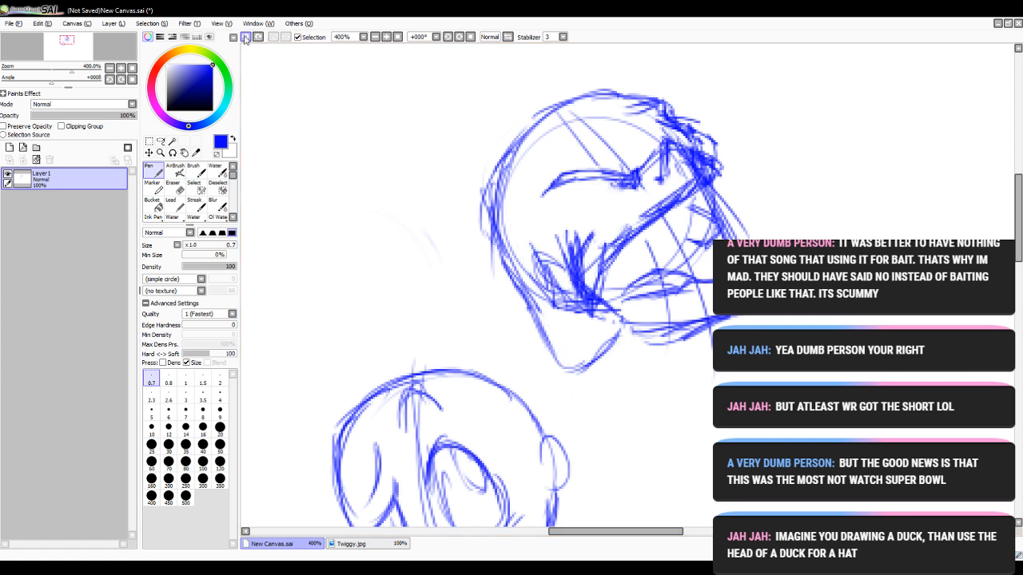
{"action": "left_click", "coordinate": [246, 39]}
{"action": "left_click", "coordinate": [246, 38]}
{"action": "left_click", "coordinate": [246, 38]}
{"action": "left_click", "coordinate": [247, 38]}
{"action": "left_click", "coordinate": [246, 38]}
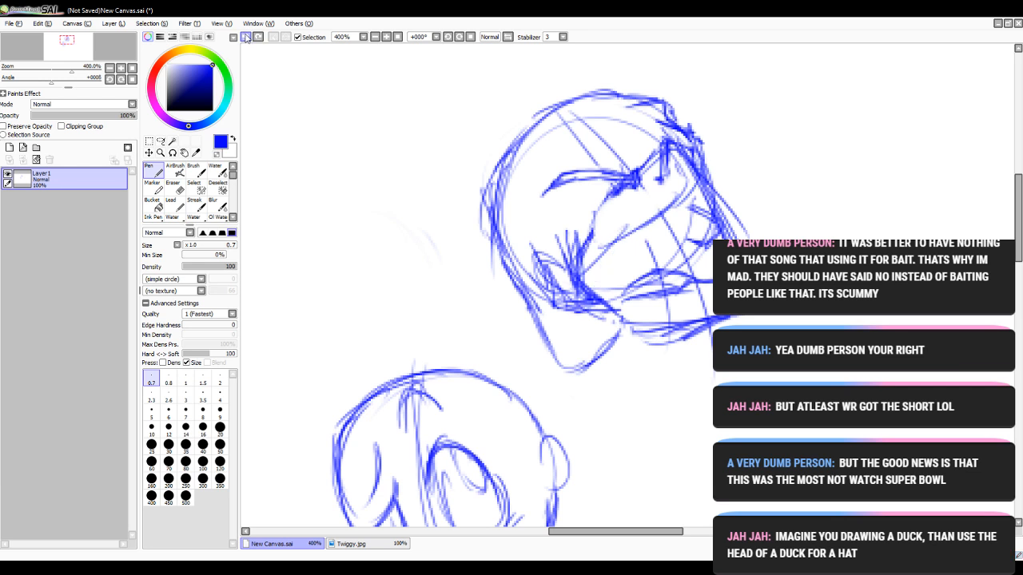
{"action": "left_click", "coordinate": [246, 38]}
{"action": "left_click", "coordinate": [246, 38]}
{"action": "left_click", "coordinate": [246, 38]}
{"action": "left_click", "coordinate": [246, 38]}
{"action": "left_click", "coordinate": [246, 39]}
{"action": "left_click", "coordinate": [246, 38]}
{"action": "left_click", "coordinate": [246, 39]}
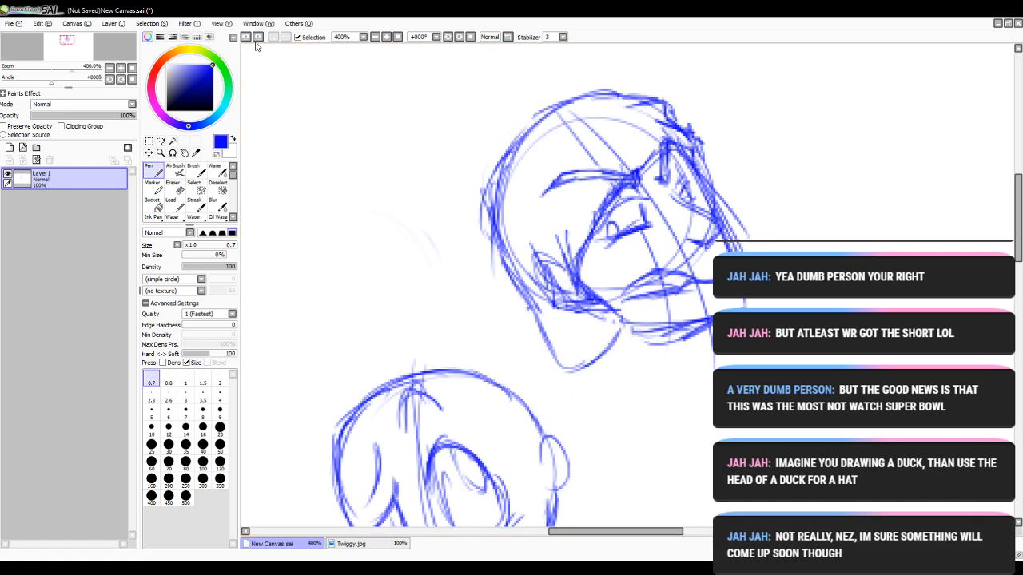
- Redo all the undone strokes on the second head, including the eye erasure, diagonal line and added hair
{"action": "left_click", "coordinate": [257, 38]}
{"action": "left_click", "coordinate": [258, 38]}
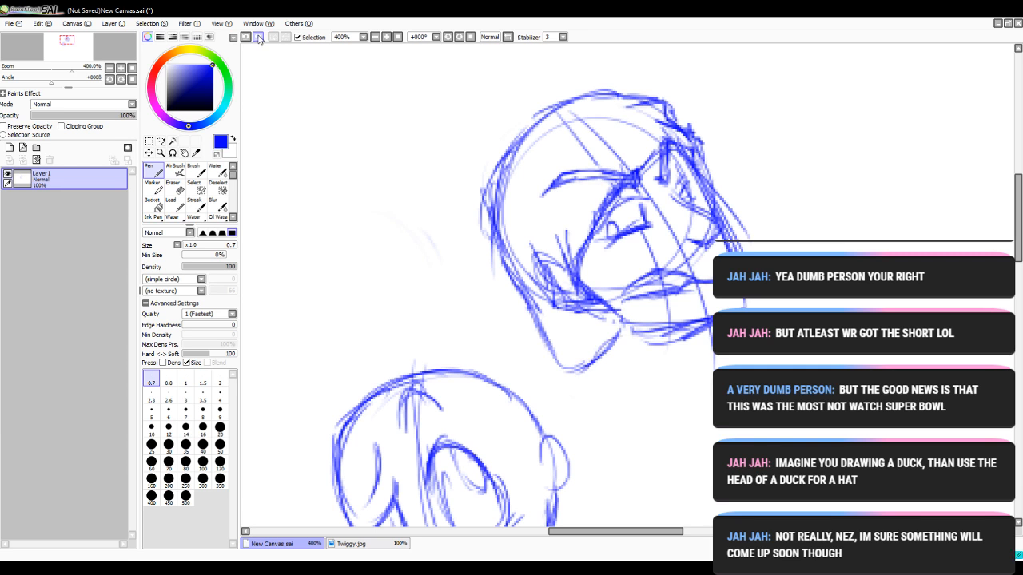
{"action": "left_click", "coordinate": [257, 37]}
{"action": "left_click", "coordinate": [257, 38]}
{"action": "left_click", "coordinate": [258, 37]}
{"action": "left_click", "coordinate": [258, 38]}
{"action": "left_click", "coordinate": [260, 37]}
{"action": "left_click", "coordinate": [260, 38]}
{"action": "left_click", "coordinate": [260, 38]}
{"action": "left_click", "coordinate": [259, 37]}
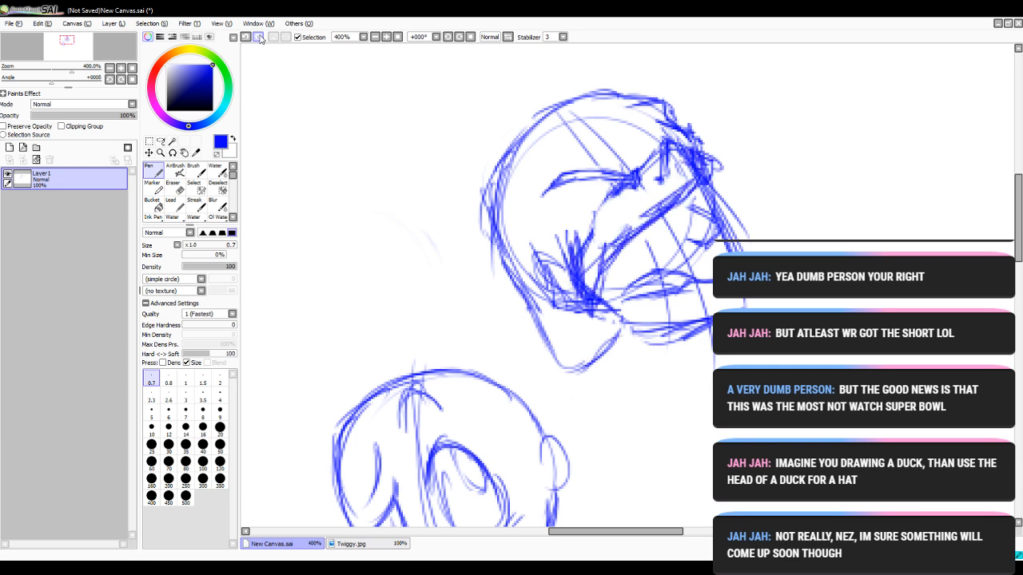
{"action": "left_click", "coordinate": [259, 38]}
{"action": "left_click", "coordinate": [259, 38]}
{"action": "left_click", "coordinate": [260, 37]}
{"action": "left_click", "coordinate": [260, 37]}
{"action": "left_click", "coordinate": [260, 38]}
{"action": "left_click", "coordinate": [259, 38]}
{"action": "left_click", "coordinate": [260, 37]}
{"action": "left_click", "coordinate": [259, 38]}
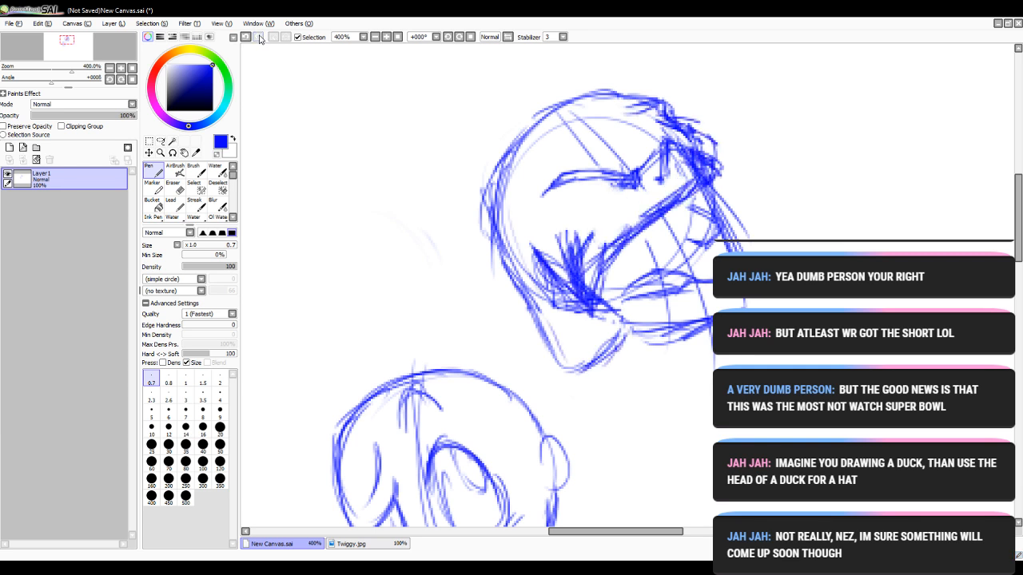
- Erase the heavy diagonal line on the second head's face, redraw it cleaner, and reinforce the nose and jaw contours
{"action": "key", "text": "e"}
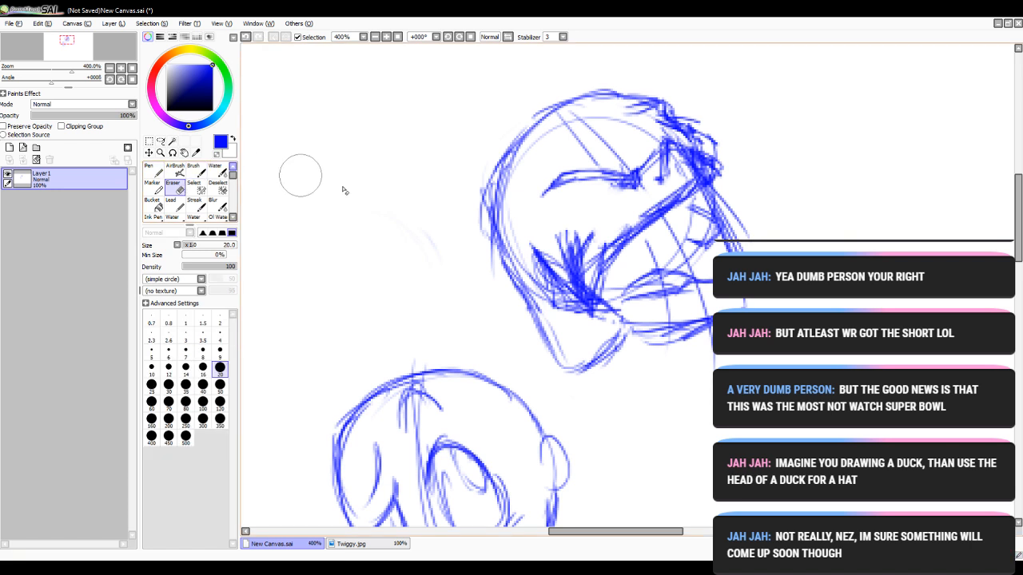
{"action": "left_click_drag", "start_coordinate": [693, 177], "coordinate": [602, 255]}
{"action": "left_click", "coordinate": [157, 171]}
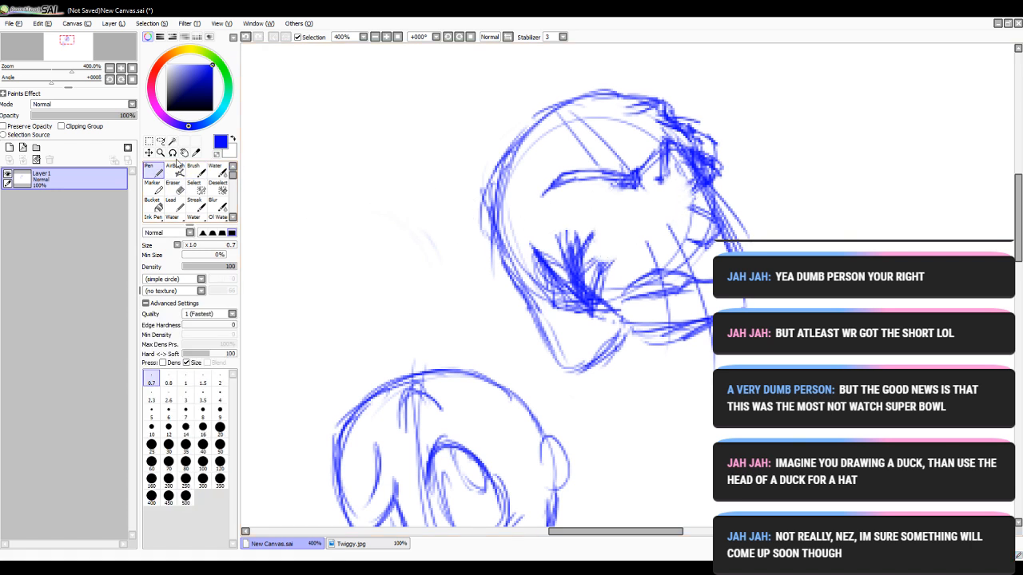
{"action": "left_click_drag", "start_coordinate": [703, 178], "coordinate": [614, 261]}
{"action": "mouse_move", "coordinate": [686, 205]}
{"action": "left_mouse_down"}
{"action": "mouse_move", "coordinate": [604, 270]}
{"action": "mouse_move", "coordinate": [715, 174]}
{"action": "mouse_move", "coordinate": [726, 229]}
{"action": "mouse_move", "coordinate": [693, 247]}
{"action": "left_mouse_up"}
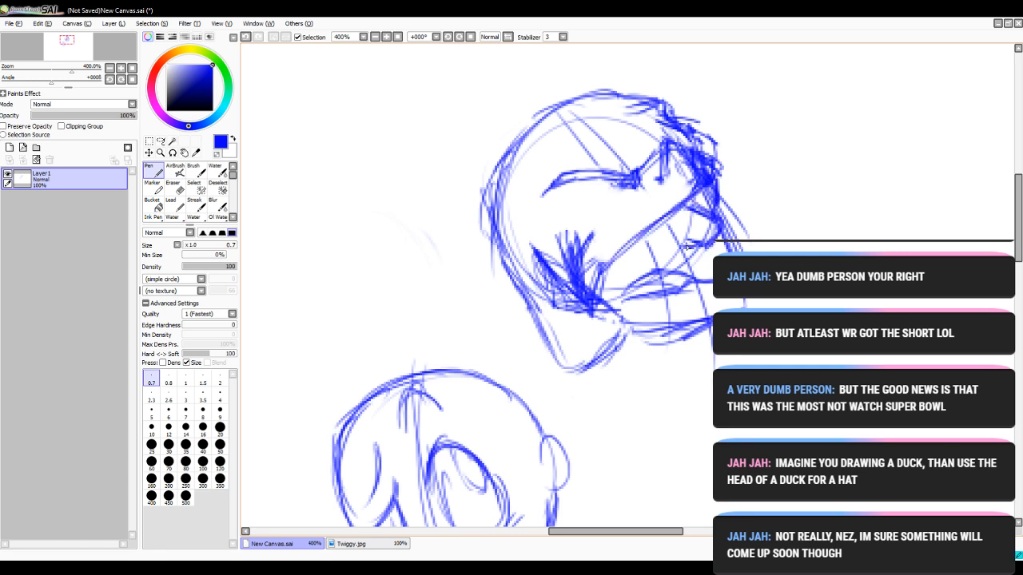
{"action": "mouse_move", "coordinate": [604, 312]}
{"action": "left_mouse_down"}
{"action": "mouse_move", "coordinate": [652, 328]}
{"action": "mouse_move", "coordinate": [711, 327]}
{"action": "left_mouse_up"}
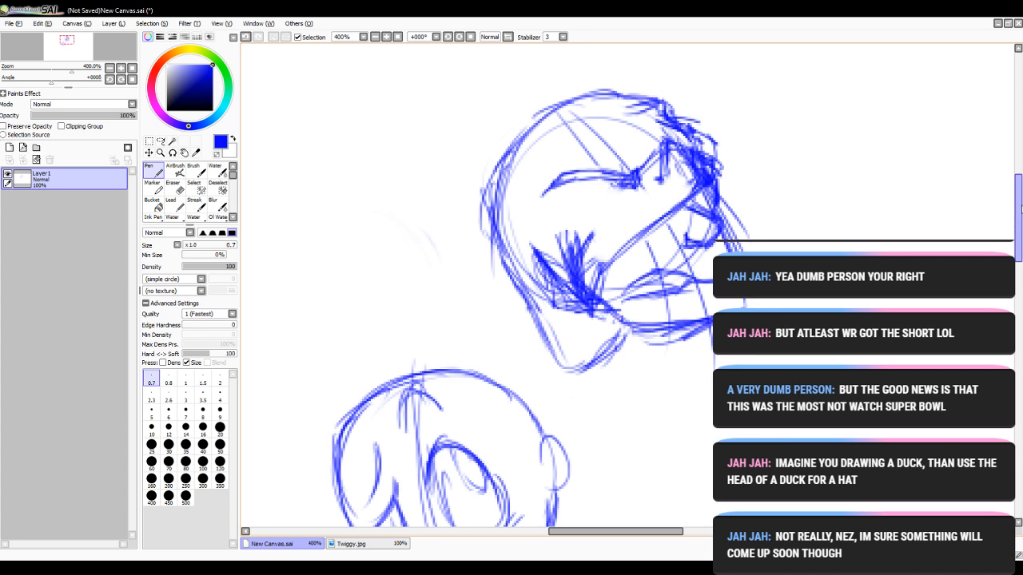
- At 300% zoom, sketch a small oval at the first head's rear jaw and a long guide line sloping down behind it
{"action": "left_click_drag", "start_coordinate": [1019, 216], "coordinate": [1019, 278]}
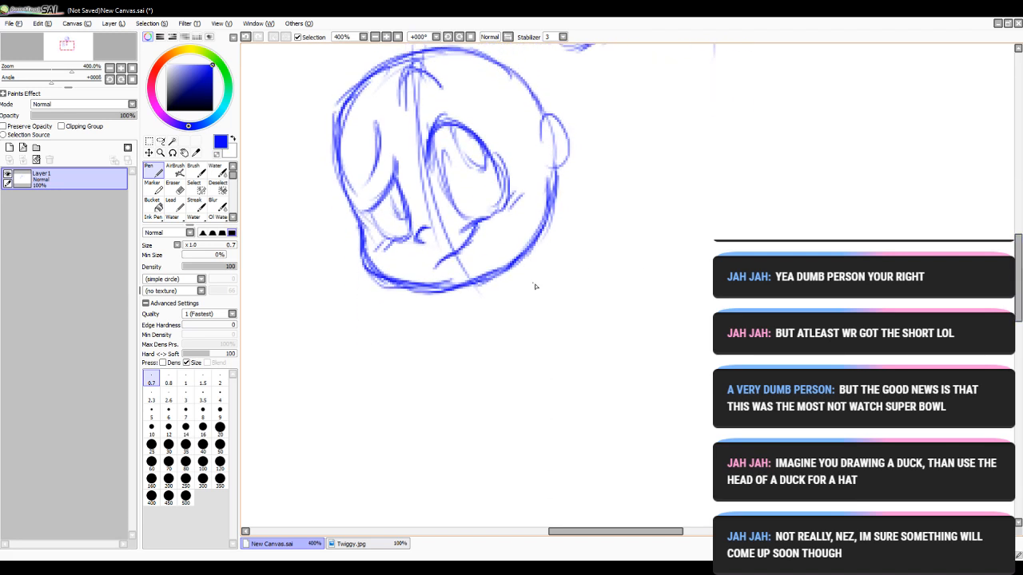
{"action": "left_click", "coordinate": [362, 37]}
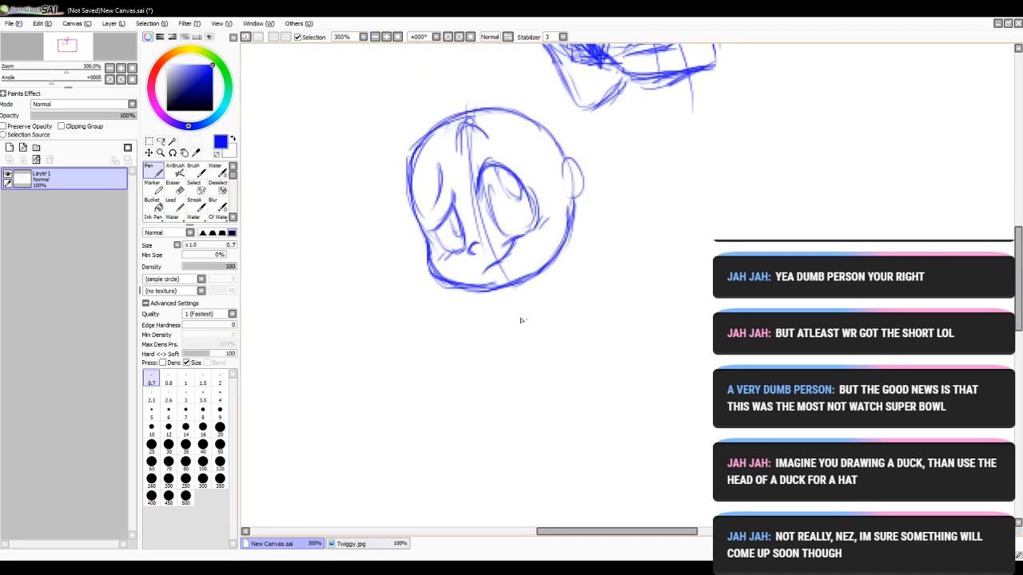
{"action": "mouse_move", "coordinate": [562, 251]}
{"action": "left_mouse_down"}
{"action": "mouse_move", "coordinate": [565, 241]}
{"action": "mouse_move", "coordinate": [616, 407]}
{"action": "left_mouse_up"}
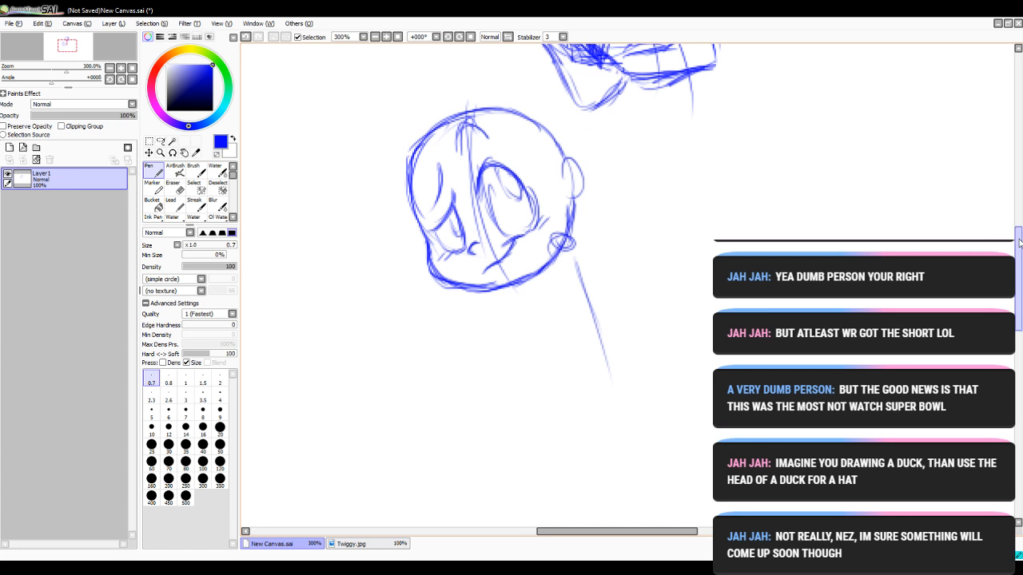
- Try a curved front neck line beneath the first head's chin and a back contour sloping down from the rear jaw
{"action": "scroll", "coordinate": [937, 232], "scroll_direction": "down", "scroll_amount": 3}
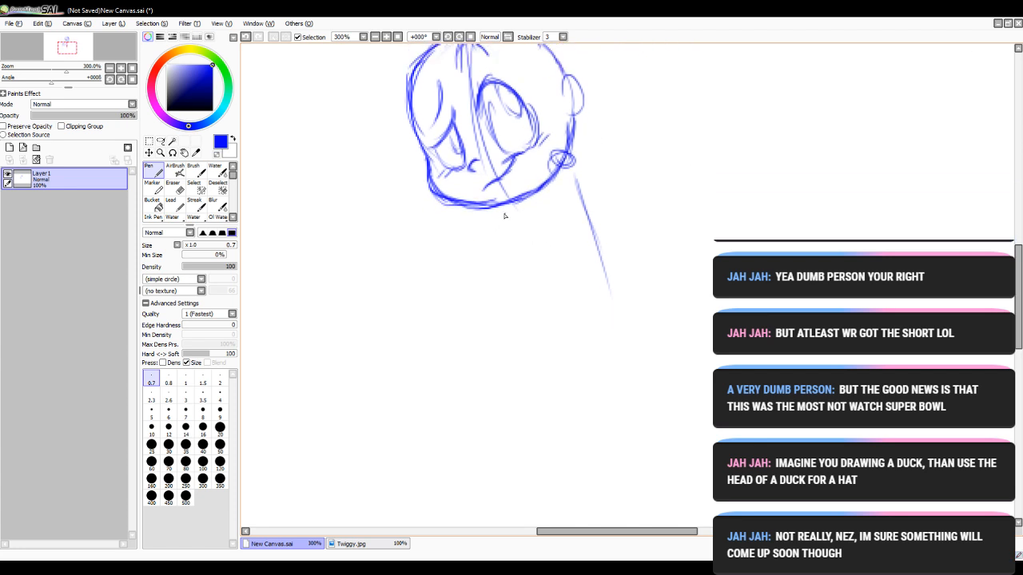
{"action": "mouse_move", "coordinate": [505, 253]}
{"action": "left_mouse_down"}
{"action": "mouse_move", "coordinate": [501, 221]}
{"action": "mouse_move", "coordinate": [516, 259]}
{"action": "left_mouse_up"}
{"action": "mouse_move", "coordinate": [501, 216]}
{"action": "left_mouse_down"}
{"action": "mouse_move", "coordinate": [518, 262]}
{"action": "mouse_move", "coordinate": [550, 272]}
{"action": "left_mouse_up"}
{"action": "left_click_drag", "start_coordinate": [556, 185], "coordinate": [602, 229]}
{"action": "left_click_drag", "start_coordinate": [555, 187], "coordinate": [631, 249]}
{"action": "left_click_drag", "start_coordinate": [592, 212], "coordinate": [642, 265]}
{"action": "mouse_move", "coordinate": [596, 226]}
{"action": "left_mouse_down"}
{"action": "mouse_move", "coordinate": [662, 277]}
{"action": "mouse_move", "coordinate": [673, 328]}
{"action": "left_mouse_up"}
- Undo the front neck and back contour strokes below the first head
{"action": "left_click", "coordinate": [245, 38]}
{"action": "left_click", "coordinate": [245, 37]}
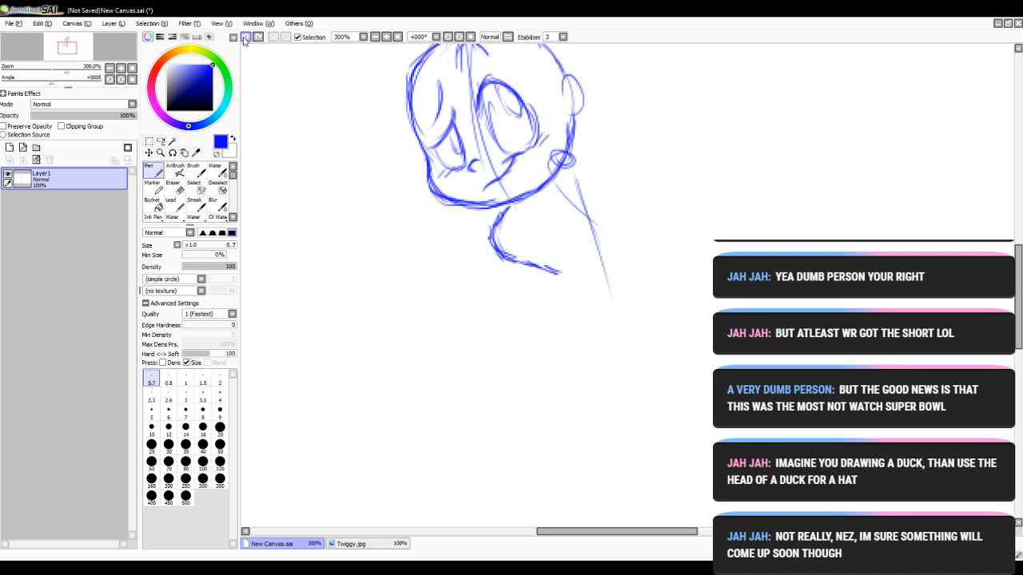
{"action": "left_click", "coordinate": [244, 37]}
{"action": "left_click", "coordinate": [245, 37]}
{"action": "left_click", "coordinate": [245, 38]}
{"action": "left_click", "coordinate": [246, 38]}
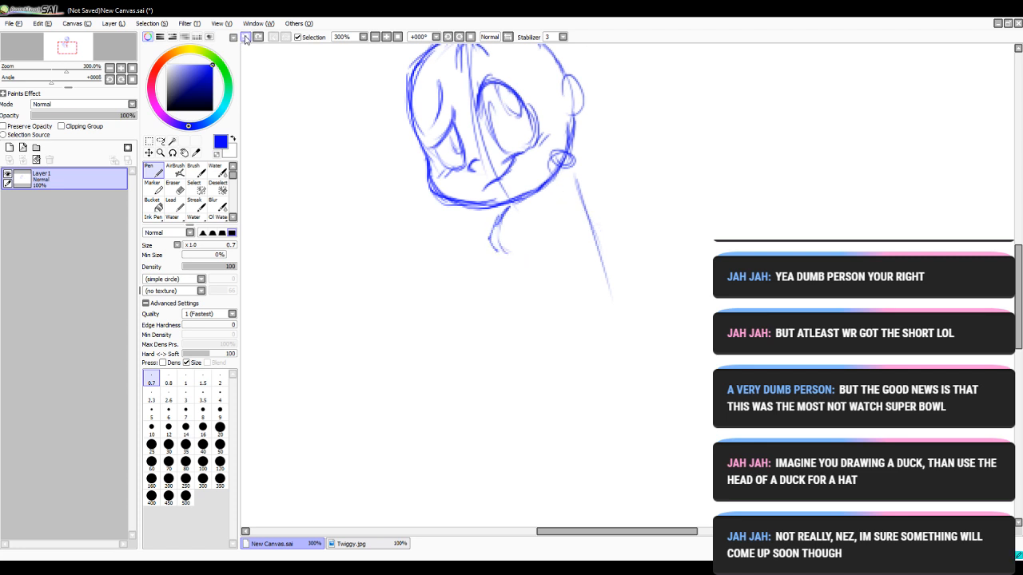
{"action": "left_click", "coordinate": [245, 38]}
{"action": "left_click", "coordinate": [246, 38]}
{"action": "left_click", "coordinate": [245, 38]}
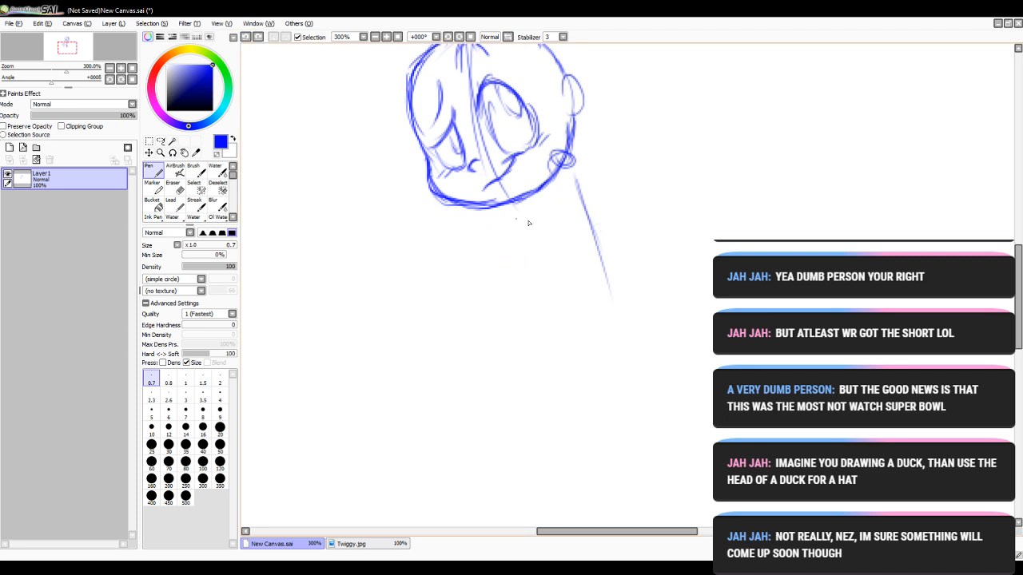
- Redraw the front neck curve under the first head's chin, then try a sloping back contour and undo it
{"action": "mouse_move", "coordinate": [508, 218]}
{"action": "left_mouse_down"}
{"action": "mouse_move", "coordinate": [532, 266]}
{"action": "mouse_move", "coordinate": [500, 260]}
{"action": "left_mouse_up"}
{"action": "mouse_move", "coordinate": [509, 206]}
{"action": "left_mouse_down"}
{"action": "mouse_move", "coordinate": [505, 233]}
{"action": "mouse_move", "coordinate": [529, 266]}
{"action": "left_mouse_up"}
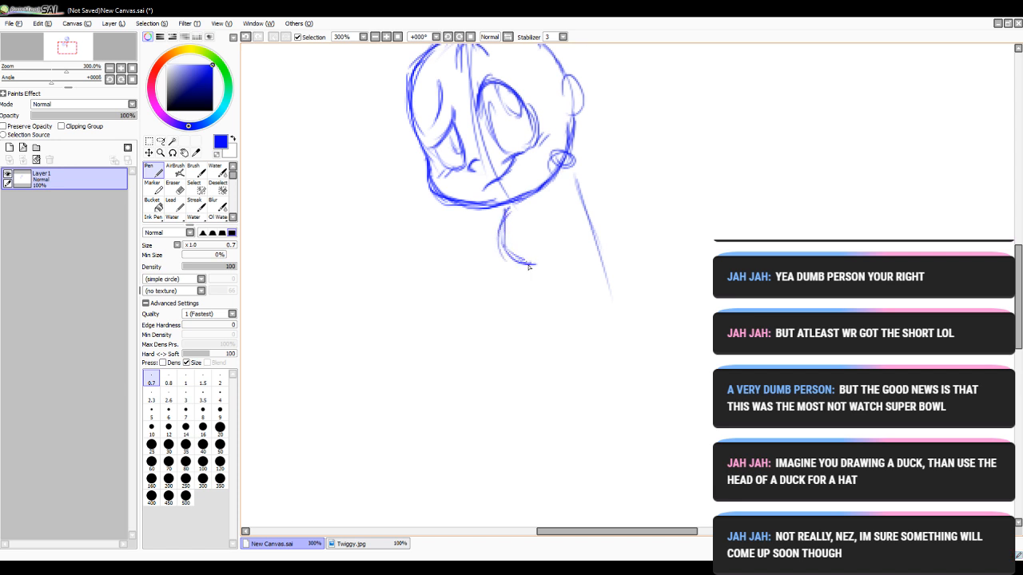
{"action": "left_click_drag", "start_coordinate": [564, 183], "coordinate": [643, 251]}
{"action": "left_click_drag", "start_coordinate": [582, 202], "coordinate": [677, 334]}
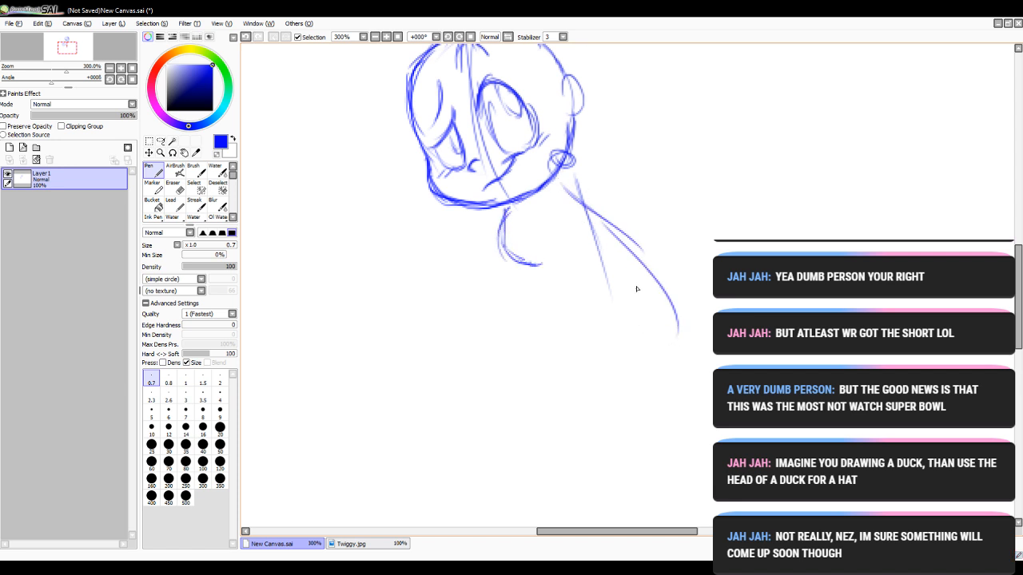
{"action": "left_click", "coordinate": [245, 38]}
{"action": "left_click", "coordinate": [247, 37]}
{"action": "left_click", "coordinate": [246, 37]}
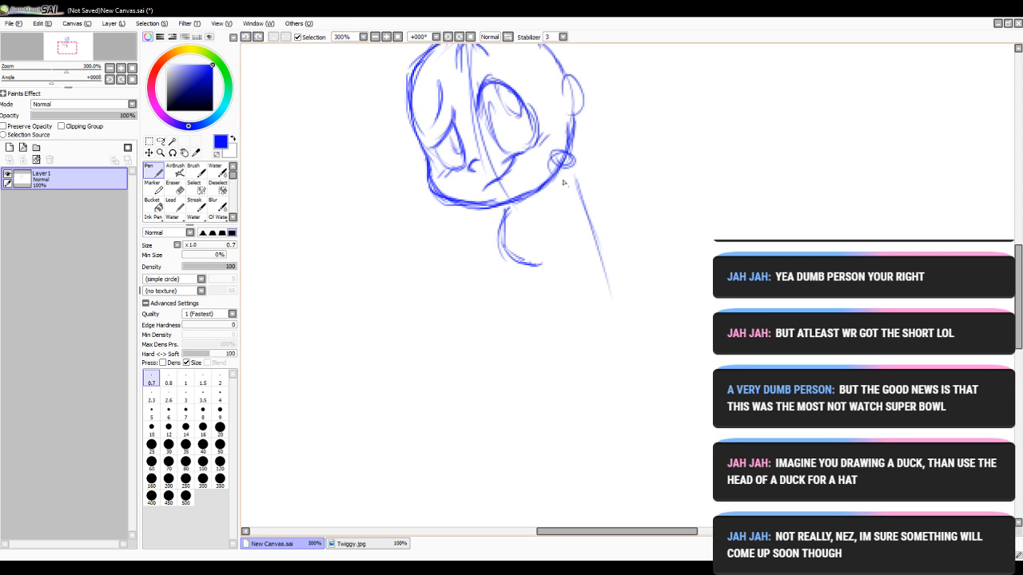
- Sketch a rounded back contour from the first head's rear jaw, curving inward at its lower end
{"action": "mouse_move", "coordinate": [563, 183]}
{"action": "left_mouse_down"}
{"action": "mouse_move", "coordinate": [661, 292]}
{"action": "mouse_move", "coordinate": [664, 320]}
{"action": "mouse_move", "coordinate": [616, 348]}
{"action": "left_mouse_up"}
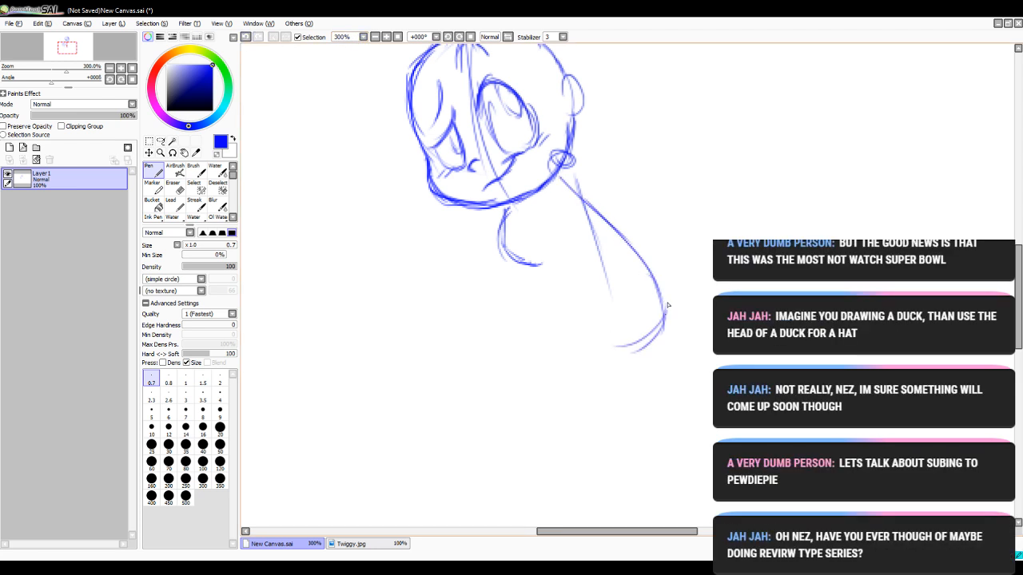
{"action": "mouse_move", "coordinate": [637, 260]}
{"action": "left_mouse_down"}
{"action": "mouse_move", "coordinate": [655, 333]}
{"action": "mouse_move", "coordinate": [610, 361]}
{"action": "left_mouse_up"}
{"action": "left_click_drag", "start_coordinate": [673, 321], "coordinate": [608, 361]}
{"action": "left_click_drag", "start_coordinate": [659, 280], "coordinate": [644, 357]}
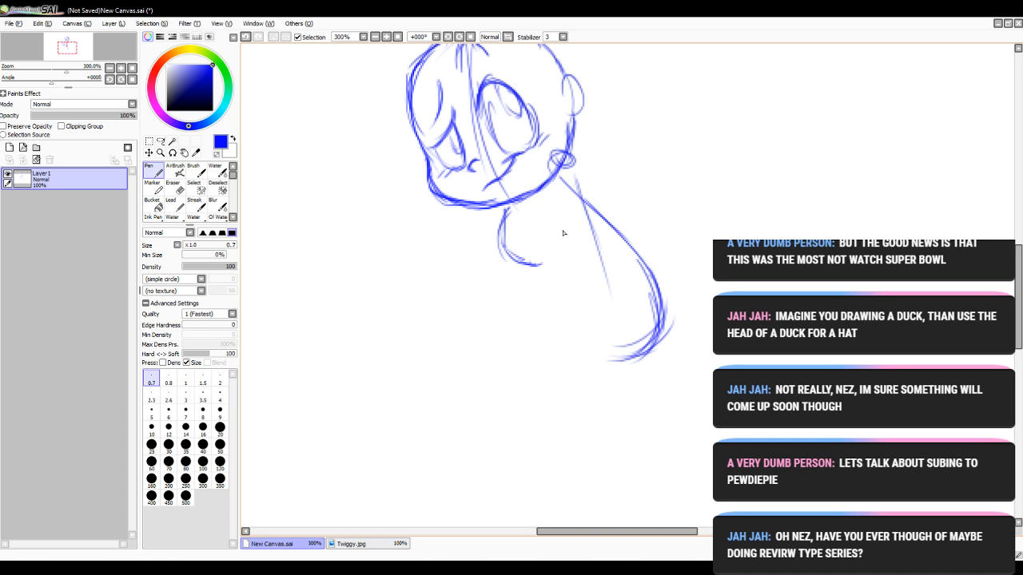
- Undo the rounded back contour and front neck strokes below the first head
{"action": "left_click", "coordinate": [245, 37]}
{"action": "left_click", "coordinate": [245, 37]}
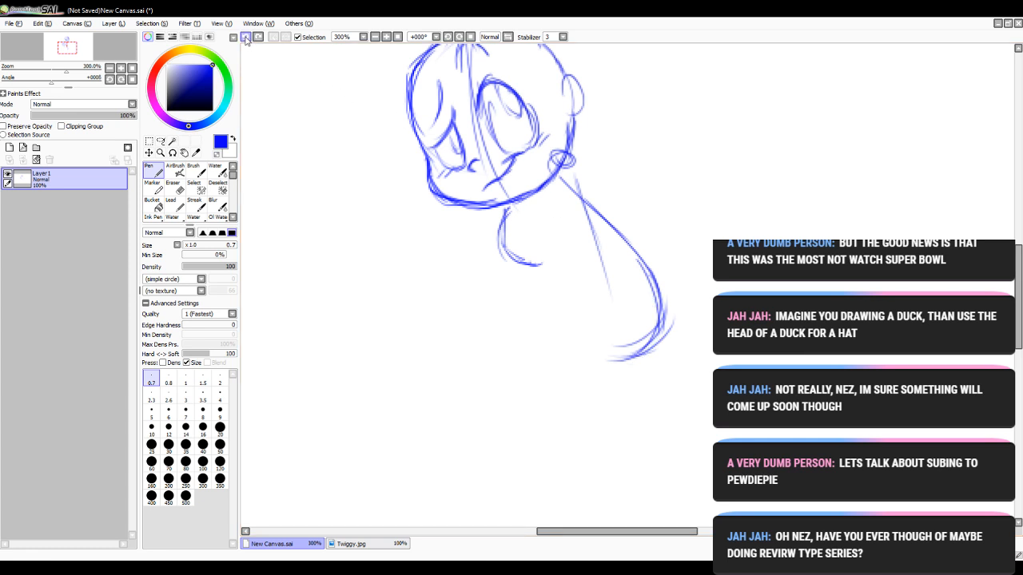
{"action": "left_click", "coordinate": [245, 38]}
{"action": "left_click", "coordinate": [245, 38]}
{"action": "left_click", "coordinate": [245, 38]}
{"action": "left_click", "coordinate": [246, 37]}
{"action": "left_click", "coordinate": [245, 38]}
{"action": "left_click", "coordinate": [245, 37]}
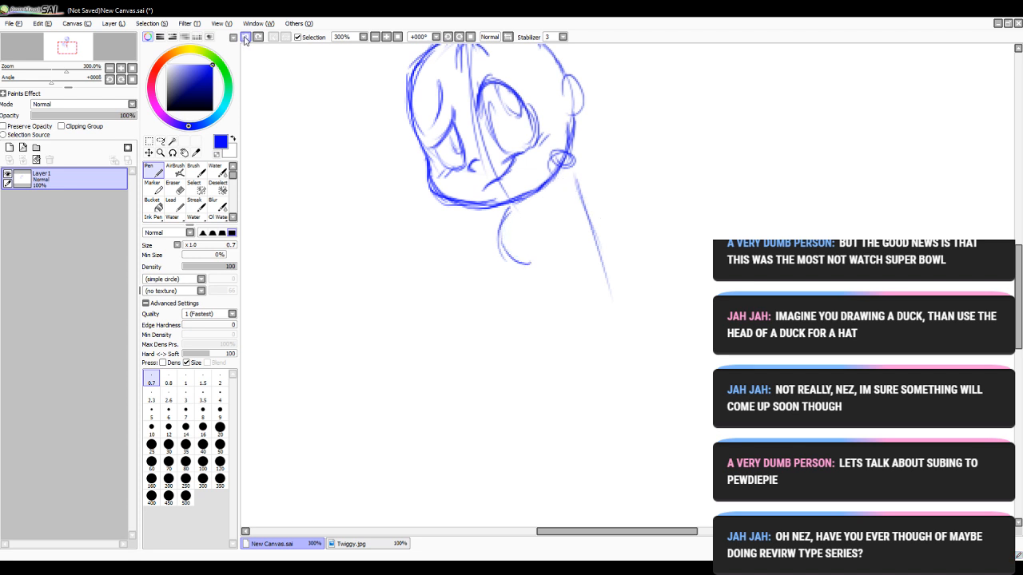
{"action": "left_click", "coordinate": [245, 38]}
{"action": "left_click", "coordinate": [245, 38]}
{"action": "left_click", "coordinate": [245, 38]}
{"action": "left_click", "coordinate": [246, 38]}
- Restore the first head's front neck curve and sloping back contour, and try extra neck strokes down from the rear jaw
{"action": "left_click", "coordinate": [257, 38]}
{"action": "left_click", "coordinate": [257, 38]}
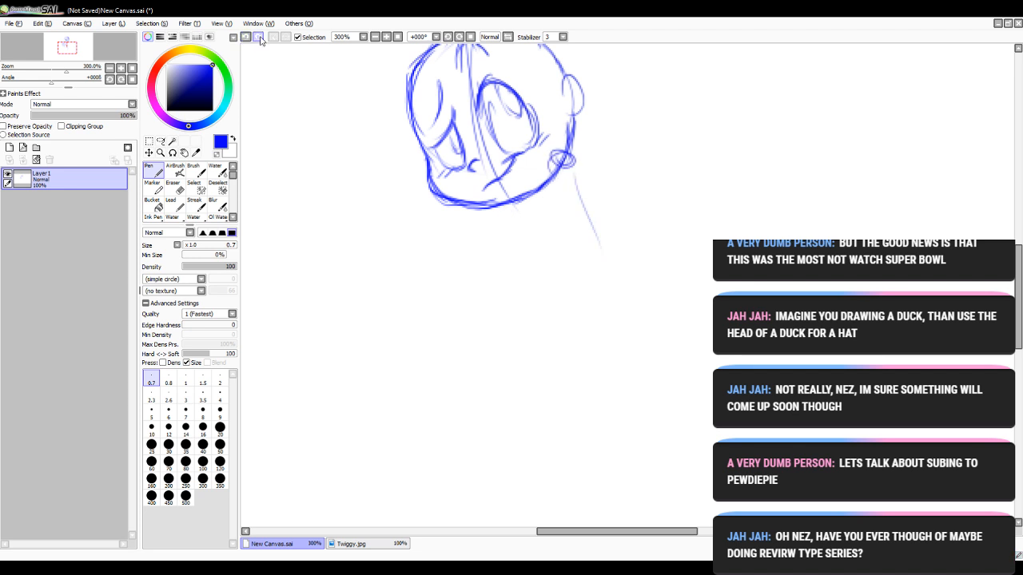
{"action": "left_click", "coordinate": [259, 38]}
{"action": "left_click", "coordinate": [259, 37]}
{"action": "left_click", "coordinate": [259, 37]}
{"action": "left_click", "coordinate": [259, 37]}
{"action": "left_click", "coordinate": [259, 38]}
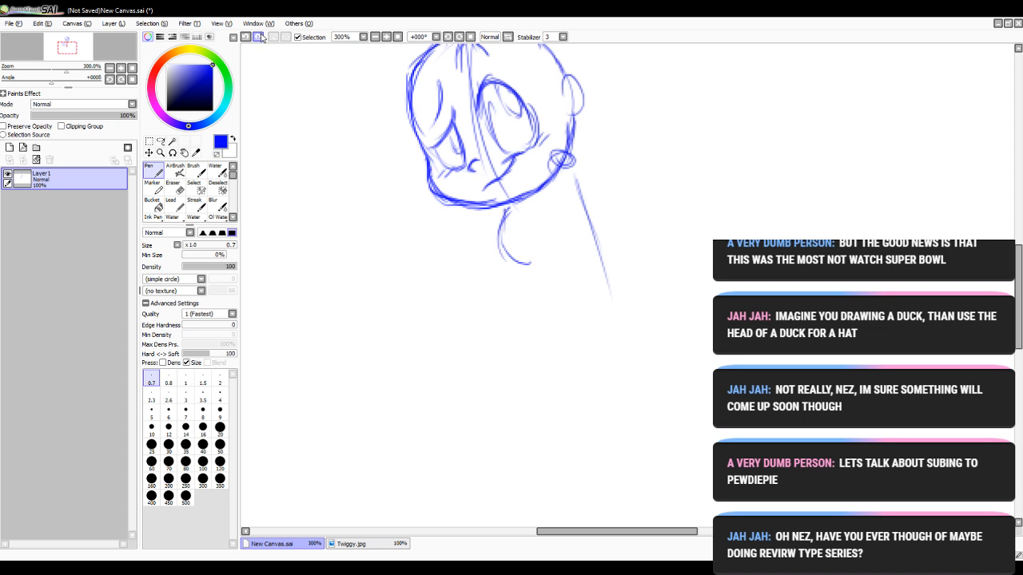
{"action": "left_click", "coordinate": [259, 37]}
{"action": "left_click", "coordinate": [259, 38]}
{"action": "left_click", "coordinate": [259, 38]}
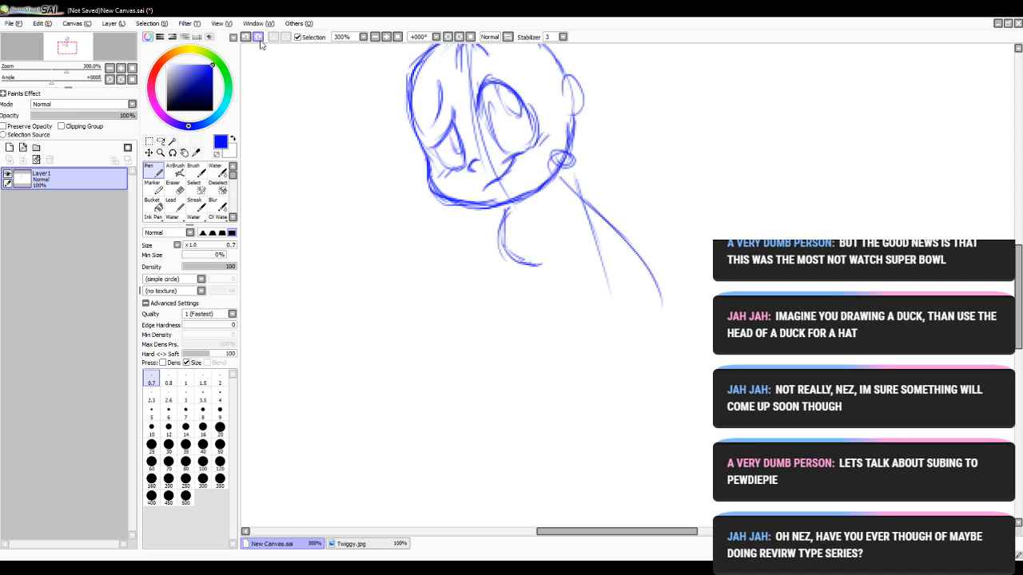
{"action": "mouse_move", "coordinate": [560, 155]}
{"action": "left_mouse_down"}
{"action": "mouse_move", "coordinate": [553, 200]}
{"action": "mouse_move", "coordinate": [570, 254]}
{"action": "mouse_move", "coordinate": [591, 196]}
{"action": "mouse_move", "coordinate": [599, 212]}
{"action": "left_mouse_up"}
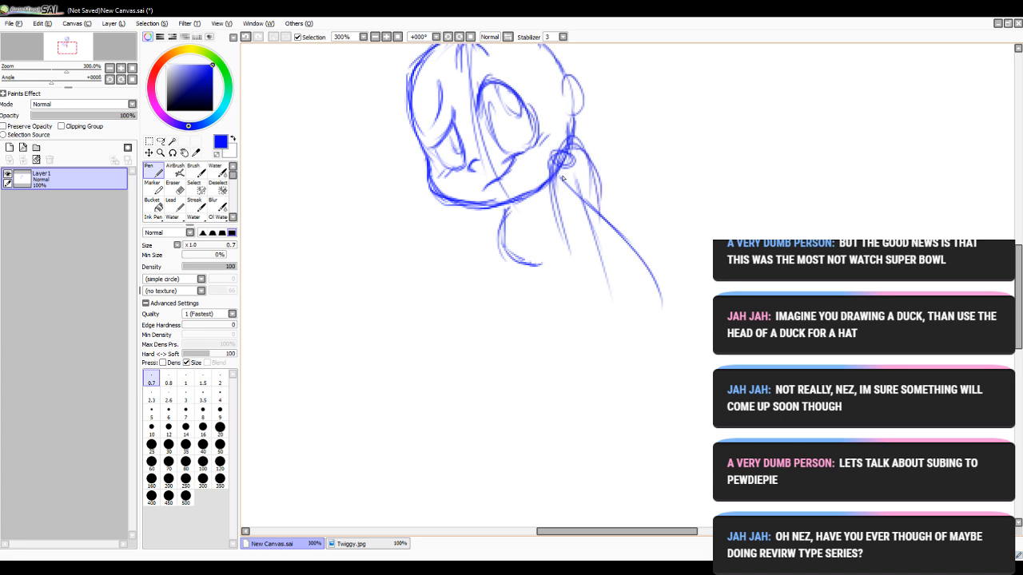
- Undo all neck and back strokes below the first head, including the small circle at its rear jaw
{"action": "left_click", "coordinate": [248, 37]}
{"action": "left_click", "coordinate": [247, 37]}
{"action": "left_click", "coordinate": [248, 38]}
{"action": "left_click", "coordinate": [248, 38]}
{"action": "left_click", "coordinate": [248, 39]}
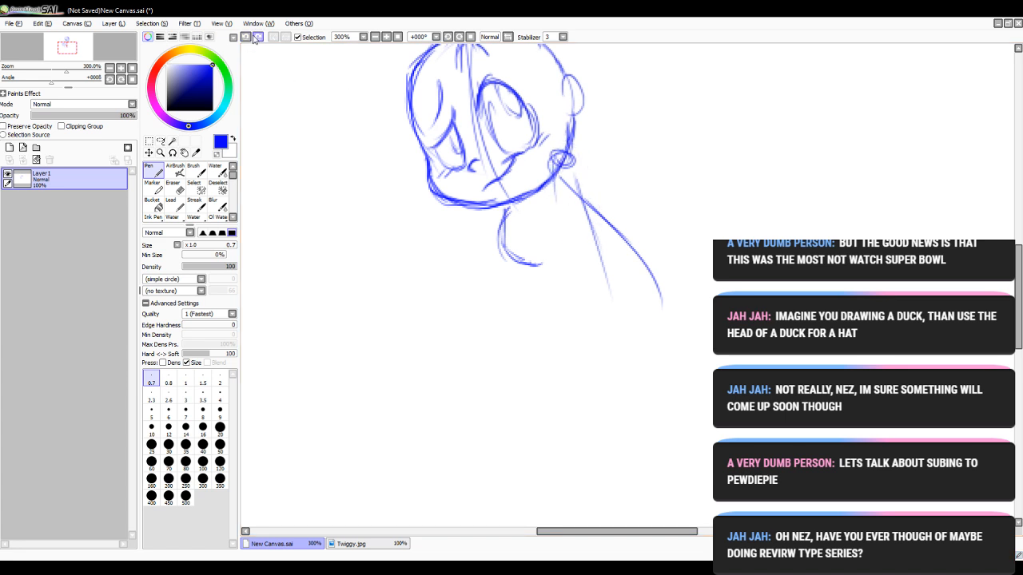
{"action": "left_click", "coordinate": [247, 39]}
{"action": "left_click", "coordinate": [247, 39]}
{"action": "left_click", "coordinate": [248, 40]}
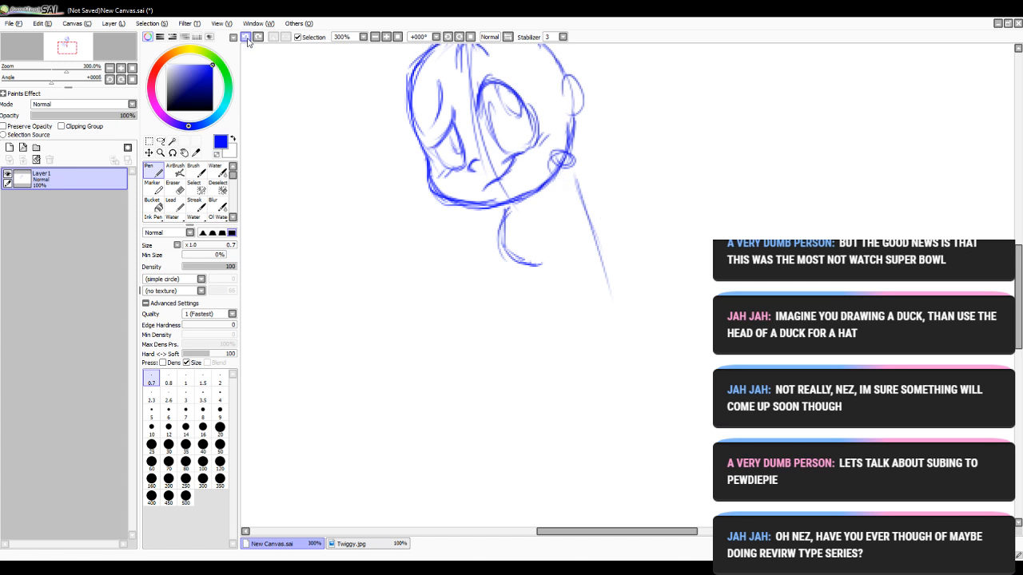
{"action": "left_click", "coordinate": [247, 40]}
{"action": "left_click", "coordinate": [248, 40]}
{"action": "left_click", "coordinate": [247, 40]}
{"action": "left_click", "coordinate": [248, 40]}
{"action": "left_click", "coordinate": [248, 40]}
{"action": "left_click", "coordinate": [248, 40]}
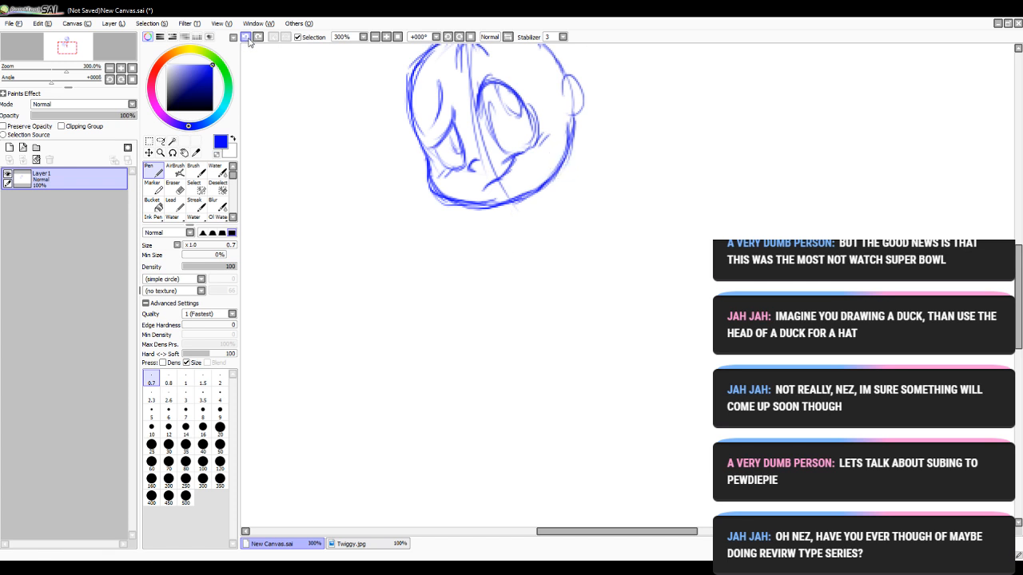
- Erase the second head's mouth and redraw it as a short, nearly straight line
{"action": "left_click_drag", "start_coordinate": [1019, 292], "coordinate": [1019, 243]}
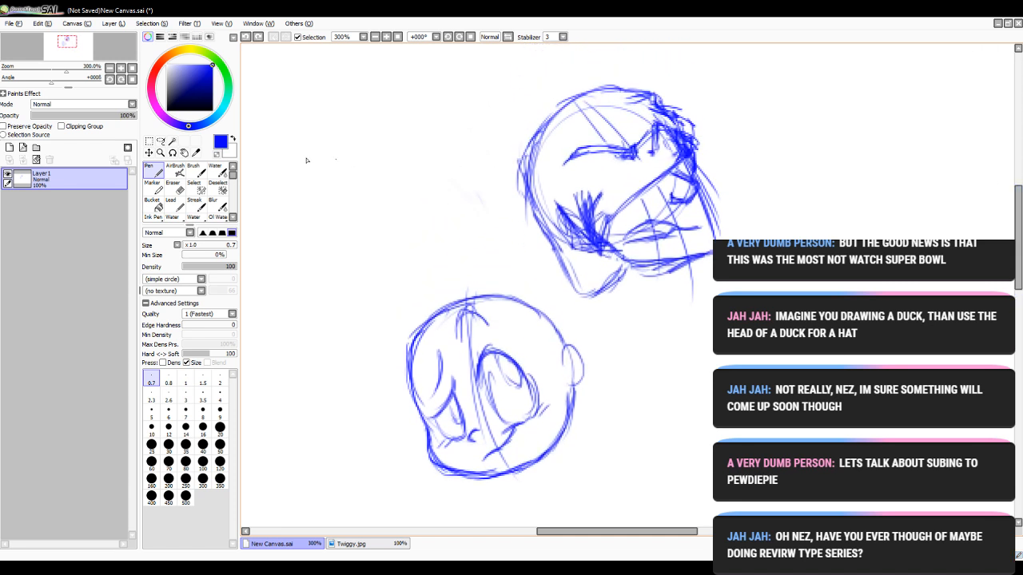
{"action": "left_click", "coordinate": [176, 189]}
{"action": "mouse_move", "coordinate": [700, 230]}
{"action": "left_mouse_down"}
{"action": "mouse_move", "coordinate": [639, 240]}
{"action": "mouse_move", "coordinate": [670, 236]}
{"action": "mouse_move", "coordinate": [643, 232]}
{"action": "mouse_move", "coordinate": [639, 212]}
{"action": "left_mouse_up"}
{"action": "left_click", "coordinate": [152, 170]}
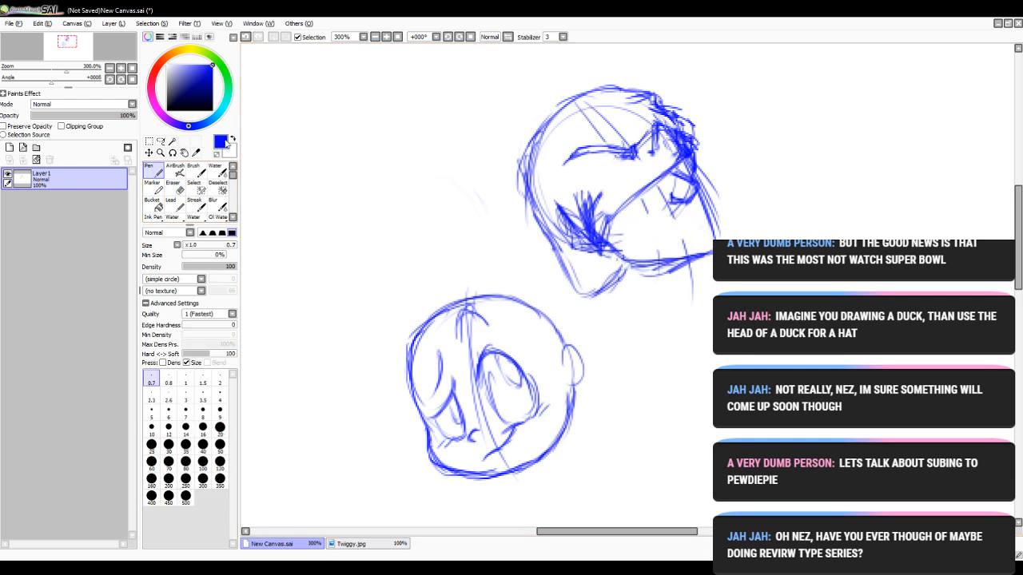
{"action": "left_click_drag", "start_coordinate": [700, 232], "coordinate": [657, 242]}
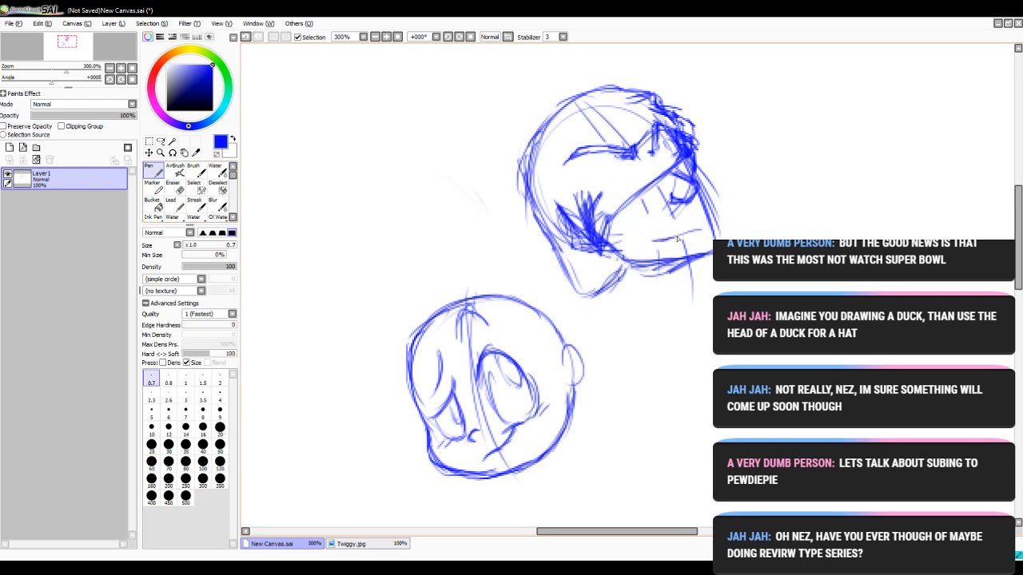
- Erase the curved eye strokes across the second head's upper face
{"action": "left_click", "coordinate": [176, 188]}
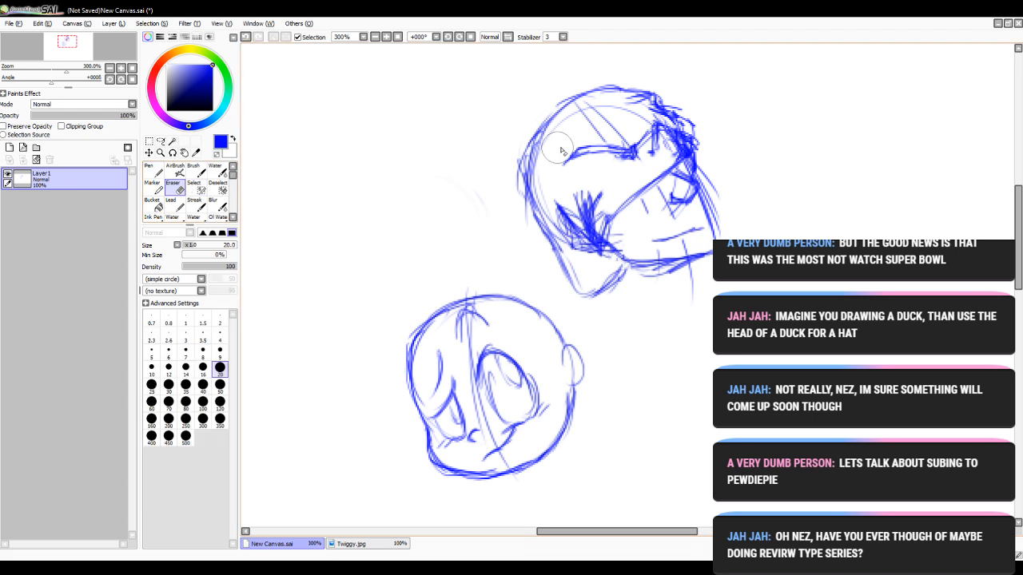
{"action": "mouse_move", "coordinate": [588, 152]}
{"action": "left_mouse_down"}
{"action": "mouse_move", "coordinate": [629, 154]}
{"action": "mouse_move", "coordinate": [668, 135]}
{"action": "mouse_move", "coordinate": [662, 152]}
{"action": "mouse_move", "coordinate": [651, 148]}
{"action": "left_mouse_up"}
{"action": "key", "text": "n"}
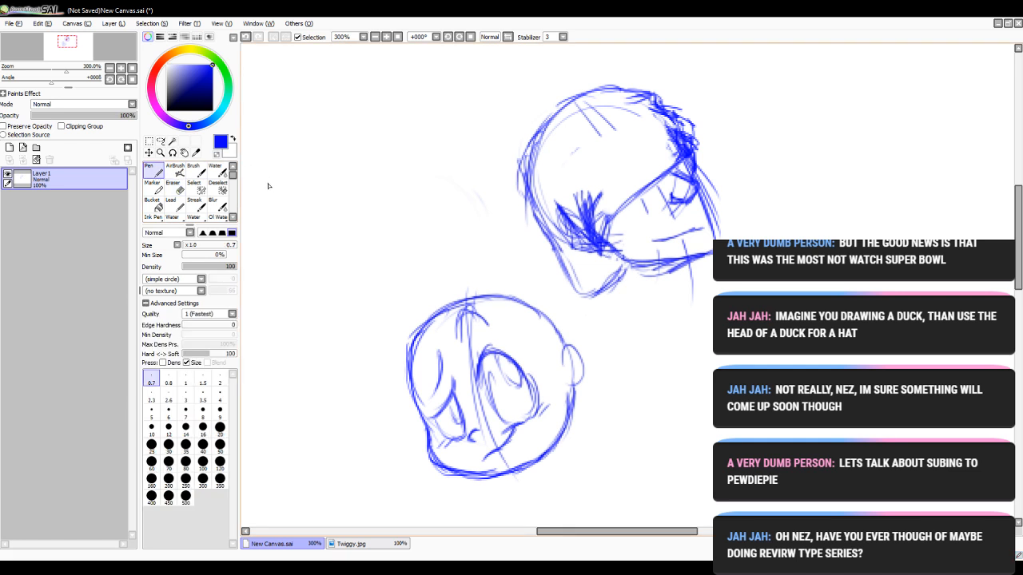
- Undo the second head's recent eye and mouth edits, then redo them for comparison
{"action": "left_click", "coordinate": [246, 39]}
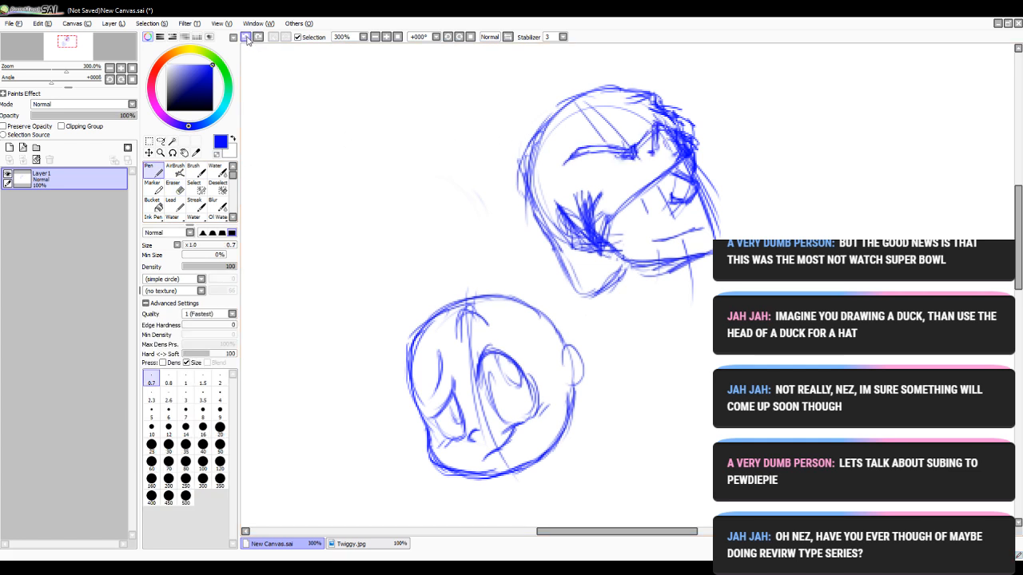
{"action": "left_click", "coordinate": [246, 39]}
{"action": "left_click", "coordinate": [256, 39]}
{"action": "left_click", "coordinate": [257, 39]}
{"action": "left_click", "coordinate": [257, 38]}
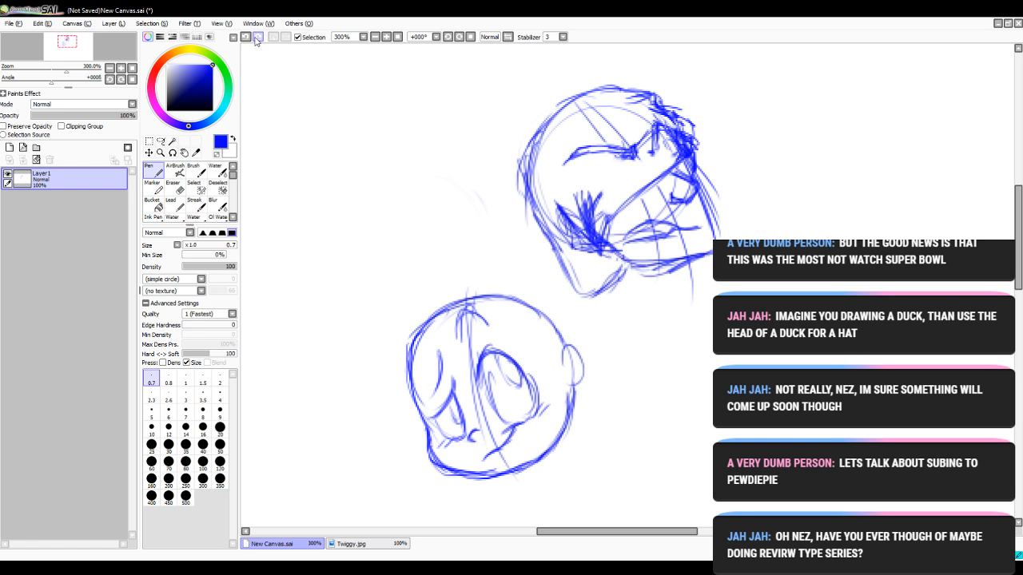
{"action": "left_click", "coordinate": [258, 38]}
{"action": "left_click", "coordinate": [257, 38]}
{"action": "left_click", "coordinate": [257, 38]}
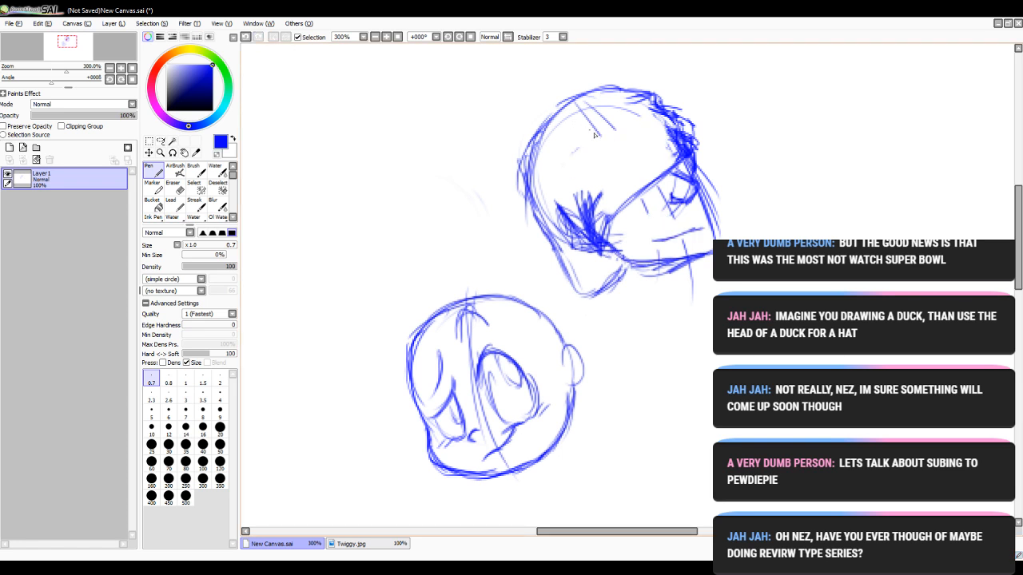
- Redraw the second head's eye area with a narrow upright pointed stroke and a short curved line near the brow hair
{"action": "mouse_move", "coordinate": [601, 133]}
{"action": "left_mouse_down"}
{"action": "mouse_move", "coordinate": [595, 177]}
{"action": "mouse_move", "coordinate": [601, 130]}
{"action": "mouse_move", "coordinate": [611, 152]}
{"action": "left_mouse_up"}
{"action": "left_click_drag", "start_coordinate": [676, 147], "coordinate": [637, 155]}
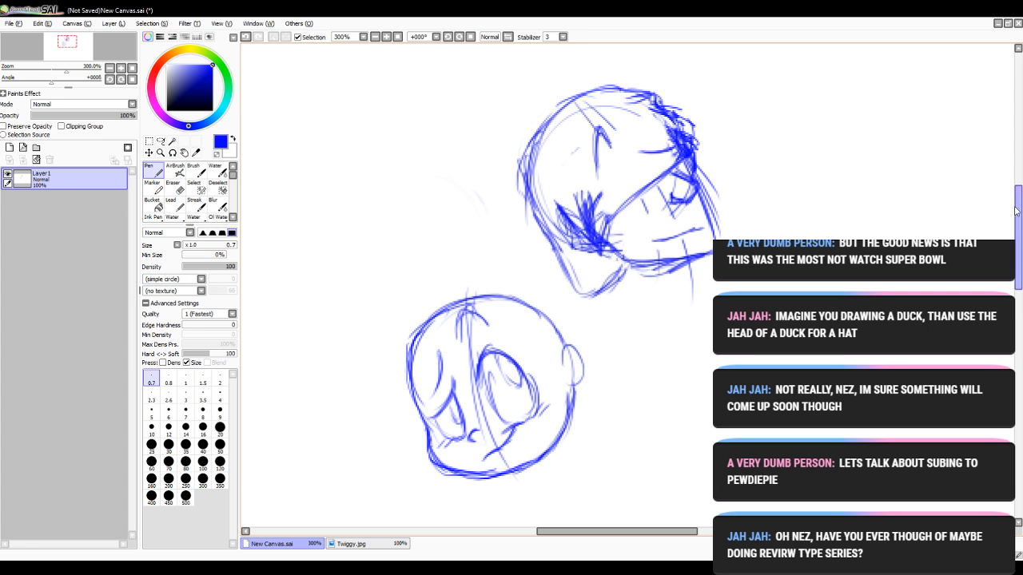
{"action": "scroll", "coordinate": [570, 149], "scroll_direction": "down", "scroll_amount": 5}
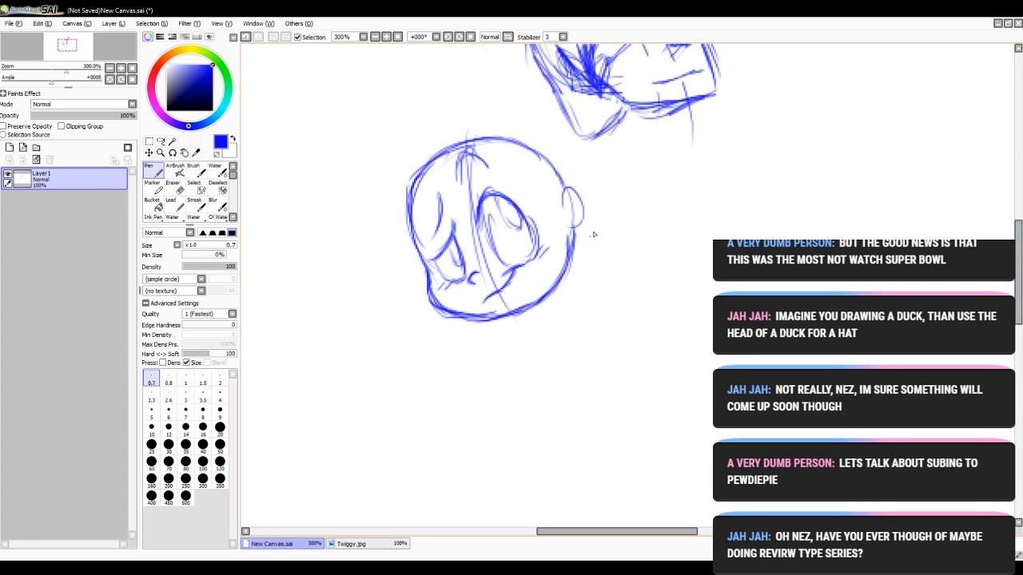
{"action": "left_click_drag", "start_coordinate": [603, 223], "coordinate": [612, 229]}
{"action": "left_click_drag", "start_coordinate": [600, 232], "coordinate": [607, 236]}
{"action": "left_click_drag", "start_coordinate": [755, 168], "coordinate": [750, 172]}
{"action": "left_click", "coordinate": [375, 37]}
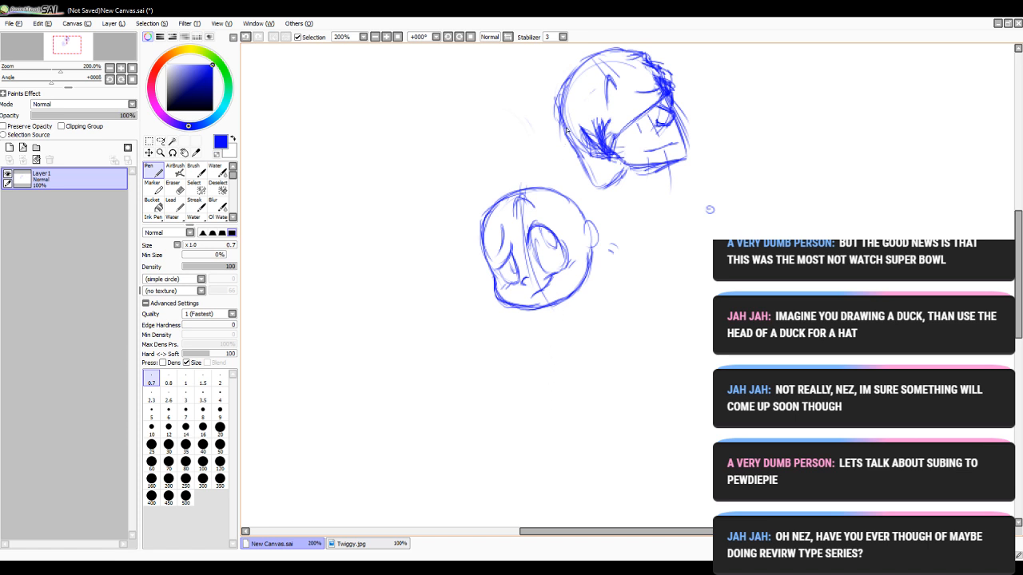
{"action": "left_click", "coordinate": [174, 188]}
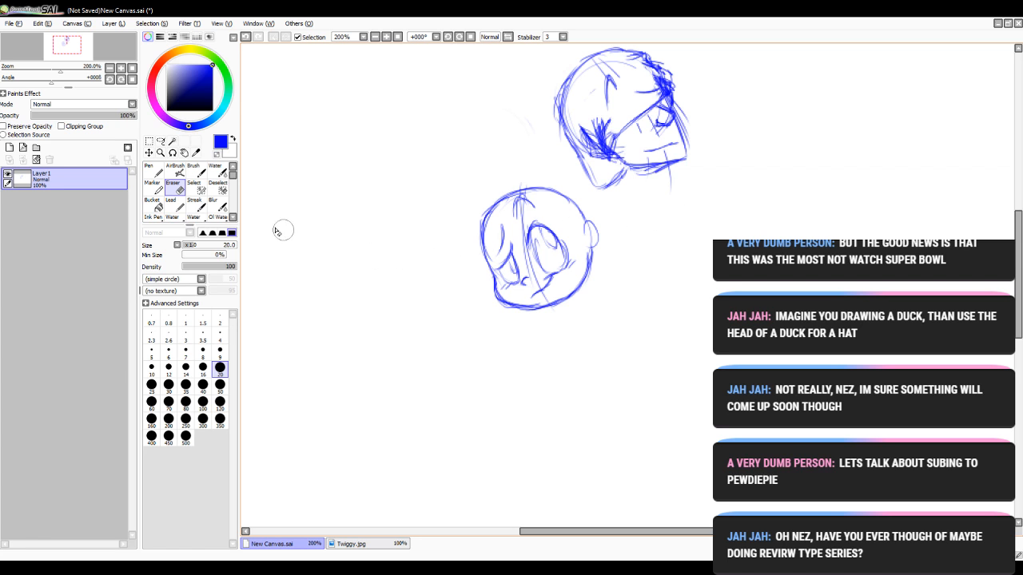
- Sketch the second head's back neck line in overlapping strokes, curving down from behind the jaw toward the rear shoulder
{"action": "left_click", "coordinate": [152, 171]}
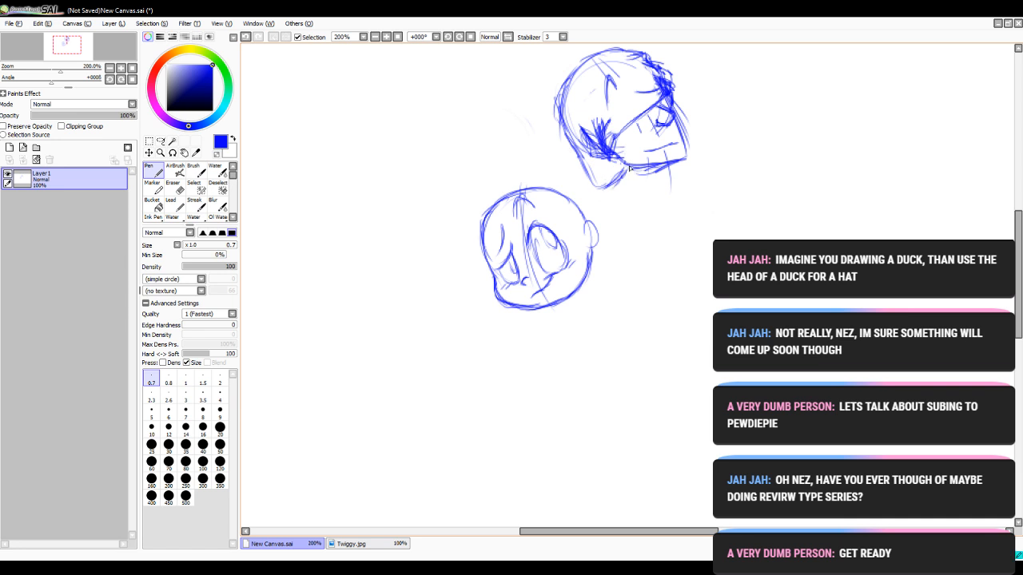
{"action": "left_click_drag", "start_coordinate": [637, 200], "coordinate": [628, 227]}
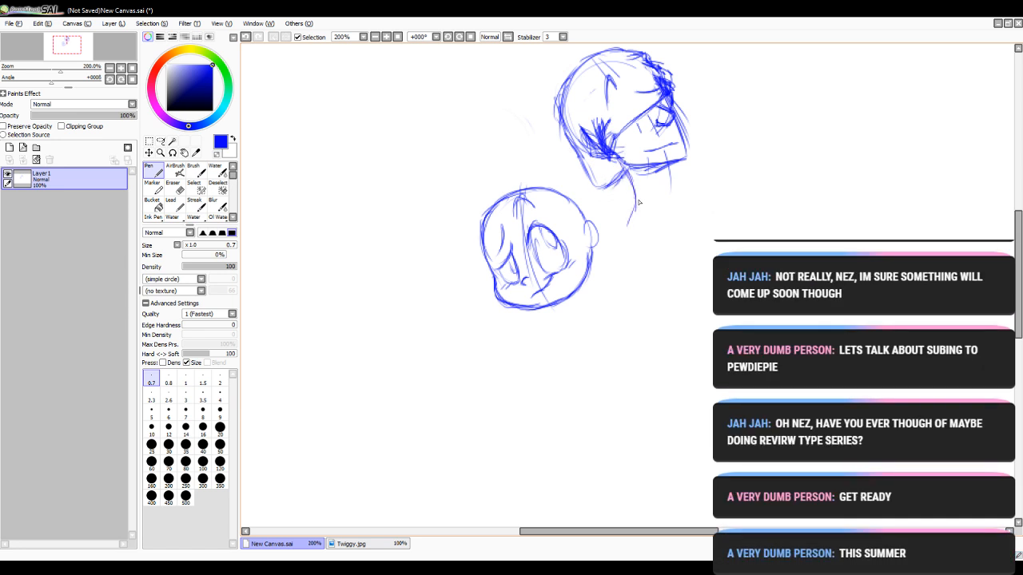
{"action": "left_click_drag", "start_coordinate": [624, 164], "coordinate": [637, 221]}
{"action": "mouse_move", "coordinate": [642, 183]}
{"action": "left_mouse_down"}
{"action": "mouse_move", "coordinate": [669, 189]}
{"action": "mouse_move", "coordinate": [661, 183]}
{"action": "mouse_move", "coordinate": [685, 206]}
{"action": "mouse_move", "coordinate": [628, 253]}
{"action": "left_mouse_up"}
{"action": "left_click_drag", "start_coordinate": [641, 201], "coordinate": [621, 252]}
{"action": "left_click_drag", "start_coordinate": [633, 217], "coordinate": [603, 272]}
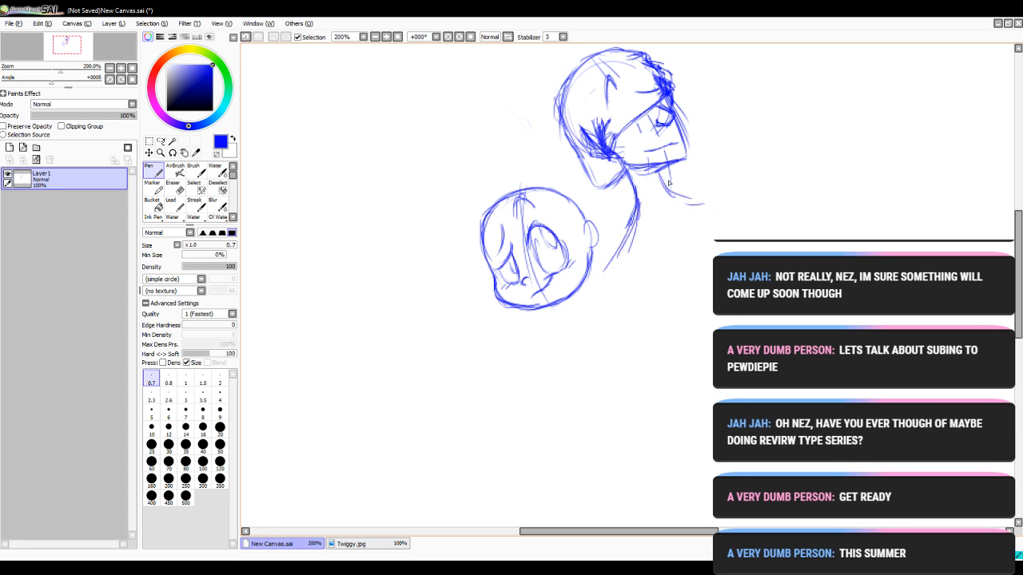
- Sketch the front neck line under the second head's chin, erase it, and redraw it sweeping outward into a shoulder line
{"action": "mouse_move", "coordinate": [680, 198]}
{"action": "left_mouse_down"}
{"action": "mouse_move", "coordinate": [724, 202]}
{"action": "mouse_move", "coordinate": [707, 195]}
{"action": "mouse_move", "coordinate": [745, 185]}
{"action": "mouse_move", "coordinate": [714, 198]}
{"action": "mouse_move", "coordinate": [694, 190]}
{"action": "mouse_move", "coordinate": [697, 180]}
{"action": "mouse_move", "coordinate": [671, 181]}
{"action": "left_mouse_up"}
{"action": "left_click", "coordinate": [173, 185]}
{"action": "left_click", "coordinate": [149, 171]}
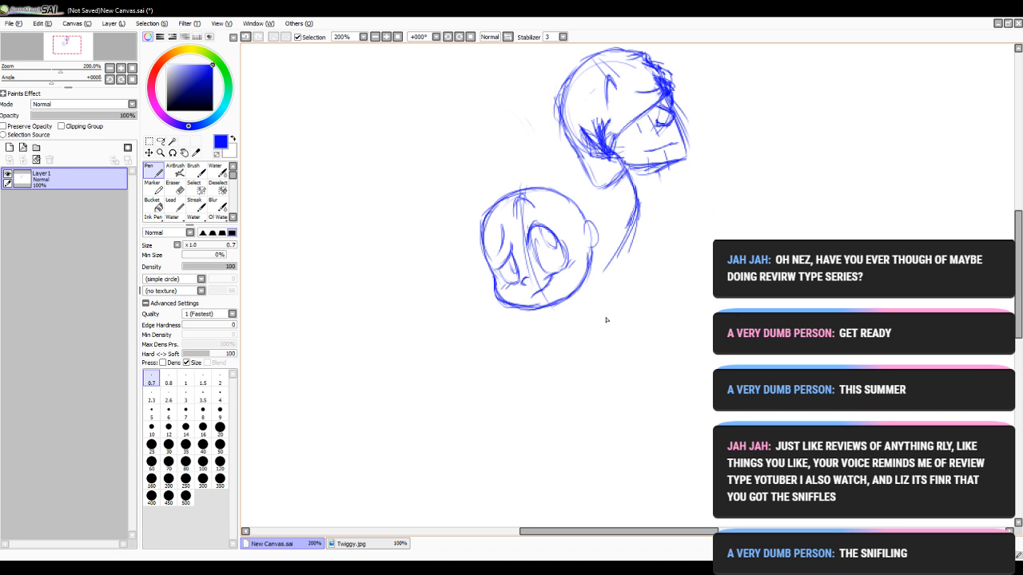
{"action": "mouse_move", "coordinate": [658, 171]}
{"action": "left_mouse_down"}
{"action": "mouse_move", "coordinate": [691, 200]}
{"action": "mouse_move", "coordinate": [678, 201]}
{"action": "mouse_move", "coordinate": [733, 201]}
{"action": "left_mouse_up"}
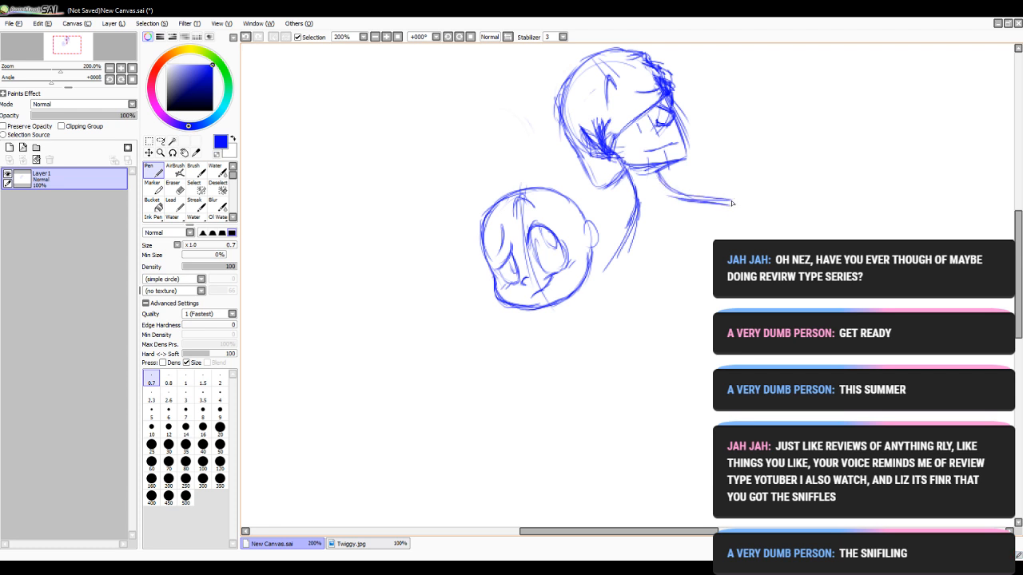
- Sketch a curved guideline across the second figure's chest and a long centre curve down the torso
{"action": "left_click", "coordinate": [387, 37]}
{"action": "mouse_move", "coordinate": [631, 271]}
{"action": "left_mouse_down"}
{"action": "mouse_move", "coordinate": [703, 247]}
{"action": "mouse_move", "coordinate": [785, 196]}
{"action": "left_mouse_up"}
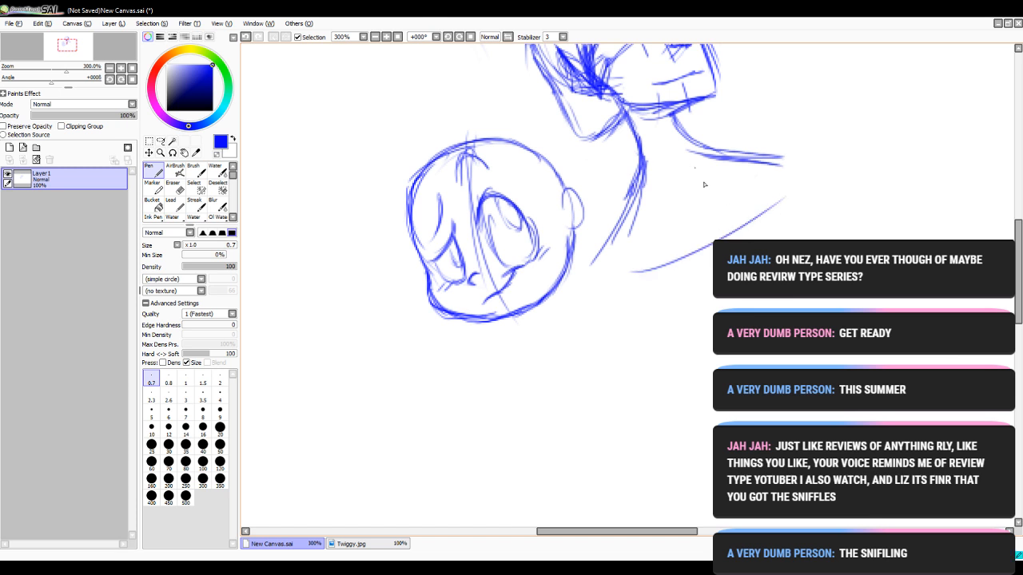
{"action": "left_click_drag", "start_coordinate": [695, 168], "coordinate": [751, 307]}
- Mark the second figure's shoulder joints with small ovals and sketch lines down both sides of the torso
{"action": "left_click", "coordinate": [375, 37]}
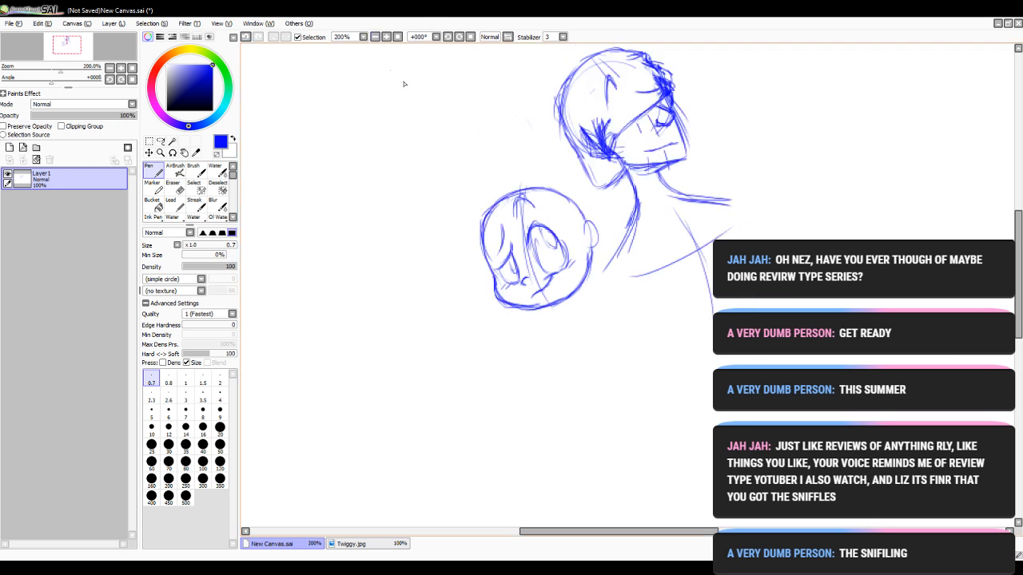
{"action": "scroll", "coordinate": [559, 495], "scroll_direction": "right", "scroll_amount": 2}
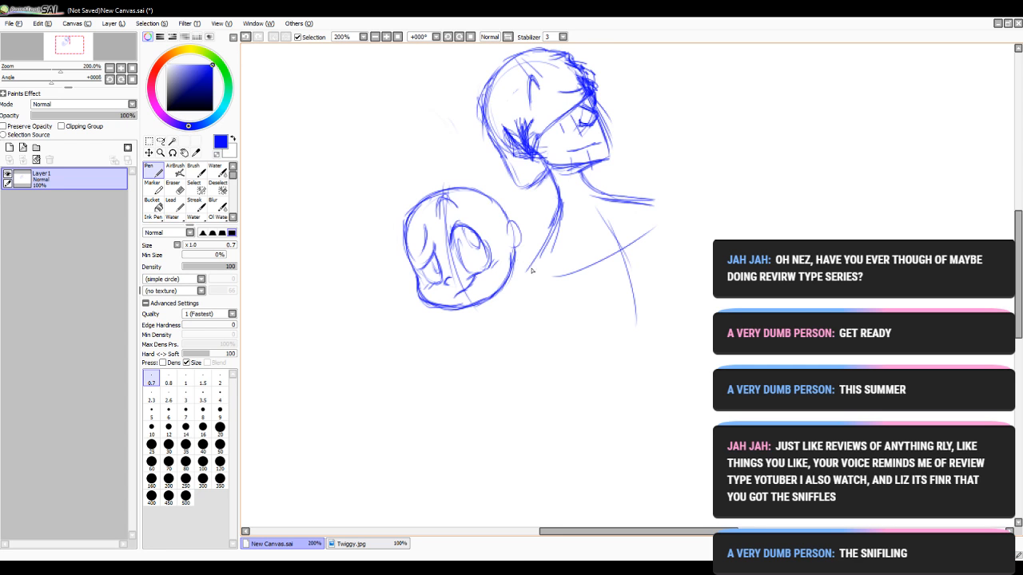
{"action": "left_click_drag", "start_coordinate": [526, 290], "coordinate": [532, 293]}
{"action": "left_click_drag", "start_coordinate": [671, 211], "coordinate": [672, 219]}
{"action": "mouse_move", "coordinate": [593, 317]}
{"action": "left_mouse_down"}
{"action": "mouse_move", "coordinate": [551, 294]}
{"action": "mouse_move", "coordinate": [599, 326]}
{"action": "left_mouse_up"}
{"action": "mouse_move", "coordinate": [647, 209]}
{"action": "left_mouse_down"}
{"action": "mouse_move", "coordinate": [674, 250]}
{"action": "mouse_move", "coordinate": [677, 313]}
{"action": "left_mouse_up"}
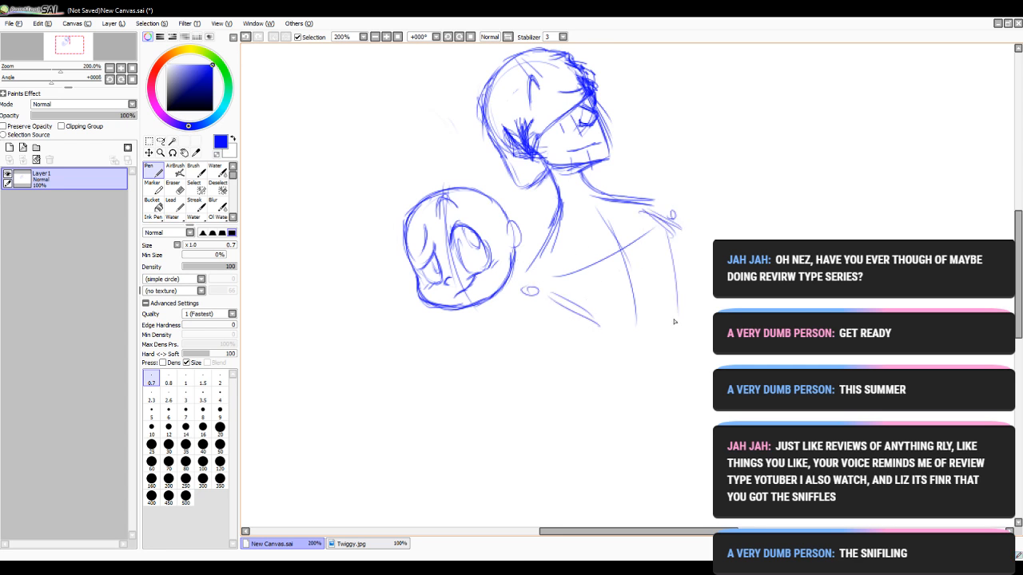
{"action": "left_click_drag", "start_coordinate": [672, 228], "coordinate": [679, 328]}
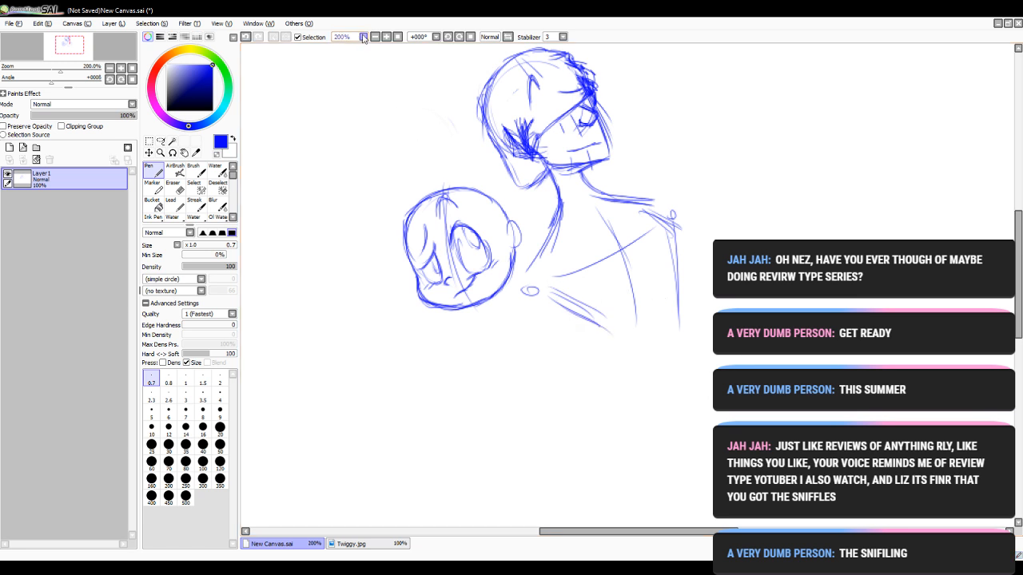
- Erase the second figure's chest guidelines, shoulder ovals and torso side lines, along with the lower tip of the back neck line
{"action": "left_click", "coordinate": [375, 37]}
{"action": "left_click", "coordinate": [375, 37]}
{"action": "left_click", "coordinate": [386, 36]}
{"action": "left_click", "coordinate": [386, 37]}
{"action": "key", "text": "e"}
{"action": "mouse_move", "coordinate": [520, 276]}
{"action": "left_mouse_down"}
{"action": "mouse_move", "coordinate": [531, 301]}
{"action": "mouse_move", "coordinate": [534, 269]}
{"action": "mouse_move", "coordinate": [542, 308]}
{"action": "mouse_move", "coordinate": [567, 254]}
{"action": "mouse_move", "coordinate": [581, 331]}
{"action": "mouse_move", "coordinate": [607, 343]}
{"action": "mouse_move", "coordinate": [616, 321]}
{"action": "mouse_move", "coordinate": [640, 310]}
{"action": "mouse_move", "coordinate": [640, 282]}
{"action": "mouse_move", "coordinate": [586, 250]}
{"action": "mouse_move", "coordinate": [582, 276]}
{"action": "mouse_move", "coordinate": [622, 309]}
{"action": "mouse_move", "coordinate": [622, 240]}
{"action": "mouse_move", "coordinate": [654, 221]}
{"action": "mouse_move", "coordinate": [627, 251]}
{"action": "mouse_move", "coordinate": [657, 220]}
{"action": "mouse_move", "coordinate": [672, 231]}
{"action": "mouse_move", "coordinate": [670, 260]}
{"action": "mouse_move", "coordinate": [596, 214]}
{"action": "left_mouse_up"}
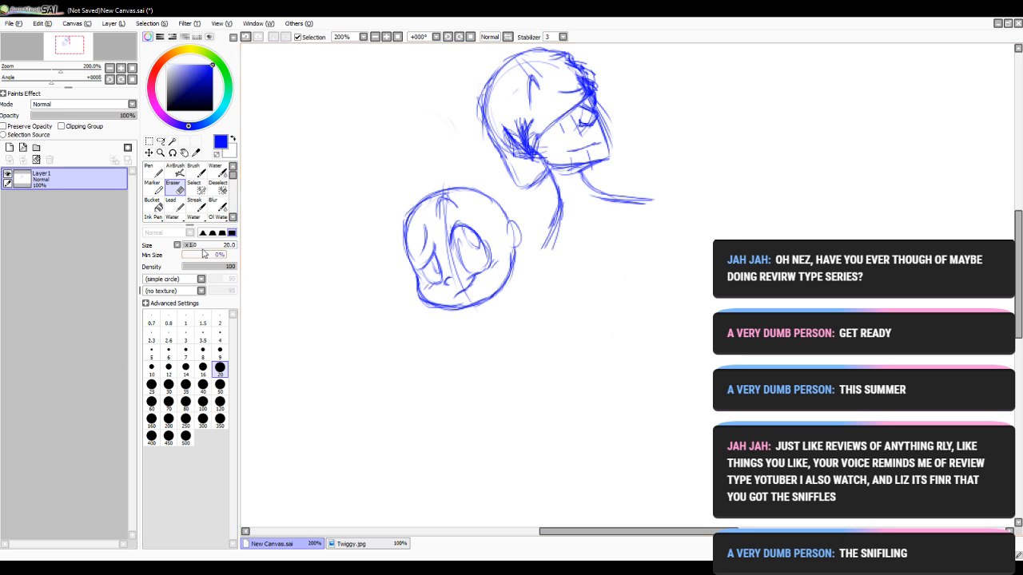
- Redraw and extend the second figure's back neck line, and mark both shoulder joints with small ovals
{"action": "key", "text": "n"}
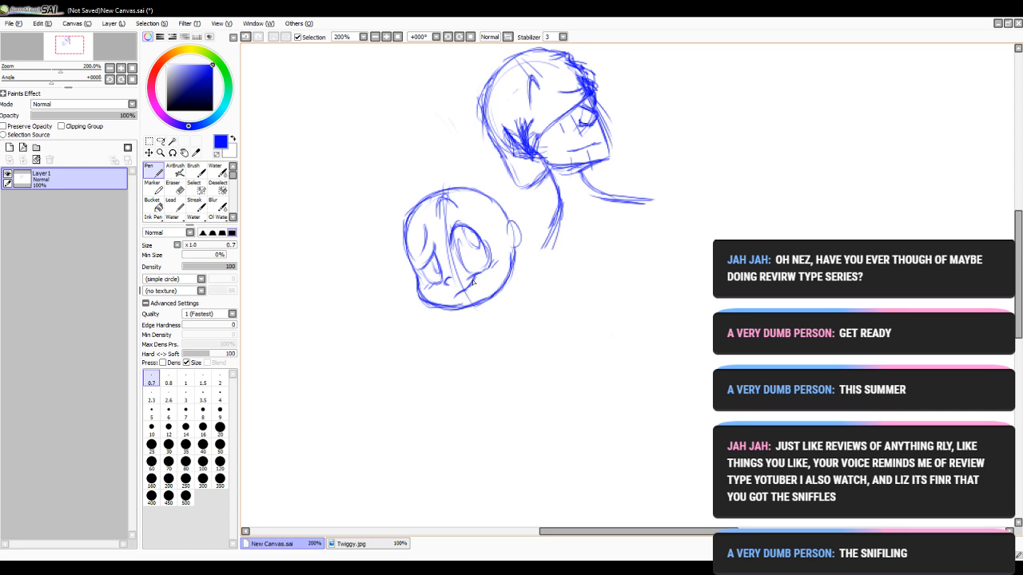
{"action": "mouse_move", "coordinate": [561, 186]}
{"action": "left_mouse_down"}
{"action": "mouse_move", "coordinate": [555, 240]}
{"action": "mouse_move", "coordinate": [526, 280]}
{"action": "left_mouse_up"}
{"action": "left_click_drag", "start_coordinate": [563, 219], "coordinate": [530, 278]}
{"action": "left_click_drag", "start_coordinate": [538, 275], "coordinate": [532, 282]}
{"action": "mouse_move", "coordinate": [654, 216]}
{"action": "left_mouse_down"}
{"action": "mouse_move", "coordinate": [666, 221]}
{"action": "mouse_move", "coordinate": [657, 216]}
{"action": "left_mouse_up"}
- Sketch a curved guideline joining the second figure's shoulders and centre curves running down the chest
{"action": "left_click_drag", "start_coordinate": [558, 281], "coordinate": [670, 227]}
{"action": "mouse_move", "coordinate": [665, 230]}
{"action": "left_mouse_down"}
{"action": "mouse_move", "coordinate": [623, 260]}
{"action": "mouse_move", "coordinate": [644, 294]}
{"action": "left_mouse_up"}
{"action": "left_click_drag", "start_coordinate": [627, 242], "coordinate": [642, 337]}
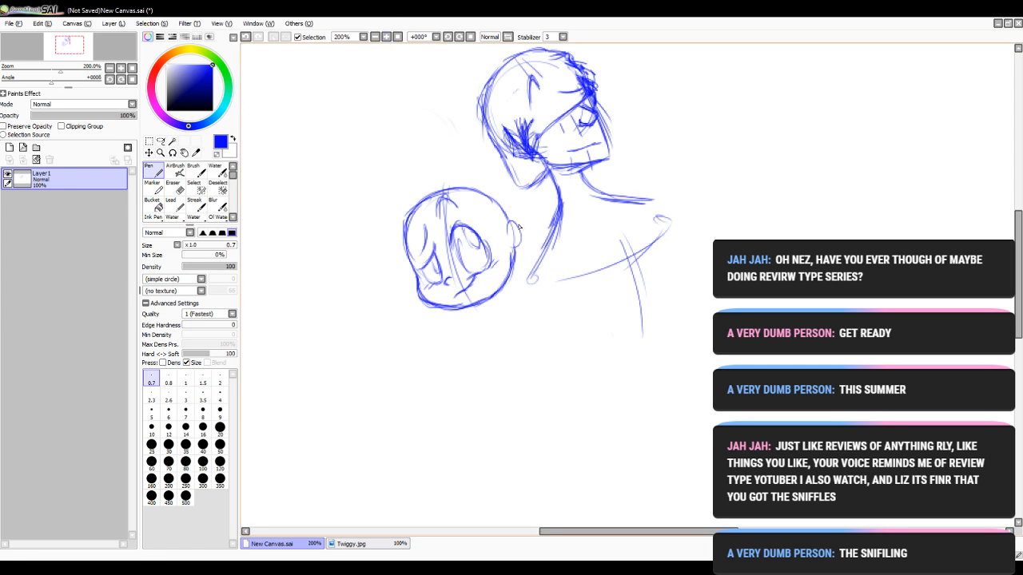
- Rough in the second figure's two bent arms from the shoulder joints, including the inner line of the right-hand upper arm
{"action": "mouse_move", "coordinate": [530, 278]}
{"action": "left_mouse_down"}
{"action": "mouse_move", "coordinate": [541, 342]}
{"action": "mouse_move", "coordinate": [550, 283]}
{"action": "mouse_move", "coordinate": [613, 393]}
{"action": "left_mouse_up"}
{"action": "left_click_drag", "start_coordinate": [640, 393], "coordinate": [708, 323]}
{"action": "left_click_drag", "start_coordinate": [675, 226], "coordinate": [713, 281]}
{"action": "left_click_drag", "start_coordinate": [711, 344], "coordinate": [682, 352]}
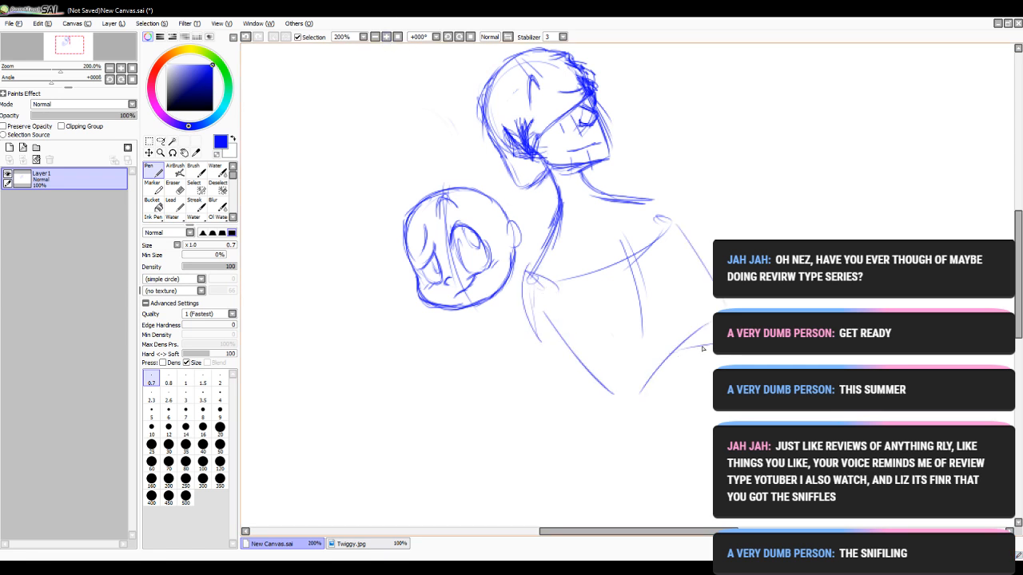
{"action": "scroll", "coordinate": [649, 138], "scroll_direction": "down", "scroll_amount": 3}
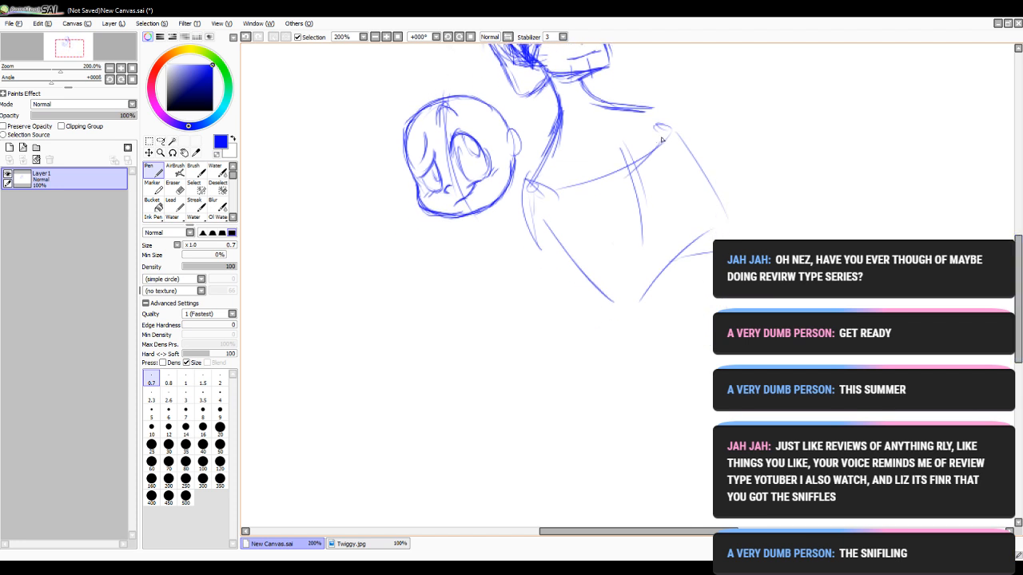
{"action": "left_click_drag", "start_coordinate": [650, 136], "coordinate": [677, 190]}
{"action": "mouse_move", "coordinate": [636, 118]}
{"action": "left_mouse_down"}
{"action": "mouse_move", "coordinate": [669, 158]}
{"action": "mouse_move", "coordinate": [667, 242]}
{"action": "left_mouse_up"}
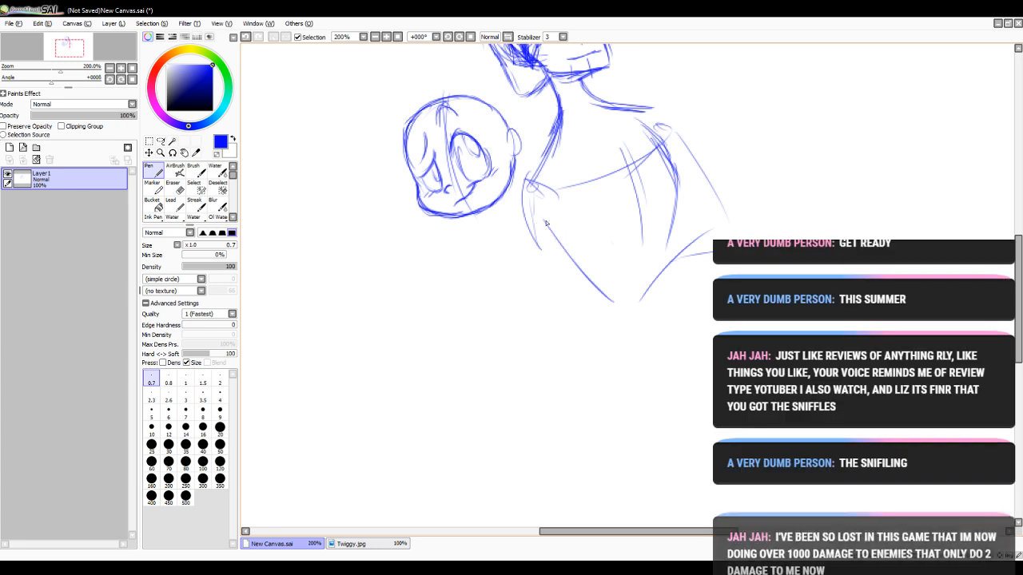
- Outline the second figure's left-hand upper arm from the rounded shoulder down to the elbow
{"action": "left_click", "coordinate": [386, 37]}
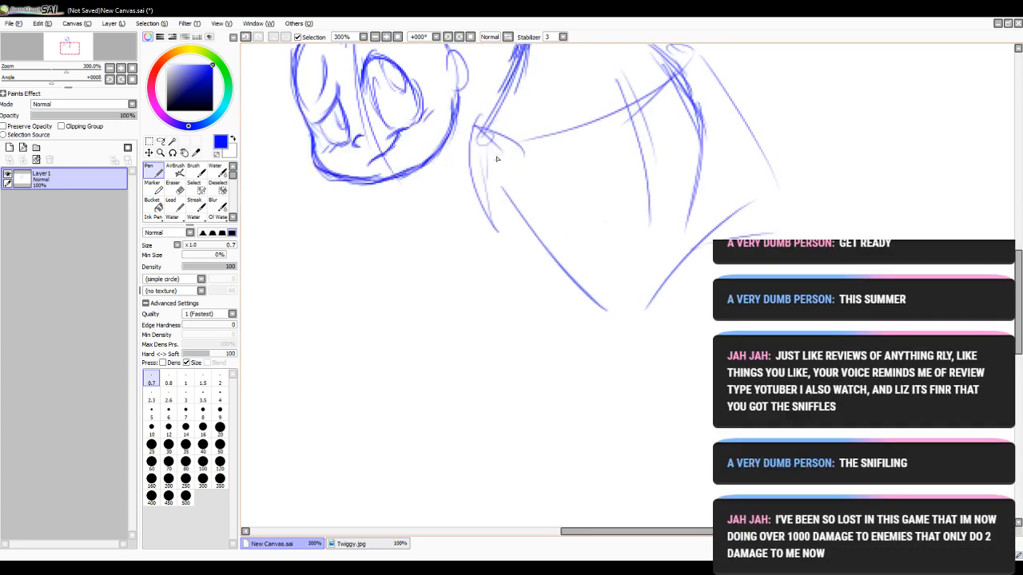
{"action": "left_click_drag", "start_coordinate": [489, 118], "coordinate": [474, 182]}
{"action": "left_click_drag", "start_coordinate": [477, 156], "coordinate": [499, 231]}
{"action": "left_click_drag", "start_coordinate": [473, 180], "coordinate": [532, 271]}
{"action": "mouse_move", "coordinate": [475, 163]}
{"action": "left_mouse_down"}
{"action": "mouse_move", "coordinate": [505, 141]}
{"action": "mouse_move", "coordinate": [535, 166]}
{"action": "left_mouse_up"}
{"action": "mouse_move", "coordinate": [492, 135]}
{"action": "left_mouse_down"}
{"action": "mouse_move", "coordinate": [557, 195]}
{"action": "mouse_move", "coordinate": [569, 234]}
{"action": "left_mouse_up"}
{"action": "left_click_drag", "start_coordinate": [557, 181], "coordinate": [630, 286]}
{"action": "left_click_drag", "start_coordinate": [586, 226], "coordinate": [625, 282]}
{"action": "left_click_drag", "start_coordinate": [482, 229], "coordinate": [601, 321]}
- Sketch the upper and lower edges of the second figure's forearm crossing from the left-hand elbow in front of the torso
{"action": "mouse_move", "coordinate": [517, 265]}
{"action": "left_mouse_down"}
{"action": "mouse_move", "coordinate": [627, 343]}
{"action": "mouse_move", "coordinate": [611, 286]}
{"action": "mouse_move", "coordinate": [662, 253]}
{"action": "left_mouse_up"}
{"action": "mouse_move", "coordinate": [615, 280]}
{"action": "left_mouse_down"}
{"action": "mouse_move", "coordinate": [633, 262]}
{"action": "mouse_move", "coordinate": [696, 231]}
{"action": "left_mouse_up"}
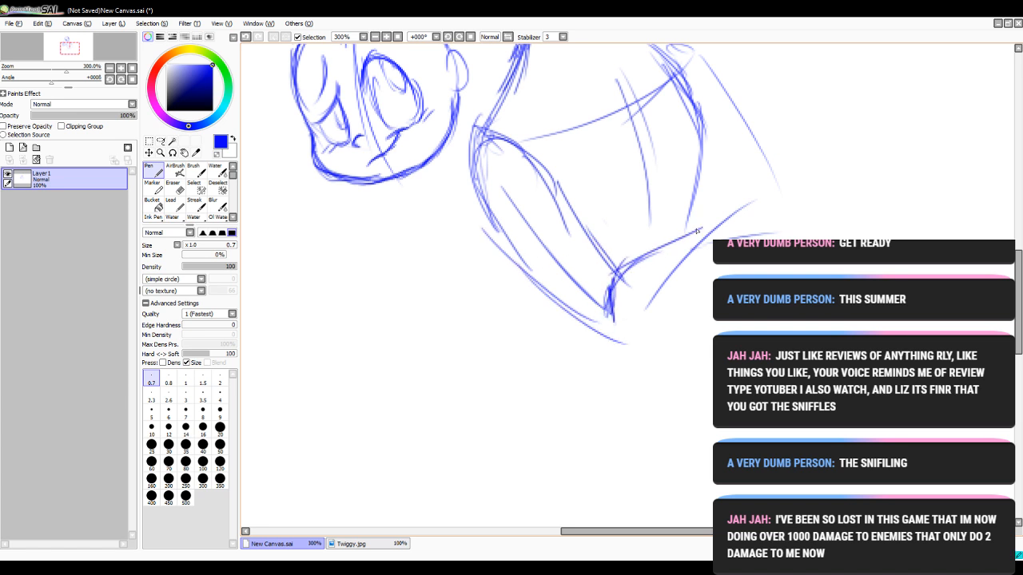
{"action": "left_click_drag", "start_coordinate": [639, 261], "coordinate": [724, 227]}
{"action": "mouse_move", "coordinate": [577, 312]}
{"action": "left_mouse_down"}
{"action": "mouse_move", "coordinate": [638, 351]}
{"action": "mouse_move", "coordinate": [678, 314]}
{"action": "mouse_move", "coordinate": [712, 258]}
{"action": "left_mouse_up"}
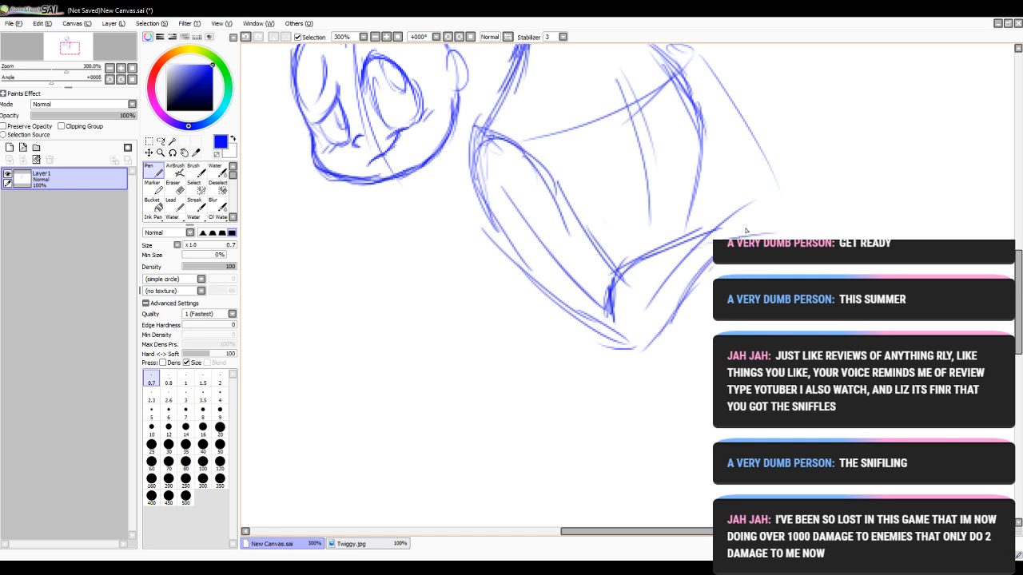
- Draw the second figure's right-hand shoulder and the outer edge of that arm down to its elbow
{"action": "scroll", "coordinate": [640, 160], "scroll_direction": "up", "scroll_amount": 2}
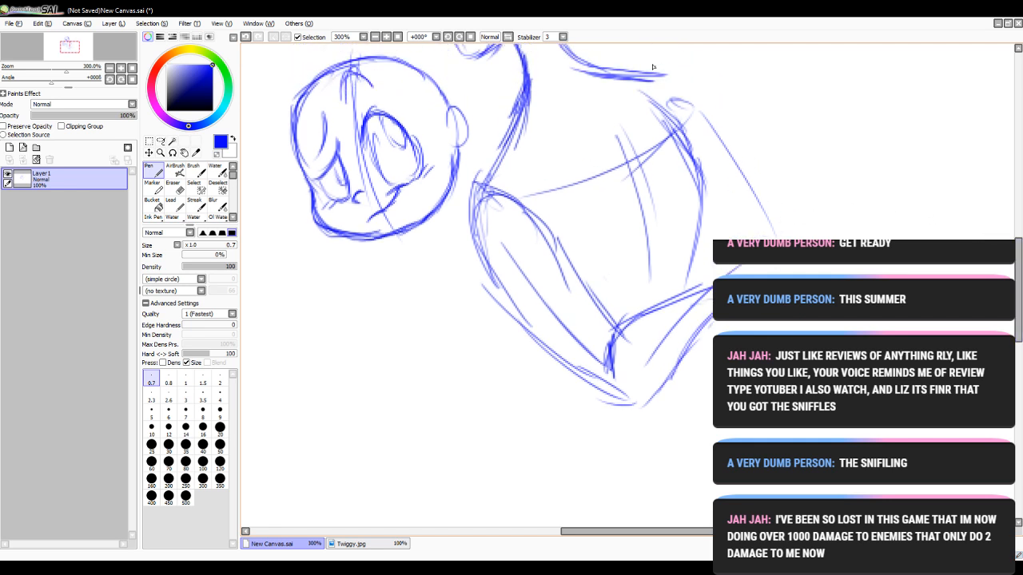
{"action": "mouse_move", "coordinate": [675, 79]}
{"action": "left_mouse_down"}
{"action": "mouse_move", "coordinate": [639, 73]}
{"action": "mouse_move", "coordinate": [689, 121]}
{"action": "mouse_move", "coordinate": [706, 152]}
{"action": "mouse_move", "coordinate": [671, 100]}
{"action": "mouse_move", "coordinate": [743, 226]}
{"action": "left_mouse_up"}
{"action": "left_click_drag", "start_coordinate": [686, 132], "coordinate": [746, 238]}
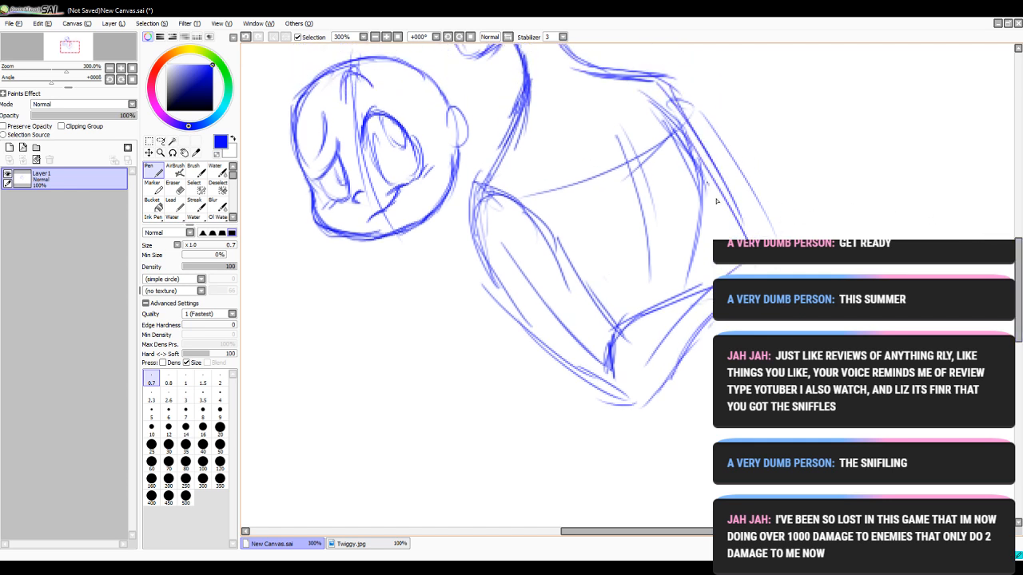
{"action": "left_click_drag", "start_coordinate": [707, 184], "coordinate": [759, 273]}
{"action": "left_click_drag", "start_coordinate": [683, 352], "coordinate": [744, 322]}
{"action": "left_click_drag", "start_coordinate": [735, 218], "coordinate": [763, 274]}
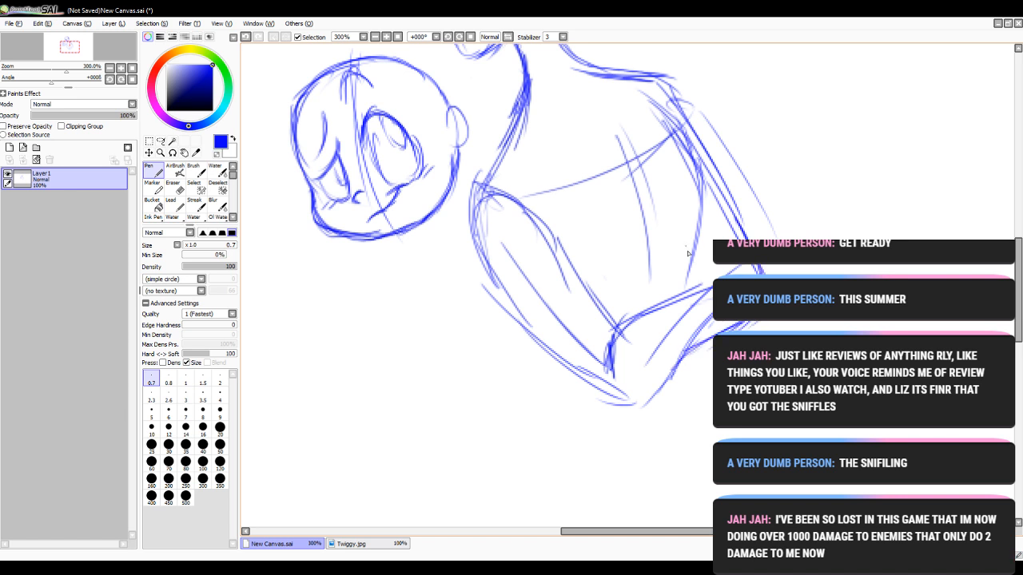
- Strengthen the inner contour of the second figure's right-hand arm down to the crossed forearm
{"action": "left_click_drag", "start_coordinate": [695, 259], "coordinate": [713, 292]}
{"action": "mouse_move", "coordinate": [655, 101]}
{"action": "left_mouse_down"}
{"action": "mouse_move", "coordinate": [700, 153]}
{"action": "mouse_move", "coordinate": [700, 213]}
{"action": "left_mouse_up"}
{"action": "left_click_drag", "start_coordinate": [703, 160], "coordinate": [687, 288]}
{"action": "left_click_drag", "start_coordinate": [697, 233], "coordinate": [688, 291]}
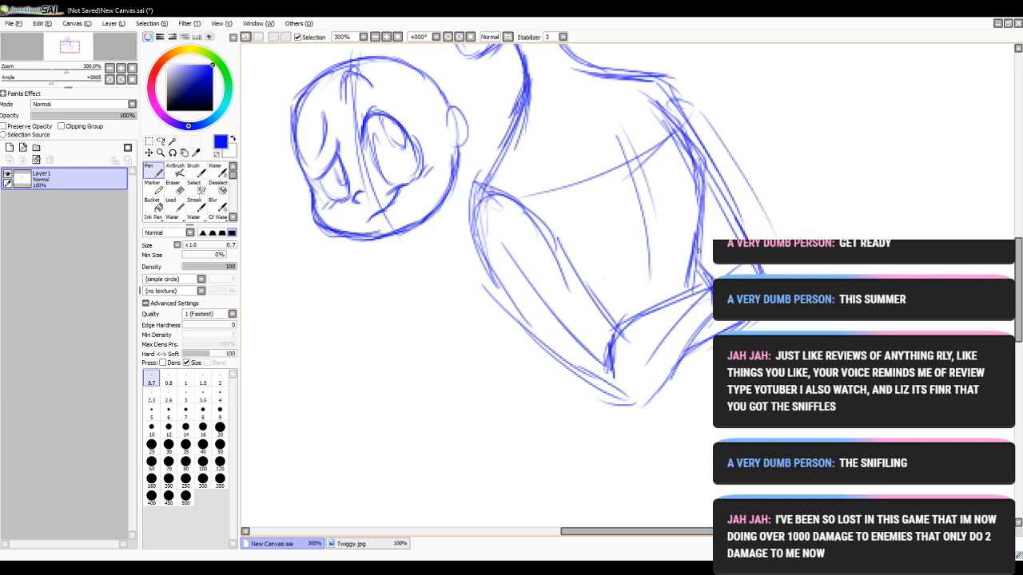
- Reinforce the second figure's neck-to-shoulder lines on both sides and the outline of the left-hand upper arm
{"action": "scroll", "coordinate": [589, 162], "scroll_direction": "up", "scroll_amount": 3}
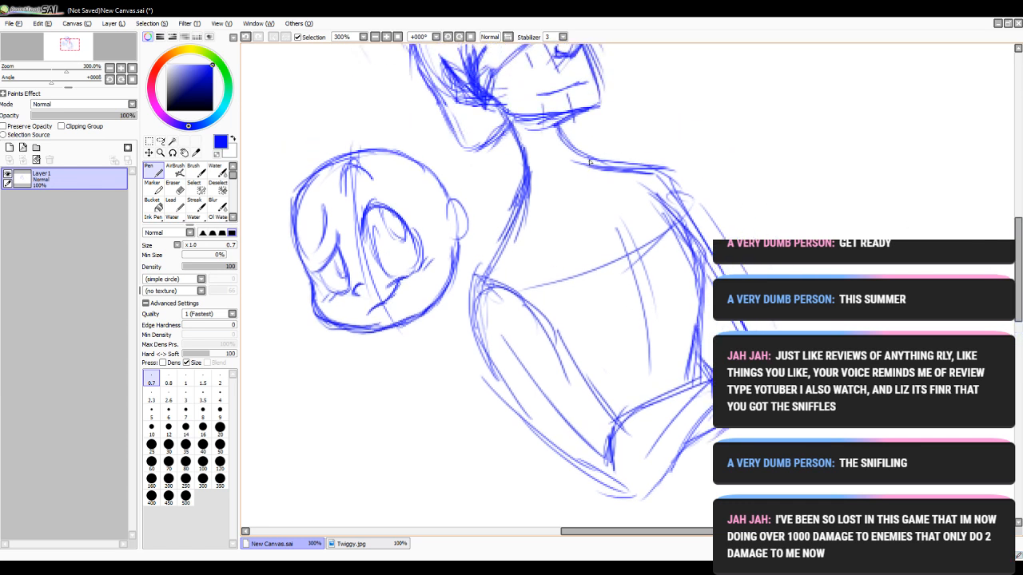
{"action": "mouse_move", "coordinate": [589, 163]}
{"action": "left_mouse_down"}
{"action": "mouse_move", "coordinate": [675, 185]}
{"action": "mouse_move", "coordinate": [702, 237]}
{"action": "left_mouse_up"}
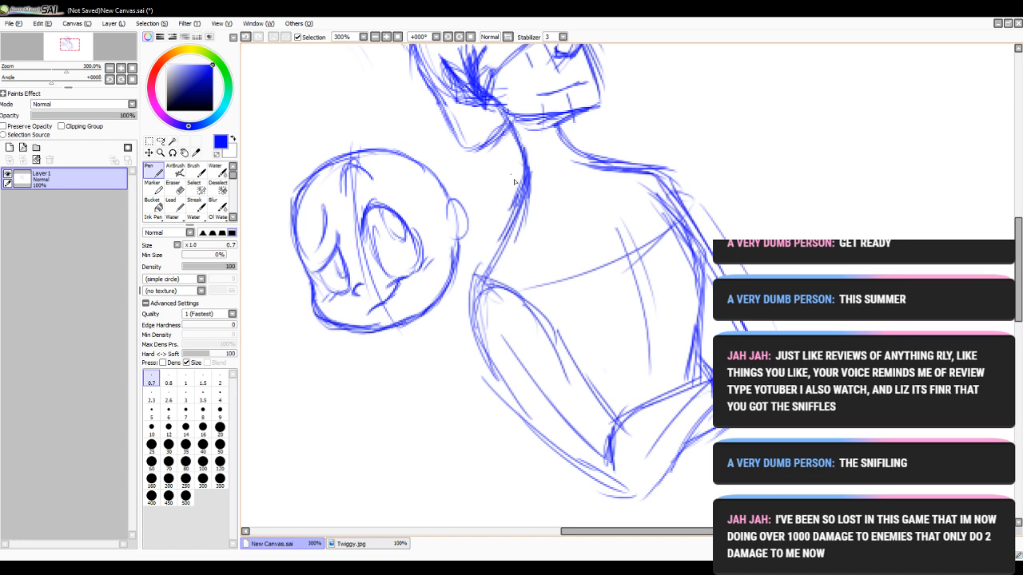
{"action": "mouse_move", "coordinate": [515, 181]}
{"action": "left_mouse_down"}
{"action": "mouse_move", "coordinate": [497, 262]}
{"action": "mouse_move", "coordinate": [476, 284]}
{"action": "mouse_move", "coordinate": [471, 351]}
{"action": "mouse_move", "coordinate": [551, 448]}
{"action": "mouse_move", "coordinate": [627, 497]}
{"action": "left_mouse_up"}
{"action": "mouse_move", "coordinate": [470, 300]}
{"action": "left_mouse_down"}
{"action": "mouse_move", "coordinate": [551, 340]}
{"action": "mouse_move", "coordinate": [617, 416]}
{"action": "left_mouse_up"}
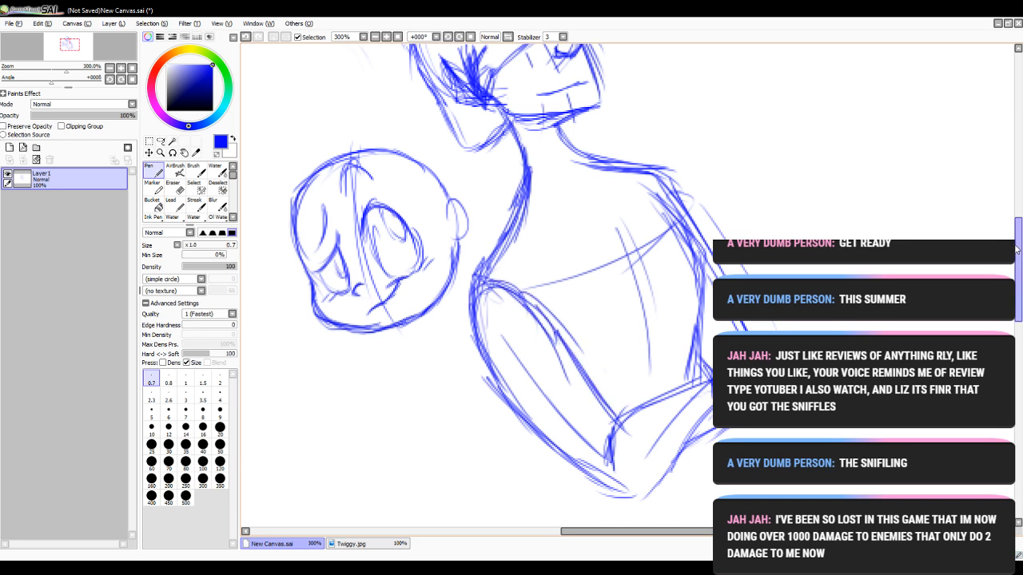
- Sketch the sides of the second figure's torso emerging below the arms, and touch up the right-hand arm's line
{"action": "left_click_drag", "start_coordinate": [1018, 265], "coordinate": [1018, 295]}
{"action": "mouse_move", "coordinate": [524, 289]}
{"action": "left_mouse_down"}
{"action": "mouse_move", "coordinate": [543, 353]}
{"action": "mouse_move", "coordinate": [526, 389]}
{"action": "left_mouse_up"}
{"action": "left_click_drag", "start_coordinate": [683, 212], "coordinate": [690, 246]}
{"action": "left_click_drag", "start_coordinate": [689, 334], "coordinate": [704, 399]}
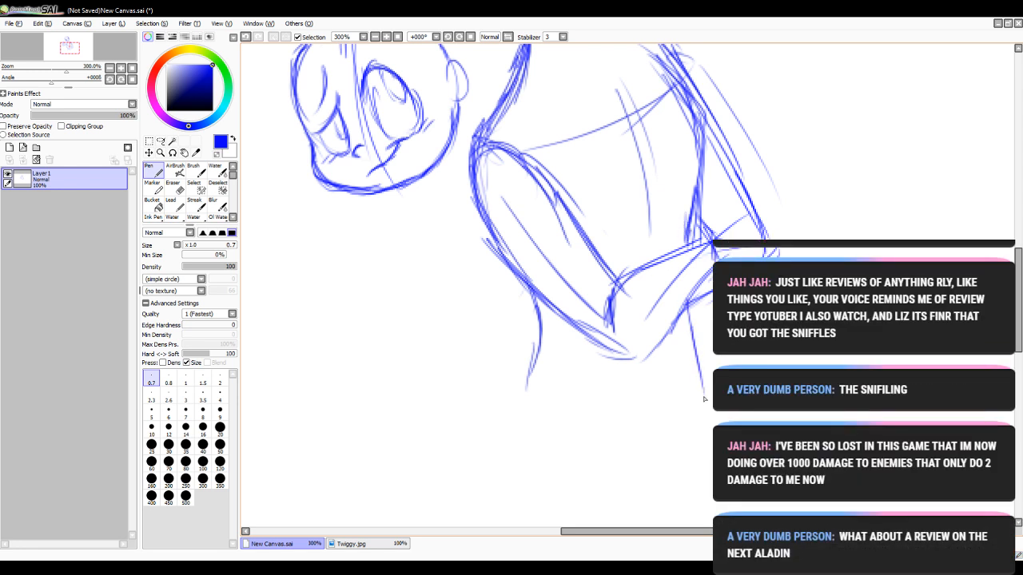
- Extend the second figure's back line from below the elbow through the waist to the hip
{"action": "left_click", "coordinate": [375, 37]}
{"action": "left_click_drag", "start_coordinate": [569, 302], "coordinate": [540, 417]}
{"action": "scroll", "coordinate": [512, 288], "scroll_direction": "down", "scroll_amount": 4}
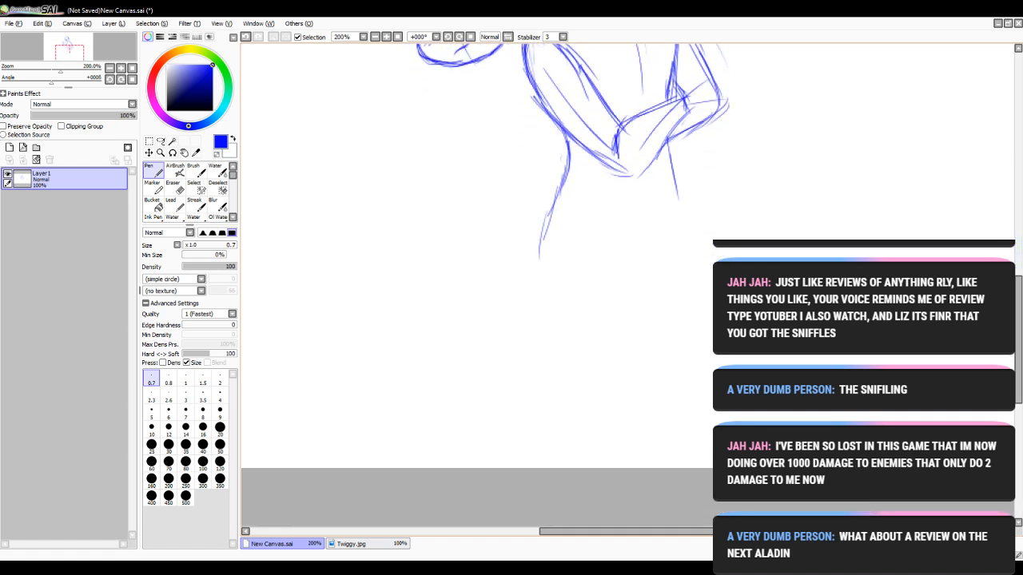
{"action": "left_click_drag", "start_coordinate": [569, 157], "coordinate": [538, 292]}
{"action": "left_click_drag", "start_coordinate": [541, 233], "coordinate": [535, 333]}
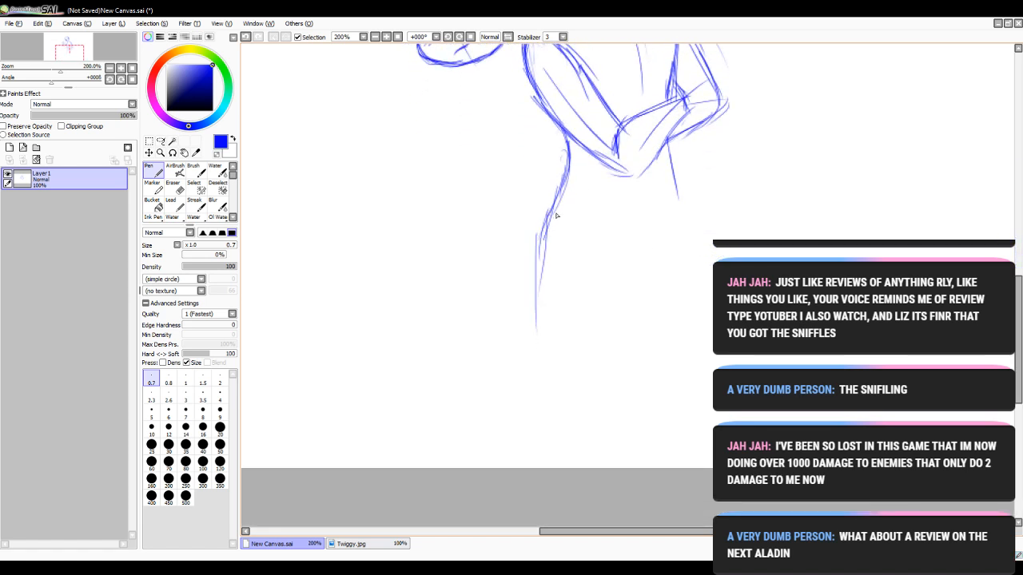
- Continue the second figure's back line around the hip and down the thigh to the canvas's lower edge
{"action": "mouse_move", "coordinate": [560, 193]}
{"action": "left_mouse_down"}
{"action": "mouse_move", "coordinate": [533, 285]}
{"action": "mouse_move", "coordinate": [532, 339]}
{"action": "left_mouse_up"}
{"action": "left_click_drag", "start_coordinate": [529, 278], "coordinate": [548, 428]}
{"action": "left_click_drag", "start_coordinate": [539, 317], "coordinate": [547, 380]}
{"action": "left_click_drag", "start_coordinate": [545, 377], "coordinate": [560, 465]}
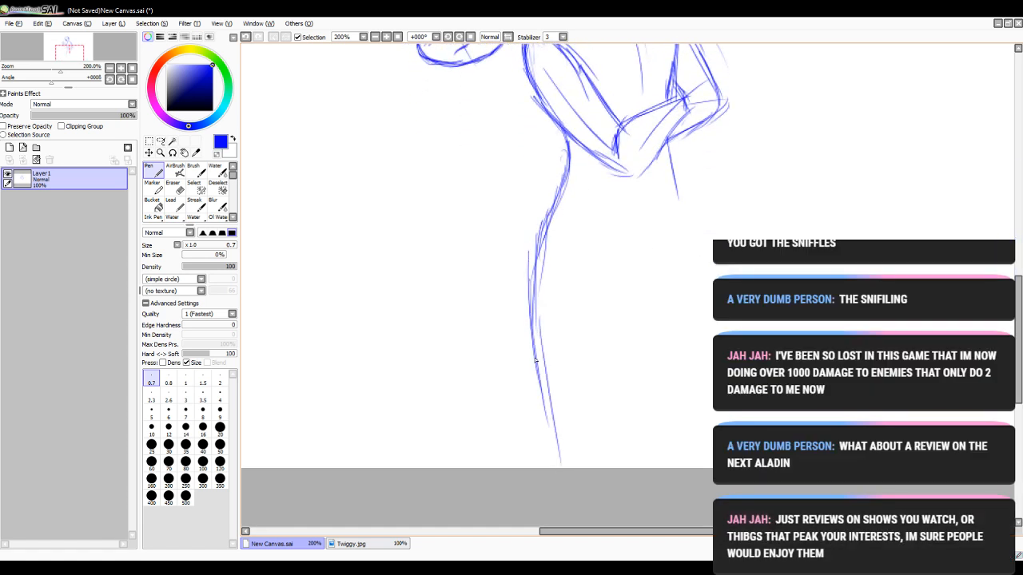
{"action": "left_click_drag", "start_coordinate": [534, 350], "coordinate": [562, 468]}
- Erase the second figure's hip and thigh line below the waist with the Eraser
{"action": "left_click", "coordinate": [175, 188]}
{"action": "left_click_drag", "start_coordinate": [537, 242], "coordinate": [550, 426]}
{"action": "mouse_move", "coordinate": [525, 295]}
{"action": "left_mouse_down"}
{"action": "mouse_move", "coordinate": [523, 333]}
{"action": "mouse_move", "coordinate": [564, 474]}
{"action": "left_mouse_up"}
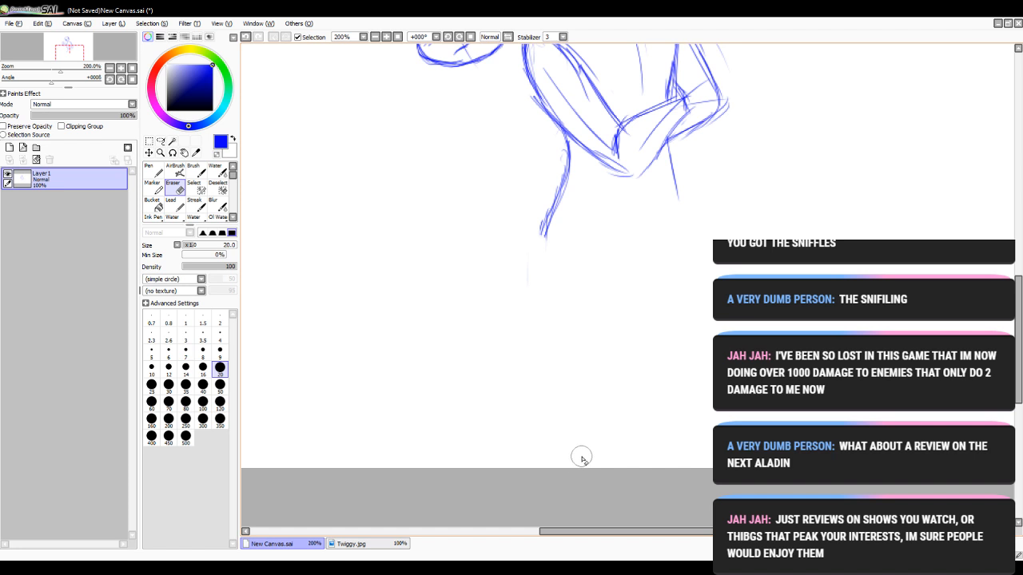
- Redraw the second figure's back line with the Pen as a fuller curve from waist over hip to thigh
{"action": "left_click", "coordinate": [152, 172]}
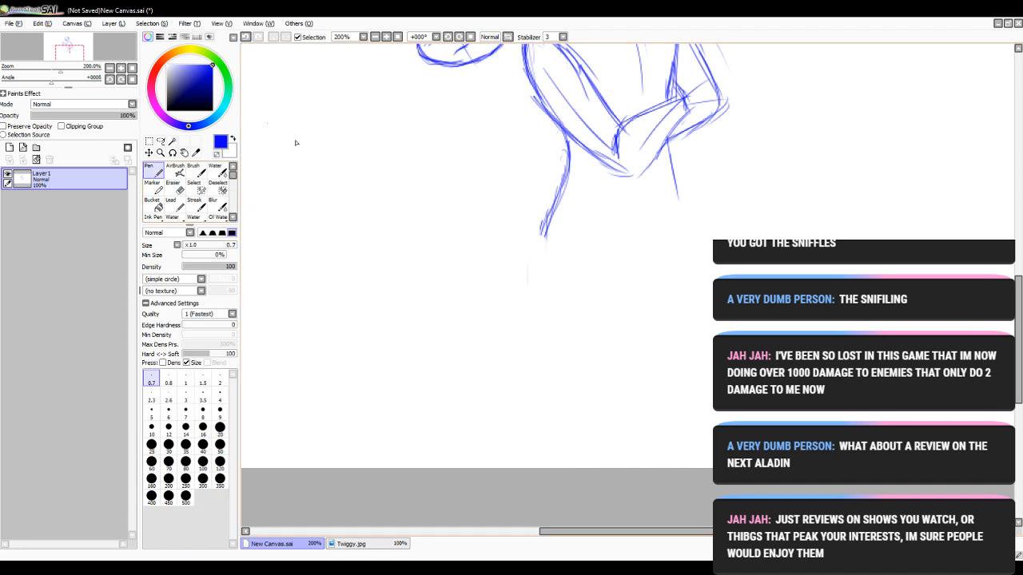
{"action": "left_click_drag", "start_coordinate": [563, 164], "coordinate": [530, 248]}
{"action": "left_click_drag", "start_coordinate": [546, 209], "coordinate": [527, 292]}
{"action": "left_click_drag", "start_coordinate": [543, 230], "coordinate": [533, 364]}
{"action": "left_click_drag", "start_coordinate": [528, 296], "coordinate": [545, 429]}
{"action": "left_click_drag", "start_coordinate": [524, 358], "coordinate": [553, 460]}
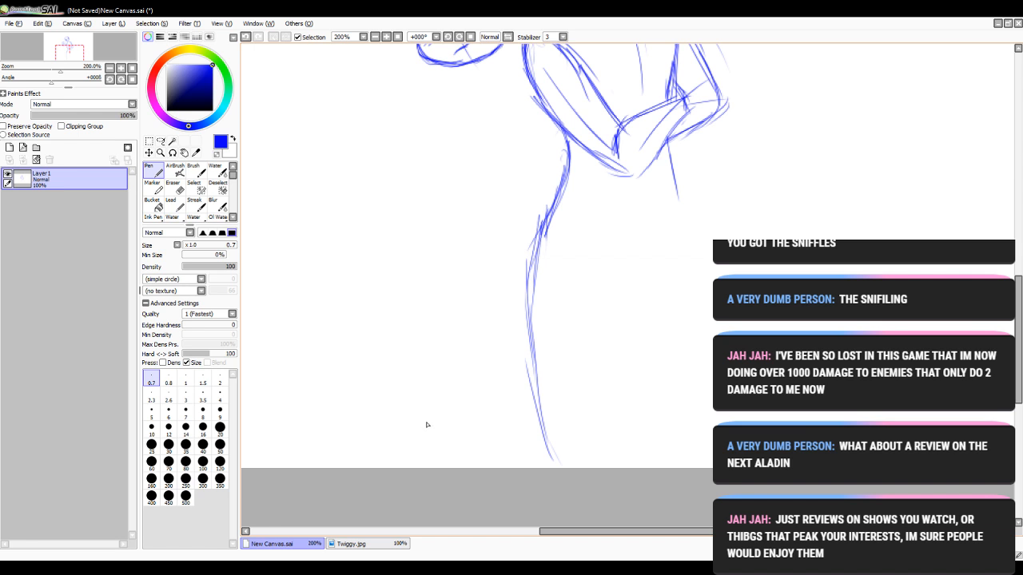
- Reinforce the second figure's waist, hip and thigh curve with repeated overlapping strokes
{"action": "left_click_drag", "start_coordinate": [566, 136], "coordinate": [556, 198]}
{"action": "left_click_drag", "start_coordinate": [571, 164], "coordinate": [543, 237]}
{"action": "left_click_drag", "start_coordinate": [548, 210], "coordinate": [526, 332]}
{"action": "left_click_drag", "start_coordinate": [531, 247], "coordinate": [533, 370]}
{"action": "left_click_drag", "start_coordinate": [525, 300], "coordinate": [538, 398]}
{"action": "left_click_drag", "start_coordinate": [529, 340], "coordinate": [553, 460]}
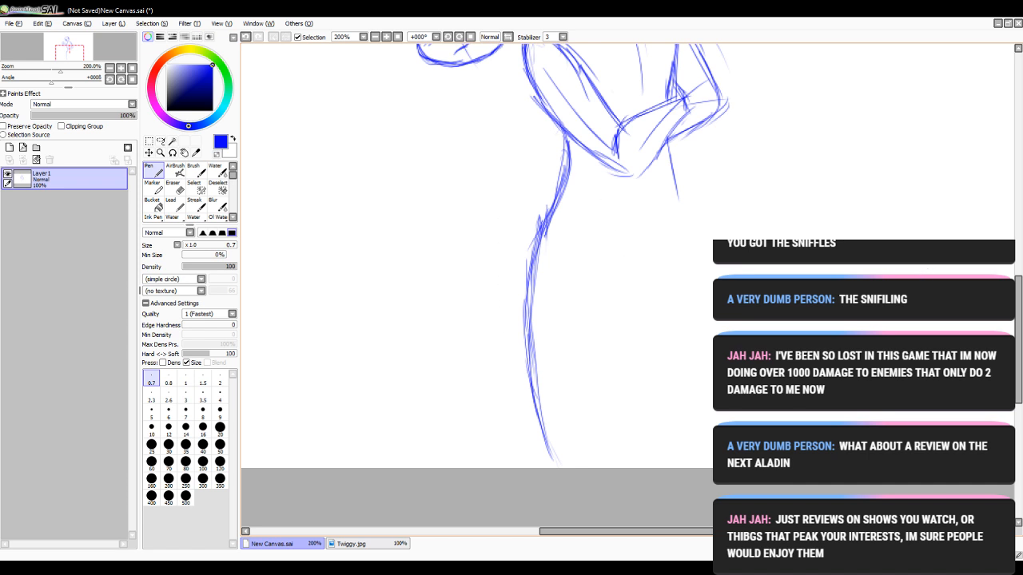
- Try extending the second figure's front waist line downward, and erase it back up to the arms
{"action": "scroll", "coordinate": [479, 280], "scroll_direction": "up", "scroll_amount": 3}
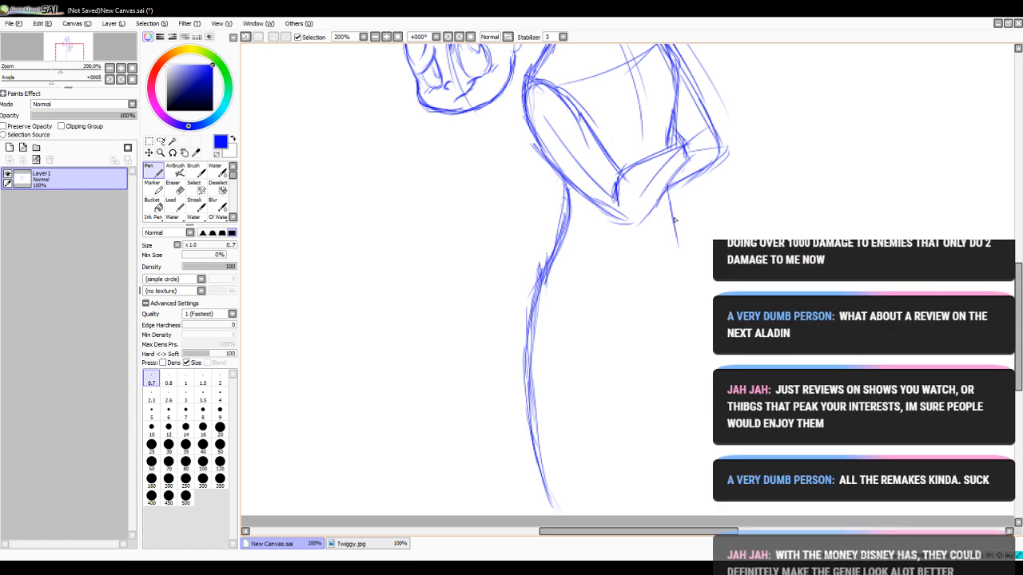
{"action": "left_click_drag", "start_coordinate": [676, 233], "coordinate": [685, 309]}
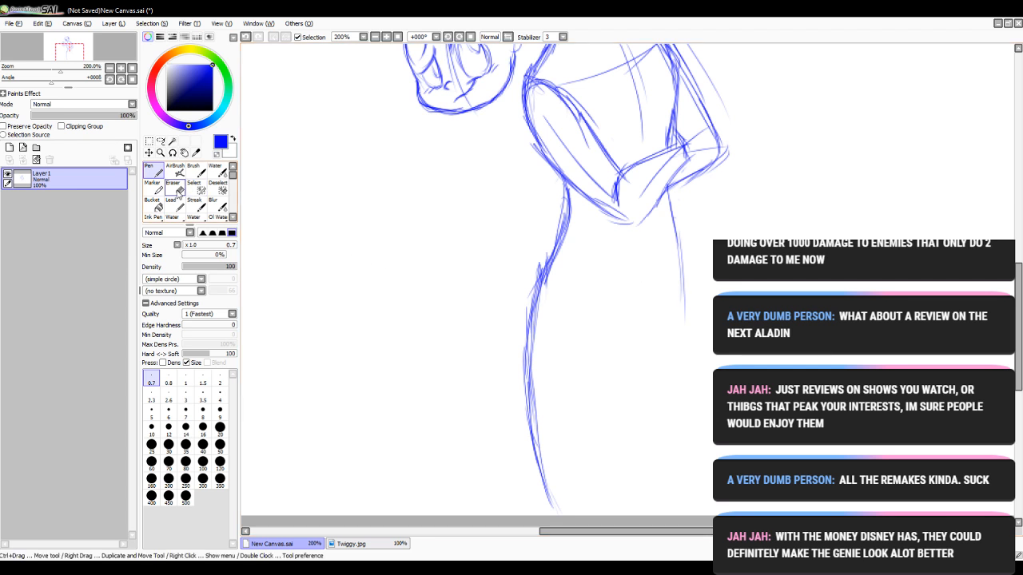
{"action": "key", "text": "e"}
{"action": "mouse_move", "coordinate": [696, 290]}
{"action": "left_mouse_down"}
{"action": "mouse_move", "coordinate": [685, 230]}
{"action": "mouse_move", "coordinate": [683, 277]}
{"action": "mouse_move", "coordinate": [674, 214]}
{"action": "mouse_move", "coordinate": [680, 243]}
{"action": "mouse_move", "coordinate": [657, 274]}
{"action": "left_mouse_up"}
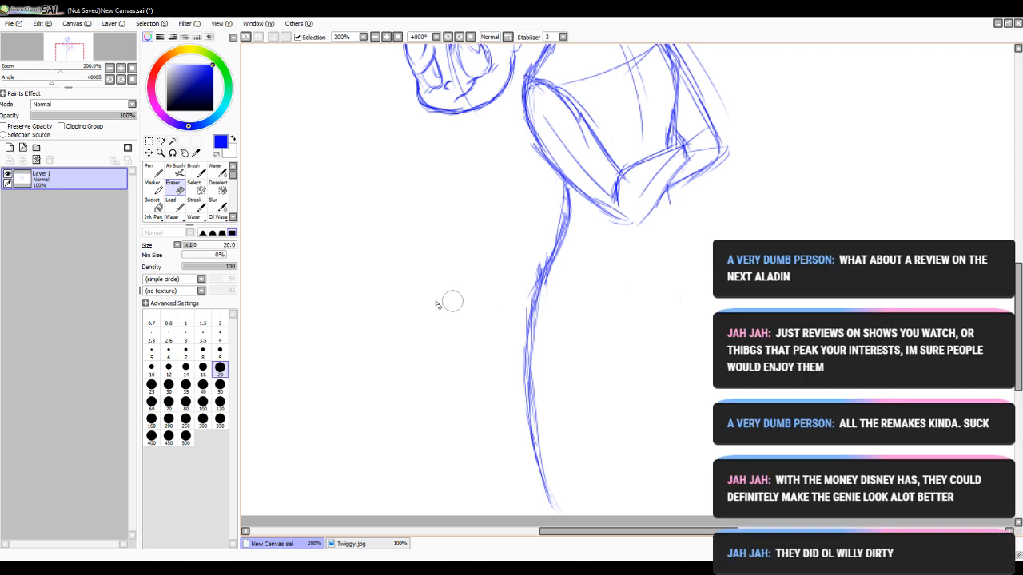
- Redraw the second figure's front waist line with the Pen, slanting outward from beneath the crossed arms
{"action": "key", "text": "n"}
{"action": "left_click_drag", "start_coordinate": [671, 187], "coordinate": [687, 260]}
{"action": "left_click_drag", "start_coordinate": [676, 211], "coordinate": [694, 298]}
- Erase the second figure's hip and thigh curve and the lower end of the front waist line with a size 50 eraser
{"action": "mouse_move", "coordinate": [1017, 281]}
{"action": "left_mouse_down"}
{"action": "mouse_move", "coordinate": [1017, 265]}
{"action": "mouse_move", "coordinate": [1017, 288]}
{"action": "left_mouse_up"}
{"action": "left_click", "coordinate": [181, 190]}
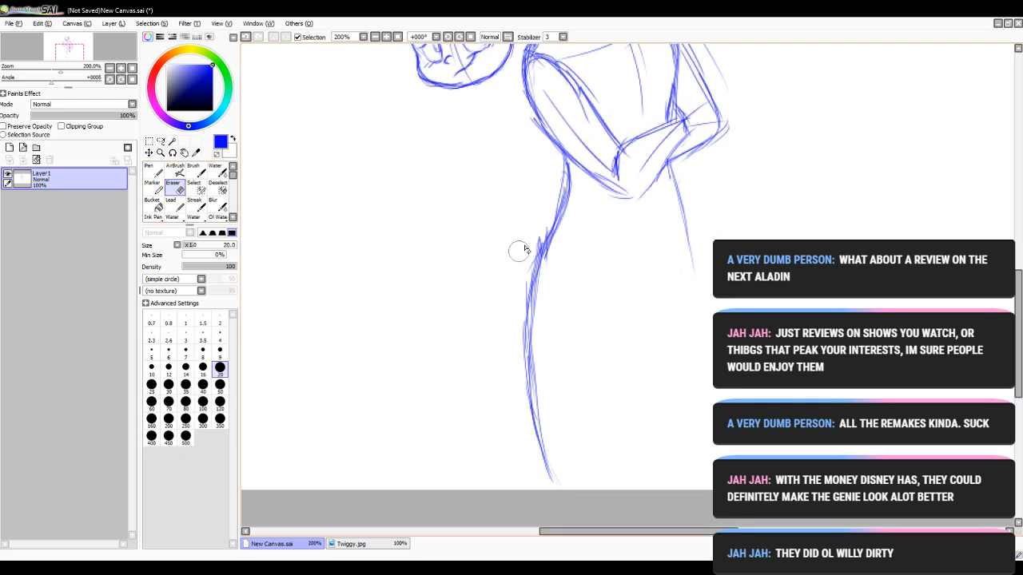
{"action": "left_click", "coordinate": [220, 385]}
{"action": "mouse_move", "coordinate": [543, 210]}
{"action": "left_mouse_down"}
{"action": "mouse_move", "coordinate": [523, 283]}
{"action": "mouse_move", "coordinate": [547, 440]}
{"action": "mouse_move", "coordinate": [559, 483]}
{"action": "left_mouse_up"}
{"action": "left_click_drag", "start_coordinate": [706, 203], "coordinate": [691, 247]}
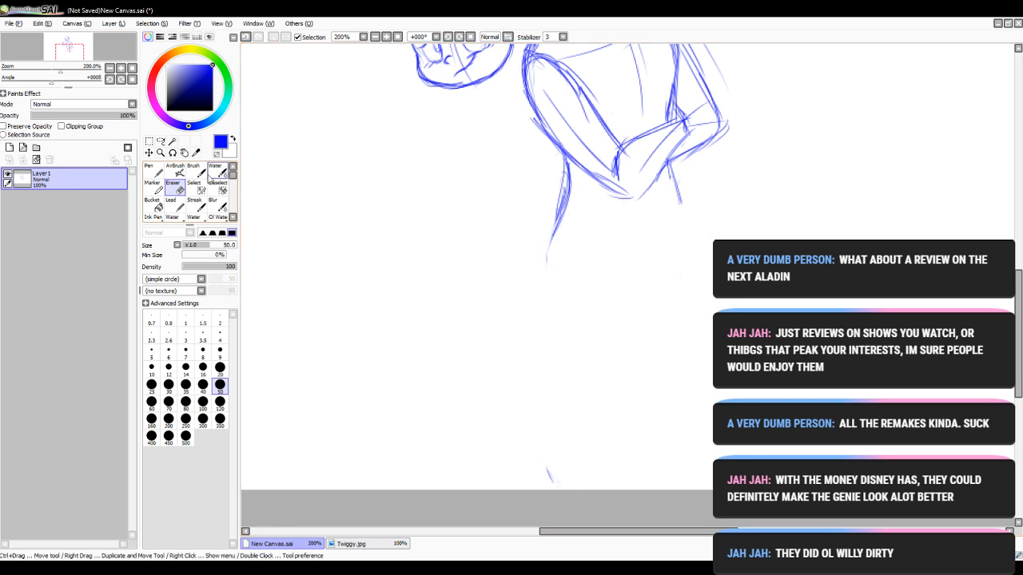
- Sketch the second figure's back line again with the Pen, from the waist to the upper hip
{"action": "left_click", "coordinate": [152, 170]}
{"action": "left_click_drag", "start_coordinate": [567, 170], "coordinate": [548, 249]}
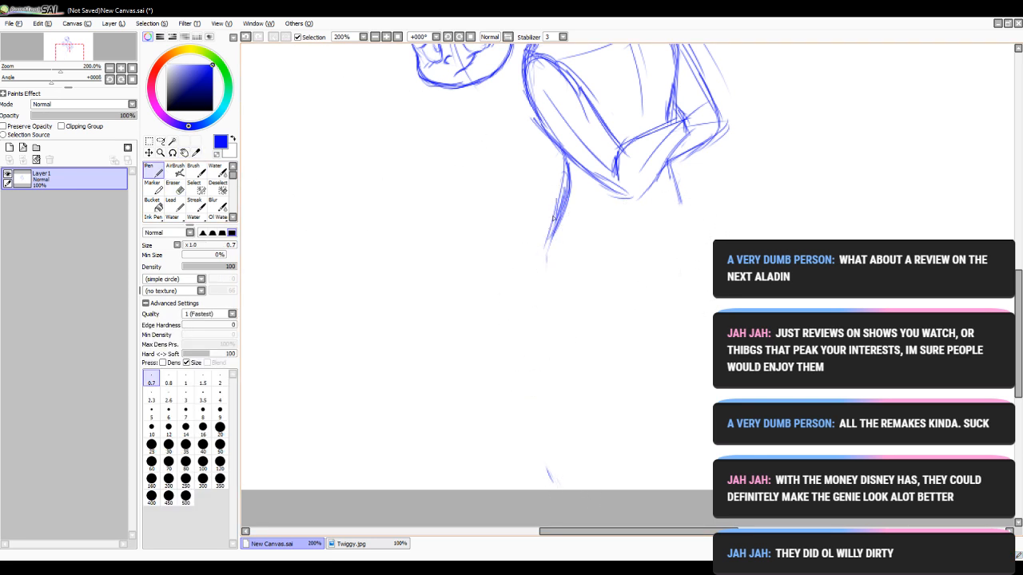
{"action": "left_click_drag", "start_coordinate": [560, 206], "coordinate": [547, 280]}
{"action": "left_click_drag", "start_coordinate": [554, 225], "coordinate": [553, 304]}
{"action": "left_click_drag", "start_coordinate": [553, 244], "coordinate": [550, 318]}
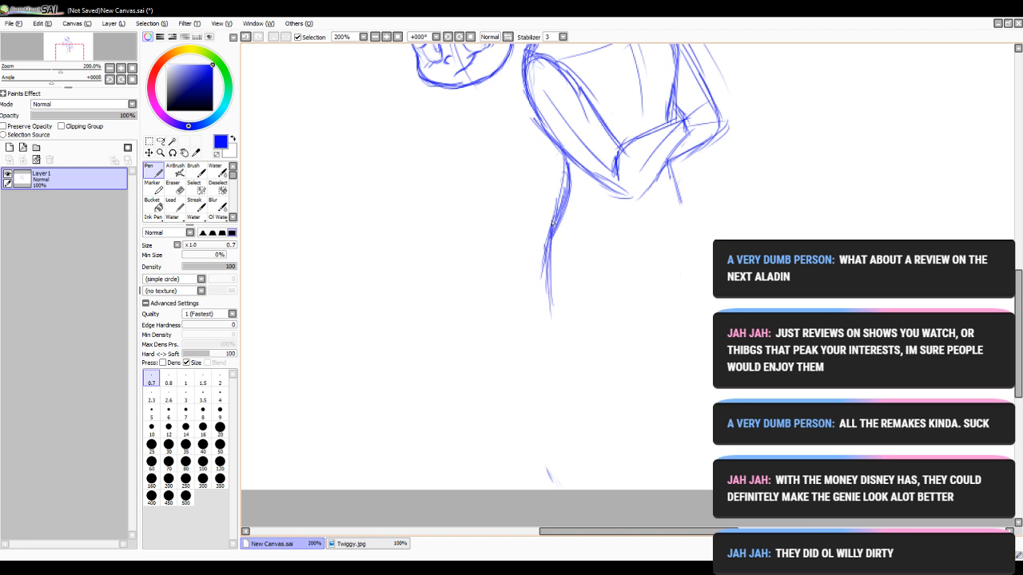
- Erase the second figure's hip line up to the waist and redraw it as a narrower curve down the thigh
{"action": "left_click", "coordinate": [173, 185]}
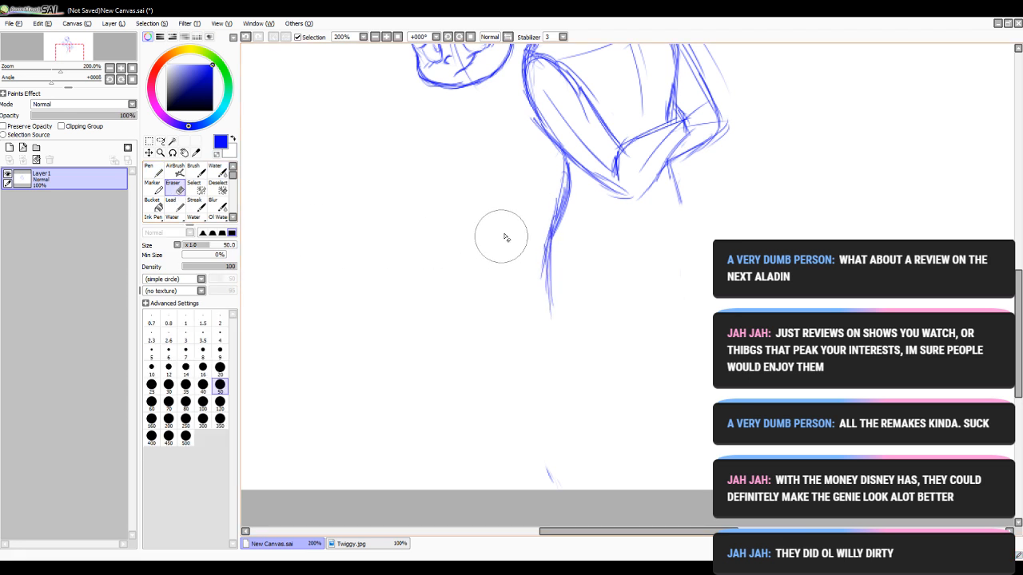
{"action": "mouse_move", "coordinate": [503, 228]}
{"action": "left_mouse_down"}
{"action": "mouse_move", "coordinate": [534, 195]}
{"action": "mouse_move", "coordinate": [535, 310]}
{"action": "mouse_move", "coordinate": [560, 245]}
{"action": "left_mouse_up"}
{"action": "left_click", "coordinate": [150, 170]}
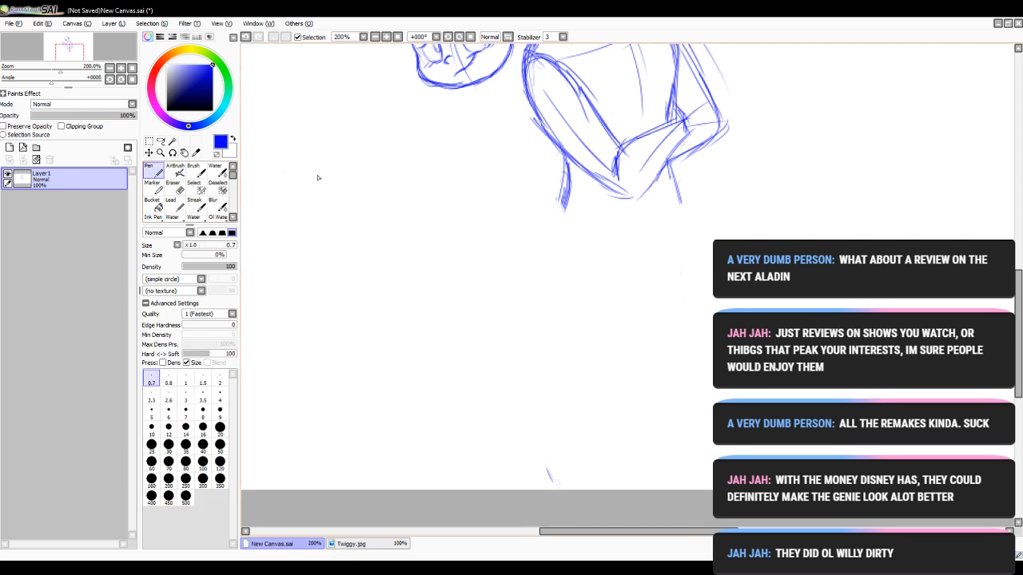
{"action": "mouse_move", "coordinate": [568, 173]}
{"action": "left_mouse_down"}
{"action": "mouse_move", "coordinate": [549, 290]}
{"action": "mouse_move", "coordinate": [541, 251]}
{"action": "mouse_move", "coordinate": [548, 334]}
{"action": "left_mouse_up"}
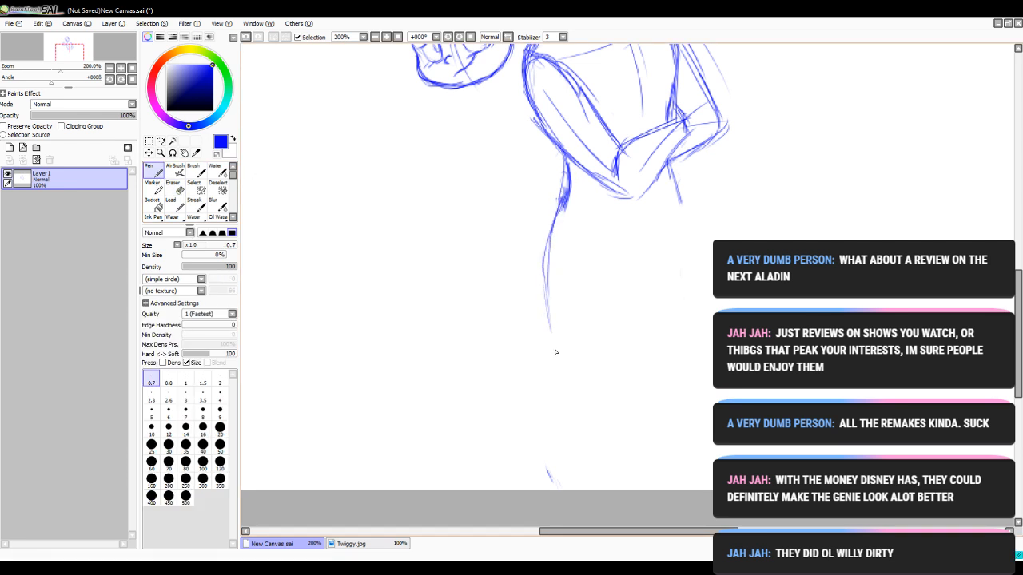
{"action": "mouse_move", "coordinate": [548, 282]}
{"action": "left_mouse_down"}
{"action": "mouse_move", "coordinate": [570, 386]}
{"action": "mouse_move", "coordinate": [558, 371]}
{"action": "mouse_move", "coordinate": [591, 454]}
{"action": "left_mouse_up"}
- Erase the second figure's hip and thigh line plus the stray mark near the canvas's lower edge, and return to the Pen
{"action": "key", "text": "e"}
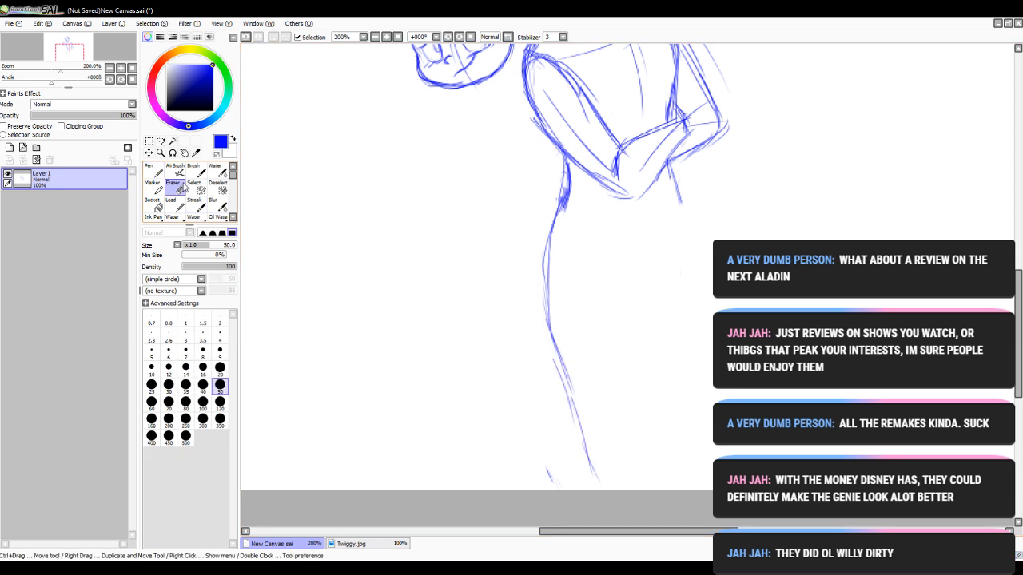
{"action": "mouse_move", "coordinate": [548, 221]}
{"action": "left_mouse_down"}
{"action": "mouse_move", "coordinate": [622, 496]}
{"action": "mouse_move", "coordinate": [575, 431]}
{"action": "mouse_move", "coordinate": [553, 426]}
{"action": "mouse_move", "coordinate": [541, 468]}
{"action": "left_mouse_up"}
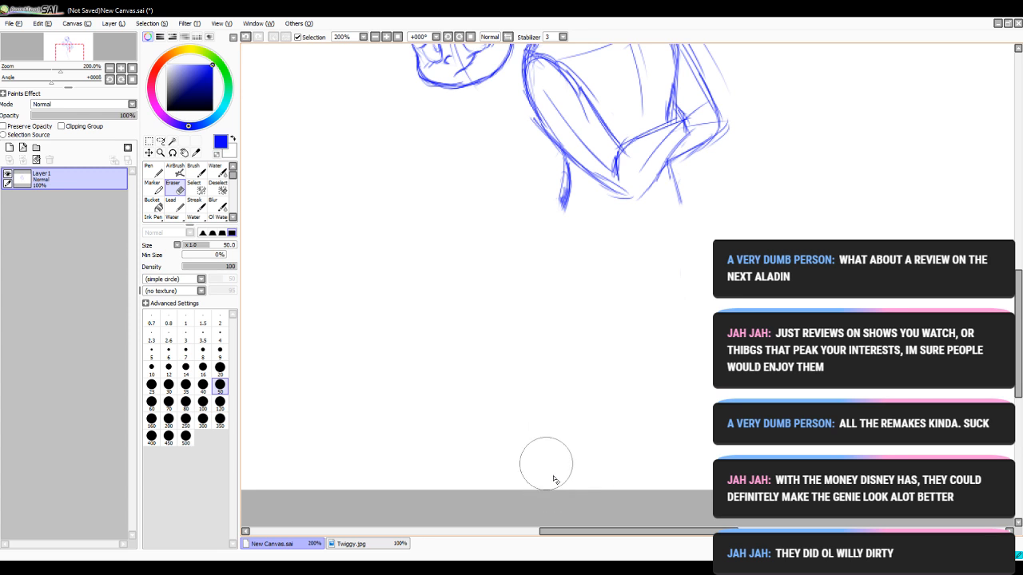
{"action": "left_click", "coordinate": [175, 169]}
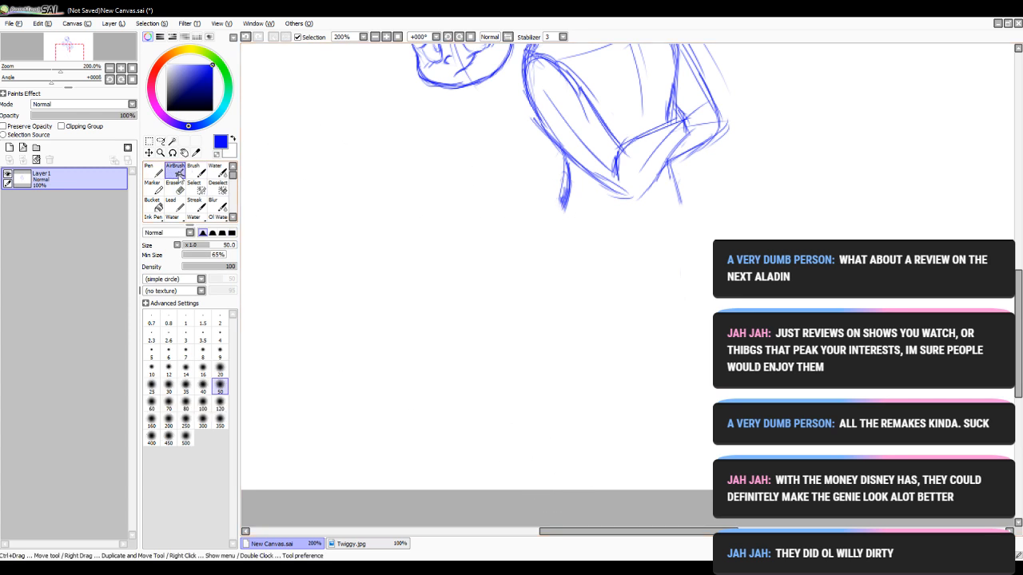
{"action": "key", "text": "n"}
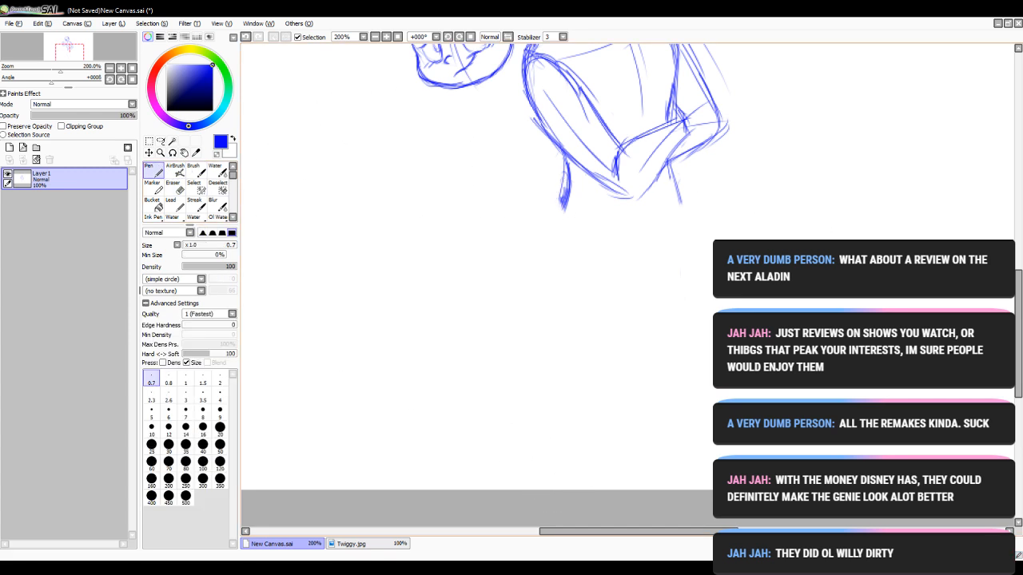
- Erase the second figure's shoulder line and redraw it with the Pen as a smoother slope from the neck
{"action": "scroll", "coordinate": [559, 183], "scroll_direction": "up", "scroll_amount": 3}
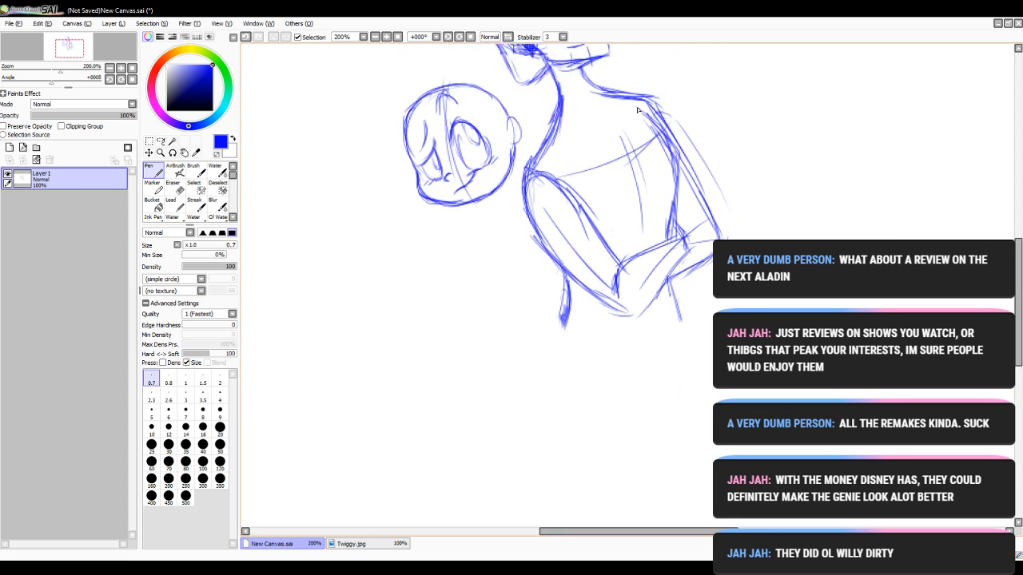
{"action": "mouse_move", "coordinate": [638, 110]}
{"action": "left_mouse_down"}
{"action": "mouse_move", "coordinate": [670, 170]}
{"action": "mouse_move", "coordinate": [665, 237]}
{"action": "left_mouse_up"}
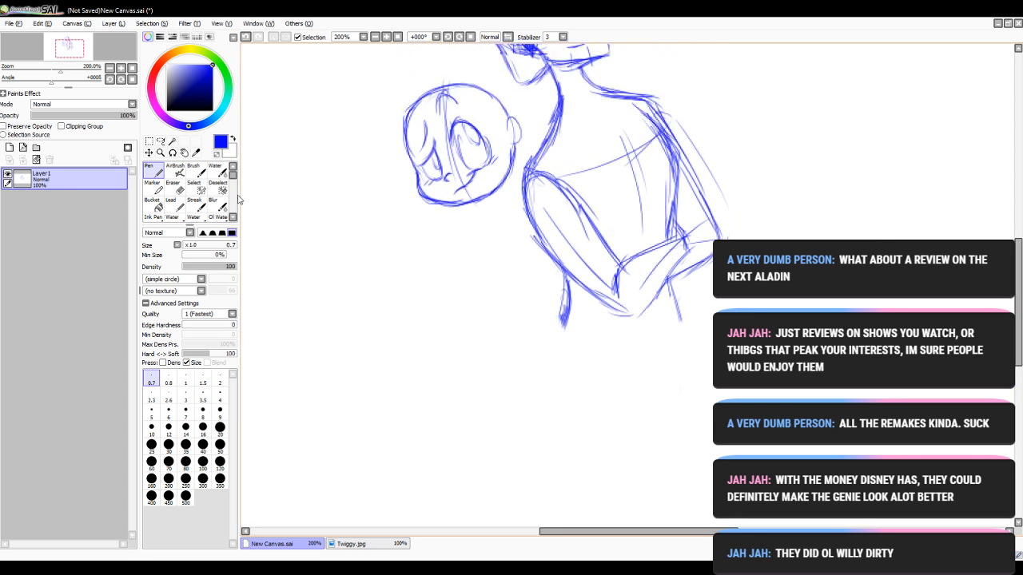
{"action": "key", "text": "e"}
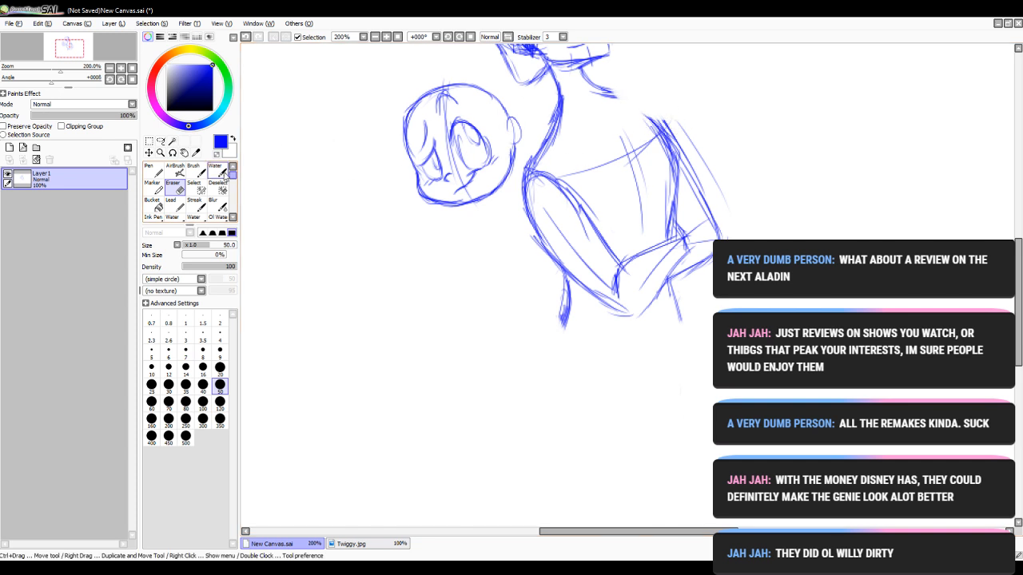
{"action": "key", "text": "n"}
{"action": "mouse_move", "coordinate": [588, 85]}
{"action": "left_mouse_down"}
{"action": "mouse_move", "coordinate": [643, 110]}
{"action": "mouse_move", "coordinate": [666, 137]}
{"action": "left_mouse_up"}
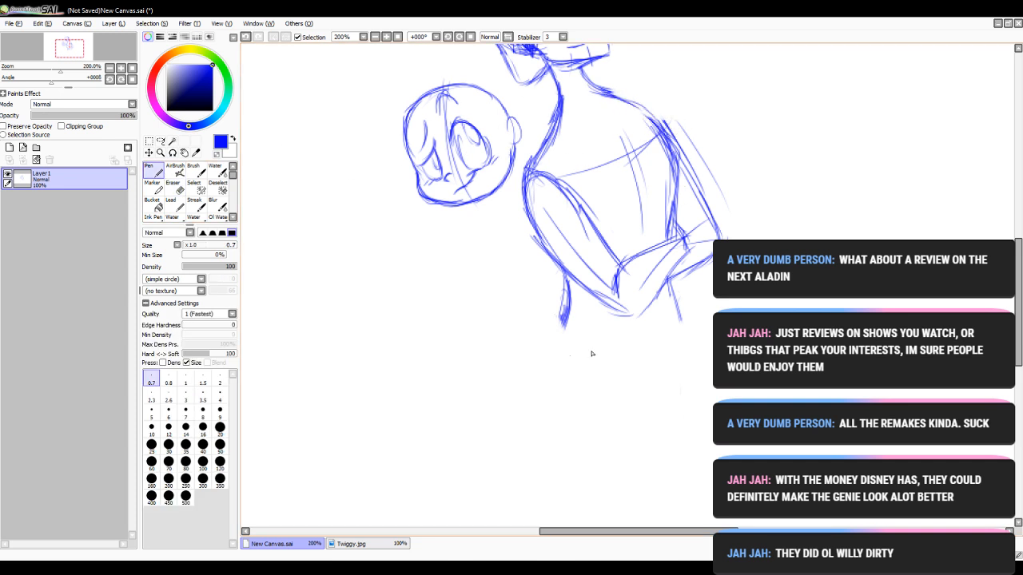
- Sketch the second figure's hip and thigh line from the waist down to near the canvas's lower edge
{"action": "scroll", "coordinate": [642, 169], "scroll_direction": "down", "scroll_amount": 4}
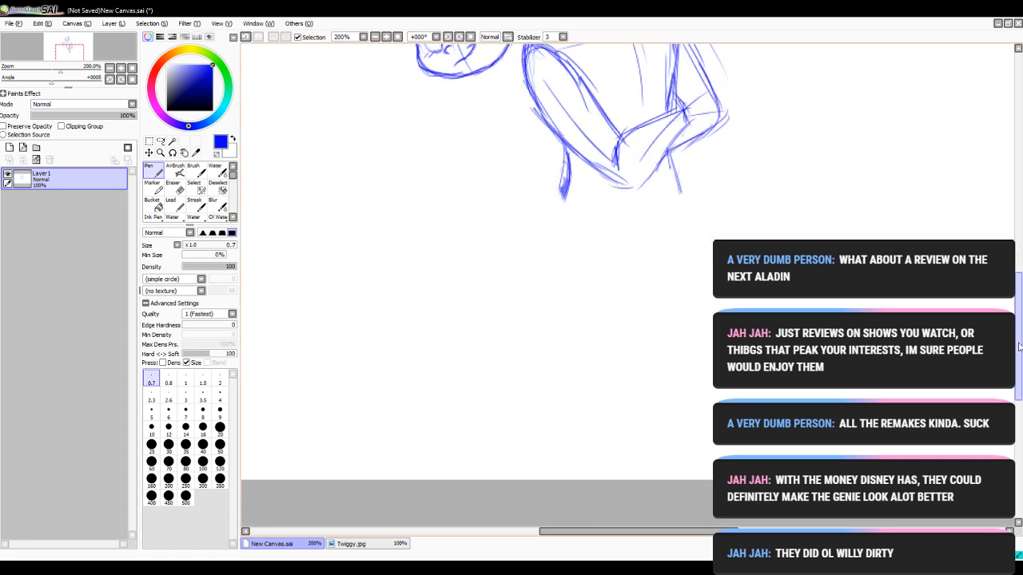
{"action": "left_click_drag", "start_coordinate": [567, 181], "coordinate": [542, 273]}
{"action": "left_click_drag", "start_coordinate": [548, 227], "coordinate": [550, 327]}
{"action": "left_click_drag", "start_coordinate": [544, 250], "coordinate": [551, 342]}
{"action": "left_click_drag", "start_coordinate": [540, 285], "coordinate": [560, 360]}
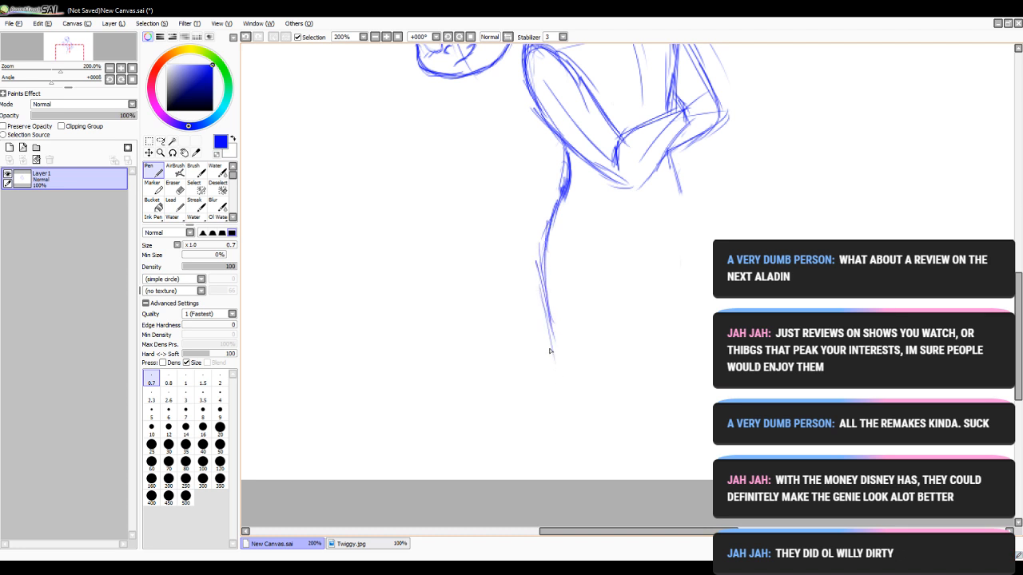
{"action": "left_click_drag", "start_coordinate": [548, 320], "coordinate": [567, 453]}
{"action": "left_click_drag", "start_coordinate": [571, 409], "coordinate": [565, 466]}
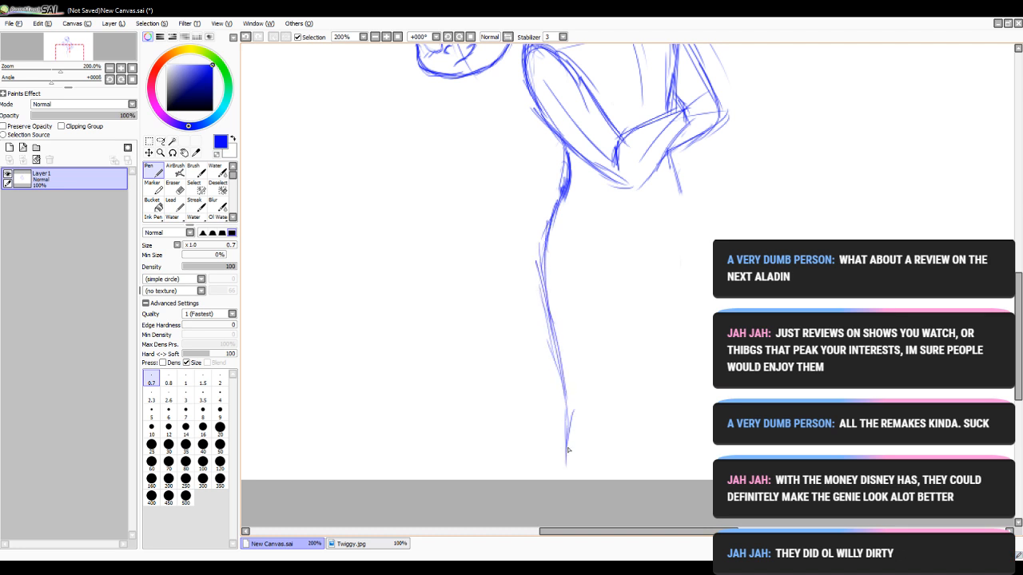
- Strengthen the second figure's hip and thigh line with extra blue Pen strokes down to the canvas's lower edge
{"action": "key", "text": "x"}
{"action": "left_click_drag", "start_coordinate": [187, 92], "coordinate": [213, 64]}
{"action": "left_click_drag", "start_coordinate": [547, 235], "coordinate": [550, 318]}
{"action": "left_click_drag", "start_coordinate": [540, 275], "coordinate": [558, 361]}
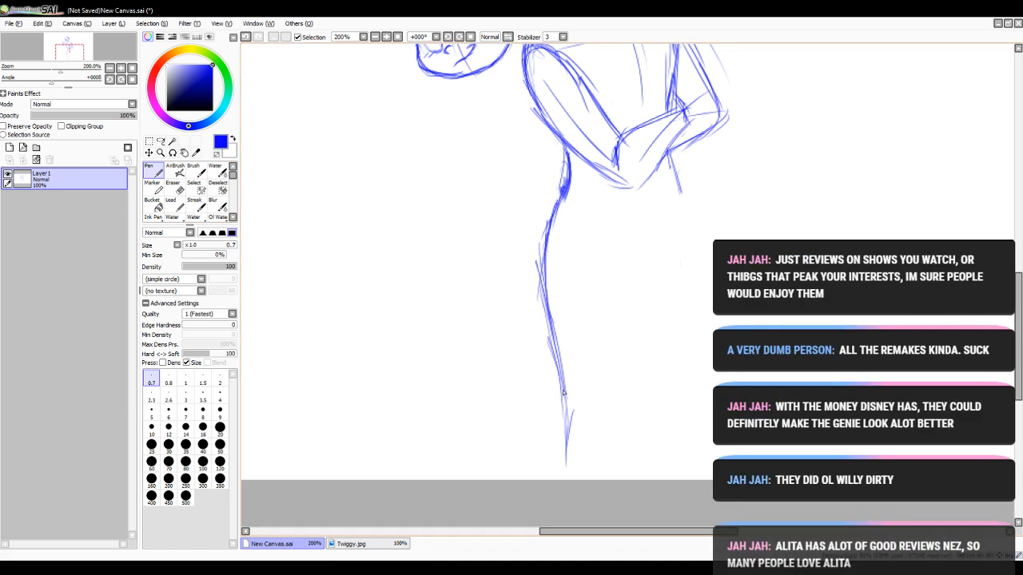
{"action": "left_click_drag", "start_coordinate": [572, 409], "coordinate": [565, 478]}
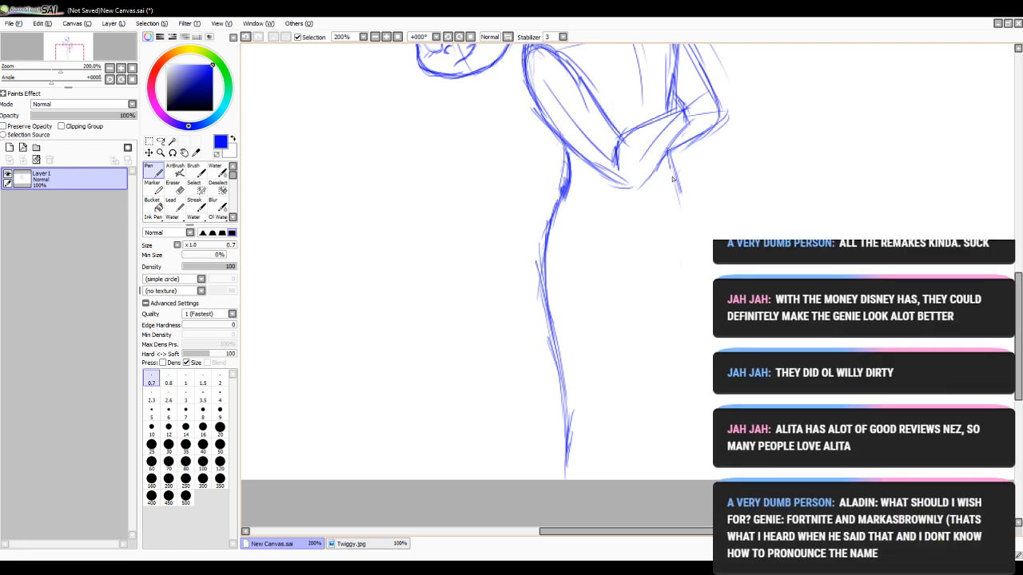
- Extend the second figure's front waist line down to the hip and erase the hip and thigh line opposite it
{"action": "left_click_drag", "start_coordinate": [669, 148], "coordinate": [677, 236]}
{"action": "left_click_drag", "start_coordinate": [673, 171], "coordinate": [670, 268]}
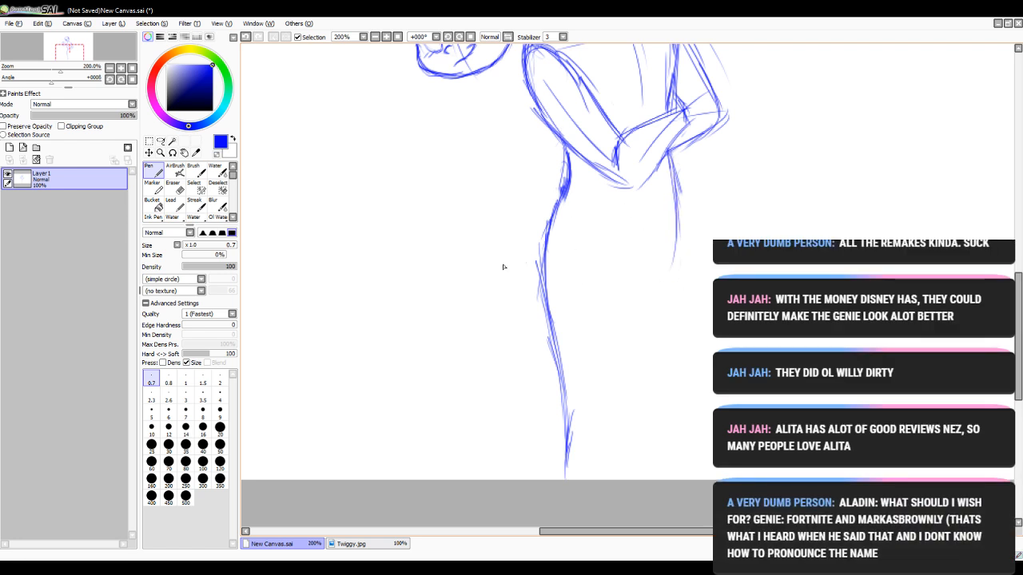
{"action": "left_click", "coordinate": [173, 188]}
{"action": "mouse_move", "coordinate": [542, 214]}
{"action": "left_mouse_down"}
{"action": "mouse_move", "coordinate": [550, 351]}
{"action": "mouse_move", "coordinate": [576, 502]}
{"action": "left_mouse_up"}
{"action": "left_click", "coordinate": [153, 171]}
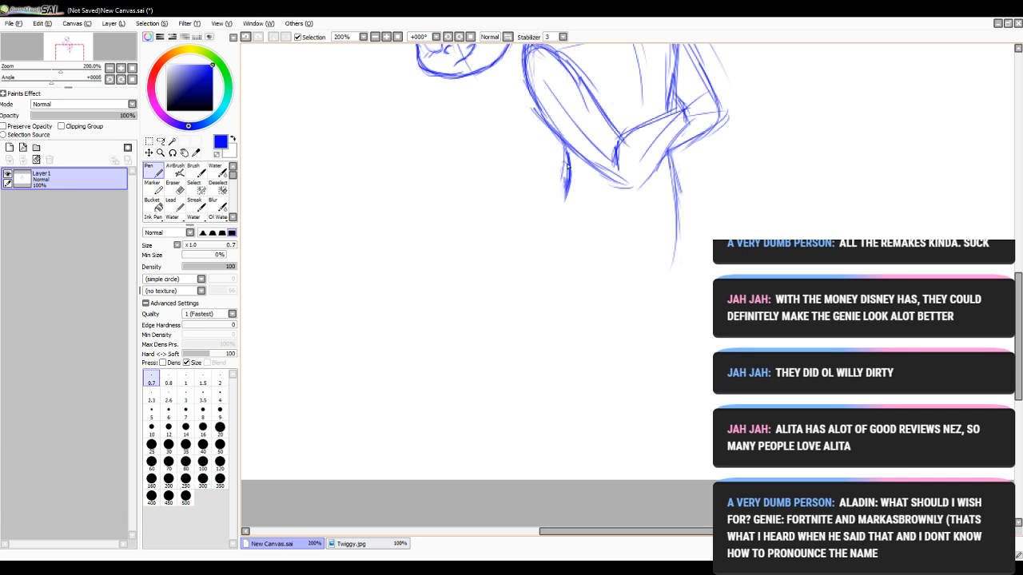
- Sketch a short back hip line below the second figure's waist, and erase it with the size 50 eraser
{"action": "left_click_drag", "start_coordinate": [567, 165], "coordinate": [552, 256]}
{"action": "mouse_move", "coordinate": [1017, 304]}
{"action": "left_mouse_down"}
{"action": "mouse_move", "coordinate": [1017, 275]}
{"action": "mouse_move", "coordinate": [1017, 308]}
{"action": "left_mouse_up"}
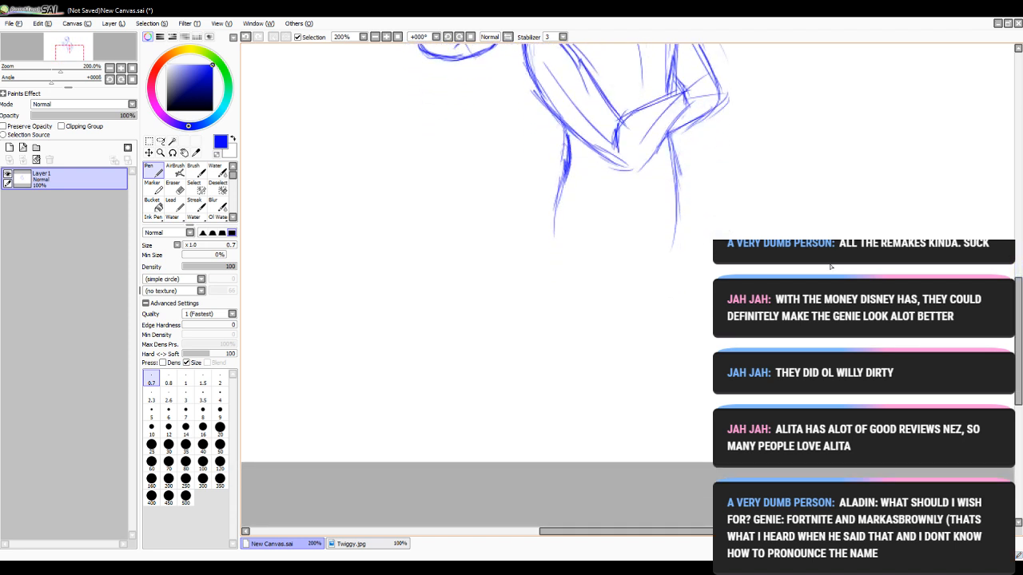
{"action": "left_click", "coordinate": [174, 187]}
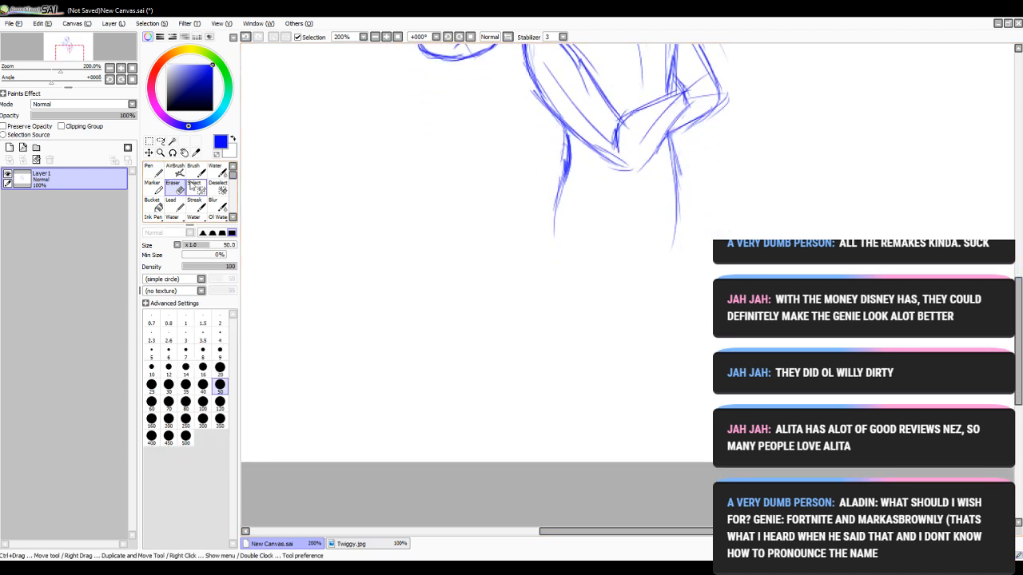
{"action": "left_click_drag", "start_coordinate": [565, 166], "coordinate": [555, 236]}
- Sketch the second figure's back hip line with the Pen as a straighter slope from the waist
{"action": "key", "text": "n"}
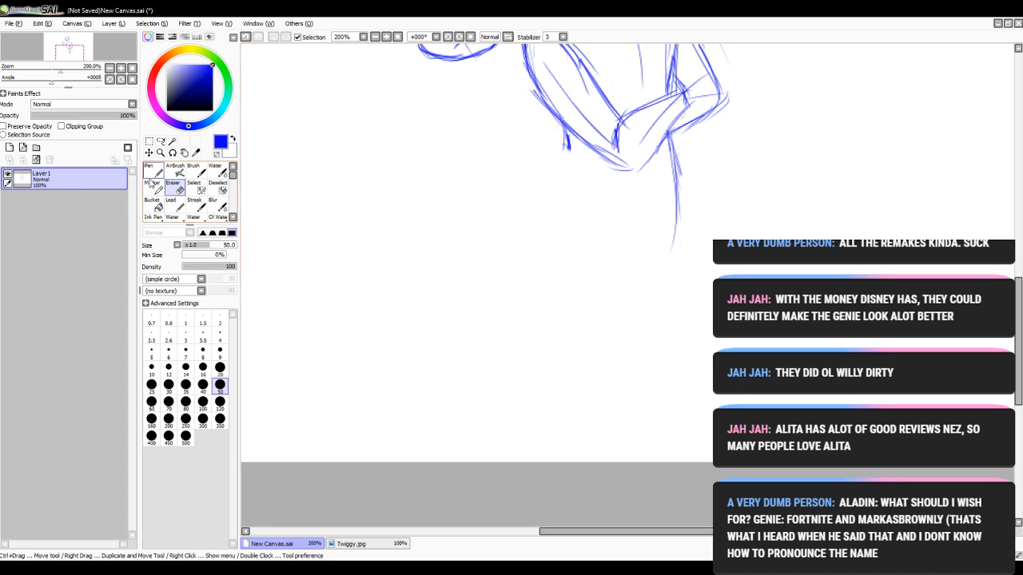
{"action": "left_click_drag", "start_coordinate": [563, 137], "coordinate": [556, 226]}
{"action": "mouse_move", "coordinate": [564, 152]}
{"action": "left_mouse_down"}
{"action": "mouse_move", "coordinate": [559, 218]}
{"action": "mouse_move", "coordinate": [546, 235]}
{"action": "left_mouse_up"}
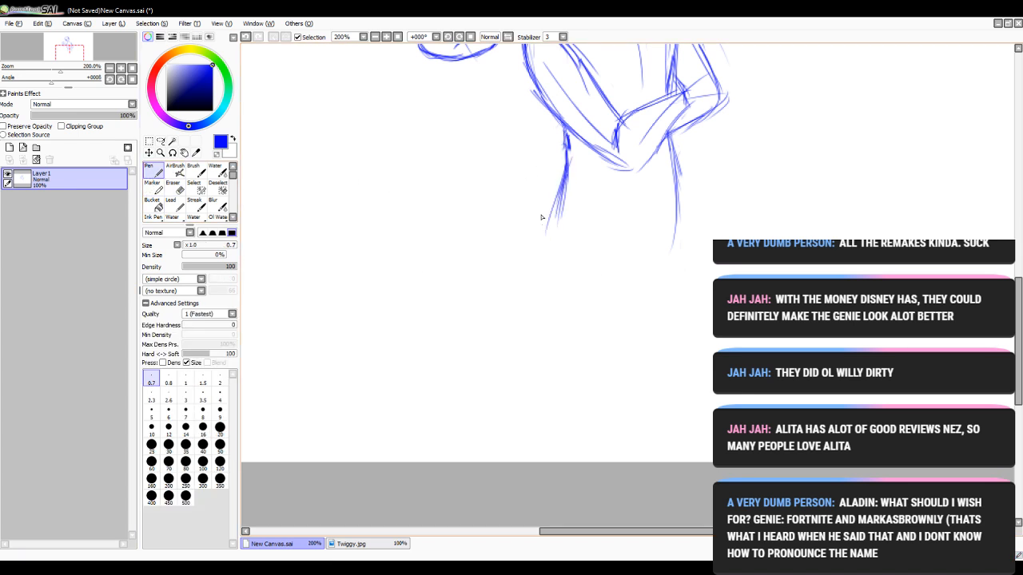
{"action": "left_click", "coordinate": [375, 37]}
{"action": "left_click", "coordinate": [375, 37]}
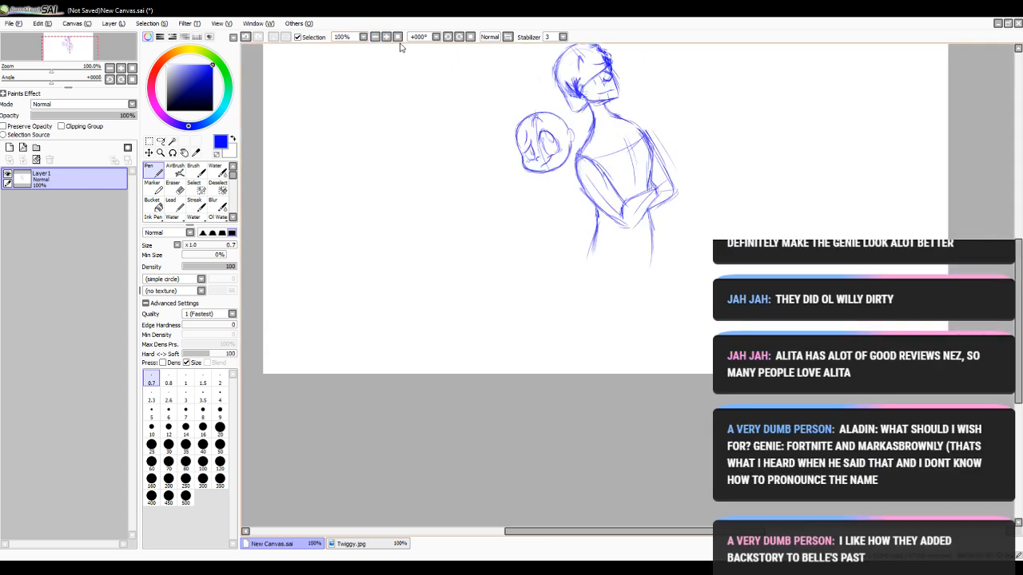
- Erase the second figure's sloping back hip line up to the waist and return to the Pen
{"action": "left_click", "coordinate": [386, 37]}
{"action": "left_click", "coordinate": [386, 37]}
{"action": "left_click", "coordinate": [385, 36]}
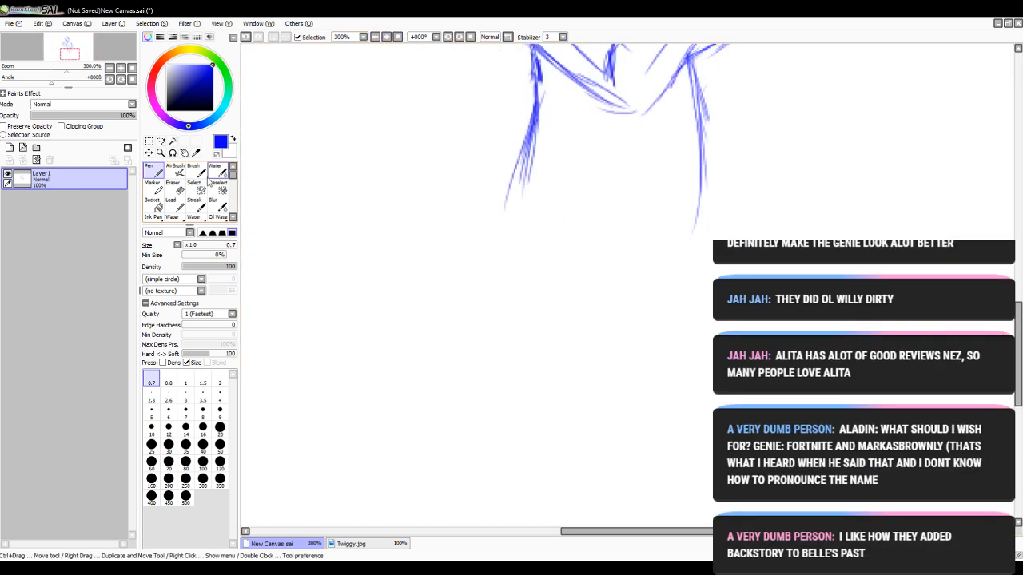
{"action": "left_click", "coordinate": [176, 190]}
{"action": "mouse_move", "coordinate": [516, 88]}
{"action": "left_mouse_down"}
{"action": "mouse_move", "coordinate": [523, 125]}
{"action": "mouse_move", "coordinate": [501, 232]}
{"action": "left_mouse_up"}
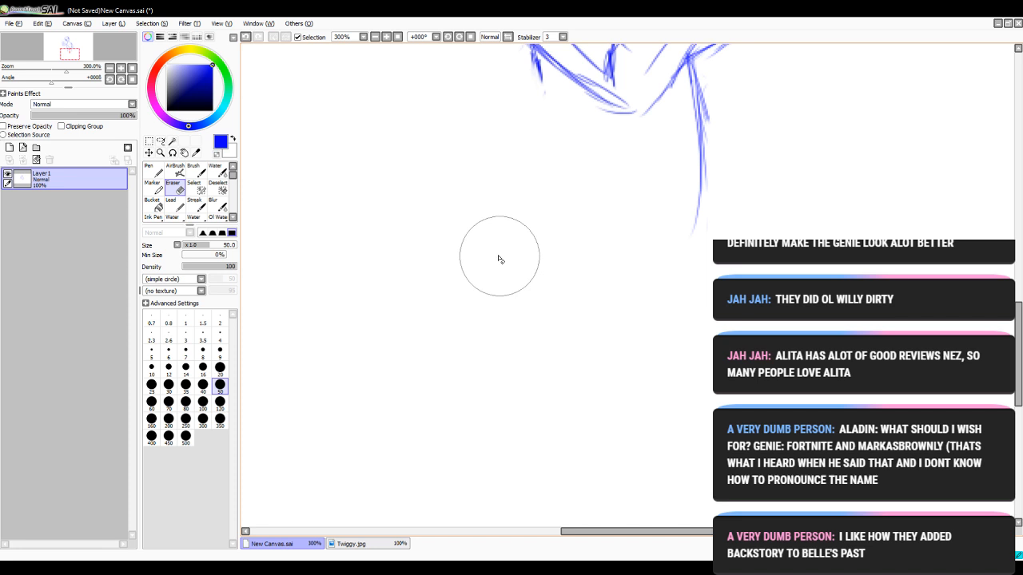
{"action": "left_click", "coordinate": [155, 171]}
- Redraw the second figure's hip as a long curve from the waist down the thigh, erasing a wider first attempt
{"action": "left_click", "coordinate": [374, 37]}
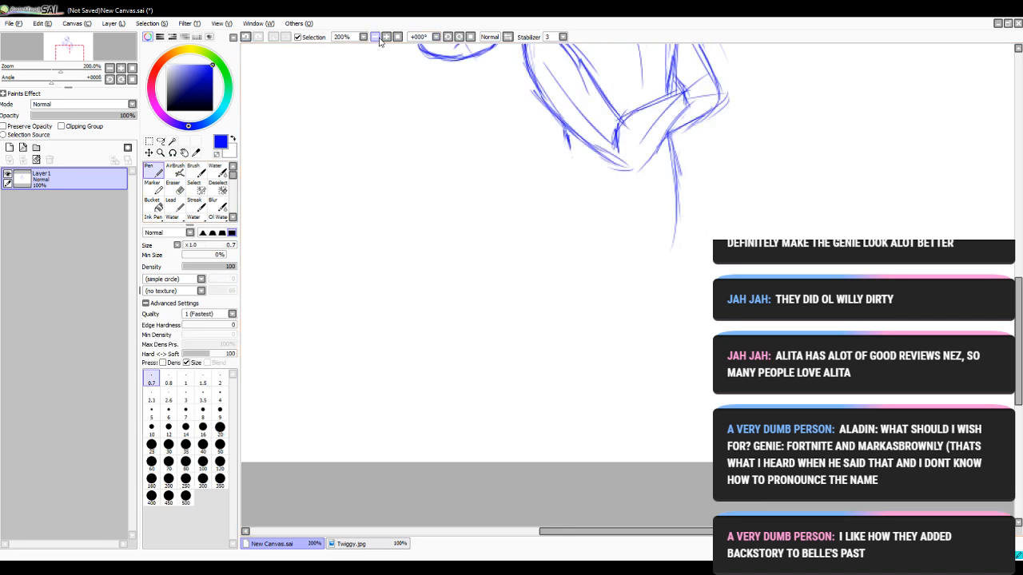
{"action": "mouse_move", "coordinate": [564, 149]}
{"action": "left_mouse_down"}
{"action": "mouse_move", "coordinate": [527, 239]}
{"action": "mouse_move", "coordinate": [535, 195]}
{"action": "left_mouse_up"}
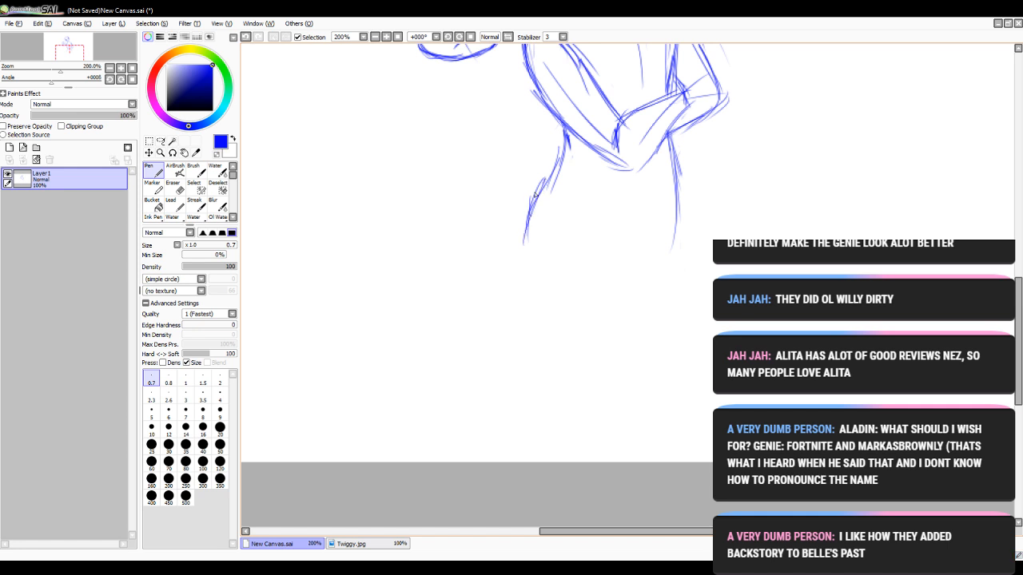
{"action": "left_click", "coordinate": [174, 188]}
{"action": "key", "text": "n"}
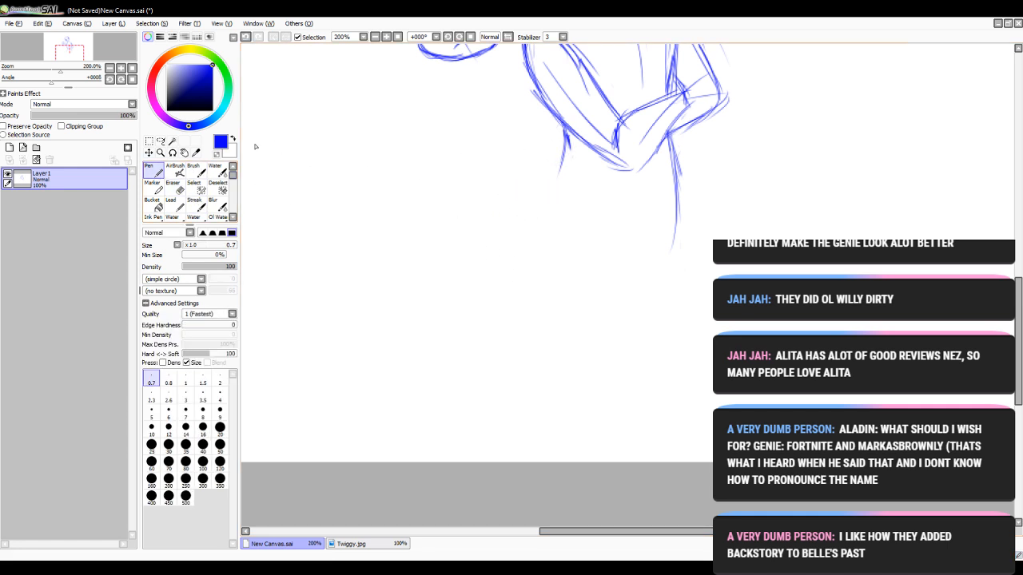
{"action": "mouse_move", "coordinate": [557, 142]}
{"action": "left_mouse_down"}
{"action": "mouse_move", "coordinate": [537, 274]}
{"action": "mouse_move", "coordinate": [541, 262]}
{"action": "mouse_move", "coordinate": [548, 349]}
{"action": "left_mouse_up"}
- Enclose both sketched characters in a rectangular selection and put it in Transform mode
{"action": "left_click", "coordinate": [375, 37]}
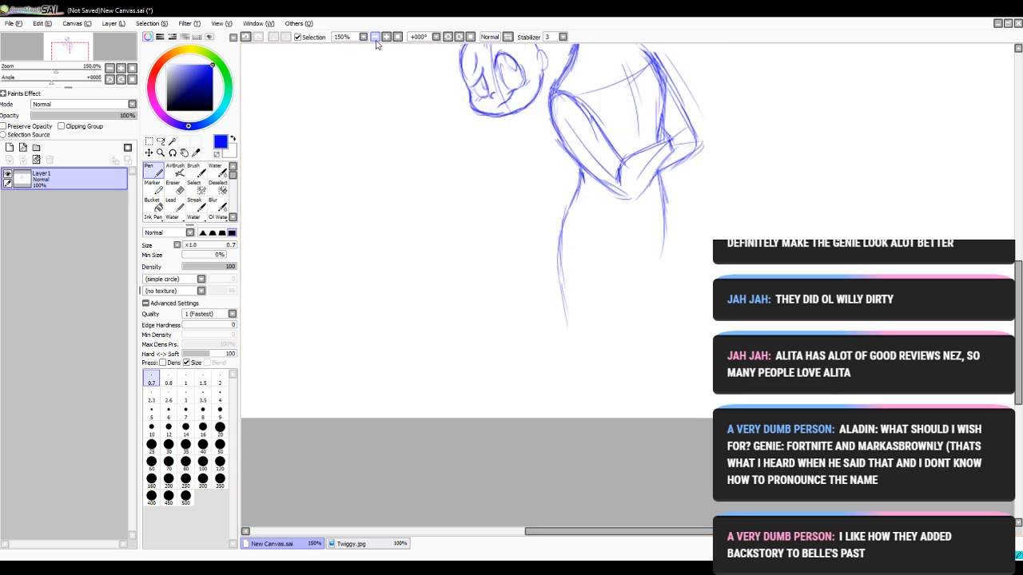
{"action": "left_click", "coordinate": [376, 36]}
{"action": "left_click", "coordinate": [375, 36]}
{"action": "left_click", "coordinate": [150, 142]}
{"action": "left_click_drag", "start_coordinate": [499, 98], "coordinate": [688, 318]}
{"action": "left_click", "coordinate": [146, 262]}
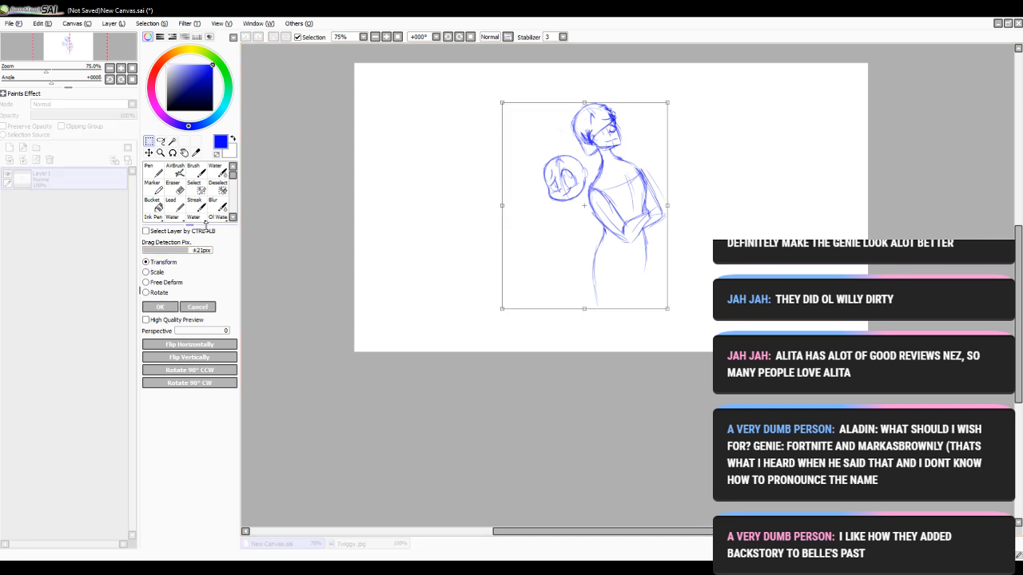
- Enlarge both characters and position them so the hips meet the canvas's lower edge, apply the transform and clear the selection
{"action": "left_click_drag", "start_coordinate": [498, 99], "coordinate": [442, 45]}
{"action": "mouse_move", "coordinate": [571, 107]}
{"action": "left_mouse_down"}
{"action": "mouse_move", "coordinate": [587, 190]}
{"action": "mouse_move", "coordinate": [603, 192]}
{"action": "left_mouse_up"}
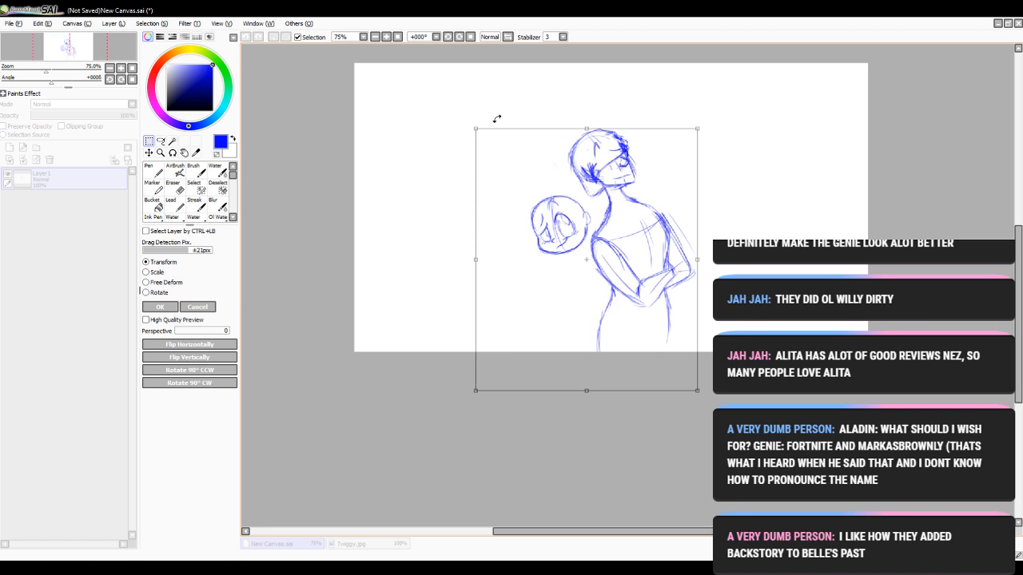
{"action": "left_click_drag", "start_coordinate": [476, 128], "coordinate": [445, 79]}
{"action": "left_click_drag", "start_coordinate": [573, 116], "coordinate": [583, 145]}
{"action": "left_click_drag", "start_coordinate": [454, 106], "coordinate": [443, 93]}
{"action": "mouse_move", "coordinate": [571, 136]}
{"action": "left_mouse_down"}
{"action": "mouse_move", "coordinate": [592, 137]}
{"action": "mouse_move", "coordinate": [581, 144]}
{"action": "left_mouse_up"}
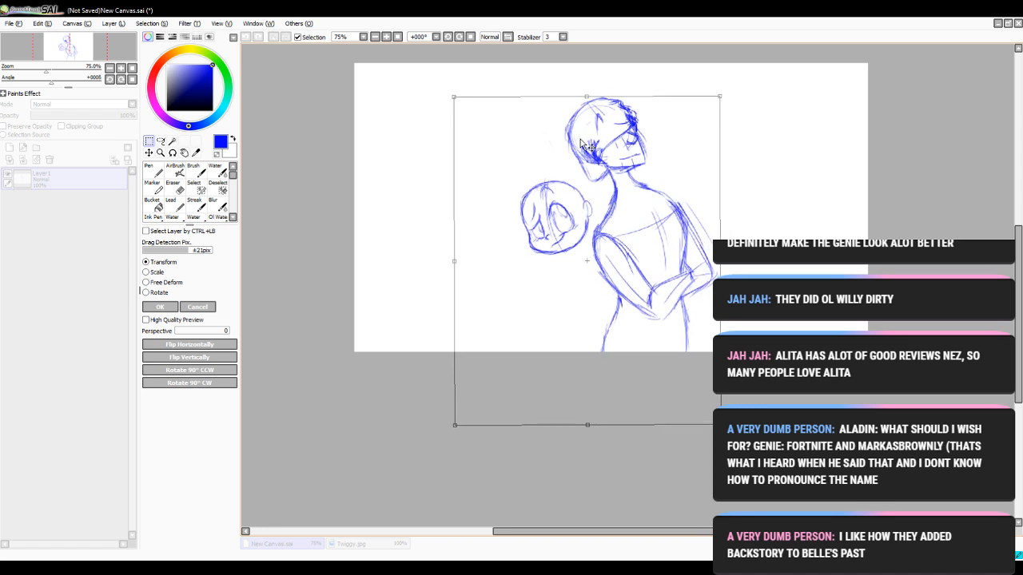
{"action": "left_click_drag", "start_coordinate": [453, 97], "coordinate": [453, 92]}
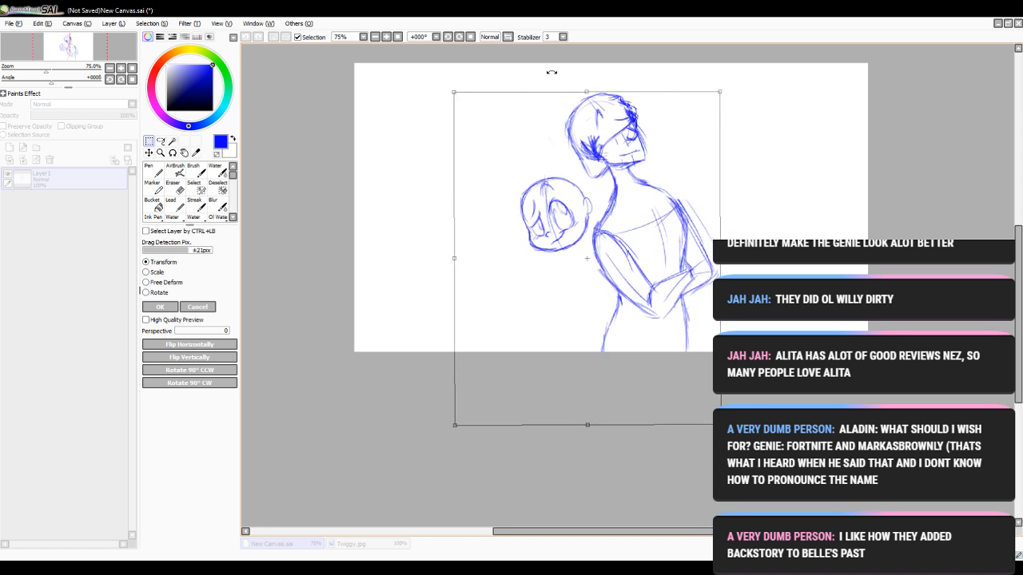
{"action": "left_click_drag", "start_coordinate": [604, 148], "coordinate": [601, 147]}
{"action": "left_click", "coordinate": [159, 307]}
{"action": "left_click", "coordinate": [217, 186]}
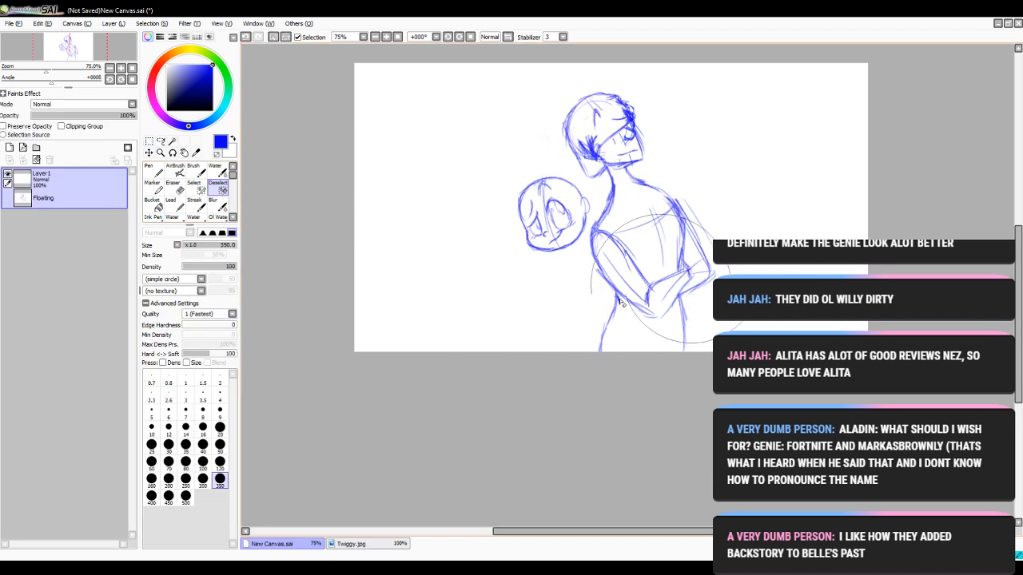
{"action": "left_click", "coordinate": [157, 169]}
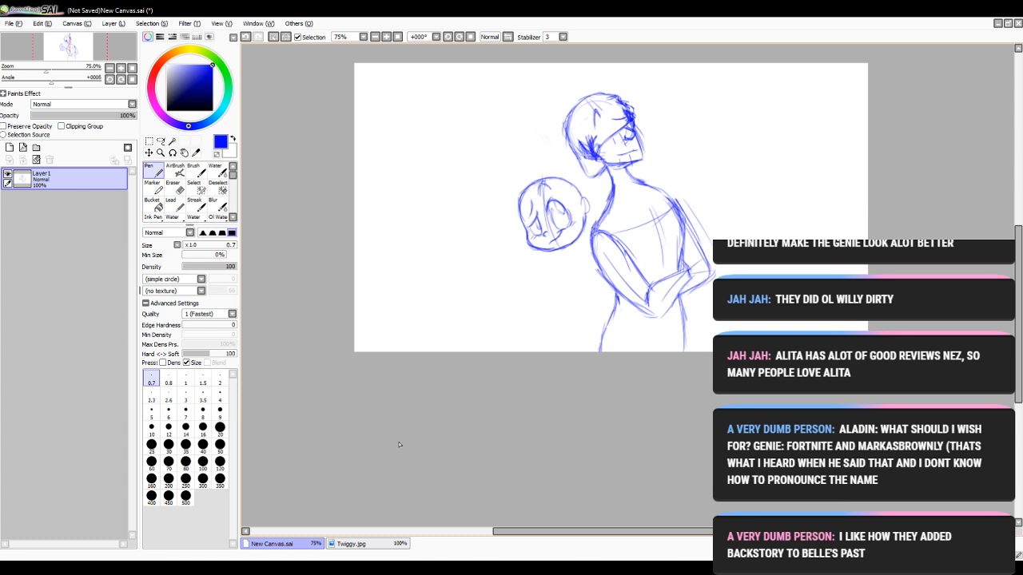
{"action": "left_click", "coordinate": [386, 38]}
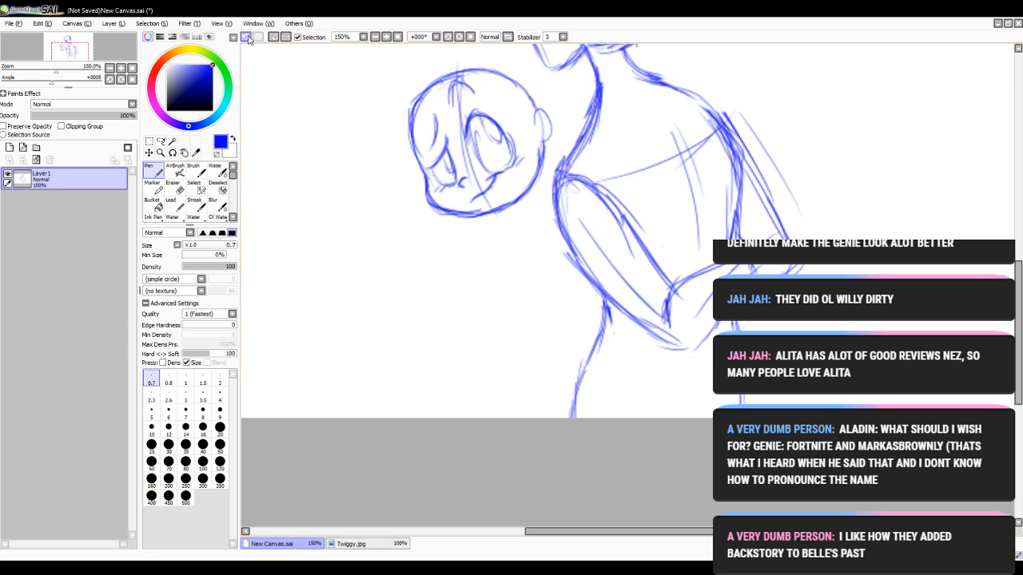
{"action": "left_click", "coordinate": [375, 37]}
{"action": "left_click", "coordinate": [375, 38]}
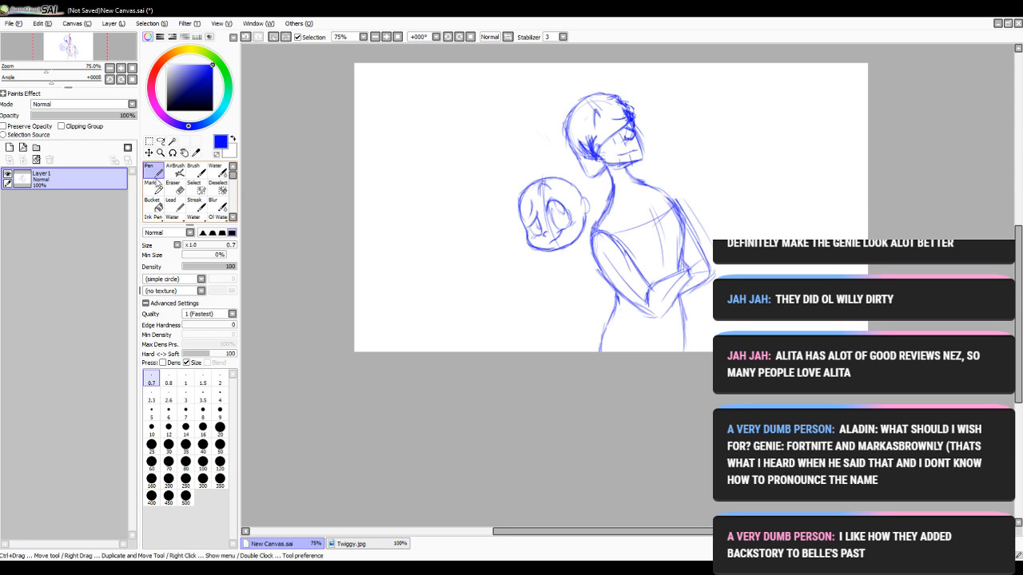
{"action": "left_click", "coordinate": [185, 379]}
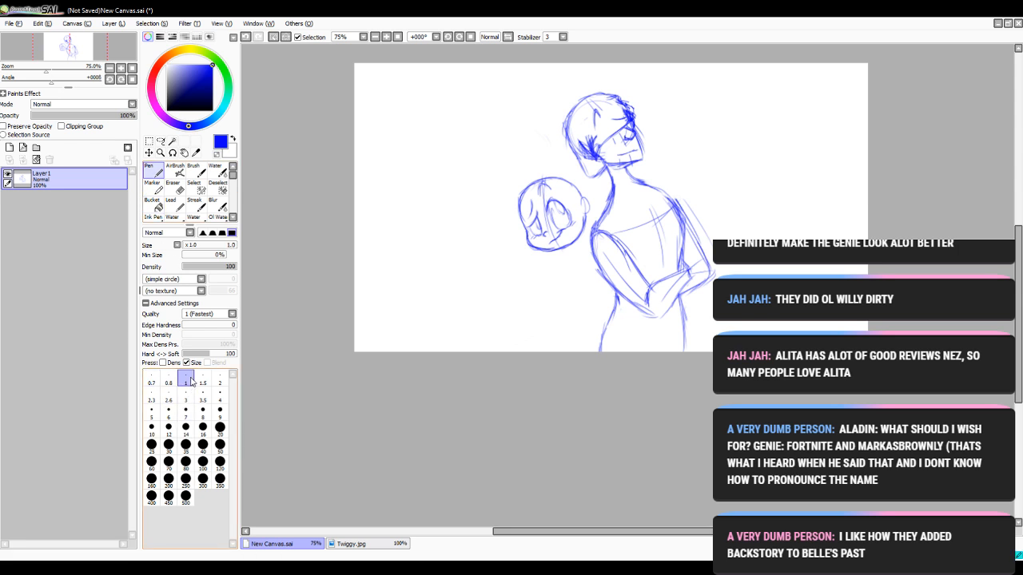
{"action": "left_click", "coordinate": [152, 377]}
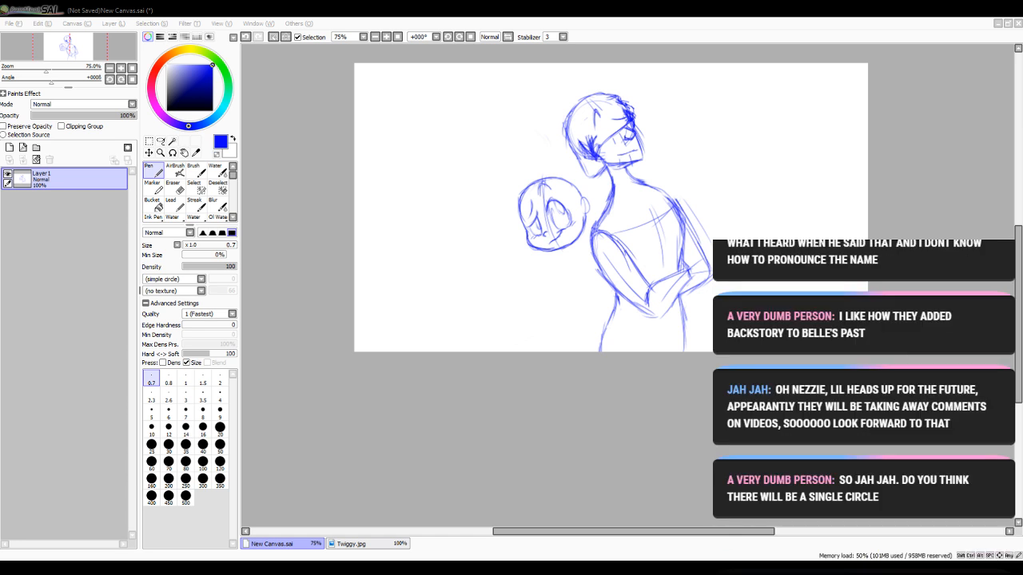
- Finish saving the drawing as good little boy.sai in the Animatics folder and reopen that file
{"action": "key", "text": "Return"}
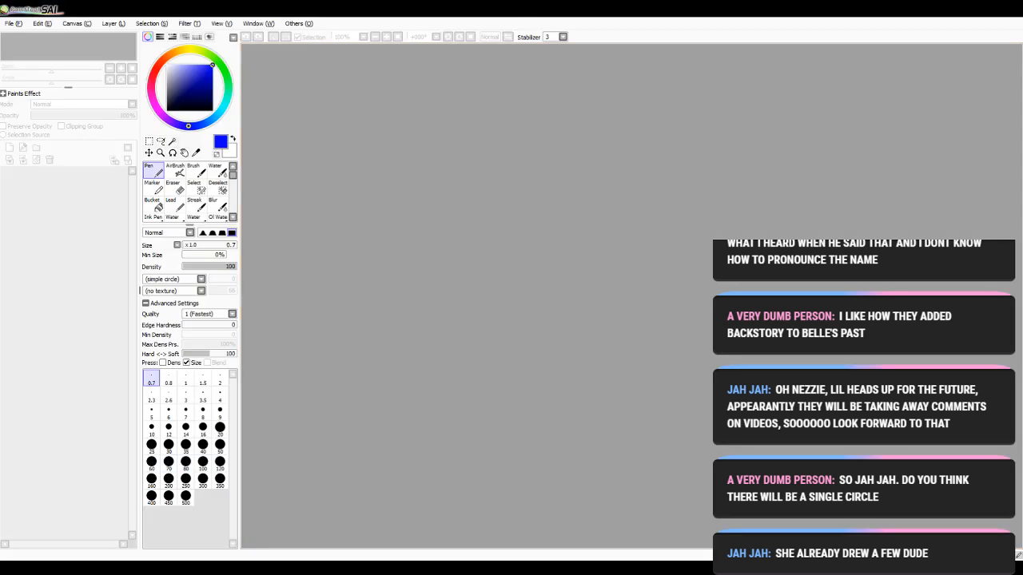
{"action": "left_click", "coordinate": [21, 22]}
{"action": "left_click", "coordinate": [18, 45]}
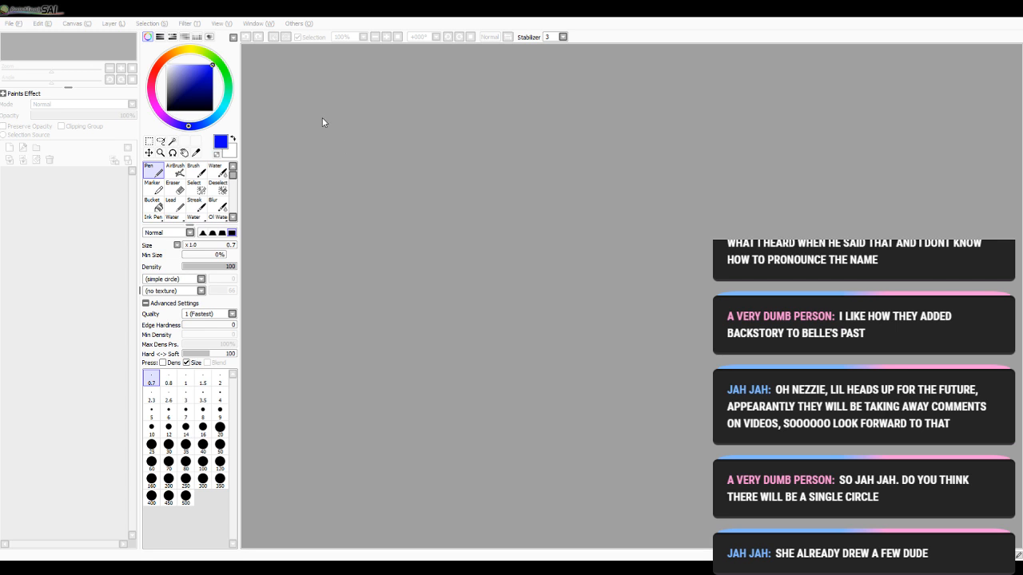
{"action": "double_click", "coordinate": [437, 168]}
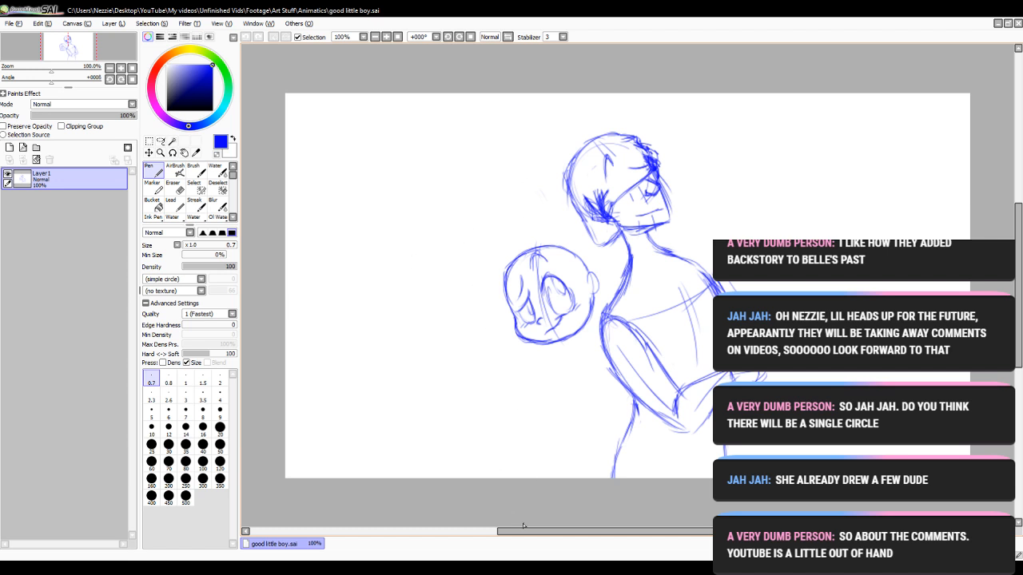
- Erase the second figure's front neck and shoulder line and redraw it curving from the chin to the shoulder, reinforcing the torso's side
{"action": "left_click_drag", "start_coordinate": [524, 531], "coordinate": [548, 534]}
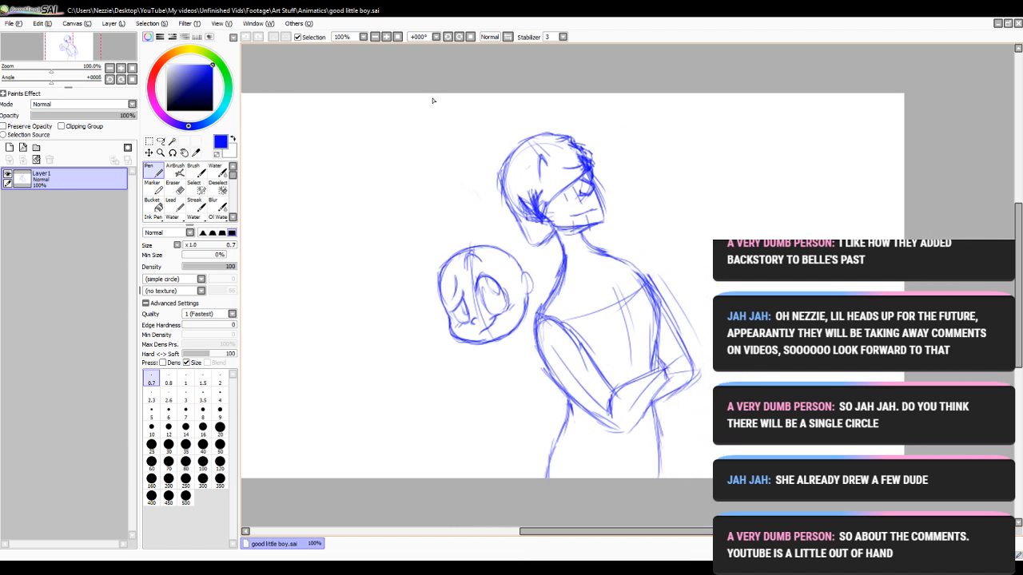
{"action": "left_click", "coordinate": [185, 188]}
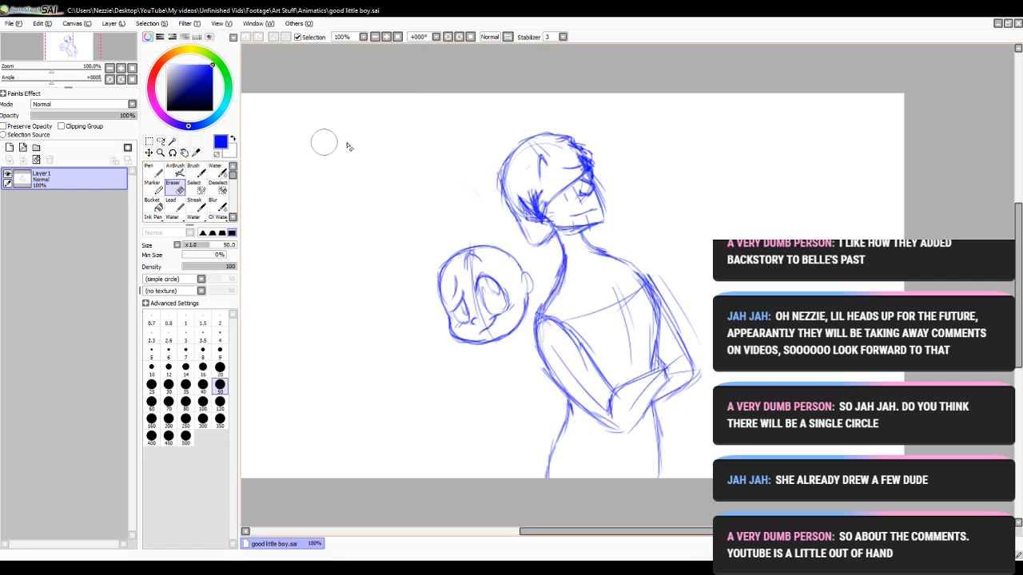
{"action": "scroll", "coordinate": [611, 206], "scroll_direction": "up", "scroll_amount": 3}
{"action": "mouse_move", "coordinate": [589, 182]}
{"action": "left_mouse_down"}
{"action": "mouse_move", "coordinate": [578, 212]}
{"action": "mouse_move", "coordinate": [598, 221]}
{"action": "mouse_move", "coordinate": [580, 243]}
{"action": "left_mouse_up"}
{"action": "left_click", "coordinate": [151, 171]}
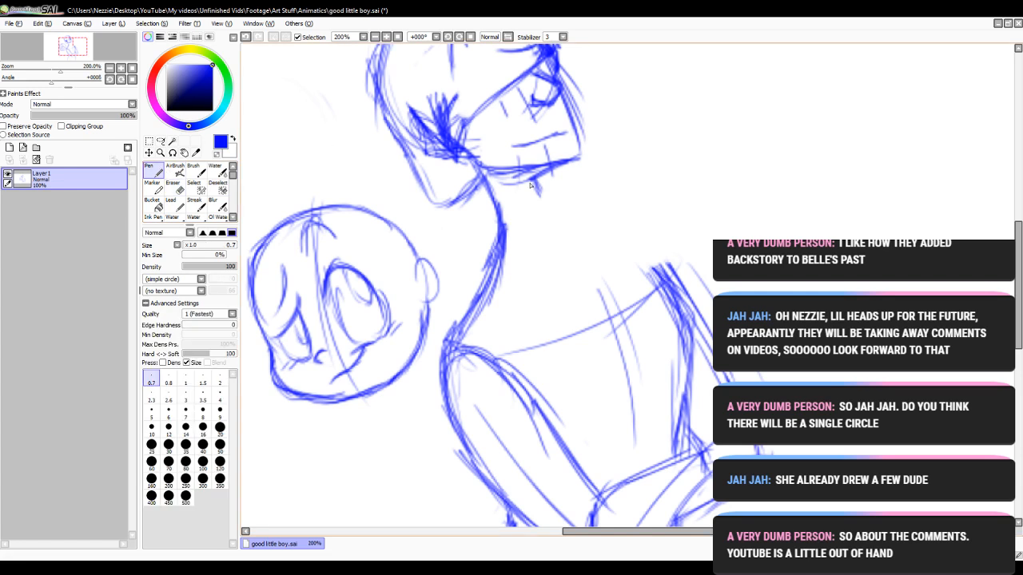
{"action": "mouse_move", "coordinate": [534, 176]}
{"action": "left_mouse_down"}
{"action": "mouse_move", "coordinate": [552, 220]}
{"action": "mouse_move", "coordinate": [654, 251]}
{"action": "mouse_move", "coordinate": [657, 269]}
{"action": "mouse_move", "coordinate": [650, 257]}
{"action": "mouse_move", "coordinate": [678, 286]}
{"action": "left_mouse_up"}
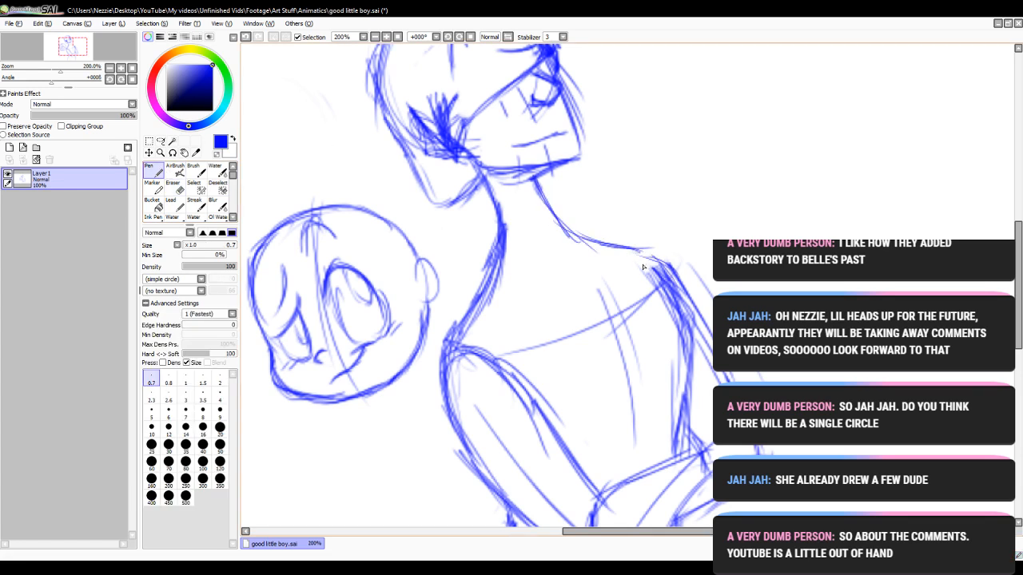
{"action": "mouse_move", "coordinate": [636, 255]}
{"action": "left_mouse_down"}
{"action": "mouse_move", "coordinate": [659, 283]}
{"action": "mouse_move", "coordinate": [653, 265]}
{"action": "mouse_move", "coordinate": [685, 360]}
{"action": "left_mouse_up"}
{"action": "left_click_drag", "start_coordinate": [667, 285], "coordinate": [679, 387]}
{"action": "left_click_drag", "start_coordinate": [685, 325], "coordinate": [687, 427]}
- Try thickening the second figure's hip and thigh outlines down to the canvas edge, with a short crotch mark between the thighs
{"action": "scroll", "coordinate": [687, 427], "scroll_direction": "down", "scroll_amount": 5}
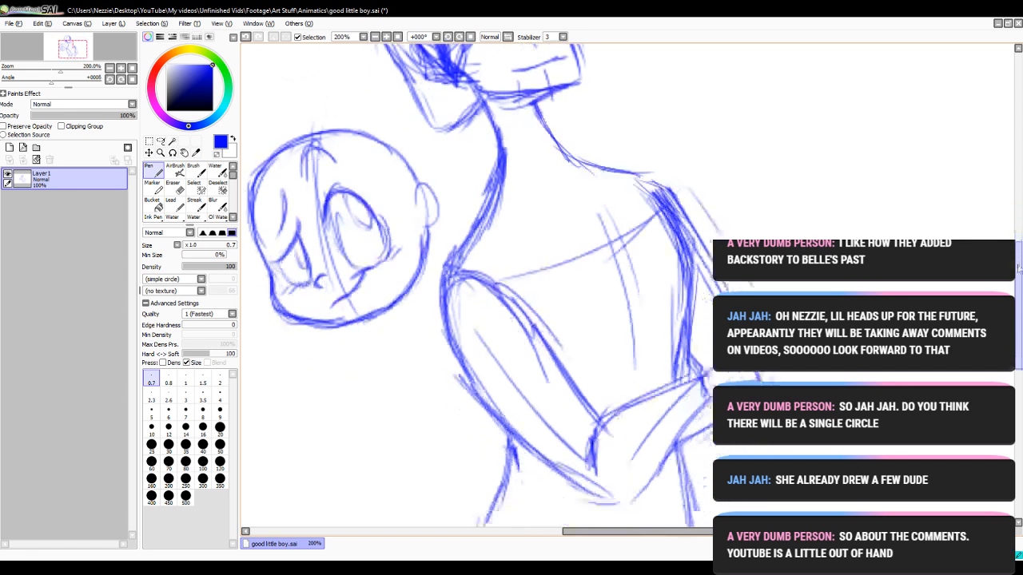
{"action": "mouse_move", "coordinate": [512, 302]}
{"action": "left_mouse_down"}
{"action": "mouse_move", "coordinate": [467, 436]}
{"action": "mouse_move", "coordinate": [470, 410]}
{"action": "mouse_move", "coordinate": [465, 457]}
{"action": "left_mouse_up"}
{"action": "left_click_drag", "start_coordinate": [489, 366], "coordinate": [470, 457]}
{"action": "mouse_move", "coordinate": [507, 345]}
{"action": "left_mouse_down"}
{"action": "mouse_move", "coordinate": [478, 406]}
{"action": "mouse_move", "coordinate": [482, 457]}
{"action": "left_mouse_up"}
{"action": "left_click_drag", "start_coordinate": [690, 304], "coordinate": [679, 388]}
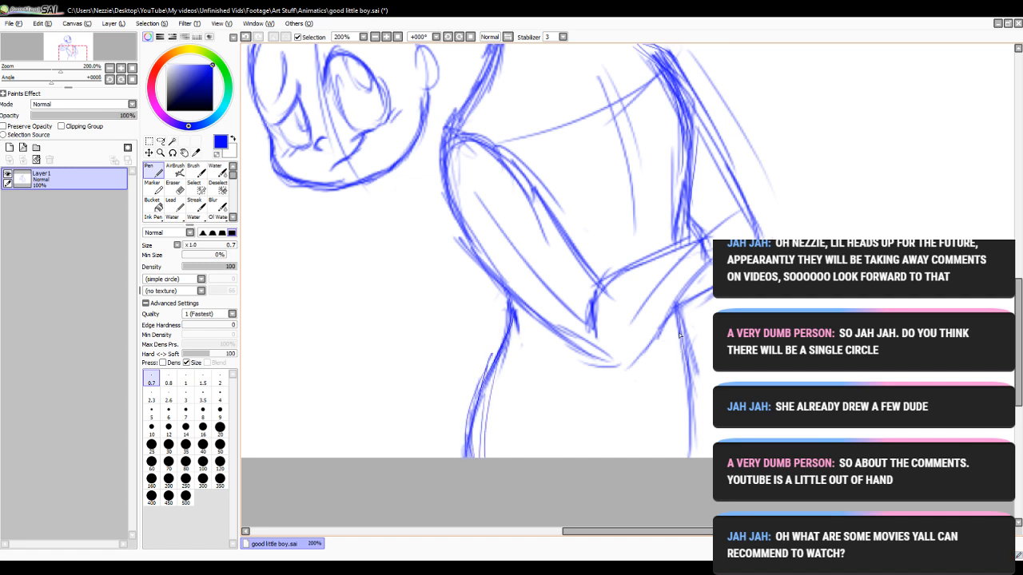
{"action": "left_click_drag", "start_coordinate": [701, 331], "coordinate": [680, 445]}
{"action": "left_click_drag", "start_coordinate": [695, 379], "coordinate": [689, 457]}
{"action": "mouse_move", "coordinate": [625, 428]}
{"action": "left_mouse_down"}
{"action": "mouse_move", "coordinate": [654, 404]}
{"action": "mouse_move", "coordinate": [632, 462]}
{"action": "left_mouse_up"}
- Try replacing the second figure's back hip with a narrower curve from waist to canvas edge, and reinforce the front thigh outline
{"action": "key", "text": "e"}
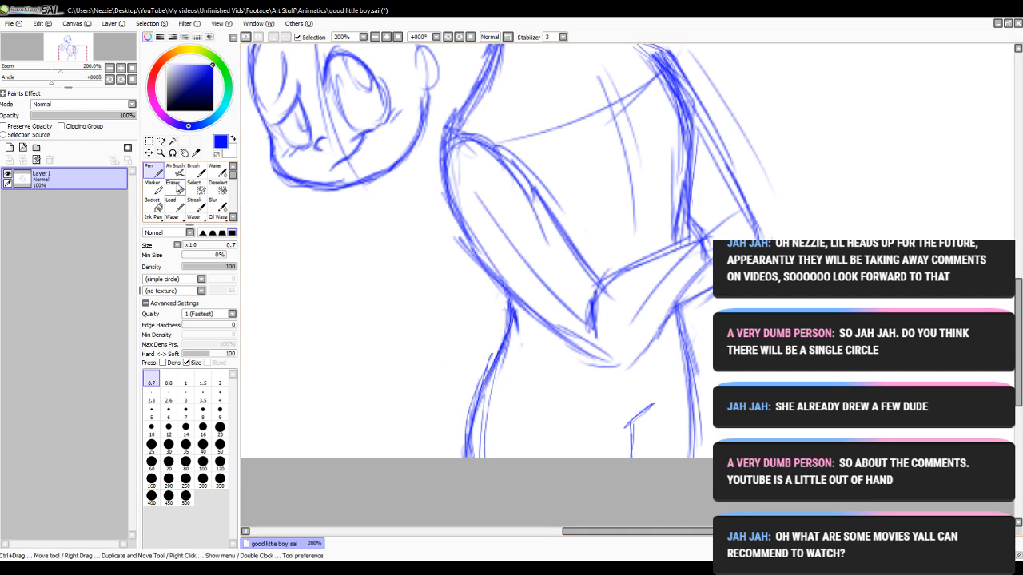
{"action": "left_click_drag", "start_coordinate": [454, 349], "coordinate": [479, 474]}
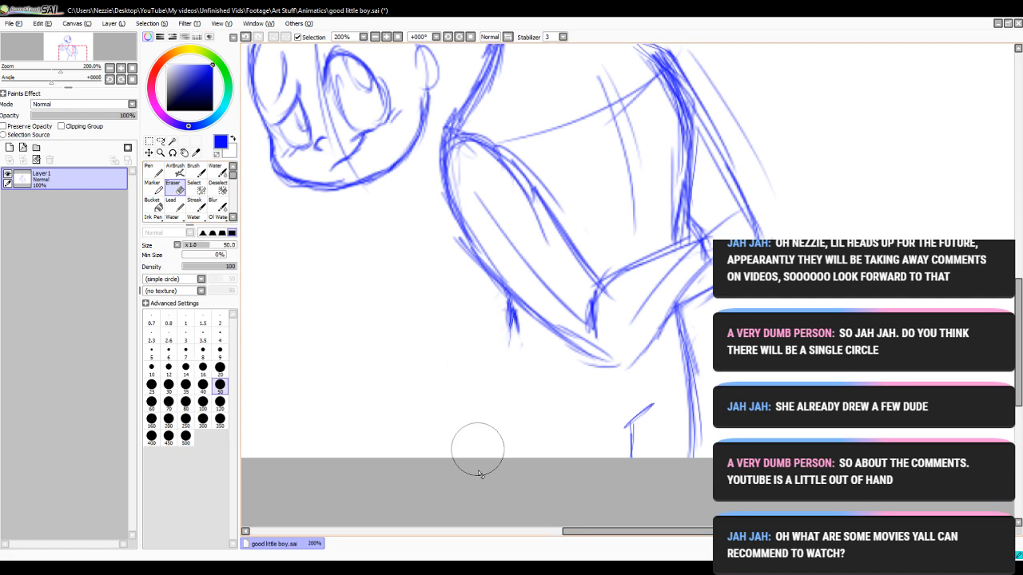
{"action": "left_click", "coordinate": [152, 171]}
{"action": "left_click_drag", "start_coordinate": [505, 288], "coordinate": [512, 335]}
{"action": "left_click_drag", "start_coordinate": [508, 302], "coordinate": [484, 387]}
{"action": "left_click_drag", "start_coordinate": [506, 330], "coordinate": [482, 404]}
{"action": "left_click_drag", "start_coordinate": [495, 369], "coordinate": [482, 457]}
{"action": "left_click_drag", "start_coordinate": [479, 419], "coordinate": [477, 454]}
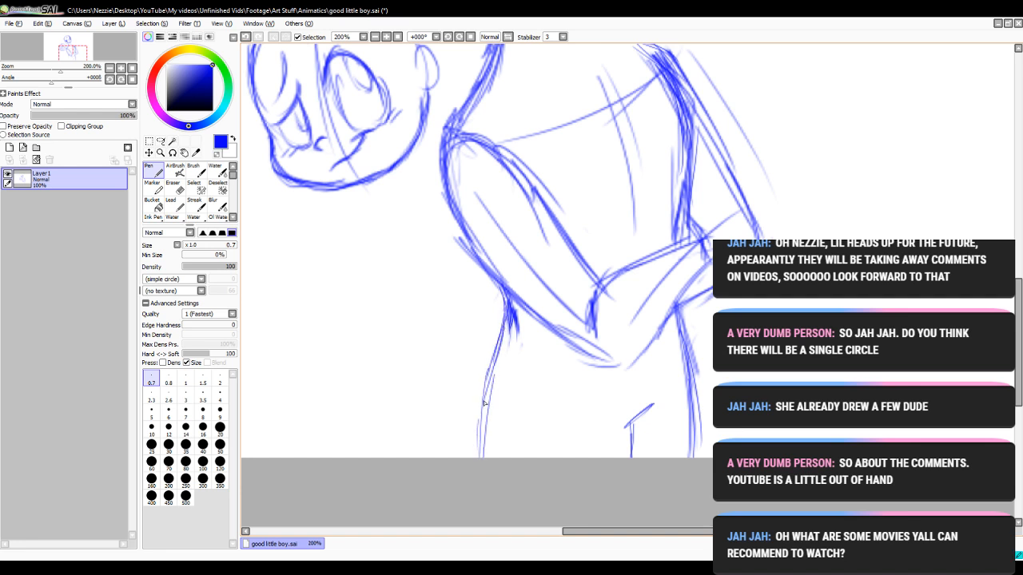
{"action": "left_click_drag", "start_coordinate": [508, 349], "coordinate": [480, 421]}
{"action": "left_click_drag", "start_coordinate": [507, 348], "coordinate": [482, 459]}
{"action": "left_click_drag", "start_coordinate": [677, 311], "coordinate": [697, 444]}
{"action": "left_click_drag", "start_coordinate": [686, 362], "coordinate": [698, 457]}
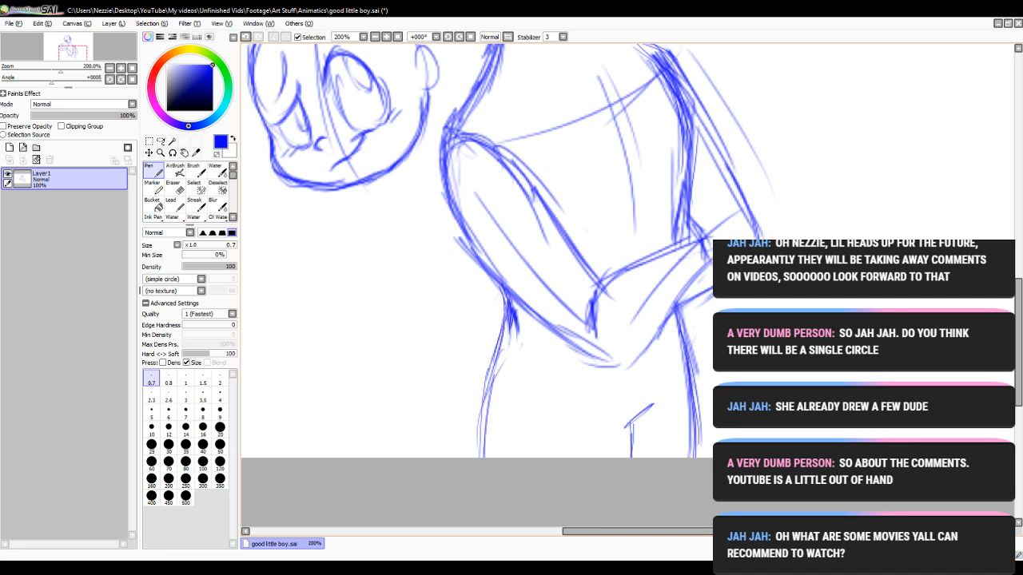
- Erase the second figure's front torso line, redraw it further inward from shoulder to forearm, and strengthen the far upper arm's outline
{"action": "left_click_drag", "start_coordinate": [1020, 309], "coordinate": [1021, 293]}
{"action": "left_click", "coordinate": [185, 189]}
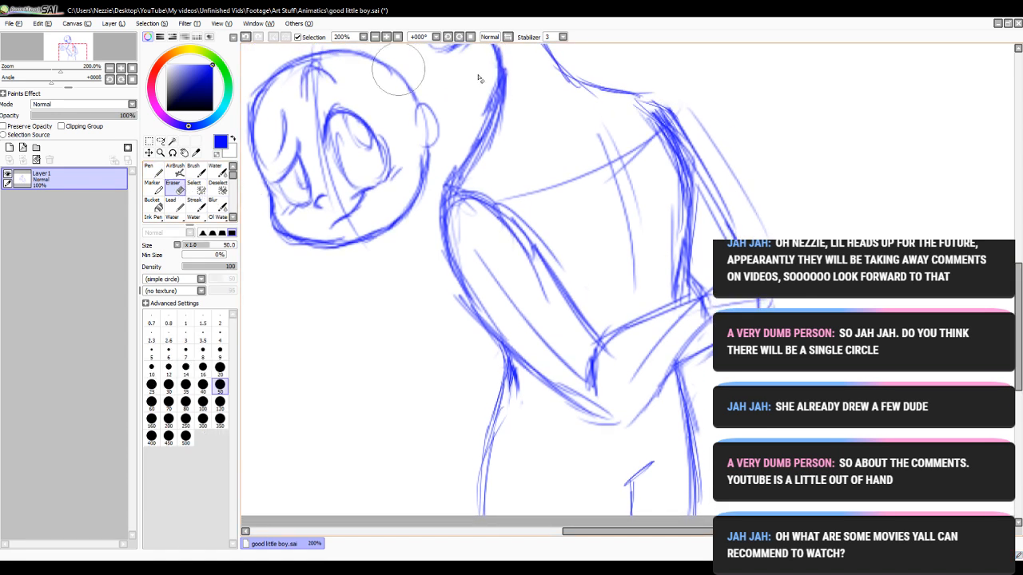
{"action": "mouse_move", "coordinate": [638, 134]}
{"action": "left_mouse_down"}
{"action": "mouse_move", "coordinate": [664, 194]}
{"action": "mouse_move", "coordinate": [648, 116]}
{"action": "mouse_move", "coordinate": [667, 190]}
{"action": "mouse_move", "coordinate": [670, 260]}
{"action": "left_mouse_up"}
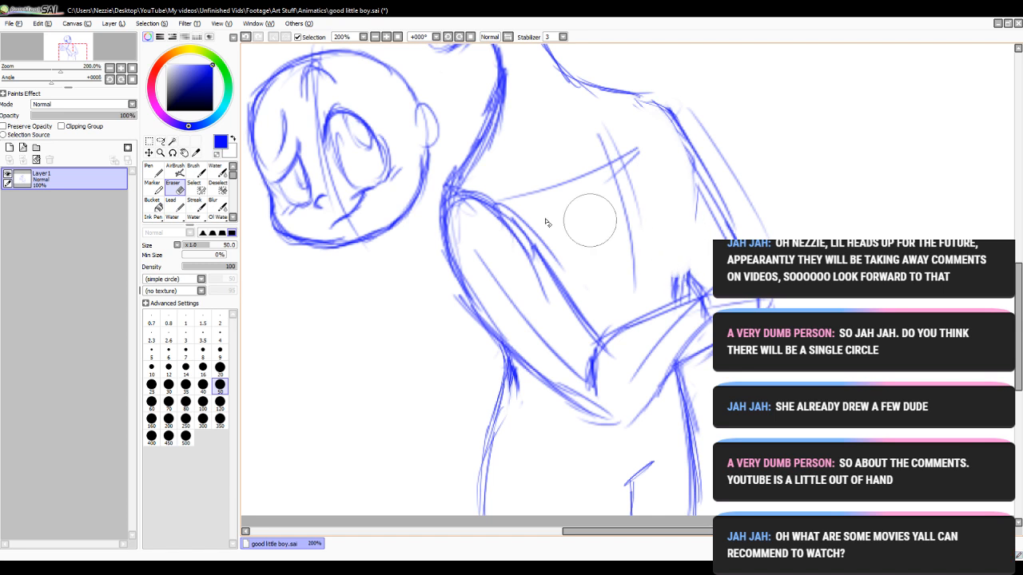
{"action": "key", "text": "n"}
{"action": "mouse_move", "coordinate": [639, 121]}
{"action": "left_mouse_down"}
{"action": "mouse_move", "coordinate": [671, 210]}
{"action": "mouse_move", "coordinate": [680, 305]}
{"action": "left_mouse_up"}
{"action": "left_click_drag", "start_coordinate": [640, 125], "coordinate": [679, 269]}
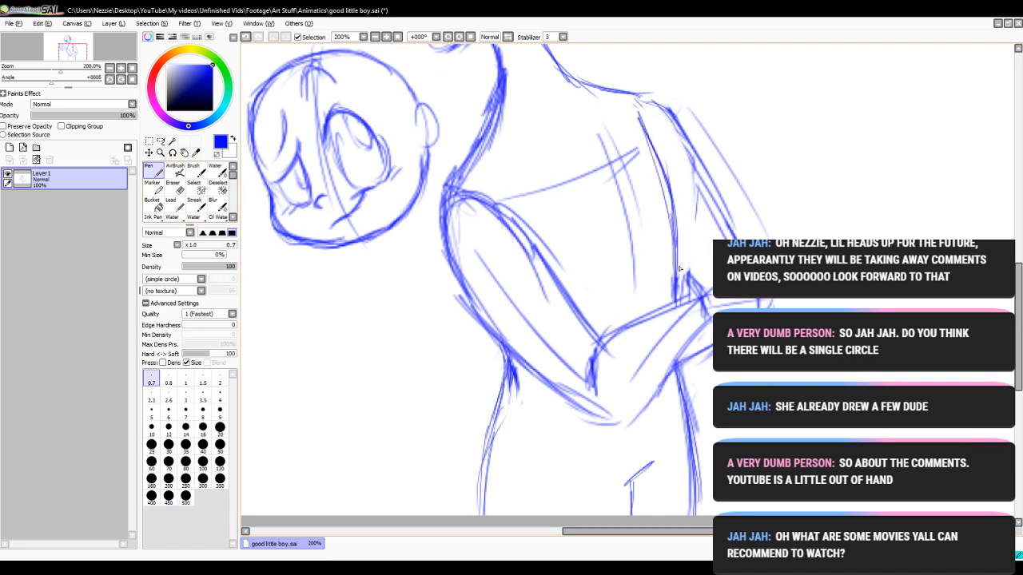
{"action": "mouse_move", "coordinate": [635, 105]}
{"action": "left_mouse_down"}
{"action": "mouse_move", "coordinate": [671, 113]}
{"action": "mouse_move", "coordinate": [726, 238]}
{"action": "left_mouse_up"}
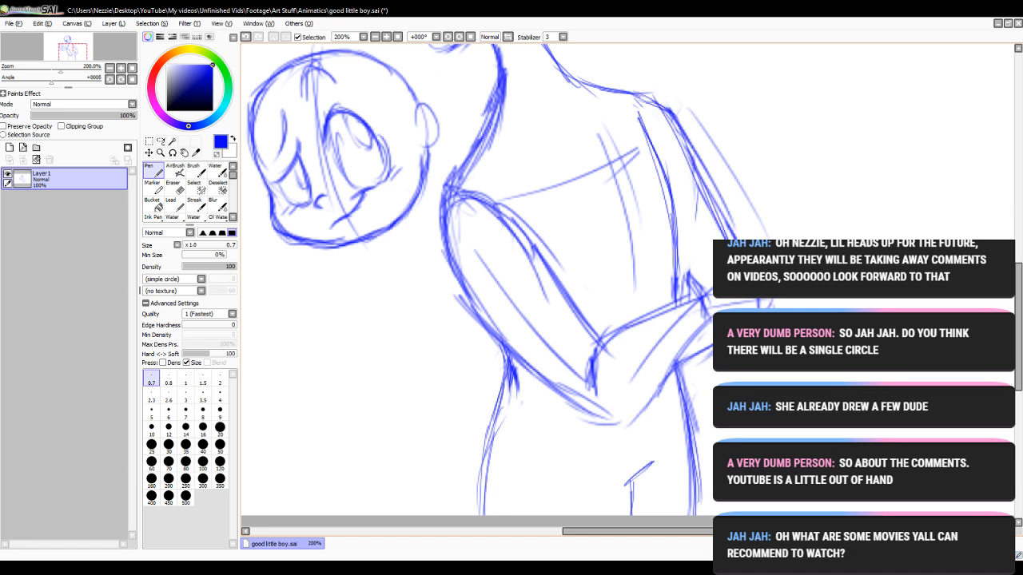
- Erase the second figure's hip and thigh outlines and crotch mark below the waist, and return to the Pen
{"action": "key", "text": "e"}
{"action": "left_click_drag", "start_coordinate": [456, 411], "coordinate": [480, 479]}
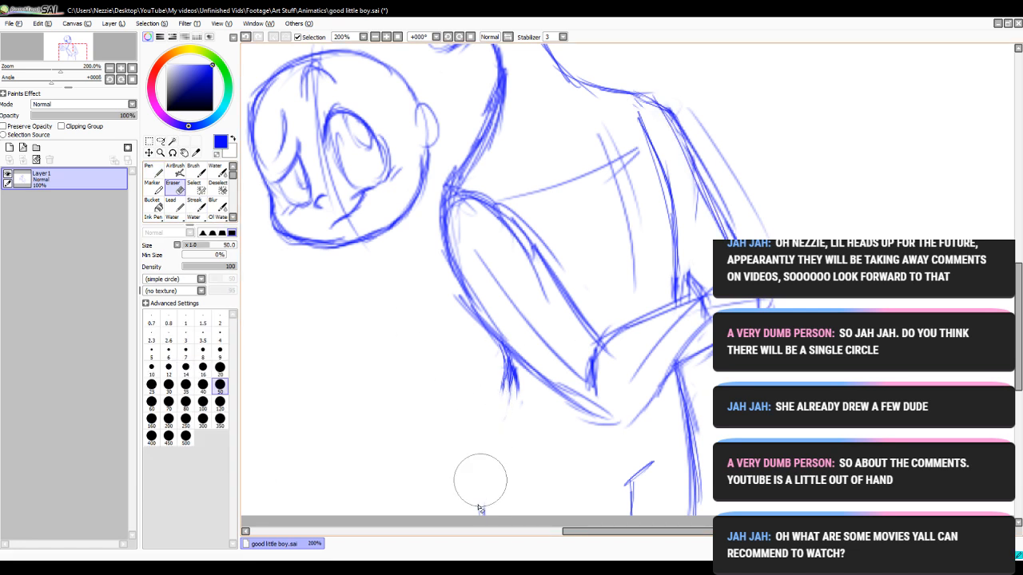
{"action": "mouse_move", "coordinate": [572, 498]}
{"action": "left_mouse_down"}
{"action": "mouse_move", "coordinate": [671, 467]}
{"action": "mouse_move", "coordinate": [679, 484]}
{"action": "mouse_move", "coordinate": [649, 445]}
{"action": "left_mouse_up"}
{"action": "key", "text": "n"}
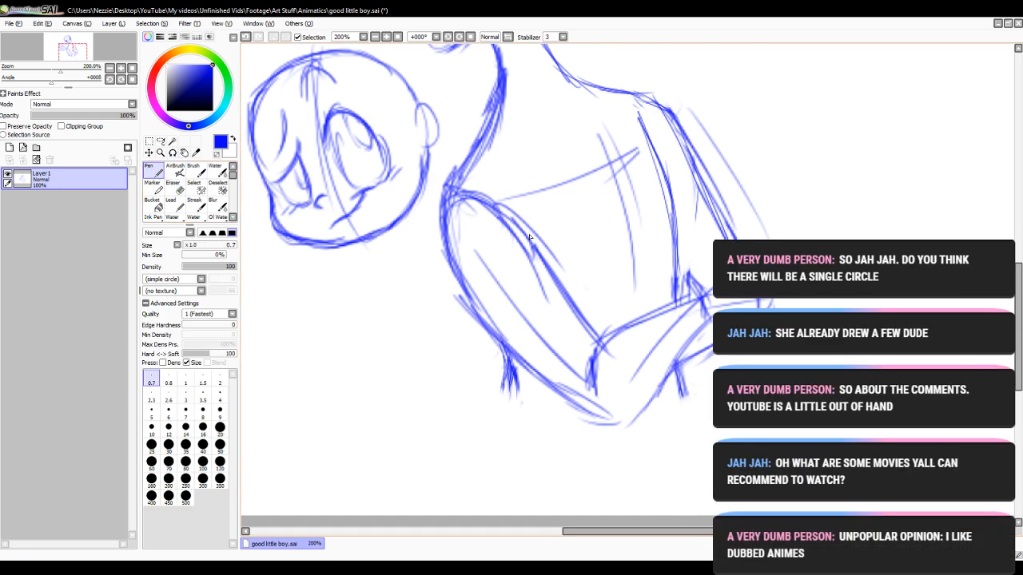
- Sketch the standing figure's lower torso sides, running down from beneath both elbows to the canvas's lower edge
{"action": "left_click_drag", "start_coordinate": [504, 347], "coordinate": [497, 421]}
{"action": "left_click_drag", "start_coordinate": [515, 385], "coordinate": [489, 443]}
{"action": "left_click_drag", "start_coordinate": [507, 405], "coordinate": [472, 515]}
{"action": "left_click_drag", "start_coordinate": [485, 461], "coordinate": [479, 515]}
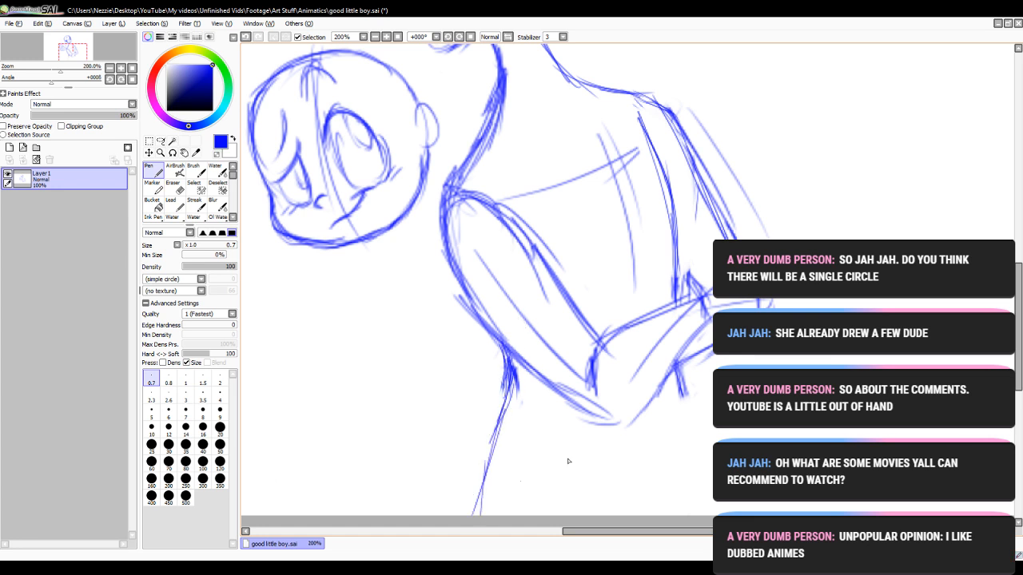
{"action": "left_click_drag", "start_coordinate": [683, 386], "coordinate": [697, 514]}
{"action": "left_click_drag", "start_coordinate": [679, 396], "coordinate": [701, 515]}
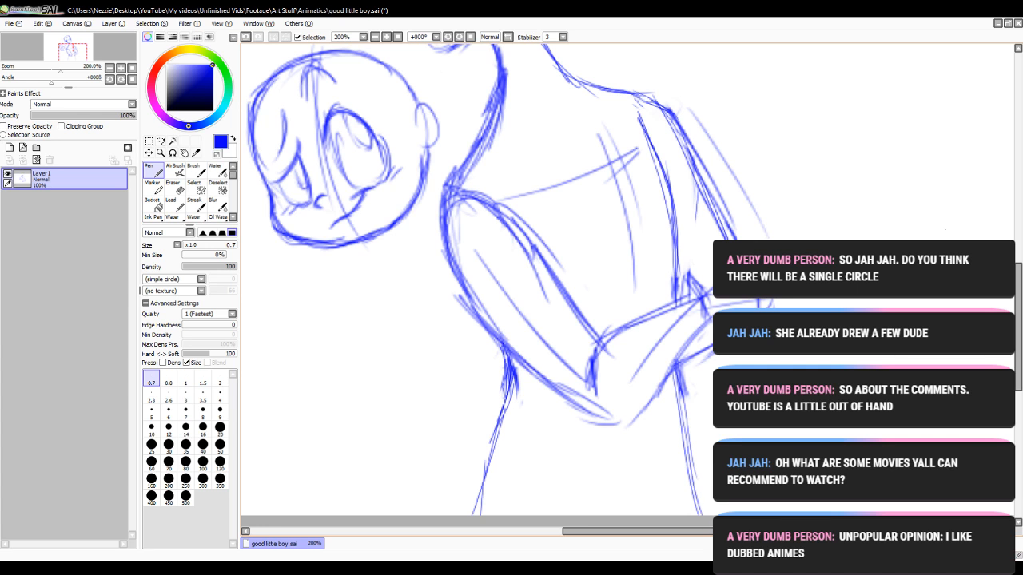
- Thicken the standing figure's left torso line with overlapping strokes below the elbow
{"action": "left_click_drag", "start_coordinate": [1017, 277], "coordinate": [1017, 303]}
{"action": "left_click_drag", "start_coordinate": [509, 257], "coordinate": [505, 313]}
{"action": "left_click_drag", "start_coordinate": [497, 302], "coordinate": [484, 393]}
{"action": "left_click_drag", "start_coordinate": [495, 314], "coordinate": [480, 439]}
{"action": "left_click_drag", "start_coordinate": [509, 293], "coordinate": [493, 357]}
{"action": "left_click_drag", "start_coordinate": [504, 297], "coordinate": [484, 395]}
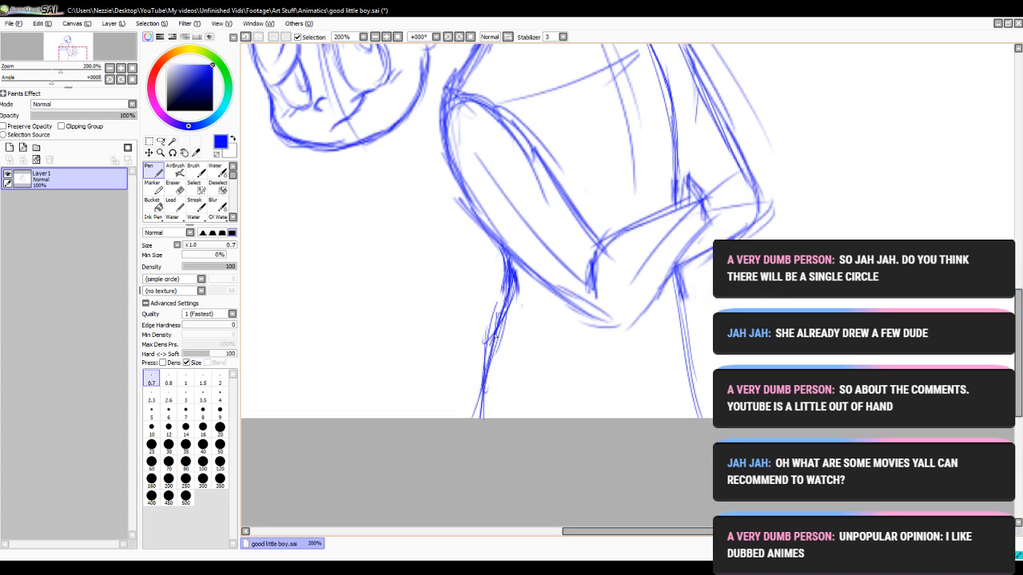
{"action": "left_click_drag", "start_coordinate": [497, 336], "coordinate": [482, 420]}
- Erase the left torso line below the elbow with a size 50 eraser and redraw it with lighter, cleaner pen strokes
{"action": "left_click", "coordinate": [174, 188]}
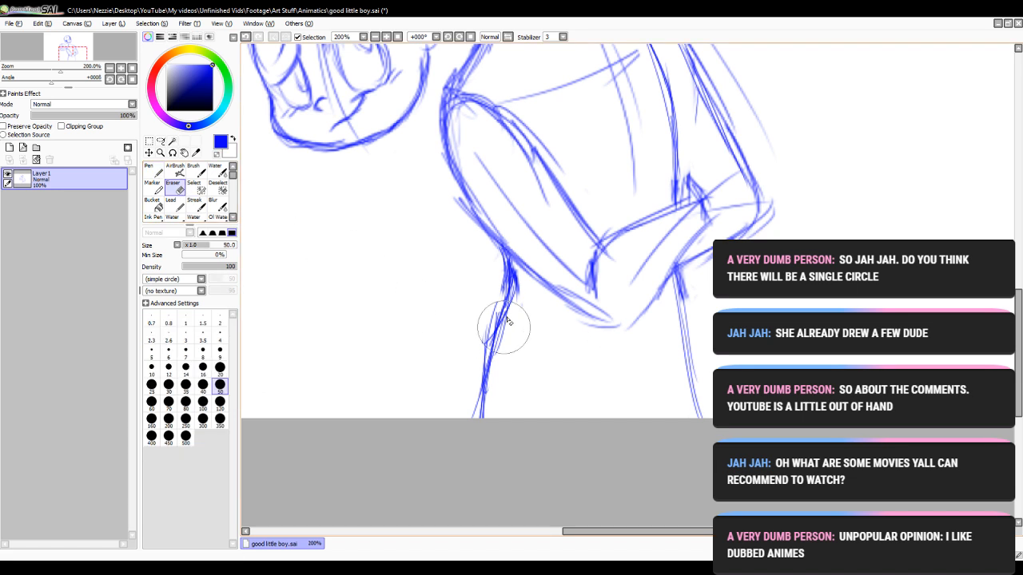
{"action": "left_click_drag", "start_coordinate": [503, 286], "coordinate": [473, 468]}
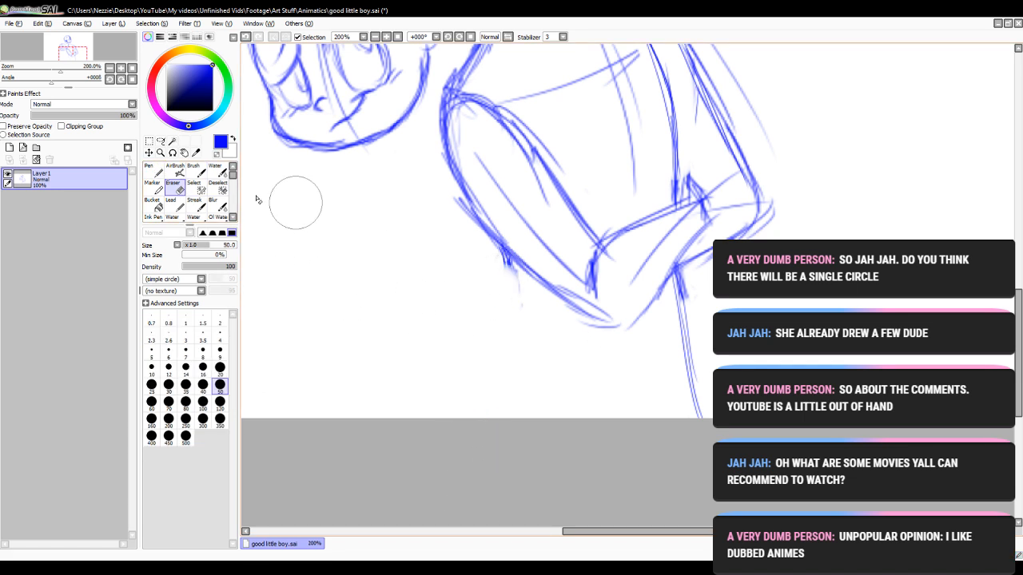
{"action": "left_click", "coordinate": [154, 171]}
{"action": "left_click_drag", "start_coordinate": [508, 260], "coordinate": [510, 329]}
{"action": "left_click_drag", "start_coordinate": [507, 284], "coordinate": [490, 356]}
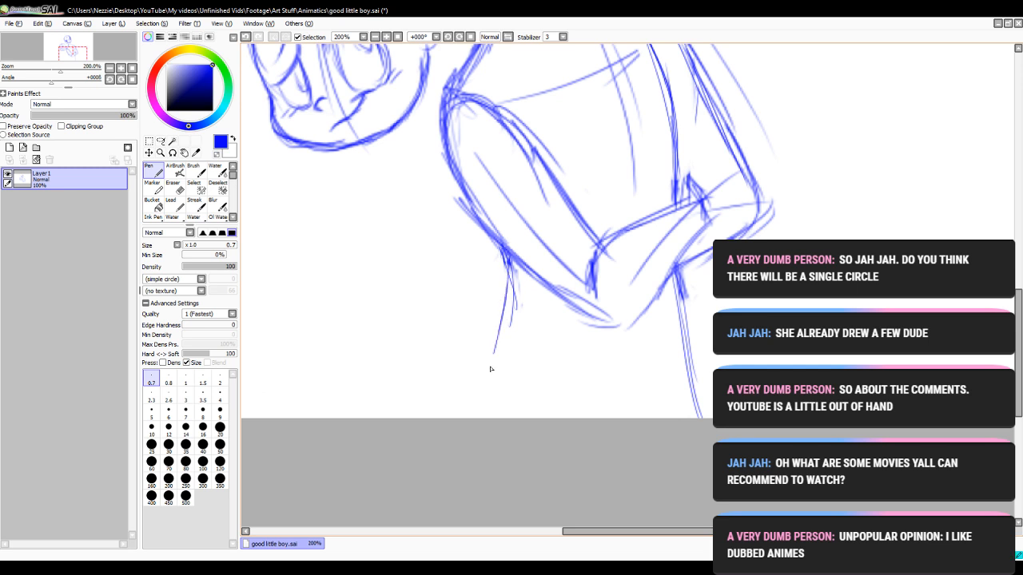
{"action": "mouse_move", "coordinate": [497, 314]}
{"action": "left_mouse_down"}
{"action": "mouse_move", "coordinate": [489, 348]}
{"action": "mouse_move", "coordinate": [503, 307]}
{"action": "mouse_move", "coordinate": [484, 401]}
{"action": "left_mouse_up"}
{"action": "left_click_drag", "start_coordinate": [509, 254], "coordinate": [488, 402]}
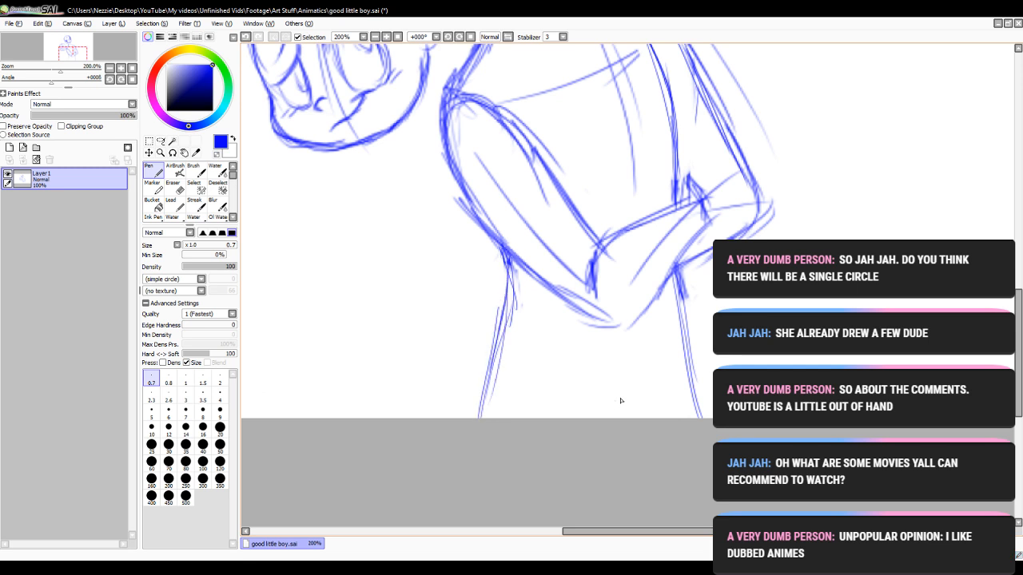
- Sketch a short curved mark low between the torso sides and reinforce both torso side lines
{"action": "left_click_drag", "start_coordinate": [617, 403], "coordinate": [643, 386]}
{"action": "scroll", "coordinate": [682, 377], "scroll_direction": "up", "scroll_amount": 3}
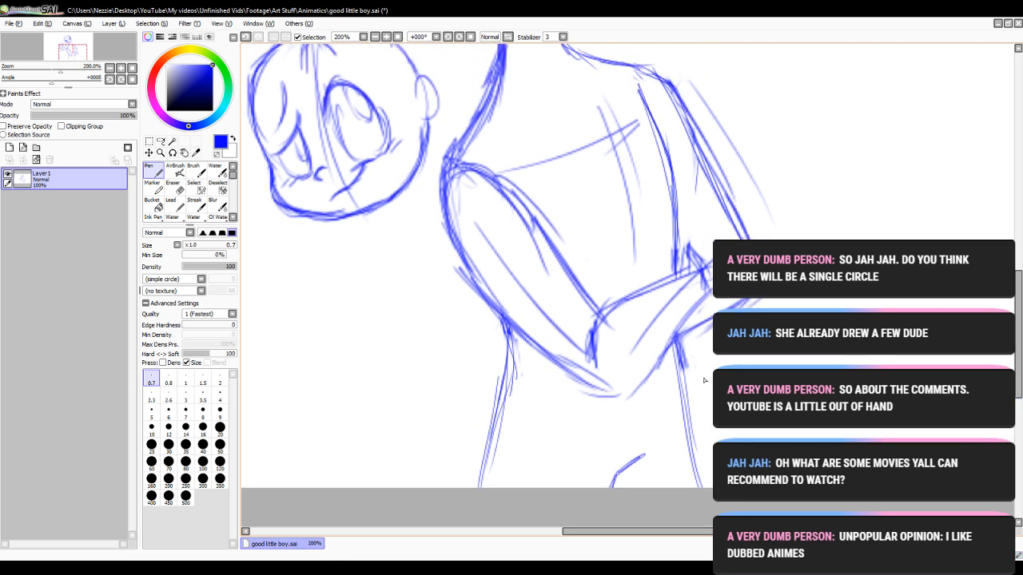
{"action": "left_click_drag", "start_coordinate": [681, 350], "coordinate": [697, 487]}
{"action": "left_click_drag", "start_coordinate": [683, 367], "coordinate": [710, 487]}
{"action": "left_click_drag", "start_coordinate": [687, 403], "coordinate": [705, 487]}
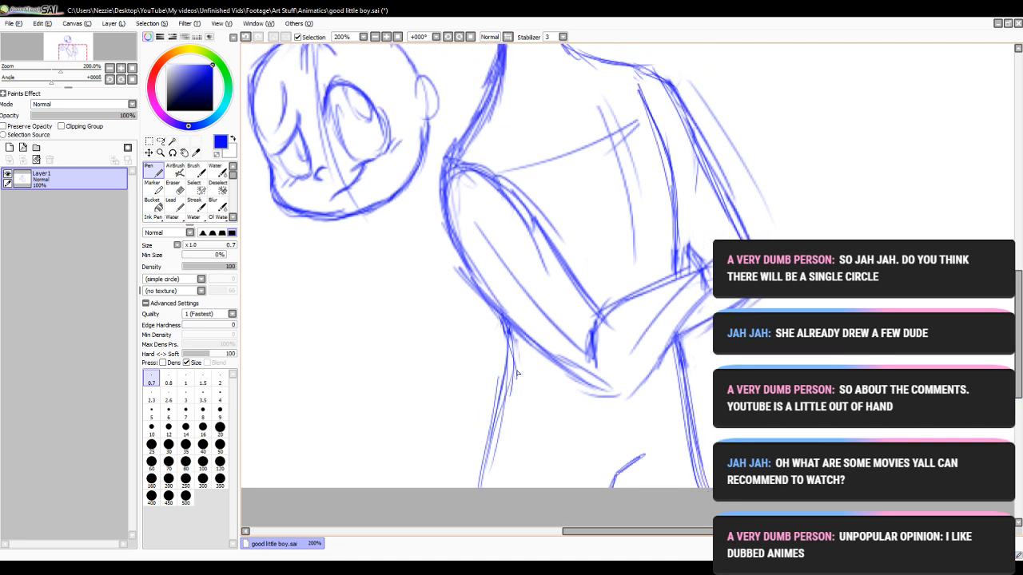
{"action": "left_click_drag", "start_coordinate": [512, 352], "coordinate": [491, 450]}
{"action": "left_click_drag", "start_coordinate": [498, 449], "coordinate": [488, 487]}
- Erase the overlapping lines on the standing figure's right-hand shoulder and redraw its outer contour
{"action": "scroll", "coordinate": [713, 169], "scroll_direction": "up", "scroll_amount": 2}
{"action": "left_click_drag", "start_coordinate": [654, 115], "coordinate": [725, 238]}
{"action": "scroll", "coordinate": [678, 310], "scroll_direction": "up", "scroll_amount": 2}
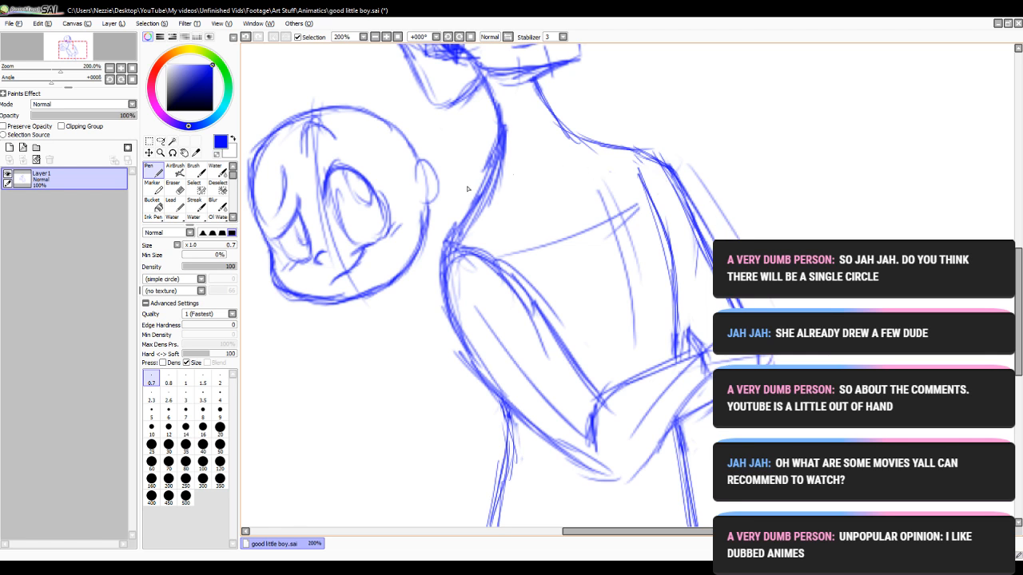
{"action": "key", "text": "e"}
{"action": "mouse_move", "coordinate": [629, 144]}
{"action": "left_mouse_down"}
{"action": "mouse_move", "coordinate": [674, 159]}
{"action": "mouse_move", "coordinate": [692, 233]}
{"action": "left_mouse_up"}
{"action": "key", "text": "n"}
{"action": "left_click_drag", "start_coordinate": [658, 160], "coordinate": [692, 225]}
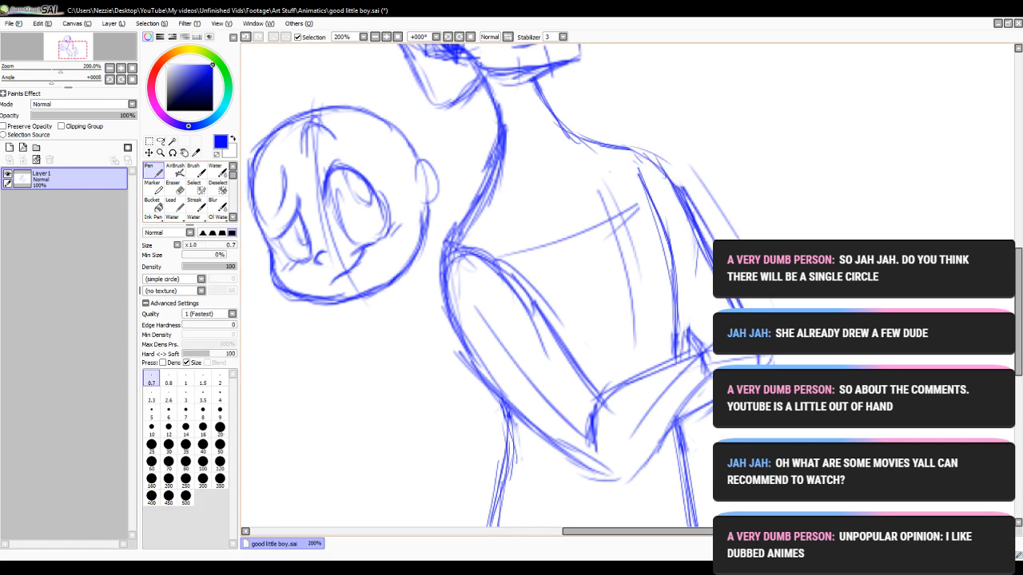
- Add another long stroke down the standing figure's left torso side
{"action": "scroll", "coordinate": [692, 224], "scroll_direction": "up", "scroll_amount": 5}
{"action": "scroll", "coordinate": [1017, 344], "scroll_direction": "down", "scroll_amount": 6}
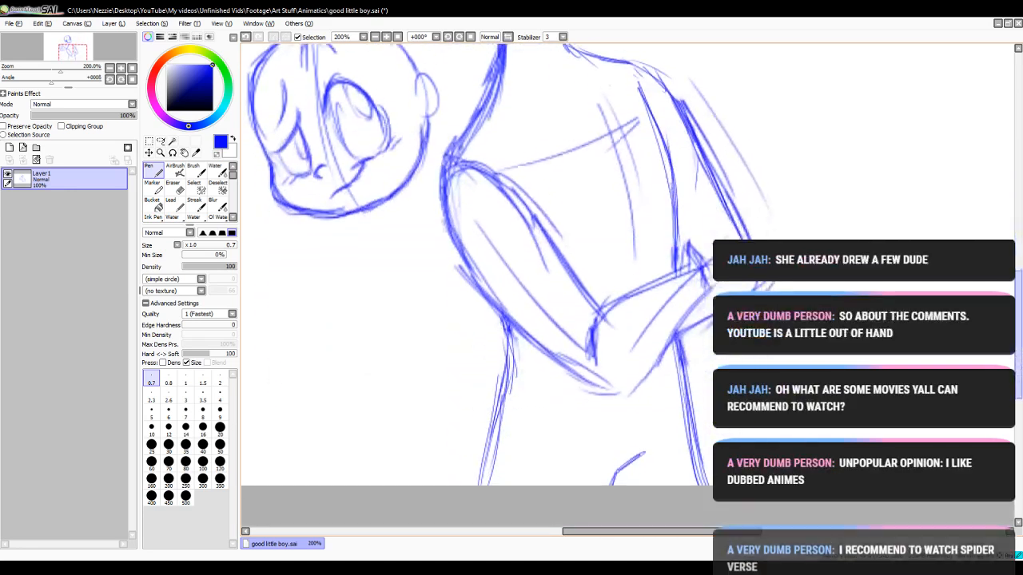
{"action": "left_click_drag", "start_coordinate": [502, 342], "coordinate": [485, 496]}
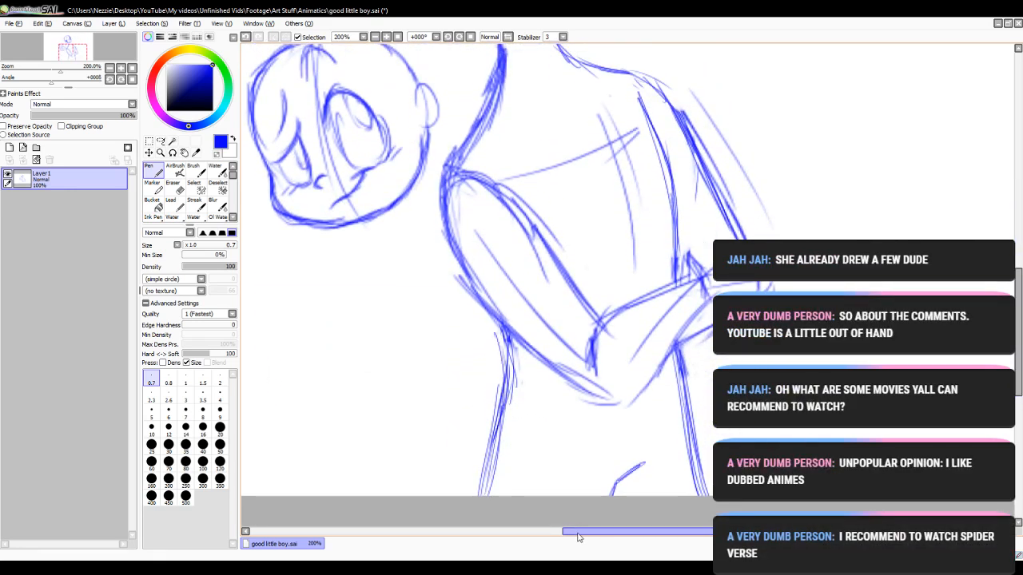
- Rough in the smaller figure's body with loose curves below and to the left of its head, undoing the stray first stroke
{"action": "left_click_drag", "start_coordinate": [578, 534], "coordinate": [521, 534]}
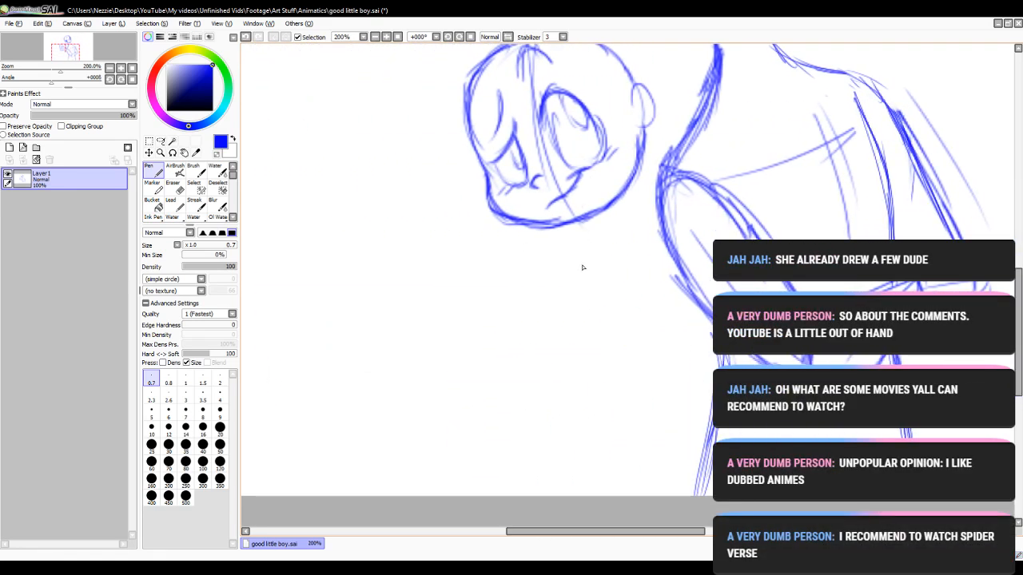
{"action": "mouse_move", "coordinate": [627, 183]}
{"action": "left_mouse_down"}
{"action": "mouse_move", "coordinate": [609, 199]}
{"action": "mouse_move", "coordinate": [630, 188]}
{"action": "mouse_move", "coordinate": [590, 269]}
{"action": "mouse_move", "coordinate": [550, 251]}
{"action": "mouse_move", "coordinate": [621, 309]}
{"action": "left_mouse_up"}
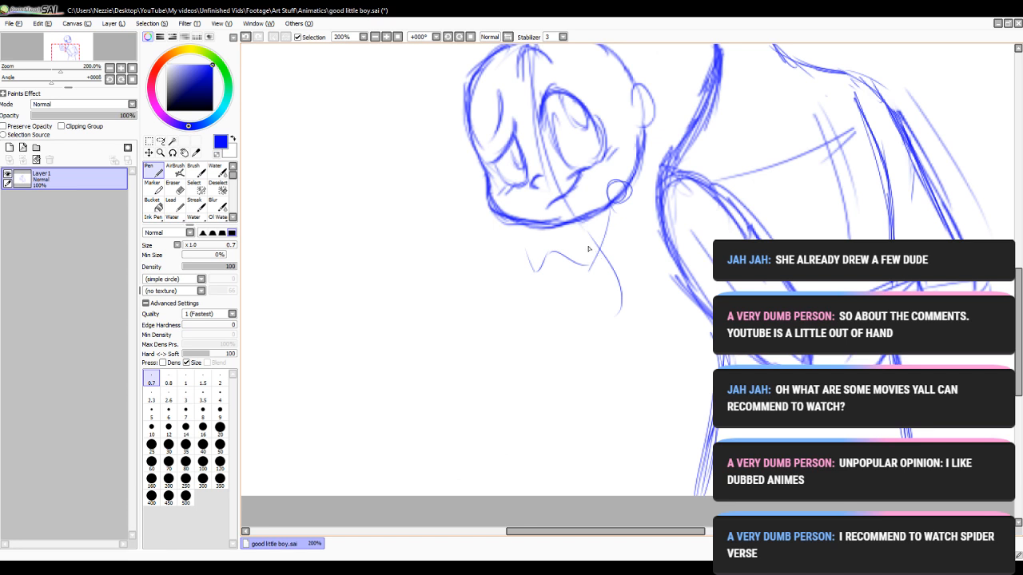
{"action": "left_click", "coordinate": [245, 37]}
{"action": "mouse_move", "coordinate": [593, 238]}
{"action": "left_mouse_down"}
{"action": "mouse_move", "coordinate": [557, 305]}
{"action": "mouse_move", "coordinate": [525, 317]}
{"action": "mouse_move", "coordinate": [438, 276]}
{"action": "mouse_move", "coordinate": [346, 205]}
{"action": "mouse_move", "coordinate": [259, 306]}
{"action": "left_mouse_up"}
{"action": "mouse_move", "coordinate": [440, 262]}
{"action": "left_mouse_down"}
{"action": "mouse_move", "coordinate": [432, 218]}
{"action": "mouse_move", "coordinate": [322, 364]}
{"action": "left_mouse_up"}
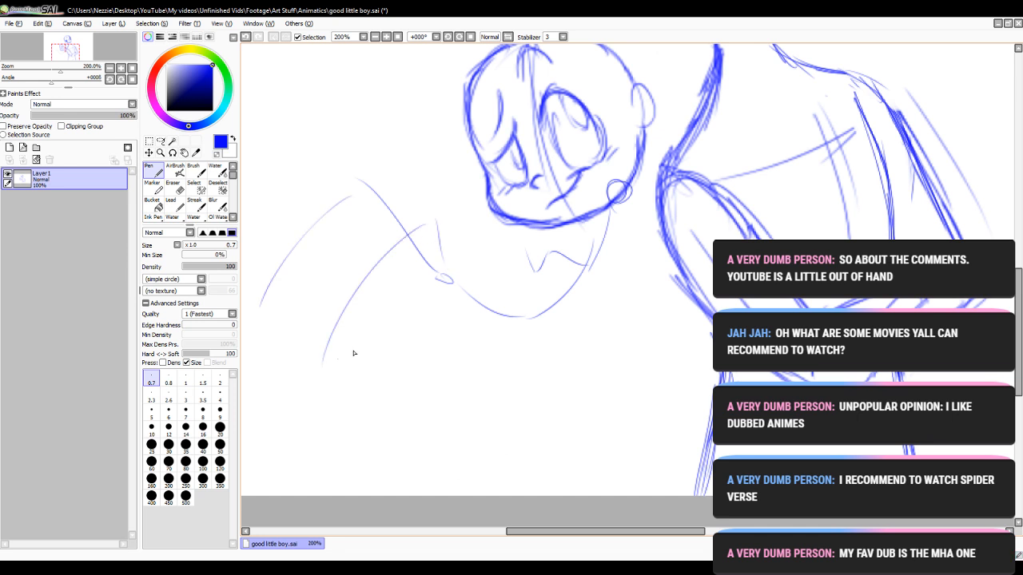
- Sketch the curved shoulder and arm shape around the small circle at the right side of the smaller figure's jaw
{"action": "mouse_move", "coordinate": [611, 169]}
{"action": "left_mouse_down"}
{"action": "mouse_move", "coordinate": [583, 239]}
{"action": "mouse_move", "coordinate": [595, 212]}
{"action": "mouse_move", "coordinate": [596, 284]}
{"action": "left_mouse_up"}
{"action": "left_click_drag", "start_coordinate": [593, 199], "coordinate": [551, 269]}
{"action": "left_click_drag", "start_coordinate": [586, 201], "coordinate": [566, 248]}
{"action": "left_click_drag", "start_coordinate": [610, 167], "coordinate": [581, 213]}
{"action": "left_click_drag", "start_coordinate": [615, 165], "coordinate": [632, 225]}
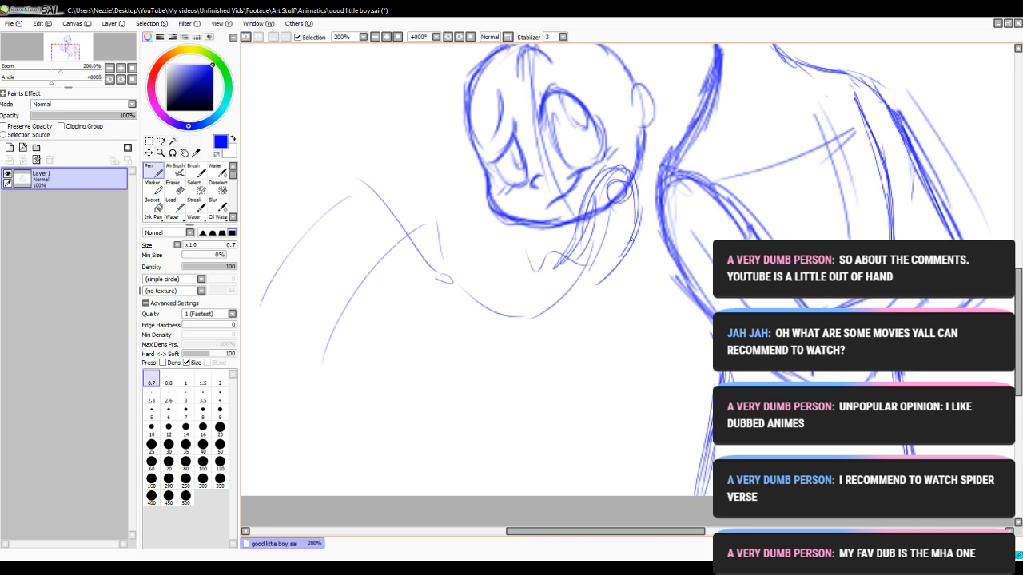
- Sketch the rounded form hanging below the smaller figure's chin and connect it to the shoulder with inner contour strokes
{"action": "mouse_move", "coordinate": [511, 230]}
{"action": "left_mouse_down"}
{"action": "mouse_move", "coordinate": [529, 293]}
{"action": "mouse_move", "coordinate": [588, 286]}
{"action": "left_mouse_up"}
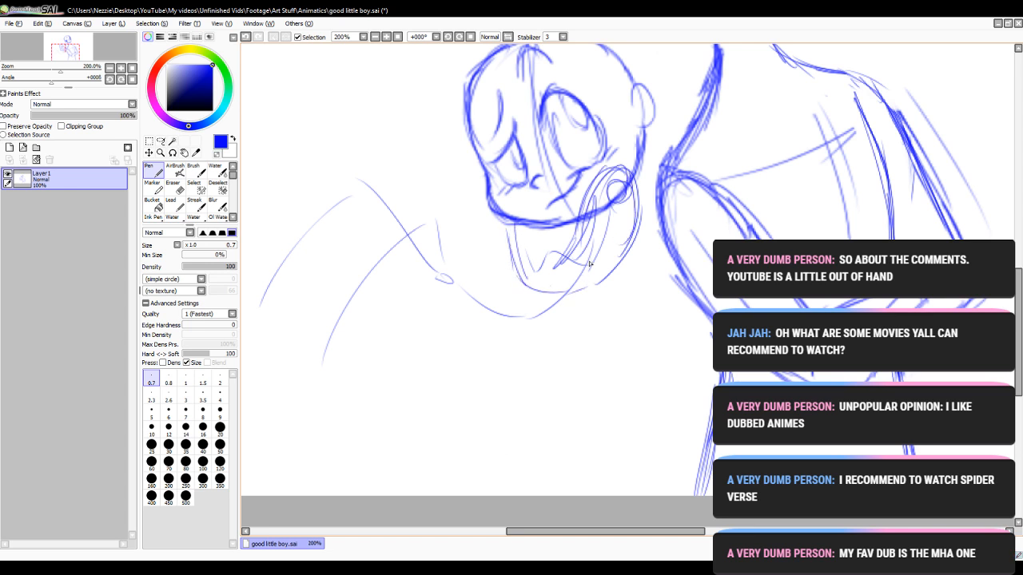
{"action": "mouse_move", "coordinate": [543, 229]}
{"action": "left_mouse_down"}
{"action": "mouse_move", "coordinate": [554, 272]}
{"action": "mouse_move", "coordinate": [602, 286]}
{"action": "mouse_move", "coordinate": [594, 291]}
{"action": "left_mouse_up"}
{"action": "left_click_drag", "start_coordinate": [510, 230], "coordinate": [527, 288]}
{"action": "mouse_move", "coordinate": [517, 257]}
{"action": "left_mouse_down"}
{"action": "mouse_move", "coordinate": [576, 304]}
{"action": "mouse_move", "coordinate": [605, 274]}
{"action": "left_mouse_up"}
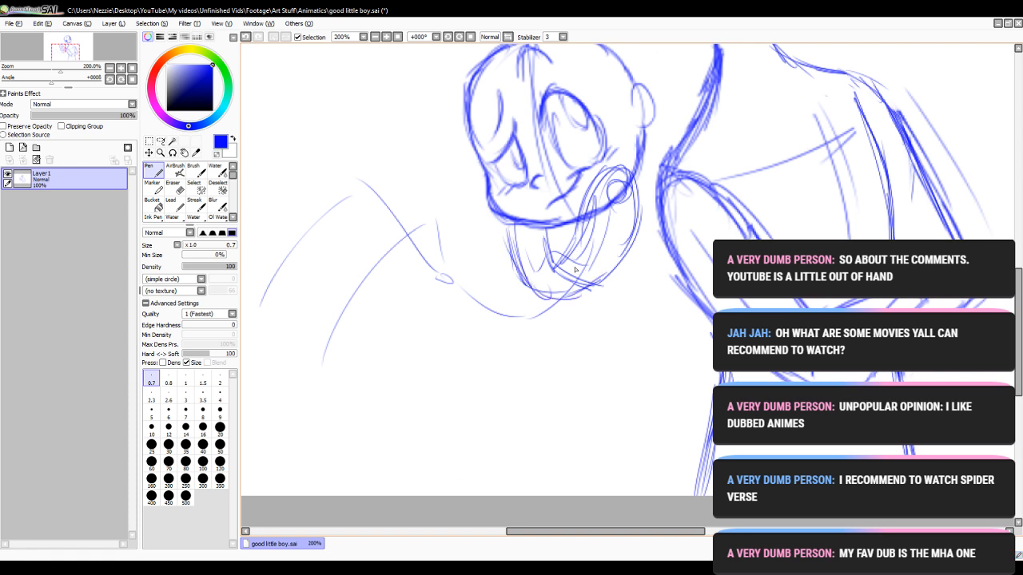
{"action": "left_click_drag", "start_coordinate": [583, 209], "coordinate": [560, 270]}
{"action": "mouse_move", "coordinate": [603, 188]}
{"action": "left_mouse_down"}
{"action": "mouse_move", "coordinate": [578, 237]}
{"action": "mouse_move", "coordinate": [612, 168]}
{"action": "left_mouse_up"}
{"action": "mouse_move", "coordinate": [590, 213]}
{"action": "left_mouse_down"}
{"action": "mouse_move", "coordinate": [628, 172]}
{"action": "mouse_move", "coordinate": [630, 238]}
{"action": "left_mouse_up"}
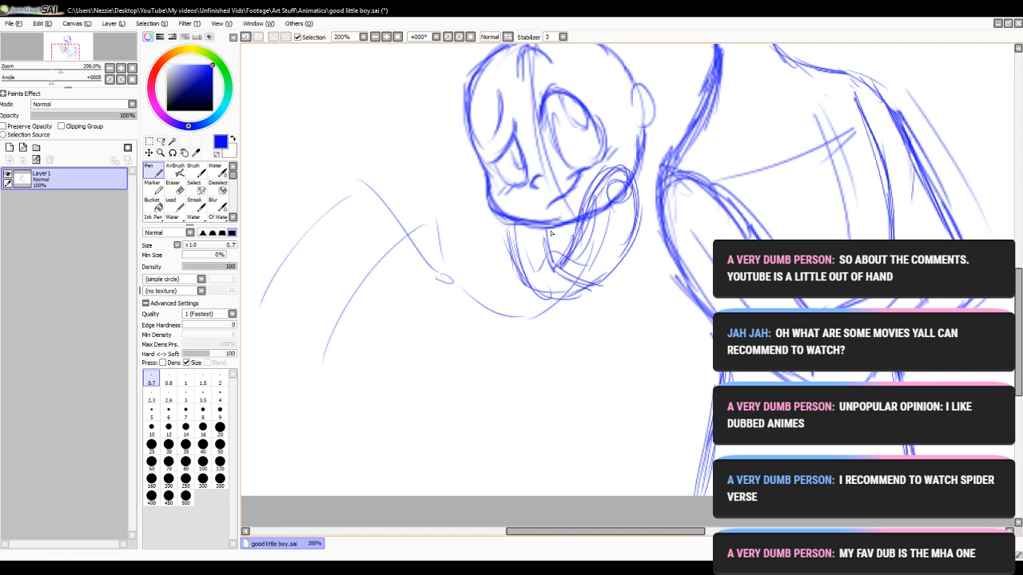
{"action": "left_click_drag", "start_coordinate": [547, 231], "coordinate": [555, 255]}
{"action": "left_click_drag", "start_coordinate": [550, 235], "coordinate": [559, 261]}
- Erase the inner line under the chin with a size 10 eraser and redraw the rounded form's inner and outer contours
{"action": "key", "text": "e"}
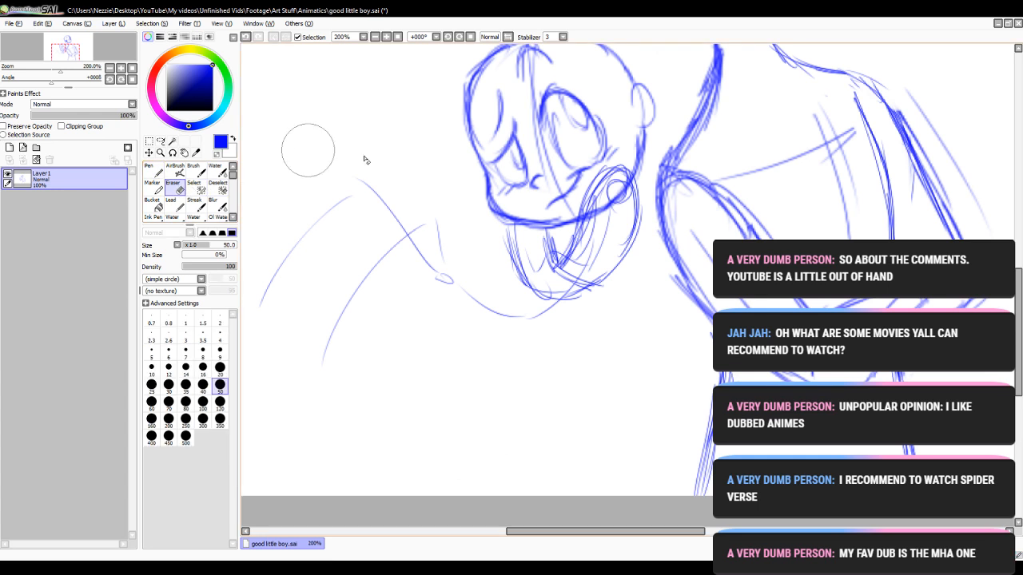
{"action": "left_click", "coordinate": [151, 369]}
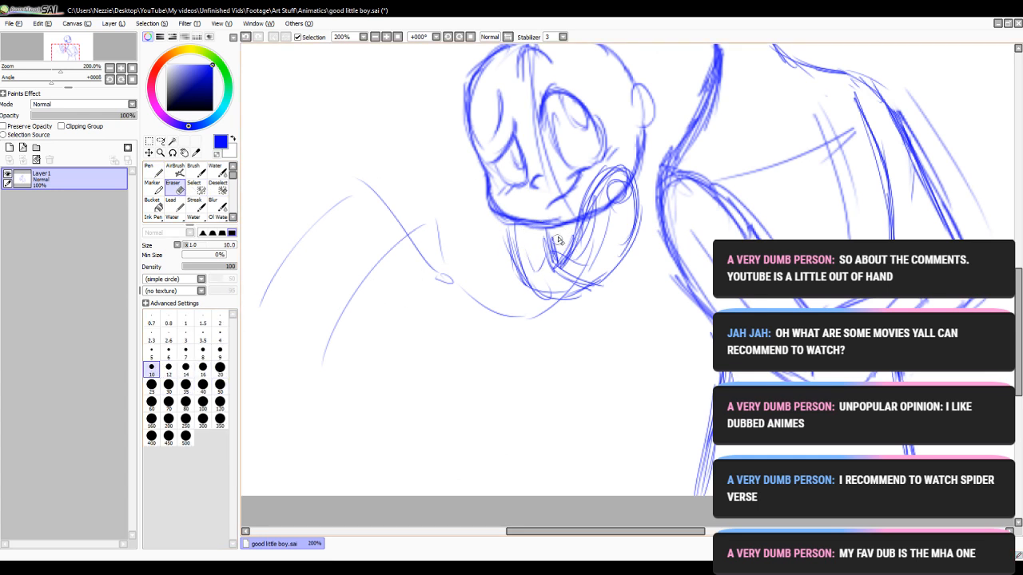
{"action": "mouse_move", "coordinate": [557, 240]}
{"action": "left_mouse_down"}
{"action": "mouse_move", "coordinate": [543, 236]}
{"action": "mouse_move", "coordinate": [555, 259]}
{"action": "left_mouse_up"}
{"action": "left_click", "coordinate": [154, 171]}
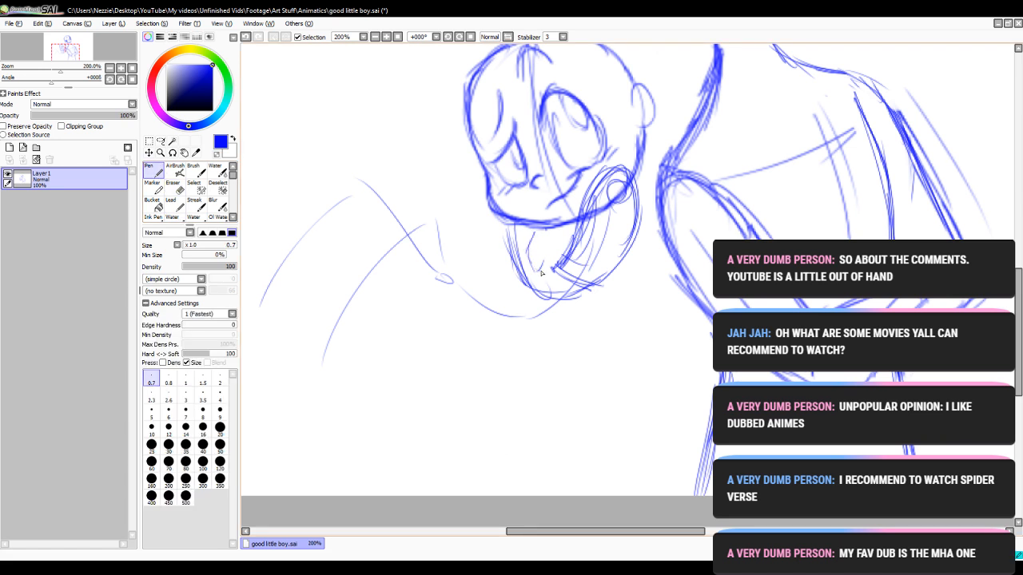
{"action": "mouse_move", "coordinate": [530, 225]}
{"action": "left_mouse_down"}
{"action": "mouse_move", "coordinate": [535, 265]}
{"action": "mouse_move", "coordinate": [543, 231]}
{"action": "mouse_move", "coordinate": [546, 267]}
{"action": "left_mouse_up"}
{"action": "left_click_drag", "start_coordinate": [511, 227], "coordinate": [524, 288]}
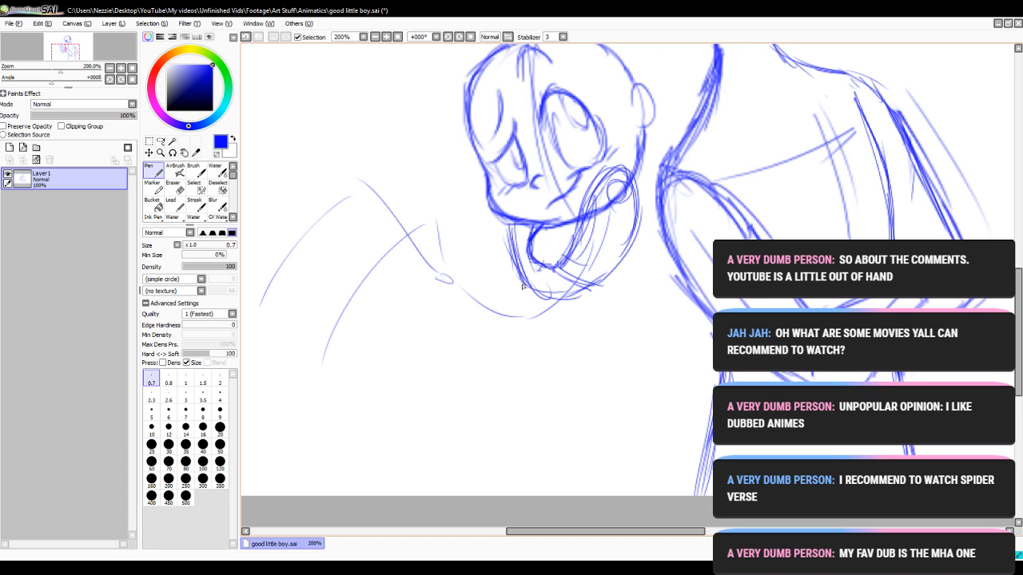
{"action": "left_click_drag", "start_coordinate": [511, 248], "coordinate": [573, 300]}
{"action": "mouse_move", "coordinate": [539, 270]}
{"action": "left_mouse_down"}
{"action": "mouse_move", "coordinate": [598, 291]}
{"action": "mouse_move", "coordinate": [636, 232]}
{"action": "mouse_move", "coordinate": [624, 200]}
{"action": "left_mouse_up"}
{"action": "mouse_move", "coordinate": [567, 257]}
{"action": "left_mouse_down"}
{"action": "mouse_move", "coordinate": [595, 196]}
{"action": "mouse_move", "coordinate": [634, 195]}
{"action": "left_mouse_up"}
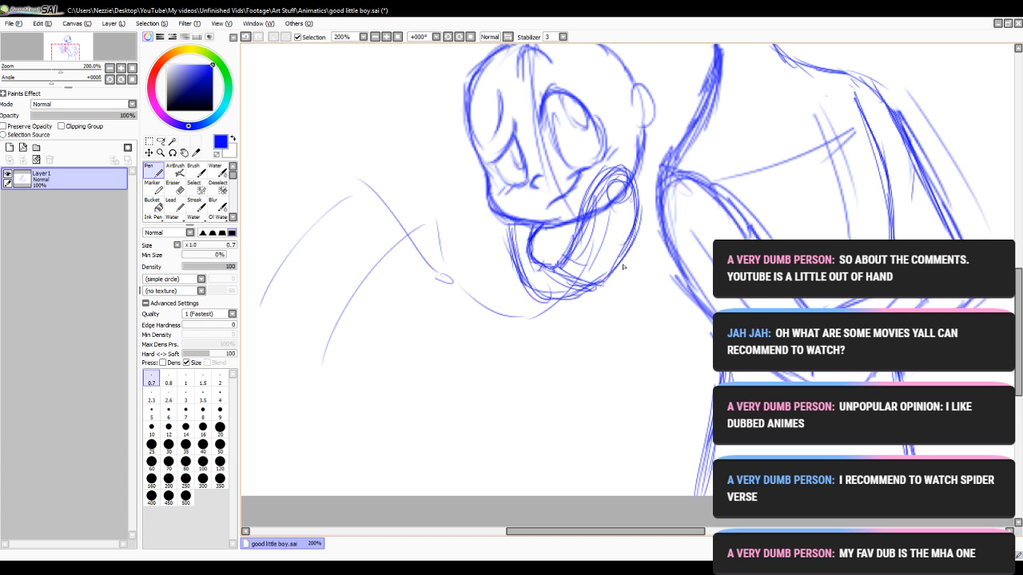
- Try a wide, low body curve beneath the smaller figure's rounded form, then undo its strokes
{"action": "mouse_move", "coordinate": [623, 268]}
{"action": "left_mouse_down"}
{"action": "mouse_move", "coordinate": [611, 332]}
{"action": "mouse_move", "coordinate": [554, 363]}
{"action": "left_mouse_up"}
{"action": "left_click_drag", "start_coordinate": [495, 347], "coordinate": [574, 367]}
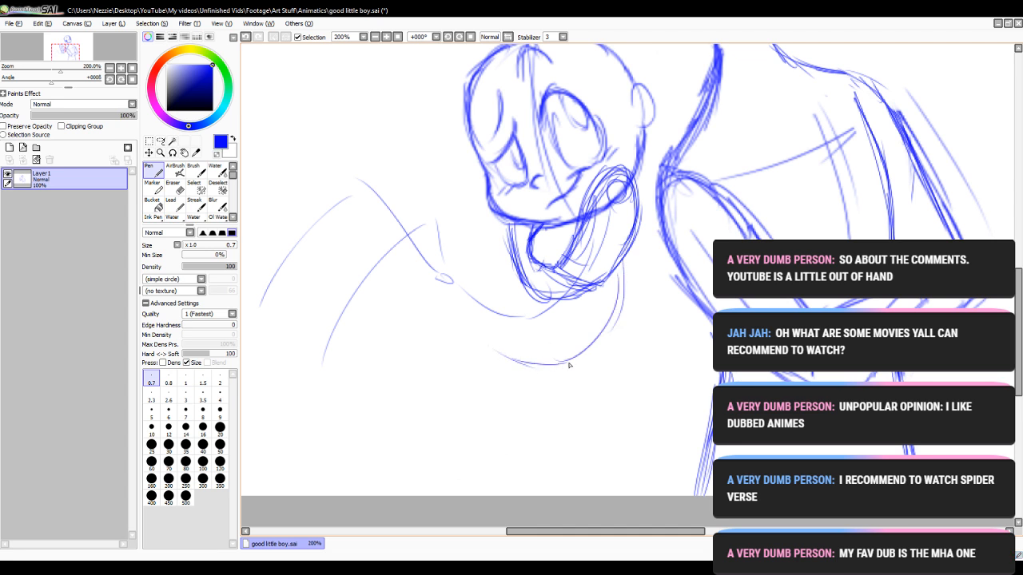
{"action": "left_click_drag", "start_coordinate": [627, 286], "coordinate": [564, 369]}
{"action": "left_click", "coordinate": [246, 37]}
{"action": "left_click", "coordinate": [246, 37]}
{"action": "left_click", "coordinate": [246, 37]}
{"action": "left_click", "coordinate": [246, 37]}
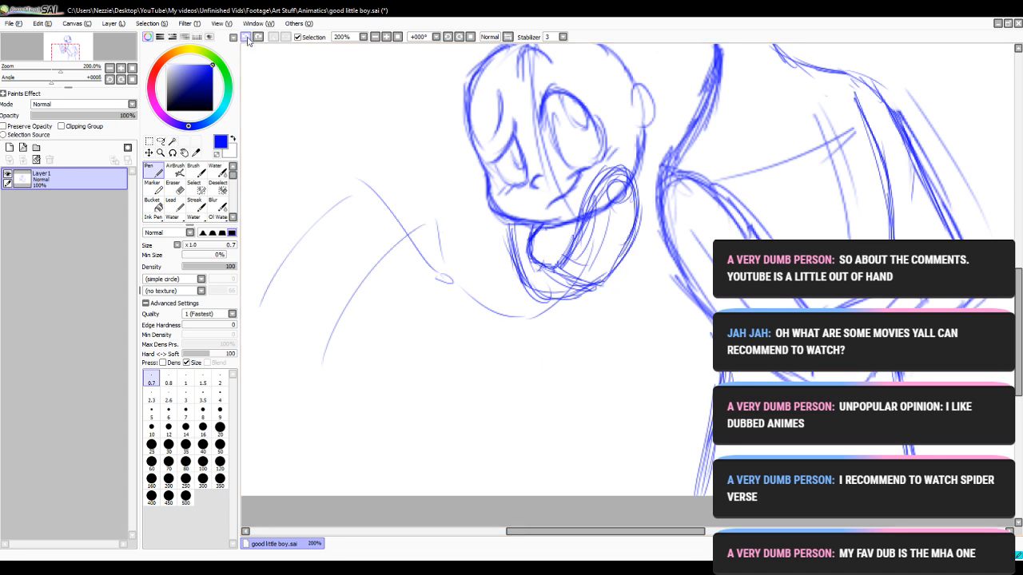
- Try a closer body curve sweeping from the smaller figure's shoulder down and to the left, then undo its strokes
{"action": "left_click_drag", "start_coordinate": [632, 246], "coordinate": [614, 307]}
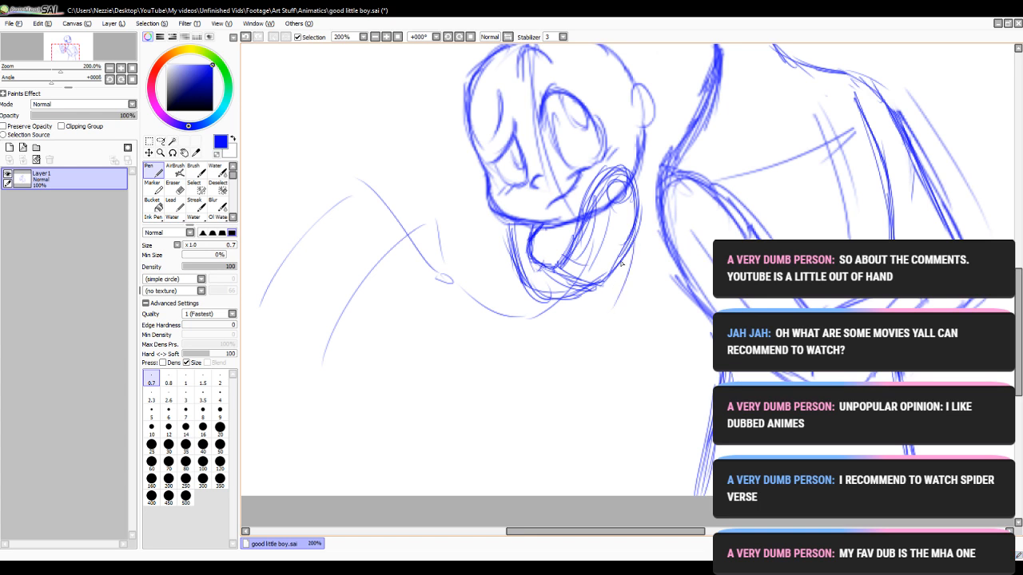
{"action": "left_click_drag", "start_coordinate": [620, 267], "coordinate": [595, 352]}
{"action": "left_click_drag", "start_coordinate": [620, 297], "coordinate": [557, 350]}
{"action": "left_click_drag", "start_coordinate": [611, 317], "coordinate": [508, 353]}
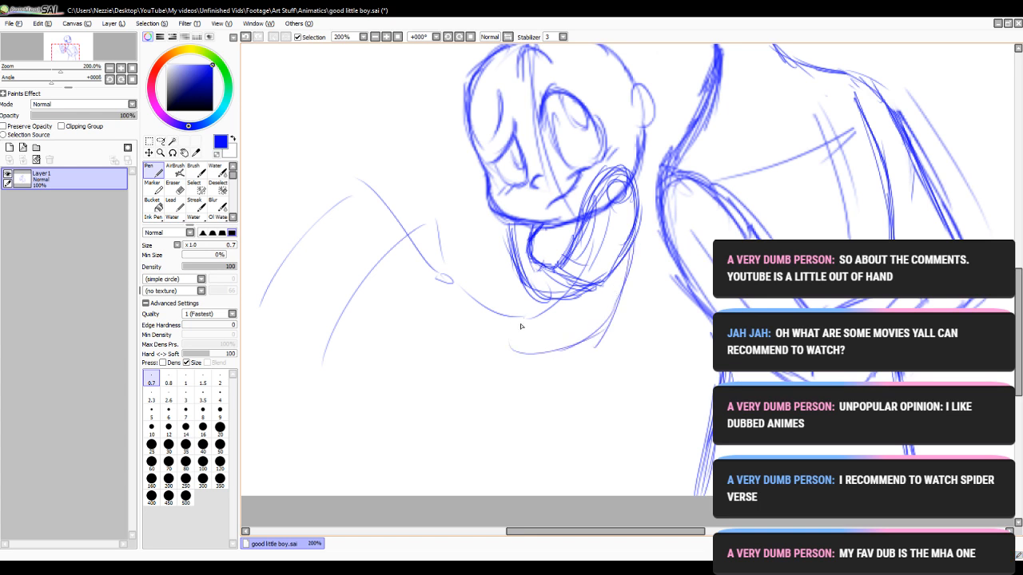
{"action": "left_click_drag", "start_coordinate": [461, 320], "coordinate": [503, 361]}
{"action": "mouse_move", "coordinate": [462, 317]}
{"action": "left_mouse_down"}
{"action": "mouse_move", "coordinate": [525, 361]}
{"action": "mouse_move", "coordinate": [540, 351]}
{"action": "left_mouse_up"}
{"action": "mouse_move", "coordinate": [483, 331]}
{"action": "left_mouse_down"}
{"action": "mouse_move", "coordinate": [568, 352]}
{"action": "mouse_move", "coordinate": [624, 256]}
{"action": "left_mouse_up"}
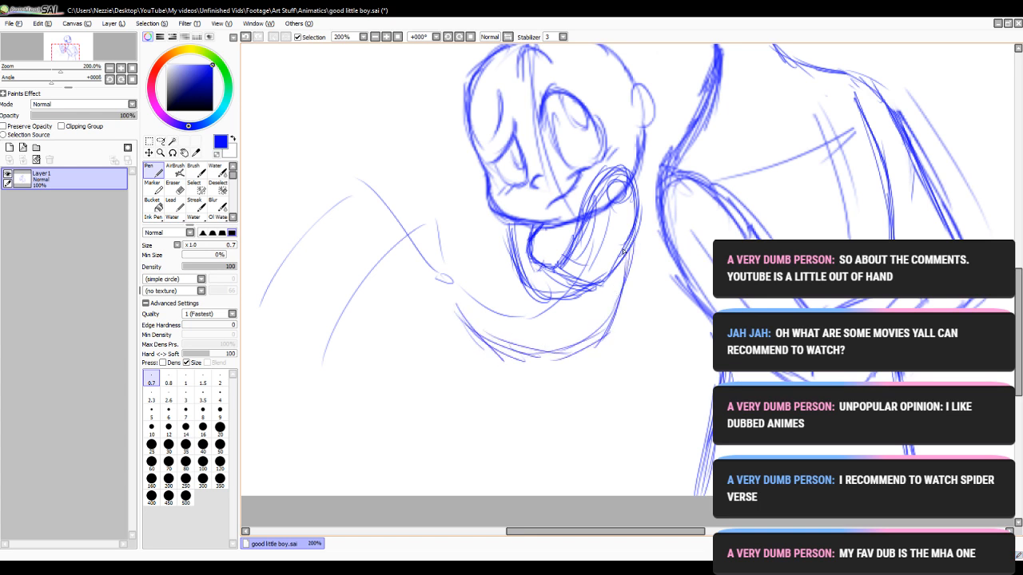
{"action": "left_click", "coordinate": [245, 37]}
{"action": "left_click", "coordinate": [245, 37]}
{"action": "left_click", "coordinate": [245, 36]}
{"action": "left_click", "coordinate": [245, 37]}
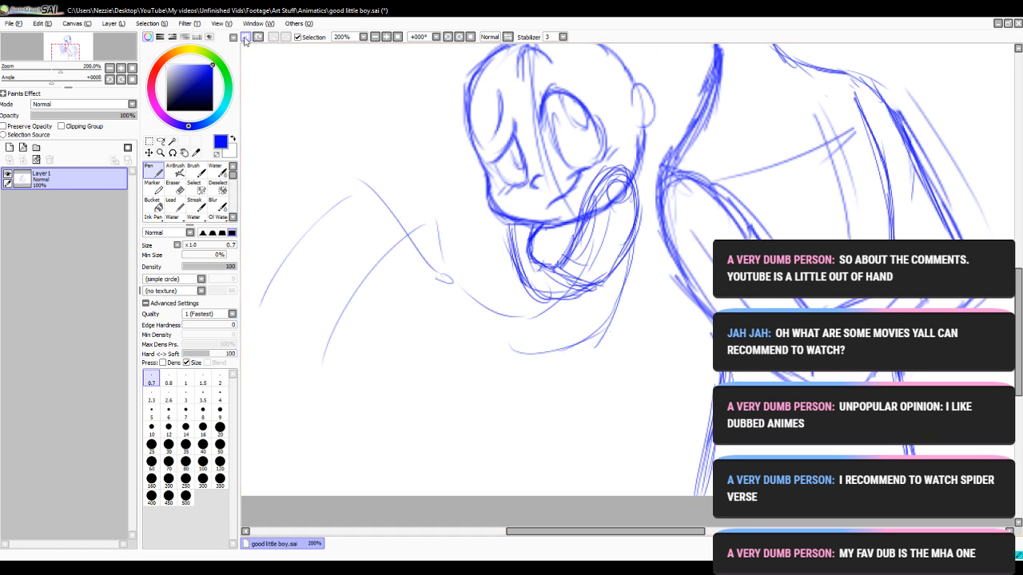
{"action": "left_click", "coordinate": [245, 37]}
{"action": "left_click", "coordinate": [245, 37]}
- Sketch the smaller figure's lower body curve from its shoulder around beneath the rounded form, reinforcing it with overlapping strokes
{"action": "mouse_move", "coordinate": [642, 217]}
{"action": "left_mouse_down"}
{"action": "mouse_move", "coordinate": [593, 326]}
{"action": "mouse_move", "coordinate": [549, 339]}
{"action": "left_mouse_up"}
{"action": "left_click_drag", "start_coordinate": [453, 301], "coordinate": [496, 340]}
{"action": "mouse_move", "coordinate": [454, 302]}
{"action": "left_mouse_down"}
{"action": "mouse_move", "coordinate": [474, 326]}
{"action": "mouse_move", "coordinate": [522, 345]}
{"action": "left_mouse_up"}
{"action": "mouse_move", "coordinate": [487, 328]}
{"action": "left_mouse_down"}
{"action": "mouse_move", "coordinate": [565, 339]}
{"action": "mouse_move", "coordinate": [584, 324]}
{"action": "left_mouse_up"}
{"action": "left_click_drag", "start_coordinate": [547, 343], "coordinate": [617, 295]}
{"action": "left_click_drag", "start_coordinate": [639, 241], "coordinate": [587, 331]}
{"action": "left_click_drag", "start_coordinate": [579, 333], "coordinate": [516, 336]}
{"action": "mouse_move", "coordinate": [456, 304]}
{"action": "left_mouse_down"}
{"action": "mouse_move", "coordinate": [497, 336]}
{"action": "mouse_move", "coordinate": [608, 293]}
{"action": "left_mouse_up"}
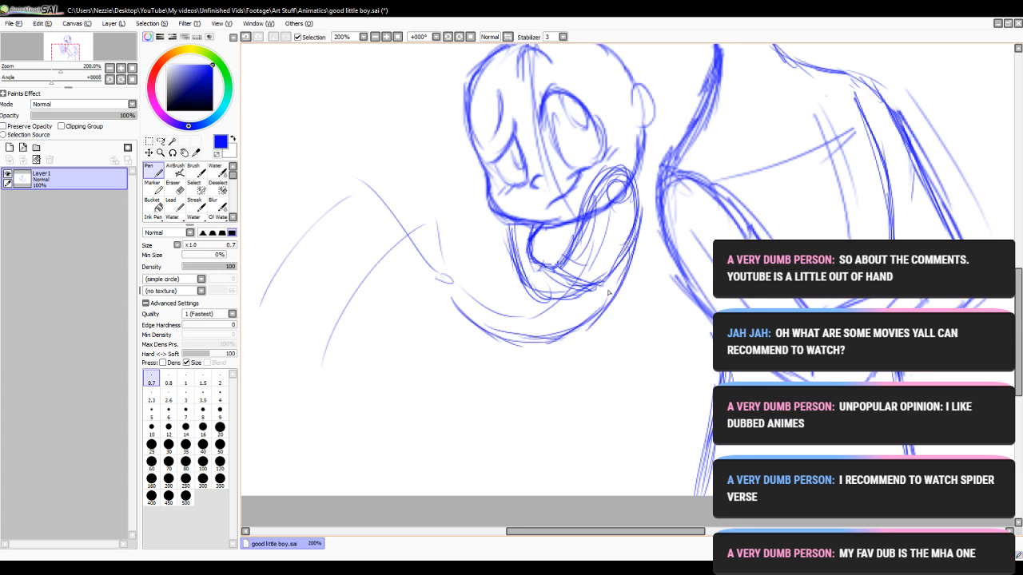
- Extend the left end of the lower body curve upward, then erase that left portion and return to the Pen
{"action": "left_click_drag", "start_coordinate": [464, 323], "coordinate": [444, 287]}
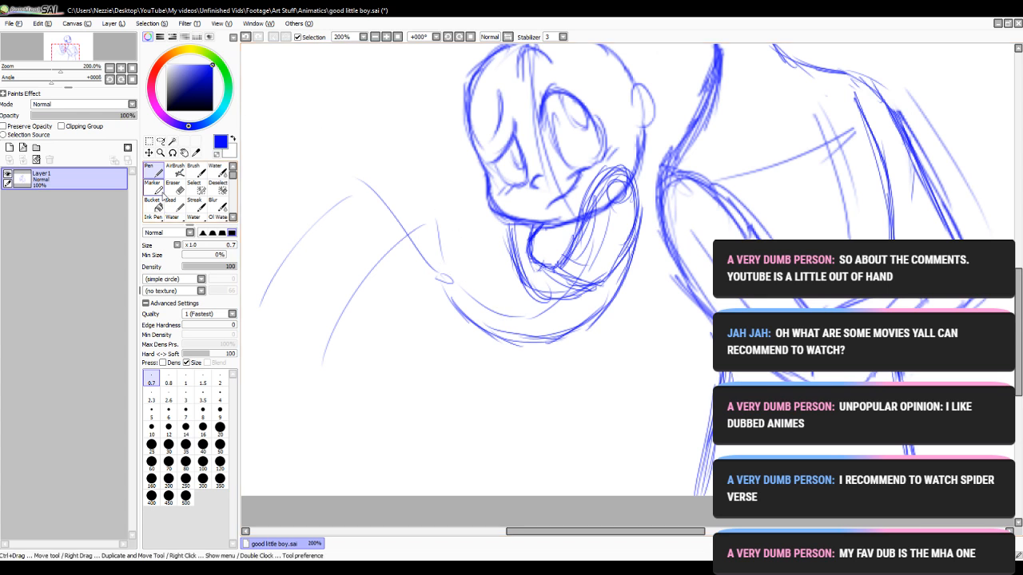
{"action": "key", "text": "e"}
{"action": "mouse_move", "coordinate": [443, 295]}
{"action": "left_mouse_down"}
{"action": "mouse_move", "coordinate": [487, 329]}
{"action": "mouse_move", "coordinate": [451, 299]}
{"action": "mouse_move", "coordinate": [459, 317]}
{"action": "left_mouse_up"}
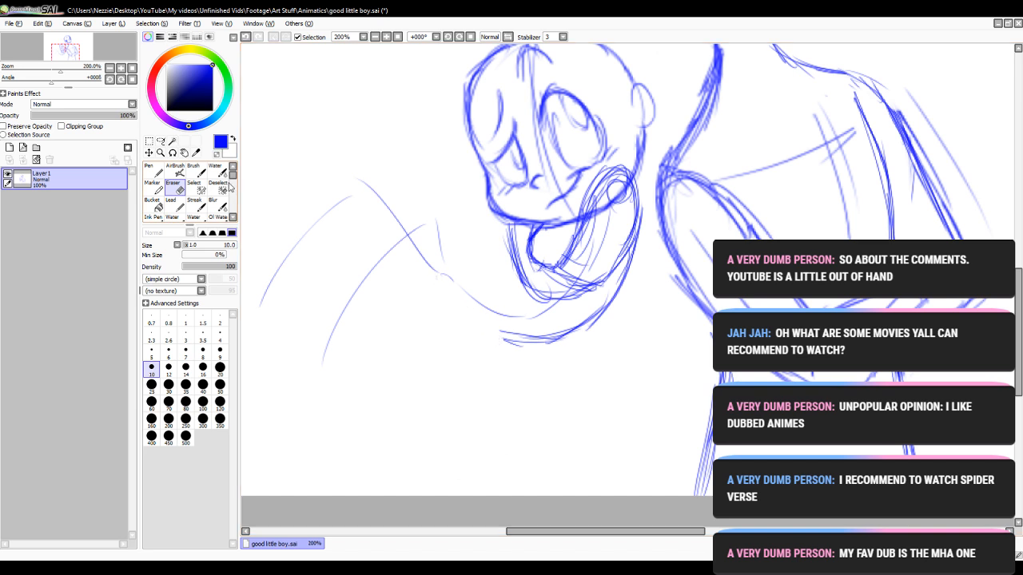
{"action": "key", "text": "n"}
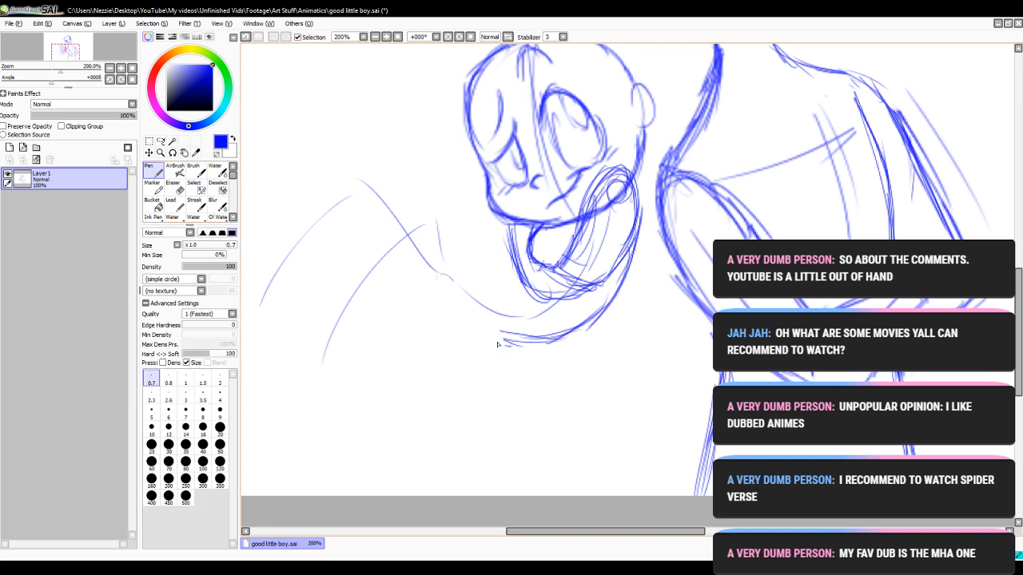
- Reinforce the lower body curve's left end, add a hip circle inside it, and extend the curve upward with overlapping strokes
{"action": "mouse_move", "coordinate": [497, 344]}
{"action": "left_mouse_down"}
{"action": "mouse_move", "coordinate": [452, 315]}
{"action": "mouse_move", "coordinate": [495, 346]}
{"action": "mouse_move", "coordinate": [578, 324]}
{"action": "left_mouse_up"}
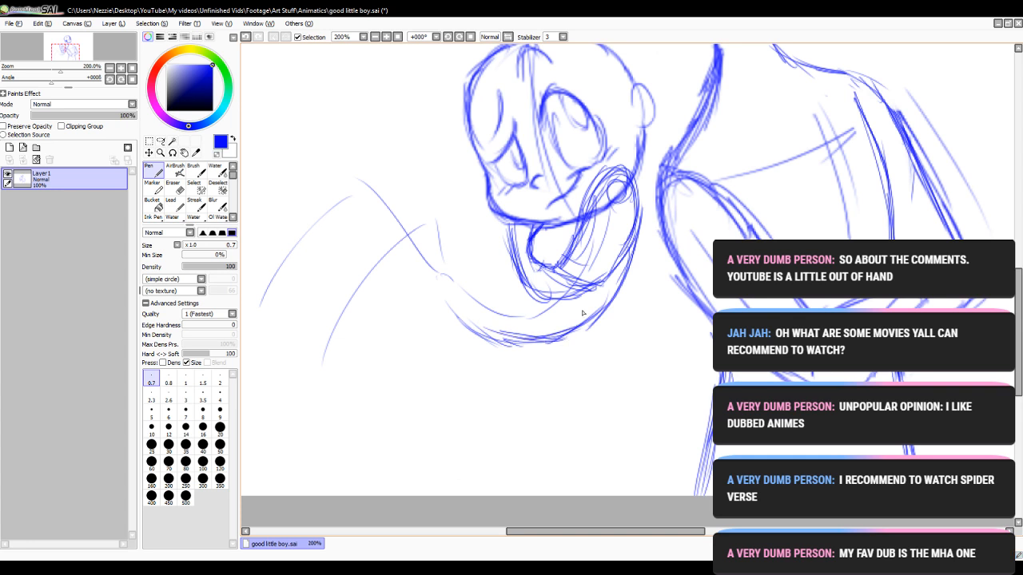
{"action": "mouse_move", "coordinate": [463, 286]}
{"action": "left_mouse_down"}
{"action": "mouse_move", "coordinate": [478, 318]}
{"action": "mouse_move", "coordinate": [459, 281]}
{"action": "left_mouse_up"}
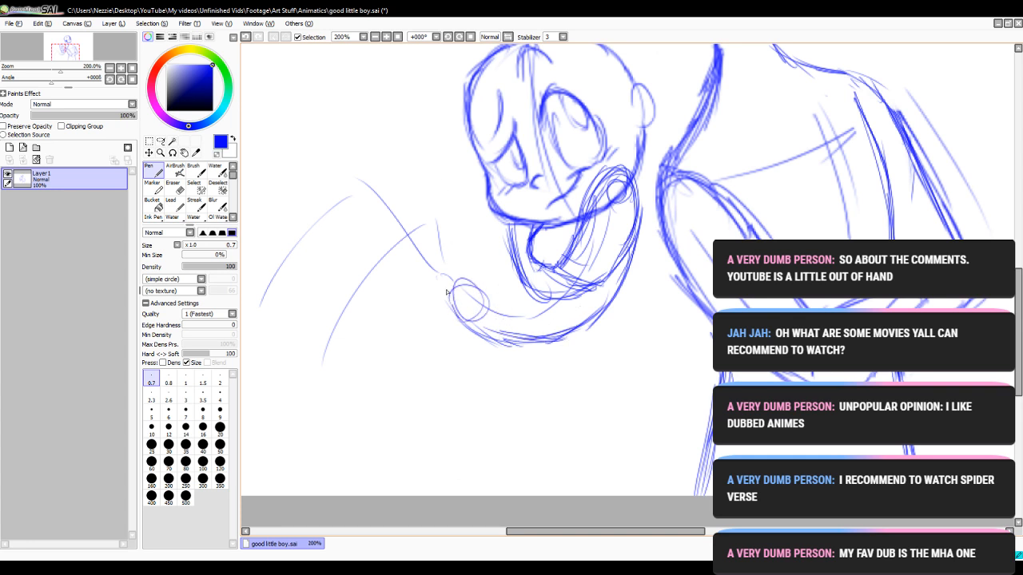
{"action": "mouse_move", "coordinate": [432, 240]}
{"action": "left_mouse_down"}
{"action": "mouse_move", "coordinate": [450, 316]}
{"action": "mouse_move", "coordinate": [479, 334]}
{"action": "left_mouse_up"}
{"action": "left_click_drag", "start_coordinate": [430, 257], "coordinate": [481, 337]}
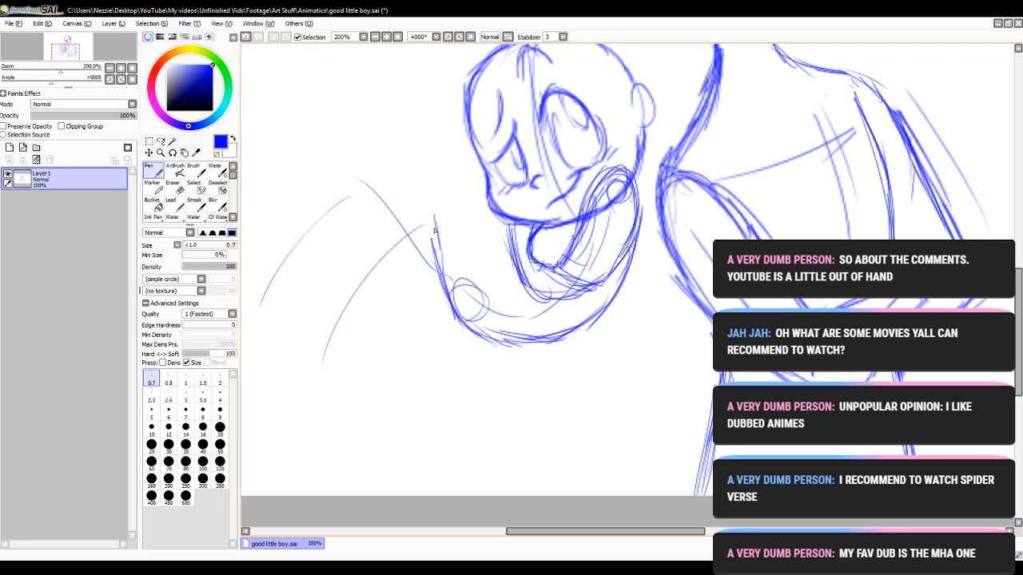
{"action": "mouse_move", "coordinate": [435, 231]}
{"action": "left_mouse_down"}
{"action": "mouse_move", "coordinate": [370, 300]}
{"action": "mouse_move", "coordinate": [436, 228]}
{"action": "left_mouse_up"}
- Sketch the smaller figure's near leg with a raised thigh, a bent knee and the start of the shin
{"action": "mouse_move", "coordinate": [496, 335]}
{"action": "left_mouse_down"}
{"action": "mouse_move", "coordinate": [502, 275]}
{"action": "mouse_move", "coordinate": [480, 243]}
{"action": "mouse_move", "coordinate": [508, 310]}
{"action": "mouse_move", "coordinate": [494, 237]}
{"action": "left_mouse_up"}
{"action": "mouse_move", "coordinate": [472, 204]}
{"action": "left_mouse_down"}
{"action": "mouse_move", "coordinate": [514, 310]}
{"action": "mouse_move", "coordinate": [466, 316]}
{"action": "mouse_move", "coordinate": [451, 197]}
{"action": "mouse_move", "coordinate": [479, 236]}
{"action": "left_mouse_up"}
{"action": "mouse_move", "coordinate": [454, 186]}
{"action": "left_mouse_down"}
{"action": "mouse_move", "coordinate": [481, 227]}
{"action": "mouse_move", "coordinate": [396, 227]}
{"action": "mouse_move", "coordinate": [382, 244]}
{"action": "left_mouse_up"}
{"action": "mouse_move", "coordinate": [383, 245]}
{"action": "left_mouse_down"}
{"action": "mouse_move", "coordinate": [413, 208]}
{"action": "mouse_move", "coordinate": [463, 212]}
{"action": "mouse_move", "coordinate": [476, 225]}
{"action": "left_mouse_up"}
{"action": "mouse_move", "coordinate": [404, 206]}
{"action": "left_mouse_down"}
{"action": "mouse_move", "coordinate": [373, 267]}
{"action": "mouse_move", "coordinate": [386, 238]}
{"action": "mouse_move", "coordinate": [426, 203]}
{"action": "mouse_move", "coordinate": [479, 190]}
{"action": "left_mouse_up"}
{"action": "left_click_drag", "start_coordinate": [446, 189], "coordinate": [484, 224]}
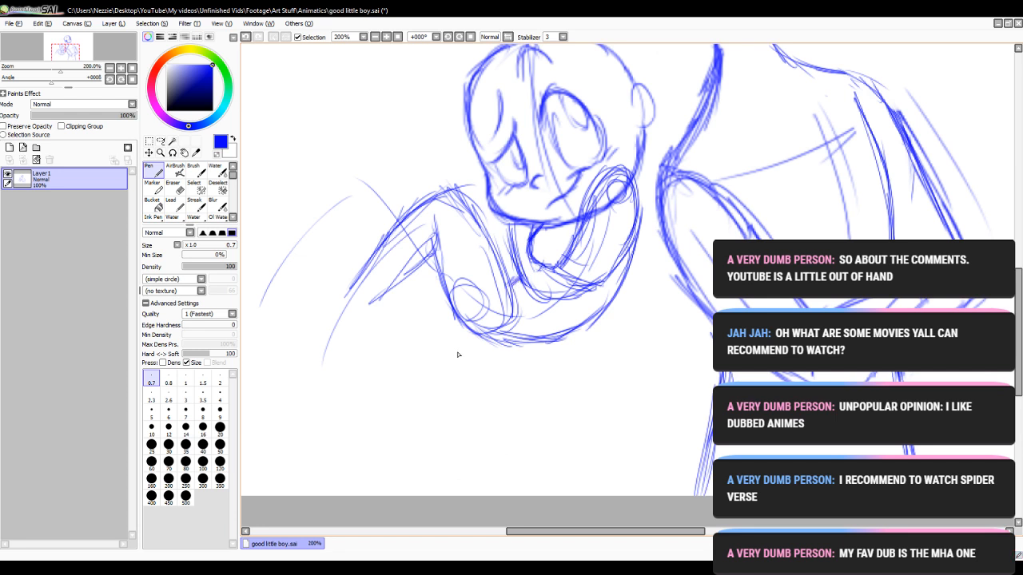
- Erase the far-left guide line, then complete the near leg's shin and pointed foot and reinforce the thigh
{"action": "key", "text": "e"}
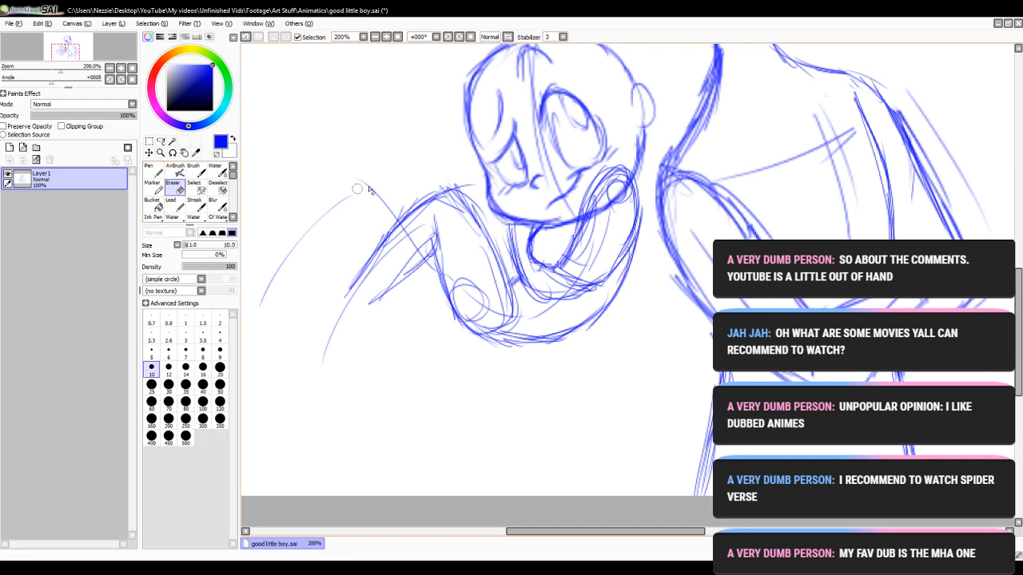
{"action": "mouse_move", "coordinate": [359, 192]}
{"action": "left_mouse_down"}
{"action": "mouse_move", "coordinate": [287, 254]}
{"action": "mouse_move", "coordinate": [265, 293]}
{"action": "left_mouse_up"}
{"action": "left_click_drag", "start_coordinate": [314, 226], "coordinate": [262, 283]}
{"action": "key", "text": "n"}
{"action": "mouse_move", "coordinate": [346, 292]}
{"action": "left_mouse_down"}
{"action": "mouse_move", "coordinate": [316, 343]}
{"action": "mouse_move", "coordinate": [362, 320]}
{"action": "mouse_move", "coordinate": [442, 228]}
{"action": "mouse_move", "coordinate": [437, 244]}
{"action": "left_mouse_up"}
{"action": "left_click_drag", "start_coordinate": [459, 196], "coordinate": [503, 307]}
{"action": "mouse_move", "coordinate": [501, 254]}
{"action": "left_mouse_down"}
{"action": "mouse_move", "coordinate": [473, 326]}
{"action": "mouse_move", "coordinate": [560, 340]}
{"action": "mouse_move", "coordinate": [618, 276]}
{"action": "left_mouse_up"}
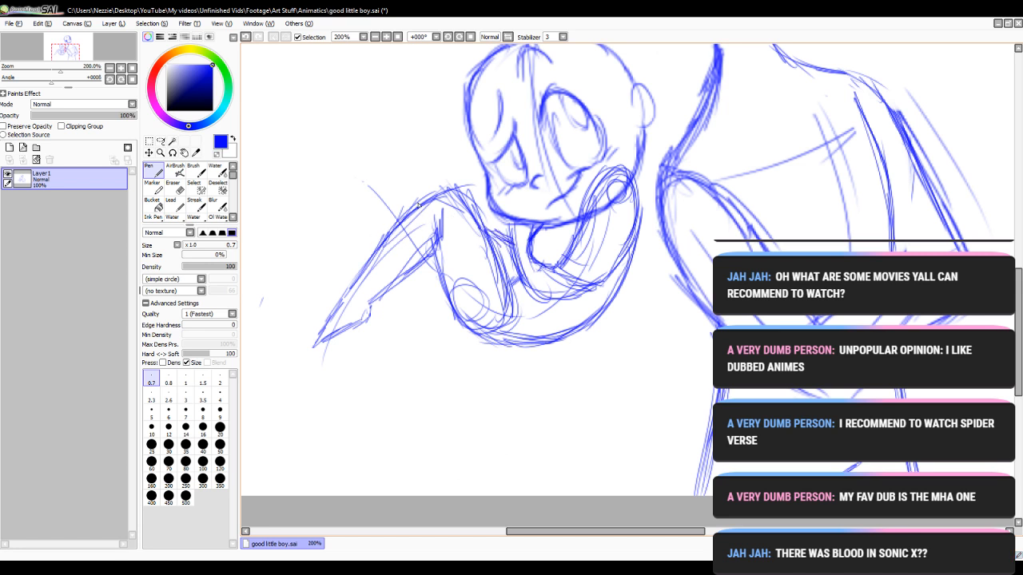
- Sketch the smaller figure's second leg behind the first, extending from the knee to a pointed foot
{"action": "mouse_move", "coordinate": [417, 204]}
{"action": "left_mouse_down"}
{"action": "mouse_move", "coordinate": [393, 200]}
{"action": "mouse_move", "coordinate": [324, 224]}
{"action": "mouse_move", "coordinate": [264, 260]}
{"action": "mouse_move", "coordinate": [387, 201]}
{"action": "mouse_move", "coordinate": [244, 277]}
{"action": "mouse_move", "coordinate": [259, 276]}
{"action": "left_mouse_up"}
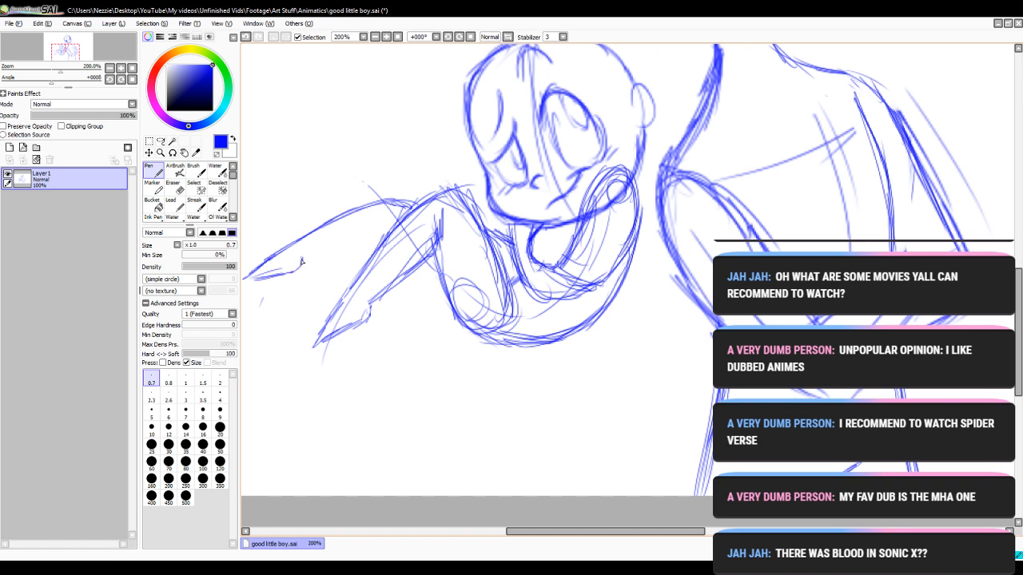
{"action": "left_click_drag", "start_coordinate": [306, 256], "coordinate": [374, 244]}
{"action": "mouse_move", "coordinate": [414, 206]}
{"action": "left_mouse_down"}
{"action": "mouse_move", "coordinate": [352, 206]}
{"action": "mouse_move", "coordinate": [241, 281]}
{"action": "mouse_move", "coordinate": [383, 242]}
{"action": "left_mouse_up"}
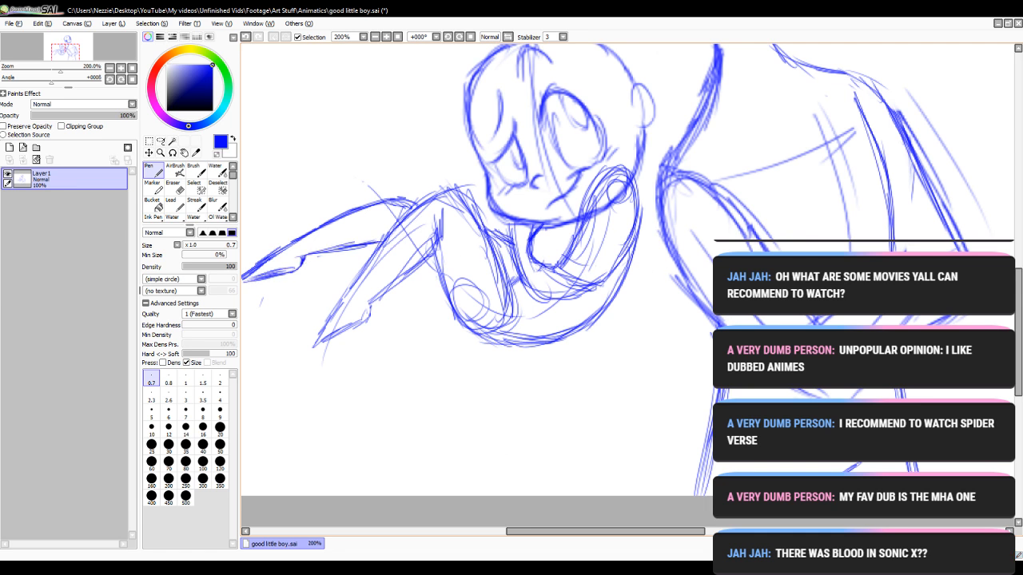
- Erase the overlapping lines where the smaller figure's hand meets its cheek with a size 12 Eraser, then return to the Pen
{"action": "scroll", "coordinate": [937, 237], "scroll_direction": "up", "scroll_amount": 4}
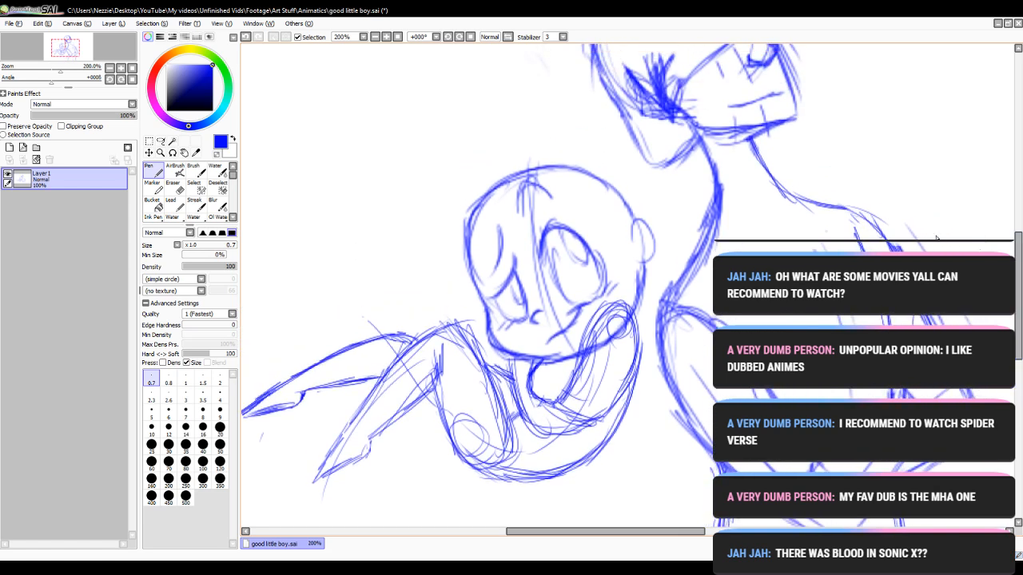
{"action": "key", "text": "e"}
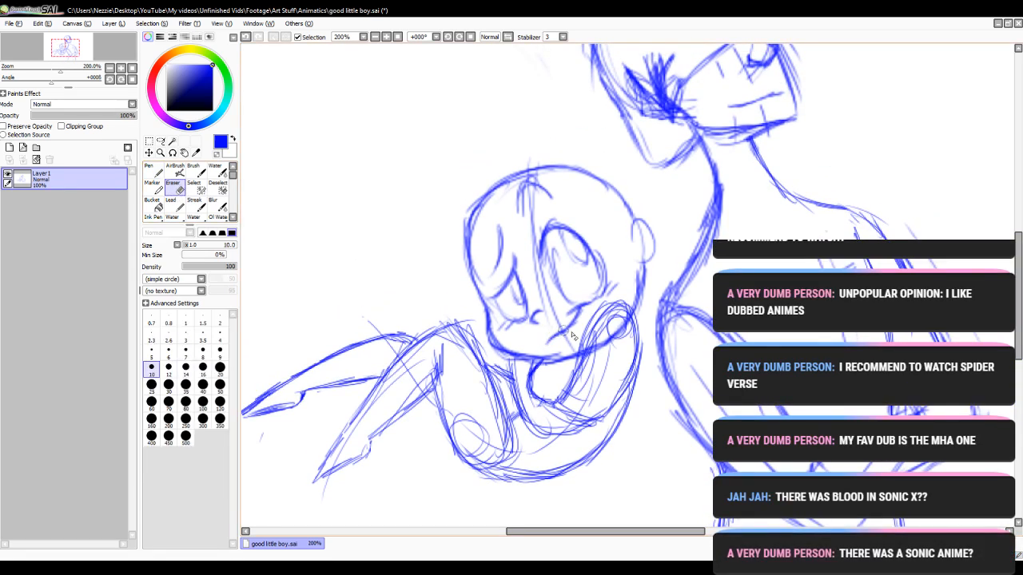
{"action": "left_click", "coordinate": [169, 369]}
{"action": "mouse_move", "coordinate": [582, 335]}
{"action": "left_mouse_down"}
{"action": "mouse_move", "coordinate": [591, 351]}
{"action": "mouse_move", "coordinate": [615, 319]}
{"action": "mouse_move", "coordinate": [611, 339]}
{"action": "mouse_move", "coordinate": [595, 320]}
{"action": "mouse_move", "coordinate": [619, 316]}
{"action": "mouse_move", "coordinate": [630, 353]}
{"action": "mouse_move", "coordinate": [616, 346]}
{"action": "left_mouse_up"}
{"action": "key", "text": "n"}
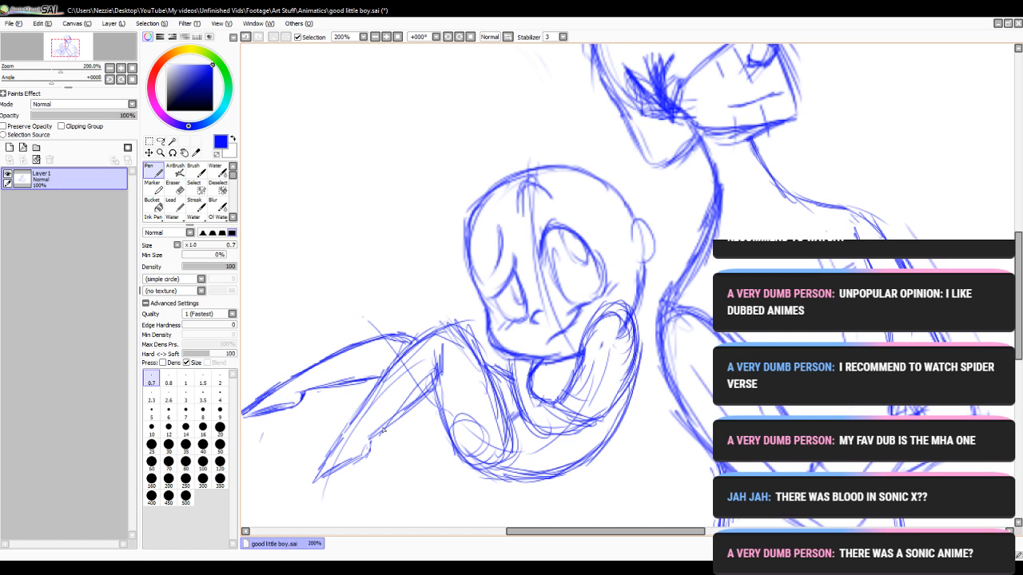
- Reinforce the near leg's thigh, knee and shin outlines with darker strokes
{"action": "left_click_drag", "start_coordinate": [382, 430], "coordinate": [441, 361]}
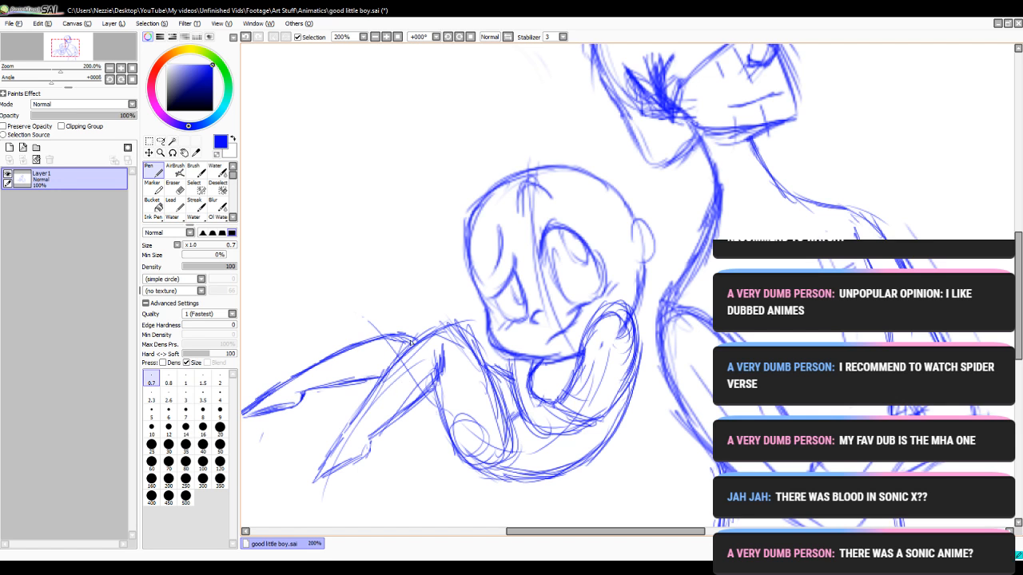
{"action": "mouse_move", "coordinate": [423, 344]}
{"action": "left_mouse_down"}
{"action": "mouse_move", "coordinate": [458, 325]}
{"action": "mouse_move", "coordinate": [499, 414]}
{"action": "mouse_move", "coordinate": [478, 463]}
{"action": "left_mouse_up"}
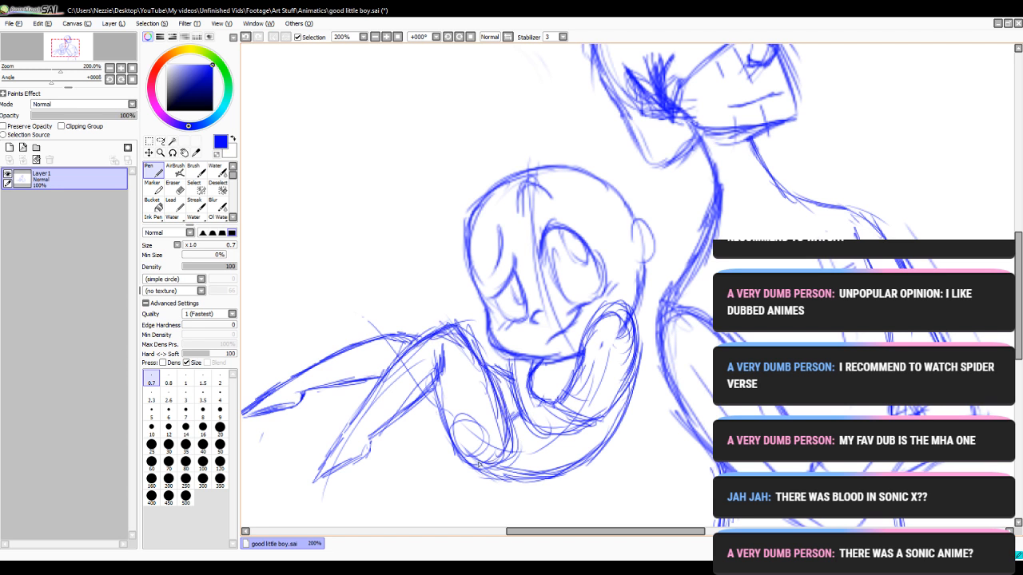
{"action": "mouse_move", "coordinate": [410, 410]}
{"action": "left_mouse_down"}
{"action": "mouse_move", "coordinate": [371, 439]}
{"action": "mouse_move", "coordinate": [442, 366]}
{"action": "mouse_move", "coordinate": [341, 436]}
{"action": "mouse_move", "coordinate": [313, 479]}
{"action": "mouse_move", "coordinate": [375, 436]}
{"action": "left_mouse_up"}
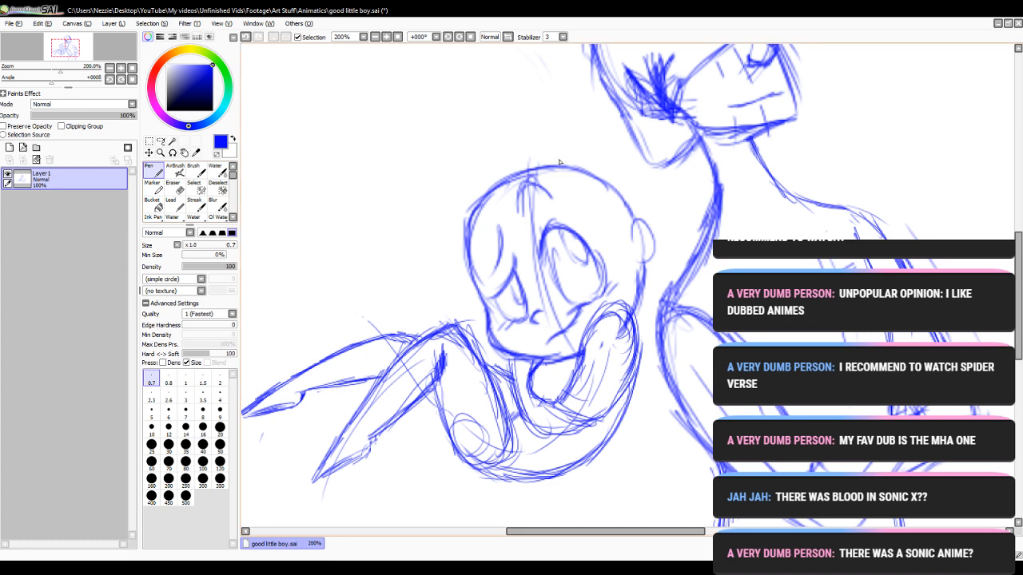
- Try a short hair arc and a fringe strand on top of the smaller figure's head, then undo the strokes
{"action": "left_click_drag", "start_coordinate": [559, 163], "coordinate": [519, 127]}
{"action": "left_click", "coordinate": [245, 37]}
{"action": "mouse_move", "coordinate": [563, 170]}
{"action": "left_mouse_down"}
{"action": "mouse_move", "coordinate": [517, 171]}
{"action": "mouse_move", "coordinate": [521, 153]}
{"action": "mouse_move", "coordinate": [490, 250]}
{"action": "left_mouse_up"}
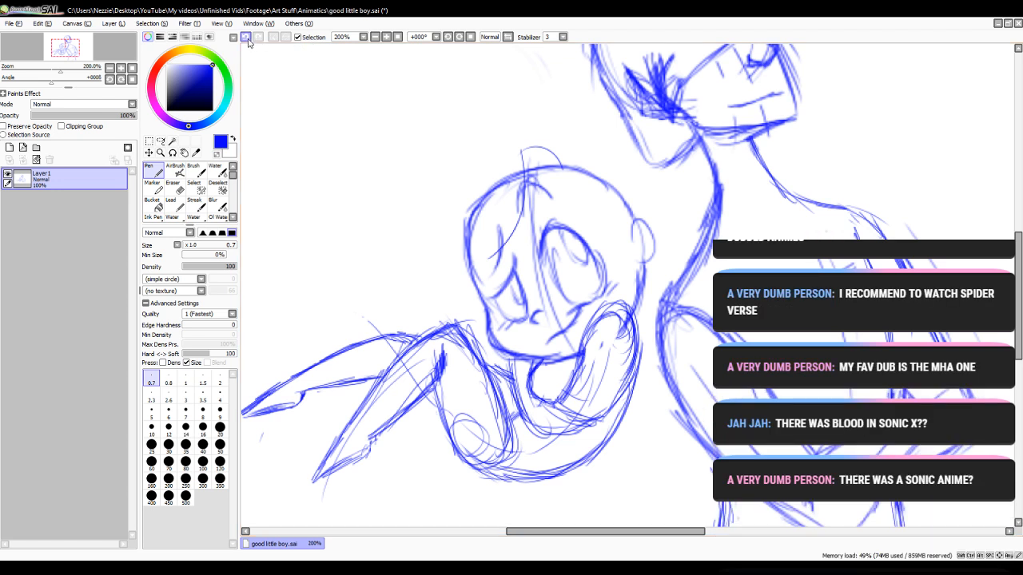
{"action": "key", "text": "ctrl+z"}
- Sketch the smaller figure's left-side hair with a fringe over the forehead and a large outer lock curling outward beside the face
{"action": "mouse_move", "coordinate": [571, 168]}
{"action": "left_mouse_down"}
{"action": "mouse_move", "coordinate": [519, 190]}
{"action": "mouse_move", "coordinate": [525, 163]}
{"action": "mouse_move", "coordinate": [493, 286]}
{"action": "mouse_move", "coordinate": [501, 237]}
{"action": "left_mouse_up"}
{"action": "mouse_move", "coordinate": [503, 237]}
{"action": "left_mouse_down"}
{"action": "mouse_move", "coordinate": [451, 307]}
{"action": "mouse_move", "coordinate": [462, 279]}
{"action": "left_mouse_up"}
{"action": "mouse_move", "coordinate": [570, 162]}
{"action": "left_mouse_down"}
{"action": "mouse_move", "coordinate": [501, 138]}
{"action": "mouse_move", "coordinate": [505, 151]}
{"action": "mouse_move", "coordinate": [388, 229]}
{"action": "mouse_move", "coordinate": [407, 262]}
{"action": "mouse_move", "coordinate": [371, 286]}
{"action": "left_mouse_up"}
{"action": "mouse_move", "coordinate": [387, 296]}
{"action": "left_mouse_down"}
{"action": "mouse_move", "coordinate": [433, 287]}
{"action": "mouse_move", "coordinate": [432, 328]}
{"action": "left_mouse_up"}
{"action": "mouse_move", "coordinate": [494, 357]}
{"action": "left_mouse_down"}
{"action": "mouse_move", "coordinate": [514, 378]}
{"action": "mouse_move", "coordinate": [534, 374]}
{"action": "mouse_move", "coordinate": [528, 357]}
{"action": "left_mouse_up"}
{"action": "mouse_move", "coordinate": [480, 208]}
{"action": "left_mouse_down"}
{"action": "mouse_move", "coordinate": [428, 205]}
{"action": "mouse_move", "coordinate": [467, 241]}
{"action": "left_mouse_up"}
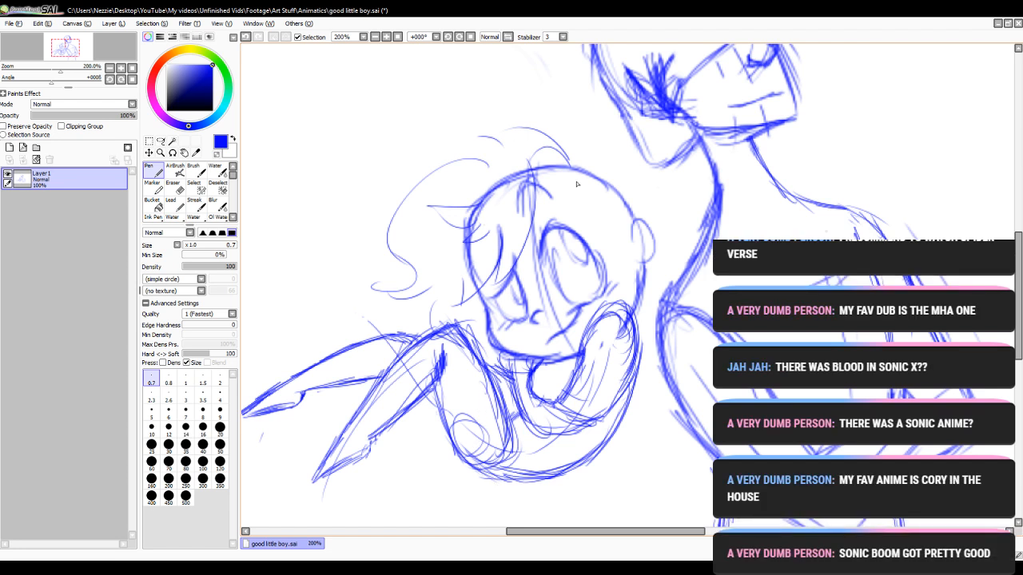
- Sketch the smaller figure's right-side hair with strands framing the eye and ear and an outer contour from the crown
{"action": "mouse_move", "coordinate": [575, 178]}
{"action": "left_mouse_down"}
{"action": "mouse_move", "coordinate": [620, 268]}
{"action": "mouse_move", "coordinate": [602, 284]}
{"action": "left_mouse_up"}
{"action": "left_click_drag", "start_coordinate": [611, 232], "coordinate": [621, 313]}
{"action": "left_click_drag", "start_coordinate": [627, 253], "coordinate": [640, 274]}
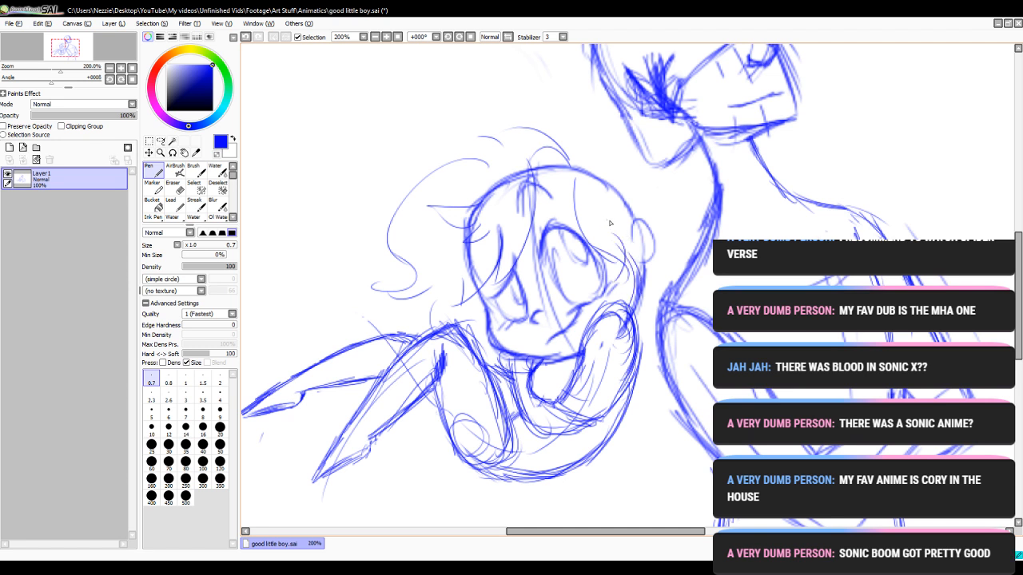
{"action": "left_click_drag", "start_coordinate": [610, 223], "coordinate": [647, 307]}
{"action": "left_click_drag", "start_coordinate": [649, 271], "coordinate": [646, 320]}
{"action": "mouse_move", "coordinate": [575, 165]}
{"action": "left_mouse_down"}
{"action": "mouse_move", "coordinate": [665, 216]}
{"action": "mouse_move", "coordinate": [672, 277]}
{"action": "mouse_move", "coordinate": [648, 320]}
{"action": "left_mouse_up"}
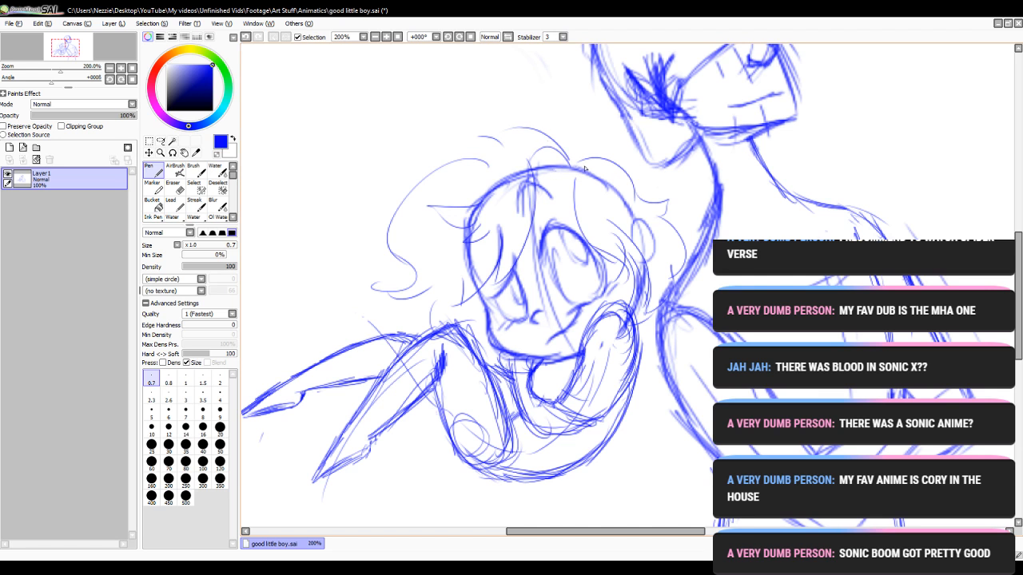
- Add short flyaway strands at the crown and beside the left temple of the smaller figure's hair
{"action": "mouse_move", "coordinate": [584, 168]}
{"action": "left_mouse_down"}
{"action": "mouse_move", "coordinate": [576, 144]}
{"action": "mouse_move", "coordinate": [599, 185]}
{"action": "left_mouse_up"}
{"action": "mouse_move", "coordinate": [432, 218]}
{"action": "left_mouse_down"}
{"action": "mouse_move", "coordinate": [450, 254]}
{"action": "mouse_move", "coordinate": [447, 233]}
{"action": "mouse_move", "coordinate": [459, 234]}
{"action": "mouse_move", "coordinate": [454, 268]}
{"action": "mouse_move", "coordinate": [424, 244]}
{"action": "mouse_move", "coordinate": [449, 256]}
{"action": "mouse_move", "coordinate": [435, 217]}
{"action": "mouse_move", "coordinate": [462, 239]}
{"action": "left_mouse_up"}
{"action": "mouse_move", "coordinate": [565, 163]}
{"action": "left_mouse_down"}
{"action": "mouse_move", "coordinate": [557, 114]}
{"action": "mouse_move", "coordinate": [578, 113]}
{"action": "left_mouse_up"}
{"action": "mouse_move", "coordinate": [577, 160]}
{"action": "left_mouse_down"}
{"action": "mouse_move", "coordinate": [603, 128]}
{"action": "mouse_move", "coordinate": [599, 139]}
{"action": "left_mouse_up"}
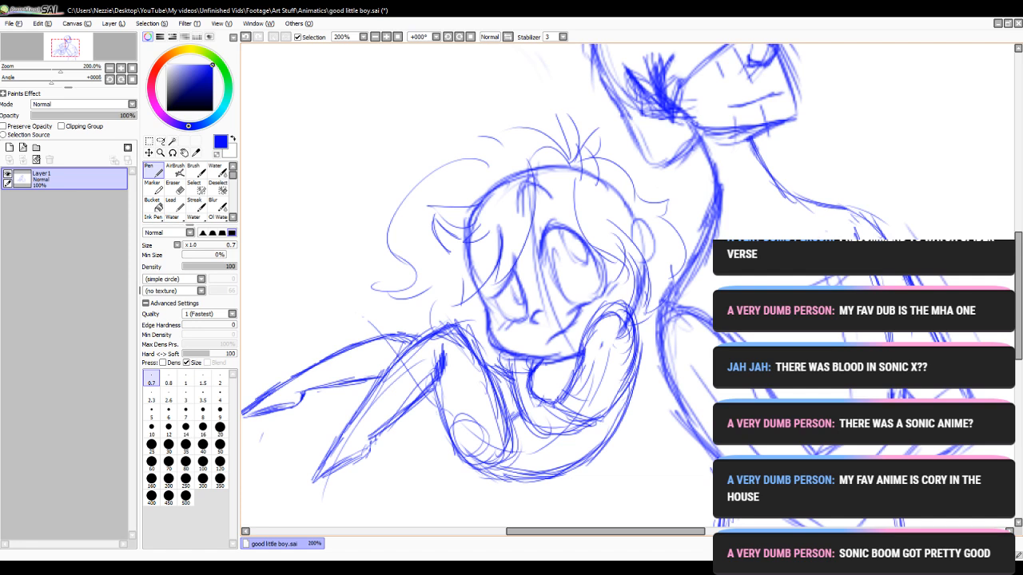
- Try to enclose the smaller figure in a Lasso selection, then clear the selection
{"action": "left_click_drag", "start_coordinate": [1019, 275], "coordinate": [1018, 298]}
{"action": "left_click", "coordinate": [246, 38]}
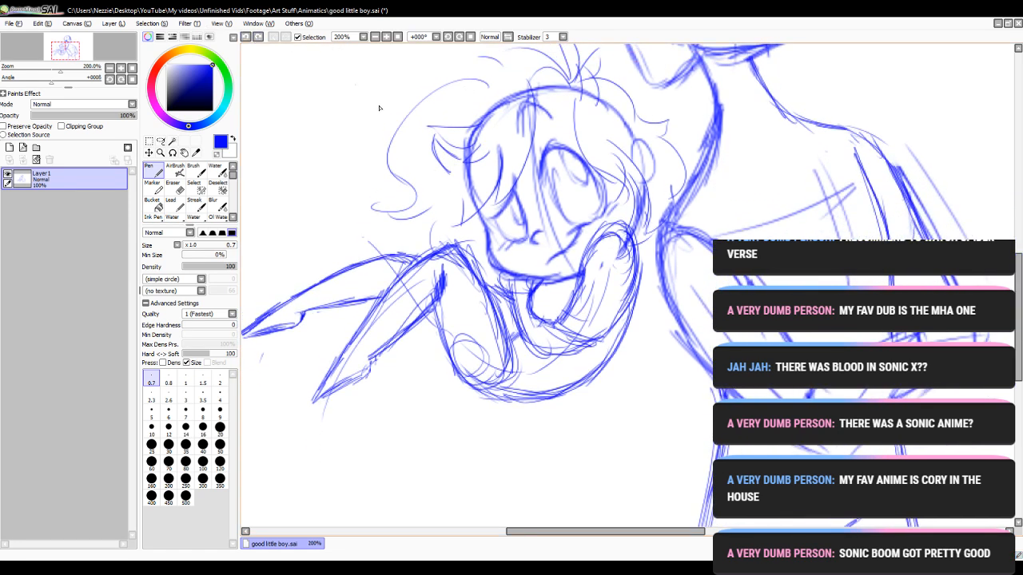
{"action": "scroll", "coordinate": [480, 280], "scroll_direction": "up", "scroll_amount": 5}
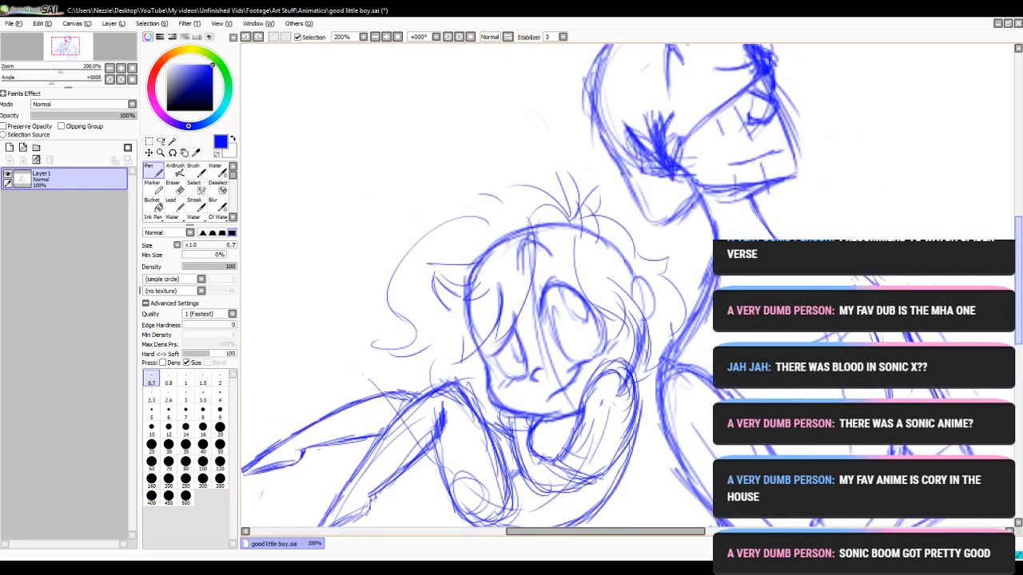
{"action": "left_click", "coordinate": [376, 38]}
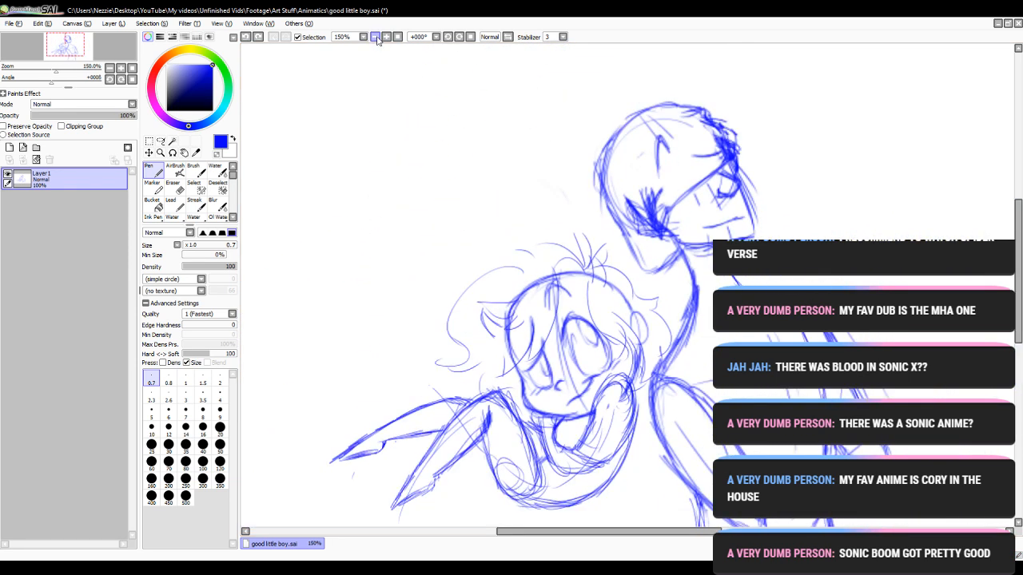
{"action": "left_click_drag", "start_coordinate": [1017, 278], "coordinate": [1018, 302]}
{"action": "left_click", "coordinate": [160, 140]}
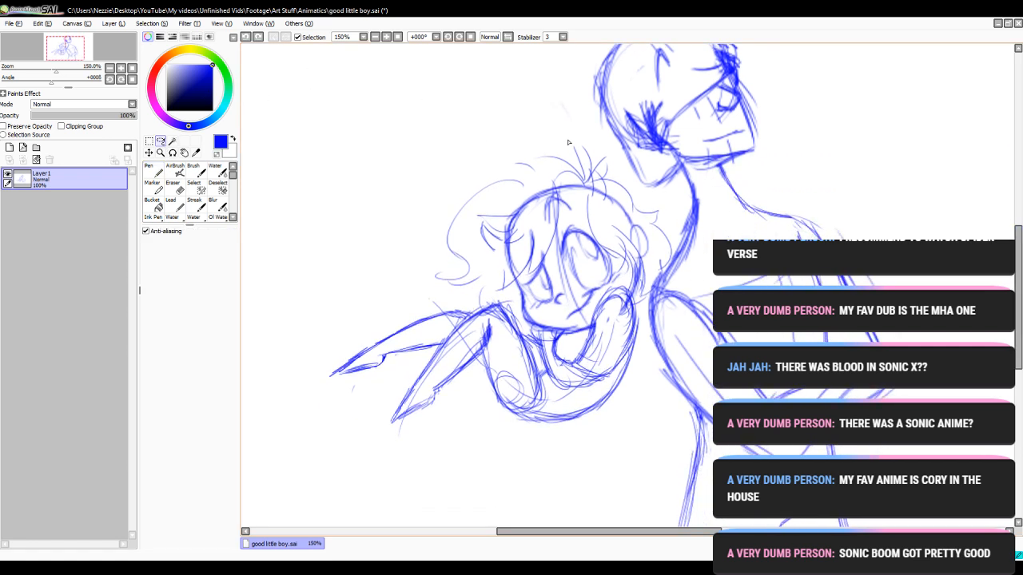
{"action": "mouse_move", "coordinate": [568, 142]}
{"action": "left_mouse_down"}
{"action": "mouse_move", "coordinate": [312, 255]}
{"action": "mouse_move", "coordinate": [298, 367]}
{"action": "mouse_move", "coordinate": [376, 453]}
{"action": "mouse_move", "coordinate": [508, 476]}
{"action": "mouse_move", "coordinate": [588, 461]}
{"action": "mouse_move", "coordinate": [627, 388]}
{"action": "left_mouse_up"}
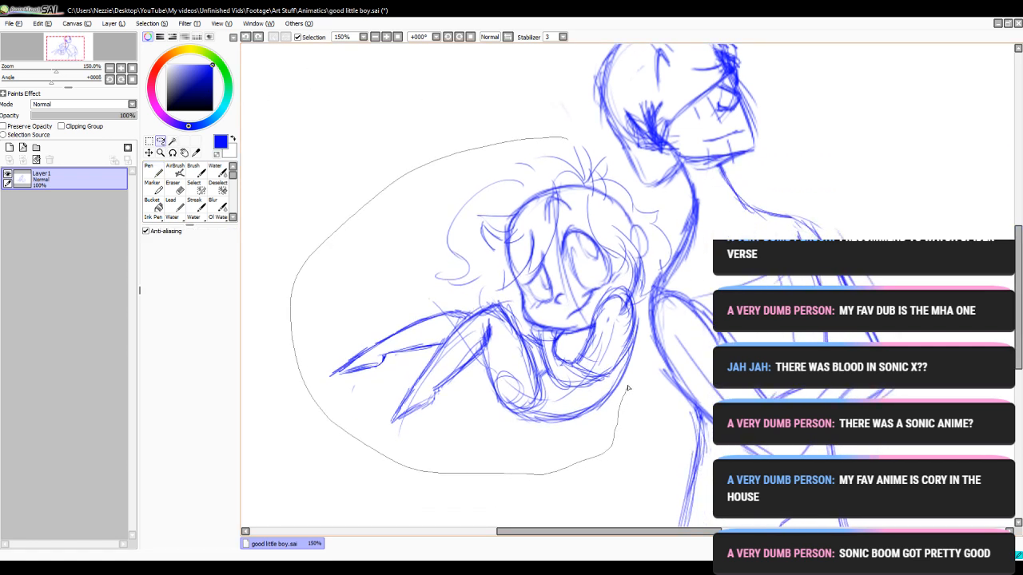
{"action": "left_click_drag", "start_coordinate": [641, 304], "coordinate": [641, 299]}
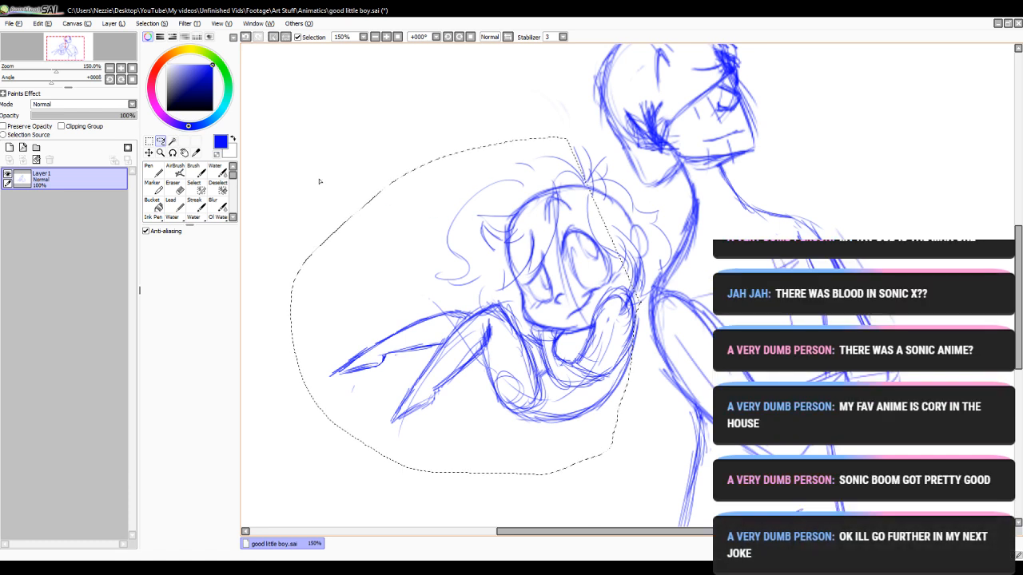
{"action": "left_click", "coordinate": [222, 189]}
{"action": "mouse_move", "coordinate": [549, 137]}
{"action": "left_mouse_down"}
{"action": "mouse_move", "coordinate": [330, 344]}
{"action": "mouse_move", "coordinate": [421, 445]}
{"action": "left_mouse_up"}
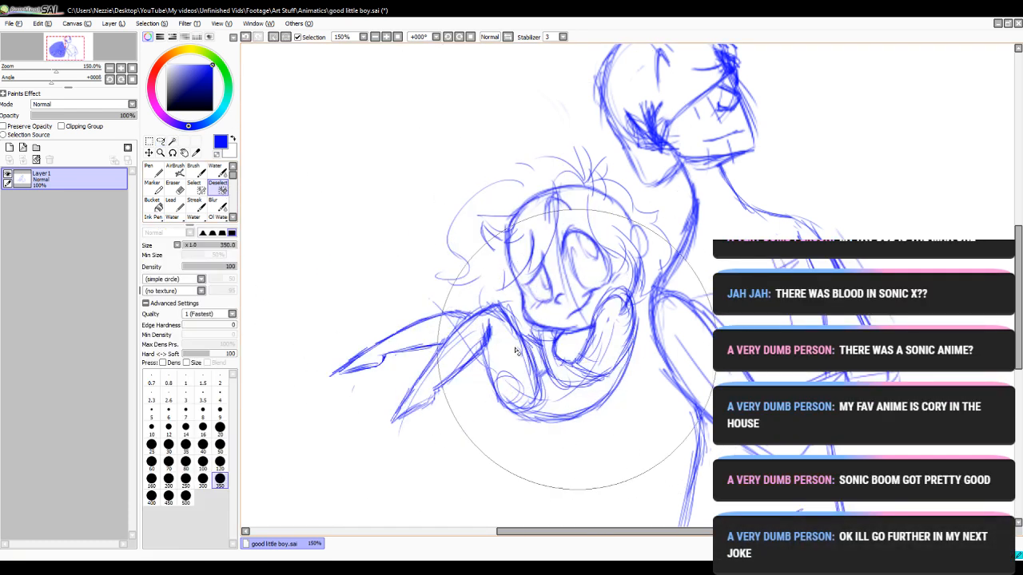
{"action": "left_click", "coordinate": [148, 167]}
- Lasso the entire smaller figure, move it up against the large figure's back, clear the selection and return to the Pen
{"action": "left_click", "coordinate": [160, 140]}
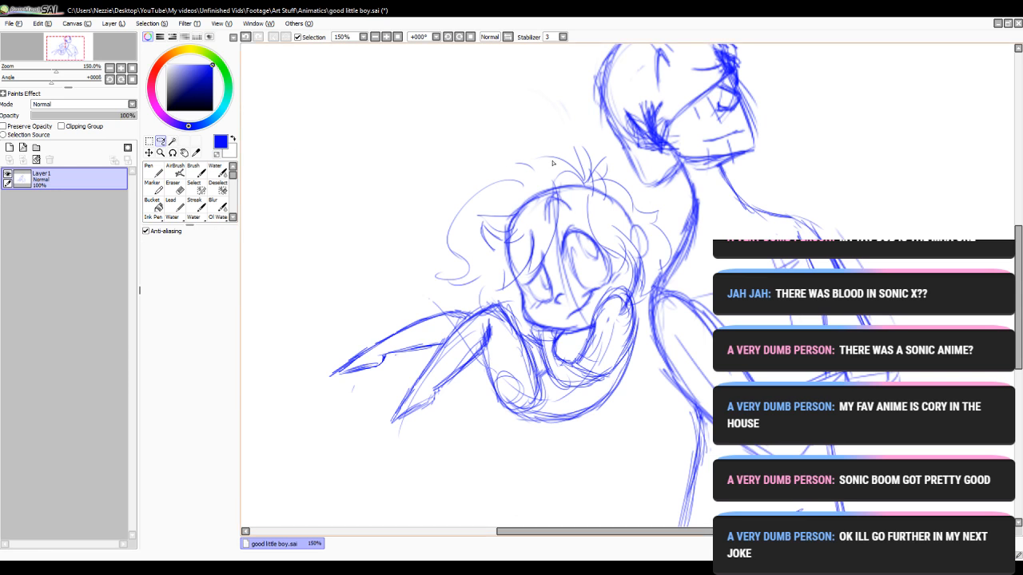
{"action": "mouse_move", "coordinate": [551, 138]}
{"action": "left_mouse_down"}
{"action": "mouse_move", "coordinate": [376, 199]}
{"action": "mouse_move", "coordinate": [282, 344]}
{"action": "mouse_move", "coordinate": [354, 449]}
{"action": "mouse_move", "coordinate": [496, 475]}
{"action": "mouse_move", "coordinate": [585, 465]}
{"action": "mouse_move", "coordinate": [615, 432]}
{"action": "mouse_move", "coordinate": [642, 339]}
{"action": "left_mouse_up"}
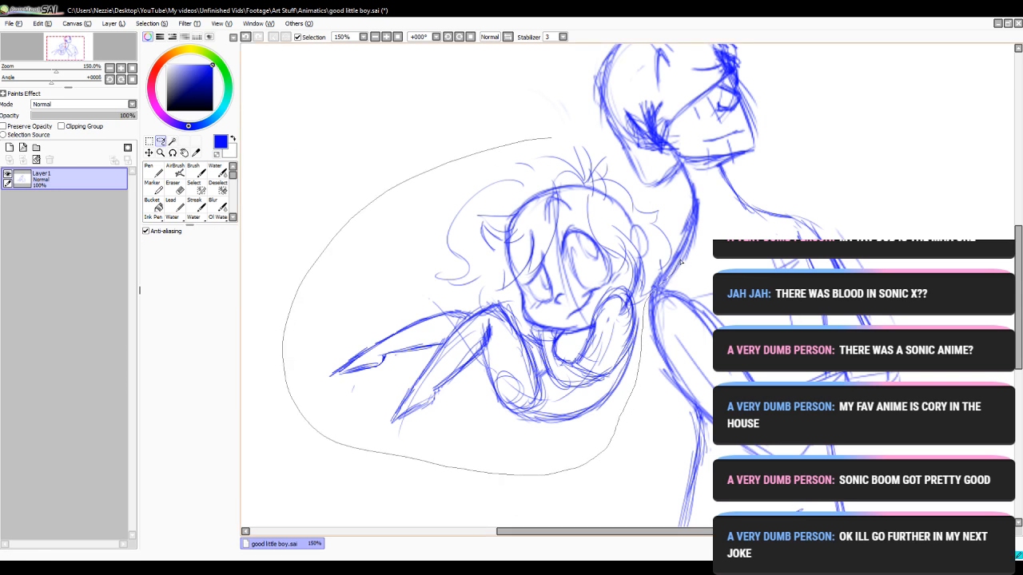
{"action": "mouse_move", "coordinate": [681, 262]}
{"action": "left_mouse_down"}
{"action": "mouse_move", "coordinate": [665, 201]}
{"action": "mouse_move", "coordinate": [623, 169]}
{"action": "mouse_move", "coordinate": [531, 134]}
{"action": "mouse_move", "coordinate": [552, 138]}
{"action": "left_mouse_up"}
{"action": "mouse_move", "coordinate": [579, 222]}
{"action": "left_mouse_down"}
{"action": "mouse_move", "coordinate": [556, 198]}
{"action": "mouse_move", "coordinate": [596, 176]}
{"action": "mouse_move", "coordinate": [615, 187]}
{"action": "mouse_move", "coordinate": [593, 237]}
{"action": "mouse_move", "coordinate": [594, 376]}
{"action": "mouse_move", "coordinate": [579, 351]}
{"action": "left_mouse_up"}
{"action": "left_click", "coordinate": [219, 188]}
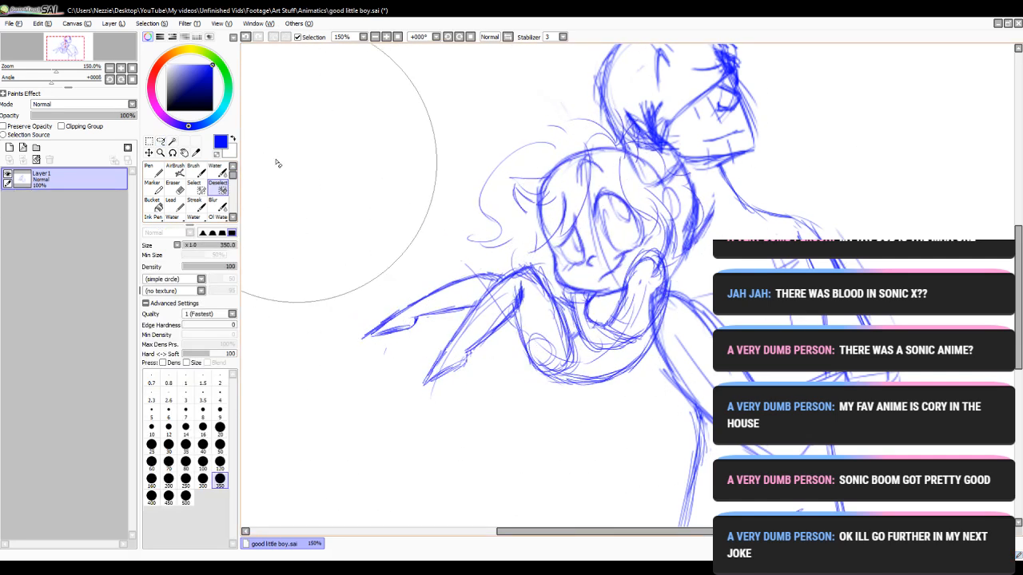
{"action": "left_click", "coordinate": [153, 172]}
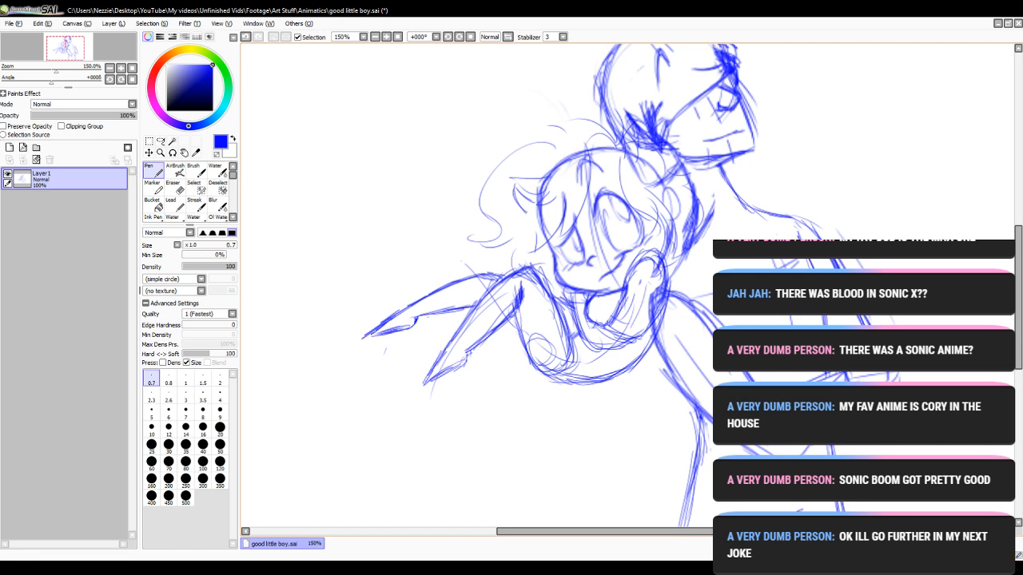
- Erase the large figure's right shoulder and outer upper-arm contour with the Eraser at size 20, and return to the Pen
{"action": "scroll", "coordinate": [529, 142], "scroll_direction": "up", "scroll_amount": 3}
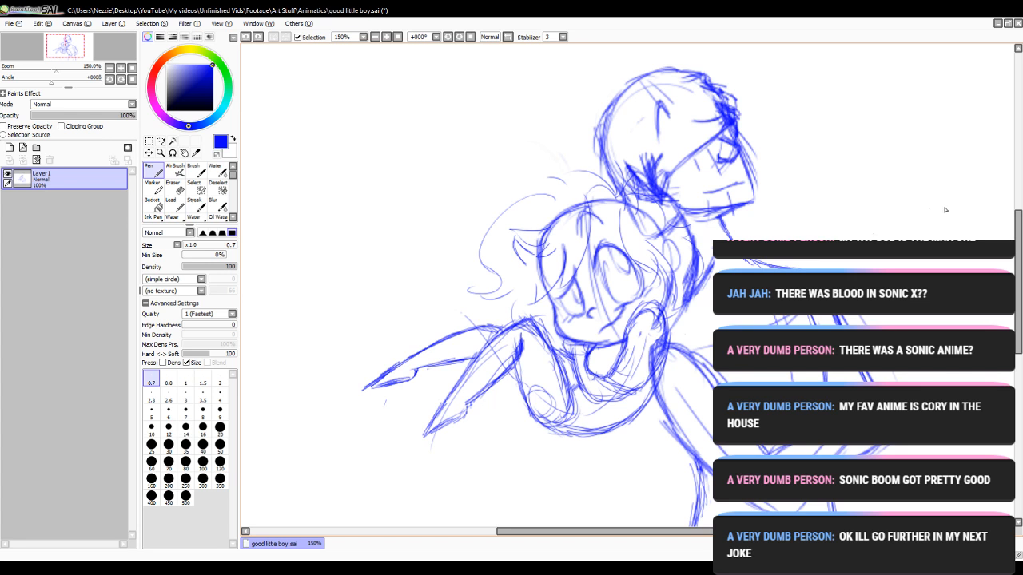
{"action": "scroll", "coordinate": [608, 405], "scroll_direction": "down", "scroll_amount": 8}
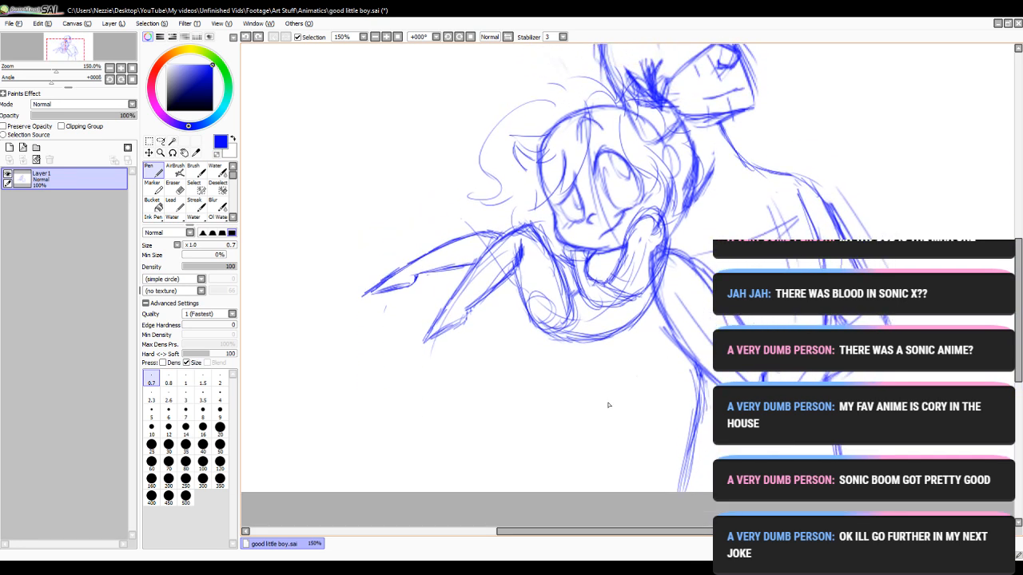
{"action": "left_click_drag", "start_coordinate": [509, 532], "coordinate": [574, 532]}
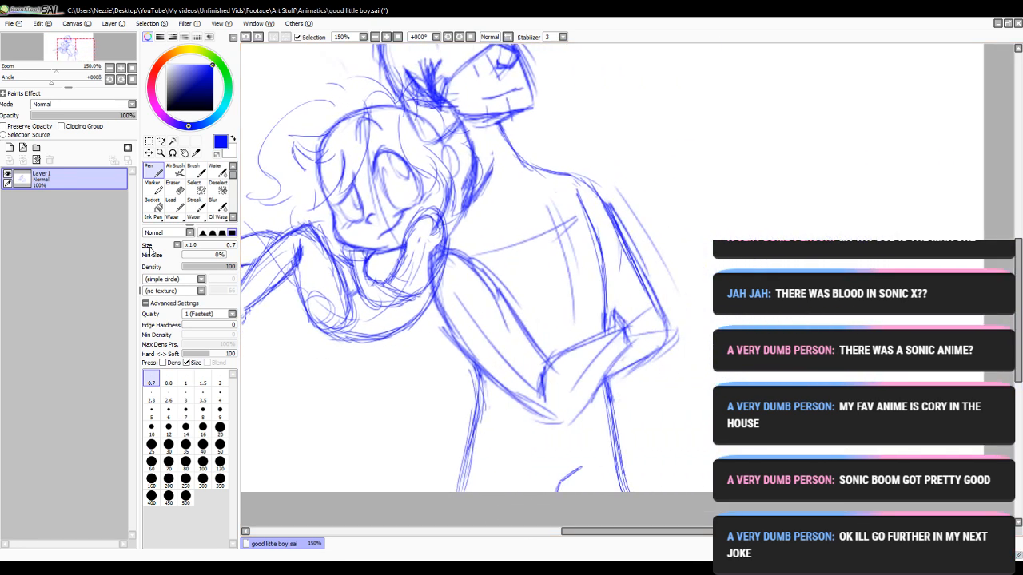
{"action": "key", "text": "e"}
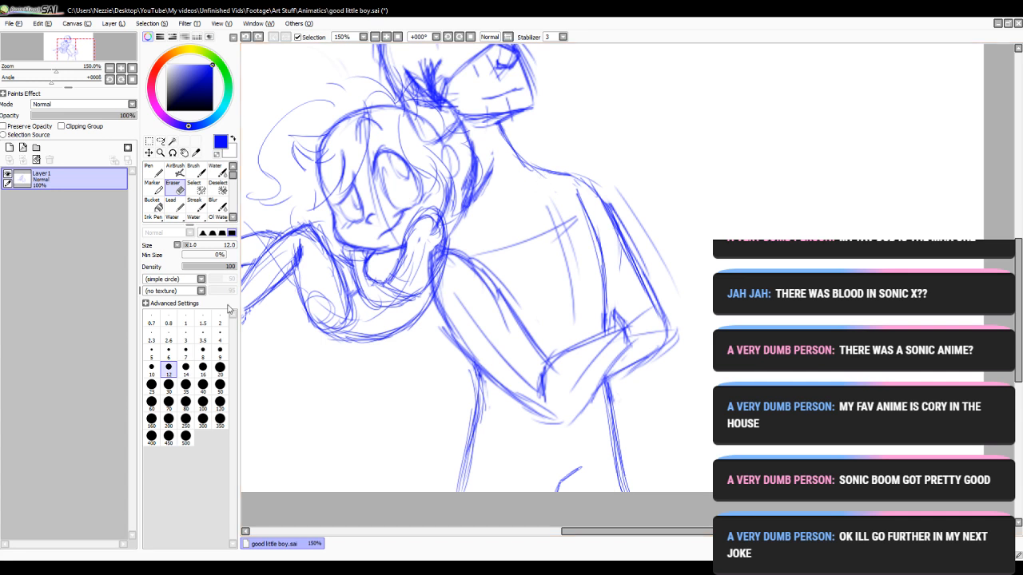
{"action": "left_click", "coordinate": [220, 368]}
{"action": "mouse_move", "coordinate": [574, 167]}
{"action": "left_mouse_down"}
{"action": "mouse_move", "coordinate": [591, 191]}
{"action": "mouse_move", "coordinate": [609, 201]}
{"action": "mouse_move", "coordinate": [612, 185]}
{"action": "mouse_move", "coordinate": [627, 207]}
{"action": "mouse_move", "coordinate": [639, 253]}
{"action": "mouse_move", "coordinate": [646, 236]}
{"action": "mouse_move", "coordinate": [662, 264]}
{"action": "left_mouse_up"}
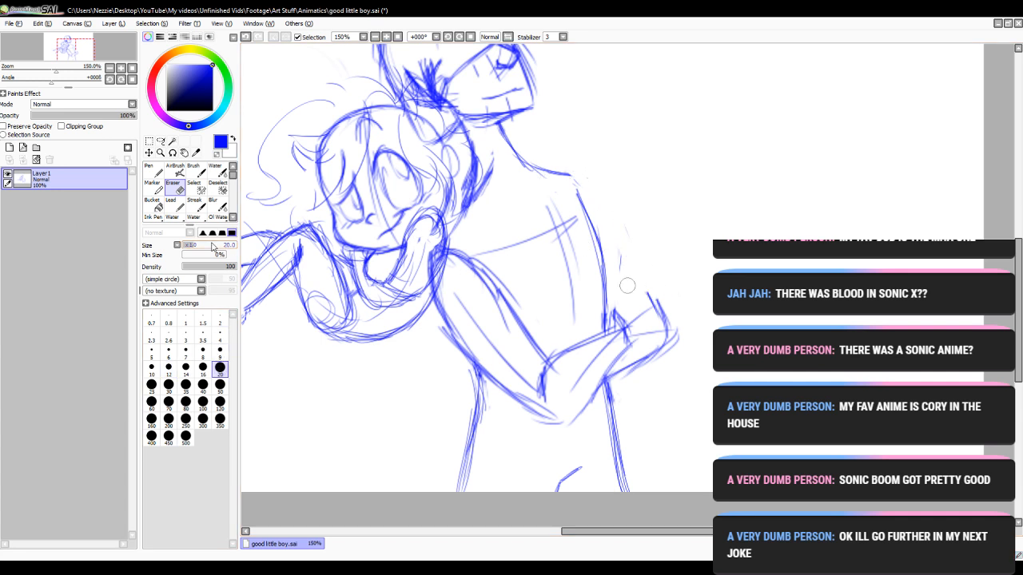
{"action": "left_click", "coordinate": [151, 319]}
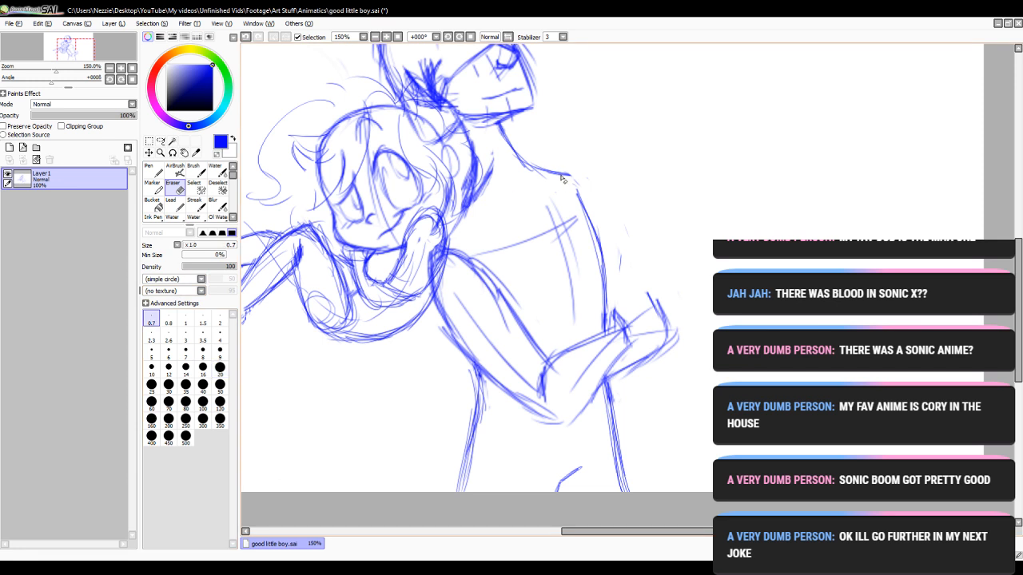
{"action": "key", "text": "n"}
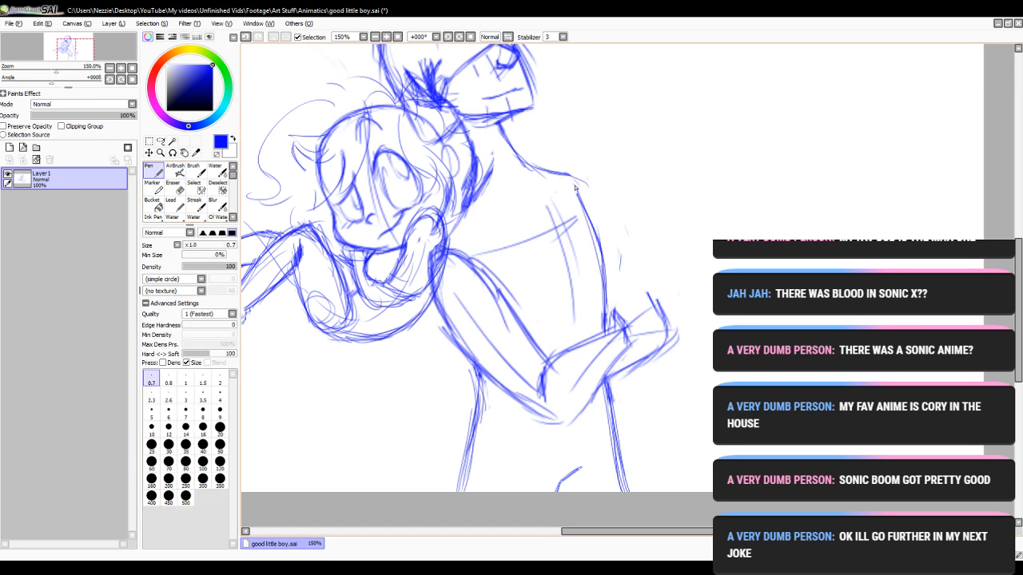
- Redraw the large figure's right shoulder and outer upper-arm contour down to the elbow
{"action": "left_click_drag", "start_coordinate": [570, 175], "coordinate": [608, 240]}
{"action": "left_click_drag", "start_coordinate": [593, 204], "coordinate": [636, 282]}
{"action": "left_click_drag", "start_coordinate": [610, 230], "coordinate": [650, 297]}
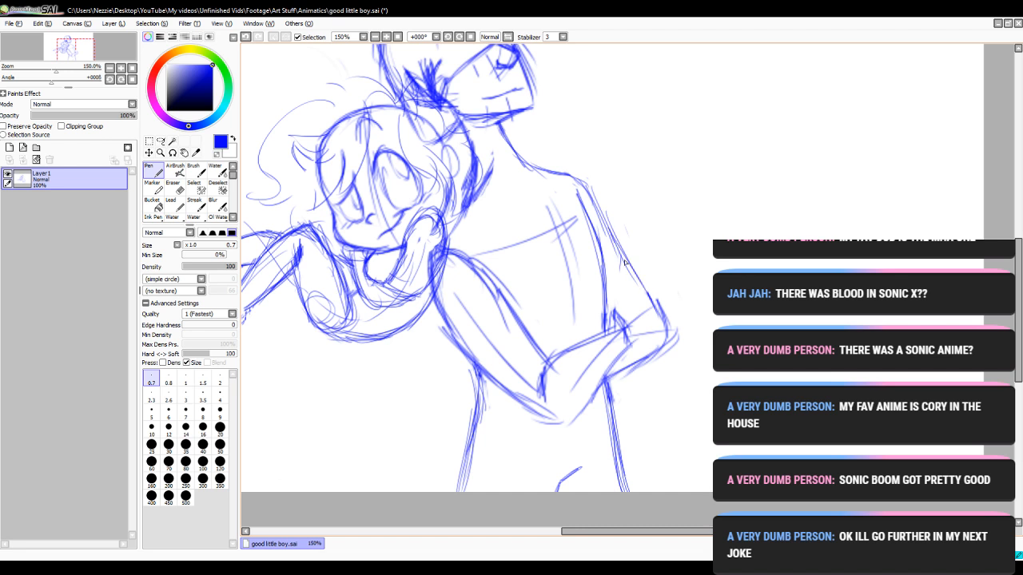
{"action": "left_click_drag", "start_coordinate": [624, 261], "coordinate": [640, 282]}
{"action": "mouse_move", "coordinate": [546, 170]}
{"action": "left_mouse_down"}
{"action": "mouse_move", "coordinate": [588, 200]}
{"action": "mouse_move", "coordinate": [624, 269]}
{"action": "mouse_move", "coordinate": [625, 259]}
{"action": "left_mouse_up"}
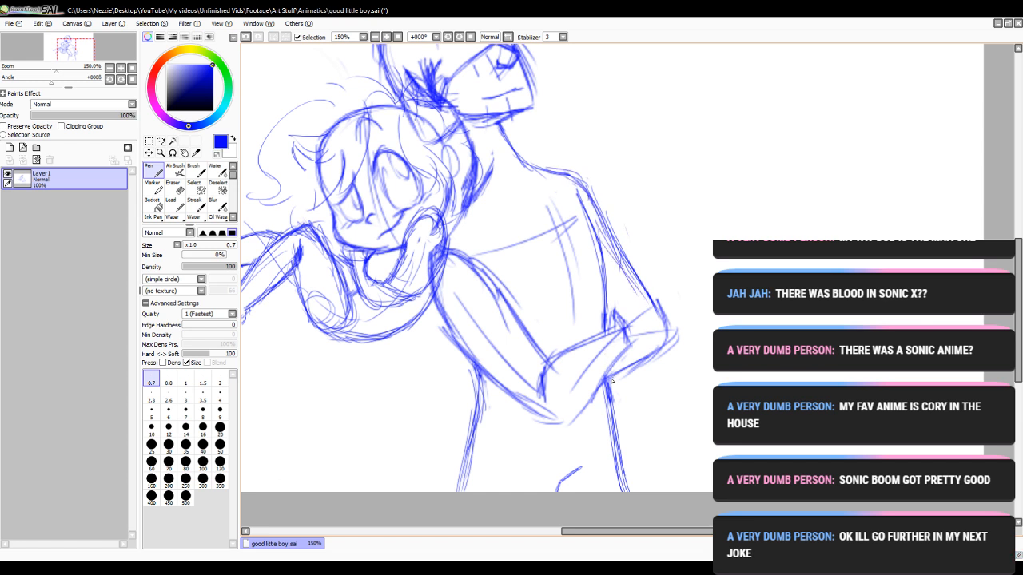
- Reinforce the large figure's right elbow, folded forearm and the torso side beside the arm with overlapping strokes
{"action": "mouse_move", "coordinate": [603, 377]}
{"action": "left_mouse_down"}
{"action": "mouse_move", "coordinate": [668, 344]}
{"action": "mouse_move", "coordinate": [668, 325]}
{"action": "left_mouse_up"}
{"action": "mouse_move", "coordinate": [579, 197]}
{"action": "left_mouse_down"}
{"action": "mouse_move", "coordinate": [603, 259]}
{"action": "mouse_move", "coordinate": [606, 312]}
{"action": "mouse_move", "coordinate": [628, 330]}
{"action": "mouse_move", "coordinate": [603, 377]}
{"action": "left_mouse_up"}
{"action": "mouse_move", "coordinate": [626, 332]}
{"action": "left_mouse_down"}
{"action": "mouse_move", "coordinate": [606, 366]}
{"action": "mouse_move", "coordinate": [578, 343]}
{"action": "mouse_move", "coordinate": [616, 326]}
{"action": "left_mouse_up"}
{"action": "mouse_move", "coordinate": [581, 413]}
{"action": "left_mouse_down"}
{"action": "mouse_move", "coordinate": [558, 422]}
{"action": "mouse_move", "coordinate": [633, 336]}
{"action": "left_mouse_up"}
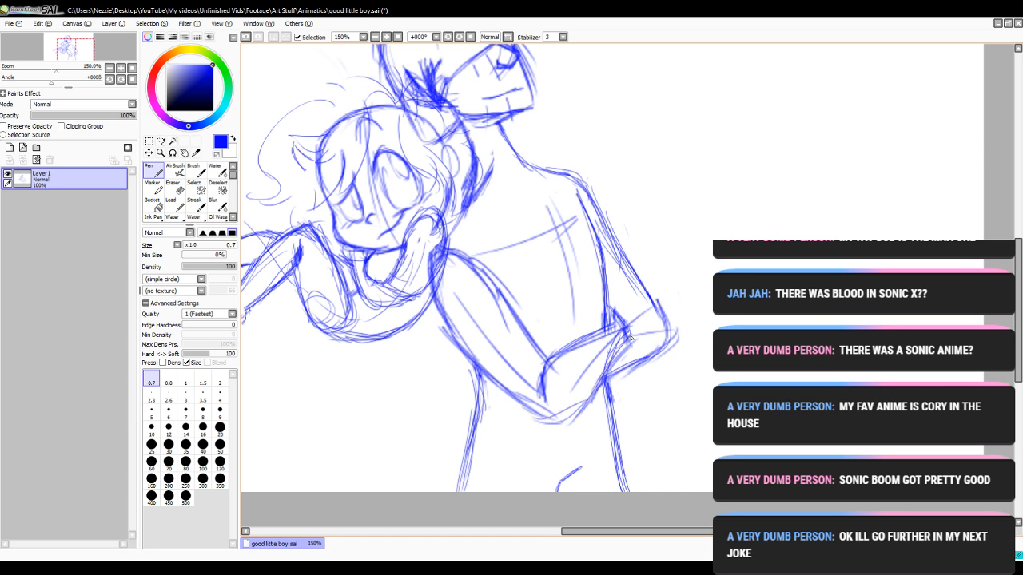
{"action": "left_click_drag", "start_coordinate": [604, 369], "coordinate": [629, 340]}
{"action": "left_click_drag", "start_coordinate": [612, 380], "coordinate": [649, 353]}
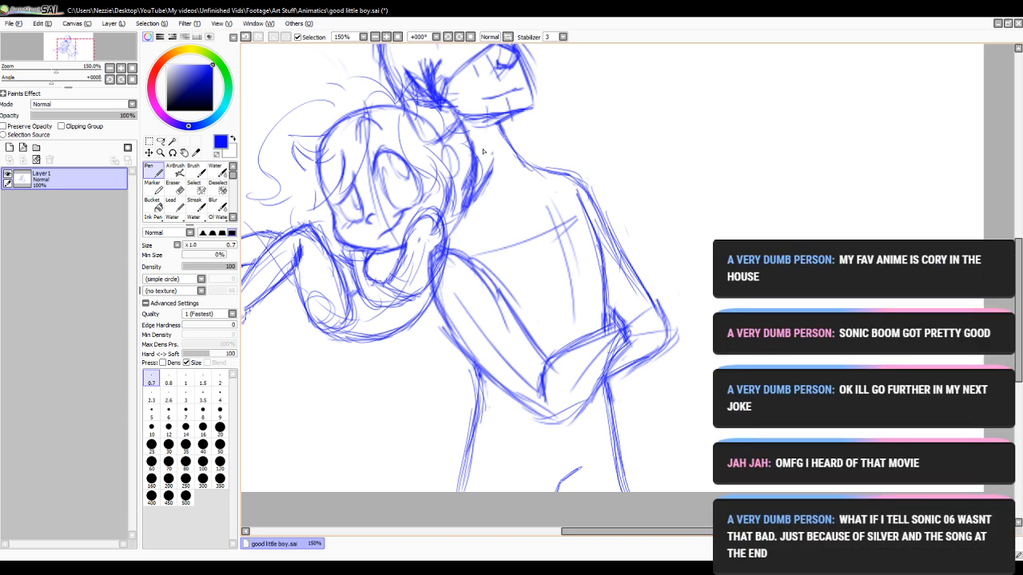
- Erase the large figure's torso, crossed arms and hips below the neck with the Eraser at size 50
{"action": "mouse_move", "coordinate": [1018, 275]}
{"action": "left_mouse_down"}
{"action": "mouse_move", "coordinate": [1018, 247]}
{"action": "mouse_move", "coordinate": [1017, 278]}
{"action": "left_mouse_up"}
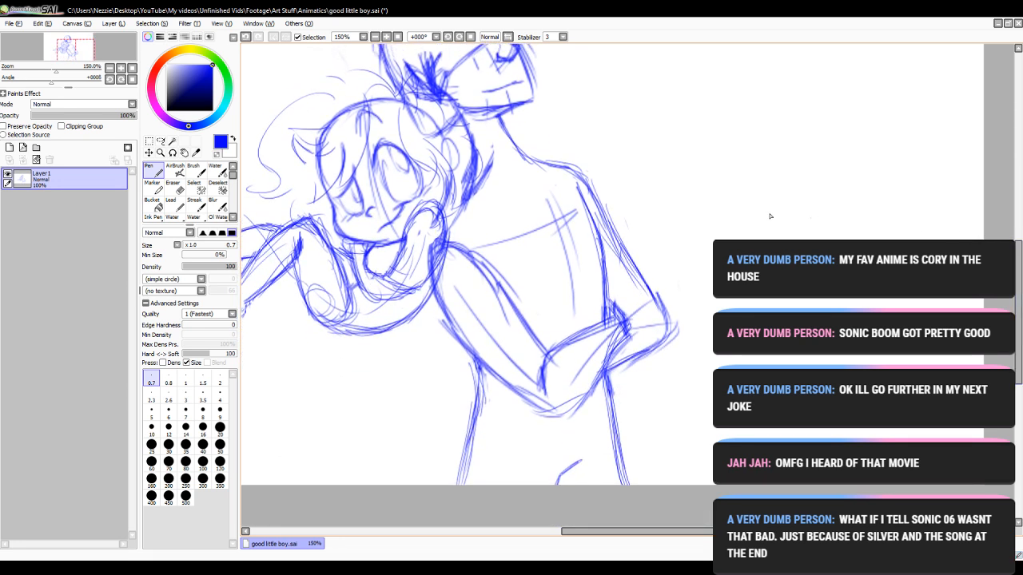
{"action": "key", "text": "e"}
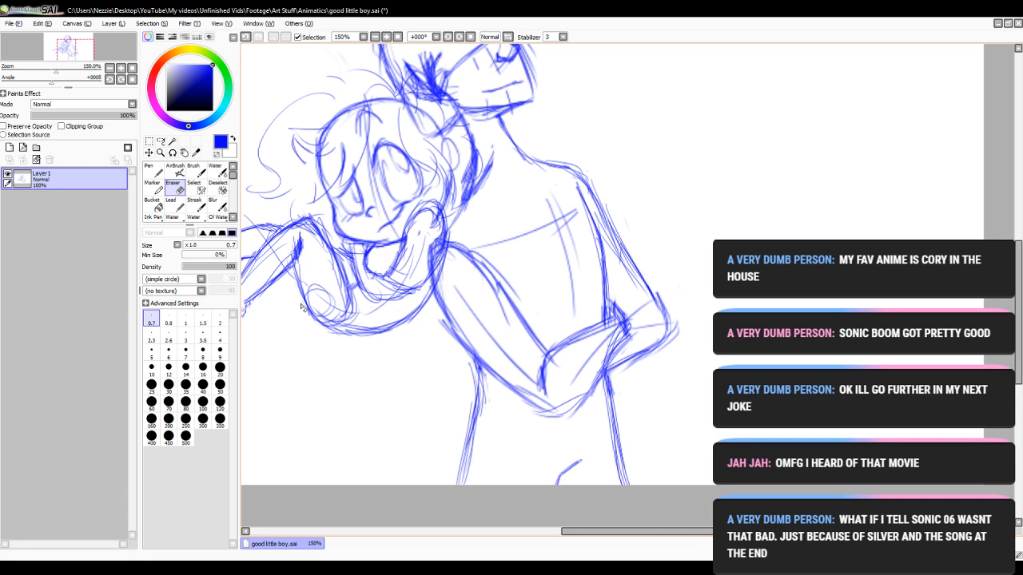
{"action": "left_click", "coordinate": [220, 367]}
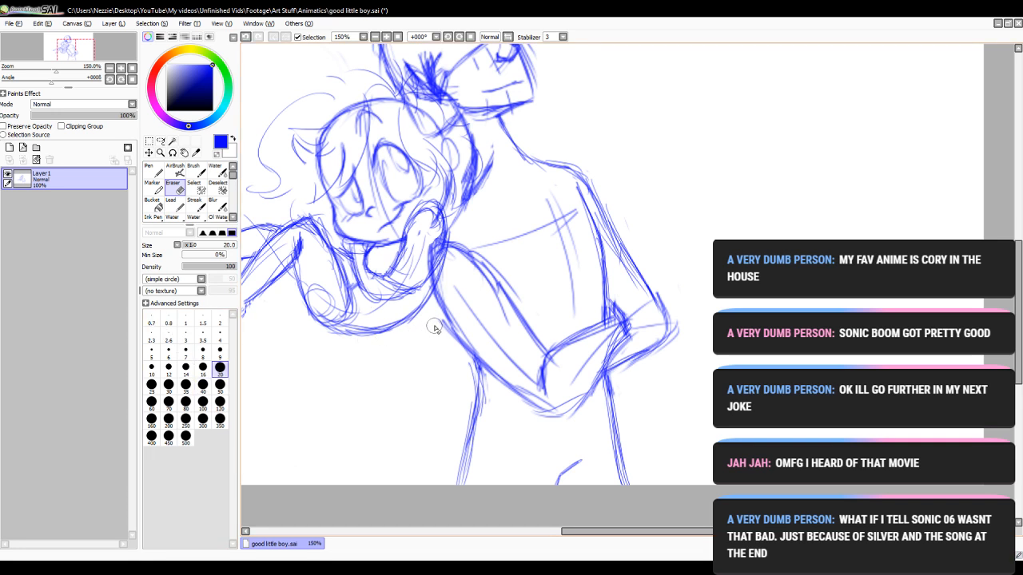
{"action": "left_click", "coordinate": [219, 384]}
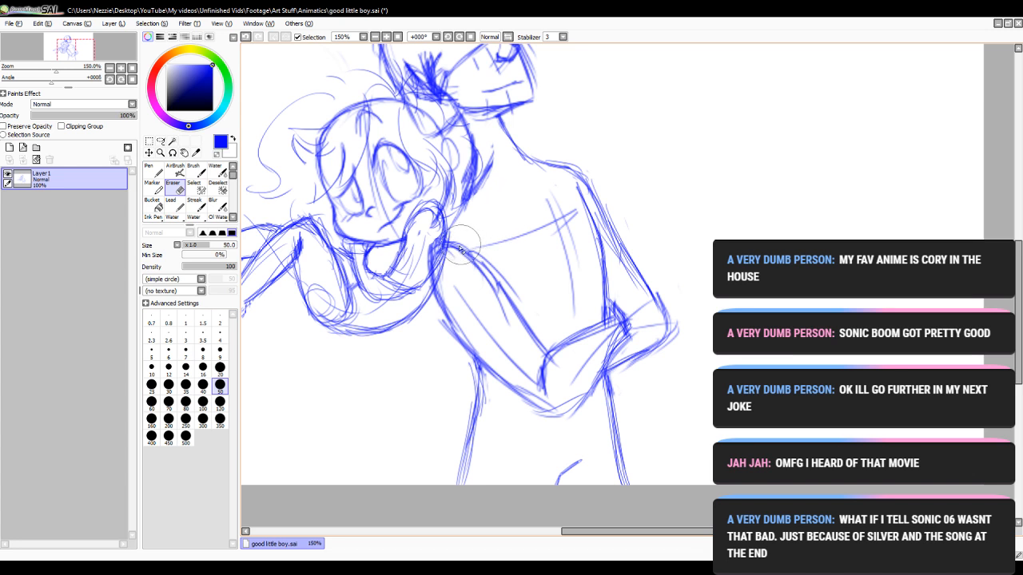
{"action": "mouse_move", "coordinate": [459, 248]}
{"action": "left_mouse_down"}
{"action": "mouse_move", "coordinate": [530, 210]}
{"action": "mouse_move", "coordinate": [541, 240]}
{"action": "mouse_move", "coordinate": [555, 226]}
{"action": "mouse_move", "coordinate": [579, 240]}
{"action": "mouse_move", "coordinate": [598, 178]}
{"action": "mouse_move", "coordinate": [648, 258]}
{"action": "mouse_move", "coordinate": [653, 361]}
{"action": "mouse_move", "coordinate": [607, 375]}
{"action": "mouse_move", "coordinate": [616, 471]}
{"action": "mouse_move", "coordinate": [550, 340]}
{"action": "mouse_move", "coordinate": [526, 418]}
{"action": "mouse_move", "coordinate": [473, 381]}
{"action": "left_mouse_up"}
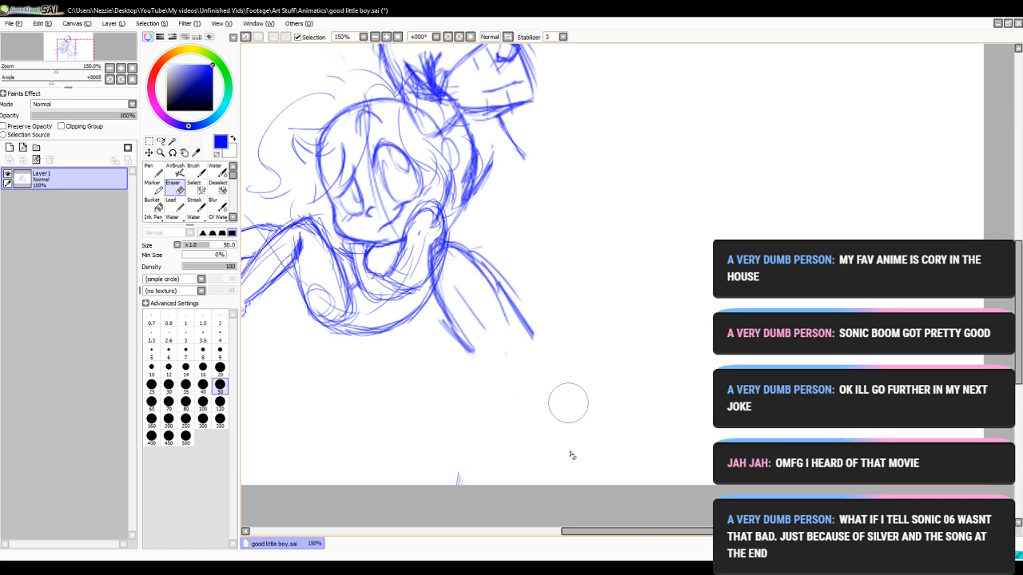
{"action": "mouse_move", "coordinate": [568, 403]}
{"action": "left_mouse_down"}
{"action": "mouse_move", "coordinate": [519, 343]}
{"action": "mouse_move", "coordinate": [463, 338]}
{"action": "mouse_move", "coordinate": [450, 363]}
{"action": "left_mouse_up"}
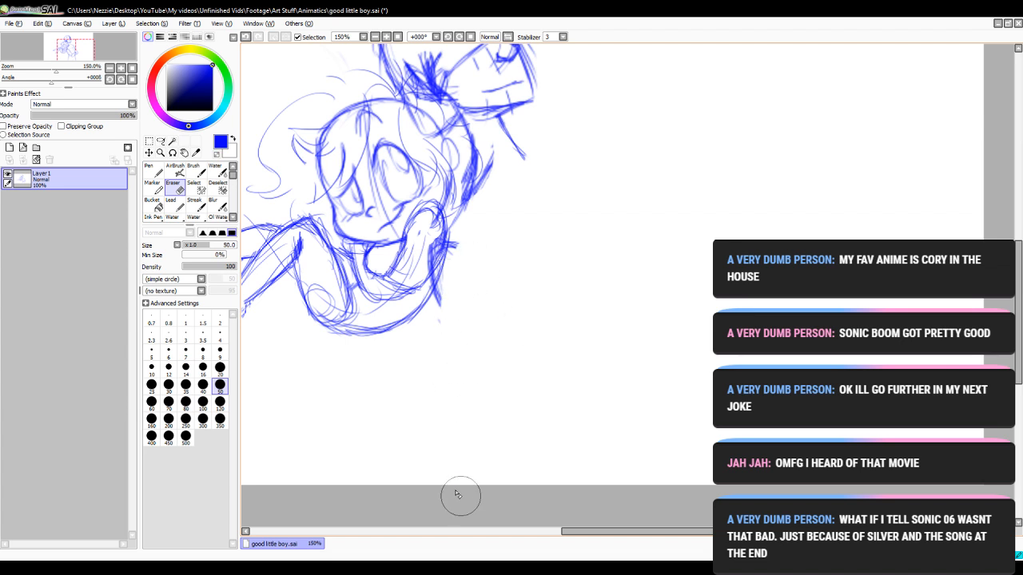
- Rough in circles for the large figure's shoulder joints, a line joining them, a curved torso centre line and hip guides
{"action": "left_click", "coordinate": [154, 170]}
{"action": "left_click_drag", "start_coordinate": [435, 256], "coordinate": [432, 281]}
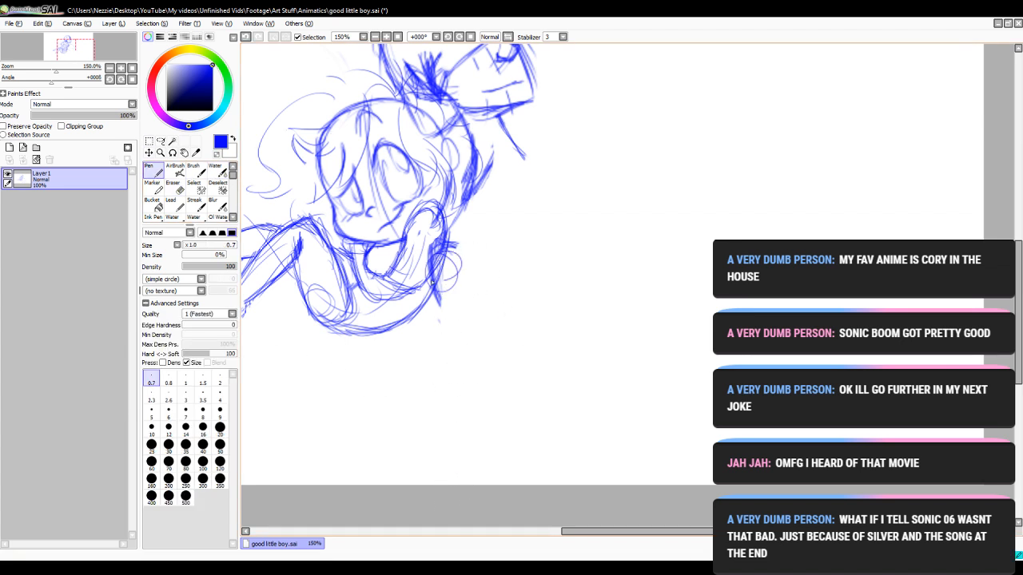
{"action": "left_click_drag", "start_coordinate": [582, 170], "coordinate": [580, 173]}
{"action": "left_click_drag", "start_coordinate": [592, 179], "coordinate": [606, 176]}
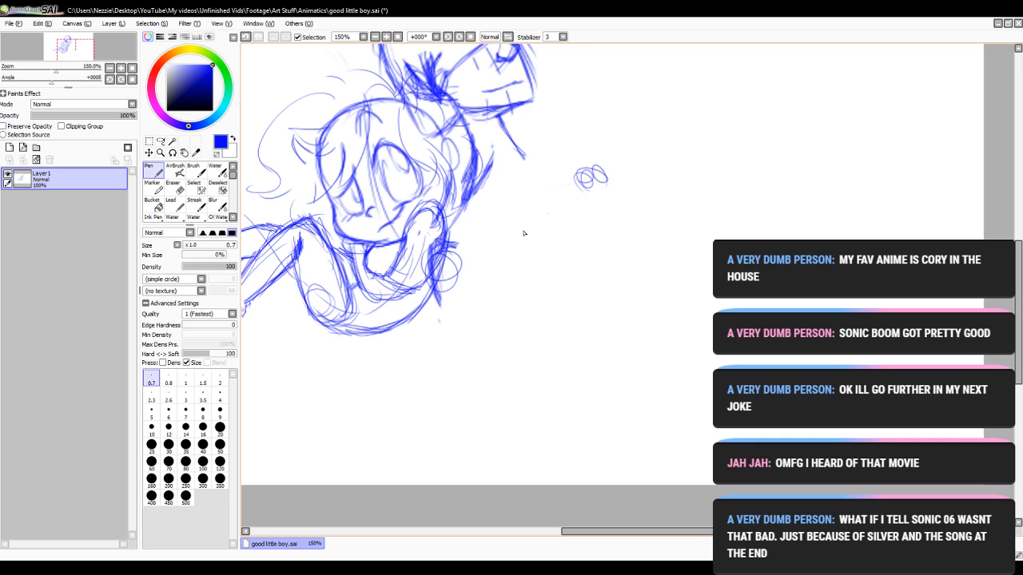
{"action": "left_click_drag", "start_coordinate": [457, 254], "coordinate": [607, 182]}
{"action": "mouse_move", "coordinate": [541, 205]}
{"action": "left_mouse_down"}
{"action": "mouse_move", "coordinate": [573, 308]}
{"action": "mouse_move", "coordinate": [548, 411]}
{"action": "mouse_move", "coordinate": [503, 408]}
{"action": "mouse_move", "coordinate": [509, 482]}
{"action": "left_mouse_up"}
{"action": "left_click_drag", "start_coordinate": [549, 452], "coordinate": [568, 485]}
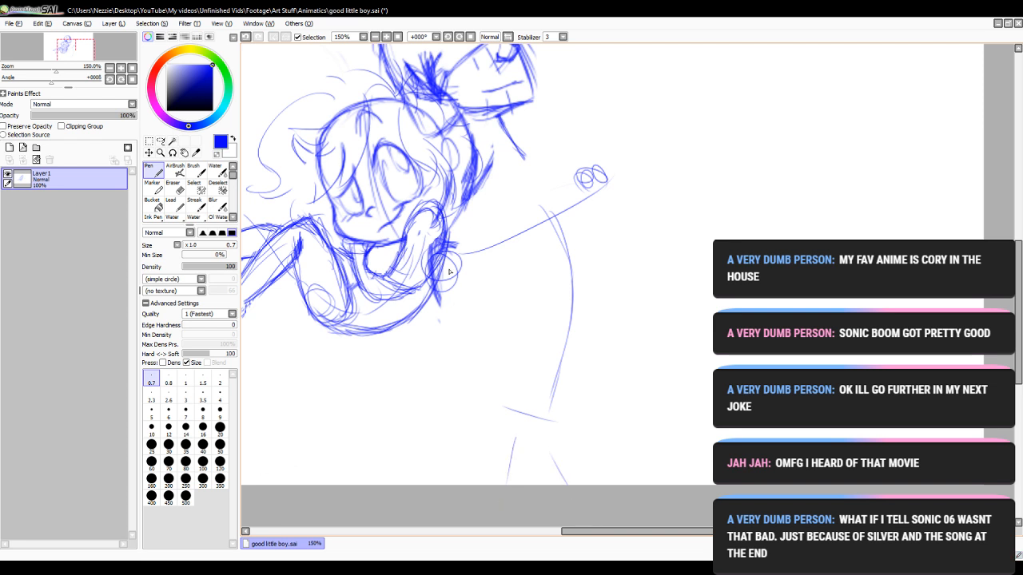
- Add strokes at the large figure's left shoulder and sketch the line from its neck to the right shoulder
{"action": "mouse_move", "coordinate": [447, 261]}
{"action": "left_mouse_down"}
{"action": "mouse_move", "coordinate": [455, 248]}
{"action": "mouse_move", "coordinate": [477, 252]}
{"action": "left_mouse_up"}
{"action": "left_click_drag", "start_coordinate": [464, 202], "coordinate": [452, 232]}
{"action": "mouse_move", "coordinate": [458, 207]}
{"action": "left_mouse_down"}
{"action": "mouse_move", "coordinate": [436, 251]}
{"action": "mouse_move", "coordinate": [442, 233]}
{"action": "left_mouse_up"}
{"action": "mouse_move", "coordinate": [513, 141]}
{"action": "left_mouse_down"}
{"action": "mouse_move", "coordinate": [561, 166]}
{"action": "mouse_move", "coordinate": [589, 166]}
{"action": "left_mouse_up"}
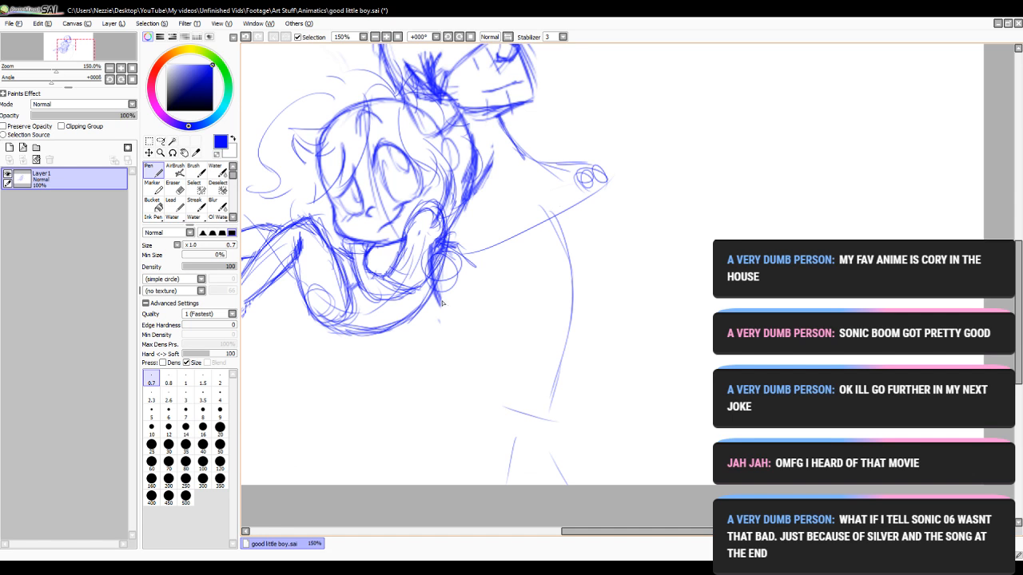
- Sketch light guide strokes for the large figure's back, ribs and right chest side
{"action": "left_click_drag", "start_coordinate": [440, 312], "coordinate": [484, 371]}
{"action": "left_click_drag", "start_coordinate": [479, 312], "coordinate": [540, 346]}
{"action": "left_click_drag", "start_coordinate": [592, 199], "coordinate": [617, 291]}
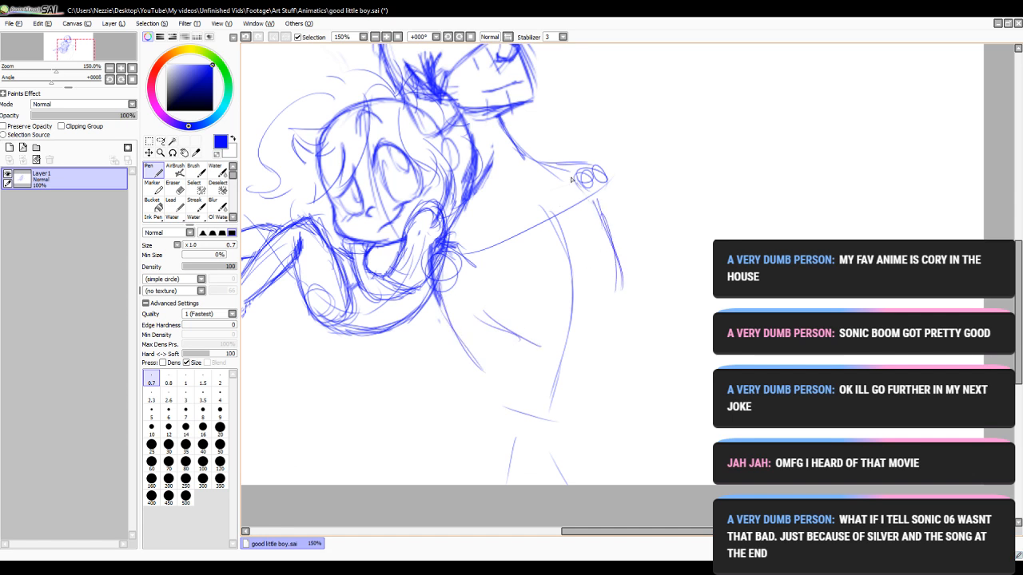
- Erase the large figure's right chest side and redraw it as a longer curve from the shoulder towards the waist
{"action": "left_click_drag", "start_coordinate": [593, 184], "coordinate": [612, 231]}
{"action": "mouse_move", "coordinate": [566, 173]}
{"action": "left_mouse_down"}
{"action": "mouse_move", "coordinate": [604, 213]}
{"action": "mouse_move", "coordinate": [583, 207]}
{"action": "mouse_move", "coordinate": [605, 235]}
{"action": "mouse_move", "coordinate": [570, 192]}
{"action": "mouse_move", "coordinate": [637, 231]}
{"action": "left_mouse_up"}
{"action": "key", "text": "e"}
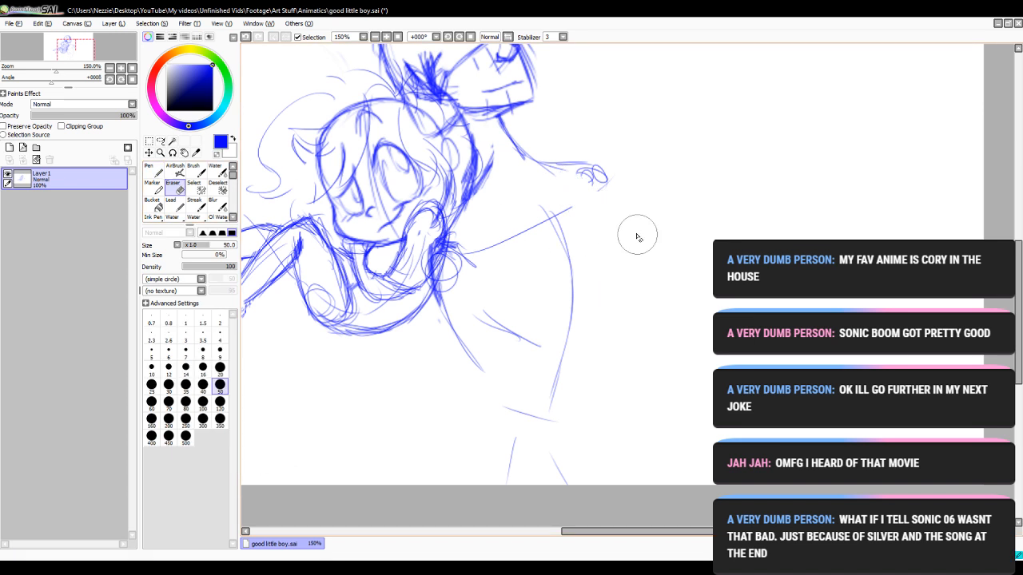
{"action": "key", "text": "n"}
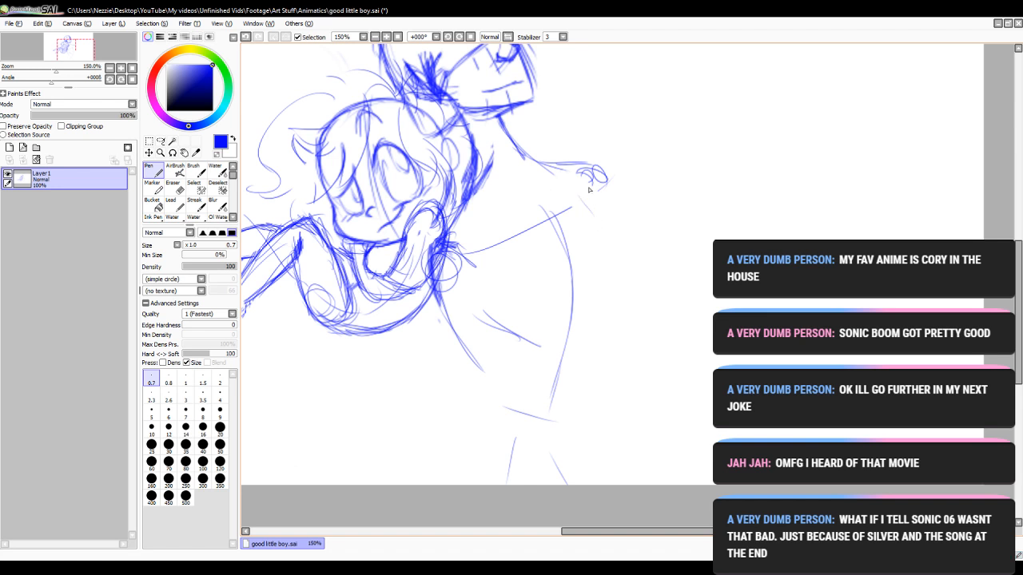
{"action": "mouse_move", "coordinate": [588, 189]}
{"action": "left_mouse_down"}
{"action": "mouse_move", "coordinate": [619, 264]}
{"action": "mouse_move", "coordinate": [620, 347]}
{"action": "left_mouse_up"}
{"action": "left_click_drag", "start_coordinate": [615, 231], "coordinate": [624, 348]}
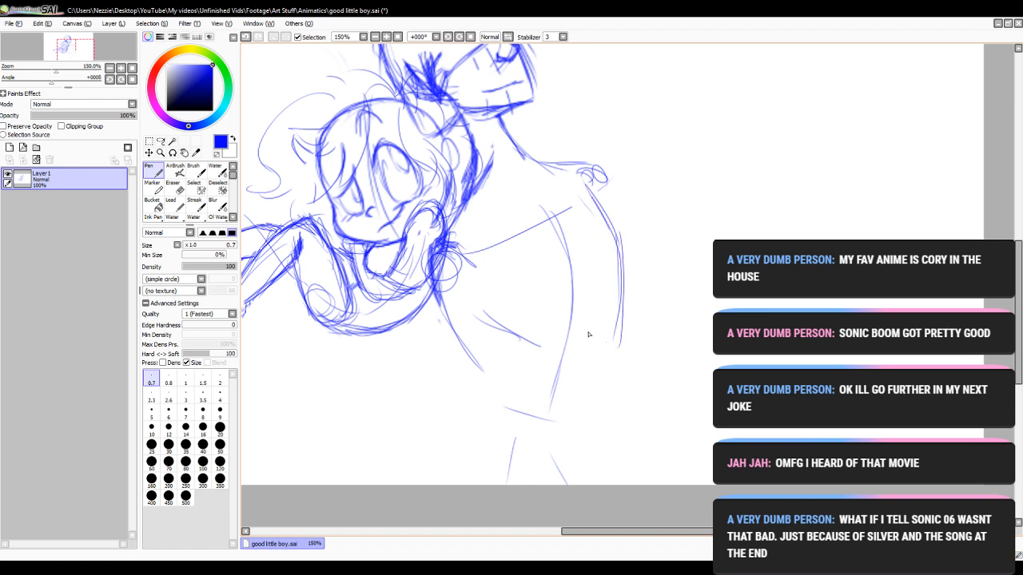
- Sketch the left contour of the large figure's waist and hip down to the canvas edge
{"action": "left_click_drag", "start_coordinate": [479, 310], "coordinate": [514, 369]}
{"action": "left_click_drag", "start_coordinate": [505, 336], "coordinate": [487, 404]}
{"action": "left_click_drag", "start_coordinate": [503, 353], "coordinate": [490, 417]}
{"action": "left_click_drag", "start_coordinate": [507, 377], "coordinate": [487, 460]}
{"action": "mouse_move", "coordinate": [499, 351]}
{"action": "left_mouse_down"}
{"action": "mouse_move", "coordinate": [481, 449]}
{"action": "mouse_move", "coordinate": [480, 484]}
{"action": "left_mouse_up"}
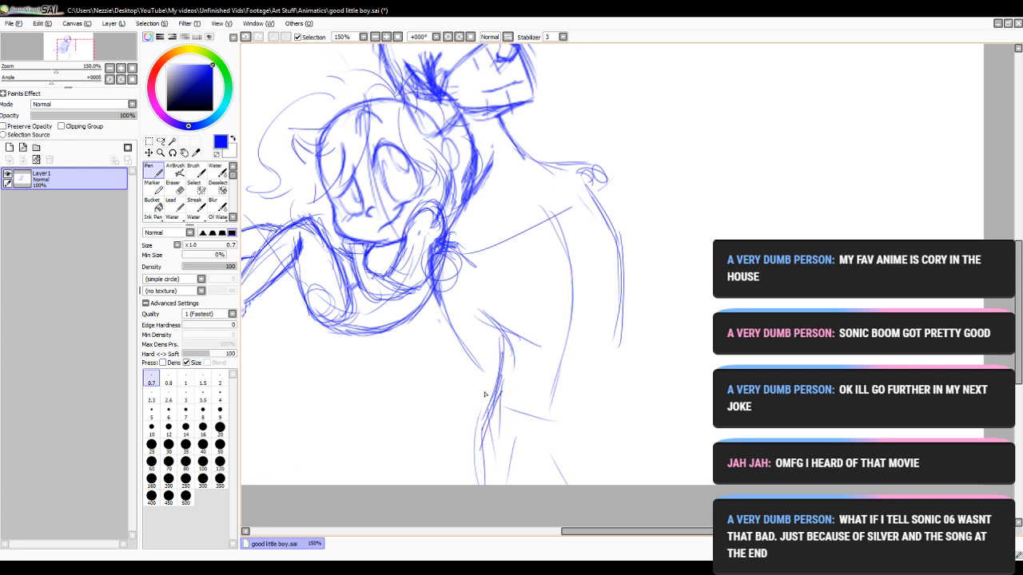
{"action": "mouse_move", "coordinate": [488, 393]}
{"action": "left_mouse_down"}
{"action": "mouse_move", "coordinate": [480, 481]}
{"action": "mouse_move", "coordinate": [490, 397]}
{"action": "left_mouse_up"}
- Extend the large figure's right side contour through the waist and hip to the canvas edge
{"action": "left_click_drag", "start_coordinate": [621, 287], "coordinate": [616, 374]}
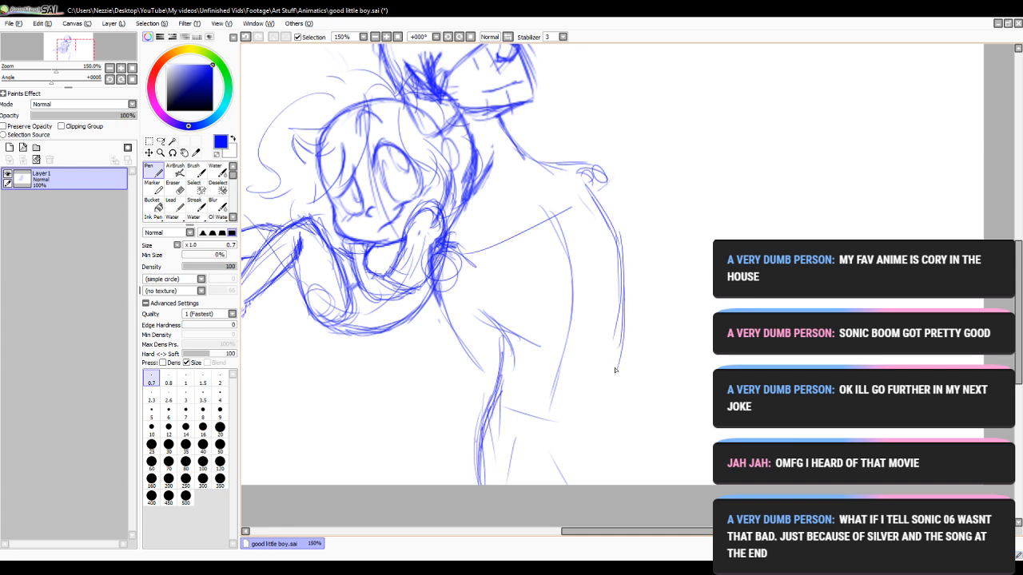
{"action": "mouse_move", "coordinate": [615, 325]}
{"action": "left_mouse_down"}
{"action": "mouse_move", "coordinate": [634, 445]}
{"action": "mouse_move", "coordinate": [612, 427]}
{"action": "left_mouse_up"}
{"action": "left_click_drag", "start_coordinate": [617, 390], "coordinate": [628, 469]}
{"action": "left_click_drag", "start_coordinate": [620, 383], "coordinate": [638, 484]}
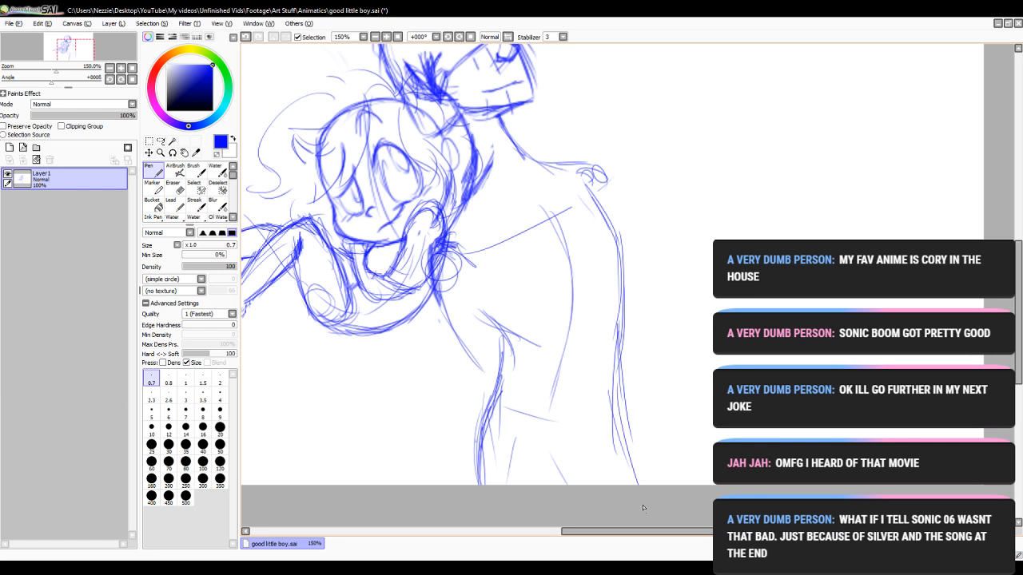
- Reinforce the left rib, waist and hip contour and mark the inner-thigh split at the bottom of the torso
{"action": "left_click_drag", "start_coordinate": [472, 289], "coordinate": [507, 348]}
{"action": "mouse_move", "coordinate": [505, 324]}
{"action": "left_mouse_down"}
{"action": "mouse_move", "coordinate": [502, 385]}
{"action": "mouse_move", "coordinate": [483, 437]}
{"action": "left_mouse_up"}
{"action": "left_click_drag", "start_coordinate": [484, 407], "coordinate": [481, 484]}
{"action": "mouse_move", "coordinate": [564, 451]}
{"action": "left_mouse_down"}
{"action": "mouse_move", "coordinate": [580, 442]}
{"action": "mouse_move", "coordinate": [565, 482]}
{"action": "left_mouse_up"}
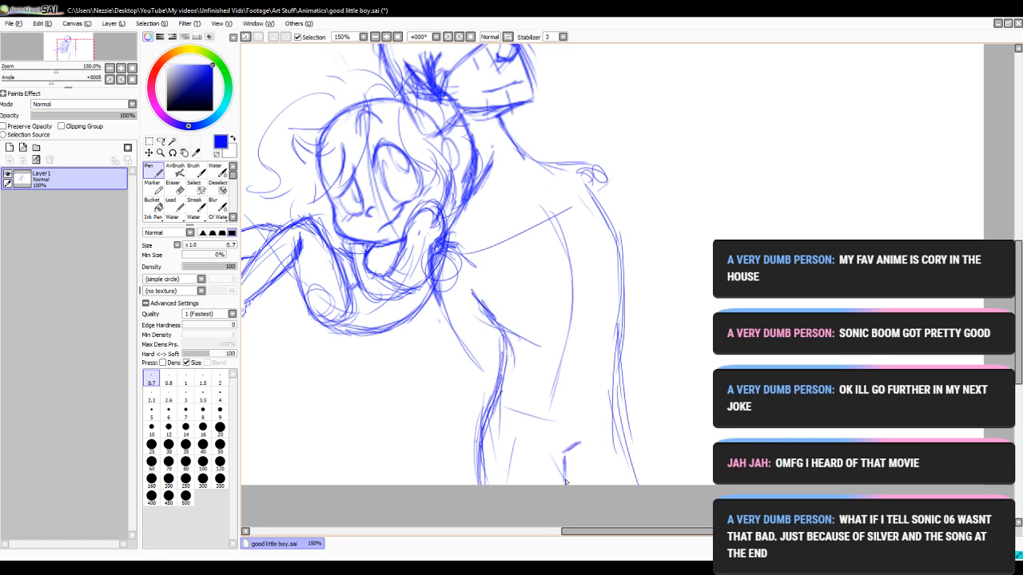
- Sketch the large figure's left upper arm hanging from the shoulder and the forearm folded across its torso
{"action": "mouse_move", "coordinate": [444, 254]}
{"action": "left_mouse_down"}
{"action": "mouse_move", "coordinate": [469, 272]}
{"action": "mouse_move", "coordinate": [475, 297]}
{"action": "mouse_move", "coordinate": [437, 289]}
{"action": "left_mouse_up"}
{"action": "left_click_drag", "start_coordinate": [437, 291], "coordinate": [511, 360]}
{"action": "left_click_drag", "start_coordinate": [452, 334], "coordinate": [534, 384]}
{"action": "left_click_drag", "start_coordinate": [453, 253], "coordinate": [531, 329]}
{"action": "mouse_move", "coordinate": [493, 283]}
{"action": "left_mouse_down"}
{"action": "mouse_move", "coordinate": [534, 365]}
{"action": "mouse_move", "coordinate": [524, 368]}
{"action": "mouse_move", "coordinate": [524, 338]}
{"action": "mouse_move", "coordinate": [582, 307]}
{"action": "left_mouse_up"}
{"action": "left_click_drag", "start_coordinate": [531, 334], "coordinate": [605, 294]}
{"action": "mouse_move", "coordinate": [470, 332]}
{"action": "left_mouse_down"}
{"action": "mouse_move", "coordinate": [551, 379]}
{"action": "mouse_move", "coordinate": [615, 318]}
{"action": "left_mouse_up"}
{"action": "left_click_drag", "start_coordinate": [556, 383], "coordinate": [623, 302]}
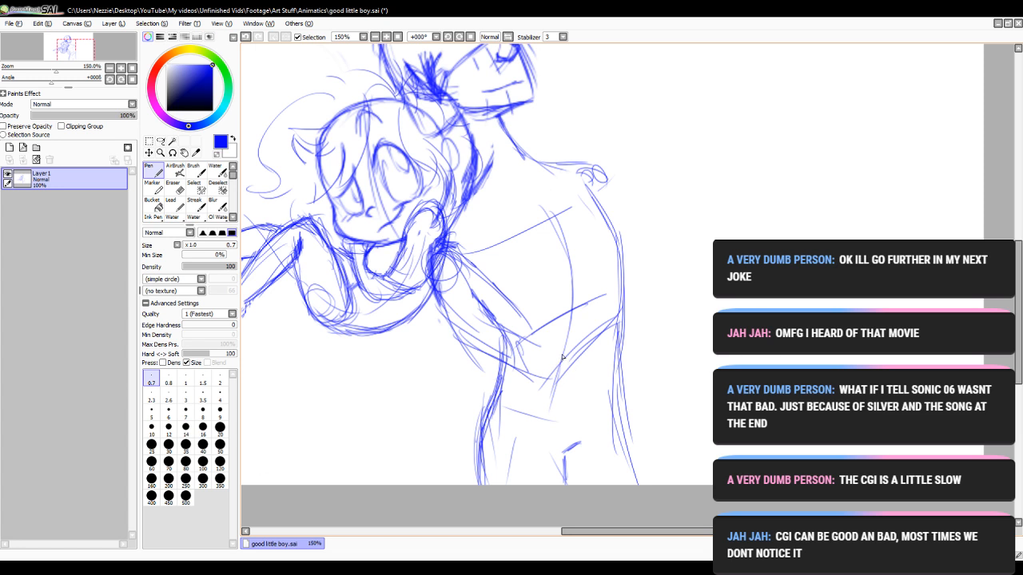
- Erase the large figure's newly sketched torso, folded arm and chest line with the Eraser at size 50
{"action": "key", "text": "e"}
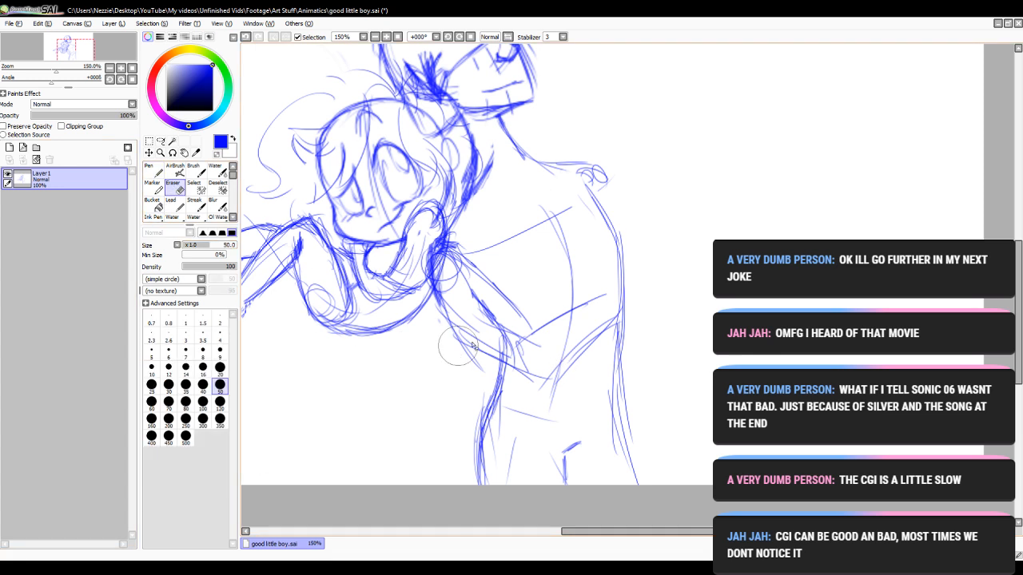
{"action": "mouse_move", "coordinate": [469, 336]}
{"action": "left_mouse_down"}
{"action": "mouse_move", "coordinate": [477, 287]}
{"action": "mouse_move", "coordinate": [506, 435]}
{"action": "mouse_move", "coordinate": [495, 440]}
{"action": "mouse_move", "coordinate": [492, 403]}
{"action": "mouse_move", "coordinate": [497, 428]}
{"action": "mouse_move", "coordinate": [560, 372]}
{"action": "mouse_move", "coordinate": [552, 321]}
{"action": "mouse_move", "coordinate": [577, 352]}
{"action": "mouse_move", "coordinate": [590, 404]}
{"action": "mouse_move", "coordinate": [602, 301]}
{"action": "mouse_move", "coordinate": [650, 450]}
{"action": "left_mouse_up"}
{"action": "mouse_move", "coordinate": [582, 217]}
{"action": "left_mouse_down"}
{"action": "mouse_move", "coordinate": [612, 276]}
{"action": "mouse_move", "coordinate": [599, 205]}
{"action": "mouse_move", "coordinate": [591, 258]}
{"action": "mouse_move", "coordinate": [567, 220]}
{"action": "mouse_move", "coordinate": [567, 274]}
{"action": "mouse_move", "coordinate": [504, 484]}
{"action": "mouse_move", "coordinate": [446, 435]}
{"action": "left_mouse_up"}
{"action": "left_click", "coordinate": [153, 170]}
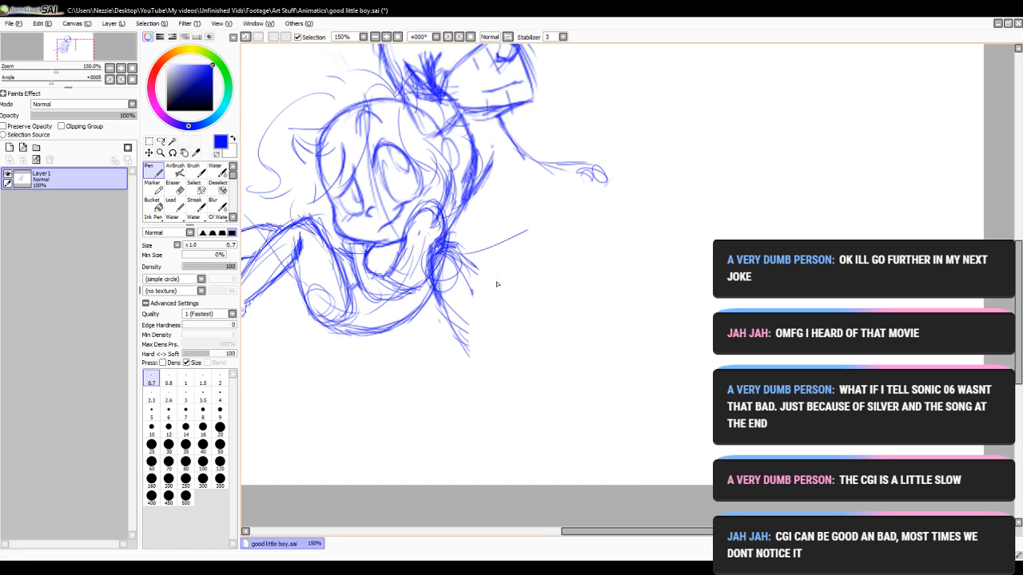
{"action": "left_click", "coordinate": [174, 189]}
{"action": "mouse_move", "coordinate": [479, 264]}
{"action": "left_mouse_down"}
{"action": "mouse_move", "coordinate": [451, 361]}
{"action": "mouse_move", "coordinate": [474, 250]}
{"action": "mouse_move", "coordinate": [494, 273]}
{"action": "left_mouse_up"}
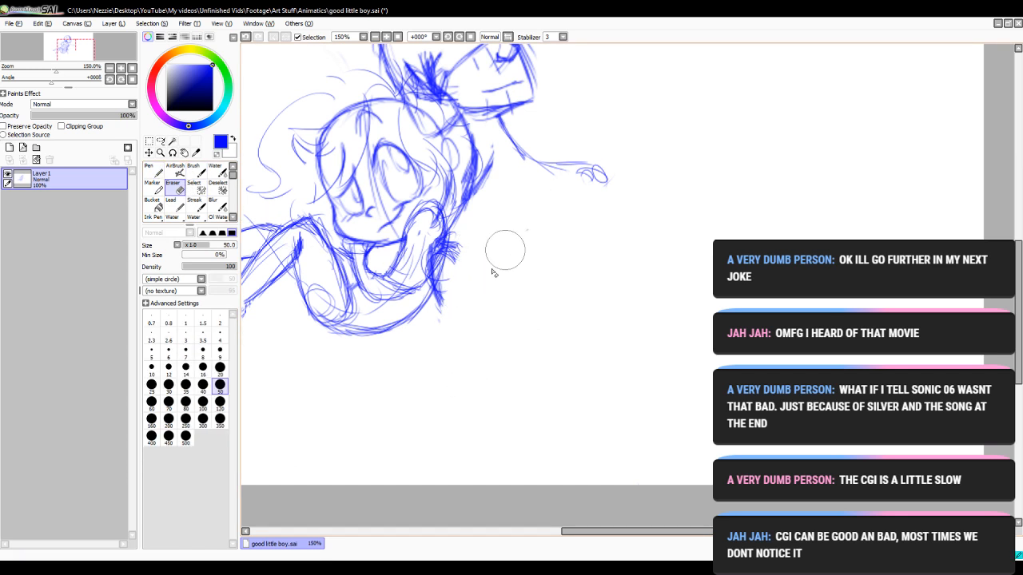
- Draw larger circles for both of the large figure's shoulder joints and join them with a curved chest line
{"action": "left_click", "coordinate": [153, 170]}
{"action": "mouse_move", "coordinate": [443, 273]}
{"action": "left_mouse_down"}
{"action": "mouse_move", "coordinate": [467, 263]}
{"action": "mouse_move", "coordinate": [457, 298]}
{"action": "left_mouse_up"}
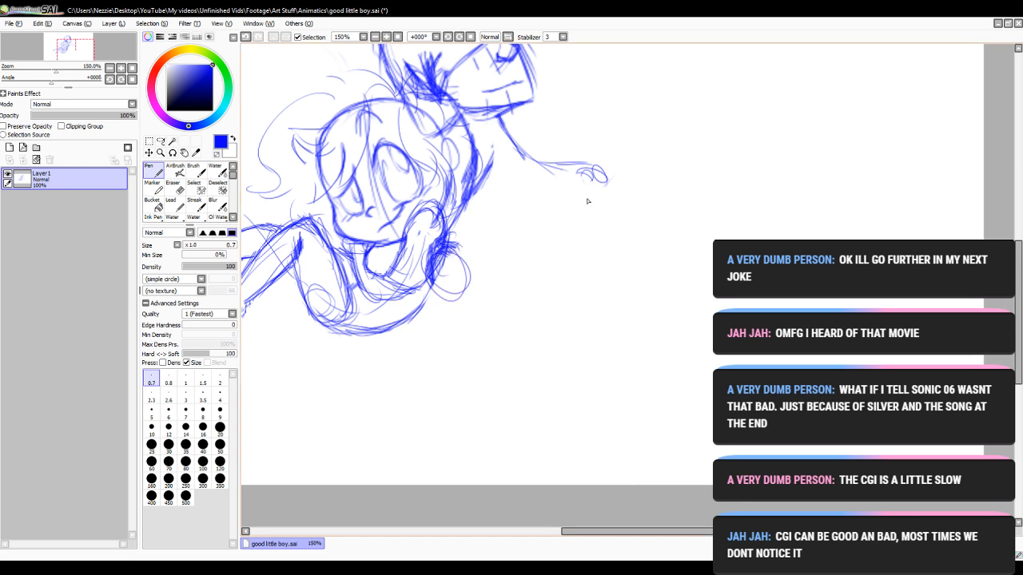
{"action": "mouse_move", "coordinate": [595, 177]}
{"action": "left_mouse_down"}
{"action": "mouse_move", "coordinate": [625, 199]}
{"action": "mouse_move", "coordinate": [611, 206]}
{"action": "left_mouse_up"}
{"action": "left_click_drag", "start_coordinate": [480, 262], "coordinate": [611, 209]}
{"action": "mouse_move", "coordinate": [569, 219]}
{"action": "left_mouse_down"}
{"action": "mouse_move", "coordinate": [506, 257]}
{"action": "mouse_move", "coordinate": [475, 262]}
{"action": "left_mouse_up"}
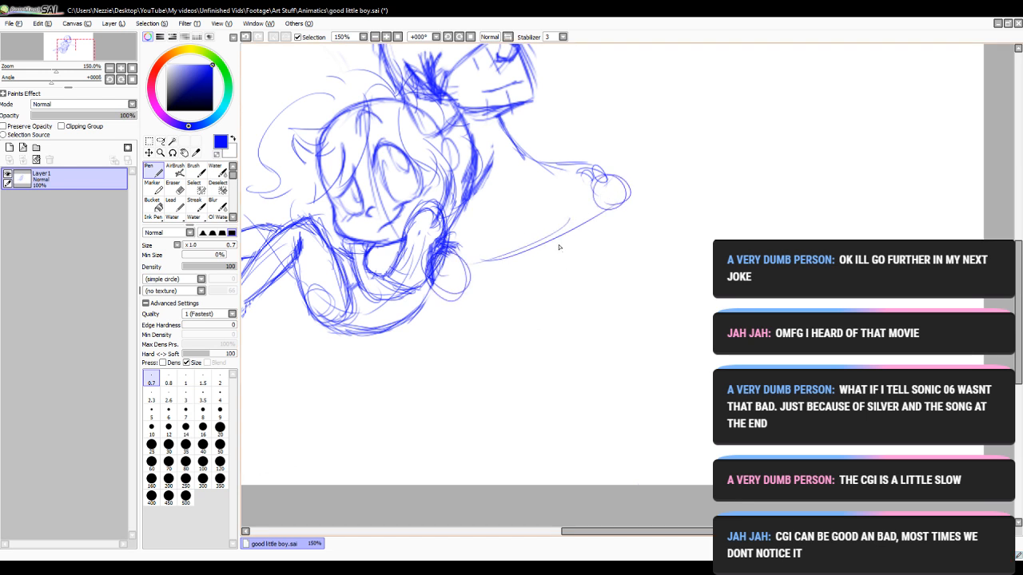
- Sketch the curved centre line of the large figure's torso, ending in a short waist arc with guide strokes for the thighs
{"action": "mouse_move", "coordinate": [539, 205]}
{"action": "left_mouse_down"}
{"action": "mouse_move", "coordinate": [573, 286]}
{"action": "mouse_move", "coordinate": [573, 273]}
{"action": "mouse_move", "coordinate": [540, 213]}
{"action": "mouse_move", "coordinate": [572, 313]}
{"action": "left_mouse_up"}
{"action": "left_click_drag", "start_coordinate": [575, 281], "coordinate": [562, 372]}
{"action": "mouse_move", "coordinate": [571, 268]}
{"action": "left_mouse_down"}
{"action": "mouse_move", "coordinate": [548, 416]}
{"action": "mouse_move", "coordinate": [561, 424]}
{"action": "left_mouse_up"}
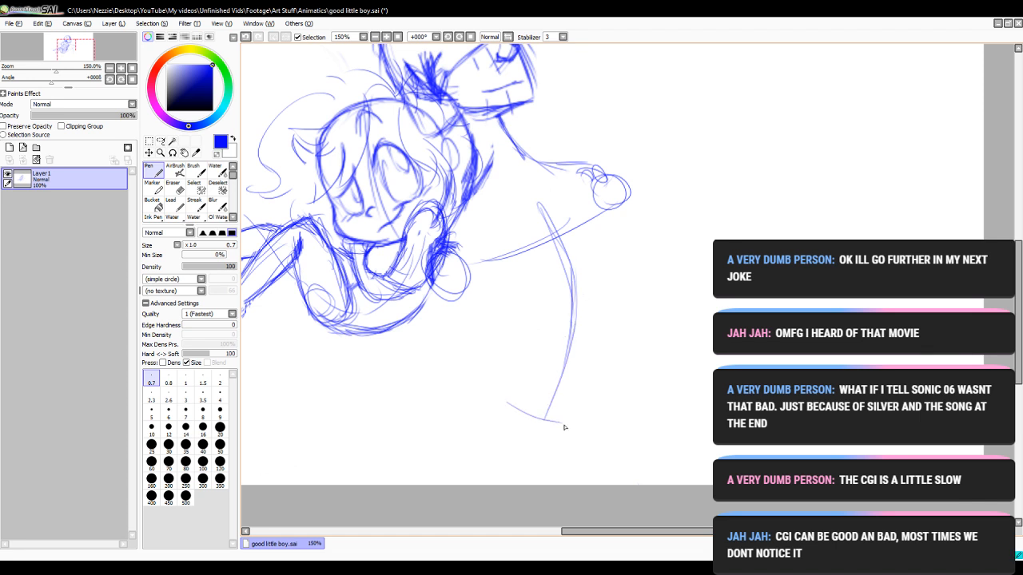
{"action": "left_click_drag", "start_coordinate": [502, 439], "coordinate": [484, 528]}
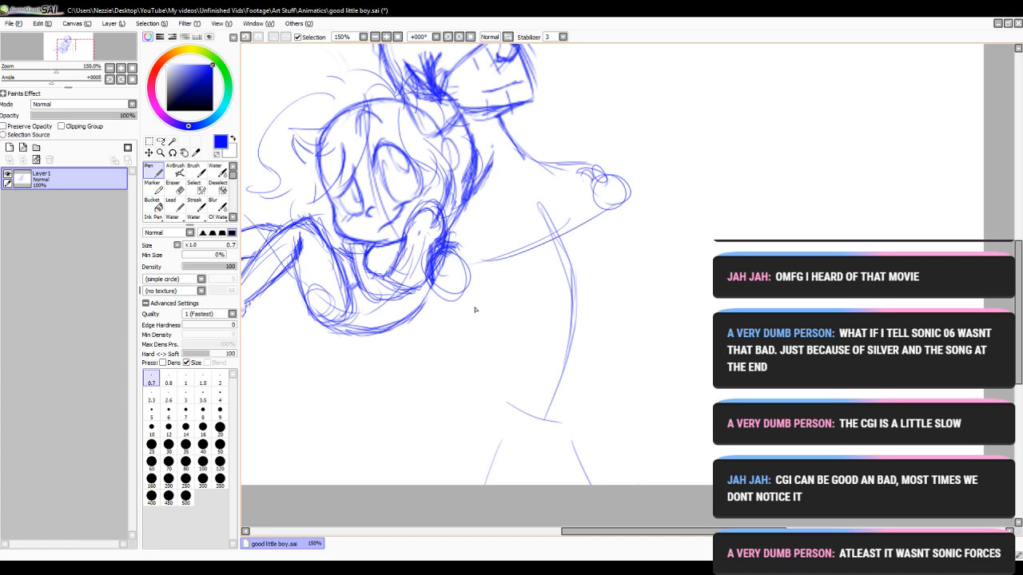
- Sketch the large figure's torso sides, with a short rib line on the left and a long shoulder-to-hip contour on the right
{"action": "mouse_move", "coordinate": [432, 286]}
{"action": "left_mouse_down"}
{"action": "mouse_move", "coordinate": [446, 312]}
{"action": "mouse_move", "coordinate": [520, 353]}
{"action": "left_mouse_up"}
{"action": "left_click_drag", "start_coordinate": [587, 194], "coordinate": [612, 254]}
{"action": "left_click_drag", "start_coordinate": [583, 177], "coordinate": [624, 259]}
{"action": "mouse_move", "coordinate": [612, 216]}
{"action": "left_mouse_down"}
{"action": "mouse_move", "coordinate": [624, 290]}
{"action": "mouse_move", "coordinate": [614, 342]}
{"action": "left_mouse_up"}
{"action": "left_click_drag", "start_coordinate": [629, 273], "coordinate": [612, 376]}
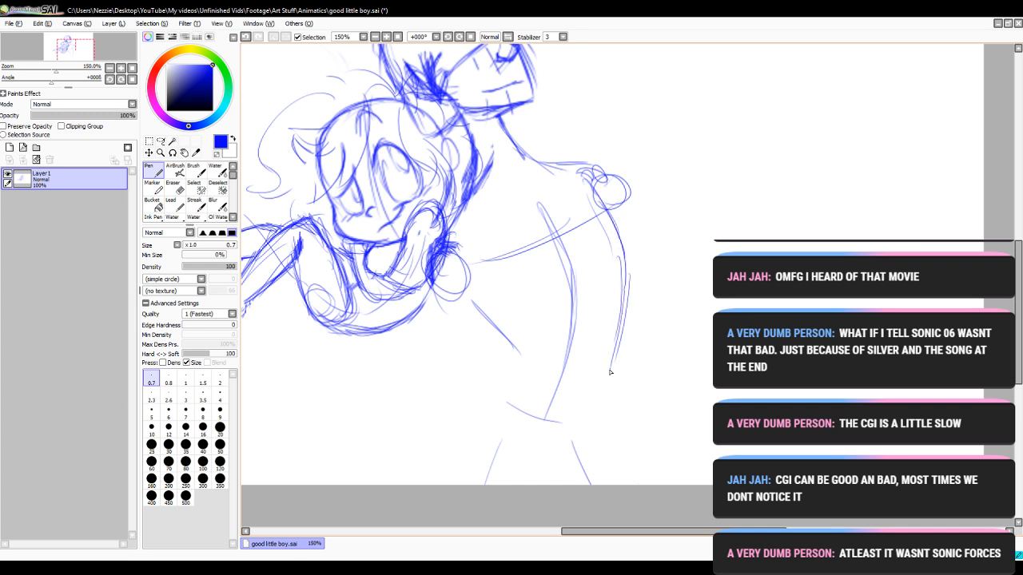
{"action": "mouse_move", "coordinate": [633, 297]}
{"action": "left_mouse_down"}
{"action": "mouse_move", "coordinate": [608, 406]}
{"action": "mouse_move", "coordinate": [622, 464]}
{"action": "left_mouse_up"}
{"action": "left_click_drag", "start_coordinate": [610, 432], "coordinate": [625, 482]}
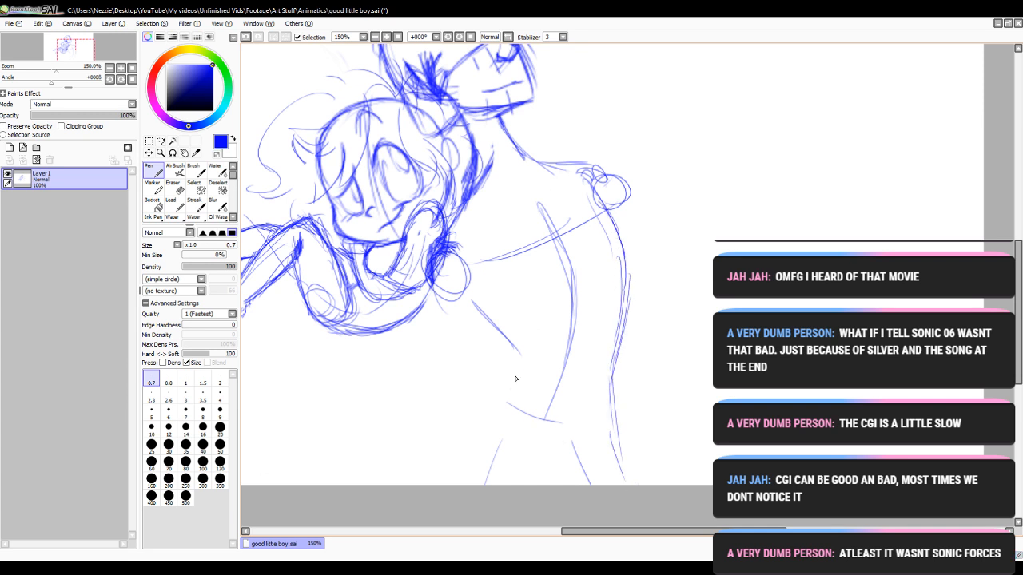
- Draw the left waist curving out into the hip and thigh, and mark the crotch between the legs
{"action": "mouse_move", "coordinate": [499, 330]}
{"action": "left_mouse_down"}
{"action": "mouse_move", "coordinate": [509, 366]}
{"action": "mouse_move", "coordinate": [480, 408]}
{"action": "left_mouse_up"}
{"action": "left_click_drag", "start_coordinate": [494, 382], "coordinate": [453, 472]}
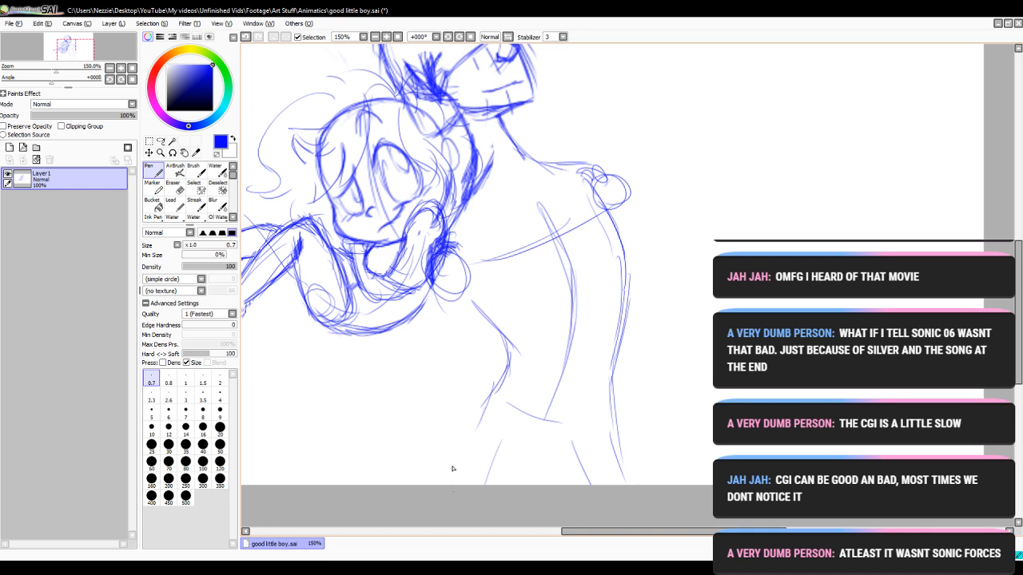
{"action": "mouse_move", "coordinate": [473, 419]}
{"action": "left_mouse_down"}
{"action": "mouse_move", "coordinate": [454, 485]}
{"action": "mouse_move", "coordinate": [508, 369]}
{"action": "left_mouse_up"}
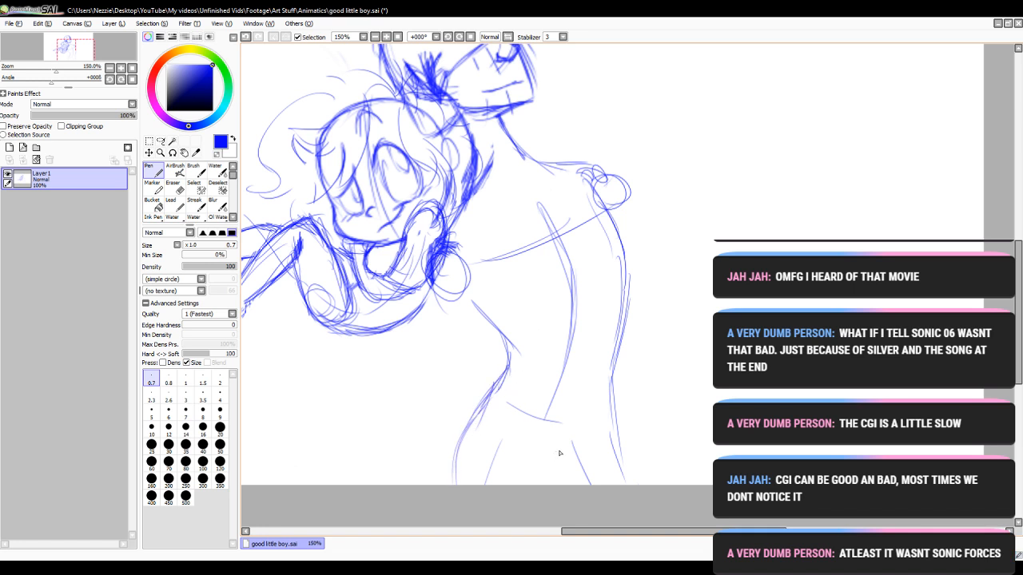
{"action": "mouse_move", "coordinate": [572, 460]}
{"action": "left_mouse_down"}
{"action": "mouse_move", "coordinate": [589, 449]}
{"action": "mouse_move", "coordinate": [568, 484]}
{"action": "left_mouse_up"}
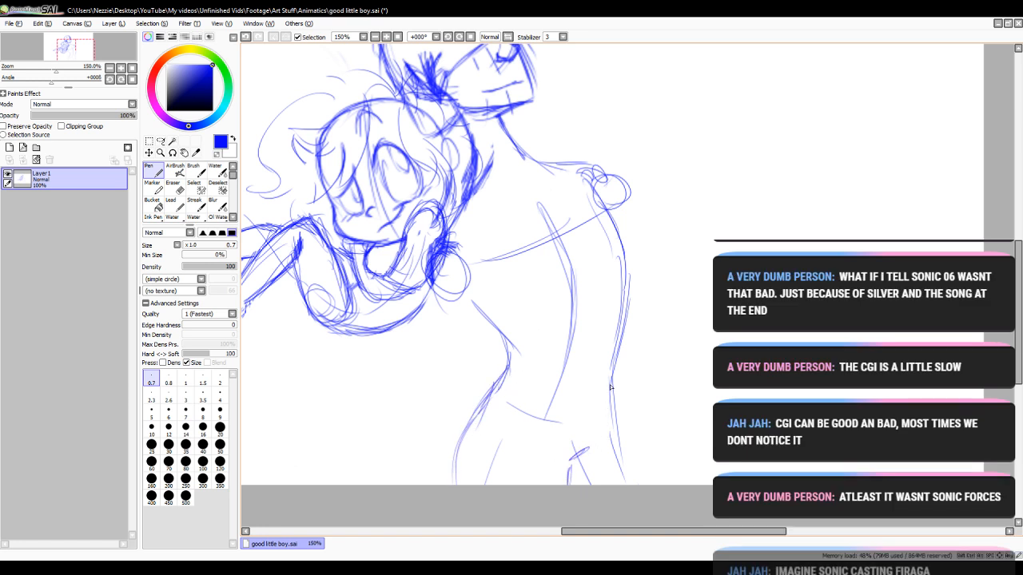
- Reinforce both hip contours of the large figure and add a faint inner line along the right ribs
{"action": "left_click_drag", "start_coordinate": [625, 382], "coordinate": [612, 468]}
{"action": "left_click_drag", "start_coordinate": [619, 411], "coordinate": [631, 483]}
{"action": "mouse_move", "coordinate": [500, 327]}
{"action": "left_mouse_down"}
{"action": "mouse_move", "coordinate": [509, 369]}
{"action": "mouse_move", "coordinate": [457, 432]}
{"action": "mouse_move", "coordinate": [457, 485]}
{"action": "left_mouse_up"}
{"action": "left_click_drag", "start_coordinate": [458, 432], "coordinate": [456, 483]}
{"action": "mouse_move", "coordinate": [476, 418]}
{"action": "left_mouse_down"}
{"action": "mouse_move", "coordinate": [456, 447]}
{"action": "mouse_move", "coordinate": [457, 485]}
{"action": "left_mouse_up"}
{"action": "left_click_drag", "start_coordinate": [472, 426], "coordinate": [460, 444]}
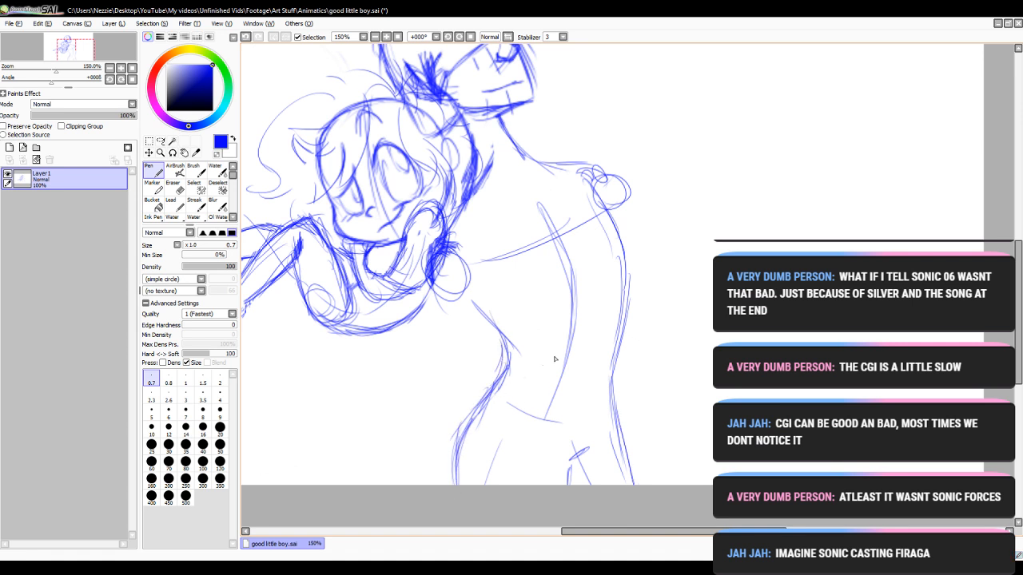
{"action": "left_click_drag", "start_coordinate": [617, 257], "coordinate": [610, 353]}
{"action": "left_click_drag", "start_coordinate": [623, 289], "coordinate": [619, 328]}
{"action": "left_click_drag", "start_coordinate": [617, 346], "coordinate": [613, 331]}
- Try an upper-arm outline from the left shoulder joint to the waist, and erase it with the Eraser at size 50
{"action": "mouse_move", "coordinate": [455, 254]}
{"action": "left_mouse_down"}
{"action": "mouse_move", "coordinate": [471, 281]}
{"action": "mouse_move", "coordinate": [445, 318]}
{"action": "mouse_move", "coordinate": [468, 354]}
{"action": "left_mouse_up"}
{"action": "left_click_drag", "start_coordinate": [434, 282], "coordinate": [487, 358]}
{"action": "left_click_drag", "start_coordinate": [439, 311], "coordinate": [498, 374]}
{"action": "left_click", "coordinate": [173, 187]}
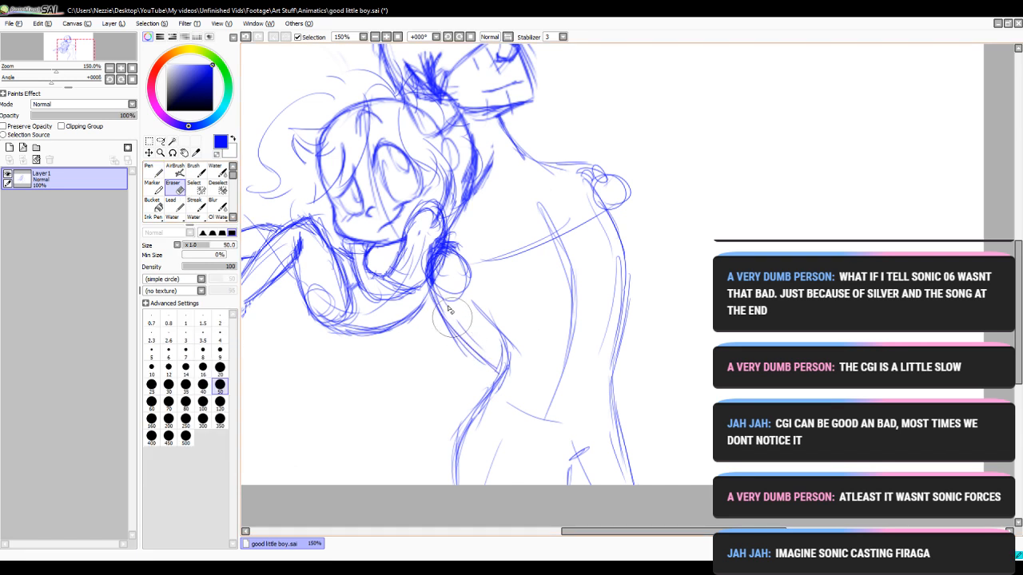
{"action": "left_click", "coordinate": [153, 171]}
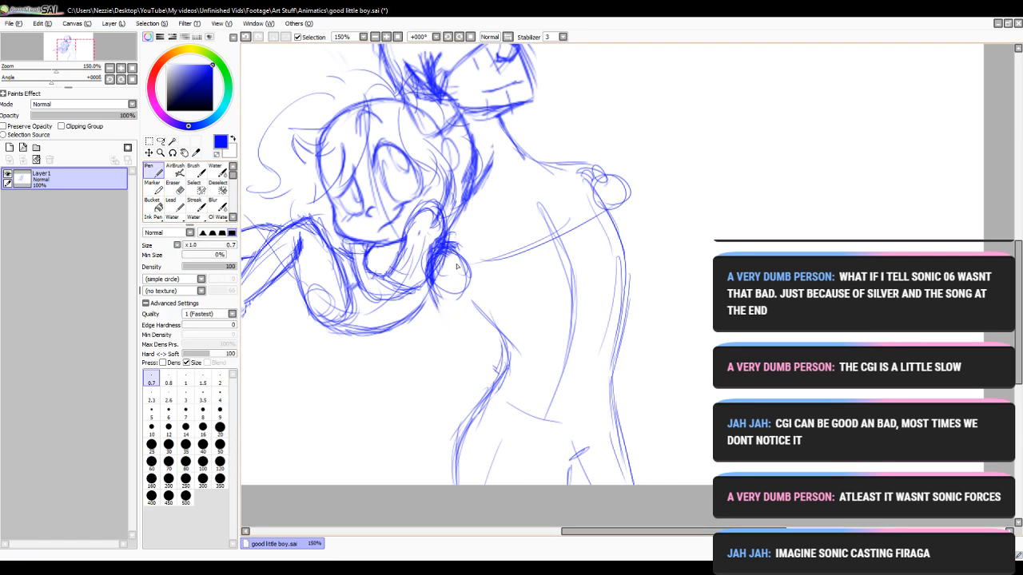
- Try sketching the large figure's left upper arm slanting from the shoulder joint across the ribs to an elbow
{"action": "mouse_move", "coordinate": [437, 246]}
{"action": "left_mouse_down"}
{"action": "mouse_move", "coordinate": [431, 302]}
{"action": "mouse_move", "coordinate": [461, 336]}
{"action": "left_mouse_up"}
{"action": "left_click_drag", "start_coordinate": [432, 288], "coordinate": [468, 350]}
{"action": "left_click_drag", "start_coordinate": [452, 245], "coordinate": [502, 305]}
{"action": "left_click_drag", "start_coordinate": [482, 260], "coordinate": [515, 312]}
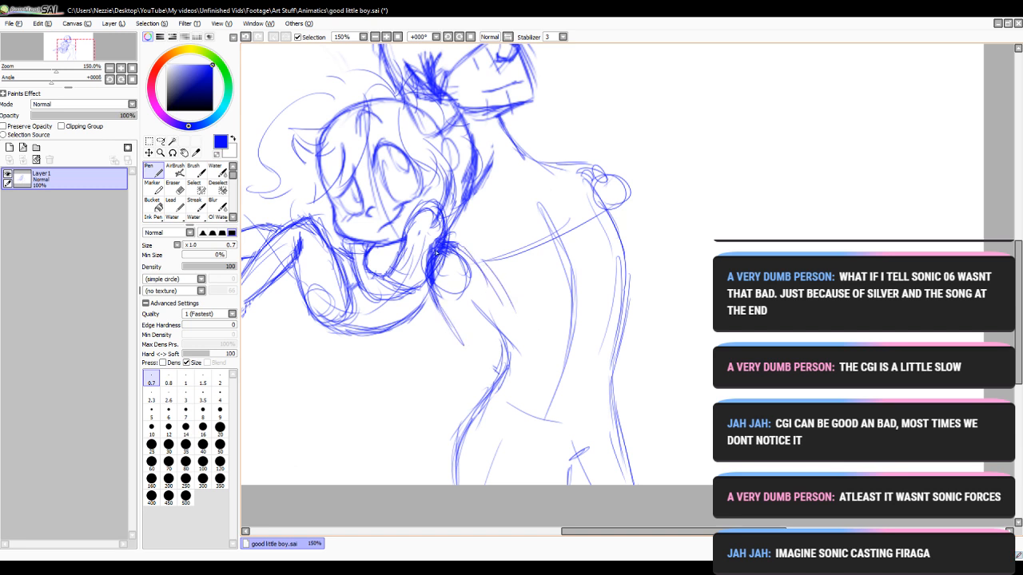
{"action": "left_click_drag", "start_coordinate": [438, 262], "coordinate": [478, 331]}
{"action": "left_click_drag", "start_coordinate": [433, 287], "coordinate": [497, 358]}
{"action": "left_click_drag", "start_coordinate": [440, 305], "coordinate": [536, 377]}
{"action": "left_click_drag", "start_coordinate": [489, 268], "coordinate": [508, 296]}
{"action": "mouse_move", "coordinate": [507, 286]}
{"action": "left_mouse_down"}
{"action": "mouse_move", "coordinate": [542, 334]}
{"action": "mouse_move", "coordinate": [540, 325]}
{"action": "left_mouse_up"}
- Try adding a forearm folded across the torso and an outer line from the right shoulder joint
{"action": "mouse_move", "coordinate": [524, 350]}
{"action": "left_mouse_down"}
{"action": "mouse_move", "coordinate": [564, 309]}
{"action": "mouse_move", "coordinate": [611, 305]}
{"action": "left_mouse_up"}
{"action": "left_click_drag", "start_coordinate": [555, 326], "coordinate": [633, 294]}
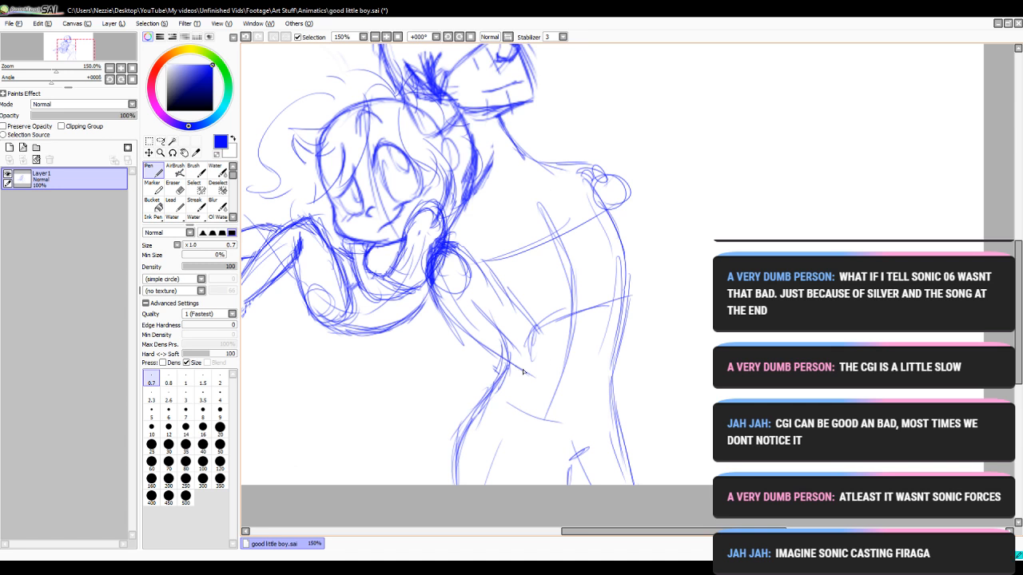
{"action": "left_click_drag", "start_coordinate": [520, 378], "coordinate": [628, 325]}
{"action": "left_click_drag", "start_coordinate": [594, 173], "coordinate": [637, 242]}
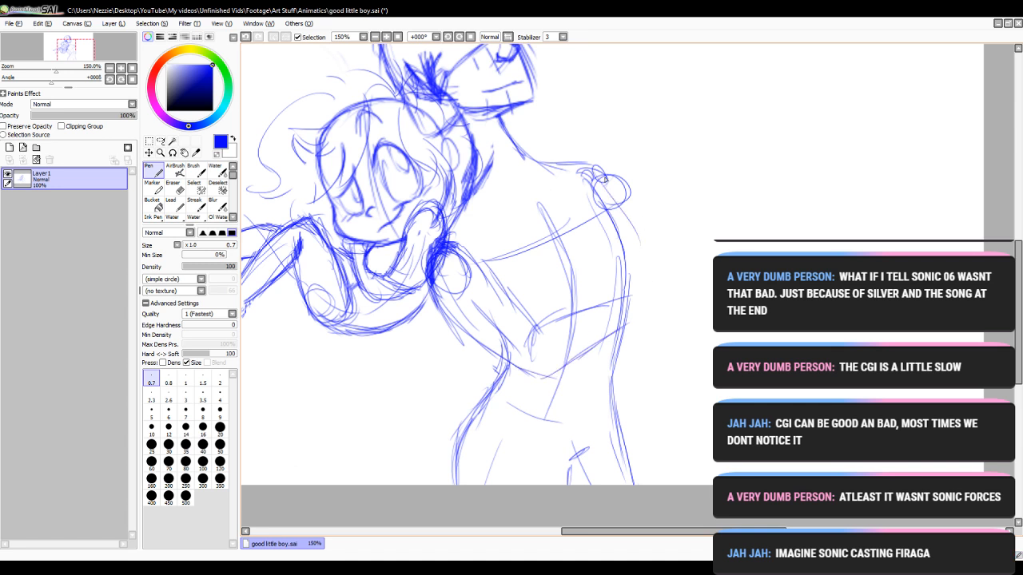
- Undo the folded forearm, the slanted upper arm and the right shoulder stroke
{"action": "left_click", "coordinate": [246, 38]}
{"action": "left_click", "coordinate": [245, 38]}
{"action": "left_click", "coordinate": [245, 38]}
{"action": "left_click", "coordinate": [246, 38]}
{"action": "left_click", "coordinate": [245, 37]}
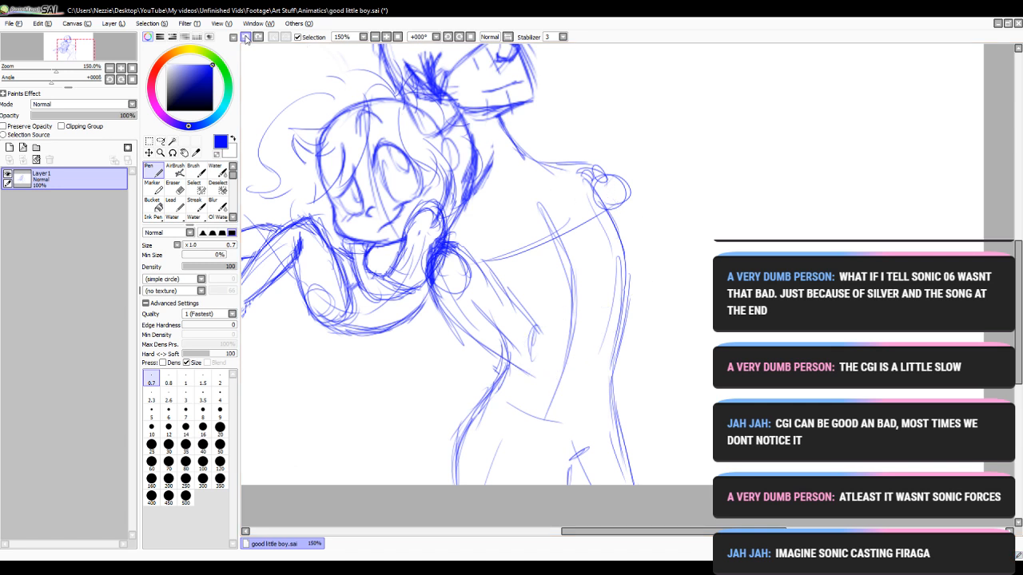
{"action": "left_click", "coordinate": [245, 38]}
{"action": "left_click", "coordinate": [245, 38]}
{"action": "left_click", "coordinate": [245, 38]}
{"action": "left_click", "coordinate": [245, 38]}
{"action": "left_click", "coordinate": [245, 38]}
{"action": "left_click", "coordinate": [245, 38]}
{"action": "left_click", "coordinate": [245, 37]}
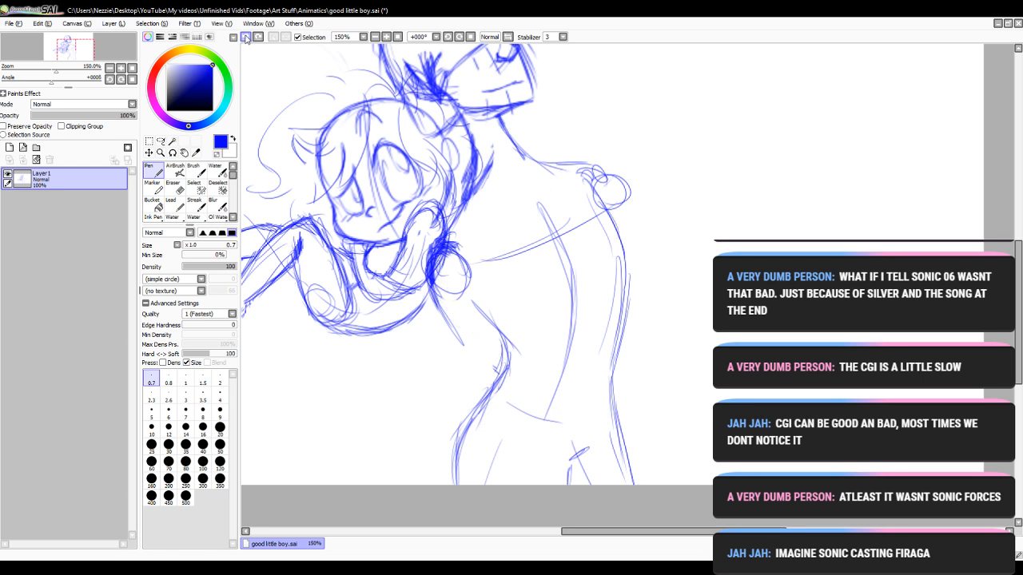
- Try a longer left upper arm slanting from the shoulder joint down to the elbow at the waist
{"action": "left_click_drag", "start_coordinate": [434, 284], "coordinate": [486, 364]}
{"action": "left_click_drag", "start_coordinate": [441, 309], "coordinate": [516, 391]}
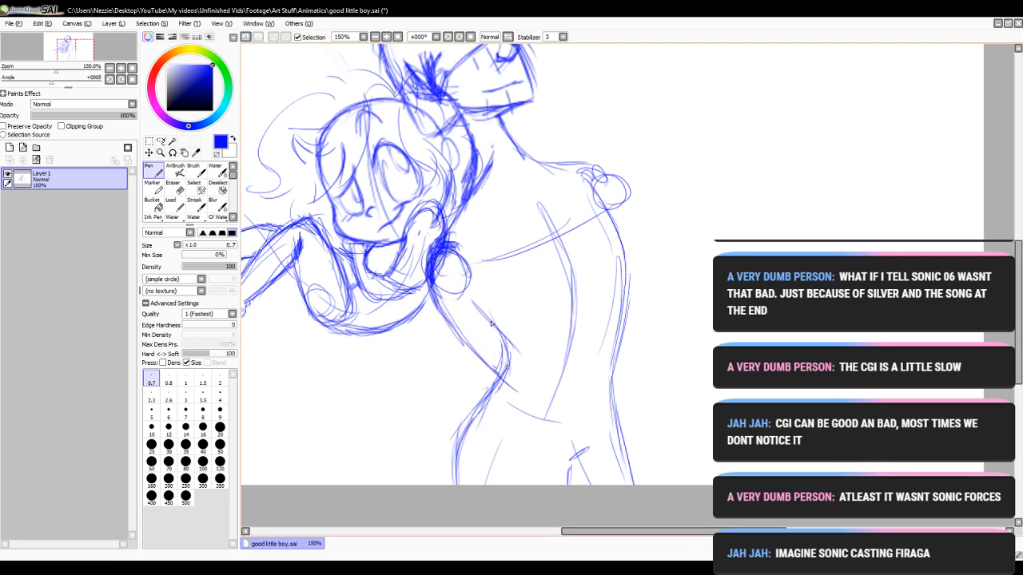
{"action": "left_click_drag", "start_coordinate": [467, 256], "coordinate": [532, 345]}
{"action": "mouse_move", "coordinate": [505, 294]}
{"action": "left_mouse_down"}
{"action": "mouse_move", "coordinate": [529, 332]}
{"action": "mouse_move", "coordinate": [532, 377]}
{"action": "left_mouse_up"}
{"action": "left_click_drag", "start_coordinate": [522, 340], "coordinate": [529, 359]}
- Try crossing the left forearm over the belly and bending the right arm outside the torso to meet it
{"action": "left_click_drag", "start_coordinate": [526, 357], "coordinate": [622, 322]}
{"action": "mouse_move", "coordinate": [502, 380]}
{"action": "left_mouse_down"}
{"action": "mouse_move", "coordinate": [494, 385]}
{"action": "mouse_move", "coordinate": [622, 345]}
{"action": "left_mouse_up"}
{"action": "left_click_drag", "start_coordinate": [607, 179], "coordinate": [652, 320]}
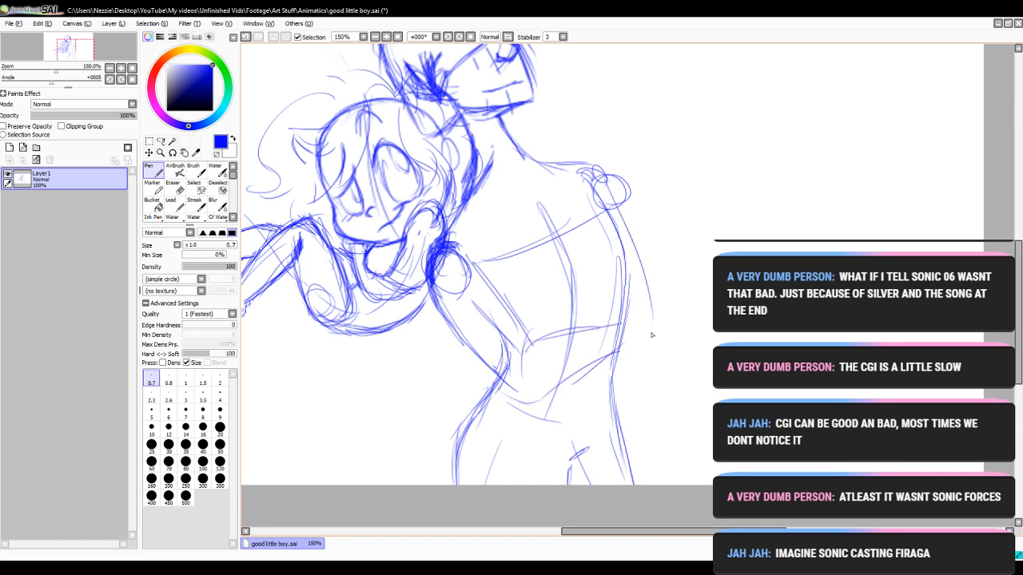
{"action": "left_click_drag", "start_coordinate": [628, 235], "coordinate": [662, 363]}
{"action": "mouse_move", "coordinate": [575, 380]}
{"action": "left_mouse_down"}
{"action": "mouse_move", "coordinate": [649, 368]}
{"action": "mouse_move", "coordinate": [654, 316]}
{"action": "left_mouse_up"}
{"action": "left_click_drag", "start_coordinate": [632, 221], "coordinate": [648, 345]}
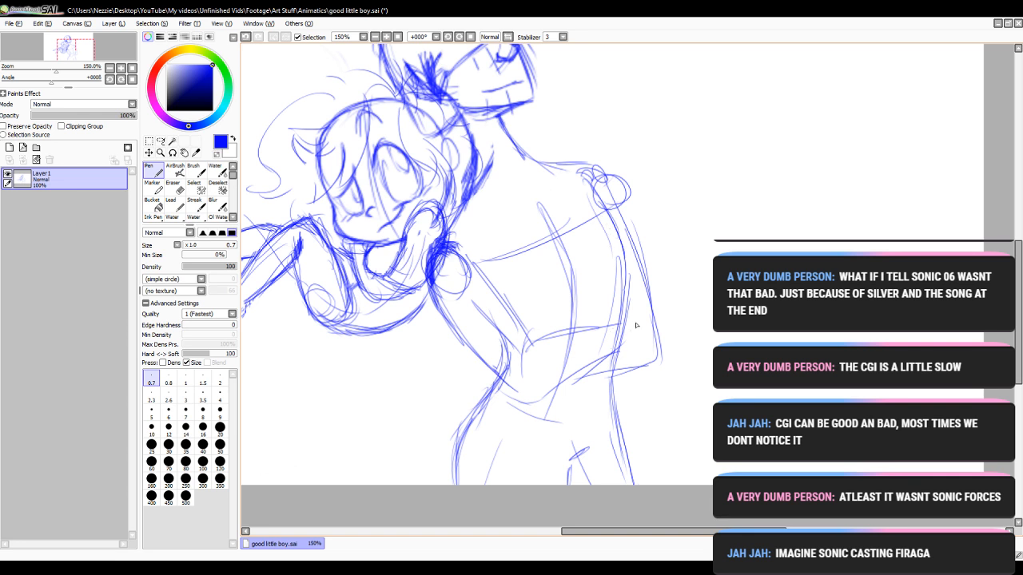
{"action": "left_click_drag", "start_coordinate": [622, 323], "coordinate": [626, 331]}
- Undo all strokes of the second crossed-arms attempt, back to the bare torso and shoulder joints
{"action": "left_click", "coordinate": [245, 38]}
{"action": "left_click", "coordinate": [245, 37]}
{"action": "left_click", "coordinate": [245, 38]}
{"action": "left_click", "coordinate": [245, 37]}
{"action": "left_click", "coordinate": [245, 38]}
{"action": "left_click", "coordinate": [245, 38]}
{"action": "left_click", "coordinate": [244, 38]}
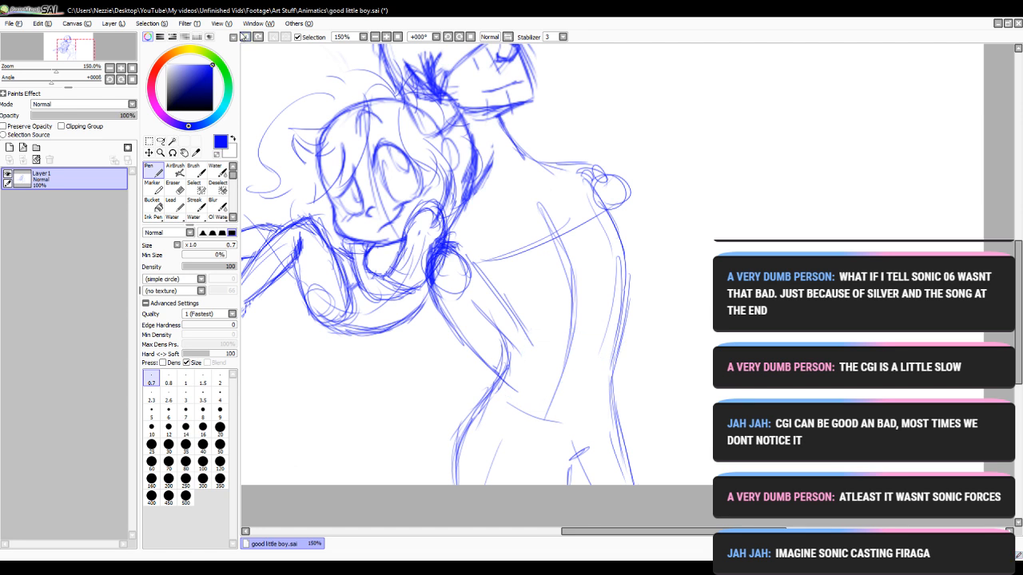
{"action": "left_click", "coordinate": [245, 37]}
{"action": "left_click", "coordinate": [244, 37]}
{"action": "left_click", "coordinate": [244, 38]}
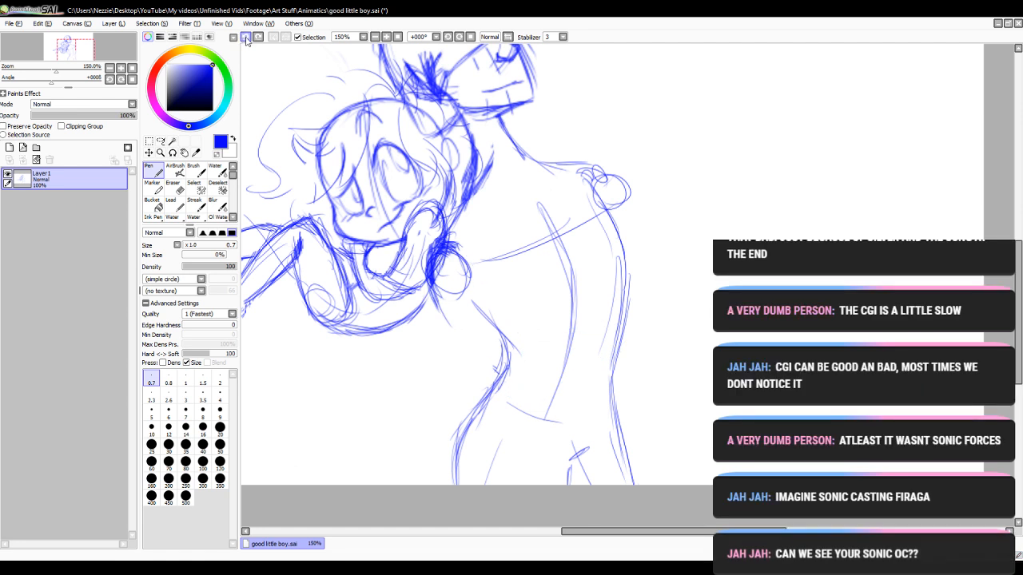
{"action": "left_click", "coordinate": [245, 38]}
{"action": "left_click", "coordinate": [246, 38]}
{"action": "left_click", "coordinate": [248, 40]}
{"action": "left_click", "coordinate": [248, 40]}
{"action": "left_click", "coordinate": [248, 41]}
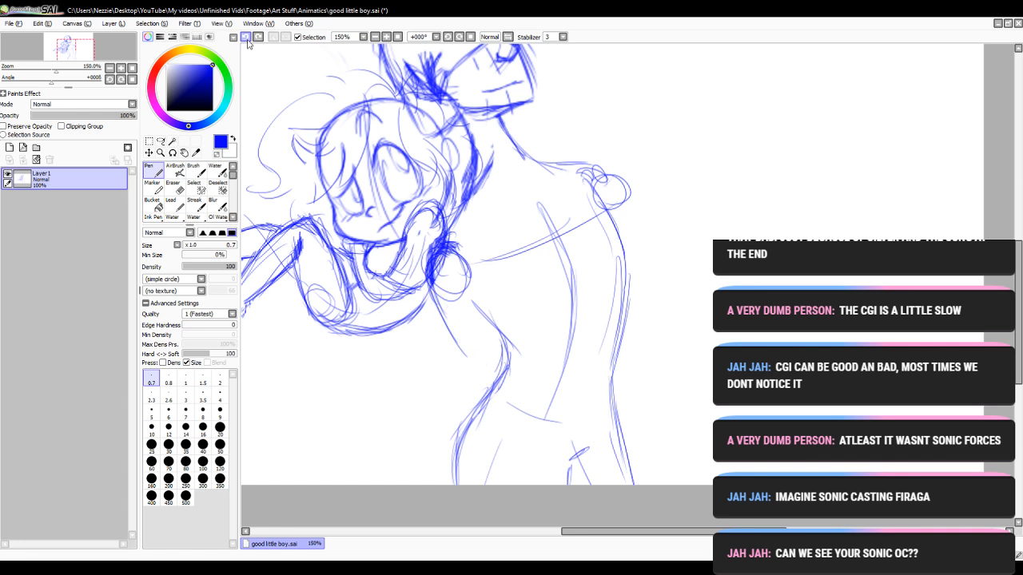
{"action": "left_click", "coordinate": [248, 42]}
{"action": "left_click", "coordinate": [248, 43]}
{"action": "left_click", "coordinate": [249, 43]}
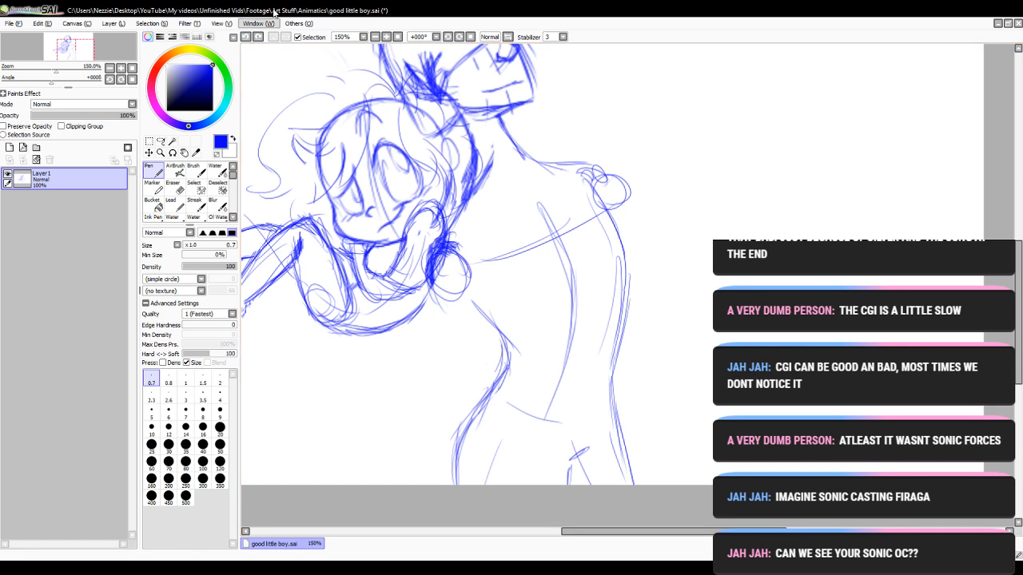
- Sketch the large figure's left arm hanging straight down from the shoulder joint past the waist to the canvas edge
{"action": "mouse_move", "coordinate": [447, 244]}
{"action": "left_mouse_down"}
{"action": "mouse_move", "coordinate": [479, 289]}
{"action": "mouse_move", "coordinate": [476, 345]}
{"action": "left_mouse_up"}
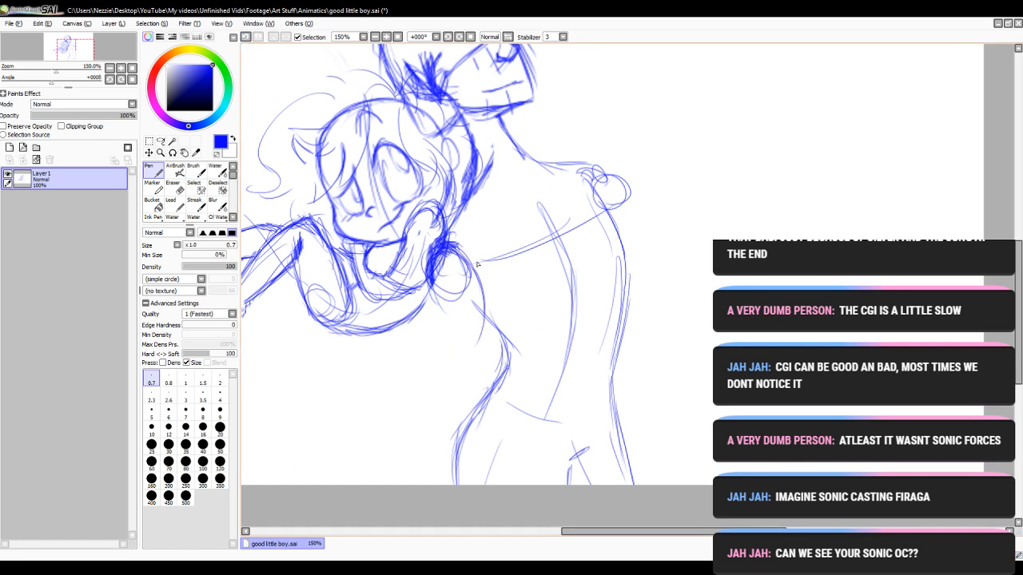
{"action": "left_click_drag", "start_coordinate": [453, 270], "coordinate": [477, 328]}
{"action": "left_click_drag", "start_coordinate": [429, 281], "coordinate": [441, 462]}
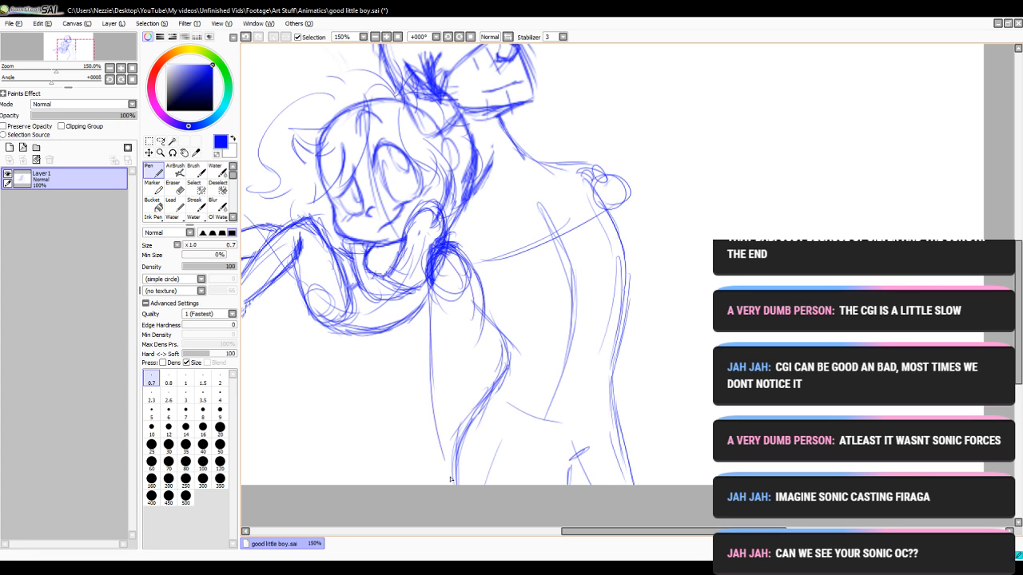
{"action": "left_click_drag", "start_coordinate": [431, 338], "coordinate": [446, 484]}
{"action": "left_click_drag", "start_coordinate": [479, 286], "coordinate": [468, 414]}
{"action": "left_click_drag", "start_coordinate": [468, 377], "coordinate": [478, 482]}
{"action": "left_click_drag", "start_coordinate": [472, 447], "coordinate": [468, 484]}
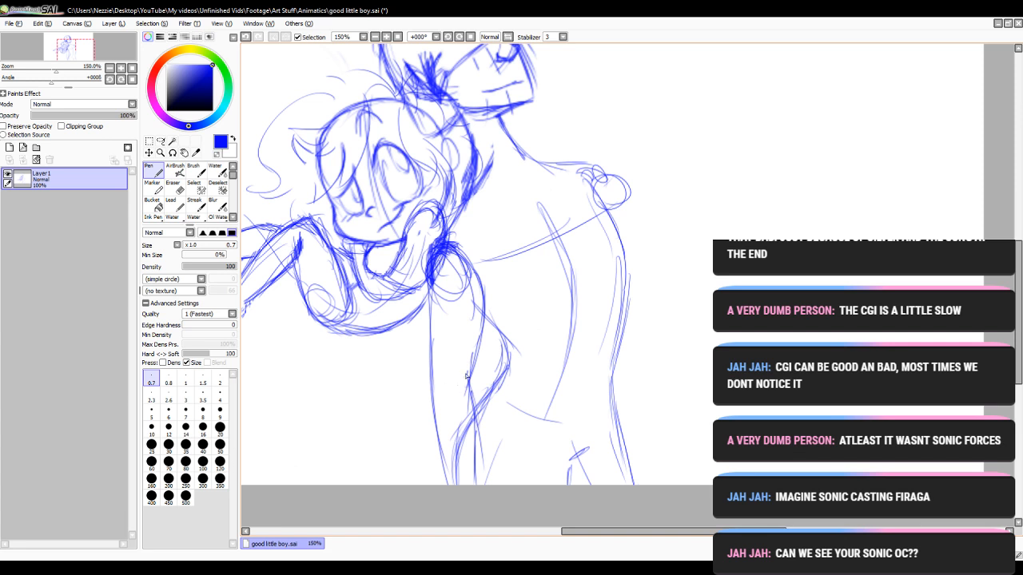
{"action": "left_click_drag", "start_coordinate": [479, 330], "coordinate": [475, 468]}
{"action": "left_click_drag", "start_coordinate": [476, 430], "coordinate": [475, 484]}
- Reinforce the rib and waist contour beside the hanging arm and the long contour on the torso's right side
{"action": "mouse_move", "coordinate": [486, 321]}
{"action": "left_mouse_down"}
{"action": "mouse_move", "coordinate": [503, 350]}
{"action": "mouse_move", "coordinate": [502, 376]}
{"action": "left_mouse_up"}
{"action": "mouse_move", "coordinate": [487, 318]}
{"action": "left_mouse_down"}
{"action": "mouse_move", "coordinate": [505, 344]}
{"action": "mouse_move", "coordinate": [508, 379]}
{"action": "mouse_move", "coordinate": [481, 400]}
{"action": "left_mouse_up"}
{"action": "left_click_drag", "start_coordinate": [489, 384], "coordinate": [485, 394]}
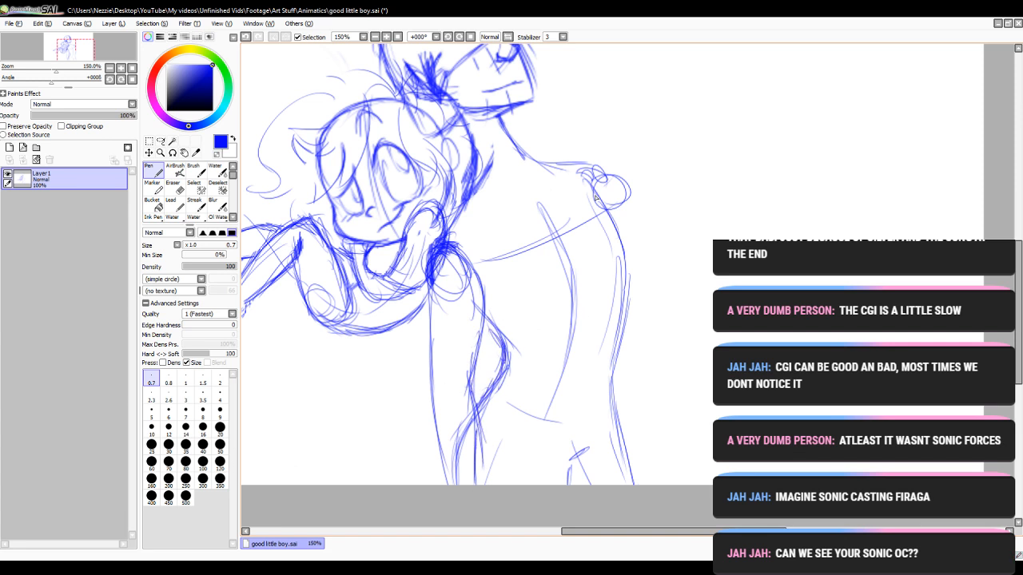
{"action": "mouse_move", "coordinate": [595, 198]}
{"action": "left_mouse_down"}
{"action": "mouse_move", "coordinate": [623, 251]}
{"action": "mouse_move", "coordinate": [613, 334]}
{"action": "left_mouse_up"}
{"action": "mouse_move", "coordinate": [621, 275]}
{"action": "left_mouse_down"}
{"action": "mouse_move", "coordinate": [611, 369]}
{"action": "mouse_move", "coordinate": [624, 455]}
{"action": "left_mouse_up"}
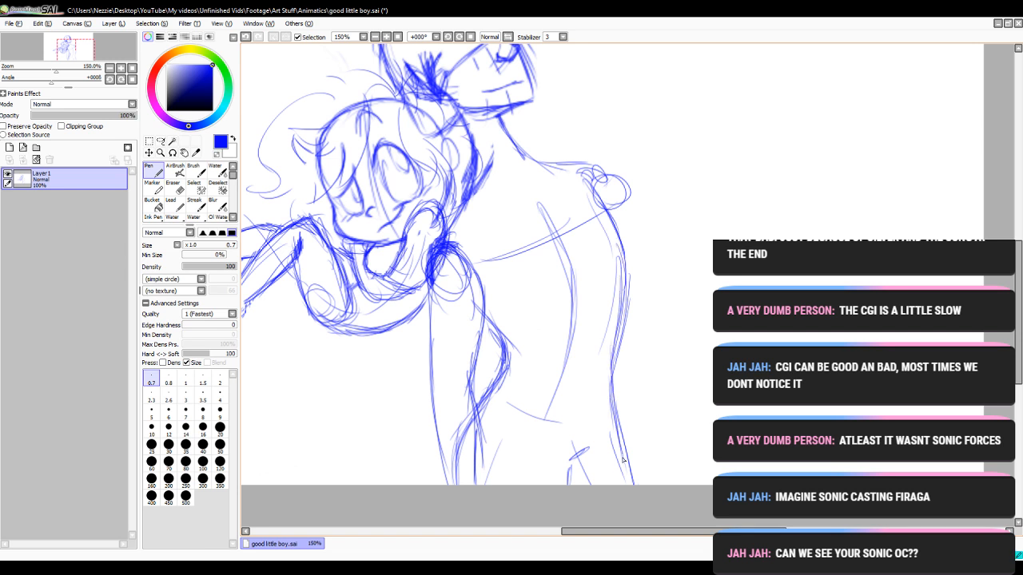
{"action": "mouse_move", "coordinate": [619, 410]}
{"action": "left_mouse_down"}
{"action": "mouse_move", "coordinate": [615, 461]}
{"action": "mouse_move", "coordinate": [570, 484]}
{"action": "left_mouse_up"}
- Erase the crotch mark with the Eraser at size 50 and redraw it slightly further left with the Pen
{"action": "left_click", "coordinate": [174, 188]}
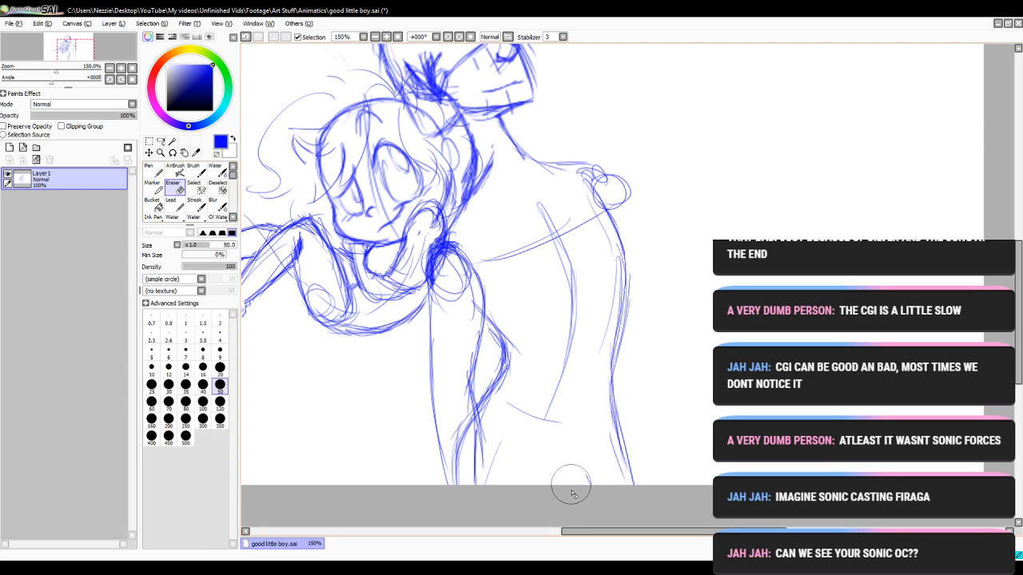
{"action": "left_click", "coordinate": [150, 169]}
{"action": "left_click_drag", "start_coordinate": [572, 461], "coordinate": [556, 482]}
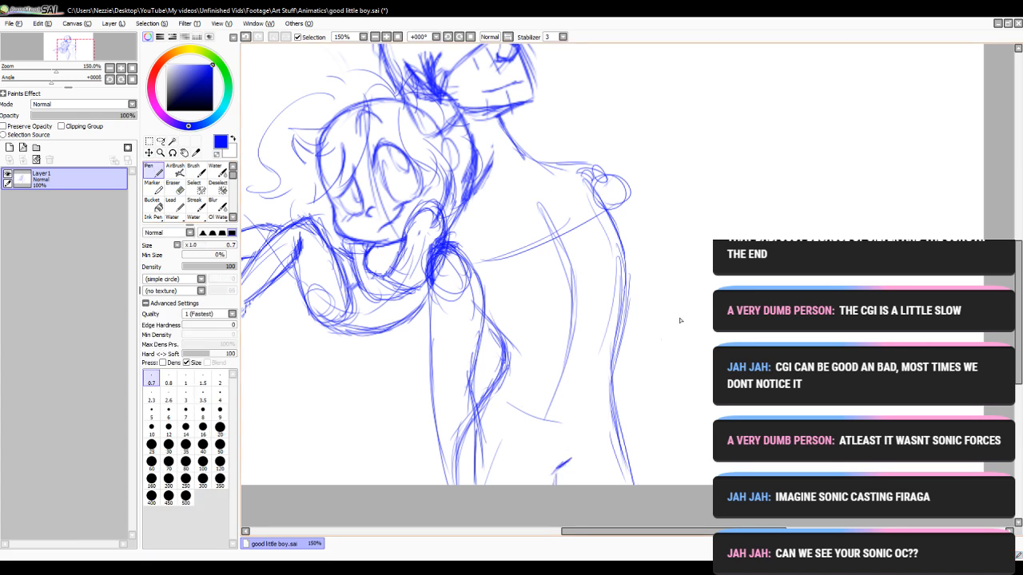
- Reinforce the hanging arm's rounded shoulder and both sides of its outline with the Pen
{"action": "left_click_drag", "start_coordinate": [1012, 289], "coordinate": [1012, 272]}
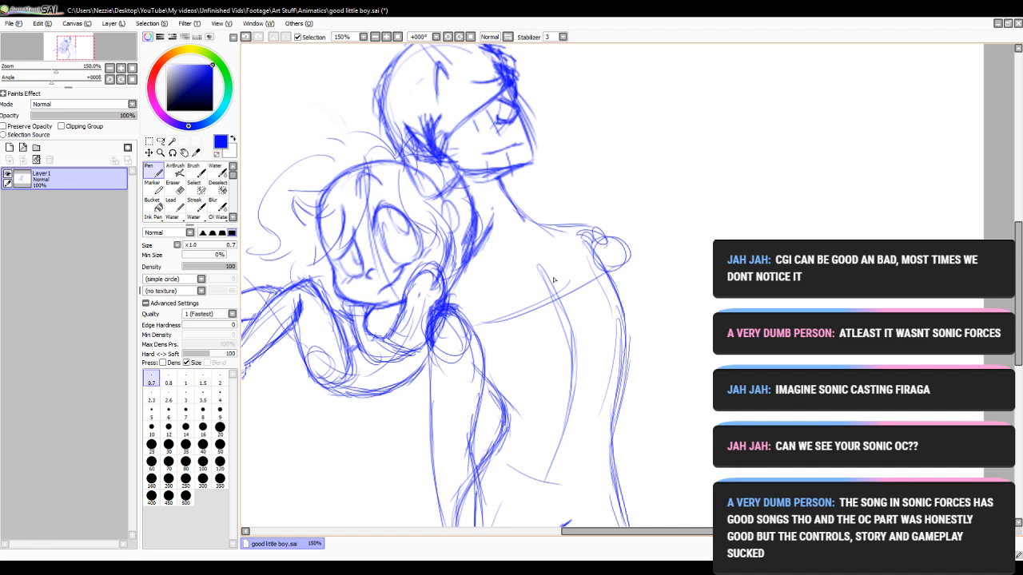
{"action": "scroll", "coordinate": [510, 272], "scroll_direction": "down", "scroll_amount": 2}
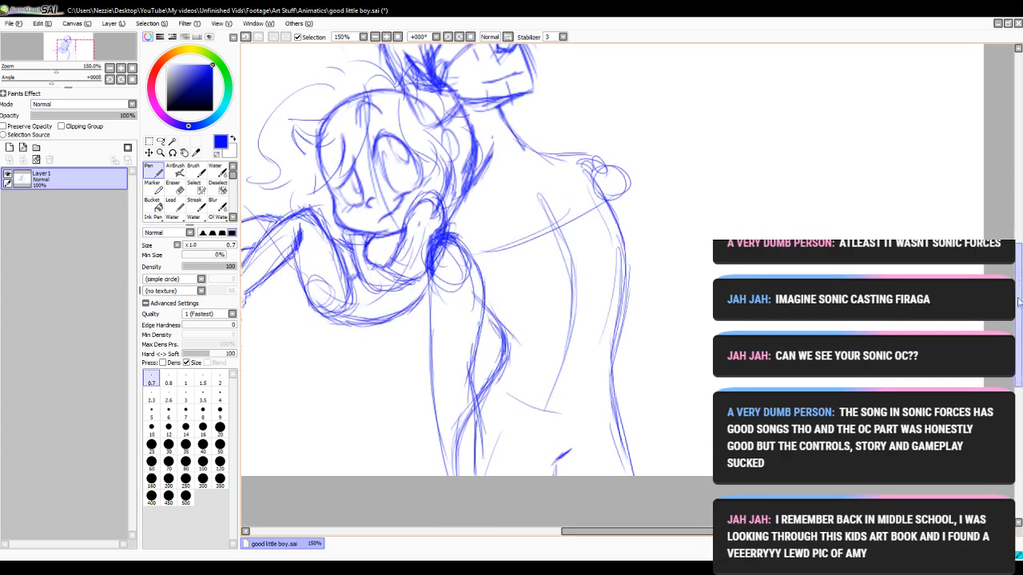
{"action": "left_click_drag", "start_coordinate": [451, 226], "coordinate": [487, 250]}
{"action": "mouse_move", "coordinate": [457, 218]}
{"action": "left_mouse_down"}
{"action": "mouse_move", "coordinate": [481, 254]}
{"action": "mouse_move", "coordinate": [485, 283]}
{"action": "left_mouse_up"}
{"action": "mouse_move", "coordinate": [465, 238]}
{"action": "left_mouse_down"}
{"action": "mouse_move", "coordinate": [485, 302]}
{"action": "mouse_move", "coordinate": [473, 341]}
{"action": "left_mouse_up"}
{"action": "left_click_drag", "start_coordinate": [483, 291], "coordinate": [468, 361]}
{"action": "mouse_move", "coordinate": [432, 264]}
{"action": "left_mouse_down"}
{"action": "mouse_move", "coordinate": [427, 356]}
{"action": "mouse_move", "coordinate": [438, 454]}
{"action": "left_mouse_up"}
{"action": "left_click_drag", "start_coordinate": [433, 381], "coordinate": [441, 462]}
- Erase the hanging arm's forearm and the hip lines overlapping it with the Eraser at size 50
{"action": "left_click", "coordinate": [173, 188]}
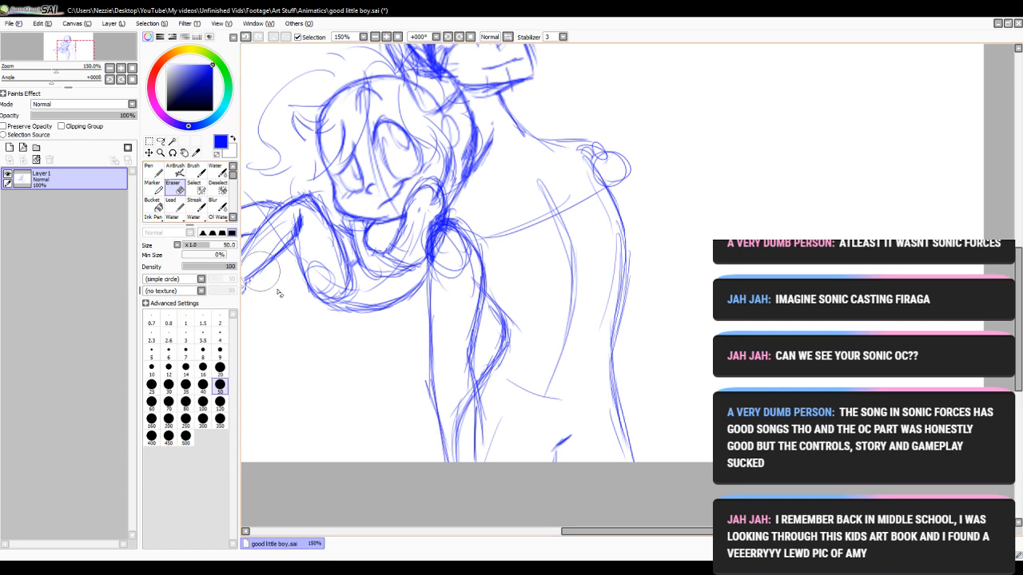
{"action": "left_click_drag", "start_coordinate": [430, 342], "coordinate": [443, 487]}
{"action": "mouse_move", "coordinate": [468, 370]}
{"action": "left_mouse_down"}
{"action": "mouse_move", "coordinate": [472, 445]}
{"action": "mouse_move", "coordinate": [461, 382]}
{"action": "mouse_move", "coordinate": [460, 450]}
{"action": "mouse_move", "coordinate": [461, 427]}
{"action": "mouse_move", "coordinate": [485, 446]}
{"action": "left_mouse_up"}
- Redraw the hanging forearm with the Pen, angled further away from the hip, and touch up the waist curve beside it
{"action": "left_click", "coordinate": [153, 171]}
{"action": "mouse_move", "coordinate": [429, 256]}
{"action": "left_mouse_down"}
{"action": "mouse_move", "coordinate": [419, 365]}
{"action": "mouse_move", "coordinate": [417, 403]}
{"action": "left_mouse_up"}
{"action": "left_click_drag", "start_coordinate": [426, 345], "coordinate": [423, 459]}
{"action": "mouse_move", "coordinate": [483, 289]}
{"action": "left_mouse_down"}
{"action": "mouse_move", "coordinate": [460, 360]}
{"action": "mouse_move", "coordinate": [469, 436]}
{"action": "left_mouse_up"}
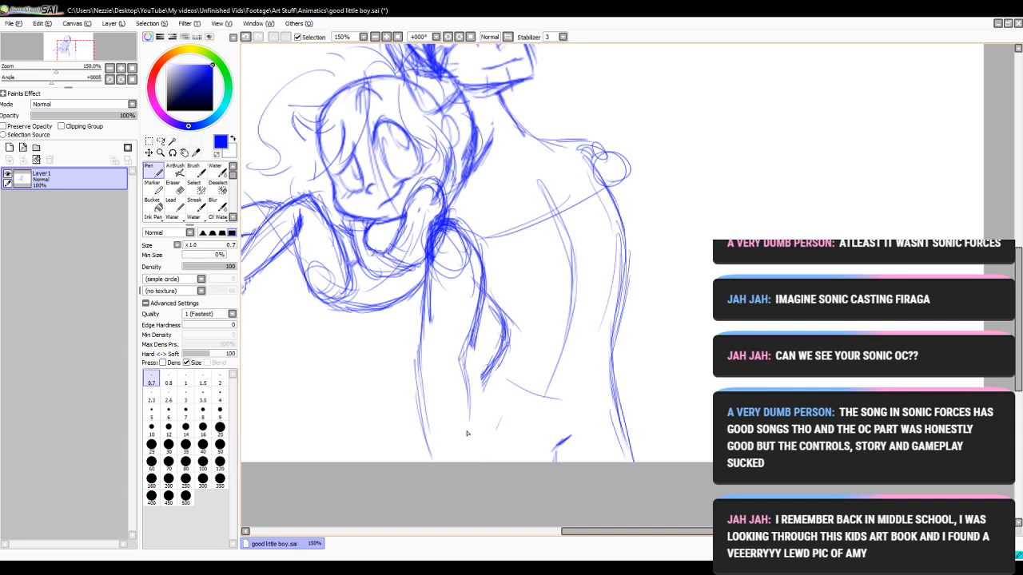
{"action": "left_click_drag", "start_coordinate": [466, 398], "coordinate": [470, 463]}
{"action": "left_click_drag", "start_coordinate": [461, 360], "coordinate": [468, 440]}
{"action": "left_click_drag", "start_coordinate": [467, 404], "coordinate": [471, 468]}
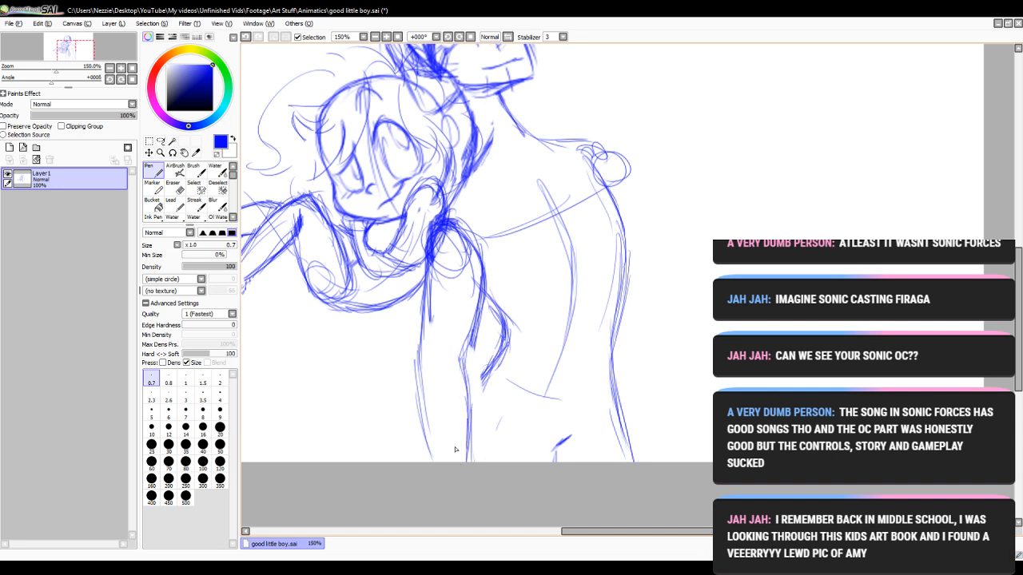
{"action": "left_click_drag", "start_coordinate": [424, 401], "coordinate": [416, 461]}
{"action": "mouse_move", "coordinate": [422, 345]}
{"action": "left_mouse_down"}
{"action": "mouse_move", "coordinate": [417, 387]}
{"action": "mouse_move", "coordinate": [433, 452]}
{"action": "left_mouse_up"}
{"action": "left_click_drag", "start_coordinate": [487, 368], "coordinate": [465, 395]}
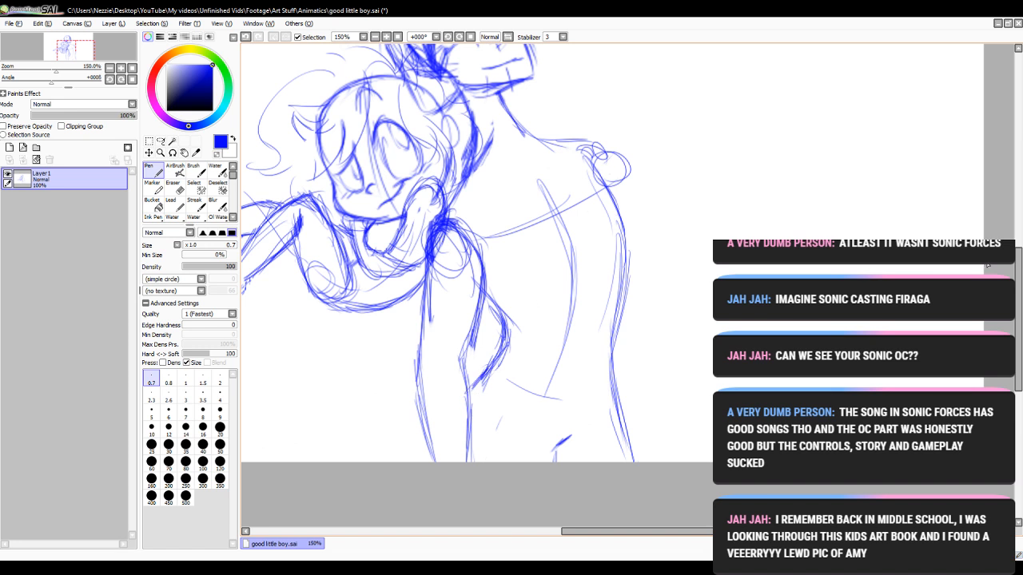
- Erase the large figure's neck-to-shoulder line with the Eraser at size 50 and redraw it with the Pen, sloping down to the shoulder
{"action": "left_click_drag", "start_coordinate": [1018, 271], "coordinate": [1018, 226]}
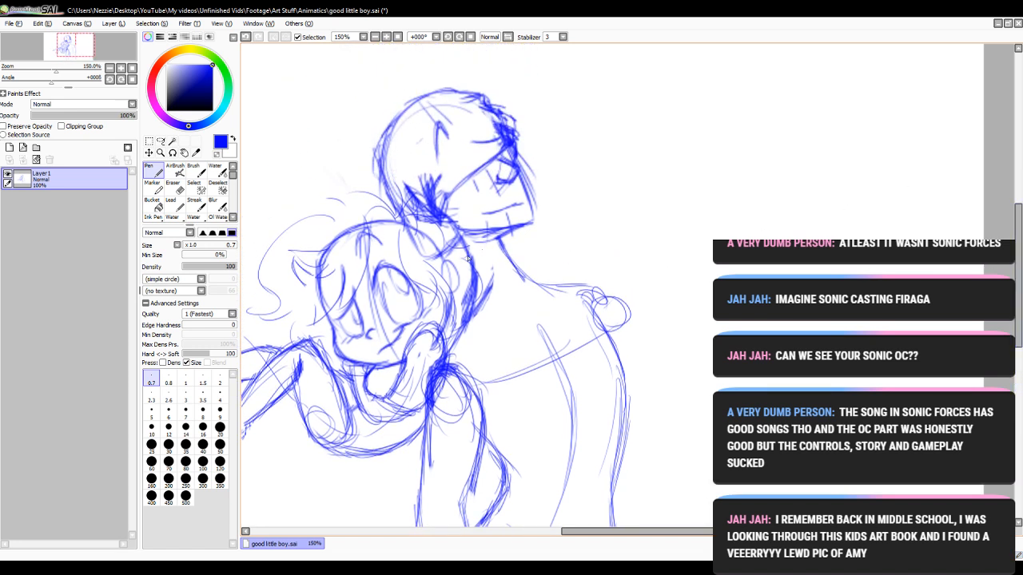
{"action": "left_click", "coordinate": [174, 186]}
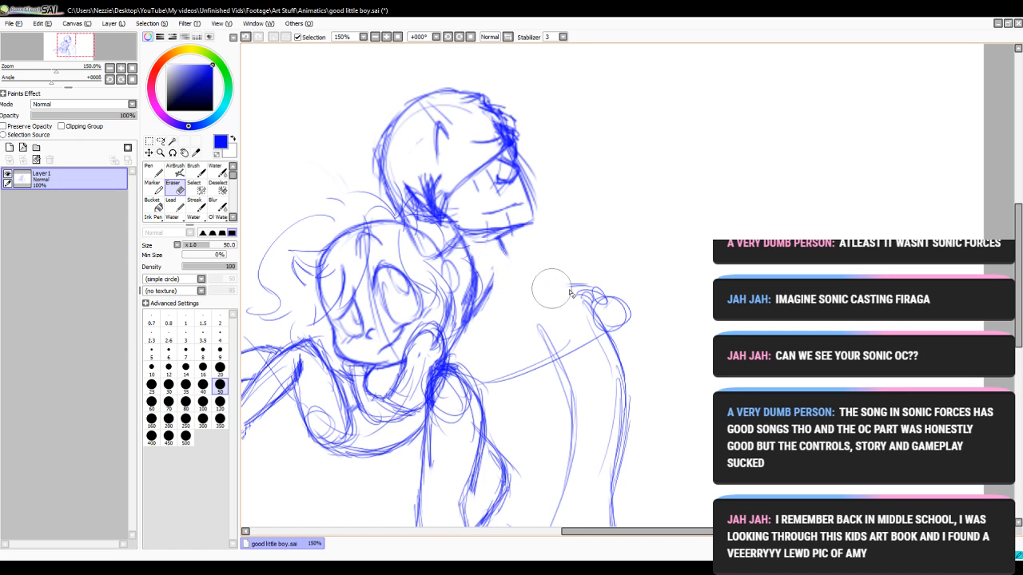
{"action": "left_click", "coordinate": [153, 171]}
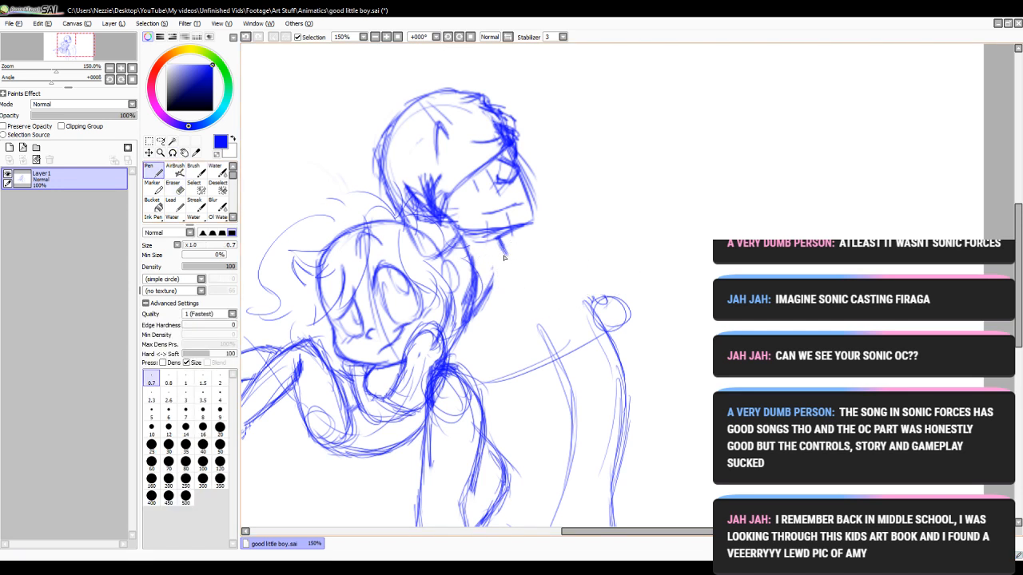
{"action": "mouse_move", "coordinate": [503, 241]}
{"action": "left_mouse_down"}
{"action": "mouse_move", "coordinate": [512, 271]}
{"action": "mouse_move", "coordinate": [589, 292]}
{"action": "mouse_move", "coordinate": [607, 341]}
{"action": "left_mouse_up"}
{"action": "left_click_drag", "start_coordinate": [544, 277], "coordinate": [581, 291]}
{"action": "mouse_move", "coordinate": [518, 266]}
{"action": "left_mouse_down"}
{"action": "mouse_move", "coordinate": [606, 291]}
{"action": "mouse_move", "coordinate": [640, 315]}
{"action": "left_mouse_up"}
{"action": "left_click_drag", "start_coordinate": [1018, 285], "coordinate": [1018, 287]}
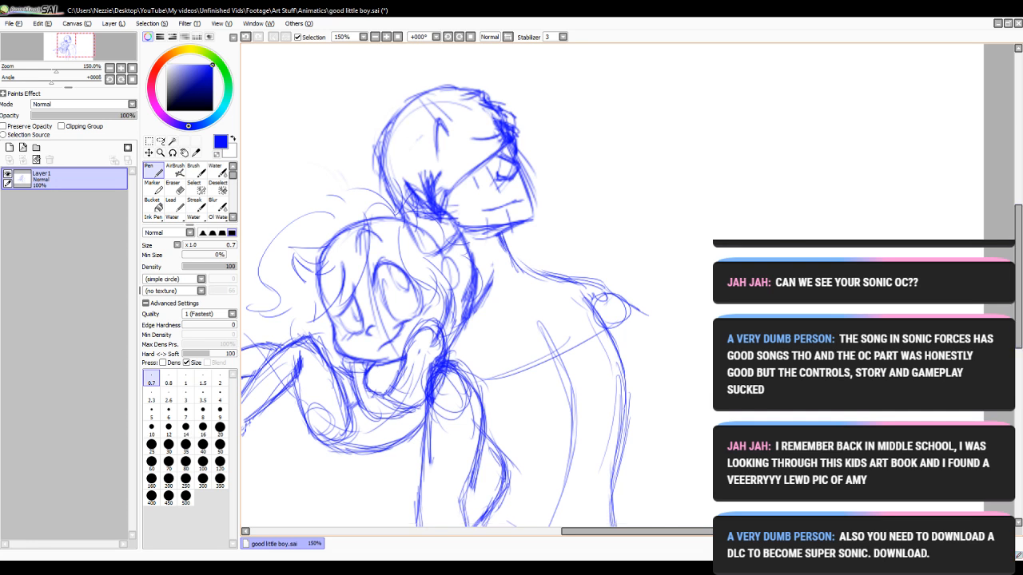
- Erase the circular shoulder joint and its overshooting line, and draw a Pen line rising outward from the base of the neck
{"action": "key", "text": "e"}
{"action": "left_click_drag", "start_coordinate": [666, 337], "coordinate": [601, 281]}
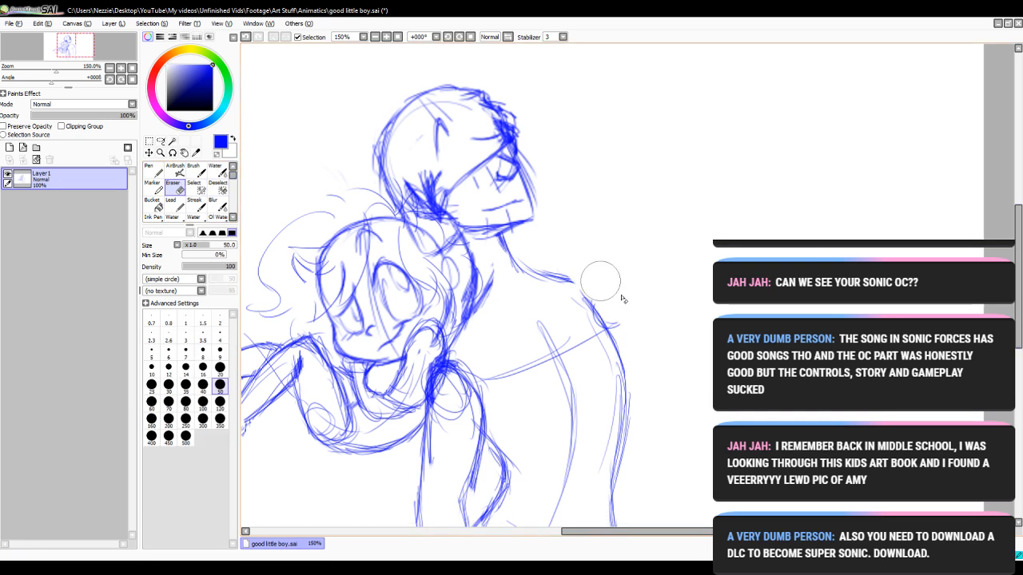
{"action": "key", "text": "n"}
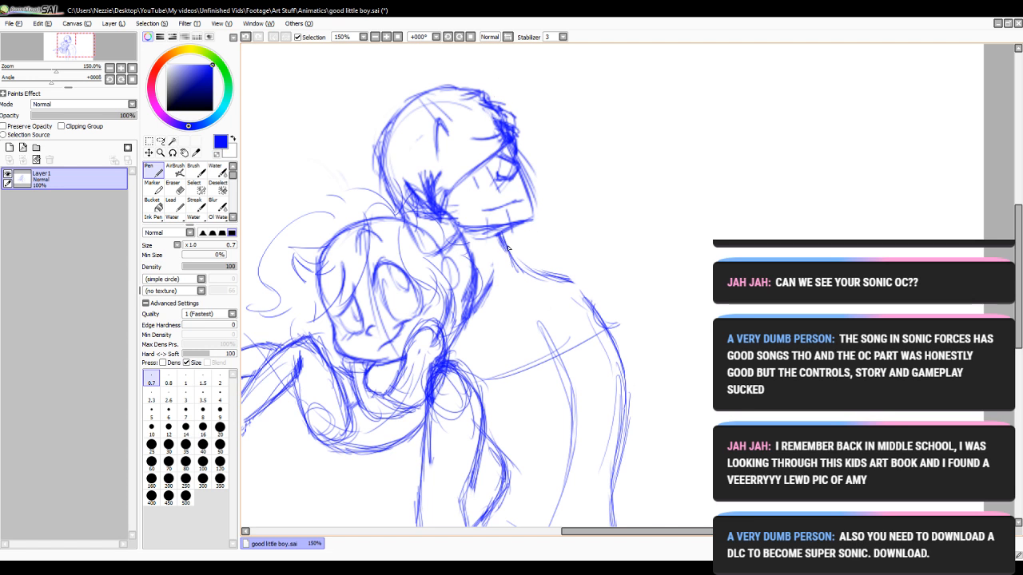
{"action": "left_click_drag", "start_coordinate": [512, 266], "coordinate": [564, 257]}
{"action": "left_click_drag", "start_coordinate": [1018, 231], "coordinate": [1018, 223]}
{"action": "left_click_drag", "start_coordinate": [528, 302], "coordinate": [623, 278]}
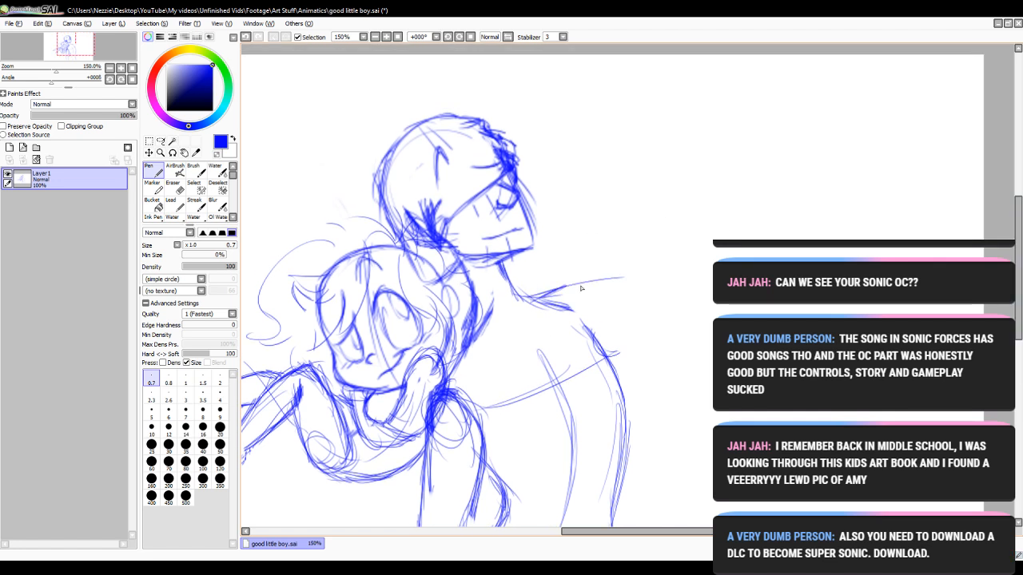
- Select the area around both figures, scale the sketch down slightly with Transform towards its lower end, apply it and deselect
{"action": "left_click", "coordinate": [375, 37]}
{"action": "left_click", "coordinate": [375, 37]}
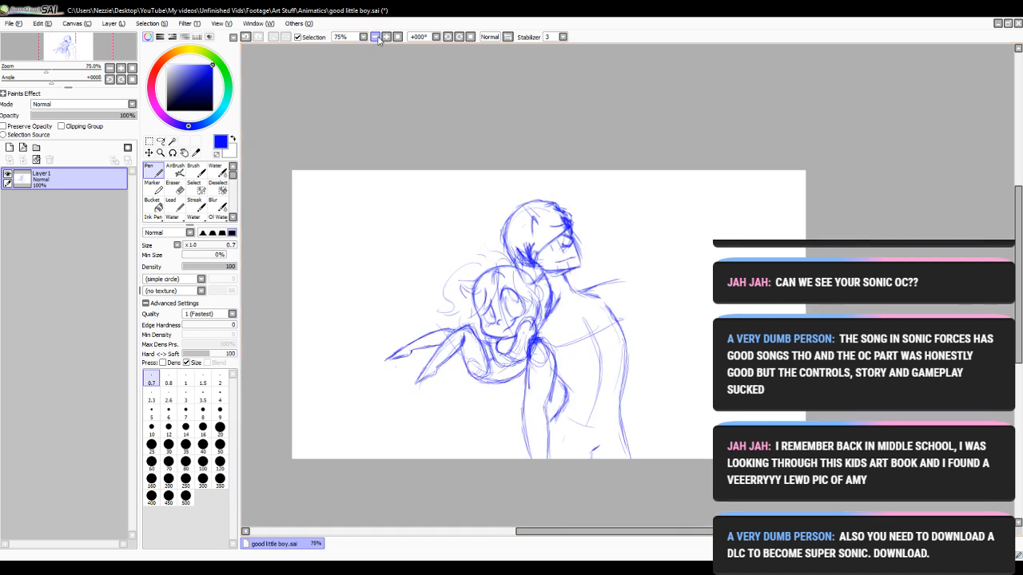
{"action": "left_click", "coordinate": [149, 140]}
{"action": "left_click_drag", "start_coordinate": [339, 170], "coordinate": [708, 459]}
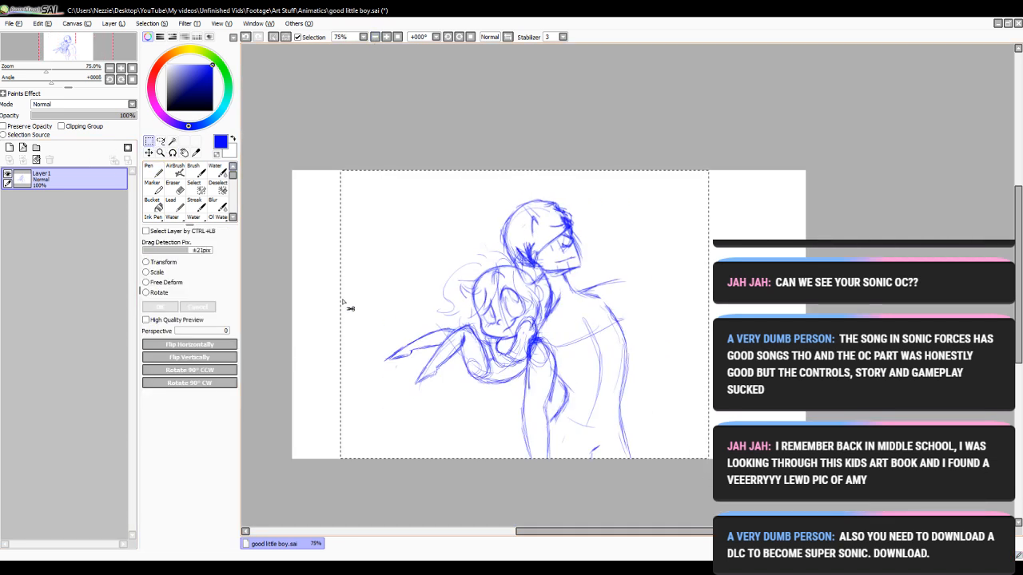
{"action": "left_click", "coordinate": [146, 262]}
{"action": "left_click_drag", "start_coordinate": [384, 200], "coordinate": [414, 219]}
{"action": "mouse_move", "coordinate": [553, 301]}
{"action": "left_mouse_down"}
{"action": "mouse_move", "coordinate": [538, 302]}
{"action": "mouse_move", "coordinate": [548, 300]}
{"action": "left_mouse_up"}
{"action": "key", "text": "Return"}
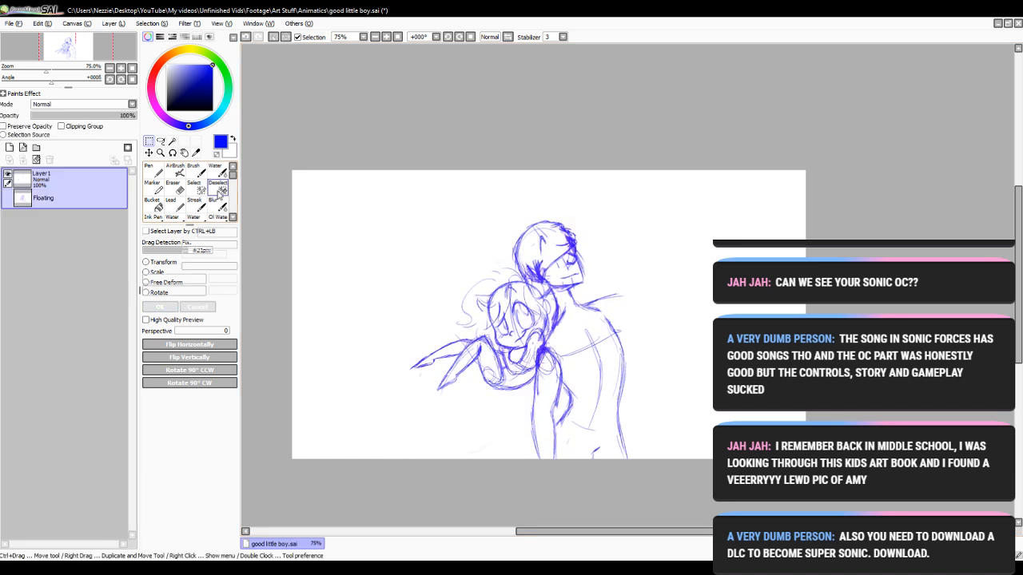
{"action": "key", "text": "ctrl+d"}
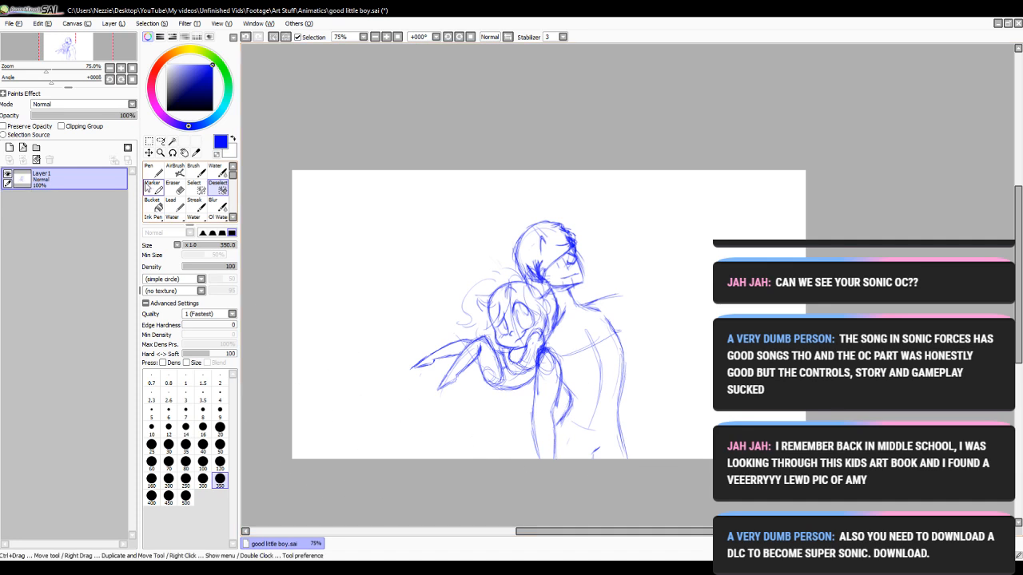
- Try to clear any leftover selection with the Deselect brush at sizes 350 and 500, checking with the Pen
{"action": "left_click", "coordinate": [155, 173]}
{"action": "scroll", "coordinate": [389, 52], "scroll_direction": "up", "scroll_amount": 4}
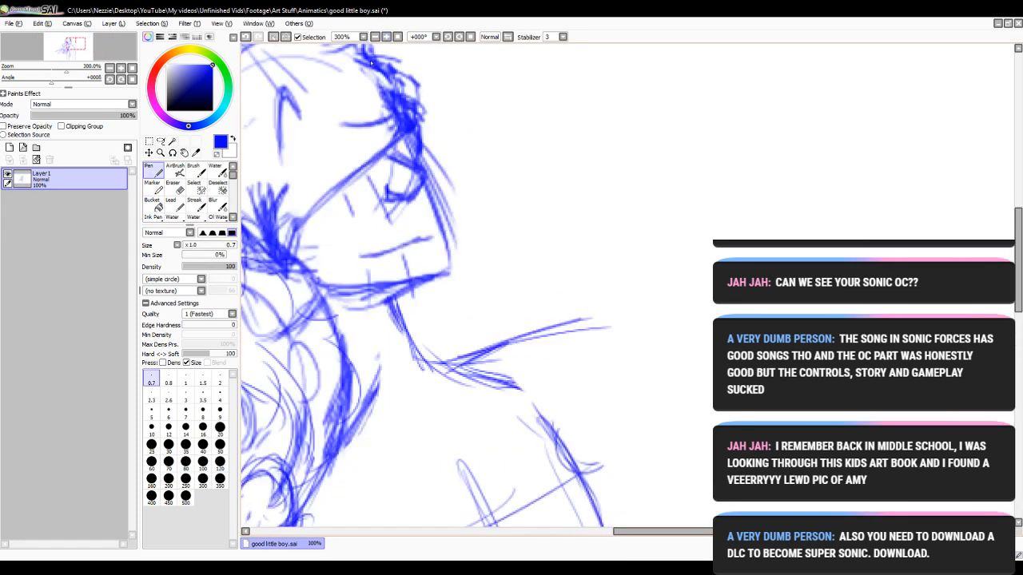
{"action": "scroll", "coordinate": [382, 52], "scroll_direction": "down", "scroll_amount": 1}
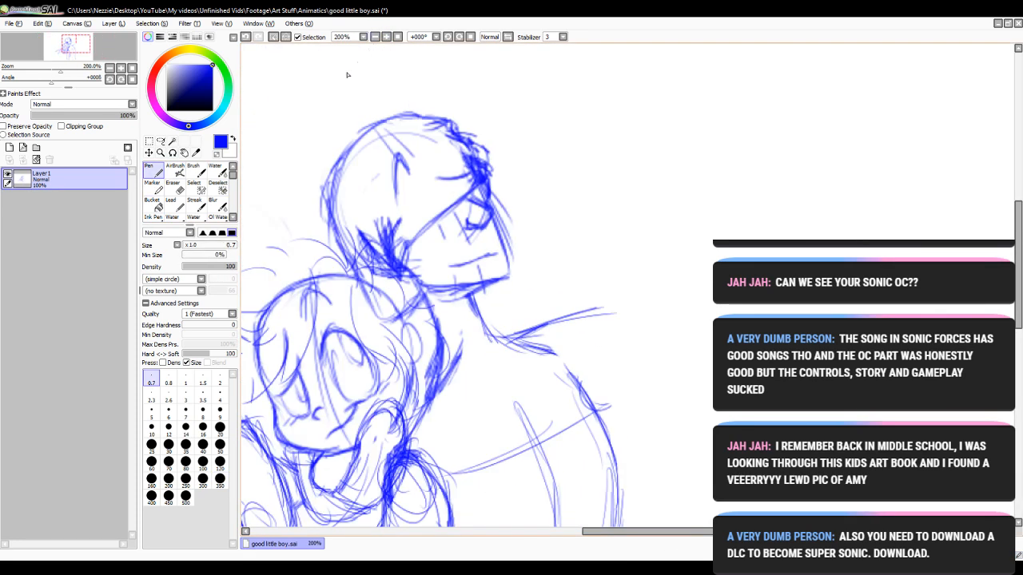
{"action": "left_click", "coordinate": [173, 184]}
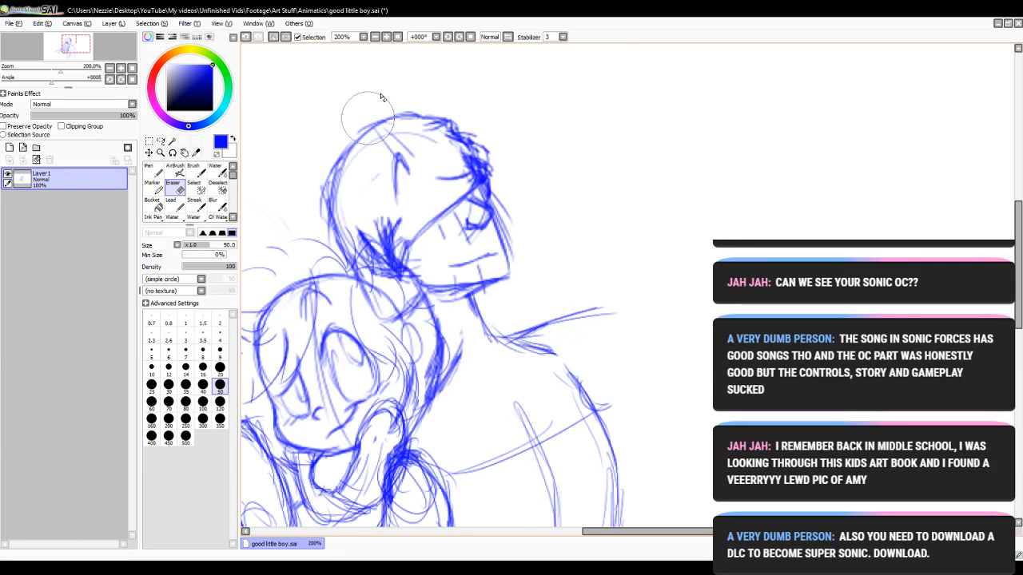
{"action": "left_click", "coordinate": [394, 39]}
{"action": "left_click", "coordinate": [218, 186]}
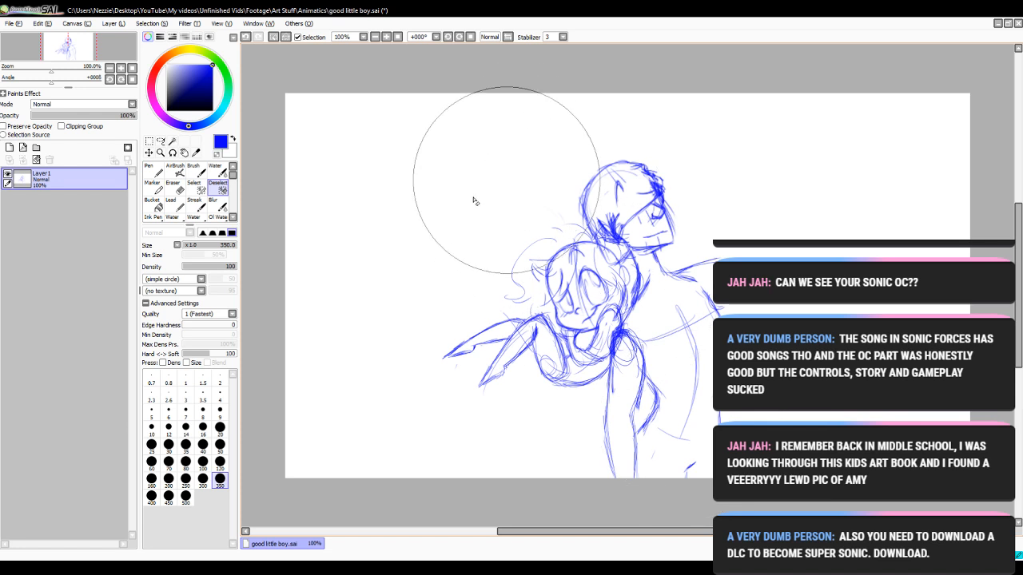
{"action": "left_click", "coordinate": [152, 170]}
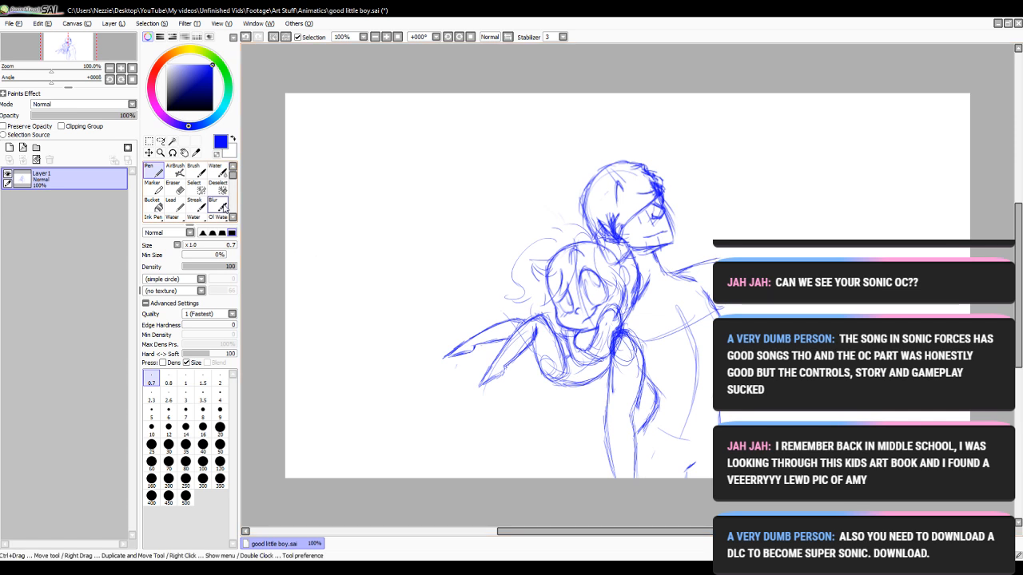
{"action": "left_click", "coordinate": [217, 187]}
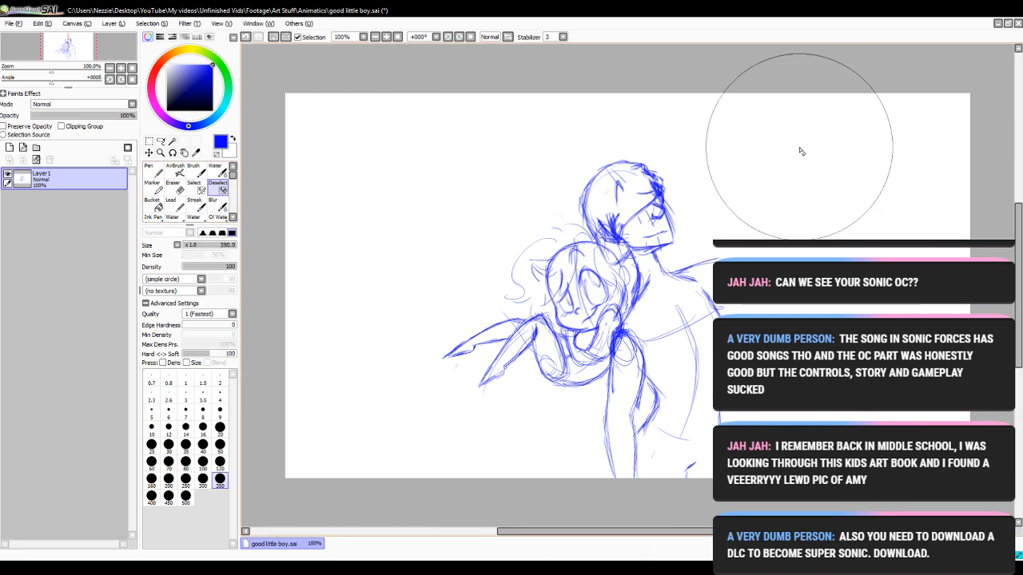
{"action": "left_click", "coordinate": [153, 172]}
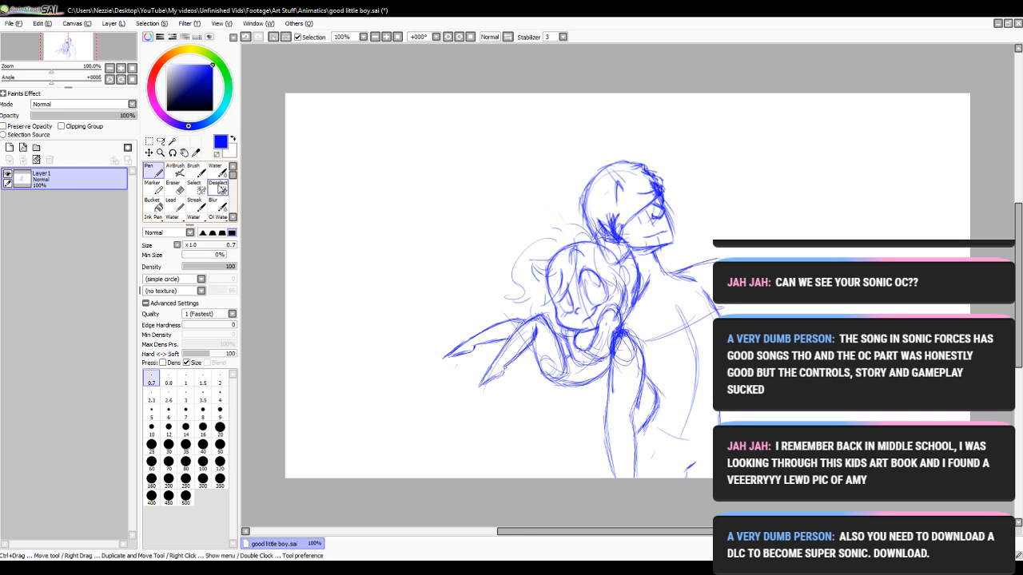
{"action": "left_click", "coordinate": [218, 186]}
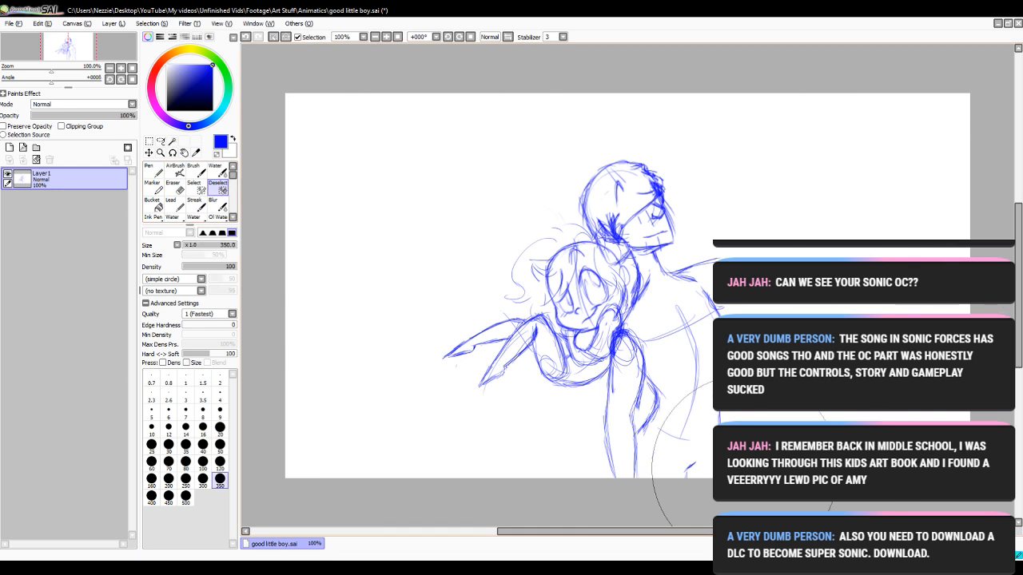
{"action": "left_click", "coordinate": [185, 495]}
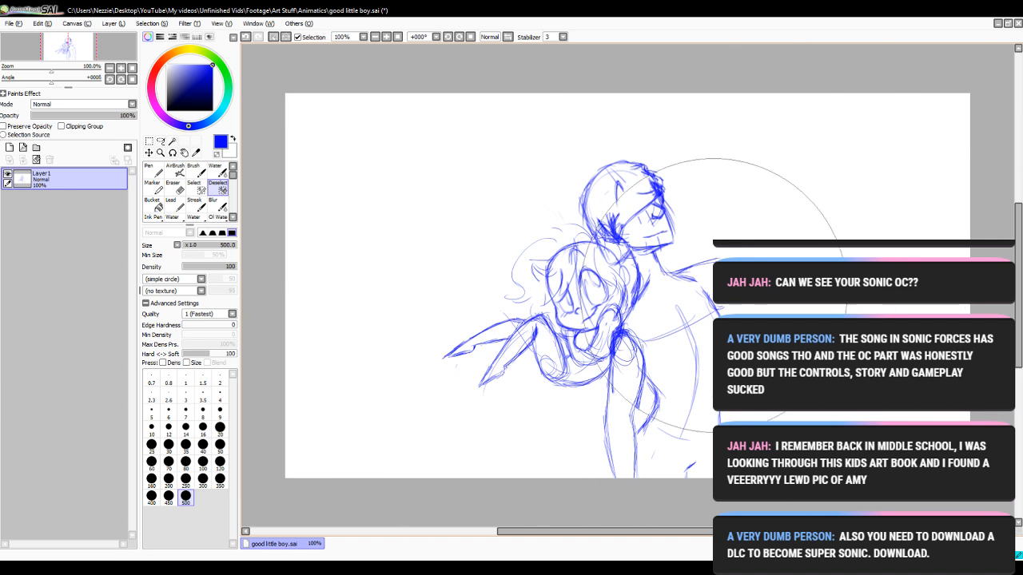
{"action": "left_click", "coordinate": [145, 173]}
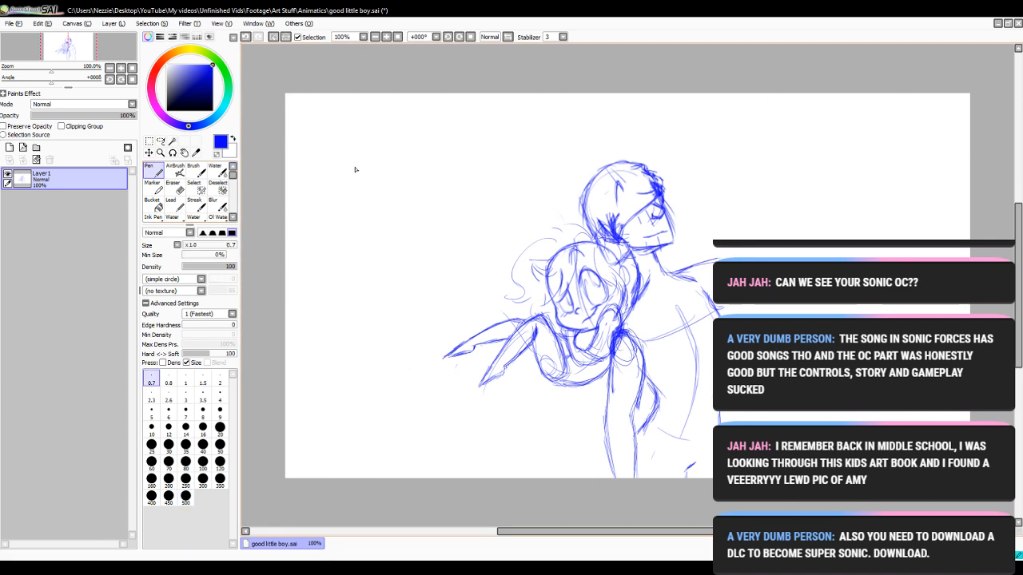
{"action": "left_click", "coordinate": [217, 188]}
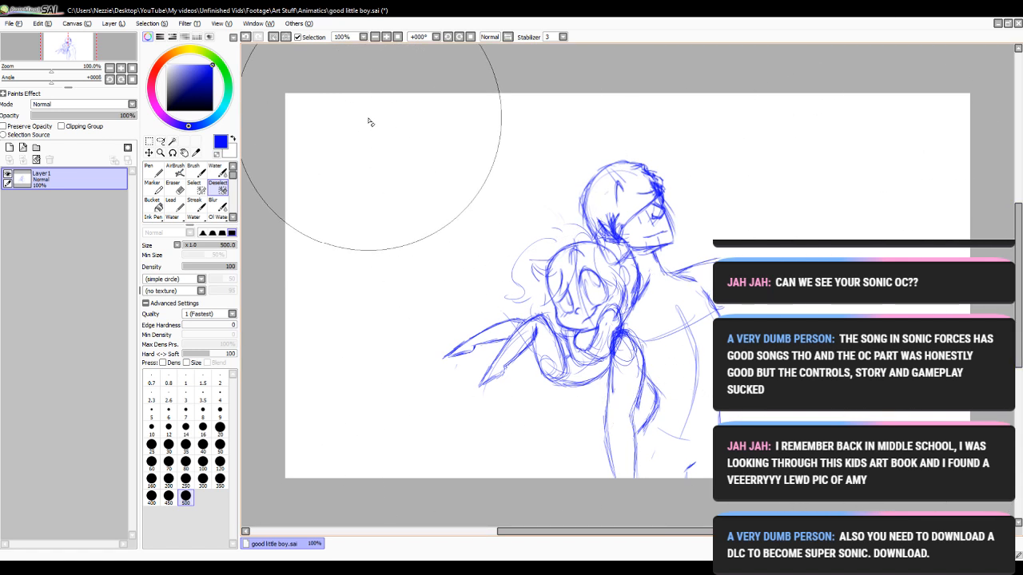
{"action": "left_click", "coordinate": [151, 172]}
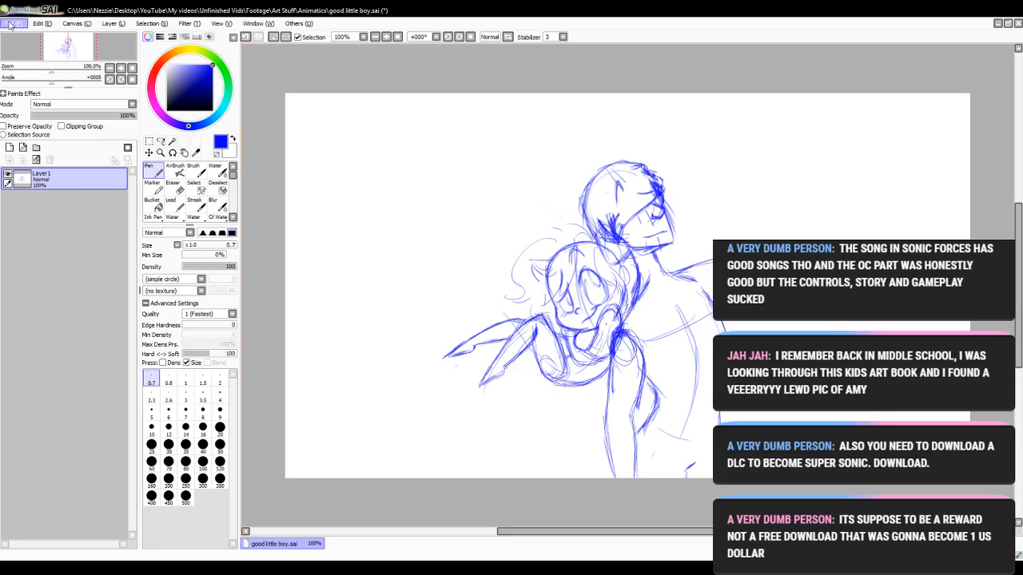
- Save and close good little boy.sai, and open the file again
{"action": "key", "text": "ctrl+s"}
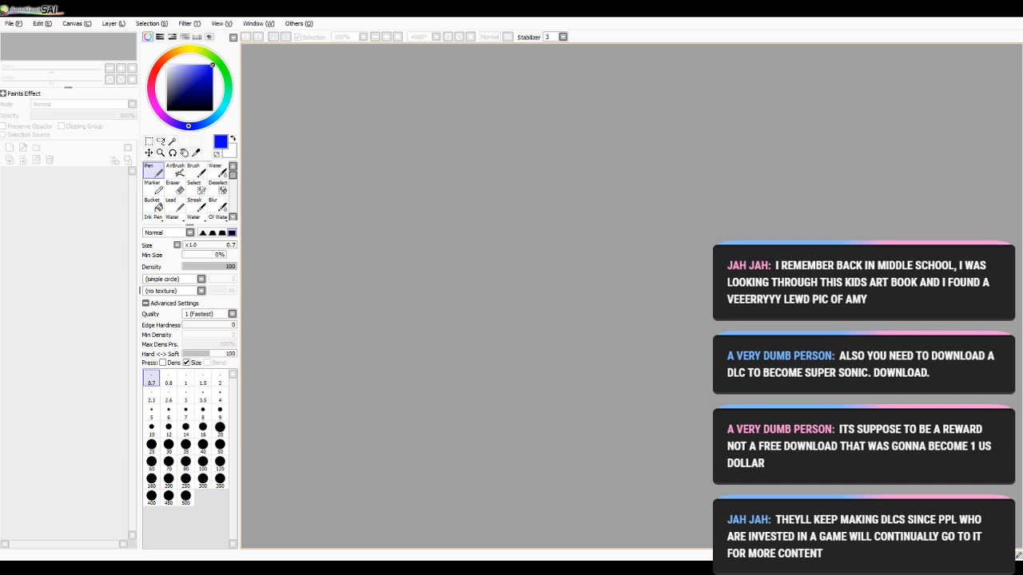
{"action": "left_click", "coordinate": [13, 23]}
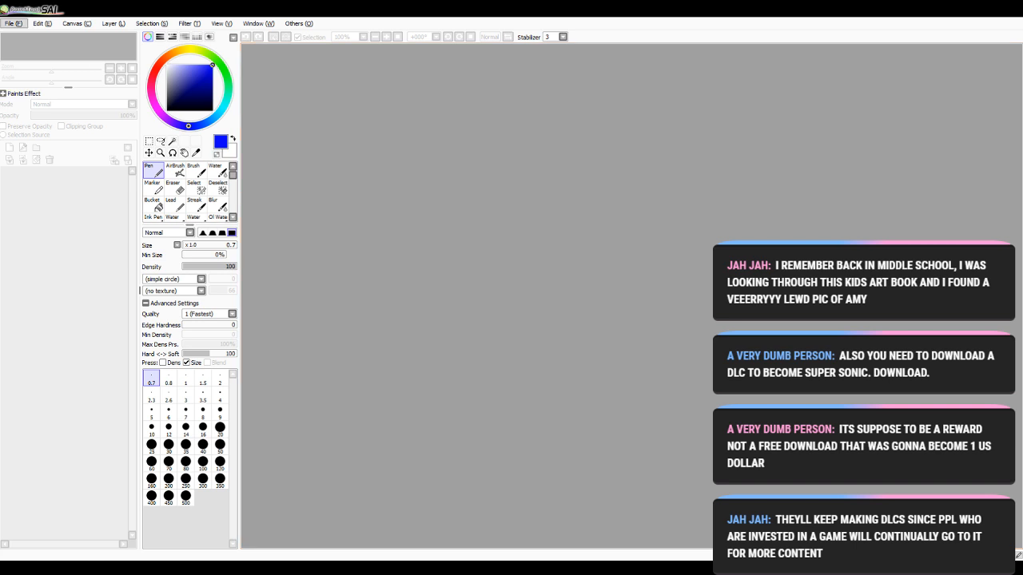
{"action": "left_click", "coordinate": [36, 38]}
{"action": "left_click", "coordinate": [278, 19]}
{"action": "left_click", "coordinate": [12, 24]}
{"action": "left_click", "coordinate": [32, 49]}
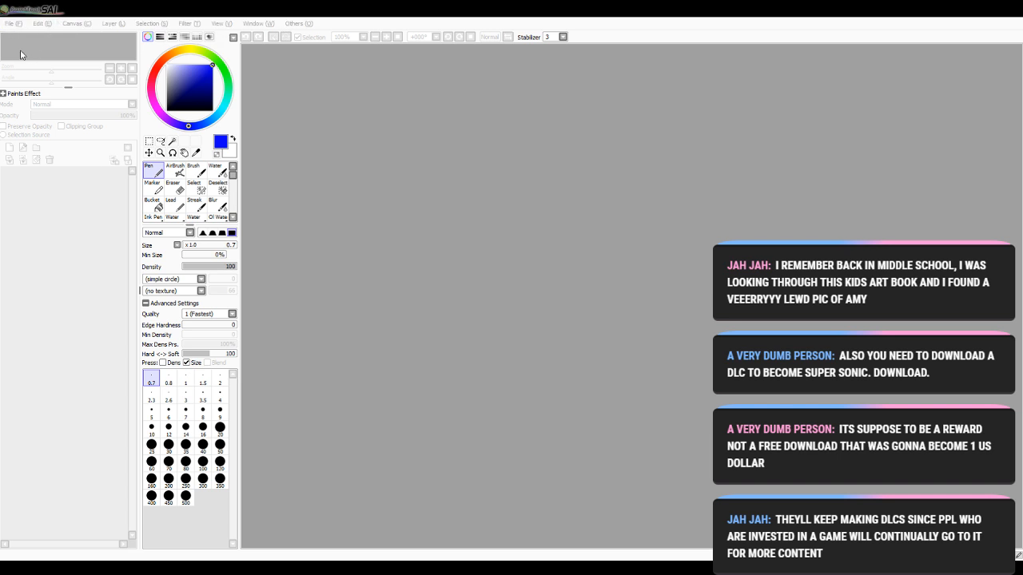
{"action": "double_click", "coordinate": [477, 174]}
- Erase the inner outline of the large figure's near upper arm and redraw both sides of the arm with the Pen
{"action": "left_click_drag", "start_coordinate": [529, 537], "coordinate": [560, 538]}
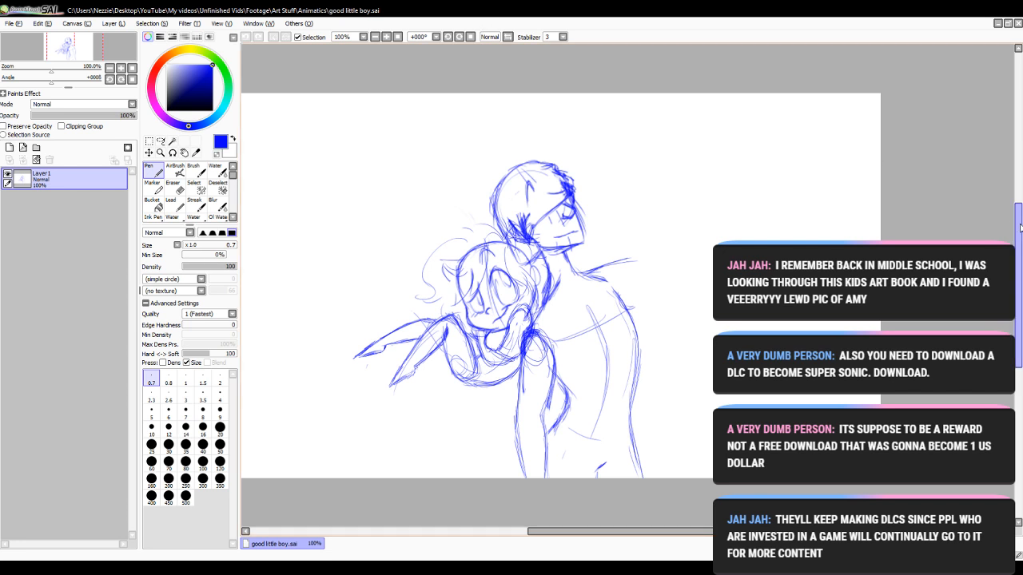
{"action": "scroll", "coordinate": [1010, 225], "scroll_direction": "up", "scroll_amount": 2}
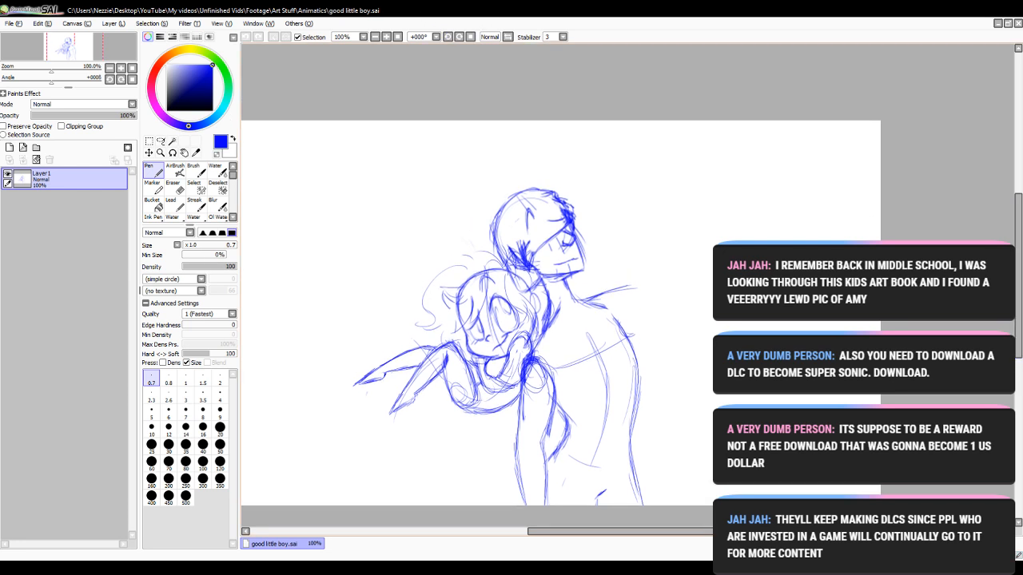
{"action": "left_click_drag", "start_coordinate": [1017, 260], "coordinate": [1018, 292]}
{"action": "left_click", "coordinate": [386, 37]}
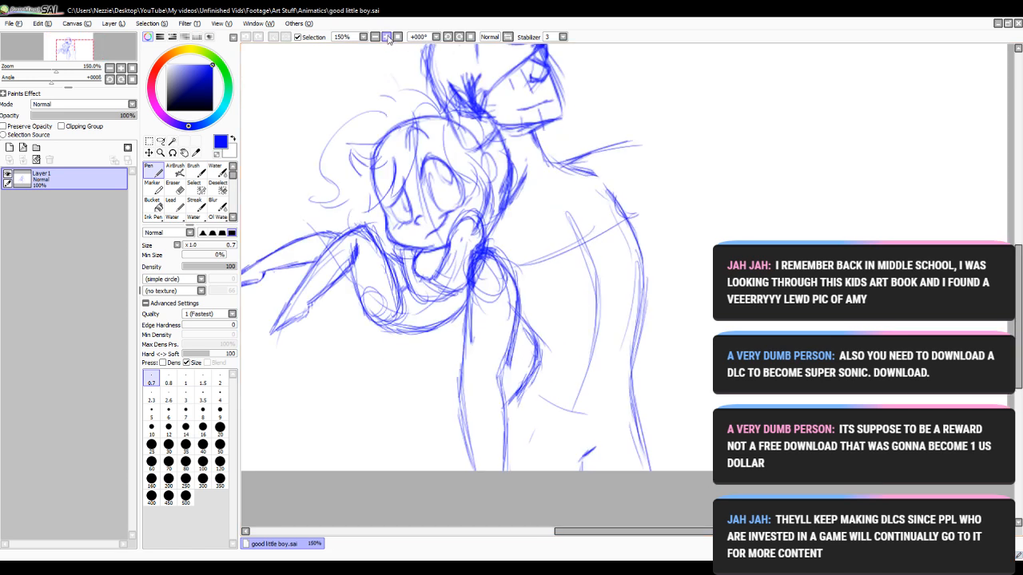
{"action": "key", "text": "e"}
{"action": "mouse_move", "coordinate": [504, 275]}
{"action": "left_mouse_down"}
{"action": "mouse_move", "coordinate": [501, 343]}
{"action": "mouse_move", "coordinate": [486, 378]}
{"action": "left_mouse_up"}
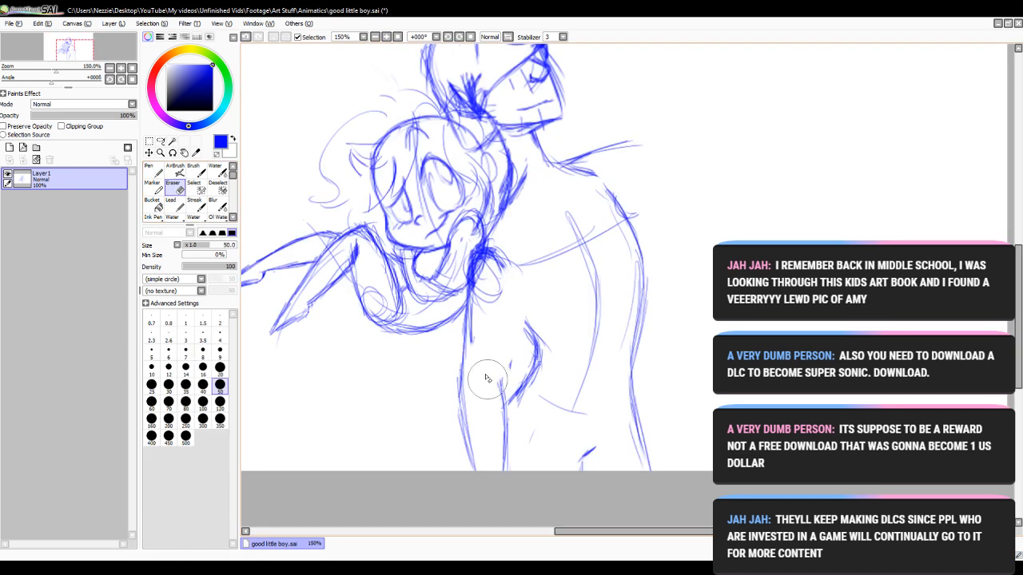
{"action": "key", "text": "n"}
{"action": "mouse_move", "coordinate": [481, 259]}
{"action": "left_mouse_down"}
{"action": "mouse_move", "coordinate": [516, 294]}
{"action": "mouse_move", "coordinate": [508, 254]}
{"action": "mouse_move", "coordinate": [520, 318]}
{"action": "mouse_move", "coordinate": [509, 369]}
{"action": "left_mouse_up"}
{"action": "left_click_drag", "start_coordinate": [524, 321], "coordinate": [501, 385]}
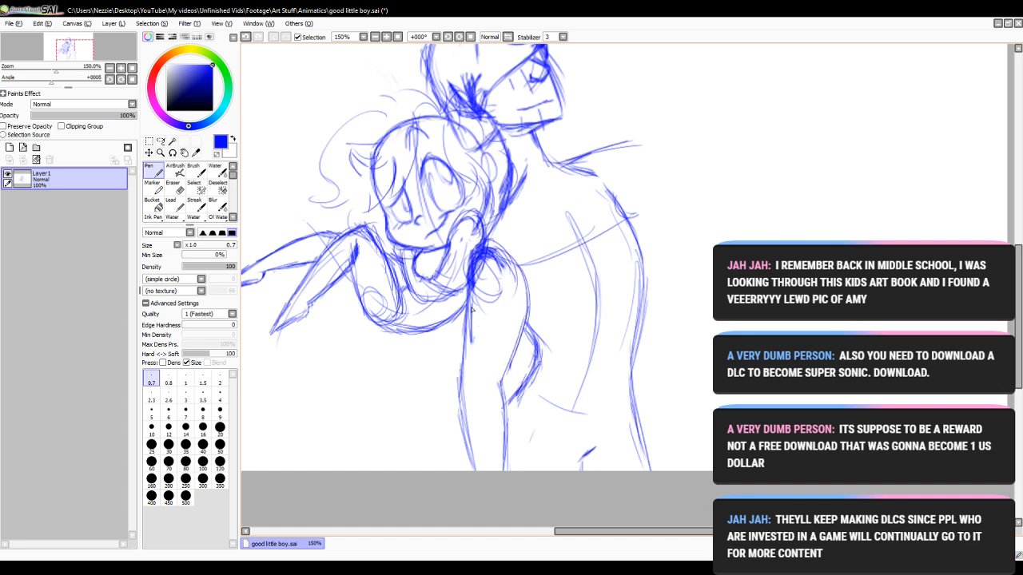
{"action": "mouse_move", "coordinate": [470, 291]}
{"action": "left_mouse_down"}
{"action": "mouse_move", "coordinate": [462, 384]}
{"action": "mouse_move", "coordinate": [471, 469]}
{"action": "left_mouse_up"}
- Erase the inner forearm line of the near arm with the Eraser at size 50 and redraw it down to the canvas edge
{"action": "key", "text": "e"}
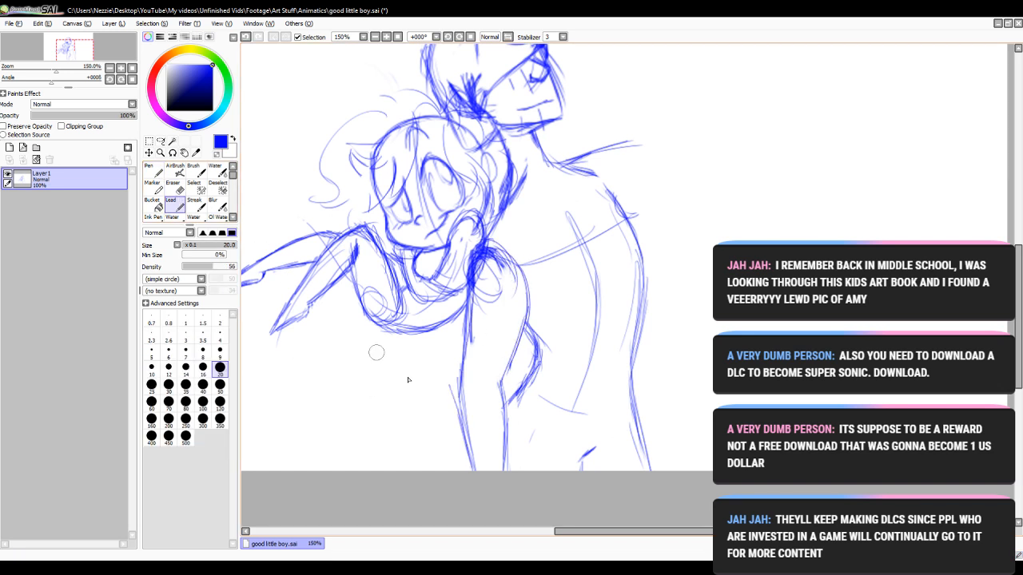
{"action": "left_click_drag", "start_coordinate": [479, 388], "coordinate": [500, 424]}
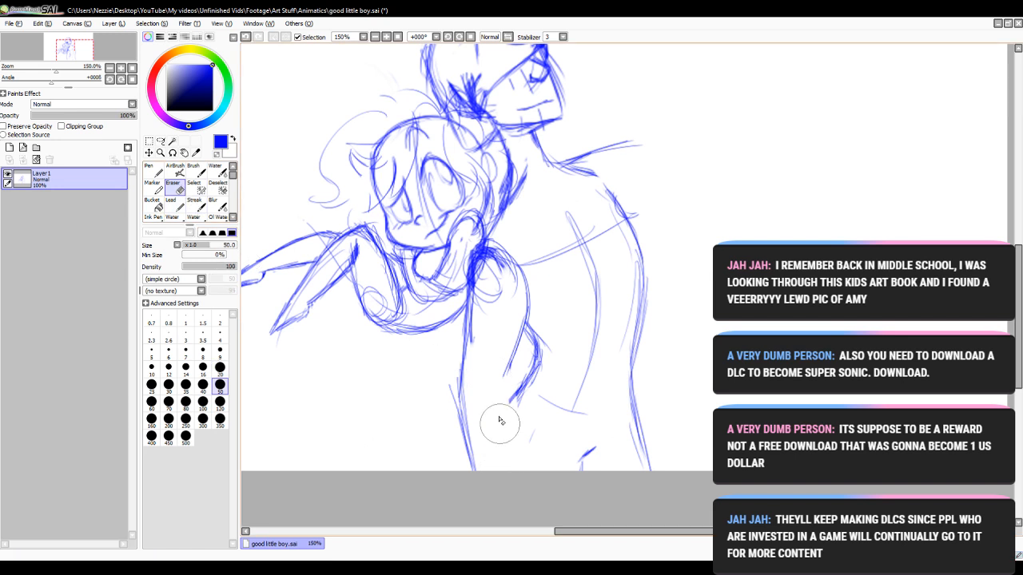
{"action": "left_click", "coordinate": [150, 170]}
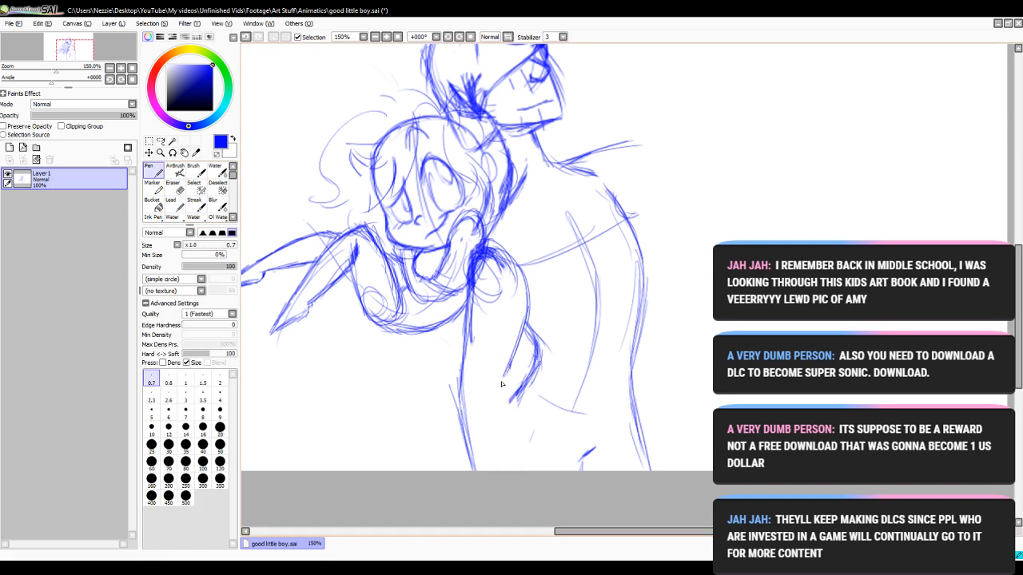
{"action": "left_click_drag", "start_coordinate": [502, 377], "coordinate": [507, 470]}
{"action": "left_click_drag", "start_coordinate": [504, 417], "coordinate": [506, 470]}
- Erase the large figure's rough far shoulder line beyond the neck with the Eraser at size 50
{"action": "left_click_drag", "start_coordinate": [1020, 370], "coordinate": [1020, 331]}
{"action": "left_click", "coordinate": [175, 190]}
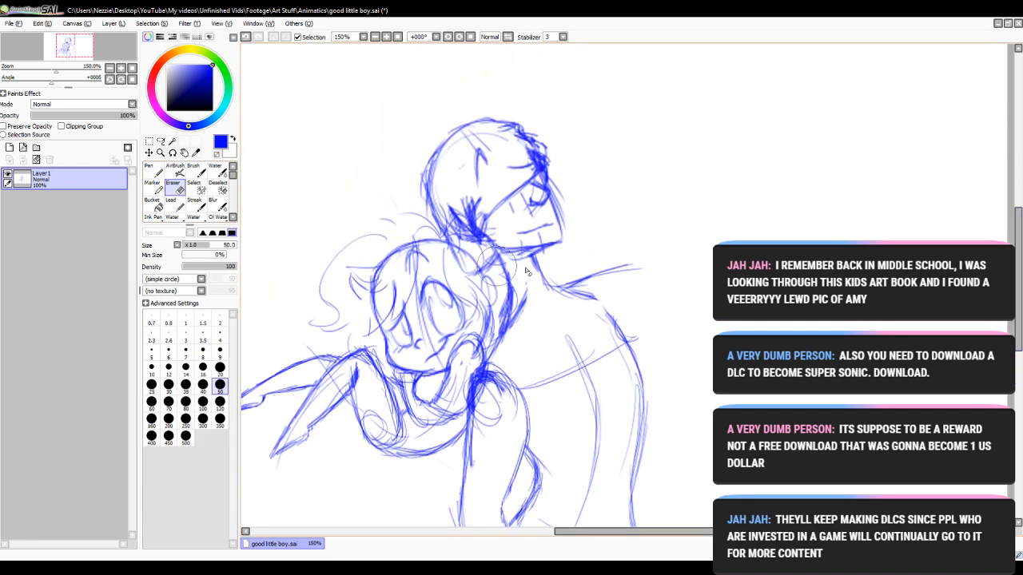
{"action": "mouse_move", "coordinate": [651, 265]}
{"action": "left_mouse_down"}
{"action": "mouse_move", "coordinate": [602, 269]}
{"action": "mouse_move", "coordinate": [615, 275]}
{"action": "left_mouse_up"}
{"action": "key", "text": "n"}
{"action": "mouse_move", "coordinate": [567, 289]}
{"action": "left_mouse_down"}
{"action": "mouse_move", "coordinate": [617, 275]}
{"action": "mouse_move", "coordinate": [575, 273]}
{"action": "left_mouse_up"}
{"action": "left_click", "coordinate": [174, 189]}
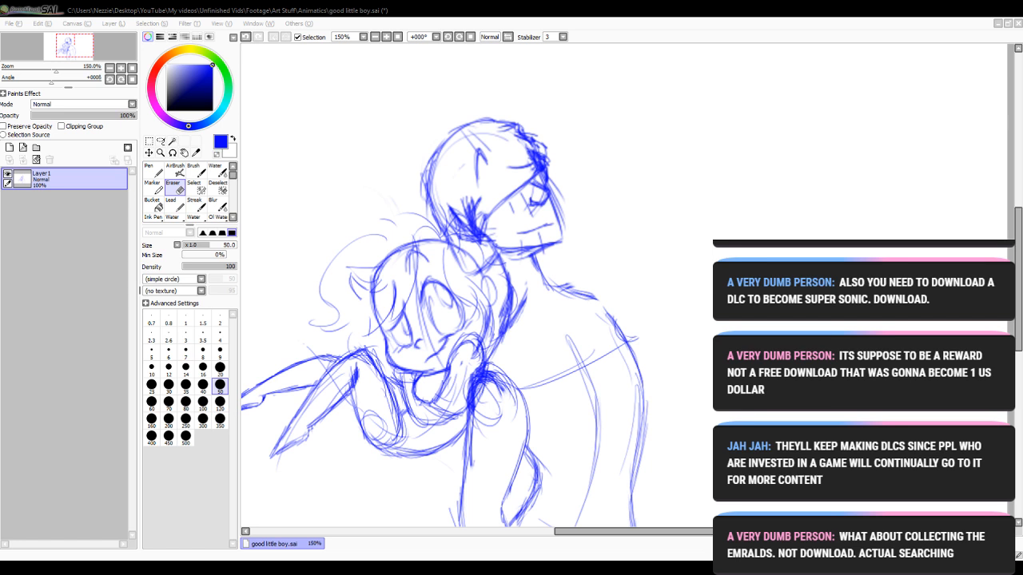
{"action": "key", "text": "alt+Tab"}
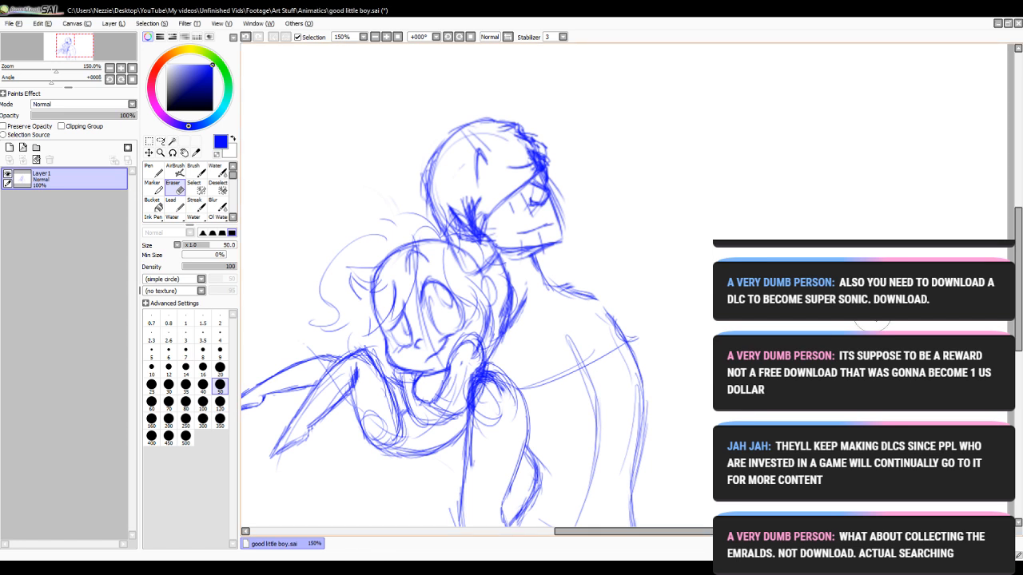
- Redraw the far shoulder line with the Pen and extend the chest line outward as the underside of the far upper arm
{"action": "left_click", "coordinate": [154, 171]}
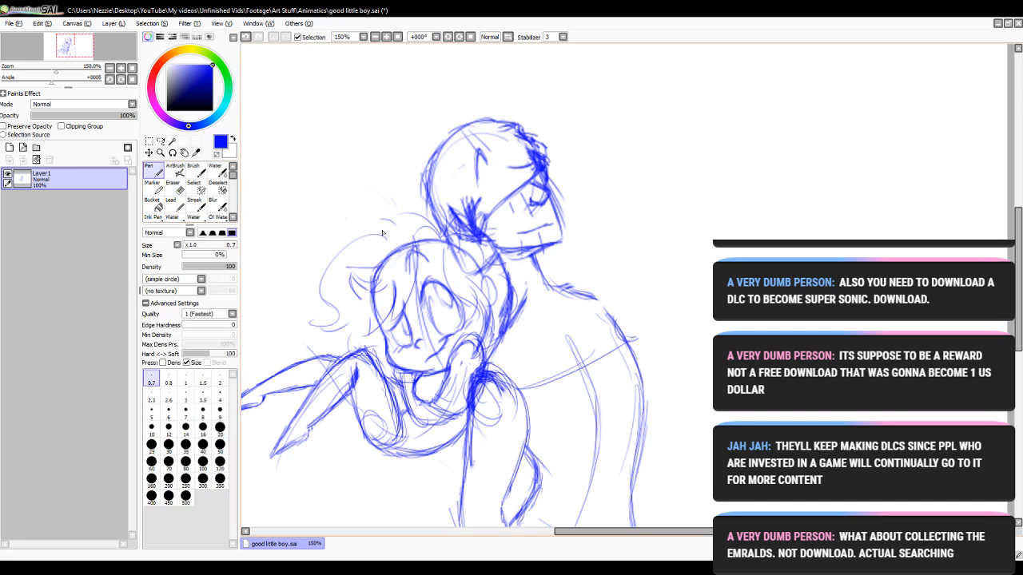
{"action": "left_click_drag", "start_coordinate": [557, 294], "coordinate": [625, 276]}
{"action": "left_click_drag", "start_coordinate": [608, 284], "coordinate": [639, 274]}
{"action": "left_click_drag", "start_coordinate": [563, 294], "coordinate": [638, 276]}
{"action": "mouse_move", "coordinate": [626, 335]}
{"action": "left_mouse_down"}
{"action": "mouse_move", "coordinate": [700, 294]}
{"action": "mouse_move", "coordinate": [665, 312]}
{"action": "left_mouse_up"}
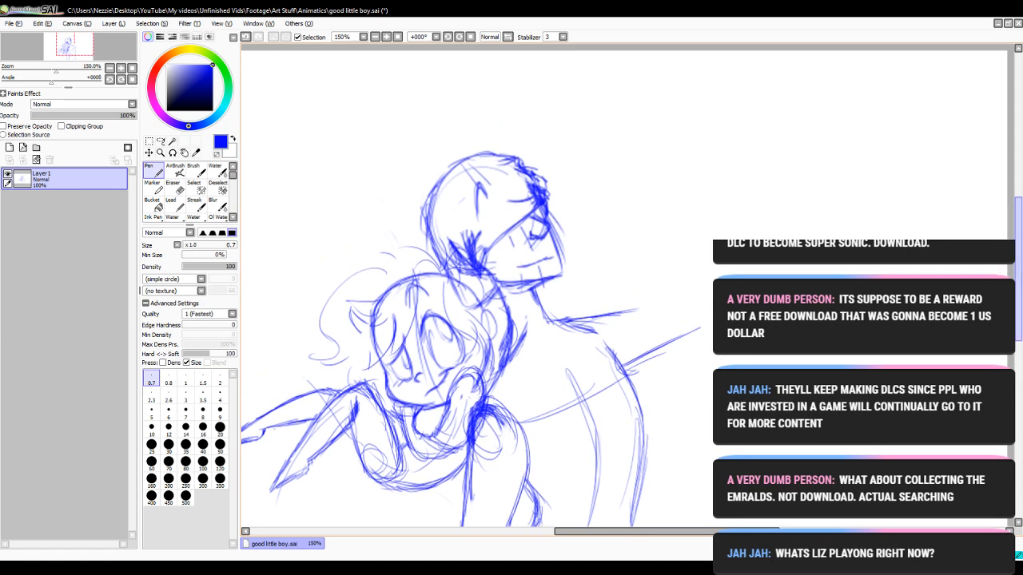
{"action": "scroll", "coordinate": [1013, 274], "scroll_direction": "up", "scroll_amount": 2}
{"action": "left_click_drag", "start_coordinate": [610, 322], "coordinate": [654, 308]}
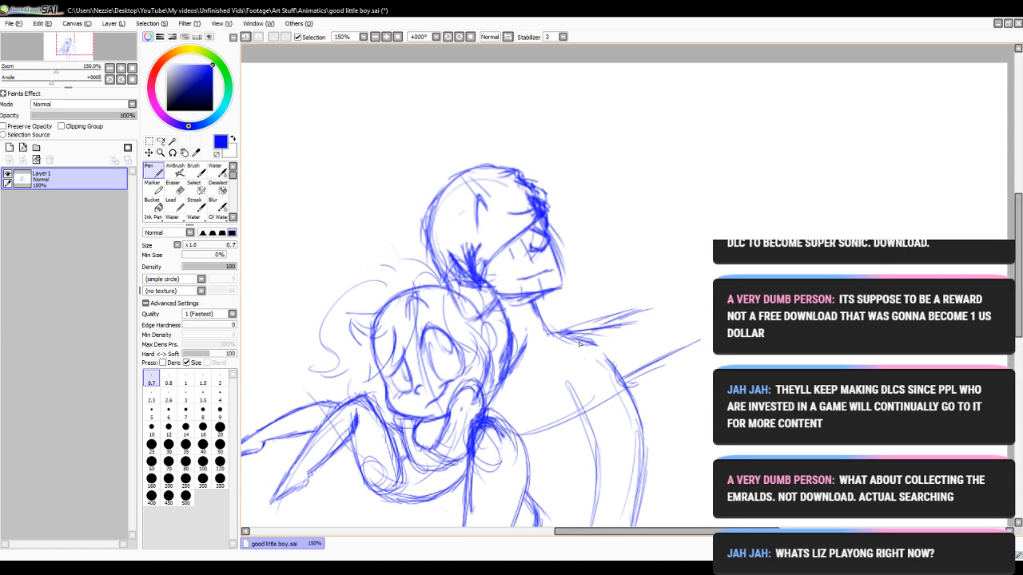
- Sketch both sides of the large figure's raised far forearm and its bent elbow with the Pen
{"action": "left_click", "coordinate": [468, 37]}
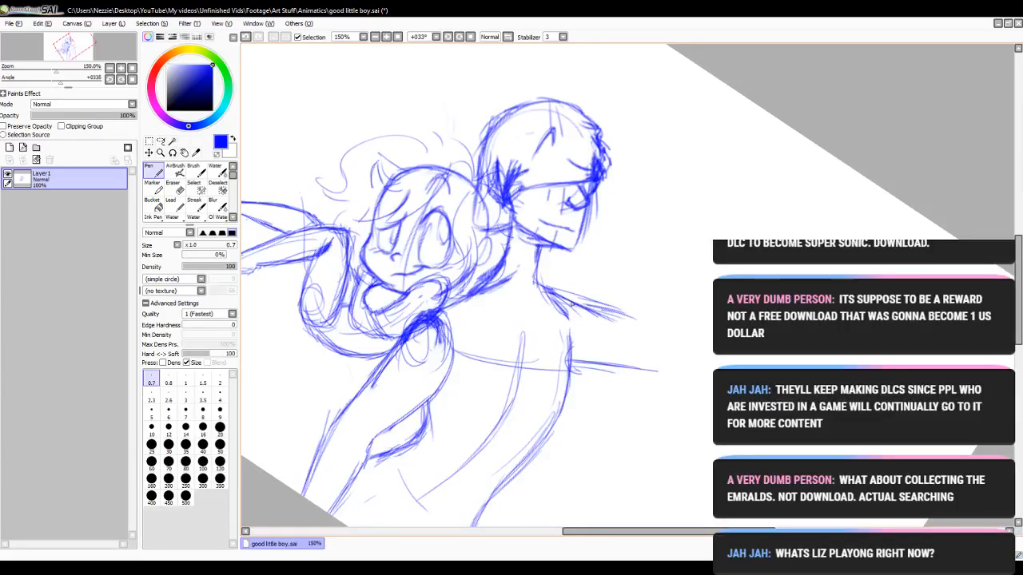
{"action": "mouse_move", "coordinate": [655, 351]}
{"action": "left_mouse_down"}
{"action": "mouse_move", "coordinate": [633, 325]}
{"action": "mouse_move", "coordinate": [647, 347]}
{"action": "mouse_move", "coordinate": [650, 276]}
{"action": "mouse_move", "coordinate": [630, 323]}
{"action": "mouse_move", "coordinate": [678, 214]}
{"action": "left_mouse_up"}
{"action": "left_click_drag", "start_coordinate": [657, 373], "coordinate": [687, 360]}
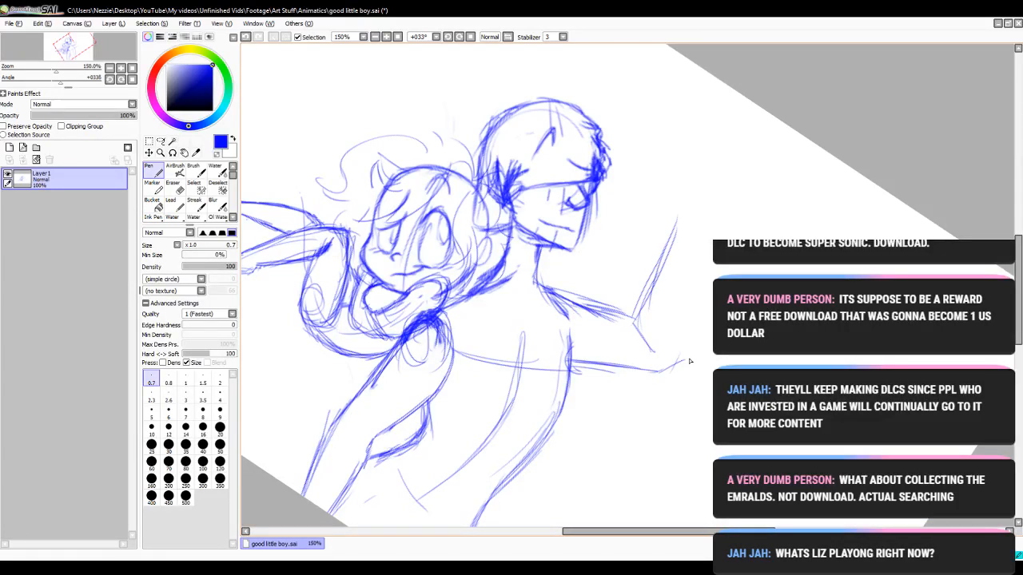
{"action": "mouse_move", "coordinate": [689, 321]}
{"action": "left_mouse_down"}
{"action": "mouse_move", "coordinate": [679, 378]}
{"action": "mouse_move", "coordinate": [692, 256]}
{"action": "mouse_move", "coordinate": [689, 322]}
{"action": "left_mouse_up"}
{"action": "mouse_move", "coordinate": [692, 234]}
{"action": "left_mouse_down"}
{"action": "mouse_move", "coordinate": [686, 346]}
{"action": "mouse_move", "coordinate": [681, 329]}
{"action": "left_mouse_up"}
{"action": "left_click_drag", "start_coordinate": [580, 361], "coordinate": [677, 376]}
{"action": "left_click_drag", "start_coordinate": [692, 292], "coordinate": [674, 376]}
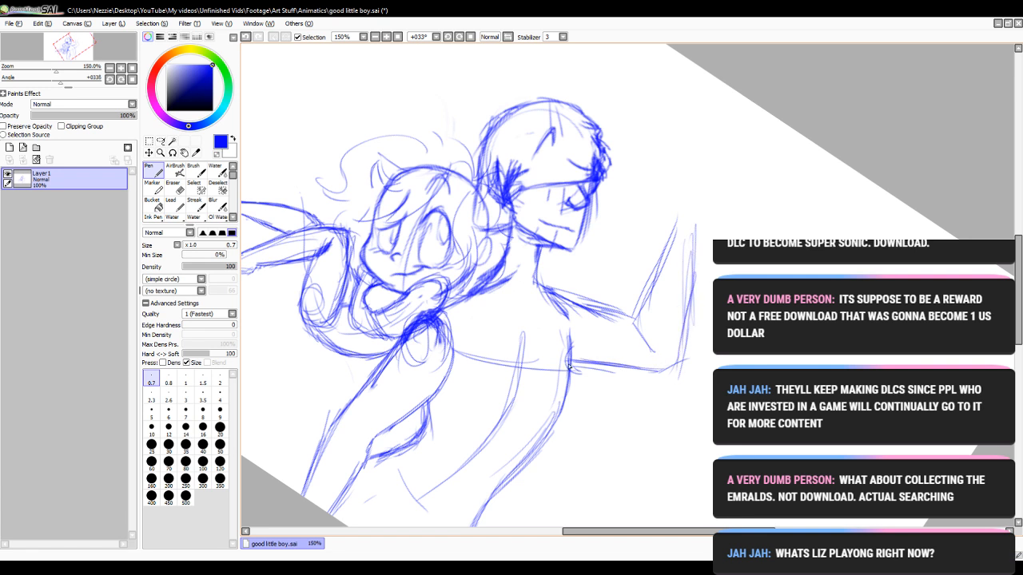
- Darken the outer edge of the large figure's near arm down to the canvas edge
{"action": "left_click_drag", "start_coordinate": [366, 385], "coordinate": [308, 464]}
{"action": "mouse_move", "coordinate": [320, 435]}
{"action": "left_mouse_down"}
{"action": "mouse_move", "coordinate": [298, 478]}
{"action": "mouse_move", "coordinate": [306, 460]}
{"action": "mouse_move", "coordinate": [294, 490]}
{"action": "left_mouse_up"}
{"action": "left_click_drag", "start_coordinate": [318, 442], "coordinate": [300, 494]}
{"action": "left_click_drag", "start_coordinate": [331, 420], "coordinate": [300, 493]}
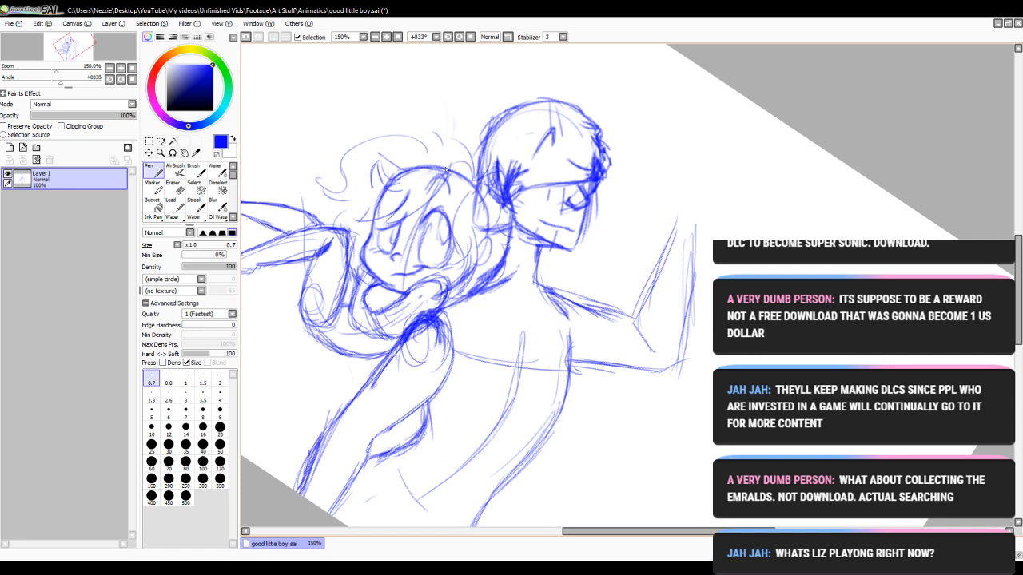
{"action": "left_click", "coordinate": [449, 38]}
{"action": "left_click", "coordinate": [448, 37]}
{"action": "left_click", "coordinate": [448, 37]}
{"action": "left_click", "coordinate": [448, 38]}
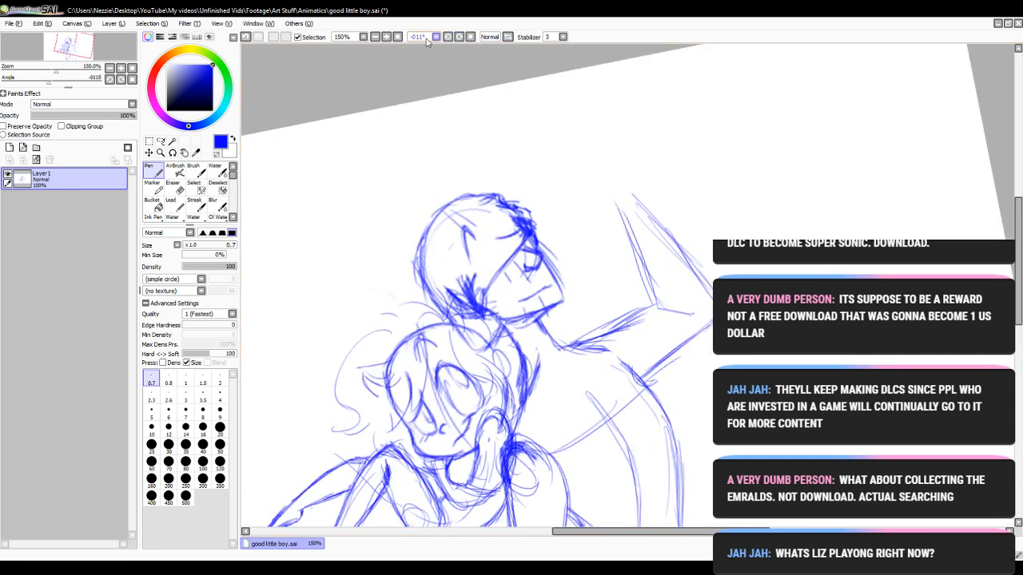
{"action": "left_click", "coordinate": [386, 37]}
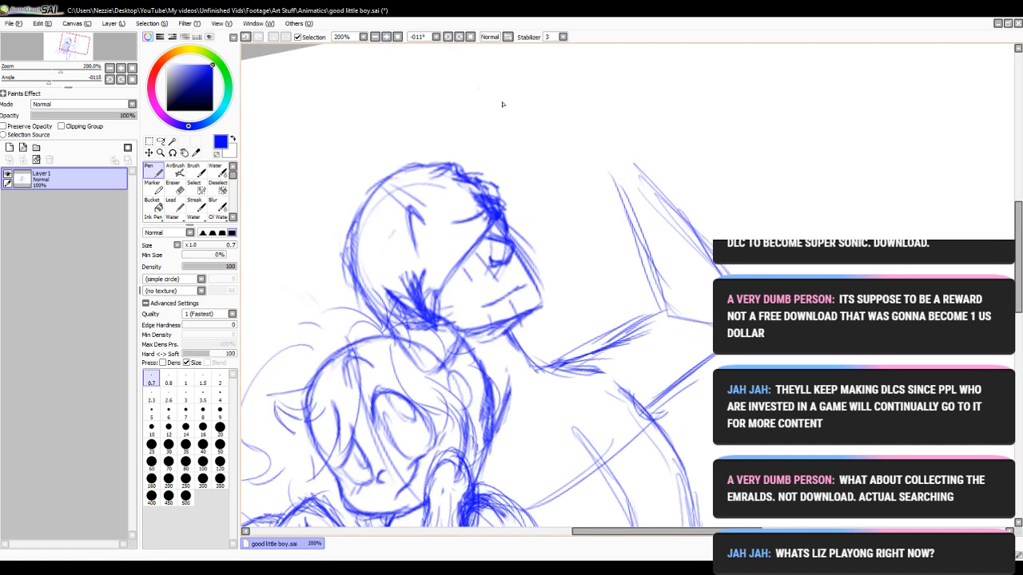
{"action": "left_click", "coordinate": [470, 37]}
{"action": "left_click_drag", "start_coordinate": [1018, 247], "coordinate": [1018, 224]}
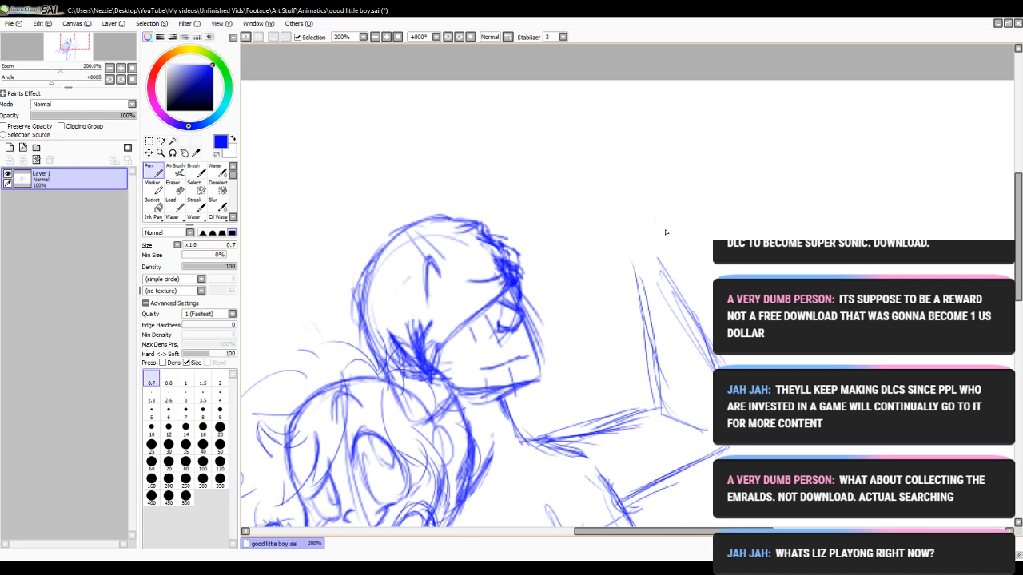
{"action": "mouse_move", "coordinate": [597, 204]}
{"action": "left_mouse_down"}
{"action": "mouse_move", "coordinate": [620, 176]}
{"action": "mouse_move", "coordinate": [599, 231]}
{"action": "left_mouse_up"}
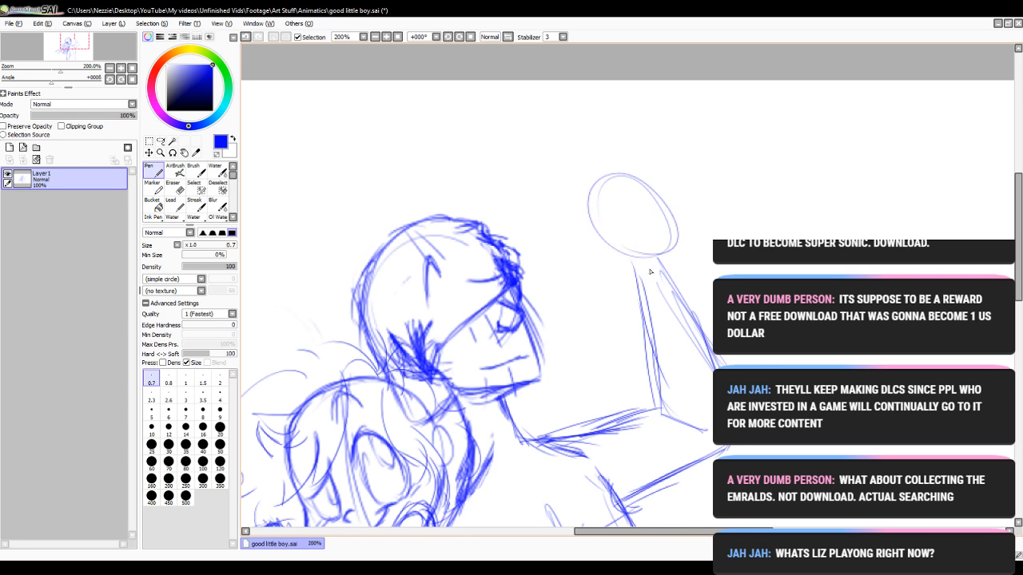
{"action": "left_click_drag", "start_coordinate": [643, 189], "coordinate": [671, 240]}
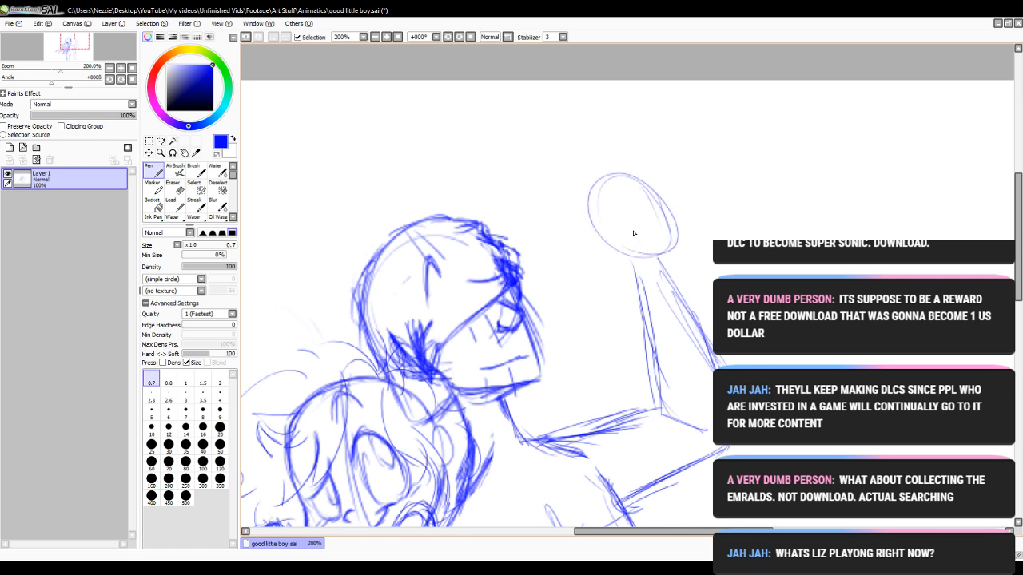
{"action": "left_click", "coordinate": [246, 36]}
{"action": "left_click", "coordinate": [247, 36]}
{"action": "left_click", "coordinate": [247, 36]}
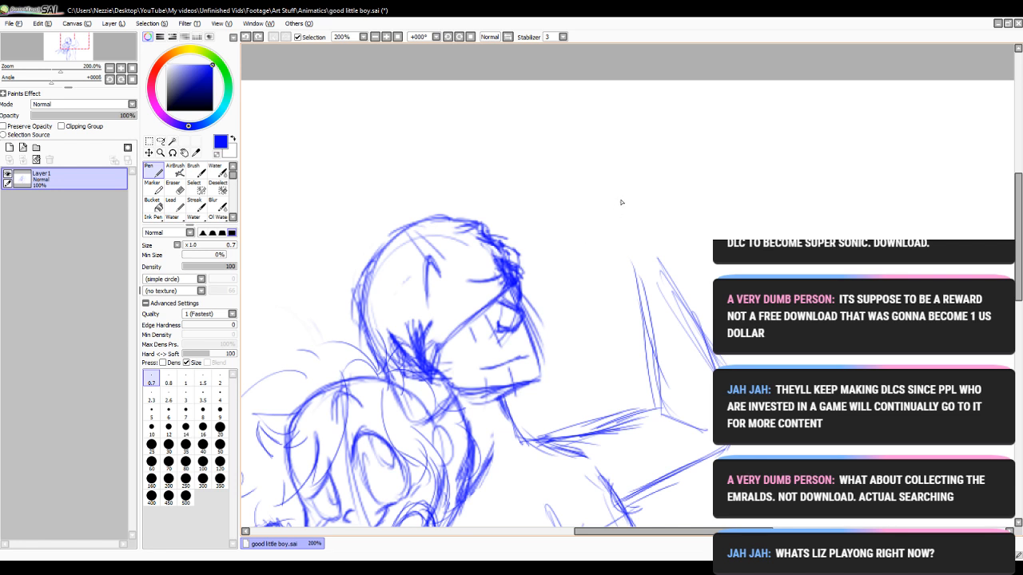
- Sketch an oval palm above the raised forearm and add the back of the hand and a bent index finger reaching over the head
{"action": "mouse_move", "coordinate": [621, 202]}
{"action": "left_mouse_down"}
{"action": "mouse_move", "coordinate": [623, 246]}
{"action": "mouse_move", "coordinate": [581, 183]}
{"action": "mouse_move", "coordinate": [597, 198]}
{"action": "mouse_move", "coordinate": [584, 205]}
{"action": "mouse_move", "coordinate": [599, 227]}
{"action": "left_mouse_up"}
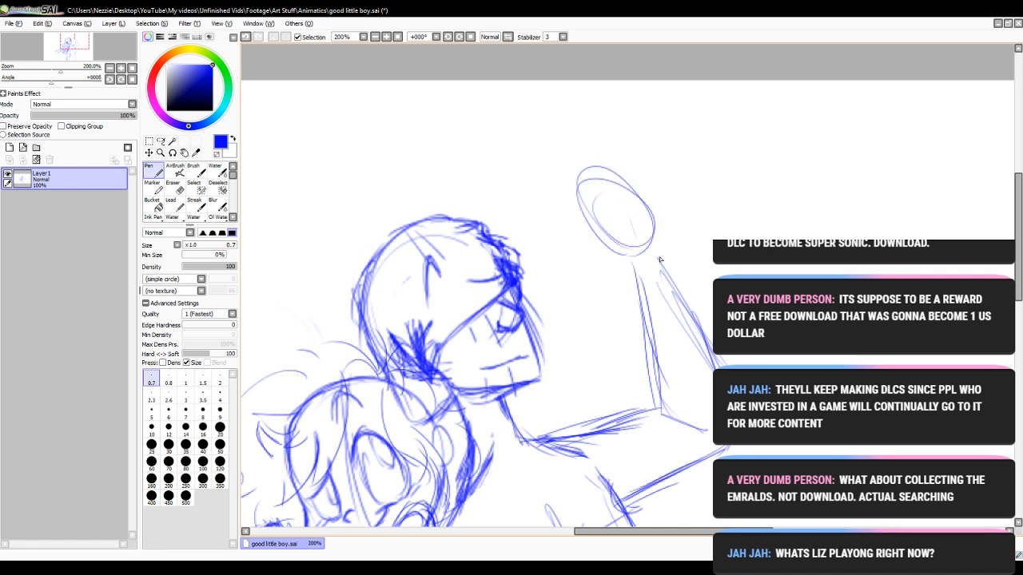
{"action": "mouse_move", "coordinate": [655, 241]}
{"action": "left_mouse_down"}
{"action": "mouse_move", "coordinate": [647, 195]}
{"action": "mouse_move", "coordinate": [611, 167]}
{"action": "mouse_move", "coordinate": [572, 151]}
{"action": "mouse_move", "coordinate": [487, 153]}
{"action": "left_mouse_up"}
{"action": "left_click", "coordinate": [247, 37]}
{"action": "left_click", "coordinate": [248, 37]}
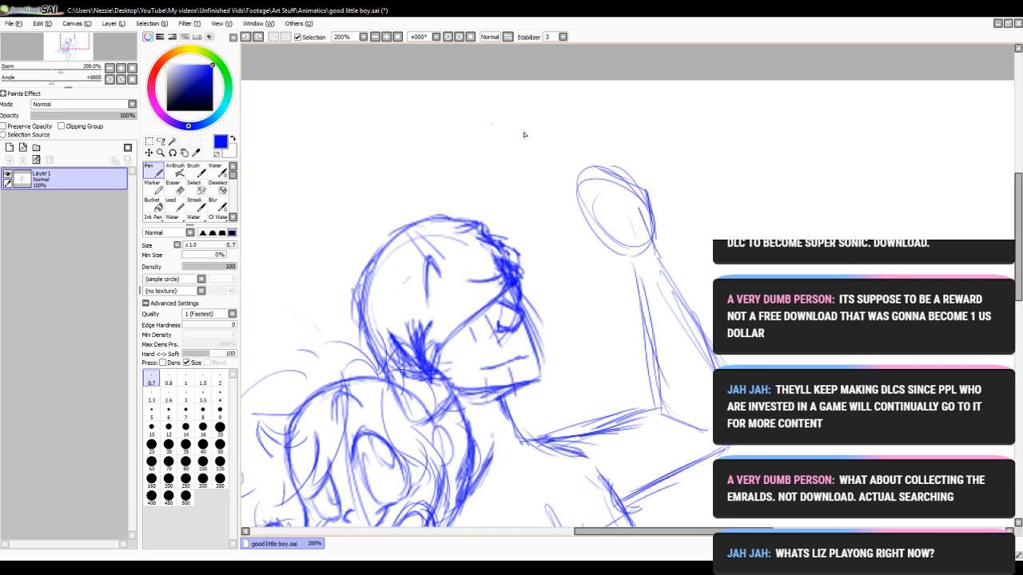
{"action": "mouse_move", "coordinate": [593, 168]}
{"action": "left_mouse_down"}
{"action": "mouse_move", "coordinate": [535, 145]}
{"action": "mouse_move", "coordinate": [476, 173]}
{"action": "mouse_move", "coordinate": [504, 174]}
{"action": "mouse_move", "coordinate": [496, 177]}
{"action": "mouse_move", "coordinate": [518, 156]}
{"action": "mouse_move", "coordinate": [501, 180]}
{"action": "mouse_move", "coordinate": [547, 171]}
{"action": "mouse_move", "coordinate": [583, 198]}
{"action": "left_mouse_up"}
{"action": "left_click", "coordinate": [246, 37]}
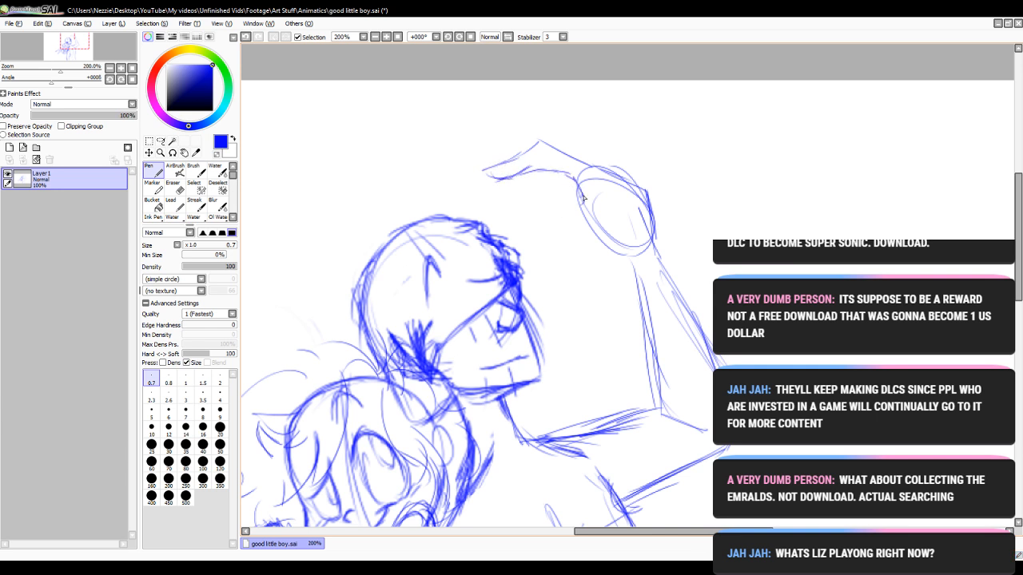
- Draw the thumb and lower edge of the raised hand, continuing the line along the inner side of the forearm
{"action": "mouse_move", "coordinate": [600, 232]}
{"action": "left_mouse_down"}
{"action": "mouse_move", "coordinate": [579, 209]}
{"action": "mouse_move", "coordinate": [530, 191]}
{"action": "mouse_move", "coordinate": [512, 206]}
{"action": "mouse_move", "coordinate": [616, 249]}
{"action": "left_mouse_up"}
{"action": "mouse_move", "coordinate": [558, 206]}
{"action": "left_mouse_down"}
{"action": "mouse_move", "coordinate": [512, 191]}
{"action": "mouse_move", "coordinate": [564, 219]}
{"action": "mouse_move", "coordinate": [594, 255]}
{"action": "mouse_move", "coordinate": [633, 260]}
{"action": "mouse_move", "coordinate": [612, 267]}
{"action": "left_mouse_up"}
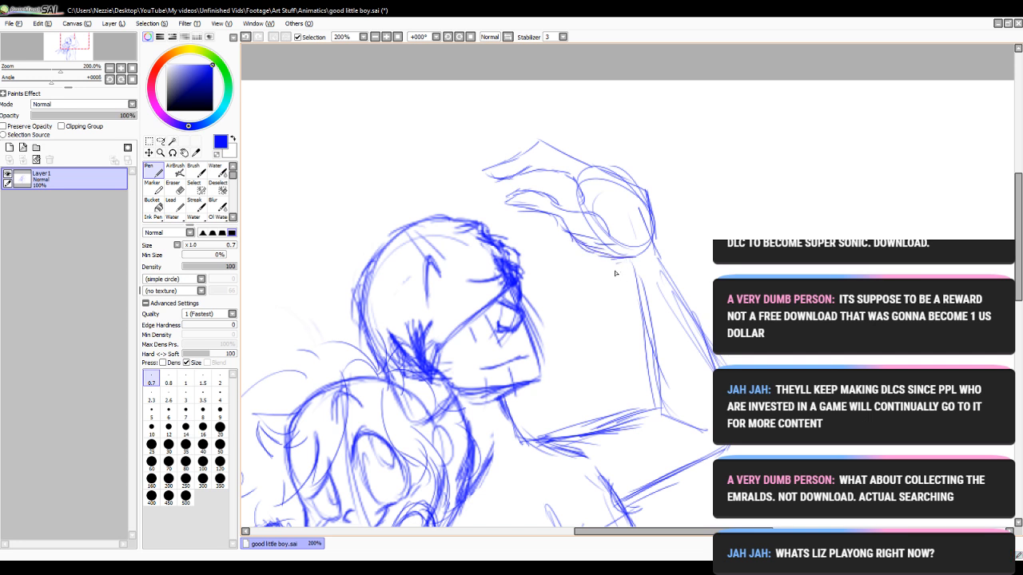
{"action": "mouse_move", "coordinate": [567, 219]}
{"action": "left_mouse_down"}
{"action": "mouse_move", "coordinate": [589, 244]}
{"action": "mouse_move", "coordinate": [634, 258]}
{"action": "mouse_move", "coordinate": [647, 330]}
{"action": "left_mouse_up"}
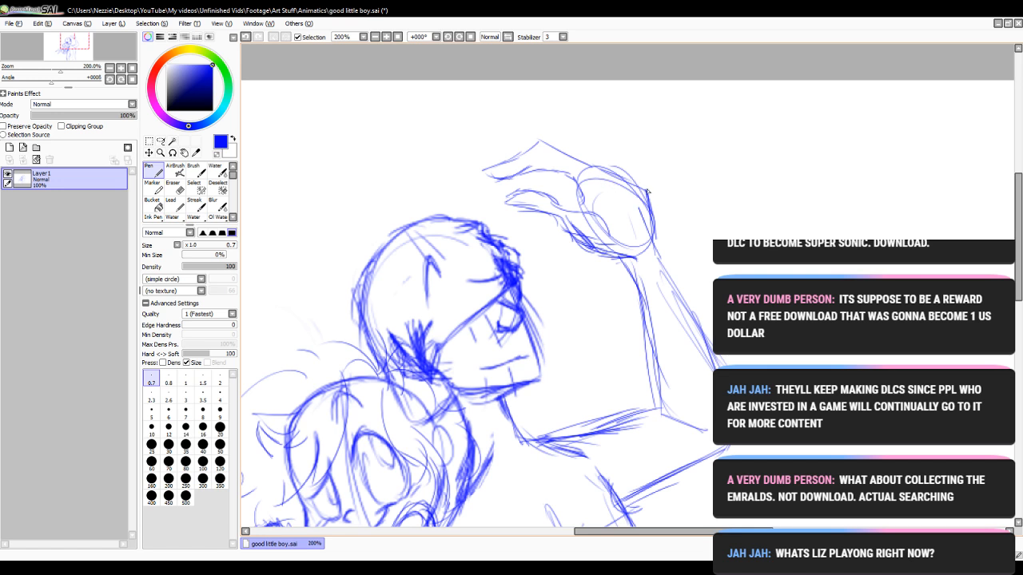
- Draw the curled fingers inside the palm oval and strengthen the outer line of the raised forearm
{"action": "mouse_move", "coordinate": [647, 192]}
{"action": "left_mouse_down"}
{"action": "mouse_move", "coordinate": [616, 186]}
{"action": "mouse_move", "coordinate": [631, 231]}
{"action": "mouse_move", "coordinate": [652, 222]}
{"action": "mouse_move", "coordinate": [644, 209]}
{"action": "left_mouse_up"}
{"action": "mouse_move", "coordinate": [615, 178]}
{"action": "left_mouse_down"}
{"action": "mouse_move", "coordinate": [636, 214]}
{"action": "mouse_move", "coordinate": [635, 193]}
{"action": "mouse_move", "coordinate": [648, 223]}
{"action": "mouse_move", "coordinate": [639, 231]}
{"action": "mouse_move", "coordinate": [642, 205]}
{"action": "mouse_move", "coordinate": [615, 180]}
{"action": "mouse_move", "coordinate": [605, 201]}
{"action": "mouse_move", "coordinate": [613, 224]}
{"action": "mouse_move", "coordinate": [596, 169]}
{"action": "mouse_move", "coordinate": [622, 180]}
{"action": "mouse_move", "coordinate": [606, 181]}
{"action": "mouse_move", "coordinate": [629, 216]}
{"action": "mouse_move", "coordinate": [625, 185]}
{"action": "mouse_move", "coordinate": [624, 227]}
{"action": "mouse_move", "coordinate": [644, 207]}
{"action": "left_mouse_up"}
{"action": "mouse_move", "coordinate": [590, 170]}
{"action": "left_mouse_down"}
{"action": "mouse_move", "coordinate": [589, 200]}
{"action": "mouse_move", "coordinate": [608, 227]}
{"action": "left_mouse_up"}
{"action": "mouse_move", "coordinate": [605, 183]}
{"action": "left_mouse_down"}
{"action": "mouse_move", "coordinate": [600, 215]}
{"action": "mouse_move", "coordinate": [668, 275]}
{"action": "mouse_move", "coordinate": [719, 366]}
{"action": "left_mouse_up"}
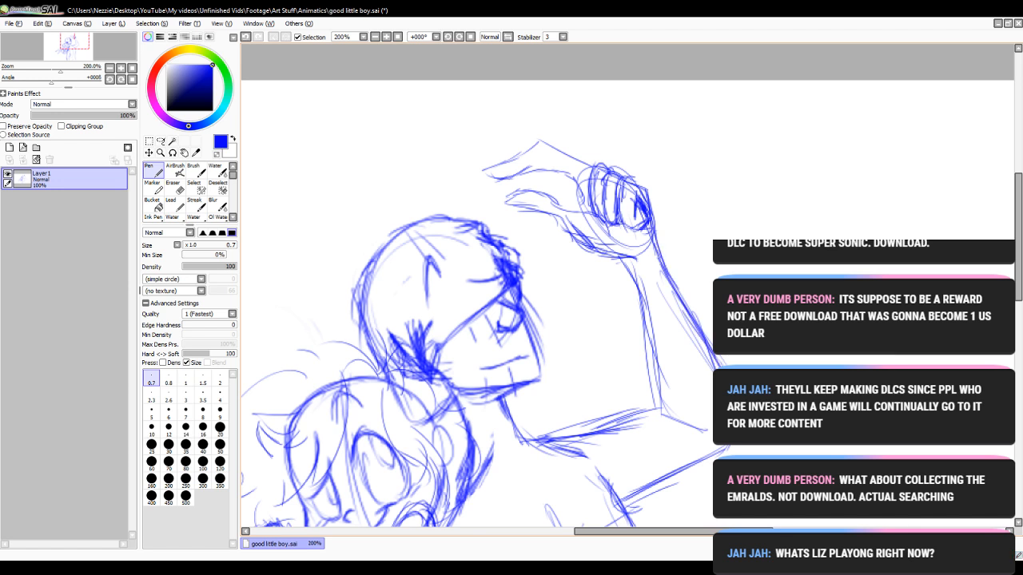
- Strengthen the outlines of the raised hand's index finger, thumb and lower palm with the Pen on a rotated canvas
{"action": "left_click", "coordinate": [149, 140]}
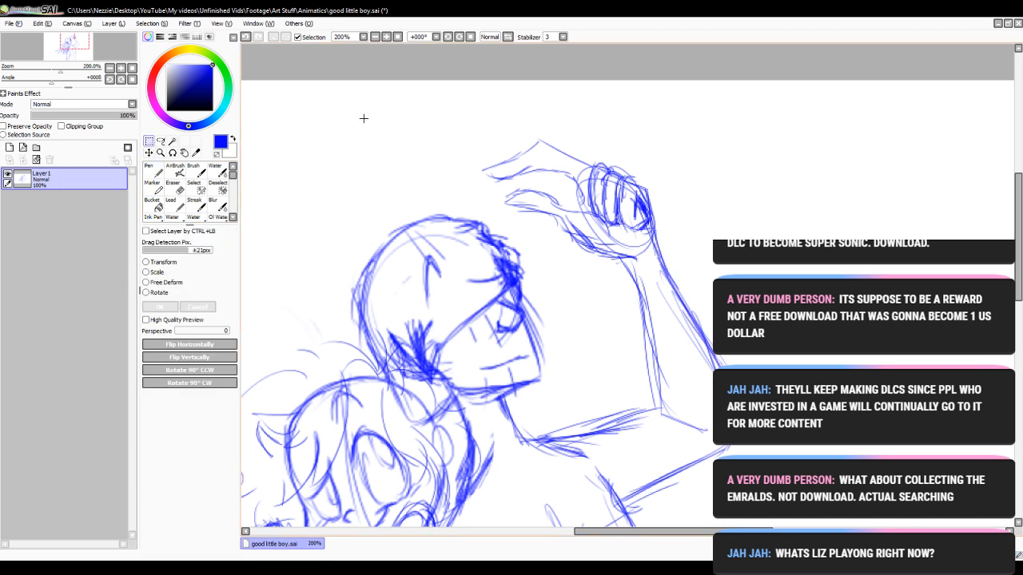
{"action": "left_click", "coordinate": [157, 171]}
{"action": "mouse_move", "coordinate": [514, 158]}
{"action": "left_mouse_down"}
{"action": "mouse_move", "coordinate": [553, 149]}
{"action": "mouse_move", "coordinate": [581, 163]}
{"action": "left_mouse_up"}
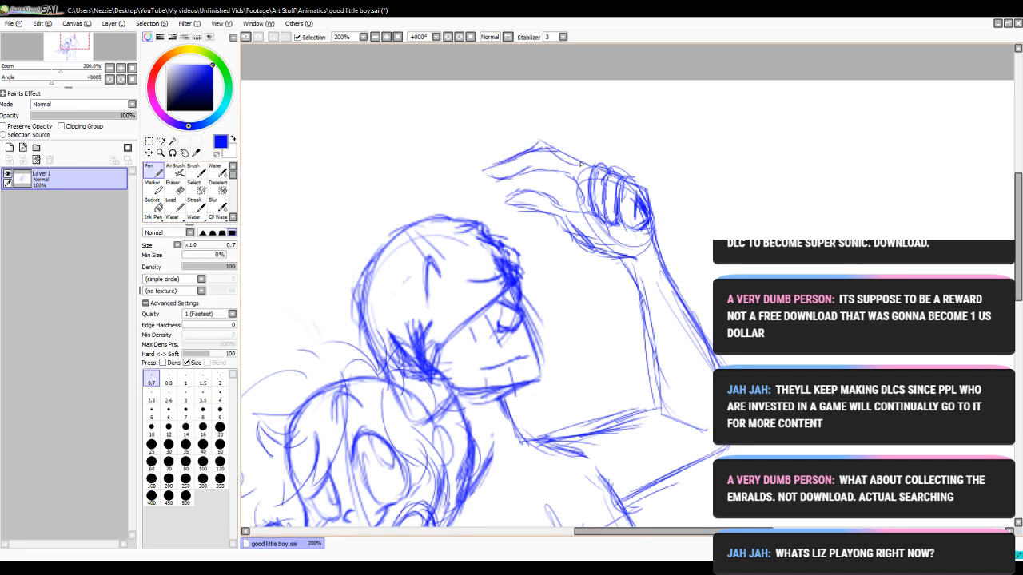
{"action": "left_click", "coordinate": [246, 36]}
{"action": "left_click", "coordinate": [245, 37]}
{"action": "left_click", "coordinate": [447, 37]}
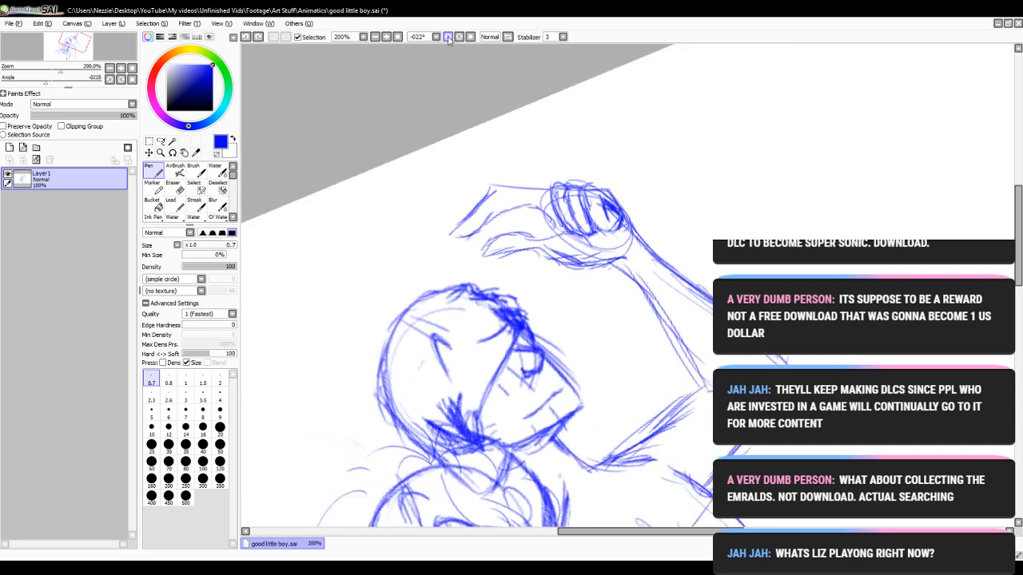
{"action": "left_click", "coordinate": [447, 37]}
{"action": "mouse_move", "coordinate": [518, 227]}
{"action": "left_mouse_down"}
{"action": "mouse_move", "coordinate": [473, 247]}
{"action": "mouse_move", "coordinate": [505, 232]}
{"action": "mouse_move", "coordinate": [475, 247]}
{"action": "mouse_move", "coordinate": [449, 305]}
{"action": "left_mouse_up"}
{"action": "mouse_move", "coordinate": [484, 265]}
{"action": "left_mouse_down"}
{"action": "mouse_move", "coordinate": [457, 302]}
{"action": "mouse_move", "coordinate": [491, 257]}
{"action": "mouse_move", "coordinate": [533, 255]}
{"action": "mouse_move", "coordinate": [539, 274]}
{"action": "mouse_move", "coordinate": [514, 272]}
{"action": "mouse_move", "coordinate": [484, 308]}
{"action": "left_mouse_up"}
{"action": "mouse_move", "coordinate": [492, 294]}
{"action": "left_mouse_down"}
{"action": "mouse_move", "coordinate": [519, 267]}
{"action": "mouse_move", "coordinate": [487, 314]}
{"action": "mouse_move", "coordinate": [614, 262]}
{"action": "left_mouse_up"}
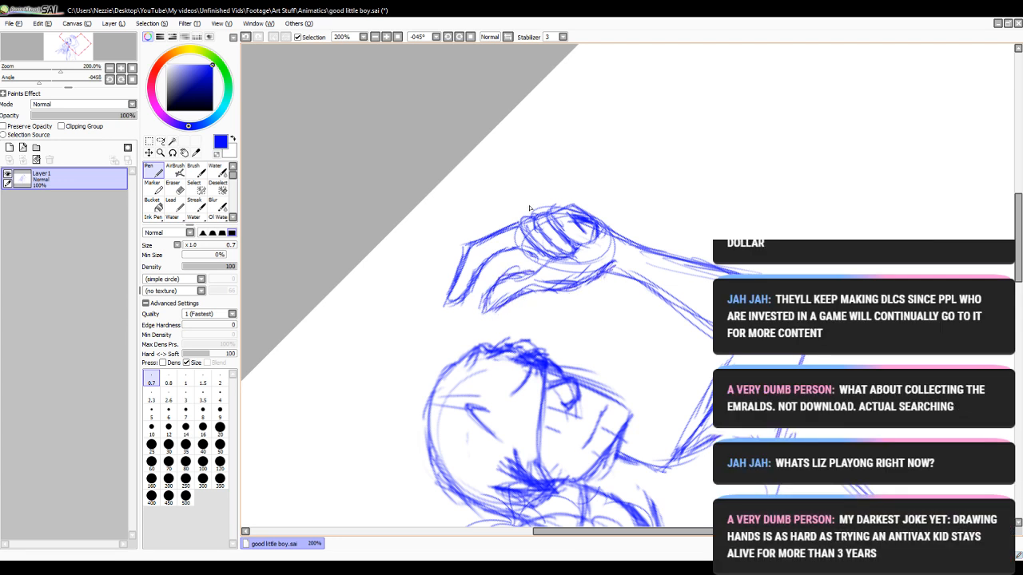
- Check the whole pose at normal rotation and refine the line between the raised hand's thumb and palm at 300% zoom
{"action": "left_click", "coordinate": [375, 37]}
{"action": "left_click", "coordinate": [374, 37]}
{"action": "left_click", "coordinate": [374, 36]}
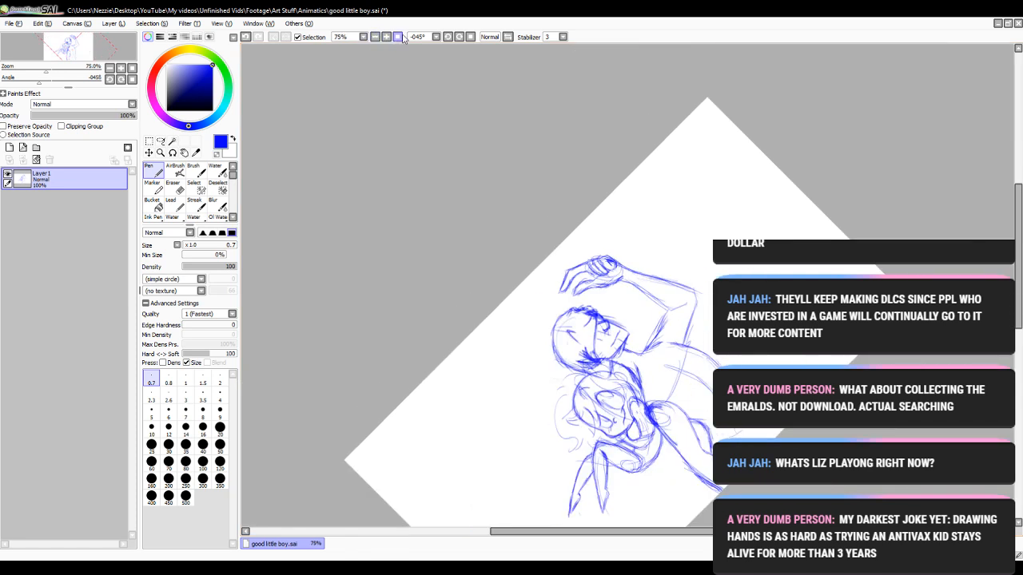
{"action": "left_click", "coordinate": [447, 38]}
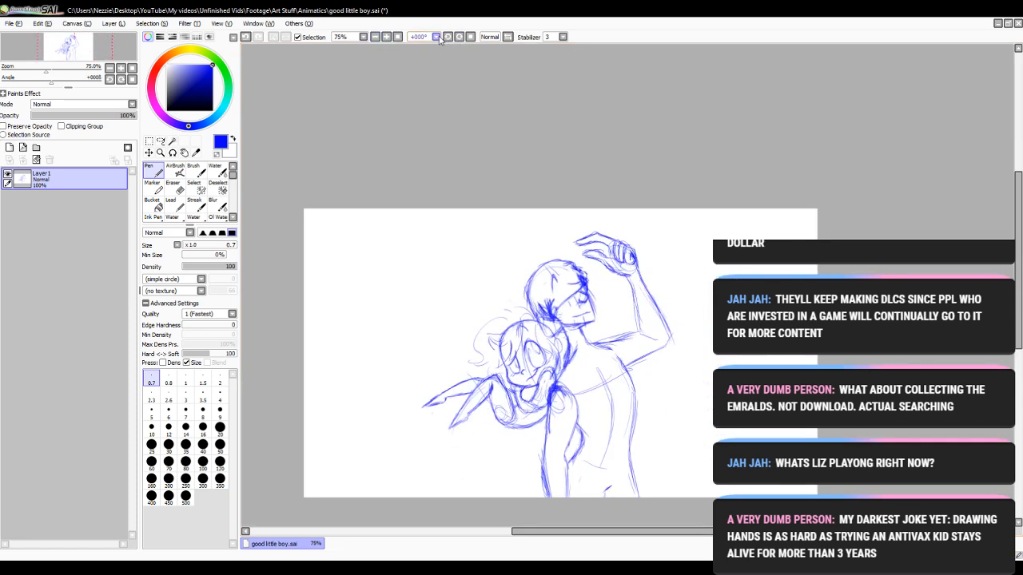
{"action": "left_click", "coordinate": [398, 38]}
{"action": "left_click", "coordinate": [386, 38]}
{"action": "left_click", "coordinate": [386, 38]}
{"action": "left_click", "coordinate": [386, 38]}
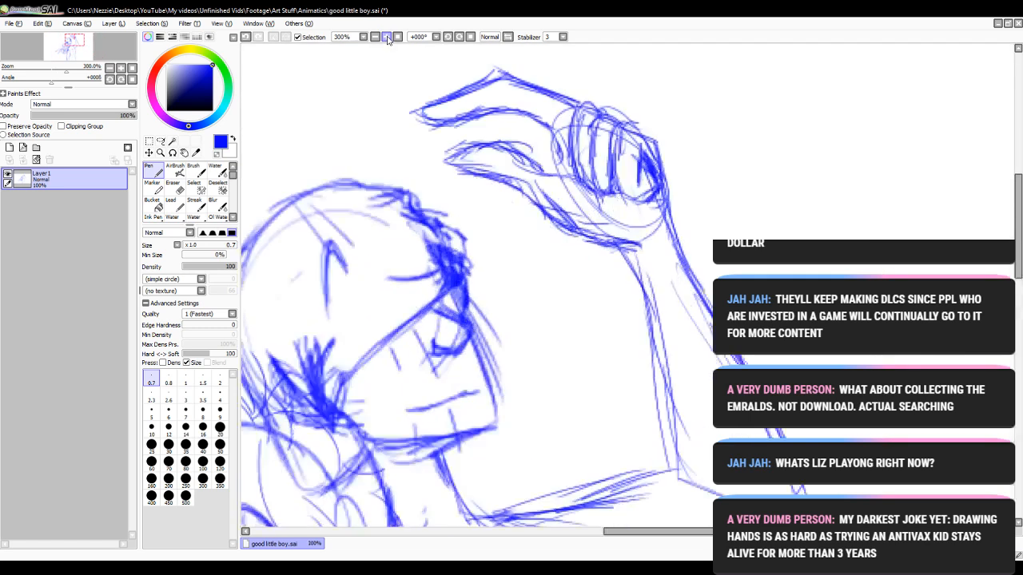
{"action": "scroll", "coordinate": [624, 256], "scroll_direction": "up", "scroll_amount": 3}
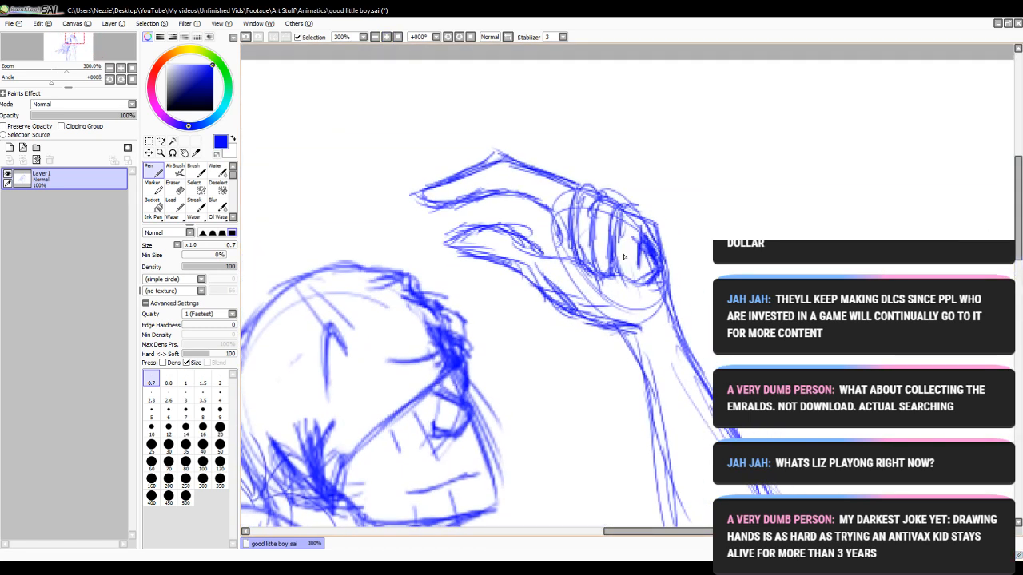
{"action": "left_click_drag", "start_coordinate": [514, 238], "coordinate": [574, 263]}
- Select the raised hand with the Lasso and move it up, away from the forearm
{"action": "left_click", "coordinate": [148, 140]}
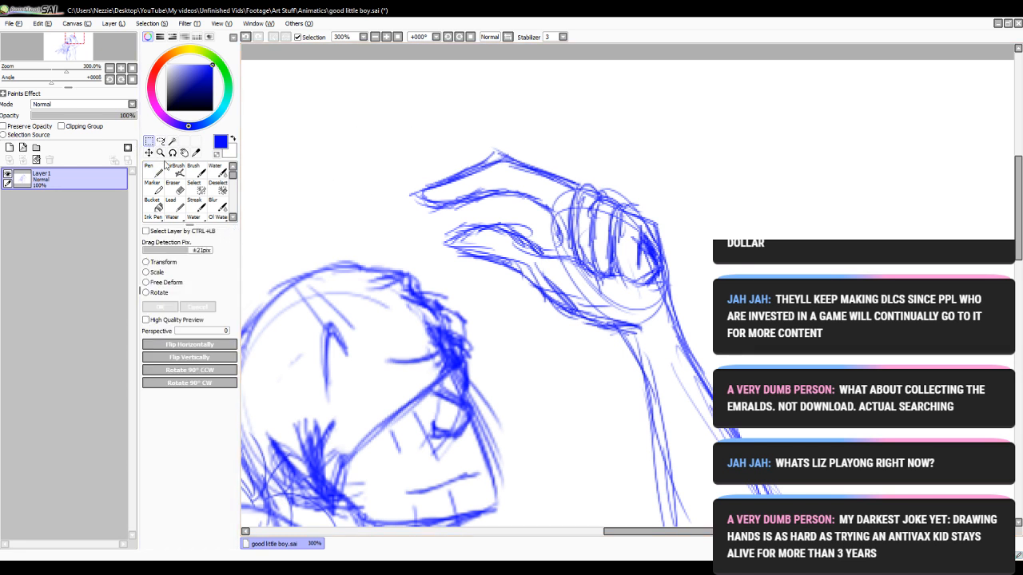
{"action": "left_click", "coordinate": [161, 141]}
{"action": "mouse_move", "coordinate": [495, 130]}
{"action": "left_mouse_down"}
{"action": "mouse_move", "coordinate": [381, 202]}
{"action": "mouse_move", "coordinate": [526, 326]}
{"action": "mouse_move", "coordinate": [585, 342]}
{"action": "mouse_move", "coordinate": [680, 326]}
{"action": "mouse_move", "coordinate": [732, 283]}
{"action": "mouse_move", "coordinate": [613, 157]}
{"action": "mouse_move", "coordinate": [498, 142]}
{"action": "left_mouse_up"}
{"action": "mouse_move", "coordinate": [608, 225]}
{"action": "left_mouse_down"}
{"action": "mouse_move", "coordinate": [607, 158]}
{"action": "mouse_move", "coordinate": [627, 163]}
{"action": "left_mouse_up"}
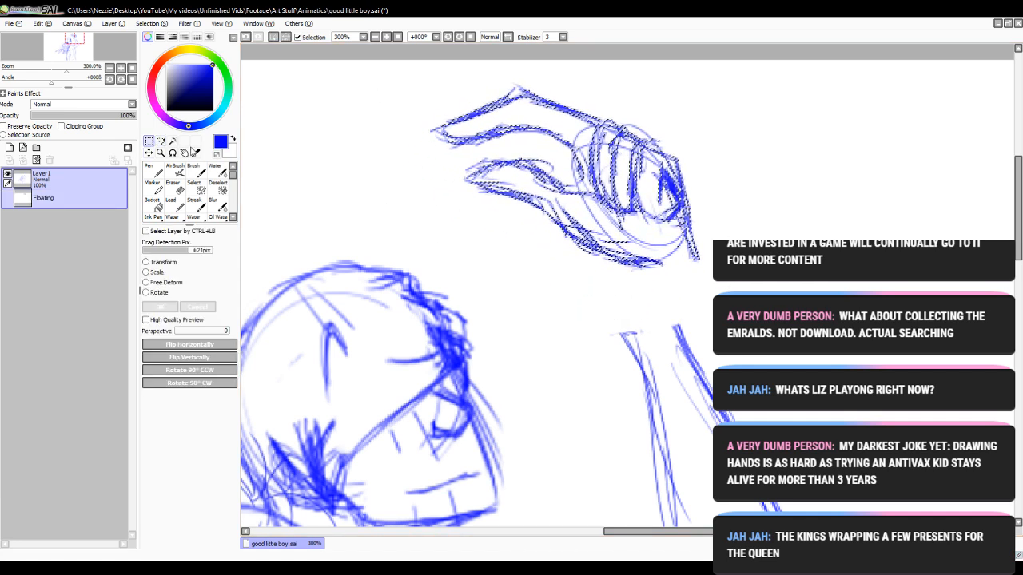
- Select the raised hand with a rectangular selection, scale it down and move it back onto the wrist of the raised forearm
{"action": "left_click_drag", "start_coordinate": [436, 59], "coordinate": [696, 231]}
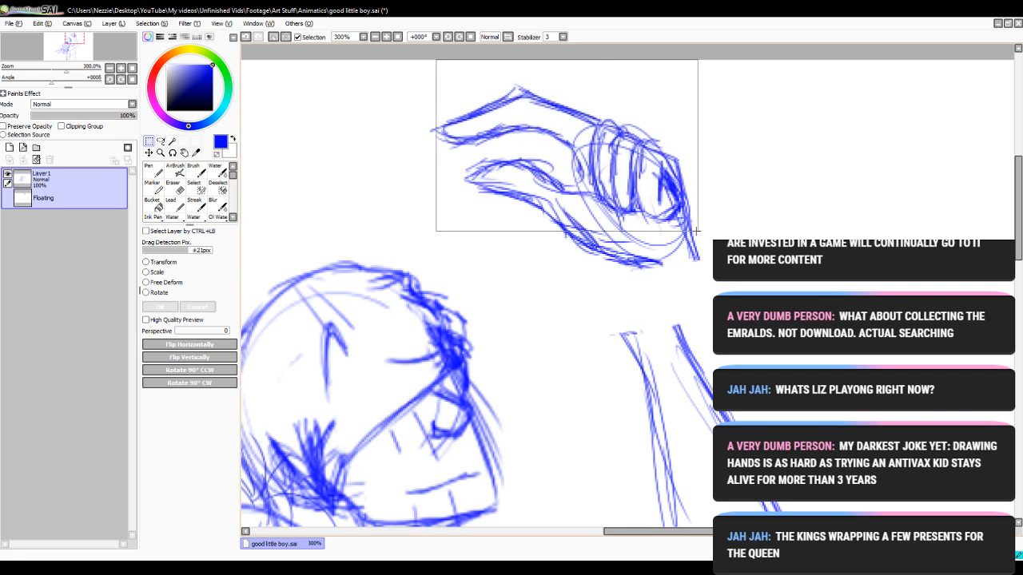
{"action": "left_click_drag", "start_coordinate": [418, 59], "coordinate": [740, 272]}
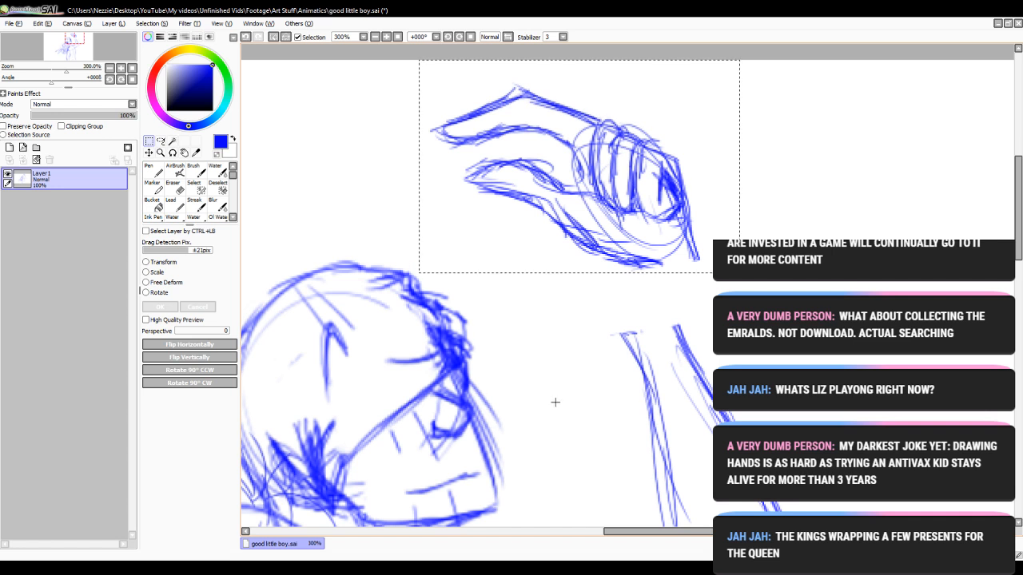
{"action": "left_click", "coordinate": [159, 267]}
{"action": "left_click_drag", "start_coordinate": [426, 81], "coordinate": [475, 102]}
{"action": "left_click_drag", "start_coordinate": [630, 182], "coordinate": [608, 250]}
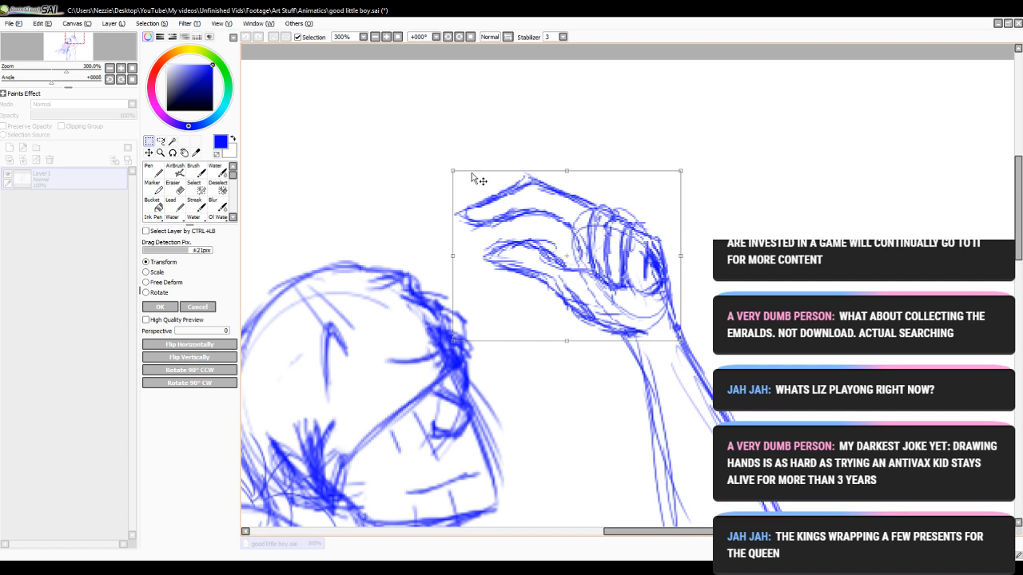
{"action": "left_click_drag", "start_coordinate": [452, 170], "coordinate": [459, 173]}
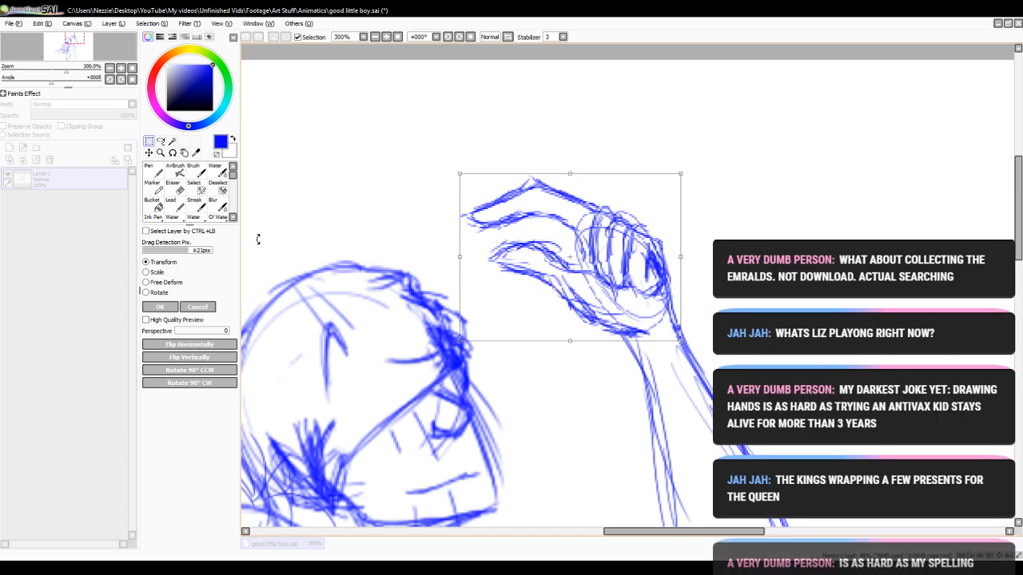
{"action": "left_click", "coordinate": [160, 306]}
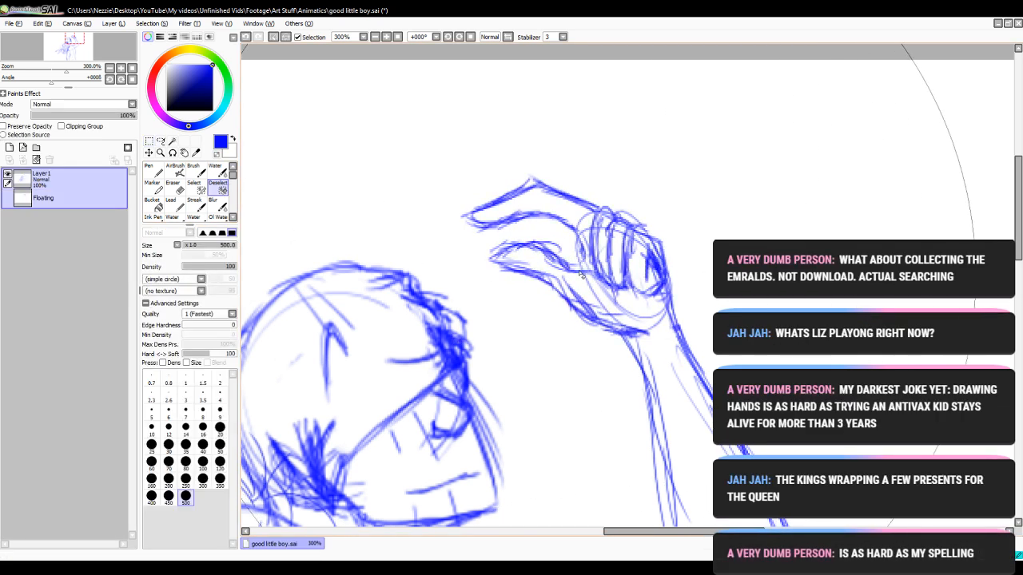
- Touch up the raised hand and strengthen the raised arm's outlines with the Pen, working at 200% zoom
{"action": "left_click", "coordinate": [158, 170]}
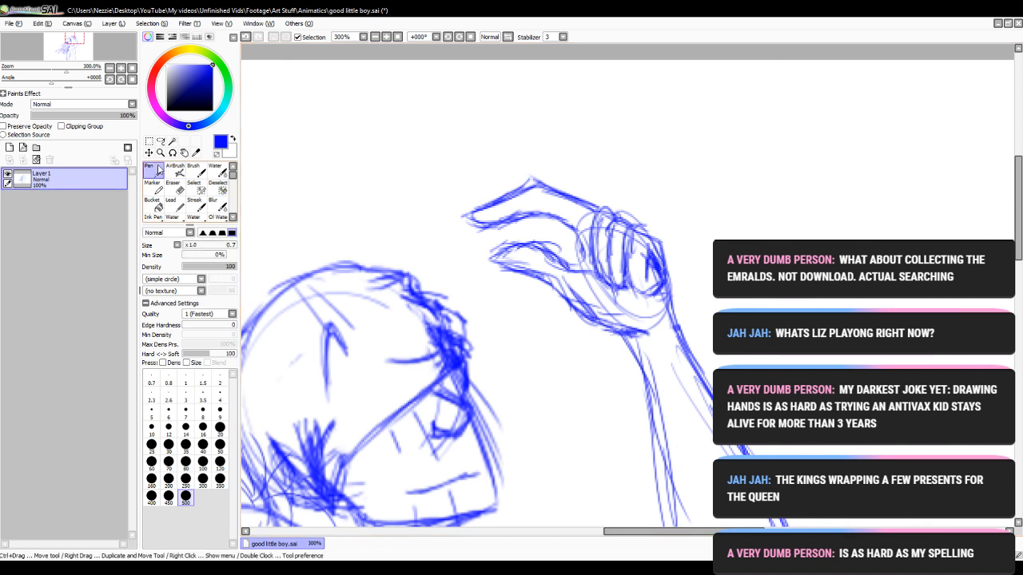
{"action": "left_click_drag", "start_coordinate": [309, 142], "coordinate": [423, 139]}
{"action": "left_click", "coordinate": [246, 36]}
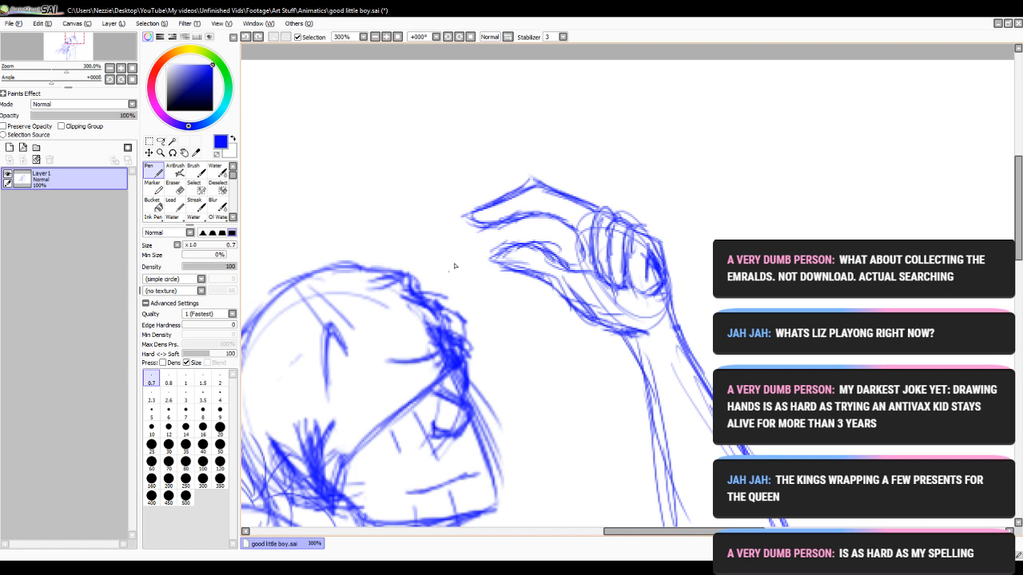
{"action": "left_click_drag", "start_coordinate": [568, 222], "coordinate": [581, 244]}
{"action": "left_click", "coordinate": [375, 37]}
{"action": "left_click", "coordinate": [375, 36]}
{"action": "left_click", "coordinate": [375, 37]}
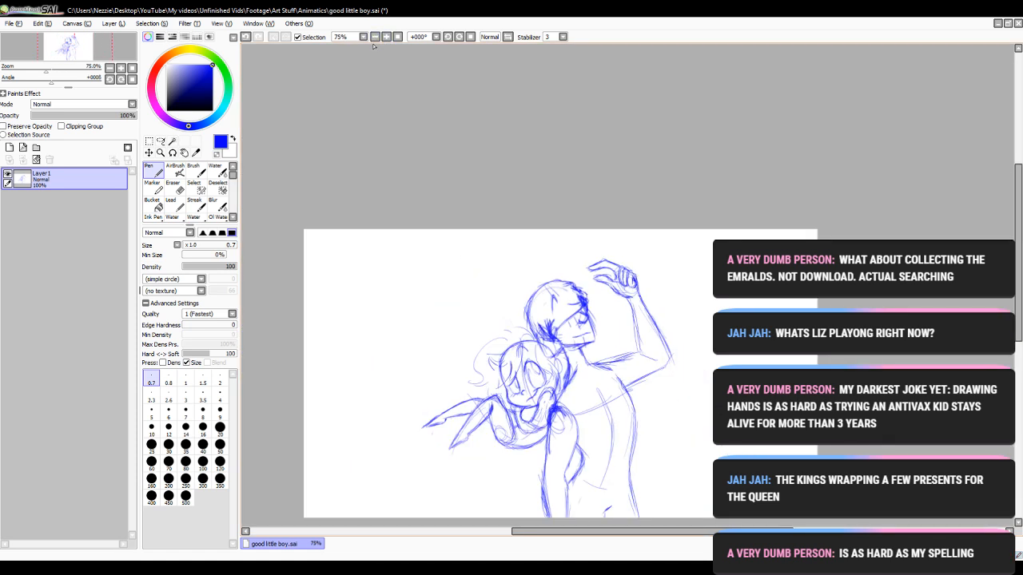
{"action": "left_click", "coordinate": [387, 37]}
{"action": "scroll", "coordinate": [706, 77], "scroll_direction": "down", "scroll_amount": 5}
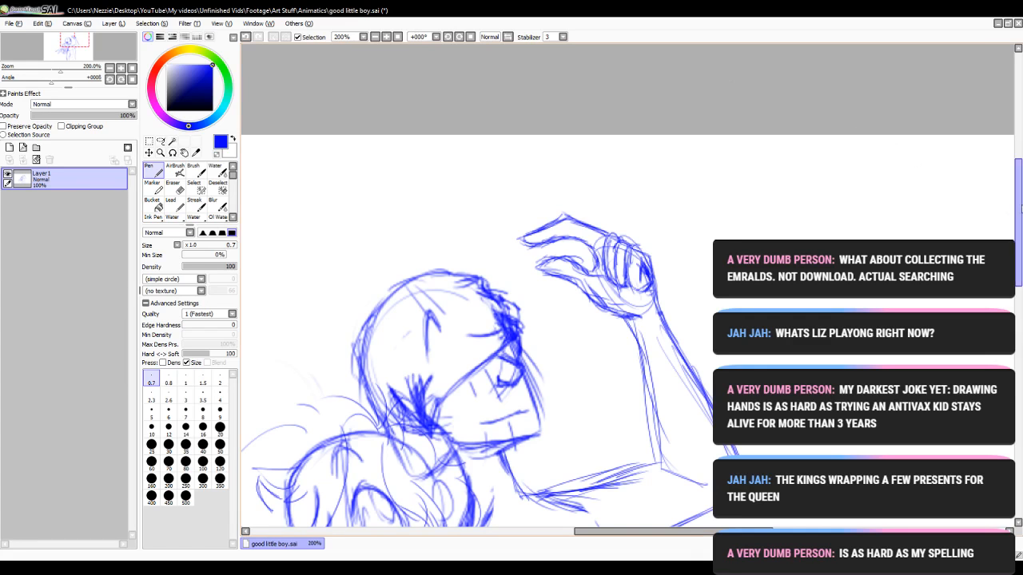
{"action": "mouse_move", "coordinate": [630, 122]}
{"action": "left_mouse_down"}
{"action": "mouse_move", "coordinate": [654, 244]}
{"action": "mouse_move", "coordinate": [684, 271]}
{"action": "left_mouse_up"}
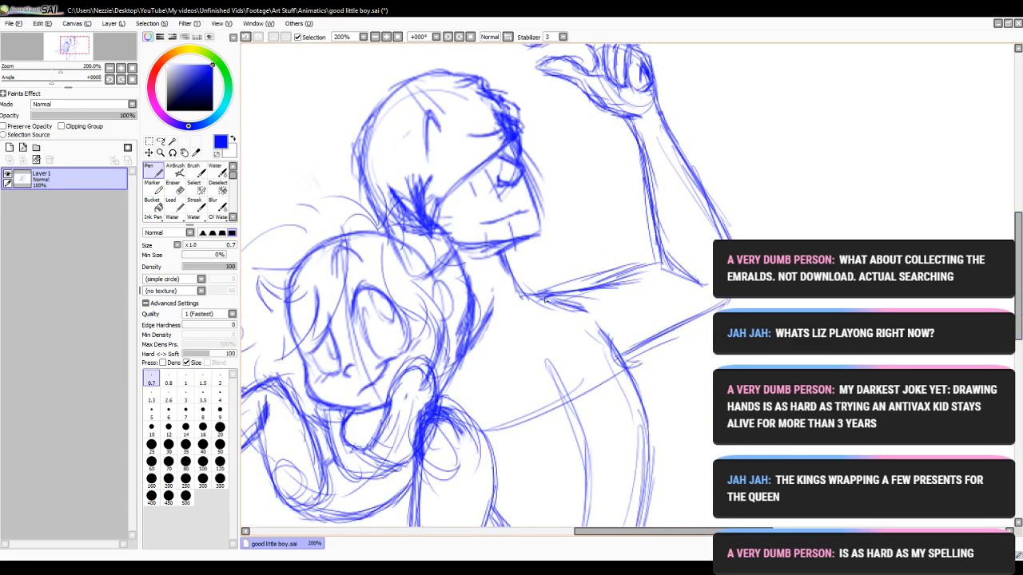
{"action": "left_click_drag", "start_coordinate": [553, 292], "coordinate": [663, 262]}
- Erase the inner line of the large figure's hanging arm and redraw it from the shoulder past the elbow
{"action": "left_click_drag", "start_coordinate": [1018, 265], "coordinate": [1018, 329]}
{"action": "key", "text": "e"}
{"action": "mouse_move", "coordinate": [464, 300]}
{"action": "left_mouse_down"}
{"action": "mouse_move", "coordinate": [482, 457]}
{"action": "mouse_move", "coordinate": [474, 384]}
{"action": "mouse_move", "coordinate": [457, 487]}
{"action": "left_mouse_up"}
{"action": "left_click", "coordinate": [154, 171]}
{"action": "mouse_move", "coordinate": [443, 167]}
{"action": "left_mouse_down"}
{"action": "mouse_move", "coordinate": [482, 253]}
{"action": "mouse_move", "coordinate": [485, 308]}
{"action": "left_mouse_up"}
{"action": "left_click_drag", "start_coordinate": [488, 262], "coordinate": [454, 346]}
{"action": "mouse_move", "coordinate": [486, 299]}
{"action": "left_mouse_down"}
{"action": "mouse_move", "coordinate": [457, 361]}
{"action": "mouse_move", "coordinate": [470, 402]}
{"action": "mouse_move", "coordinate": [459, 345]}
{"action": "mouse_move", "coordinate": [461, 423]}
{"action": "left_mouse_up"}
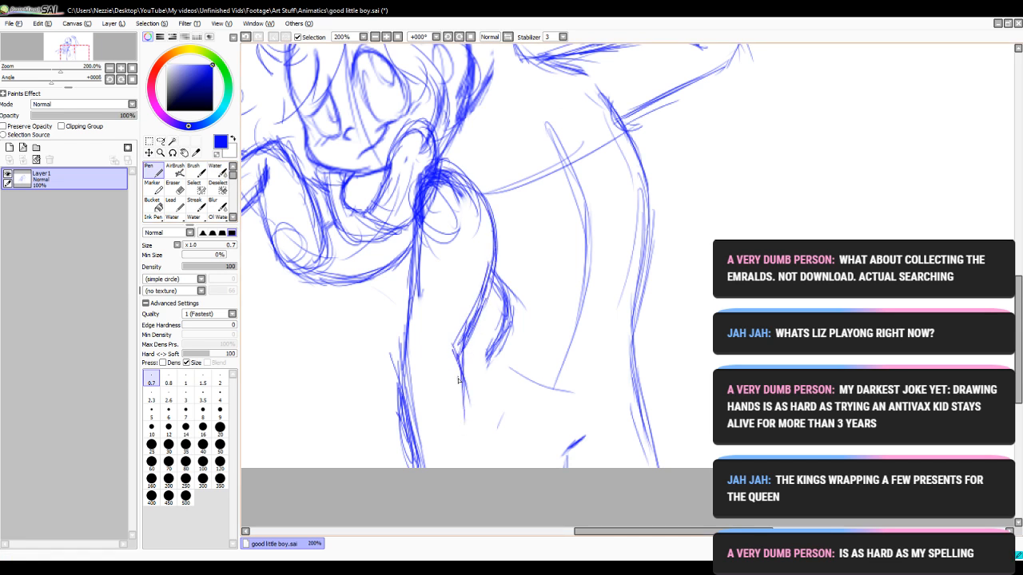
- Extend both outlines of the hanging forearm to the lower canvas edge and lengthen the curve beside the elbow
{"action": "left_click_drag", "start_coordinate": [459, 377], "coordinate": [460, 458]}
{"action": "left_click_drag", "start_coordinate": [467, 386], "coordinate": [462, 468]}
{"action": "left_click_drag", "start_coordinate": [415, 291], "coordinate": [405, 376]}
{"action": "left_click_drag", "start_coordinate": [402, 339], "coordinate": [414, 467]}
{"action": "left_click_drag", "start_coordinate": [462, 334], "coordinate": [459, 449]}
{"action": "left_click_drag", "start_coordinate": [459, 383], "coordinate": [460, 468]}
{"action": "left_click_drag", "start_coordinate": [505, 318], "coordinate": [469, 379]}
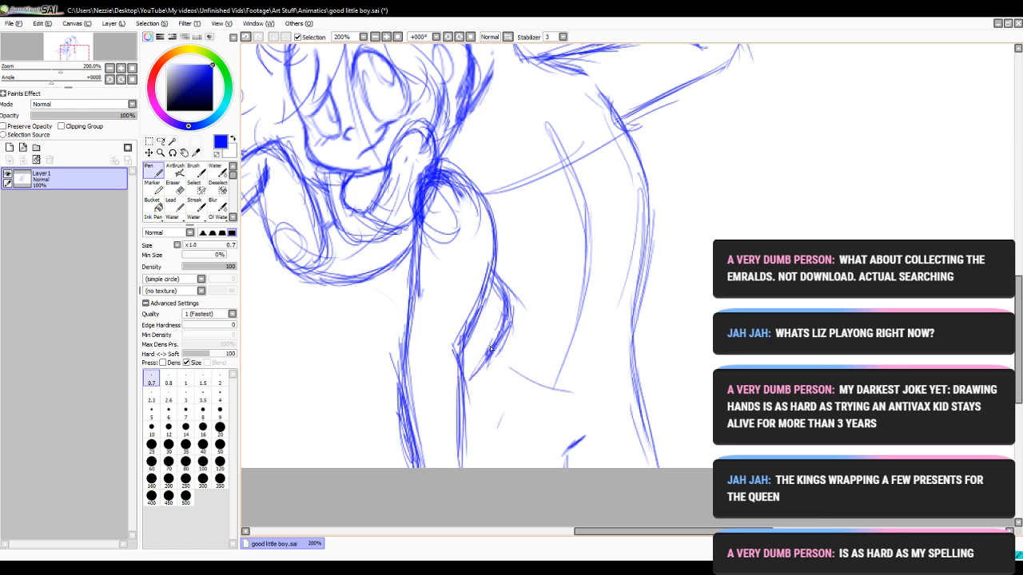
{"action": "left_click_drag", "start_coordinate": [498, 336], "coordinate": [465, 387]}
- Erase the overlapping line at the hanging arm's elbow and redraw the inner contour with the Pen
{"action": "key", "text": "e"}
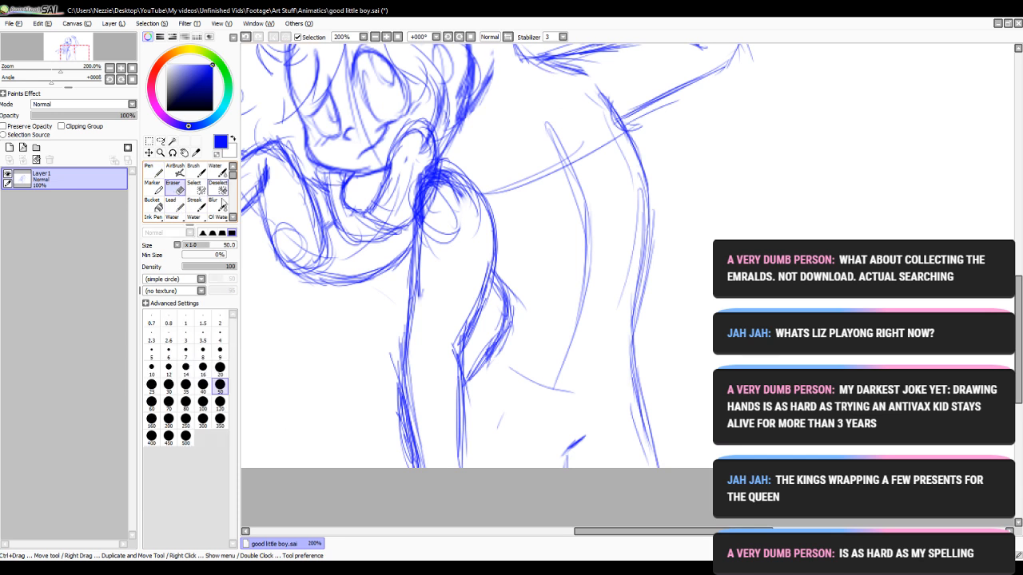
{"action": "key", "text": "n"}
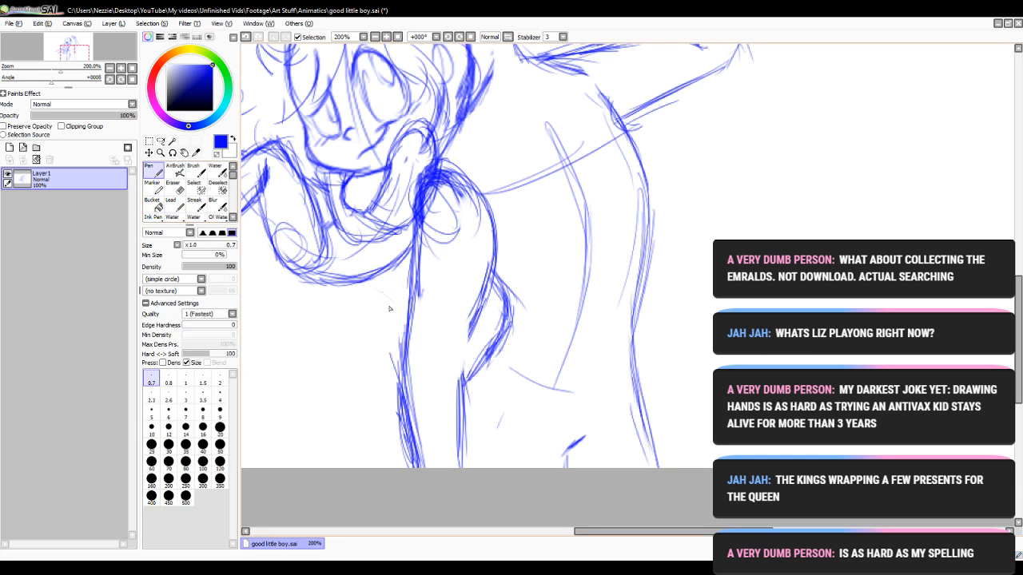
{"action": "mouse_move", "coordinate": [478, 291]}
{"action": "left_mouse_down"}
{"action": "mouse_move", "coordinate": [458, 363]}
{"action": "mouse_move", "coordinate": [456, 354]}
{"action": "mouse_move", "coordinate": [468, 468]}
{"action": "left_mouse_up"}
- Strengthen the underside of the raised upper arm and the inner line of the hanging forearm
{"action": "scroll", "coordinate": [688, 367], "scroll_direction": "up", "scroll_amount": 5}
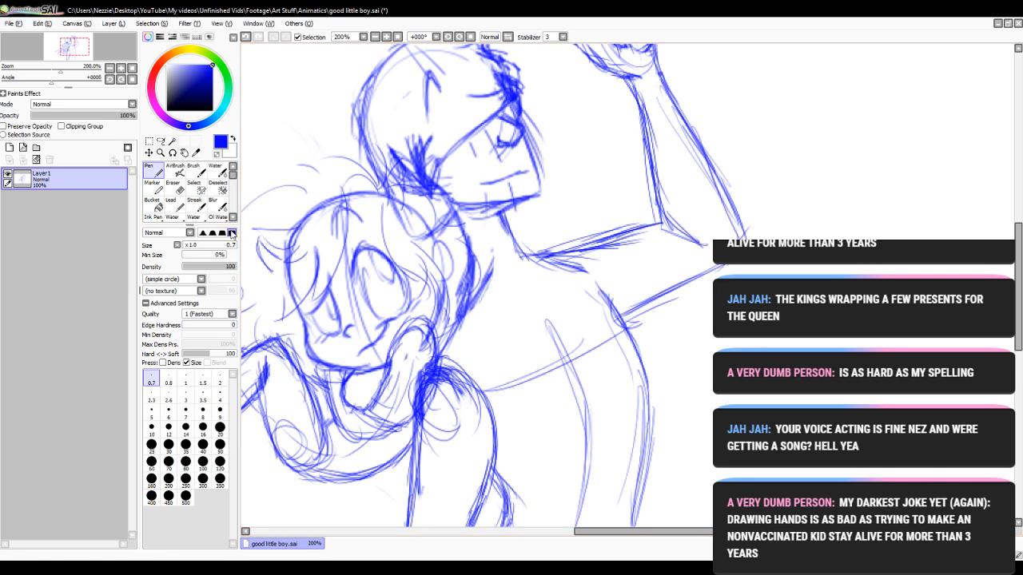
{"action": "left_click_drag", "start_coordinate": [616, 311], "coordinate": [714, 265]}
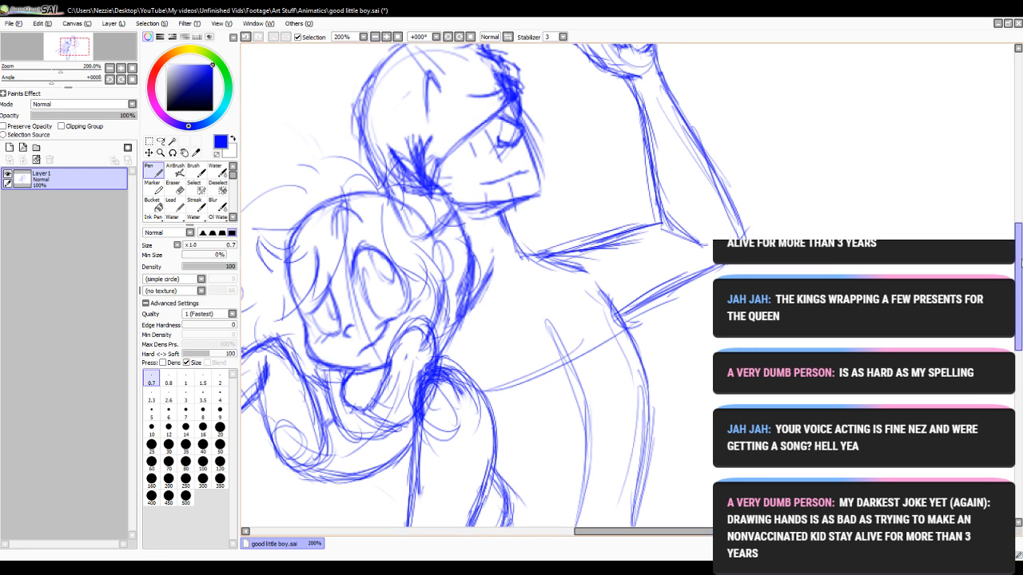
{"action": "scroll", "coordinate": [495, 288], "scroll_direction": "down", "scroll_amount": 5}
{"action": "mouse_move", "coordinate": [484, 324]}
{"action": "left_mouse_down"}
{"action": "mouse_move", "coordinate": [452, 399]}
{"action": "mouse_move", "coordinate": [458, 465]}
{"action": "left_mouse_up"}
{"action": "left_click_drag", "start_coordinate": [464, 415], "coordinate": [461, 501]}
{"action": "left_click_drag", "start_coordinate": [470, 433], "coordinate": [461, 499]}
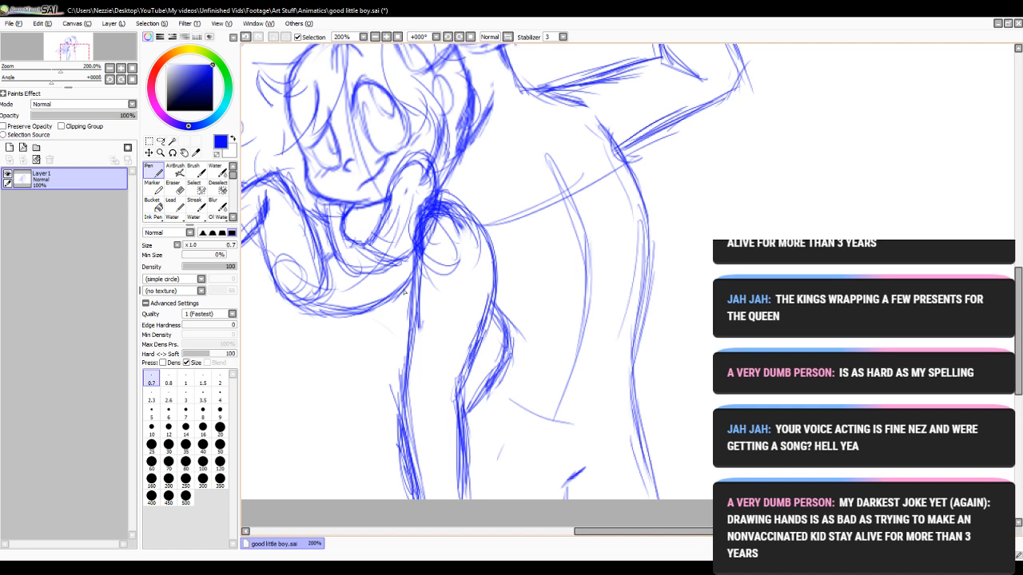
- Darken the line running down behind the small figure's head to the large figure's near shoulder
{"action": "scroll", "coordinate": [478, 244], "scroll_direction": "up", "scroll_amount": 3}
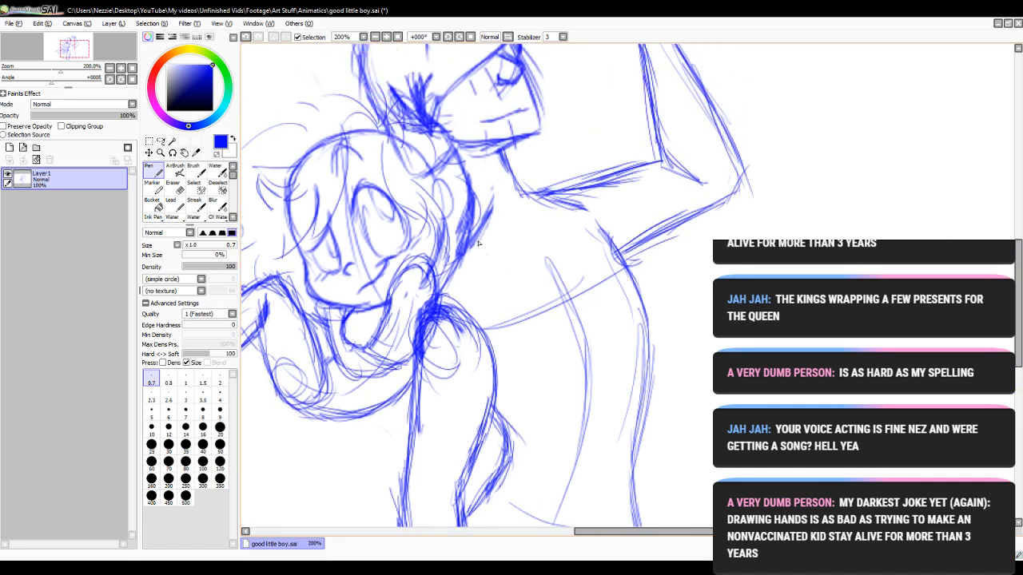
{"action": "mouse_move", "coordinate": [467, 220]}
{"action": "left_mouse_down"}
{"action": "mouse_move", "coordinate": [443, 293]}
{"action": "mouse_move", "coordinate": [451, 262]}
{"action": "left_mouse_up"}
{"action": "left_click_drag", "start_coordinate": [451, 264], "coordinate": [438, 296]}
{"action": "mouse_move", "coordinate": [467, 214]}
{"action": "left_mouse_down"}
{"action": "mouse_move", "coordinate": [419, 319]}
{"action": "mouse_move", "coordinate": [422, 310]}
{"action": "left_mouse_up"}
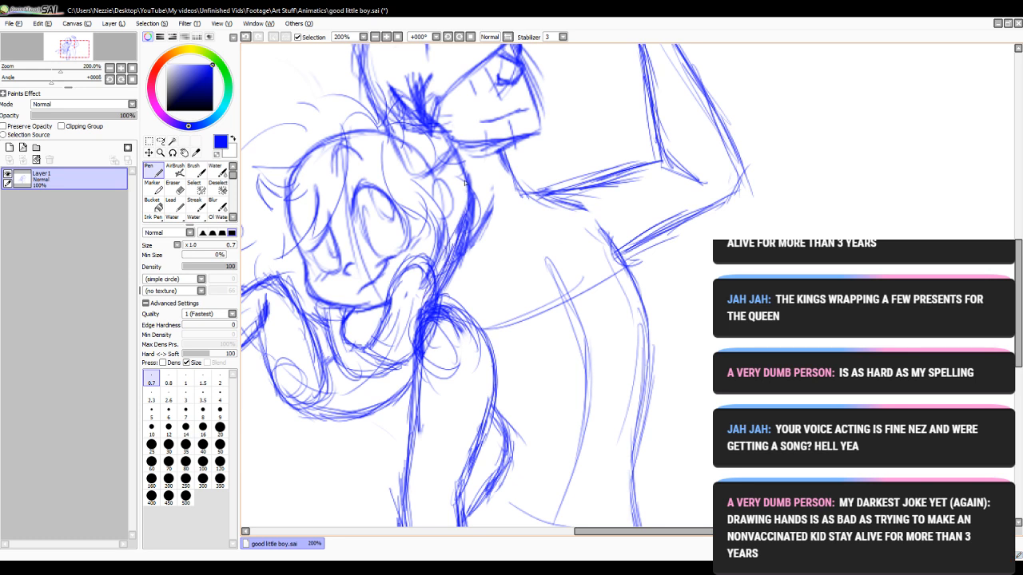
{"action": "left_click_drag", "start_coordinate": [468, 174], "coordinate": [463, 222]}
{"action": "left_click_drag", "start_coordinate": [475, 197], "coordinate": [446, 275]}
{"action": "left_click_drag", "start_coordinate": [460, 232], "coordinate": [438, 291]}
{"action": "left_click_drag", "start_coordinate": [444, 276], "coordinate": [427, 301]}
- Draw the large figure's chest contour from the neck past the raised arm and down the front of the torso
{"action": "left_click_drag", "start_coordinate": [519, 166], "coordinate": [572, 213]}
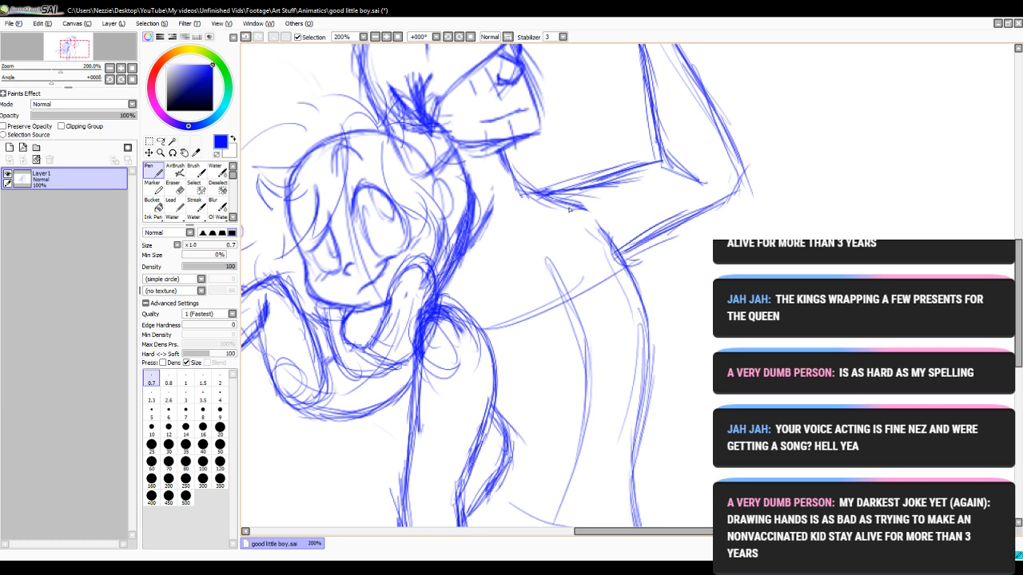
{"action": "mouse_move", "coordinate": [518, 183]}
{"action": "left_mouse_down"}
{"action": "mouse_move", "coordinate": [611, 231]}
{"action": "mouse_move", "coordinate": [573, 207]}
{"action": "mouse_move", "coordinate": [612, 254]}
{"action": "left_mouse_up"}
{"action": "left_click_drag", "start_coordinate": [570, 207], "coordinate": [631, 283]}
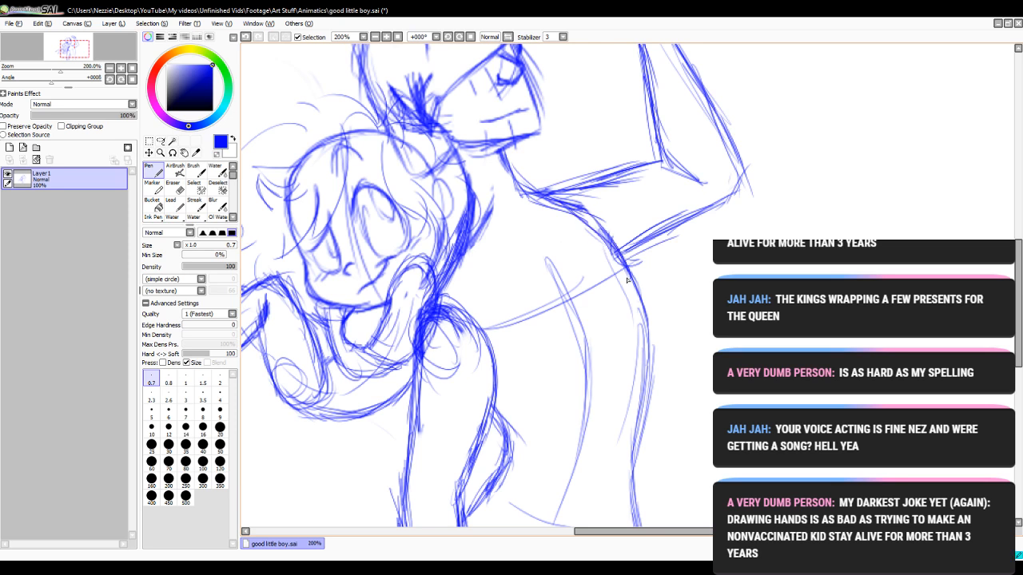
{"action": "mouse_move", "coordinate": [597, 226]}
{"action": "left_mouse_down"}
{"action": "mouse_move", "coordinate": [637, 323]}
{"action": "mouse_move", "coordinate": [637, 293]}
{"action": "mouse_move", "coordinate": [643, 382]}
{"action": "left_mouse_up"}
{"action": "left_click_drag", "start_coordinate": [646, 331], "coordinate": [629, 462]}
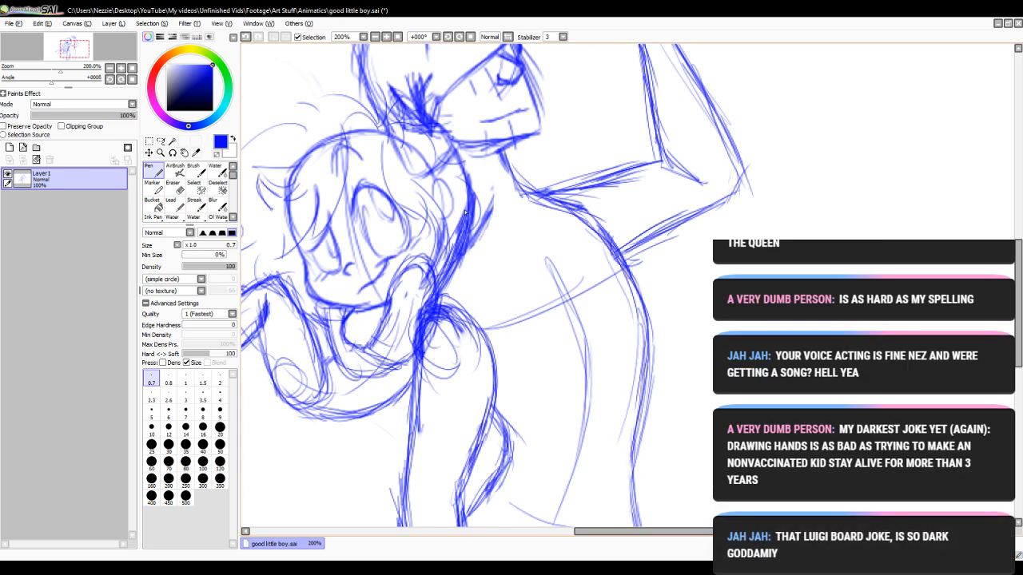
{"action": "mouse_move", "coordinate": [466, 218]}
{"action": "left_mouse_down"}
{"action": "mouse_move", "coordinate": [460, 244]}
{"action": "mouse_move", "coordinate": [473, 257]}
{"action": "left_mouse_up"}
{"action": "mouse_move", "coordinate": [494, 218]}
{"action": "left_mouse_down"}
{"action": "mouse_move", "coordinate": [458, 229]}
{"action": "mouse_move", "coordinate": [485, 226]}
{"action": "left_mouse_up"}
{"action": "mouse_move", "coordinate": [534, 186]}
{"action": "left_mouse_down"}
{"action": "mouse_move", "coordinate": [514, 219]}
{"action": "mouse_move", "coordinate": [521, 198]}
{"action": "left_mouse_up"}
{"action": "left_click_drag", "start_coordinate": [544, 191], "coordinate": [532, 201]}
{"action": "left_click", "coordinate": [246, 38]}
{"action": "left_click", "coordinate": [246, 38]}
{"action": "left_click", "coordinate": [246, 37]}
{"action": "left_click", "coordinate": [246, 38]}
{"action": "left_click", "coordinate": [246, 37]}
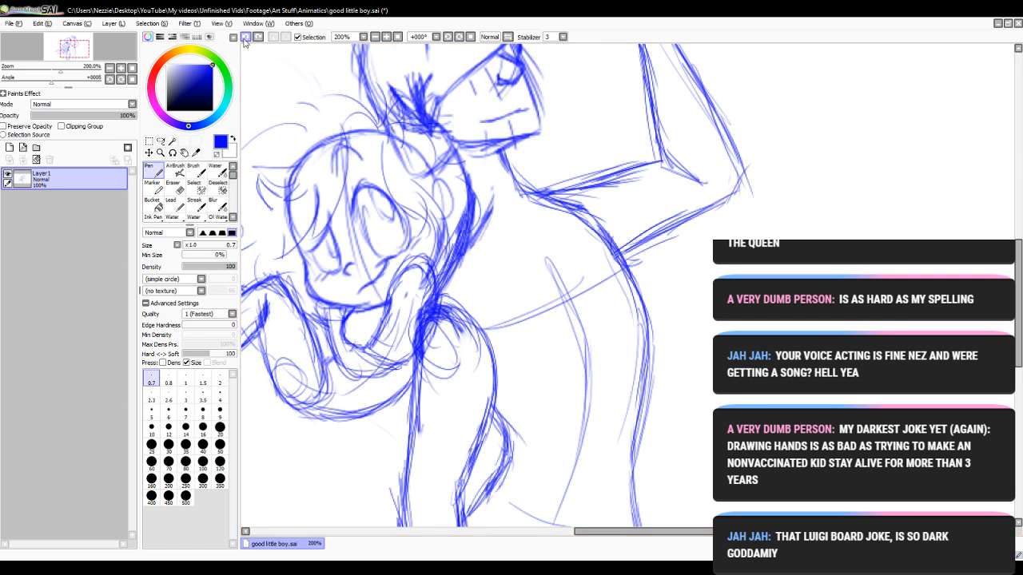
{"action": "left_click_drag", "start_coordinate": [468, 235], "coordinate": [461, 250]}
{"action": "mouse_move", "coordinate": [470, 243]}
{"action": "left_mouse_down"}
{"action": "mouse_move", "coordinate": [453, 259]}
{"action": "mouse_move", "coordinate": [464, 266]}
{"action": "left_mouse_up"}
{"action": "left_click_drag", "start_coordinate": [488, 267], "coordinate": [449, 275]}
{"action": "left_click_drag", "start_coordinate": [497, 234], "coordinate": [453, 242]}
{"action": "mouse_move", "coordinate": [531, 211]}
{"action": "left_mouse_down"}
{"action": "mouse_move", "coordinate": [510, 224]}
{"action": "mouse_move", "coordinate": [521, 214]}
{"action": "left_mouse_up"}
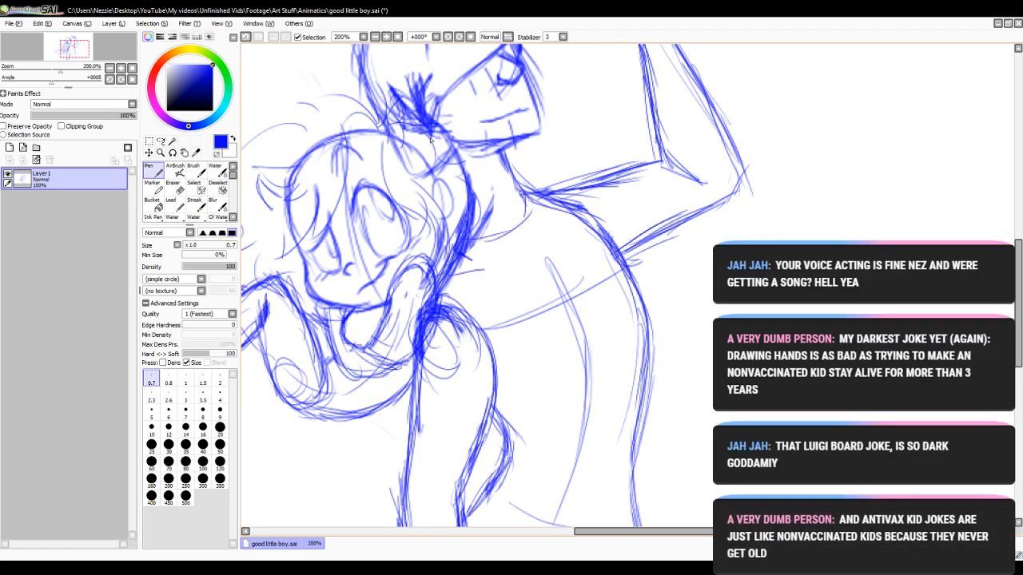
{"action": "left_click", "coordinate": [246, 38]}
{"action": "left_click", "coordinate": [246, 38]}
{"action": "left_click", "coordinate": [246, 38]}
{"action": "left_click", "coordinate": [246, 39]}
{"action": "left_click", "coordinate": [246, 38]}
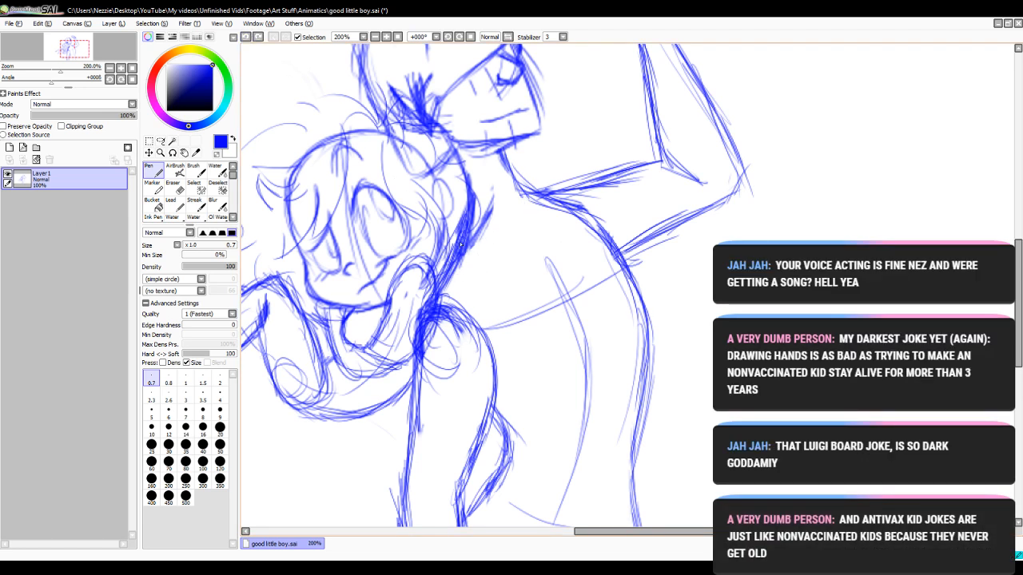
- Draw a collar line across the large figure's upper chest and a sleeve opening on the raised upper arm
{"action": "left_click_drag", "start_coordinate": [462, 237], "coordinate": [454, 257]}
{"action": "mouse_move", "coordinate": [475, 256]}
{"action": "left_mouse_down"}
{"action": "mouse_move", "coordinate": [459, 267]}
{"action": "mouse_move", "coordinate": [464, 251]}
{"action": "mouse_move", "coordinate": [551, 247]}
{"action": "mouse_move", "coordinate": [552, 210]}
{"action": "mouse_move", "coordinate": [557, 245]}
{"action": "left_mouse_up"}
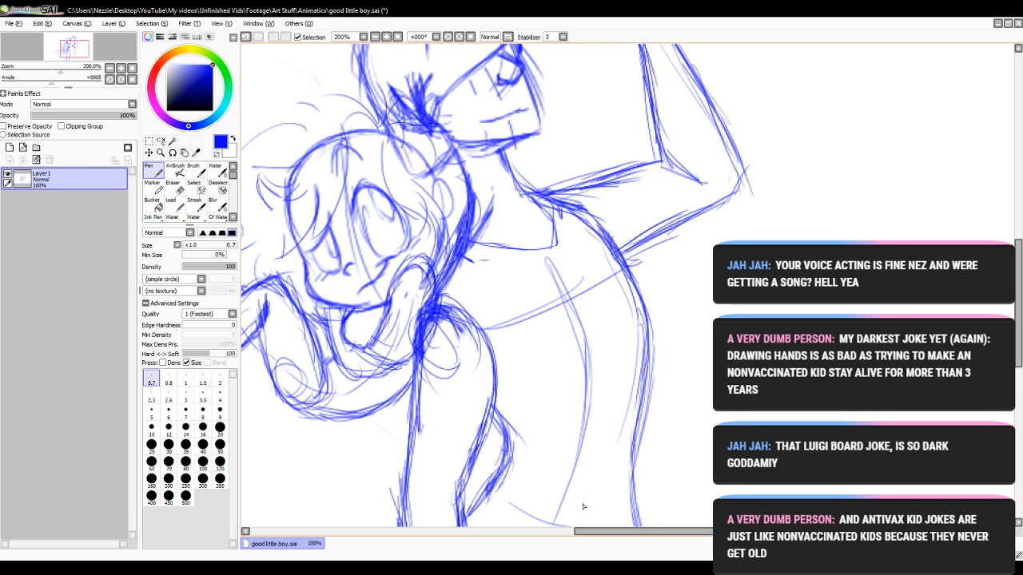
{"action": "mouse_move", "coordinate": [582, 186]}
{"action": "left_mouse_down"}
{"action": "mouse_move", "coordinate": [640, 171]}
{"action": "mouse_move", "coordinate": [688, 265]}
{"action": "left_mouse_up"}
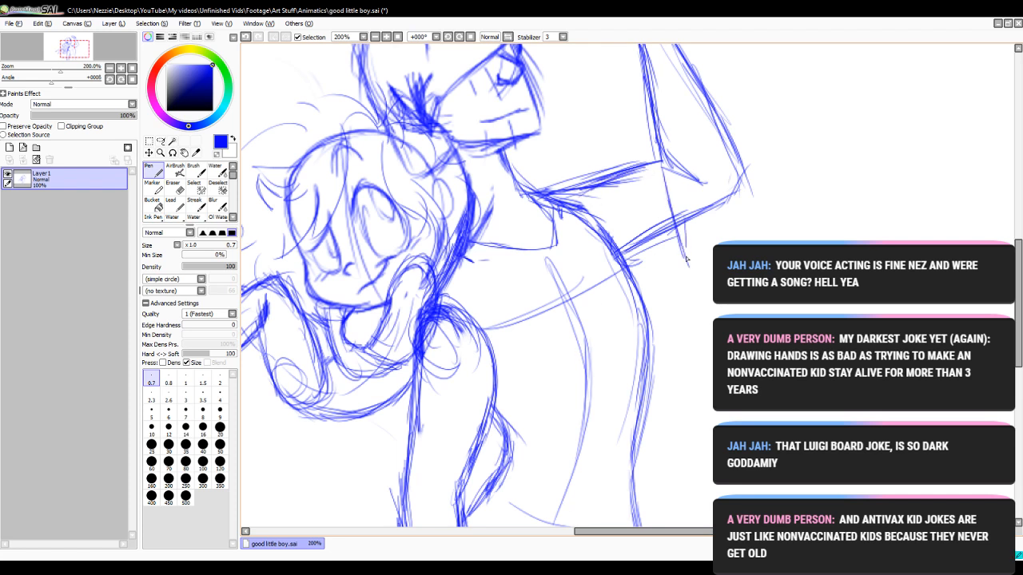
{"action": "mouse_move", "coordinate": [685, 223]}
{"action": "left_mouse_down"}
{"action": "mouse_move", "coordinate": [688, 262]}
{"action": "mouse_move", "coordinate": [665, 240]}
{"action": "mouse_move", "coordinate": [688, 261]}
{"action": "left_mouse_up"}
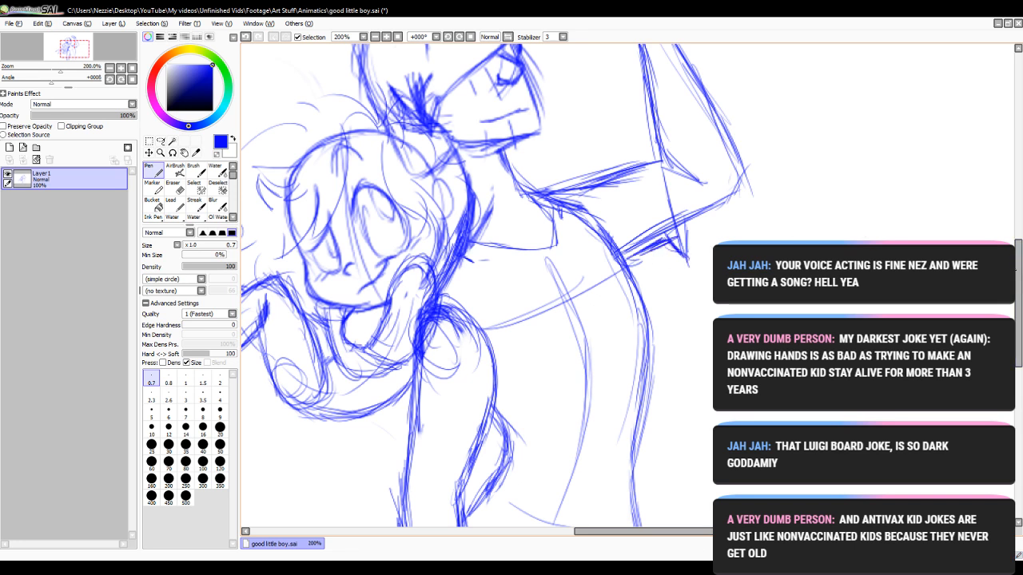
- Draw a curved sleeve hem around the hanging arm above the elbow and darken the sleeve's inner edge
{"action": "left_click_drag", "start_coordinate": [1017, 305], "coordinate": [1017, 331]}
{"action": "left_click_drag", "start_coordinate": [415, 280], "coordinate": [395, 361]}
{"action": "mouse_move", "coordinate": [410, 321]}
{"action": "left_mouse_down"}
{"action": "mouse_move", "coordinate": [406, 339]}
{"action": "mouse_move", "coordinate": [466, 326]}
{"action": "left_mouse_up"}
{"action": "left_click_drag", "start_coordinate": [470, 377], "coordinate": [483, 280]}
{"action": "left_click_drag", "start_coordinate": [493, 236], "coordinate": [484, 363]}
{"action": "left_click_drag", "start_coordinate": [495, 305], "coordinate": [480, 379]}
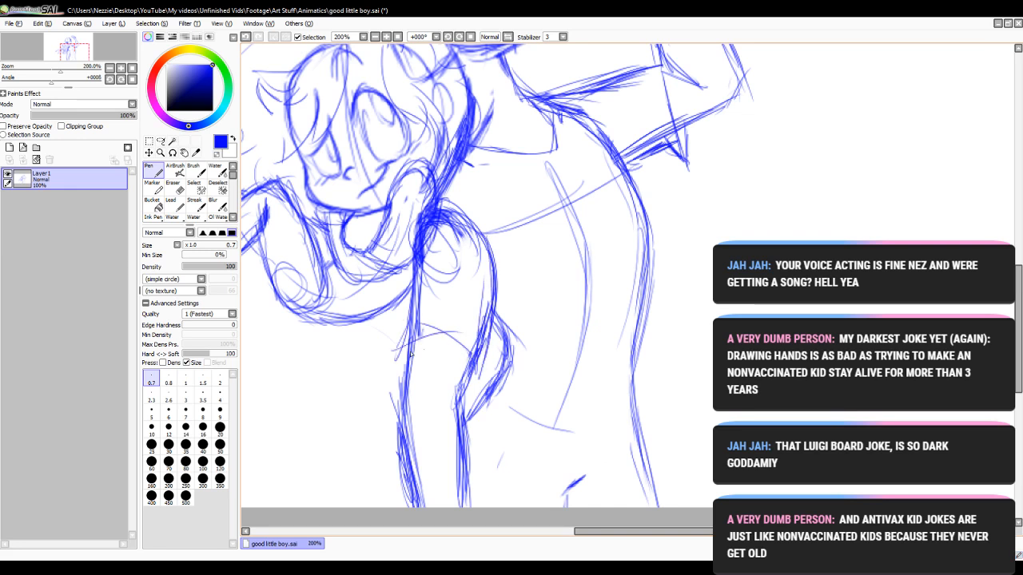
{"action": "mouse_move", "coordinate": [404, 343]}
{"action": "left_mouse_down"}
{"action": "mouse_move", "coordinate": [456, 336]}
{"action": "mouse_move", "coordinate": [479, 364]}
{"action": "mouse_move", "coordinate": [392, 362]}
{"action": "mouse_move", "coordinate": [452, 340]}
{"action": "mouse_move", "coordinate": [480, 369]}
{"action": "mouse_move", "coordinate": [487, 299]}
{"action": "left_mouse_up"}
{"action": "left_click_drag", "start_coordinate": [490, 344], "coordinate": [486, 274]}
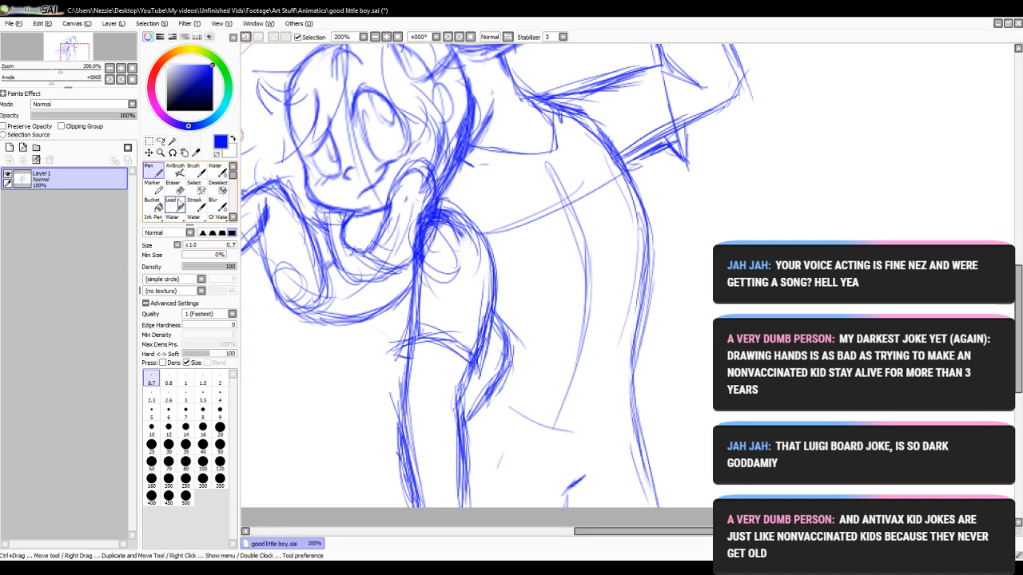
- Erase the hanging forearm's outer line below the sleeve hem and redraw it down to the canvas edge
{"action": "key", "text": "e"}
{"action": "left_click_drag", "start_coordinate": [409, 375], "coordinate": [406, 422]}
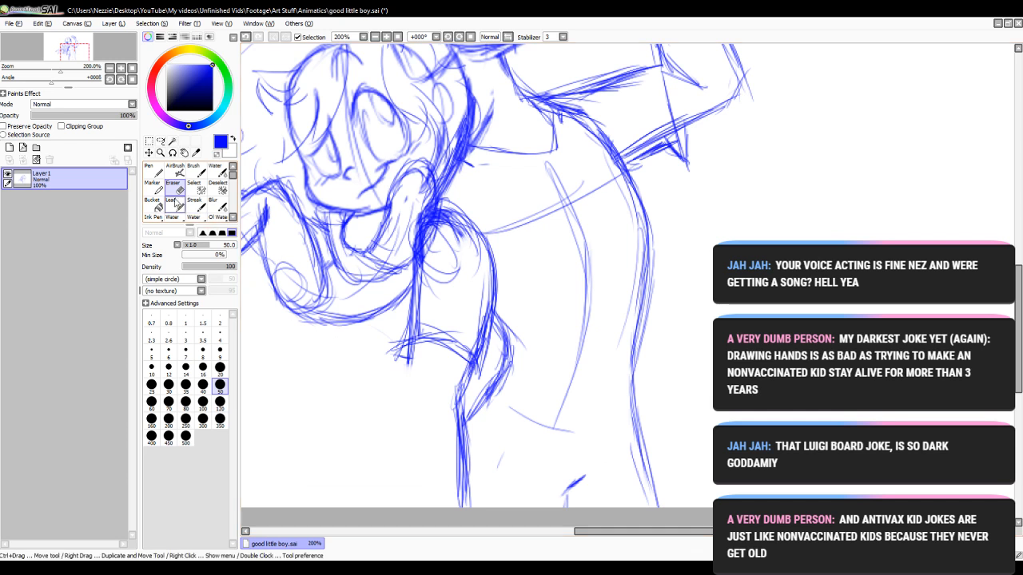
{"action": "key", "text": "n"}
{"action": "left_click_drag", "start_coordinate": [406, 344], "coordinate": [409, 444]}
{"action": "left_click_drag", "start_coordinate": [399, 369], "coordinate": [411, 468]}
{"action": "left_click_drag", "start_coordinate": [391, 389], "coordinate": [407, 484]}
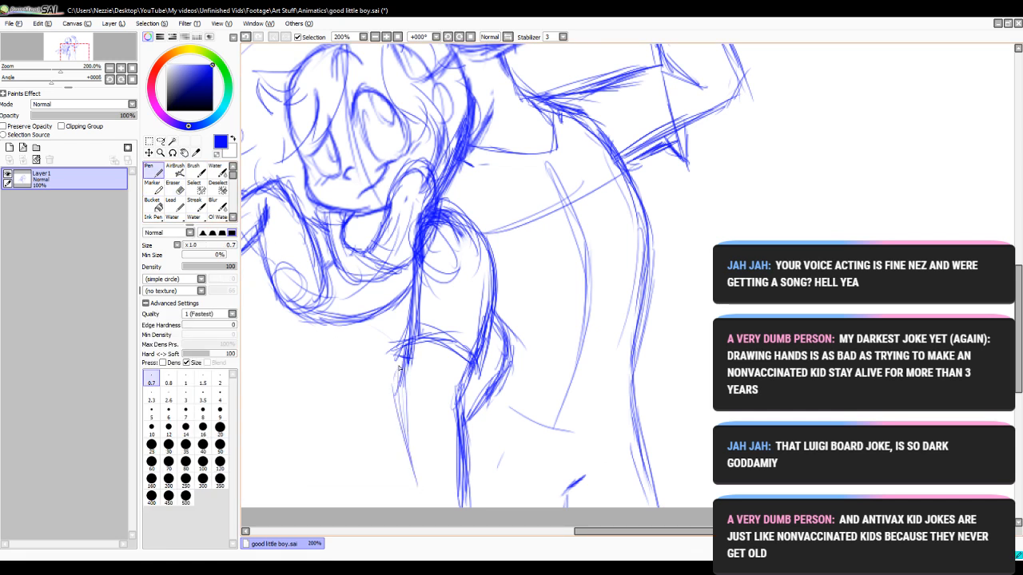
{"action": "left_click_drag", "start_coordinate": [400, 368], "coordinate": [405, 479]}
{"action": "left_click_drag", "start_coordinate": [398, 385], "coordinate": [412, 505]}
{"action": "left_click_drag", "start_coordinate": [395, 411], "coordinate": [409, 506]}
{"action": "left_click_drag", "start_coordinate": [412, 361], "coordinate": [398, 497]}
{"action": "left_click_drag", "start_coordinate": [391, 415], "coordinate": [417, 508]}
{"action": "left_click_drag", "start_coordinate": [396, 436], "coordinate": [416, 506]}
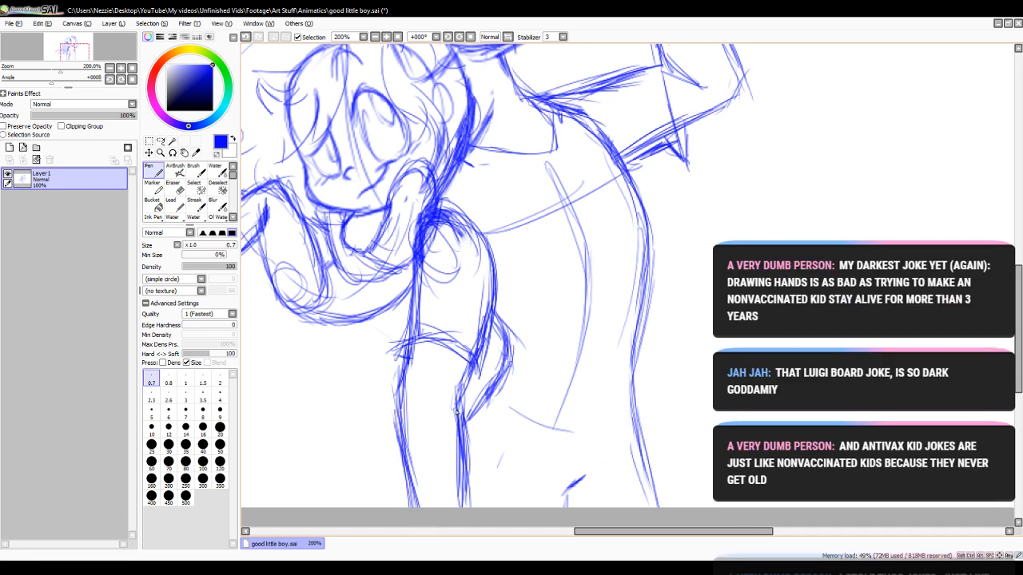
- Erase the hanging forearm's inner line below the sleeve and redraw it as a thinner line down to the canvas edge
{"action": "key", "text": "e"}
{"action": "mouse_move", "coordinate": [455, 435]}
{"action": "left_mouse_down"}
{"action": "mouse_move", "coordinate": [415, 471]}
{"action": "mouse_move", "coordinate": [423, 447]}
{"action": "left_mouse_up"}
{"action": "key", "text": "n"}
{"action": "left_click_drag", "start_coordinate": [455, 387], "coordinate": [457, 492]}
- Rework the slanted lower edge of the hanging arm's loose sleeve, erasing its end and redrawing it to meet the forearm
{"action": "mouse_move", "coordinate": [453, 419]}
{"action": "left_mouse_down"}
{"action": "mouse_move", "coordinate": [459, 505]}
{"action": "mouse_move", "coordinate": [478, 401]}
{"action": "mouse_move", "coordinate": [511, 359]}
{"action": "left_mouse_up"}
{"action": "mouse_move", "coordinate": [483, 396]}
{"action": "left_mouse_down"}
{"action": "mouse_move", "coordinate": [466, 411]}
{"action": "mouse_move", "coordinate": [483, 396]}
{"action": "left_mouse_up"}
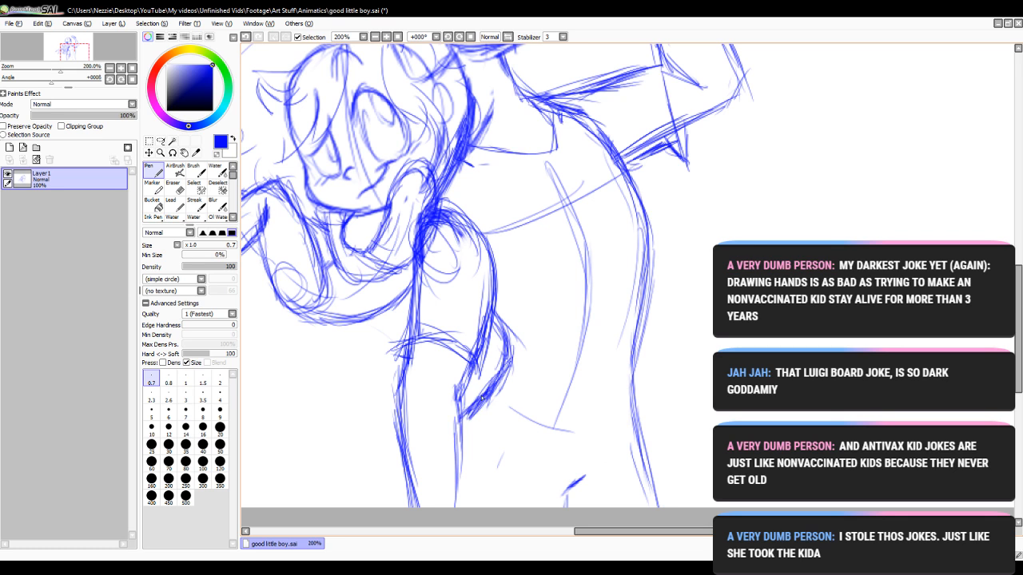
{"action": "key", "text": "e"}
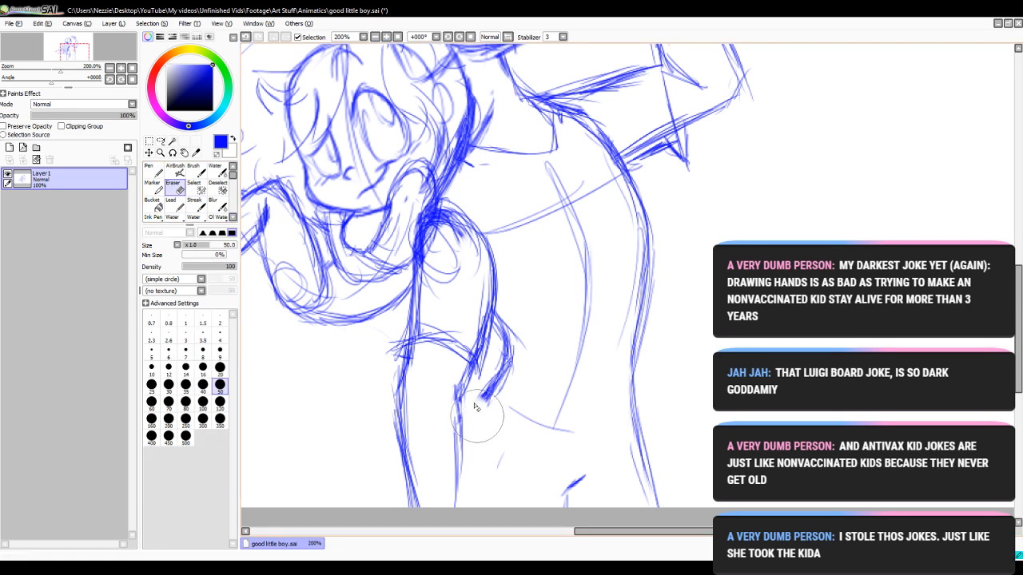
{"action": "key", "text": "n"}
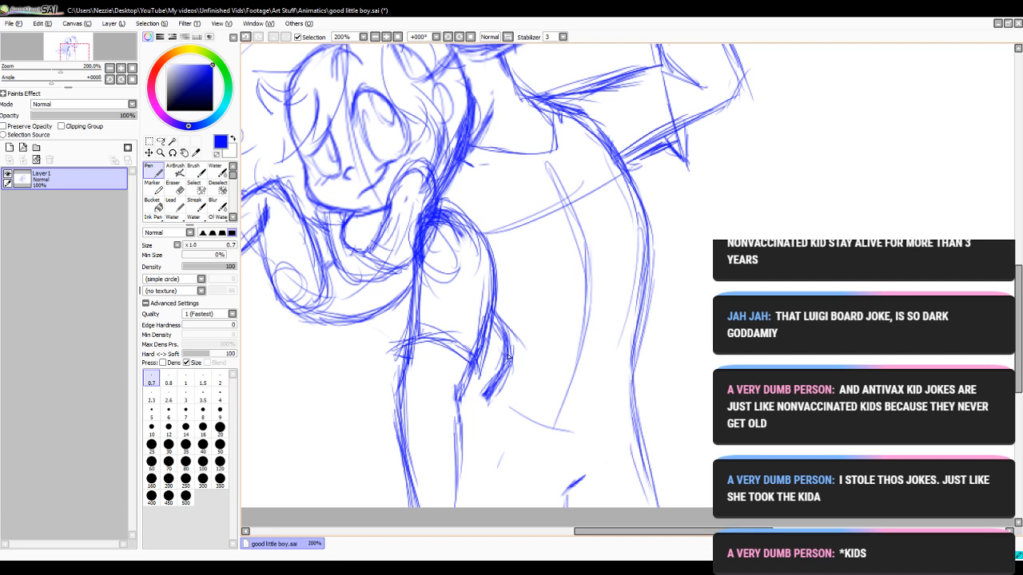
{"action": "left_click_drag", "start_coordinate": [460, 423], "coordinate": [503, 375]}
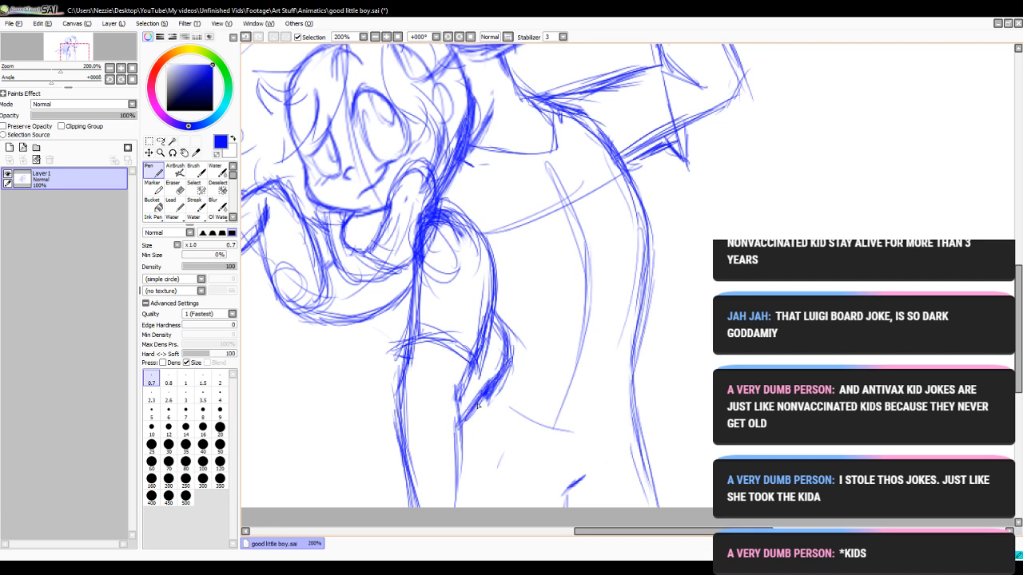
- Thicken the torso's front contour with long strokes from the chest down to the canvas edge
{"action": "mouse_move", "coordinate": [618, 167]}
{"action": "left_mouse_down"}
{"action": "mouse_move", "coordinate": [635, 238]}
{"action": "mouse_move", "coordinate": [631, 348]}
{"action": "left_mouse_up"}
{"action": "left_click_drag", "start_coordinate": [638, 270], "coordinate": [634, 408]}
{"action": "left_click_drag", "start_coordinate": [638, 302], "coordinate": [648, 456]}
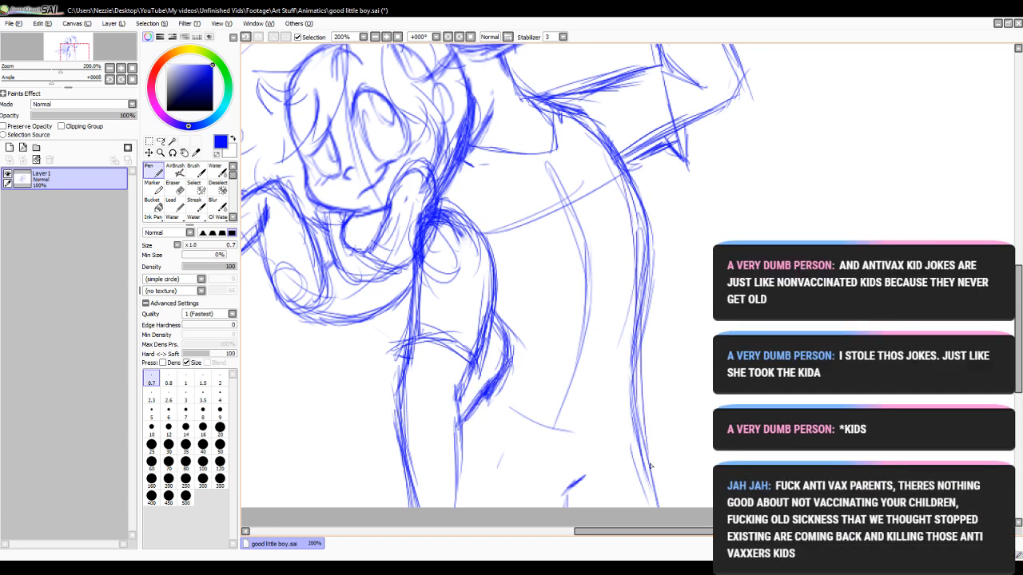
{"action": "left_click_drag", "start_coordinate": [629, 365], "coordinate": [650, 507]}
{"action": "left_click_drag", "start_coordinate": [641, 342], "coordinate": [647, 506]}
{"action": "left_click_drag", "start_coordinate": [639, 359], "coordinate": [655, 514]}
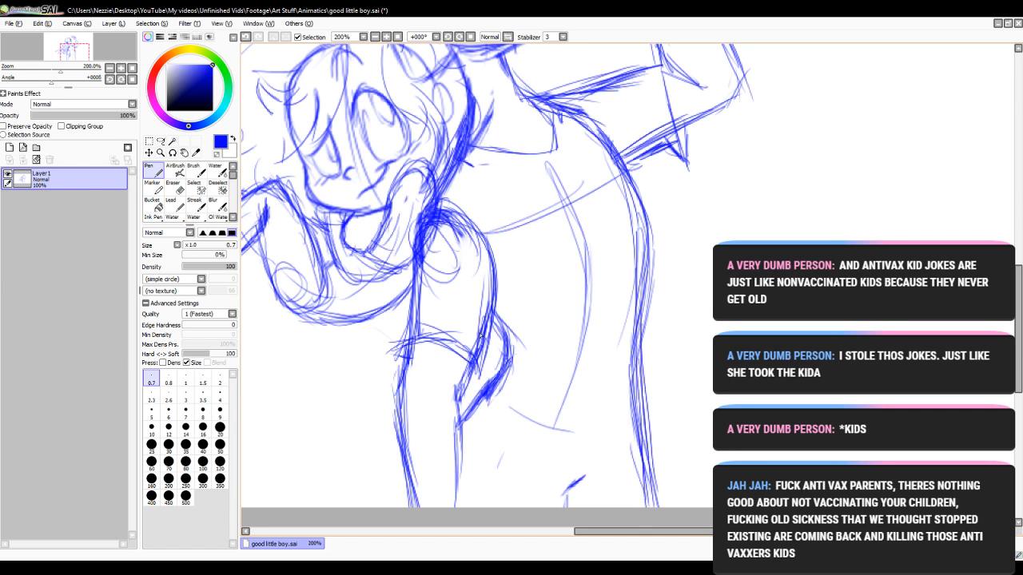
- Erase the lower part of the torso's front contour and redraw it as a straighter line down to the canvas edge
{"action": "left_click", "coordinate": [179, 191]}
{"action": "left_click_drag", "start_coordinate": [636, 369], "coordinate": [645, 506]}
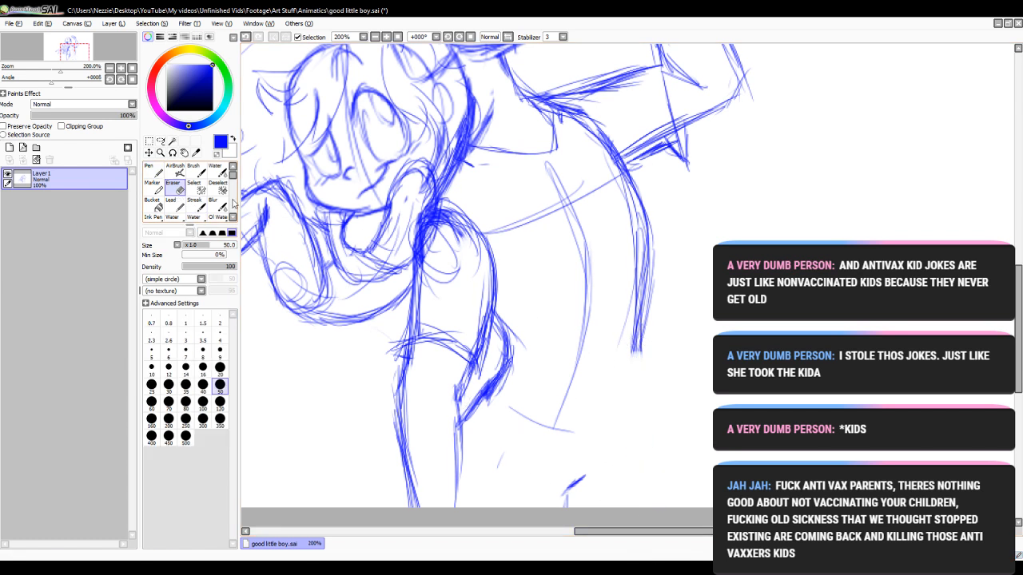
{"action": "left_click", "coordinate": [155, 172]}
{"action": "left_click_drag", "start_coordinate": [639, 335], "coordinate": [645, 482]}
{"action": "left_click_drag", "start_coordinate": [639, 408], "coordinate": [646, 497]}
{"action": "left_click_drag", "start_coordinate": [639, 431], "coordinate": [648, 508]}
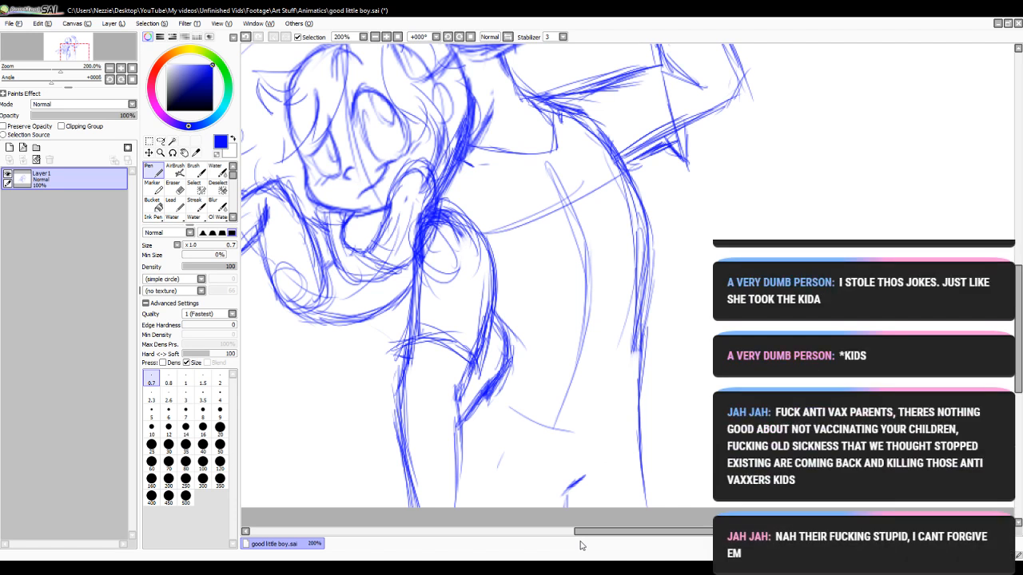
- Reinforce the hanging forearm's inner line, the torso's front contour and the raised forearm's outer edge
{"action": "mouse_move", "coordinate": [480, 401]}
{"action": "left_mouse_down"}
{"action": "mouse_move", "coordinate": [449, 423]}
{"action": "mouse_move", "coordinate": [455, 498]}
{"action": "left_mouse_up"}
{"action": "left_click_drag", "start_coordinate": [463, 427], "coordinate": [460, 508]}
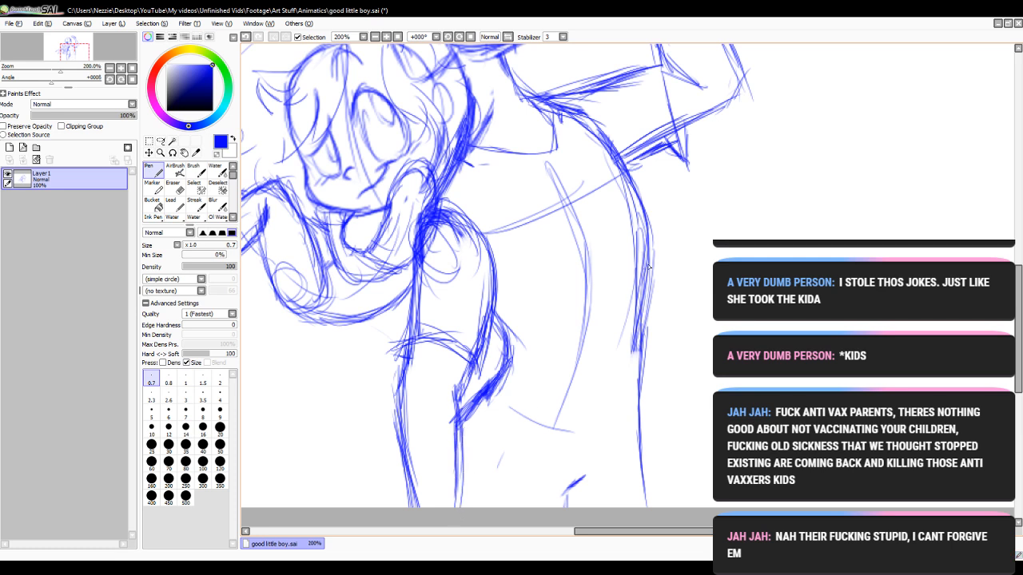
{"action": "left_click_drag", "start_coordinate": [649, 254], "coordinate": [638, 368]}
{"action": "left_click_drag", "start_coordinate": [651, 271], "coordinate": [644, 386]}
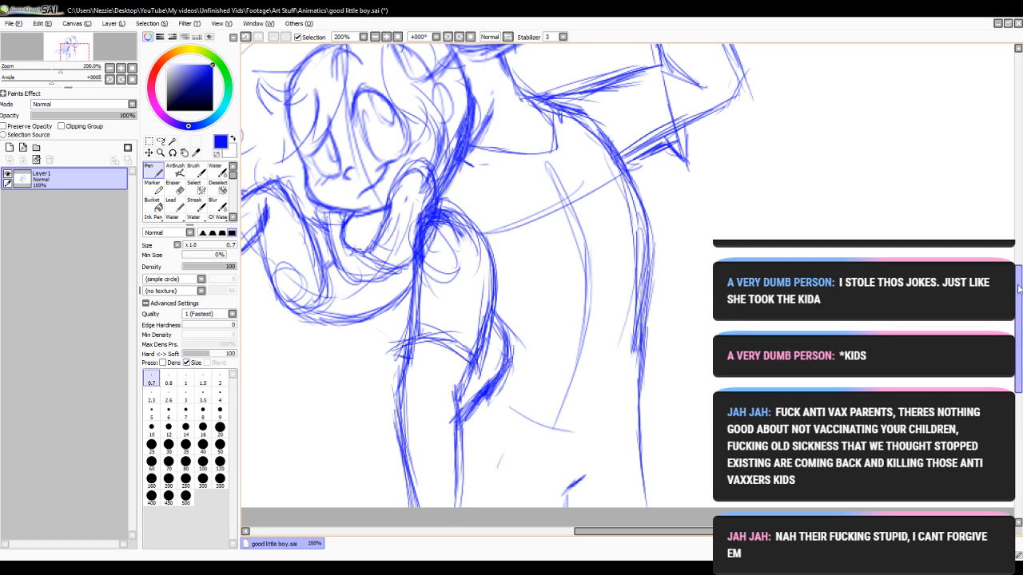
{"action": "scroll", "coordinate": [495, 288], "scroll_direction": "up", "scroll_amount": 5}
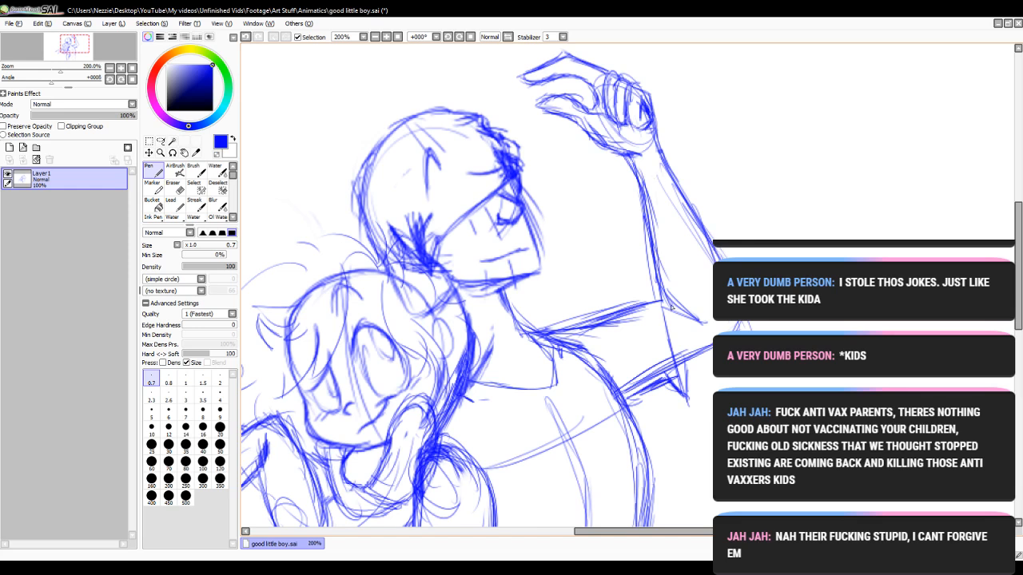
{"action": "left_click_drag", "start_coordinate": [694, 206], "coordinate": [722, 256]}
{"action": "scroll", "coordinate": [879, 195], "scroll_direction": "up", "scroll_amount": 3}
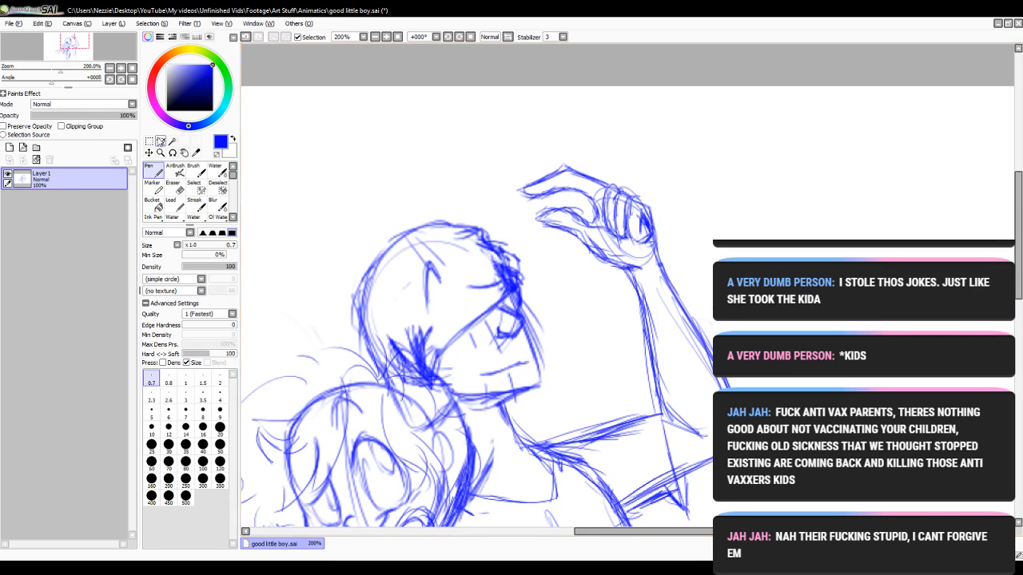
{"action": "left_click", "coordinate": [149, 141]}
{"action": "left_click_drag", "start_coordinate": [523, 146], "coordinate": [700, 269]}
{"action": "left_click", "coordinate": [511, 145]}
{"action": "left_click_drag", "start_coordinate": [511, 145], "coordinate": [681, 263]}
- Lasso the large figure's raised hand and move it off the wrist into the empty space above
{"action": "left_click", "coordinate": [160, 141]}
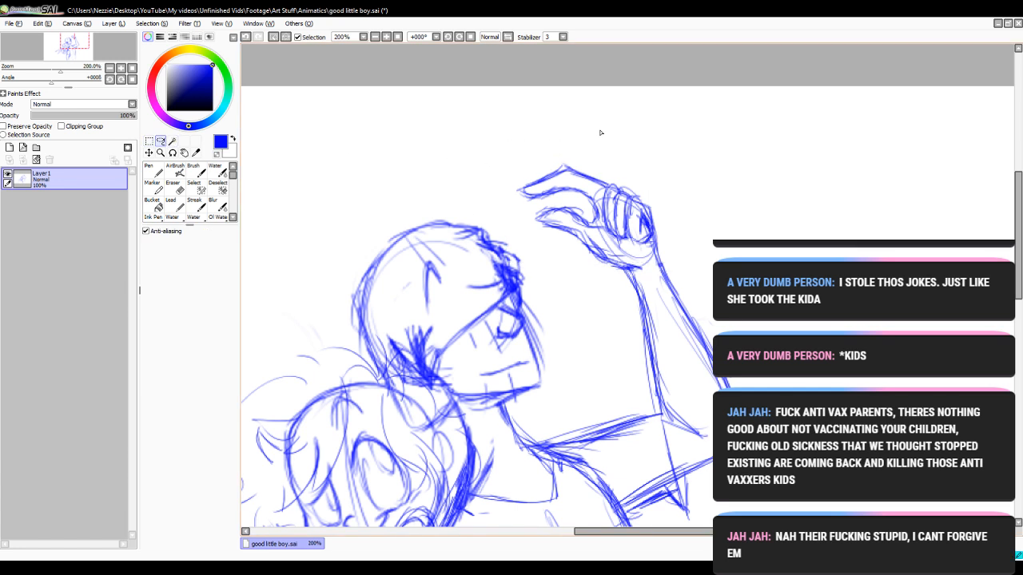
{"action": "mouse_move", "coordinate": [600, 133]}
{"action": "left_mouse_down"}
{"action": "mouse_move", "coordinate": [511, 205]}
{"action": "mouse_move", "coordinate": [622, 283]}
{"action": "mouse_move", "coordinate": [692, 187]}
{"action": "mouse_move", "coordinate": [629, 136]}
{"action": "left_mouse_up"}
{"action": "left_click_drag", "start_coordinate": [583, 199], "coordinate": [666, 144]}
{"action": "key", "text": "ctrl+t"}
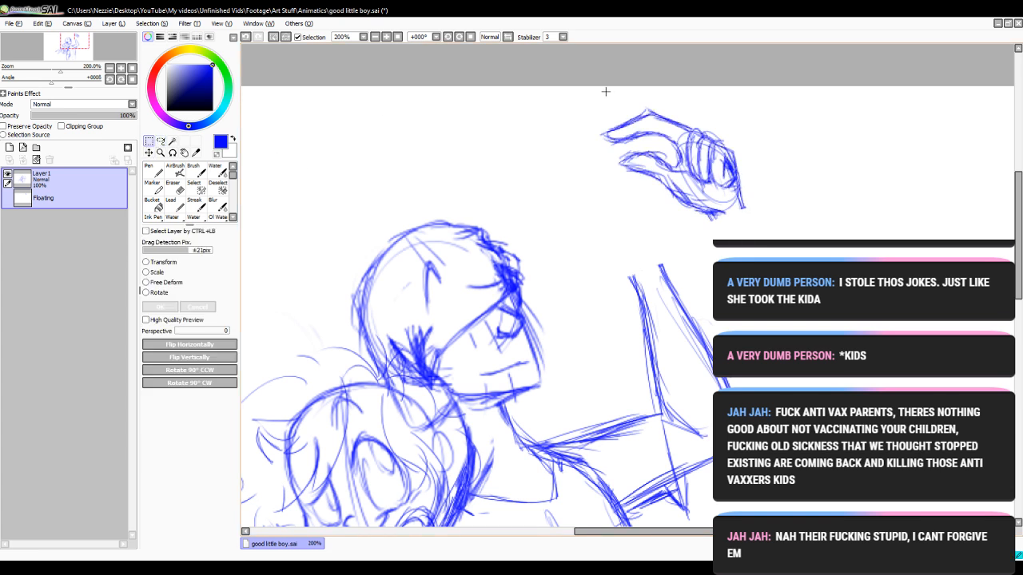
- Rotate the detached hand slightly clockwise, place it back on the raised wrist, and apply the transformation
{"action": "left_click_drag", "start_coordinate": [599, 93], "coordinate": [784, 238]}
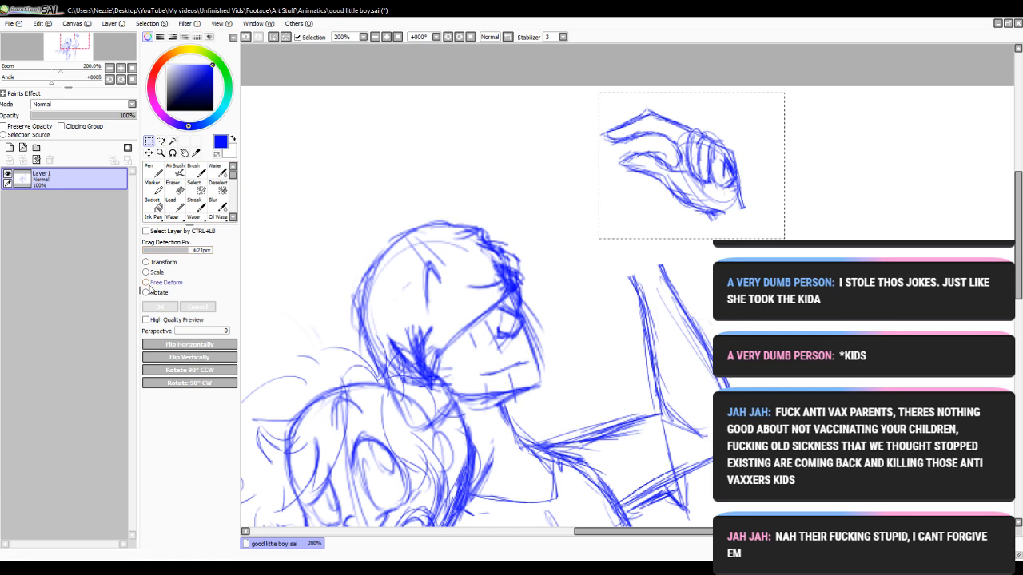
{"action": "left_click", "coordinate": [146, 292]}
{"action": "left_click_drag", "start_coordinate": [695, 97], "coordinate": [719, 120]}
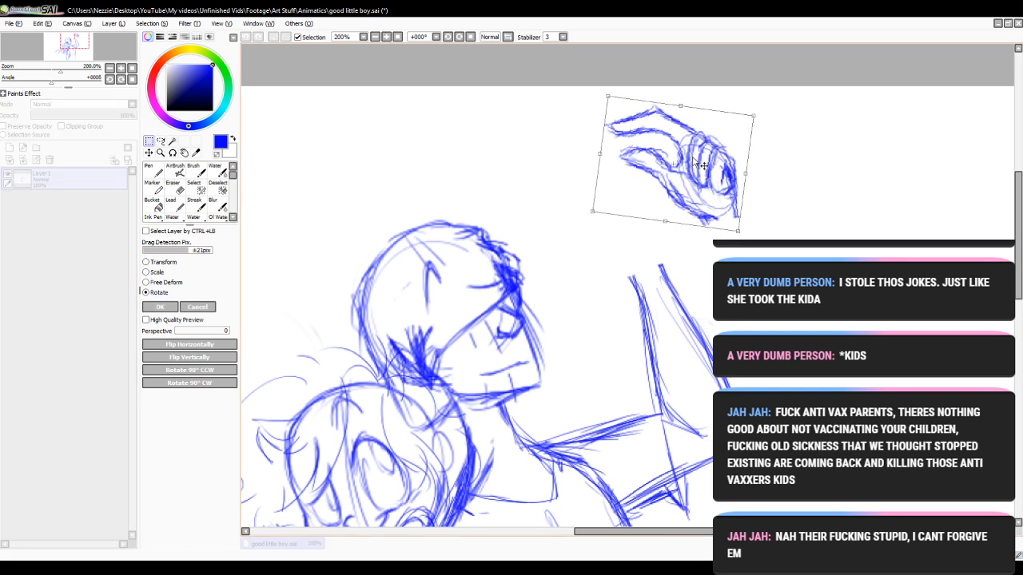
{"action": "left_click_drag", "start_coordinate": [691, 164], "coordinate": [623, 214]}
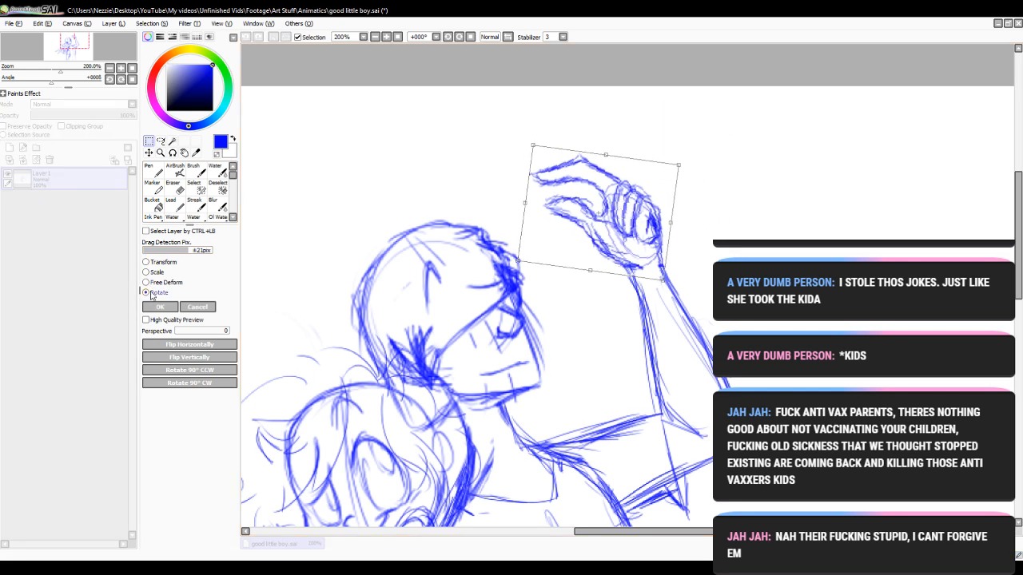
{"action": "left_click", "coordinate": [160, 306]}
{"action": "left_click", "coordinate": [226, 191]}
{"action": "mouse_move", "coordinate": [519, 196]}
{"action": "left_mouse_down"}
{"action": "mouse_move", "coordinate": [586, 199]}
{"action": "mouse_move", "coordinate": [527, 207]}
{"action": "left_mouse_up"}
{"action": "left_click", "coordinate": [148, 170]}
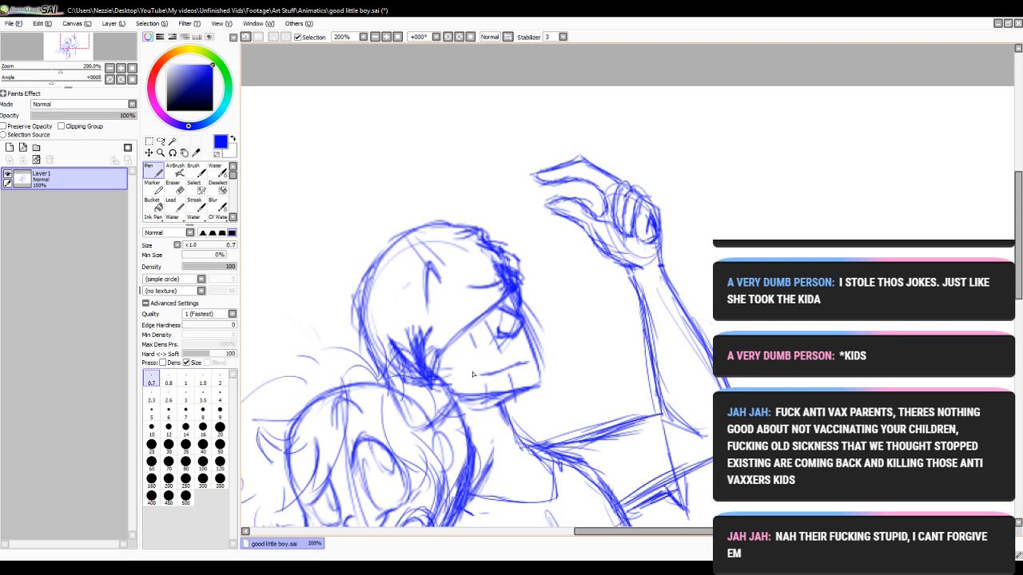
- Draw a long flat ellipse above the large figure's head, reaching into the raised hand's pinching fingers
{"action": "left_click", "coordinate": [386, 38]}
{"action": "left_click", "coordinate": [386, 38]}
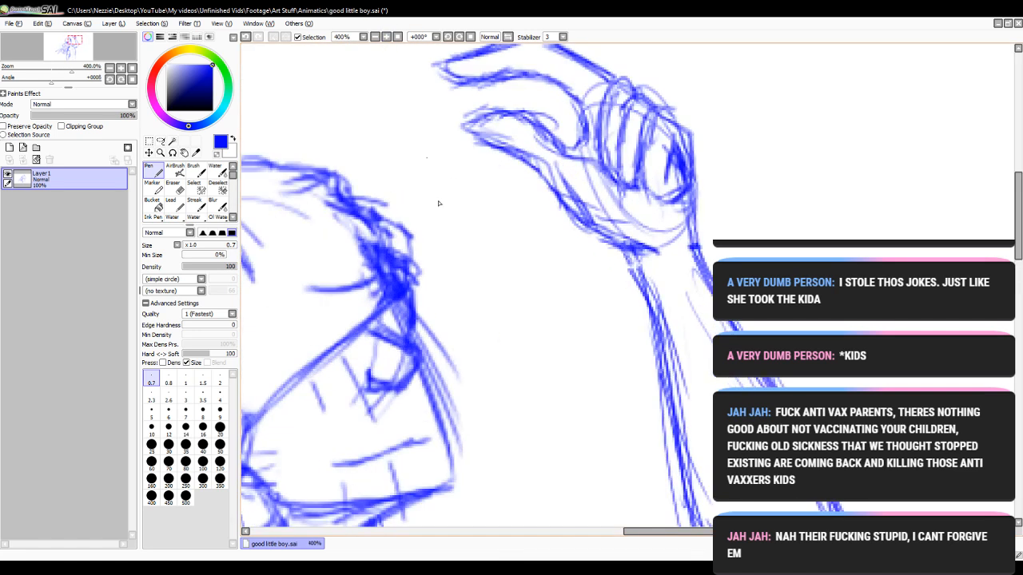
{"action": "left_click_drag", "start_coordinate": [627, 531], "coordinate": [589, 531]}
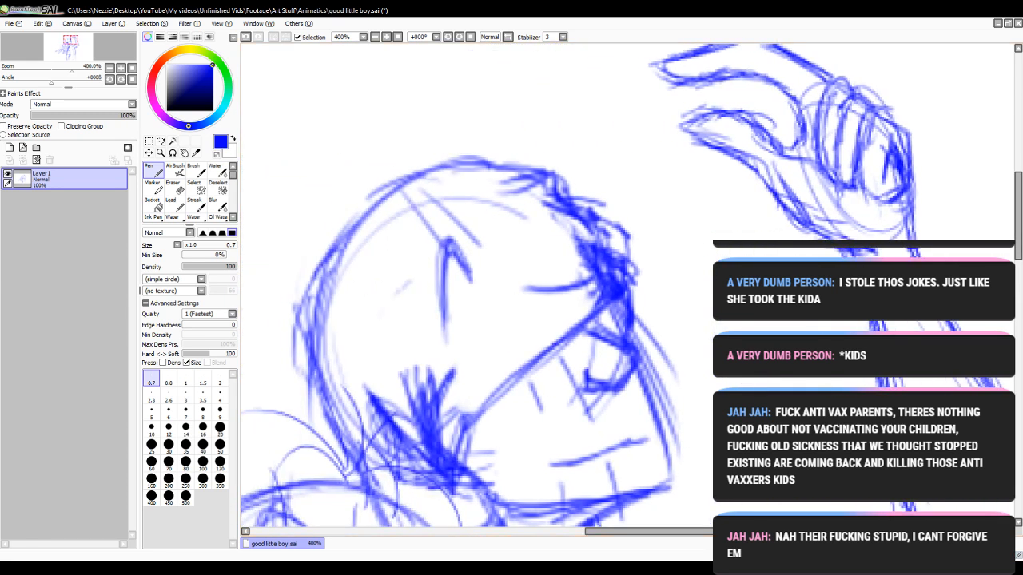
{"action": "scroll", "coordinate": [613, 168], "scroll_direction": "up", "scroll_amount": 3}
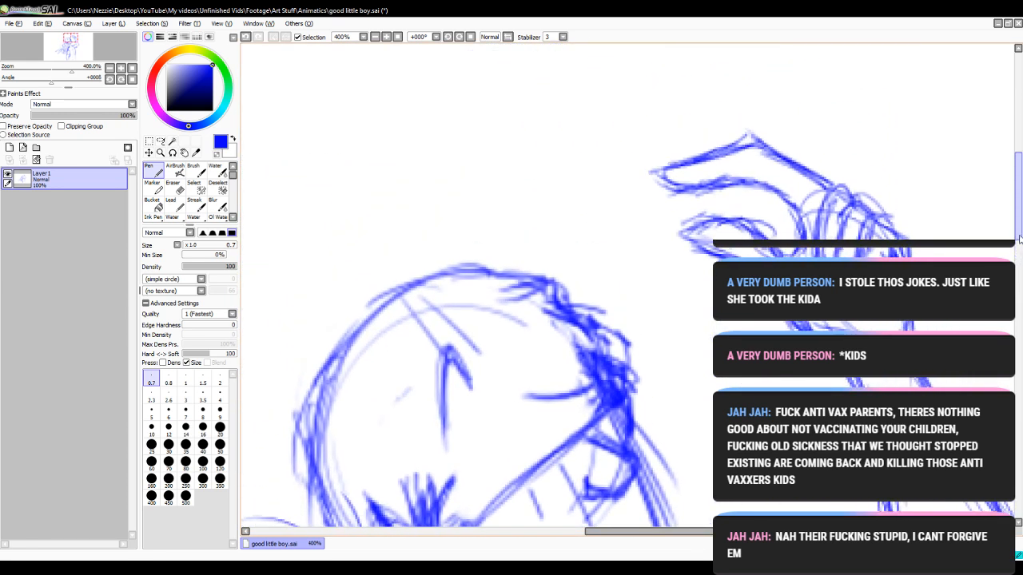
{"action": "mouse_move", "coordinate": [692, 199]}
{"action": "left_mouse_down"}
{"action": "mouse_move", "coordinate": [584, 165]}
{"action": "mouse_move", "coordinate": [485, 160]}
{"action": "left_mouse_up"}
{"action": "left_click", "coordinate": [246, 36]}
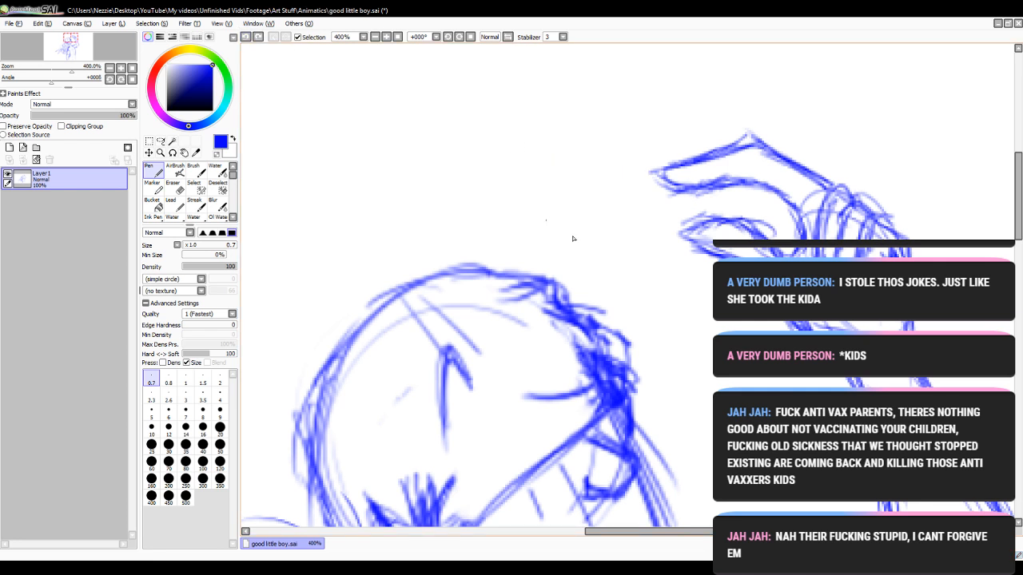
{"action": "mouse_move", "coordinate": [691, 186]}
{"action": "left_mouse_down"}
{"action": "mouse_move", "coordinate": [457, 179]}
{"action": "mouse_move", "coordinate": [480, 188]}
{"action": "mouse_move", "coordinate": [446, 200]}
{"action": "mouse_move", "coordinate": [615, 246]}
{"action": "left_mouse_up"}
{"action": "left_click_drag", "start_coordinate": [461, 215], "coordinate": [727, 252]}
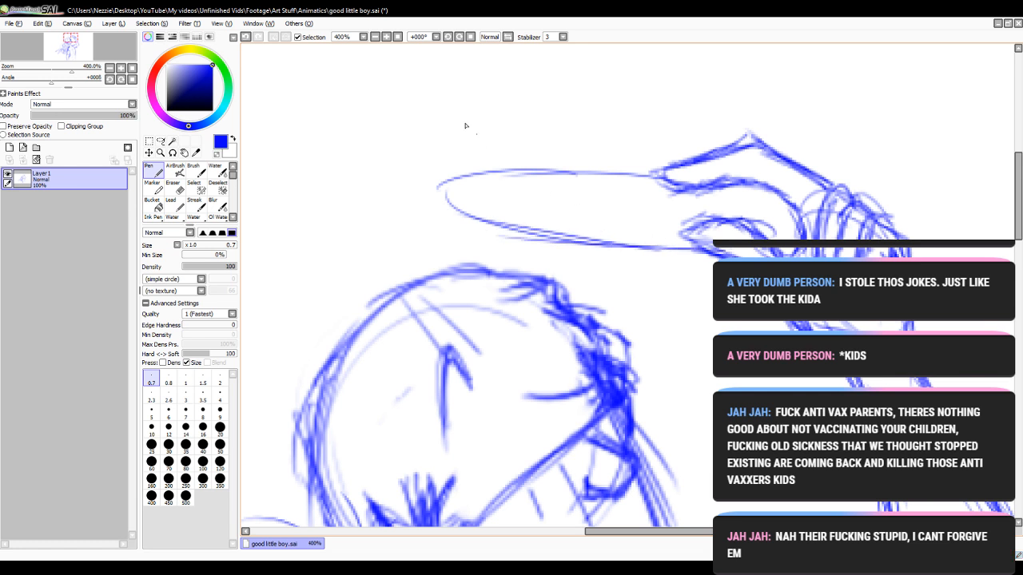
{"action": "left_click", "coordinate": [246, 36]}
{"action": "mouse_move", "coordinate": [468, 183]}
{"action": "left_mouse_down"}
{"action": "mouse_move", "coordinate": [494, 218]}
{"action": "mouse_move", "coordinate": [596, 245]}
{"action": "mouse_move", "coordinate": [491, 230]}
{"action": "mouse_move", "coordinate": [658, 246]}
{"action": "mouse_move", "coordinate": [604, 245]}
{"action": "mouse_move", "coordinate": [725, 234]}
{"action": "left_mouse_up"}
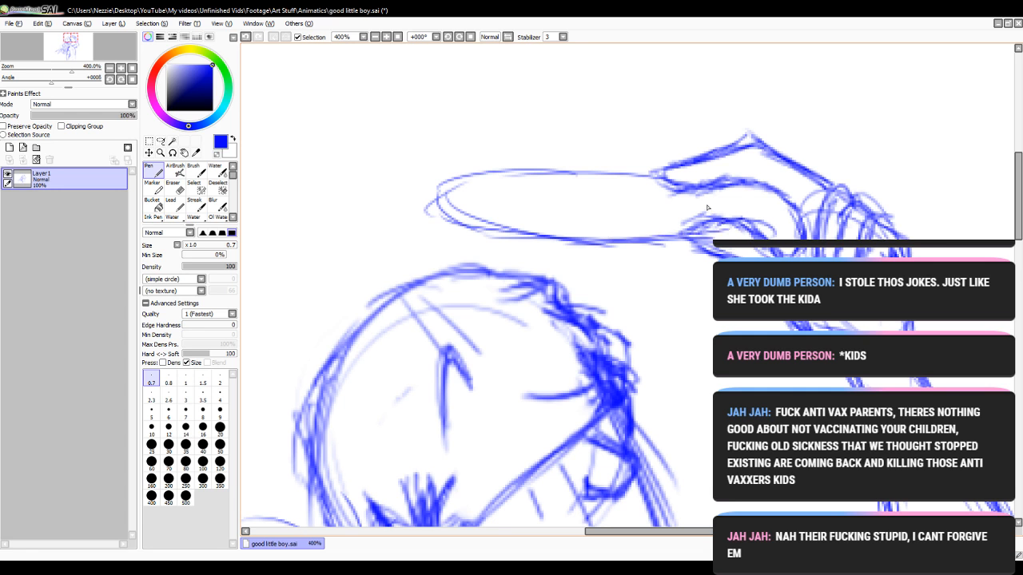
- Round off the ellipse's end between the fingers and go over its outer outline with more strokes
{"action": "mouse_move", "coordinate": [697, 195]}
{"action": "left_mouse_down"}
{"action": "mouse_move", "coordinate": [751, 222]}
{"action": "mouse_move", "coordinate": [759, 206]}
{"action": "mouse_move", "coordinate": [744, 219]}
{"action": "left_mouse_up"}
{"action": "left_click_drag", "start_coordinate": [755, 217], "coordinate": [664, 222]}
{"action": "left_click_drag", "start_coordinate": [578, 214], "coordinate": [723, 227]}
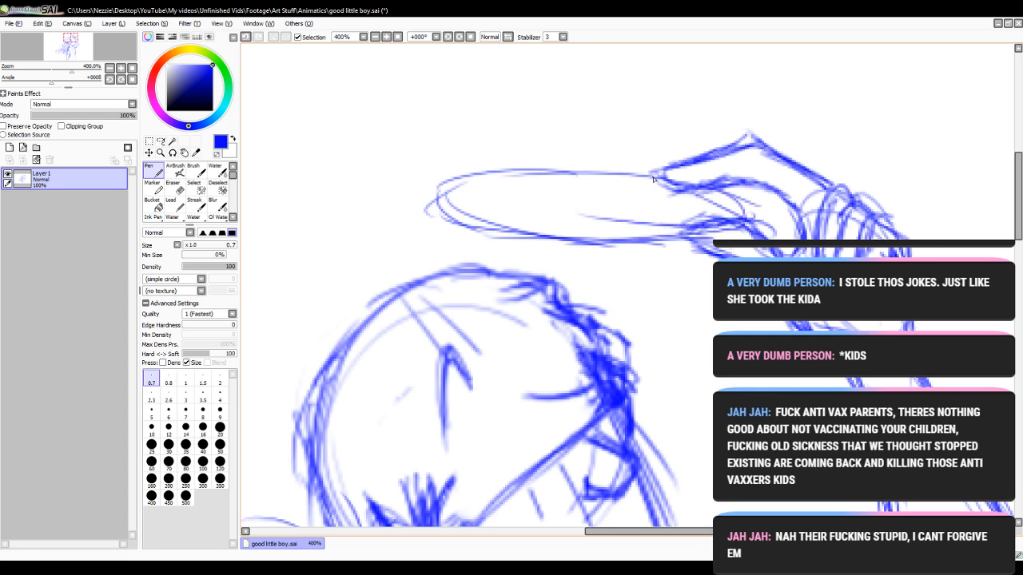
{"action": "left_click_drag", "start_coordinate": [655, 171], "coordinate": [508, 168]}
{"action": "mouse_move", "coordinate": [604, 168]}
{"action": "left_mouse_down"}
{"action": "mouse_move", "coordinate": [494, 184]}
{"action": "mouse_move", "coordinate": [477, 220]}
{"action": "mouse_move", "coordinate": [523, 240]}
{"action": "mouse_move", "coordinate": [463, 220]}
{"action": "mouse_move", "coordinate": [677, 248]}
{"action": "mouse_move", "coordinate": [724, 236]}
{"action": "mouse_move", "coordinate": [715, 202]}
{"action": "mouse_move", "coordinate": [742, 222]}
{"action": "mouse_move", "coordinate": [748, 214]}
{"action": "mouse_move", "coordinate": [637, 231]}
{"action": "left_mouse_up"}
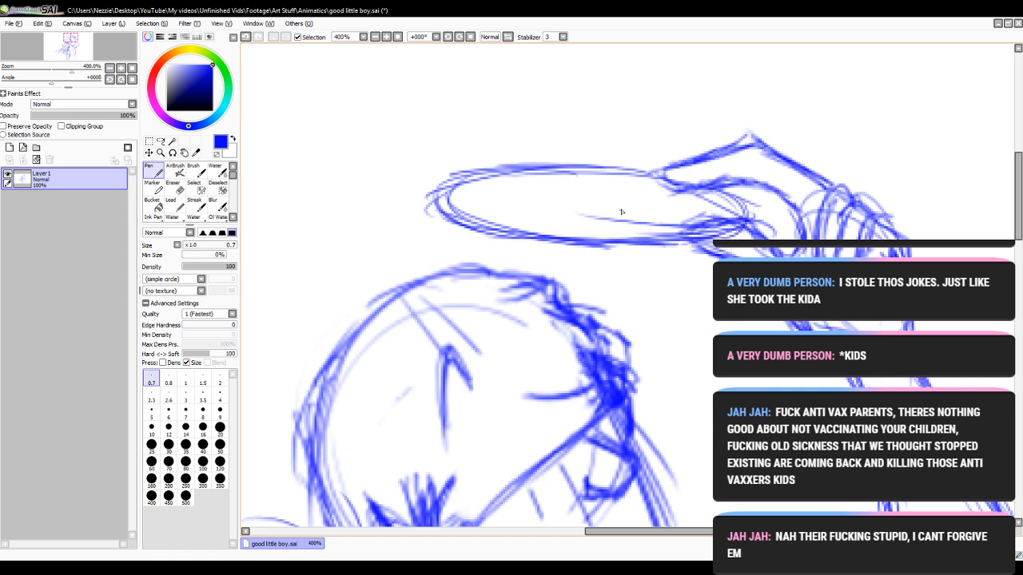
- Sketch a smaller inner ellipse inside the flat shape to turn it into a ring
{"action": "left_click_drag", "start_coordinate": [736, 216], "coordinate": [699, 239]}
{"action": "mouse_move", "coordinate": [508, 178]}
{"action": "left_mouse_down"}
{"action": "mouse_move", "coordinate": [511, 201]}
{"action": "mouse_move", "coordinate": [572, 224]}
{"action": "mouse_move", "coordinate": [652, 235]}
{"action": "mouse_move", "coordinate": [595, 229]}
{"action": "mouse_move", "coordinate": [699, 222]}
{"action": "mouse_move", "coordinate": [676, 212]}
{"action": "mouse_move", "coordinate": [689, 225]}
{"action": "left_mouse_up"}
{"action": "mouse_move", "coordinate": [700, 198]}
{"action": "left_mouse_down"}
{"action": "mouse_move", "coordinate": [690, 225]}
{"action": "mouse_move", "coordinate": [596, 215]}
{"action": "left_mouse_up"}
{"action": "mouse_move", "coordinate": [512, 175]}
{"action": "left_mouse_down"}
{"action": "mouse_move", "coordinate": [476, 209]}
{"action": "mouse_move", "coordinate": [529, 226]}
{"action": "mouse_move", "coordinate": [499, 205]}
{"action": "mouse_move", "coordinate": [696, 226]}
{"action": "left_mouse_up"}
{"action": "mouse_move", "coordinate": [579, 225]}
{"action": "left_mouse_down"}
{"action": "mouse_move", "coordinate": [609, 222]}
{"action": "mouse_move", "coordinate": [688, 210]}
{"action": "mouse_move", "coordinate": [661, 217]}
{"action": "left_mouse_up"}
- Darken the ring's outer rim around the end away from the hand and along its upper edge
{"action": "left_click", "coordinate": [375, 37]}
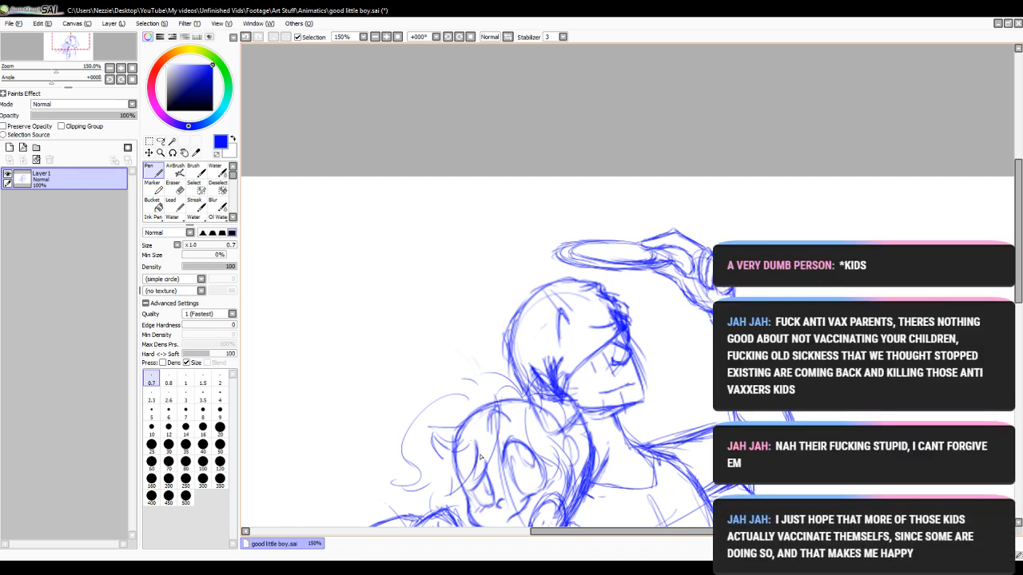
{"action": "left_click", "coordinate": [386, 37]}
{"action": "left_click", "coordinate": [386, 37]}
{"action": "left_click", "coordinate": [386, 37]}
{"action": "left_click_drag", "start_coordinate": [402, 204], "coordinate": [437, 150]}
{"action": "mouse_move", "coordinate": [389, 193]}
{"action": "left_mouse_down"}
{"action": "mouse_move", "coordinate": [451, 146]}
{"action": "mouse_move", "coordinate": [482, 162]}
{"action": "left_mouse_up"}
{"action": "left_click_drag", "start_coordinate": [402, 160], "coordinate": [556, 163]}
{"action": "mouse_move", "coordinate": [448, 136]}
{"action": "left_mouse_down"}
{"action": "mouse_move", "coordinate": [605, 159]}
{"action": "mouse_move", "coordinate": [618, 139]}
{"action": "left_mouse_up"}
- Thicken the ring's inner rim and lower edge, and curve both around the end near the fingers
{"action": "mouse_move", "coordinate": [511, 135]}
{"action": "left_mouse_down"}
{"action": "mouse_move", "coordinate": [653, 146]}
{"action": "mouse_move", "coordinate": [473, 199]}
{"action": "mouse_move", "coordinate": [582, 208]}
{"action": "left_mouse_up"}
{"action": "left_click_drag", "start_coordinate": [506, 191], "coordinate": [636, 198]}
{"action": "left_click_drag", "start_coordinate": [554, 203], "coordinate": [718, 202]}
{"action": "left_click_drag", "start_coordinate": [684, 207], "coordinate": [710, 179]}
{"action": "mouse_move", "coordinate": [706, 174]}
{"action": "left_mouse_down"}
{"action": "mouse_move", "coordinate": [714, 198]}
{"action": "mouse_move", "coordinate": [681, 209]}
{"action": "left_mouse_up"}
{"action": "mouse_move", "coordinate": [747, 166]}
{"action": "left_mouse_down"}
{"action": "mouse_move", "coordinate": [709, 222]}
{"action": "mouse_move", "coordinate": [631, 227]}
{"action": "left_mouse_up"}
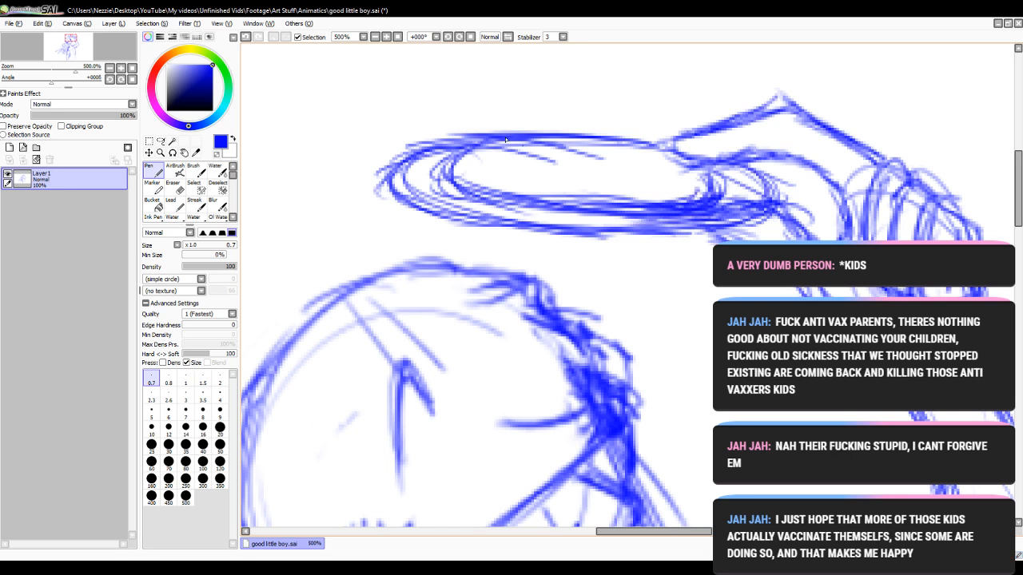
- Go over the raised hand's finger contour beside the ring
{"action": "left_click", "coordinate": [375, 37]}
{"action": "left_click", "coordinate": [375, 37]}
{"action": "left_click", "coordinate": [375, 36]}
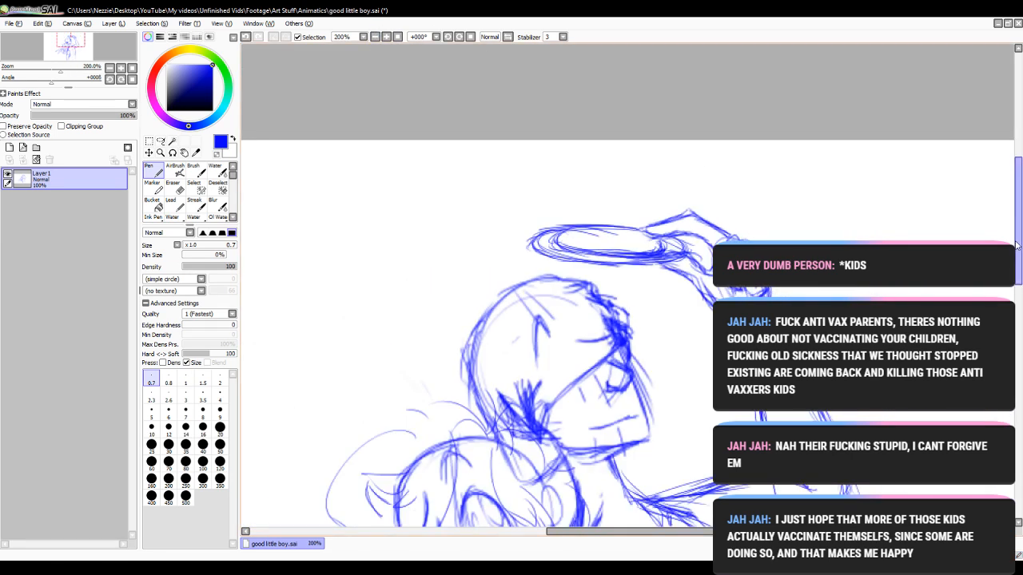
{"action": "mouse_move", "coordinate": [1018, 250]}
{"action": "left_mouse_down"}
{"action": "mouse_move", "coordinate": [993, 295]}
{"action": "mouse_move", "coordinate": [998, 251]}
{"action": "left_mouse_up"}
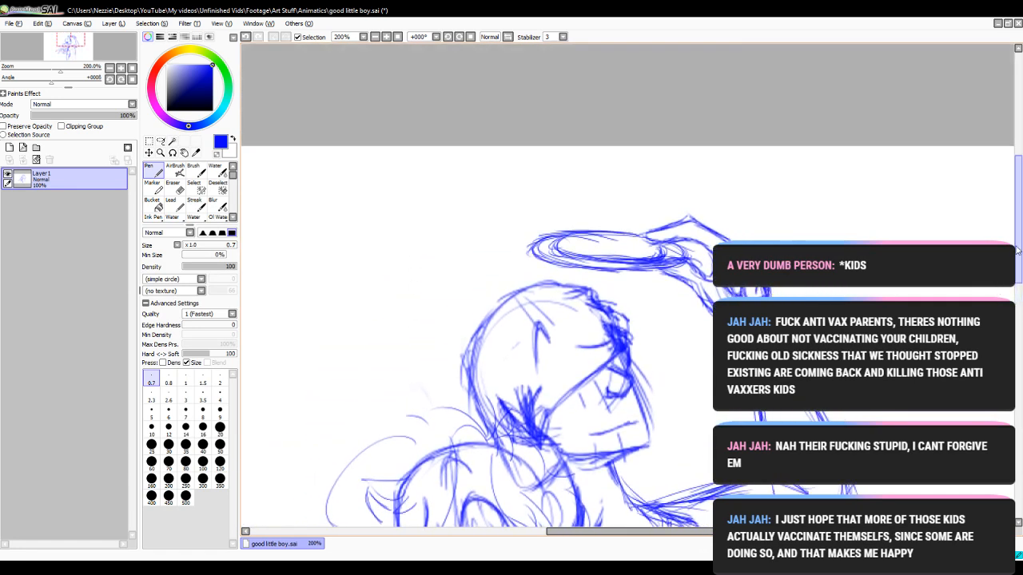
{"action": "left_click", "coordinate": [386, 37]}
{"action": "left_click", "coordinate": [386, 37]}
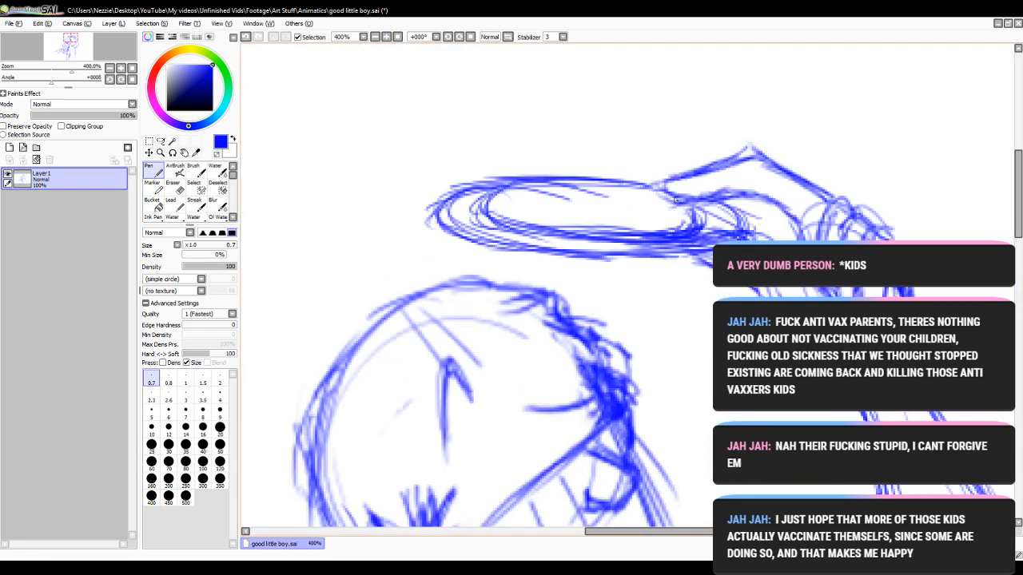
{"action": "mouse_move", "coordinate": [675, 199]}
{"action": "left_mouse_down"}
{"action": "mouse_move", "coordinate": [710, 207]}
{"action": "mouse_move", "coordinate": [757, 192]}
{"action": "mouse_move", "coordinate": [785, 216]}
{"action": "left_mouse_up"}
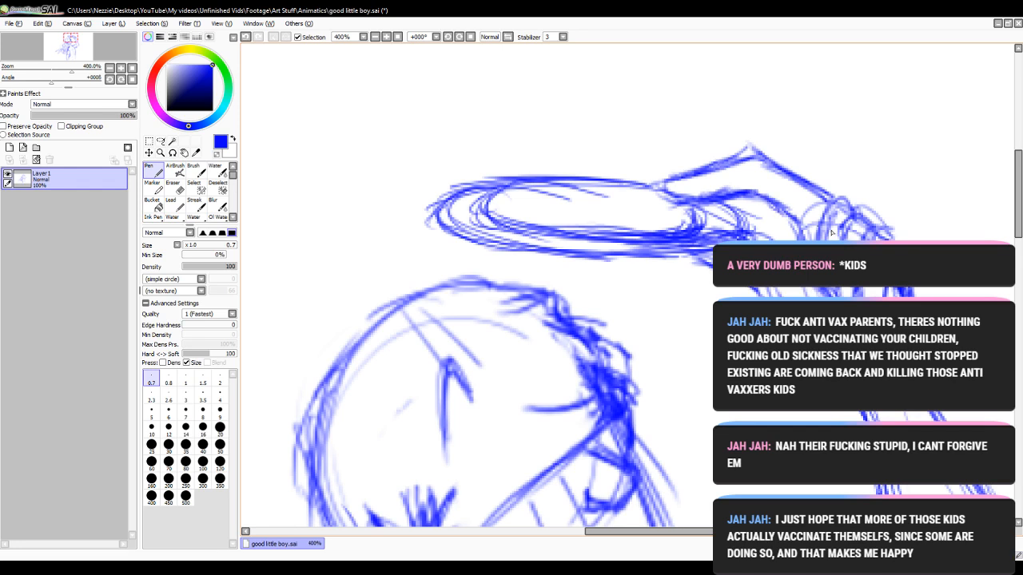
- Draw a large arc from above the smaller figure's hair, around behind the large figure's head, to just below the ring
{"action": "scroll", "coordinate": [883, 193], "scroll_direction": "down", "scroll_amount": 4}
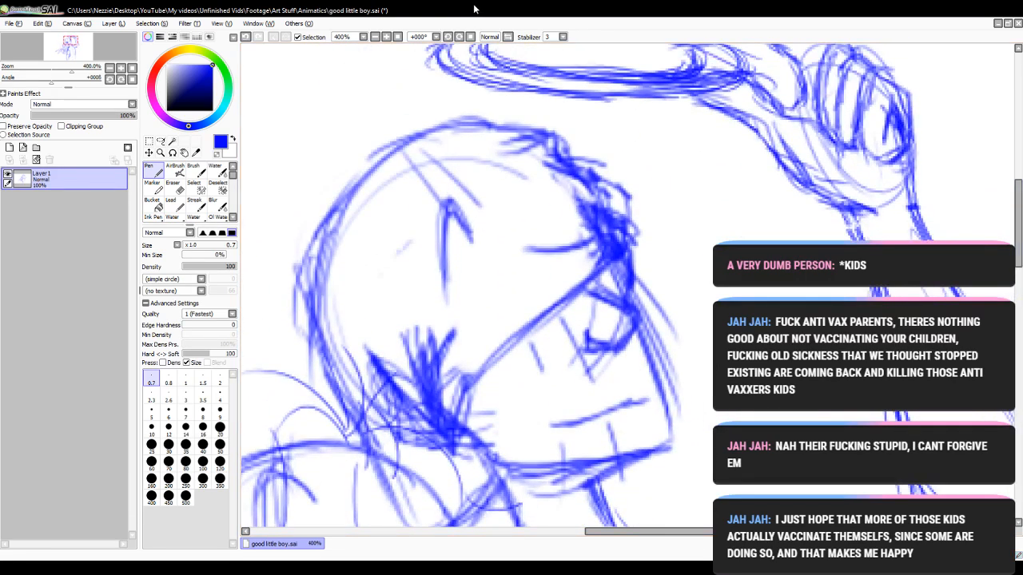
{"action": "left_click", "coordinate": [375, 36]}
{"action": "left_click", "coordinate": [374, 37]}
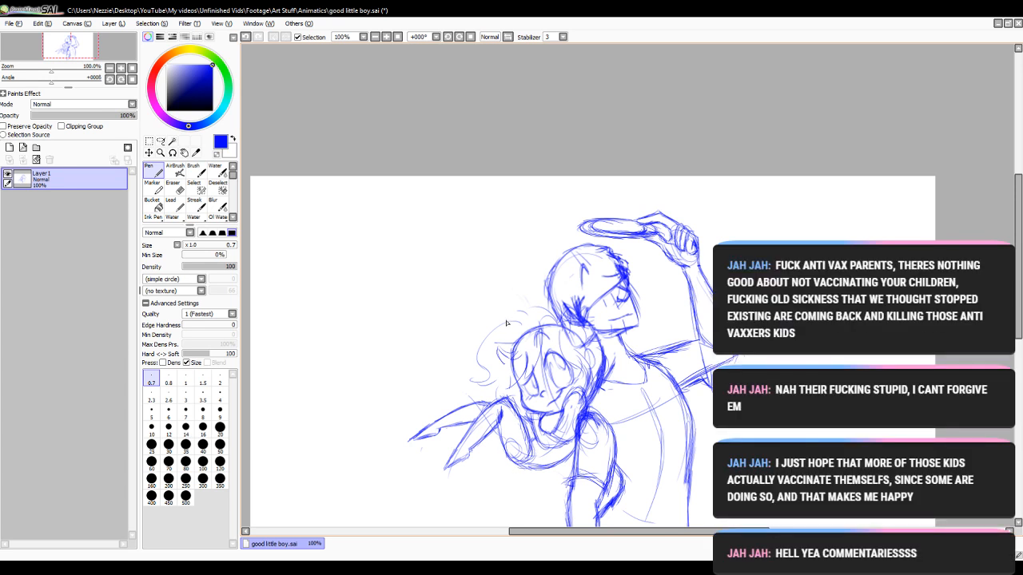
{"action": "mouse_move", "coordinate": [497, 325]}
{"action": "left_mouse_down"}
{"action": "mouse_move", "coordinate": [578, 234]}
{"action": "mouse_move", "coordinate": [601, 247]}
{"action": "left_mouse_up"}
{"action": "left_click", "coordinate": [385, 36]}
{"action": "left_click", "coordinate": [386, 37]}
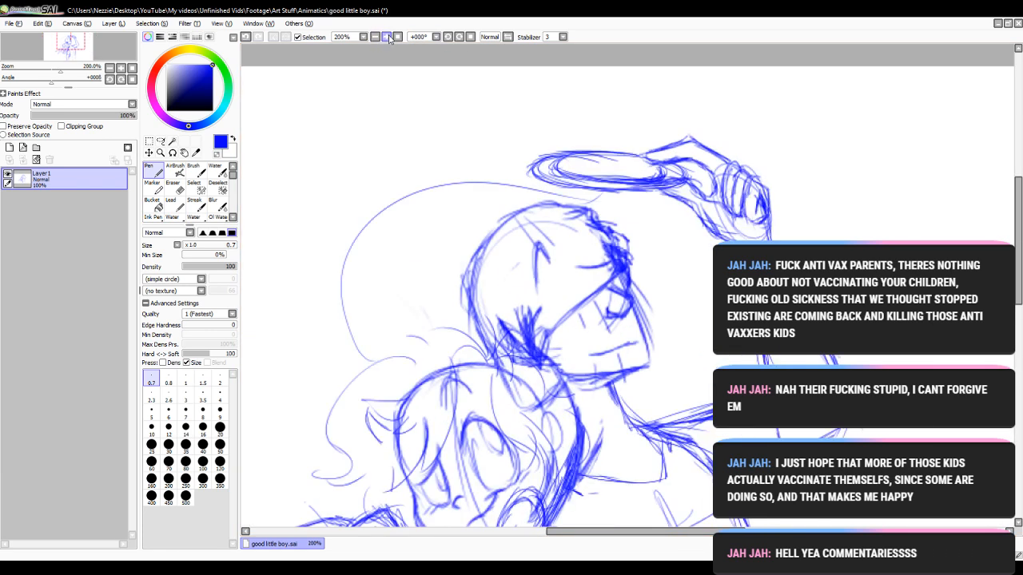
- Replace the large arc behind the large figure's head with a wider one running from the smaller figure's hair to below the ring
{"action": "left_click", "coordinate": [234, 37]}
{"action": "left_click_drag", "start_coordinate": [348, 373], "coordinate": [355, 282]}
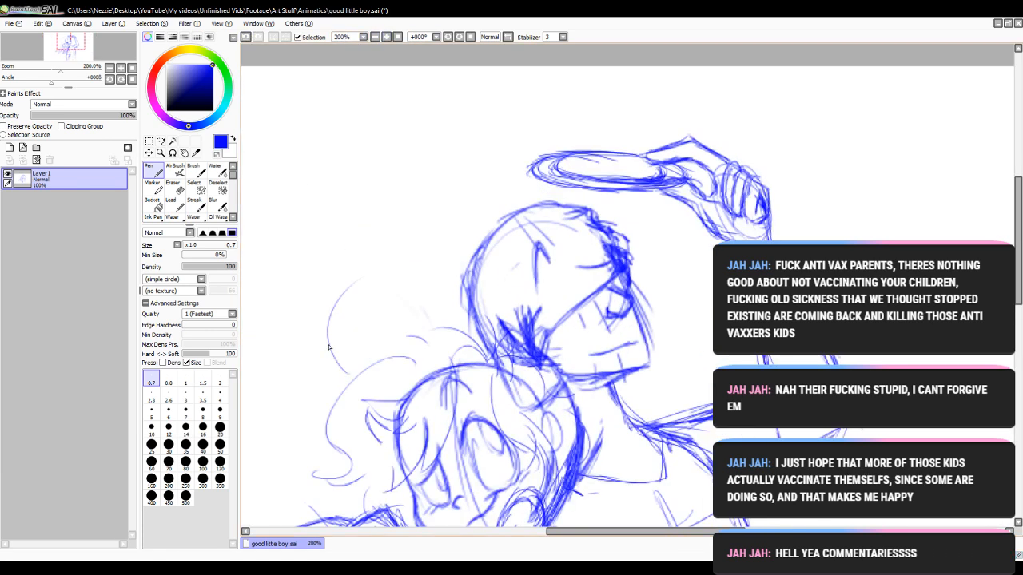
{"action": "left_click_drag", "start_coordinate": [327, 331], "coordinate": [461, 238]}
{"action": "left_click", "coordinate": [245, 37]}
{"action": "left_click", "coordinate": [246, 37]}
{"action": "left_click_drag", "start_coordinate": [344, 388], "coordinate": [425, 237]}
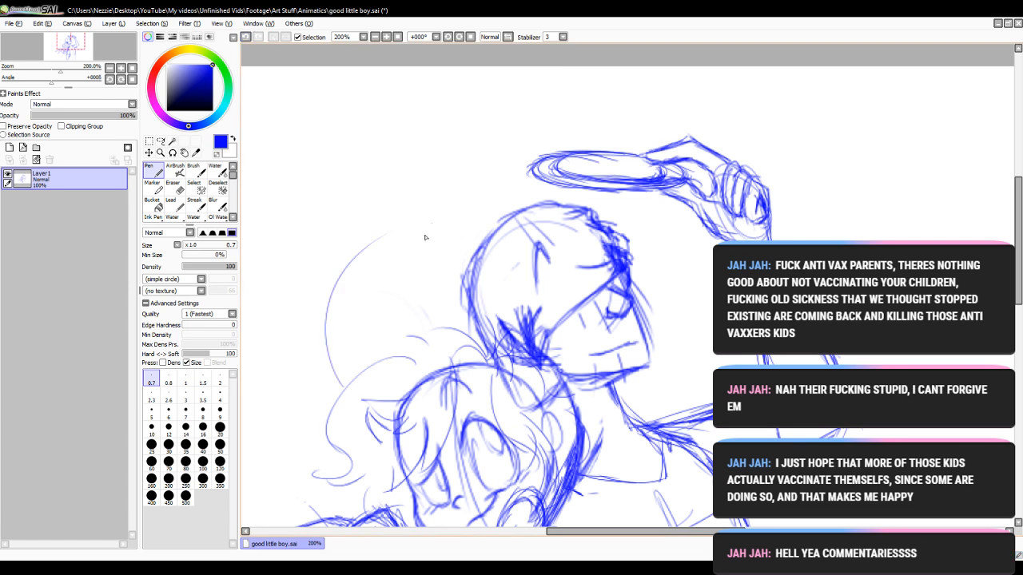
{"action": "mouse_move", "coordinate": [329, 328]}
{"action": "left_mouse_down"}
{"action": "mouse_move", "coordinate": [393, 240]}
{"action": "mouse_move", "coordinate": [508, 217]}
{"action": "left_mouse_up"}
{"action": "left_click_drag", "start_coordinate": [430, 217], "coordinate": [555, 194]}
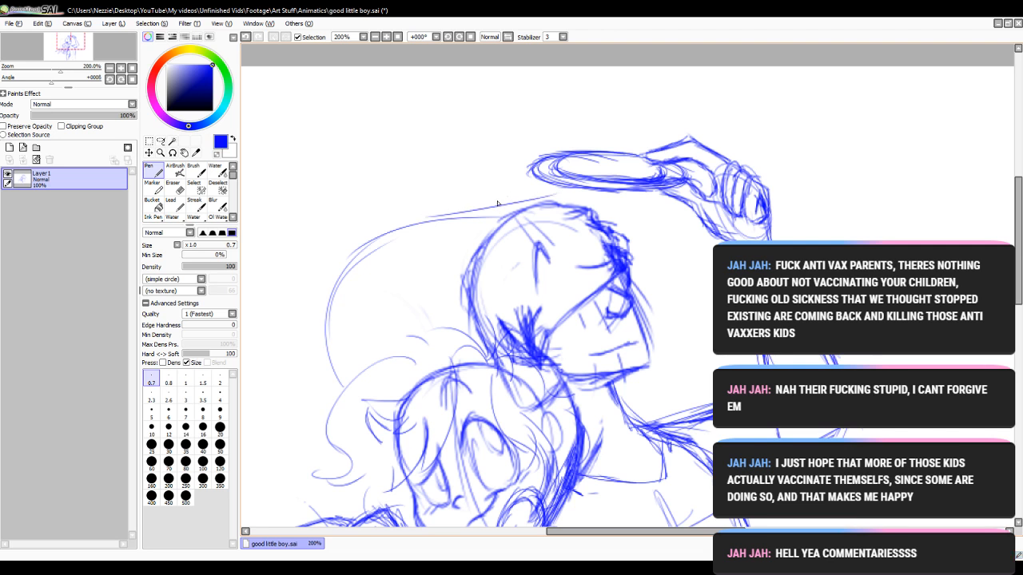
- Draw a curved arrow sweeping away from the ring's free end and pointing down towards the arc
{"action": "mouse_move", "coordinate": [497, 209]}
{"action": "left_mouse_down"}
{"action": "mouse_move", "coordinate": [551, 191]}
{"action": "mouse_move", "coordinate": [489, 151]}
{"action": "mouse_move", "coordinate": [534, 137]}
{"action": "mouse_move", "coordinate": [561, 144]}
{"action": "left_mouse_up"}
{"action": "mouse_move", "coordinate": [477, 146]}
{"action": "left_mouse_down"}
{"action": "mouse_move", "coordinate": [465, 183]}
{"action": "mouse_move", "coordinate": [493, 163]}
{"action": "mouse_move", "coordinate": [454, 186]}
{"action": "left_mouse_up"}
{"action": "left_click", "coordinate": [375, 37]}
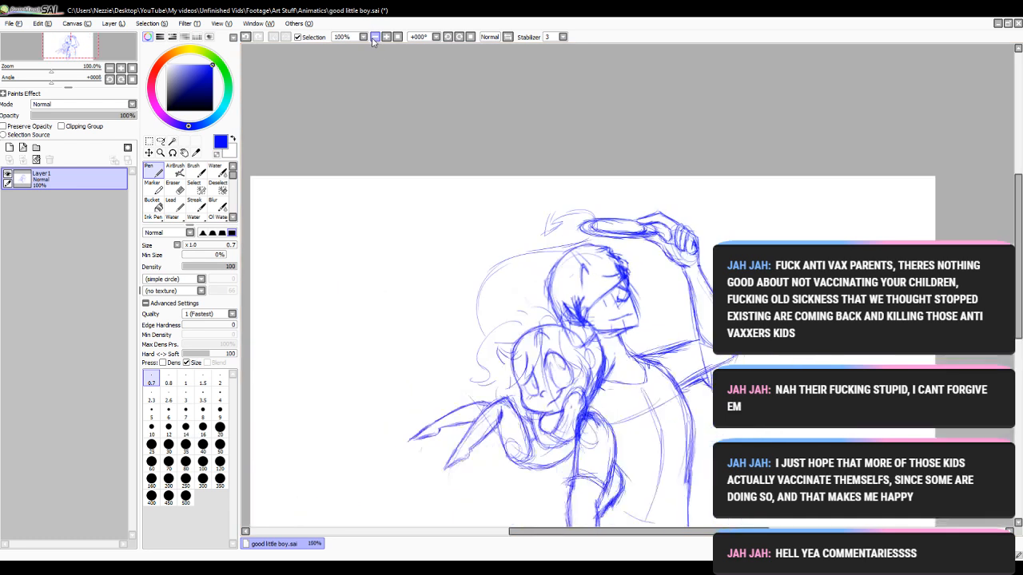
{"action": "left_click", "coordinate": [375, 36]}
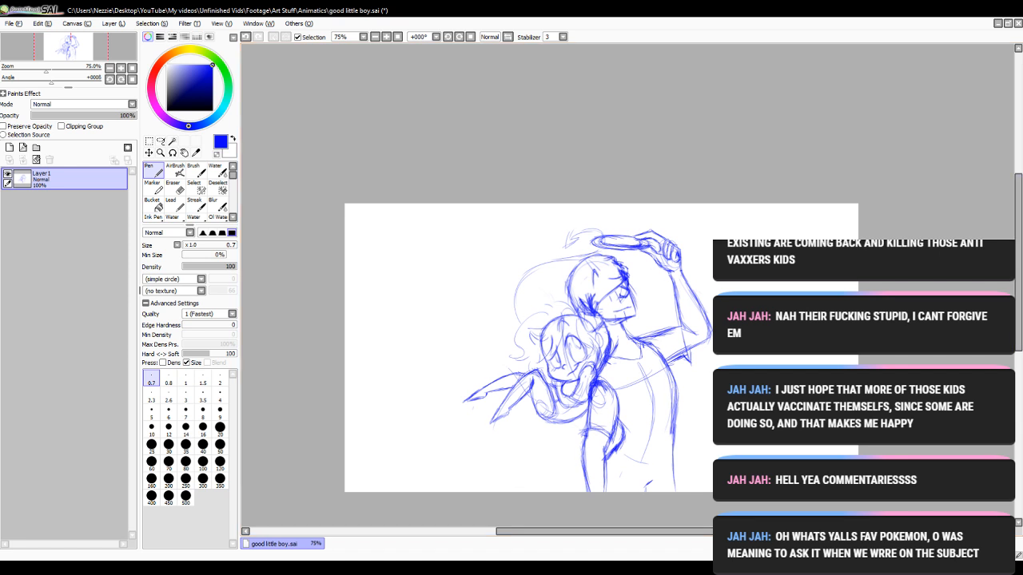
{"action": "scroll", "coordinate": [599, 319], "scroll_direction": "down", "scroll_amount": 3}
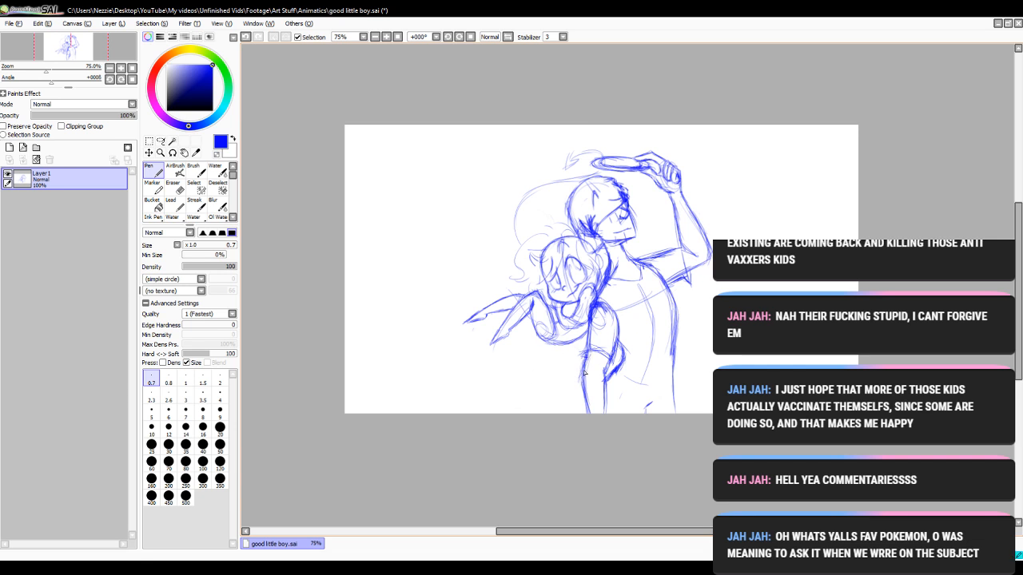
{"action": "left_click_drag", "start_coordinate": [581, 377], "coordinate": [585, 413]}
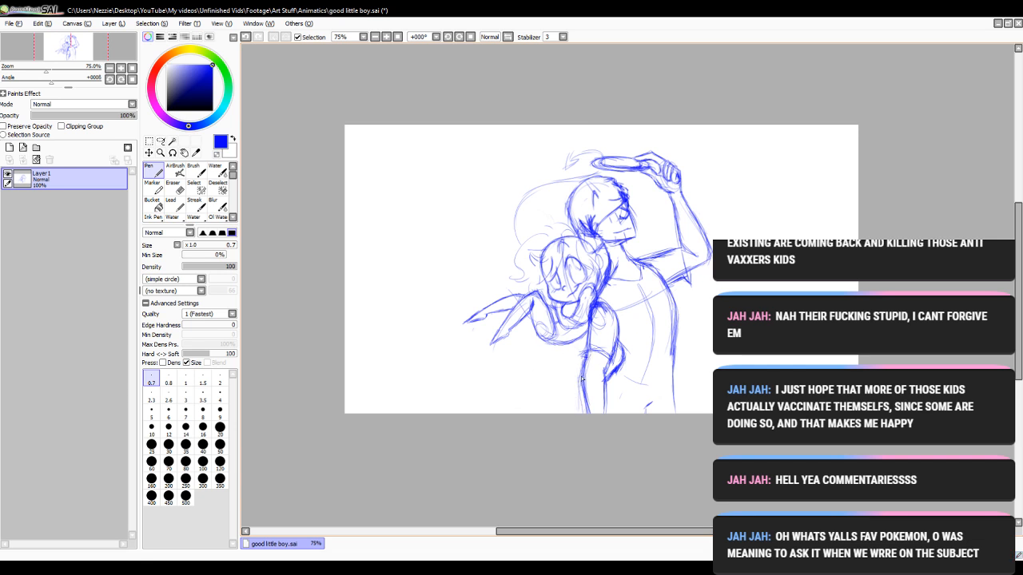
{"action": "left_click", "coordinate": [246, 37]}
{"action": "left_click_drag", "start_coordinate": [642, 262], "coordinate": [685, 254]}
- Erase the sleeve hem and the adjoining rear edge of the large figure's lowered arm with the size 50 eraser
{"action": "left_click", "coordinate": [384, 37]}
{"action": "left_click", "coordinate": [384, 37]}
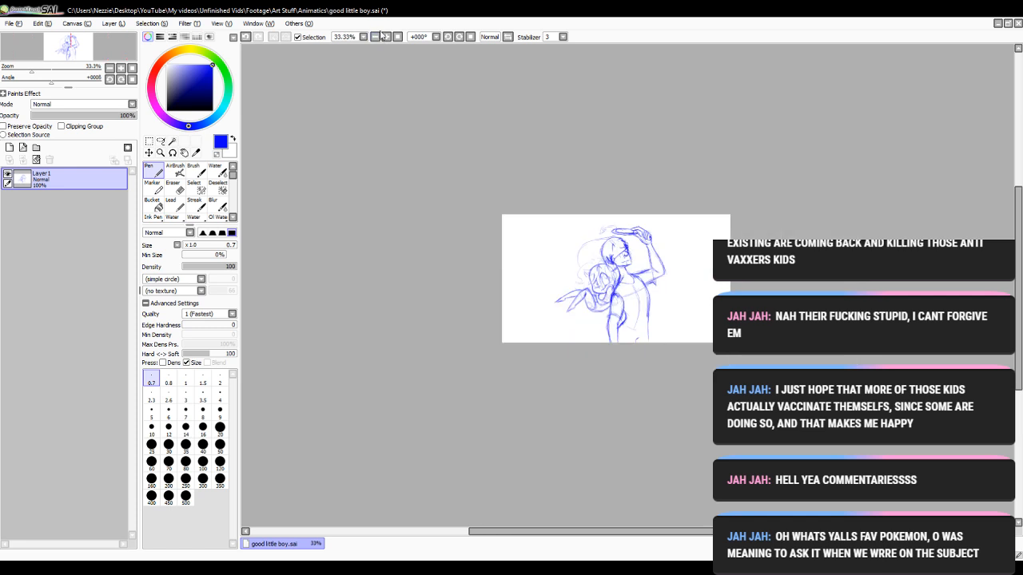
{"action": "left_click", "coordinate": [384, 37]}
{"action": "left_click", "coordinate": [384, 37]}
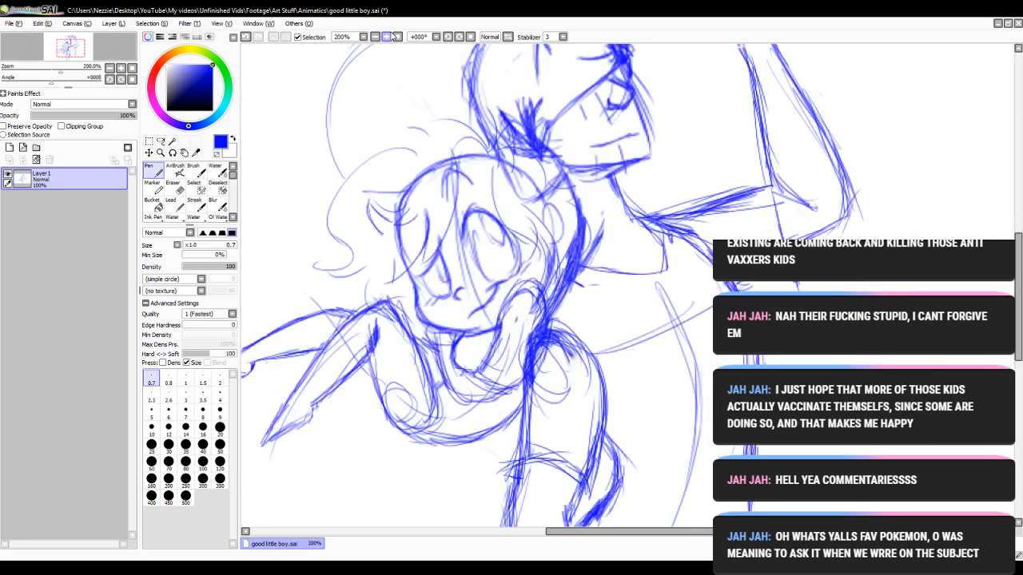
{"action": "left_click", "coordinate": [385, 37]}
{"action": "scroll", "coordinate": [692, 266], "scroll_direction": "down", "scroll_amount": 4}
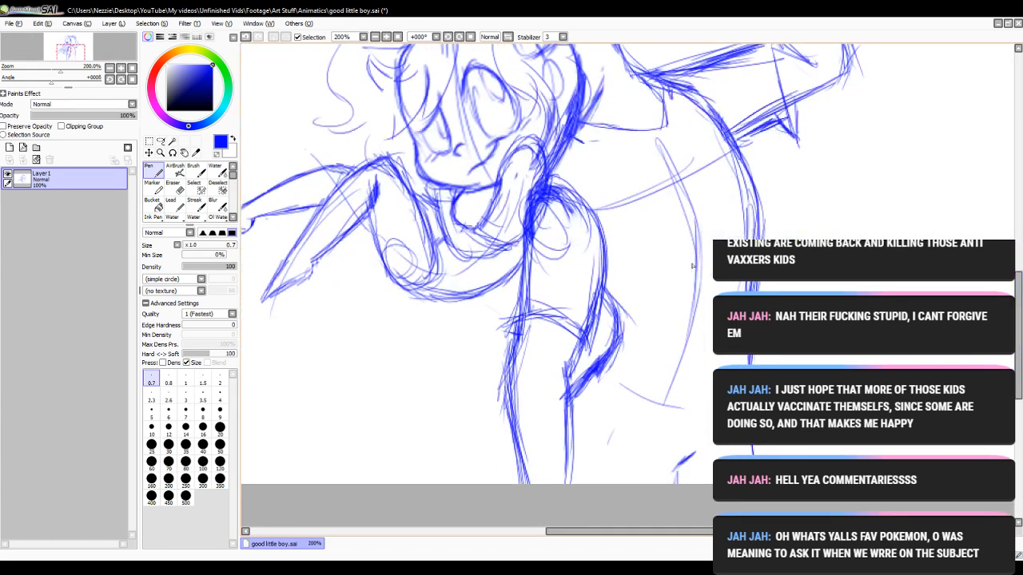
{"action": "left_click", "coordinate": [174, 188]}
{"action": "mouse_move", "coordinate": [552, 297]}
{"action": "left_mouse_down"}
{"action": "mouse_move", "coordinate": [528, 277]}
{"action": "mouse_move", "coordinate": [539, 252]}
{"action": "mouse_move", "coordinate": [530, 322]}
{"action": "mouse_move", "coordinate": [523, 297]}
{"action": "left_mouse_up"}
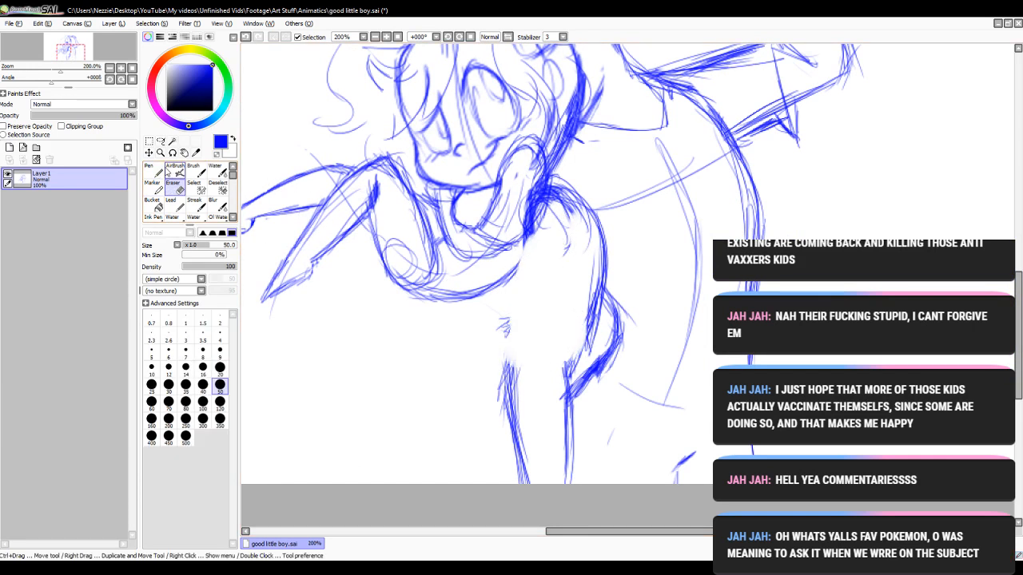
- Redraw the lowered arm's sleeve with the Pen as a wide flared shape with a slanted, curved hem
{"action": "left_click", "coordinate": [155, 170]}
{"action": "mouse_move", "coordinate": [525, 209]}
{"action": "left_mouse_down"}
{"action": "mouse_move", "coordinate": [510, 286]}
{"action": "mouse_move", "coordinate": [475, 323]}
{"action": "mouse_move", "coordinate": [487, 308]}
{"action": "mouse_move", "coordinate": [465, 353]}
{"action": "left_mouse_up"}
{"action": "mouse_move", "coordinate": [490, 270]}
{"action": "left_mouse_down"}
{"action": "mouse_move", "coordinate": [469, 344]}
{"action": "mouse_move", "coordinate": [568, 372]}
{"action": "left_mouse_up"}
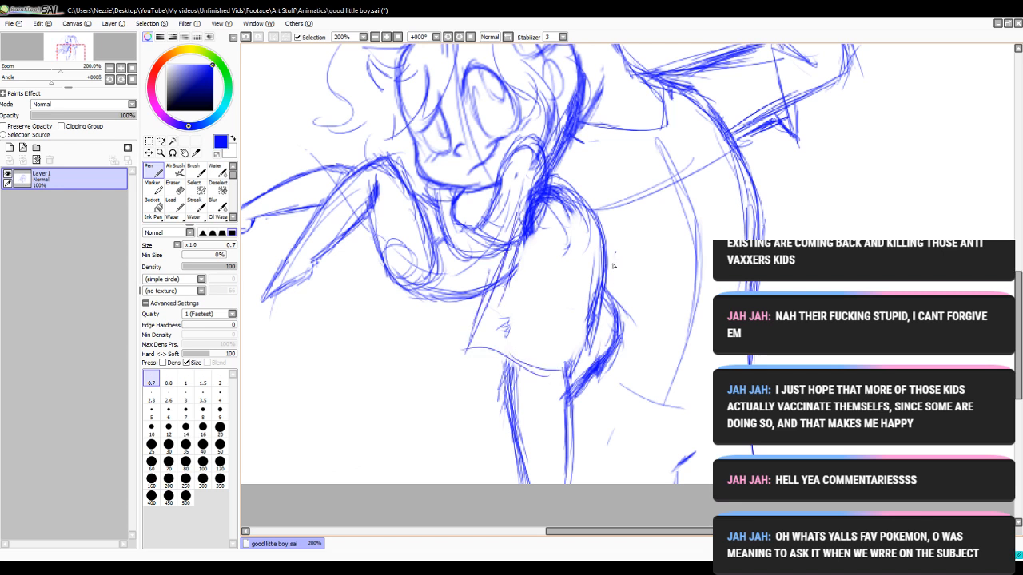
{"action": "left_click_drag", "start_coordinate": [613, 265], "coordinate": [580, 377]}
{"action": "mouse_move", "coordinate": [536, 195]}
{"action": "left_mouse_down"}
{"action": "mouse_move", "coordinate": [487, 283]}
{"action": "mouse_move", "coordinate": [463, 356]}
{"action": "mouse_move", "coordinate": [567, 371]}
{"action": "left_mouse_up"}
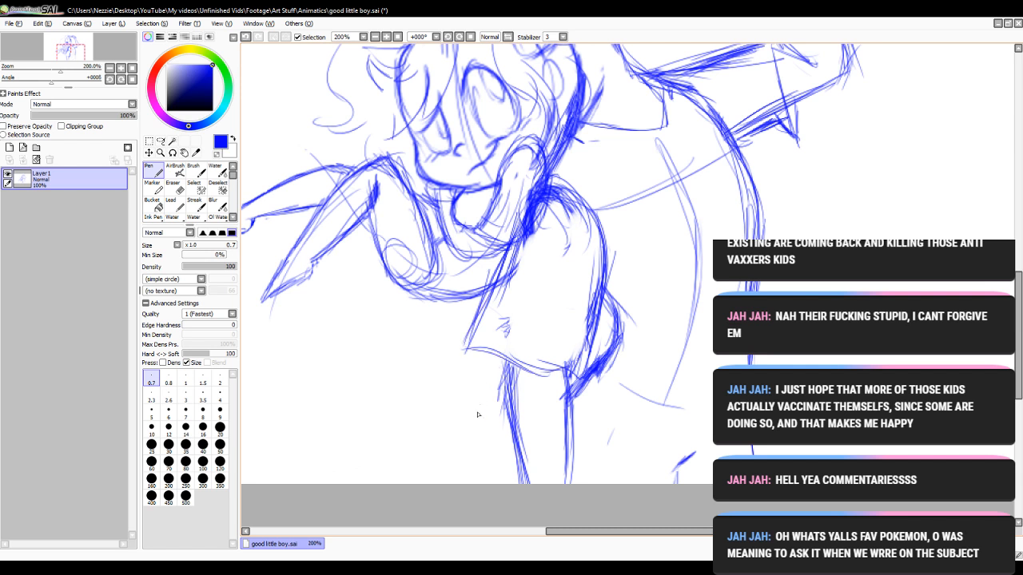
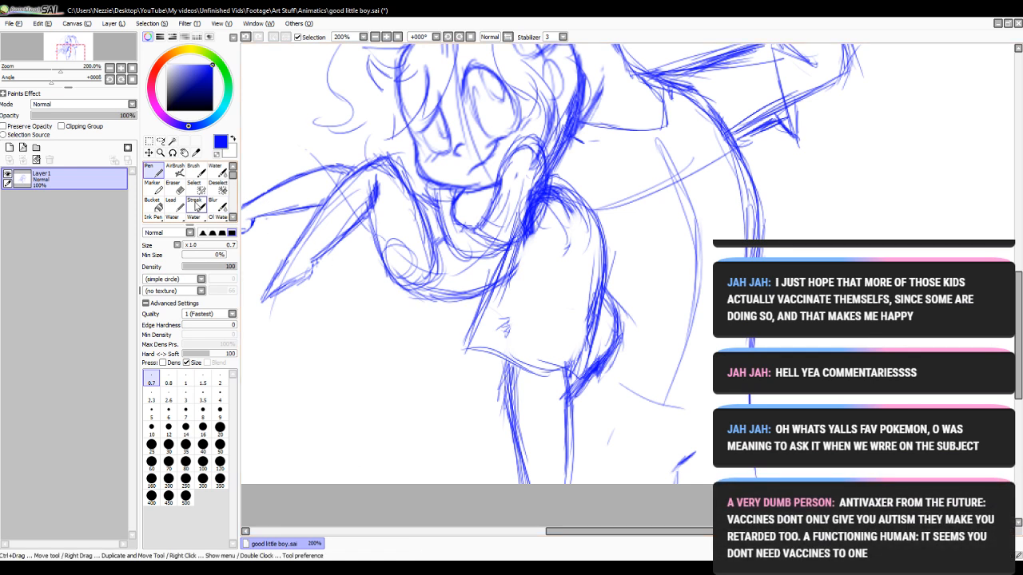
- Erase the lower half and hem of the flared sleeve with the size 14 eraser
{"action": "left_click", "coordinate": [194, 186]}
{"action": "left_click", "coordinate": [174, 186]}
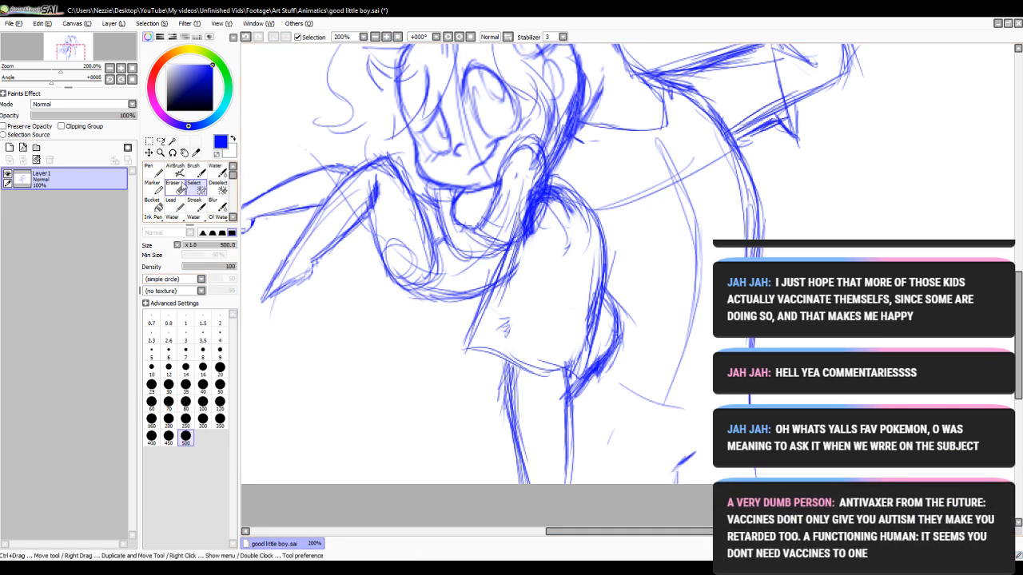
{"action": "left_click", "coordinate": [185, 369]}
{"action": "mouse_move", "coordinate": [472, 345]}
{"action": "left_mouse_down"}
{"action": "mouse_move", "coordinate": [478, 315]}
{"action": "mouse_move", "coordinate": [487, 361]}
{"action": "mouse_move", "coordinate": [557, 377]}
{"action": "mouse_move", "coordinate": [588, 359]}
{"action": "mouse_move", "coordinate": [598, 329]}
{"action": "left_mouse_up"}
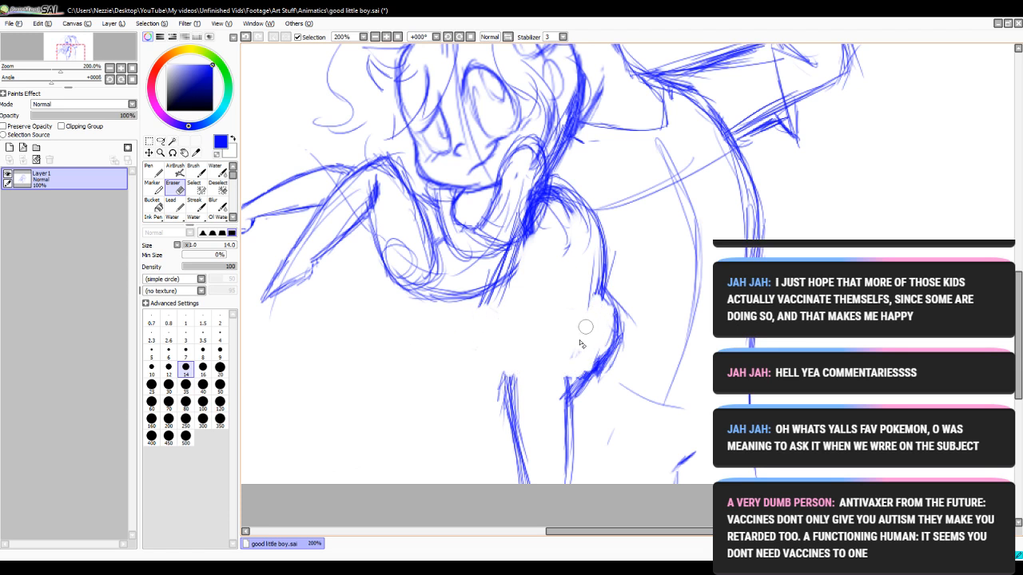
- Sketch the flared sleeve's lower sides and a slightly higher hem across the lowered arm with the Pen
{"action": "left_click", "coordinate": [151, 170]}
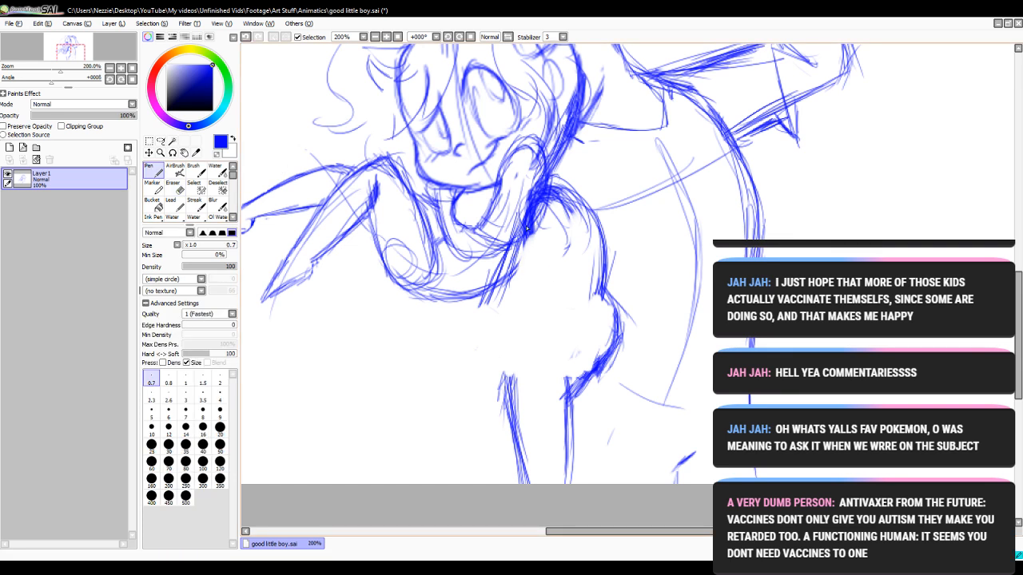
{"action": "left_click_drag", "start_coordinate": [526, 229], "coordinate": [461, 338]}
{"action": "left_click_drag", "start_coordinate": [491, 301], "coordinate": [474, 336]}
{"action": "mouse_move", "coordinate": [472, 343]}
{"action": "left_mouse_down"}
{"action": "mouse_move", "coordinate": [563, 374]}
{"action": "mouse_move", "coordinate": [596, 344]}
{"action": "left_mouse_up"}
{"action": "left_click_drag", "start_coordinate": [604, 279], "coordinate": [581, 366]}
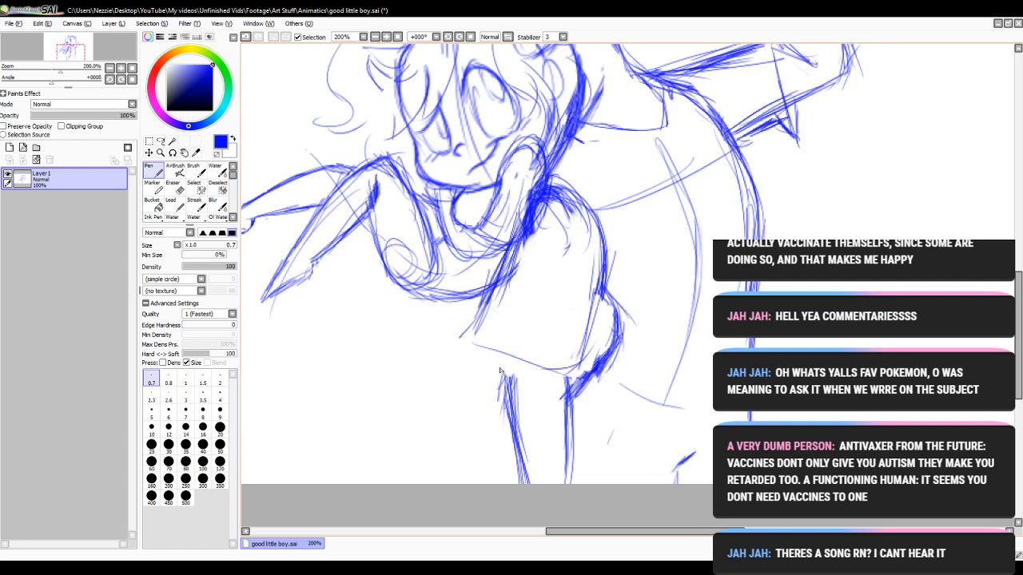
- Draw both edges of the lowered arm from the sleeve hem down to the canvas's bottom edge, thickening the rear one
{"action": "left_click_drag", "start_coordinate": [501, 348], "coordinate": [505, 395]}
{"action": "left_click_drag", "start_coordinate": [499, 349], "coordinate": [508, 462]}
{"action": "left_click_drag", "start_coordinate": [499, 359], "coordinate": [523, 482]}
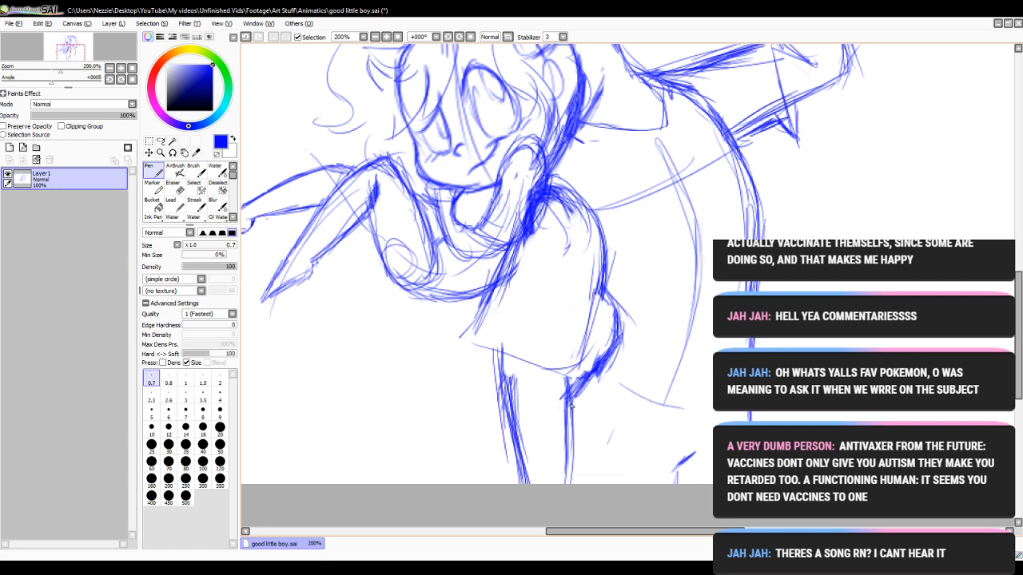
{"action": "left_click_drag", "start_coordinate": [572, 368], "coordinate": [562, 483]}
{"action": "left_click_drag", "start_coordinate": [500, 349], "coordinate": [514, 455]}
{"action": "left_click_drag", "start_coordinate": [500, 376], "coordinate": [522, 482]}
- Erase stray strokes inside the lowered arm's rear edge and add a second line along the sleeve hem
{"action": "left_click", "coordinate": [175, 188]}
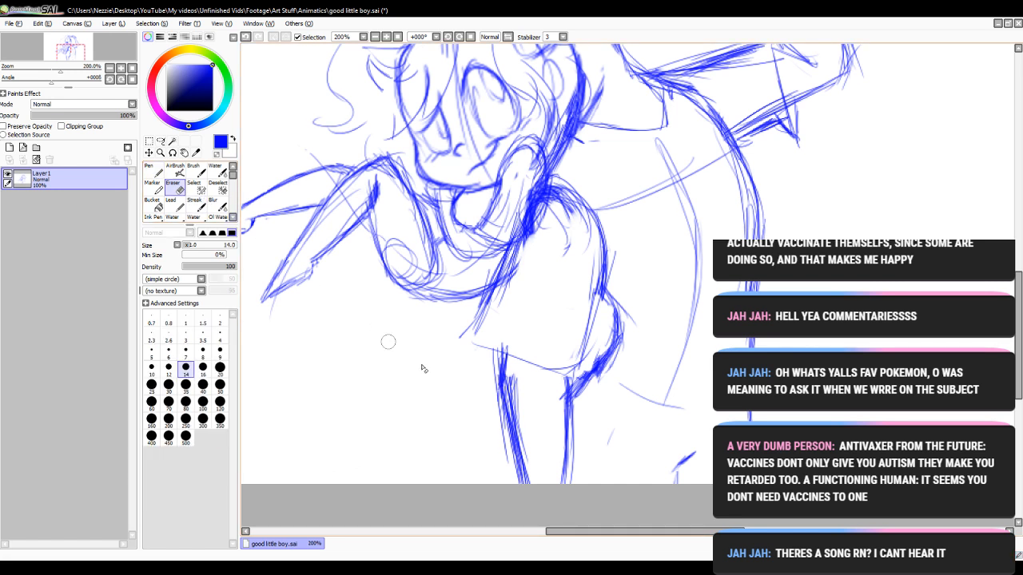
{"action": "left_click_drag", "start_coordinate": [516, 372], "coordinate": [514, 414]}
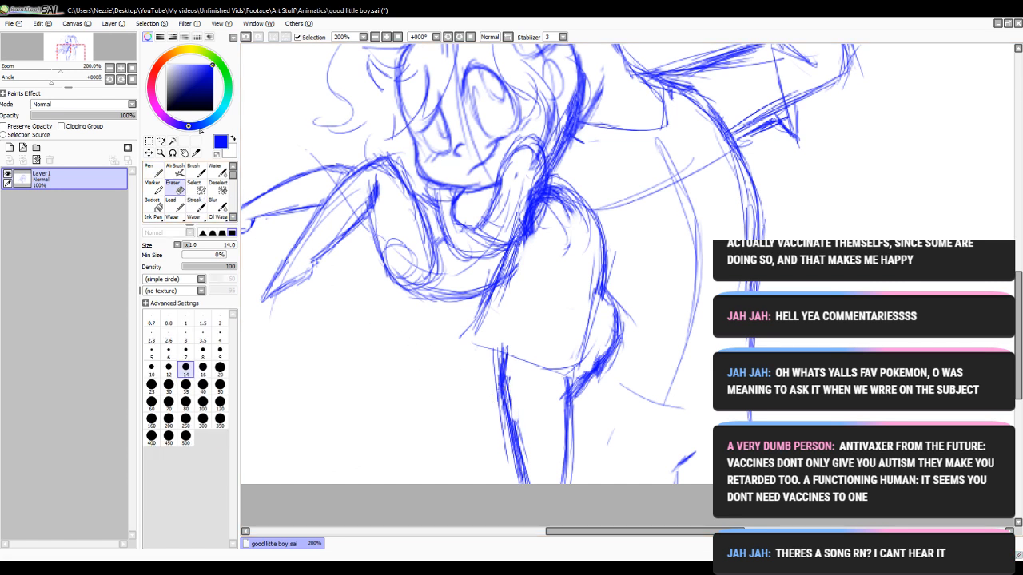
{"action": "key", "text": "n"}
{"action": "mouse_move", "coordinate": [481, 323]}
{"action": "left_mouse_down"}
{"action": "mouse_move", "coordinate": [536, 358]}
{"action": "mouse_move", "coordinate": [593, 356]}
{"action": "left_mouse_up"}
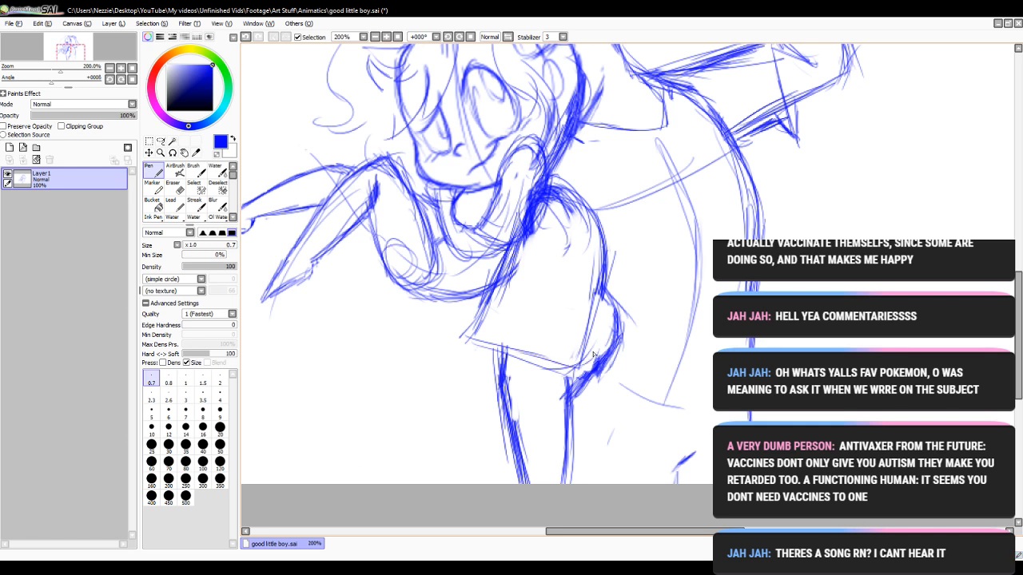
- Erase the sleeve's lower sides and hem with the size 16 eraser
{"action": "left_click", "coordinate": [176, 187]}
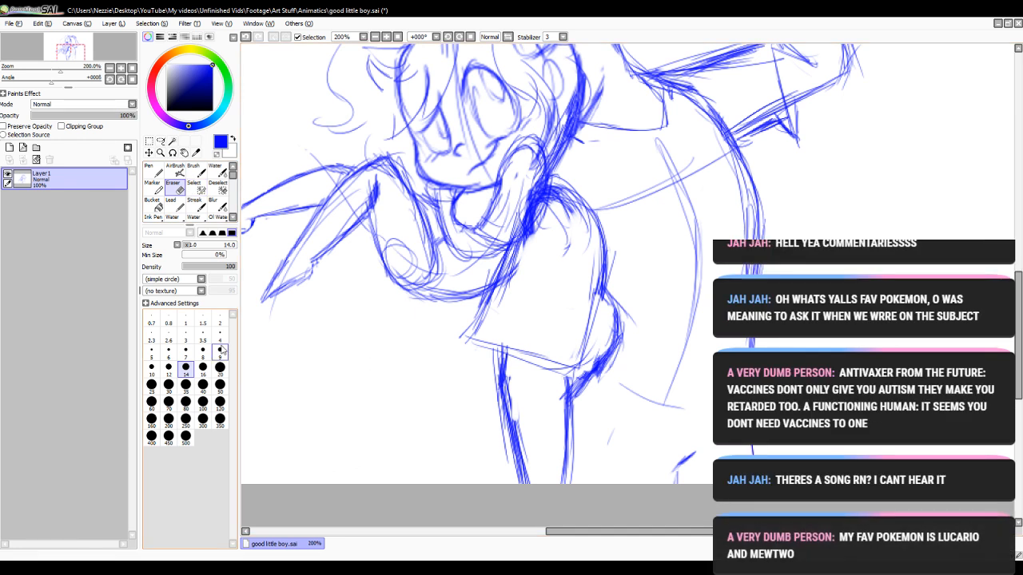
{"action": "left_click", "coordinate": [203, 367]}
{"action": "mouse_move", "coordinate": [482, 356]}
{"action": "left_mouse_down"}
{"action": "mouse_move", "coordinate": [510, 294]}
{"action": "mouse_move", "coordinate": [479, 329]}
{"action": "mouse_move", "coordinate": [503, 310]}
{"action": "mouse_move", "coordinate": [493, 344]}
{"action": "mouse_move", "coordinate": [541, 360]}
{"action": "mouse_move", "coordinate": [574, 356]}
{"action": "mouse_move", "coordinate": [601, 318]}
{"action": "mouse_move", "coordinate": [583, 337]}
{"action": "mouse_move", "coordinate": [596, 294]}
{"action": "left_mouse_up"}
- Redraw the sleeve shorter and narrower with a deeply curved hem, and extend the lowered arm's edges up to it
{"action": "left_click", "coordinate": [152, 170]}
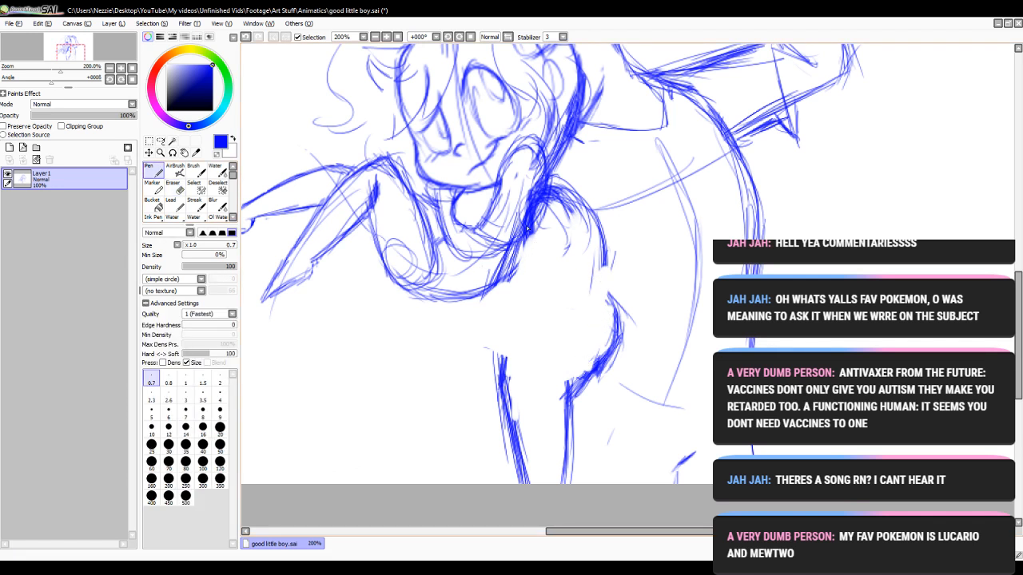
{"action": "mouse_move", "coordinate": [526, 229]}
{"action": "left_mouse_down"}
{"action": "mouse_move", "coordinate": [486, 303]}
{"action": "mouse_move", "coordinate": [495, 315]}
{"action": "mouse_move", "coordinate": [557, 355]}
{"action": "mouse_move", "coordinate": [592, 354]}
{"action": "left_mouse_up"}
{"action": "left_click_drag", "start_coordinate": [617, 248], "coordinate": [591, 355]}
{"action": "left_click_drag", "start_coordinate": [604, 268], "coordinate": [583, 361]}
{"action": "mouse_move", "coordinate": [510, 315]}
{"action": "left_mouse_down"}
{"action": "mouse_move", "coordinate": [497, 369]}
{"action": "mouse_move", "coordinate": [500, 404]}
{"action": "mouse_move", "coordinate": [507, 398]}
{"action": "left_mouse_up"}
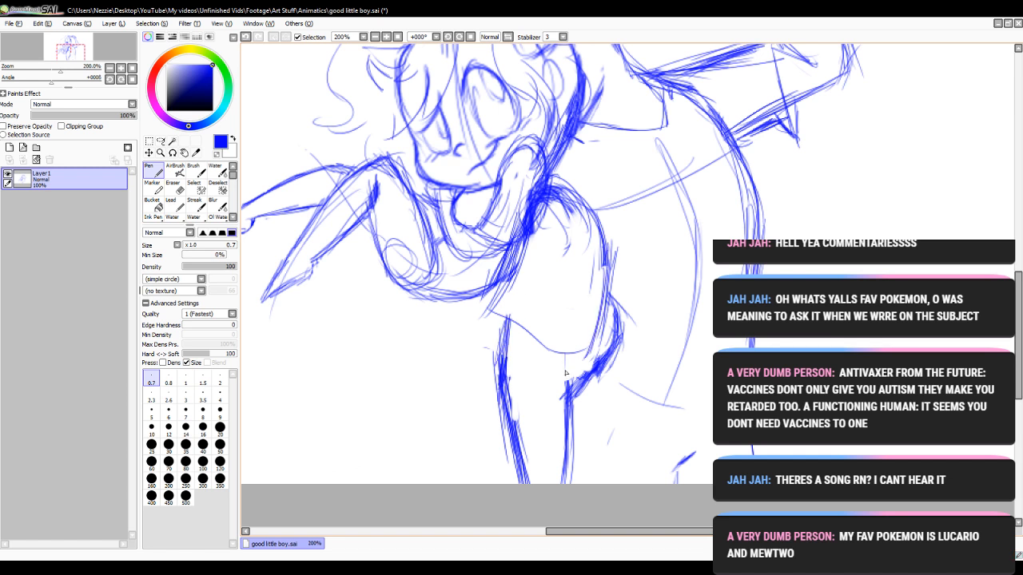
{"action": "mouse_move", "coordinate": [565, 353]}
{"action": "left_mouse_down"}
{"action": "mouse_move", "coordinate": [563, 398]}
{"action": "mouse_move", "coordinate": [569, 388]}
{"action": "left_mouse_up"}
- Erase the lowered arm's front edge below the sleeve and redraw it from the hem to the canvas's bottom edge
{"action": "key", "text": "e"}
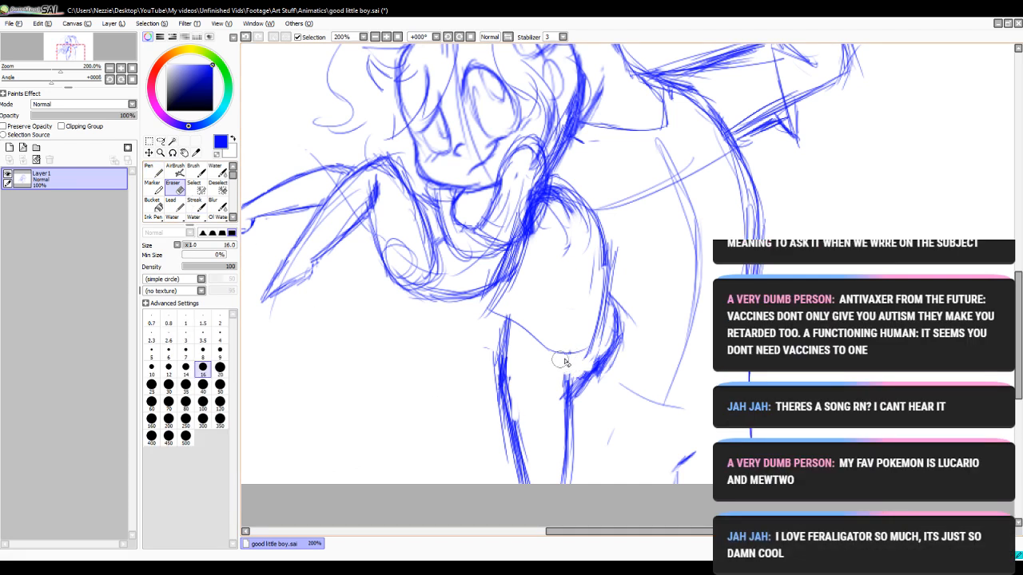
{"action": "left_click_drag", "start_coordinate": [564, 362], "coordinate": [561, 480]}
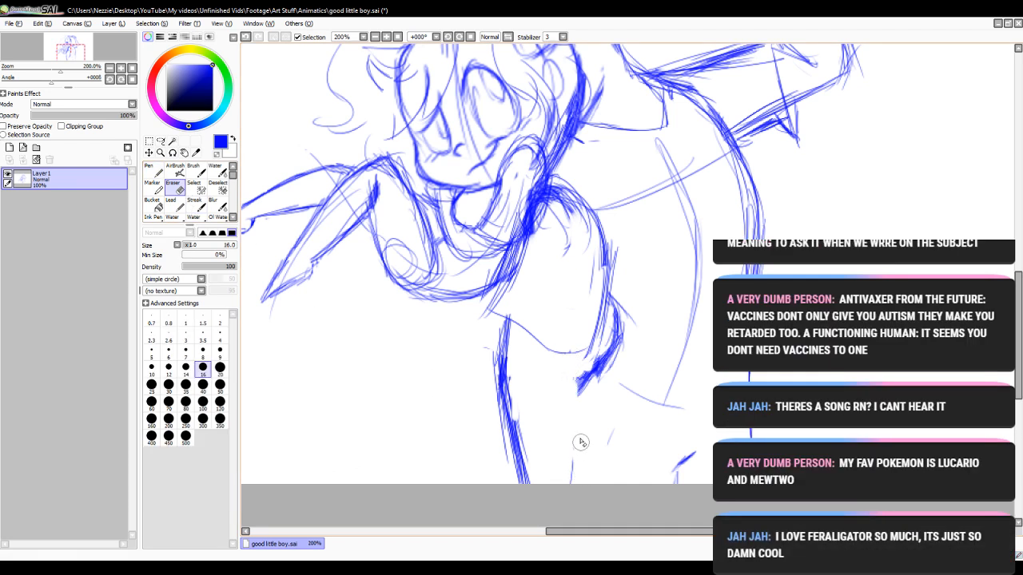
{"action": "key", "text": "n"}
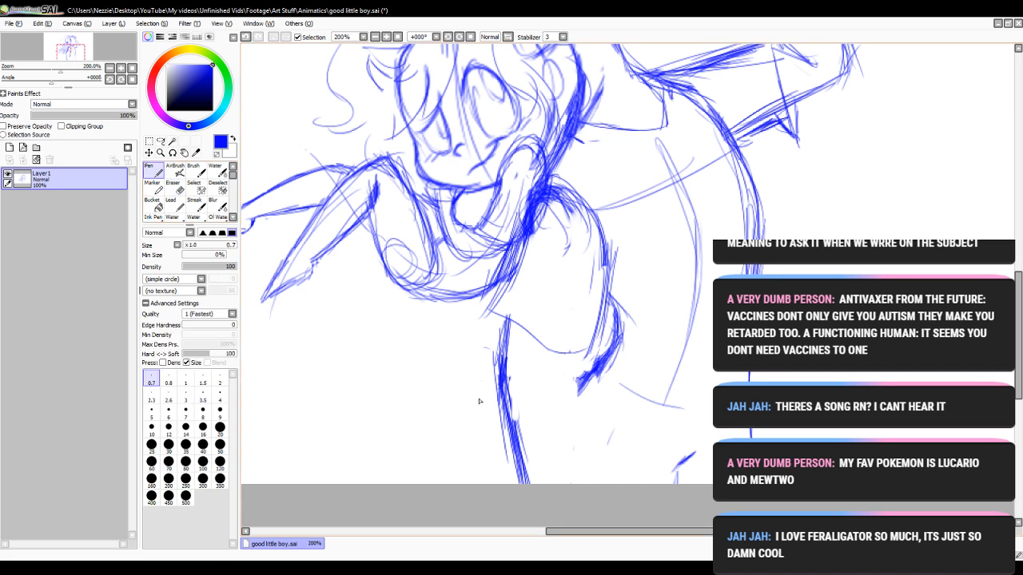
{"action": "mouse_move", "coordinate": [565, 353]}
{"action": "left_mouse_down"}
{"action": "mouse_move", "coordinate": [550, 422]}
{"action": "mouse_move", "coordinate": [552, 429]}
{"action": "mouse_move", "coordinate": [559, 389]}
{"action": "mouse_move", "coordinate": [559, 481]}
{"action": "left_mouse_up"}
{"action": "left_click_drag", "start_coordinate": [564, 380], "coordinate": [559, 483]}
{"action": "left_click_drag", "start_coordinate": [562, 405], "coordinate": [559, 482]}
{"action": "left_click_drag", "start_coordinate": [595, 364], "coordinate": [567, 396]}
- Look over both figures from the raised ring down to the sleeve, and examine the smaller figure's face and arms up close
{"action": "scroll", "coordinate": [479, 288], "scroll_direction": "up", "scroll_amount": 10}
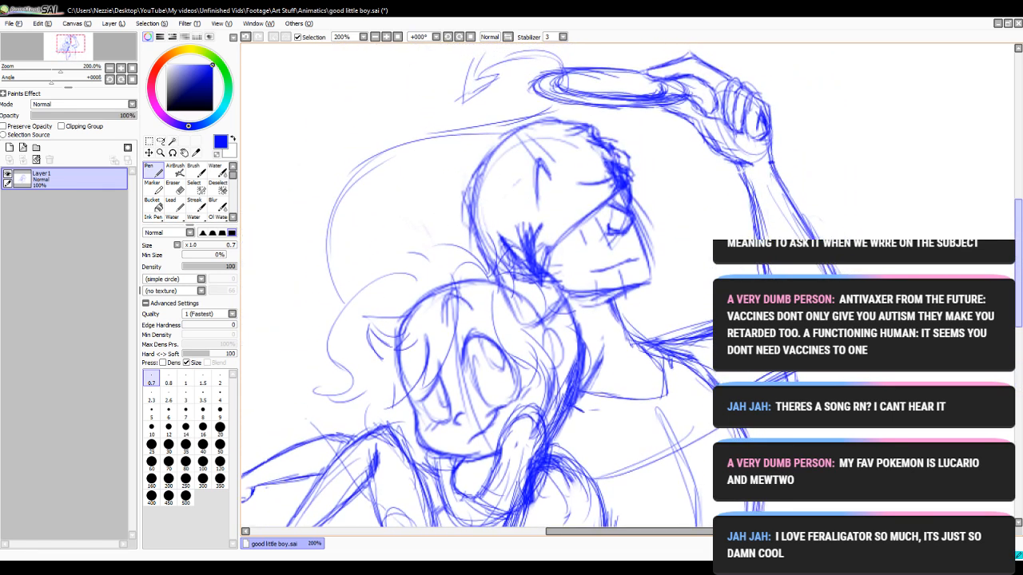
{"action": "scroll", "coordinate": [479, 288], "scroll_direction": "down", "scroll_amount": 3}
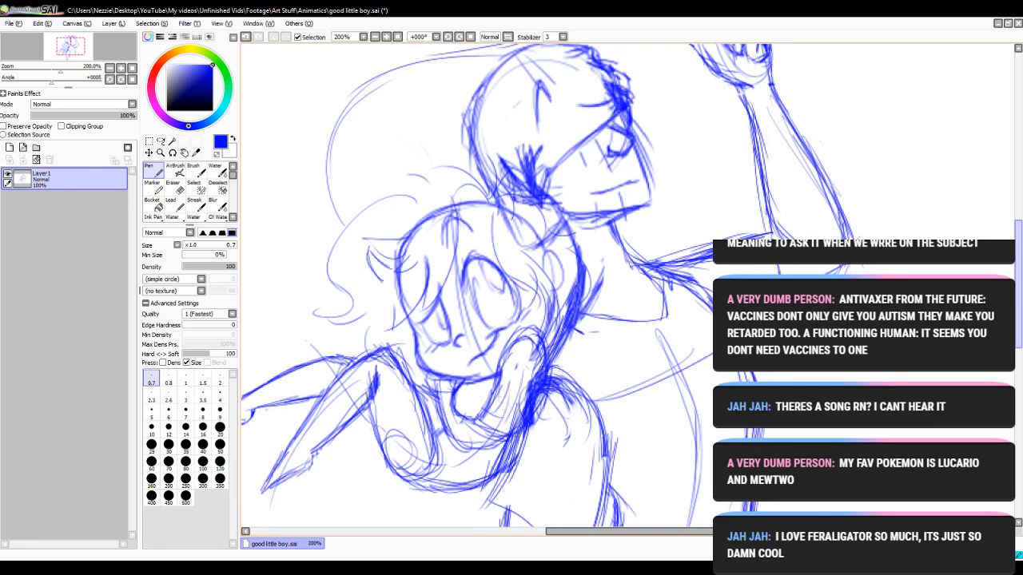
{"action": "scroll", "coordinate": [479, 287], "scroll_direction": "down", "scroll_amount": 1}
{"action": "scroll", "coordinate": [479, 288], "scroll_direction": "up", "scroll_amount": 4}
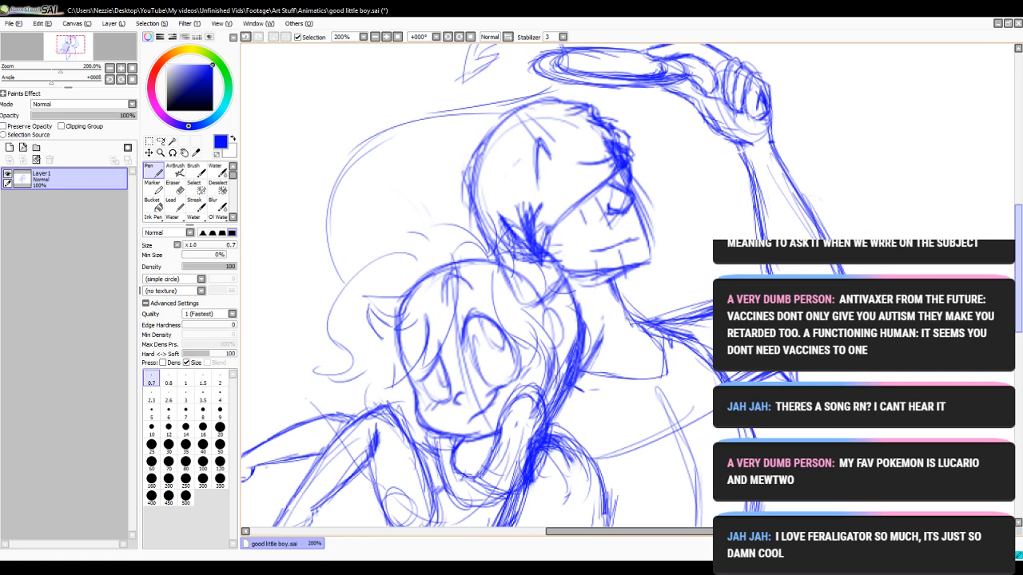
{"action": "scroll", "coordinate": [479, 287], "scroll_direction": "down", "scroll_amount": 3}
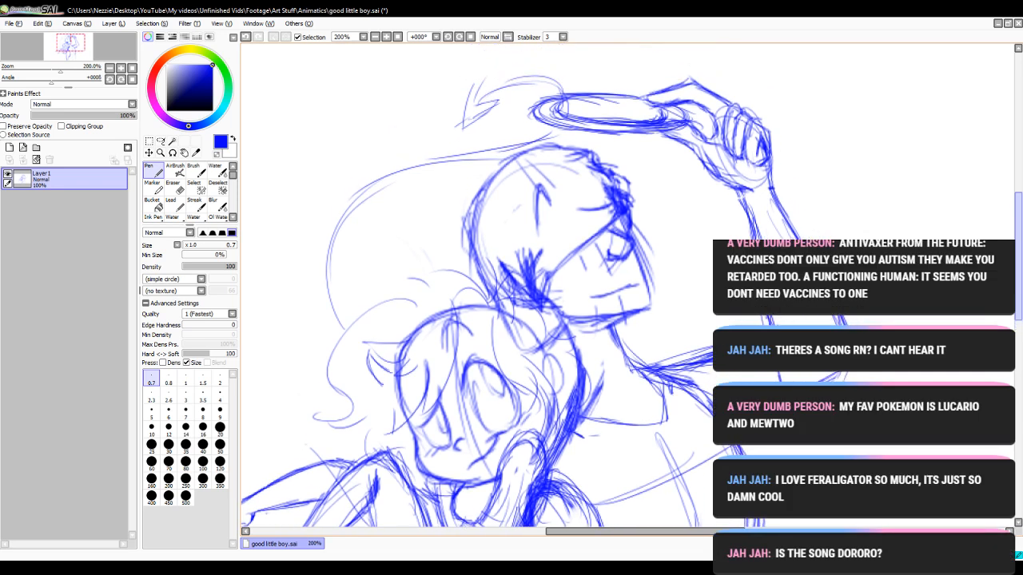
{"action": "scroll", "coordinate": [852, 224], "scroll_direction": "down", "scroll_amount": 1}
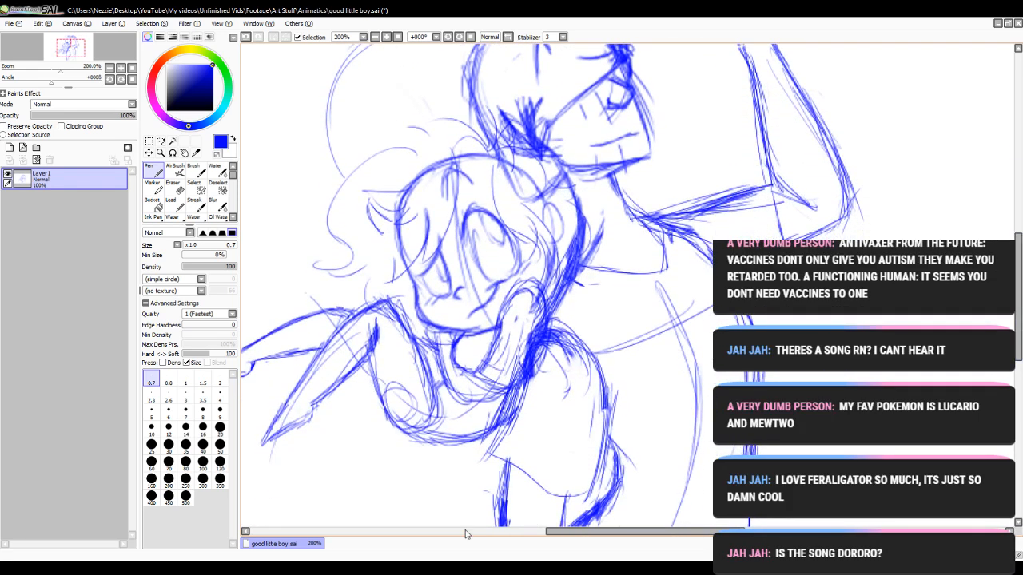
{"action": "left_click_drag", "start_coordinate": [556, 534], "coordinate": [535, 520]}
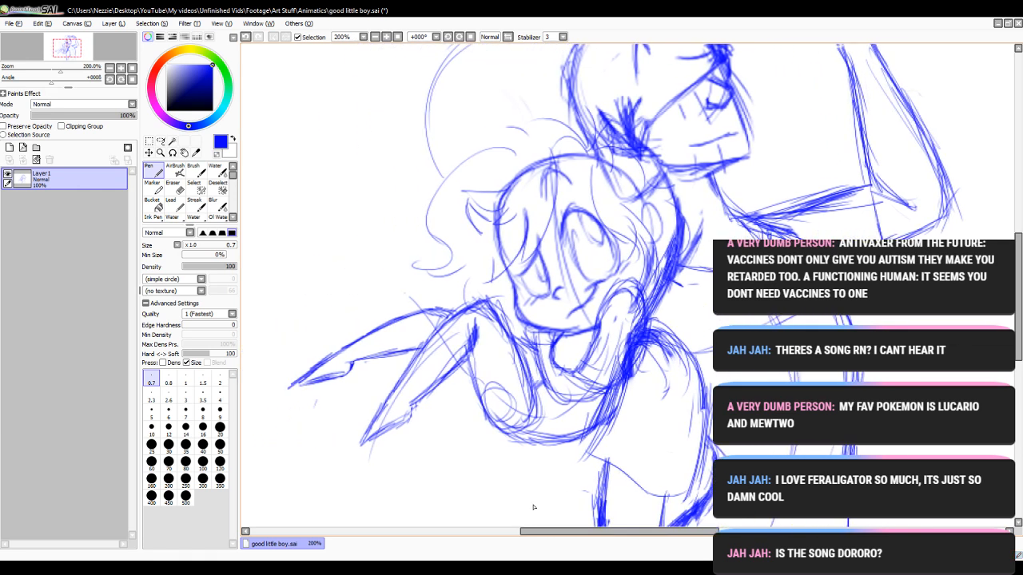
{"action": "left_click", "coordinate": [387, 37]}
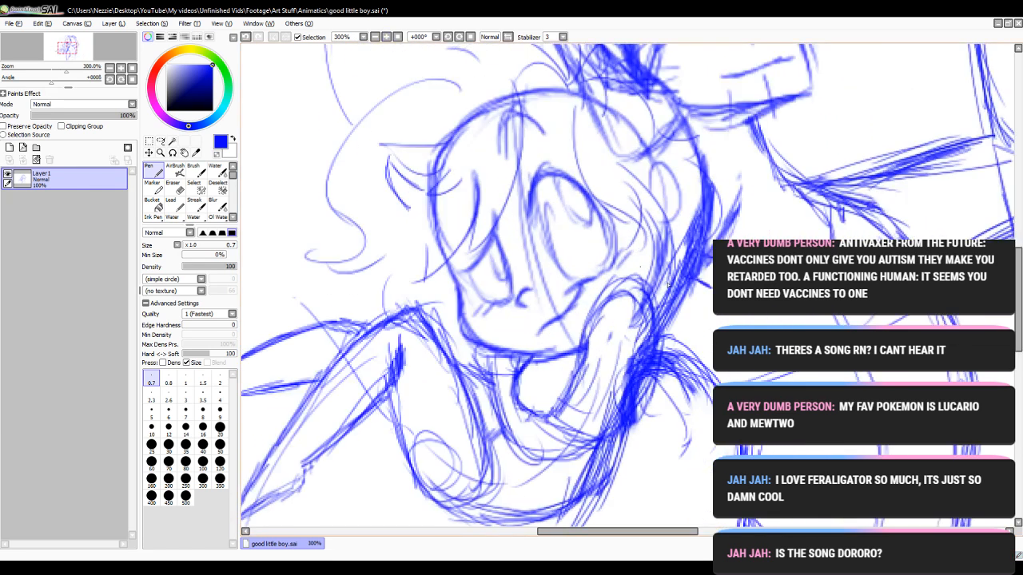
- Strengthen the curved contour below the smaller figure's chin and hand, and the inner edge of its bent limb
{"action": "scroll", "coordinate": [491, 303], "scroll_direction": "down", "scroll_amount": 3}
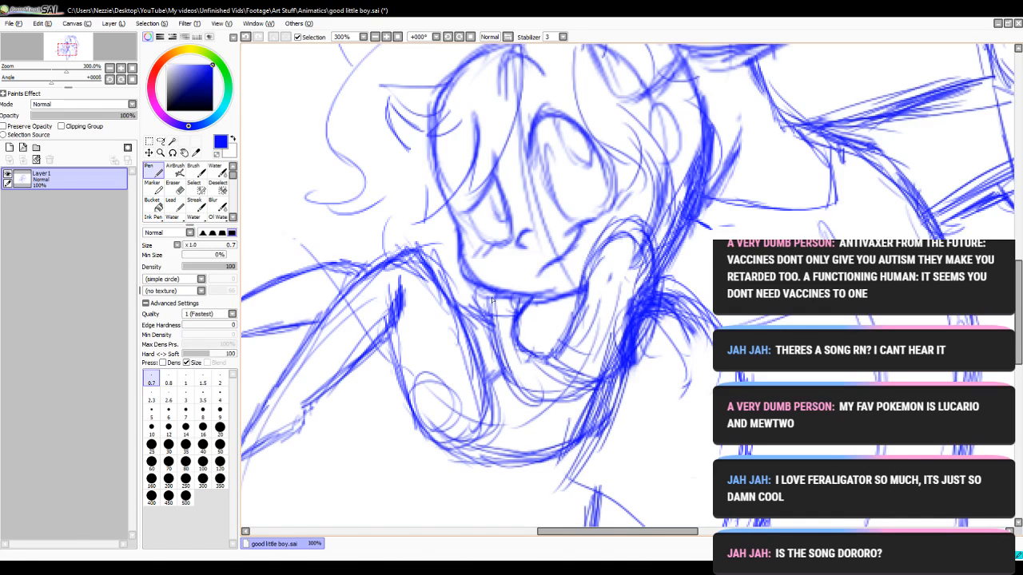
{"action": "mouse_move", "coordinate": [497, 356]}
{"action": "left_mouse_down"}
{"action": "mouse_move", "coordinate": [549, 397]}
{"action": "mouse_move", "coordinate": [594, 393]}
{"action": "left_mouse_up"}
{"action": "left_click_drag", "start_coordinate": [531, 358], "coordinate": [586, 393]}
{"action": "left_click_drag", "start_coordinate": [533, 357], "coordinate": [617, 379]}
{"action": "left_click_drag", "start_coordinate": [647, 344], "coordinate": [609, 384]}
{"action": "left_click_drag", "start_coordinate": [620, 376], "coordinate": [597, 401]}
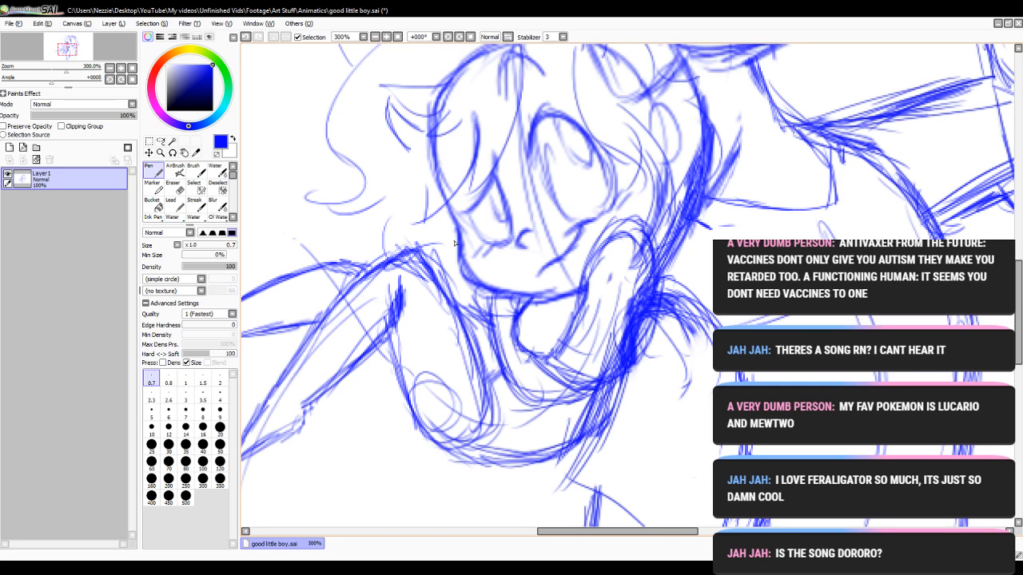
{"action": "mouse_move", "coordinate": [332, 304]}
{"action": "left_mouse_down"}
{"action": "mouse_move", "coordinate": [377, 265]}
{"action": "mouse_move", "coordinate": [421, 278]}
{"action": "mouse_move", "coordinate": [462, 298]}
{"action": "mouse_move", "coordinate": [477, 363]}
{"action": "left_mouse_up"}
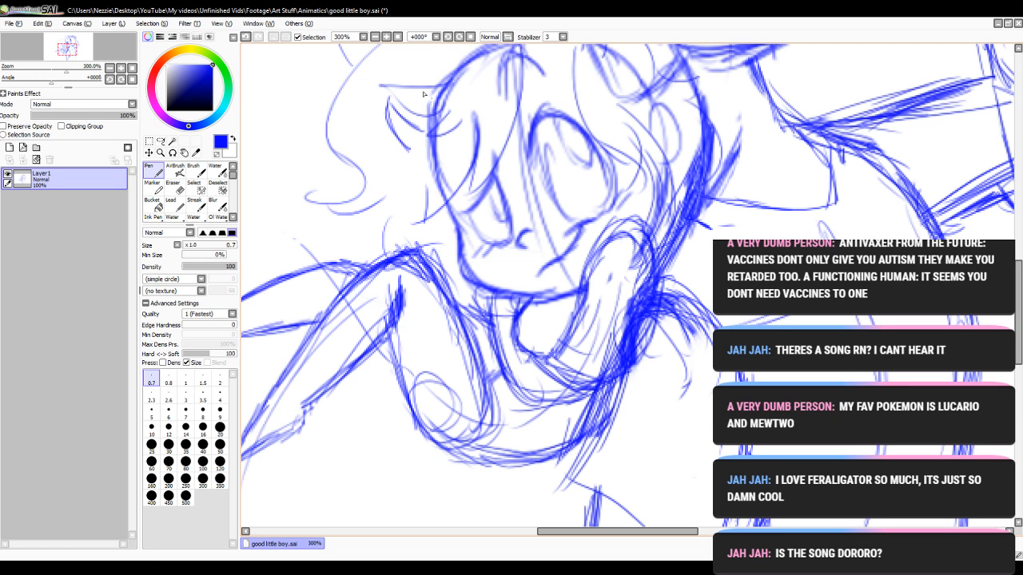
- Go over the upper and lower edges of the smaller figure's farther outstretched limb
{"action": "left_click", "coordinate": [375, 37]}
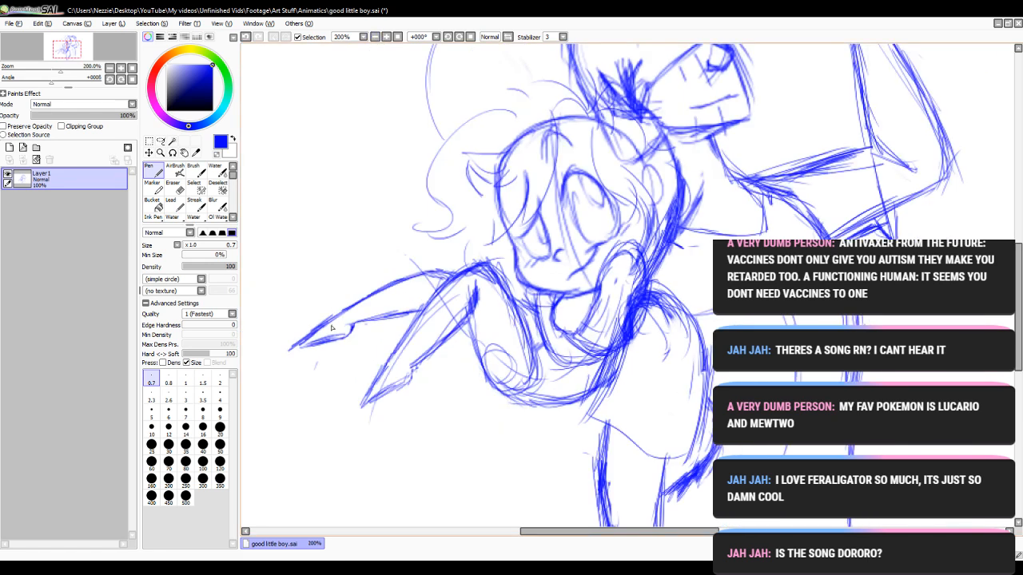
{"action": "left_click_drag", "start_coordinate": [331, 328], "coordinate": [411, 280]}
{"action": "left_click_drag", "start_coordinate": [362, 304], "coordinate": [455, 276]}
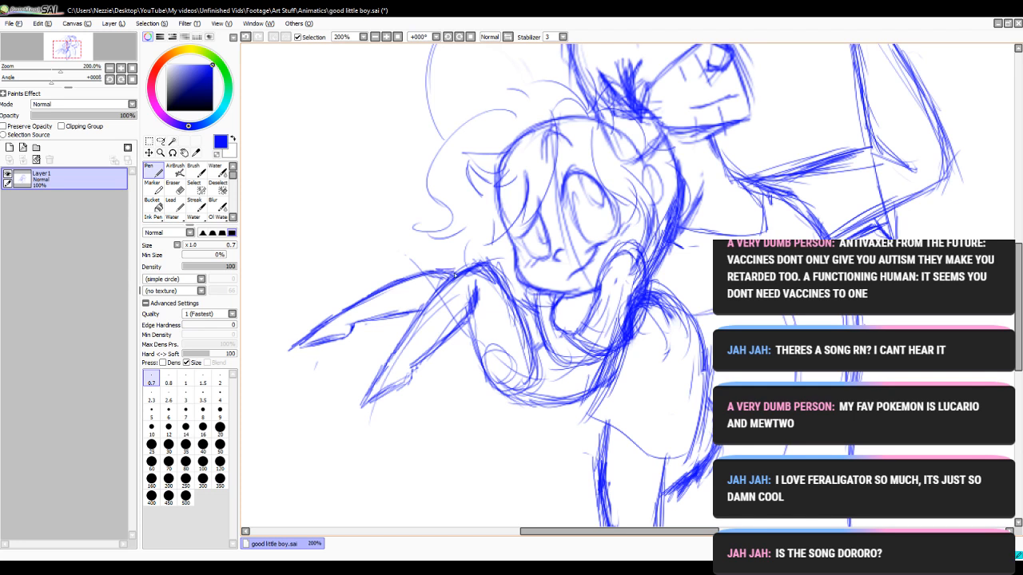
{"action": "left_click_drag", "start_coordinate": [357, 325], "coordinate": [405, 313]}
- Darken the rounded lower contour of the bent limb and the curve joining it to the smaller figure's torso
{"action": "left_click_drag", "start_coordinate": [472, 315], "coordinate": [478, 383]}
{"action": "mouse_move", "coordinate": [474, 347]}
{"action": "left_mouse_down"}
{"action": "mouse_move", "coordinate": [511, 404]}
{"action": "mouse_move", "coordinate": [533, 383]}
{"action": "left_mouse_up"}
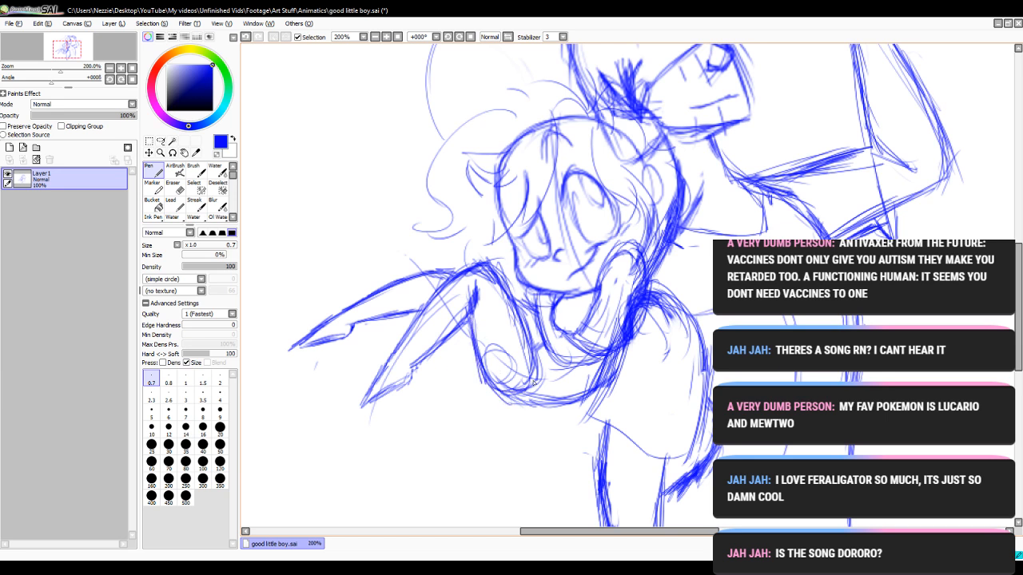
{"action": "left_click_drag", "start_coordinate": [540, 329], "coordinate": [533, 390]}
{"action": "mouse_move", "coordinate": [533, 350]}
{"action": "left_mouse_down"}
{"action": "mouse_move", "coordinate": [523, 403]}
{"action": "mouse_move", "coordinate": [590, 396]}
{"action": "left_mouse_up"}
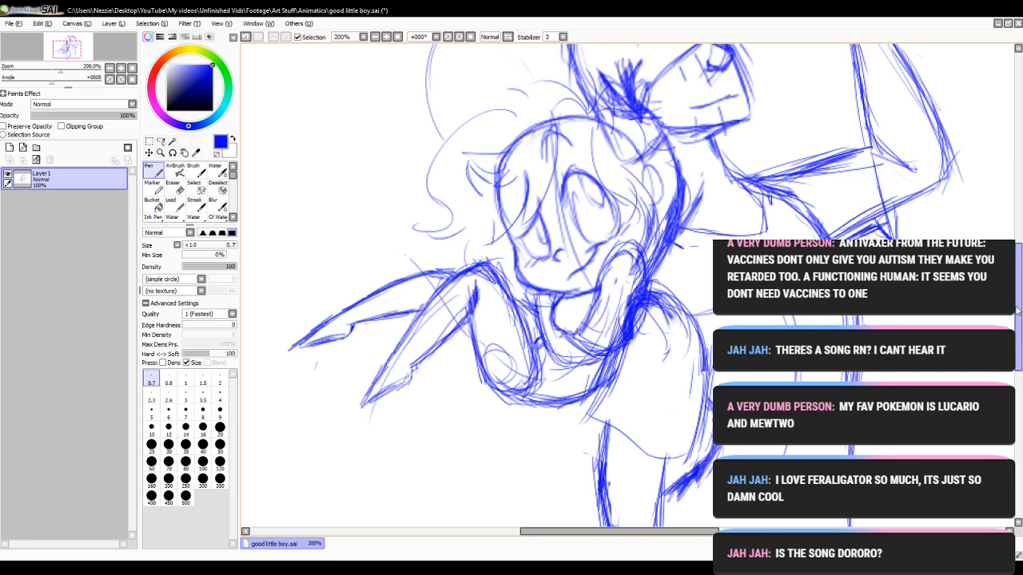
- Add strokes under the smaller figure's chin and along the bent limb's inner edge, and undo the latest strokes
{"action": "left_click_drag", "start_coordinate": [1018, 311], "coordinate": [1018, 324]}
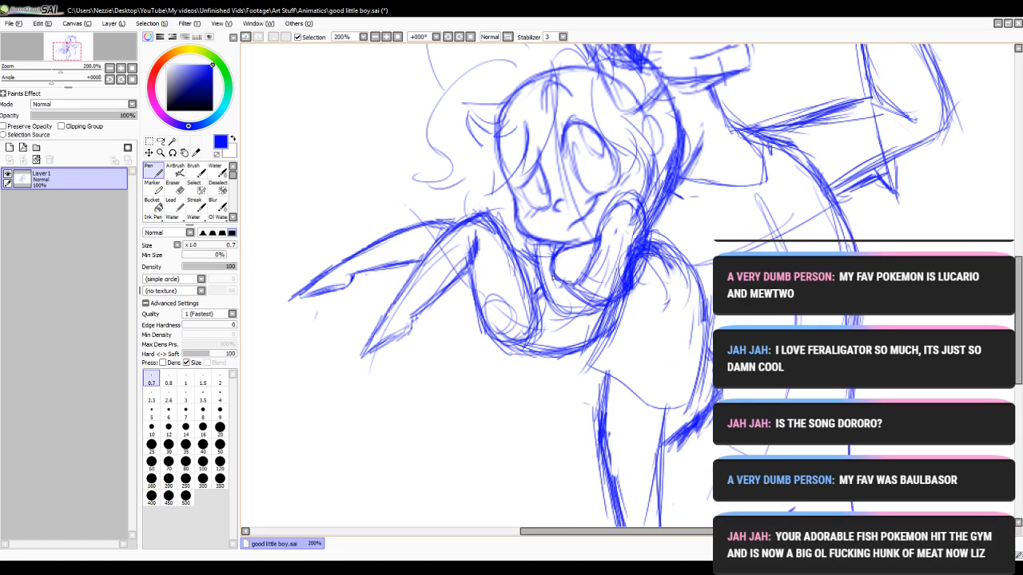
{"action": "mouse_move", "coordinate": [570, 250]}
{"action": "left_mouse_down"}
{"action": "mouse_move", "coordinate": [578, 246]}
{"action": "mouse_move", "coordinate": [569, 243]}
{"action": "left_mouse_up"}
{"action": "left_click_drag", "start_coordinate": [553, 262], "coordinate": [572, 249]}
{"action": "mouse_move", "coordinate": [566, 250]}
{"action": "left_mouse_down"}
{"action": "mouse_move", "coordinate": [592, 240]}
{"action": "mouse_move", "coordinate": [583, 265]}
{"action": "left_mouse_up"}
{"action": "left_click_drag", "start_coordinate": [511, 242], "coordinate": [524, 314]}
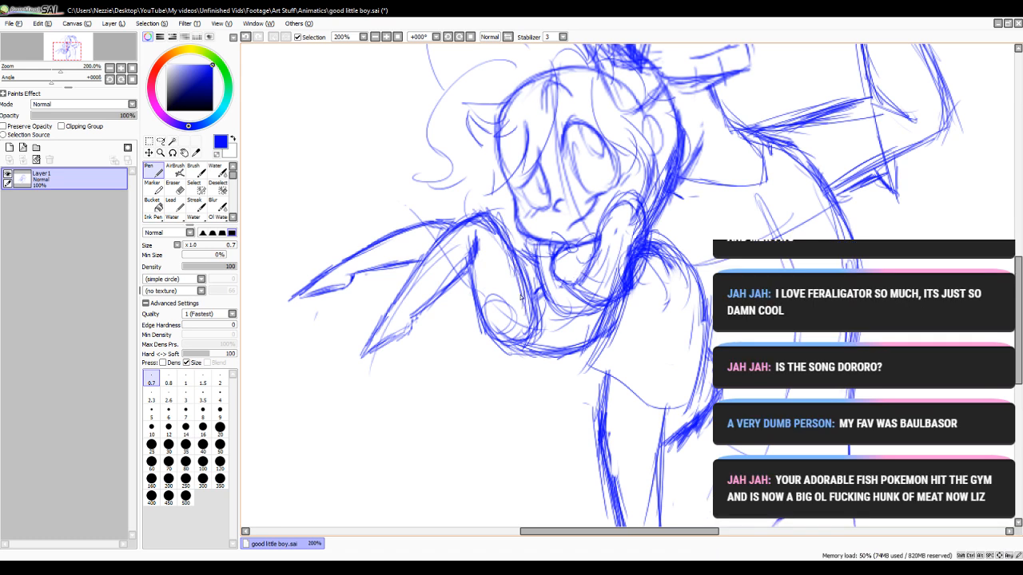
{"action": "mouse_move", "coordinate": [525, 278]}
{"action": "left_mouse_down"}
{"action": "mouse_move", "coordinate": [530, 344]}
{"action": "mouse_move", "coordinate": [577, 346]}
{"action": "left_mouse_up"}
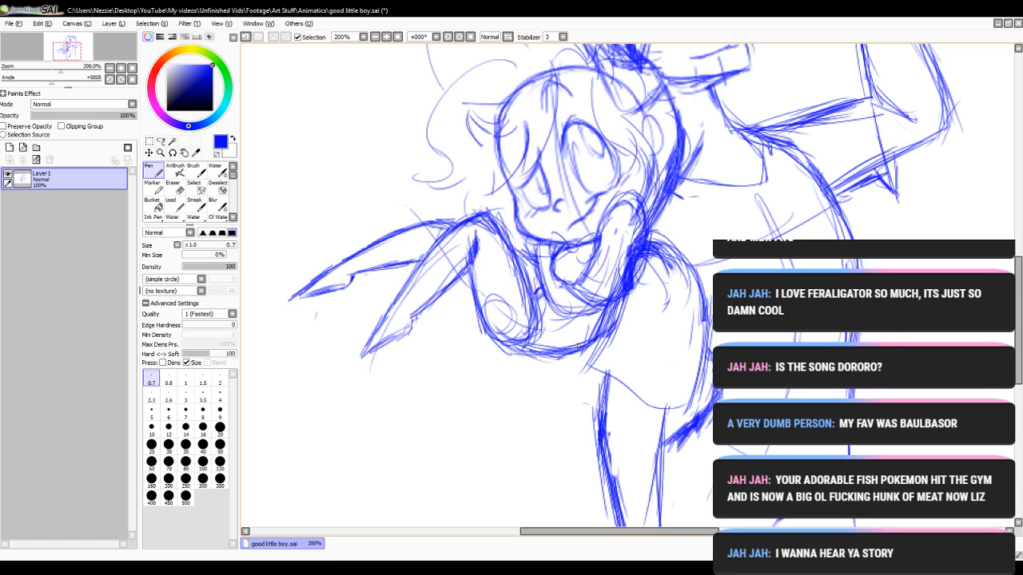
{"action": "left_click", "coordinate": [247, 37]}
{"action": "left_click", "coordinate": [247, 36]}
{"action": "left_click", "coordinate": [247, 37]}
{"action": "left_click", "coordinate": [247, 37]}
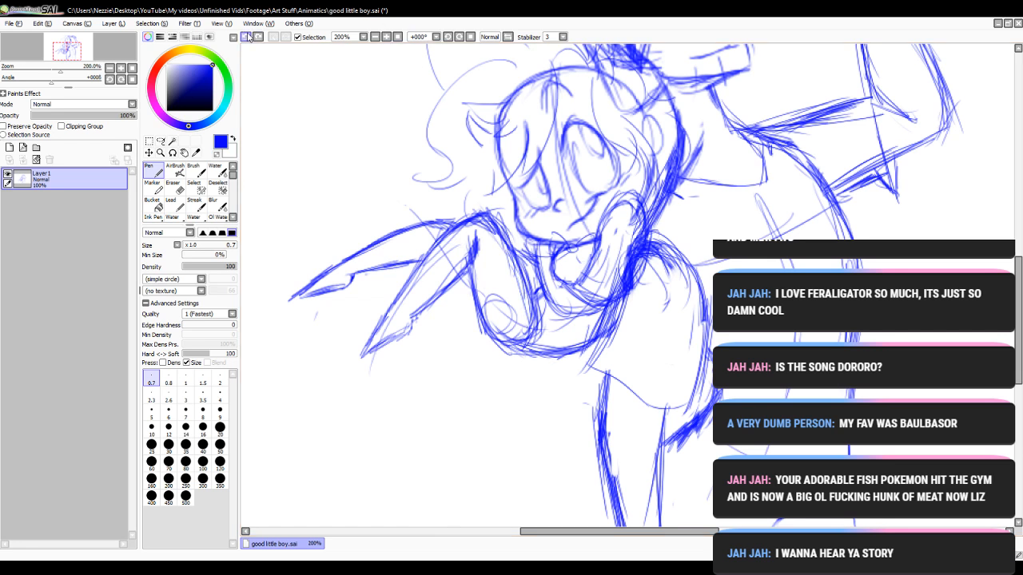
{"action": "left_click", "coordinate": [247, 37]}
{"action": "left_click", "coordinate": [247, 36]}
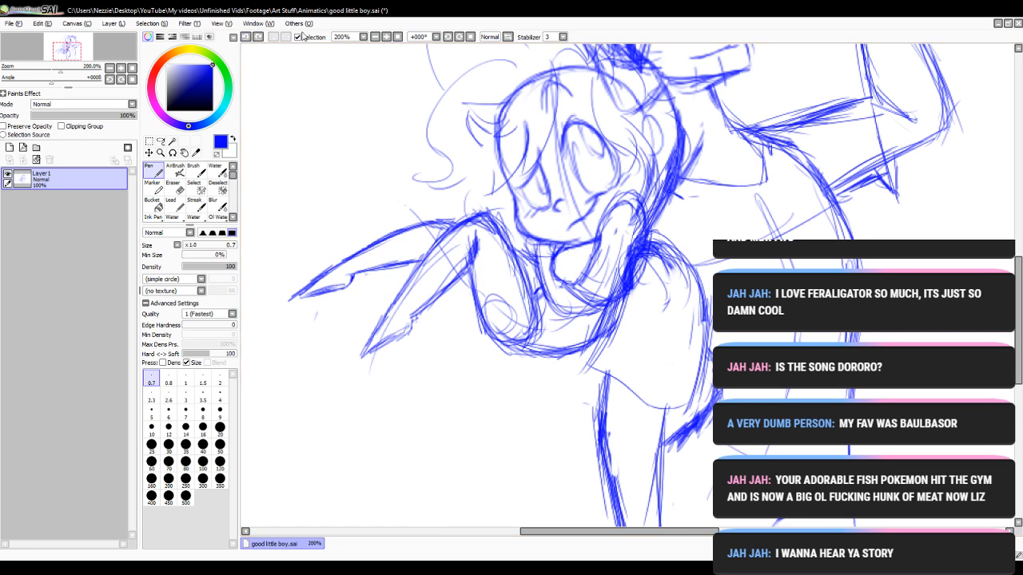
- Rework the small shape directly under the smaller figure's chin and the curved contour beneath it
{"action": "left_click", "coordinate": [386, 37]}
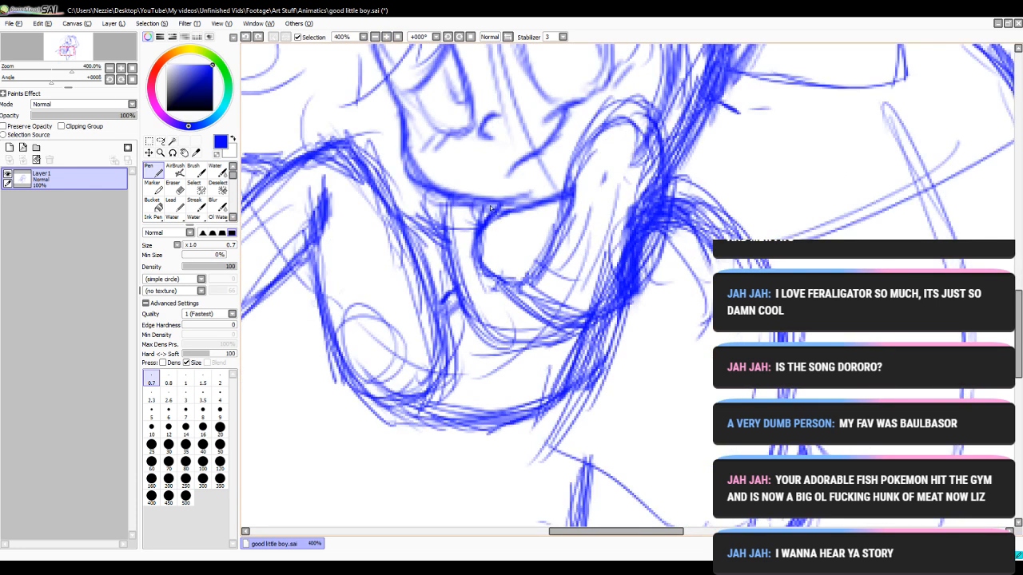
{"action": "mouse_move", "coordinate": [494, 207]}
{"action": "left_mouse_down"}
{"action": "mouse_move", "coordinate": [506, 227]}
{"action": "mouse_move", "coordinate": [562, 206]}
{"action": "left_mouse_up"}
{"action": "left_click_drag", "start_coordinate": [508, 227], "coordinate": [556, 222]}
{"action": "mouse_move", "coordinate": [459, 289]}
{"action": "left_mouse_down"}
{"action": "mouse_move", "coordinate": [423, 381]}
{"action": "mouse_move", "coordinate": [387, 404]}
{"action": "mouse_move", "coordinate": [407, 412]}
{"action": "mouse_move", "coordinate": [367, 396]}
{"action": "mouse_move", "coordinate": [412, 431]}
{"action": "mouse_move", "coordinate": [556, 418]}
{"action": "mouse_move", "coordinate": [615, 335]}
{"action": "left_mouse_up"}
- Thicken the inner crease and both edges of the smaller figure's nearer outstretched limb
{"action": "left_click_drag", "start_coordinate": [572, 532], "coordinate": [540, 531]}
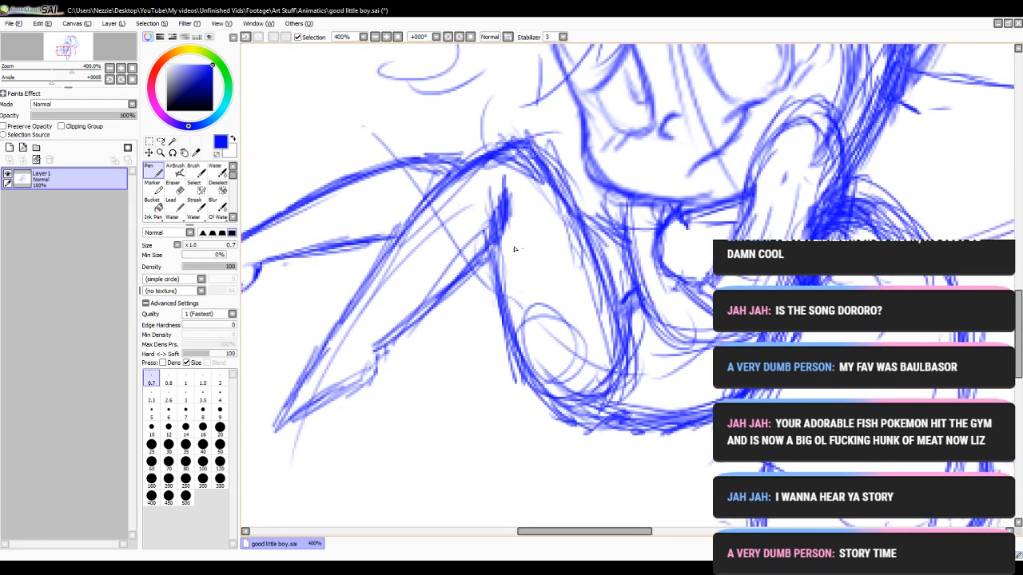
{"action": "left_click_drag", "start_coordinate": [518, 221], "coordinate": [491, 240]}
{"action": "mouse_move", "coordinate": [386, 237]}
{"action": "left_mouse_down"}
{"action": "mouse_move", "coordinate": [304, 352]}
{"action": "mouse_move", "coordinate": [351, 342]}
{"action": "mouse_move", "coordinate": [359, 350]}
{"action": "mouse_move", "coordinate": [460, 294]}
{"action": "left_mouse_up"}
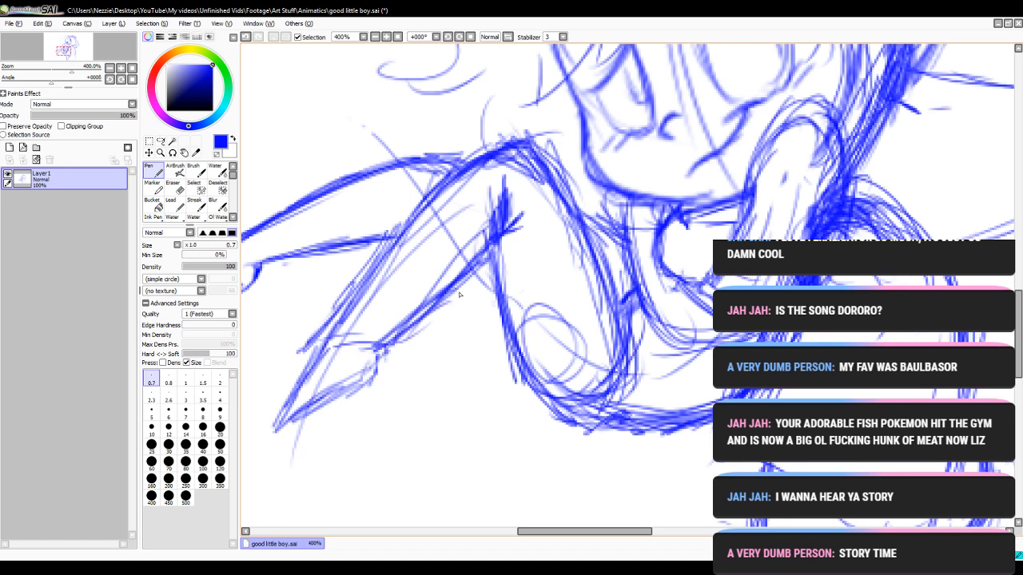
{"action": "left_click_drag", "start_coordinate": [391, 345], "coordinate": [477, 274]}
- Draw a short dividing line across the farther limb before its pointed tip, and go over its lower edge
{"action": "left_click_drag", "start_coordinate": [523, 531], "coordinate": [486, 531]}
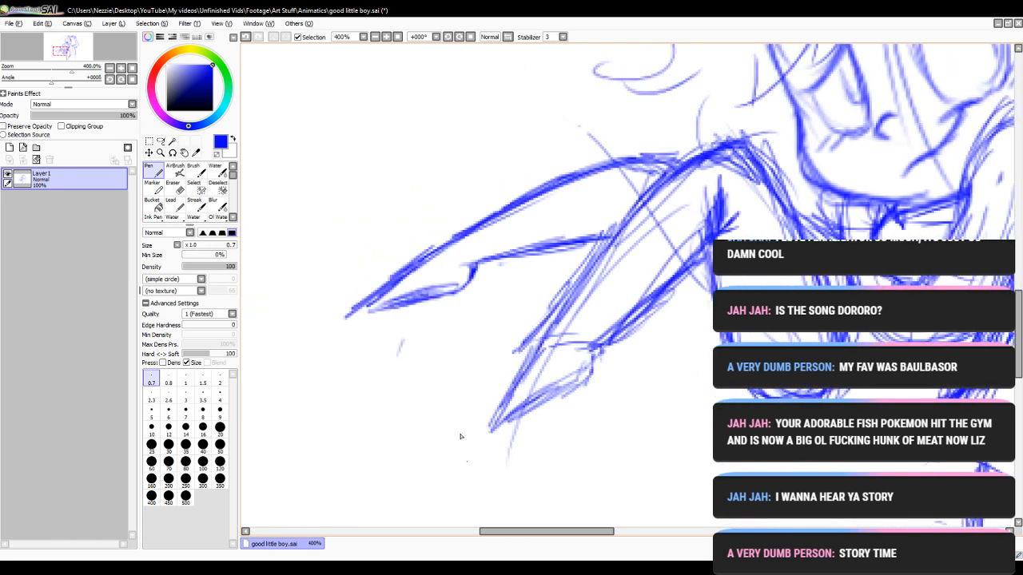
{"action": "left_click_drag", "start_coordinate": [519, 206], "coordinate": [425, 243]}
{"action": "left_click_drag", "start_coordinate": [441, 246], "coordinate": [475, 262]}
{"action": "left_click_drag", "start_coordinate": [476, 264], "coordinate": [580, 251]}
{"action": "left_click_drag", "start_coordinate": [492, 264], "coordinate": [601, 250]}
{"action": "left_click_drag", "start_coordinate": [541, 258], "coordinate": [581, 252]}
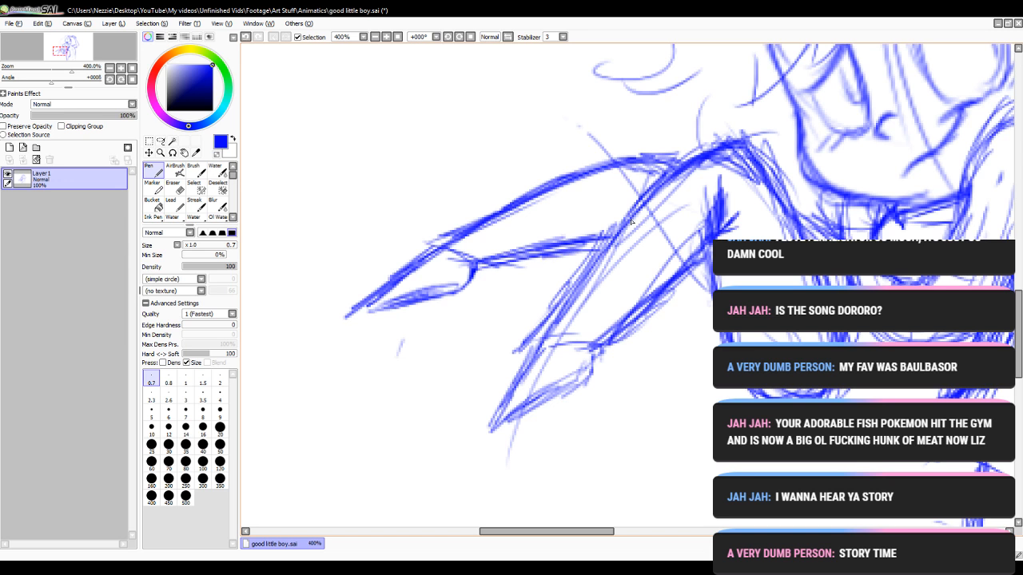
- Reinforce the farther limb's upper edge and the pointed tip of the nearer limb
{"action": "left_click_drag", "start_coordinate": [481, 226], "coordinate": [579, 205]}
{"action": "left_click_drag", "start_coordinate": [503, 216], "coordinate": [622, 173]}
{"action": "left_click_drag", "start_coordinate": [600, 171], "coordinate": [678, 170]}
{"action": "left_click_drag", "start_coordinate": [545, 347], "coordinate": [507, 409]}
{"action": "mouse_move", "coordinate": [519, 385]}
{"action": "left_mouse_down"}
{"action": "mouse_move", "coordinate": [503, 410]}
{"action": "mouse_move", "coordinate": [572, 372]}
{"action": "left_mouse_up"}
- Erase the sleeve hem crossing the large figure's raised arm near the elbow with the size 20 eraser
{"action": "left_click", "coordinate": [380, 37]}
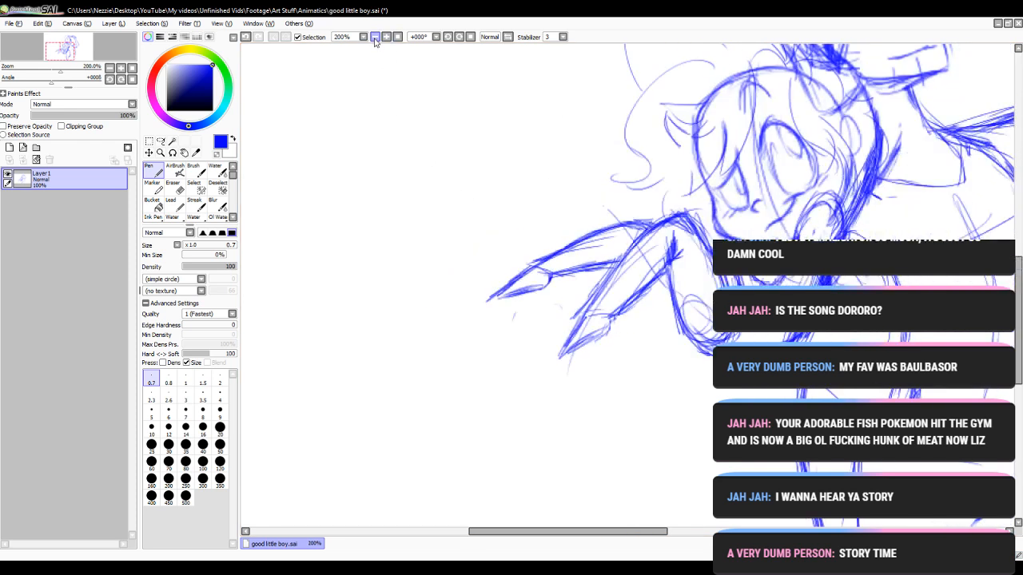
{"action": "scroll", "coordinate": [561, 513], "scroll_direction": "up", "scroll_amount": 3}
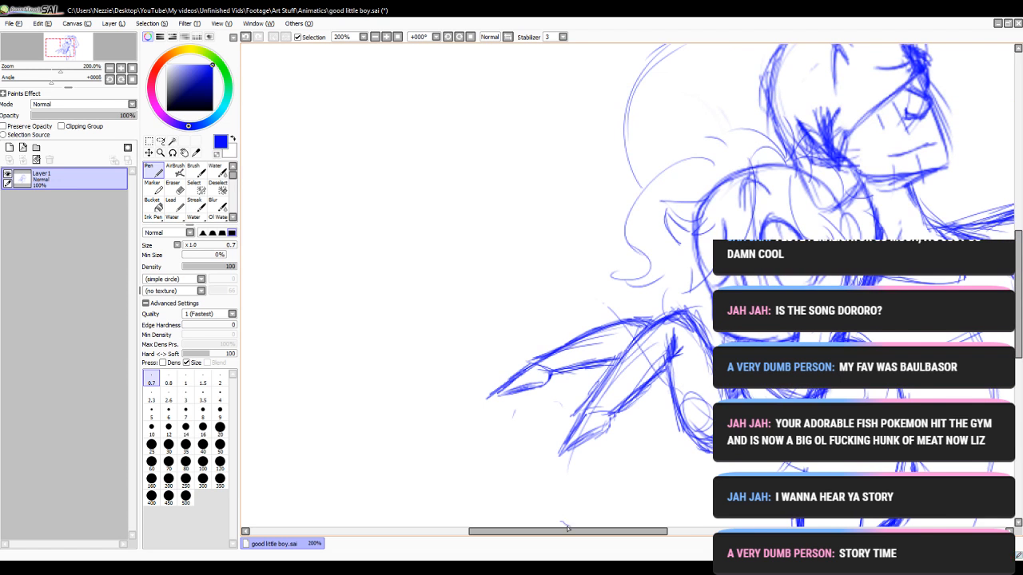
{"action": "left_click_drag", "start_coordinate": [569, 528], "coordinate": [639, 540]}
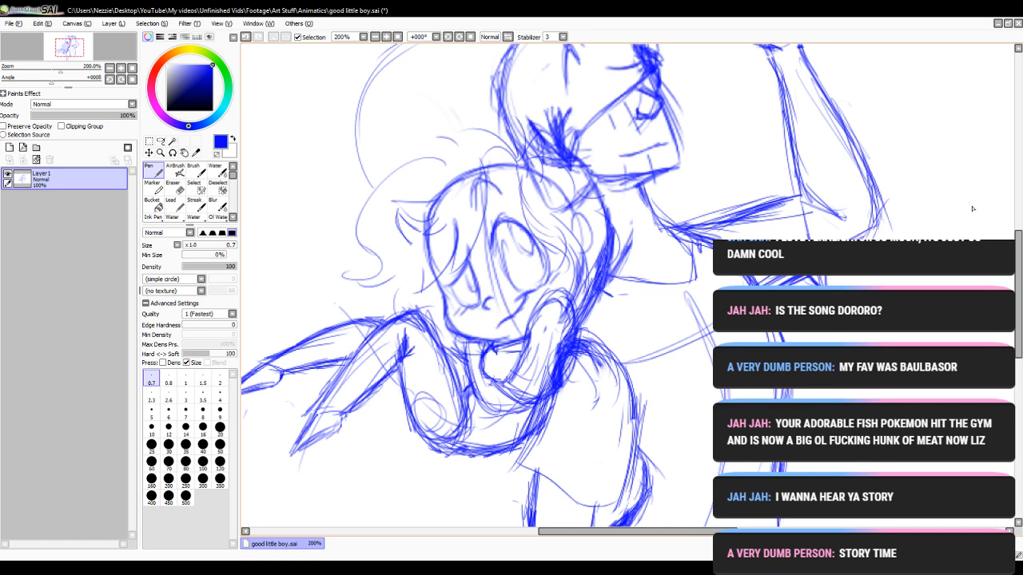
{"action": "mouse_move", "coordinate": [1017, 253]}
{"action": "left_mouse_down"}
{"action": "mouse_move", "coordinate": [1017, 242]}
{"action": "mouse_move", "coordinate": [1016, 292]}
{"action": "mouse_move", "coordinate": [1016, 264]}
{"action": "left_mouse_up"}
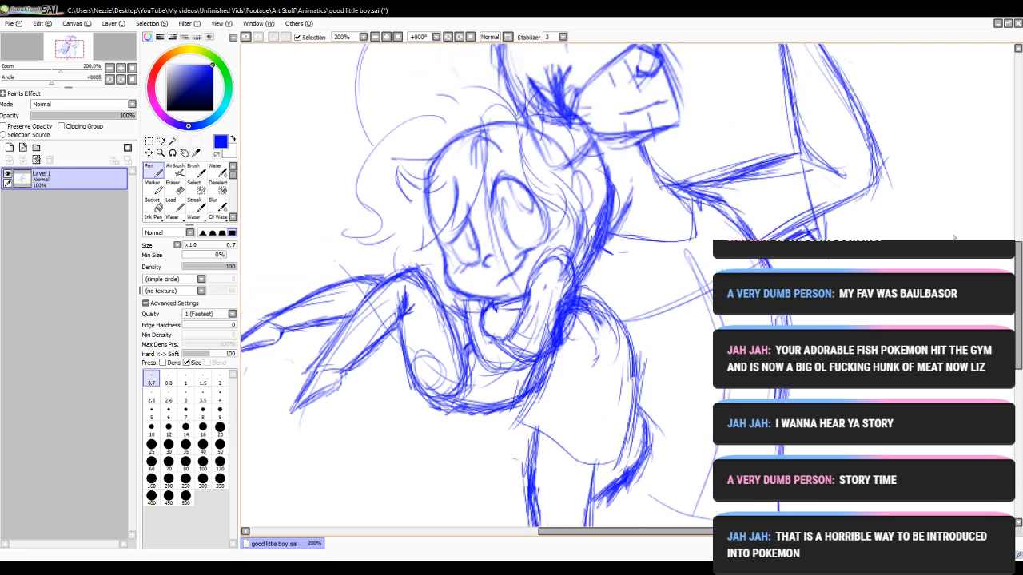
{"action": "left_click_drag", "start_coordinate": [807, 165], "coordinate": [831, 238]}
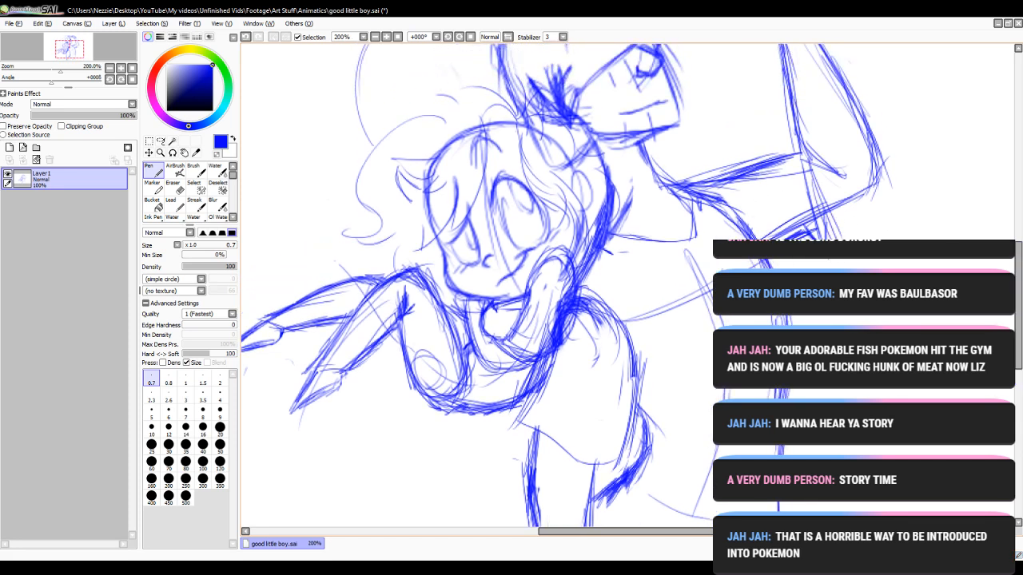
{"action": "left_click_drag", "start_coordinate": [563, 531], "coordinate": [625, 531]}
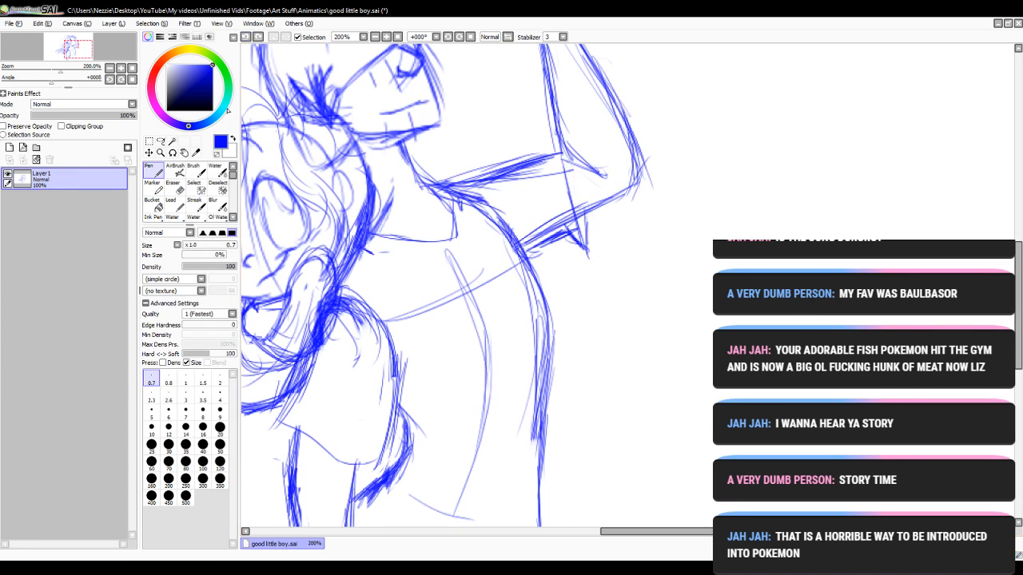
{"action": "left_click", "coordinate": [179, 188]}
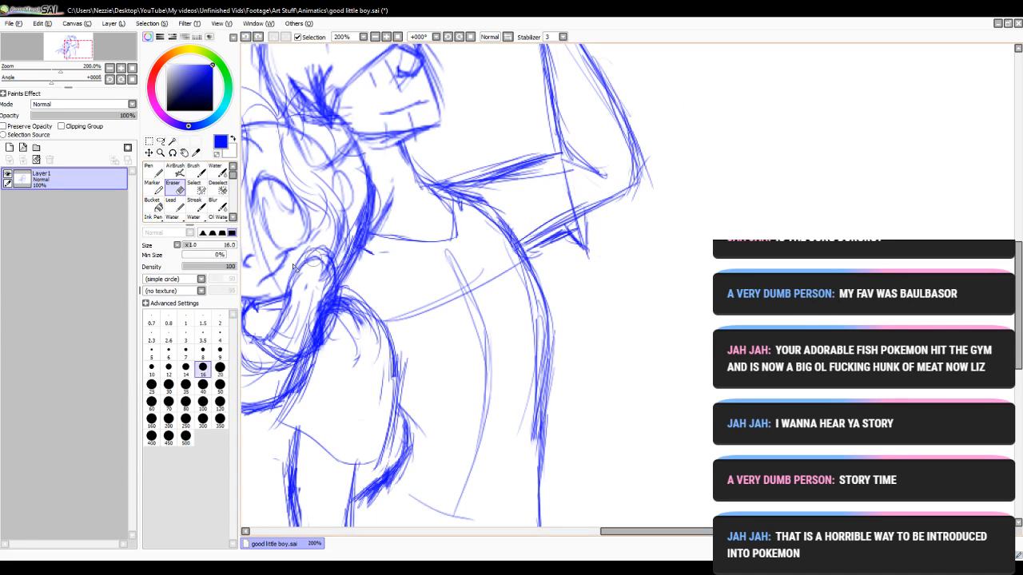
{"action": "left_click", "coordinate": [219, 374]}
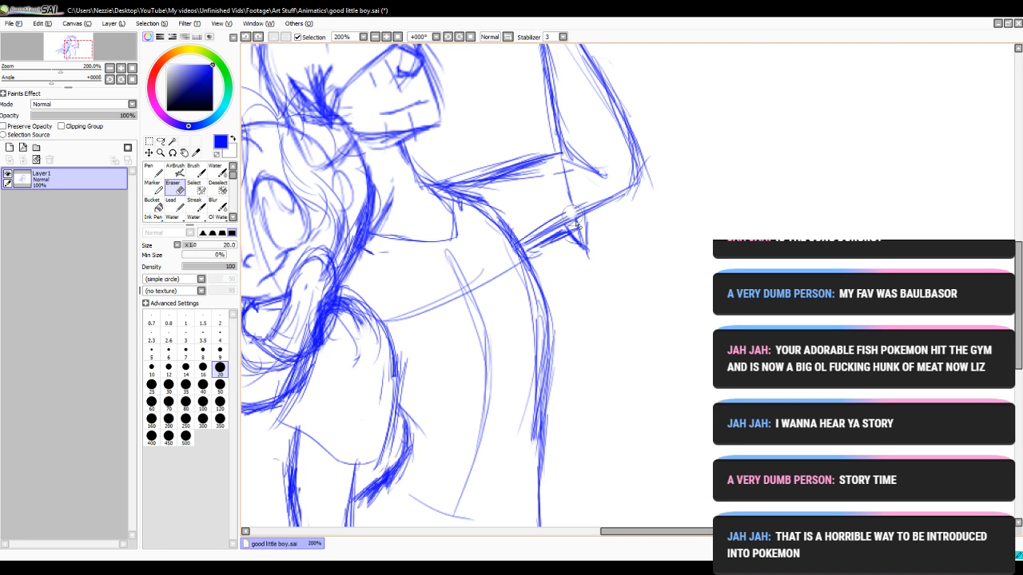
{"action": "mouse_move", "coordinate": [569, 210]}
{"action": "left_mouse_down"}
{"action": "mouse_move", "coordinate": [579, 227]}
{"action": "mouse_move", "coordinate": [569, 196]}
{"action": "left_mouse_up"}
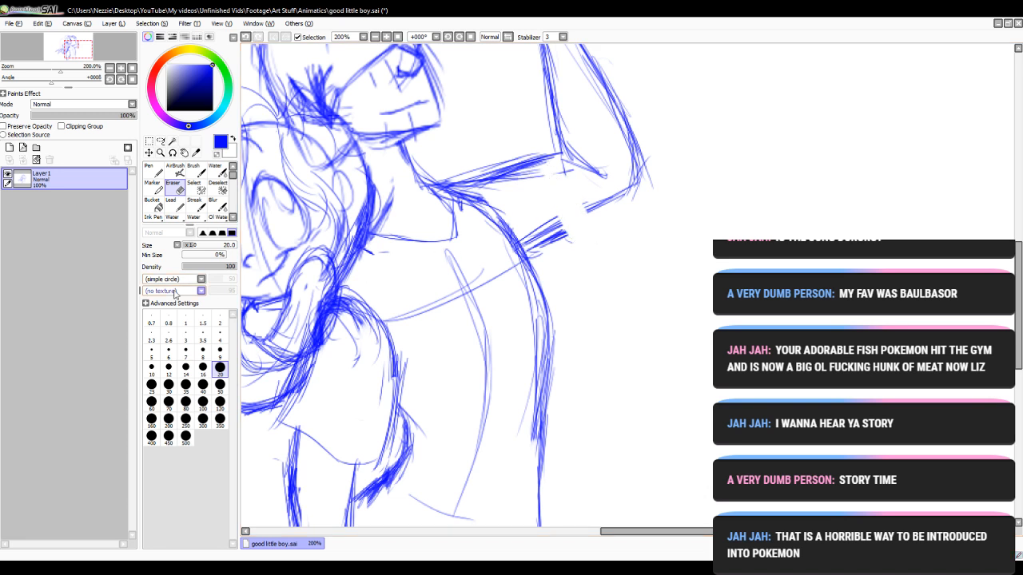
- Redraw the raised arm's sleeve hem at a wider outward slant with the 0.7 pen, and close the gap in the arm's underside
{"action": "left_click", "coordinate": [155, 319]}
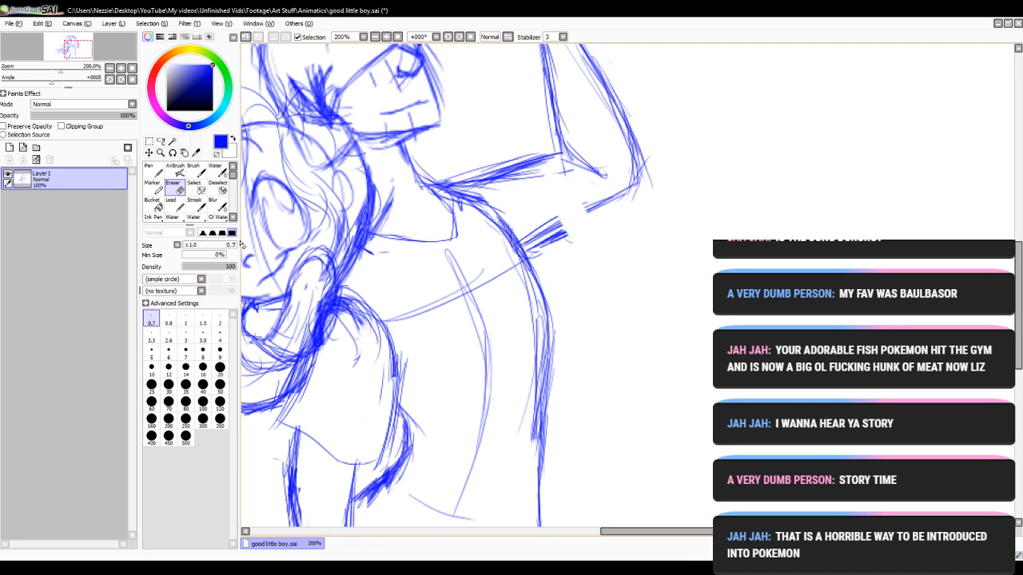
{"action": "left_click", "coordinate": [148, 175]}
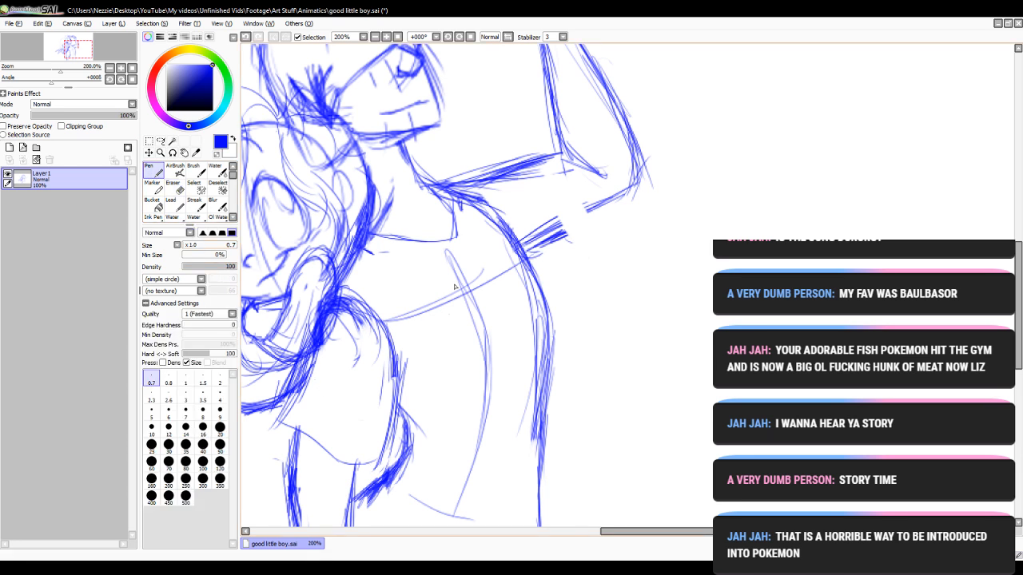
{"action": "left_click_drag", "start_coordinate": [575, 164], "coordinate": [628, 254]}
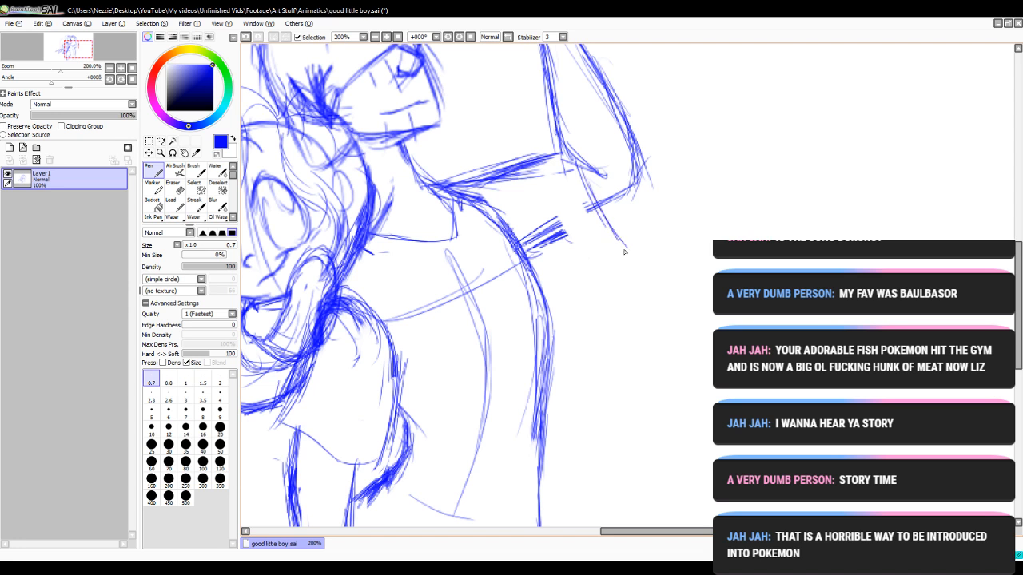
{"action": "left_click_drag", "start_coordinate": [613, 200], "coordinate": [630, 245]}
{"action": "mouse_move", "coordinate": [521, 250]}
{"action": "left_mouse_down"}
{"action": "mouse_move", "coordinate": [583, 214]}
{"action": "mouse_move", "coordinate": [562, 233]}
{"action": "mouse_move", "coordinate": [594, 222]}
{"action": "left_mouse_up"}
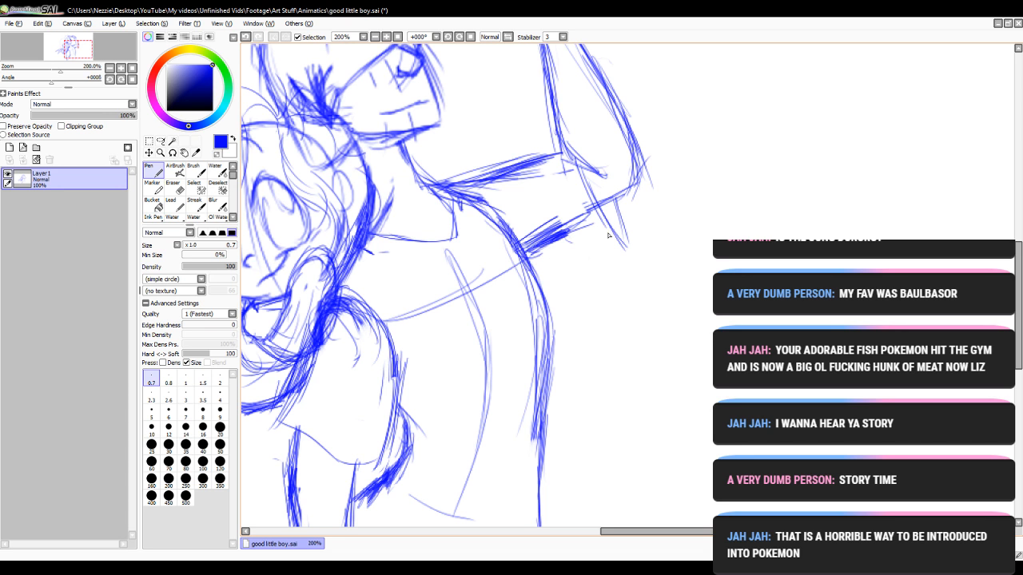
{"action": "mouse_move", "coordinate": [593, 224]}
{"action": "left_mouse_down"}
{"action": "mouse_move", "coordinate": [628, 245]}
{"action": "mouse_move", "coordinate": [598, 217]}
{"action": "left_mouse_up"}
{"action": "left_click_drag", "start_coordinate": [564, 235], "coordinate": [598, 217]}
- Look over both figures from the raised arm and heads down to the smaller figure's outstretched limbs
{"action": "scroll", "coordinate": [651, 225], "scroll_direction": "up", "scroll_amount": 3}
{"action": "left_click_drag", "start_coordinate": [1018, 249], "coordinate": [1017, 222]}
{"action": "mouse_move", "coordinate": [654, 532]}
{"action": "left_mouse_down"}
{"action": "mouse_move", "coordinate": [593, 531]}
{"action": "mouse_move", "coordinate": [602, 530]}
{"action": "left_mouse_up"}
{"action": "mouse_move", "coordinate": [1017, 289]}
{"action": "left_mouse_down"}
{"action": "mouse_move", "coordinate": [1018, 362]}
{"action": "mouse_move", "coordinate": [1018, 340]}
{"action": "left_mouse_up"}
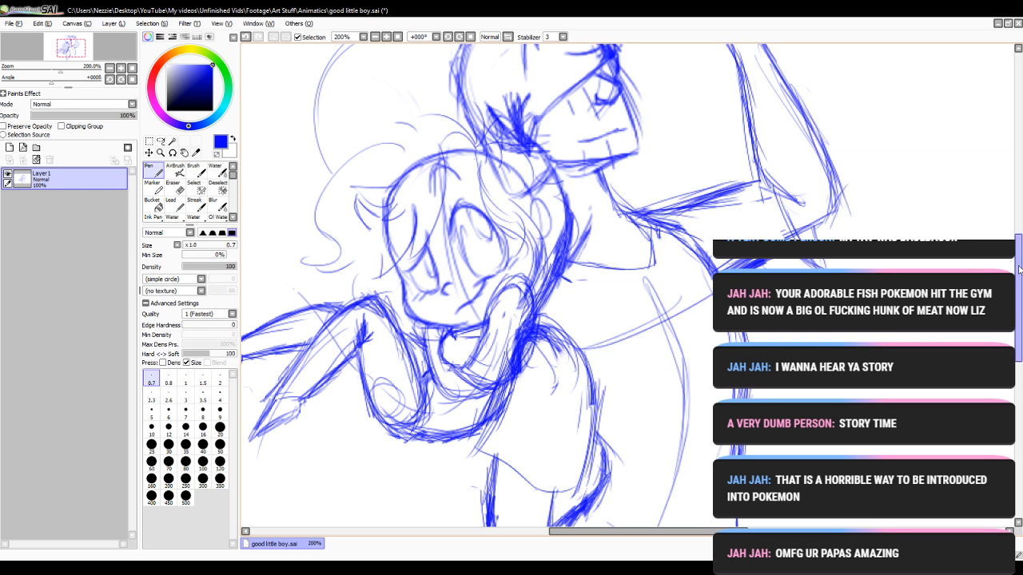
{"action": "mouse_move", "coordinate": [1018, 274]}
{"action": "left_mouse_down"}
{"action": "mouse_move", "coordinate": [1018, 243]}
{"action": "mouse_move", "coordinate": [1017, 323]}
{"action": "mouse_move", "coordinate": [1007, 239]}
{"action": "mouse_move", "coordinate": [1016, 259]}
{"action": "left_mouse_up"}
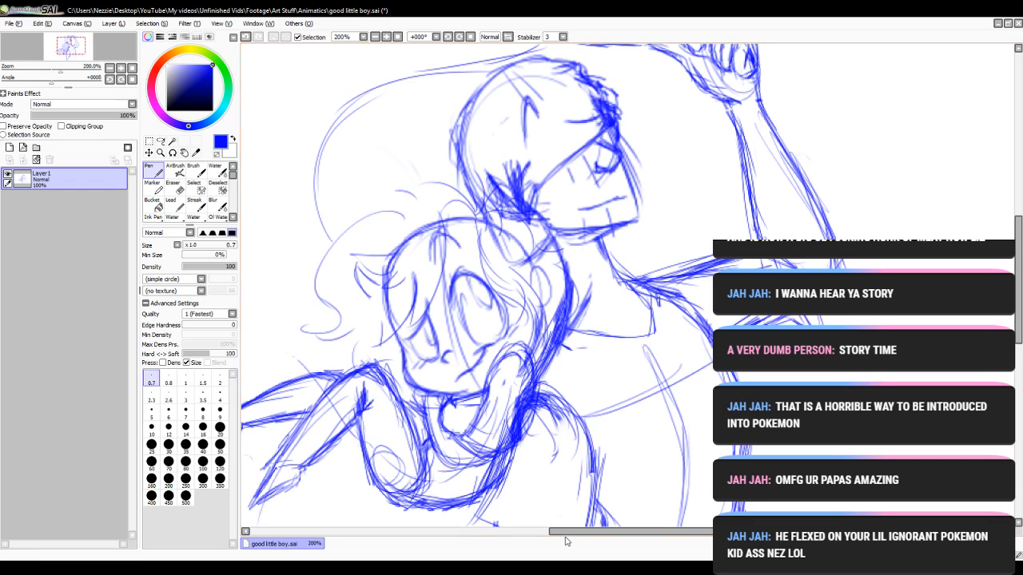
{"action": "left_click_drag", "start_coordinate": [564, 532], "coordinate": [540, 533]}
{"action": "scroll", "coordinate": [511, 288], "scroll_direction": "down", "scroll_amount": 3}
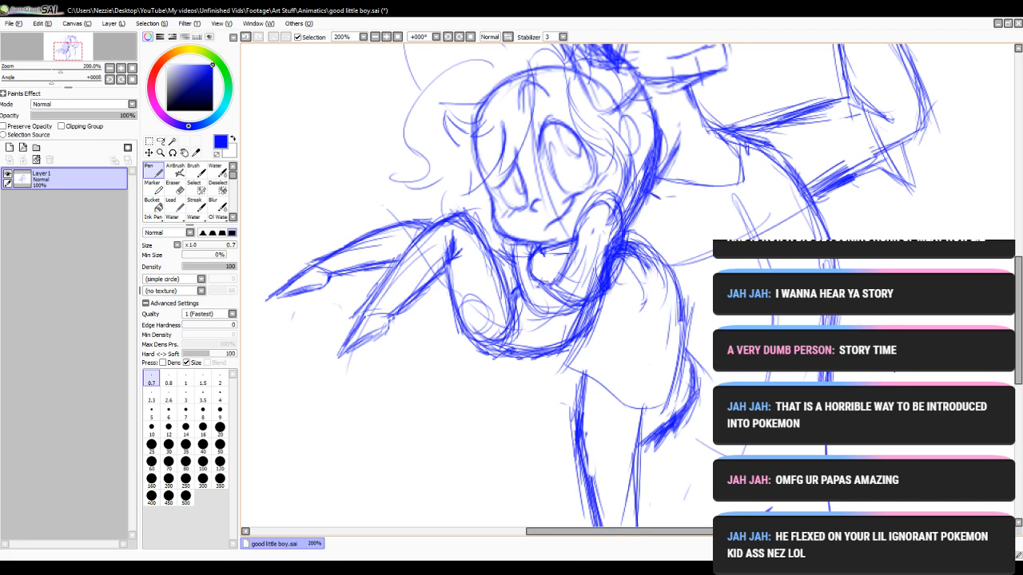
- Erase part of the outer contour beside the large figure's lower sleeve with the size 20 eraser and redraw it with the 0.7 pen
{"action": "scroll", "coordinate": [1014, 321], "scroll_direction": "down", "scroll_amount": 2}
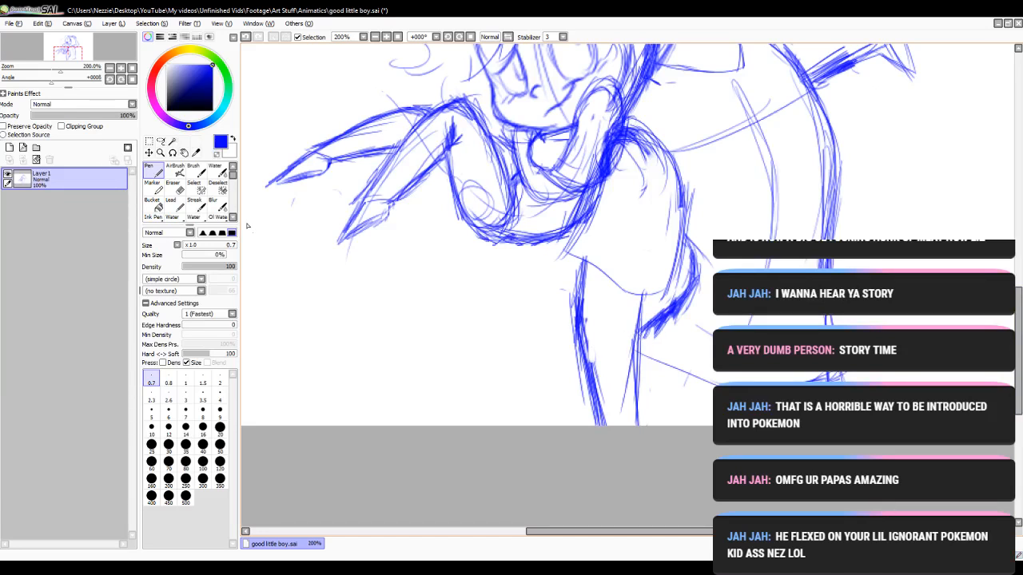
{"action": "left_click", "coordinate": [173, 182]}
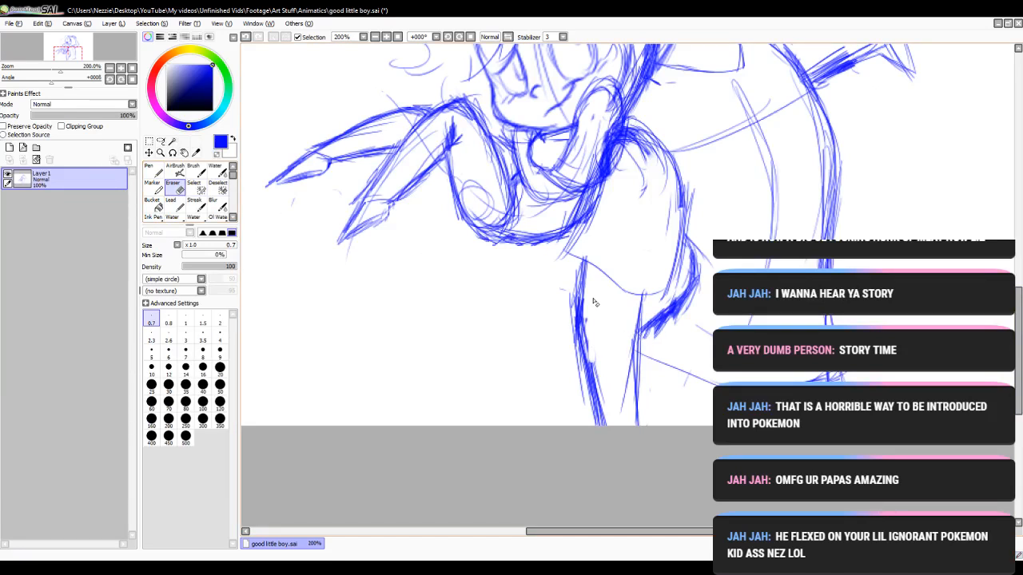
{"action": "left_click", "coordinate": [220, 367]}
{"action": "mouse_move", "coordinate": [660, 319]}
{"action": "left_mouse_down"}
{"action": "mouse_move", "coordinate": [647, 334]}
{"action": "mouse_move", "coordinate": [668, 310]}
{"action": "mouse_move", "coordinate": [642, 335]}
{"action": "mouse_move", "coordinate": [687, 292]}
{"action": "mouse_move", "coordinate": [669, 312]}
{"action": "mouse_move", "coordinate": [693, 267]}
{"action": "mouse_move", "coordinate": [697, 280]}
{"action": "mouse_move", "coordinate": [692, 262]}
{"action": "mouse_move", "coordinate": [702, 294]}
{"action": "left_mouse_up"}
{"action": "left_click", "coordinate": [150, 171]}
{"action": "left_click_drag", "start_coordinate": [641, 357], "coordinate": [715, 388]}
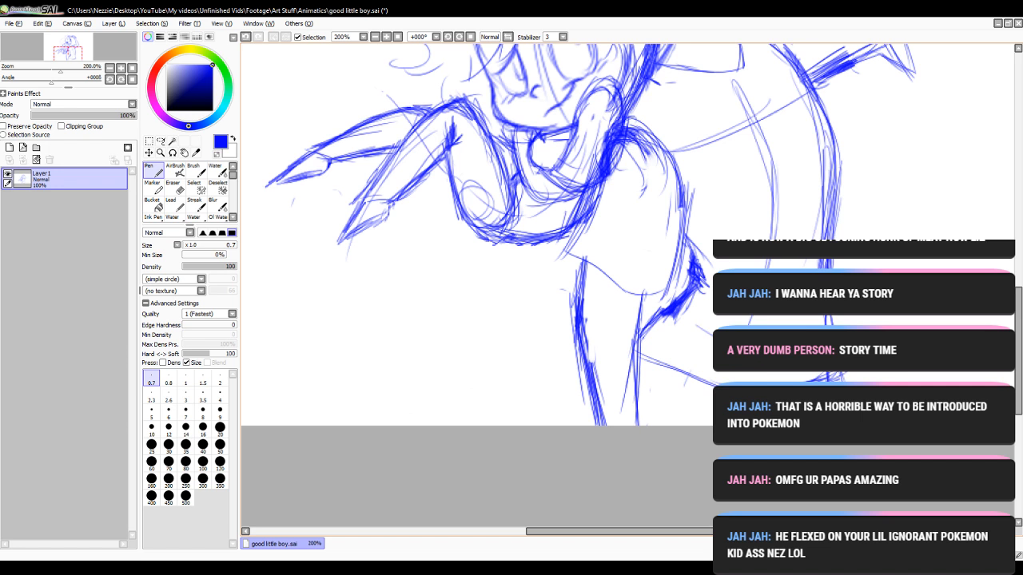
- Look over both figures from the ring and raised arm down to the smaller figure's limbs, and view the whole canvas
{"action": "scroll", "coordinate": [479, 240], "scroll_direction": "up", "scroll_amount": 3}
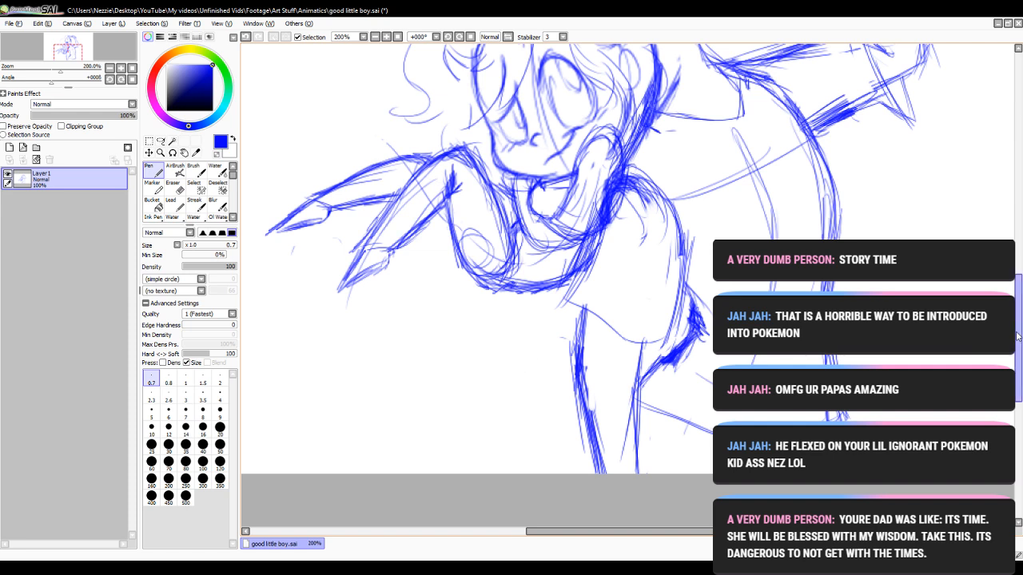
{"action": "scroll", "coordinate": [511, 288], "scroll_direction": "up", "scroll_amount": 5}
{"action": "scroll", "coordinate": [1017, 296], "scroll_direction": "down", "scroll_amount": 3}
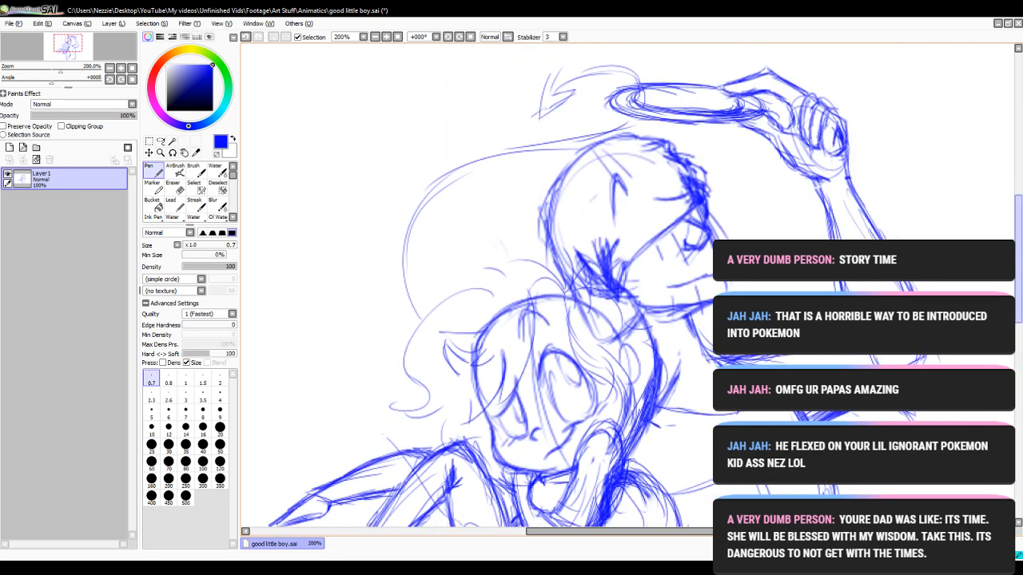
{"action": "scroll", "coordinate": [1017, 296], "scroll_direction": "down", "scroll_amount": 3}
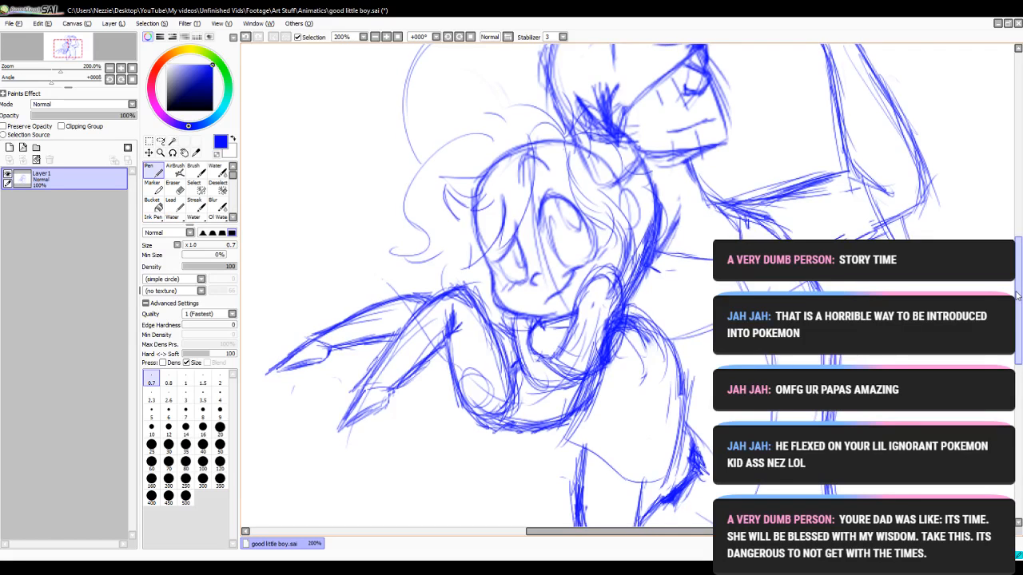
{"action": "scroll", "coordinate": [592, 284], "scroll_direction": "down", "scroll_amount": 3}
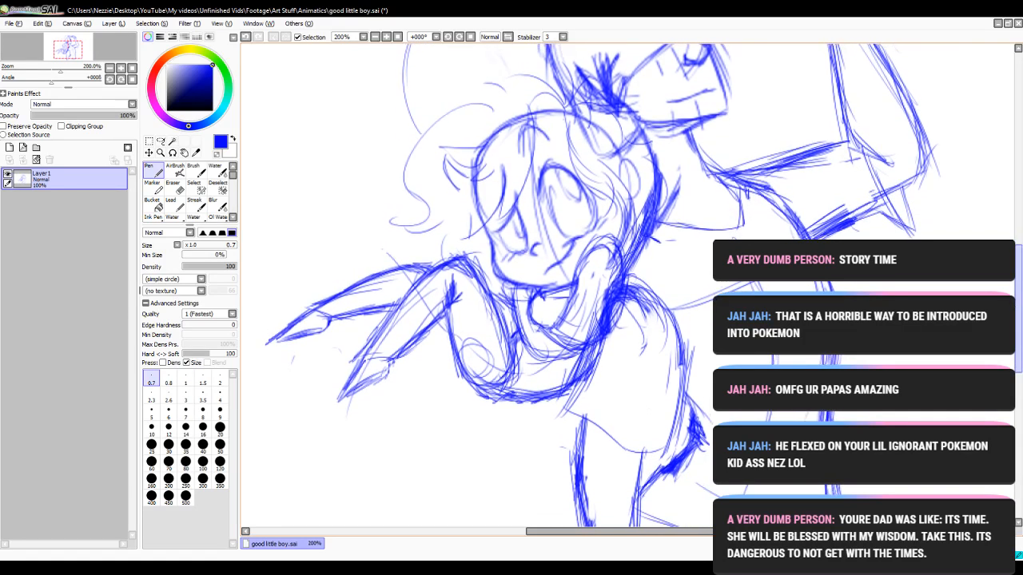
{"action": "scroll", "coordinate": [592, 284], "scroll_direction": "up", "scroll_amount": 2}
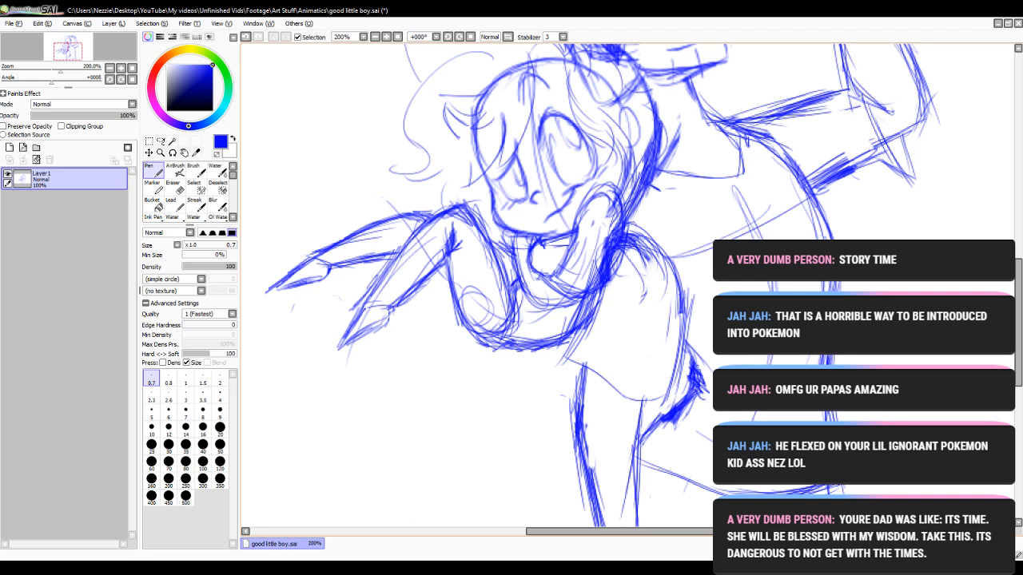
{"action": "left_click_drag", "start_coordinate": [1020, 305], "coordinate": [1016, 240]}
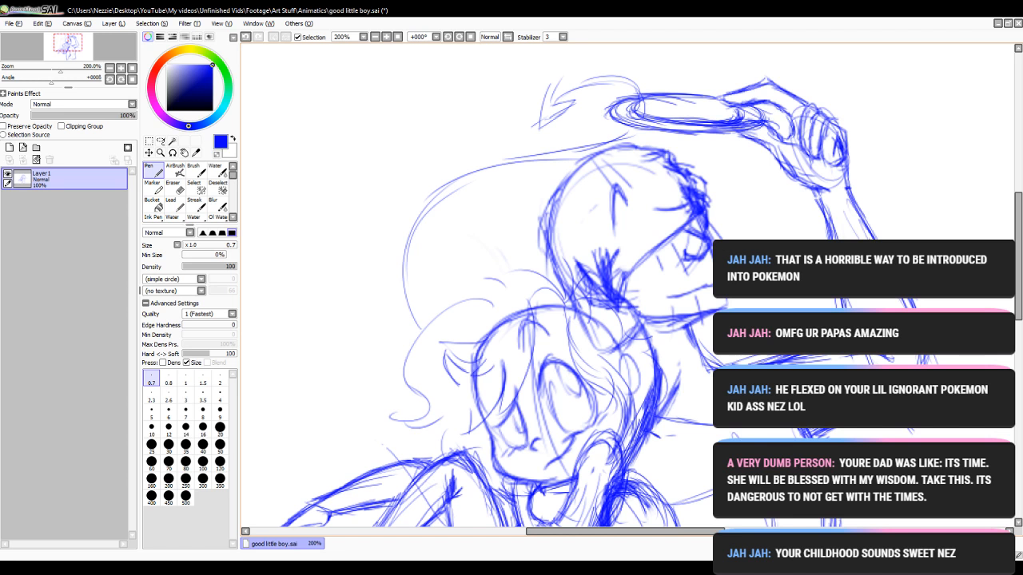
{"action": "mouse_move", "coordinate": [1020, 250]}
{"action": "left_mouse_down"}
{"action": "mouse_move", "coordinate": [1021, 334]}
{"action": "mouse_move", "coordinate": [1020, 308]}
{"action": "left_mouse_up"}
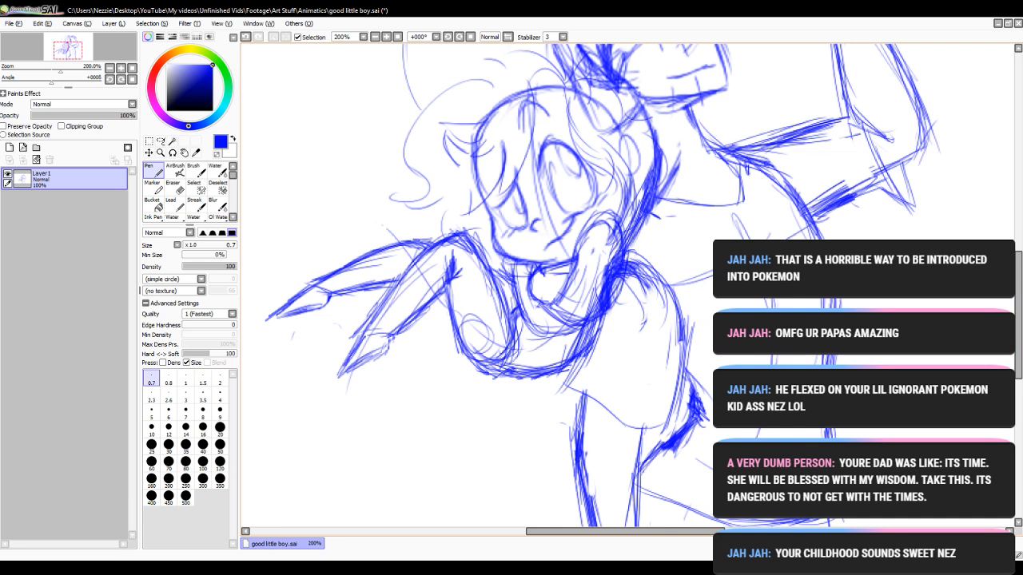
{"action": "mouse_move", "coordinate": [1019, 315]}
{"action": "left_mouse_down"}
{"action": "mouse_move", "coordinate": [1019, 354]}
{"action": "mouse_move", "coordinate": [1018, 247]}
{"action": "mouse_move", "coordinate": [1019, 294]}
{"action": "left_mouse_up"}
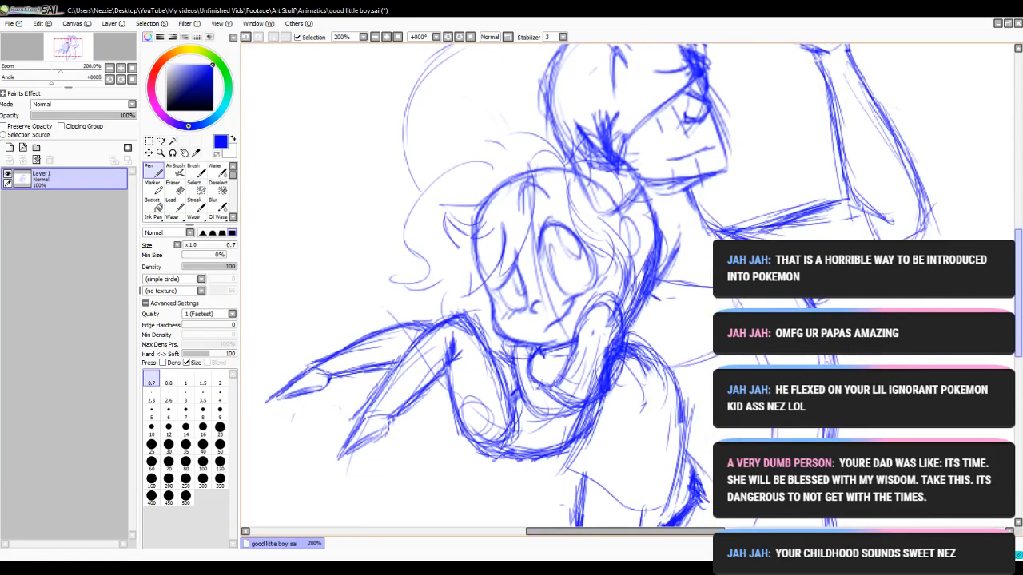
{"action": "left_click", "coordinate": [375, 37]}
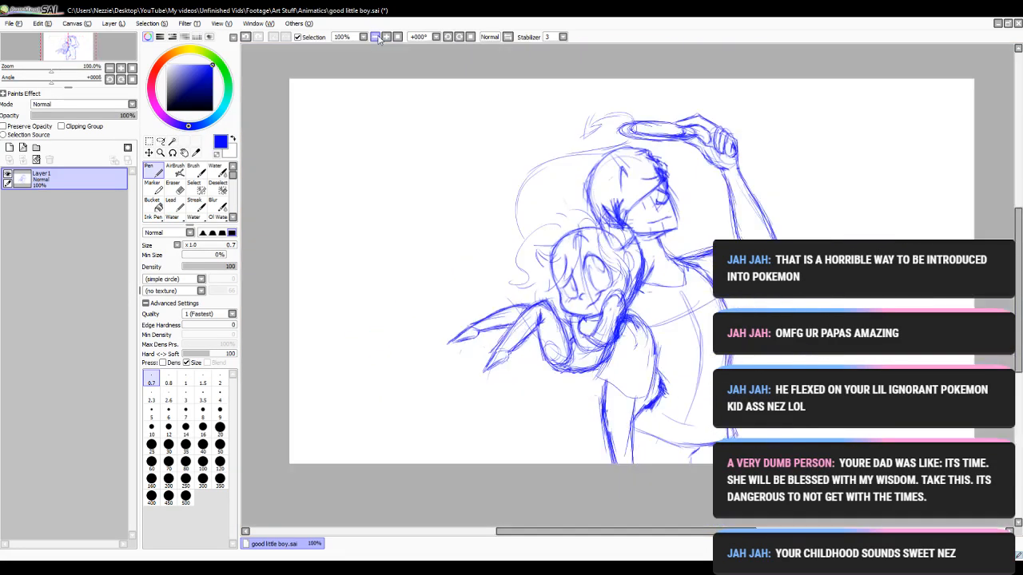
- Enlarge the view to 150% and rotate the canvas to -45° around the smaller figure
{"action": "left_click", "coordinate": [391, 38]}
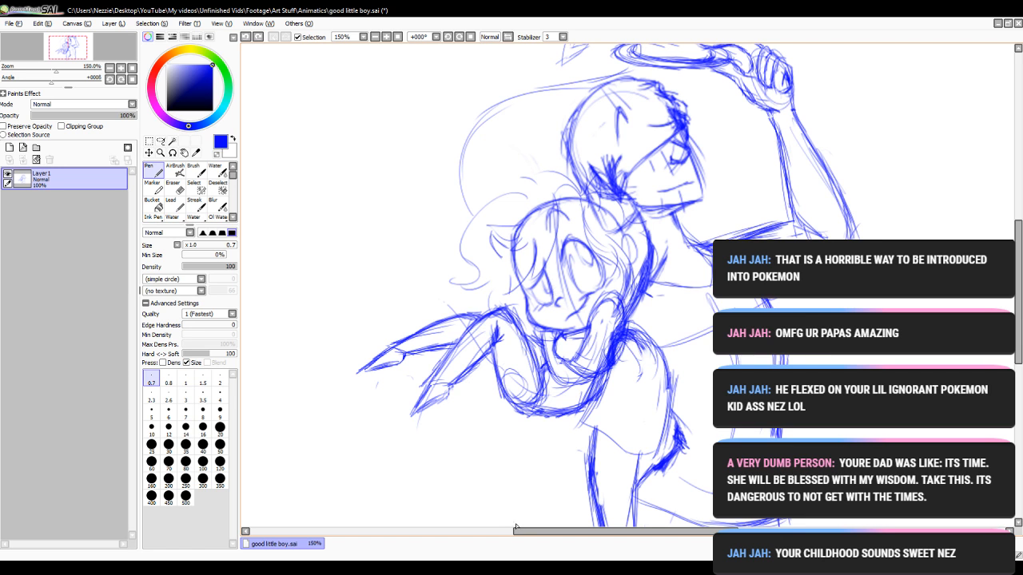
{"action": "left_click_drag", "start_coordinate": [515, 528], "coordinate": [492, 528]}
{"action": "left_click", "coordinate": [448, 37]}
{"action": "left_click", "coordinate": [448, 37]}
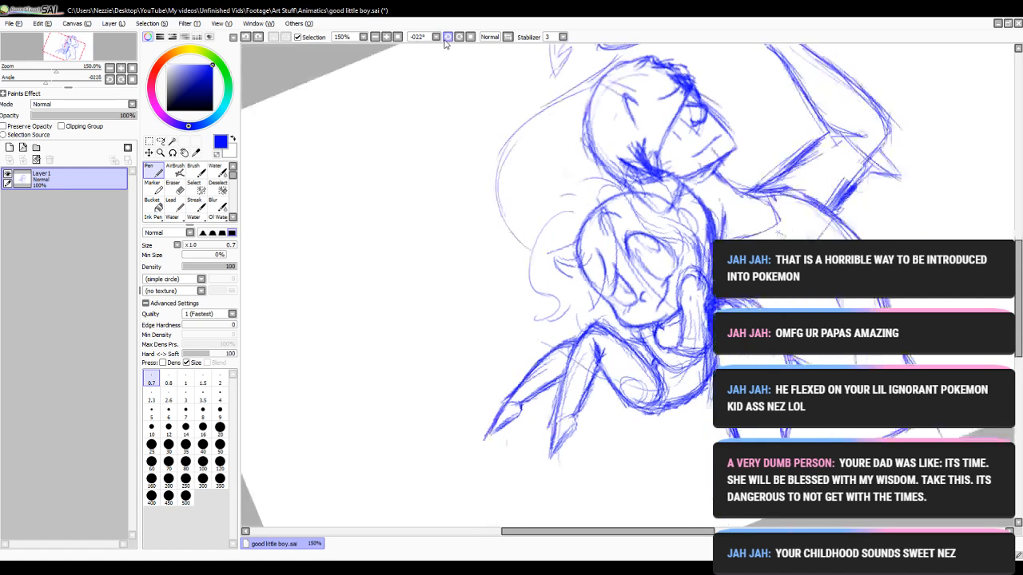
{"action": "left_click", "coordinate": [448, 37]}
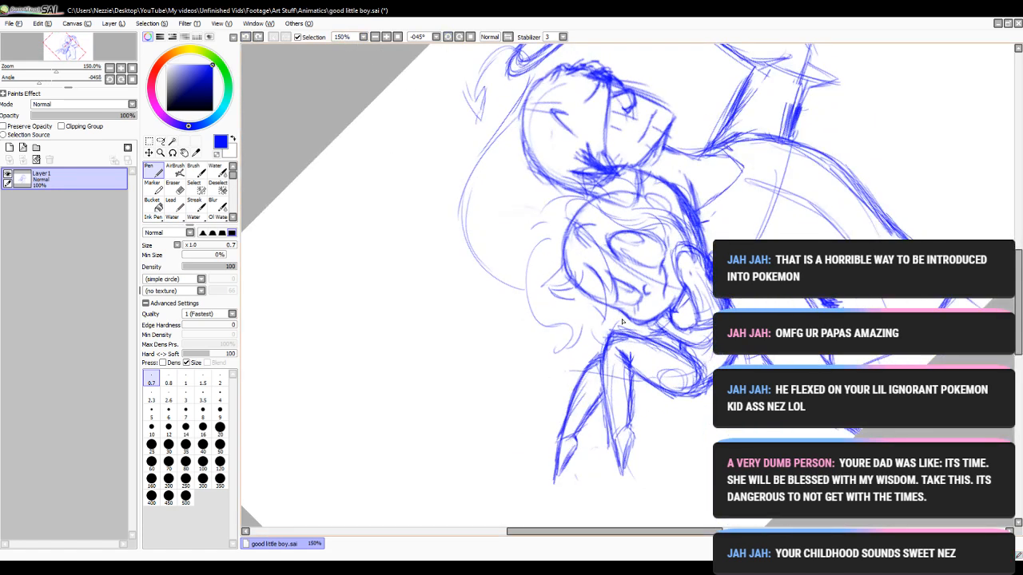
- Try to sketch a curved, wing-like outline from below the smaller figure's head out past its limbs, and undo the strokes
{"action": "left_click_drag", "start_coordinate": [573, 308], "coordinate": [476, 404]}
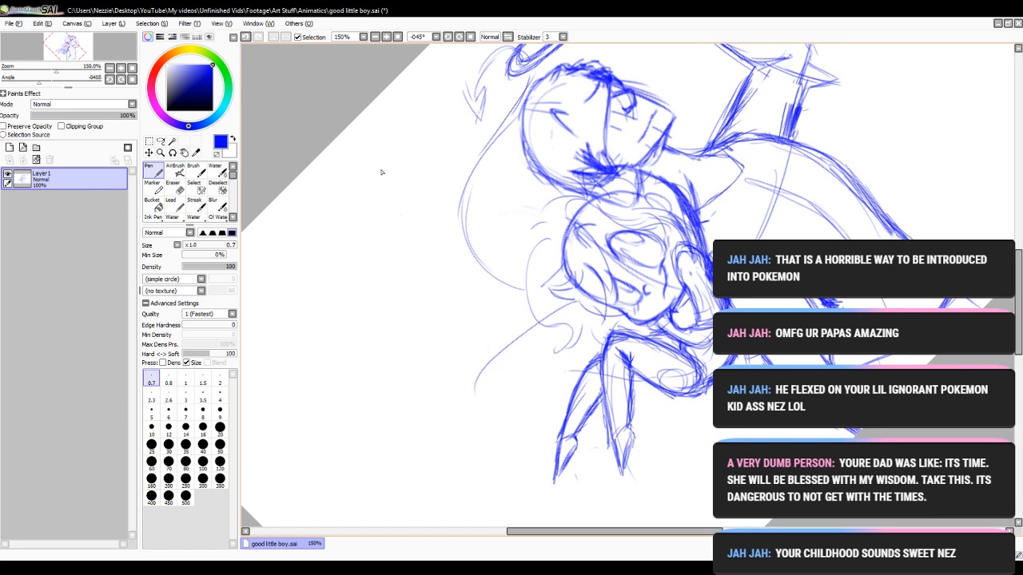
{"action": "key", "text": "ctrl+z"}
{"action": "mouse_move", "coordinate": [561, 308]}
{"action": "left_mouse_down"}
{"action": "mouse_move", "coordinate": [507, 394]}
{"action": "mouse_move", "coordinate": [545, 357]}
{"action": "mouse_move", "coordinate": [531, 368]}
{"action": "mouse_move", "coordinate": [604, 334]}
{"action": "left_mouse_up"}
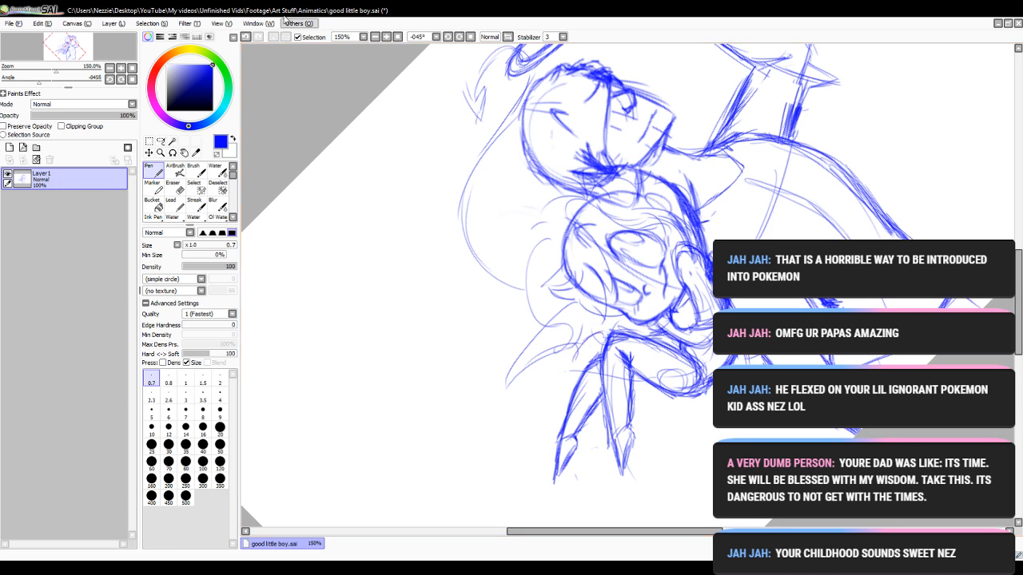
{"action": "left_click", "coordinate": [246, 38]}
{"action": "left_click", "coordinate": [246, 37]}
{"action": "left_click", "coordinate": [246, 37]}
{"action": "left_click", "coordinate": [246, 38]}
{"action": "left_click", "coordinate": [246, 38]}
{"action": "left_click", "coordinate": [246, 37]}
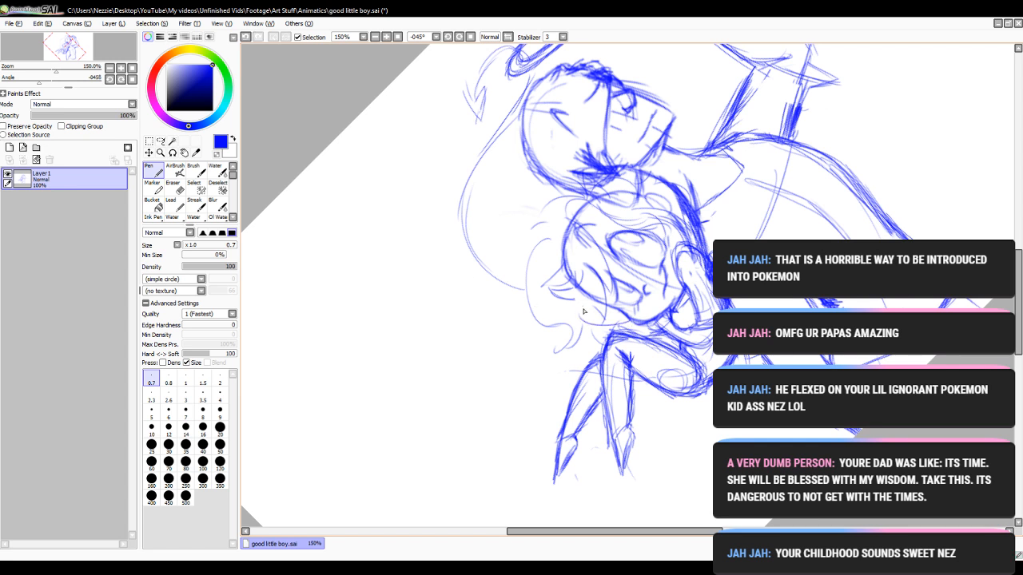
- Sketch a scalloped wing-like shape beside the smaller figure's limbs and a long tapering curve across the large figure's lower sleeve
{"action": "mouse_move", "coordinate": [567, 322]}
{"action": "left_mouse_down"}
{"action": "mouse_move", "coordinate": [495, 421]}
{"action": "mouse_move", "coordinate": [498, 405]}
{"action": "mouse_move", "coordinate": [554, 366]}
{"action": "mouse_move", "coordinate": [534, 367]}
{"action": "mouse_move", "coordinate": [559, 365]}
{"action": "left_mouse_up"}
{"action": "mouse_move", "coordinate": [505, 393]}
{"action": "left_mouse_down"}
{"action": "mouse_move", "coordinate": [550, 382]}
{"action": "mouse_move", "coordinate": [588, 347]}
{"action": "mouse_move", "coordinate": [588, 356]}
{"action": "mouse_move", "coordinate": [615, 350]}
{"action": "left_mouse_up"}
{"action": "left_click_drag", "start_coordinate": [588, 529], "coordinate": [639, 529]}
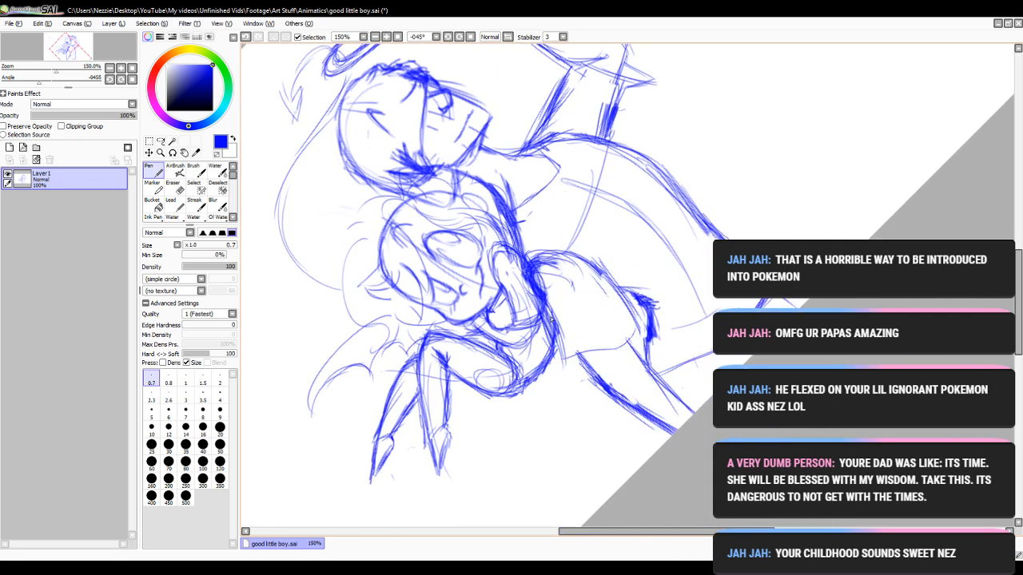
{"action": "mouse_move", "coordinate": [536, 278]}
{"action": "left_mouse_down"}
{"action": "mouse_move", "coordinate": [578, 274]}
{"action": "mouse_move", "coordinate": [551, 449]}
{"action": "left_mouse_up"}
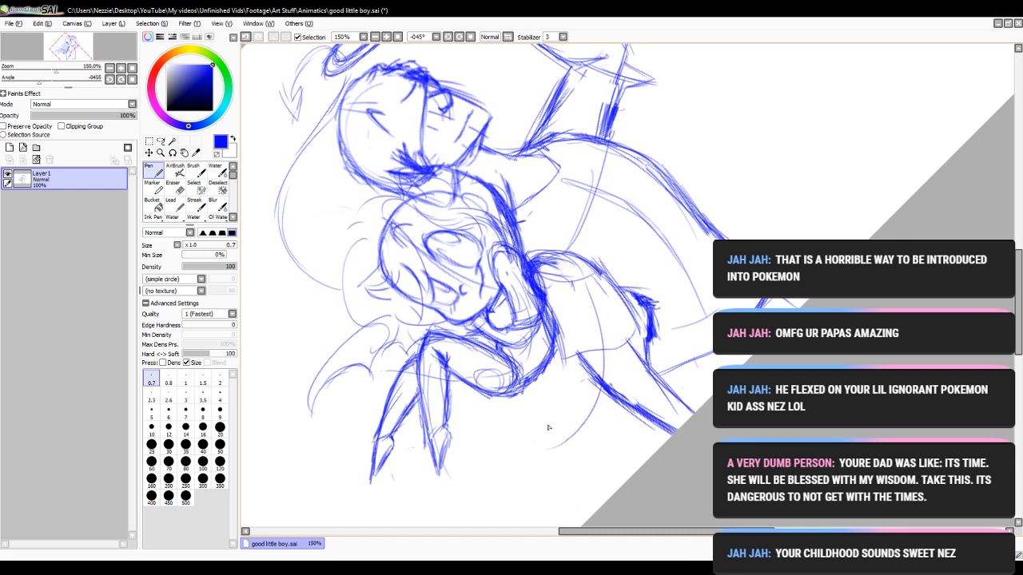
{"action": "mouse_move", "coordinate": [577, 290]}
{"action": "left_mouse_down"}
{"action": "mouse_move", "coordinate": [550, 433]}
{"action": "mouse_move", "coordinate": [584, 304]}
{"action": "mouse_move", "coordinate": [584, 393]}
{"action": "mouse_move", "coordinate": [571, 382]}
{"action": "mouse_move", "coordinate": [566, 437]}
{"action": "left_mouse_up"}
{"action": "left_click_drag", "start_coordinate": [580, 365], "coordinate": [561, 445]}
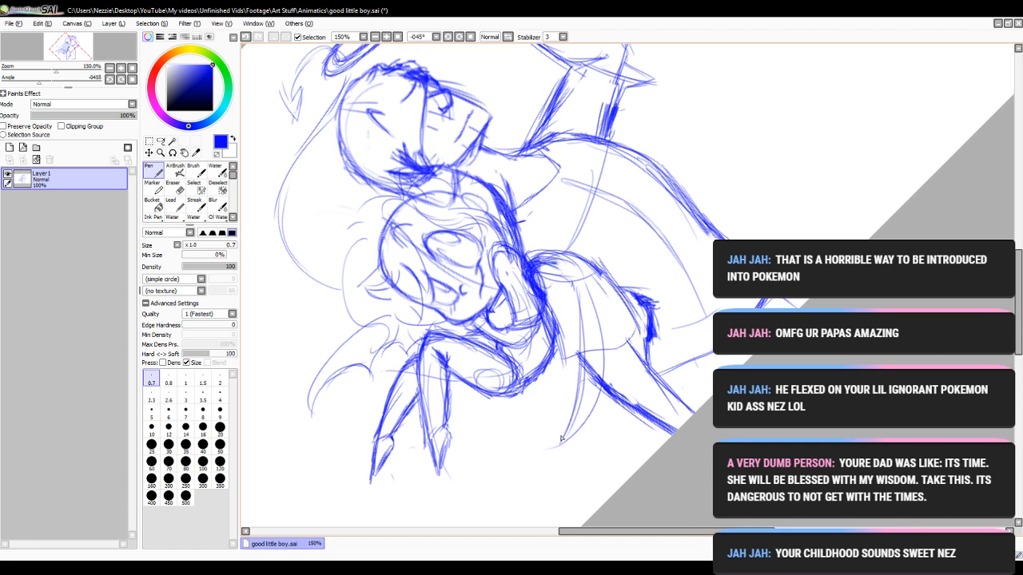
{"action": "left_click_drag", "start_coordinate": [586, 401], "coordinate": [561, 440]}
{"action": "mouse_move", "coordinate": [572, 403]}
{"action": "left_mouse_down"}
{"action": "mouse_move", "coordinate": [562, 342]}
{"action": "mouse_move", "coordinate": [564, 364]}
{"action": "left_mouse_up"}
{"action": "mouse_move", "coordinate": [556, 324]}
{"action": "left_mouse_down"}
{"action": "mouse_move", "coordinate": [575, 368]}
{"action": "mouse_move", "coordinate": [573, 401]}
{"action": "left_mouse_up"}
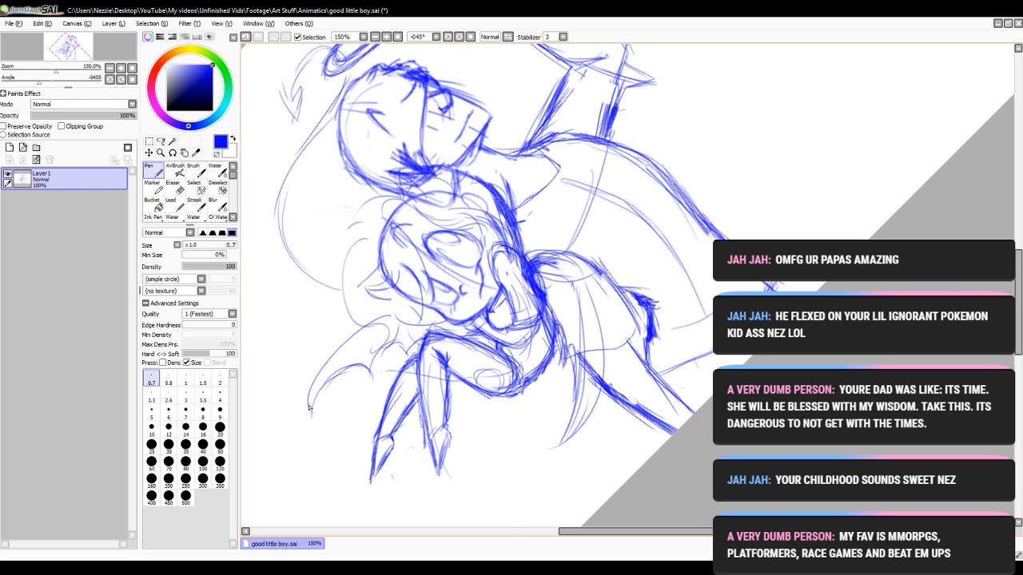
- Rework the upper edge of the wing-like shape below the smaller figure's head, undoing the first attempt
{"action": "mouse_move", "coordinate": [309, 408]}
{"action": "left_mouse_down"}
{"action": "mouse_move", "coordinate": [356, 331]}
{"action": "mouse_move", "coordinate": [385, 318]}
{"action": "mouse_move", "coordinate": [370, 323]}
{"action": "mouse_move", "coordinate": [452, 316]}
{"action": "left_mouse_up"}
{"action": "left_click", "coordinate": [246, 37]}
{"action": "left_click", "coordinate": [246, 37]}
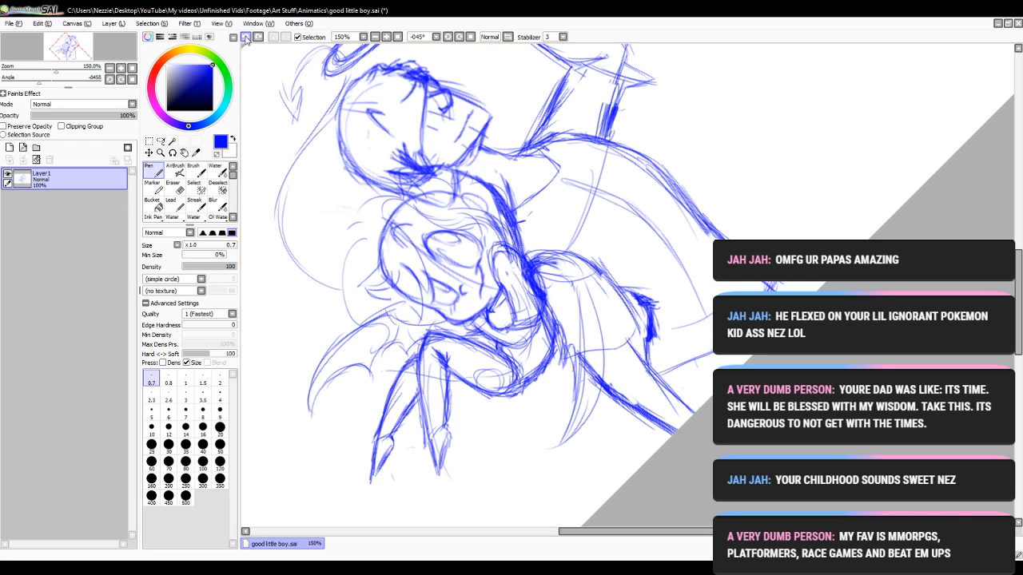
{"action": "left_click_drag", "start_coordinate": [390, 309], "coordinate": [439, 325]}
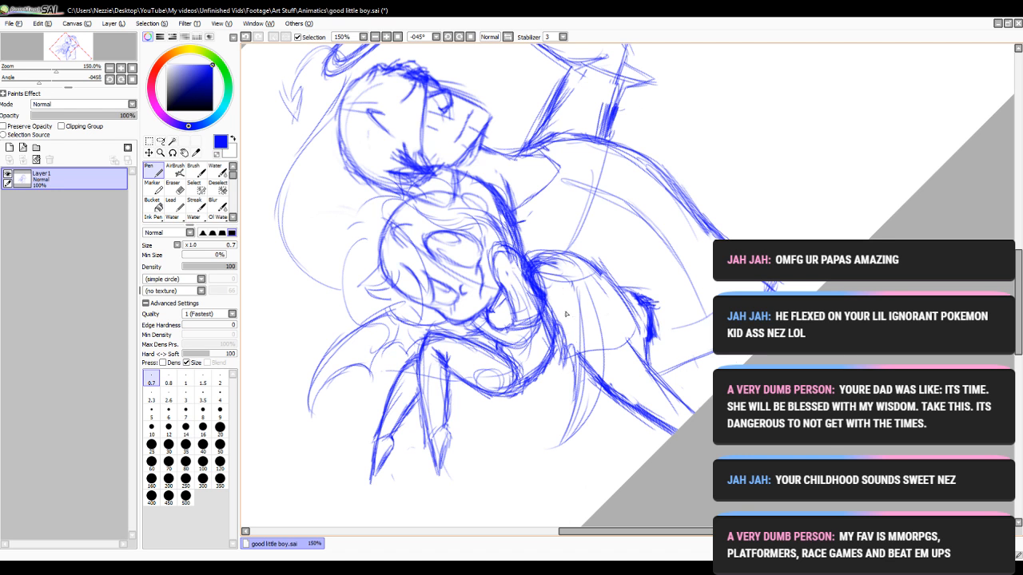
- Try to reinforce both edges of the long tapering curve crossing the large figure's lower sleeve
{"action": "mouse_move", "coordinate": [539, 278]}
{"action": "left_mouse_down"}
{"action": "mouse_move", "coordinate": [591, 283]}
{"action": "mouse_move", "coordinate": [585, 339]}
{"action": "left_mouse_up"}
{"action": "left_click_drag", "start_coordinate": [588, 290], "coordinate": [584, 406]}
{"action": "left_click_drag", "start_coordinate": [591, 361], "coordinate": [570, 441]}
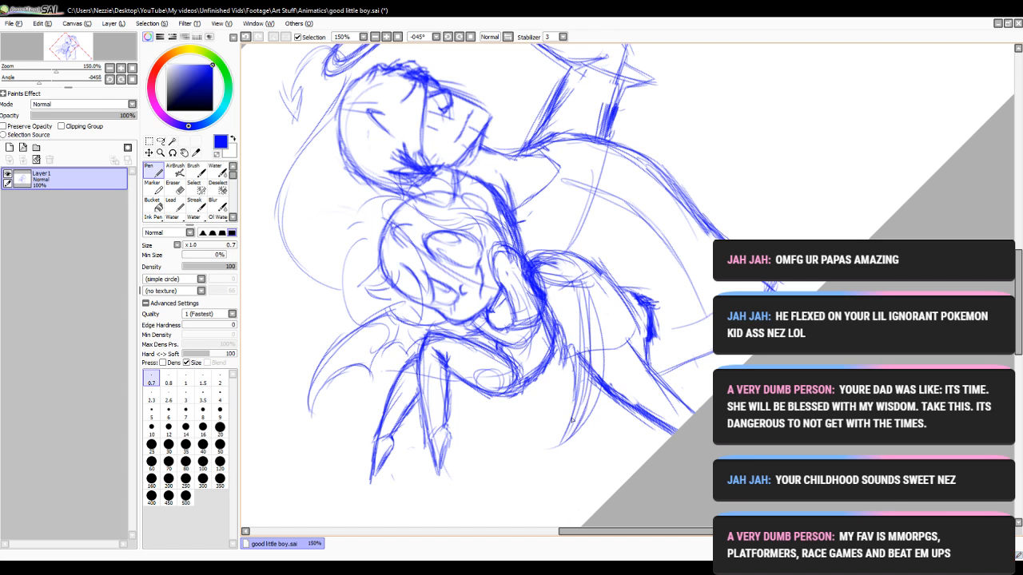
{"action": "left_click_drag", "start_coordinate": [597, 387], "coordinate": [566, 439]}
{"action": "left_click_drag", "start_coordinate": [594, 307], "coordinate": [602, 378]}
{"action": "left_click_drag", "start_coordinate": [577, 421], "coordinate": [559, 321]}
{"action": "left_click_drag", "start_coordinate": [345, 87], "coordinate": [307, 130]}
- Undo the recent strokes along the tapering curve and redo three of the undone actions
{"action": "left_click", "coordinate": [245, 36]}
{"action": "left_click", "coordinate": [245, 37]}
{"action": "left_click", "coordinate": [245, 37]}
{"action": "left_click", "coordinate": [246, 37]}
{"action": "left_click", "coordinate": [245, 36]}
{"action": "left_click", "coordinate": [245, 37]}
{"action": "left_click", "coordinate": [246, 37]}
{"action": "left_click", "coordinate": [245, 36]}
{"action": "left_click", "coordinate": [245, 36]}
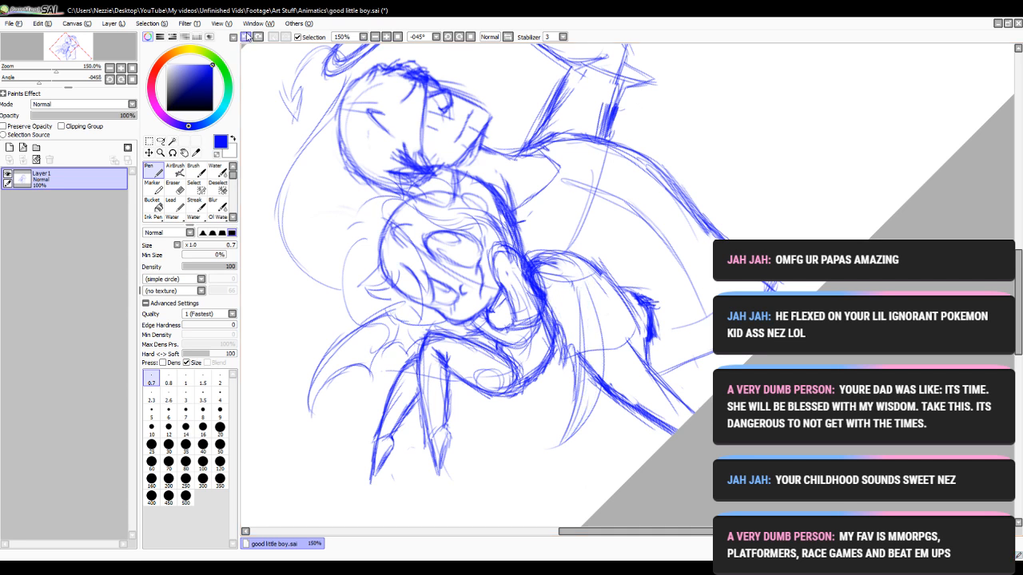
{"action": "left_click", "coordinate": [258, 36]}
{"action": "left_click", "coordinate": [258, 37]}
{"action": "left_click", "coordinate": [258, 37]}
- Erase the tapering shape's inner line and overlapping sleeve lines with the size 20 eraser, and redraw its outer curve with the 0.7 pen
{"action": "key", "text": "e"}
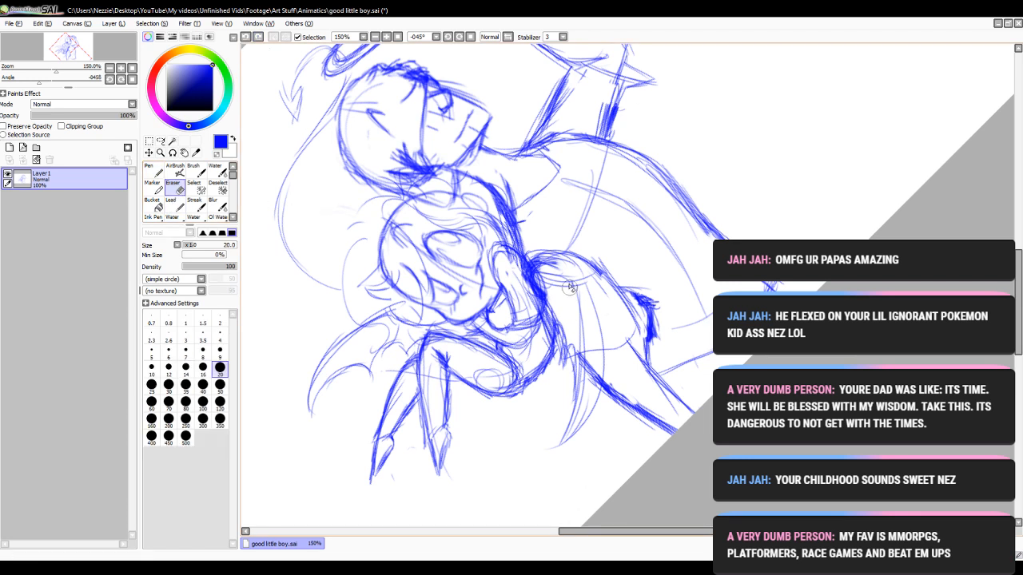
{"action": "mouse_move", "coordinate": [580, 346]}
{"action": "left_mouse_down"}
{"action": "mouse_move", "coordinate": [569, 422]}
{"action": "mouse_move", "coordinate": [570, 329]}
{"action": "mouse_move", "coordinate": [567, 375]}
{"action": "left_mouse_up"}
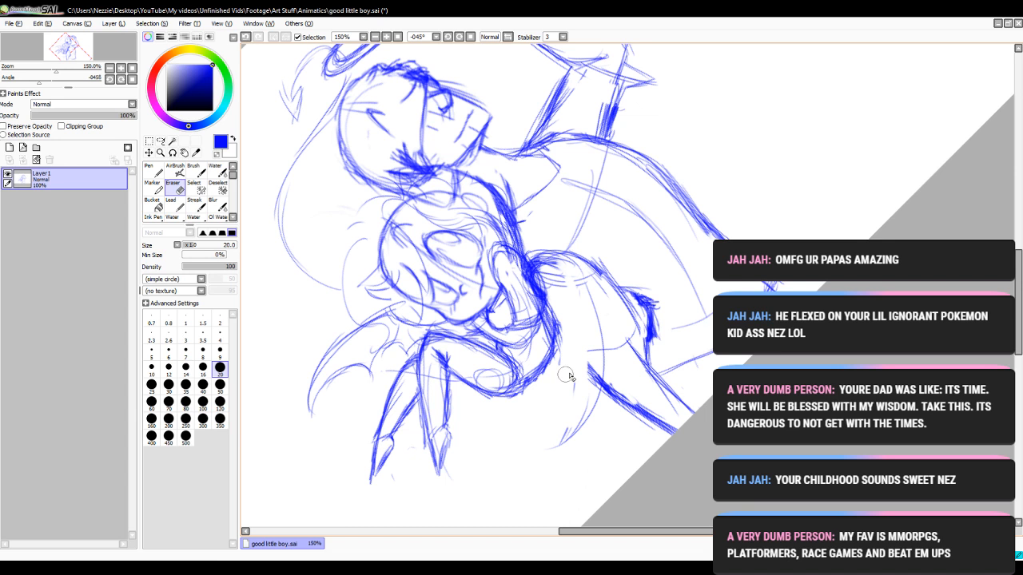
{"action": "left_click", "coordinate": [155, 174]}
{"action": "left_click_drag", "start_coordinate": [580, 271], "coordinate": [594, 362]}
{"action": "left_click_drag", "start_coordinate": [595, 322], "coordinate": [582, 404]}
{"action": "left_click_drag", "start_coordinate": [596, 340], "coordinate": [583, 420]}
{"action": "left_click_drag", "start_coordinate": [596, 358], "coordinate": [571, 436]}
{"action": "left_click_drag", "start_coordinate": [591, 394], "coordinate": [559, 446]}
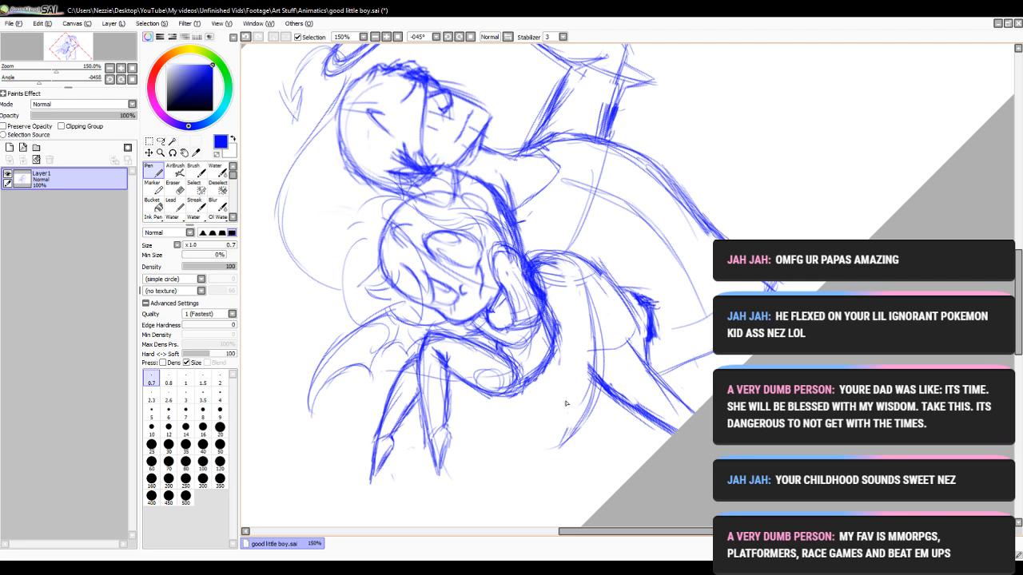
- Sketch the inner edge of the tapering shape over the lower sleeve with short strokes, undoing and redrawing the first attempt
{"action": "left_click_drag", "start_coordinate": [536, 288], "coordinate": [587, 272]}
{"action": "mouse_move", "coordinate": [575, 345]}
{"action": "left_mouse_down"}
{"action": "mouse_move", "coordinate": [588, 386]}
{"action": "mouse_move", "coordinate": [572, 368]}
{"action": "left_mouse_up"}
{"action": "left_click", "coordinate": [246, 38]}
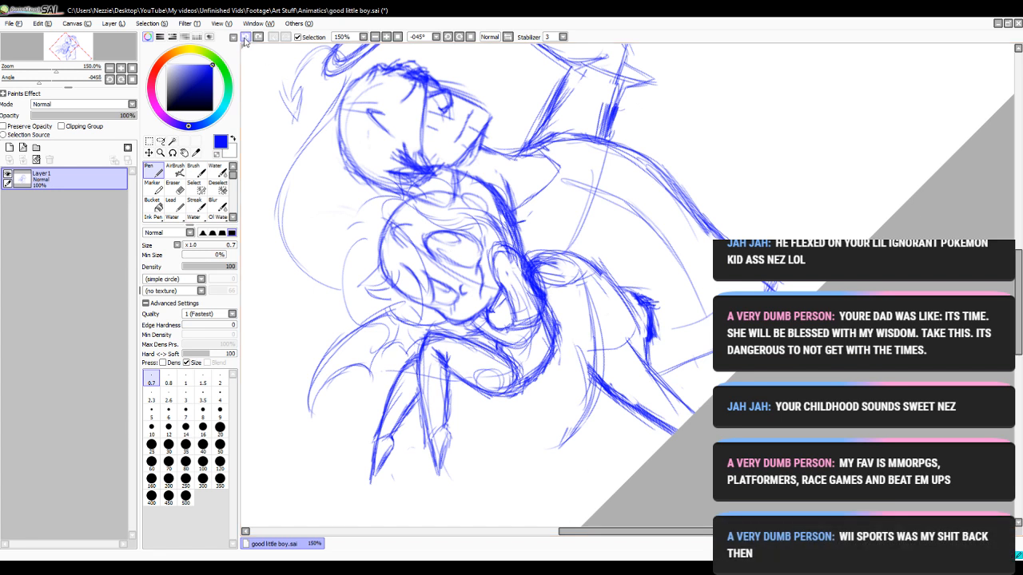
{"action": "left_click", "coordinate": [246, 38]}
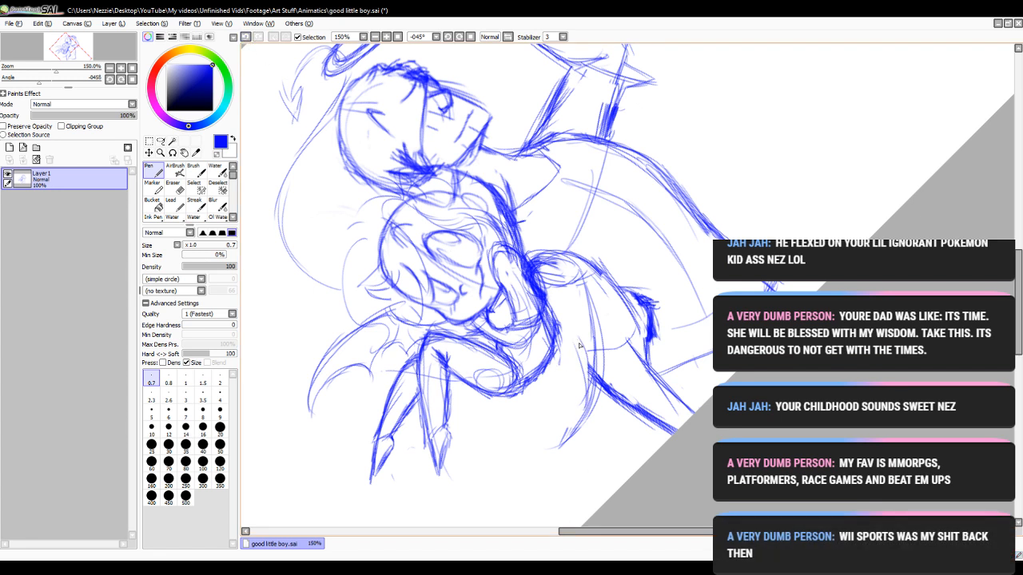
{"action": "mouse_move", "coordinate": [573, 349]}
{"action": "left_mouse_down"}
{"action": "mouse_move", "coordinate": [583, 337]}
{"action": "mouse_move", "coordinate": [592, 389]}
{"action": "left_mouse_up"}
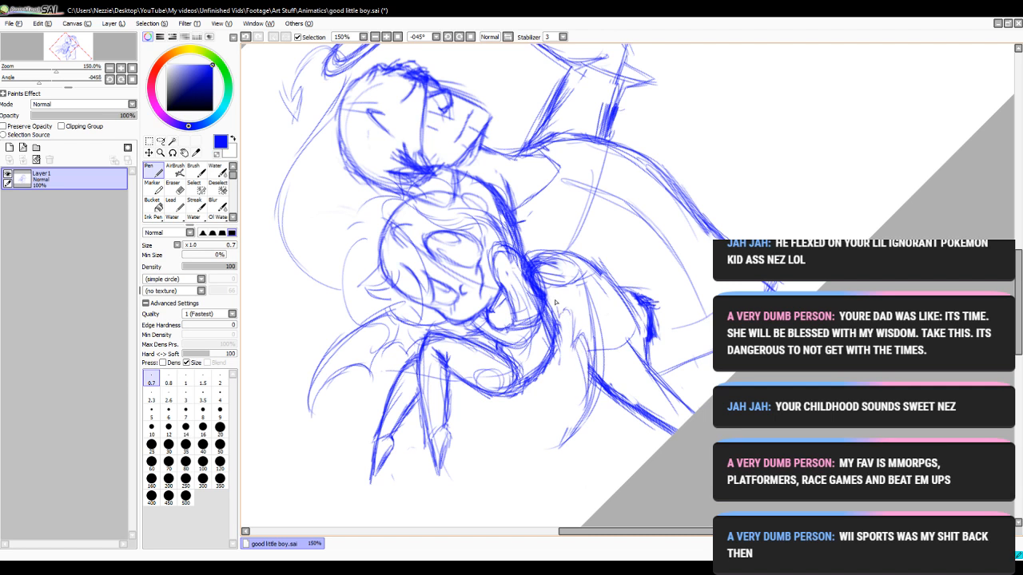
{"action": "mouse_move", "coordinate": [566, 310]}
{"action": "left_mouse_down"}
{"action": "mouse_move", "coordinate": [569, 343]}
{"action": "mouse_move", "coordinate": [578, 328]}
{"action": "mouse_move", "coordinate": [589, 366]}
{"action": "left_mouse_up"}
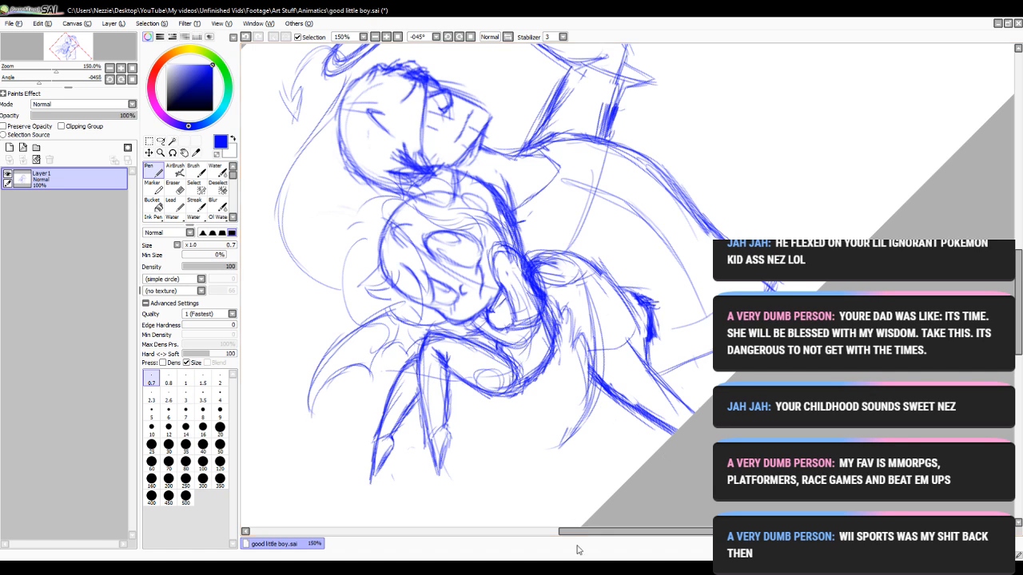
{"action": "left_click_drag", "start_coordinate": [576, 532], "coordinate": [601, 534]}
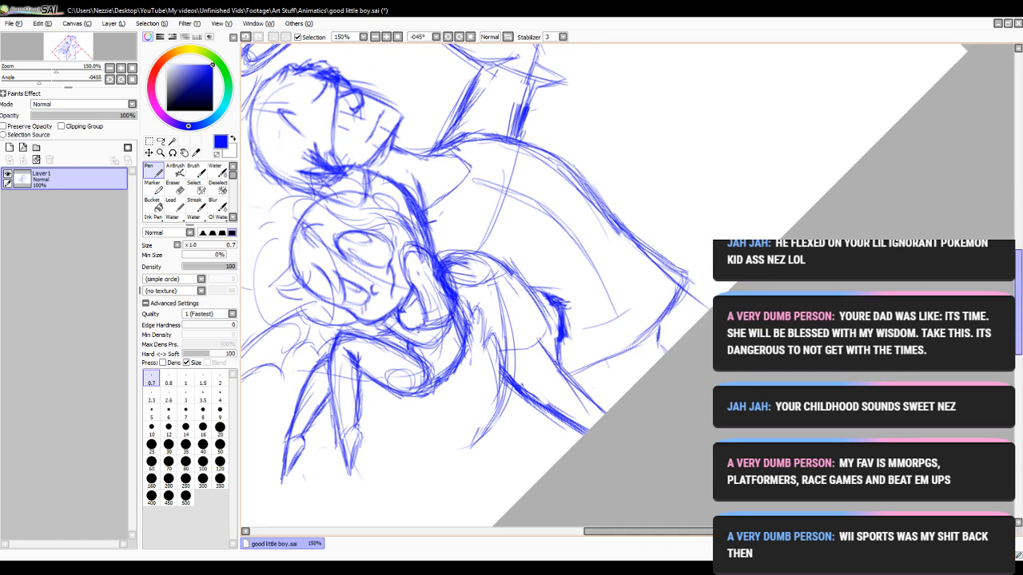
{"action": "scroll", "coordinate": [696, 384], "scroll_direction": "up", "scroll_amount": 5}
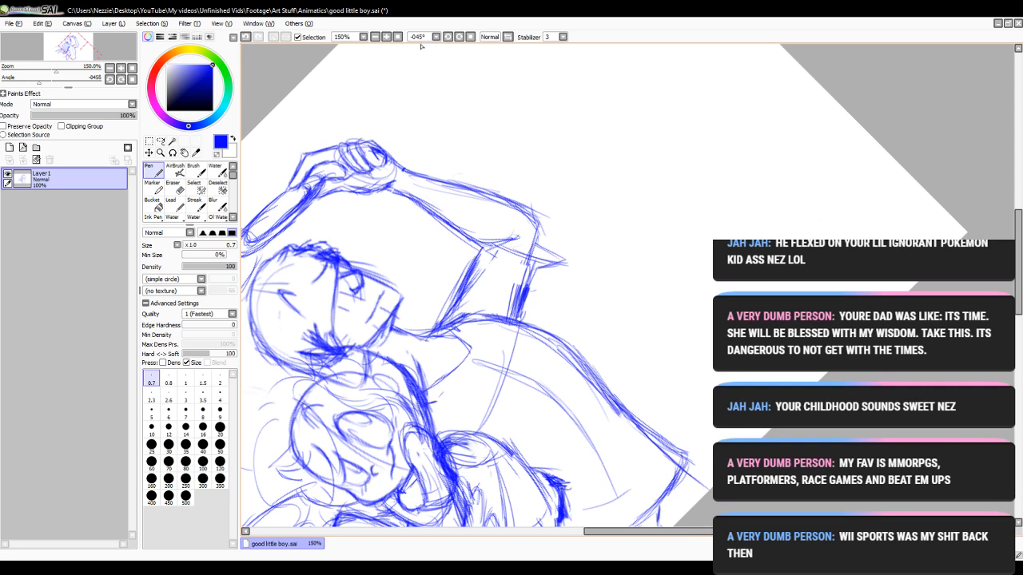
- Review the whole sketch with the canvas rotation reset to 0° and the zoom at 100%
{"action": "left_click", "coordinate": [398, 37]}
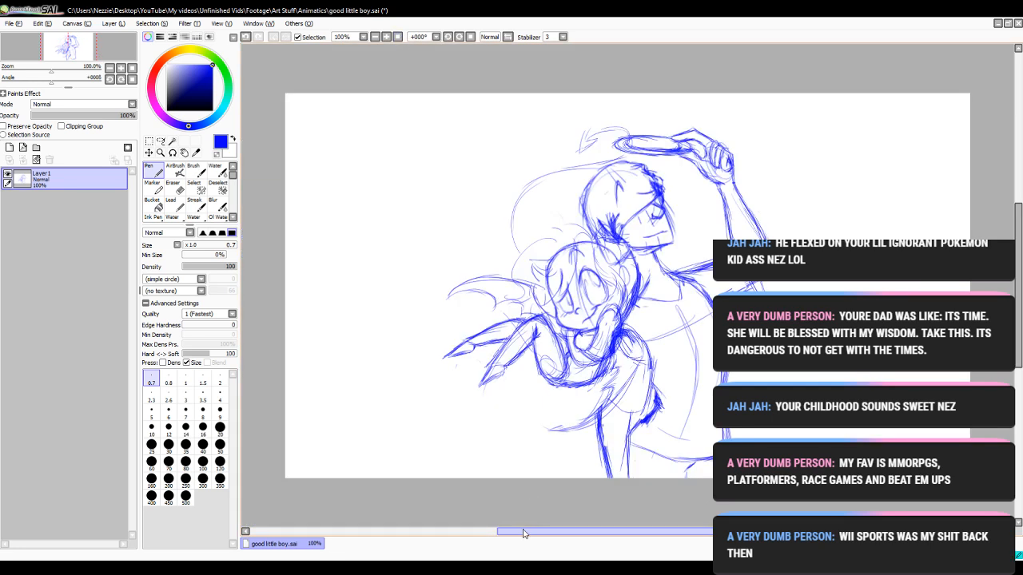
{"action": "left_click_drag", "start_coordinate": [524, 531], "coordinate": [548, 531]}
{"action": "left_click", "coordinate": [387, 36]}
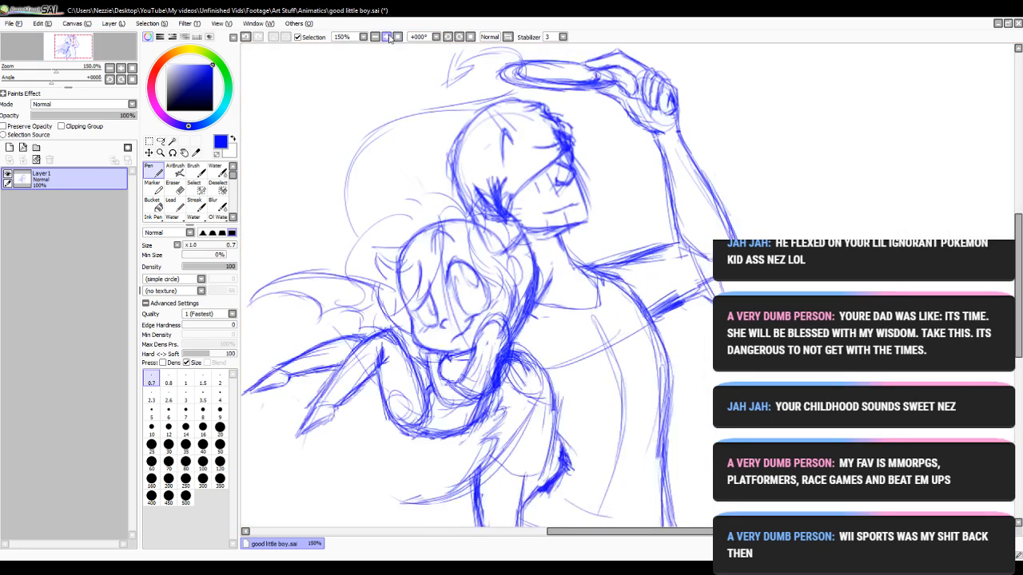
{"action": "left_click", "coordinate": [387, 37]}
{"action": "left_click", "coordinate": [376, 37]}
{"action": "left_click", "coordinate": [376, 37]}
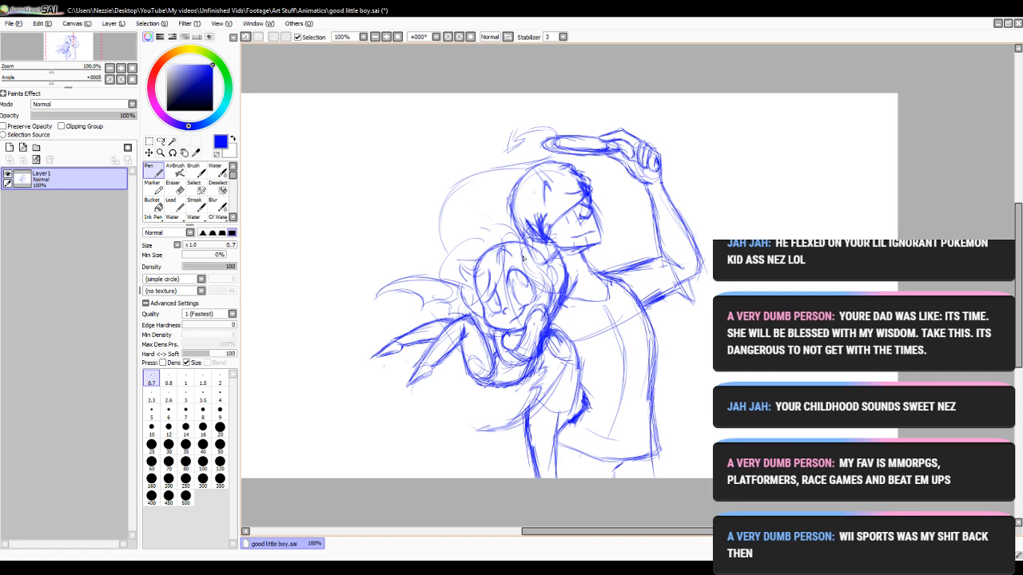
{"action": "mouse_move", "coordinate": [523, 238]}
{"action": "left_mouse_down"}
{"action": "mouse_move", "coordinate": [518, 202]}
{"action": "mouse_move", "coordinate": [522, 238]}
{"action": "left_mouse_up"}
{"action": "left_click_drag", "start_coordinate": [599, 532], "coordinate": [620, 532]}
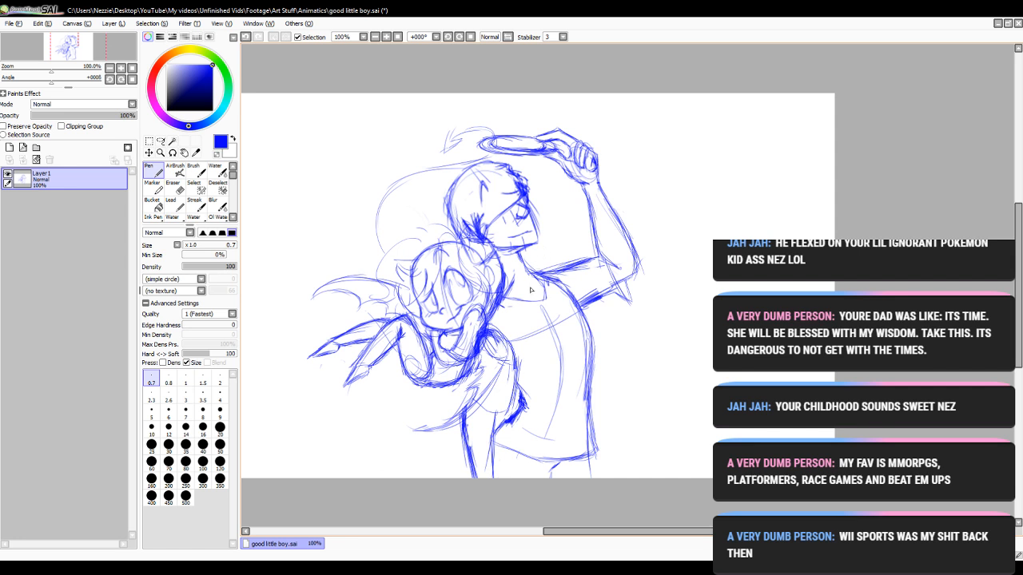
- Try to sketch a wing-like curve rising from the large figure's shoulder and extending past the raised elbow, and undo its strokes
{"action": "mouse_move", "coordinate": [535, 262]}
{"action": "left_mouse_down"}
{"action": "mouse_move", "coordinate": [559, 239]}
{"action": "mouse_move", "coordinate": [600, 256]}
{"action": "mouse_move", "coordinate": [689, 264]}
{"action": "left_mouse_up"}
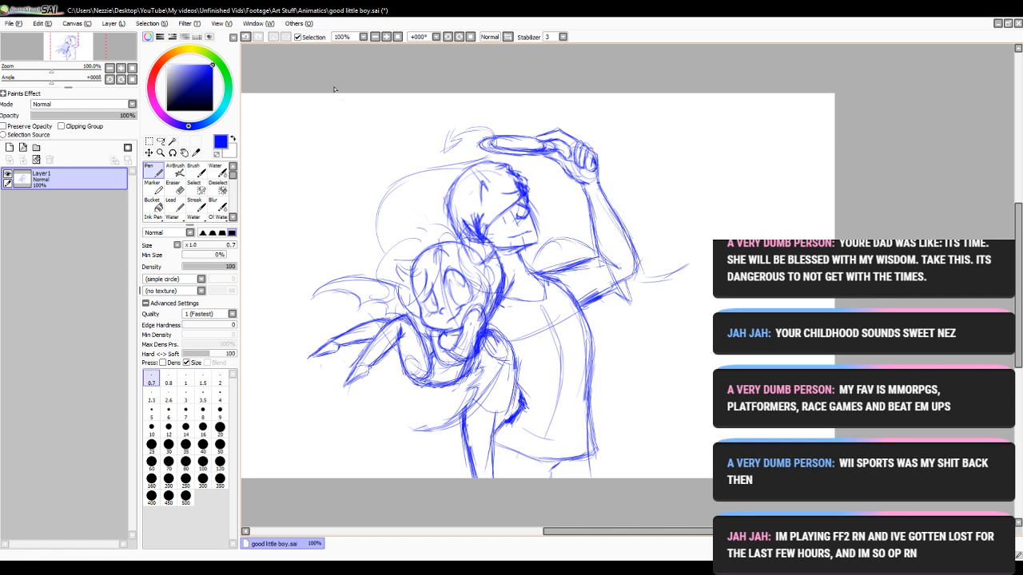
{"action": "left_click", "coordinate": [245, 37]}
{"action": "left_click", "coordinate": [245, 37]}
{"action": "left_click", "coordinate": [246, 37]}
{"action": "left_click", "coordinate": [245, 37]}
{"action": "left_click", "coordinate": [245, 36]}
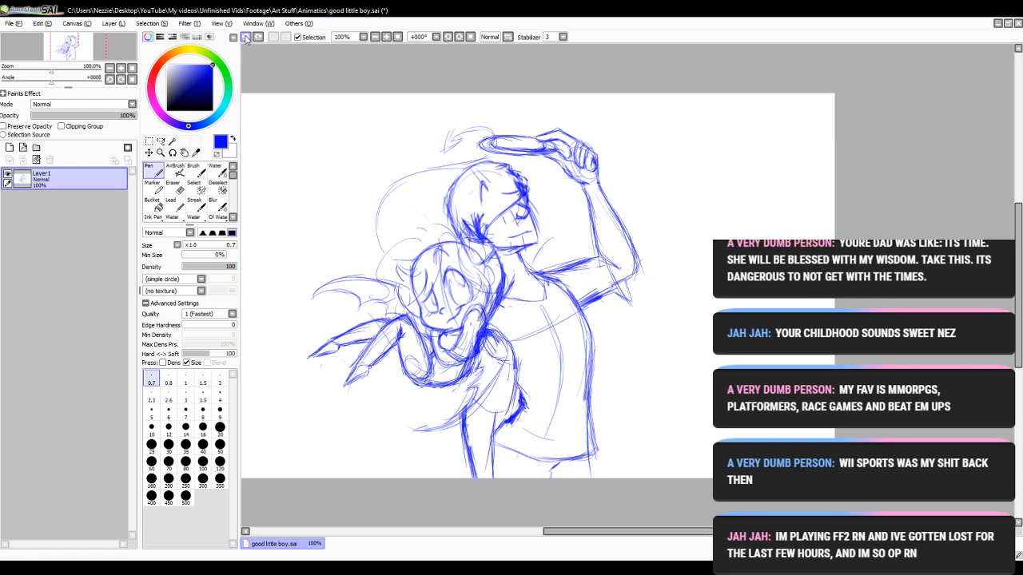
{"action": "left_click", "coordinate": [245, 37]}
- Sketch a small rounded shape on the large figure's shoulder with the 0.7 pen, and erase it with the size 20 eraser
{"action": "mouse_move", "coordinate": [536, 270]}
{"action": "left_mouse_down"}
{"action": "mouse_move", "coordinate": [544, 246]}
{"action": "mouse_move", "coordinate": [555, 262]}
{"action": "left_mouse_up"}
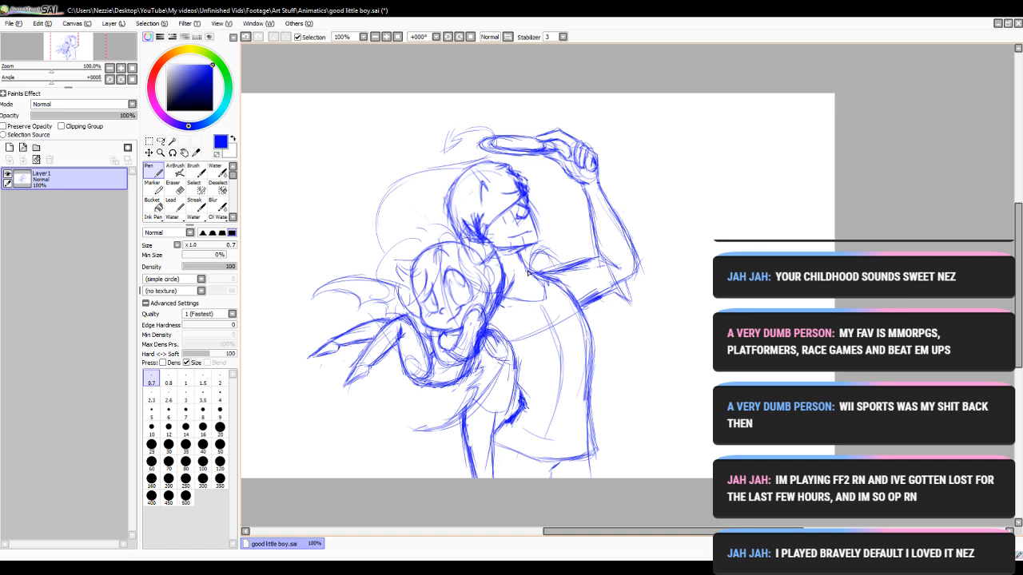
{"action": "left_click_drag", "start_coordinate": [531, 260], "coordinate": [556, 249]}
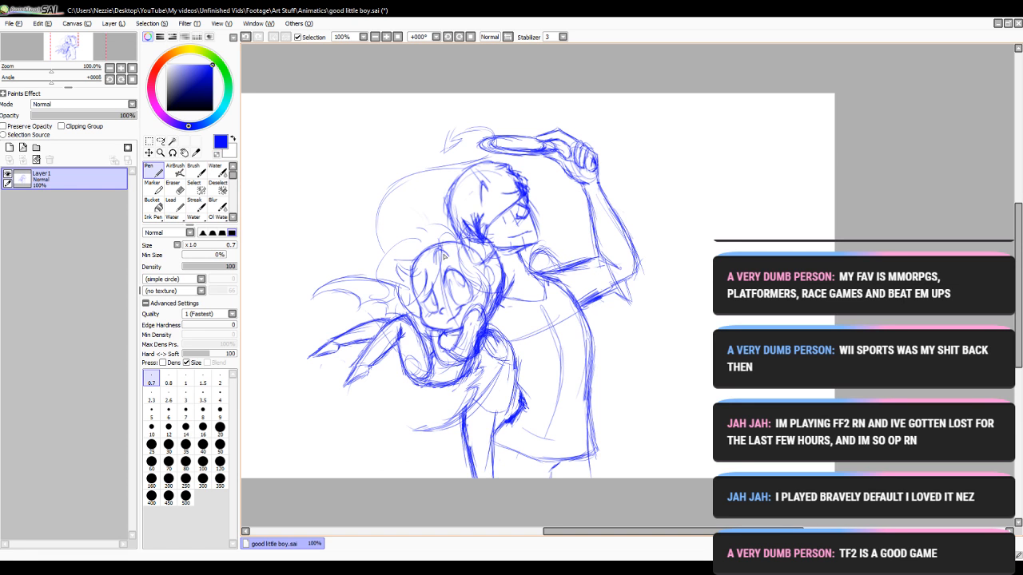
{"action": "left_click", "coordinate": [174, 186]}
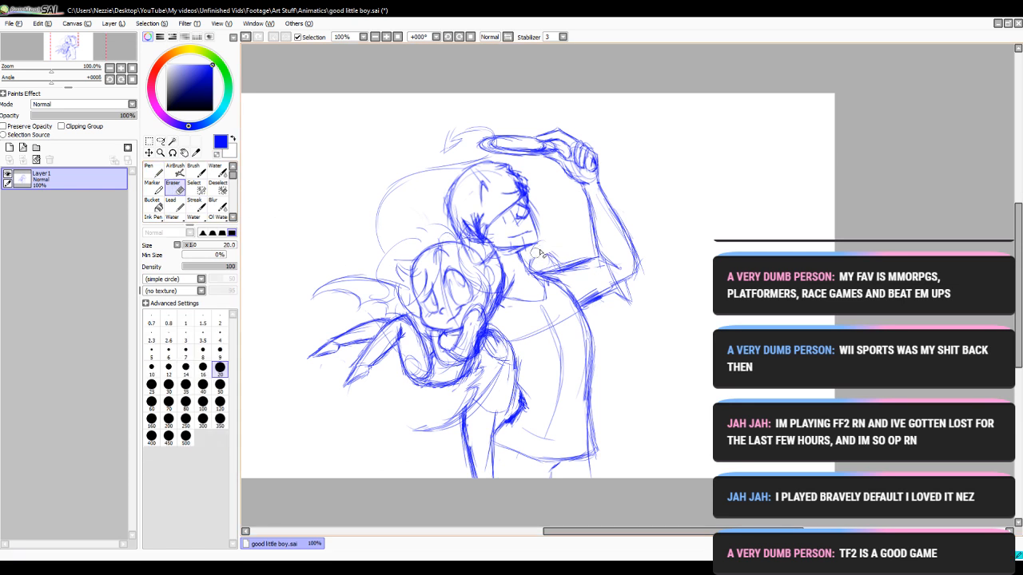
{"action": "left_click", "coordinate": [155, 172]}
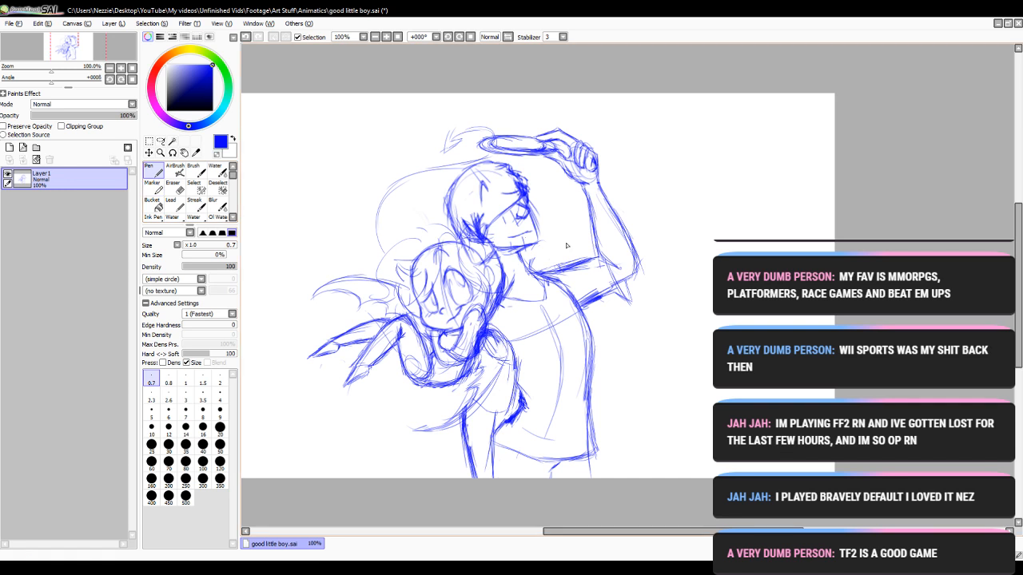
- Try a low arched curve above the large figure's upper arm, and undo it together with the erasing and rounded shoulder strokes
{"action": "mouse_move", "coordinate": [532, 264]}
{"action": "left_mouse_down"}
{"action": "mouse_move", "coordinate": [549, 243]}
{"action": "mouse_move", "coordinate": [583, 251]}
{"action": "left_mouse_up"}
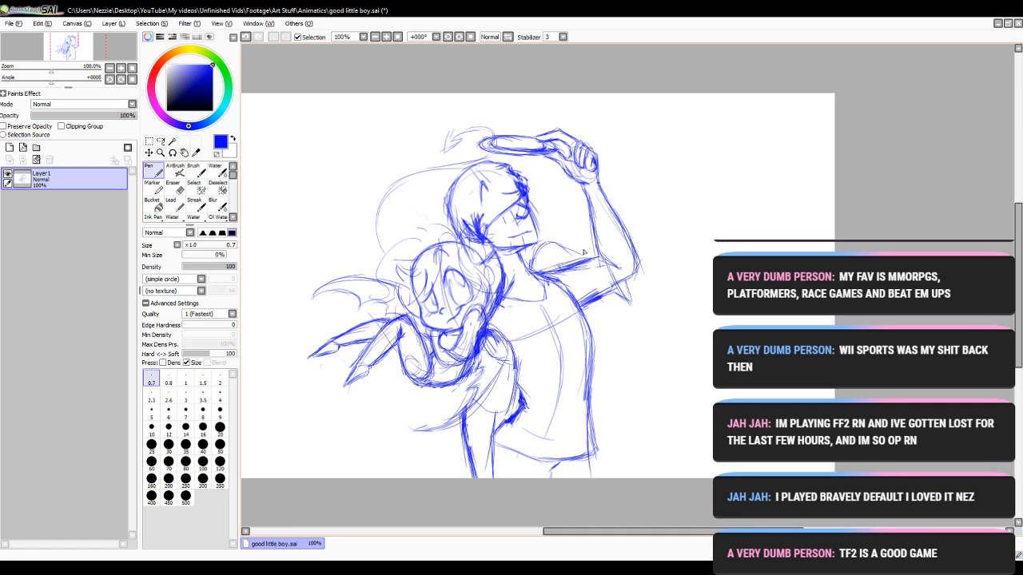
{"action": "left_click", "coordinate": [246, 38]}
{"action": "left_click", "coordinate": [246, 38]}
{"action": "left_click", "coordinate": [245, 38]}
{"action": "left_click", "coordinate": [246, 38]}
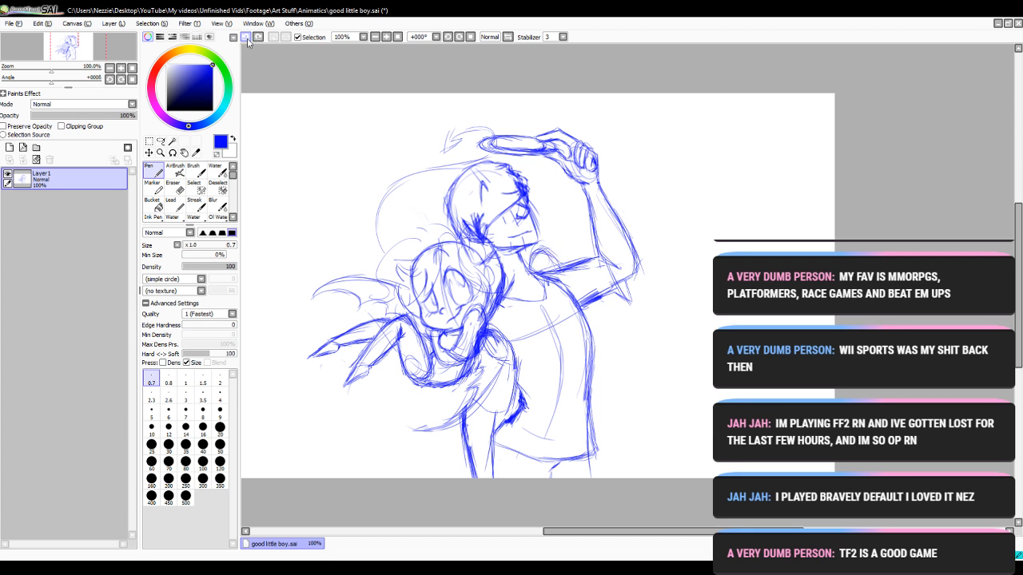
{"action": "left_click", "coordinate": [247, 40]}
{"action": "left_click", "coordinate": [247, 39]}
{"action": "left_click", "coordinate": [247, 39]}
{"action": "left_click", "coordinate": [247, 39]}
{"action": "left_click", "coordinate": [247, 39]}
{"action": "left_click", "coordinate": [247, 39]}
{"action": "left_click", "coordinate": [247, 39]}
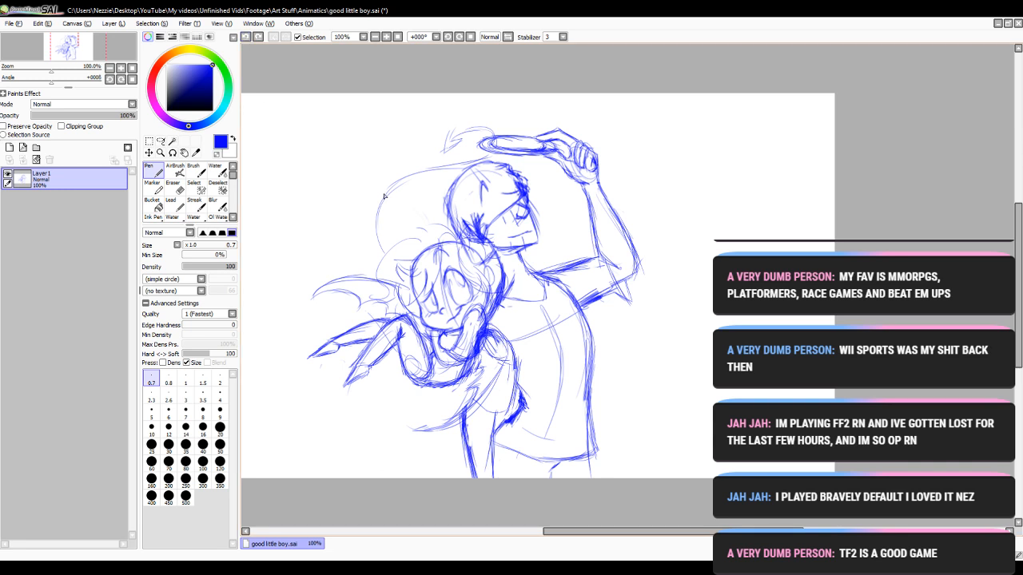
- Try to sketch a long line from the shoulder across the forearm, sweeping upward beyond the elbow, and undo it
{"action": "mouse_move", "coordinate": [543, 269]}
{"action": "left_mouse_down"}
{"action": "mouse_move", "coordinate": [544, 244]}
{"action": "mouse_move", "coordinate": [655, 242]}
{"action": "mouse_move", "coordinate": [720, 210]}
{"action": "left_mouse_up"}
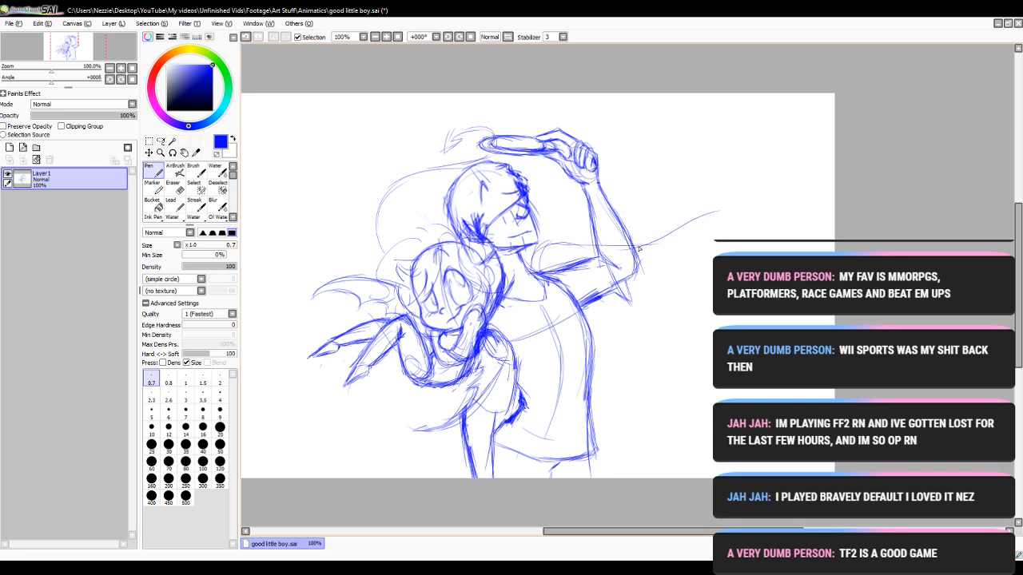
{"action": "left_click", "coordinate": [247, 36]}
{"action": "left_click", "coordinate": [246, 37]}
{"action": "left_click", "coordinate": [246, 37]}
{"action": "left_click", "coordinate": [246, 37]}
{"action": "left_click", "coordinate": [246, 37]}
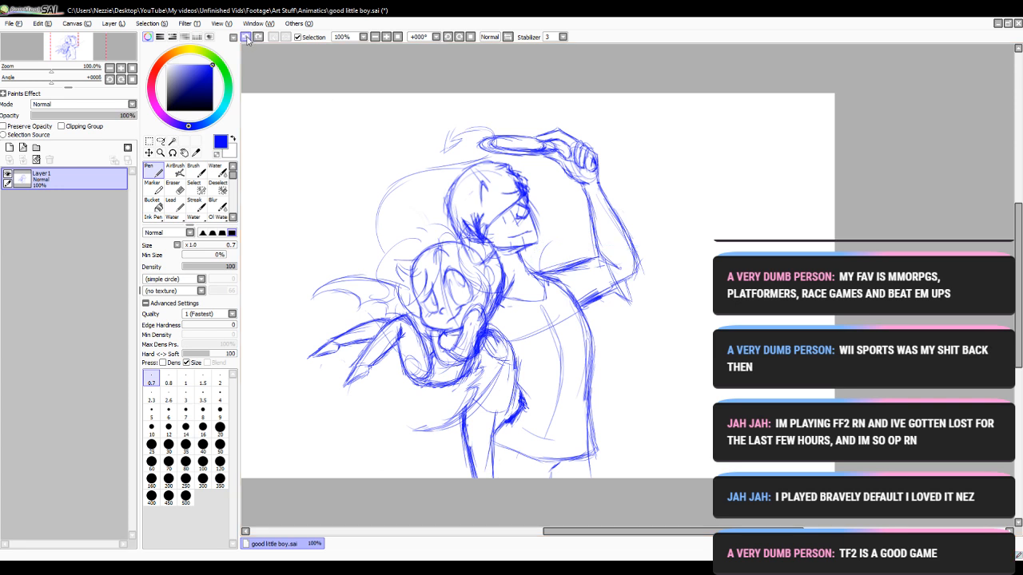
{"action": "left_click", "coordinate": [247, 38]}
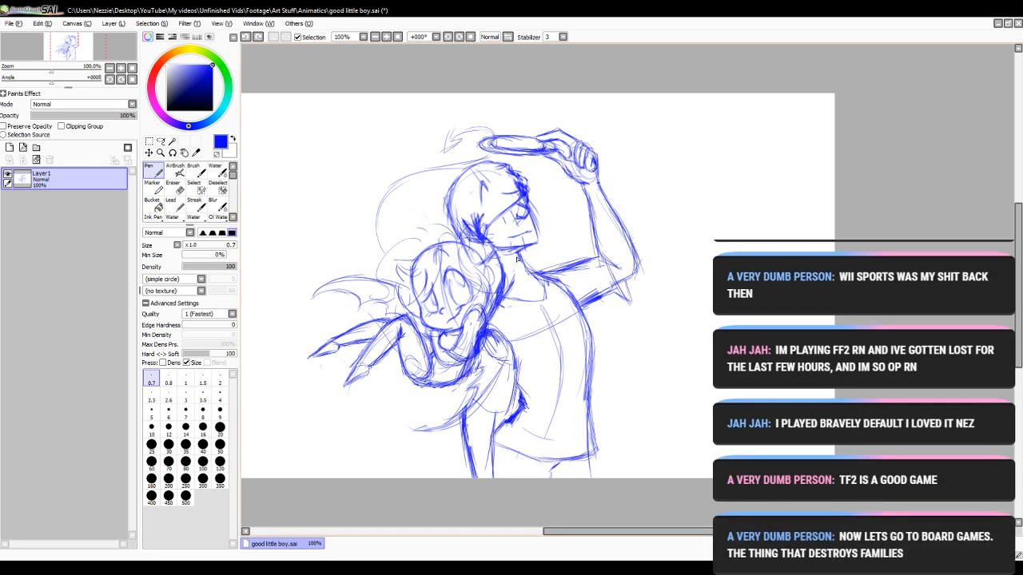
- Try to sketch a pointed wing behind the raised arm with a long upper edge and curved lower edges, and undo all its strokes
{"action": "mouse_move", "coordinate": [531, 273]}
{"action": "left_mouse_down"}
{"action": "mouse_move", "coordinate": [592, 238]}
{"action": "mouse_move", "coordinate": [574, 235]}
{"action": "mouse_move", "coordinate": [653, 199]}
{"action": "left_mouse_up"}
{"action": "mouse_move", "coordinate": [615, 227]}
{"action": "left_mouse_down"}
{"action": "mouse_move", "coordinate": [699, 189]}
{"action": "mouse_move", "coordinate": [650, 230]}
{"action": "mouse_move", "coordinate": [668, 214]}
{"action": "left_mouse_up"}
{"action": "mouse_move", "coordinate": [636, 243]}
{"action": "left_mouse_down"}
{"action": "mouse_move", "coordinate": [652, 260]}
{"action": "mouse_move", "coordinate": [636, 293]}
{"action": "left_mouse_up"}
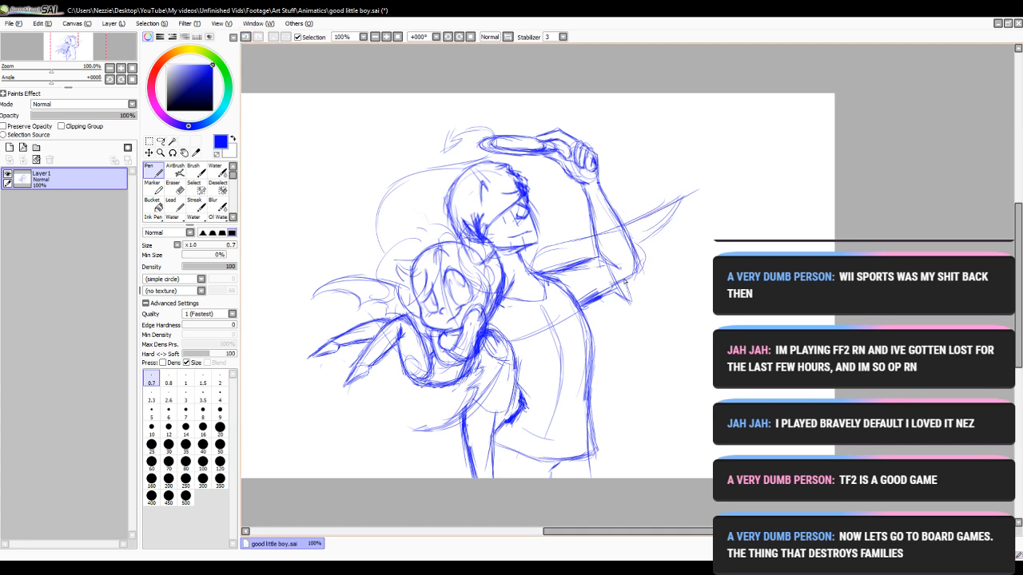
{"action": "left_click", "coordinate": [245, 37]}
{"action": "left_click", "coordinate": [245, 37]}
{"action": "left_click", "coordinate": [244, 38]}
{"action": "left_click", "coordinate": [244, 37]}
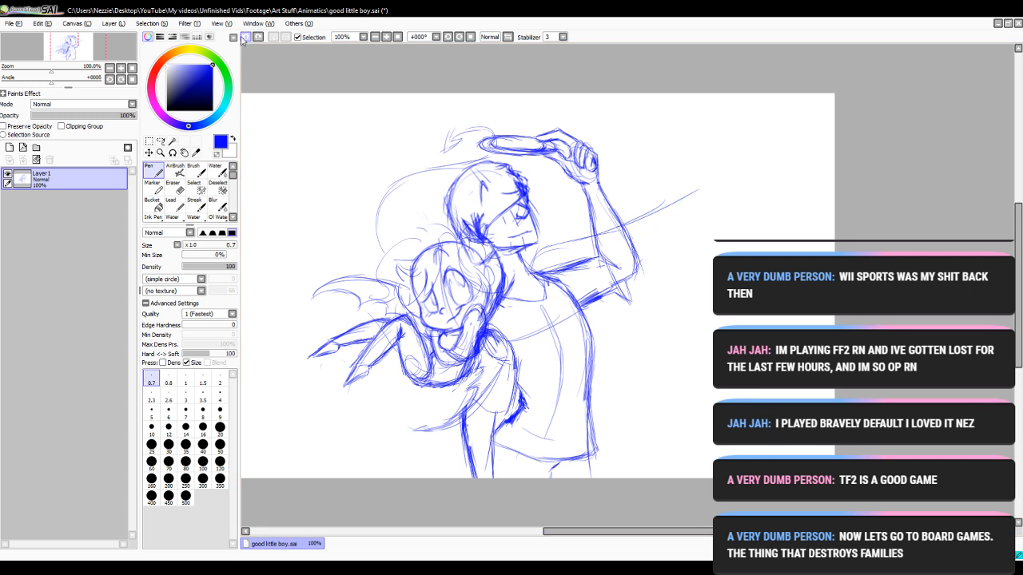
{"action": "left_click", "coordinate": [244, 37]}
{"action": "left_click", "coordinate": [245, 38]}
{"action": "left_click", "coordinate": [244, 38]}
- Sketch a curved line in the empty area beside the large figure's torso, rising outward from a steep lower end
{"action": "mouse_move", "coordinate": [653, 385]}
{"action": "left_mouse_down"}
{"action": "mouse_move", "coordinate": [665, 349]}
{"action": "mouse_move", "coordinate": [694, 326]}
{"action": "mouse_move", "coordinate": [742, 316]}
{"action": "left_mouse_up"}
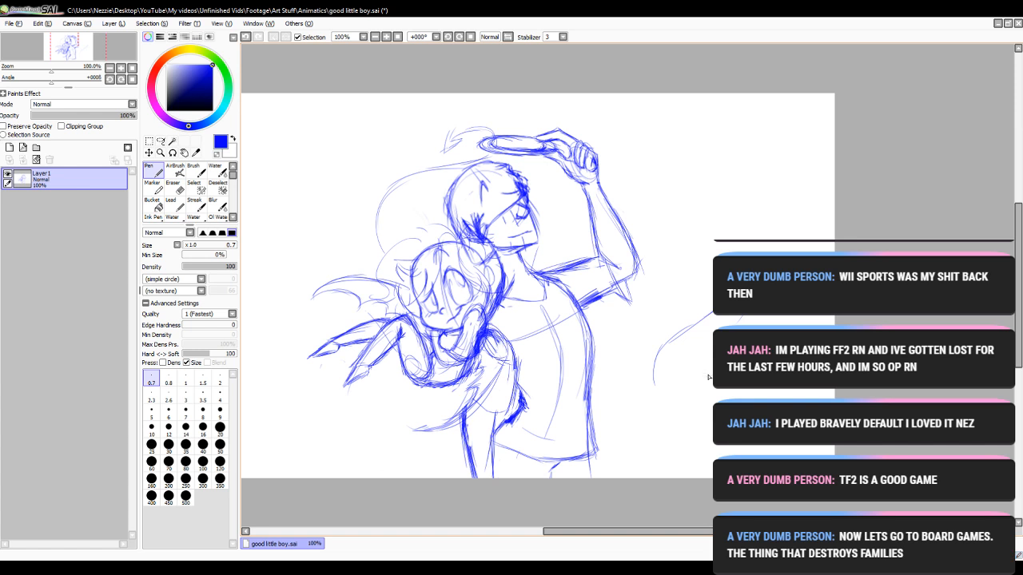
{"action": "left_click_drag", "start_coordinate": [712, 376], "coordinate": [686, 384]}
{"action": "left_click", "coordinate": [244, 38]}
{"action": "left_click", "coordinate": [245, 37]}
{"action": "mouse_move", "coordinate": [555, 239]}
{"action": "left_mouse_down"}
{"action": "mouse_move", "coordinate": [621, 236]}
{"action": "mouse_move", "coordinate": [689, 207]}
{"action": "mouse_move", "coordinate": [677, 233]}
{"action": "left_mouse_up"}
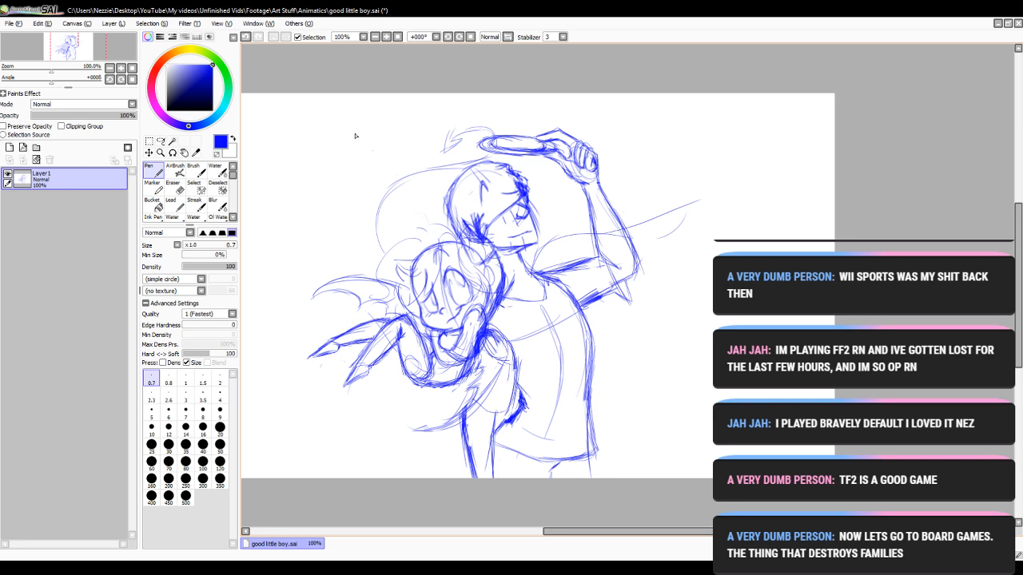
{"action": "left_click", "coordinate": [245, 37]}
{"action": "left_click", "coordinate": [246, 37]}
{"action": "left_click", "coordinate": [245, 37]}
{"action": "left_click", "coordinate": [246, 38]}
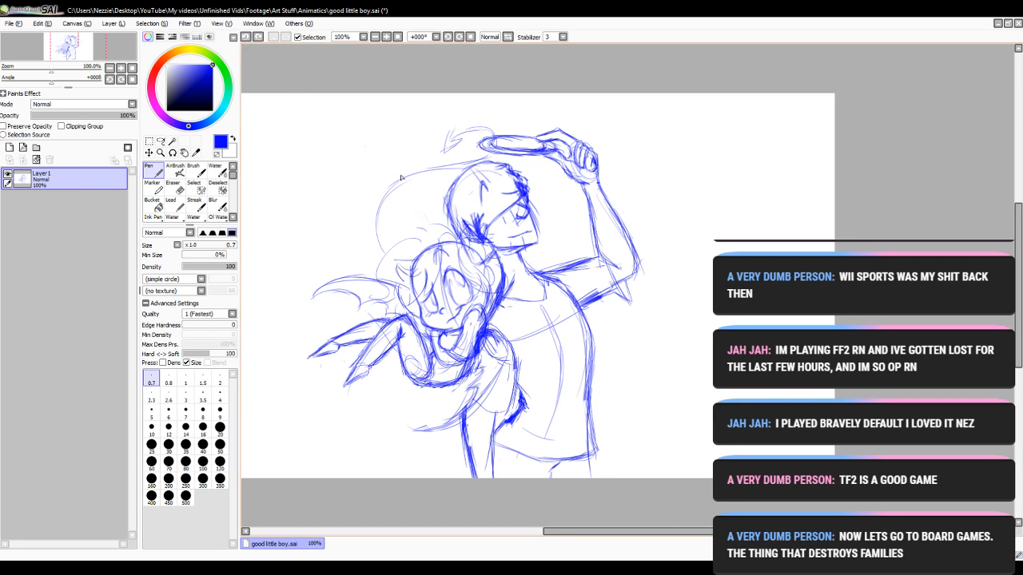
- Sketch a large wing extending behind the standing figure's raised arm, with a long sweeping upper edge and short feather tips
{"action": "mouse_move", "coordinate": [545, 242]}
{"action": "left_mouse_down"}
{"action": "mouse_move", "coordinate": [650, 236]}
{"action": "mouse_move", "coordinate": [717, 196]}
{"action": "left_mouse_up"}
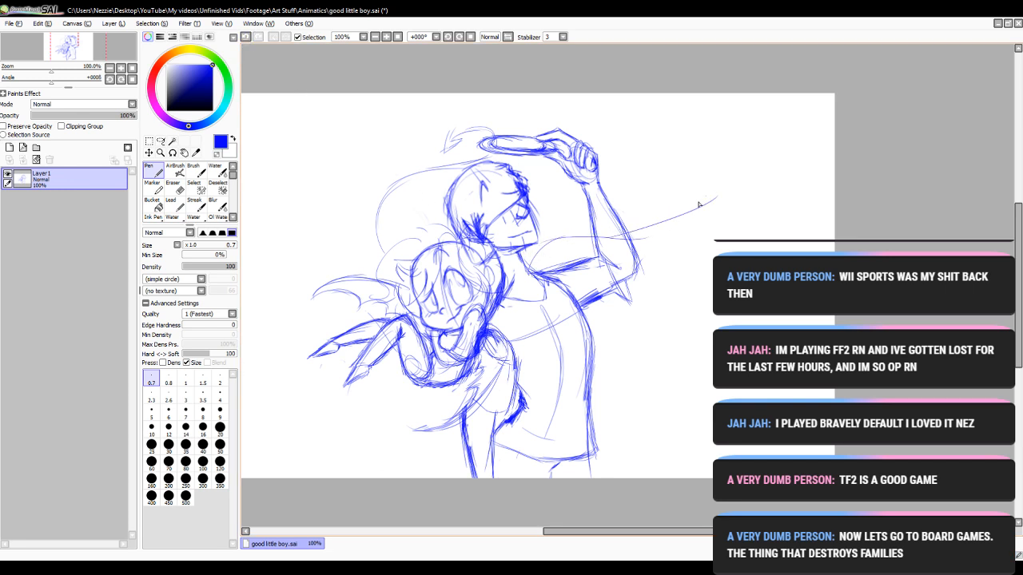
{"action": "mouse_move", "coordinate": [667, 249]}
{"action": "left_mouse_down"}
{"action": "mouse_move", "coordinate": [643, 285]}
{"action": "mouse_move", "coordinate": [611, 310]}
{"action": "mouse_move", "coordinate": [628, 315]}
{"action": "mouse_move", "coordinate": [600, 327]}
{"action": "left_mouse_up"}
{"action": "left_click_drag", "start_coordinate": [479, 255], "coordinate": [366, 249]}
{"action": "left_click", "coordinate": [246, 36]}
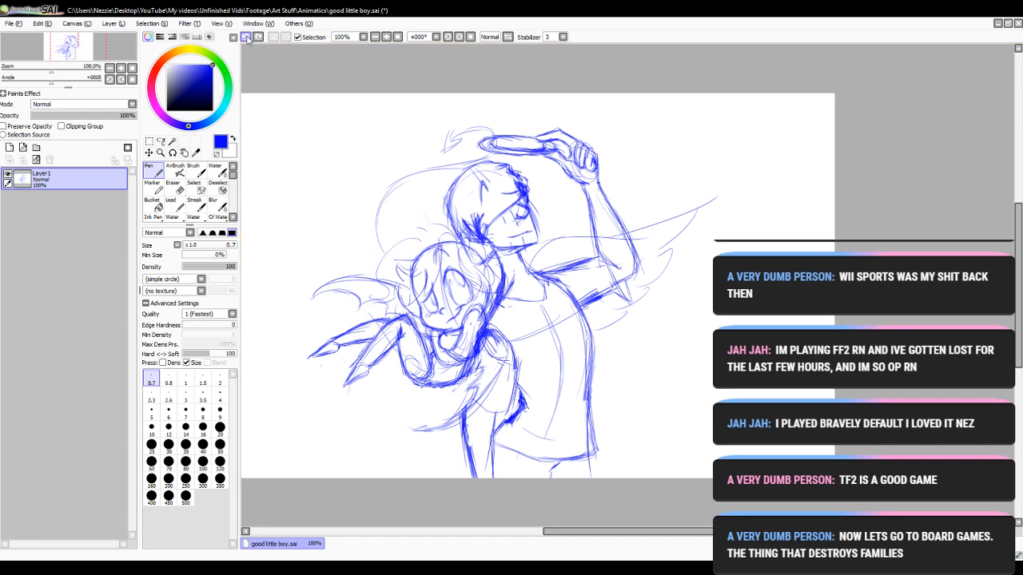
{"action": "left_click", "coordinate": [246, 37]}
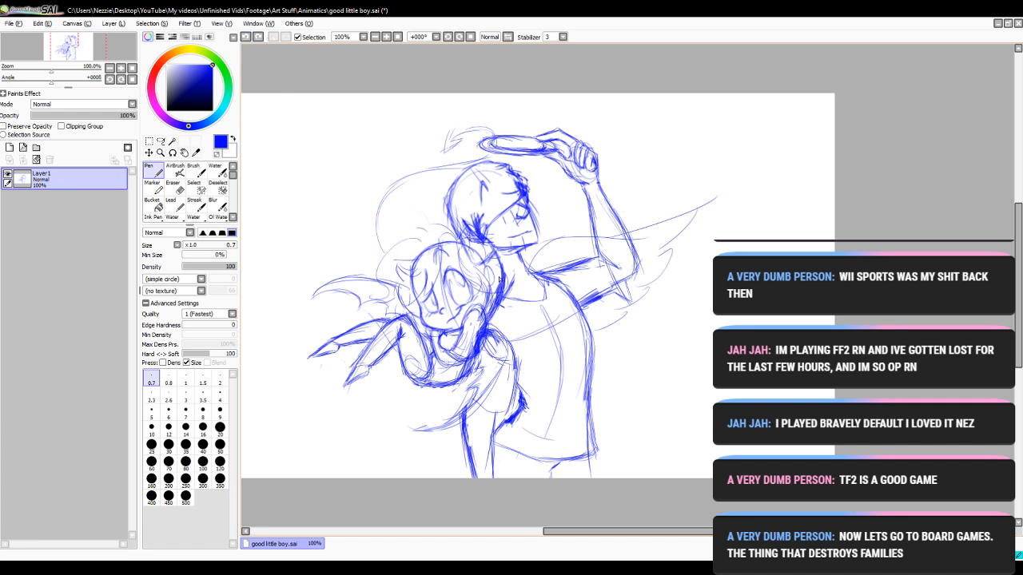
{"action": "left_click_drag", "start_coordinate": [501, 280], "coordinate": [436, 259]}
{"action": "left_click", "coordinate": [246, 37]}
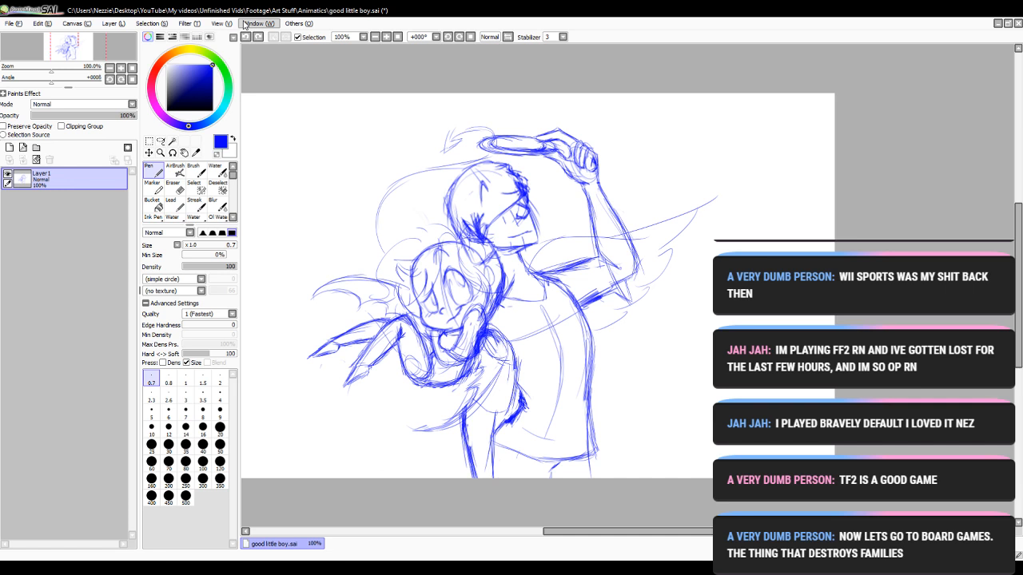
- Sketch the matching wing on the opposite side, behind the small winged character, with a long upper edge and curved feather lines
{"action": "mouse_move", "coordinate": [505, 281]}
{"action": "left_mouse_down"}
{"action": "mouse_move", "coordinate": [470, 250]}
{"action": "mouse_move", "coordinate": [370, 266]}
{"action": "mouse_move", "coordinate": [318, 254]}
{"action": "mouse_move", "coordinate": [353, 271]}
{"action": "mouse_move", "coordinate": [348, 304]}
{"action": "mouse_move", "coordinate": [400, 313]}
{"action": "mouse_move", "coordinate": [379, 334]}
{"action": "mouse_move", "coordinate": [477, 326]}
{"action": "left_mouse_up"}
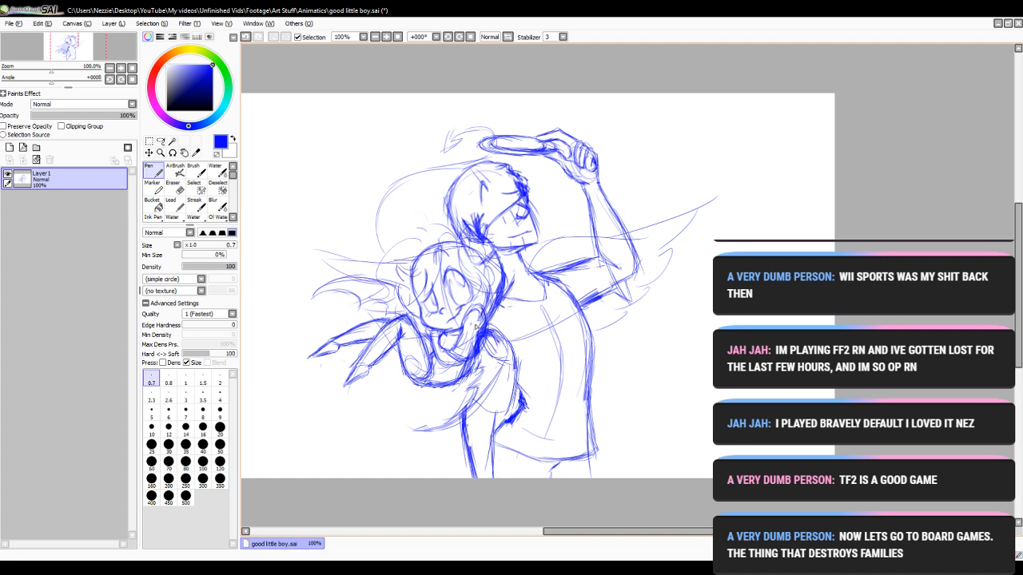
{"action": "left_click", "coordinate": [246, 37]}
{"action": "left_click", "coordinate": [246, 37]}
{"action": "left_click", "coordinate": [247, 37]}
{"action": "left_click", "coordinate": [246, 36]}
{"action": "left_click", "coordinate": [246, 37]}
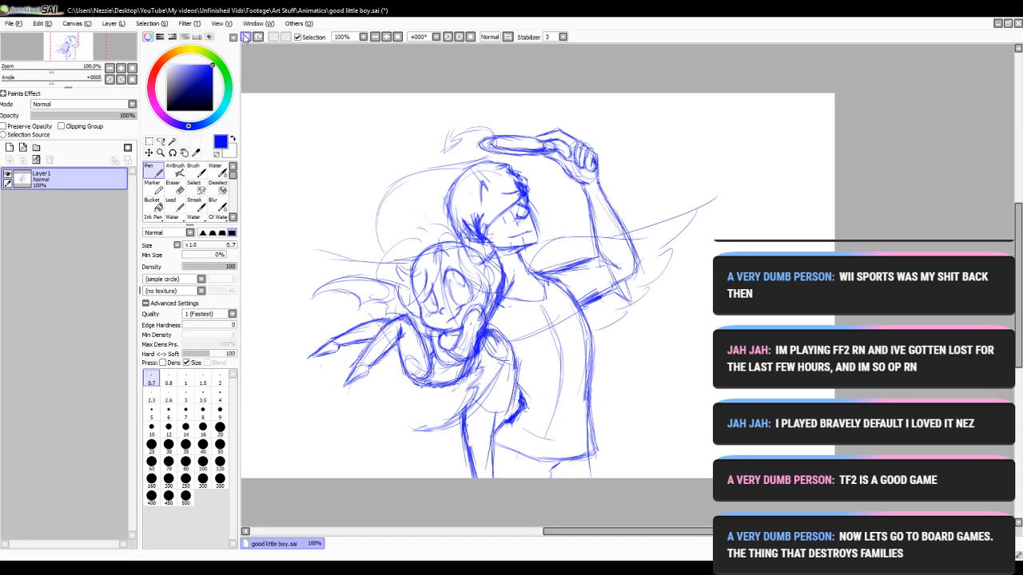
{"action": "left_click_drag", "start_coordinate": [317, 251], "coordinate": [356, 278]}
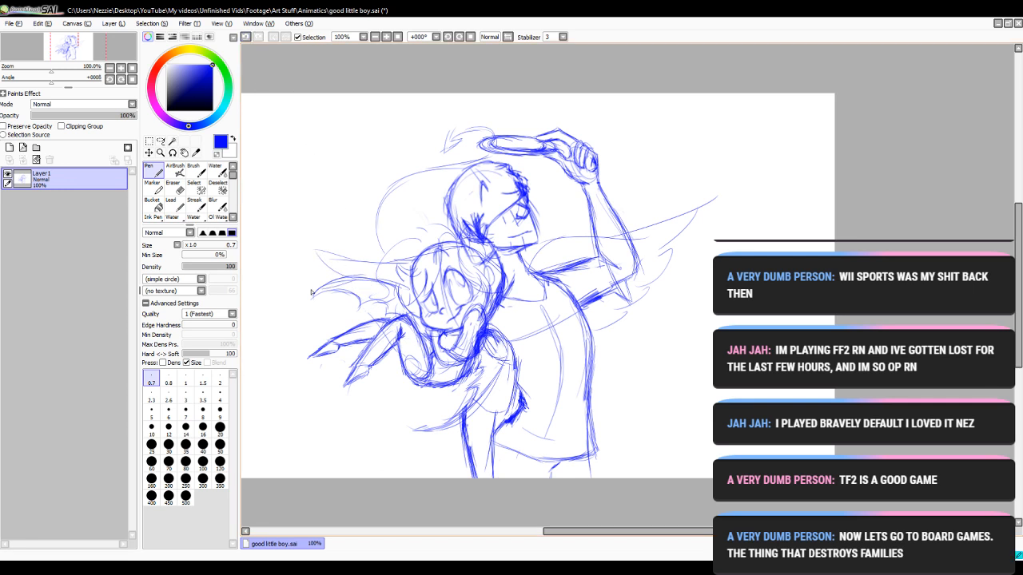
{"action": "left_click", "coordinate": [246, 37]}
{"action": "left_click", "coordinate": [246, 36]}
{"action": "mouse_move", "coordinate": [320, 255]}
{"action": "left_mouse_down"}
{"action": "mouse_move", "coordinate": [383, 281]}
{"action": "mouse_move", "coordinate": [327, 303]}
{"action": "mouse_move", "coordinate": [333, 290]}
{"action": "mouse_move", "coordinate": [397, 314]}
{"action": "left_mouse_up"}
{"action": "left_click", "coordinate": [246, 37]}
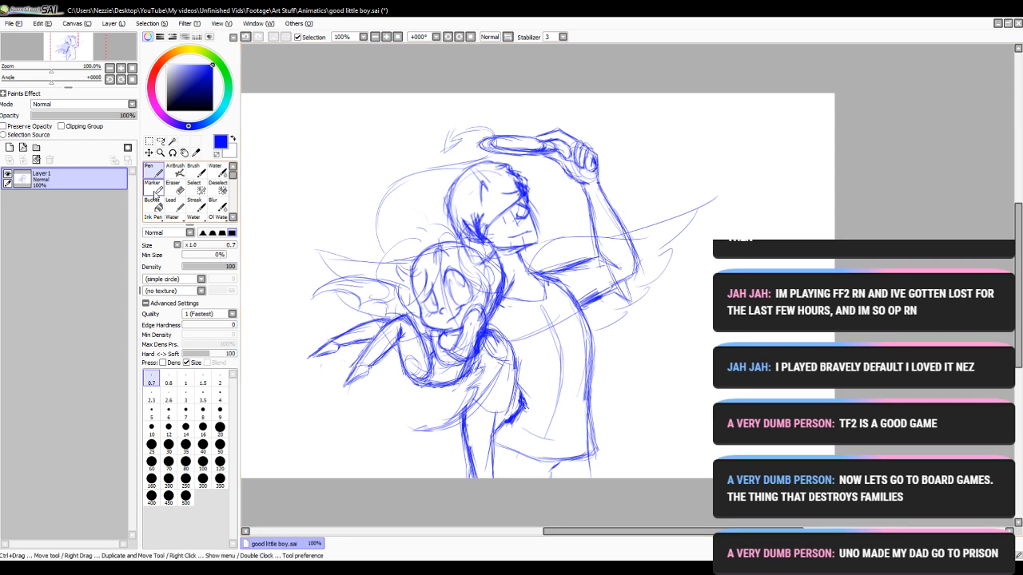
- Add a new linework layer above the sketch layer
{"action": "left_click", "coordinate": [23, 147]}
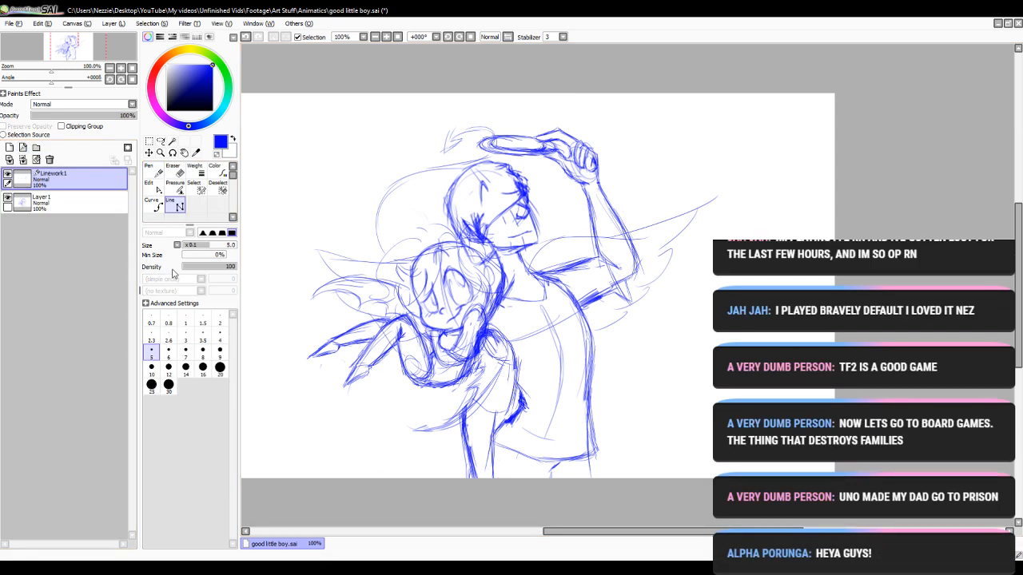
{"action": "left_click_drag", "start_coordinate": [591, 532], "coordinate": [573, 533]}
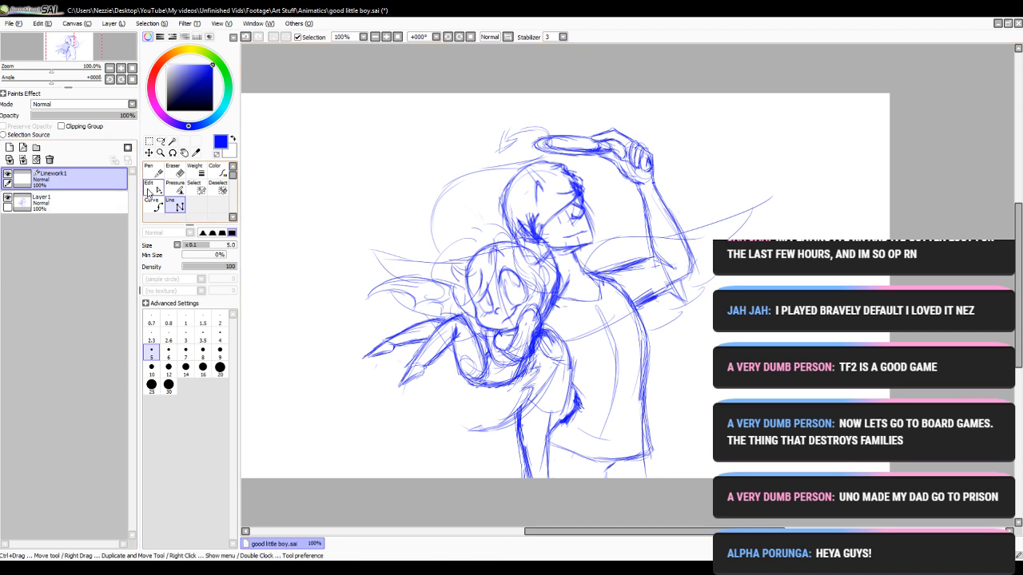
- Select the whole sketch on Layer1 and enlarge it slightly with Transform, extending it toward the canvas's upper corner
{"action": "left_click", "coordinate": [80, 205]}
{"action": "left_click", "coordinate": [149, 142]}
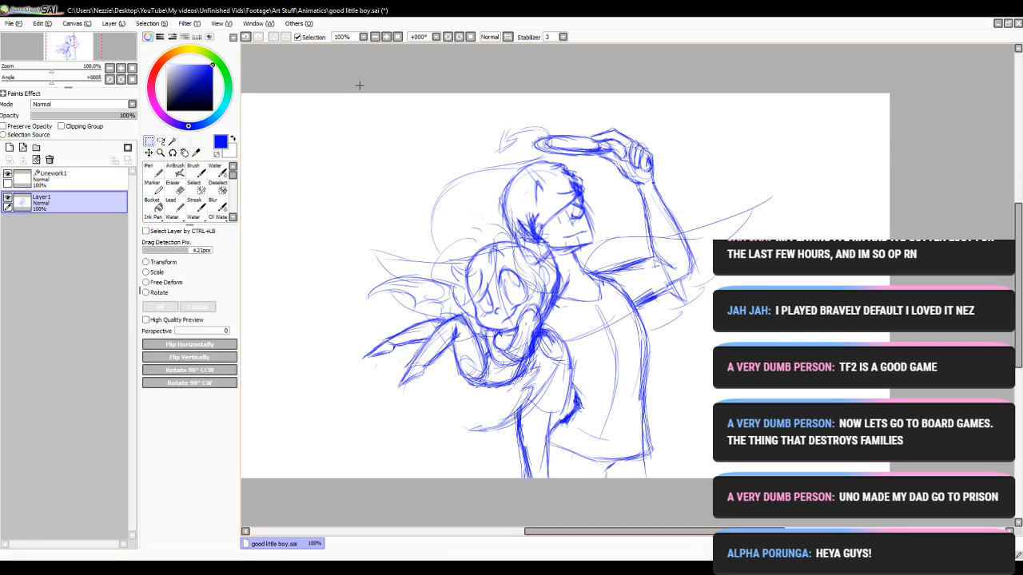
{"action": "left_click_drag", "start_coordinate": [321, 101], "coordinate": [795, 478]}
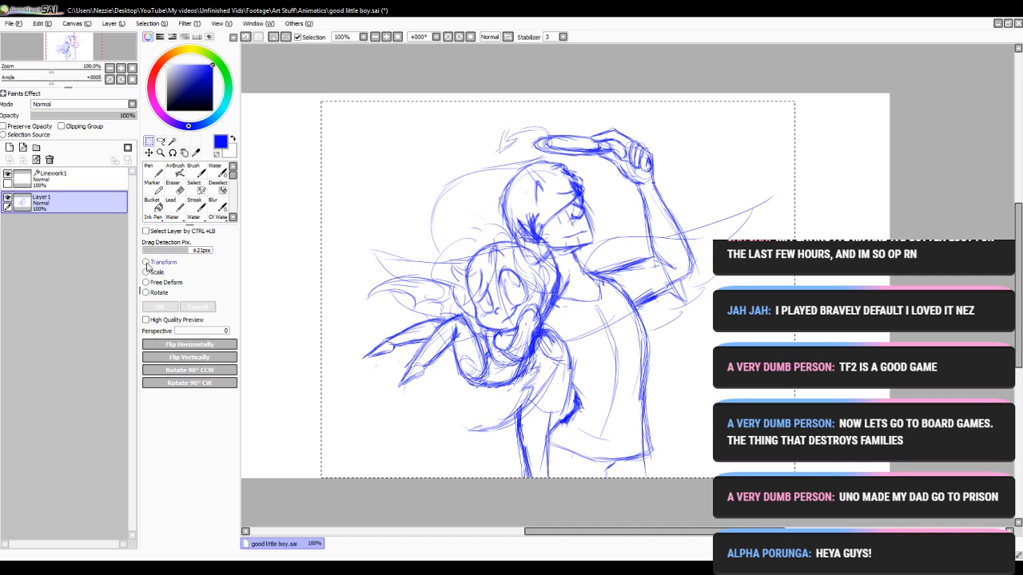
{"action": "left_click", "coordinate": [146, 262]}
{"action": "left_click_drag", "start_coordinate": [361, 125], "coordinate": [332, 104]}
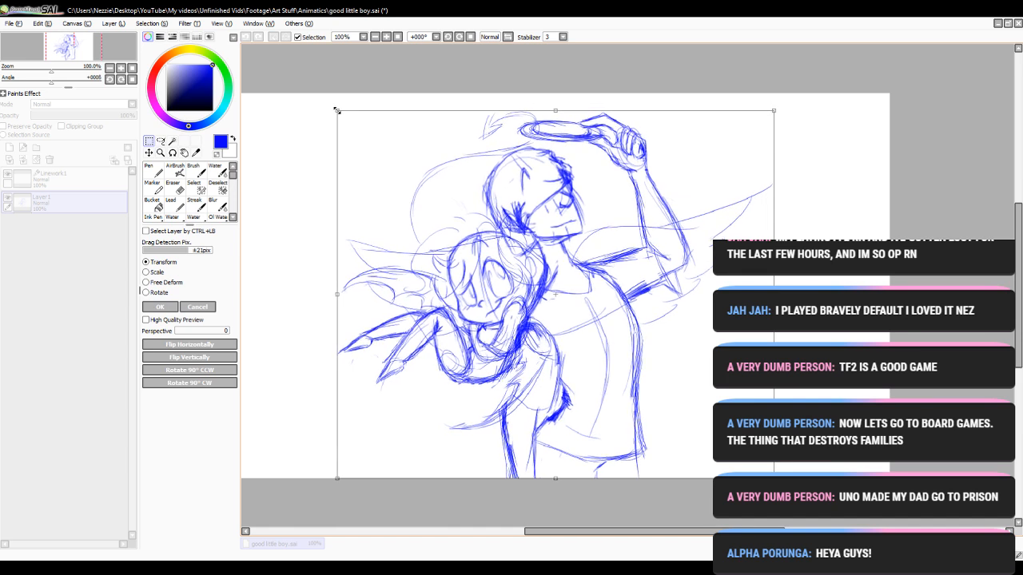
{"action": "left_click", "coordinate": [160, 307]}
- Clear the selection around the transformed sketch and check the composition in mirrored view
{"action": "left_click", "coordinate": [219, 188]}
{"action": "left_click", "coordinate": [507, 37]}
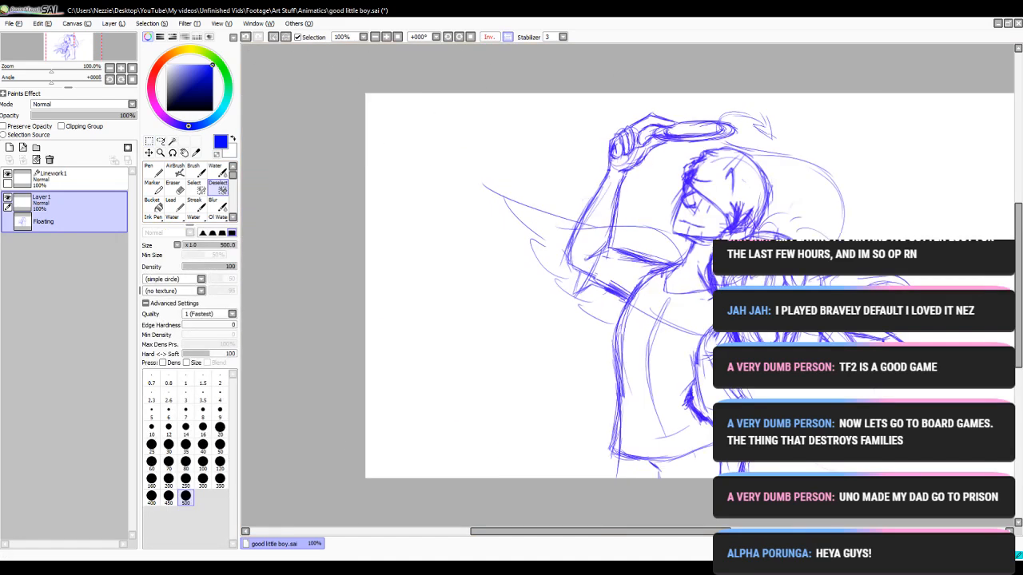
{"action": "mouse_move", "coordinate": [711, 106]}
{"action": "left_mouse_down"}
{"action": "mouse_move", "coordinate": [858, 325]}
{"action": "mouse_move", "coordinate": [559, 372]}
{"action": "mouse_move", "coordinate": [490, 67]}
{"action": "left_mouse_up"}
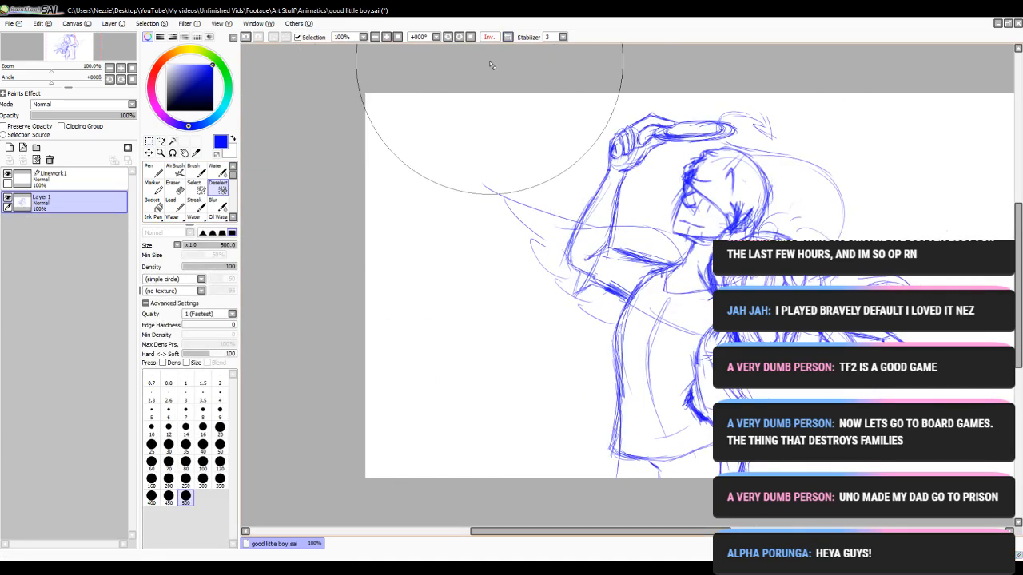
{"action": "left_click", "coordinate": [507, 37]}
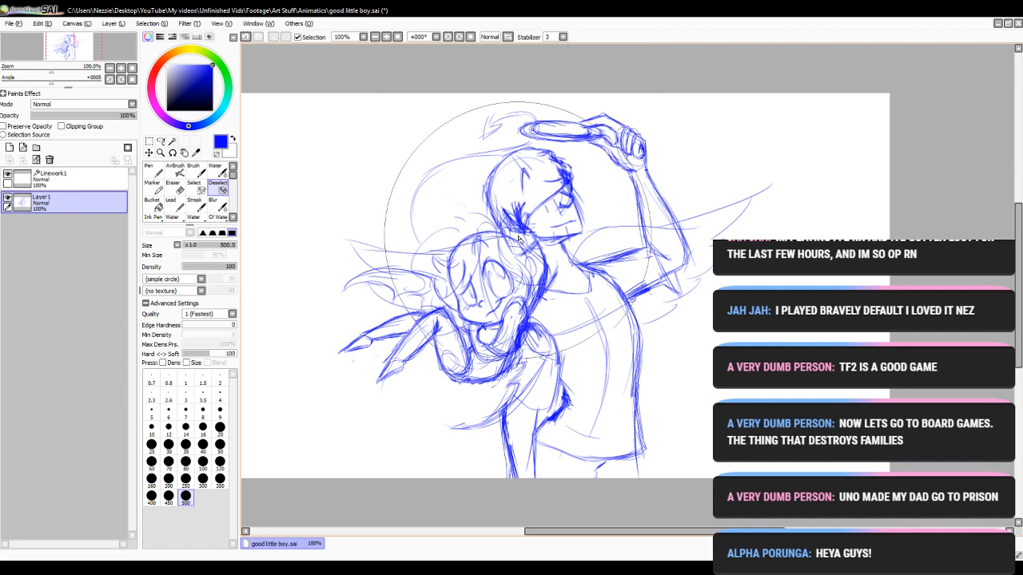
{"action": "left_click", "coordinate": [374, 37]}
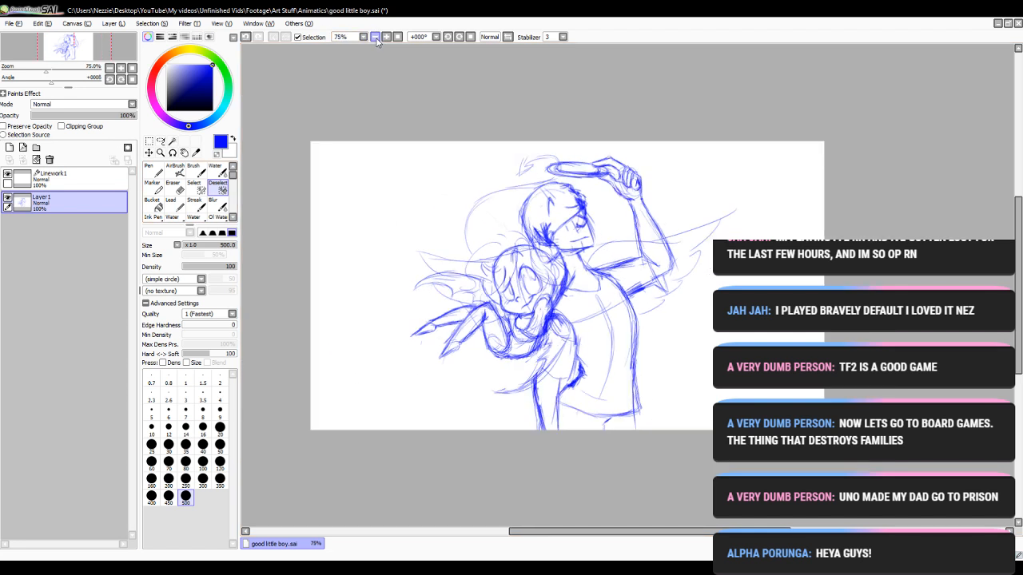
- Set up the Curve tool on the Linework1 layer with black as the drawing colour
{"action": "left_click", "coordinate": [24, 178]}
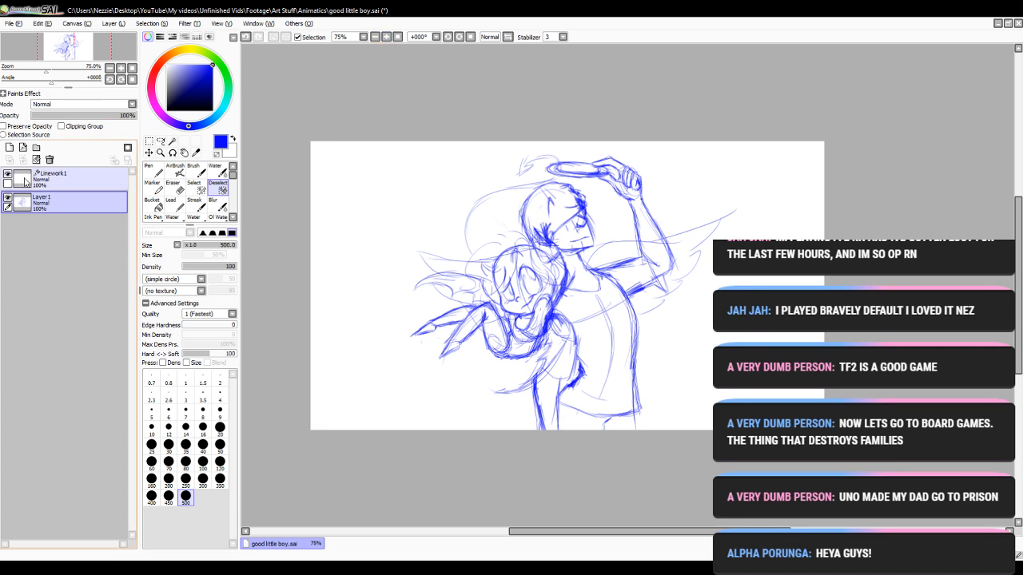
{"action": "left_click", "coordinate": [166, 110]}
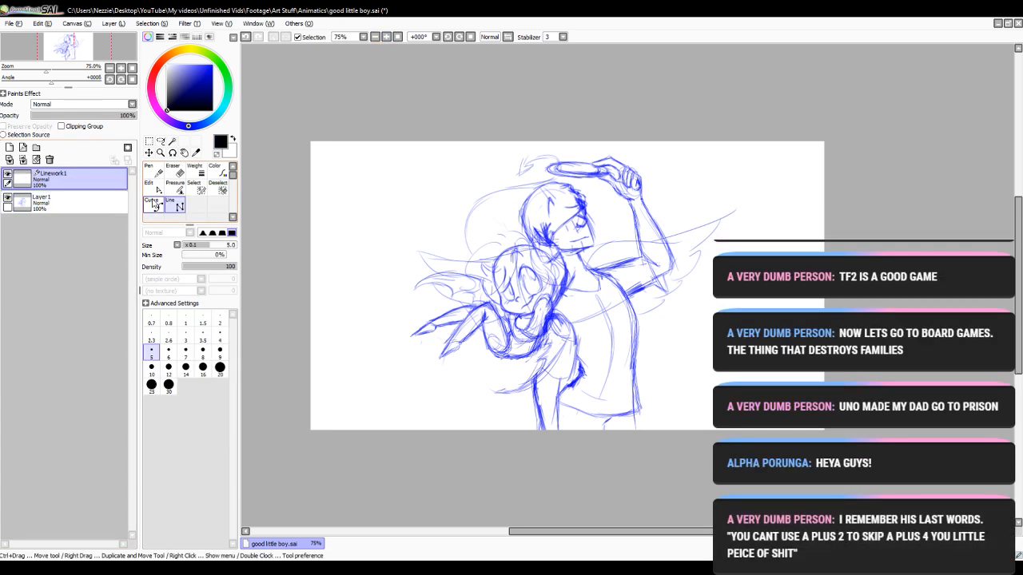
{"action": "left_click", "coordinate": [152, 204]}
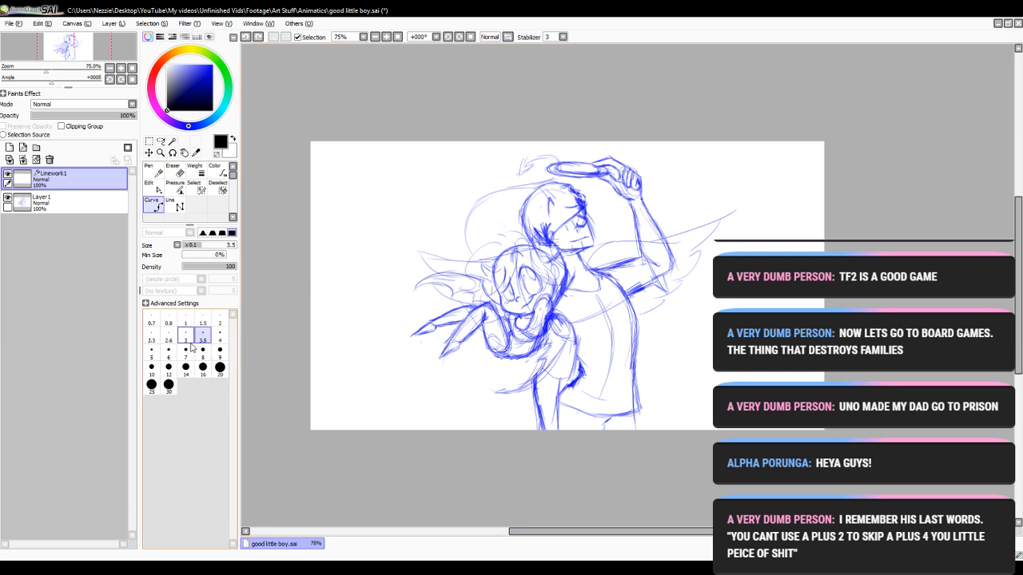
- In mirrored view, ink the small character's front hair strand as a size 5 curve from above the head down across the forehead
{"action": "left_click", "coordinate": [387, 37]}
{"action": "left_click", "coordinate": [387, 38]}
{"action": "left_click", "coordinate": [387, 38]}
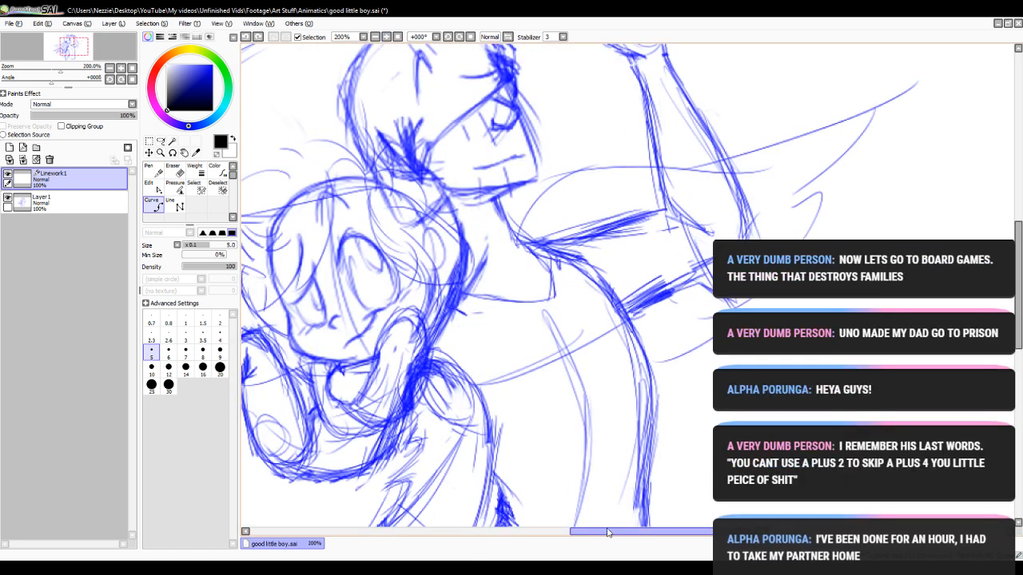
{"action": "left_click_drag", "start_coordinate": [608, 533], "coordinate": [540, 533]}
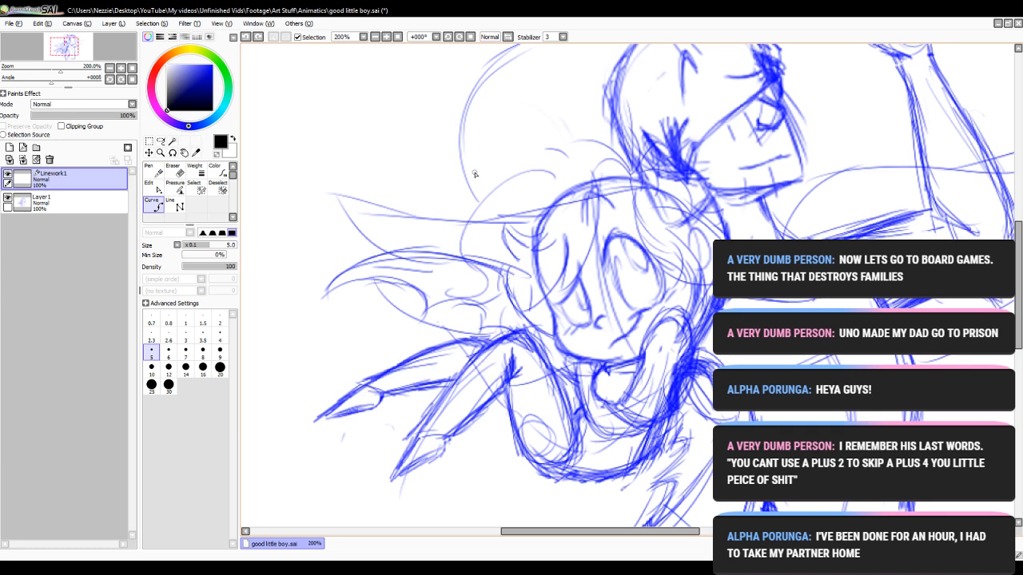
{"action": "left_click", "coordinate": [387, 37]}
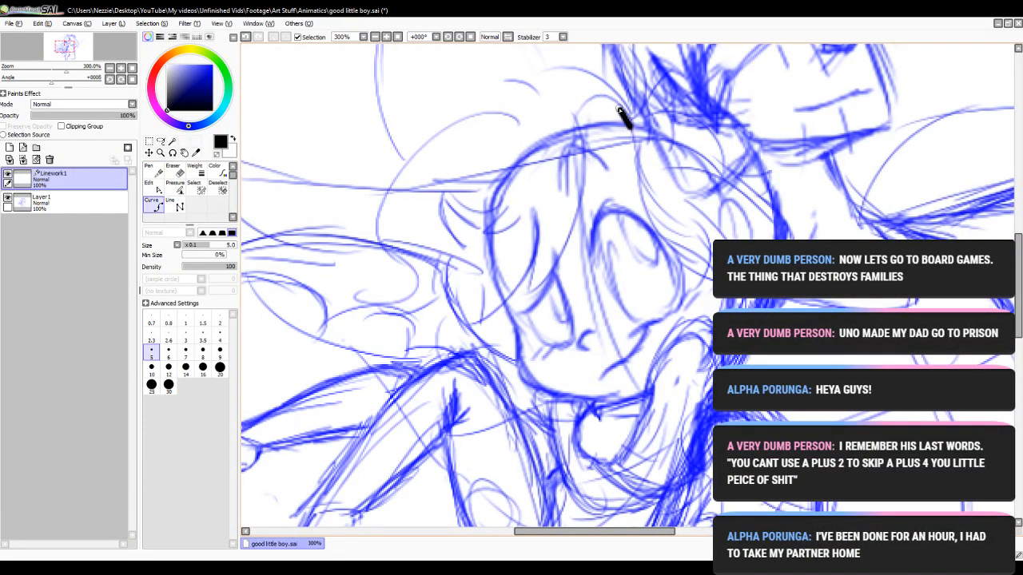
{"action": "left_click", "coordinate": [507, 37]}
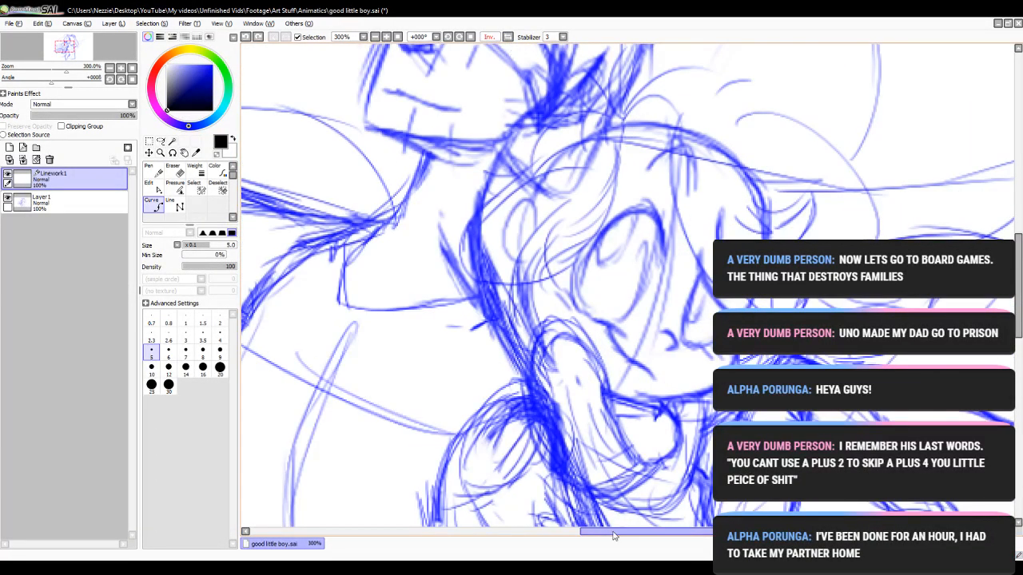
{"action": "left_click_drag", "start_coordinate": [614, 533], "coordinate": [627, 533]}
{"action": "mouse_move", "coordinate": [563, 125]}
{"action": "left_mouse_down"}
{"action": "mouse_move", "coordinate": [596, 97]}
{"action": "mouse_move", "coordinate": [610, 104]}
{"action": "mouse_move", "coordinate": [611, 153]}
{"action": "left_mouse_up"}
{"action": "key", "text": "ctrl+z"}
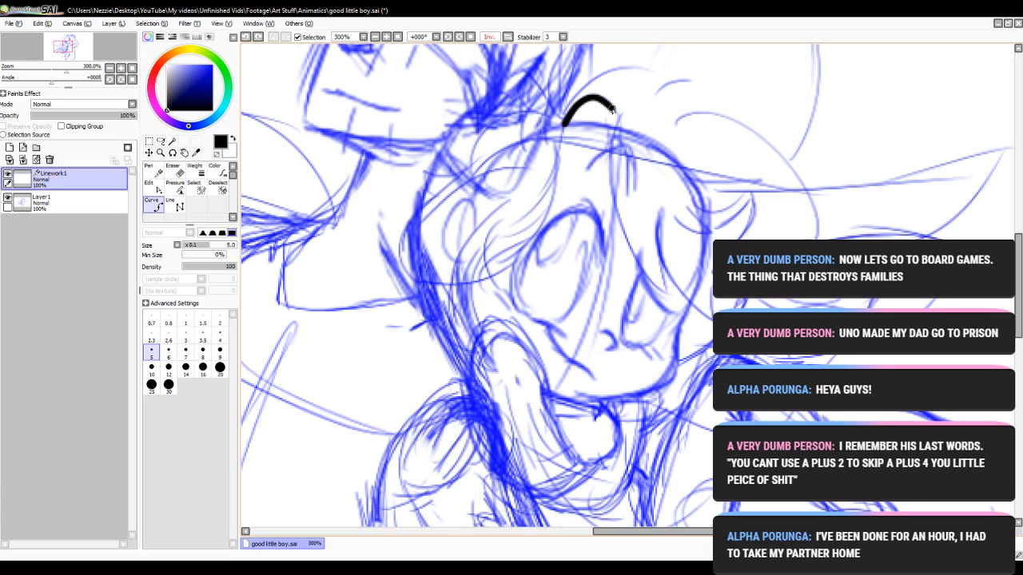
{"action": "left_click", "coordinate": [615, 113]}
{"action": "left_click", "coordinate": [614, 208]}
{"action": "left_click", "coordinate": [637, 256]}
{"action": "double_click", "coordinate": [665, 290]}
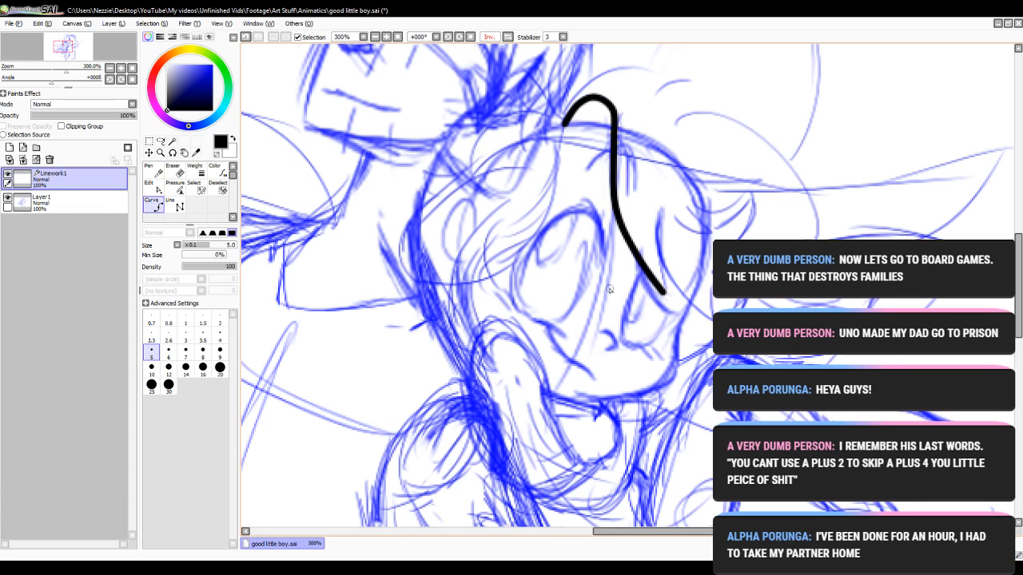
- Move the hair strand's control points with Translate CP to round its top bend and smooth its sweep down the forehead
{"action": "left_click", "coordinate": [157, 189]}
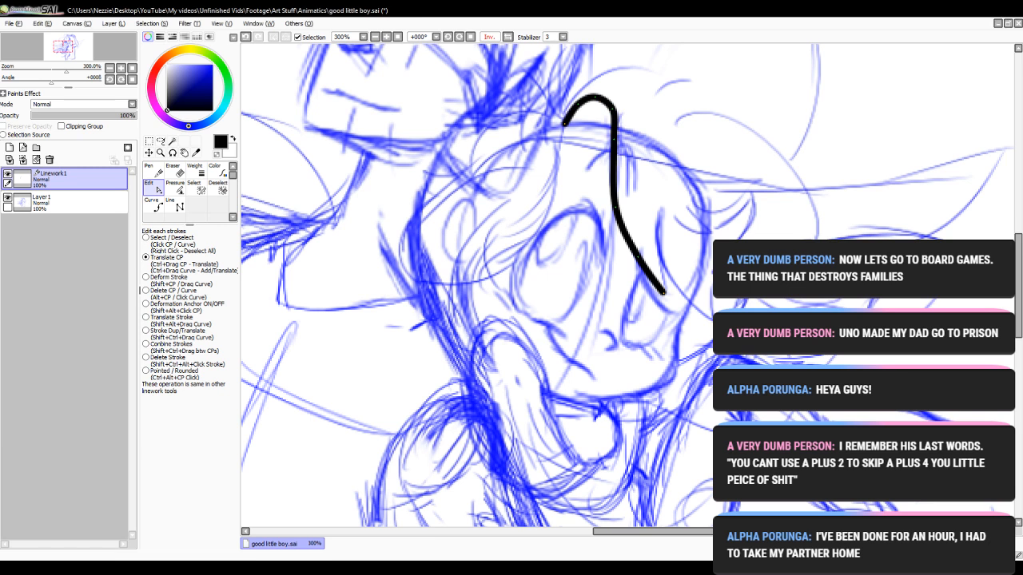
{"action": "left_click_drag", "start_coordinate": [606, 533], "coordinate": [626, 533]}
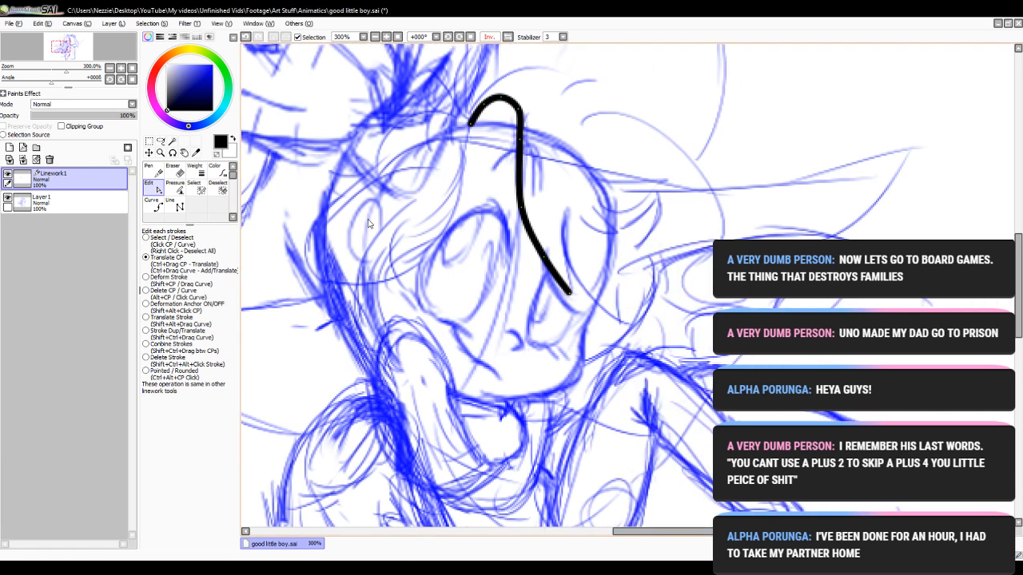
{"action": "left_click_drag", "start_coordinate": [520, 111], "coordinate": [521, 118]}
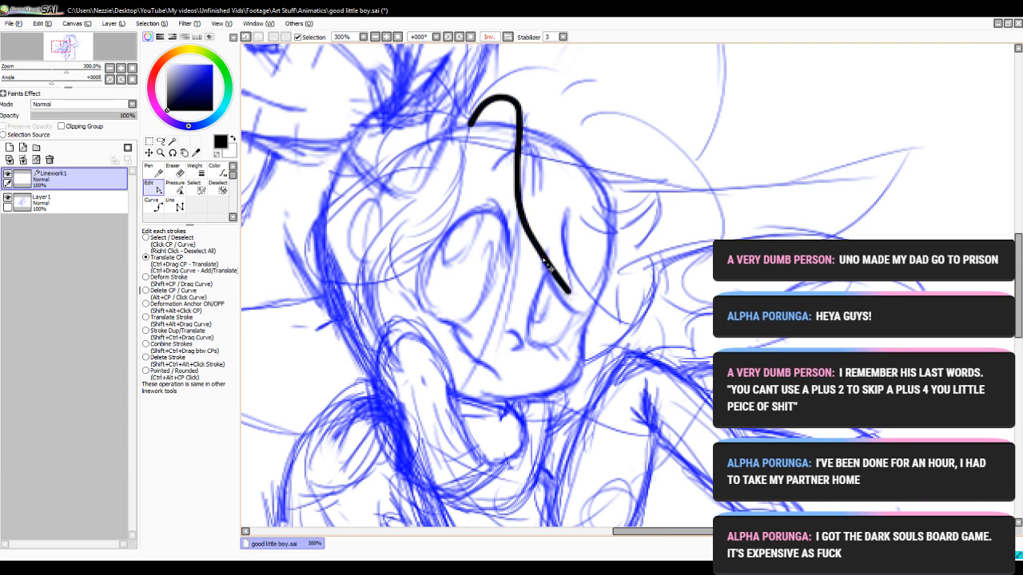
{"action": "left_click_drag", "start_coordinate": [539, 264], "coordinate": [539, 261]}
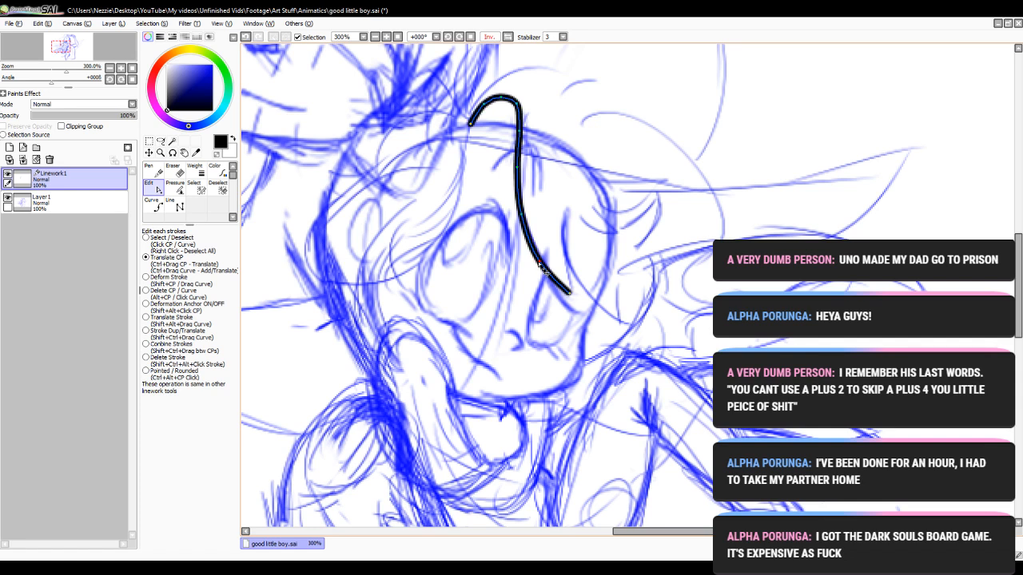
{"action": "left_click", "coordinate": [386, 37]}
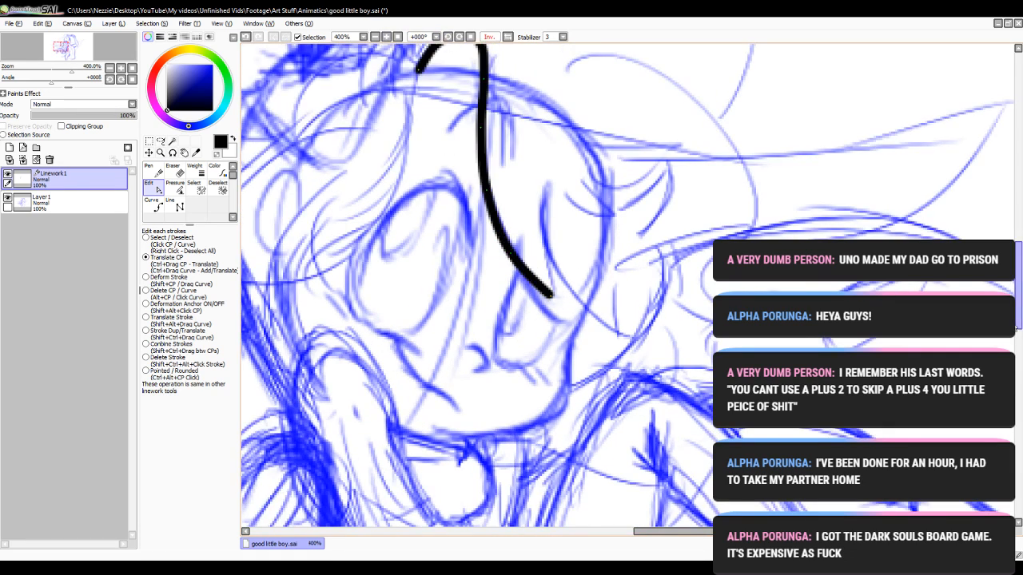
{"action": "left_click_drag", "start_coordinate": [1017, 323], "coordinate": [1017, 313]}
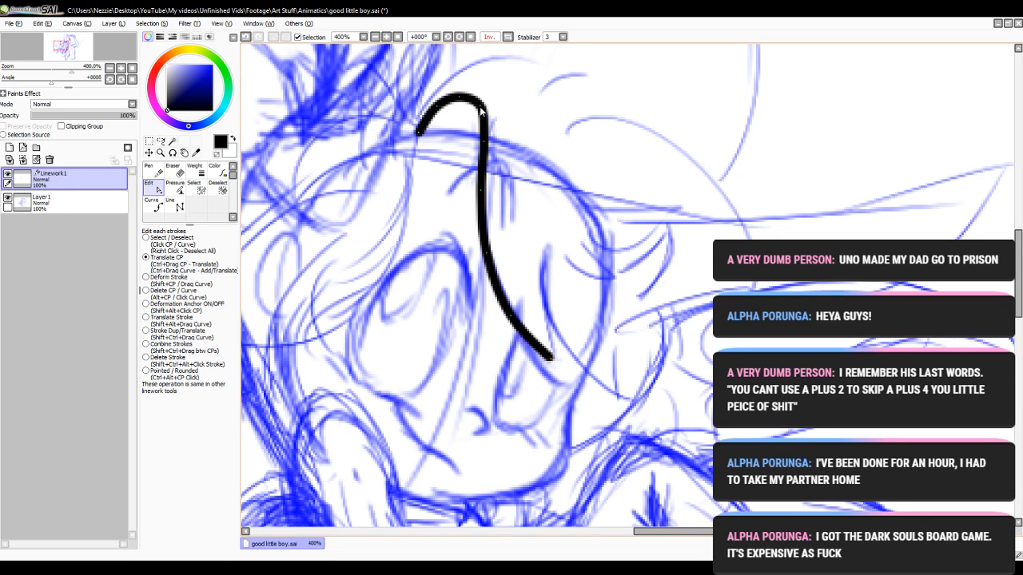
{"action": "left_click_drag", "start_coordinate": [480, 110], "coordinate": [482, 147]}
{"action": "left_click_drag", "start_coordinate": [482, 194], "coordinate": [481, 192]}
{"action": "left_click_drag", "start_coordinate": [488, 255], "coordinate": [487, 255]}
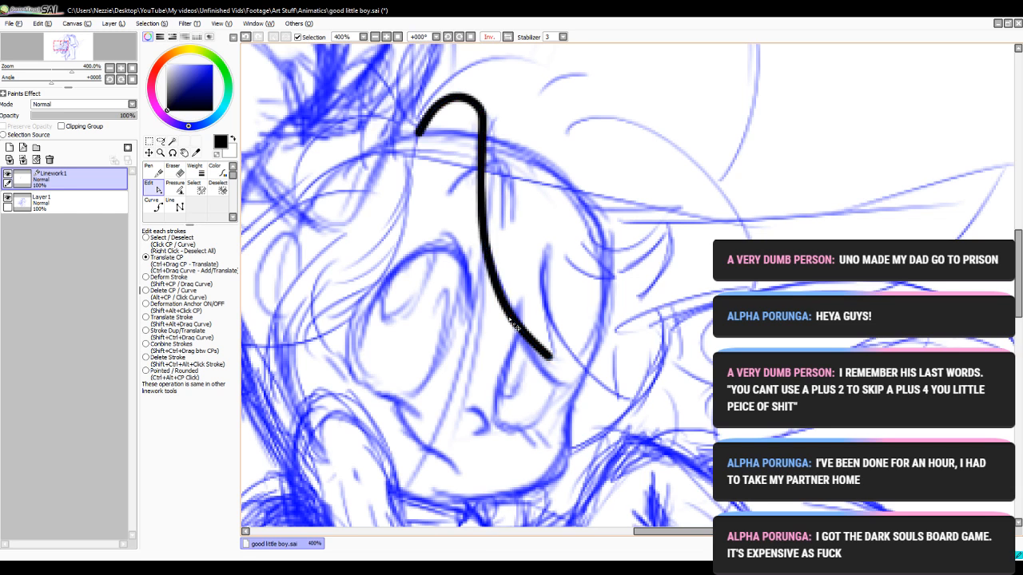
- Ink a short size 5 curve from the forehead down to the front hair strand's lower tip, forming a spike
{"action": "left_click", "coordinate": [152, 206]}
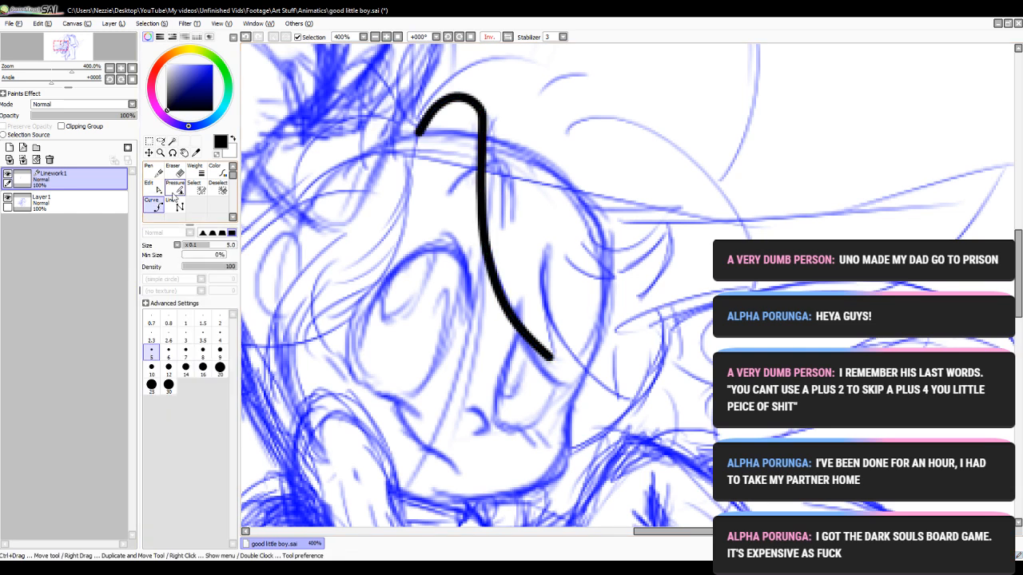
{"action": "left_click", "coordinate": [387, 37]}
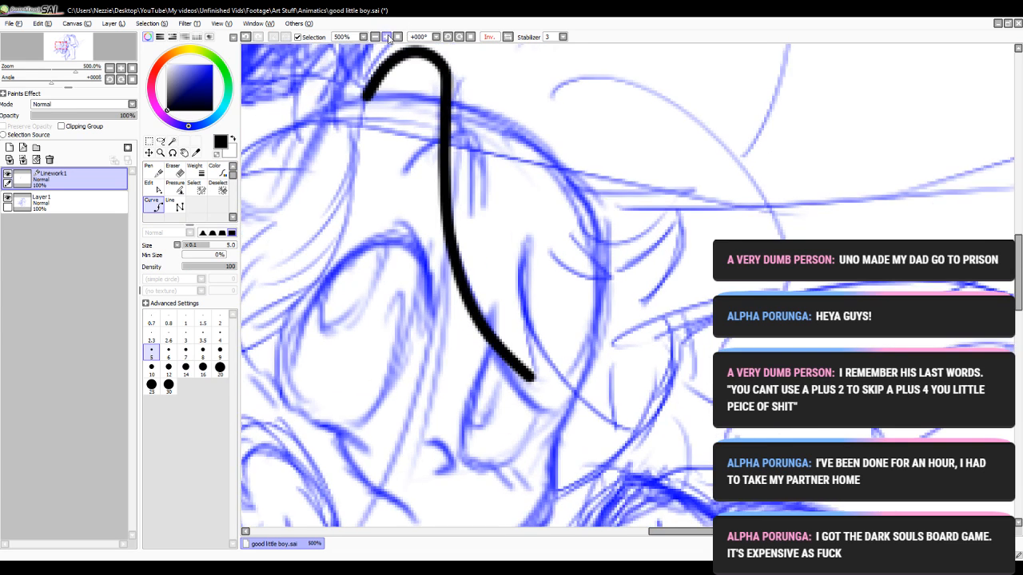
{"action": "left_click", "coordinate": [526, 241]}
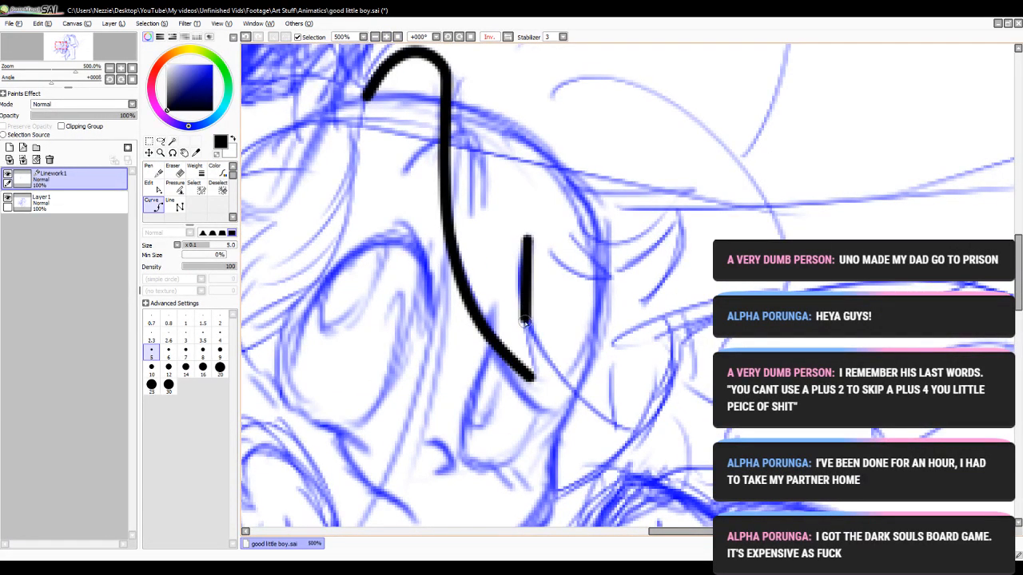
{"action": "left_click", "coordinate": [532, 377]}
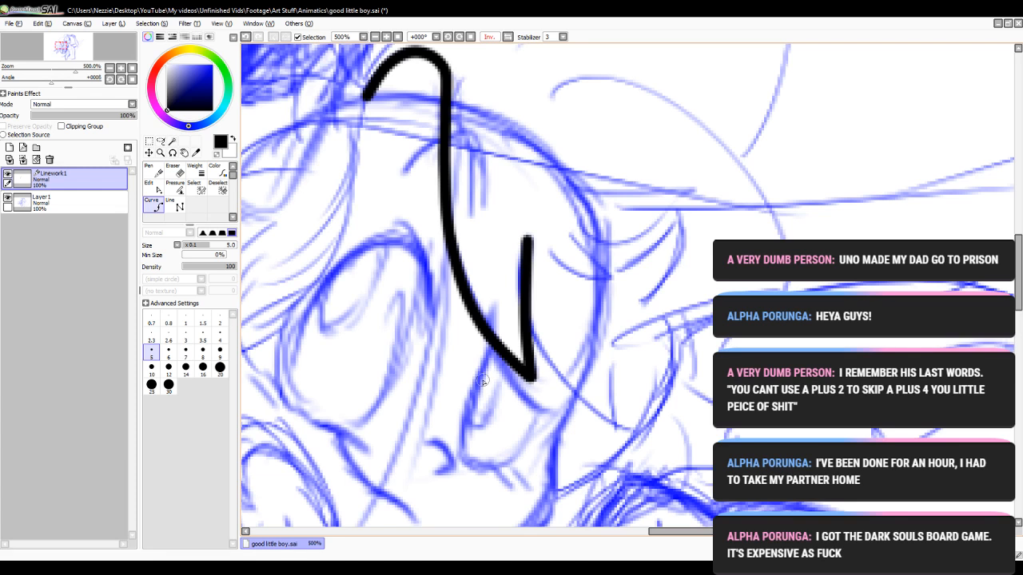
- Use Translate CP to nudge the front strand's top bend and bow the short spike stroke slightly inward
{"action": "left_click", "coordinate": [148, 183]}
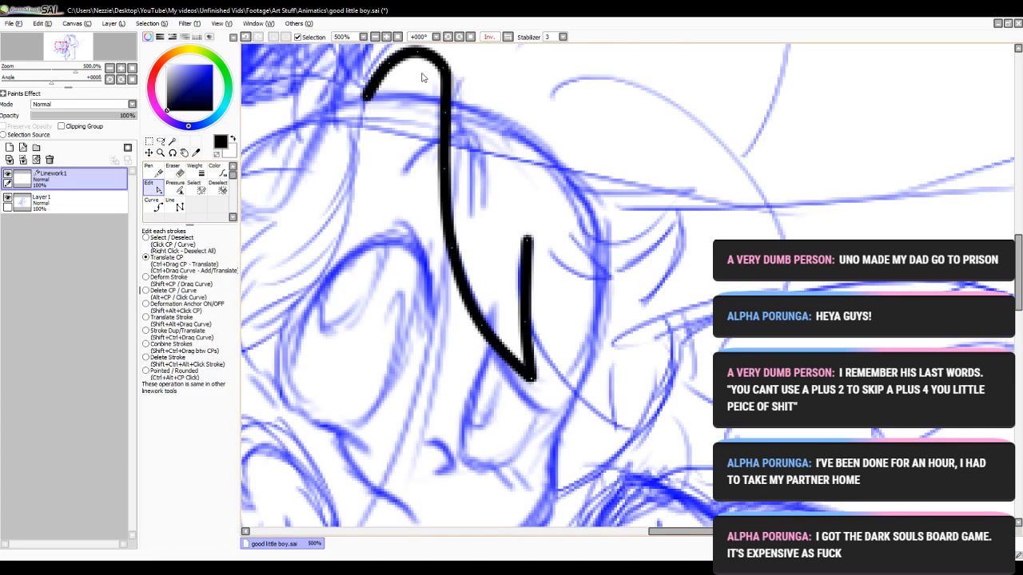
{"action": "left_click_drag", "start_coordinate": [445, 72], "coordinate": [442, 70]}
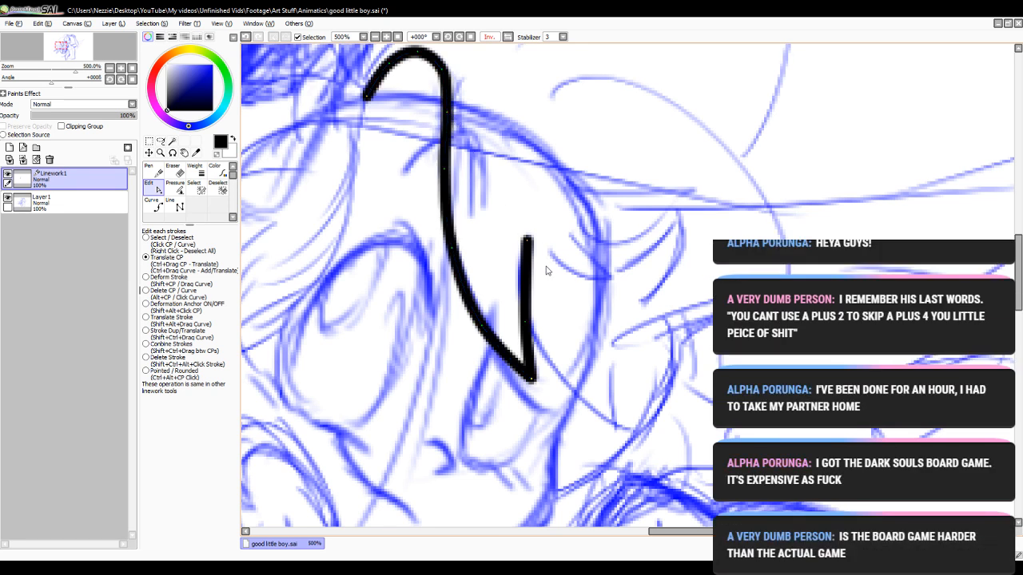
{"action": "left_click", "coordinate": [527, 318]}
{"action": "mouse_move", "coordinate": [527, 318]}
{"action": "left_mouse_down"}
{"action": "mouse_move", "coordinate": [522, 283]}
{"action": "mouse_move", "coordinate": [521, 322]}
{"action": "left_mouse_up"}
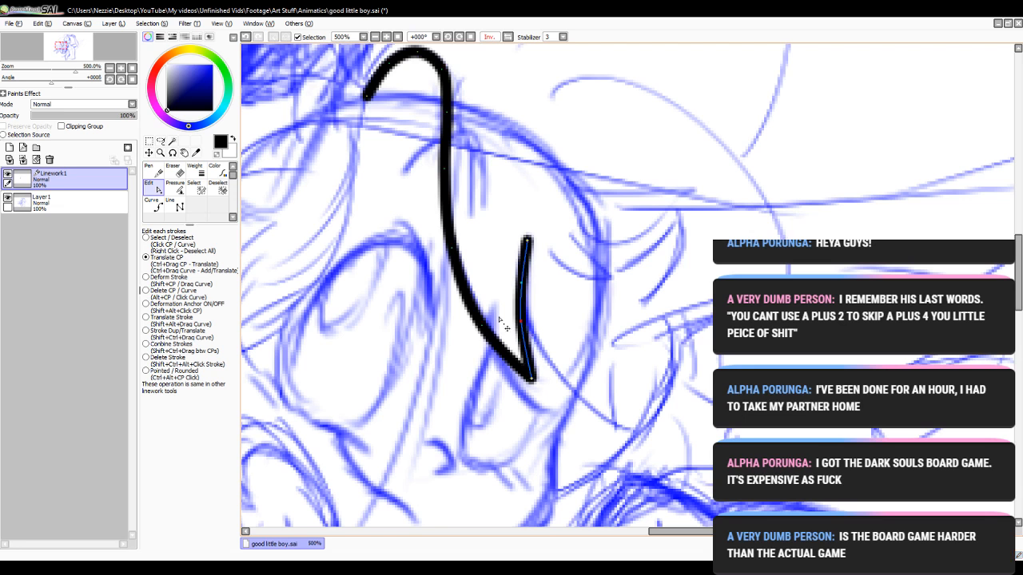
- Reduce the pressure of the short spike stroke's upper control points so it tapers to a thin upper end
{"action": "left_click", "coordinate": [175, 190]}
{"action": "left_click_drag", "start_coordinate": [528, 239], "coordinate": [492, 241]}
{"action": "left_click_drag", "start_coordinate": [521, 283], "coordinate": [510, 284]}
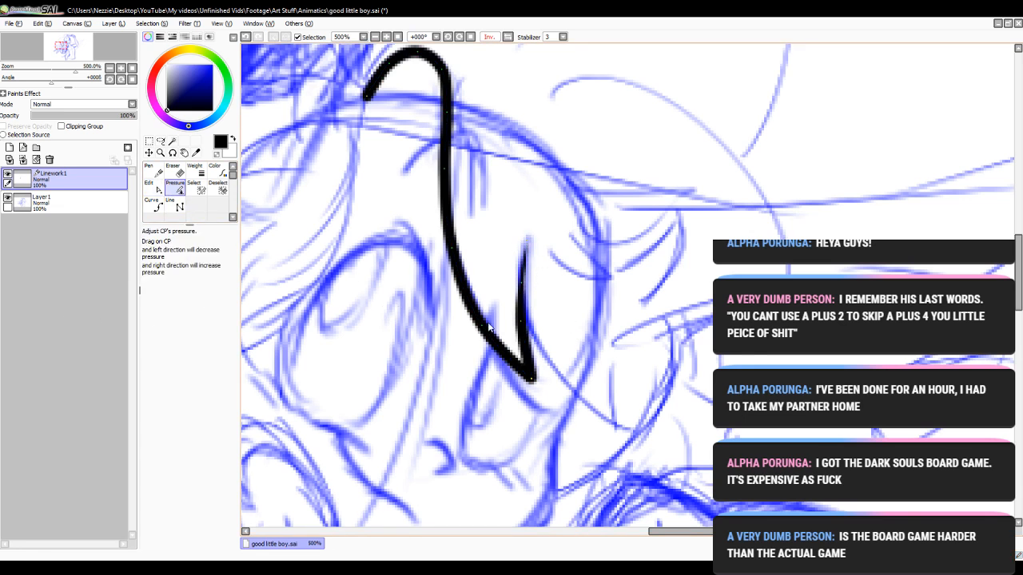
{"action": "left_click_drag", "start_coordinate": [525, 329], "coordinate": [513, 330]}
- Ink a second hair spike as a curve from the first spike's inner edge down past the cheek and back up
{"action": "left_click", "coordinate": [152, 205]}
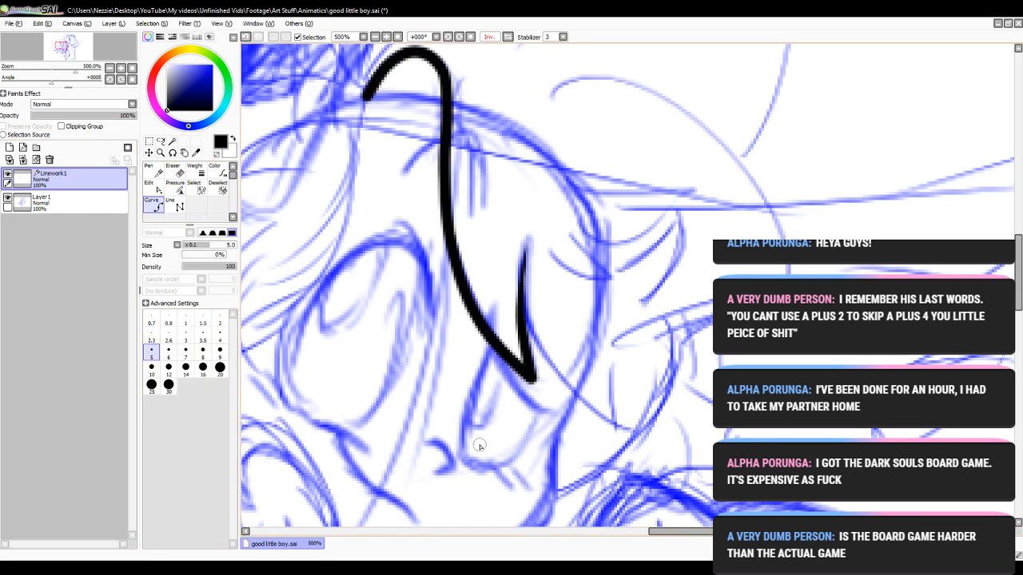
{"action": "mouse_move", "coordinate": [1018, 272]}
{"action": "left_mouse_down"}
{"action": "mouse_move", "coordinate": [1018, 296]}
{"action": "mouse_move", "coordinate": [1018, 284]}
{"action": "left_mouse_up"}
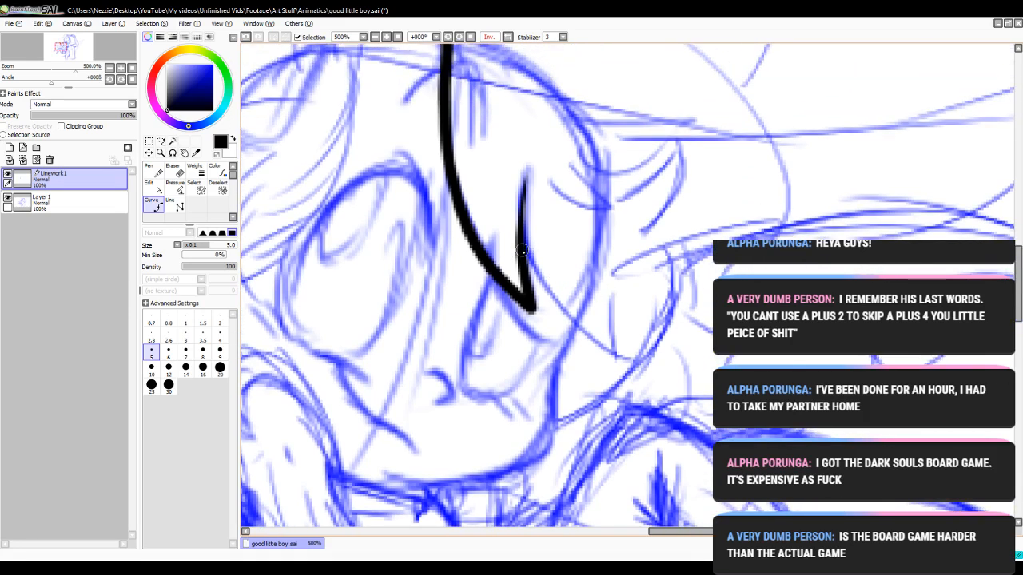
{"action": "mouse_move", "coordinate": [521, 250]}
{"action": "left_mouse_down"}
{"action": "mouse_move", "coordinate": [547, 298]}
{"action": "mouse_move", "coordinate": [617, 356]}
{"action": "mouse_move", "coordinate": [607, 294]}
{"action": "left_mouse_up"}
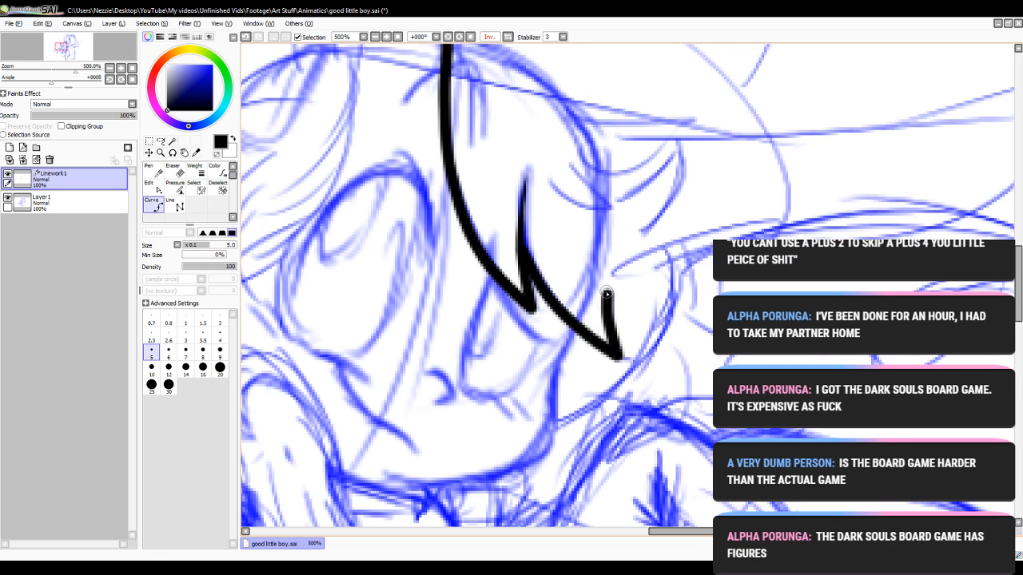
- Lower the pressure along the second hair spike's control points to thin its long edge and taper its short upward stroke
{"action": "left_click", "coordinate": [184, 191]}
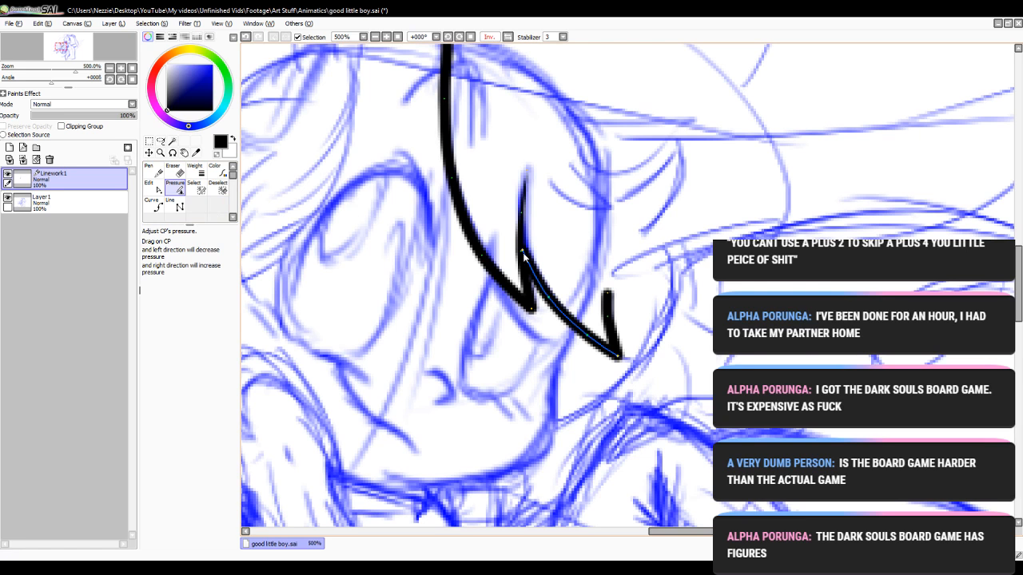
{"action": "left_click_drag", "start_coordinate": [521, 251], "coordinate": [415, 282]}
{"action": "left_click_drag", "start_coordinate": [553, 301], "coordinate": [449, 343]}
{"action": "left_click_drag", "start_coordinate": [589, 334], "coordinate": [512, 328]}
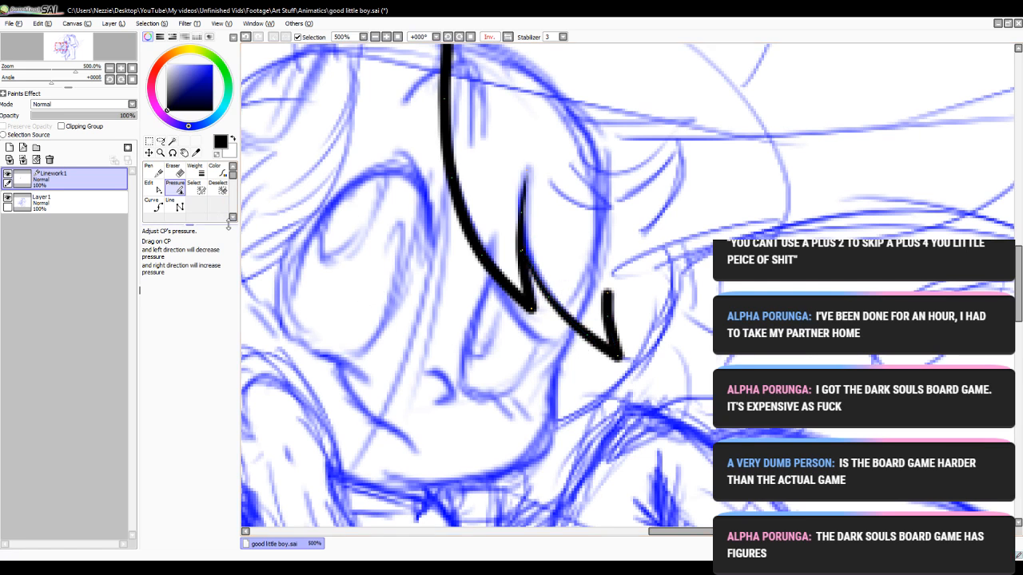
{"action": "left_click_drag", "start_coordinate": [609, 297], "coordinate": [523, 335]}
{"action": "left_click_drag", "start_coordinate": [609, 317], "coordinate": [506, 343]}
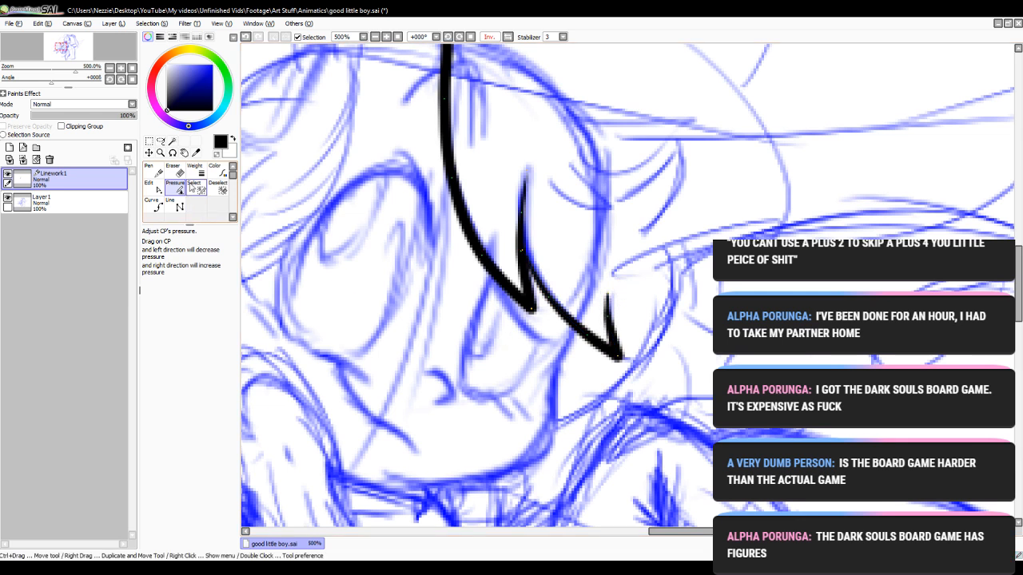
{"action": "left_click", "coordinate": [151, 188]}
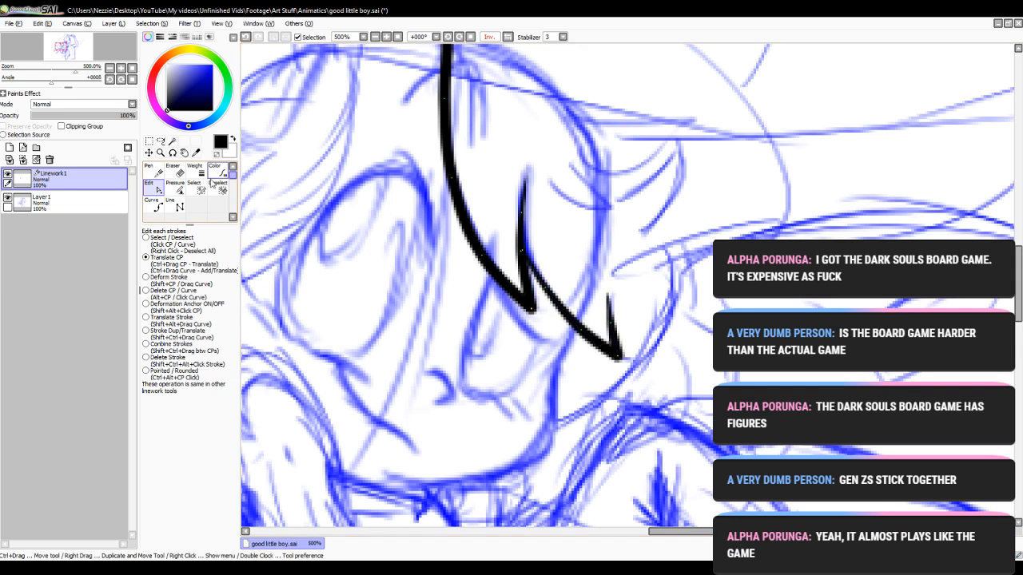
{"action": "left_click", "coordinate": [176, 189]}
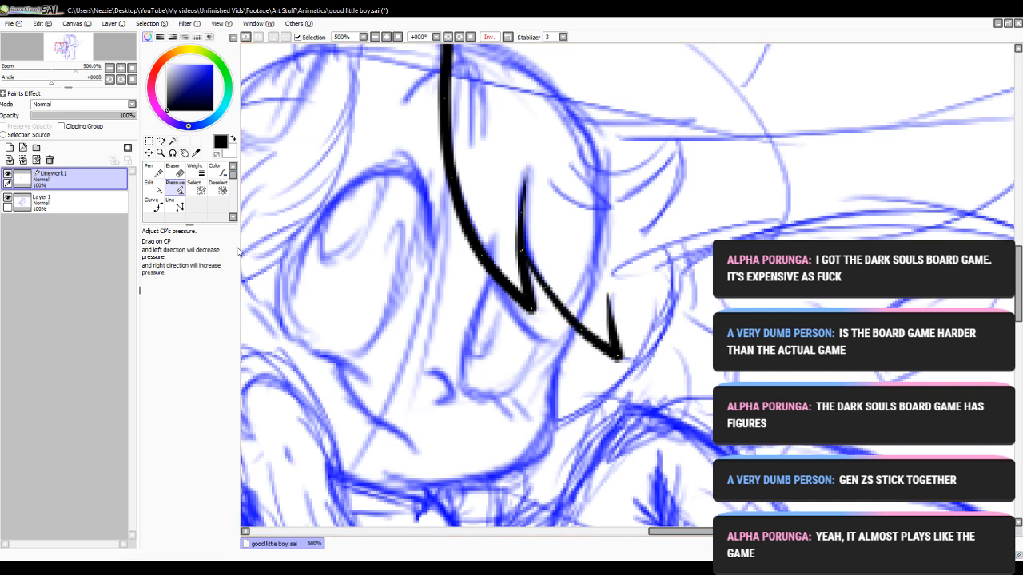
- Ink the small character's face outline as a curve from the second hair spike down the cheek and along the chin to the jaw
{"action": "left_click", "coordinate": [152, 204]}
{"action": "mouse_move", "coordinate": [1019, 318]}
{"action": "left_mouse_down"}
{"action": "mouse_move", "coordinate": [1019, 291]}
{"action": "mouse_move", "coordinate": [1020, 333]}
{"action": "mouse_move", "coordinate": [1020, 324]}
{"action": "left_mouse_up"}
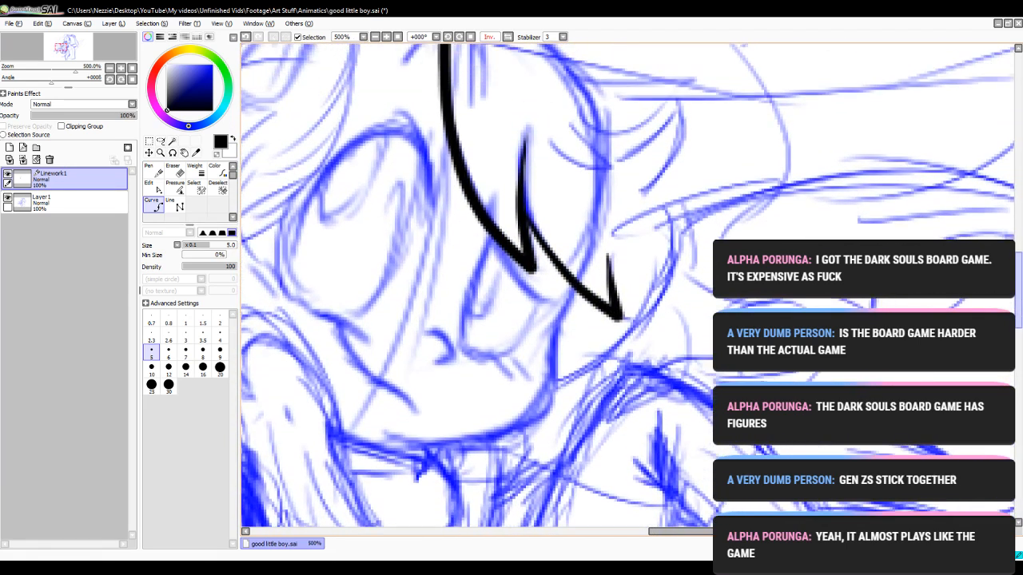
{"action": "left_click_drag", "start_coordinate": [685, 533], "coordinate": [665, 533]}
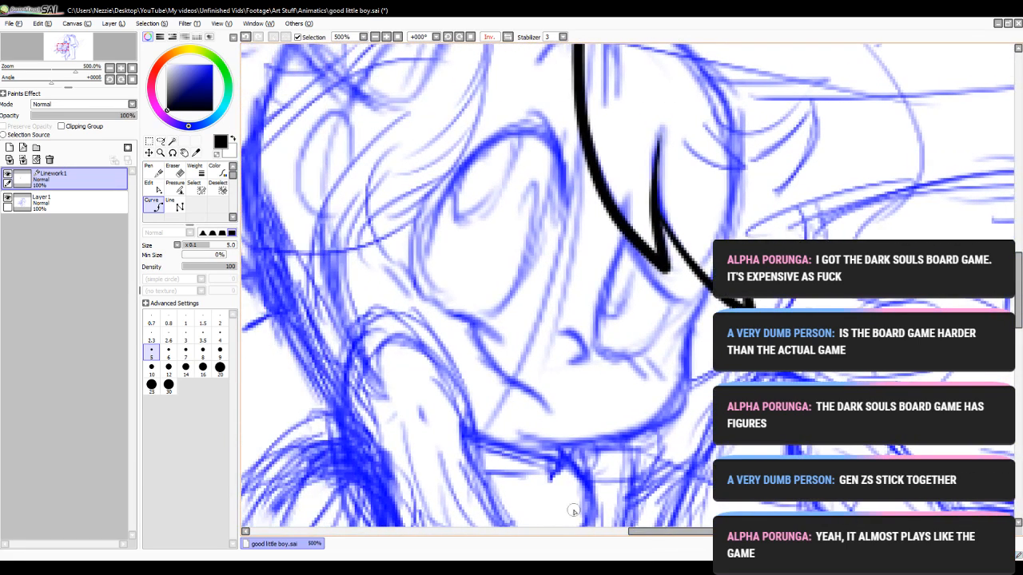
{"action": "left_click", "coordinate": [709, 286]}
{"action": "left_click", "coordinate": [681, 376]}
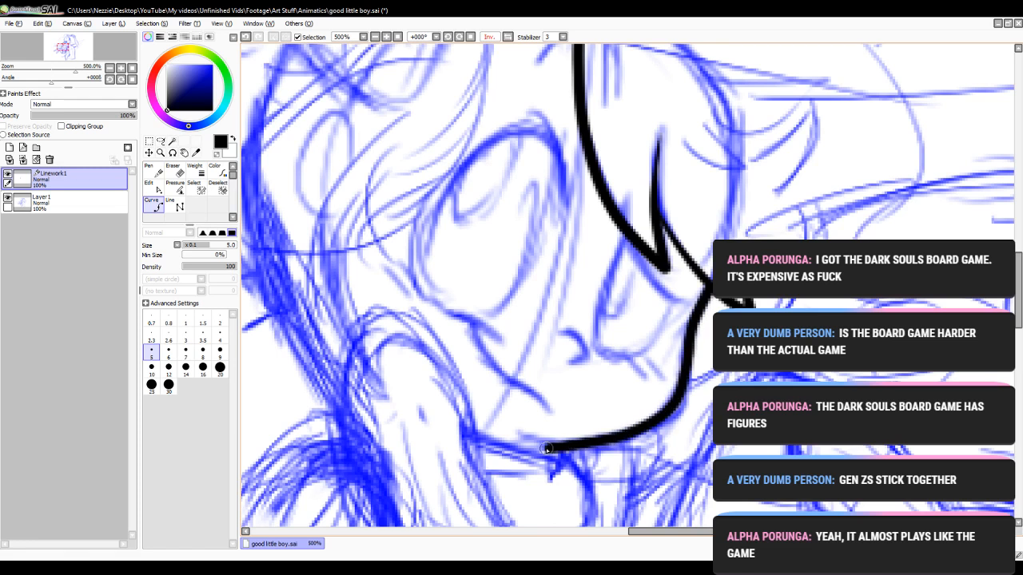
{"action": "double_click", "coordinate": [472, 434]}
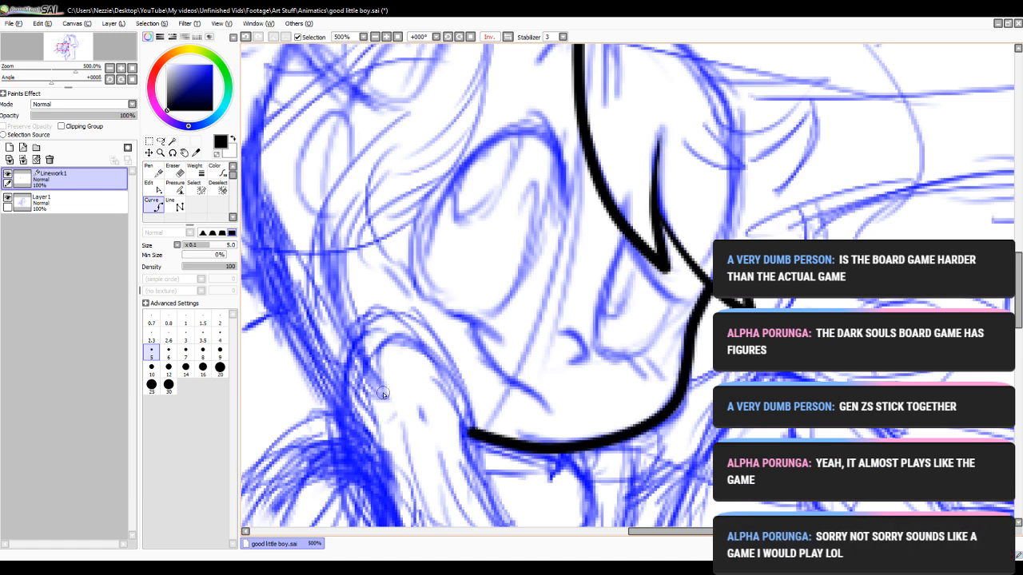
- Move the face outline's control points with Translate CP to lift its jaw end and smooth the chin curve
{"action": "left_click", "coordinate": [149, 186]}
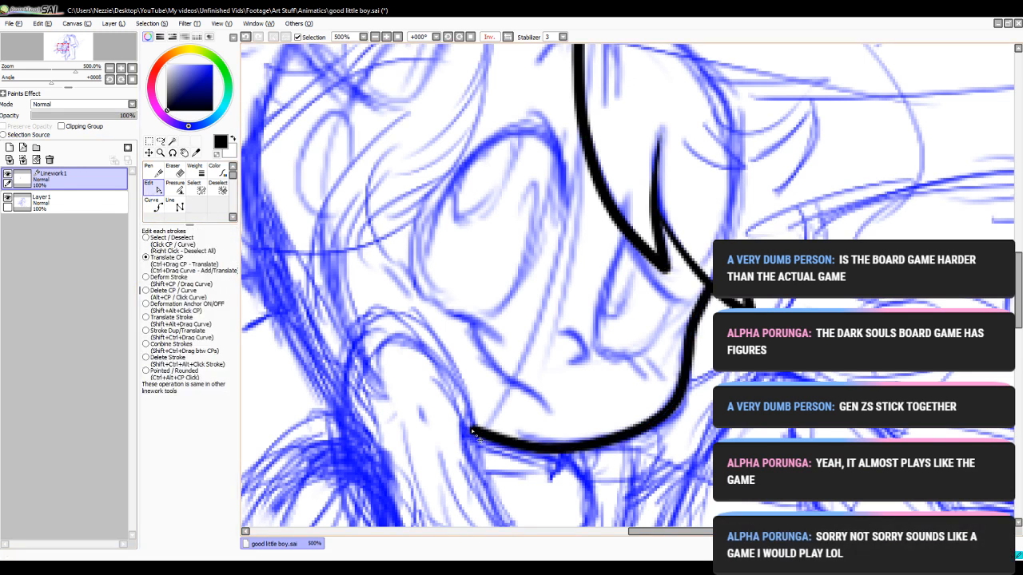
{"action": "left_click_drag", "start_coordinate": [546, 451], "coordinate": [545, 448]}
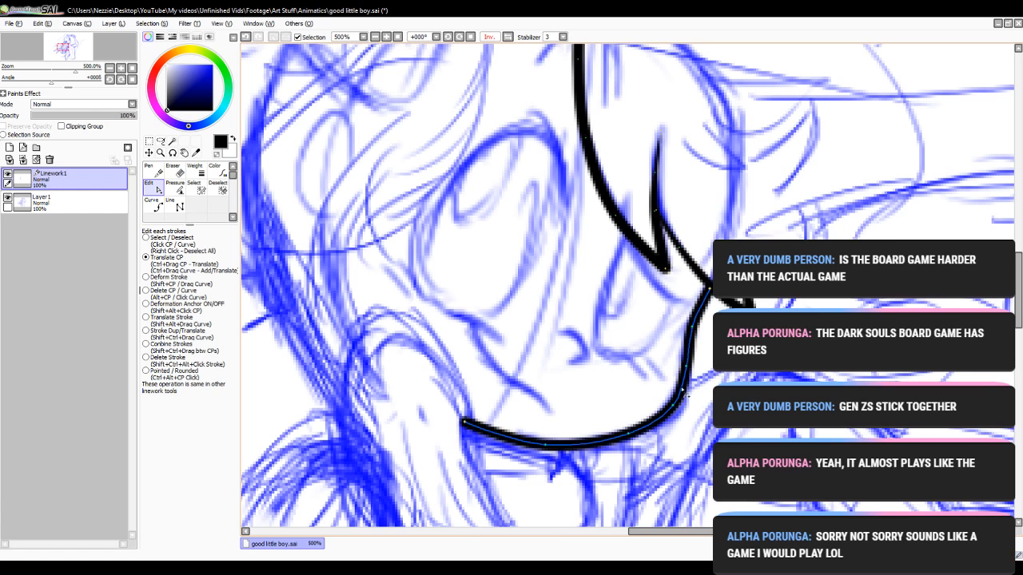
{"action": "left_click", "coordinate": [153, 206]}
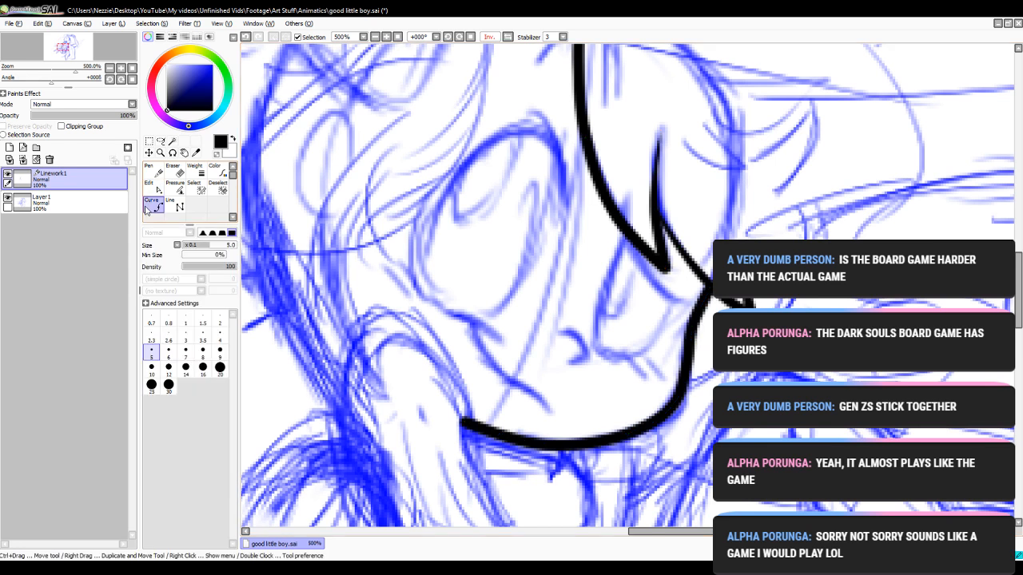
{"action": "left_click", "coordinate": [175, 189]}
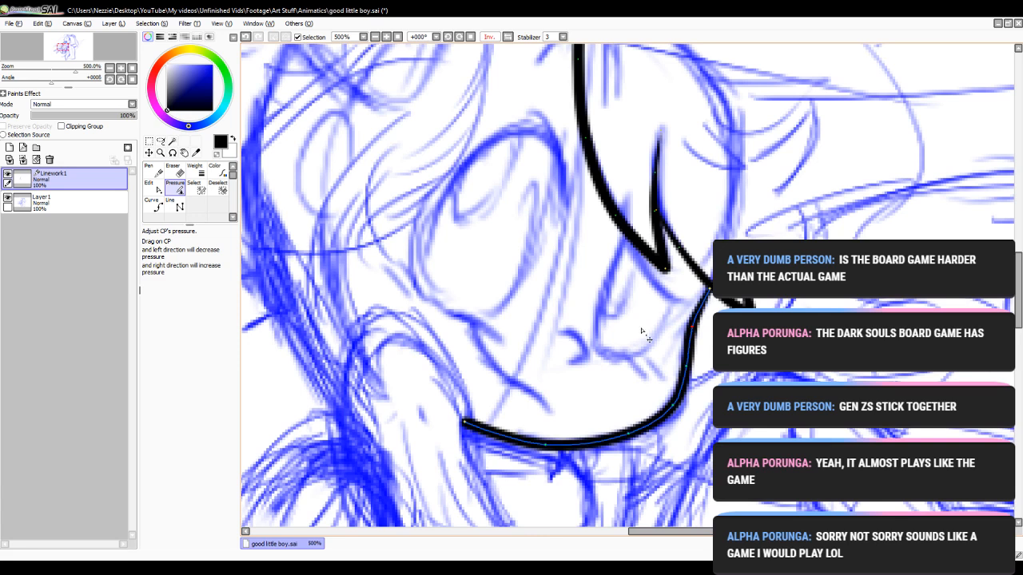
{"action": "left_click", "coordinate": [154, 206]}
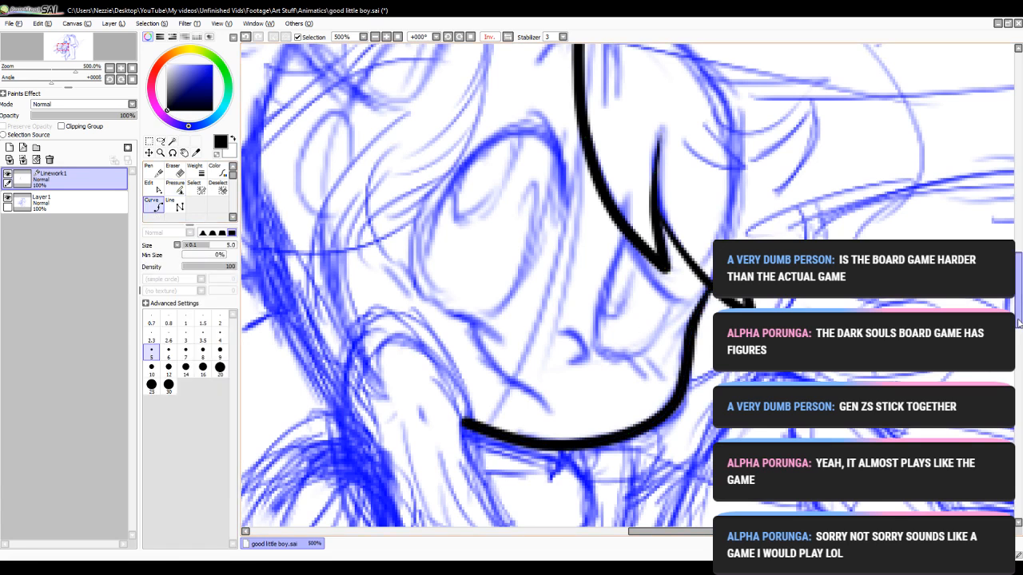
- Ink the small character's outer hair outline from the front strand's root over the head, through a pointed tuft, and down the back
{"action": "left_click_drag", "start_coordinate": [1017, 323], "coordinate": [1017, 252]}
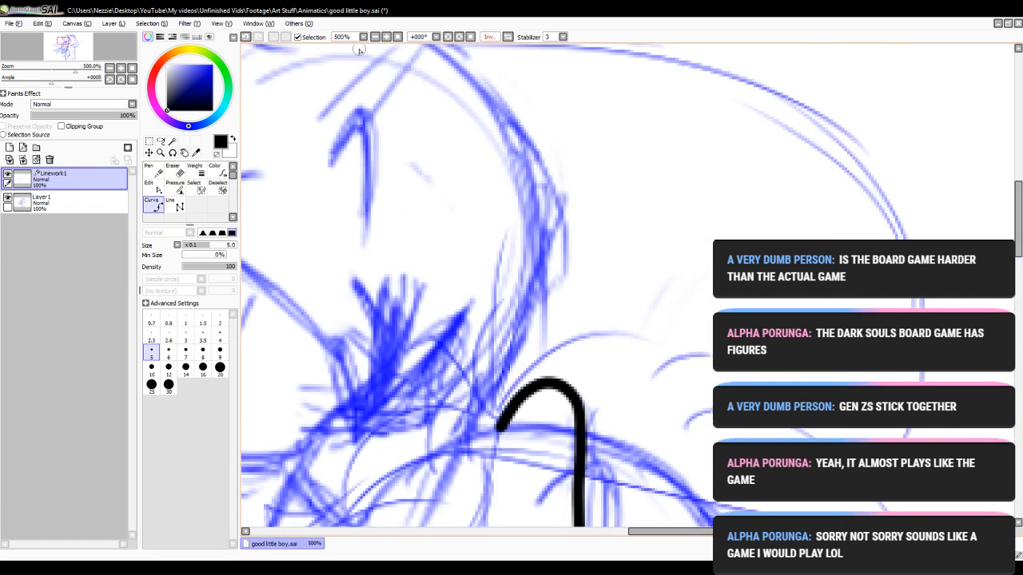
{"action": "left_click", "coordinate": [374, 36]}
{"action": "left_click", "coordinate": [374, 37]}
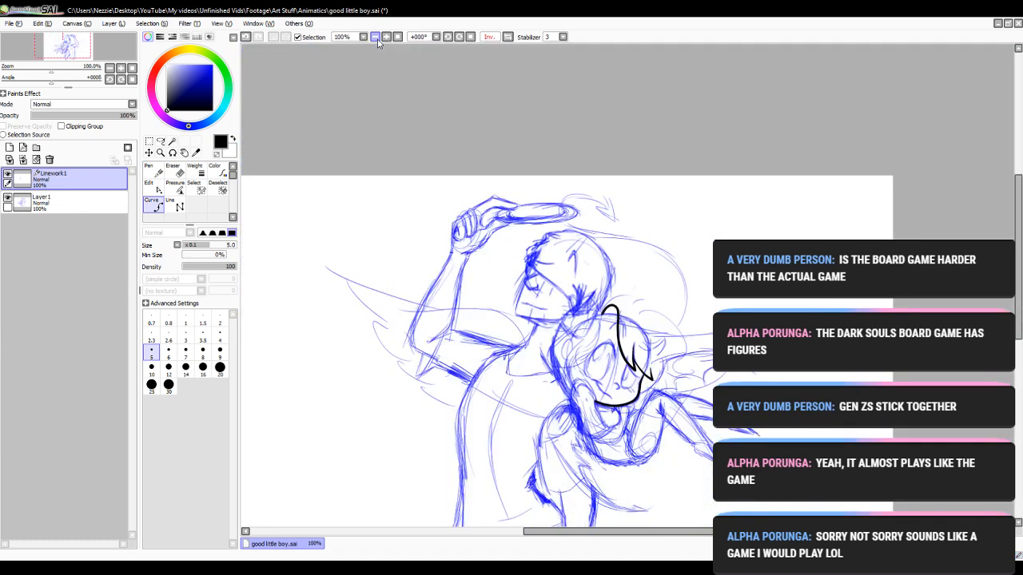
{"action": "left_click", "coordinate": [374, 36]}
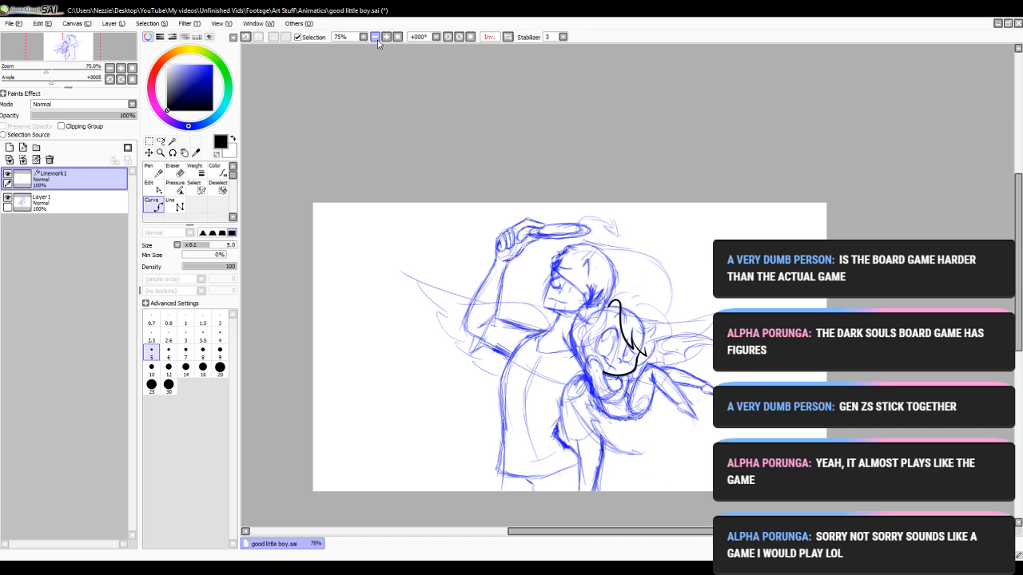
{"action": "left_click", "coordinate": [386, 39]}
{"action": "left_click", "coordinate": [387, 39]}
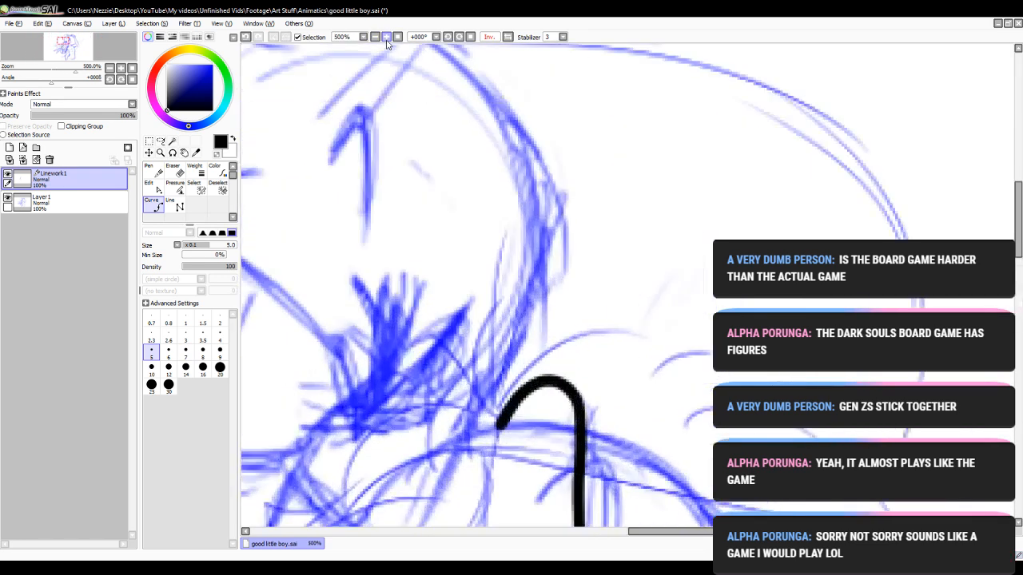
{"action": "left_click_drag", "start_coordinate": [1018, 219], "coordinate": [1018, 246]}
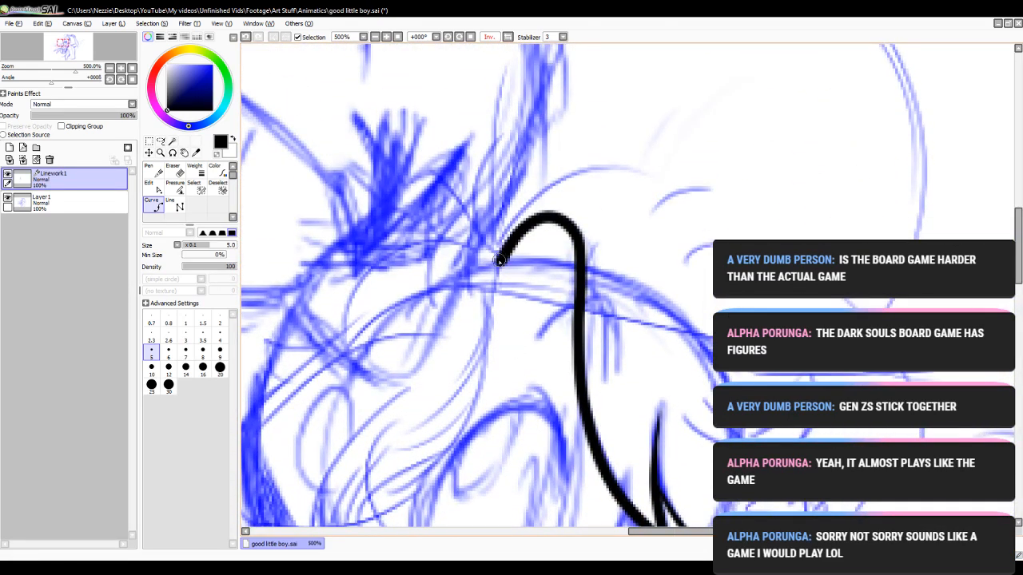
{"action": "mouse_move", "coordinate": [497, 262]}
{"action": "left_mouse_down"}
{"action": "mouse_move", "coordinate": [567, 176]}
{"action": "mouse_move", "coordinate": [643, 165]}
{"action": "mouse_move", "coordinate": [704, 188]}
{"action": "mouse_move", "coordinate": [663, 199]}
{"action": "mouse_move", "coordinate": [641, 229]}
{"action": "mouse_move", "coordinate": [637, 258]}
{"action": "mouse_move", "coordinate": [672, 235]}
{"action": "mouse_move", "coordinate": [759, 236]}
{"action": "left_mouse_up"}
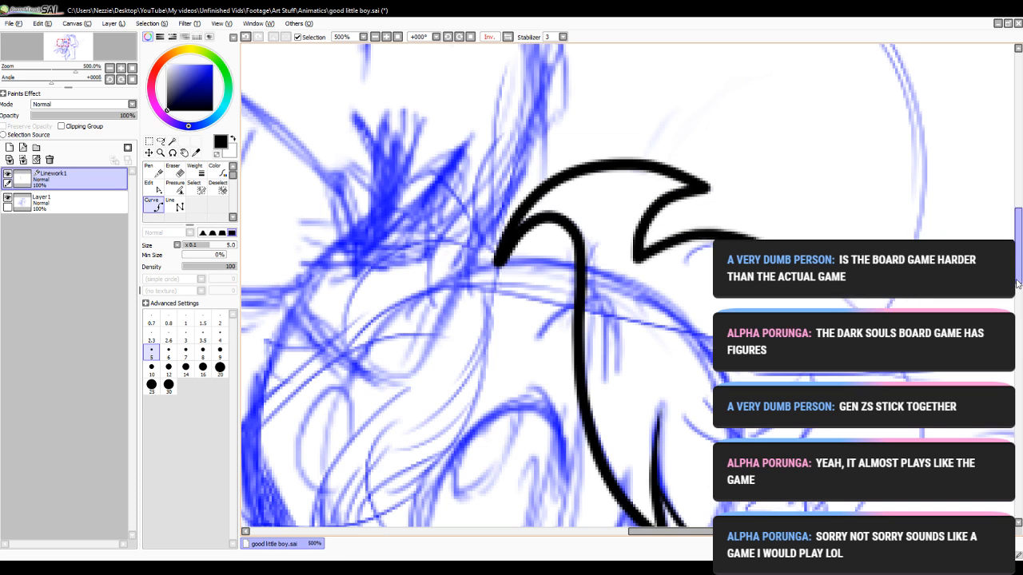
{"action": "left_click_drag", "start_coordinate": [1017, 276], "coordinate": [1018, 297]}
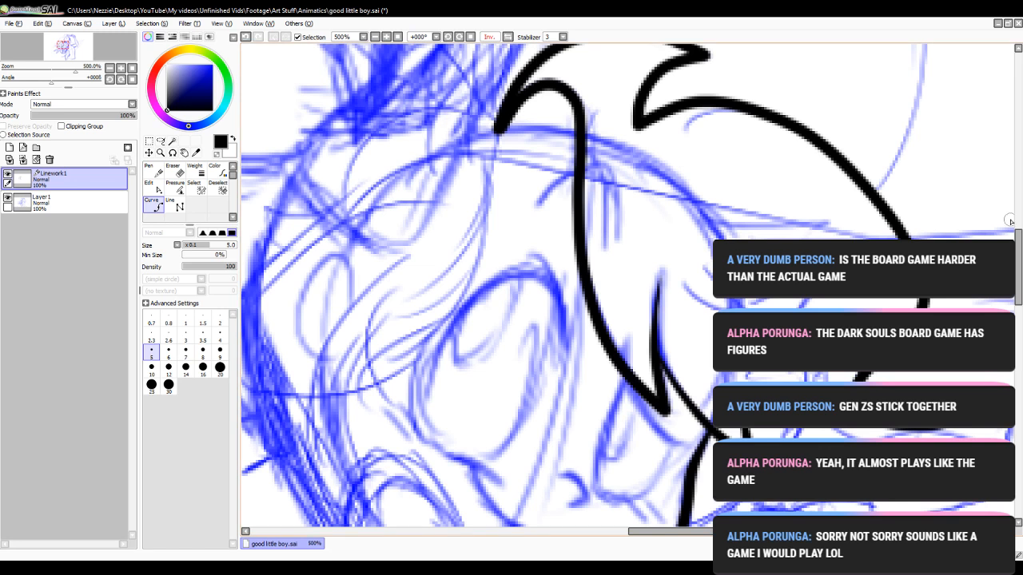
{"action": "scroll", "coordinate": [1010, 222], "scroll_direction": "up", "scroll_amount": 2}
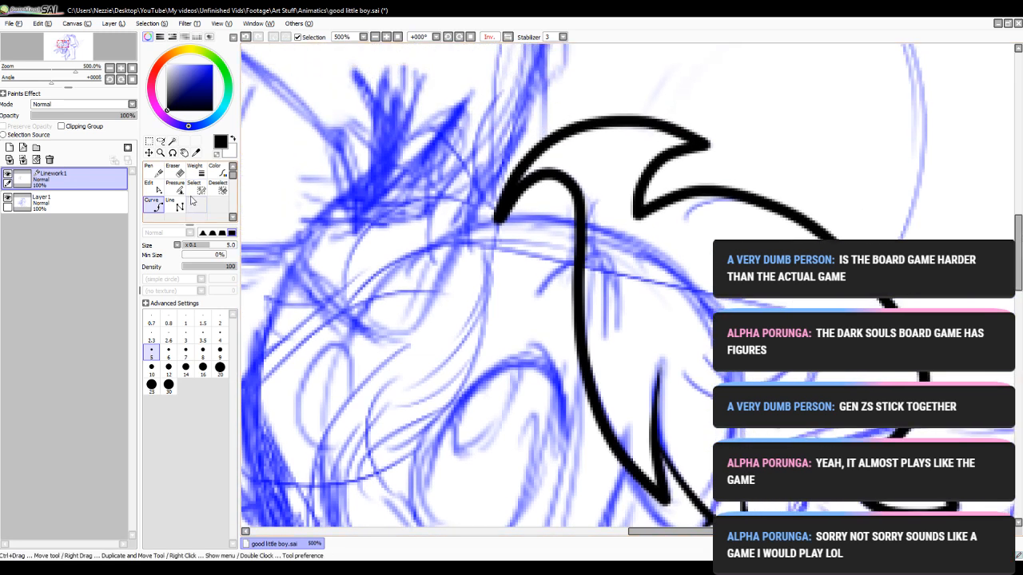
- Move the outer hair outline's control points with Translate CP to lower the crown slightly and pull the back of the head inward
{"action": "left_click", "coordinate": [150, 183]}
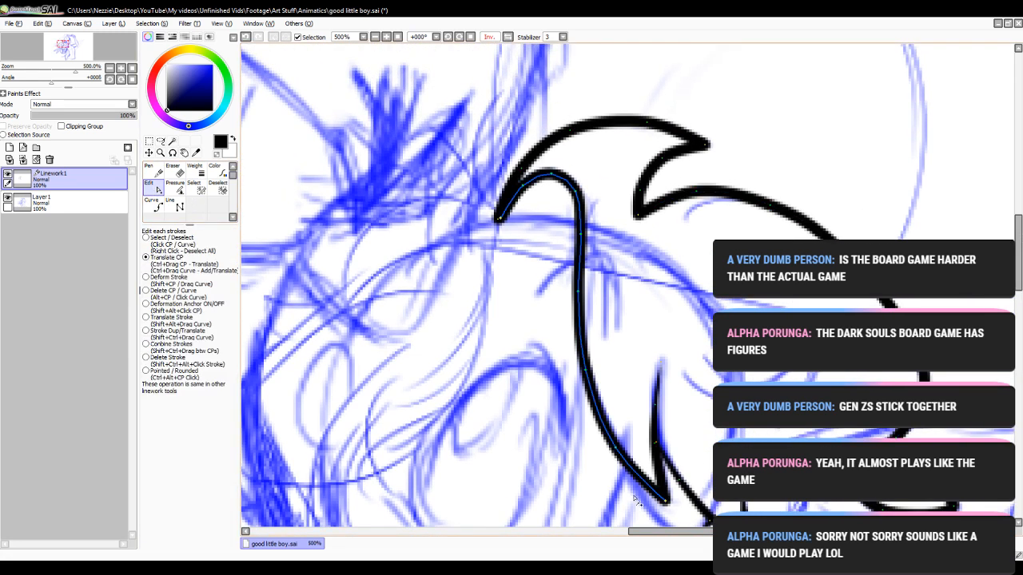
{"action": "left_click_drag", "start_coordinate": [643, 533], "coordinate": [676, 533]}
{"action": "scroll", "coordinate": [1017, 276], "scroll_direction": "down", "scroll_amount": 1}
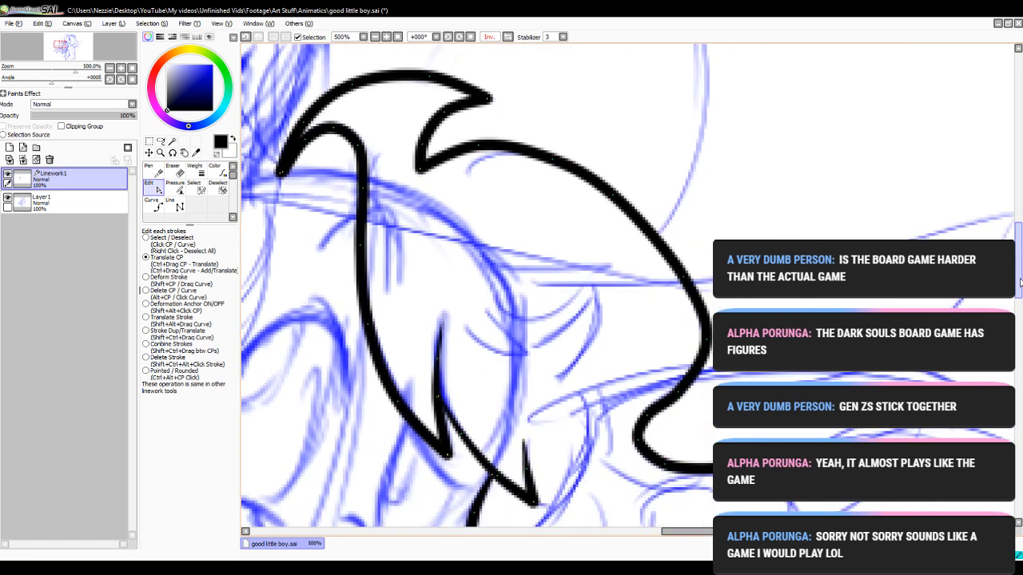
{"action": "left_click_drag", "start_coordinate": [486, 153], "coordinate": [486, 155]}
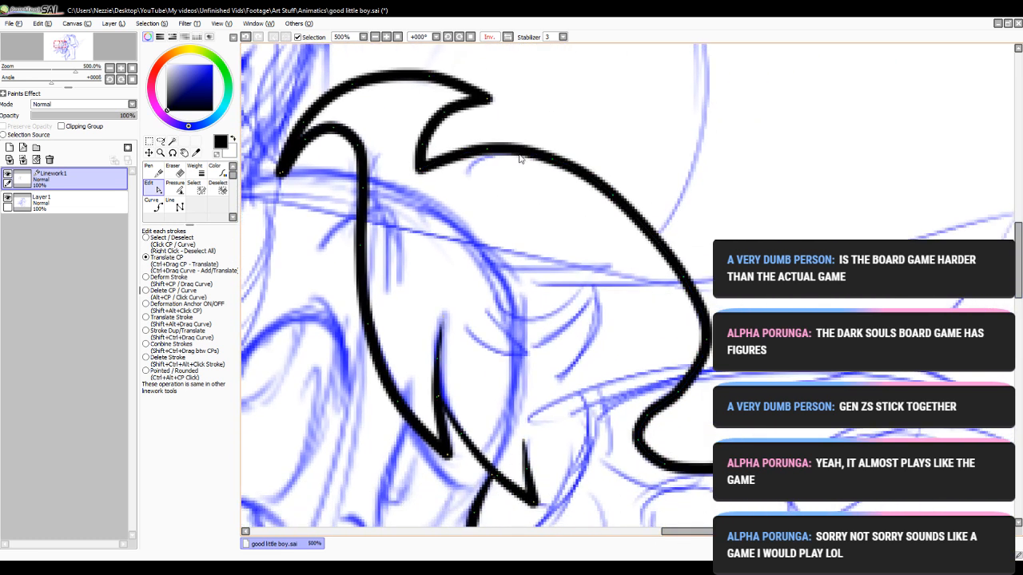
{"action": "left_click_drag", "start_coordinate": [557, 158], "coordinate": [557, 161]}
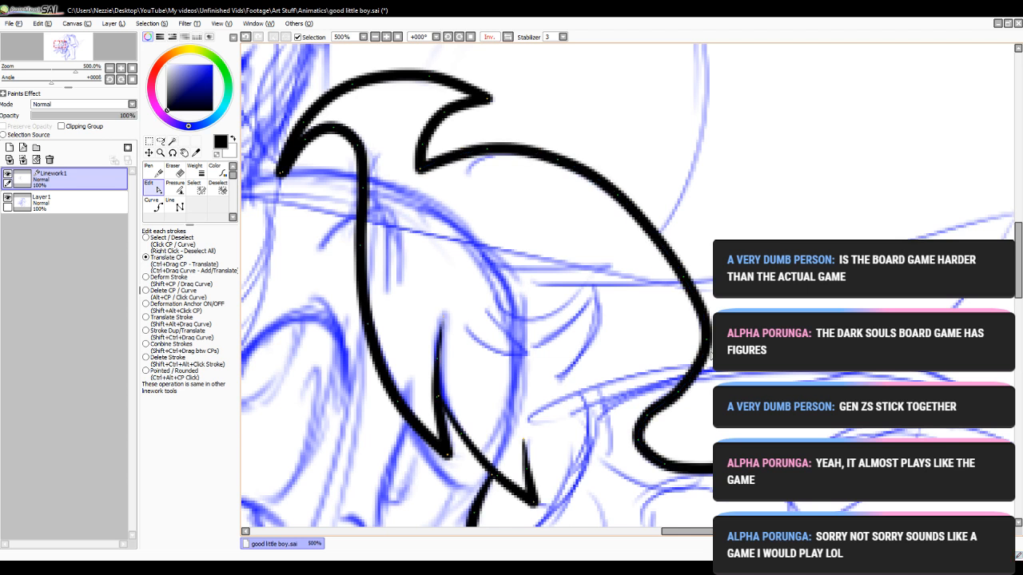
{"action": "left_click_drag", "start_coordinate": [706, 340], "coordinate": [699, 340]}
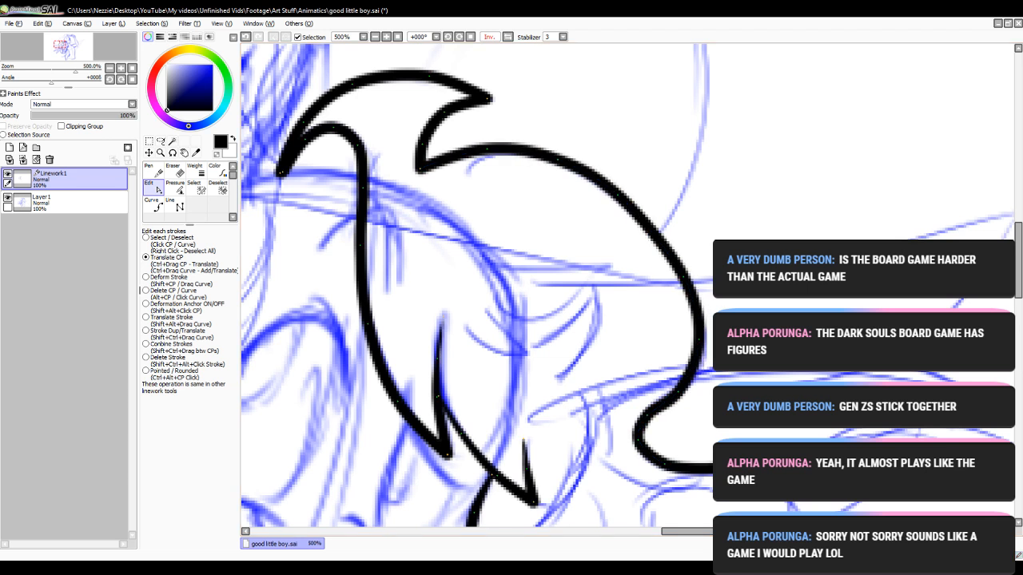
- Ink the underside of the back hair flick as a curve from its outer tip inward toward the nape
{"action": "scroll", "coordinate": [686, 304], "scroll_direction": "down", "scroll_amount": 3}
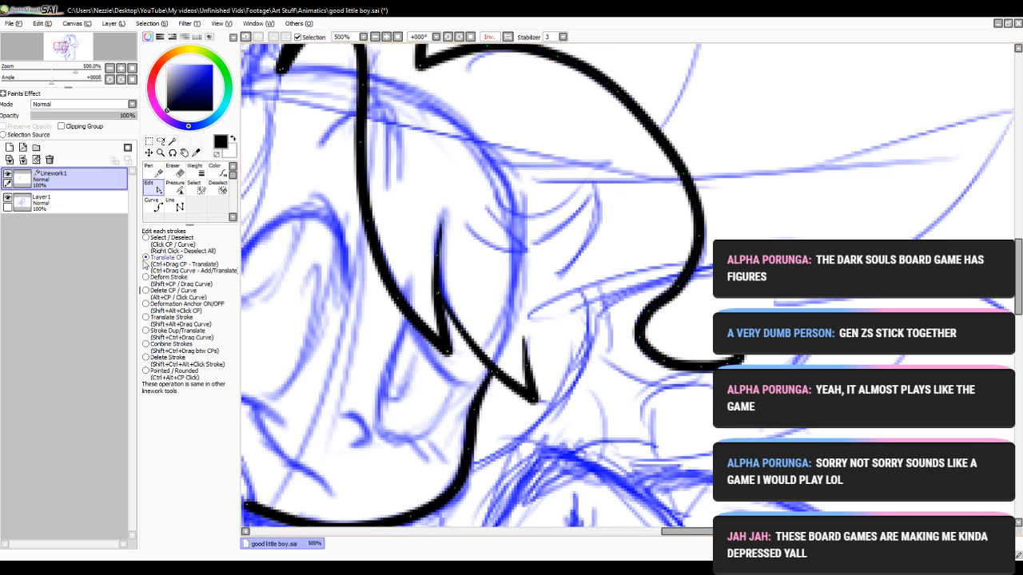
{"action": "left_click", "coordinate": [174, 186]}
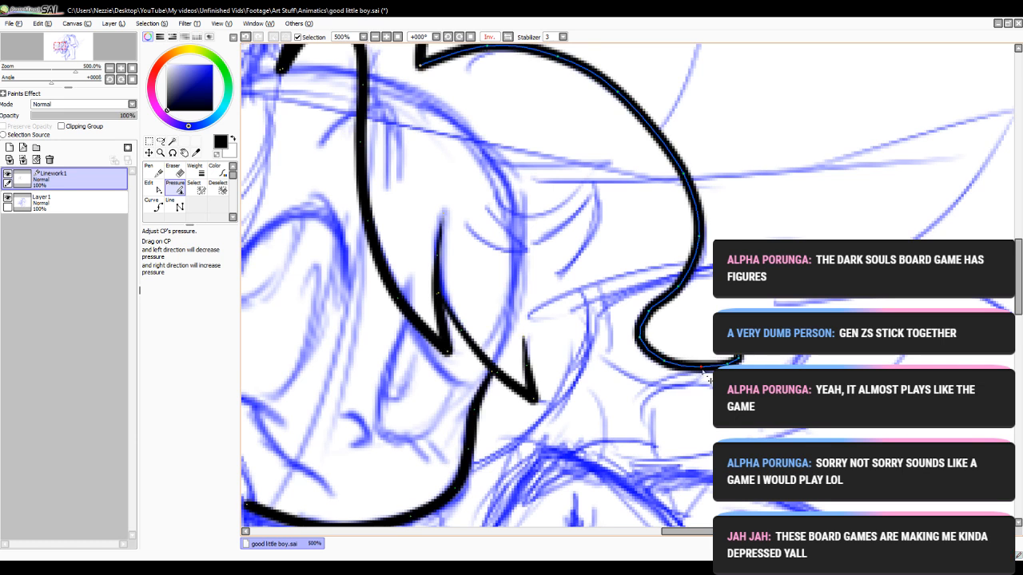
{"action": "left_click", "coordinate": [152, 206]}
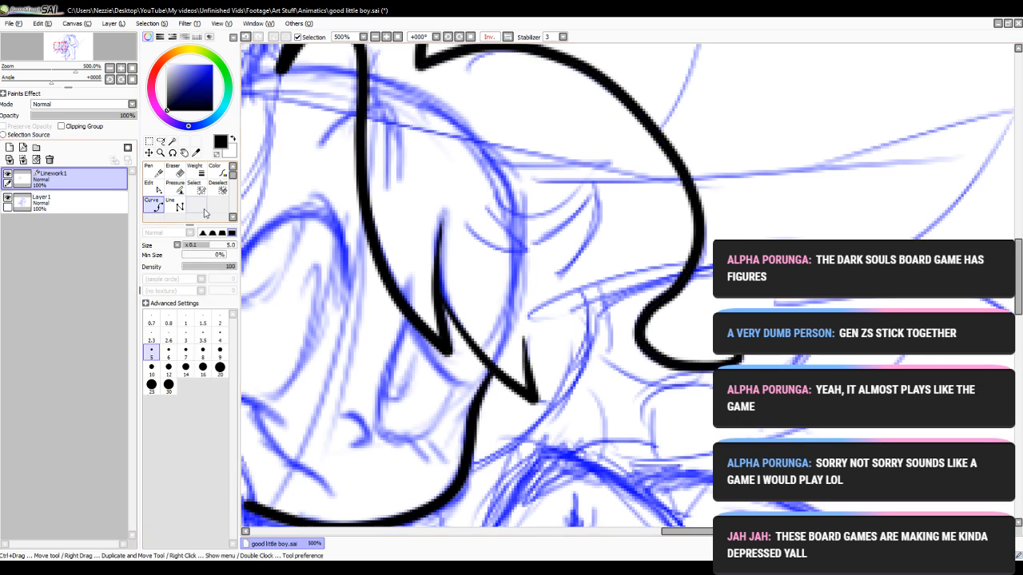
{"action": "left_click_drag", "start_coordinate": [1018, 263], "coordinate": [1018, 281]}
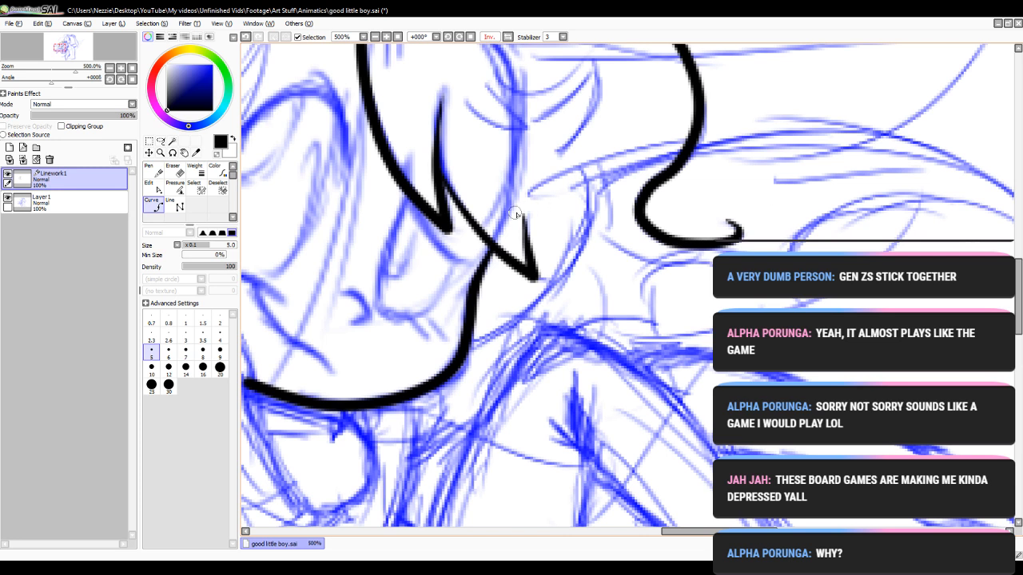
{"action": "left_click", "coordinate": [686, 257]}
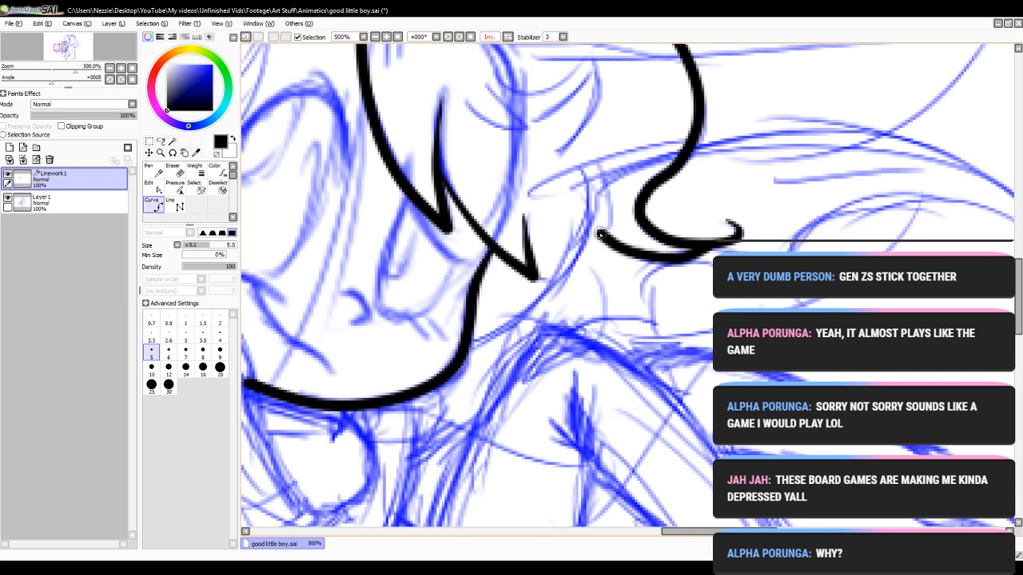
{"action": "double_click", "coordinate": [599, 231]}
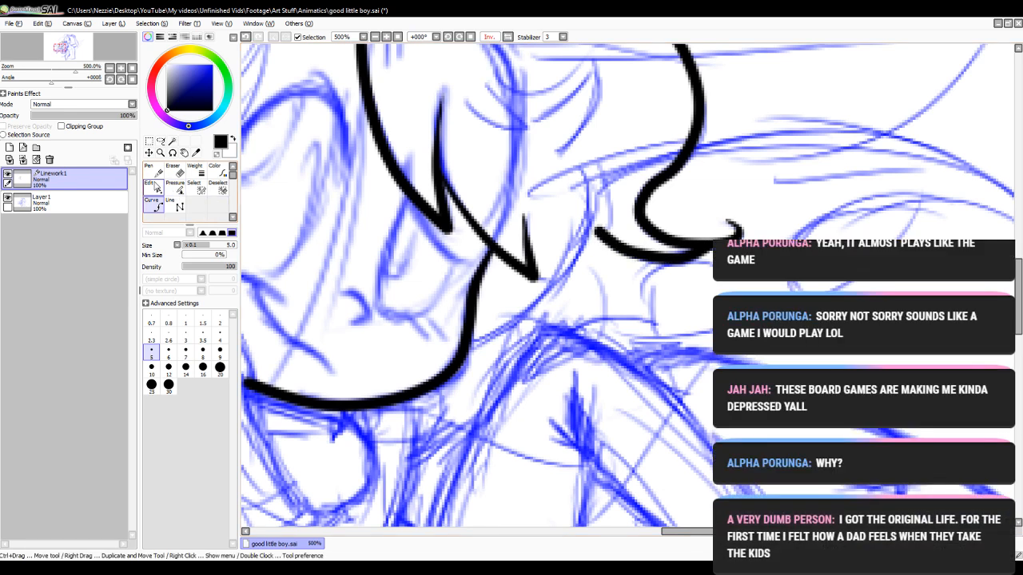
{"action": "left_click", "coordinate": [153, 187]}
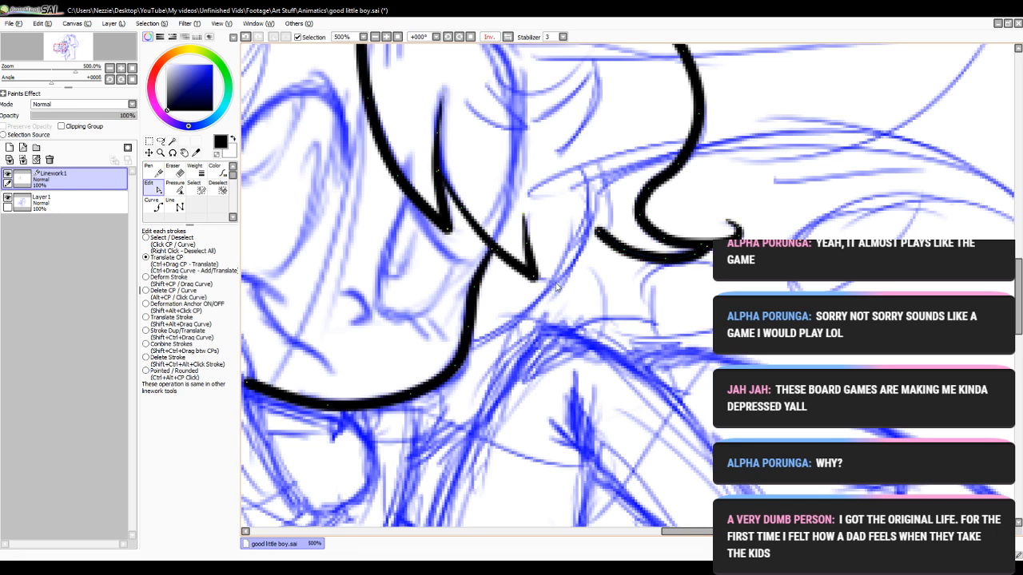
- Ink a short curve from the flick's inner end down to the shoulder, and move its middle control point down and outward
{"action": "left_click", "coordinate": [153, 205]}
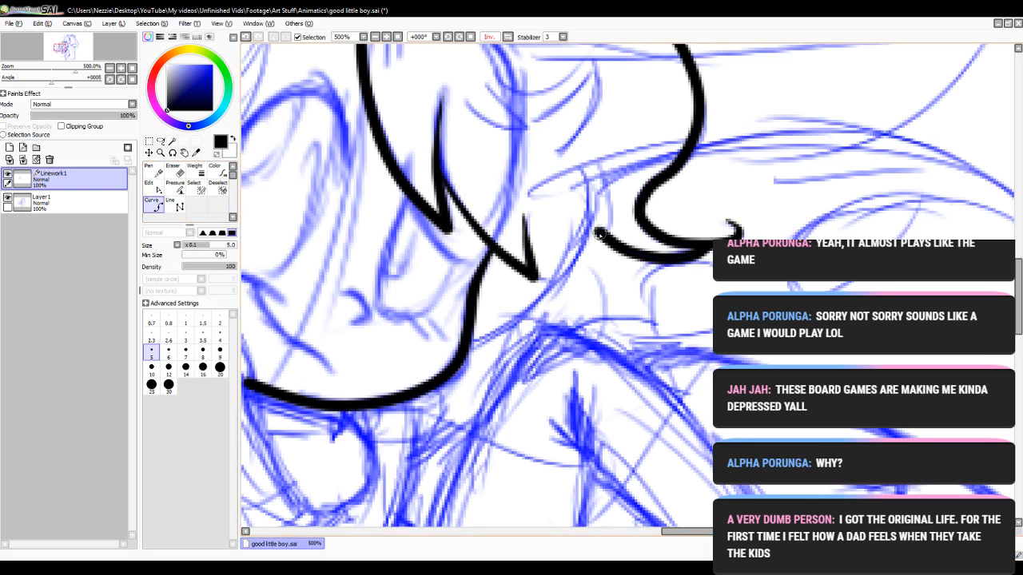
{"action": "left_click", "coordinate": [599, 231]}
{"action": "left_click", "coordinate": [604, 275]}
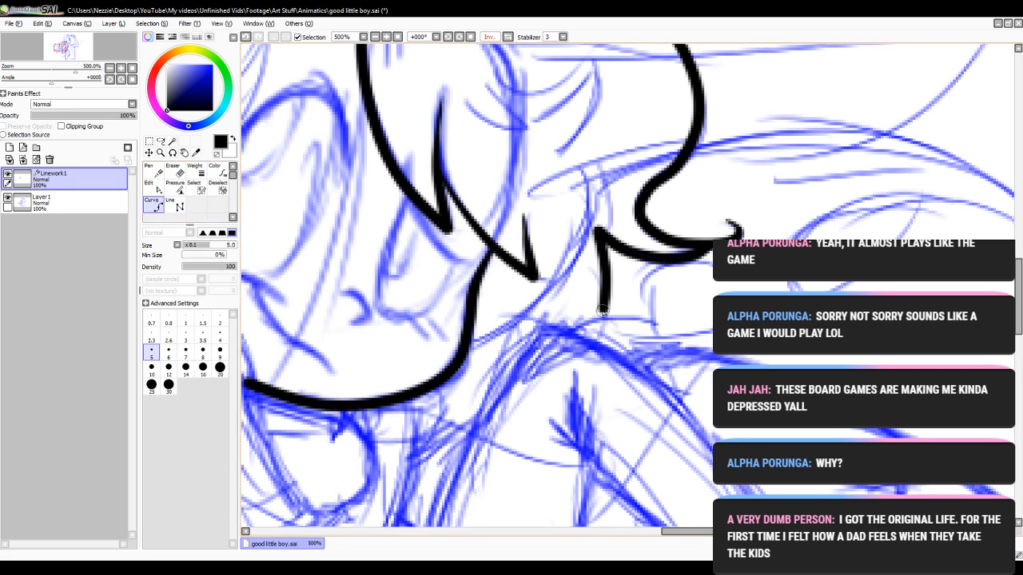
{"action": "double_click", "coordinate": [589, 339]}
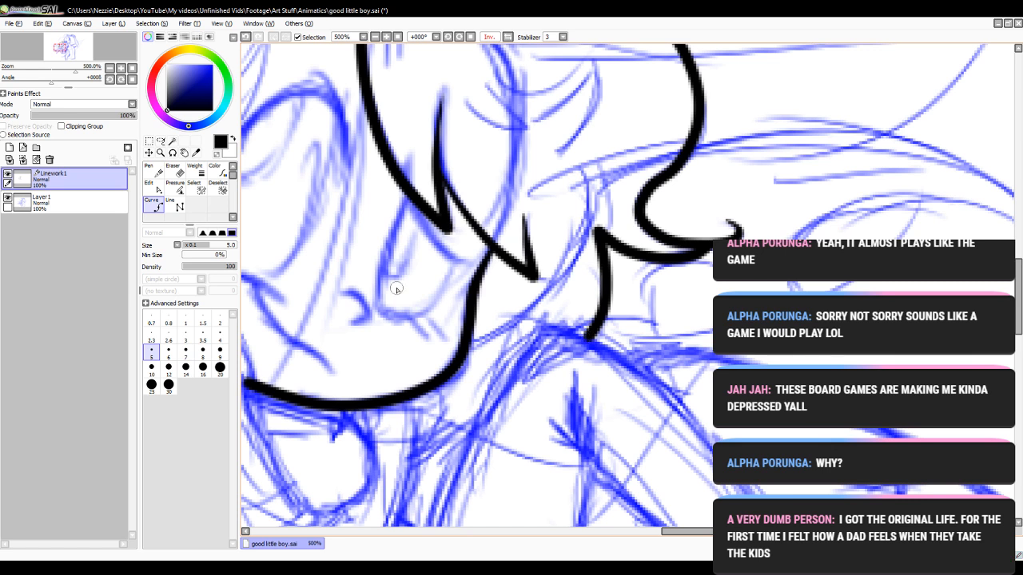
{"action": "left_click", "coordinate": [157, 190]}
{"action": "left_click_drag", "start_coordinate": [605, 277], "coordinate": [608, 313]}
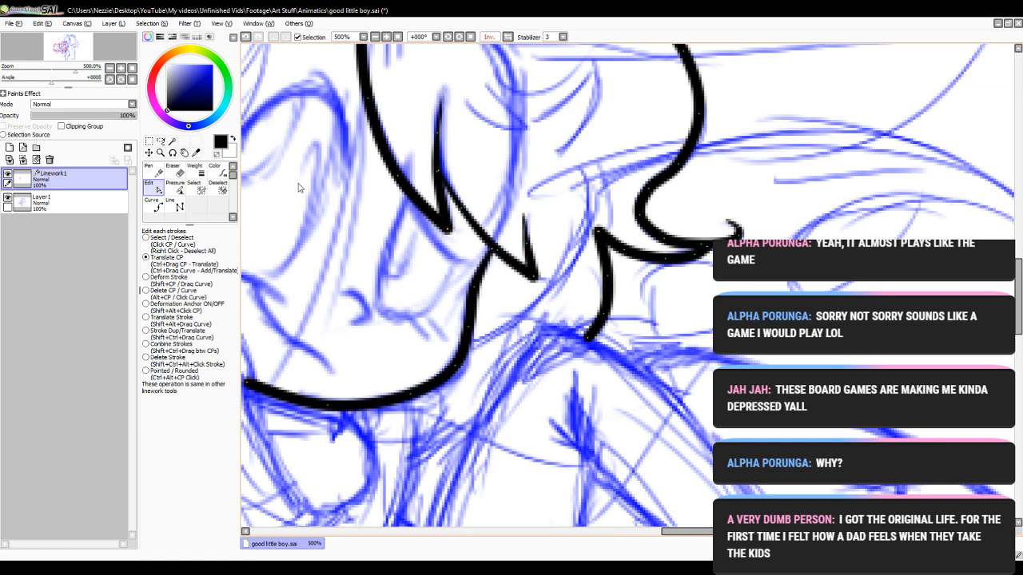
- Ink the outer outline of the rounded arm shape beside the chin, from the jaw end over its top and around to its lower tip
{"action": "left_click", "coordinate": [172, 202]}
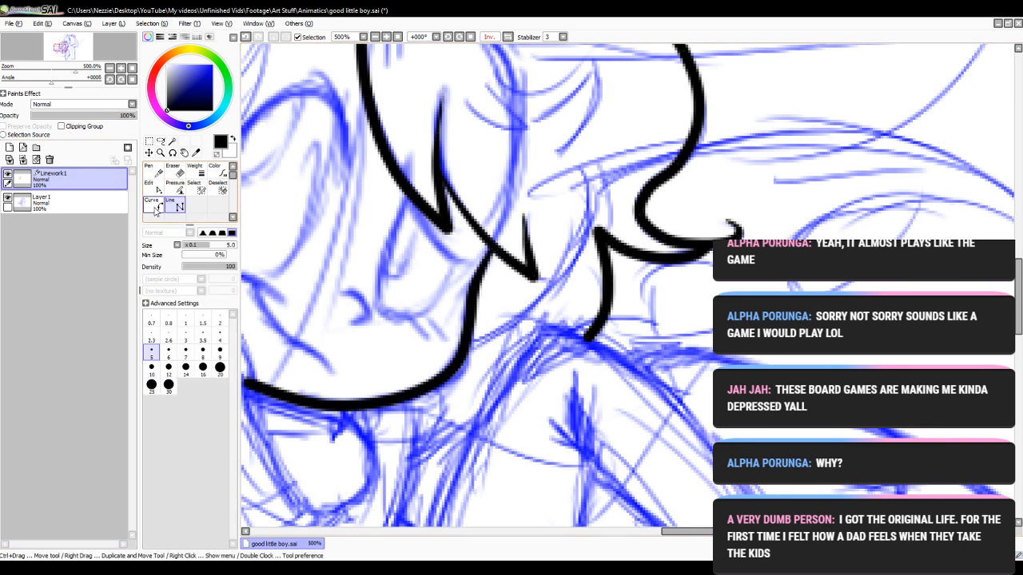
{"action": "left_click", "coordinate": [153, 205]}
{"action": "mouse_move", "coordinate": [1018, 297]}
{"action": "left_mouse_down"}
{"action": "mouse_move", "coordinate": [1017, 314]}
{"action": "mouse_move", "coordinate": [1018, 305]}
{"action": "left_mouse_up"}
{"action": "left_click", "coordinate": [374, 37]}
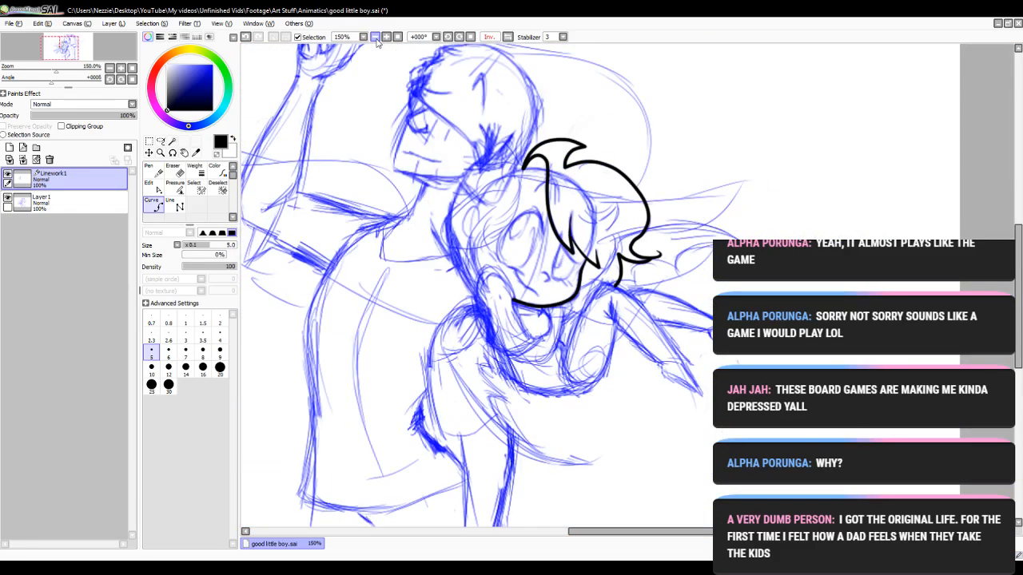
{"action": "left_click", "coordinate": [387, 37]}
{"action": "left_click", "coordinate": [387, 37]}
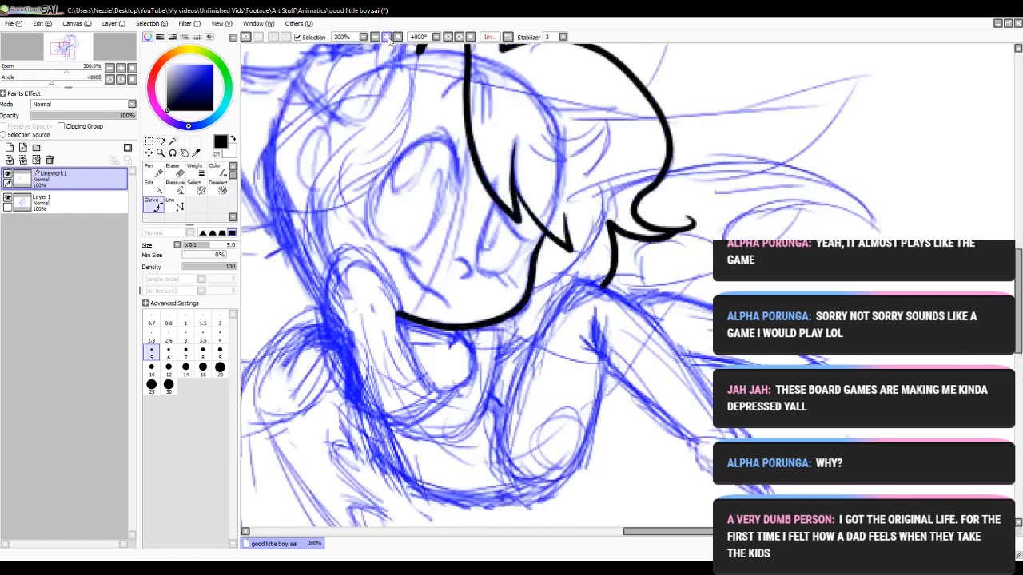
{"action": "left_click", "coordinate": [387, 36]}
{"action": "left_click_drag", "start_coordinate": [1020, 276], "coordinate": [1020, 298]}
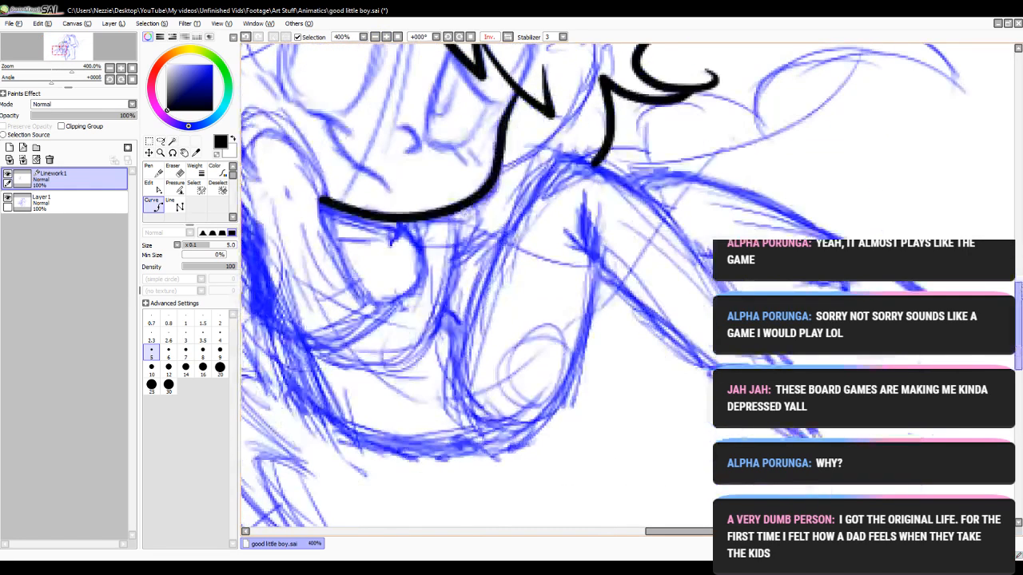
{"action": "left_click_drag", "start_coordinate": [708, 531], "coordinate": [668, 530]}
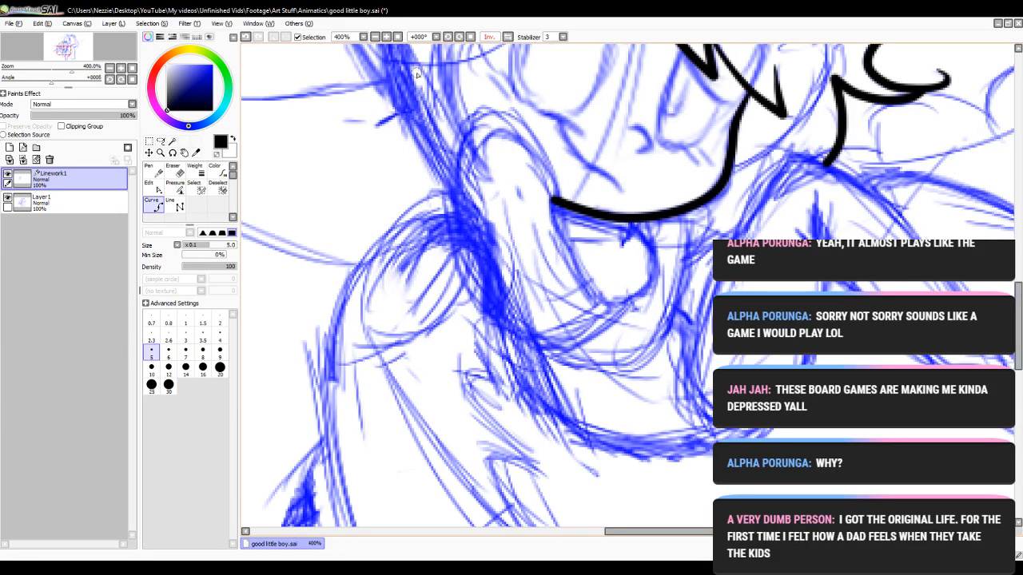
{"action": "mouse_move", "coordinate": [553, 201]}
{"action": "left_mouse_down"}
{"action": "mouse_move", "coordinate": [515, 134]}
{"action": "mouse_move", "coordinate": [495, 124]}
{"action": "mouse_move", "coordinate": [472, 139]}
{"action": "mouse_move", "coordinate": [459, 196]}
{"action": "mouse_move", "coordinate": [465, 230]}
{"action": "mouse_move", "coordinate": [484, 298]}
{"action": "mouse_move", "coordinate": [518, 338]}
{"action": "mouse_move", "coordinate": [560, 355]}
{"action": "mouse_move", "coordinate": [609, 340]}
{"action": "mouse_move", "coordinate": [647, 290]}
{"action": "left_mouse_up"}
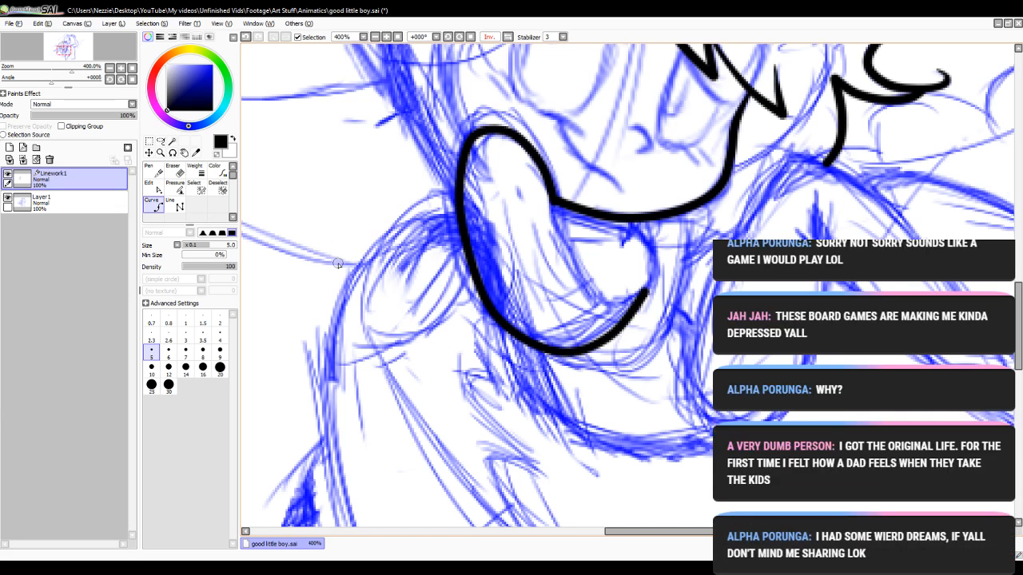
- Move the control point at the top of the rounded arm outline slightly inward with Translate CP
{"action": "left_click", "coordinate": [149, 185]}
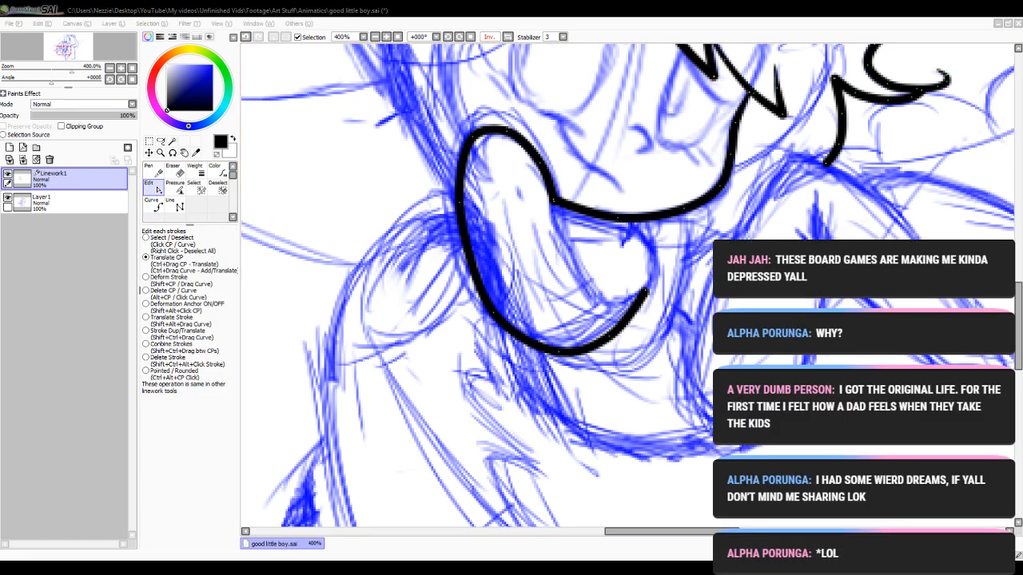
{"action": "key", "text": "alt+Tab"}
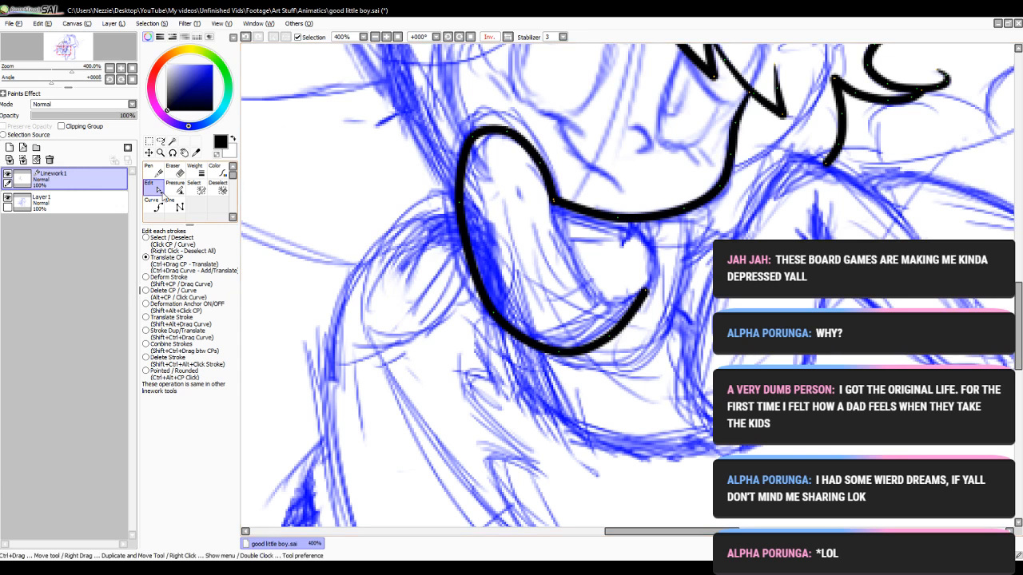
{"action": "left_click_drag", "start_coordinate": [474, 138], "coordinate": [478, 139]}
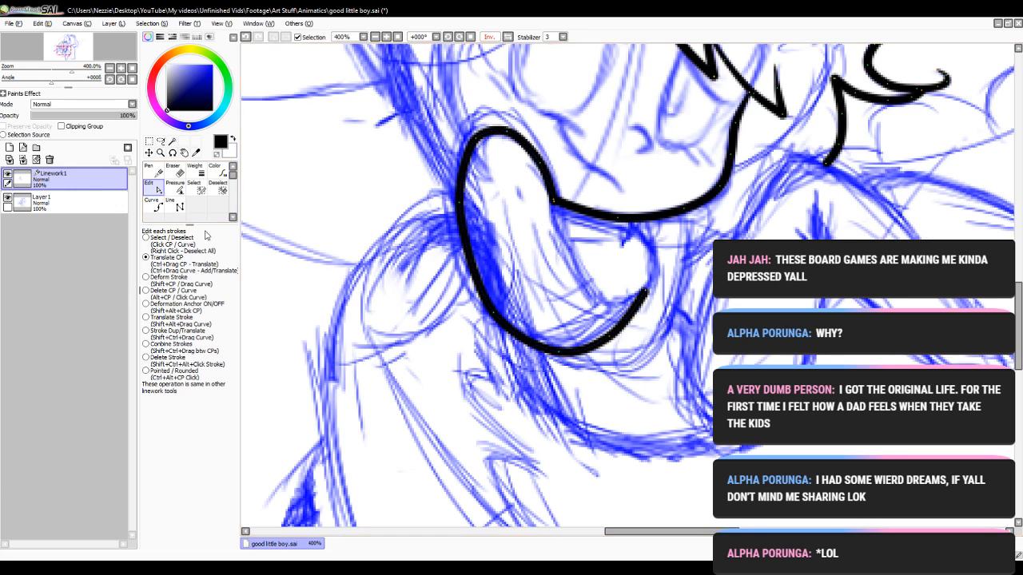
- Ink the arm shape's inner edge from the jaw end down to its lower tip, and raise its control point near the tip slightly
{"action": "left_click", "coordinate": [152, 205]}
{"action": "left_click", "coordinate": [388, 38]}
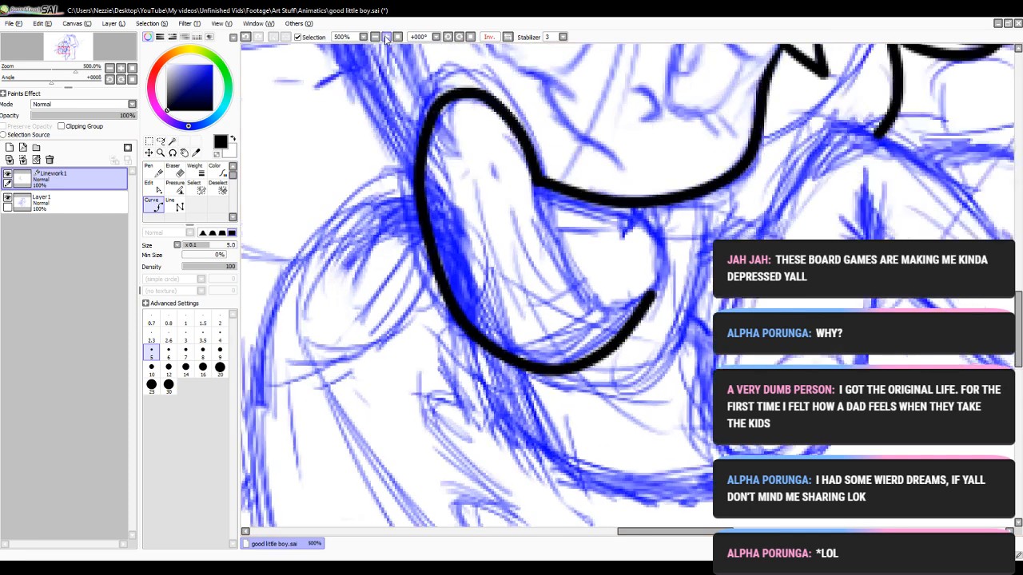
{"action": "left_click", "coordinate": [537, 187]}
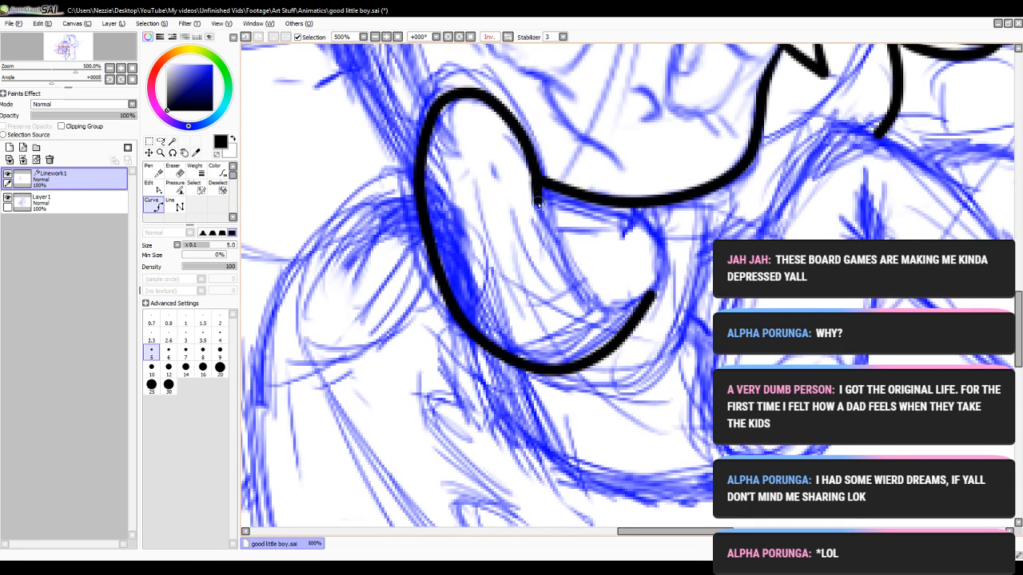
{"action": "left_click", "coordinate": [553, 255]}
{"action": "left_click", "coordinate": [619, 308]}
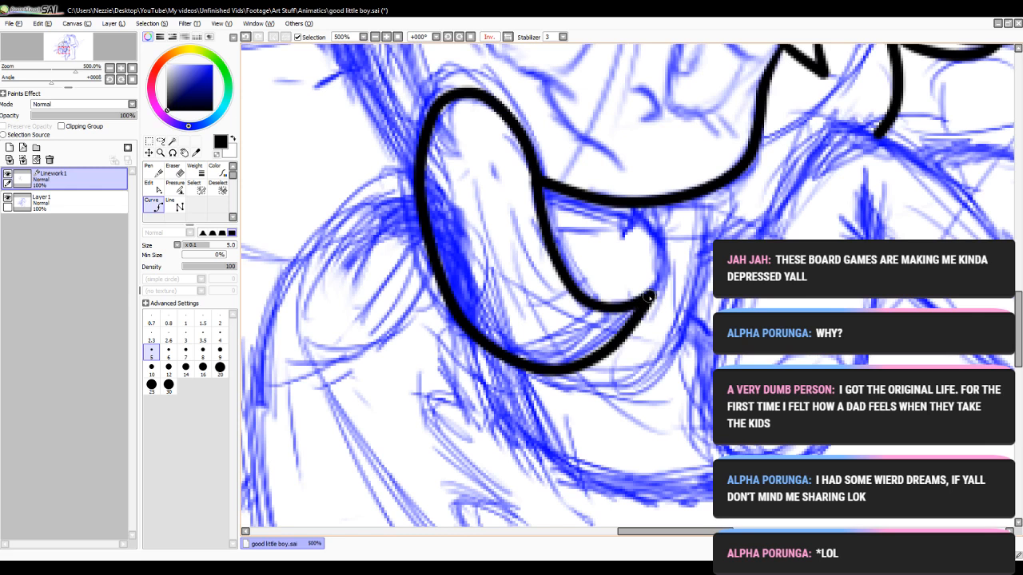
{"action": "double_click", "coordinate": [653, 294]}
{"action": "left_click", "coordinate": [158, 190]}
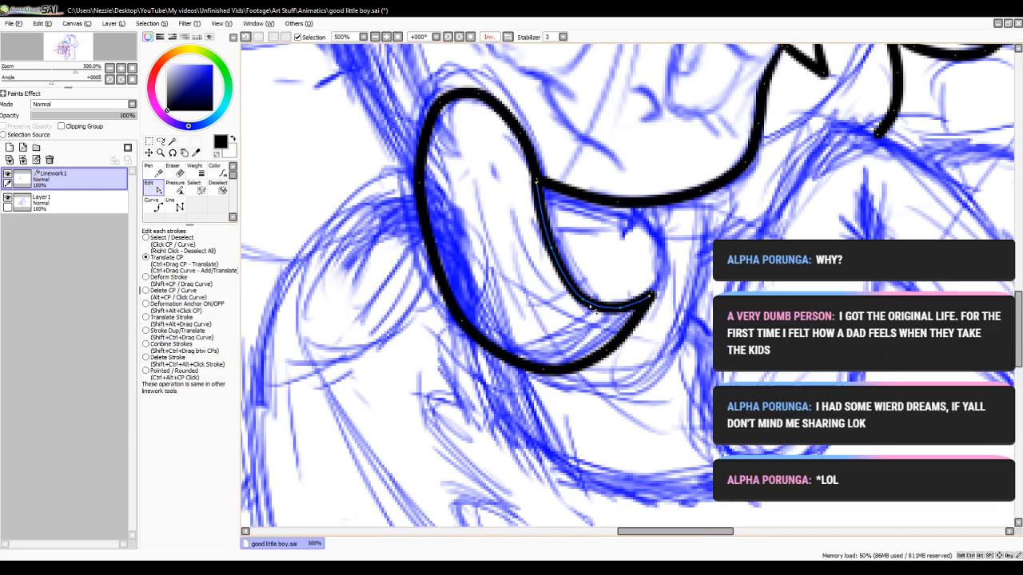
{"action": "left_click_drag", "start_coordinate": [617, 309], "coordinate": [619, 305]}
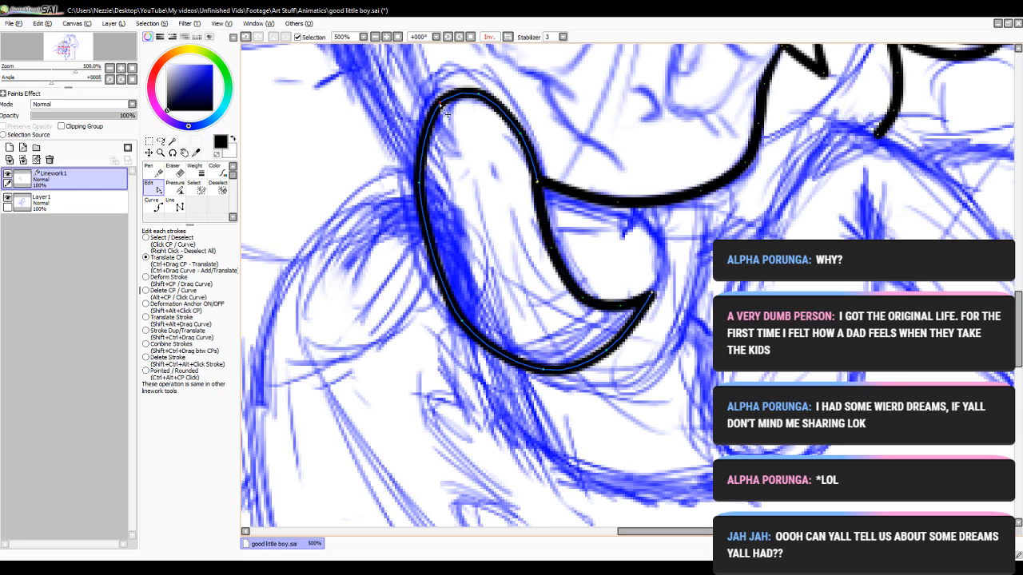
- Ink the rounded edge from beneath the chin to the arm shape's lower tip, plus a short angled line just under the chin
{"action": "left_click", "coordinate": [152, 206]}
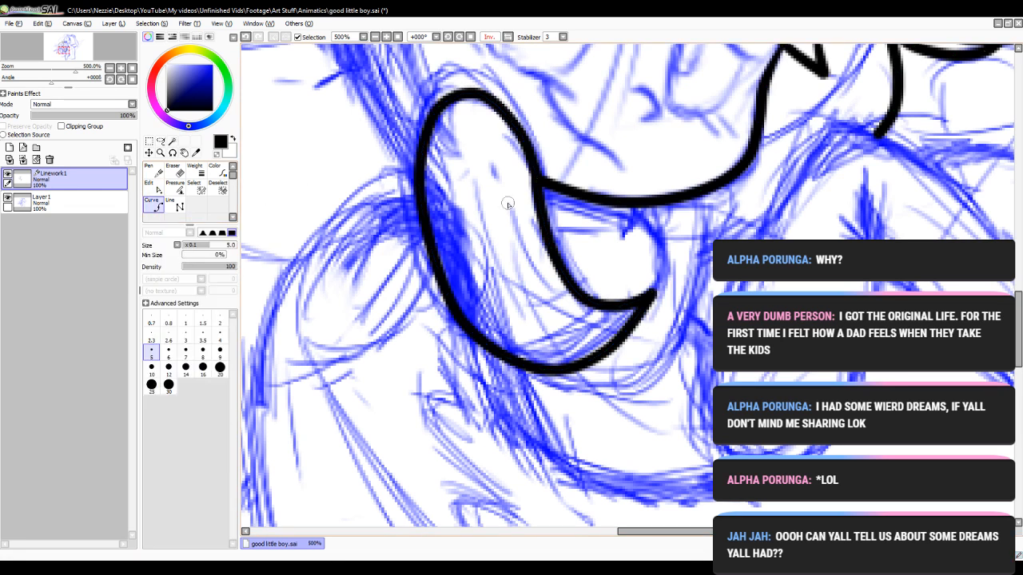
{"action": "left_click", "coordinate": [633, 205]}
{"action": "left_click", "coordinate": [668, 251]}
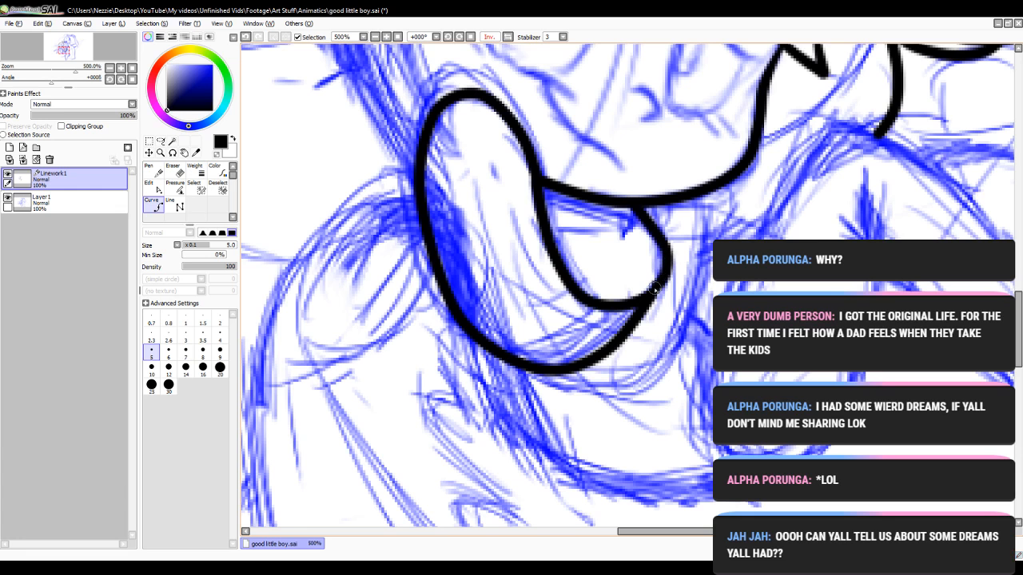
{"action": "double_click", "coordinate": [651, 295]}
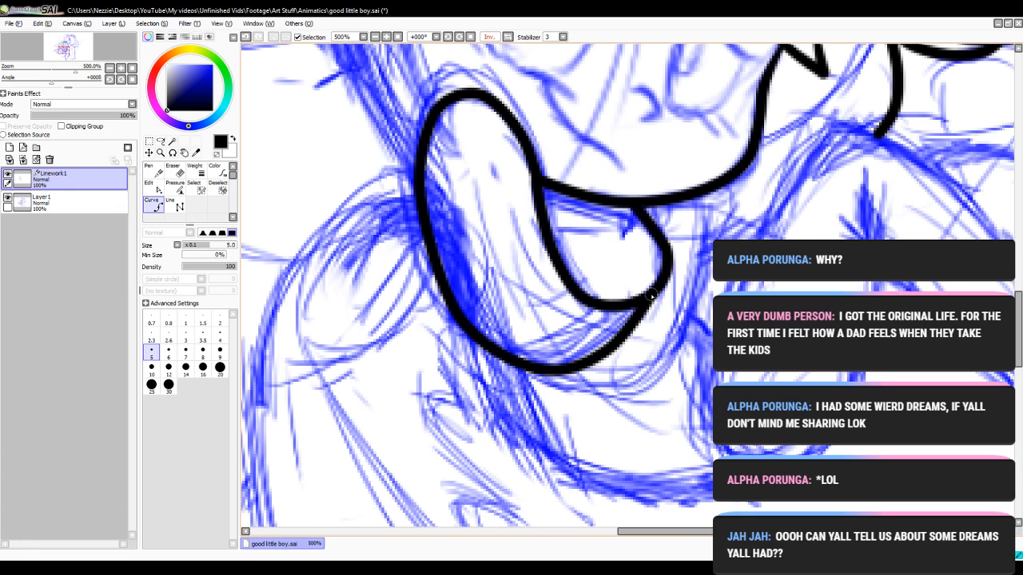
{"action": "left_click", "coordinate": [544, 191]}
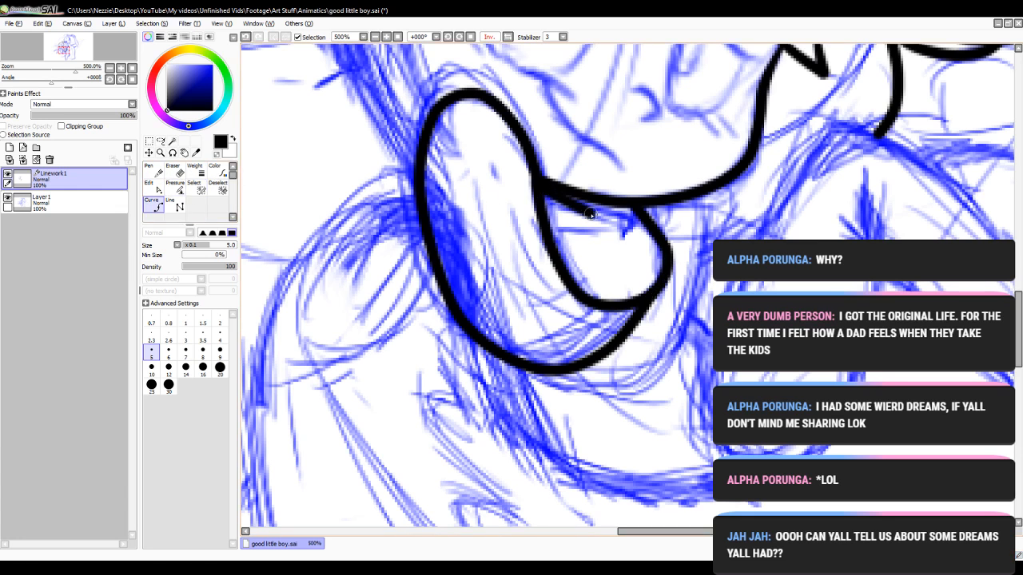
{"action": "double_click", "coordinate": [630, 205]}
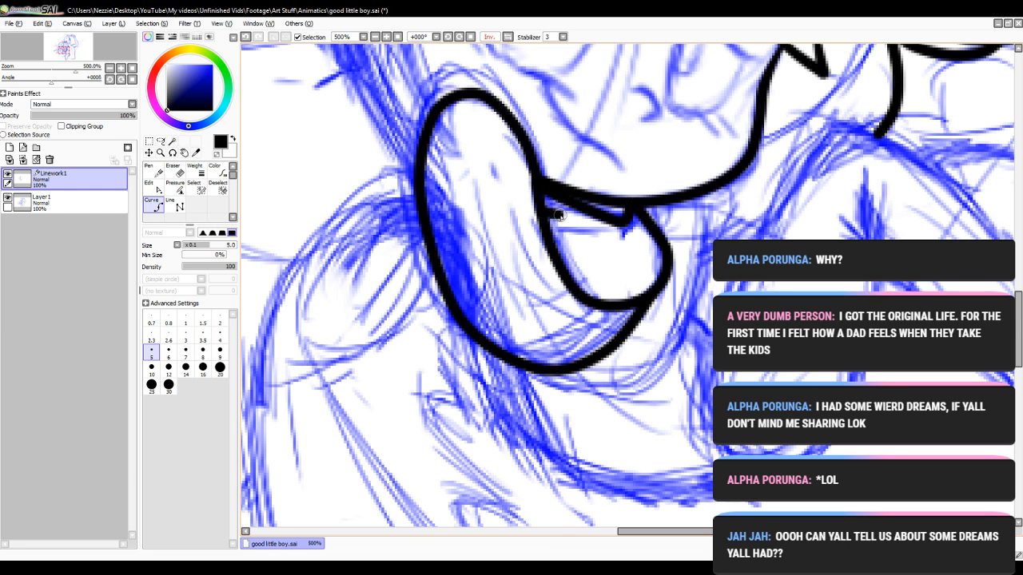
- Ink a nearly horizontal line across the opening under the chin, and taper the short stroke just above it with the Pressure tool
{"action": "left_click", "coordinate": [548, 229]}
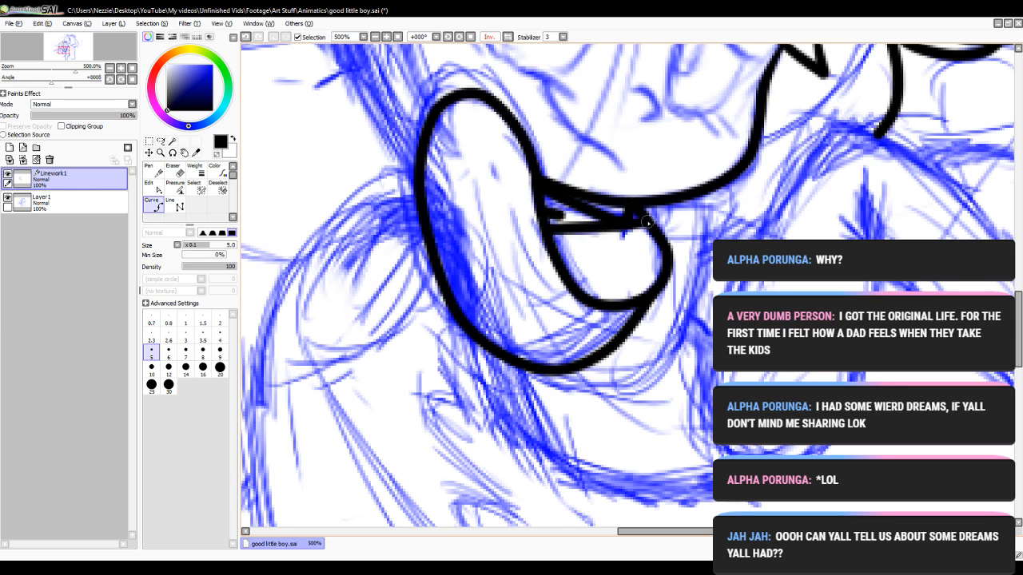
{"action": "left_click", "coordinate": [174, 186]}
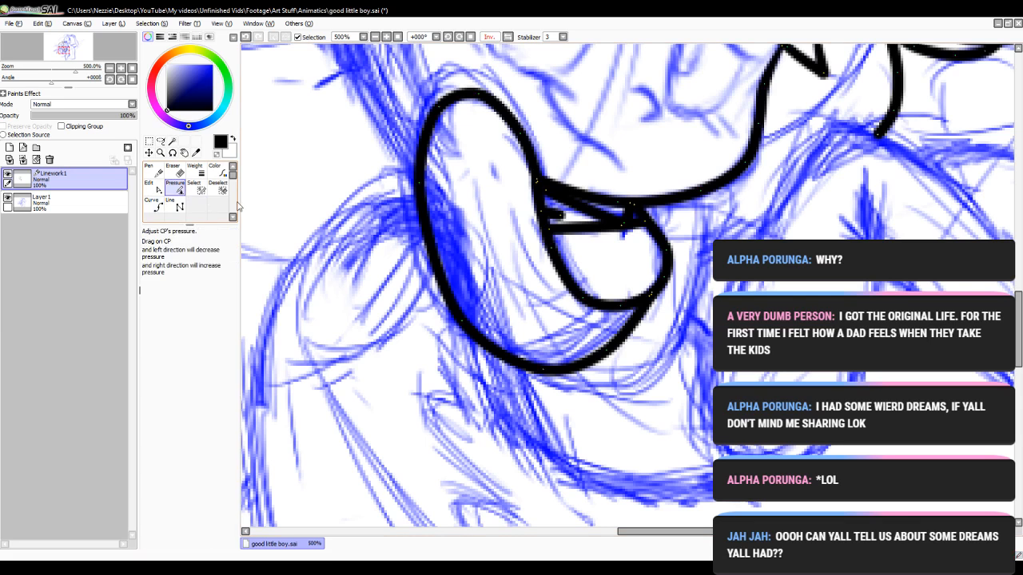
{"action": "left_click_drag", "start_coordinate": [561, 216], "coordinate": [432, 260]}
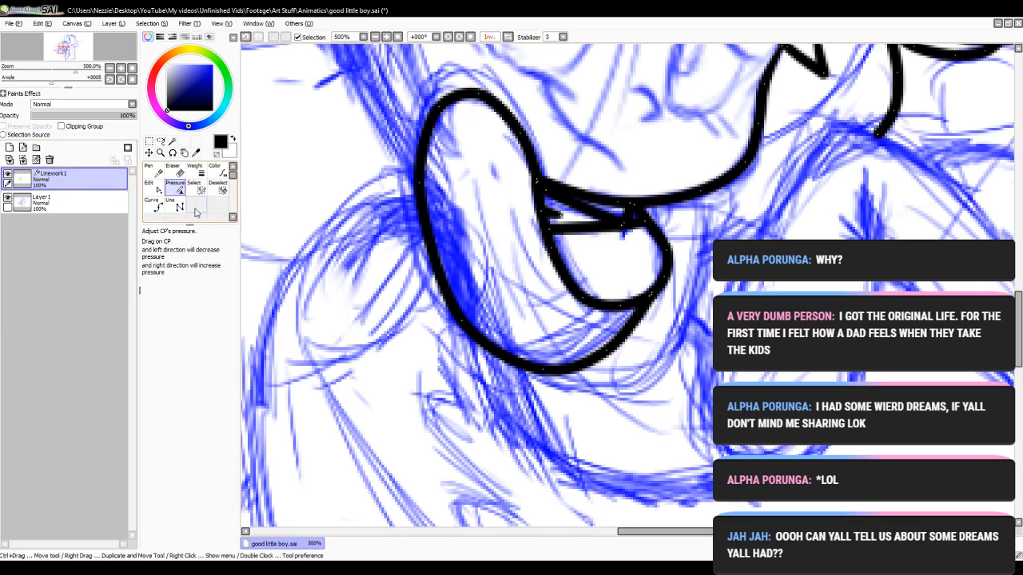
{"action": "left_click", "coordinate": [152, 187]}
{"action": "left_click_drag", "start_coordinate": [584, 225], "coordinate": [586, 230]}
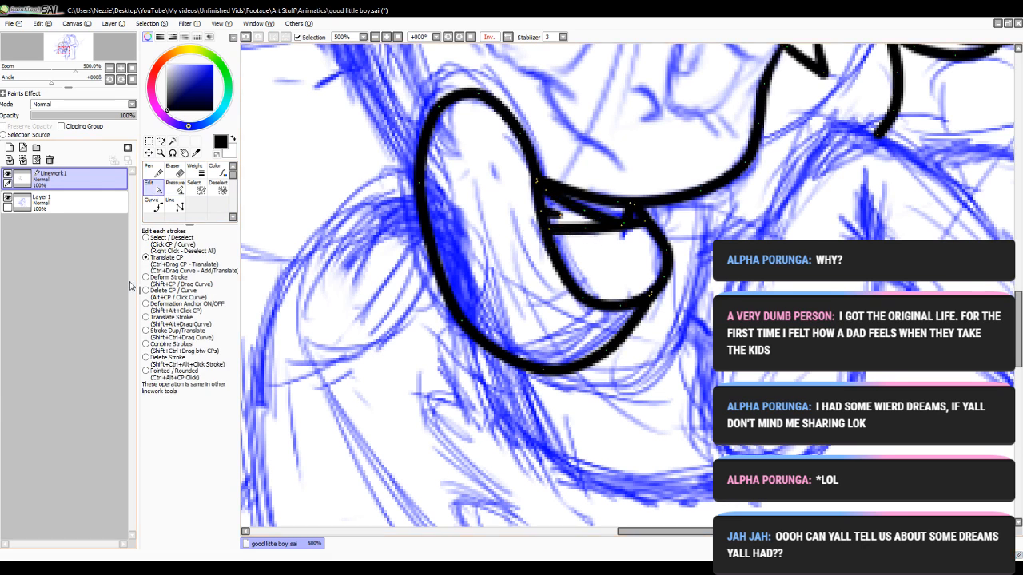
- Ink a curve from the jaw's underside around to the arm shape's lower edge, and reshape its lower bend with Translate CP
{"action": "left_click", "coordinate": [158, 208]}
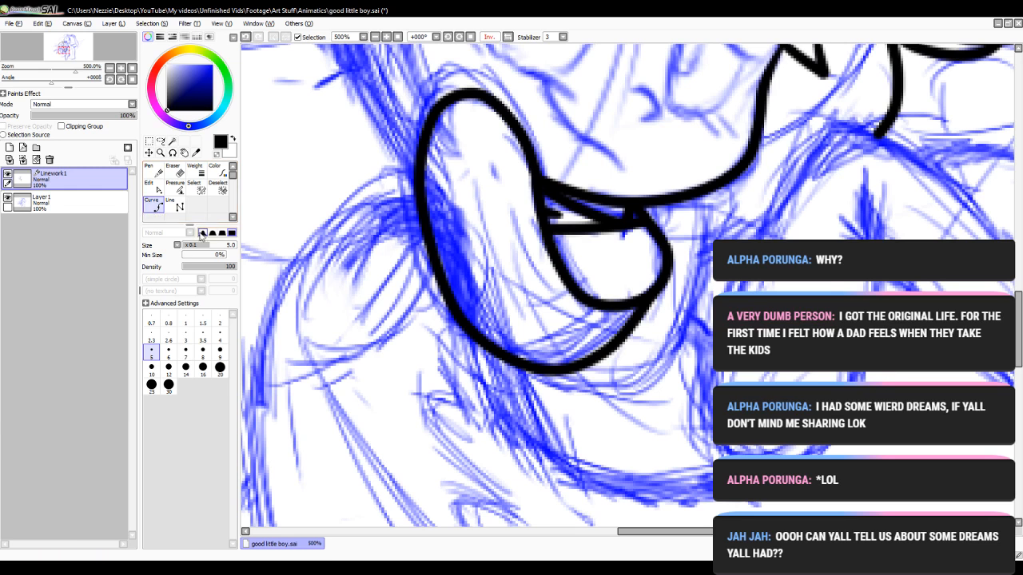
{"action": "left_click_drag", "start_coordinate": [654, 532], "coordinate": [662, 533]}
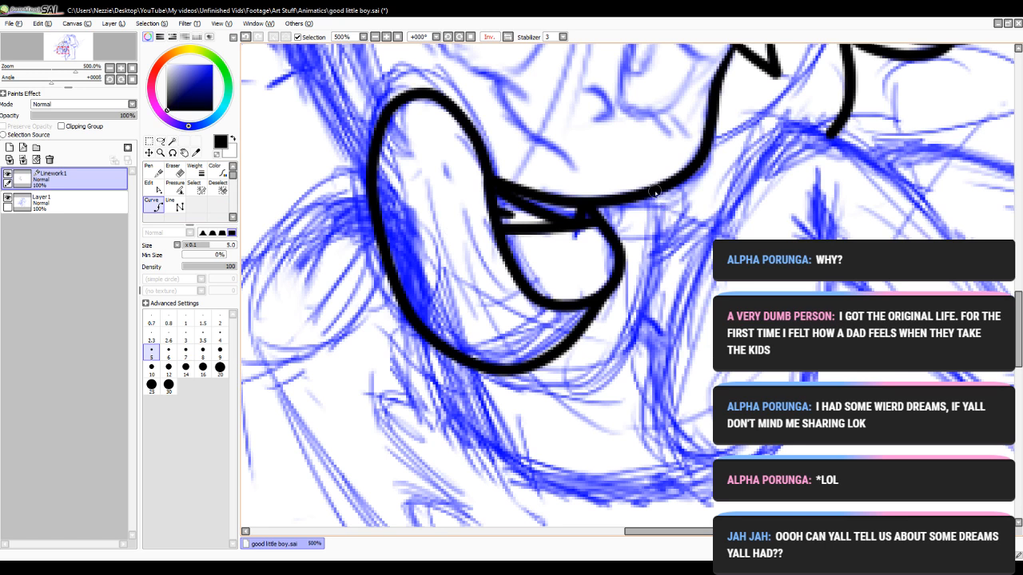
{"action": "left_click_drag", "start_coordinate": [652, 191], "coordinate": [652, 270]}
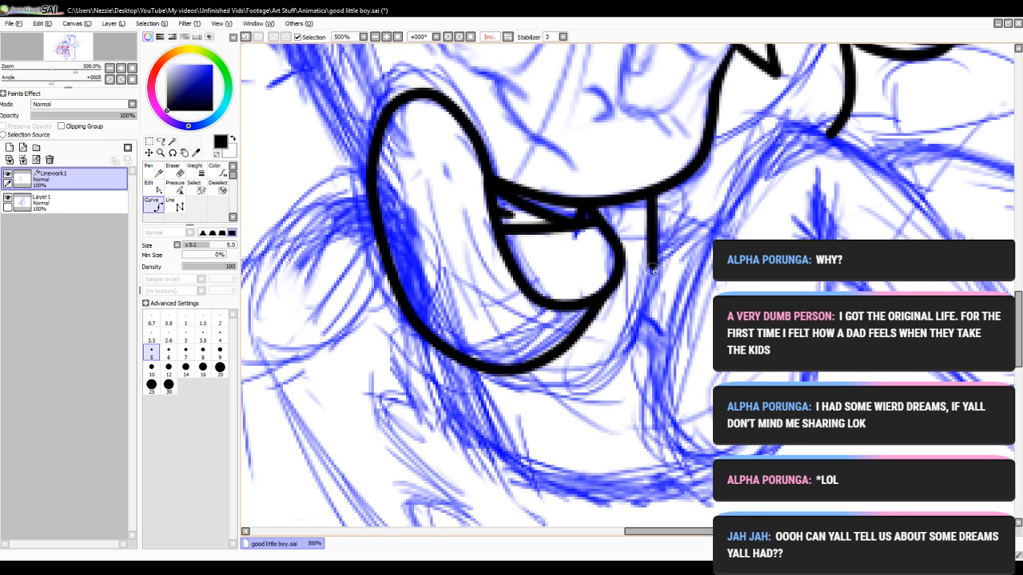
{"action": "key", "text": "ctrl+z"}
{"action": "mouse_move", "coordinate": [648, 192]}
{"action": "left_mouse_down"}
{"action": "mouse_move", "coordinate": [655, 233]}
{"action": "mouse_move", "coordinate": [644, 294]}
{"action": "mouse_move", "coordinate": [610, 356]}
{"action": "mouse_move", "coordinate": [590, 377]}
{"action": "mouse_move", "coordinate": [518, 374]}
{"action": "left_mouse_up"}
{"action": "left_click", "coordinate": [148, 184]}
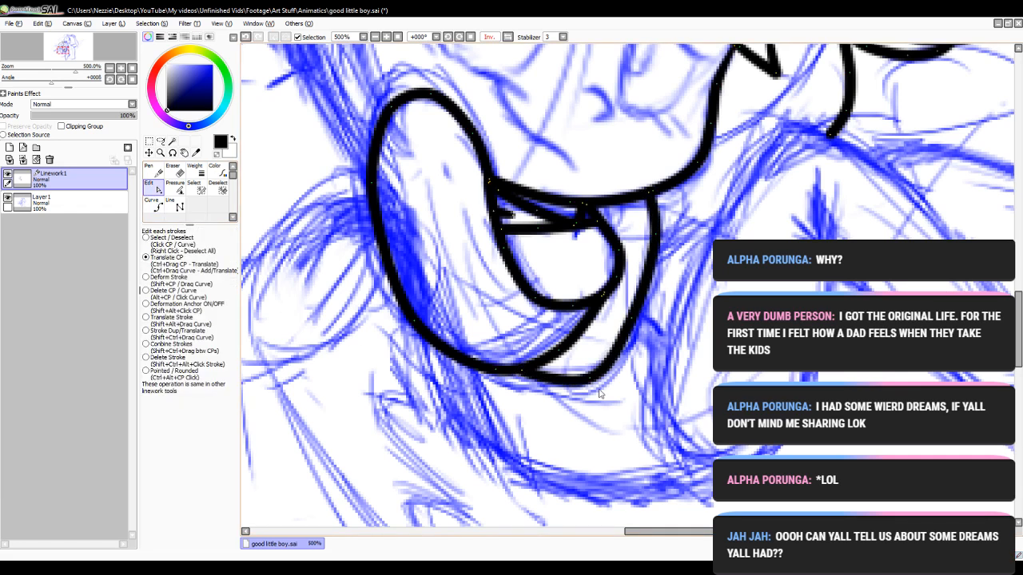
{"action": "mouse_move", "coordinate": [588, 380]}
{"action": "left_mouse_down"}
{"action": "mouse_move", "coordinate": [616, 366]}
{"action": "mouse_move", "coordinate": [641, 323]}
{"action": "left_mouse_up"}
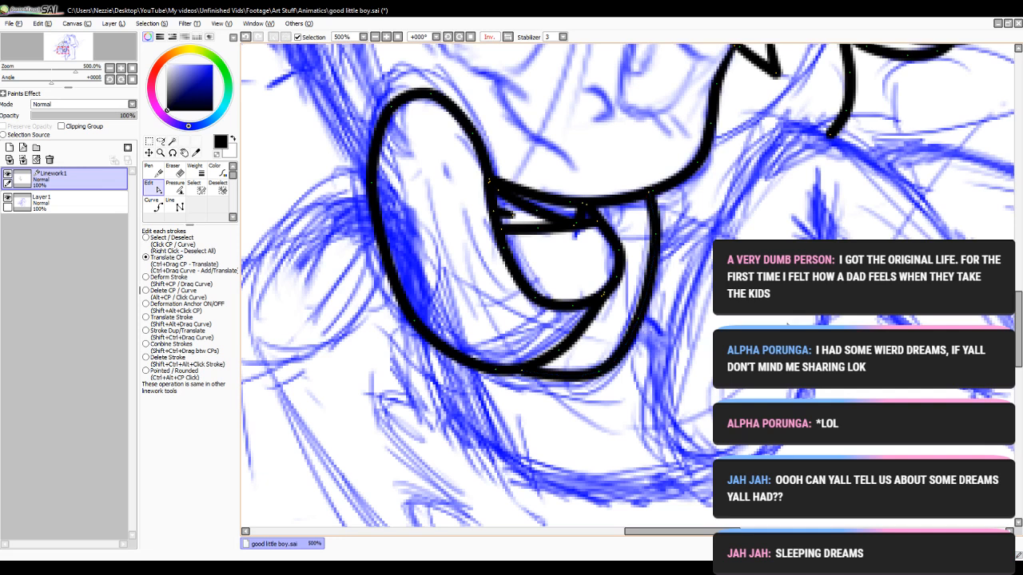
{"action": "left_click", "coordinate": [157, 206]}
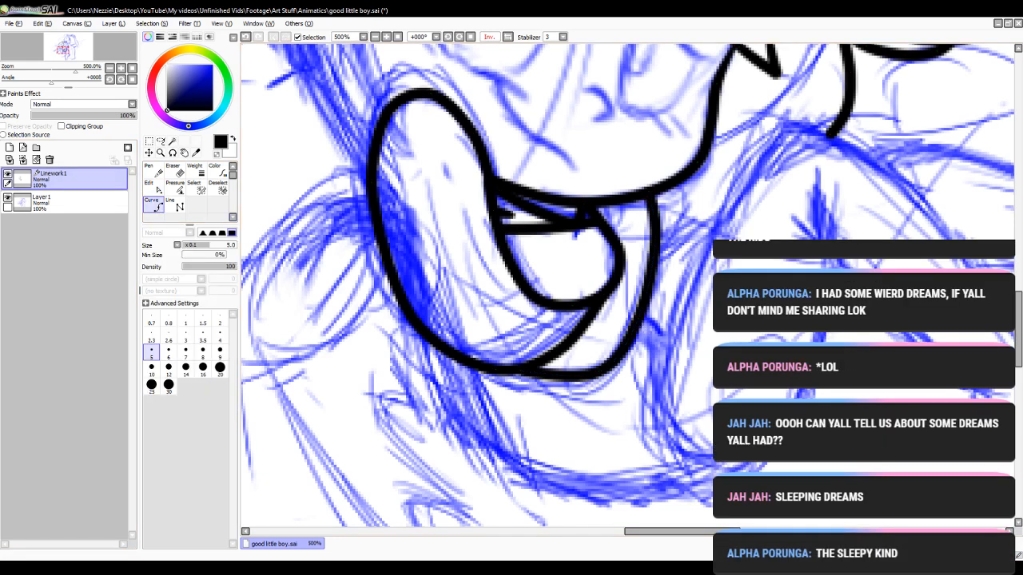
{"action": "scroll", "coordinate": [637, 355], "scroll_direction": "down", "scroll_amount": 3}
{"action": "left_click", "coordinate": [423, 270]}
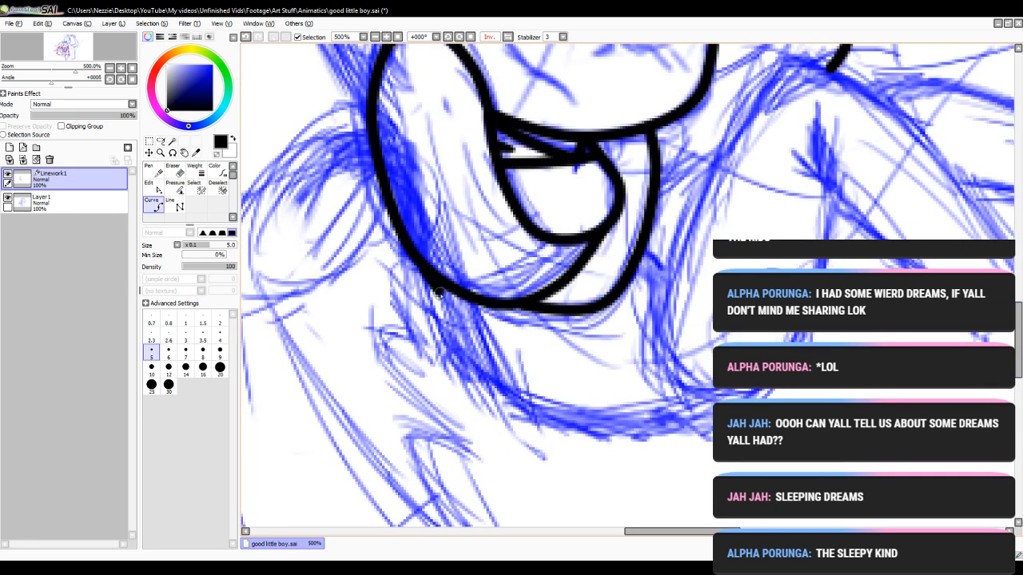
{"action": "left_click", "coordinate": [509, 372]}
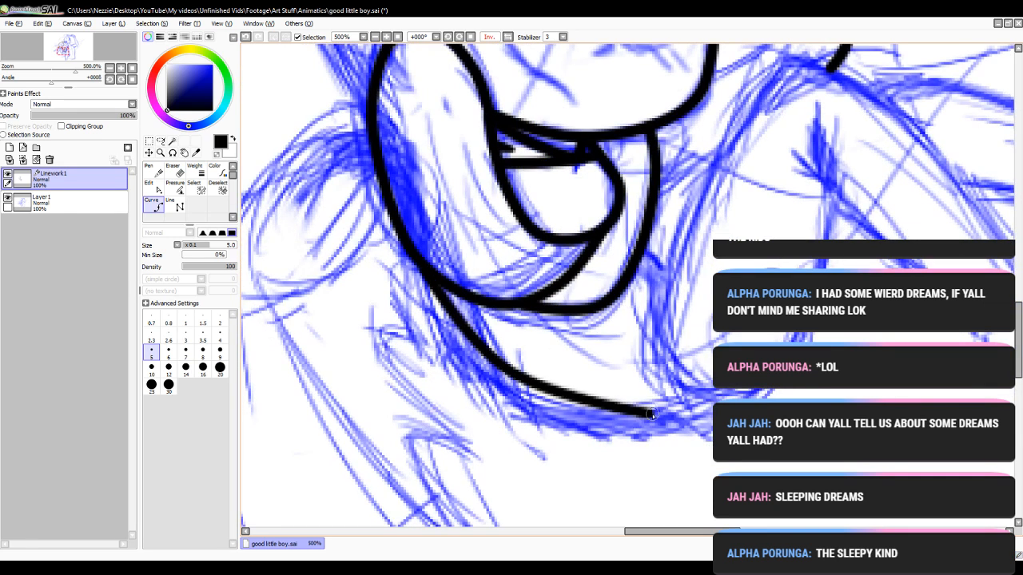
{"action": "left_click", "coordinate": [608, 421]}
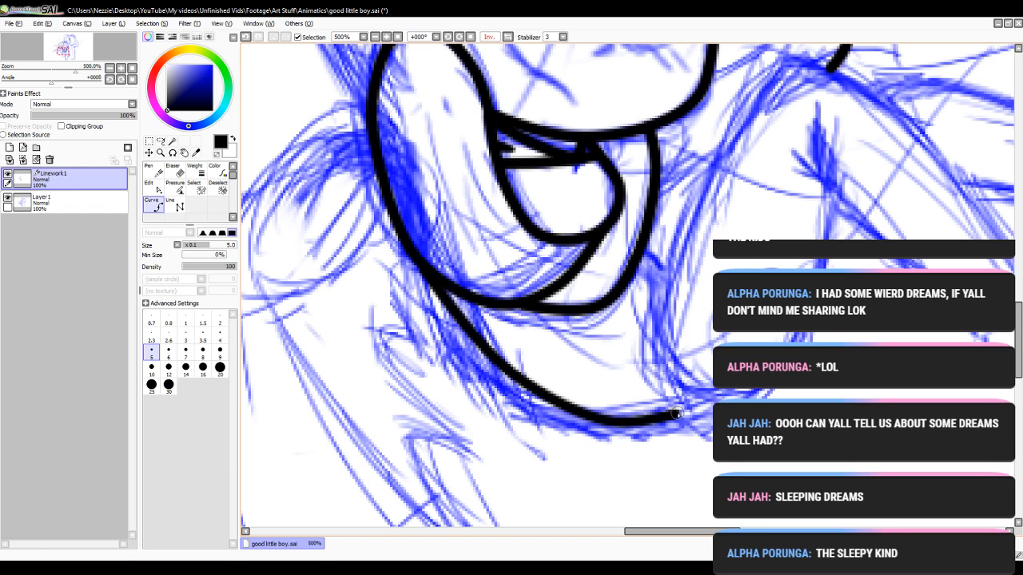
{"action": "key", "text": "ctrl+z"}
{"action": "key", "text": "ctrl+z"}
{"action": "key", "text": "ctrl+z"}
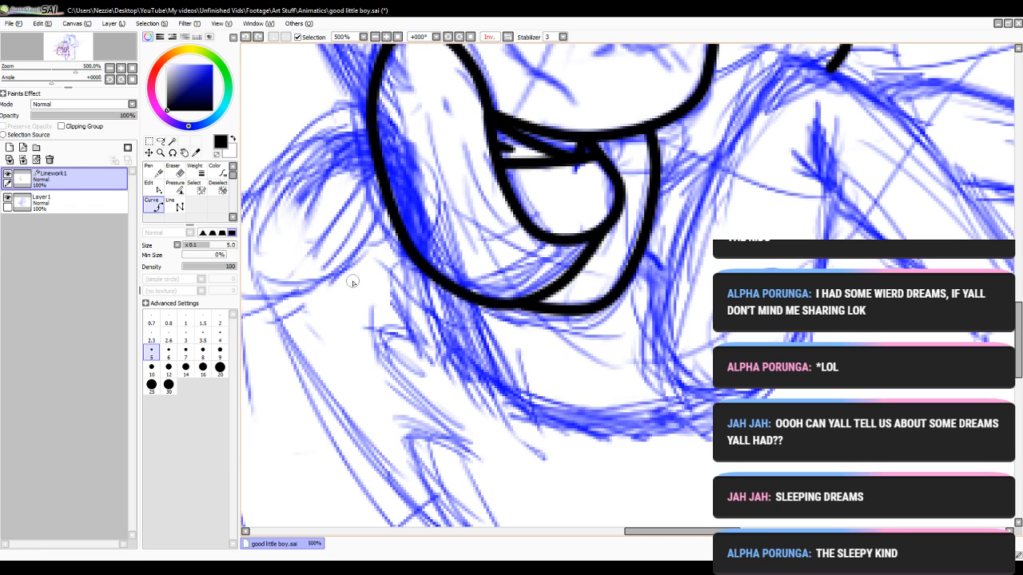
{"action": "left_click", "coordinate": [414, 258]}
{"action": "left_click", "coordinate": [482, 353]}
{"action": "key", "text": "ctrl+z"}
{"action": "key", "text": "ctrl+z"}
- Ink the long lower contour from the arm shape's lower edge, sweeping beneath it and up to the sketched spikes on the far side
{"action": "left_click", "coordinate": [376, 38]}
{"action": "left_click", "coordinate": [375, 38]}
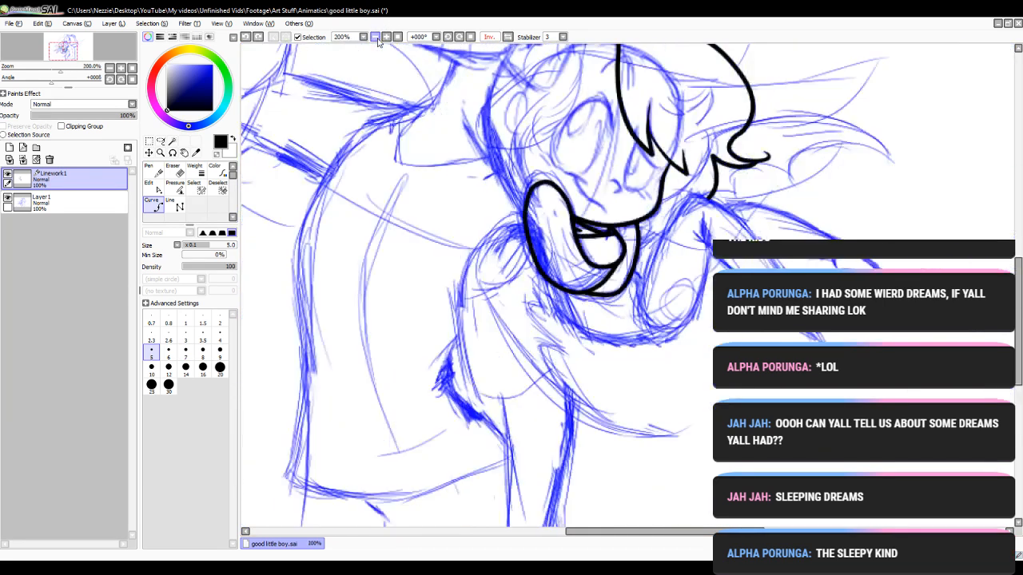
{"action": "left_click", "coordinate": [386, 37]}
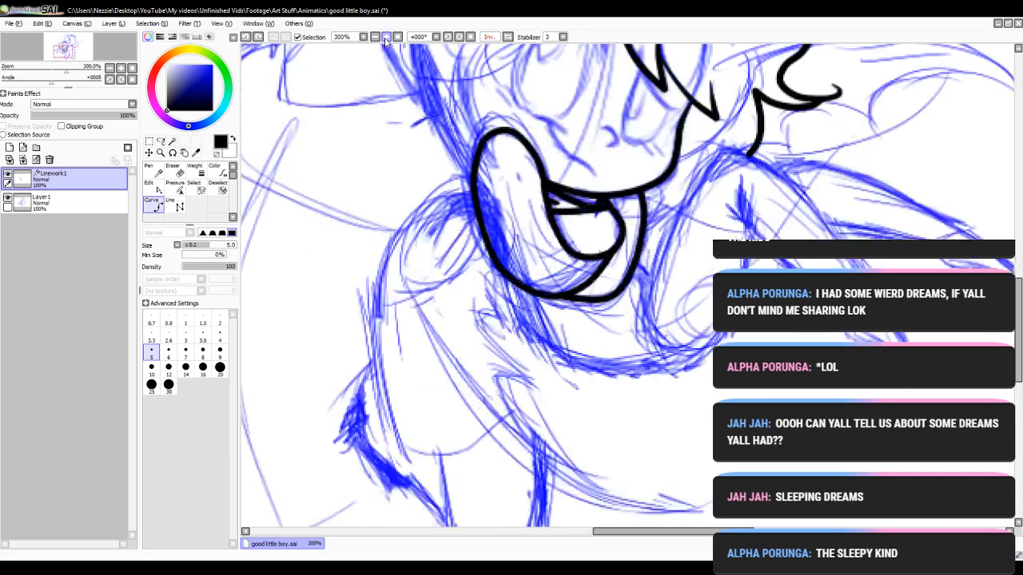
{"action": "left_click", "coordinate": [386, 38]}
{"action": "left_click", "coordinate": [411, 251]}
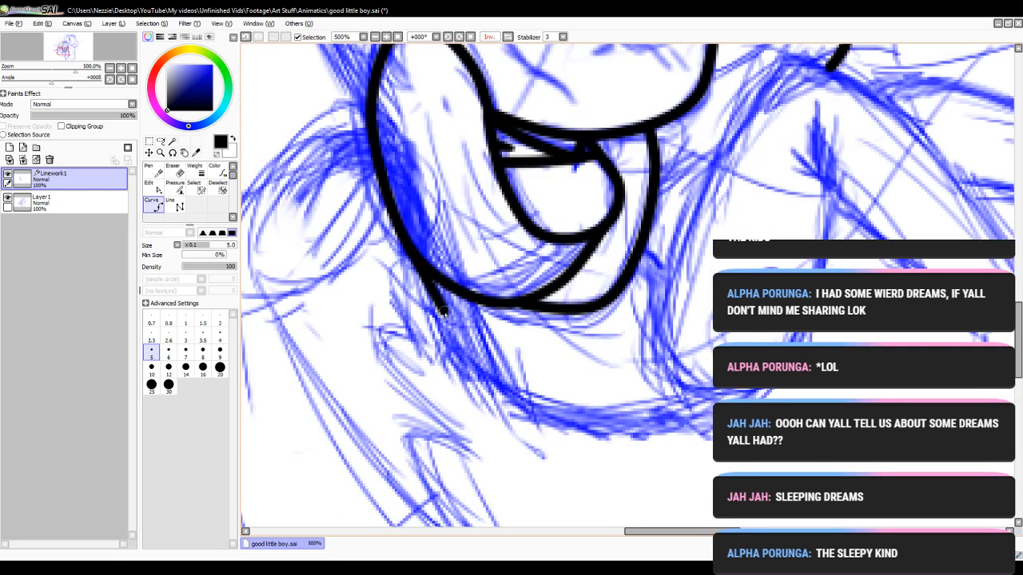
{"action": "left_click", "coordinate": [507, 366]}
{"action": "left_click", "coordinate": [592, 405]}
{"action": "left_click", "coordinate": [695, 402]}
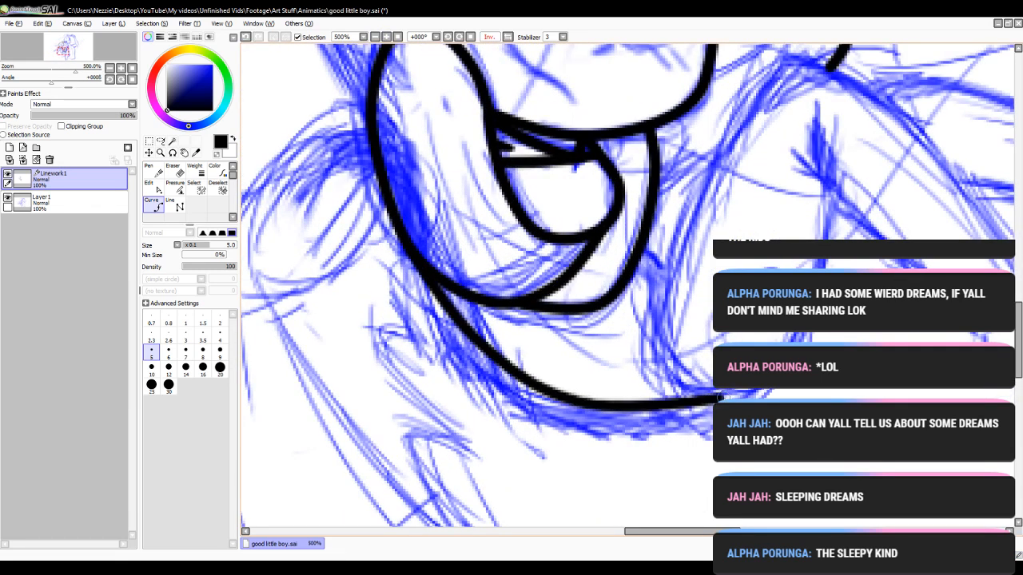
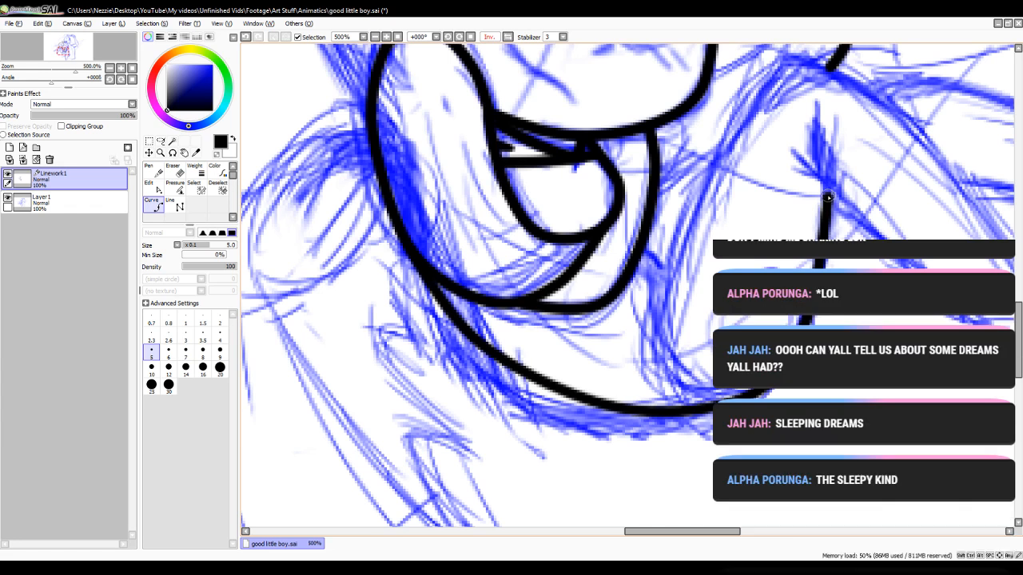
{"action": "double_click", "coordinate": [827, 197]}
{"action": "left_click", "coordinate": [149, 183]}
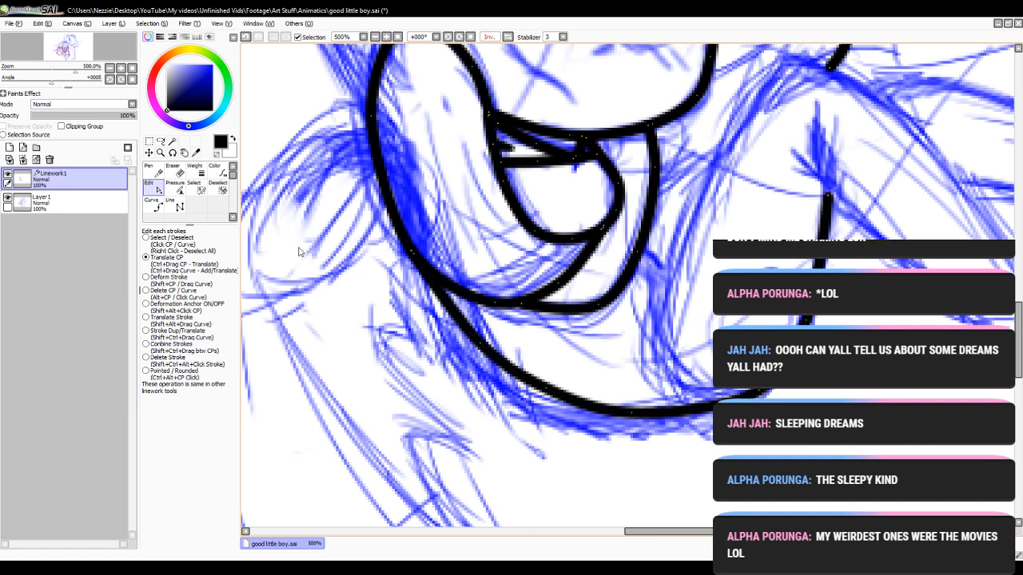
{"action": "left_click", "coordinate": [157, 207]}
- Ink a V-shaped notch across the bottom of the long lower contour, plus a short slanted stroke joining its near side
{"action": "left_click", "coordinate": [375, 37]}
{"action": "left_click", "coordinate": [378, 37]}
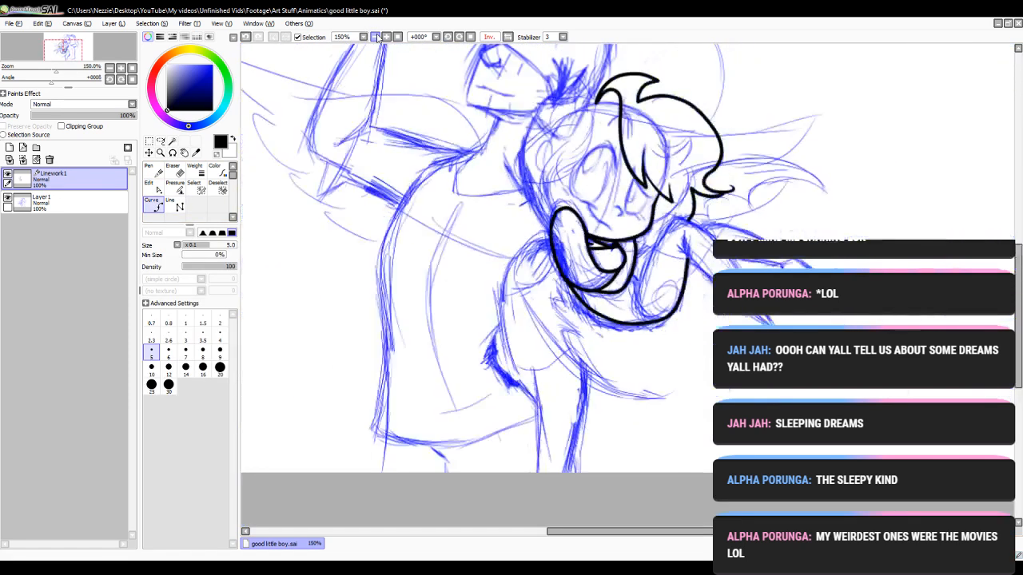
{"action": "left_click", "coordinate": [387, 37]}
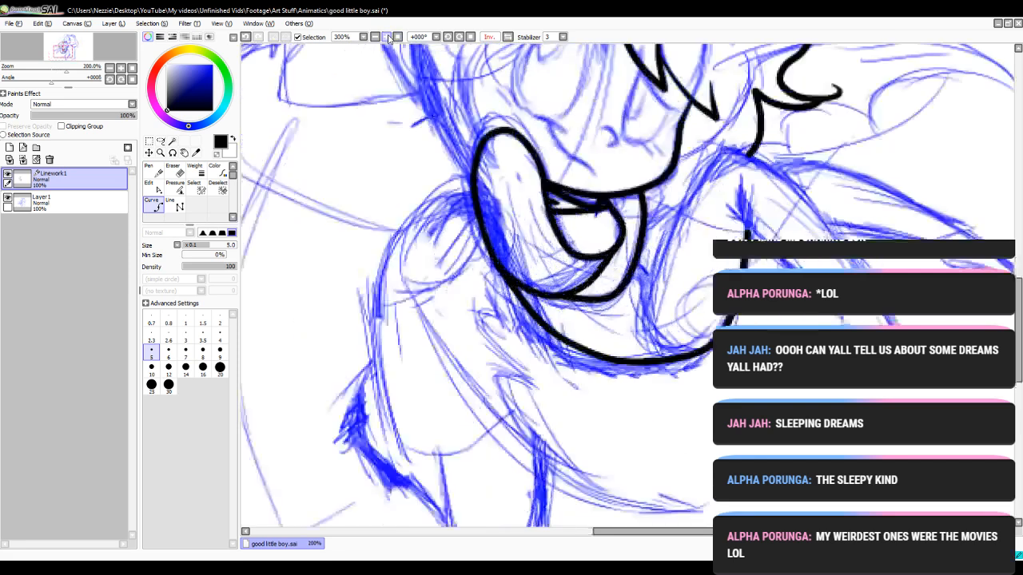
{"action": "left_click", "coordinate": [387, 37]}
{"action": "left_click", "coordinate": [148, 184]}
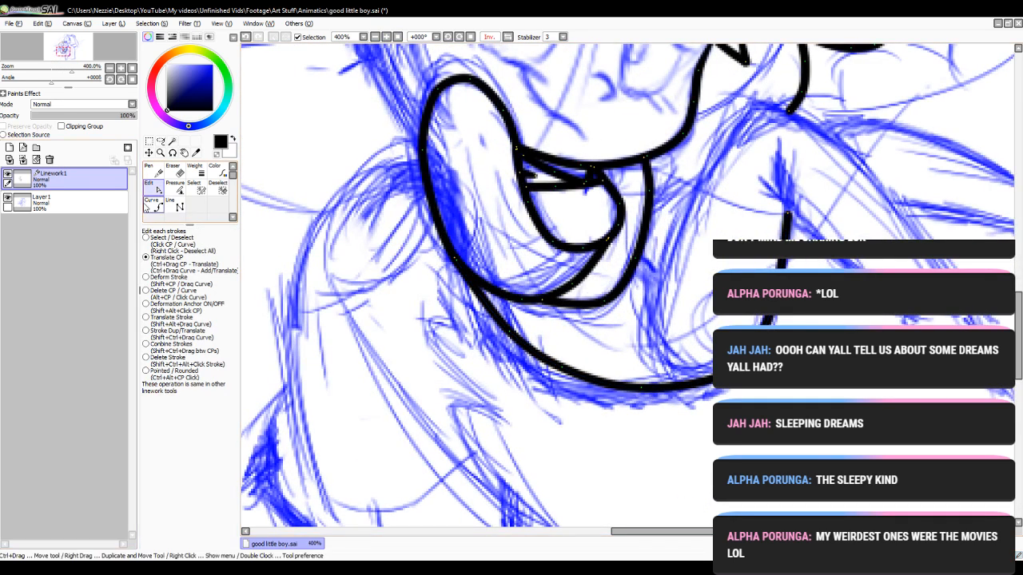
{"action": "left_click", "coordinate": [153, 206]}
{"action": "left_click_drag", "start_coordinate": [635, 526], "coordinate": [655, 531]}
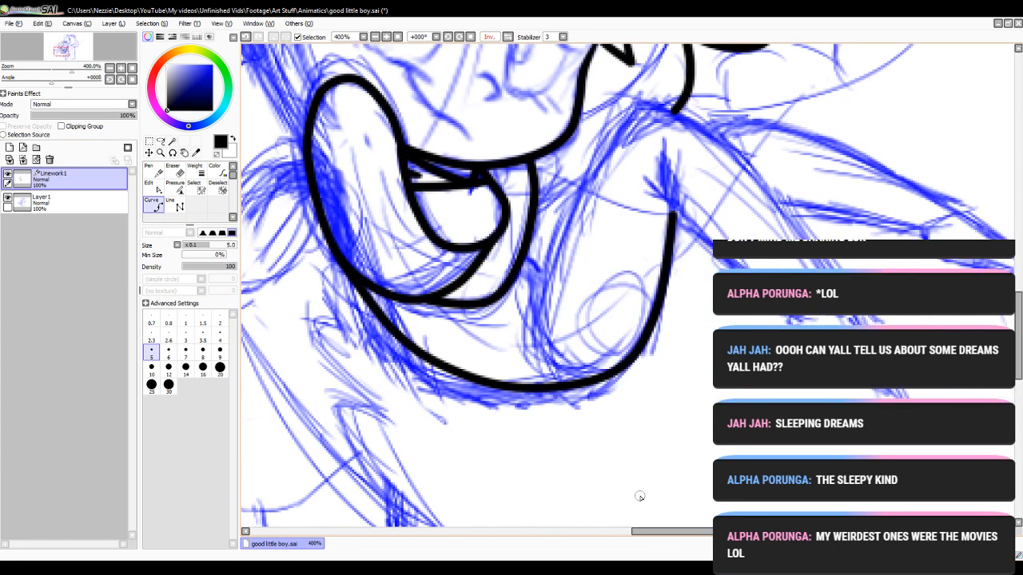
{"action": "left_click", "coordinate": [533, 366]}
{"action": "left_click", "coordinate": [577, 406]}
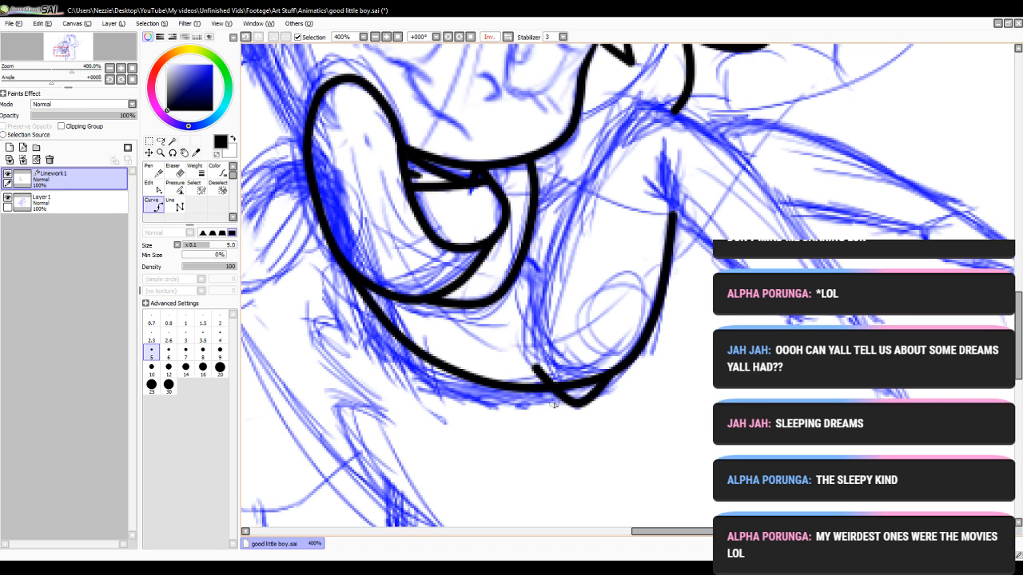
{"action": "left_click", "coordinate": [528, 382]}
{"action": "left_click", "coordinate": [557, 401]}
- Erase the stretch of the long lower contour that runs across the inside of the V-shaped notch
{"action": "left_click", "coordinate": [175, 187]}
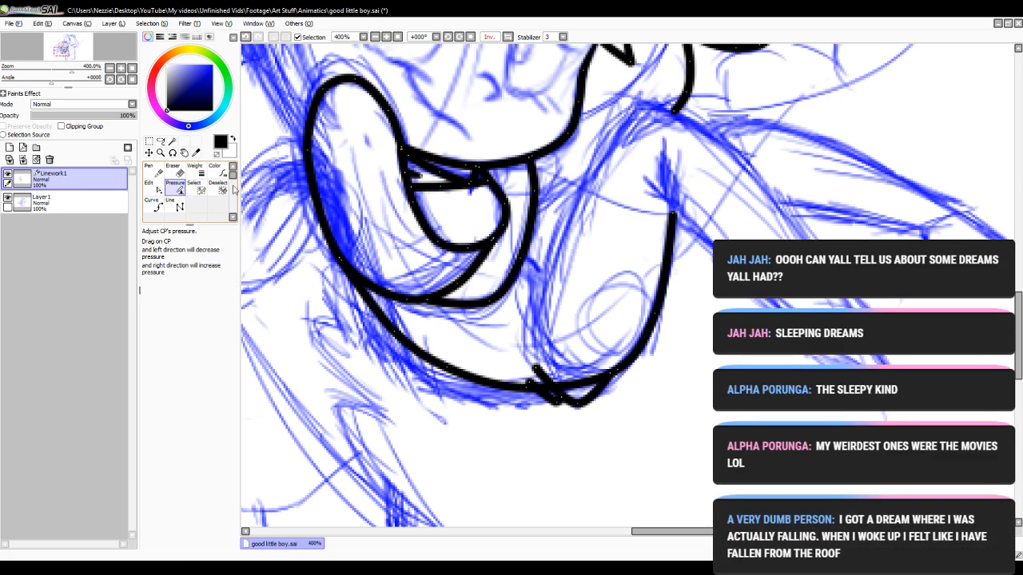
{"action": "key", "text": "e"}
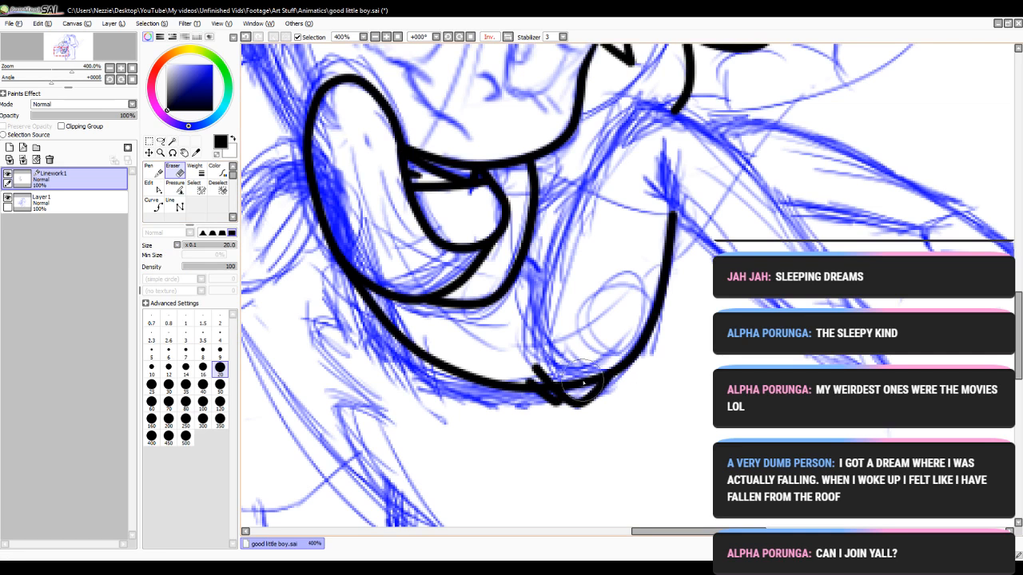
{"action": "left_click", "coordinate": [149, 185]}
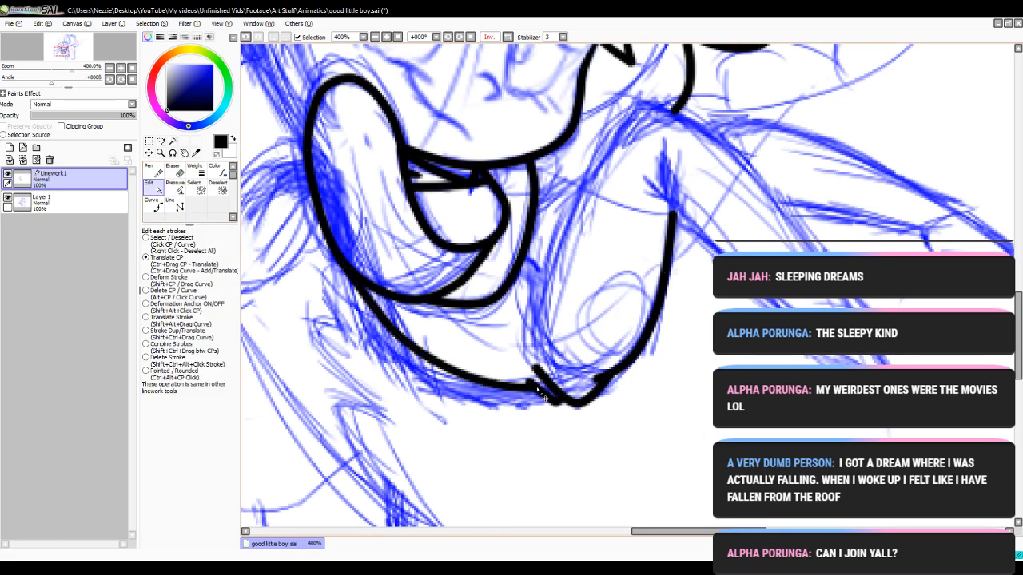
- Thin the loose line ends at the V-shaped notch into tapered points by lowering their control-point pressure
{"action": "left_click_drag", "start_coordinate": [597, 380], "coordinate": [463, 413]}
{"action": "left_click", "coordinate": [174, 187]}
{"action": "left_click_drag", "start_coordinate": [537, 370], "coordinate": [320, 434]}
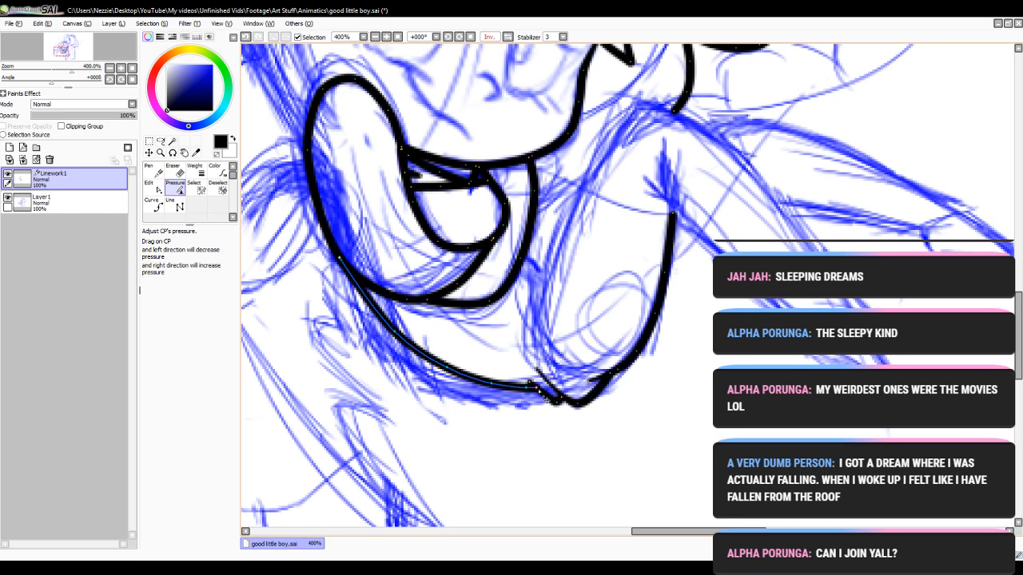
{"action": "mouse_move", "coordinate": [537, 371]}
{"action": "left_mouse_down"}
{"action": "mouse_move", "coordinate": [517, 394]}
{"action": "mouse_move", "coordinate": [491, 390]}
{"action": "left_mouse_up"}
{"action": "left_click", "coordinate": [149, 184]}
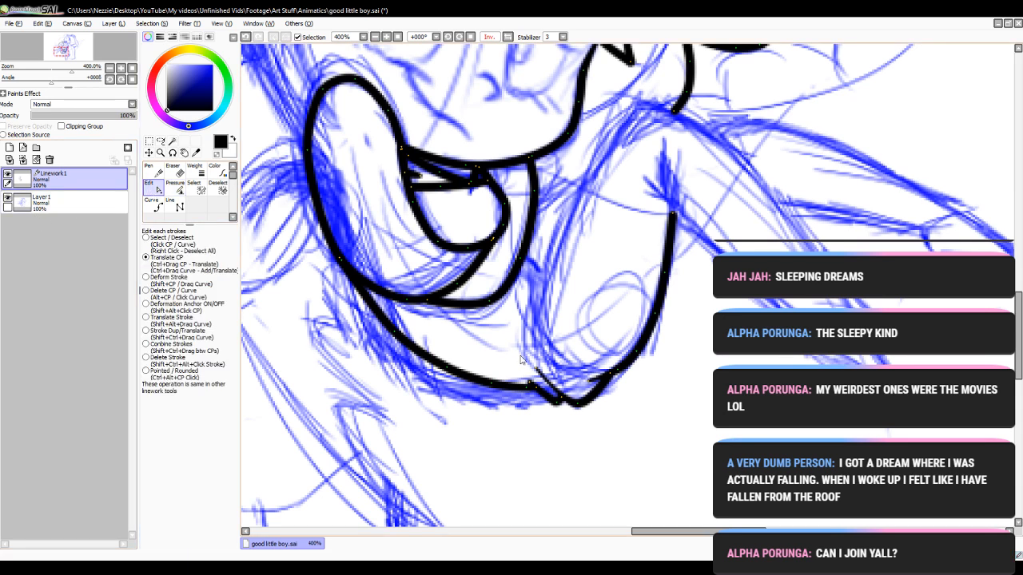
{"action": "left_click", "coordinate": [530, 387]}
- Ink the inner fold from the notch up toward the neck curve with a short branch beside it, and adjust the fold's bend with Translate CP
{"action": "left_click", "coordinate": [151, 206]}
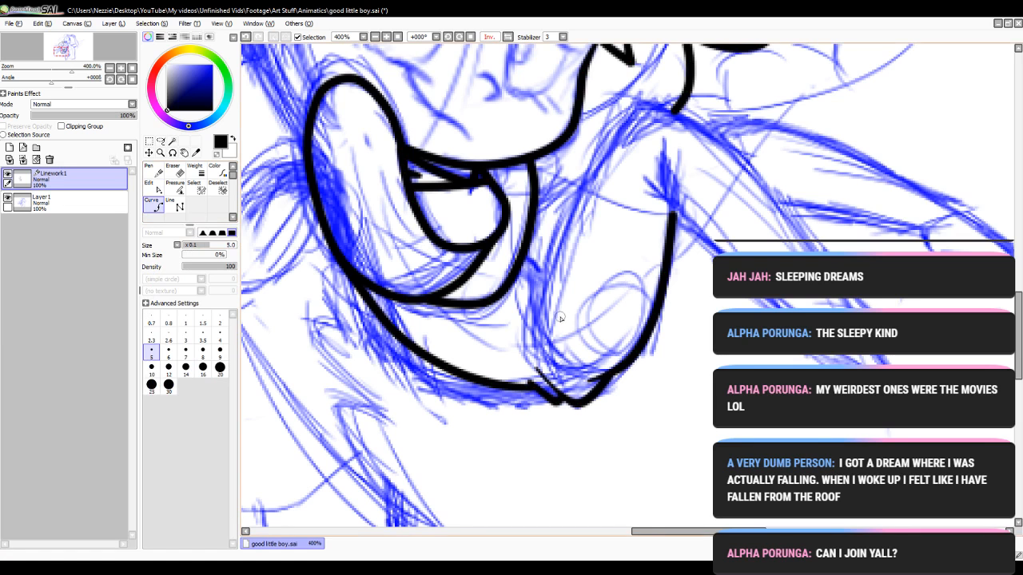
{"action": "left_click", "coordinate": [612, 368]}
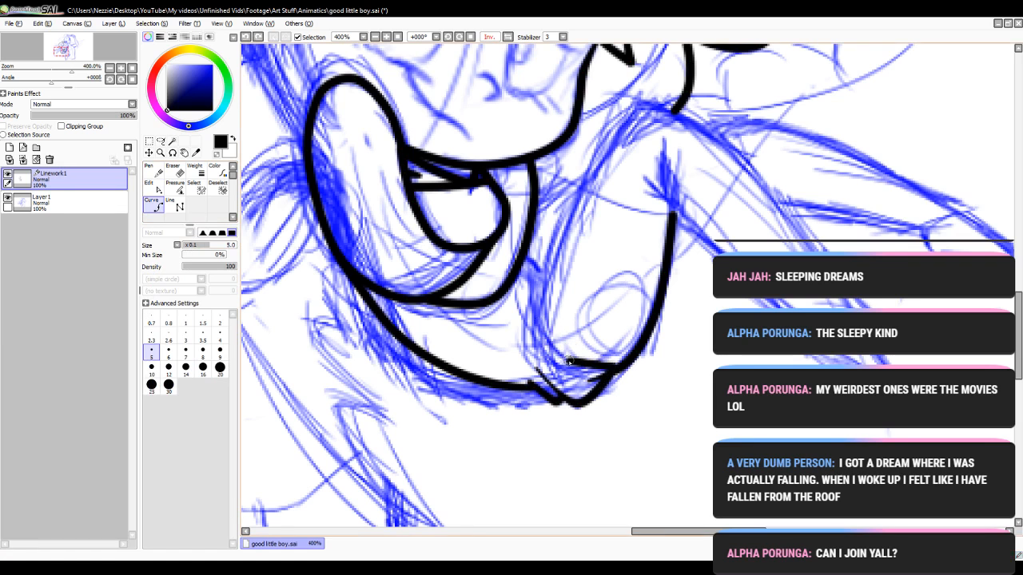
{"action": "left_click", "coordinate": [525, 274]}
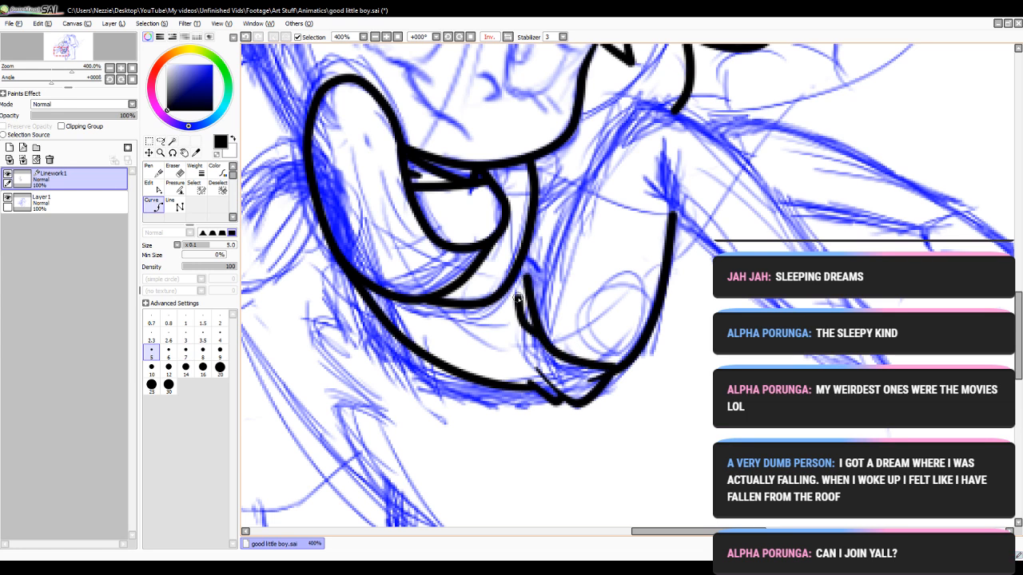
{"action": "double_click", "coordinate": [511, 301]}
{"action": "left_click", "coordinate": [154, 187]}
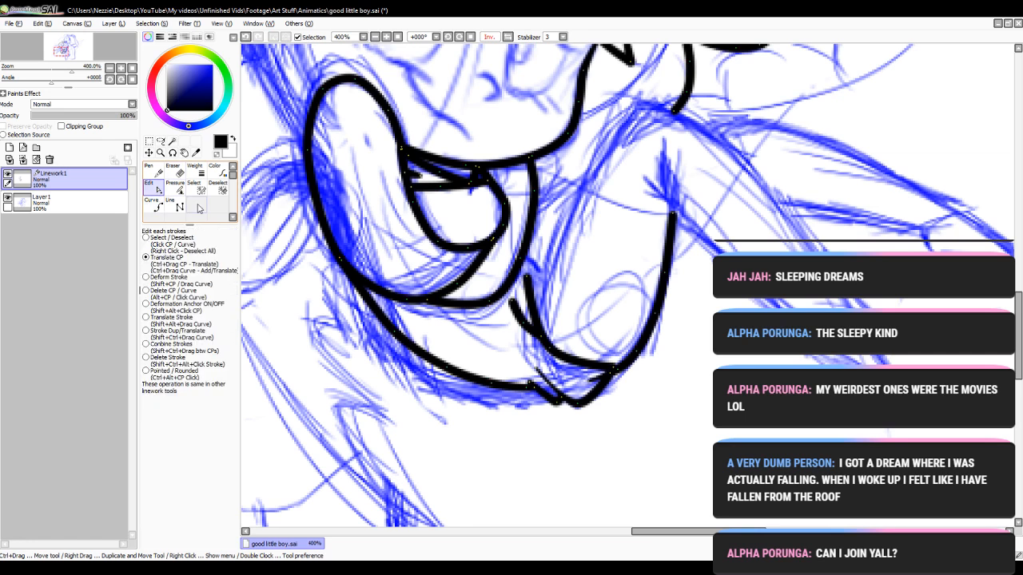
{"action": "left_click_drag", "start_coordinate": [551, 352], "coordinate": [587, 366]}
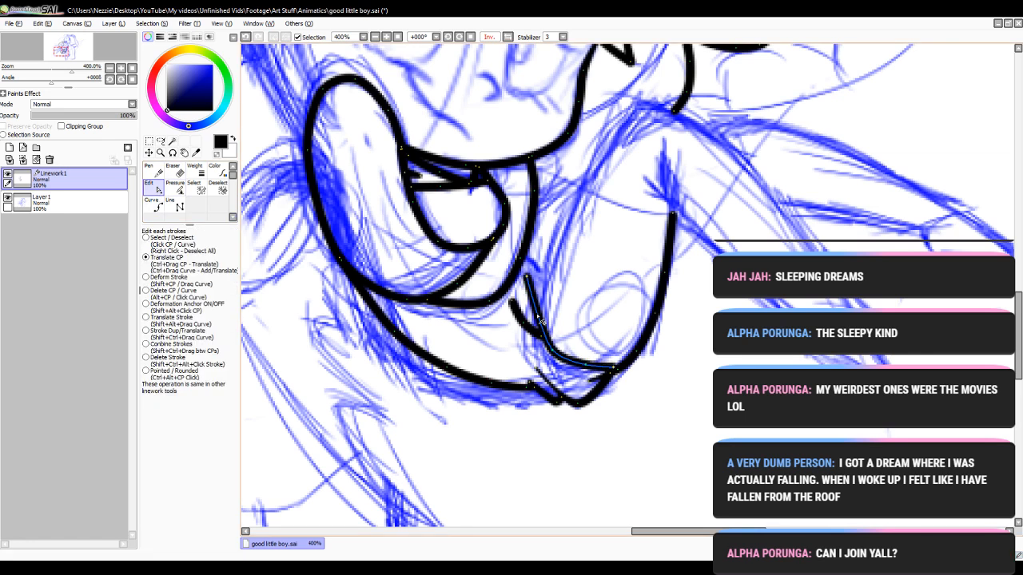
- Ink the bent leg's outer contour from the inner fold up over the knee and down the shin, adjusting the thigh's bend with Translate CP
{"action": "scroll", "coordinate": [447, 279], "scroll_direction": "up", "scroll_amount": 2}
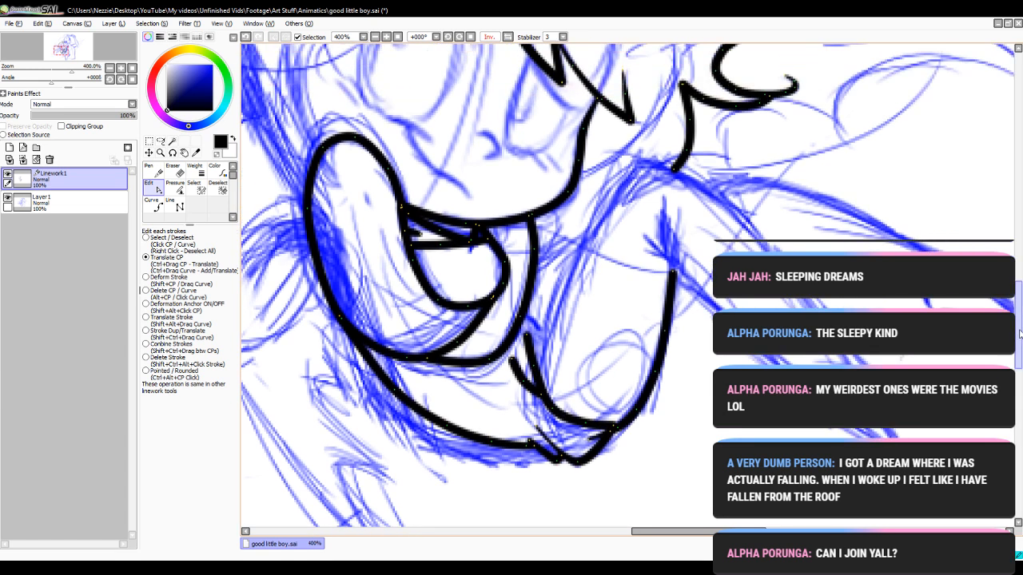
{"action": "left_click", "coordinate": [153, 205]}
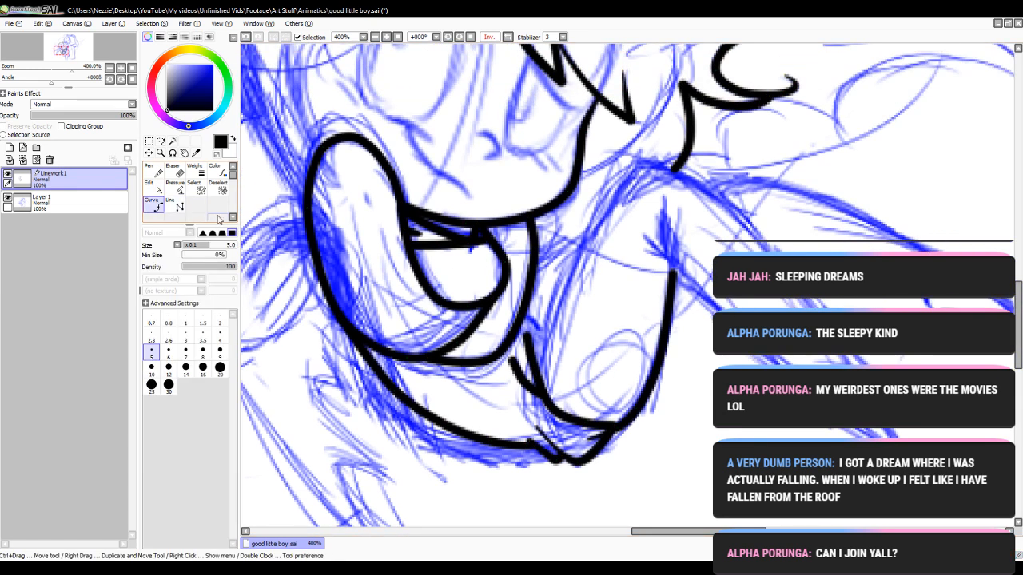
{"action": "left_click", "coordinate": [538, 366]}
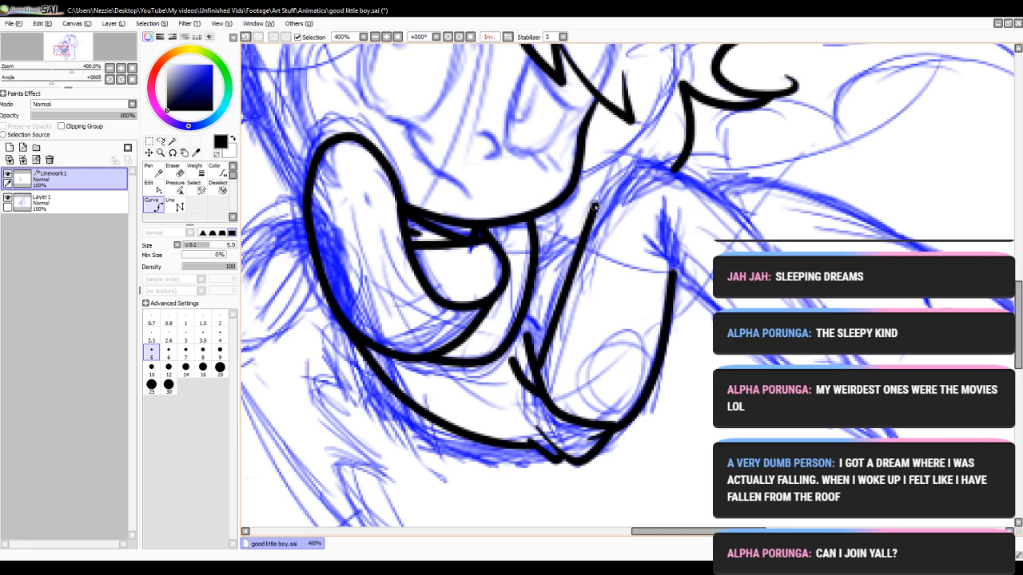
{"action": "left_click", "coordinate": [638, 166]}
{"action": "left_click", "coordinate": [722, 203]}
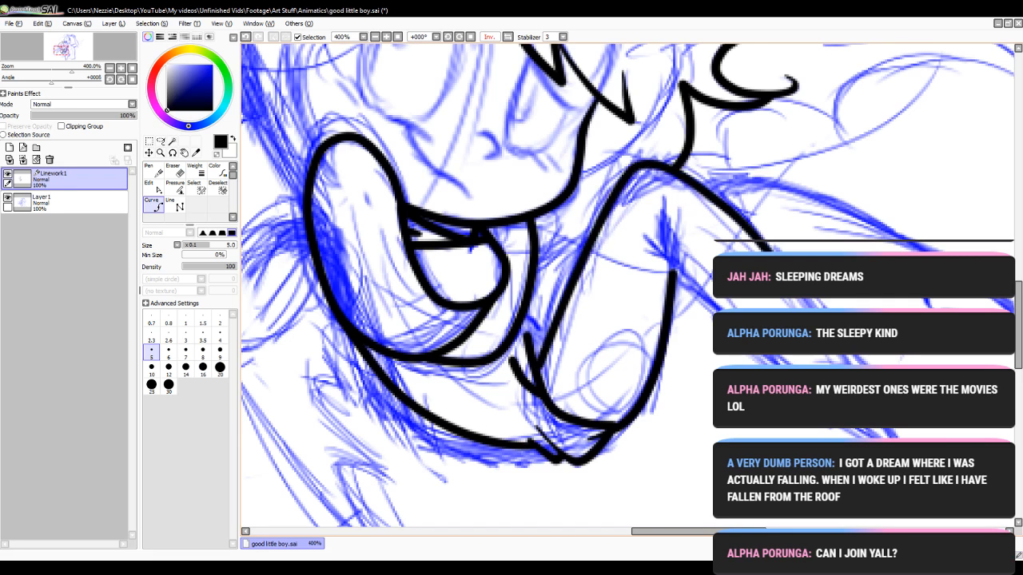
{"action": "left_click", "coordinate": [823, 315]}
{"action": "double_click", "coordinate": [865, 368]}
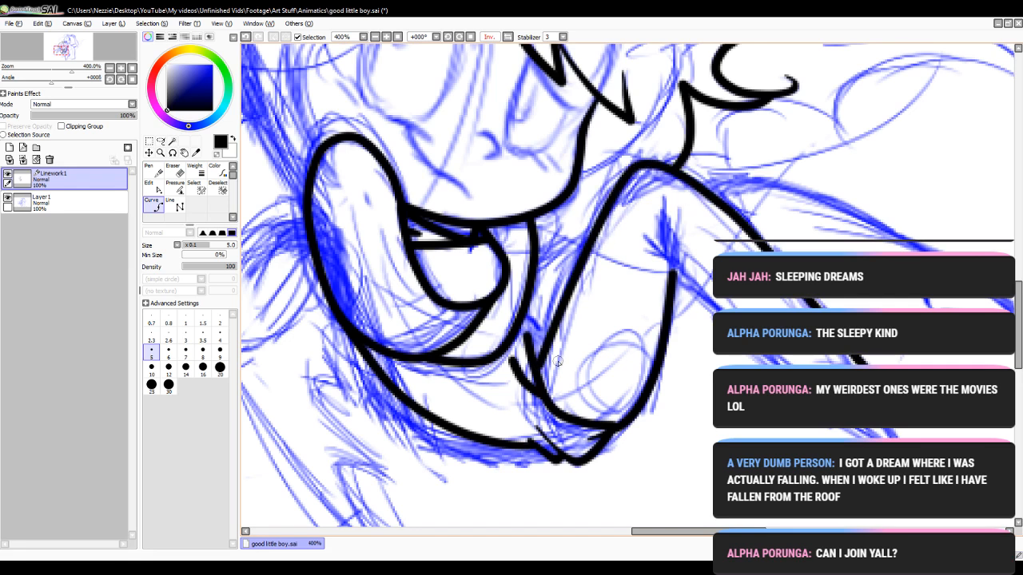
{"action": "left_click", "coordinate": [153, 187]}
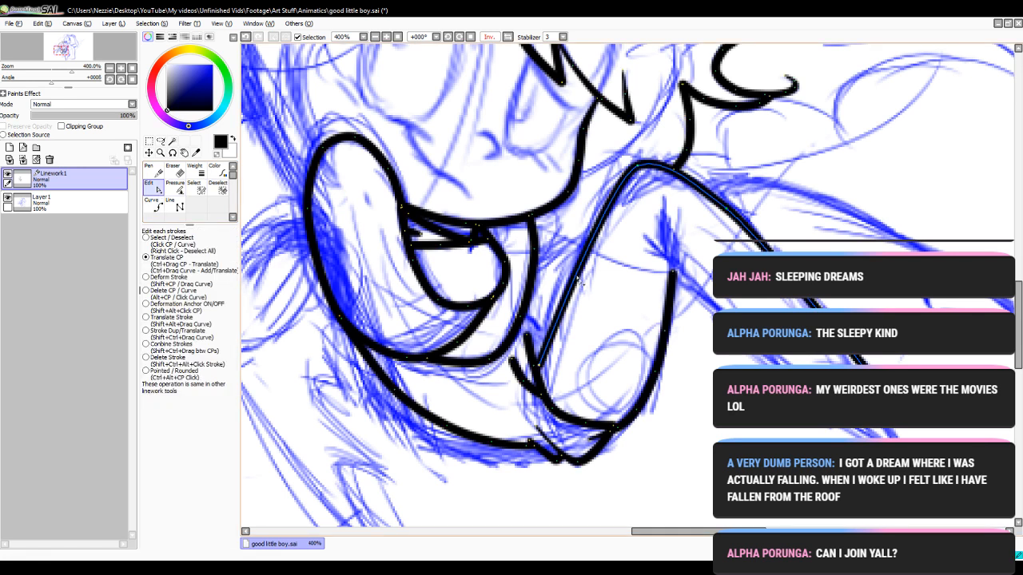
{"action": "left_click_drag", "start_coordinate": [580, 276], "coordinate": [568, 269]}
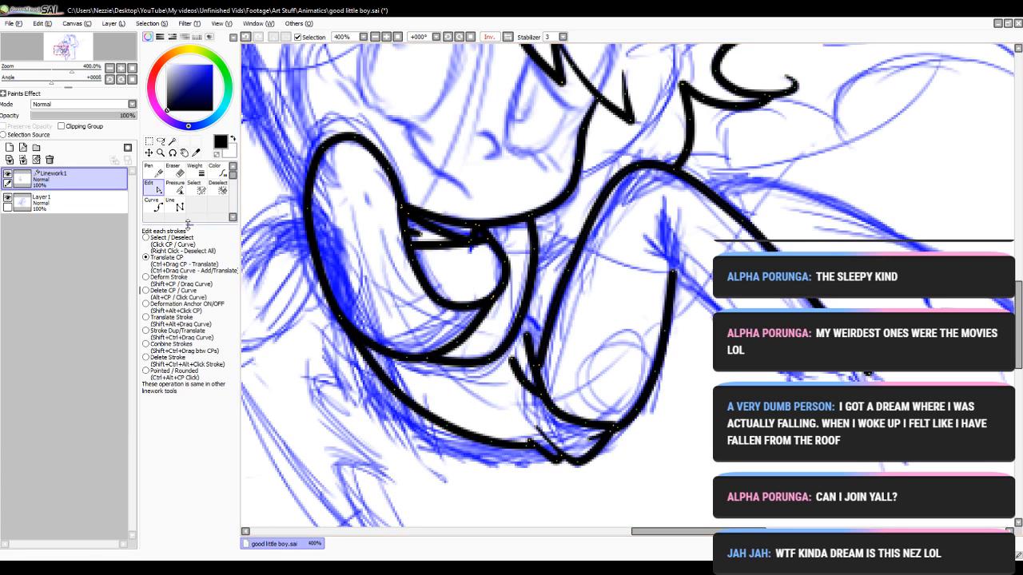
- Ink the underside of the bent lower leg and short crease strokes fanning out at the crook of the knee
{"action": "left_click", "coordinate": [152, 205]}
{"action": "left_click", "coordinate": [639, 235]}
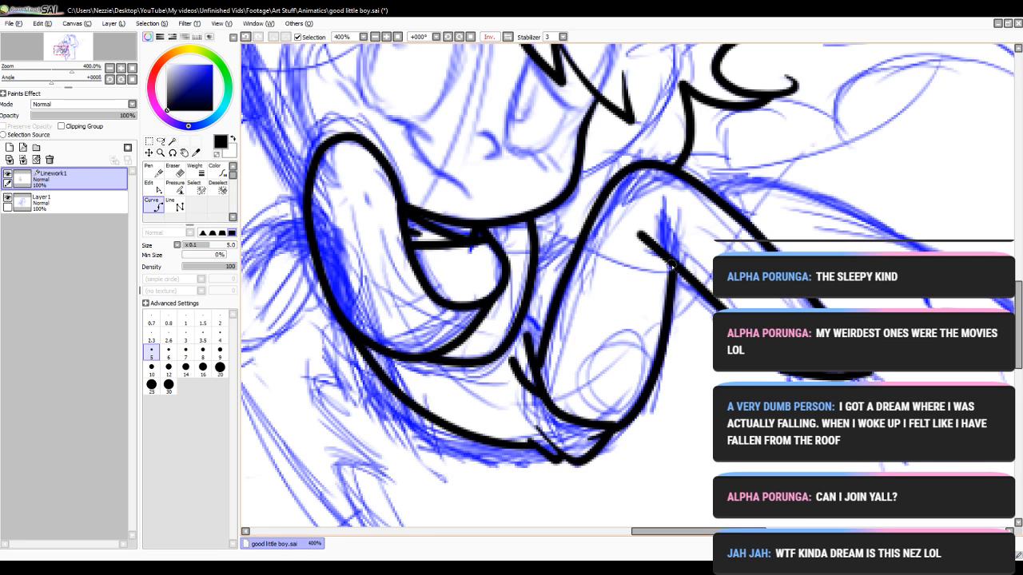
{"action": "left_click", "coordinate": [666, 253]}
{"action": "double_click", "coordinate": [664, 214]}
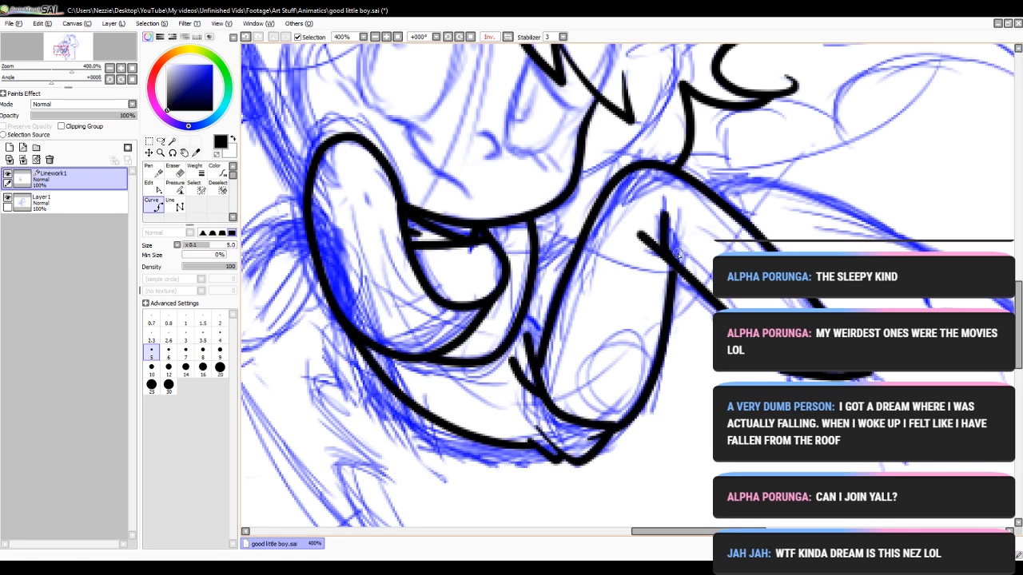
{"action": "left_click", "coordinate": [676, 267]}
{"action": "left_click", "coordinate": [149, 185]}
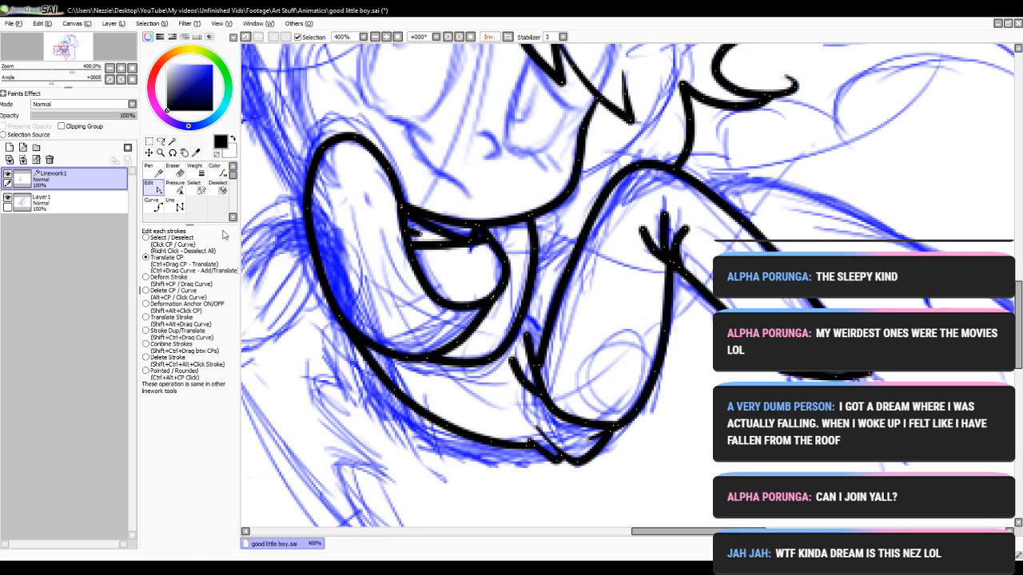
- Taper the crease strokes at the crook of the knee by lowering their control-point pressure
{"action": "left_click", "coordinate": [175, 185]}
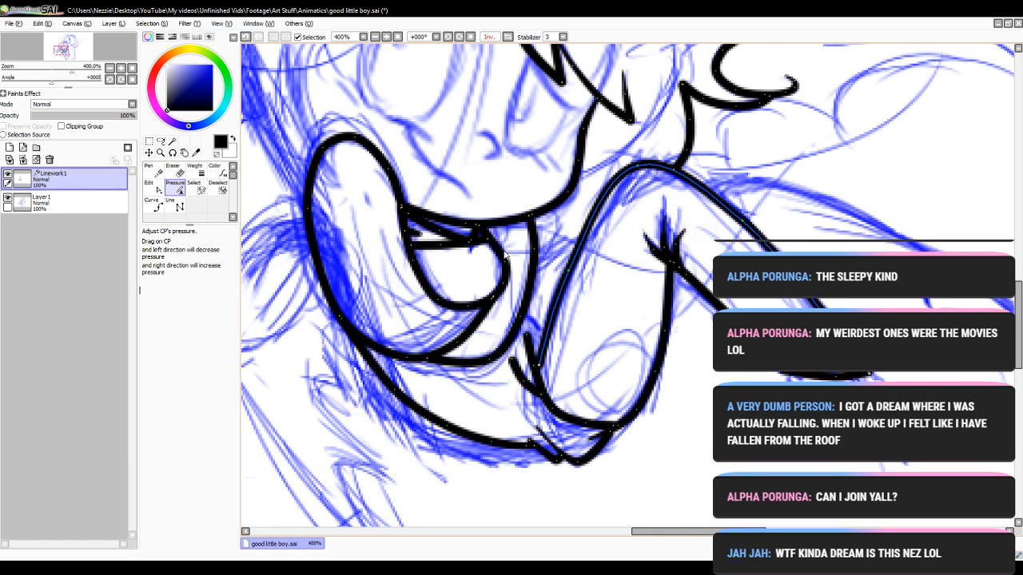
{"action": "left_click", "coordinate": [151, 186]}
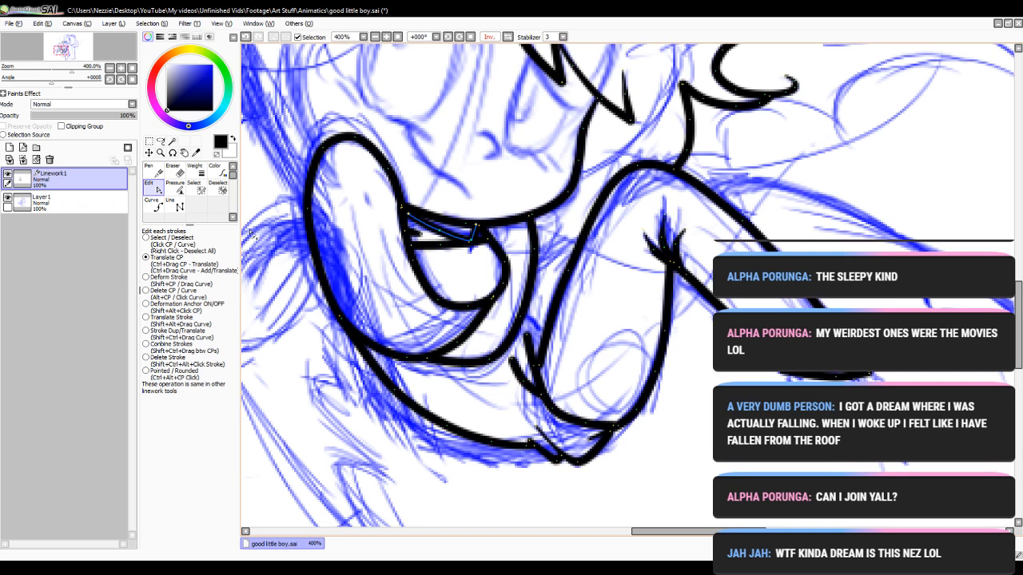
{"action": "left_click", "coordinate": [179, 191]}
{"action": "left_click_drag", "start_coordinate": [659, 257], "coordinate": [598, 280]}
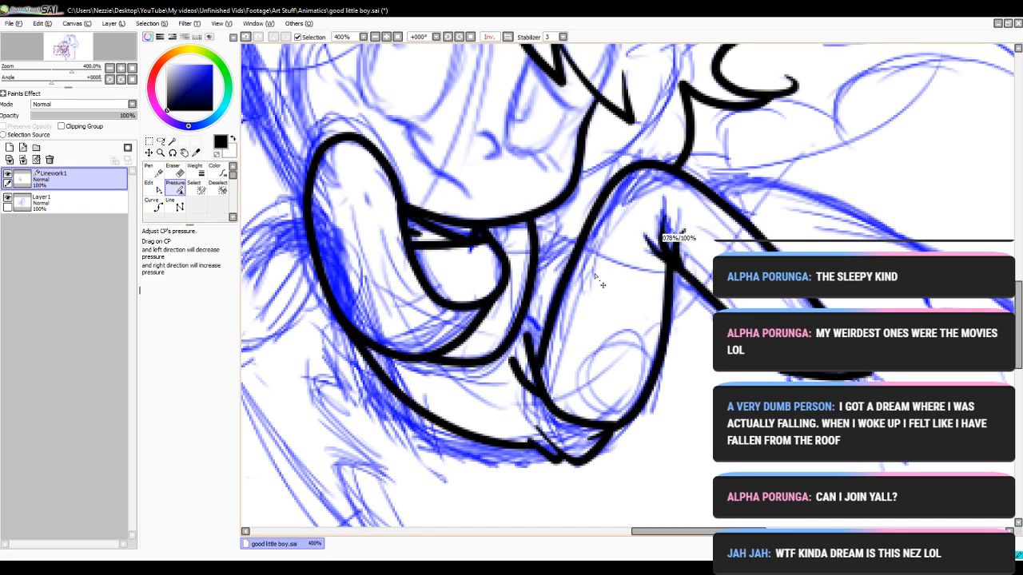
{"action": "left_click_drag", "start_coordinate": [679, 252], "coordinate": [660, 241]}
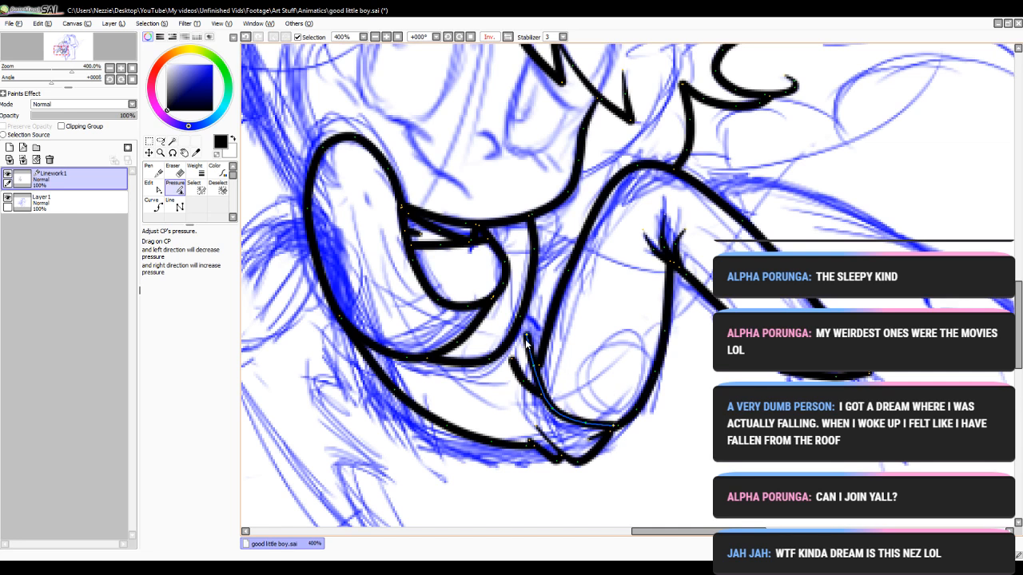
- Taper the upper tips of the inner fold and its short branch by lowering their control-point pressure
{"action": "left_click_drag", "start_coordinate": [528, 336], "coordinate": [152, 429]}
{"action": "left_click_drag", "start_coordinate": [511, 365], "coordinate": [262, 419]}
{"action": "mouse_move", "coordinate": [537, 389]}
{"action": "left_mouse_down"}
{"action": "mouse_move", "coordinate": [548, 366]}
{"action": "mouse_move", "coordinate": [454, 424]}
{"action": "mouse_move", "coordinate": [446, 403]}
{"action": "mouse_move", "coordinate": [392, 417]}
{"action": "left_mouse_up"}
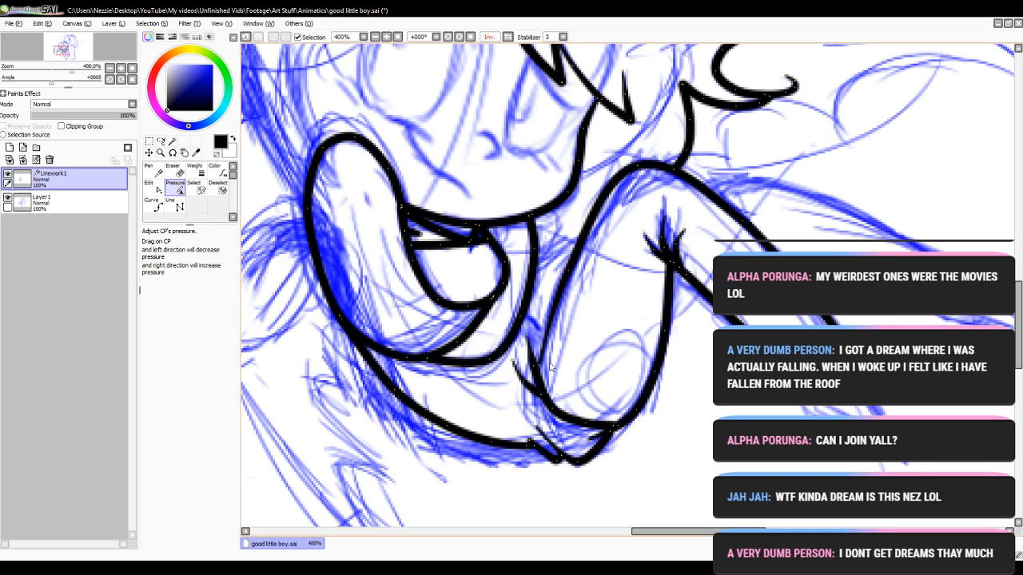
- Ink two short strokes bridging the gap between the neck curve and the thigh, and reposition the lower stroke's end with Translate CP
{"action": "left_click", "coordinate": [151, 205]}
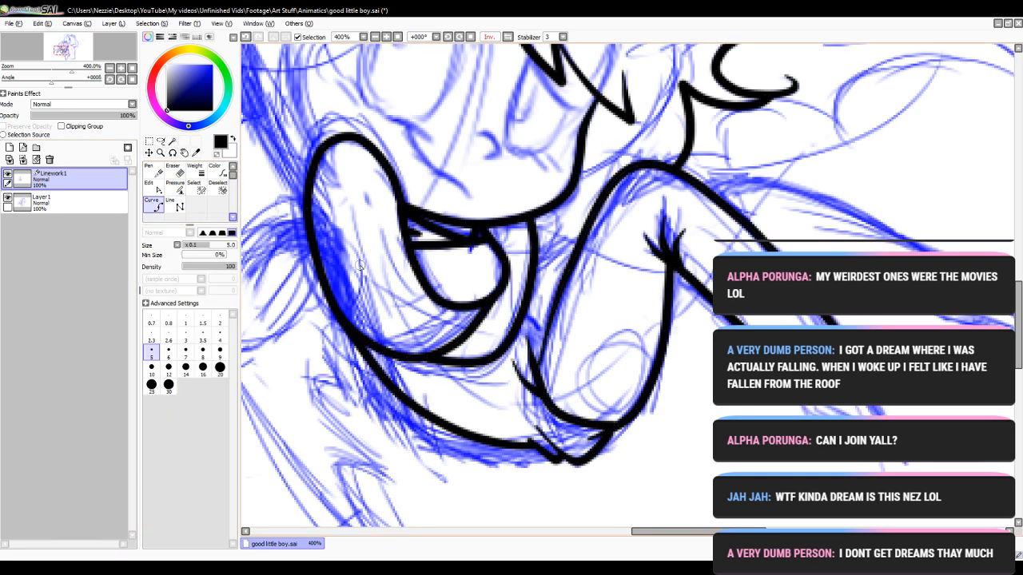
{"action": "left_click", "coordinate": [528, 297]}
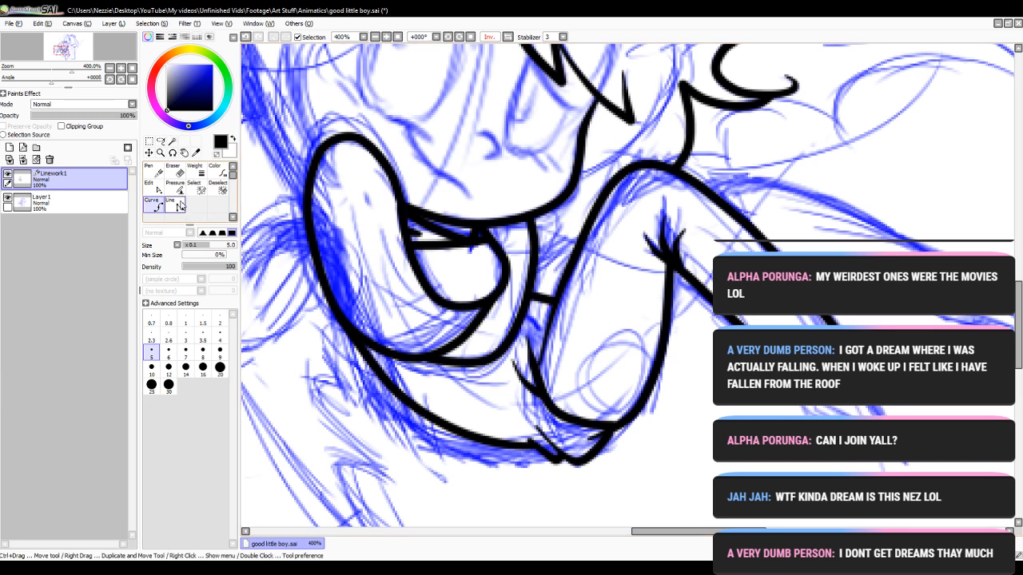
{"action": "left_click", "coordinate": [174, 186]}
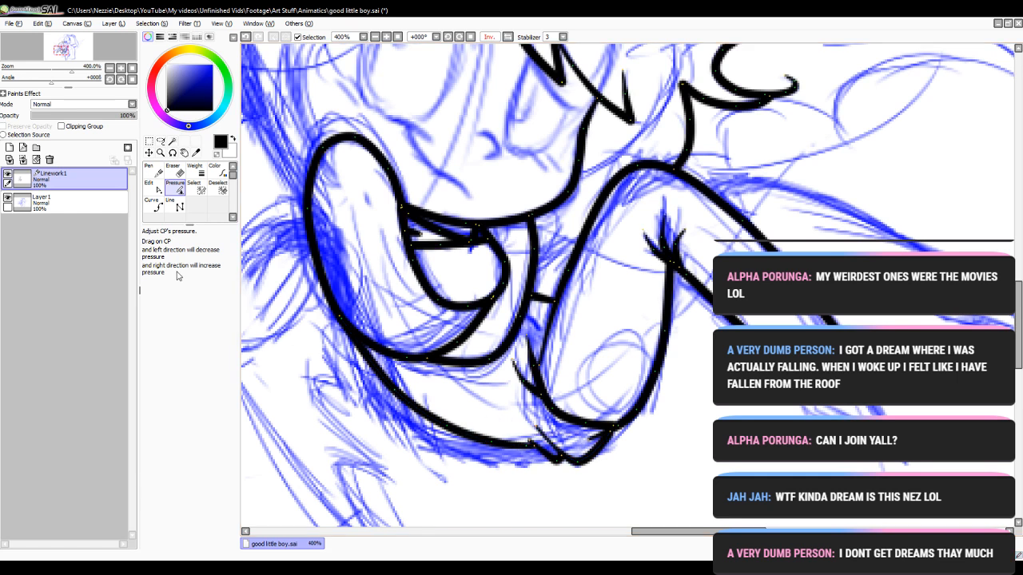
{"action": "left_click", "coordinate": [153, 206]}
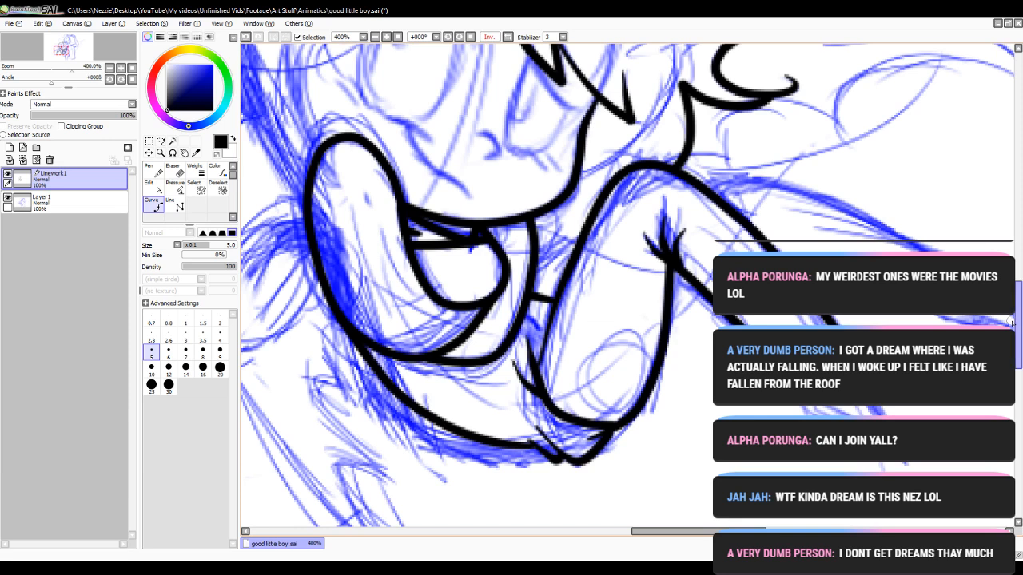
{"action": "scroll", "coordinate": [1018, 341], "scroll_direction": "up", "scroll_amount": 2}
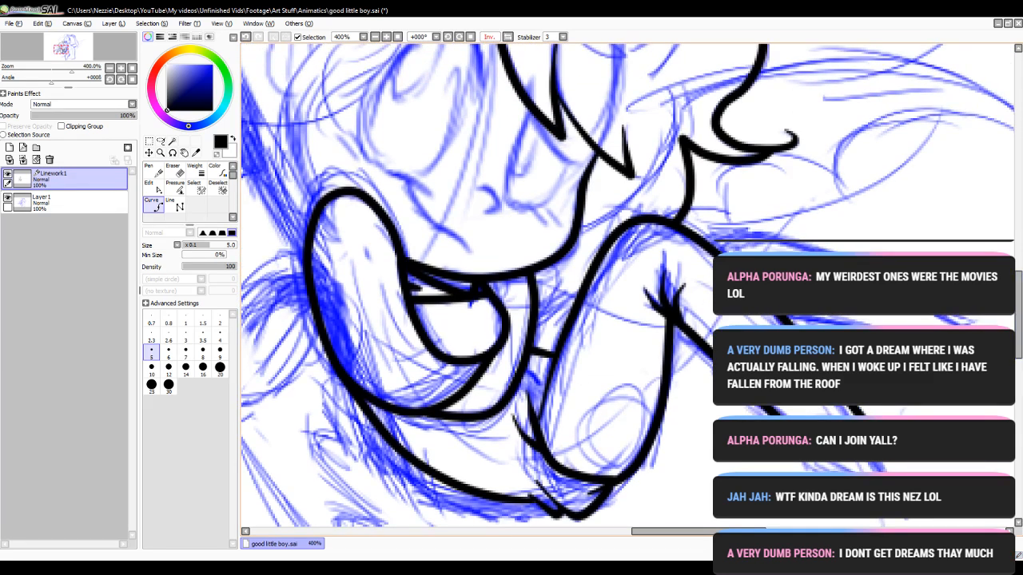
{"action": "left_click", "coordinate": [532, 325]}
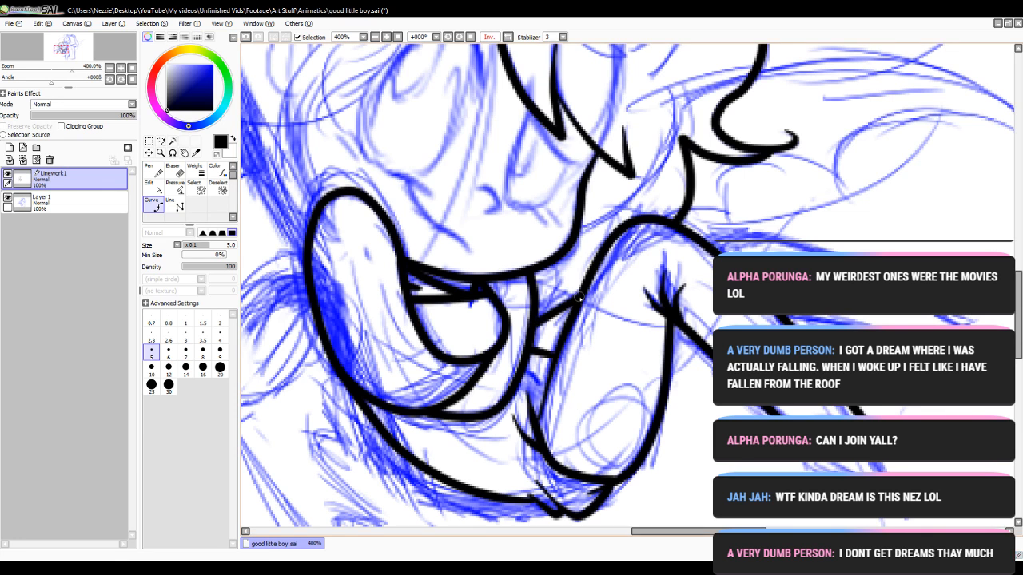
{"action": "double_click", "coordinate": [579, 298]}
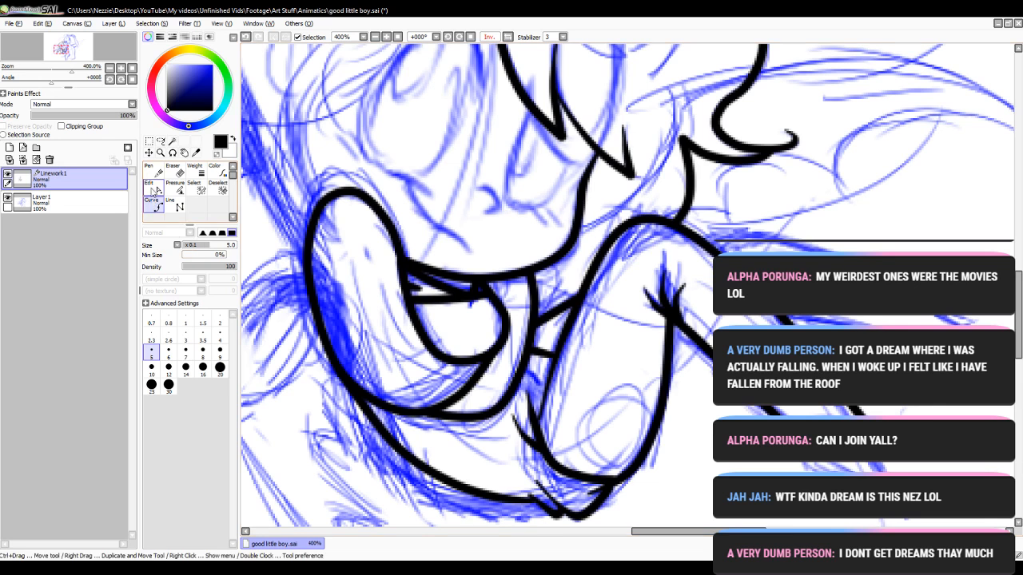
{"action": "left_click", "coordinate": [153, 187]}
{"action": "left_click_drag", "start_coordinate": [553, 357], "coordinate": [559, 349]}
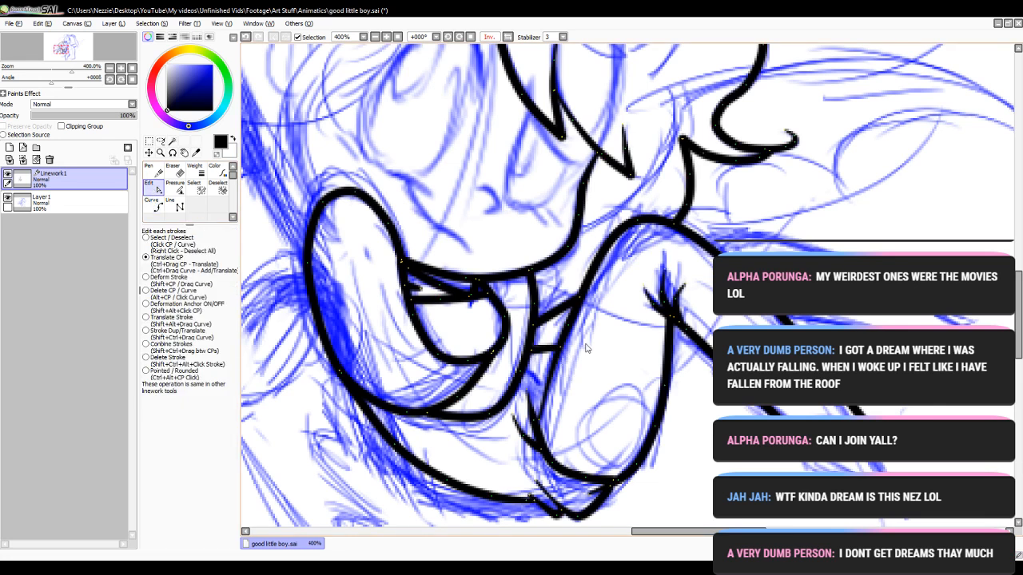
- Ink the upper and lower contours of the far leg behind the knee, plus a short stroke bridging the gap under the knee crook
{"action": "left_click", "coordinate": [158, 210]}
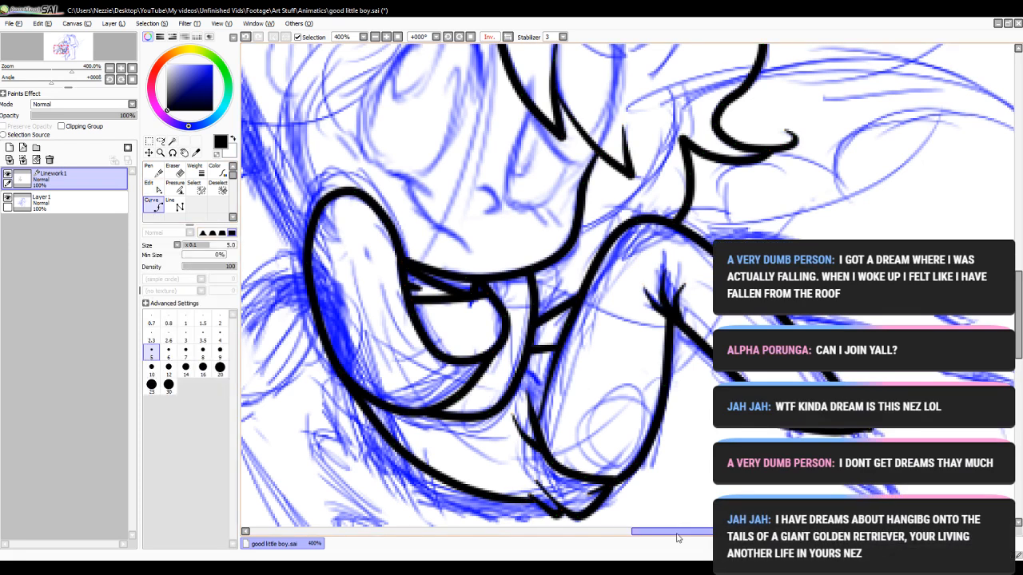
{"action": "left_click_drag", "start_coordinate": [677, 532], "coordinate": [712, 531]}
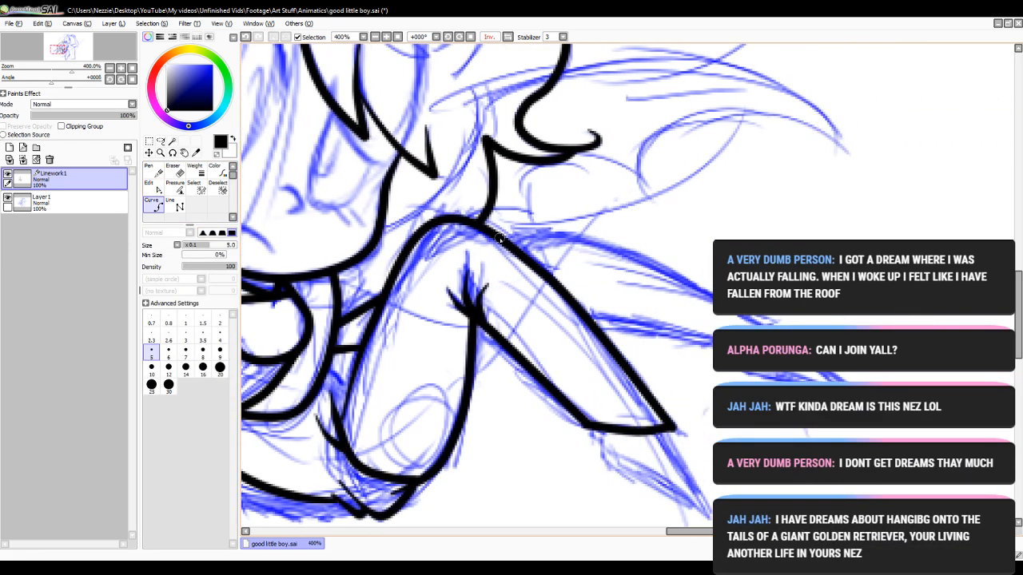
{"action": "left_click", "coordinate": [499, 238]}
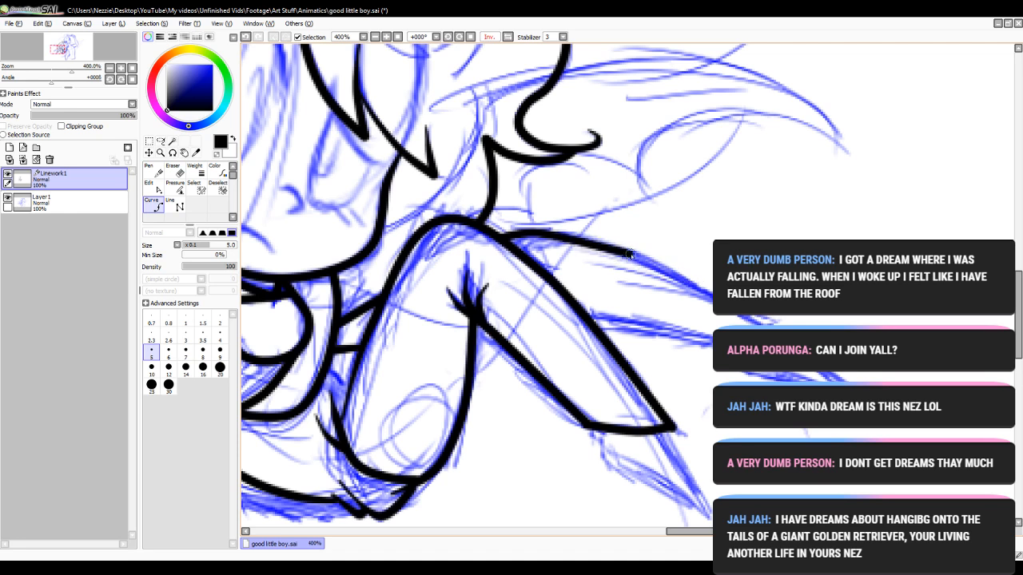
{"action": "left_click", "coordinate": [660, 261]}
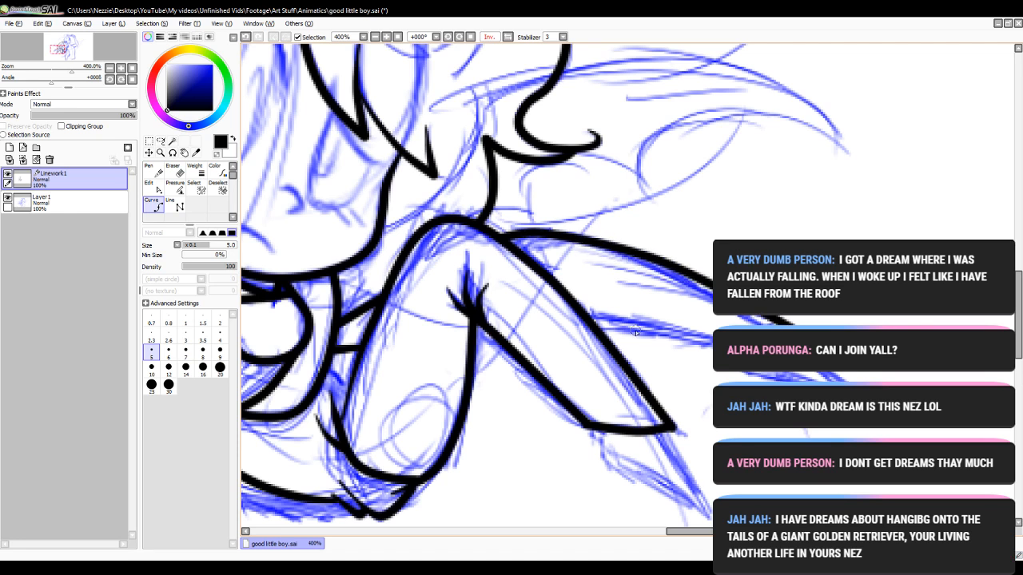
{"action": "left_click", "coordinate": [588, 318]}
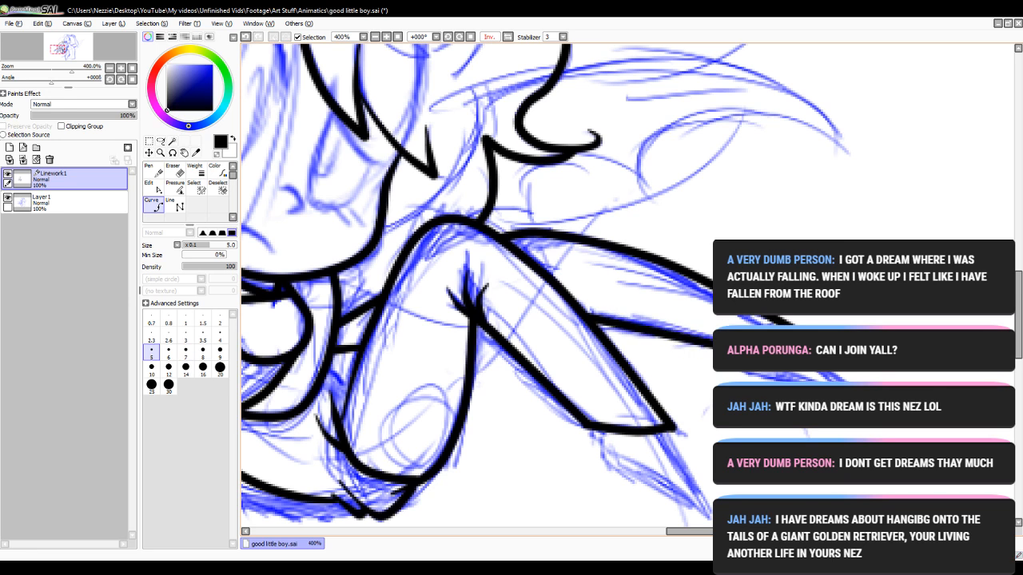
{"action": "left_click", "coordinate": [154, 189]}
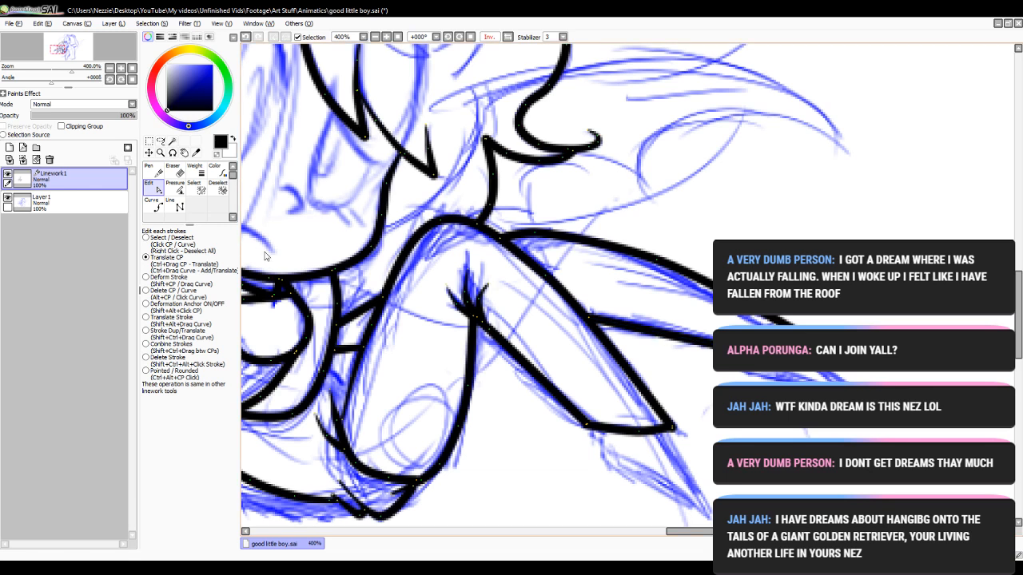
{"action": "left_click", "coordinate": [154, 206]}
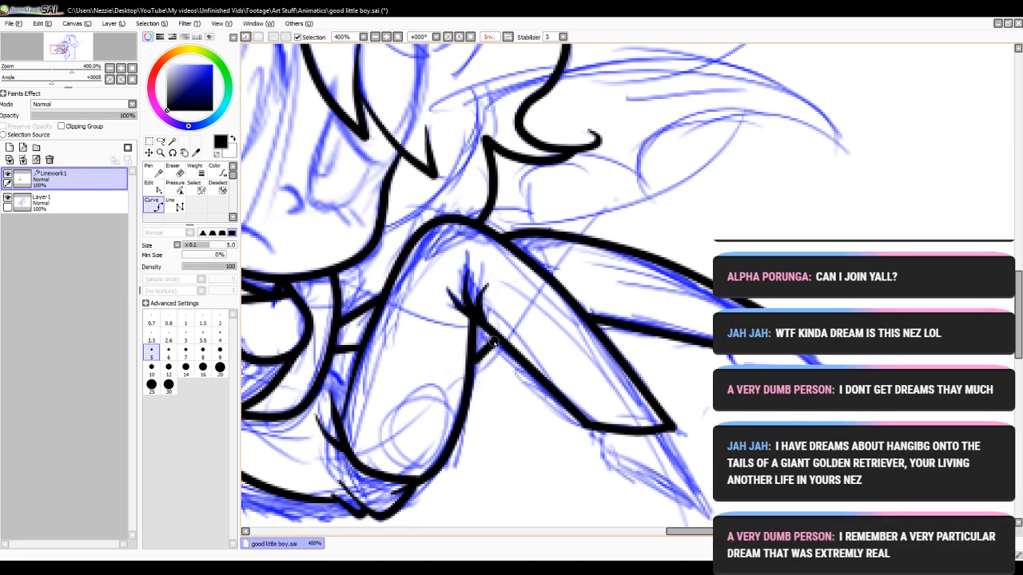
- Ink the pointed feet at the ends of the near and far legs, and zoom out to 150% to view the figure
{"action": "scroll", "coordinate": [617, 375], "scroll_direction": "down", "scroll_amount": 2}
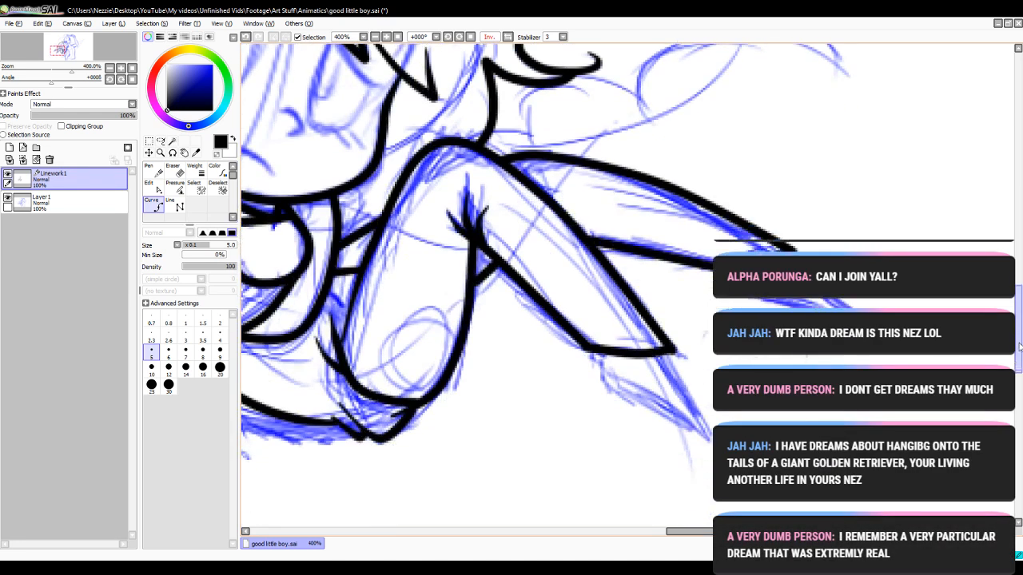
{"action": "mouse_move", "coordinate": [599, 354]}
{"action": "left_mouse_down"}
{"action": "mouse_move", "coordinate": [606, 386]}
{"action": "mouse_move", "coordinate": [707, 434]}
{"action": "mouse_move", "coordinate": [662, 354]}
{"action": "left_mouse_up"}
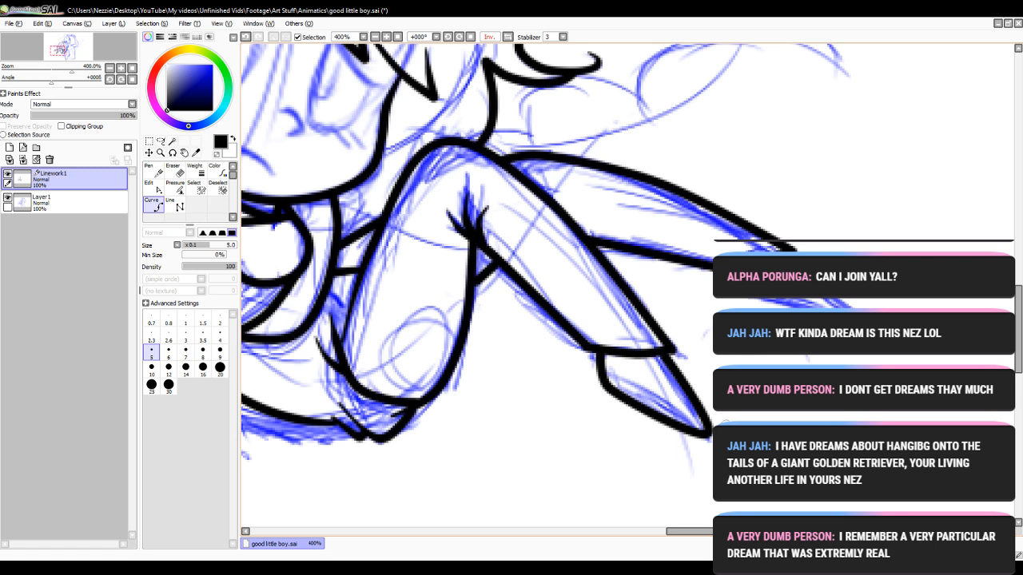
{"action": "left_click", "coordinate": [743, 298]}
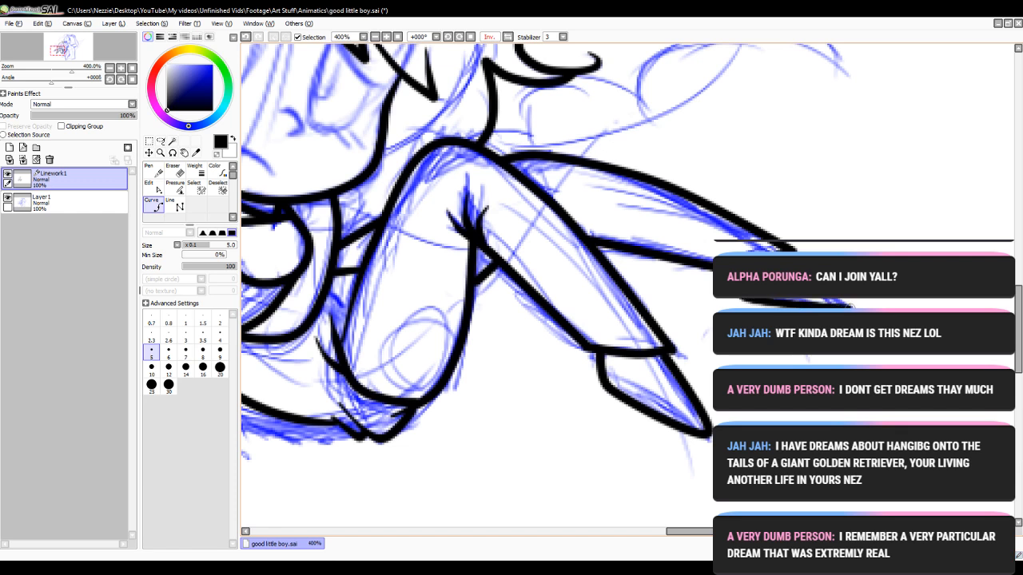
{"action": "left_click", "coordinate": [863, 317]}
{"action": "left_click", "coordinate": [745, 302]}
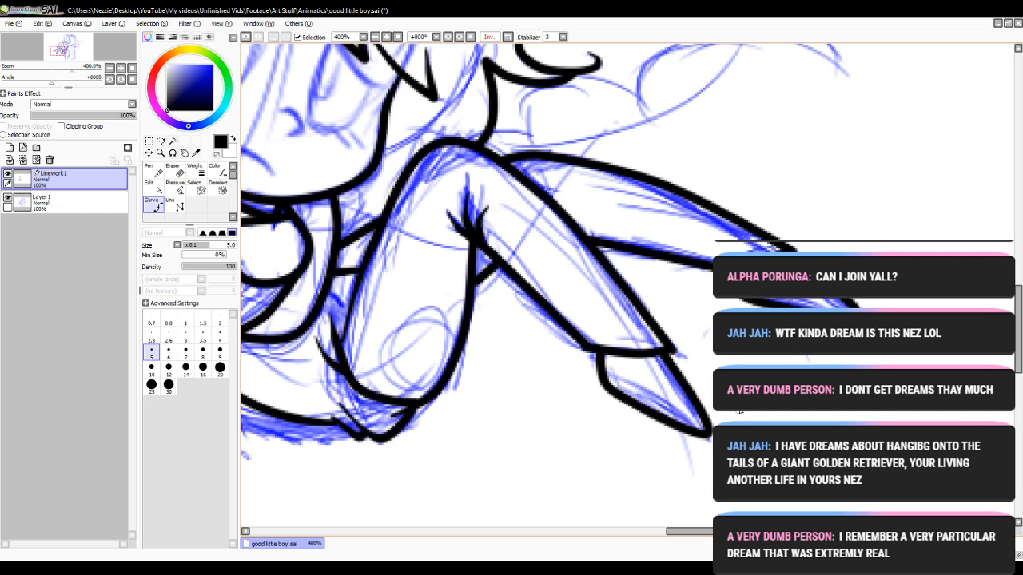
{"action": "left_click", "coordinate": [367, 37]}
{"action": "left_click", "coordinate": [367, 37]}
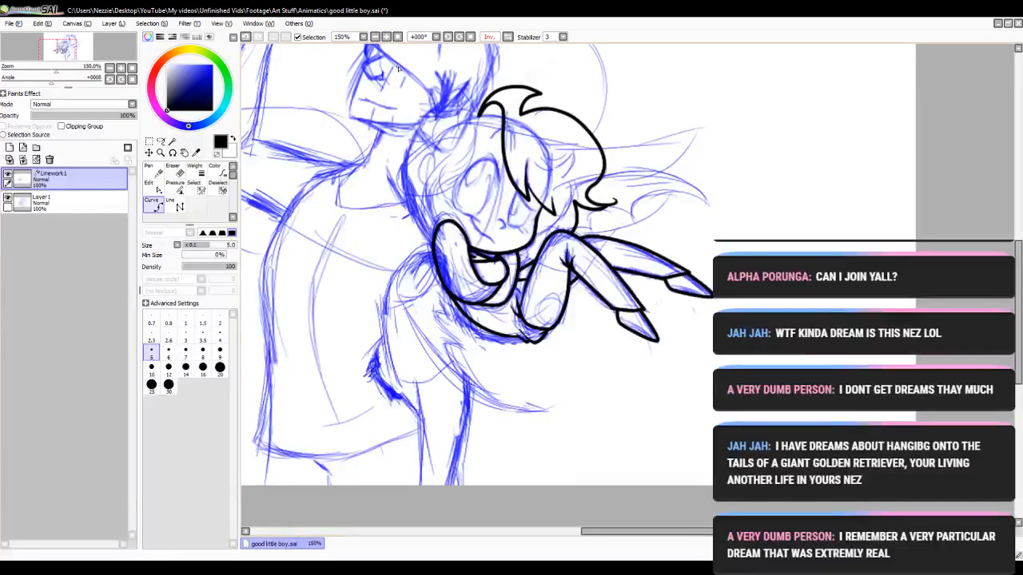
{"action": "left_click", "coordinate": [153, 186]}
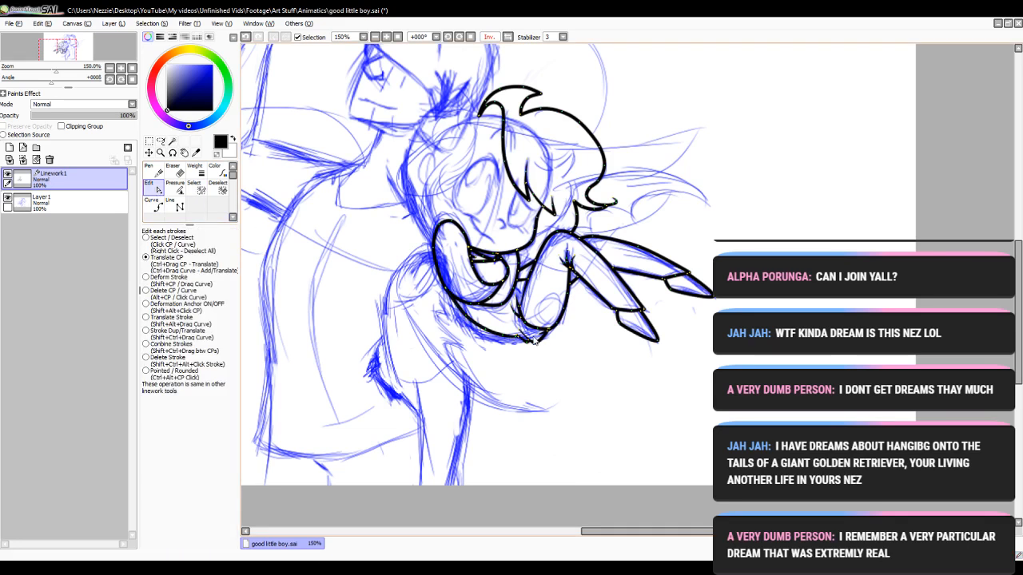
{"action": "left_click_drag", "start_coordinate": [679, 534], "coordinate": [666, 534]}
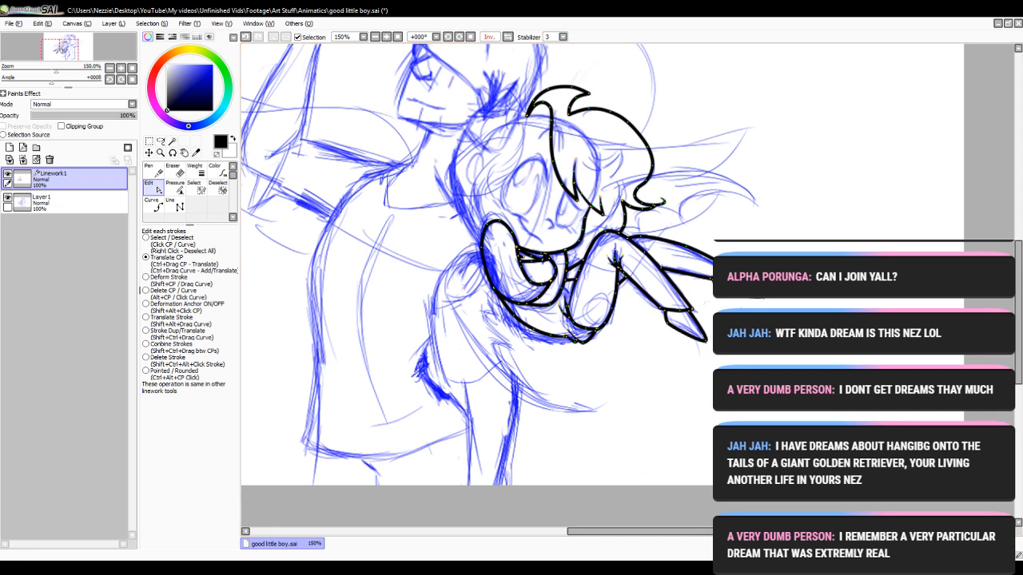
{"action": "left_click_drag", "start_coordinate": [1017, 376], "coordinate": [1017, 368]}
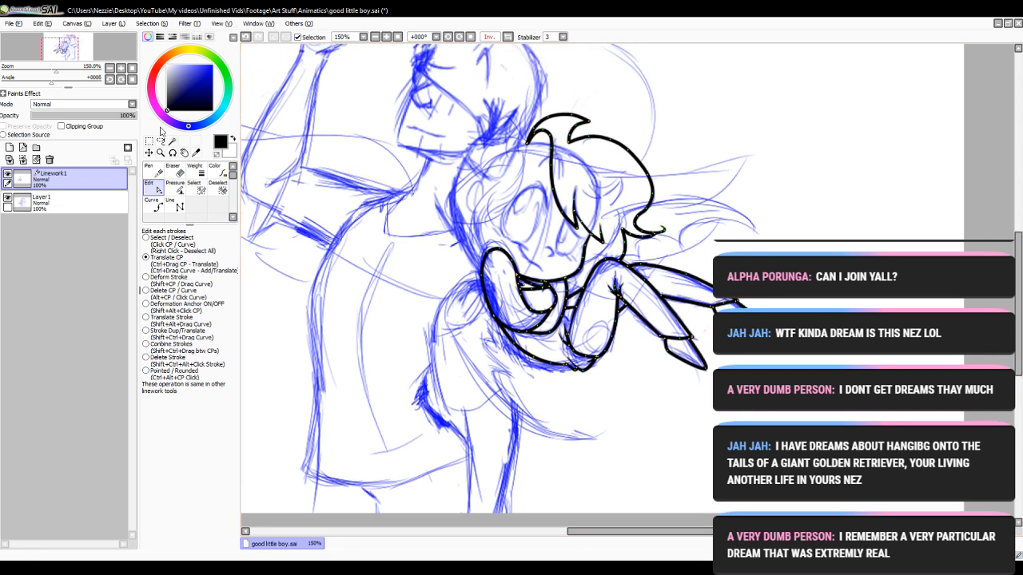
{"action": "left_click", "coordinate": [151, 206]}
{"action": "left_click", "coordinate": [388, 38]}
{"action": "left_click", "coordinate": [388, 38]}
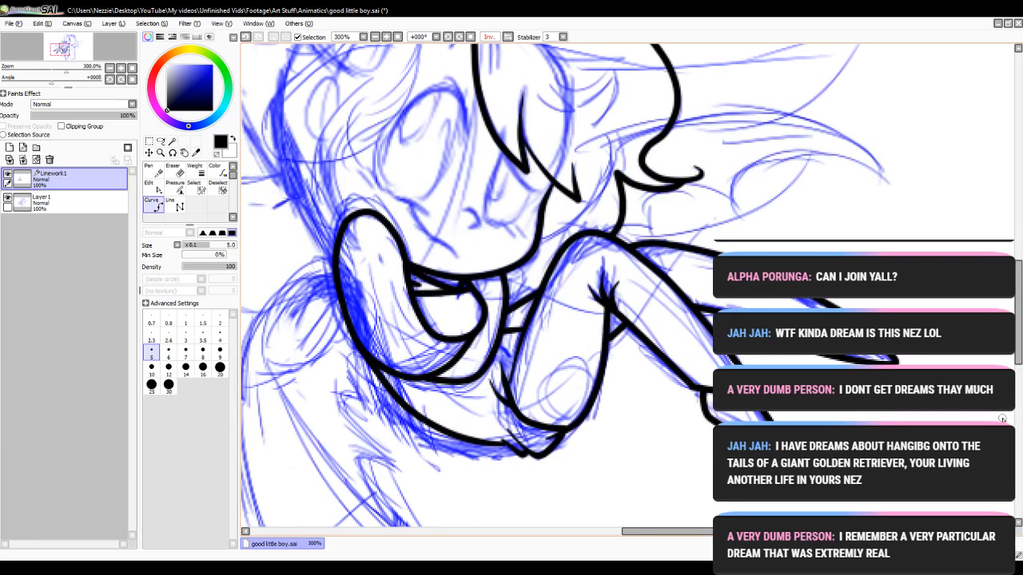
{"action": "left_click", "coordinate": [1019, 382]}
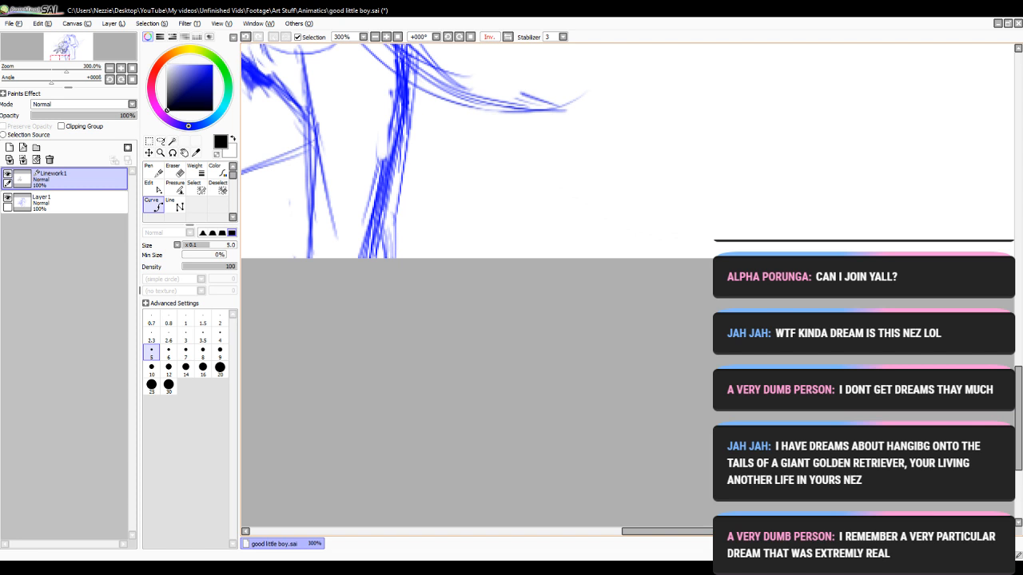
{"action": "left_click", "coordinate": [376, 38]}
{"action": "left_click", "coordinate": [377, 40]}
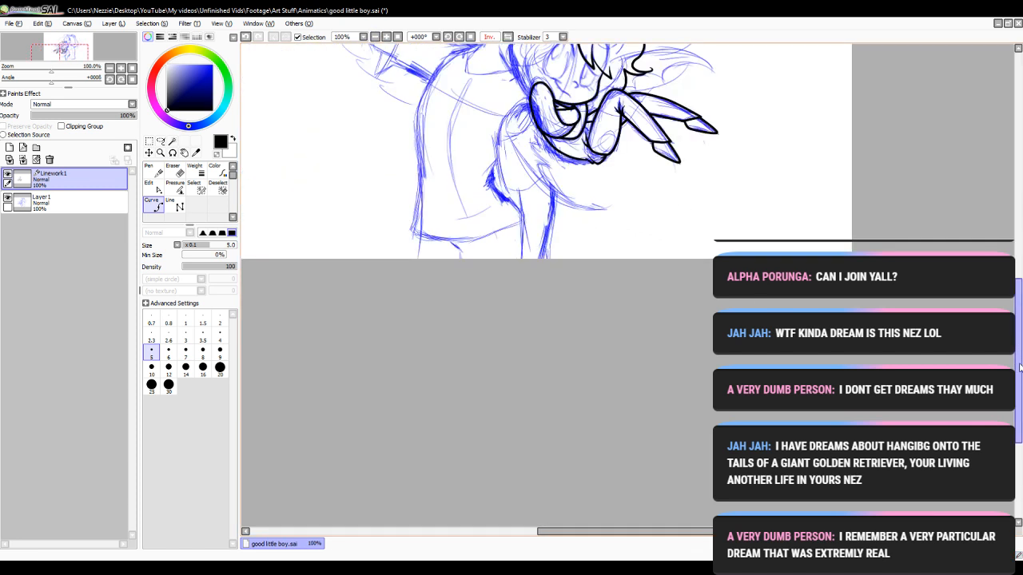
{"action": "left_click_drag", "start_coordinate": [1020, 365], "coordinate": [1020, 326]}
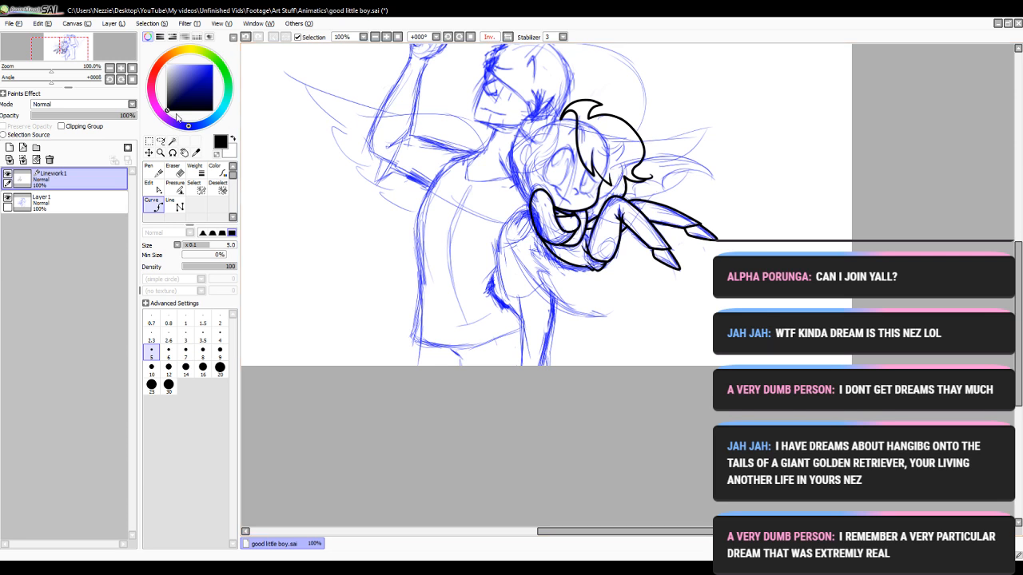
- Sketch a curling, tail-like shape below the small character's body in blue on Layer1 with the 0.7 Pen
{"action": "left_click", "coordinate": [64, 201]}
{"action": "left_click", "coordinate": [159, 172]}
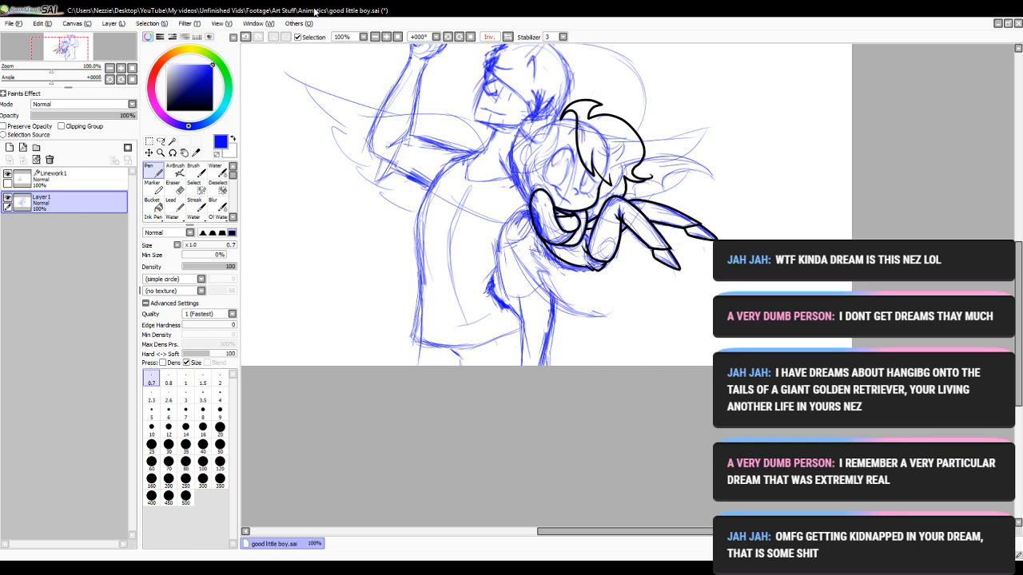
{"action": "left_click", "coordinate": [386, 37]}
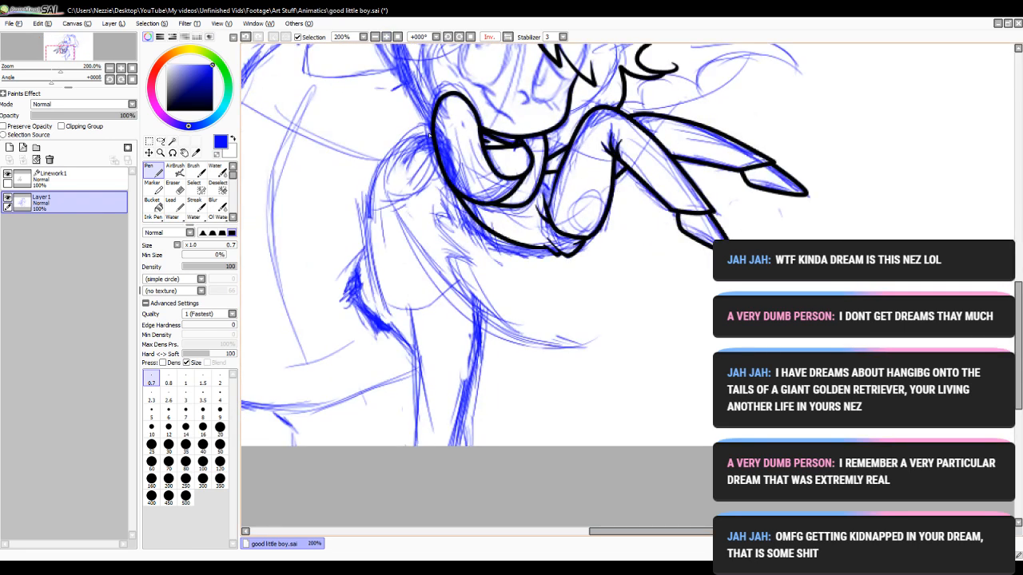
{"action": "left_click_drag", "start_coordinate": [413, 139], "coordinate": [417, 177]}
{"action": "mouse_move", "coordinate": [416, 136]}
{"action": "left_mouse_down"}
{"action": "mouse_move", "coordinate": [407, 199]}
{"action": "mouse_move", "coordinate": [491, 242]}
{"action": "left_mouse_up"}
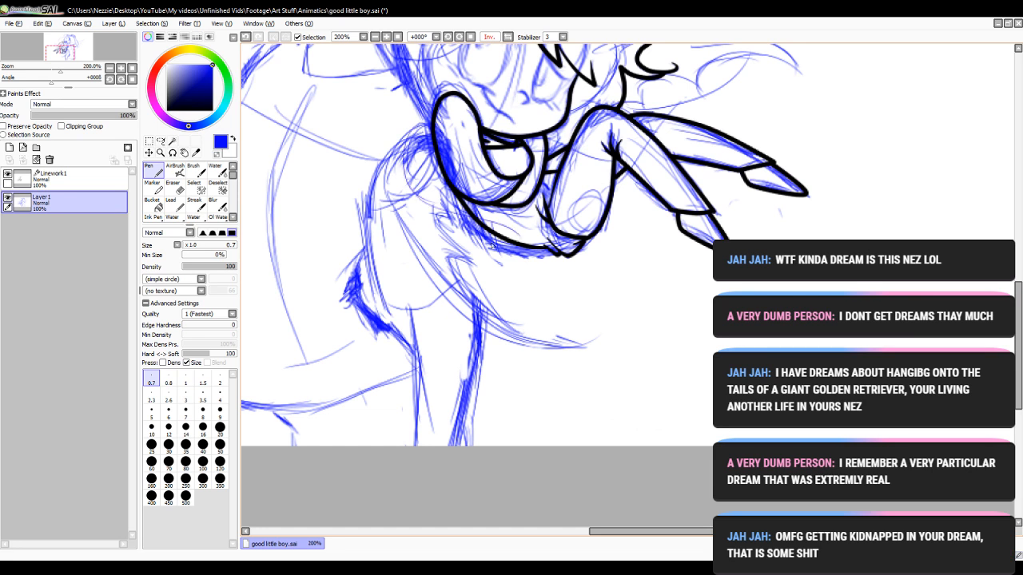
{"action": "left_click", "coordinate": [246, 36]}
{"action": "mouse_move", "coordinate": [425, 123]}
{"action": "left_mouse_down"}
{"action": "mouse_move", "coordinate": [412, 206]}
{"action": "mouse_move", "coordinate": [415, 174]}
{"action": "mouse_move", "coordinate": [493, 242]}
{"action": "mouse_move", "coordinate": [487, 262]}
{"action": "mouse_move", "coordinate": [509, 252]}
{"action": "mouse_move", "coordinate": [511, 279]}
{"action": "mouse_move", "coordinate": [560, 292]}
{"action": "mouse_move", "coordinate": [585, 266]}
{"action": "mouse_move", "coordinate": [628, 291]}
{"action": "mouse_move", "coordinate": [580, 259]}
{"action": "mouse_move", "coordinate": [616, 253]}
{"action": "mouse_move", "coordinate": [638, 268]}
{"action": "mouse_move", "coordinate": [629, 293]}
{"action": "left_mouse_up"}
{"action": "mouse_move", "coordinate": [439, 118]}
{"action": "left_mouse_down"}
{"action": "mouse_move", "coordinate": [466, 214]}
{"action": "mouse_move", "coordinate": [505, 268]}
{"action": "mouse_move", "coordinate": [503, 284]}
{"action": "mouse_move", "coordinate": [580, 252]}
{"action": "mouse_move", "coordinate": [629, 292]}
{"action": "left_mouse_up"}
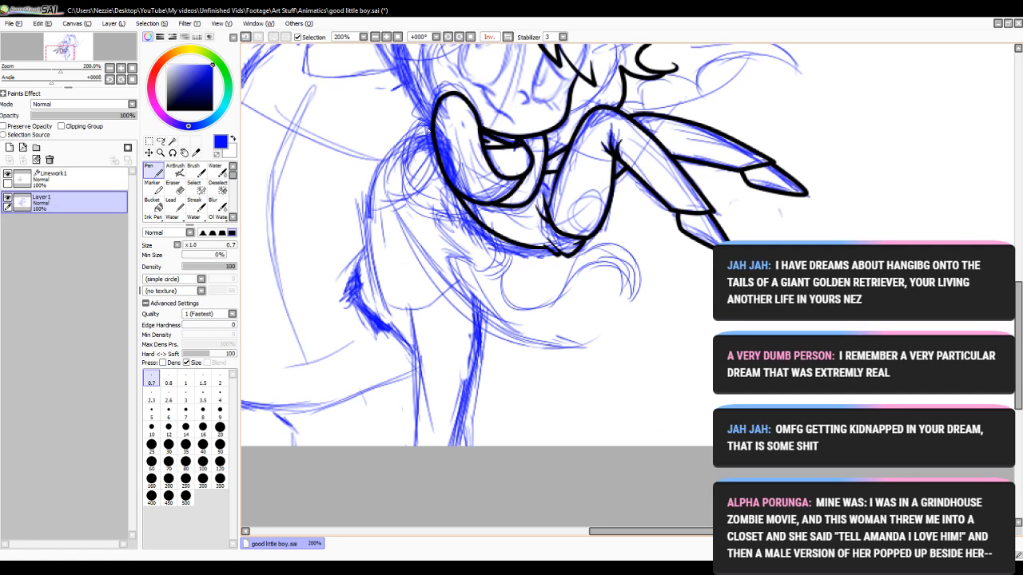
- Ink the long hair strand on Linework1 from the fringe's inner tip down beside the eye, ending in an upward hook
{"action": "scroll", "coordinate": [497, 163], "scroll_direction": "up", "scroll_amount": 5}
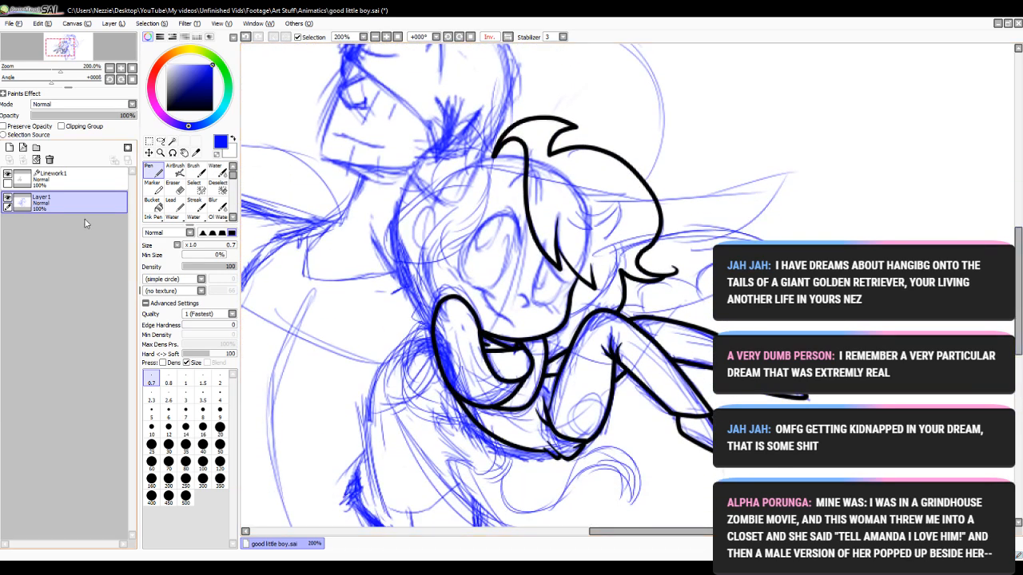
{"action": "left_click", "coordinate": [84, 176]}
{"action": "left_click", "coordinate": [386, 36]}
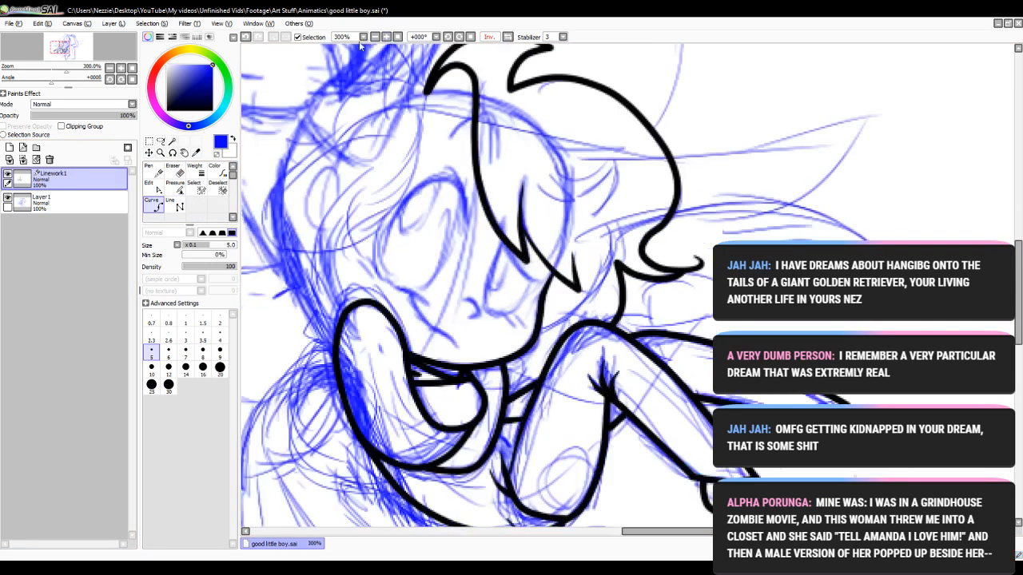
{"action": "key", "text": "x"}
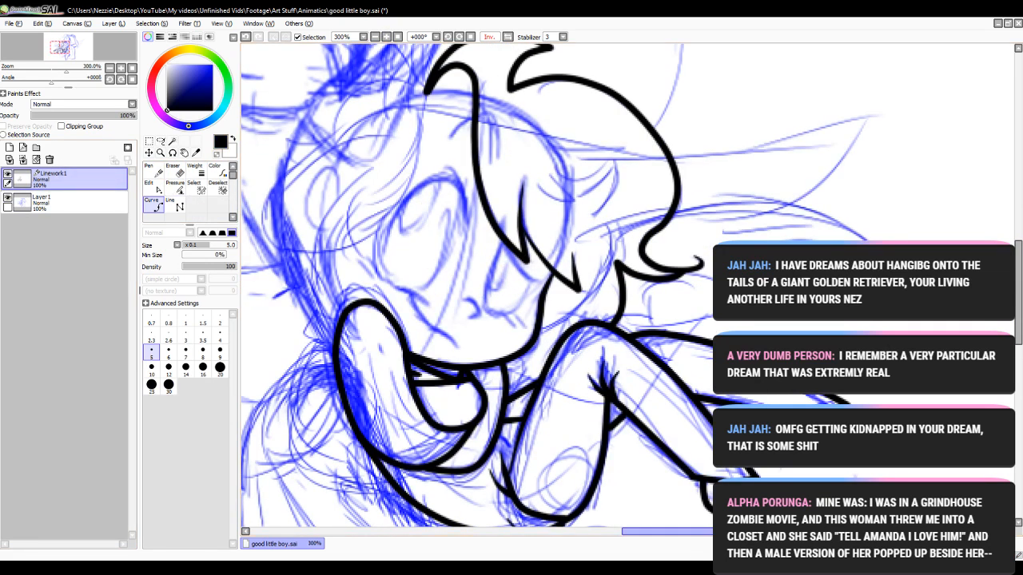
{"action": "mouse_move", "coordinate": [660, 531]}
{"action": "left_mouse_down"}
{"action": "mouse_move", "coordinate": [617, 538]}
{"action": "mouse_move", "coordinate": [568, 499]}
{"action": "left_mouse_up"}
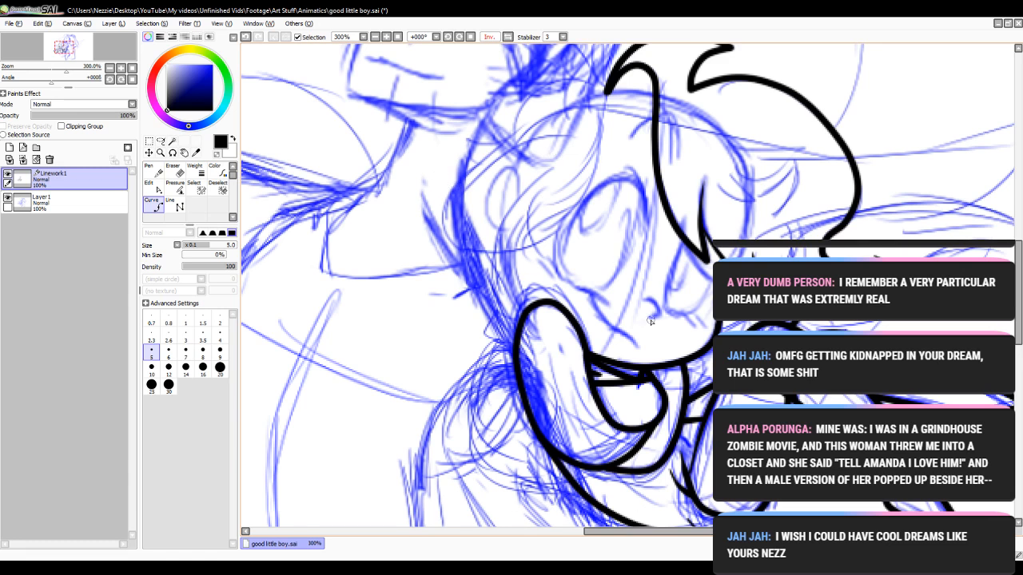
{"action": "left_click_drag", "start_coordinate": [1020, 336], "coordinate": [1020, 319]}
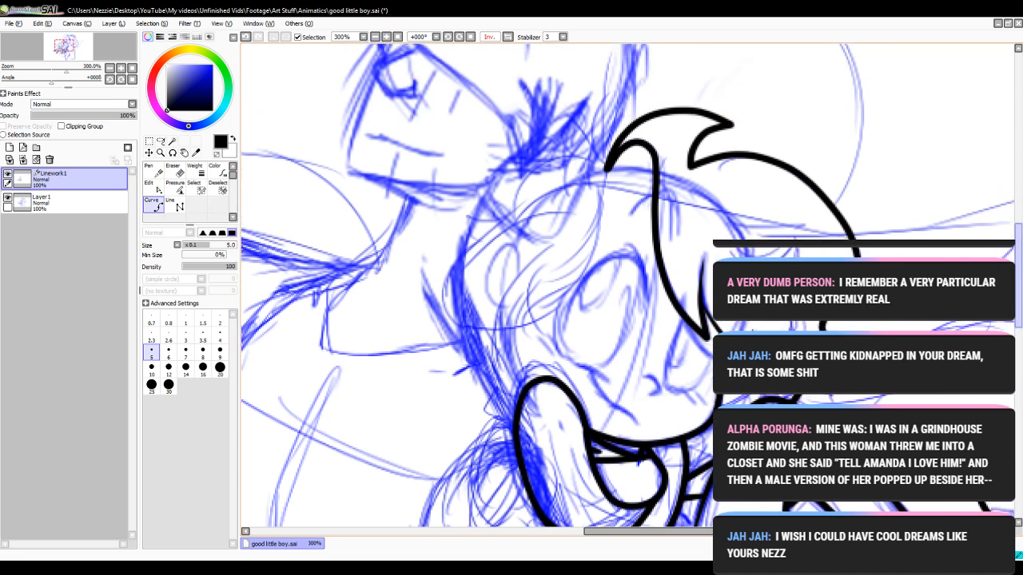
{"action": "left_click", "coordinate": [608, 169]}
{"action": "key", "text": "ctrl+z"}
{"action": "left_click", "coordinate": [386, 36]}
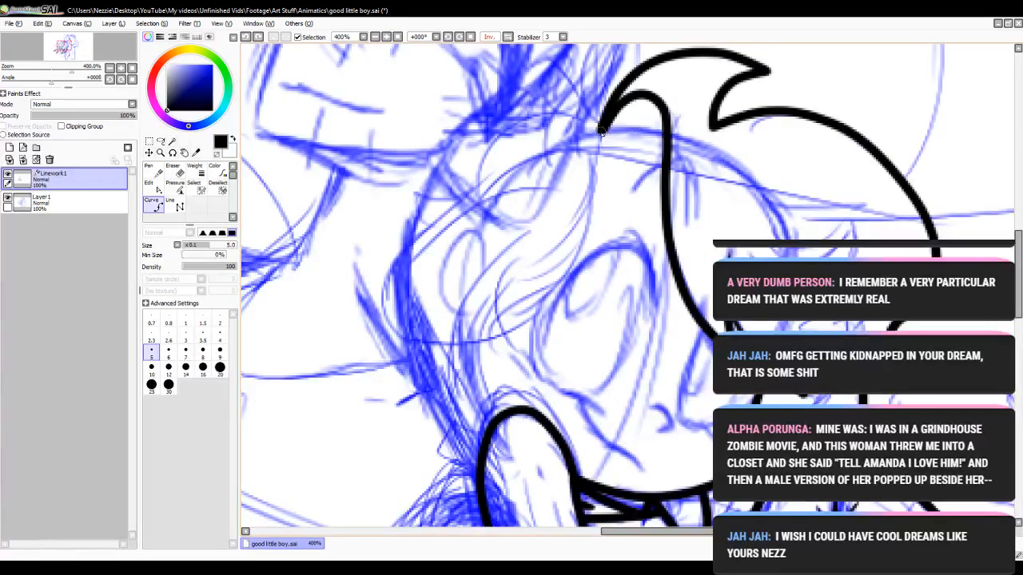
{"action": "mouse_move", "coordinate": [604, 131]}
{"action": "left_mouse_down"}
{"action": "mouse_move", "coordinate": [584, 232]}
{"action": "mouse_move", "coordinate": [543, 288]}
{"action": "mouse_move", "coordinate": [495, 326]}
{"action": "mouse_move", "coordinate": [496, 276]}
{"action": "mouse_move", "coordinate": [521, 256]}
{"action": "left_mouse_up"}
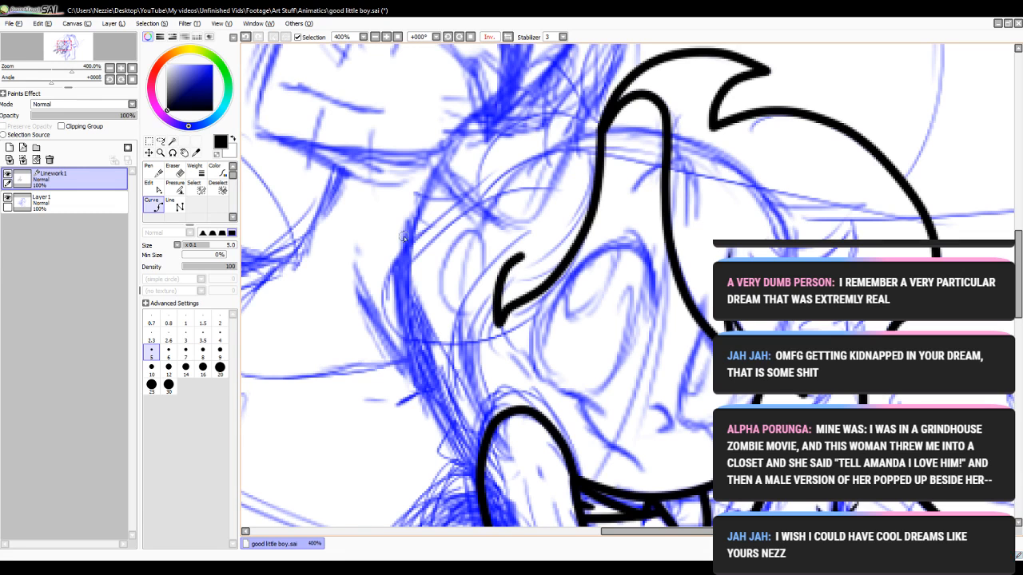
- Taper the hooked end of the new hair strand by lowering its control-point pressure
{"action": "left_click", "coordinate": [150, 183]}
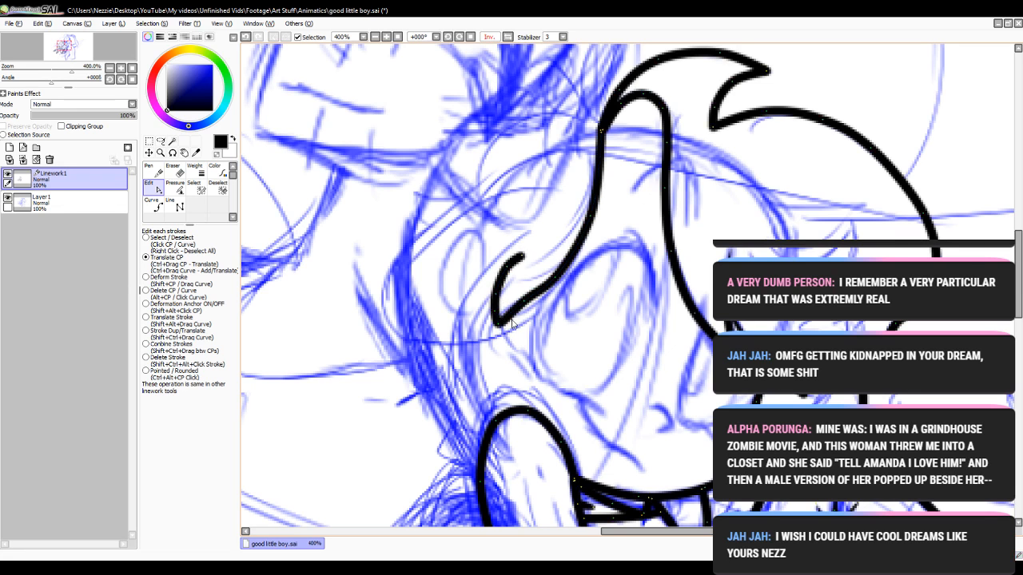
{"action": "left_click", "coordinate": [175, 186]}
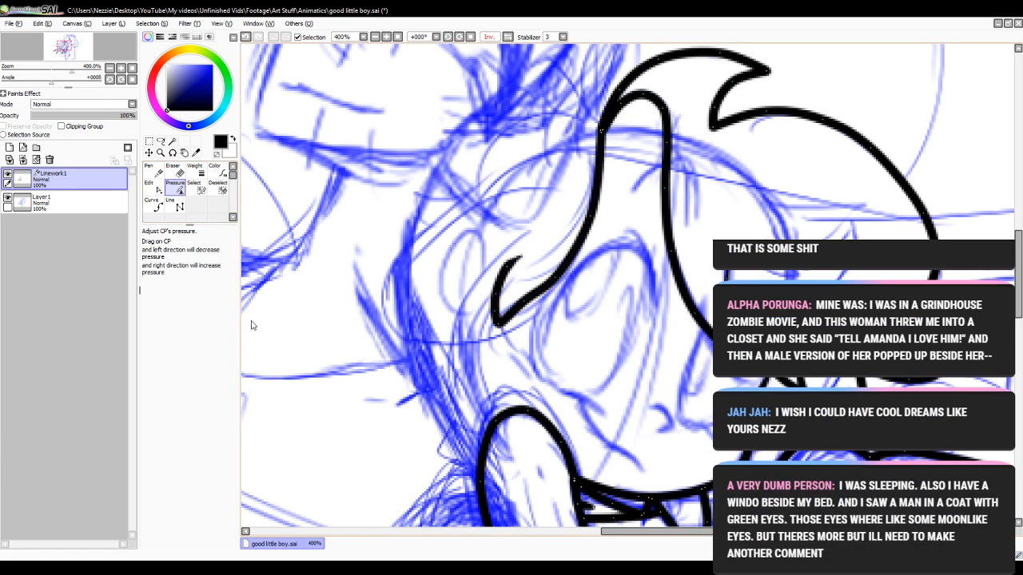
{"action": "left_click_drag", "start_coordinate": [520, 256], "coordinate": [406, 291]}
- Ink the outer and inner curves running from beside the strand's hook down to the top of the raised arm
{"action": "left_click", "coordinate": [154, 206]}
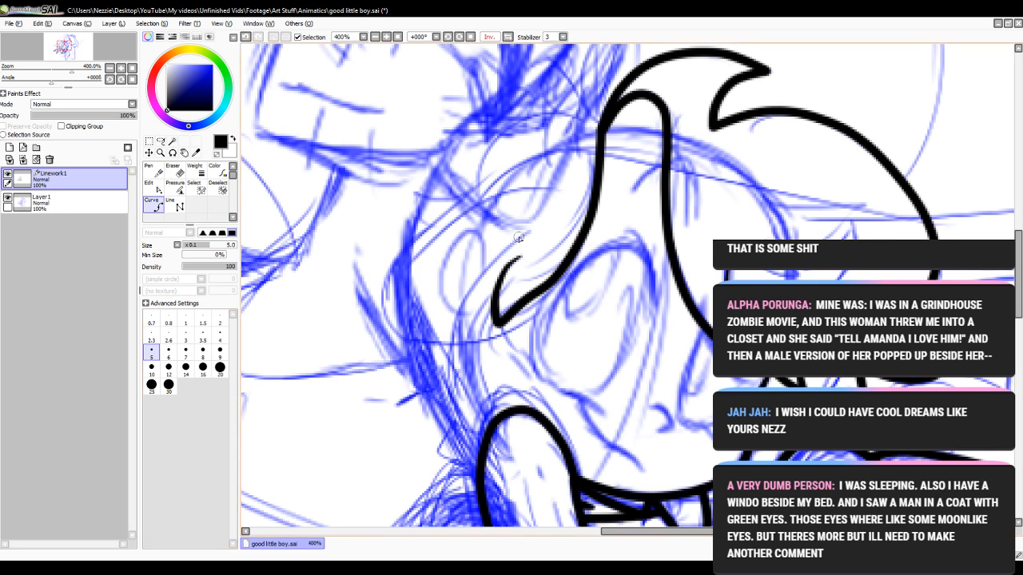
{"action": "mouse_move", "coordinate": [526, 234]}
{"action": "left_mouse_down"}
{"action": "mouse_move", "coordinate": [485, 267]}
{"action": "mouse_move", "coordinate": [466, 302]}
{"action": "mouse_move", "coordinate": [457, 350]}
{"action": "mouse_move", "coordinate": [490, 417]}
{"action": "left_mouse_up"}
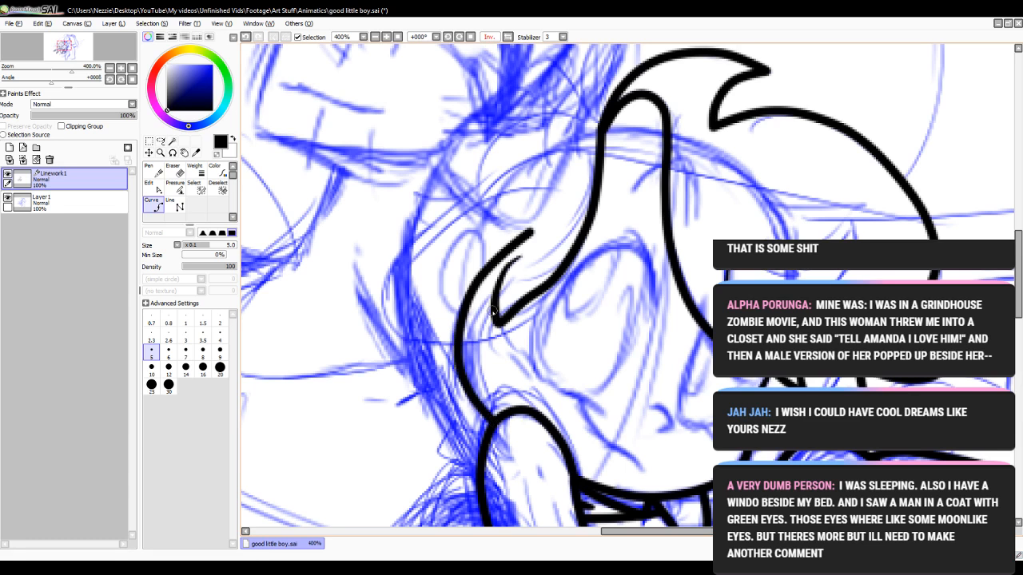
{"action": "left_click", "coordinate": [484, 377]}
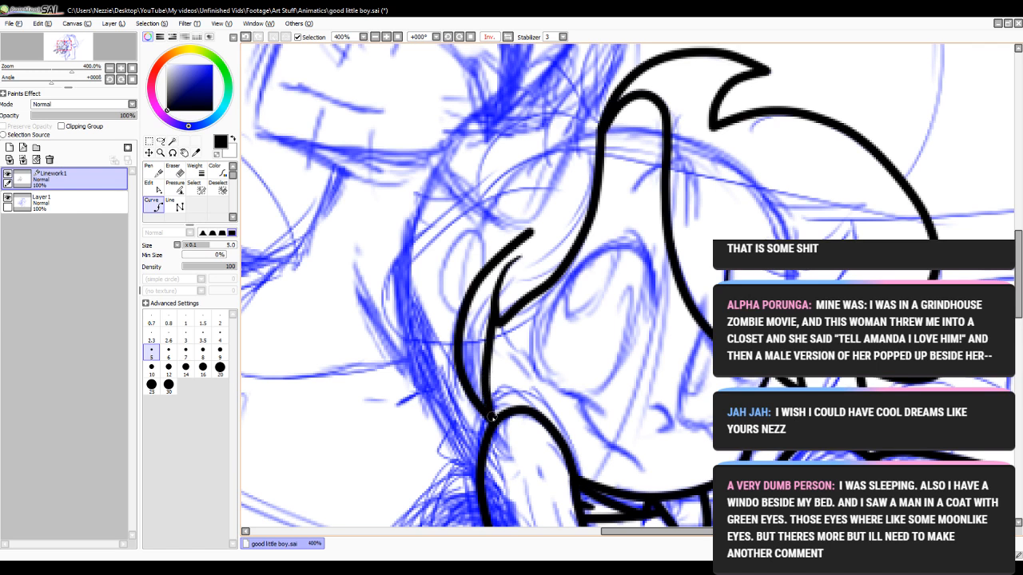
- Bow the inner and outer side curves outward with Translate CP and taper the outer curve's upper tip with lower pressure
{"action": "left_click", "coordinate": [156, 190]}
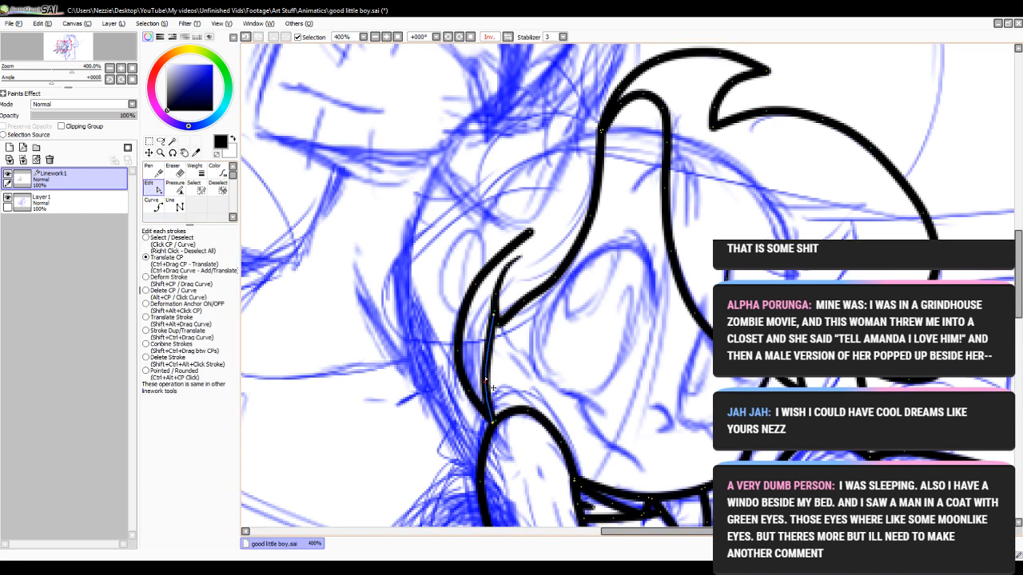
{"action": "left_click_drag", "start_coordinate": [484, 380], "coordinate": [482, 362]}
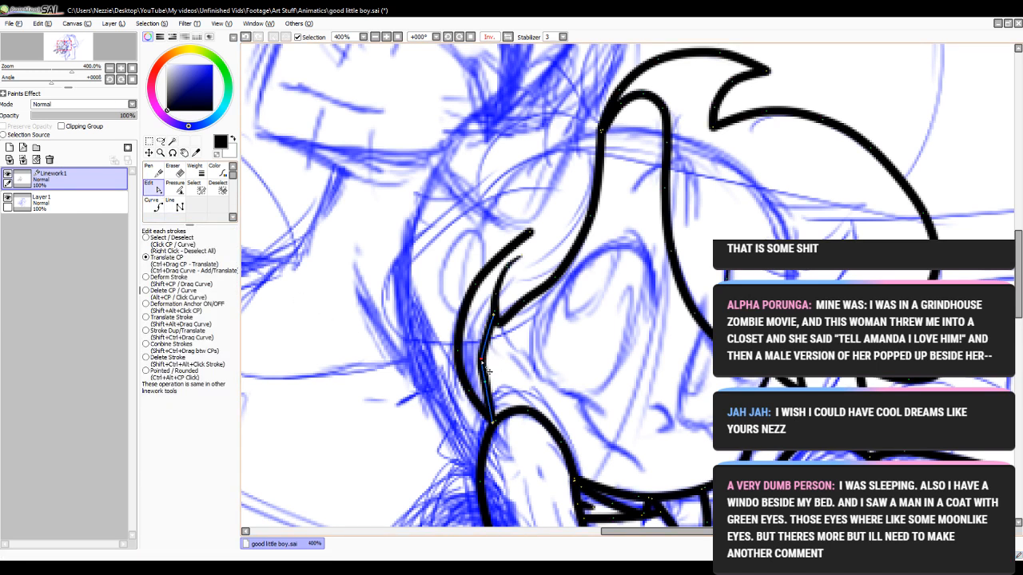
{"action": "left_click", "coordinate": [246, 36]}
{"action": "left_click_drag", "start_coordinate": [487, 346], "coordinate": [481, 346]}
{"action": "mouse_move", "coordinate": [486, 381]}
{"action": "left_mouse_down"}
{"action": "mouse_move", "coordinate": [466, 347]}
{"action": "mouse_move", "coordinate": [459, 353]}
{"action": "left_mouse_up"}
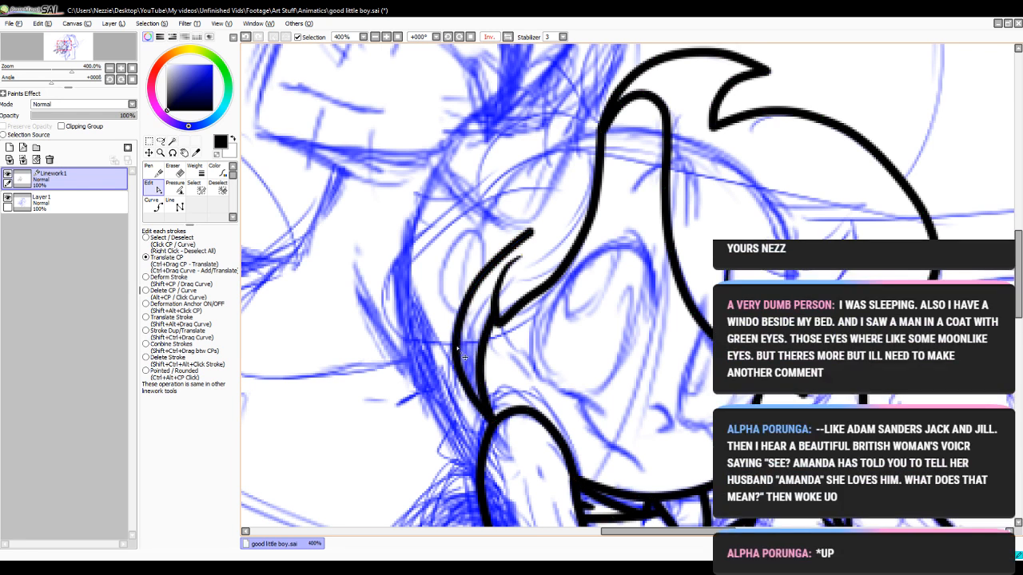
{"action": "left_click_drag", "start_coordinate": [471, 391], "coordinate": [467, 394]}
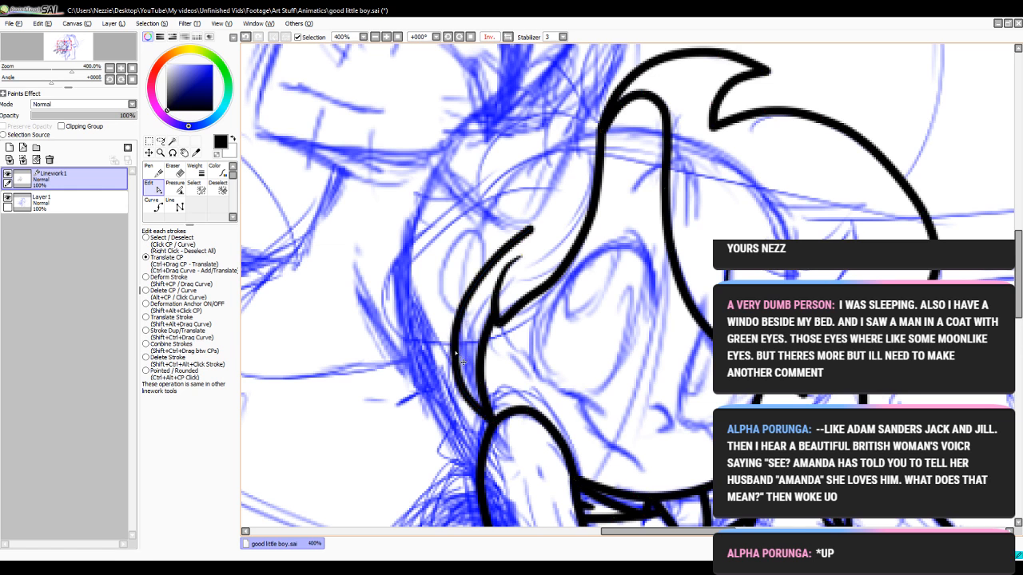
{"action": "left_click", "coordinate": [175, 186]}
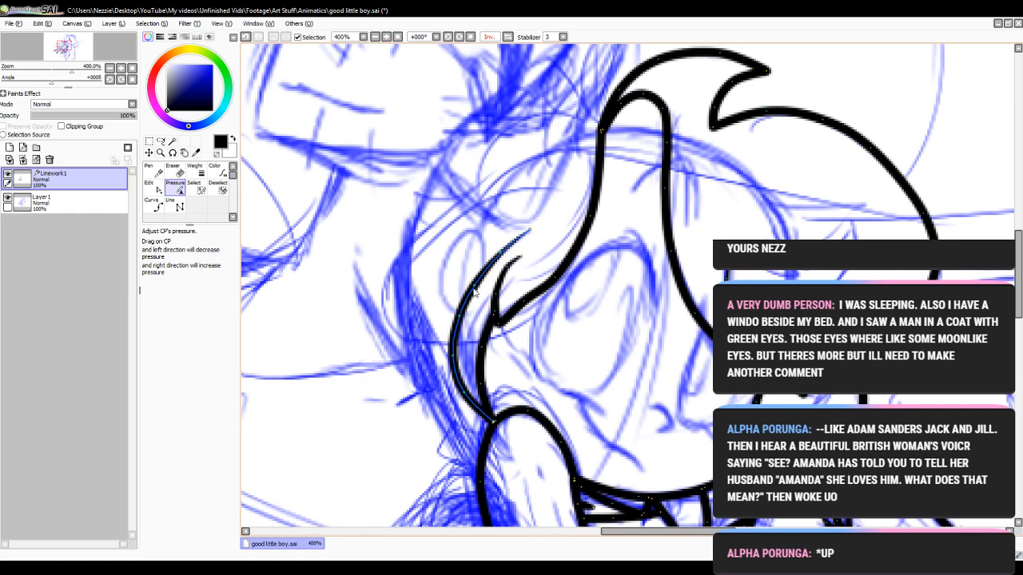
- Ink the rounded ear loop beside the outer side curve and lower the control-point pressure at its ends
{"action": "left_click", "coordinate": [151, 206]}
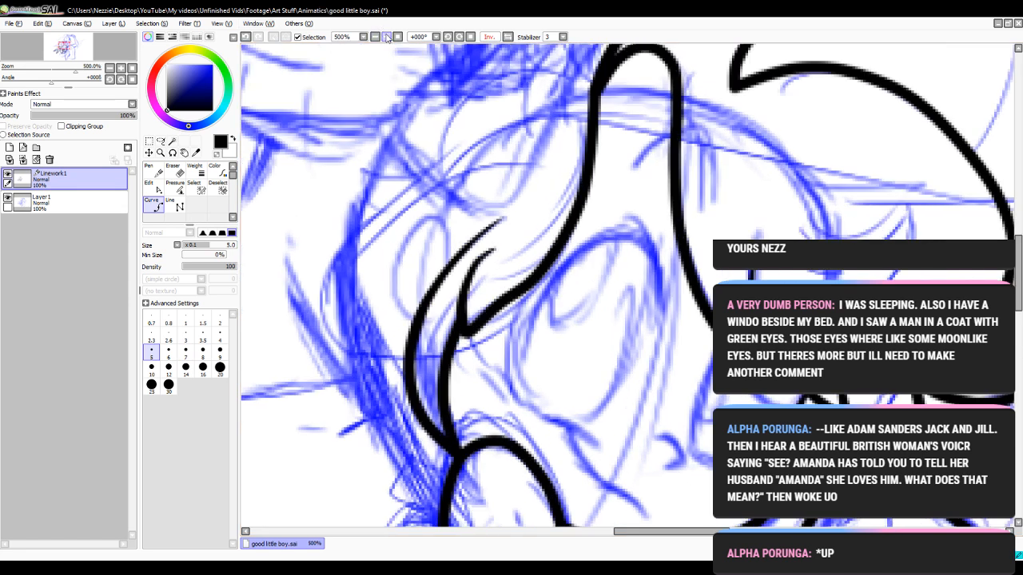
{"action": "left_click", "coordinate": [377, 36]}
{"action": "mouse_move", "coordinate": [454, 264]}
{"action": "left_mouse_down"}
{"action": "mouse_move", "coordinate": [438, 224]}
{"action": "mouse_move", "coordinate": [422, 222]}
{"action": "mouse_move", "coordinate": [394, 254]}
{"action": "mouse_move", "coordinate": [397, 302]}
{"action": "mouse_move", "coordinate": [414, 321]}
{"action": "left_mouse_up"}
{"action": "left_click", "coordinate": [175, 186]}
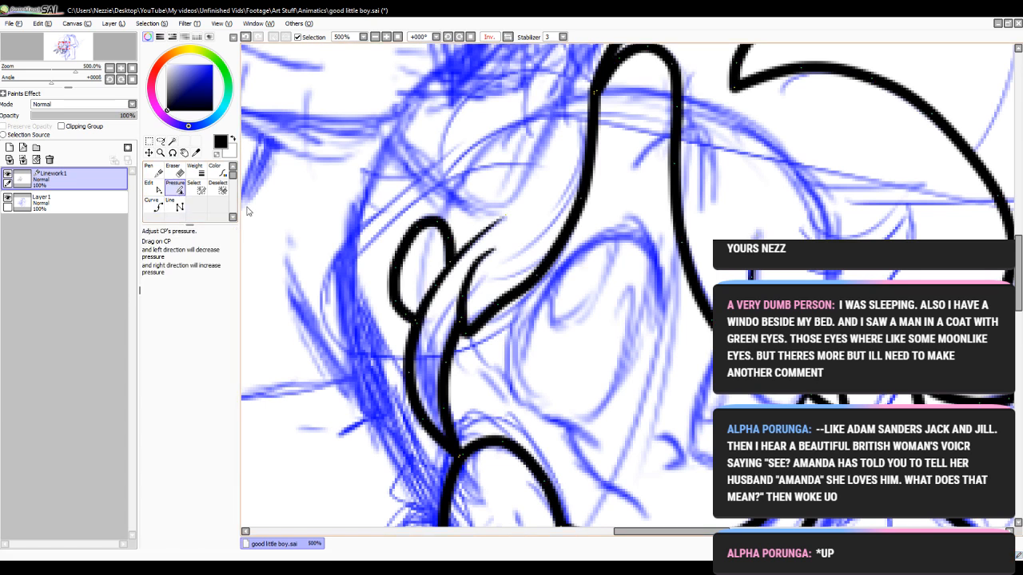
{"action": "left_click_drag", "start_coordinate": [451, 262], "coordinate": [246, 298]}
{"action": "left_click_drag", "start_coordinate": [448, 238], "coordinate": [411, 242]}
{"action": "left_click_drag", "start_coordinate": [413, 320], "coordinate": [294, 363]}
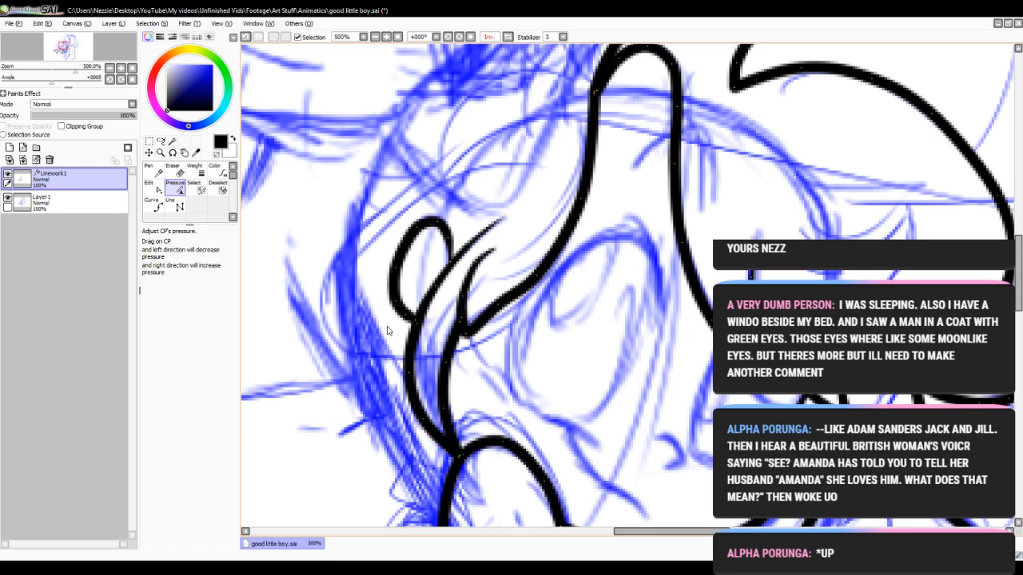
{"action": "mouse_move", "coordinate": [399, 325]}
{"action": "left_mouse_down"}
{"action": "mouse_move", "coordinate": [374, 340]}
{"action": "mouse_move", "coordinate": [331, 332]}
{"action": "left_mouse_up"}
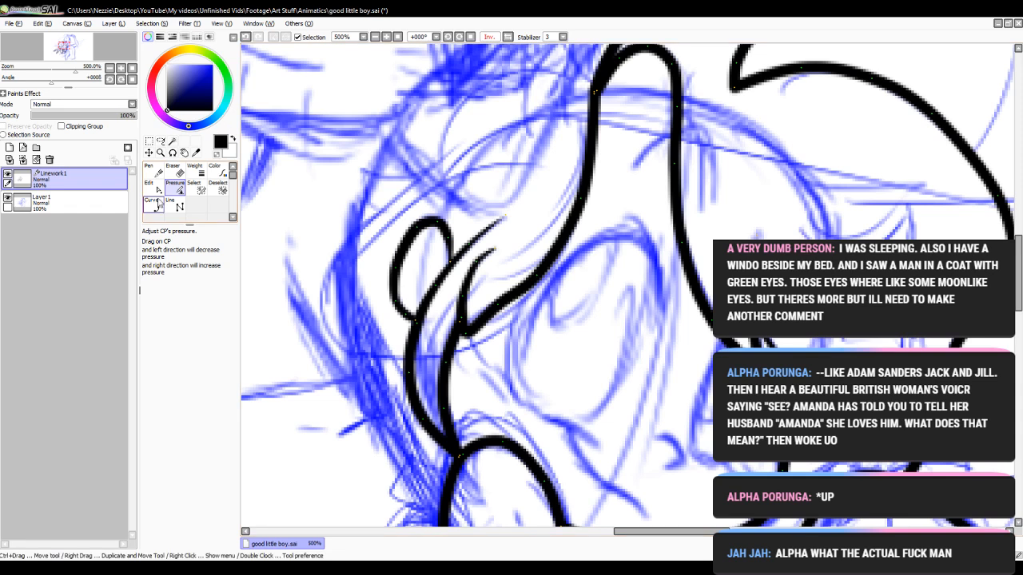
{"action": "left_click", "coordinate": [153, 205]}
{"action": "left_click", "coordinate": [375, 39]}
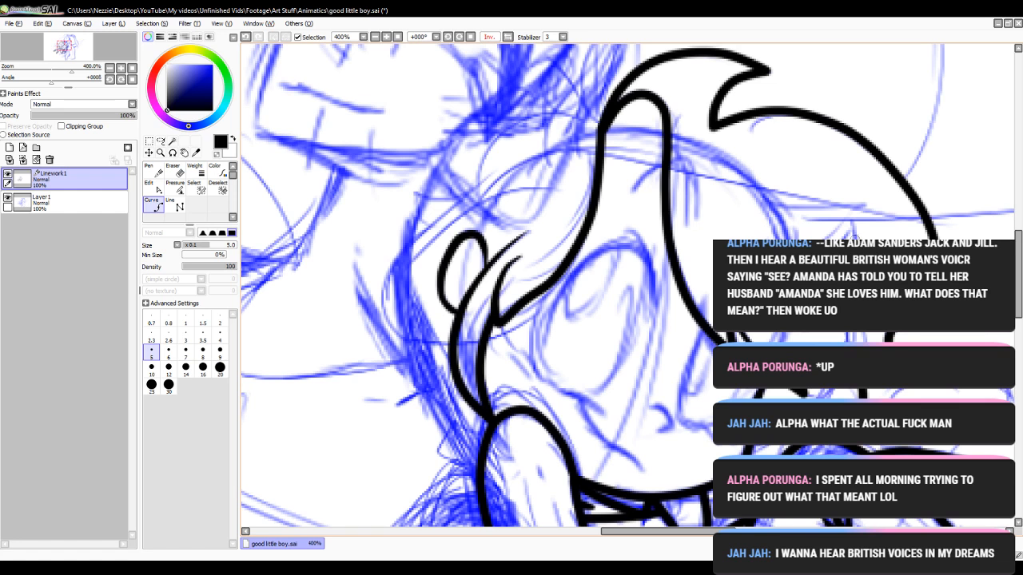
{"action": "left_click_drag", "start_coordinate": [1020, 245], "coordinate": [1019, 248]}
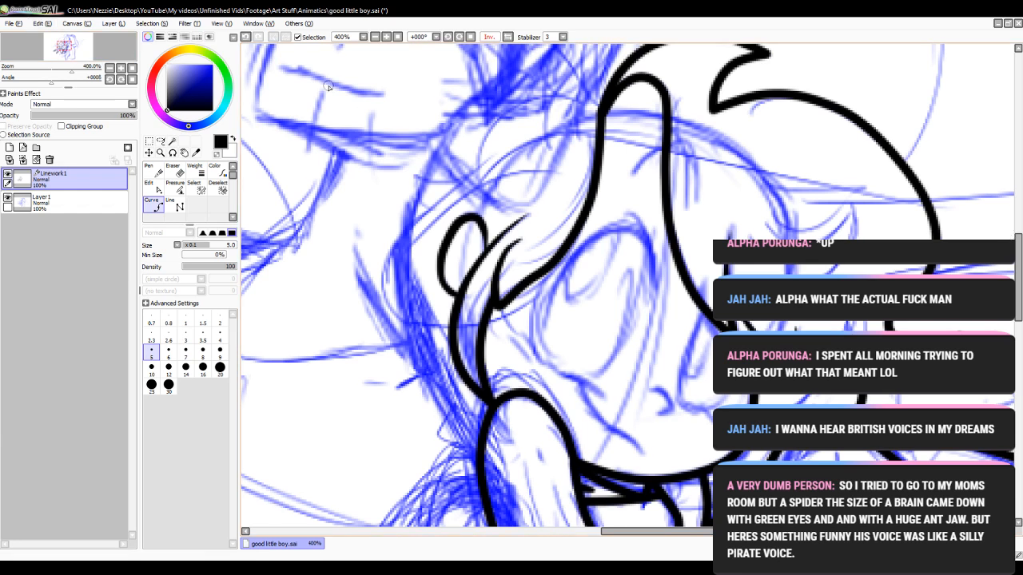
{"action": "left_click_drag", "start_coordinate": [1019, 283], "coordinate": [1019, 272]}
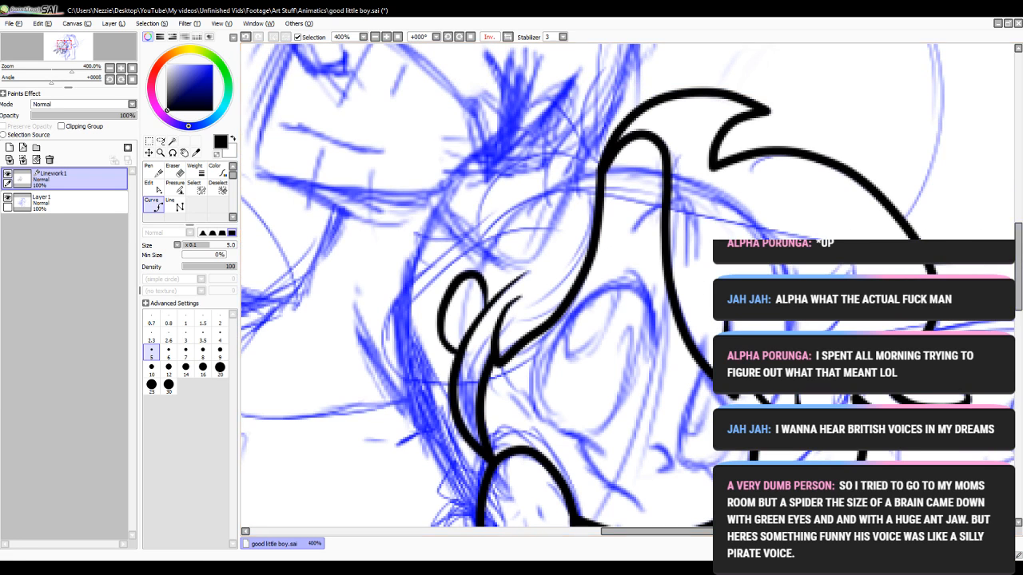
- Ink two narrow pointed tuft loops at the crown of the small character's hair and round the outer loop with Translate CP
{"action": "left_click_drag", "start_coordinate": [1019, 272], "coordinate": [1018, 261]}
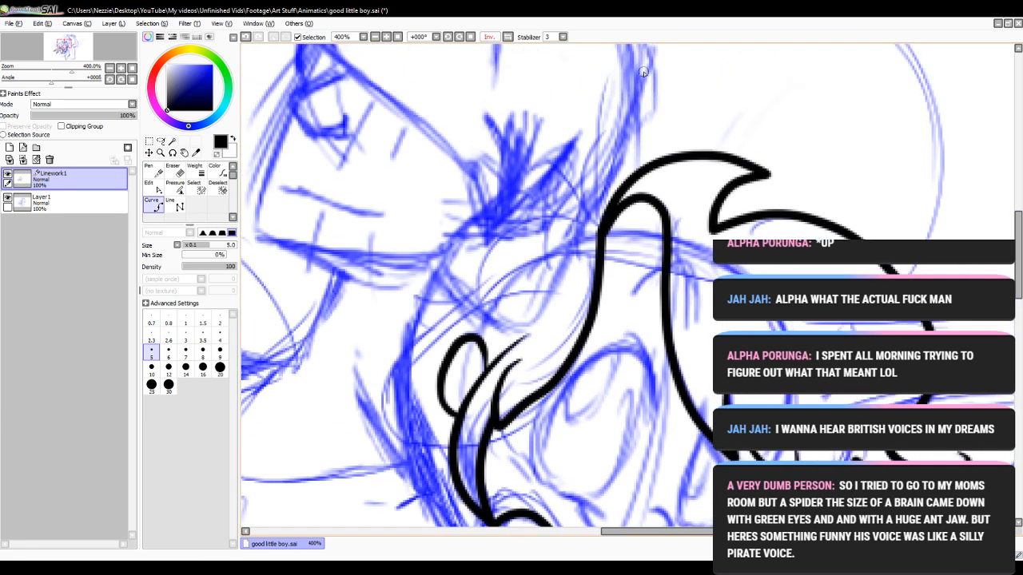
{"action": "mouse_move", "coordinate": [596, 227]}
{"action": "left_mouse_down"}
{"action": "mouse_move", "coordinate": [579, 193]}
{"action": "mouse_move", "coordinate": [596, 141]}
{"action": "mouse_move", "coordinate": [596, 221]}
{"action": "left_mouse_up"}
{"action": "double_click", "coordinate": [598, 222]}
{"action": "left_click", "coordinate": [577, 191]}
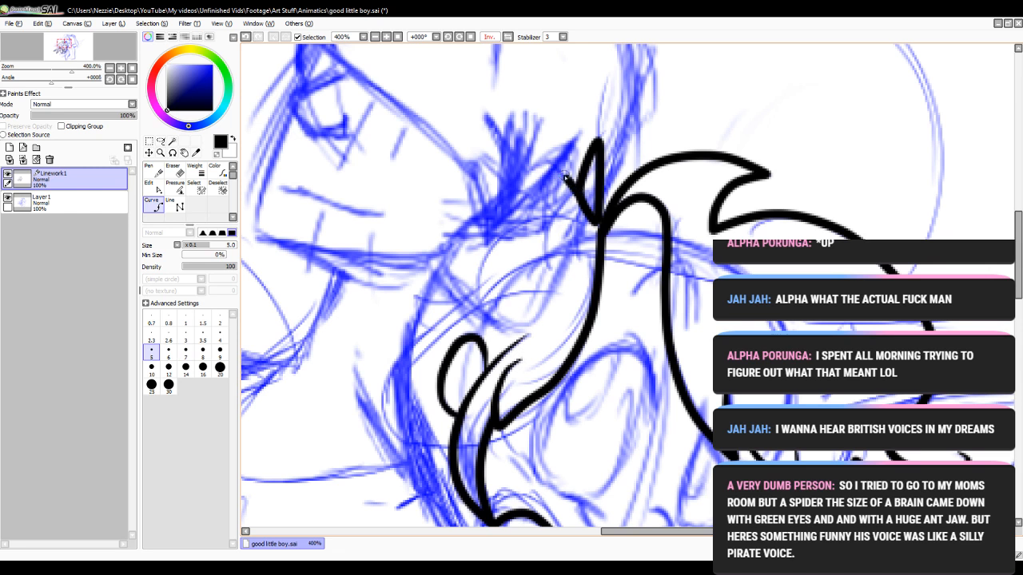
{"action": "left_click", "coordinate": [547, 164]}
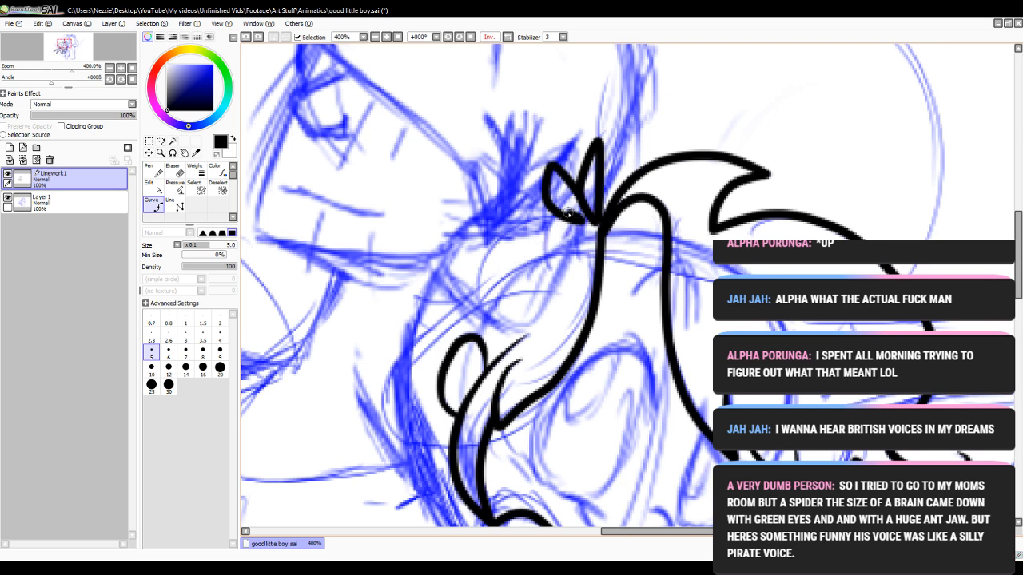
{"action": "double_click", "coordinate": [600, 226]}
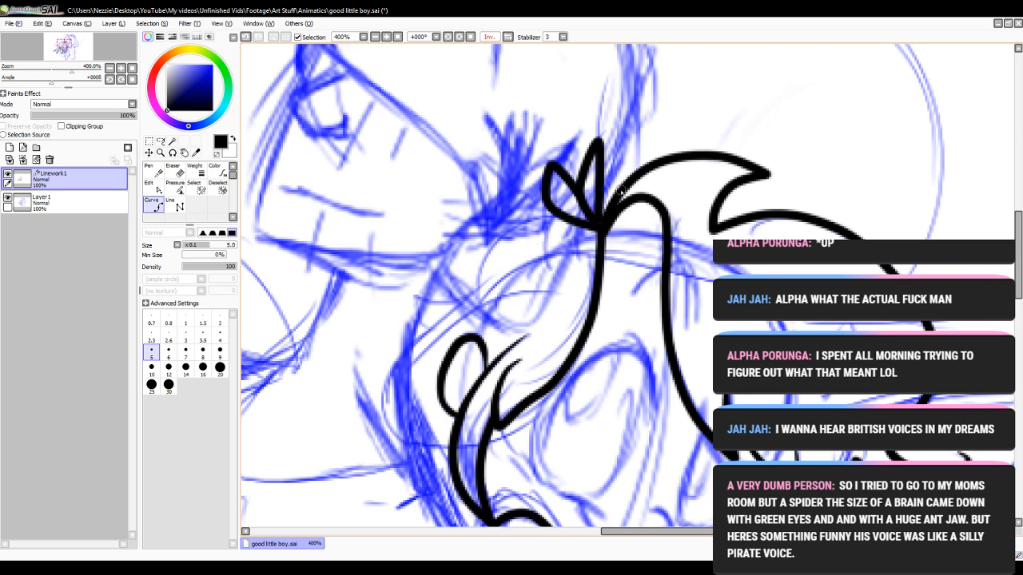
{"action": "left_click", "coordinate": [148, 184]}
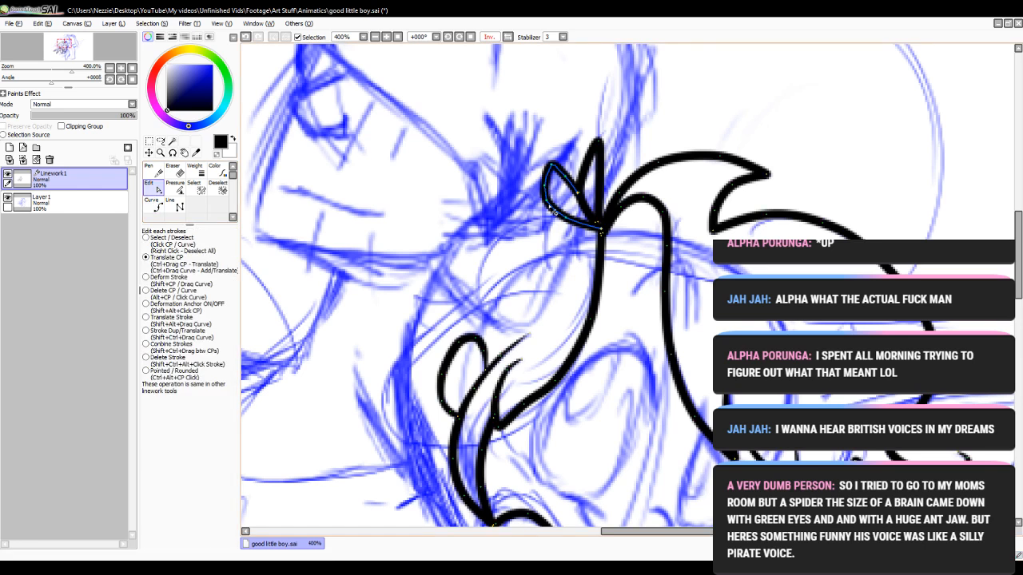
{"action": "left_click_drag", "start_coordinate": [549, 206], "coordinate": [543, 210]}
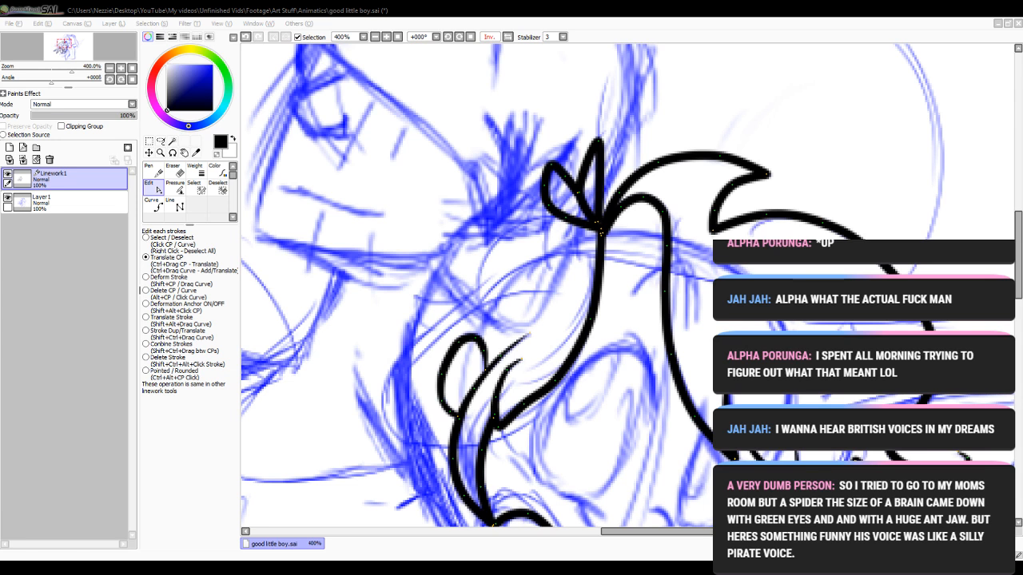
{"action": "key", "text": "alt+Tab"}
- Ink the outer hair curve from the base of the tuft loops down to a tip above the ear loop
{"action": "left_click", "coordinate": [148, 209]}
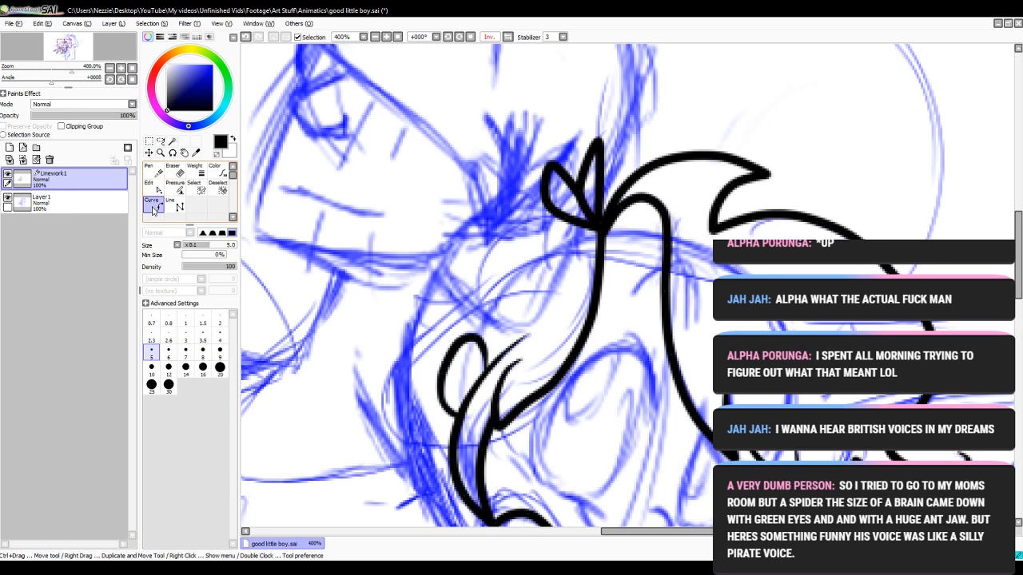
{"action": "left_click", "coordinate": [572, 224]}
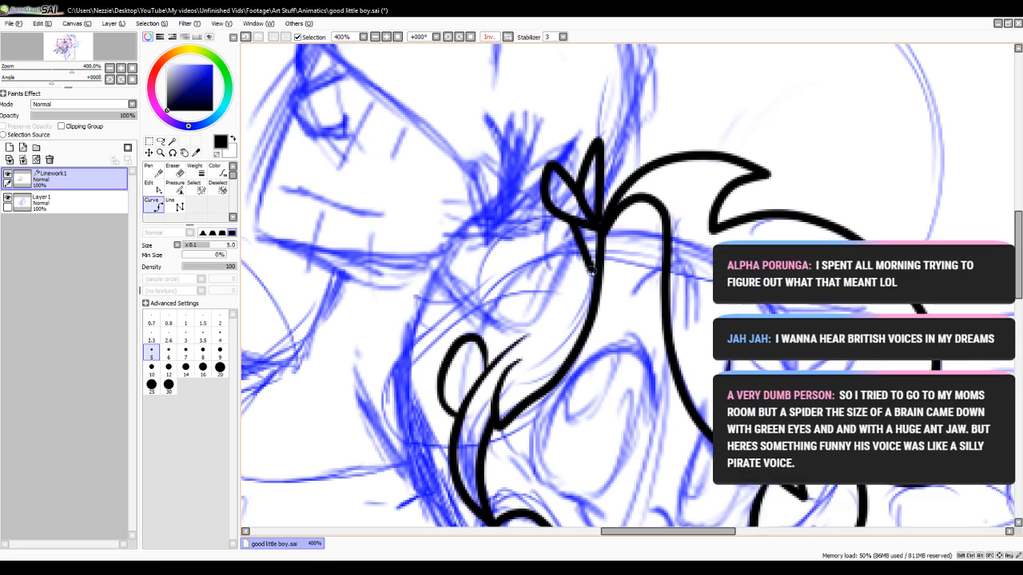
{"action": "left_click", "coordinate": [375, 38]}
{"action": "left_click", "coordinate": [375, 37]}
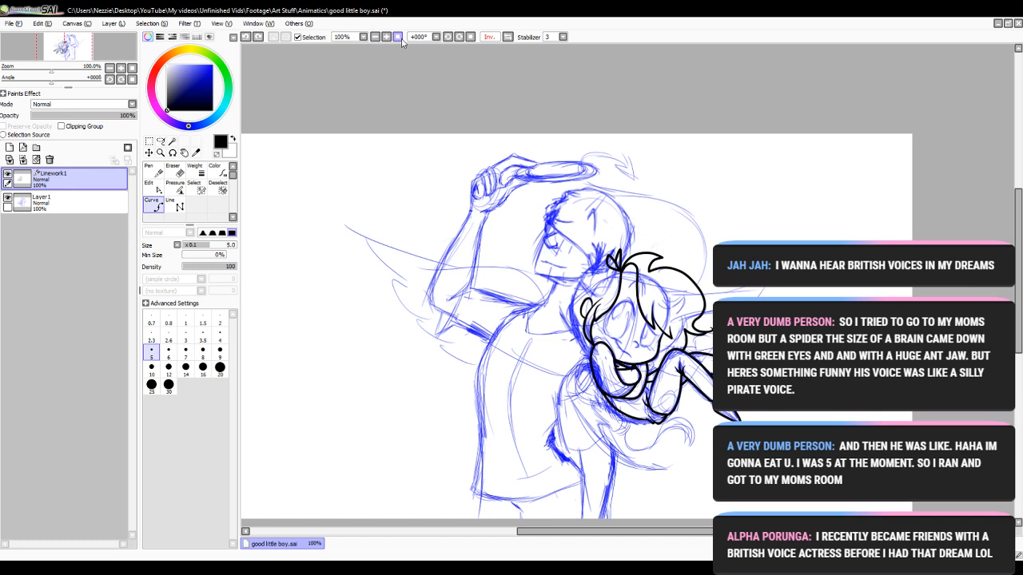
{"action": "left_click", "coordinate": [386, 38]}
{"action": "left_click", "coordinate": [386, 37]}
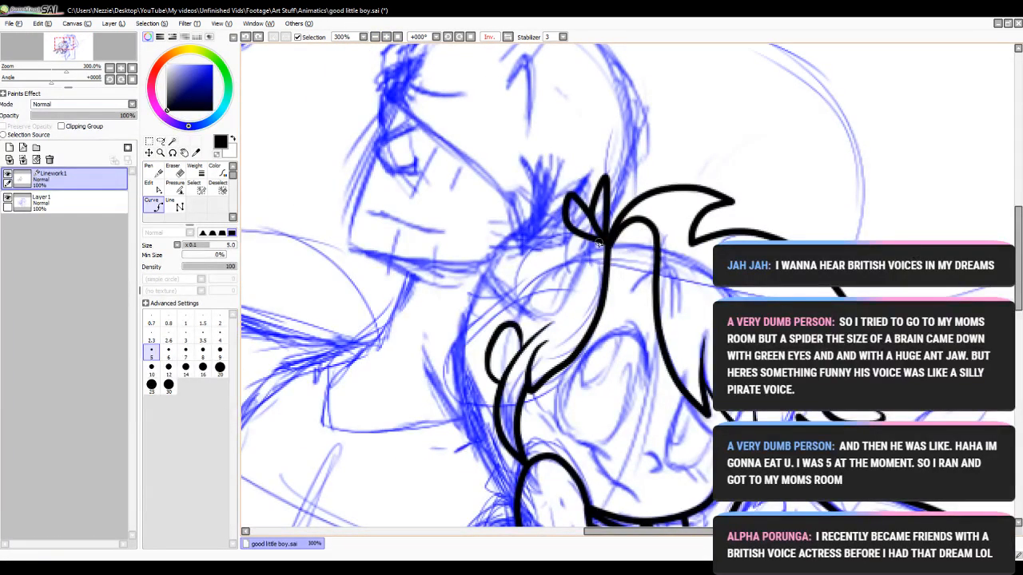
{"action": "left_click", "coordinate": [530, 264]}
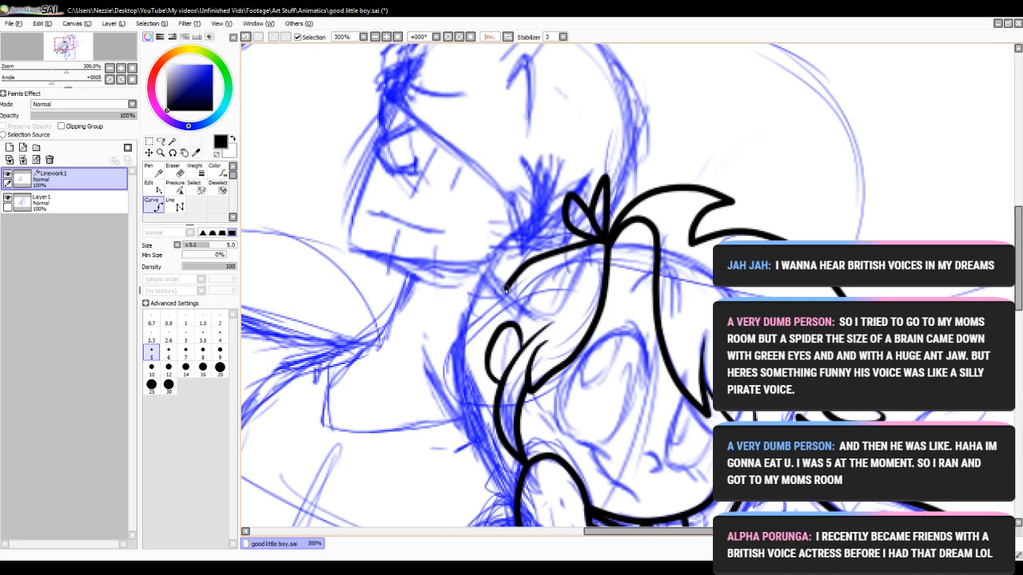
{"action": "key", "text": "ctrl+z"}
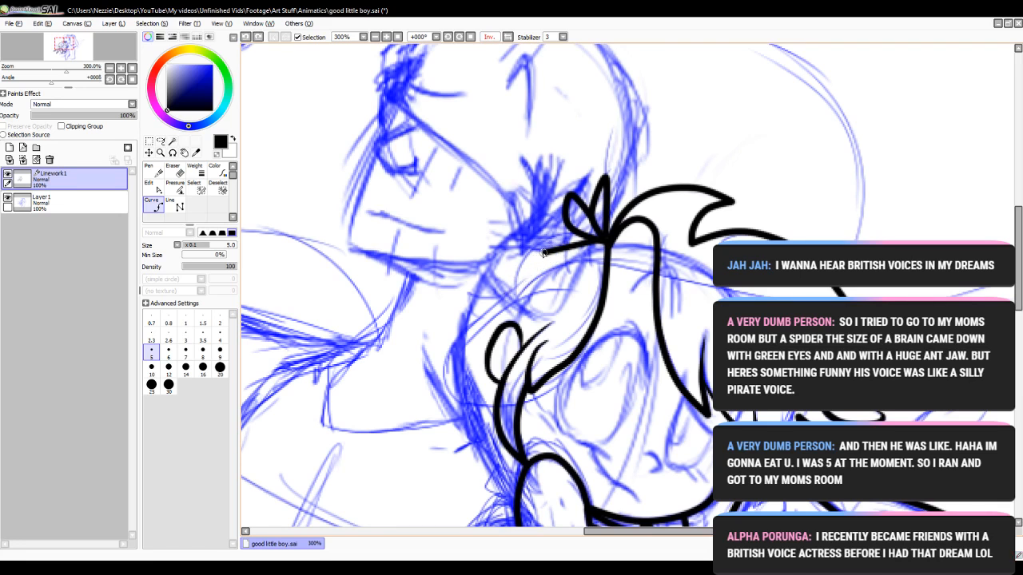
{"action": "left_click", "coordinate": [536, 252]}
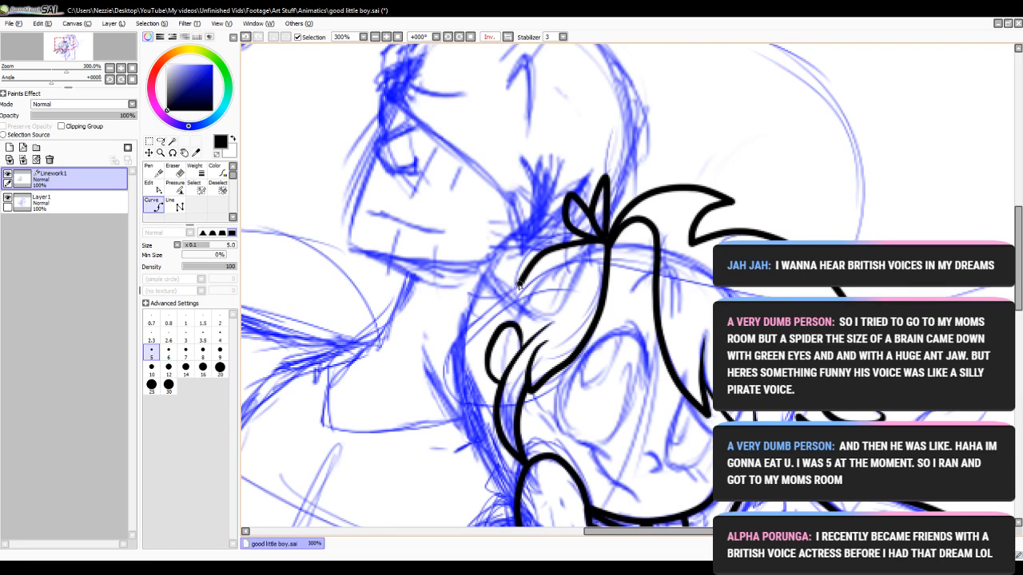
{"action": "double_click", "coordinate": [455, 326]}
- Smooth the outer hair curve with Translate CP, moving its middle points outward and pulling its lower tip slightly upward
{"action": "scroll", "coordinate": [623, 288], "scroll_direction": "down", "scroll_amount": 3}
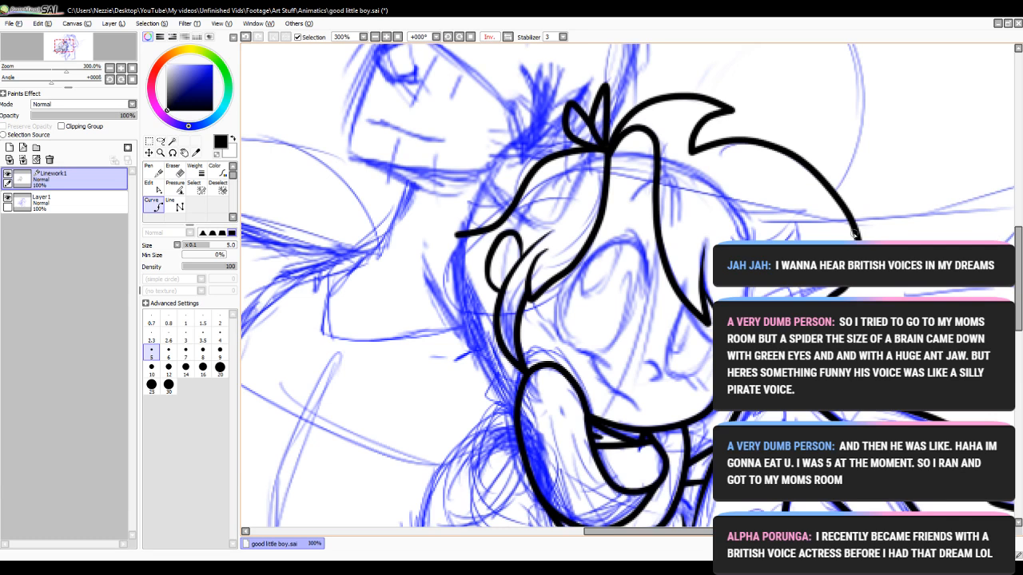
{"action": "left_click", "coordinate": [387, 37]}
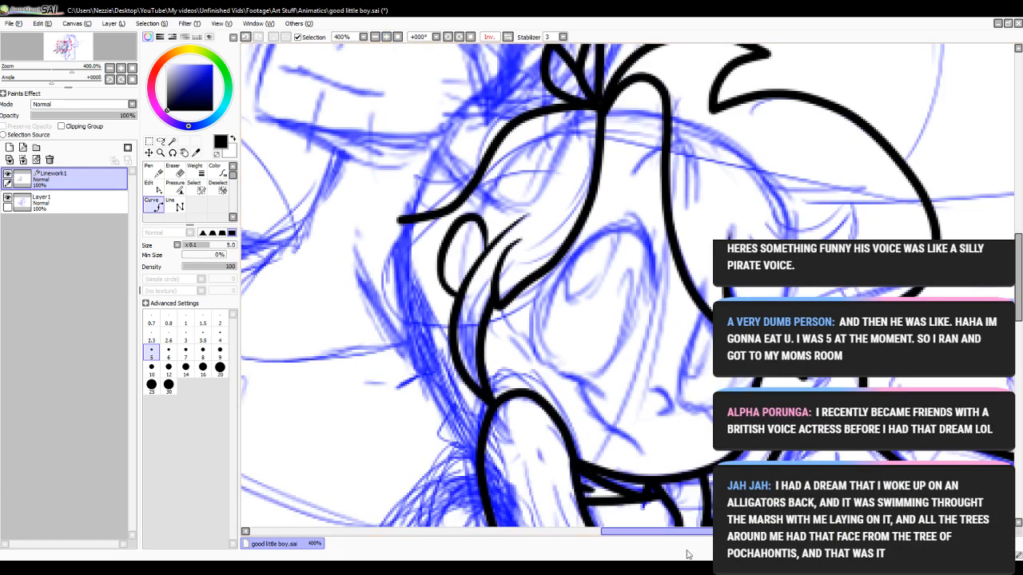
{"action": "left_click_drag", "start_coordinate": [659, 533], "coordinate": [634, 534]}
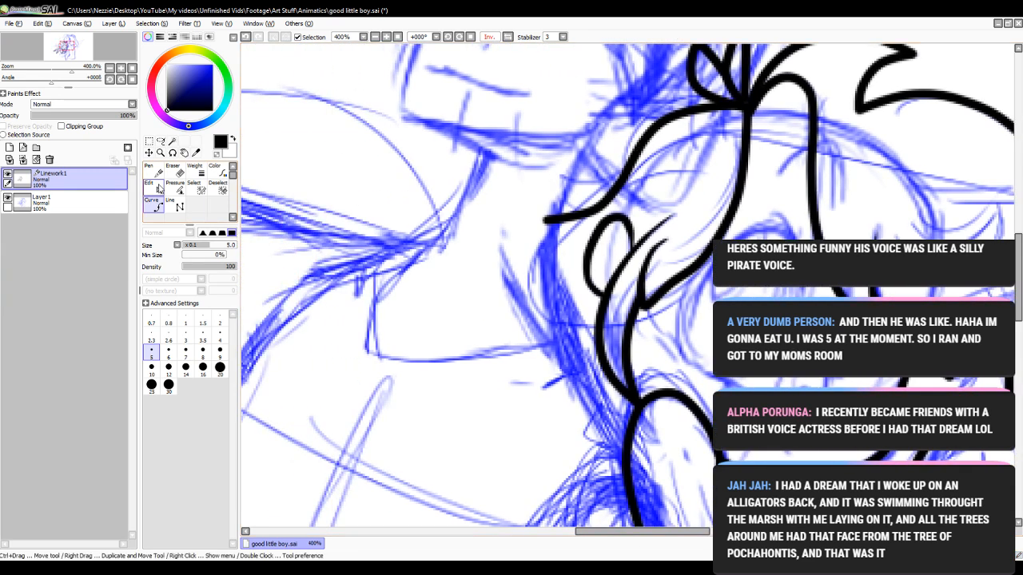
{"action": "left_click", "coordinate": [158, 189]}
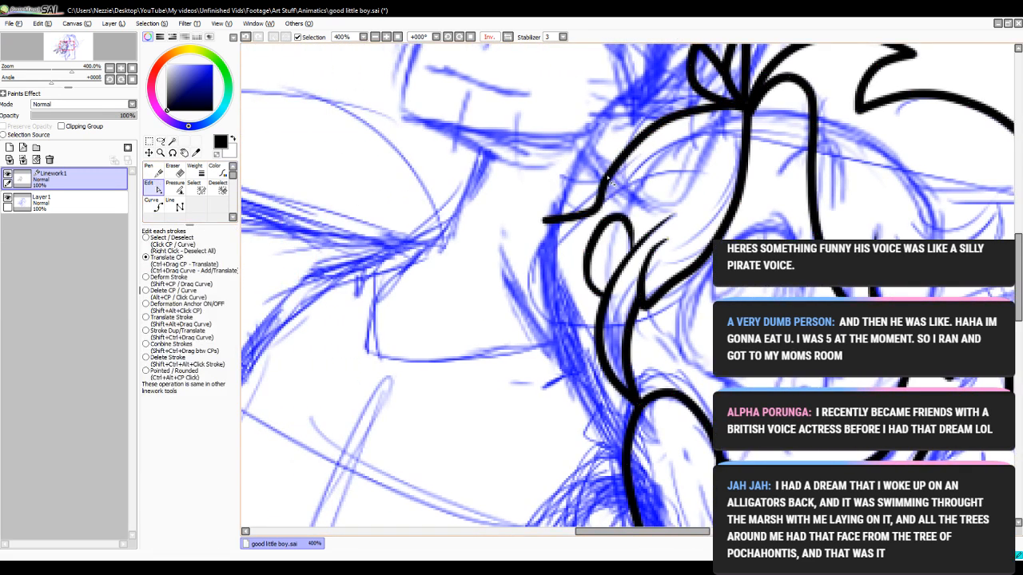
{"action": "left_click_drag", "start_coordinate": [607, 178], "coordinate": [605, 176]}
{"action": "left_click_drag", "start_coordinate": [598, 214], "coordinate": [579, 211]}
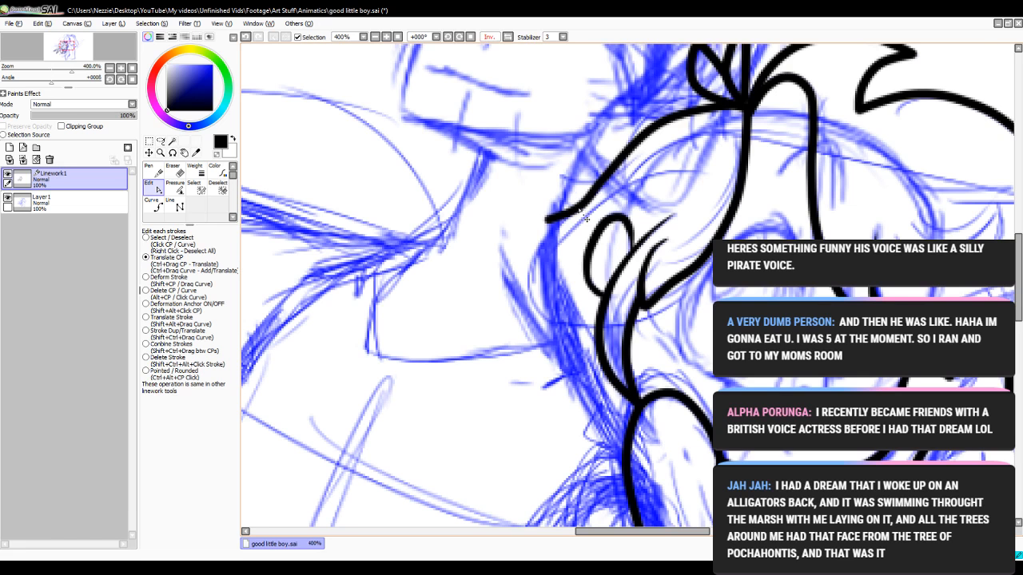
{"action": "left_click_drag", "start_coordinate": [661, 129], "coordinate": [634, 157]}
{"action": "left_click_drag", "start_coordinate": [685, 130], "coordinate": [660, 131]}
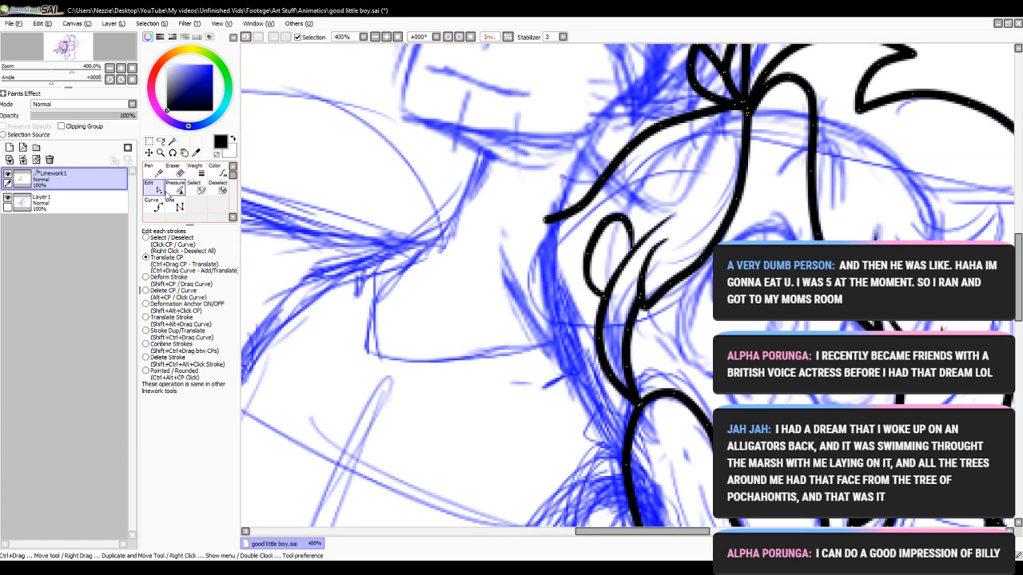
{"action": "left_click_drag", "start_coordinate": [553, 230], "coordinate": [564, 214]}
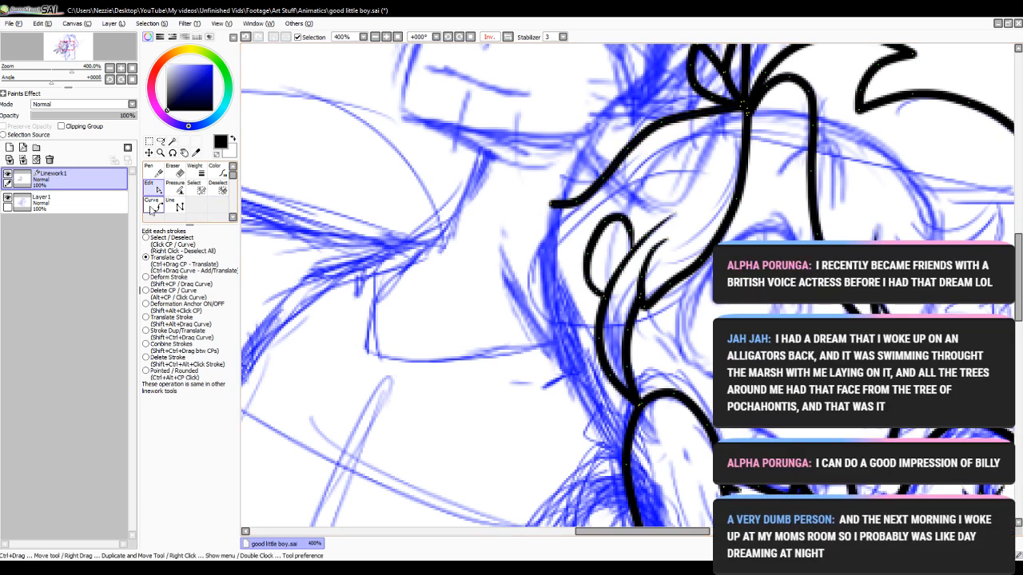
- Ink a short curve angling back from the tip of the outer hair curve toward the ear loop to form a point
{"action": "left_click", "coordinate": [152, 210]}
{"action": "left_click", "coordinate": [553, 204]}
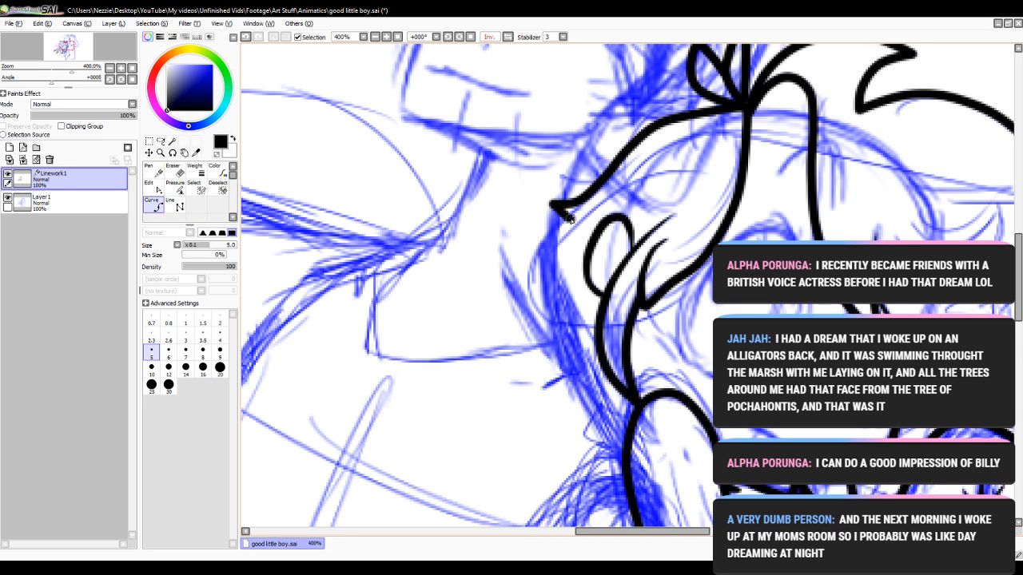
{"action": "left_click", "coordinate": [582, 224]}
{"action": "left_click", "coordinate": [547, 274]}
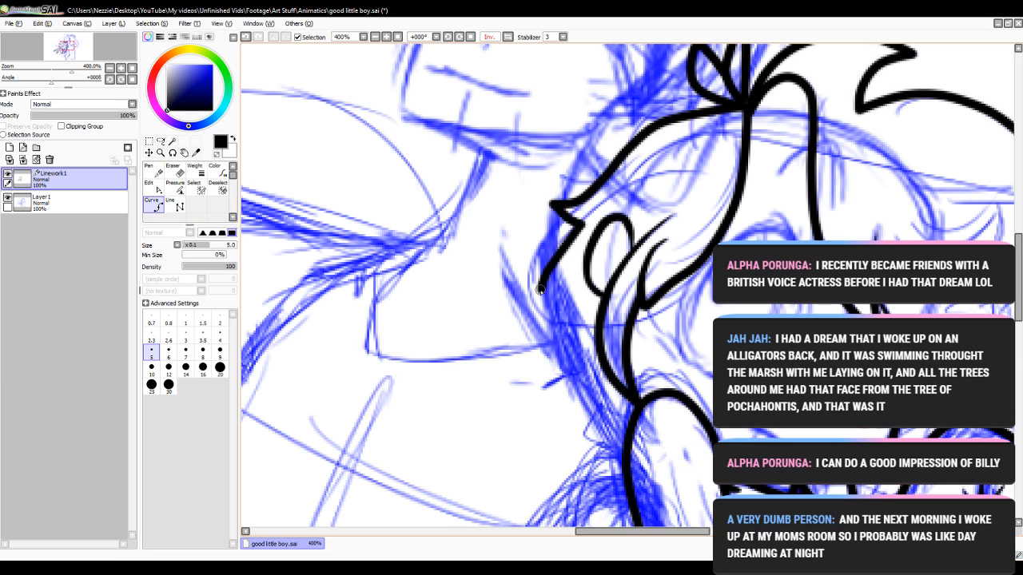
{"action": "left_click", "coordinate": [559, 354]}
{"action": "key", "text": "ctrl+z"}
{"action": "left_click", "coordinate": [551, 329]}
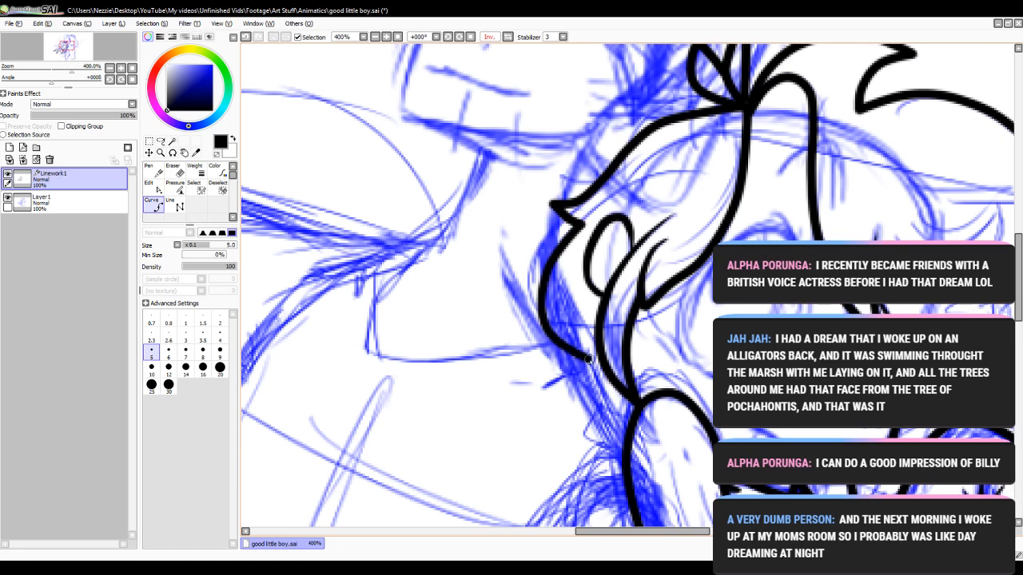
{"action": "left_click", "coordinate": [591, 369]}
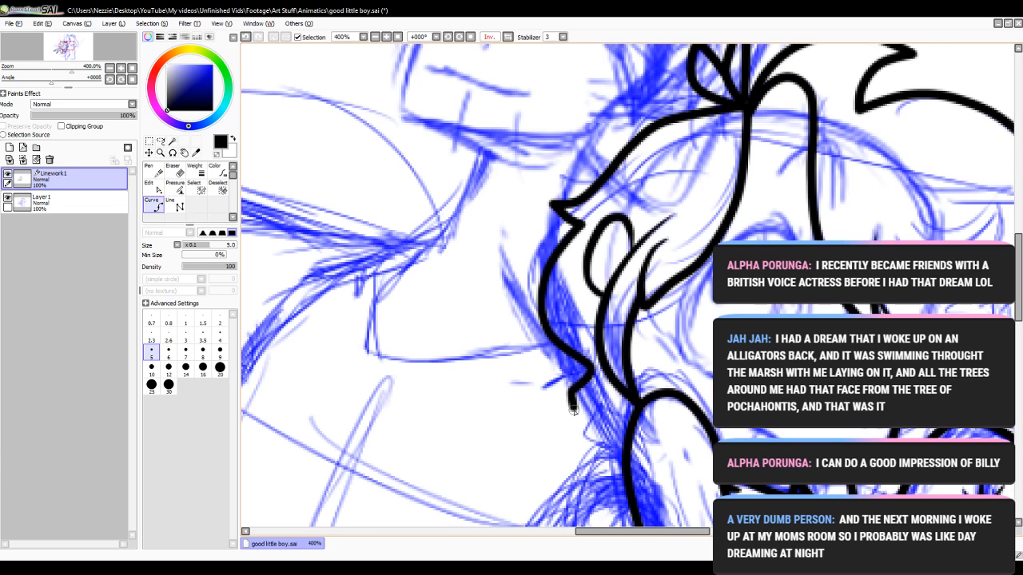
{"action": "key", "text": "ctrl+z"}
{"action": "key", "text": "ctrl+z"}
{"action": "key", "text": "ctrl+z"}
{"action": "key", "text": "ctrl+z"}
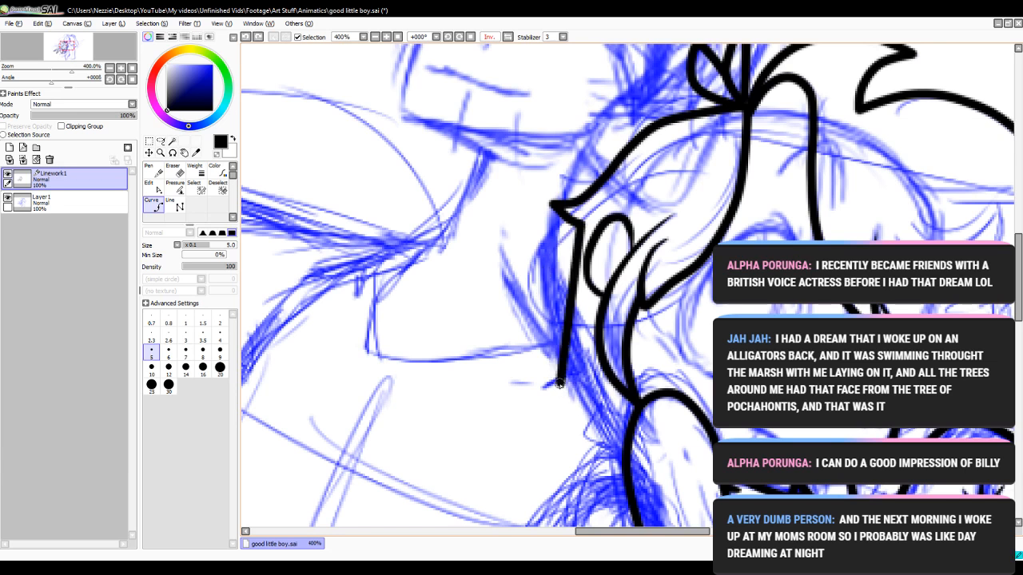
- Extend the outer hair curve past the ear loop with Translate CP, moving its pointed tip and short return stroke down and outward
{"action": "left_click", "coordinate": [153, 188]}
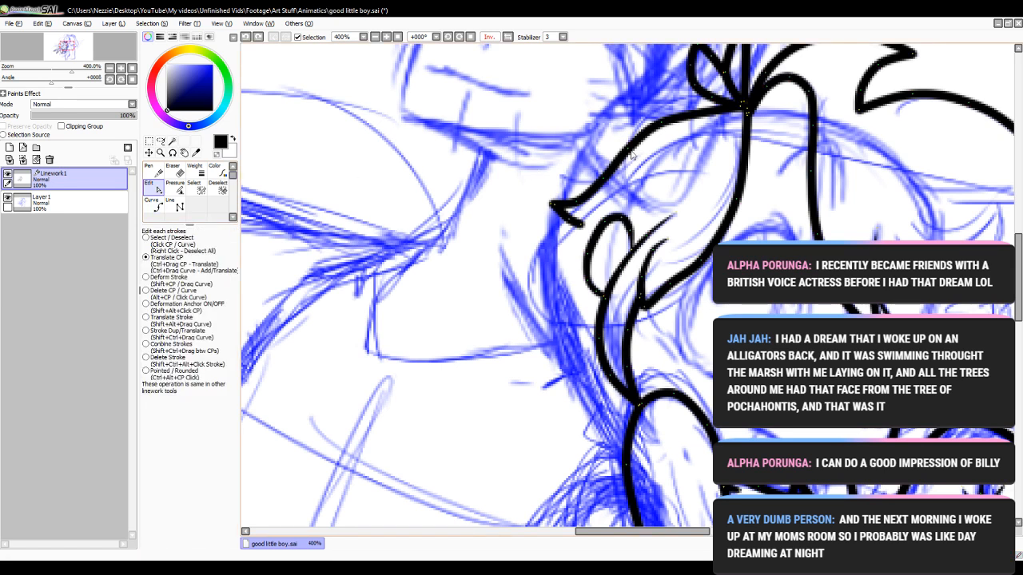
{"action": "mouse_move", "coordinate": [630, 151]}
{"action": "left_mouse_down"}
{"action": "mouse_move", "coordinate": [563, 193]}
{"action": "mouse_move", "coordinate": [557, 277]}
{"action": "left_mouse_up"}
{"action": "left_click", "coordinate": [246, 37]}
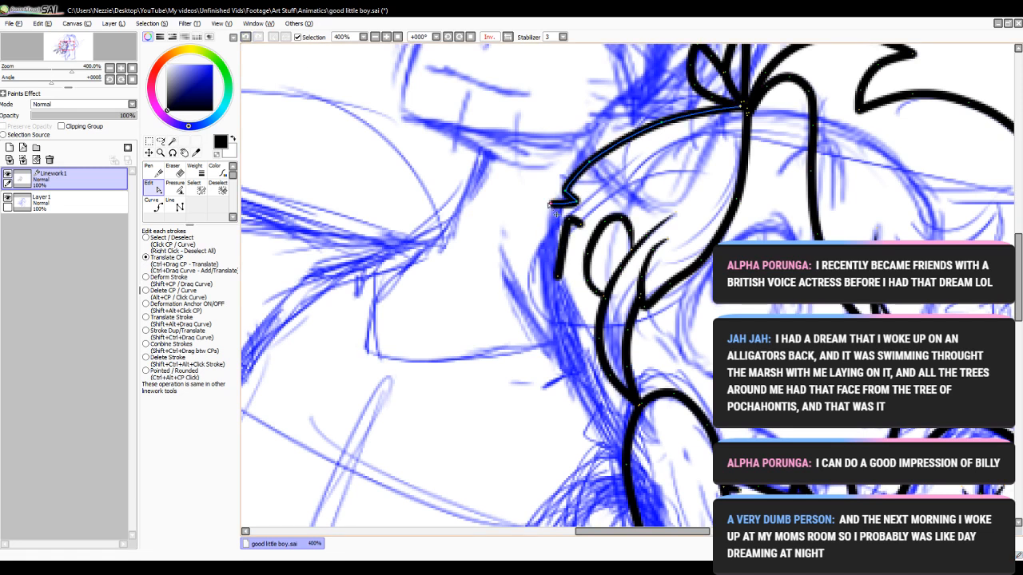
{"action": "left_click_drag", "start_coordinate": [553, 205], "coordinate": [530, 264]}
{"action": "mouse_move", "coordinate": [577, 201]}
{"action": "left_mouse_down"}
{"action": "mouse_move", "coordinate": [567, 176]}
{"action": "mouse_move", "coordinate": [551, 258]}
{"action": "mouse_move", "coordinate": [557, 279]}
{"action": "mouse_move", "coordinate": [525, 277]}
{"action": "left_mouse_up"}
{"action": "mouse_move", "coordinate": [570, 222]}
{"action": "left_mouse_down"}
{"action": "mouse_move", "coordinate": [549, 301]}
{"action": "mouse_move", "coordinate": [547, 285]}
{"action": "mouse_move", "coordinate": [582, 230]}
{"action": "mouse_move", "coordinate": [565, 298]}
{"action": "mouse_move", "coordinate": [552, 289]}
{"action": "left_mouse_up"}
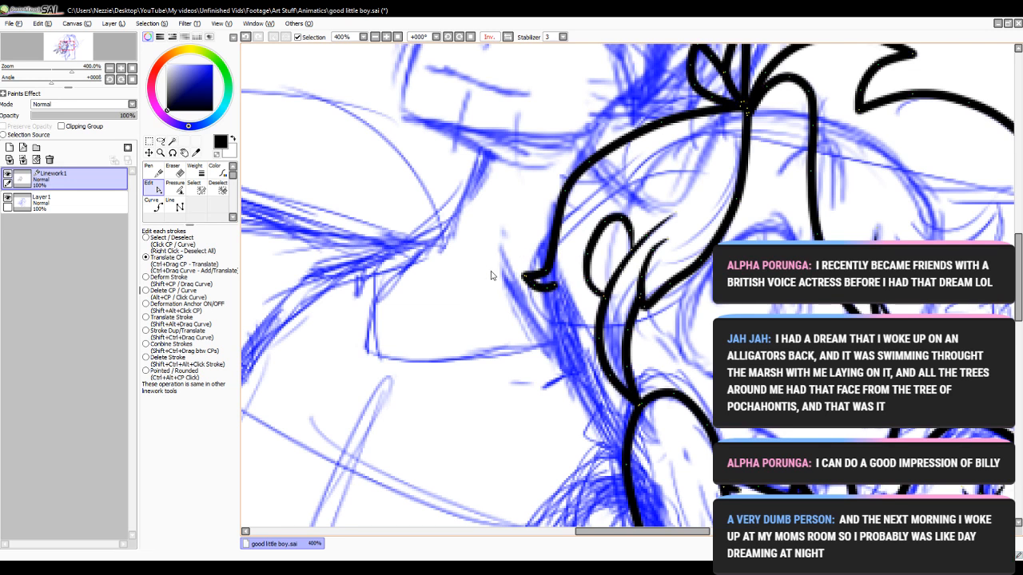
- Ink the back-of-head curve from the lowered hair point around behind the ear to the top of the raised arm
{"action": "left_click", "coordinate": [154, 206]}
{"action": "left_click", "coordinate": [553, 286]}
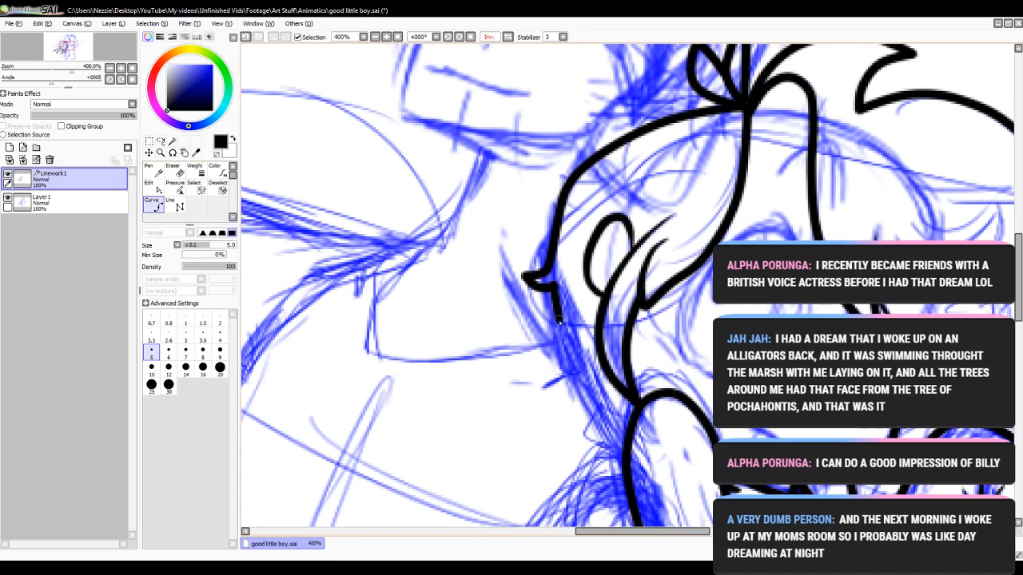
{"action": "left_click", "coordinate": [547, 336]}
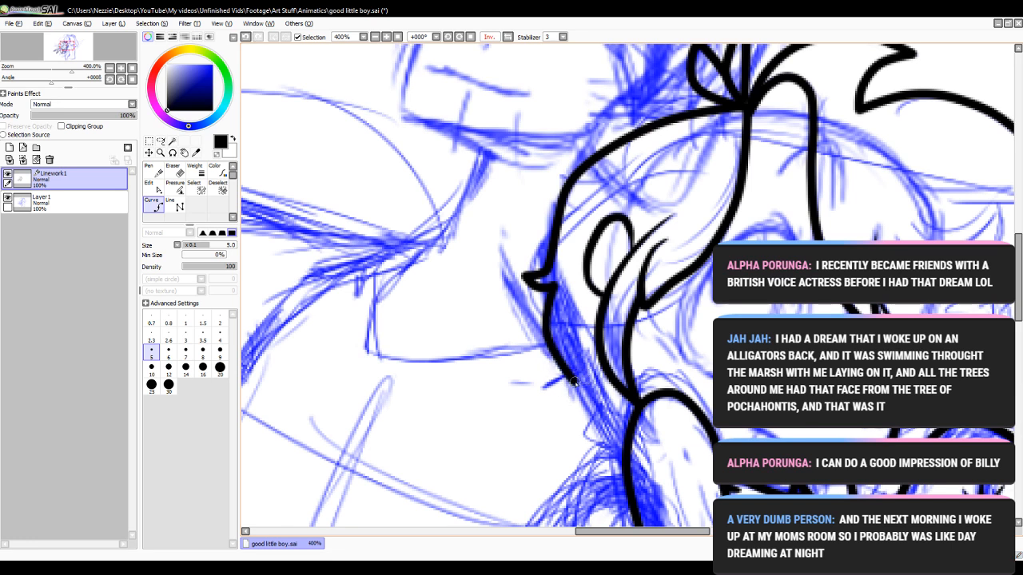
{"action": "double_click", "coordinate": [630, 412]}
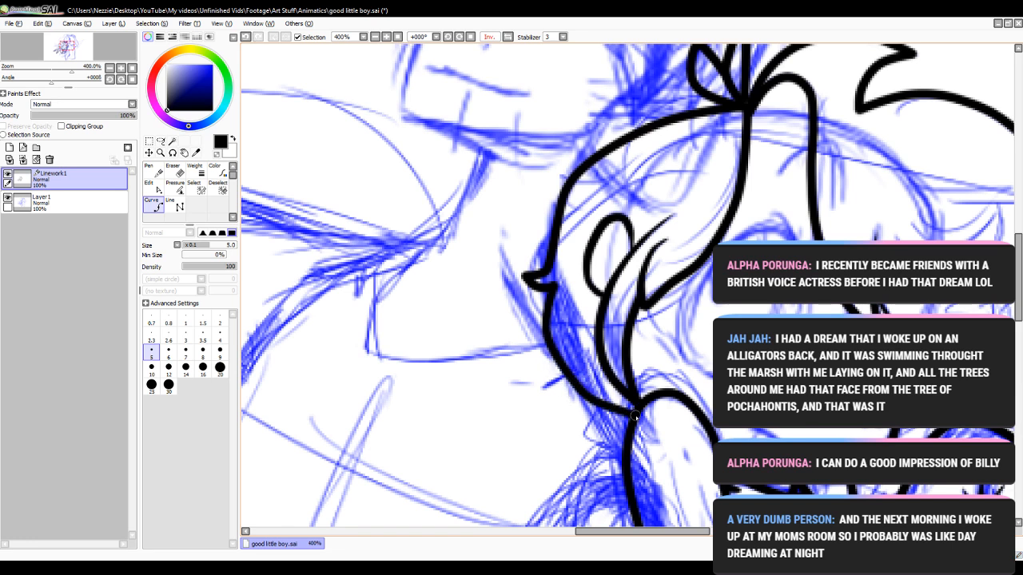
{"action": "left_click", "coordinate": [149, 184]}
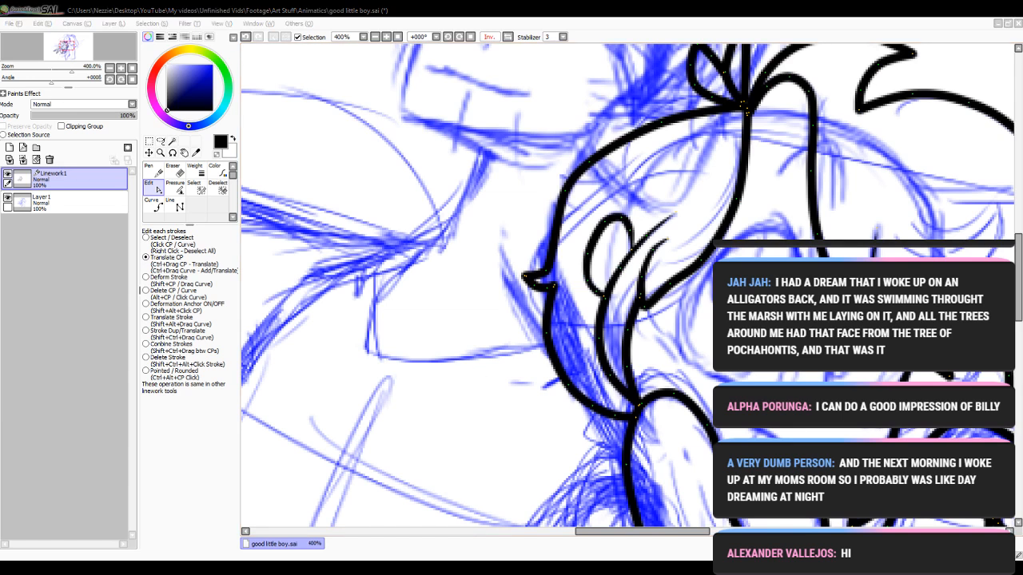
{"action": "key", "text": "alt+Tab"}
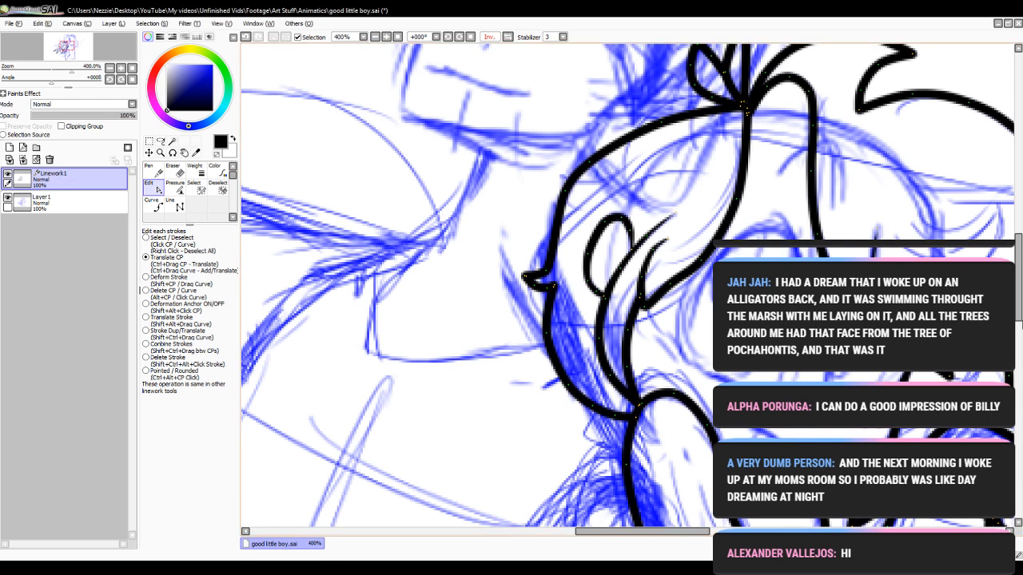
- Ink short curves forming a small cuff shape below the lower hair tip, and taper the end of its inner stroke by lowering the pressure
{"action": "scroll", "coordinate": [628, 285], "scroll_direction": "down", "scroll_amount": 5}
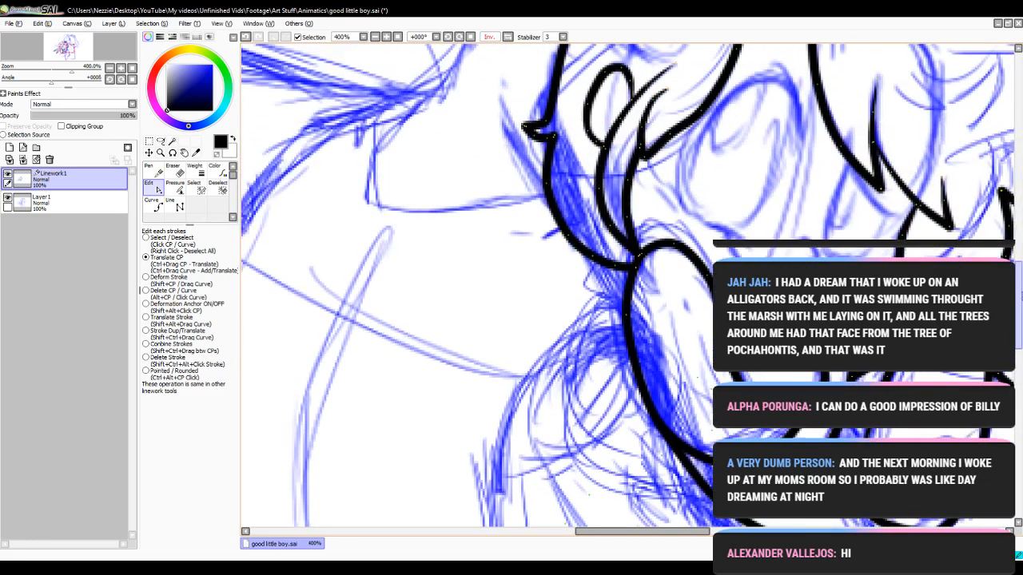
{"action": "left_click", "coordinate": [153, 207]}
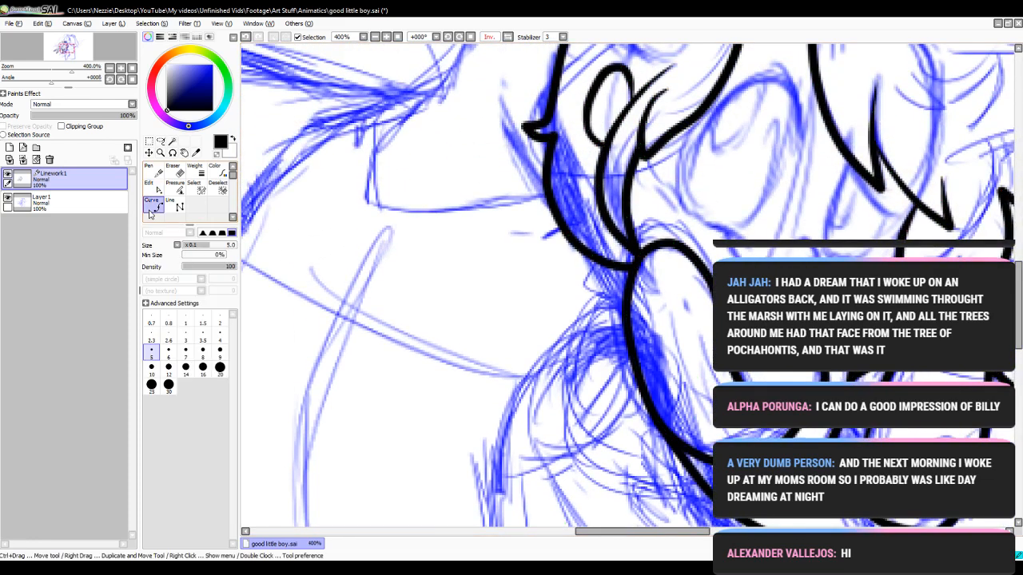
{"action": "left_click", "coordinate": [592, 259]}
{"action": "left_click", "coordinate": [595, 274]}
{"action": "double_click", "coordinate": [612, 282]}
{"action": "left_click", "coordinate": [597, 276]}
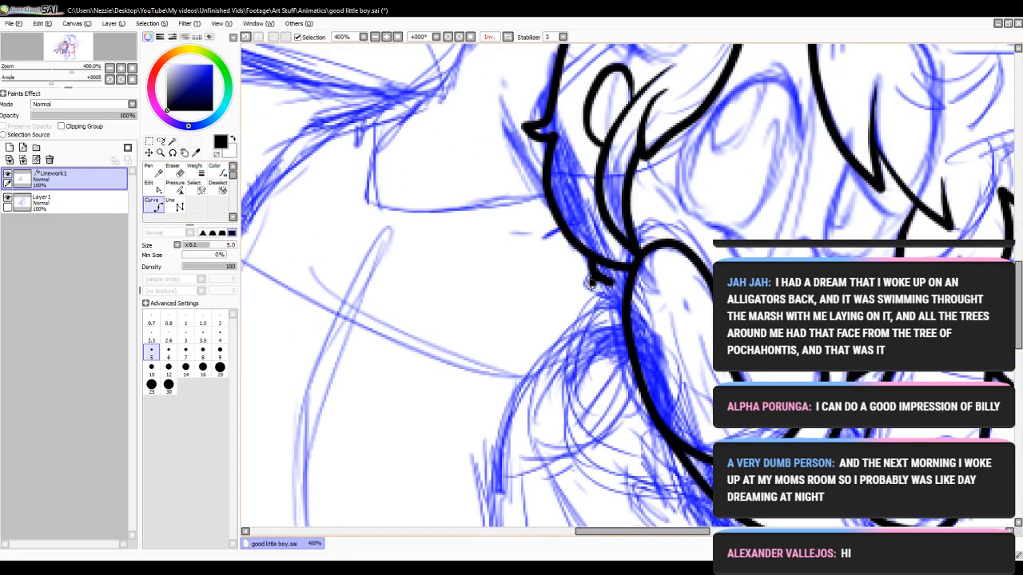
{"action": "left_click", "coordinate": [588, 305]}
{"action": "double_click", "coordinate": [625, 307]}
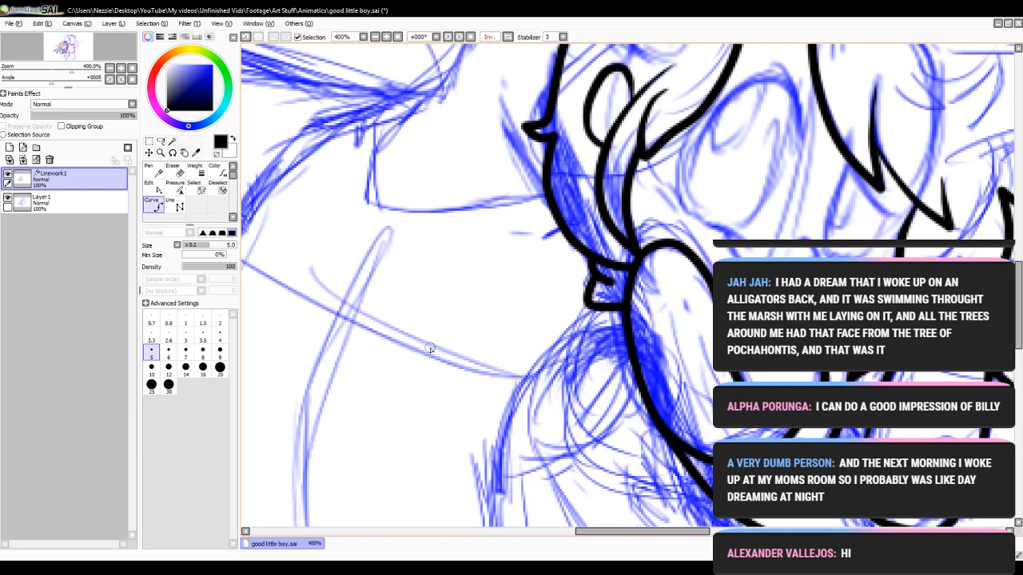
{"action": "left_click", "coordinate": [172, 192]}
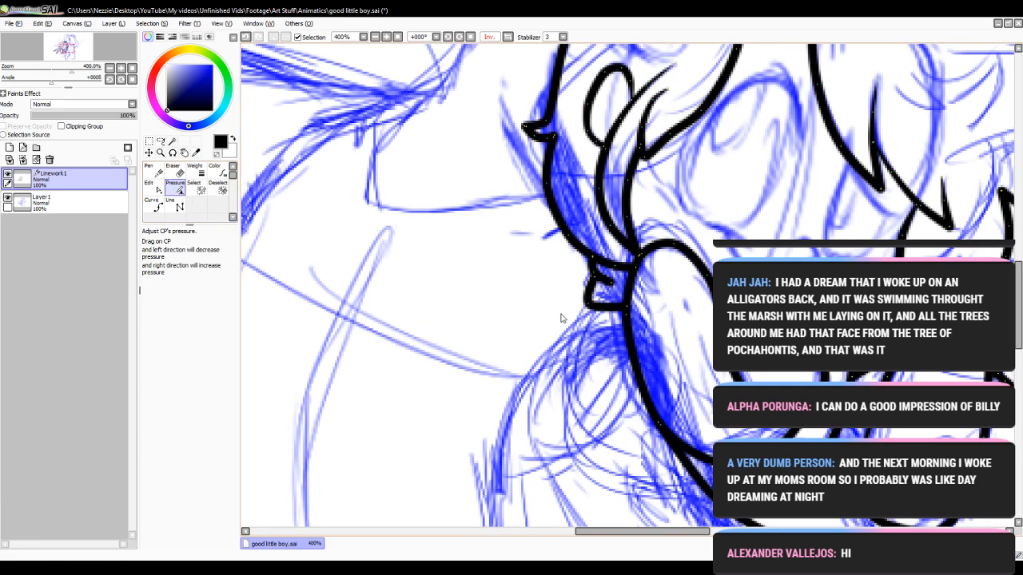
{"action": "left_click_drag", "start_coordinate": [612, 282], "coordinate": [384, 352]}
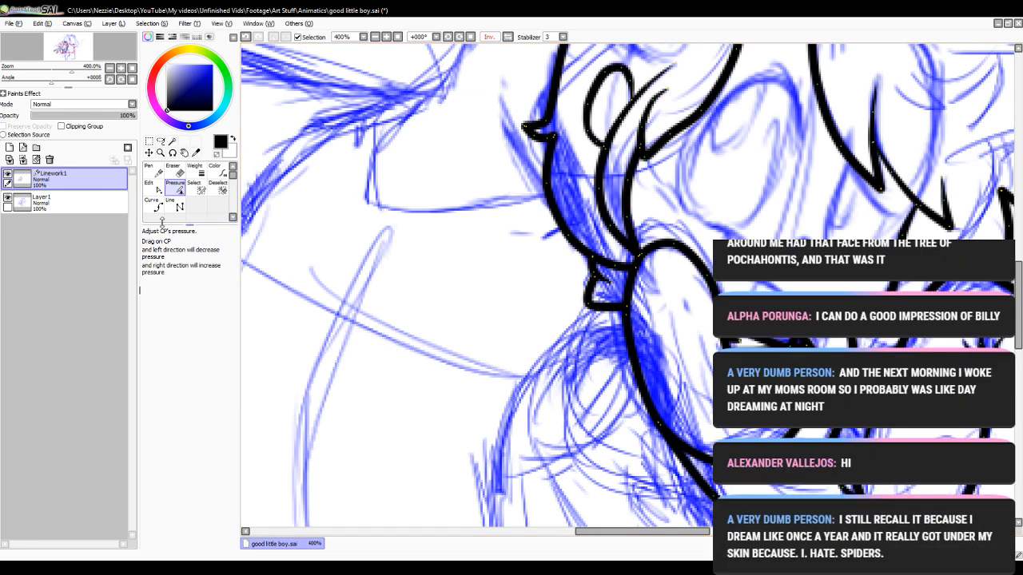
- Ink a long curve from the base of the small cuff shape down around the rounded sketch outline, ending in a hook below the arm
{"action": "left_click", "coordinate": [154, 204]}
{"action": "scroll", "coordinate": [480, 287], "scroll_direction": "down", "scroll_amount": 5}
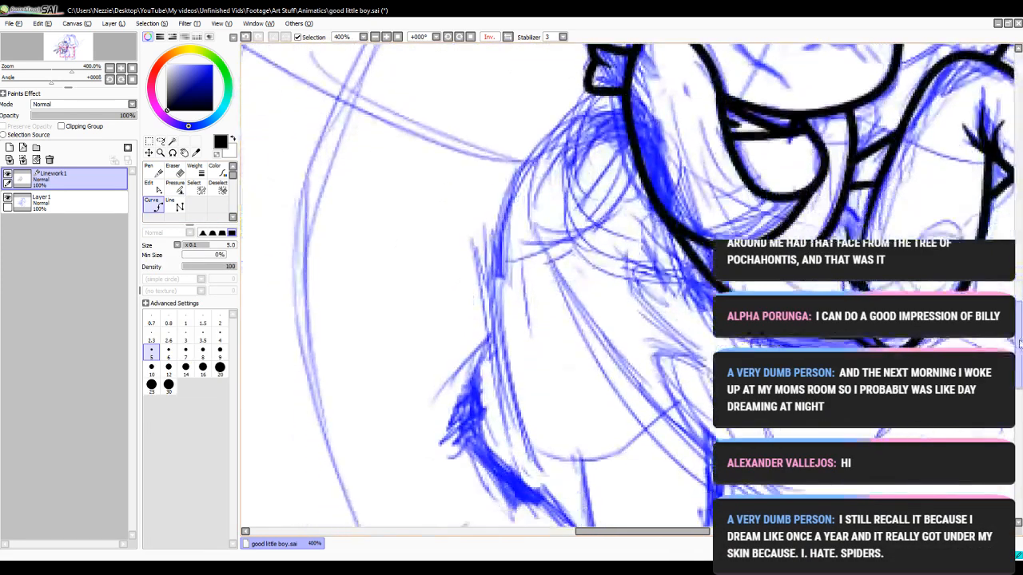
{"action": "left_click", "coordinate": [592, 155]}
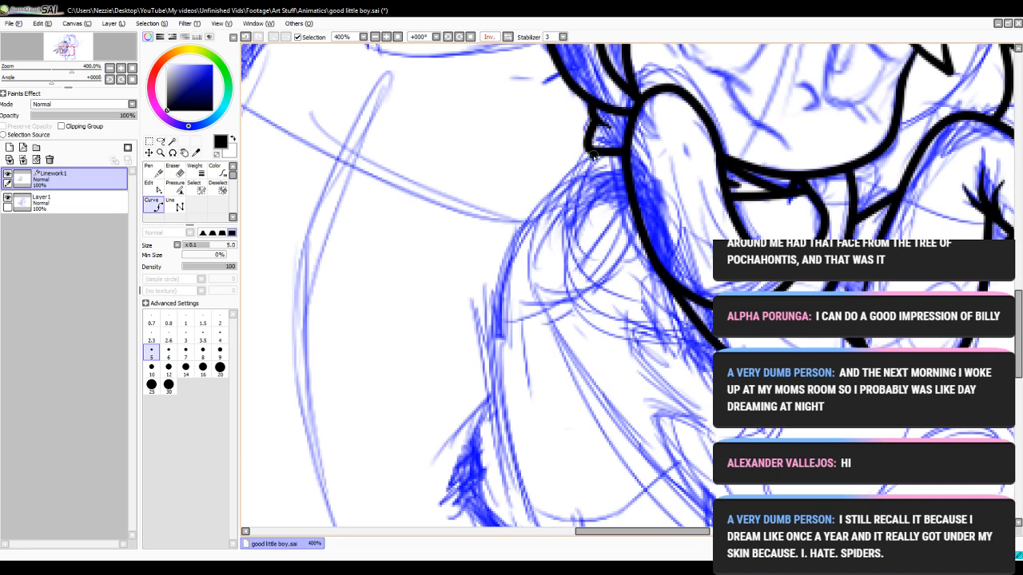
{"action": "left_click", "coordinate": [567, 226]}
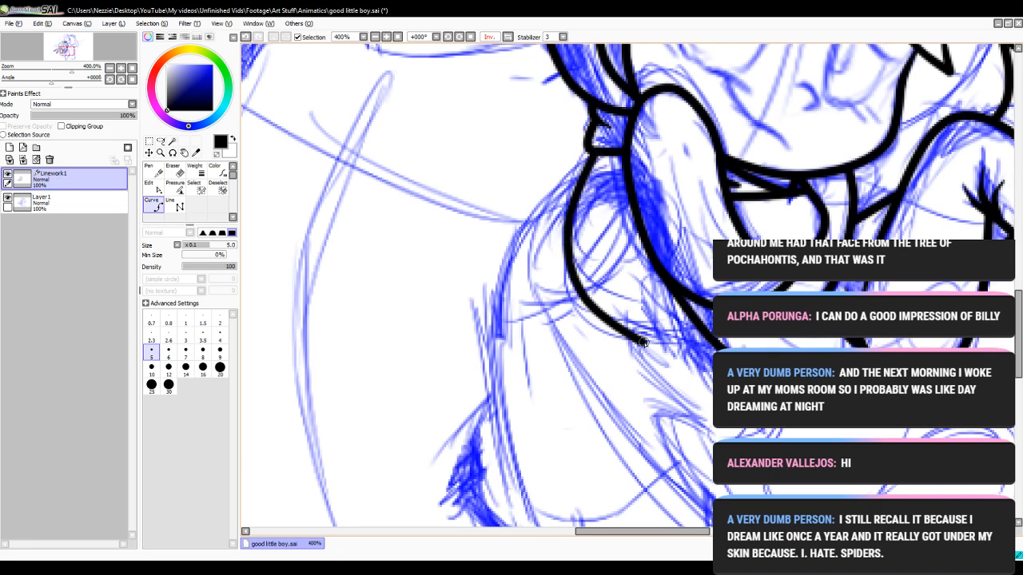
{"action": "left_click", "coordinate": [713, 437]}
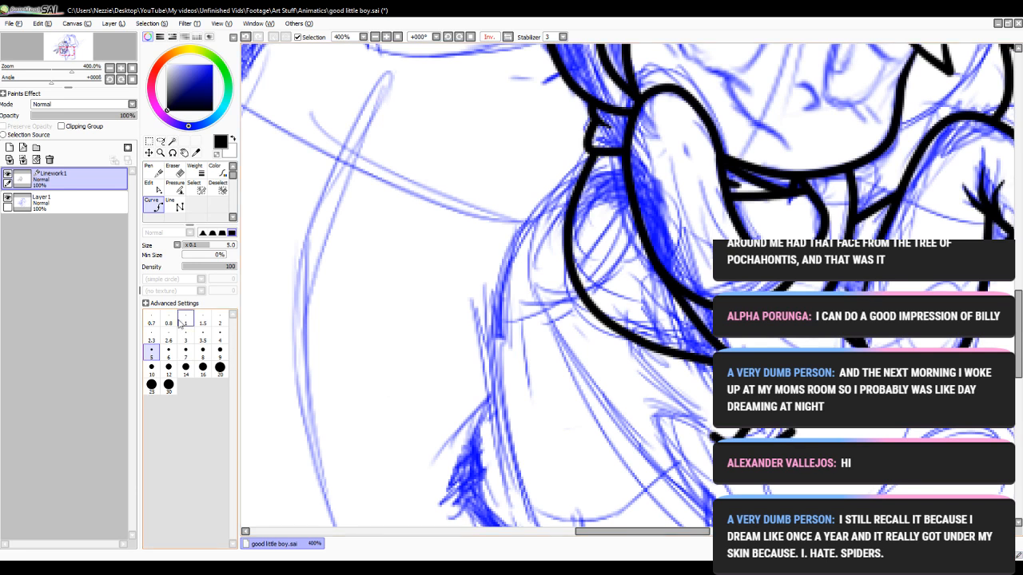
- Smooth the long hooked curve with Translate CP, shifting its lower point slightly and moving its upper bend slightly outward
{"action": "left_click", "coordinate": [149, 183]}
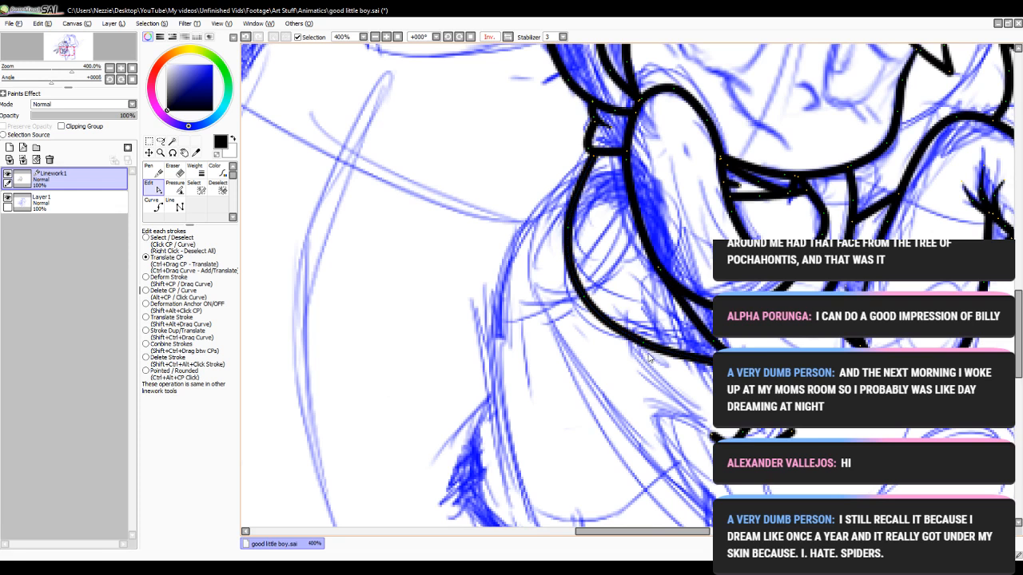
{"action": "left_click_drag", "start_coordinate": [643, 342], "coordinate": [640, 344]}
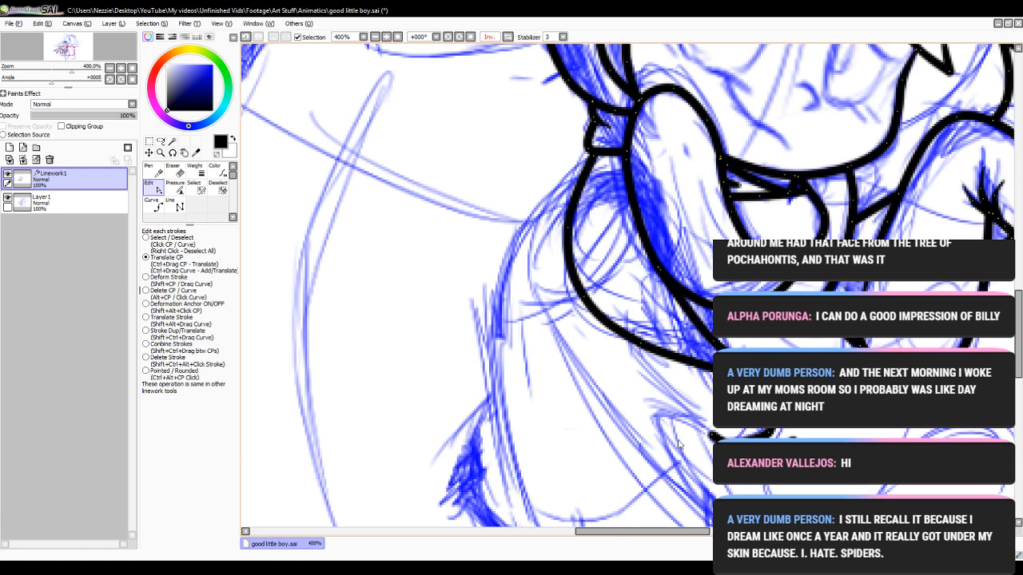
{"action": "left_click", "coordinate": [175, 186]}
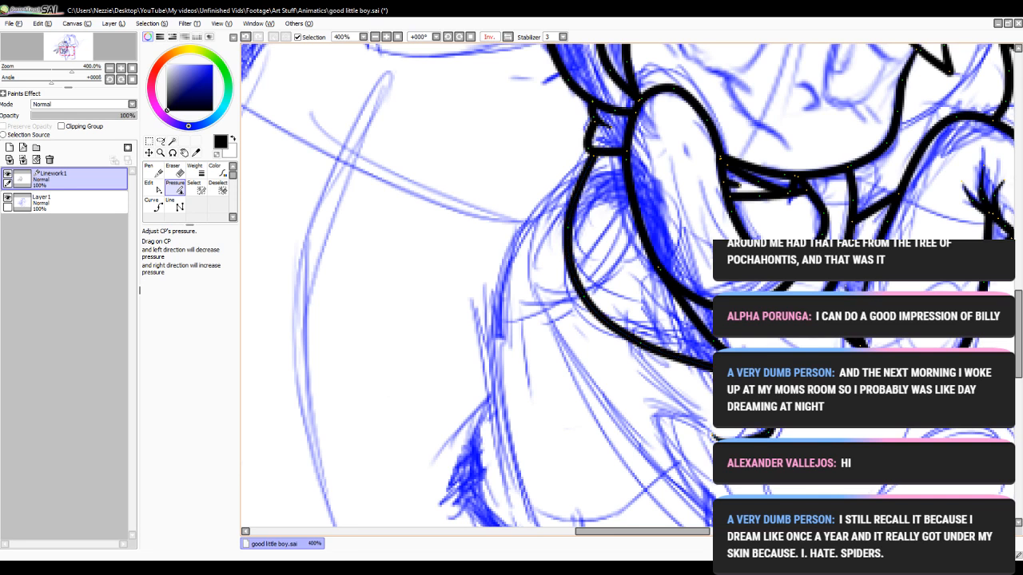
{"action": "left_click", "coordinate": [151, 186]}
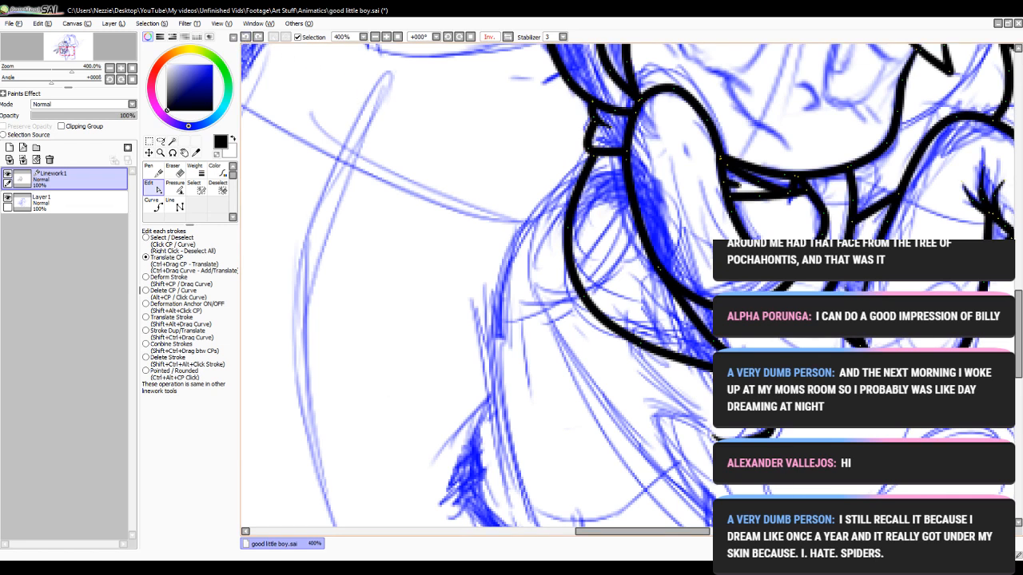
{"action": "left_click_drag", "start_coordinate": [736, 192], "coordinate": [735, 188]}
{"action": "left_click_drag", "start_coordinate": [569, 228], "coordinate": [562, 228]}
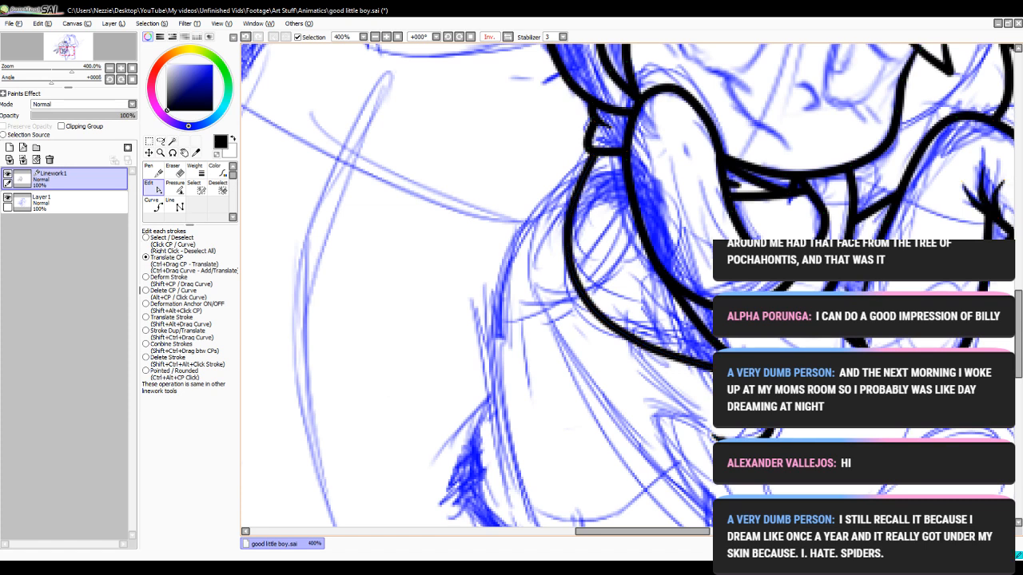
- Taper the hooked end of the long curve by lowering the pressure of its end control point
{"action": "left_click", "coordinate": [153, 206]}
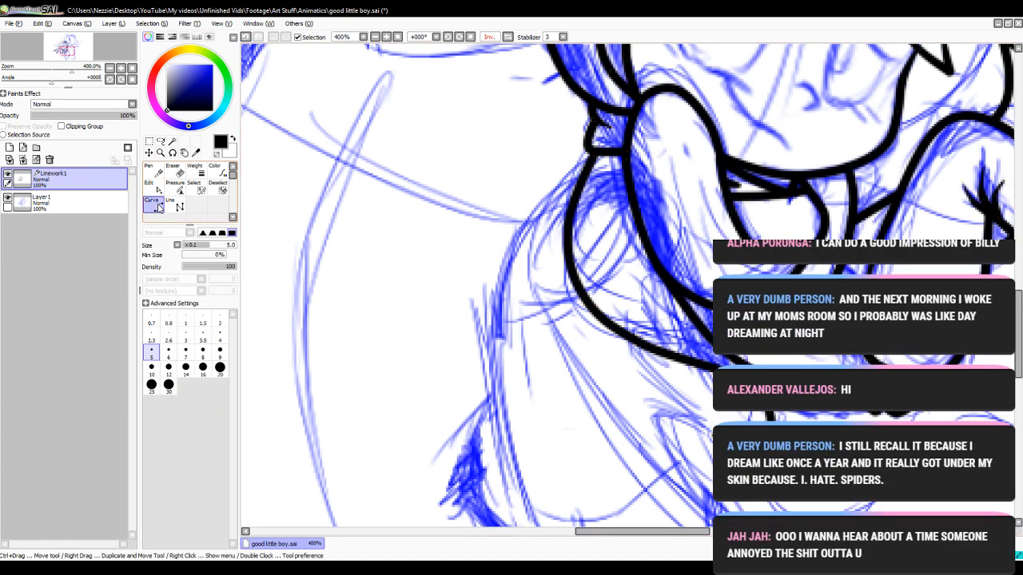
{"action": "left_click_drag", "start_coordinate": [1019, 305], "coordinate": [1020, 321]}
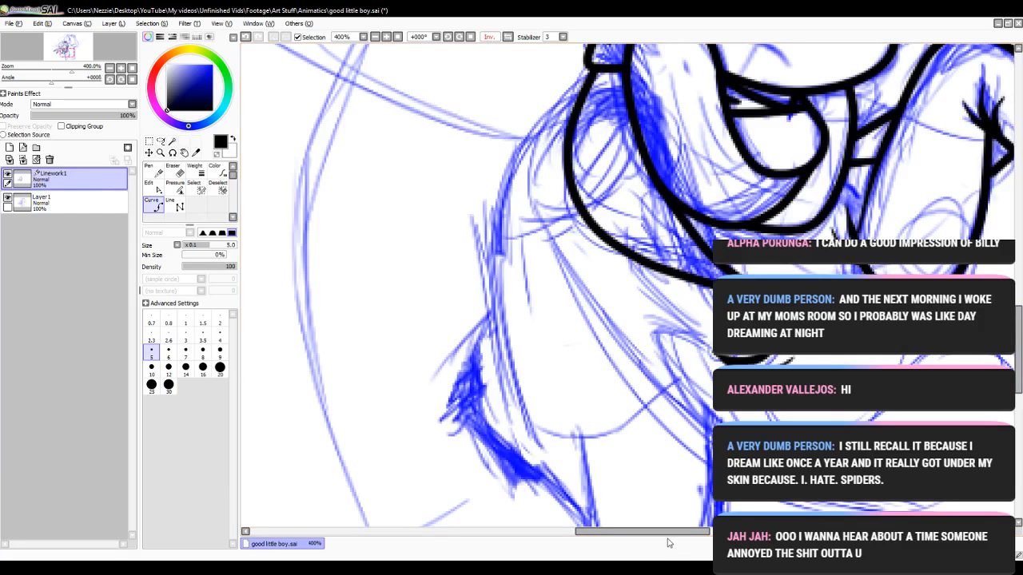
{"action": "left_click_drag", "start_coordinate": [680, 535], "coordinate": [717, 535]}
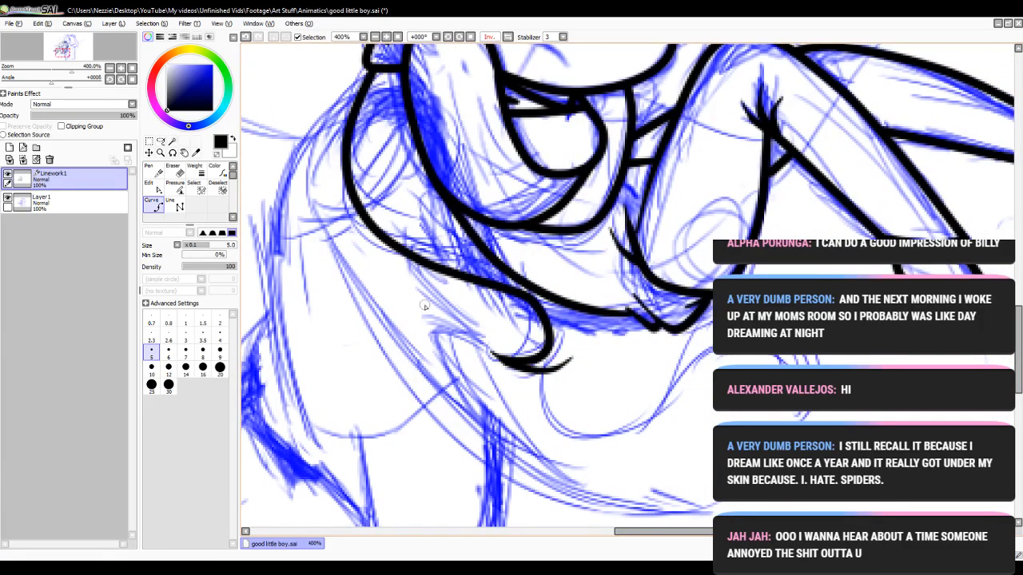
{"action": "left_click", "coordinate": [152, 185]}
{"action": "left_click", "coordinate": [174, 186]}
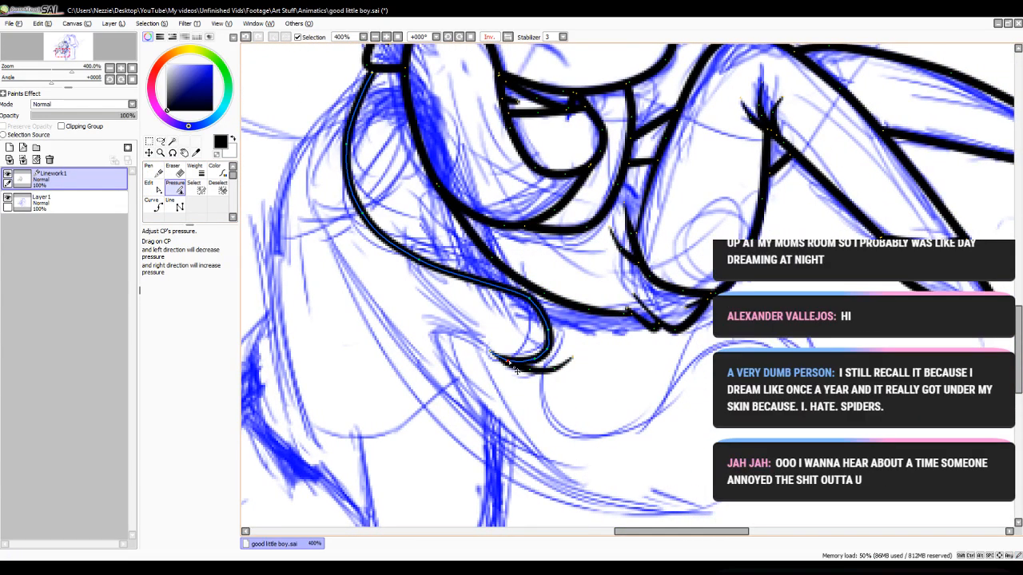
{"action": "left_click_drag", "start_coordinate": [503, 376], "coordinate": [458, 391]}
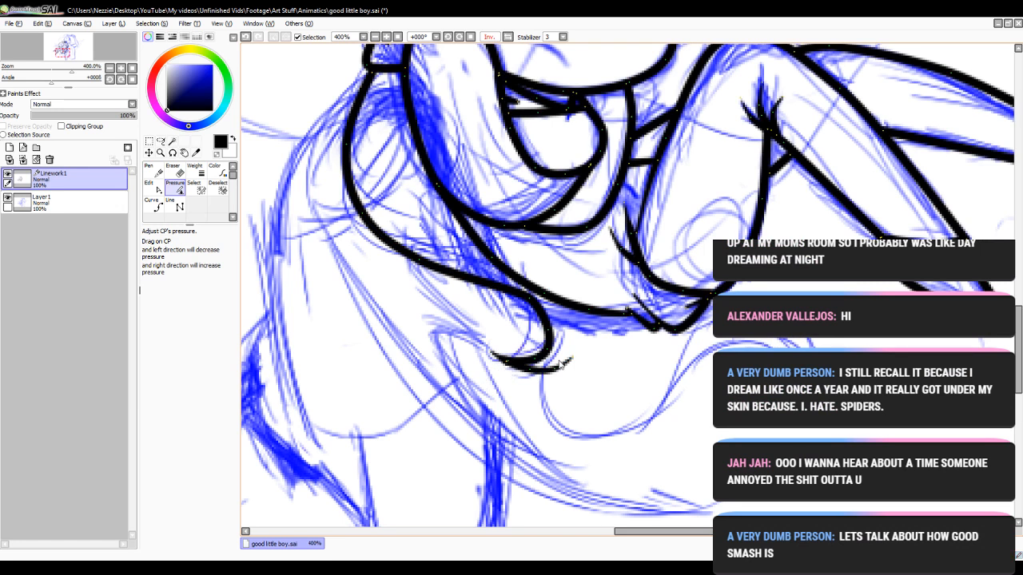
- Ink a curve from the short stroke below the hook down around the rounded sketch line and back up beneath the foot
{"action": "left_click", "coordinate": [152, 205]}
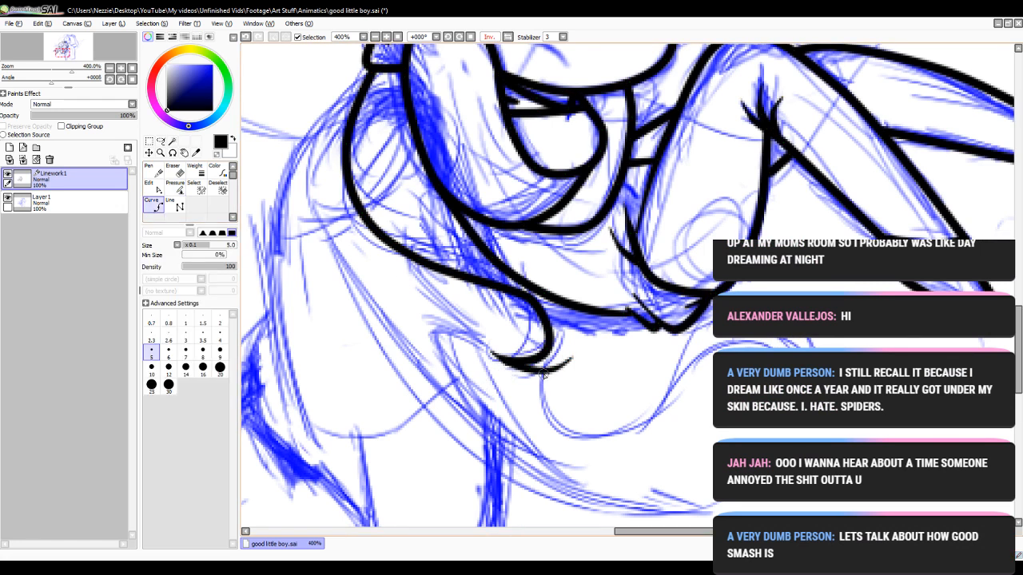
{"action": "left_click", "coordinate": [543, 374]}
{"action": "mouse_move", "coordinate": [568, 434]}
{"action": "left_mouse_down"}
{"action": "mouse_move", "coordinate": [615, 436]}
{"action": "mouse_move", "coordinate": [647, 420]}
{"action": "mouse_move", "coordinate": [706, 354]}
{"action": "left_mouse_up"}
{"action": "left_click", "coordinate": [705, 354]}
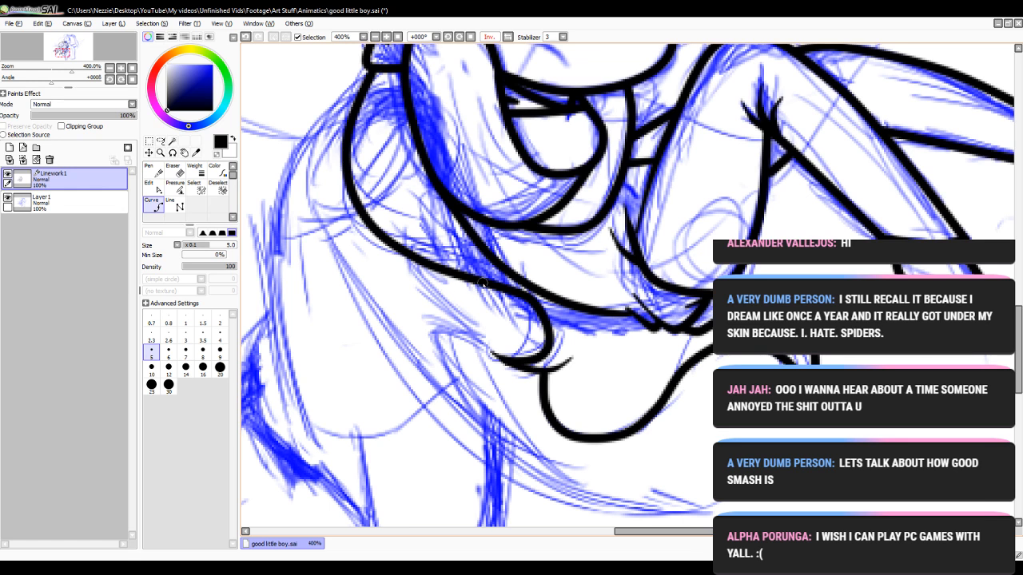
- Nudge the stroke under the foot, the end of the neighbouring line and the new curve's lower bend into place with Translate CP
{"action": "left_click", "coordinate": [152, 188]}
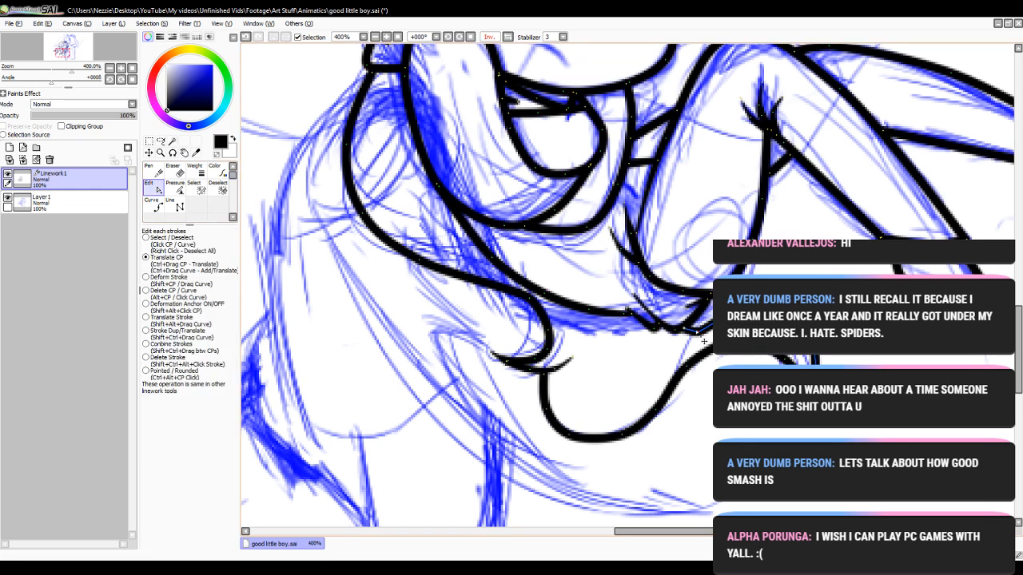
{"action": "left_click_drag", "start_coordinate": [700, 330], "coordinate": [705, 326]}
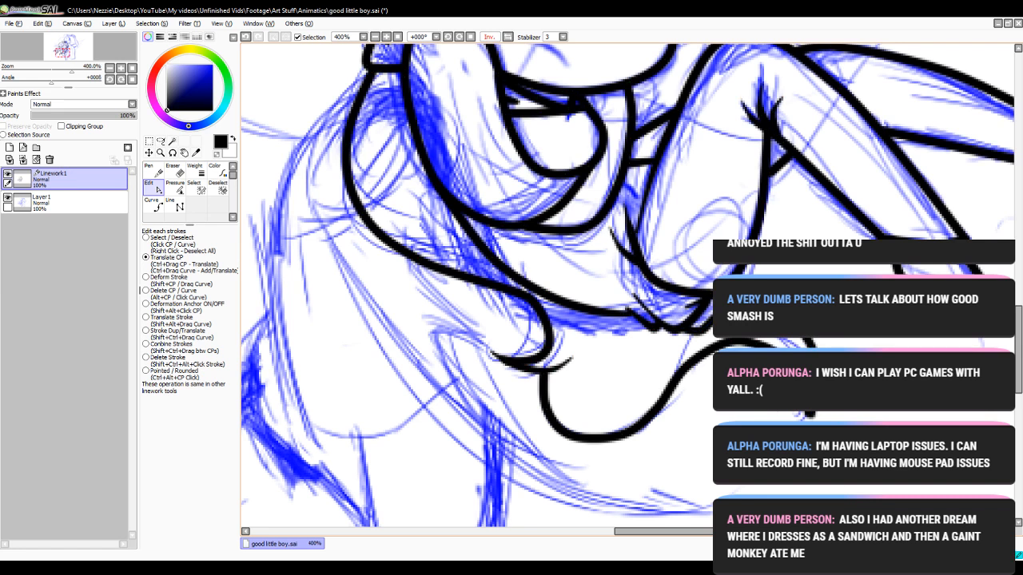
{"action": "left_click_drag", "start_coordinate": [810, 416], "coordinate": [809, 415]}
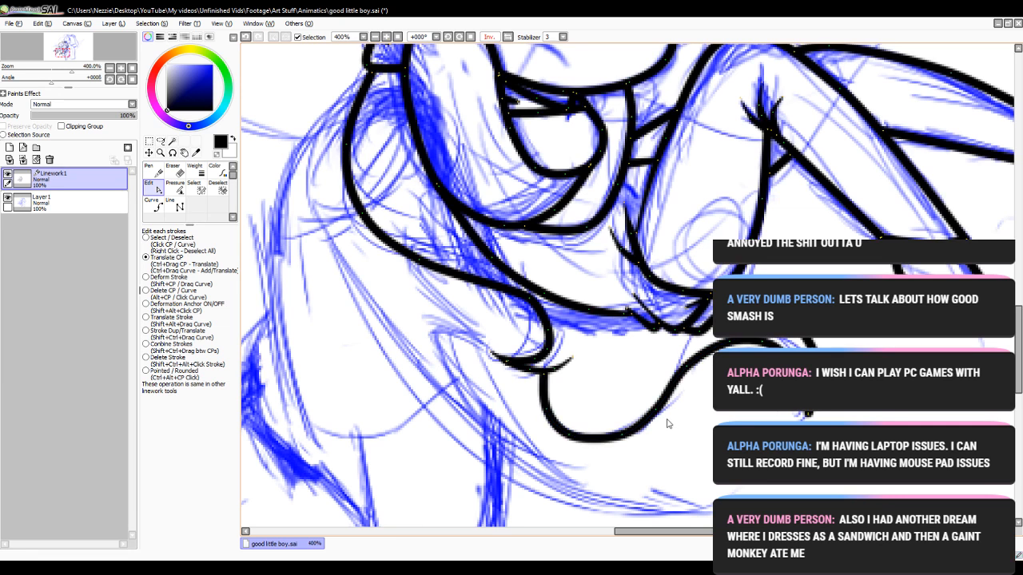
{"action": "left_click_drag", "start_coordinate": [576, 441], "coordinate": [584, 444]}
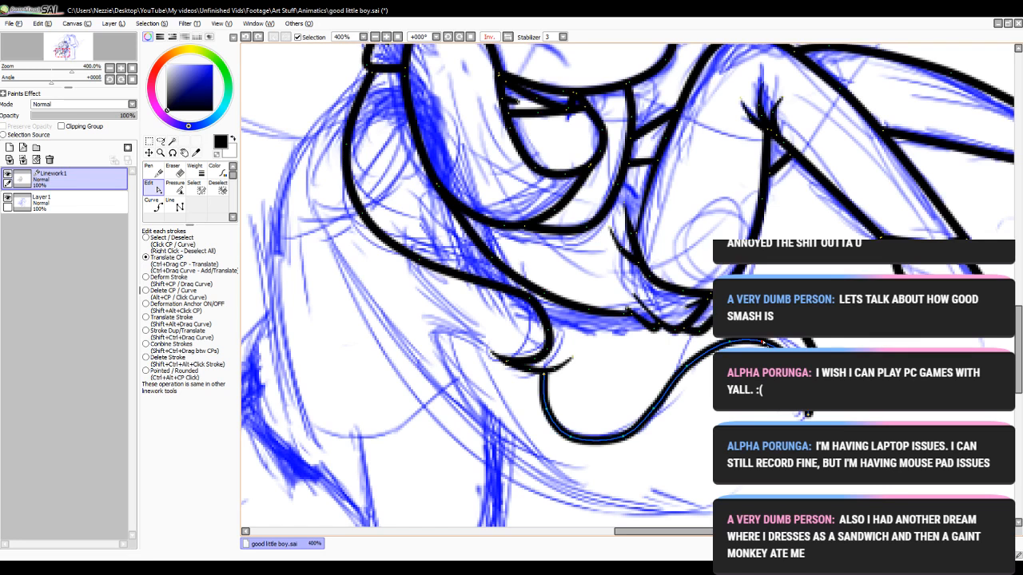
- Reshape the stroke under the foot into a small rounded toe by moving and deleting control points, and set the Eraser size to 12
{"action": "mouse_move", "coordinate": [685, 329]}
{"action": "left_mouse_down"}
{"action": "mouse_move", "coordinate": [665, 334]}
{"action": "mouse_move", "coordinate": [676, 356]}
{"action": "mouse_move", "coordinate": [646, 352]}
{"action": "left_mouse_up"}
{"action": "left_click", "coordinate": [663, 341], "text": "alt"}
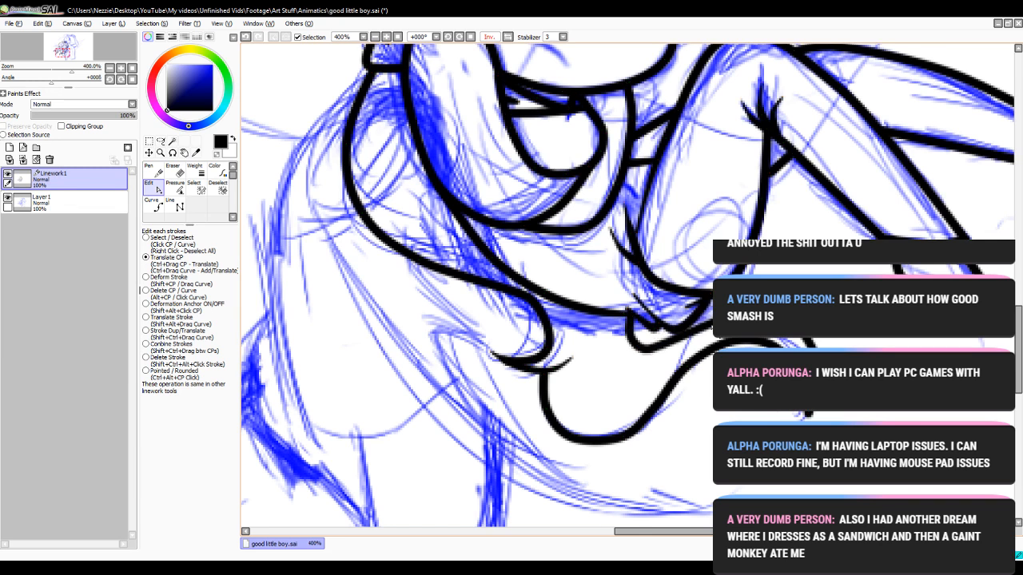
{"action": "left_click", "coordinate": [172, 171]}
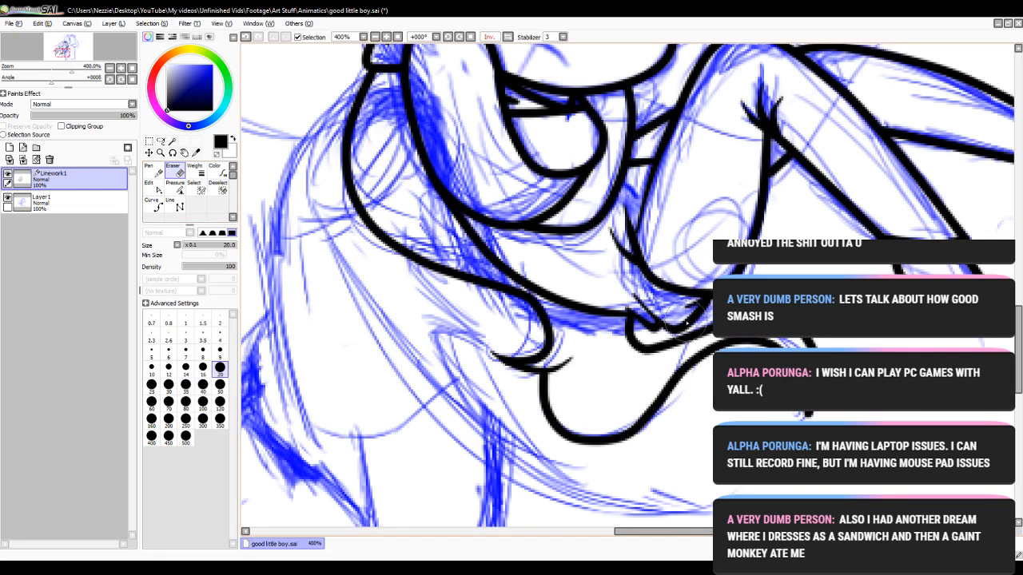
{"action": "left_click", "coordinate": [168, 368]}
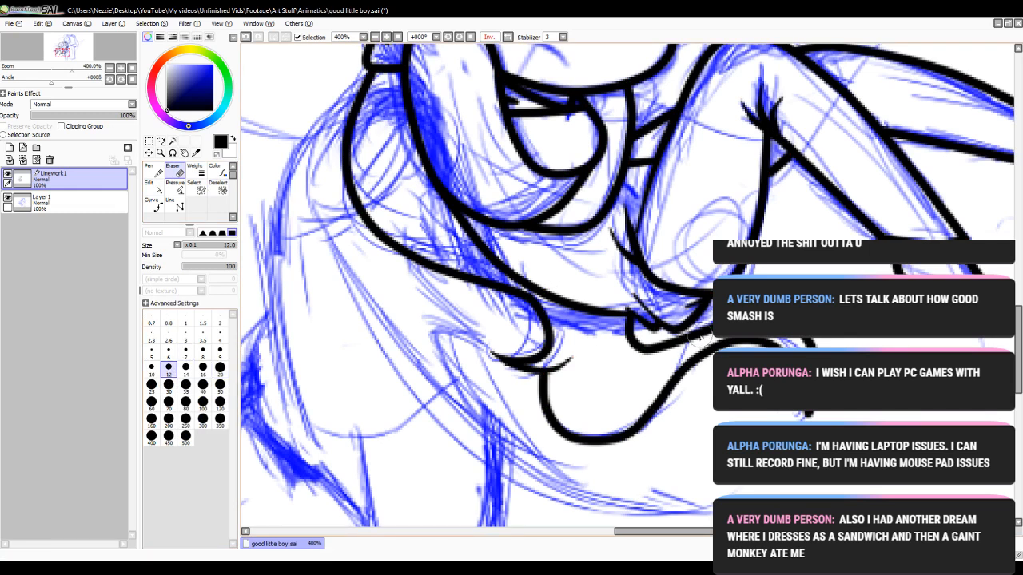
{"action": "left_click", "coordinate": [153, 186]}
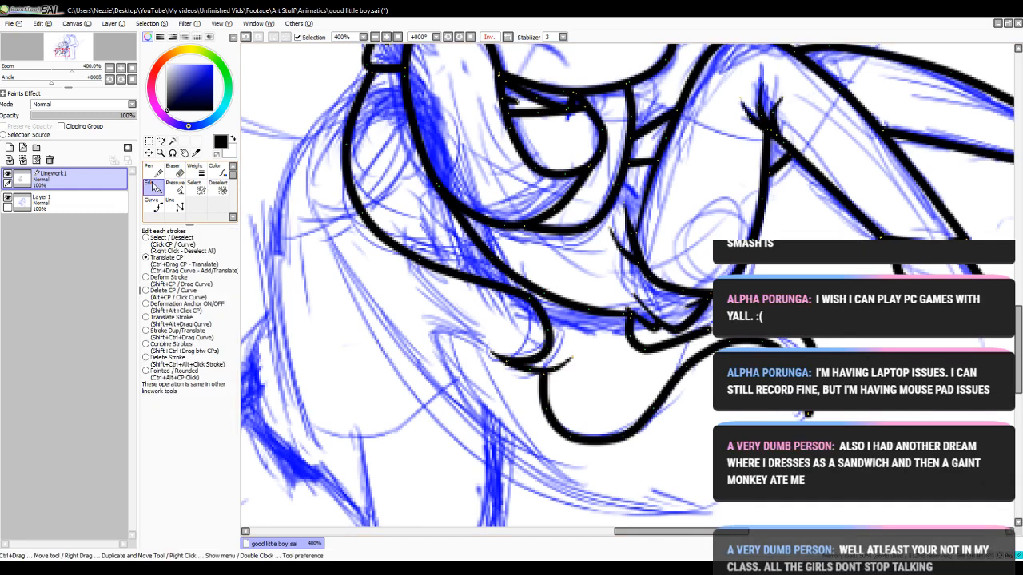
{"action": "mouse_move", "coordinate": [713, 332]}
{"action": "left_mouse_down"}
{"action": "mouse_move", "coordinate": [668, 333]}
{"action": "mouse_move", "coordinate": [647, 361]}
{"action": "mouse_move", "coordinate": [675, 341]}
{"action": "mouse_move", "coordinate": [652, 336]}
{"action": "left_mouse_up"}
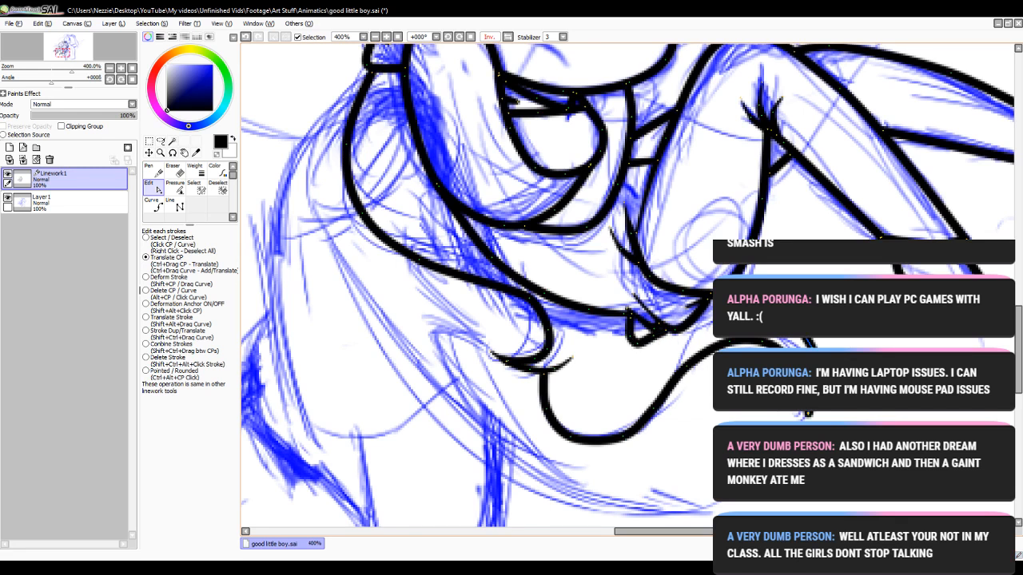
{"action": "left_click_drag", "start_coordinate": [704, 313], "coordinate": [707, 320]}
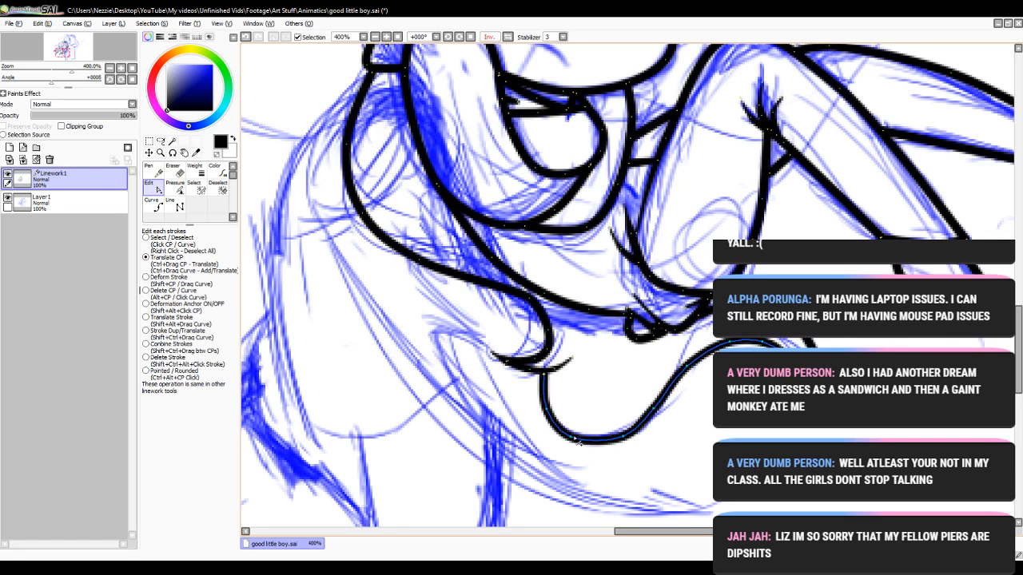
- Round out the lower bend of the curve beneath the foot with Translate CP, moving its rising side outward and down
{"action": "mouse_move", "coordinate": [575, 439]}
{"action": "left_mouse_down"}
{"action": "mouse_move", "coordinate": [606, 454]}
{"action": "mouse_move", "coordinate": [662, 415]}
{"action": "left_mouse_up"}
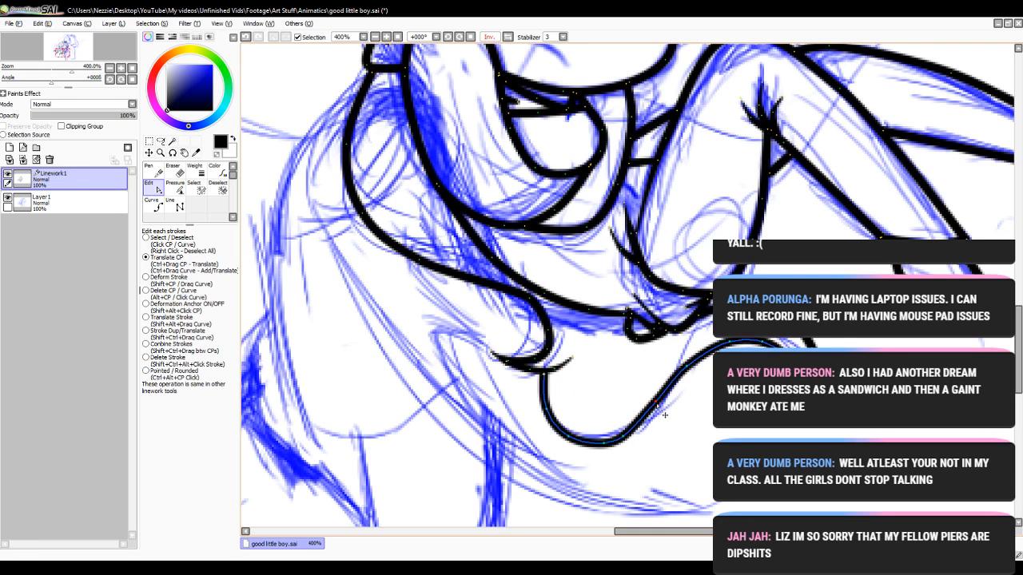
{"action": "left_click_drag", "start_coordinate": [653, 408], "coordinate": [638, 437]}
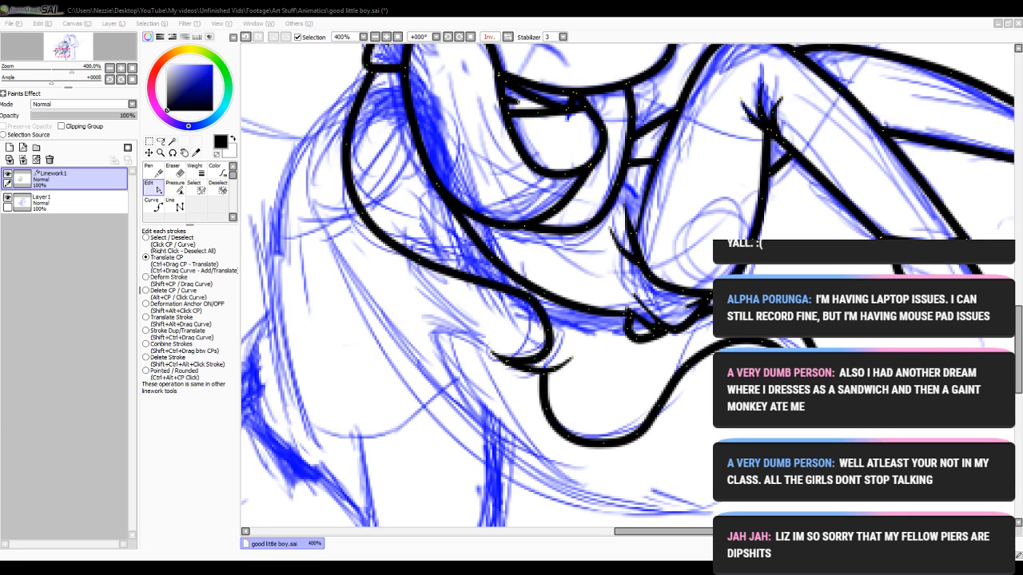
{"action": "left_click", "coordinate": [389, 568]}
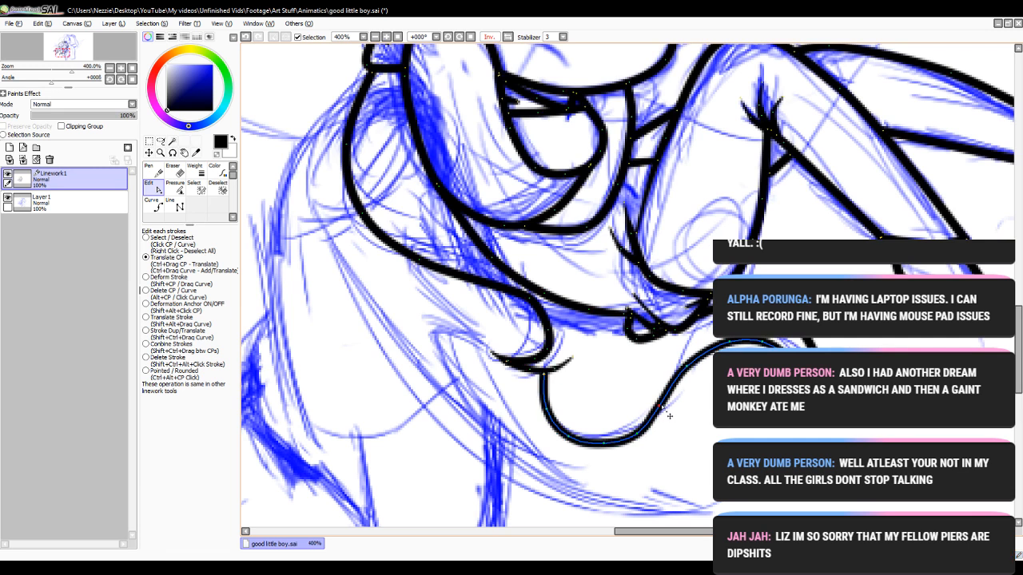
- Nudge the rising side of the curve beneath the foot slightly outward with Translate CP
{"action": "left_click_drag", "start_coordinate": [662, 409], "coordinate": [664, 410]}
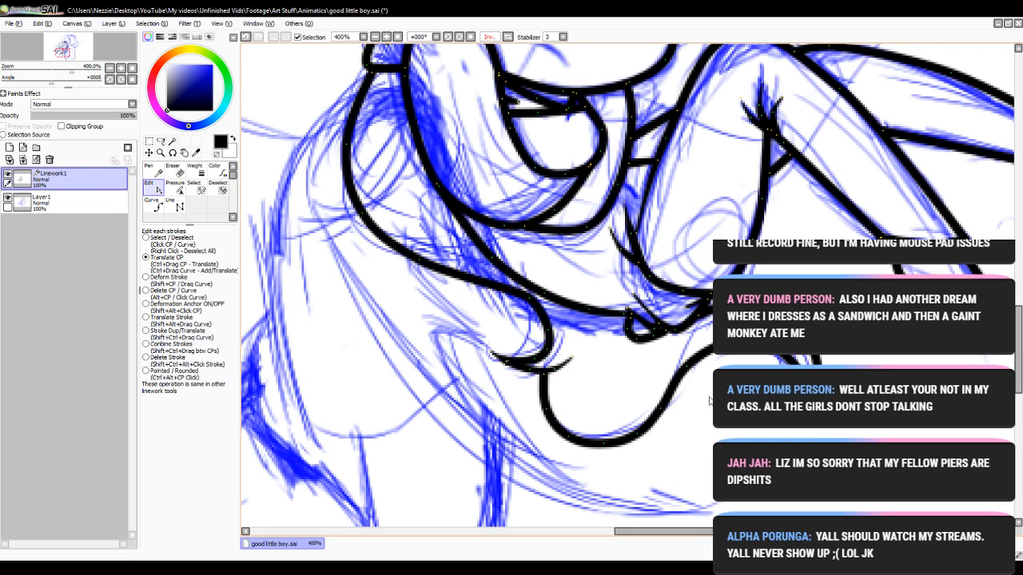
{"action": "left_click", "coordinate": [374, 36]}
{"action": "left_click", "coordinate": [375, 37]}
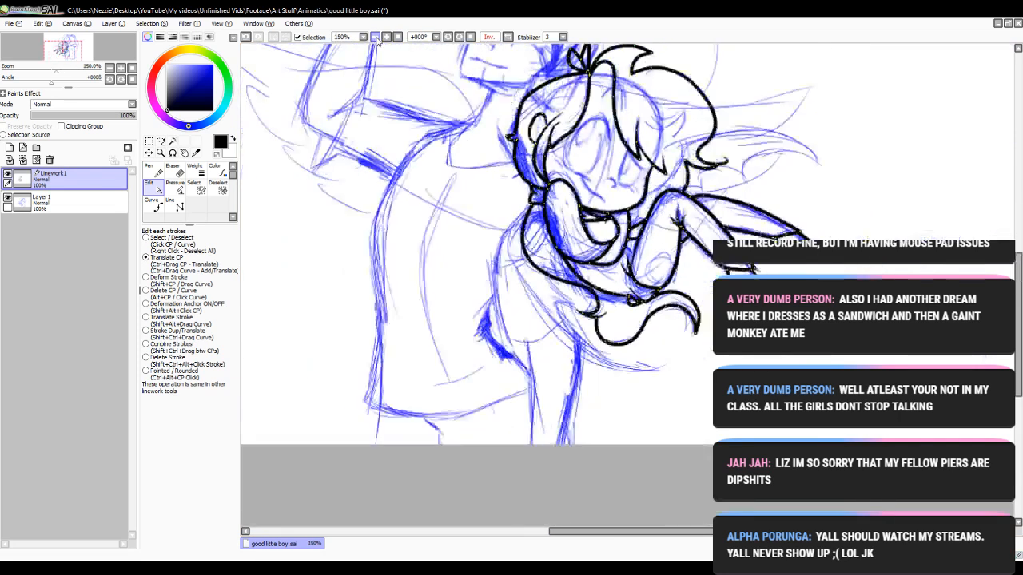
{"action": "left_click", "coordinate": [375, 37]}
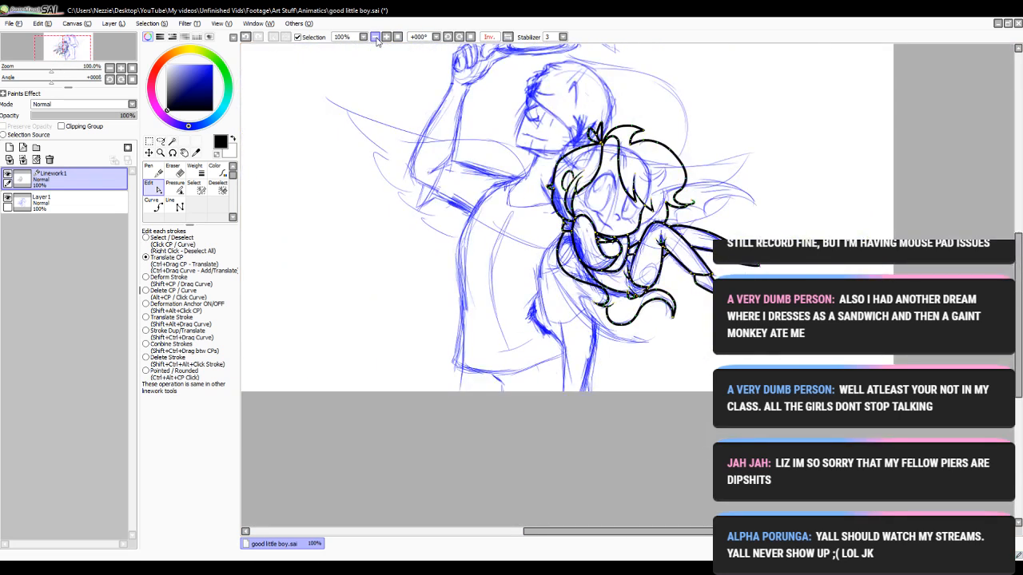
{"action": "left_click", "coordinate": [388, 37]}
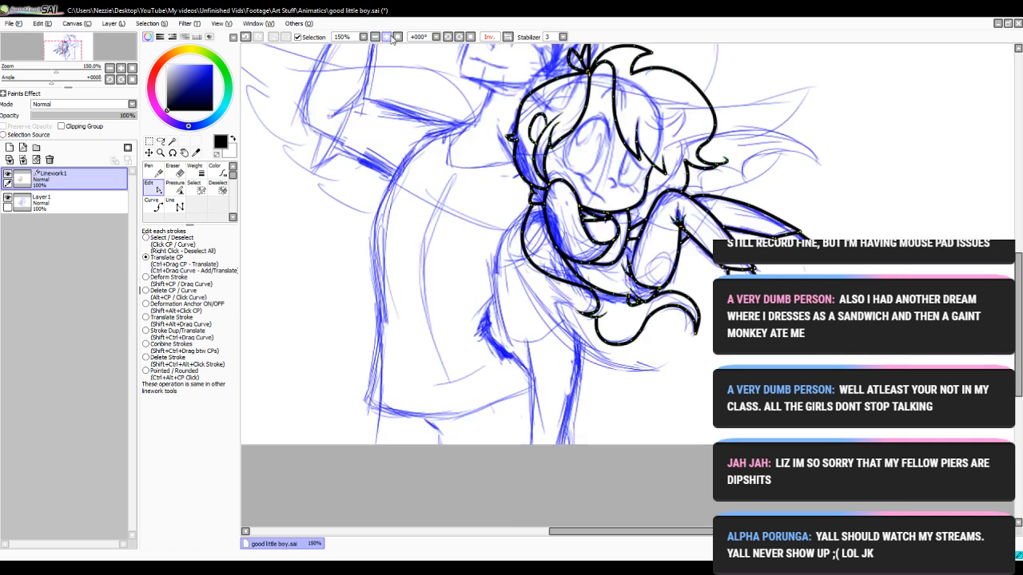
{"action": "left_click", "coordinate": [387, 37]}
{"action": "left_click", "coordinate": [388, 38]}
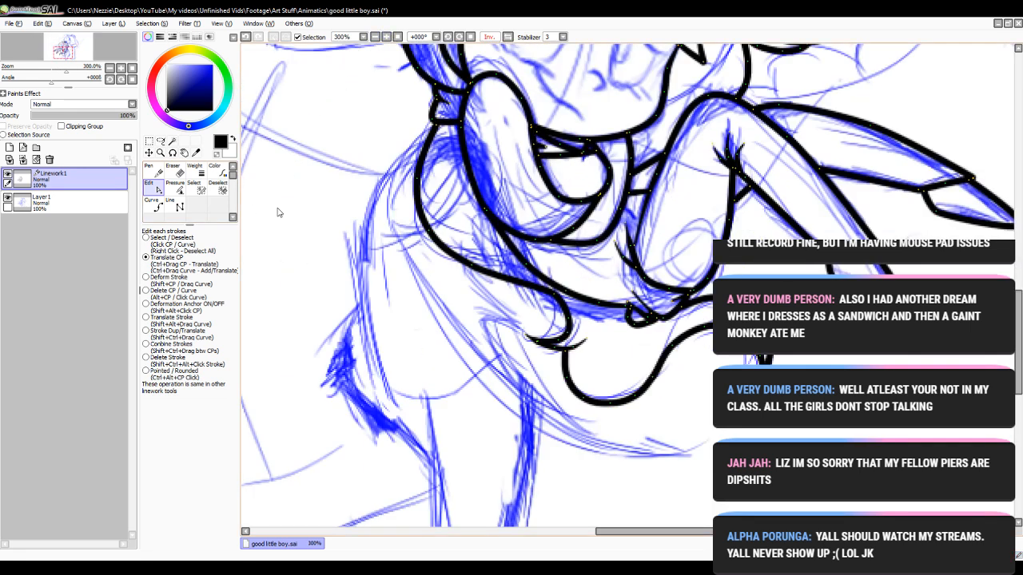
- Ink the wing's upper edge with the size 5 Curve tool, from the small character's outer hair line out along the sketch to the wing tip
{"action": "left_click", "coordinate": [151, 205]}
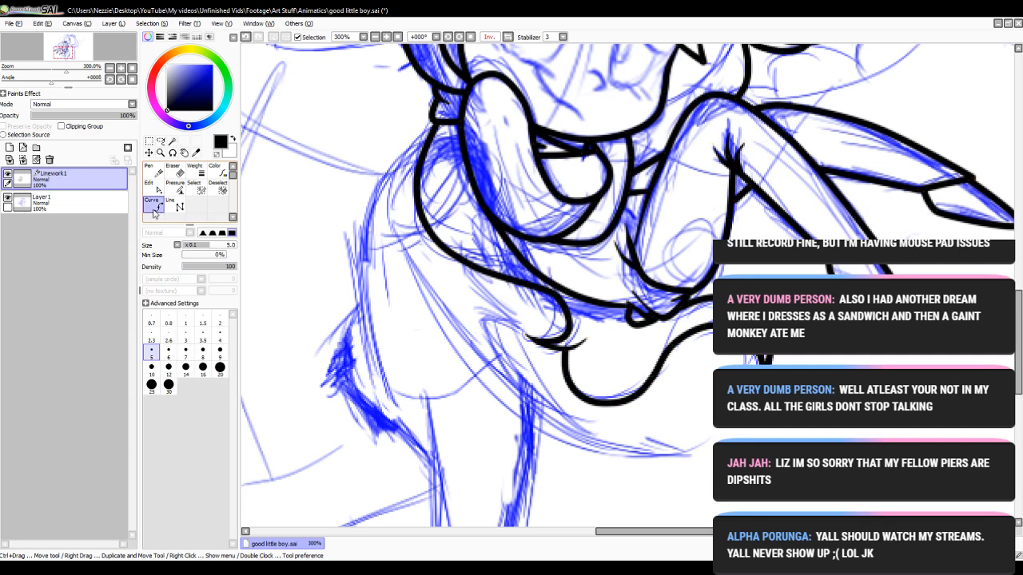
{"action": "left_click", "coordinate": [375, 36]}
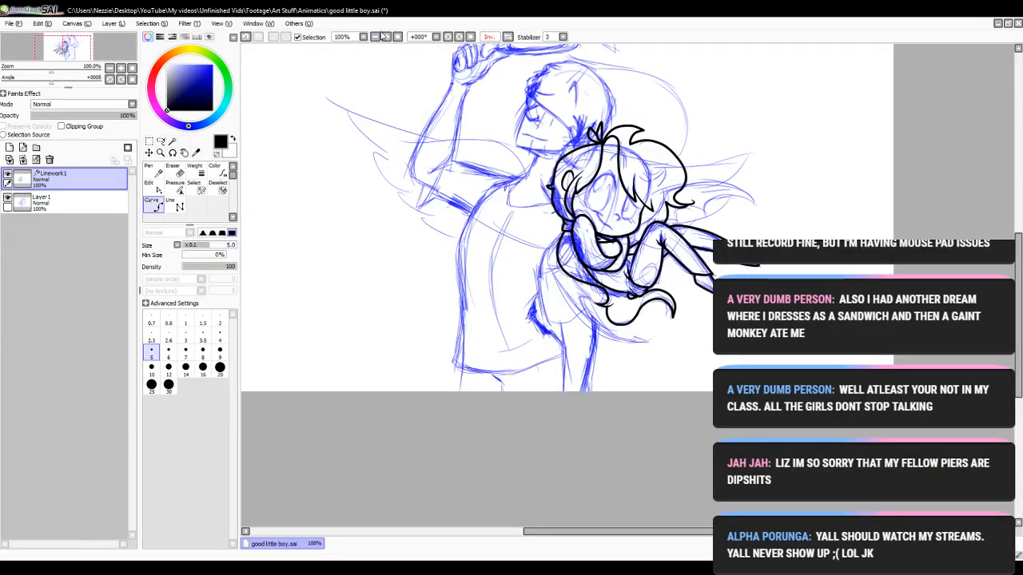
{"action": "left_click", "coordinate": [388, 37]}
{"action": "left_click", "coordinate": [389, 37]}
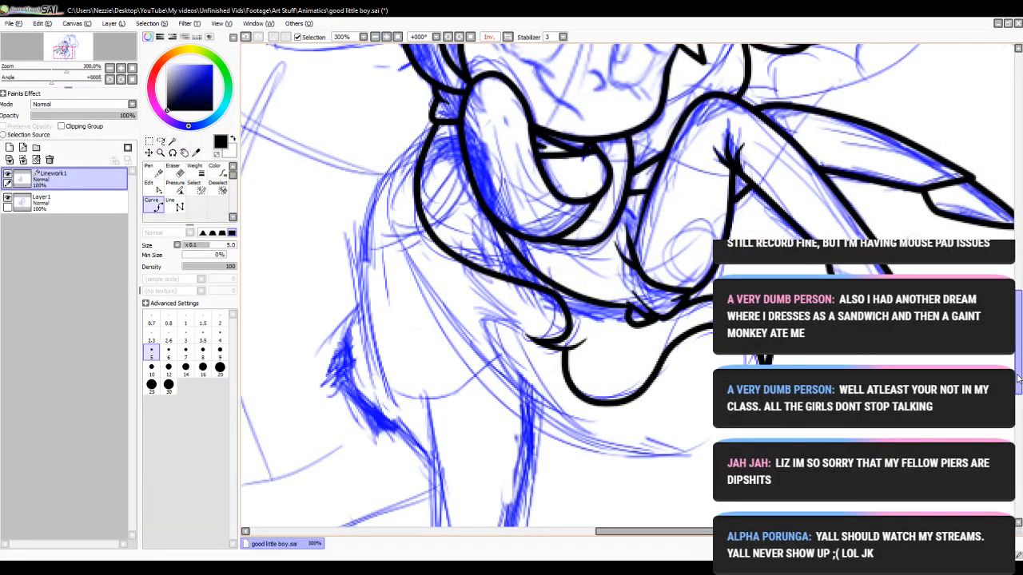
{"action": "left_click_drag", "start_coordinate": [1018, 367], "coordinate": [1018, 306]}
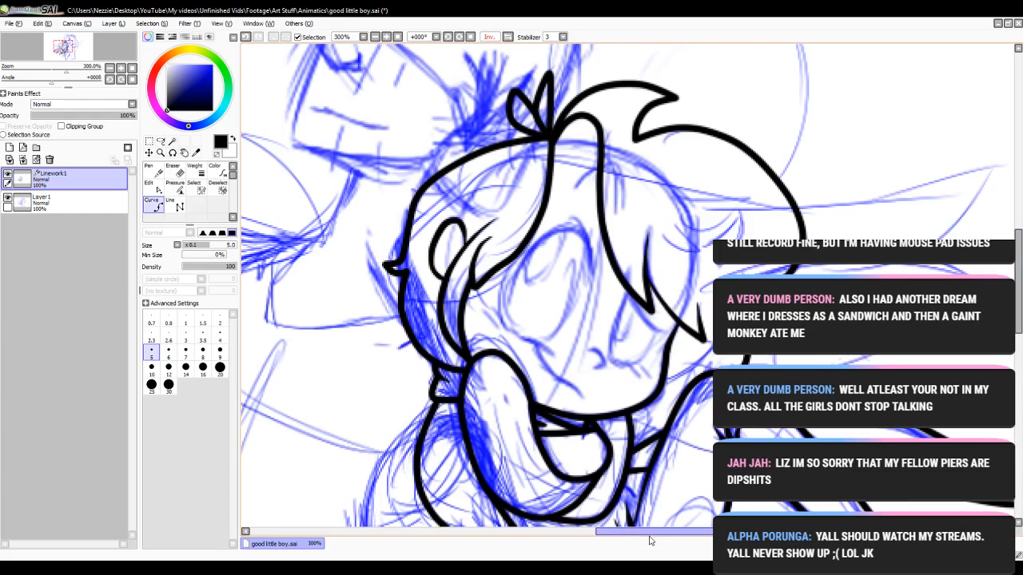
{"action": "left_click_drag", "start_coordinate": [650, 532], "coordinate": [703, 532]}
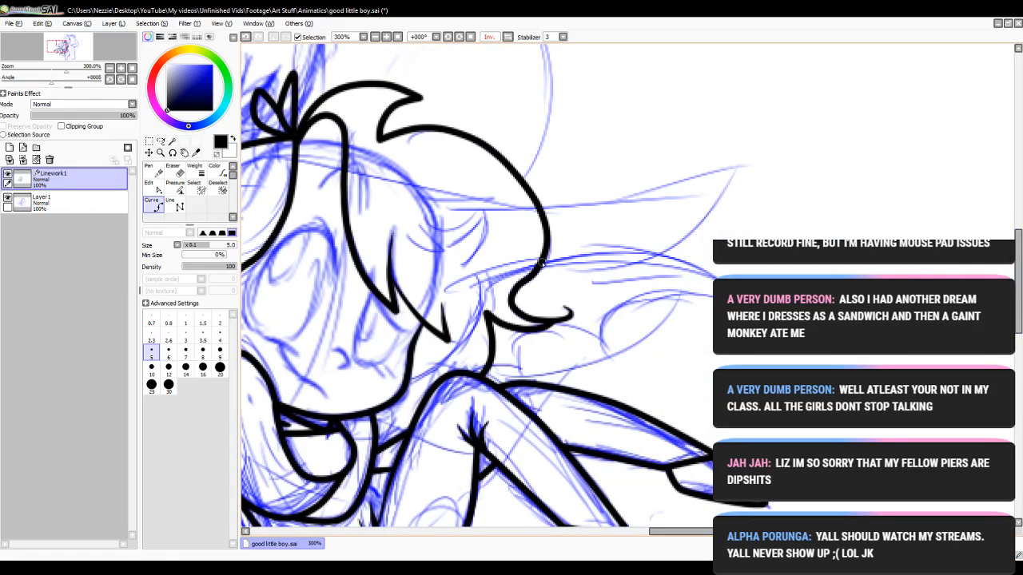
{"action": "left_click", "coordinate": [541, 262]}
{"action": "left_click", "coordinate": [642, 260]}
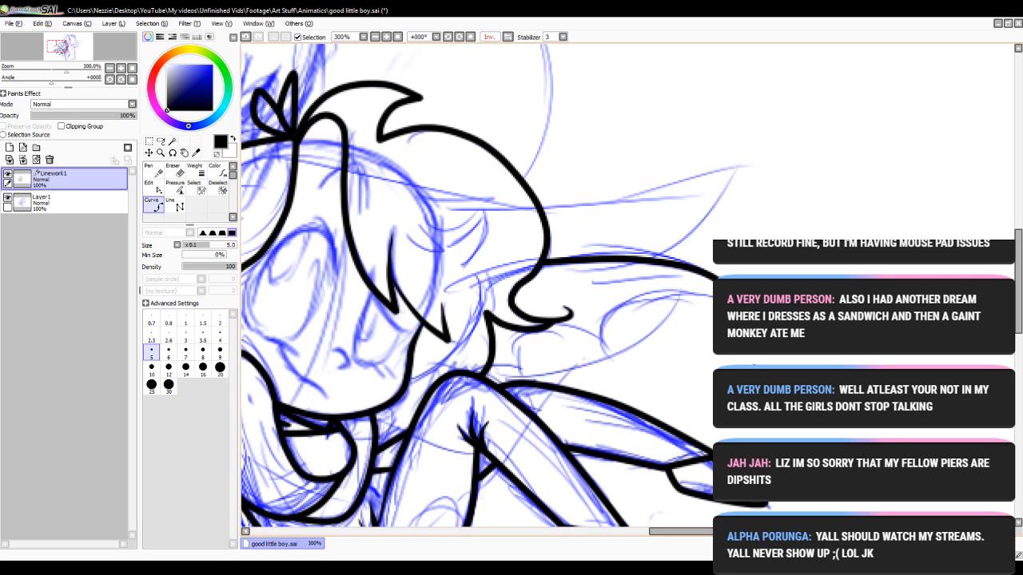
- Smooth the arch of the wing's upper edge with Translate CP, moving its middle control point toward the hair and easing the outer slope
{"action": "left_click", "coordinate": [150, 186]}
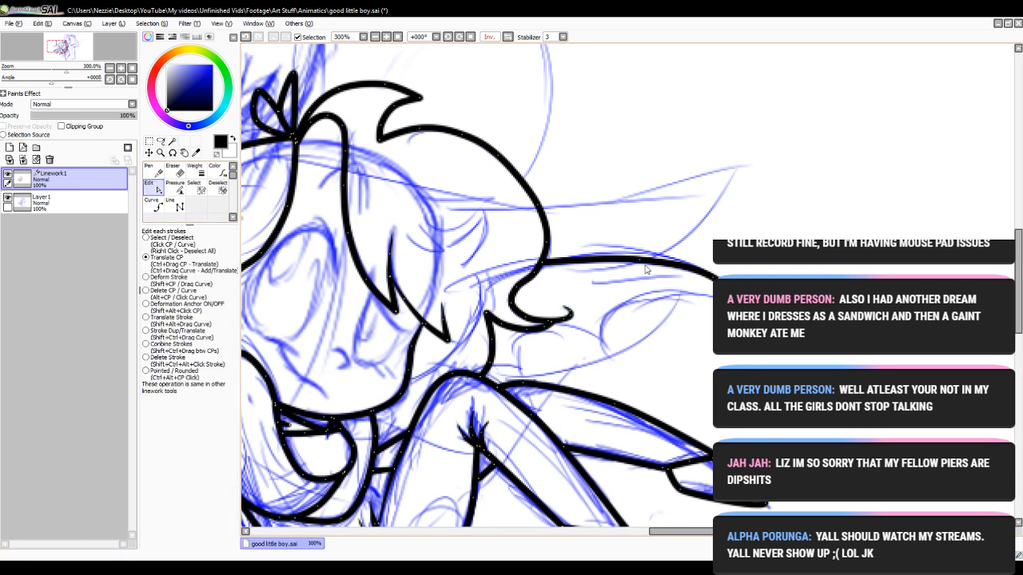
{"action": "left_click_drag", "start_coordinate": [640, 260], "coordinate": [617, 255]}
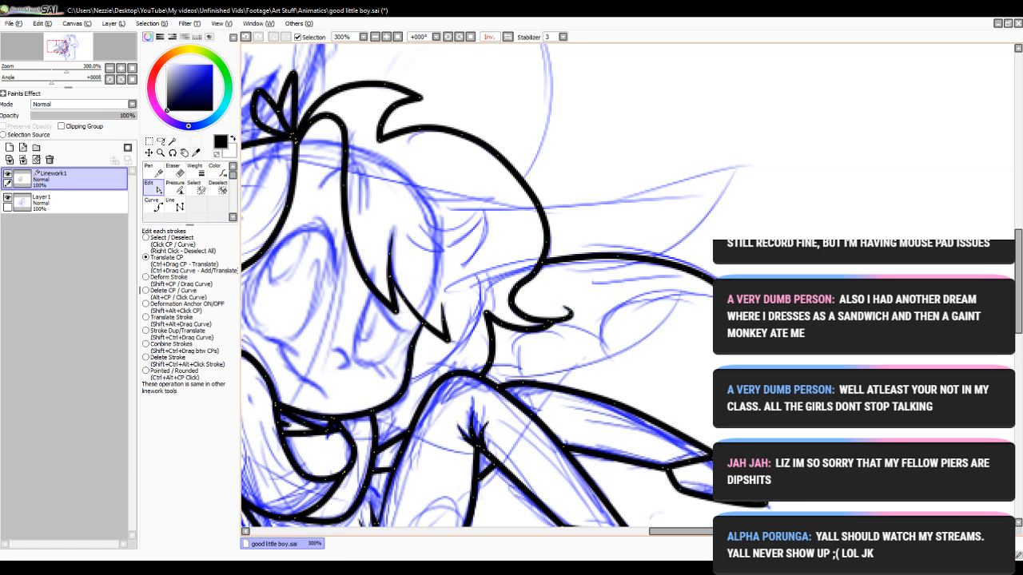
{"action": "left_click_drag", "start_coordinate": [664, 262], "coordinate": [664, 265]}
{"action": "left_click_drag", "start_coordinate": [673, 262], "coordinate": [681, 269]}
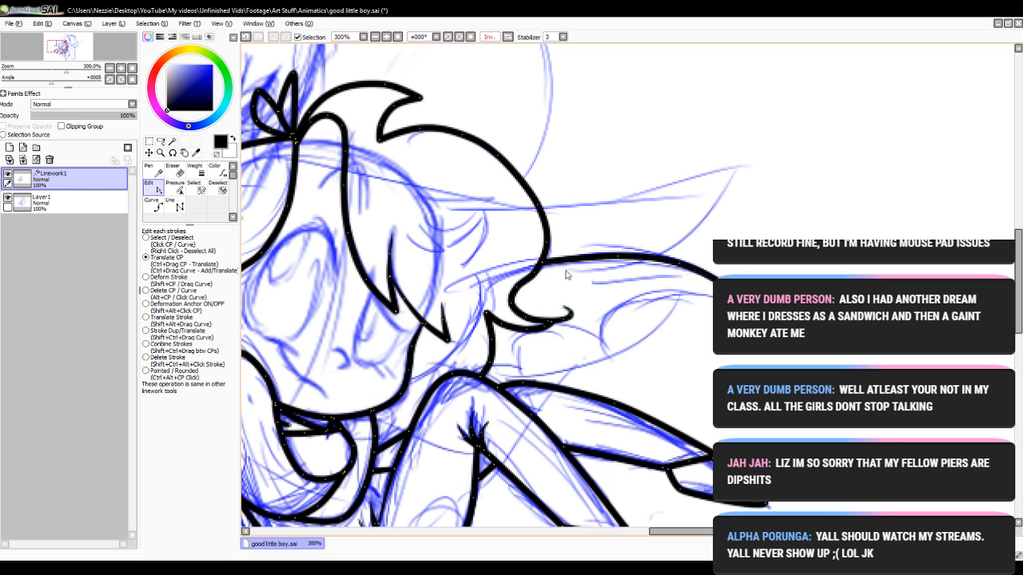
- Ink the wing's outer lower scallop from the tip inward to a point, and pull its inner end up and outward with Translate CP
{"action": "left_click", "coordinate": [152, 205]}
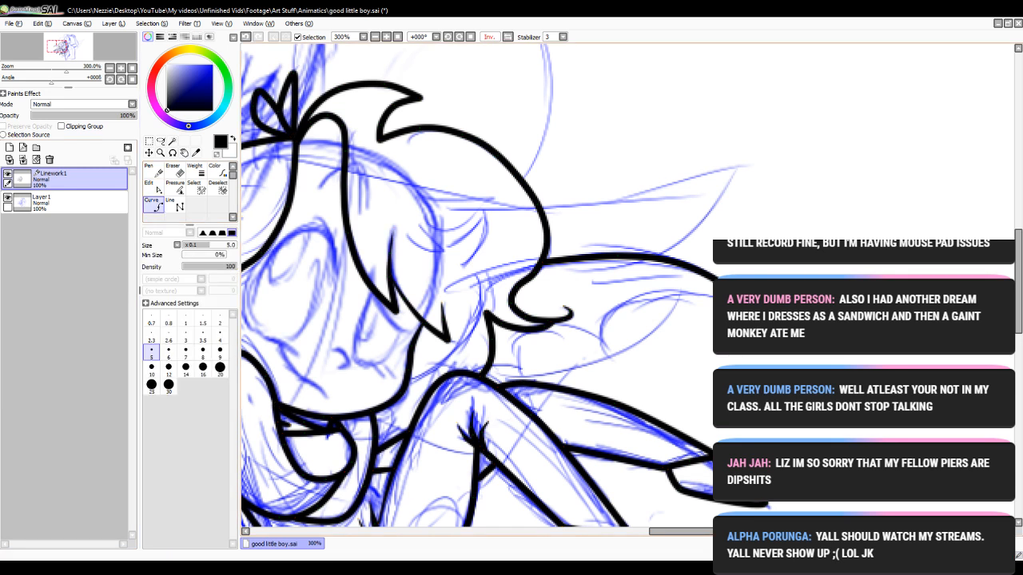
{"action": "left_click", "coordinate": [651, 295]}
{"action": "left_click", "coordinate": [602, 321]}
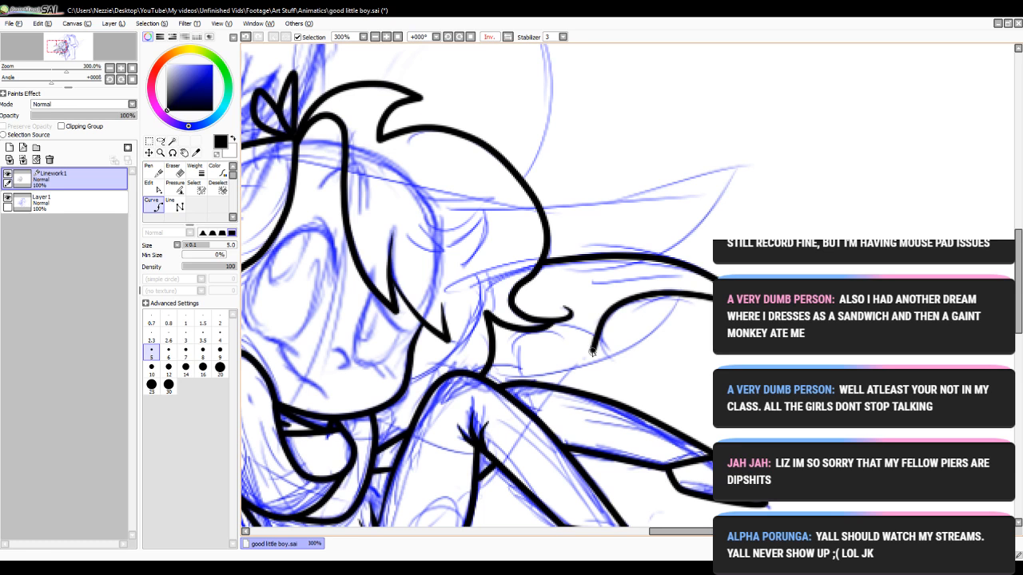
{"action": "left_click", "coordinate": [592, 352]}
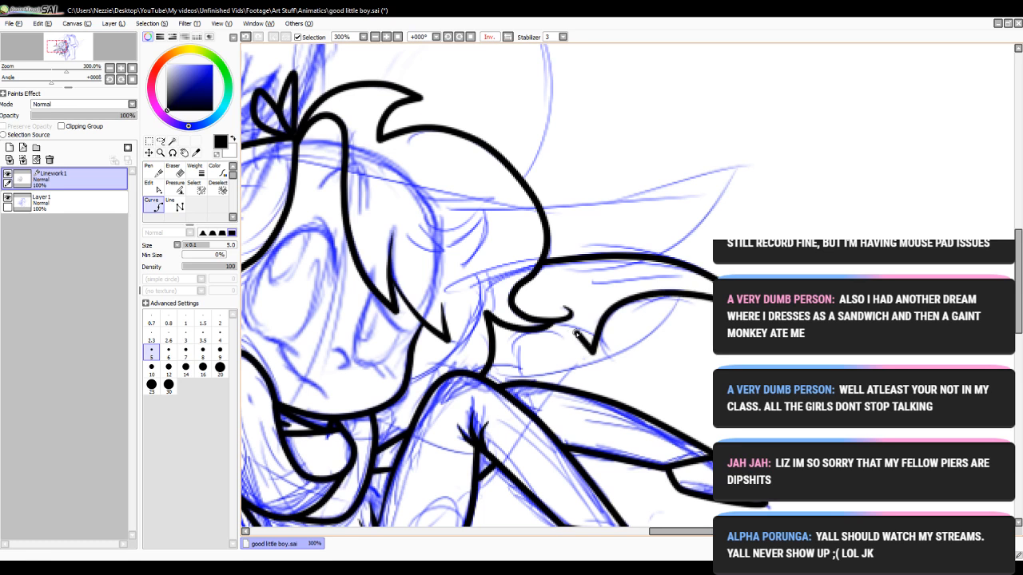
{"action": "key", "text": "ctrl+z"}
{"action": "left_click", "coordinate": [149, 182]}
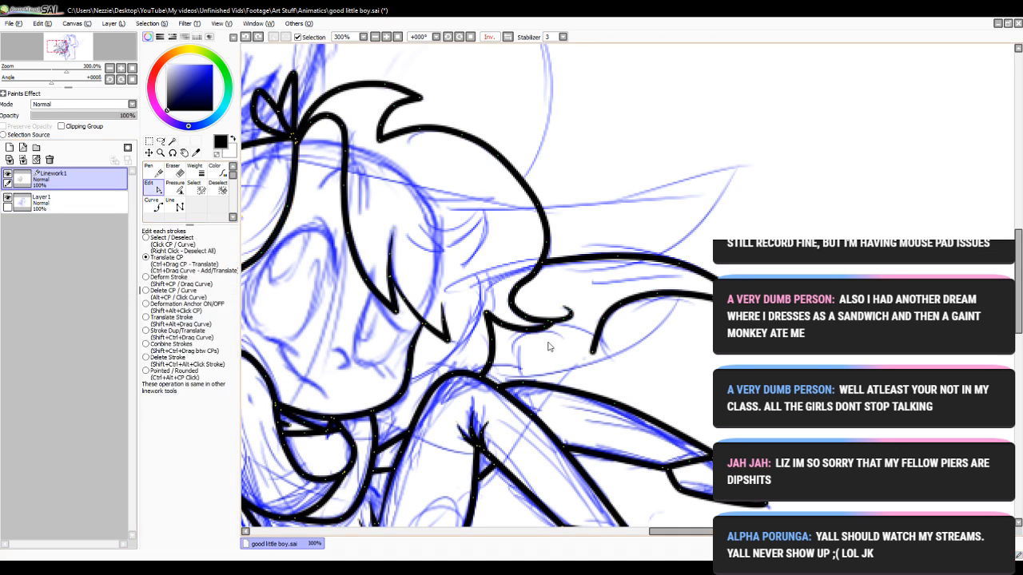
{"action": "left_click_drag", "start_coordinate": [587, 354], "coordinate": [611, 328]}
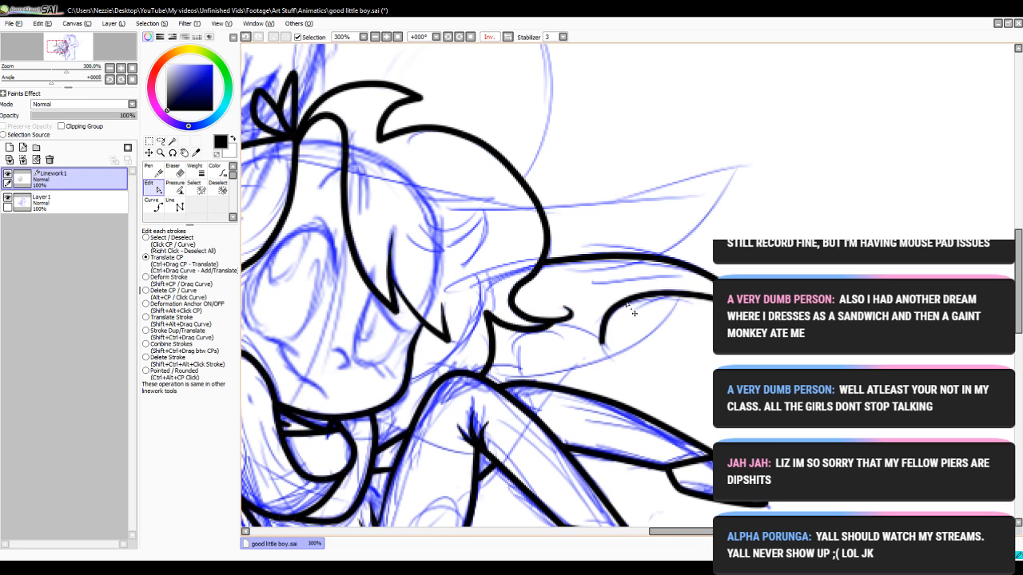
- Ink the wing's inner scallops, one from the point to the curled hair lock and a short one down toward the raised knee
{"action": "left_click", "coordinate": [154, 207]}
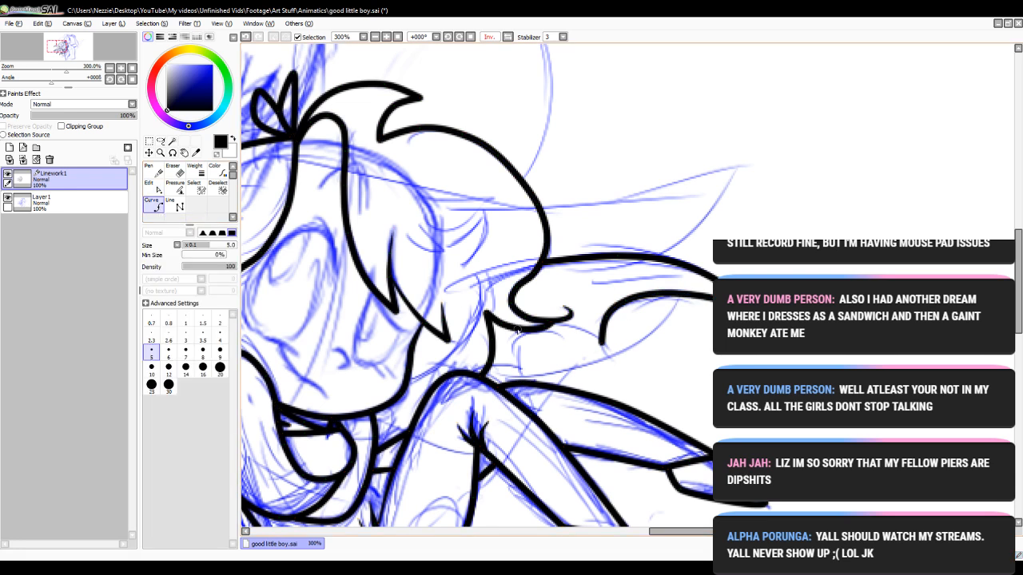
{"action": "left_click", "coordinate": [598, 347]}
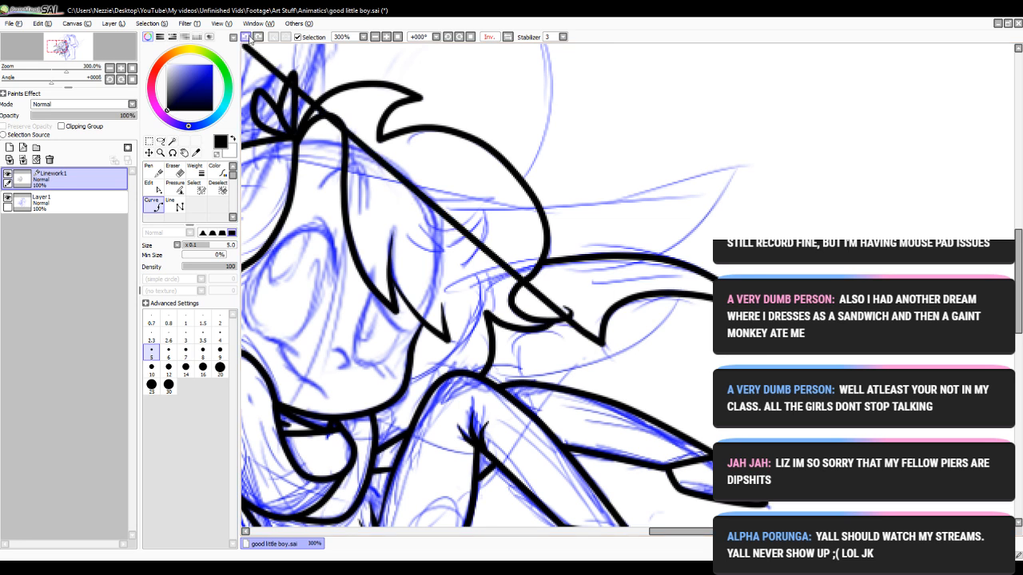
{"action": "double_click", "coordinate": [549, 325]}
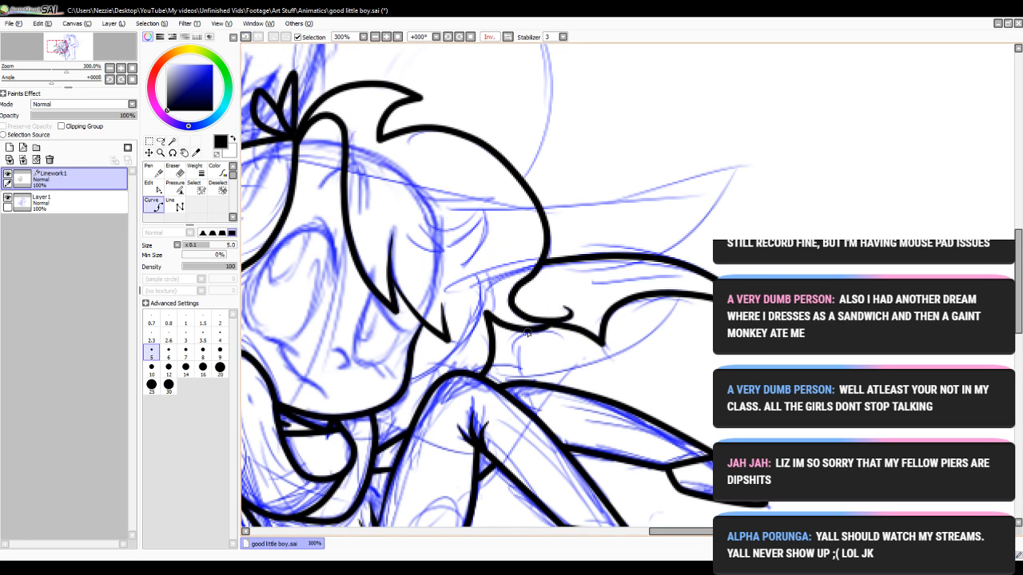
{"action": "left_click", "coordinate": [528, 332]}
{"action": "left_click", "coordinate": [514, 344]}
{"action": "left_click", "coordinate": [513, 357]}
{"action": "left_click", "coordinate": [521, 367]}
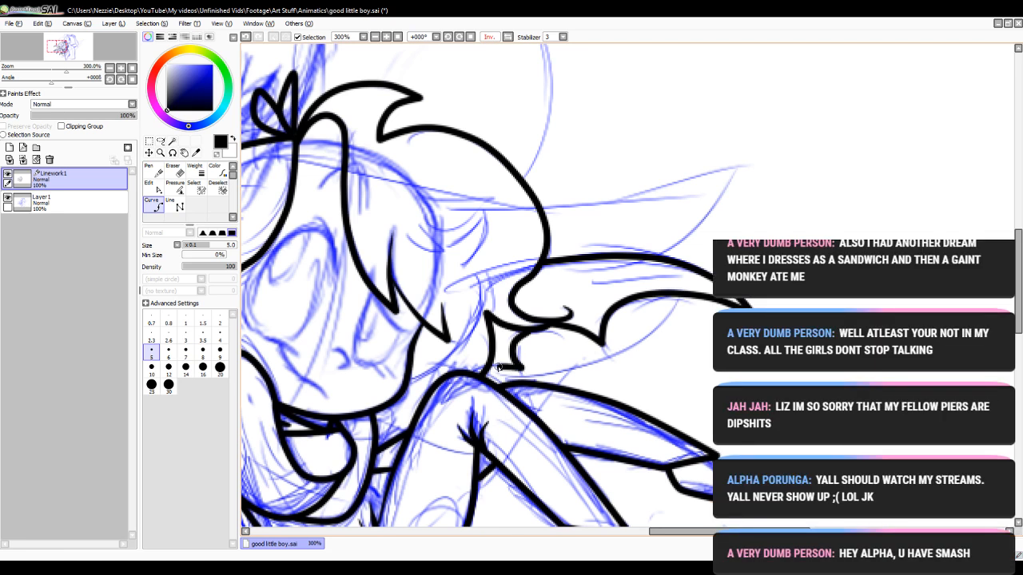
{"action": "double_click", "coordinate": [486, 370]}
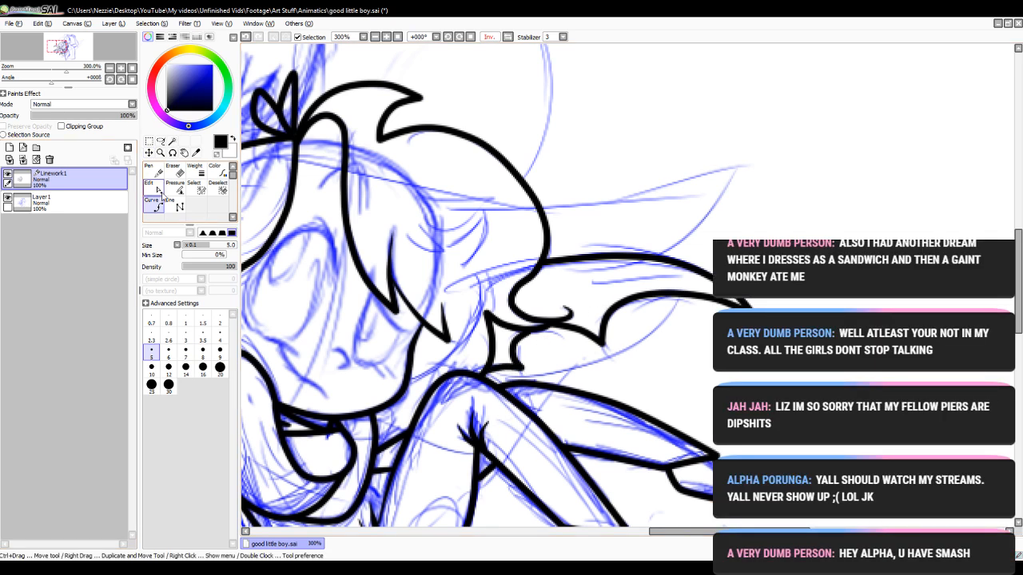
- Adjust the short scallop beside the hair and lower the middle of the wing's upper edge slightly with Translate CP
{"action": "left_click", "coordinate": [156, 190]}
{"action": "mouse_move", "coordinate": [527, 331]}
{"action": "left_mouse_down"}
{"action": "mouse_move", "coordinate": [504, 357]}
{"action": "mouse_move", "coordinate": [490, 348]}
{"action": "mouse_move", "coordinate": [513, 345]}
{"action": "mouse_move", "coordinate": [510, 358]}
{"action": "left_mouse_up"}
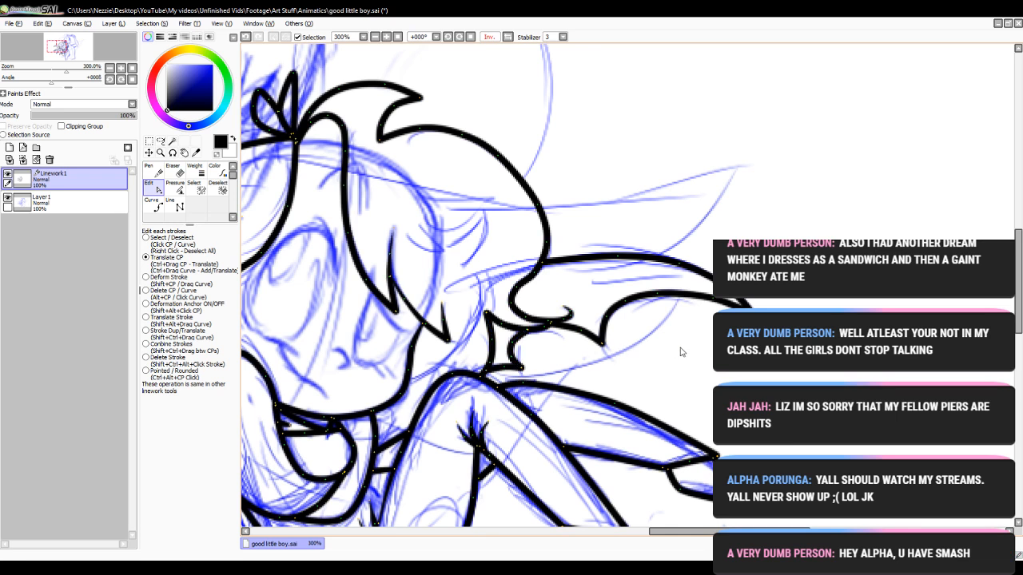
{"action": "left_click_drag", "start_coordinate": [617, 257], "coordinate": [674, 268]}
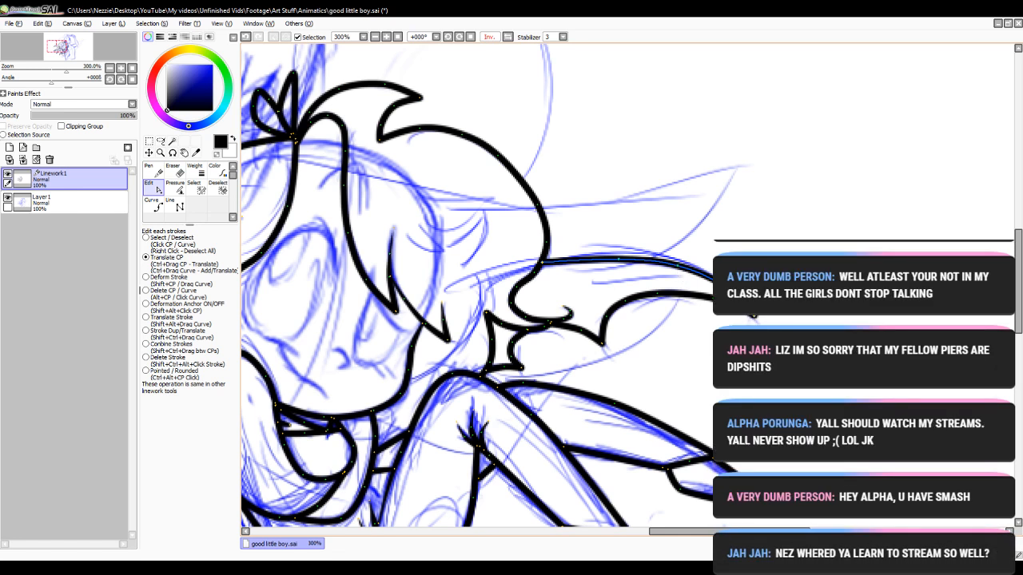
{"action": "left_click", "coordinate": [375, 36]}
{"action": "left_click", "coordinate": [375, 36]}
{"action": "left_click", "coordinate": [374, 37]}
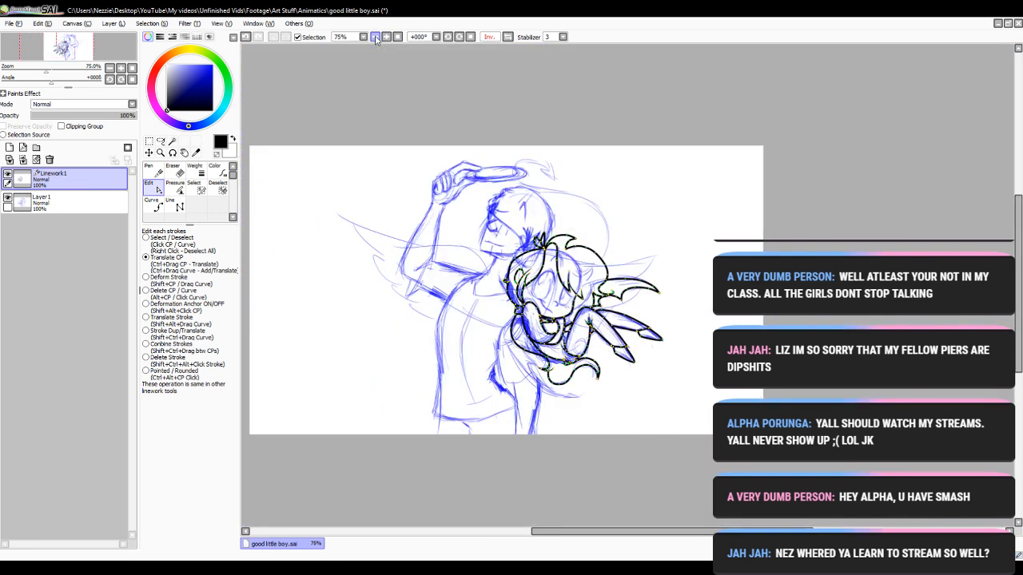
- Nudge the outer end of the upper curve beneath the feet slightly outward with Translate CP
{"action": "left_click", "coordinate": [153, 205]}
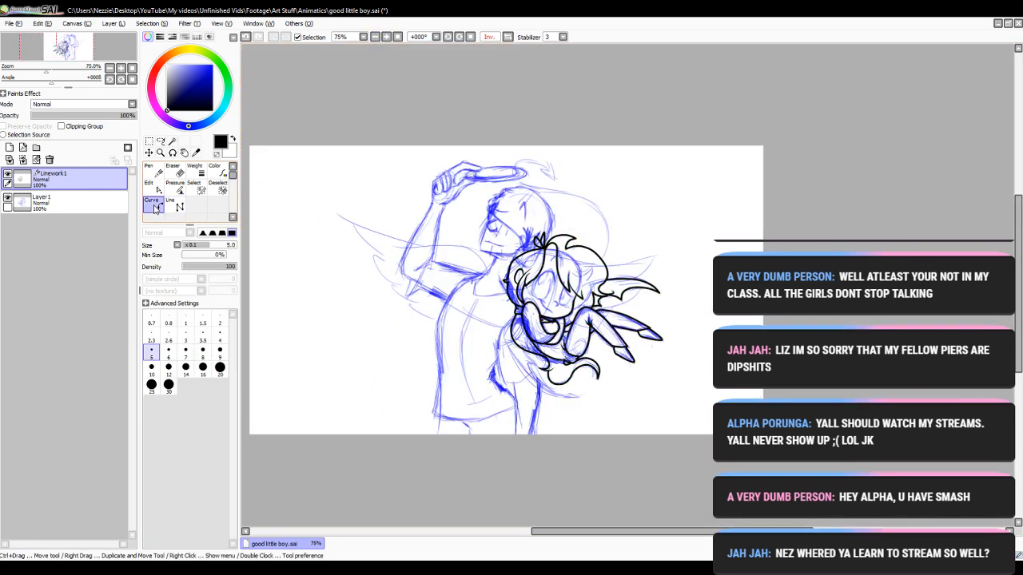
{"action": "left_click", "coordinate": [385, 38]}
{"action": "left_click", "coordinate": [384, 38]}
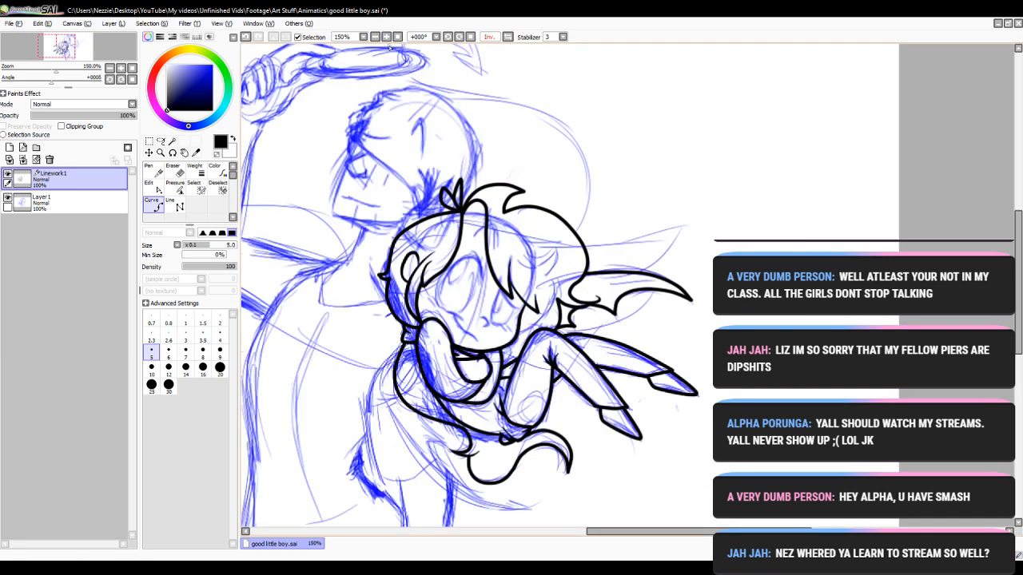
{"action": "left_click", "coordinate": [384, 37]}
{"action": "left_click", "coordinate": [385, 37]}
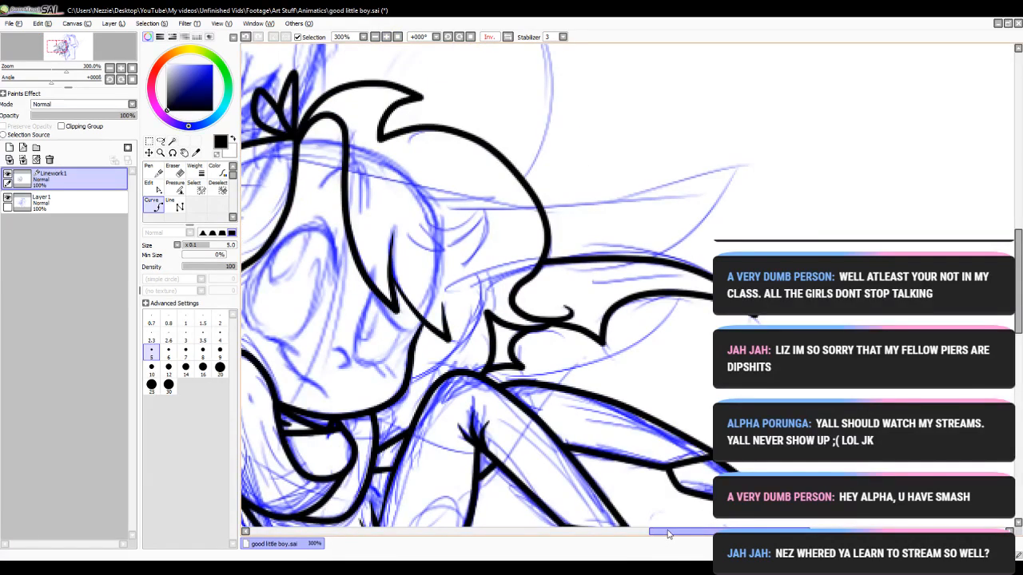
{"action": "left_click_drag", "start_coordinate": [668, 533], "coordinate": [623, 533]}
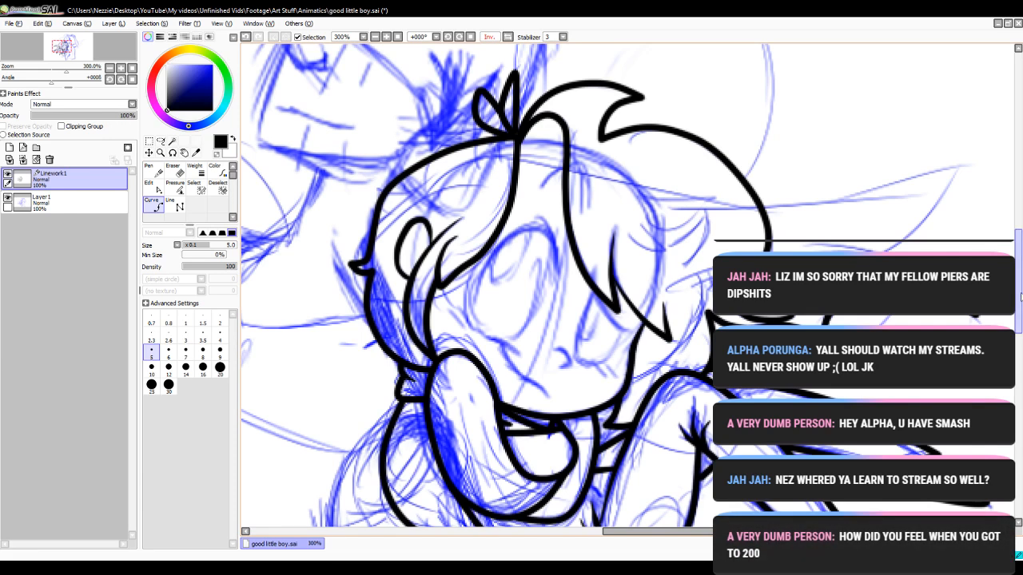
{"action": "mouse_move", "coordinate": [1020, 297]}
{"action": "left_mouse_down"}
{"action": "mouse_move", "coordinate": [1020, 399]}
{"action": "mouse_move", "coordinate": [1021, 379]}
{"action": "left_mouse_up"}
{"action": "left_click", "coordinate": [148, 187]}
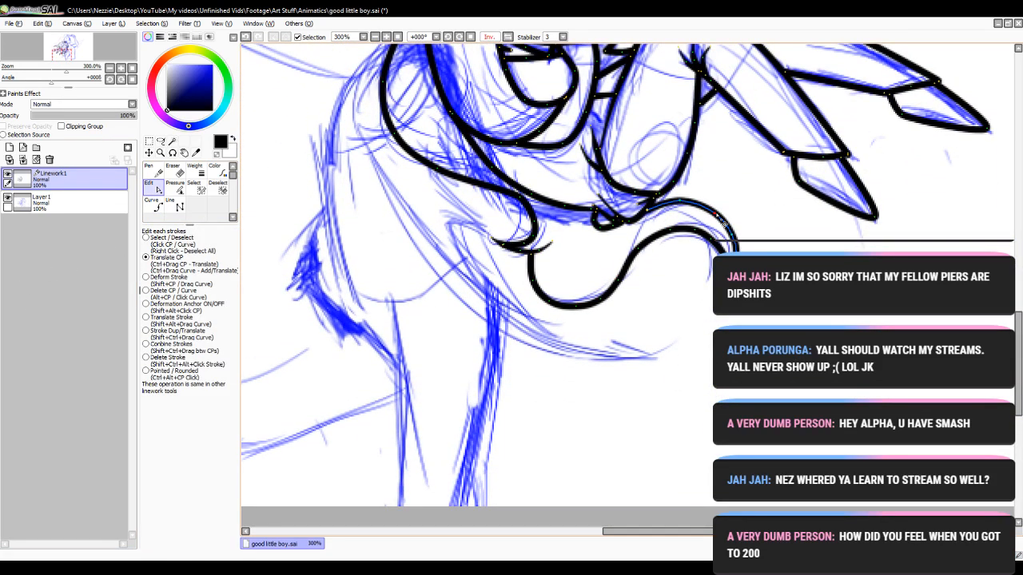
{"action": "left_click_drag", "start_coordinate": [733, 236], "coordinate": [738, 240]}
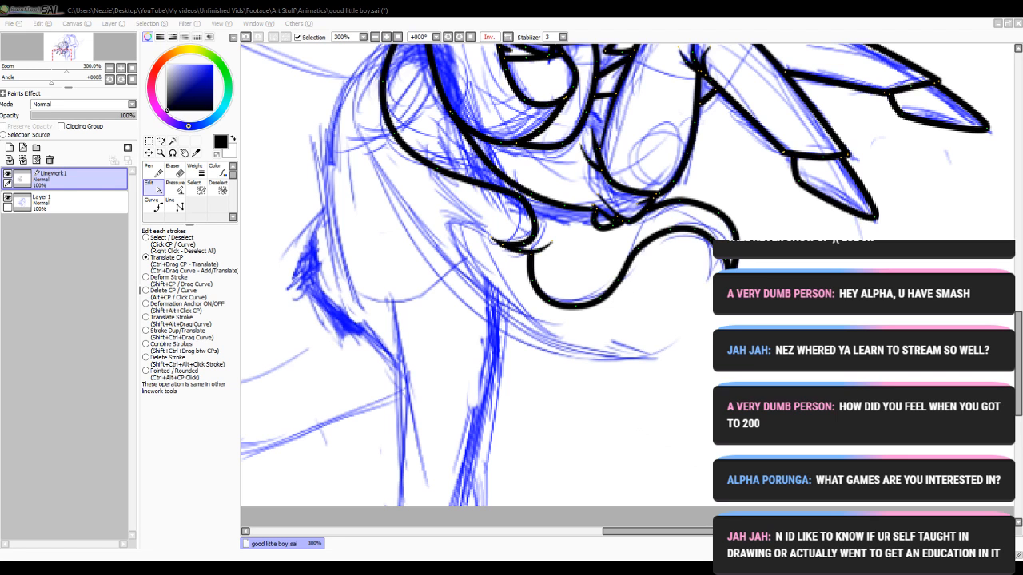
{"action": "key", "text": "alt+Tab"}
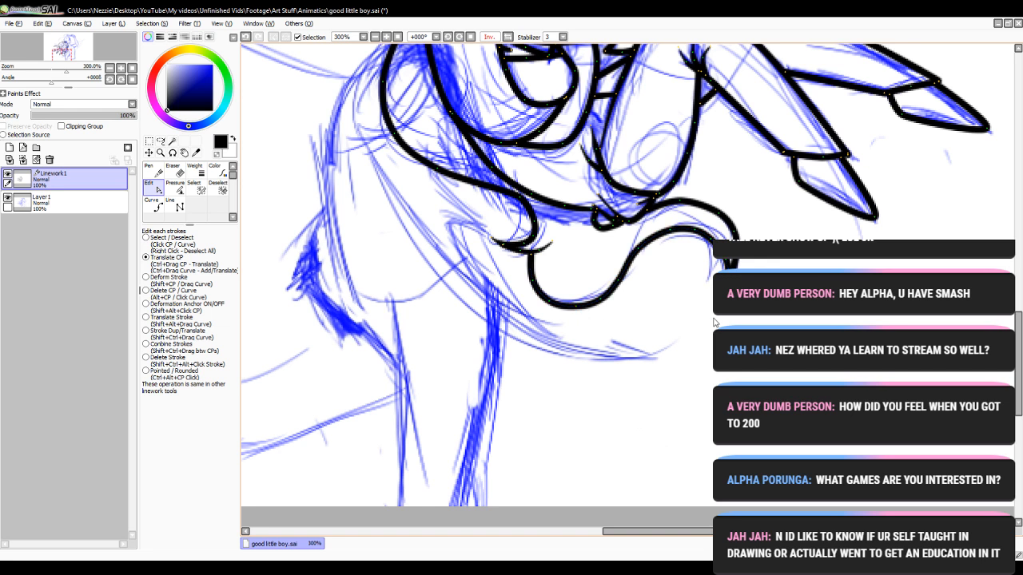
{"action": "left_click_drag", "start_coordinate": [642, 533], "coordinate": [609, 532]}
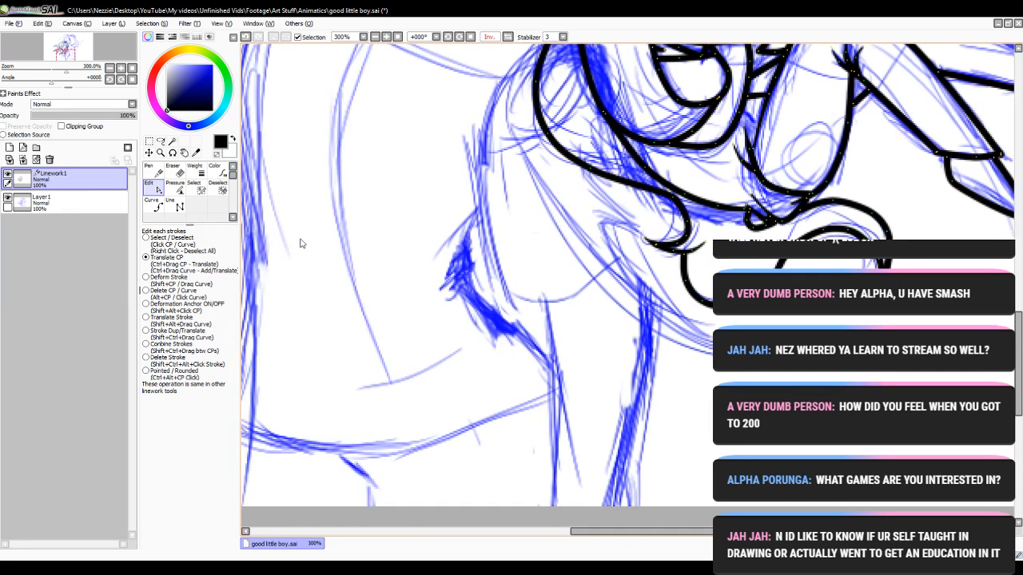
- Ink the outer edge of the small character's lower wing, from the forearm out to the upper point and down along the sketch to the tip
{"action": "left_click", "coordinate": [154, 206]}
{"action": "left_click", "coordinate": [386, 36]}
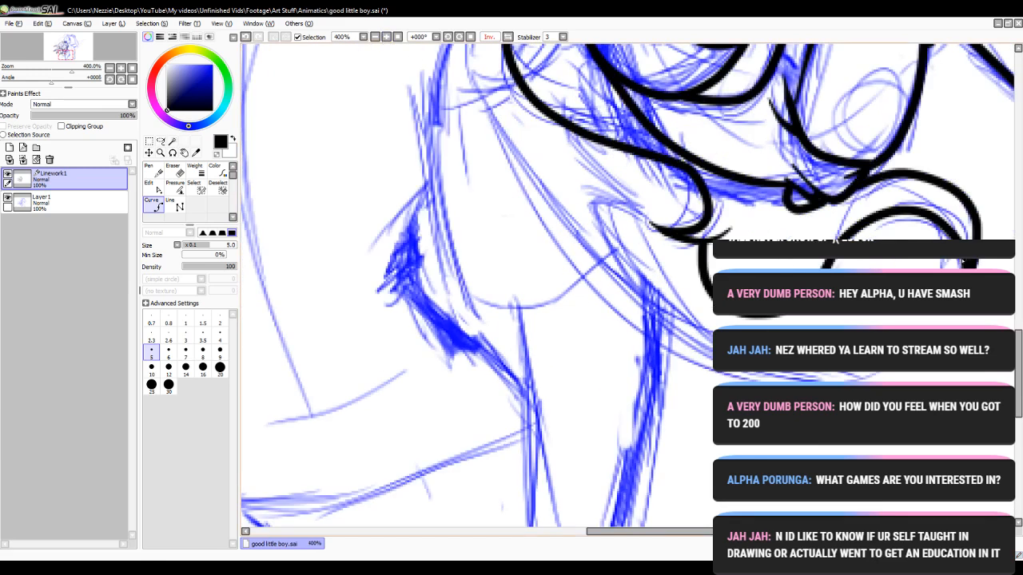
{"action": "left_click_drag", "start_coordinate": [1020, 364], "coordinate": [1019, 353]}
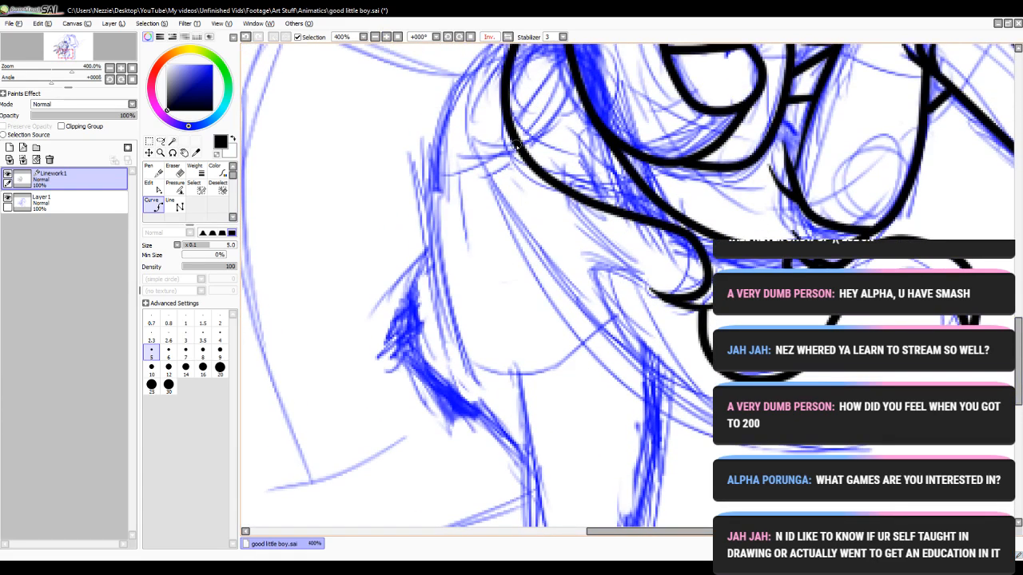
{"action": "left_click", "coordinate": [471, 143]}
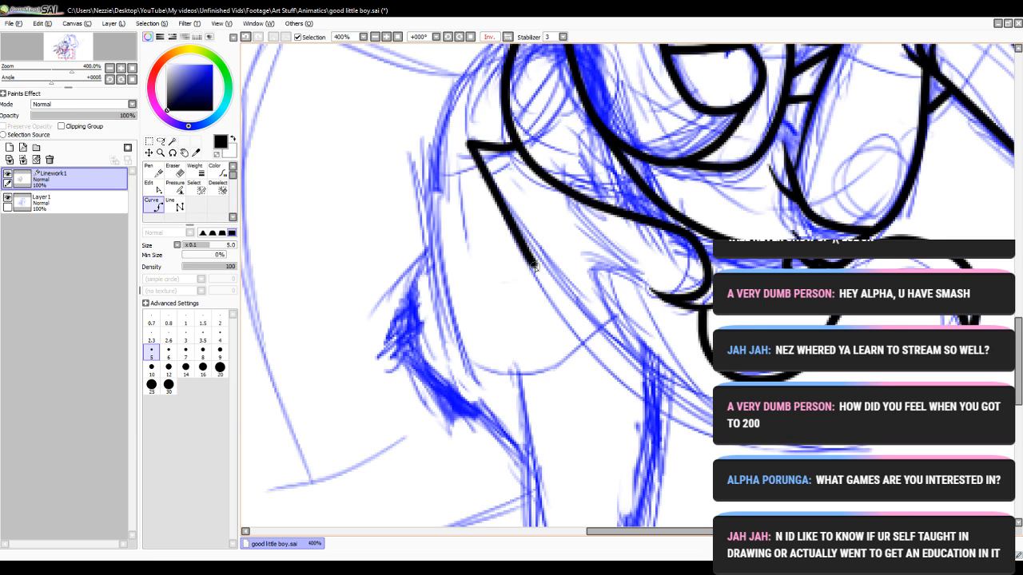
{"action": "left_click", "coordinate": [587, 343]}
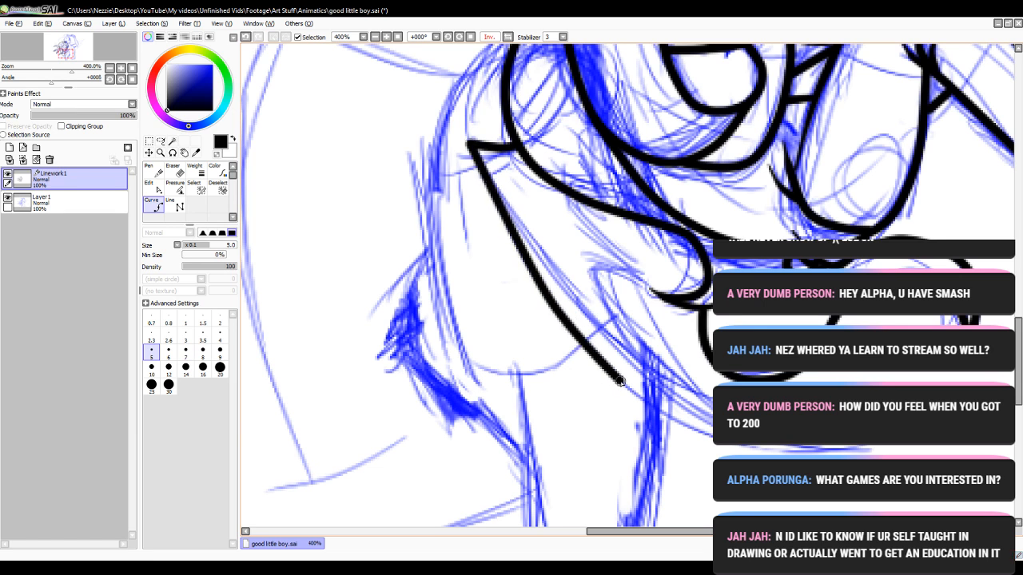
{"action": "left_click", "coordinate": [687, 425]}
{"action": "double_click", "coordinate": [836, 451]}
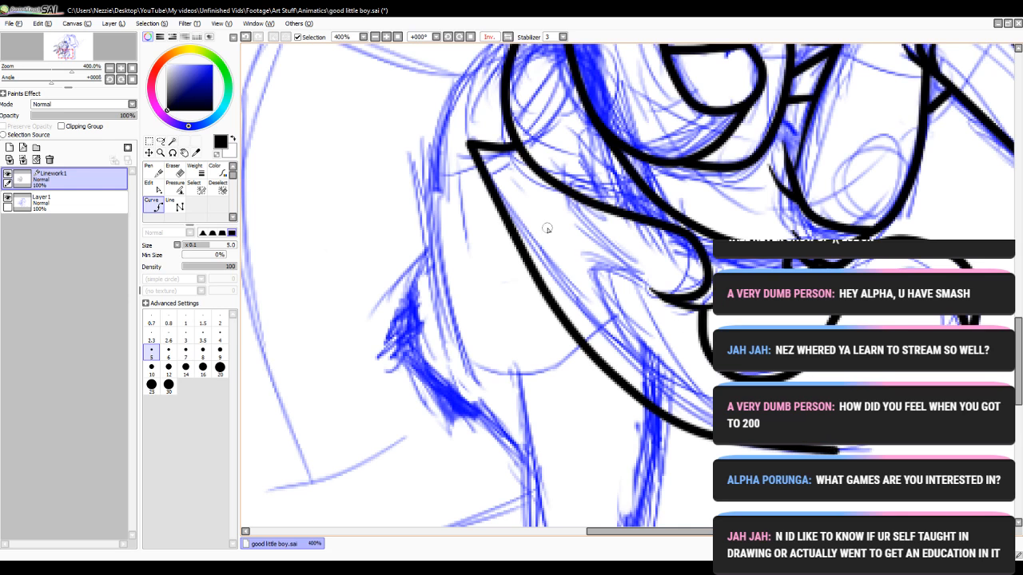
- Ink a second long curve inside the lower wing from its upper point to the tip, and adjust both long curves near the tip with Translate CP
{"action": "left_click", "coordinate": [471, 143]}
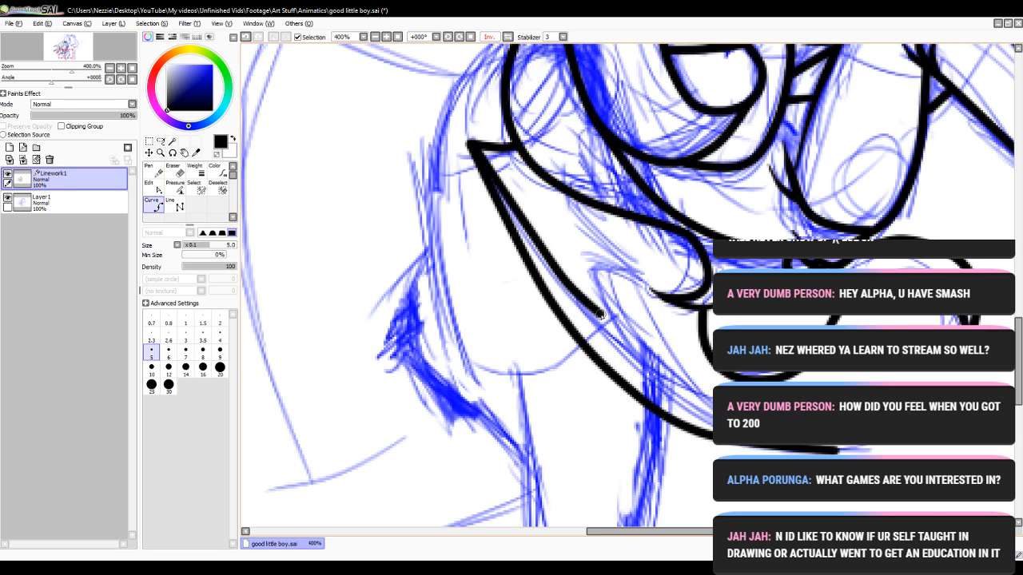
{"action": "left_click", "coordinate": [647, 364]}
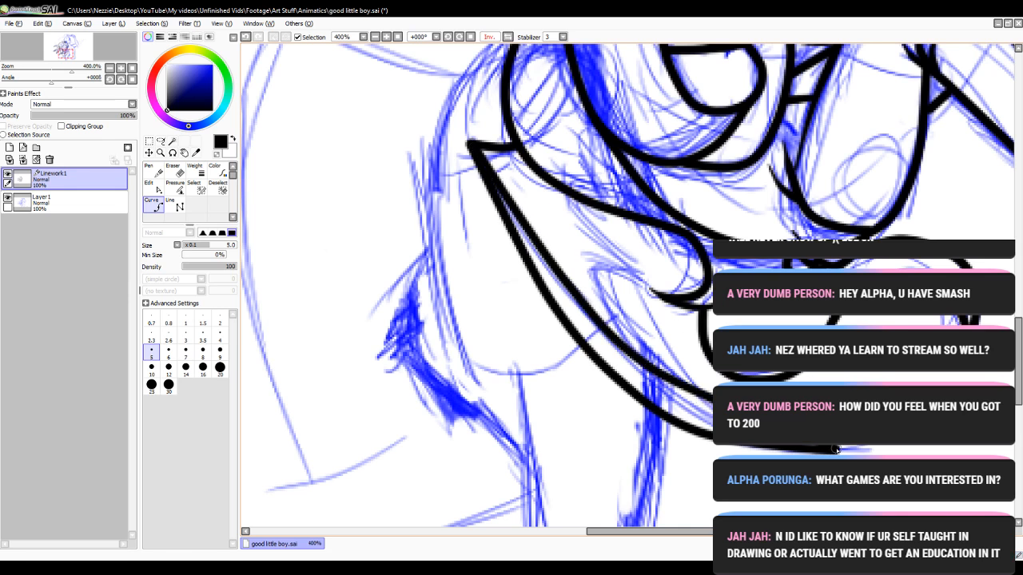
{"action": "double_click", "coordinate": [833, 450]}
{"action": "left_click", "coordinate": [149, 186]}
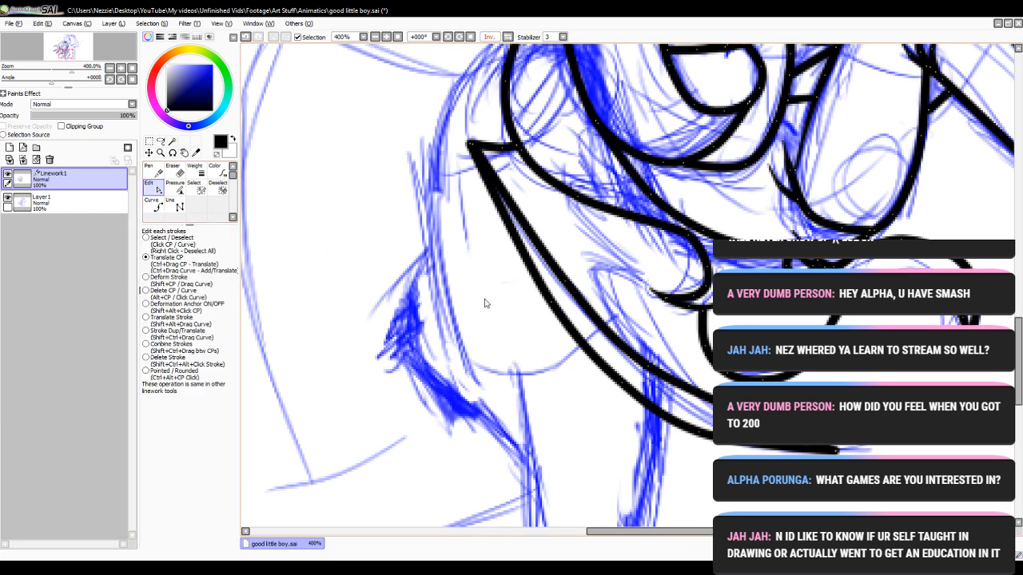
{"action": "left_click_drag", "start_coordinate": [706, 396], "coordinate": [659, 392]}
{"action": "left_click_drag", "start_coordinate": [709, 440], "coordinate": [710, 432]}
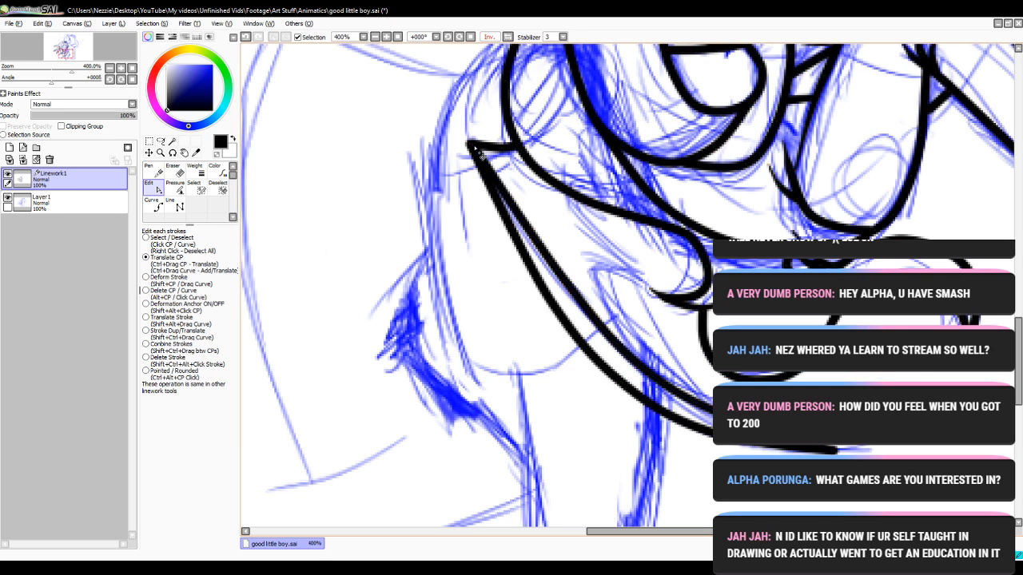
- Ink the lower wing's scalloped inner edge from the long curve up to a point, briefly inward, then up to the small character's body
{"action": "left_click", "coordinate": [154, 205]}
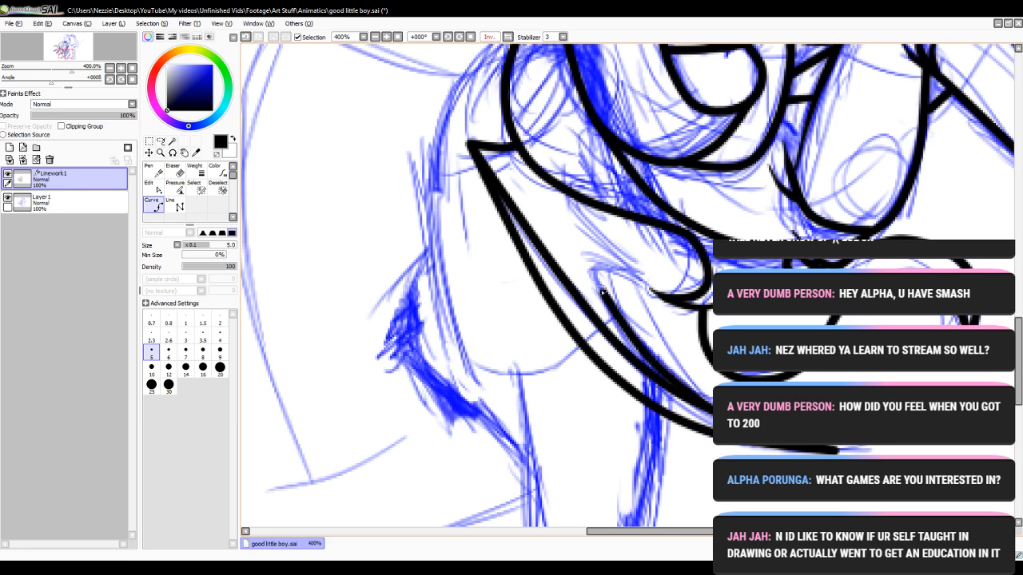
{"action": "left_click", "coordinate": [588, 263]}
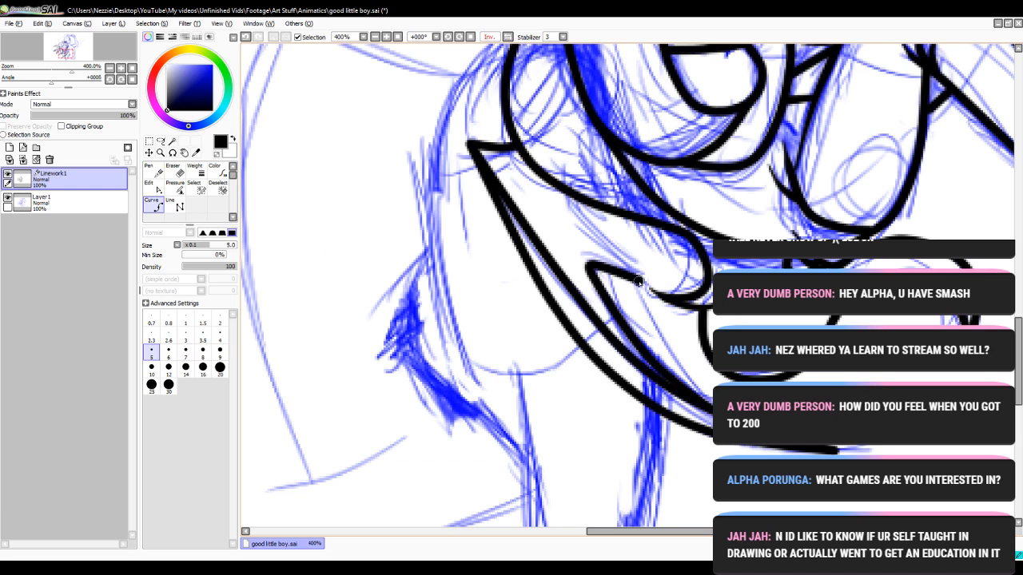
{"action": "left_click", "coordinate": [639, 281]}
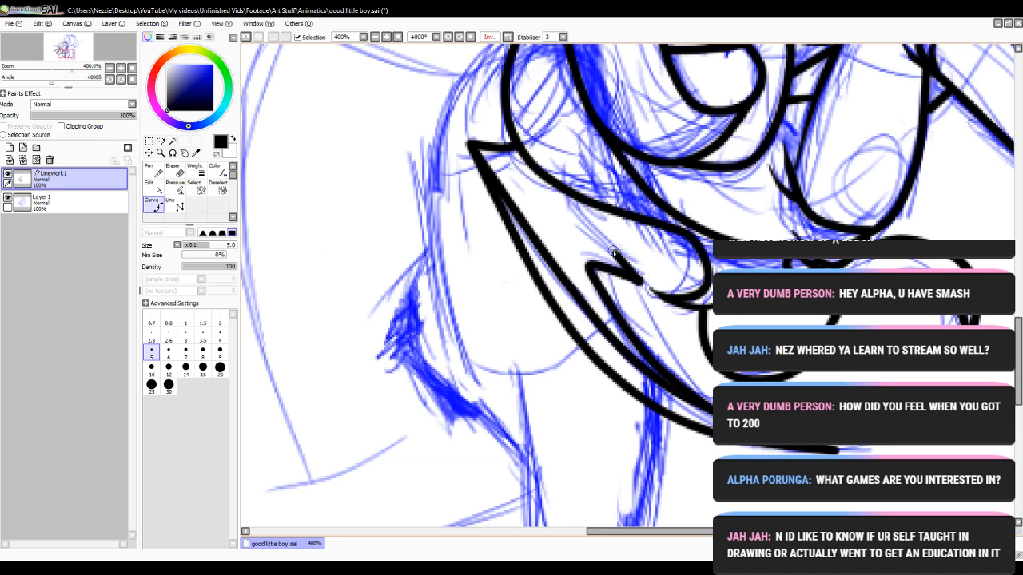
{"action": "double_click", "coordinate": [571, 200]}
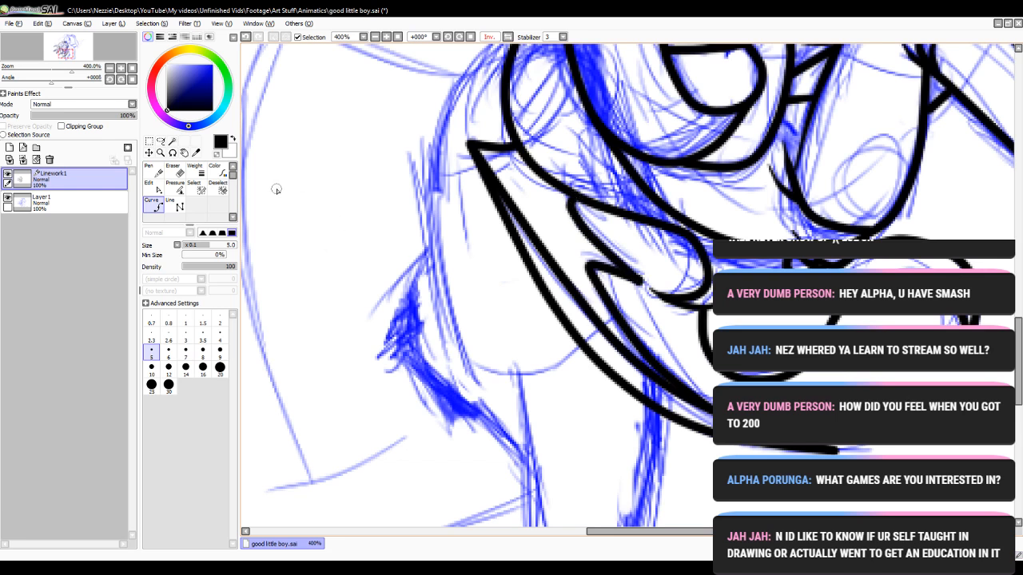
- Examine the inked lower wing close up and against the whole small character
{"action": "left_click", "coordinate": [149, 185]}
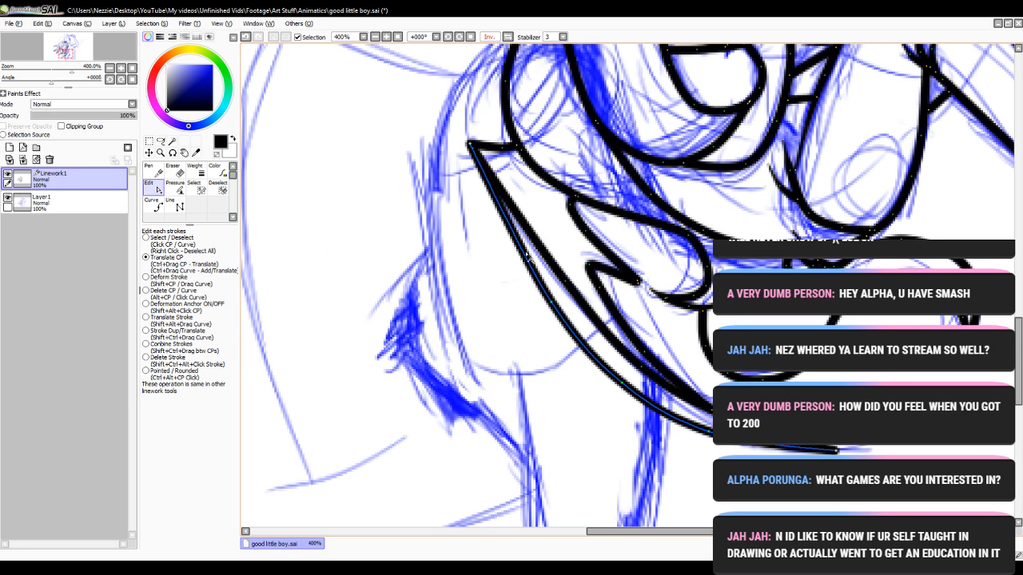
{"action": "left_click", "coordinate": [375, 38]}
{"action": "left_click", "coordinate": [375, 37]}
{"action": "left_click", "coordinate": [375, 38]}
{"action": "left_click", "coordinate": [386, 37]}
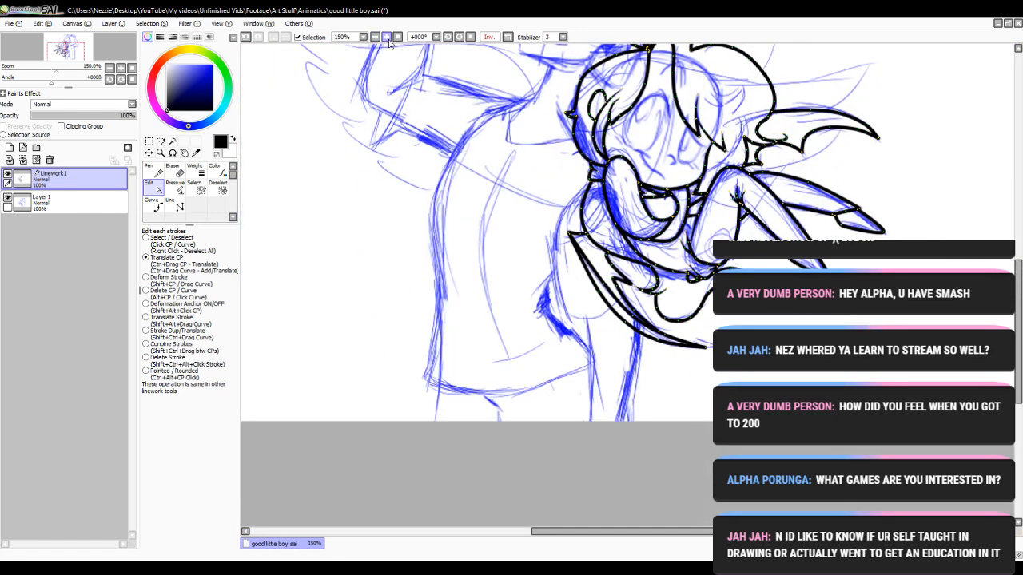
{"action": "left_click", "coordinate": [386, 38]}
{"action": "left_click", "coordinate": [386, 37]}
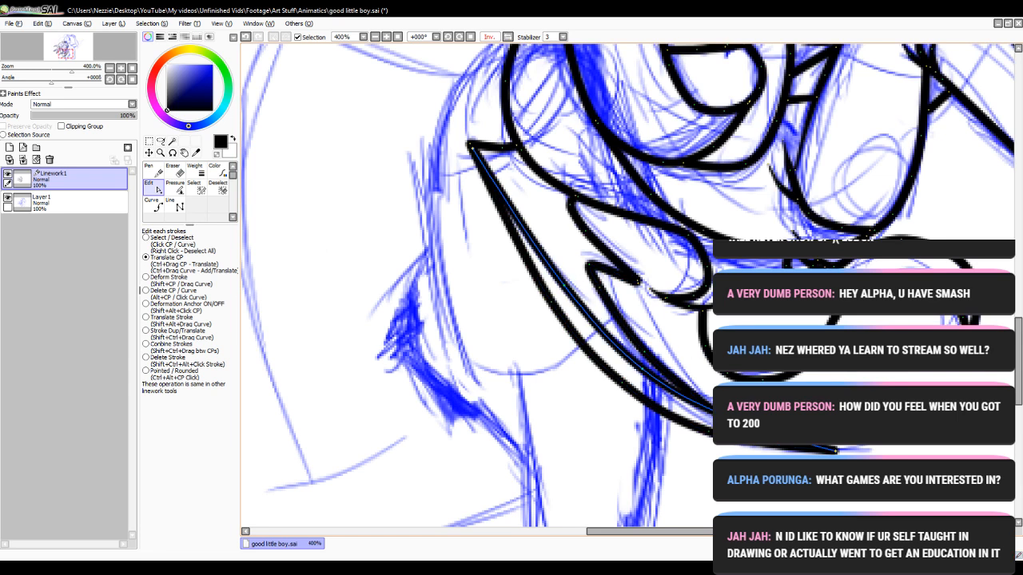
{"action": "left_click", "coordinate": [148, 209]}
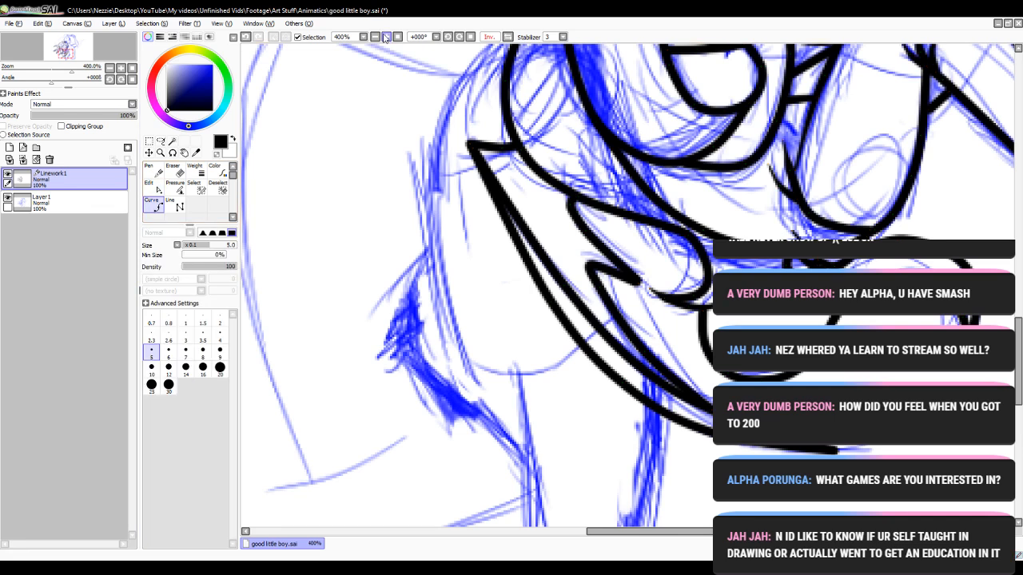
{"action": "left_click", "coordinate": [375, 37]}
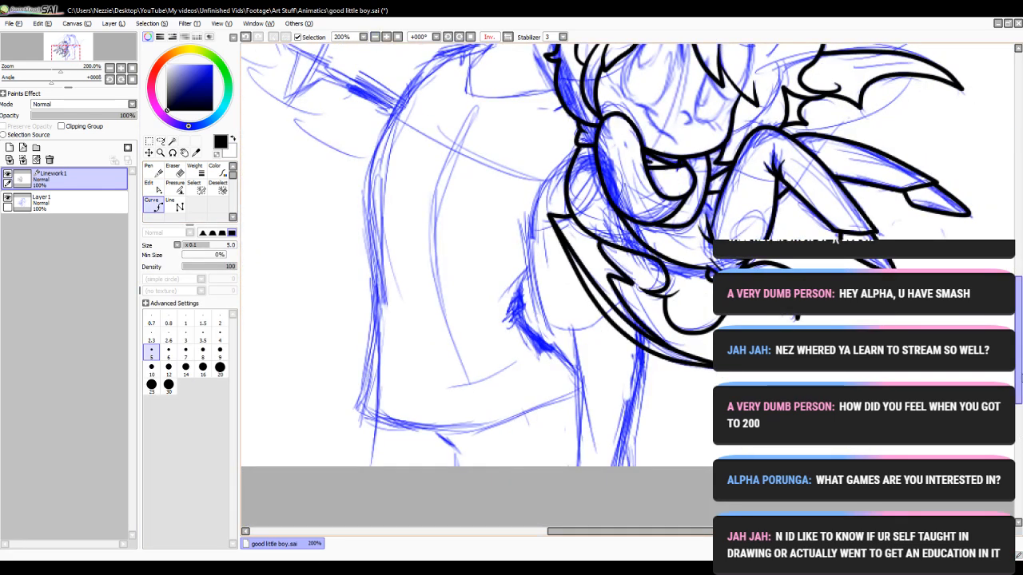
{"action": "left_click_drag", "start_coordinate": [1020, 378], "coordinate": [1021, 354]}
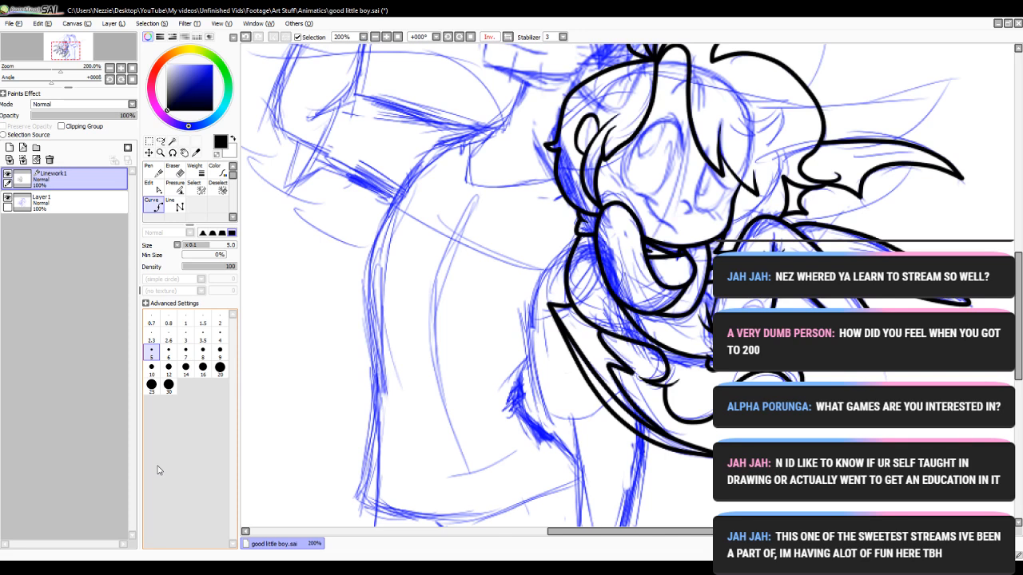
{"action": "left_click_drag", "start_coordinate": [1020, 342], "coordinate": [1017, 554]}
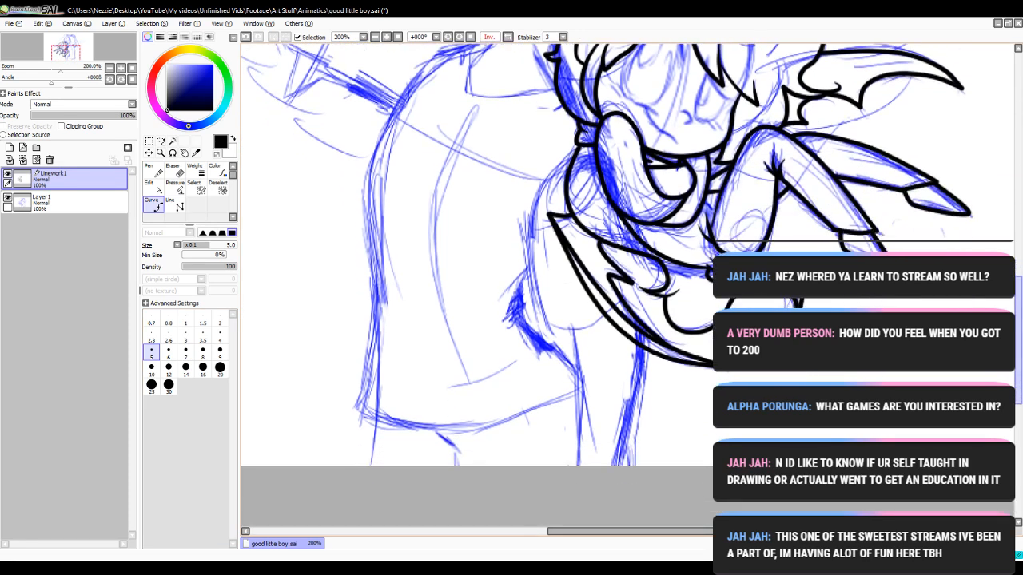
{"action": "left_click_drag", "start_coordinate": [1018, 365], "coordinate": [1017, 340]}
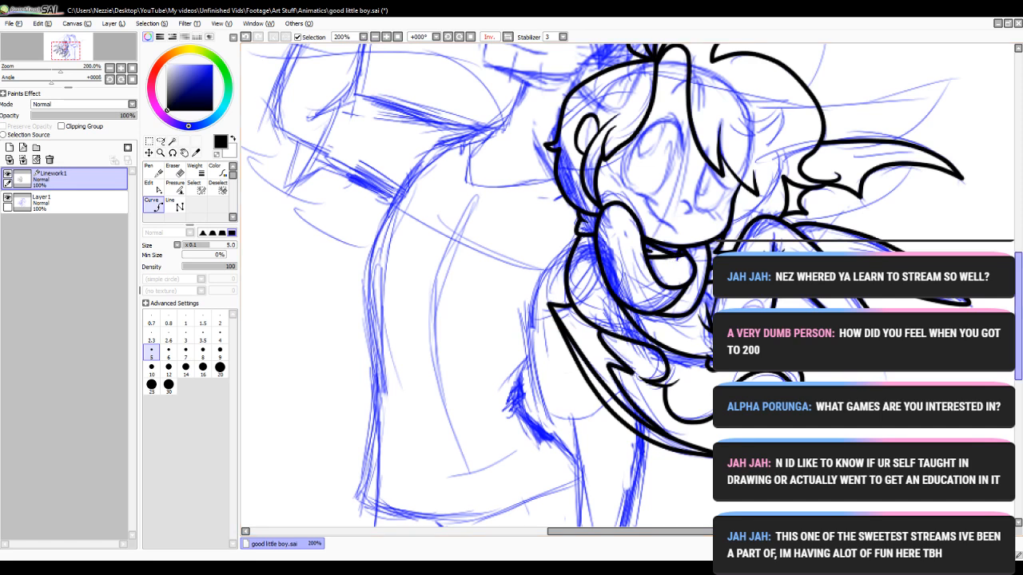
- Nudge the upper end of the small character's head outline beside the hair tuft with Translate CP
{"action": "left_click_drag", "start_coordinate": [1019, 274], "coordinate": [1019, 234]}
{"action": "left_click", "coordinate": [386, 37]}
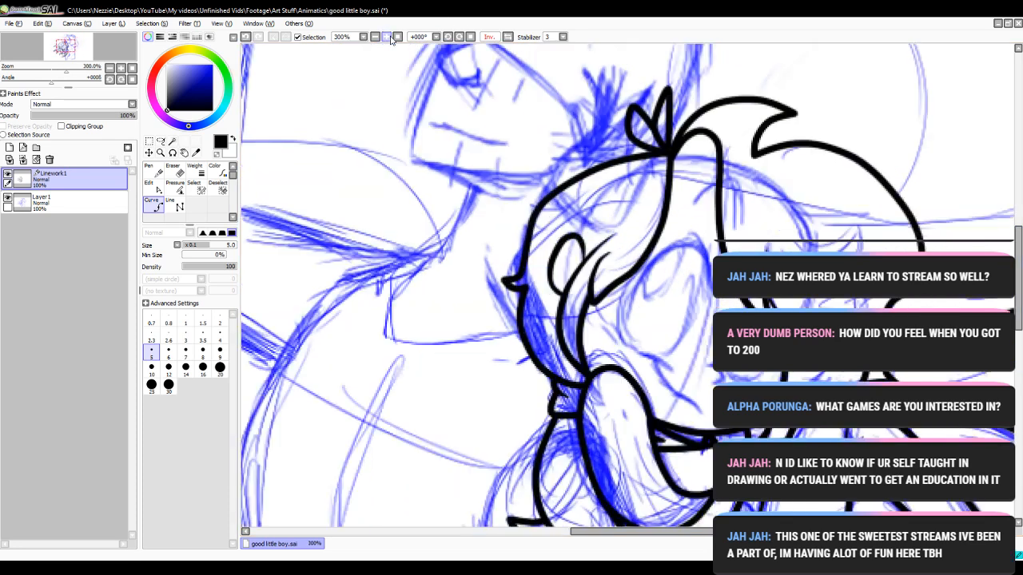
{"action": "left_click", "coordinate": [387, 36]}
{"action": "left_click", "coordinate": [148, 183]}
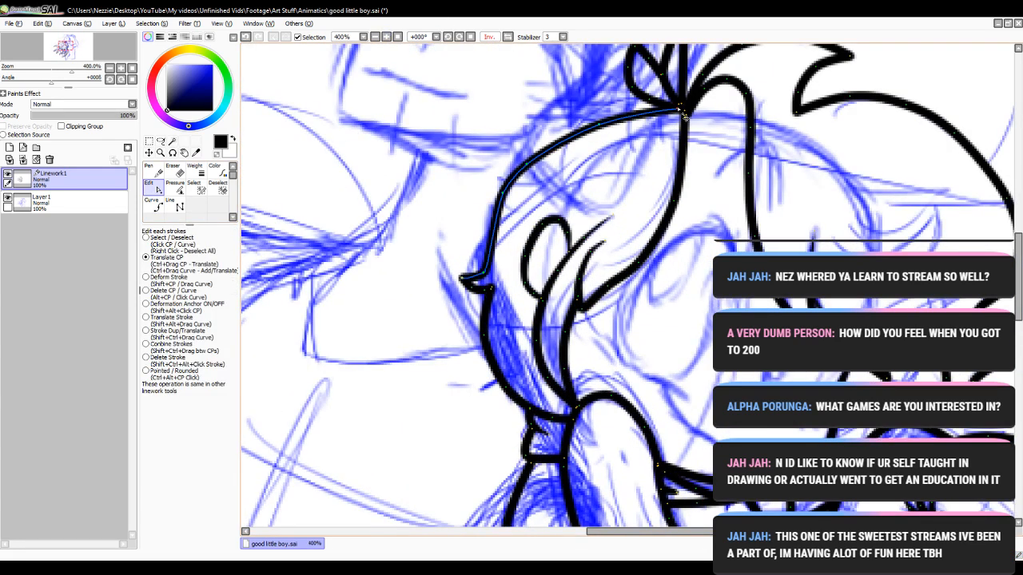
{"action": "left_click_drag", "start_coordinate": [680, 110], "coordinate": [656, 107]}
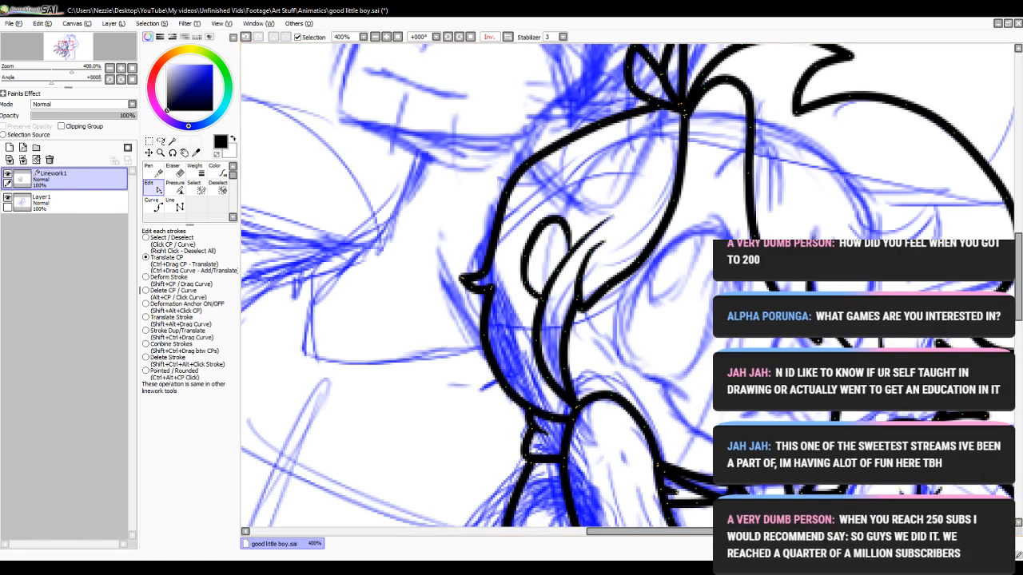
- Examine the small character's inked lines against the uninked sketch of the larger character, from the wing up to the head
{"action": "left_click_drag", "start_coordinate": [1019, 278], "coordinate": [1019, 400]}
{"action": "left_click", "coordinate": [377, 40]}
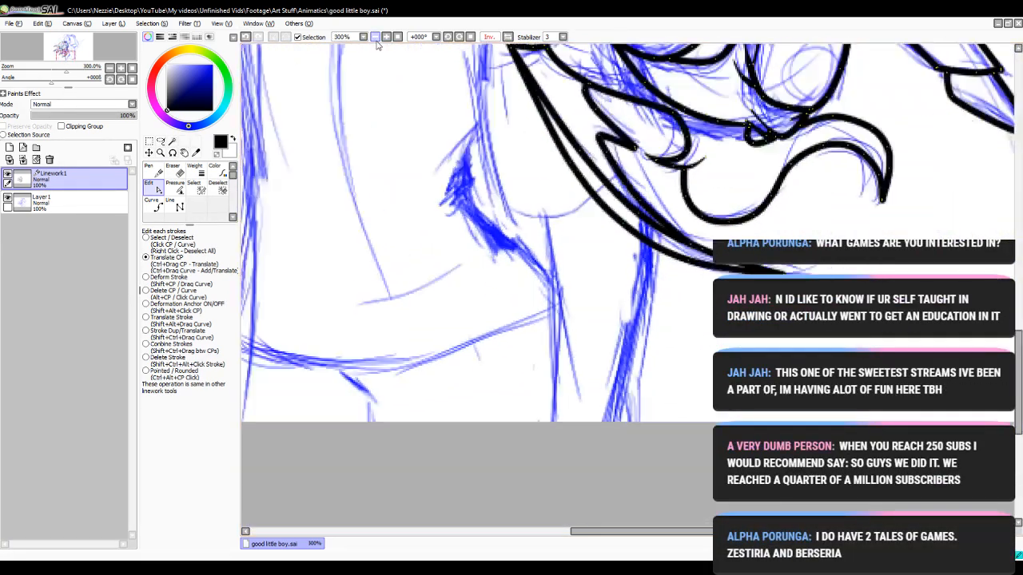
{"action": "left_click", "coordinate": [376, 37]}
{"action": "left_click", "coordinate": [375, 38]}
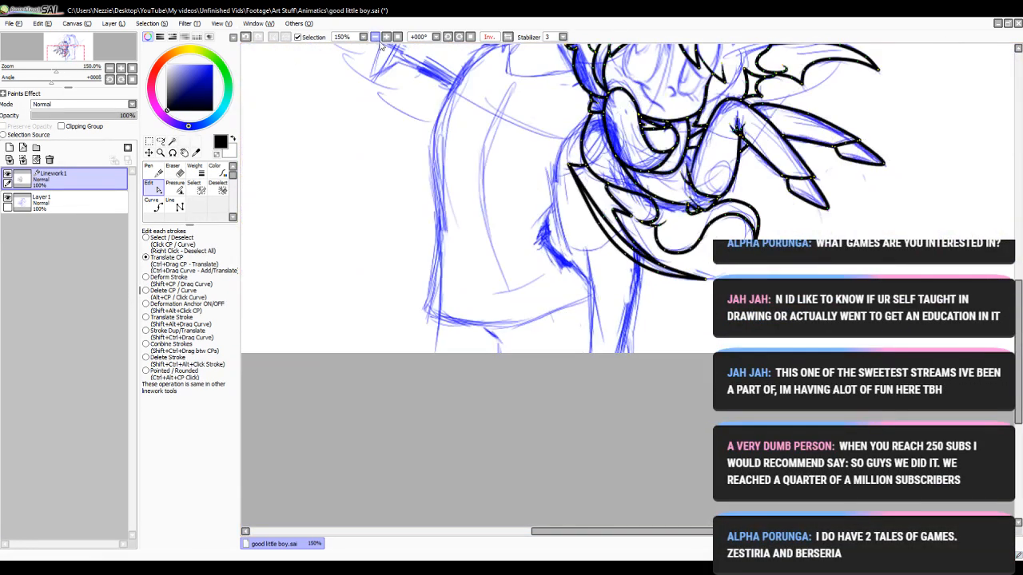
{"action": "left_click", "coordinate": [154, 209]}
{"action": "left_click_drag", "start_coordinate": [1020, 381], "coordinate": [1019, 338]}
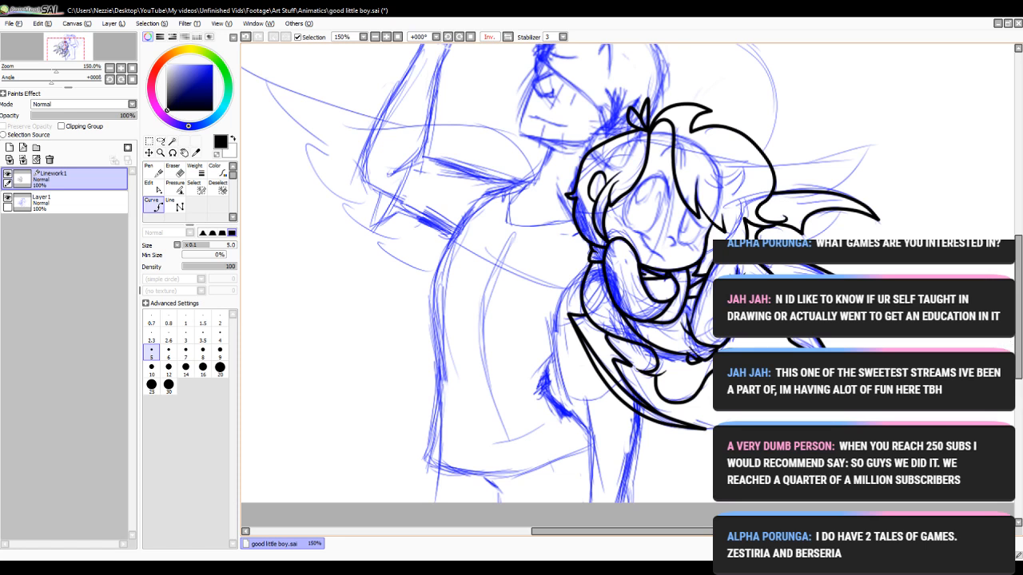
{"action": "scroll", "coordinate": [559, 240], "scroll_direction": "up", "scroll_amount": 2}
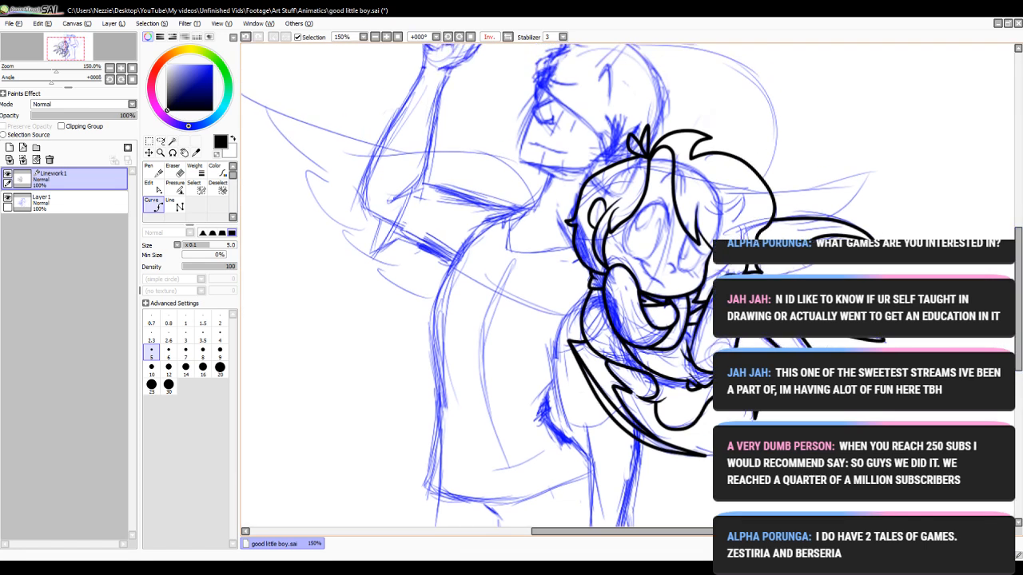
{"action": "left_click", "coordinate": [149, 185]}
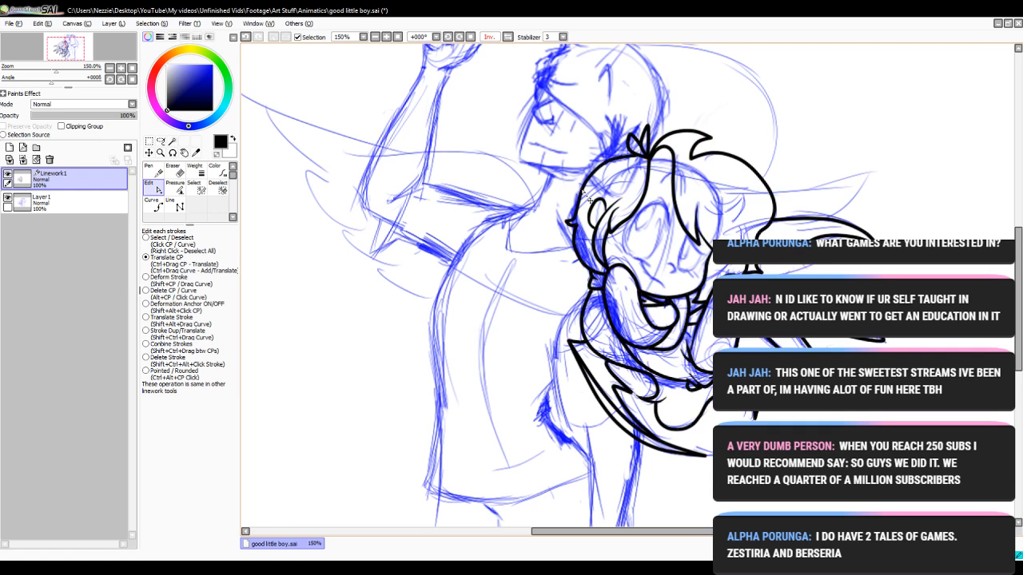
{"action": "left_click", "coordinate": [154, 209]}
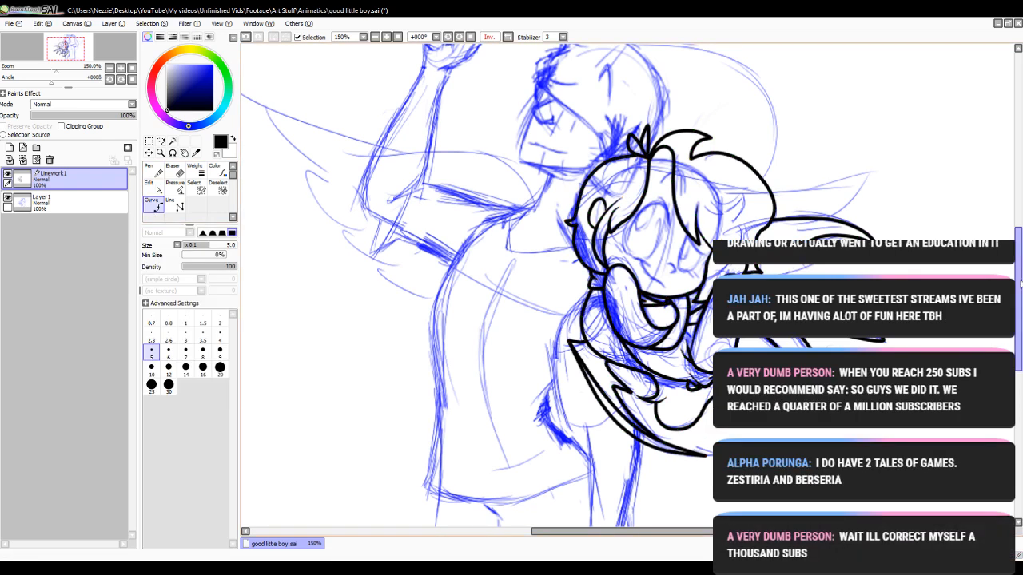
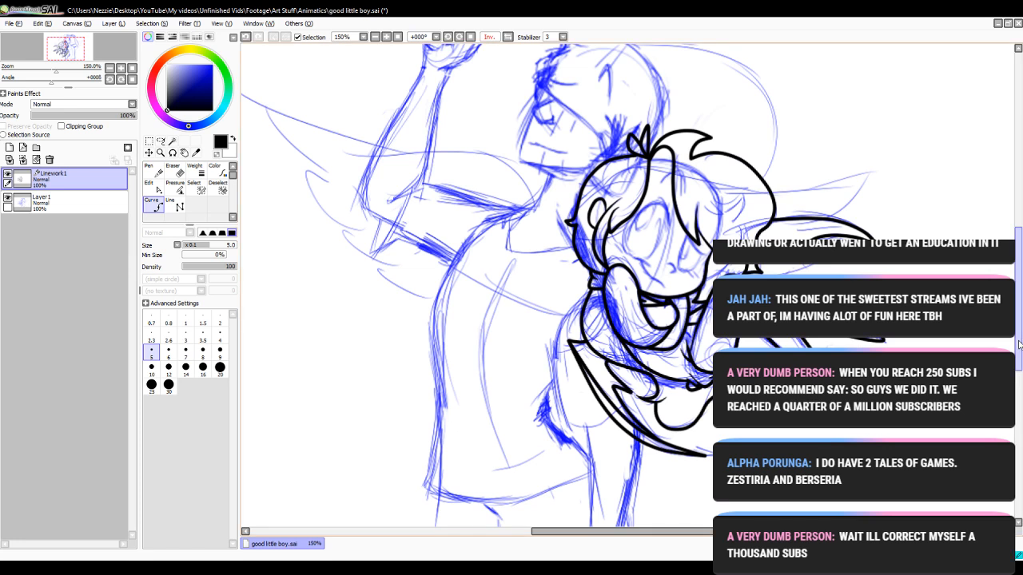
{"action": "mouse_move", "coordinate": [1019, 300]}
{"action": "left_mouse_down"}
{"action": "mouse_move", "coordinate": [1019, 282]}
{"action": "mouse_move", "coordinate": [1019, 306]}
{"action": "left_mouse_up"}
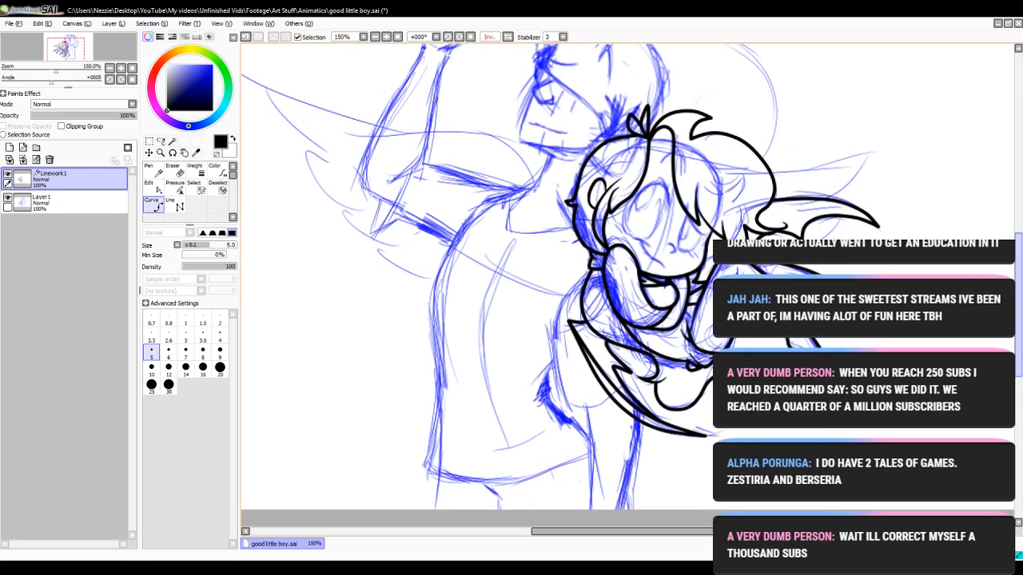
{"action": "mouse_move", "coordinate": [1018, 346]}
{"action": "left_mouse_down"}
{"action": "mouse_move", "coordinate": [1018, 358]}
{"action": "mouse_move", "coordinate": [1019, 345]}
{"action": "mouse_move", "coordinate": [1000, 345]}
{"action": "mouse_move", "coordinate": [1016, 336]}
{"action": "left_mouse_up"}
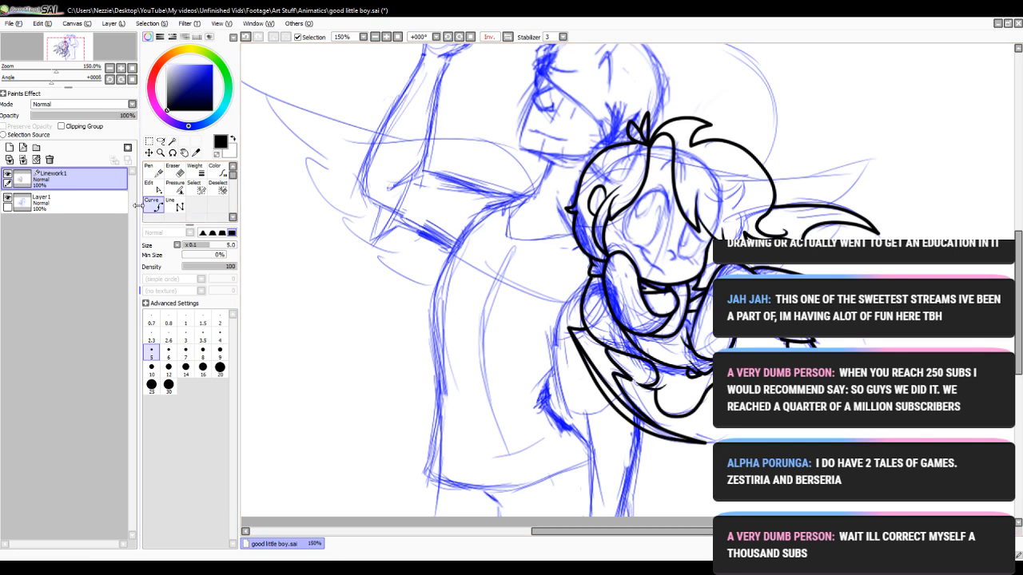
{"action": "left_click_drag", "start_coordinate": [1020, 261], "coordinate": [1019, 244]}
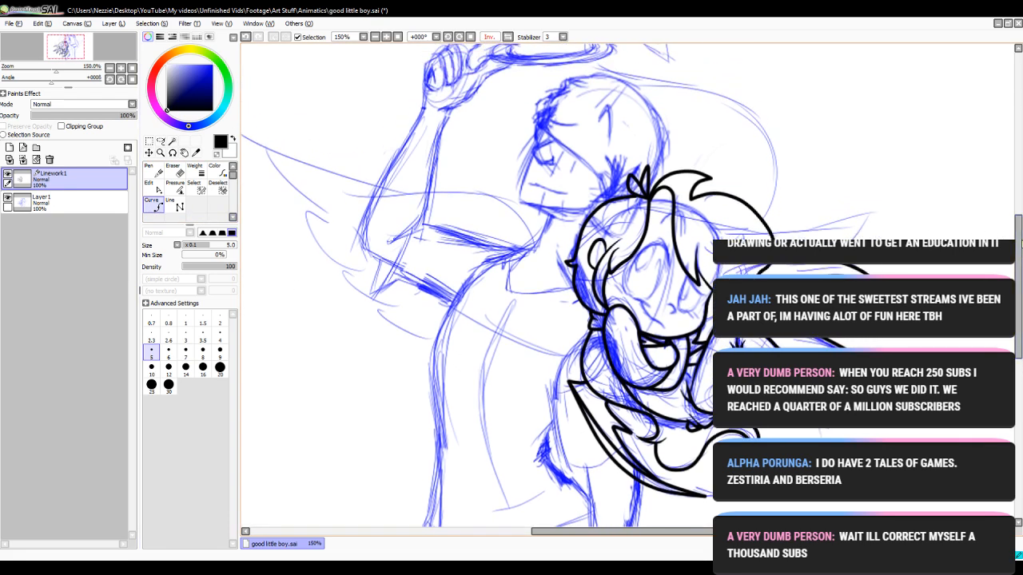
{"action": "left_click", "coordinate": [387, 37]}
{"action": "left_click", "coordinate": [386, 37]}
{"action": "left_click", "coordinate": [386, 38]}
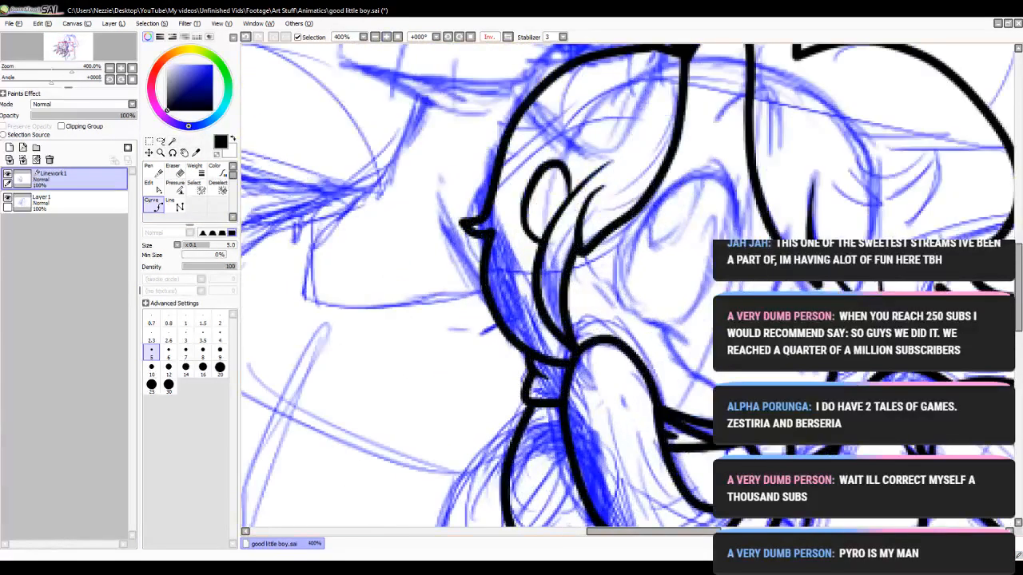
- Ink a short, nearly level curve from the base of the small character's hair tuft across to the neighbouring long strand
{"action": "left_click_drag", "start_coordinate": [1018, 287], "coordinate": [1017, 265]}
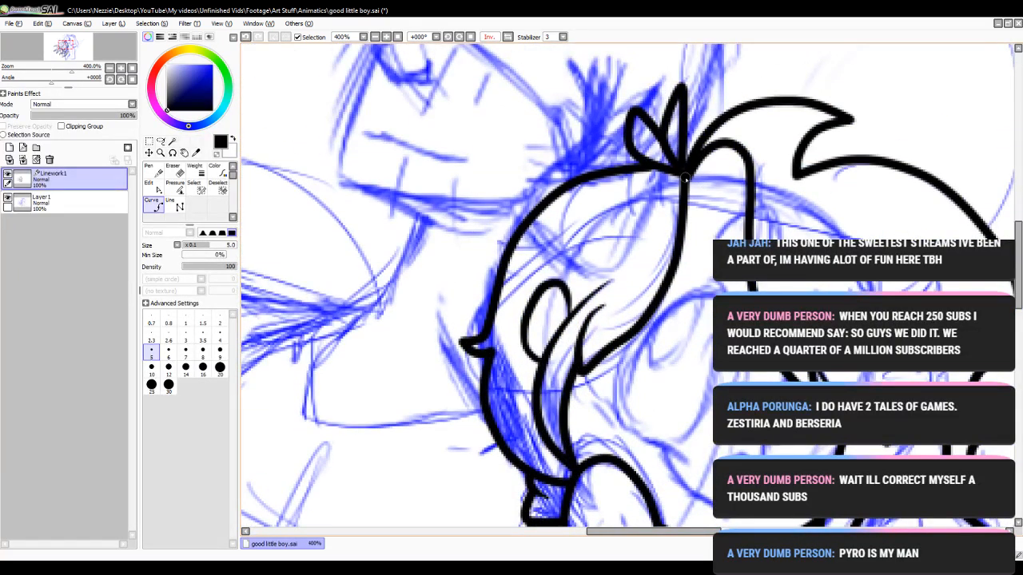
{"action": "left_click_drag", "start_coordinate": [684, 171], "coordinate": [719, 179]}
{"action": "left_click", "coordinate": [721, 179]}
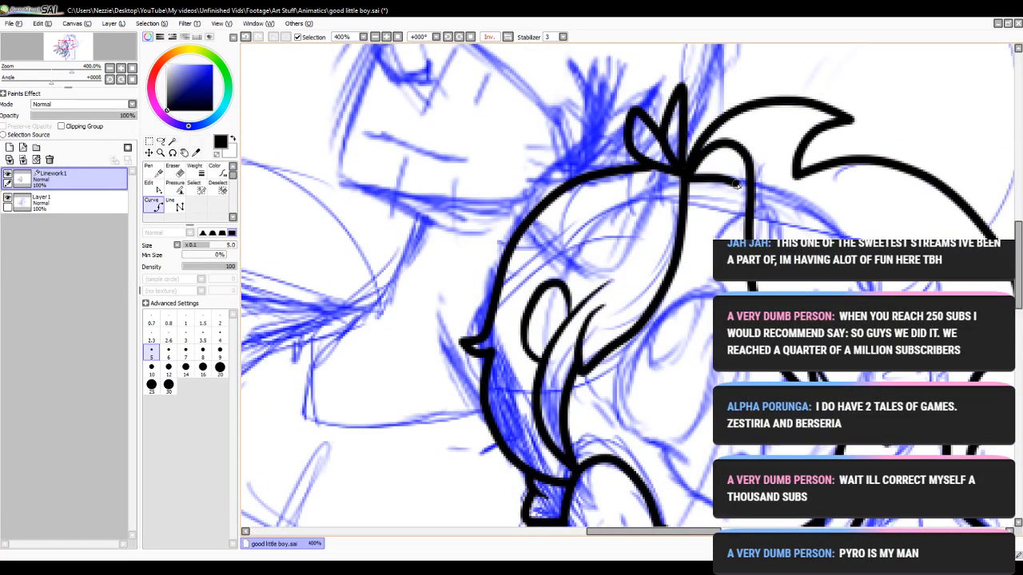
{"action": "double_click", "coordinate": [749, 184]}
- Examine the small character's inked head, hair tuft and collar against the sketch at several zoom levels
{"action": "mouse_move", "coordinate": [1016, 303]}
{"action": "left_mouse_down"}
{"action": "mouse_move", "coordinate": [1017, 404]}
{"action": "mouse_move", "coordinate": [1015, 286]}
{"action": "mouse_move", "coordinate": [1016, 307]}
{"action": "left_mouse_up"}
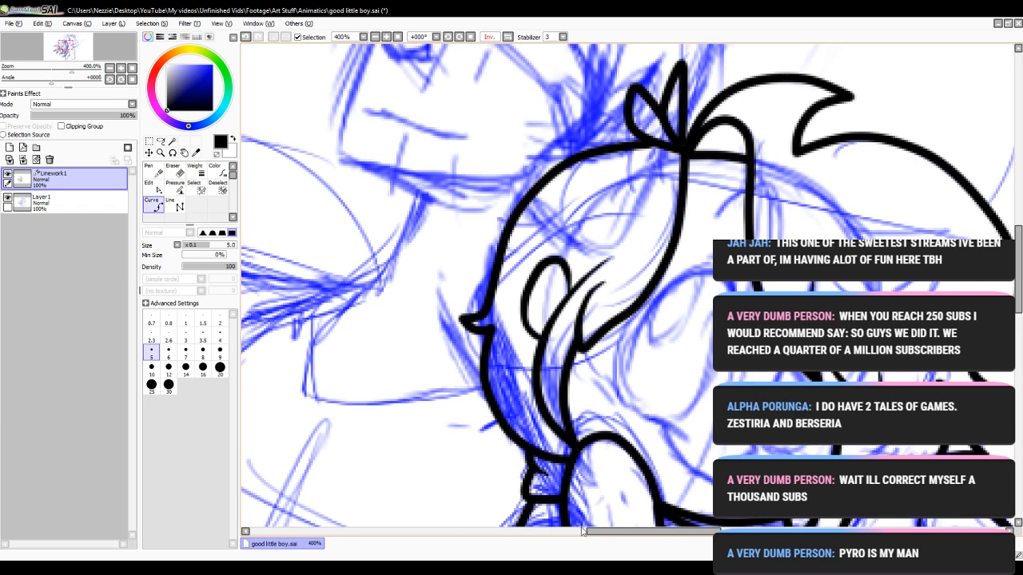
{"action": "left_click_drag", "start_coordinate": [605, 532], "coordinate": [631, 527]}
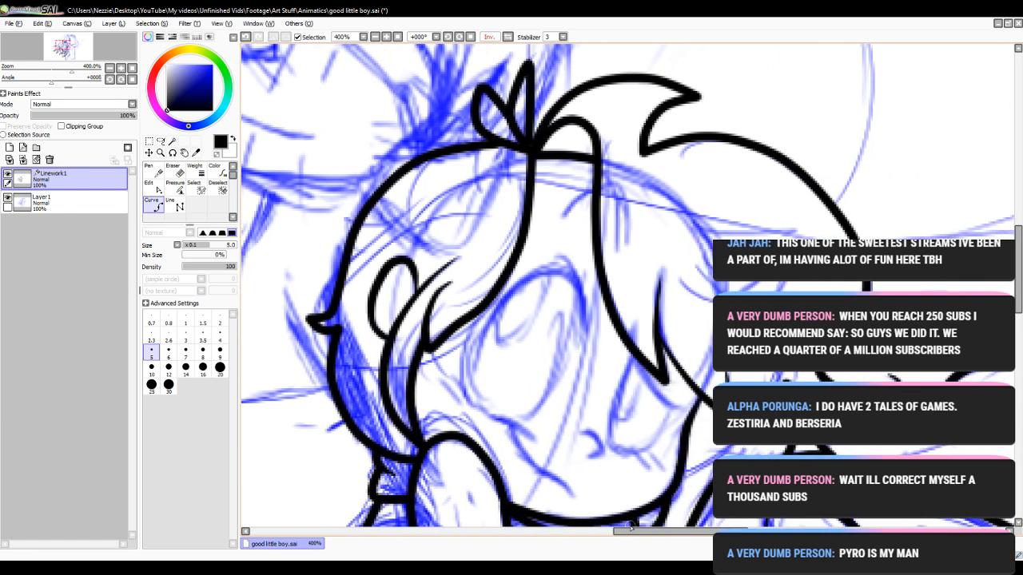
{"action": "left_click", "coordinate": [375, 38]}
{"action": "left_click", "coordinate": [376, 37]}
{"action": "left_click", "coordinate": [386, 38]}
{"action": "left_click", "coordinate": [386, 38]}
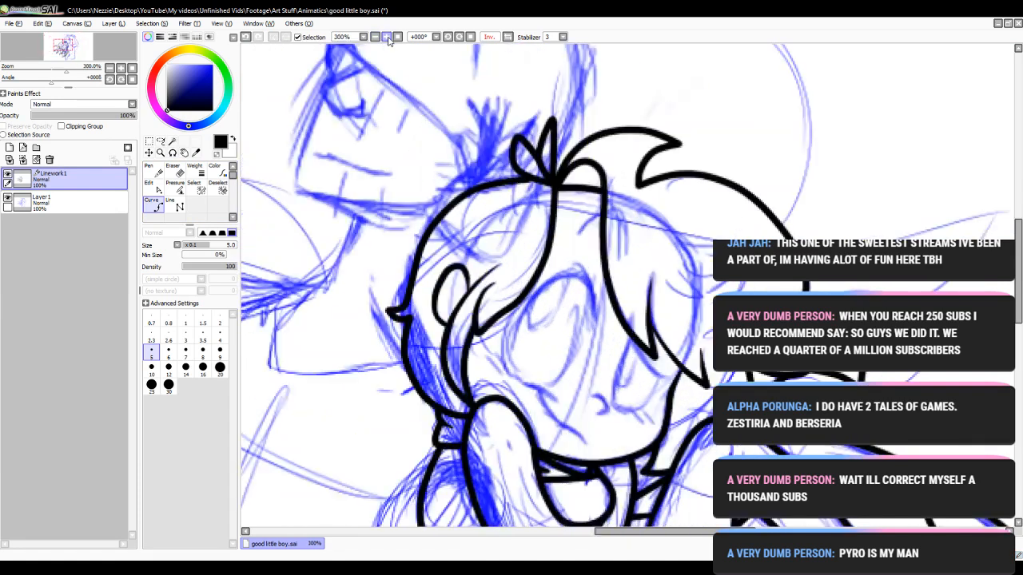
{"action": "left_click", "coordinate": [386, 37]}
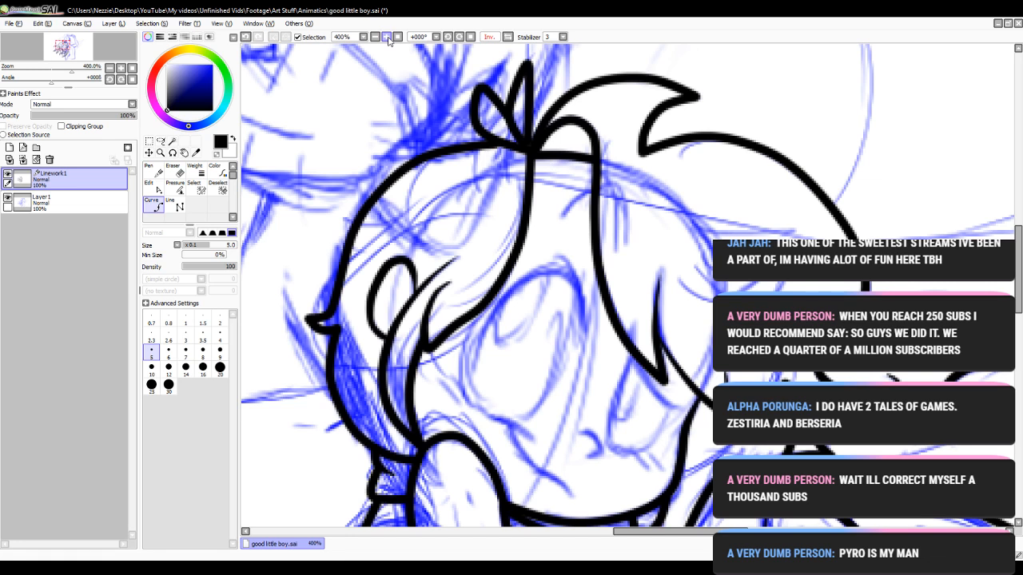
{"action": "left_click", "coordinate": [152, 183]}
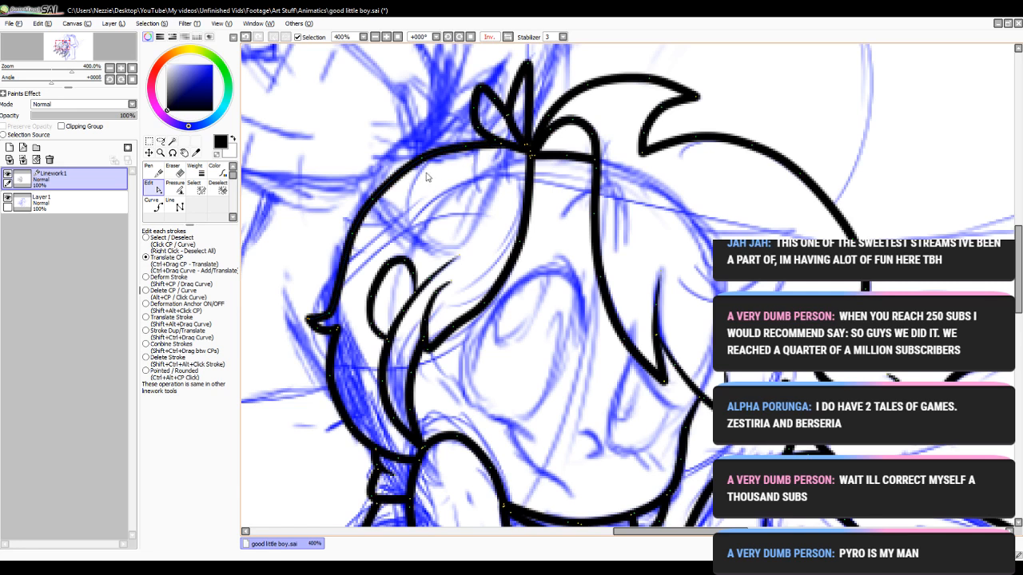
{"action": "left_click", "coordinate": [156, 209]}
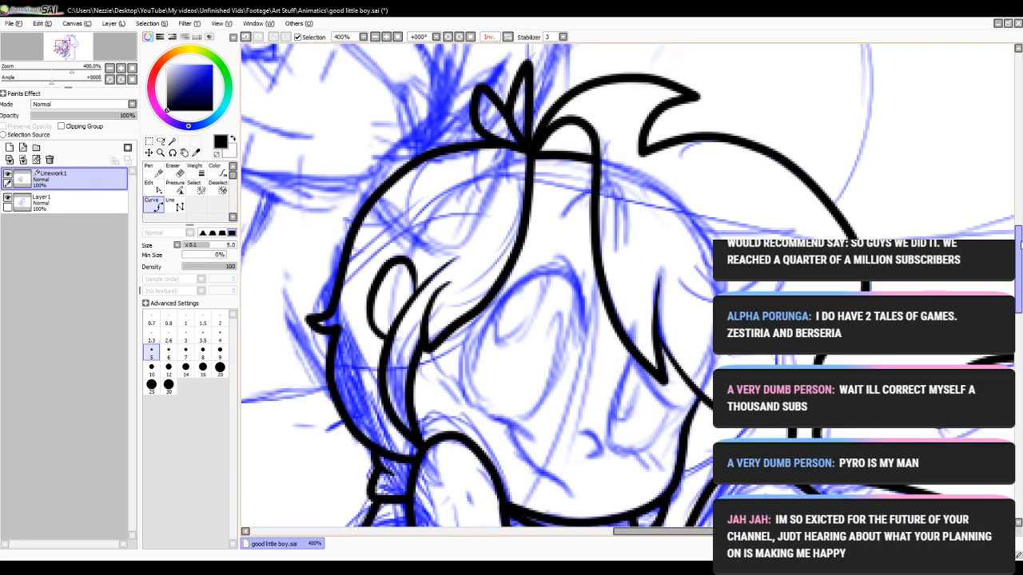
{"action": "scroll", "coordinate": [631, 285], "scroll_direction": "down", "scroll_amount": 2}
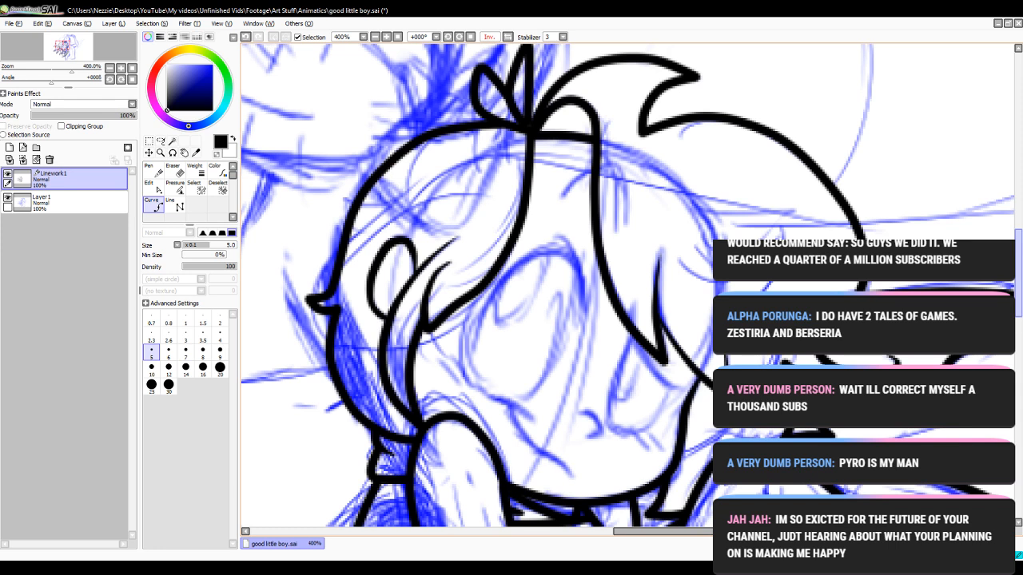
{"action": "scroll", "coordinate": [479, 287], "scroll_direction": "down", "scroll_amount": 4}
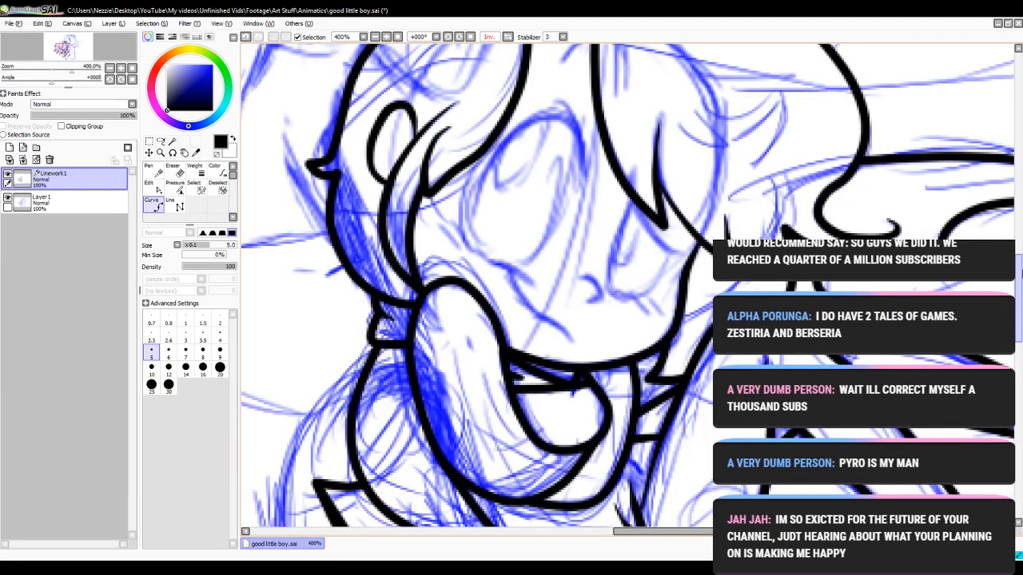
{"action": "scroll", "coordinate": [464, 315], "scroll_direction": "up", "scroll_amount": 6}
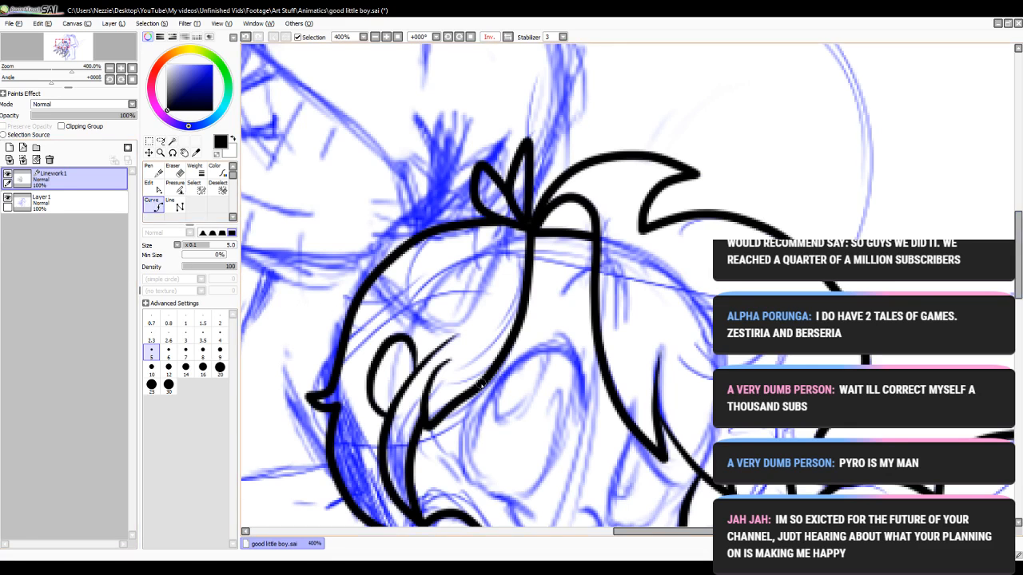
{"action": "mouse_move", "coordinate": [624, 531]}
{"action": "left_mouse_down"}
{"action": "mouse_move", "coordinate": [609, 531]}
{"action": "mouse_move", "coordinate": [618, 529]}
{"action": "left_mouse_up"}
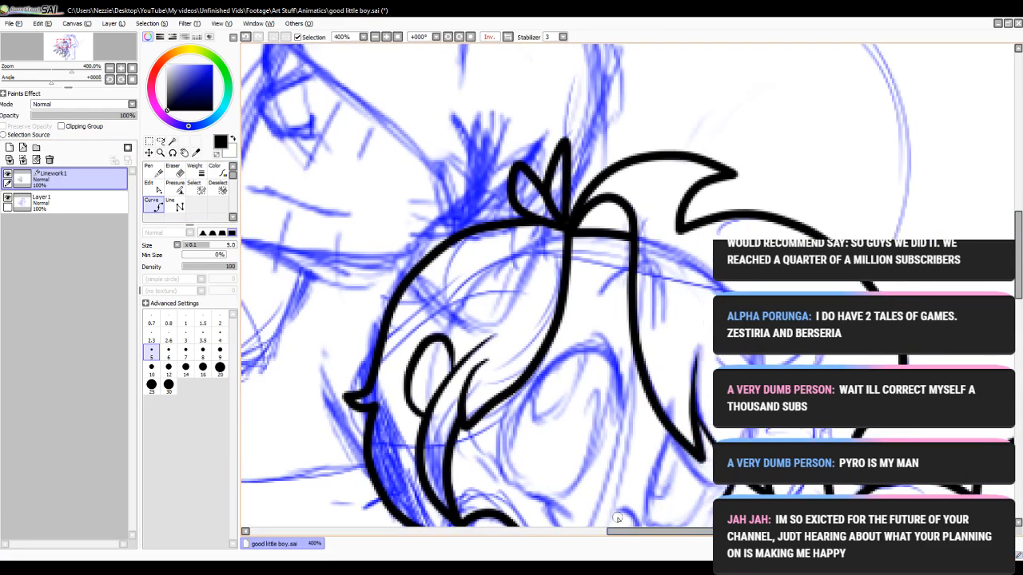
{"action": "left_click", "coordinate": [385, 38]}
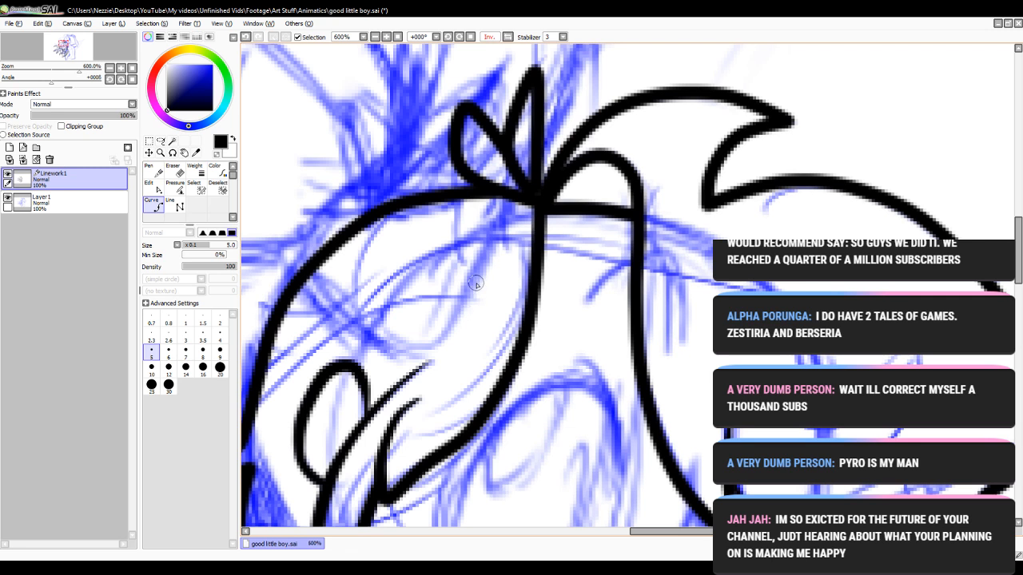
{"action": "mouse_move", "coordinate": [470, 300]}
{"action": "left_mouse_down"}
{"action": "mouse_move", "coordinate": [459, 270]}
{"action": "mouse_move", "coordinate": [494, 201]}
{"action": "mouse_move", "coordinate": [505, 296]}
{"action": "left_mouse_up"}
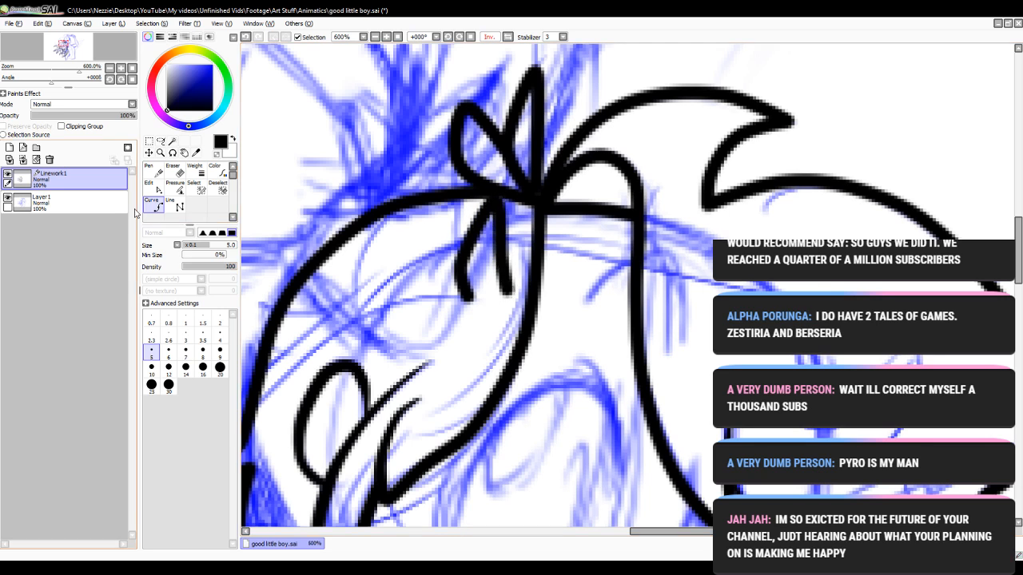
{"action": "left_click", "coordinate": [148, 182]}
{"action": "left_click_drag", "start_coordinate": [494, 200], "coordinate": [470, 233]}
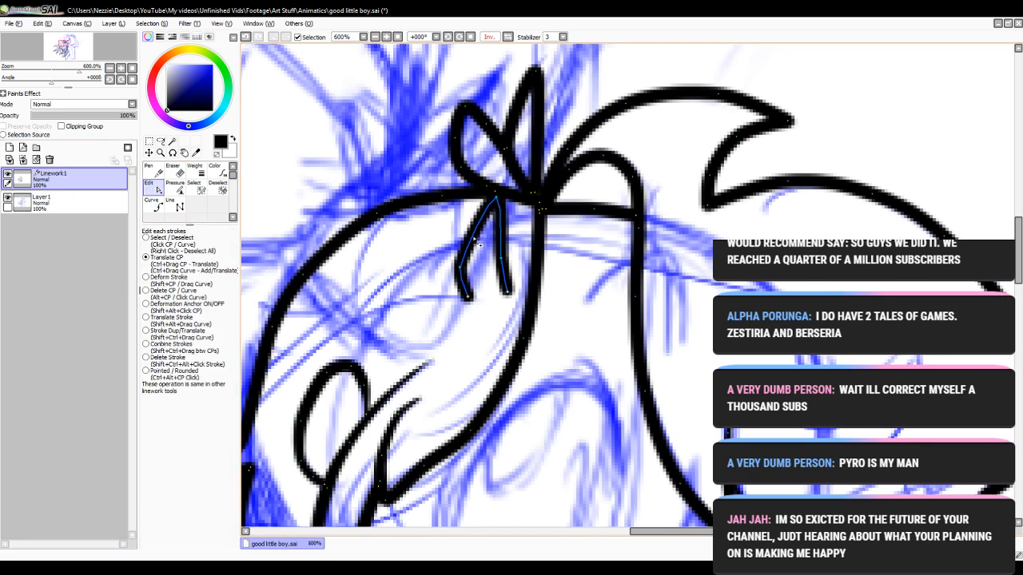
{"action": "left_click_drag", "start_coordinate": [468, 297], "coordinate": [465, 300]}
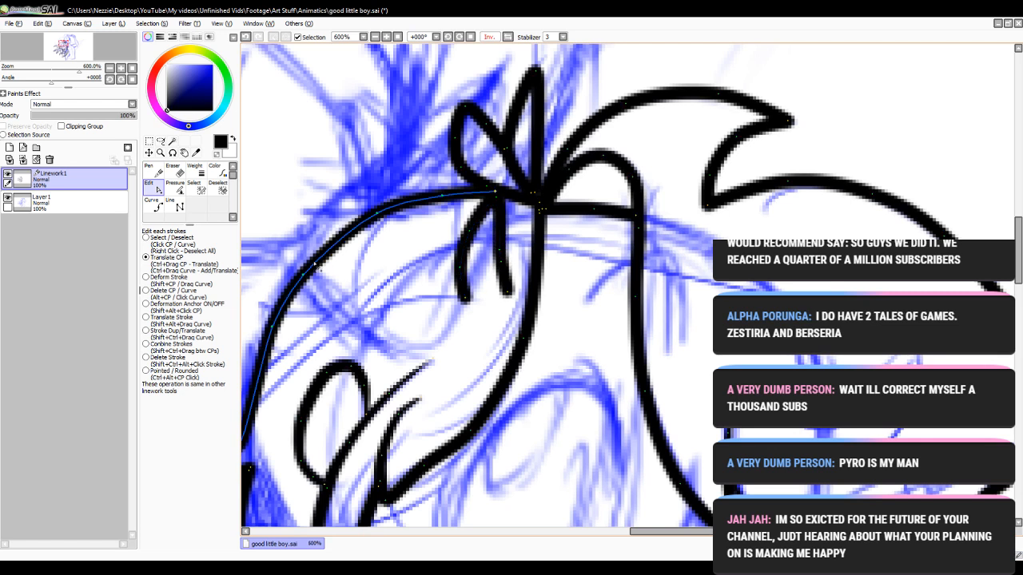
{"action": "left_click", "coordinate": [247, 37]}
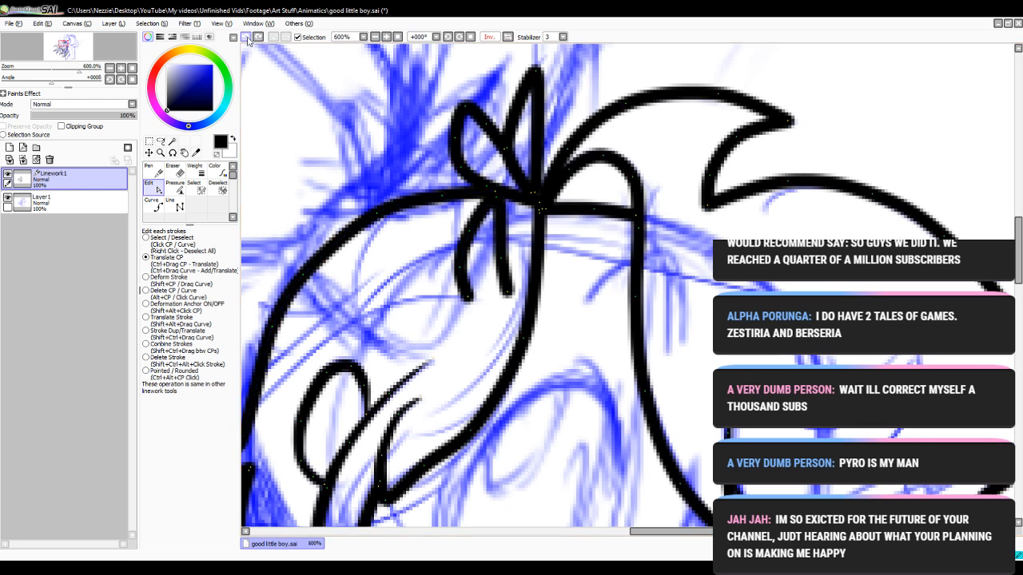
{"action": "left_click", "coordinate": [246, 38]}
{"action": "left_click", "coordinate": [246, 37]}
{"action": "left_click", "coordinate": [247, 37]}
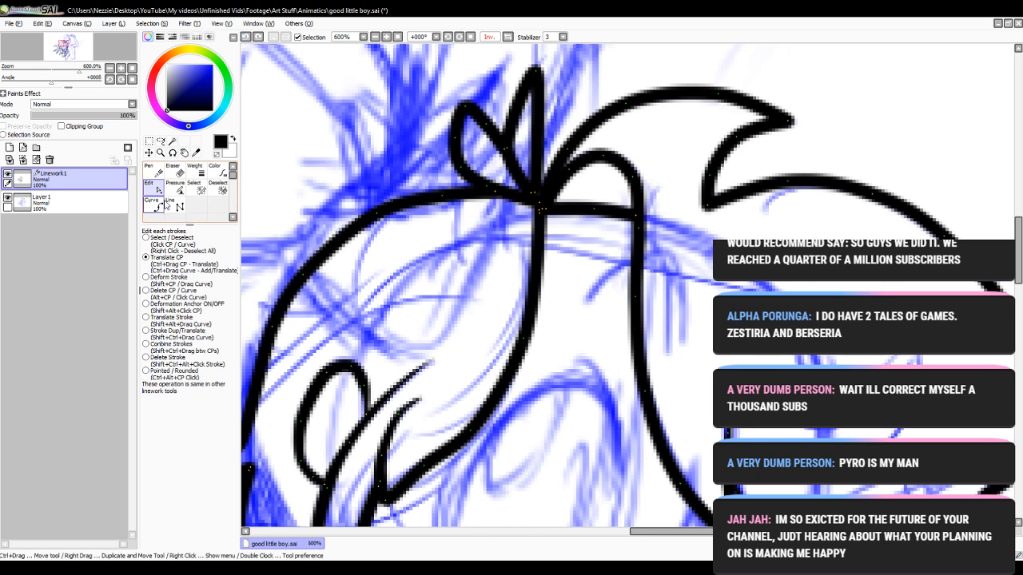
- Ink an inverted V-shaped hair crease hanging from the head outline beside the tuft's base, with its outer leg bowed outward
{"action": "left_click", "coordinate": [152, 208]}
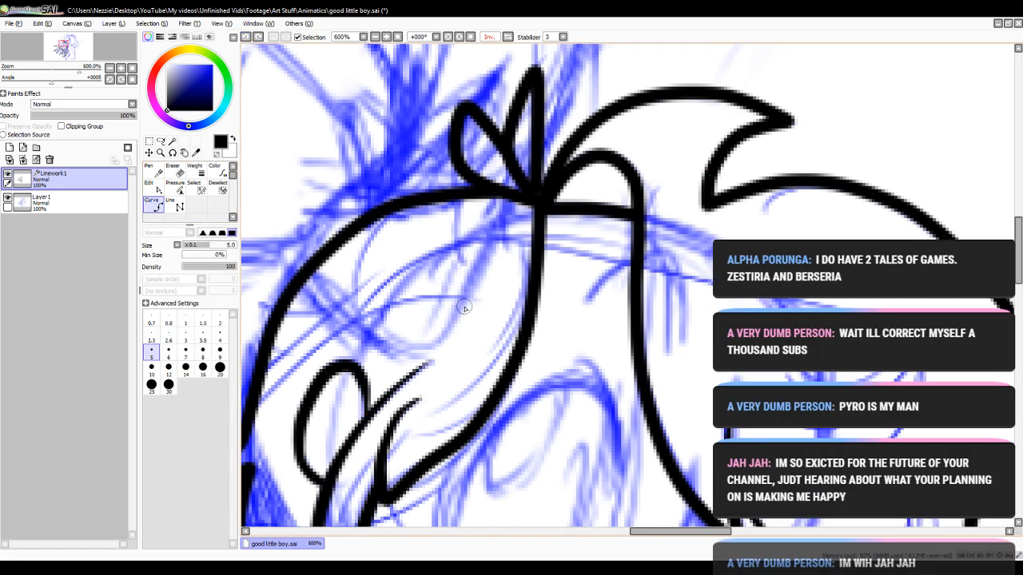
{"action": "left_click", "coordinate": [460, 310]}
{"action": "left_click", "coordinate": [473, 206]}
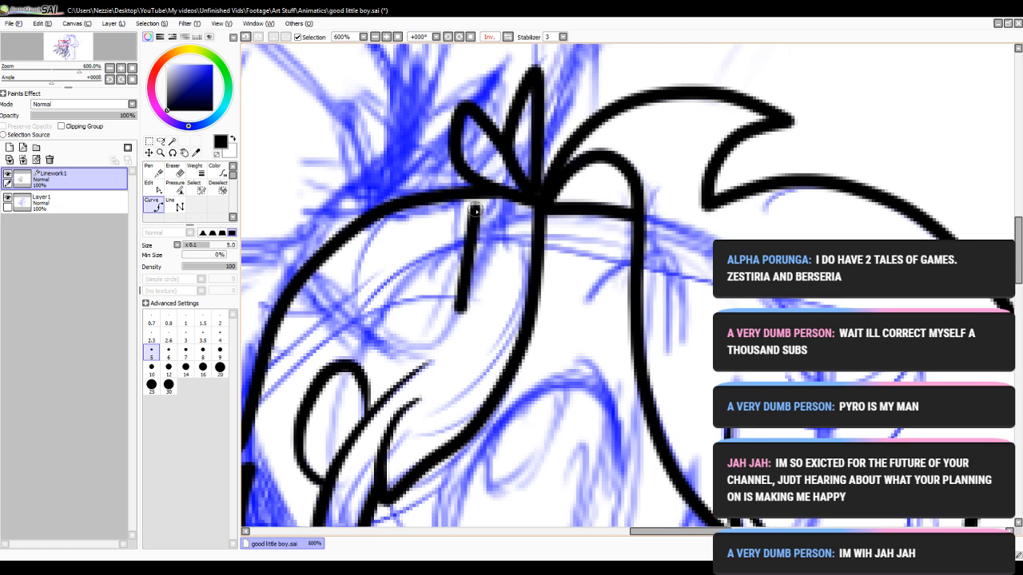
{"action": "key", "text": "ctrl+z"}
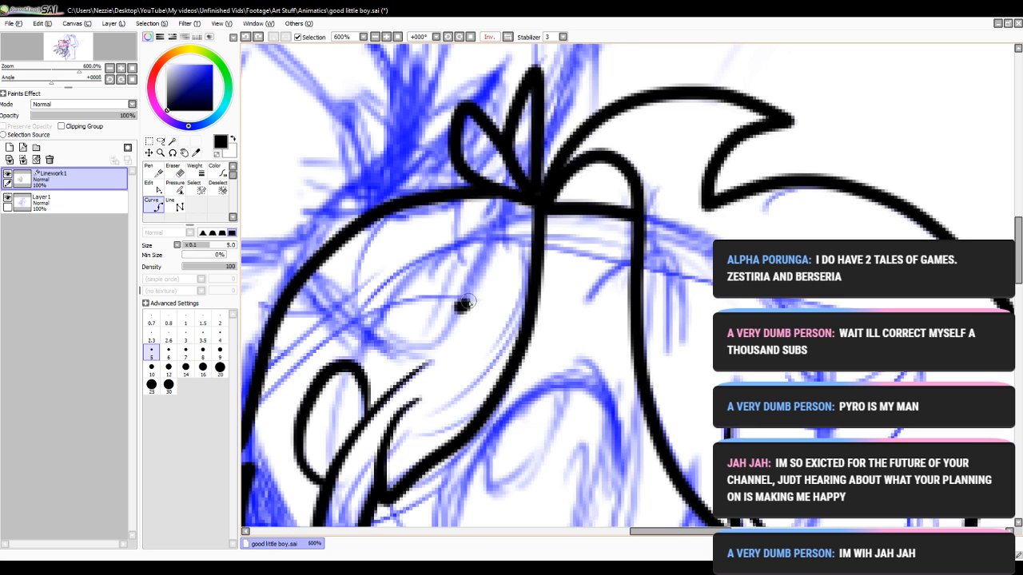
{"action": "left_click", "coordinate": [449, 265]}
{"action": "left_click", "coordinate": [472, 201]}
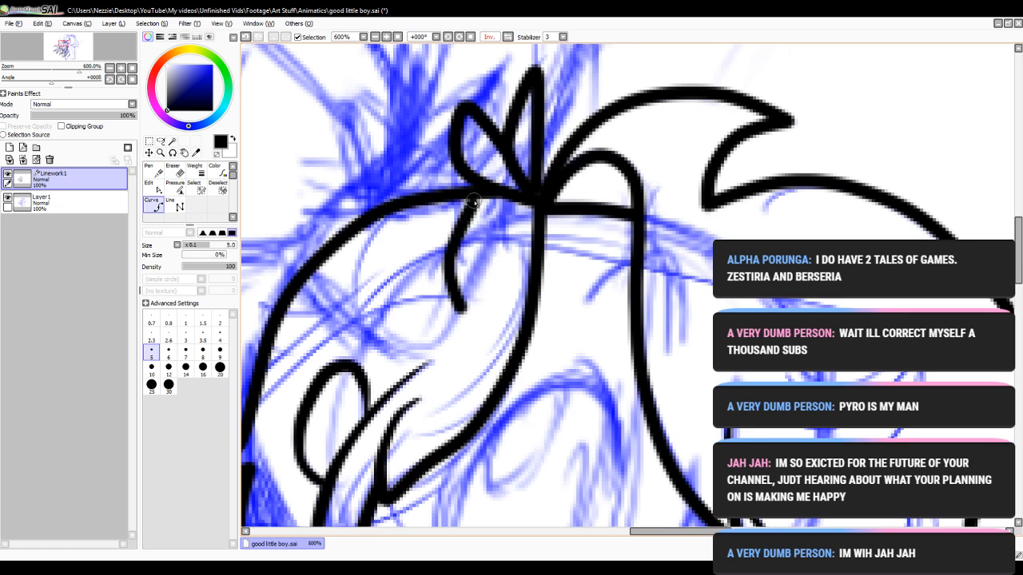
{"action": "double_click", "coordinate": [511, 297]}
- Taper the V-shaped crease's lower tips and thin its outer leg by lowering the control points' pressure
{"action": "left_click", "coordinate": [157, 188]}
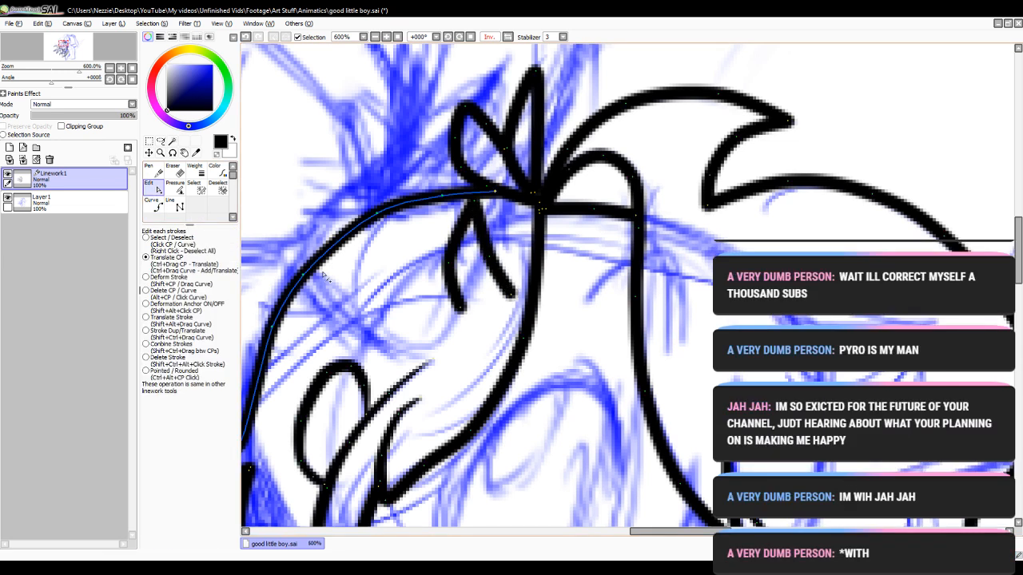
{"action": "left_click", "coordinate": [175, 187]}
{"action": "mouse_move", "coordinate": [448, 310]}
{"action": "left_mouse_down"}
{"action": "mouse_move", "coordinate": [132, 342]}
{"action": "mouse_move", "coordinate": [220, 326]}
{"action": "left_mouse_up"}
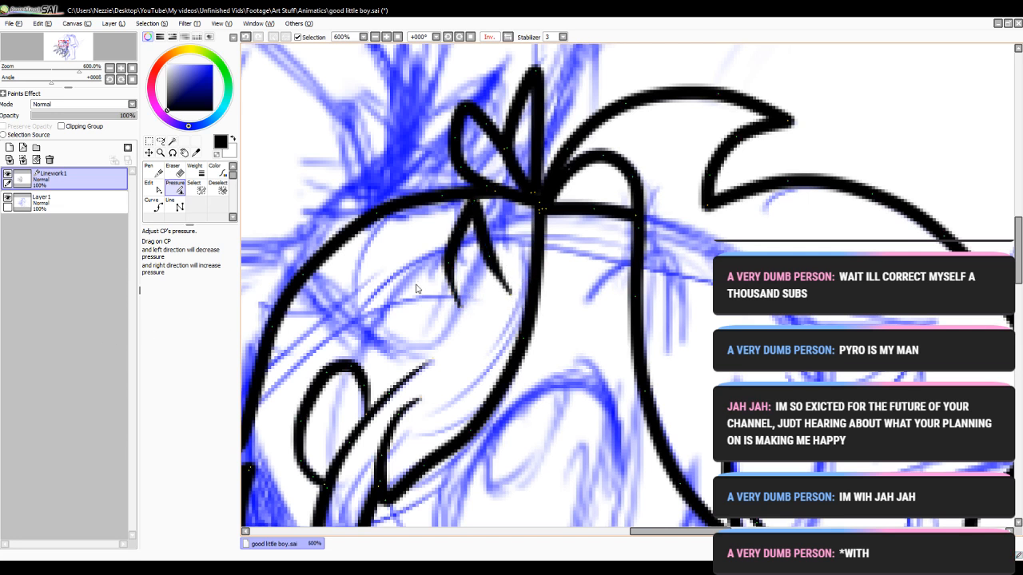
{"action": "left_click_drag", "start_coordinate": [451, 262], "coordinate": [344, 249]}
- Ink a pointed crease on the far side of the small character's head, curving up from the inner sketch line and back down
{"action": "left_click", "coordinate": [154, 206]}
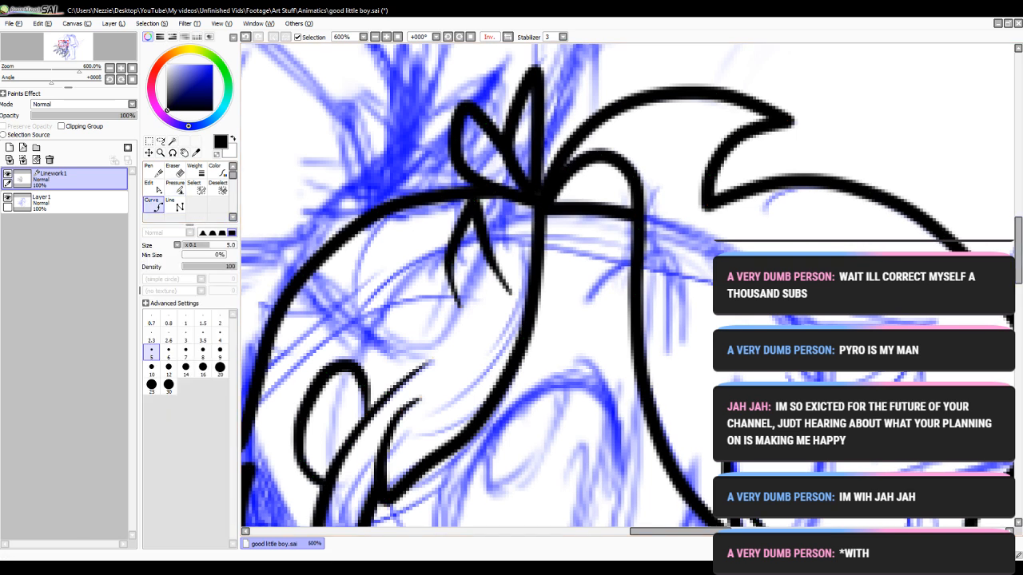
{"action": "scroll", "coordinate": [511, 288], "scroll_direction": "down", "scroll_amount": 2}
{"action": "left_click_drag", "start_coordinate": [678, 531], "coordinate": [703, 531]}
{"action": "left_click", "coordinate": [657, 335]}
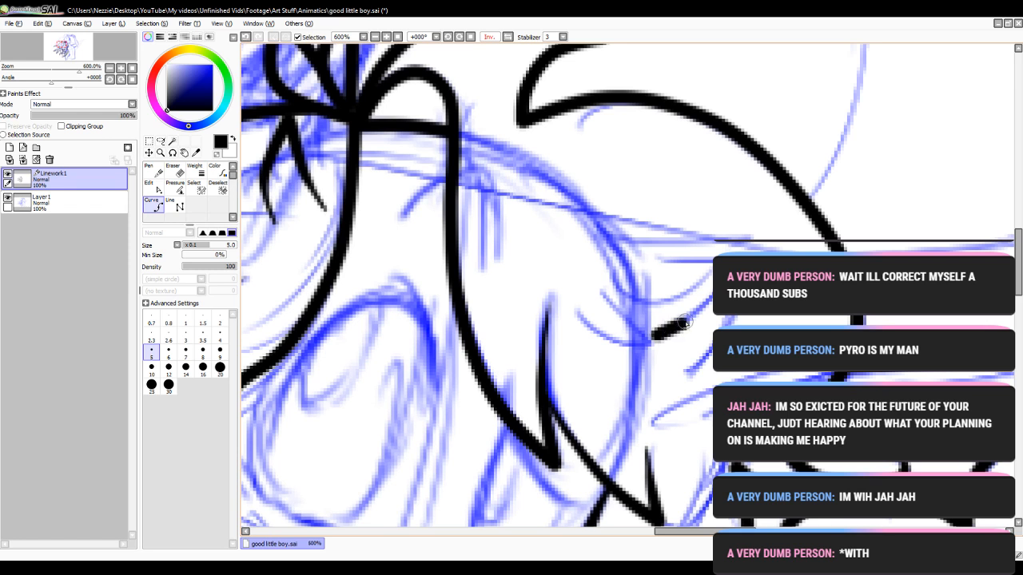
{"action": "left_click", "coordinate": [689, 322]}
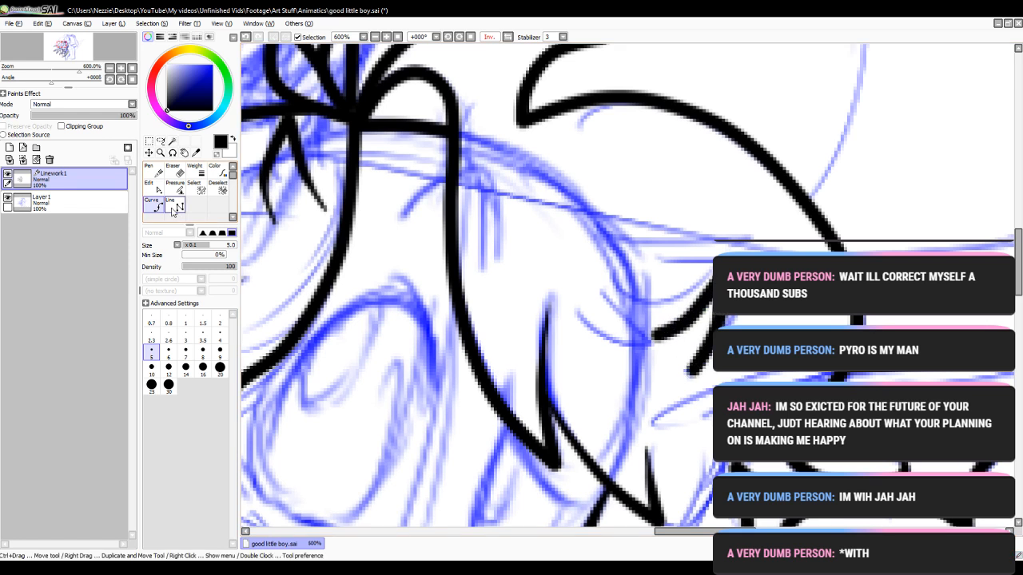
- Taper the new crease's two lower ends and thin its sides by lowering the control points' pressure
{"action": "left_click", "coordinate": [151, 185]}
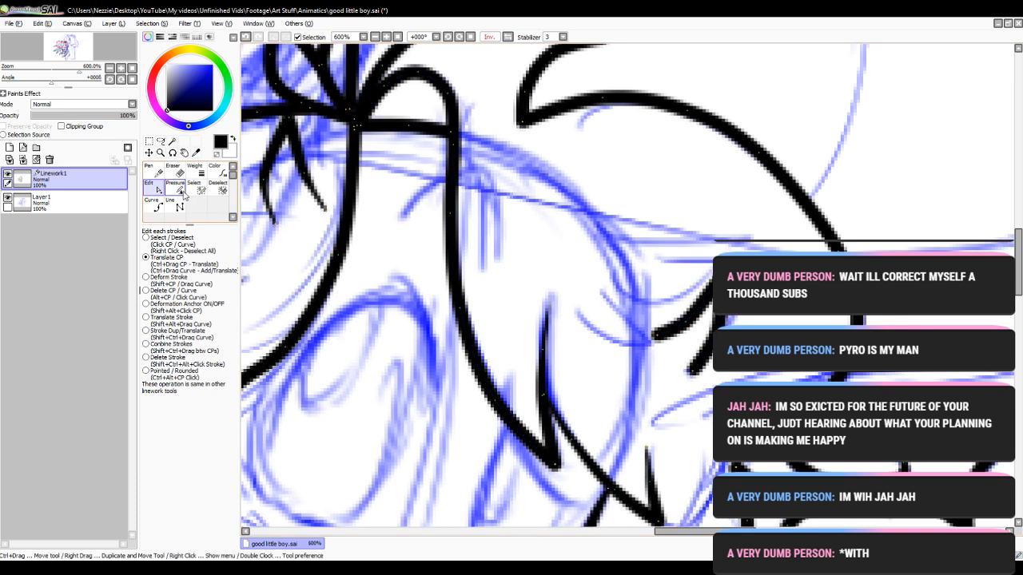
{"action": "left_click", "coordinate": [182, 189]}
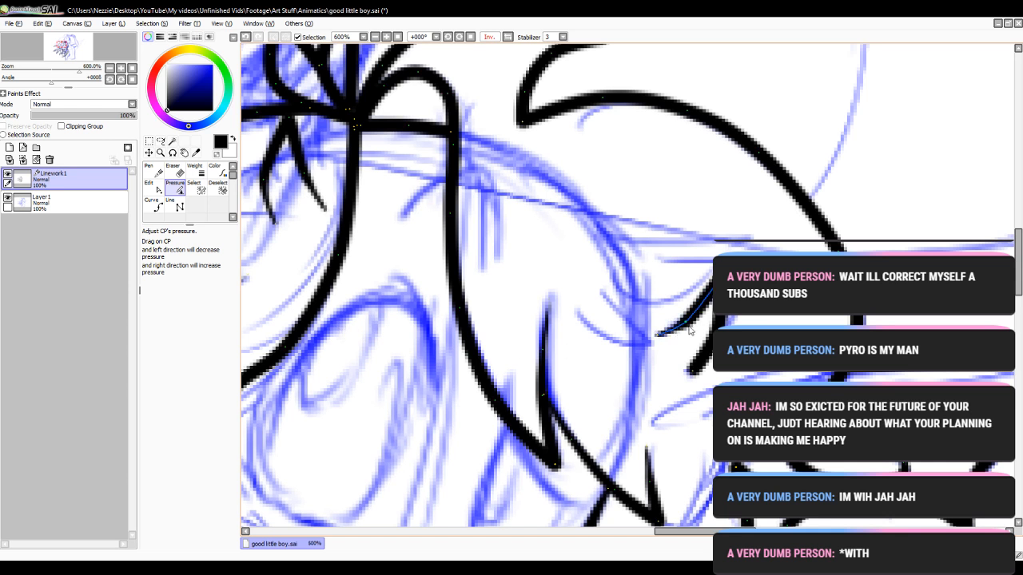
{"action": "left_click_drag", "start_coordinate": [688, 324], "coordinate": [668, 327]}
{"action": "left_click_drag", "start_coordinate": [693, 372], "coordinate": [308, 375]}
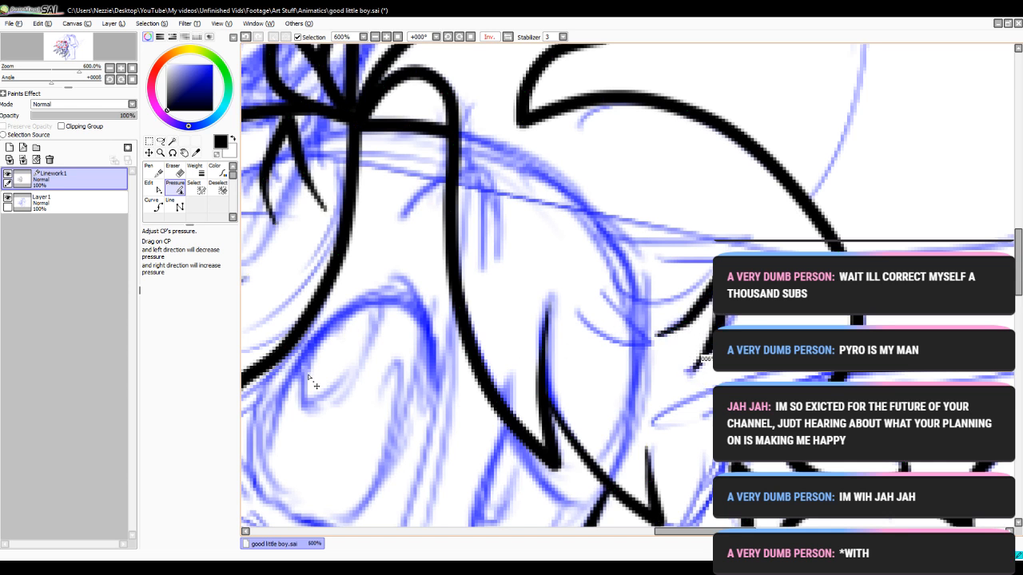
{"action": "left_click_drag", "start_coordinate": [713, 334], "coordinate": [681, 337]}
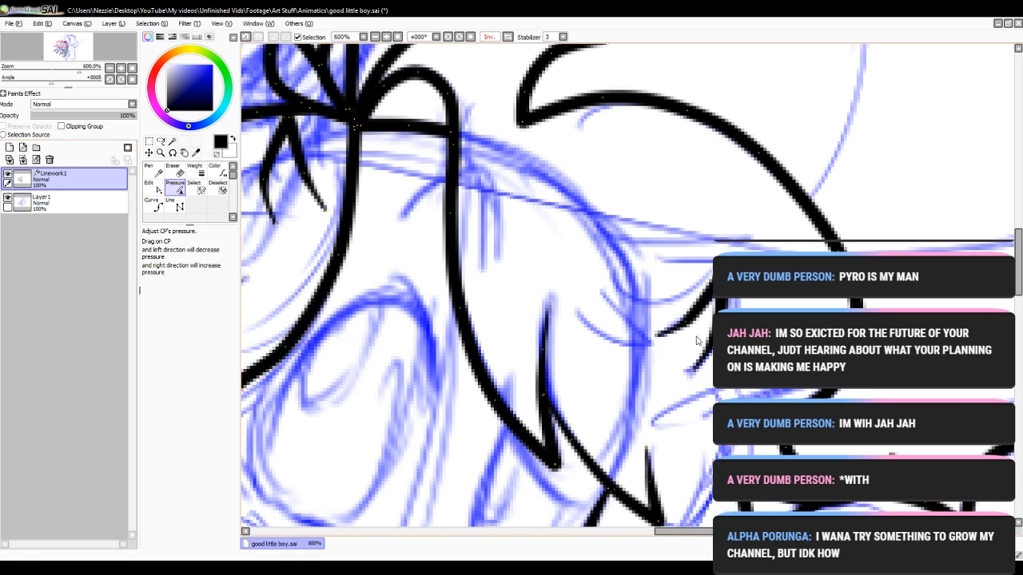
- Ink a larger sideways crease just above the tapered one, running outward to a point and curving back toward the head
{"action": "left_click", "coordinate": [153, 206]}
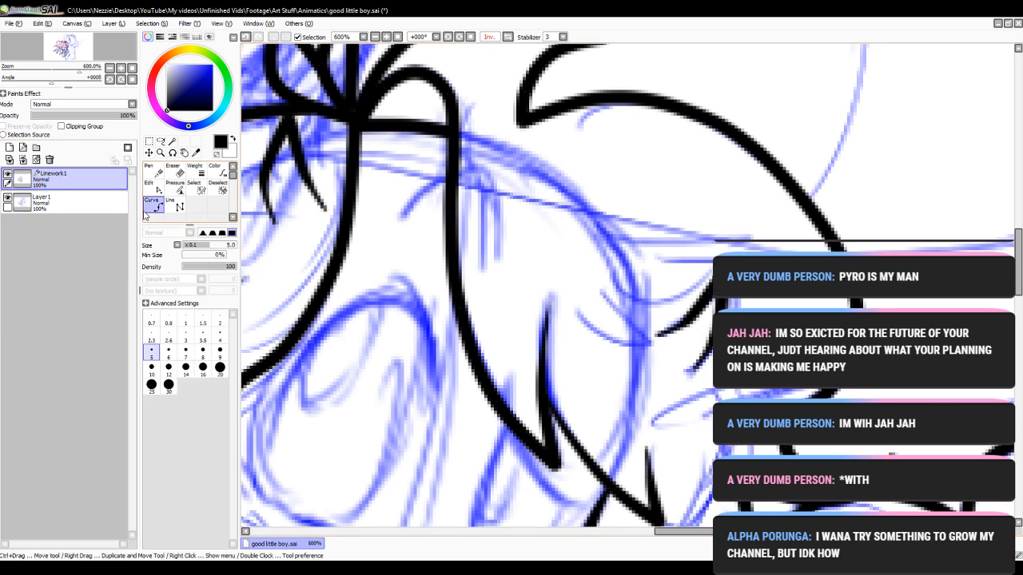
{"action": "left_click", "coordinate": [591, 257]}
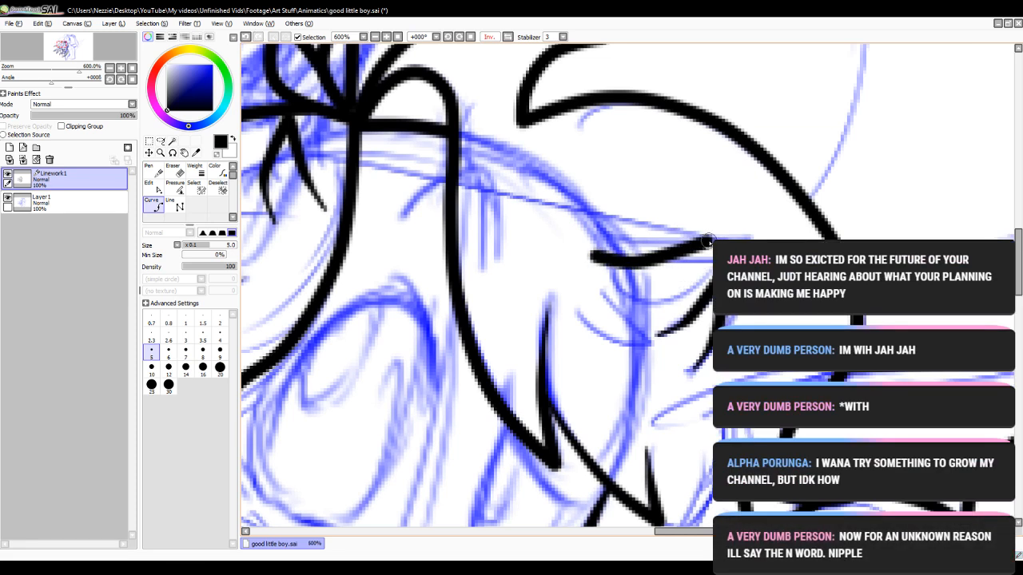
{"action": "left_click", "coordinate": [713, 237]}
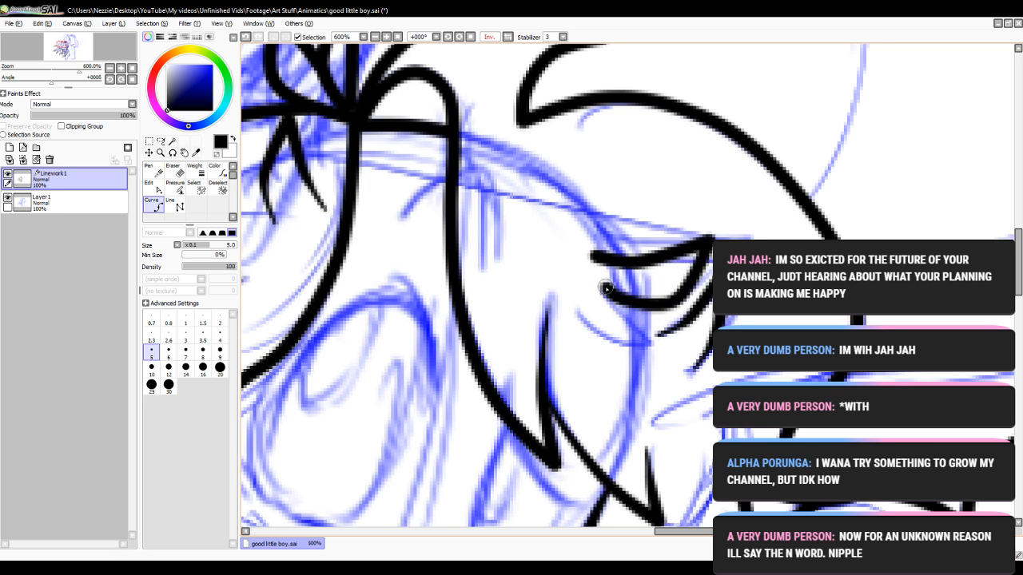
{"action": "left_click", "coordinate": [156, 188]}
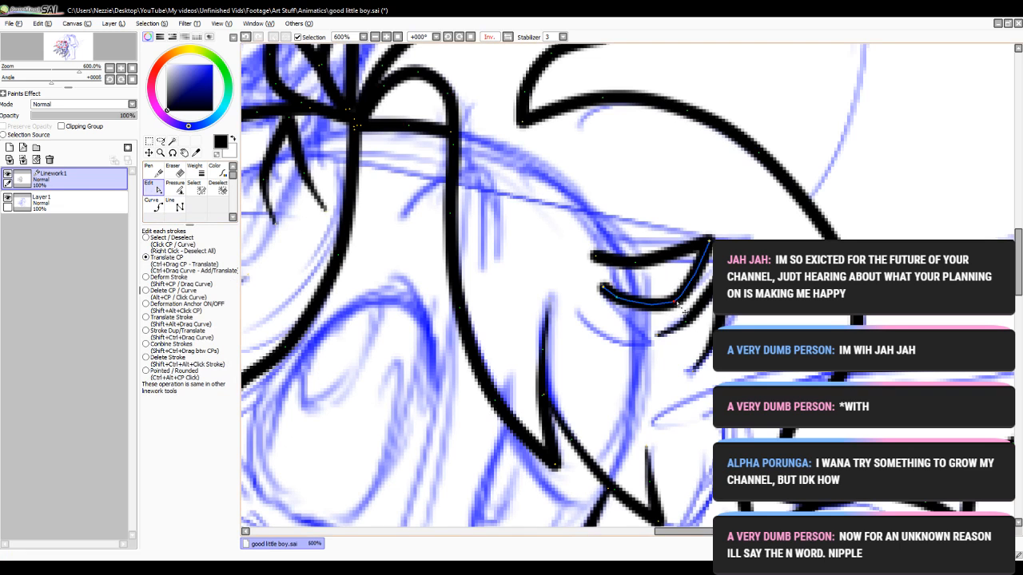
- Reshape the larger sideways crease by shifting the middle control points of its upper and lower sides to smooth their curves
{"action": "left_click_drag", "start_coordinate": [676, 303], "coordinate": [663, 304]}
{"action": "left_click_drag", "start_coordinate": [635, 261], "coordinate": [648, 254]}
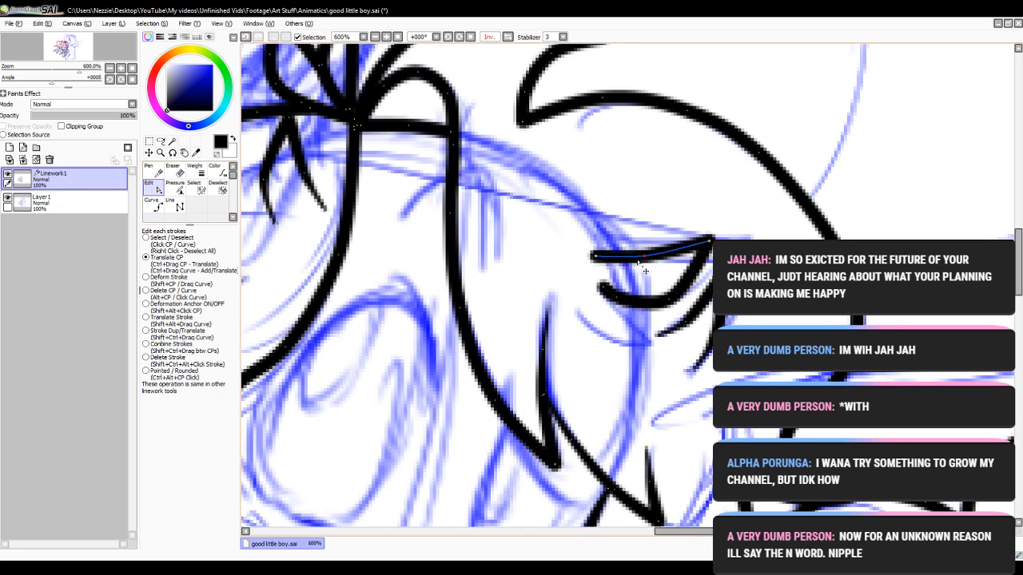
{"action": "left_click", "coordinate": [157, 206]}
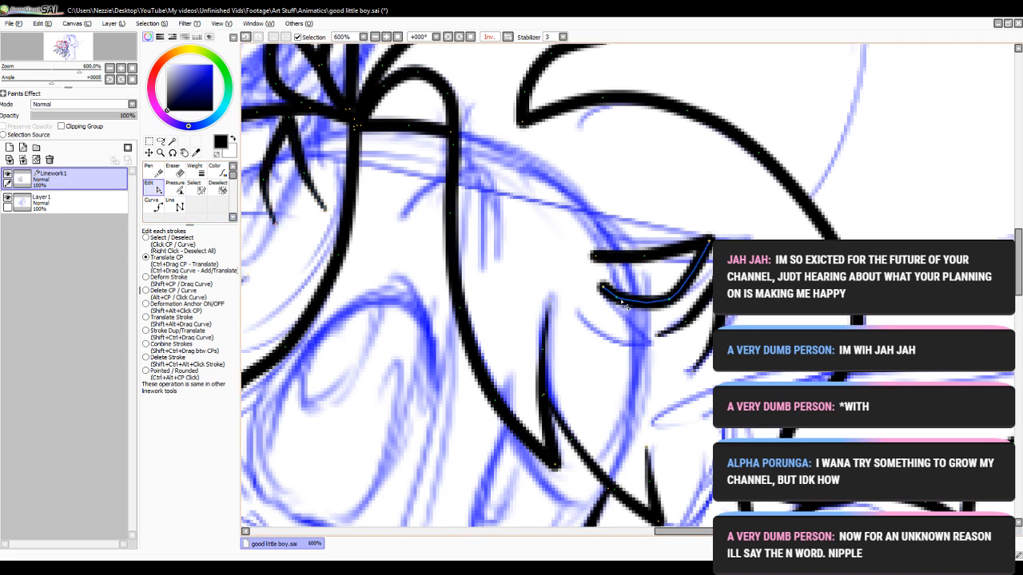
{"action": "mouse_move", "coordinate": [622, 302]}
{"action": "left_mouse_down"}
{"action": "mouse_move", "coordinate": [644, 305]}
{"action": "mouse_move", "coordinate": [687, 285]}
{"action": "left_mouse_up"}
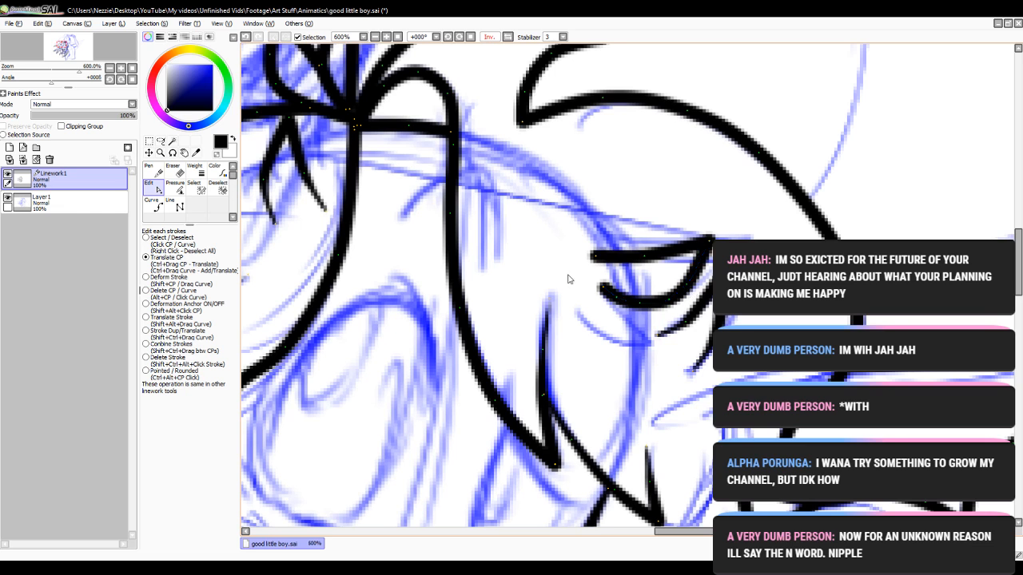
- Taper the sideways crease's two inner ends and thin its lower side by lowering the control points' pressure
{"action": "left_click", "coordinate": [175, 186]}
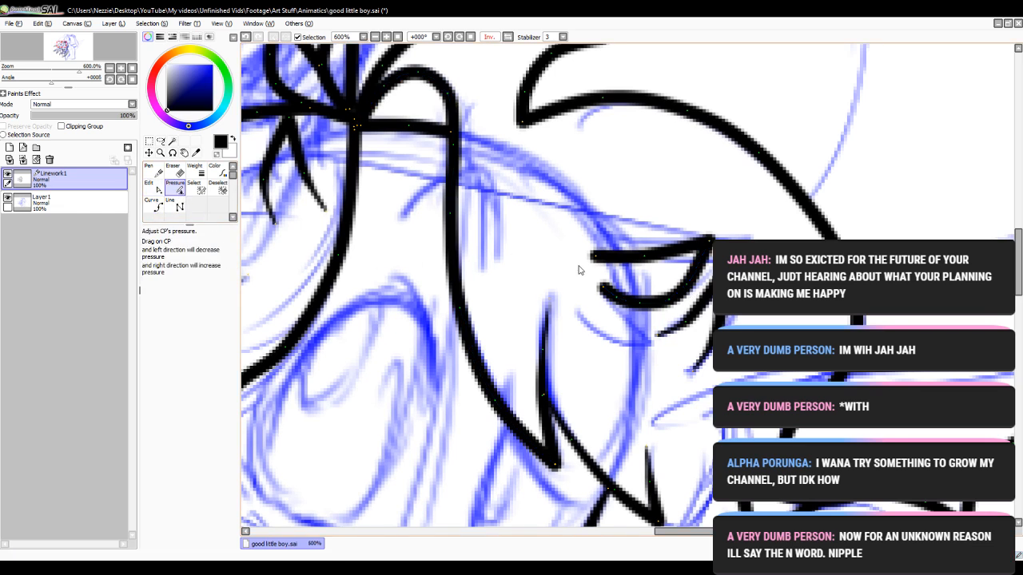
{"action": "left_click_drag", "start_coordinate": [593, 258], "coordinate": [234, 303]}
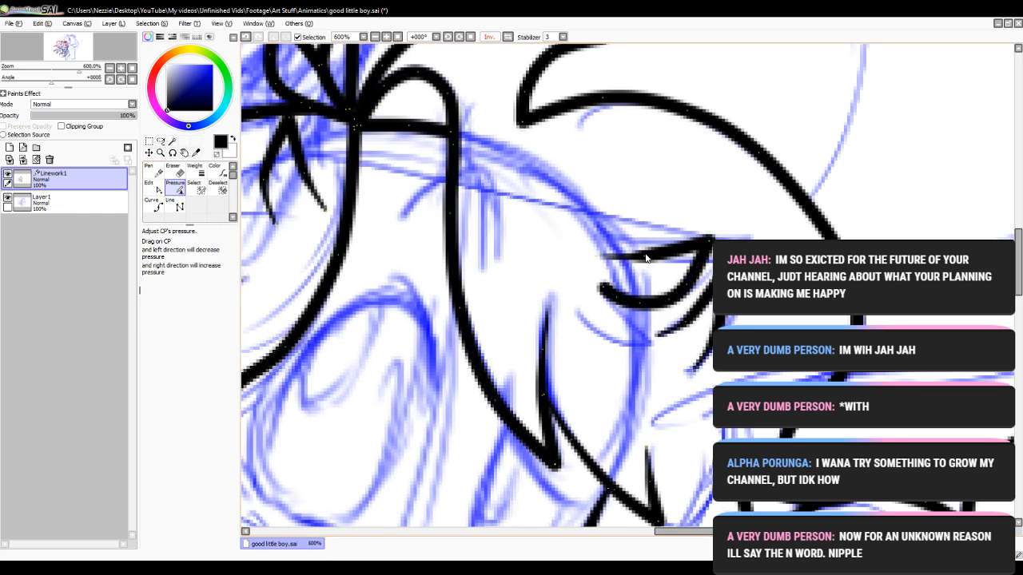
{"action": "left_click", "coordinate": [154, 206]}
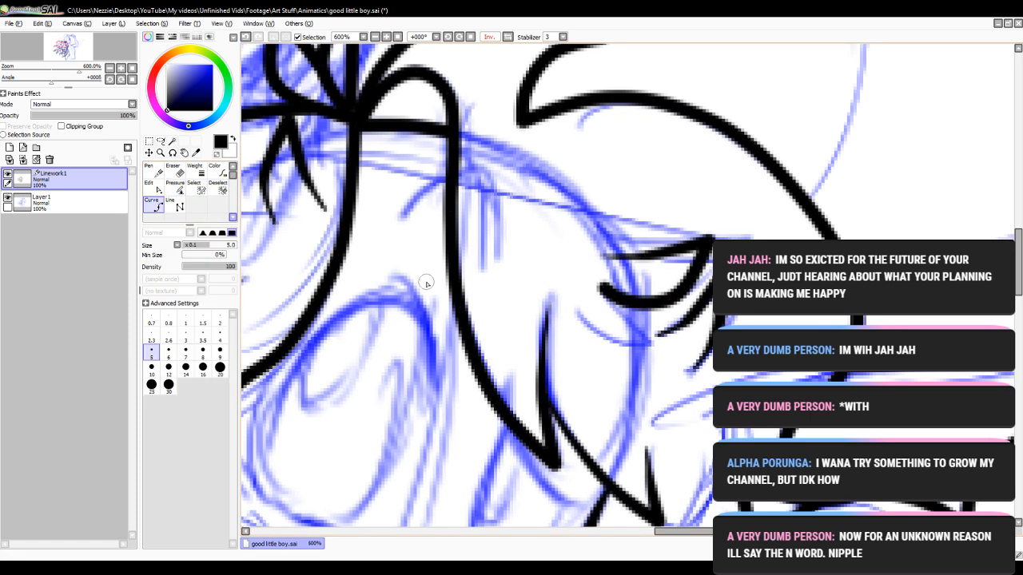
{"action": "left_click", "coordinate": [175, 186]}
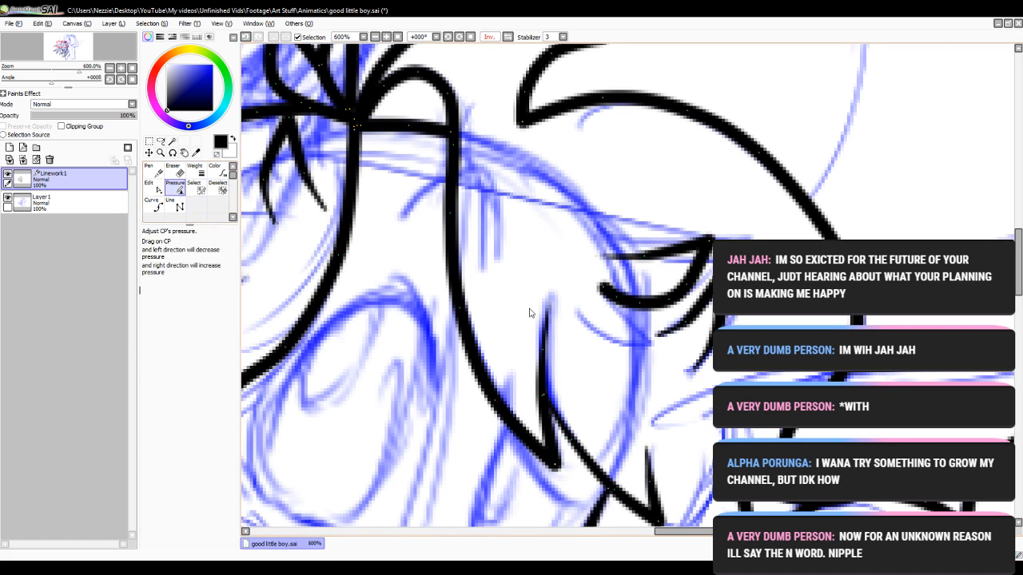
{"action": "left_click_drag", "start_coordinate": [599, 297], "coordinate": [278, 370]}
{"action": "left_click_drag", "start_coordinate": [619, 305], "coordinate": [524, 333]}
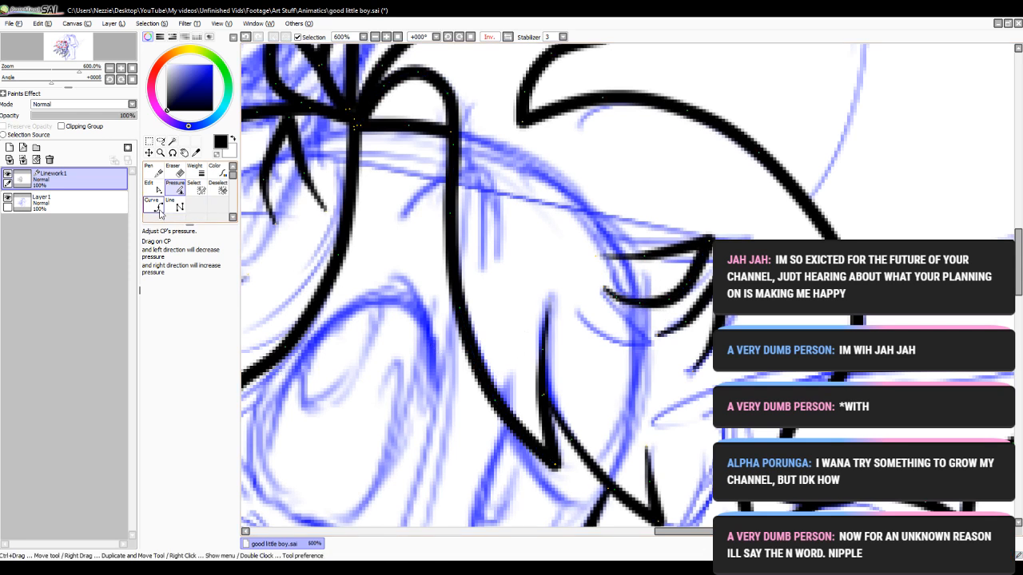
- Ink a small pointed crease from the sideways crease's lower inner tip, running outward to a point and curving back along the sketch
{"action": "left_click", "coordinate": [154, 205]}
{"action": "left_click", "coordinate": [601, 291]}
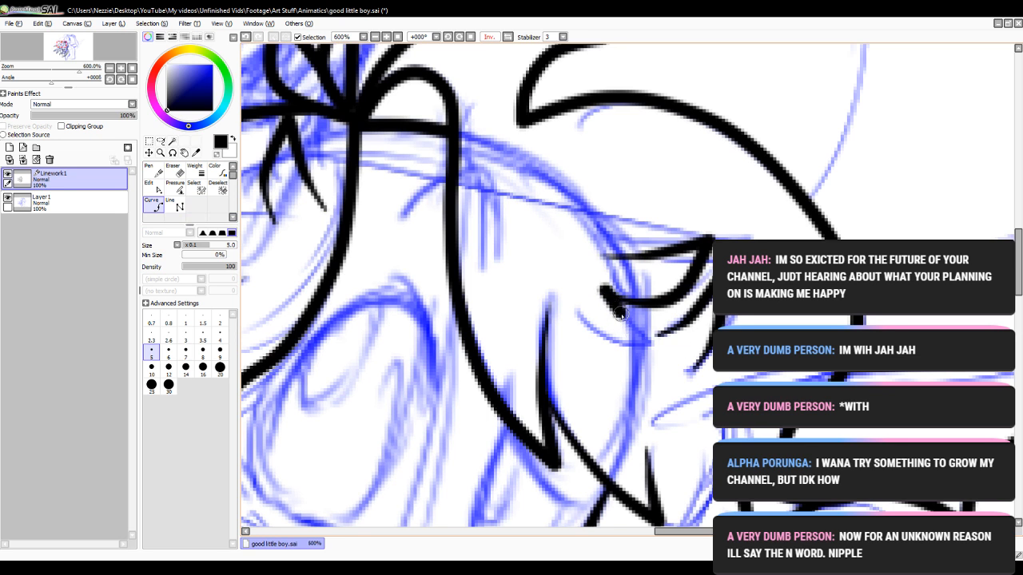
{"action": "left_click", "coordinate": [651, 342]}
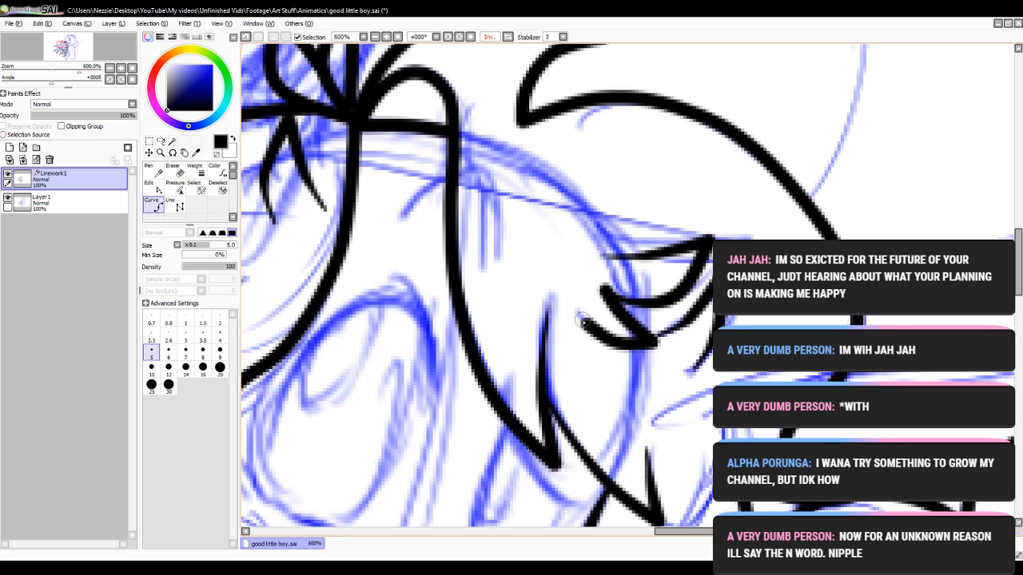
- Finish the lower lock of the hair tuft at the right side of the head and taper its strokes with the Pressure tool
{"action": "double_click", "coordinate": [587, 304]}
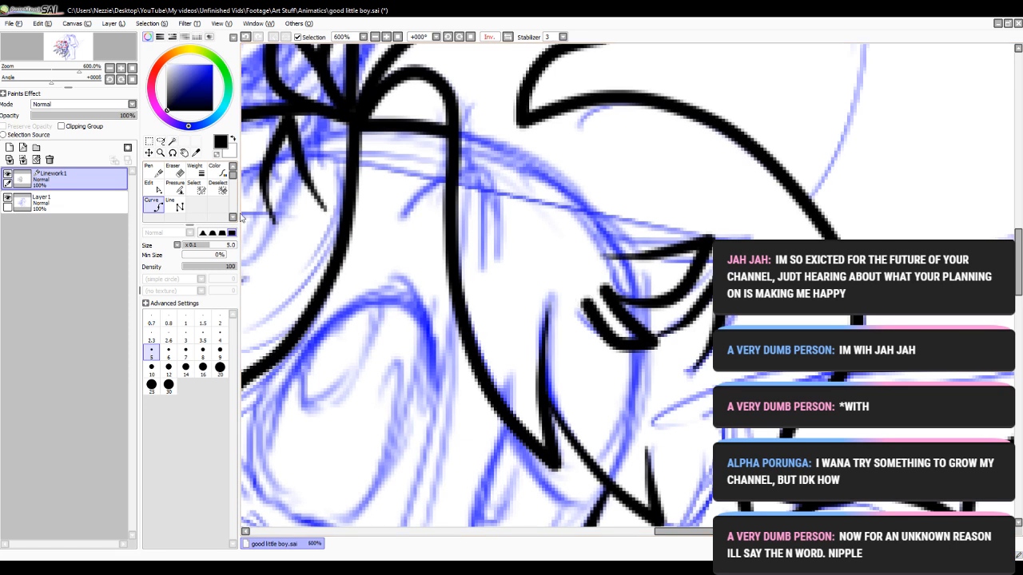
{"action": "left_click", "coordinate": [149, 188]}
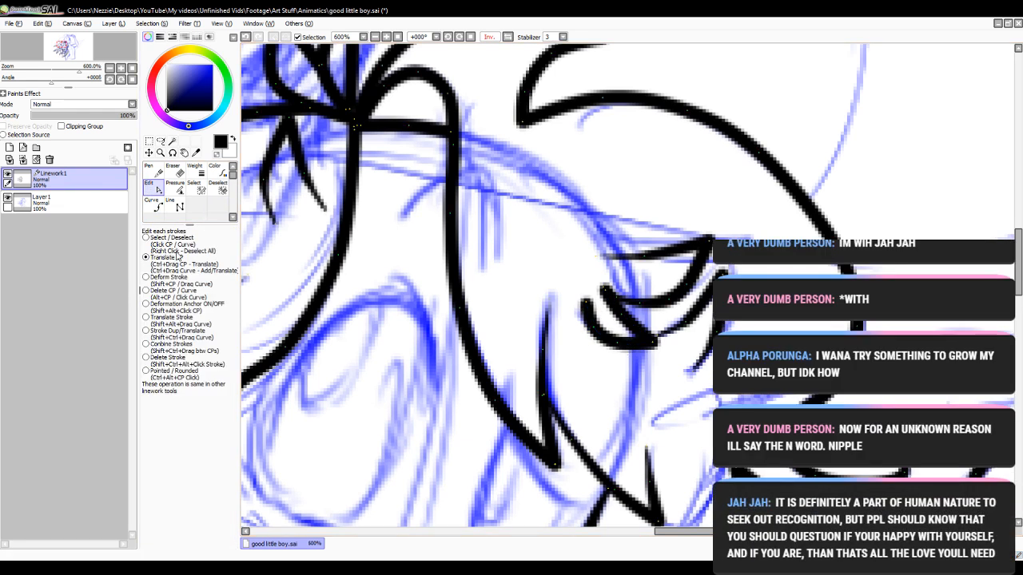
{"action": "left_click", "coordinate": [174, 187]}
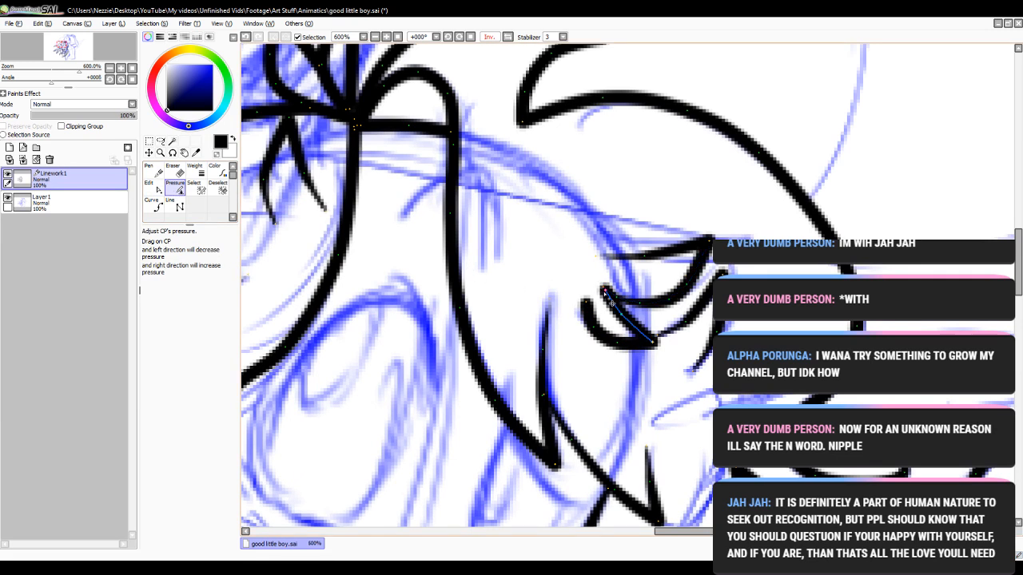
{"action": "mouse_move", "coordinate": [605, 291]}
{"action": "left_mouse_down"}
{"action": "mouse_move", "coordinate": [590, 302]}
{"action": "mouse_move", "coordinate": [323, 331]}
{"action": "left_mouse_up"}
{"action": "mouse_move", "coordinate": [623, 313]}
{"action": "left_mouse_down"}
{"action": "mouse_move", "coordinate": [597, 334]}
{"action": "mouse_move", "coordinate": [503, 352]}
{"action": "left_mouse_up"}
{"action": "left_click_drag", "start_coordinate": [587, 304], "coordinate": [276, 371]}
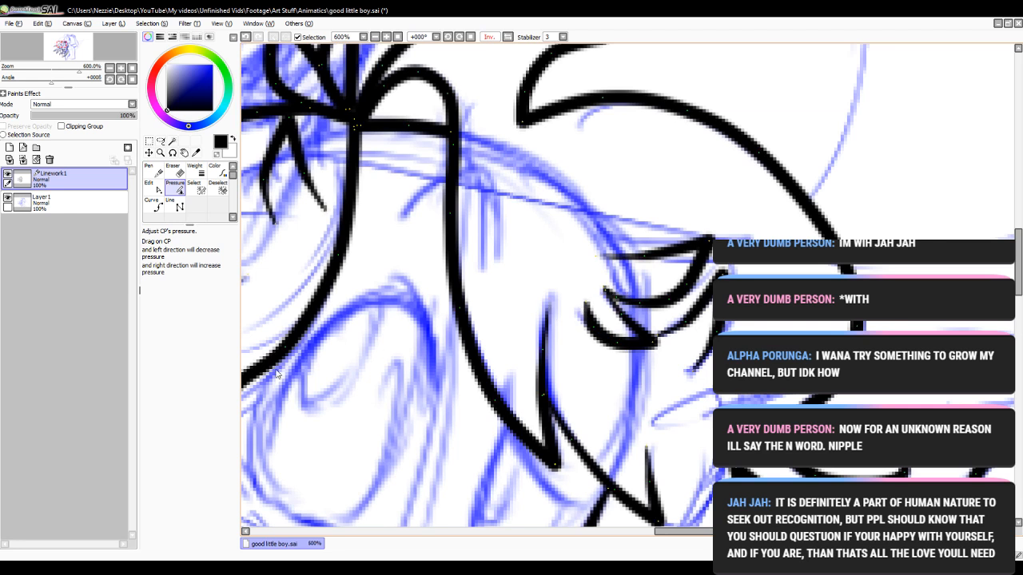
{"action": "left_click_drag", "start_coordinate": [597, 332], "coordinate": [511, 363]}
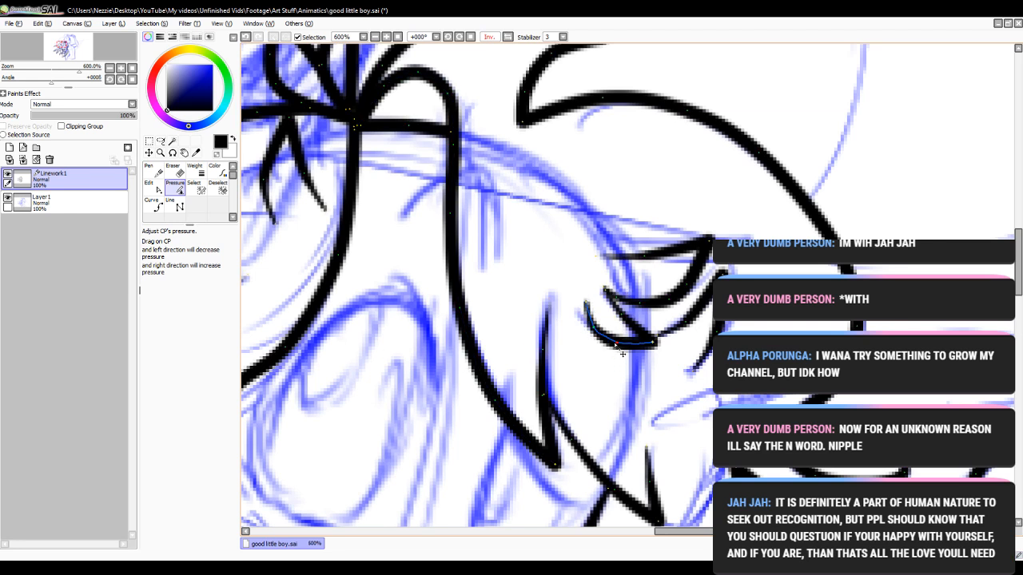
{"action": "left_click_drag", "start_coordinate": [617, 345], "coordinate": [587, 350]}
{"action": "left_click_drag", "start_coordinate": [587, 305], "coordinate": [479, 334]}
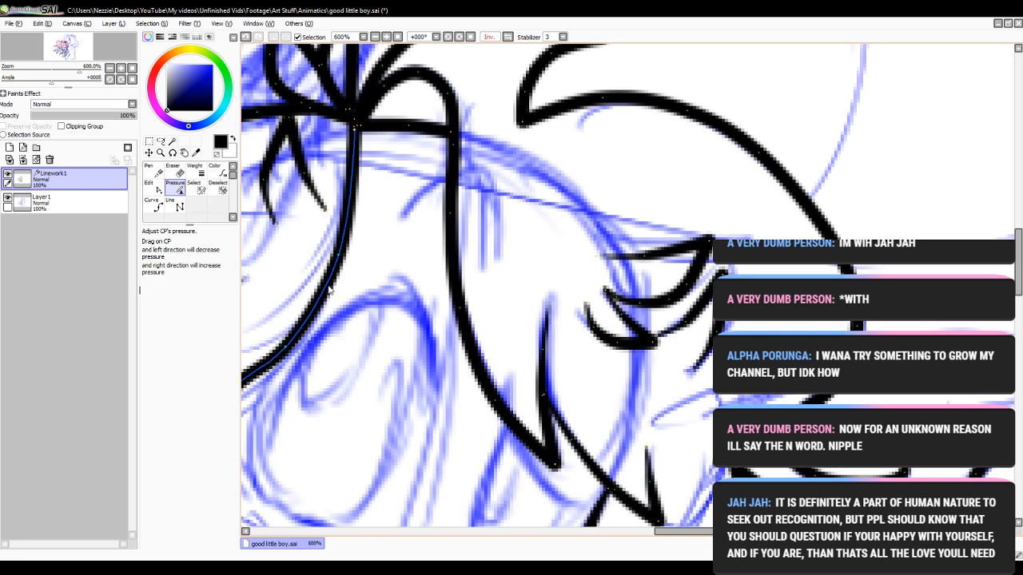
- Draw a small jagged hair tuft with Curve strokes under the short strands on the left side of the head
{"action": "left_click", "coordinate": [153, 207]}
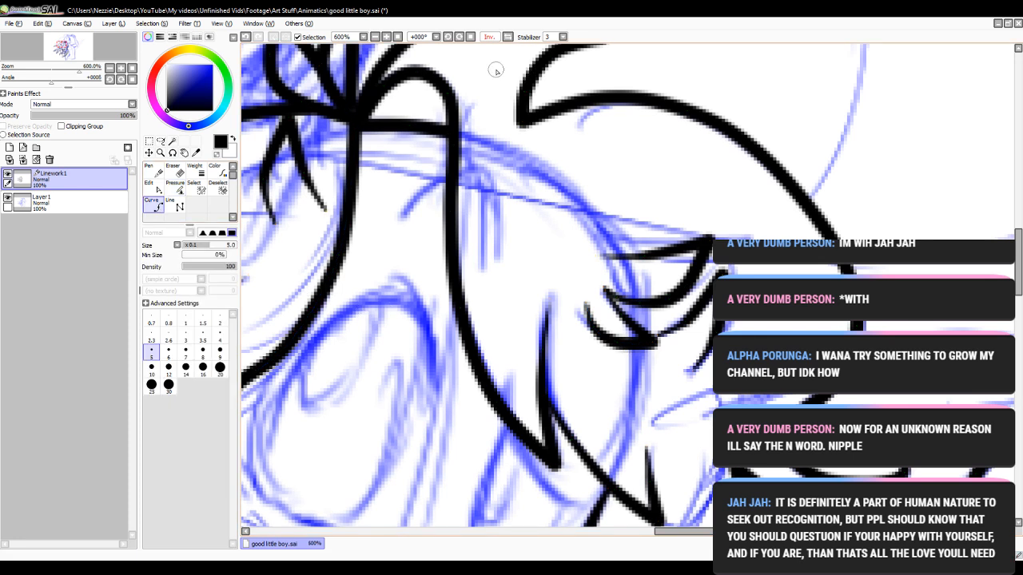
{"action": "left_click", "coordinate": [386, 37]}
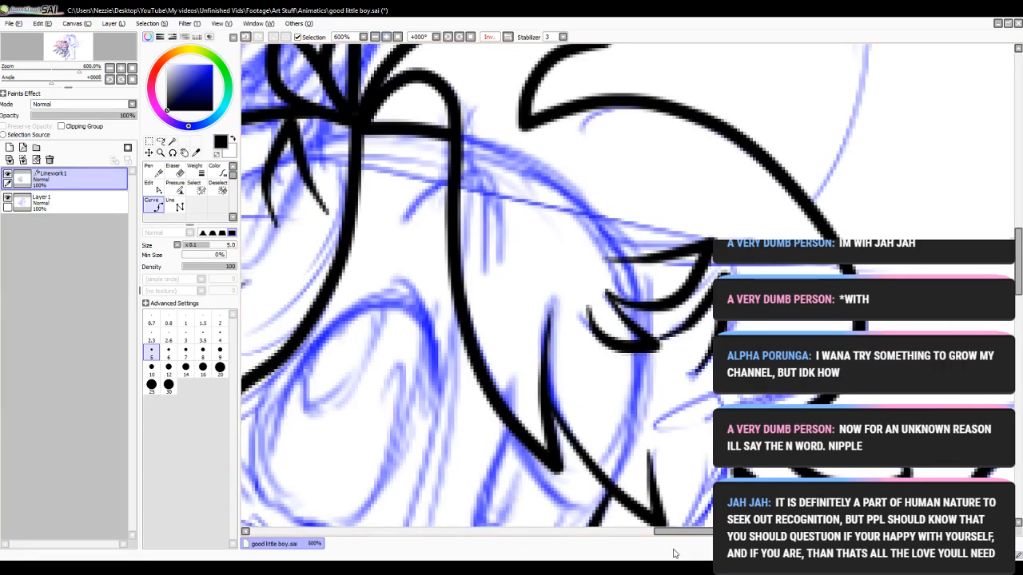
{"action": "left_click_drag", "start_coordinate": [677, 532], "coordinate": [684, 532]}
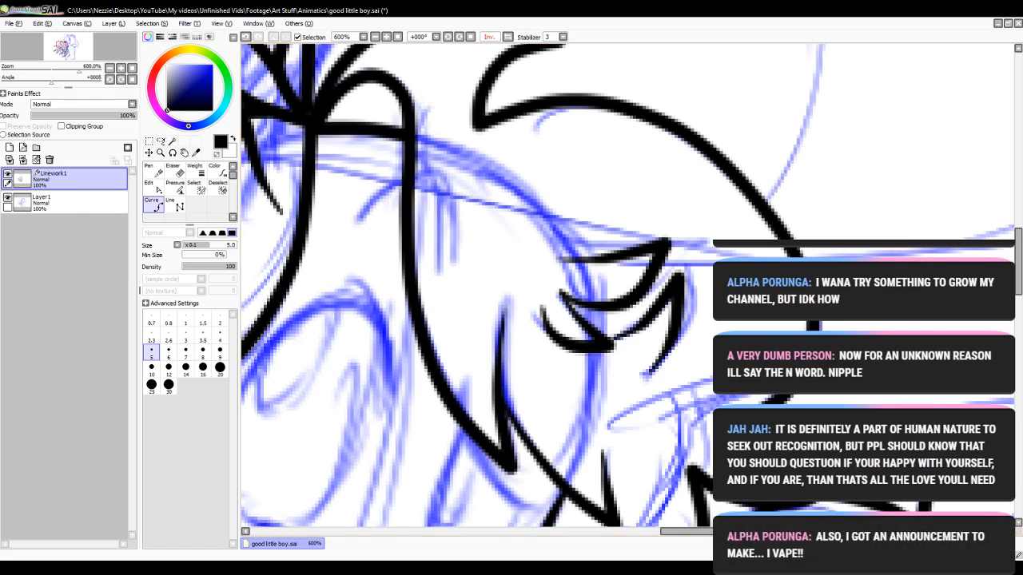
{"action": "left_click_drag", "start_coordinate": [729, 532], "coordinate": [692, 534]}
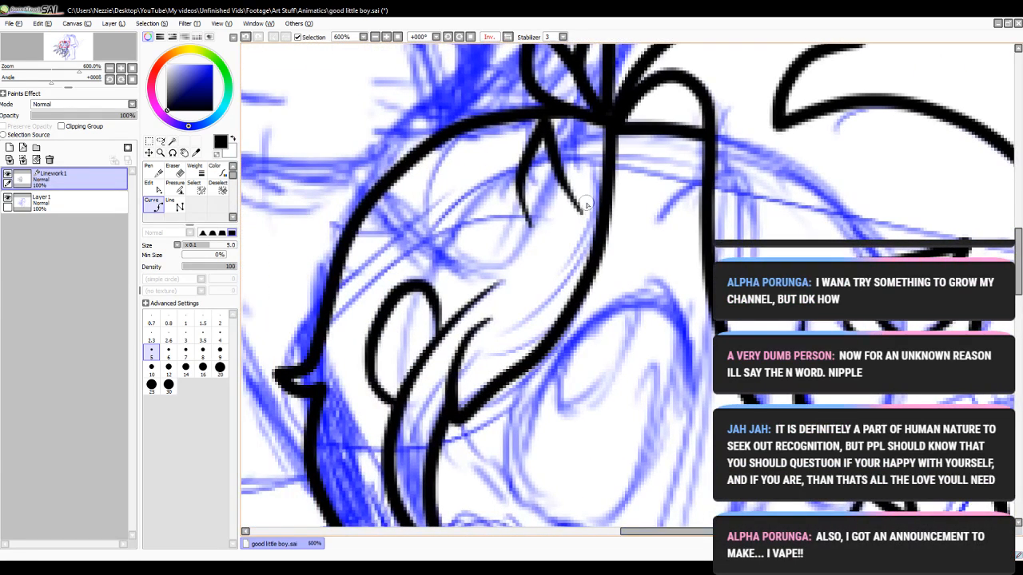
{"action": "left_click_drag", "start_coordinate": [581, 212], "coordinate": [543, 221]}
{"action": "left_click", "coordinate": [525, 222]}
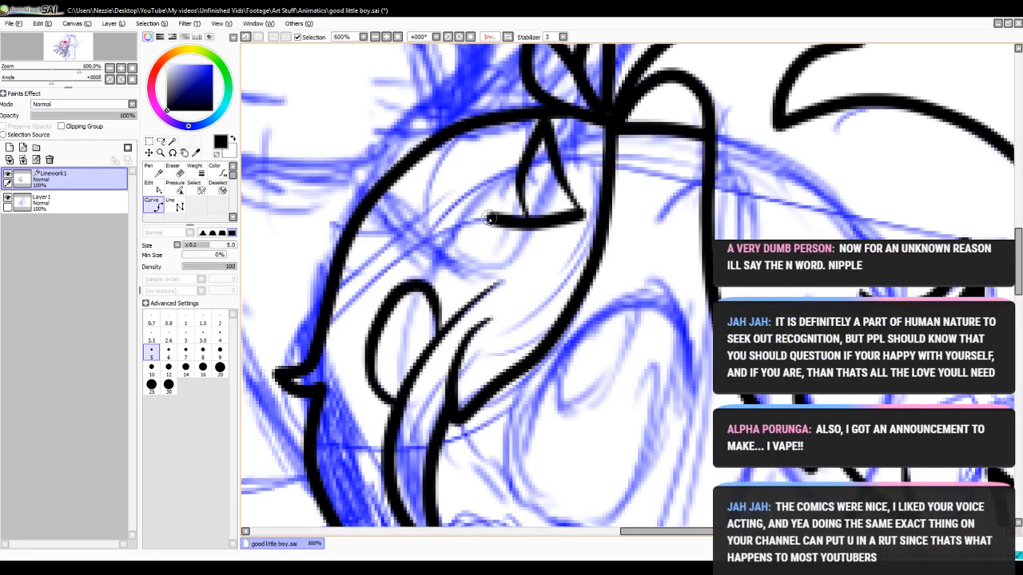
{"action": "double_click", "coordinate": [491, 218]}
{"action": "left_click", "coordinate": [492, 219]}
{"action": "left_click", "coordinate": [493, 231]}
{"action": "left_click", "coordinate": [531, 243]}
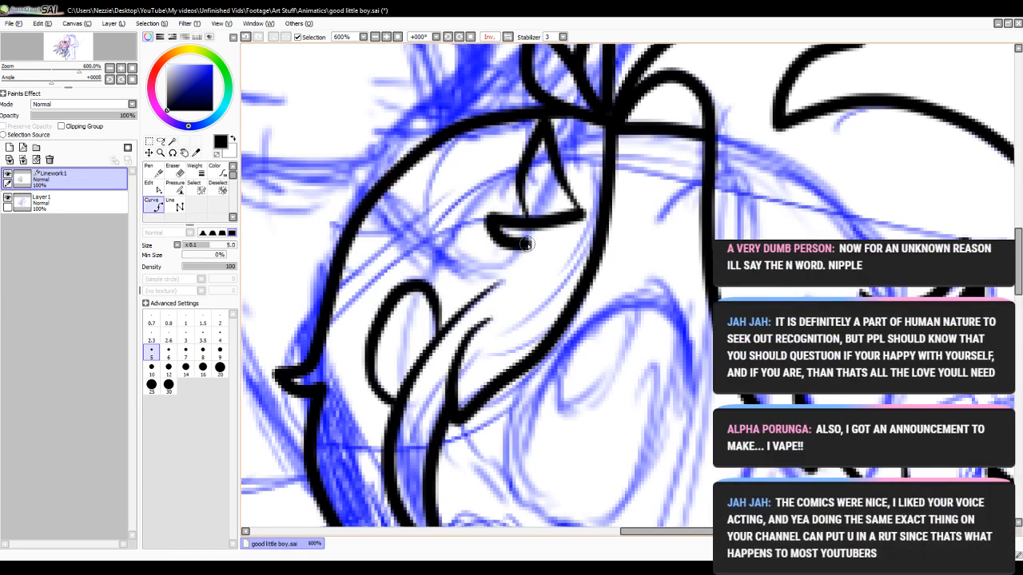
{"action": "left_click", "coordinate": [498, 255]}
{"action": "double_click", "coordinate": [550, 257]}
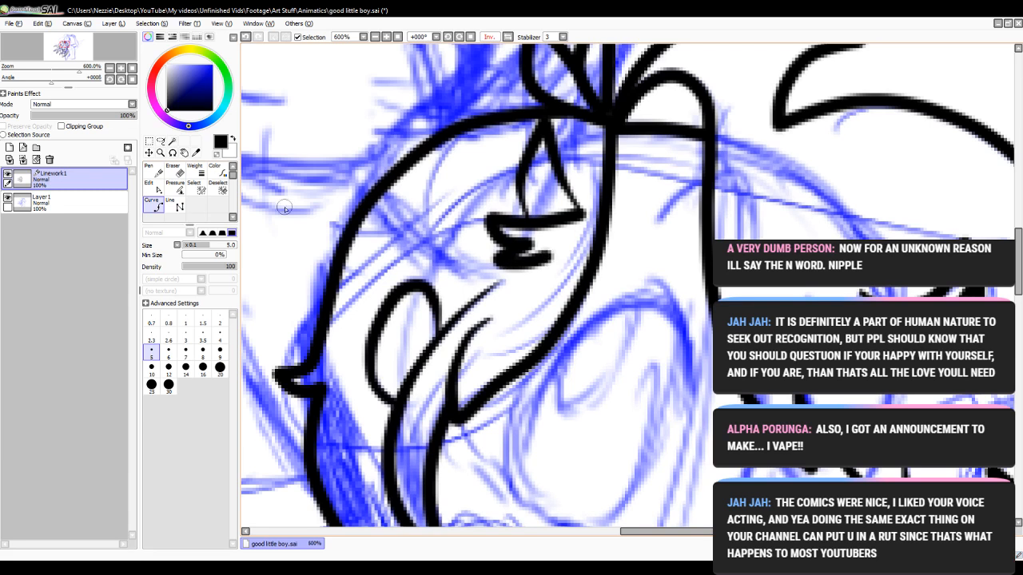
- Taper the stroke ends of the left hair tuft by lowering their control point pressure
{"action": "left_click", "coordinate": [175, 183]}
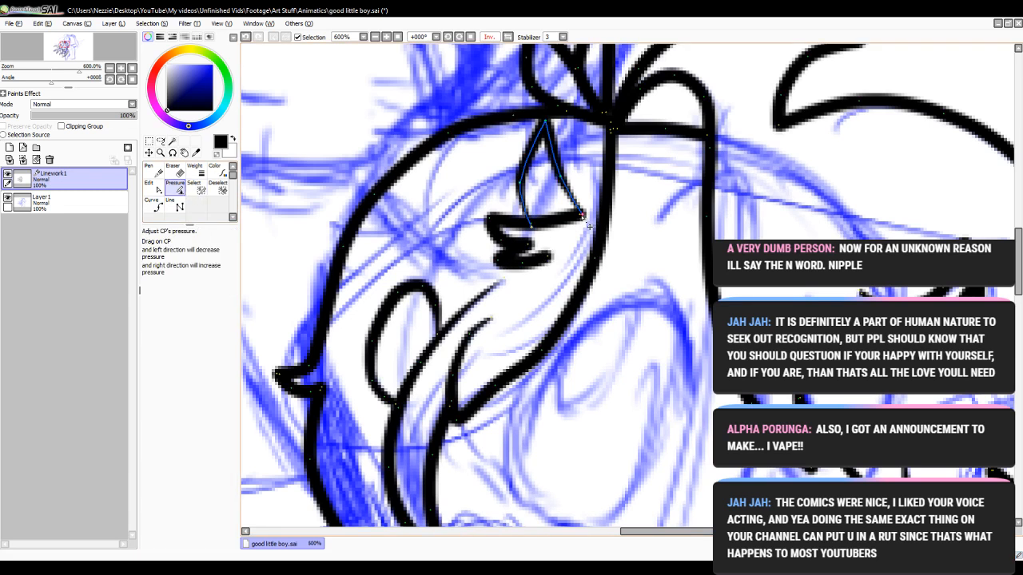
{"action": "left_click_drag", "start_coordinate": [581, 215], "coordinate": [372, 224]}
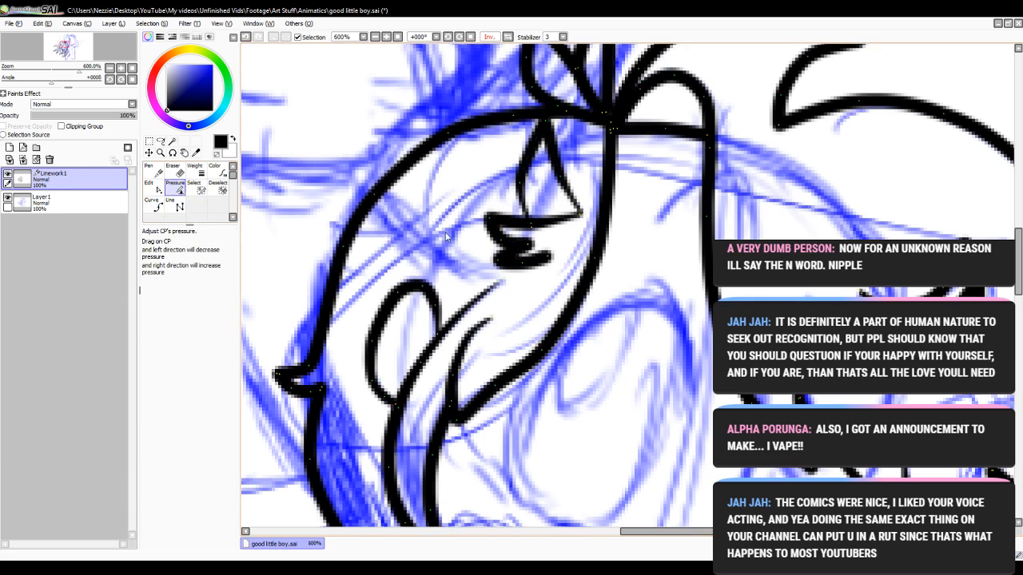
{"action": "left_click_drag", "start_coordinate": [538, 232], "coordinate": [336, 262]}
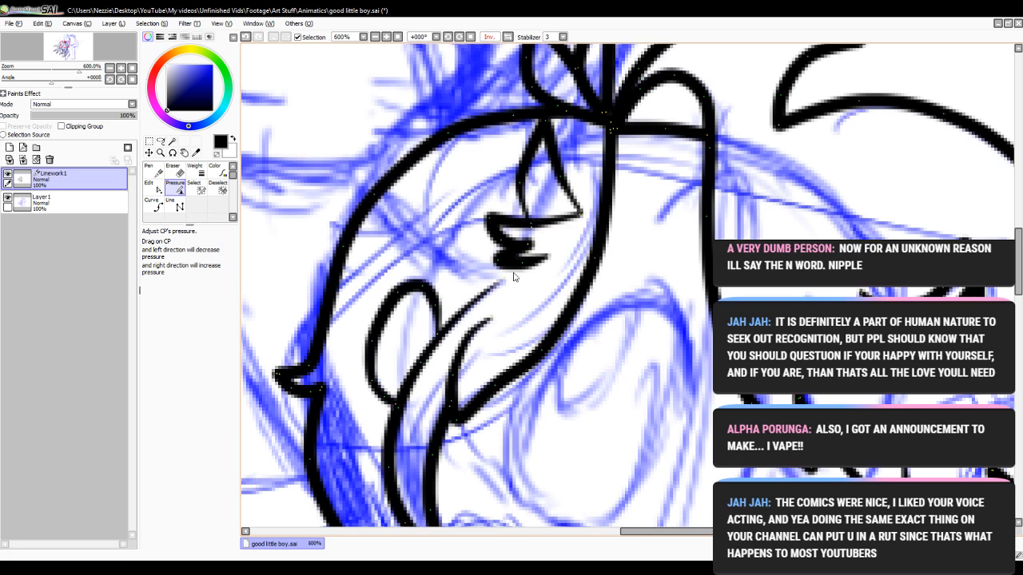
- Adjust the control points of the short middle strokes in the left hair tuft to refine its spikes
{"action": "left_click", "coordinate": [150, 185]}
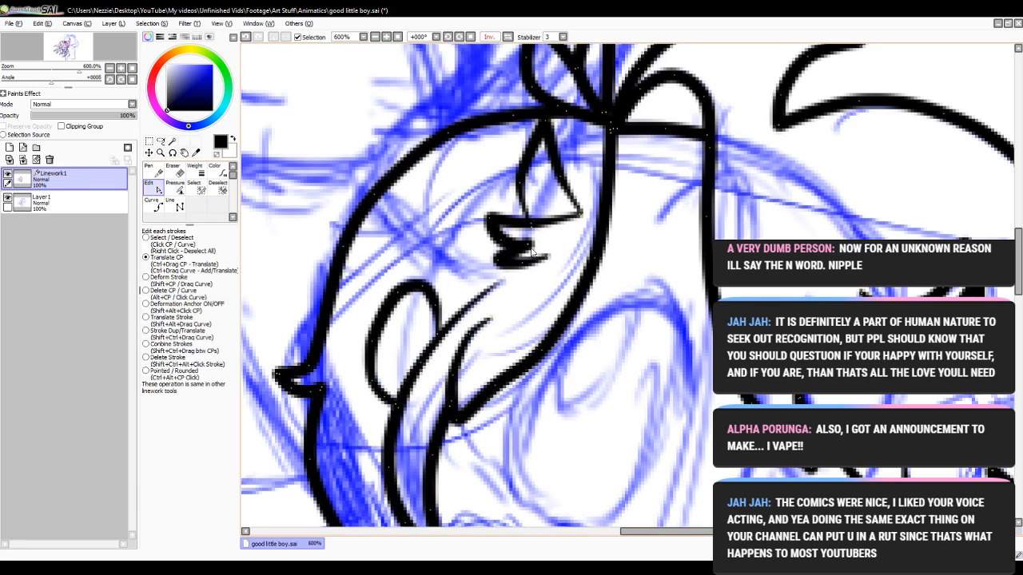
{"action": "mouse_move", "coordinate": [529, 243]}
{"action": "left_mouse_down"}
{"action": "mouse_move", "coordinate": [536, 237]}
{"action": "mouse_move", "coordinate": [536, 249]}
{"action": "left_mouse_up"}
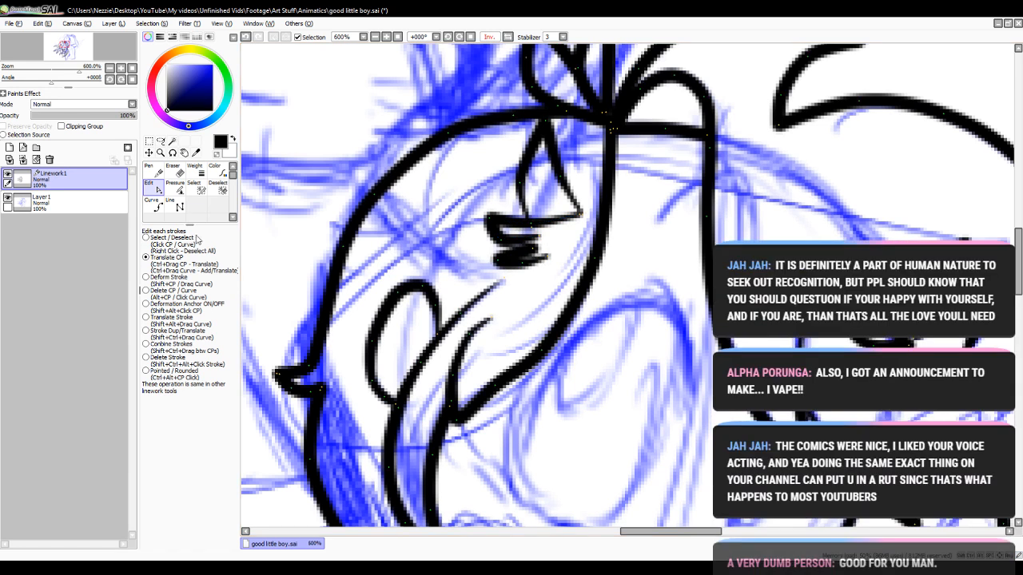
{"action": "left_click", "coordinate": [175, 204]}
{"action": "left_click", "coordinate": [175, 188]}
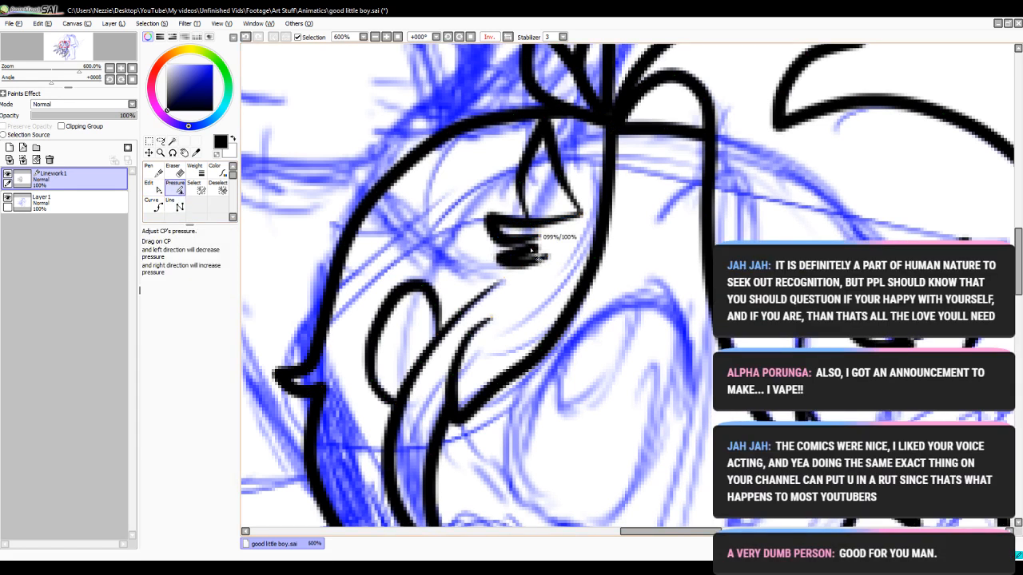
{"action": "left_click", "coordinate": [150, 185]}
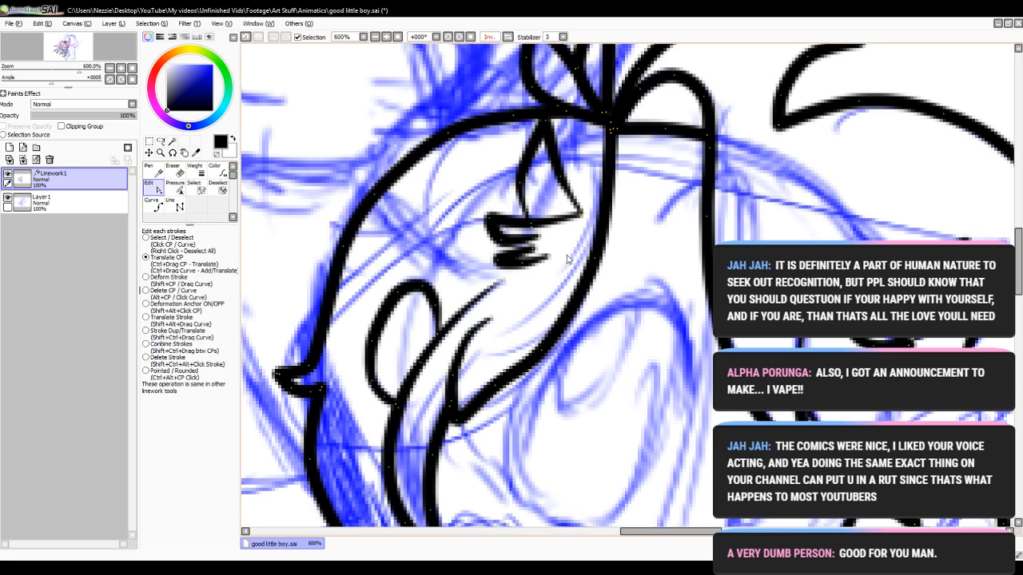
{"action": "mouse_move", "coordinate": [525, 247]}
{"action": "left_mouse_down"}
{"action": "mouse_move", "coordinate": [534, 243]}
{"action": "mouse_move", "coordinate": [499, 257]}
{"action": "left_mouse_up"}
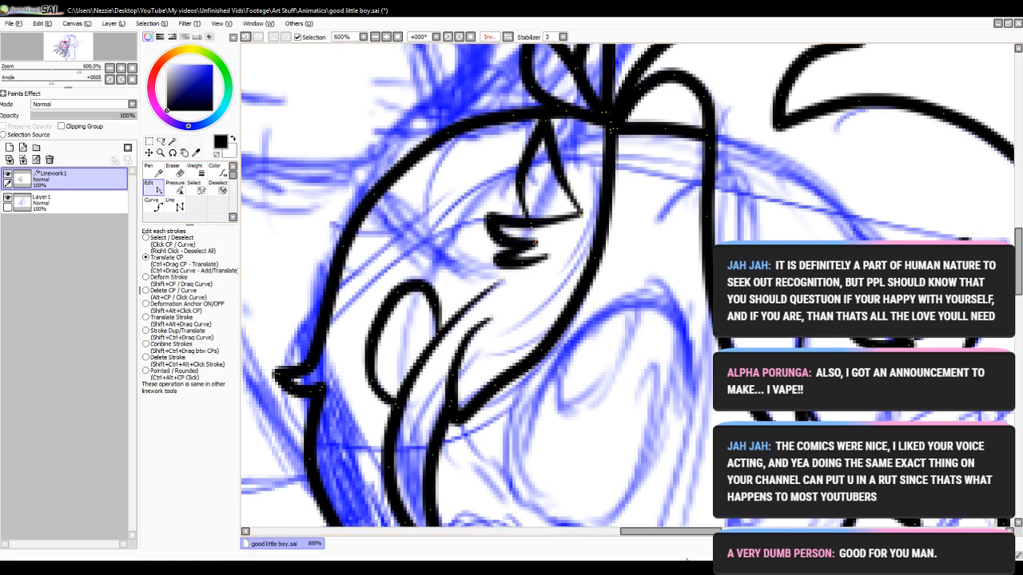
- Draw spiky Curve strokes below the right hair tuft and bow the lowest spike's outer stroke outward
{"action": "left_click_drag", "start_coordinate": [664, 534], "coordinate": [700, 534]}
{"action": "left_click", "coordinate": [154, 206]}
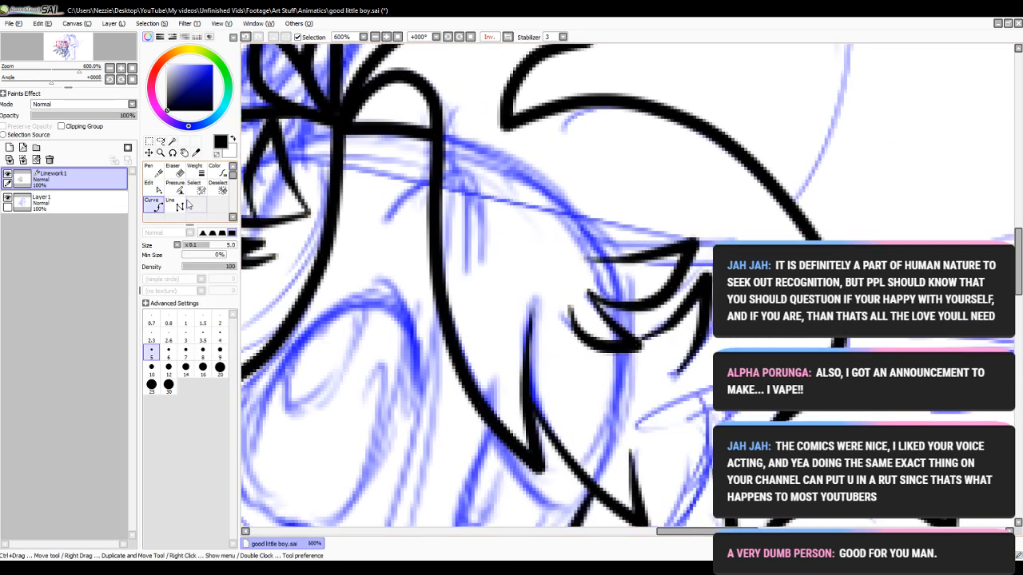
{"action": "left_click", "coordinate": [644, 338]}
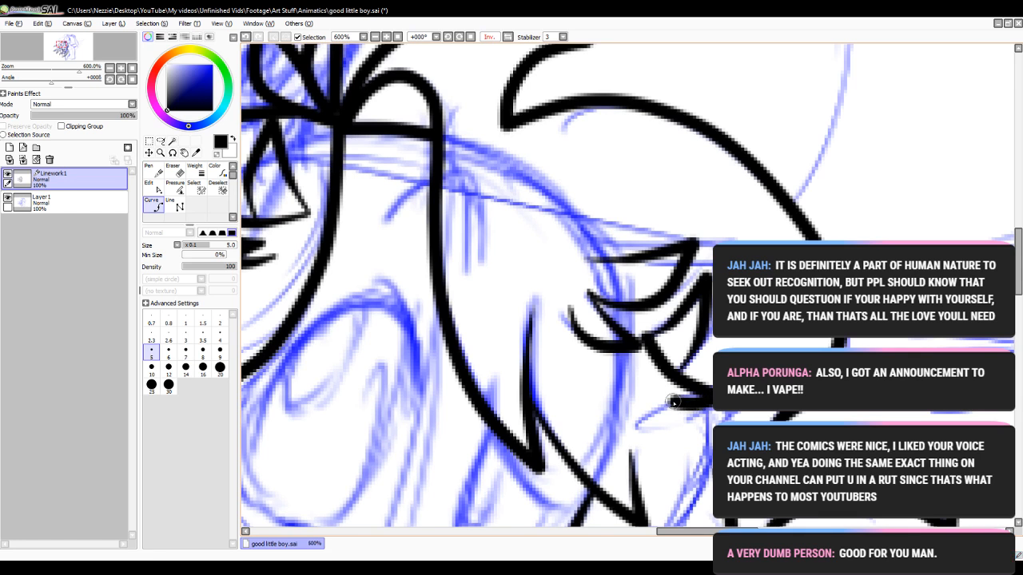
{"action": "left_click", "coordinate": [669, 399]}
{"action": "left_click", "coordinate": [686, 442]}
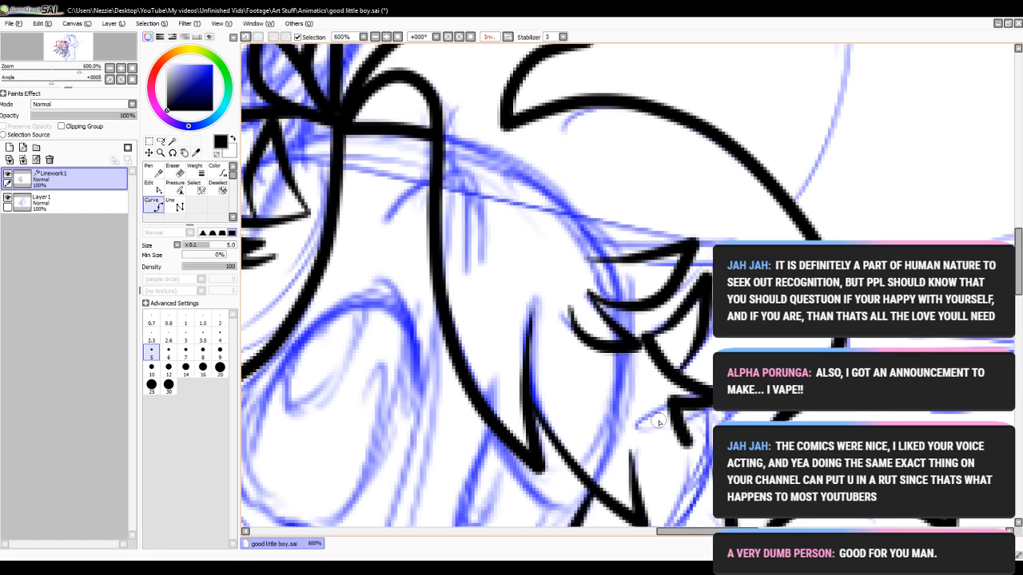
{"action": "double_click", "coordinate": [637, 371]}
{"action": "left_click", "coordinate": [152, 189]}
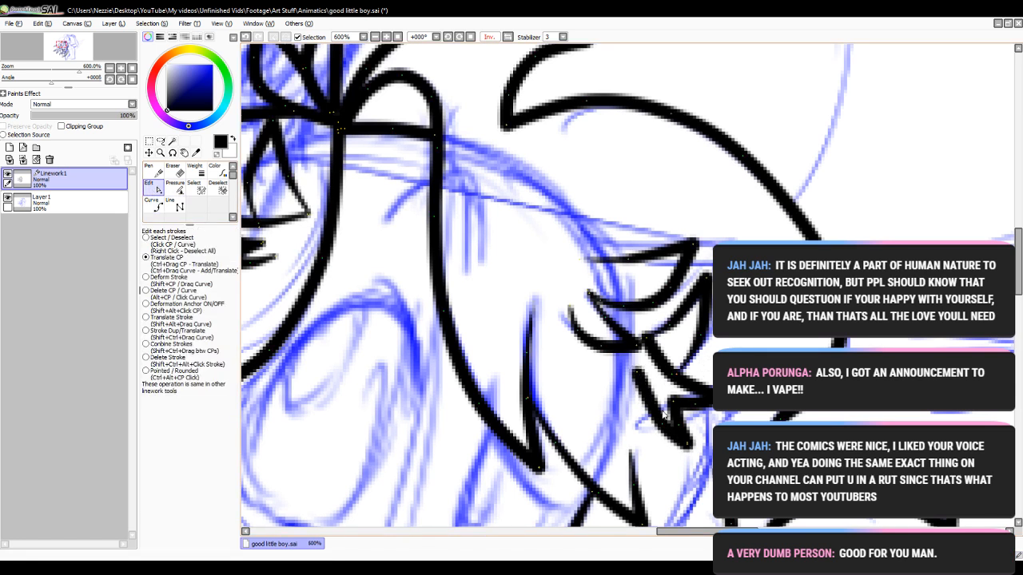
{"action": "left_click_drag", "start_coordinate": [650, 399], "coordinate": [647, 407]}
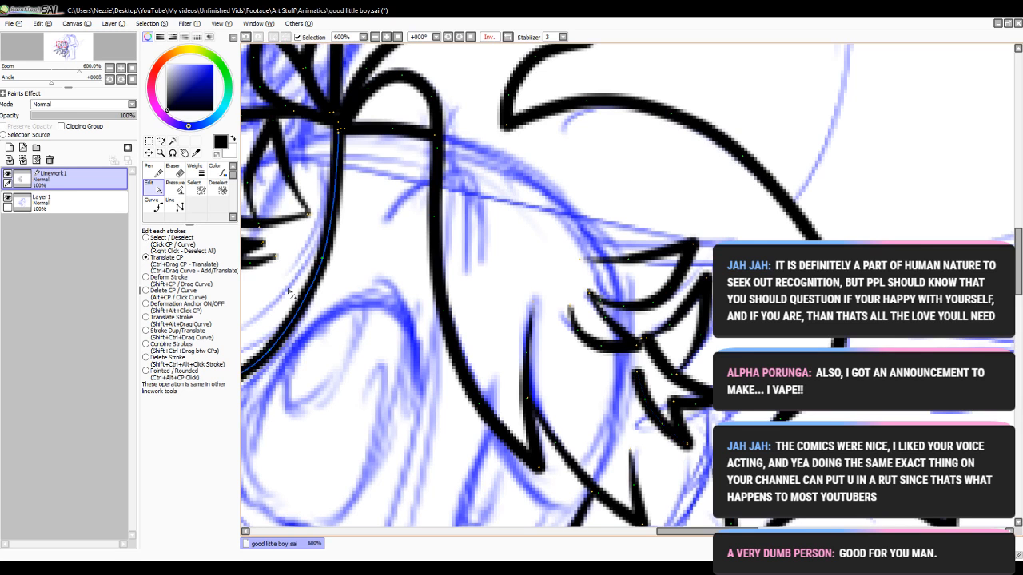
- Lower the control point pressure on the new right-side spikes to taper and thin their strokes
{"action": "left_click", "coordinate": [175, 188]}
{"action": "mouse_move", "coordinate": [630, 349]}
{"action": "left_mouse_down"}
{"action": "mouse_move", "coordinate": [655, 345]}
{"action": "mouse_move", "coordinate": [597, 411]}
{"action": "mouse_move", "coordinate": [619, 402]}
{"action": "mouse_move", "coordinate": [275, 477]}
{"action": "left_mouse_up"}
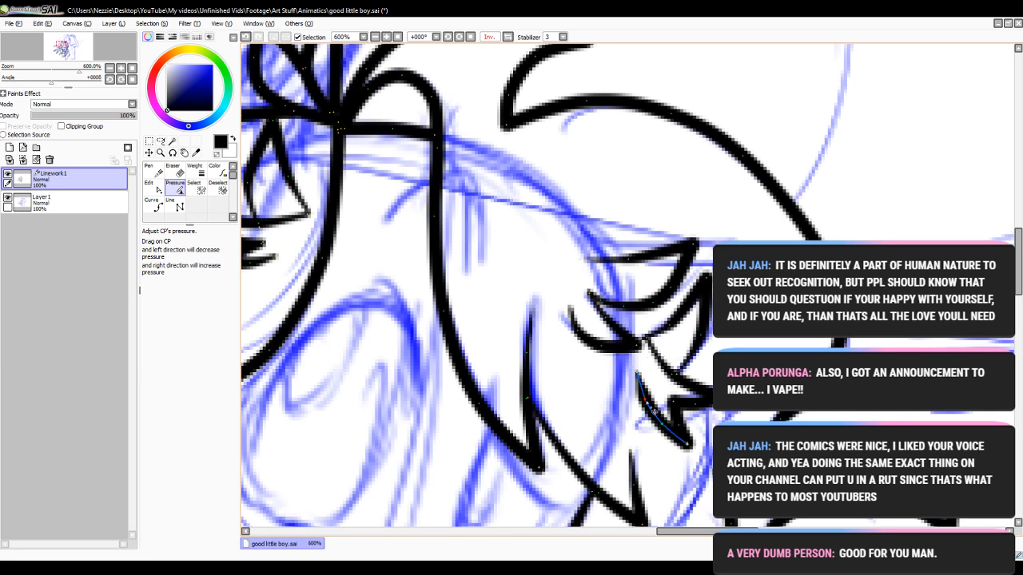
{"action": "left_click_drag", "start_coordinate": [648, 402], "coordinate": [539, 429]}
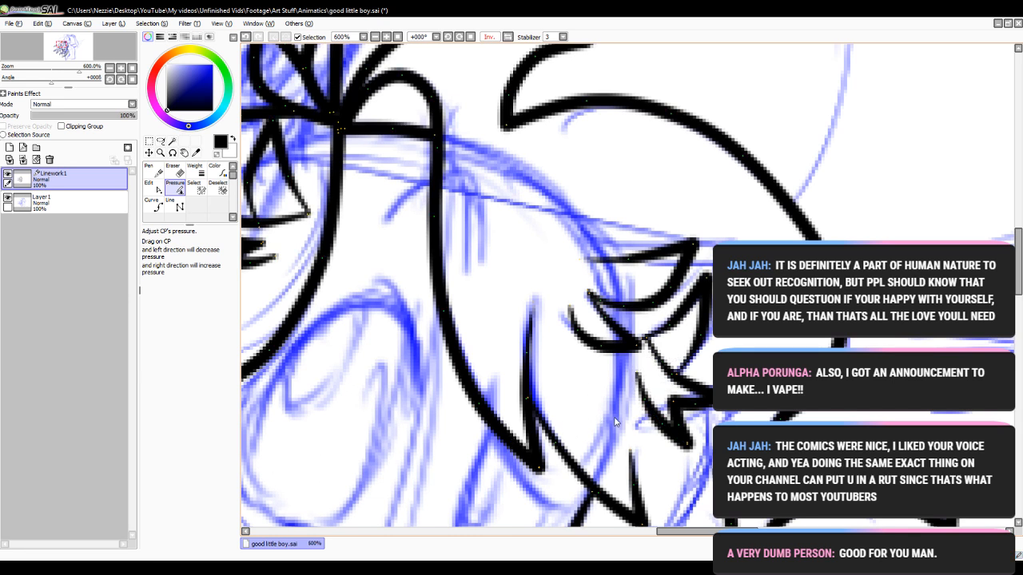
{"action": "left_click", "coordinate": [374, 38]}
{"action": "left_click", "coordinate": [374, 37]}
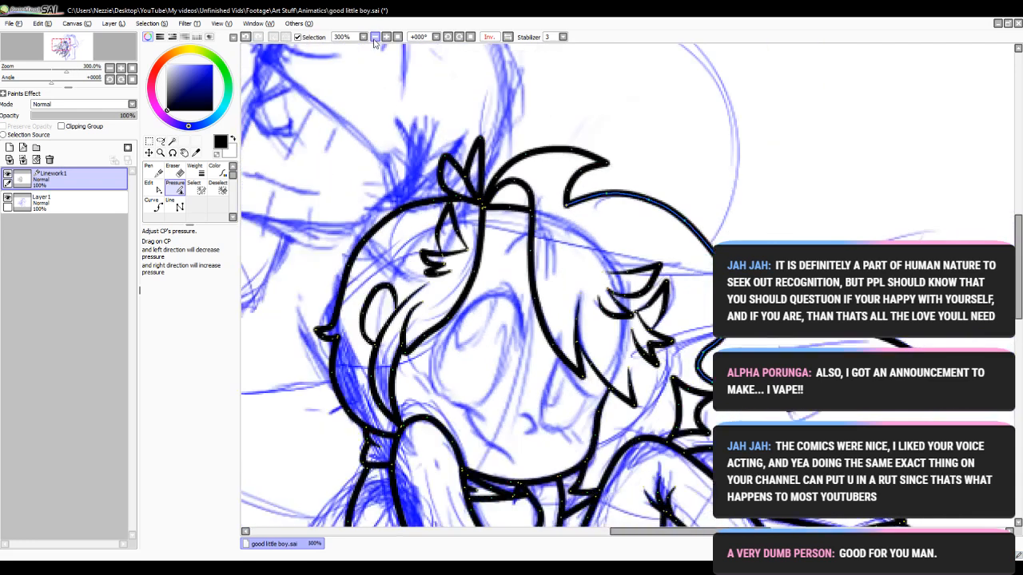
{"action": "left_click", "coordinate": [386, 38]}
{"action": "left_click", "coordinate": [386, 37]}
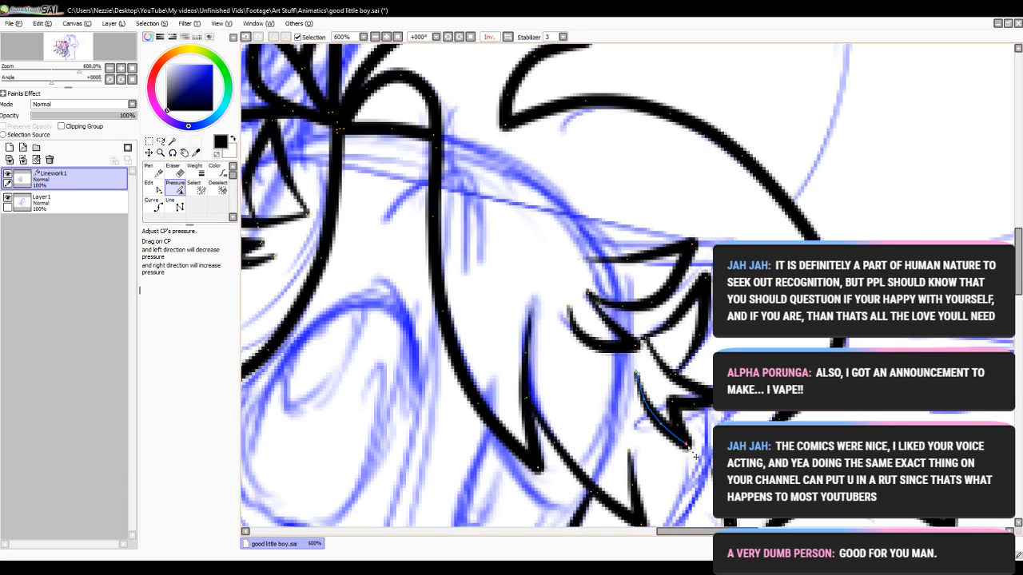
{"action": "mouse_move", "coordinate": [690, 449]}
{"action": "left_mouse_down"}
{"action": "mouse_move", "coordinate": [642, 453]}
{"action": "mouse_move", "coordinate": [690, 448]}
{"action": "left_mouse_up"}
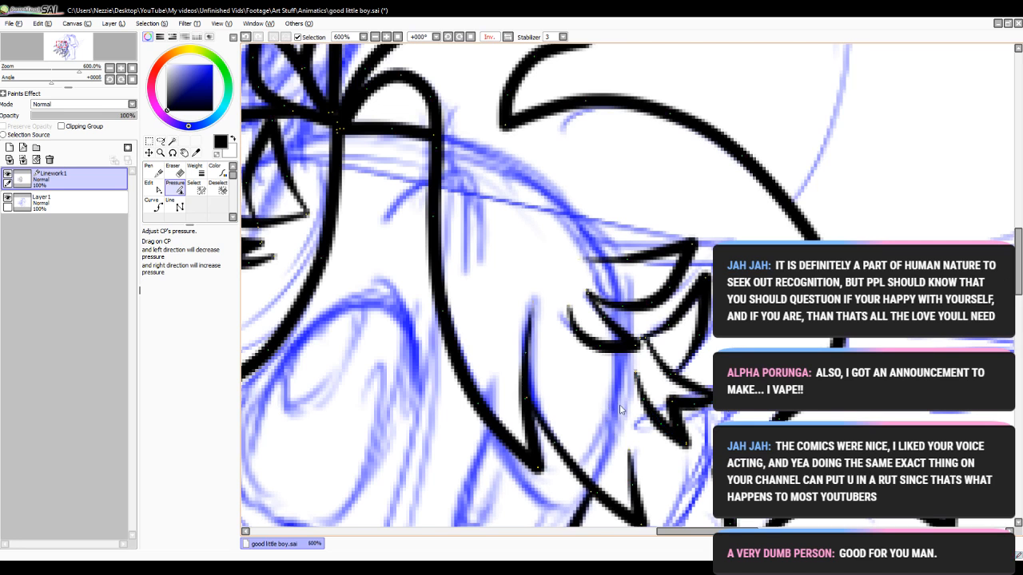
- Examine the full drawing, comparing the inked small character with the remaining blue sketch of the larger figure
{"action": "left_click", "coordinate": [155, 205]}
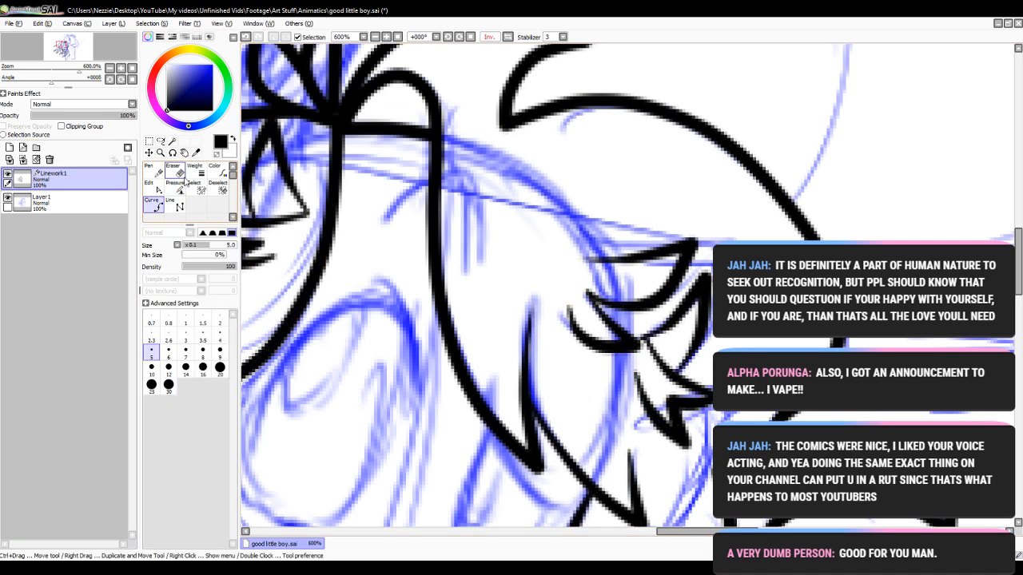
{"action": "left_click", "coordinate": [376, 38]}
{"action": "left_click", "coordinate": [376, 37]}
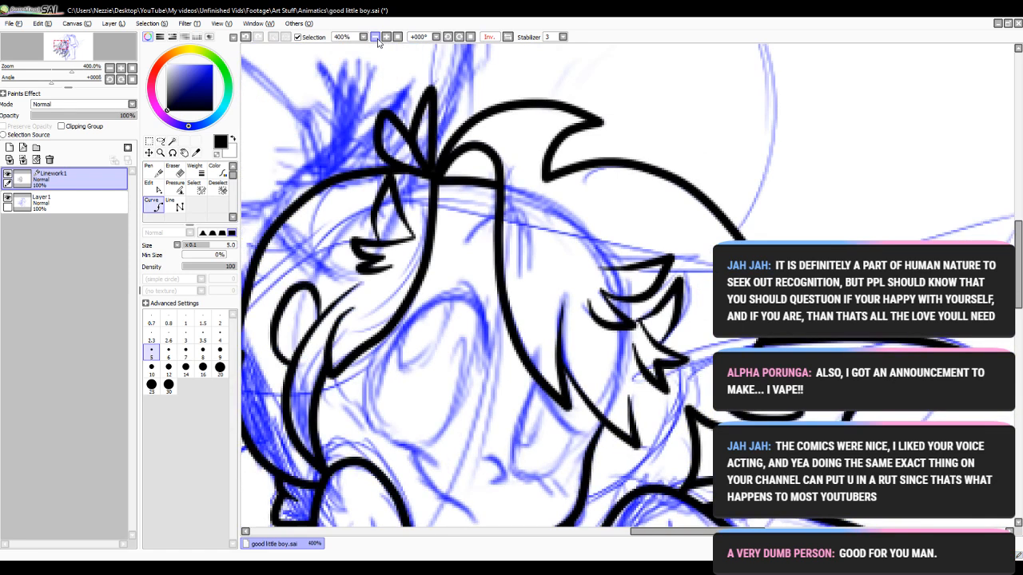
{"action": "left_click", "coordinate": [376, 37]}
{"action": "left_click", "coordinate": [376, 38]}
{"action": "left_click", "coordinate": [375, 37]}
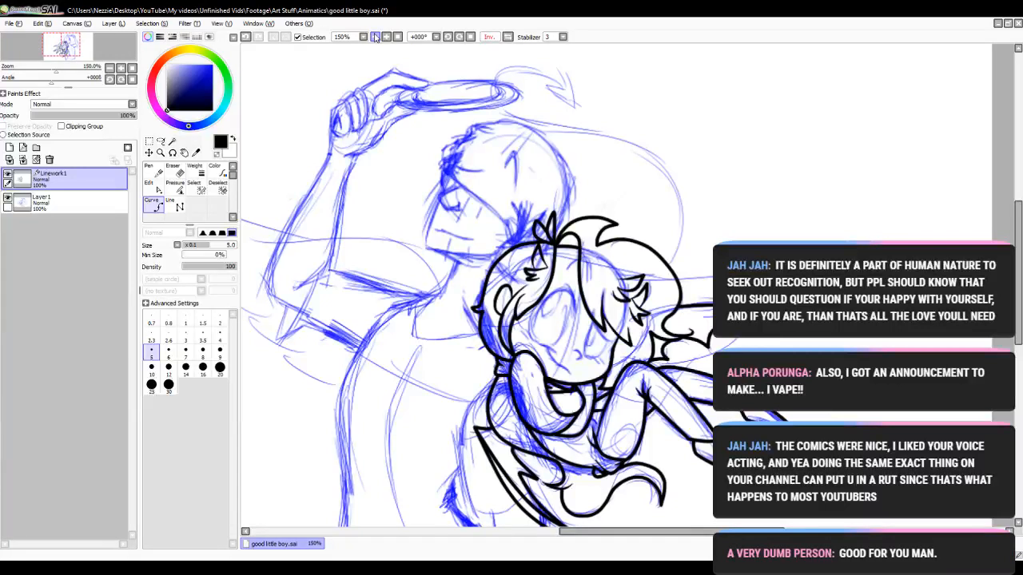
{"action": "left_click_drag", "start_coordinate": [660, 535], "coordinate": [612, 535]}
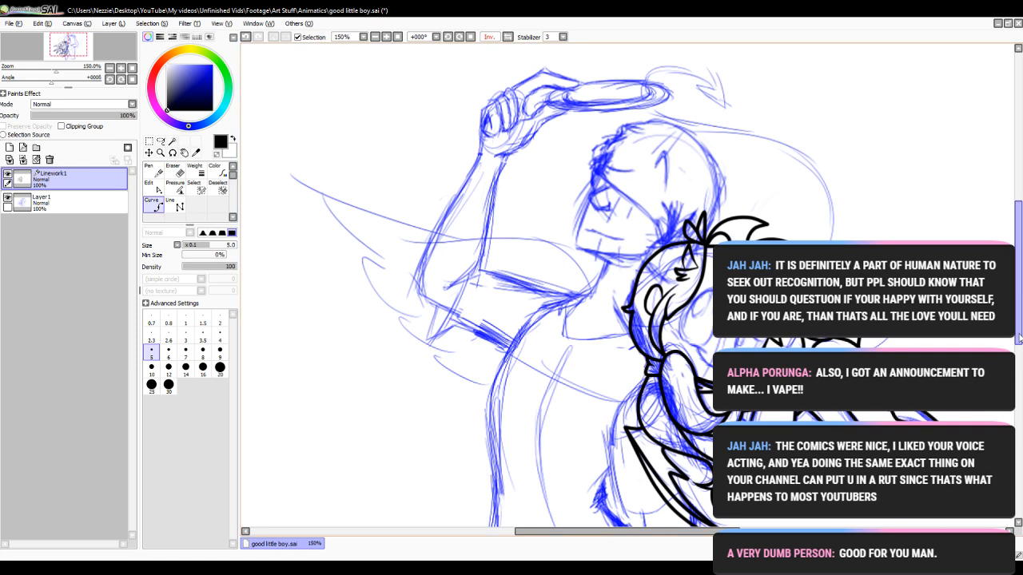
{"action": "mouse_move", "coordinate": [1019, 336]}
{"action": "left_mouse_down"}
{"action": "mouse_move", "coordinate": [1019, 359]}
{"action": "mouse_move", "coordinate": [1019, 327]}
{"action": "left_mouse_up"}
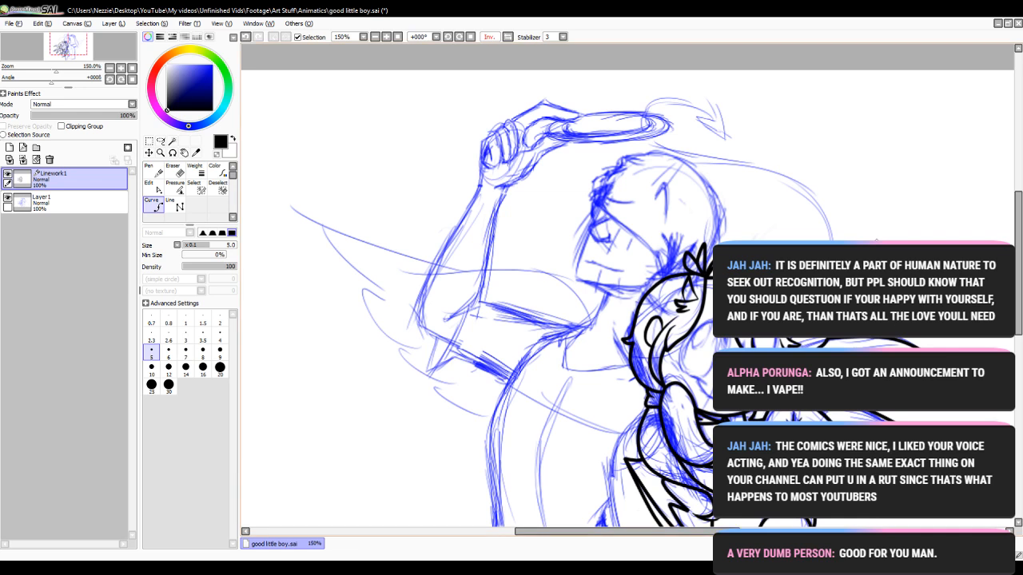
{"action": "scroll", "coordinate": [628, 285], "scroll_direction": "down", "scroll_amount": 5}
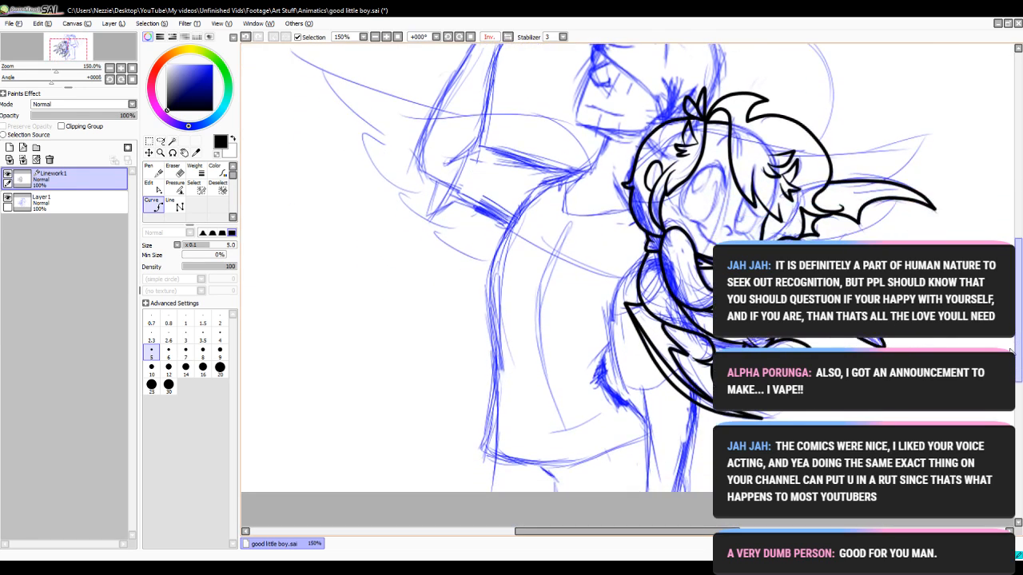
{"action": "scroll", "coordinate": [1017, 313], "scroll_direction": "up", "scroll_amount": 5}
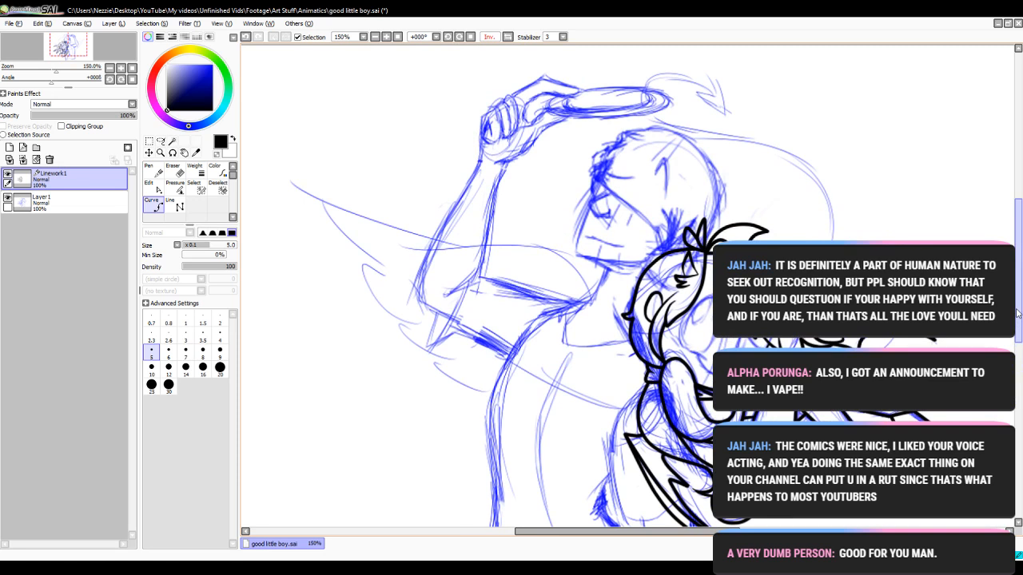
{"action": "scroll", "coordinate": [1017, 313], "scroll_direction": "down", "scroll_amount": 5}
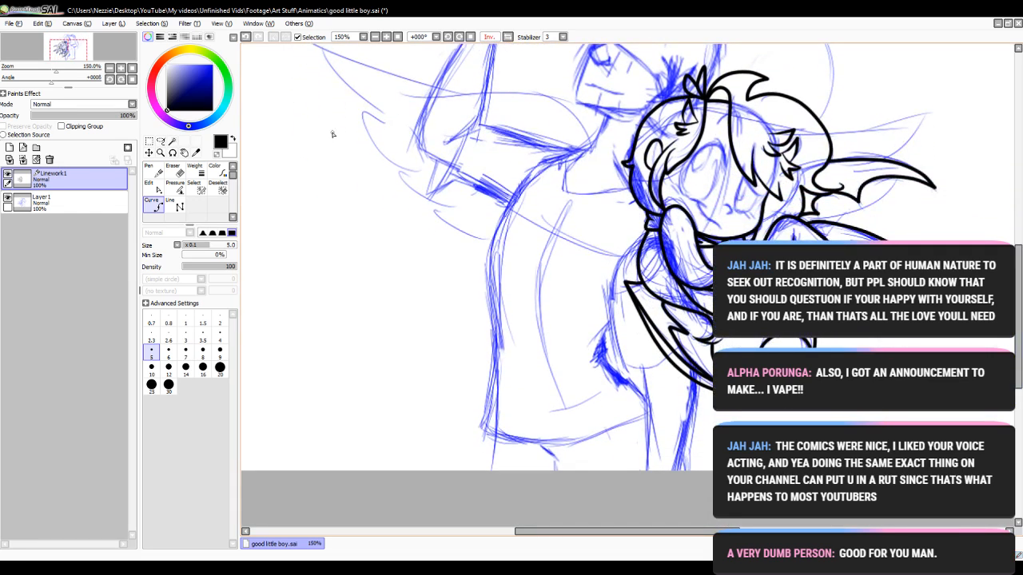
{"action": "left_click", "coordinate": [386, 37]}
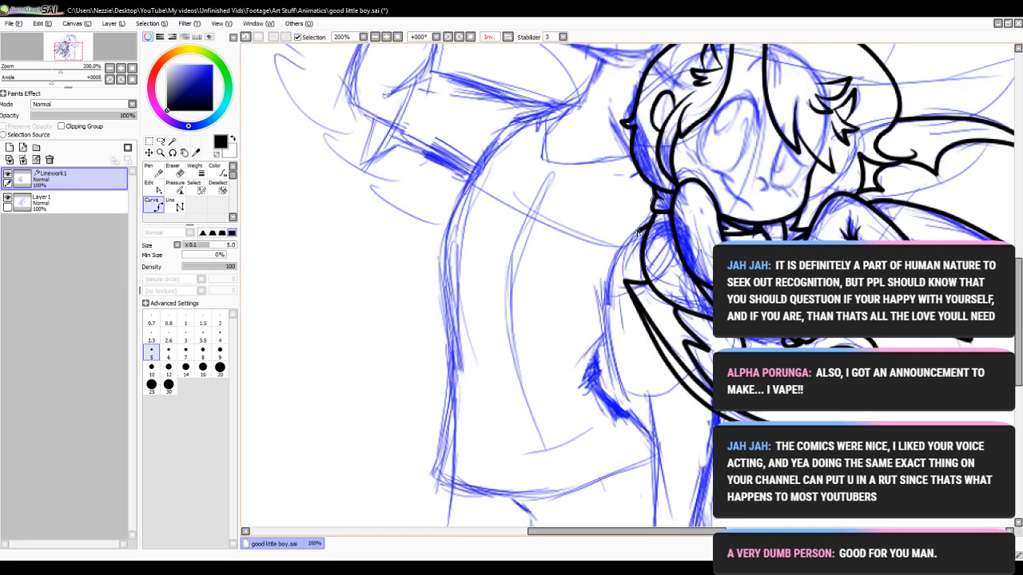
{"action": "scroll", "coordinate": [1020, 306], "scroll_direction": "up", "scroll_amount": 1}
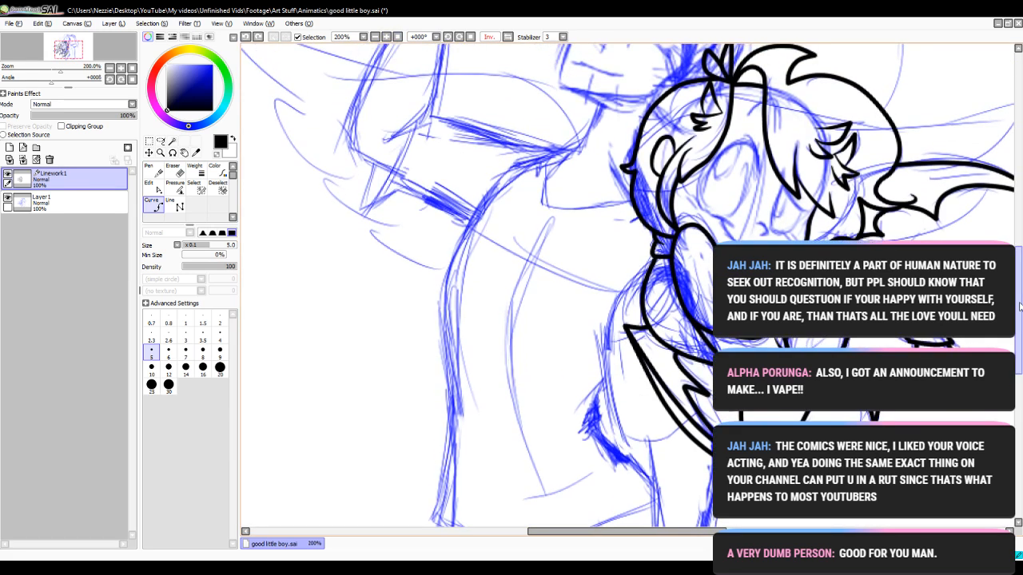
{"action": "left_click_drag", "start_coordinate": [1020, 306], "coordinate": [1020, 276]}
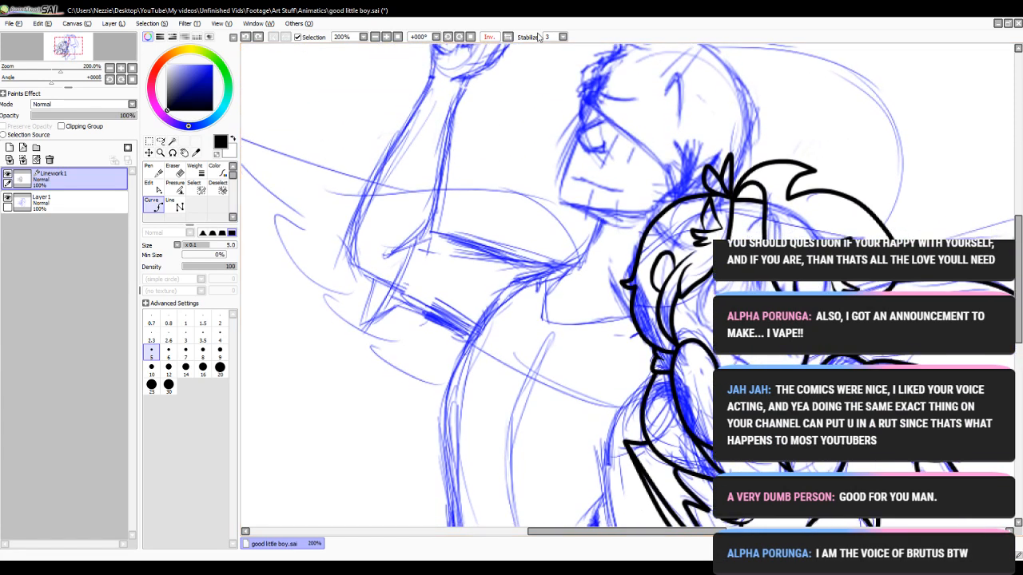
{"action": "left_click", "coordinate": [373, 38]}
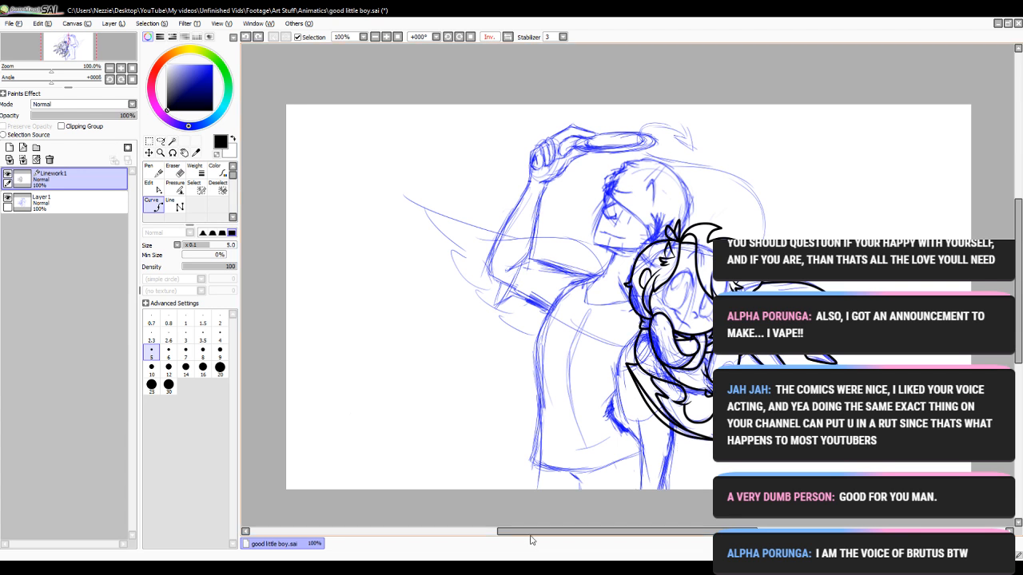
{"action": "left_click_drag", "start_coordinate": [532, 538], "coordinate": [557, 538]}
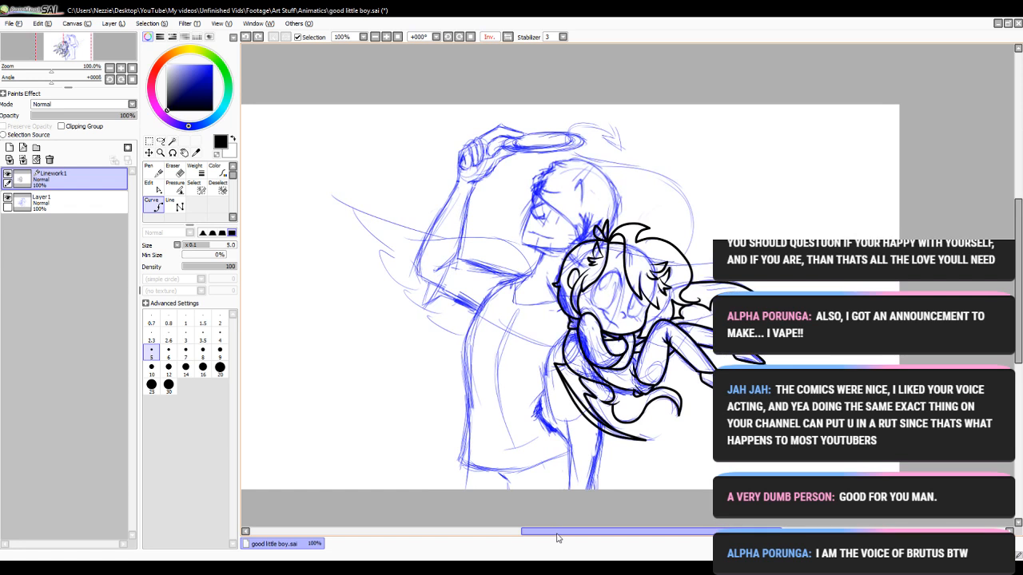
- Add a new linework layer above the existing linework layer
{"action": "left_click", "coordinate": [20, 149]}
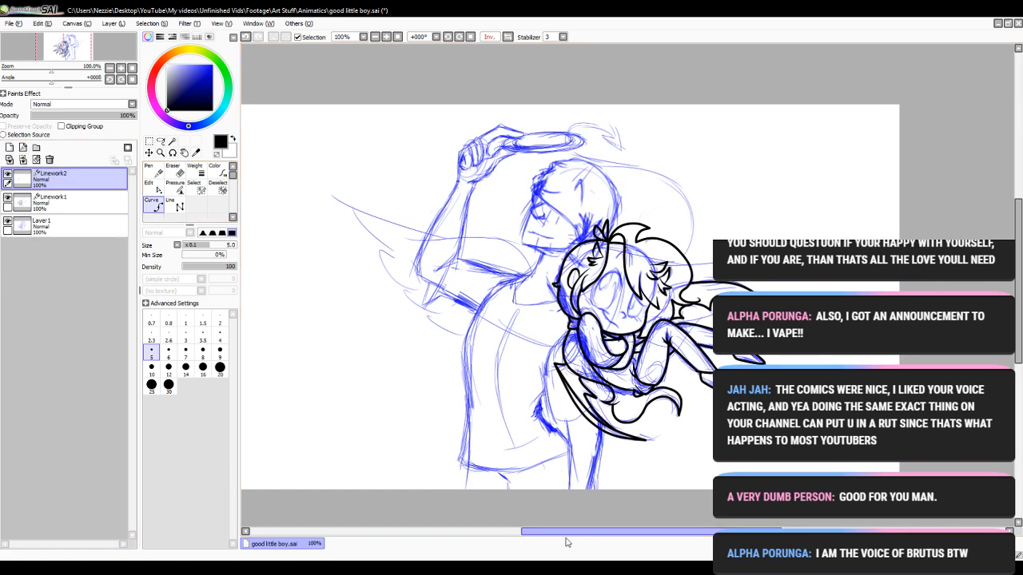
{"action": "left_click_drag", "start_coordinate": [566, 537], "coordinate": [519, 534]}
{"action": "left_click_drag", "start_coordinate": [602, 531], "coordinate": [662, 531]}
- On the Linework1 layer, draw the small character's tail as a long Curve arching from behind the hair toward the larger figure's held object
{"action": "left_click", "coordinate": [73, 200]}
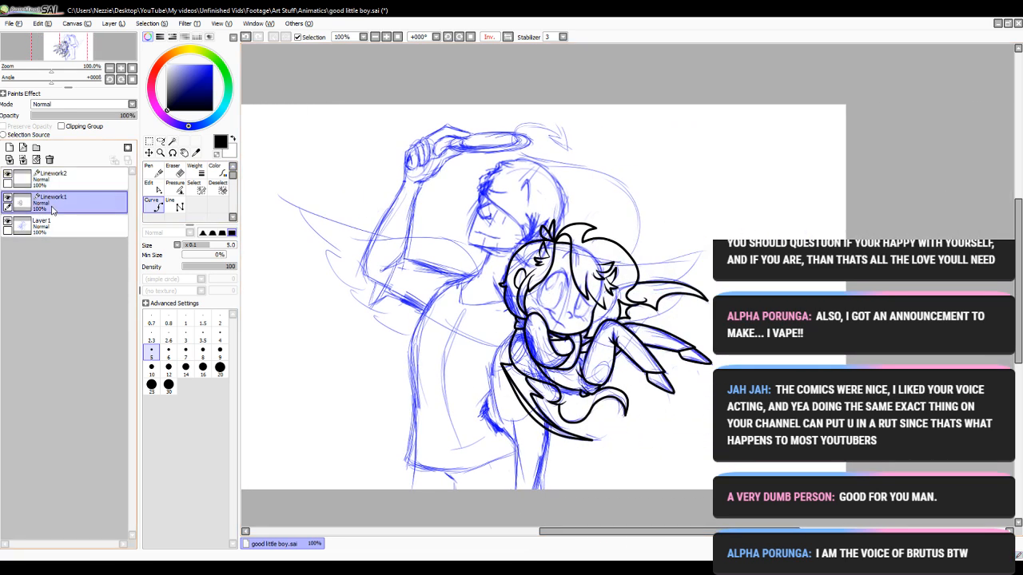
{"action": "left_click", "coordinate": [386, 38]}
{"action": "left_click", "coordinate": [387, 38]}
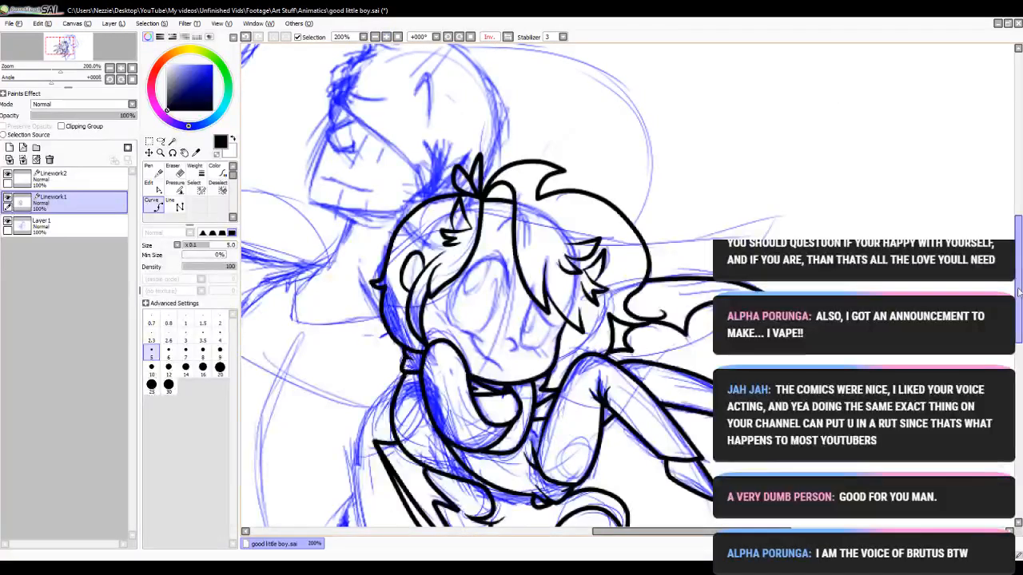
{"action": "scroll", "coordinate": [576, 101], "scroll_direction": "up", "scroll_amount": 5}
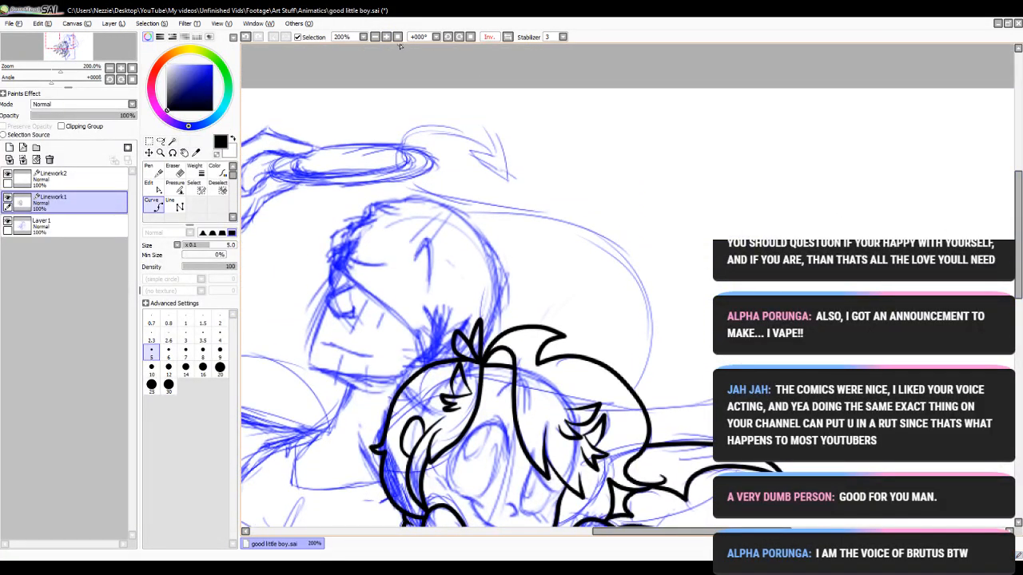
{"action": "left_click", "coordinate": [386, 38]}
{"action": "mouse_move", "coordinate": [637, 445]}
{"action": "left_mouse_down"}
{"action": "mouse_move", "coordinate": [657, 403]}
{"action": "mouse_move", "coordinate": [664, 334]}
{"action": "mouse_move", "coordinate": [639, 272]}
{"action": "left_mouse_up"}
{"action": "left_click", "coordinate": [637, 265]}
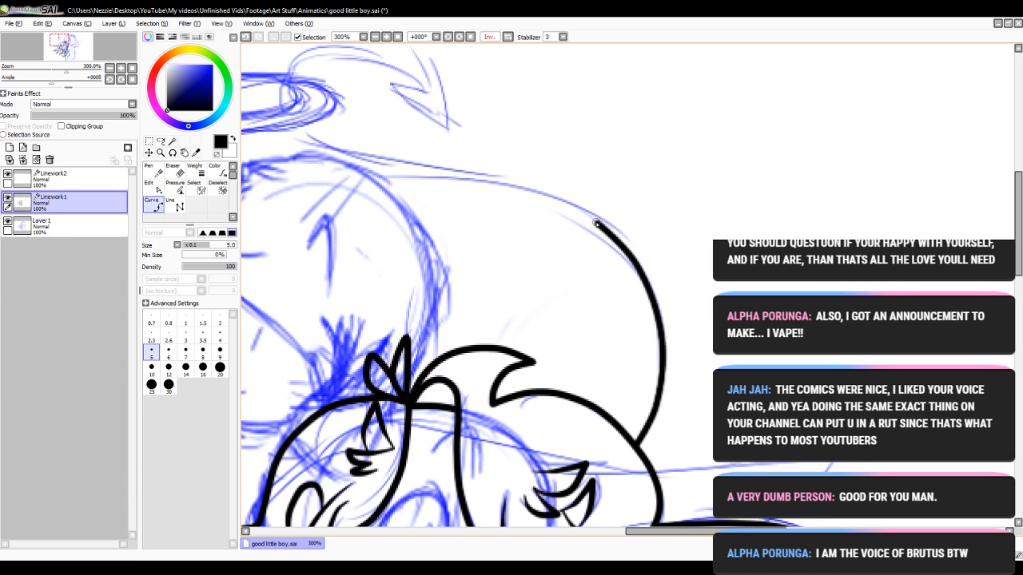
{"action": "left_click_drag", "start_coordinate": [671, 534], "coordinate": [668, 535]}
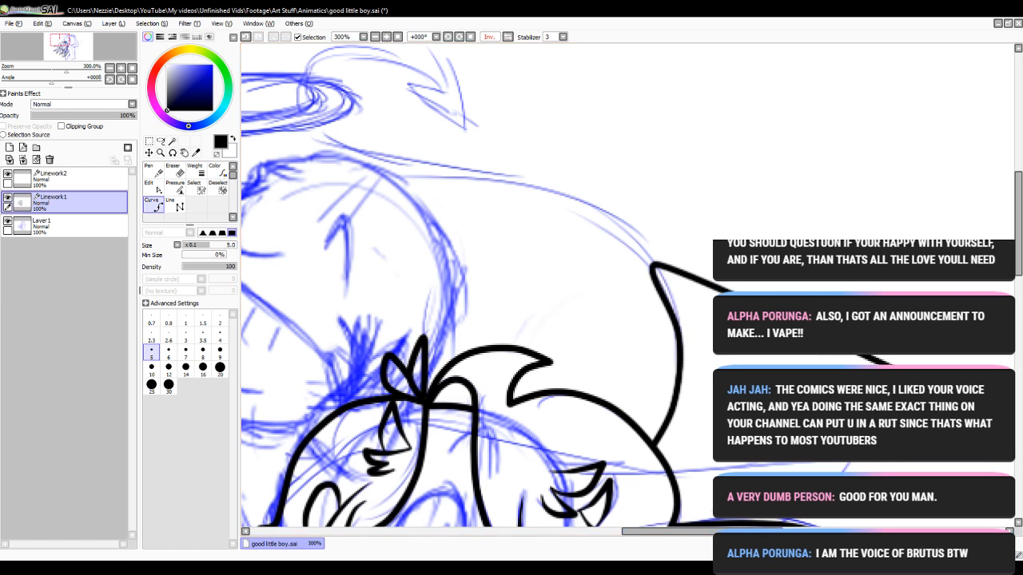
{"action": "left_click_drag", "start_coordinate": [1019, 263], "coordinate": [1018, 244]}
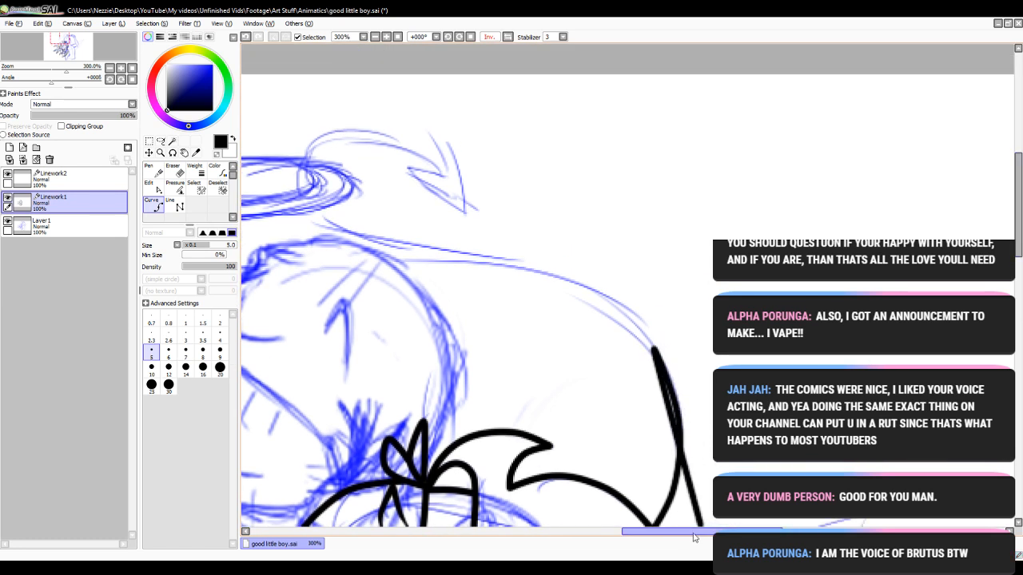
{"action": "left_click_drag", "start_coordinate": [675, 534], "coordinate": [646, 535]}
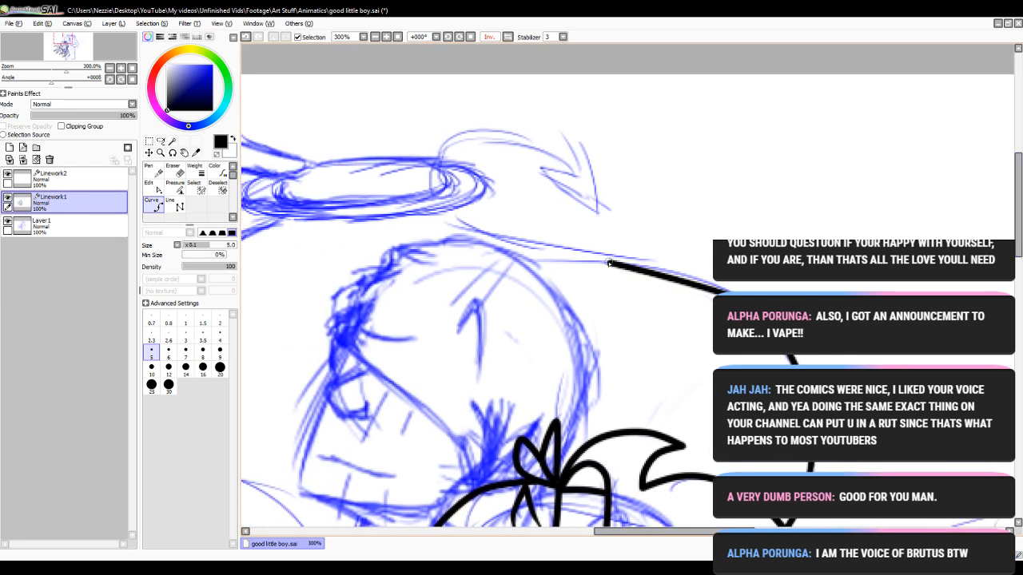
{"action": "left_click", "coordinate": [448, 203]}
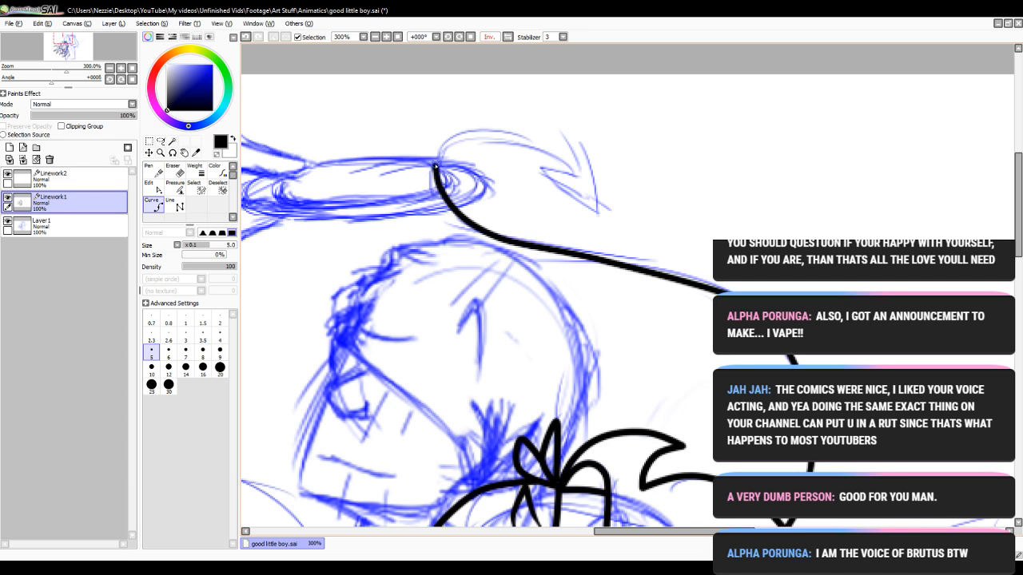
- Continue the tail Curve in a loop around the end of the held object and finish it at the arrowhead's base
{"action": "left_click", "coordinate": [436, 165]}
{"action": "left_click", "coordinate": [454, 142]}
{"action": "left_click", "coordinate": [482, 137]}
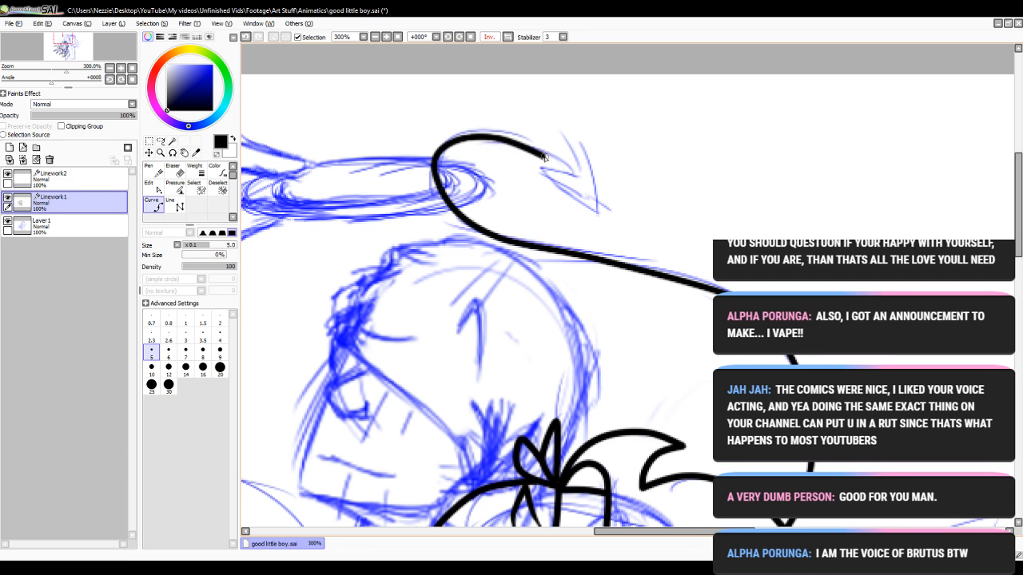
{"action": "key", "text": "ctrl+z"}
{"action": "left_click", "coordinate": [519, 137]}
{"action": "double_click", "coordinate": [574, 172]}
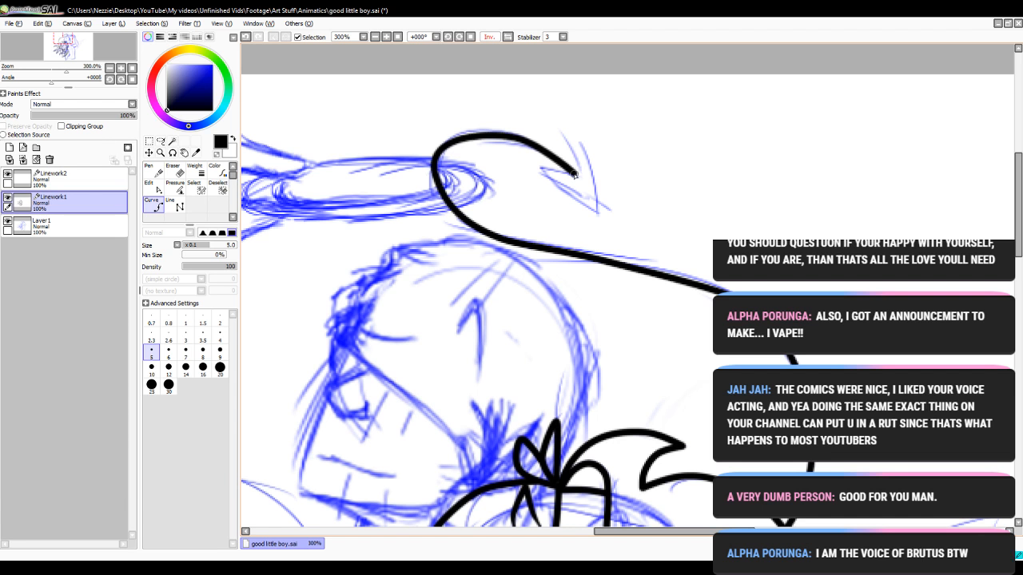
- Refine the tail's control points to smooth the loop around the held object
{"action": "left_click", "coordinate": [153, 188]}
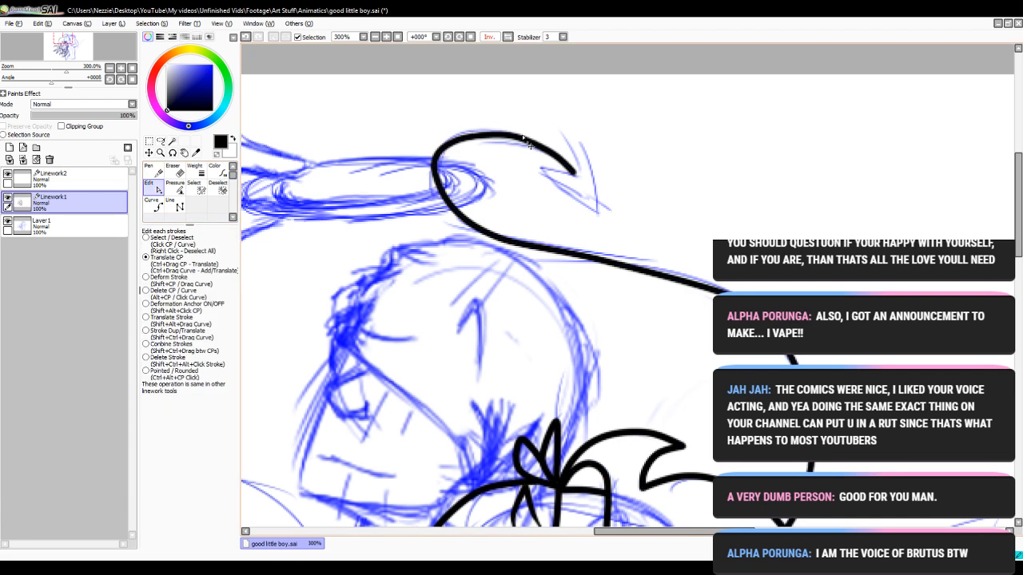
{"action": "left_click", "coordinate": [436, 162], "text": "alt"}
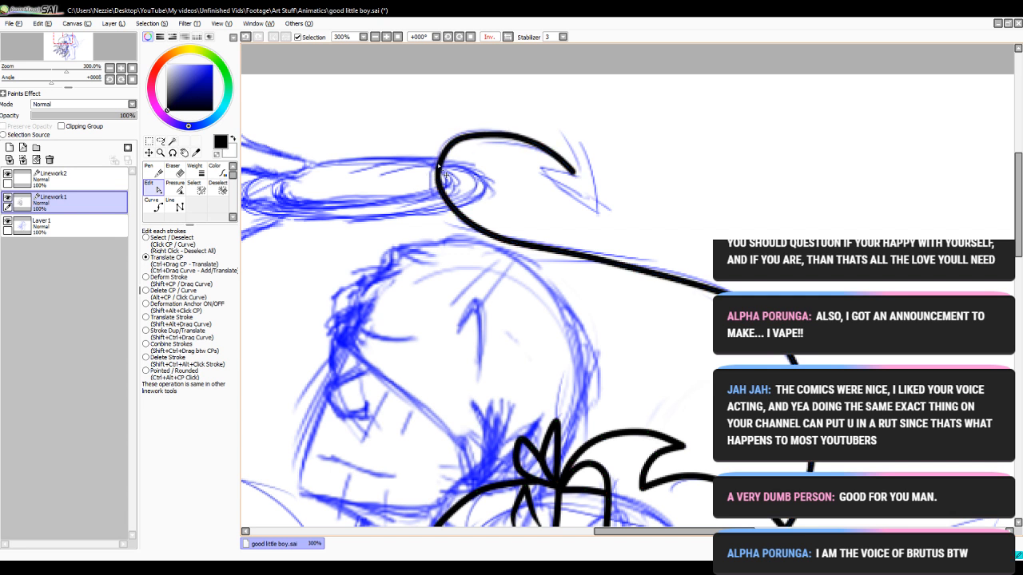
{"action": "left_click", "coordinate": [461, 215], "text": "alt"}
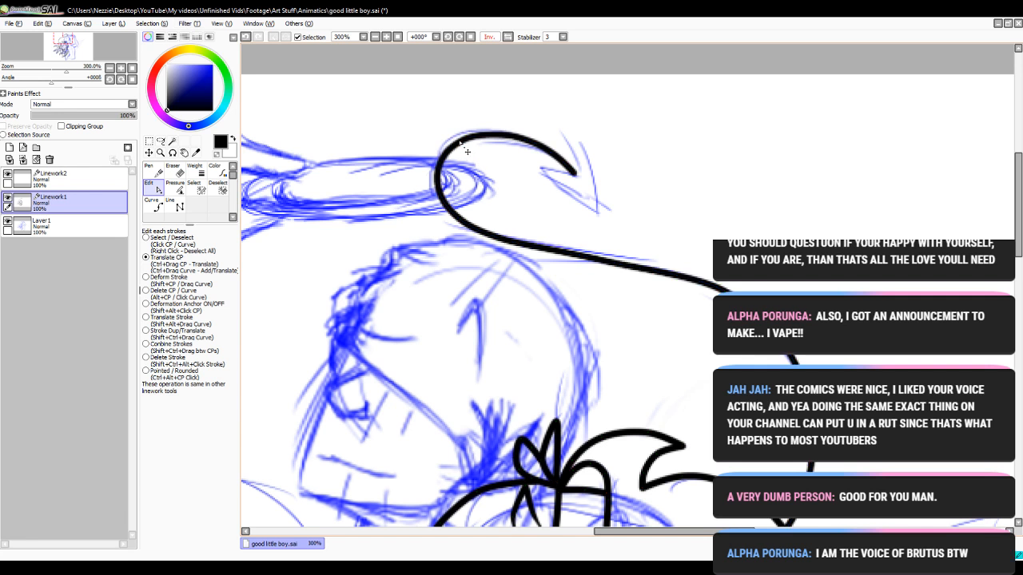
- Draw the tail's pointed arrowhead tip with a Curve stroke that closes at the tail's end
{"action": "left_click", "coordinate": [153, 205]}
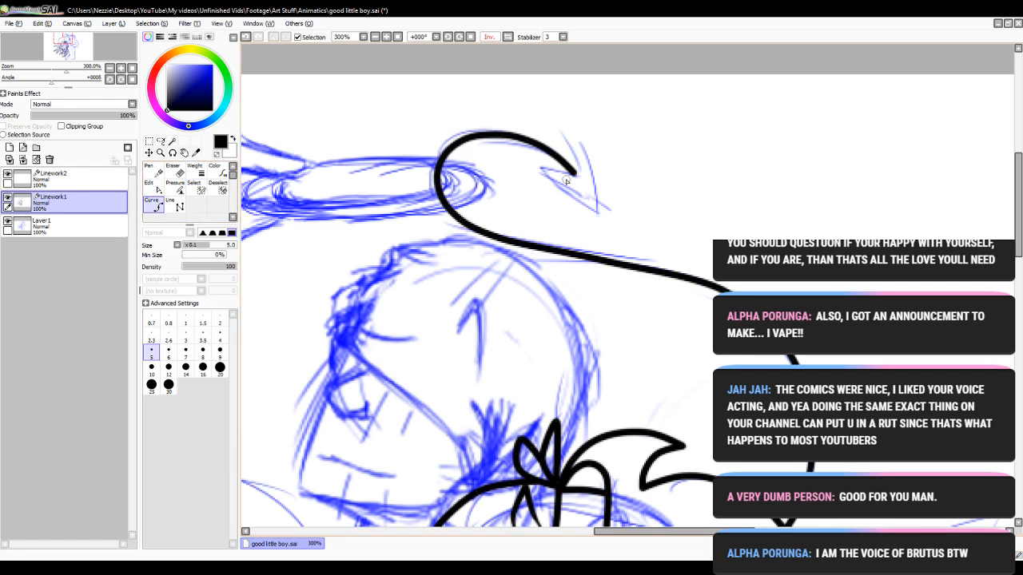
{"action": "left_click", "coordinate": [541, 170]}
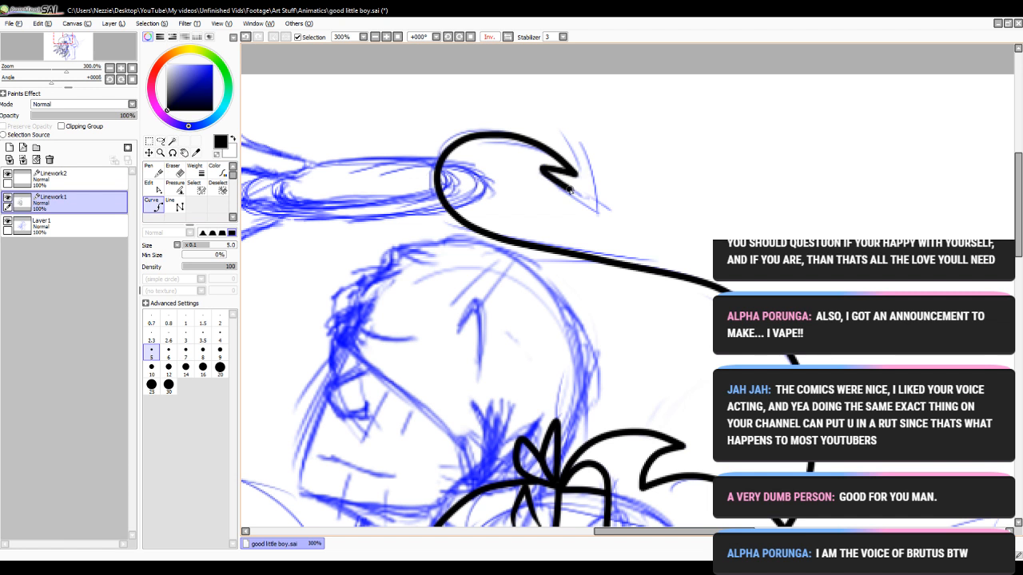
{"action": "left_click", "coordinate": [600, 211]}
{"action": "left_click", "coordinate": [583, 142]}
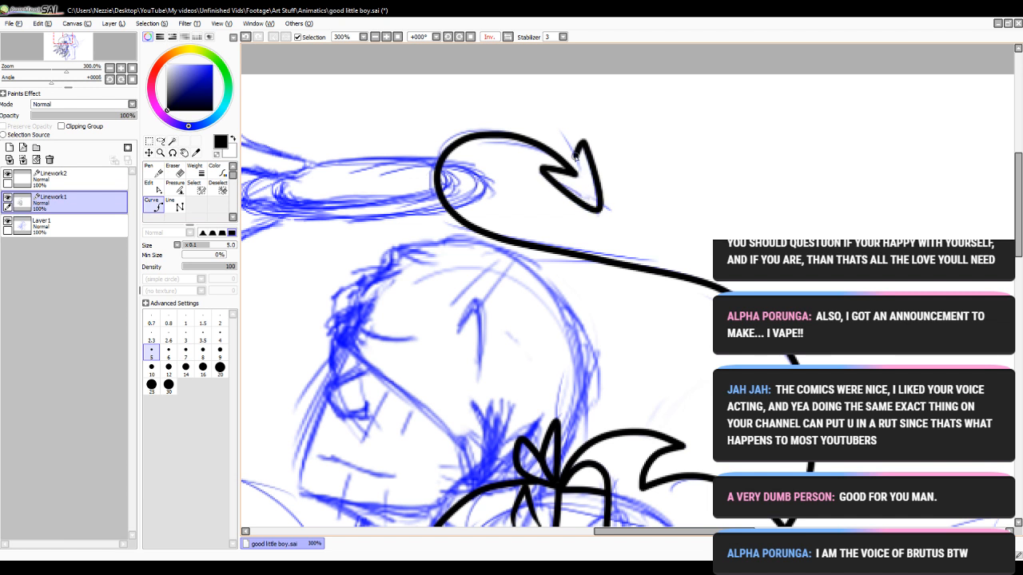
{"action": "double_click", "coordinate": [575, 173]}
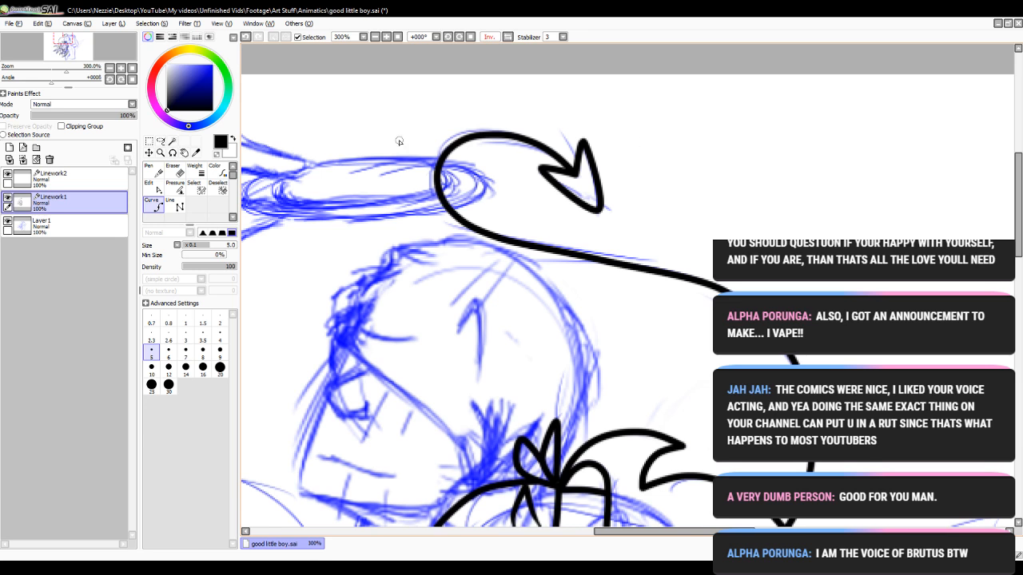
{"action": "left_click", "coordinate": [375, 37]}
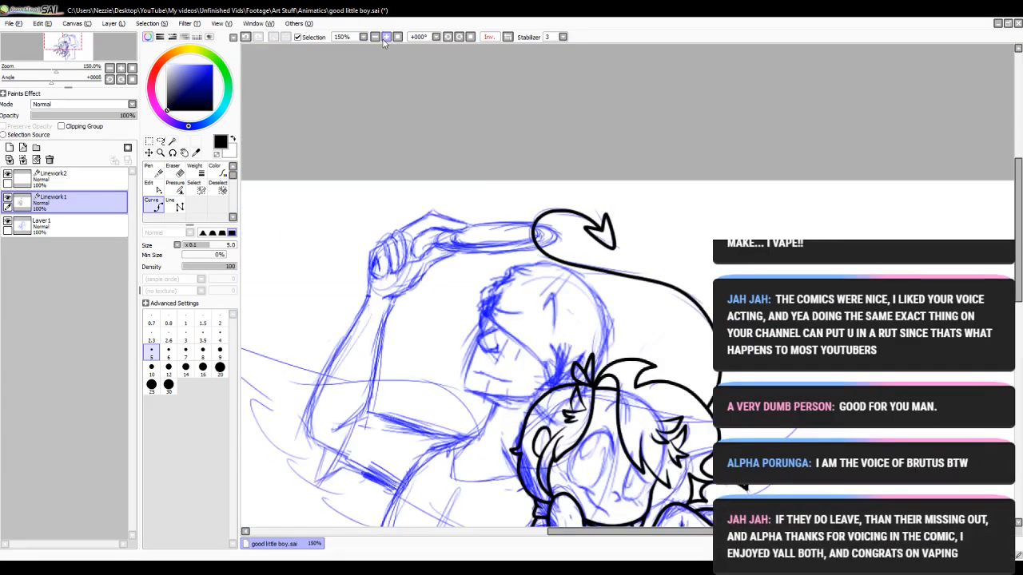
{"action": "left_click", "coordinate": [384, 39]}
{"action": "left_click", "coordinate": [152, 185]}
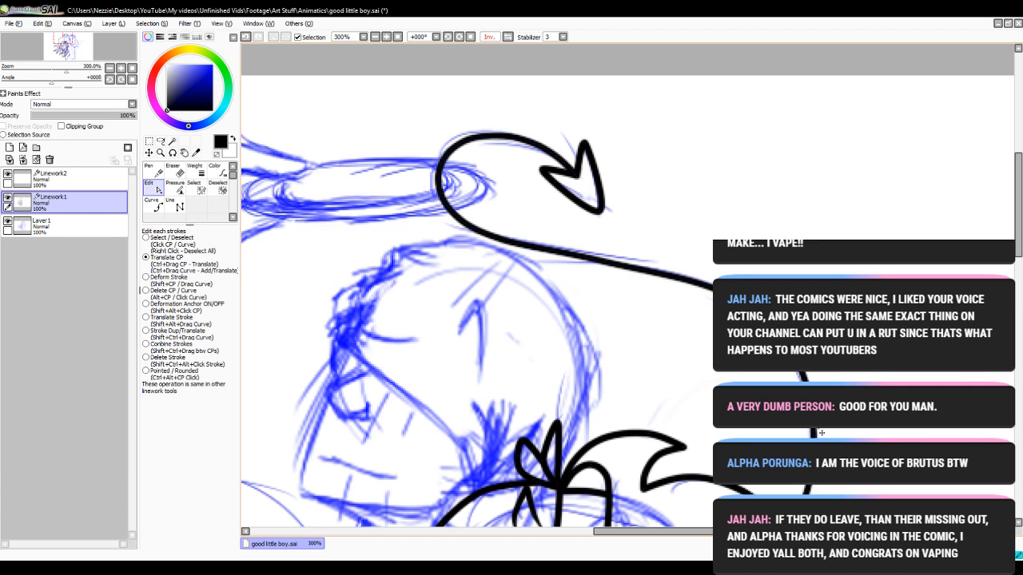
{"action": "left_click_drag", "start_coordinate": [1019, 253], "coordinate": [1021, 265]}
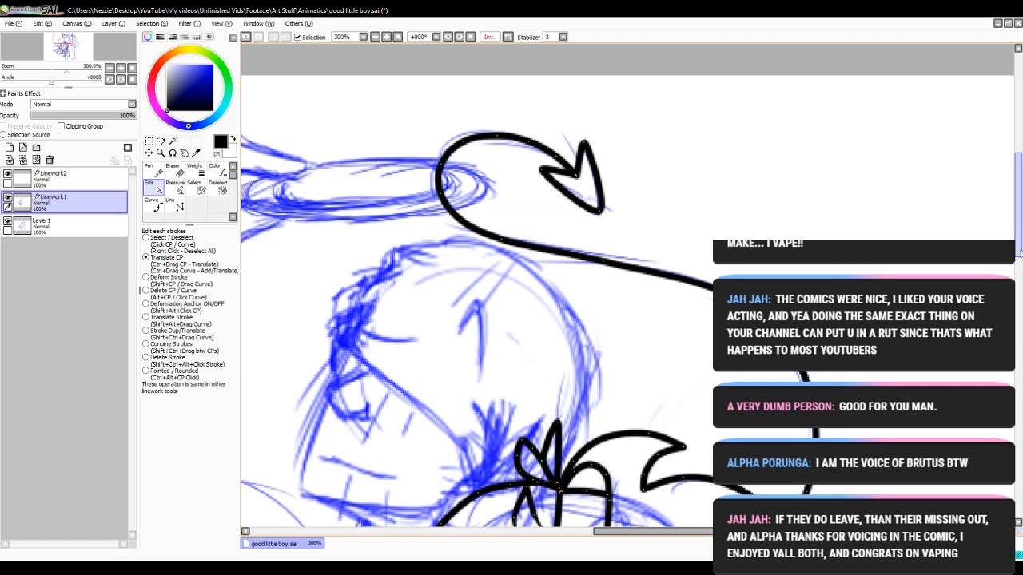
{"action": "left_click", "coordinate": [154, 205]}
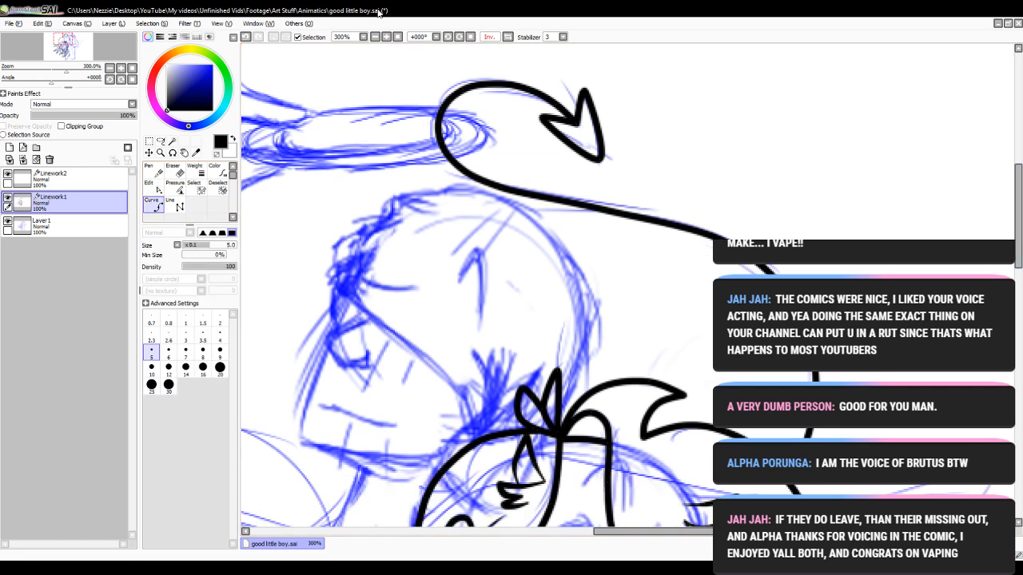
- On the Linework1 layer, ink the top and back of the larger figure's head with a Curve and smooth its control points
{"action": "left_click", "coordinate": [373, 38]}
{"action": "left_click", "coordinate": [374, 38]}
{"action": "left_click", "coordinate": [28, 179]}
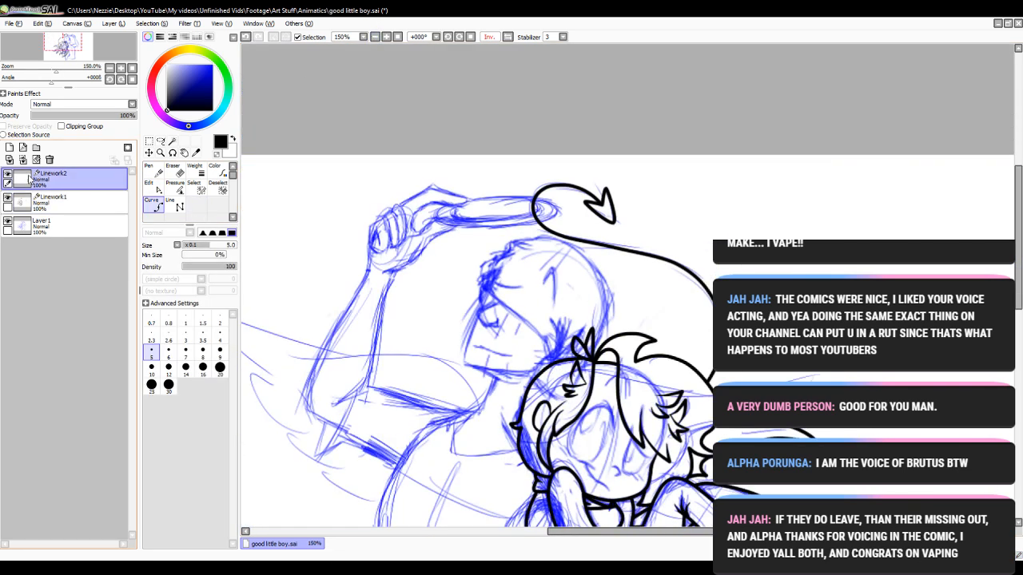
{"action": "left_click", "coordinate": [54, 210], "text": "ctrl"}
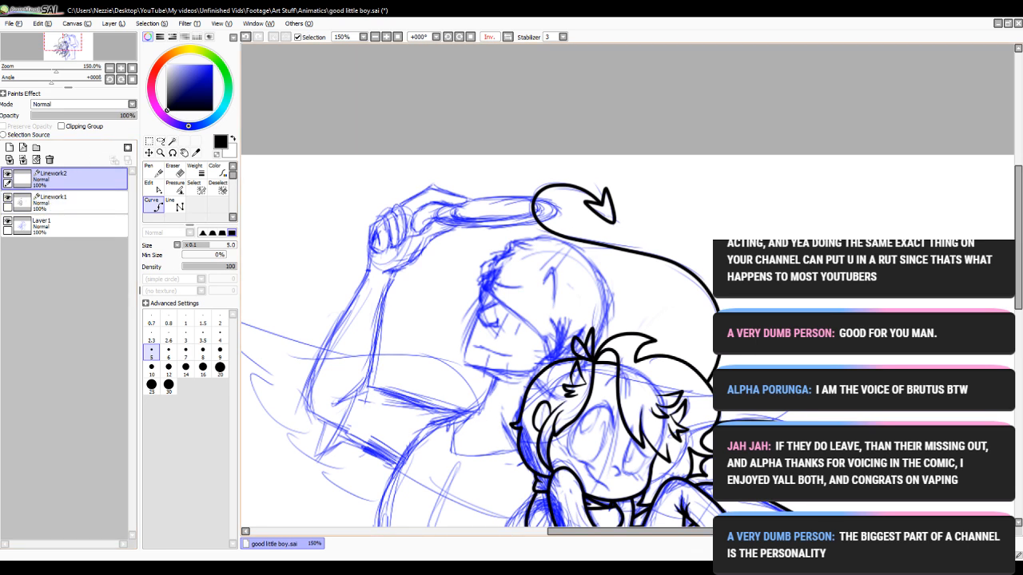
{"action": "scroll", "coordinate": [511, 319], "scroll_direction": "down", "scroll_amount": 5}
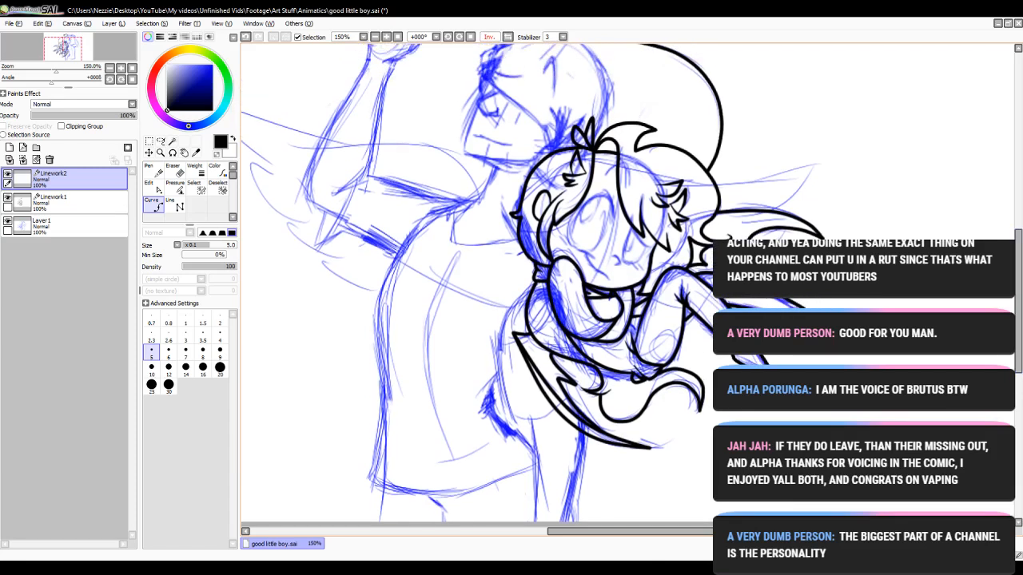
{"action": "left_click_drag", "start_coordinate": [583, 533], "coordinate": [560, 535]}
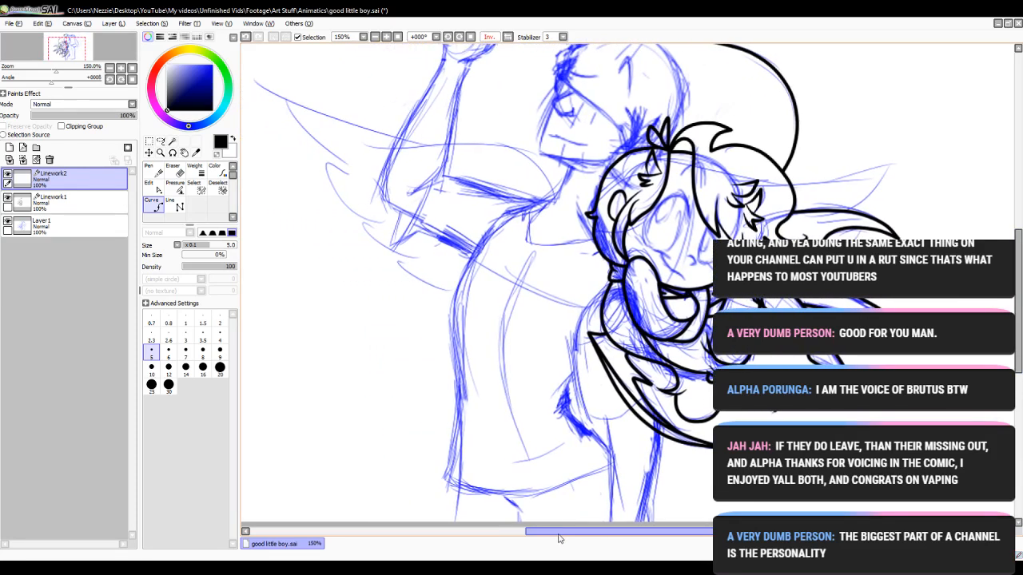
{"action": "scroll", "coordinate": [511, 319], "scroll_direction": "up", "scroll_amount": 4}
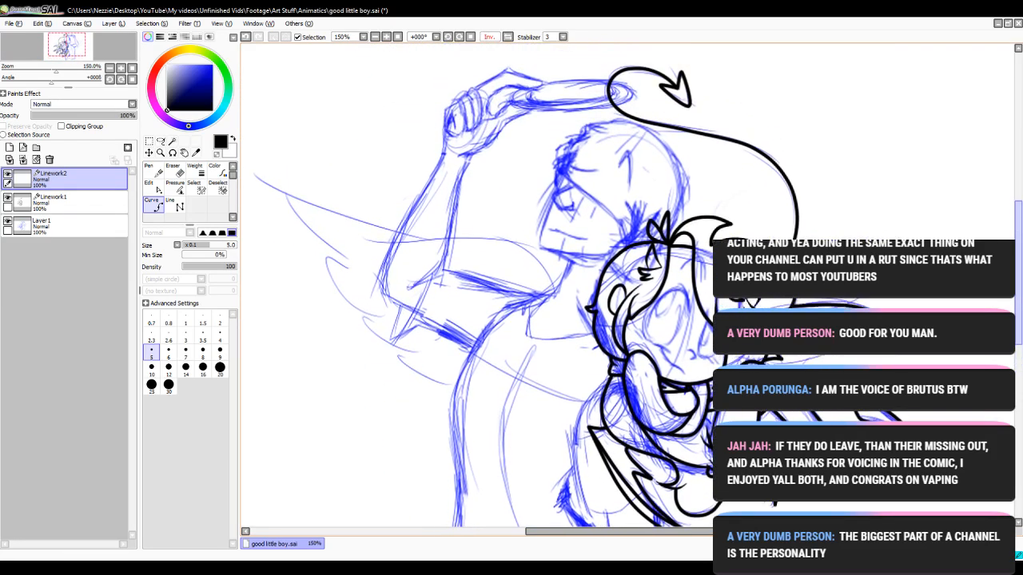
{"action": "left_click", "coordinate": [386, 38]}
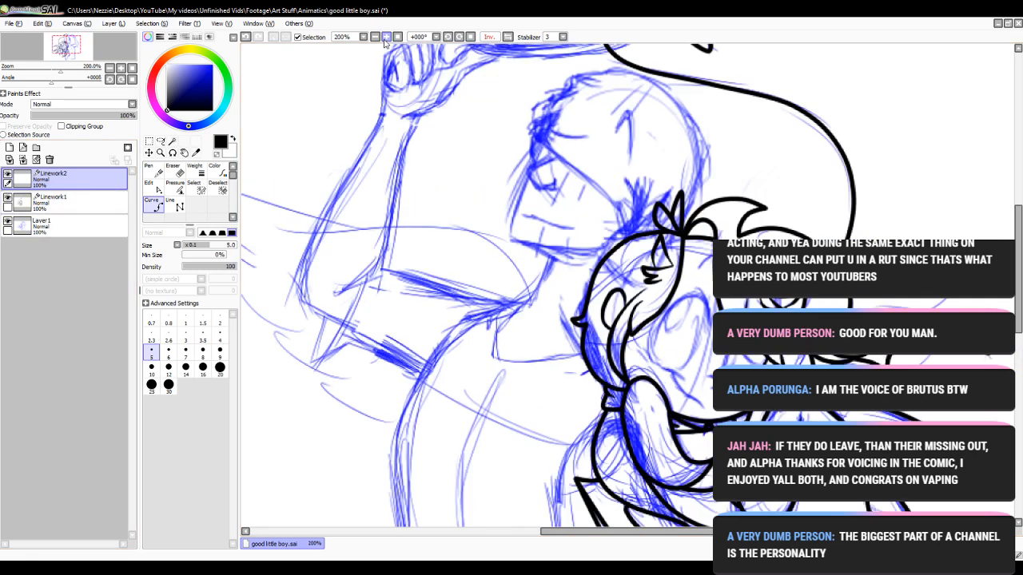
{"action": "left_click", "coordinate": [50, 201]}
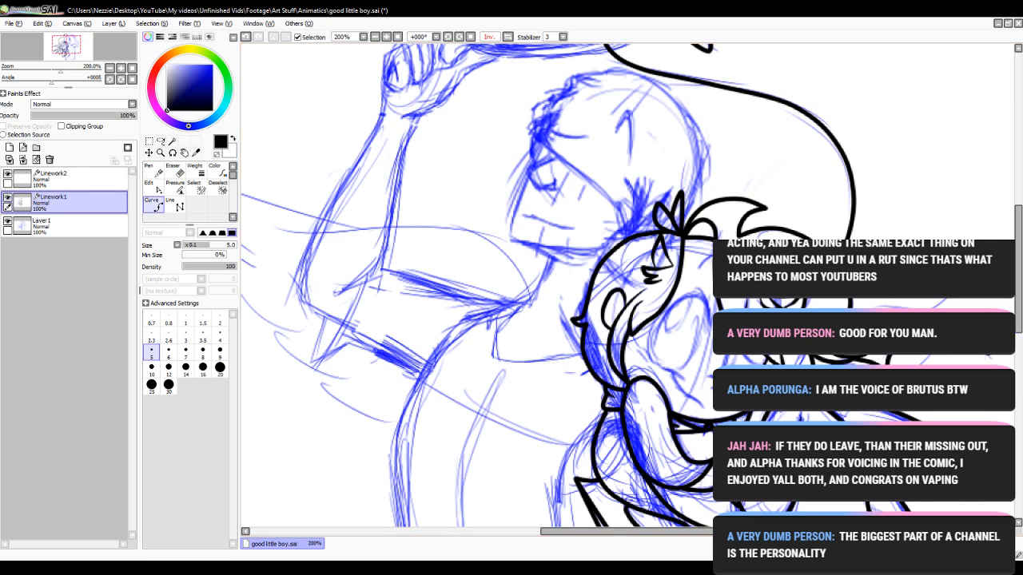
{"action": "scroll", "coordinate": [1017, 272], "scroll_direction": "up", "scroll_amount": 2}
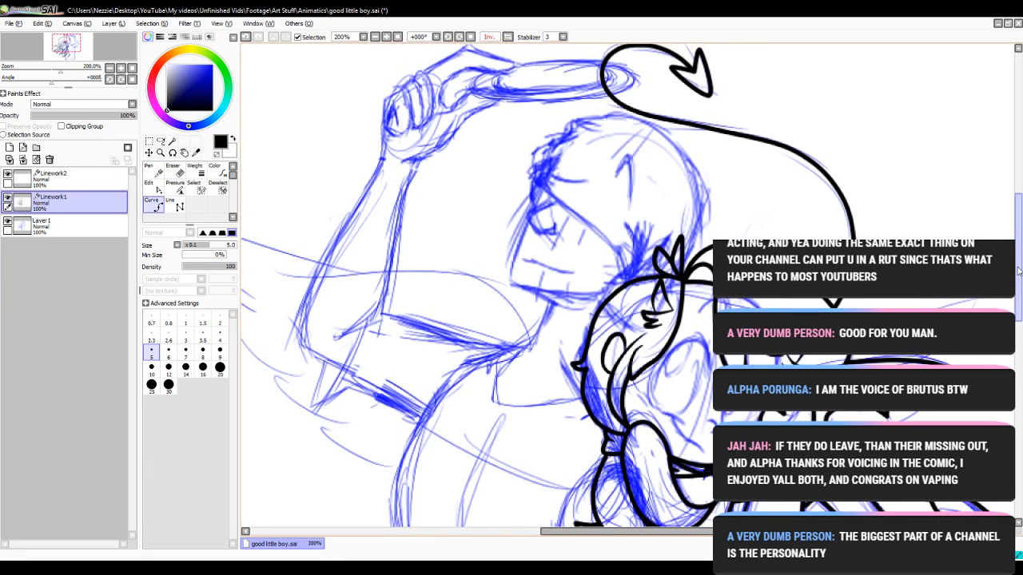
{"action": "left_click_drag", "start_coordinate": [1018, 271], "coordinate": [1018, 248]}
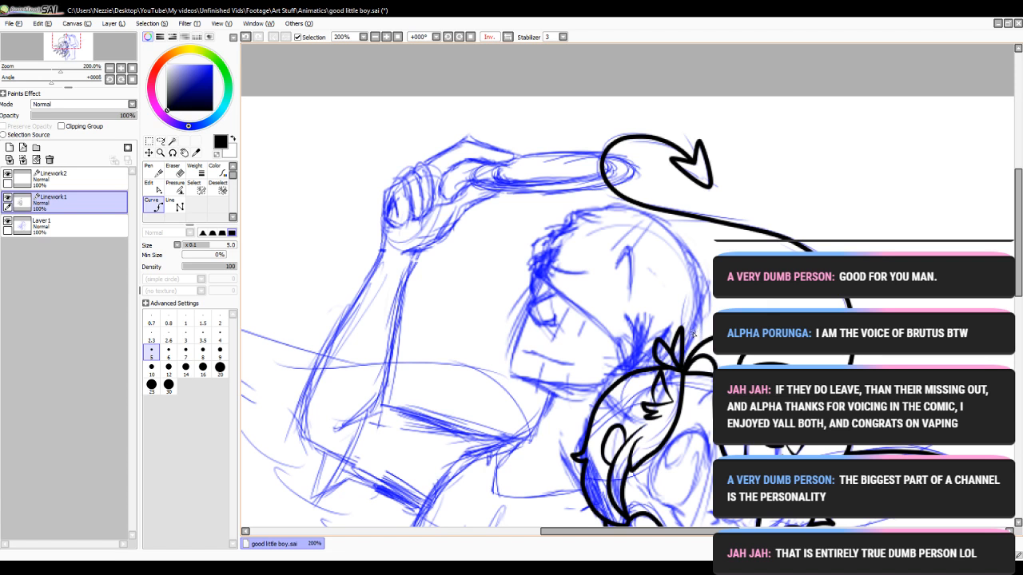
{"action": "left_click", "coordinate": [387, 38]}
{"action": "left_click", "coordinate": [387, 38]}
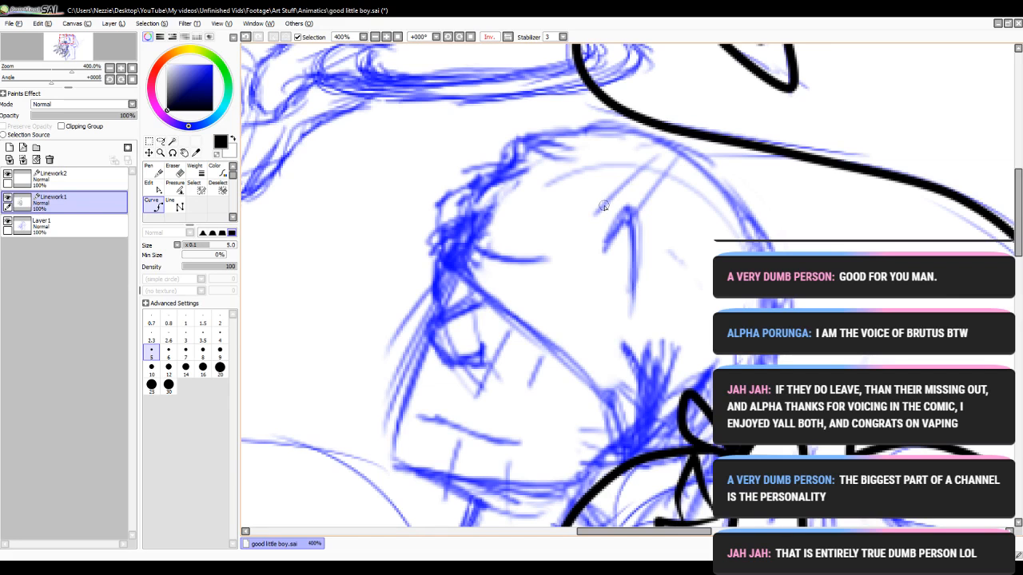
{"action": "mouse_move", "coordinate": [577, 131]}
{"action": "left_mouse_down"}
{"action": "mouse_move", "coordinate": [686, 156]}
{"action": "mouse_move", "coordinate": [731, 197]}
{"action": "mouse_move", "coordinate": [766, 244]}
{"action": "mouse_move", "coordinate": [780, 304]}
{"action": "mouse_move", "coordinate": [773, 361]}
{"action": "left_mouse_up"}
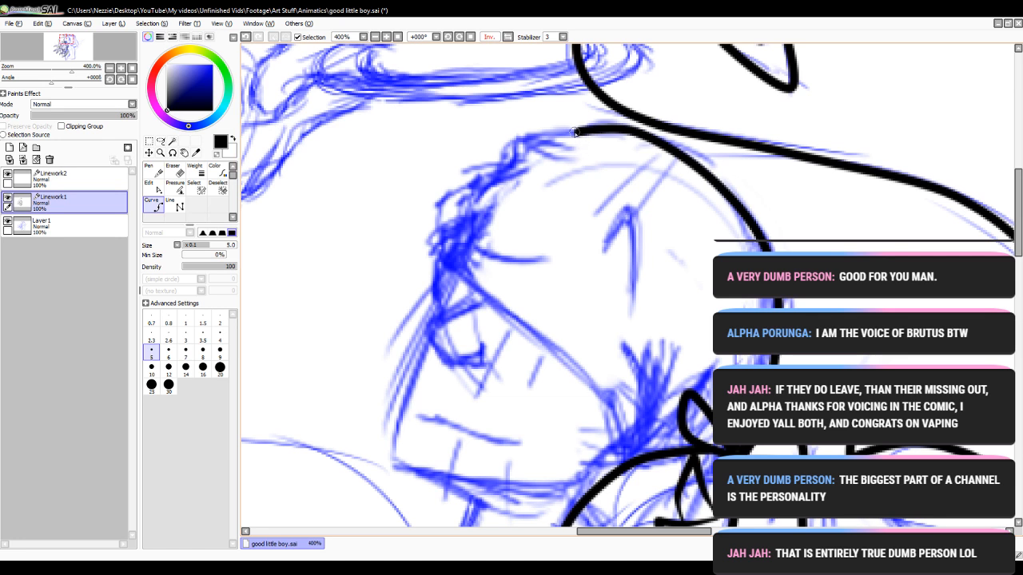
{"action": "left_click", "coordinate": [158, 190]}
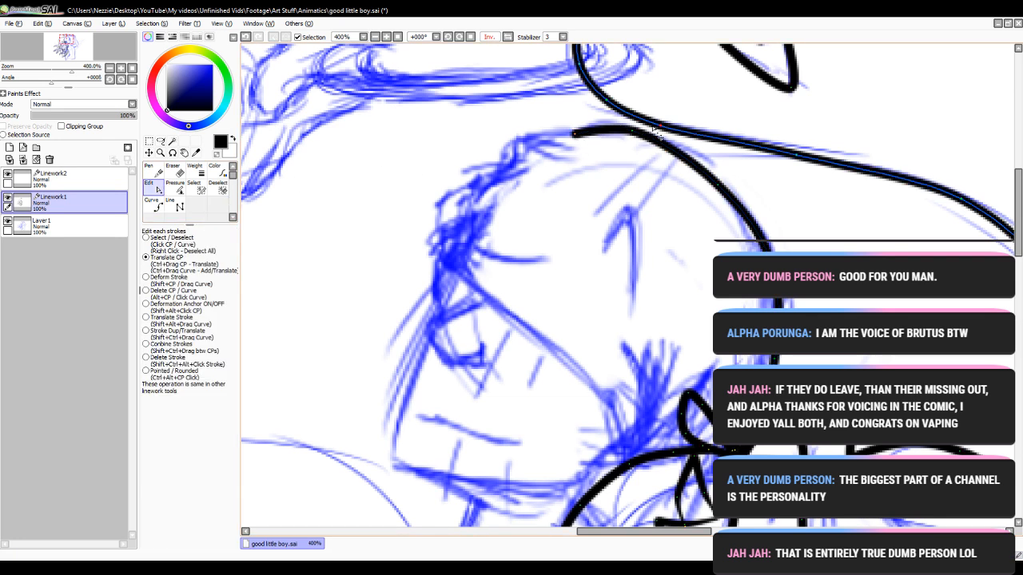
{"action": "left_click_drag", "start_coordinate": [643, 144], "coordinate": [720, 188]}
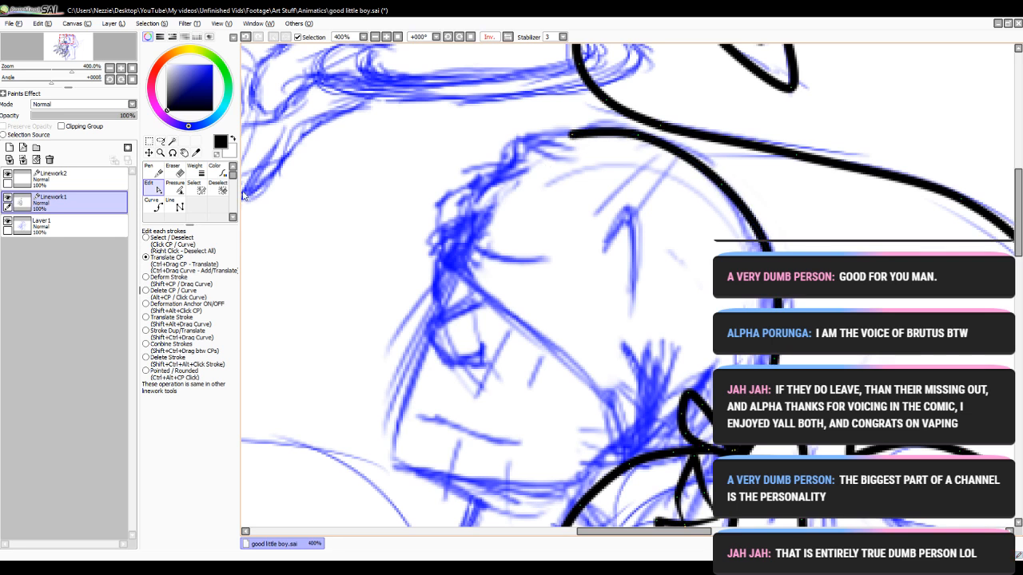
- Extend the larger figure's head outline forward with a Curve and add short hair strokes where it meets the front hair
{"action": "left_click", "coordinate": [169, 207]}
{"action": "left_click", "coordinate": [155, 204]}
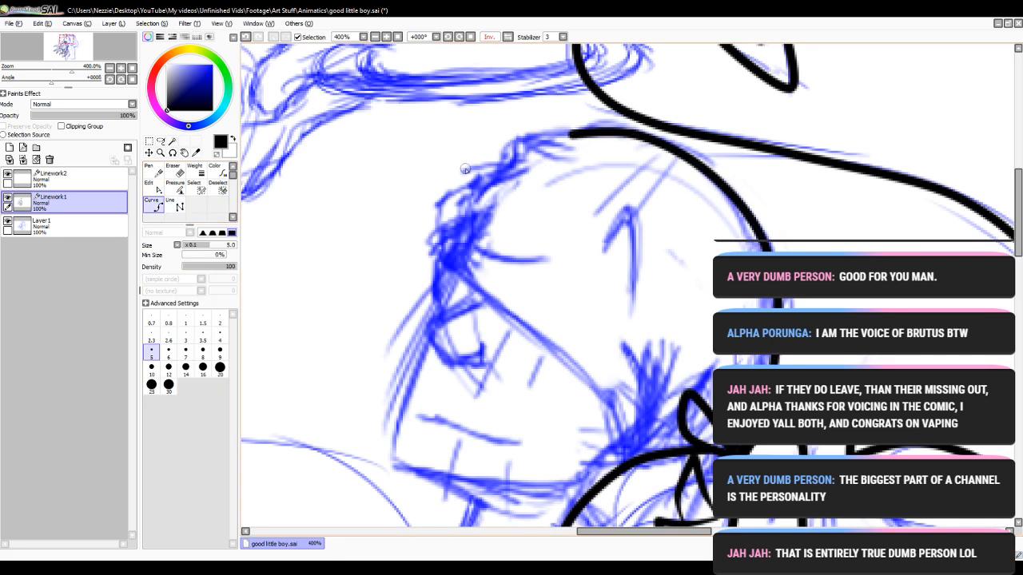
{"action": "left_click", "coordinate": [572, 136]}
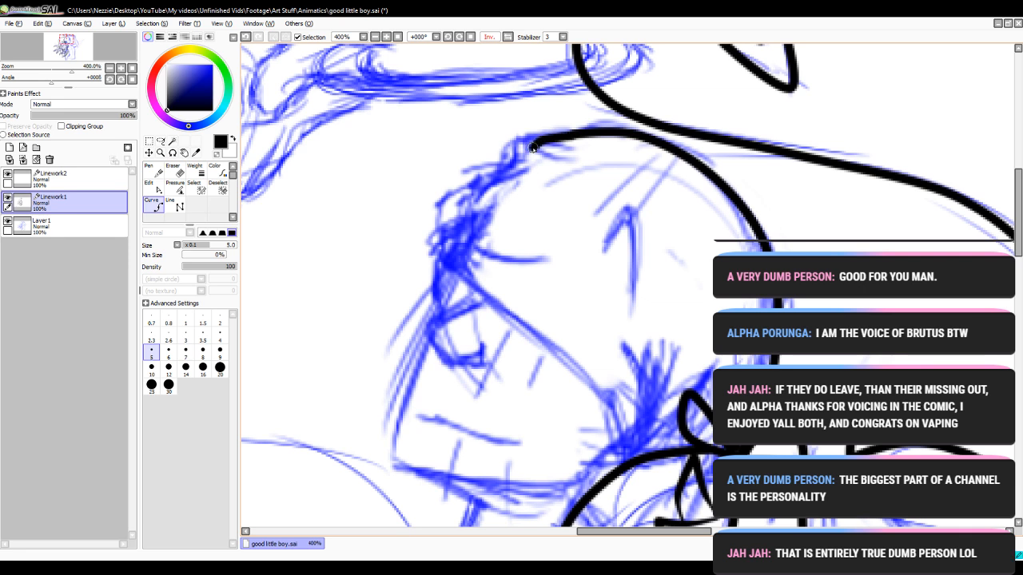
{"action": "double_click", "coordinate": [533, 148]}
{"action": "left_click", "coordinate": [570, 148]}
{"action": "double_click", "coordinate": [534, 147]}
{"action": "left_click", "coordinate": [566, 164]}
{"action": "left_click", "coordinate": [512, 142]}
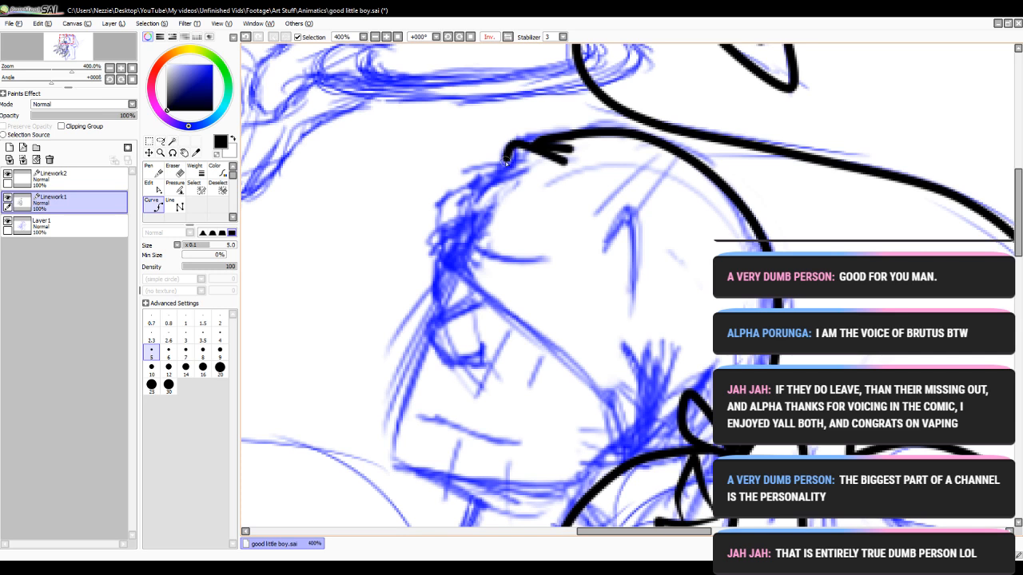
- Draw the front of the larger figure's hair as overlapping Curve locks running down over the brow
{"action": "left_click", "coordinate": [528, 163]}
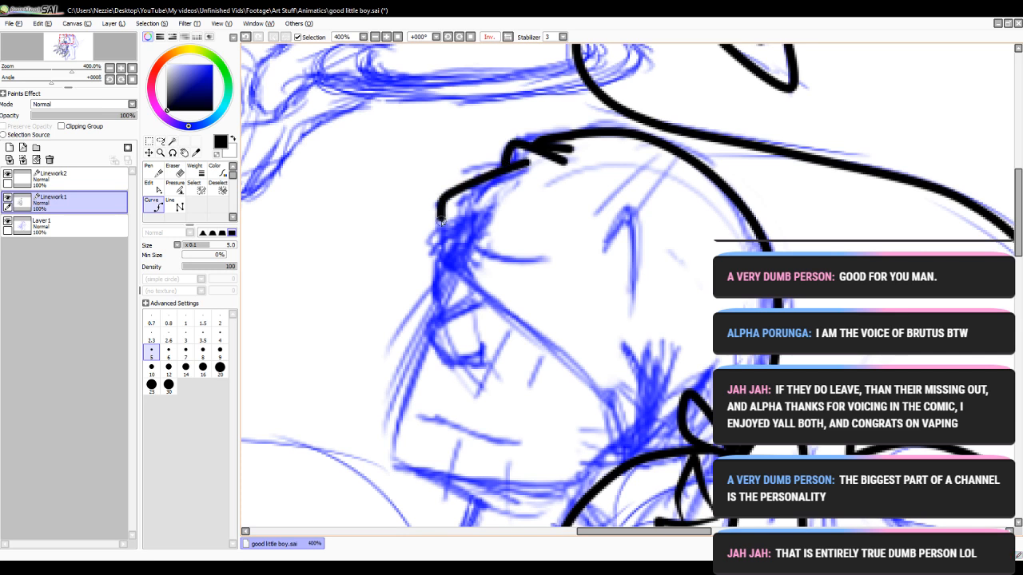
{"action": "double_click", "coordinate": [441, 228]}
{"action": "left_click", "coordinate": [483, 207]}
{"action": "left_click", "coordinate": [438, 231]}
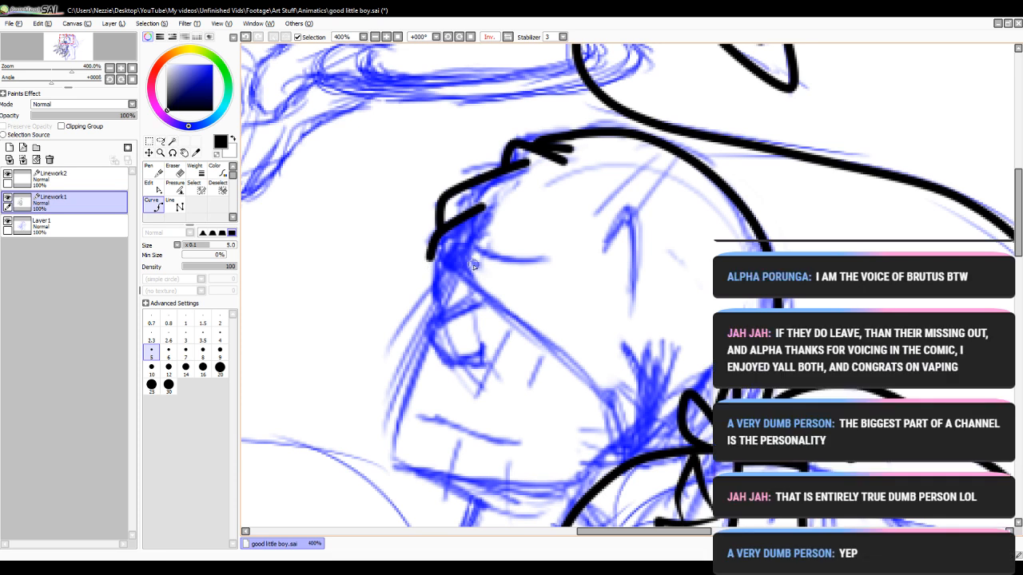
{"action": "left_click", "coordinate": [438, 305]}
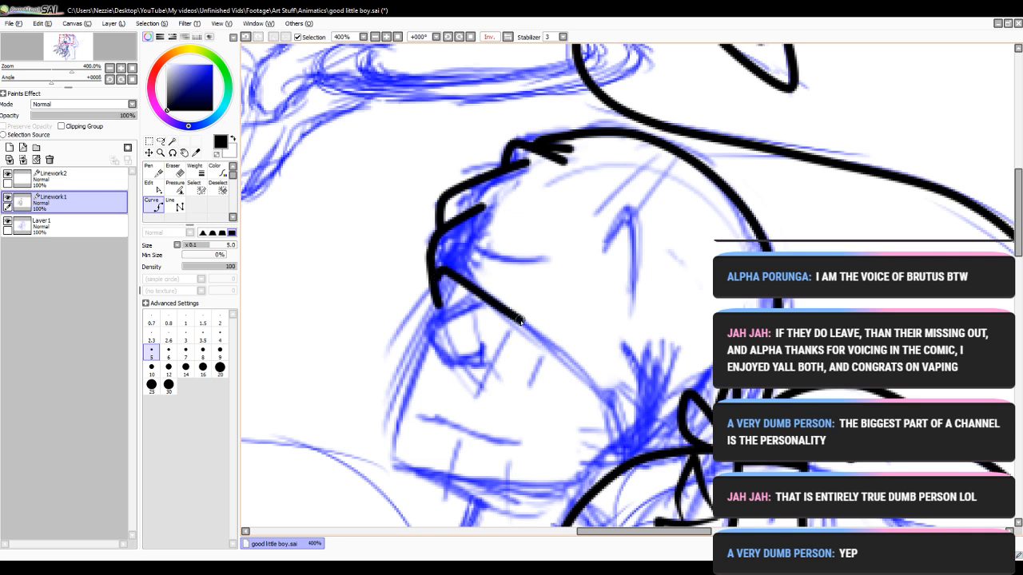
- Draw the hair edge as a long Curve from the brow across the face to the nape, plus a short strand at the brow
{"action": "double_click", "coordinate": [633, 445]}
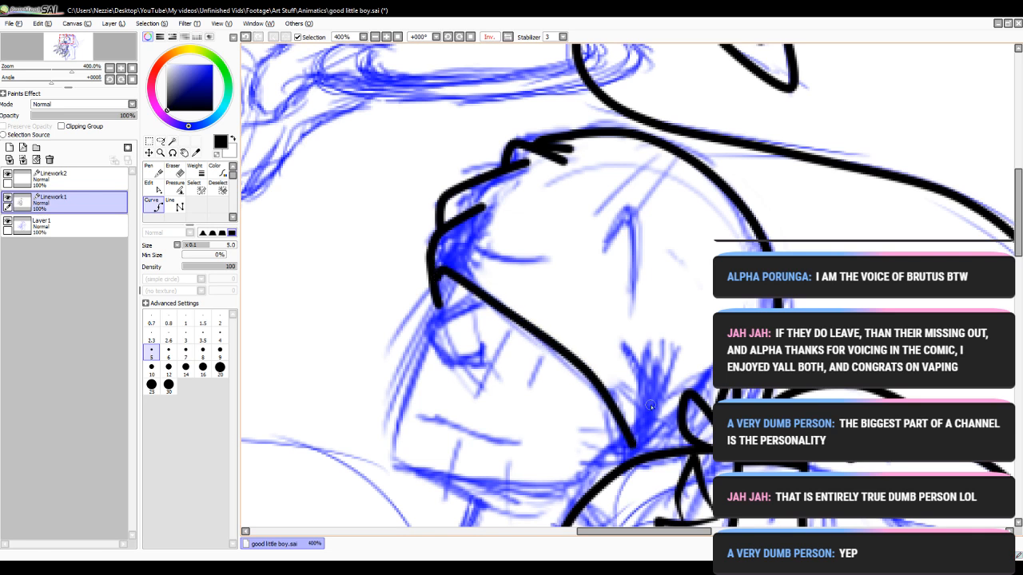
{"action": "left_click", "coordinate": [440, 263]}
{"action": "double_click", "coordinate": [493, 274]}
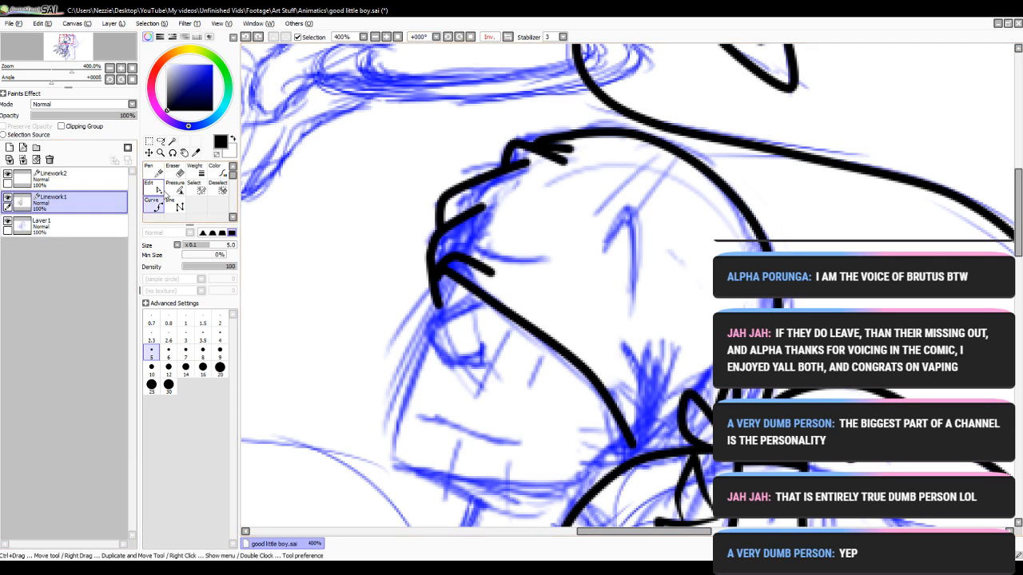
- Taper the tips of the larger figure's front hair strokes by lowering the pressure at their end control points
{"action": "left_click", "coordinate": [175, 185]}
{"action": "mouse_move", "coordinate": [569, 148]}
{"action": "left_mouse_down"}
{"action": "mouse_move", "coordinate": [437, 170]}
{"action": "mouse_move", "coordinate": [562, 162]}
{"action": "mouse_move", "coordinate": [378, 192]}
{"action": "left_mouse_up"}
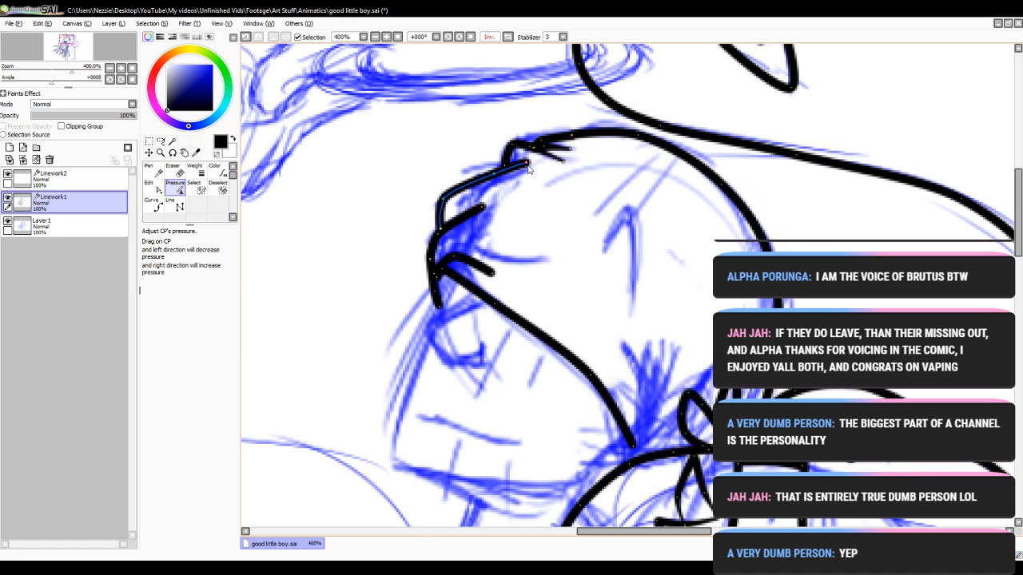
{"action": "left_click_drag", "start_coordinate": [525, 164], "coordinate": [418, 192]}
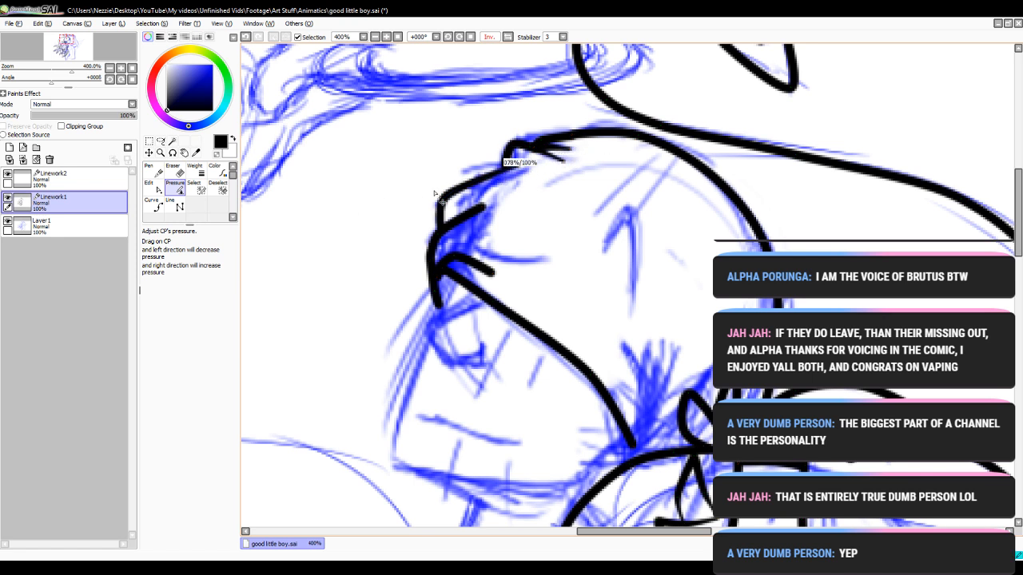
{"action": "mouse_move", "coordinate": [508, 161]}
{"action": "left_mouse_down"}
{"action": "mouse_move", "coordinate": [468, 185]}
{"action": "mouse_move", "coordinate": [340, 205]}
{"action": "left_mouse_up"}
{"action": "left_click_drag", "start_coordinate": [519, 157], "coordinate": [489, 171]}
{"action": "mouse_move", "coordinate": [482, 206]}
{"action": "left_mouse_down"}
{"action": "mouse_move", "coordinate": [352, 242]}
{"action": "mouse_move", "coordinate": [216, 260]}
{"action": "left_mouse_up"}
{"action": "left_click_drag", "start_coordinate": [492, 274], "coordinate": [151, 339]}
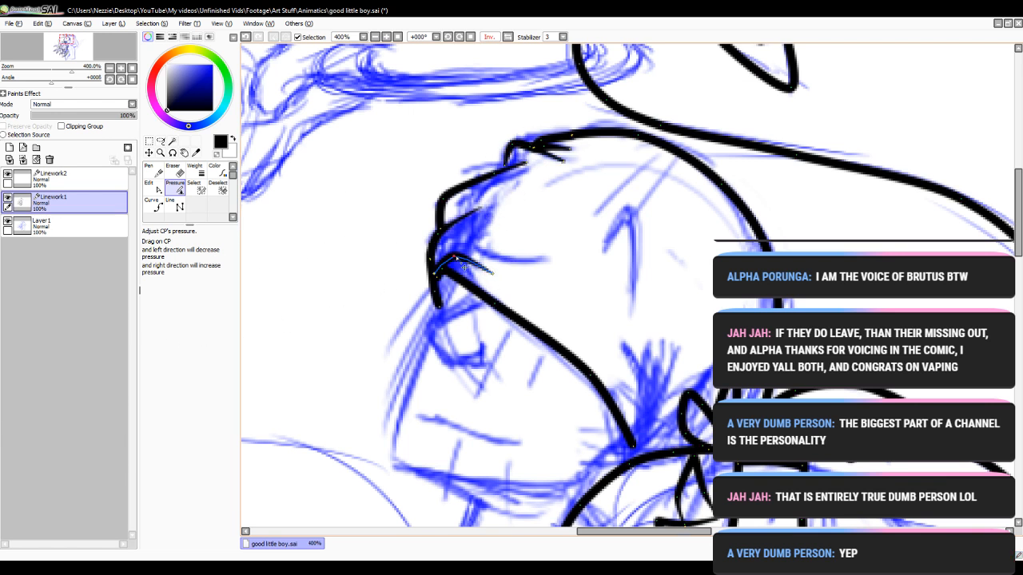
{"action": "left_click_drag", "start_coordinate": [454, 257], "coordinate": [412, 274]}
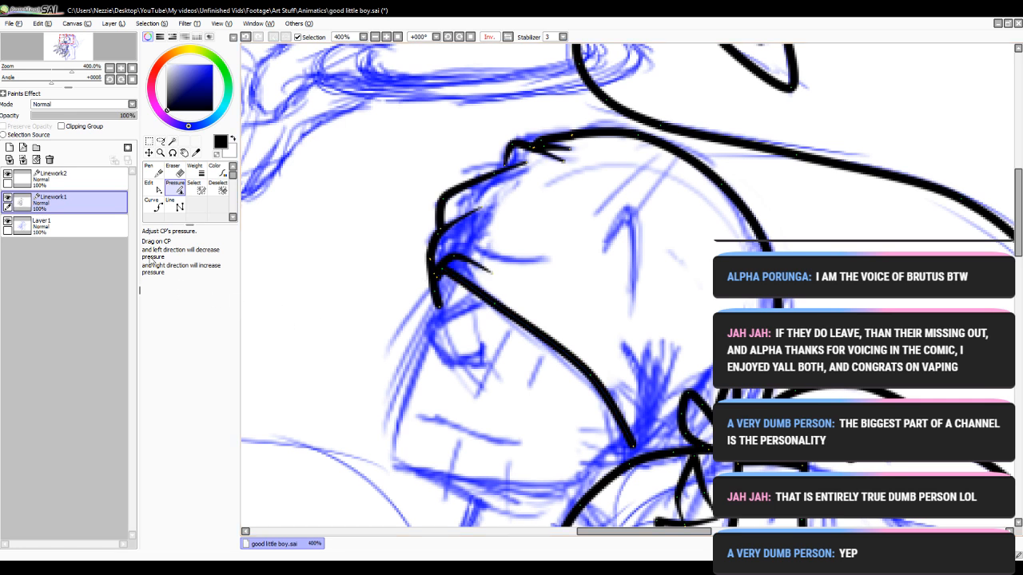
- Draw the first hair strand at the larger figure's nape with a Curve and join the face-side hair line to its base
{"action": "left_click", "coordinate": [154, 206]}
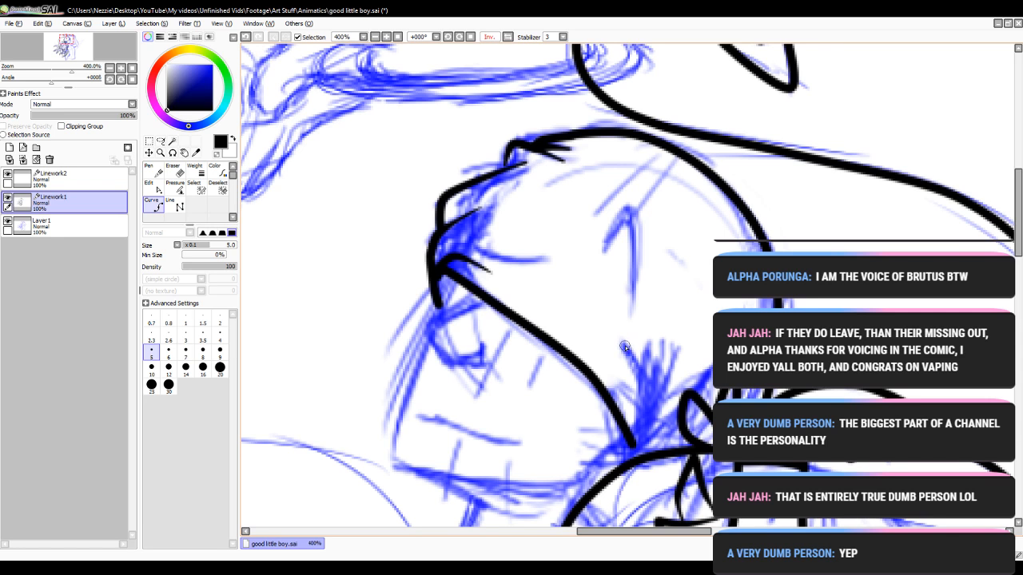
{"action": "mouse_move", "coordinate": [625, 347]}
{"action": "left_mouse_down"}
{"action": "mouse_move", "coordinate": [638, 383]}
{"action": "mouse_move", "coordinate": [639, 454]}
{"action": "left_mouse_up"}
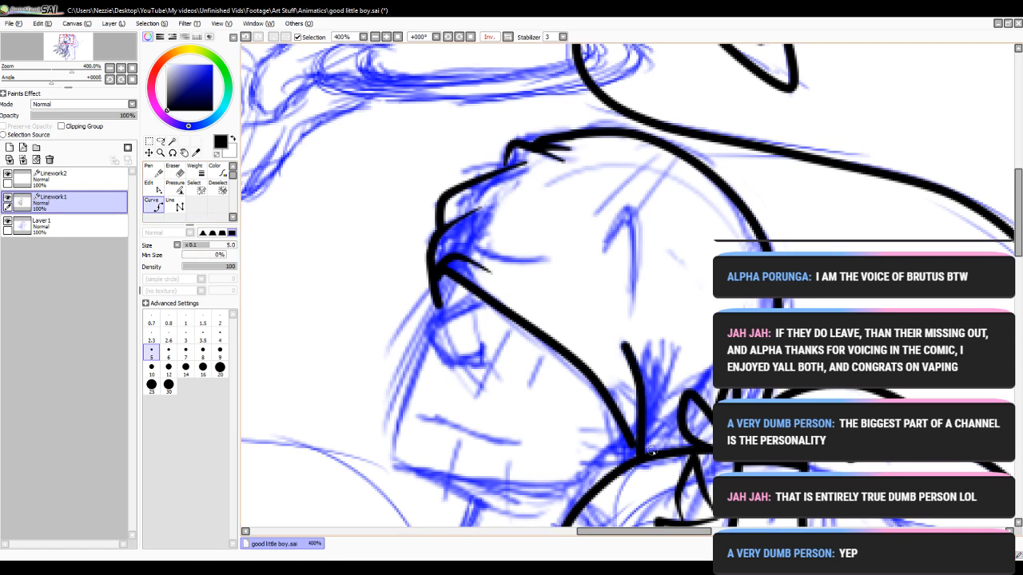
{"action": "left_click", "coordinate": [149, 186]}
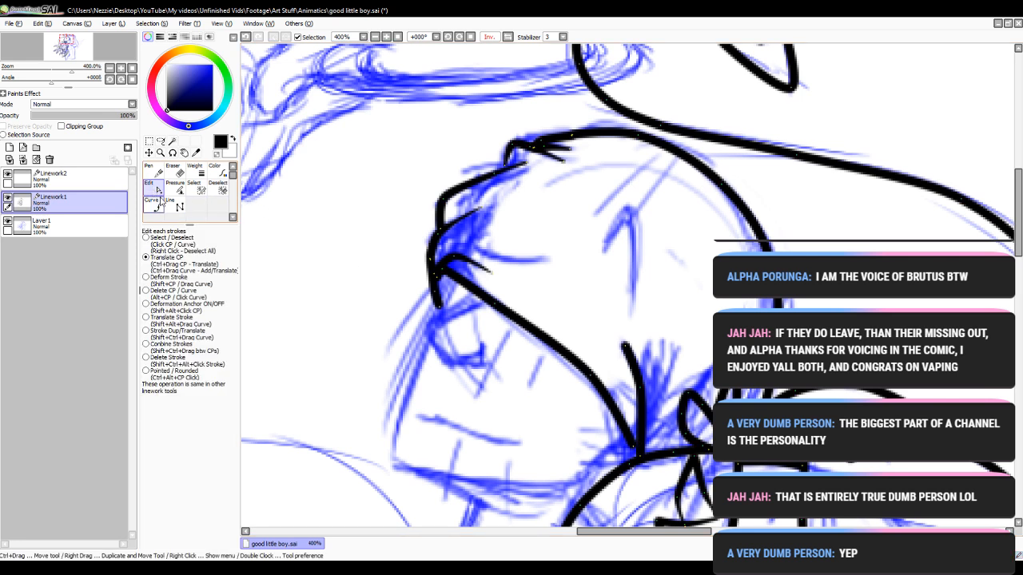
{"action": "left_click", "coordinate": [639, 457]}
{"action": "right_click", "coordinate": [639, 457]}
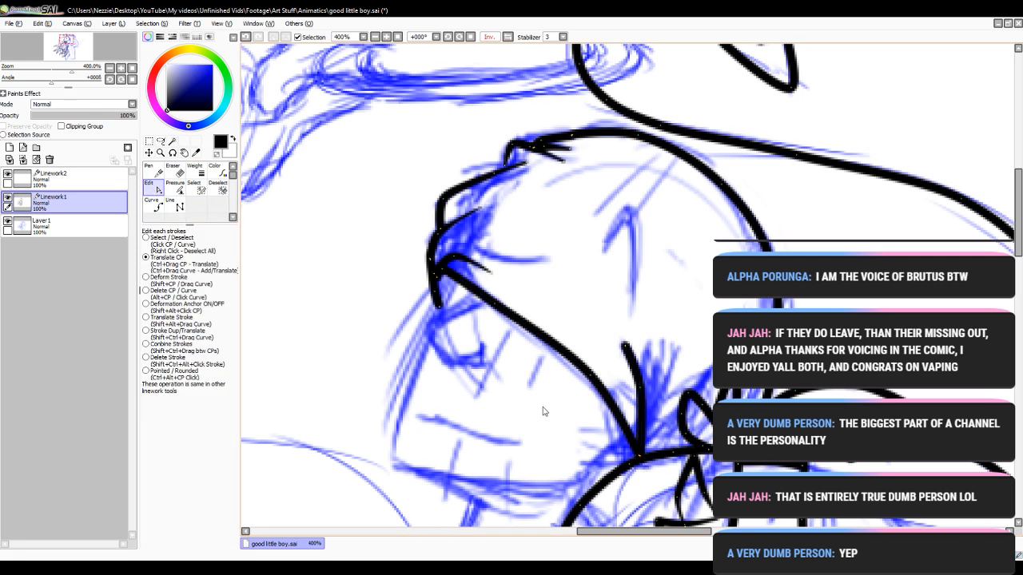
- Add further Curve strands to the nape tuft, fanning out from its base toward the small character's hair tie
{"action": "left_click", "coordinate": [163, 205]}
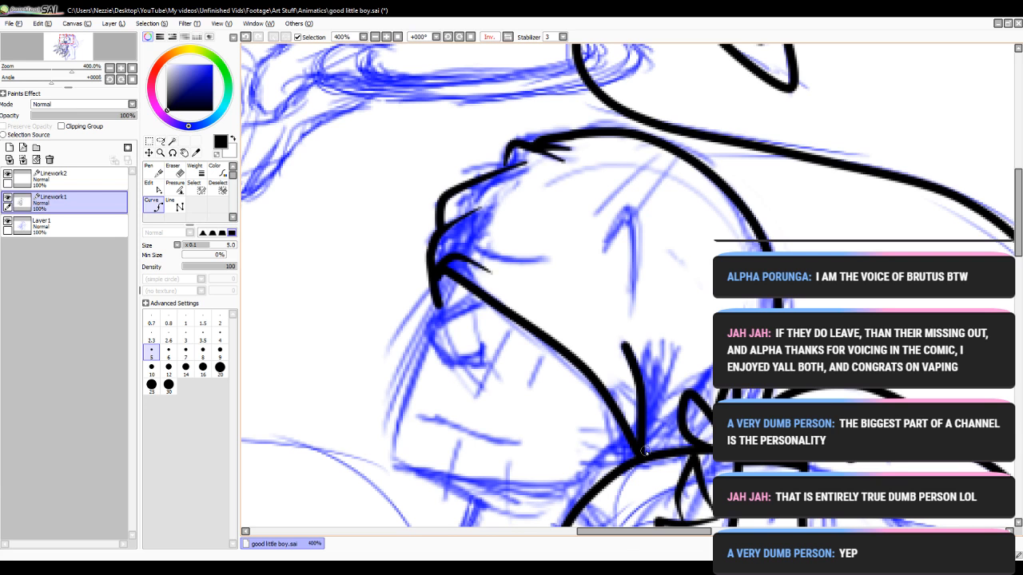
{"action": "left_click", "coordinate": [662, 342]}
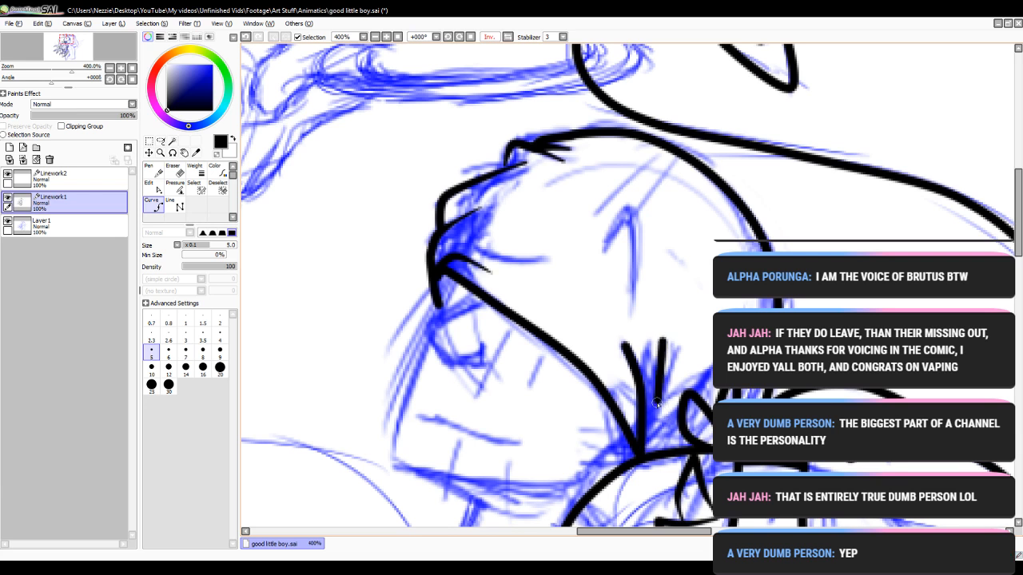
{"action": "left_click", "coordinate": [652, 456]}
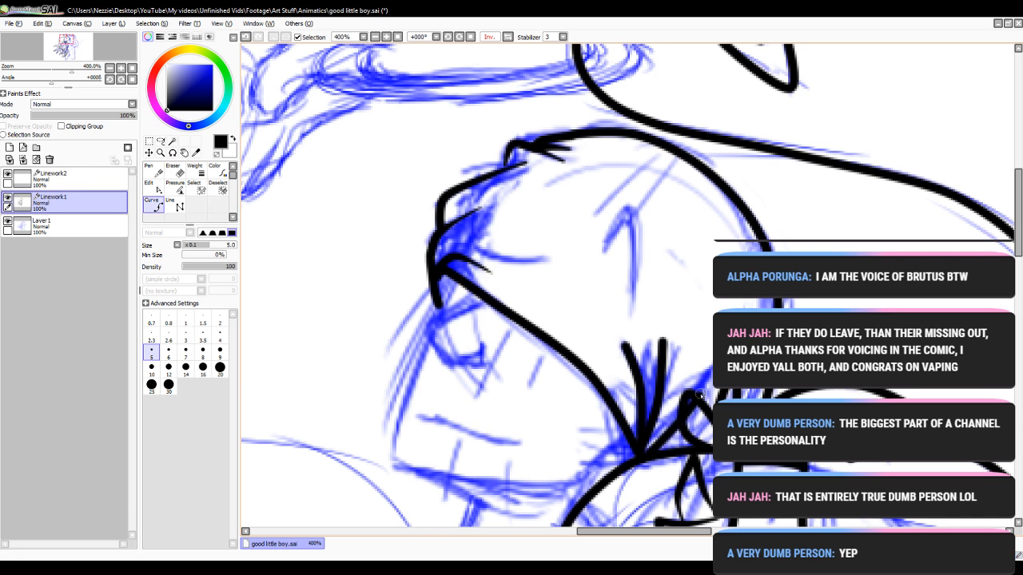
{"action": "double_click", "coordinate": [679, 423]}
{"action": "left_click", "coordinate": [699, 398]}
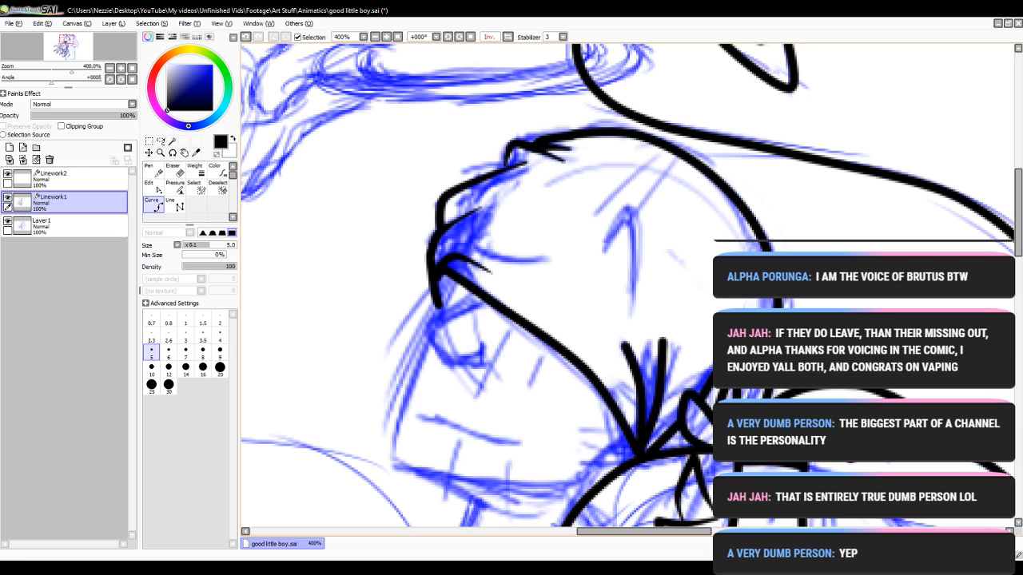
- Shorten the second nape strand by lowering its tip, and taper the first strand by reducing its control-point pressure
{"action": "left_click", "coordinate": [148, 185]}
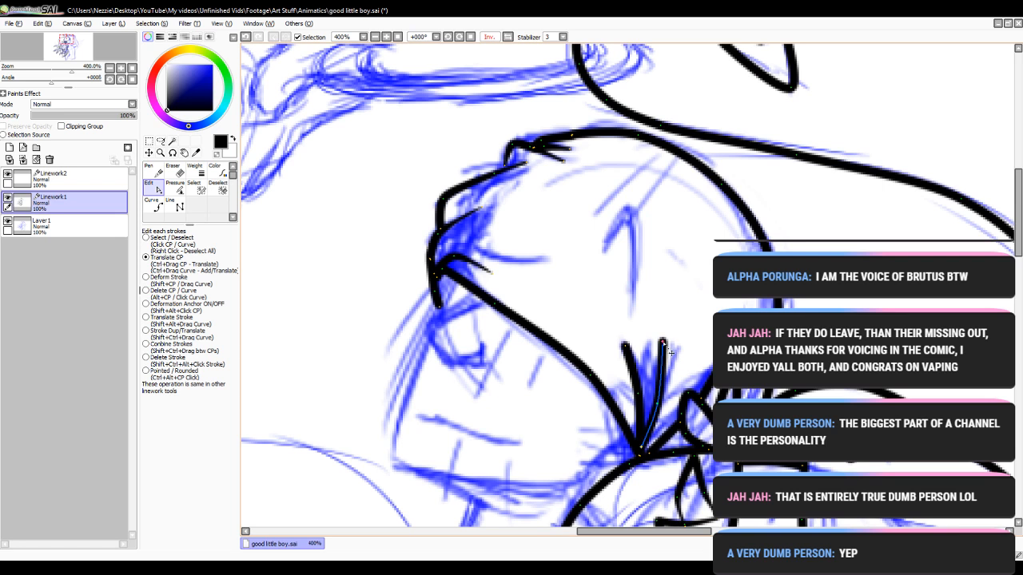
{"action": "mouse_move", "coordinate": [662, 343]}
{"action": "left_mouse_down"}
{"action": "mouse_move", "coordinate": [665, 369]}
{"action": "mouse_move", "coordinate": [259, 390]}
{"action": "left_mouse_up"}
{"action": "left_click", "coordinate": [175, 189]}
{"action": "left_click_drag", "start_coordinate": [635, 393], "coordinate": [559, 414]}
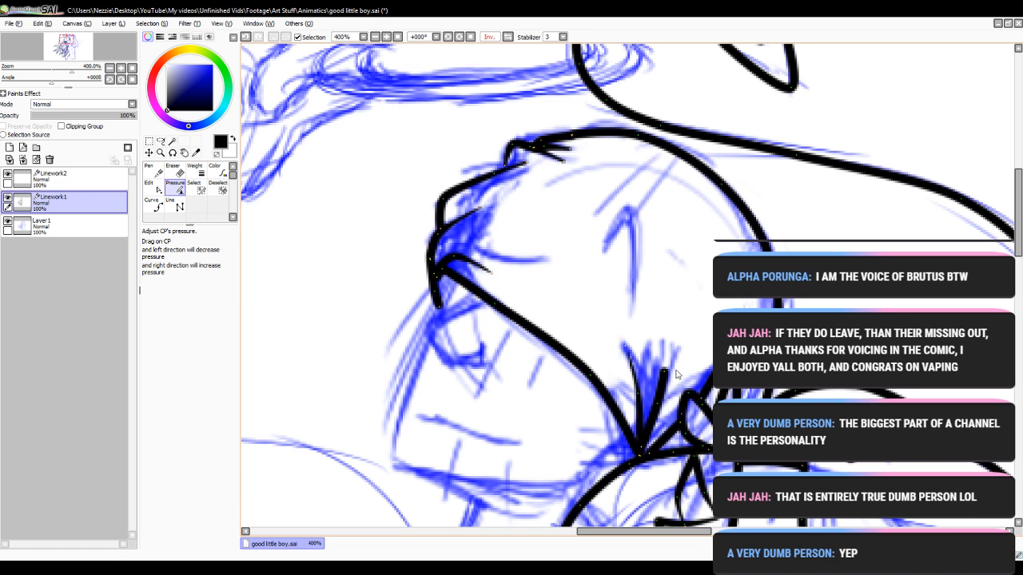
- Taper the remaining strands of the larger figure's nape tuft by lowering the pressure at their tip control points
{"action": "left_click_drag", "start_coordinate": [665, 372], "coordinate": [385, 411]}
{"action": "left_click_drag", "start_coordinate": [656, 405], "coordinate": [557, 435]}
{"action": "left_click_drag", "start_coordinate": [711, 380], "coordinate": [353, 422]}
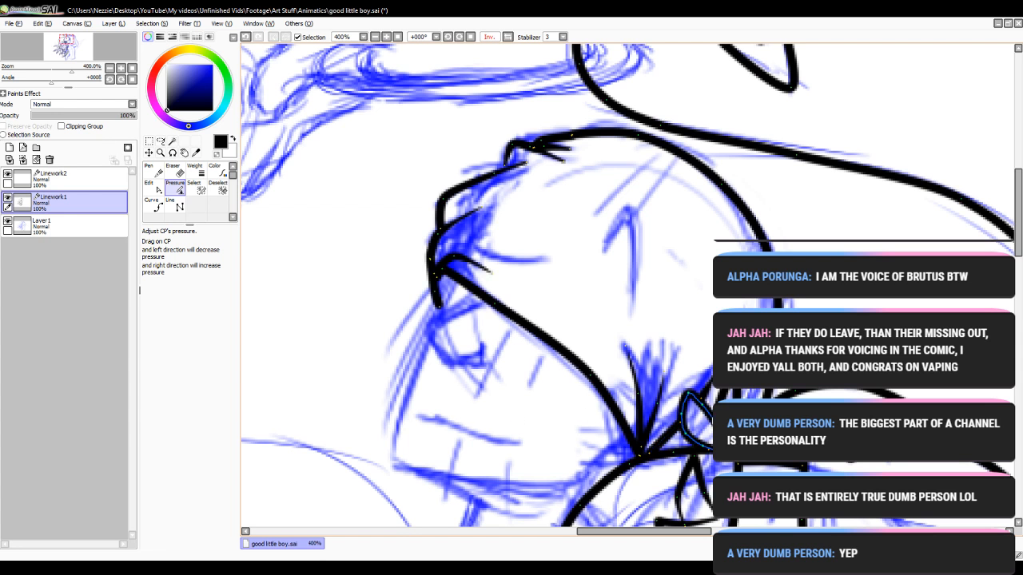
{"action": "left_click", "coordinate": [158, 204]}
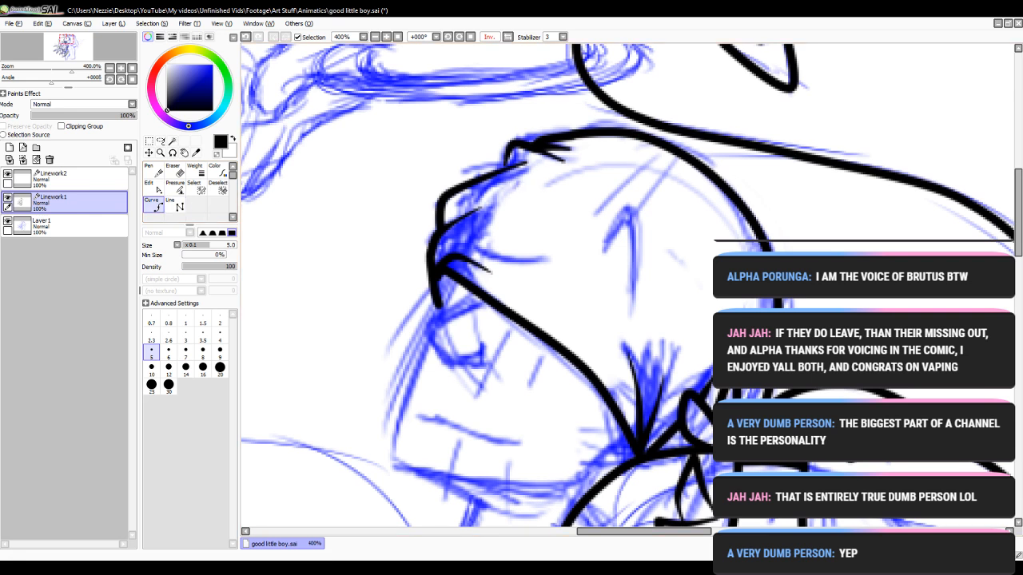
{"action": "scroll", "coordinate": [511, 288], "scroll_direction": "down", "scroll_amount": 3}
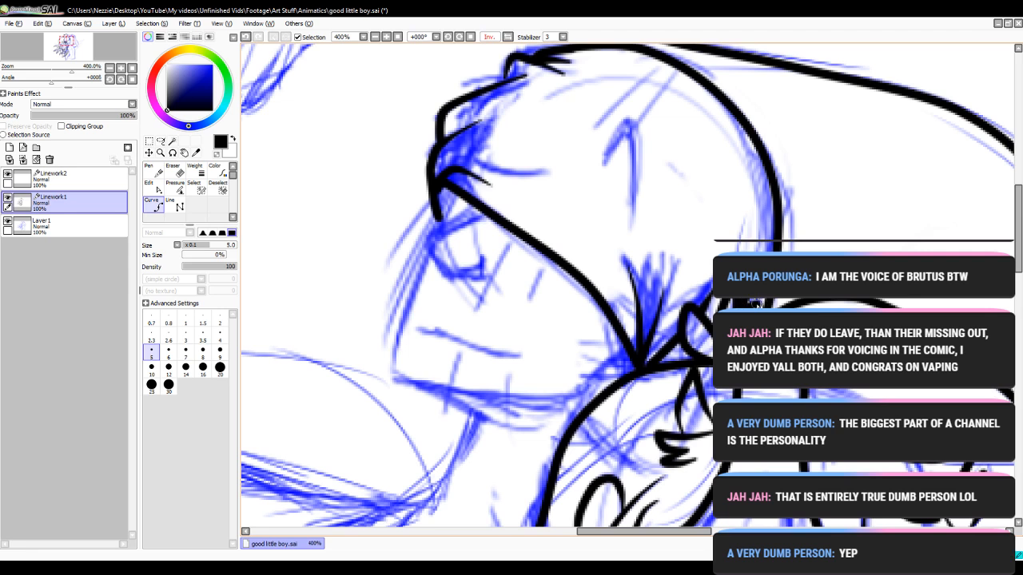
{"action": "left_click", "coordinate": [175, 185]}
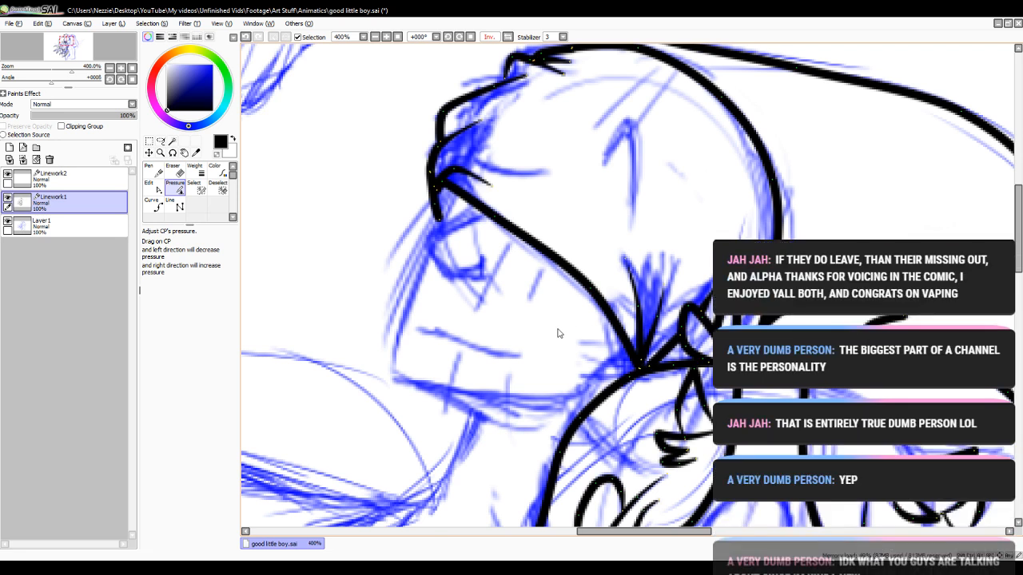
{"action": "left_click", "coordinate": [153, 205]}
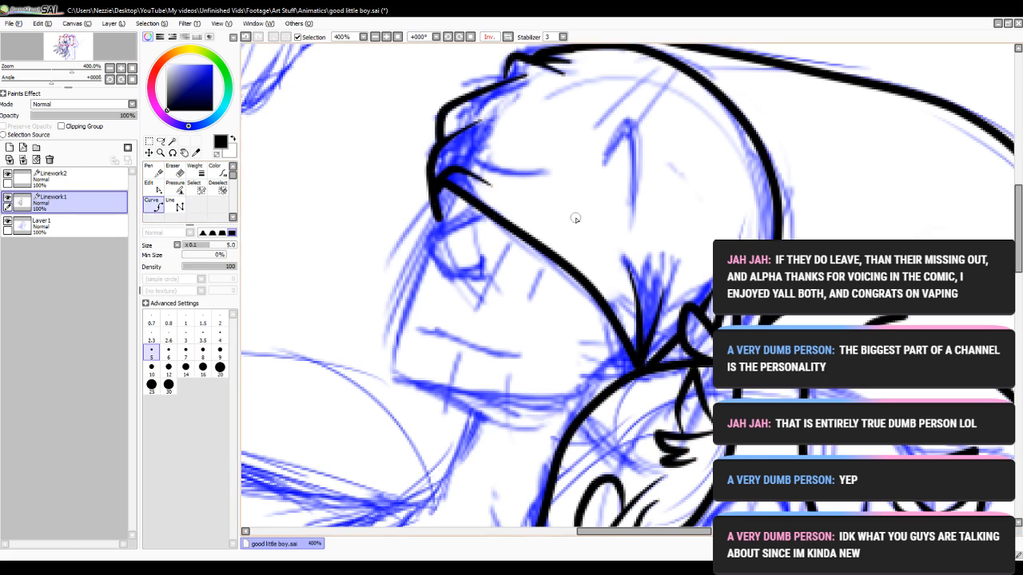
{"action": "left_click", "coordinate": [454, 192]}
{"action": "left_click", "coordinate": [424, 249]}
{"action": "key", "text": "ctrl+z"}
- Draw the hooked nose shape below the front hair with a size 5 Curve and lower the pressure at both of its ends
{"action": "left_click_drag", "start_coordinate": [629, 534], "coordinate": [610, 534]}
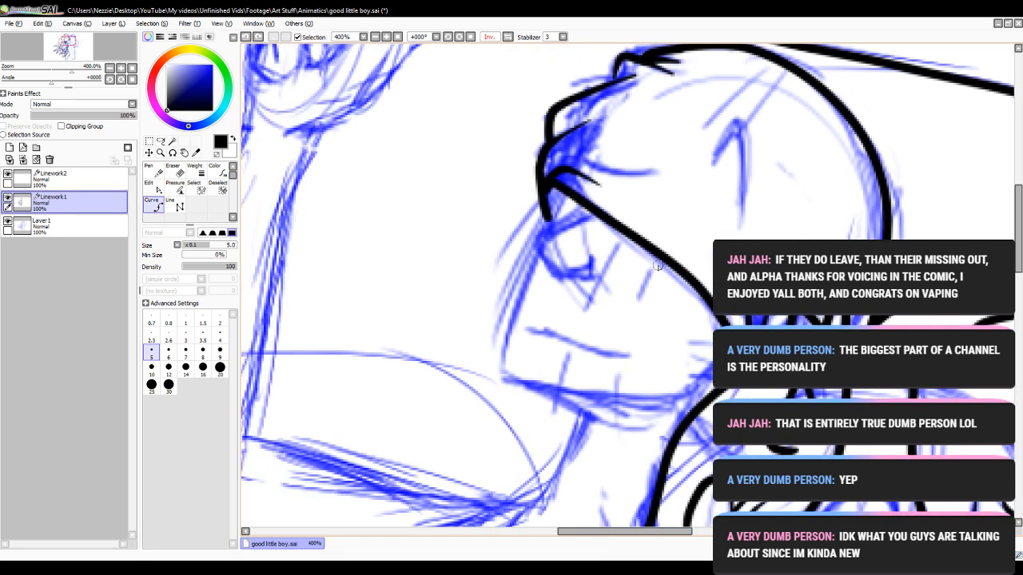
{"action": "left_click", "coordinate": [375, 37]}
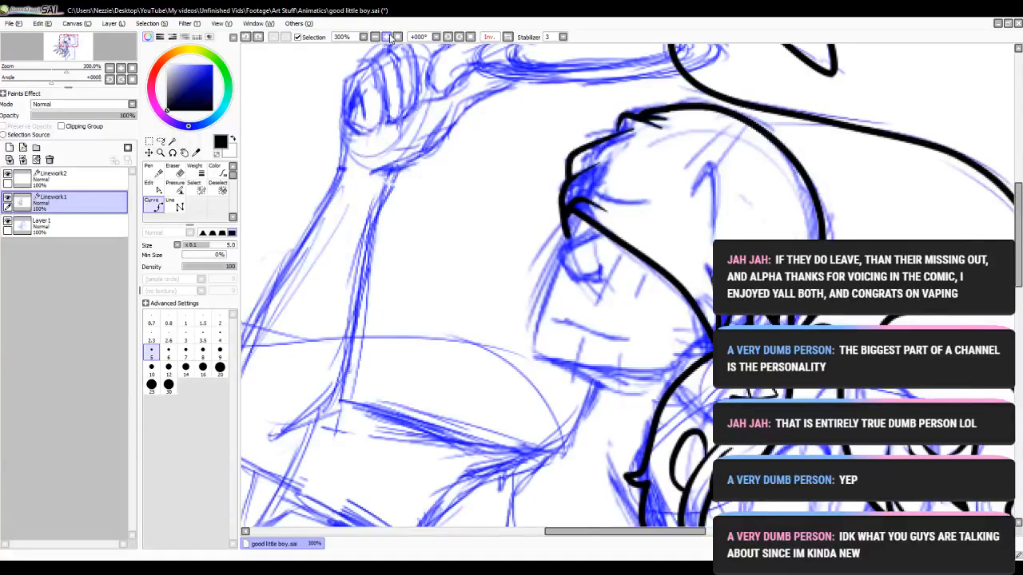
{"action": "double_click", "coordinate": [387, 37]}
{"action": "left_click", "coordinate": [581, 193]}
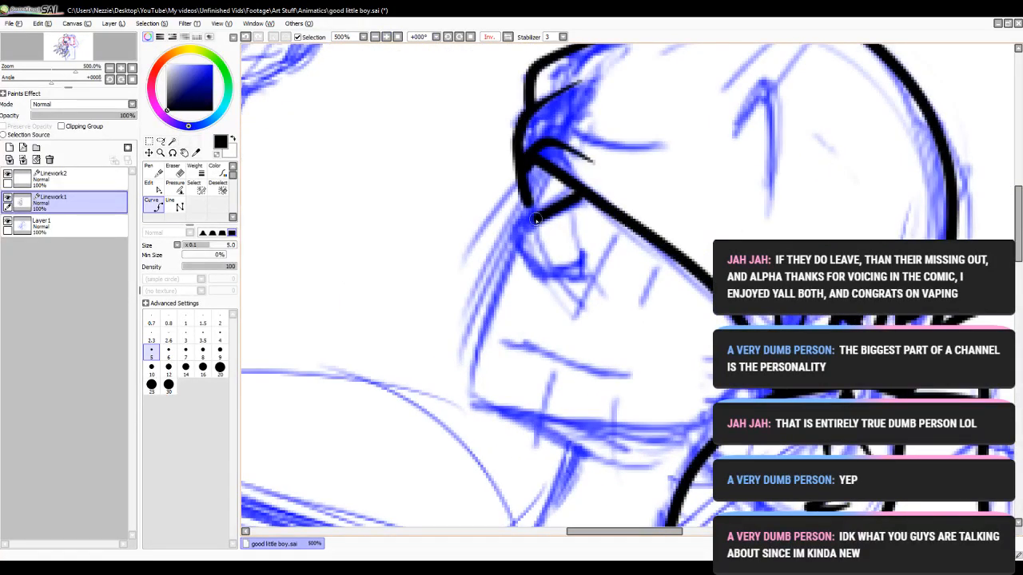
{"action": "mouse_move", "coordinate": [517, 229]}
{"action": "left_mouse_down"}
{"action": "mouse_move", "coordinate": [519, 271]}
{"action": "mouse_move", "coordinate": [575, 279]}
{"action": "mouse_move", "coordinate": [591, 254]}
{"action": "left_mouse_up"}
{"action": "left_click", "coordinate": [175, 185]}
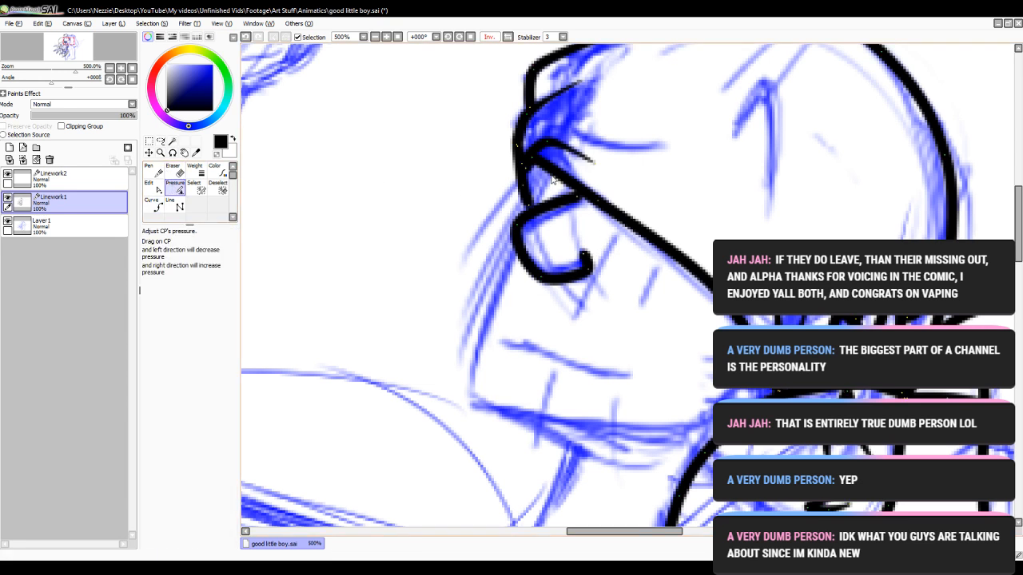
{"action": "left_click_drag", "start_coordinate": [577, 198], "coordinate": [384, 210]}
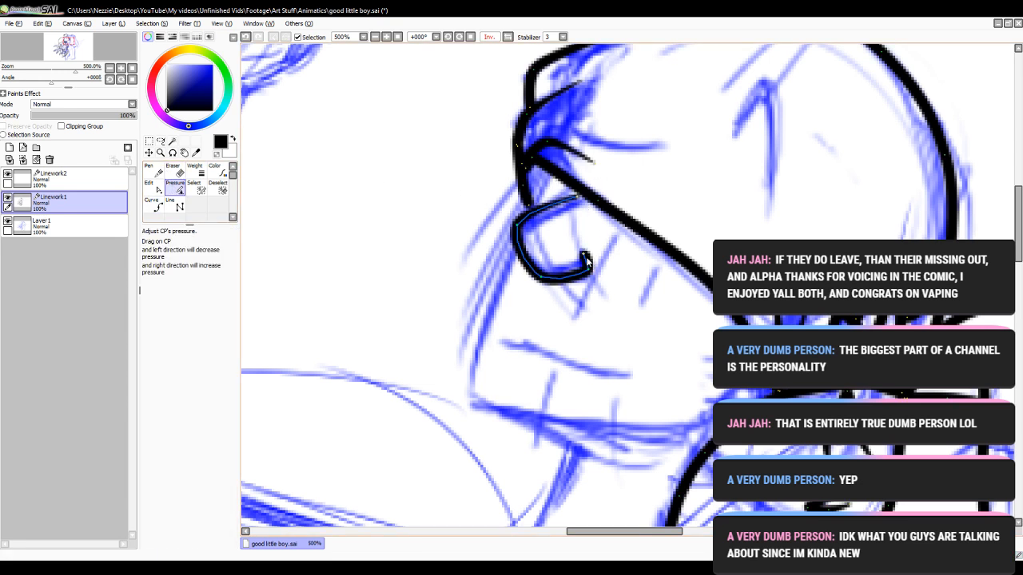
{"action": "left_click_drag", "start_coordinate": [584, 255], "coordinate": [222, 310]}
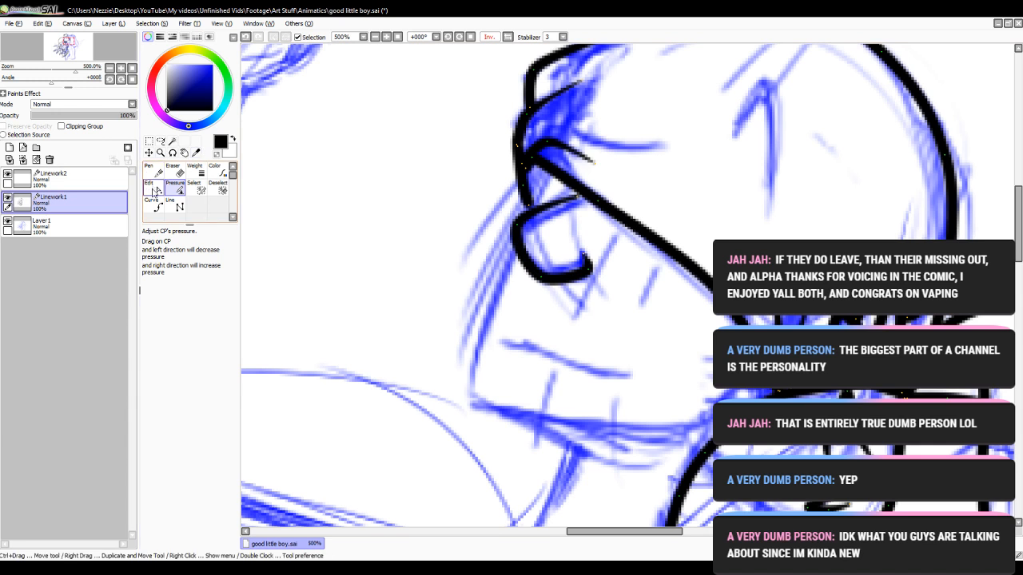
- Reshape the nose curve by moving its two outer control points slightly inward and switching its corners between pointed and rounded
{"action": "left_click", "coordinate": [153, 189]}
{"action": "left_click", "coordinate": [520, 227], "text": "ctrl+alt"}
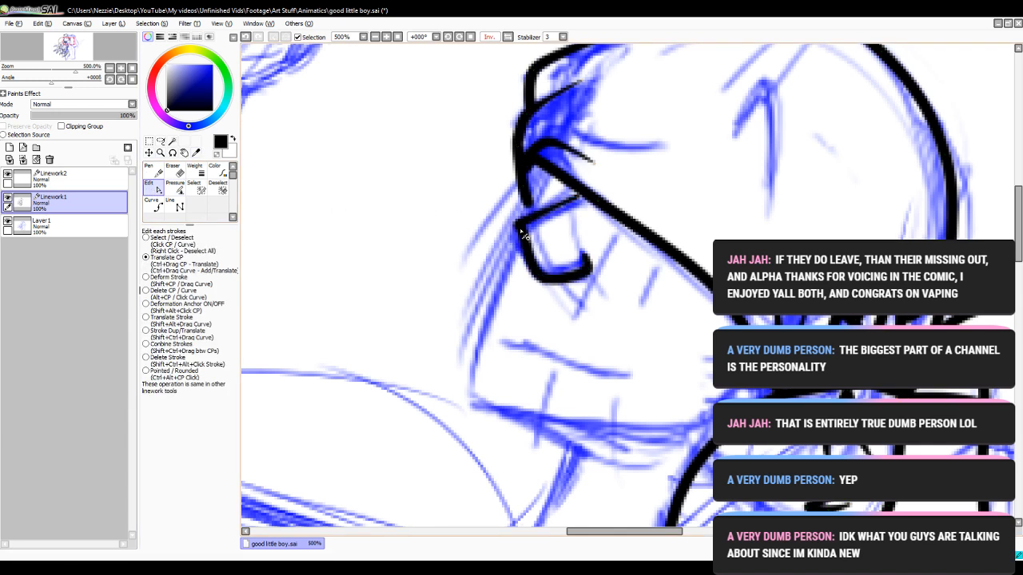
{"action": "left_click_drag", "start_coordinate": [515, 225], "coordinate": [523, 228]}
{"action": "left_click_drag", "start_coordinate": [542, 278], "coordinate": [539, 272]}
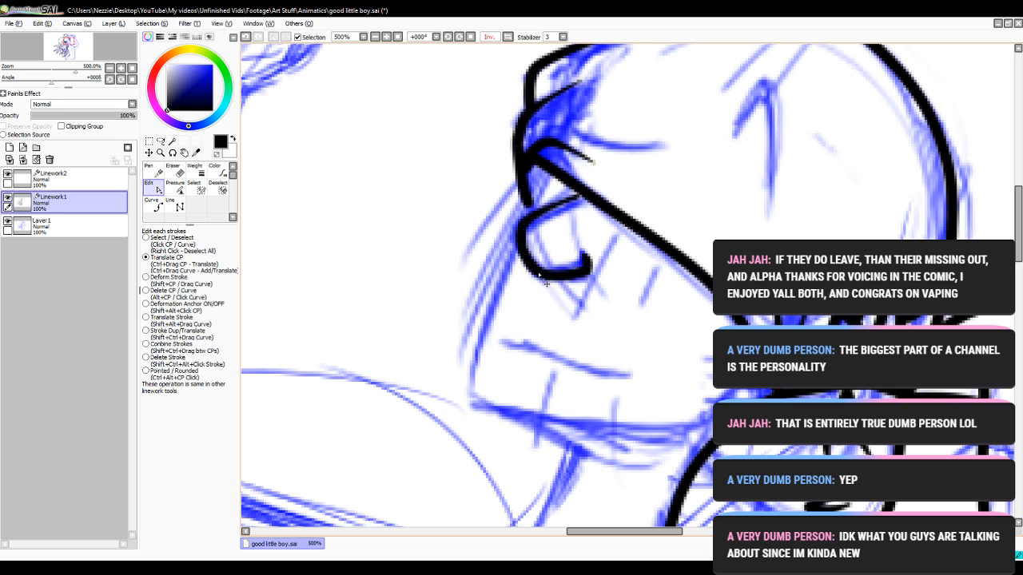
{"action": "left_click", "coordinate": [538, 272], "text": "ctrl+alt"}
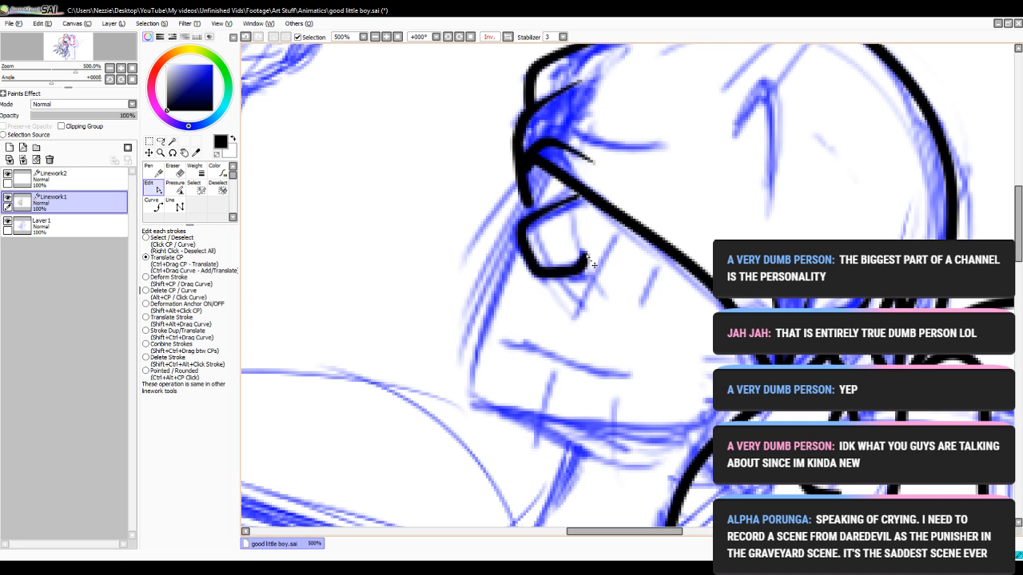
- Draw the front of the larger figure's face with a Curve from the hairline past the nose down to the chin
{"action": "left_click", "coordinate": [153, 205]}
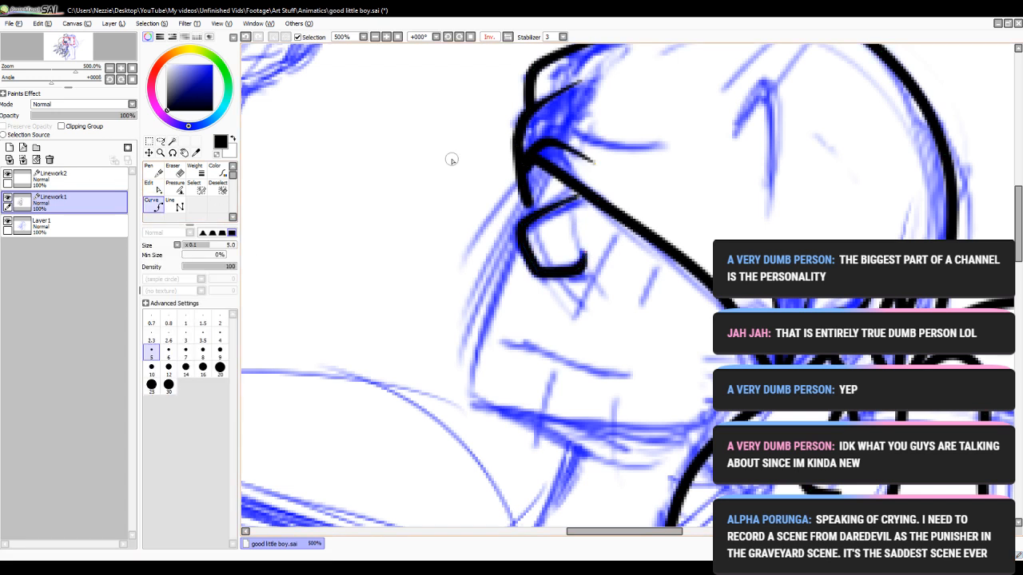
{"action": "left_click", "coordinate": [551, 173]}
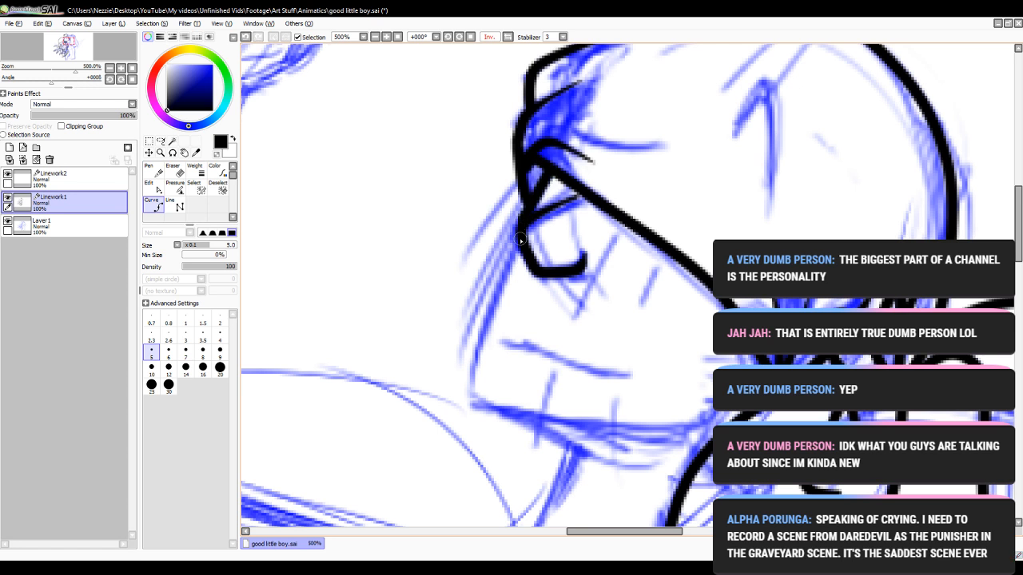
{"action": "left_click", "coordinate": [520, 239]}
{"action": "left_click", "coordinate": [484, 322]}
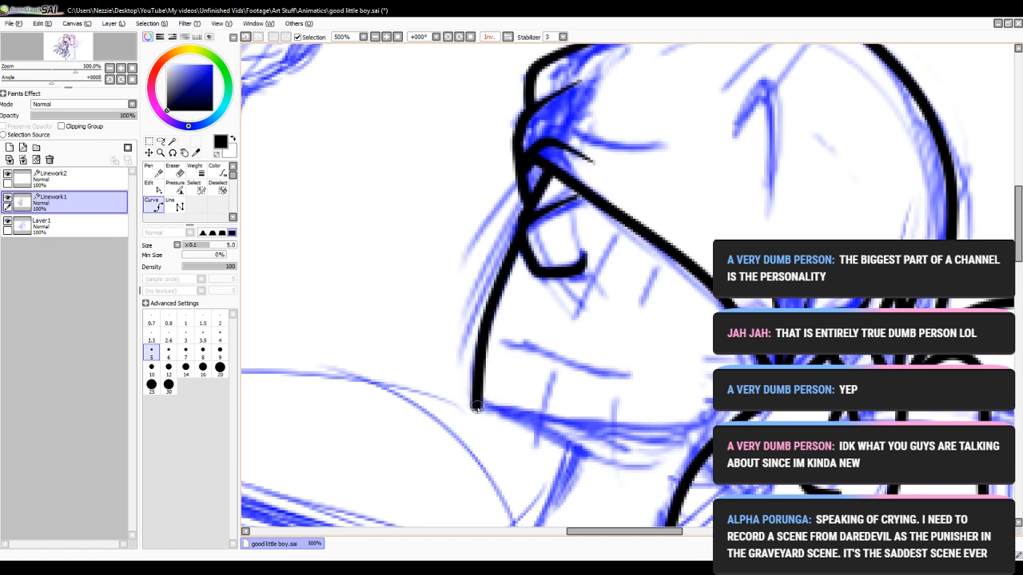
{"action": "left_click", "coordinate": [477, 408]}
{"action": "key", "text": "ctrl+z"}
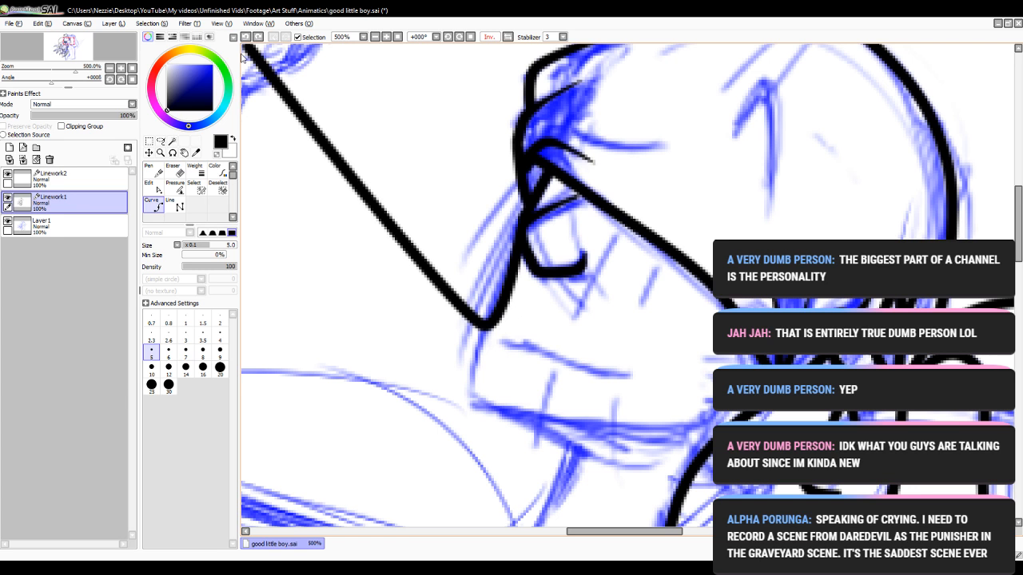
{"action": "left_click", "coordinate": [475, 396]}
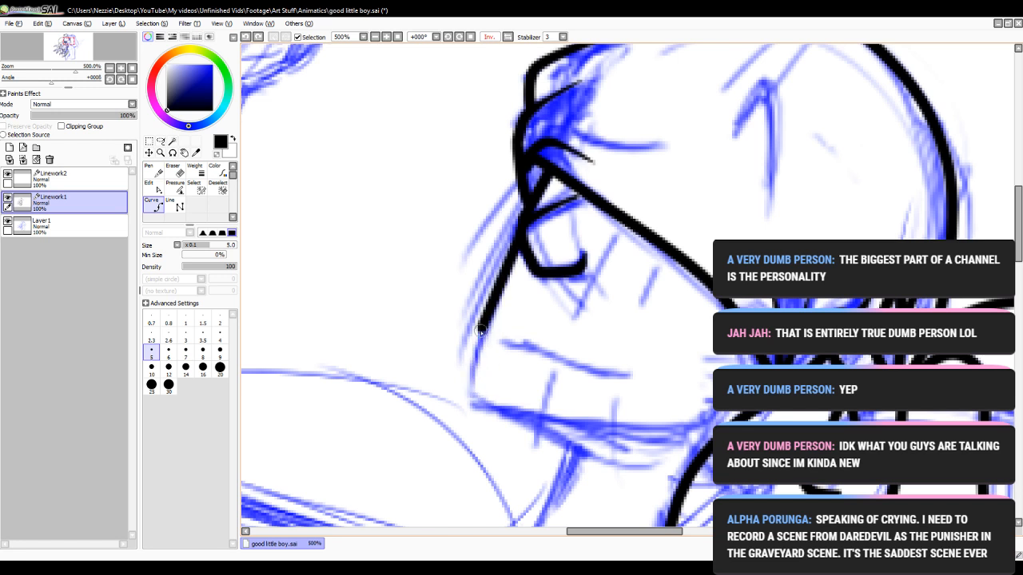
{"action": "left_click", "coordinate": [470, 401]}
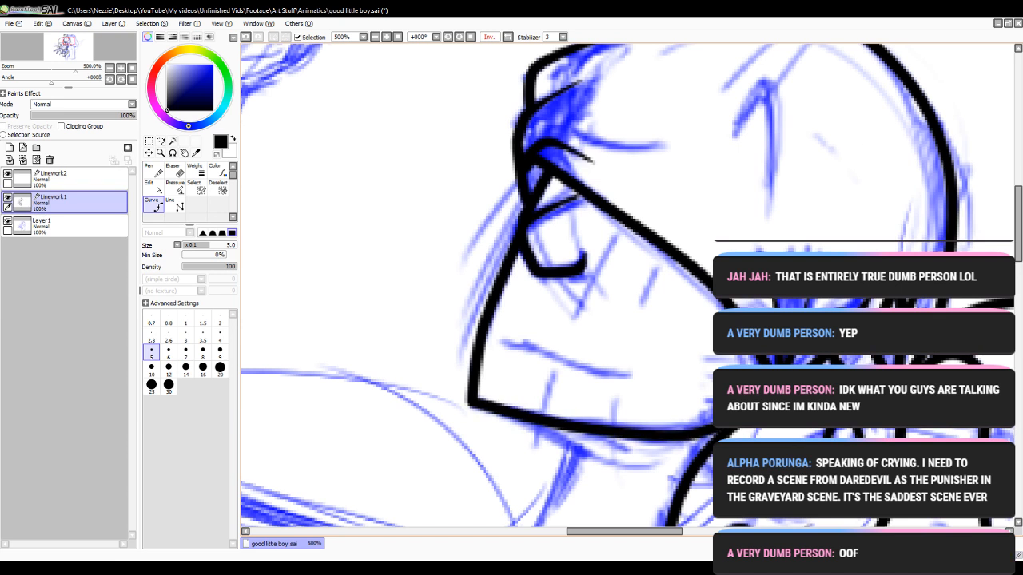
- Undo the jaw line that runs from the chin toward the nape
{"action": "left_click", "coordinate": [246, 37]}
{"action": "left_click", "coordinate": [246, 37]}
{"action": "left_click", "coordinate": [246, 37]}
{"action": "left_click", "coordinate": [246, 37]}
{"action": "left_click", "coordinate": [246, 37]}
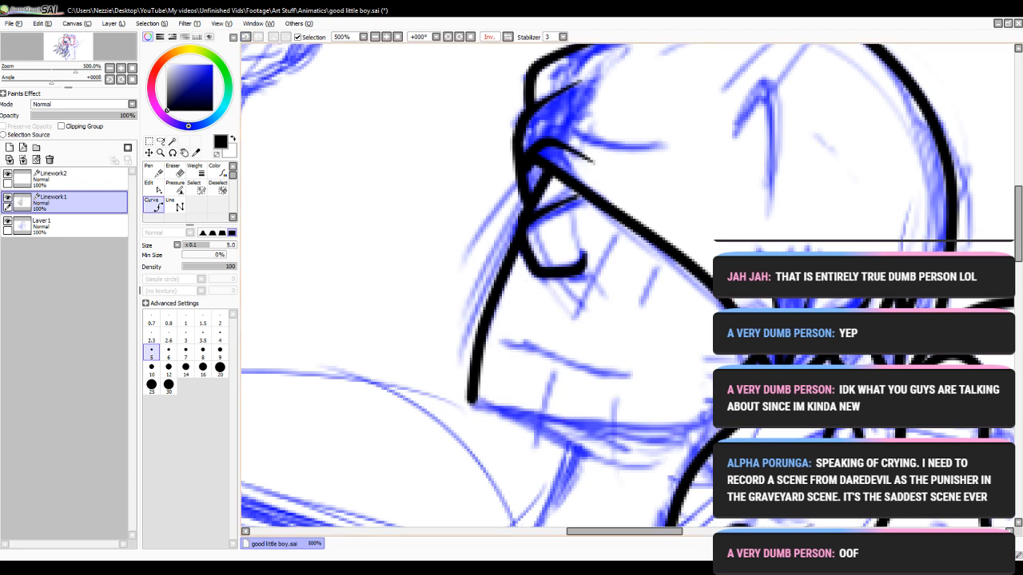
- Draw the small hair outline behind the jaw with a Curve, and add a jaw line from the chin to it
{"action": "left_click", "coordinate": [693, 386]}
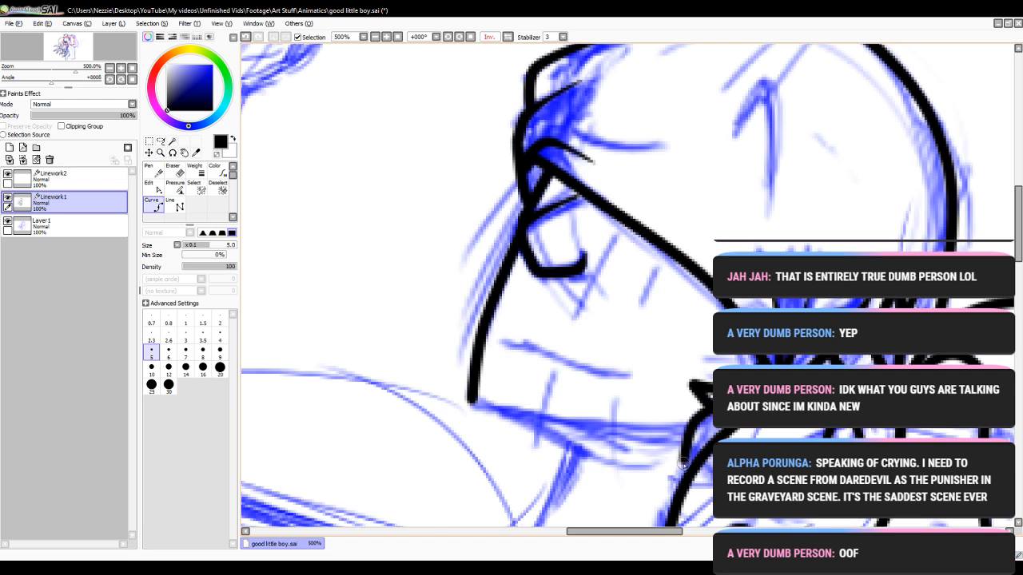
{"action": "left_click", "coordinate": [152, 187]}
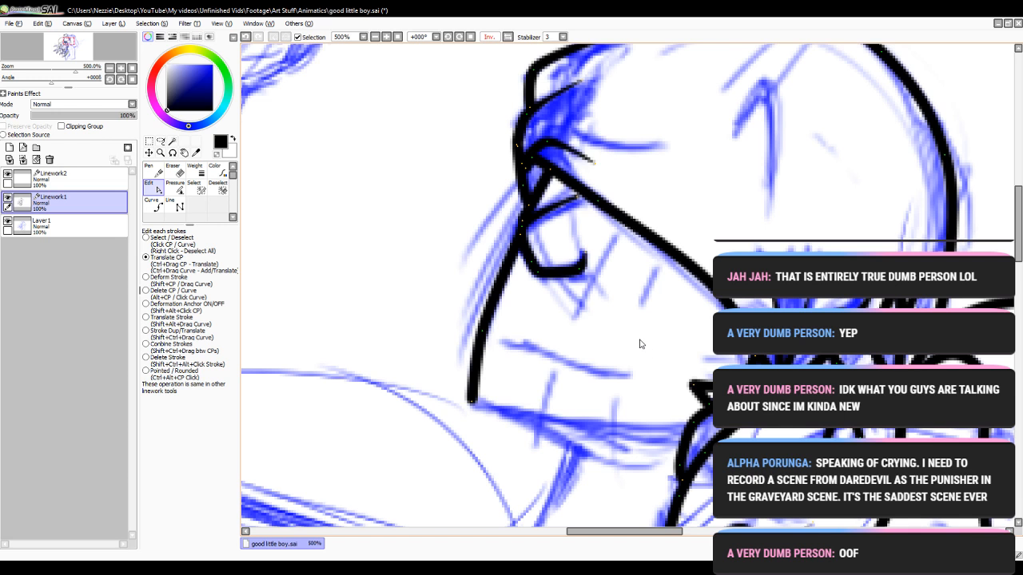
{"action": "left_click", "coordinate": [152, 205]}
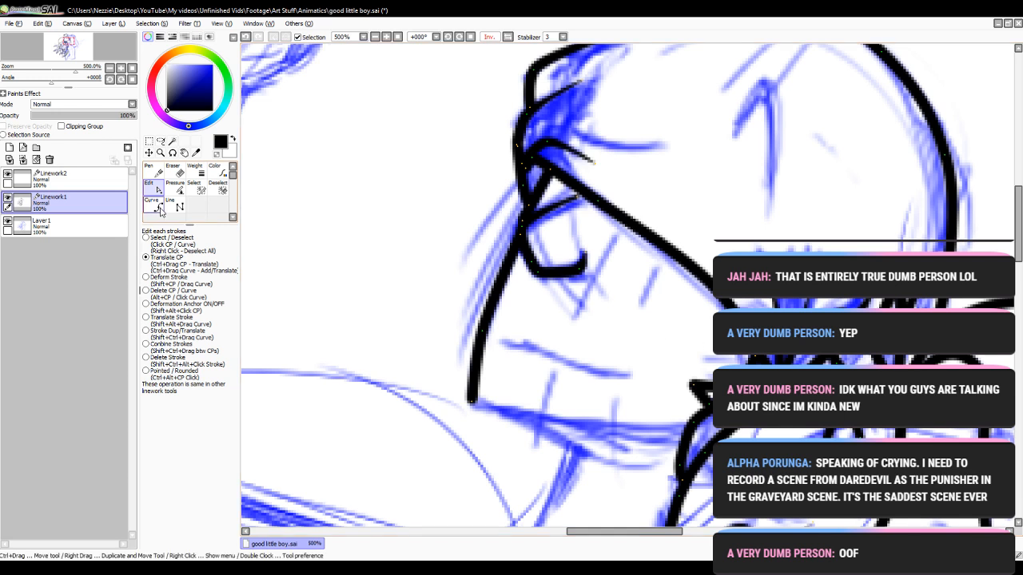
{"action": "left_click", "coordinate": [472, 400]}
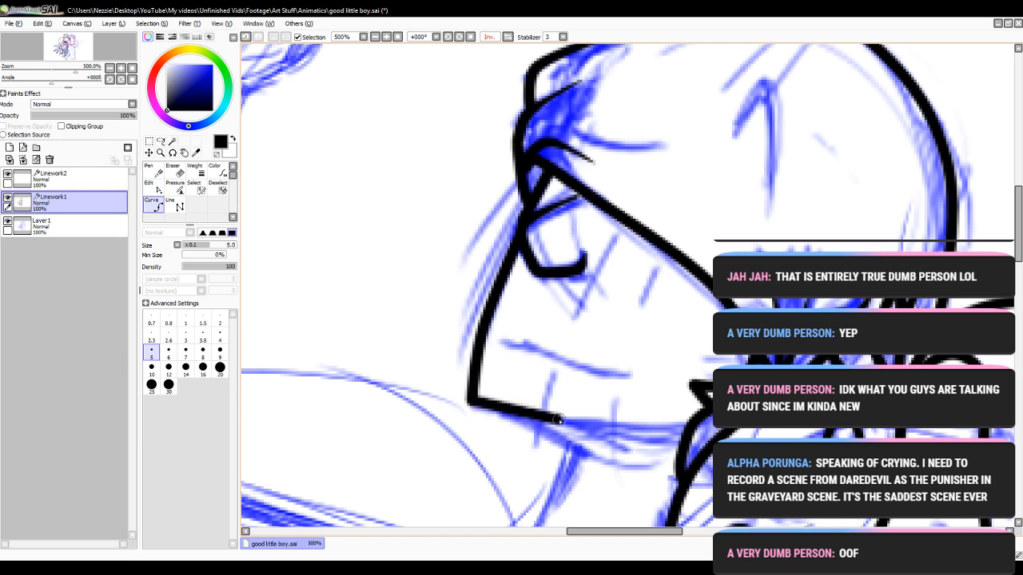
{"action": "double_click", "coordinate": [685, 432]}
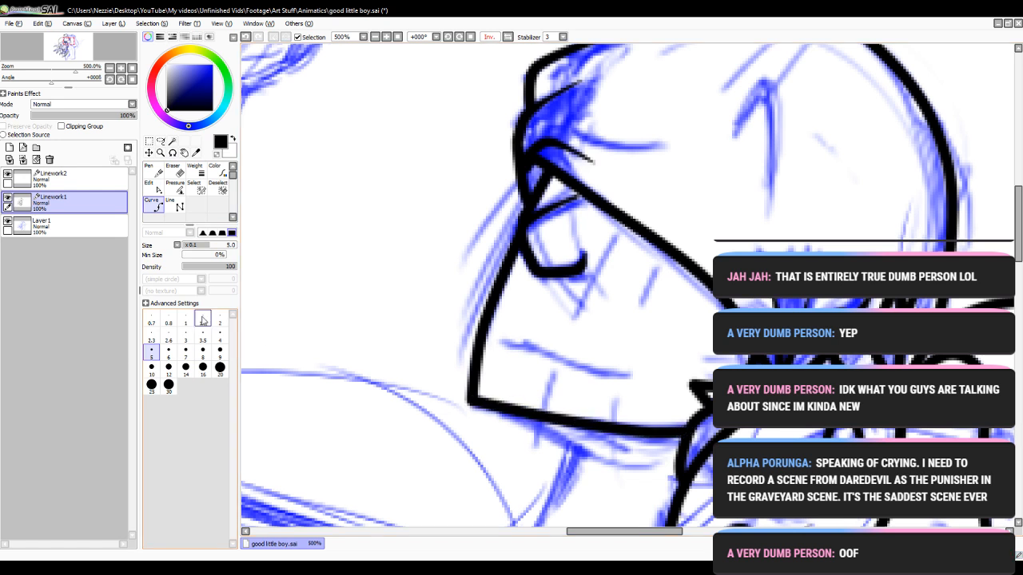
- Refine the face outline by shifting the chin corner and the control points of the face front and jaw line slightly
{"action": "left_click", "coordinate": [151, 188]}
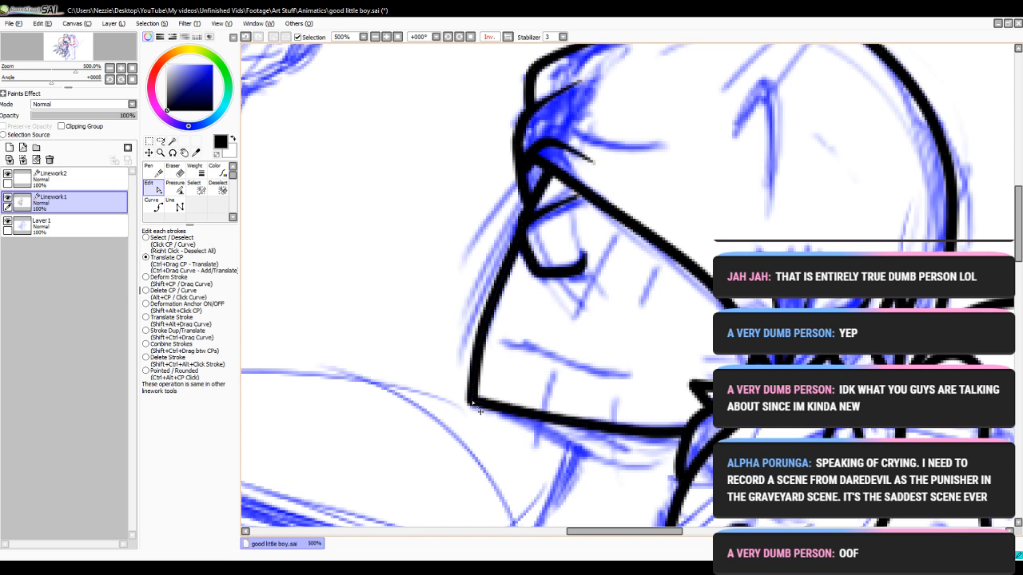
{"action": "left_click_drag", "start_coordinate": [472, 403], "coordinate": [479, 407]}
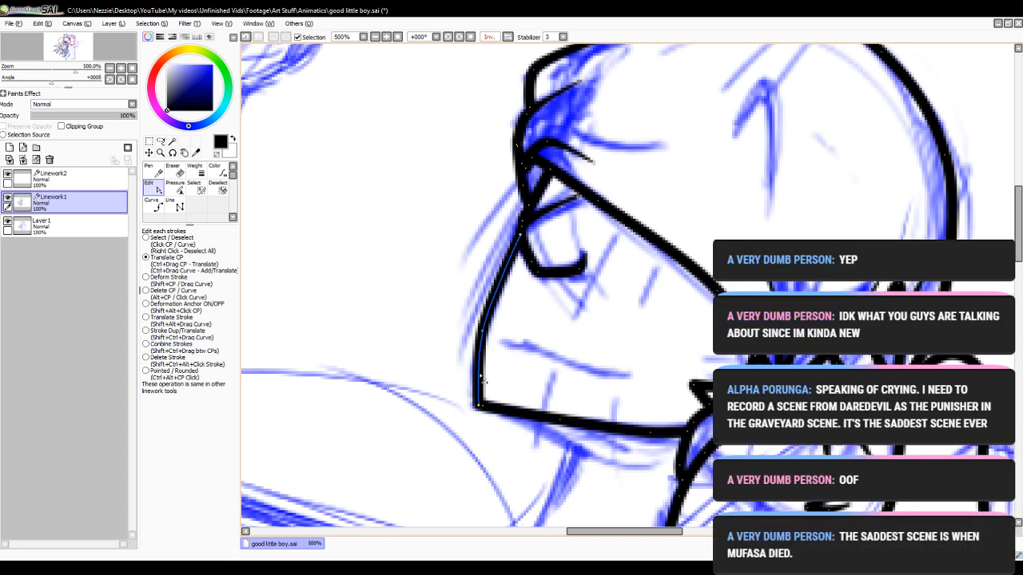
{"action": "left_click_drag", "start_coordinate": [483, 331], "coordinate": [485, 334]}
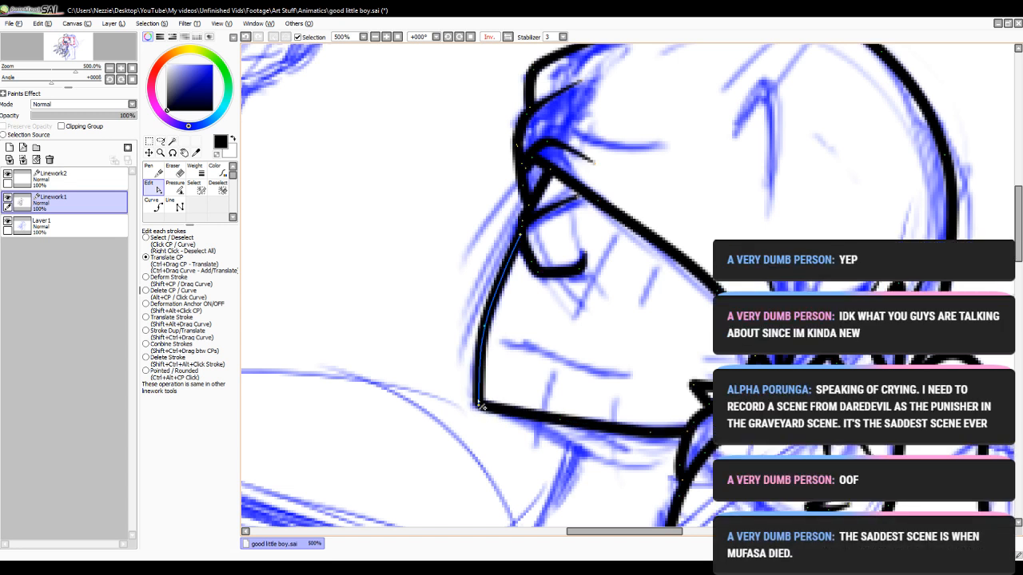
{"action": "left_click_drag", "start_coordinate": [557, 419], "coordinate": [555, 424]}
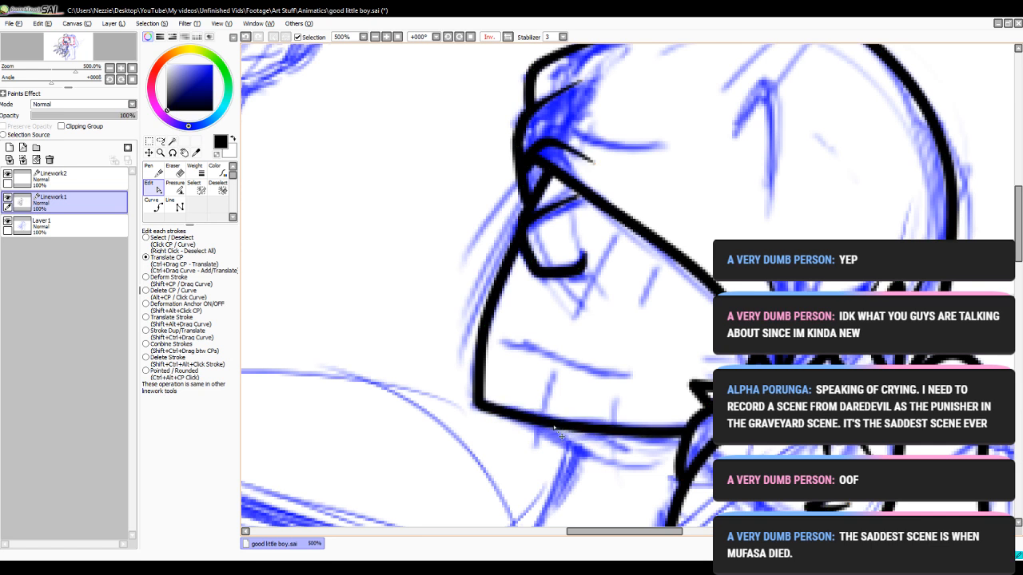
- Draw the underside of the chin and the front of the neck down to the shoulder sketch with Curve strokes
{"action": "left_click", "coordinate": [152, 206]}
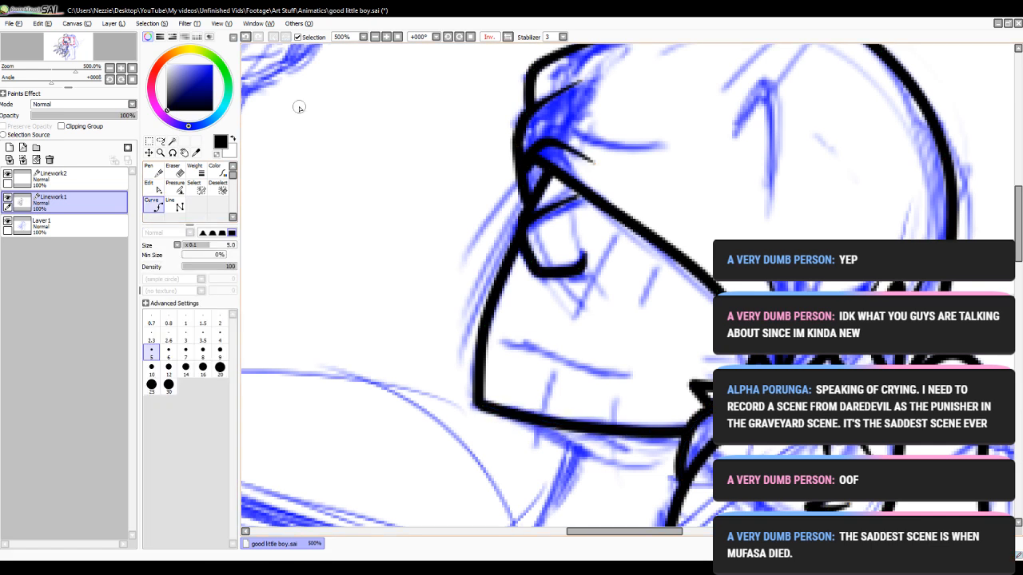
{"action": "left_click", "coordinate": [375, 38]}
{"action": "left_click", "coordinate": [376, 38]}
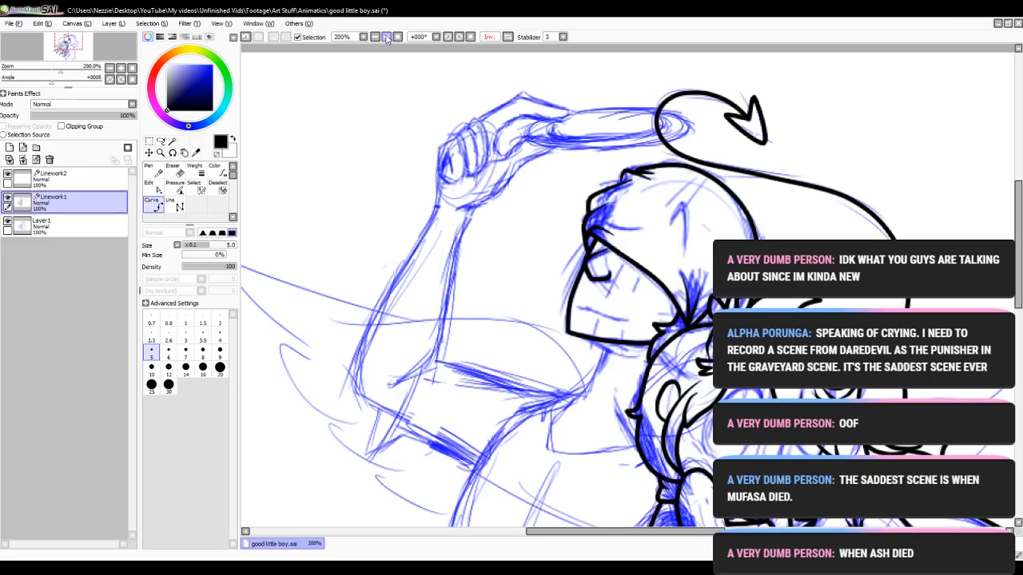
{"action": "left_click", "coordinate": [386, 37]}
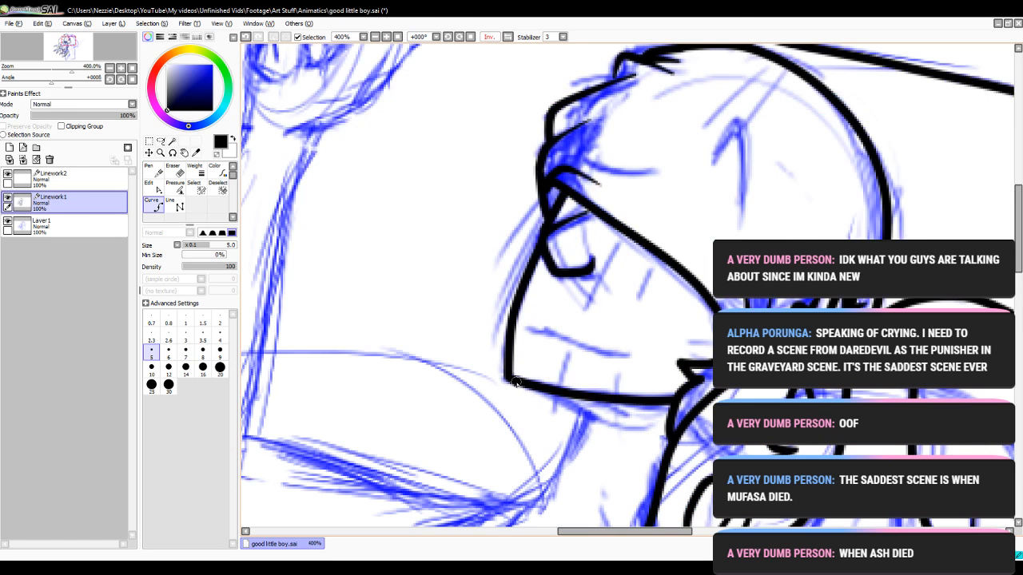
{"action": "left_click", "coordinate": [581, 407]}
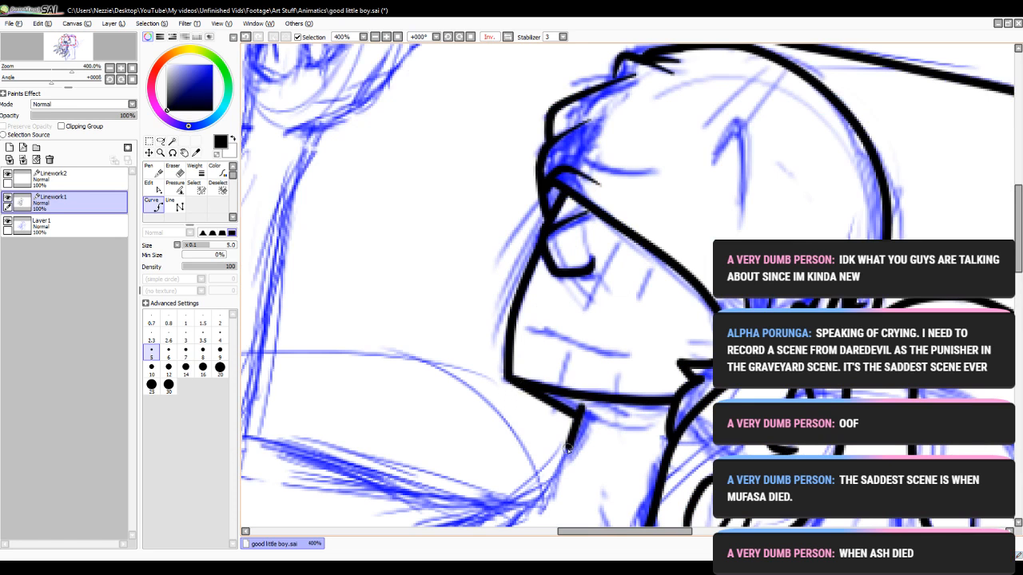
{"action": "double_click", "coordinate": [529, 508]}
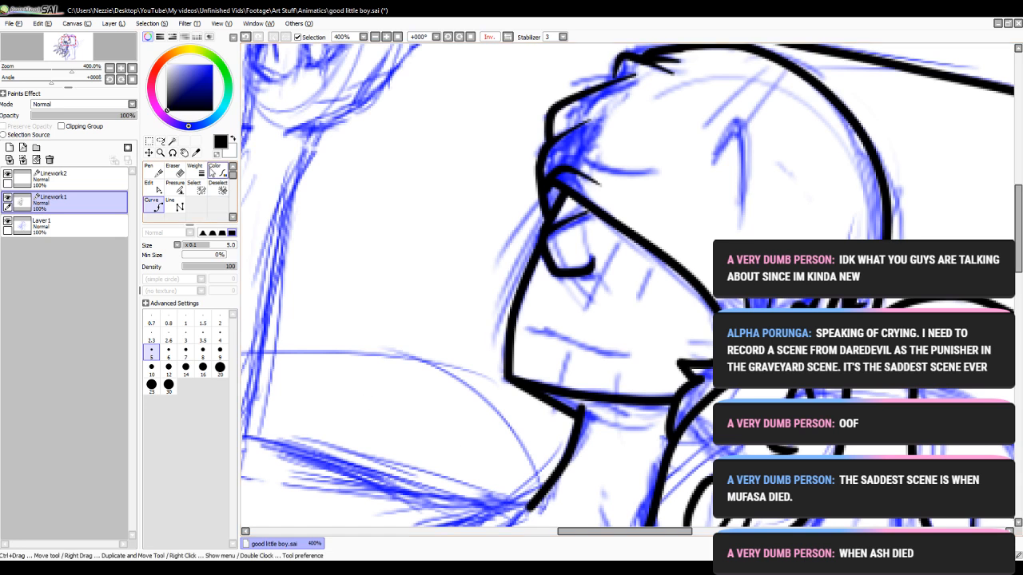
- Taper the front neck line by lowering the pressure of its upper end and middle control points
{"action": "left_click", "coordinate": [175, 188]}
{"action": "mouse_move", "coordinate": [582, 410]}
{"action": "left_mouse_down"}
{"action": "mouse_move", "coordinate": [504, 419]}
{"action": "mouse_move", "coordinate": [505, 437]}
{"action": "mouse_move", "coordinate": [479, 441]}
{"action": "left_mouse_up"}
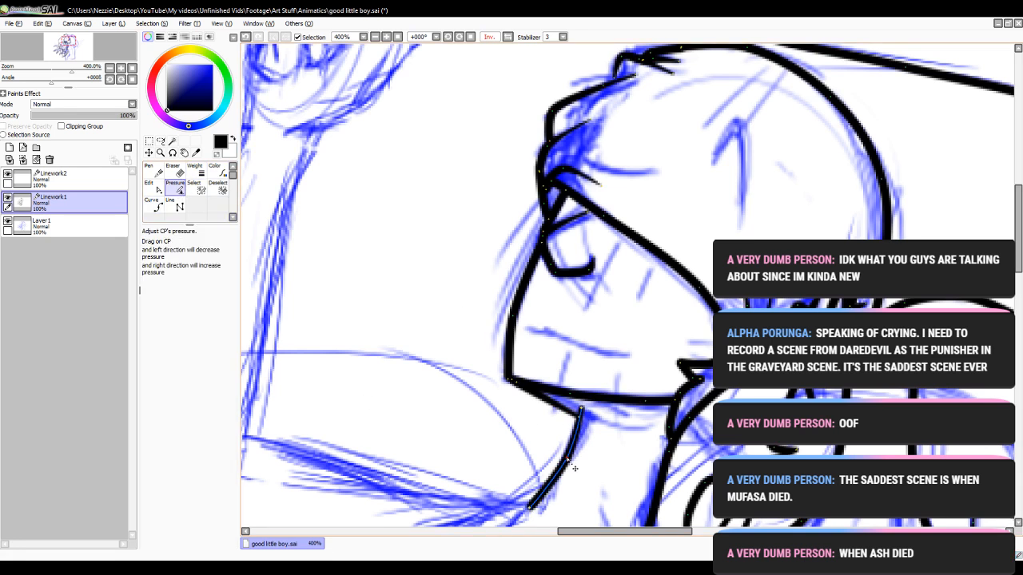
{"action": "left_click_drag", "start_coordinate": [570, 461], "coordinate": [544, 459]}
{"action": "left_click", "coordinate": [152, 205]}
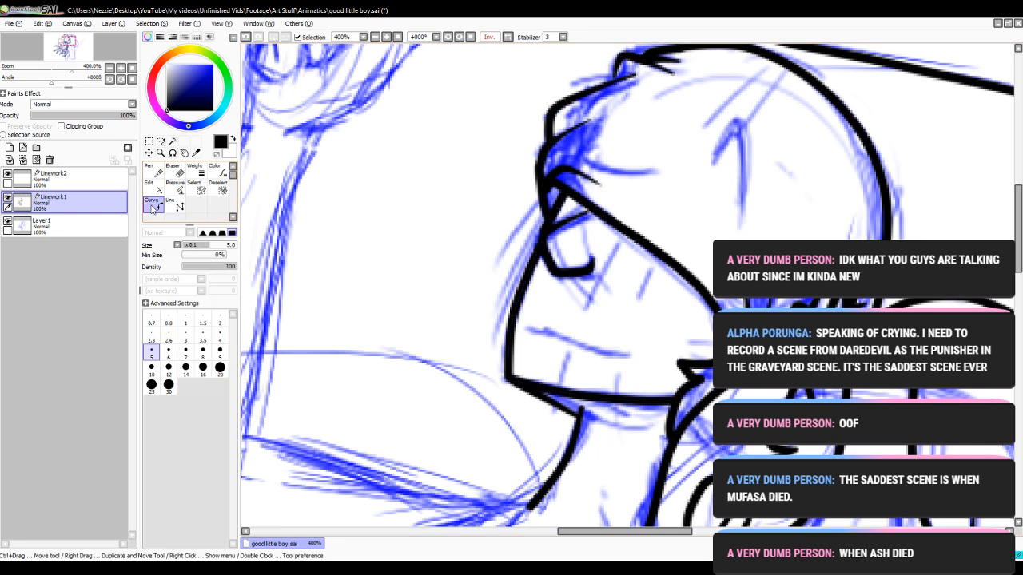
{"action": "scroll", "coordinate": [1019, 256], "scroll_direction": "up", "scroll_amount": 2}
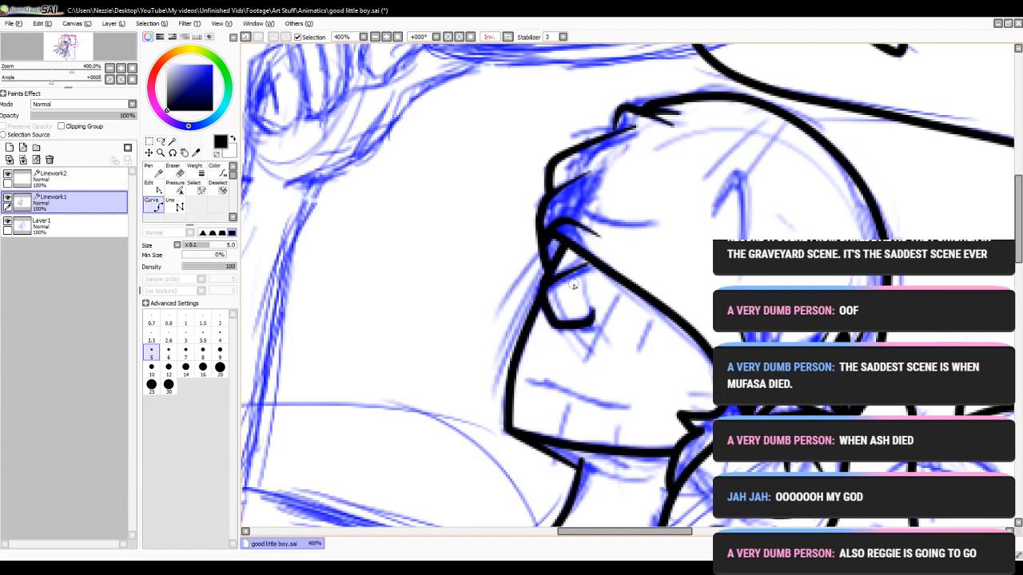
{"action": "left_click", "coordinate": [153, 187]}
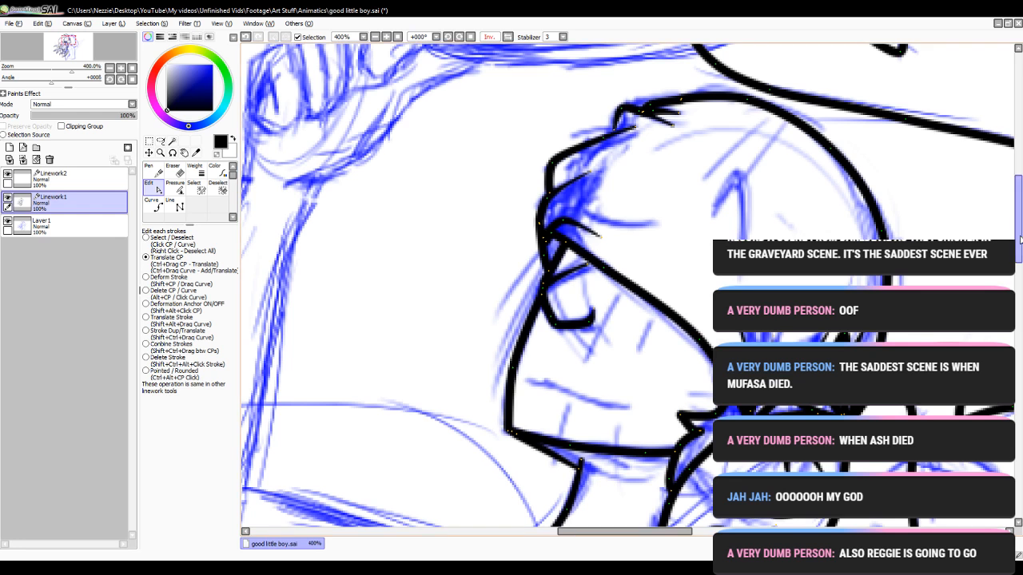
{"action": "left_click_drag", "start_coordinate": [1017, 219], "coordinate": [1018, 234]}
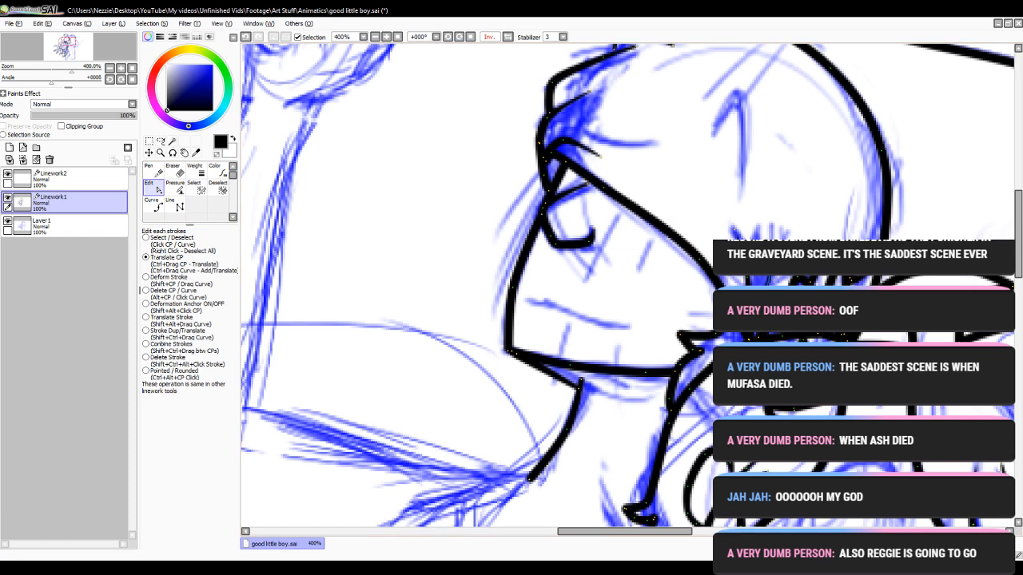
{"action": "scroll", "coordinate": [627, 285], "scroll_direction": "up", "scroll_amount": 3}
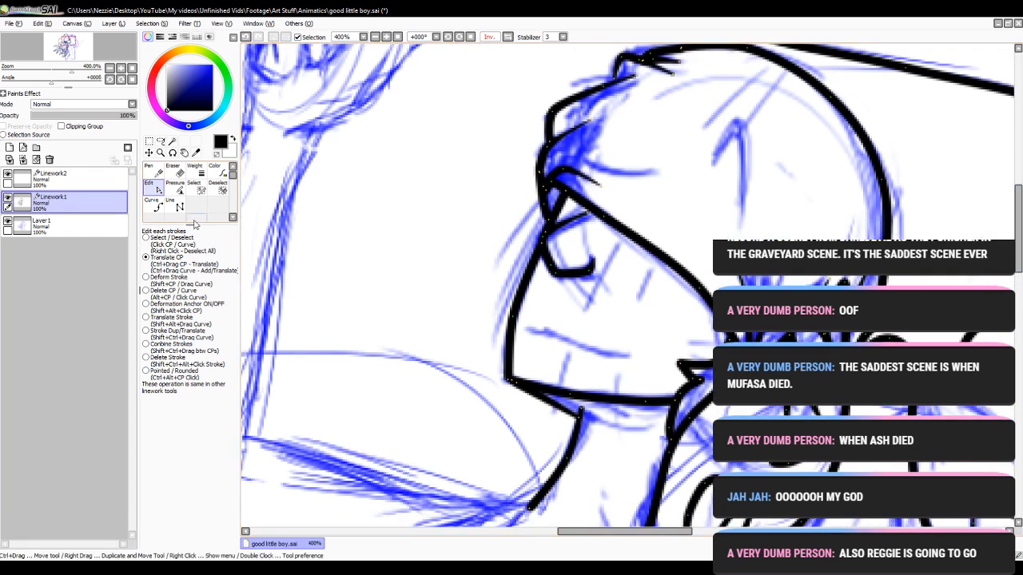
- Ink the larger figure's mouth along the sketch with a size 3.5 Curve stroke
{"action": "left_click", "coordinate": [154, 205]}
{"action": "scroll", "coordinate": [1021, 275], "scroll_direction": "down", "scroll_amount": 1}
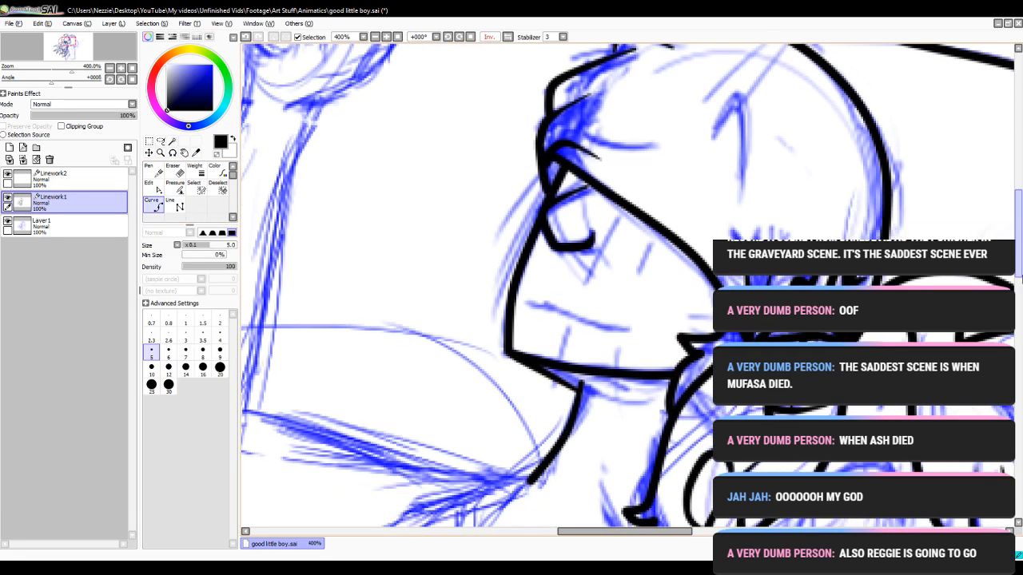
{"action": "left_click", "coordinate": [386, 37]}
{"action": "left_click", "coordinate": [386, 41]}
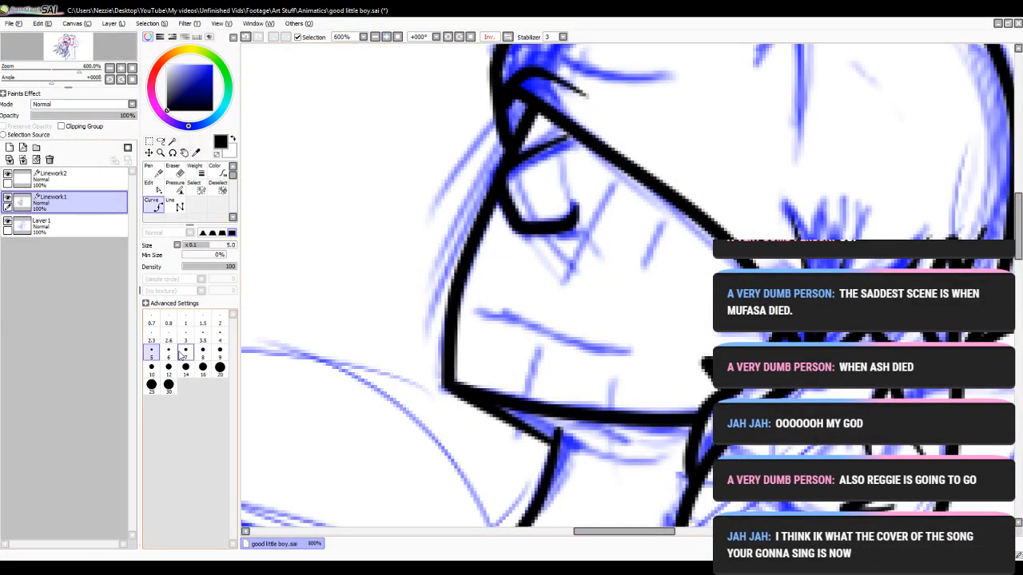
{"action": "left_click", "coordinate": [202, 336]}
{"action": "mouse_move", "coordinate": [482, 316]}
{"action": "left_mouse_down"}
{"action": "mouse_move", "coordinate": [580, 349]}
{"action": "mouse_move", "coordinate": [632, 350]}
{"action": "left_mouse_up"}
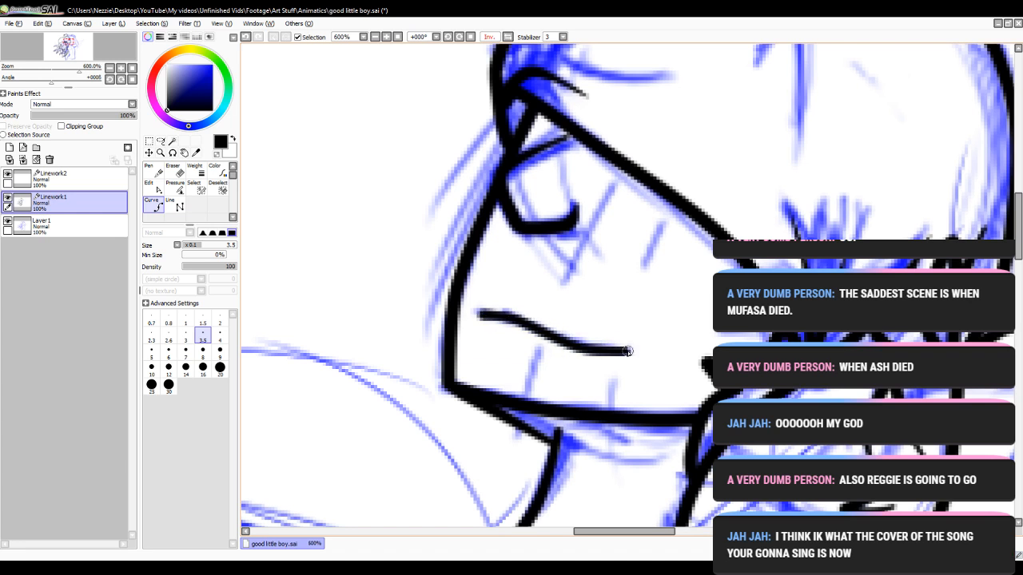
- Set the brush size back to 5 and taper the mouth line by reducing the pressure of its control points
{"action": "left_click", "coordinate": [159, 357]}
{"action": "left_click", "coordinate": [174, 186]}
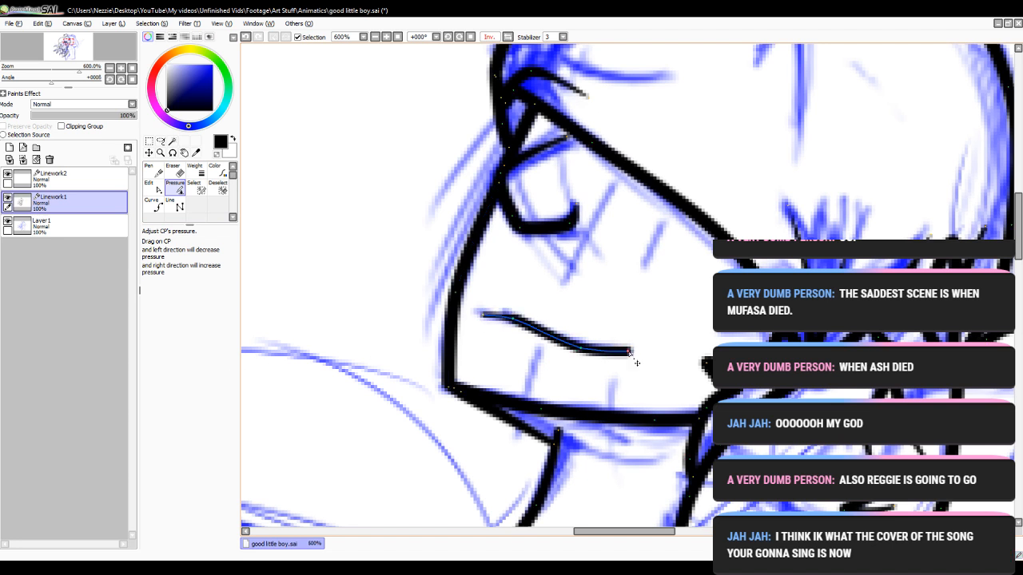
{"action": "left_click_drag", "start_coordinate": [632, 354], "coordinate": [325, 382]}
{"action": "mouse_move", "coordinate": [577, 350]}
{"action": "left_mouse_down"}
{"action": "mouse_move", "coordinate": [501, 314]}
{"action": "mouse_move", "coordinate": [471, 334]}
{"action": "left_mouse_up"}
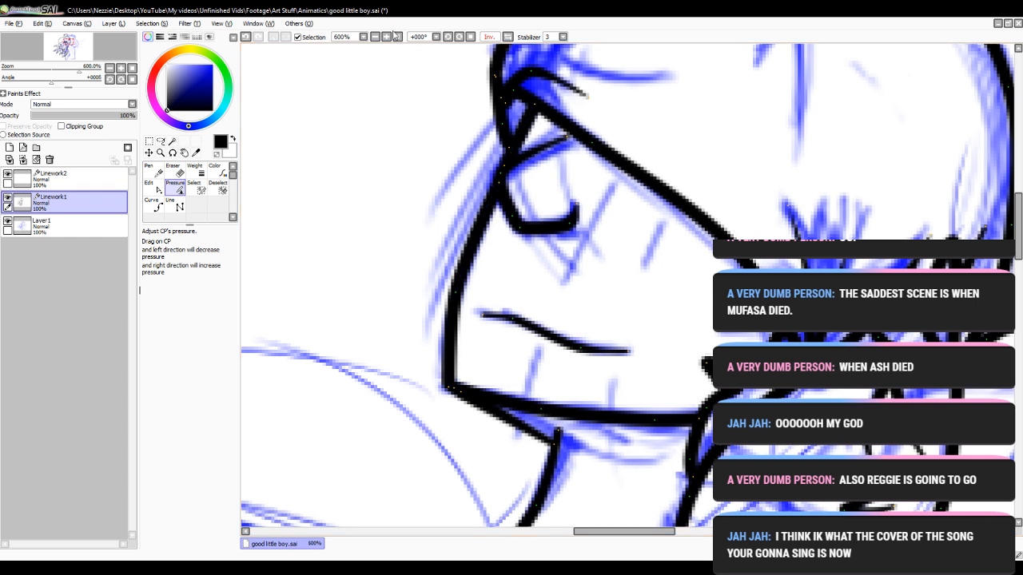
{"action": "left_click", "coordinate": [153, 203]}
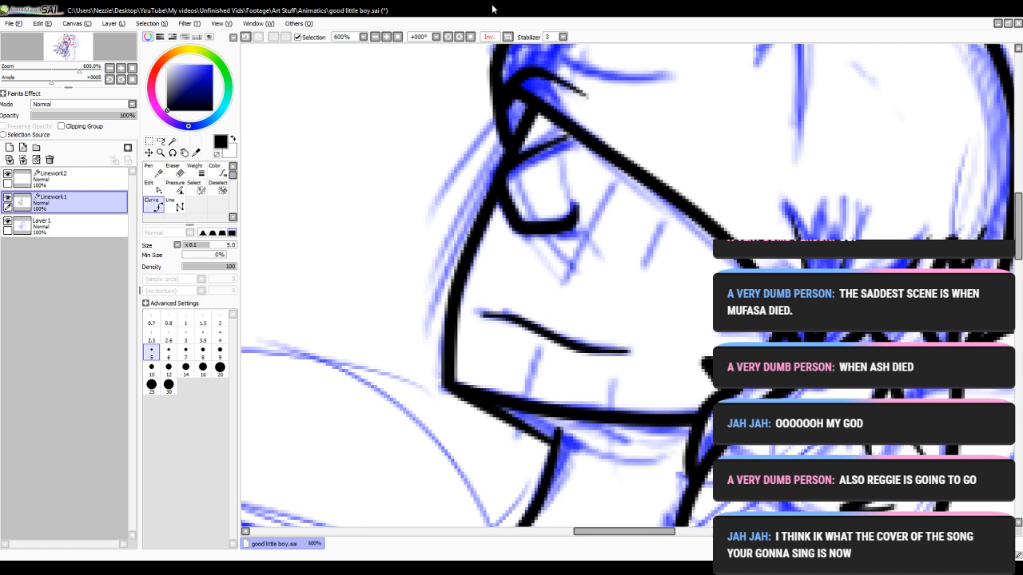
- Examine the inked figures at several zoom levels in both the normal and the horizontally mirrored view
{"action": "left_click", "coordinate": [375, 37]}
{"action": "left_click", "coordinate": [374, 36]}
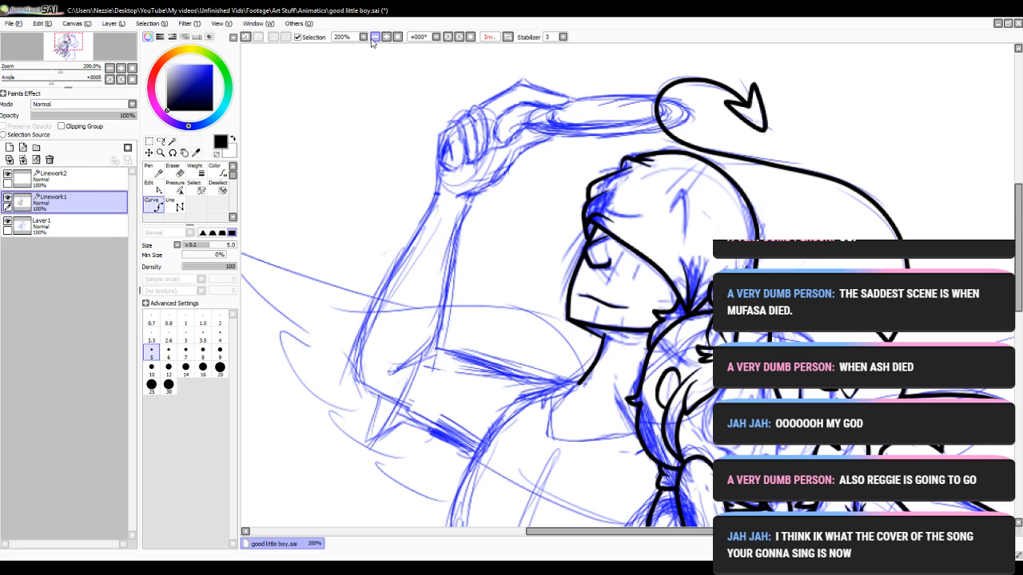
{"action": "left_click", "coordinate": [373, 38]}
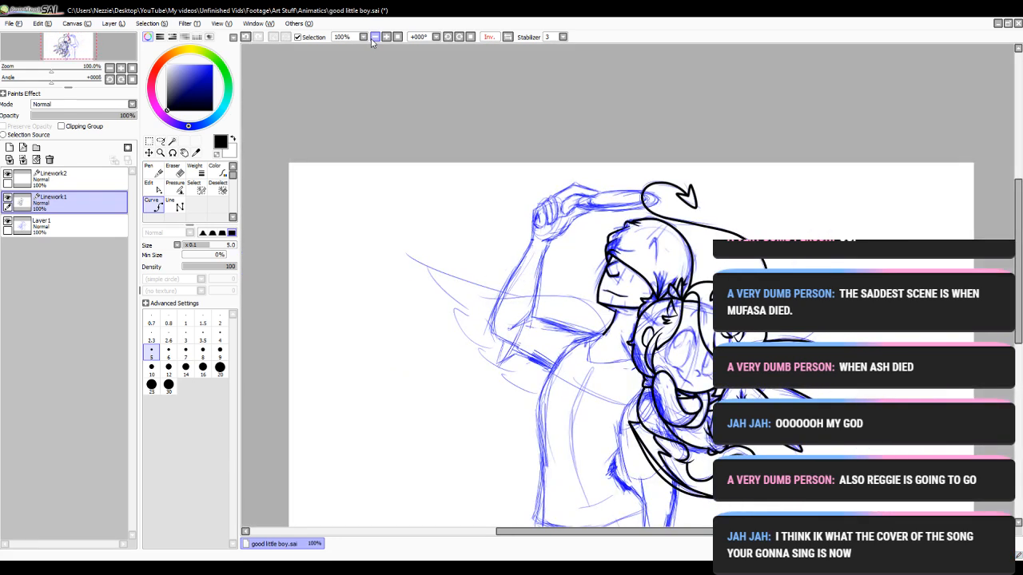
{"action": "left_click", "coordinate": [390, 38]}
{"action": "left_click", "coordinate": [388, 38]}
{"action": "left_click", "coordinate": [388, 37]}
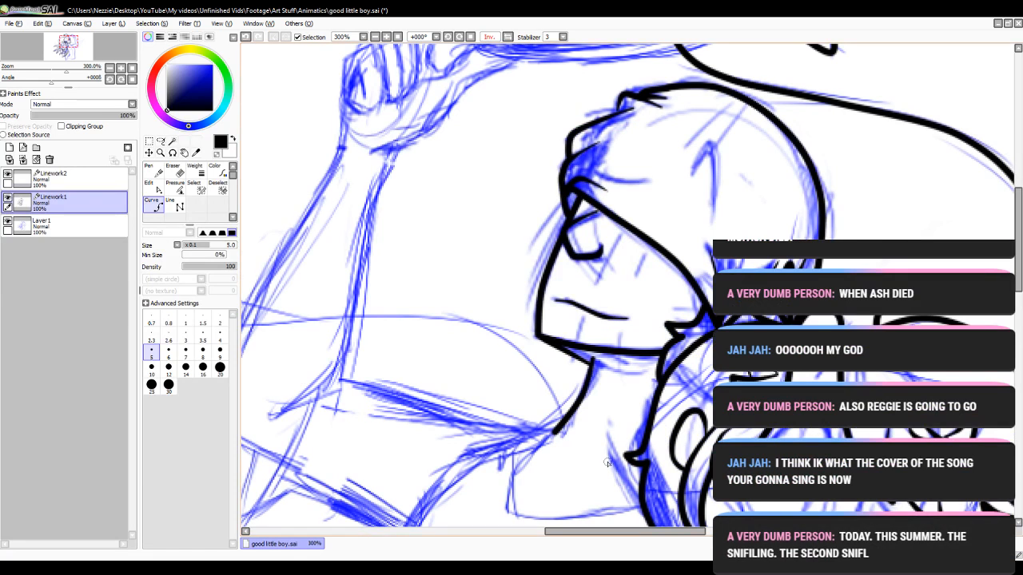
{"action": "left_click_drag", "start_coordinate": [559, 533], "coordinate": [574, 534]}
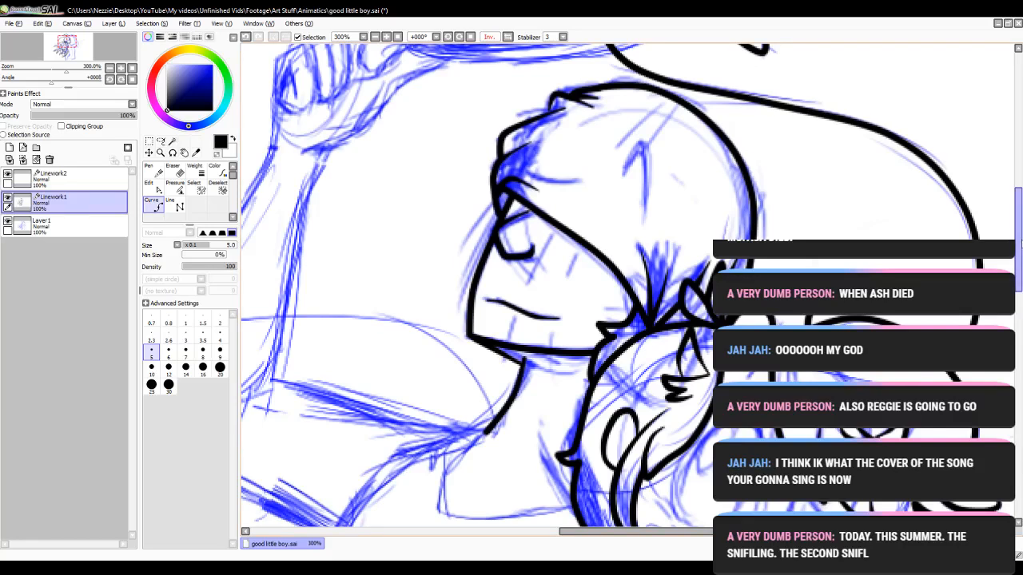
{"action": "scroll", "coordinate": [915, 202], "scroll_direction": "up", "scroll_amount": 2}
{"action": "left_click", "coordinate": [397, 36]}
{"action": "left_click", "coordinate": [387, 37]}
{"action": "left_click", "coordinate": [386, 37]}
{"action": "left_click", "coordinate": [387, 36]}
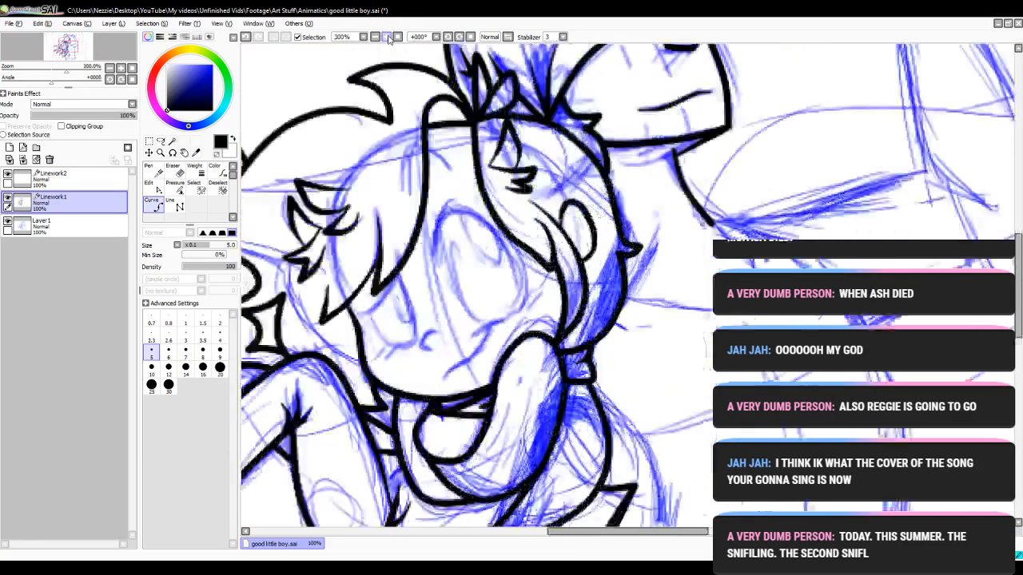
{"action": "left_click", "coordinate": [387, 37]}
{"action": "left_click", "coordinate": [385, 38]}
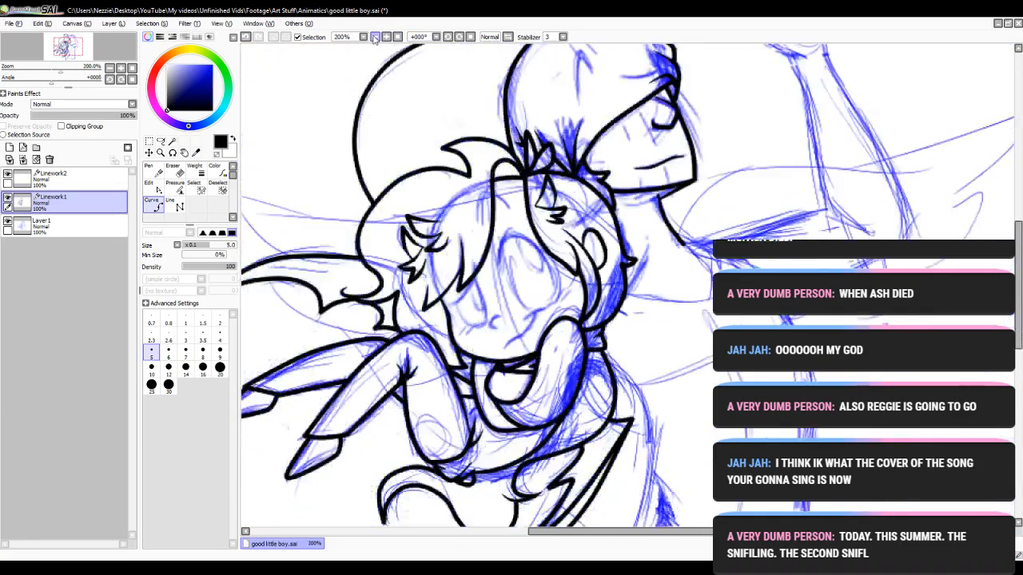
{"action": "left_click", "coordinate": [385, 38]}
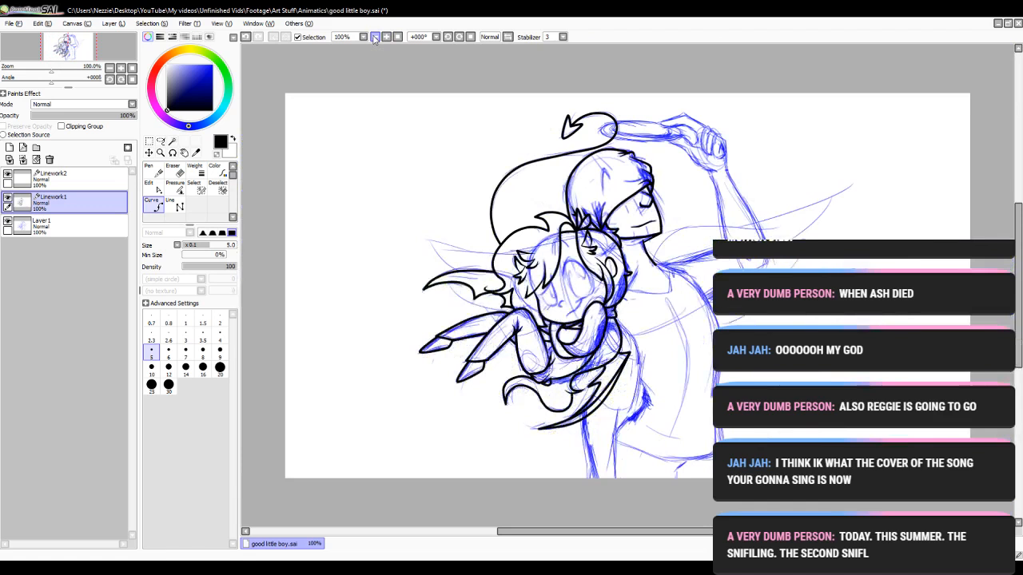
{"action": "left_click", "coordinate": [508, 36]}
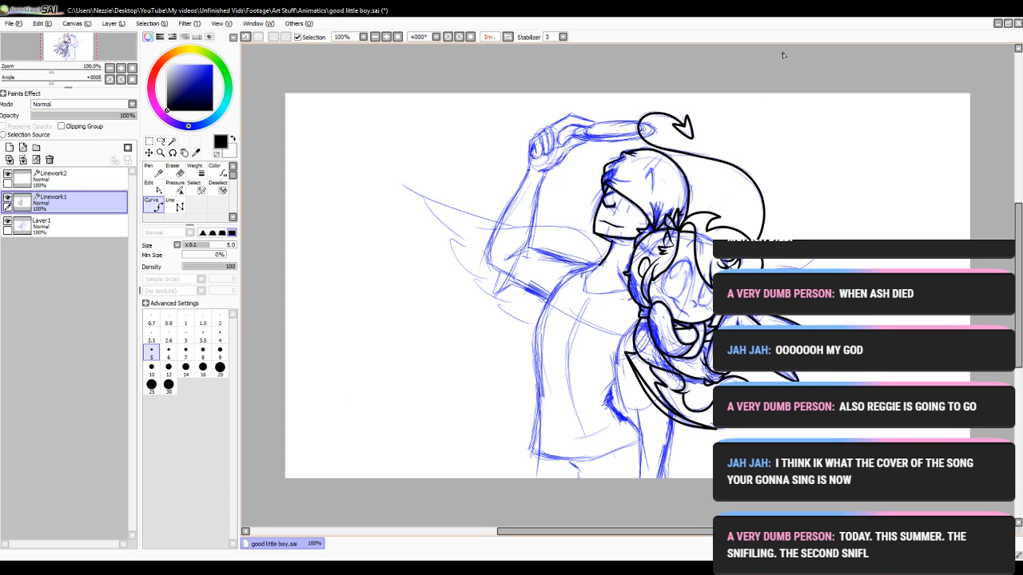
- Draw the hook-shaped sketch mark inside the larger figure's head with a size 3 Curve stroke
{"action": "left_click_drag", "start_coordinate": [1017, 241], "coordinate": [1016, 212]}
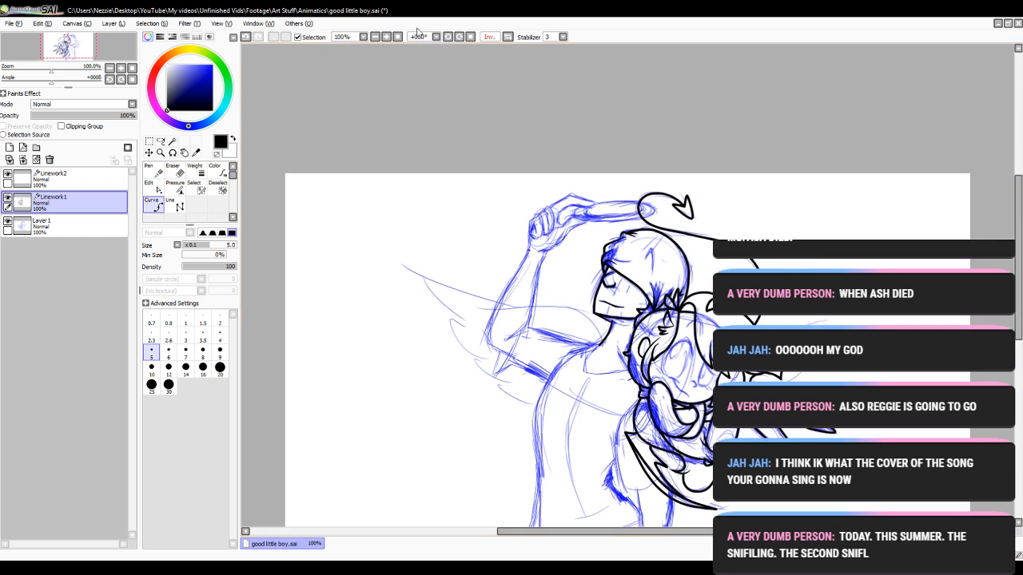
{"action": "left_click", "coordinate": [375, 40]}
{"action": "left_click", "coordinate": [374, 40]}
{"action": "left_click", "coordinate": [375, 40]}
{"action": "left_click", "coordinate": [374, 40]}
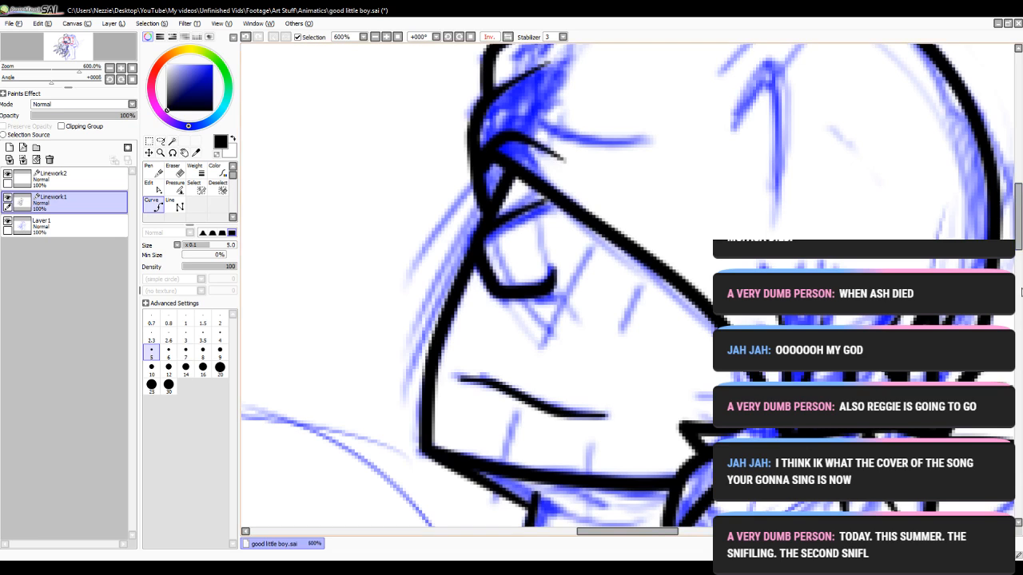
{"action": "left_click_drag", "start_coordinate": [1018, 236], "coordinate": [1019, 207]}
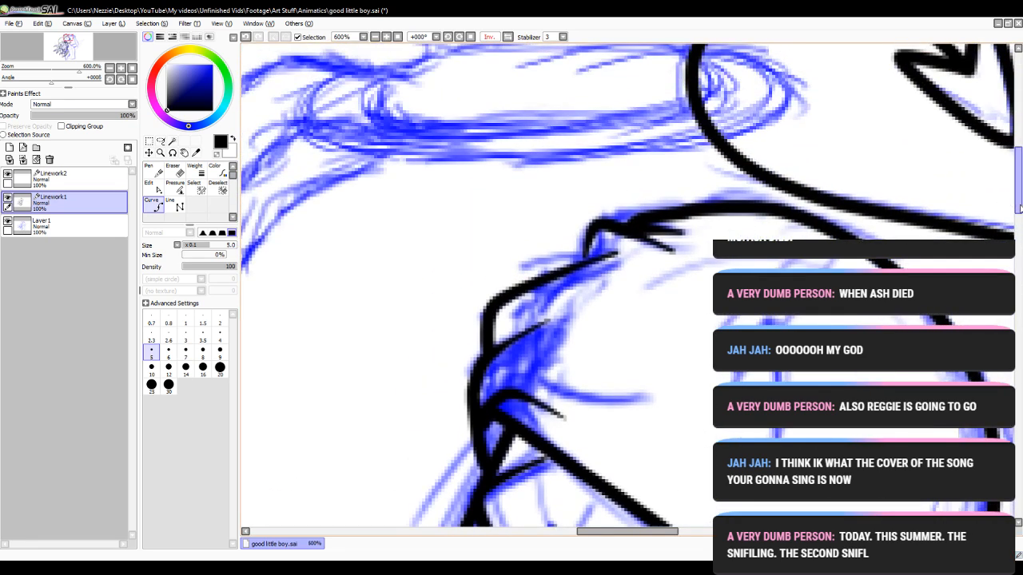
{"action": "mouse_move", "coordinate": [599, 534]}
{"action": "left_mouse_down"}
{"action": "mouse_move", "coordinate": [633, 534]}
{"action": "mouse_move", "coordinate": [618, 534]}
{"action": "left_mouse_up"}
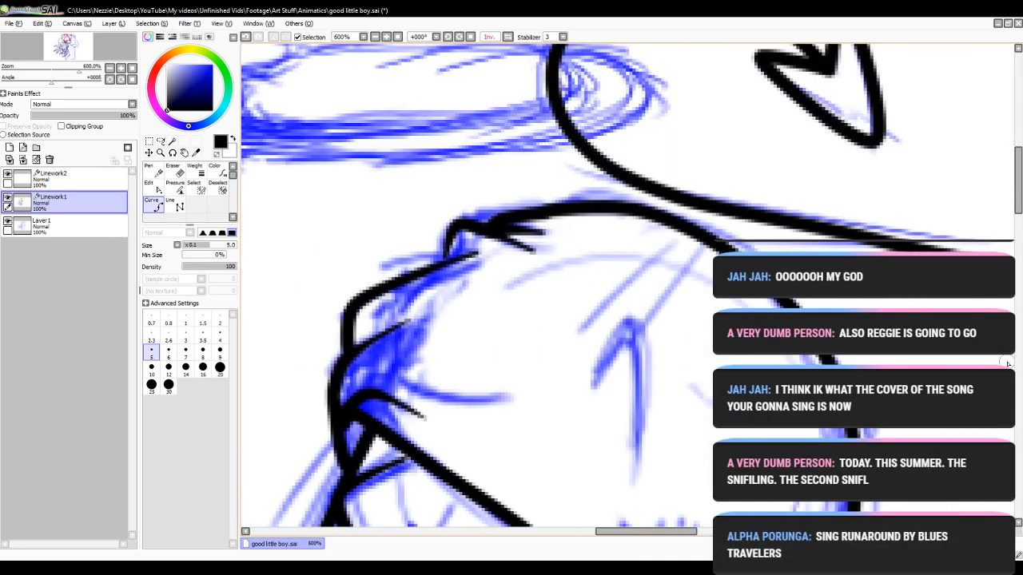
{"action": "scroll", "coordinate": [918, 167], "scroll_direction": "down", "scroll_amount": 3}
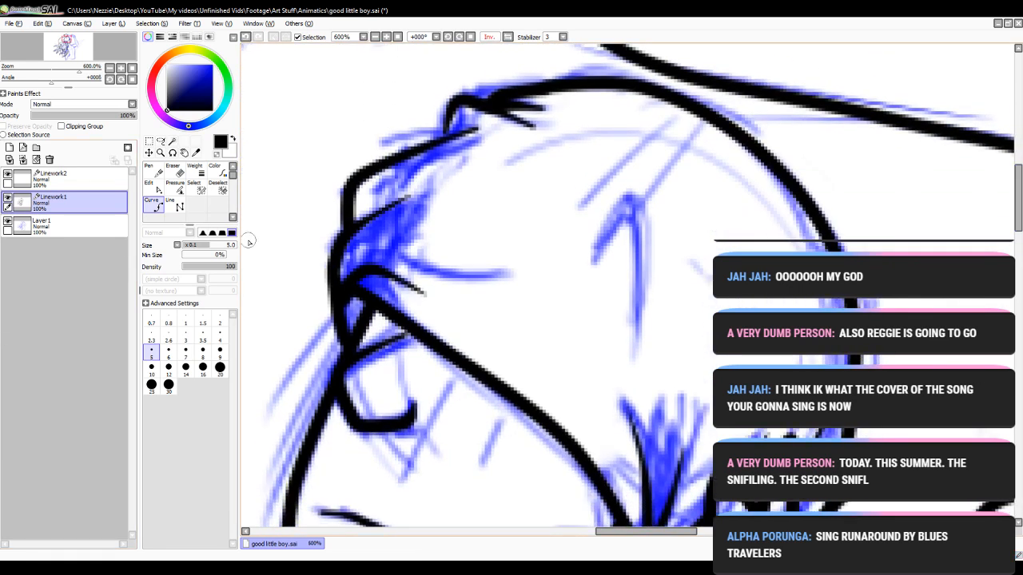
{"action": "left_click", "coordinate": [185, 340]}
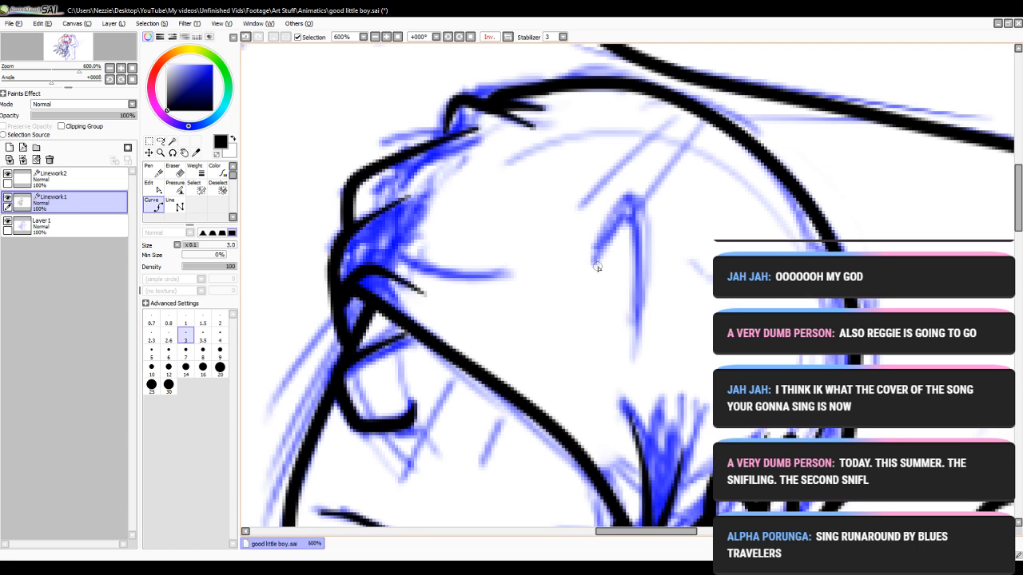
{"action": "mouse_move", "coordinate": [616, 211]}
{"action": "left_mouse_down"}
{"action": "mouse_move", "coordinate": [651, 258]}
{"action": "mouse_move", "coordinate": [635, 290]}
{"action": "mouse_move", "coordinate": [636, 355]}
{"action": "left_mouse_up"}
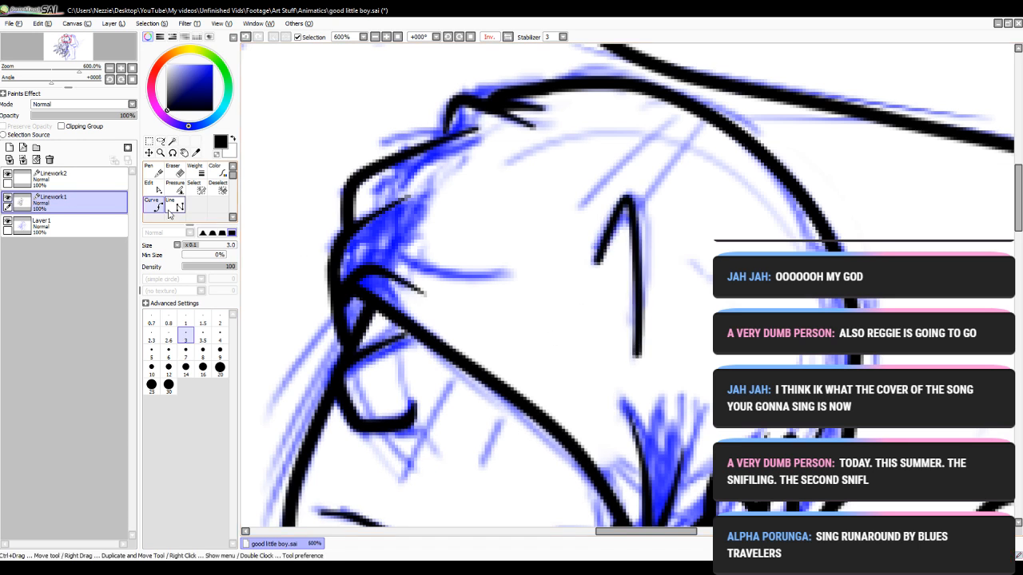
{"action": "left_click", "coordinate": [149, 184]}
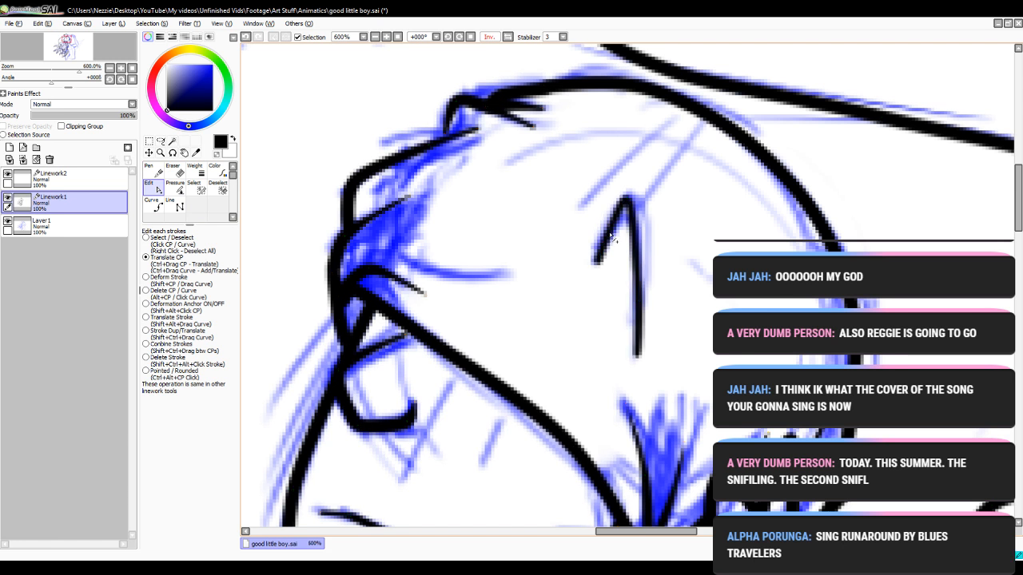
{"action": "left_click", "coordinate": [155, 206]}
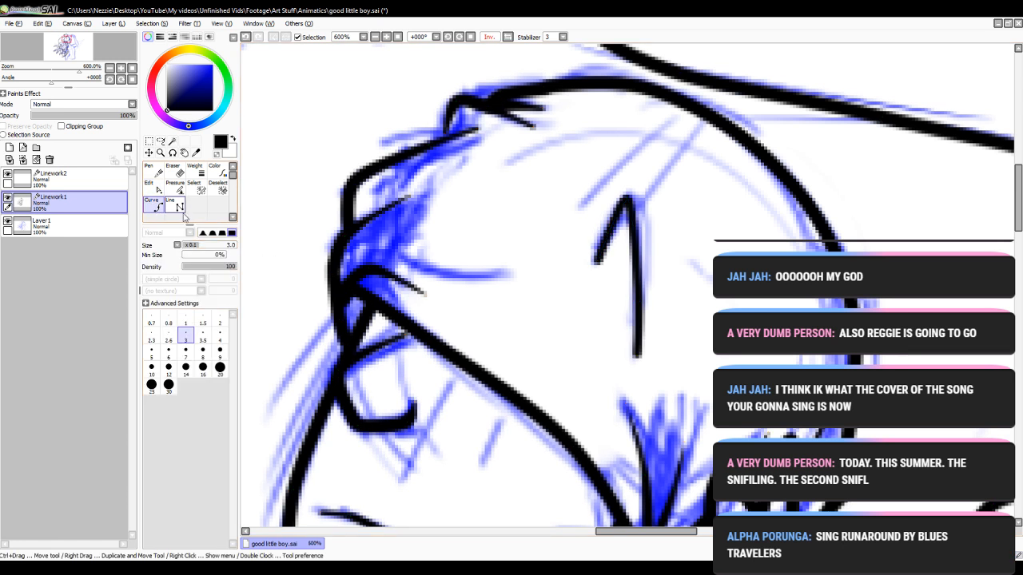
- Taper both ends of the hook-shaped mark on the head by lowering the pressure of its control points
{"action": "left_click", "coordinate": [174, 189]}
{"action": "mouse_move", "coordinate": [631, 357]}
{"action": "left_mouse_down"}
{"action": "mouse_move", "coordinate": [642, 365]}
{"action": "mouse_move", "coordinate": [388, 308]}
{"action": "left_mouse_up"}
{"action": "left_click_drag", "start_coordinate": [646, 302], "coordinate": [631, 295]}
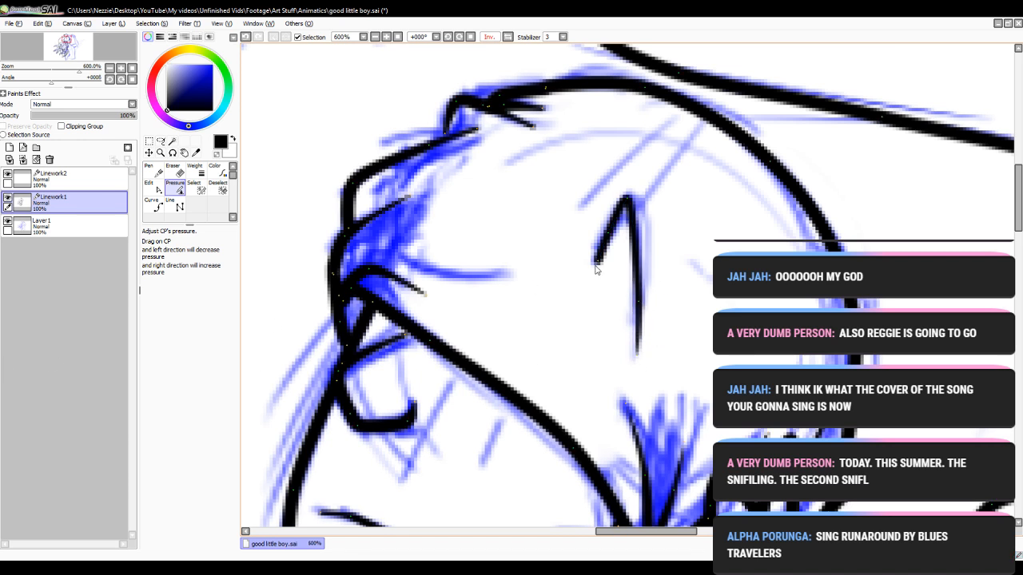
{"action": "mouse_move", "coordinate": [607, 227]}
{"action": "left_mouse_down"}
{"action": "mouse_move", "coordinate": [600, 220]}
{"action": "mouse_move", "coordinate": [590, 236]}
{"action": "mouse_move", "coordinate": [609, 236]}
{"action": "mouse_move", "coordinate": [594, 235]}
{"action": "left_mouse_up"}
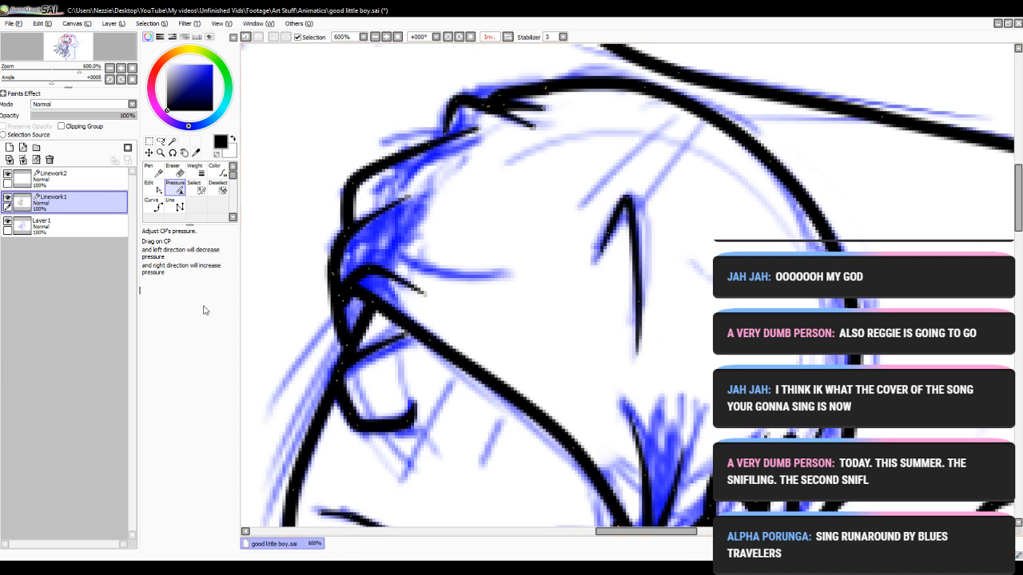
{"action": "left_click", "coordinate": [155, 208]}
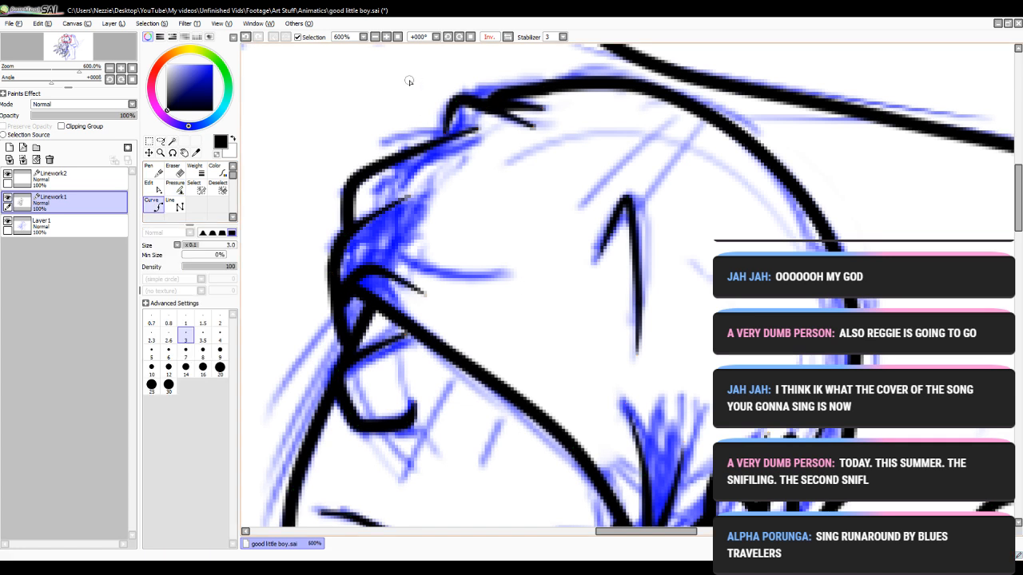
- Undo the hook-shaped mark on the head together with its pressure adjustments
{"action": "left_click", "coordinate": [246, 37]}
{"action": "left_click", "coordinate": [246, 37]}
{"action": "left_click", "coordinate": [246, 36]}
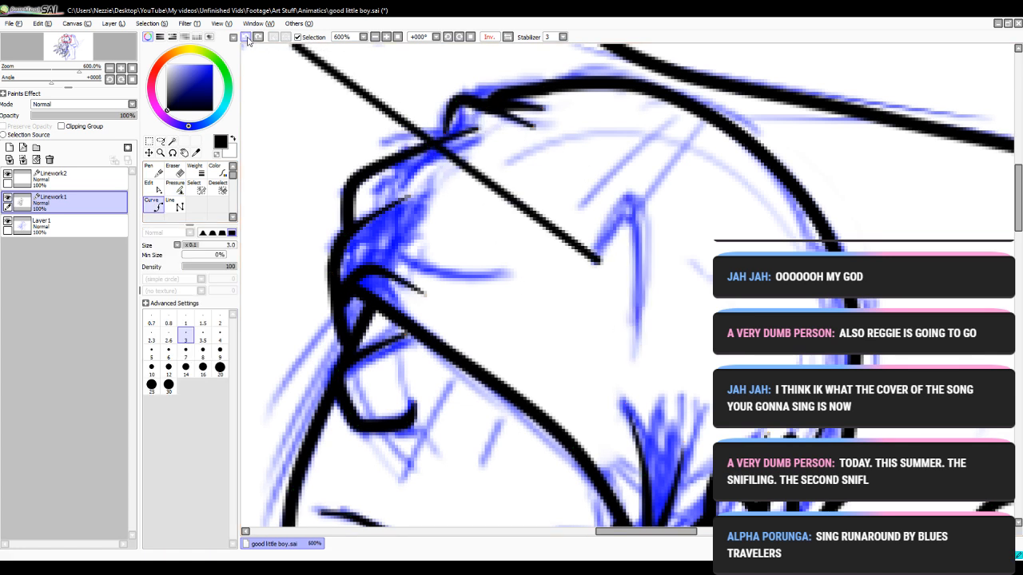
{"action": "left_click", "coordinate": [246, 37]}
- Redraw the hook-shaped mark on the side of the head with a size 3.5 Curve stroke through its peak
{"action": "left_click", "coordinate": [203, 336]}
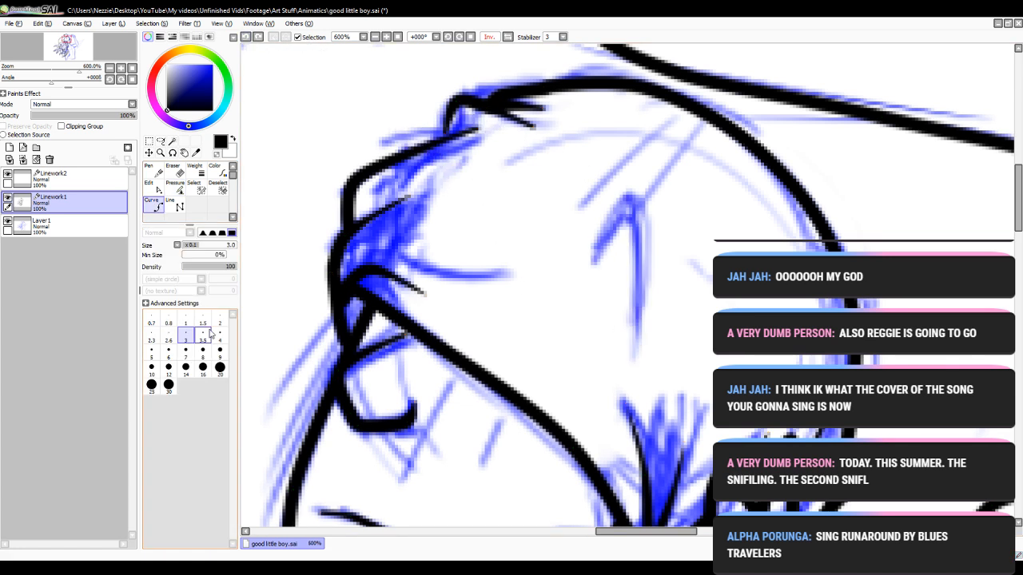
{"action": "left_click", "coordinate": [594, 258]}
{"action": "left_click", "coordinate": [625, 203]}
{"action": "left_click", "coordinate": [637, 279]}
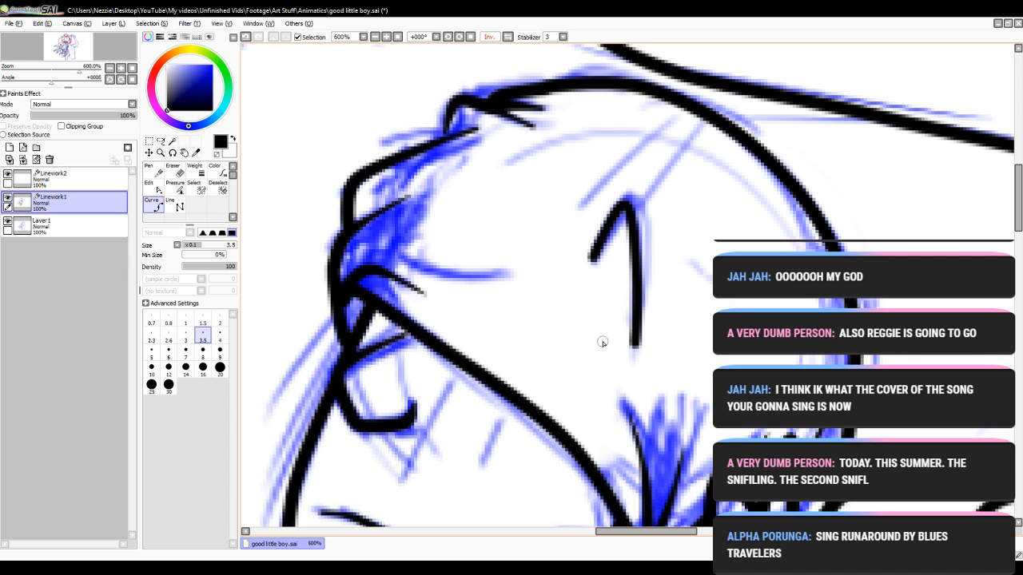
- Taper the hook-shaped mark on the head by lowering the pressure of both end points and the middle of its long side
{"action": "left_click", "coordinate": [176, 189]}
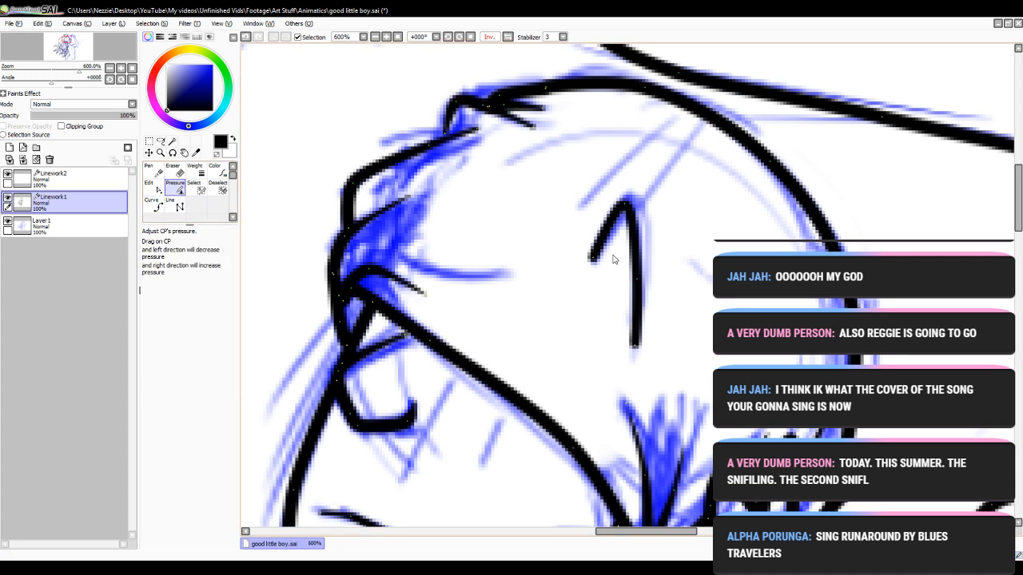
{"action": "left_click_drag", "start_coordinate": [594, 262], "coordinate": [218, 305]}
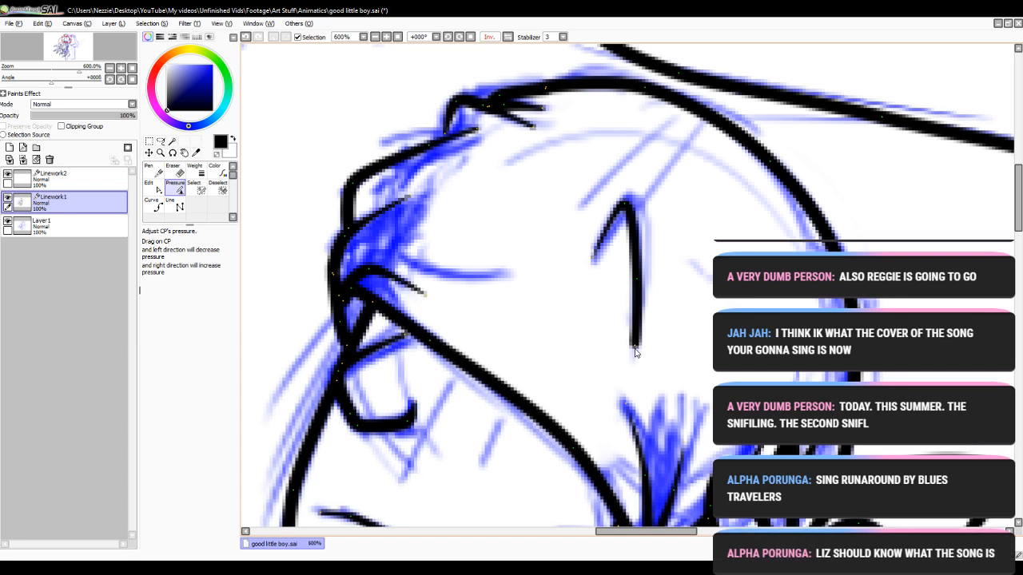
{"action": "left_click_drag", "start_coordinate": [635, 348], "coordinate": [352, 375]}
{"action": "left_click_drag", "start_coordinate": [636, 279], "coordinate": [595, 282]}
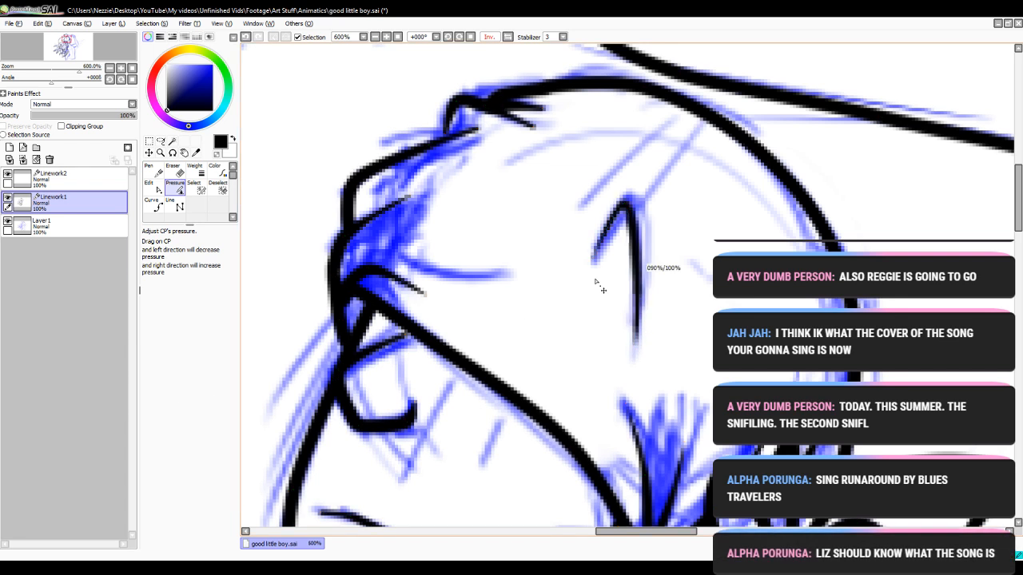
- Draw the short curved mark across the larger figure's face with a size 3.5 Curve stroke and taper it by lowering control-point pressure
{"action": "left_click", "coordinate": [153, 204]}
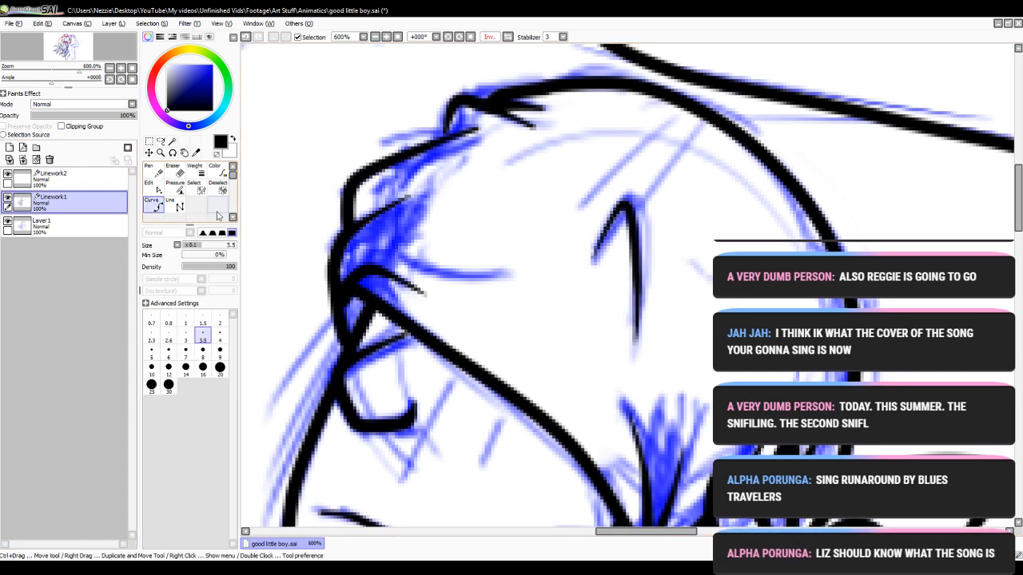
{"action": "left_click", "coordinate": [507, 273]}
{"action": "left_click", "coordinate": [461, 278]}
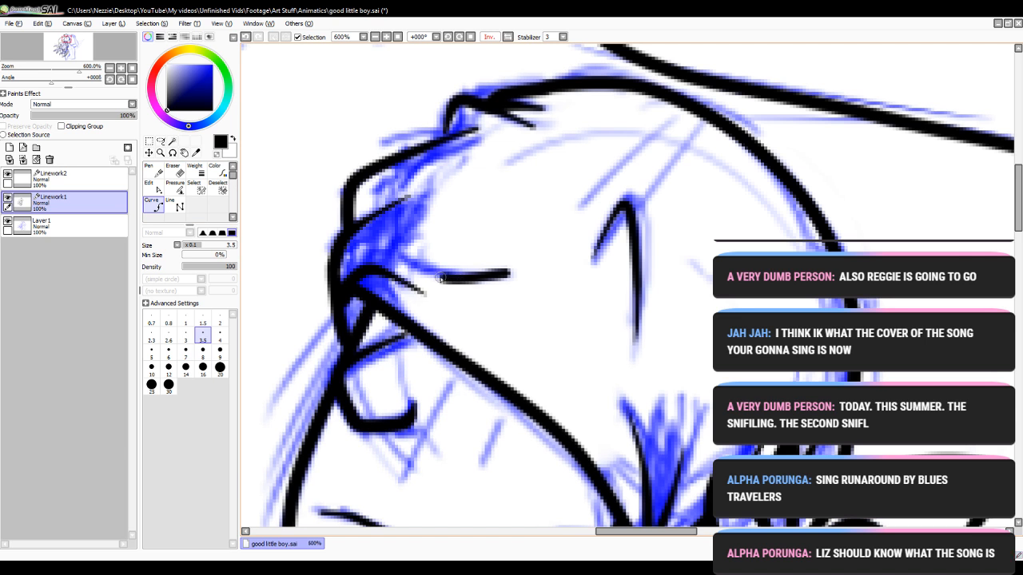
{"action": "double_click", "coordinate": [404, 257]}
{"action": "left_click", "coordinate": [175, 205]}
{"action": "left_click", "coordinate": [174, 189]}
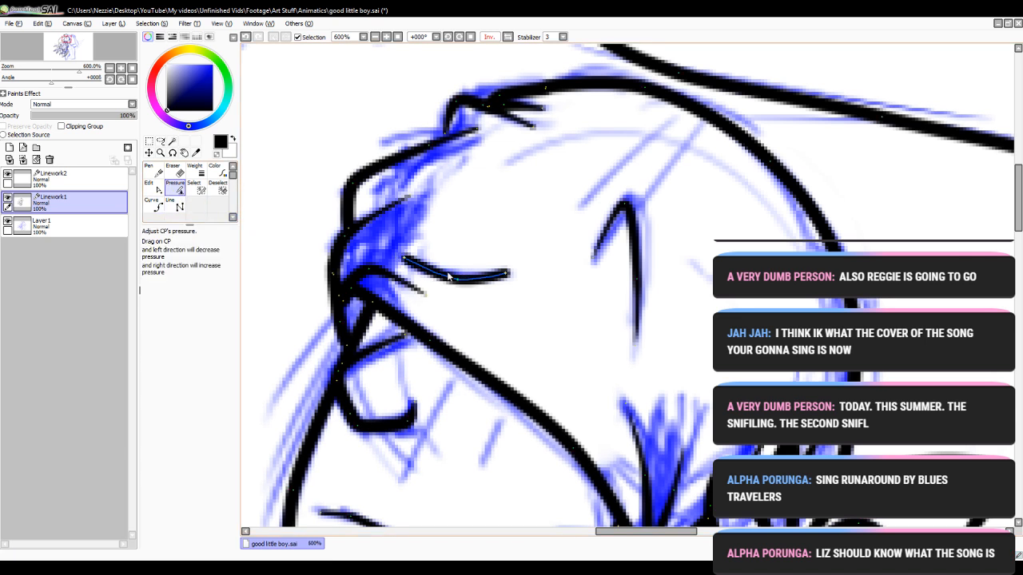
{"action": "left_click_drag", "start_coordinate": [404, 258], "coordinate": [3, 334]}
{"action": "left_click_drag", "start_coordinate": [458, 280], "coordinate": [328, 297]}
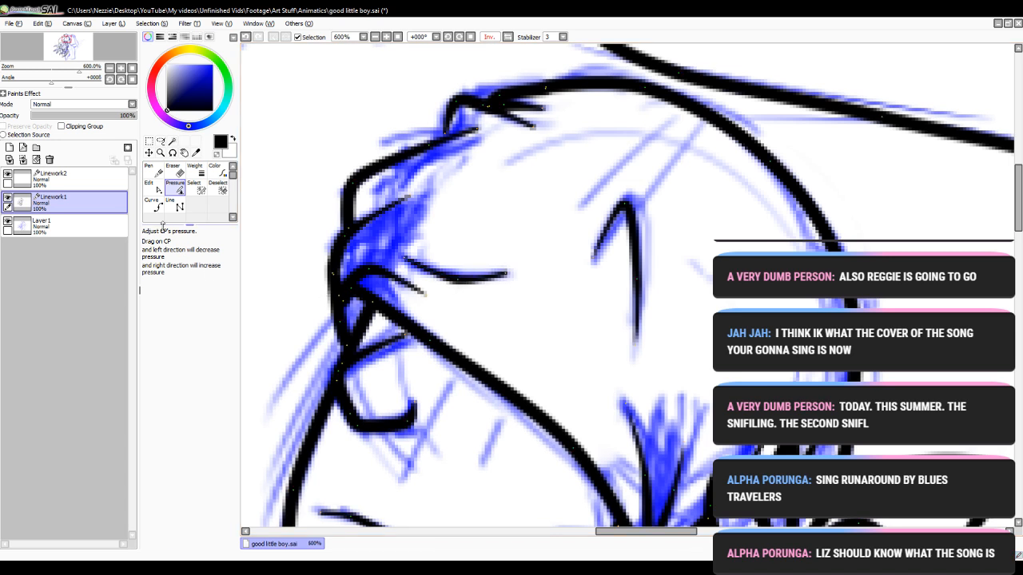
- Set the Curve size to 5 and thin the top of the larger figure's neck line by lowering its control-point pressure
{"action": "left_click", "coordinate": [152, 204]}
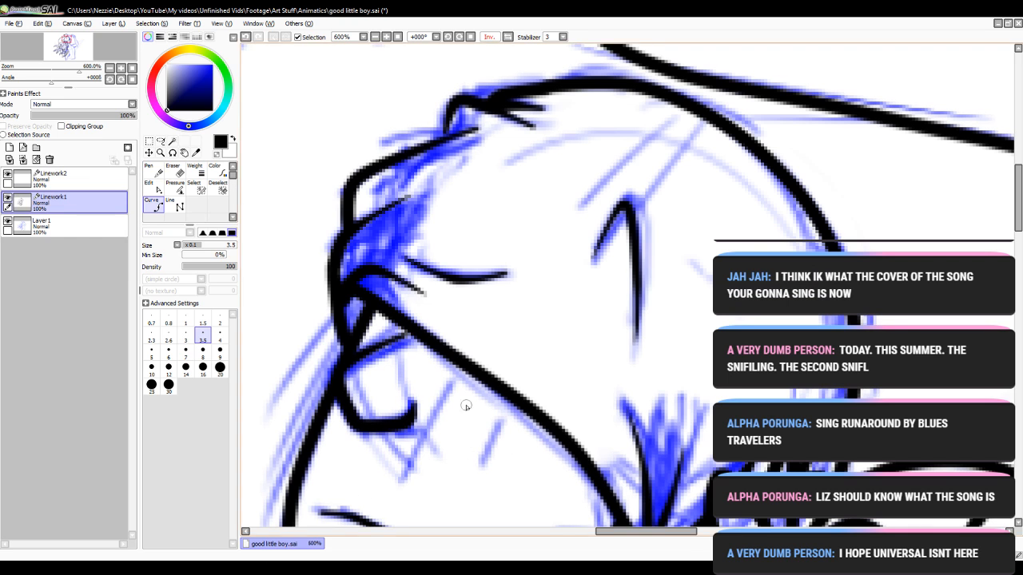
{"action": "mouse_move", "coordinate": [1017, 206]}
{"action": "left_mouse_down"}
{"action": "mouse_move", "coordinate": [1021, 290]}
{"action": "mouse_move", "coordinate": [1020, 277]}
{"action": "left_mouse_up"}
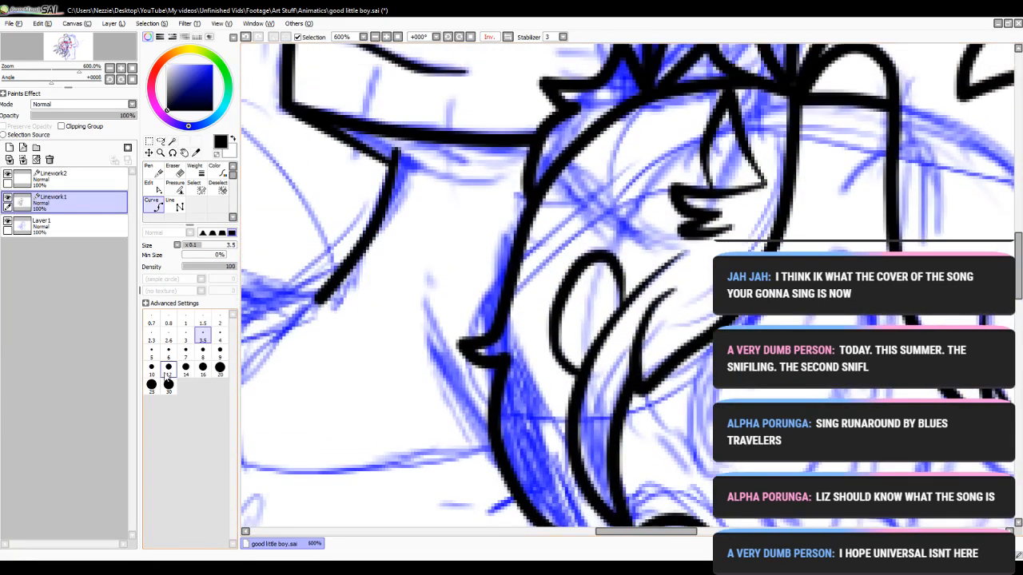
{"action": "left_click", "coordinate": [153, 352]}
{"action": "left_click", "coordinate": [375, 38]}
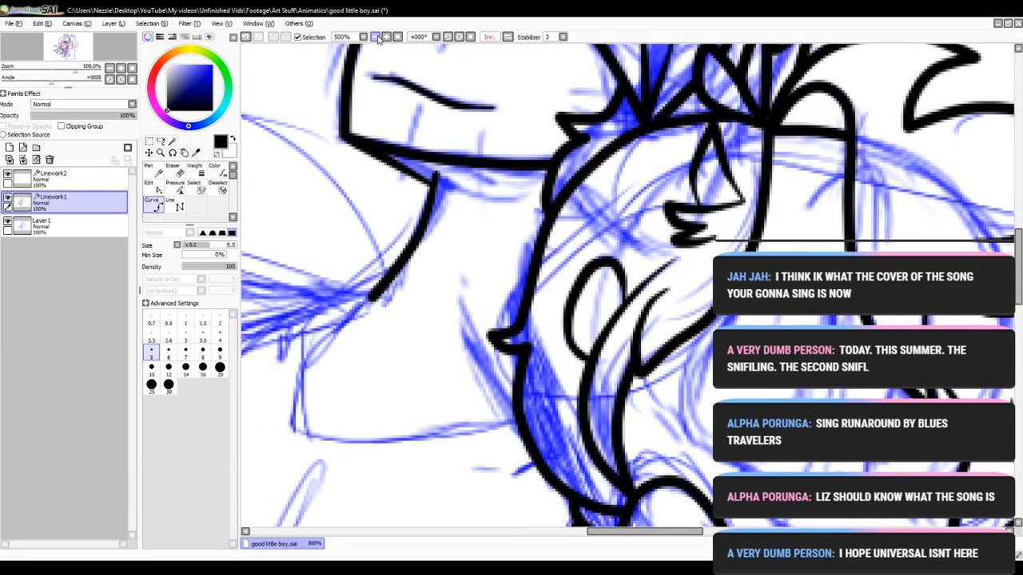
{"action": "left_click", "coordinate": [375, 38]}
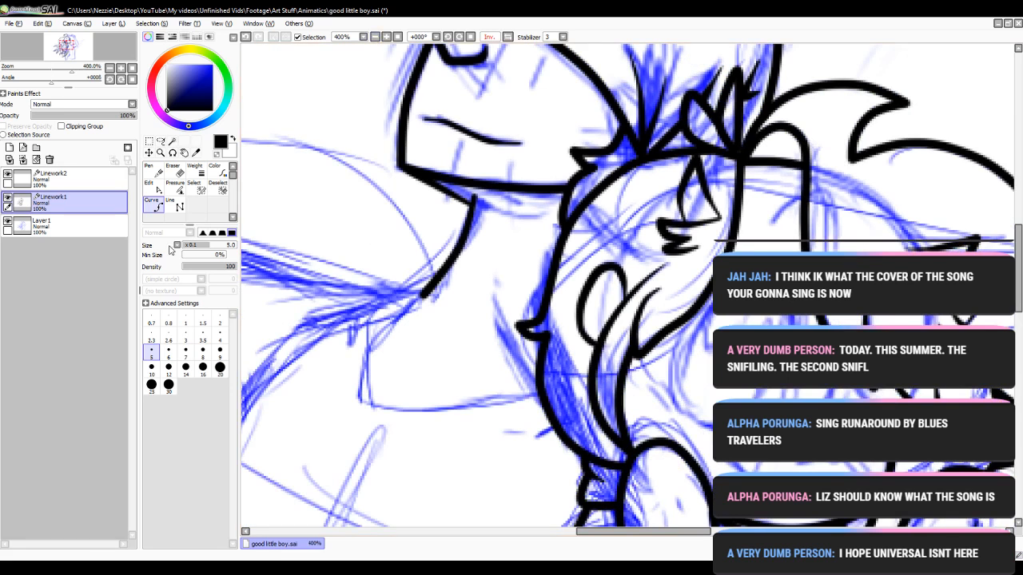
{"action": "left_click", "coordinate": [174, 185]}
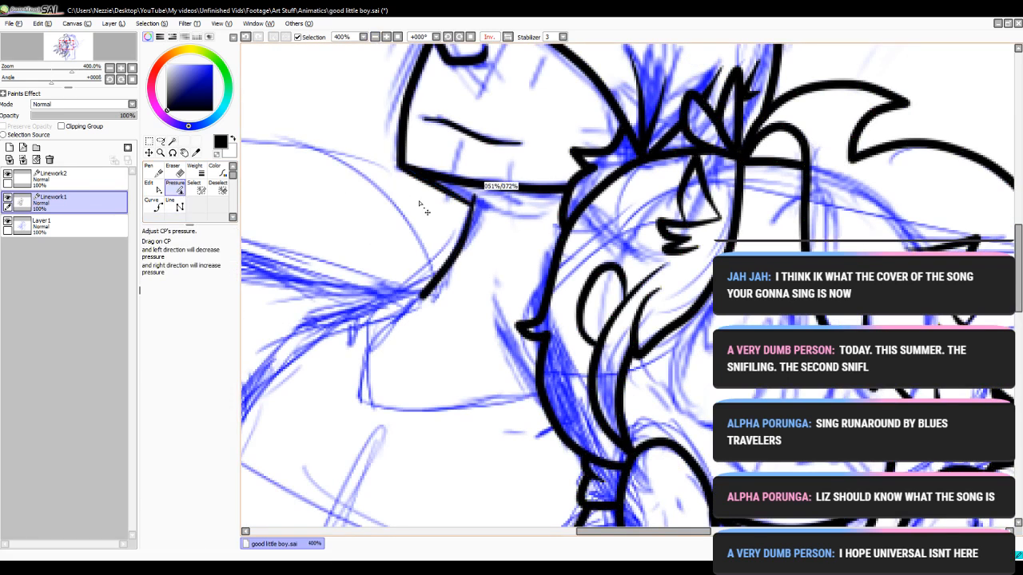
{"action": "left_click", "coordinate": [153, 206]}
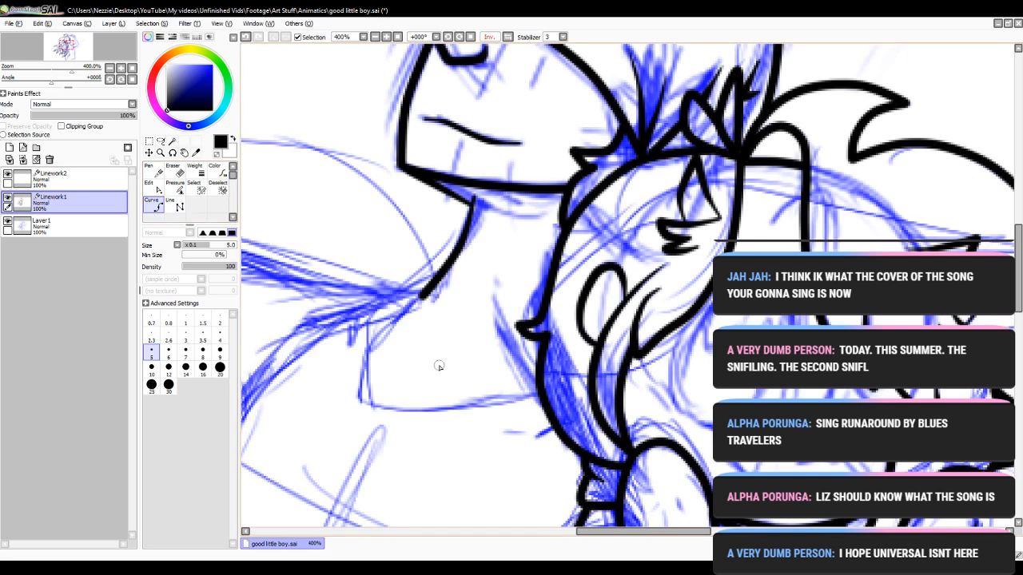
- Ink the rounded outline from below the small figure's hair tie down and around to the wing edge with a size 5 Curve stroke
{"action": "left_click", "coordinate": [376, 37]}
{"action": "left_click", "coordinate": [375, 37]}
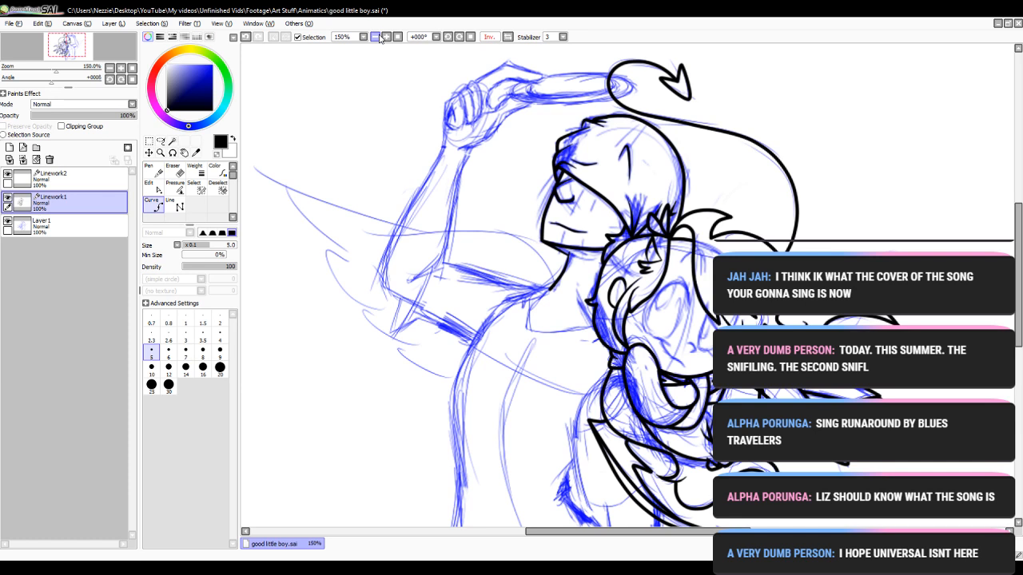
{"action": "left_click", "coordinate": [387, 37]}
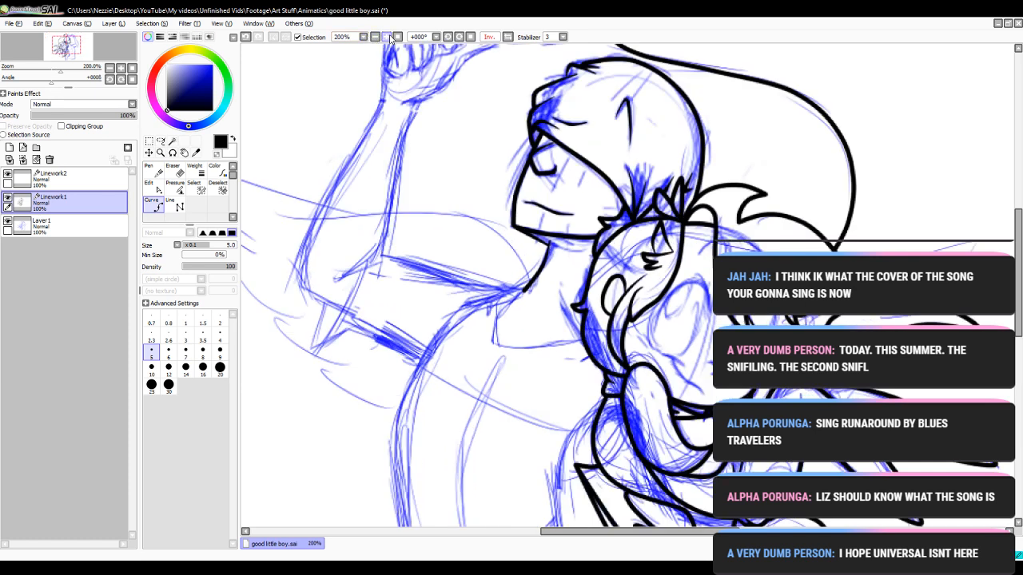
{"action": "left_click", "coordinate": [387, 38]}
{"action": "scroll", "coordinate": [750, 163], "scroll_direction": "down", "scroll_amount": 5}
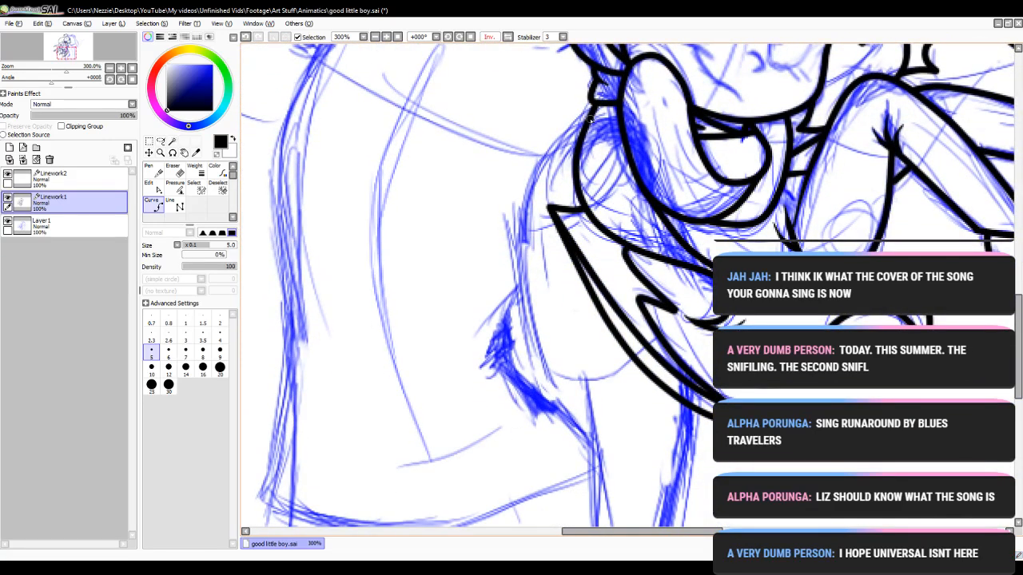
{"action": "mouse_move", "coordinate": [590, 117]}
{"action": "left_mouse_down"}
{"action": "mouse_move", "coordinate": [550, 152]}
{"action": "mouse_move", "coordinate": [525, 216]}
{"action": "mouse_move", "coordinate": [523, 280]}
{"action": "mouse_move", "coordinate": [540, 349]}
{"action": "left_mouse_up"}
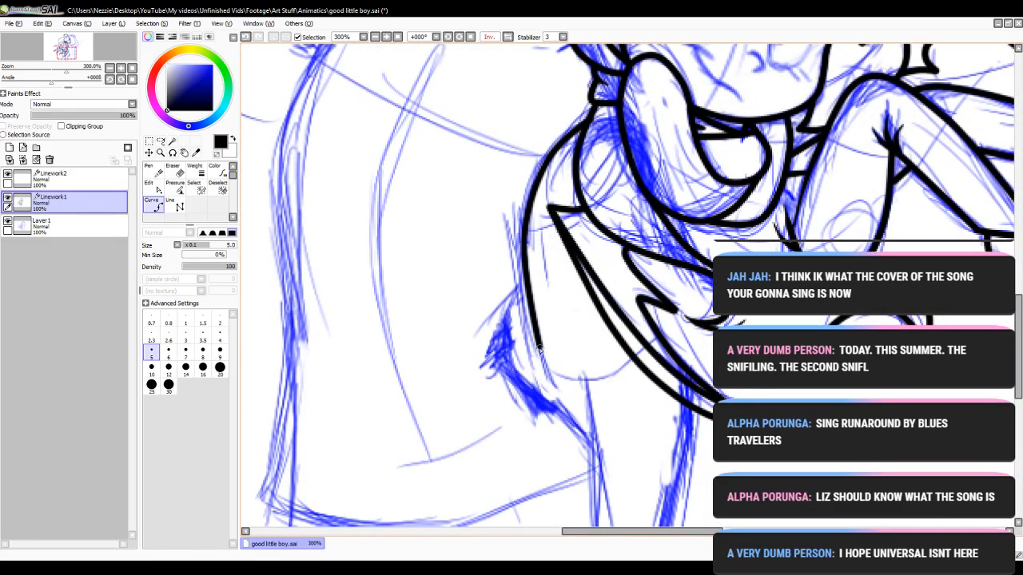
{"action": "left_click", "coordinate": [548, 373]}
{"action": "key", "text": "ctrl+z"}
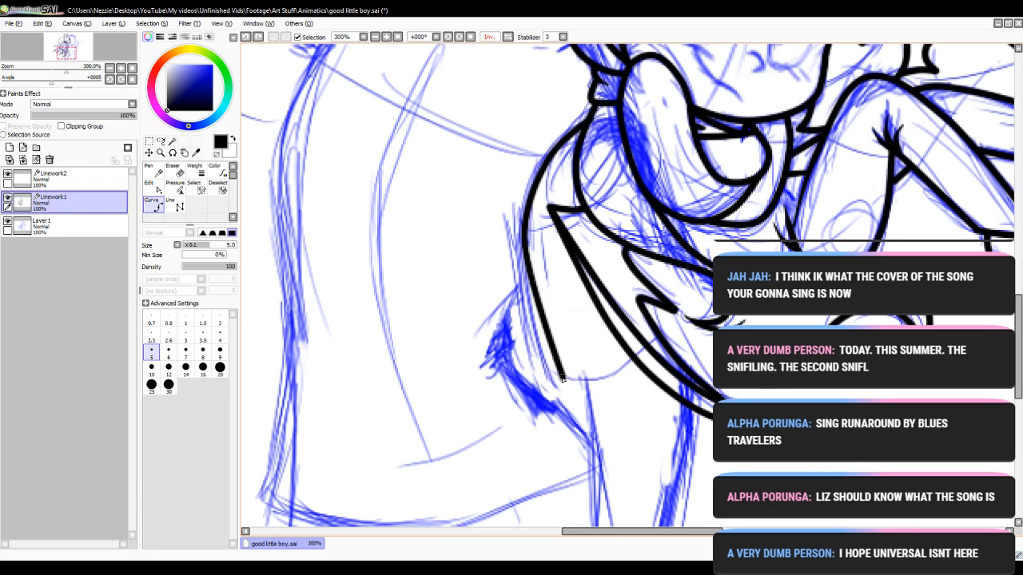
{"action": "left_click", "coordinate": [548, 373]}
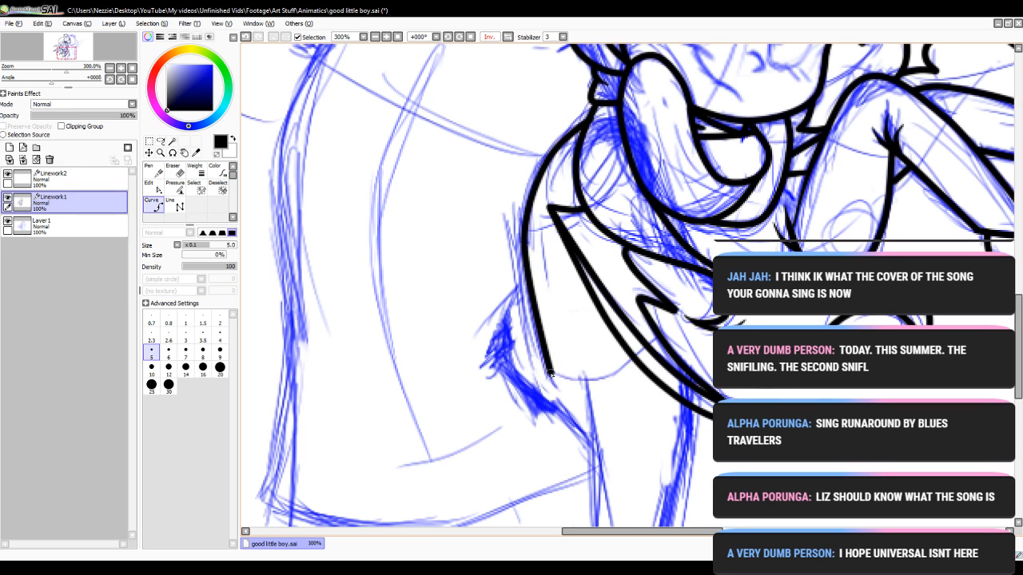
{"action": "left_click", "coordinate": [602, 381]}
{"action": "double_click", "coordinate": [635, 360]}
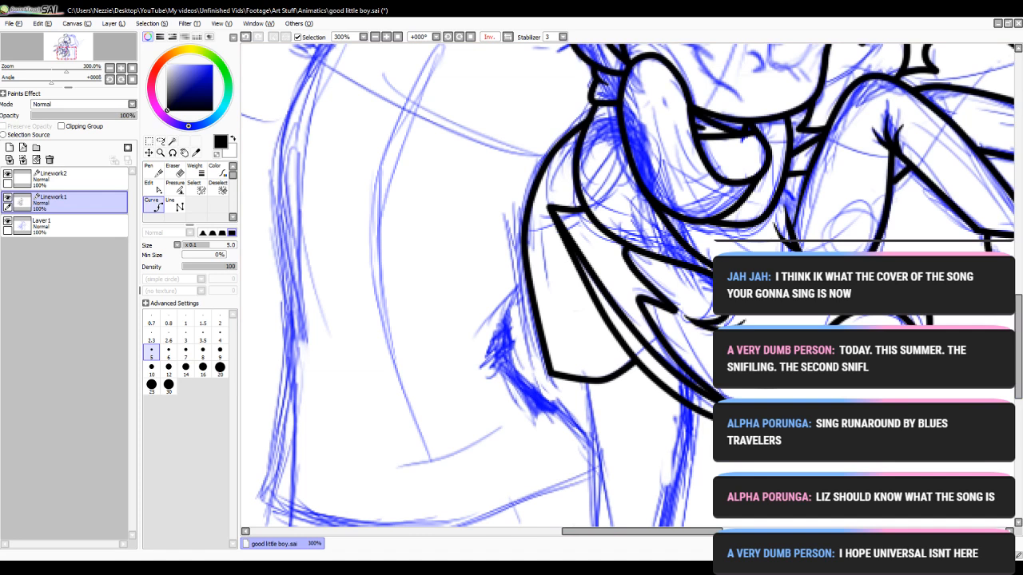
- Ink the two long lines running from beneath the wing outline down past the canvas's bottom edge with size 5 Curve strokes
{"action": "scroll", "coordinate": [628, 285], "scroll_direction": "down", "scroll_amount": 5}
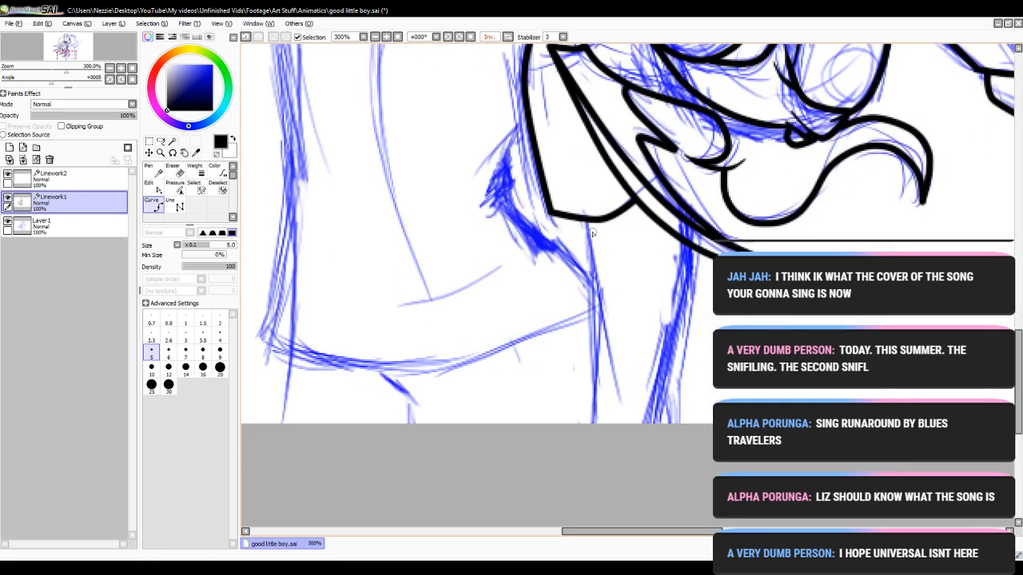
{"action": "left_click", "coordinate": [588, 224]}
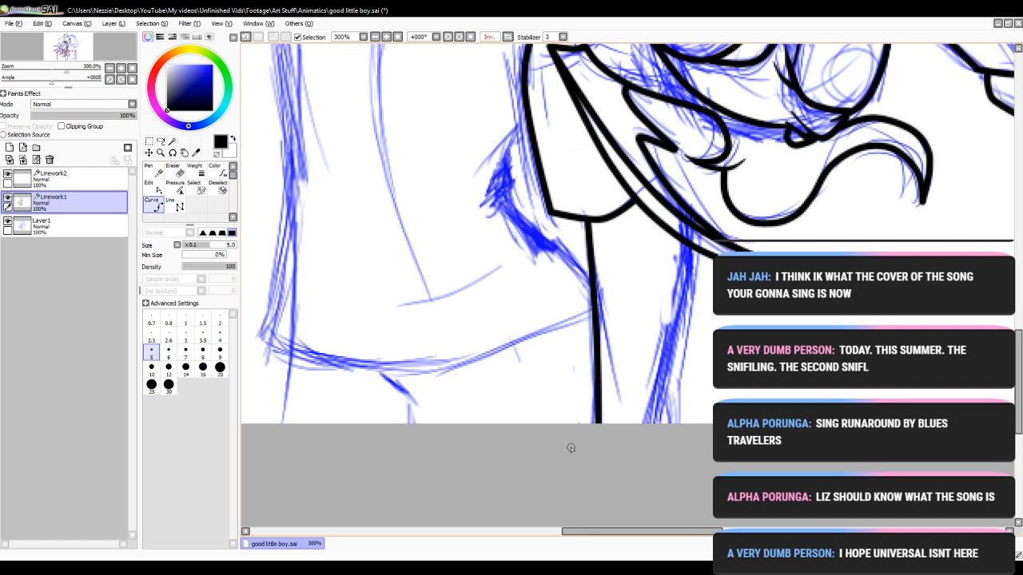
{"action": "left_click", "coordinate": [692, 246]}
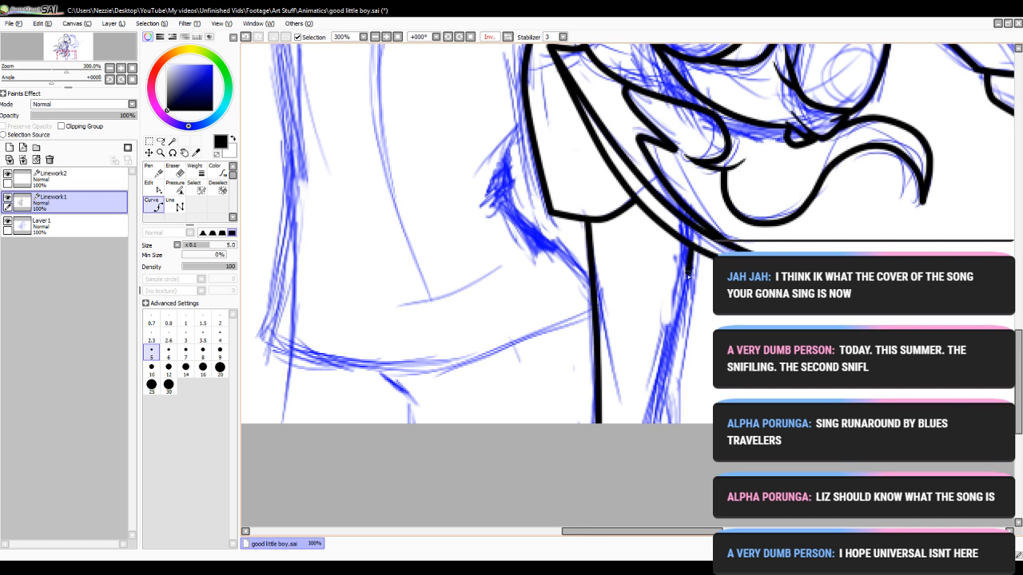
{"action": "double_click", "coordinate": [653, 435]}
- Extend the neck line toward the shoulder and ink the larger figure's outer torso outline down to the waist with size 5 Curve strokes
{"action": "left_click_drag", "start_coordinate": [625, 532], "coordinate": [588, 532]}
{"action": "left_click_drag", "start_coordinate": [1019, 352], "coordinate": [1019, 275]}
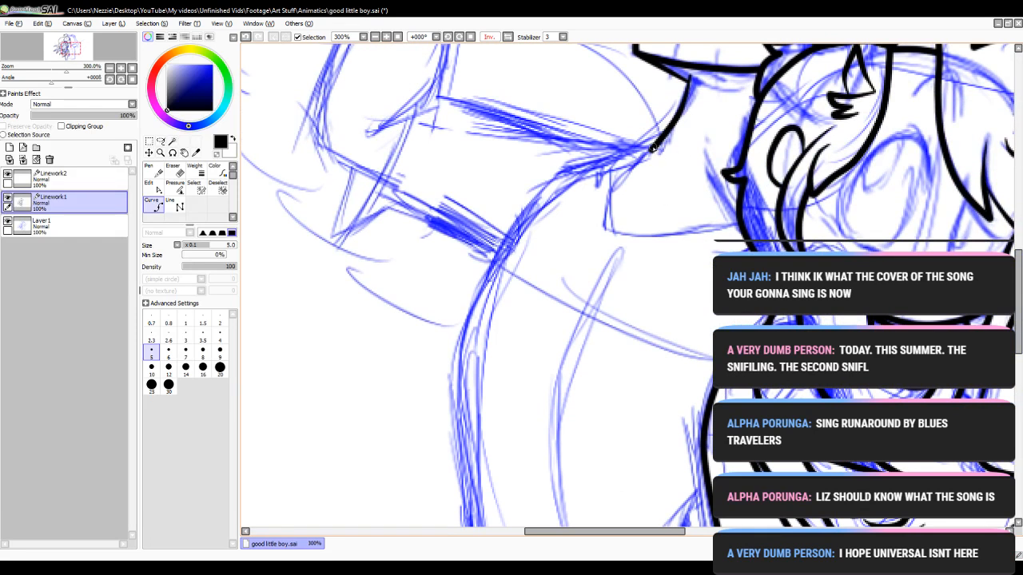
{"action": "left_click", "coordinate": [651, 149]}
{"action": "left_click", "coordinate": [577, 172]}
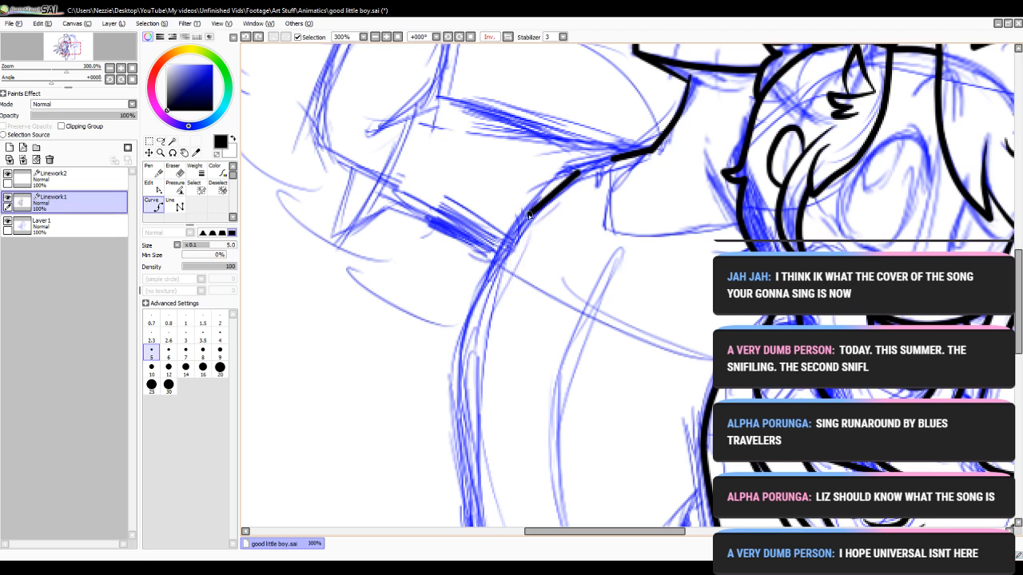
{"action": "left_click", "coordinate": [476, 320]}
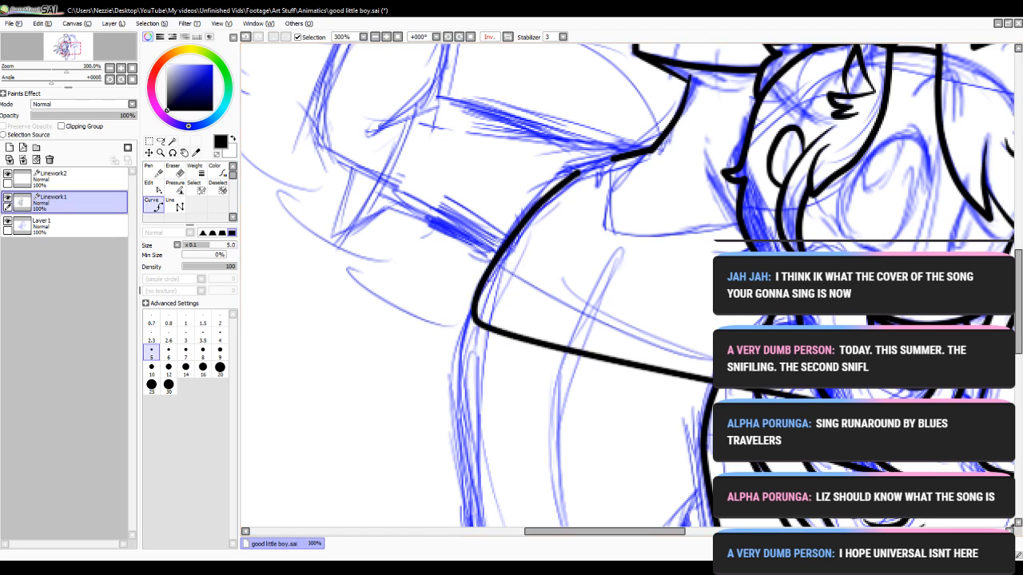
{"action": "left_click_drag", "start_coordinate": [1018, 345], "coordinate": [1019, 406]}
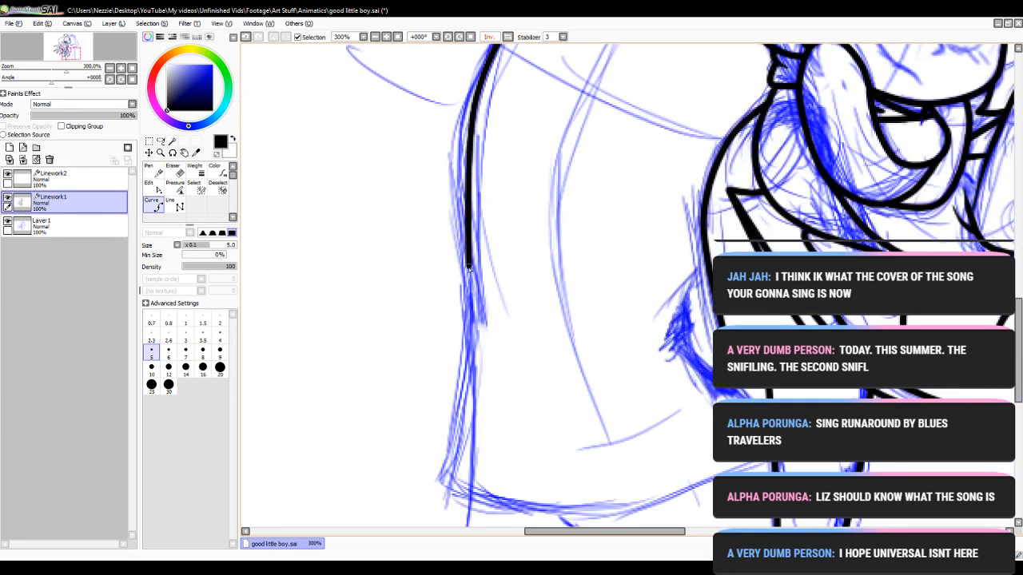
{"action": "key", "text": "ctrl+z"}
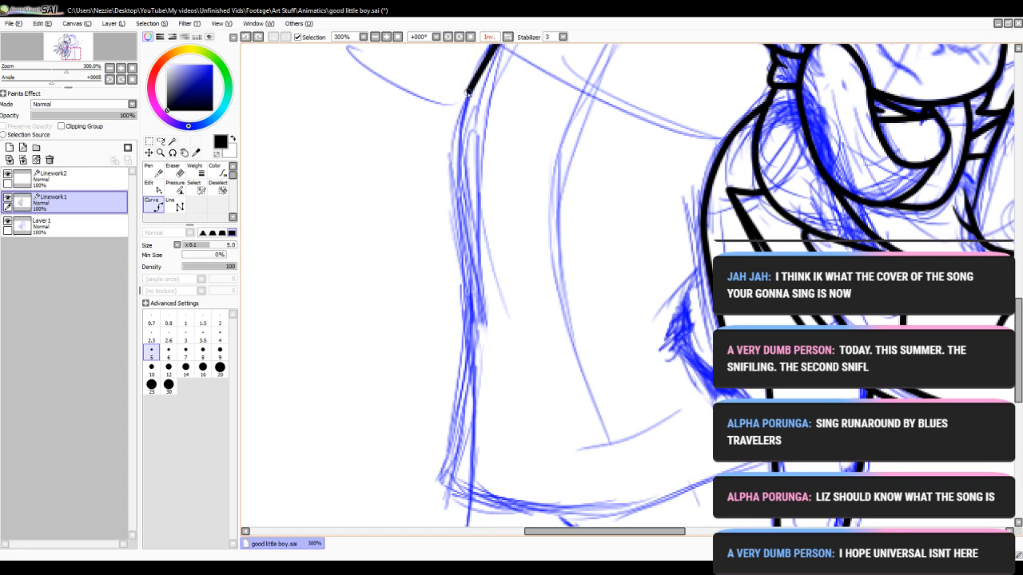
{"action": "mouse_move", "coordinate": [499, 46]}
{"action": "left_mouse_down"}
{"action": "mouse_move", "coordinate": [461, 168]}
{"action": "mouse_move", "coordinate": [491, 352]}
{"action": "left_mouse_up"}
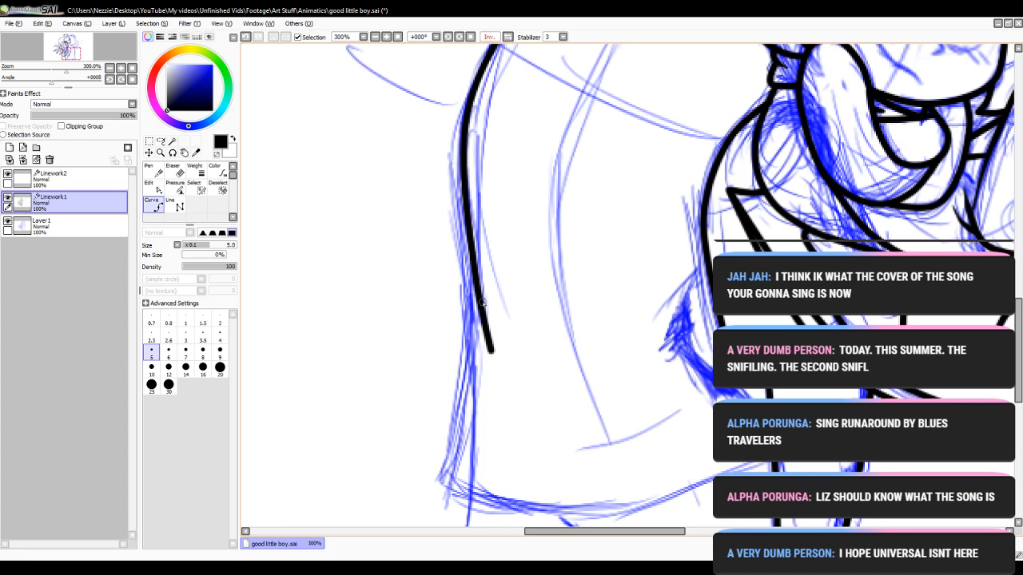
- Ink the upper edge of the spiky tuft beside the rounded outline and move its end point out to the tuft's tip
{"action": "mouse_move", "coordinate": [706, 262]}
{"action": "left_mouse_down"}
{"action": "mouse_move", "coordinate": [682, 308]}
{"action": "mouse_move", "coordinate": [690, 321]}
{"action": "mouse_move", "coordinate": [663, 340]}
{"action": "left_mouse_up"}
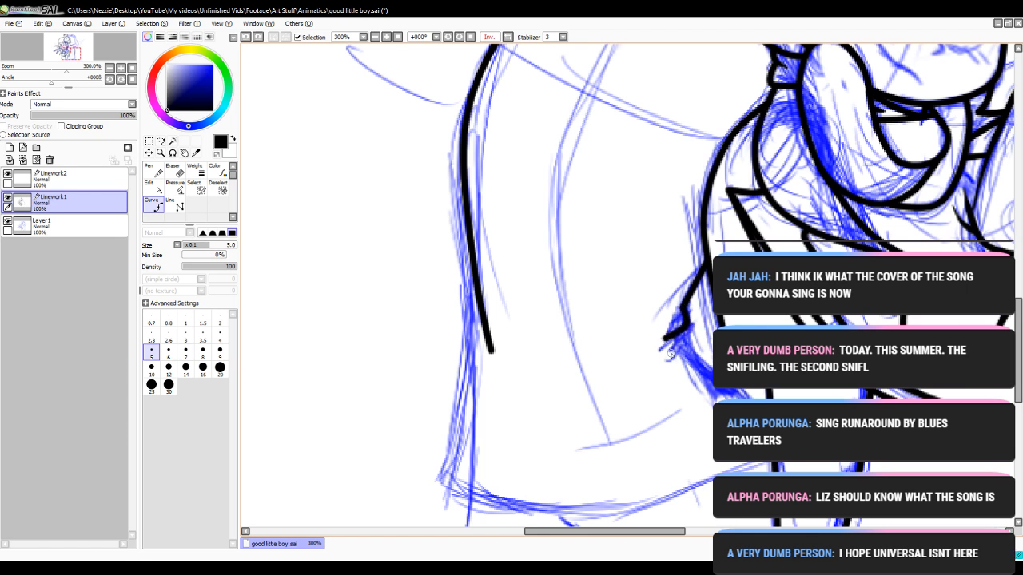
{"action": "left_click", "coordinate": [246, 39]}
{"action": "left_click", "coordinate": [245, 40]}
{"action": "left_click", "coordinate": [150, 185]}
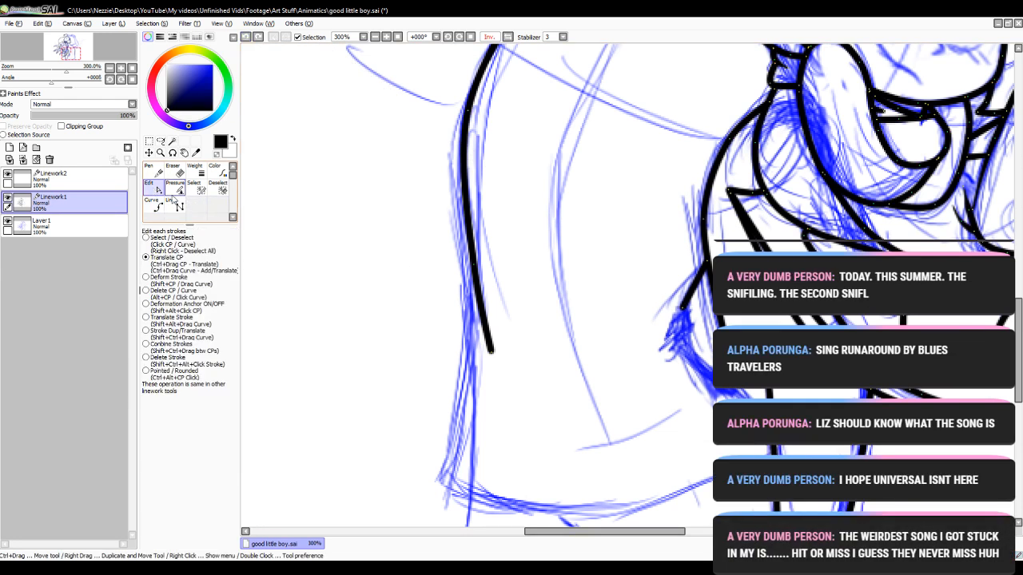
{"action": "left_click_drag", "start_coordinate": [682, 310], "coordinate": [669, 333]}
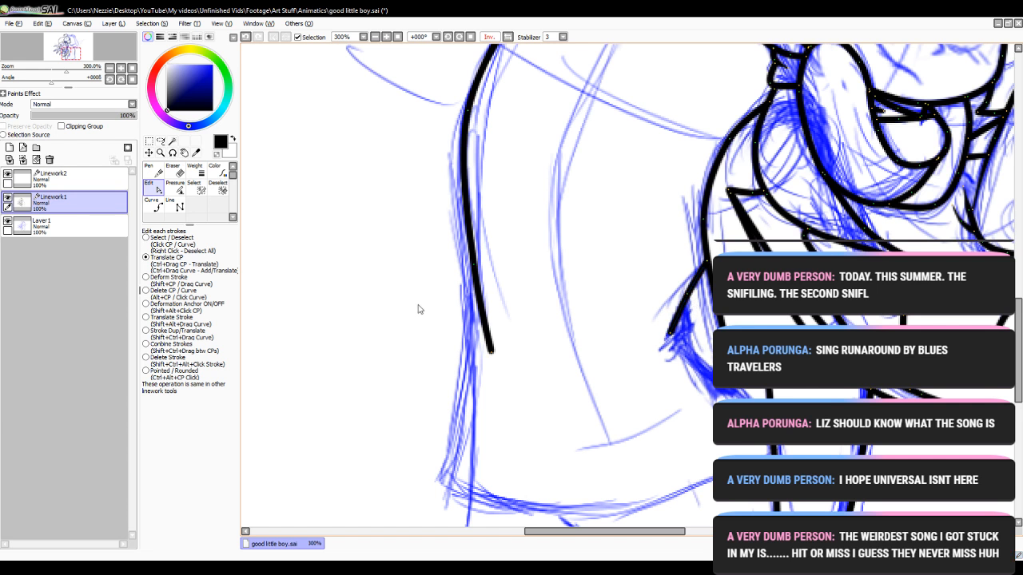
- Ink the tuft's remaining short spikes and its lower edge running down to the small figure's leg with size 5 Curve strokes
{"action": "left_click", "coordinate": [152, 205]}
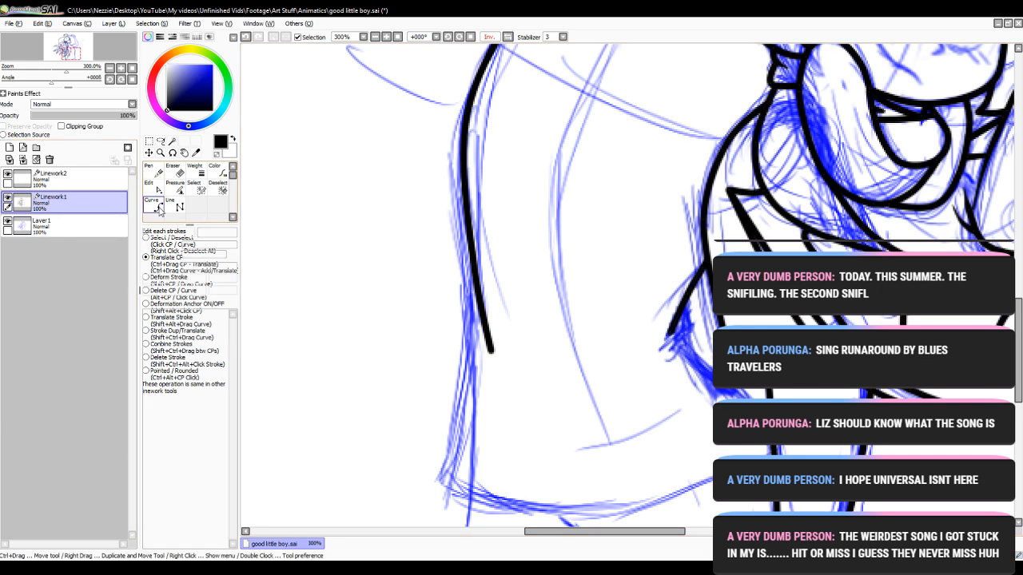
{"action": "left_click", "coordinate": [685, 305]}
{"action": "left_click", "coordinate": [690, 328]}
{"action": "double_click", "coordinate": [668, 352]}
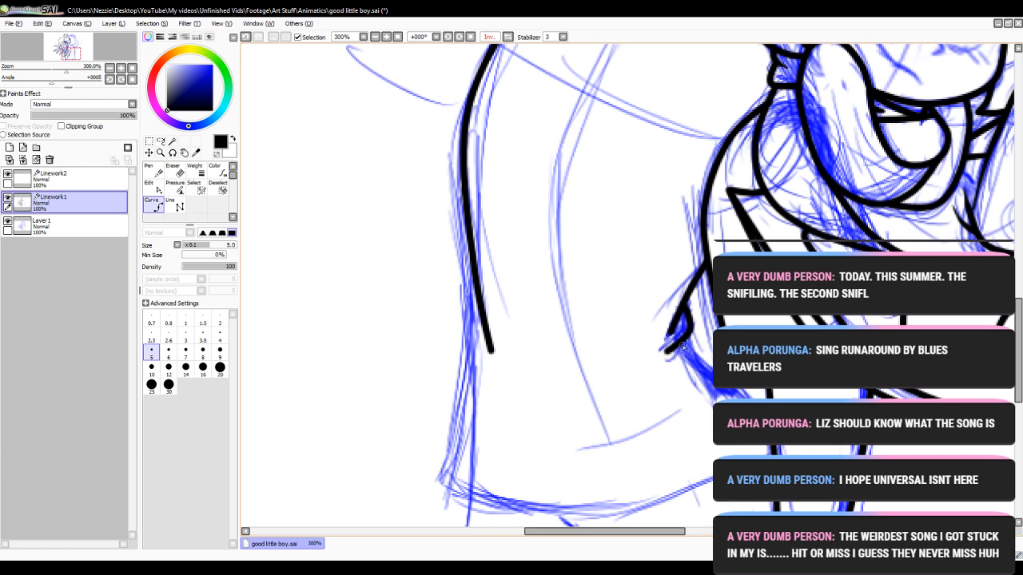
{"action": "left_click", "coordinate": [688, 334]}
{"action": "left_click", "coordinate": [687, 347]}
{"action": "double_click", "coordinate": [673, 361]}
{"action": "left_click", "coordinate": [686, 349]}
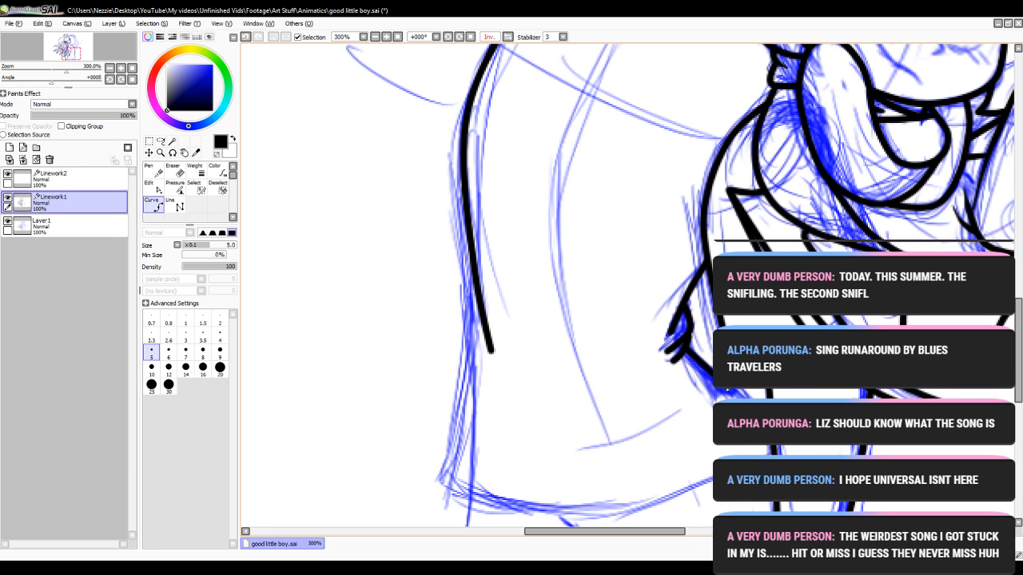
{"action": "key", "text": "ctrl+z"}
{"action": "left_click", "coordinate": [686, 349]}
- Taper the lower end of the larger figure's torso line and the tips of the tuft's spikes by reducing their point pressure
{"action": "left_click", "coordinate": [177, 187]}
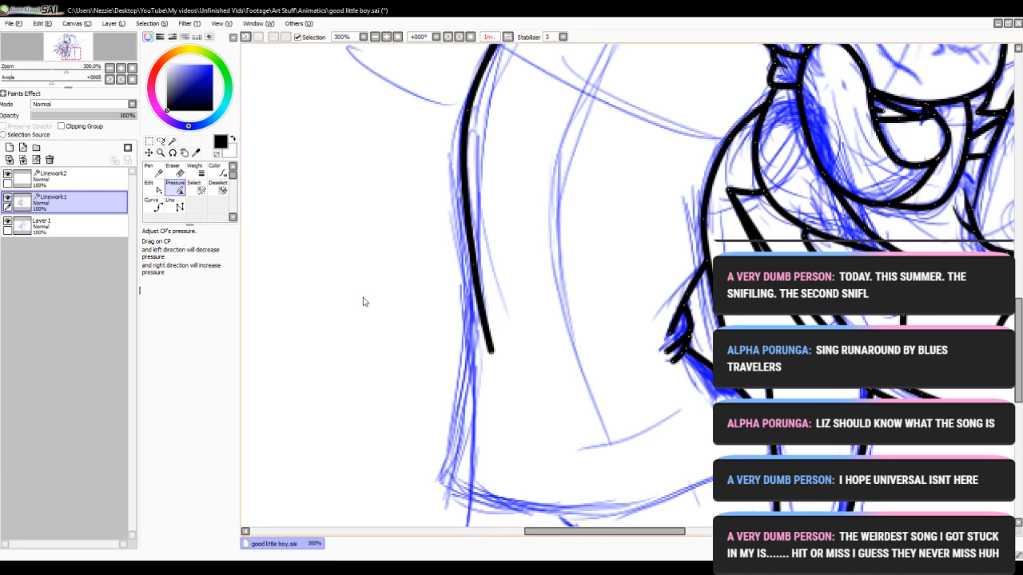
{"action": "mouse_move", "coordinate": [490, 351]}
{"action": "left_mouse_down"}
{"action": "mouse_move", "coordinate": [498, 360]}
{"action": "mouse_move", "coordinate": [161, 404]}
{"action": "left_mouse_up"}
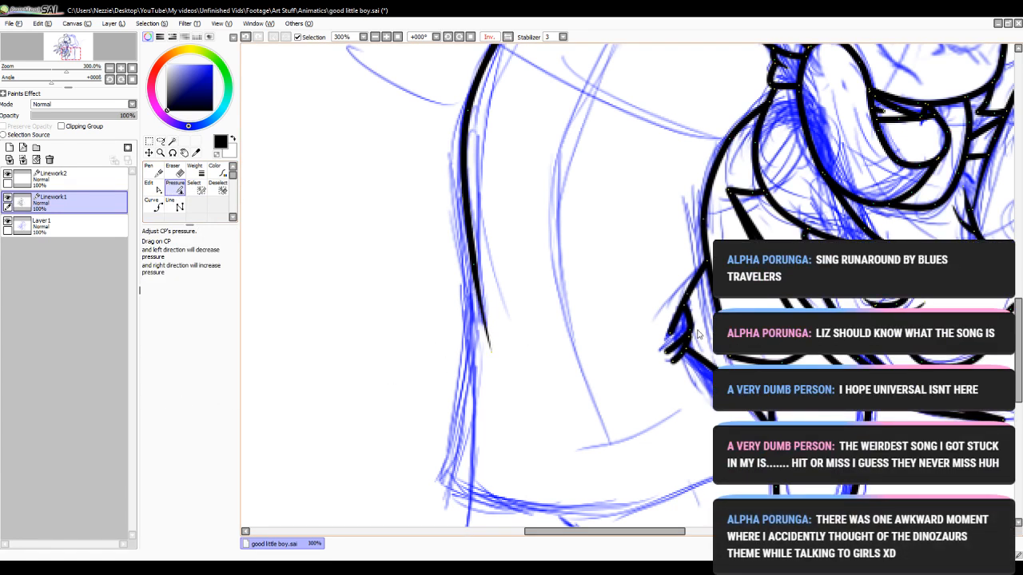
{"action": "left_click_drag", "start_coordinate": [670, 335], "coordinate": [553, 350]}
{"action": "left_click_drag", "start_coordinate": [671, 351], "coordinate": [454, 365]}
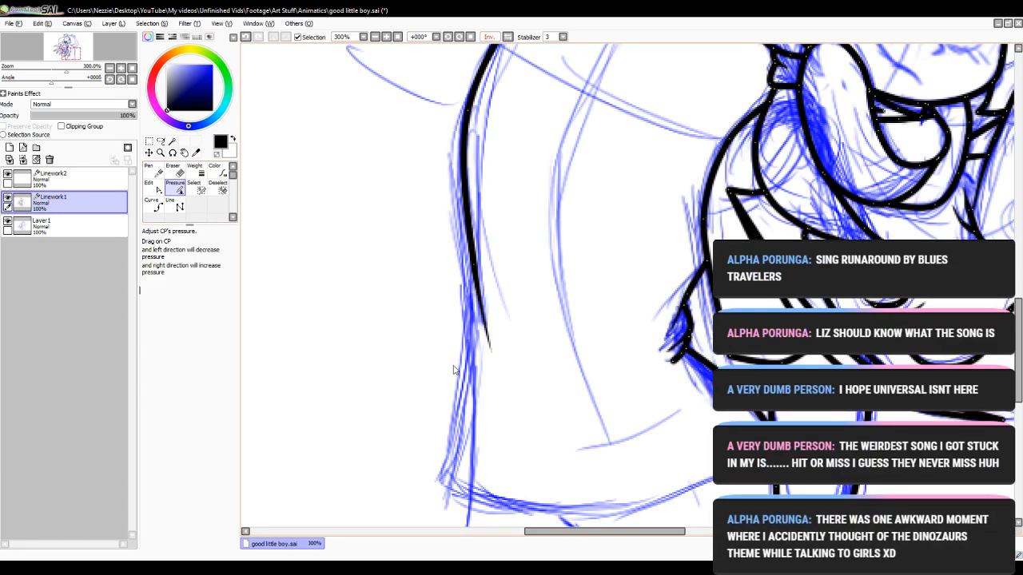
{"action": "left_click_drag", "start_coordinate": [673, 361], "coordinate": [631, 366]}
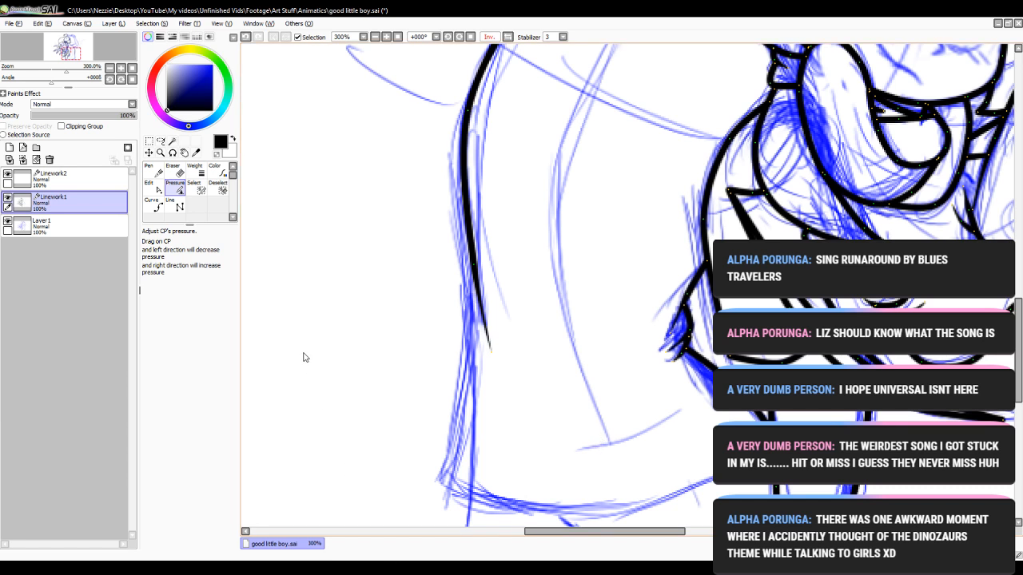
- Ink the larger figure's outer garment edge from the waist to the hem corner, plus the curved hem, with size 5 Curve strokes
{"action": "left_click", "coordinate": [153, 205]}
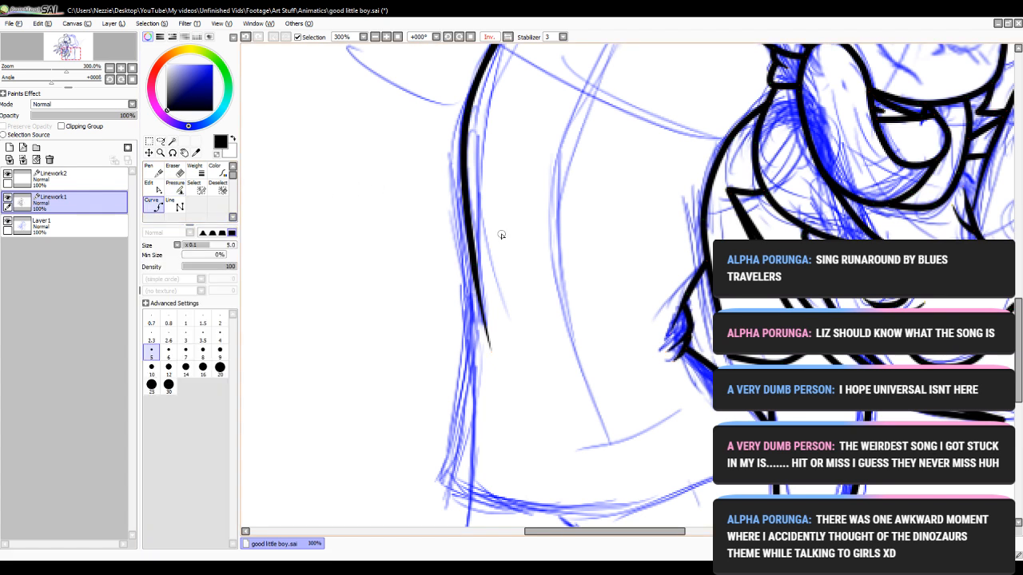
{"action": "scroll", "coordinate": [628, 285], "scroll_direction": "down", "scroll_amount": 2}
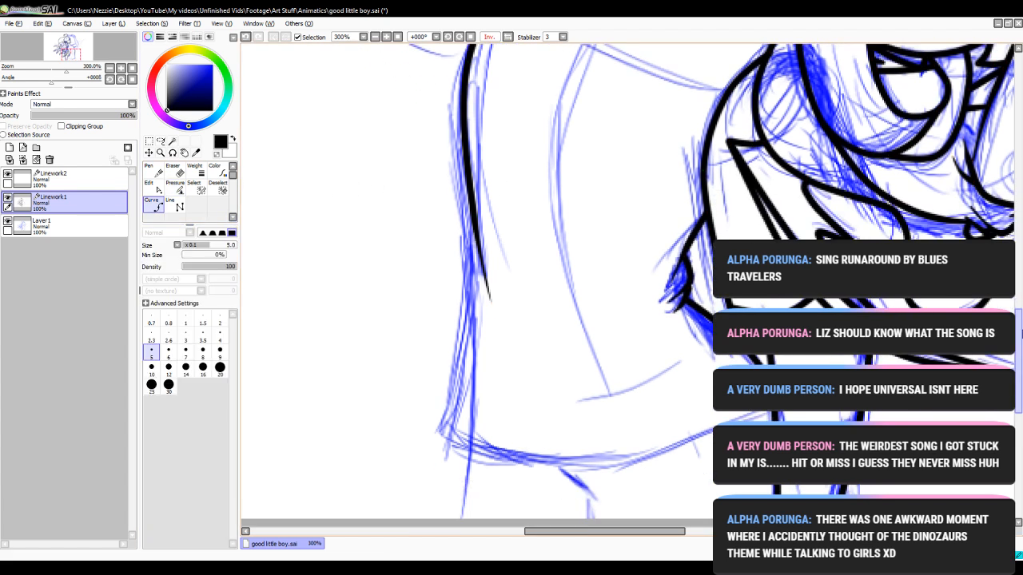
{"action": "left_click", "coordinate": [159, 189]}
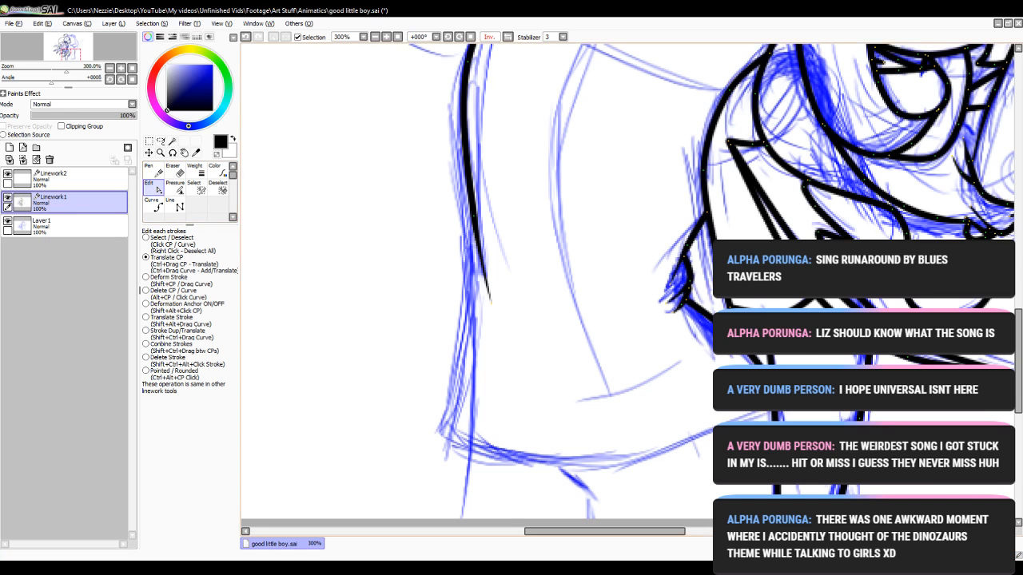
{"action": "left_click", "coordinate": [153, 205]}
{"action": "left_click", "coordinate": [470, 195]}
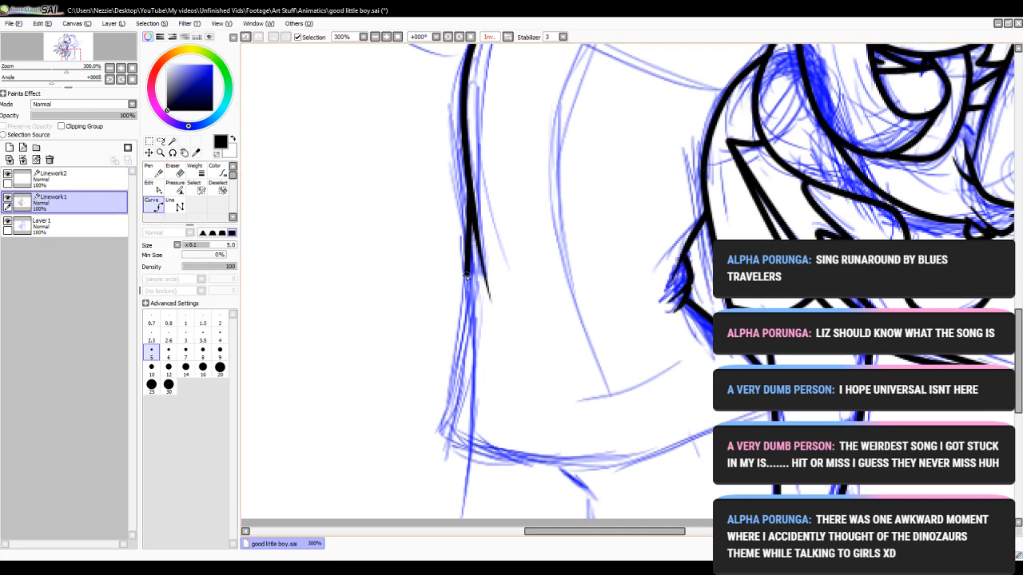
{"action": "left_click", "coordinate": [470, 299]}
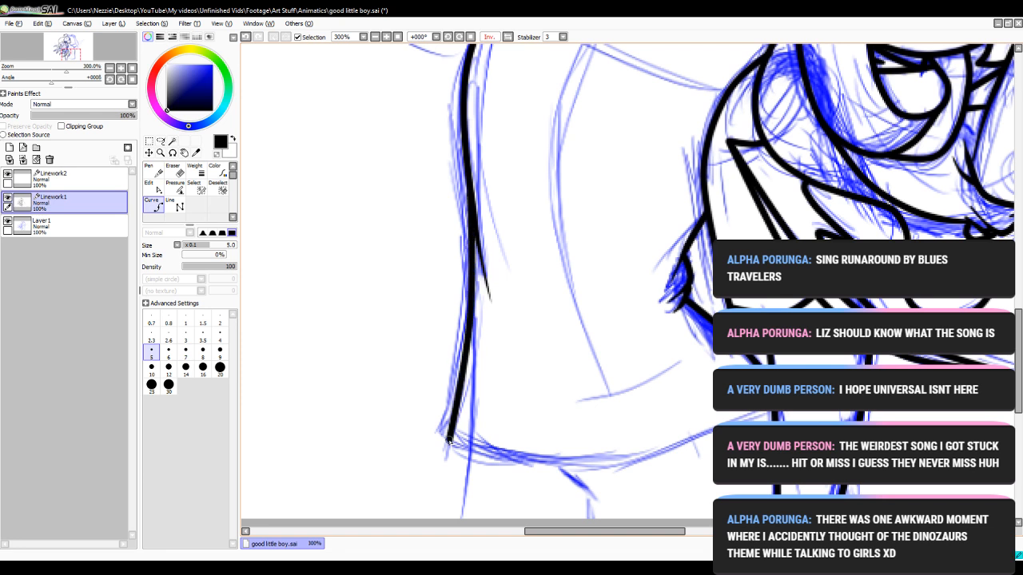
{"action": "left_click", "coordinate": [448, 440]}
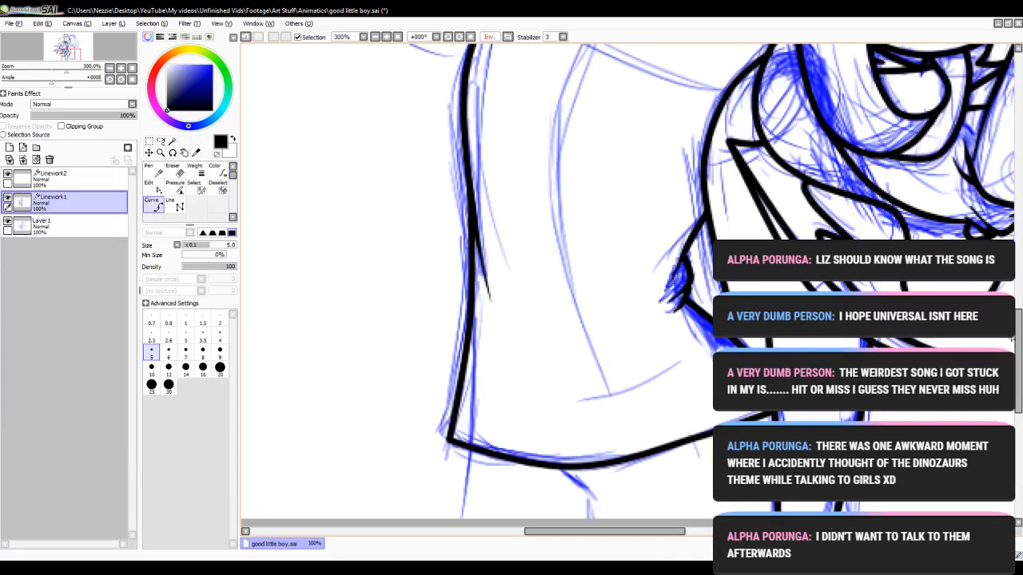
- Ink the bent line and the straight line running from below the hem past the canvas's bottom edge with size 5 Curve strokes
{"action": "scroll", "coordinate": [628, 280], "scroll_direction": "down", "scroll_amount": 3}
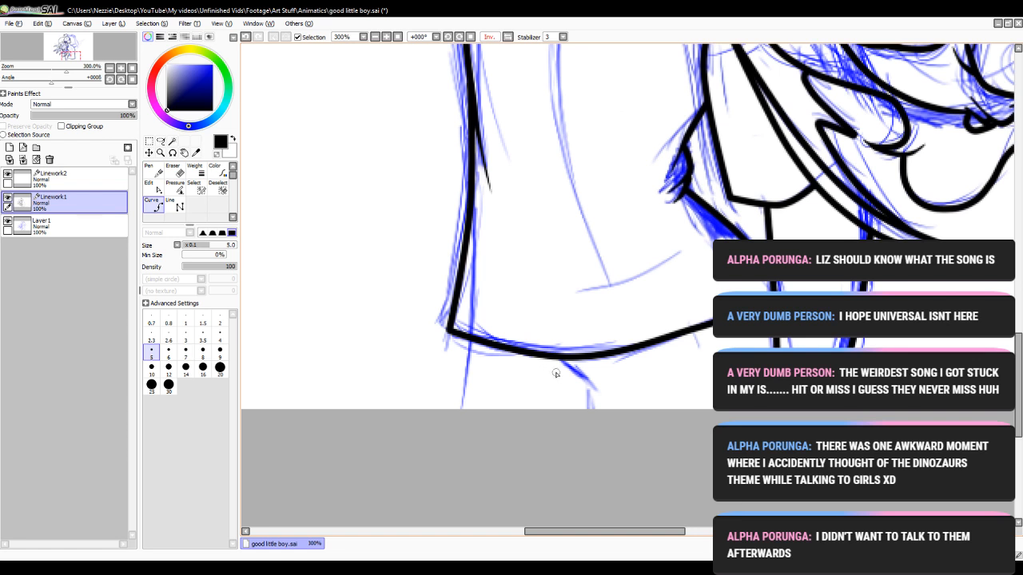
{"action": "left_click_drag", "start_coordinate": [557, 358], "coordinate": [586, 380]}
{"action": "left_click", "coordinate": [589, 380]}
{"action": "key", "text": "ctrl+z"}
{"action": "left_click", "coordinate": [586, 379]}
{"action": "double_click", "coordinate": [586, 409]}
{"action": "left_click", "coordinate": [470, 336]}
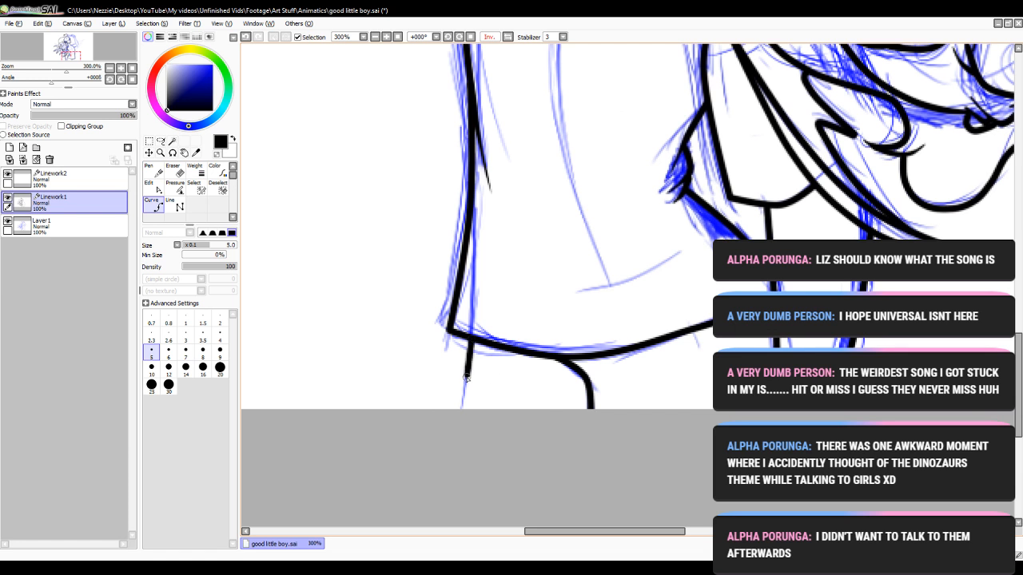
- Thin the bent line below the hem by reducing the pressure at its start and bend points
{"action": "left_click", "coordinate": [175, 186]}
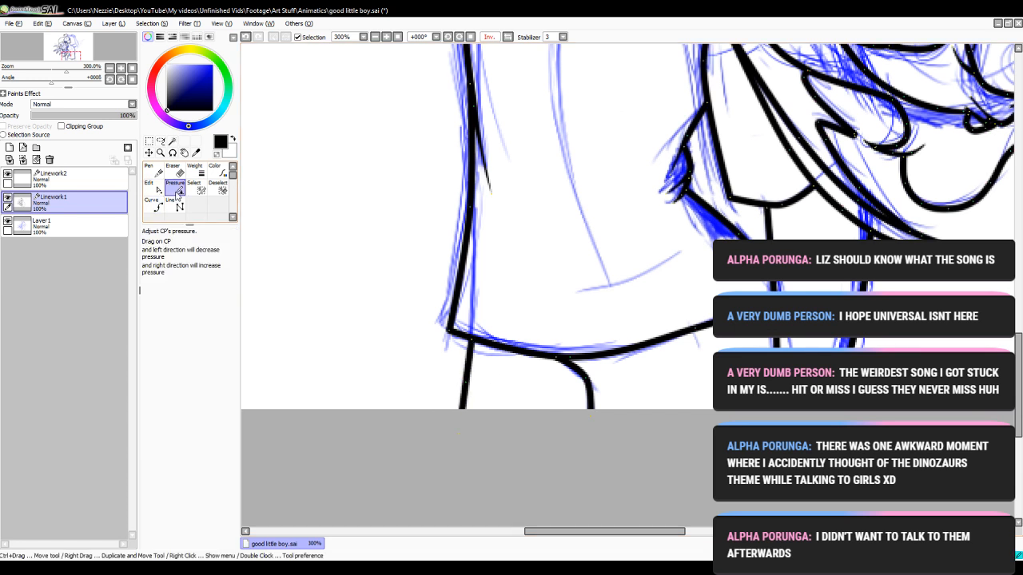
{"action": "left_click_drag", "start_coordinate": [558, 365], "coordinate": [337, 420]}
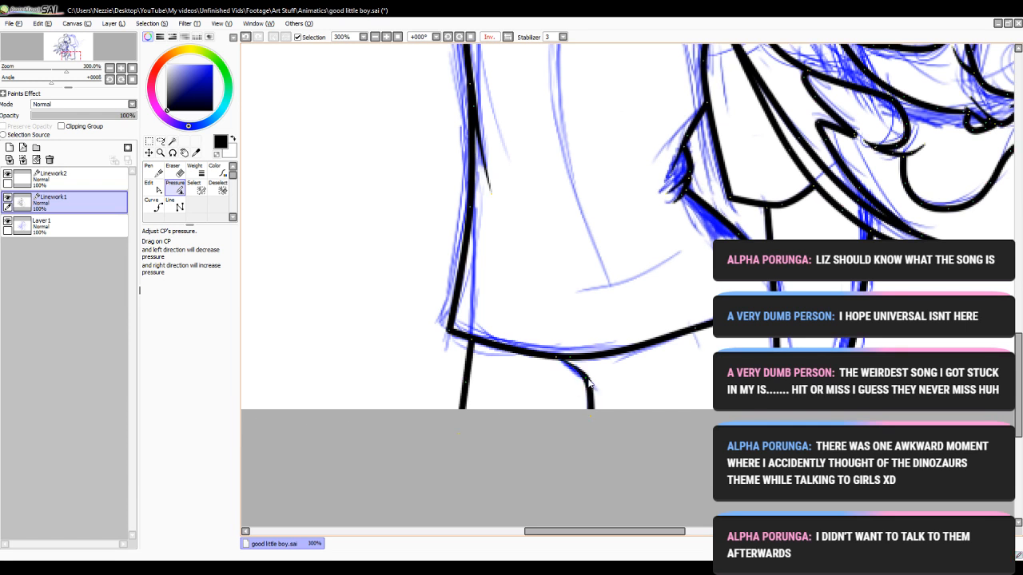
{"action": "left_click_drag", "start_coordinate": [589, 379], "coordinate": [537, 385]}
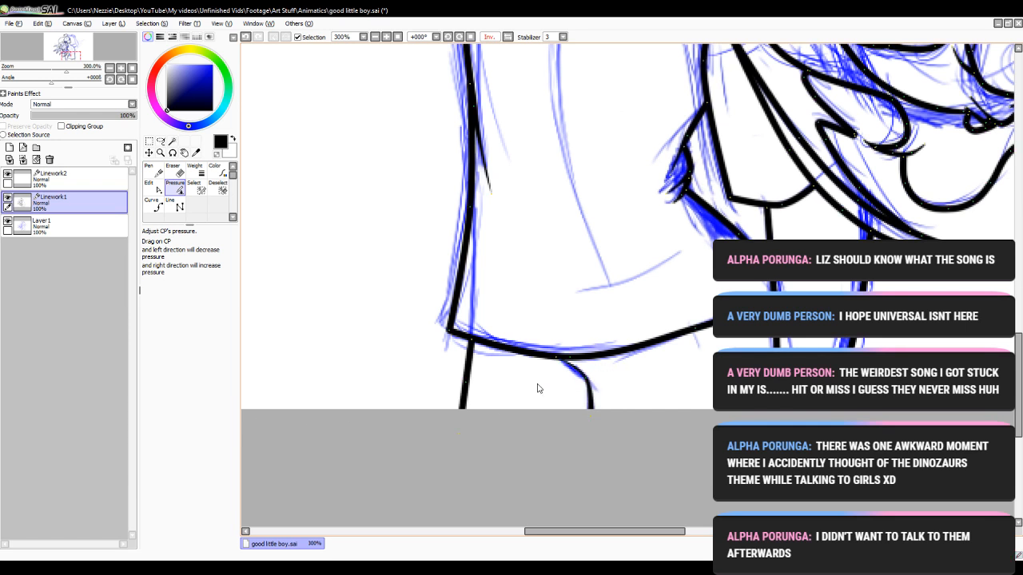
{"action": "left_click", "coordinate": [154, 206]}
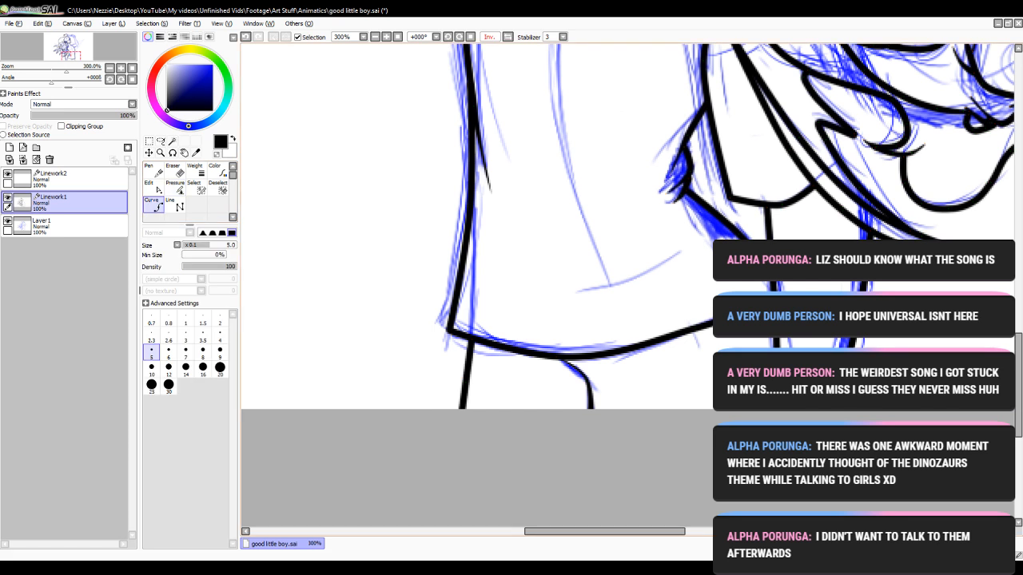
{"action": "key", "text": "ctrl+z"}
{"action": "key", "text": "ctrl+y"}
{"action": "left_click", "coordinate": [397, 38]}
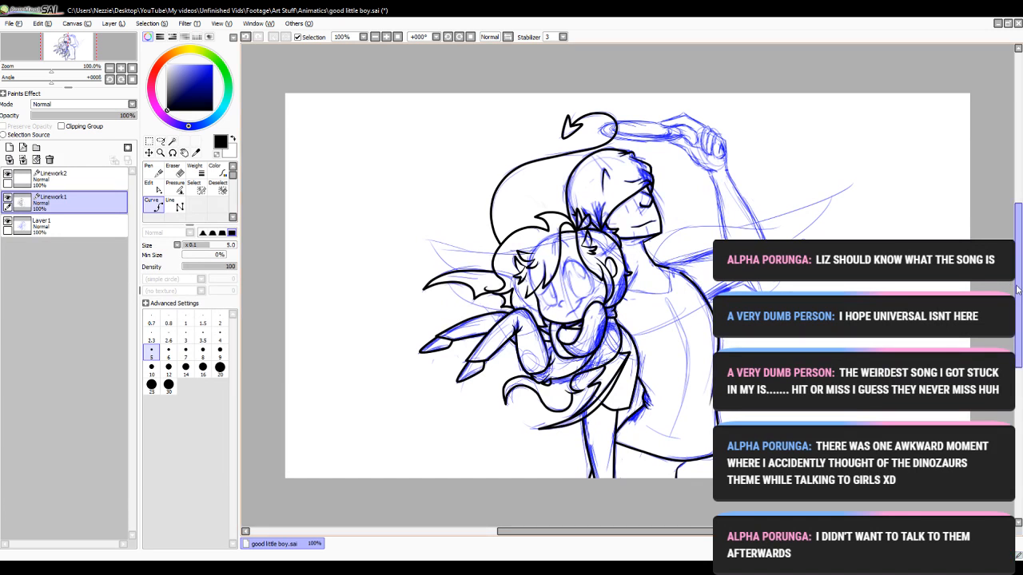
{"action": "left_click_drag", "start_coordinate": [1017, 290], "coordinate": [1021, 328]}
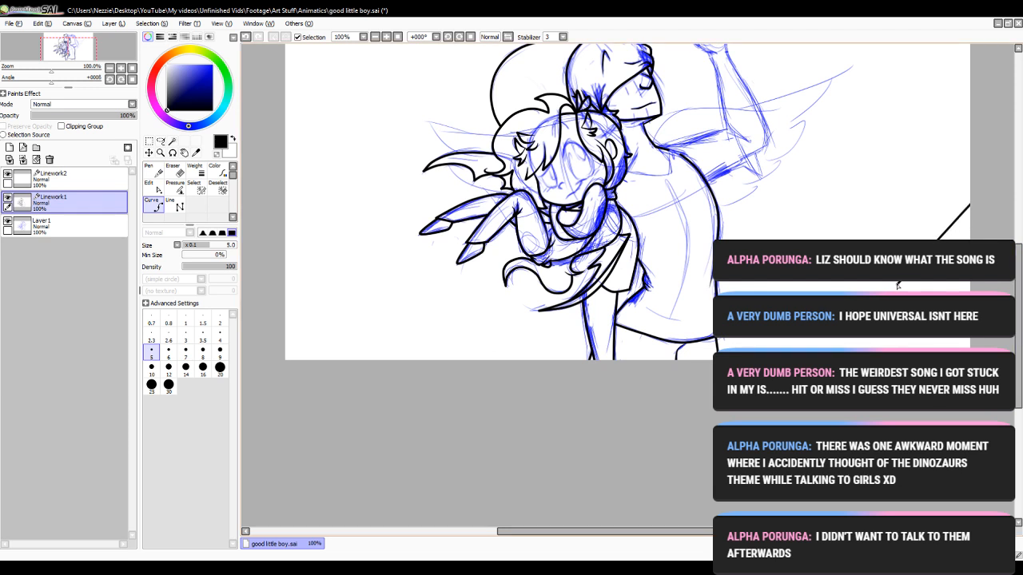
{"action": "left_click", "coordinate": [386, 38]}
{"action": "left_click", "coordinate": [386, 38]}
{"action": "left_click", "coordinate": [386, 37]}
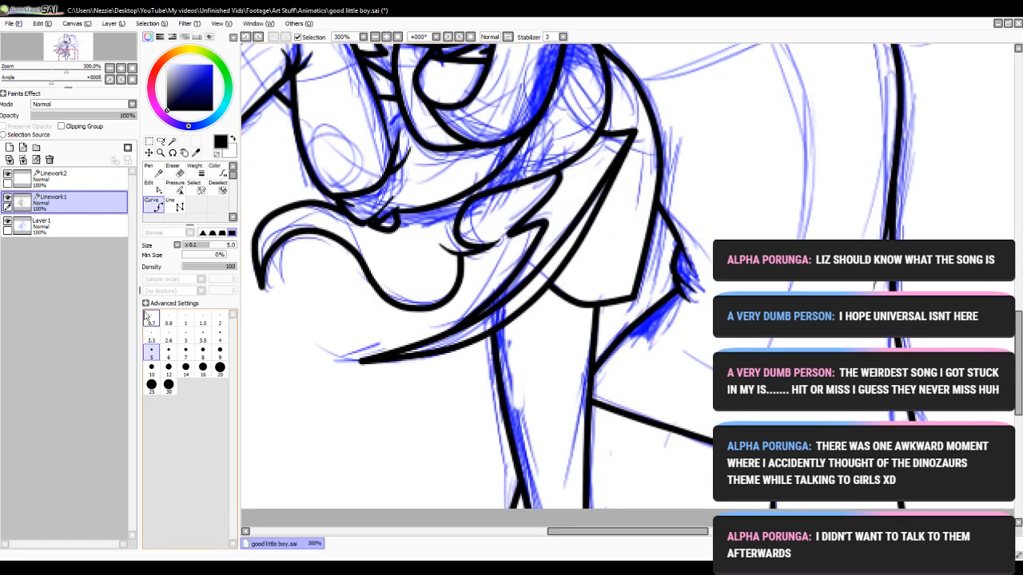
{"action": "left_click", "coordinate": [151, 185]}
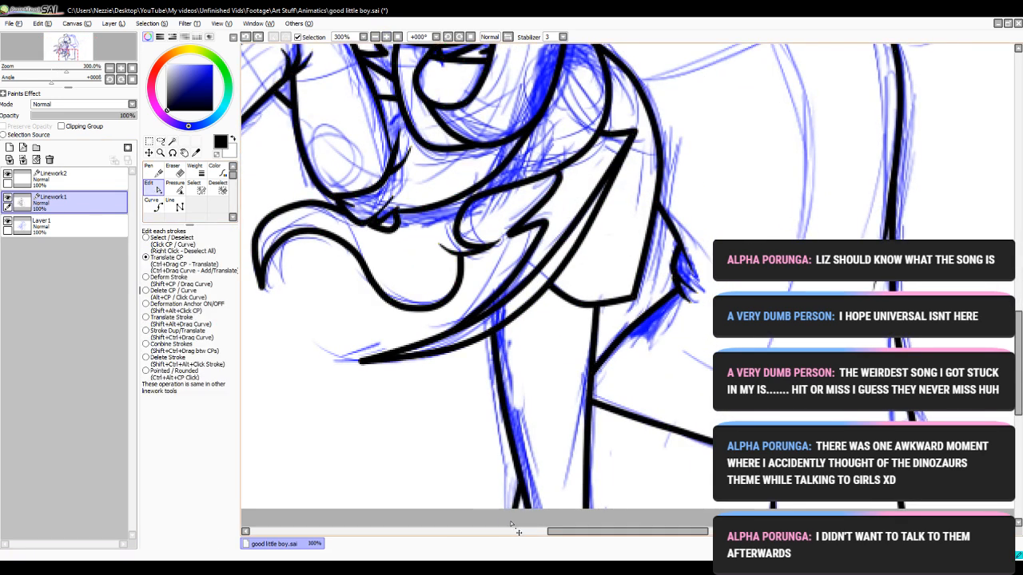
{"action": "left_click", "coordinate": [154, 206]}
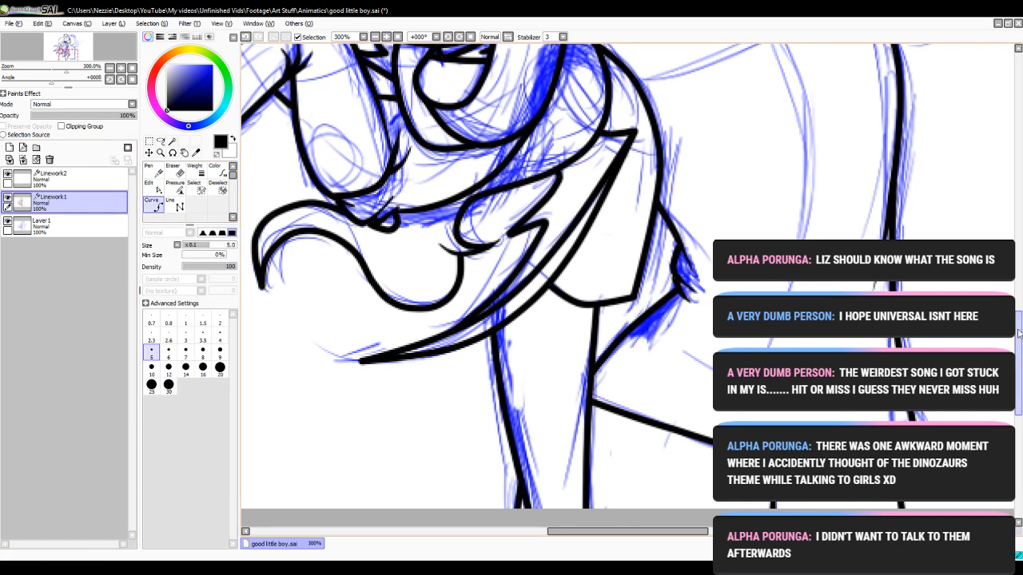
- Bend the neck line's end down over the shoulder and move the torso outline's start point closer to it
{"action": "left_click_drag", "start_coordinate": [1018, 335], "coordinate": [1008, 236]}
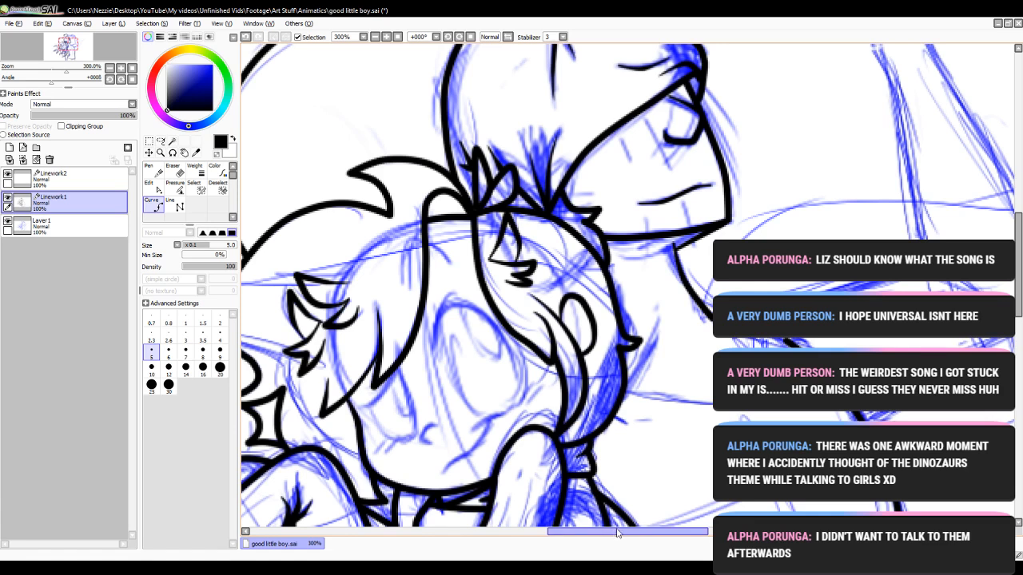
{"action": "left_click_drag", "start_coordinate": [615, 532], "coordinate": [671, 537]}
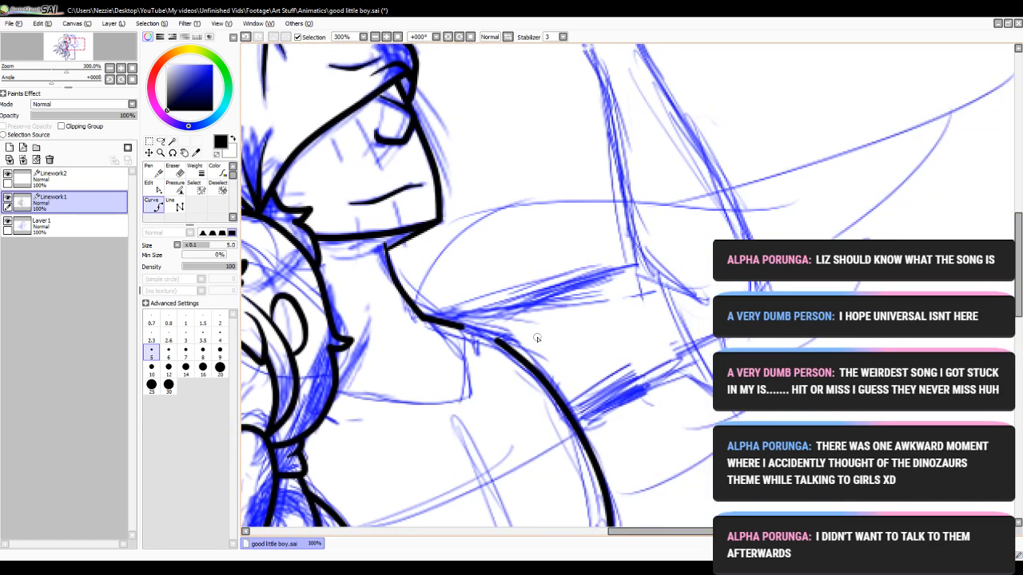
{"action": "left_click", "coordinate": [174, 184]}
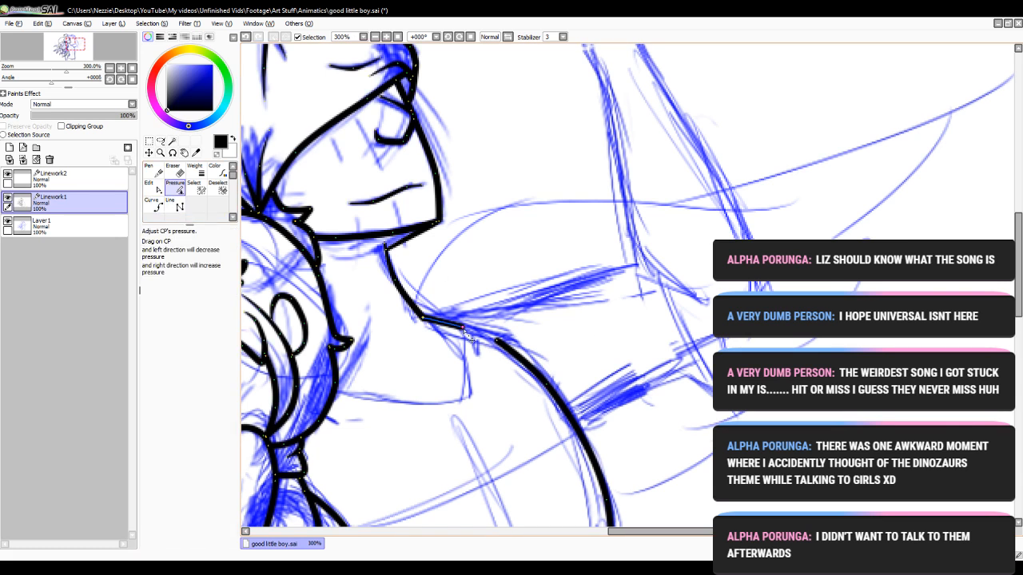
{"action": "left_click_drag", "start_coordinate": [467, 336], "coordinate": [673, 467]}
{"action": "left_click_drag", "start_coordinate": [628, 531], "coordinate": [583, 536]}
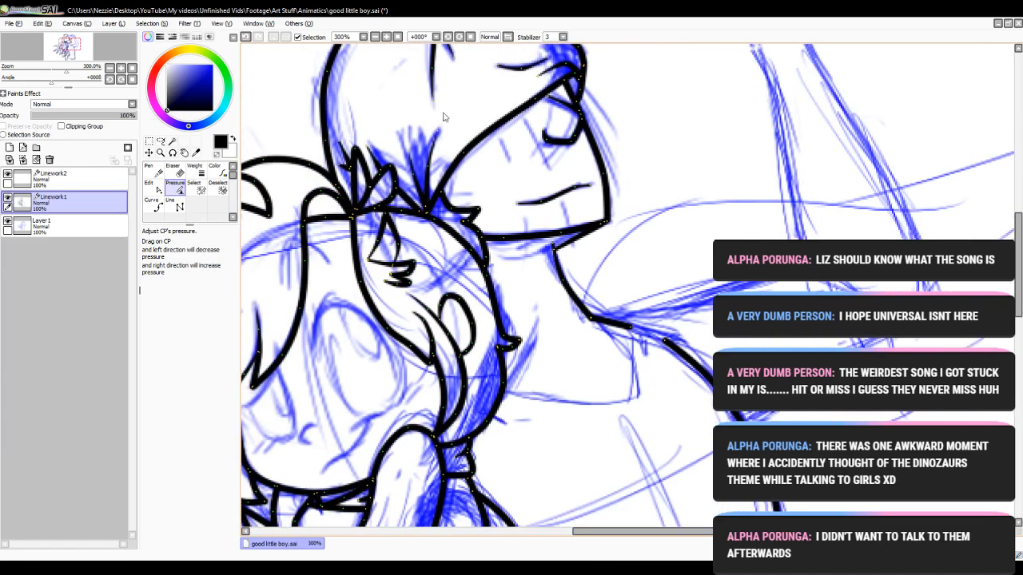
{"action": "left_click", "coordinate": [375, 37]}
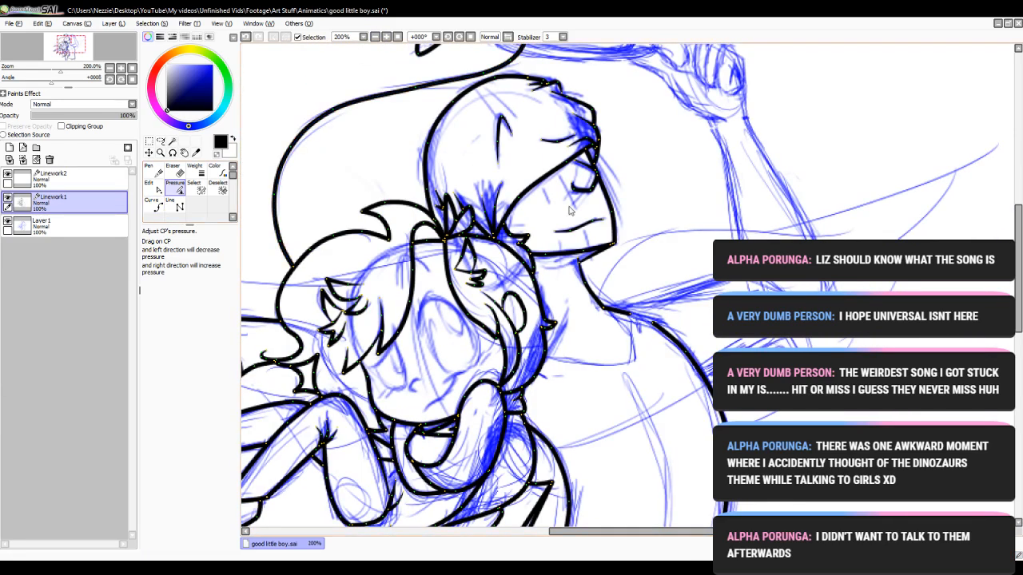
{"action": "left_click", "coordinate": [386, 42]}
{"action": "left_click", "coordinate": [387, 42]}
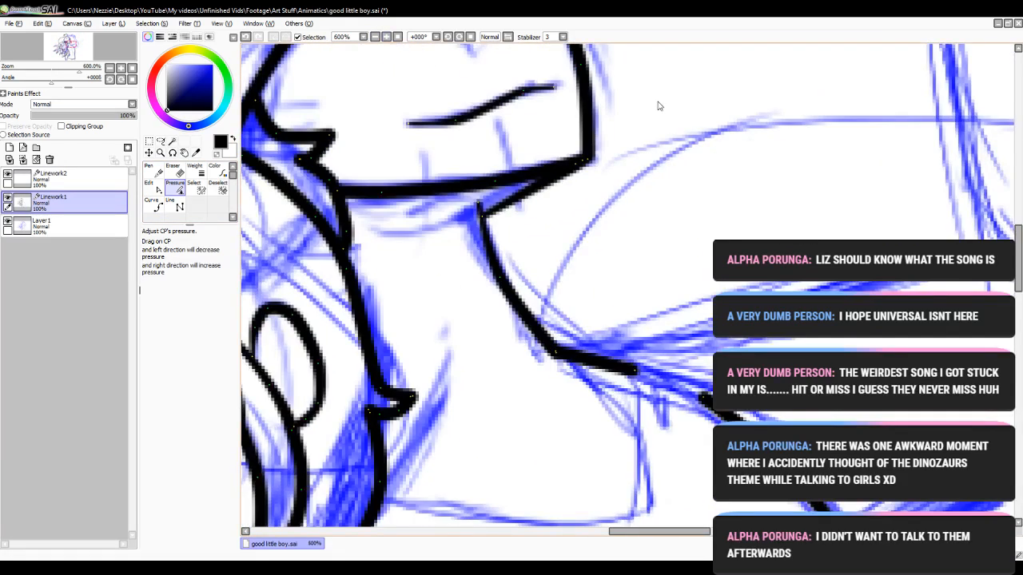
{"action": "scroll", "coordinate": [654, 265], "scroll_direction": "down", "scroll_amount": 3}
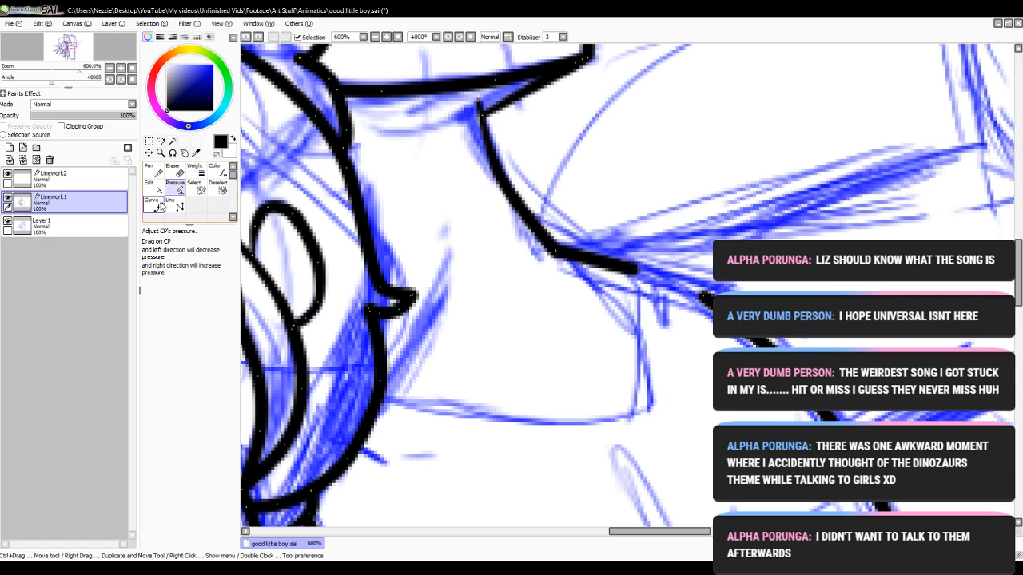
{"action": "left_click", "coordinate": [158, 188]}
{"action": "mouse_move", "coordinate": [638, 271]}
{"action": "left_mouse_down"}
{"action": "mouse_move", "coordinate": [673, 321]}
{"action": "mouse_move", "coordinate": [663, 325]}
{"action": "mouse_move", "coordinate": [646, 280]}
{"action": "left_mouse_up"}
{"action": "left_click_drag", "start_coordinate": [708, 297], "coordinate": [693, 299]}
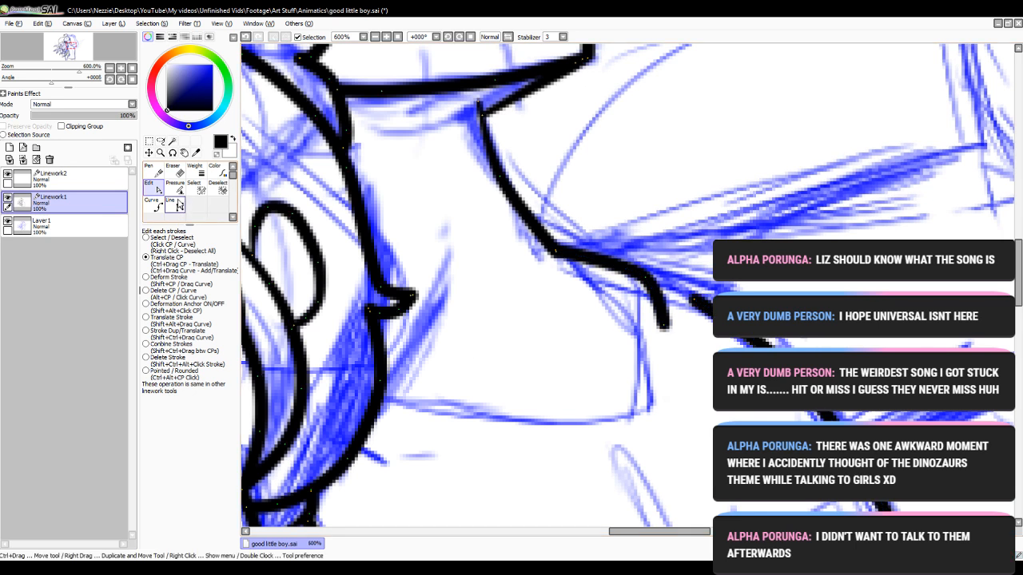
- Taper the torso outline's start and the neck line's shoulder end by reducing the pressure at their points
{"action": "left_click", "coordinate": [179, 190]}
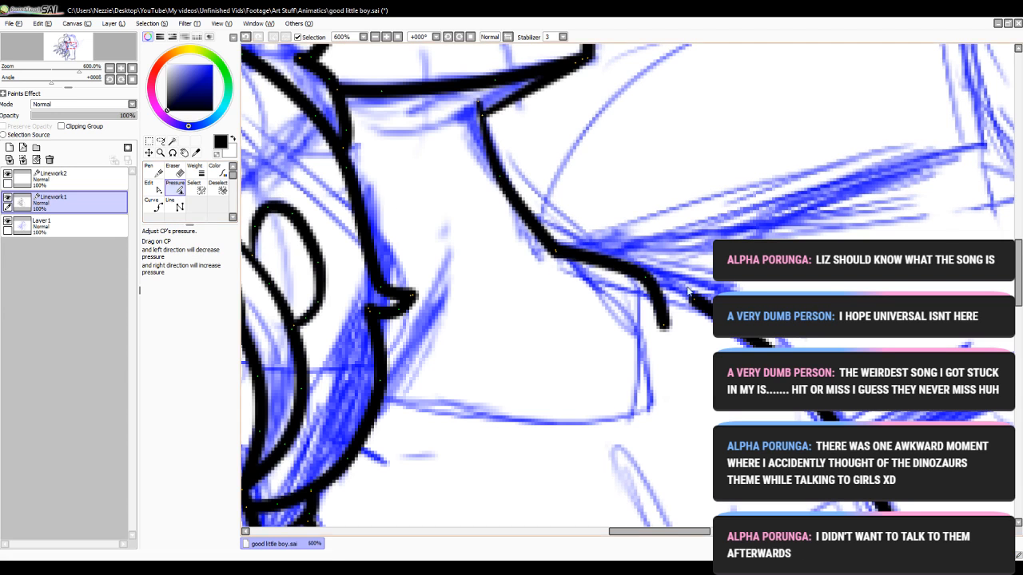
{"action": "mouse_move", "coordinate": [697, 302]}
{"action": "left_mouse_down"}
{"action": "mouse_move", "coordinate": [515, 349]}
{"action": "mouse_move", "coordinate": [555, 304]}
{"action": "left_mouse_up"}
{"action": "left_click_drag", "start_coordinate": [647, 277], "coordinate": [583, 289]}
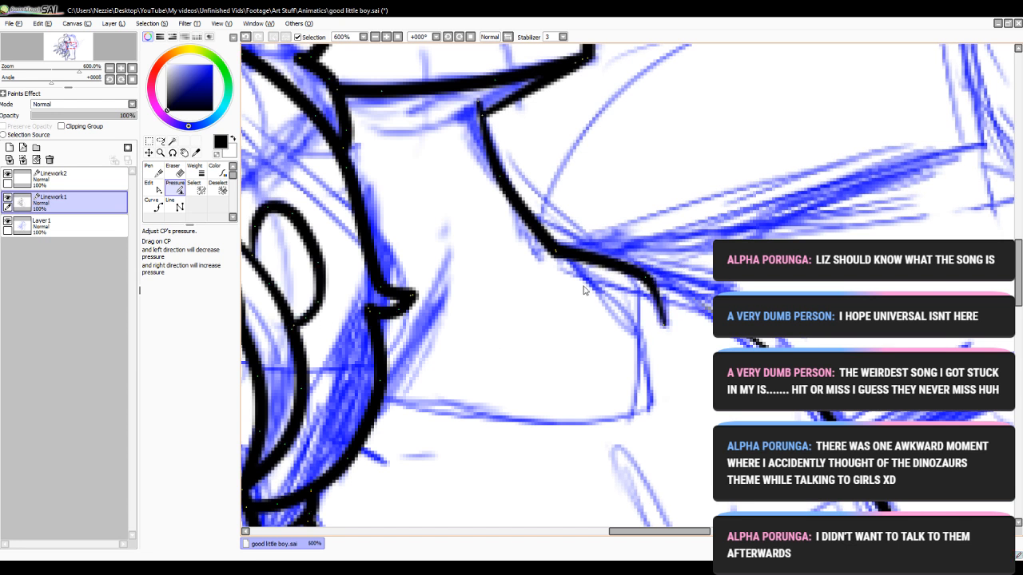
{"action": "left_click", "coordinate": [153, 205]}
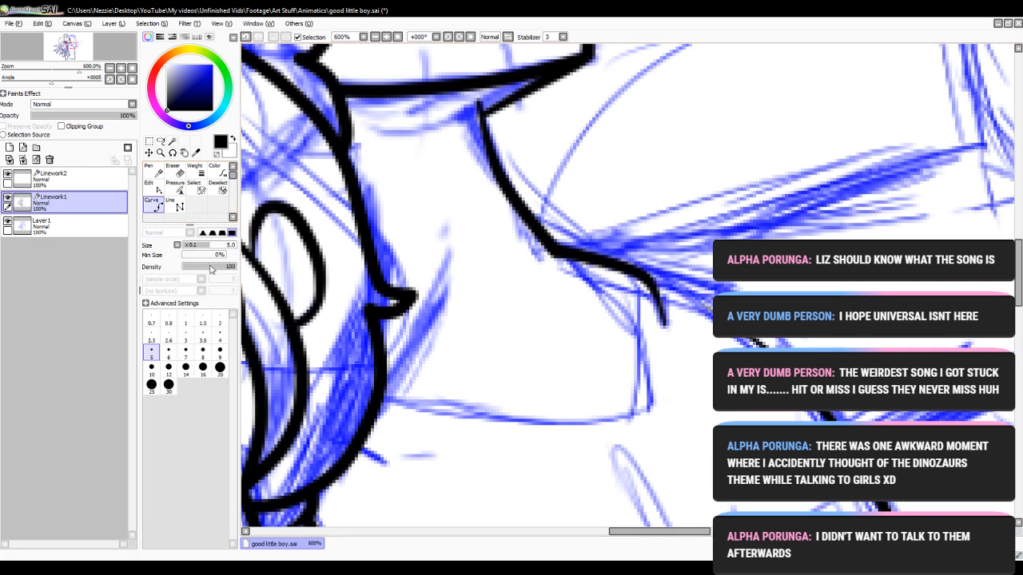
- Ink a short crease line outward from the smaller figure's lower head outline with a size 5 Curve stroke and taper its outer end
{"action": "left_click", "coordinate": [359, 448]}
{"action": "double_click", "coordinate": [415, 458]}
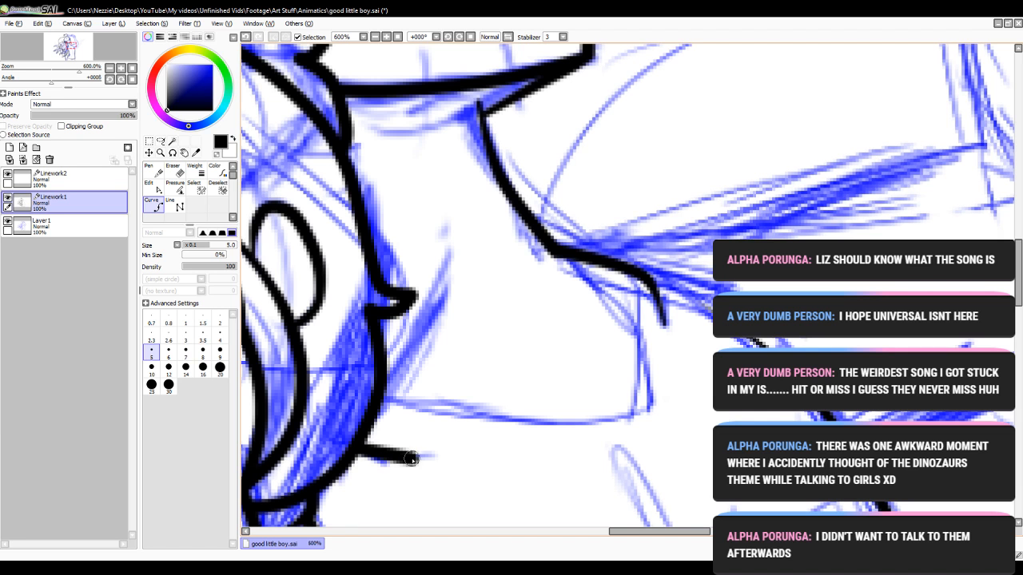
{"action": "left_click", "coordinate": [176, 206]}
{"action": "left_click", "coordinate": [172, 191]}
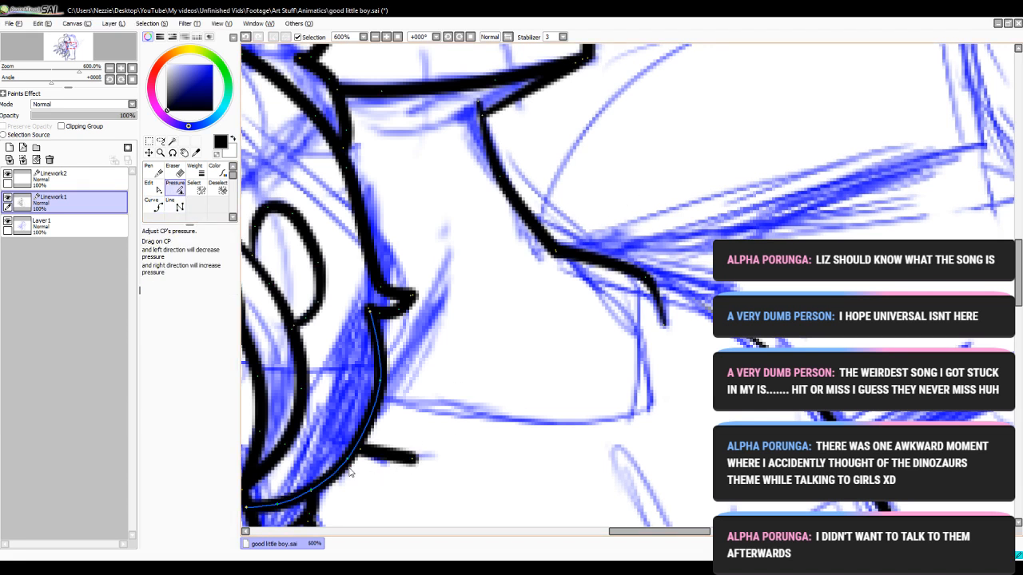
{"action": "mouse_move", "coordinate": [408, 456]}
{"action": "left_mouse_down"}
{"action": "mouse_move", "coordinate": [105, 480]}
{"action": "mouse_move", "coordinate": [7, 501]}
{"action": "left_mouse_up"}
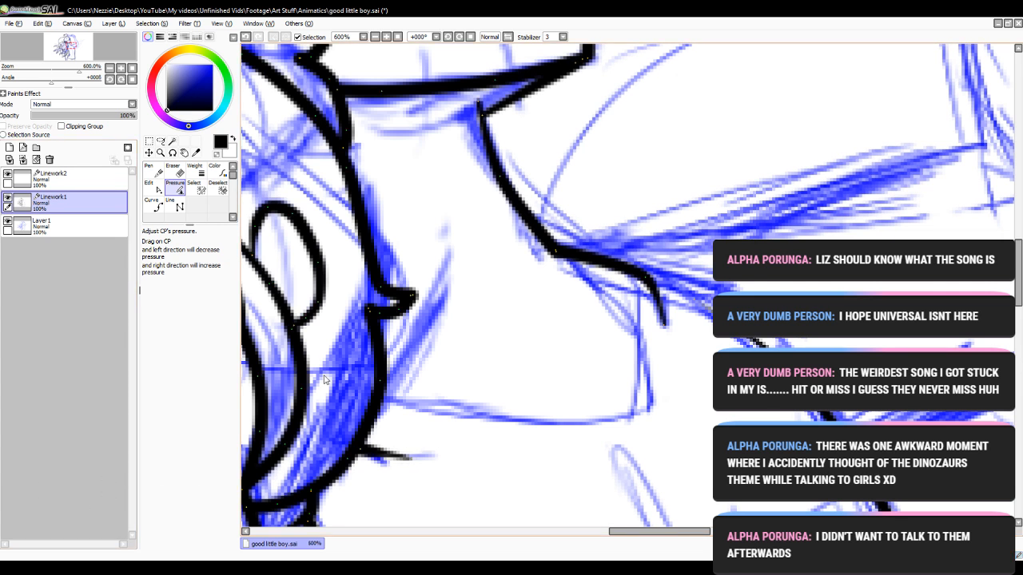
- Ink the larger figure's collar from the smaller figure's head outline around its outer corner and up to the base of the neck
{"action": "left_click", "coordinate": [151, 205]}
{"action": "left_click", "coordinate": [381, 398]}
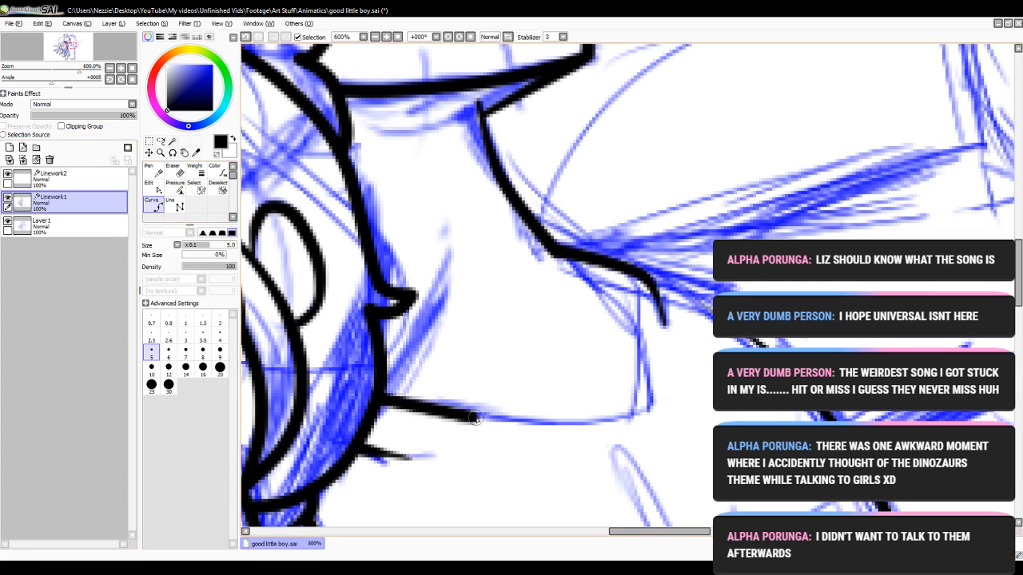
{"action": "left_click", "coordinate": [506, 421]}
{"action": "left_click", "coordinate": [650, 413]}
{"action": "left_click", "coordinate": [629, 317]}
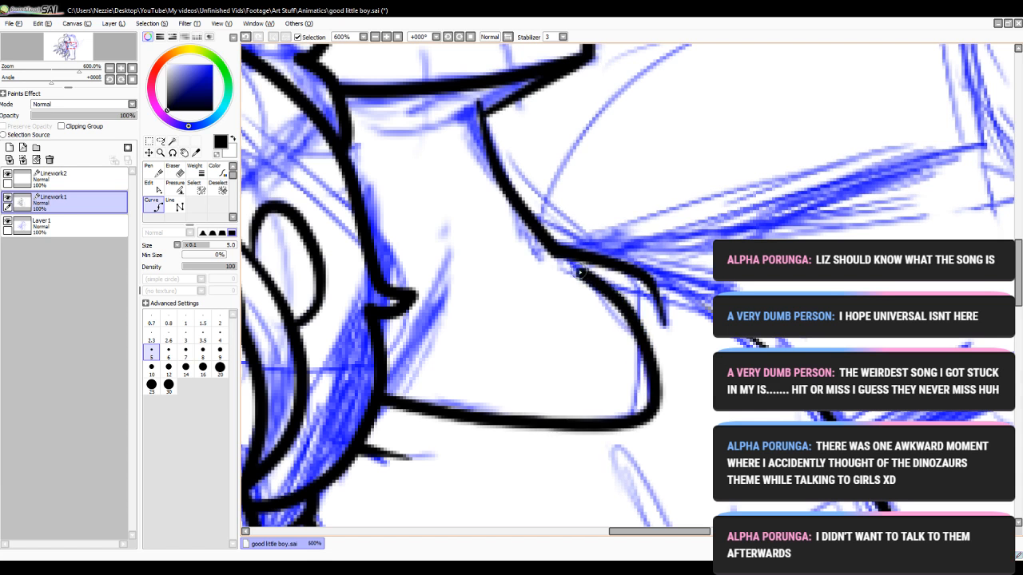
{"action": "double_click", "coordinate": [559, 253]}
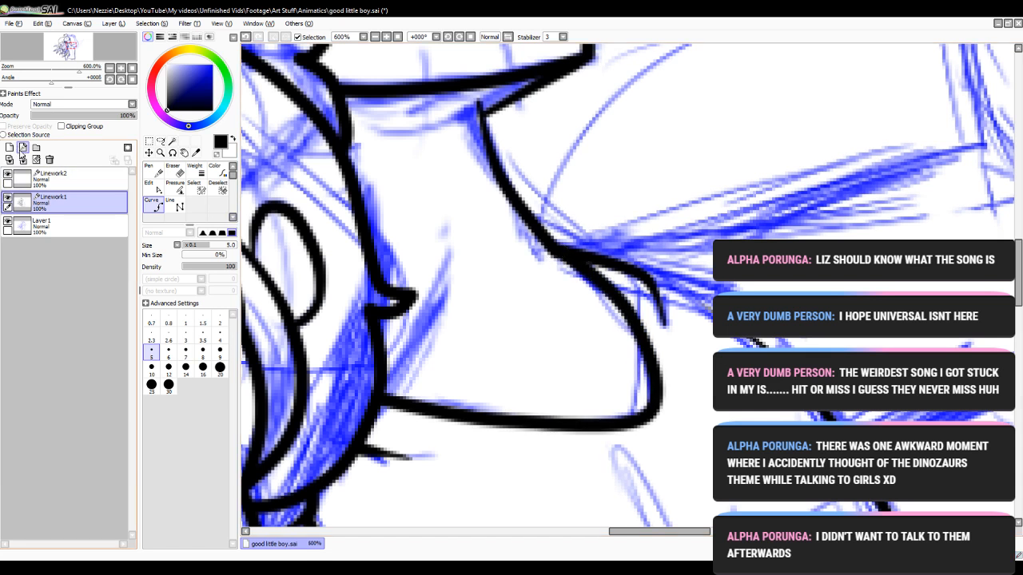
- Examine the collar in the whole drawing and up close around the two heads and the neck
{"action": "left_click", "coordinate": [150, 183]}
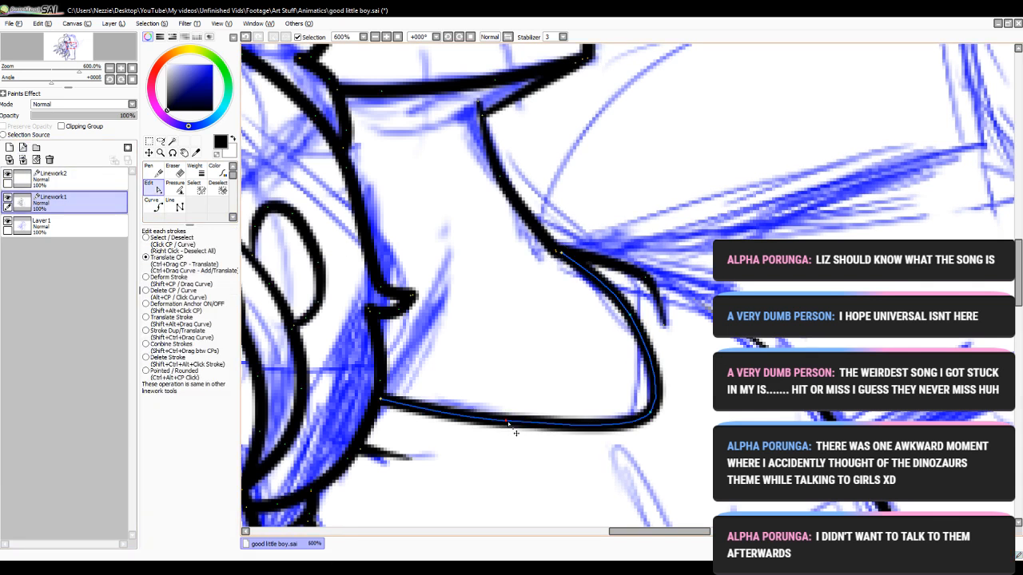
{"action": "left_click", "coordinate": [374, 38]}
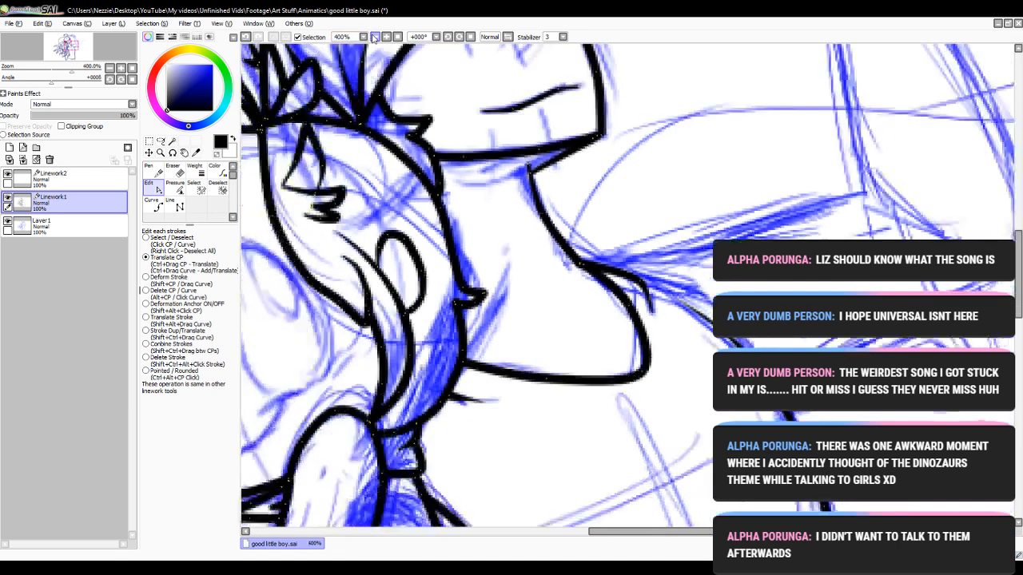
{"action": "left_click", "coordinate": [374, 37]}
{"action": "left_click", "coordinate": [373, 37]}
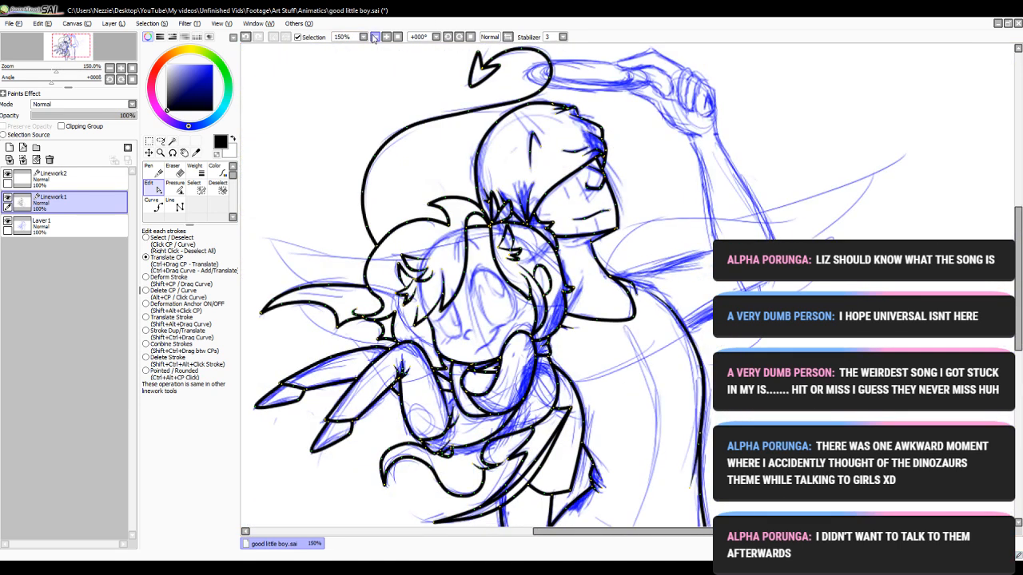
{"action": "left_click", "coordinate": [373, 38]}
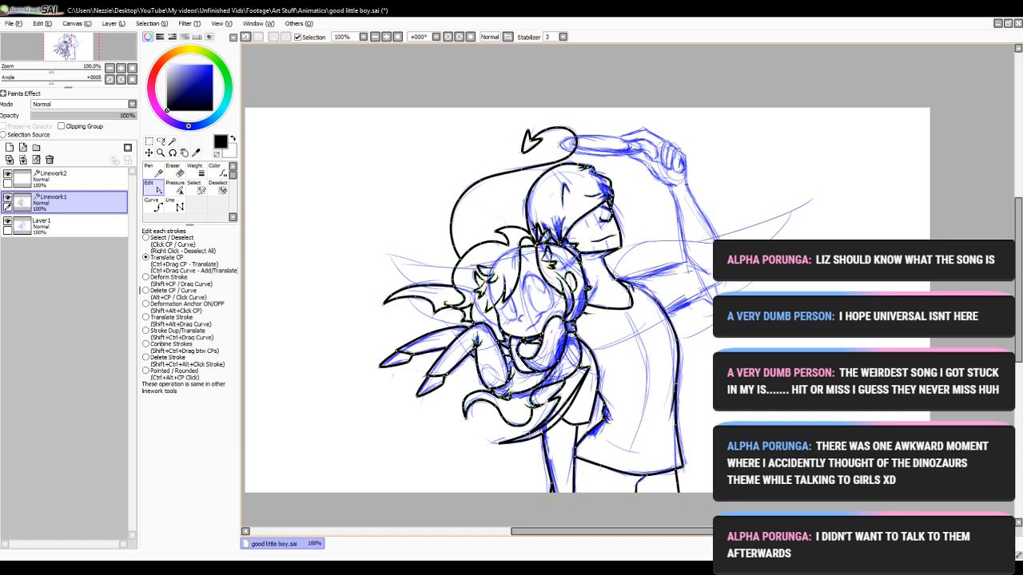
{"action": "left_click_drag", "start_coordinate": [584, 532], "coordinate": [567, 532]}
{"action": "left_click", "coordinate": [386, 37]}
{"action": "left_click", "coordinate": [386, 37]}
{"action": "left_click", "coordinate": [386, 38]}
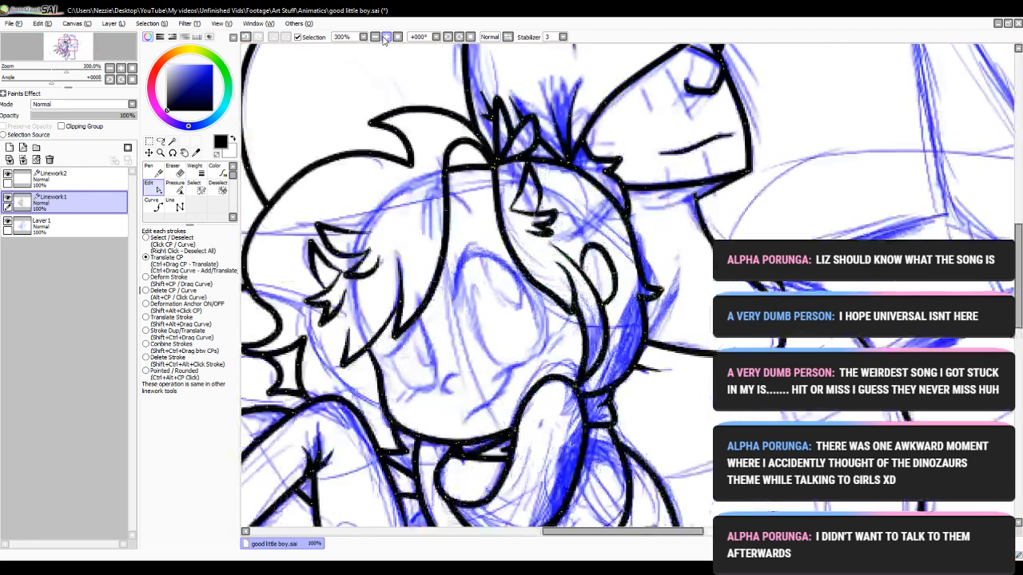
{"action": "left_click_drag", "start_coordinate": [1019, 319], "coordinate": [1019, 315]}
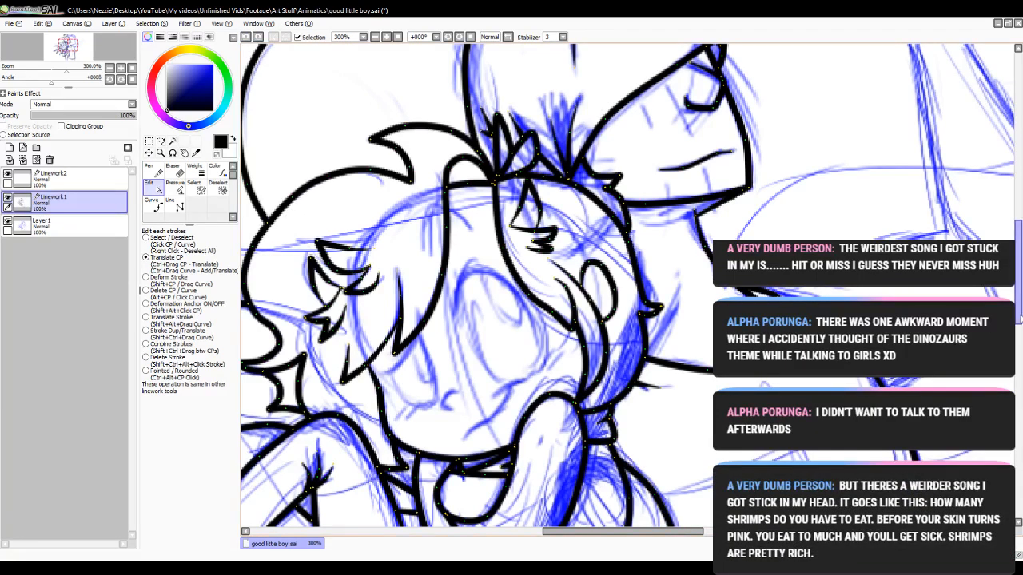
{"action": "left_click_drag", "start_coordinate": [1021, 317], "coordinate": [1021, 309]}
{"action": "left_click_drag", "start_coordinate": [637, 531], "coordinate": [648, 531]}
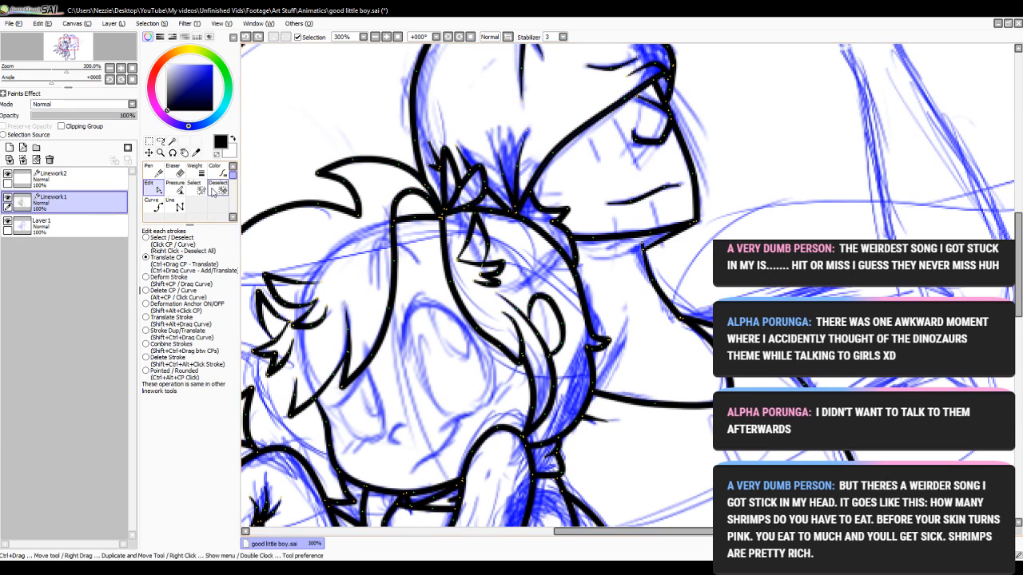
- Raise the collar line's start and its neighbouring point toward the hair tuft, and move the short crease up beneath it
{"action": "left_click", "coordinate": [154, 206]}
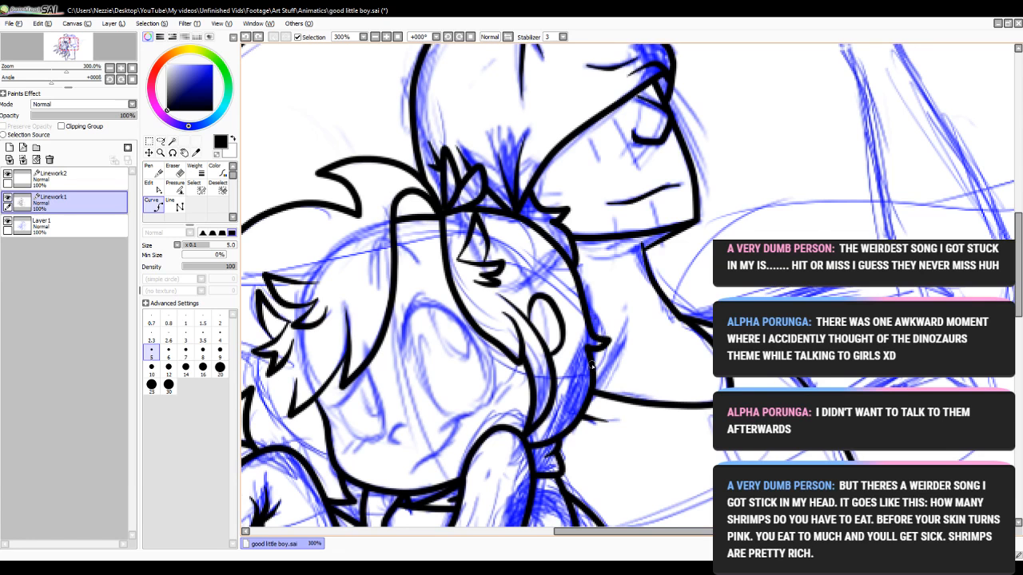
{"action": "left_click", "coordinate": [595, 361]}
{"action": "left_click", "coordinate": [156, 189]}
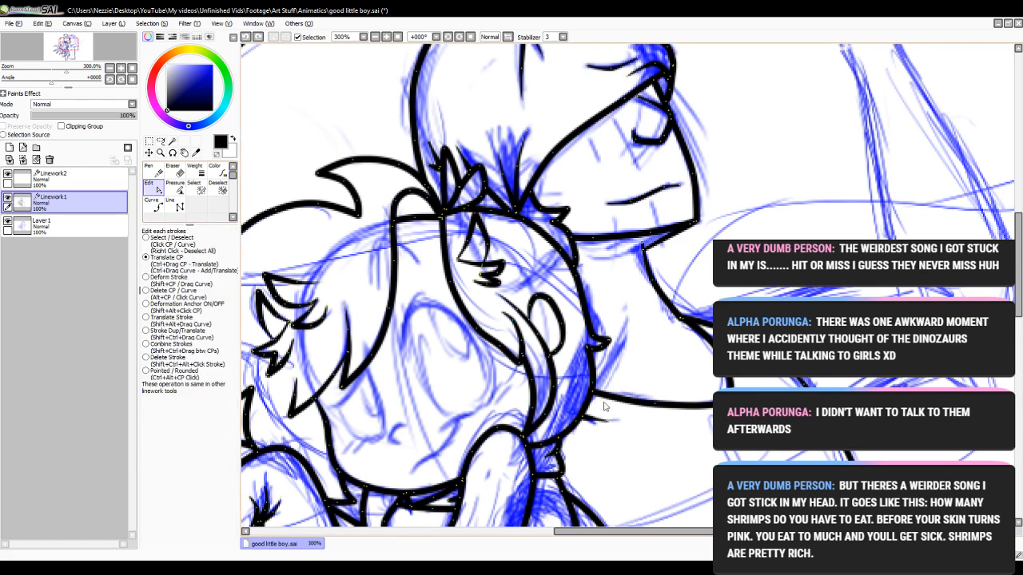
{"action": "left_click_drag", "start_coordinate": [593, 392], "coordinate": [592, 356]}
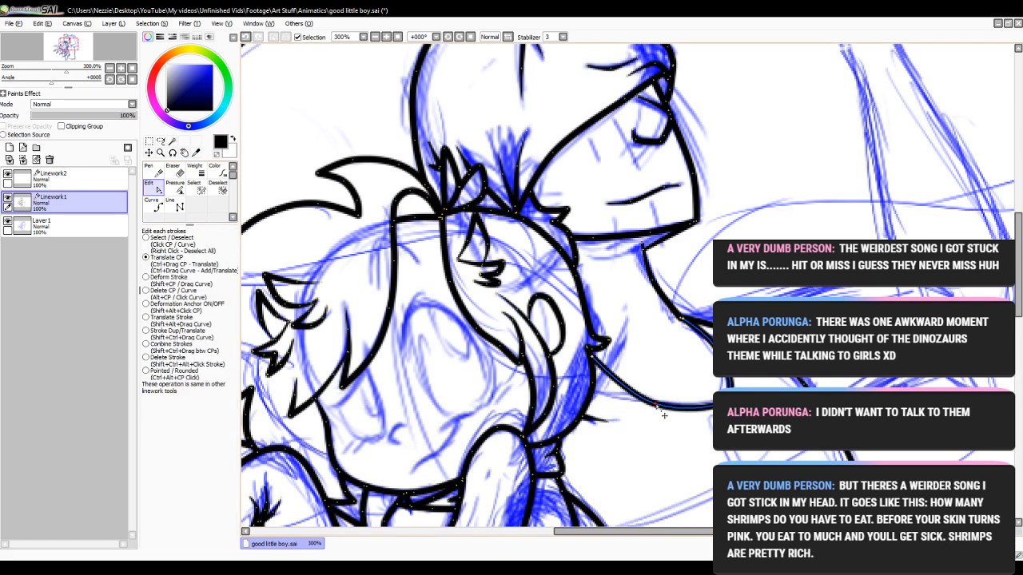
{"action": "left_click_drag", "start_coordinate": [656, 405], "coordinate": [654, 391]}
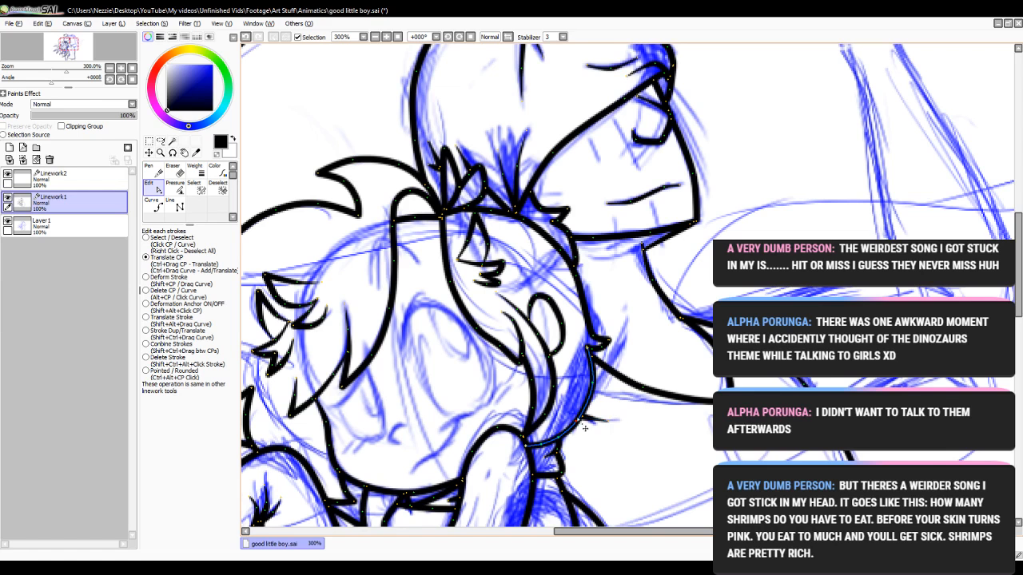
{"action": "mouse_move", "coordinate": [582, 417]}
{"action": "left_mouse_down"}
{"action": "mouse_move", "coordinate": [595, 387]}
{"action": "mouse_move", "coordinate": [621, 391]}
{"action": "left_mouse_up"}
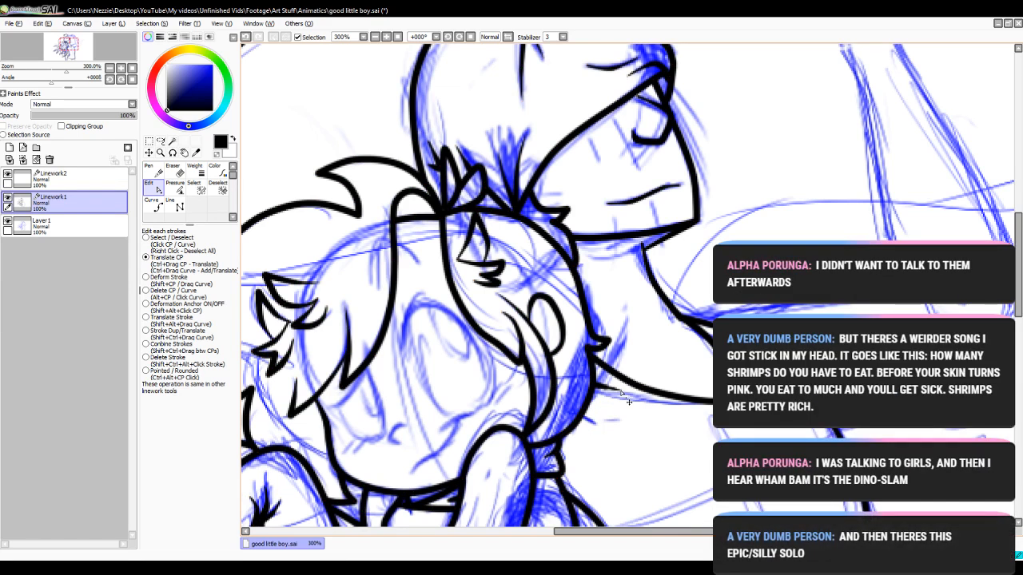
- Review the full drawing and the uninked sketch around the larger figure's shoulder and raised arm
{"action": "left_click", "coordinate": [376, 38]}
{"action": "left_click", "coordinate": [375, 38]}
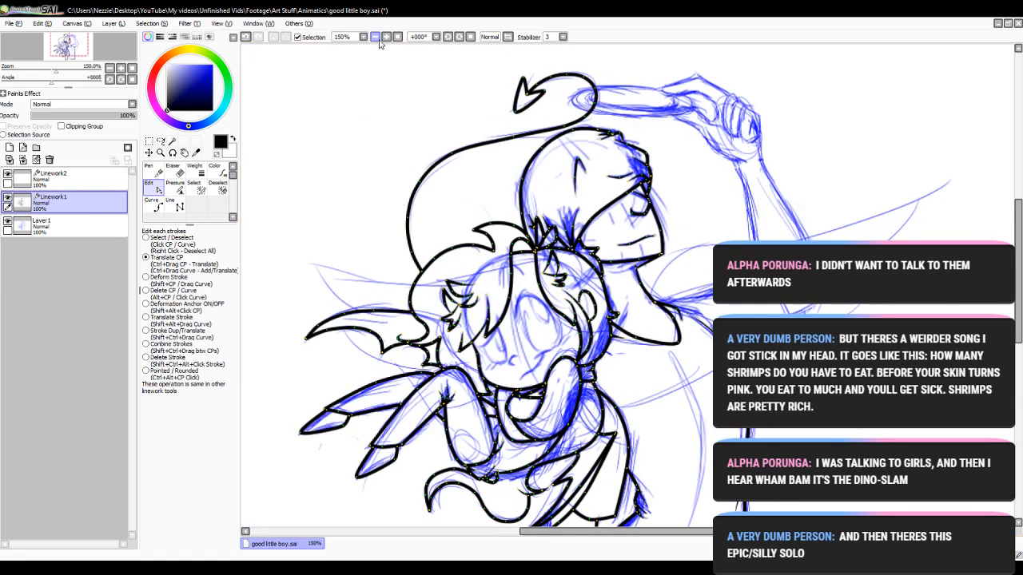
{"action": "left_click", "coordinate": [375, 37]}
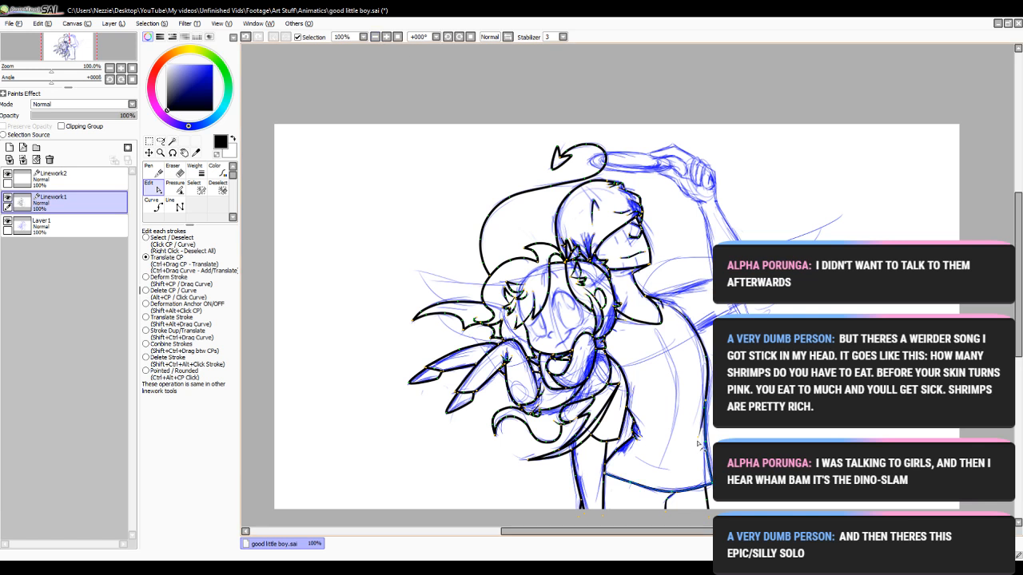
{"action": "left_click_drag", "start_coordinate": [677, 533], "coordinate": [701, 540]}
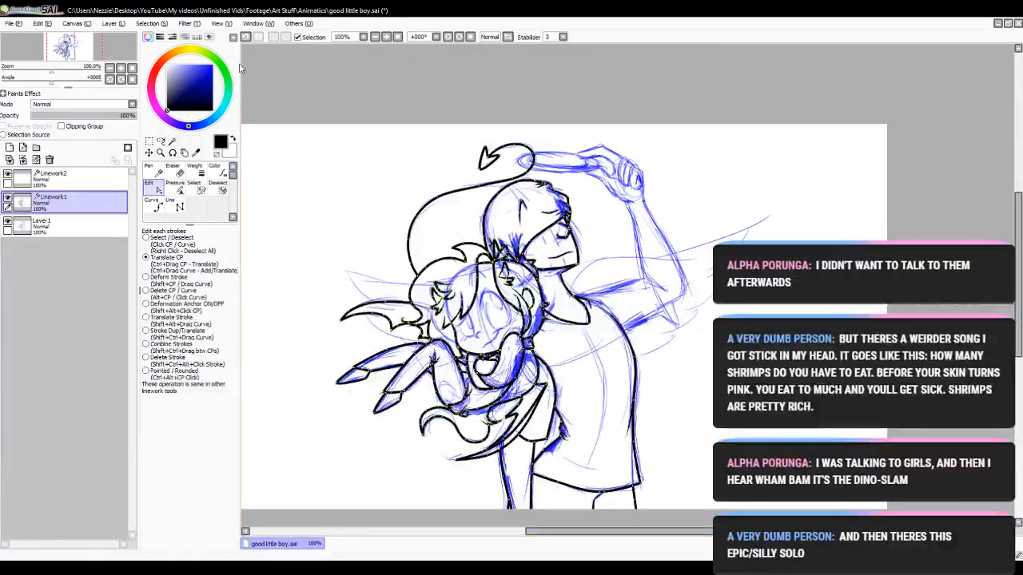
{"action": "left_click", "coordinate": [158, 206]}
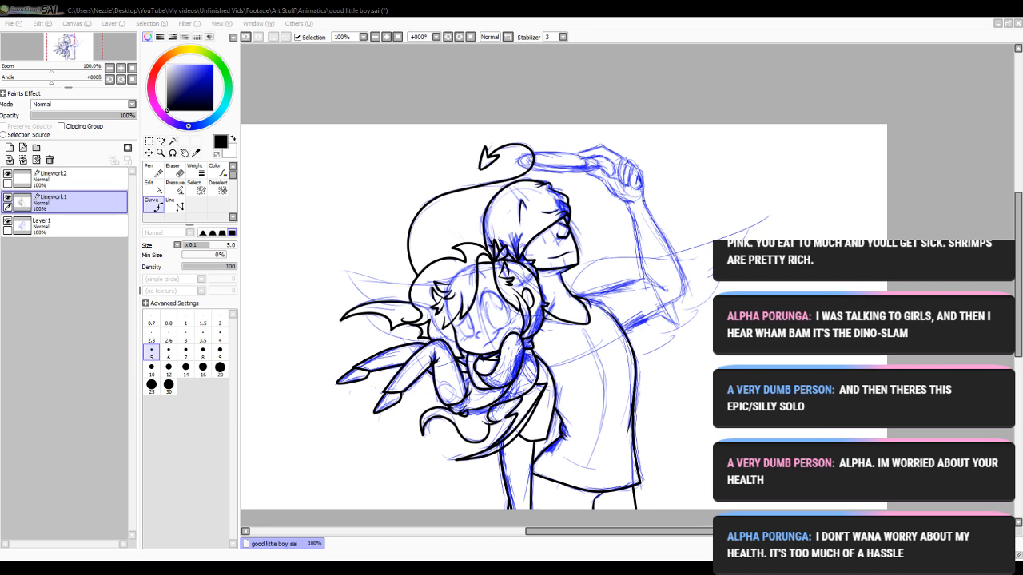
{"action": "key", "text": "alt+Tab"}
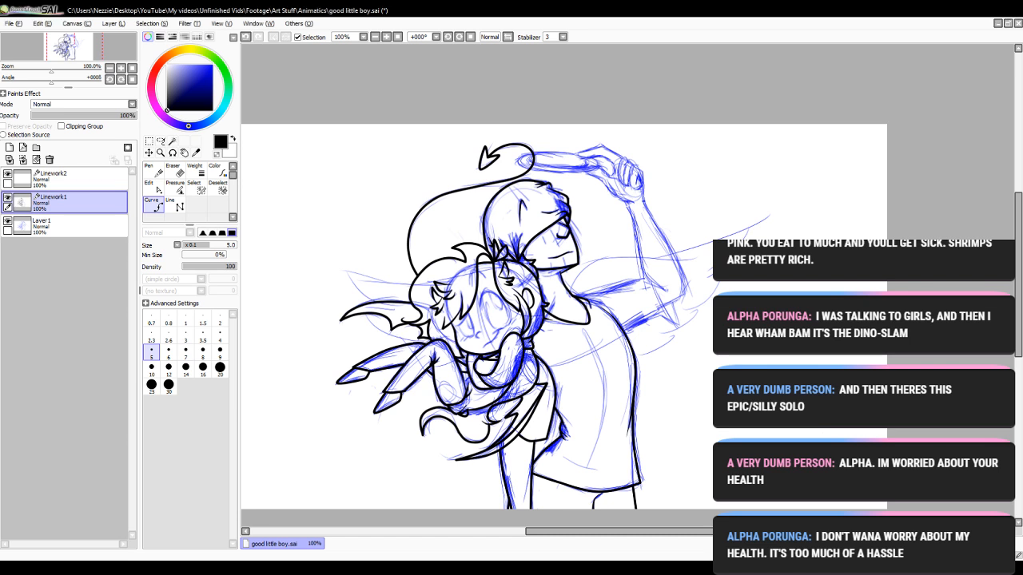
{"action": "left_click_drag", "start_coordinate": [579, 533], "coordinate": [584, 533]}
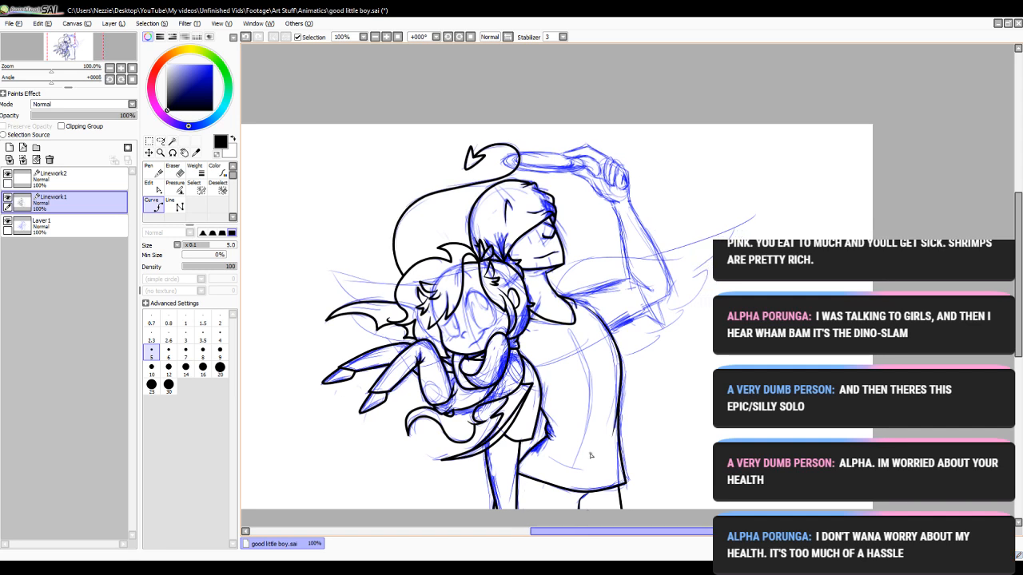
{"action": "left_click", "coordinate": [387, 38]}
{"action": "left_click", "coordinate": [388, 39]}
{"action": "left_click", "coordinate": [388, 38]}
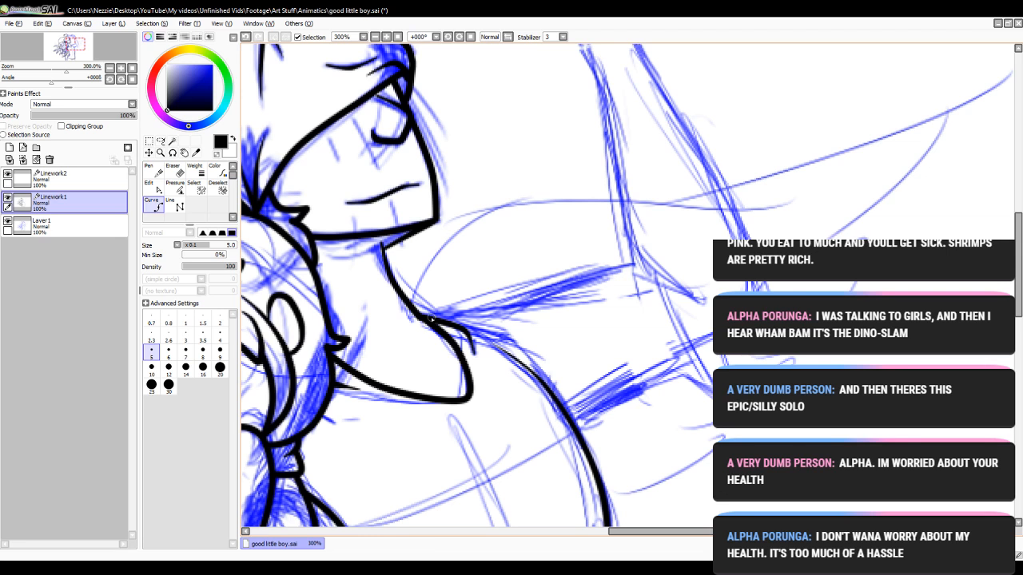
- Try to ink the sleeve's upper edge from the base of the neck to its outer corner, and undo the placed points
{"action": "mouse_move", "coordinate": [429, 318]}
{"action": "left_mouse_down"}
{"action": "mouse_move", "coordinate": [507, 309]}
{"action": "mouse_move", "coordinate": [629, 267]}
{"action": "left_mouse_up"}
{"action": "left_click", "coordinate": [630, 267]}
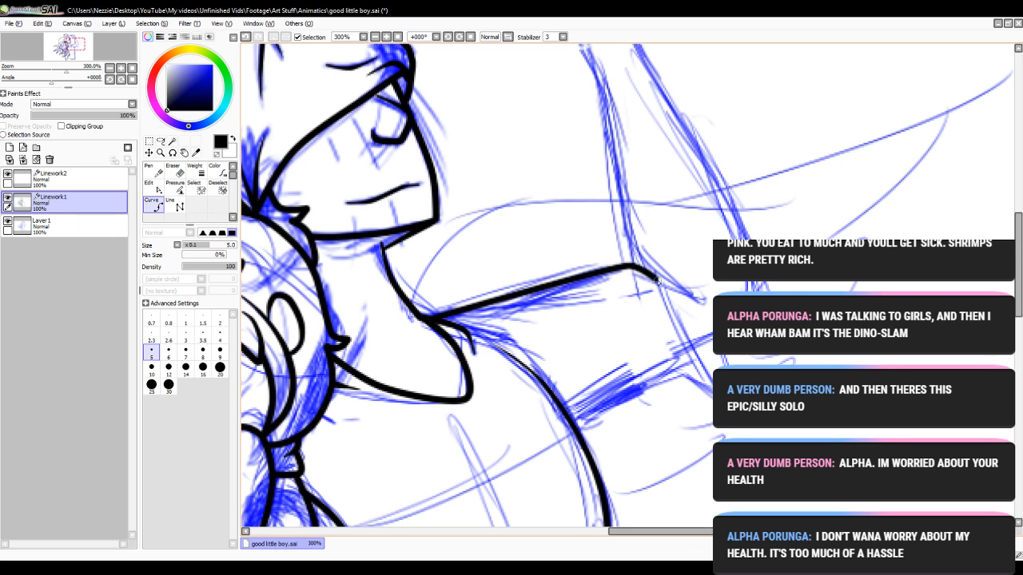
{"action": "key", "text": "ctrl+z"}
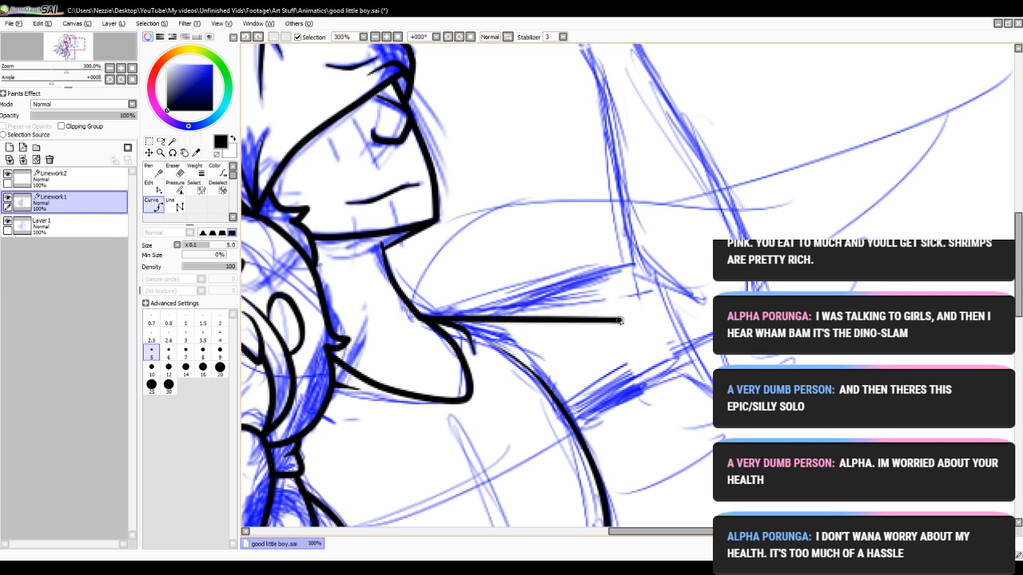
{"action": "left_click", "coordinate": [631, 266]}
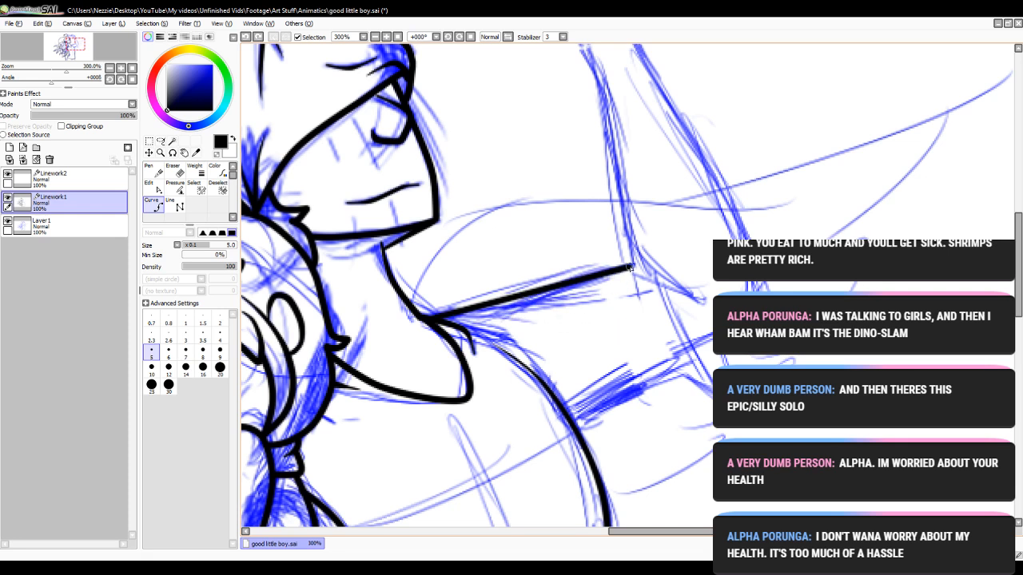
{"action": "left_click", "coordinate": [672, 300]}
{"action": "key", "text": "ctrl+z"}
{"action": "key", "text": "ctrl+z"}
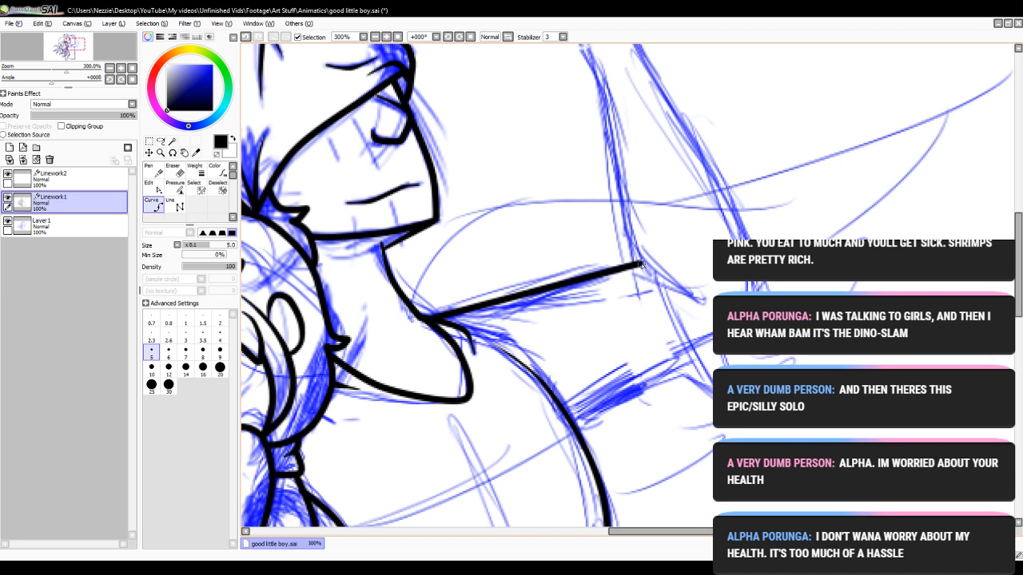
- Ink the sleeve's upper edge, opening and two short creases at its lower corner, and taper the creases' ends by reducing pressure
{"action": "left_click", "coordinate": [639, 265]}
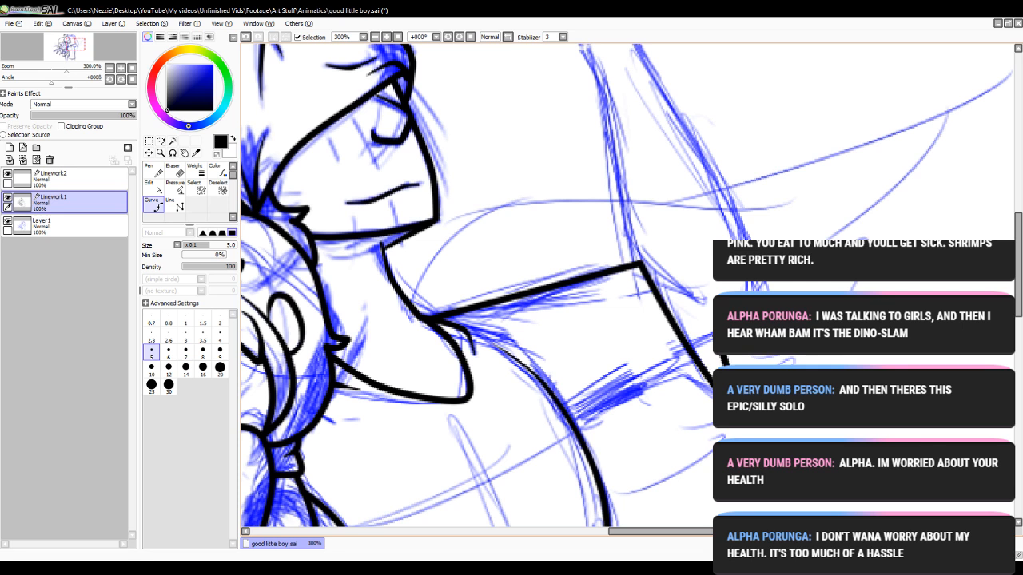
{"action": "left_click", "coordinate": [664, 354]}
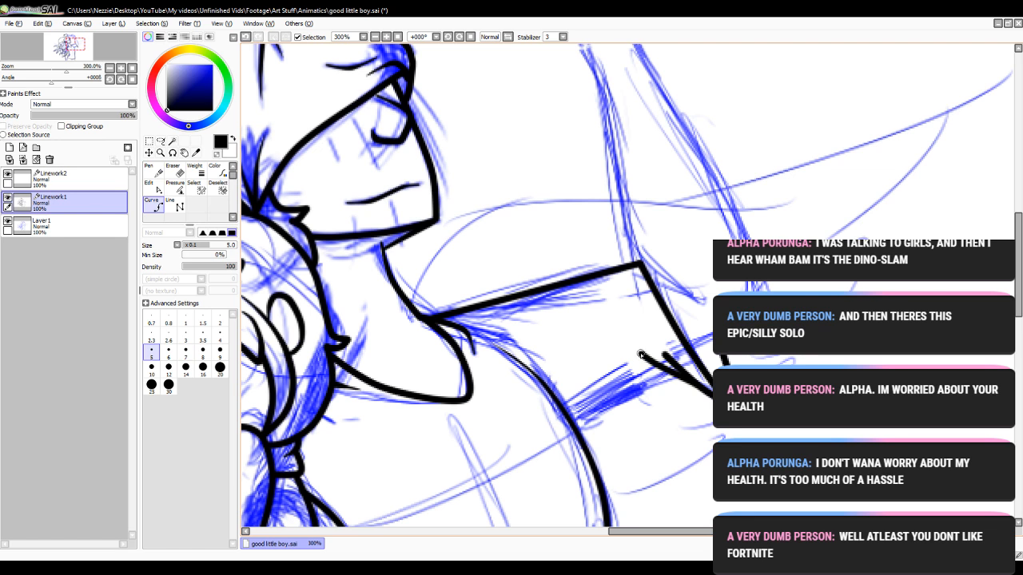
{"action": "left_click", "coordinate": [175, 187]}
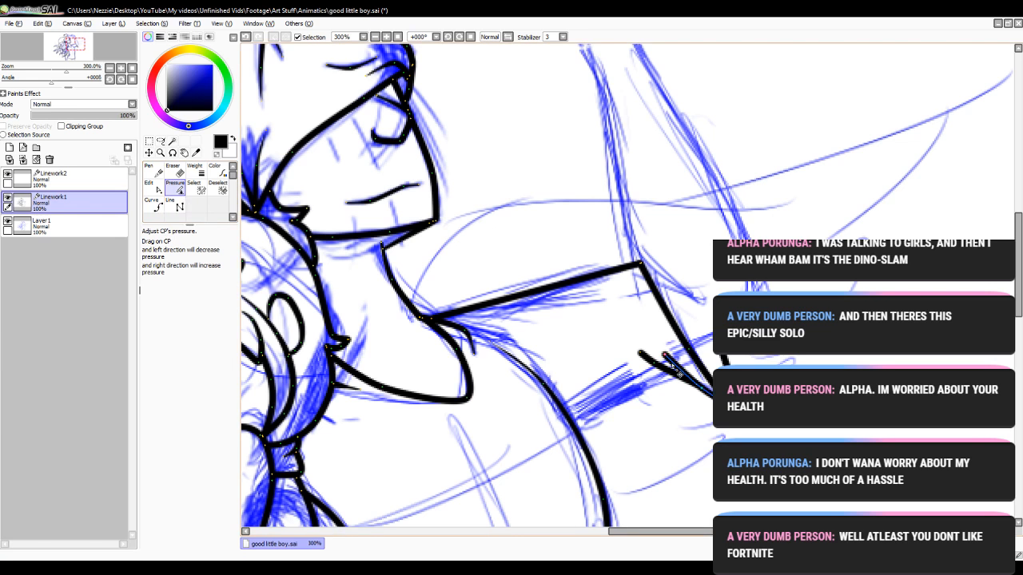
{"action": "mouse_move", "coordinate": [673, 369]}
{"action": "left_mouse_down"}
{"action": "mouse_move", "coordinate": [520, 393]}
{"action": "mouse_move", "coordinate": [369, 465]}
{"action": "mouse_move", "coordinate": [537, 411]}
{"action": "left_mouse_up"}
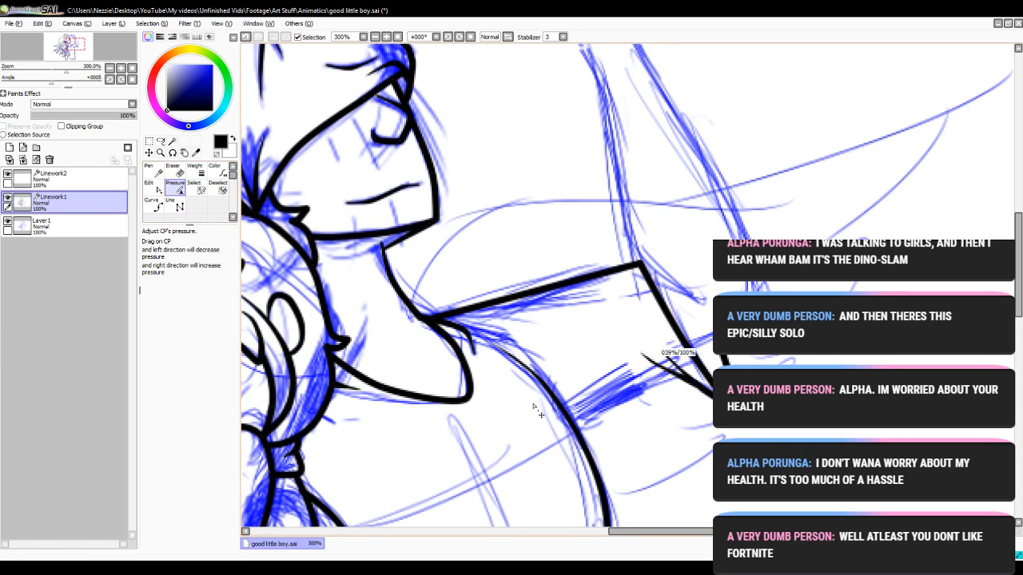
{"action": "left_click", "coordinate": [148, 186]}
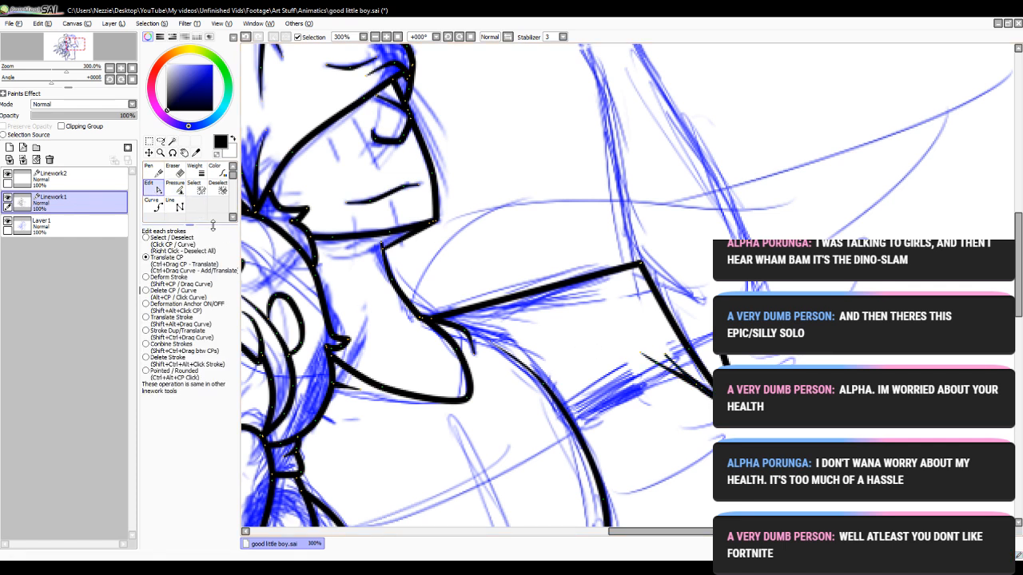
{"action": "left_click", "coordinate": [155, 206]}
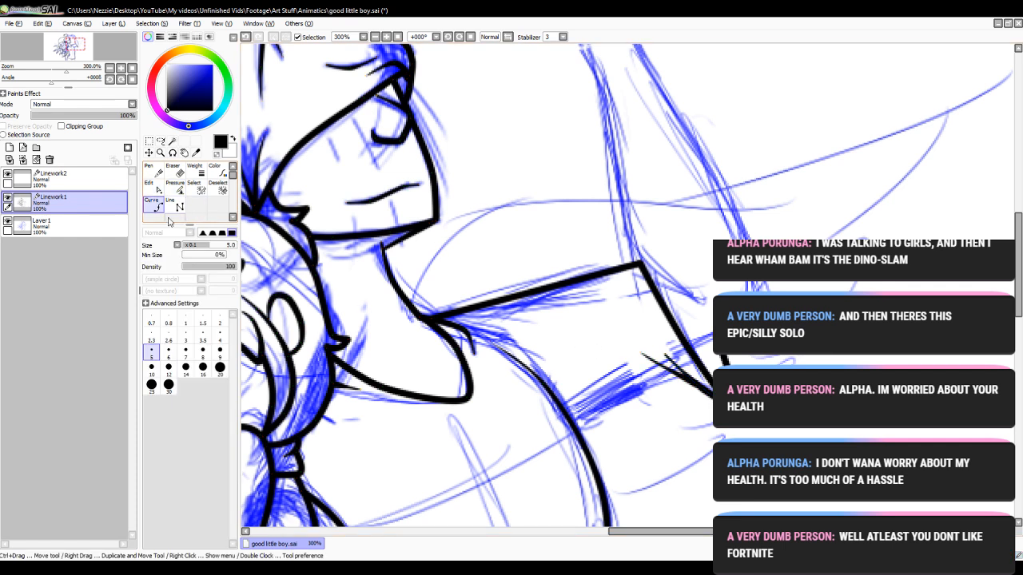
- Ink the sleeve's lower edge from the torso line to the sleeve opening, and taper its outer end by reducing pressure
{"action": "left_click", "coordinate": [570, 417]}
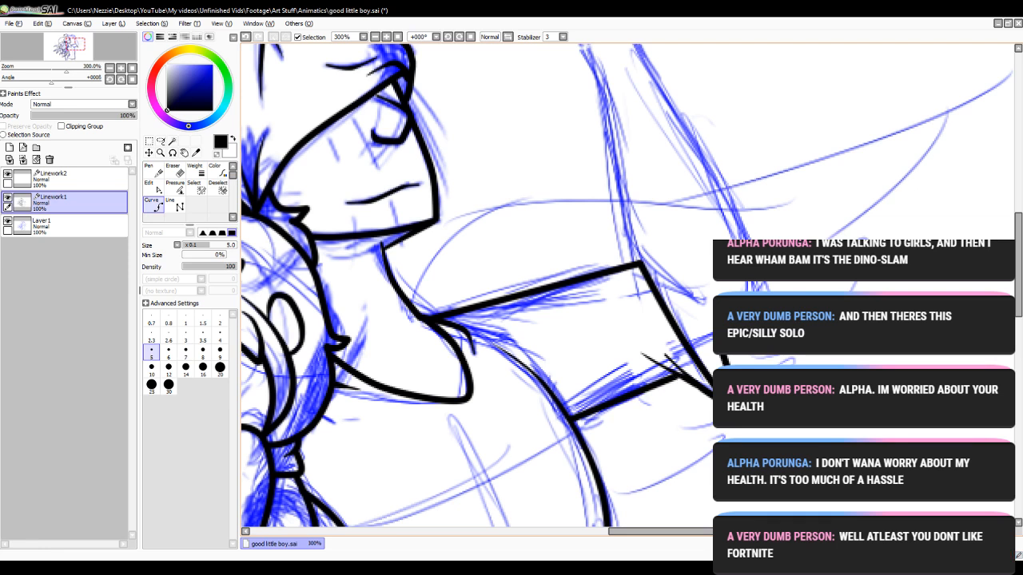
{"action": "left_click", "coordinate": [175, 187]}
{"action": "left_click_drag", "start_coordinate": [680, 377], "coordinate": [538, 393]}
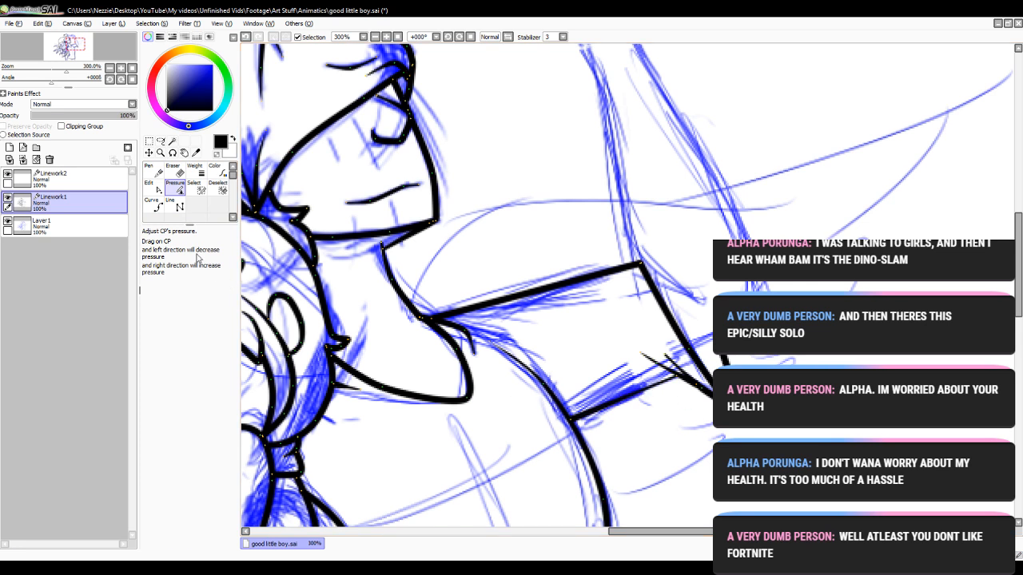
- Ink both sides of the raised forearm and the short lines at the sleeve opening, tapering the crease's outer end
{"action": "left_click", "coordinate": [154, 205]}
{"action": "left_click_drag", "start_coordinate": [1018, 264], "coordinate": [1018, 260]}
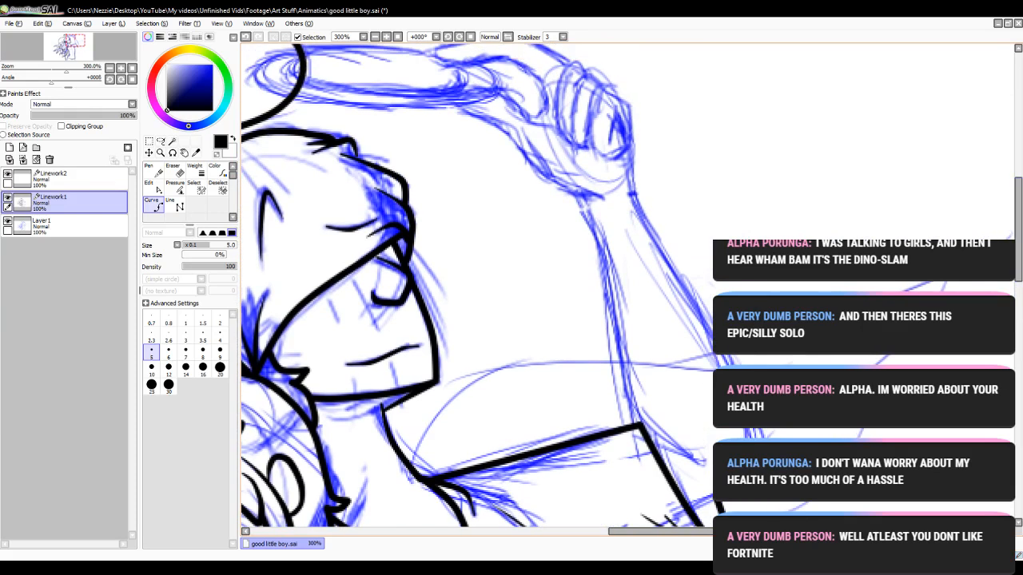
{"action": "mouse_move", "coordinate": [703, 461]}
{"action": "left_mouse_down"}
{"action": "mouse_move", "coordinate": [640, 426]}
{"action": "mouse_move", "coordinate": [598, 222]}
{"action": "mouse_move", "coordinate": [582, 200]}
{"action": "mouse_move", "coordinate": [671, 269]}
{"action": "mouse_move", "coordinate": [723, 364]}
{"action": "left_mouse_up"}
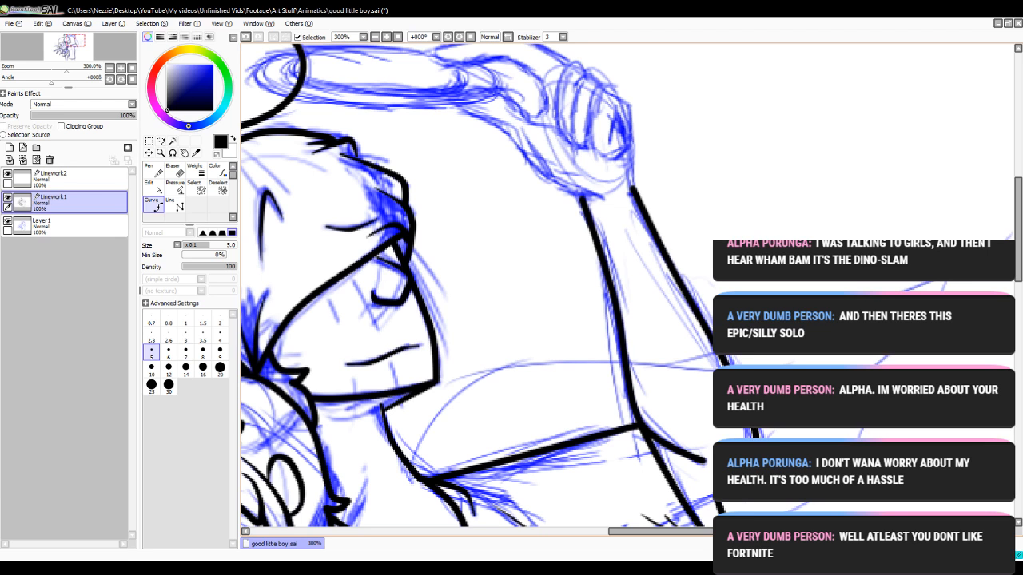
{"action": "left_click_drag", "start_coordinate": [715, 493], "coordinate": [684, 505]}
{"action": "left_click", "coordinate": [152, 186]}
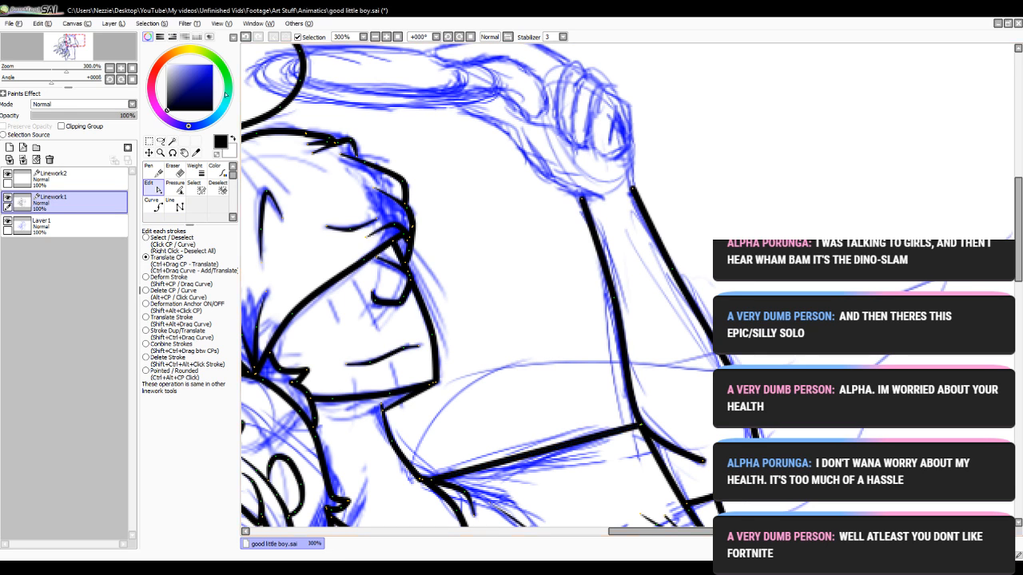
{"action": "left_click", "coordinate": [175, 188]}
{"action": "mouse_move", "coordinate": [704, 460]}
{"action": "left_mouse_down"}
{"action": "mouse_move", "coordinate": [602, 478]}
{"action": "mouse_move", "coordinate": [479, 462]}
{"action": "left_mouse_up"}
- Ink the outline of the raised hand's extended finger, from its lower edge around the tip and over the knuckle, undoing a misplaced point
{"action": "left_click", "coordinate": [153, 205]}
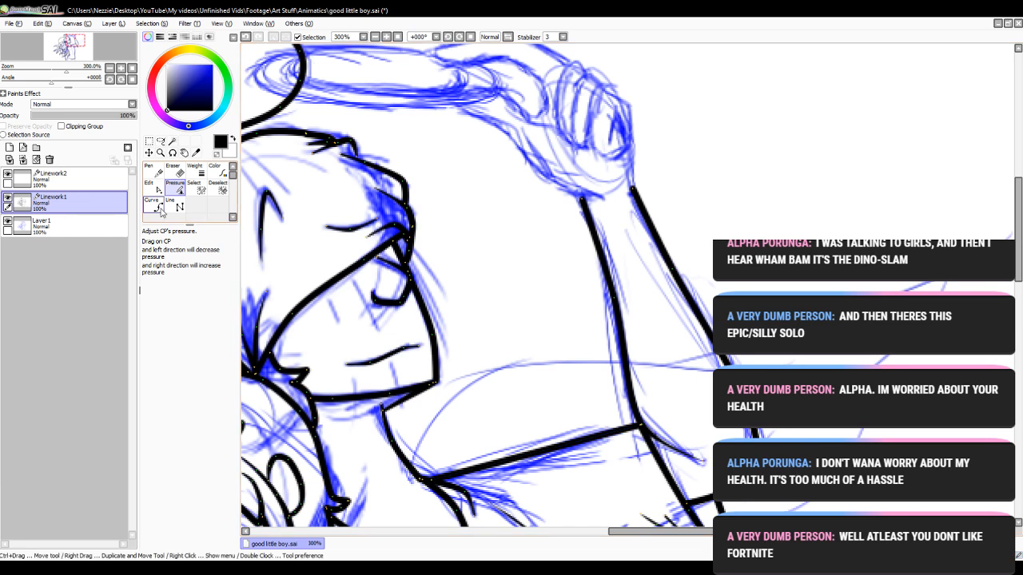
{"action": "left_click_drag", "start_coordinate": [1018, 276], "coordinate": [1016, 249]}
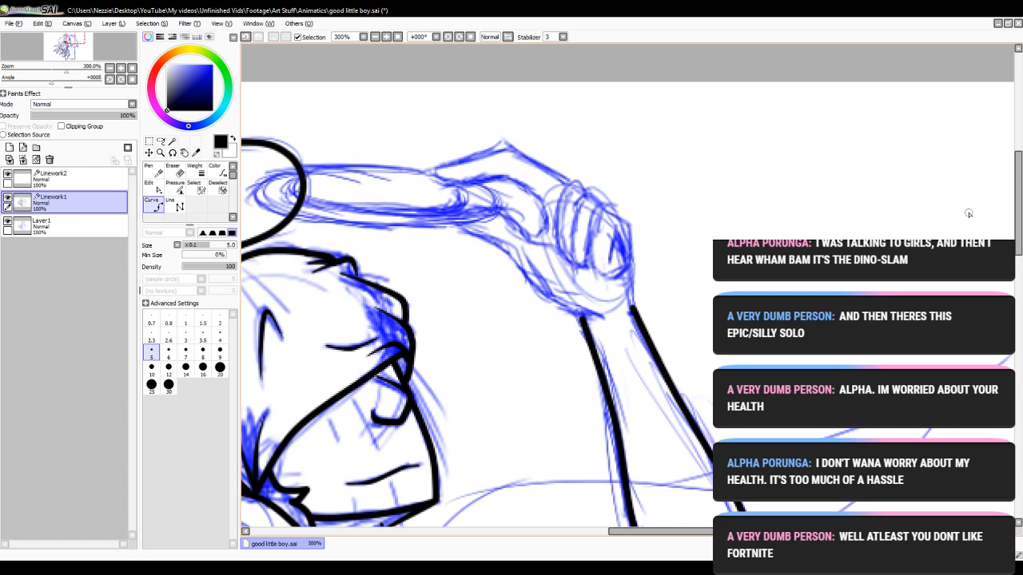
{"action": "left_click_drag", "start_coordinate": [649, 534], "coordinate": [628, 533]}
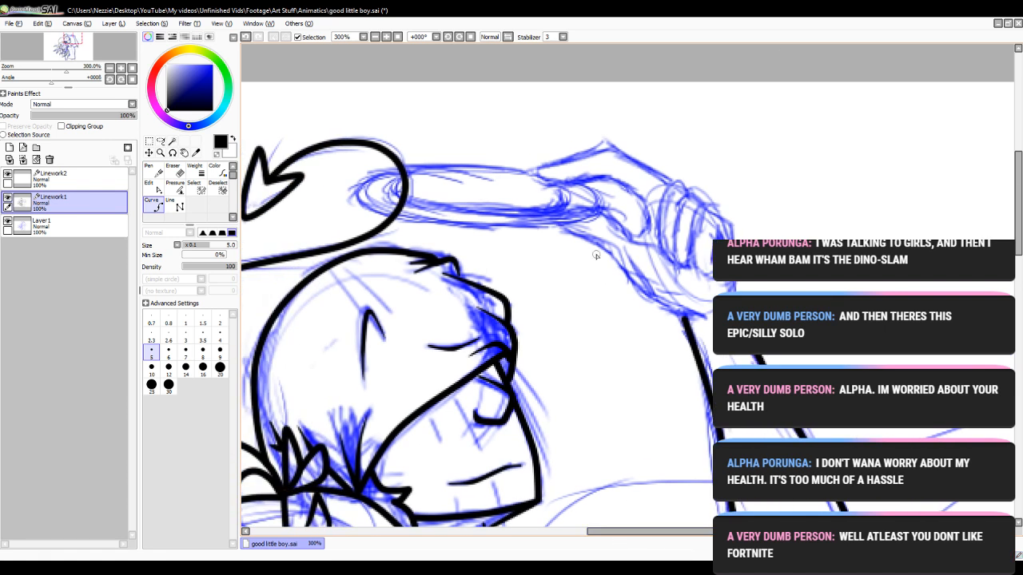
{"action": "left_click", "coordinate": [387, 37]}
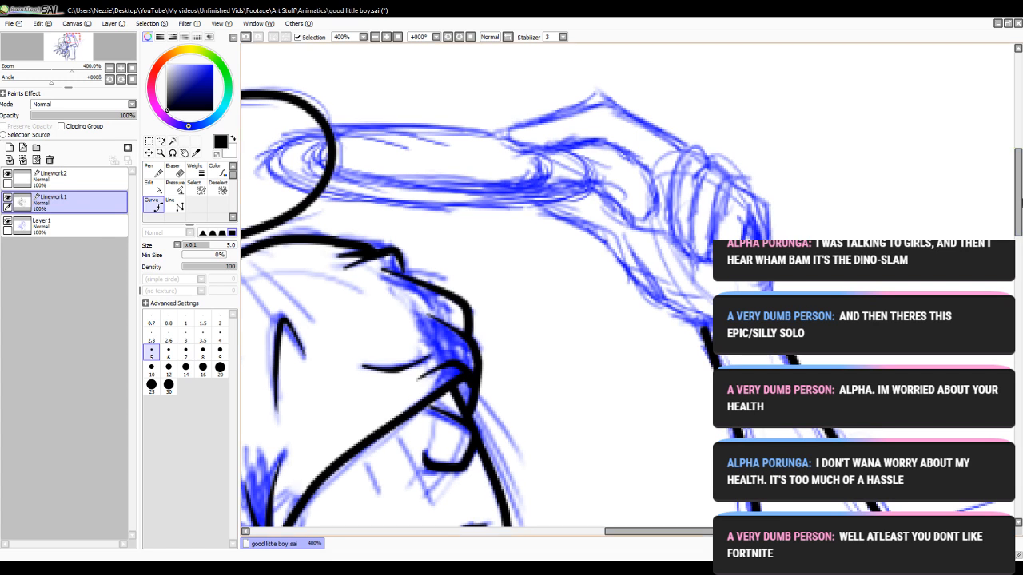
{"action": "left_click_drag", "start_coordinate": [1021, 201], "coordinate": [1020, 182]}
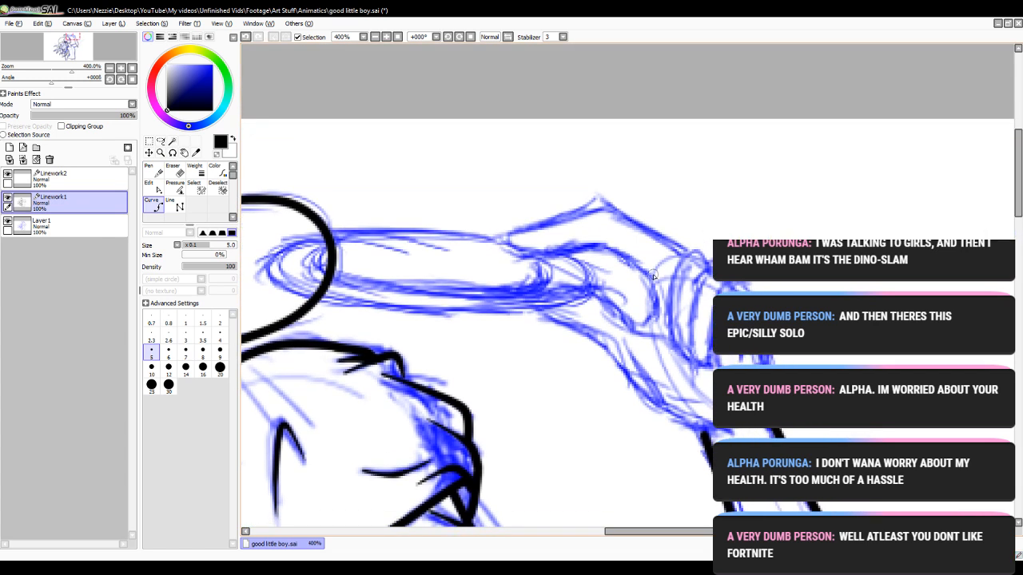
{"action": "mouse_move", "coordinate": [653, 278]}
{"action": "left_mouse_down"}
{"action": "mouse_move", "coordinate": [635, 258]}
{"action": "mouse_move", "coordinate": [563, 253]}
{"action": "left_mouse_up"}
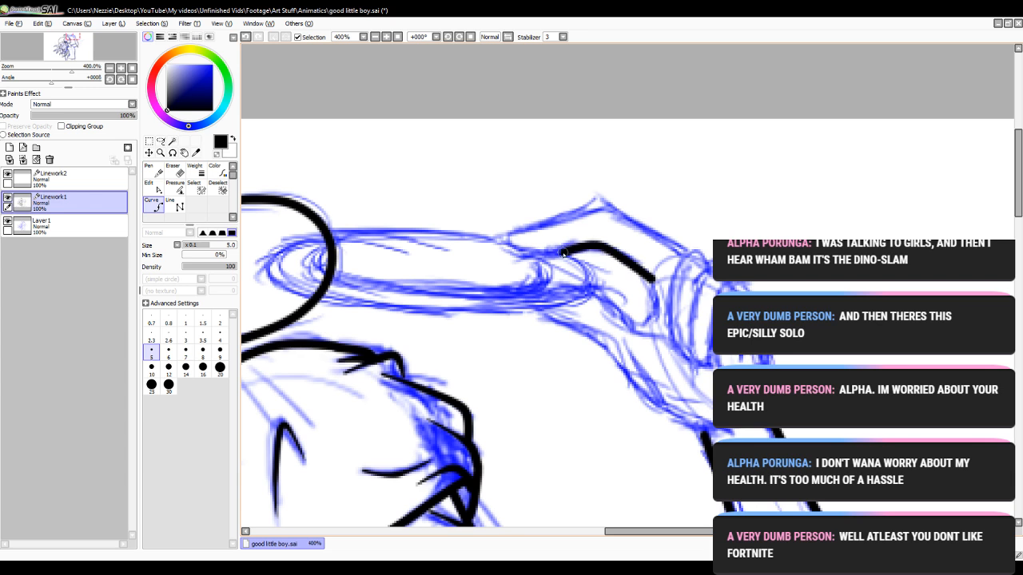
{"action": "left_click", "coordinate": [561, 253]}
{"action": "key", "text": "ctrl+z"}
{"action": "left_click", "coordinate": [551, 254]}
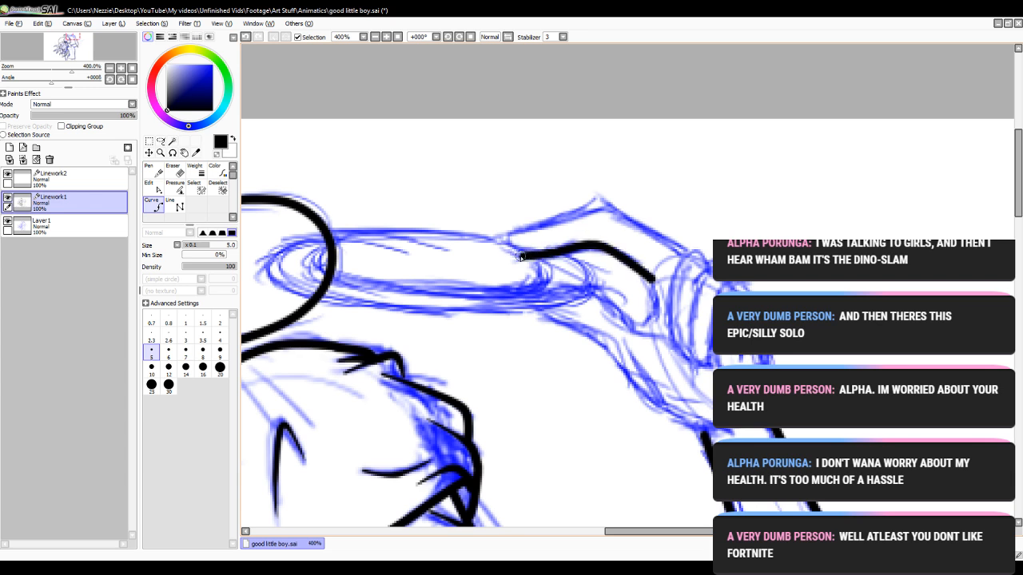
{"action": "left_click", "coordinate": [521, 257]}
{"action": "left_click", "coordinate": [499, 241]}
{"action": "left_click", "coordinate": [599, 206]}
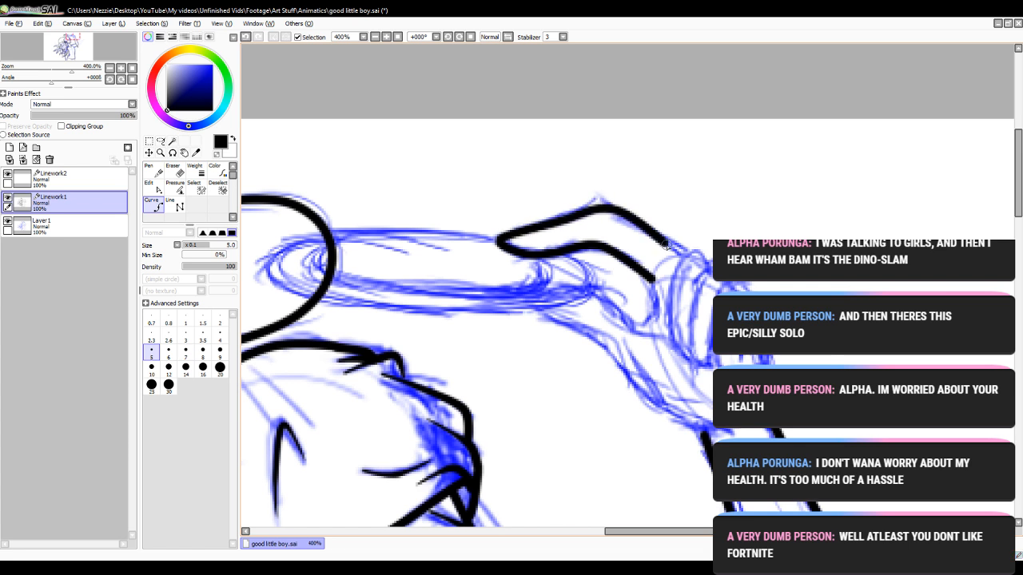
{"action": "double_click", "coordinate": [690, 255]}
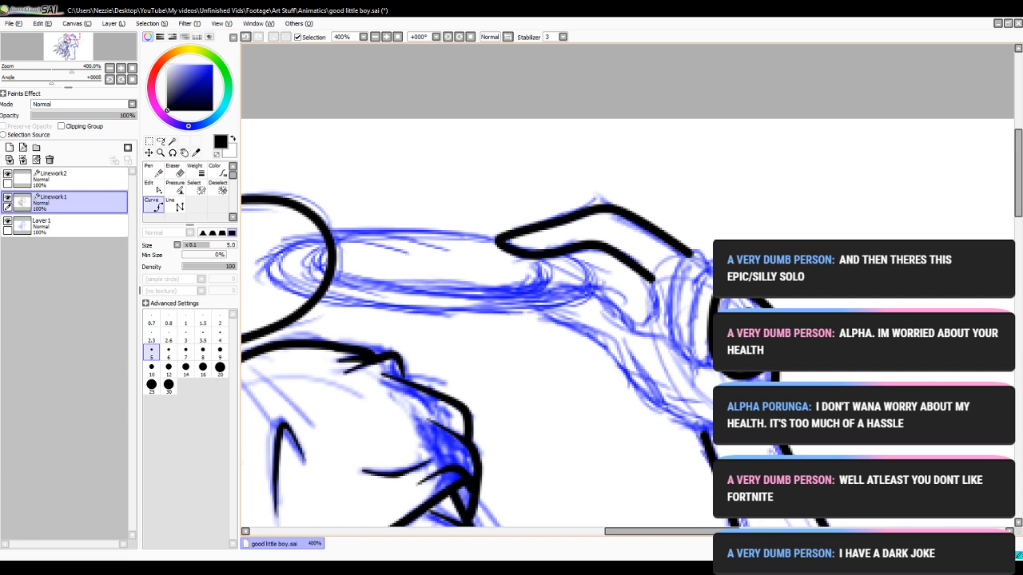
- Reduce the pressure at the curve point along the outermost curled finger's edge
{"action": "left_click", "coordinate": [175, 185]}
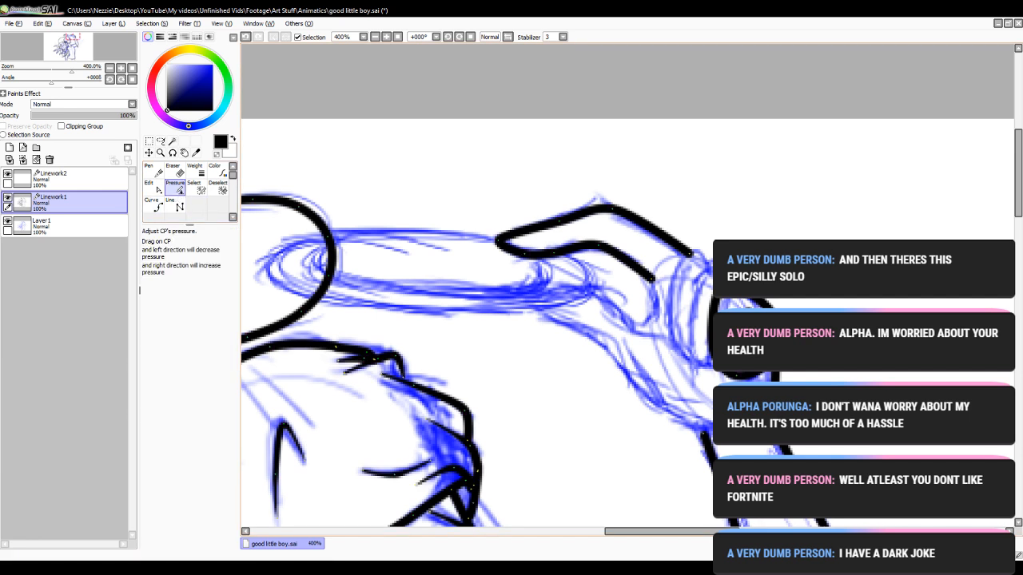
{"action": "left_click_drag", "start_coordinate": [716, 313], "coordinate": [708, 312]}
{"action": "left_click_drag", "start_coordinate": [550, 312], "coordinate": [548, 312]}
- Ink the curved edges of the next two curled fingers from the knuckles to their tips, undoing a misplaced point
{"action": "left_click", "coordinate": [154, 204]}
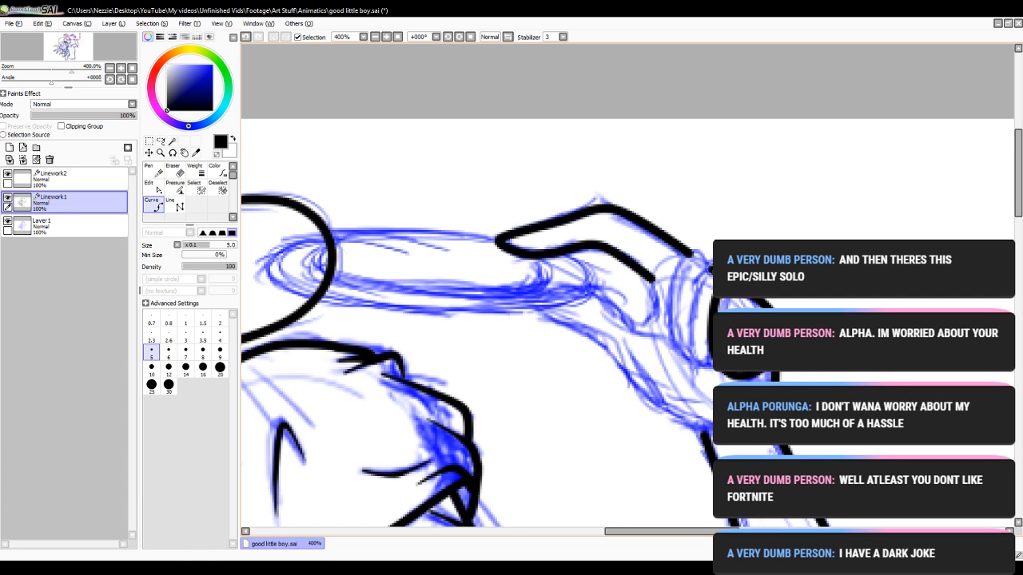
{"action": "left_click", "coordinate": [709, 267]}
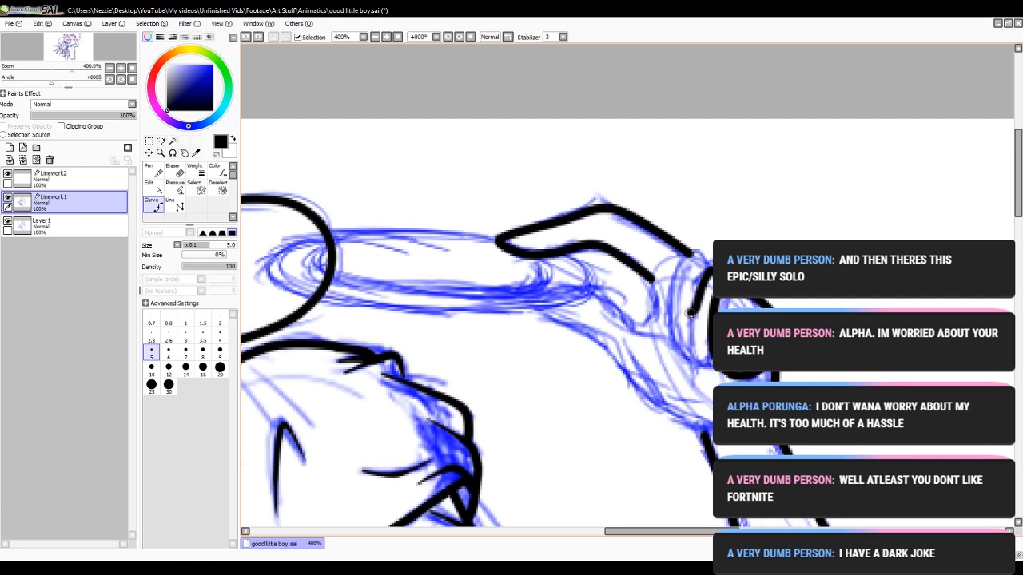
{"action": "left_click", "coordinate": [690, 314]}
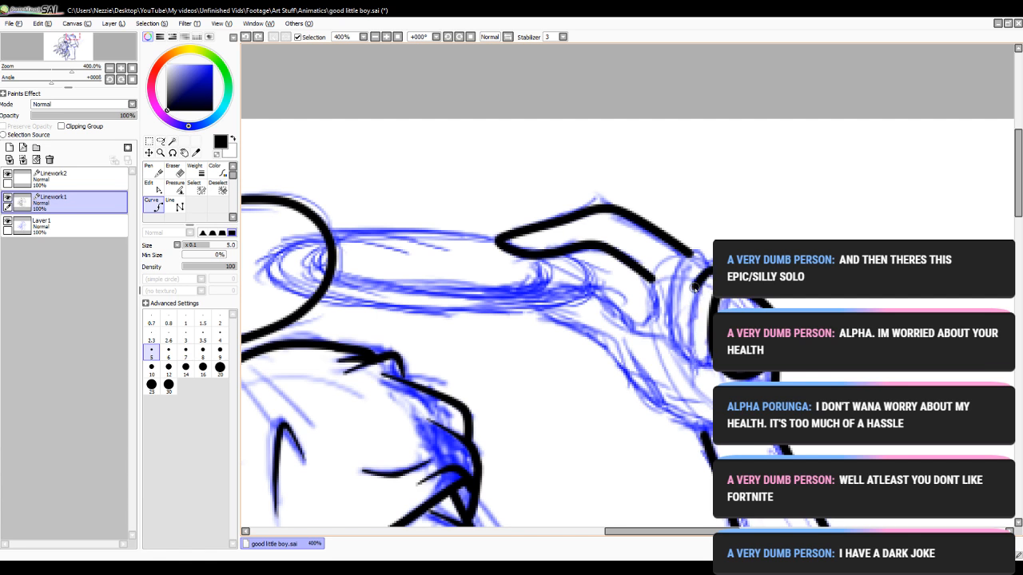
{"action": "left_click", "coordinate": [707, 367]}
{"action": "key", "text": "ctrl+z"}
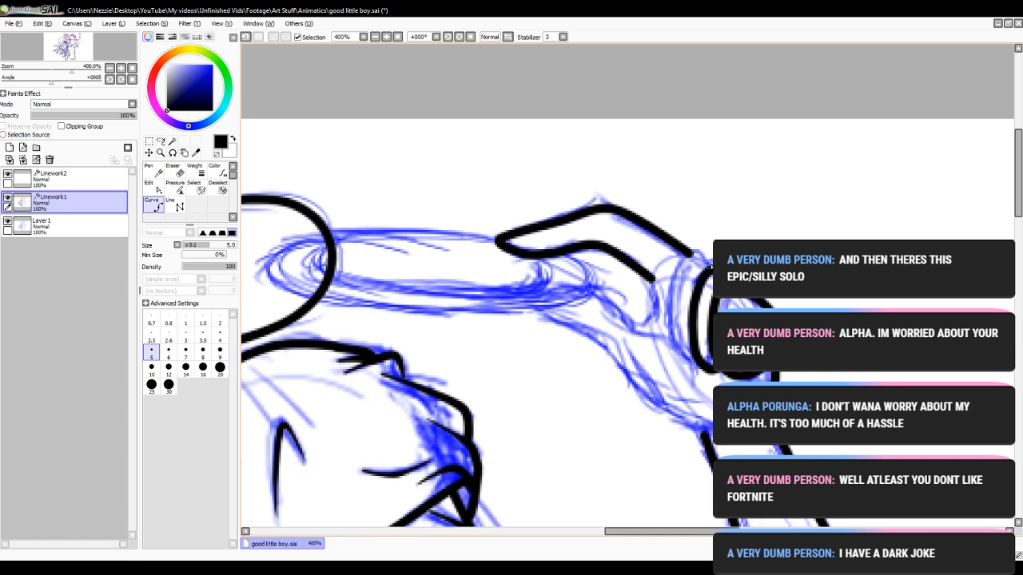
{"action": "left_click", "coordinate": [711, 270]}
{"action": "left_click", "coordinate": [691, 257]}
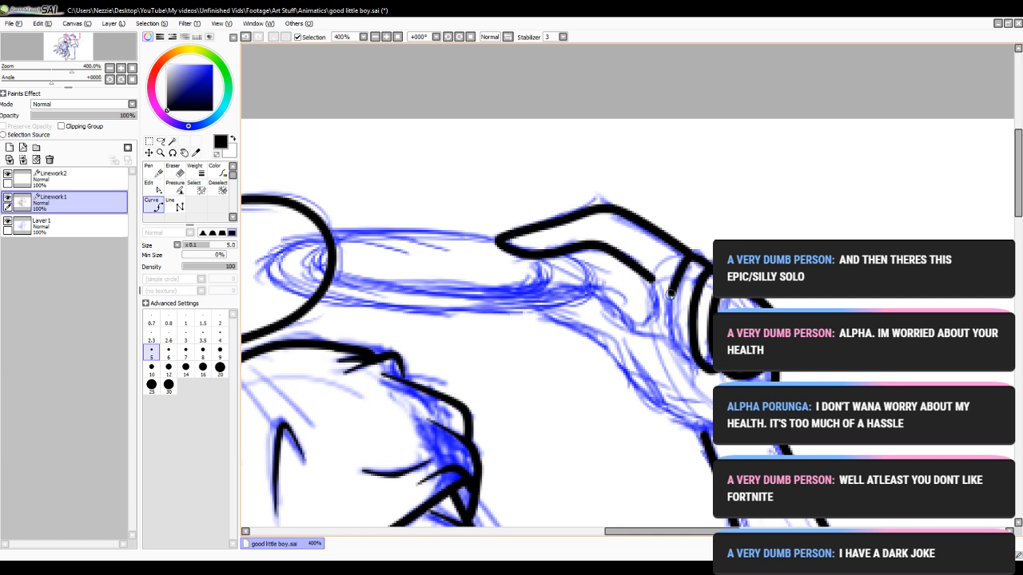
{"action": "left_click", "coordinate": [674, 336]}
{"action": "double_click", "coordinate": [700, 365]}
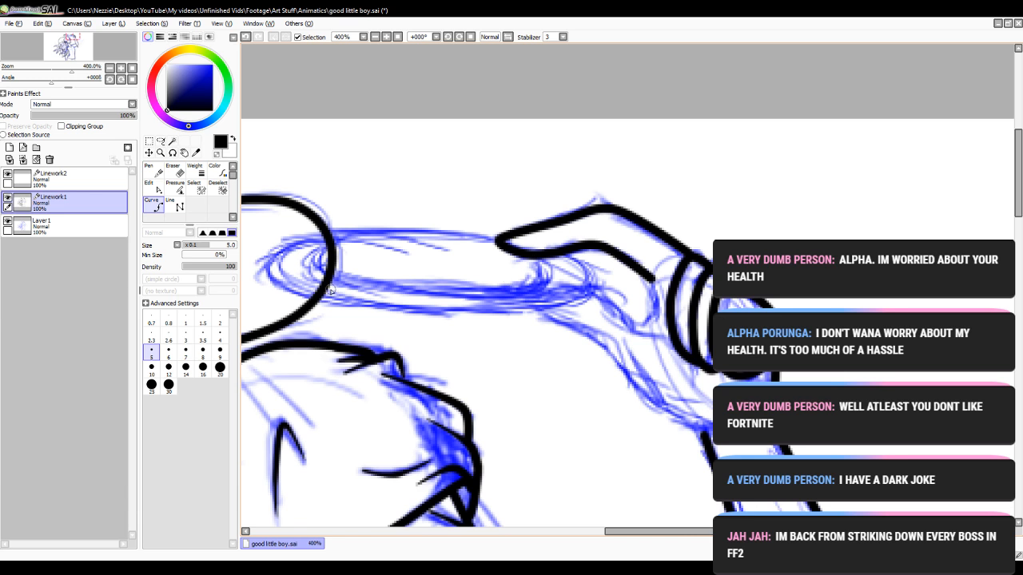
- Erase the section of the looping arrow-tipped tail where it passes behind the ring's front band, using eraser size 12
{"action": "left_click_drag", "start_coordinate": [678, 533], "coordinate": [643, 533]}
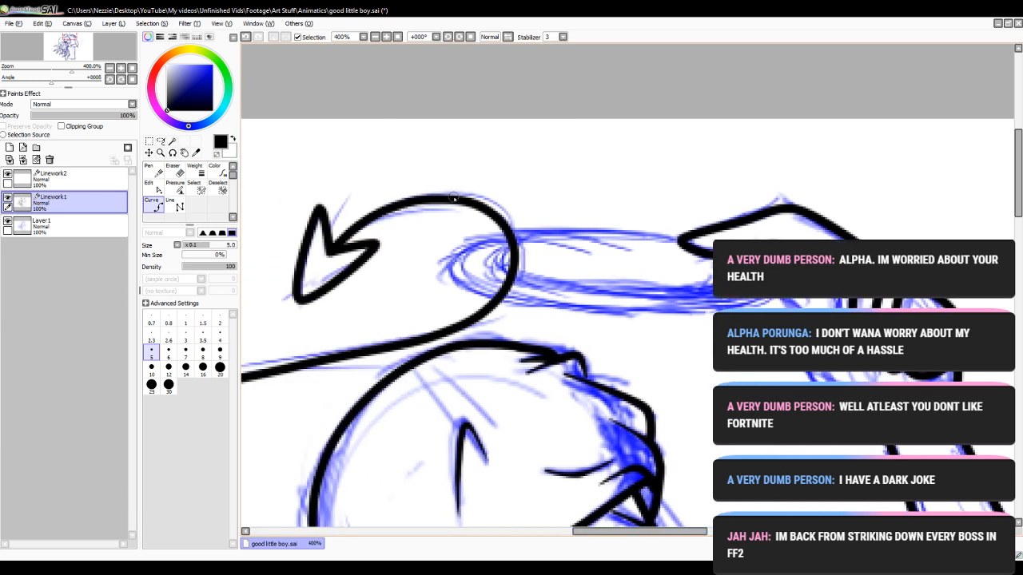
{"action": "key", "text": "e"}
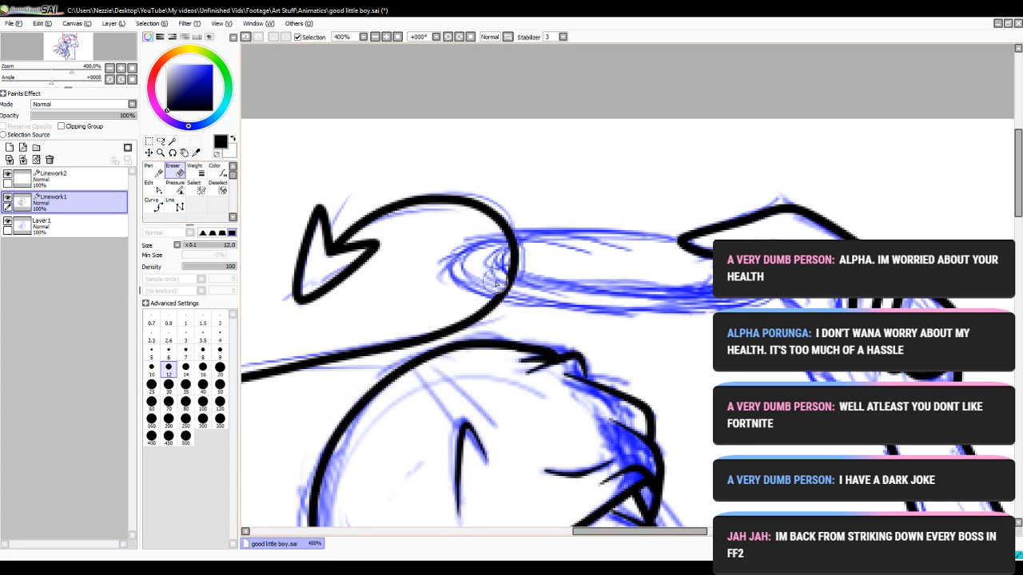
{"action": "left_click_drag", "start_coordinate": [496, 284], "coordinate": [519, 286]}
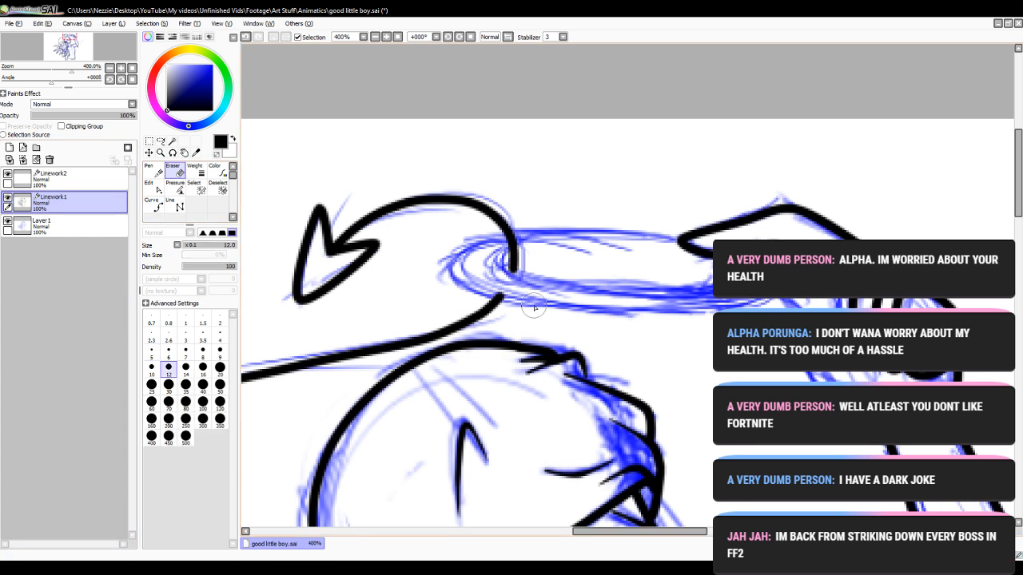
- Ink the ring's outer edge from the fingertip around its rounded end and along the underside, and nudge the end's point inward
{"action": "left_click", "coordinate": [159, 206]}
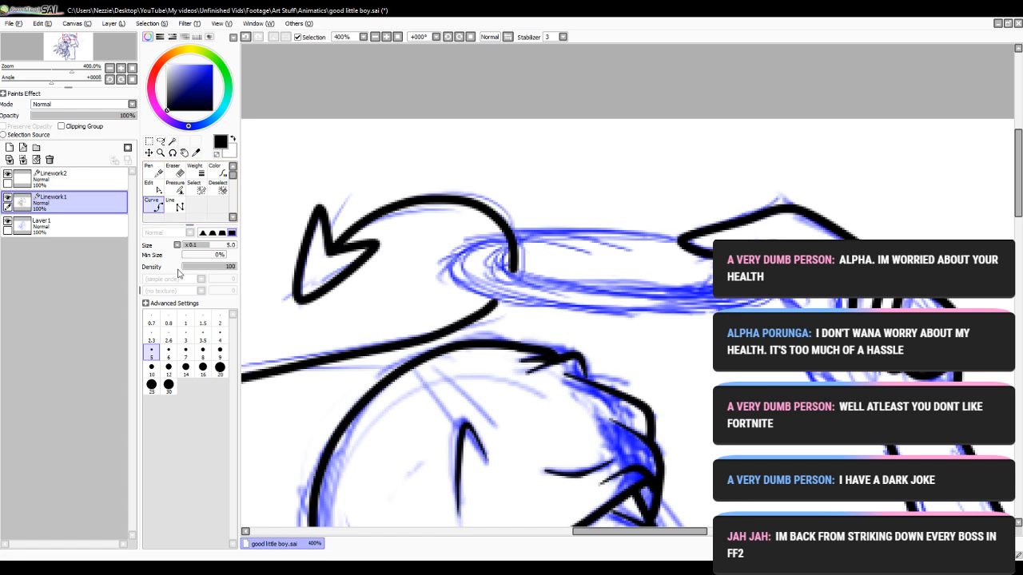
{"action": "left_click", "coordinate": [677, 240]}
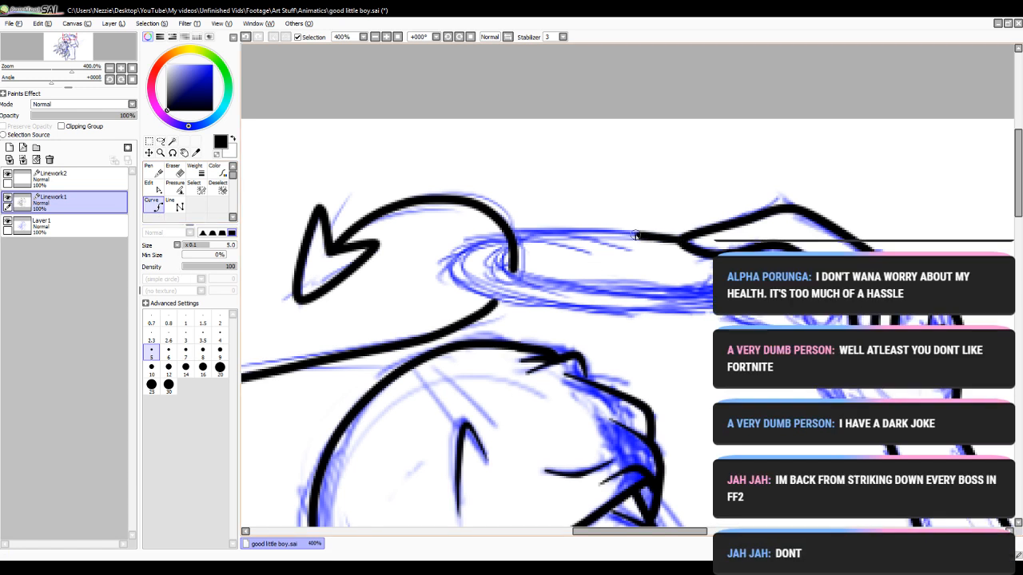
{"action": "left_click", "coordinate": [490, 239]}
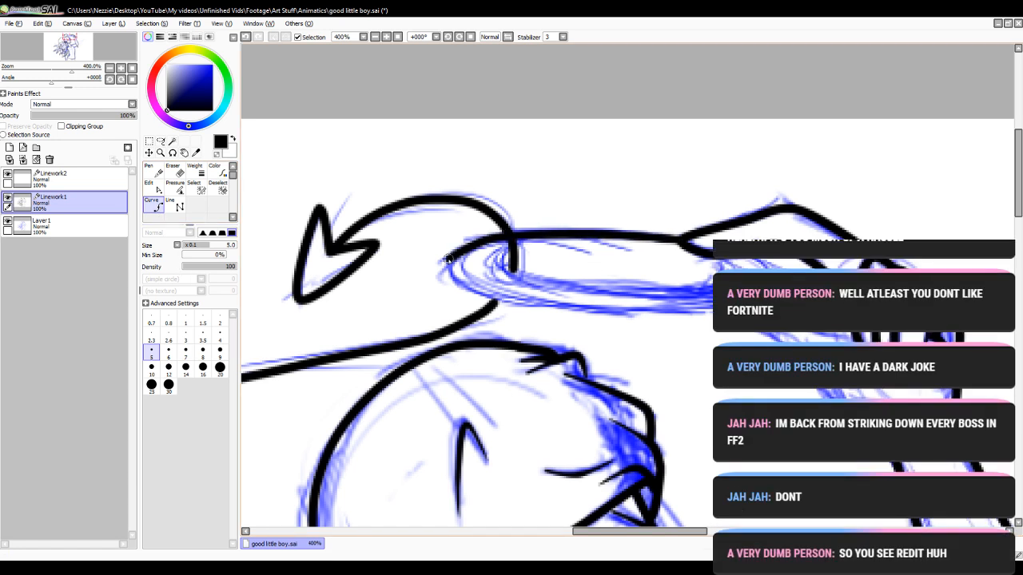
{"action": "left_click", "coordinate": [491, 295]}
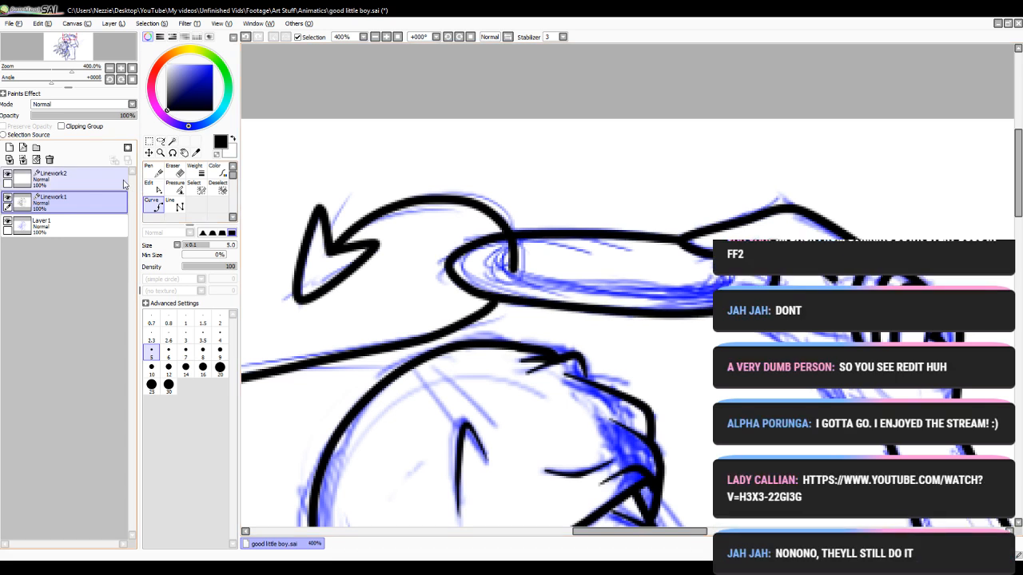
{"action": "left_click", "coordinate": [152, 188]}
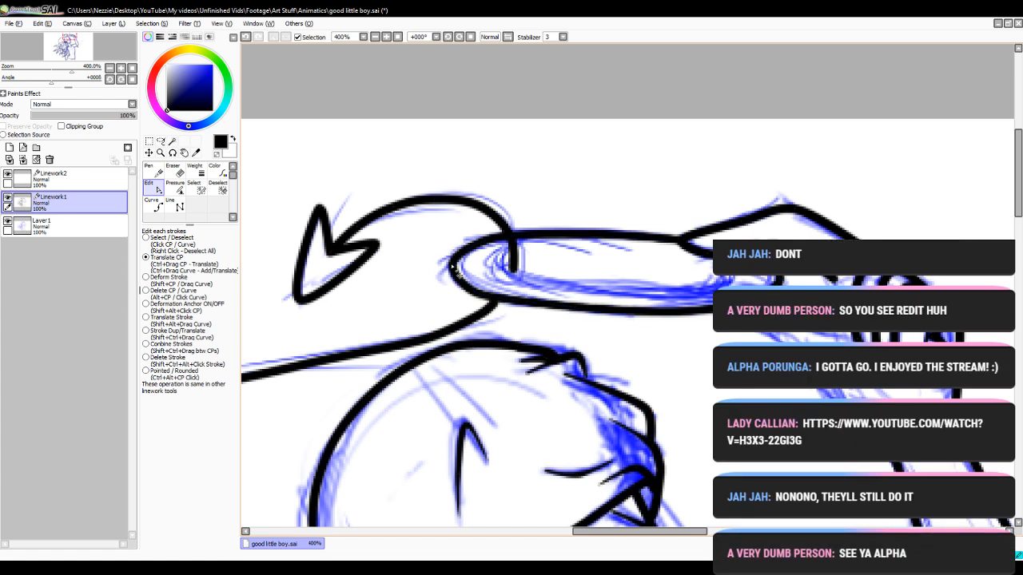
- Ink the ring's inner edge from its upper rim around the rounded end and along the front band toward the hand
{"action": "left_click", "coordinate": [154, 207]}
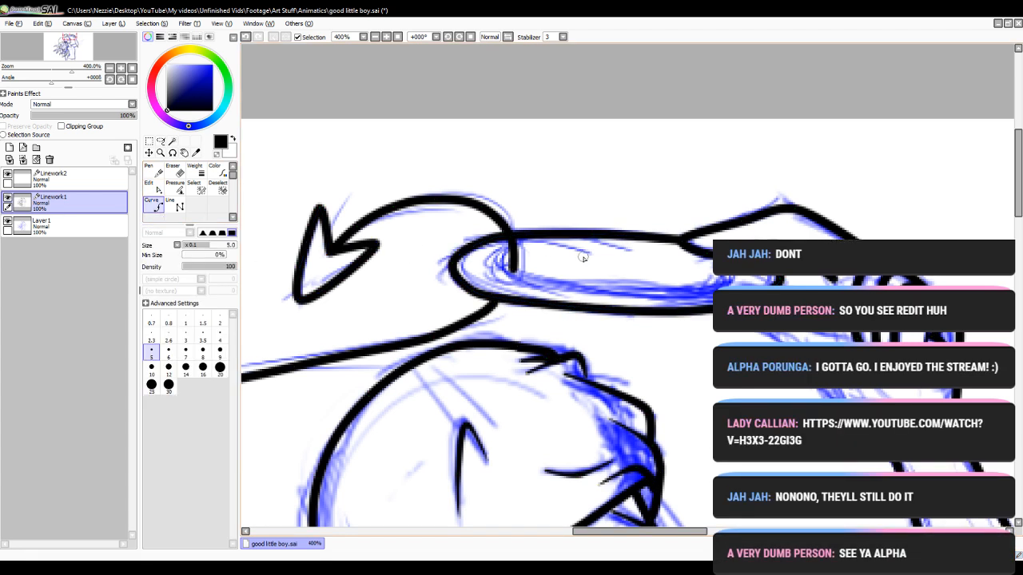
{"action": "left_click", "coordinate": [526, 238]}
{"action": "left_click", "coordinate": [499, 253]}
{"action": "left_click", "coordinate": [501, 274]}
{"action": "left_click", "coordinate": [533, 282]}
{"action": "left_click", "coordinate": [681, 288]}
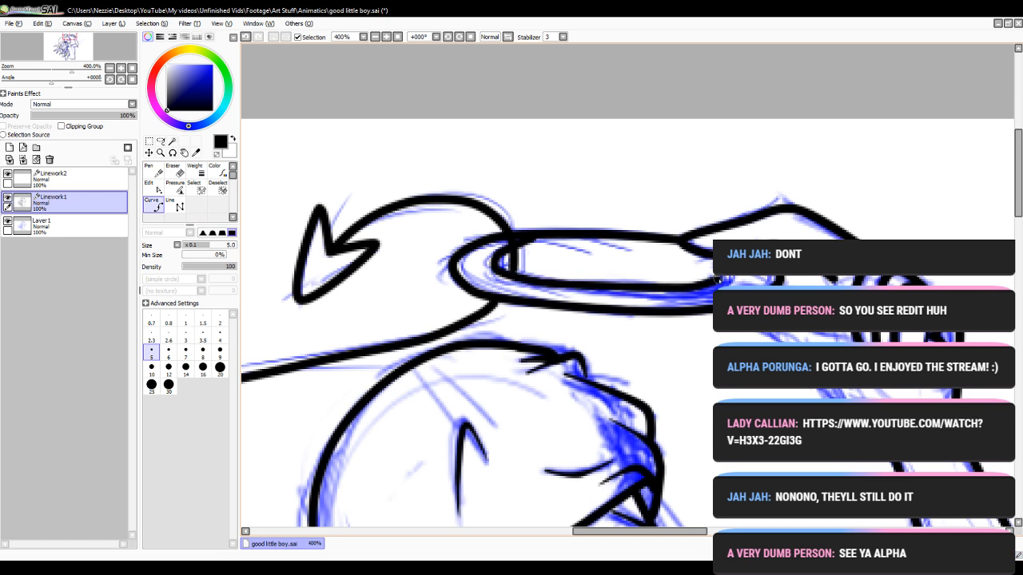
{"action": "double_click", "coordinate": [733, 278]}
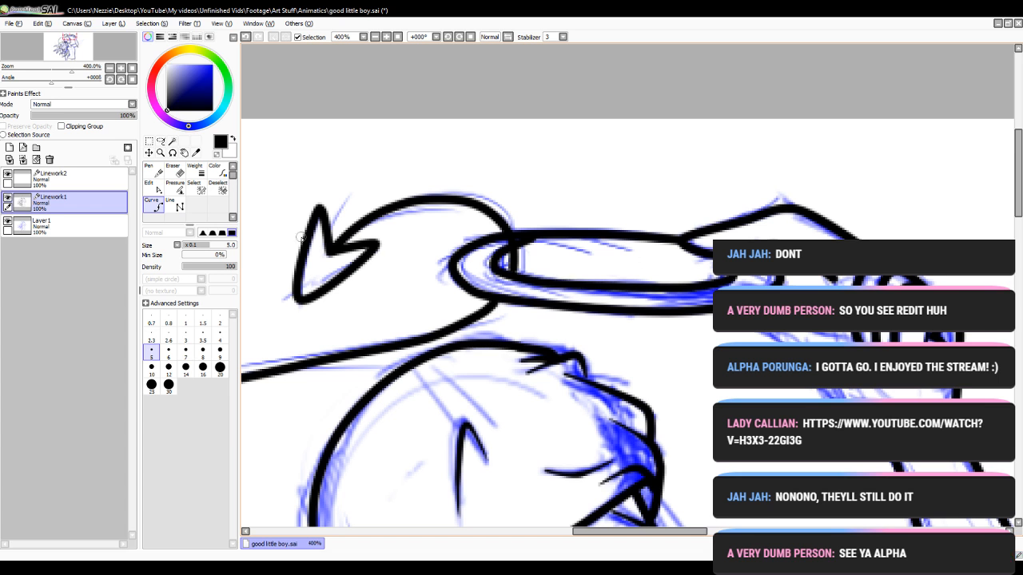
- Adjust the start of the ring's inner edge, and move the lower tail line's end up to meet the ring's underside
{"action": "left_click", "coordinate": [153, 188]}
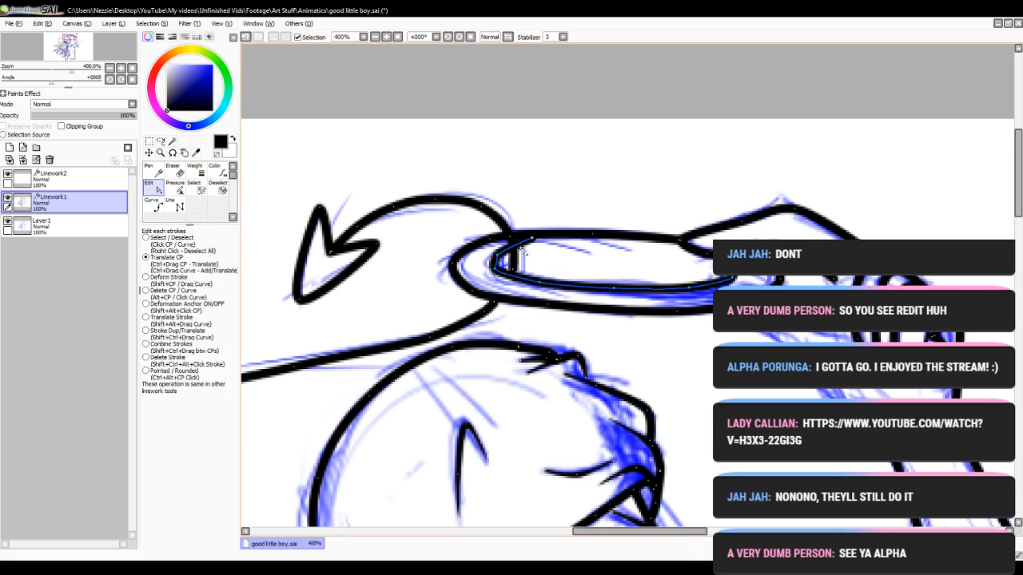
{"action": "left_click", "coordinate": [519, 245]}
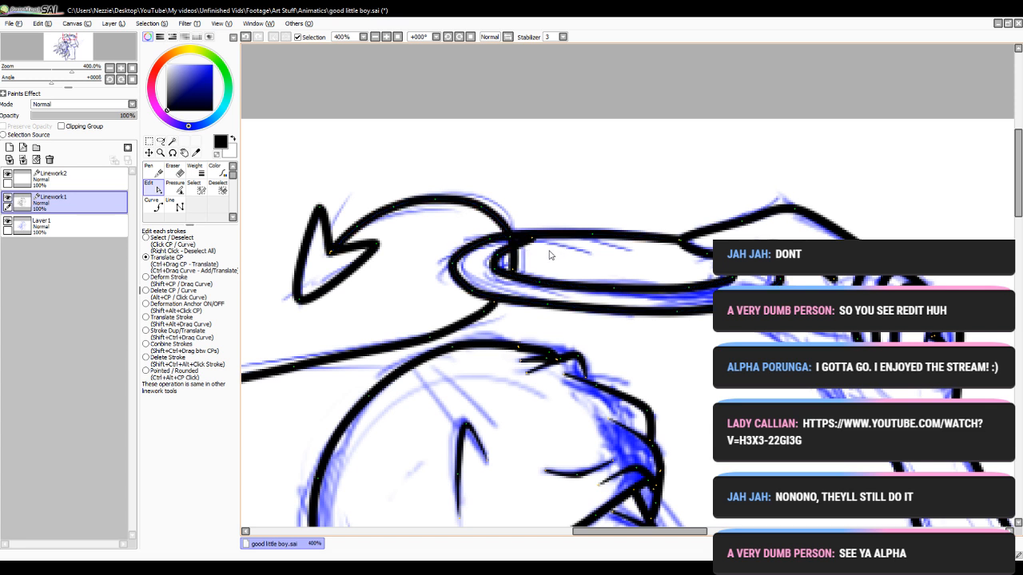
{"action": "left_click_drag", "start_coordinate": [494, 304], "coordinate": [501, 302]}
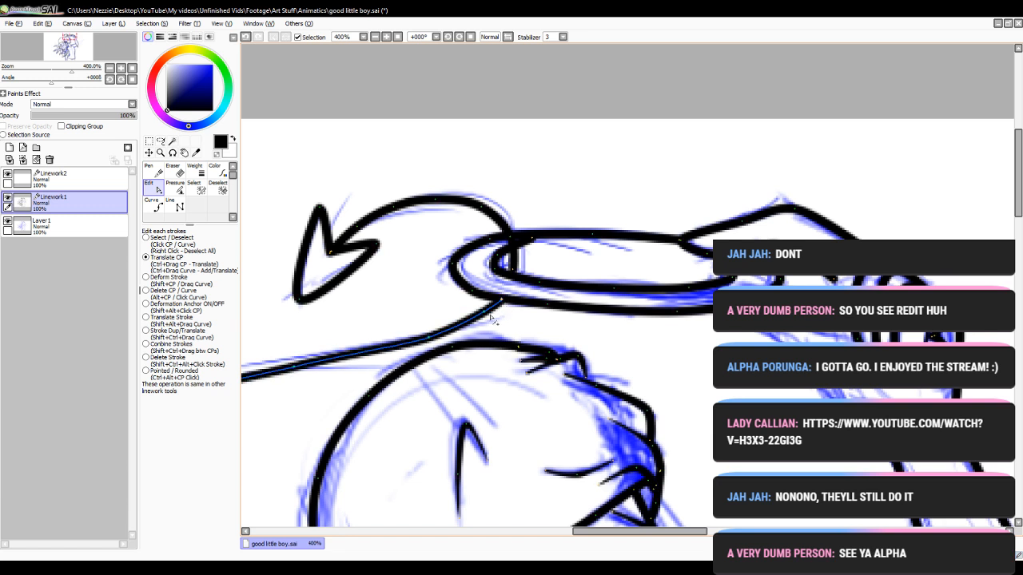
- Nudge the lower tail line near the ring, and ink the hand's lower edge from the ring's underside down to the wrist
{"action": "left_click_drag", "start_coordinate": [476, 314], "coordinate": [479, 319]}
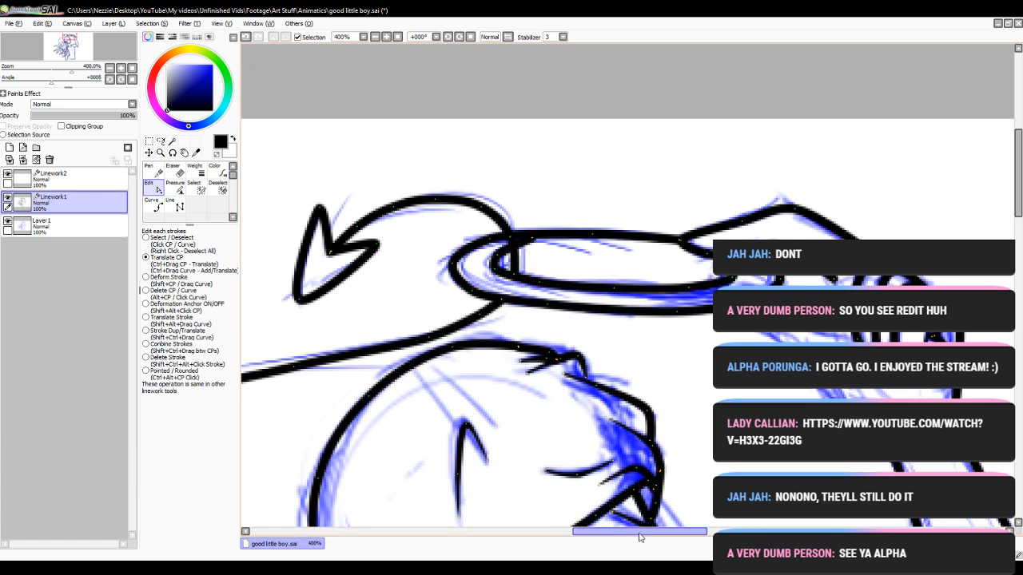
{"action": "left_click_drag", "start_coordinate": [637, 532], "coordinate": [683, 534]}
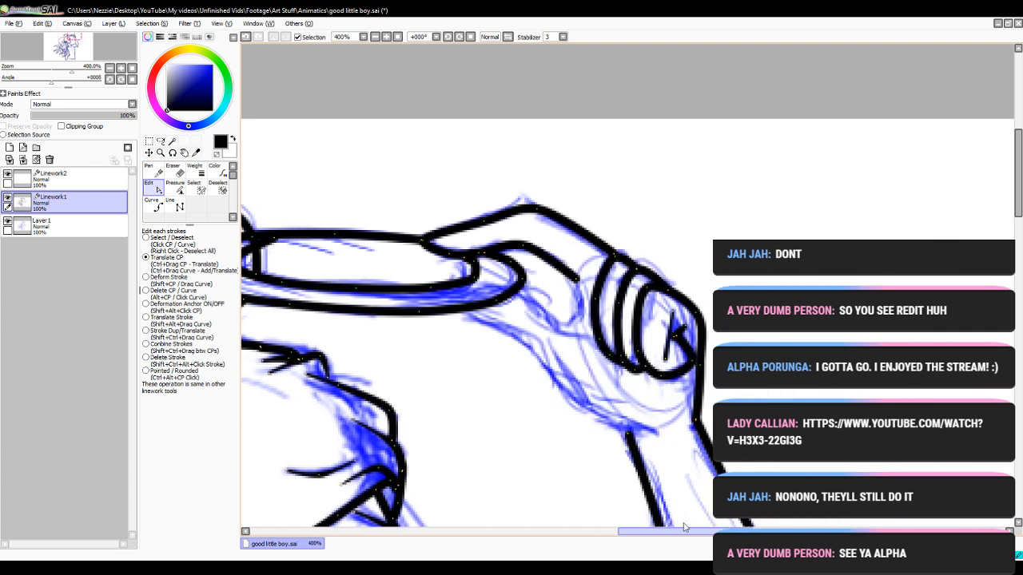
{"action": "left_click", "coordinate": [153, 206]}
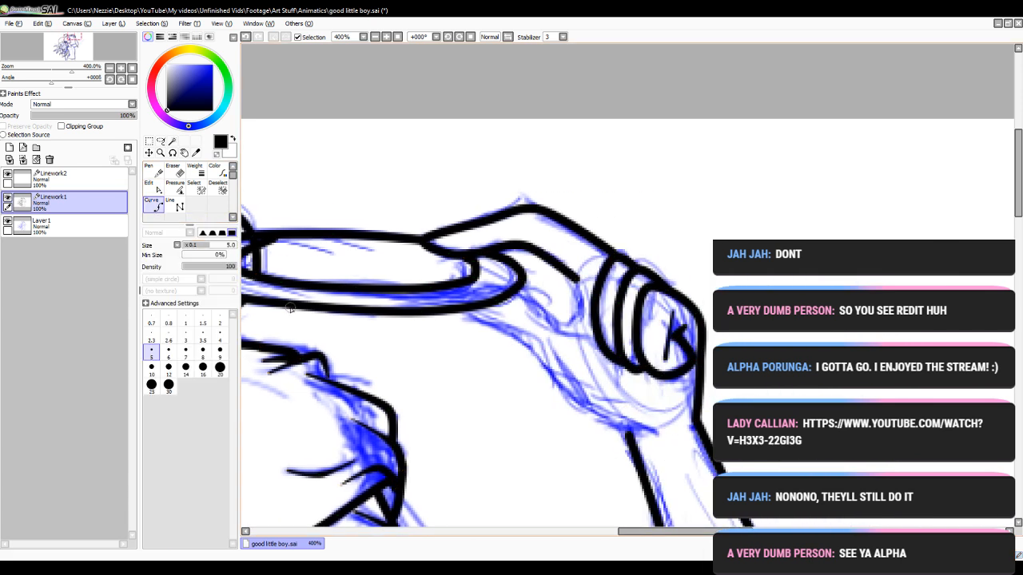
{"action": "left_click", "coordinate": [462, 312]}
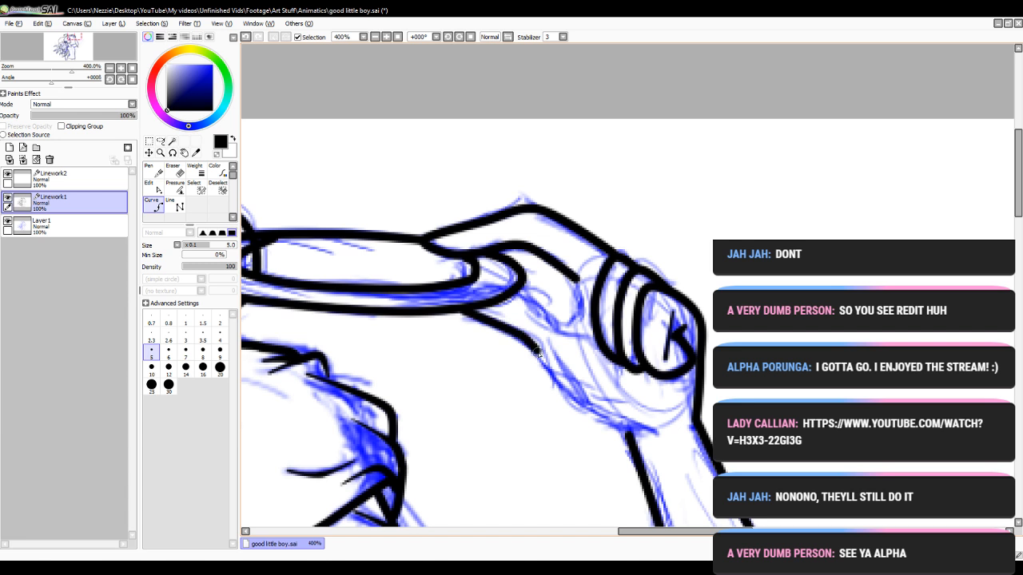
{"action": "left_click", "coordinate": [560, 388]}
{"action": "left_click", "coordinate": [603, 417]}
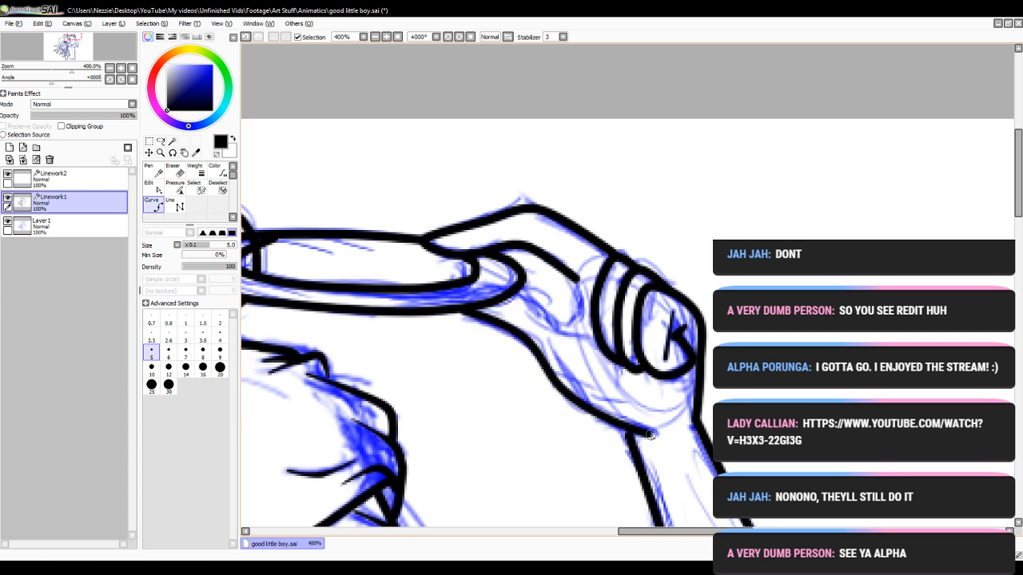
- Taper the wrist end of the hand's lower edge and the upper end of the forearm's inner line by reducing their pressure
{"action": "left_click", "coordinate": [150, 187]}
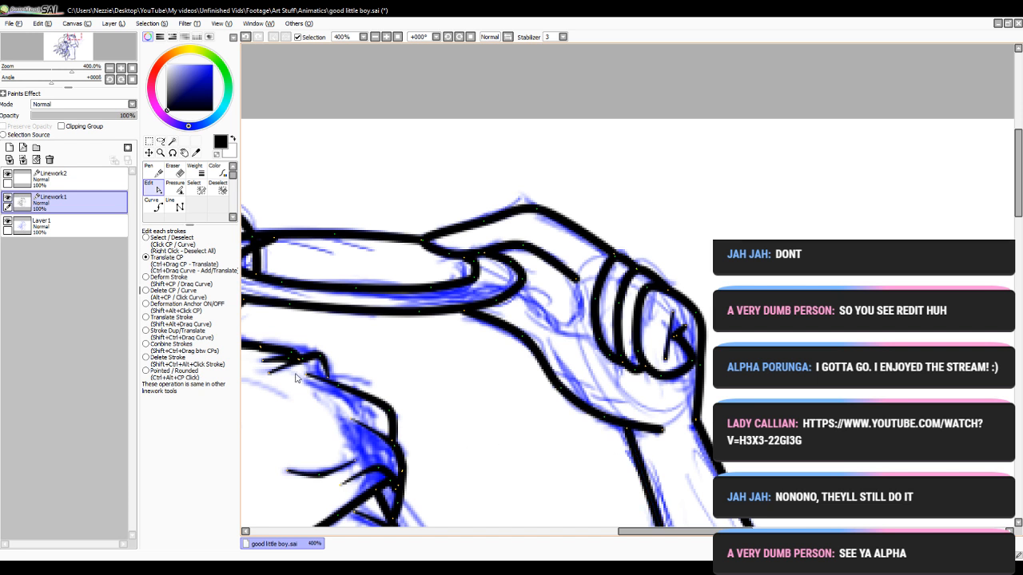
{"action": "left_click", "coordinate": [177, 190]}
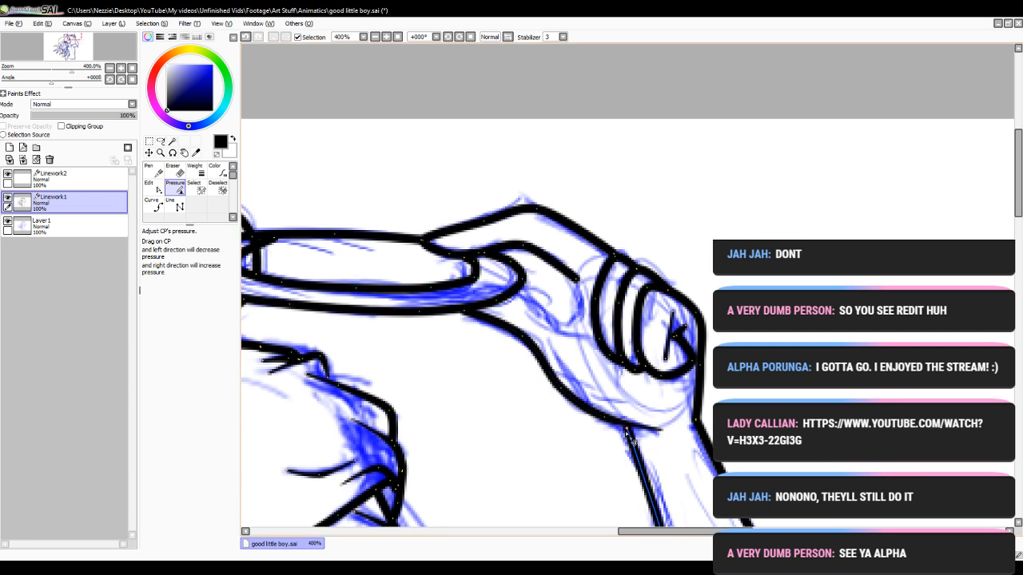
{"action": "mouse_move", "coordinate": [628, 429]}
{"action": "left_mouse_down"}
{"action": "mouse_move", "coordinate": [488, 450]}
{"action": "mouse_move", "coordinate": [423, 422]}
{"action": "left_mouse_up"}
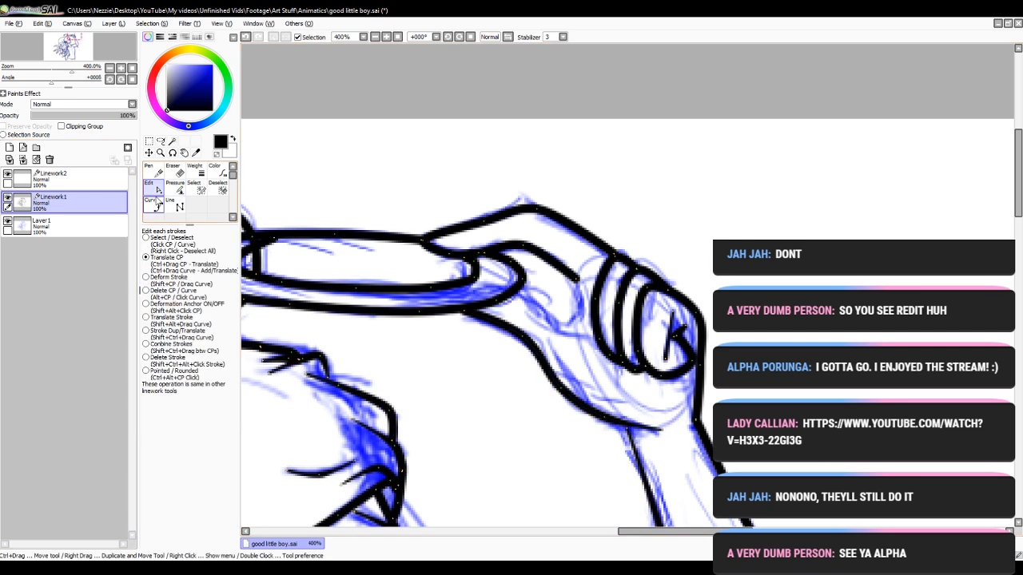
{"action": "left_click", "coordinate": [153, 188]}
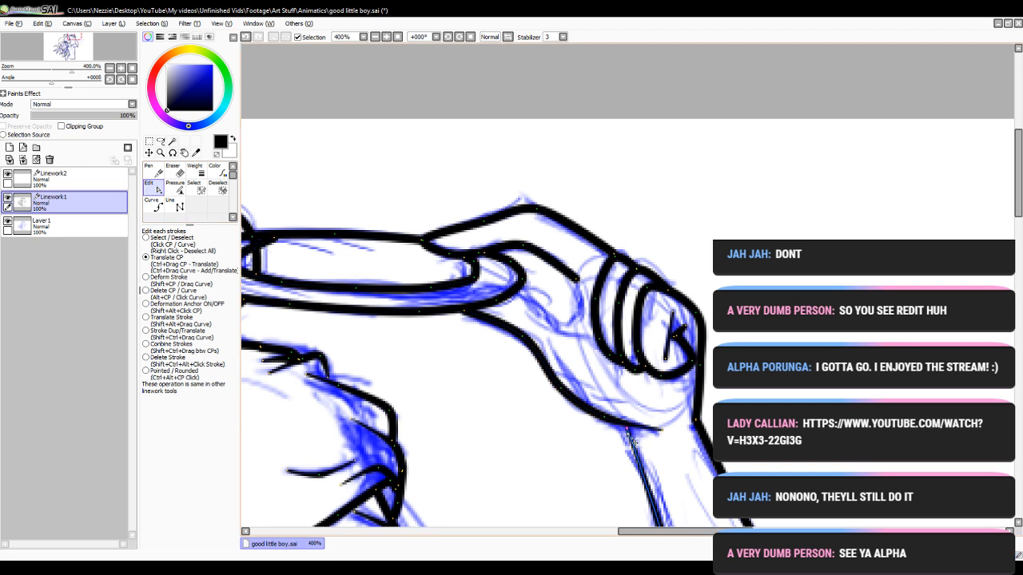
{"action": "left_click", "coordinate": [177, 189]}
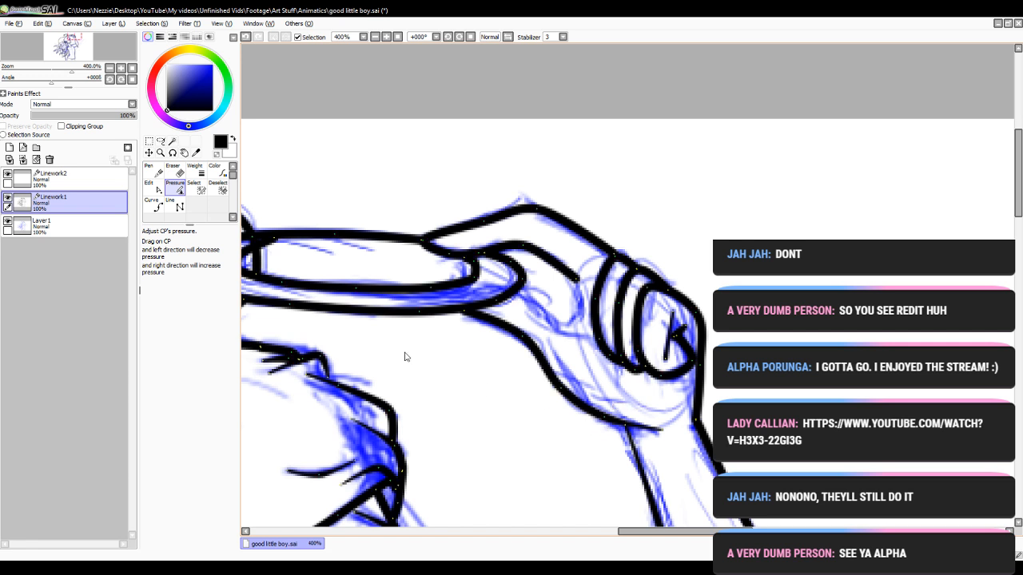
- Ink the thumb line from the ring's rounded end to just below the curled fingers, and taper its lower end
{"action": "left_click", "coordinate": [154, 206]}
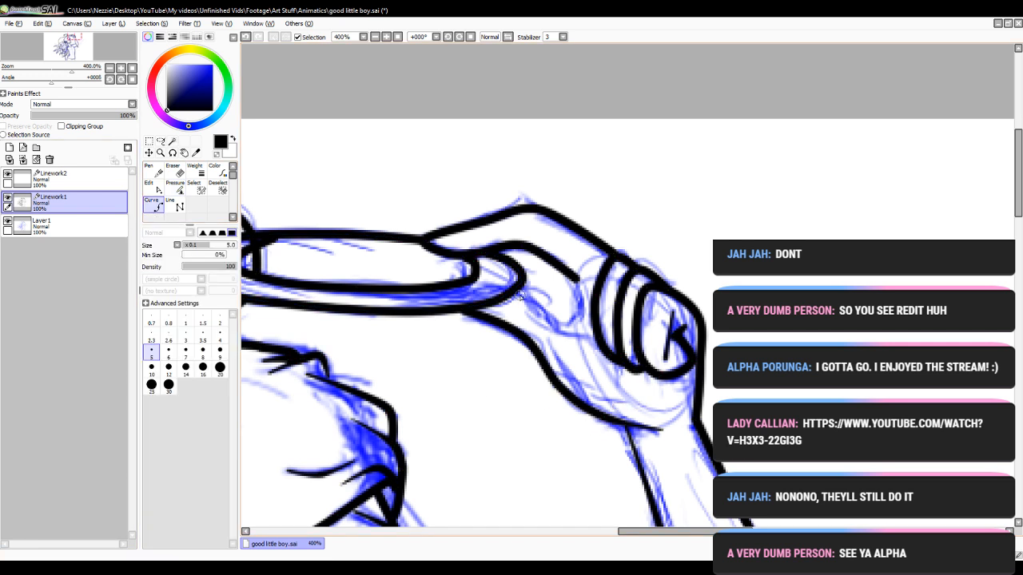
{"action": "left_click", "coordinate": [517, 295]}
{"action": "left_click", "coordinate": [544, 309]}
{"action": "left_click", "coordinate": [563, 332]}
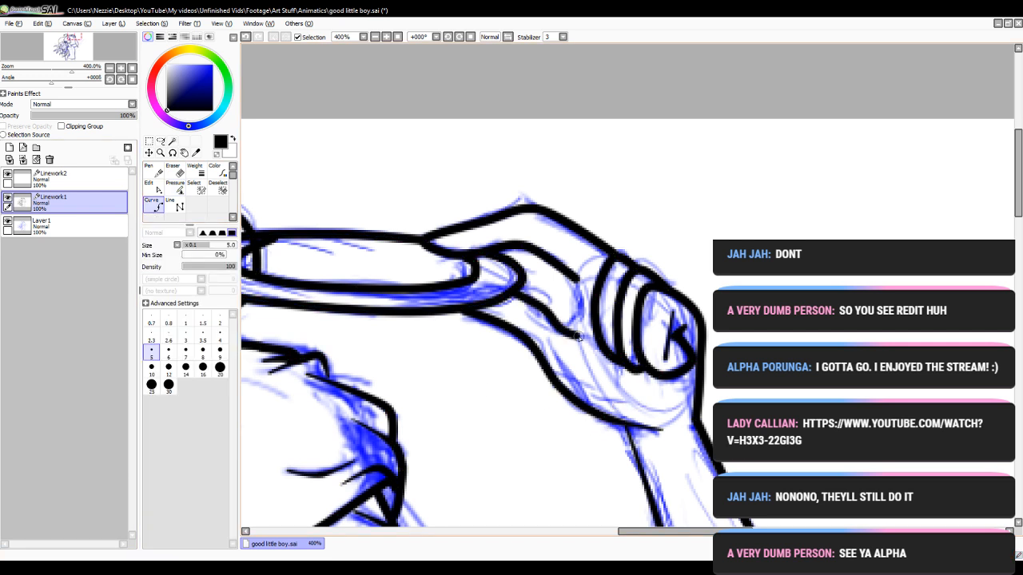
{"action": "left_click", "coordinate": [588, 339]}
{"action": "left_click", "coordinate": [615, 357]}
{"action": "double_click", "coordinate": [620, 389]}
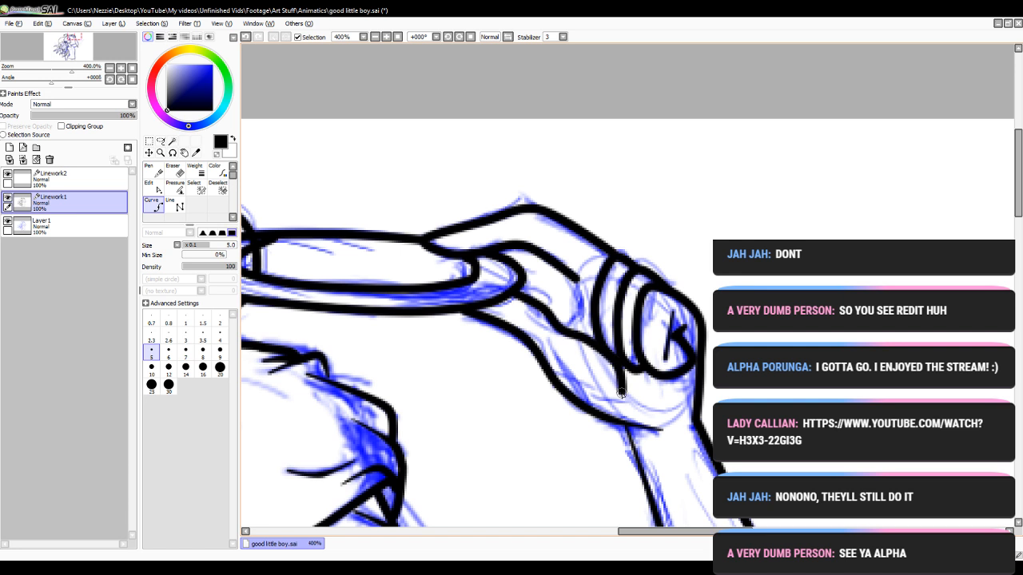
{"action": "left_click", "coordinate": [149, 185]}
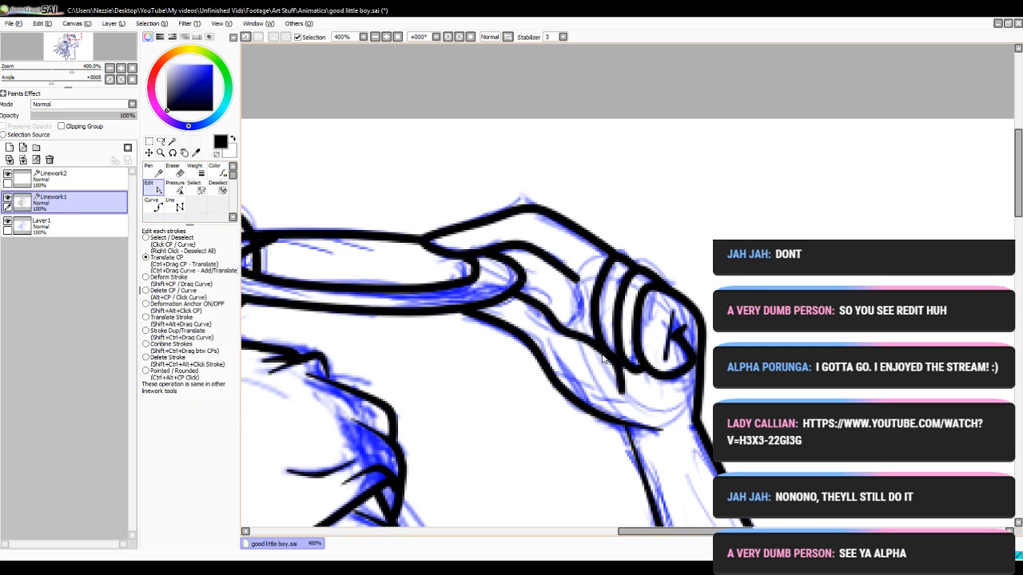
{"action": "left_click", "coordinate": [174, 187]}
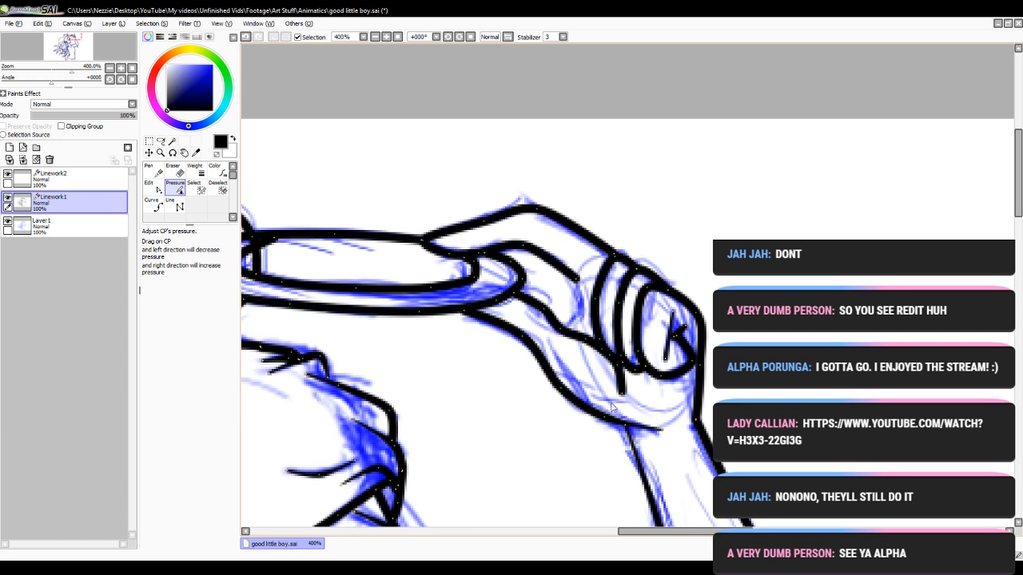
{"action": "left_click_drag", "start_coordinate": [621, 389], "coordinate": [563, 382]}
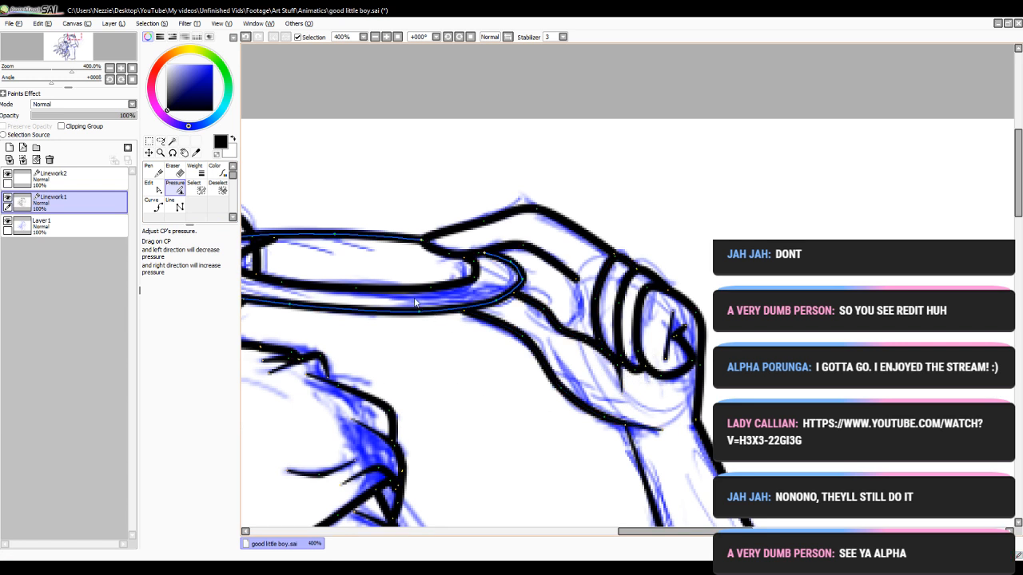
- Pull back the end of the index finger's lower line slightly and continue it in a curve down to the thumb line
{"action": "left_click", "coordinate": [153, 204]}
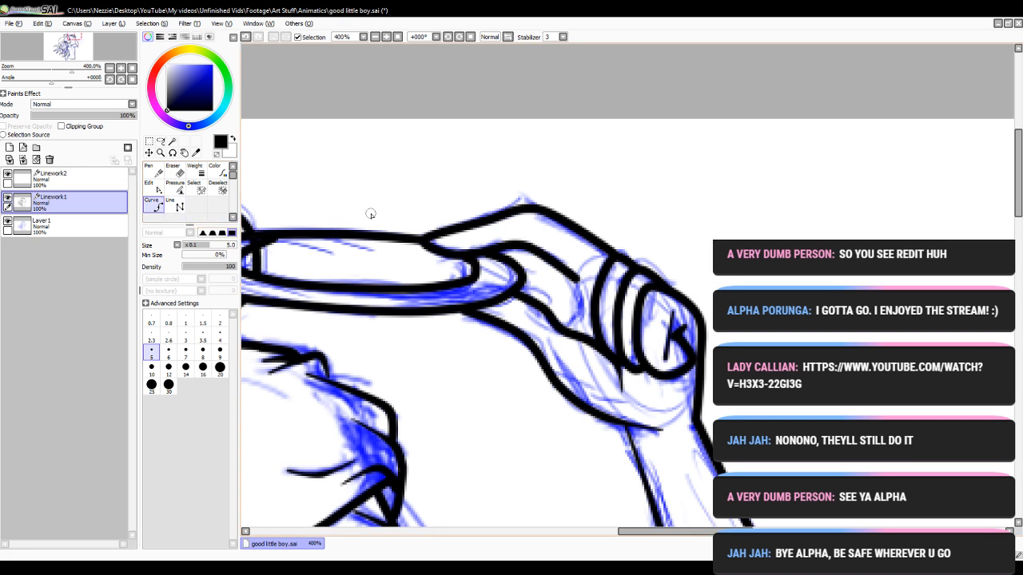
{"action": "left_click", "coordinate": [577, 280]}
{"action": "key", "text": "ctrl+z"}
{"action": "left_click", "coordinate": [153, 188]}
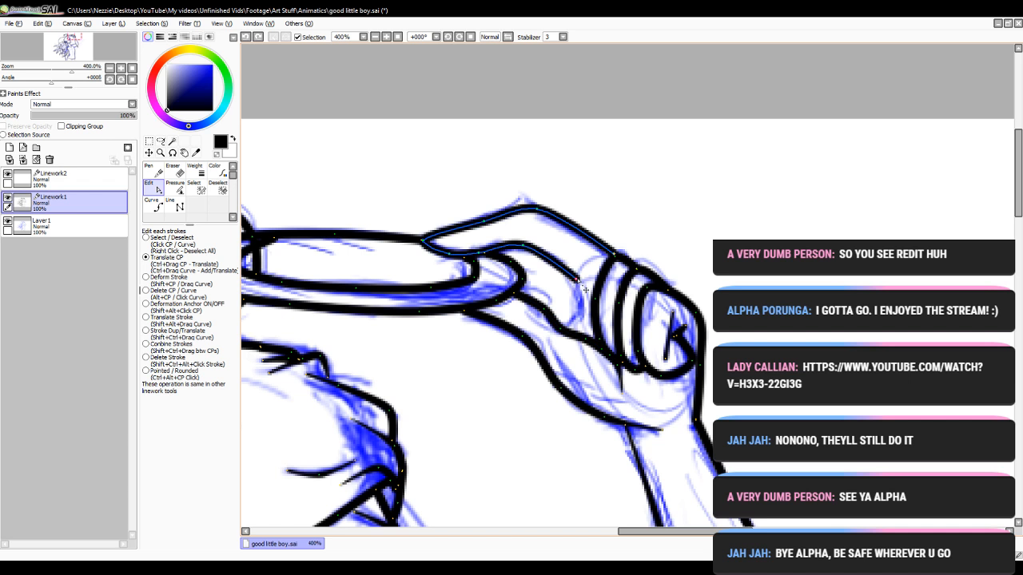
{"action": "left_click", "coordinate": [153, 206]}
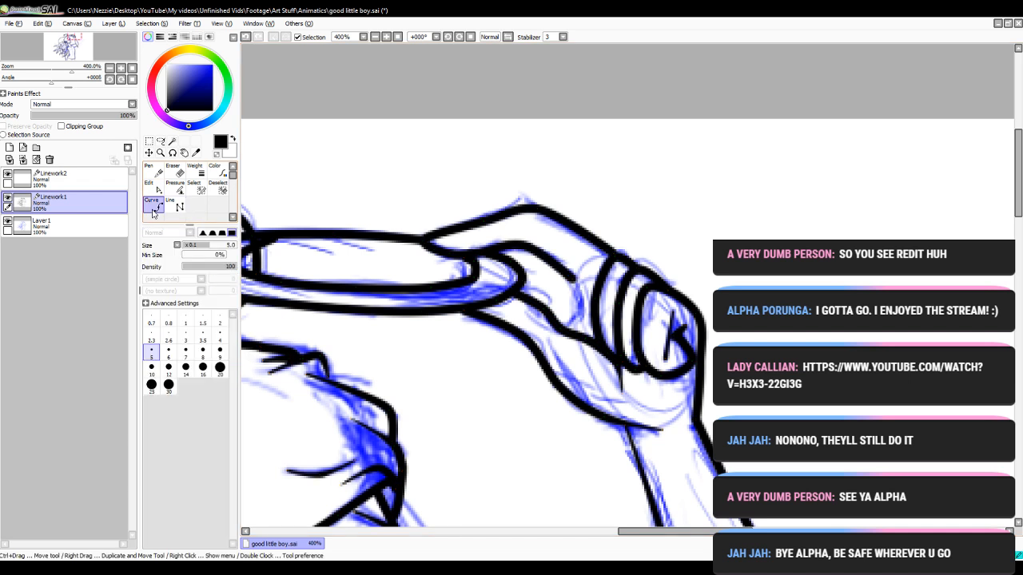
{"action": "left_click", "coordinate": [572, 279]}
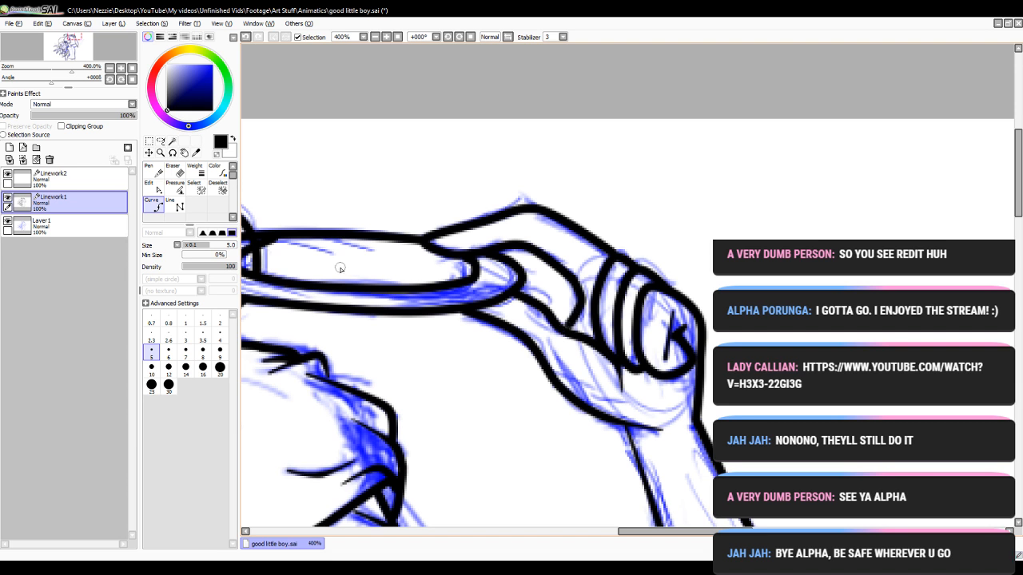
- Reshape the index finger by moving its tip inward along the ring and lowering its upper bend
{"action": "left_click", "coordinate": [147, 189]}
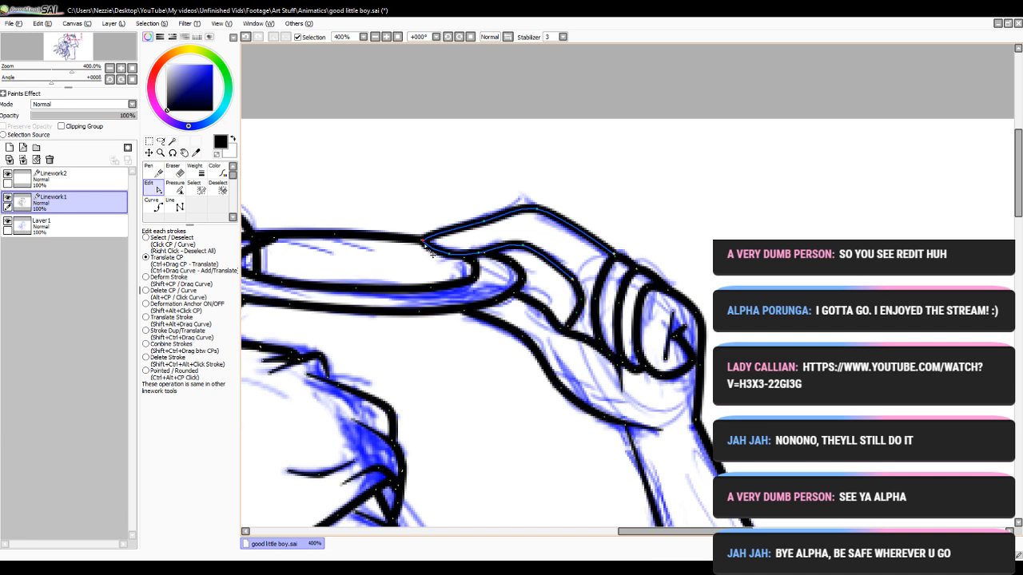
{"action": "left_click_drag", "start_coordinate": [424, 242], "coordinate": [438, 248]}
{"action": "left_click_drag", "start_coordinate": [538, 211], "coordinate": [538, 217]}
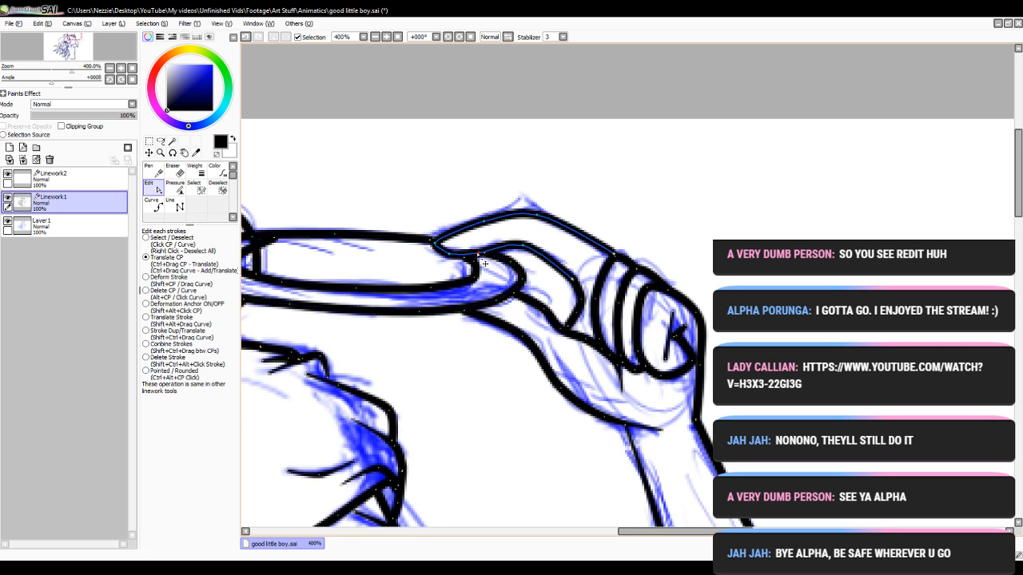
- Examine the raised hand and ring linework both close up and against the whole figure
{"action": "left_click", "coordinate": [375, 37]}
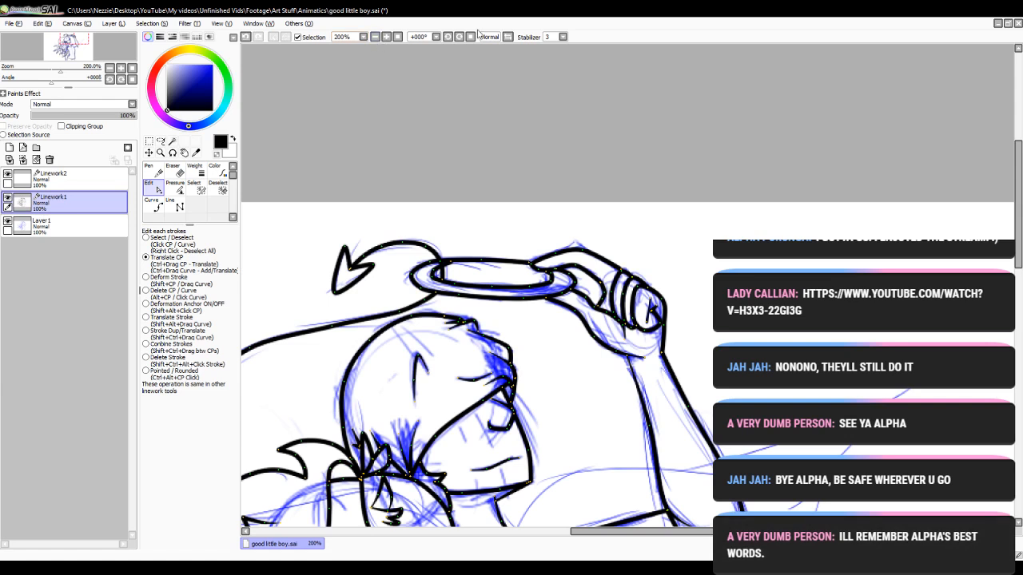
{"action": "left_click", "coordinate": [386, 37]}
{"action": "left_click", "coordinate": [386, 37]}
{"action": "left_click", "coordinate": [386, 37]}
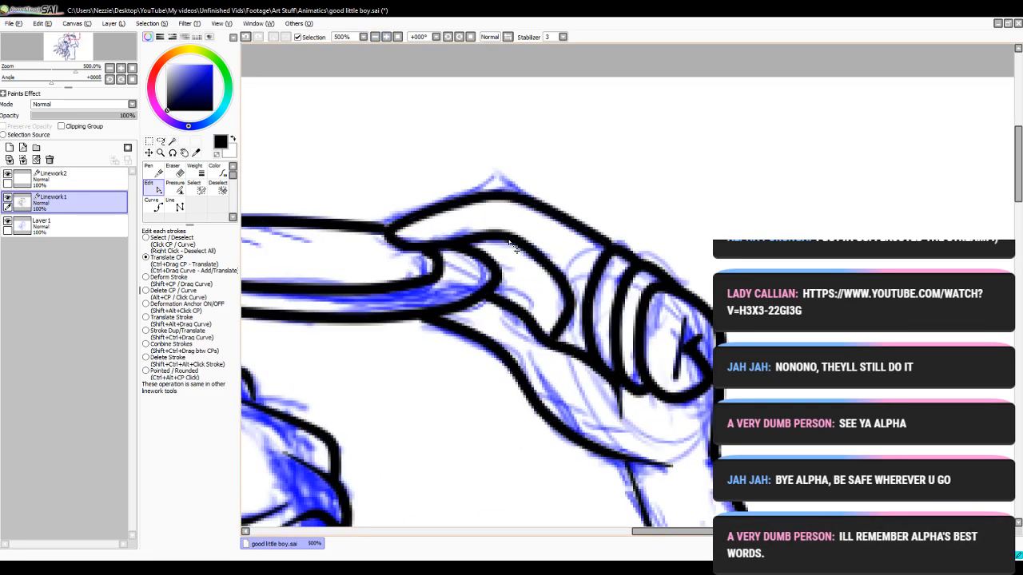
{"action": "left_click", "coordinate": [375, 37]}
{"action": "left_click", "coordinate": [374, 37]}
{"action": "left_click", "coordinate": [374, 37]}
{"action": "left_click", "coordinate": [374, 36]}
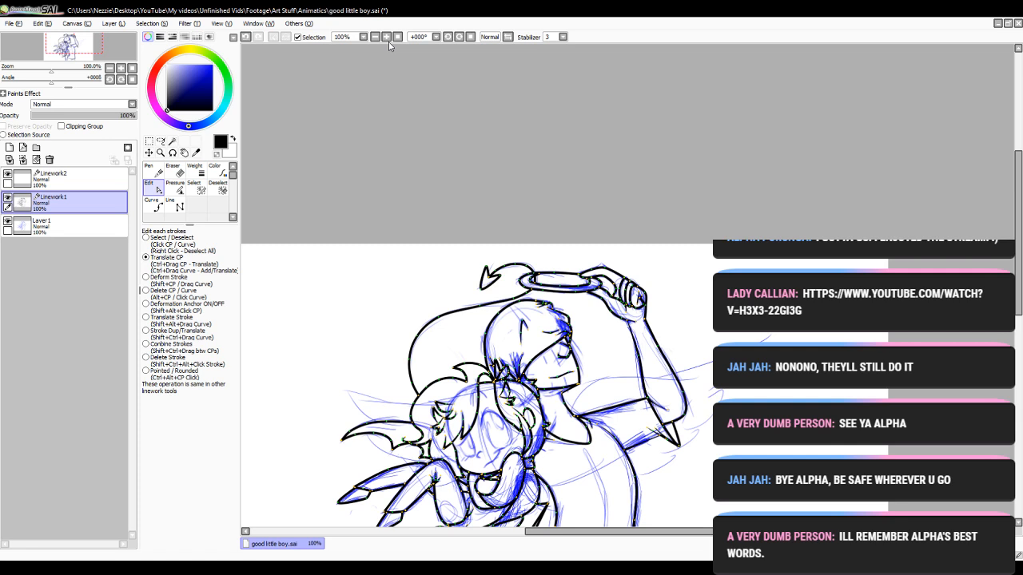
{"action": "left_click", "coordinate": [386, 37]}
{"action": "left_click", "coordinate": [387, 37]}
{"action": "left_click", "coordinate": [387, 36]}
{"action": "left_click", "coordinate": [386, 37]}
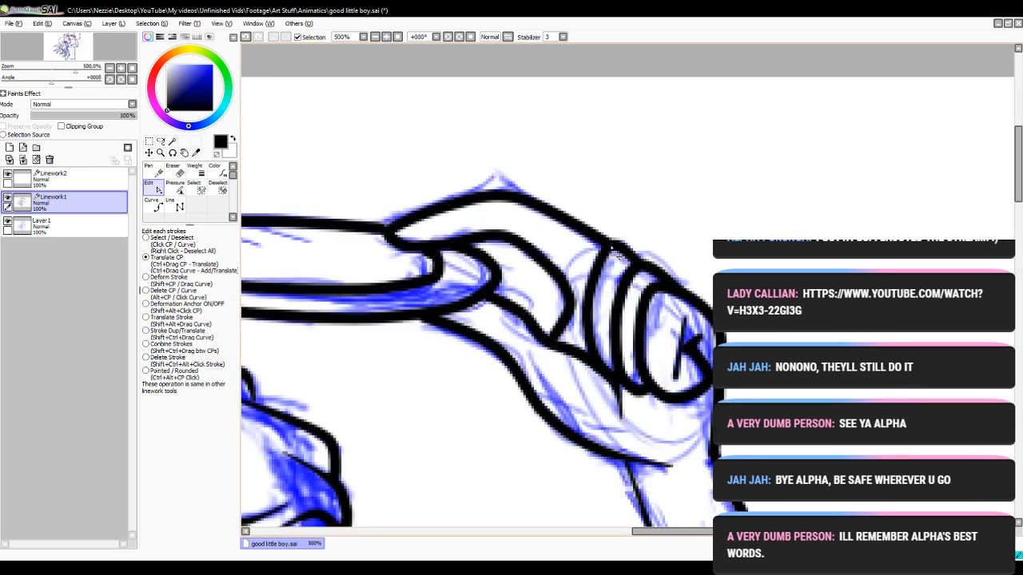
- Shift the knuckle end and outer side of the first curled finger's line outward toward the index finger
{"action": "left_click_drag", "start_coordinate": [611, 248], "coordinate": [605, 240]}
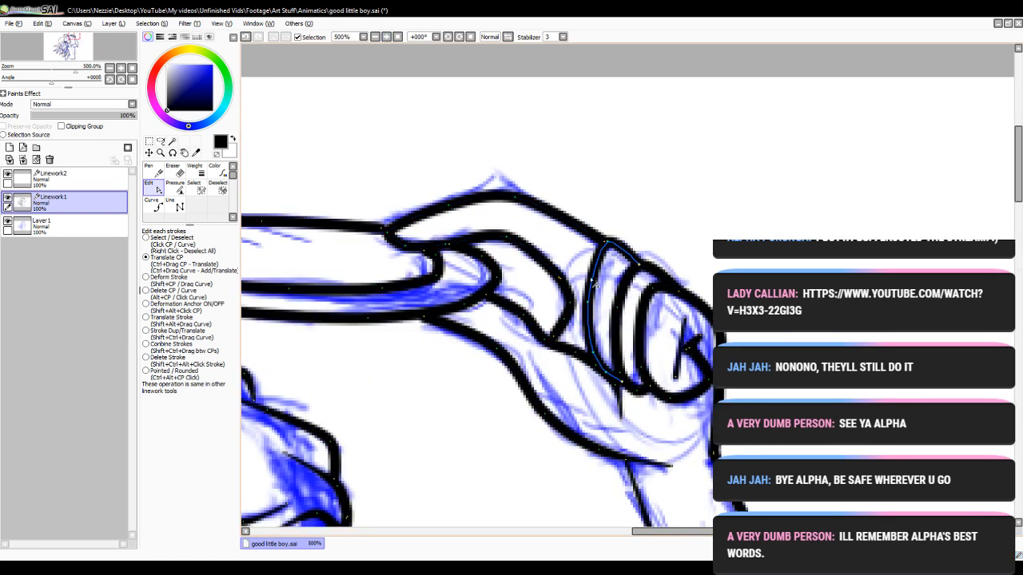
{"action": "left_click_drag", "start_coordinate": [587, 304], "coordinate": [582, 302]}
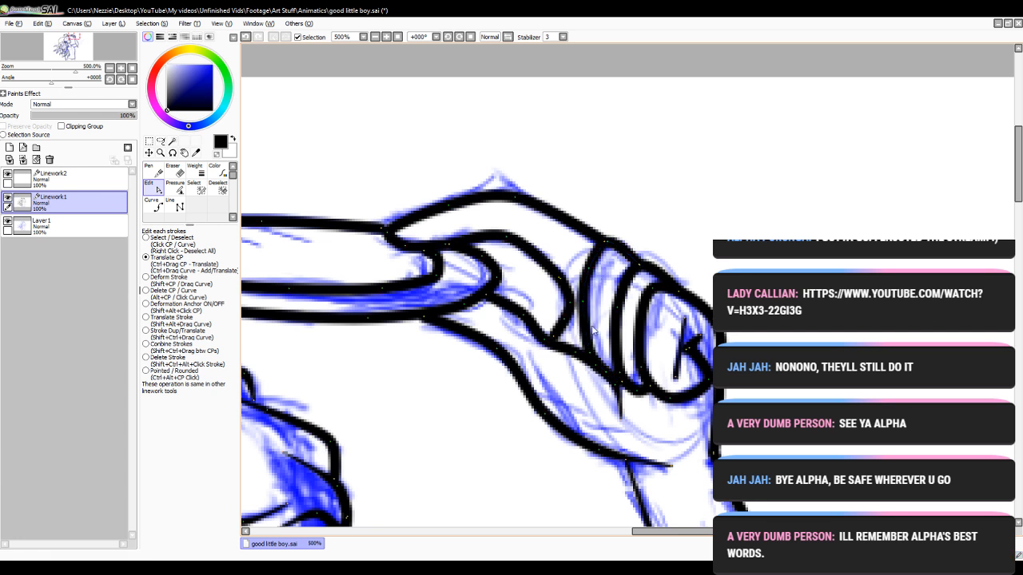
{"action": "left_click", "coordinate": [375, 39]}
{"action": "left_click", "coordinate": [375, 39]}
{"action": "left_click", "coordinate": [376, 39]}
{"action": "left_click", "coordinate": [375, 39]}
{"action": "left_click", "coordinate": [375, 39]}
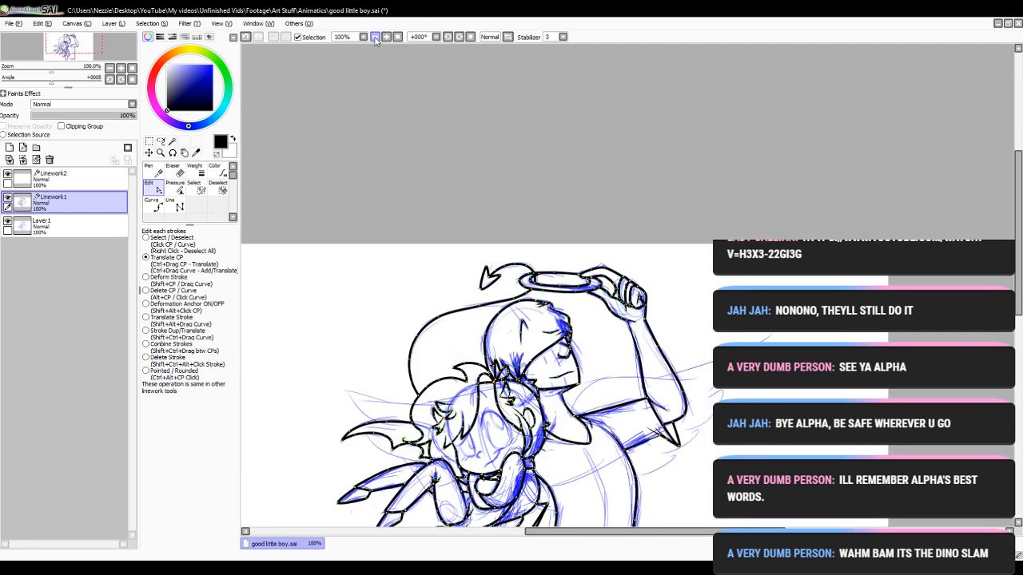
- Try to shift the bend in the index finger's lower line slightly upward
{"action": "left_click", "coordinate": [387, 39]}
{"action": "left_click", "coordinate": [388, 39]}
{"action": "left_click", "coordinate": [388, 39]}
{"action": "left_click", "coordinate": [389, 40]}
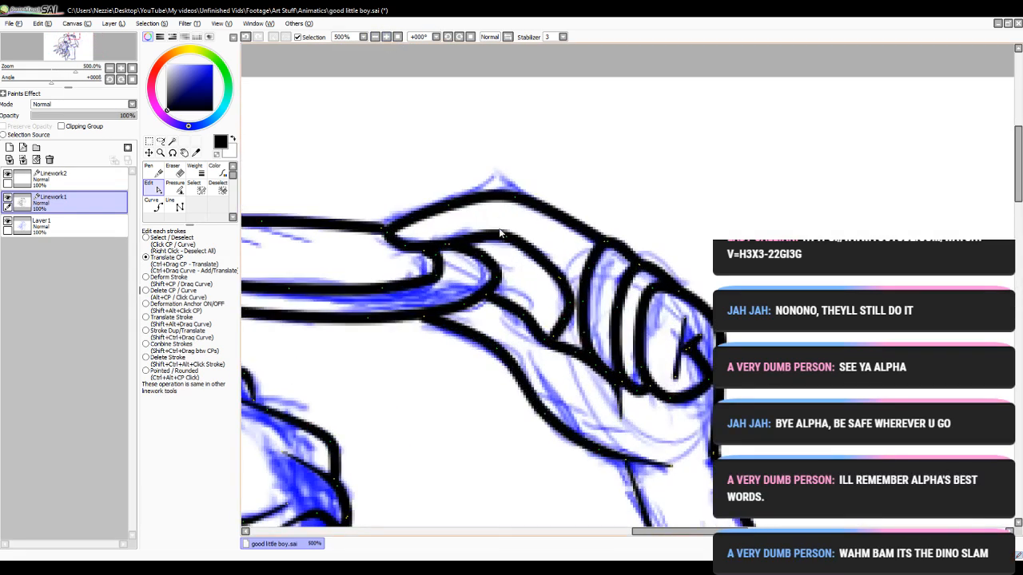
{"action": "mouse_move", "coordinate": [509, 242]}
{"action": "left_mouse_down"}
{"action": "mouse_move", "coordinate": [521, 241]}
{"action": "mouse_move", "coordinate": [510, 239]}
{"action": "left_mouse_up"}
{"action": "left_click", "coordinate": [246, 37]}
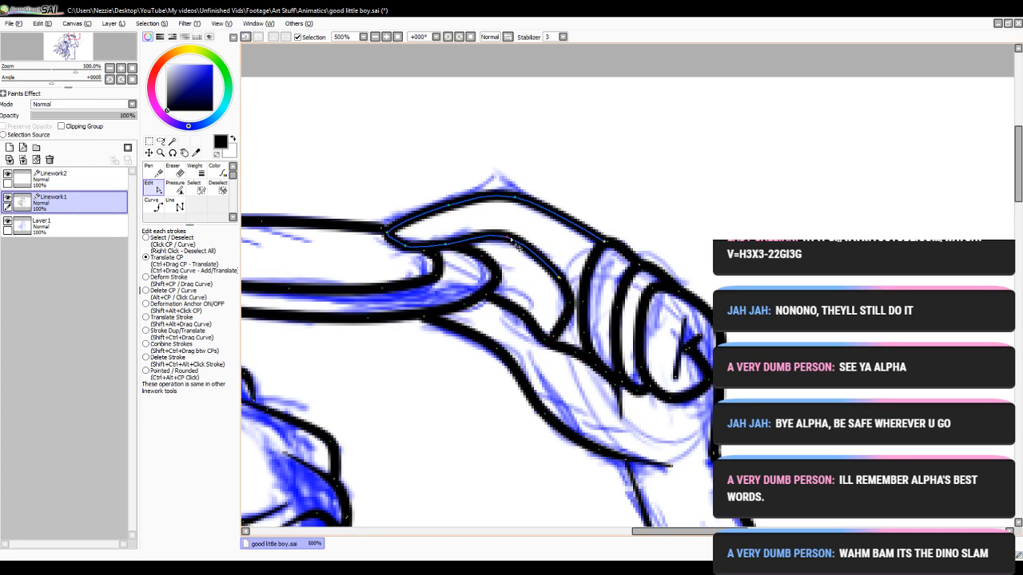
- Examine the whole figure's linework, and inspect the heads, neck and shoulder area at 200% zoom
{"action": "left_click", "coordinate": [373, 38]}
{"action": "left_click", "coordinate": [374, 38]}
{"action": "left_click", "coordinate": [374, 38]}
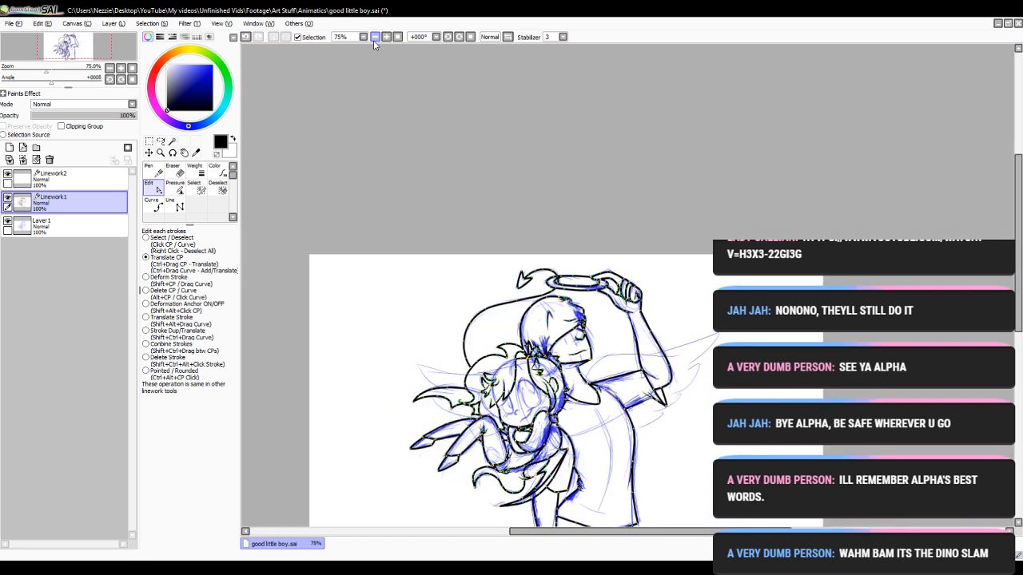
{"action": "left_click", "coordinate": [374, 39]}
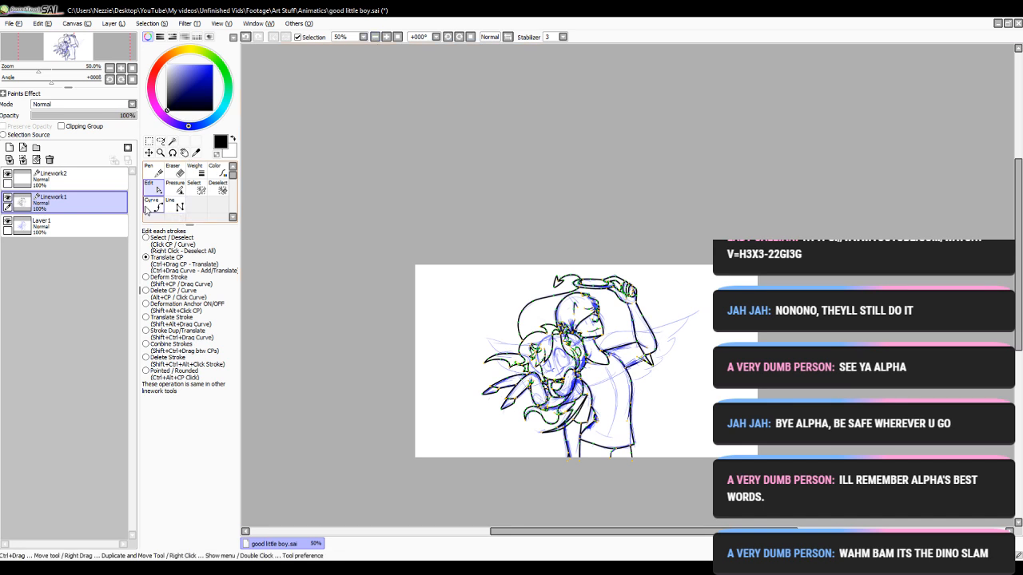
{"action": "left_click", "coordinate": [153, 206]}
{"action": "left_click", "coordinate": [386, 36]}
{"action": "left_click", "coordinate": [385, 37]}
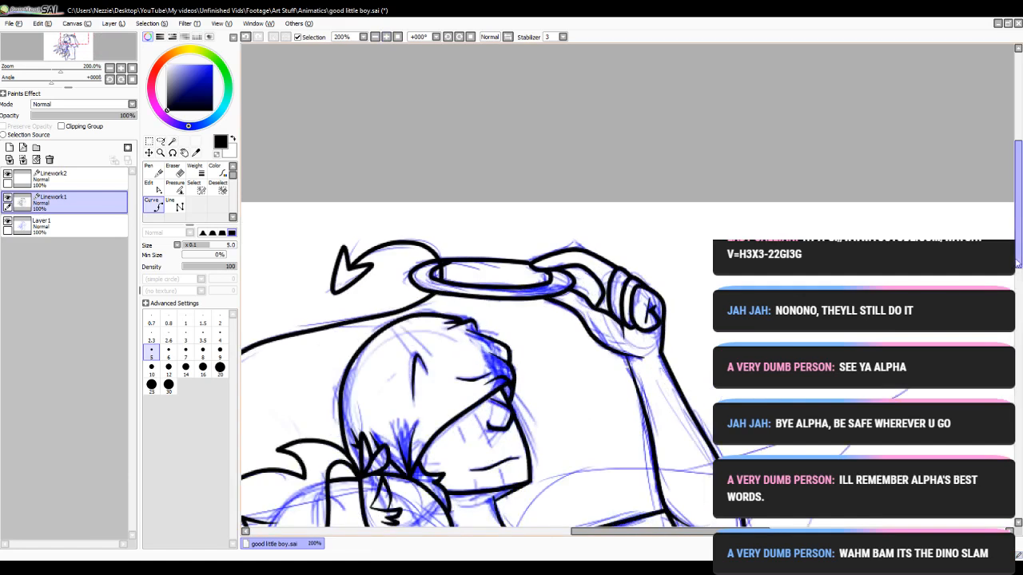
{"action": "scroll", "coordinate": [1017, 267], "scroll_direction": "down", "scroll_amount": 5}
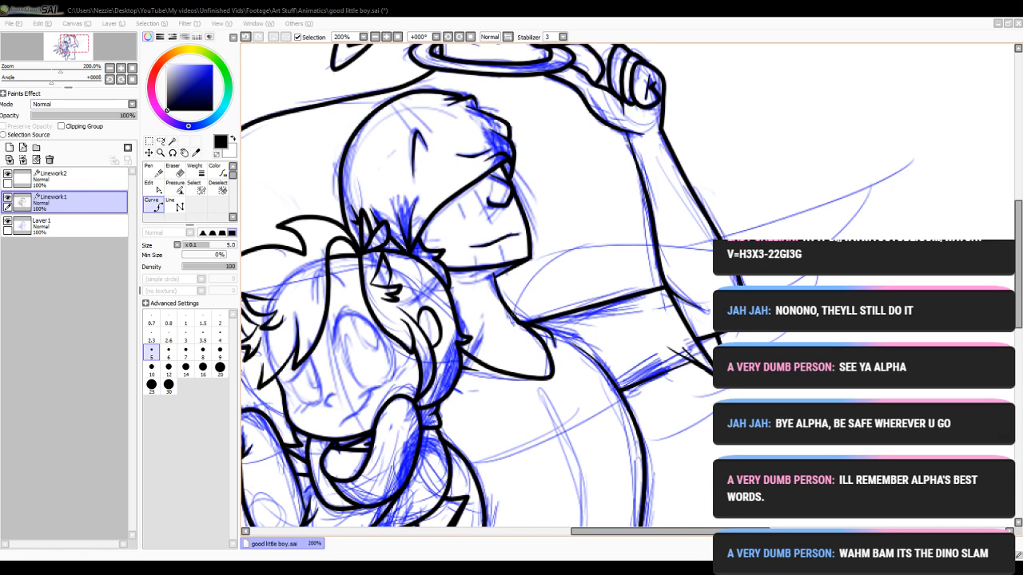
- Ink the taller figure's wing edge curving up from the base of the neck to the inner side of the raised forearm
{"action": "left_click", "coordinate": [380, 303]}
{"action": "key", "text": "Escape"}
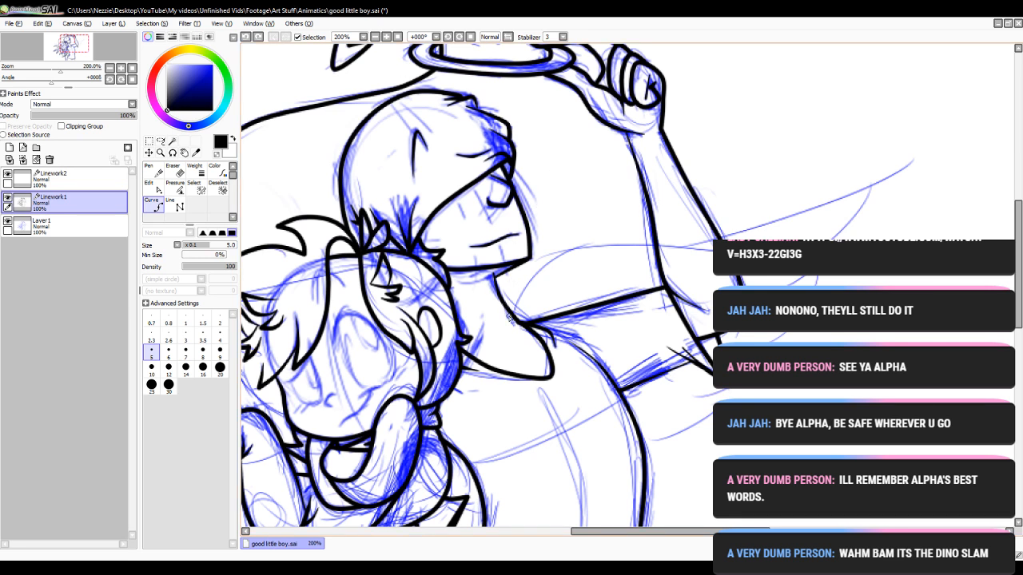
{"action": "left_click", "coordinate": [386, 37]}
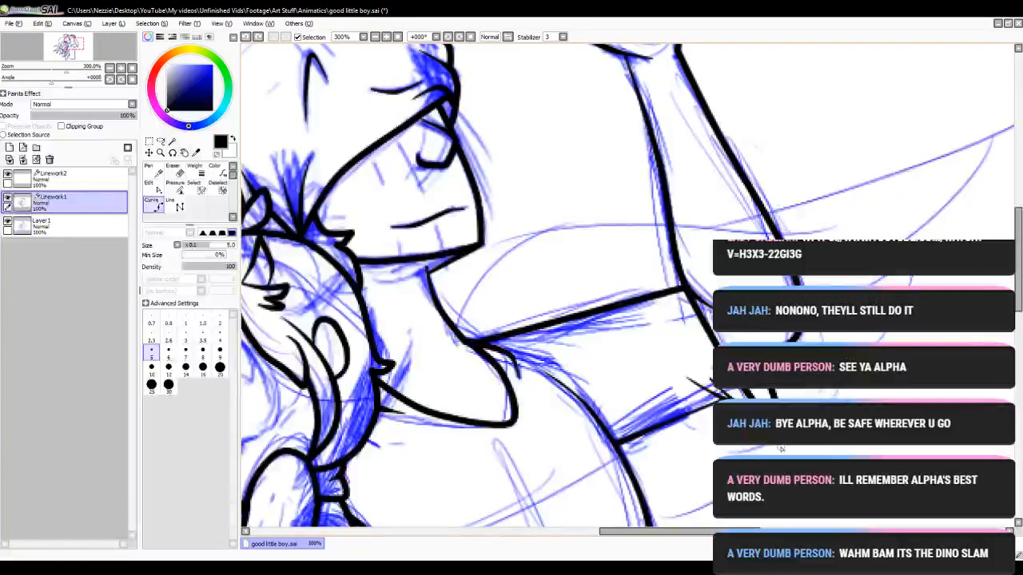
{"action": "left_click_drag", "start_coordinate": [709, 532], "coordinate": [723, 531]}
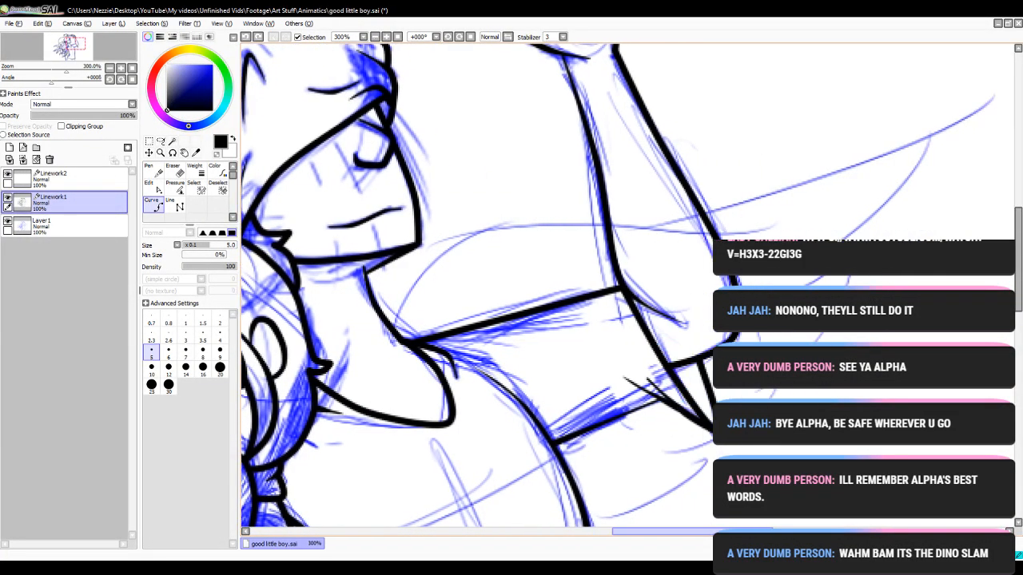
{"action": "key", "text": "alt+Tab"}
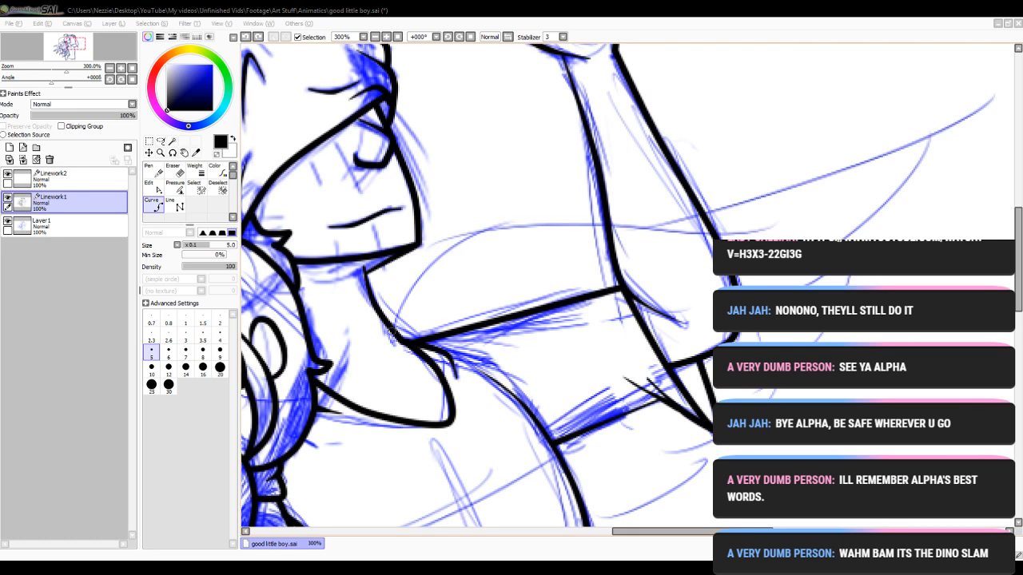
{"action": "key", "text": "alt+Tab"}
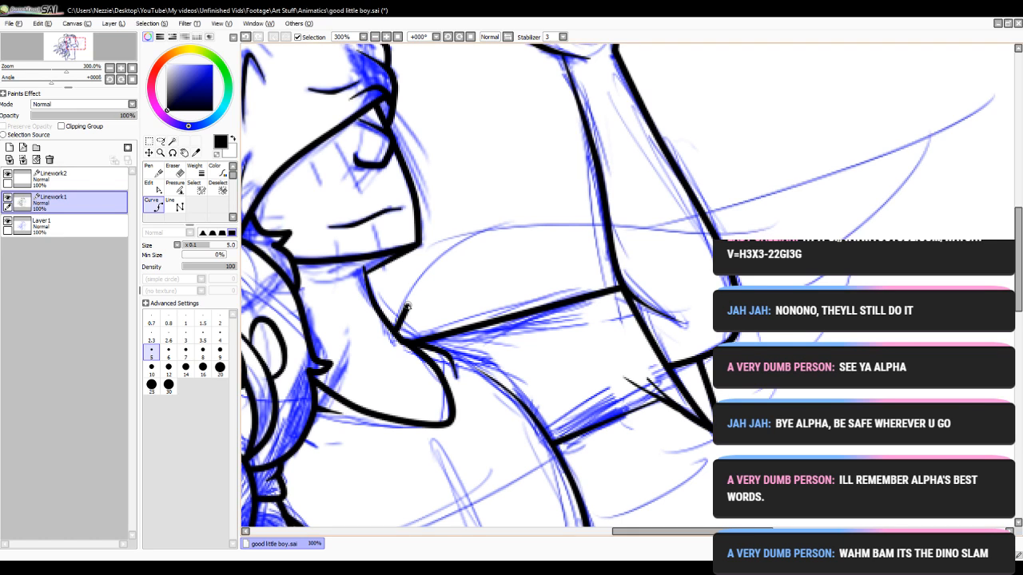
{"action": "mouse_move", "coordinate": [395, 331]}
{"action": "left_mouse_down"}
{"action": "mouse_move", "coordinate": [428, 269]}
{"action": "mouse_move", "coordinate": [473, 233]}
{"action": "mouse_move", "coordinate": [607, 228]}
{"action": "left_mouse_up"}
{"action": "key", "text": "alt+Tab"}
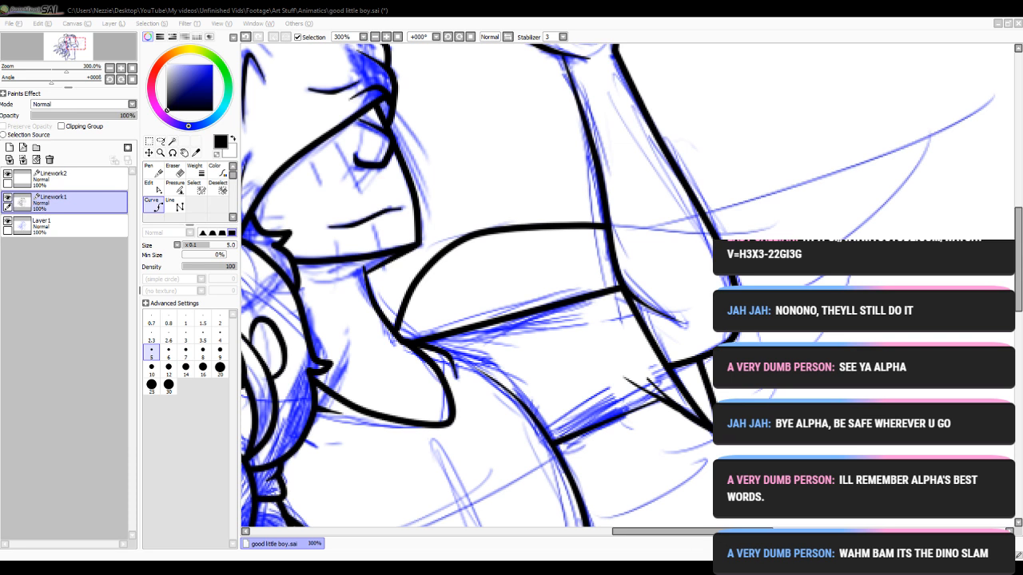
{"action": "key", "text": "alt+Tab"}
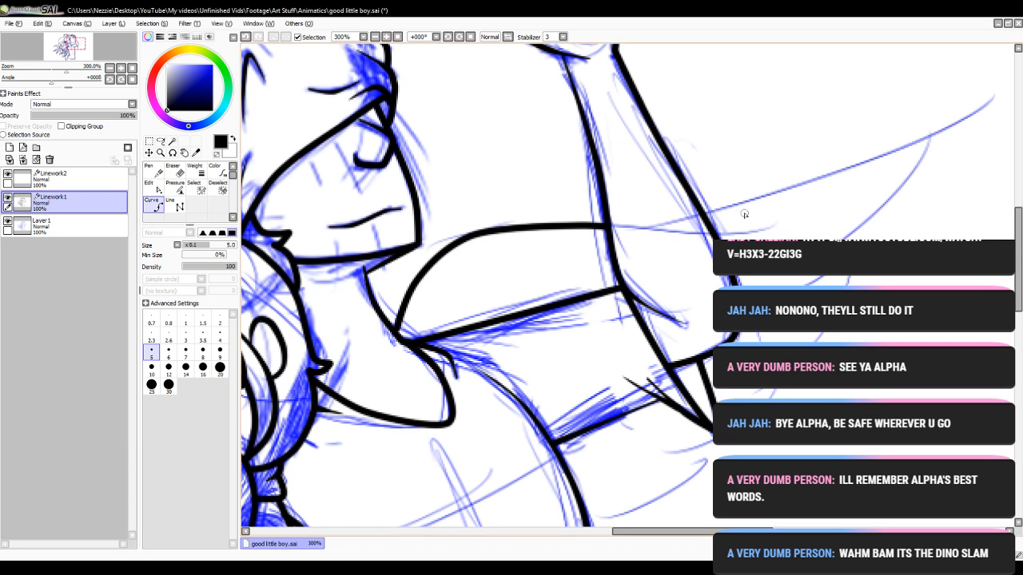
- Ink the wing behind the raised arm from the outer forearm to its pointed tip and along the feathered lower edge to the back
{"action": "left_click_drag", "start_coordinate": [639, 532], "coordinate": [647, 532]}
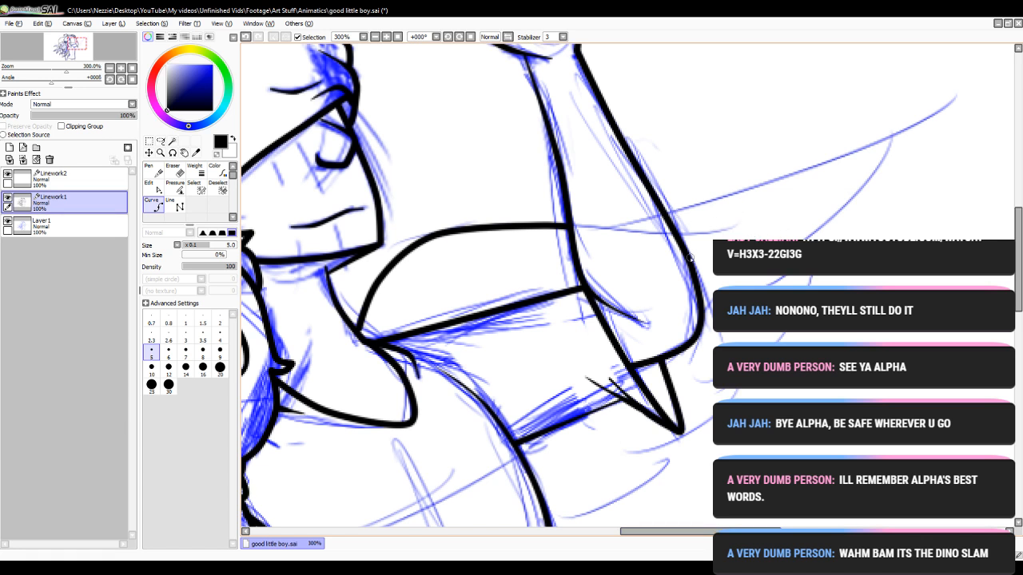
{"action": "left_click", "coordinate": [665, 216]}
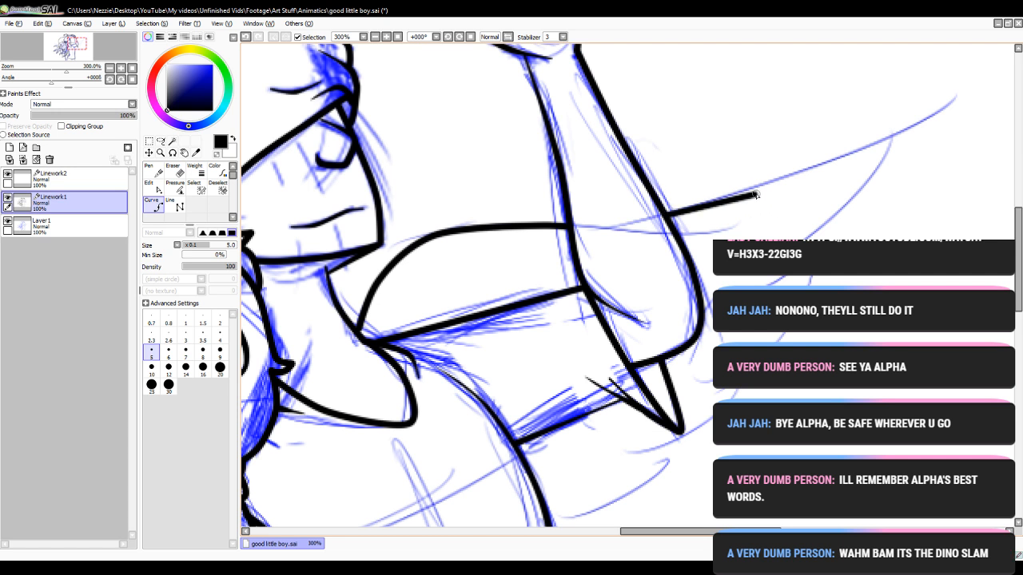
{"action": "left_click", "coordinate": [894, 136]}
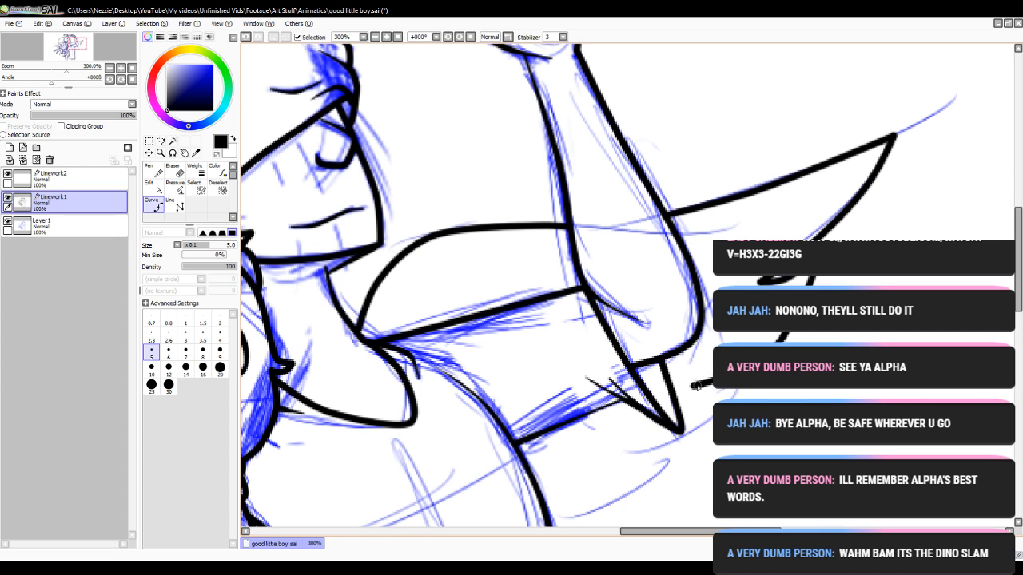
{"action": "left_click", "coordinate": [694, 387]}
{"action": "left_click", "coordinate": [735, 390]}
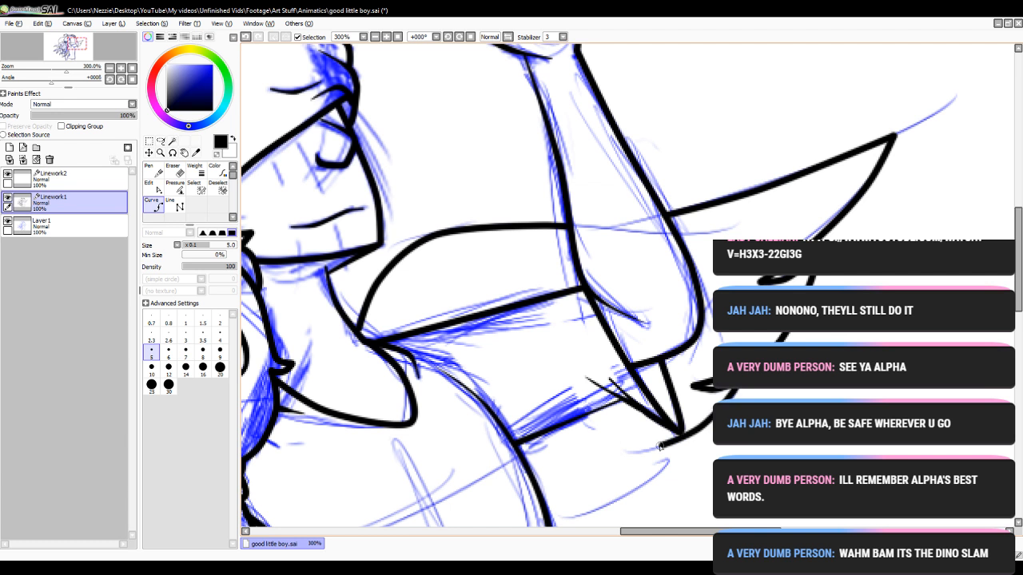
{"action": "left_click", "coordinate": [619, 455]}
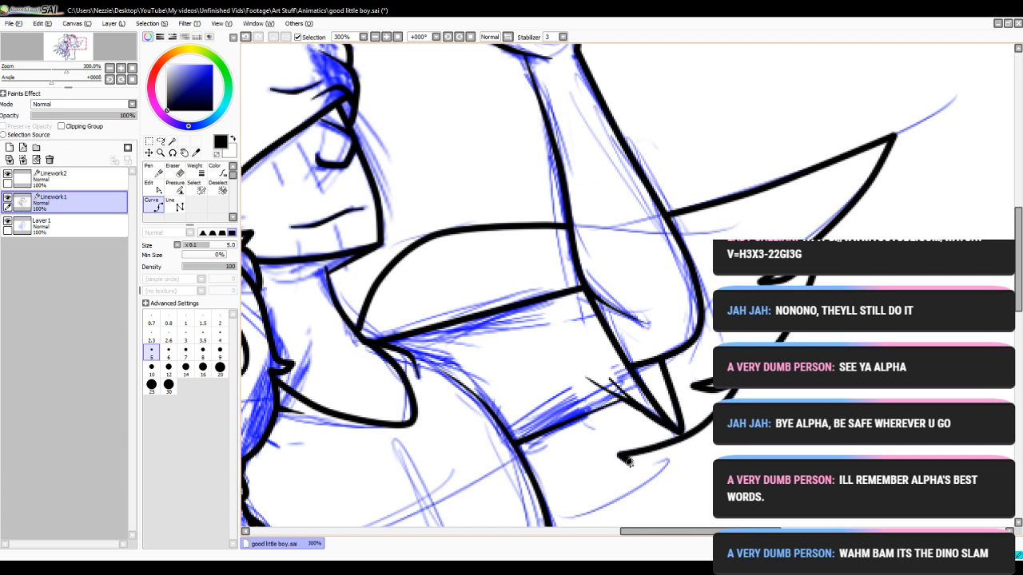
{"action": "left_click", "coordinate": [667, 461]}
{"action": "left_click", "coordinate": [609, 502]}
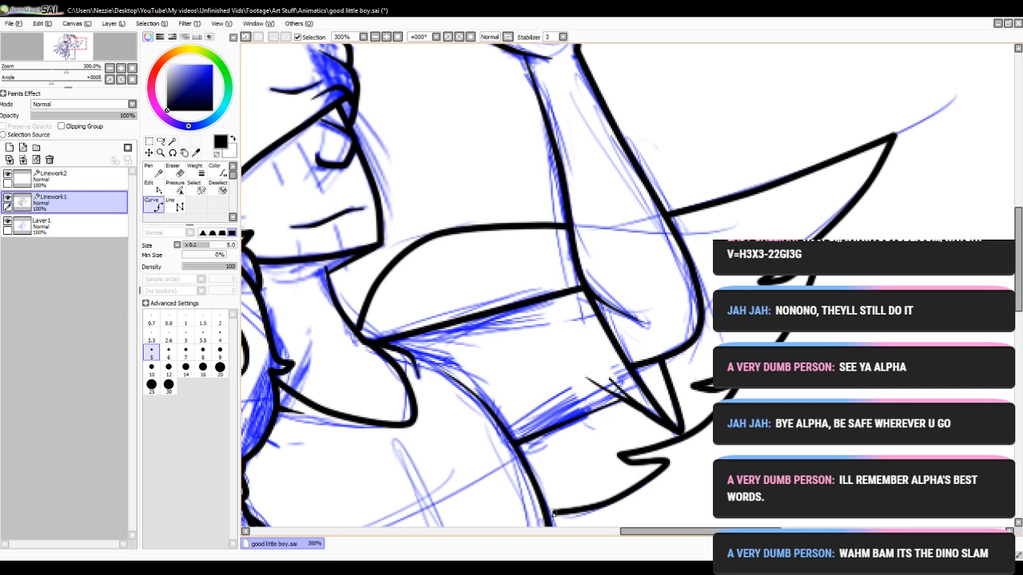
{"action": "double_click", "coordinate": [549, 513]}
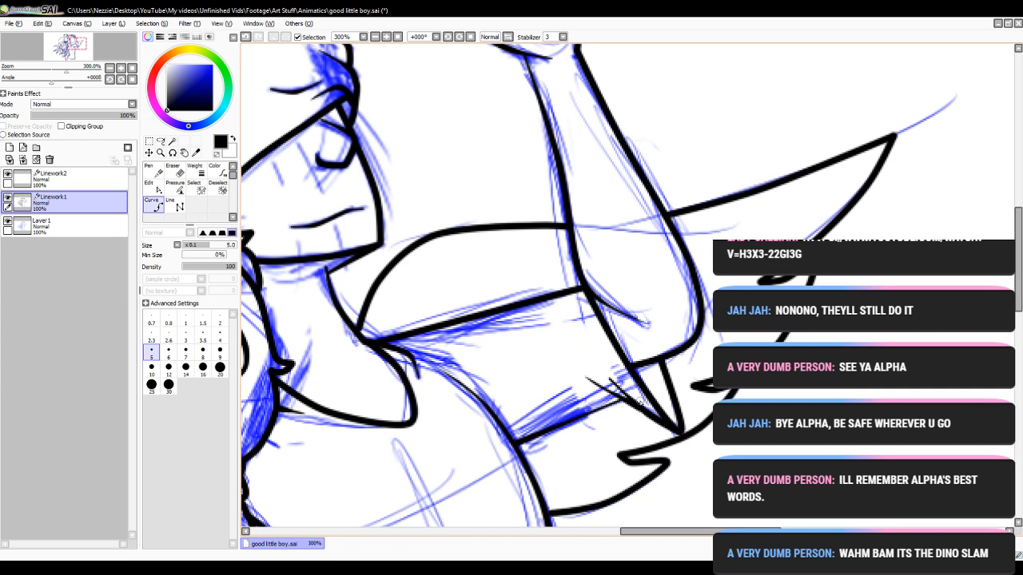
- Shift the middle control point of the taller figure's upper wing edge slightly downward, between the forearm and the wing tip
{"action": "left_click", "coordinate": [152, 186]}
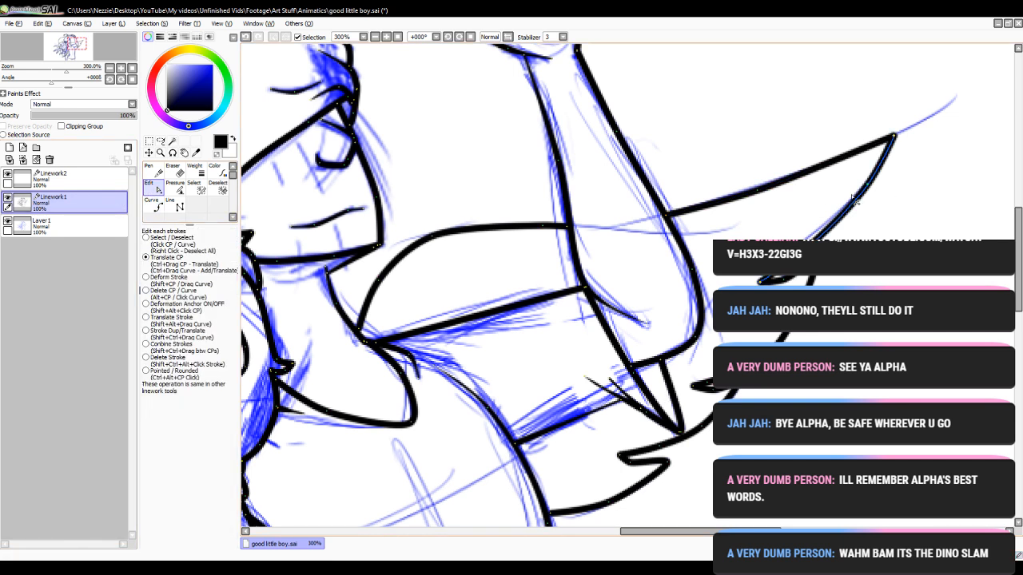
{"action": "left_click_drag", "start_coordinate": [756, 191], "coordinate": [757, 193]}
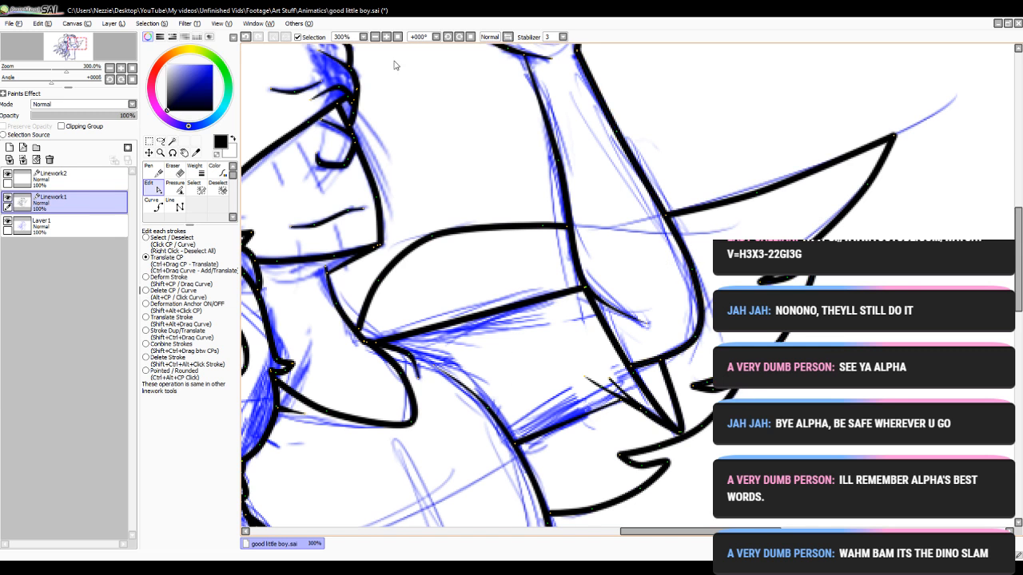
{"action": "left_click", "coordinate": [375, 37]}
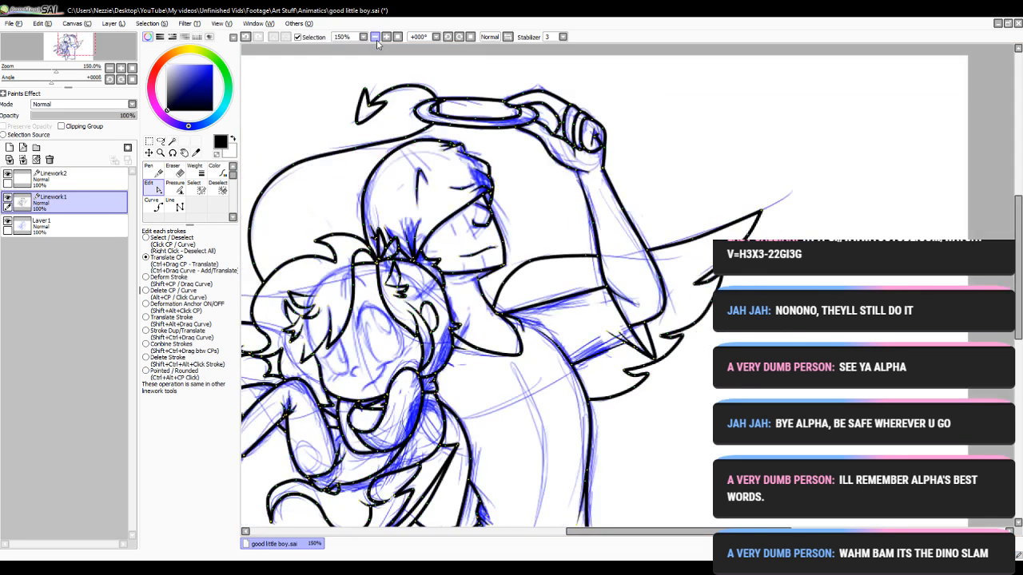
- Ink the smaller figure's upper wing section from the hair out to a rounded point and back to the wing below
{"action": "left_click", "coordinate": [153, 206]}
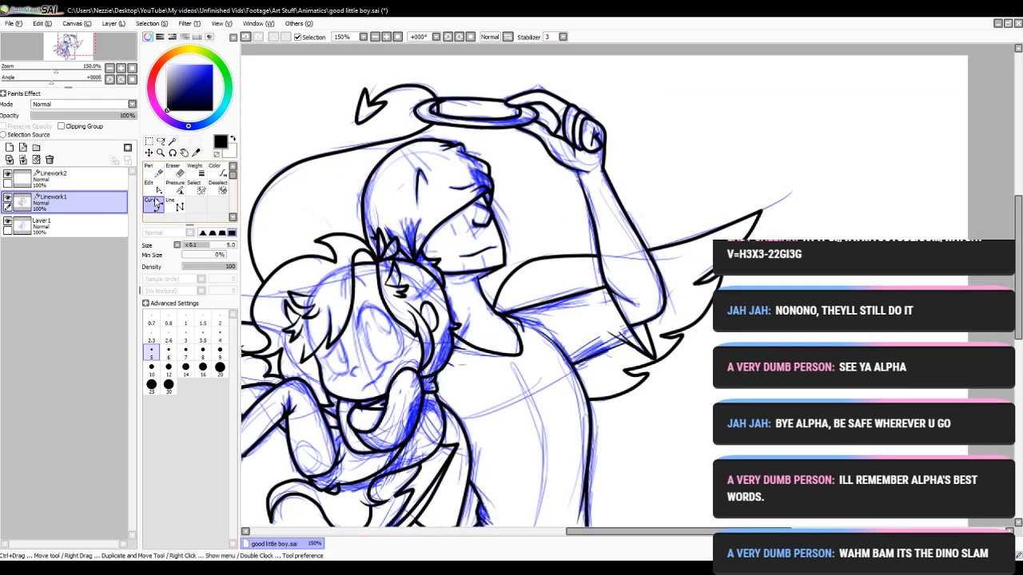
{"action": "left_click_drag", "start_coordinate": [608, 543], "coordinate": [520, 546]}
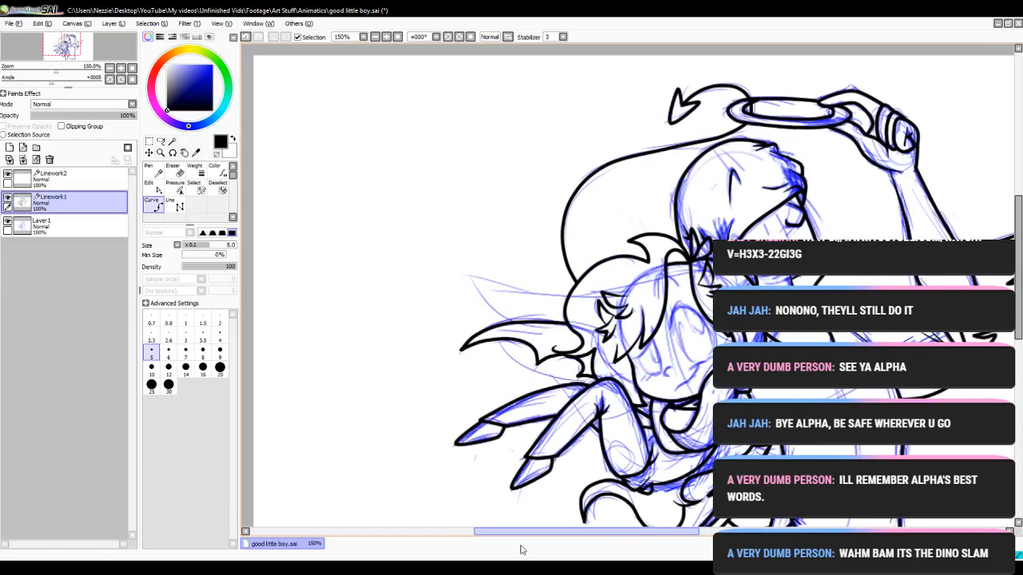
{"action": "left_click", "coordinate": [386, 37]}
{"action": "left_click_drag", "start_coordinate": [575, 533], "coordinate": [547, 540]}
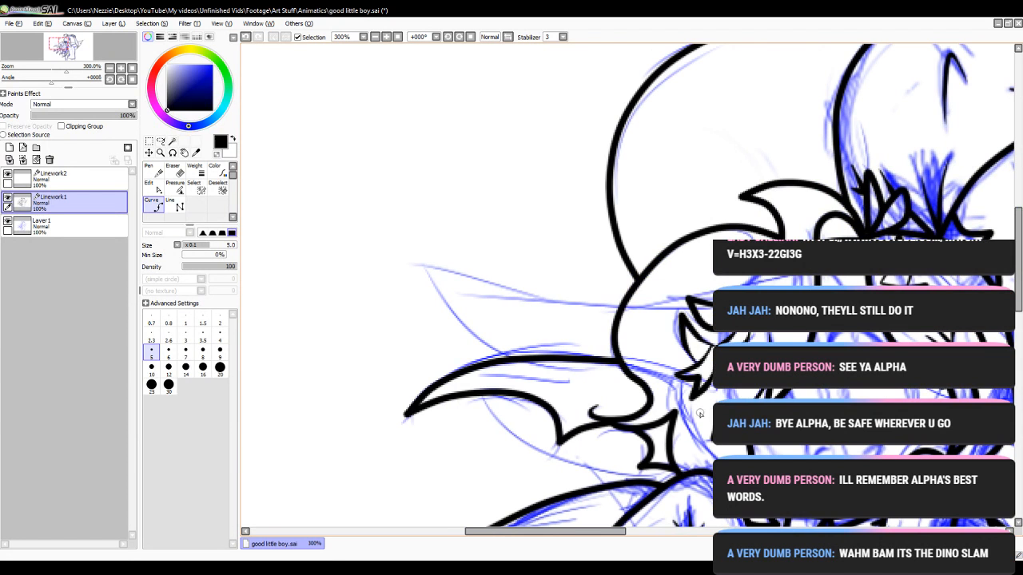
{"action": "left_click", "coordinate": [621, 307]}
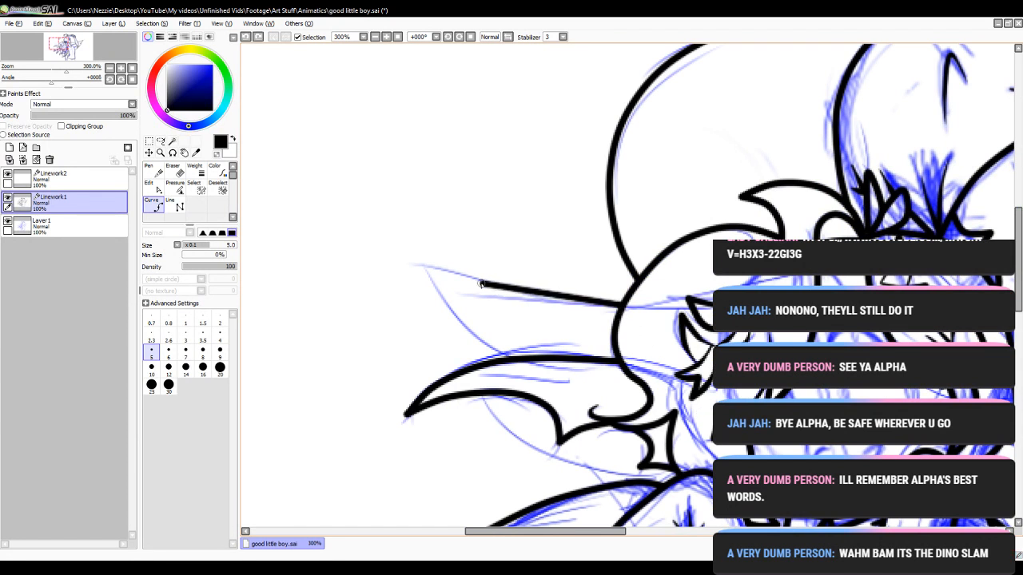
{"action": "left_click", "coordinate": [421, 264]}
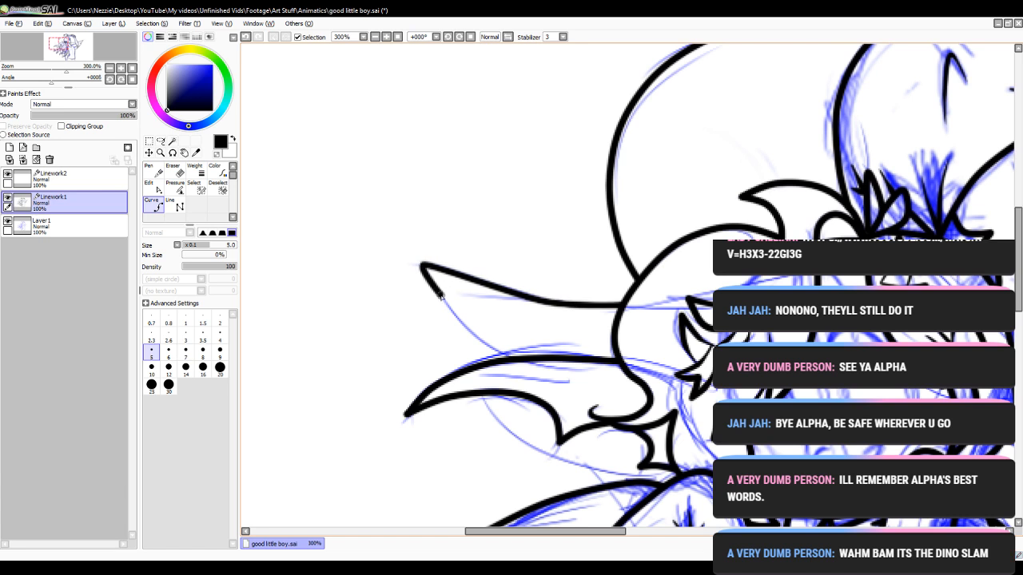
{"action": "double_click", "coordinate": [516, 358]}
{"action": "left_click", "coordinate": [155, 189]}
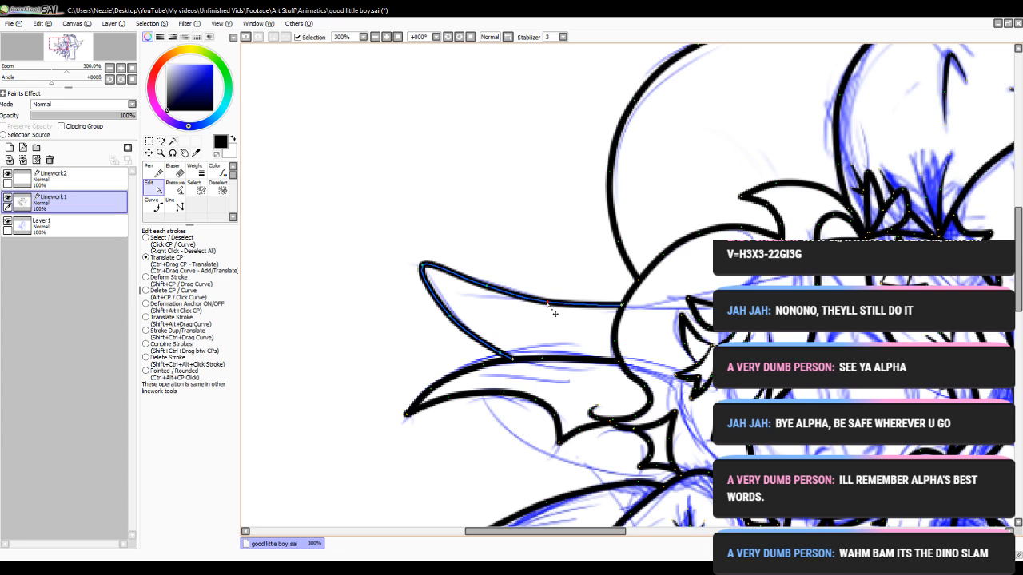
- Ink the smaller figure's lowest wing section curving down to the bent leg, and shift the line's end back along the leg outline
{"action": "left_click", "coordinate": [153, 205]}
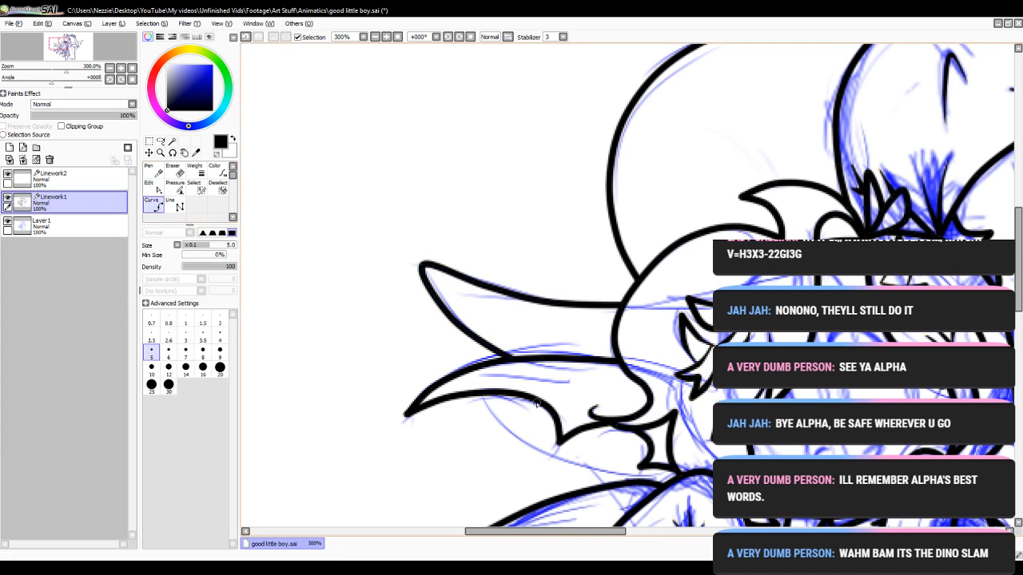
{"action": "left_click", "coordinate": [490, 404]}
{"action": "left_click", "coordinate": [512, 436]}
{"action": "left_click", "coordinate": [568, 464]}
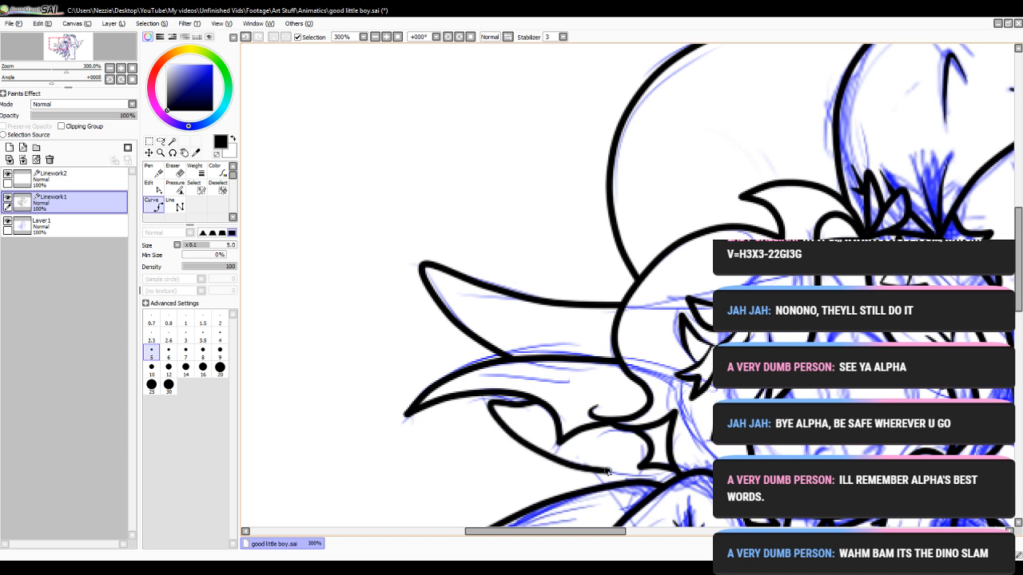
{"action": "double_click", "coordinate": [642, 477]}
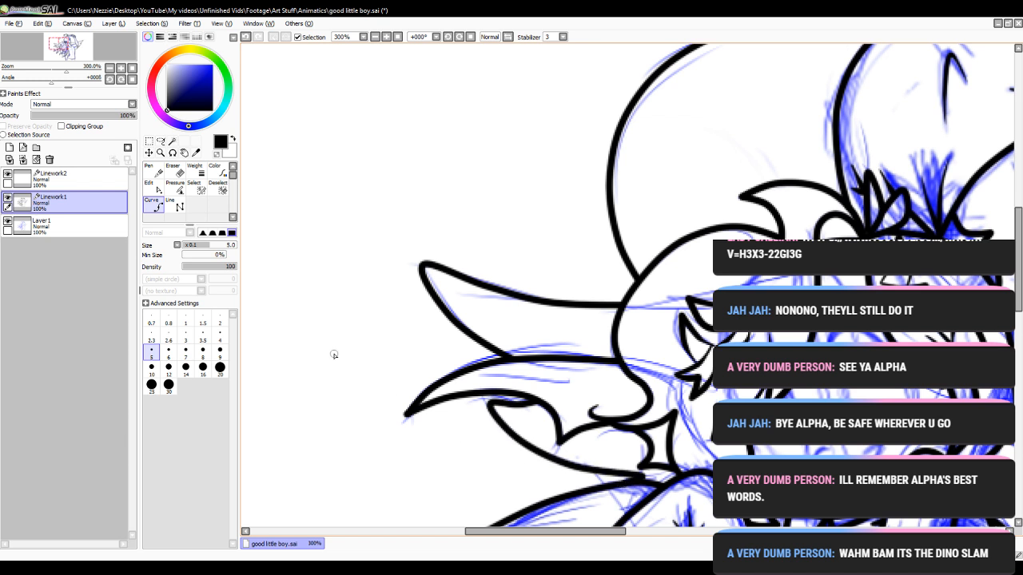
{"action": "left_click", "coordinate": [152, 185]}
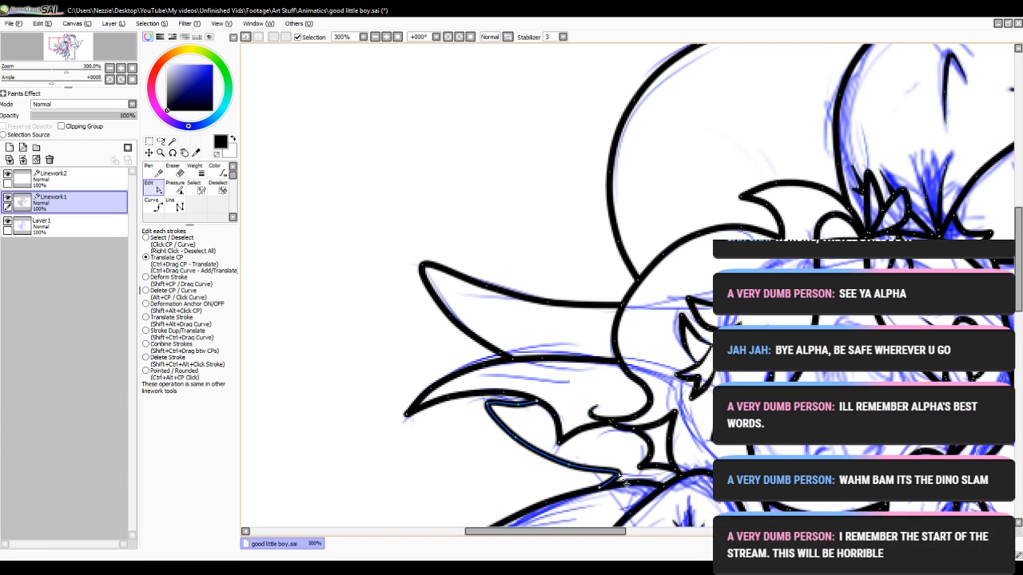
{"action": "left_click", "coordinate": [398, 38]}
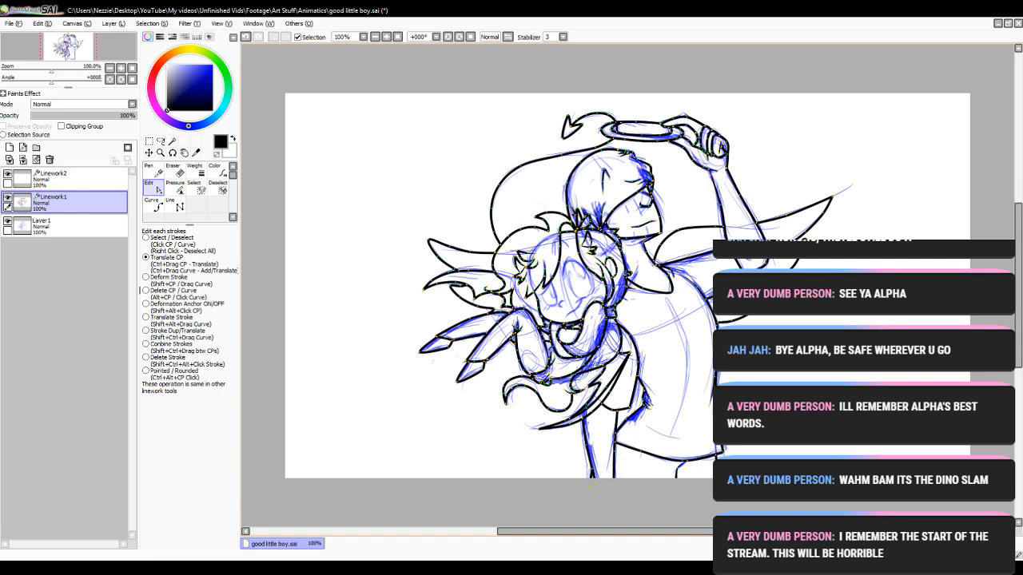
- Reduce the line pressure at the inner end of the taller figure's nose line on the Linework1 layer
{"action": "left_click", "coordinate": [54, 228]}
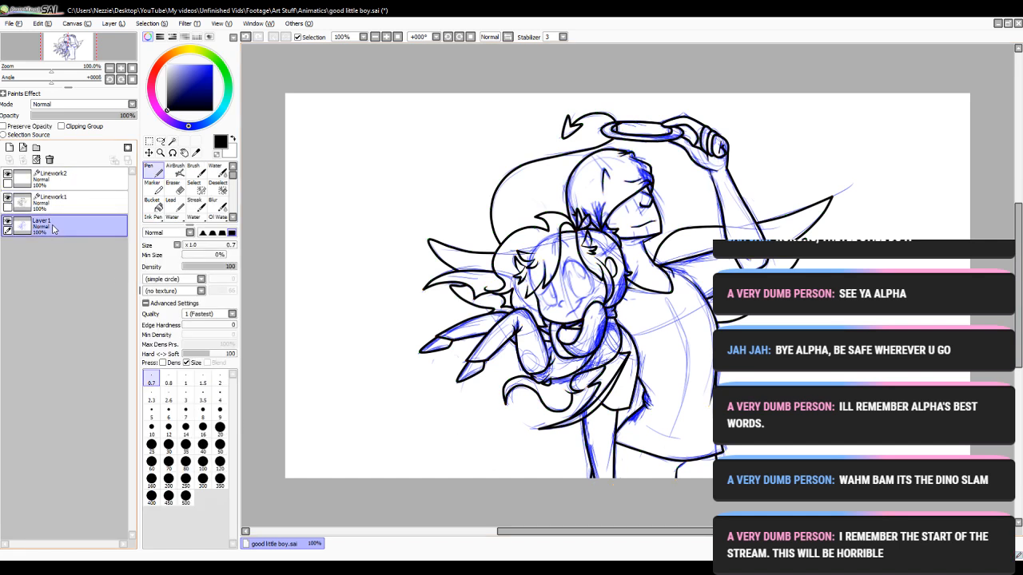
{"action": "left_click", "coordinate": [56, 200]}
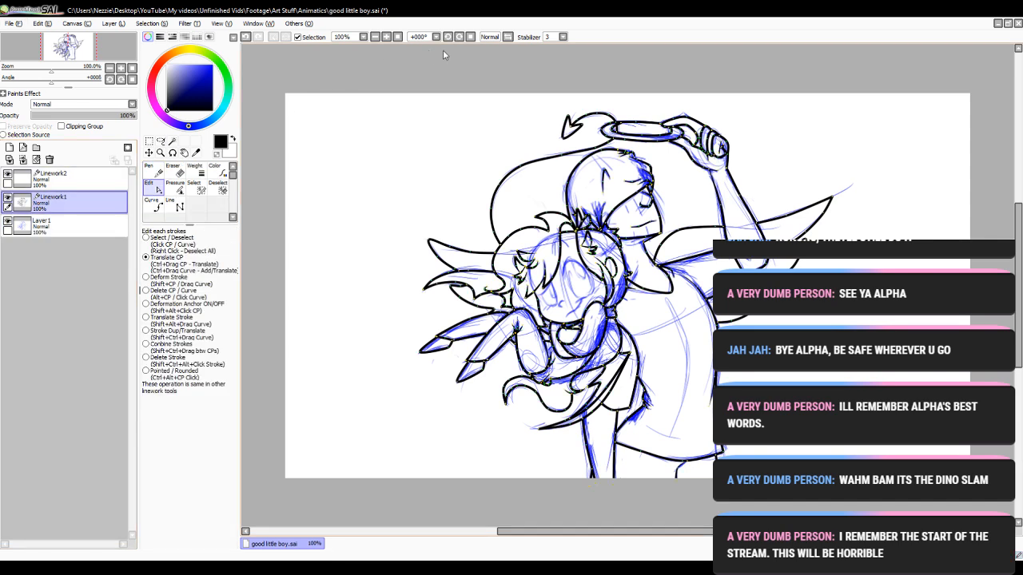
{"action": "left_click", "coordinate": [386, 38]}
{"action": "left_click", "coordinate": [386, 37]}
{"action": "left_click", "coordinate": [386, 38]}
{"action": "left_click", "coordinate": [386, 37]}
{"action": "left_click_drag", "start_coordinate": [1018, 273], "coordinate": [1018, 235]}
{"action": "left_click", "coordinate": [175, 189]}
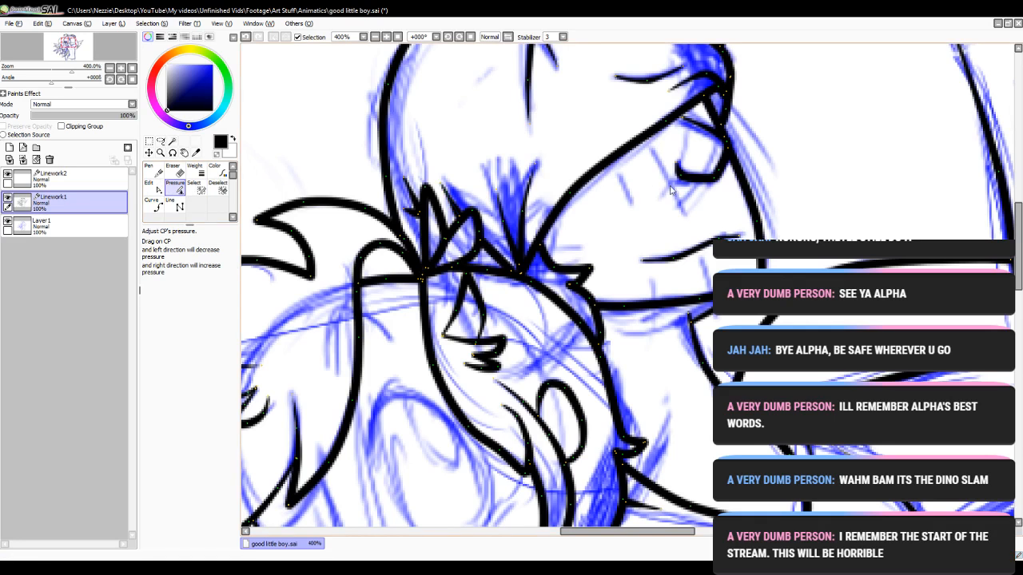
{"action": "left_click_drag", "start_coordinate": [688, 188], "coordinate": [640, 202]}
{"action": "left_click", "coordinate": [376, 37]}
{"action": "left_click", "coordinate": [376, 38]}
{"action": "left_click", "coordinate": [375, 38]}
{"action": "left_click", "coordinate": [376, 38]}
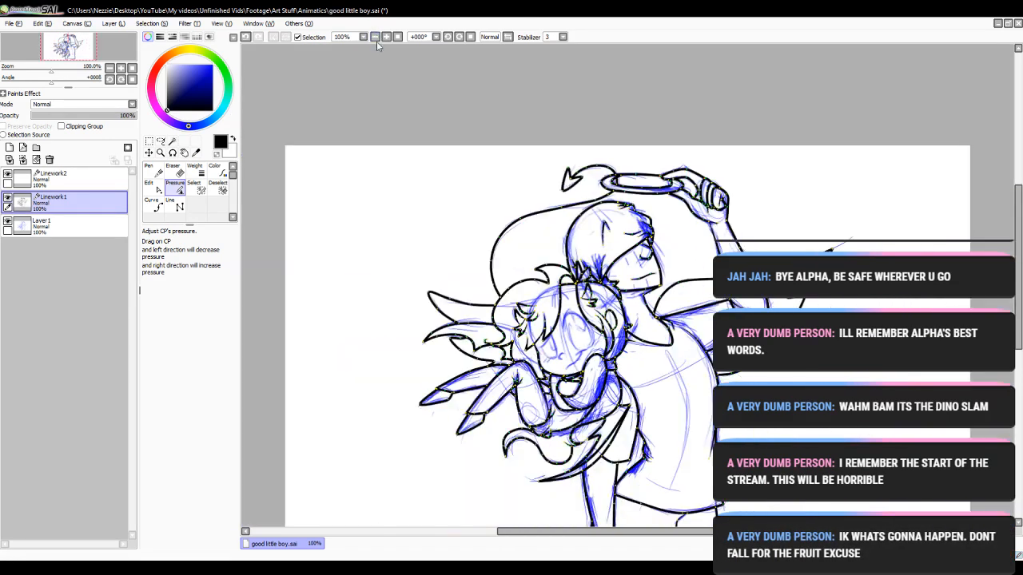
- Ink the smaller figure's arched eyebrow across the central hair strand with a size 3.5 curve on the Linework2 layer
{"action": "left_click", "coordinate": [36, 180]}
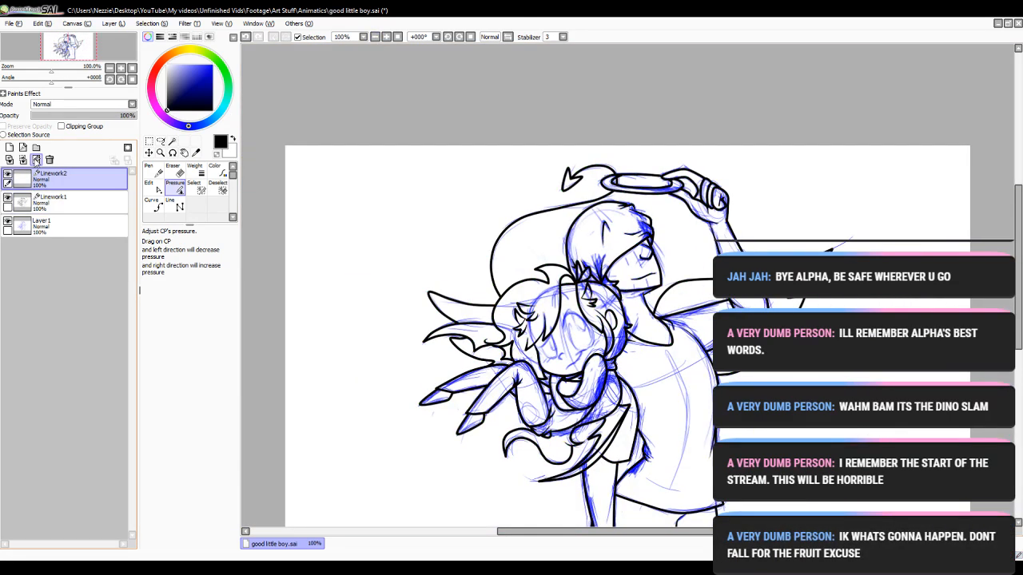
{"action": "left_click", "coordinate": [154, 204]}
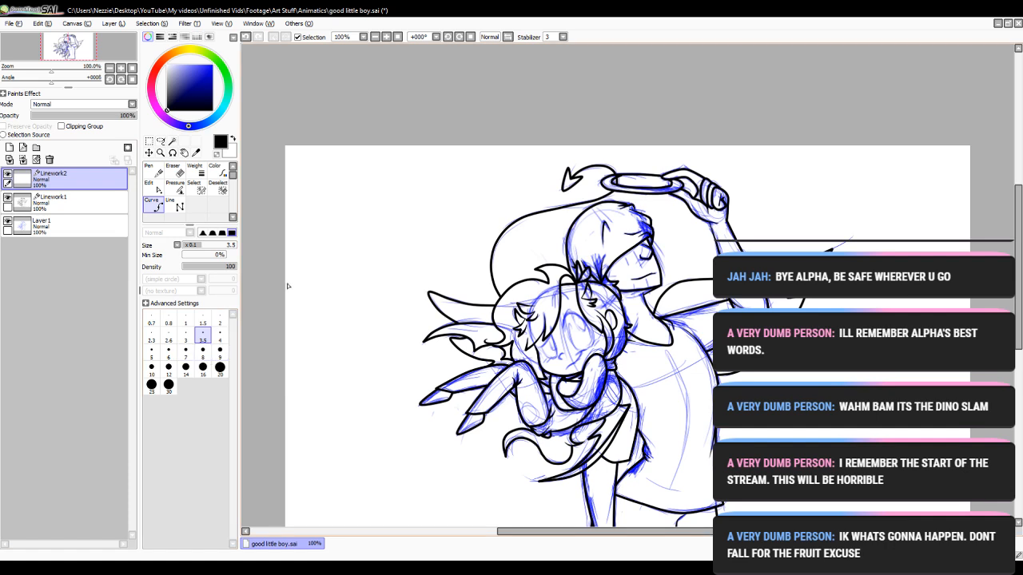
{"action": "left_click", "coordinate": [387, 38]}
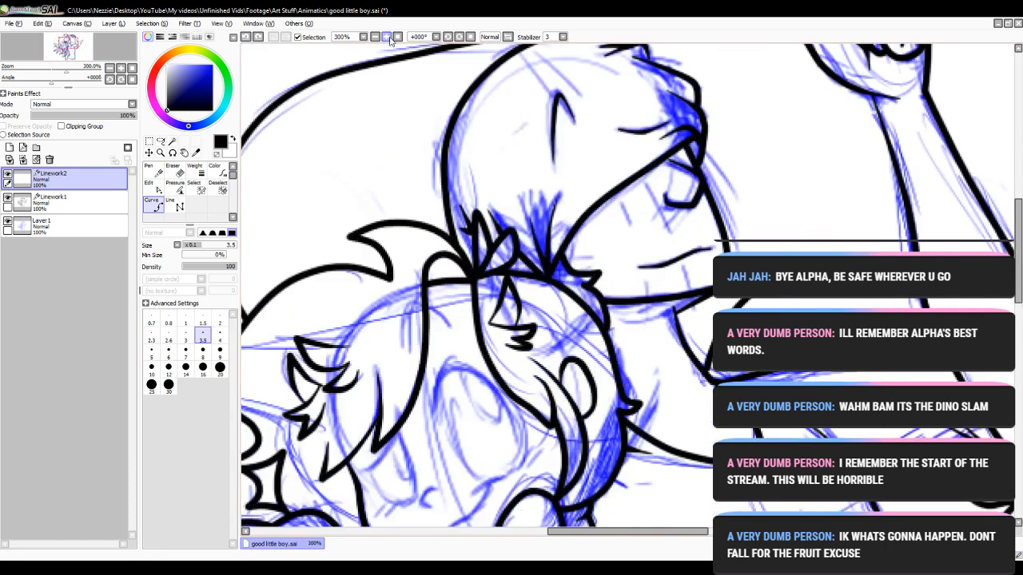
{"action": "left_click_drag", "start_coordinate": [594, 534], "coordinate": [555, 534]}
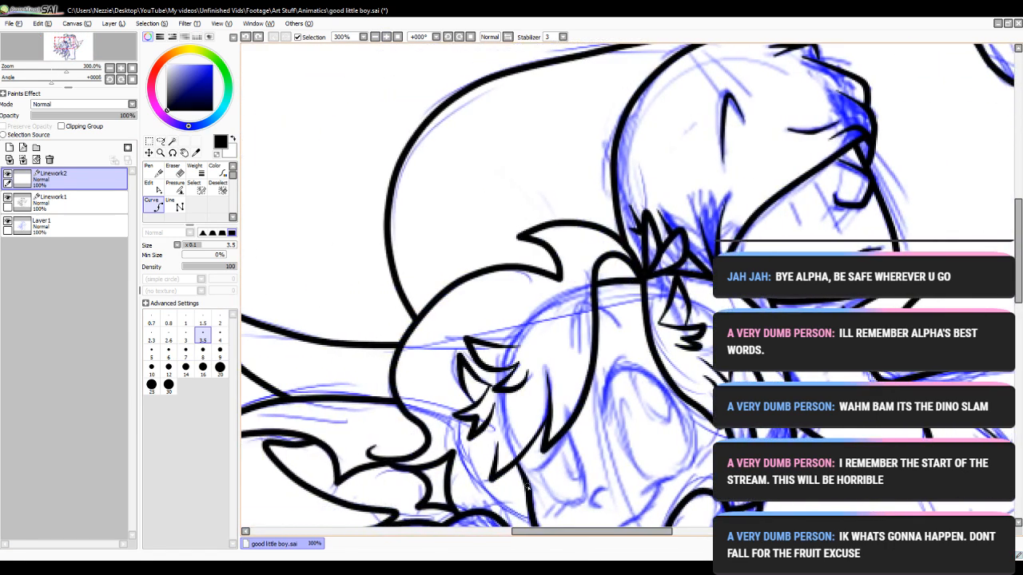
{"action": "left_click_drag", "start_coordinate": [1019, 254], "coordinate": [1019, 286]}
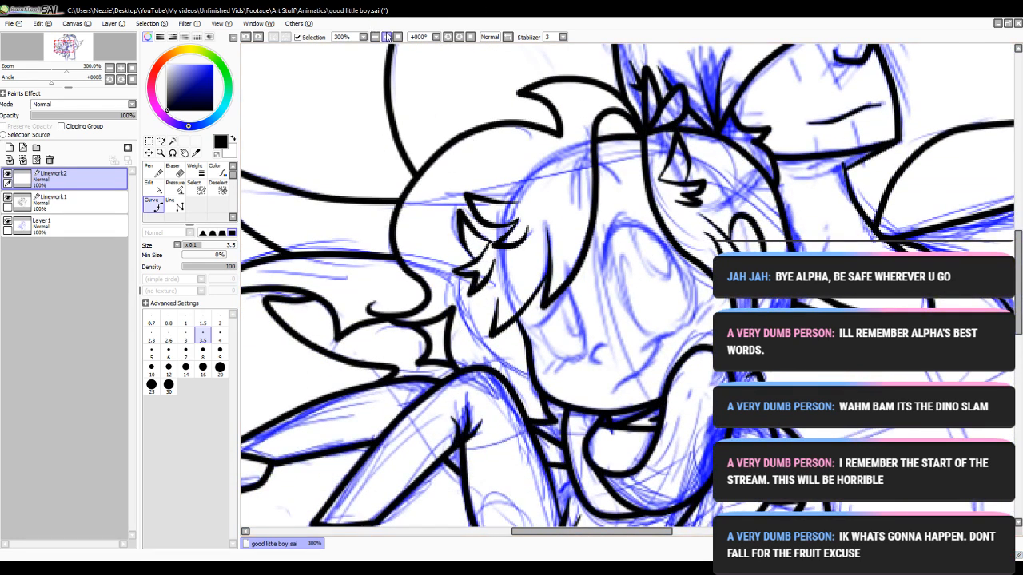
{"action": "left_click", "coordinate": [387, 37]}
{"action": "left_click", "coordinate": [387, 38]}
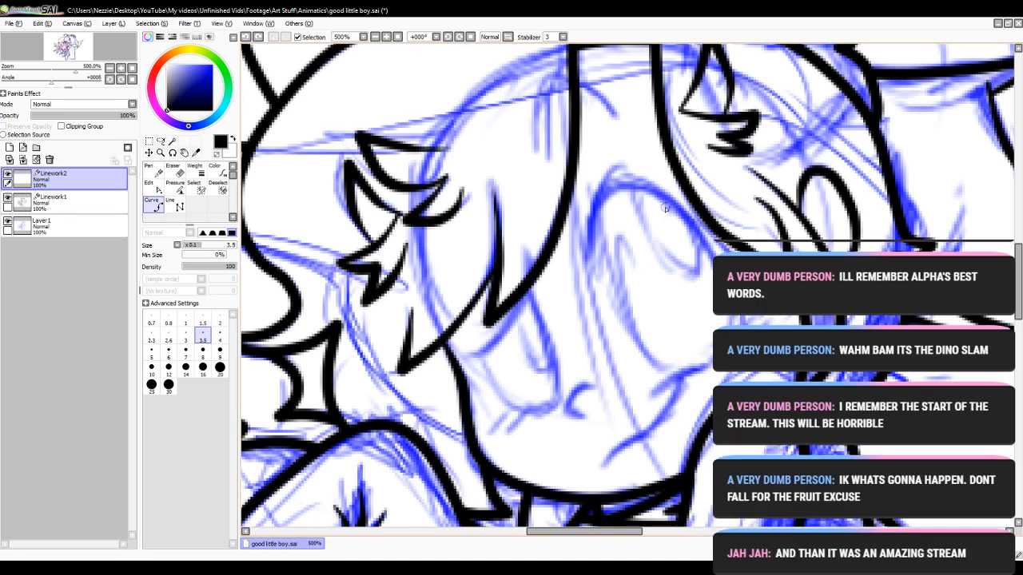
{"action": "mouse_move", "coordinate": [546, 156]}
{"action": "left_mouse_down"}
{"action": "mouse_move", "coordinate": [550, 86]}
{"action": "mouse_move", "coordinate": [625, 108]}
{"action": "left_mouse_up"}
{"action": "double_click", "coordinate": [625, 118]}
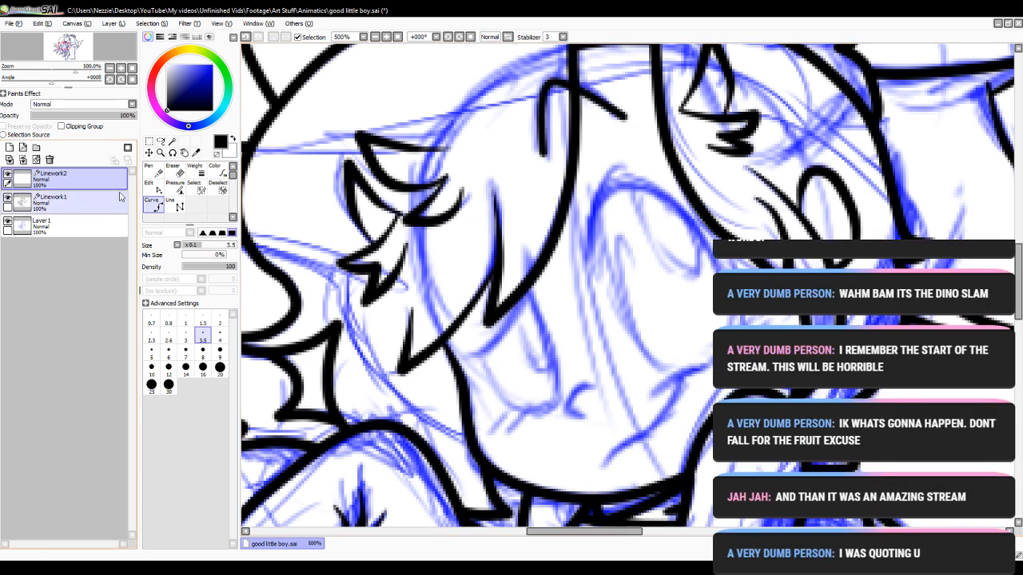
- Taper both ends of the smaller figure's eyebrow curve by reducing the line pressure there
{"action": "left_click", "coordinate": [158, 190]}
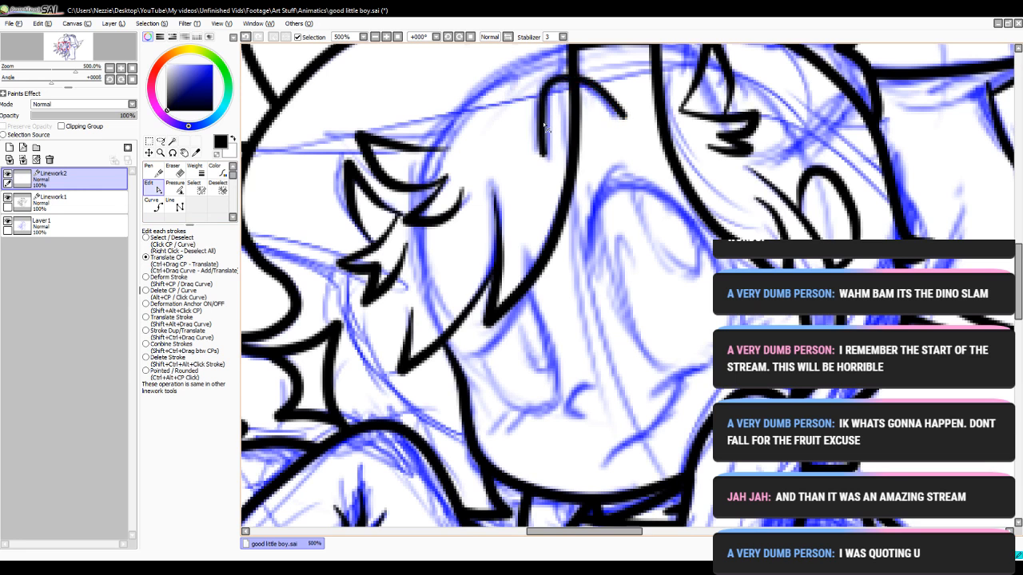
{"action": "left_click", "coordinate": [174, 186]}
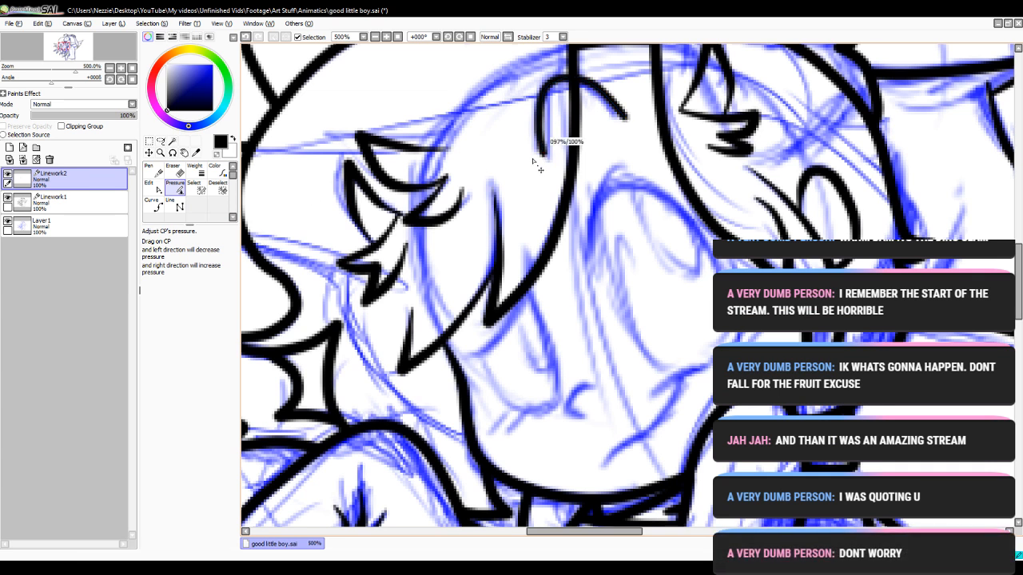
{"action": "left_click_drag", "start_coordinate": [624, 118], "coordinate": [343, 196]}
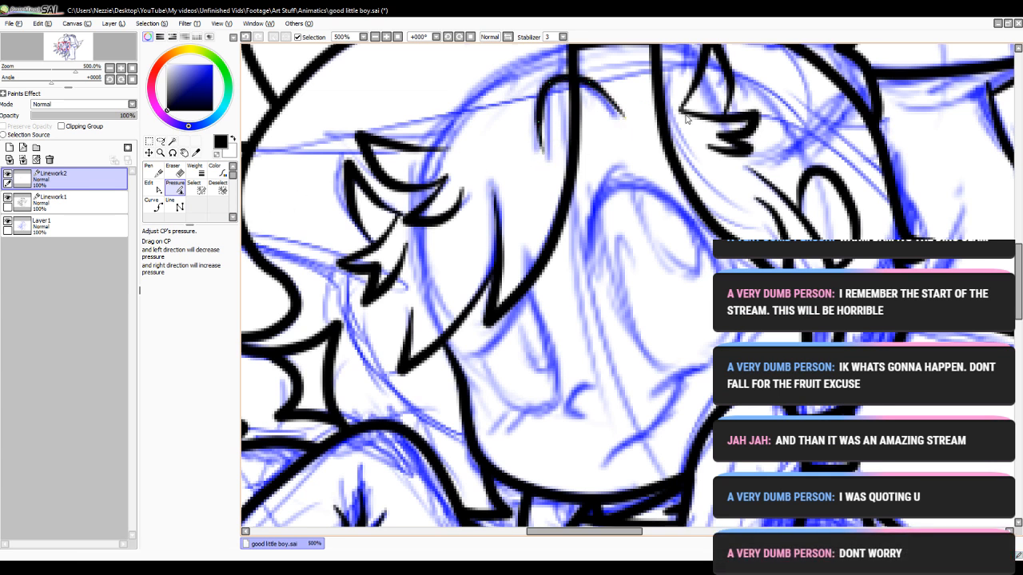
- Ink the outline of the smaller figure's larger eye, arching over its top and down the outer side to the lower edge
{"action": "left_click", "coordinate": [155, 205]}
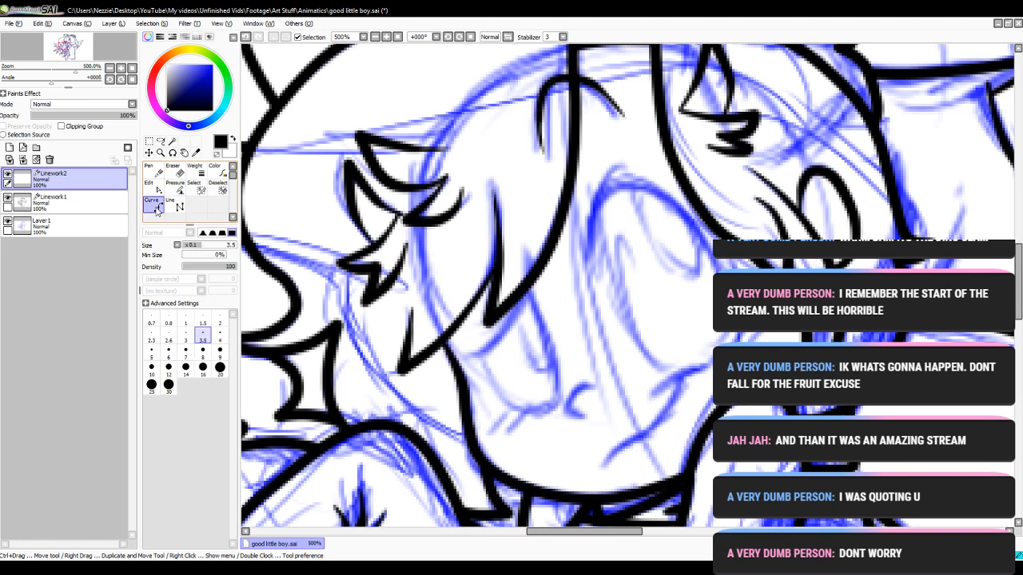
{"action": "left_click_drag", "start_coordinate": [551, 532], "coordinate": [563, 531]}
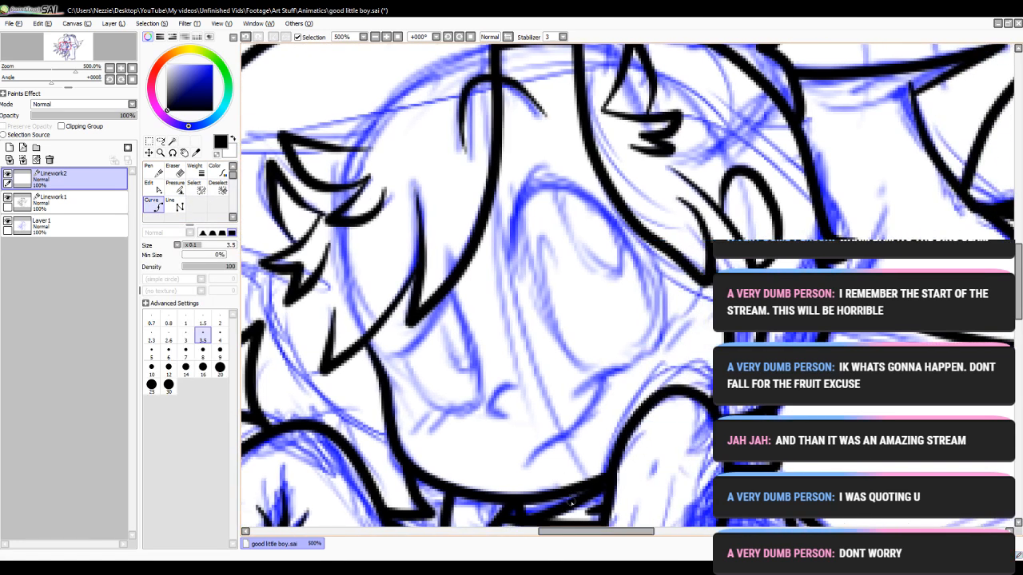
{"action": "left_click", "coordinate": [511, 265]}
{"action": "left_click", "coordinate": [513, 214]}
{"action": "left_click", "coordinate": [528, 190]}
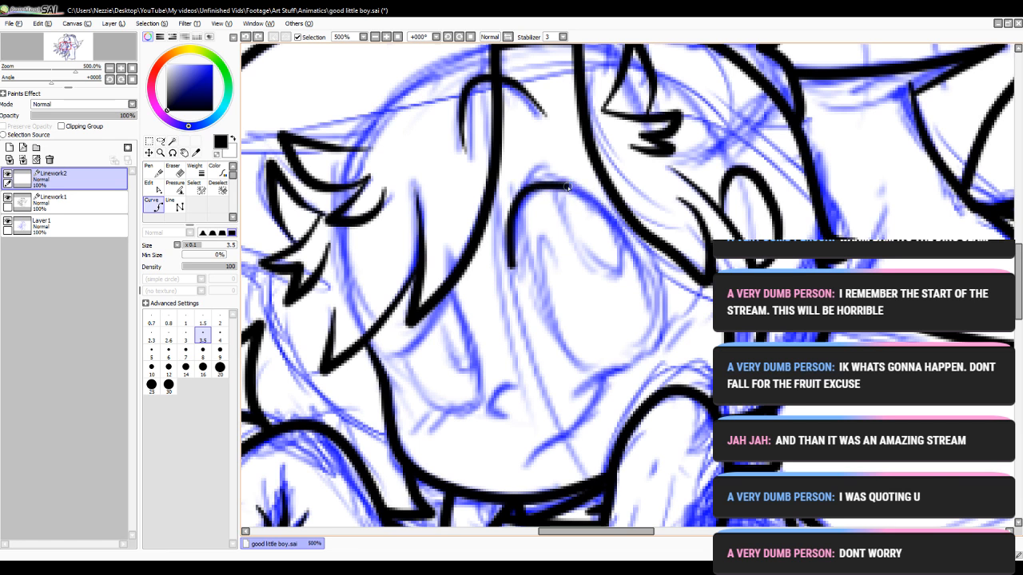
{"action": "left_click", "coordinate": [566, 187]}
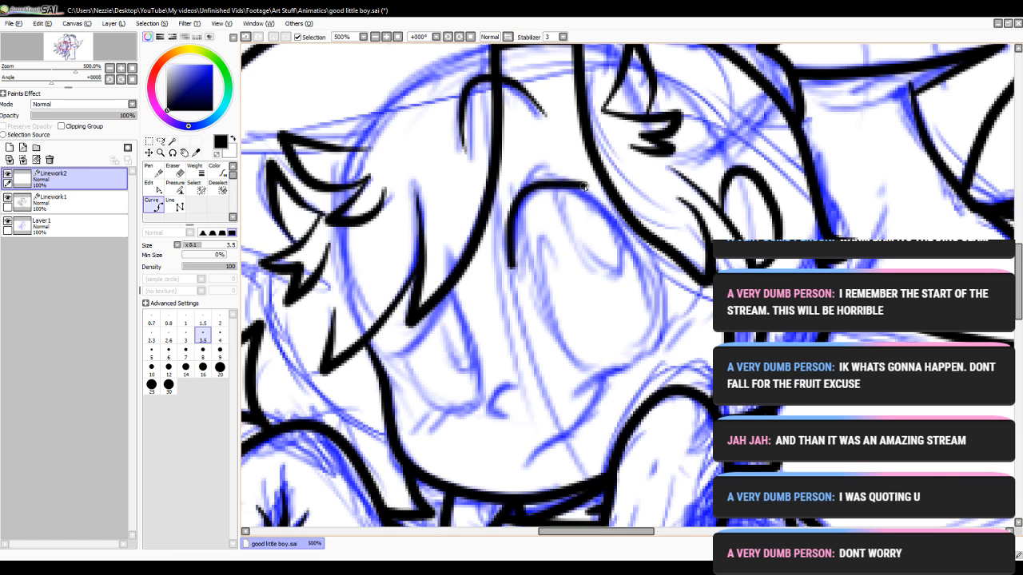
{"action": "left_click", "coordinate": [611, 219]}
{"action": "left_click", "coordinate": [656, 281]}
{"action": "left_click", "coordinate": [662, 330]}
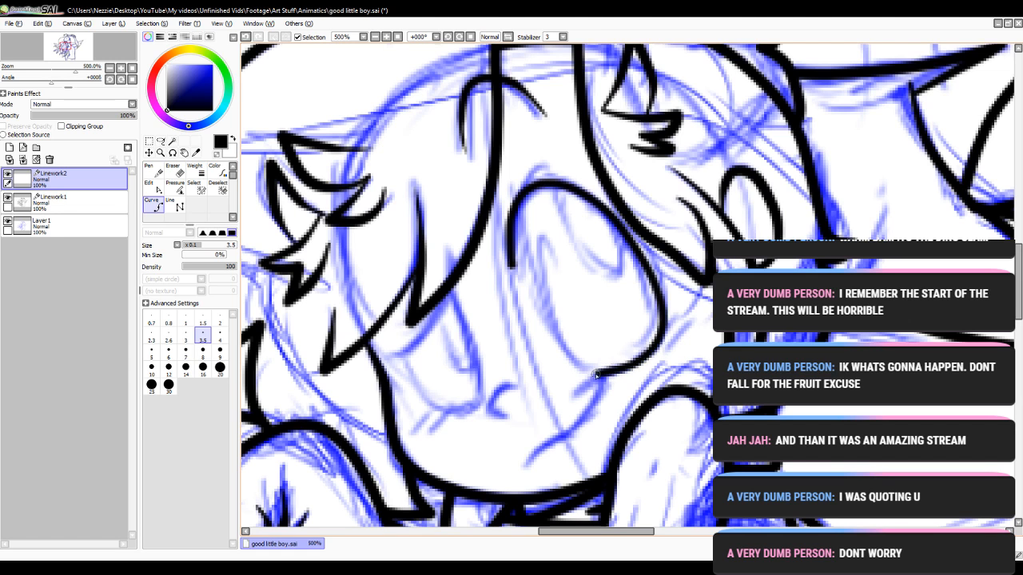
- Complete the large eye's outline as a closed curve along the sketch, and nudge the control point at its lower edge slightly upward
{"action": "left_click", "coordinate": [554, 338]}
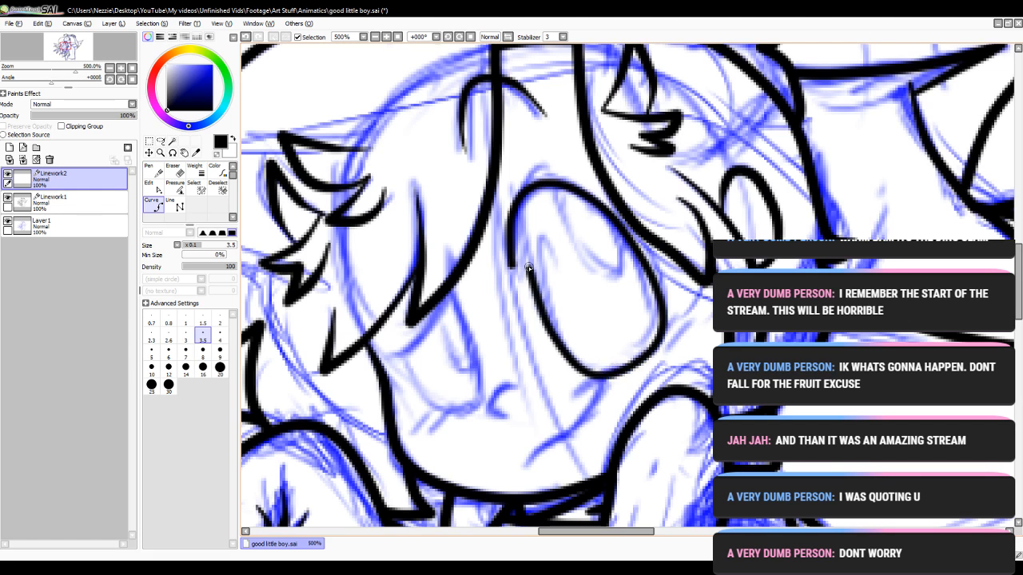
{"action": "left_click", "coordinate": [524, 263]}
{"action": "double_click", "coordinate": [515, 209]}
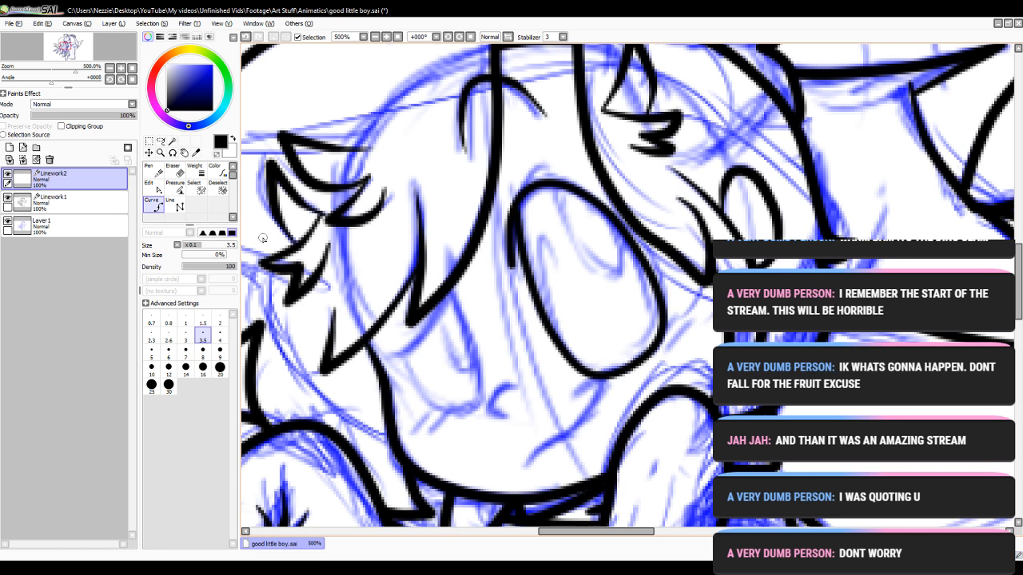
{"action": "left_click", "coordinate": [175, 189]}
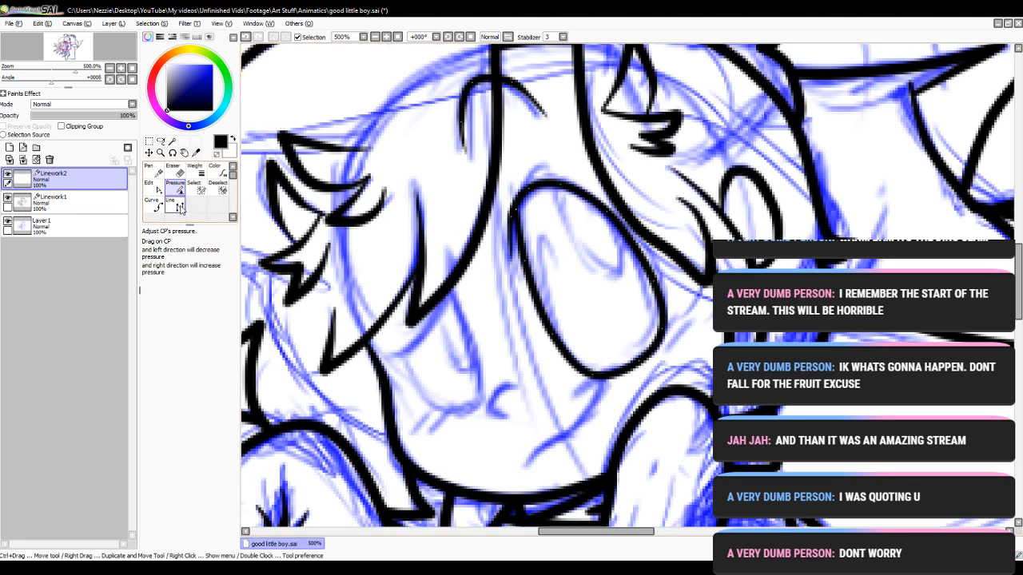
{"action": "left_click", "coordinate": [152, 187]}
{"action": "left_click_drag", "start_coordinate": [598, 375], "coordinate": [586, 367]}
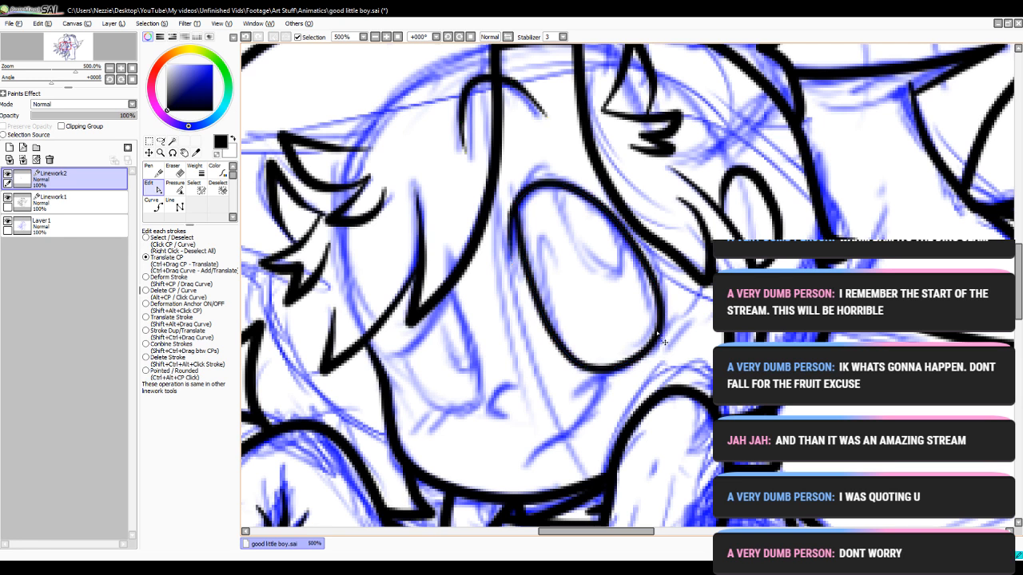
- Draw a short curved crease just beneath the large eye and taper its ends by reducing the control point pressure
{"action": "left_click", "coordinate": [155, 205]}
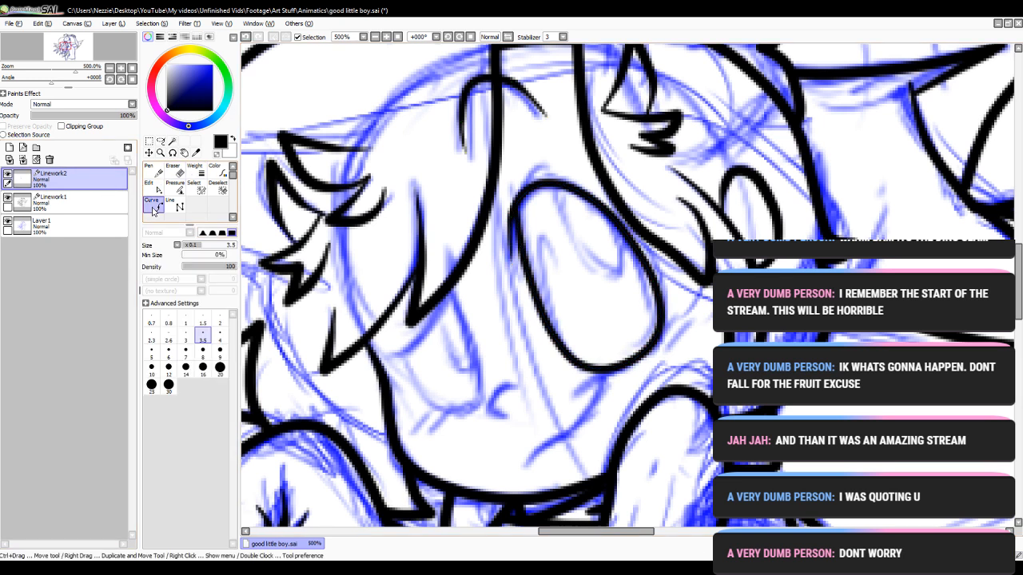
{"action": "left_click", "coordinate": [574, 394]}
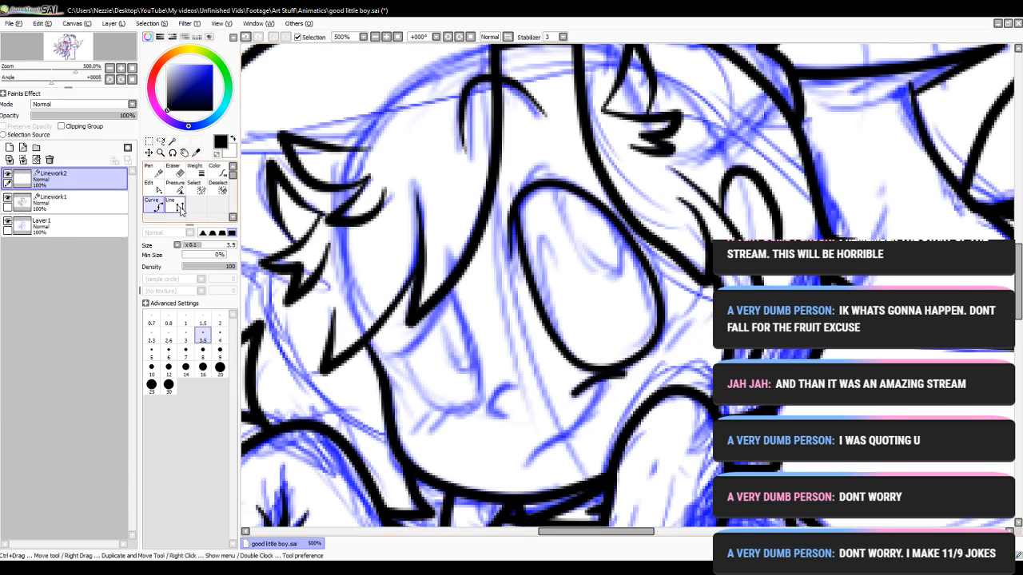
{"action": "left_click", "coordinate": [150, 183]}
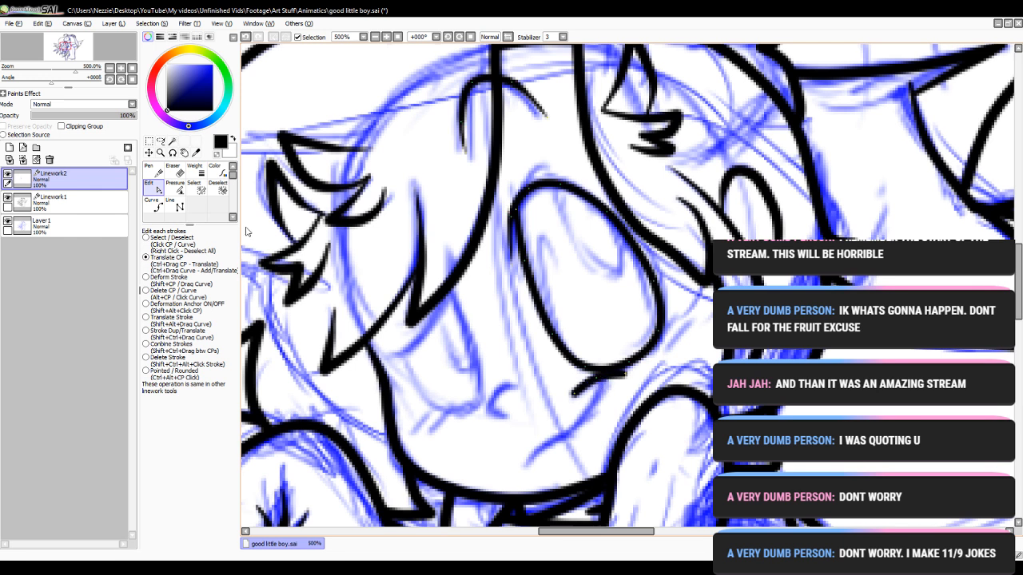
{"action": "left_click", "coordinate": [176, 188]}
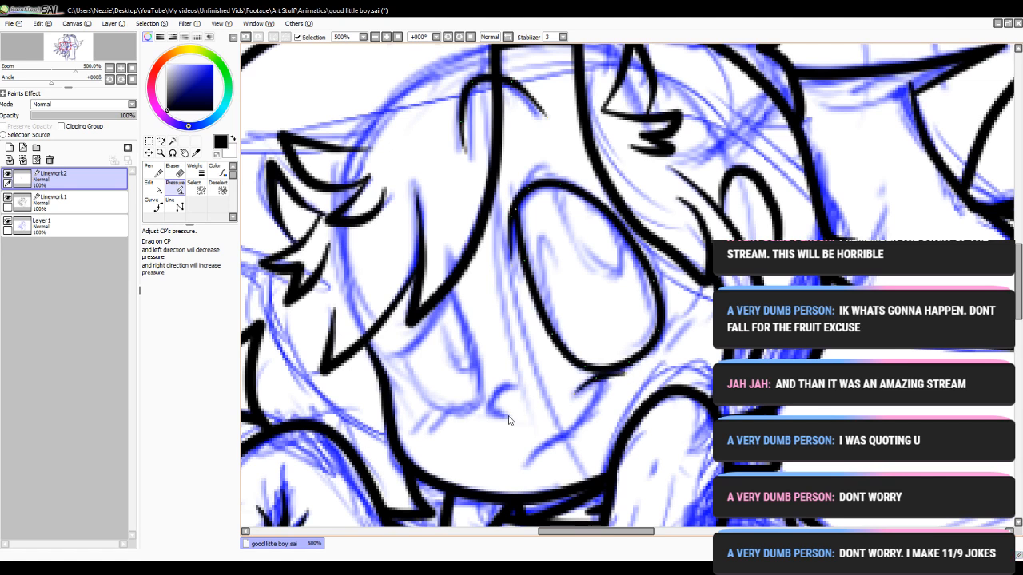
{"action": "left_click_drag", "start_coordinate": [632, 380], "coordinate": [400, 414]}
- Trace the mouth line as a curve up to the large eye's lower edge, and thin its outer end with reduced pressure
{"action": "left_click", "coordinate": [155, 204]}
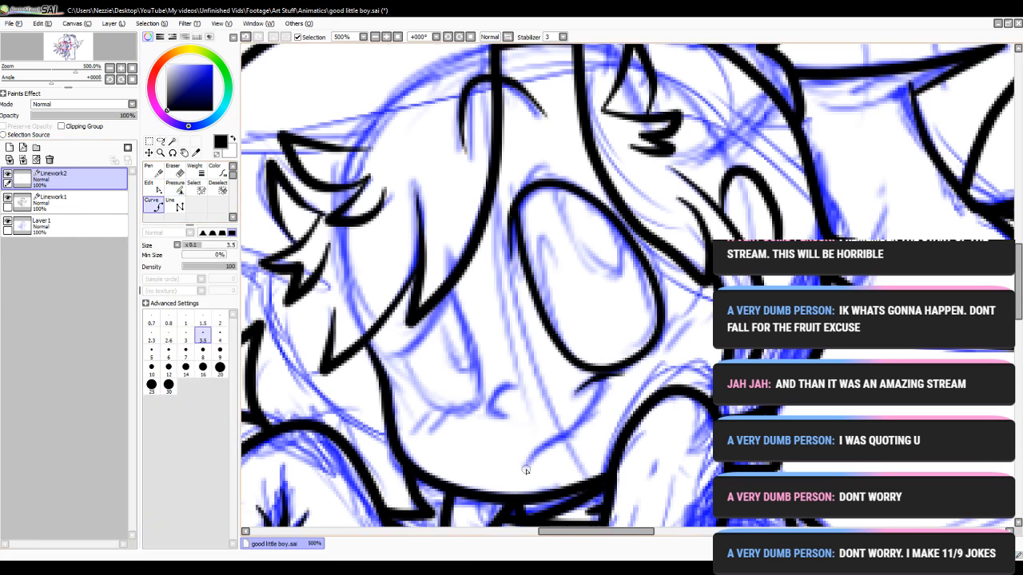
{"action": "left_click", "coordinate": [525, 464]}
{"action": "left_click", "coordinate": [576, 430]}
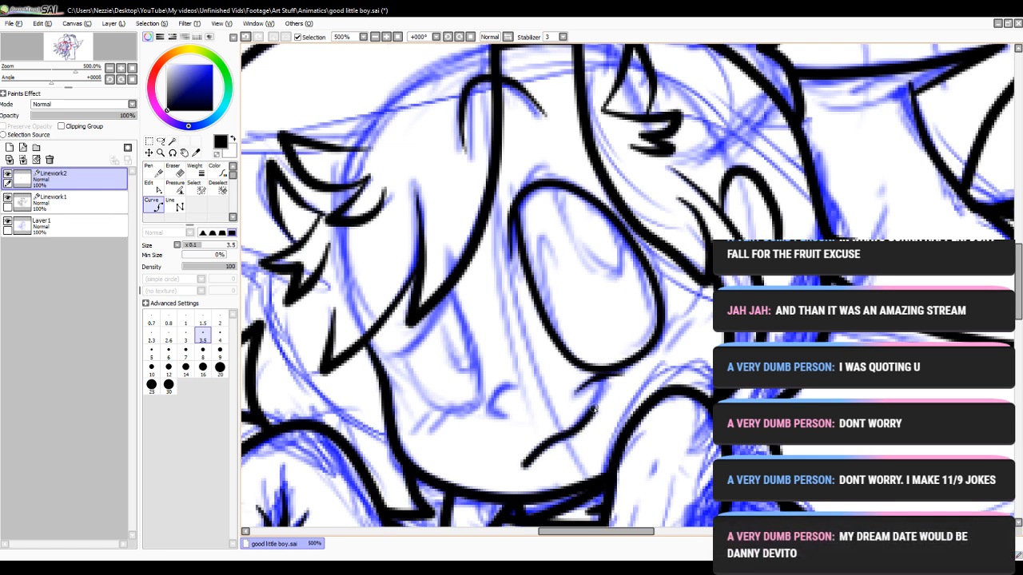
{"action": "double_click", "coordinate": [600, 387]}
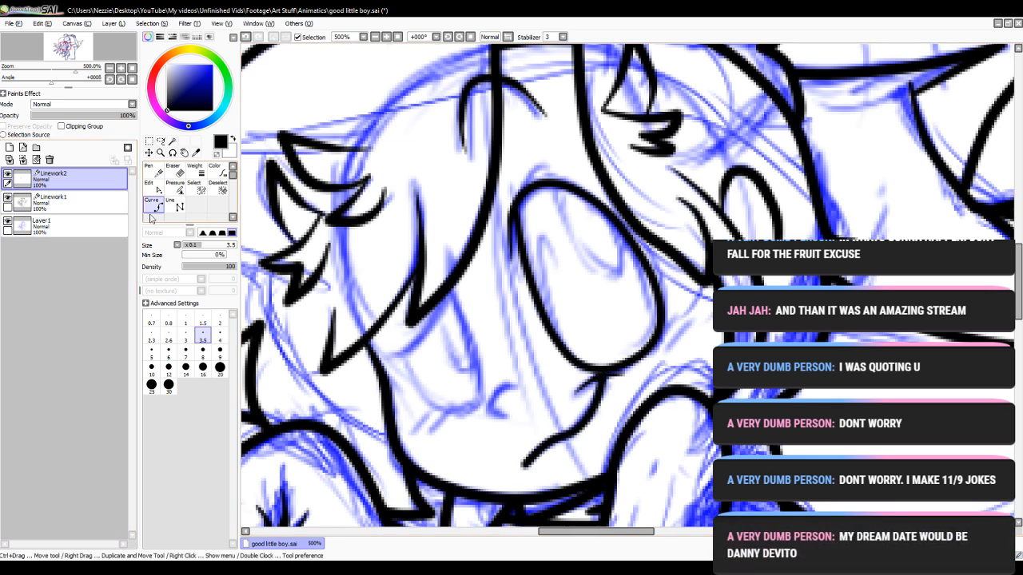
{"action": "left_click", "coordinate": [174, 186]}
{"action": "left_click_drag", "start_coordinate": [524, 466], "coordinate": [477, 455]}
{"action": "left_click_drag", "start_coordinate": [549, 444], "coordinate": [498, 443]}
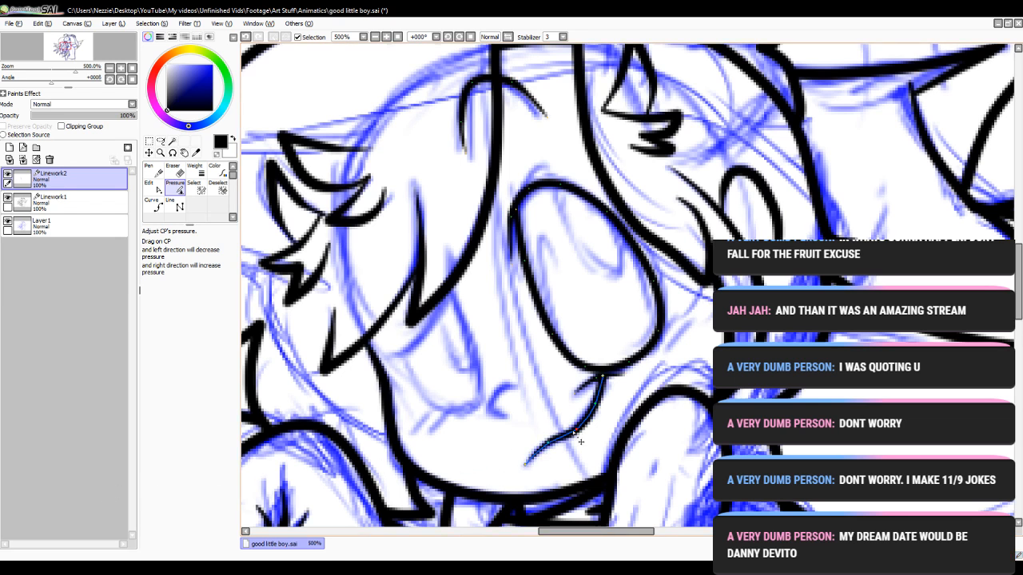
- Draw the smaller eye's upper edge as a curve running from within the hair strands down to the cheek outline
{"action": "left_click_drag", "start_coordinate": [556, 532], "coordinate": [548, 534]}
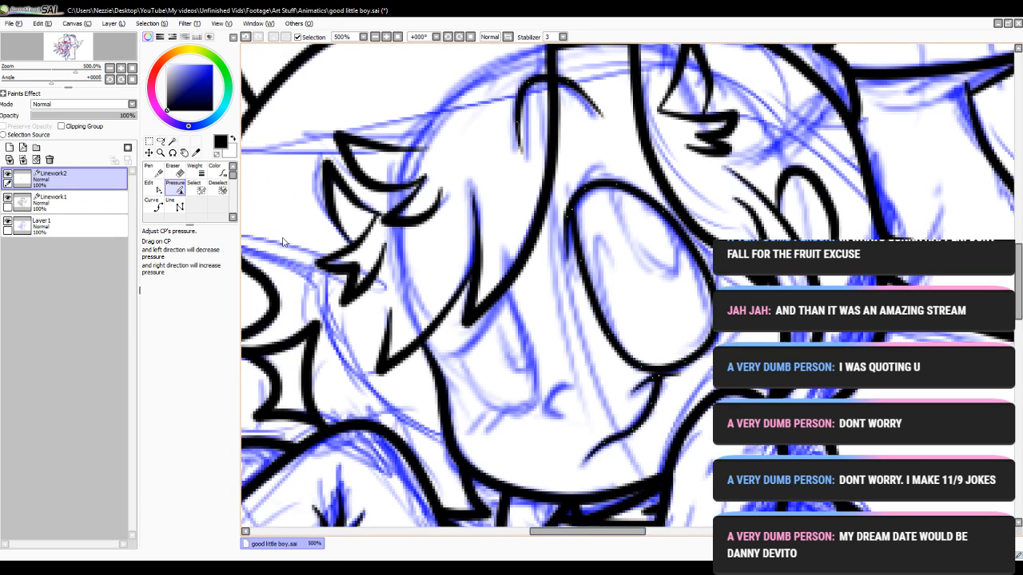
{"action": "left_click", "coordinate": [152, 202]}
{"action": "left_click", "coordinate": [387, 38]}
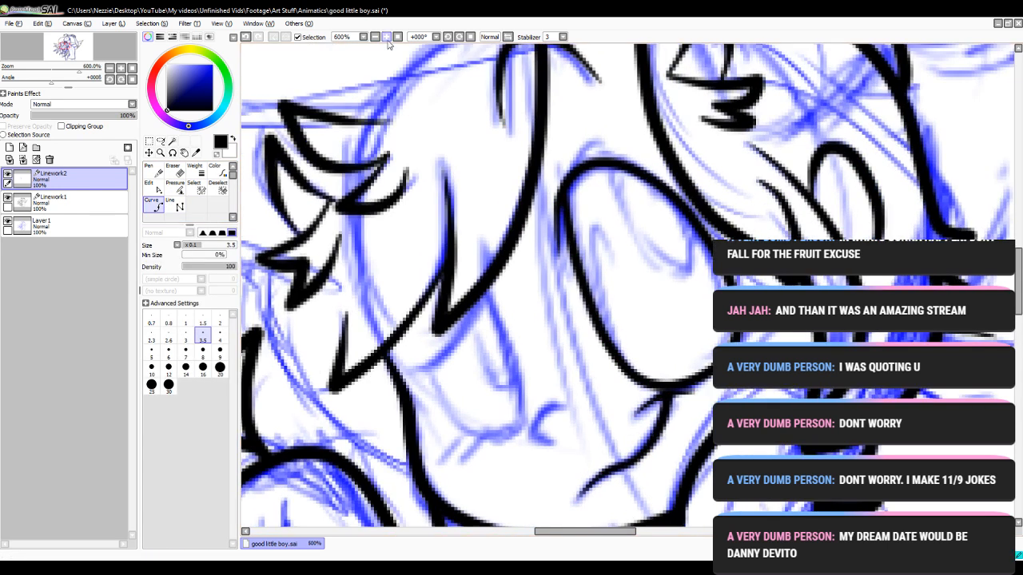
{"action": "left_click", "coordinate": [484, 242]}
{"action": "left_click", "coordinate": [475, 312]}
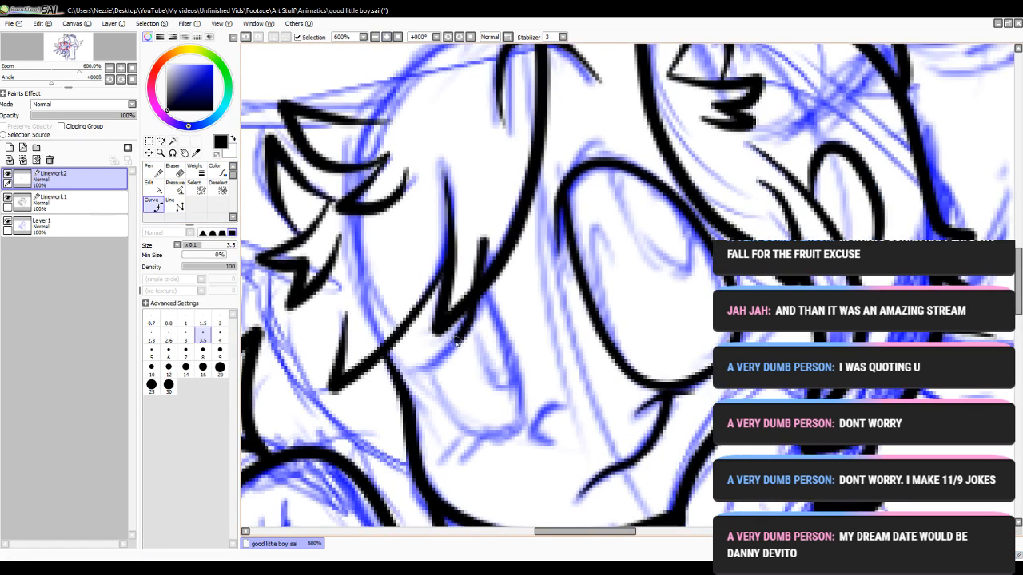
{"action": "double_click", "coordinate": [410, 376]}
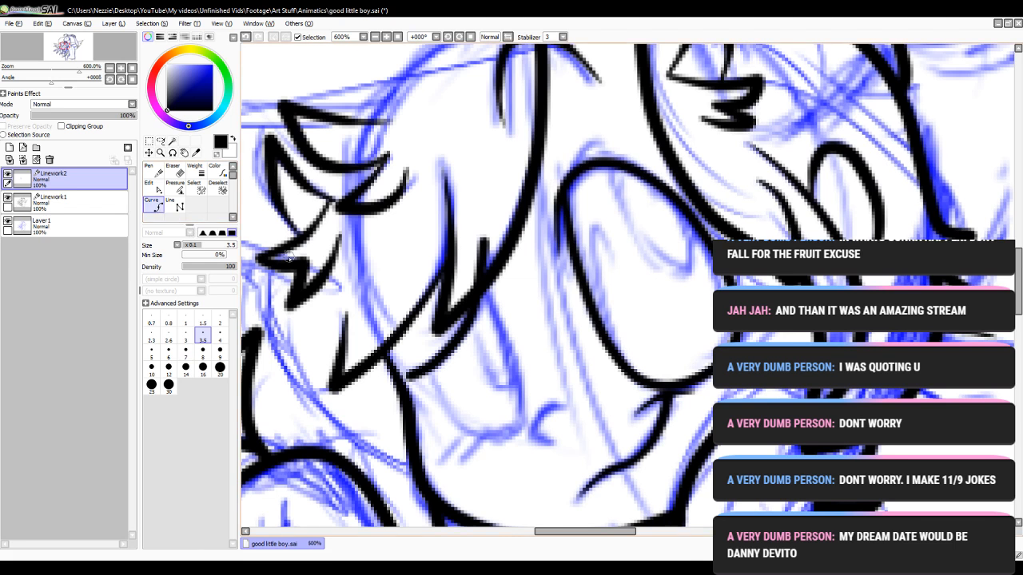
- Draw the smaller eye's lower line and both side curves over the sketch, and shift the lower line's inner endpoint slightly outward
{"action": "left_click", "coordinate": [462, 451]}
{"action": "double_click", "coordinate": [524, 419]}
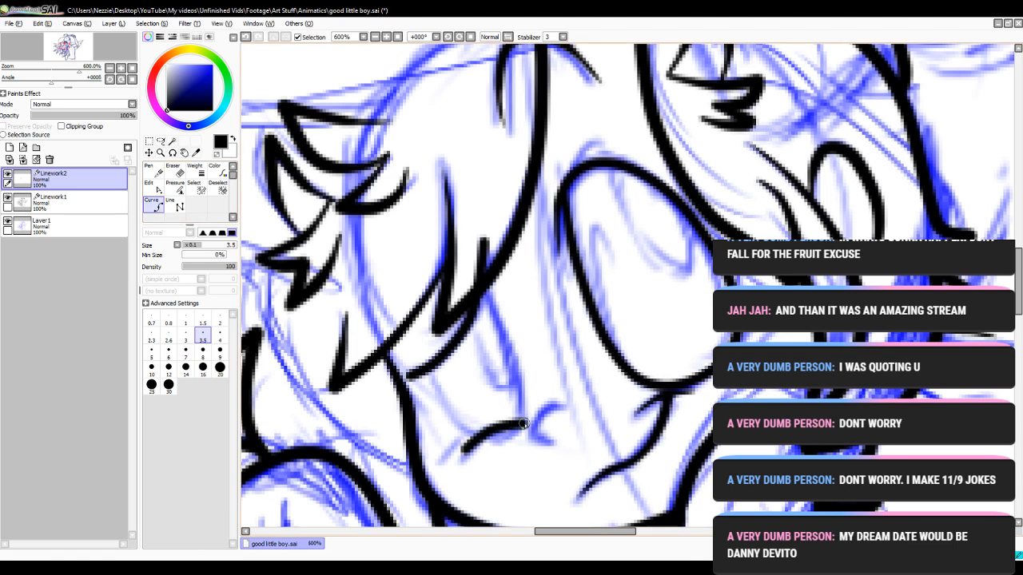
{"action": "left_click", "coordinate": [426, 370]}
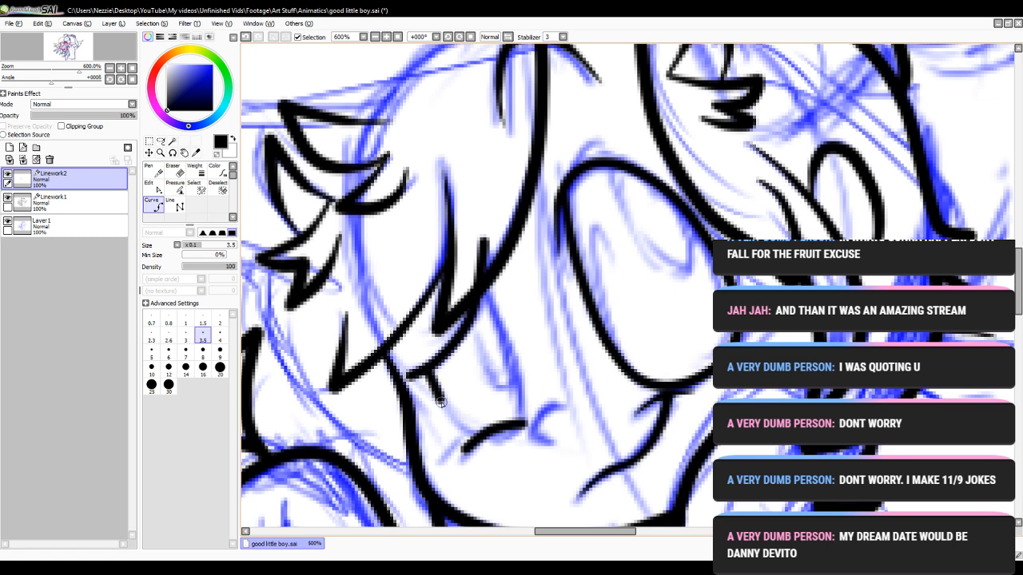
{"action": "double_click", "coordinate": [472, 437]}
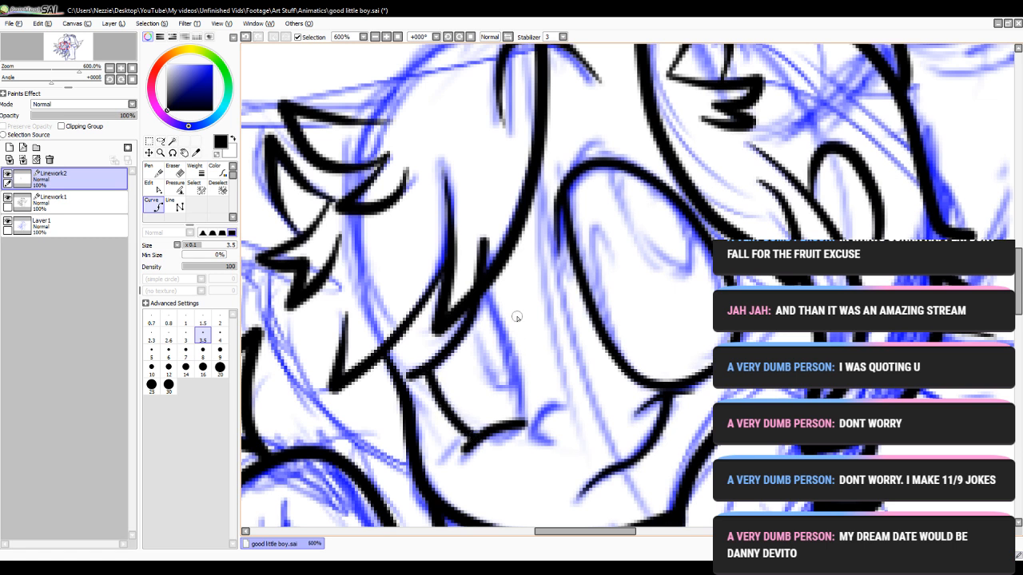
{"action": "left_click", "coordinate": [485, 289]}
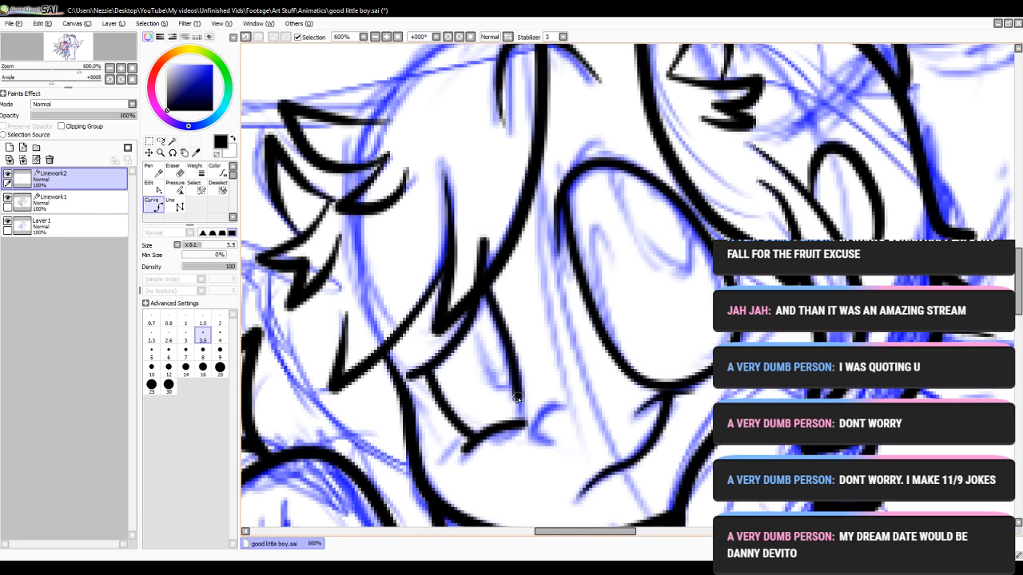
{"action": "left_click", "coordinate": [154, 190]}
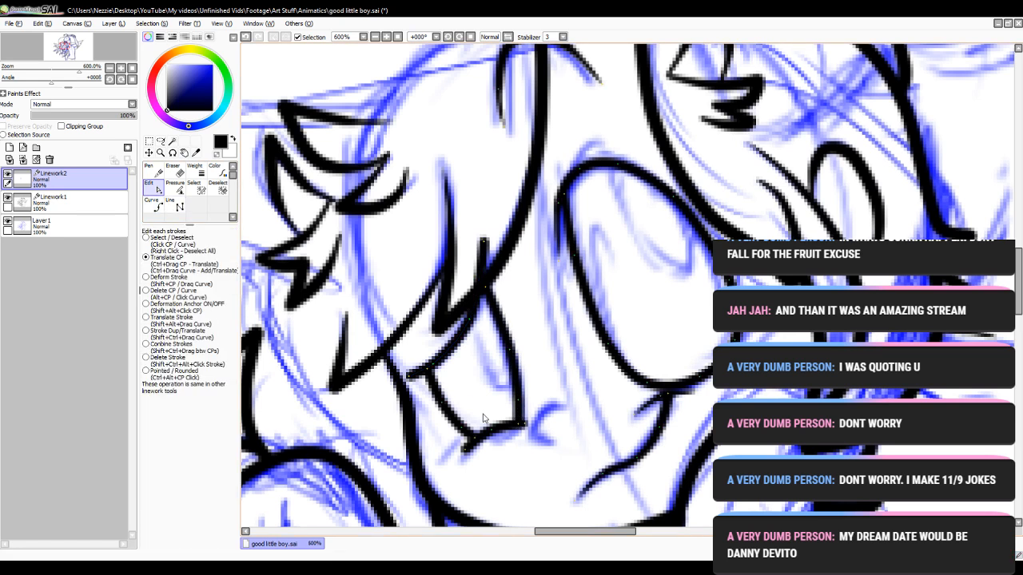
{"action": "left_click_drag", "start_coordinate": [524, 424], "coordinate": [531, 421]}
- Taper the open ends of the smaller eye's lines by lowering their control point pressure
{"action": "left_click", "coordinate": [175, 186]}
{"action": "left_click_drag", "start_coordinate": [483, 242], "coordinate": [176, 296]}
{"action": "left_click_drag", "start_coordinate": [410, 375], "coordinate": [199, 413]}
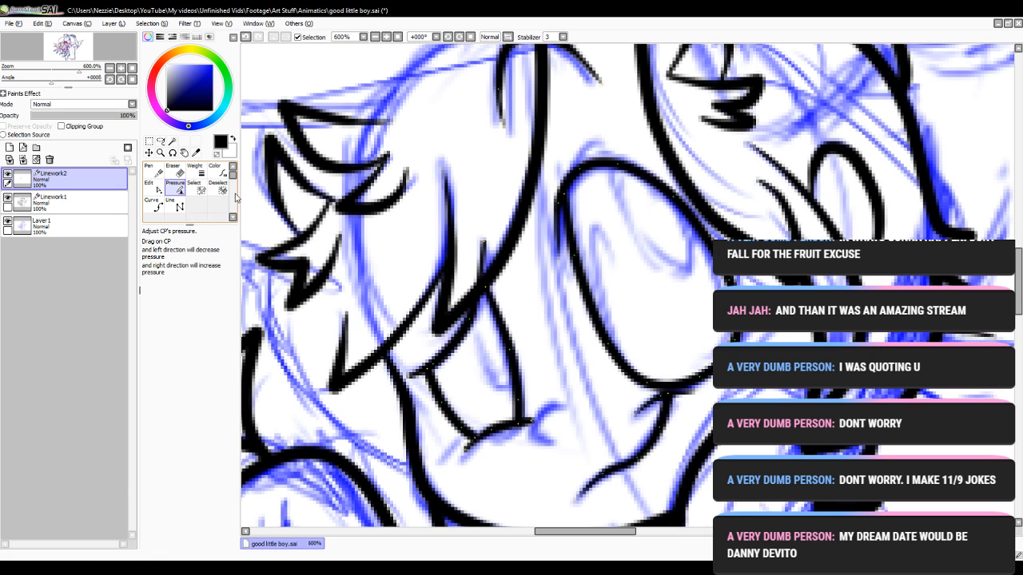
- Draw the nose as a small hooked curve beside the smaller eye and taper its ends with reduced control point pressure
{"action": "left_click", "coordinate": [158, 208]}
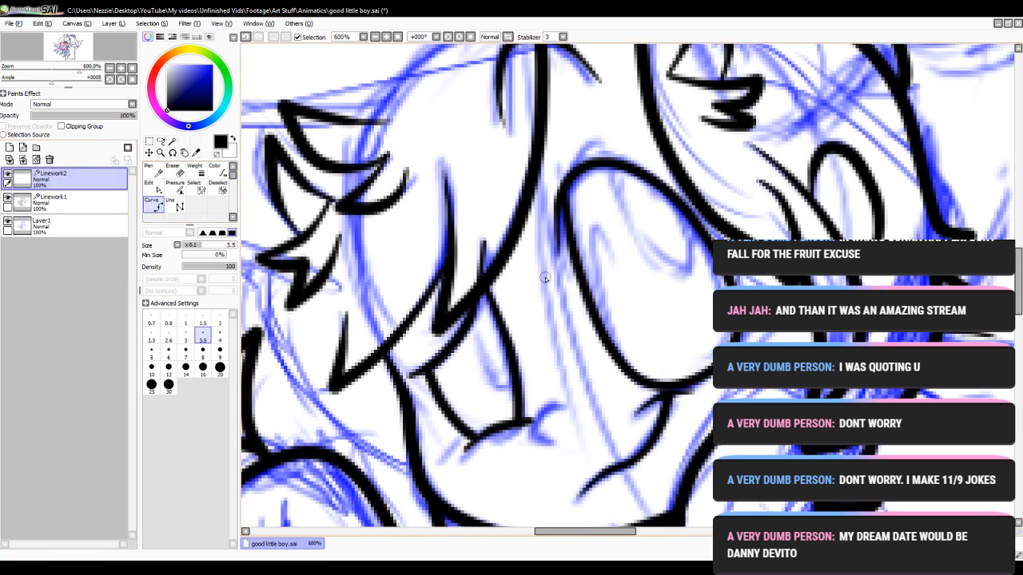
{"action": "left_click", "coordinate": [568, 406]}
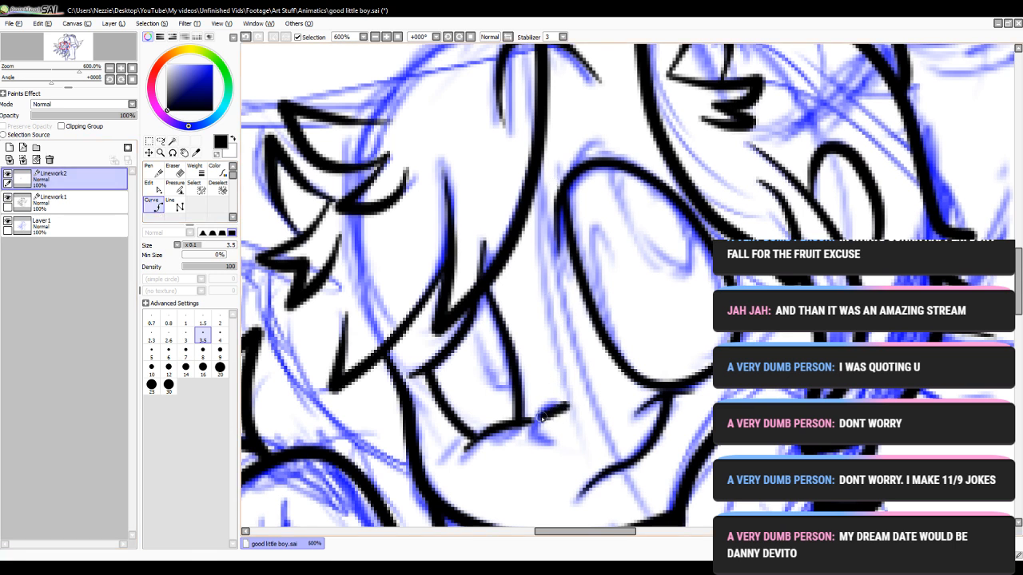
{"action": "left_click", "coordinate": [541, 415]}
{"action": "left_click", "coordinate": [531, 433]}
{"action": "double_click", "coordinate": [550, 441]}
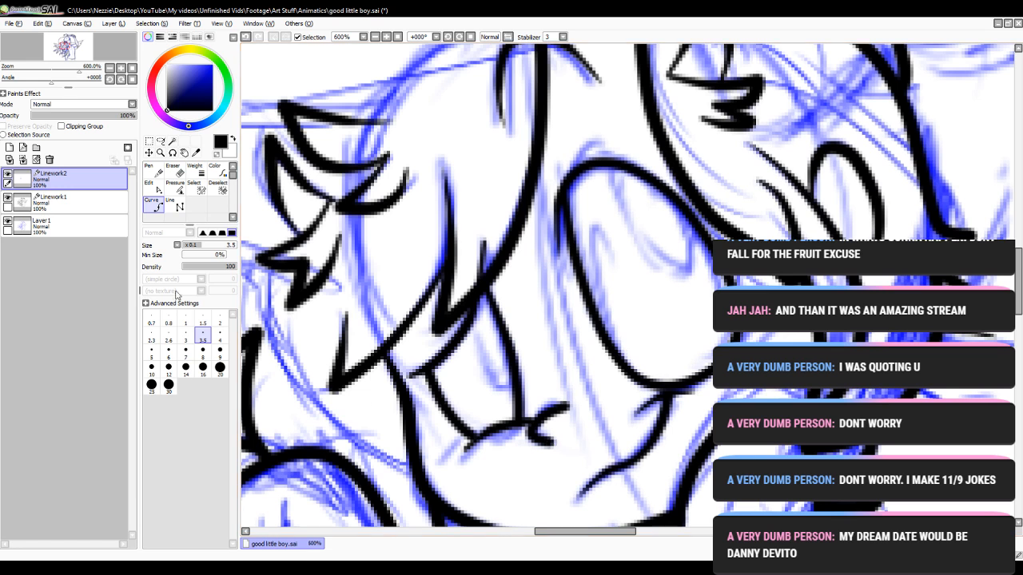
{"action": "left_click", "coordinate": [148, 182]}
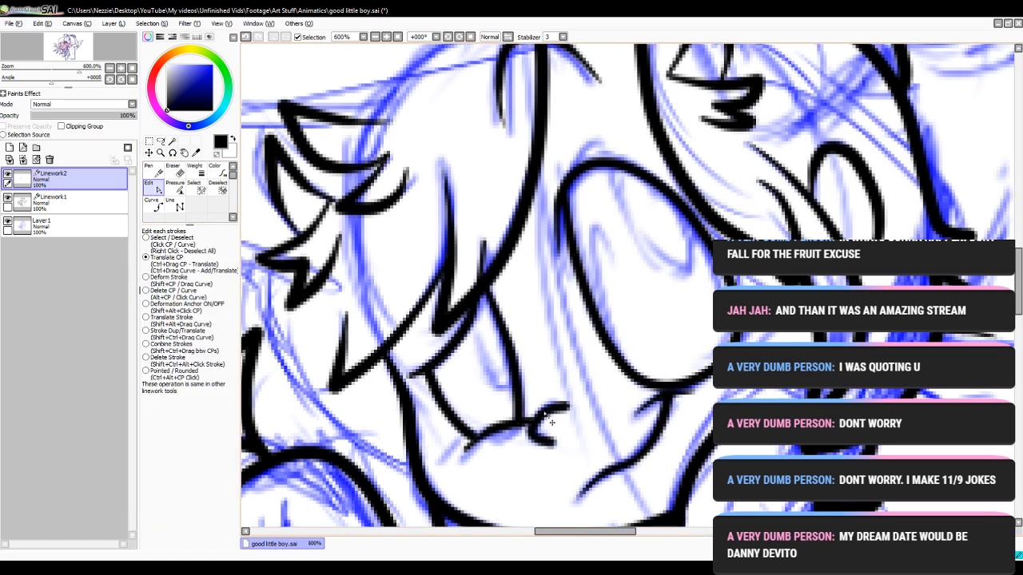
{"action": "left_click", "coordinate": [175, 185]}
{"action": "mouse_move", "coordinate": [566, 408]}
{"action": "left_mouse_down"}
{"action": "mouse_move", "coordinate": [539, 452]}
{"action": "mouse_move", "coordinate": [555, 445]}
{"action": "mouse_move", "coordinate": [344, 479]}
{"action": "left_mouse_up"}
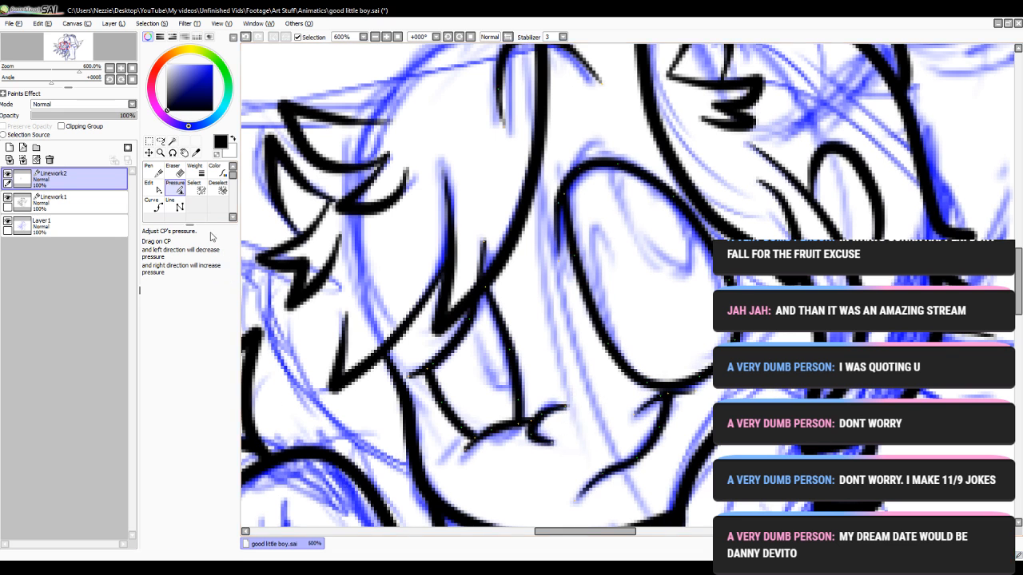
- Draw the looped inner shape in the large eye, starting from its upper edge and following the sketch
{"action": "left_click", "coordinate": [151, 206]}
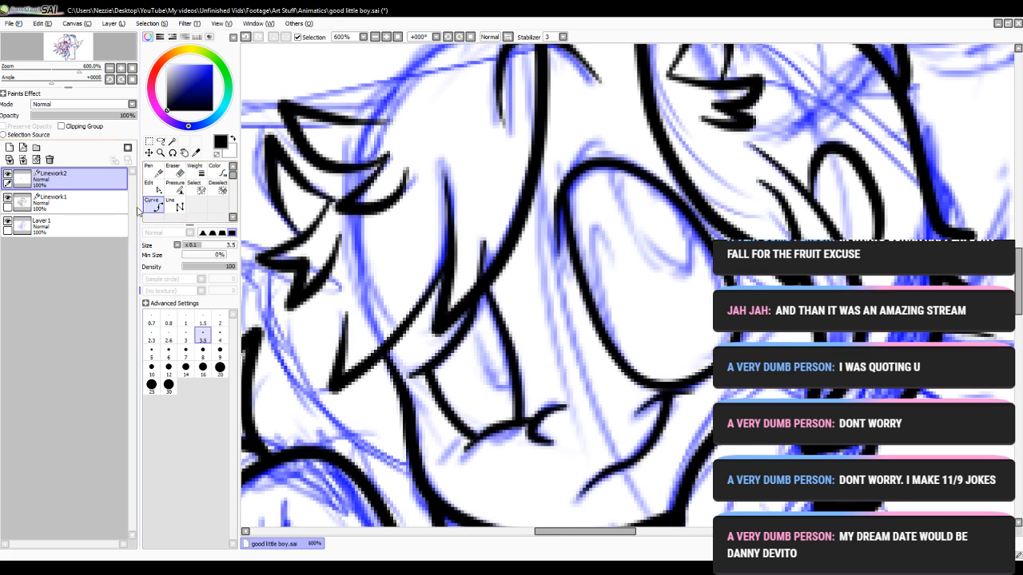
{"action": "left_click", "coordinate": [611, 169]}
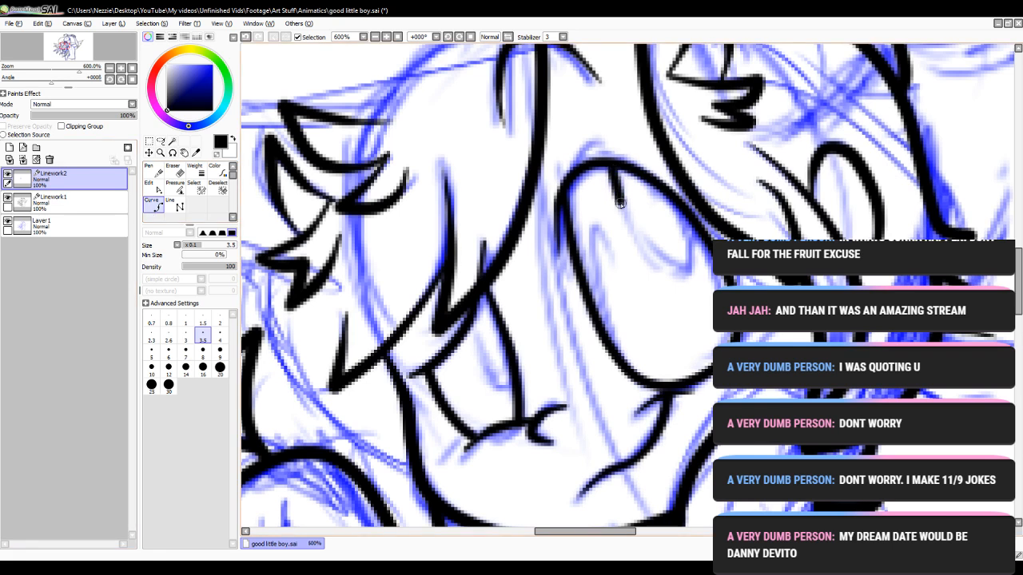
{"action": "left_click", "coordinate": [678, 280]}
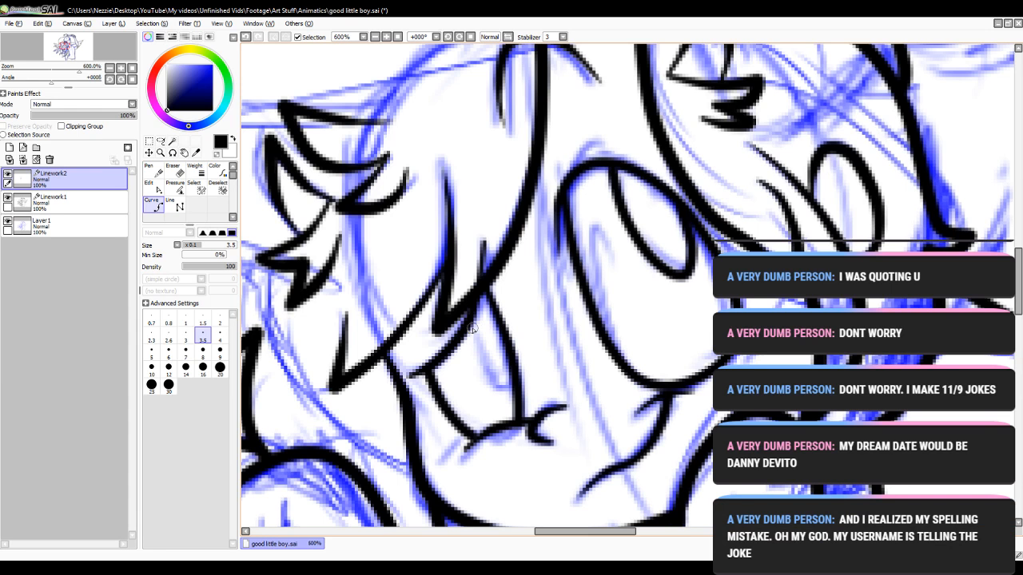
- Draw the narrow looped inner shape in the smaller eye, undoing the first attempt and redrawing the curve
{"action": "left_click_drag", "start_coordinate": [472, 326], "coordinate": [484, 359]}
{"action": "key", "text": "ctrl+z"}
{"action": "mouse_move", "coordinate": [473, 323]}
{"action": "left_mouse_down"}
{"action": "mouse_move", "coordinate": [497, 379]}
{"action": "mouse_move", "coordinate": [509, 359]}
{"action": "left_mouse_up"}
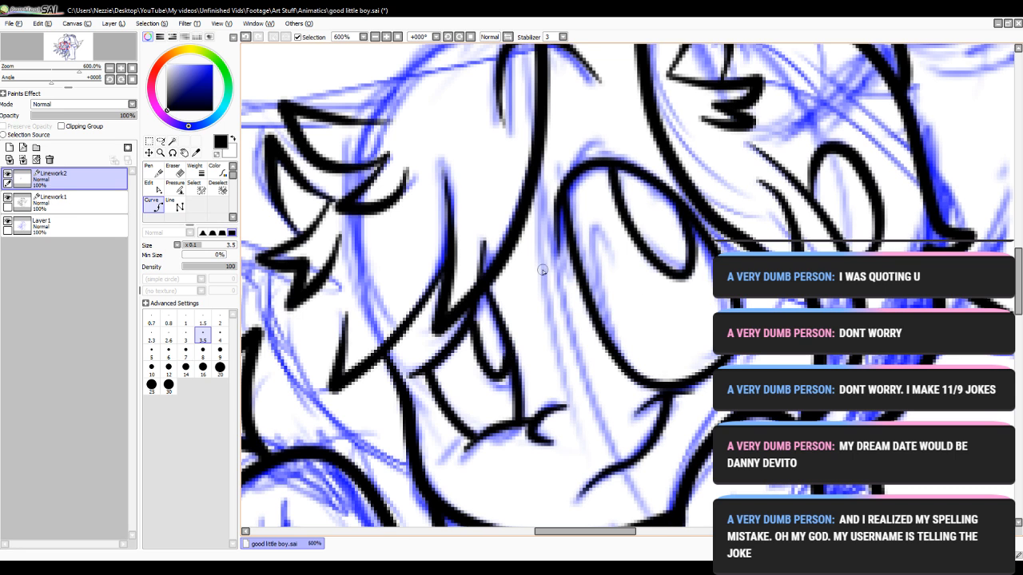
{"action": "left_click", "coordinate": [151, 185]}
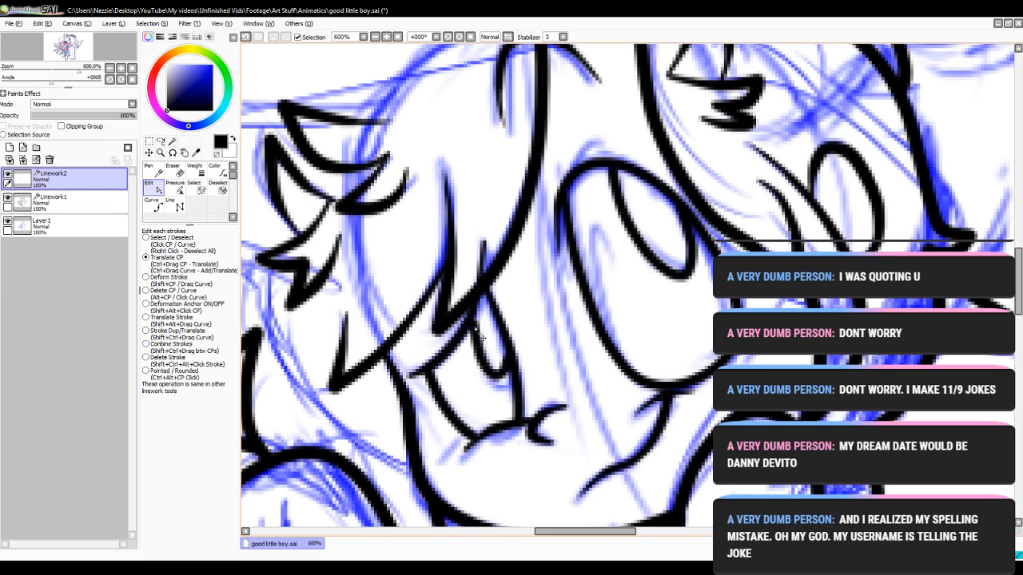
{"action": "left_click", "coordinate": [151, 206]}
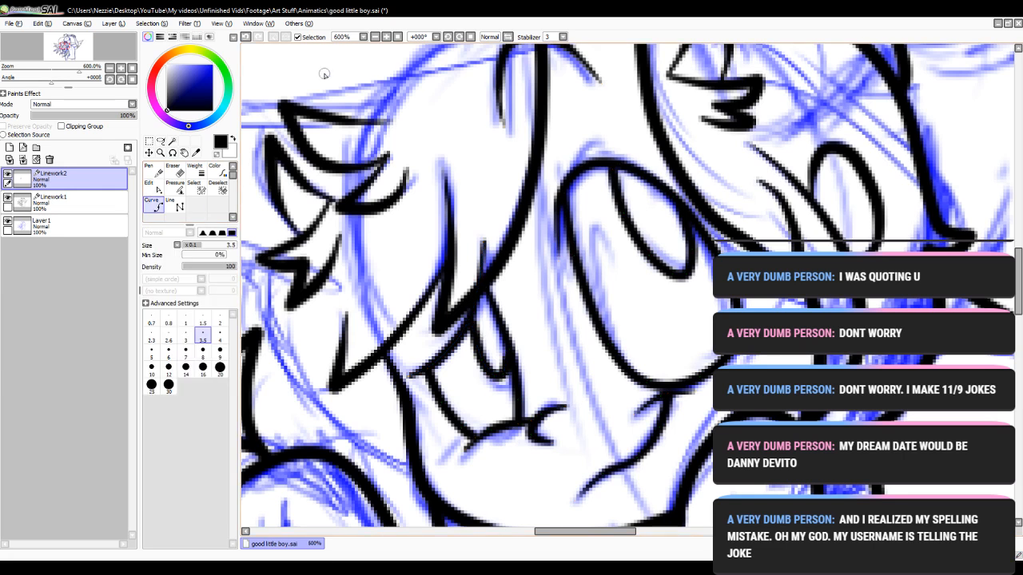
{"action": "left_click", "coordinate": [151, 185]}
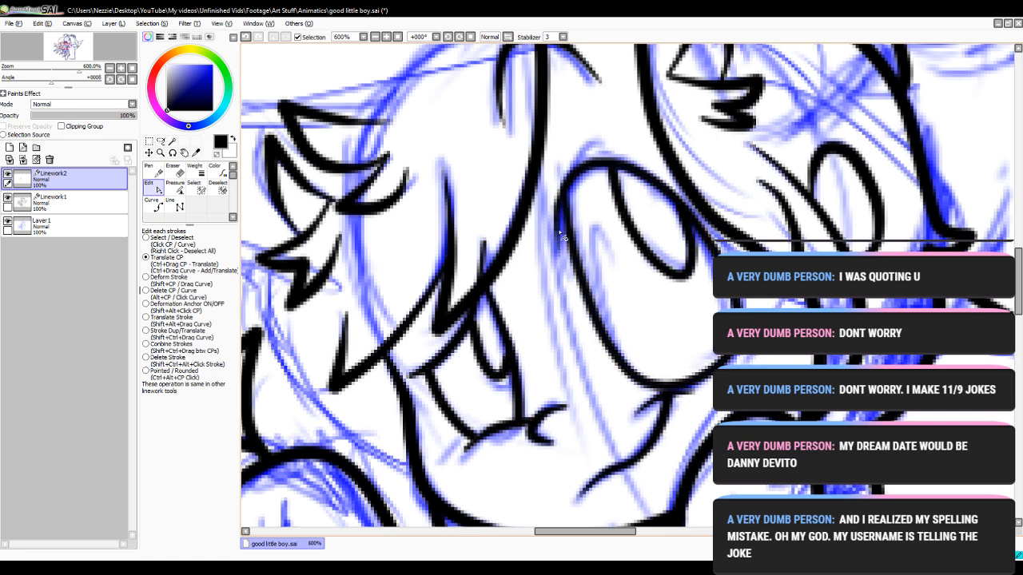
{"action": "left_click", "coordinate": [151, 206]}
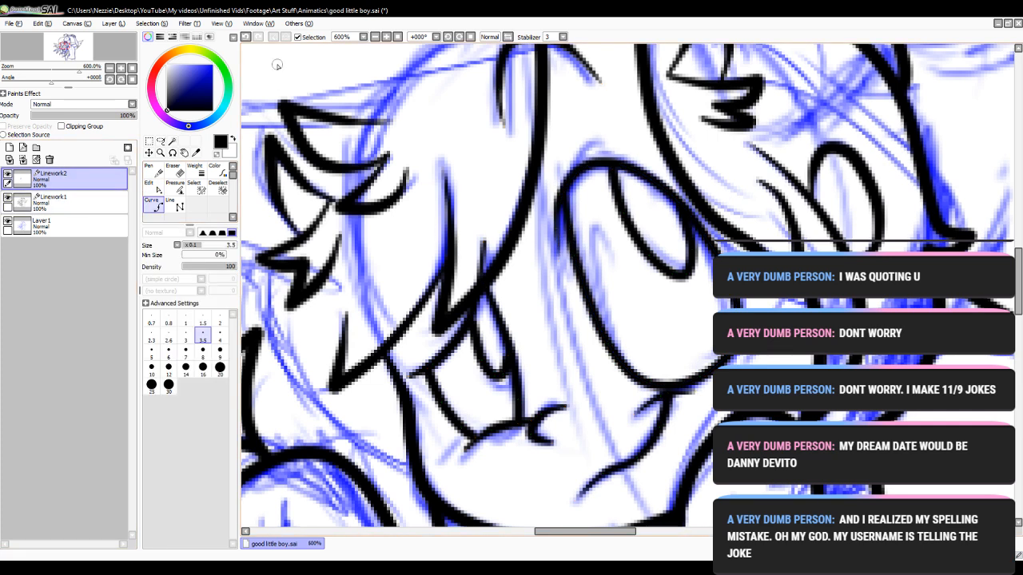
- With a size 5 curve, ink the angular line crossing the notched, pointed shape beneath the smaller character's body, ending near its inner notch
{"action": "left_click", "coordinate": [376, 38]}
{"action": "left_click", "coordinate": [375, 38]}
{"action": "left_click", "coordinate": [376, 38]}
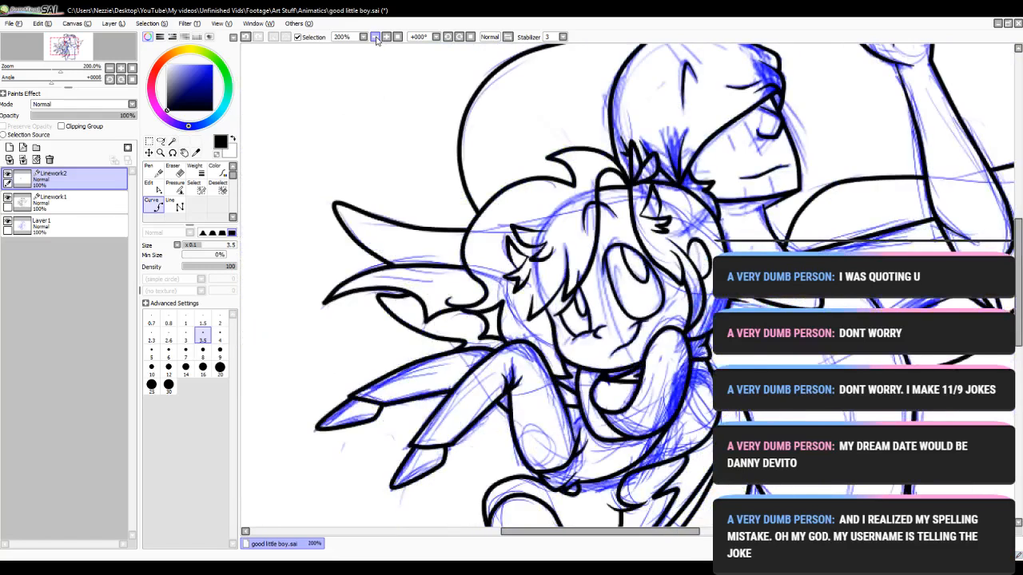
{"action": "left_click", "coordinate": [375, 38]}
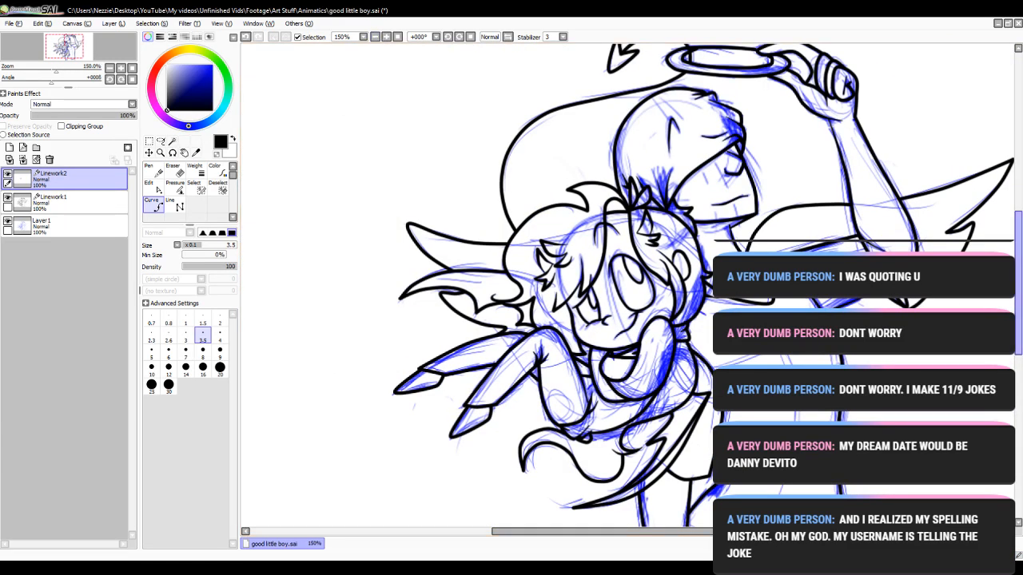
{"action": "left_click_drag", "start_coordinate": [1019, 297], "coordinate": [1019, 362]}
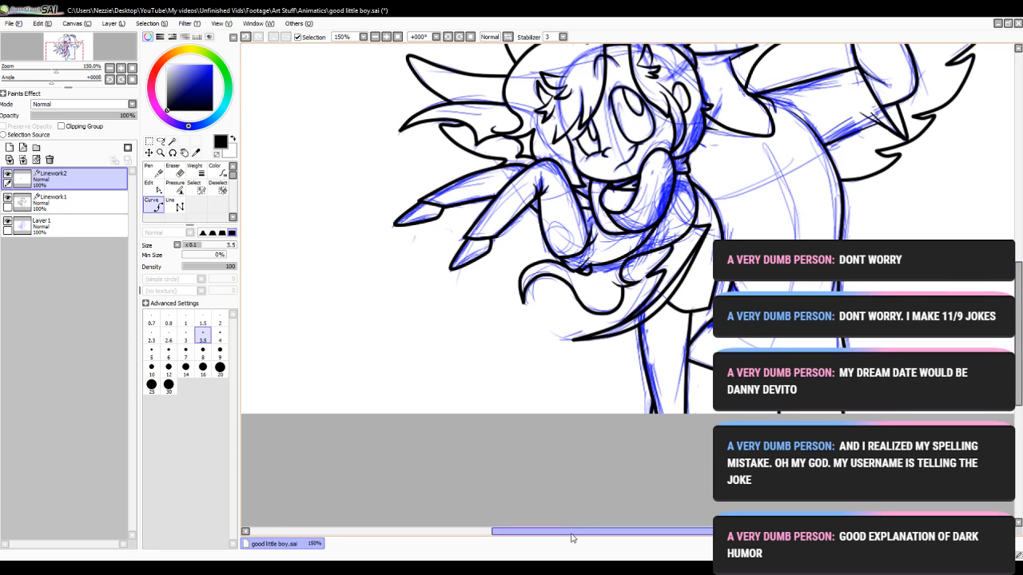
{"action": "left_click_drag", "start_coordinate": [572, 538], "coordinate": [591, 531]}
{"action": "left_click", "coordinate": [390, 37]}
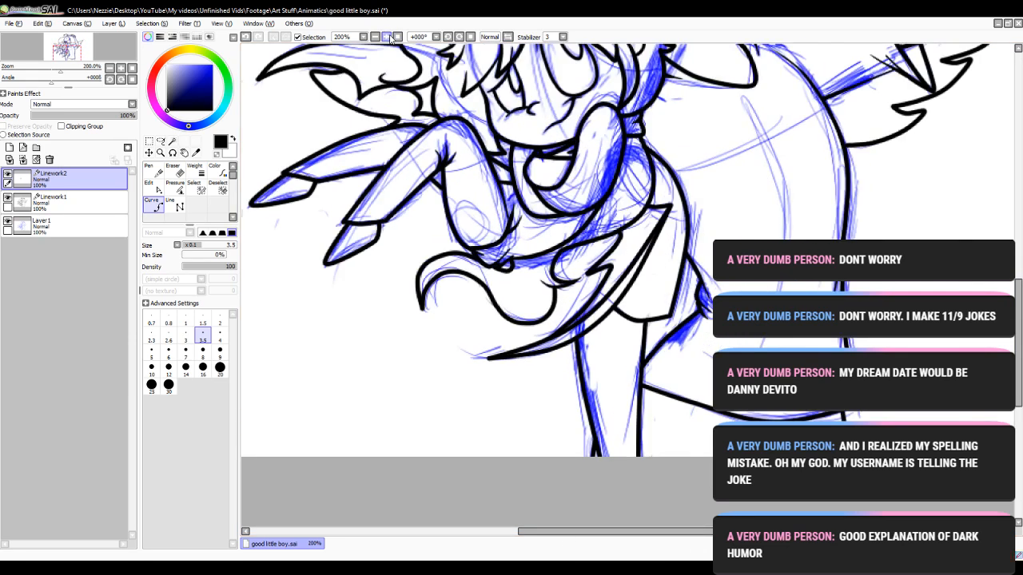
{"action": "left_click", "coordinate": [389, 37]}
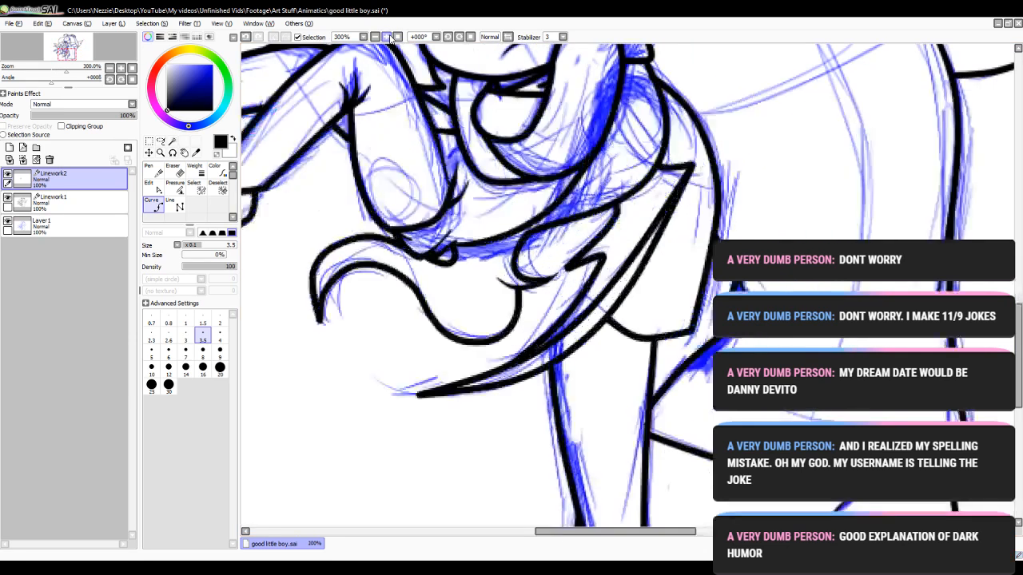
{"action": "left_click", "coordinate": [151, 353]}
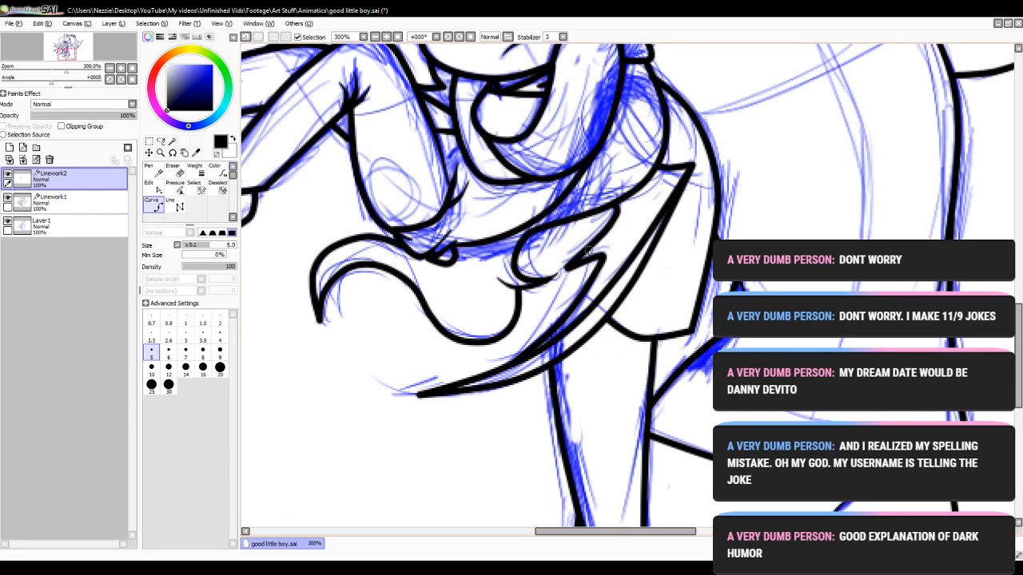
{"action": "left_click", "coordinate": [579, 217]}
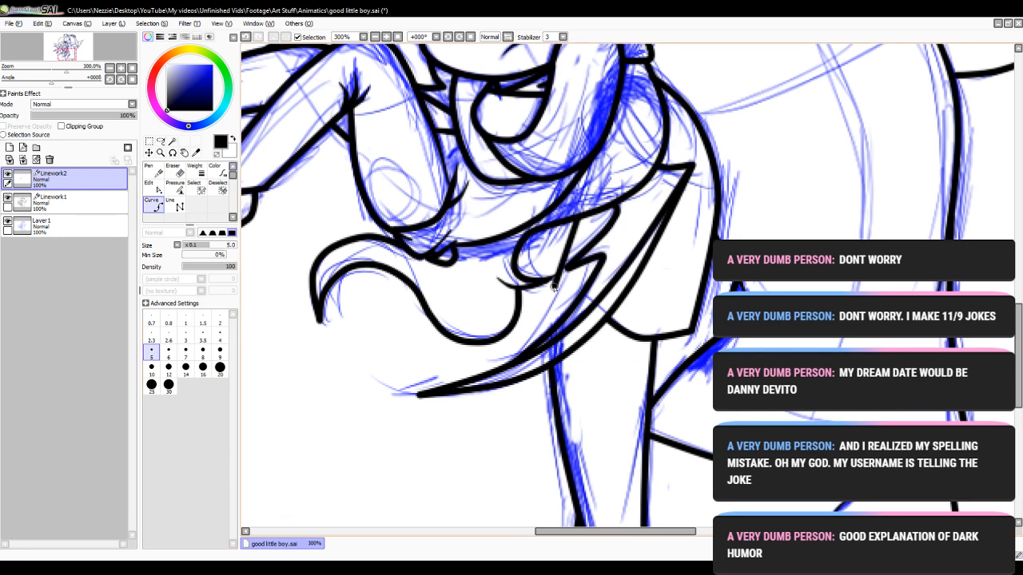
{"action": "left_click", "coordinate": [553, 287]}
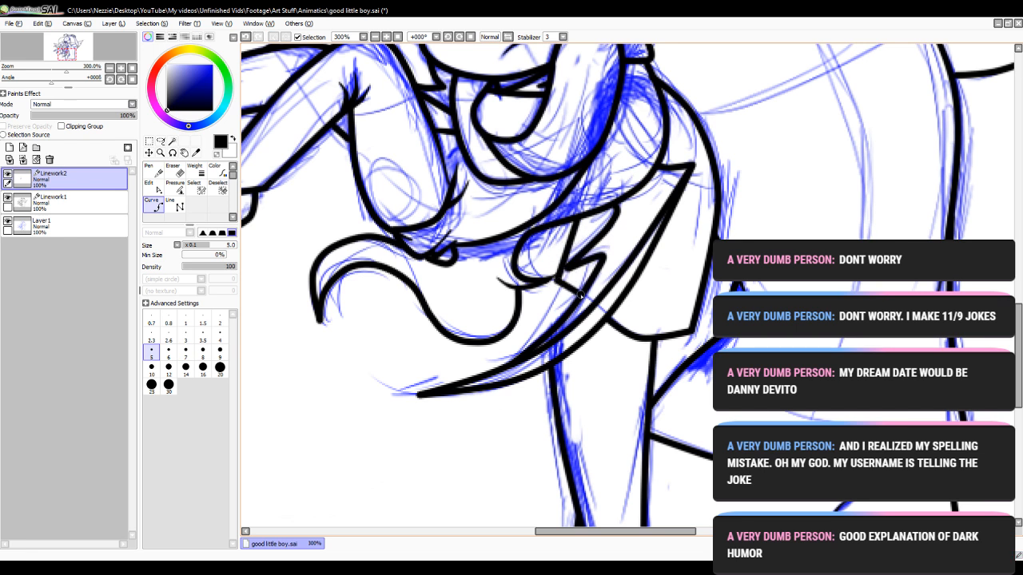
{"action": "double_click", "coordinate": [581, 294]}
- Draw a short line from the new line's corner down to the pointed shape's lower edge, and adjust its control points
{"action": "left_click", "coordinate": [152, 187]}
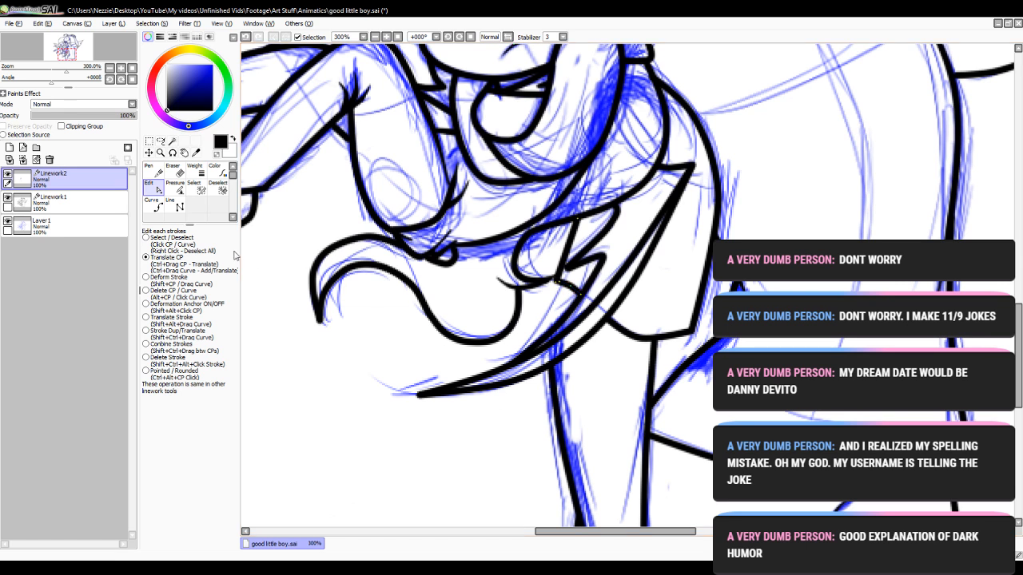
{"action": "left_click", "coordinate": [155, 206]}
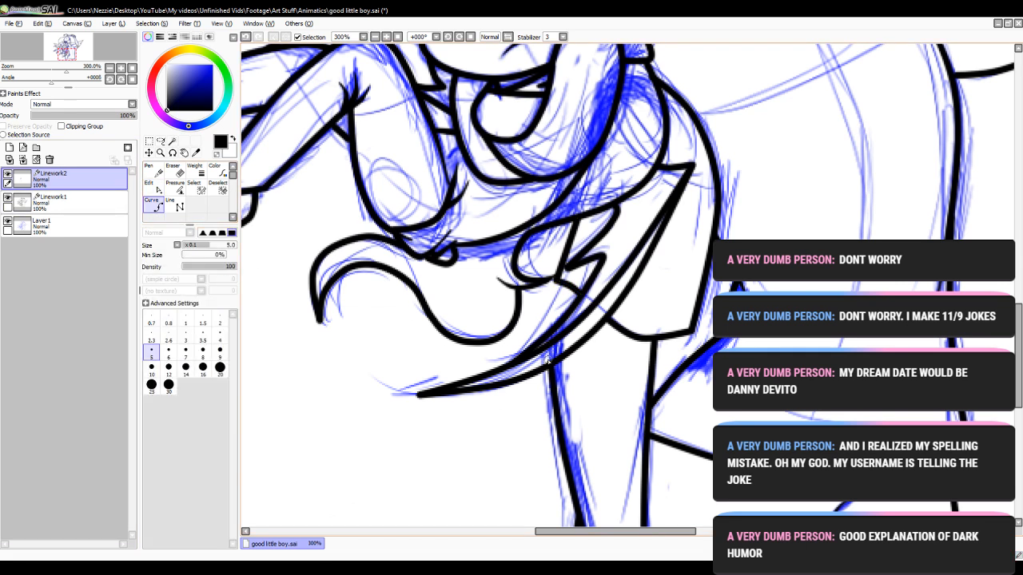
{"action": "left_click", "coordinate": [544, 333]}
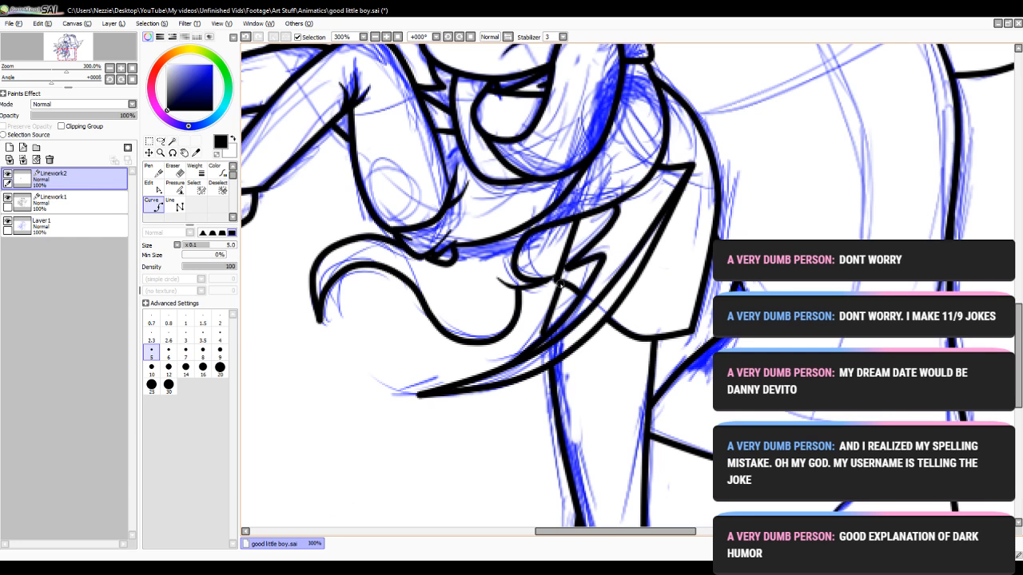
{"action": "left_click", "coordinate": [149, 186]}
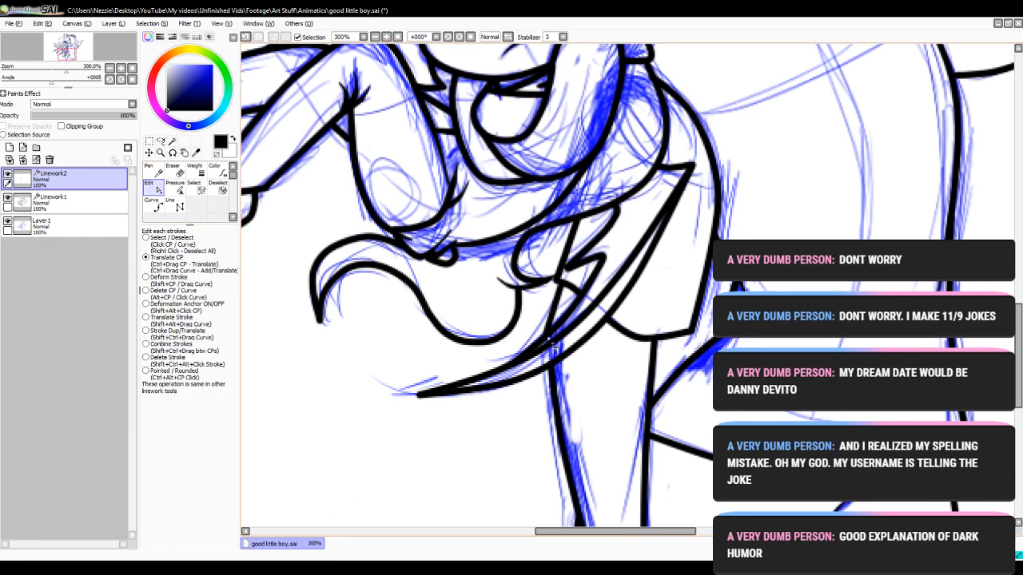
{"action": "left_click", "coordinate": [159, 208]}
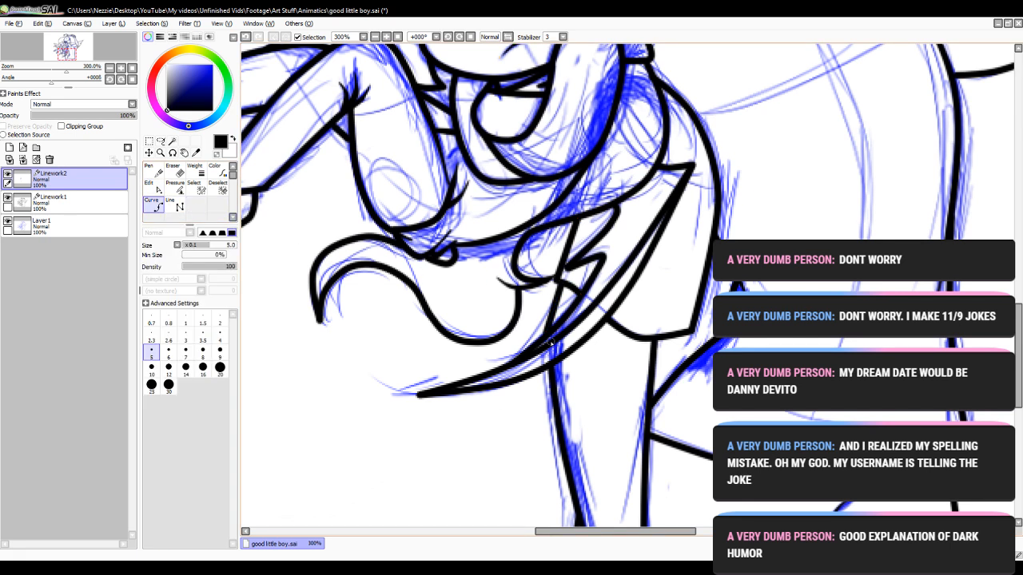
{"action": "left_click", "coordinate": [149, 186]}
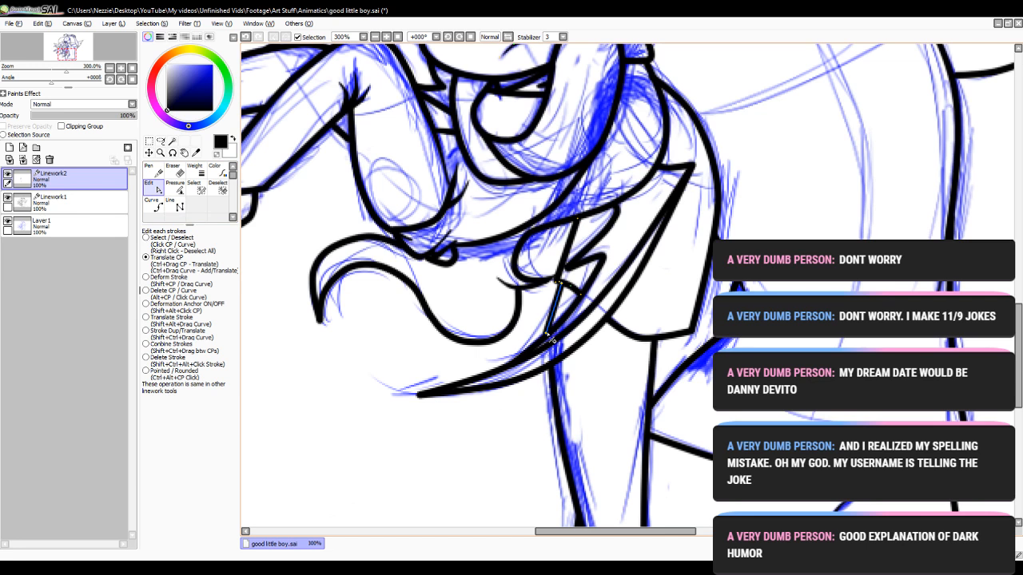
{"action": "left_click_drag", "start_coordinate": [551, 338], "coordinate": [561, 334]}
{"action": "left_click_drag", "start_coordinate": [562, 286], "coordinate": [563, 288]}
{"action": "left_click", "coordinate": [566, 296]}
- On the Linework1 layer, refine the smaller character's uppermost wing feather into a sharper tip by editing its stroke
{"action": "left_click", "coordinate": [384, 36]}
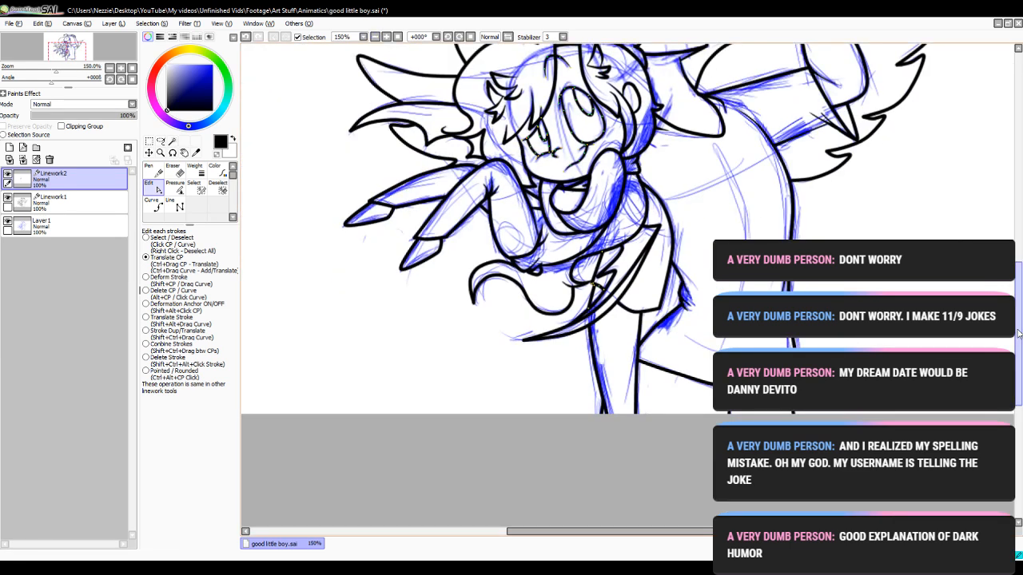
{"action": "scroll", "coordinate": [511, 239], "scroll_direction": "up", "scroll_amount": 3}
{"action": "scroll", "coordinate": [511, 239], "scroll_direction": "up", "scroll_amount": 3}
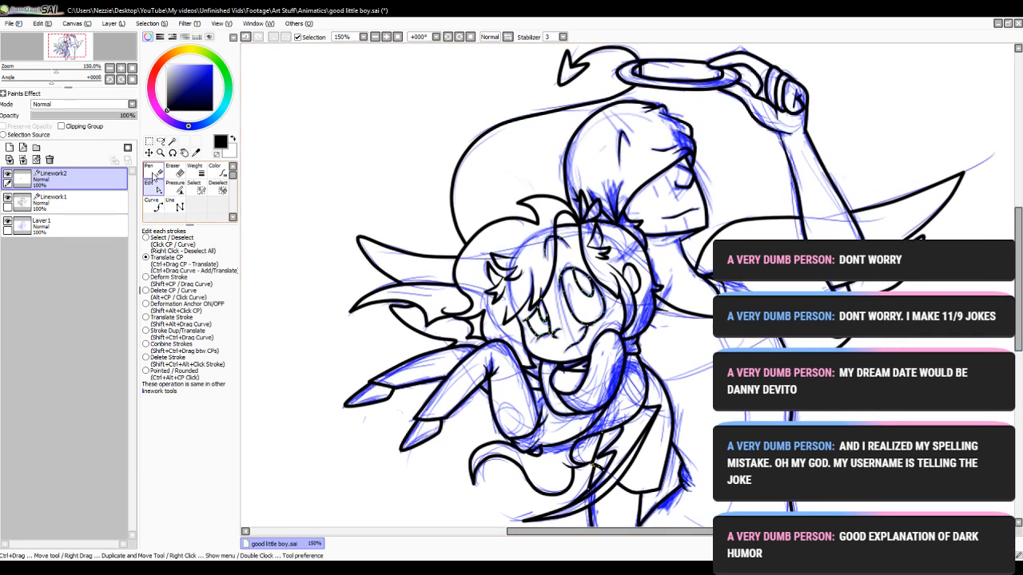
{"action": "mouse_move", "coordinate": [535, 531]}
{"action": "left_mouse_down"}
{"action": "mouse_move", "coordinate": [528, 535]}
{"action": "mouse_move", "coordinate": [500, 334]}
{"action": "left_mouse_up"}
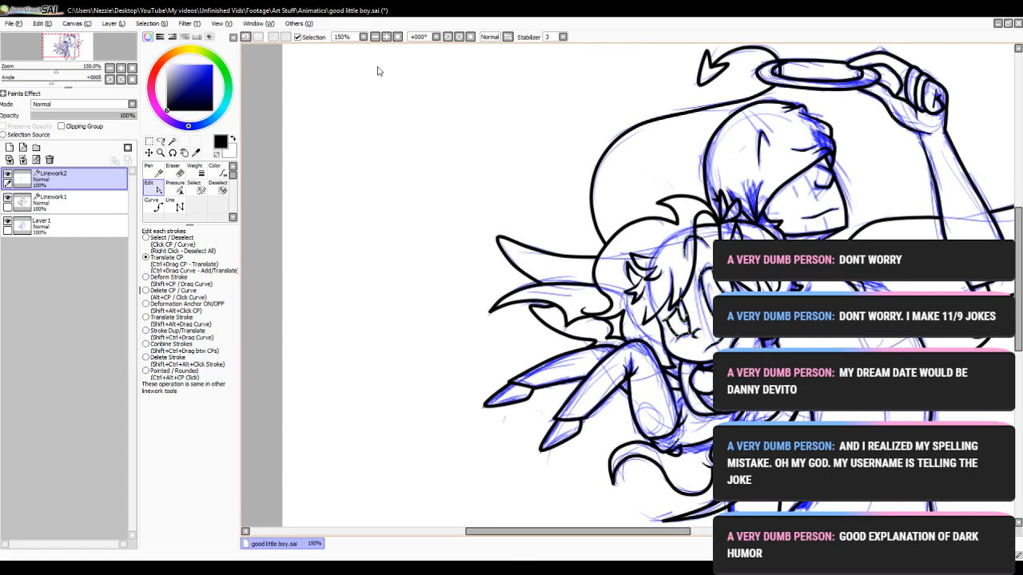
{"action": "left_click", "coordinate": [386, 37]}
{"action": "left_click", "coordinate": [386, 37]}
{"action": "left_click", "coordinate": [60, 204]}
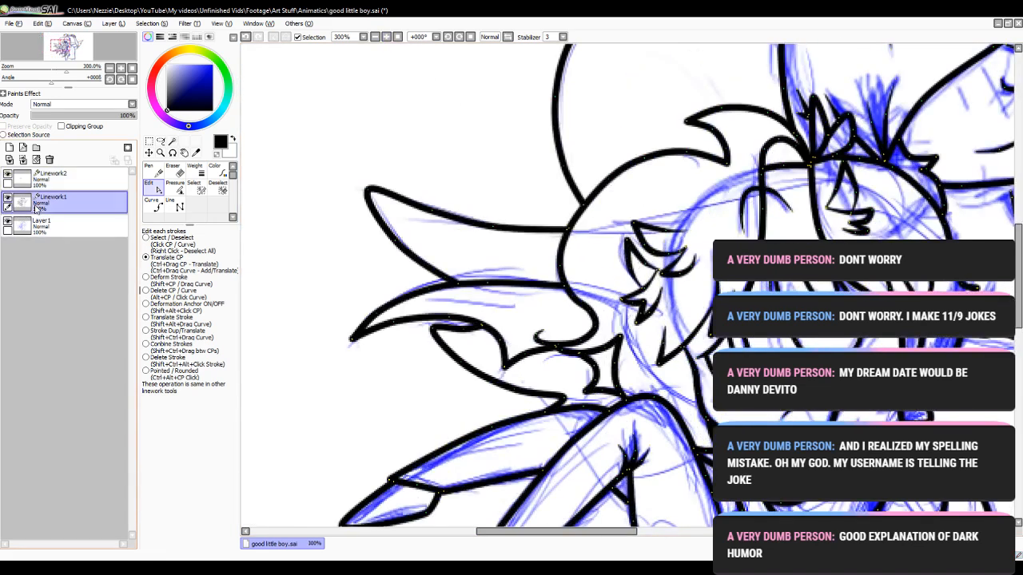
{"action": "left_click", "coordinate": [426, 208]}
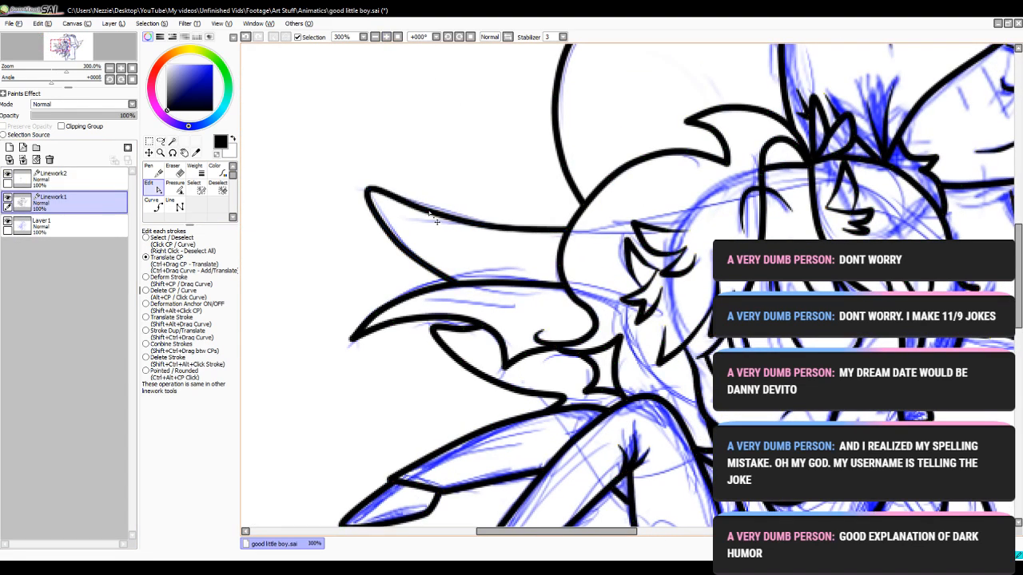
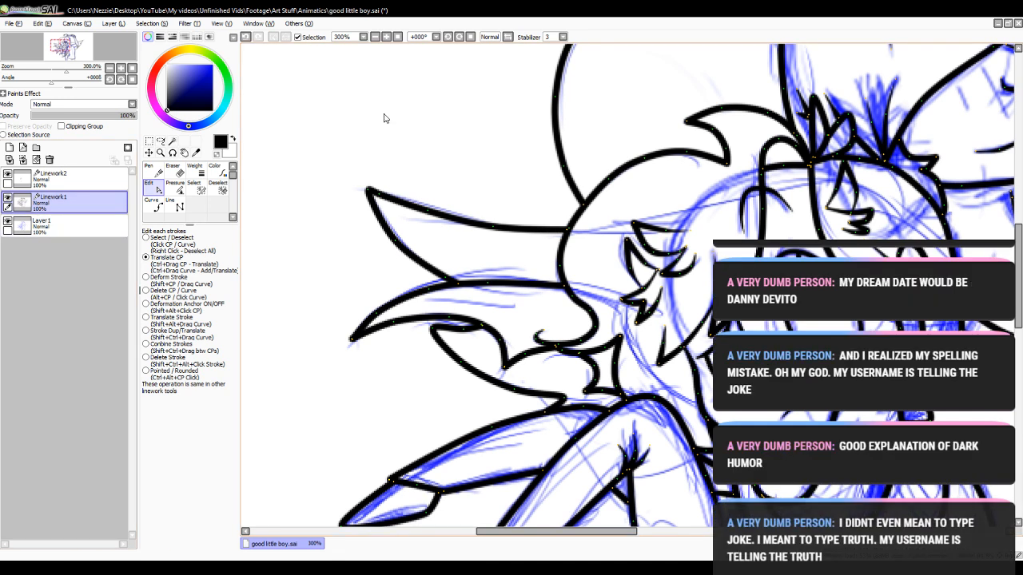
- Check what the Linework2 and Linework1 layers contain by hiding and showing them against the whole drawing
{"action": "left_click", "coordinate": [375, 37]}
{"action": "left_click", "coordinate": [375, 36]}
{"action": "left_click", "coordinate": [374, 37]}
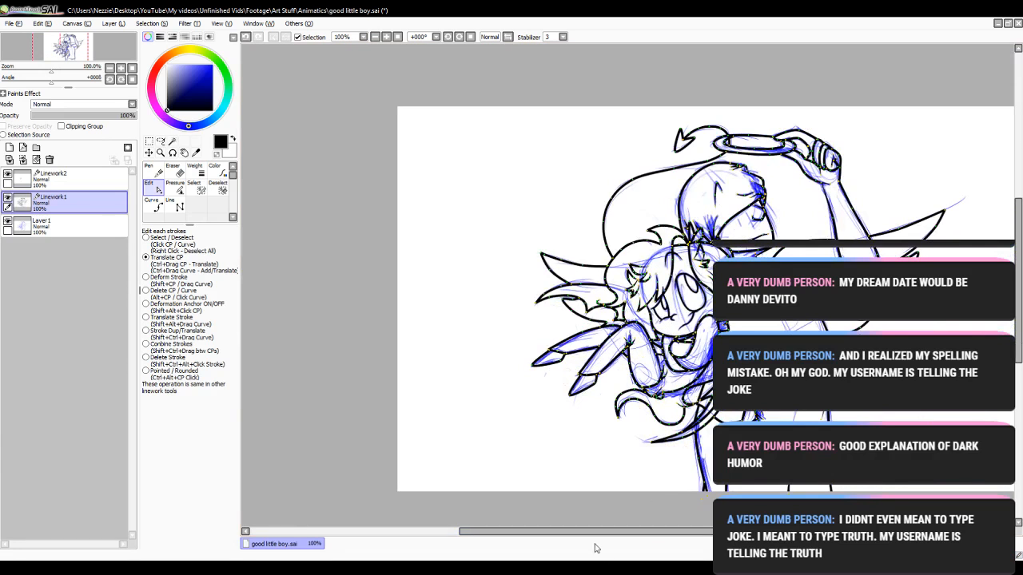
{"action": "left_click_drag", "start_coordinate": [595, 538], "coordinate": [625, 540]}
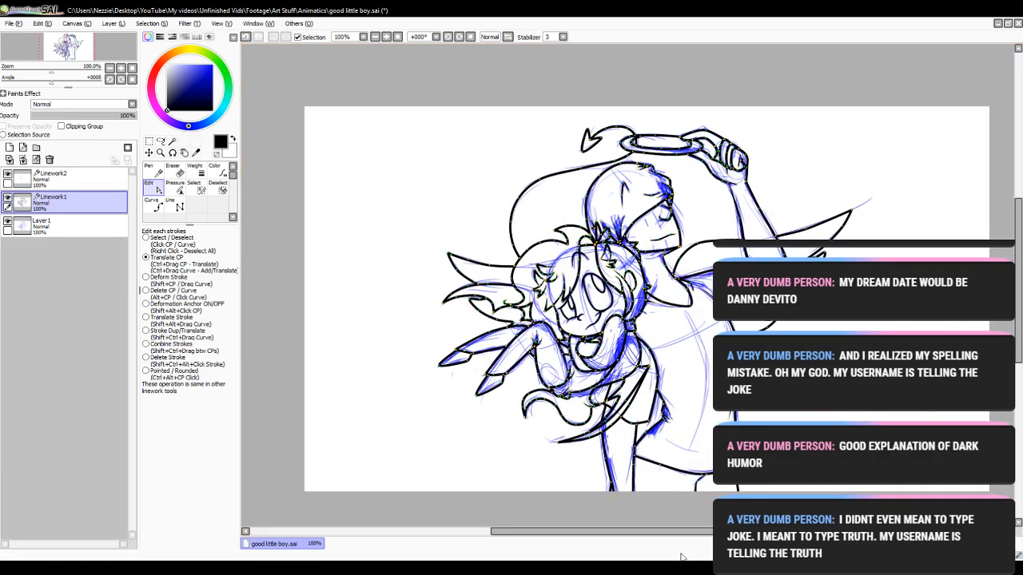
{"action": "left_click_drag", "start_coordinate": [631, 531], "coordinate": [648, 531]}
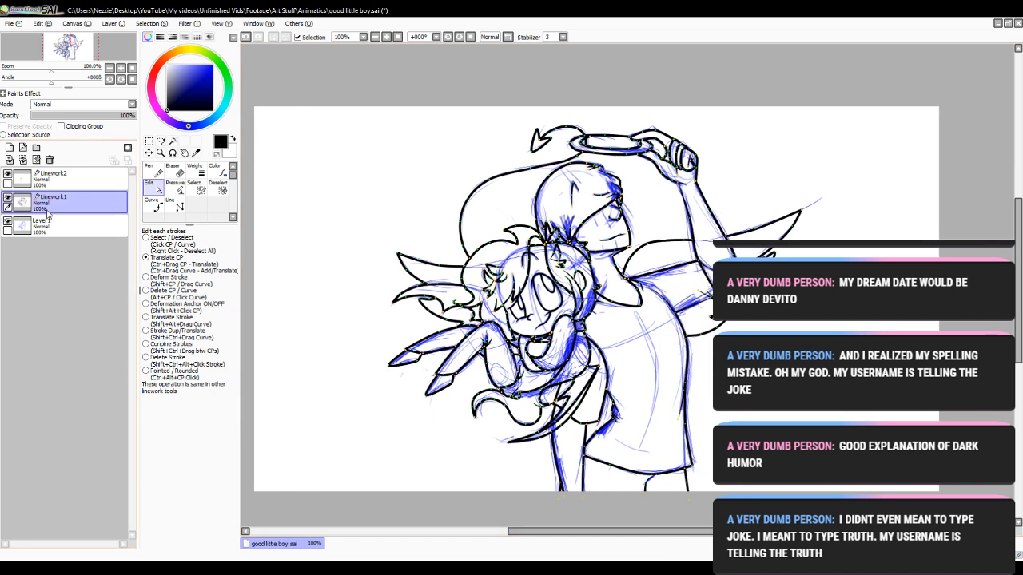
{"action": "left_click", "coordinate": [65, 185]}
{"action": "left_click", "coordinate": [8, 175]}
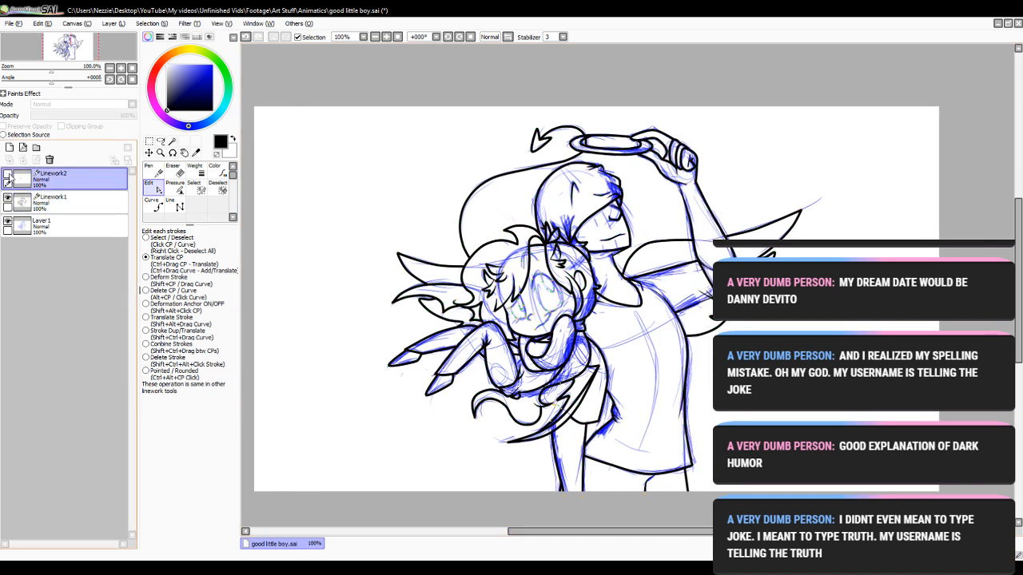
{"action": "left_click", "coordinate": [8, 175]}
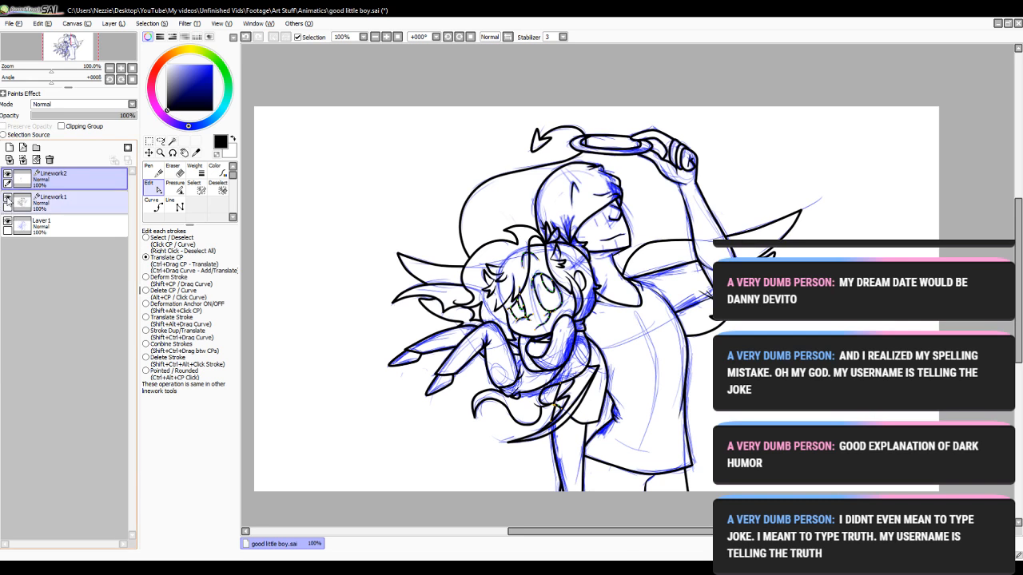
{"action": "left_click", "coordinate": [8, 198]}
{"action": "left_click", "coordinate": [8, 199]}
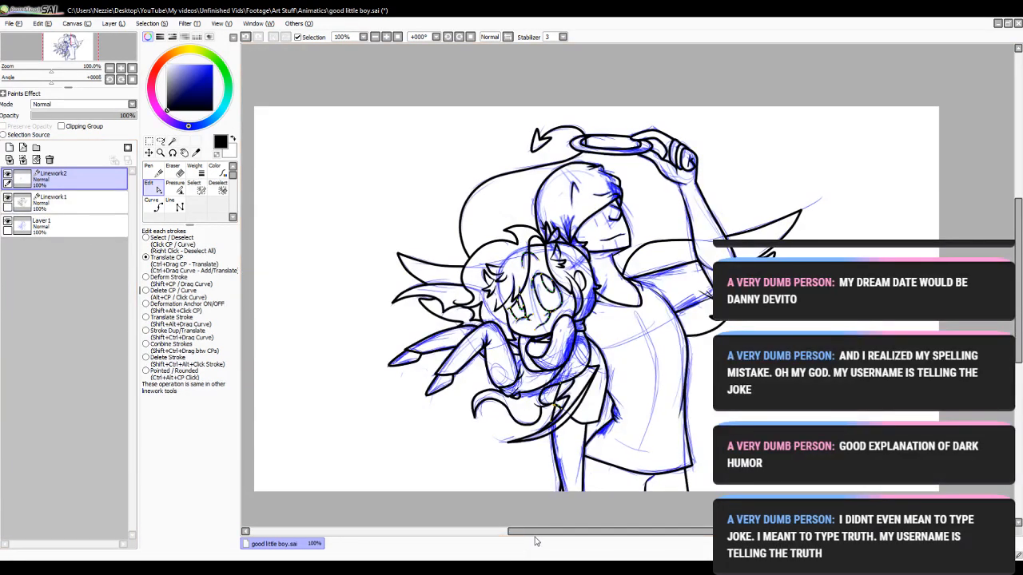
- Examine the Linework1 strokes around the taller character's neck, collar and wing with the Pressure tool active
{"action": "left_click_drag", "start_coordinate": [541, 533], "coordinate": [557, 535]}
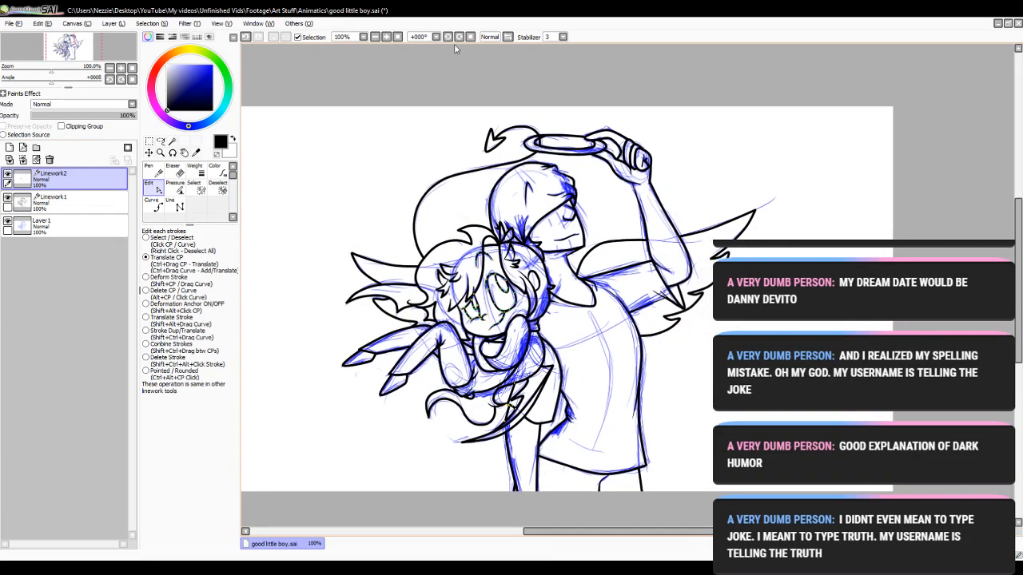
{"action": "left_click", "coordinate": [386, 37]}
{"action": "left_click", "coordinate": [386, 37]}
{"action": "left_click", "coordinate": [385, 37]}
{"action": "left_click", "coordinate": [175, 187]}
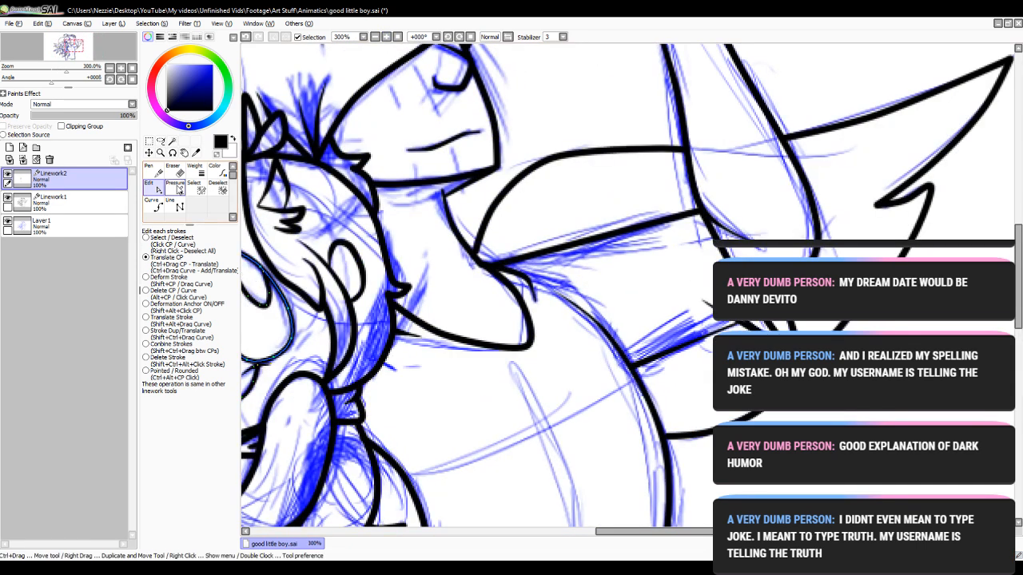
{"action": "left_click", "coordinate": [76, 201]}
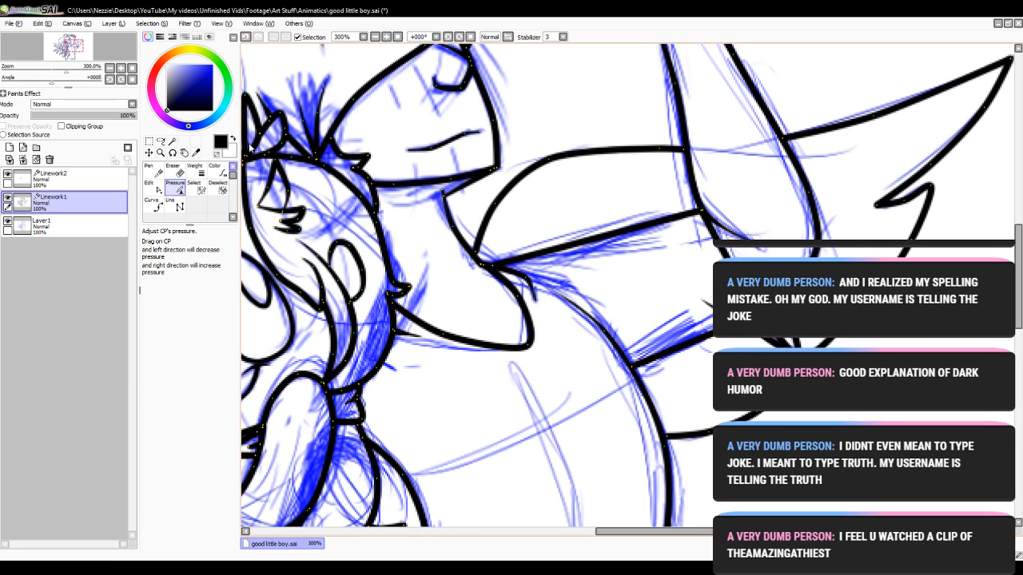
{"action": "left_click", "coordinate": [375, 37]}
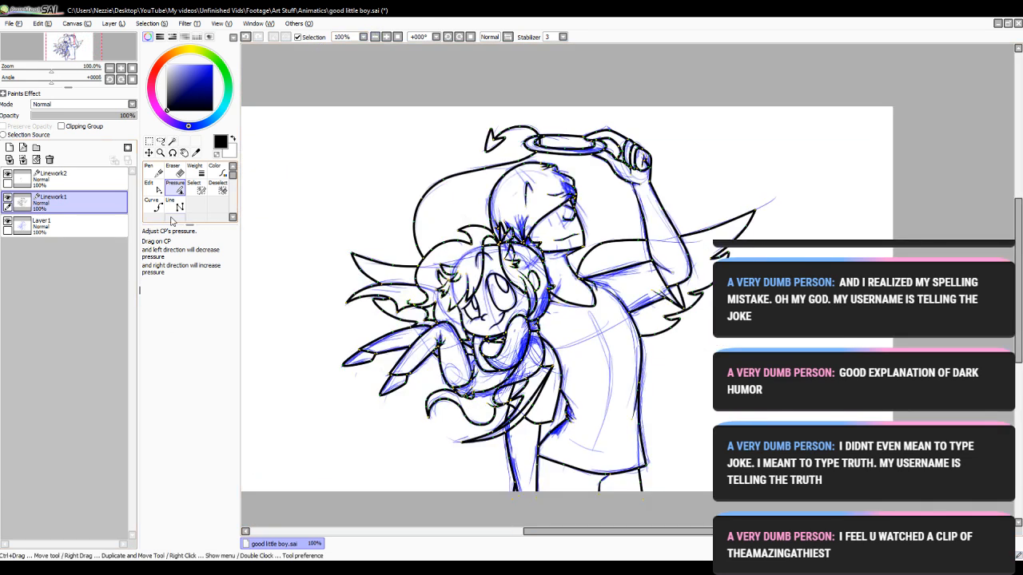
- Hide the Linework2 layer and the blue sketch on Layer1, leaving only Linework1 shown
{"action": "left_click", "coordinate": [51, 180]}
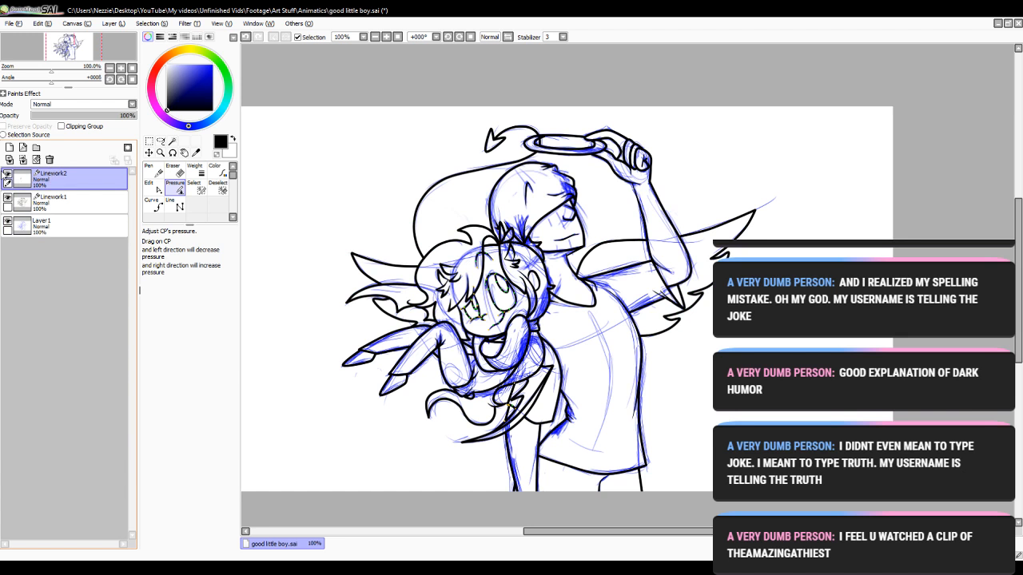
{"action": "left_click", "coordinate": [7, 174]}
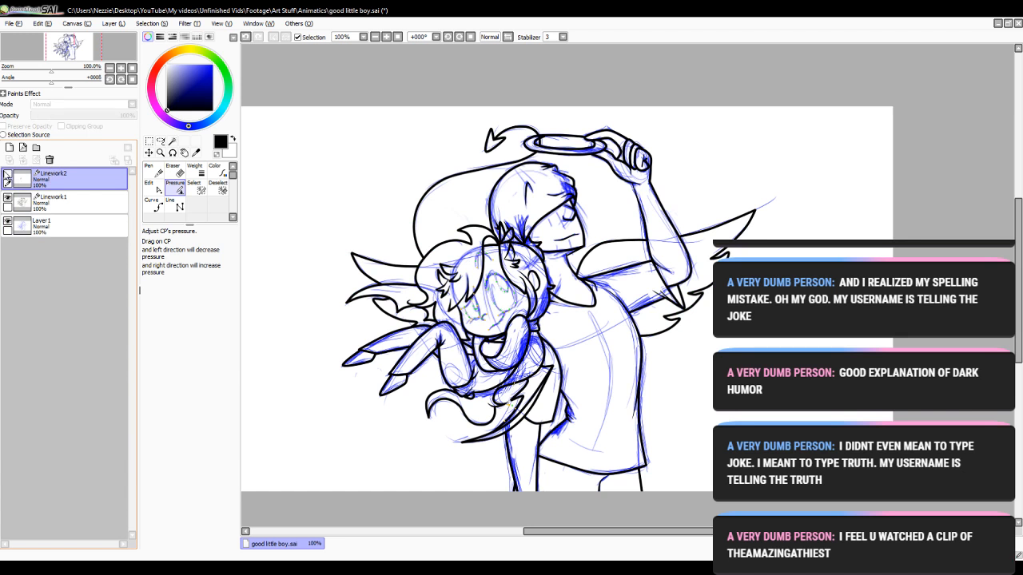
{"action": "left_click", "coordinate": [36, 227]}
{"action": "left_click", "coordinate": [7, 223]}
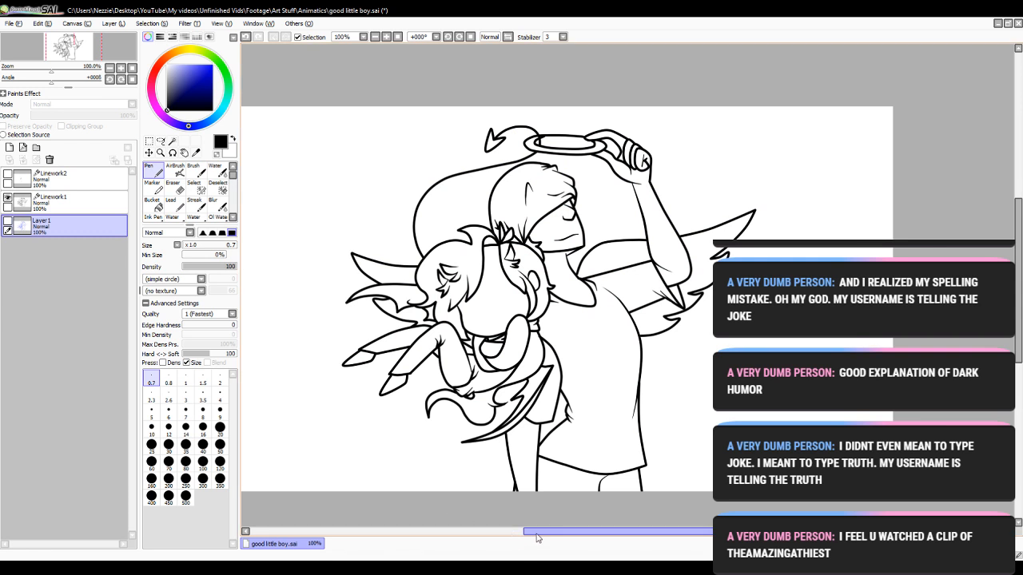
- Open the End Card.jpg image and bring it into view
{"action": "left_click_drag", "start_coordinate": [539, 533], "coordinate": [517, 534]}
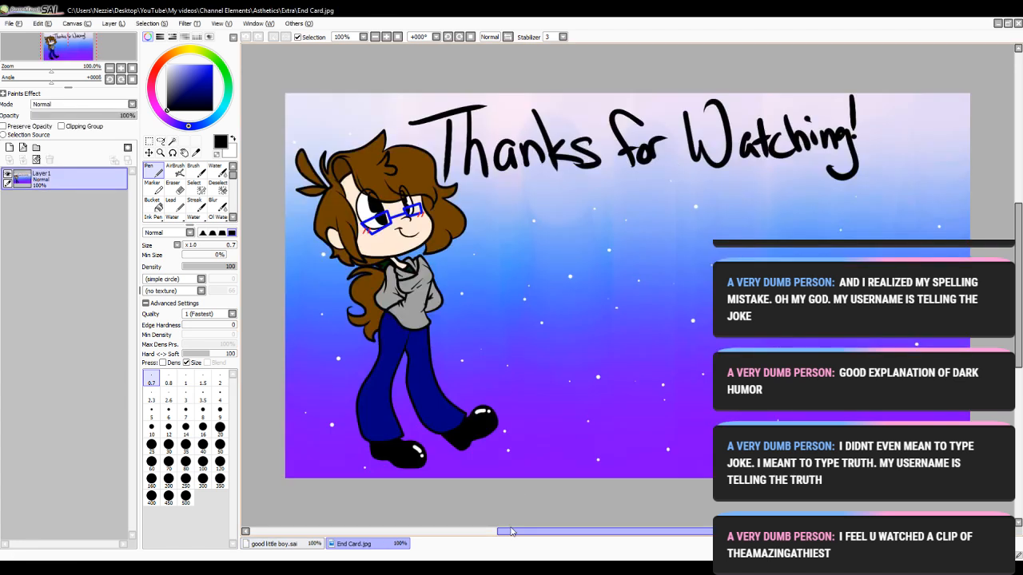
{"action": "left_click_drag", "start_coordinate": [517, 532], "coordinate": [483, 533]}
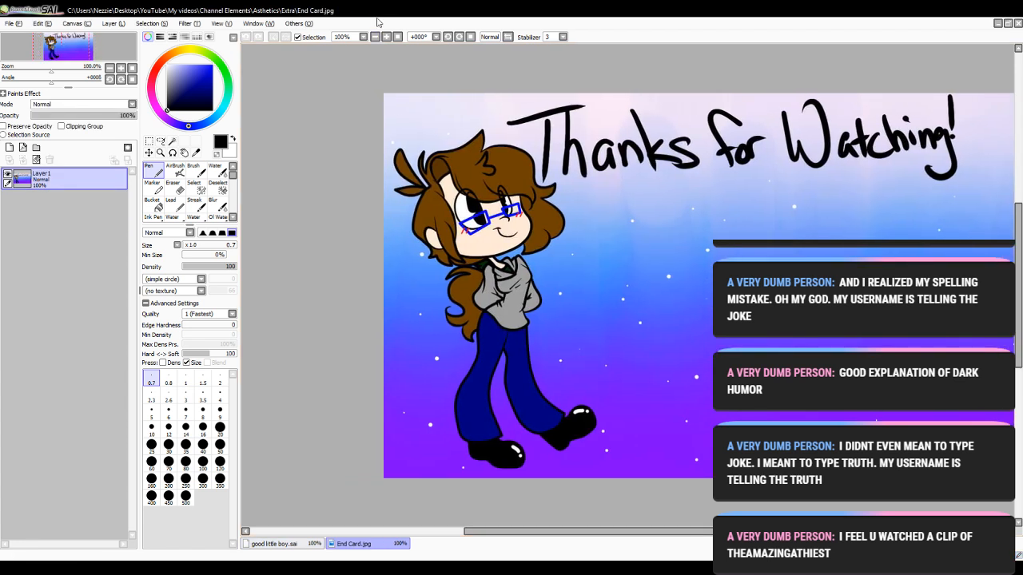
- Switch back to the good little boy.sai drawing and show the Linework2 layer again
{"action": "left_click", "coordinate": [385, 36]}
{"action": "left_click", "coordinate": [271, 543]}
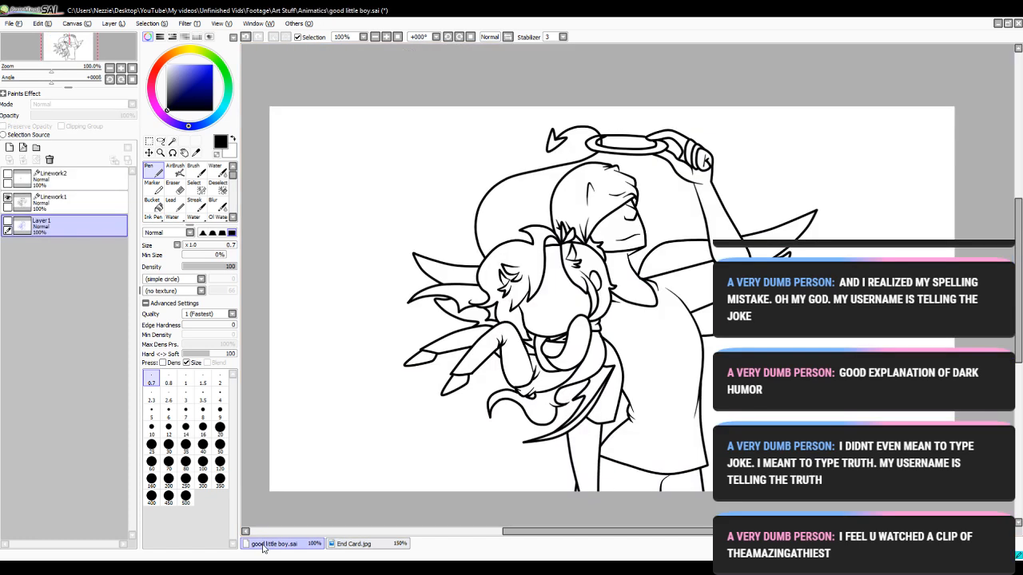
{"action": "left_click", "coordinate": [9, 176]}
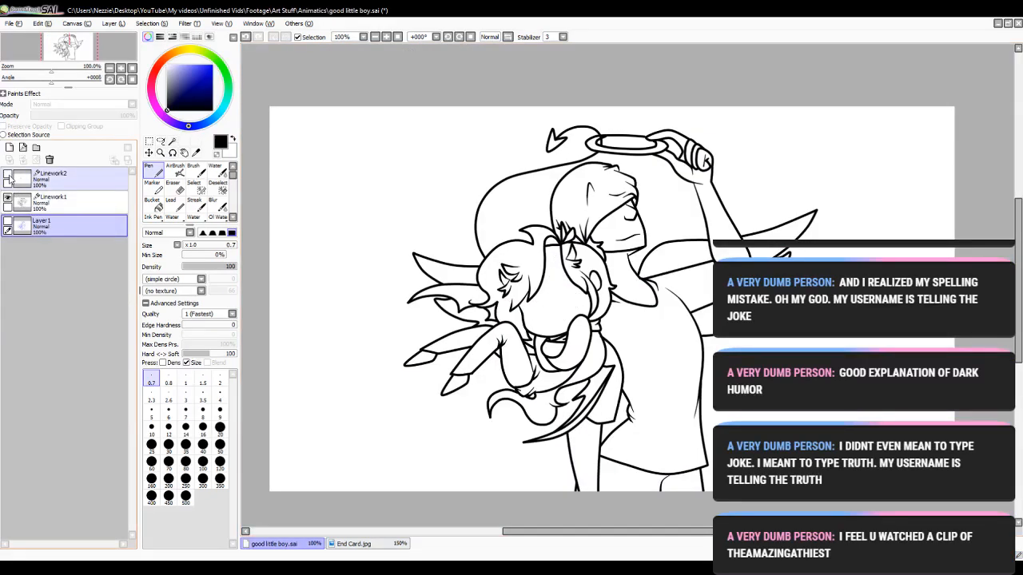
{"action": "left_click", "coordinate": [9, 176]}
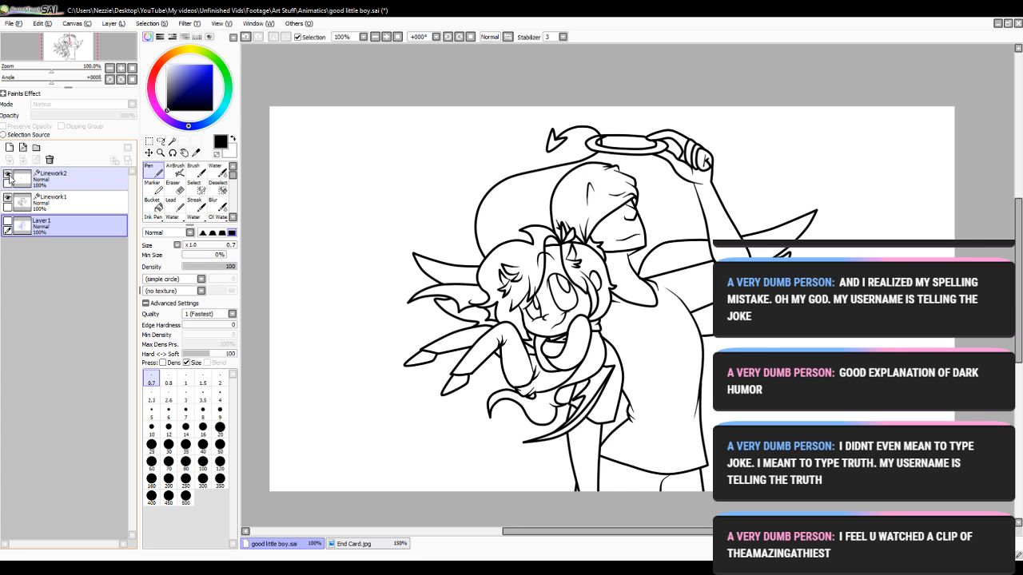
- Merge the Linework2 layer down into Linework1
{"action": "left_click", "coordinate": [62, 176]}
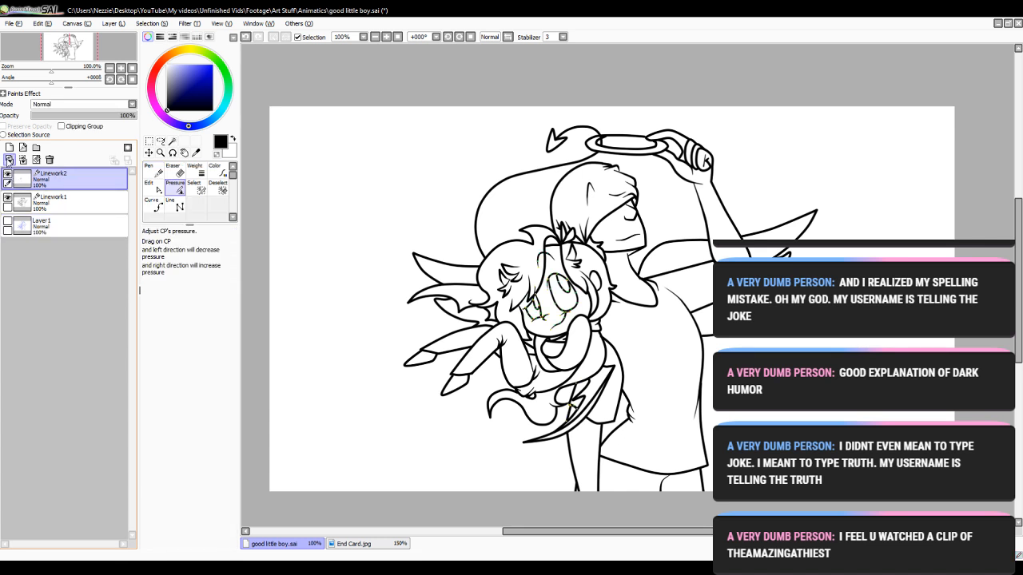
{"action": "left_click", "coordinate": [49, 160]}
{"action": "left_click", "coordinate": [44, 201]}
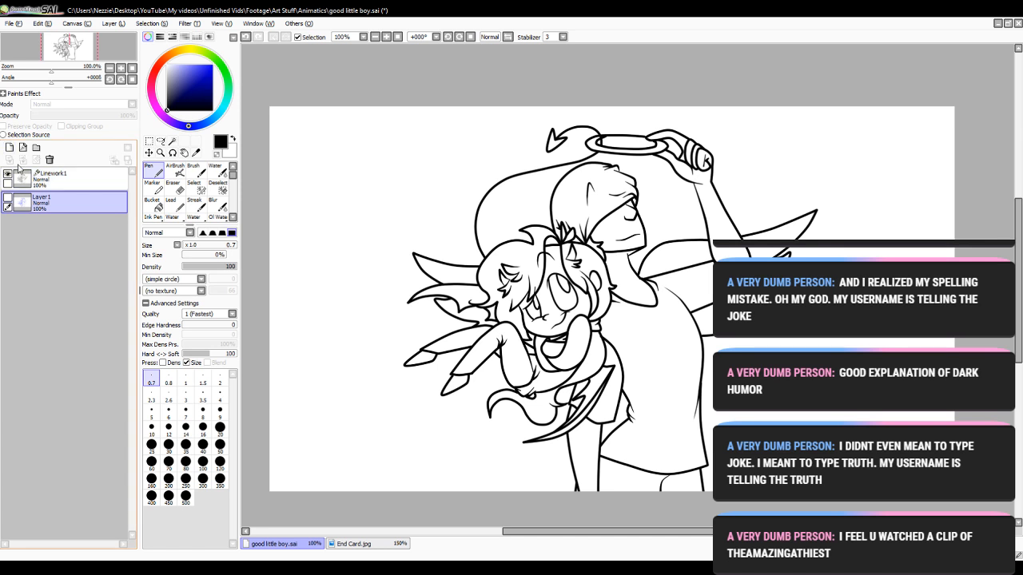
- Examine the merged Linework1 strokes around both characters' heads with the Edit tool active
{"action": "left_click", "coordinate": [44, 182]}
{"action": "left_click_drag", "start_coordinate": [1018, 280], "coordinate": [1019, 257]}
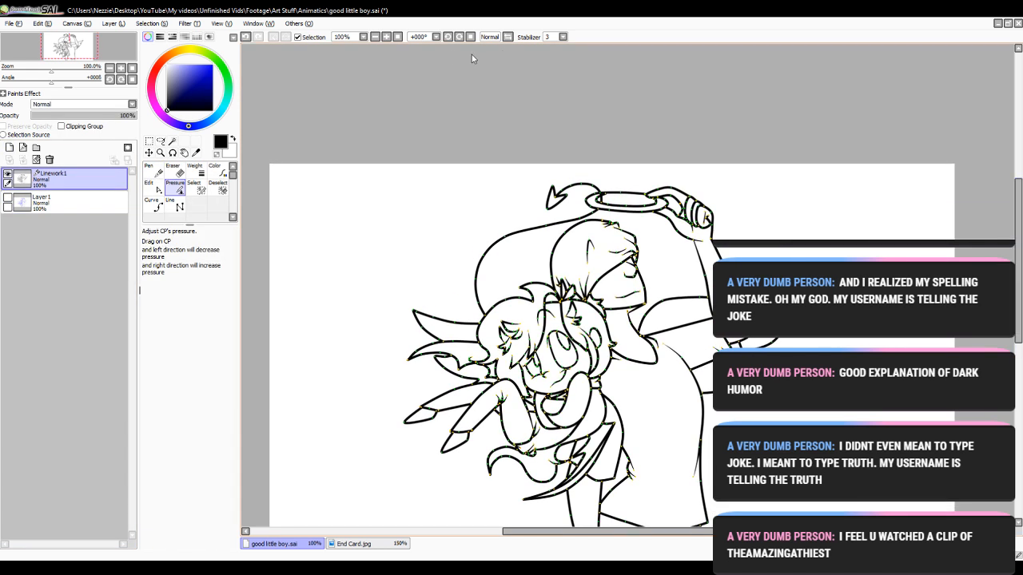
{"action": "left_click", "coordinate": [386, 37]}
{"action": "left_click", "coordinate": [386, 36]}
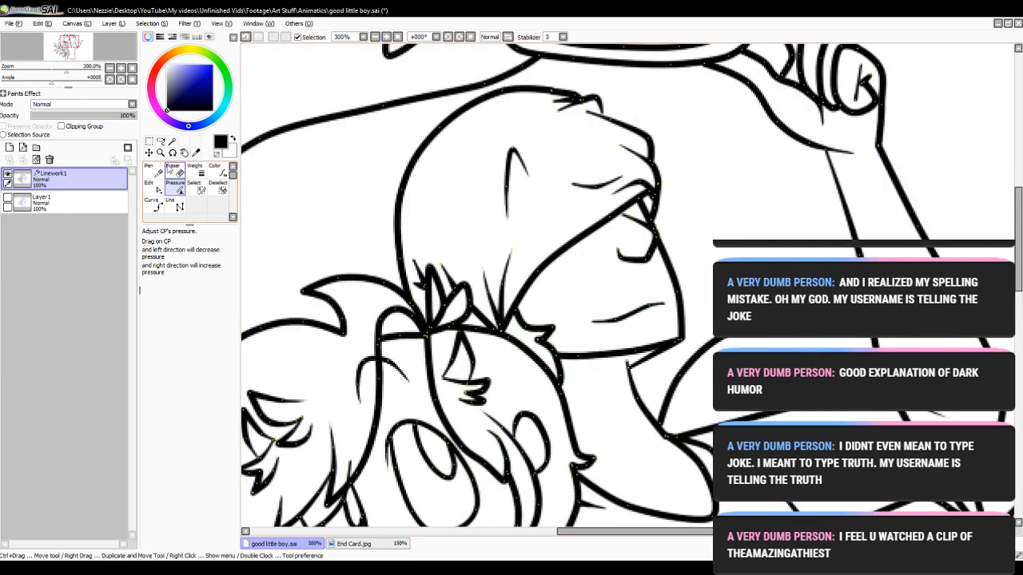
{"action": "left_click", "coordinate": [154, 191]}
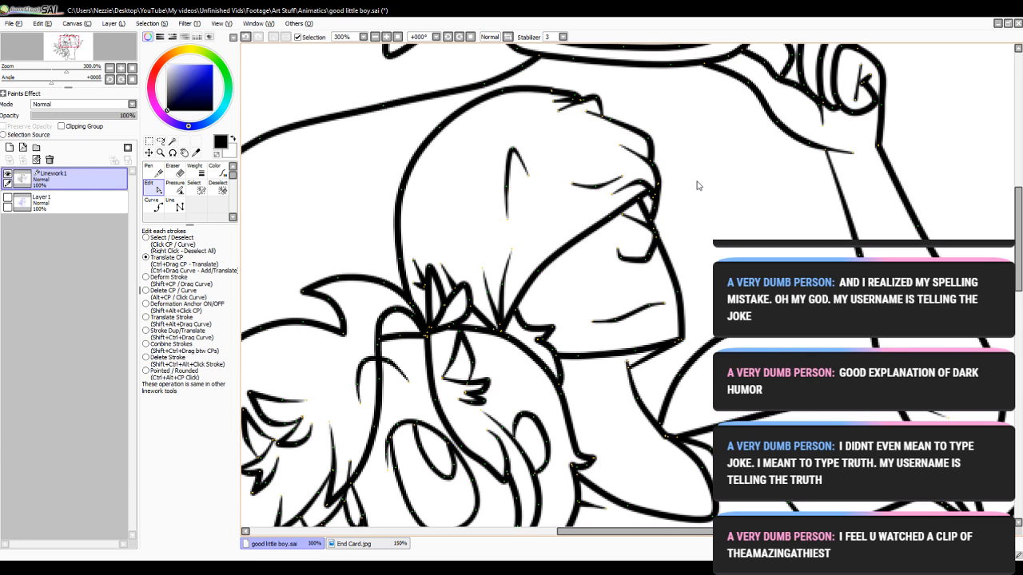
{"action": "left_click", "coordinate": [375, 37]}
{"action": "left_click", "coordinate": [375, 37]}
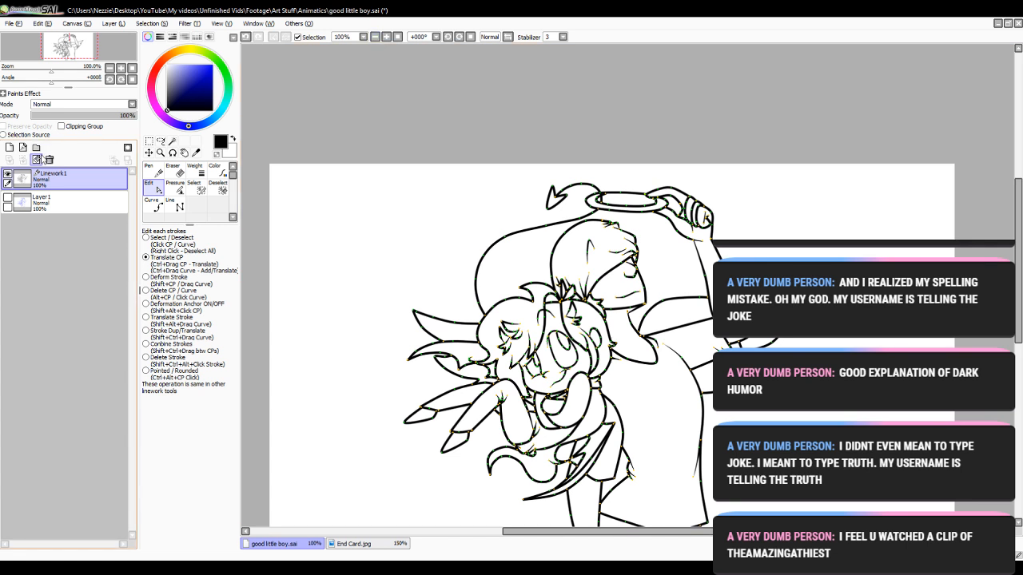
- Add a new layer directly above Layer1 and make Linework1 the active layer again
{"action": "left_click", "coordinate": [60, 202]}
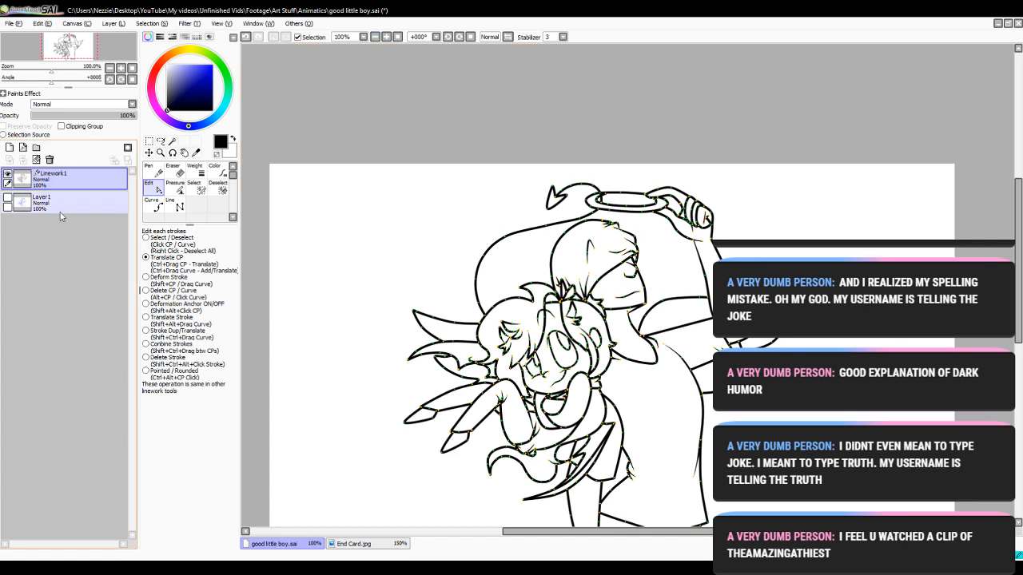
{"action": "left_click", "coordinate": [9, 147]}
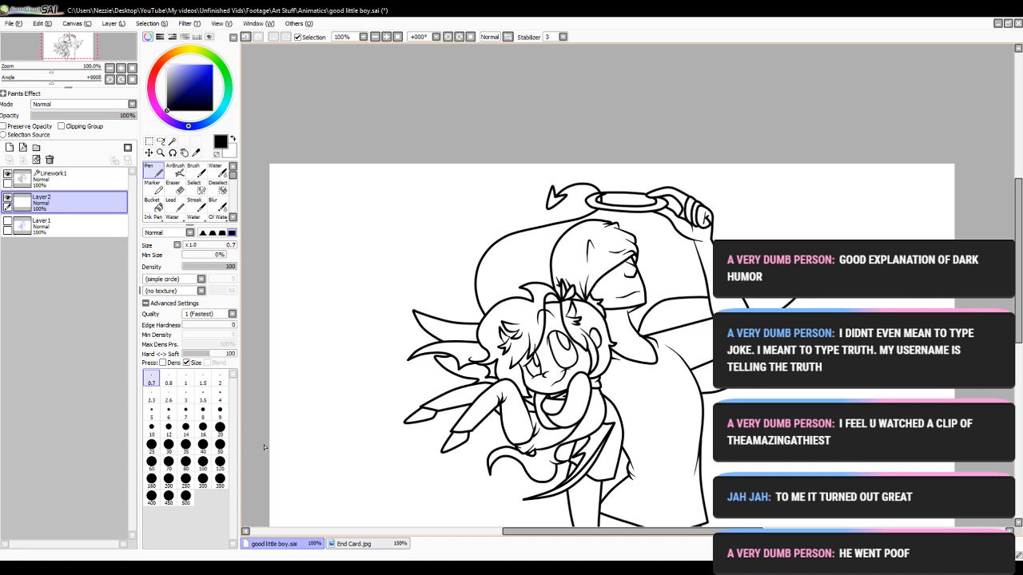
{"action": "left_click", "coordinate": [89, 180]}
- Adjust the Linework1 strokes between the smaller character's raised arm and collar by moving their control points
{"action": "left_click", "coordinate": [387, 38]}
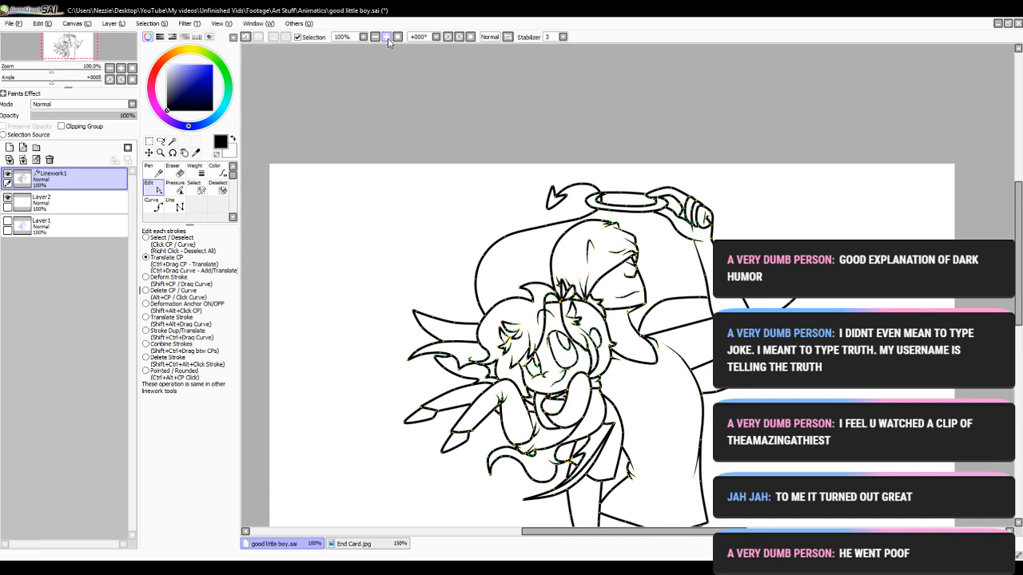
{"action": "left_click", "coordinate": [387, 38]}
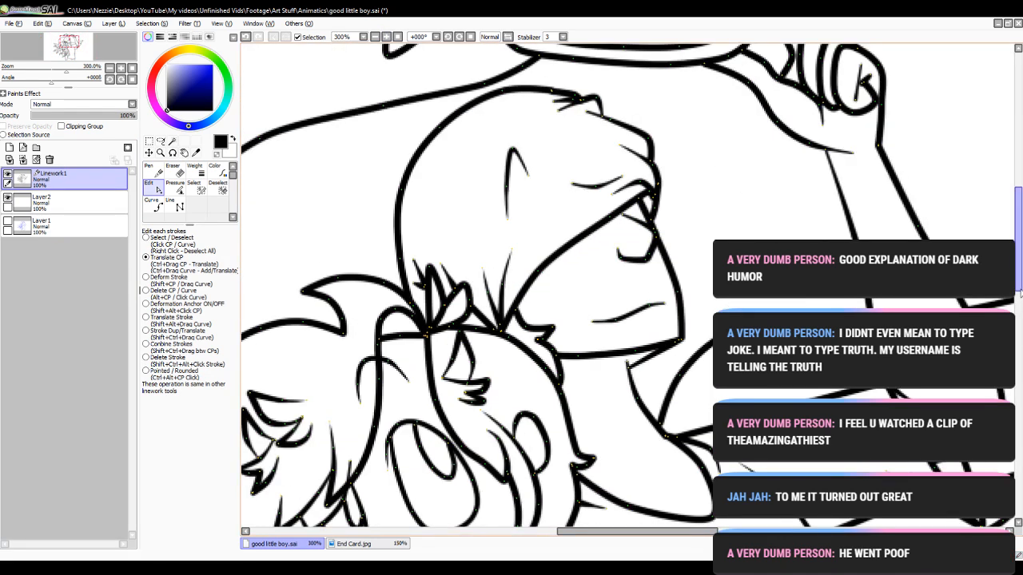
{"action": "left_click_drag", "start_coordinate": [1019, 290], "coordinate": [1019, 343]}
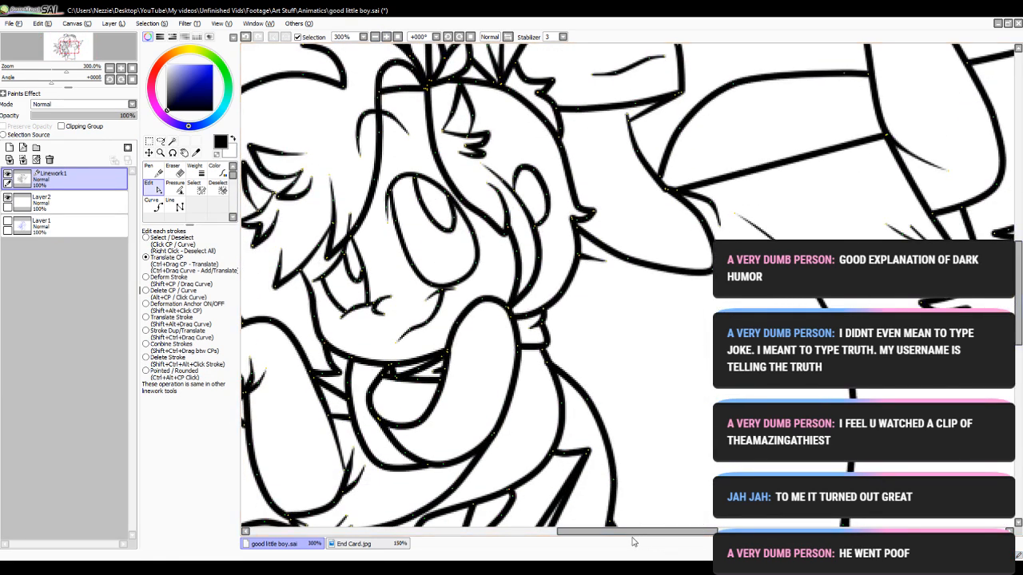
{"action": "left_click_drag", "start_coordinate": [633, 540], "coordinate": [592, 541]}
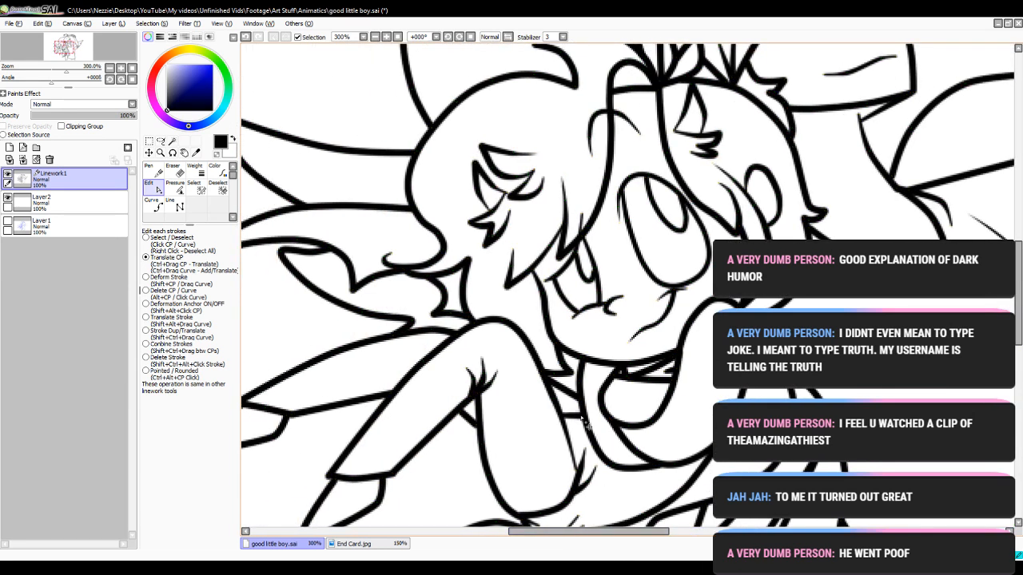
{"action": "mouse_move", "coordinate": [580, 418]}
{"action": "left_mouse_down"}
{"action": "mouse_move", "coordinate": [578, 402]}
{"action": "mouse_move", "coordinate": [566, 429]}
{"action": "left_mouse_up"}
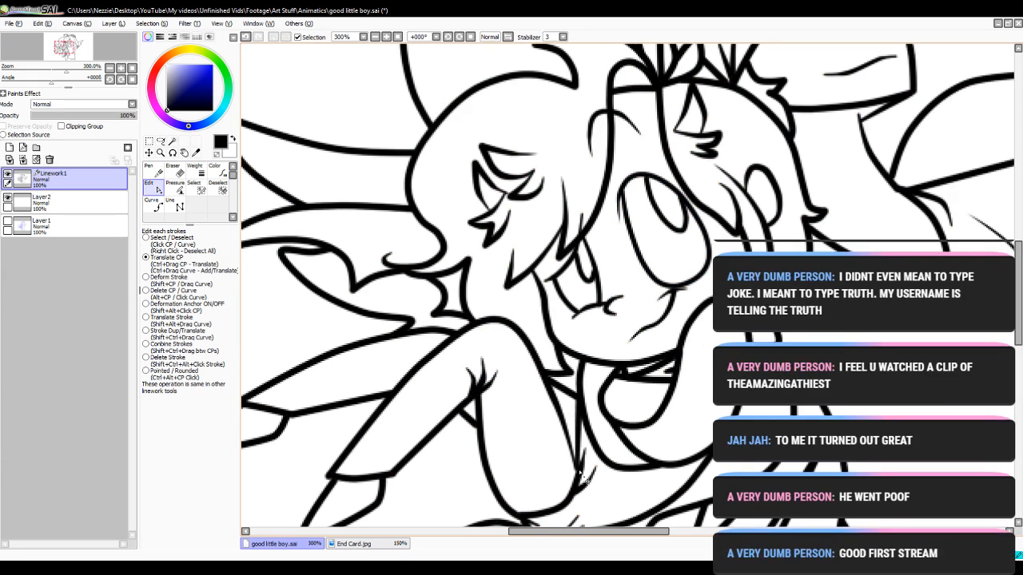
{"action": "left_click_drag", "start_coordinate": [580, 432], "coordinate": [576, 419]}
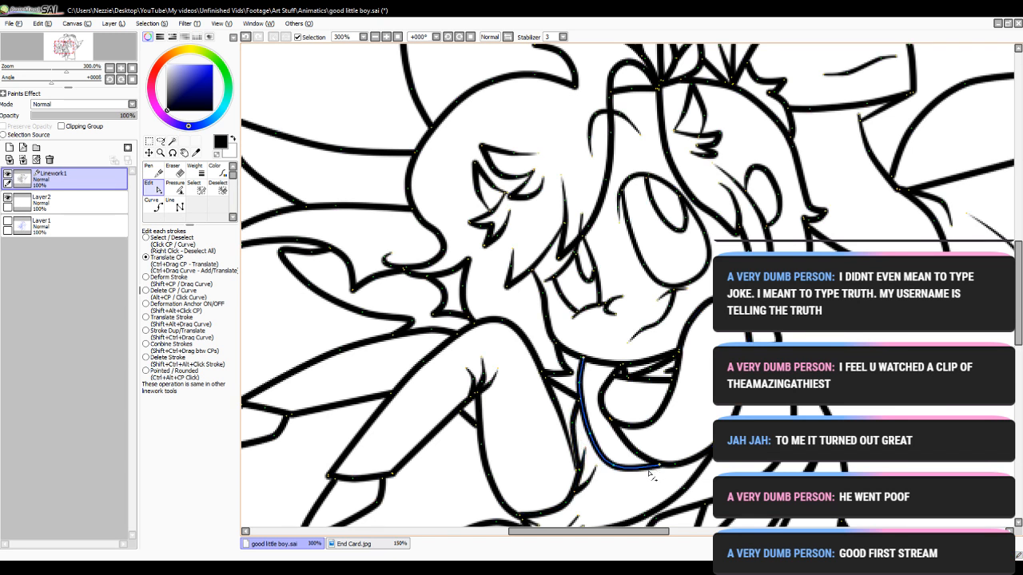
- Add a short size 5 curve between the smaller character's arm and collar and adjust its pressure
{"action": "left_click", "coordinate": [152, 204]}
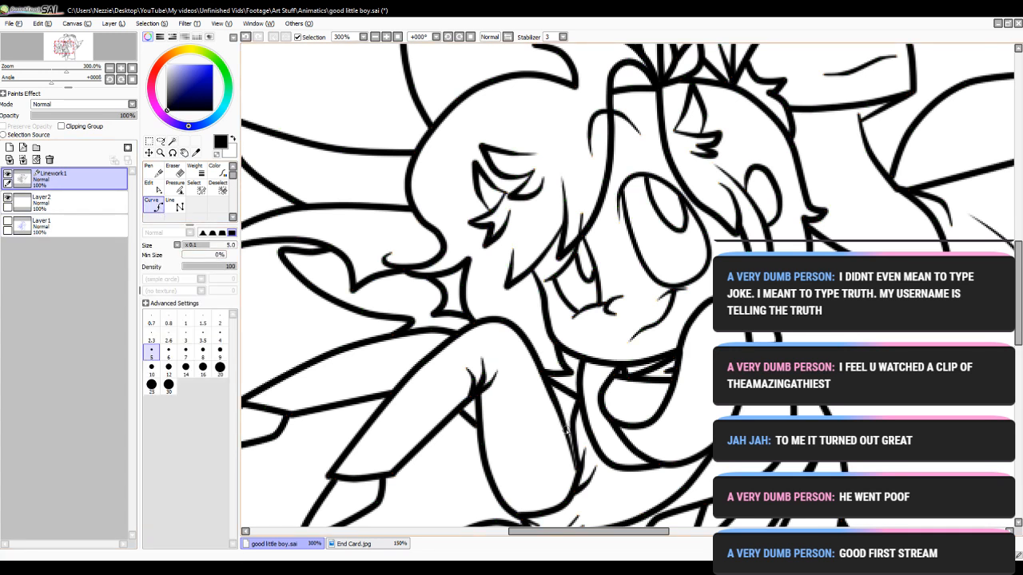
{"action": "left_click", "coordinate": [175, 186]}
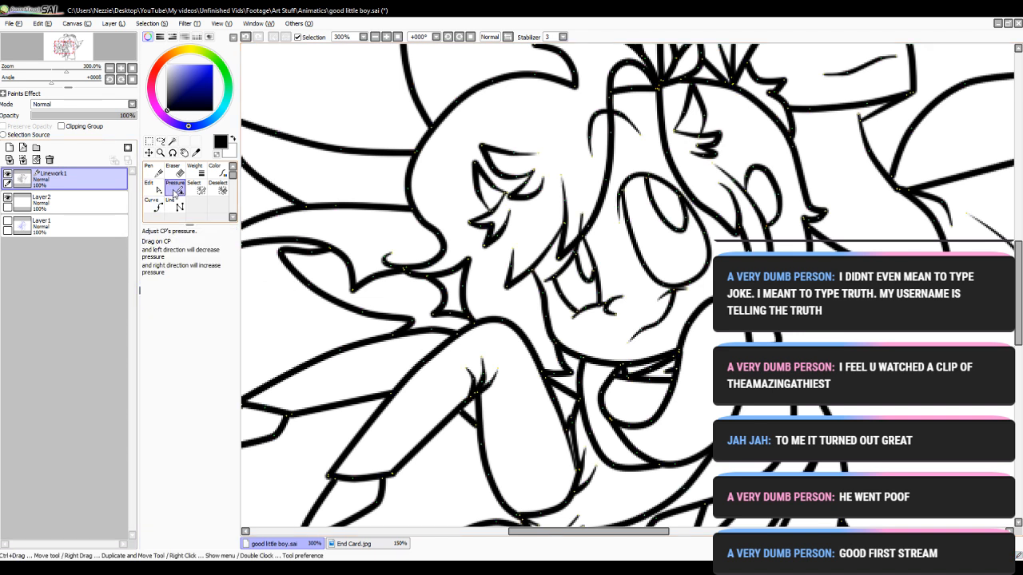
{"action": "left_click_drag", "start_coordinate": [579, 427], "coordinate": [167, 509]}
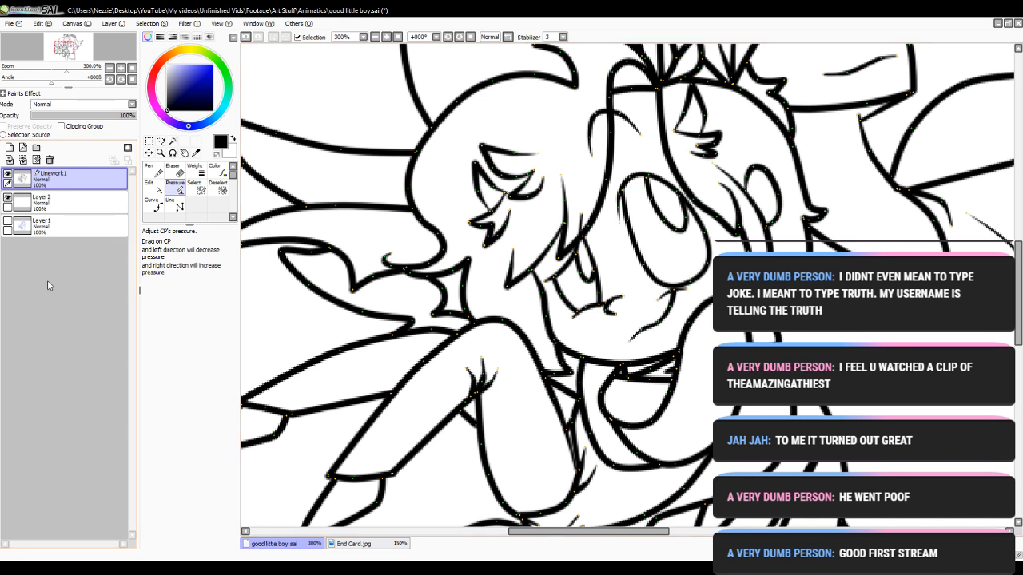
- Select the inside of the taller character's shirt on Linework1 with the Magic Wand, using strict transparency detection
{"action": "left_click", "coordinate": [64, 226]}
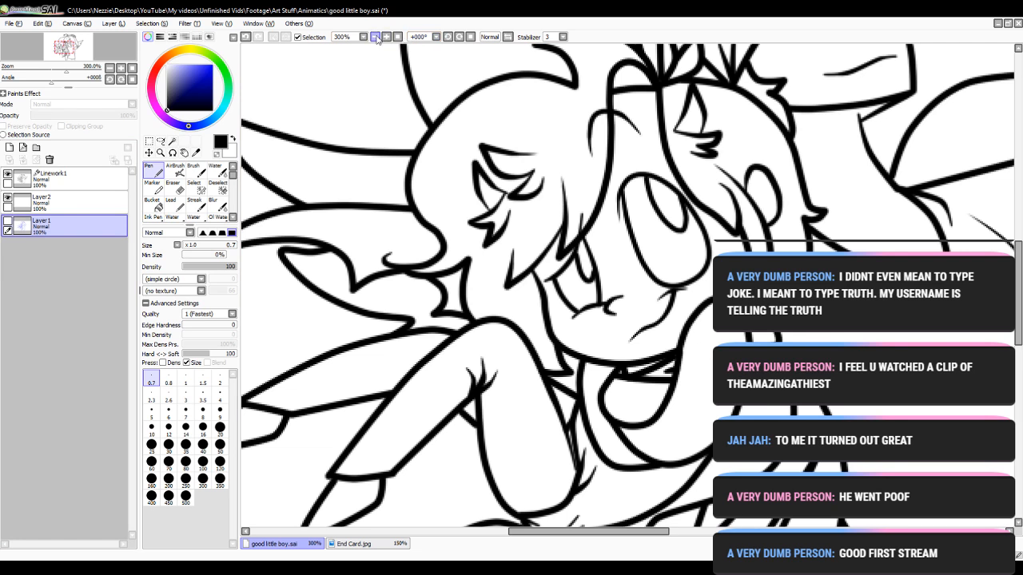
{"action": "left_click", "coordinate": [374, 37]}
{"action": "left_click", "coordinate": [375, 37]}
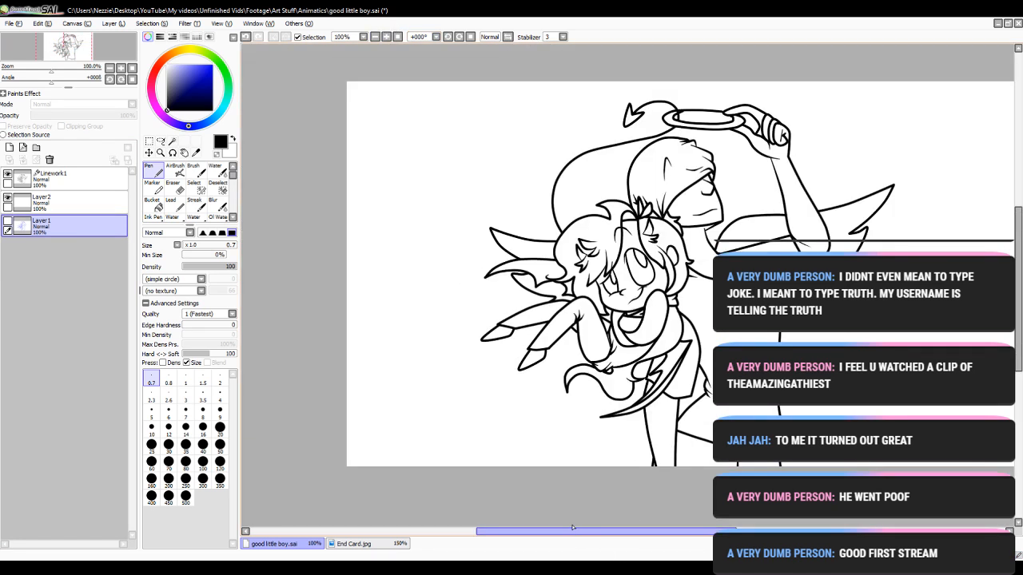
{"action": "left_click_drag", "start_coordinate": [566, 531], "coordinate": [605, 529]}
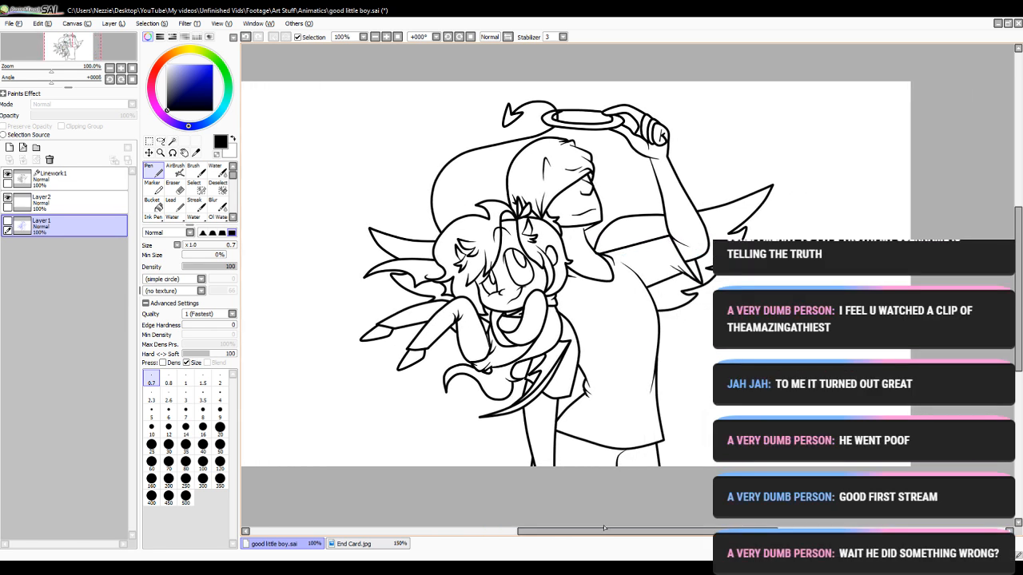
{"action": "left_click", "coordinate": [89, 205]}
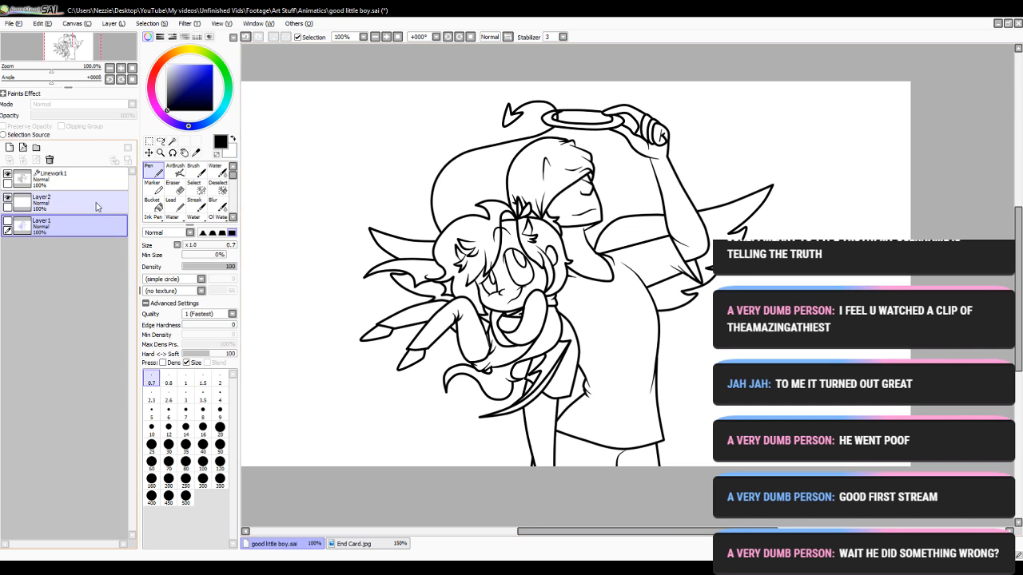
{"action": "left_click", "coordinate": [76, 177]}
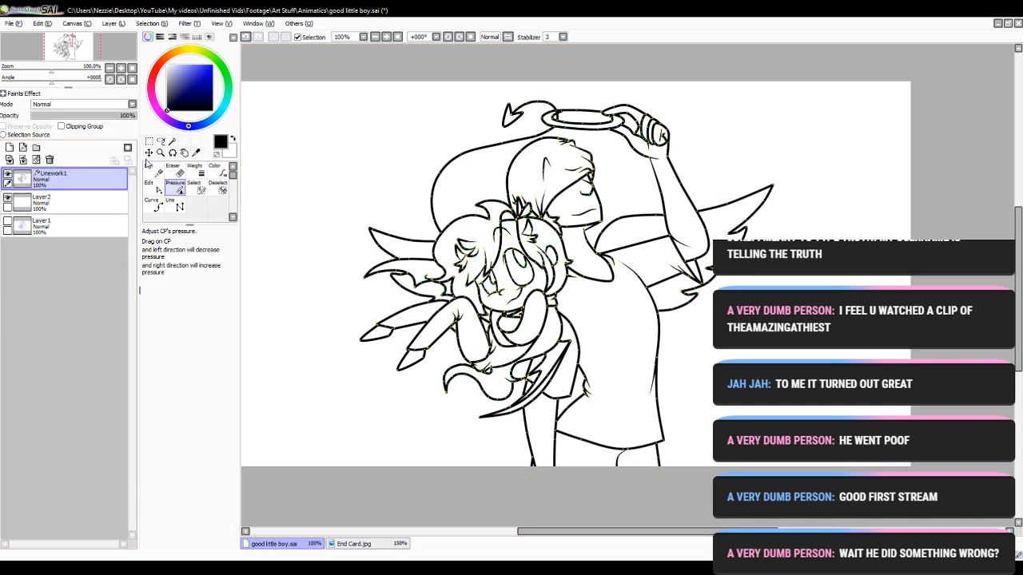
{"action": "left_click", "coordinate": [171, 141]}
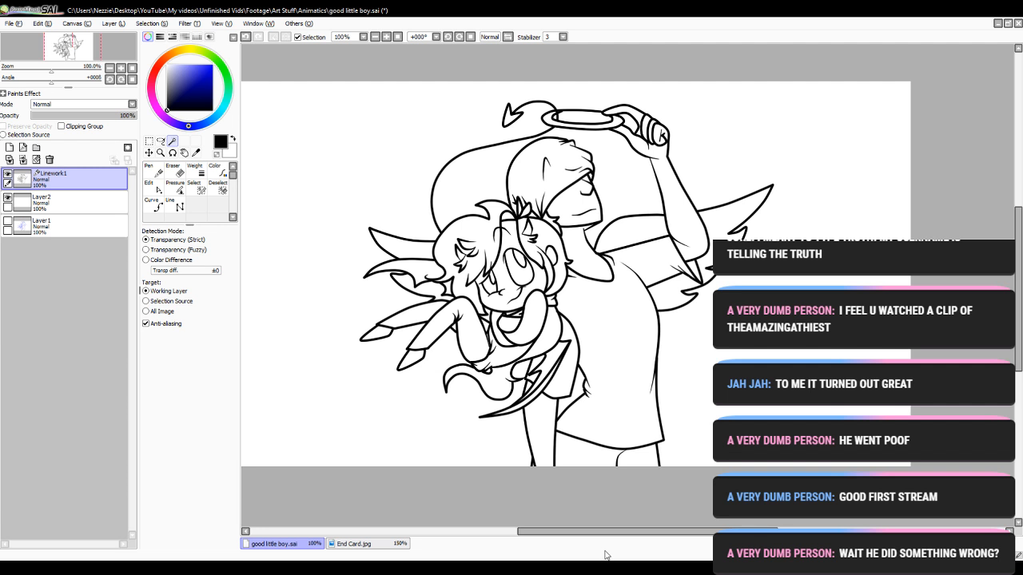
{"action": "left_click_drag", "start_coordinate": [580, 533], "coordinate": [541, 547]}
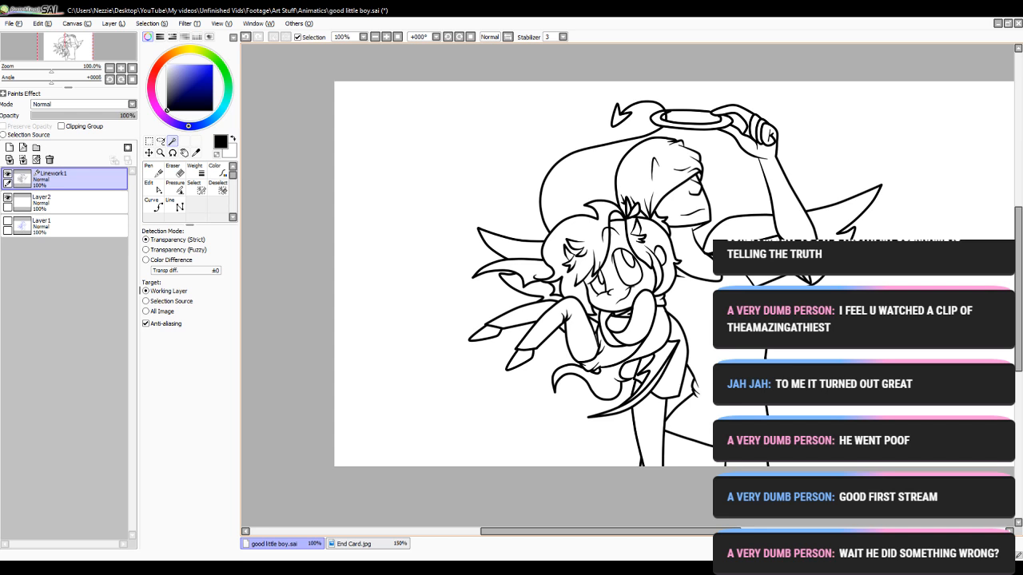
{"action": "left_click", "coordinate": [725, 340]}
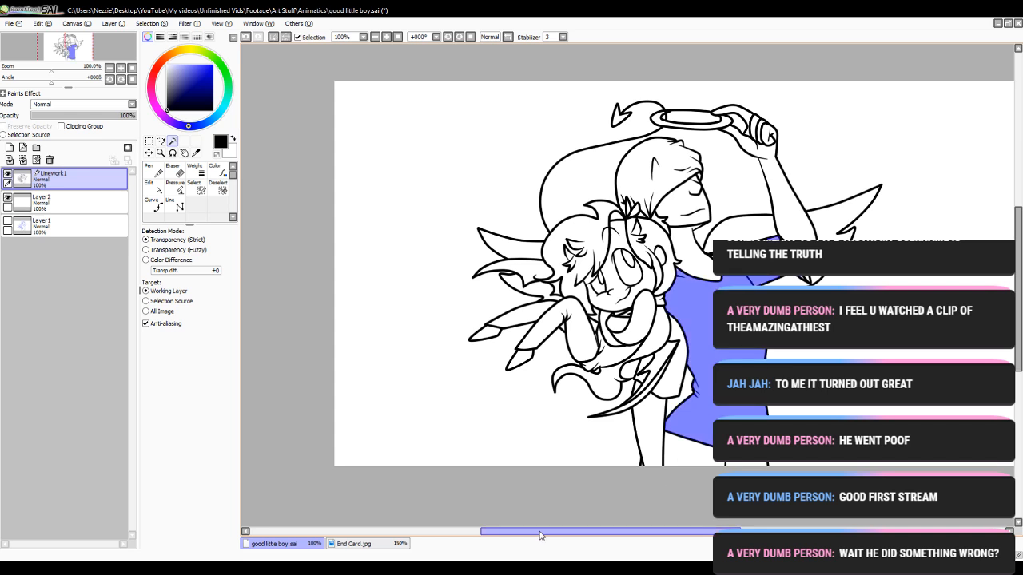
{"action": "left_click_drag", "start_coordinate": [649, 532], "coordinate": [693, 532]}
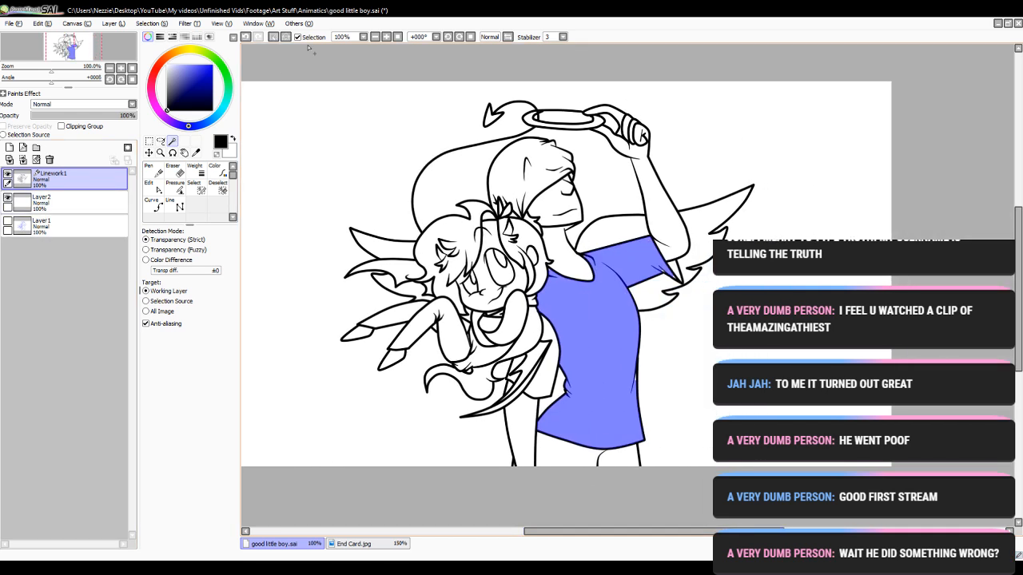
- Extend the shirt selection to the small unselected gaps beside the smaller character's hair and along the back edge of the shirt
{"action": "double_click", "coordinate": [386, 38]}
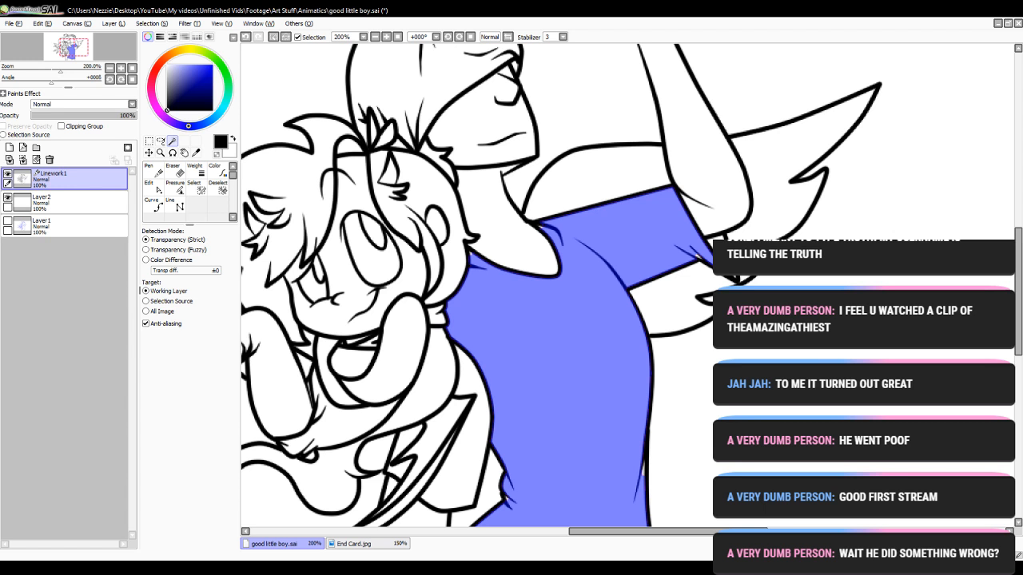
{"action": "scroll", "coordinate": [697, 169], "scroll_direction": "down", "scroll_amount": 5}
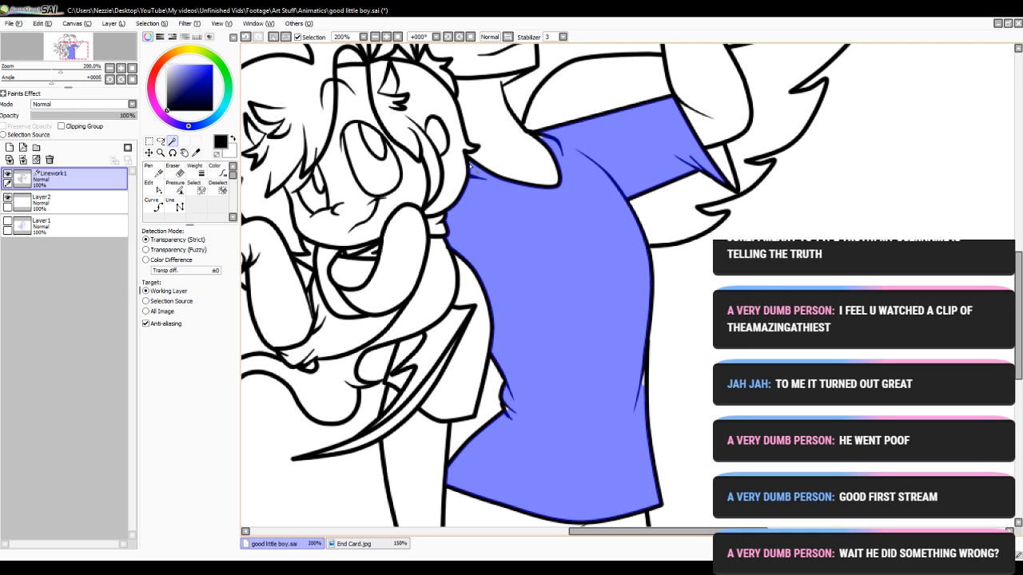
{"action": "left_click", "coordinate": [471, 164]}
{"action": "left_click", "coordinate": [247, 38]}
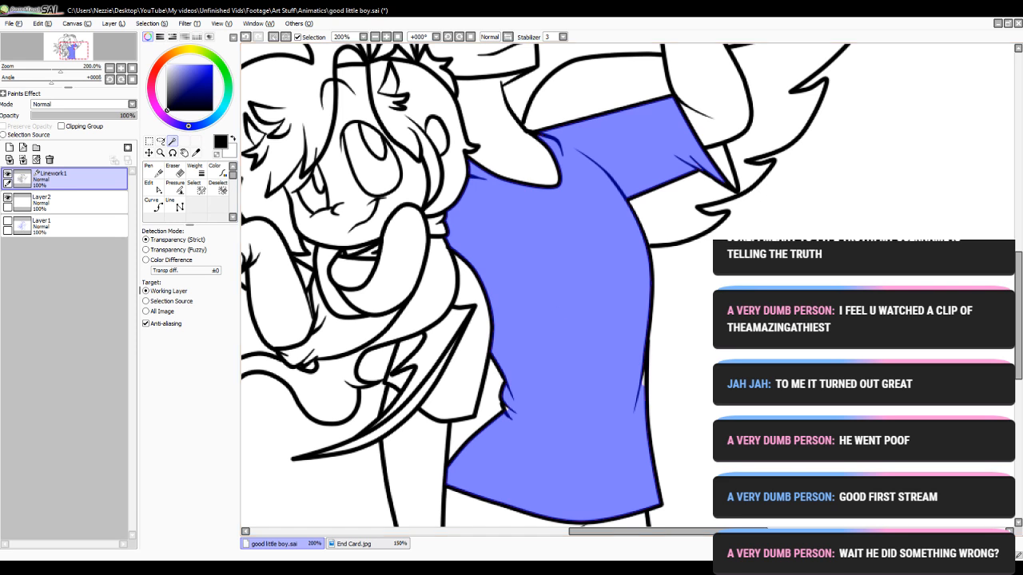
{"action": "left_click_drag", "start_coordinate": [1017, 316], "coordinate": [1018, 358]}
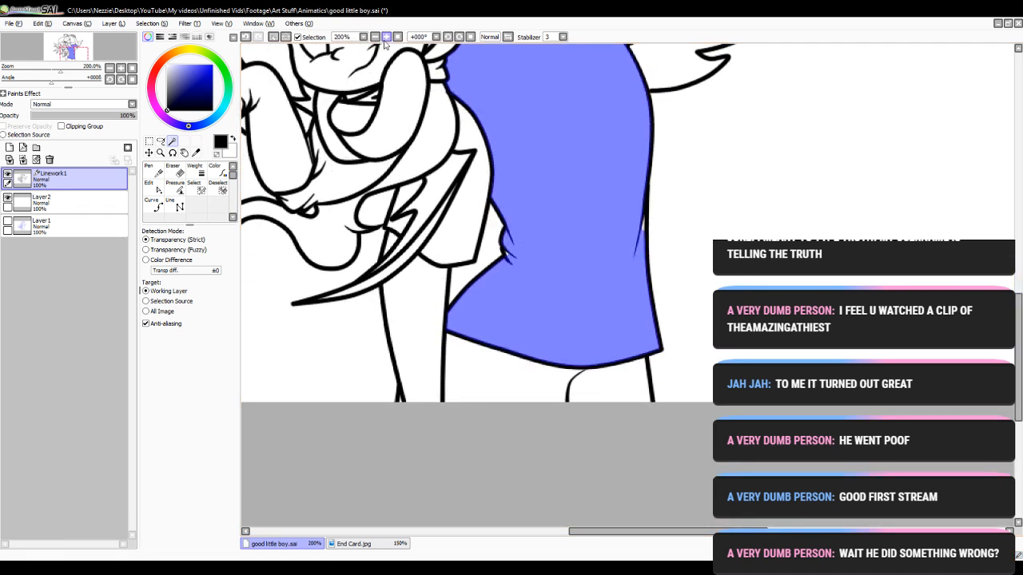
{"action": "left_click", "coordinate": [387, 38]}
{"action": "left_click", "coordinate": [387, 37]}
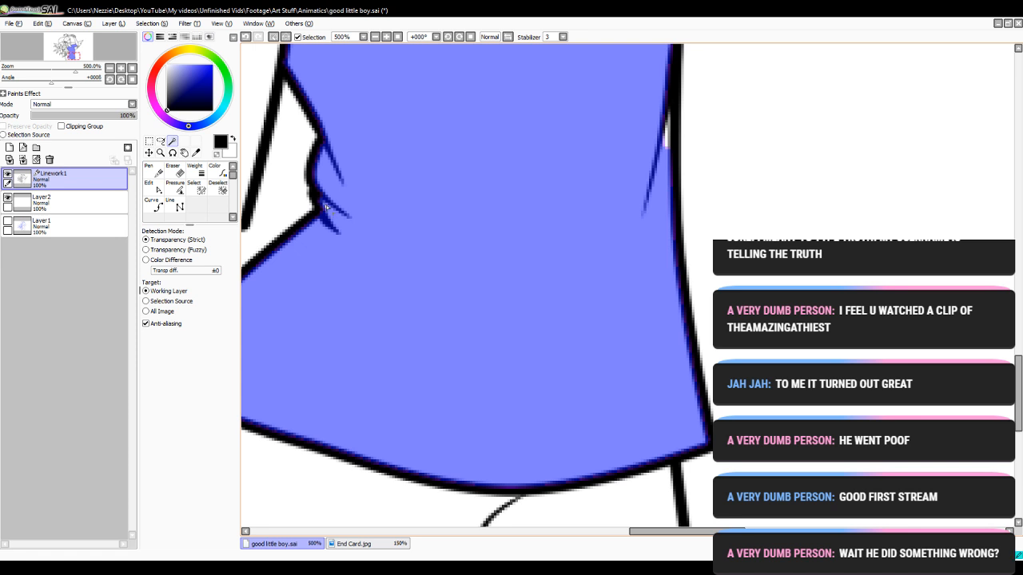
{"action": "left_click", "coordinate": [667, 130]}
{"action": "left_click", "coordinate": [244, 38]}
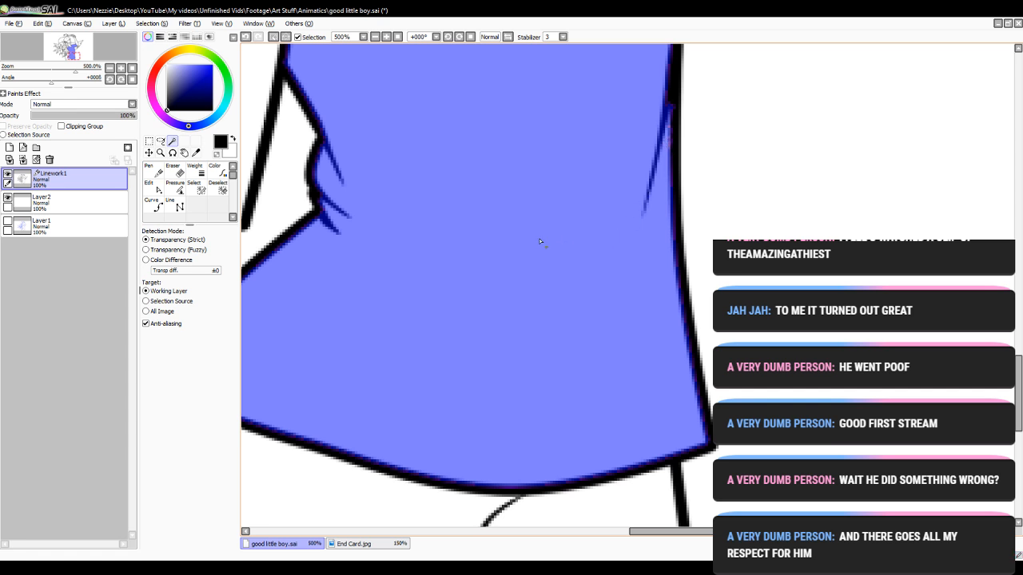
- Make Layer2 active and sample the olive green of the shirt in the Twiggy.jpg reference as the paint colour
{"action": "left_click", "coordinate": [375, 37]}
{"action": "left_click", "coordinate": [375, 37]}
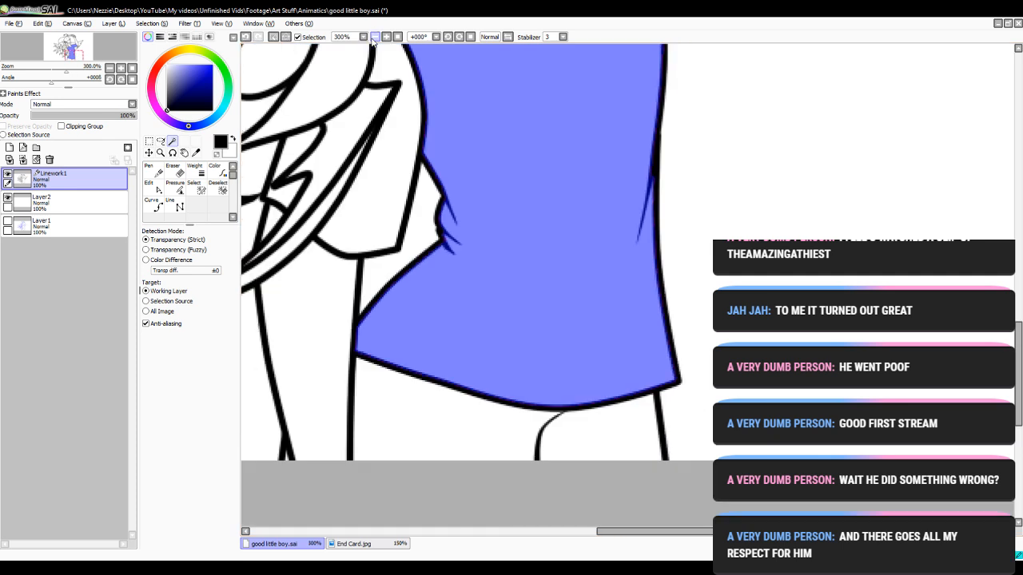
{"action": "left_click", "coordinate": [375, 37]}
{"action": "left_click", "coordinate": [375, 37]}
{"action": "left_click_drag", "start_coordinate": [1019, 332], "coordinate": [1019, 289]}
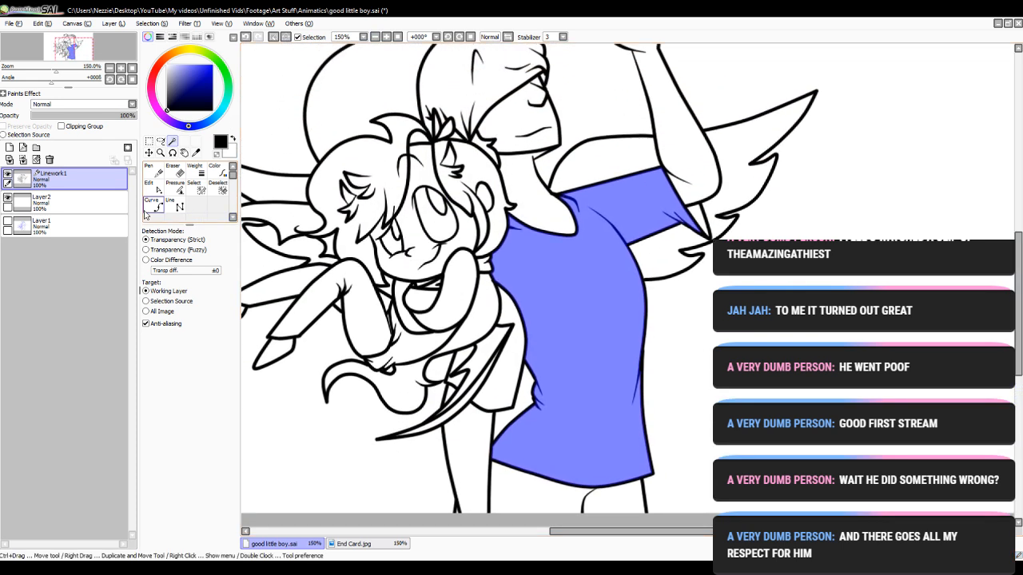
{"action": "left_click", "coordinate": [48, 201]}
{"action": "left_click", "coordinate": [152, 200]}
{"action": "left_click", "coordinate": [353, 543]}
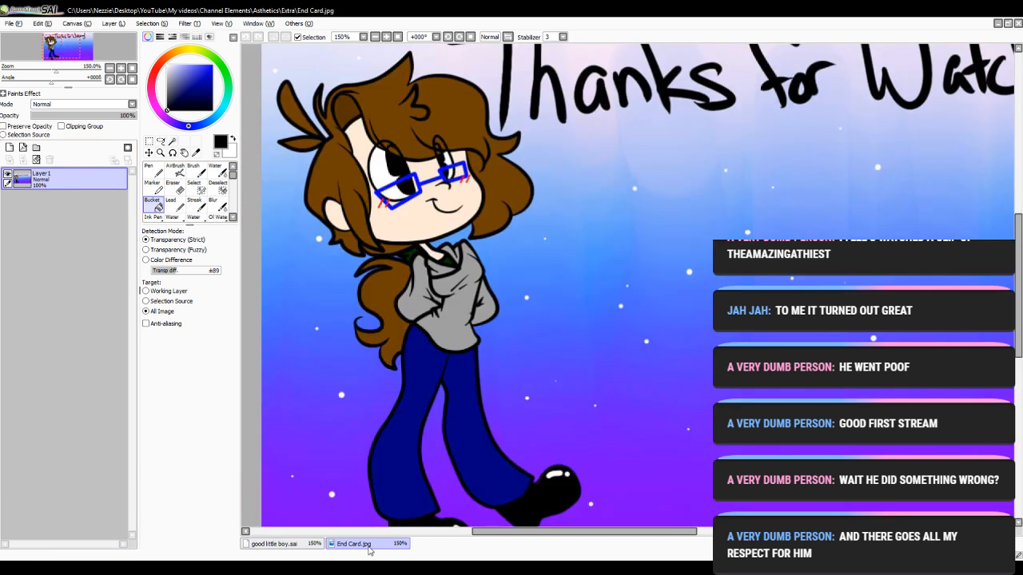
{"action": "left_click", "coordinate": [274, 543]}
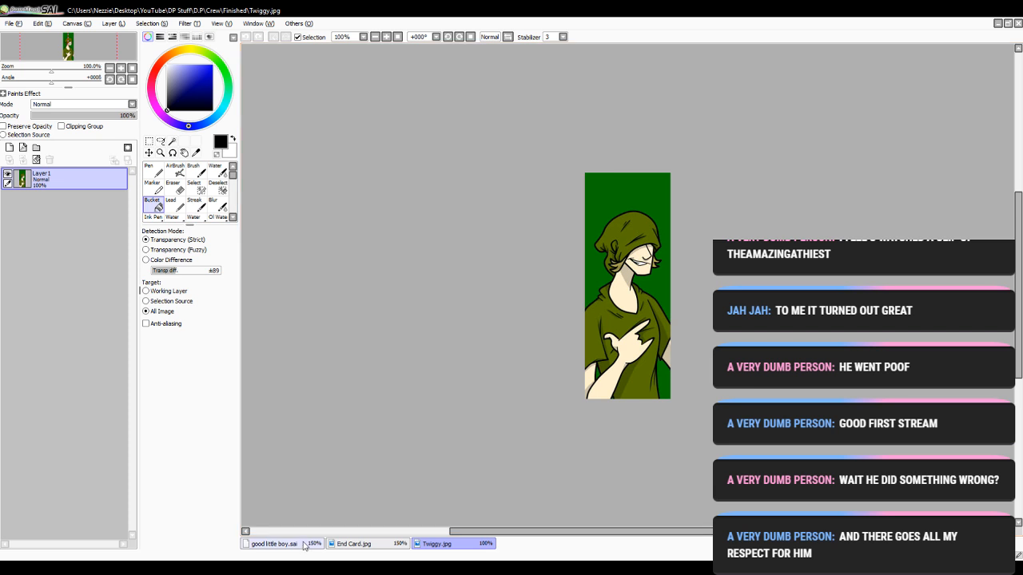
{"action": "left_click", "coordinate": [385, 38]}
{"action": "left_click", "coordinate": [386, 38]}
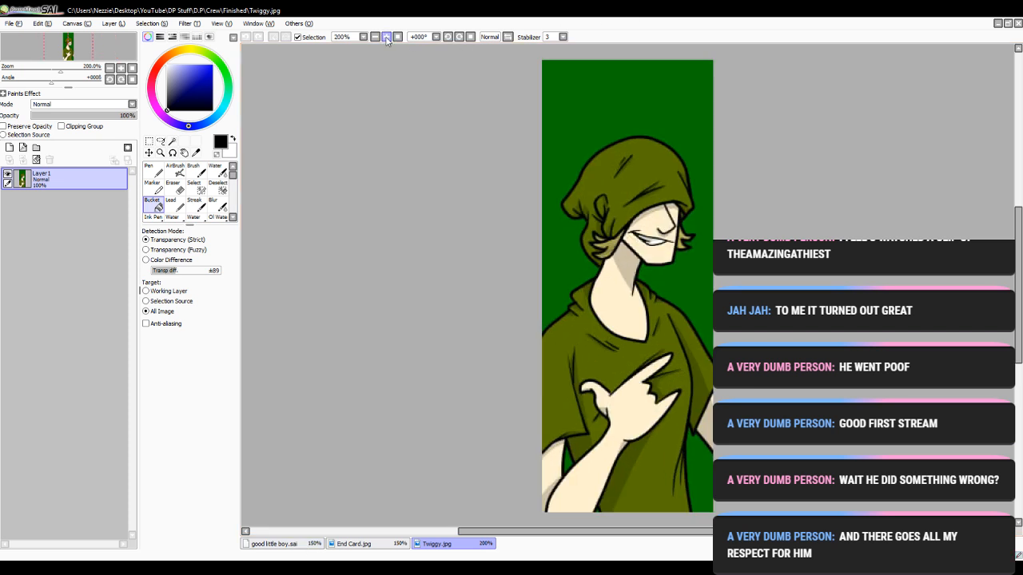
{"action": "right_click", "coordinate": [563, 377]}
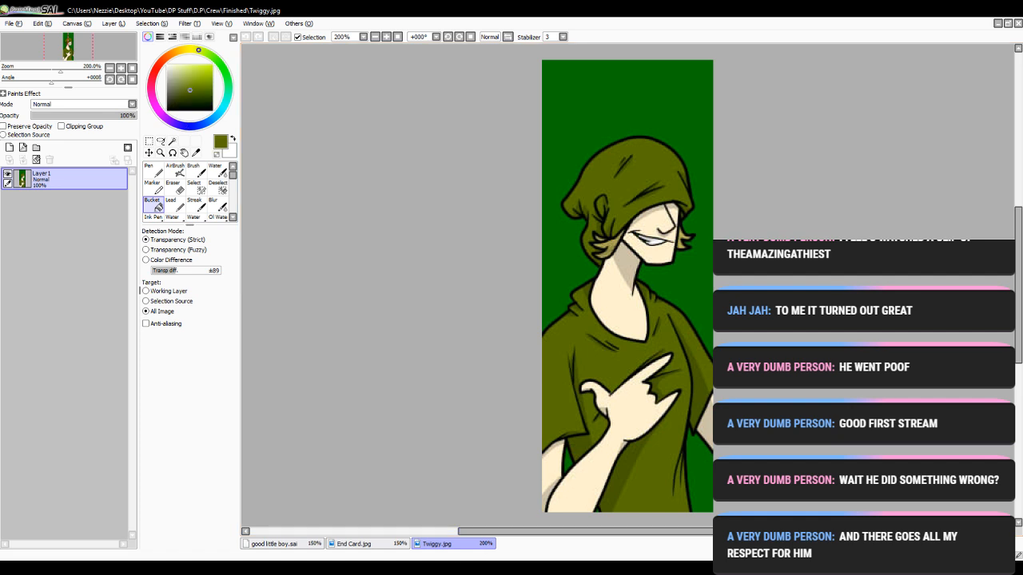
- Paint the whole shirt selection in good little boy.sai olive green on Layer2 with the Pen at size 350
{"action": "left_click", "coordinate": [311, 544]}
{"action": "left_click", "coordinate": [149, 169]}
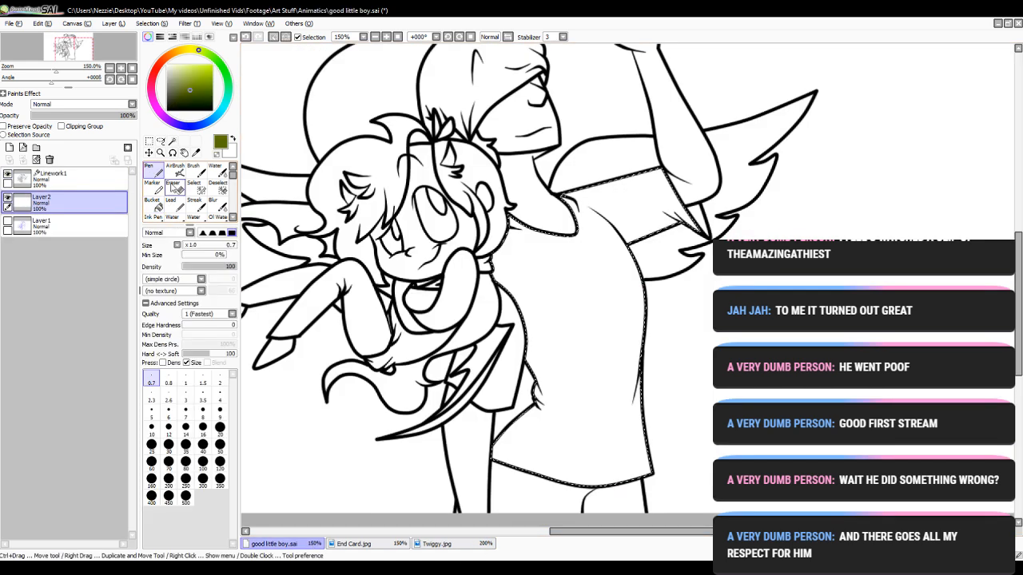
{"action": "left_click", "coordinate": [219, 479]}
{"action": "left_click_drag", "start_coordinate": [611, 188], "coordinate": [563, 436]}
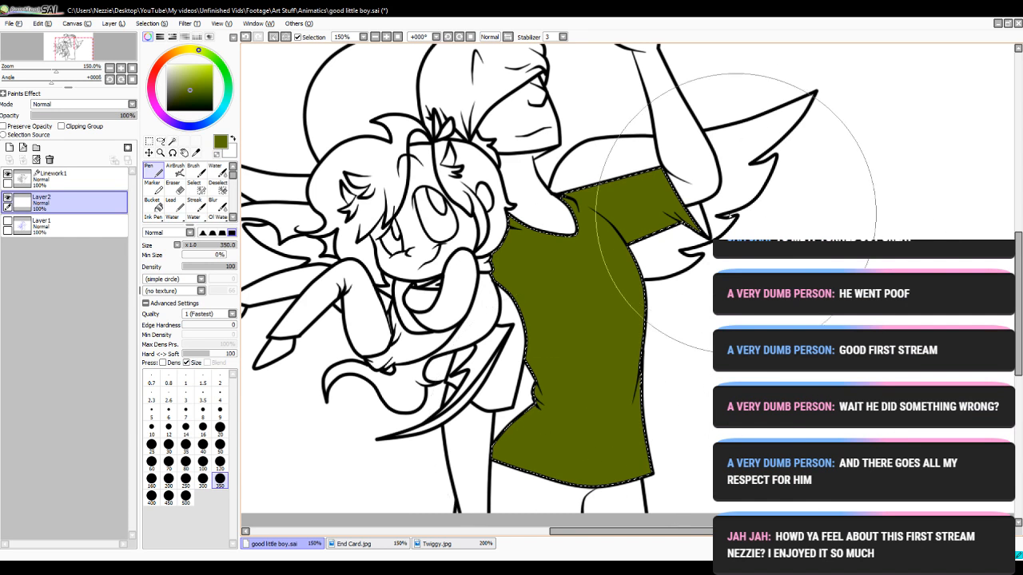
- Add a new layer above the shirt colour for shading, set its opacity to 40%, and choose black as the paint colour
{"action": "left_click", "coordinate": [10, 148]}
{"action": "left_click", "coordinate": [73, 116]}
{"action": "left_click_drag", "start_coordinate": [177, 104], "coordinate": [175, 140]}
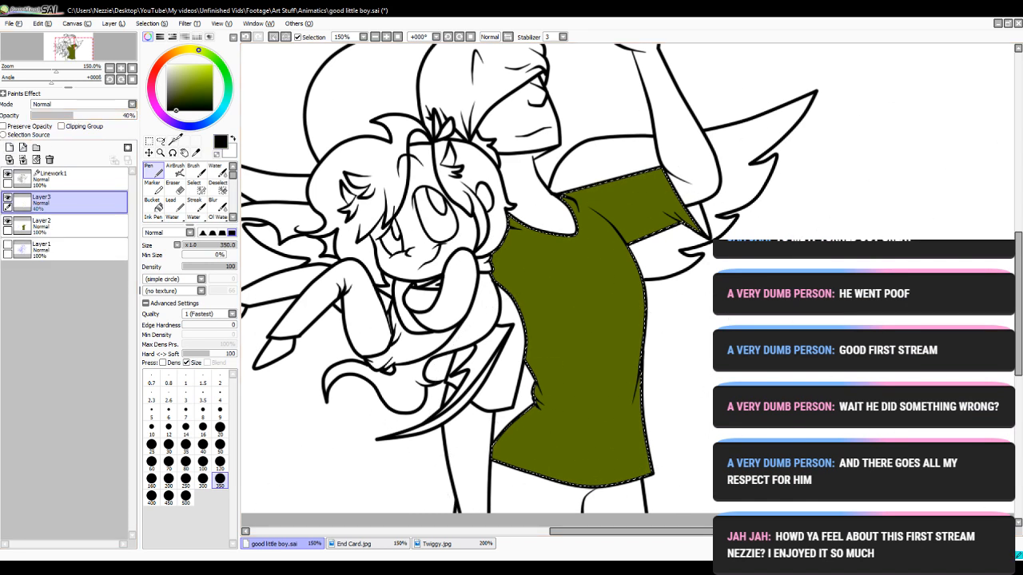
- Shade the front side of the shirt, next to the smaller character, with soft black AirBrush strokes at size 120
{"action": "left_click", "coordinate": [177, 170]}
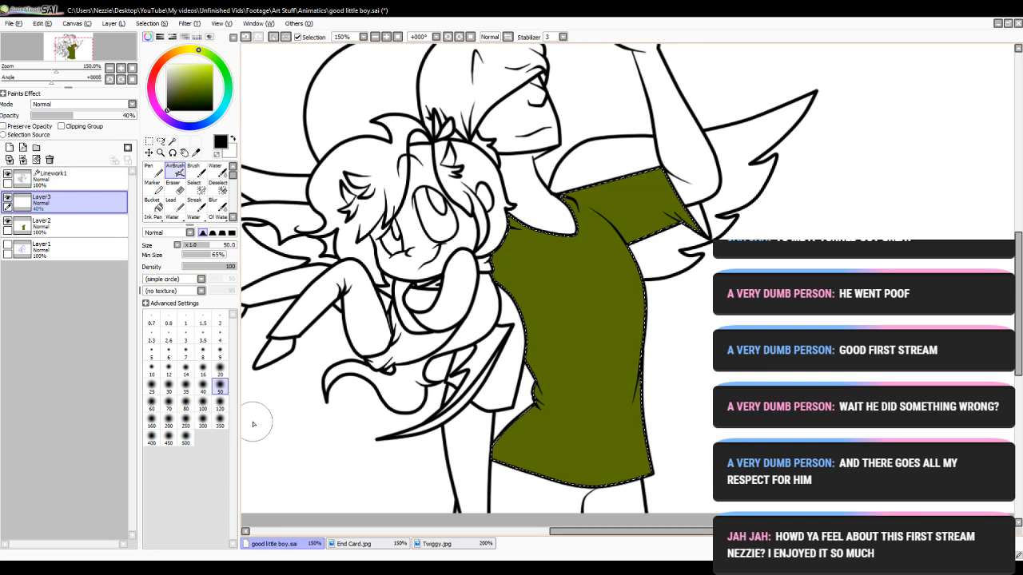
{"action": "left_click", "coordinate": [186, 409]}
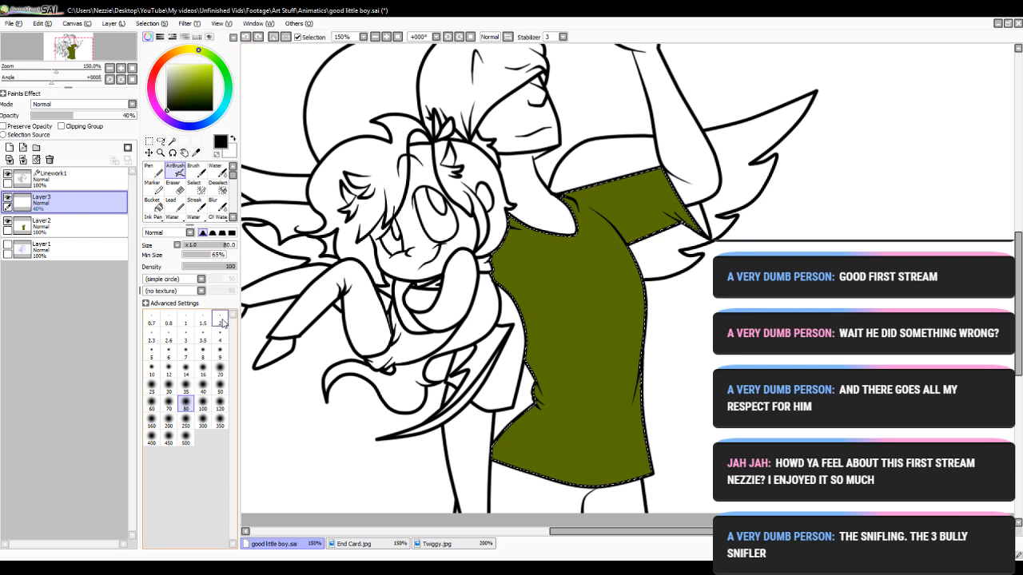
{"action": "left_click", "coordinate": [220, 406]}
{"action": "mouse_move", "coordinate": [466, 214]}
{"action": "left_mouse_down"}
{"action": "mouse_move", "coordinate": [496, 382]}
{"action": "mouse_move", "coordinate": [391, 516]}
{"action": "left_mouse_up"}
{"action": "mouse_move", "coordinate": [486, 229]}
{"action": "left_mouse_down"}
{"action": "mouse_move", "coordinate": [480, 318]}
{"action": "mouse_move", "coordinate": [435, 495]}
{"action": "left_mouse_up"}
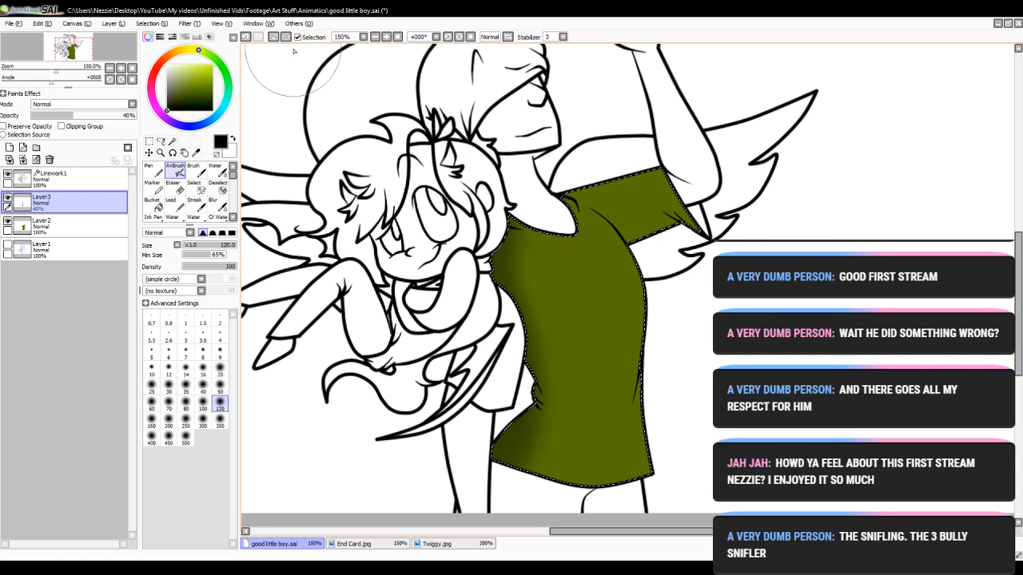
- Airbrush a narrow shadow between the lower back fold line and the shirt's back edge at size 20
{"action": "left_click_drag", "start_coordinate": [566, 533], "coordinate": [588, 533]}
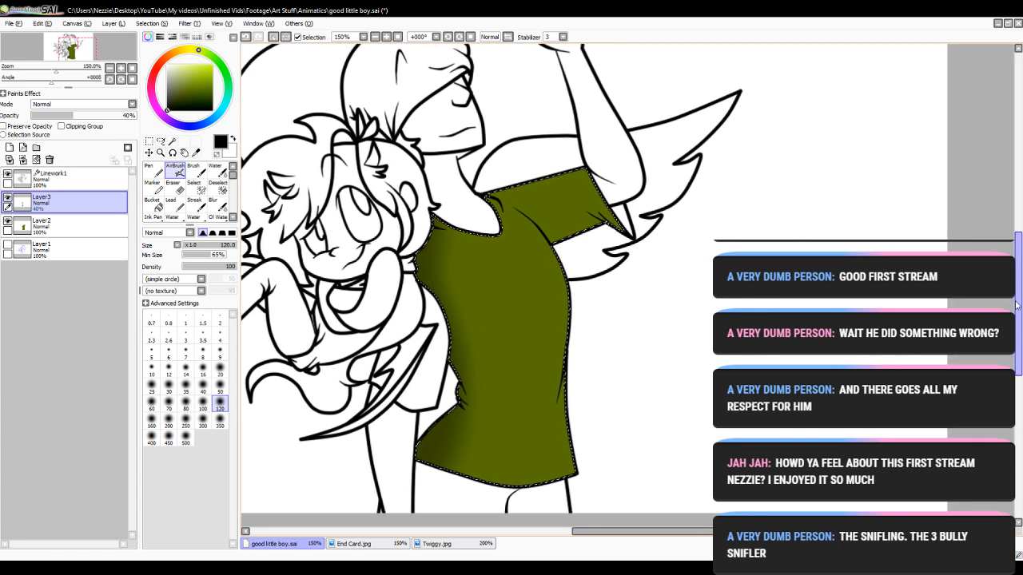
{"action": "scroll", "coordinate": [512, 280], "scroll_direction": "down", "scroll_amount": 3}
{"action": "left_click", "coordinate": [386, 38]}
{"action": "left_click", "coordinate": [387, 37]}
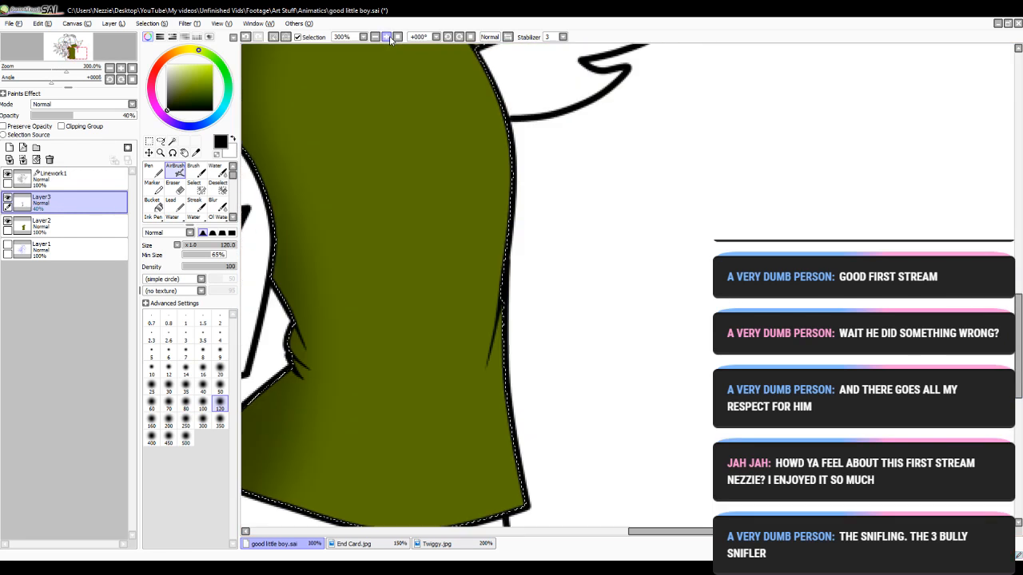
{"action": "left_click", "coordinate": [169, 370]}
{"action": "left_click", "coordinate": [220, 370]}
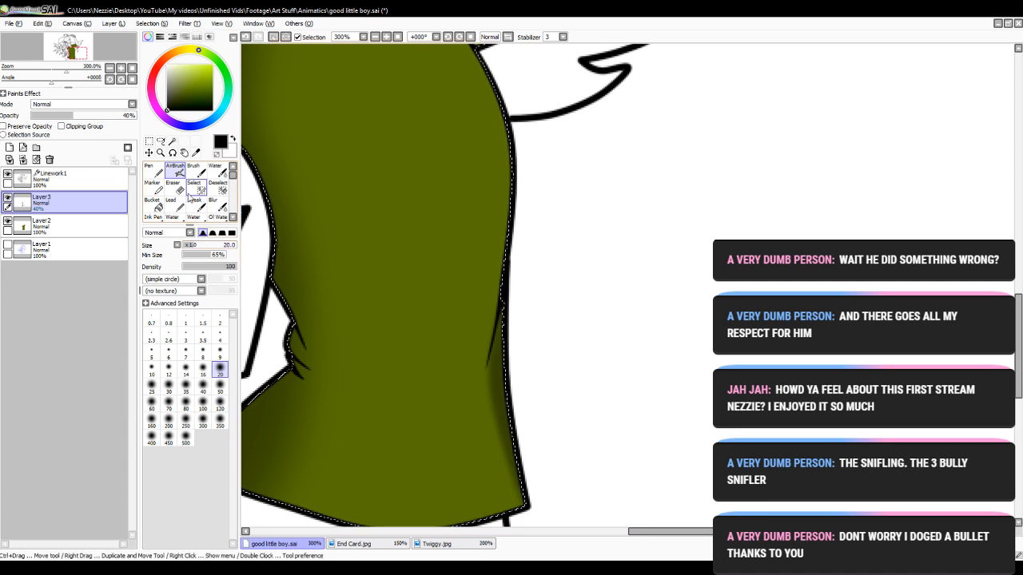
- Try to smooth the shadow along the shirt's lower back edge with the Blur tool at sizes 16, 10 and 50
{"action": "left_click", "coordinate": [212, 205]}
{"action": "left_click", "coordinate": [202, 417]}
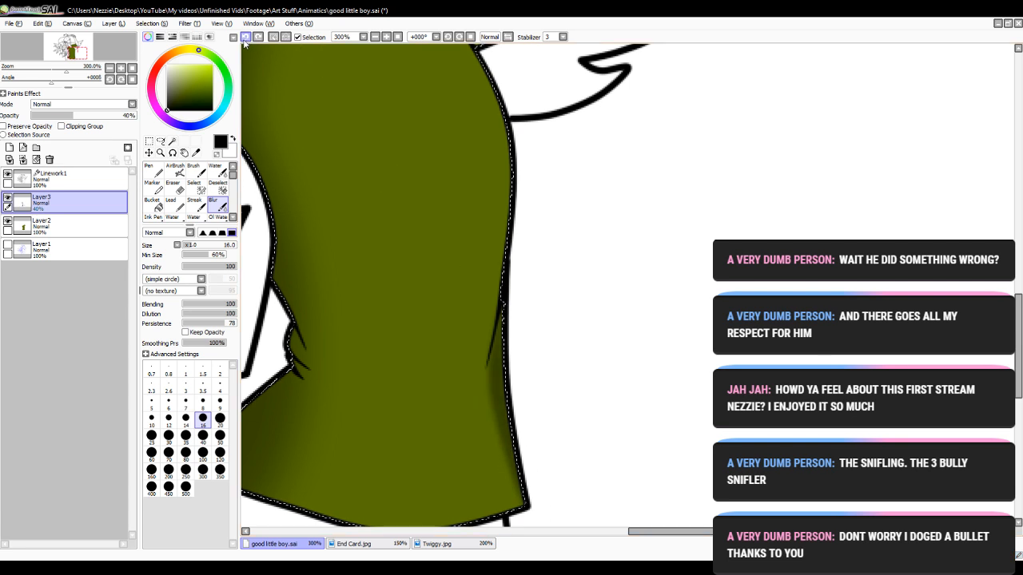
{"action": "left_click", "coordinate": [151, 417]}
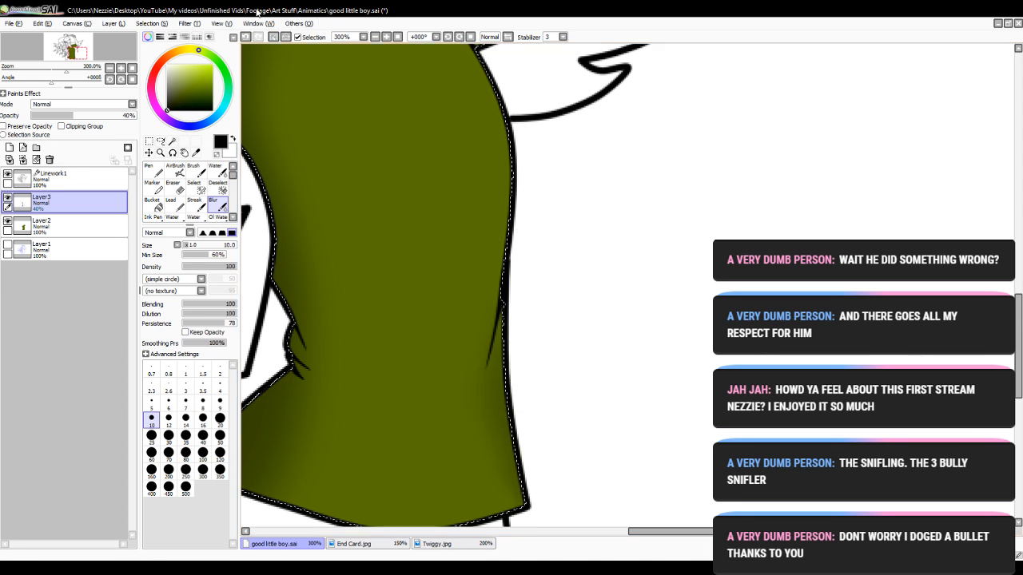
{"action": "left_click", "coordinate": [246, 37]}
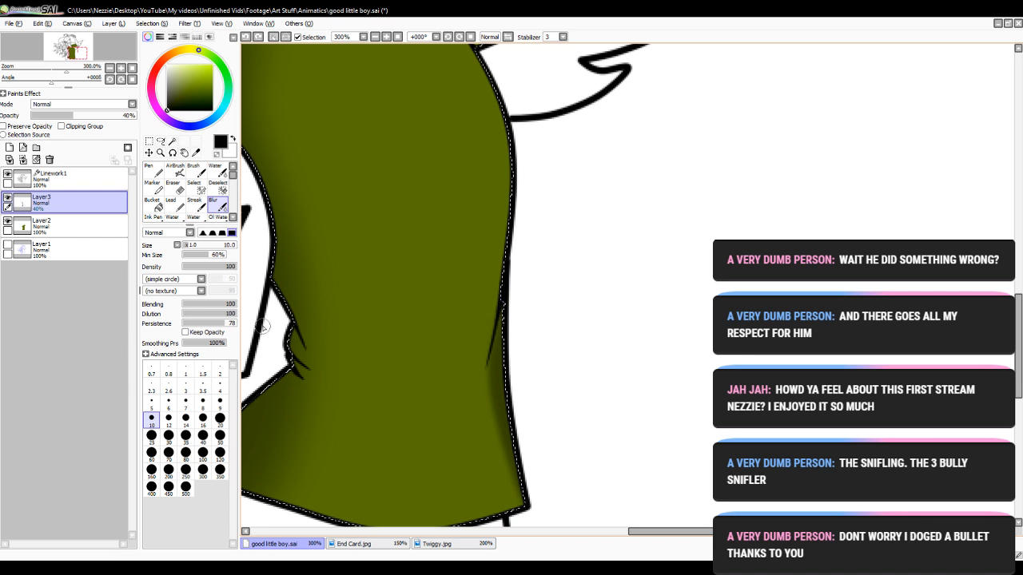
{"action": "left_click", "coordinate": [219, 435]}
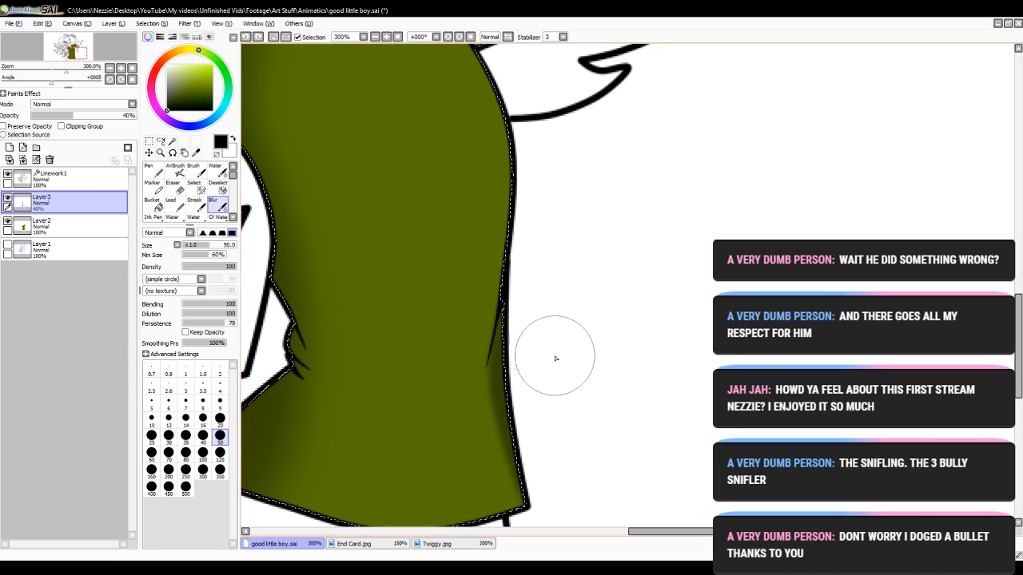
{"action": "mouse_move", "coordinate": [523, 335]}
{"action": "left_mouse_down"}
{"action": "mouse_move", "coordinate": [518, 387]}
{"action": "mouse_move", "coordinate": [529, 489]}
{"action": "left_mouse_up"}
{"action": "left_click", "coordinate": [244, 39]}
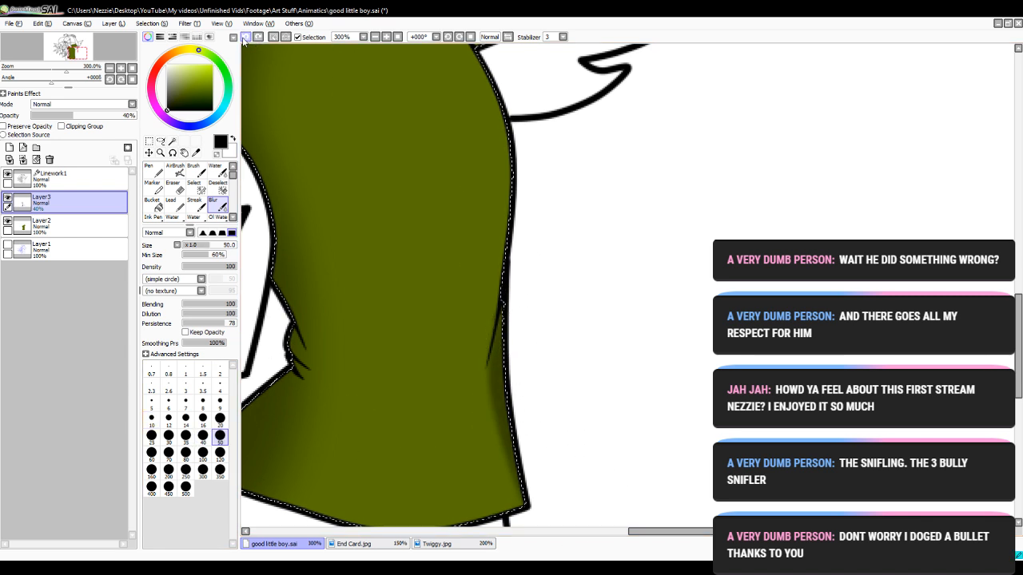
- Soften the shadow along the shirt's lower back edge with the Blur tool at sizes 25 and 7
{"action": "left_click", "coordinate": [151, 435]}
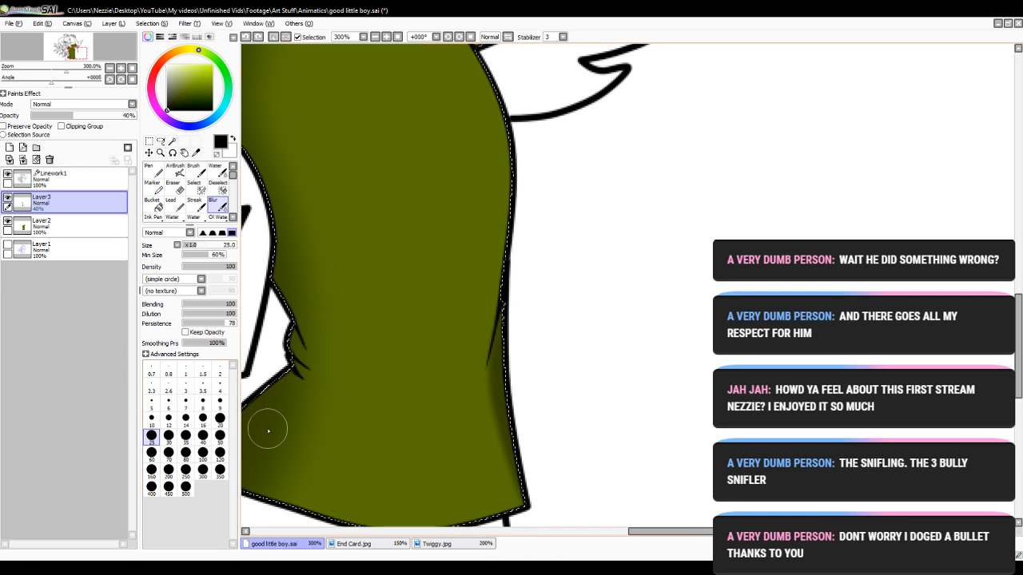
{"action": "left_click", "coordinate": [186, 400]}
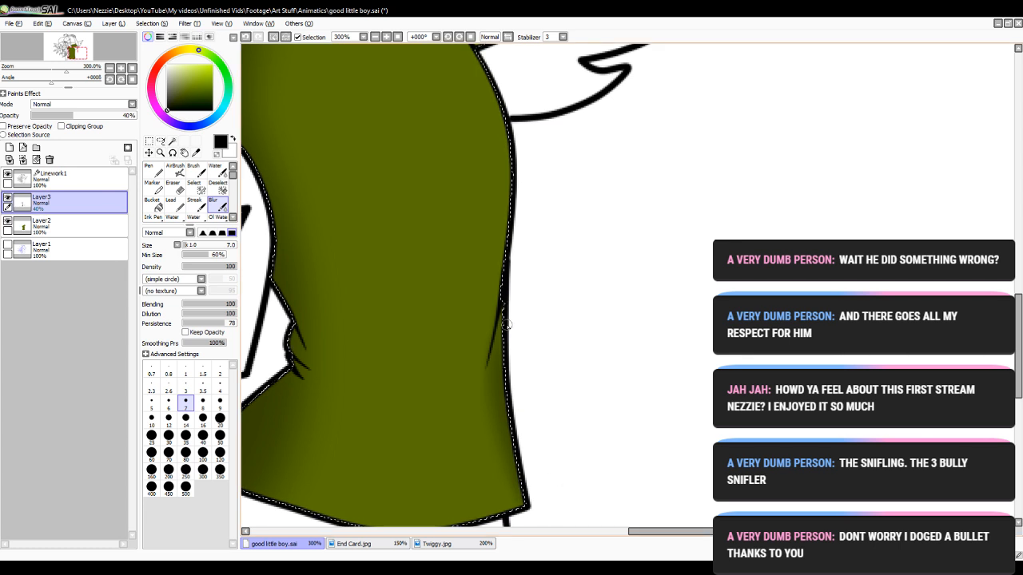
- Airbrush a black shadow at size 5 on the sleeve side of the curved shoulder crease, down to the armpit
{"action": "key", "text": "v"}
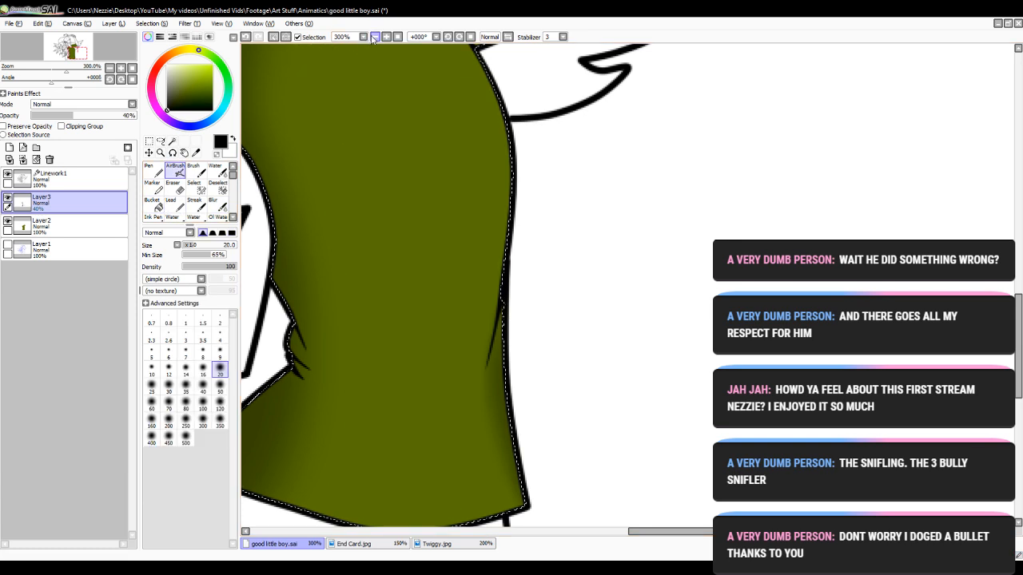
{"action": "left_click", "coordinate": [374, 37]}
{"action": "left_click", "coordinate": [374, 37]}
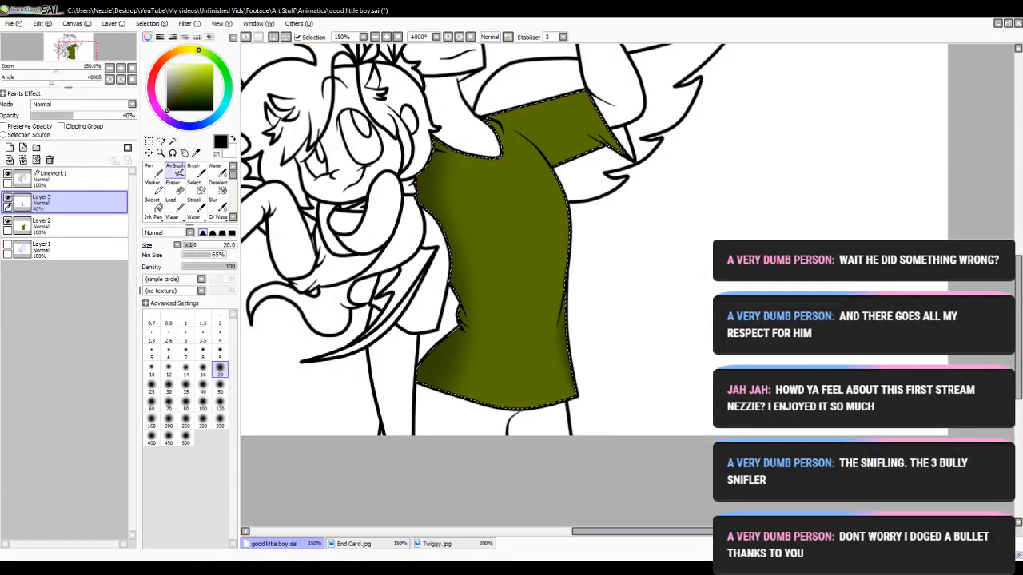
{"action": "left_click_drag", "start_coordinate": [1018, 327], "coordinate": [1018, 284]}
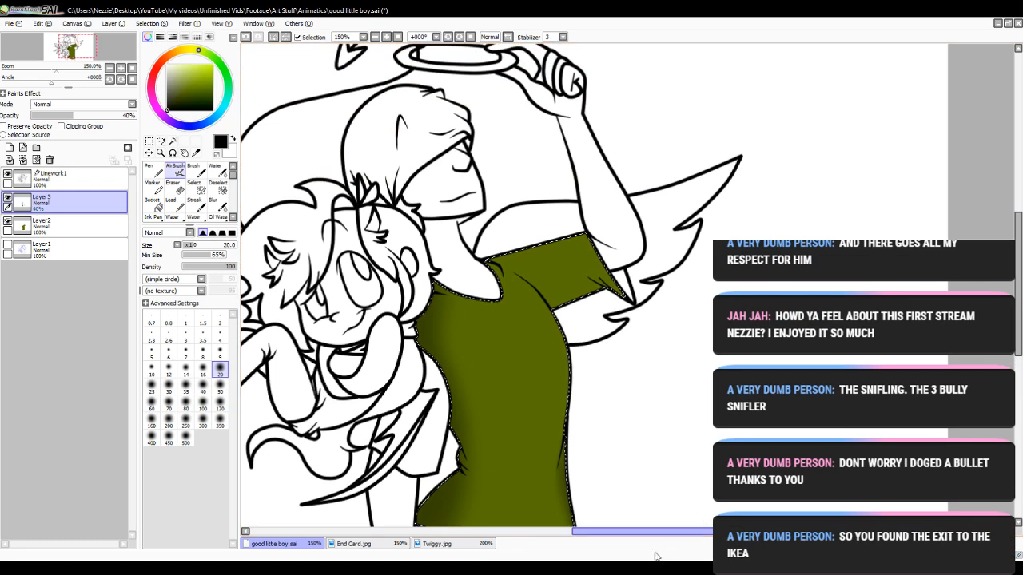
{"action": "left_click_drag", "start_coordinate": [645, 532], "coordinate": [626, 533]}
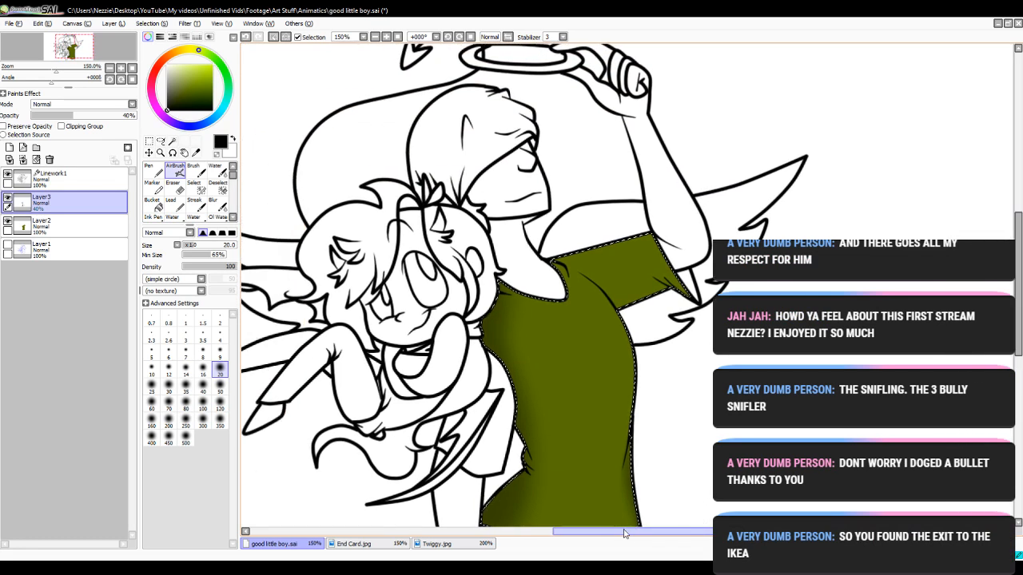
{"action": "left_click", "coordinate": [386, 37]}
{"action": "left_click", "coordinate": [386, 37]}
{"action": "left_click", "coordinate": [386, 37]}
{"action": "left_click", "coordinate": [386, 37]}
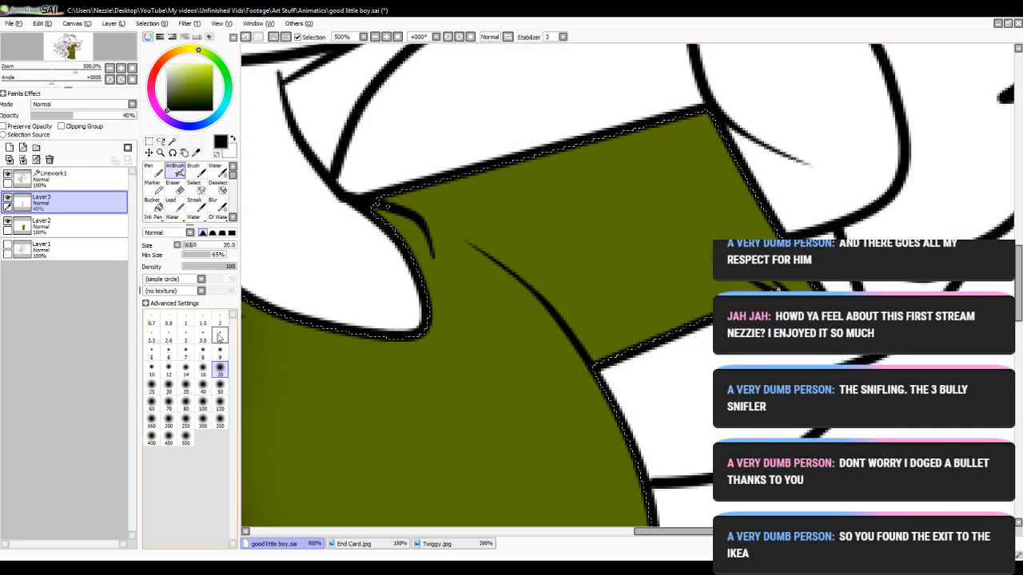
{"action": "left_click", "coordinate": [151, 353]}
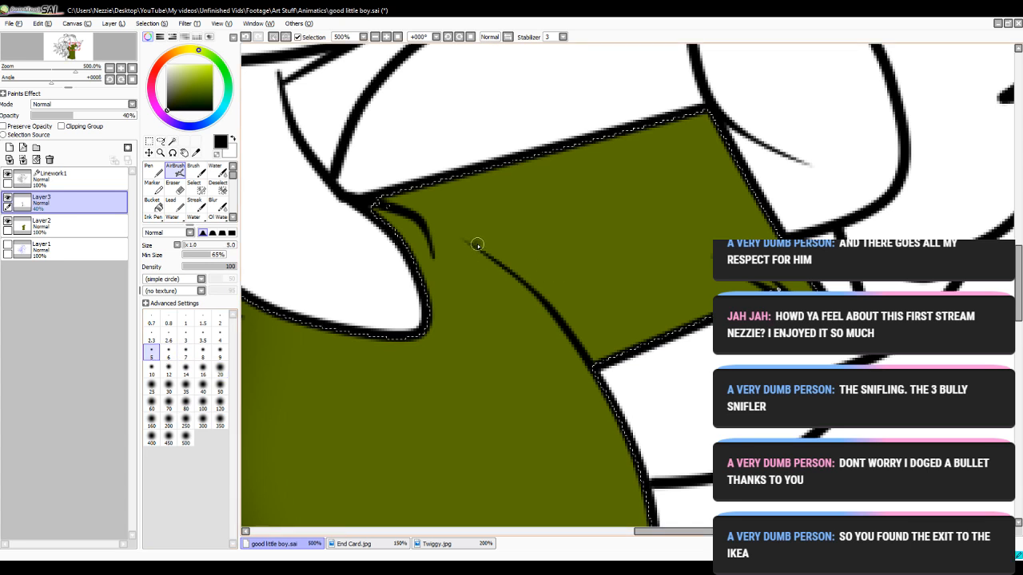
{"action": "mouse_move", "coordinate": [477, 244]}
{"action": "left_mouse_down"}
{"action": "mouse_move", "coordinate": [611, 364]}
{"action": "mouse_move", "coordinate": [512, 267]}
{"action": "mouse_move", "coordinate": [595, 360]}
{"action": "left_mouse_up"}
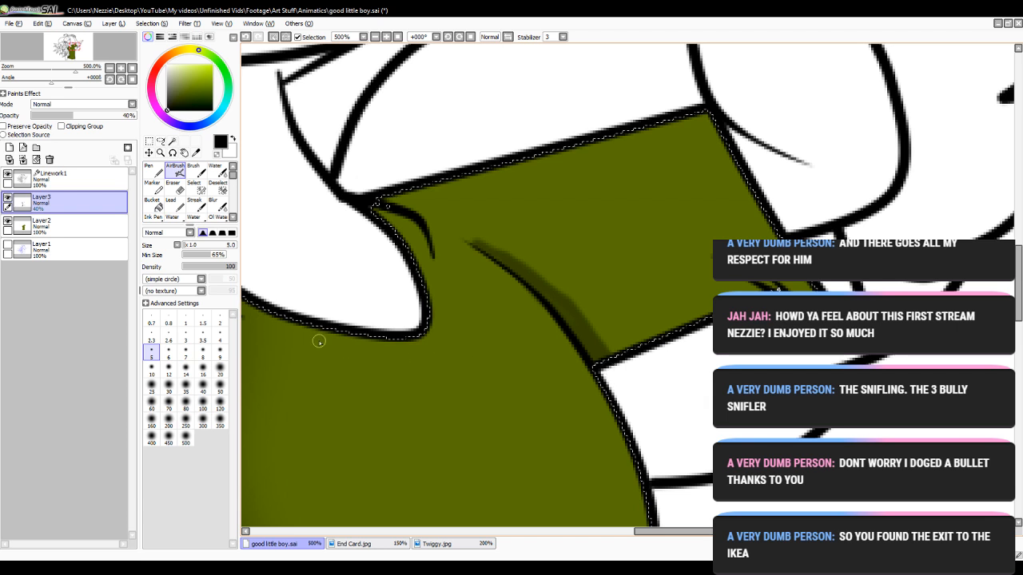
- Trim the outer edge of the shoulder crease shadow with the Eraser at size 20 and soften it with Blur at size 5
{"action": "left_click", "coordinate": [175, 188]}
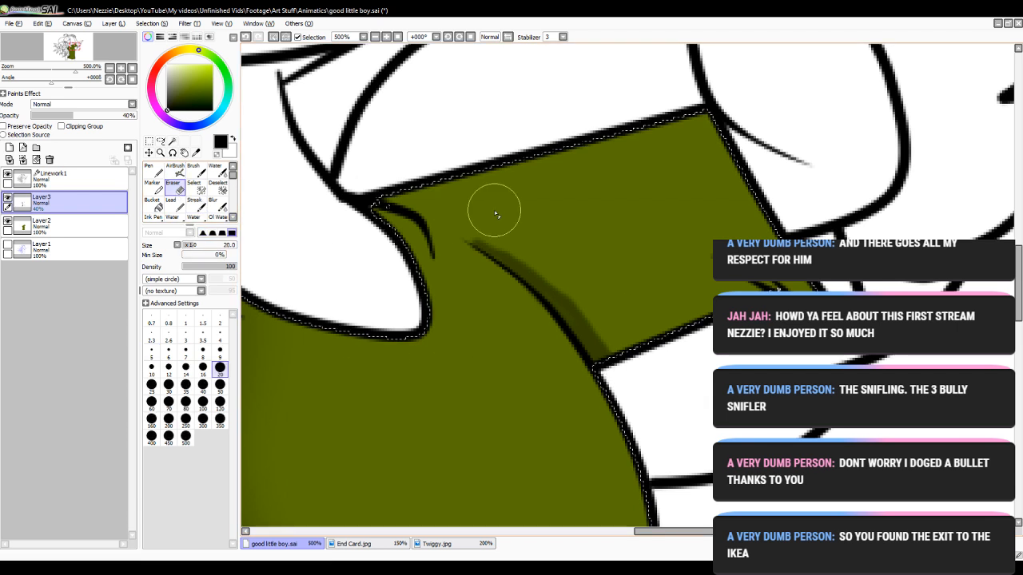
{"action": "mouse_move", "coordinate": [496, 215]}
{"action": "left_mouse_down"}
{"action": "mouse_move", "coordinate": [456, 212]}
{"action": "mouse_move", "coordinate": [506, 230]}
{"action": "mouse_move", "coordinate": [651, 354]}
{"action": "left_mouse_up"}
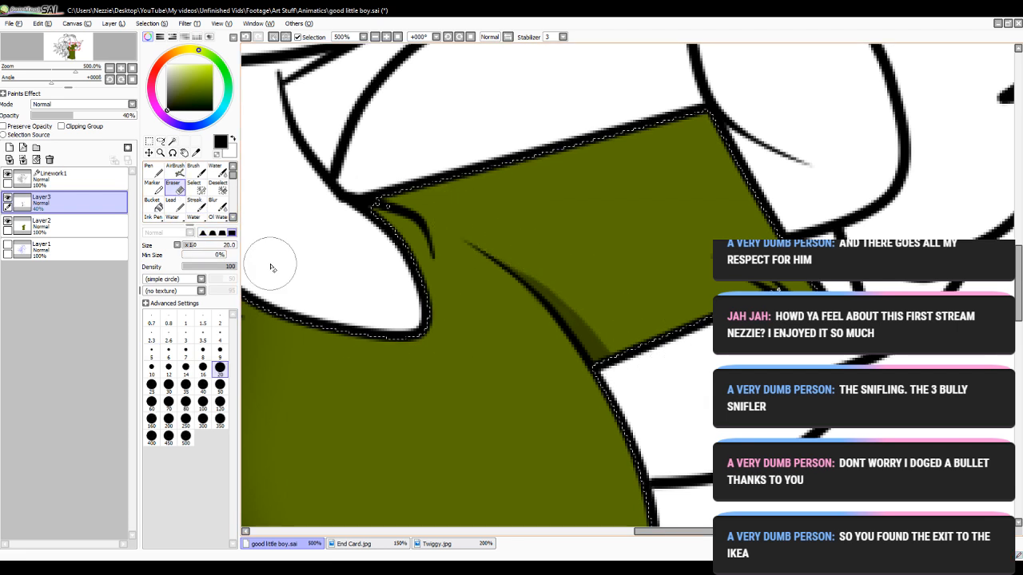
{"action": "left_click", "coordinate": [213, 205]}
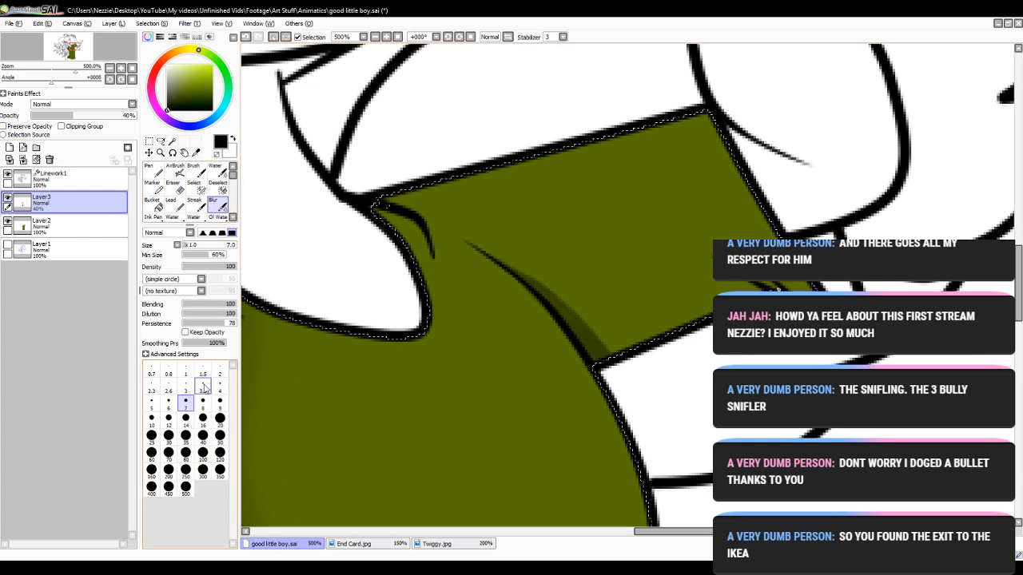
{"action": "left_click", "coordinate": [151, 402]}
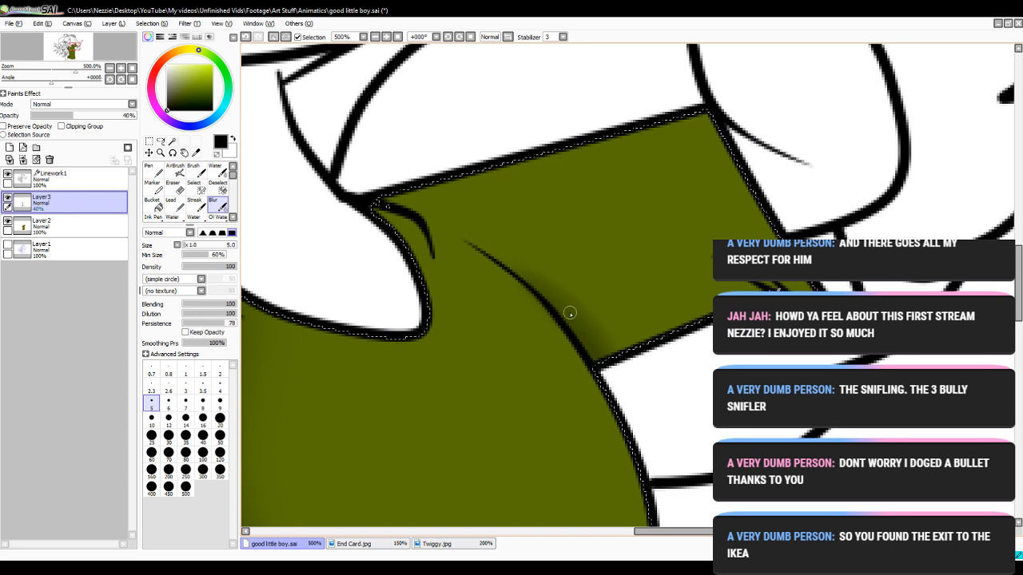
- Airbrush a black shadow at size 2.6 along the collar crease at the shoulder and soften it with Blur at size 3.5
{"action": "left_click", "coordinate": [174, 171]}
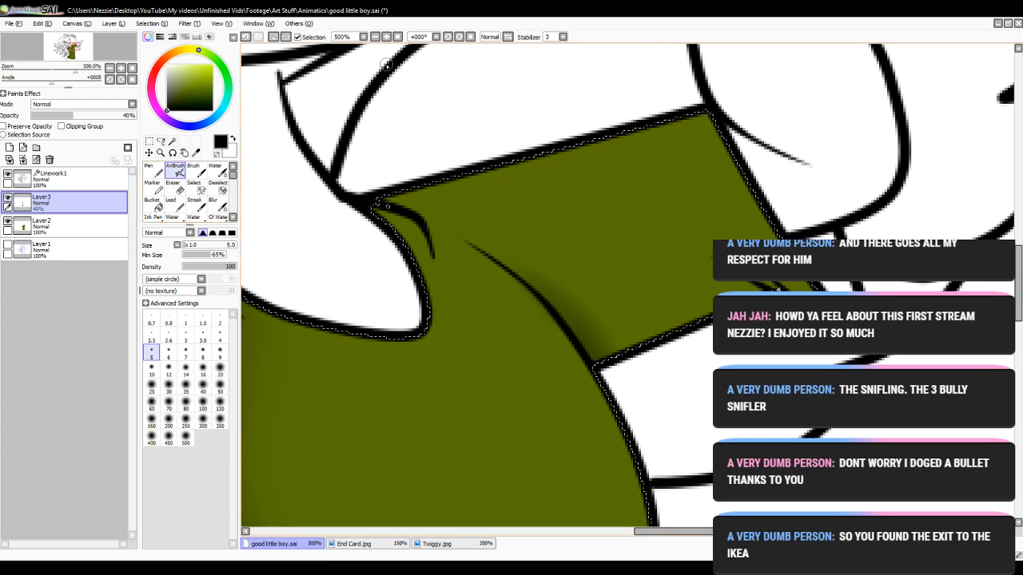
{"action": "left_click", "coordinate": [169, 338]}
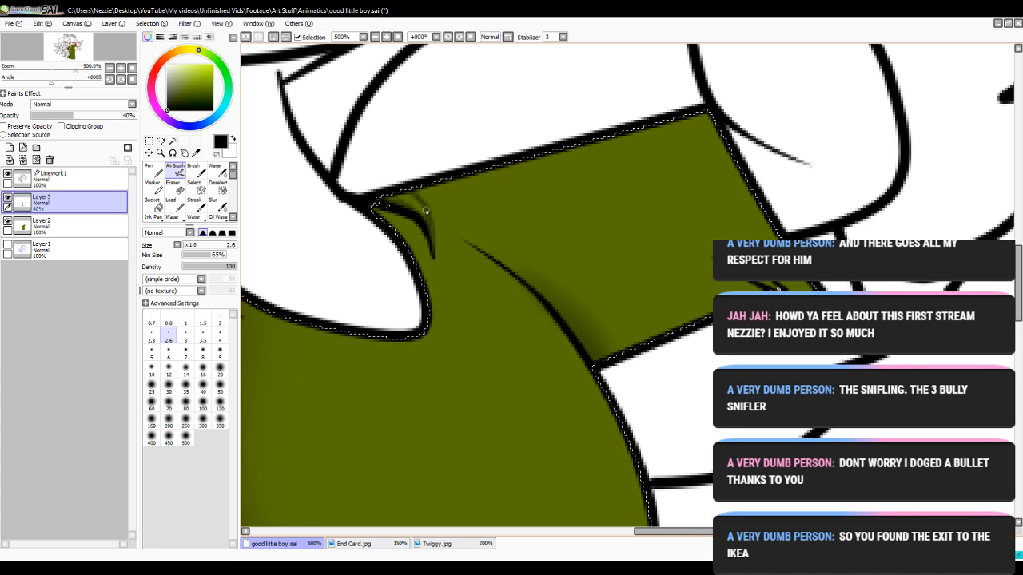
{"action": "left_click_drag", "start_coordinate": [426, 211], "coordinate": [392, 192]}
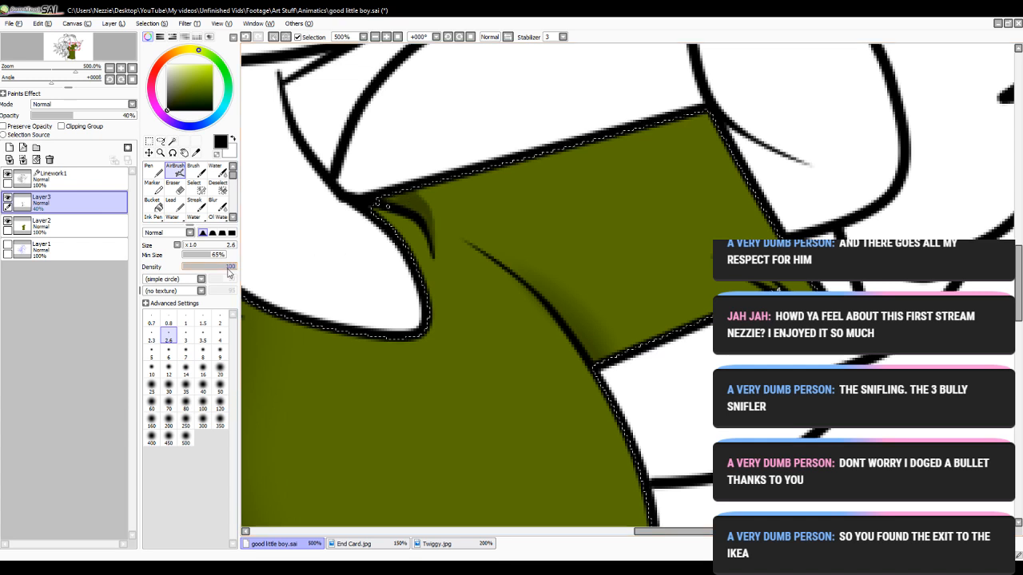
{"action": "left_click", "coordinate": [216, 206]}
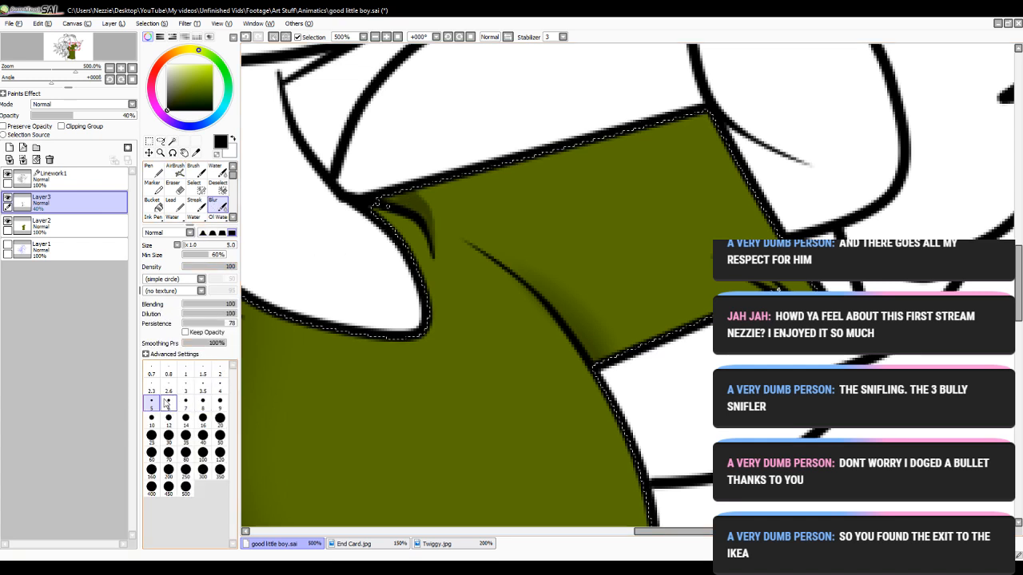
{"action": "left_click", "coordinate": [202, 388]}
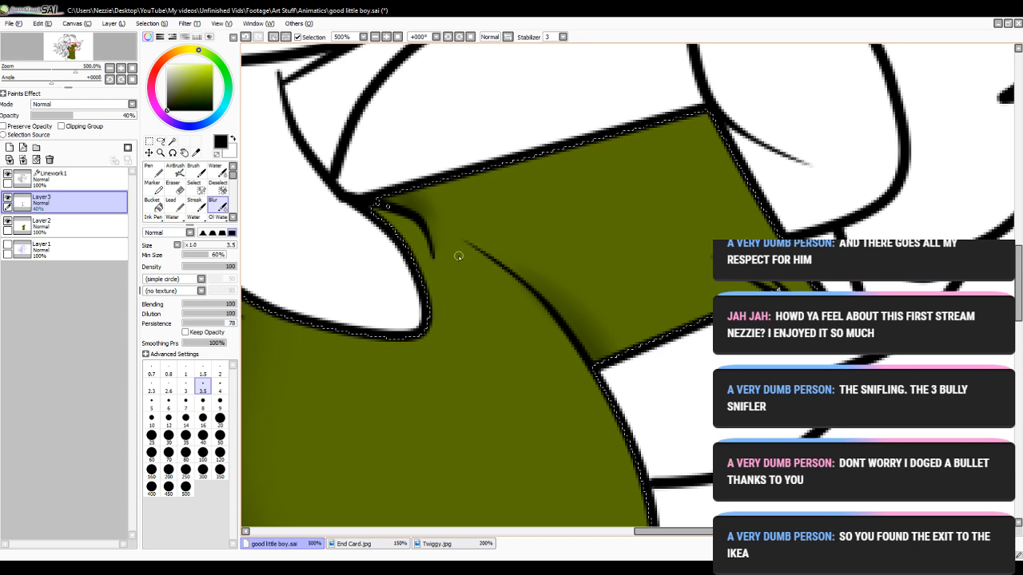
- Fill the unpainted gaps around the sleeve cuff's corner and tip on Layer2 with the shirt's olive green, using the Pen at size 7
{"action": "left_click", "coordinate": [175, 170]}
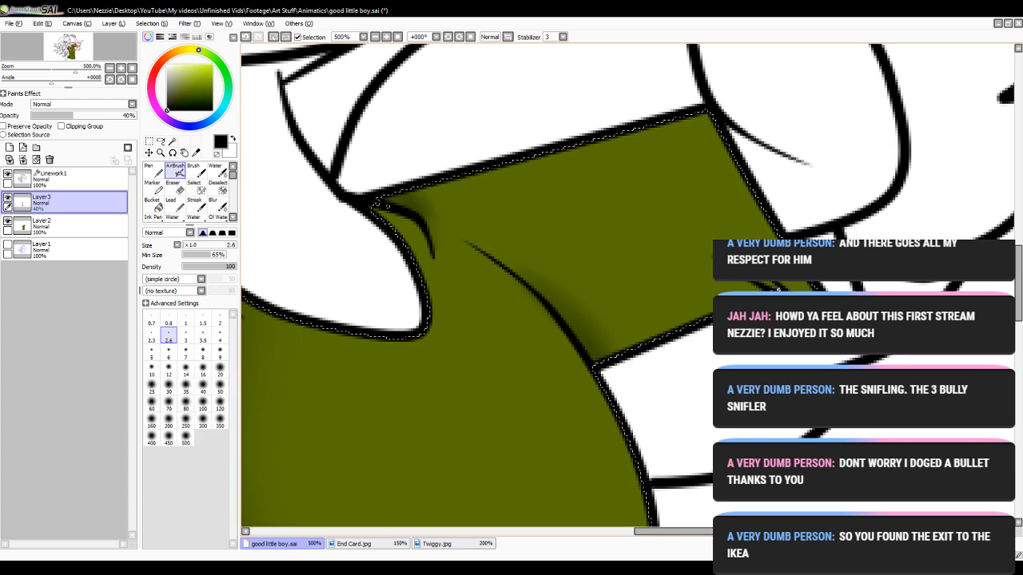
{"action": "left_click_drag", "start_coordinate": [655, 532], "coordinate": [683, 532]}
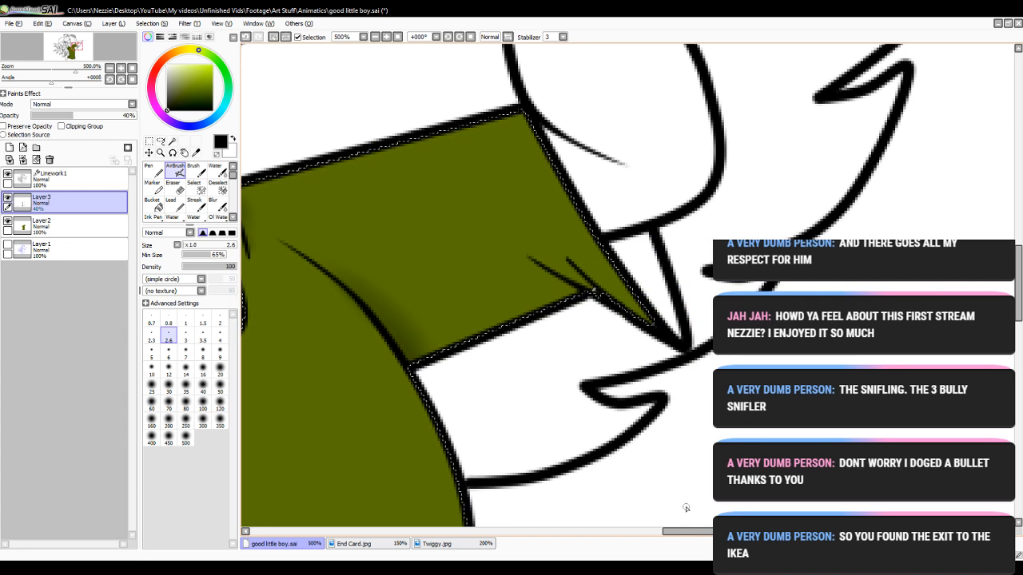
{"action": "left_click", "coordinate": [172, 141]}
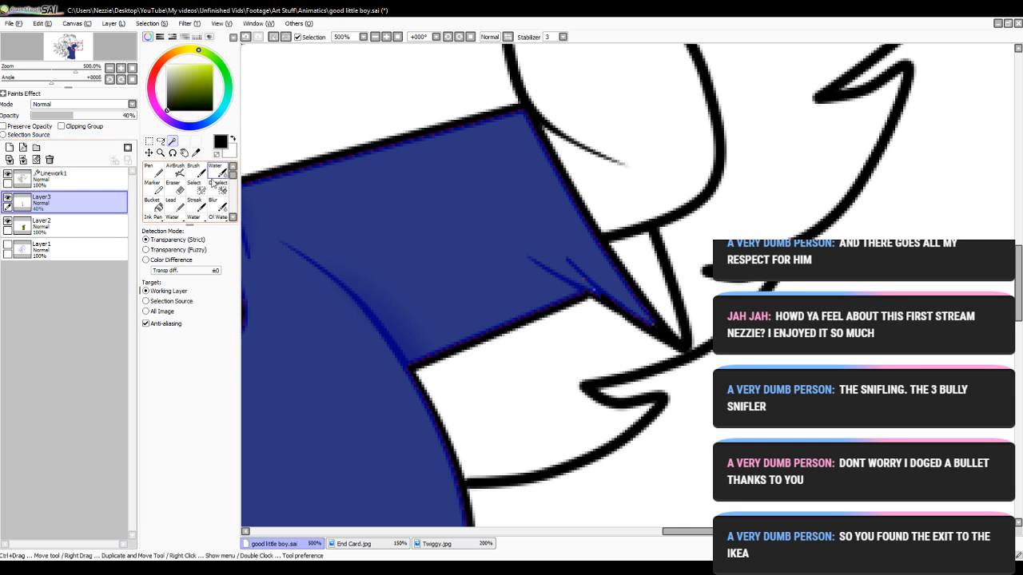
{"action": "left_click", "coordinate": [158, 179]}
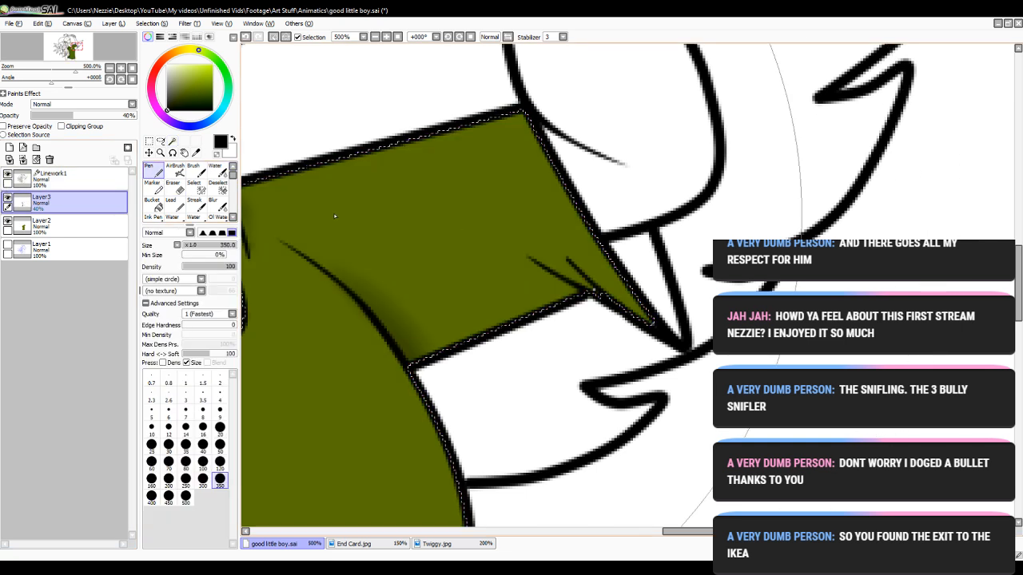
{"action": "left_click", "coordinate": [185, 409]}
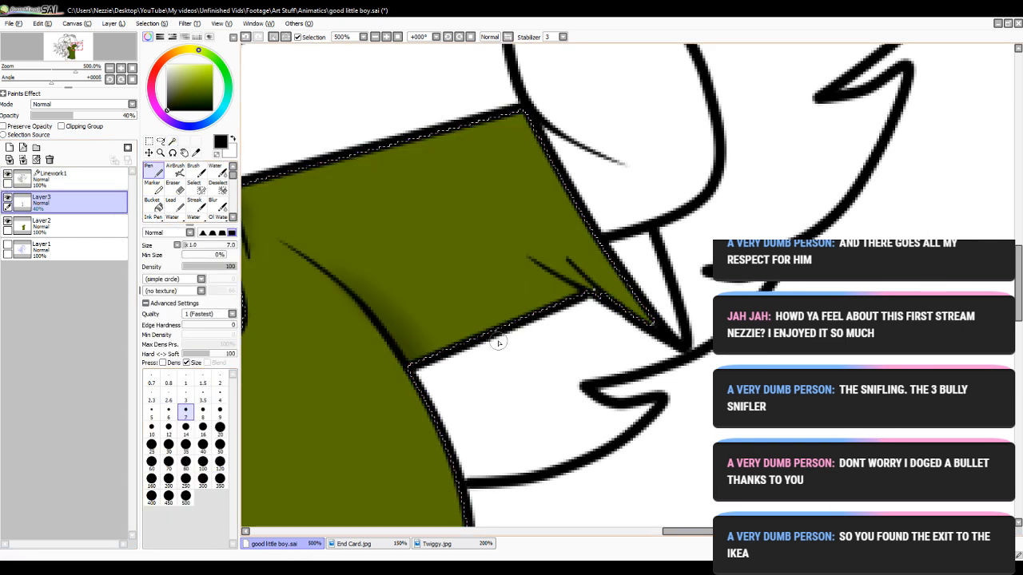
{"action": "left_click", "coordinate": [490, 237], "text": "alt"}
{"action": "mouse_move", "coordinate": [593, 293]}
{"action": "left_mouse_down"}
{"action": "mouse_move", "coordinate": [588, 279]}
{"action": "mouse_move", "coordinate": [599, 301]}
{"action": "left_mouse_up"}
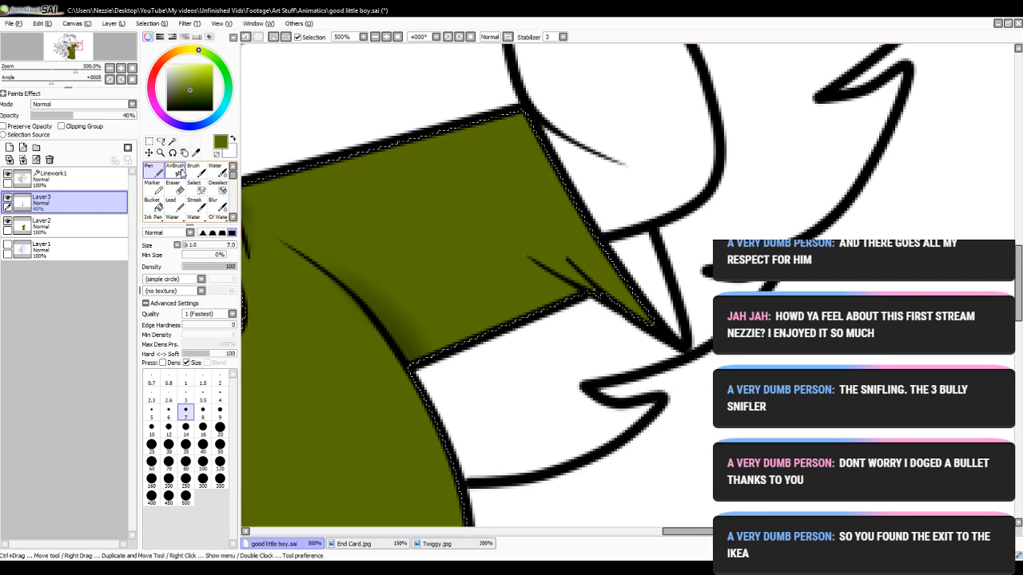
{"action": "left_click", "coordinate": [42, 226]}
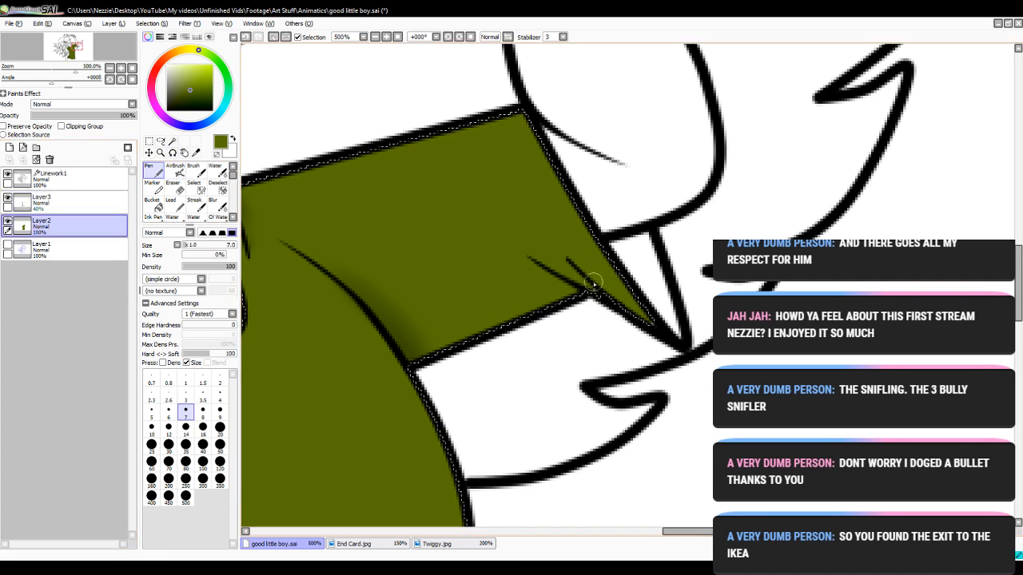
- Airbrush a black shadow at size 3 under the sleeve's cuff creases on Layer3 and soften it with Blur at size 3
{"action": "left_click", "coordinate": [68, 200]}
{"action": "left_click", "coordinate": [167, 110]}
{"action": "left_click", "coordinate": [181, 174]}
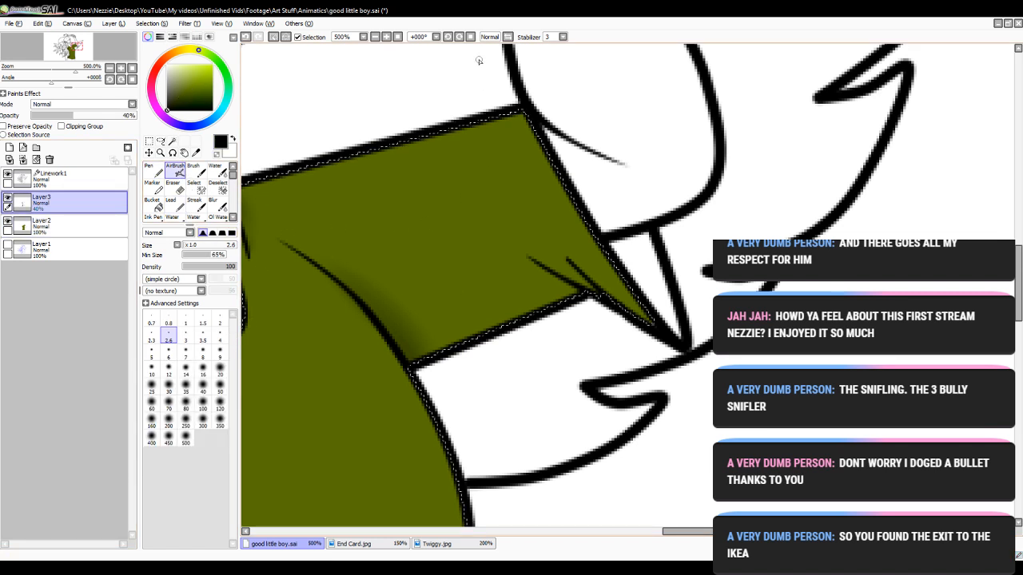
{"action": "left_click", "coordinate": [386, 38]}
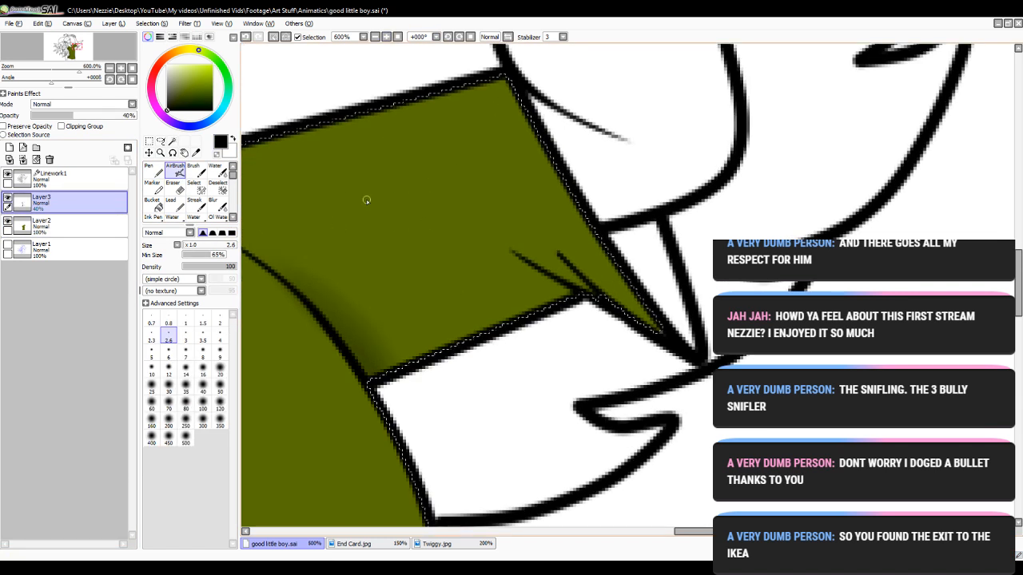
{"action": "left_click", "coordinate": [183, 335]}
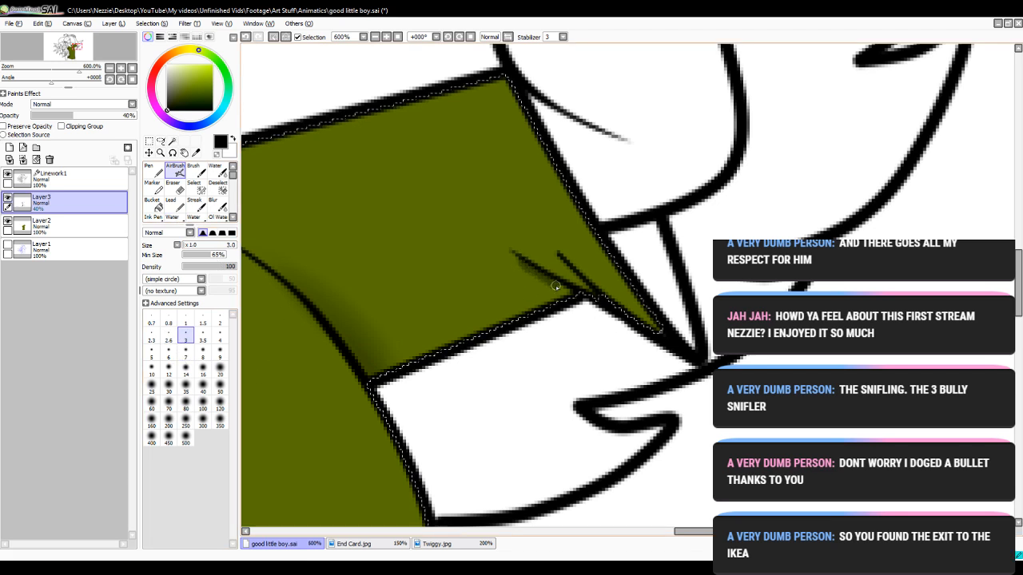
{"action": "mouse_move", "coordinate": [555, 285]}
{"action": "left_mouse_down"}
{"action": "mouse_move", "coordinate": [578, 294]}
{"action": "mouse_move", "coordinate": [578, 281]}
{"action": "mouse_move", "coordinate": [594, 296]}
{"action": "left_mouse_up"}
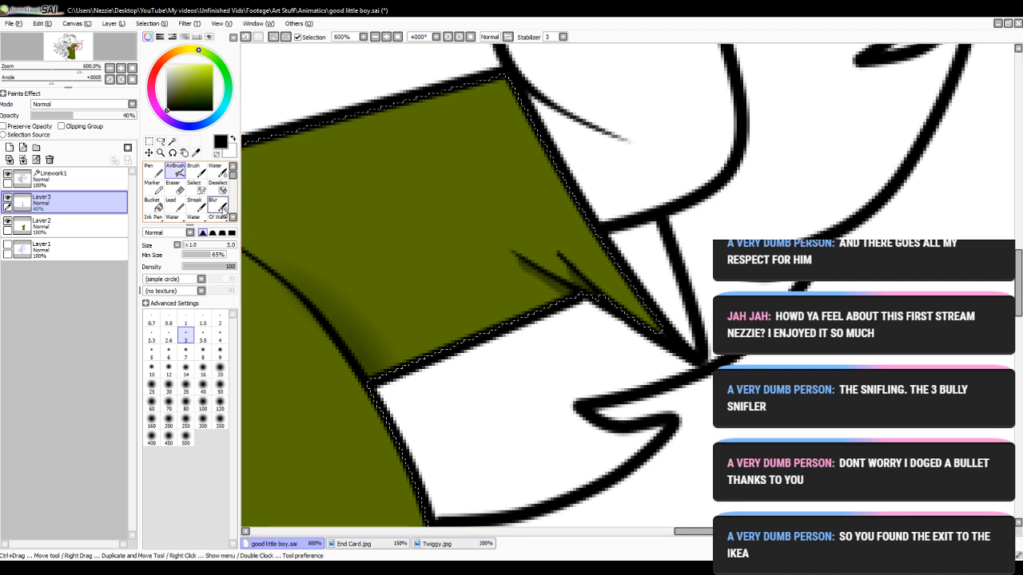
{"action": "left_click", "coordinate": [223, 209]}
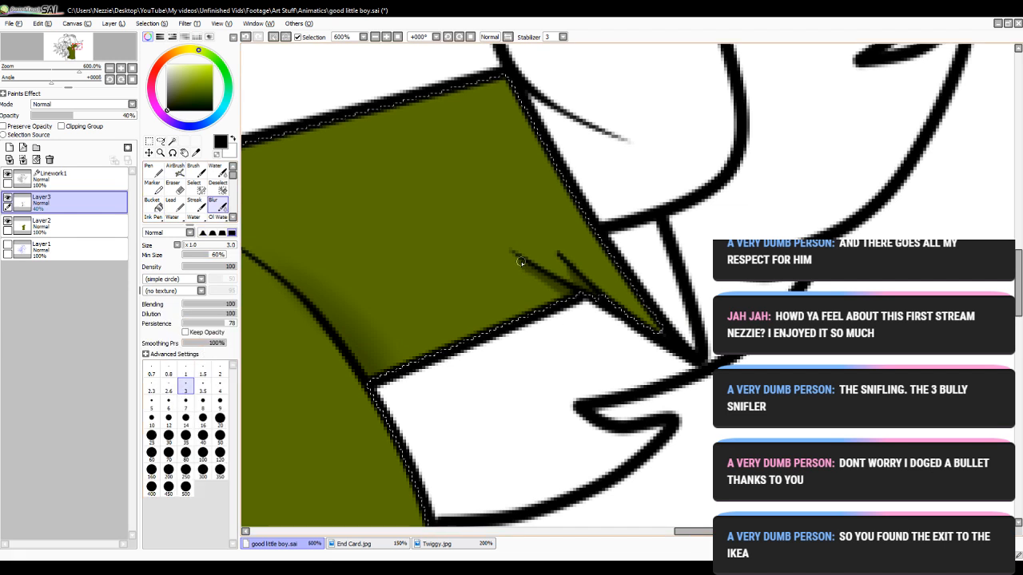
{"action": "mouse_move", "coordinate": [520, 261]}
{"action": "left_mouse_down"}
{"action": "mouse_move", "coordinate": [558, 292]}
{"action": "mouse_move", "coordinate": [513, 263]}
{"action": "mouse_move", "coordinate": [588, 296]}
{"action": "mouse_move", "coordinate": [567, 266]}
{"action": "mouse_move", "coordinate": [580, 294]}
{"action": "left_mouse_up"}
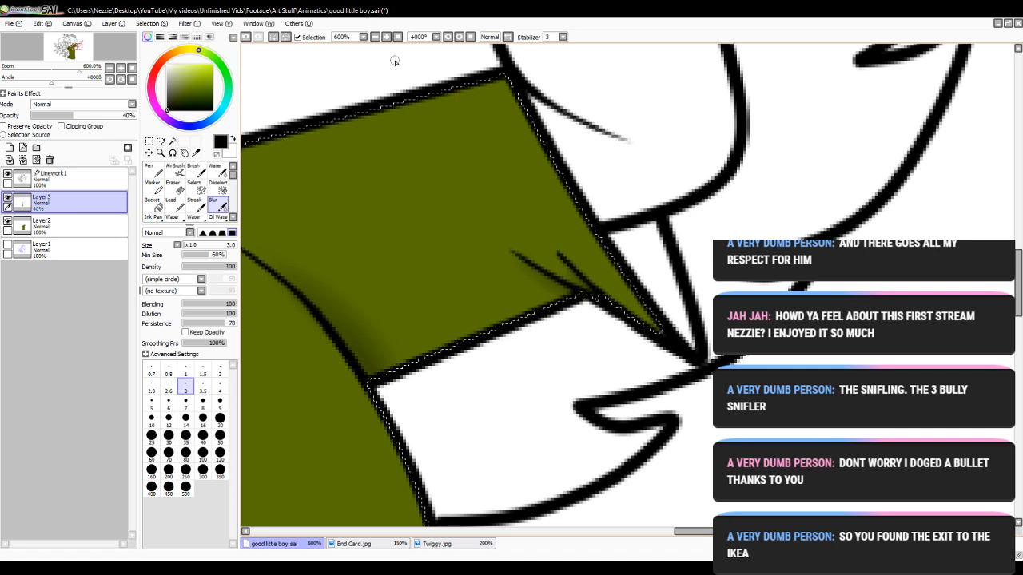
- Clear the selection over the whole shirt with the Deselect brush at size 500
{"action": "left_click", "coordinate": [375, 37]}
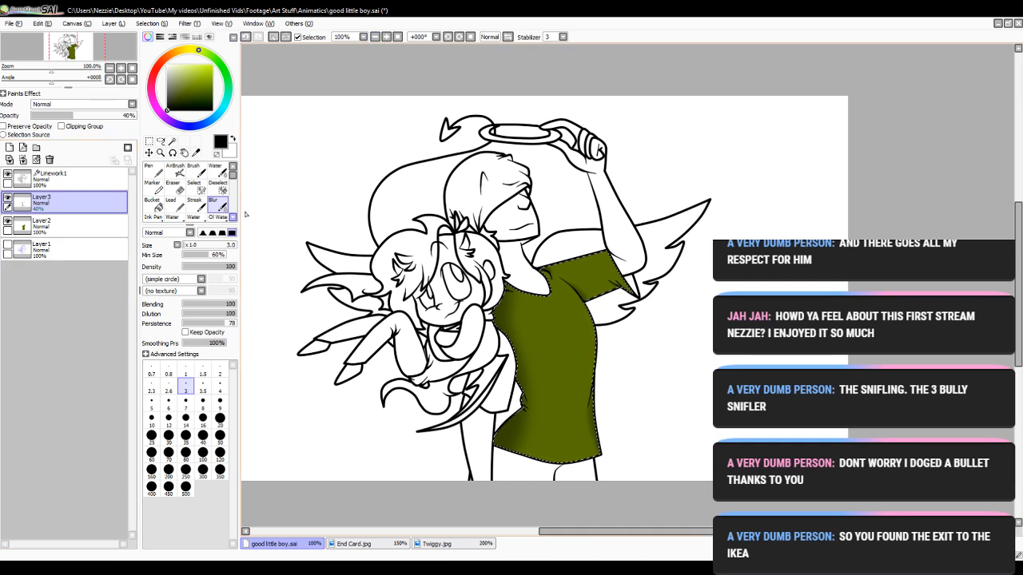
{"action": "left_click", "coordinate": [195, 188]}
{"action": "left_click", "coordinate": [216, 193]}
{"action": "left_click_drag", "start_coordinate": [613, 225], "coordinate": [536, 453]}
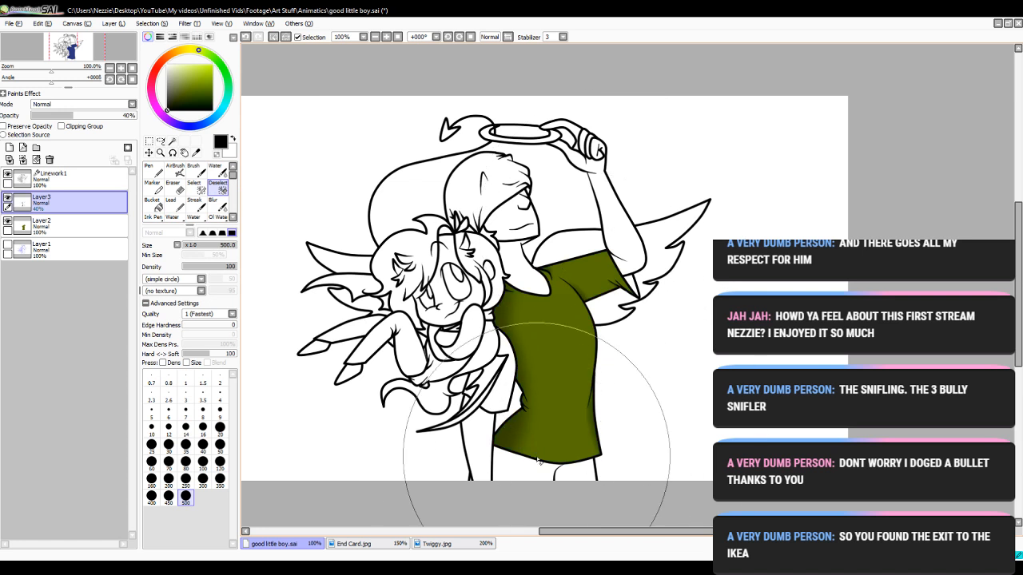
- Select the triangular inside of the sleeve opening beside the raised arm with the Magic Wand on the Linework1 layer
{"action": "left_click", "coordinate": [172, 141]}
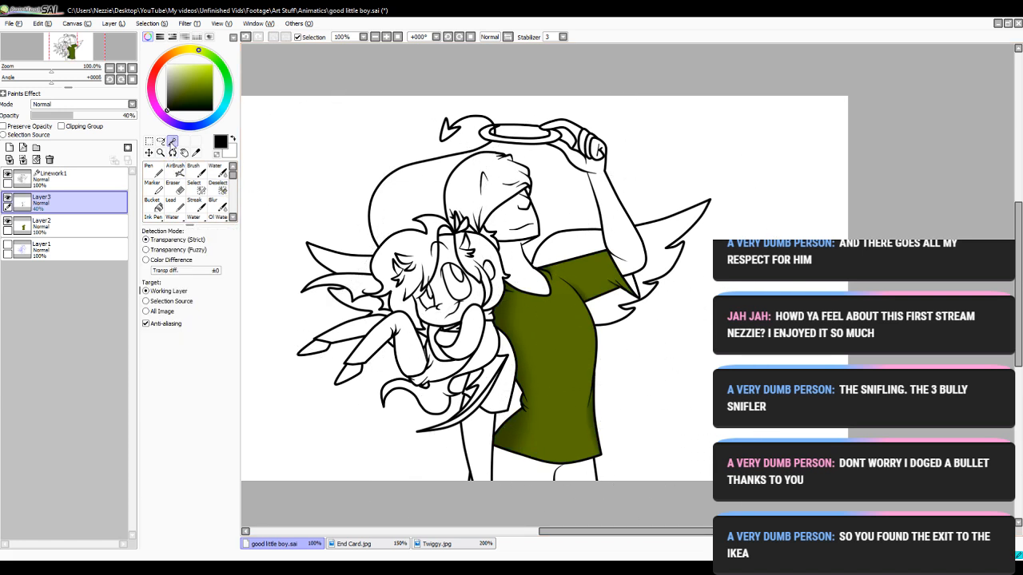
{"action": "left_click_drag", "start_coordinate": [1018, 339], "coordinate": [1019, 367]}
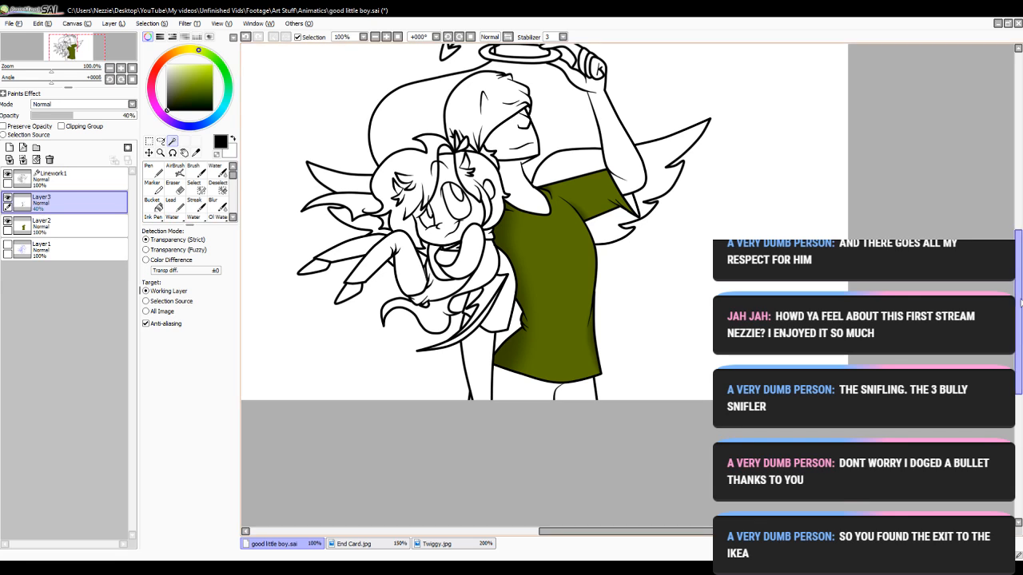
{"action": "left_click_drag", "start_coordinate": [1018, 304], "coordinate": [1019, 284]}
{"action": "left_click", "coordinate": [386, 37]}
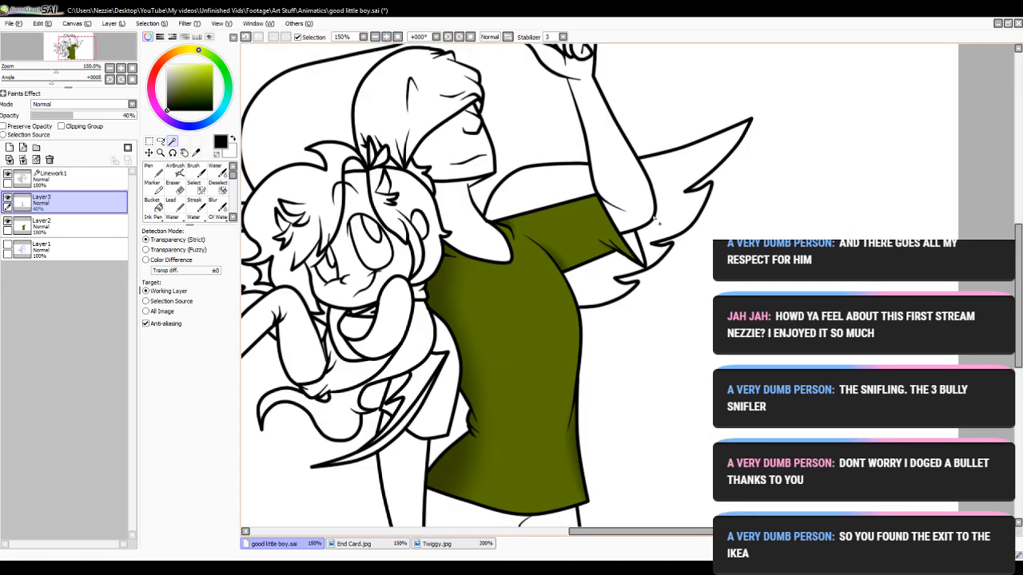
{"action": "left_click", "coordinate": [304, 80]}
{"action": "left_click", "coordinate": [245, 38]}
{"action": "left_click", "coordinate": [386, 38]}
{"action": "left_click", "coordinate": [387, 38]}
{"action": "left_click", "coordinate": [64, 178]}
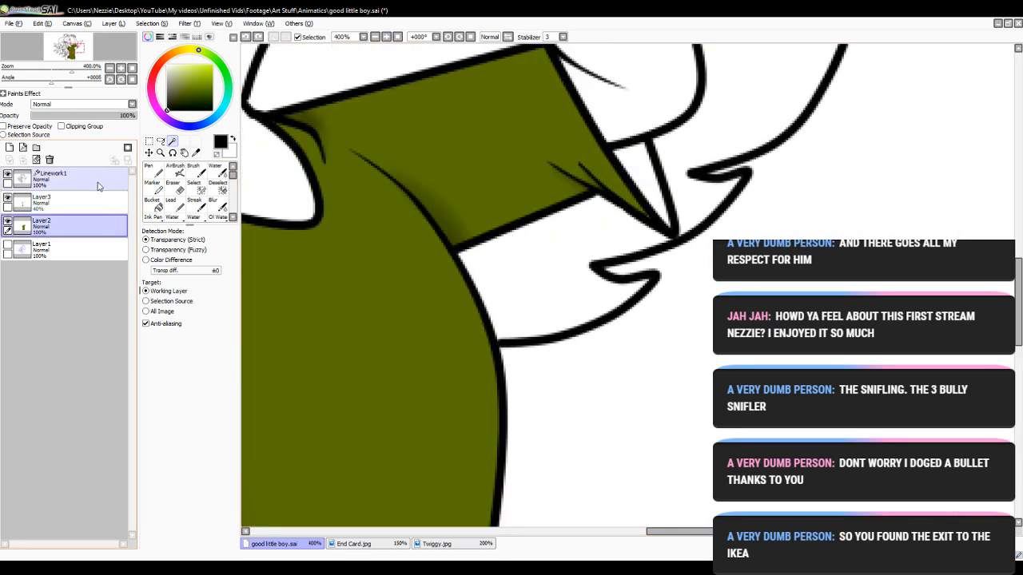
{"action": "left_click", "coordinate": [643, 169]}
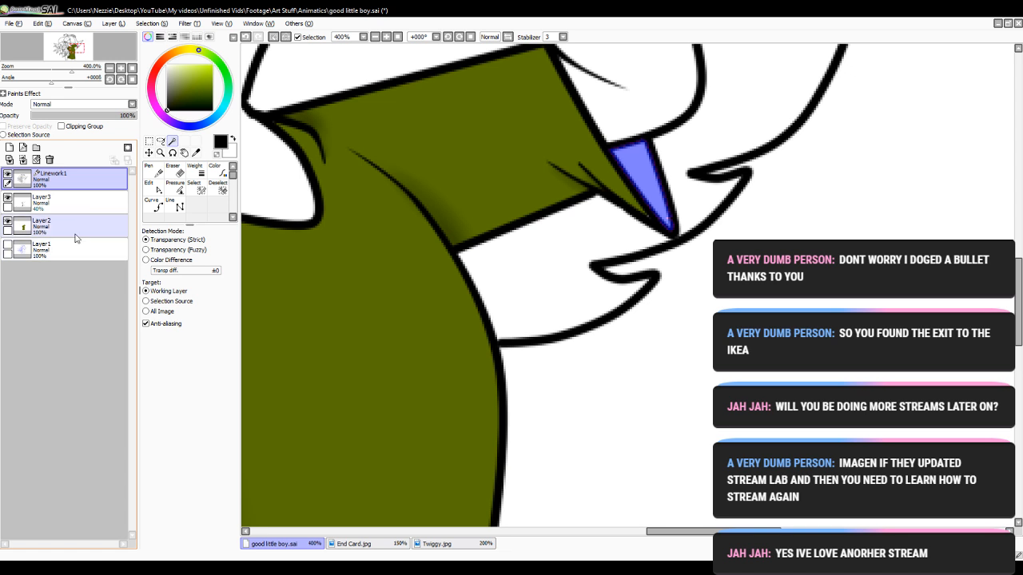
- Bucket-fill the selected sleeve opening on Layer2 with a darker shade of the shirt's olive green
{"action": "left_click", "coordinate": [73, 223]}
{"action": "left_click", "coordinate": [152, 204]}
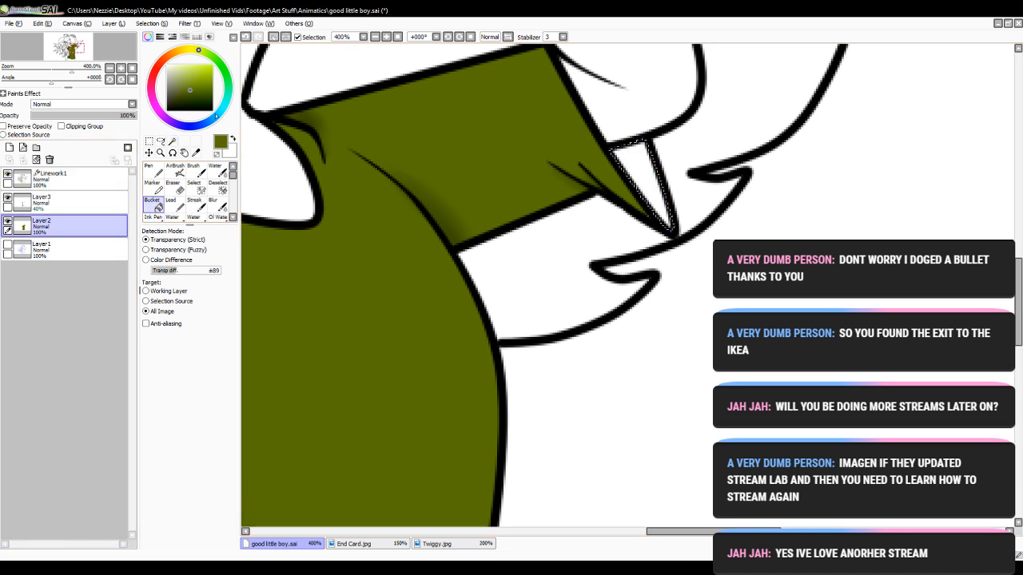
{"action": "left_click", "coordinate": [490, 149], "text": "alt"}
{"action": "left_click", "coordinate": [635, 172]}
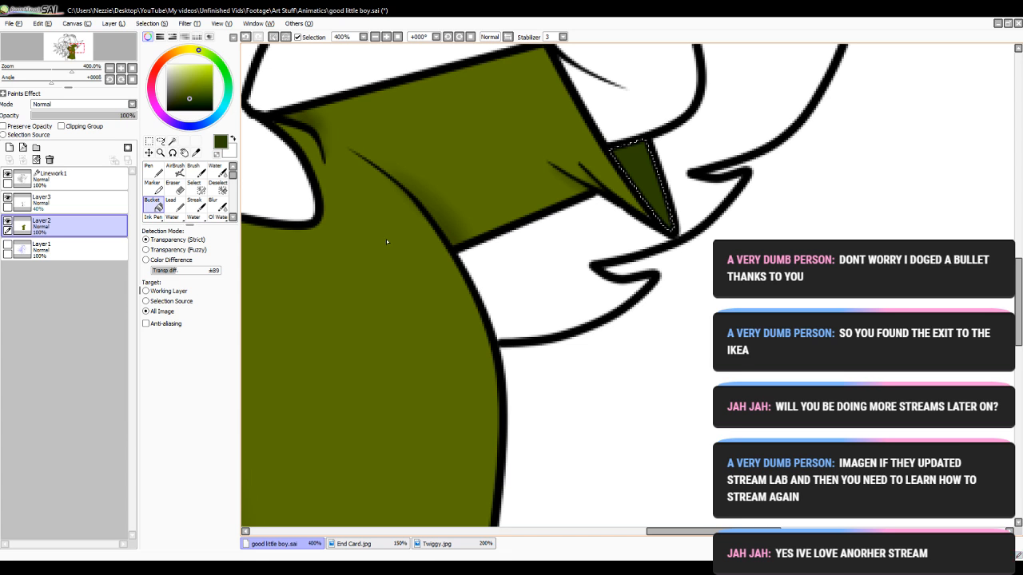
- Airbrush black shading at size 20 down the sleeve opening on Layer3, and clear its selection with the Deselect brush
{"action": "left_click", "coordinate": [83, 201]}
{"action": "left_click", "coordinate": [177, 169]}
{"action": "left_click", "coordinate": [168, 109]}
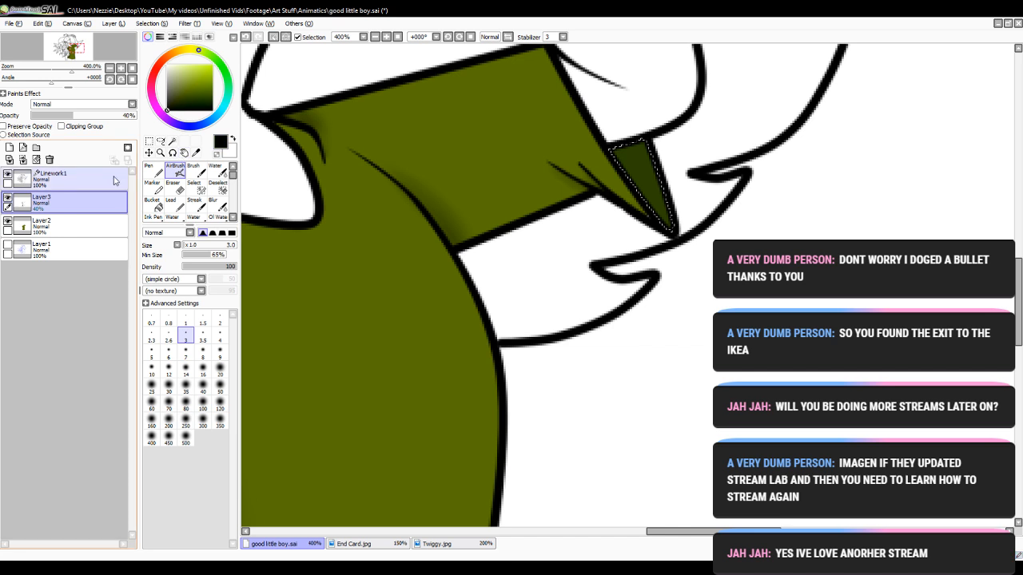
{"action": "left_click", "coordinate": [219, 370]}
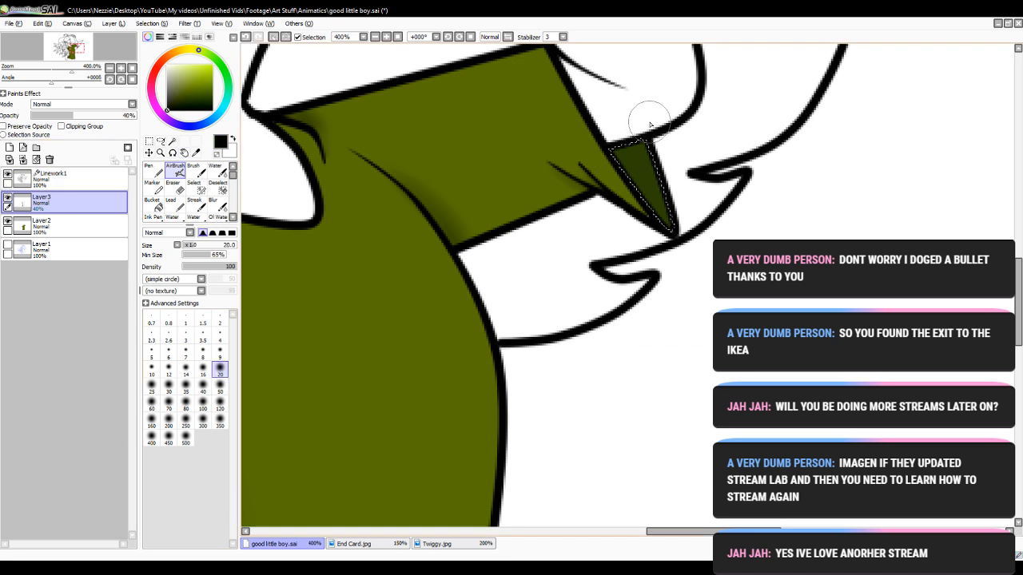
{"action": "mouse_move", "coordinate": [651, 125]}
{"action": "left_mouse_down"}
{"action": "mouse_move", "coordinate": [620, 148]}
{"action": "mouse_move", "coordinate": [651, 212]}
{"action": "mouse_move", "coordinate": [628, 159]}
{"action": "mouse_move", "coordinate": [669, 220]}
{"action": "left_mouse_up"}
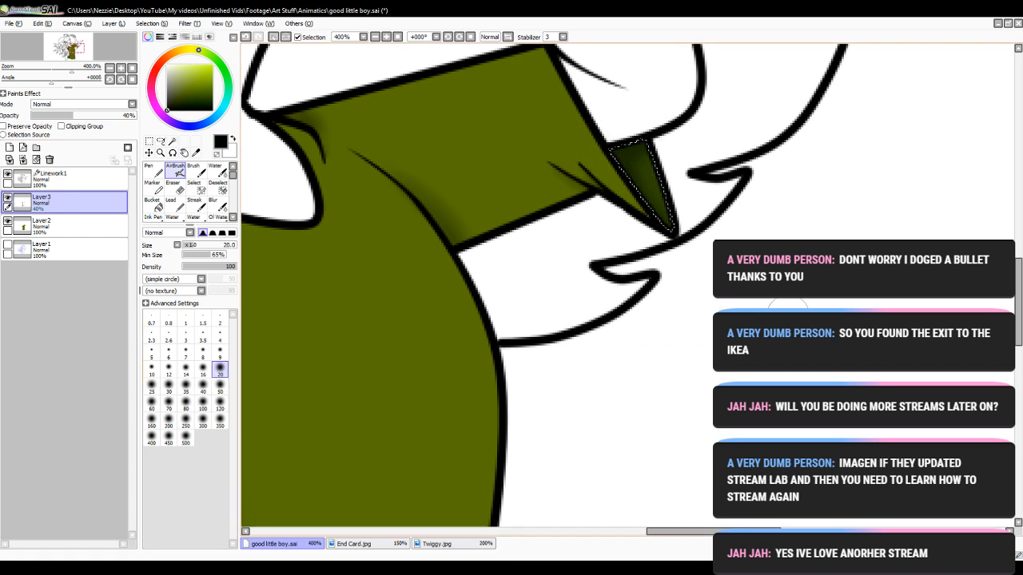
{"action": "left_click", "coordinate": [217, 186]}
{"action": "left_click", "coordinate": [600, 107]}
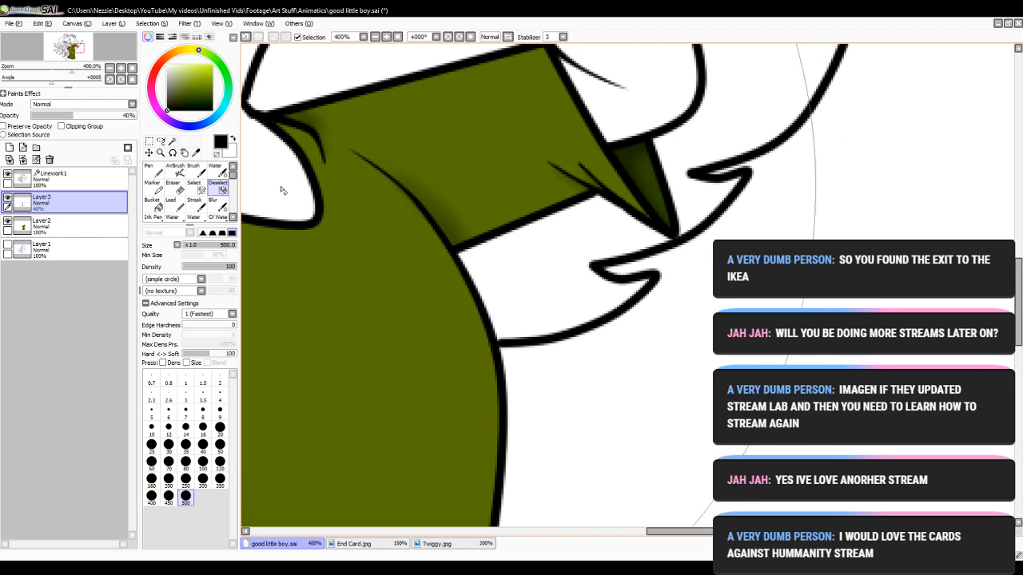
- On the Linework1 layer, adjust the control points of the smaller character's bent arm, the body outline meeting it, and the front leg's lower edge
{"action": "left_click", "coordinate": [104, 233]}
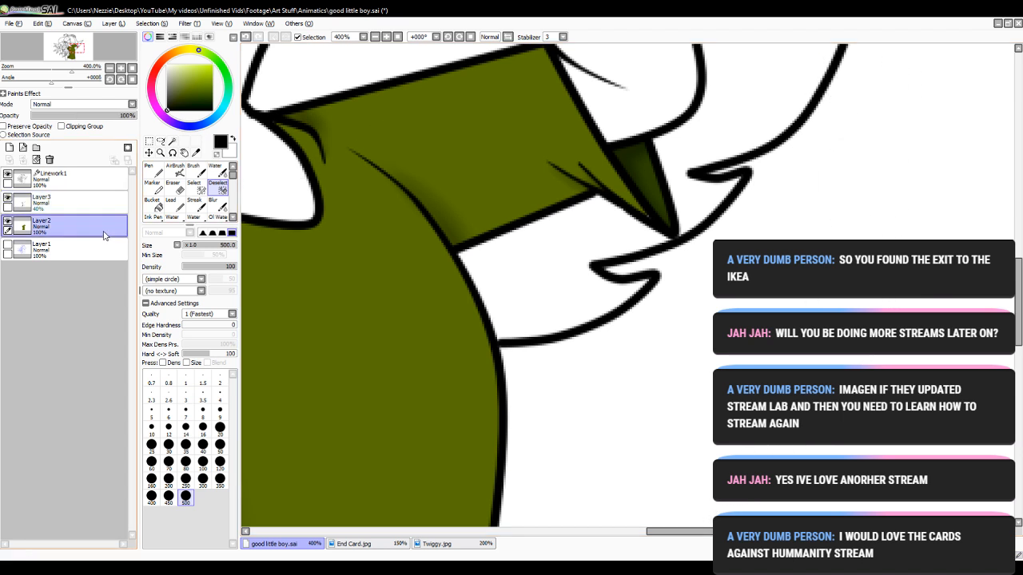
{"action": "left_click", "coordinate": [172, 141]}
{"action": "left_click", "coordinate": [80, 178]}
{"action": "left_click", "coordinate": [375, 37]}
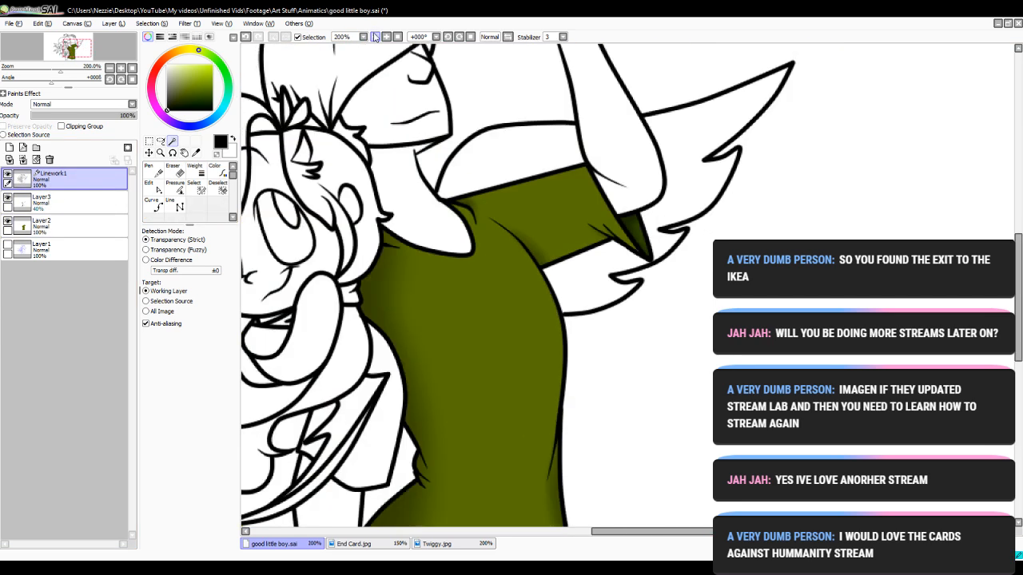
{"action": "left_click", "coordinate": [376, 38]}
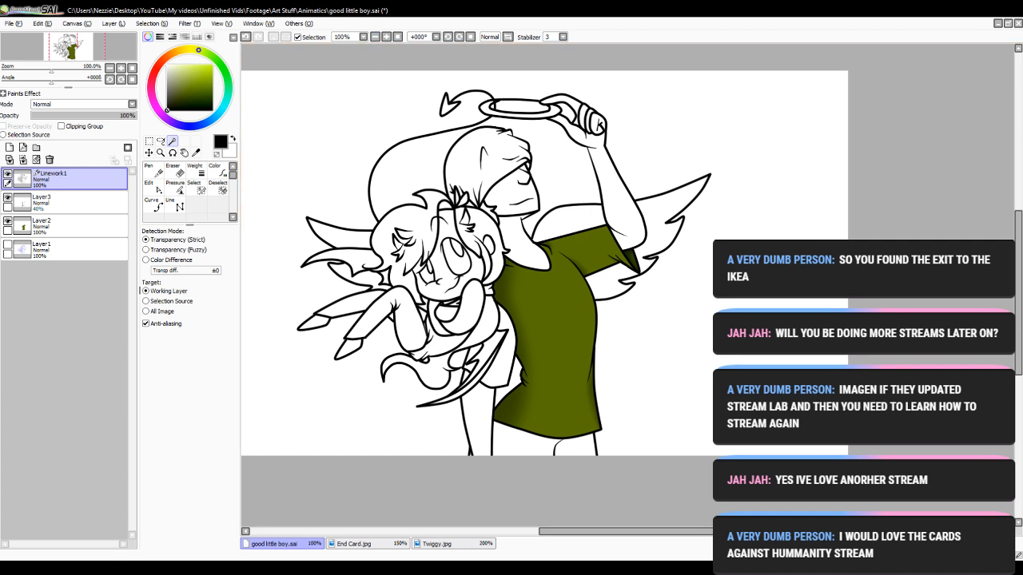
{"action": "left_click", "coordinate": [151, 187]}
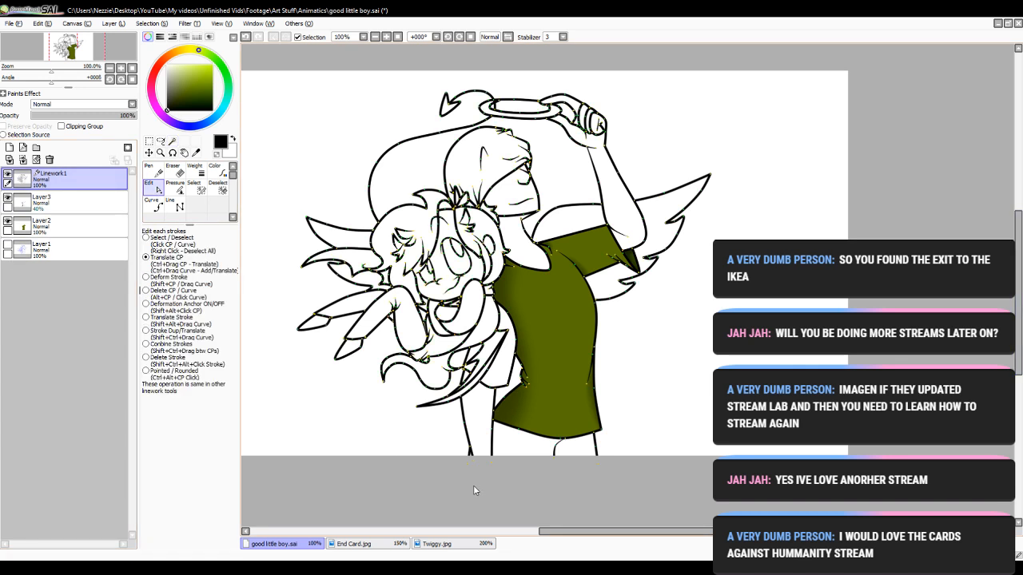
{"action": "left_click_drag", "start_coordinate": [576, 532], "coordinate": [519, 543]}
{"action": "left_click", "coordinate": [387, 37]}
{"action": "left_click", "coordinate": [387, 38]}
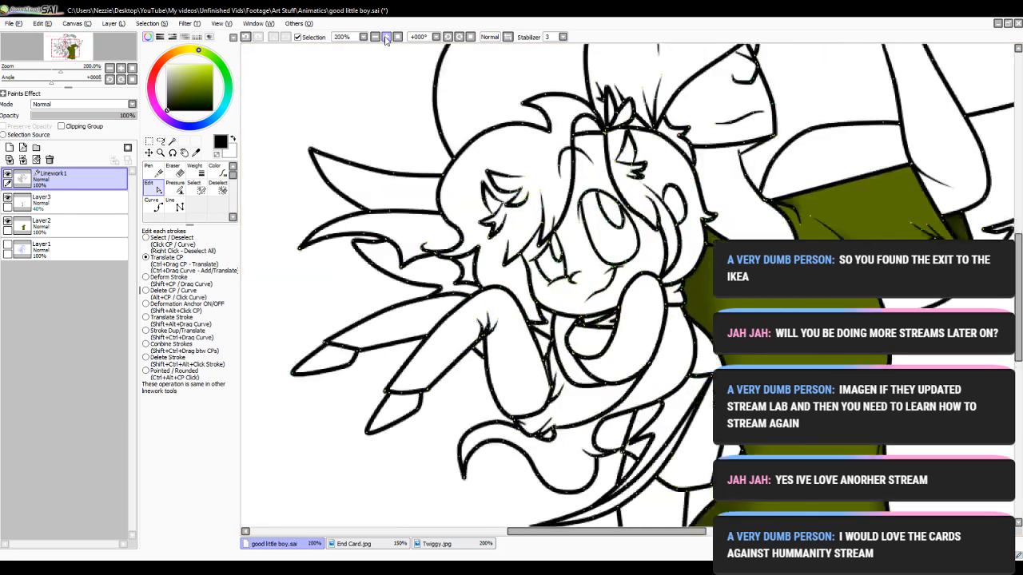
{"action": "left_click", "coordinate": [387, 37]}
{"action": "left_click_drag", "start_coordinate": [1020, 268], "coordinate": [1019, 284]}
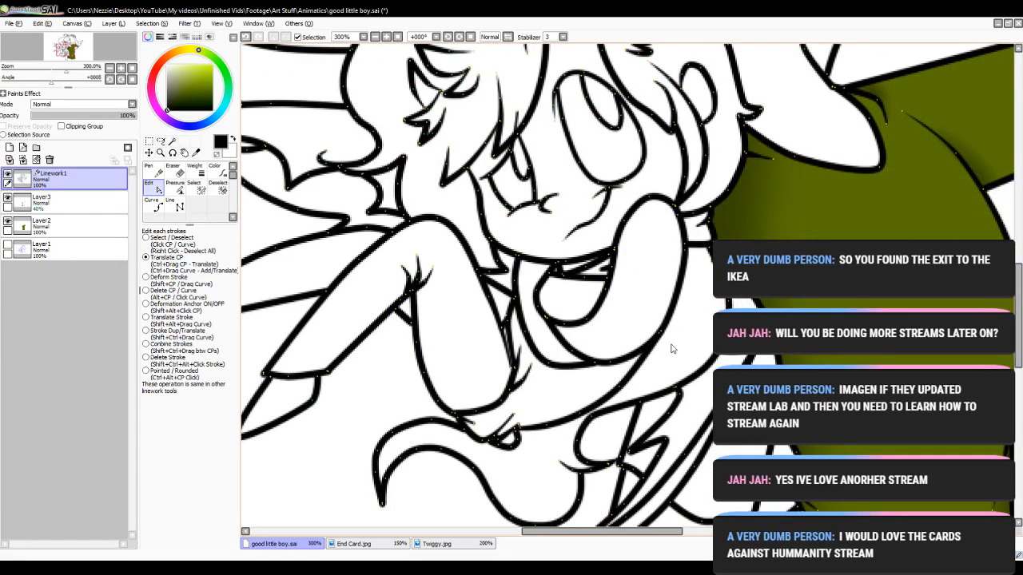
{"action": "left_click_drag", "start_coordinate": [662, 336], "coordinate": [653, 327]}
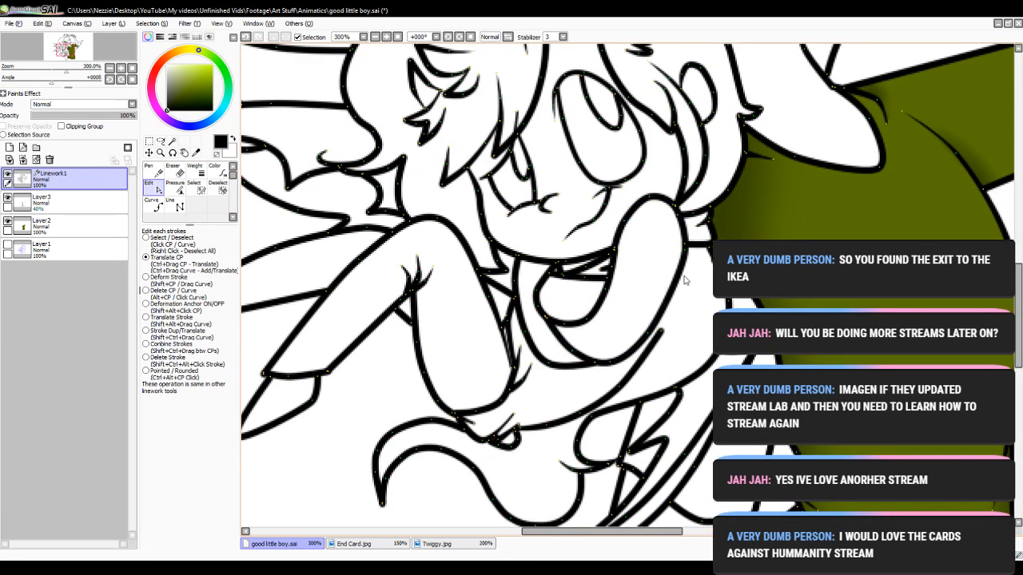
{"action": "left_click_drag", "start_coordinate": [683, 279], "coordinate": [678, 289]}
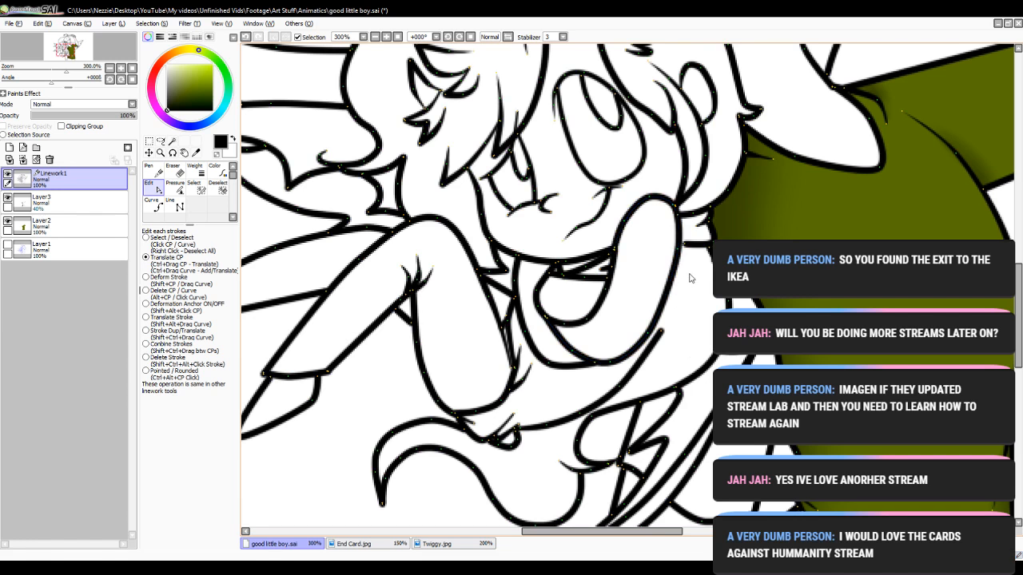
{"action": "left_click_drag", "start_coordinate": [664, 329], "coordinate": [672, 322]}
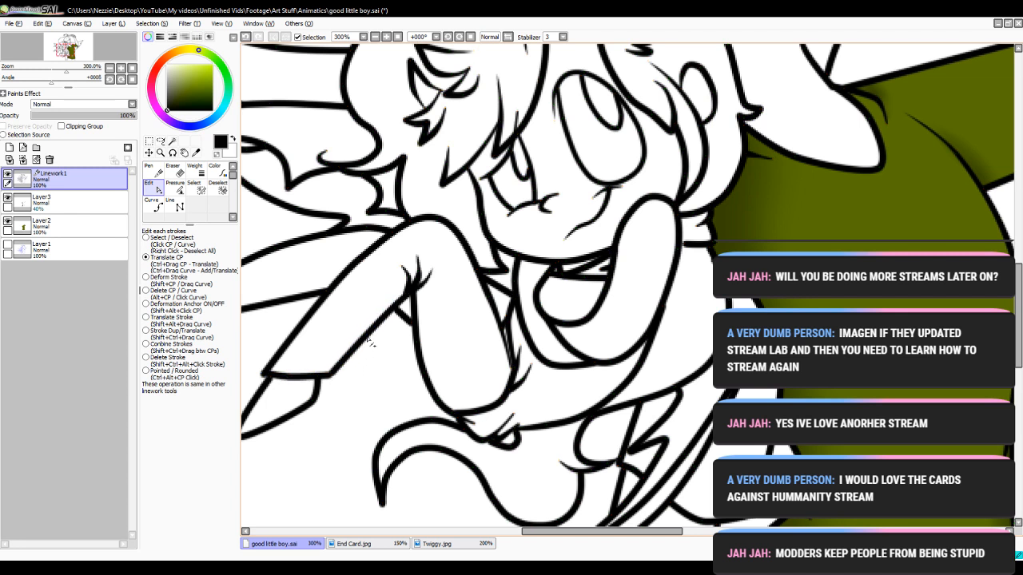
{"action": "left_click_drag", "start_coordinate": [364, 339], "coordinate": [365, 340]}
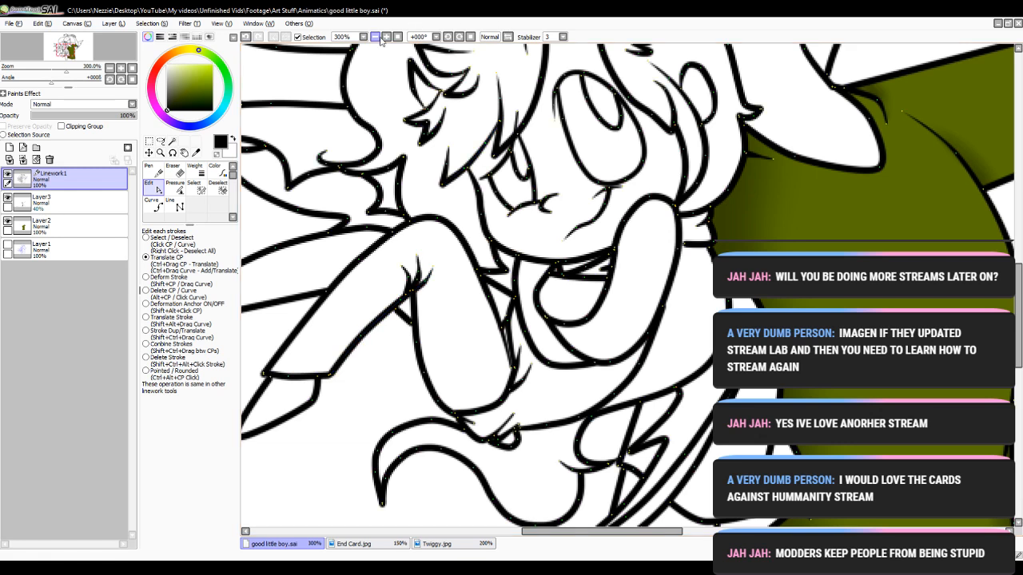
- Move the control point on the smaller character's lower body outline so the line below the bent arm curves smoothly
{"action": "left_click", "coordinate": [380, 42]}
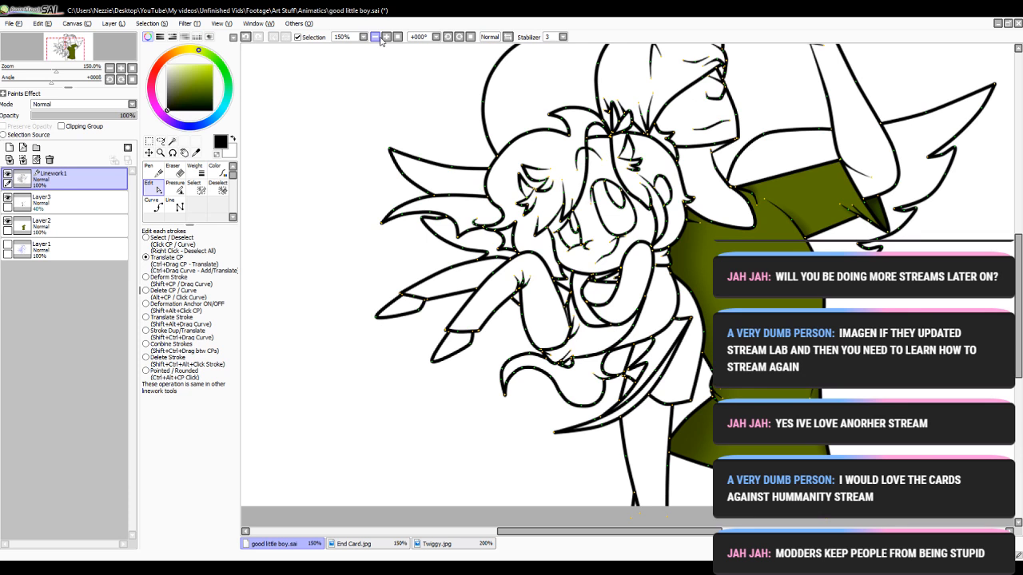
{"action": "left_click", "coordinate": [387, 38]}
{"action": "left_click", "coordinate": [387, 38]}
{"action": "left_click", "coordinate": [387, 38]}
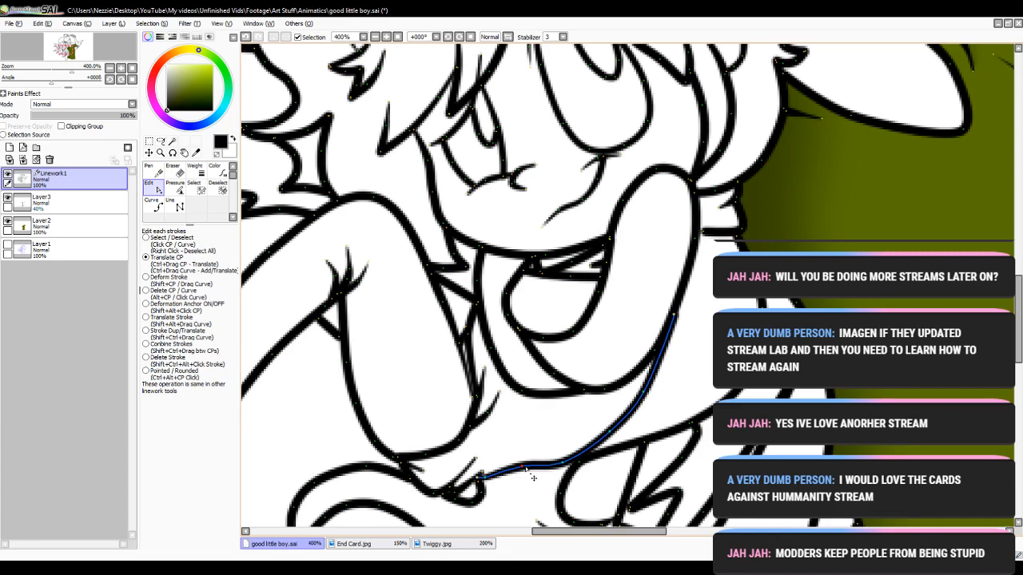
{"action": "mouse_move", "coordinate": [562, 463]}
{"action": "left_mouse_down"}
{"action": "mouse_move", "coordinate": [566, 451]}
{"action": "mouse_move", "coordinate": [607, 437]}
{"action": "left_mouse_up"}
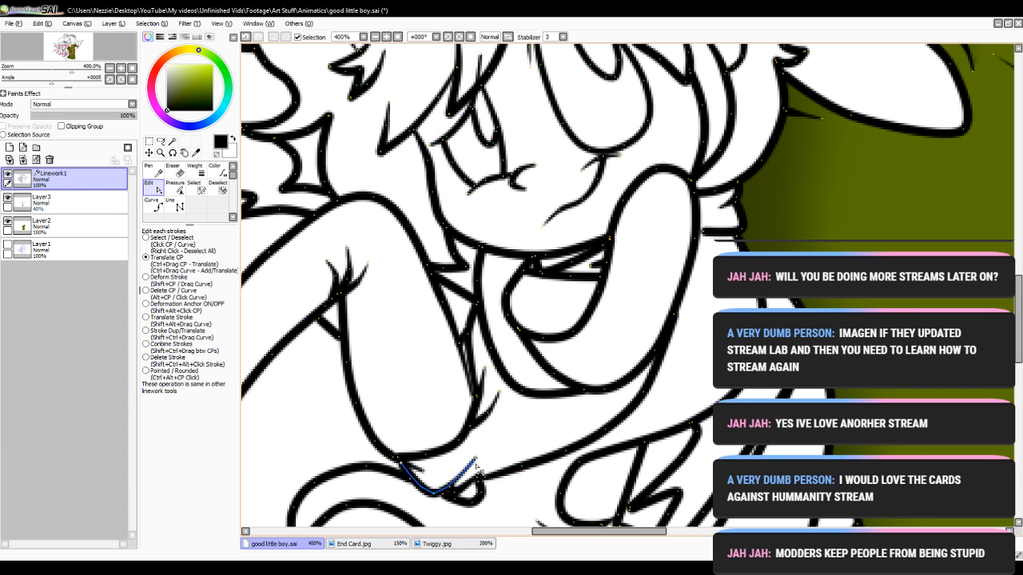
- Stretch the small crease strokes beneath the smaller character's leg up into the body and adjust the adjoining outline
{"action": "left_click_drag", "start_coordinate": [476, 458], "coordinate": [512, 439]}
{"action": "left_click_drag", "start_coordinate": [434, 492], "coordinate": [512, 456]}
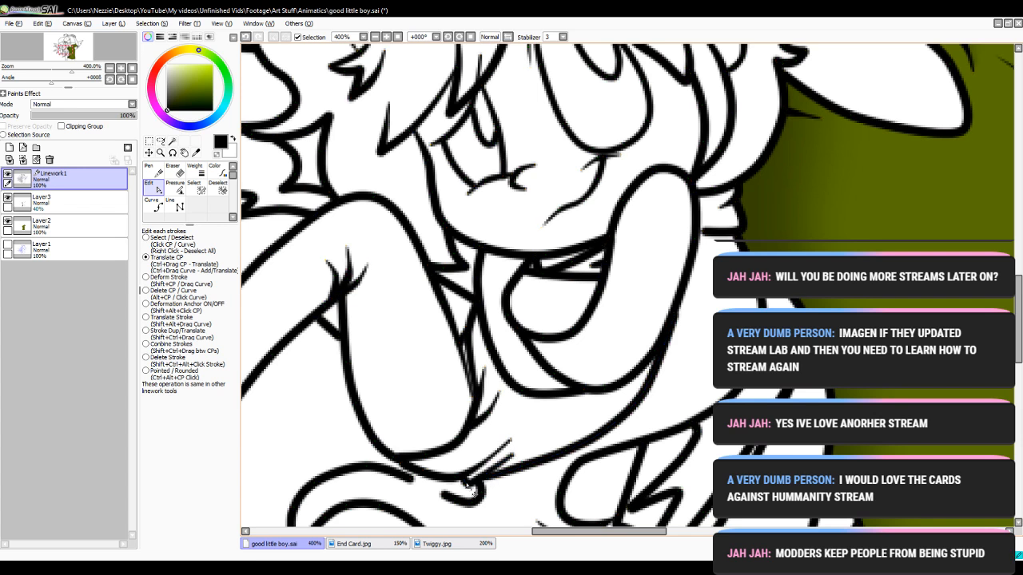
{"action": "left_click_drag", "start_coordinate": [466, 483], "coordinate": [477, 473]}
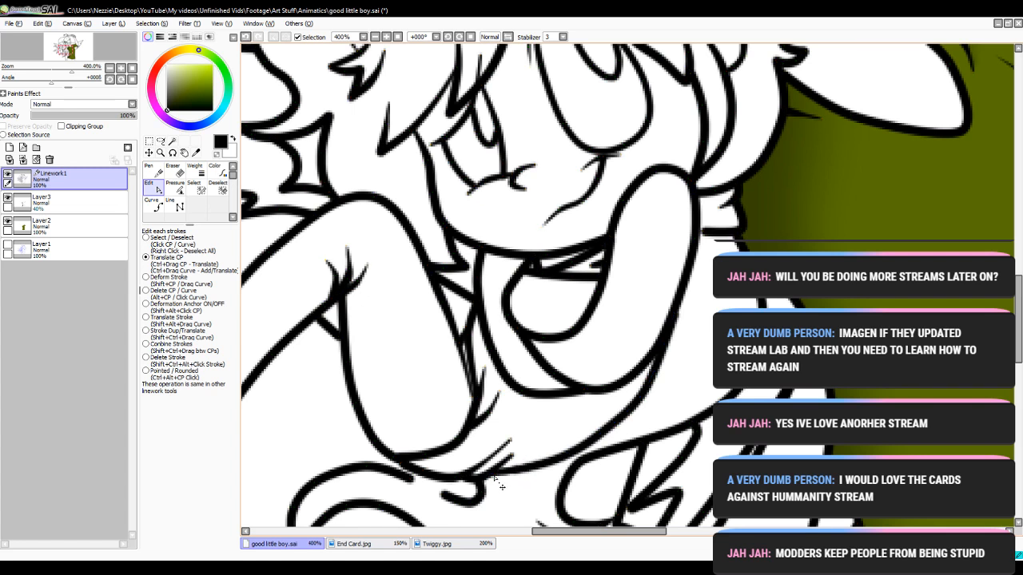
- Join the upper outline of the smaller character's tail to the small curl beneath the body
{"action": "left_click", "coordinate": [385, 37]}
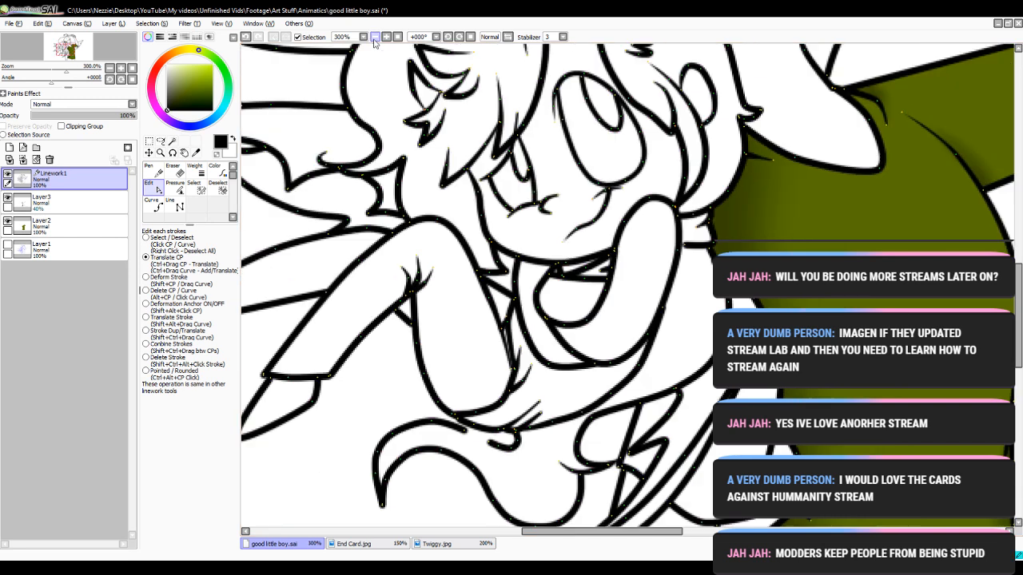
{"action": "left_click", "coordinate": [386, 36]}
{"action": "left_click", "coordinate": [386, 37]}
{"action": "left_click", "coordinate": [386, 37]}
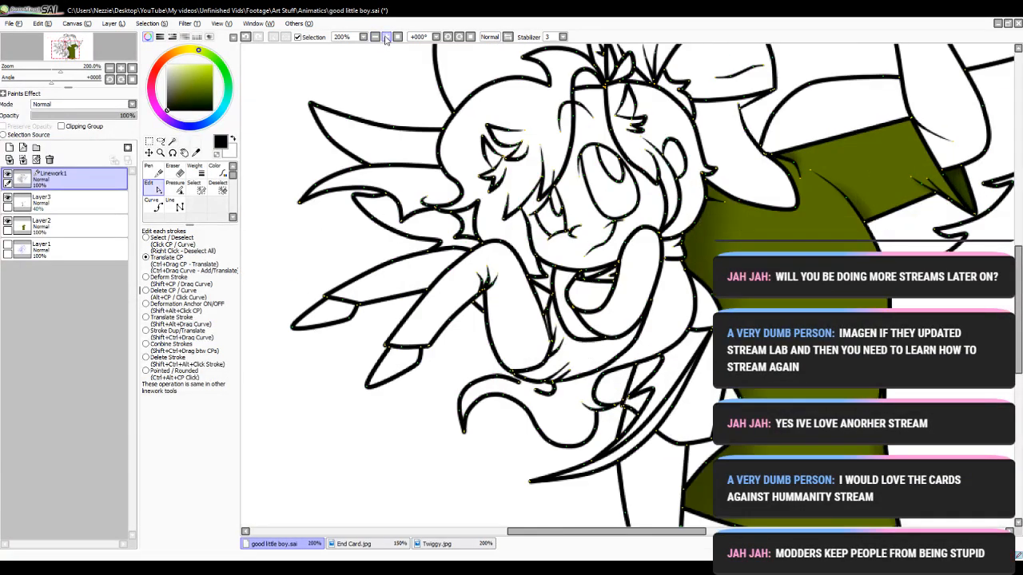
{"action": "left_click", "coordinate": [386, 36]}
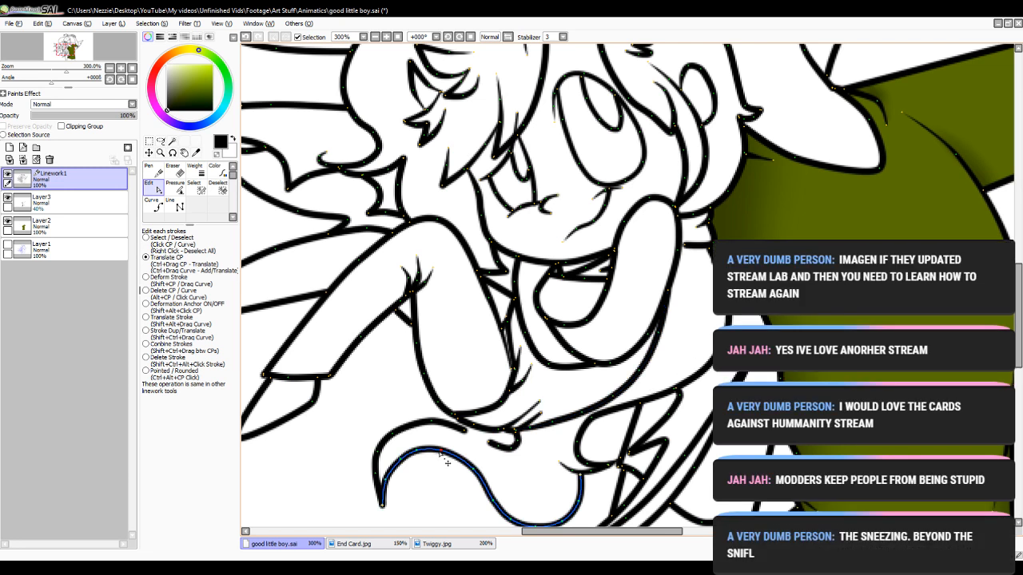
{"action": "left_click_drag", "start_coordinate": [466, 431], "coordinate": [509, 454]}
{"action": "key", "text": "ctrl+z"}
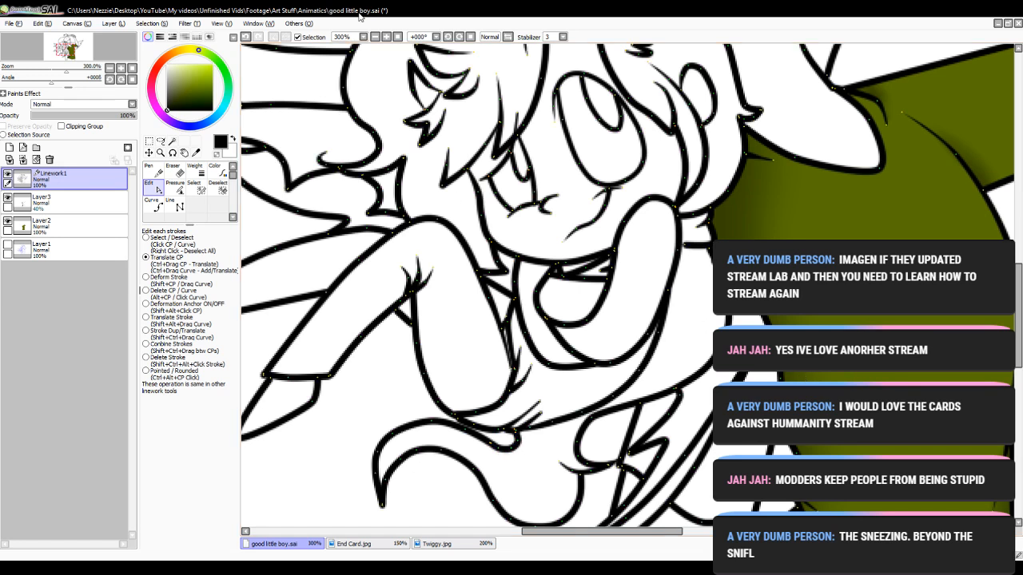
{"action": "left_click", "coordinate": [374, 37]}
{"action": "left_click", "coordinate": [374, 37]}
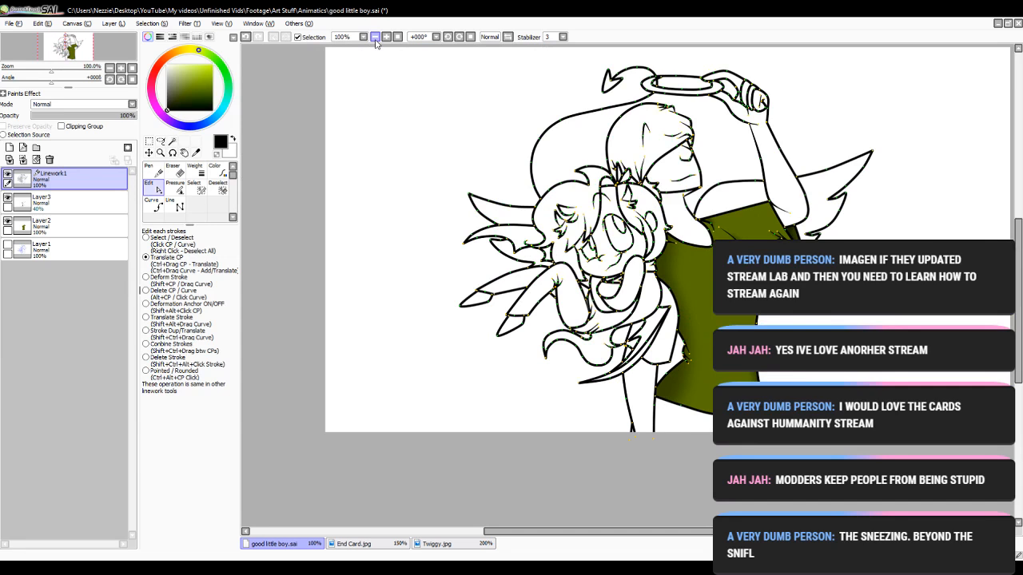
- Draw two short size 5 Curve strokes side by side just below the lower edge of the smaller character's neckline
{"action": "left_click", "coordinate": [386, 38]}
{"action": "left_click", "coordinate": [386, 37]}
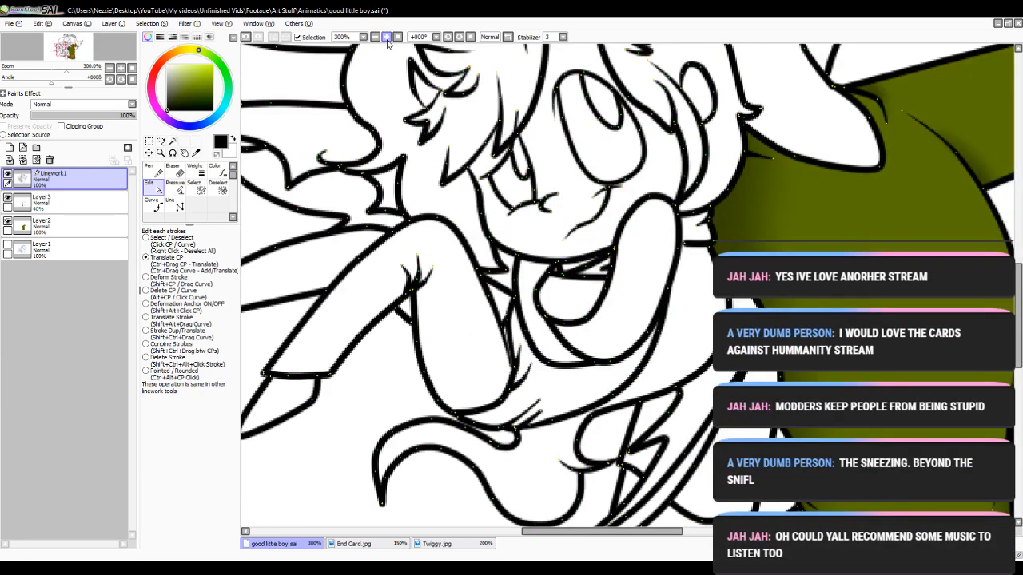
{"action": "left_click", "coordinate": [387, 38]}
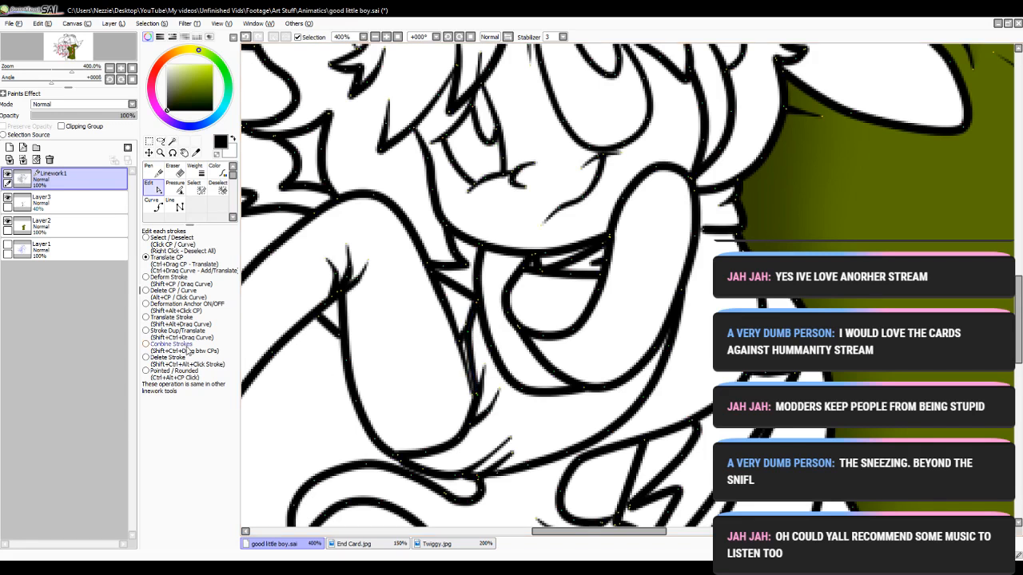
{"action": "left_click", "coordinate": [155, 205]}
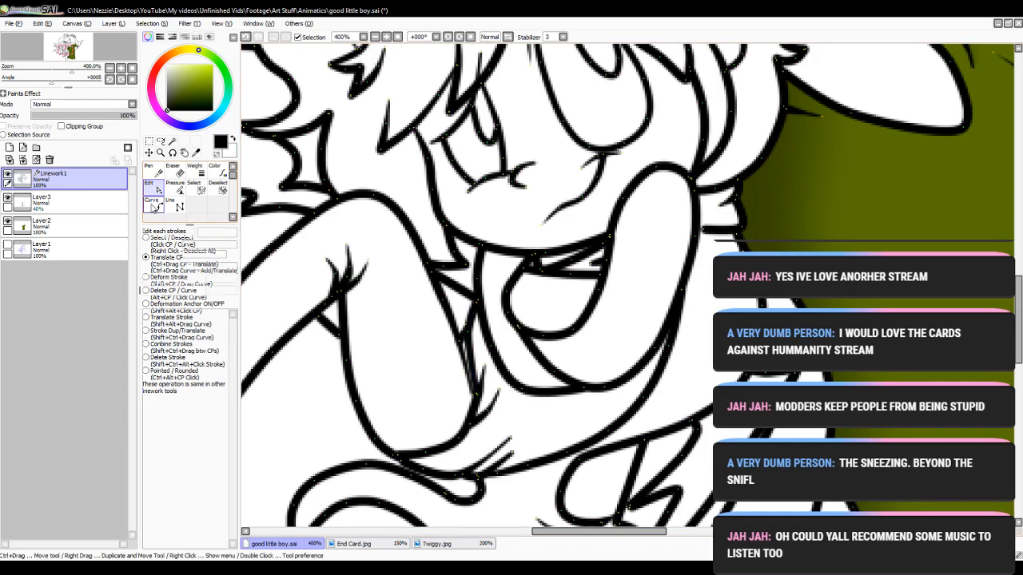
{"action": "left_click", "coordinate": [523, 393]}
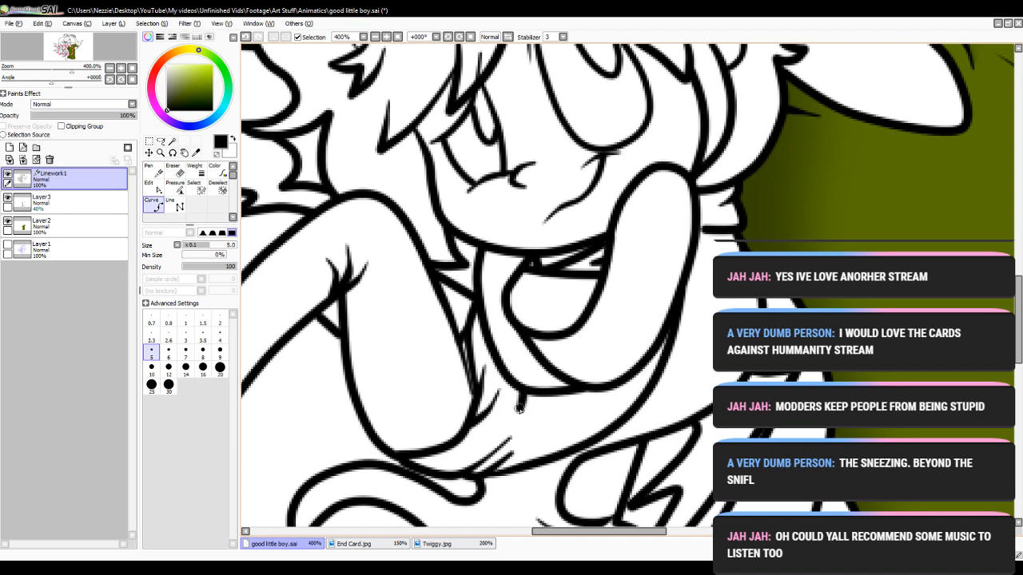
{"action": "double_click", "coordinate": [520, 410]}
{"action": "left_click", "coordinate": [529, 394]}
{"action": "double_click", "coordinate": [532, 409]}
- Taper the short strokes below the neckline by lowering the pressure of their control points
{"action": "left_click", "coordinate": [152, 188]}
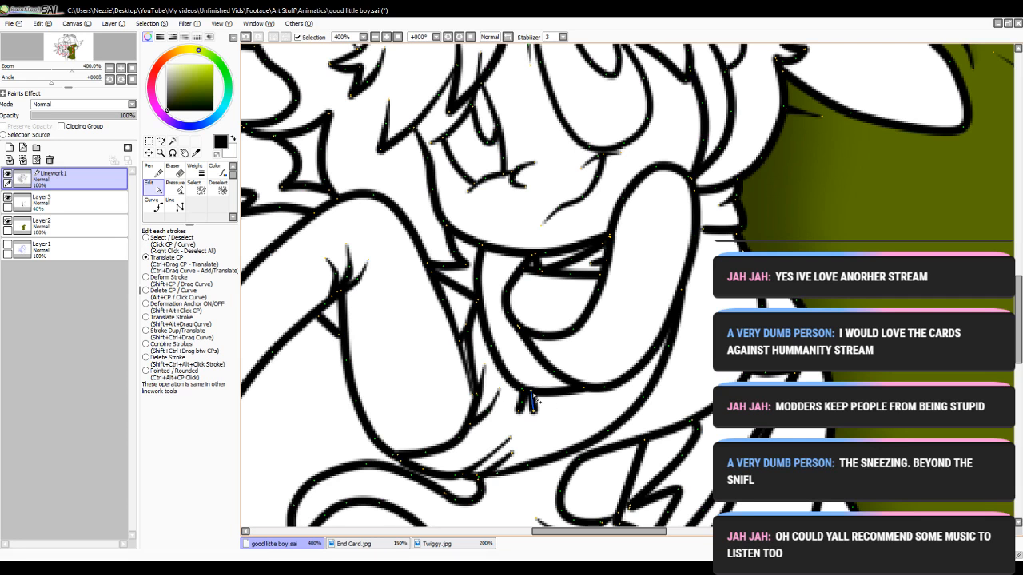
{"action": "left_click", "coordinate": [175, 188]}
{"action": "left_click_drag", "start_coordinate": [520, 411], "coordinate": [392, 431]}
{"action": "left_click_drag", "start_coordinate": [524, 394], "coordinate": [471, 416]}
{"action": "left_click", "coordinate": [373, 37]}
{"action": "left_click", "coordinate": [373, 37]}
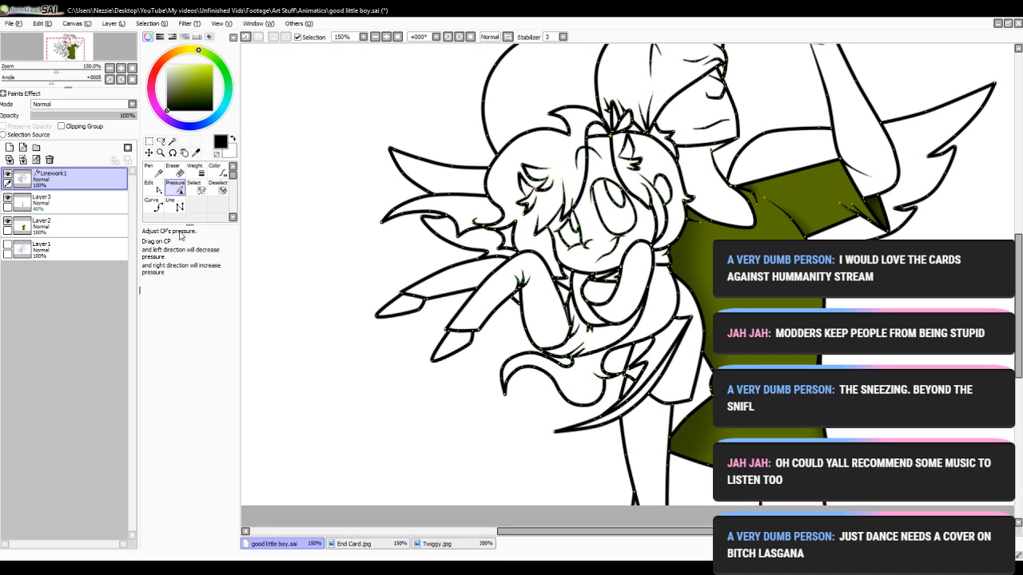
{"action": "left_click", "coordinate": [150, 190]}
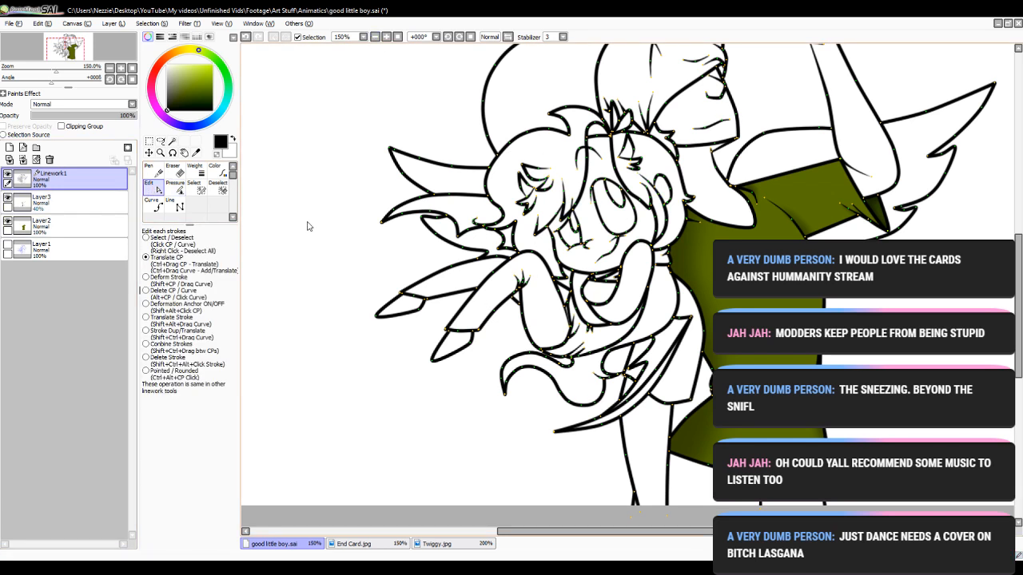
{"action": "left_click", "coordinate": [599, 358]}
{"action": "scroll", "coordinate": [673, 523], "scroll_direction": "right", "scroll_amount": 3}
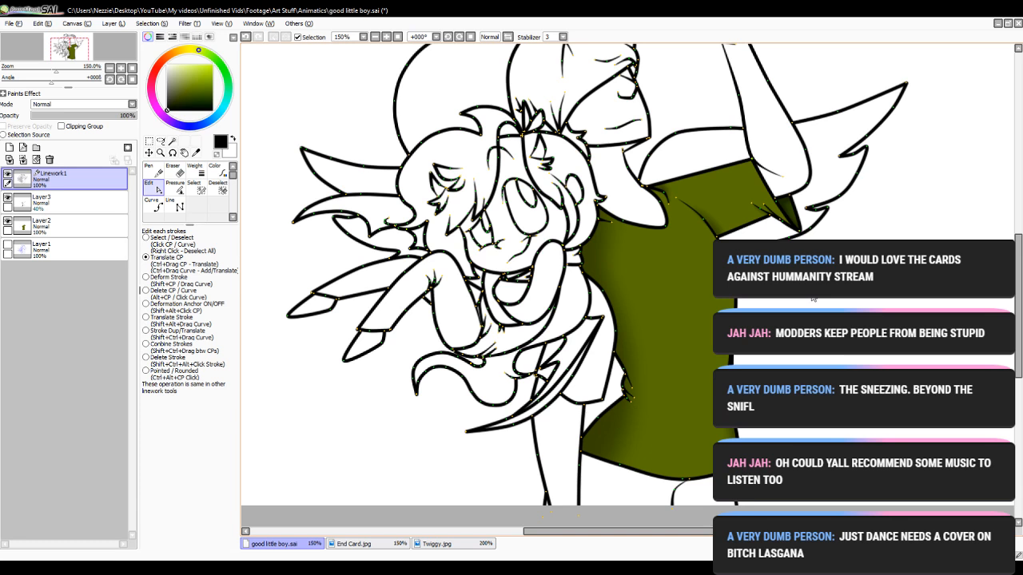
{"action": "left_click", "coordinate": [386, 39]}
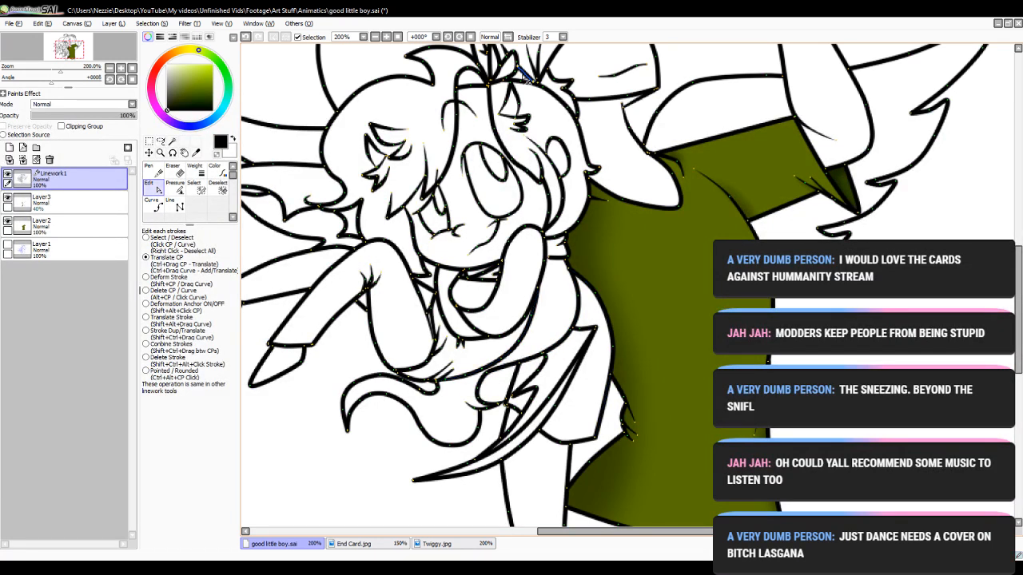
{"action": "left_click", "coordinate": [375, 37]}
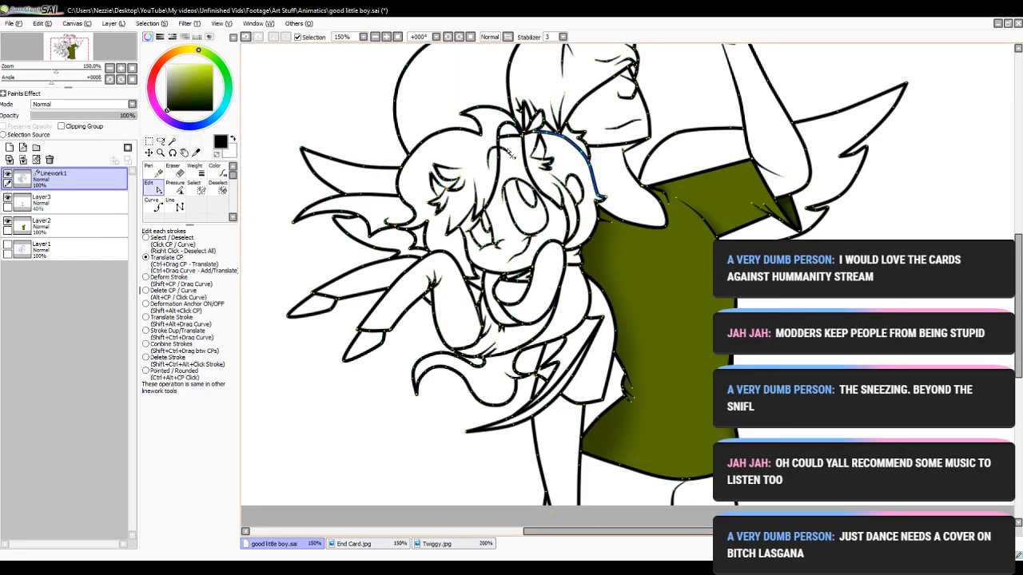
- Select the shorts area beside the olive green shirt with the Magic Wand, undoing the stray selection of the linework
{"action": "mouse_move", "coordinate": [569, 534]}
{"action": "left_mouse_down"}
{"action": "mouse_move", "coordinate": [536, 535]}
{"action": "mouse_move", "coordinate": [586, 535]}
{"action": "left_mouse_up"}
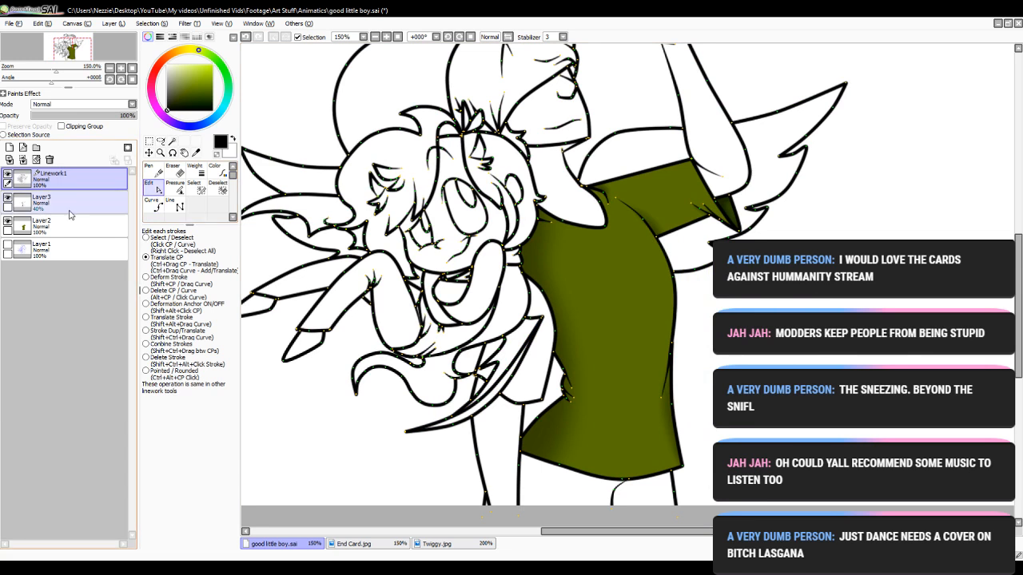
{"action": "key", "text": "w"}
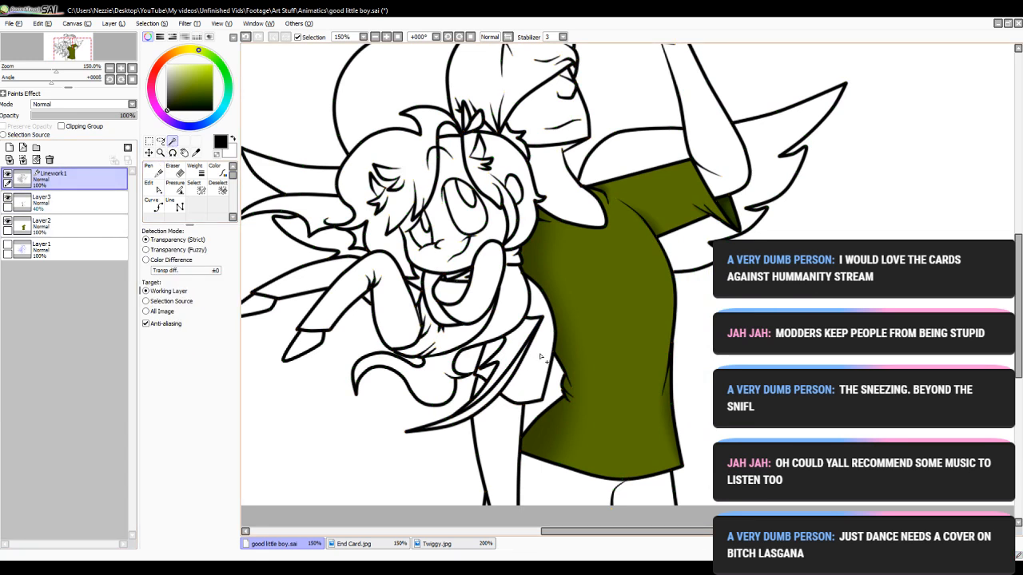
{"action": "left_click", "coordinate": [524, 377]}
{"action": "left_click", "coordinate": [386, 37]}
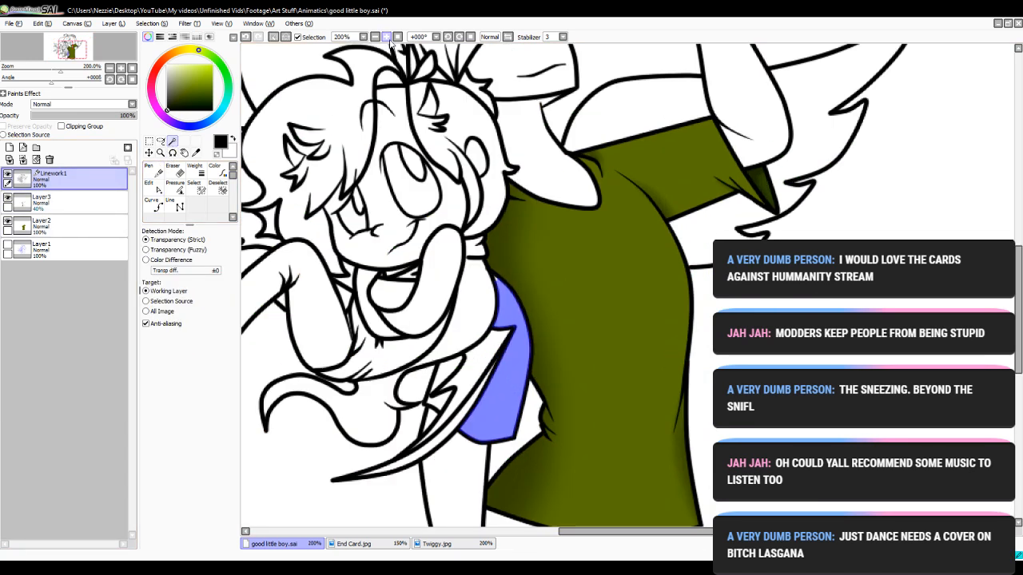
{"action": "left_click", "coordinate": [496, 280]}
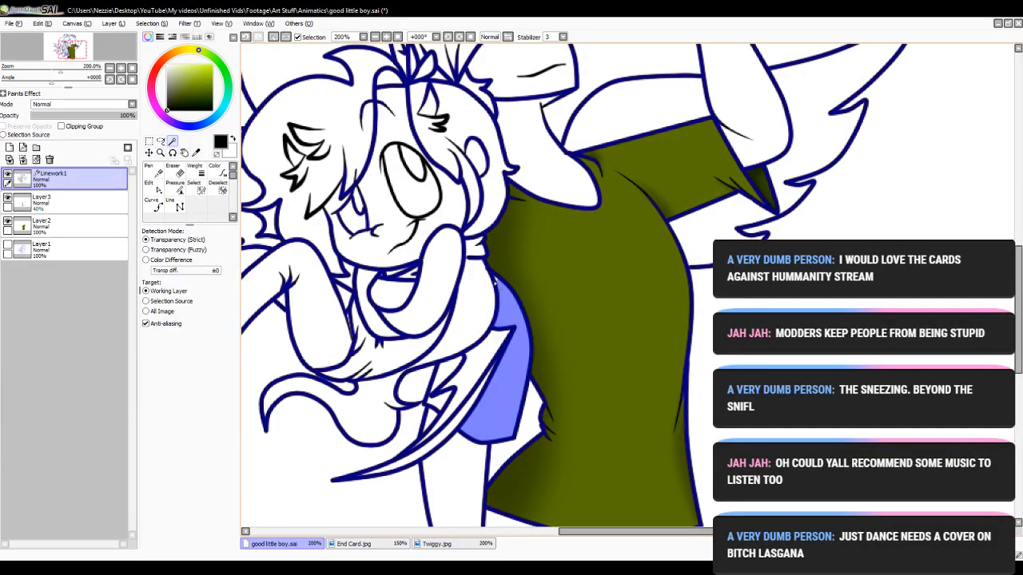
{"action": "left_click", "coordinate": [246, 38]}
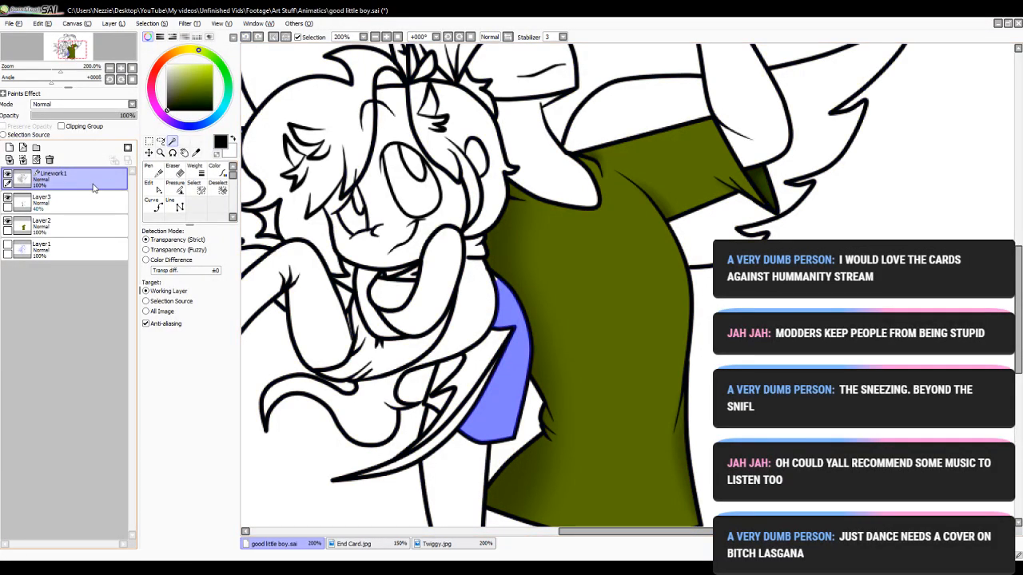
- Add the small sleeve piece visible between the smaller character's body and tail to the Magic Wand selection on Linework1
{"action": "left_click", "coordinate": [50, 200], "text": "ctrl"}
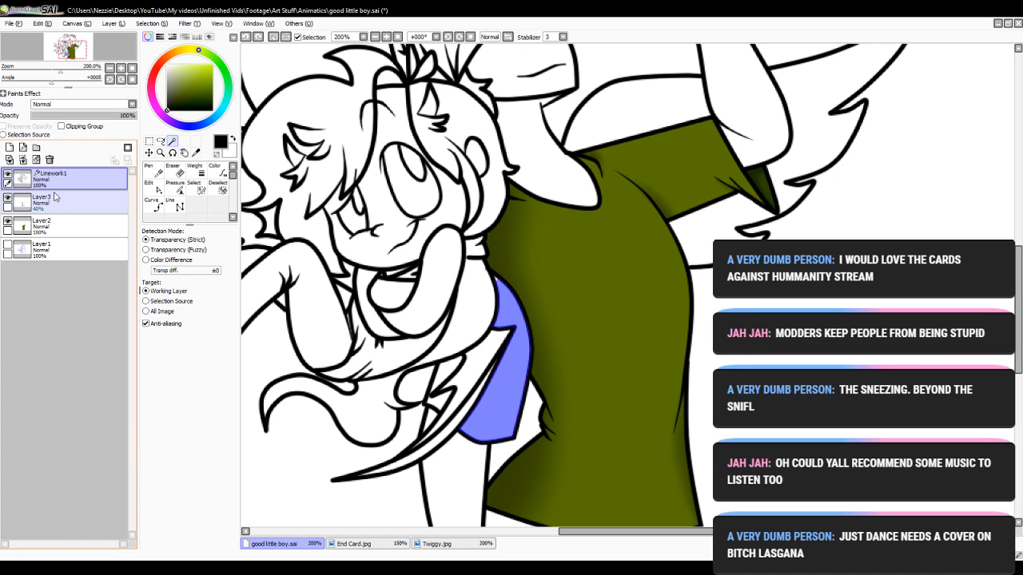
{"action": "left_click", "coordinate": [107, 183]}
{"action": "left_click", "coordinate": [154, 190]}
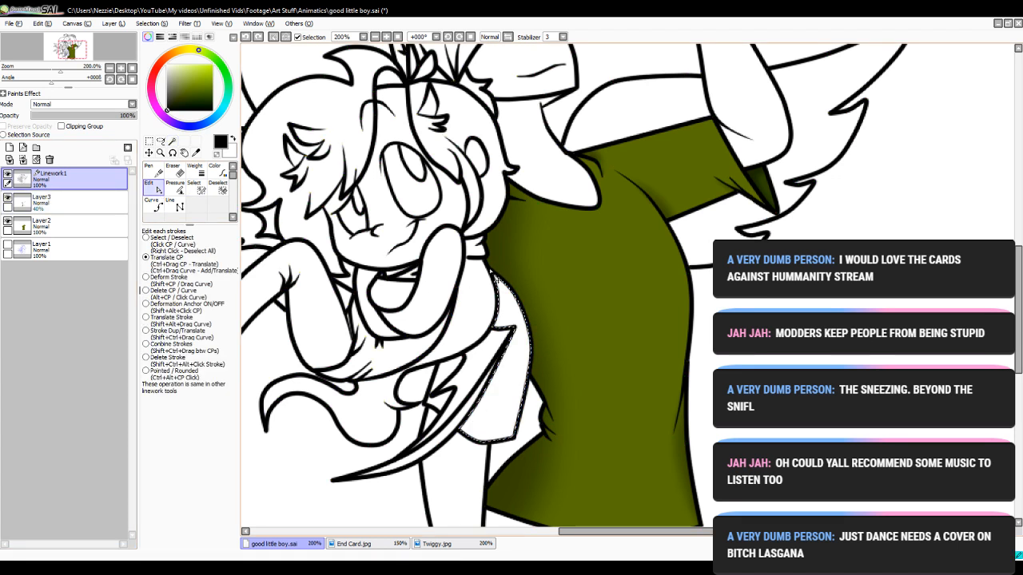
{"action": "left_click", "coordinate": [172, 141]}
{"action": "left_click", "coordinate": [503, 360]}
{"action": "left_click", "coordinate": [451, 370]}
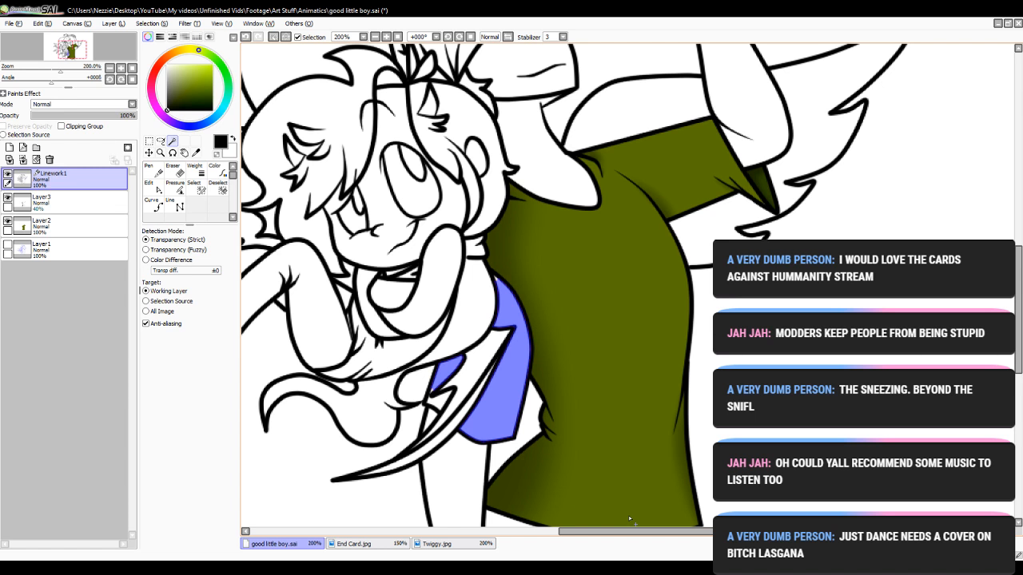
- Look over the coloured character in End Card.jpg and return to the good little boy.sai drawing
{"action": "left_click_drag", "start_coordinate": [628, 530], "coordinate": [538, 544]}
{"action": "left_click", "coordinate": [387, 37]}
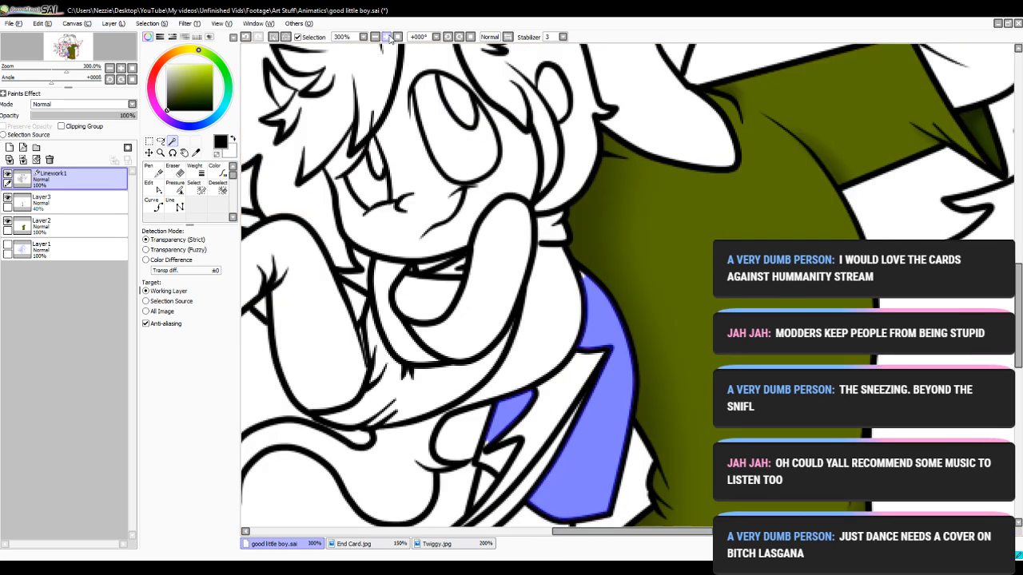
{"action": "left_click", "coordinate": [387, 37]}
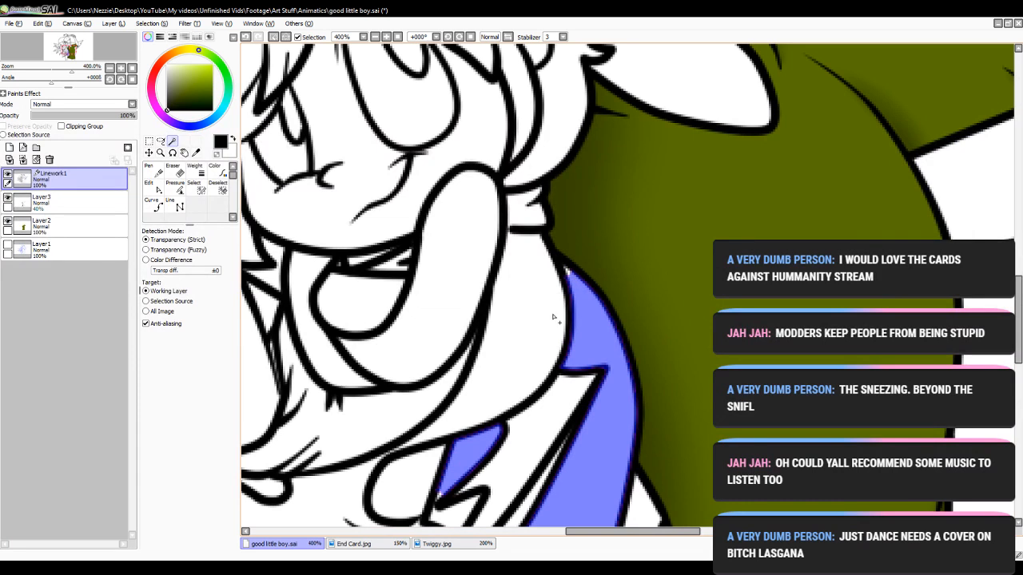
{"action": "left_click", "coordinate": [428, 545]}
{"action": "left_click", "coordinate": [354, 543]}
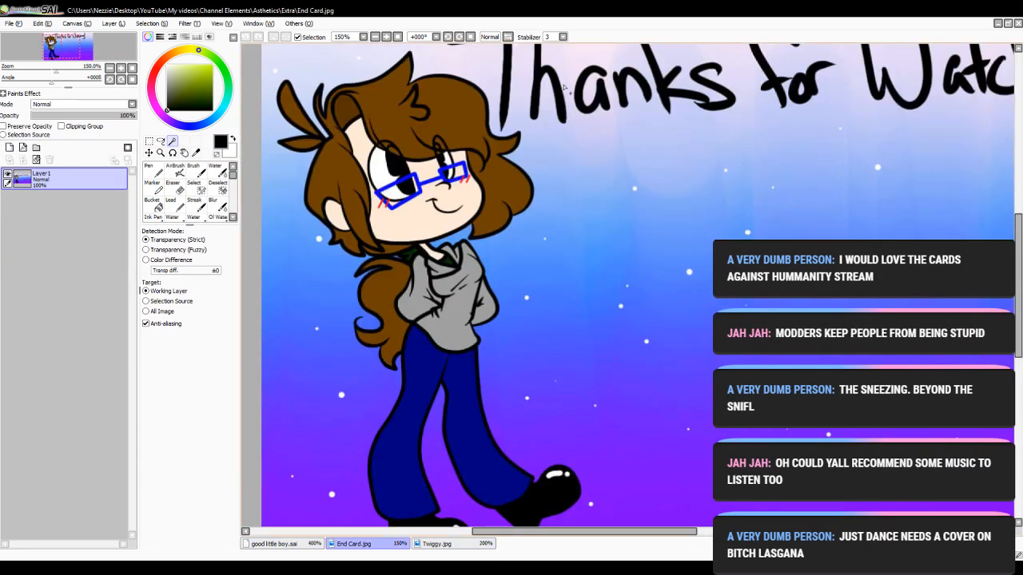
{"action": "left_click", "coordinate": [397, 37]}
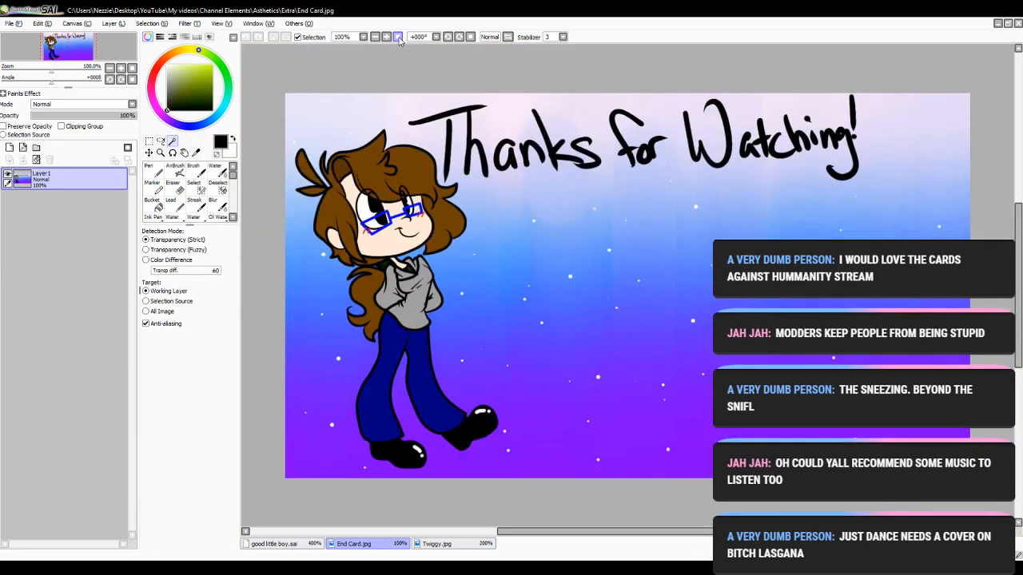
{"action": "left_click", "coordinate": [388, 38]}
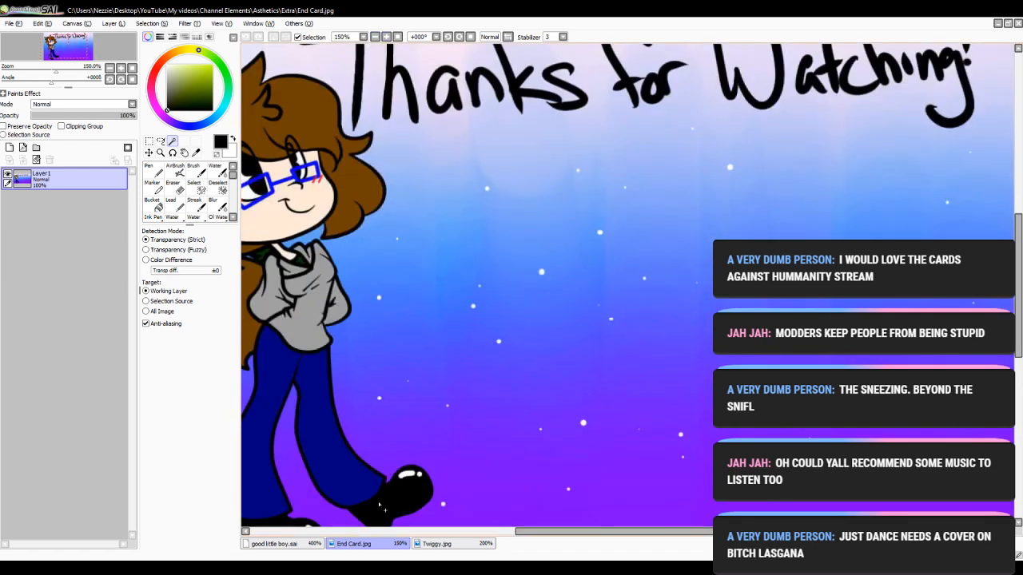
{"action": "left_click", "coordinate": [315, 541]}
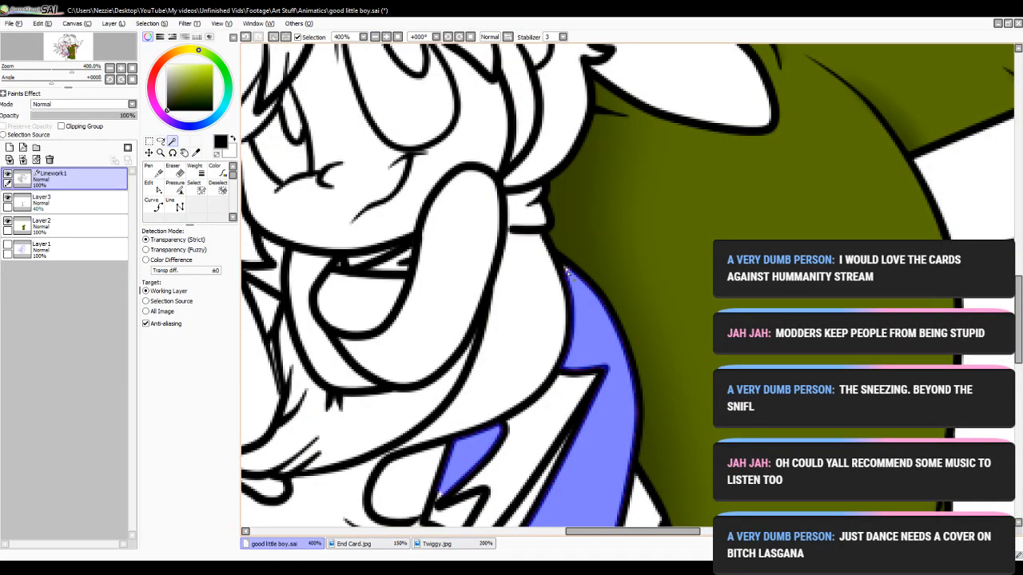
- Add the pointed sleeve piece beneath the small selected piece to the selection, undoing the stray selection of the linework
{"action": "left_click_drag", "start_coordinate": [1018, 304], "coordinate": [1017, 329]}
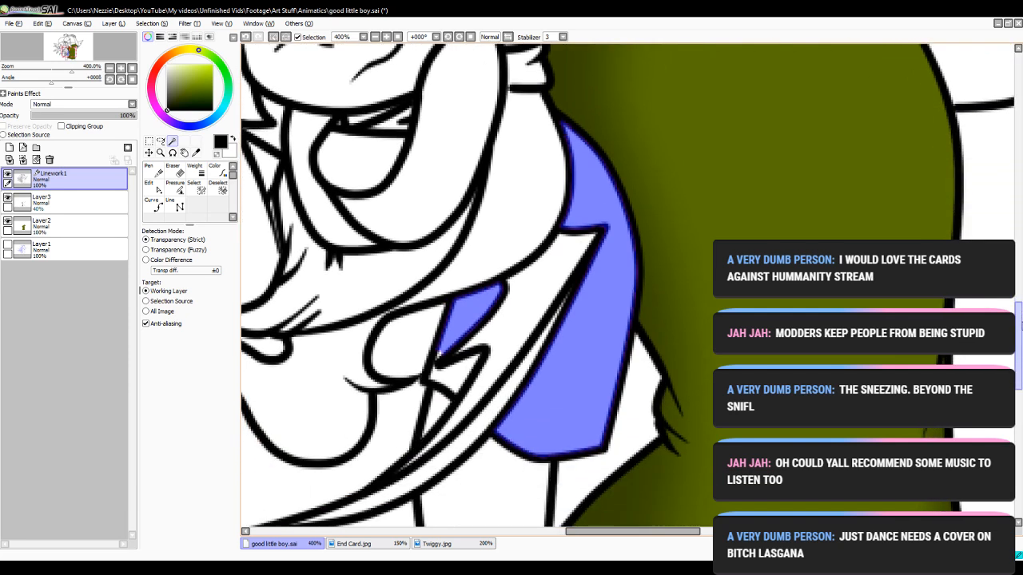
{"action": "left_click", "coordinate": [440, 362]}
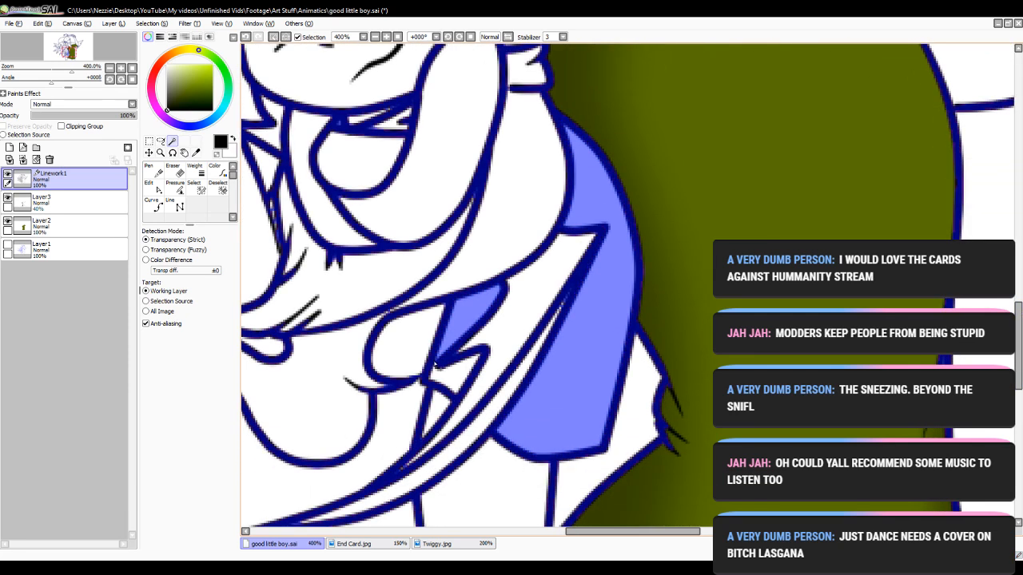
{"action": "left_click", "coordinate": [247, 38]}
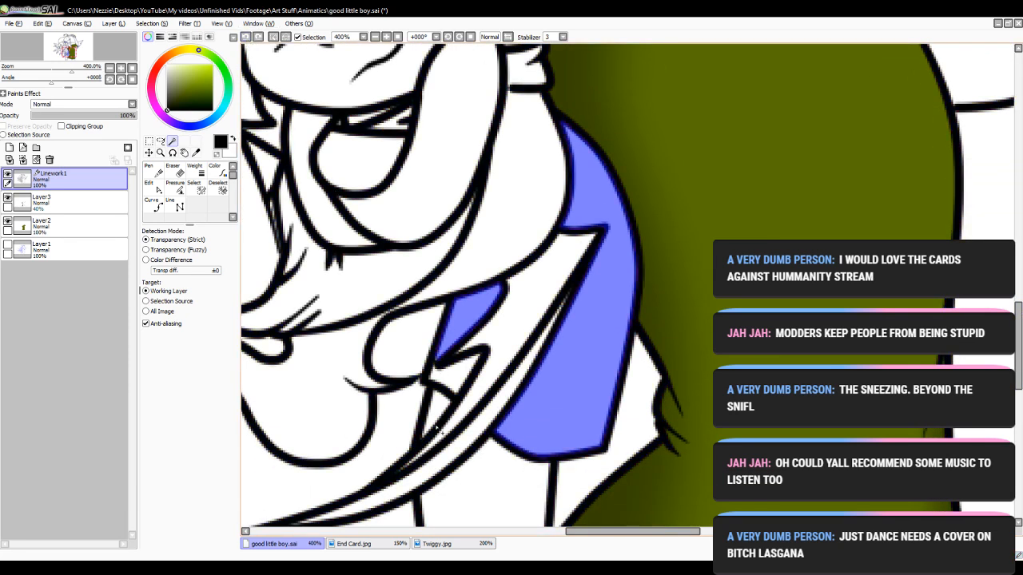
{"action": "left_click", "coordinate": [457, 382]}
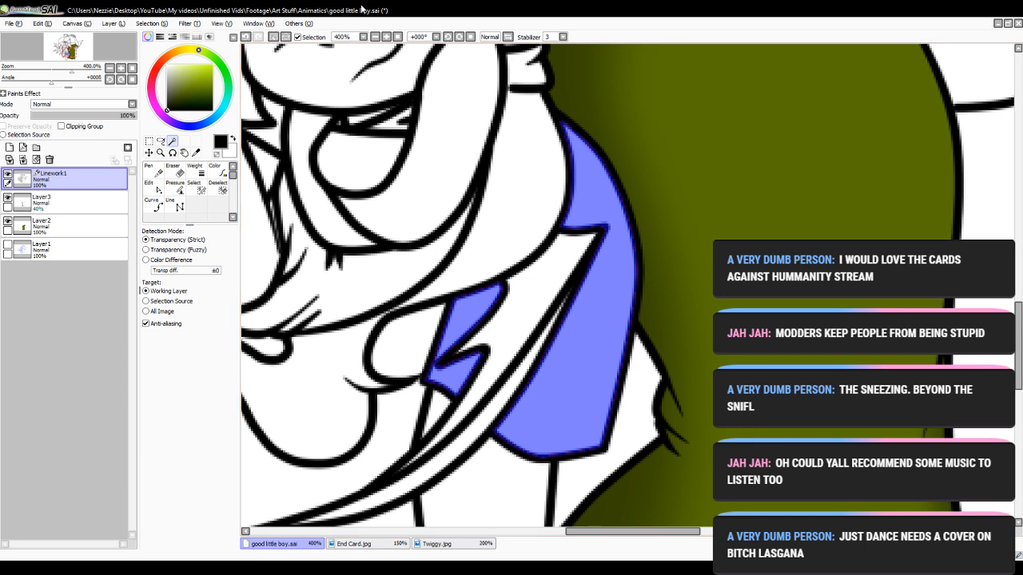
- Fill the selected sleeve pieces beside the shirt with olive green on Layer2 using the Bucket
{"action": "left_click", "coordinate": [374, 37]}
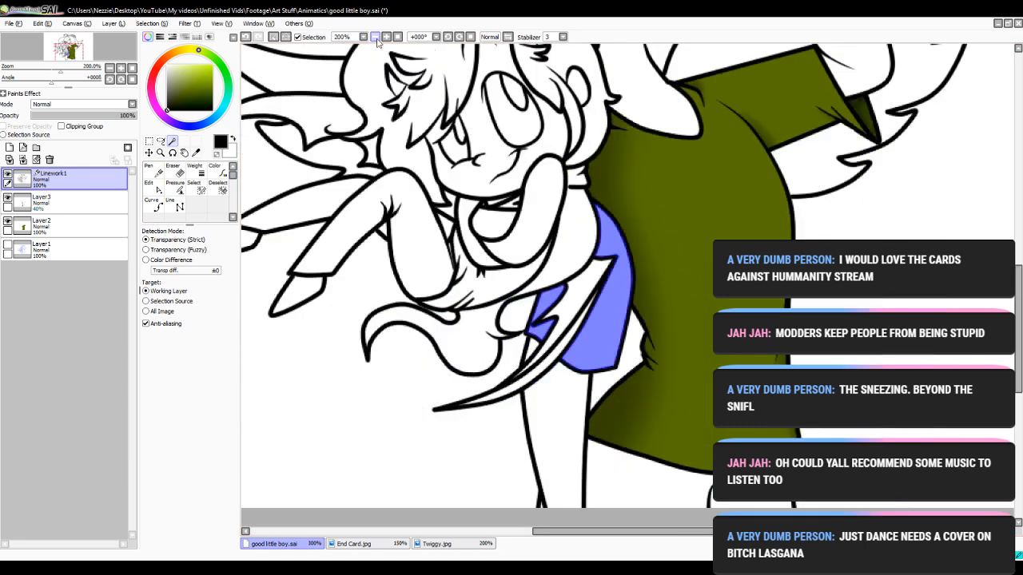
{"action": "left_click", "coordinate": [77, 237]}
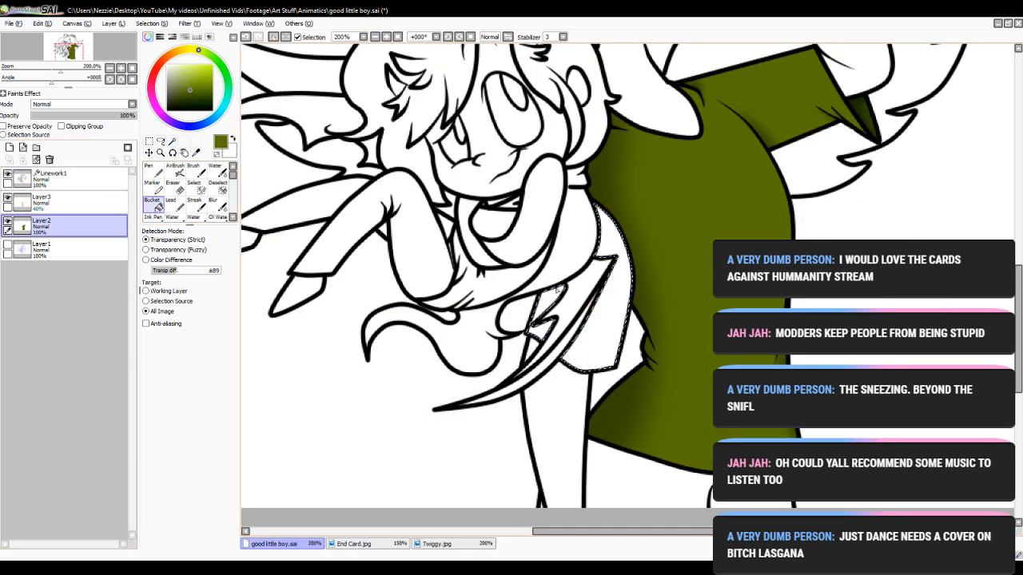
{"action": "left_click", "coordinate": [547, 302]}
{"action": "left_click", "coordinate": [539, 329]}
{"action": "left_click", "coordinate": [617, 235]}
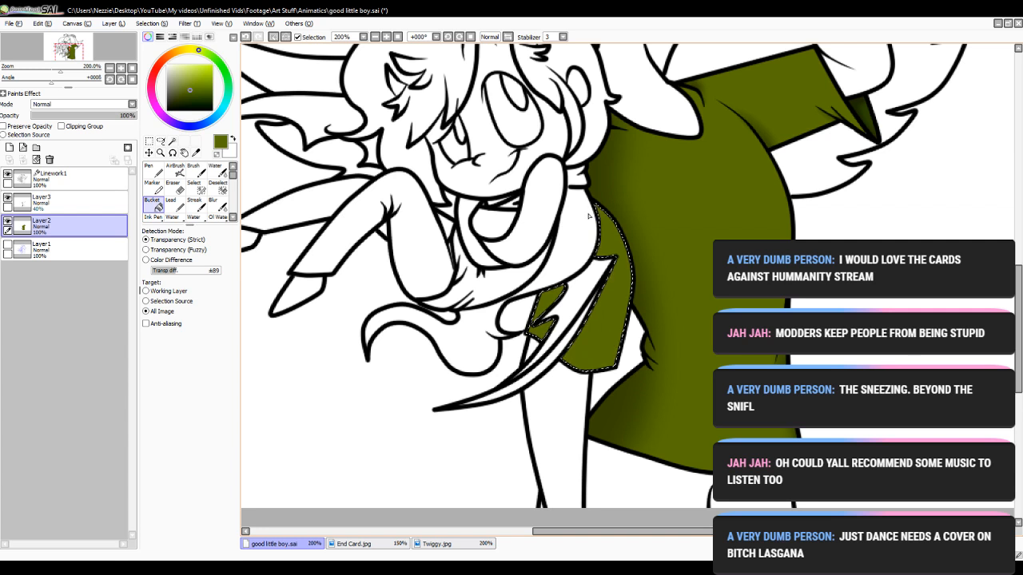
- Shade the selected sleeve on Layer3 with the black AirBrush at size 50, and clear the selection
{"action": "left_click", "coordinate": [80, 201]}
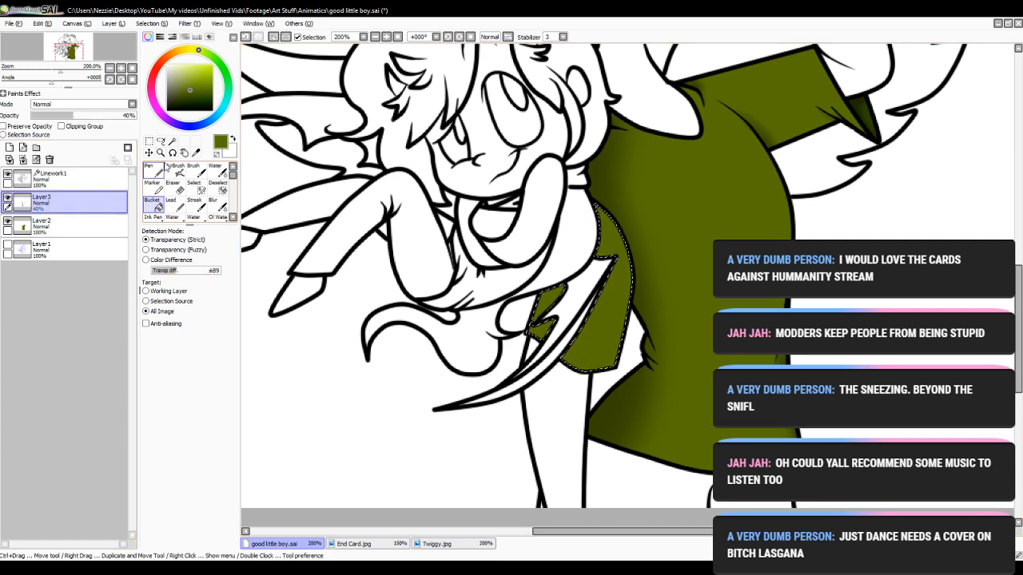
{"action": "left_click", "coordinate": [173, 170]}
{"action": "left_click_drag", "start_coordinate": [177, 102], "coordinate": [135, 135]}
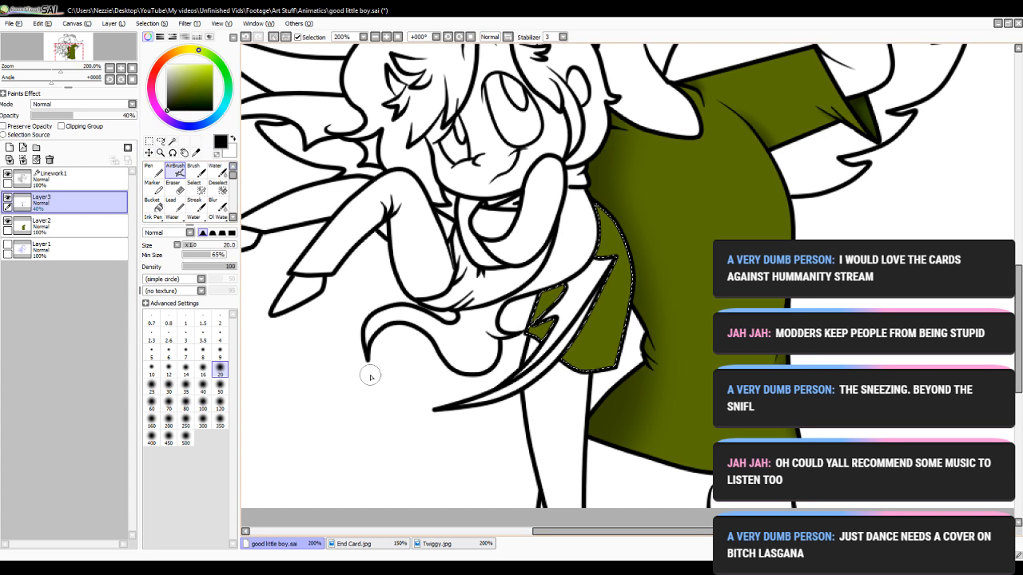
{"action": "left_click", "coordinate": [219, 388]}
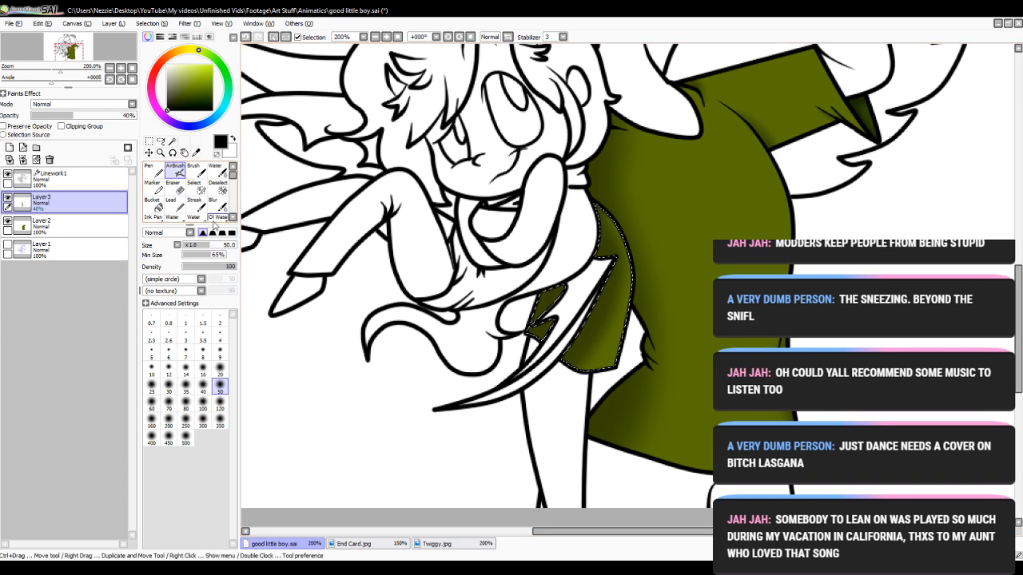
{"action": "left_click", "coordinate": [217, 186]}
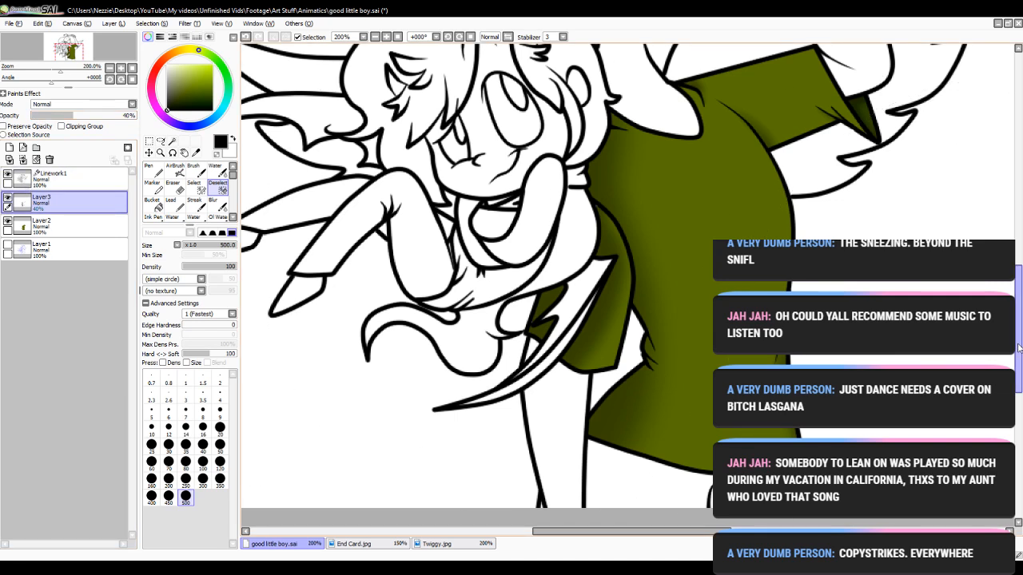
- Touch up the pale gap at the sleeve's upper corner on Layer2 with the size 7 Pen, using the shirt's olive green
{"action": "left_click_drag", "start_coordinate": [1017, 349], "coordinate": [1018, 330]}
{"action": "left_click", "coordinate": [381, 38]}
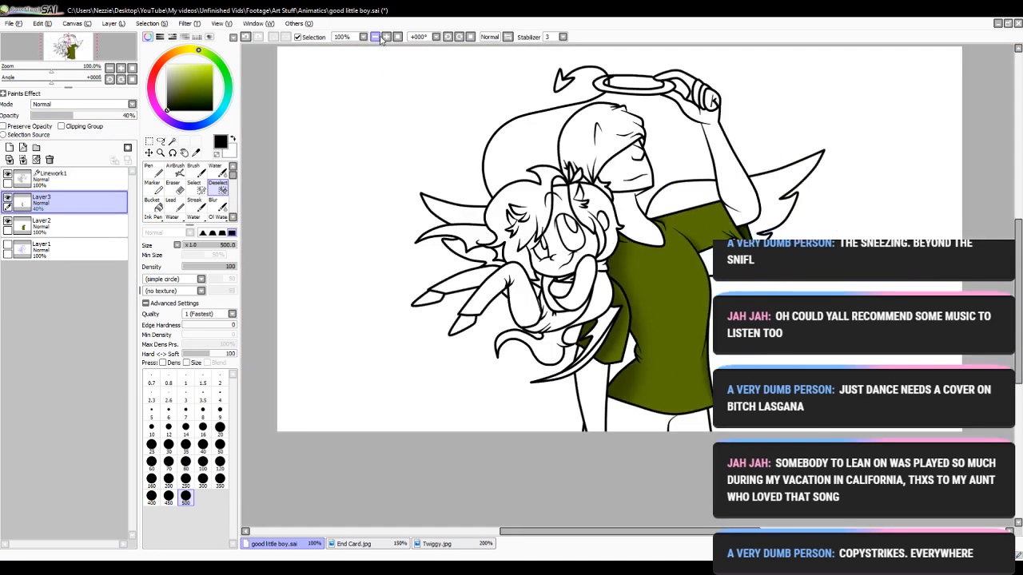
{"action": "left_click", "coordinate": [386, 37]}
{"action": "left_click", "coordinate": [386, 37]}
{"action": "left_click", "coordinate": [386, 38]}
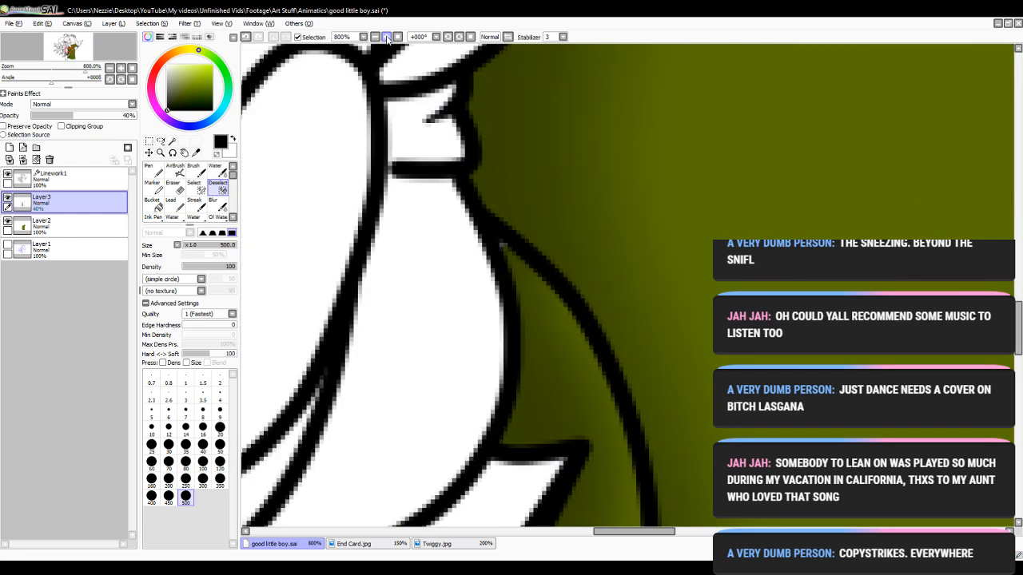
{"action": "left_click", "coordinate": [64, 225]}
{"action": "left_click", "coordinate": [150, 170]}
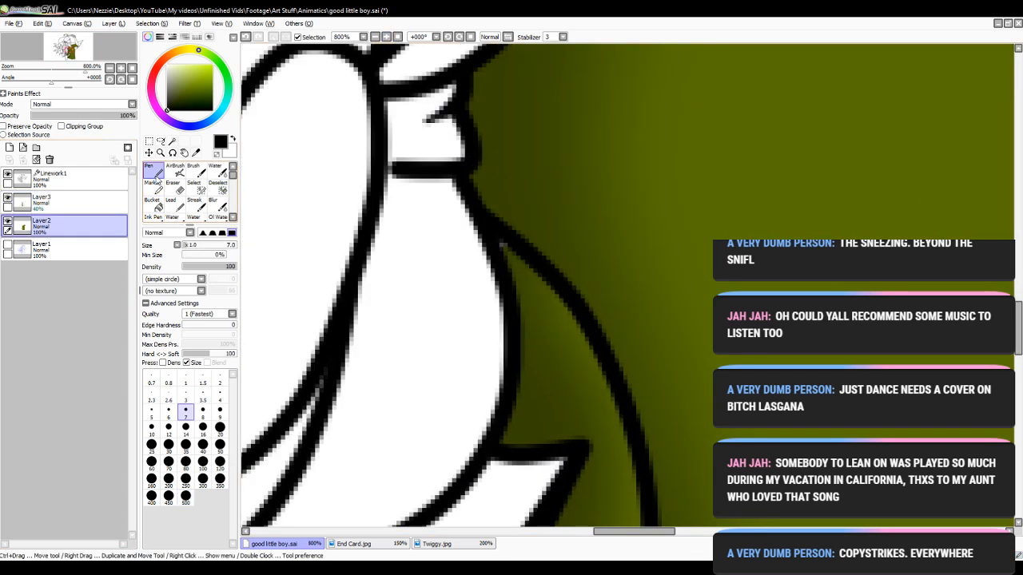
{"action": "left_click", "coordinate": [929, 223], "text": "alt"}
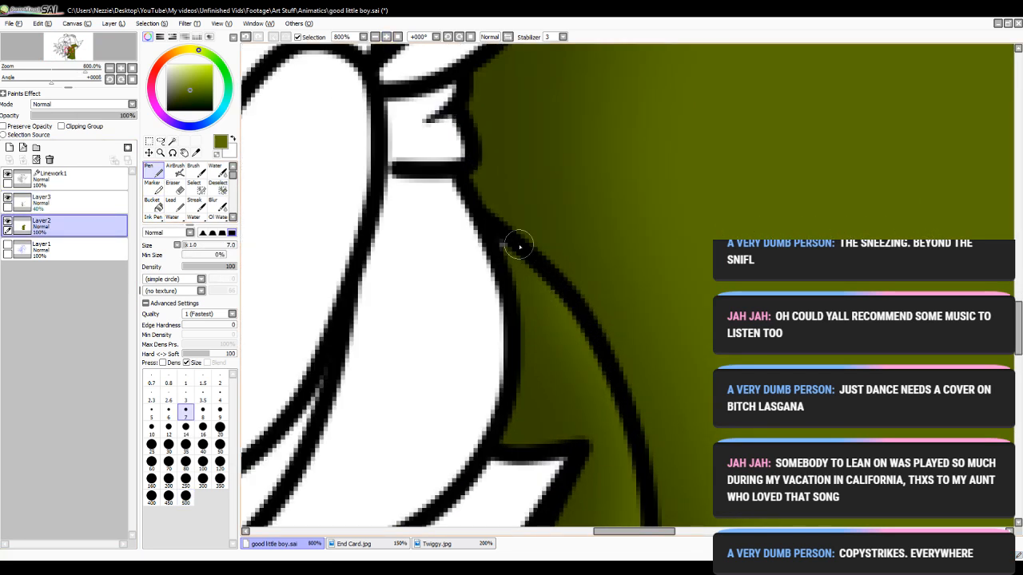
{"action": "left_click", "coordinate": [376, 38]}
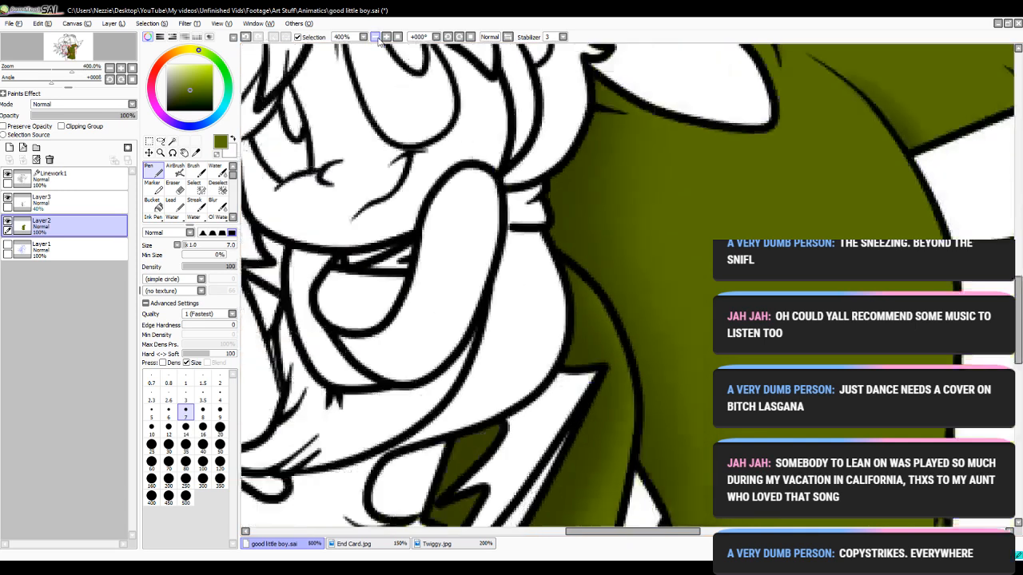
{"action": "left_click", "coordinate": [375, 38]}
{"action": "left_click", "coordinate": [172, 141]}
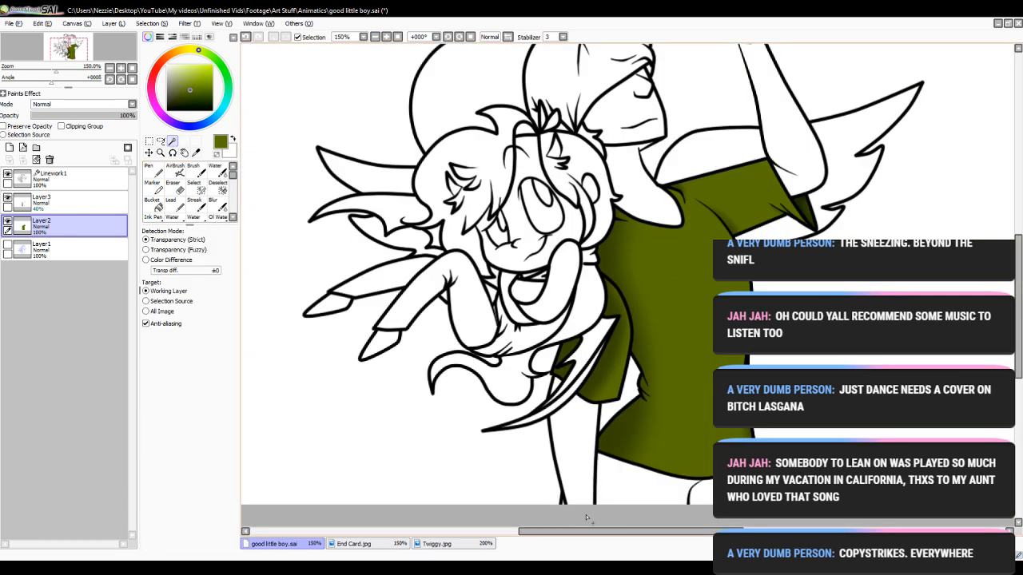
{"action": "left_click_drag", "start_coordinate": [661, 536], "coordinate": [676, 536]}
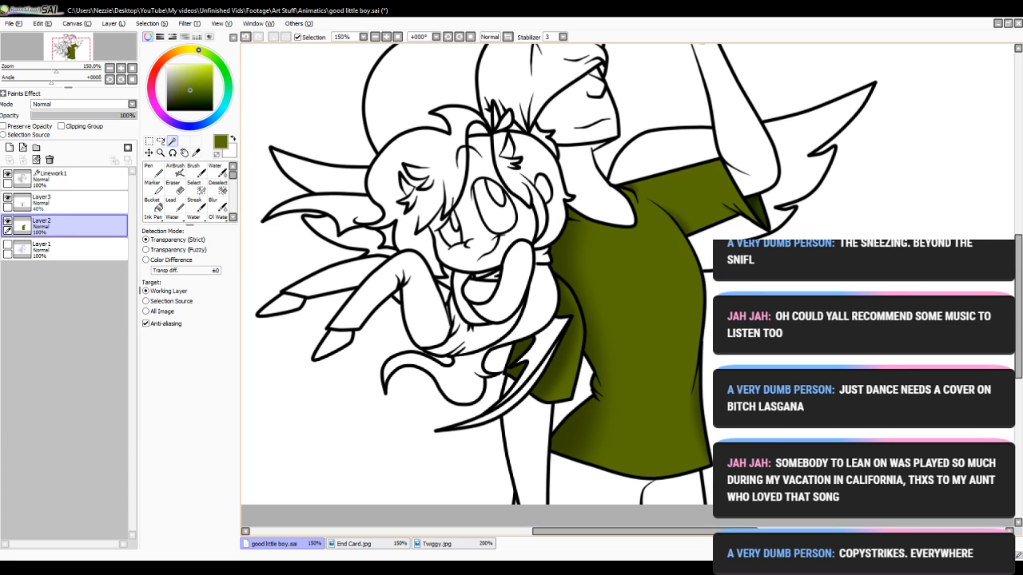
{"action": "left_click_drag", "start_coordinate": [1018, 346], "coordinate": [1018, 286]}
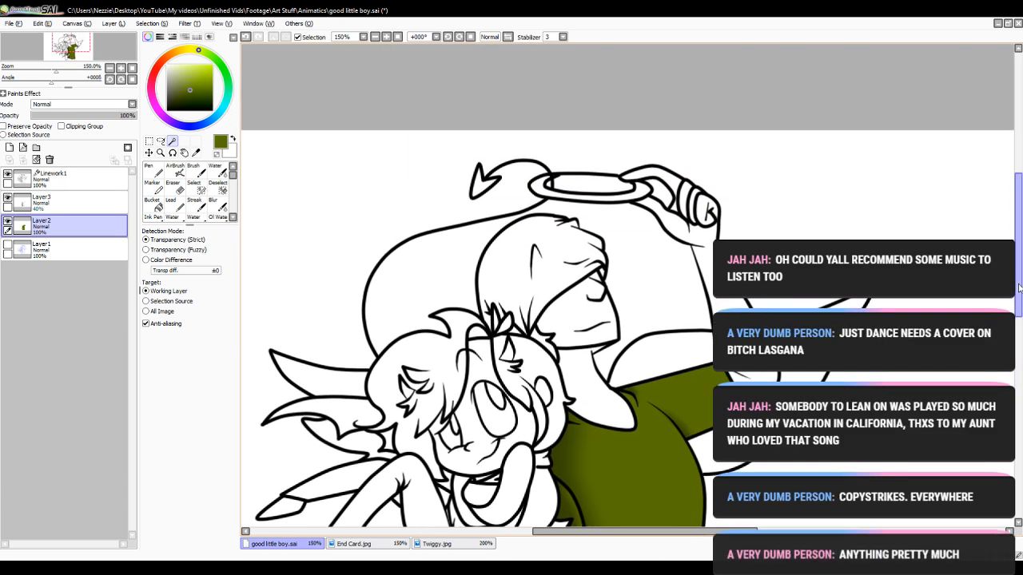
{"action": "left_click", "coordinate": [564, 320]}
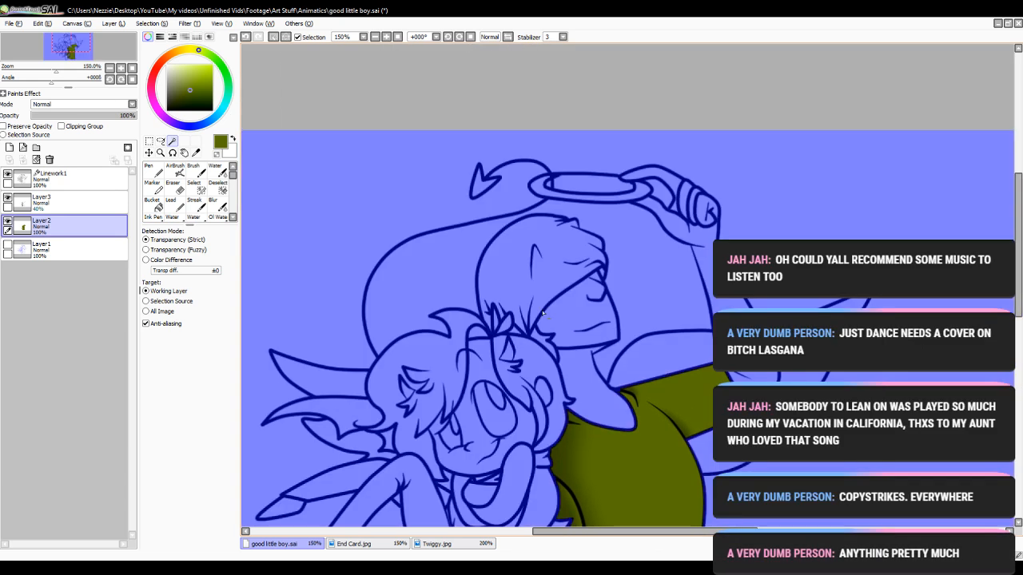
{"action": "left_click", "coordinate": [245, 38]}
- Select the bare arm below the olive green sleeve, including the small part behind the tail, with the Magic Wand on Linework1
{"action": "left_click", "coordinate": [75, 180]}
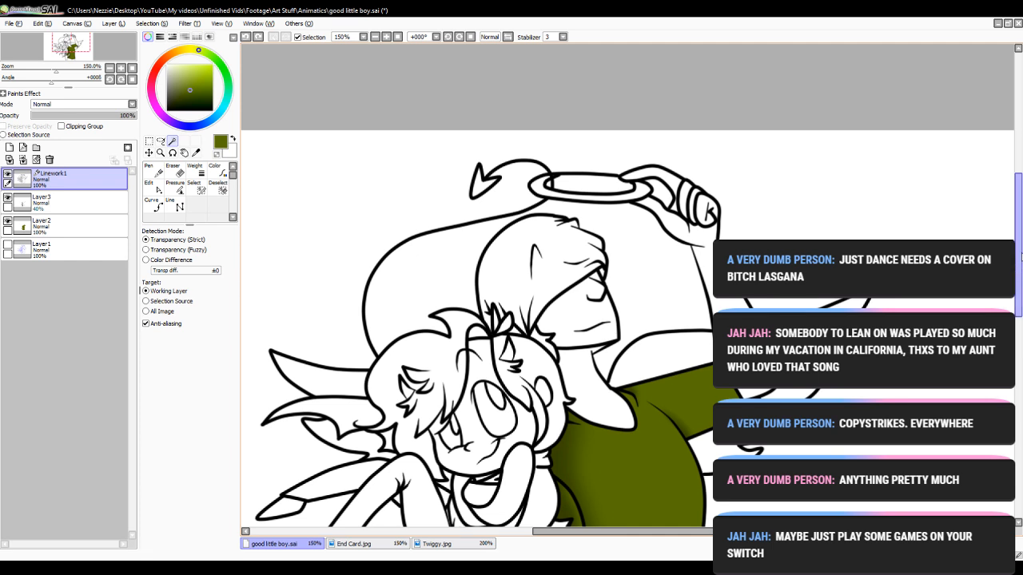
{"action": "scroll", "coordinate": [659, 366], "scroll_direction": "down", "scroll_amount": 4}
{"action": "scroll", "coordinate": [659, 366], "scroll_direction": "down", "scroll_amount": 4}
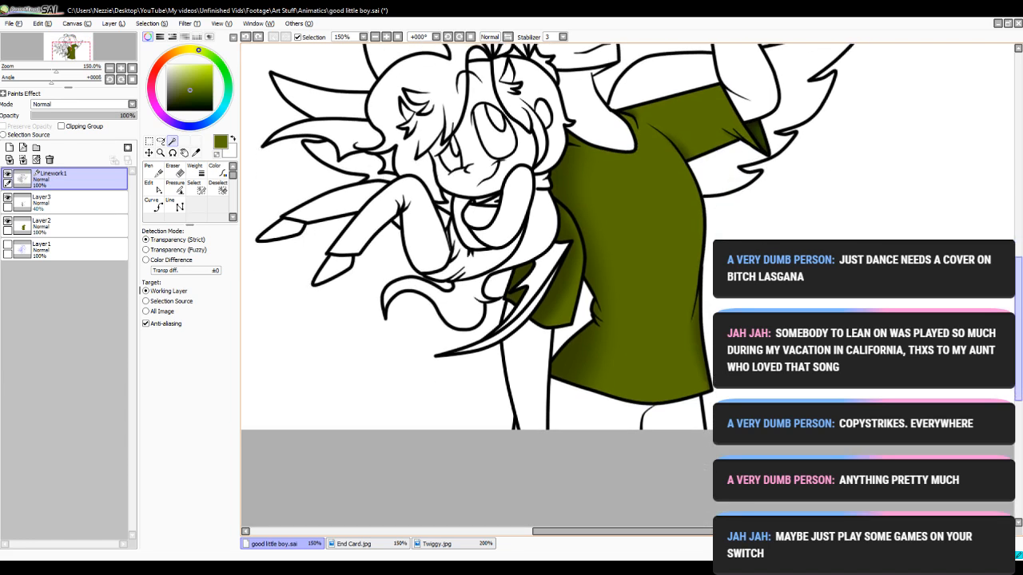
{"action": "scroll", "coordinate": [628, 255], "scroll_direction": "up", "scroll_amount": 1}
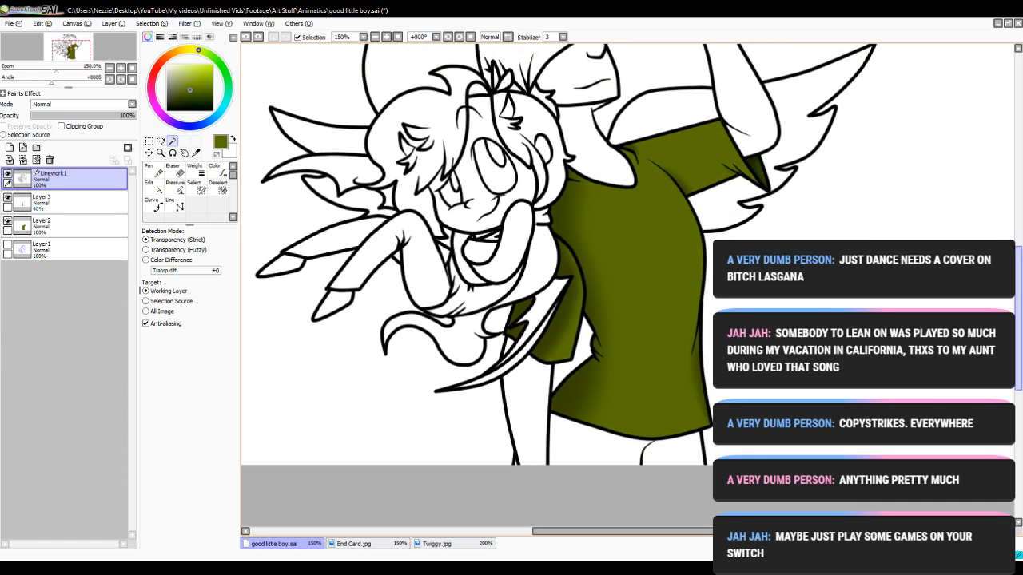
{"action": "scroll", "coordinate": [593, 392], "scroll_direction": "up", "scroll_amount": 1}
{"action": "left_click", "coordinate": [539, 423]}
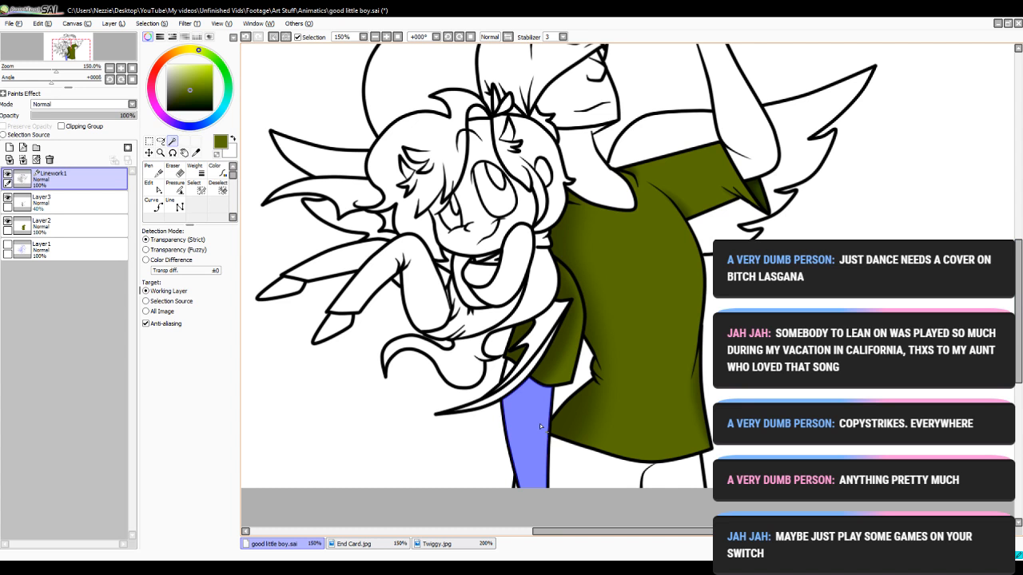
{"action": "left_click", "coordinate": [510, 369]}
{"action": "left_click", "coordinate": [386, 37]}
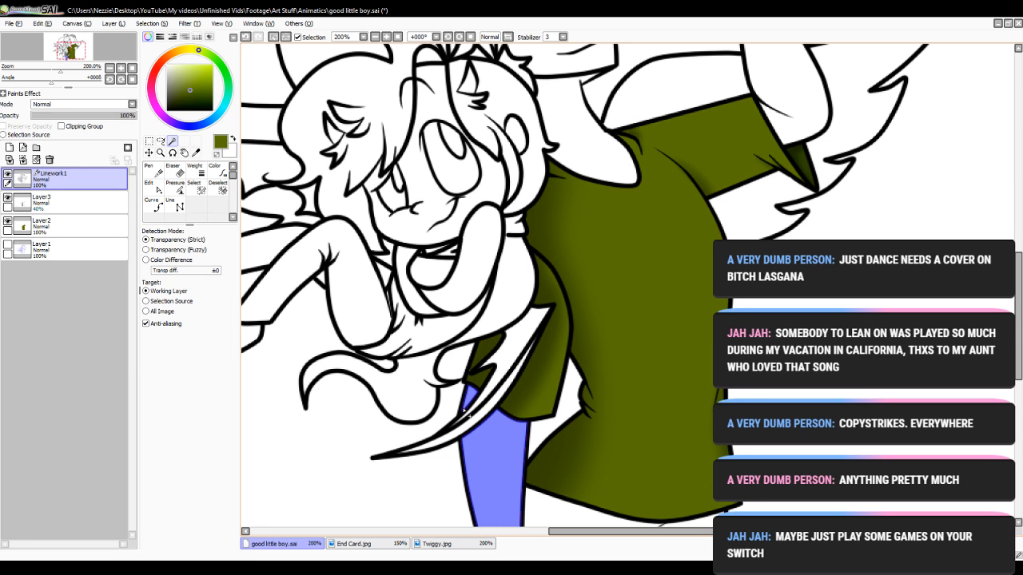
{"action": "left_click", "coordinate": [374, 36]}
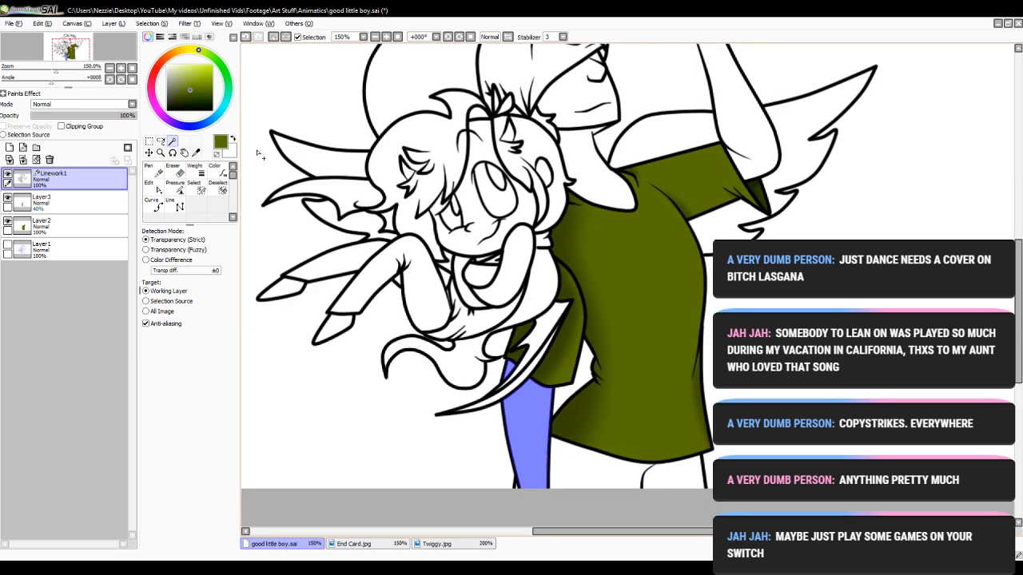
- Fill the selected bare arm on Layer2 with the pale skin tone sampled from the neck in Twiggy.jpg, using the Bucket
{"action": "left_click", "coordinate": [64, 225]}
{"action": "left_click", "coordinate": [152, 204]}
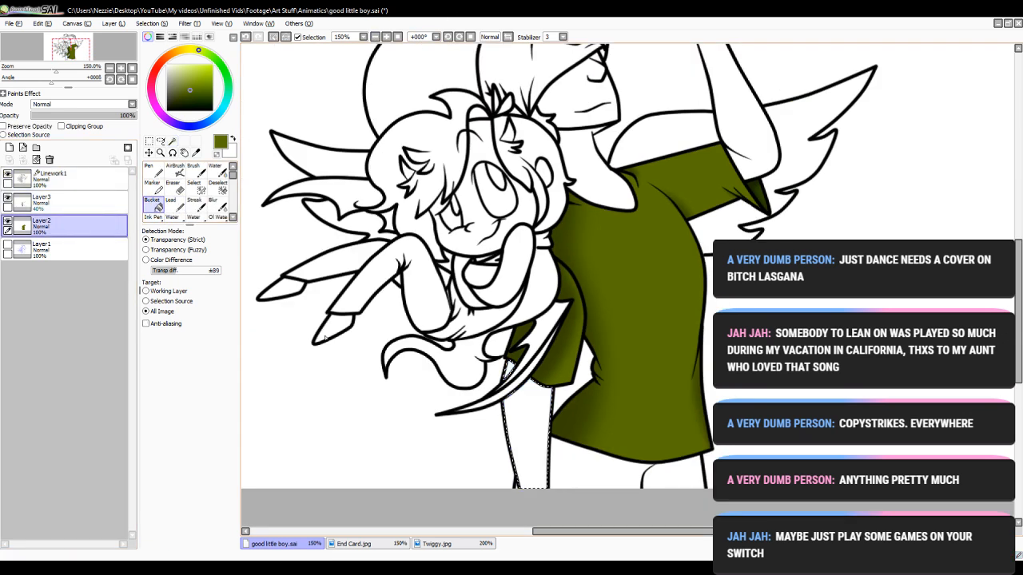
{"action": "left_click", "coordinate": [367, 544]}
{"action": "left_click", "coordinate": [437, 544]}
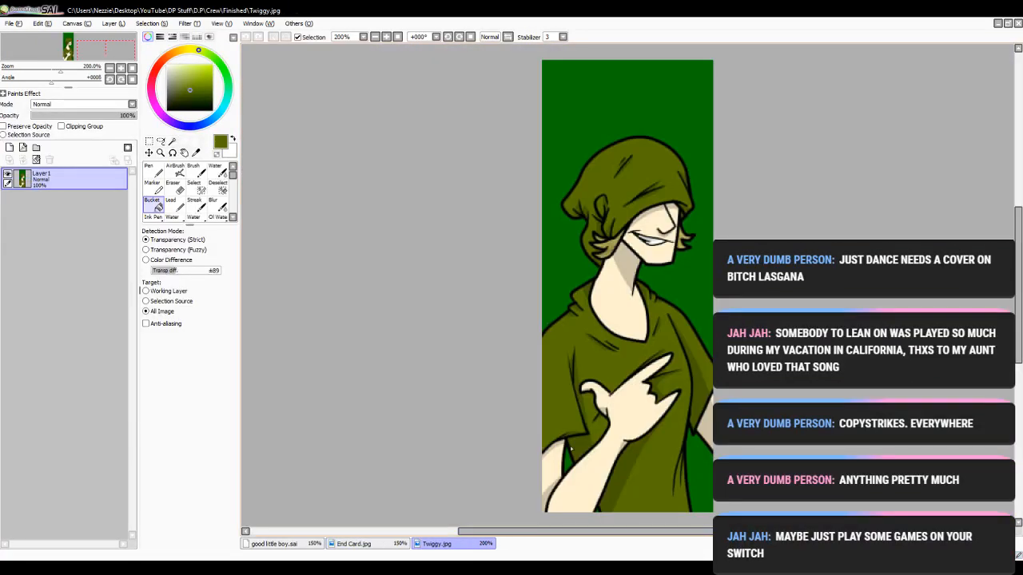
{"action": "left_click", "coordinate": [624, 311], "text": "alt"}
{"action": "left_click", "coordinate": [276, 544]}
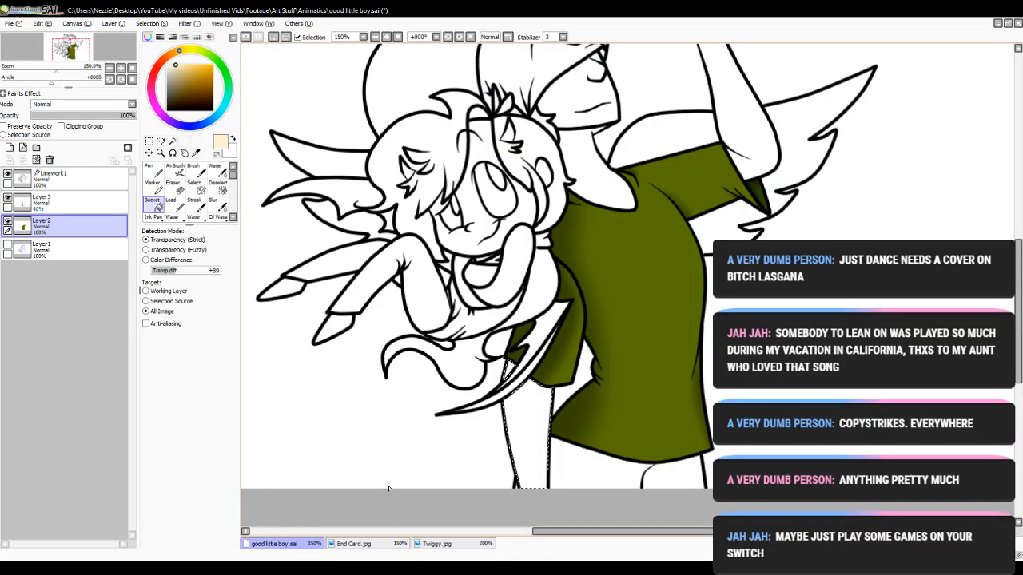
{"action": "left_click", "coordinate": [515, 394]}
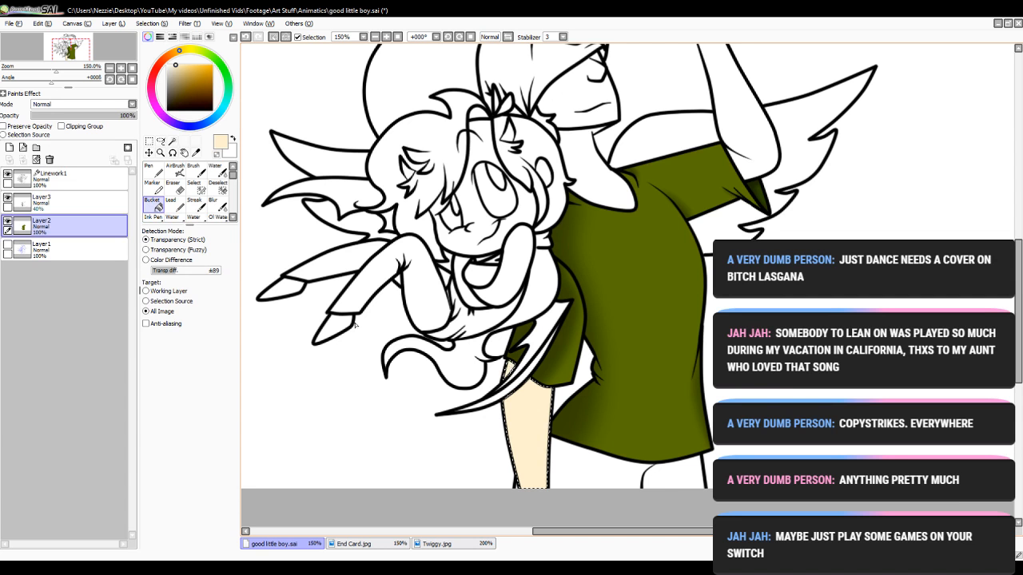
- Shade the bare arm just below the sleeve on Layer3 with the black AirBrush at size 50, and clear the selection
{"action": "left_click", "coordinate": [48, 179]}
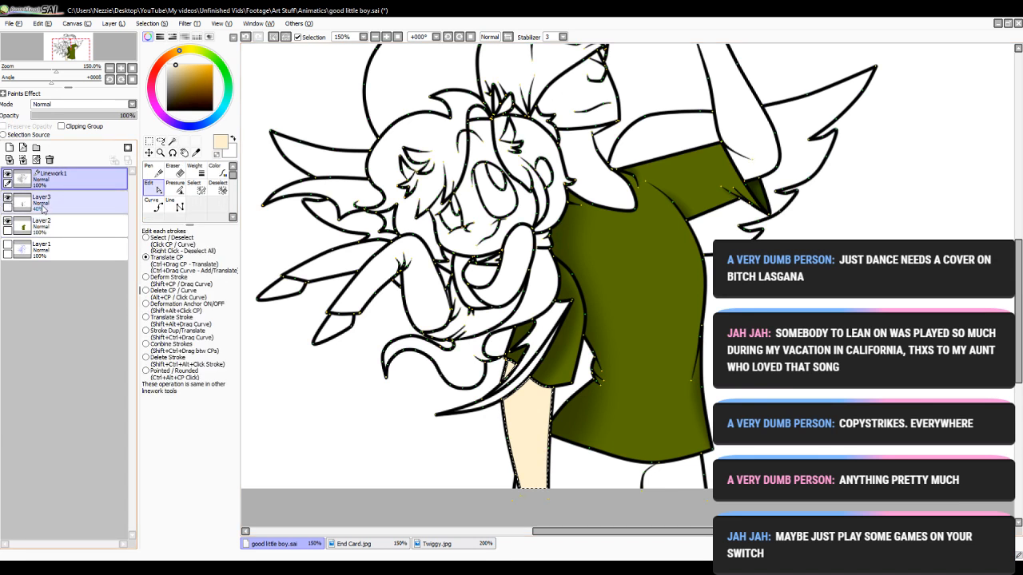
{"action": "left_click", "coordinate": [43, 208]}
{"action": "left_click", "coordinate": [167, 110]}
{"action": "left_click", "coordinate": [175, 171]}
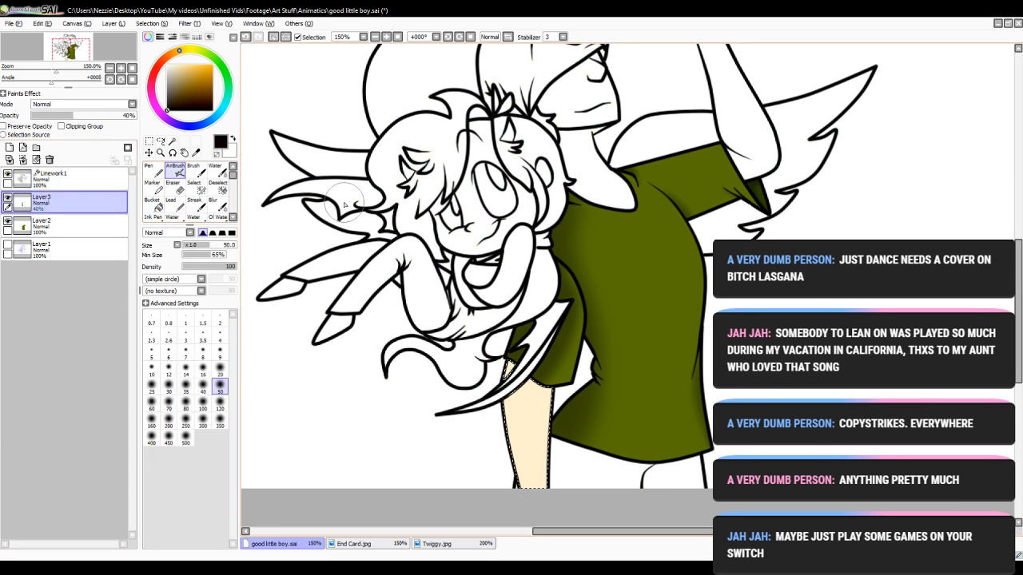
{"action": "mouse_move", "coordinate": [506, 372]}
{"action": "left_mouse_down"}
{"action": "mouse_move", "coordinate": [522, 351]}
{"action": "mouse_move", "coordinate": [414, 419]}
{"action": "left_mouse_up"}
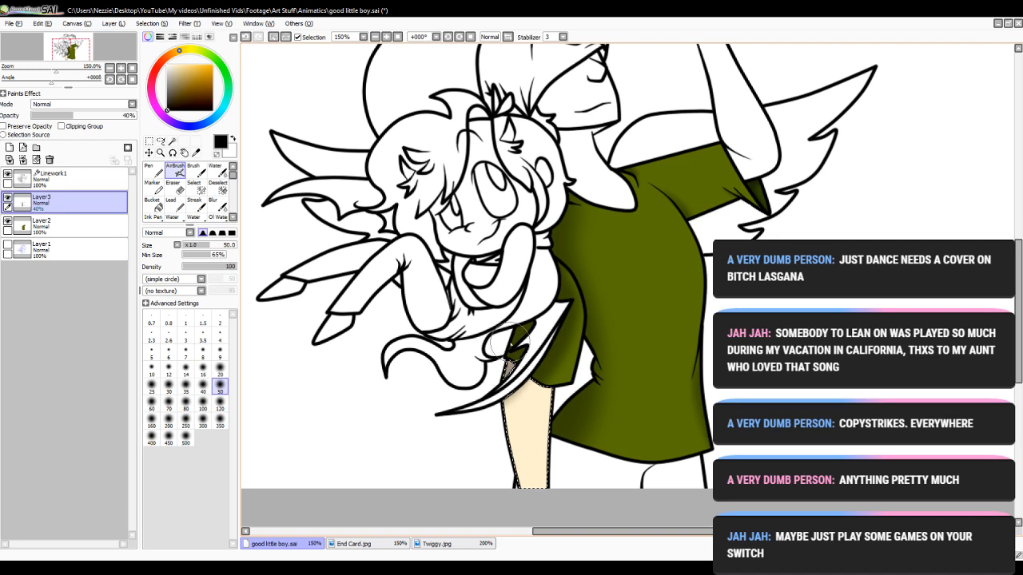
{"action": "left_click_drag", "start_coordinate": [524, 356], "coordinate": [433, 403]}
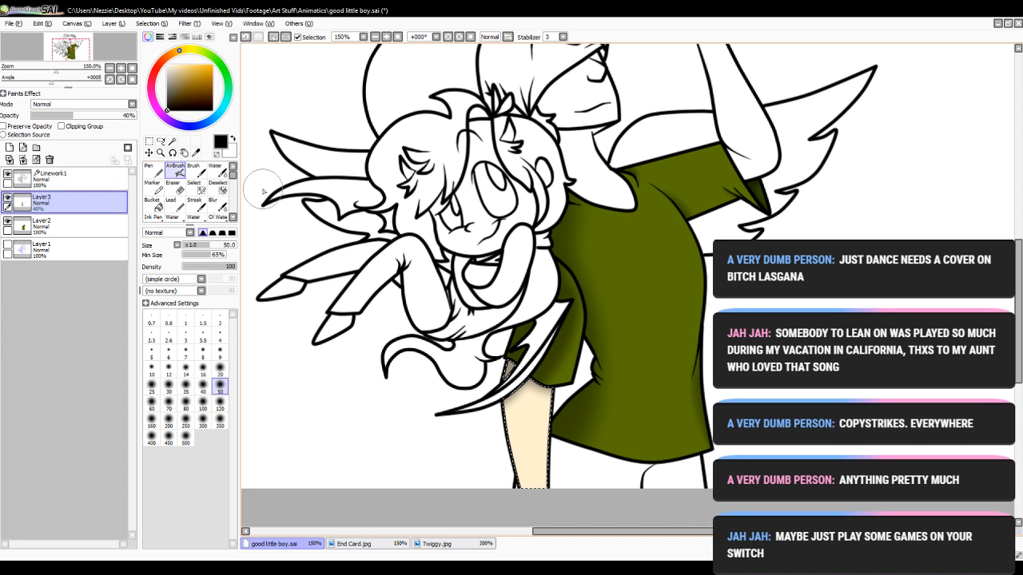
{"action": "left_click", "coordinate": [218, 187]}
{"action": "left_click_drag", "start_coordinate": [432, 352], "coordinate": [617, 209]}
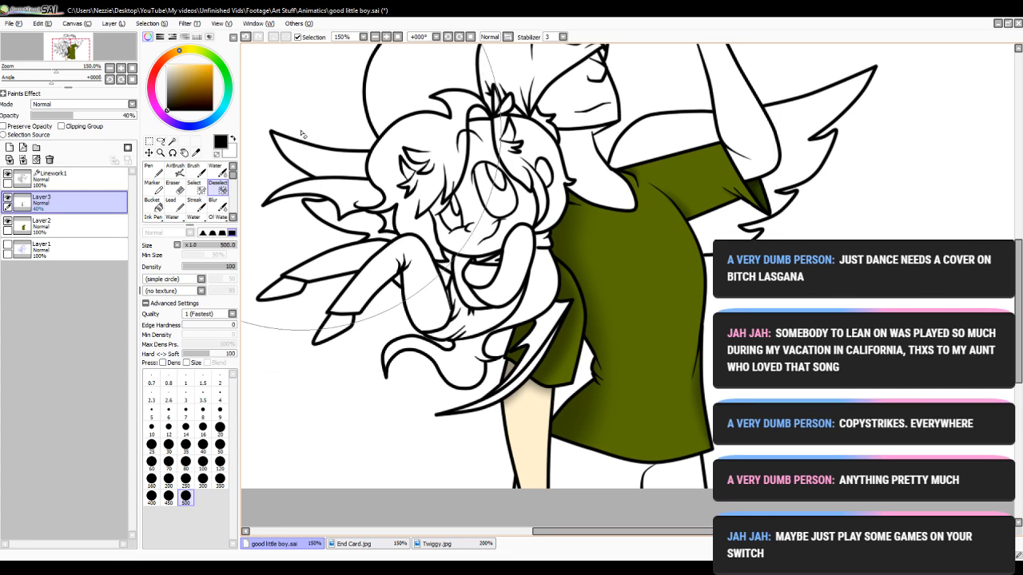
- Select the raised arm that reaches for the halo with the Magic Wand on Linework1
{"action": "left_click", "coordinate": [172, 141]}
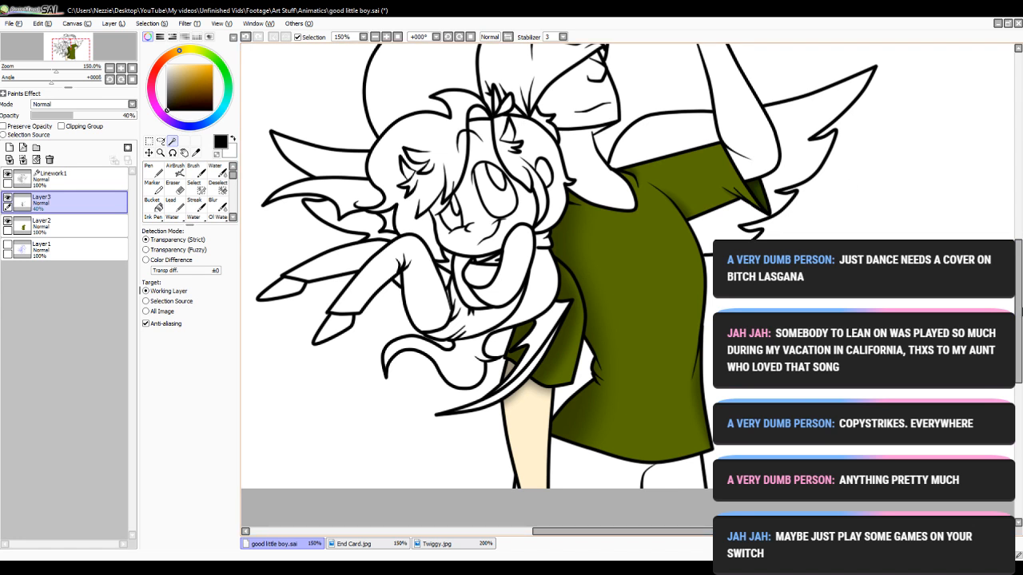
{"action": "left_click_drag", "start_coordinate": [1017, 288], "coordinate": [1018, 223]}
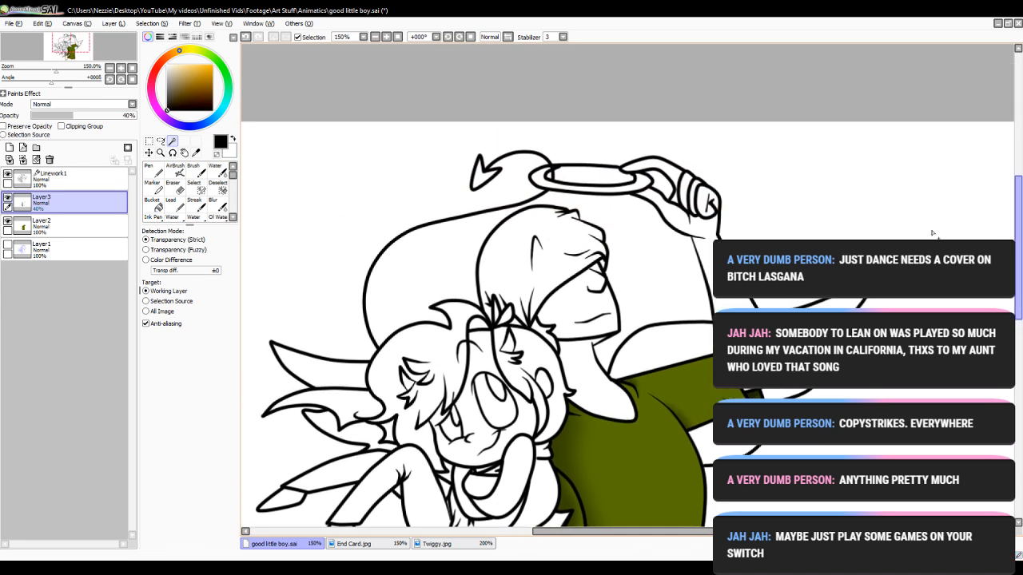
{"action": "left_click", "coordinate": [39, 226]}
{"action": "left_click", "coordinate": [64, 177]}
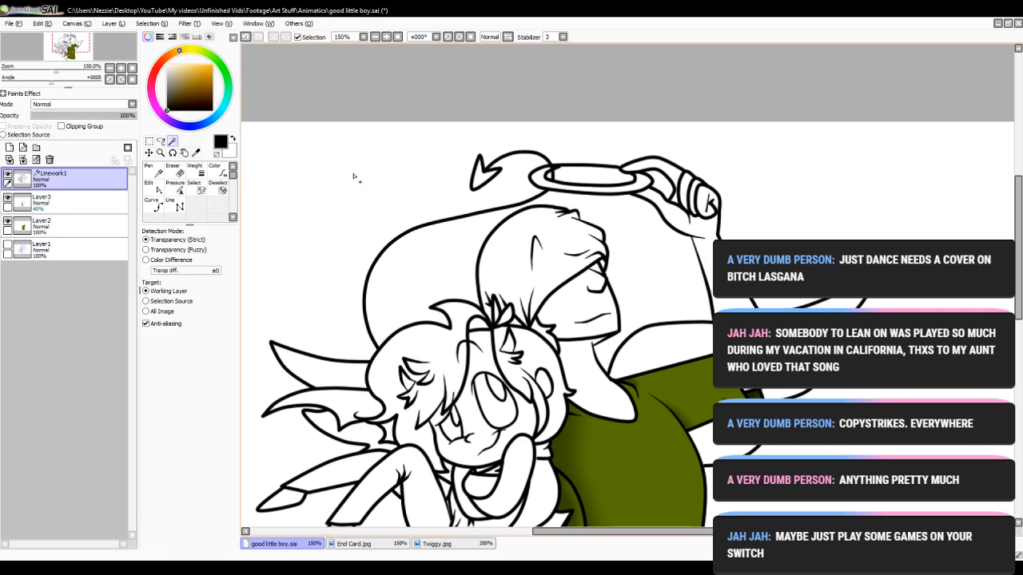
{"action": "left_click", "coordinate": [735, 306]}
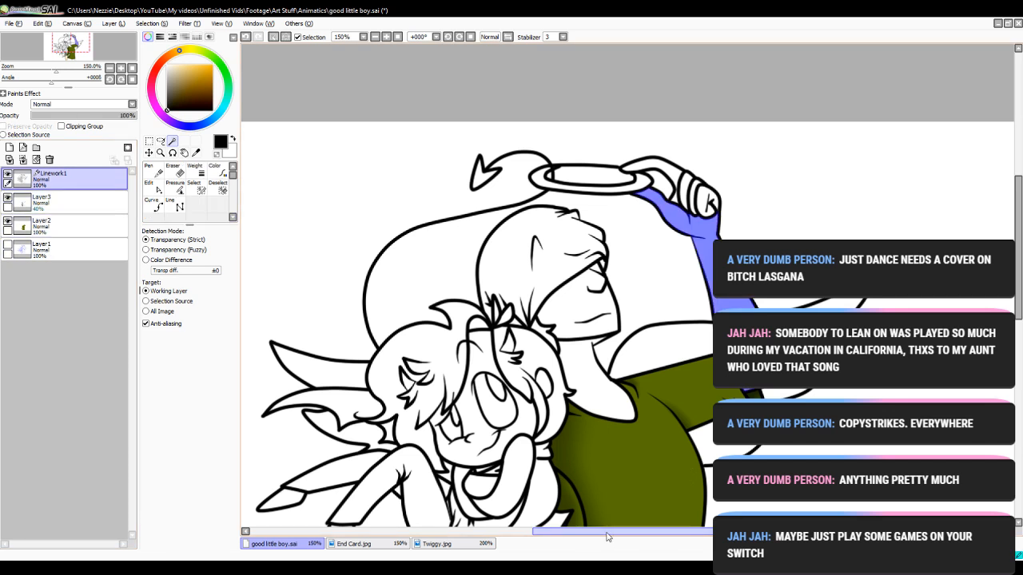
- Fill the selected raised arm on Layer2 with the pale skin tone from Twiggy.jpg, using the Bucket
{"action": "left_click_drag", "start_coordinate": [609, 532], "coordinate": [630, 532]}
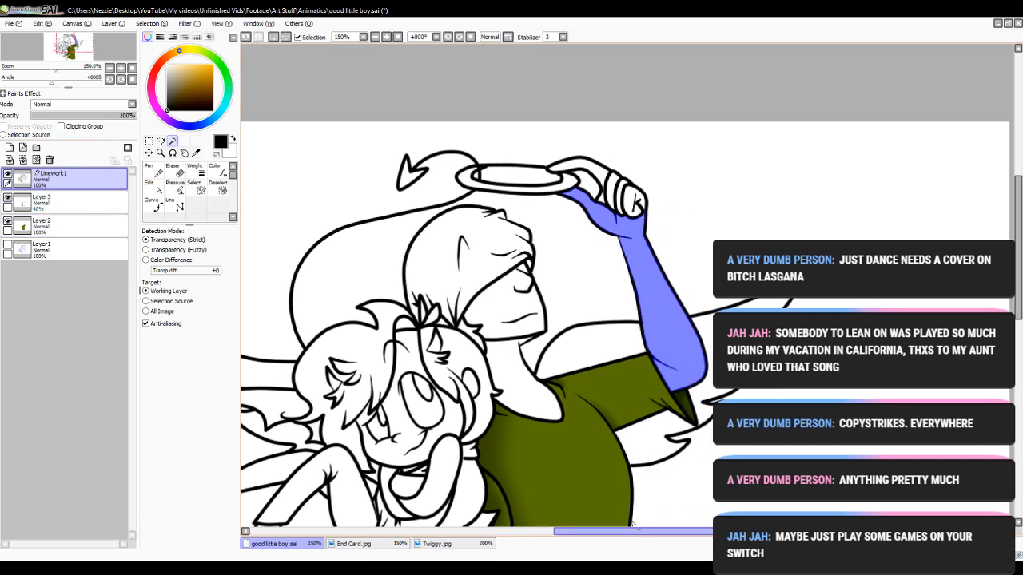
{"action": "left_click", "coordinate": [387, 37]}
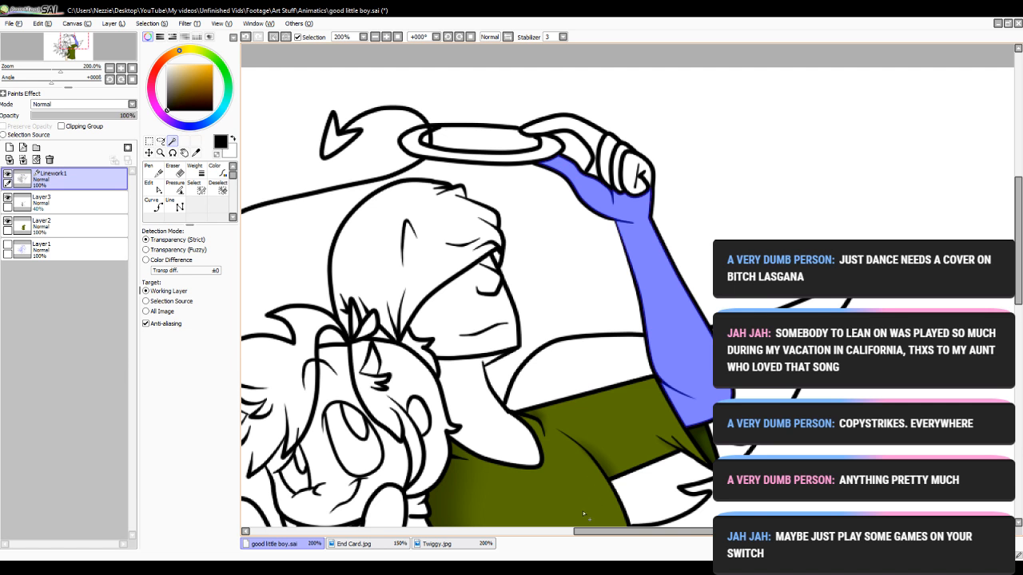
{"action": "left_click_drag", "start_coordinate": [593, 533], "coordinate": [620, 531]}
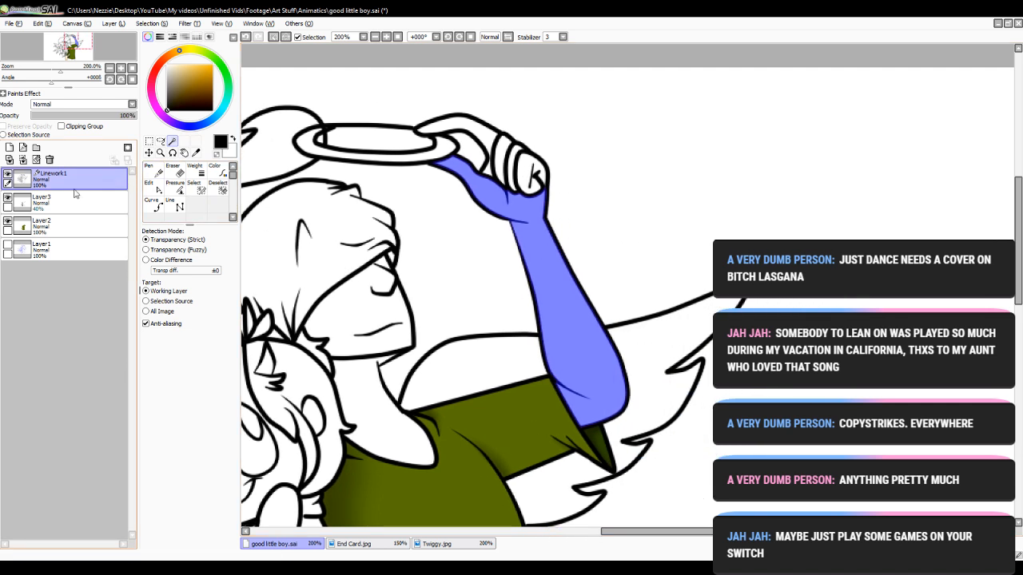
{"action": "left_click", "coordinate": [97, 224]}
{"action": "left_click", "coordinate": [155, 205]}
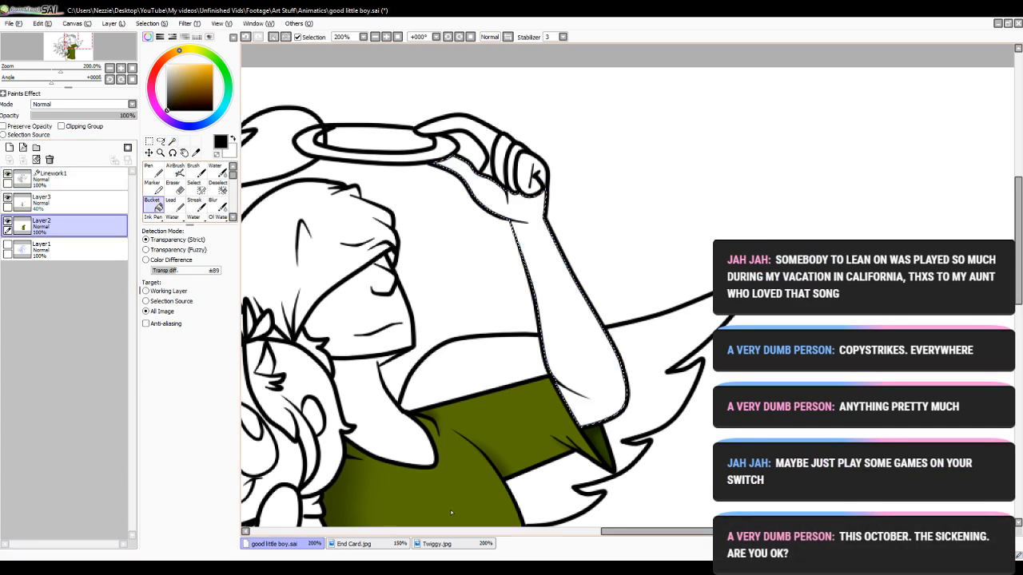
{"action": "left_click", "coordinate": [436, 543]}
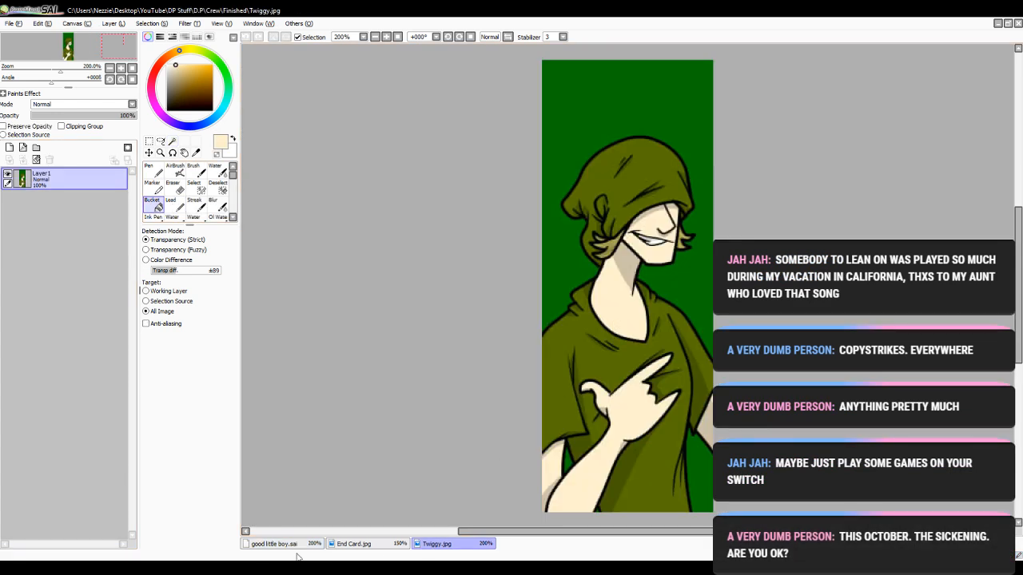
{"action": "left_click", "coordinate": [276, 544]}
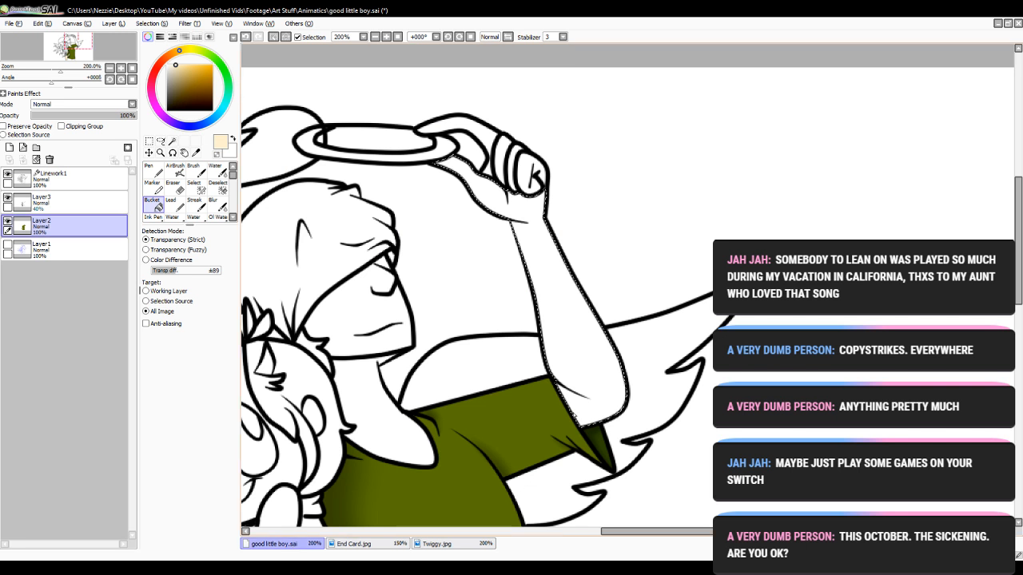
{"action": "left_click", "coordinate": [559, 320]}
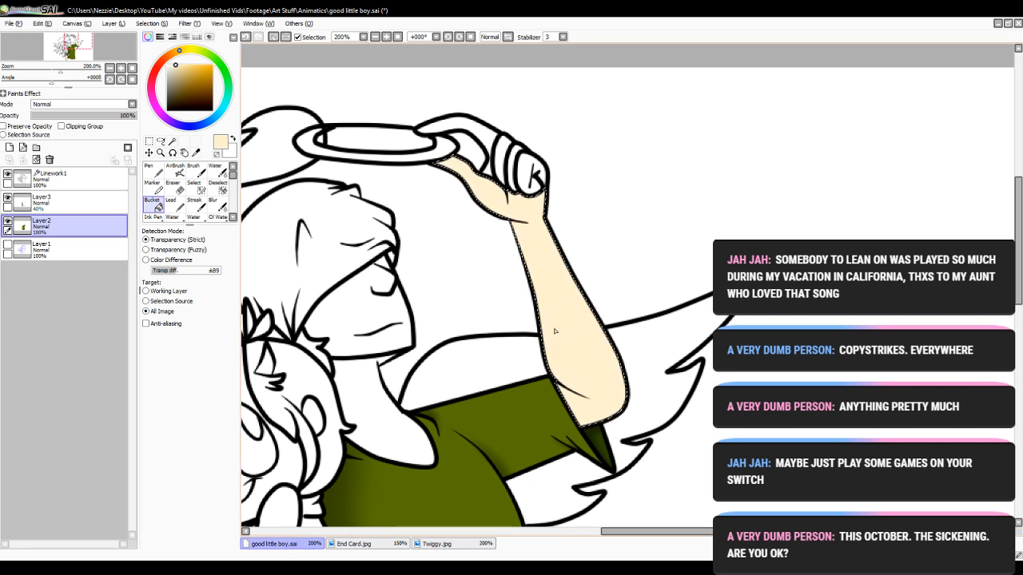
- Shade the raised hand just beneath the curled fingers on Layer3 with the black AirBrush at size 16
{"action": "left_click", "coordinate": [72, 178]}
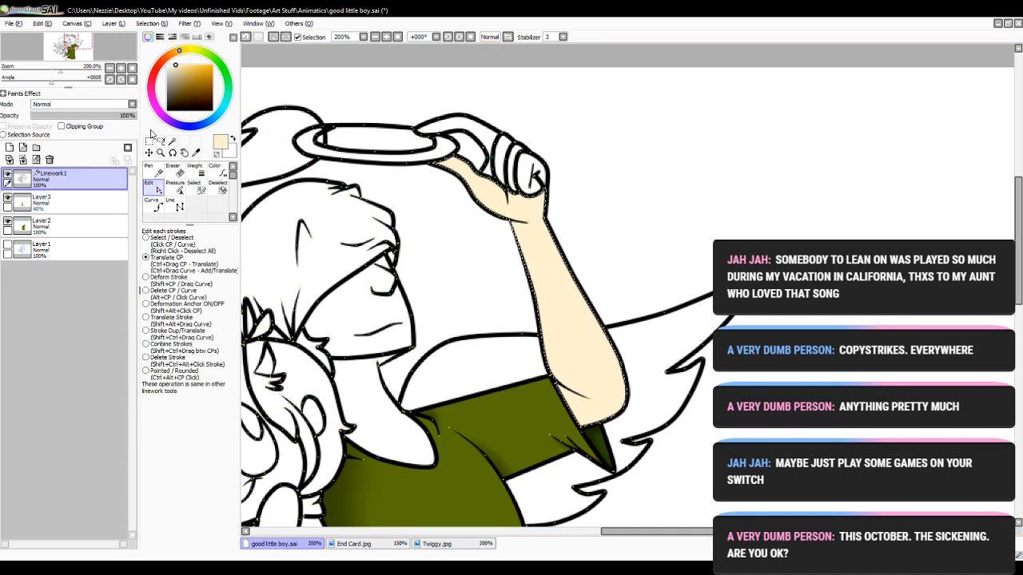
{"action": "left_click", "coordinate": [80, 202]}
{"action": "left_click", "coordinate": [167, 111]}
{"action": "left_click", "coordinate": [175, 171]}
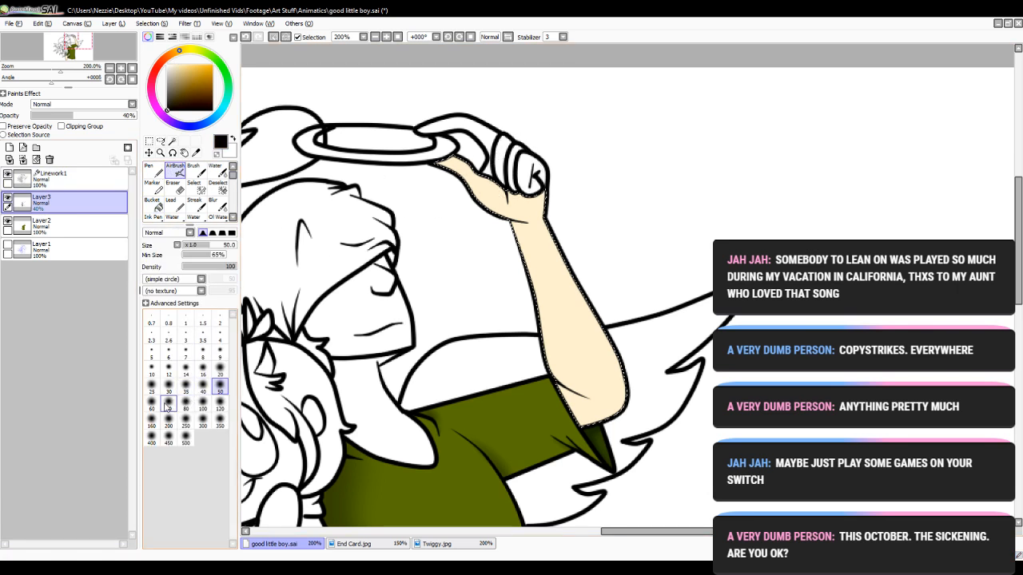
{"action": "left_click", "coordinate": [151, 369]}
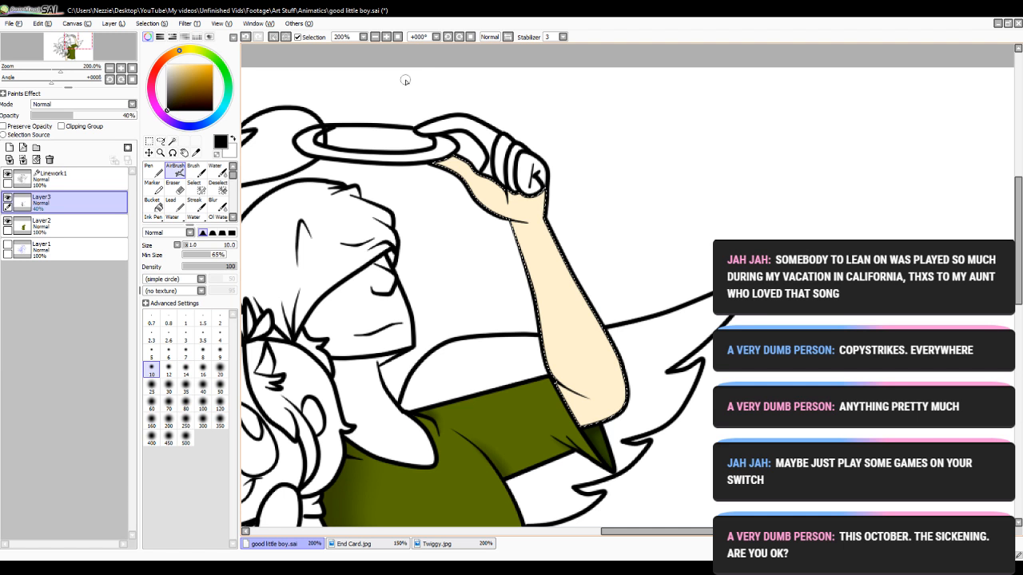
{"action": "left_click", "coordinate": [391, 39]}
{"action": "left_click", "coordinate": [202, 369]}
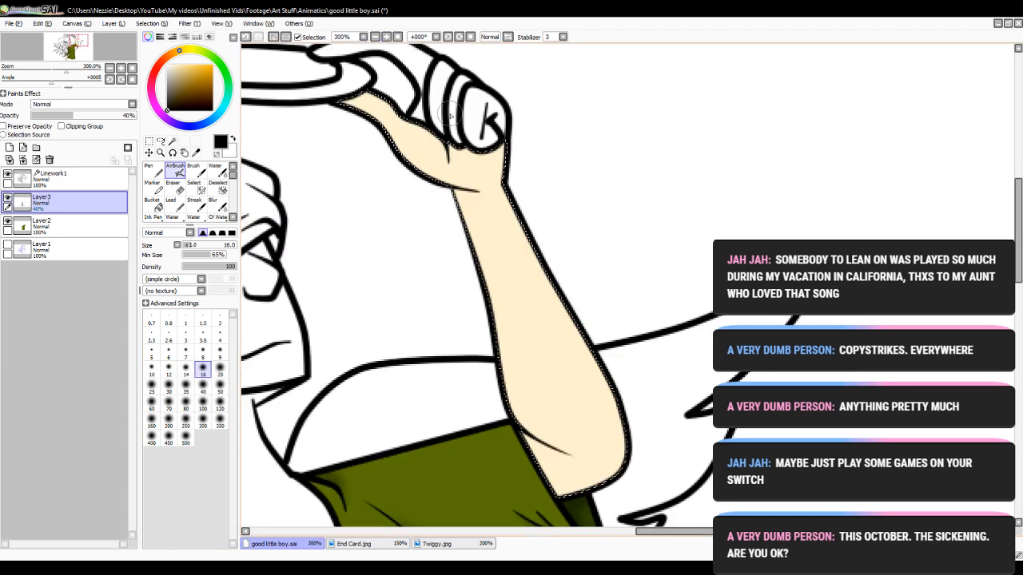
{"action": "mouse_move", "coordinate": [450, 114]}
{"action": "left_mouse_down"}
{"action": "mouse_move", "coordinate": [468, 149]}
{"action": "mouse_move", "coordinate": [496, 152]}
{"action": "mouse_move", "coordinate": [513, 126]}
{"action": "mouse_move", "coordinate": [505, 155]}
{"action": "left_mouse_up"}
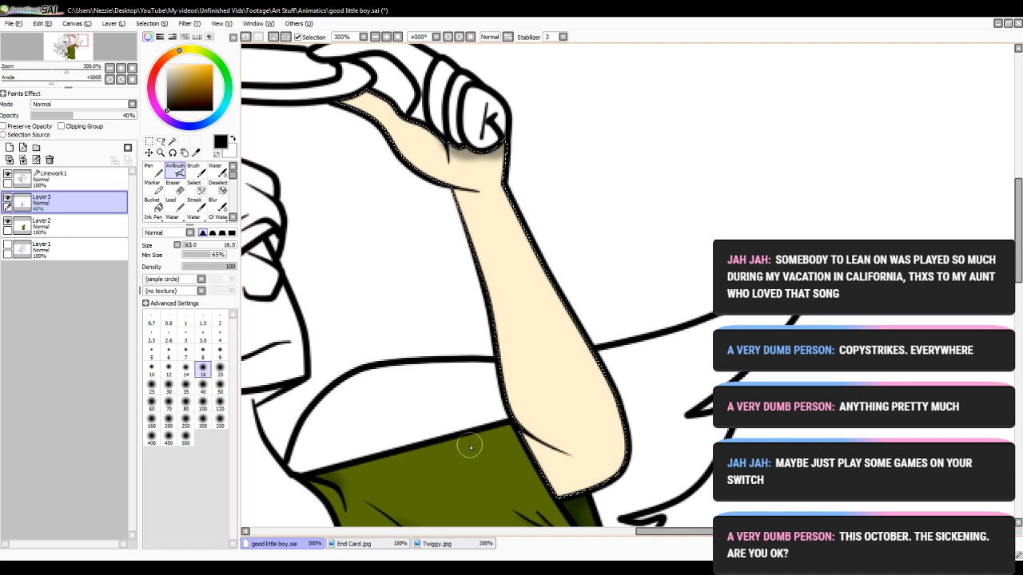
- Shade the underside of the raised arm's elbow beside the sleeve with the black AirBrush at size 25, redoing the first stroke
{"action": "left_click", "coordinate": [151, 386]}
{"action": "mouse_move", "coordinate": [551, 480]}
{"action": "left_mouse_down"}
{"action": "mouse_move", "coordinate": [508, 441]}
{"action": "mouse_move", "coordinate": [585, 526]}
{"action": "mouse_move", "coordinate": [523, 458]}
{"action": "left_mouse_up"}
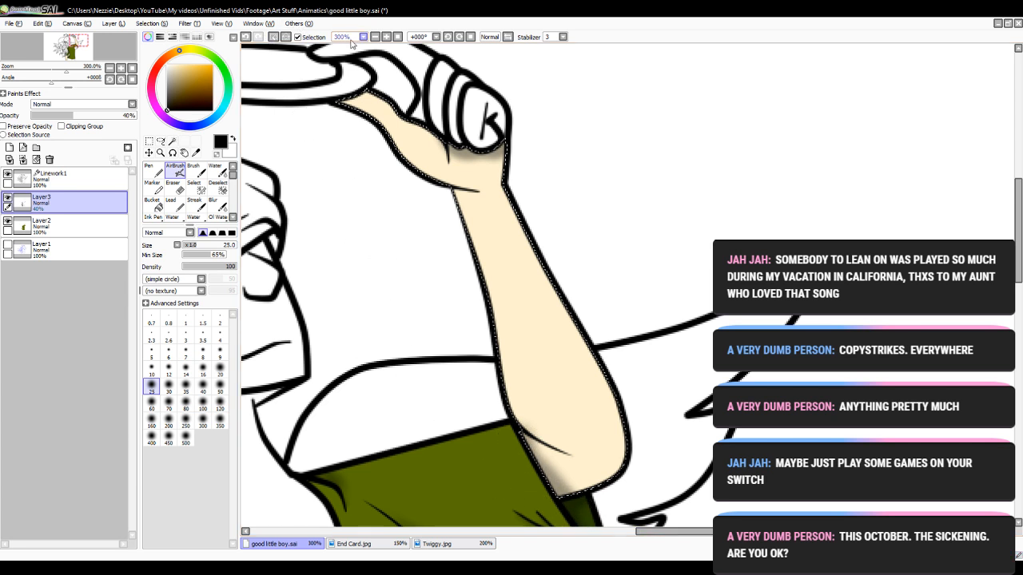
{"action": "left_click", "coordinate": [246, 37]}
{"action": "left_click", "coordinate": [246, 37]}
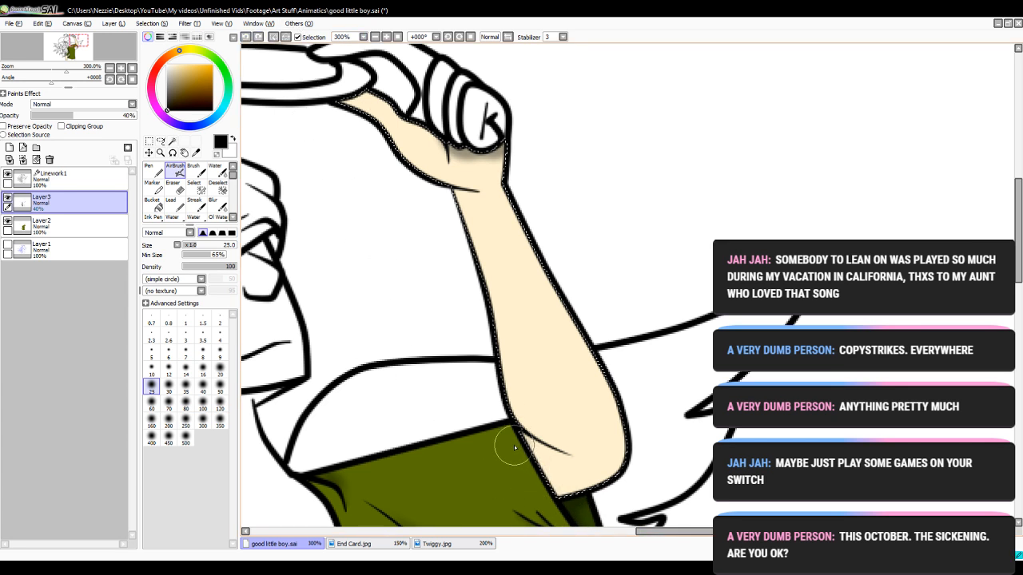
{"action": "mouse_move", "coordinate": [515, 447]}
{"action": "left_mouse_down"}
{"action": "mouse_move", "coordinate": [650, 496]}
{"action": "mouse_move", "coordinate": [526, 469]}
{"action": "mouse_move", "coordinate": [519, 454]}
{"action": "mouse_move", "coordinate": [658, 500]}
{"action": "mouse_move", "coordinate": [551, 478]}
{"action": "mouse_move", "coordinate": [523, 450]}
{"action": "mouse_move", "coordinate": [659, 498]}
{"action": "mouse_move", "coordinate": [536, 487]}
{"action": "mouse_move", "coordinate": [623, 503]}
{"action": "left_mouse_up"}
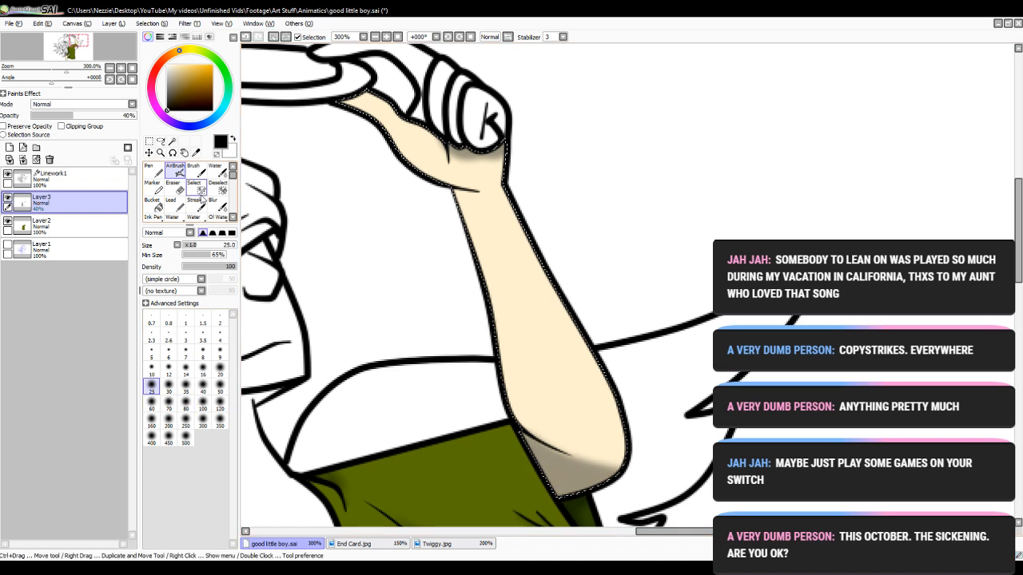
- Soften the shading at the elbow and beneath the fingers with the Blur tool at size 9
{"action": "left_click", "coordinate": [212, 203]}
{"action": "left_click", "coordinate": [220, 404]}
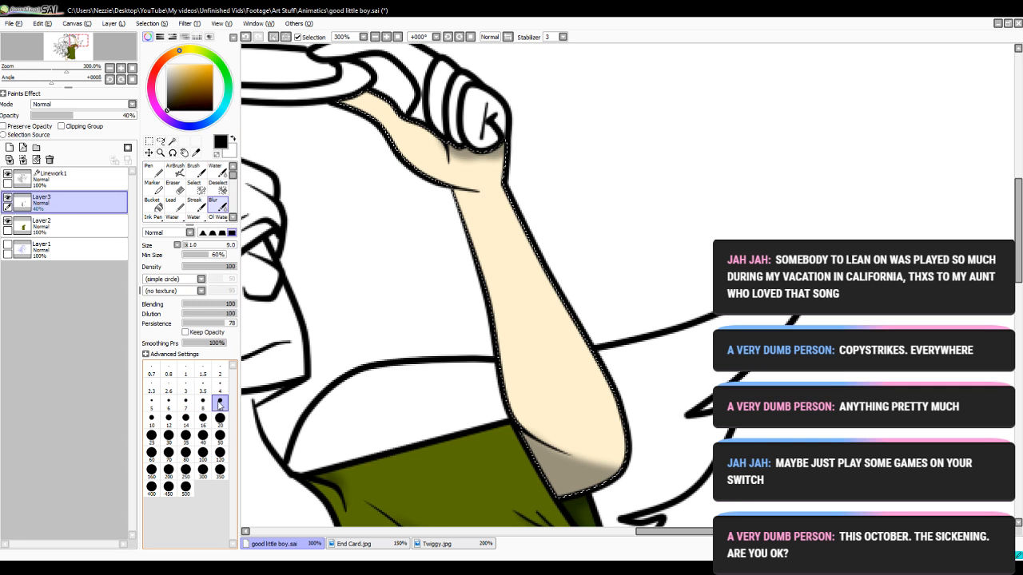
{"action": "left_click_drag", "start_coordinate": [551, 491], "coordinate": [606, 453]}
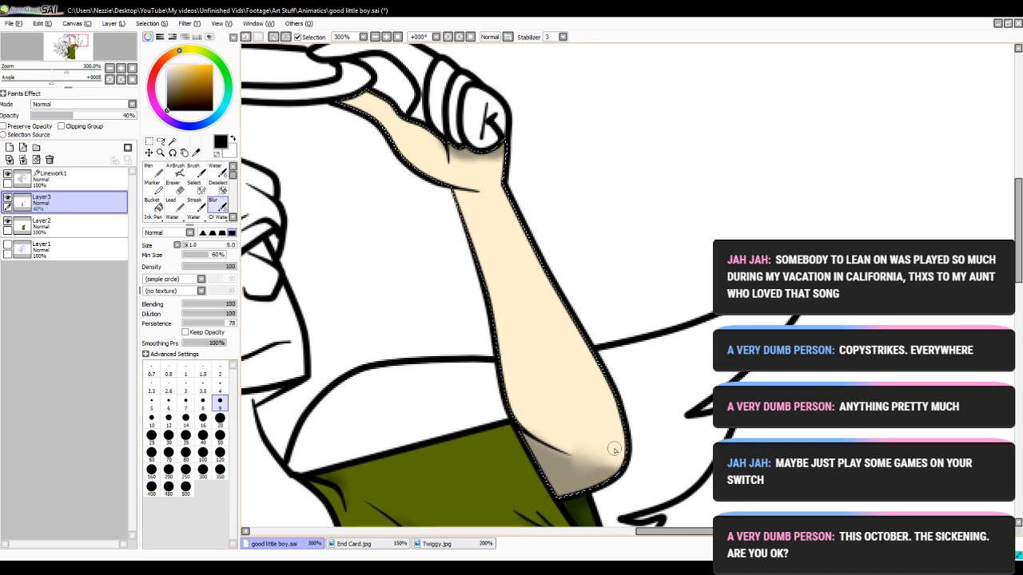
{"action": "mouse_move", "coordinate": [603, 473]}
{"action": "left_mouse_down"}
{"action": "mouse_move", "coordinate": [523, 443]}
{"action": "mouse_move", "coordinate": [579, 472]}
{"action": "mouse_move", "coordinate": [595, 453]}
{"action": "mouse_move", "coordinate": [635, 435]}
{"action": "left_mouse_up"}
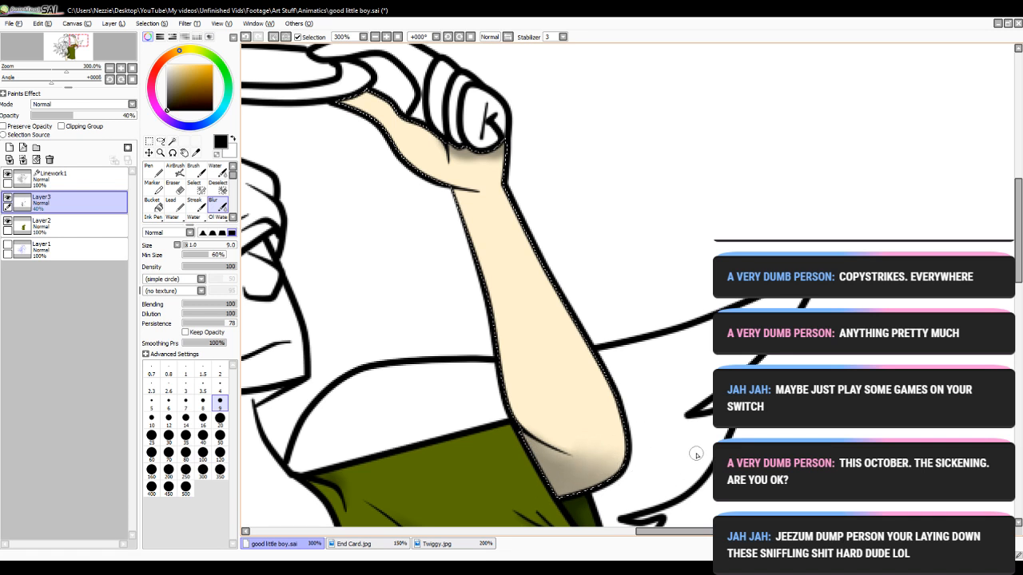
{"action": "left_click_drag", "start_coordinate": [501, 153], "coordinate": [456, 157]}
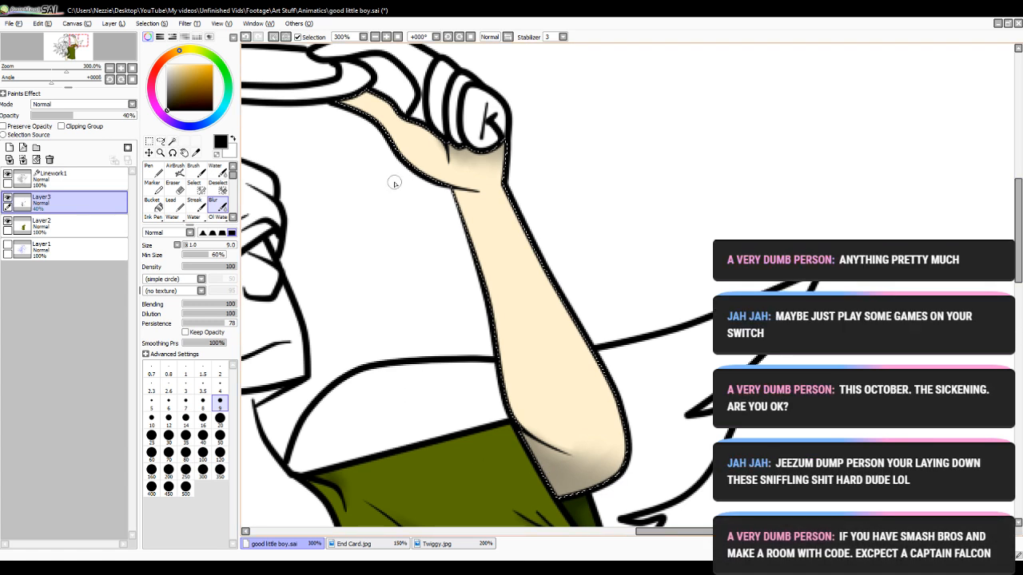
{"action": "left_click", "coordinate": [223, 190]}
{"action": "left_click_drag", "start_coordinate": [424, 96], "coordinate": [931, 504]}
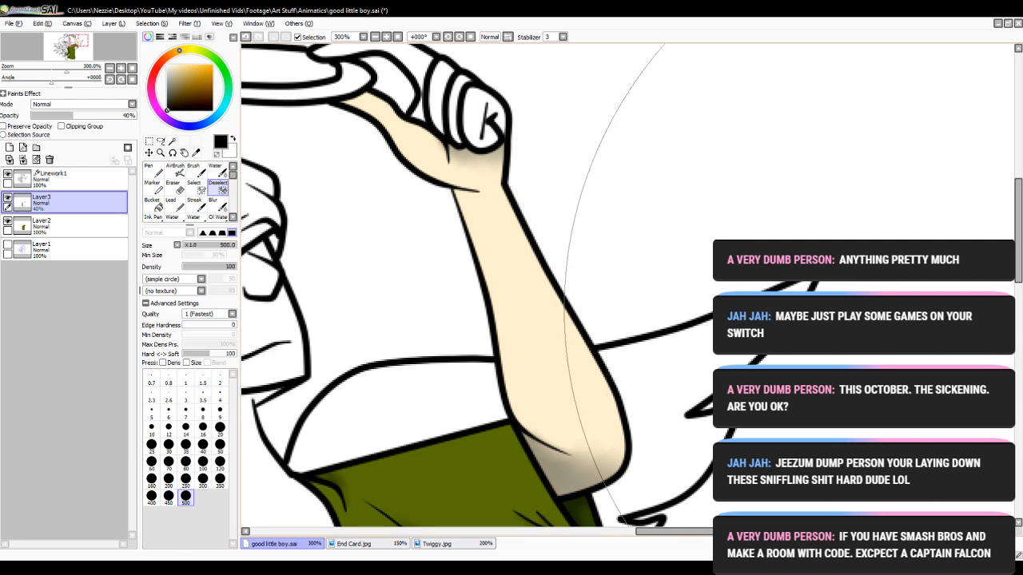
{"action": "left_click", "coordinate": [246, 37]}
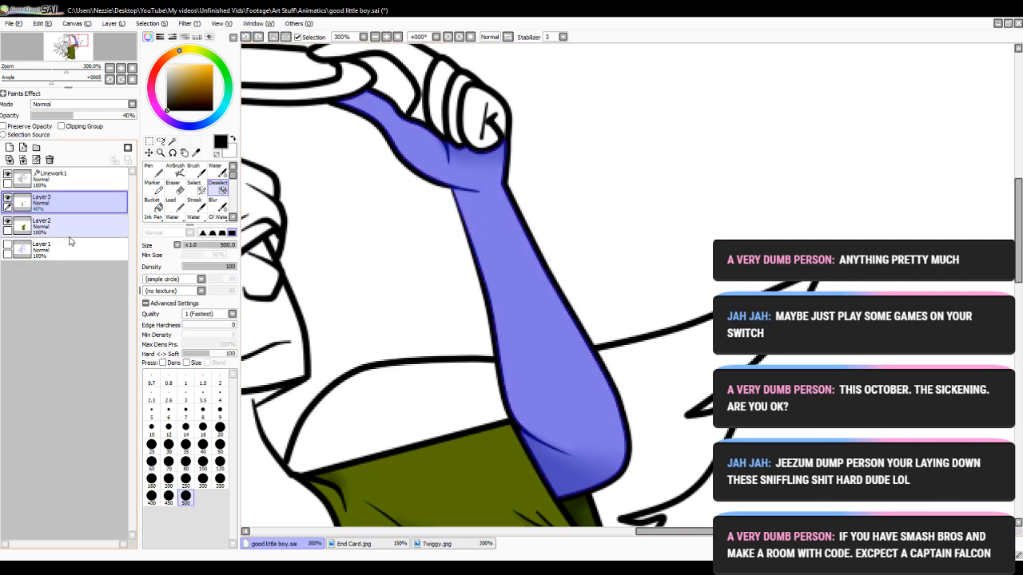
- Shade the edge of the raised hand beneath the plate rim on Layer3 with the black AirBrush, and clear the arm selection
{"action": "left_click", "coordinate": [175, 172]}
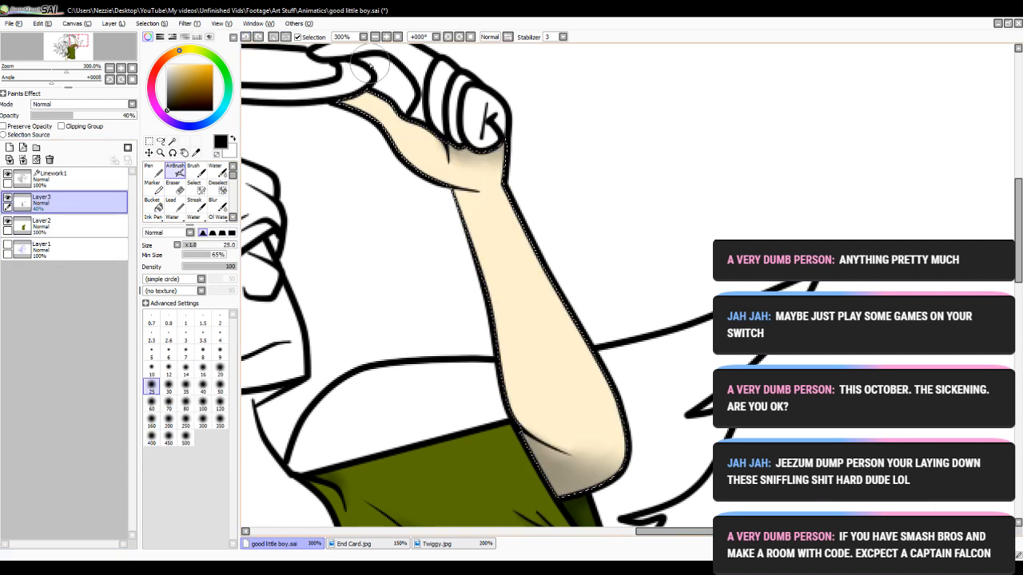
{"action": "left_click", "coordinate": [217, 190]}
{"action": "left_click_drag", "start_coordinate": [295, 111], "coordinate": [828, 560]}
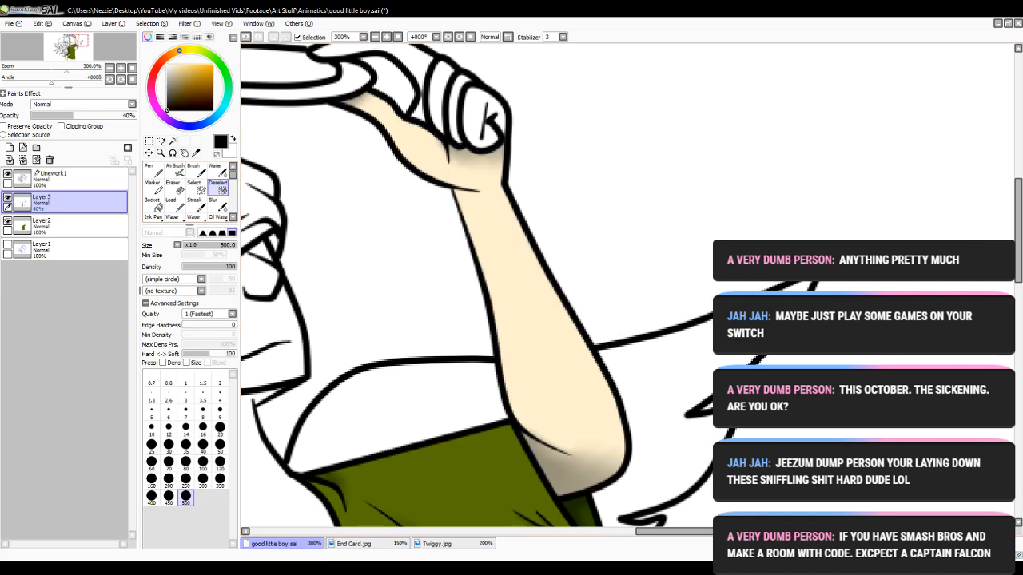
- Select the extended finger and the small area at its base from Linework1 with the Magic Wand, and fill them with the pale skin tone on Layer2
{"action": "left_click_drag", "start_coordinate": [1021, 280], "coordinate": [1021, 231]}
{"action": "left_click_drag", "start_coordinate": [667, 534], "coordinate": [630, 537]}
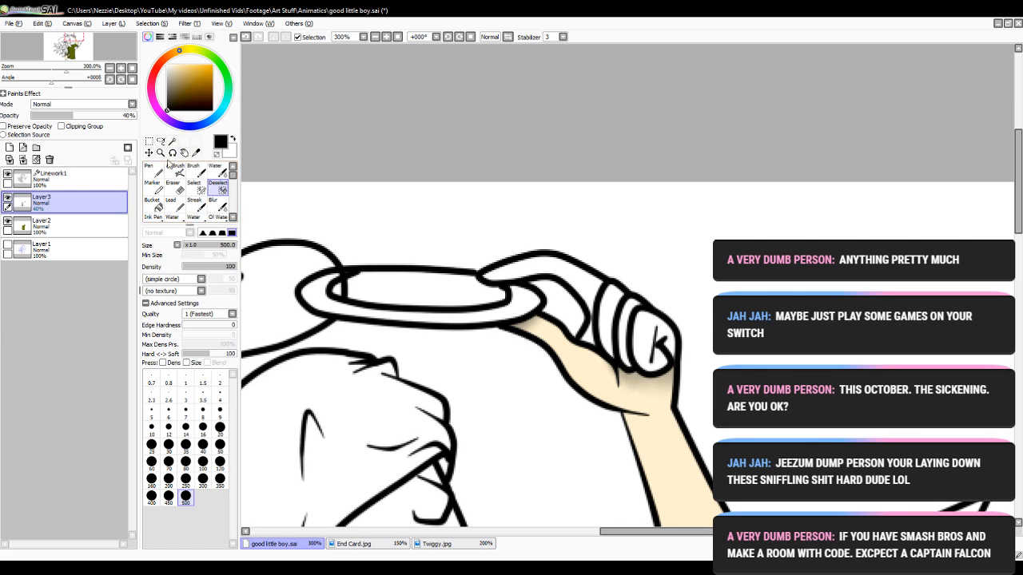
{"action": "left_click", "coordinate": [172, 141]}
{"action": "left_click", "coordinate": [56, 176]}
{"action": "left_click", "coordinate": [547, 267]}
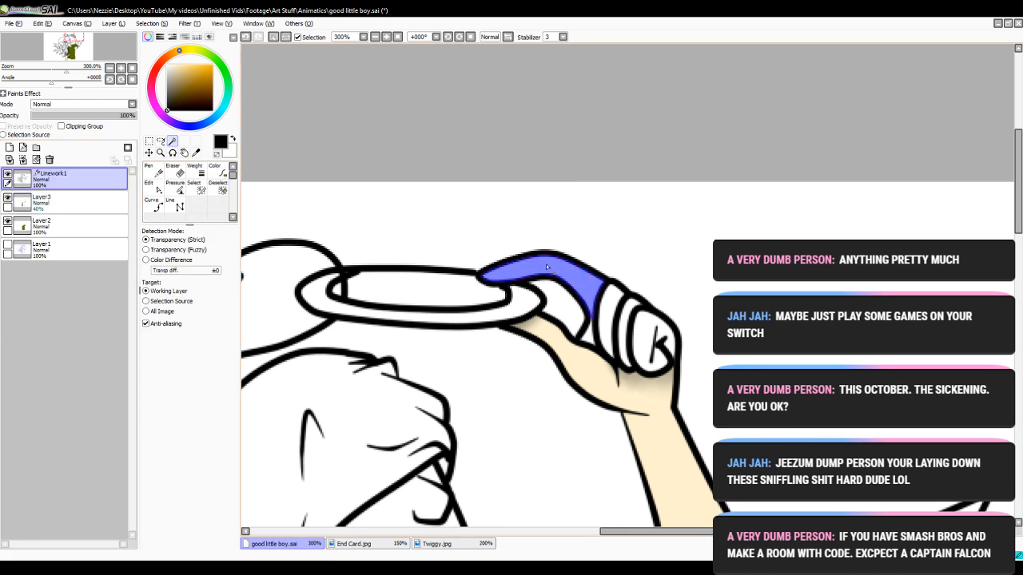
{"action": "left_click", "coordinate": [387, 38]}
{"action": "left_click", "coordinate": [388, 38]}
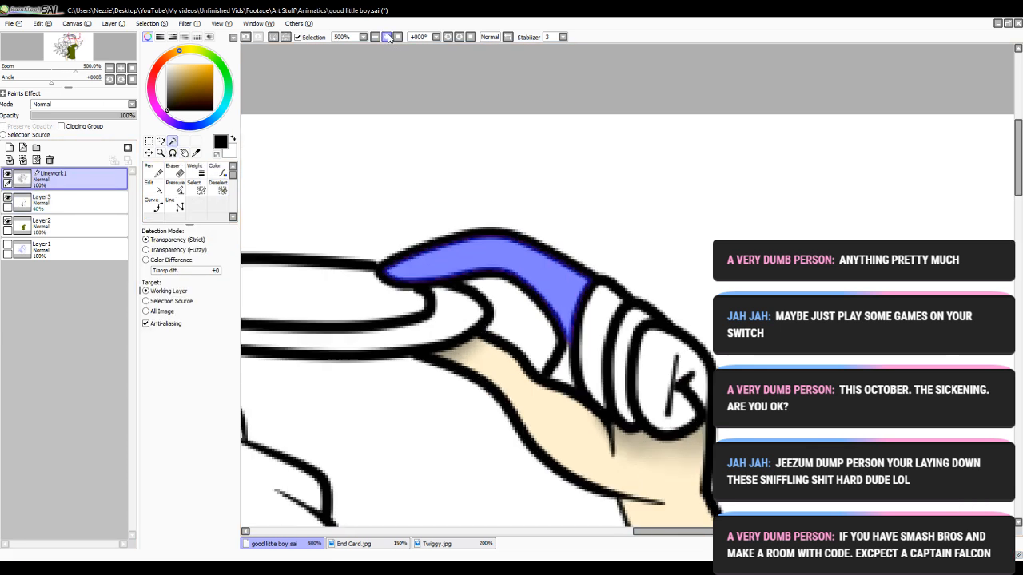
{"action": "left_click", "coordinate": [571, 361]}
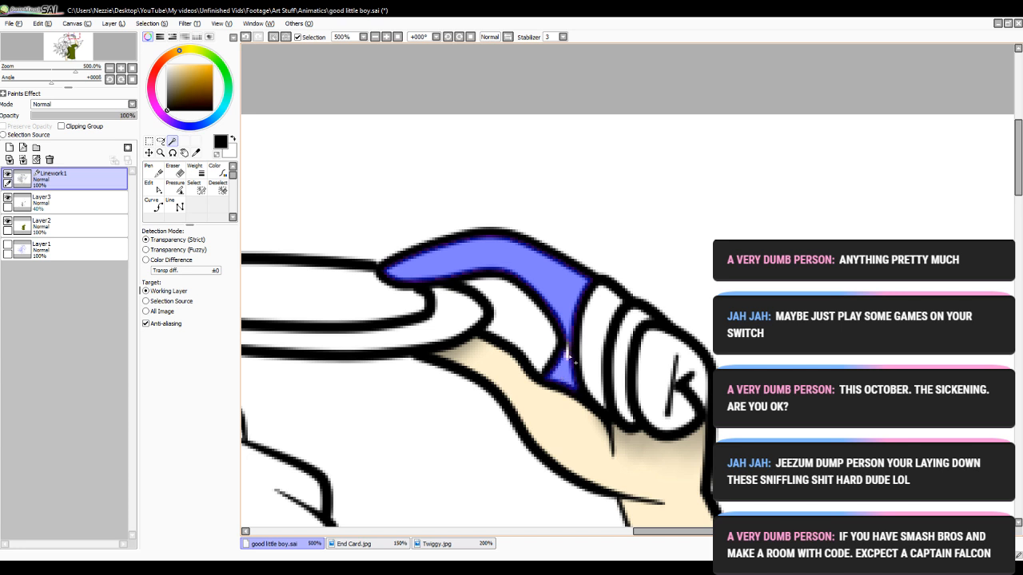
{"action": "left_click", "coordinate": [55, 226]}
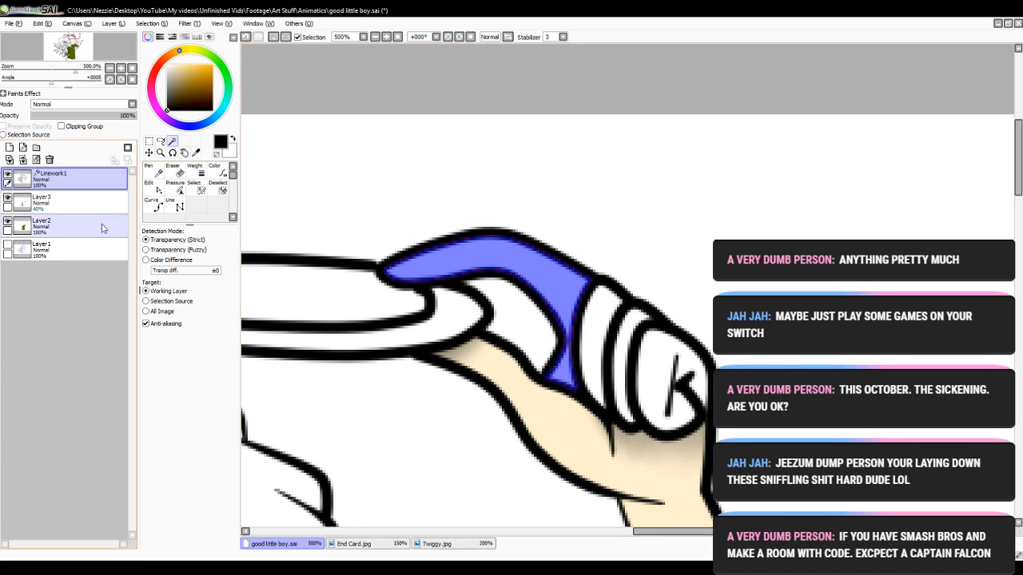
{"action": "left_click", "coordinate": [153, 204]}
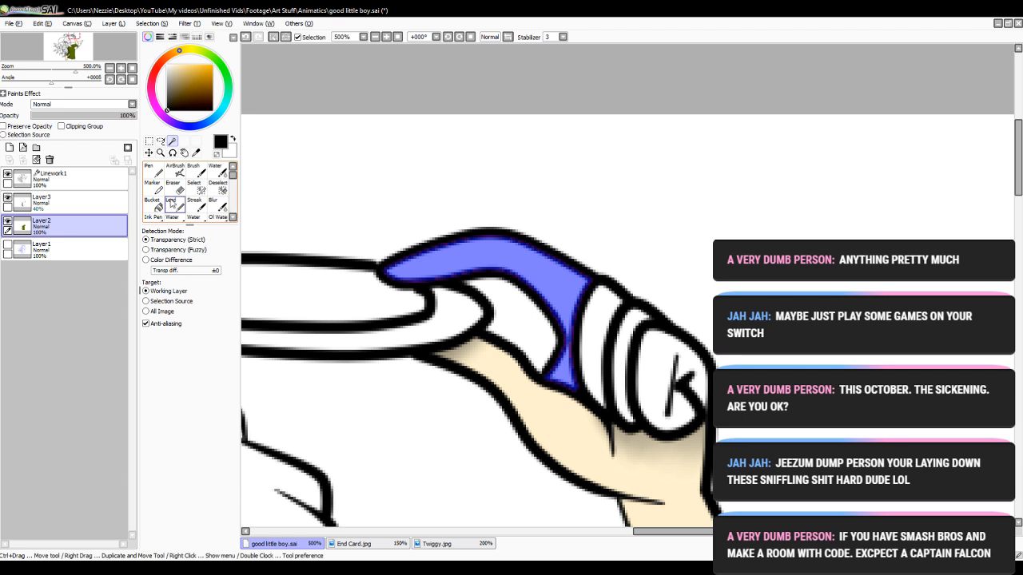
{"action": "left_click", "coordinate": [550, 275]}
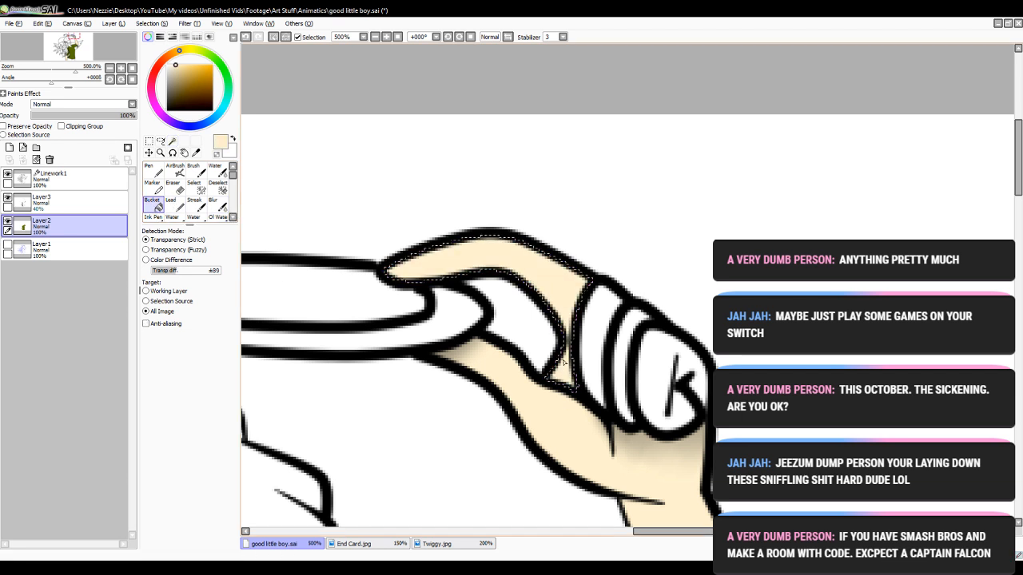
- Shade the extended finger's base beside the curled fingers on Layer3 with the black AirBrush at size 50, and clear the selection
{"action": "left_click", "coordinate": [106, 184]}
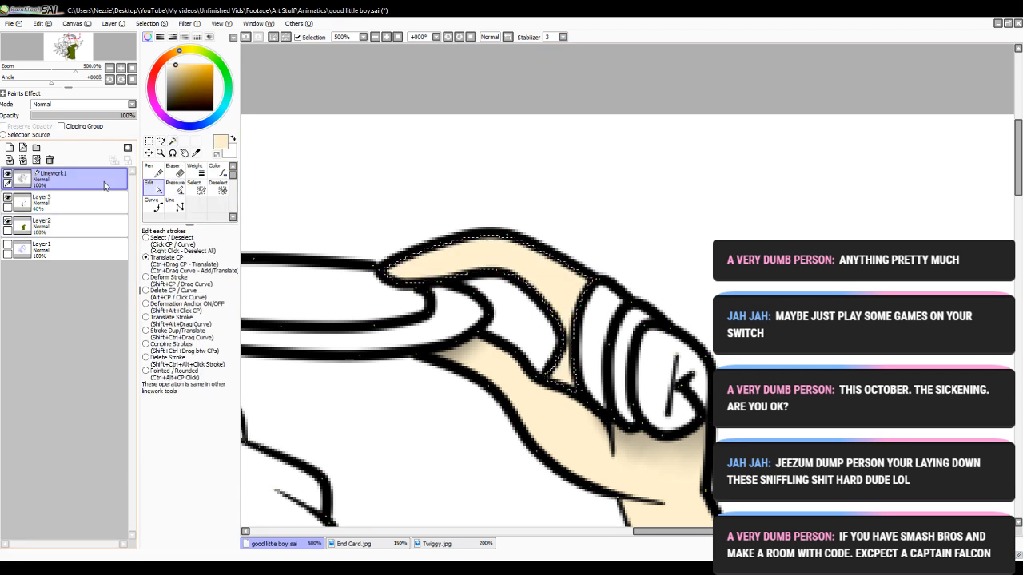
{"action": "left_click", "coordinate": [83, 206]}
{"action": "left_click", "coordinate": [167, 110]}
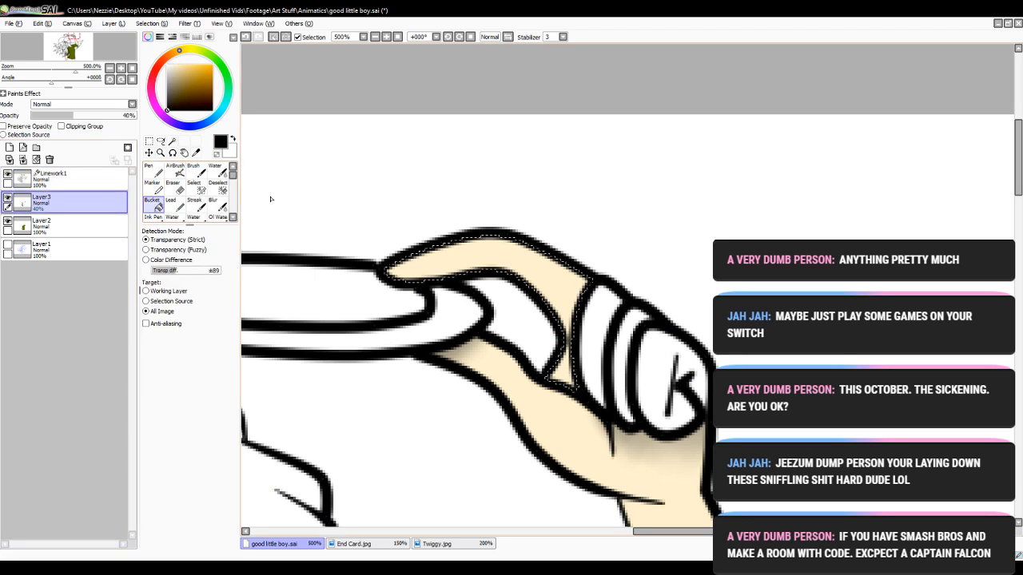
{"action": "left_click", "coordinate": [176, 171]}
{"action": "left_click_drag", "start_coordinate": [614, 312], "coordinate": [619, 303]}
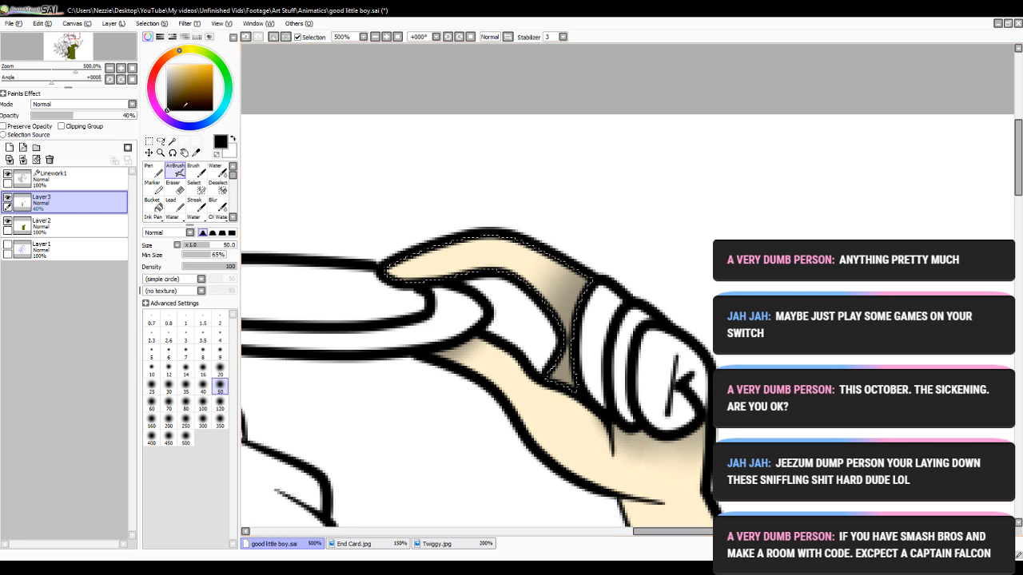
{"action": "left_click", "coordinate": [218, 185]}
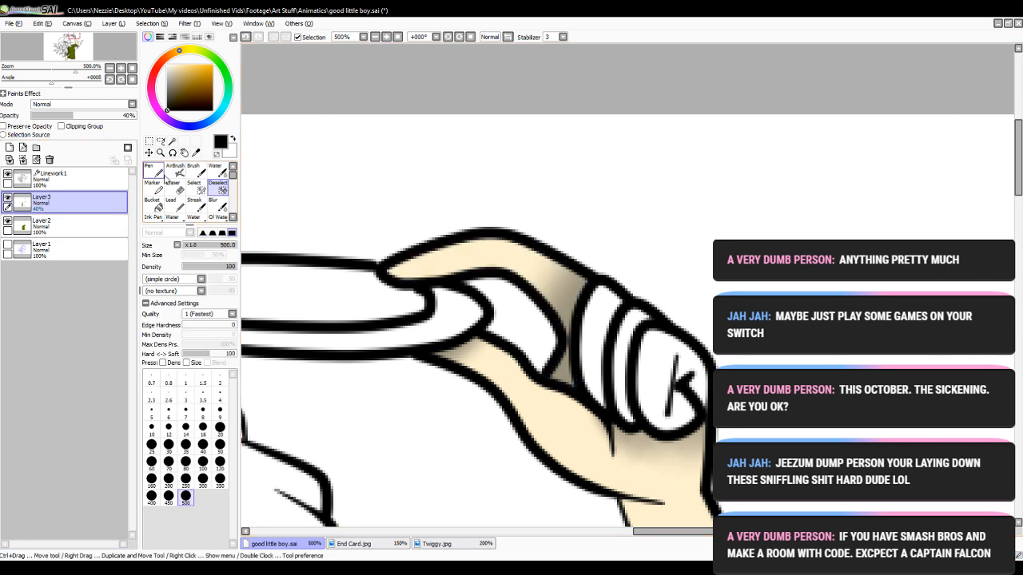
- Select the outermost curled finger with the K-shaped crease from Linework1 and fill it on Layer2 with the skin tone sampled from the arm
{"action": "left_click", "coordinate": [54, 177]}
{"action": "left_click", "coordinate": [171, 141]}
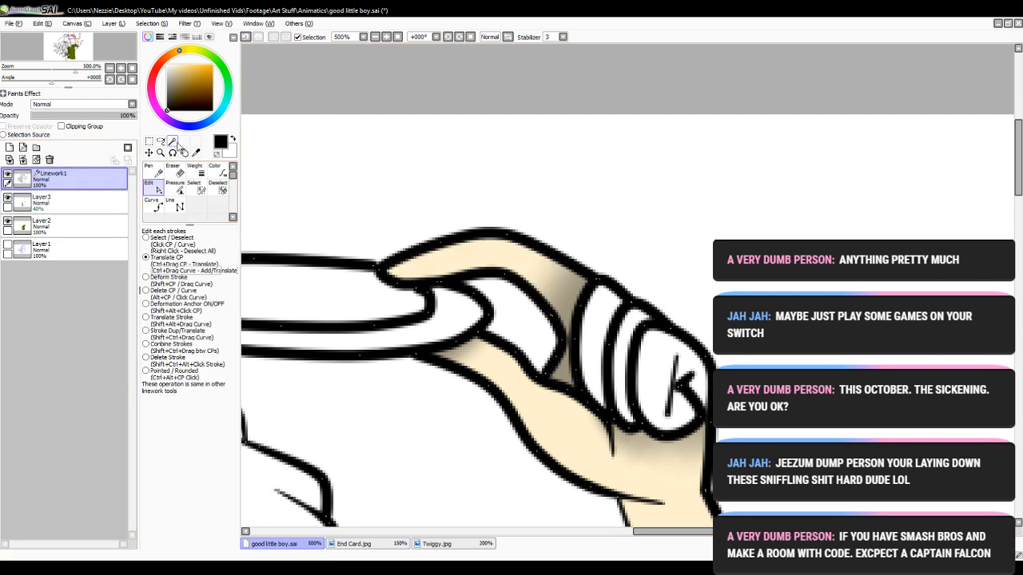
{"action": "left_click", "coordinate": [665, 387]}
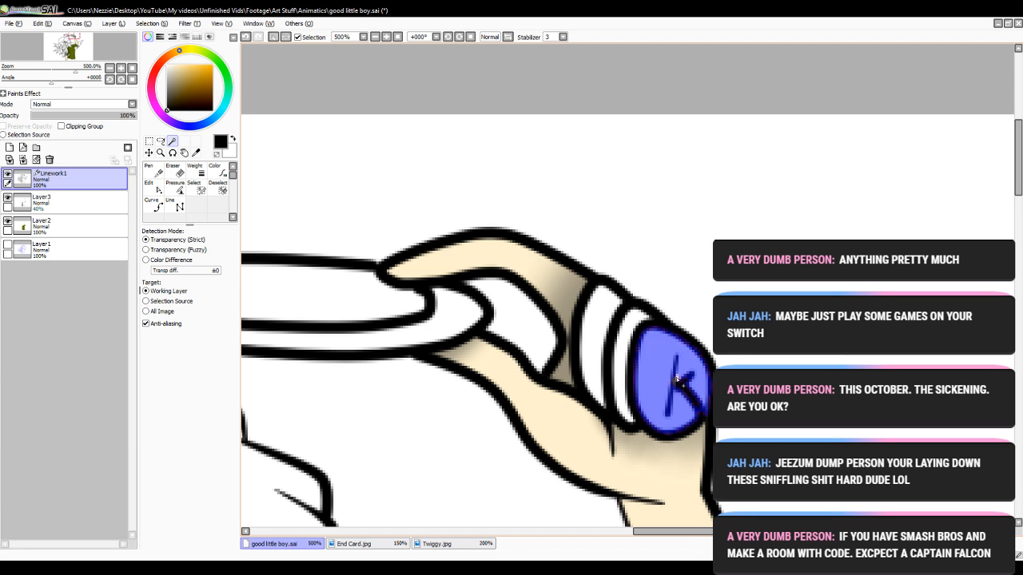
{"action": "left_click", "coordinate": [88, 227]}
{"action": "left_click", "coordinate": [152, 205]}
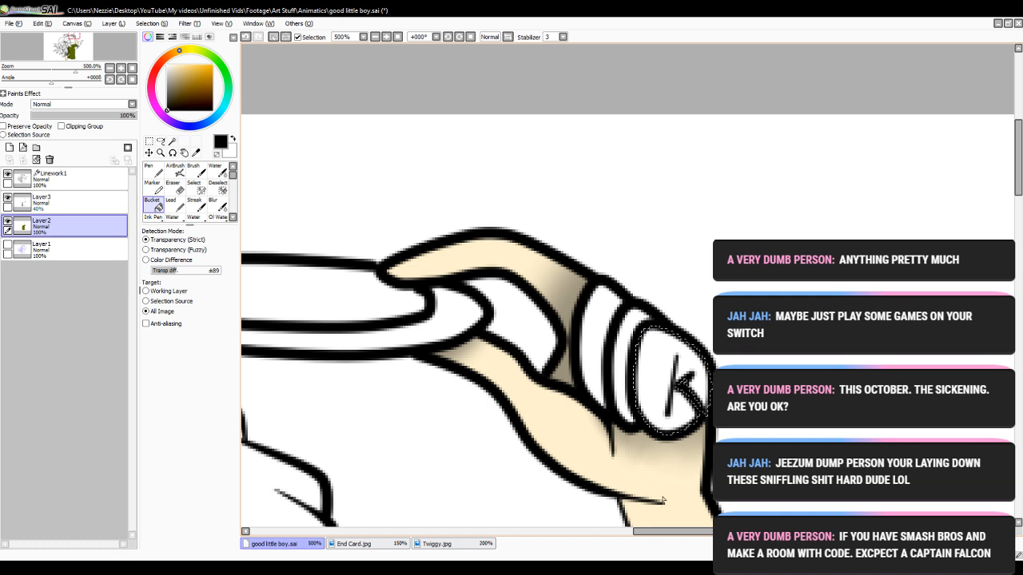
{"action": "right_click", "coordinate": [685, 516]}
{"action": "left_click", "coordinate": [663, 374]}
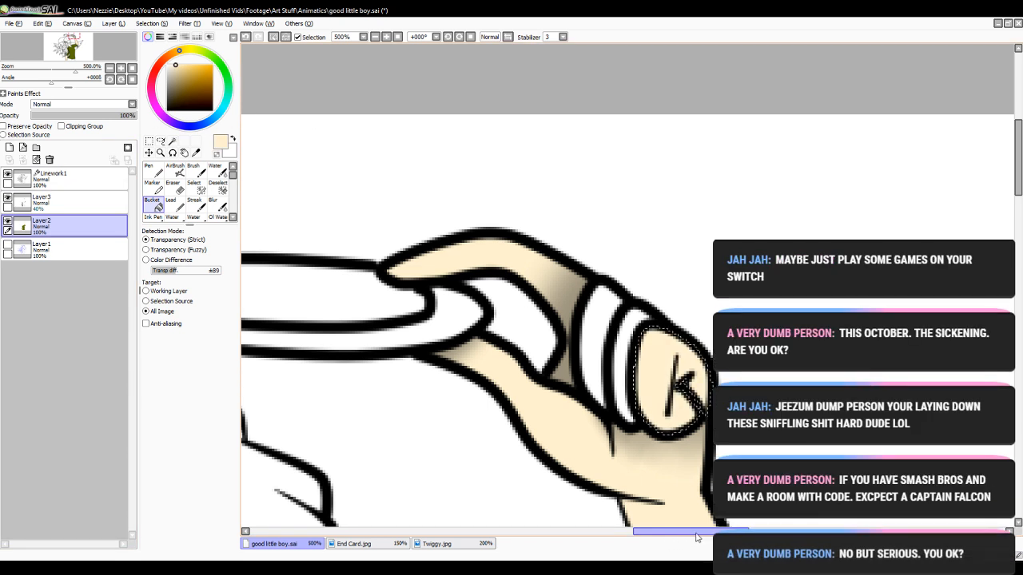
- Shade around the K-shaped crease of the outermost curled finger on Layer3 with the black AirBrush at size 5
{"action": "left_click_drag", "start_coordinate": [696, 532], "coordinate": [715, 532]}
{"action": "left_click", "coordinate": [385, 37]}
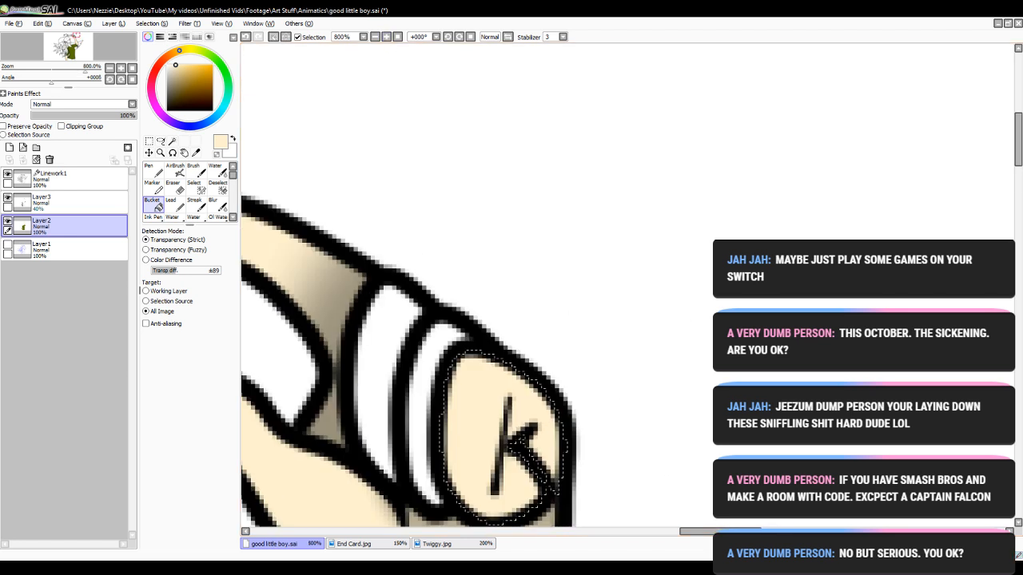
{"action": "scroll", "coordinate": [345, 156], "scroll_direction": "down", "scroll_amount": 3}
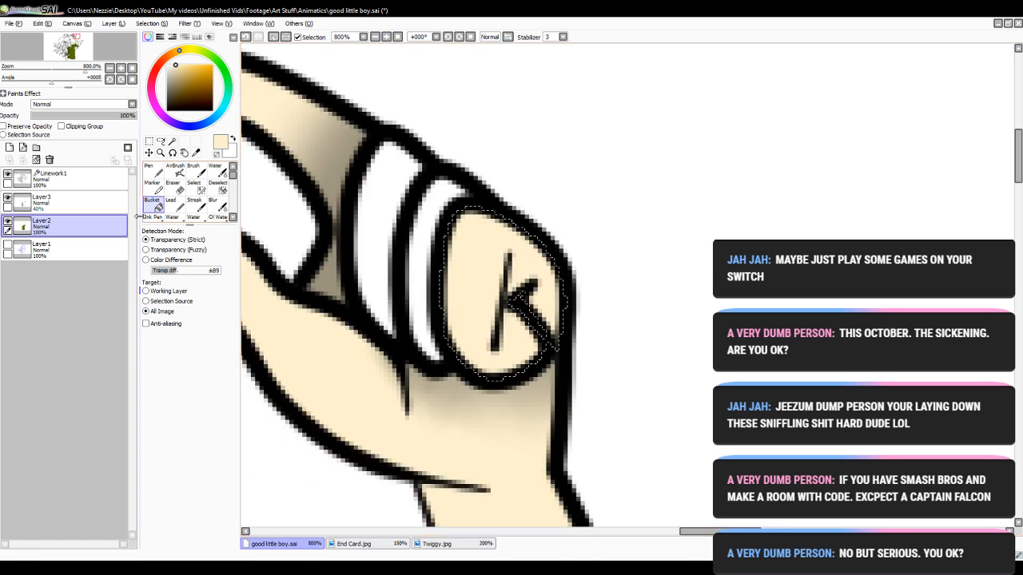
{"action": "left_click", "coordinate": [76, 201]}
{"action": "left_click", "coordinate": [167, 109]}
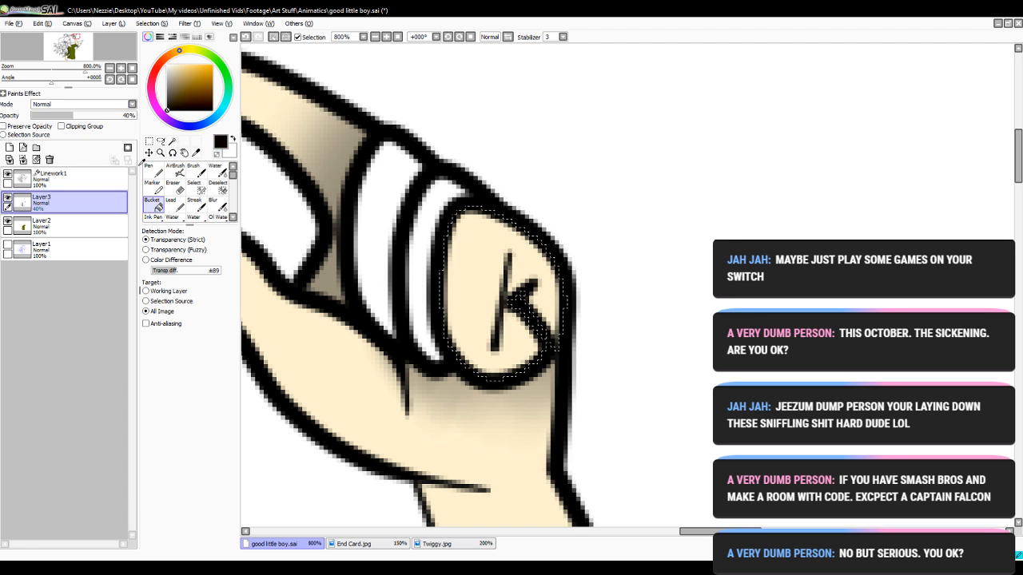
{"action": "left_click", "coordinate": [174, 169]}
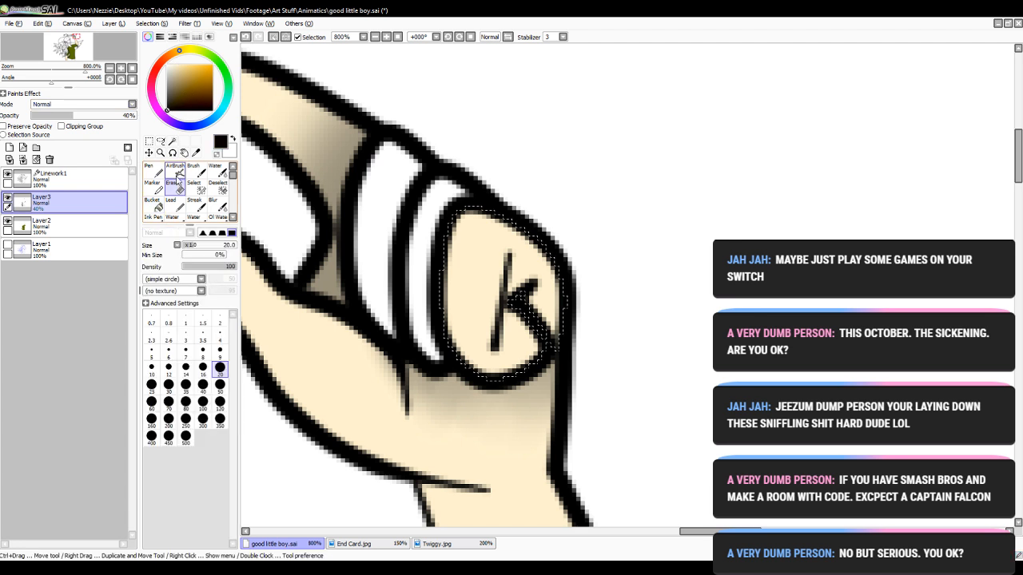
{"action": "left_click", "coordinate": [151, 351]}
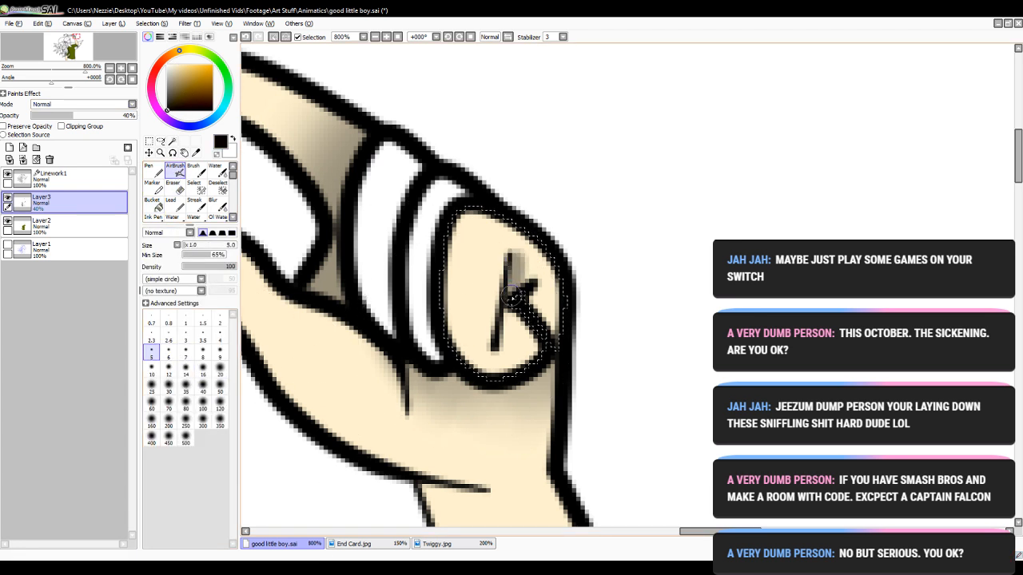
{"action": "mouse_move", "coordinate": [512, 296]}
{"action": "left_mouse_down"}
{"action": "mouse_move", "coordinate": [553, 342]}
{"action": "mouse_move", "coordinate": [499, 332]}
{"action": "mouse_move", "coordinate": [500, 342]}
{"action": "mouse_move", "coordinate": [520, 306]}
{"action": "left_mouse_up"}
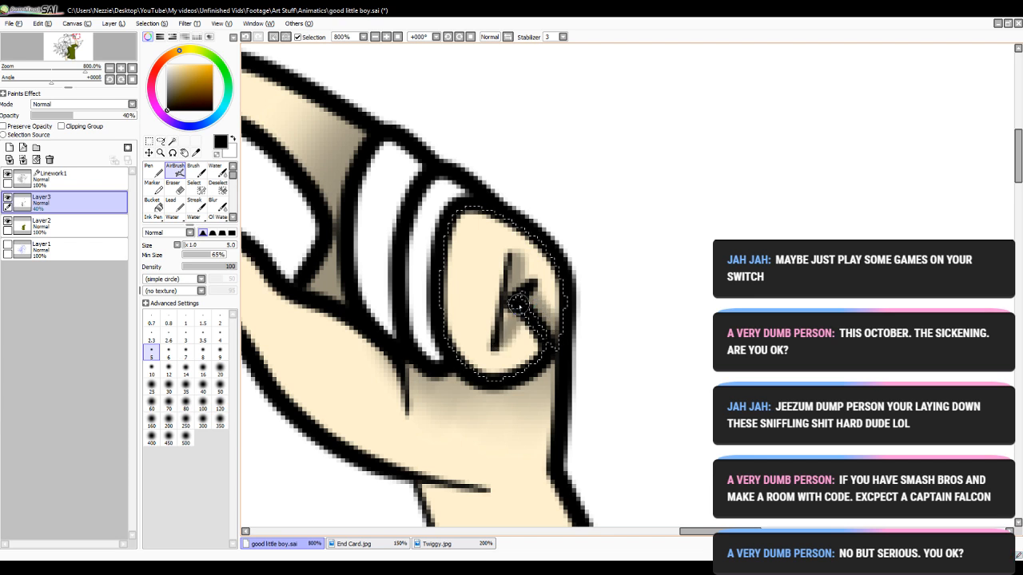
- Soften the crease shading with Blur at size 5, trim it with the Eraser at size 8, and clear the finger's selection
{"action": "left_click", "coordinate": [222, 207]}
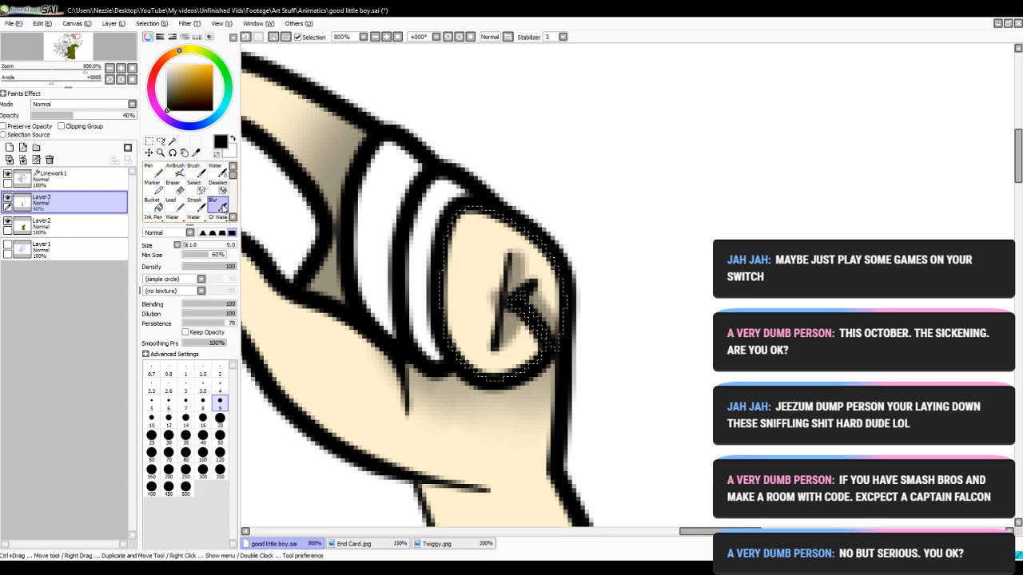
{"action": "left_click", "coordinate": [151, 404]}
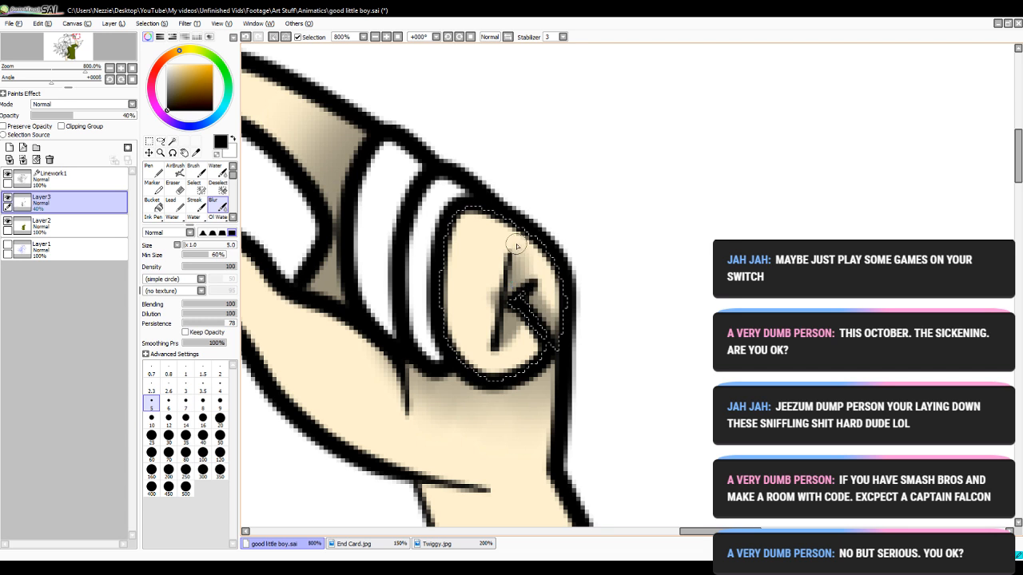
{"action": "mouse_move", "coordinate": [517, 246]}
{"action": "left_mouse_down"}
{"action": "mouse_move", "coordinate": [560, 358]}
{"action": "mouse_move", "coordinate": [504, 331]}
{"action": "mouse_move", "coordinate": [523, 321]}
{"action": "mouse_move", "coordinate": [479, 310]}
{"action": "left_mouse_up"}
{"action": "left_click", "coordinate": [172, 186]}
{"action": "left_click", "coordinate": [203, 349]}
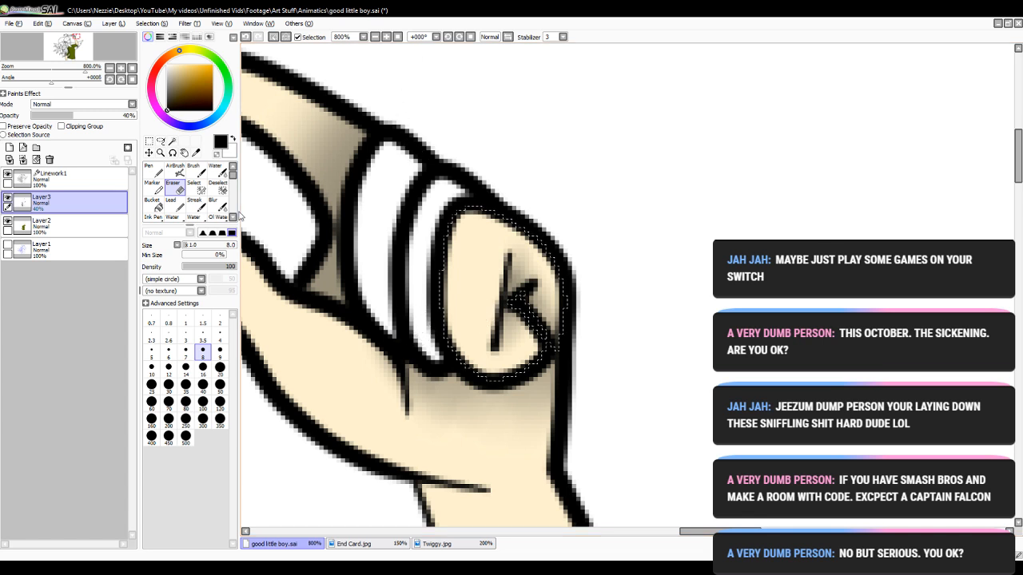
{"action": "left_click", "coordinate": [218, 188]}
{"action": "left_click_drag", "start_coordinate": [415, 204], "coordinate": [575, 342]}
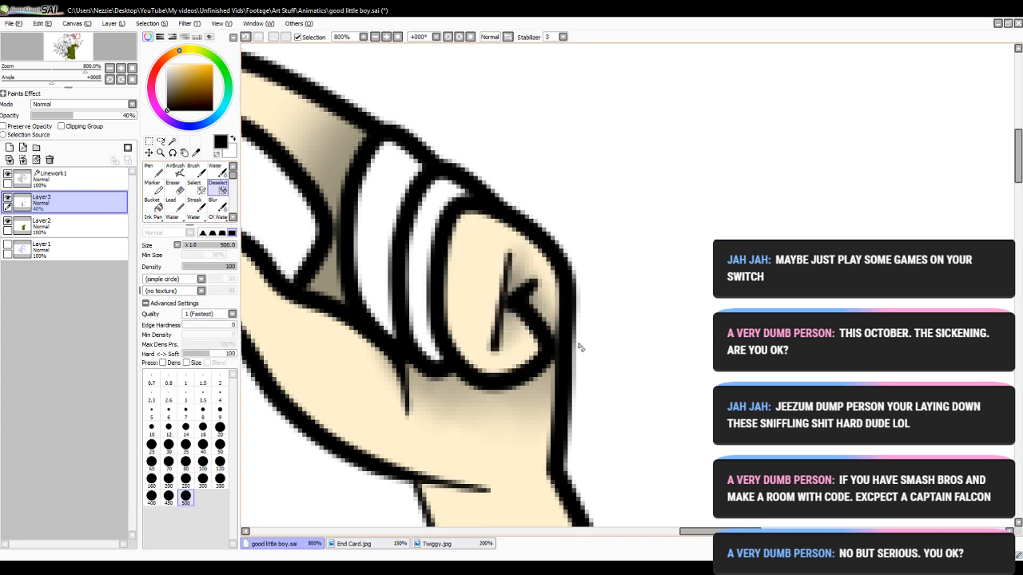
- Select the narrow curled finger beside the outermost one from Linework1 and fill it on Layer3 with the skin tone sampled from the hand
{"action": "left_click", "coordinate": [172, 141]}
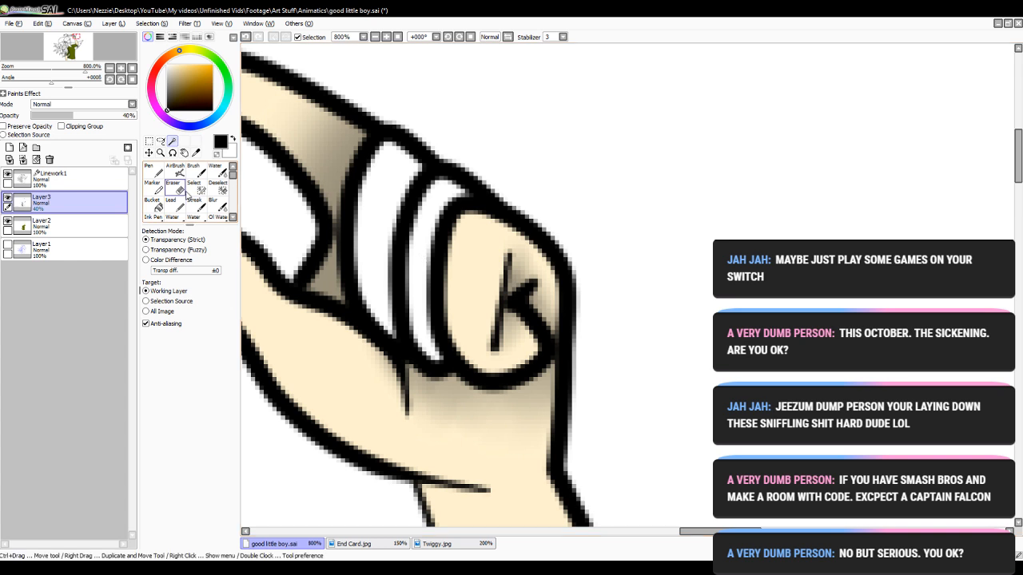
{"action": "left_click", "coordinate": [53, 177]}
{"action": "left_click", "coordinate": [420, 253]}
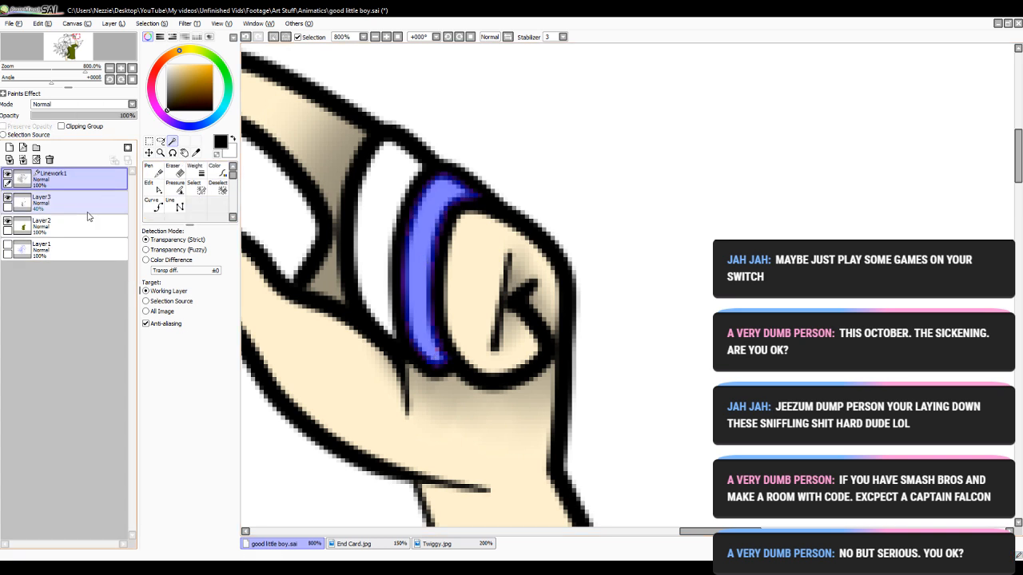
{"action": "left_click_drag", "start_coordinate": [80, 203], "coordinate": [83, 236]}
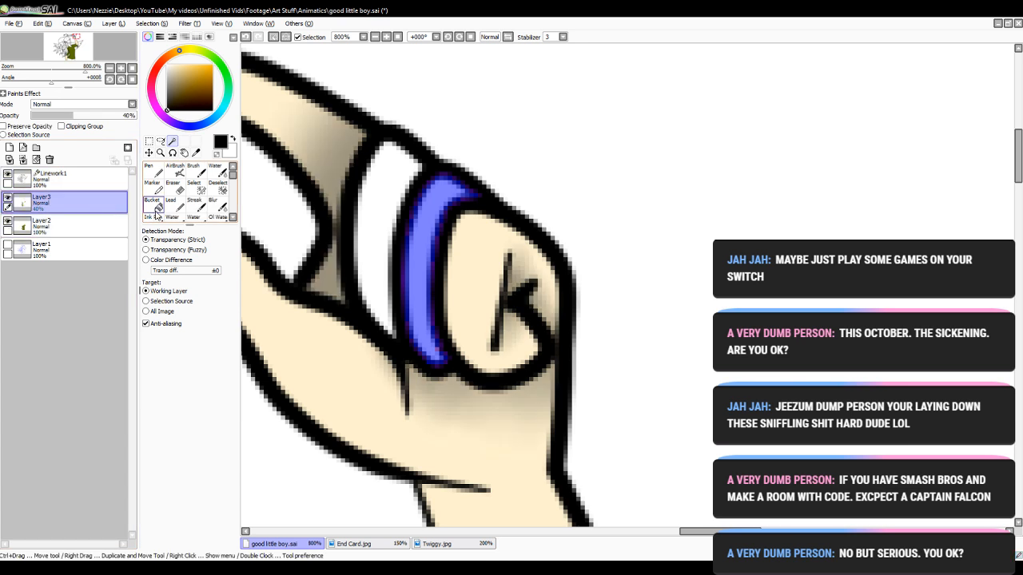
{"action": "left_click", "coordinate": [154, 205]}
{"action": "right_click", "coordinate": [310, 354]}
{"action": "left_click", "coordinate": [417, 290]}
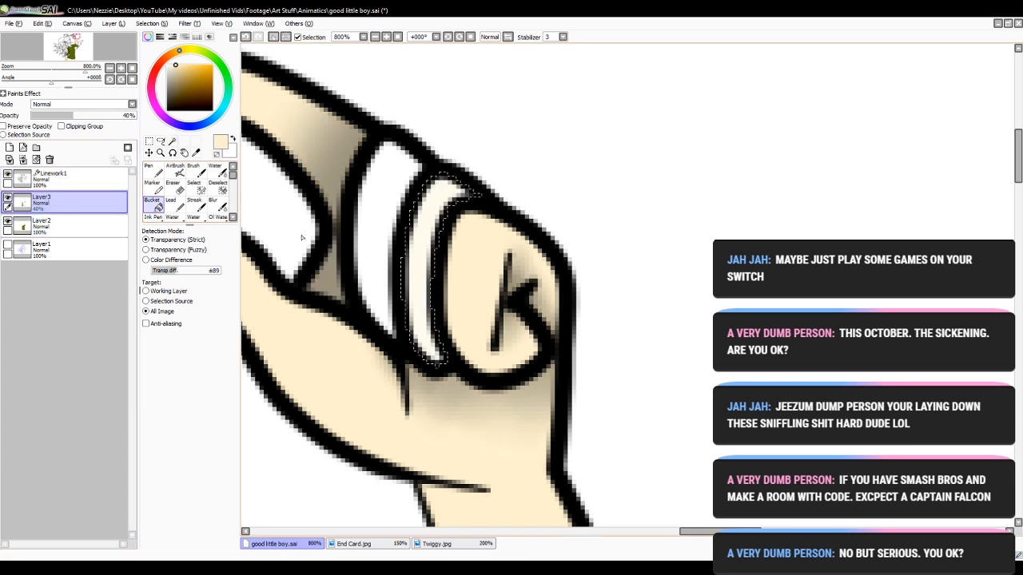
- Fill the selected narrow curled finger on Layer2 with the pale skin tone, using the Bucket
{"action": "double_click", "coordinate": [113, 243]}
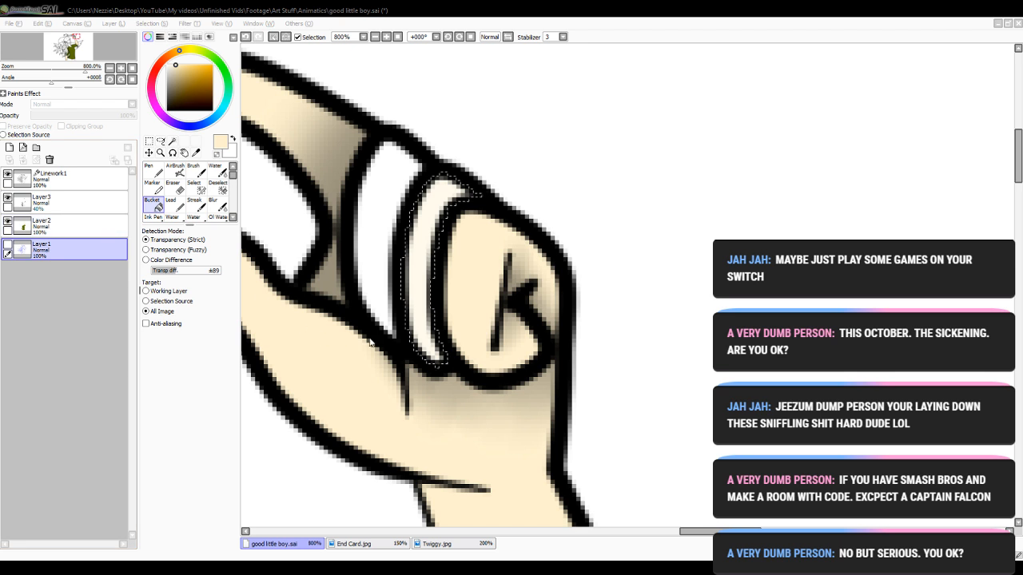
{"action": "left_click", "coordinate": [622, 208]}
{"action": "left_click", "coordinate": [78, 227]}
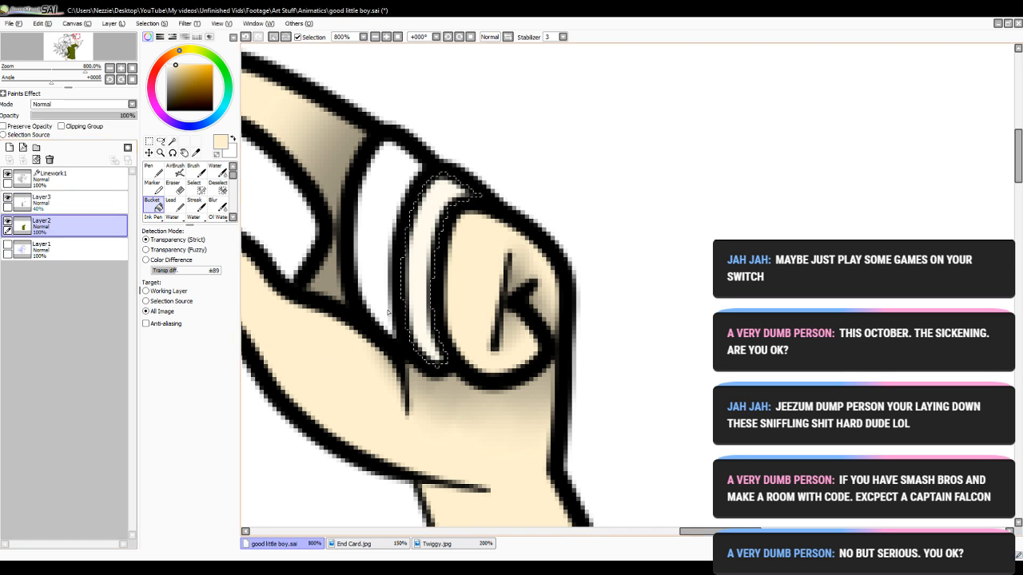
- Shade the narrow curled finger on Layer3 with the black AirBrush at size 20 and clear its selection
{"action": "left_click", "coordinate": [78, 200]}
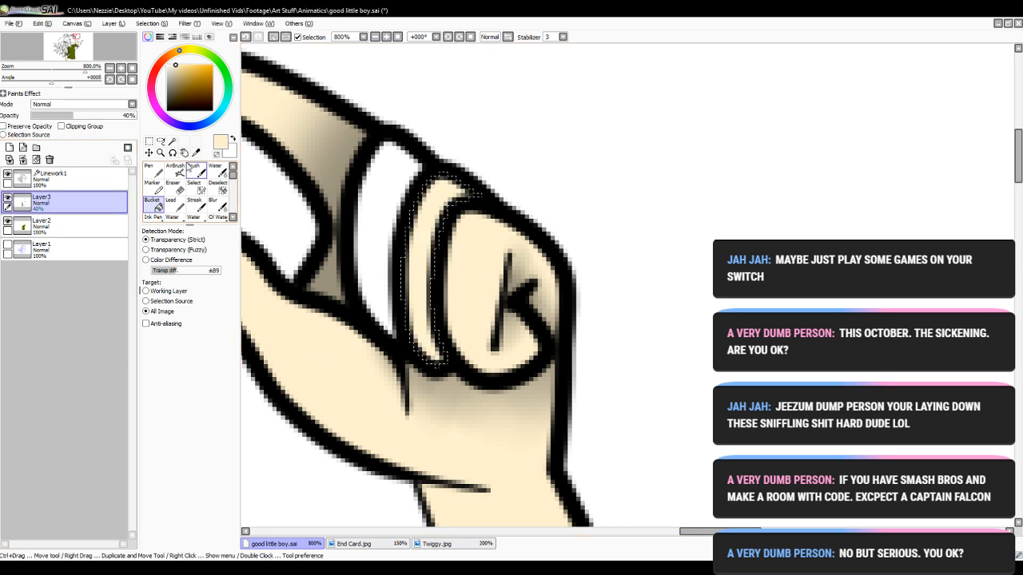
{"action": "left_click", "coordinate": [175, 171]}
{"action": "left_click", "coordinate": [167, 110]}
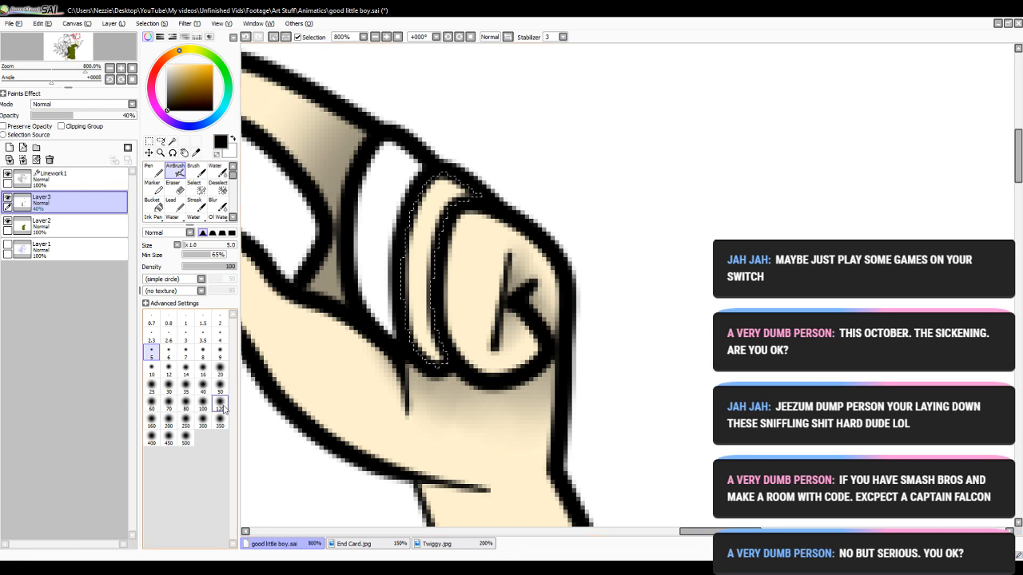
{"action": "left_click", "coordinate": [219, 370]}
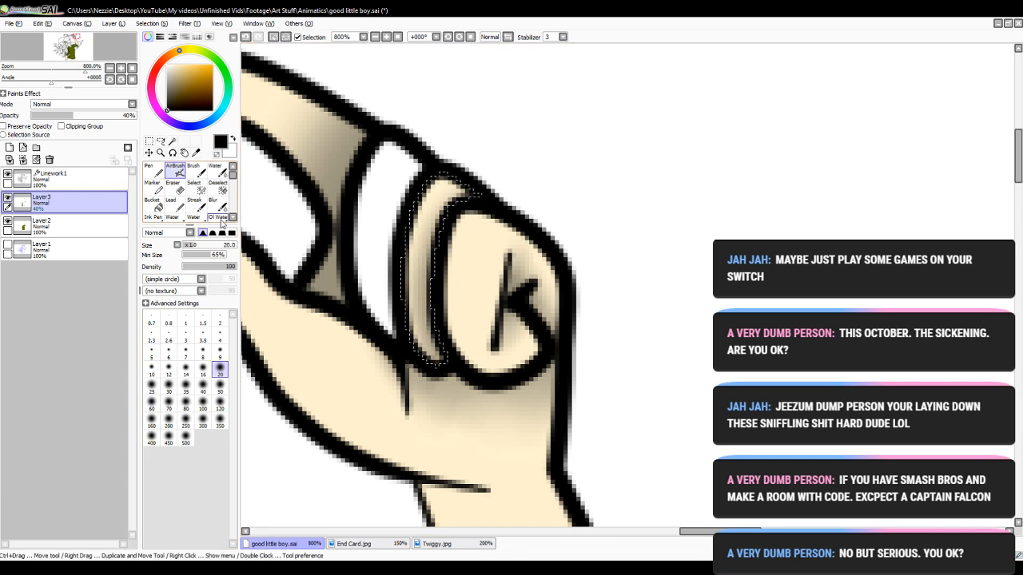
{"action": "left_click", "coordinate": [217, 185]}
{"action": "left_click", "coordinate": [352, 137]}
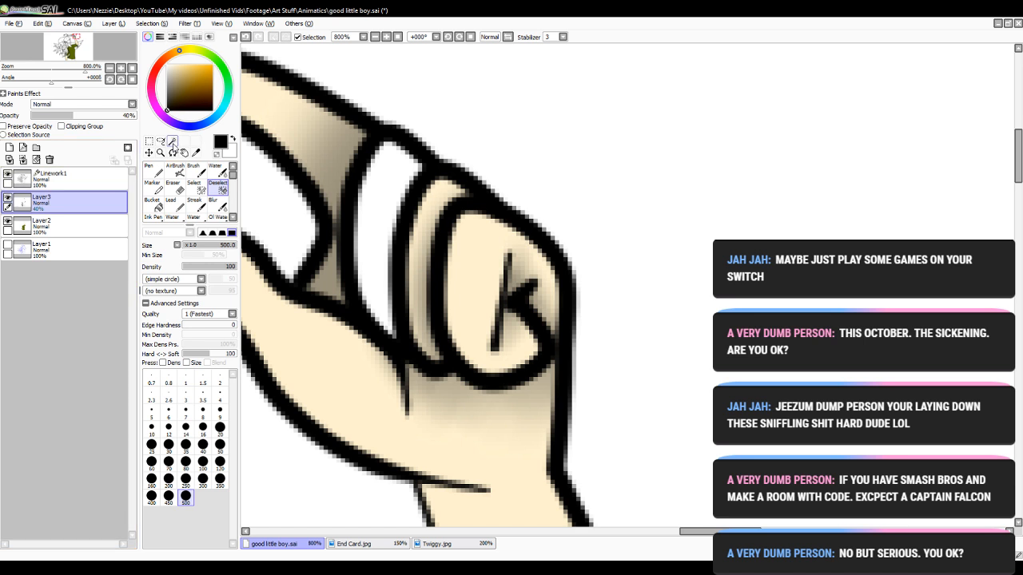
- Select the remaining white curled finger from Linework1 and fill it on Layer2 with the skin tone sampled from the hand
{"action": "left_click", "coordinate": [172, 141]}
{"action": "left_click", "coordinate": [81, 177]}
{"action": "left_click", "coordinate": [376, 303]}
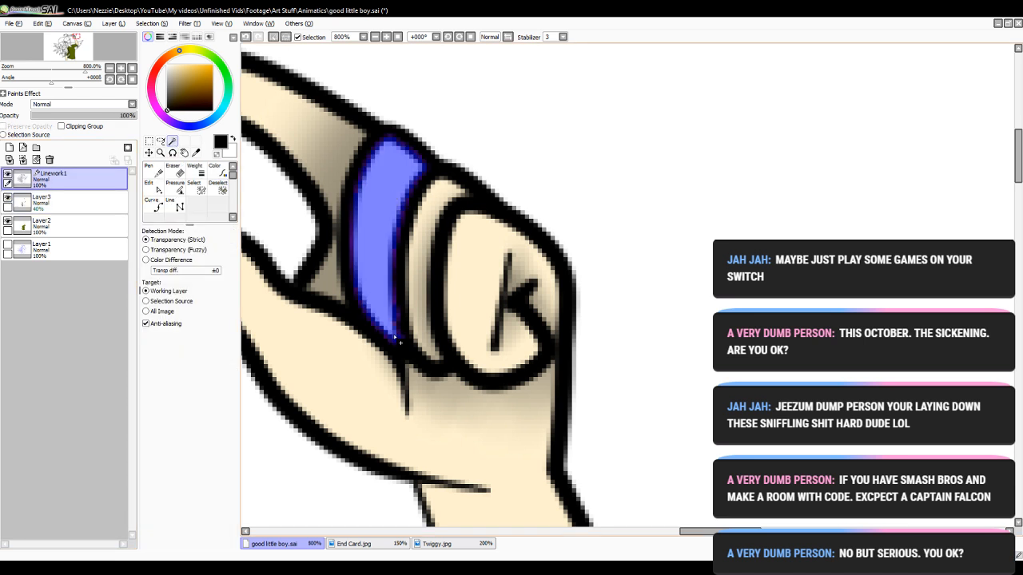
{"action": "left_click", "coordinate": [96, 204]}
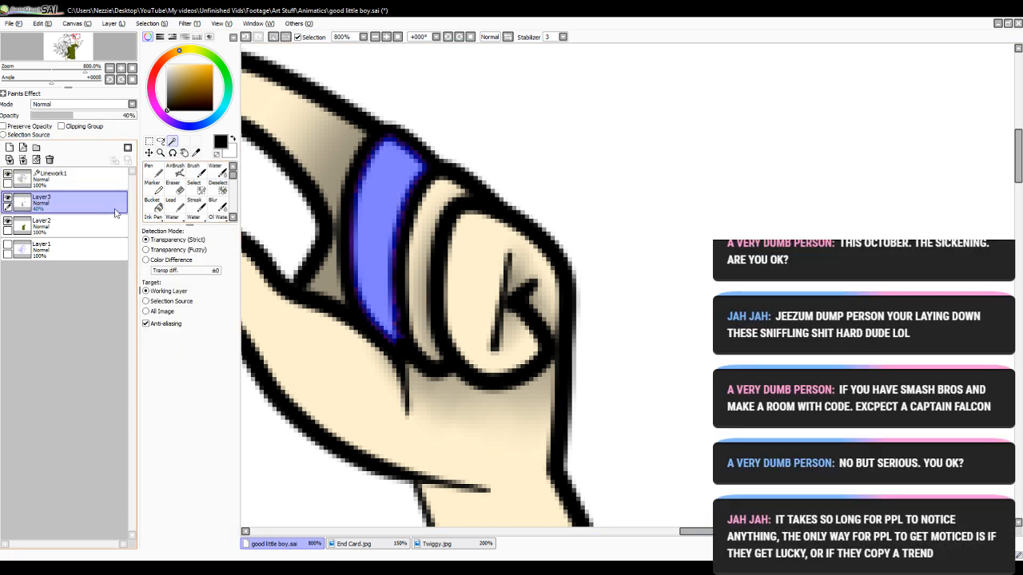
{"action": "left_click", "coordinate": [174, 170]}
{"action": "left_click", "coordinate": [80, 225]}
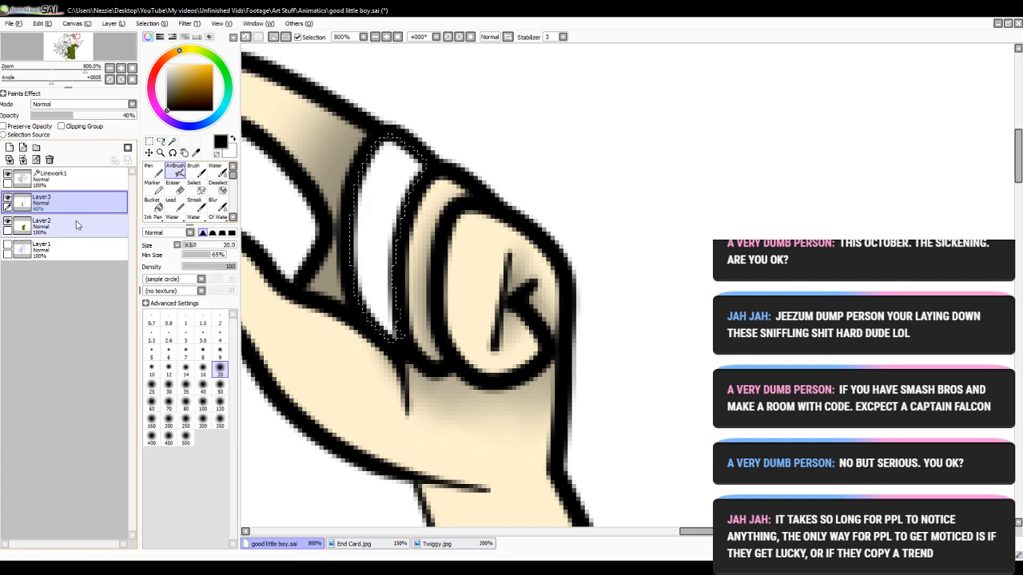
{"action": "left_click", "coordinate": [152, 204]}
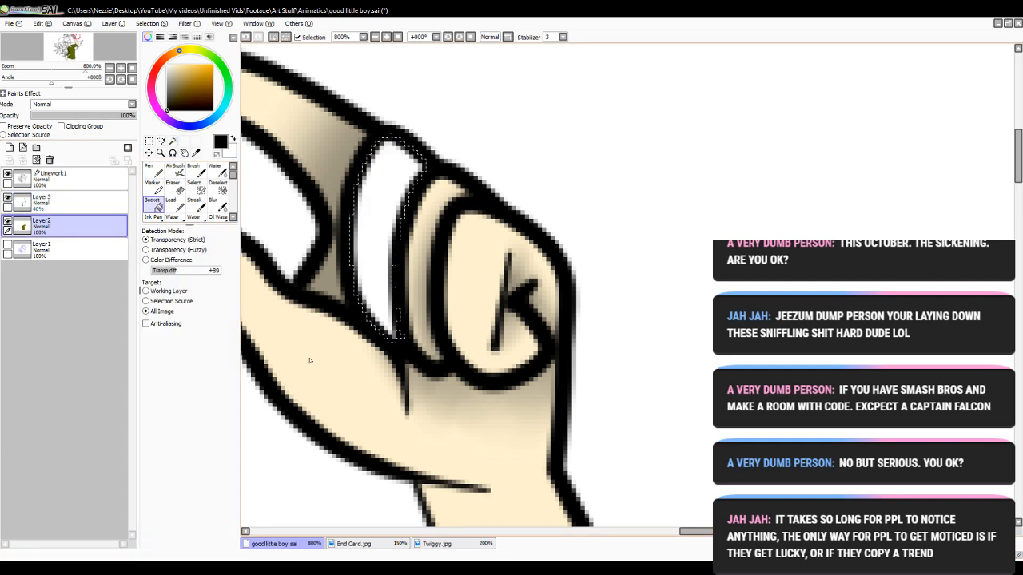
{"action": "left_click", "coordinate": [319, 361], "text": "alt"}
{"action": "left_click", "coordinate": [373, 315]}
- Shade the selected finger's edge nearest the narrow finger on Layer3 with the black AirBrush at size 20, redoing unsatisfactory strokes, and clear the selection
{"action": "left_click", "coordinate": [80, 201]}
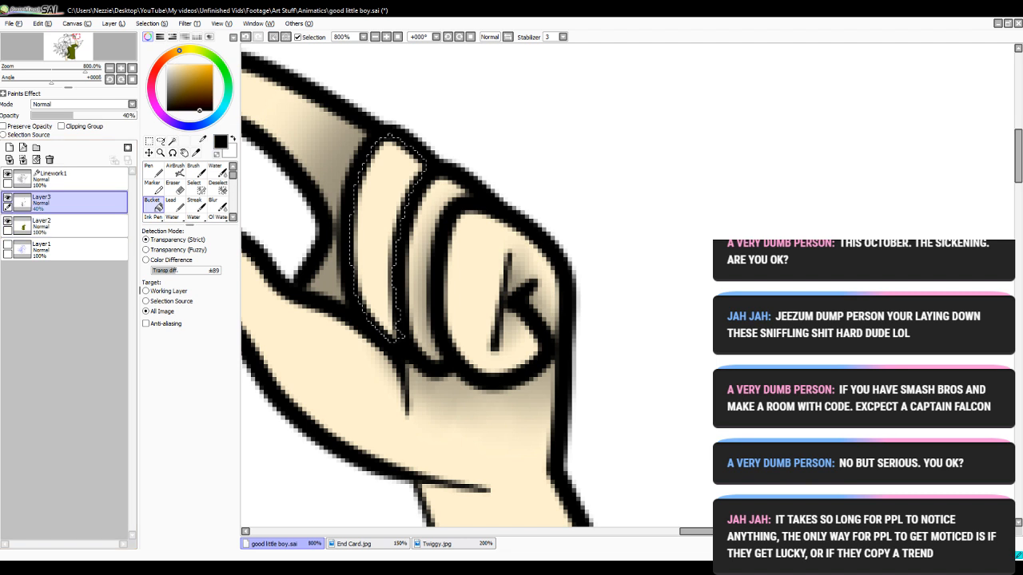
{"action": "left_click", "coordinate": [179, 170]}
{"action": "left_click_drag", "start_coordinate": [434, 172], "coordinate": [452, 482]}
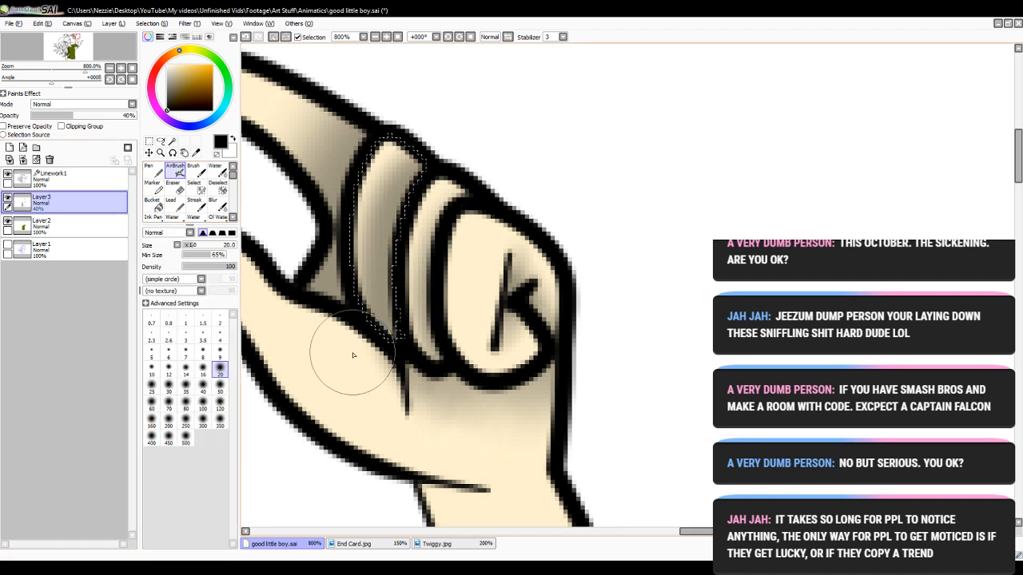
{"action": "key", "text": "ctrl+z"}
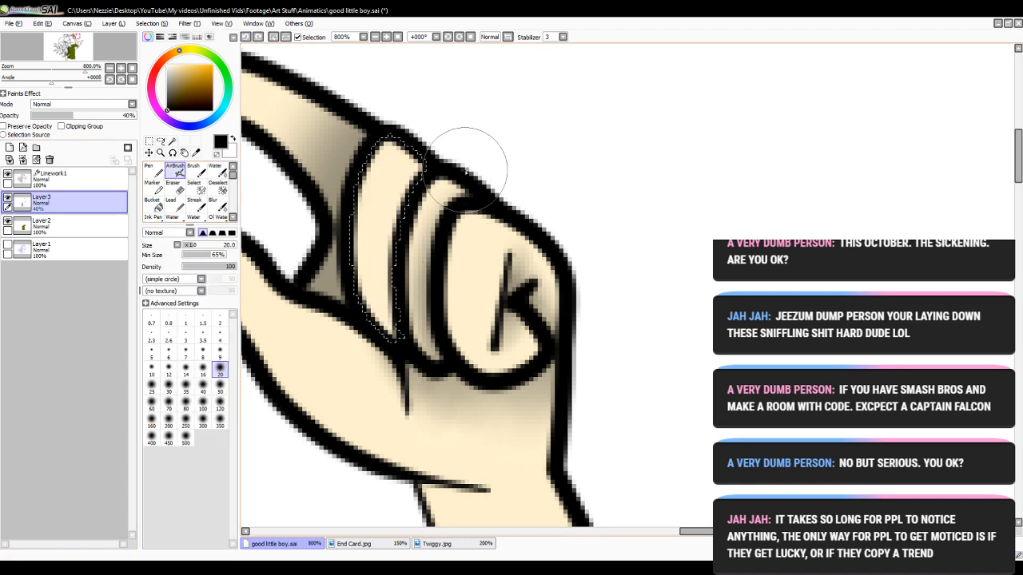
{"action": "left_click_drag", "start_coordinate": [437, 166], "coordinate": [393, 377]}
{"action": "left_click", "coordinate": [246, 37]}
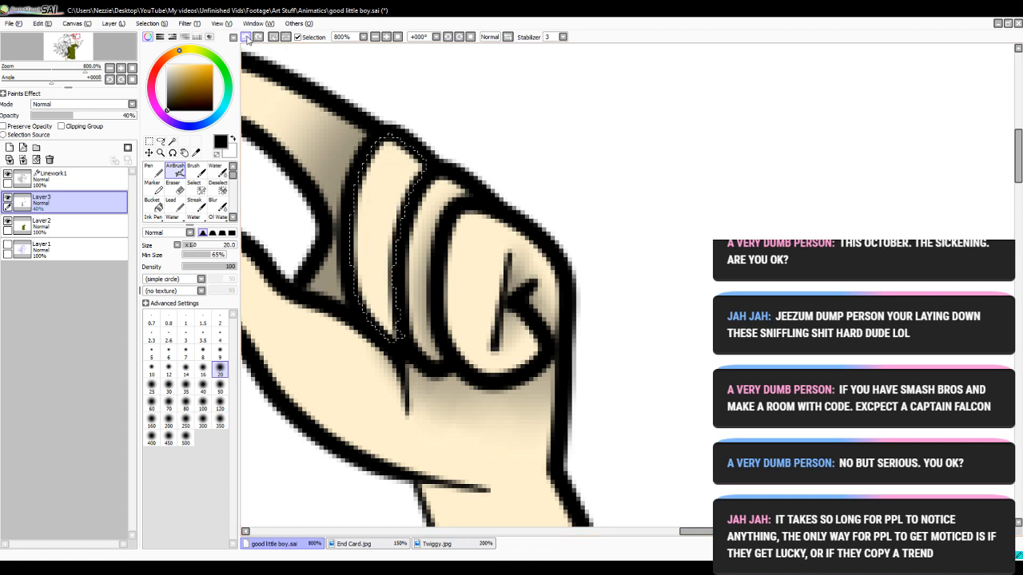
{"action": "left_click_drag", "start_coordinate": [458, 173], "coordinate": [408, 351]}
{"action": "left_click", "coordinate": [217, 188]}
{"action": "left_click", "coordinate": [404, 179]}
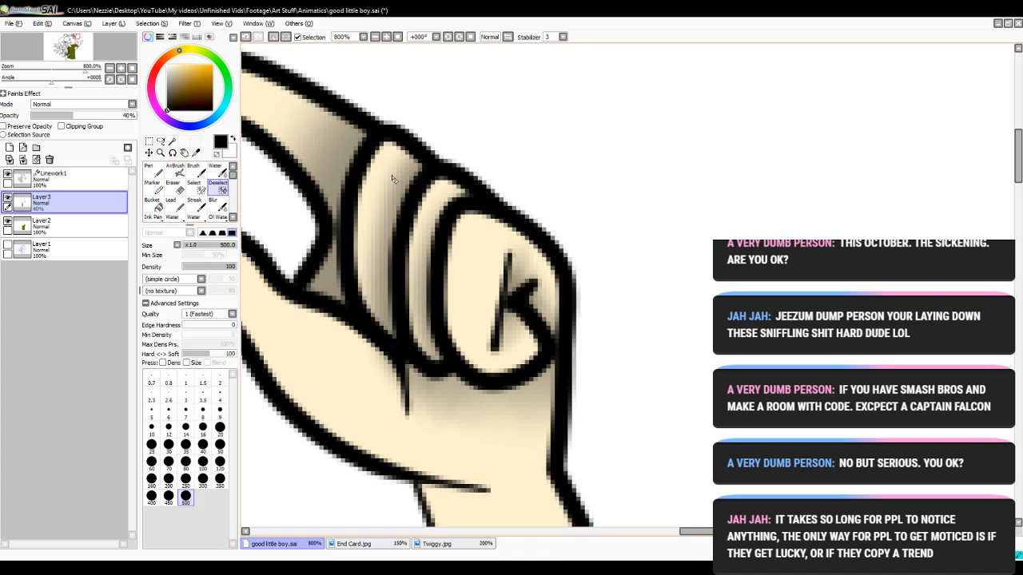
- Examine the shaded fingers up close and the raised arm within the whole drawing
{"action": "left_click", "coordinate": [385, 37]}
{"action": "left_click", "coordinate": [385, 37]}
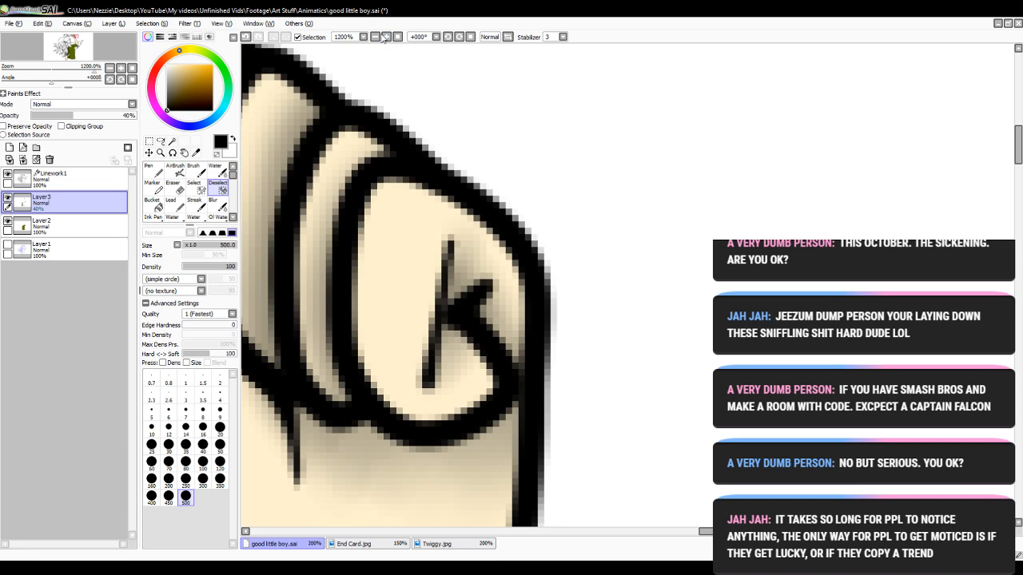
{"action": "left_click", "coordinate": [378, 37]}
{"action": "left_click", "coordinate": [377, 38]}
{"action": "left_click", "coordinate": [379, 37]}
{"action": "left_click", "coordinate": [378, 37]}
{"action": "left_click", "coordinate": [379, 37]}
{"action": "left_click", "coordinate": [378, 37]}
{"action": "left_click", "coordinate": [378, 37]}
{"action": "left_click", "coordinate": [378, 37]}
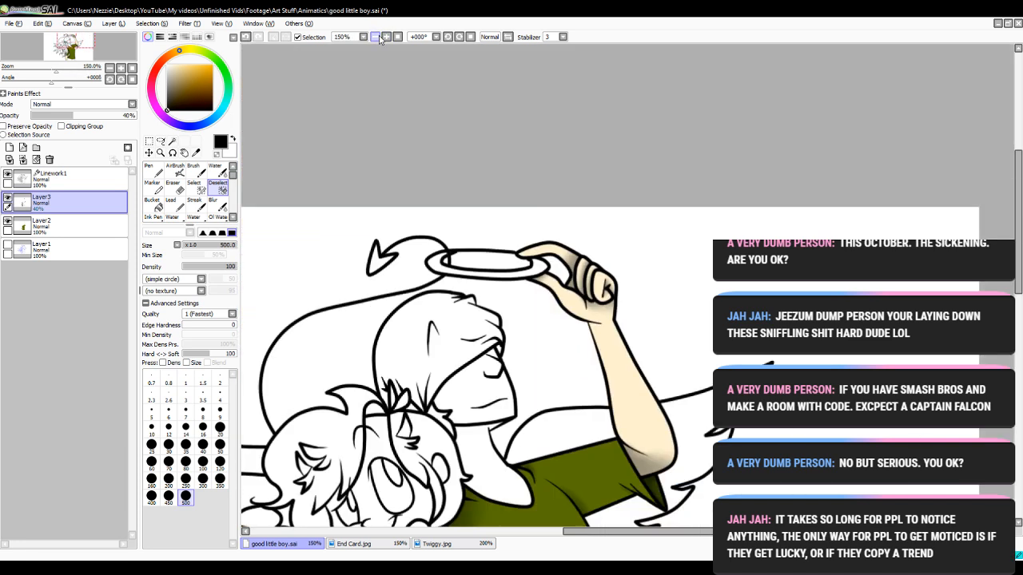
{"action": "left_click", "coordinate": [379, 38]}
{"action": "left_click", "coordinate": [378, 38]}
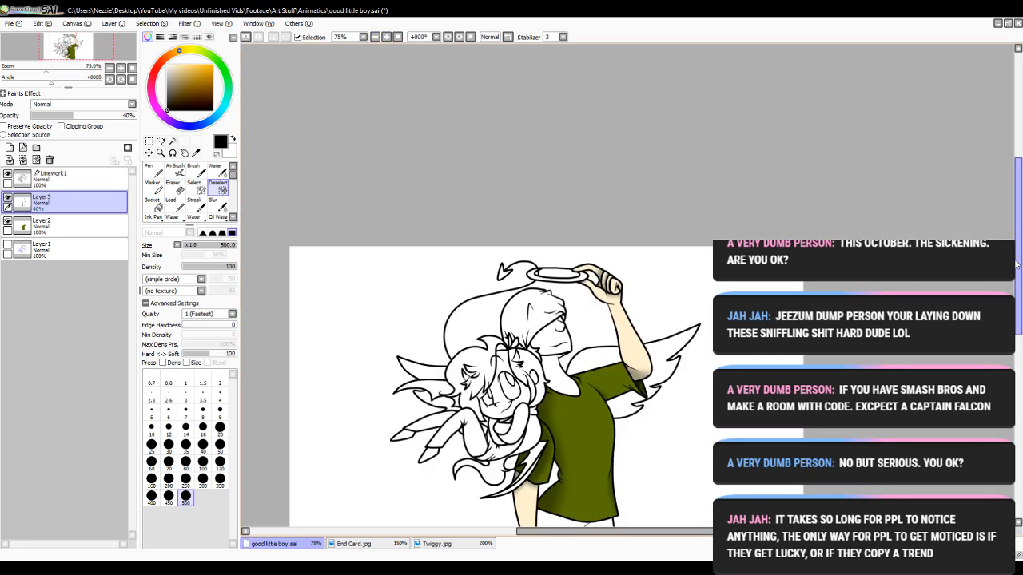
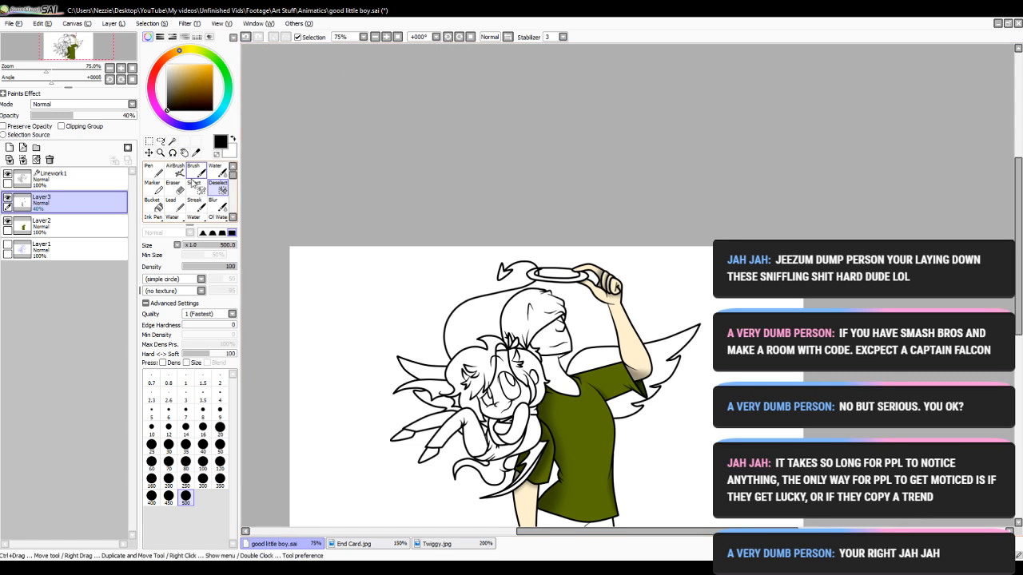
- Look through the open End Card.jpg and Twiggy.jpg images for reference and return to good little boy.sai
{"action": "left_click", "coordinate": [172, 140]}
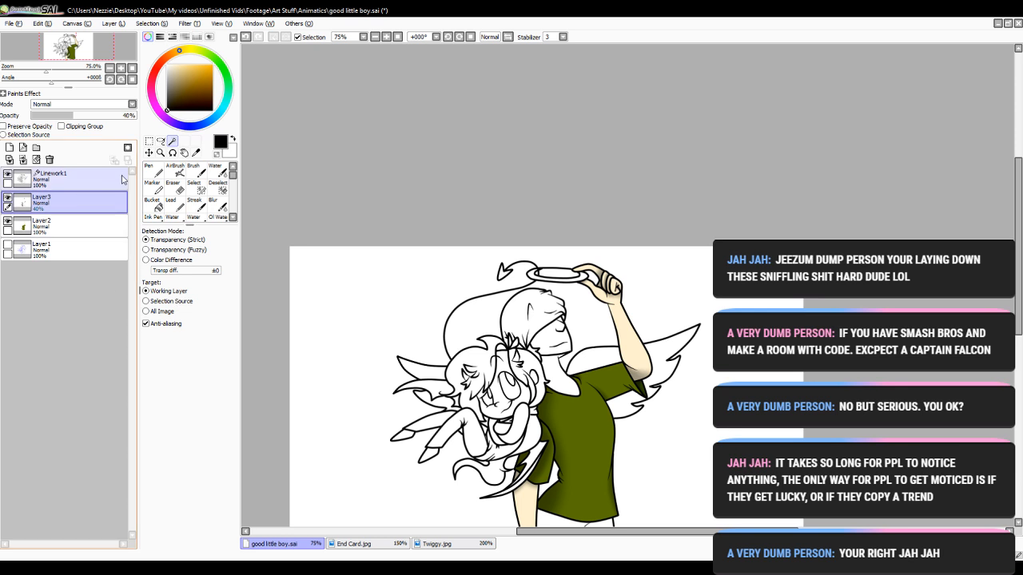
{"action": "left_click_drag", "start_coordinate": [1019, 267], "coordinate": [1019, 315]}
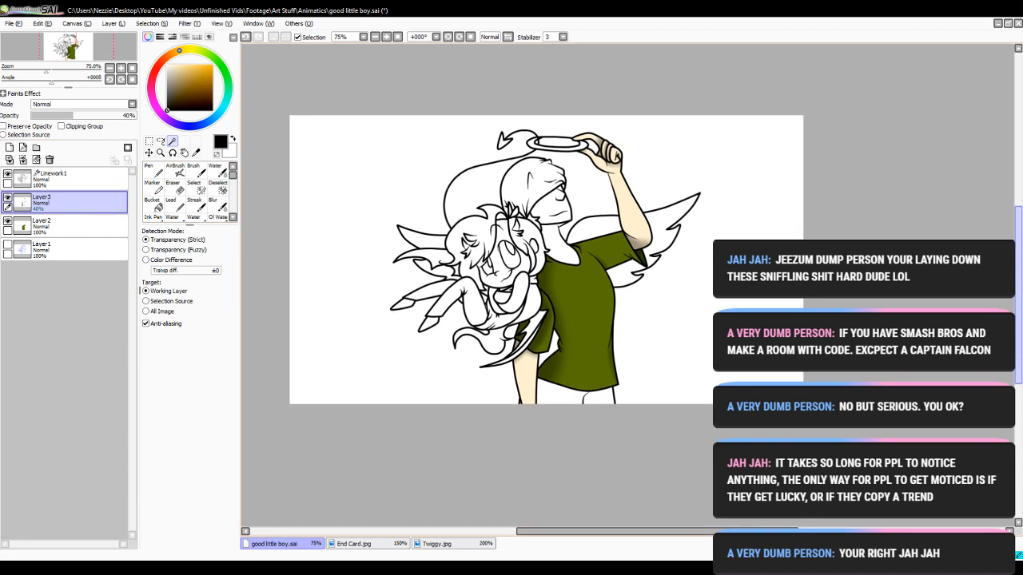
{"action": "left_click", "coordinate": [439, 546]}
{"action": "left_click", "coordinate": [361, 547]}
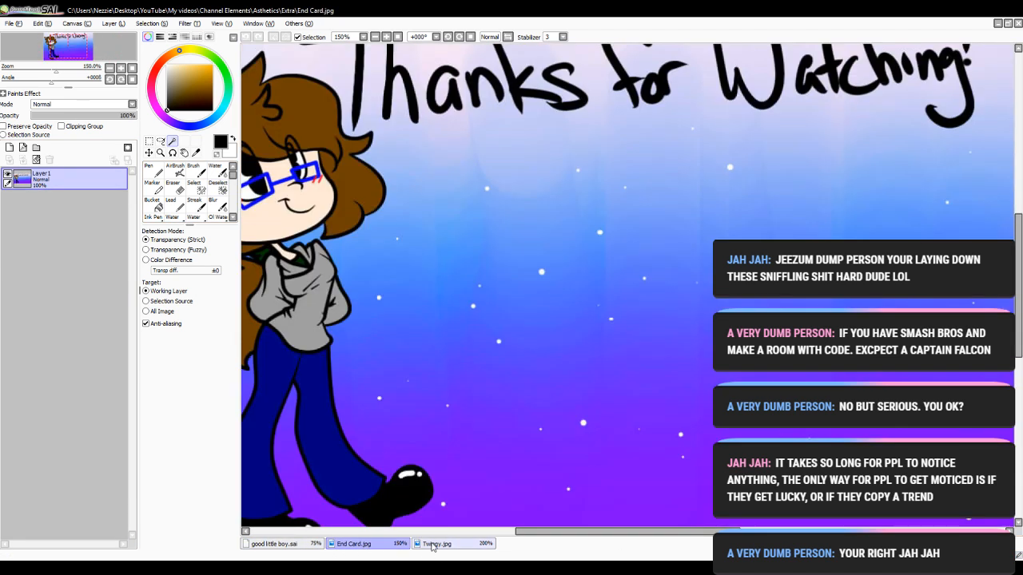
{"action": "left_click", "coordinate": [433, 547]}
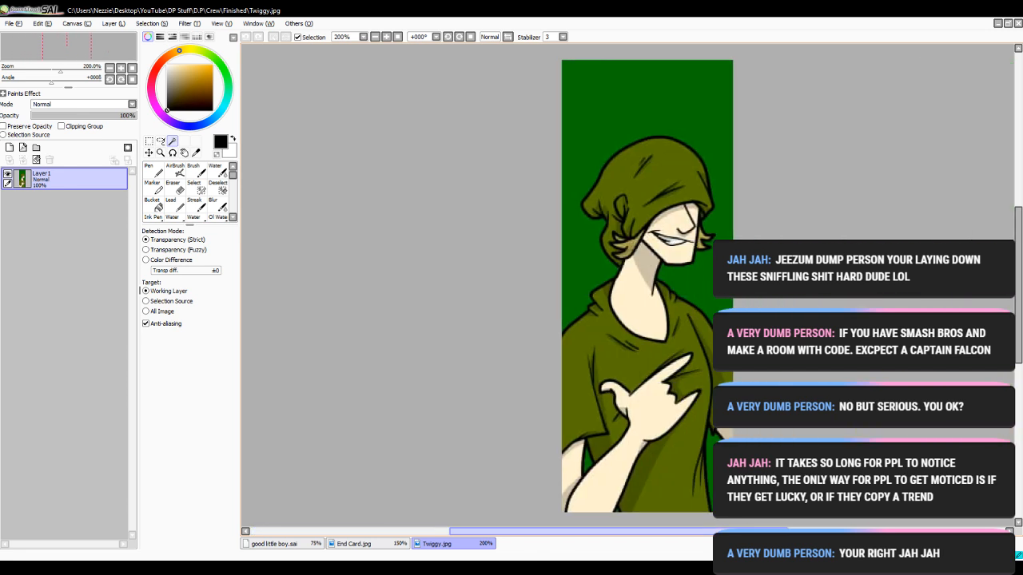
{"action": "left_click", "coordinate": [297, 547]}
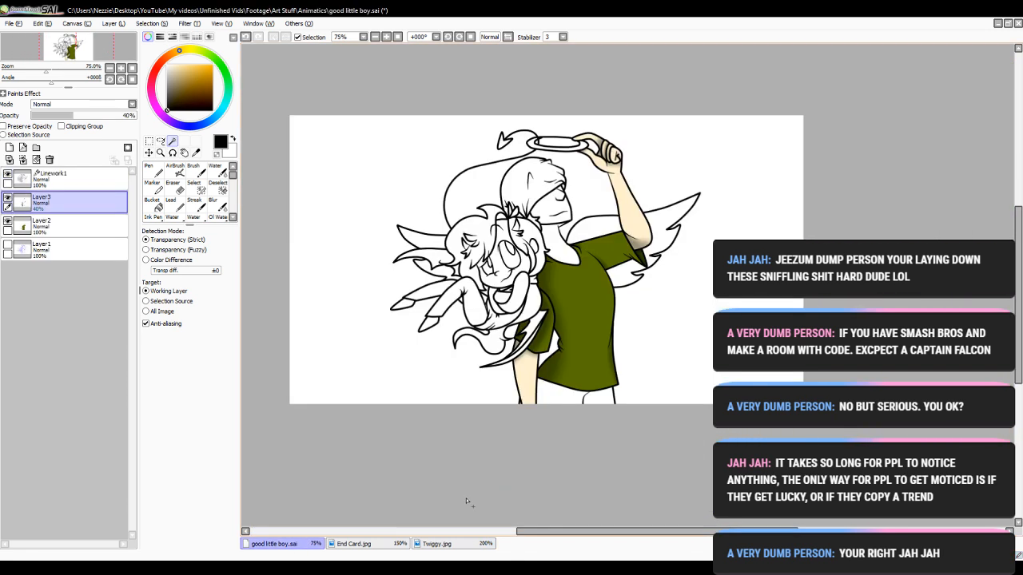
{"action": "left_click", "coordinate": [560, 400]}
{"action": "left_click", "coordinate": [72, 177]}
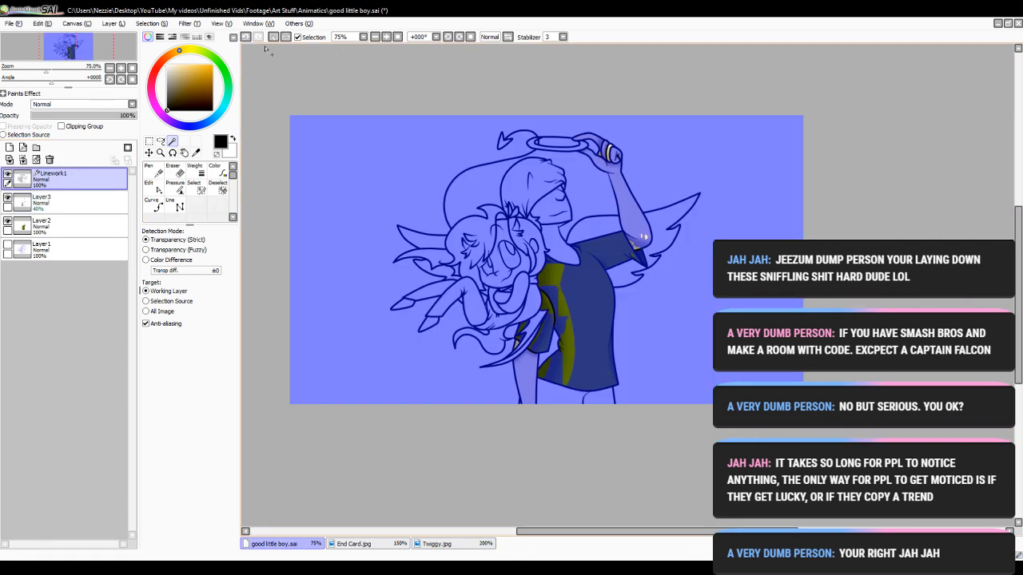
{"action": "key", "text": "ctrl+z"}
- Select the trouser areas below the olive shirt's hem from Linework1 with the Magic Wand, including the sliver beside the lowered forearm
{"action": "left_click", "coordinate": [85, 176]}
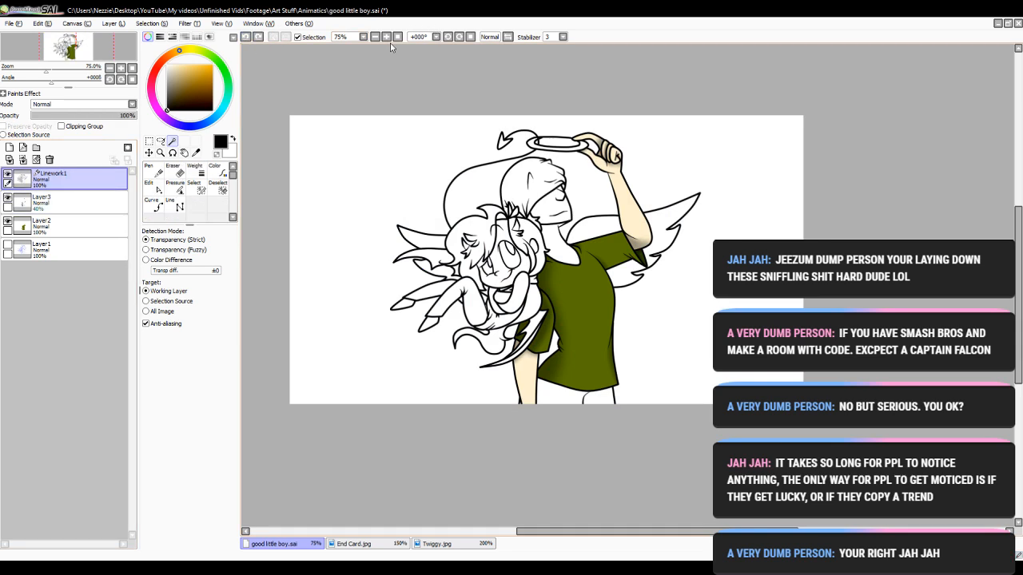
{"action": "left_click", "coordinate": [386, 37]}
{"action": "left_click", "coordinate": [385, 37]}
{"action": "scroll", "coordinate": [508, 319], "scroll_direction": "down", "scroll_amount": 3}
{"action": "left_click", "coordinate": [508, 384]}
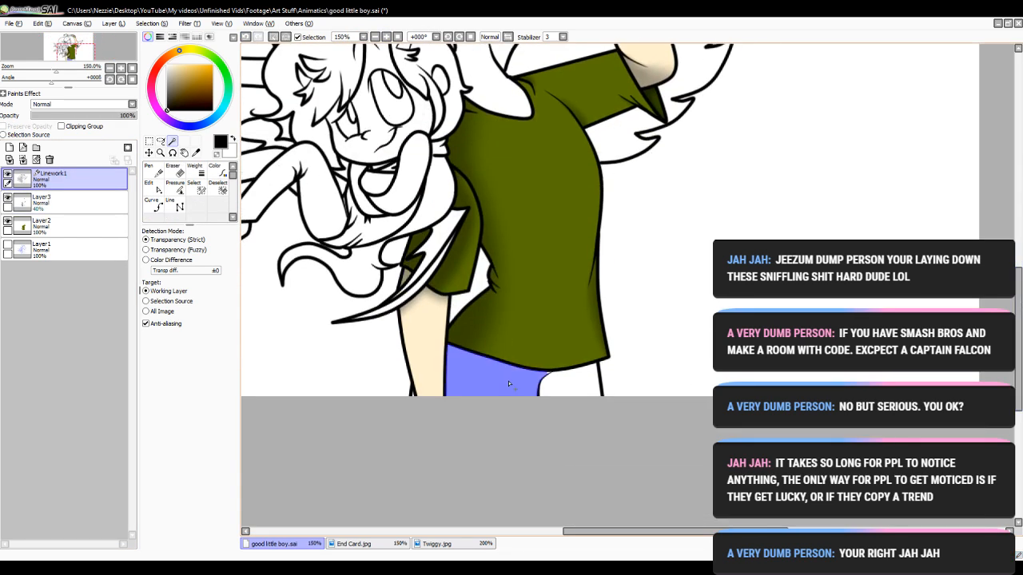
{"action": "left_click", "coordinate": [579, 382]}
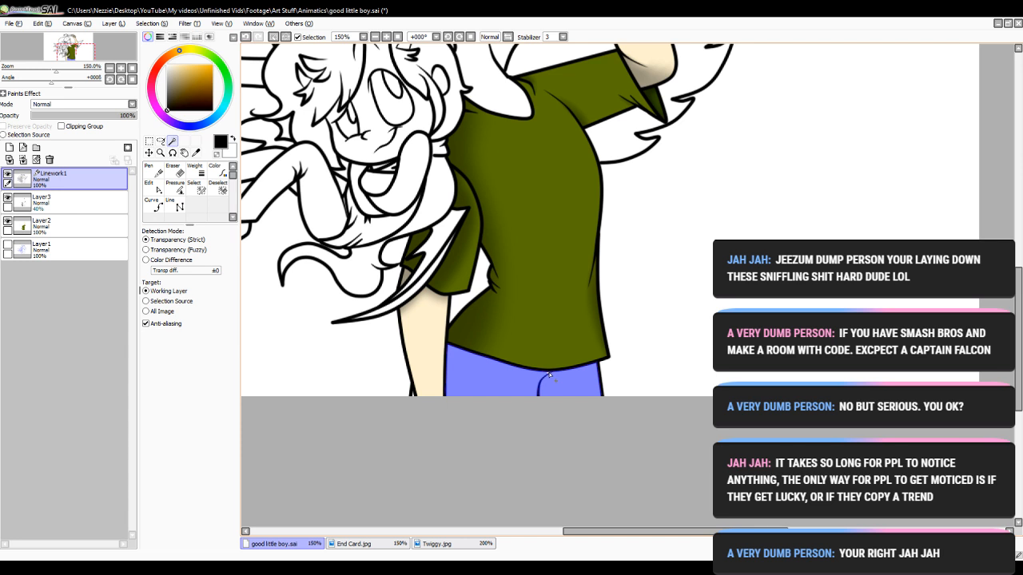
{"action": "left_click", "coordinate": [386, 36]}
{"action": "left_click", "coordinate": [386, 36]}
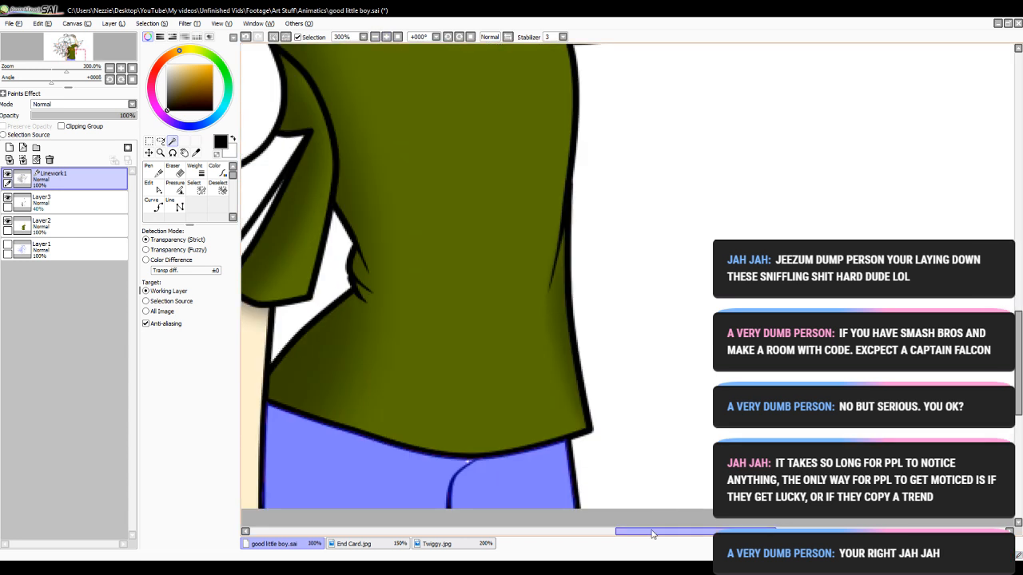
{"action": "left_click_drag", "start_coordinate": [652, 532], "coordinate": [617, 539]}
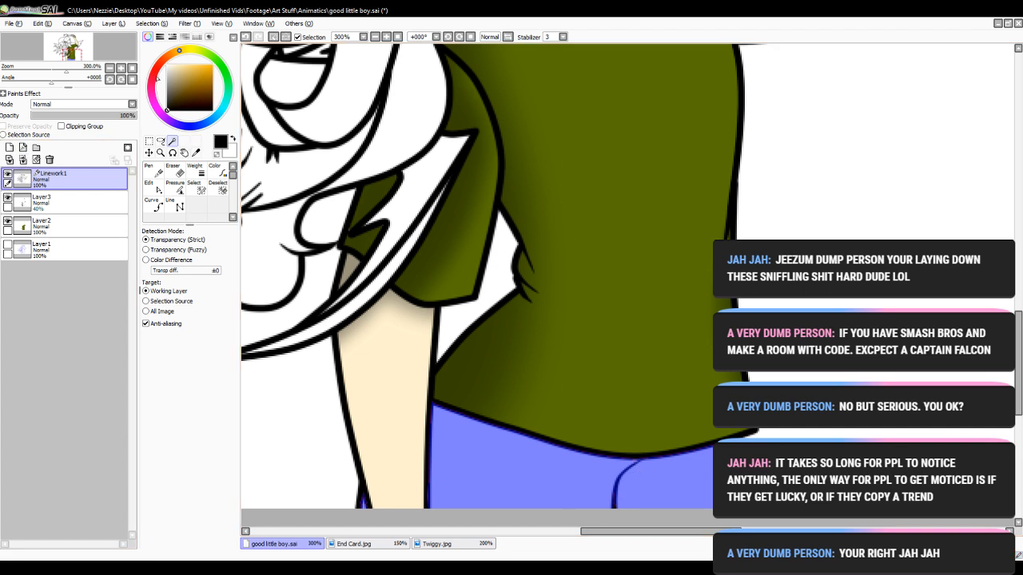
- Choose a dark red and fill the selected trouser areas with it on Layer2, using the Bucket
{"action": "left_click", "coordinate": [157, 77]}
{"action": "left_click", "coordinate": [215, 94]}
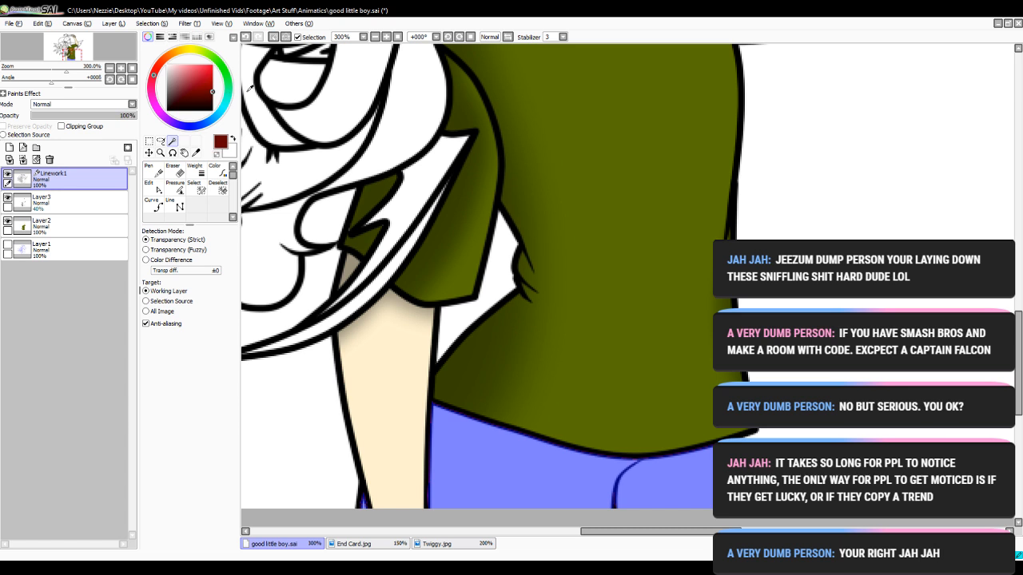
{"action": "left_click", "coordinate": [48, 226]}
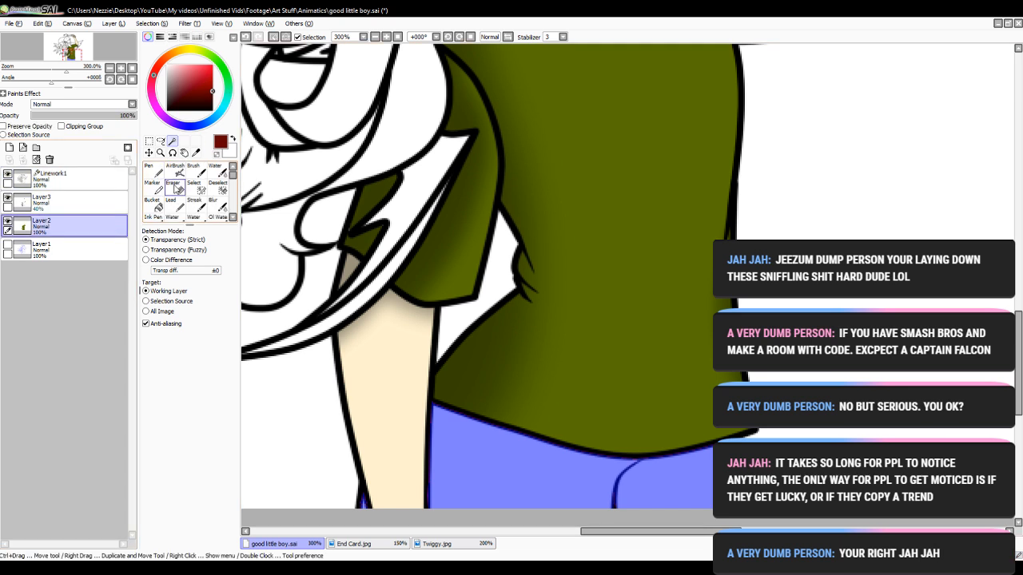
{"action": "left_click", "coordinate": [152, 205]}
{"action": "left_click", "coordinate": [480, 431]}
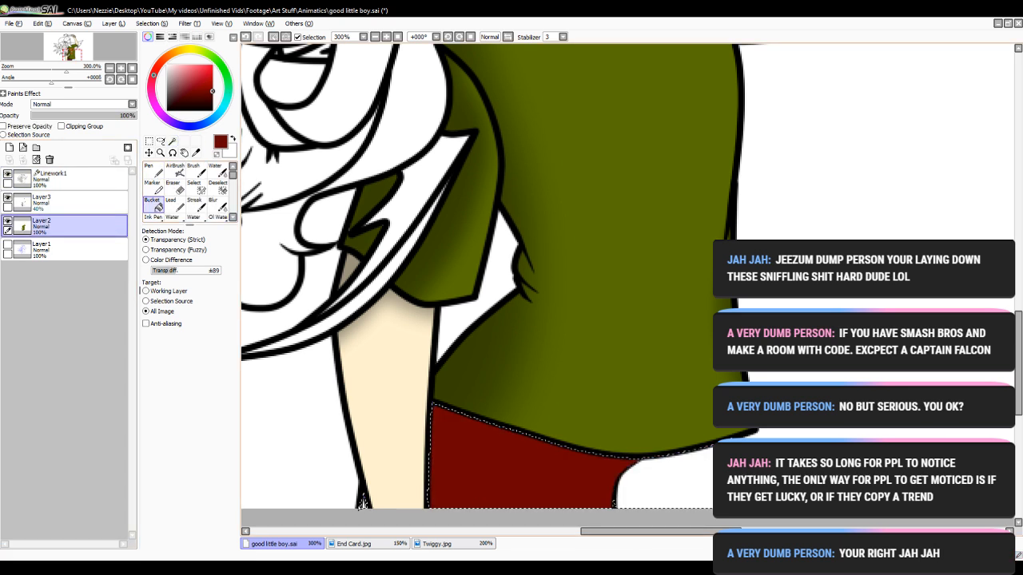
{"action": "left_click", "coordinate": [675, 492]}
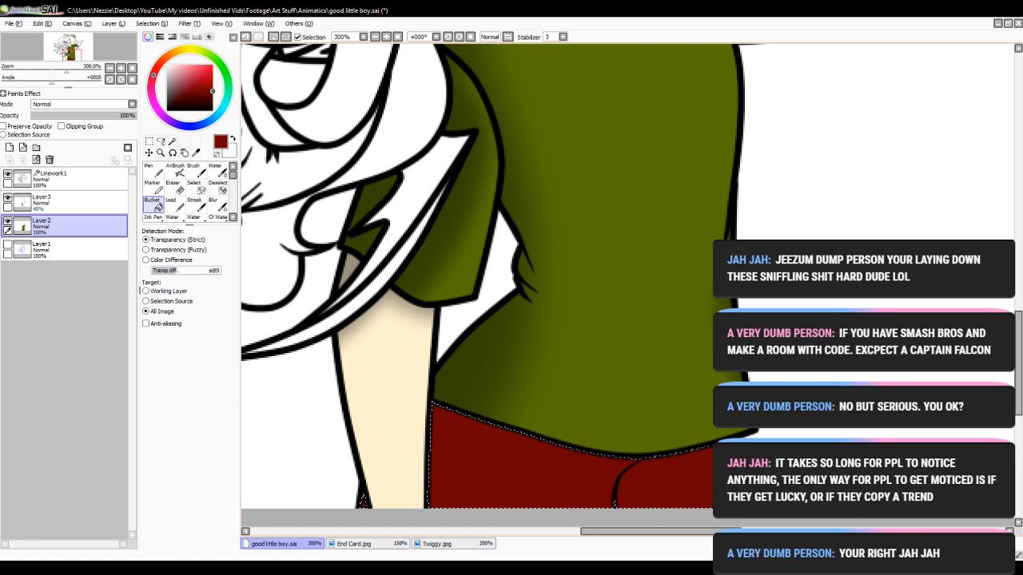
- Delete Layer2, which holds the flat colours
{"action": "left_click_drag", "start_coordinate": [1018, 359], "coordinate": [1019, 320]}
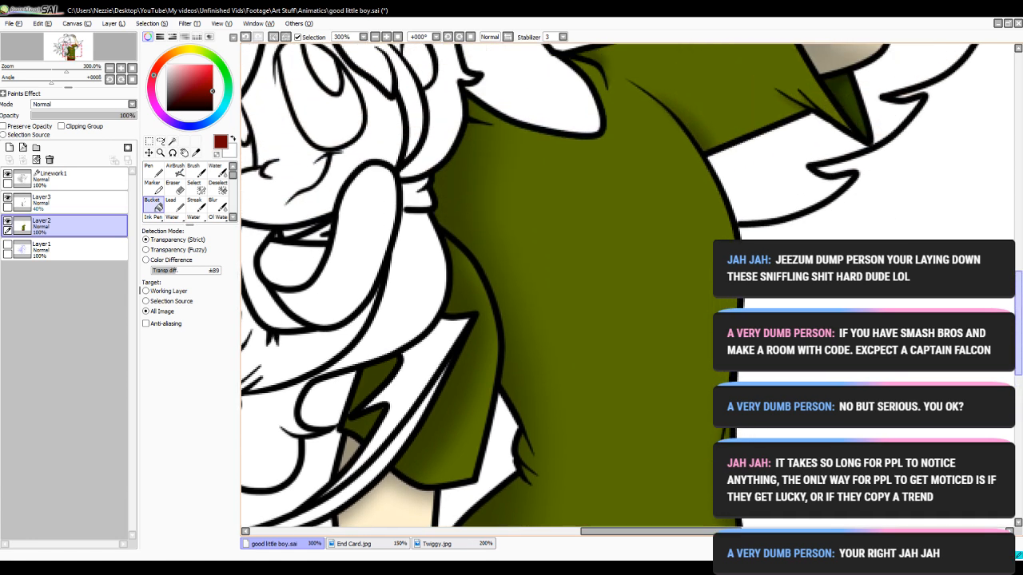
{"action": "left_click", "coordinate": [374, 38]}
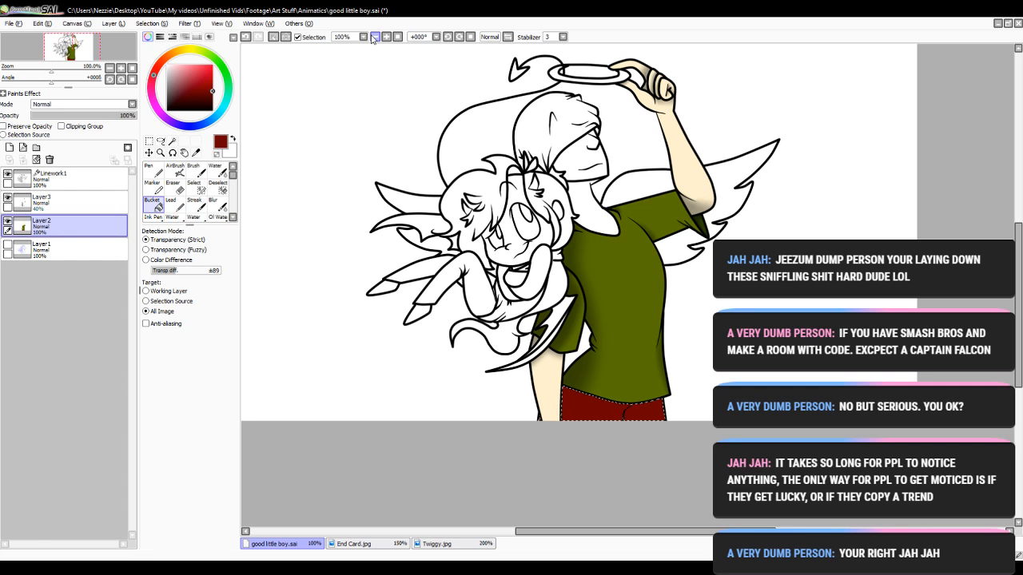
{"action": "left_click", "coordinate": [49, 160]}
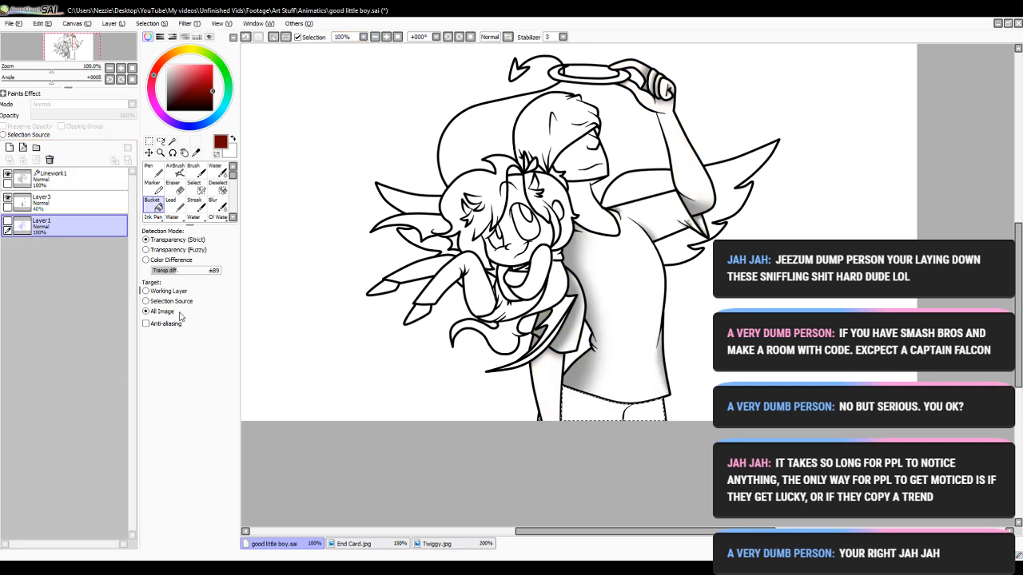
- Select the shirt area from Linework1 with the Magic Wand, hide Layer3 and add a new layer beneath it
{"action": "left_click", "coordinate": [71, 179]}
{"action": "left_click", "coordinate": [172, 141]}
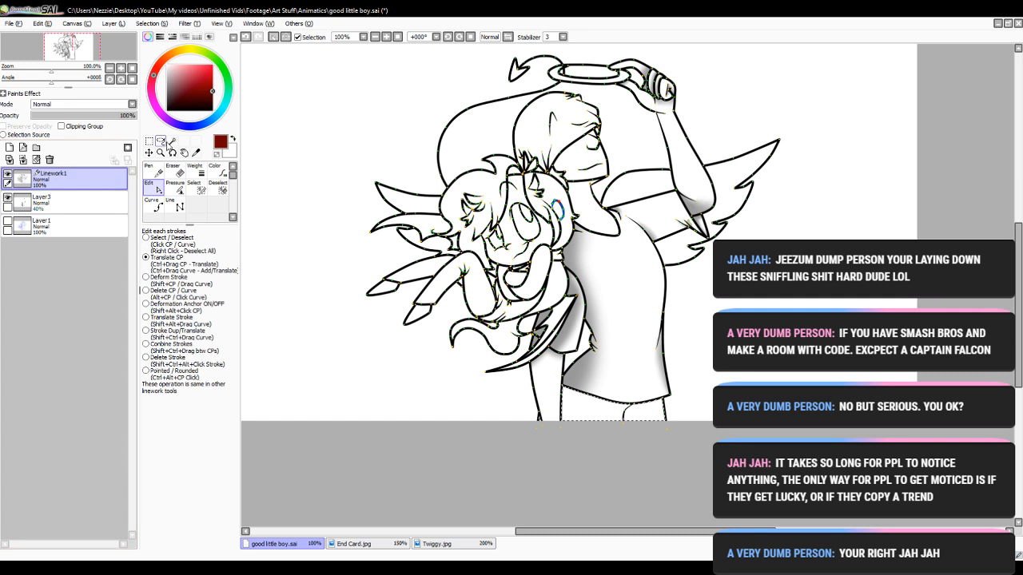
{"action": "left_click", "coordinate": [613, 291]}
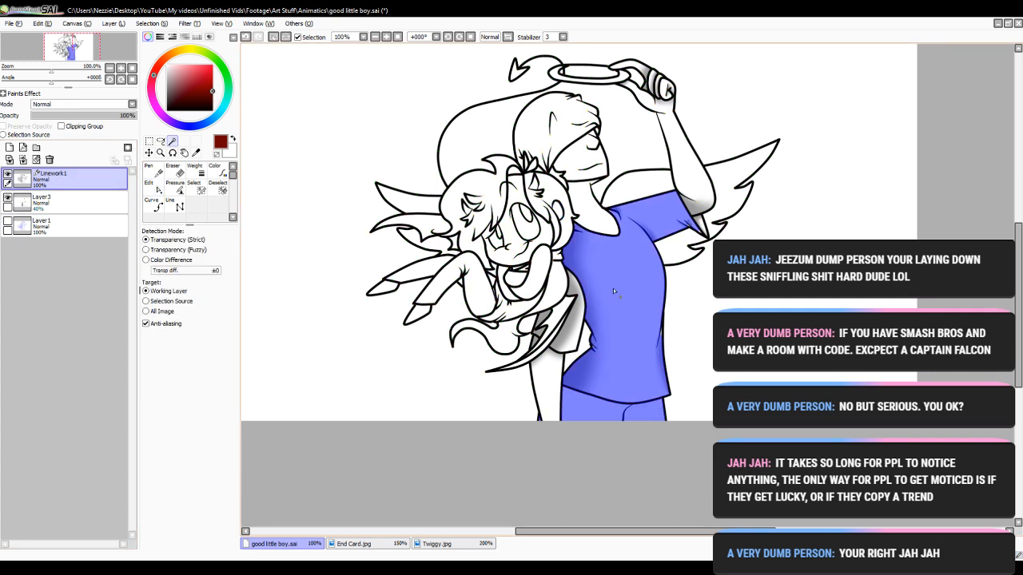
{"action": "left_click", "coordinate": [8, 197]}
{"action": "left_click", "coordinate": [10, 147]}
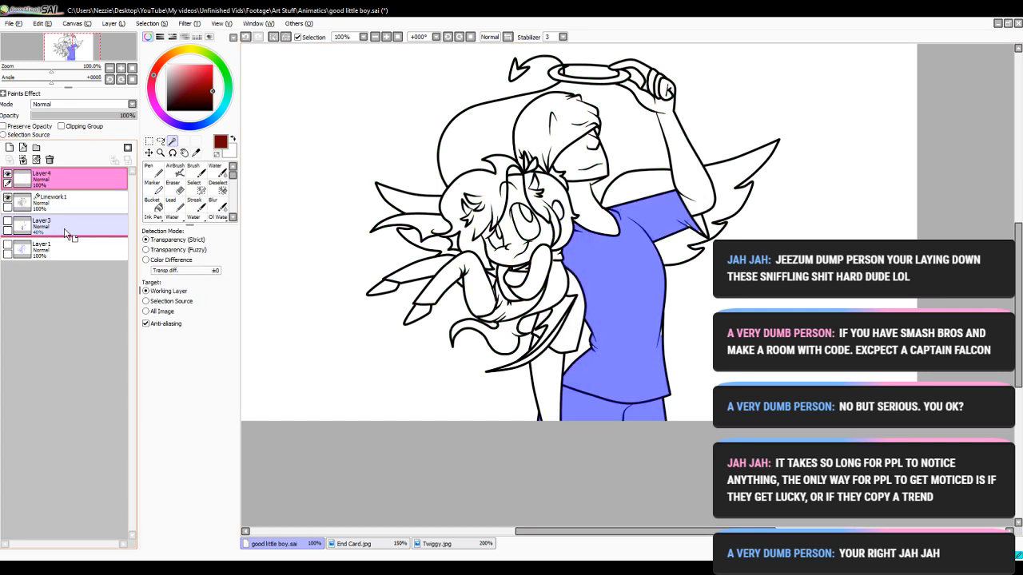
{"action": "left_click", "coordinate": [72, 177]}
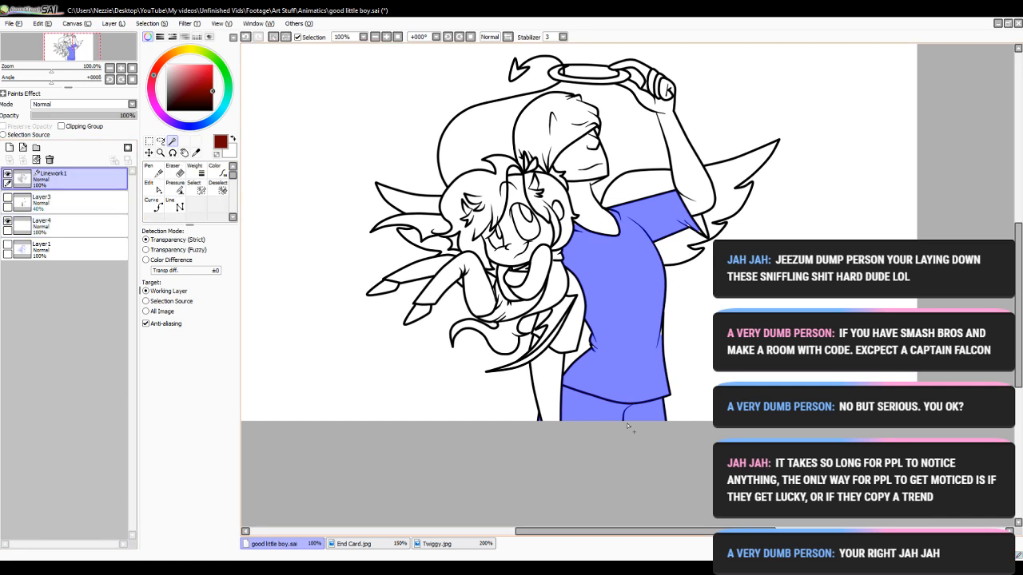
{"action": "left_click_drag", "start_coordinate": [601, 535], "coordinate": [619, 535]}
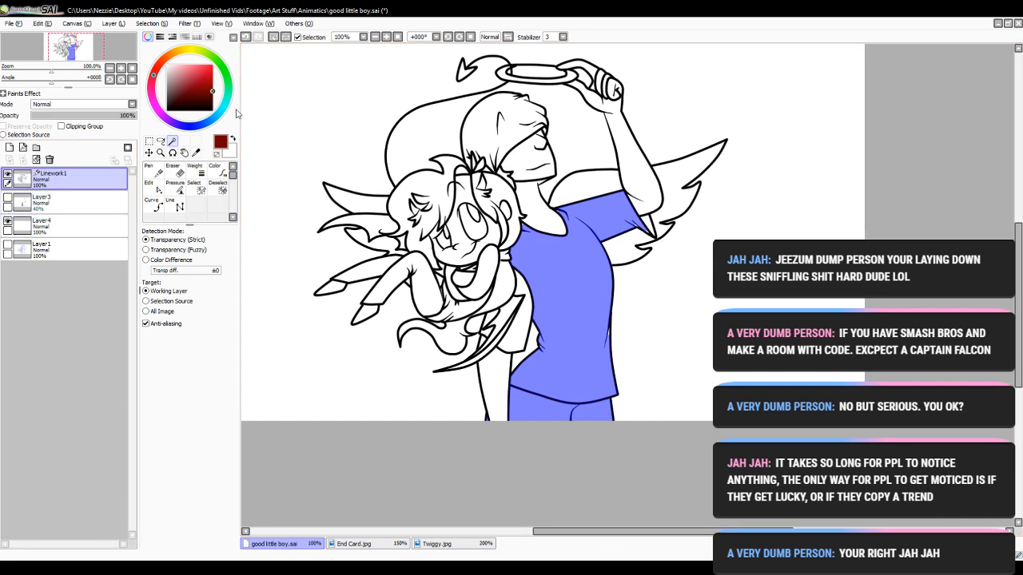
- Undo the new layer, the shirt selection, the deletion of Layer2 and the trouser fill
{"action": "left_click", "coordinate": [245, 40]}
{"action": "left_click", "coordinate": [245, 40]}
{"action": "left_click", "coordinate": [245, 40]}
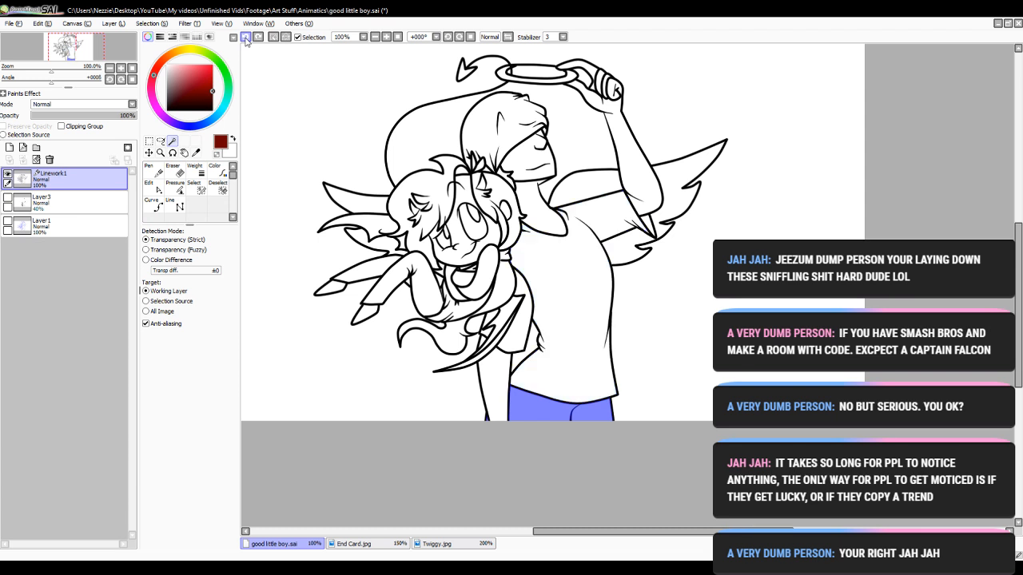
{"action": "left_click", "coordinate": [245, 40]}
{"action": "left_click", "coordinate": [245, 40]}
{"action": "left_click", "coordinate": [260, 38]}
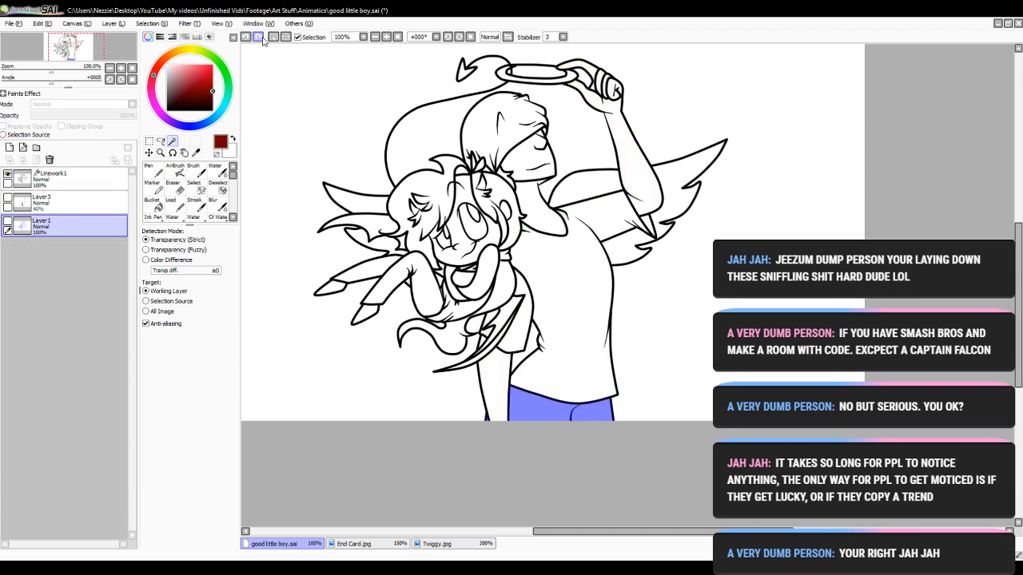
{"action": "left_click", "coordinate": [261, 38]}
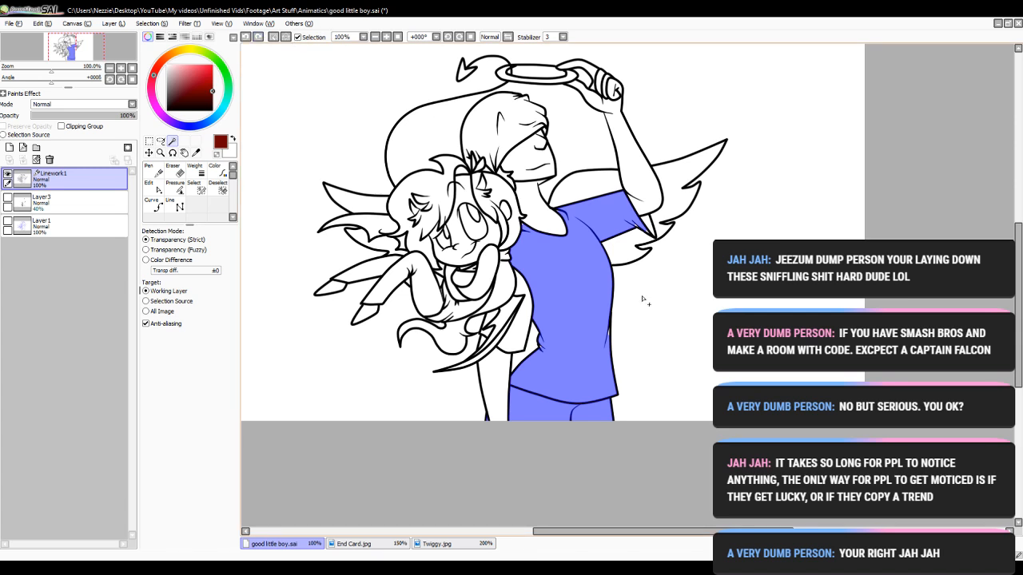
{"action": "left_click", "coordinate": [257, 39]}
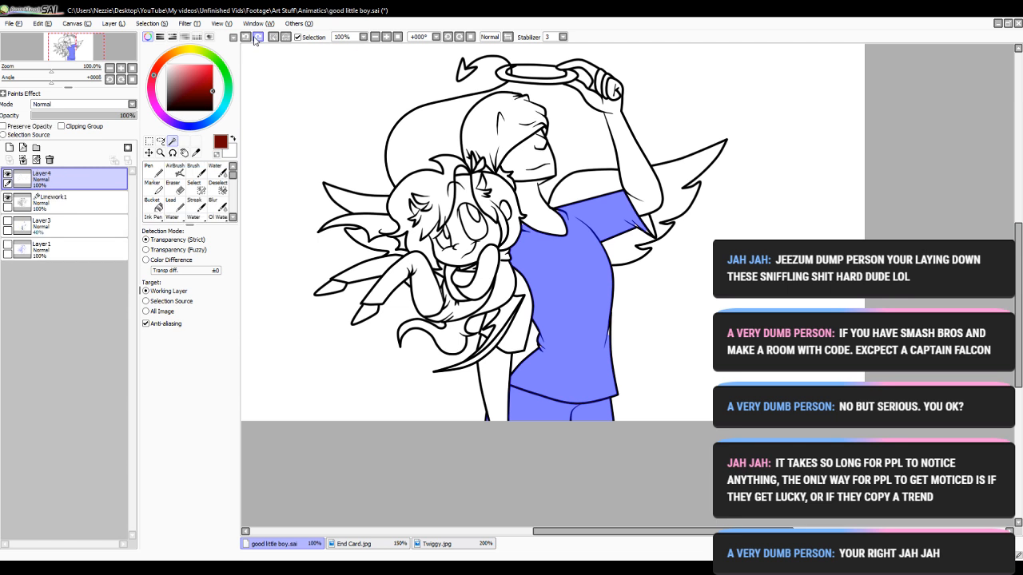
{"action": "left_click", "coordinate": [257, 39]}
{"action": "left_click", "coordinate": [246, 39]}
{"action": "left_click", "coordinate": [246, 39]}
{"action": "left_click", "coordinate": [245, 39]}
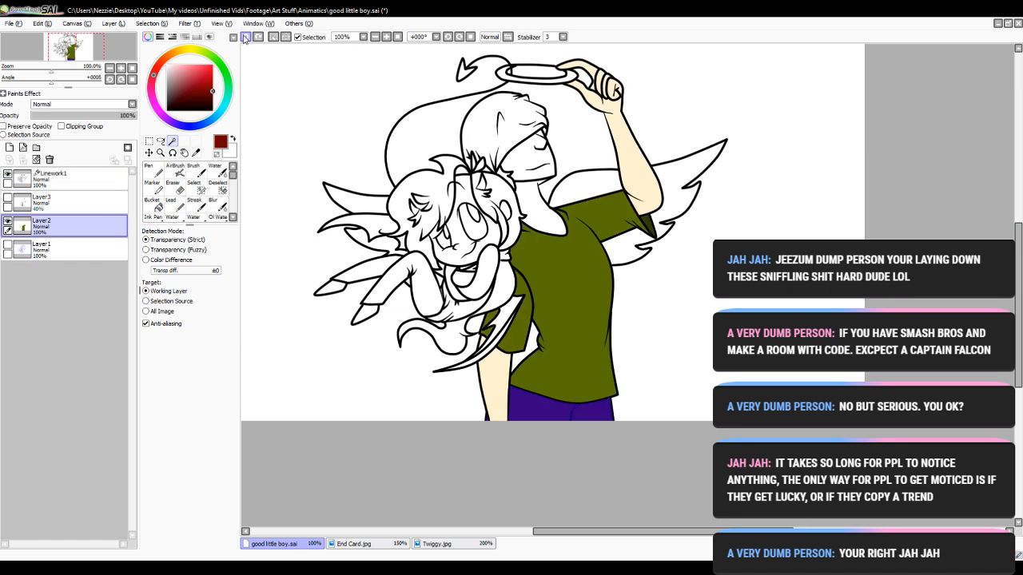
{"action": "left_click", "coordinate": [246, 38]}
{"action": "left_click", "coordinate": [245, 38]}
{"action": "left_click", "coordinate": [245, 38]}
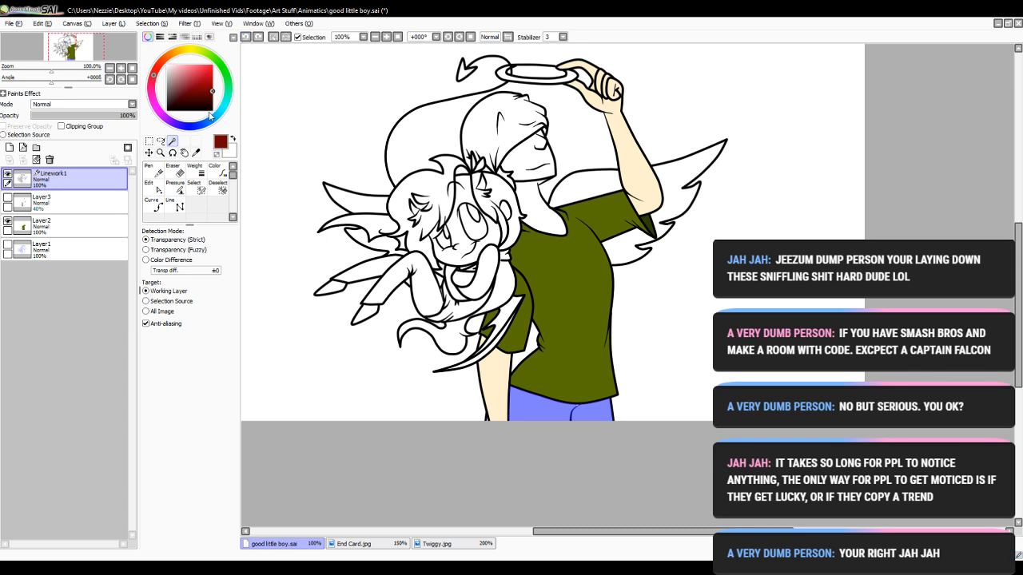
- Clear the trouser selection with the Deselect brush and replace Layer2 with a new empty layer beneath Layer3
{"action": "left_click", "coordinate": [217, 187]}
{"action": "left_click_drag", "start_coordinate": [410, 445], "coordinate": [684, 456]}
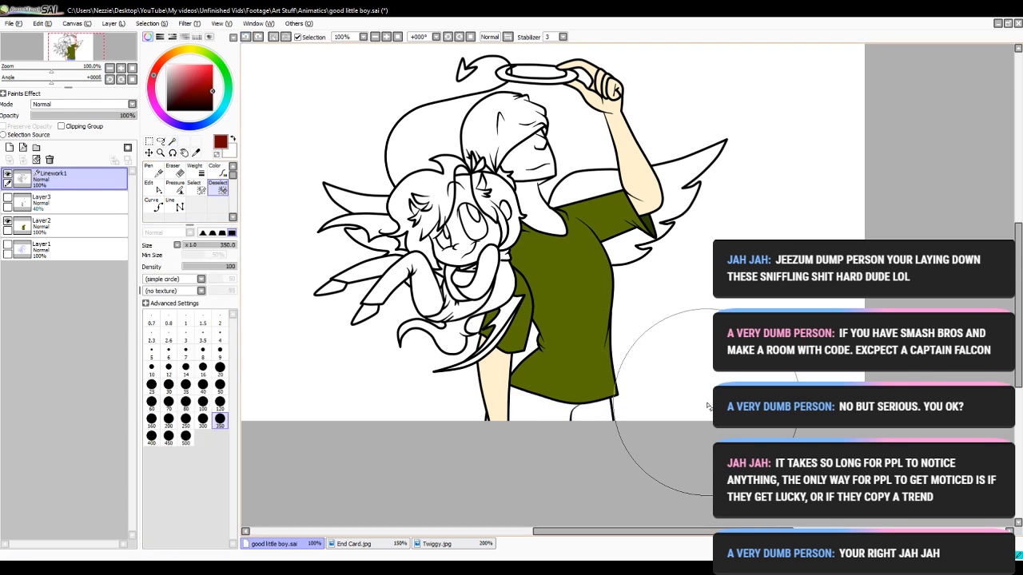
{"action": "left_click", "coordinate": [86, 228]}
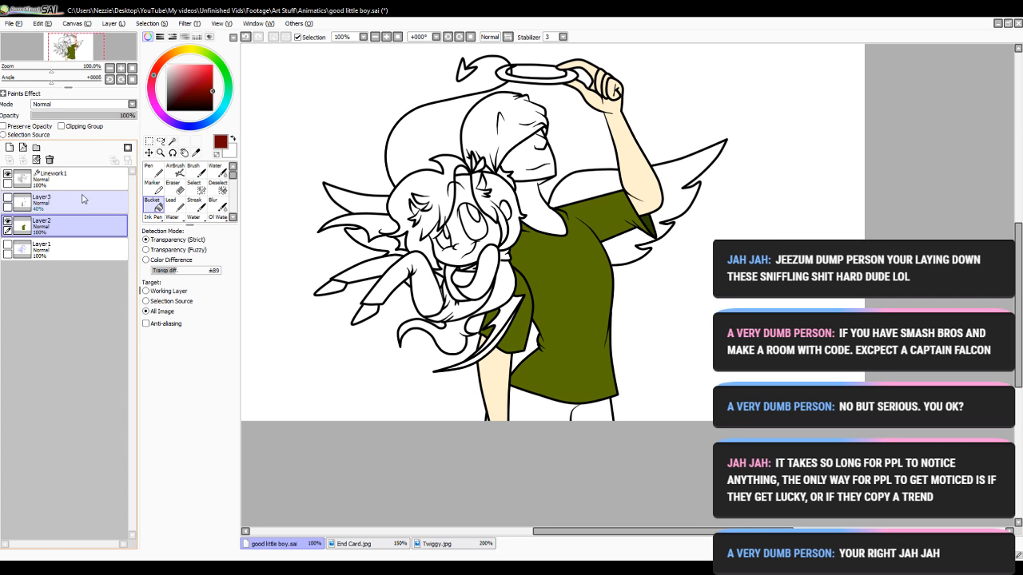
{"action": "left_click", "coordinate": [49, 159]}
{"action": "left_click", "coordinate": [10, 148]}
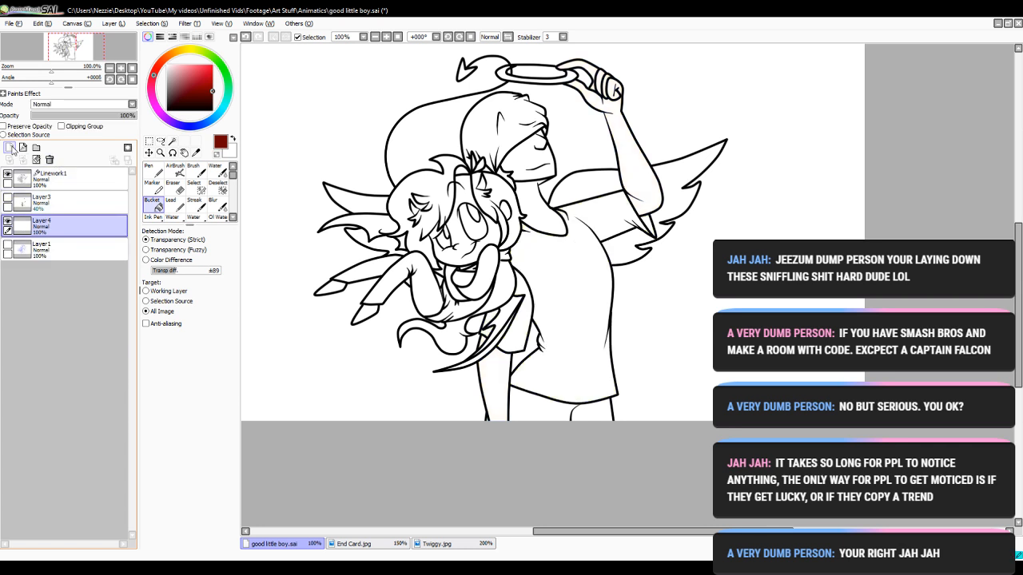
- Try selecting the shirt's body from Linework1 with the Magic Wand, and undo that selection
{"action": "left_click", "coordinate": [80, 177]}
{"action": "left_click", "coordinate": [172, 141]}
{"action": "left_click", "coordinate": [571, 281]}
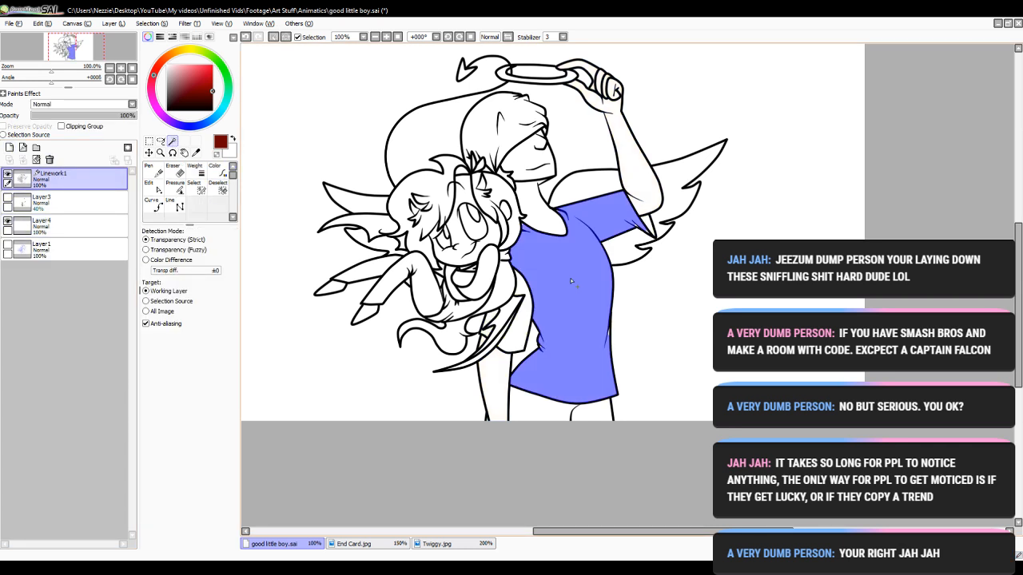
{"action": "left_click", "coordinate": [255, 38]}
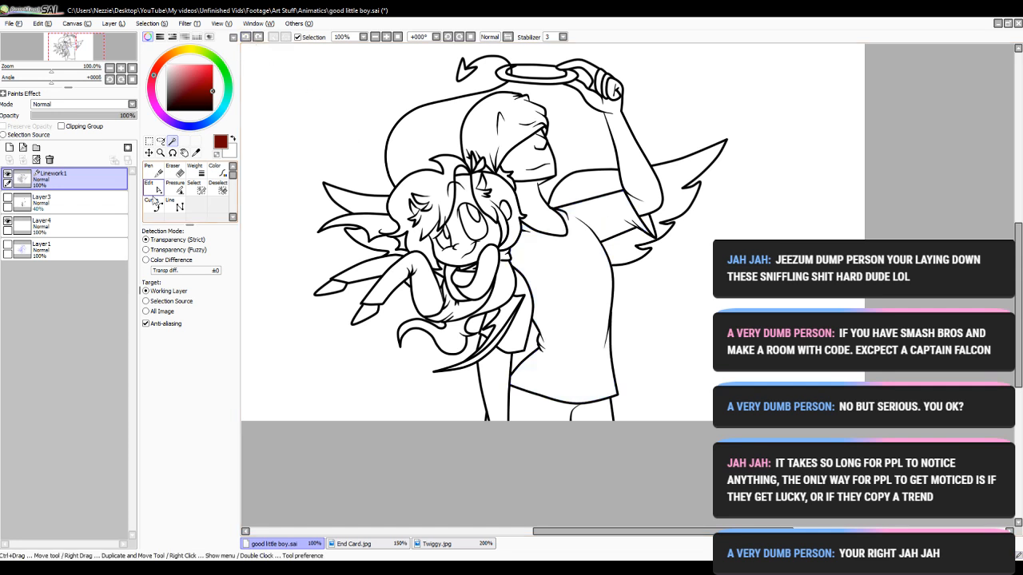
- Add a new layer beneath Layer4 and name it background
{"action": "left_click", "coordinate": [11, 148]}
{"action": "left_click_drag", "start_coordinate": [80, 236], "coordinate": [79, 250]}
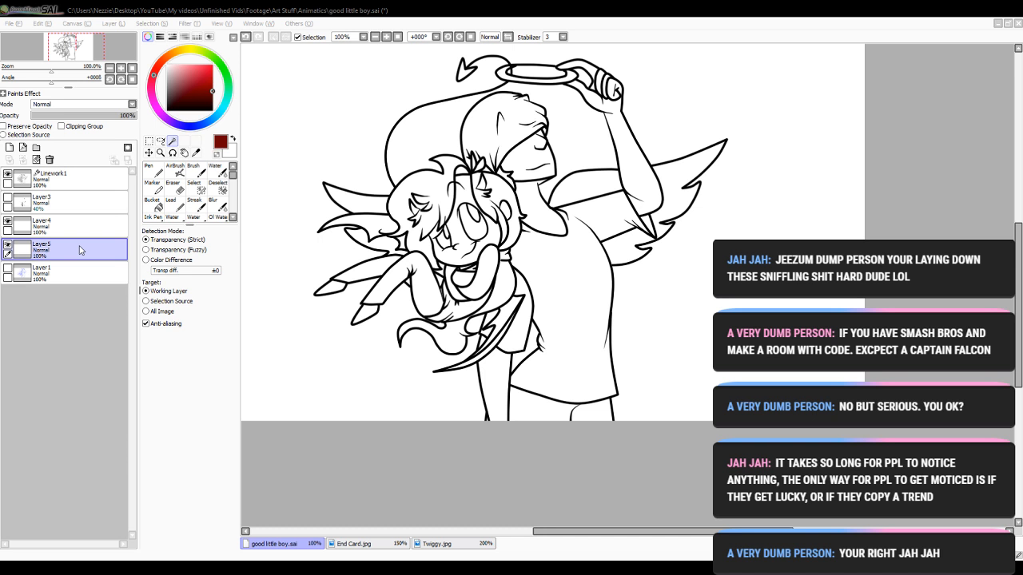
{"action": "type", "text": "background"}
{"action": "key", "text": "Return"}
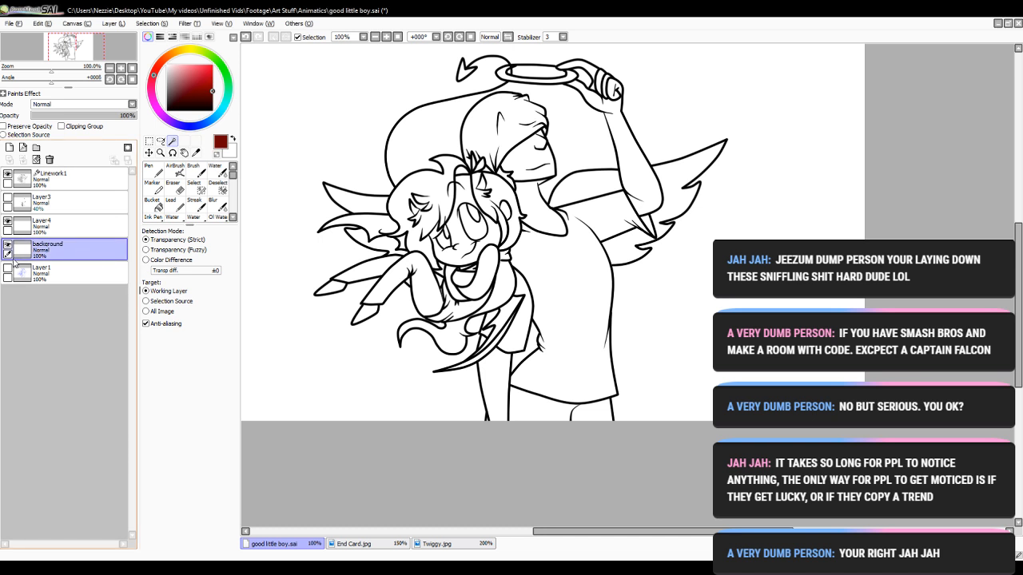
- Choose a light sky blue and cover the whole canvas with it on the background layer, using the Pen at size 500
{"action": "left_click", "coordinate": [373, 37]}
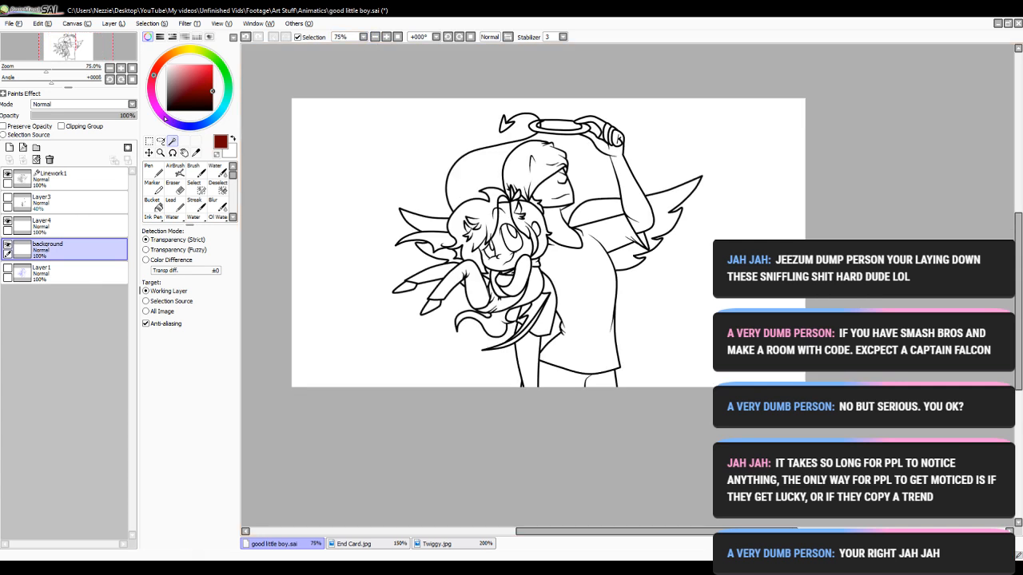
{"action": "left_click_drag", "start_coordinate": [219, 117], "coordinate": [193, 64]}
{"action": "left_click", "coordinate": [149, 170]}
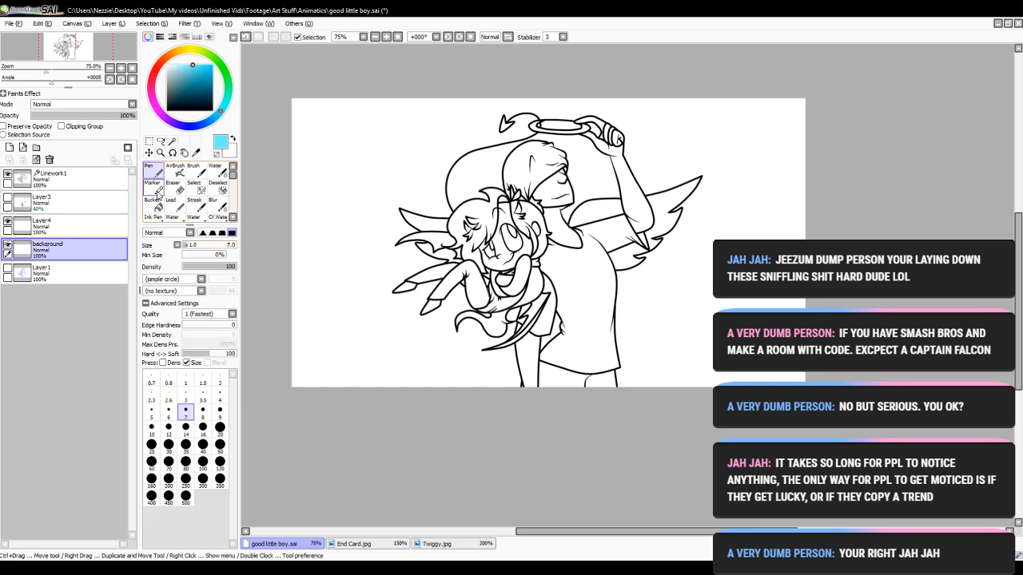
{"action": "left_click", "coordinate": [185, 496]}
{"action": "mouse_move", "coordinate": [309, 360]}
{"action": "left_mouse_down"}
{"action": "mouse_move", "coordinate": [703, 200]}
{"action": "mouse_move", "coordinate": [365, 265]}
{"action": "left_mouse_up"}
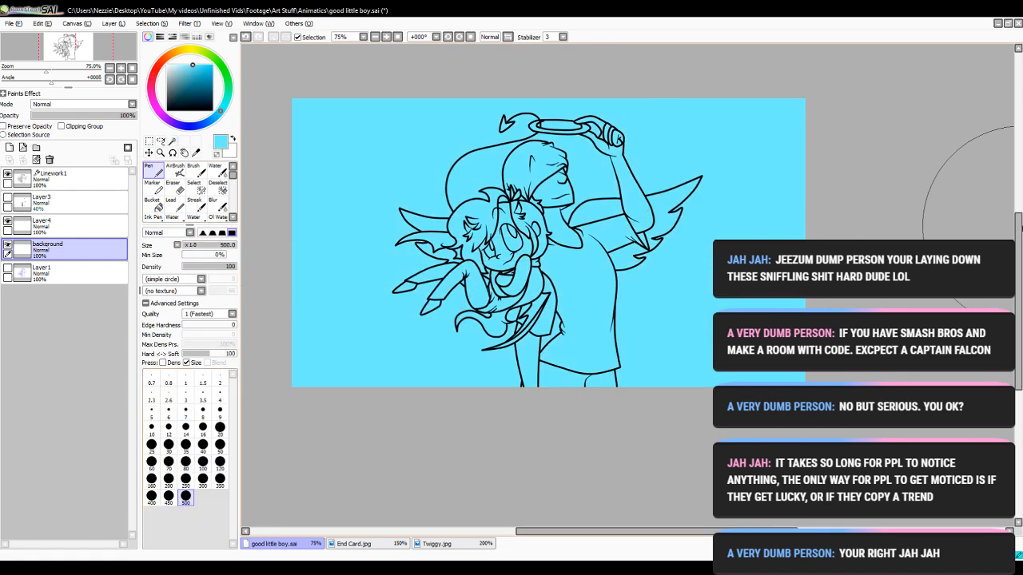
- Select the shirt's body and lowered sleeve from Linework1 with the Magic Wand, turning the Layer3 shading visible
{"action": "left_click", "coordinate": [48, 225]}
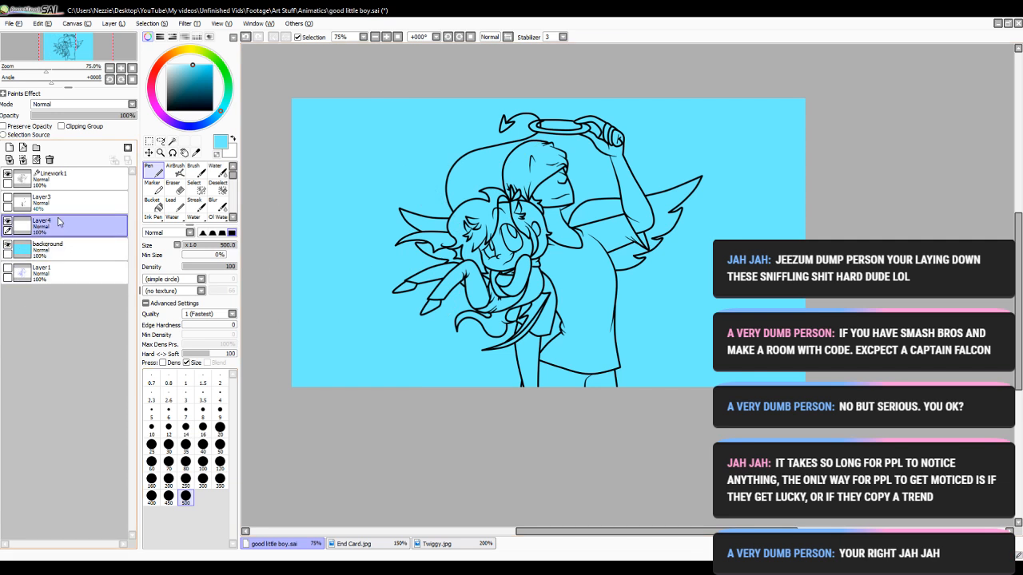
{"action": "left_click", "coordinate": [172, 141]}
{"action": "left_click", "coordinate": [388, 37]}
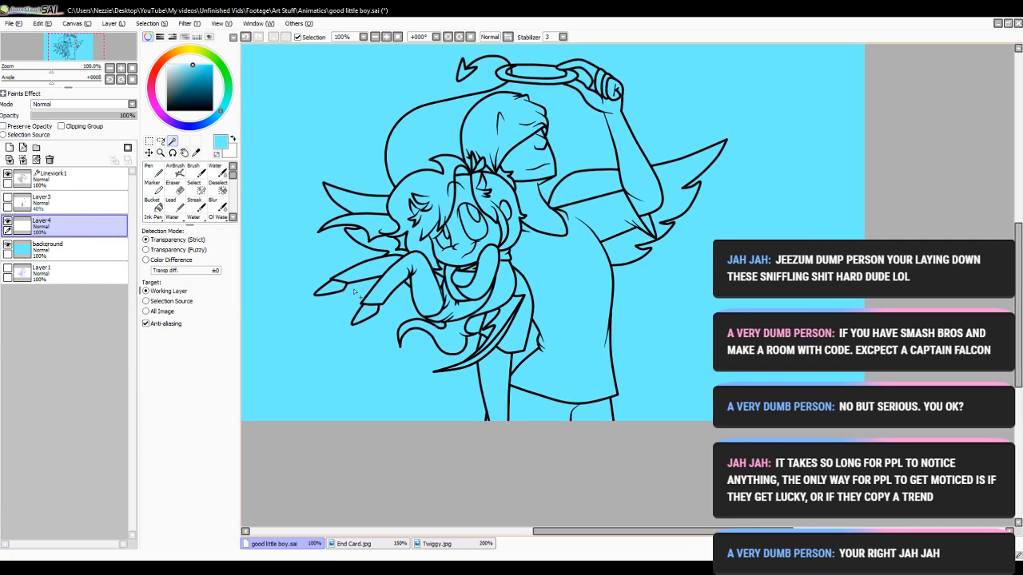
{"action": "left_click", "coordinate": [47, 175]}
{"action": "left_click", "coordinate": [559, 312]}
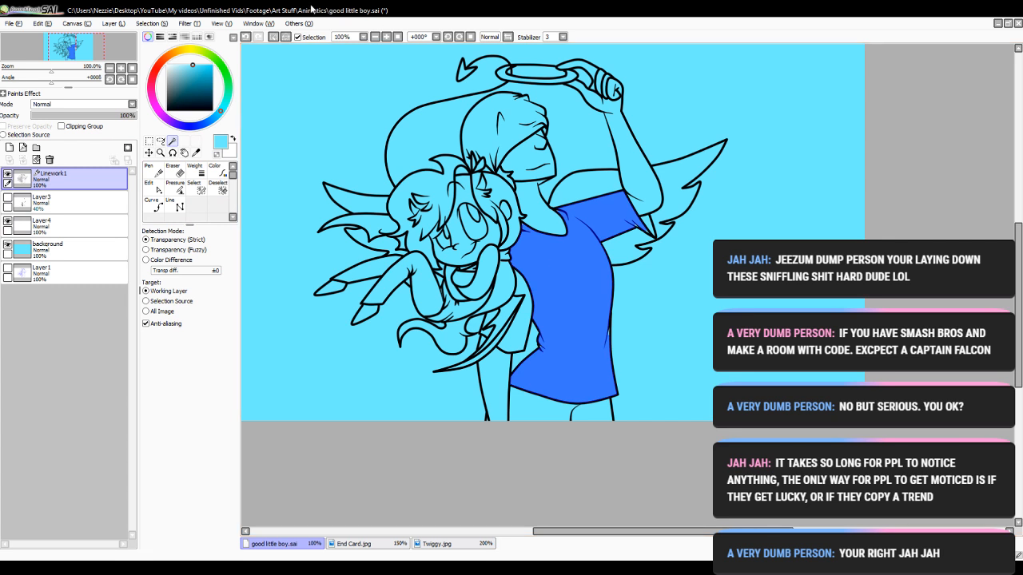
{"action": "left_click", "coordinate": [388, 37]}
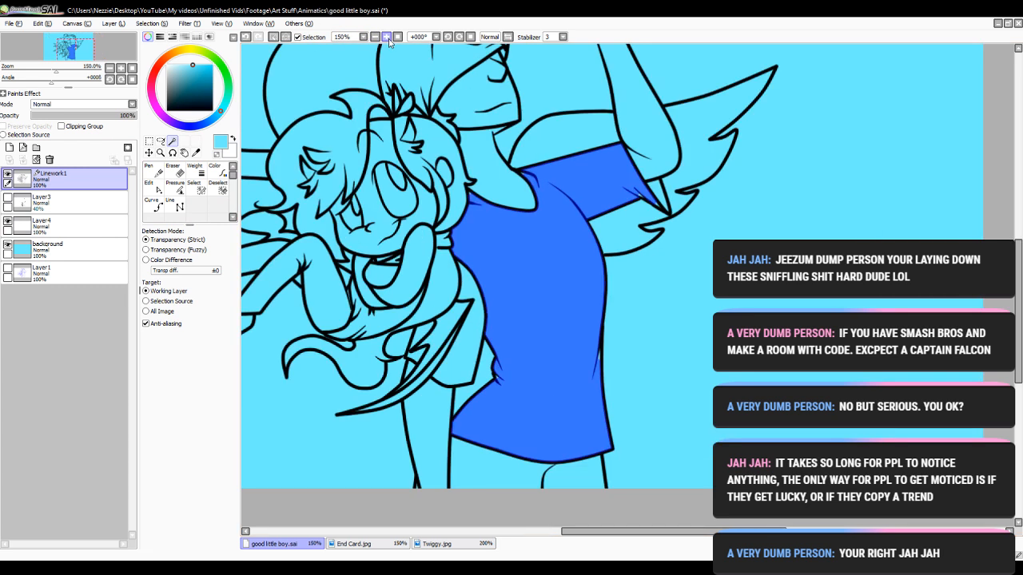
{"action": "left_click", "coordinate": [8, 198]}
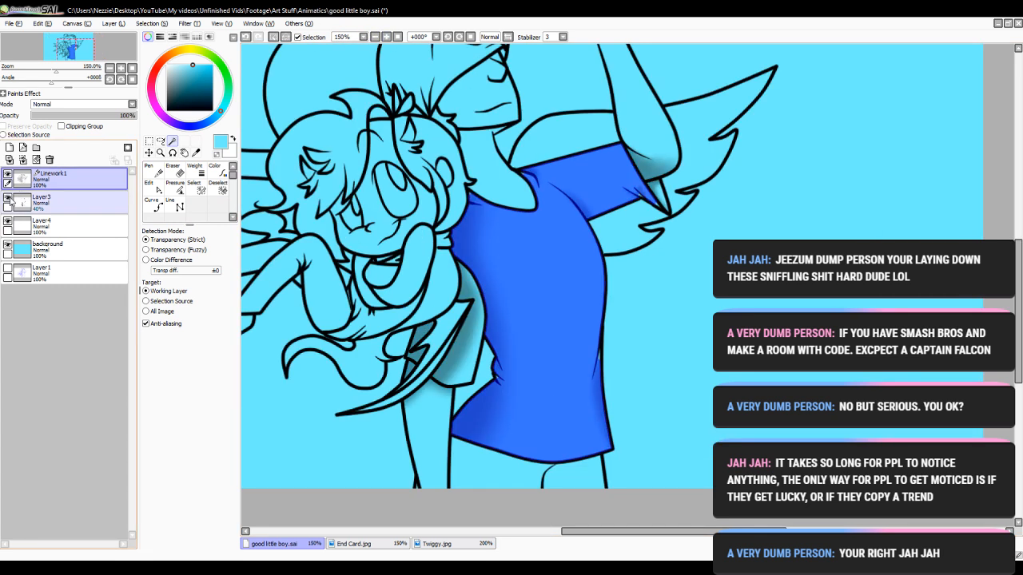
{"action": "left_click", "coordinate": [449, 359]}
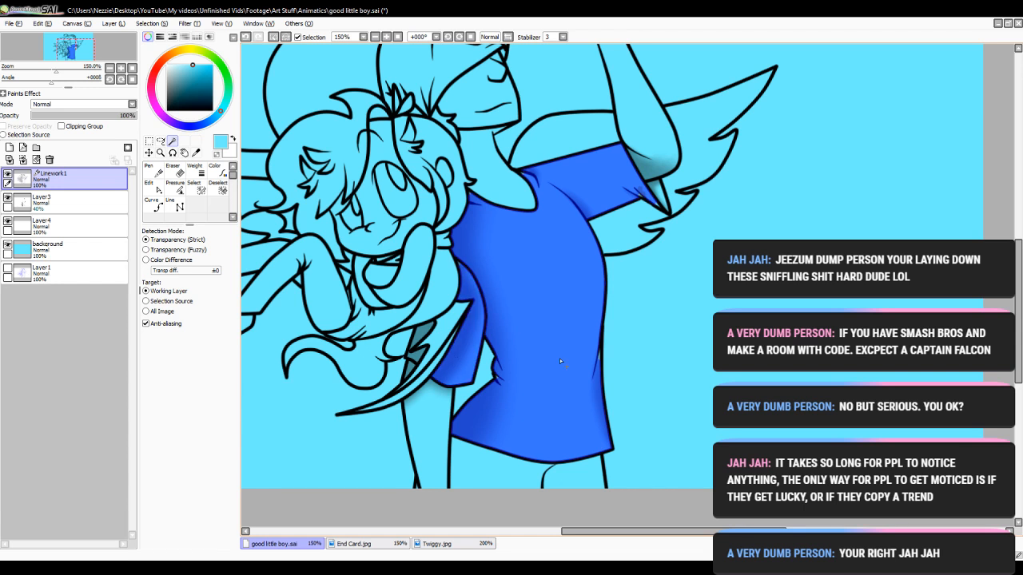
- Add the small sleeve pieces showing between the wing and the smaller figure's tail to the shirt selection
{"action": "left_click", "coordinate": [386, 37]}
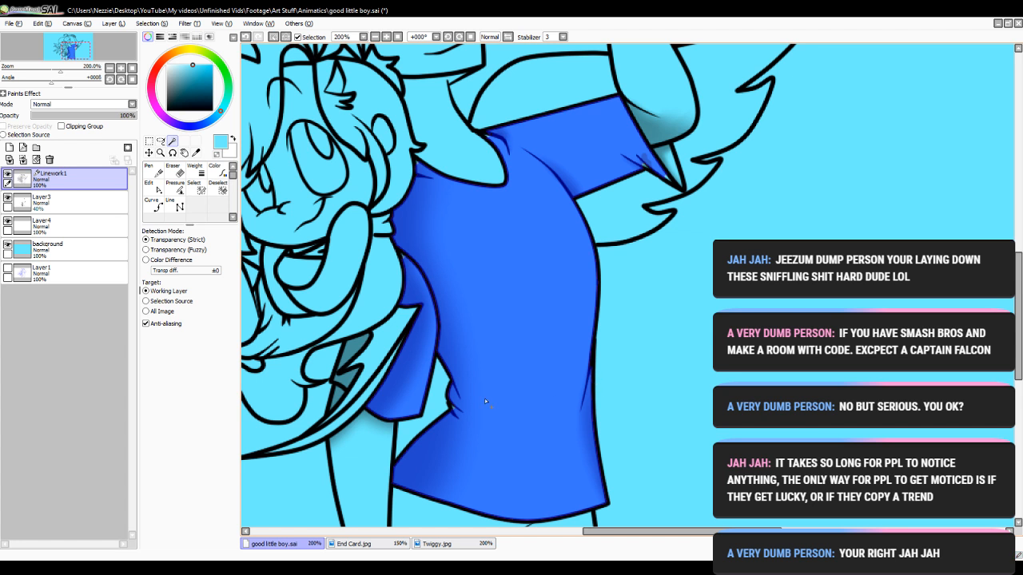
{"action": "left_click", "coordinate": [356, 347]}
{"action": "left_click", "coordinate": [350, 381]}
{"action": "scroll", "coordinate": [559, 524], "scroll_direction": "up", "scroll_amount": 2}
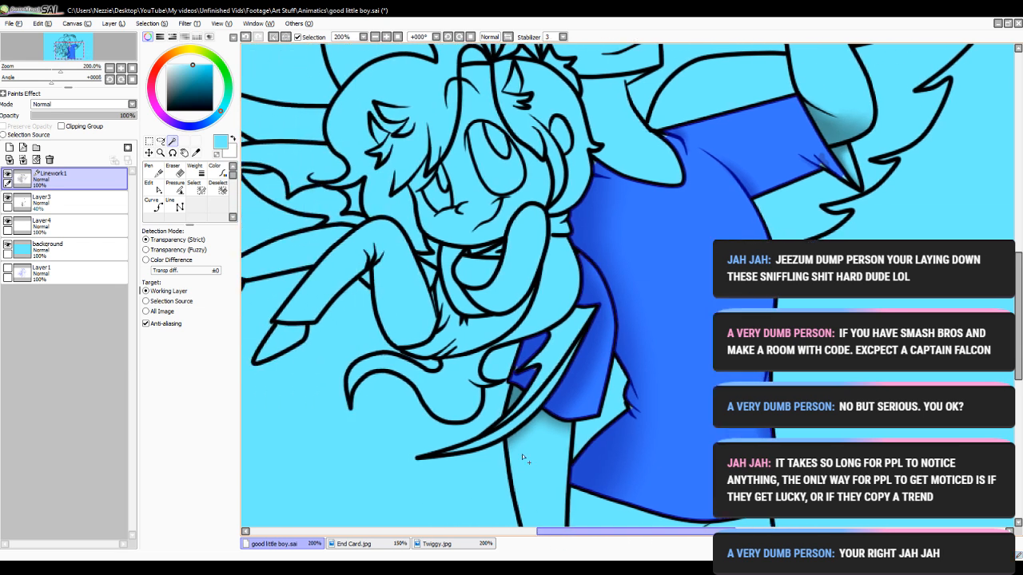
{"action": "left_click", "coordinate": [385, 38]}
{"action": "left_click", "coordinate": [386, 37]}
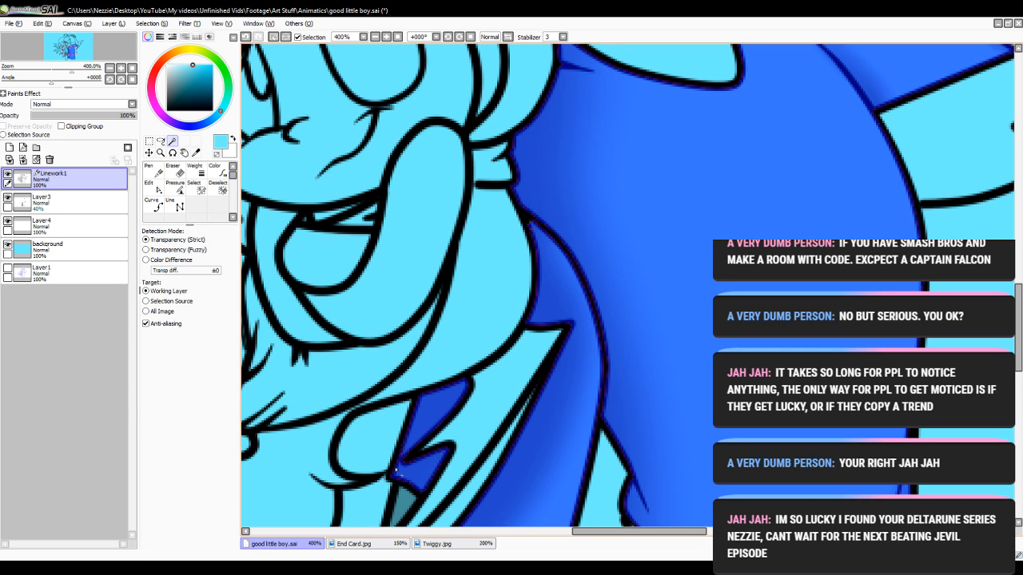
- Examine the shirt selection around the raised sleeve's cuff and the collar for missed areas
{"action": "left_click", "coordinate": [375, 37]}
{"action": "left_click", "coordinate": [376, 37]}
{"action": "left_click", "coordinate": [375, 37]}
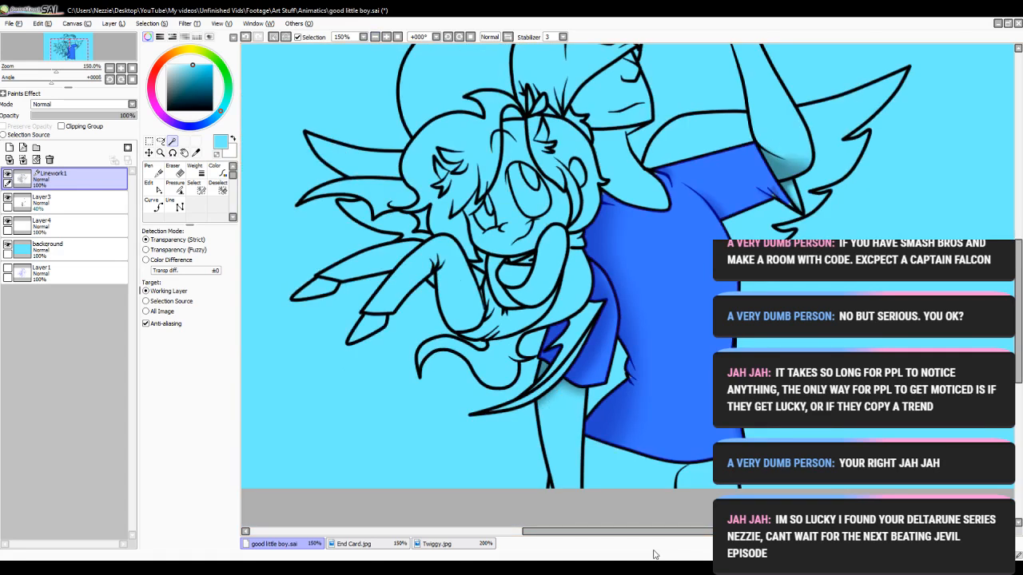
{"action": "left_click_drag", "start_coordinate": [654, 531], "coordinate": [709, 532]}
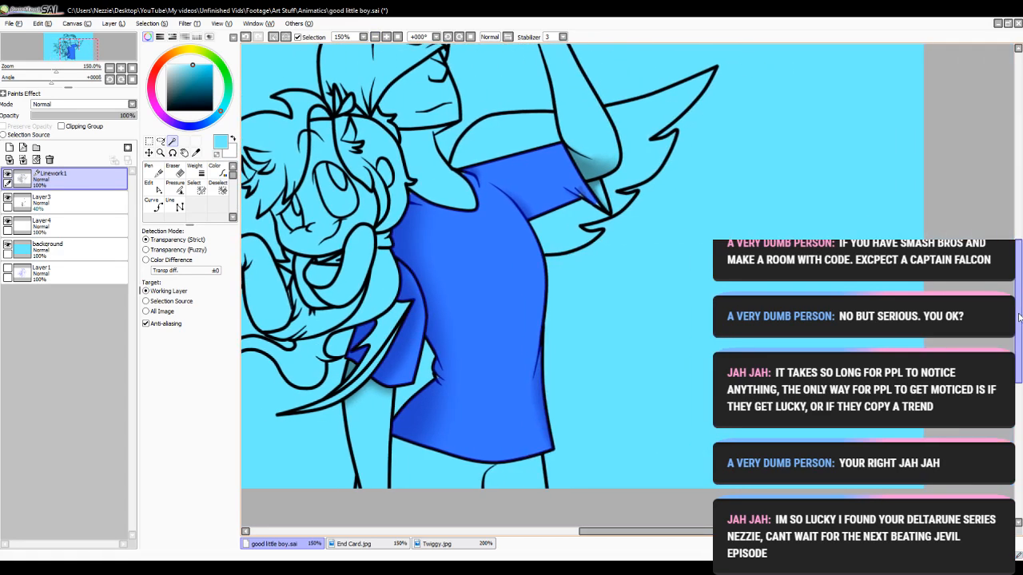
{"action": "left_click_drag", "start_coordinate": [1018, 317], "coordinate": [1017, 290]}
{"action": "left_click", "coordinate": [387, 37]}
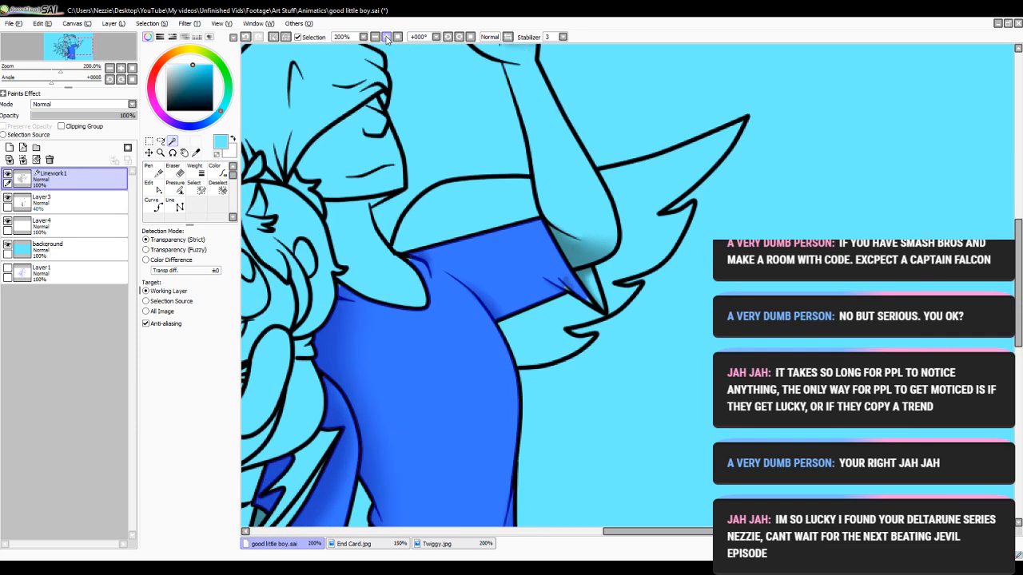
{"action": "left_click", "coordinate": [386, 37]}
{"action": "left_click", "coordinate": [387, 36]}
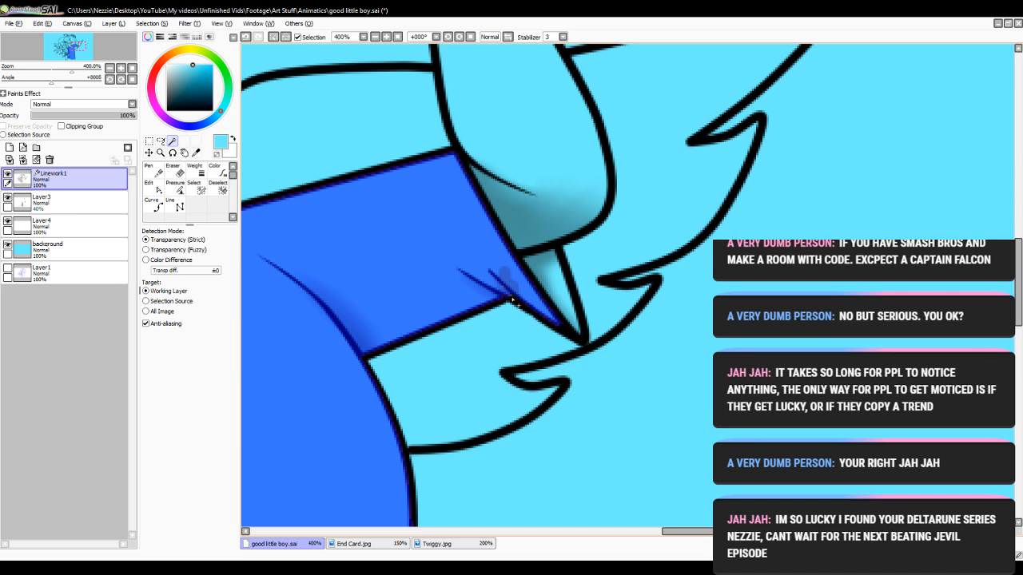
{"action": "left_click_drag", "start_coordinate": [678, 533], "coordinate": [613, 535]}
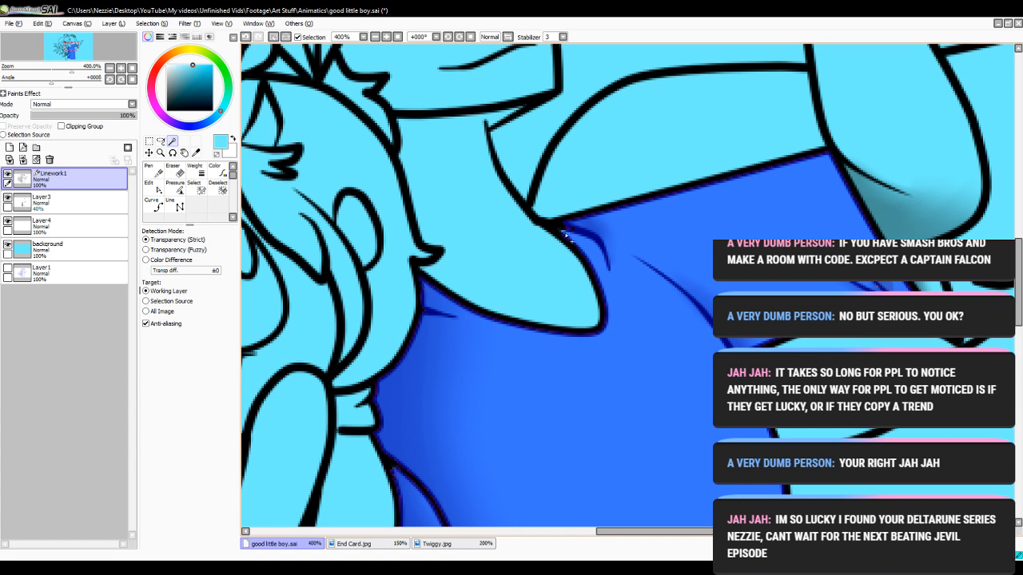
{"action": "left_click", "coordinate": [374, 37]}
{"action": "left_click", "coordinate": [375, 37]}
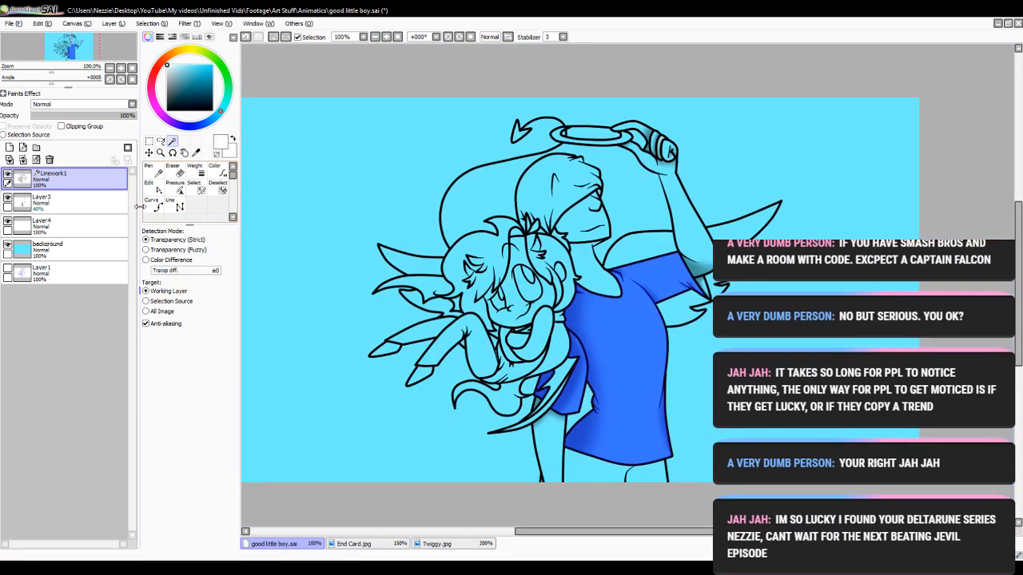
- Fill the selected shirt with white on Layer4 using the Pen at size 120
{"action": "left_click", "coordinate": [64, 226]}
{"action": "left_click", "coordinate": [150, 170]}
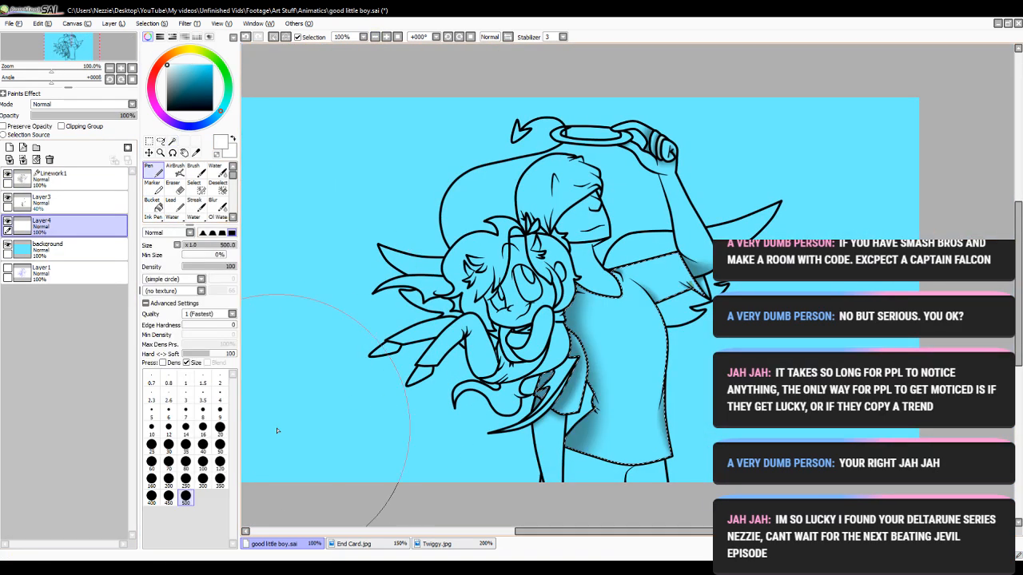
{"action": "left_click_drag", "start_coordinate": [571, 304], "coordinate": [607, 432]}
{"action": "left_click_drag", "start_coordinate": [631, 264], "coordinate": [663, 343]}
{"action": "left_click_drag", "start_coordinate": [648, 287], "coordinate": [627, 439]}
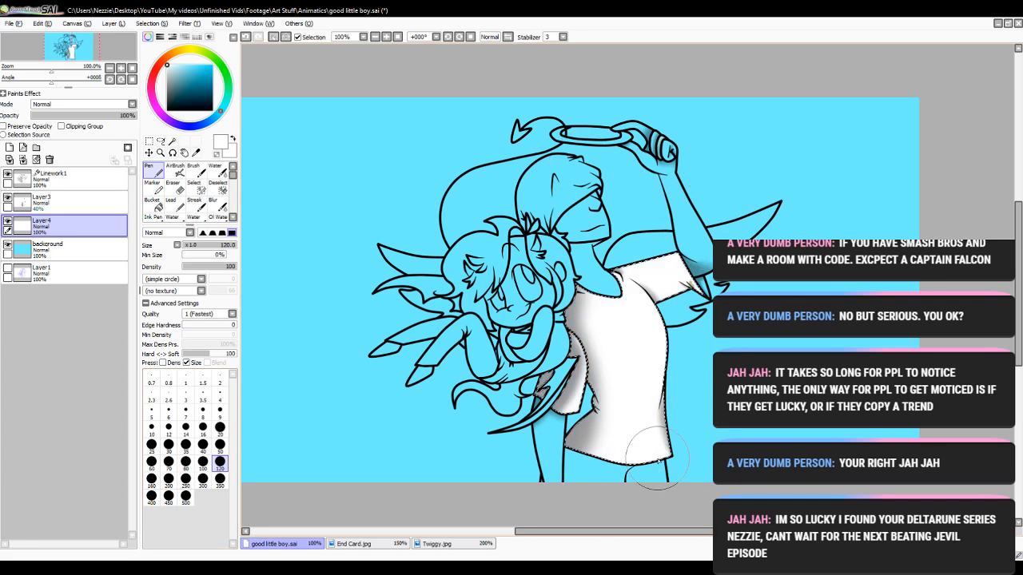
- Erase the yellowish smudge beside the raised sleeve's cuff folds on Layer3 at size 6, and cover its remnant with white Airbrush at size 5
{"action": "left_click_drag", "start_coordinate": [592, 534], "coordinate": [621, 534]}
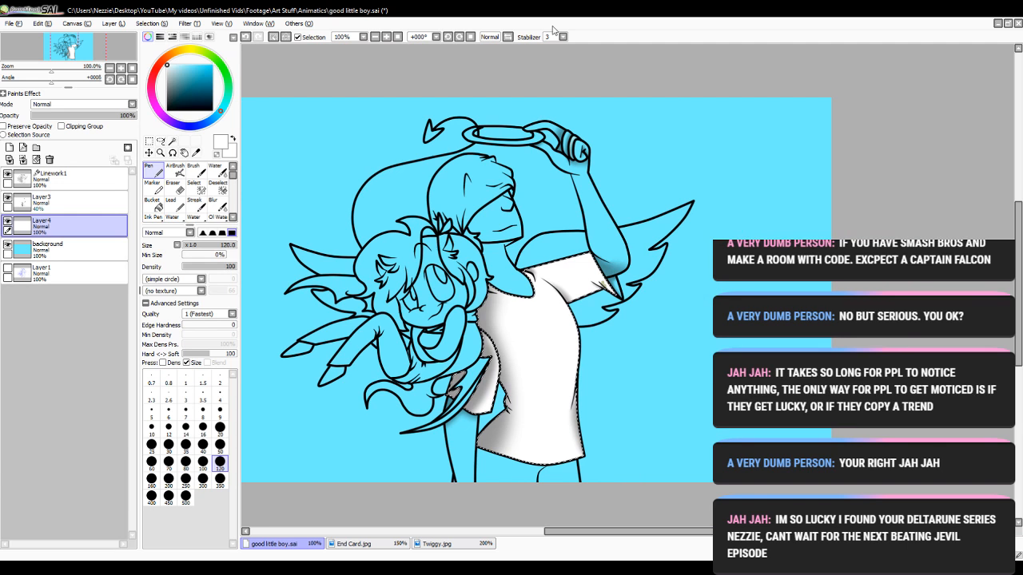
{"action": "left_click", "coordinate": [386, 37]}
{"action": "left_click", "coordinate": [386, 37]}
{"action": "left_click", "coordinate": [386, 37]}
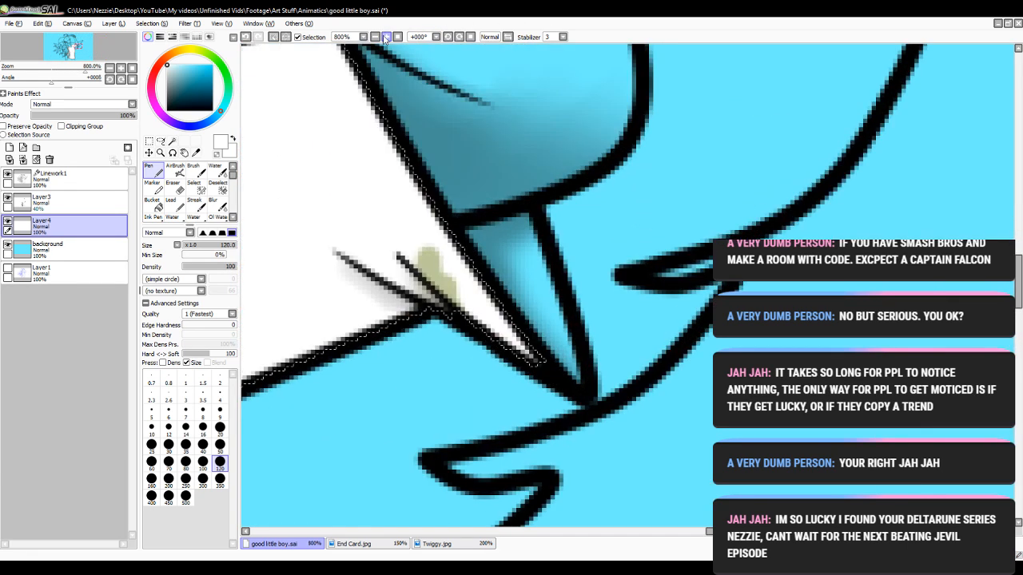
{"action": "left_click", "coordinate": [54, 209]}
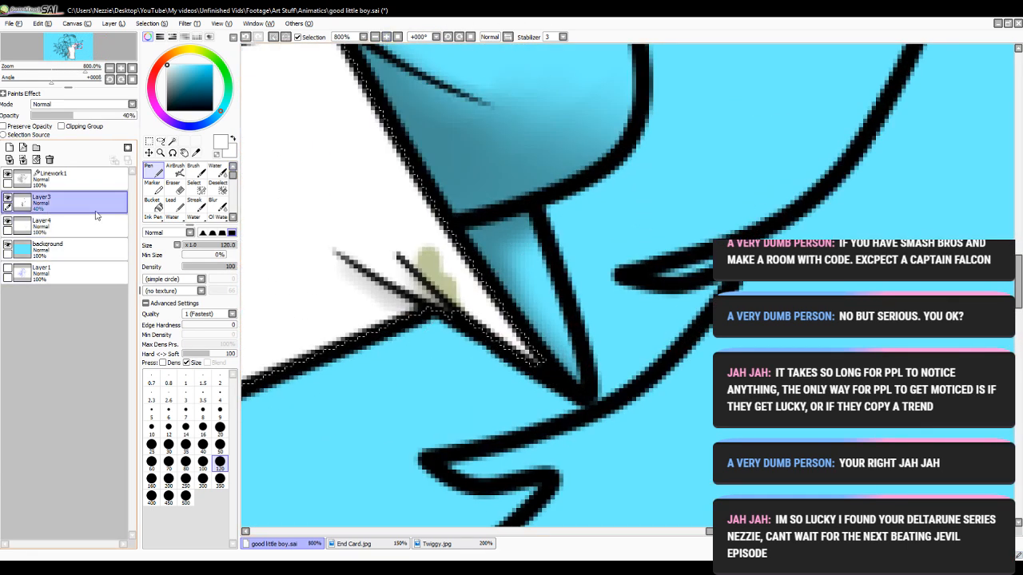
{"action": "left_click", "coordinate": [174, 186]}
{"action": "left_click", "coordinate": [169, 352]}
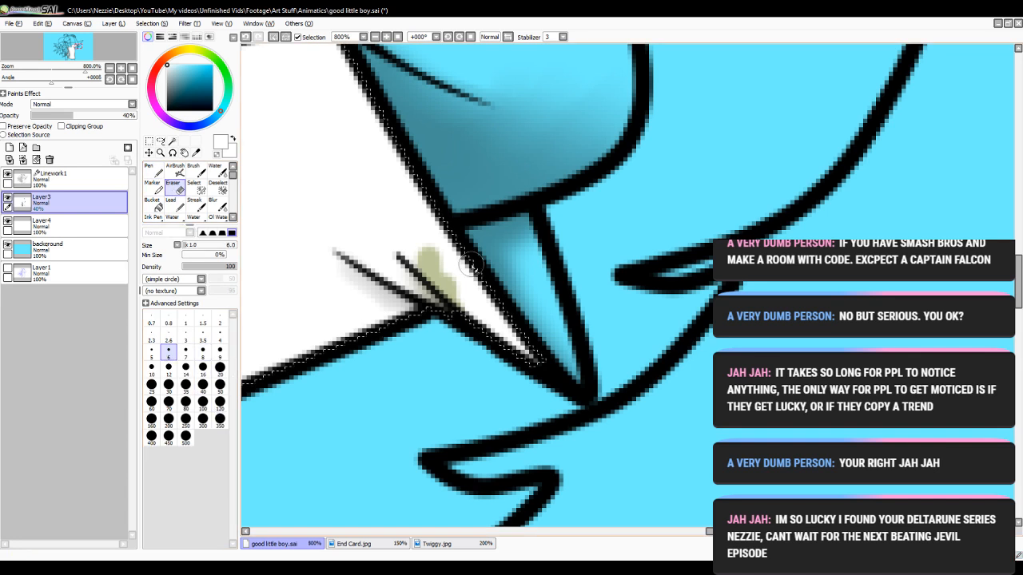
{"action": "mouse_move", "coordinate": [422, 242]}
{"action": "left_mouse_down"}
{"action": "mouse_move", "coordinate": [469, 304]}
{"action": "mouse_move", "coordinate": [414, 245]}
{"action": "mouse_move", "coordinate": [445, 290]}
{"action": "left_mouse_up"}
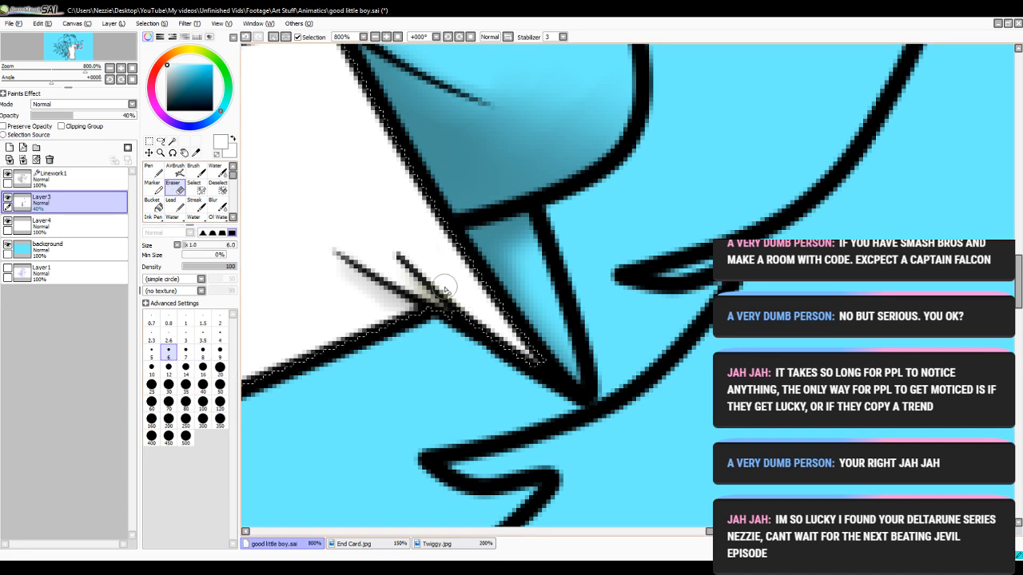
{"action": "left_click_drag", "start_coordinate": [505, 339], "coordinate": [528, 357]}
{"action": "left_click_drag", "start_coordinate": [411, 275], "coordinate": [427, 290]}
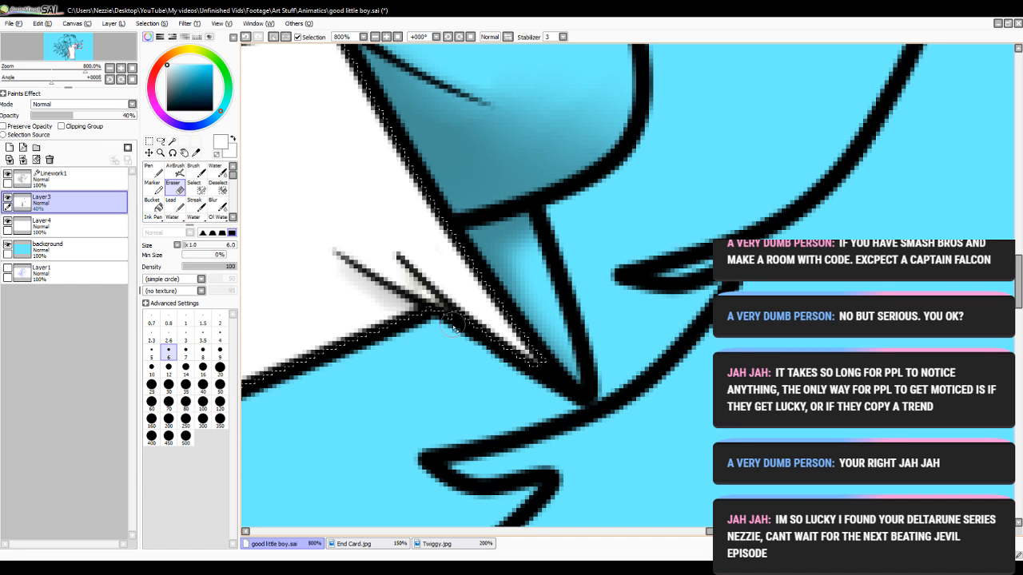
{"action": "left_click", "coordinate": [174, 169]}
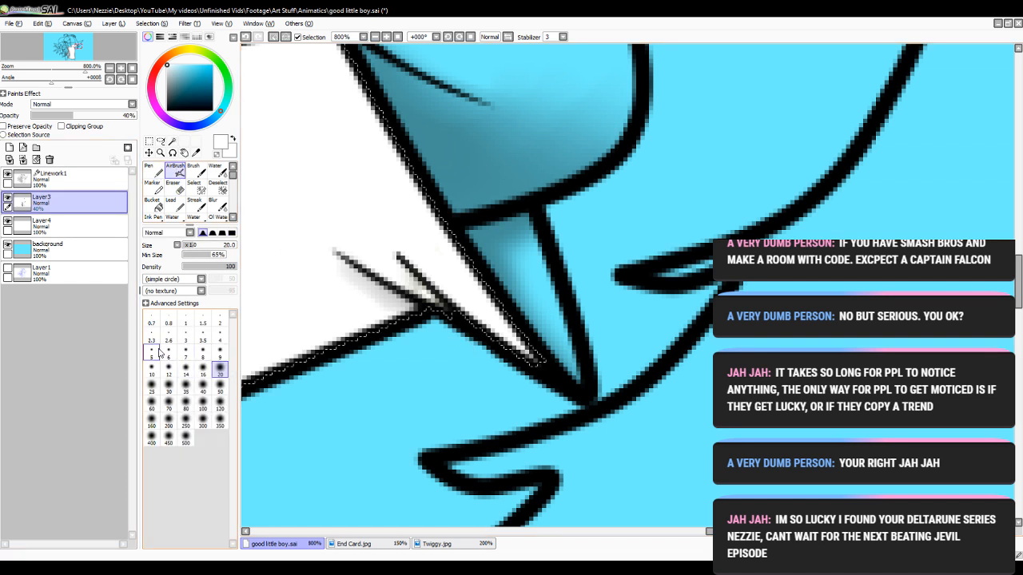
{"action": "left_click_drag", "start_coordinate": [411, 276], "coordinate": [427, 294]}
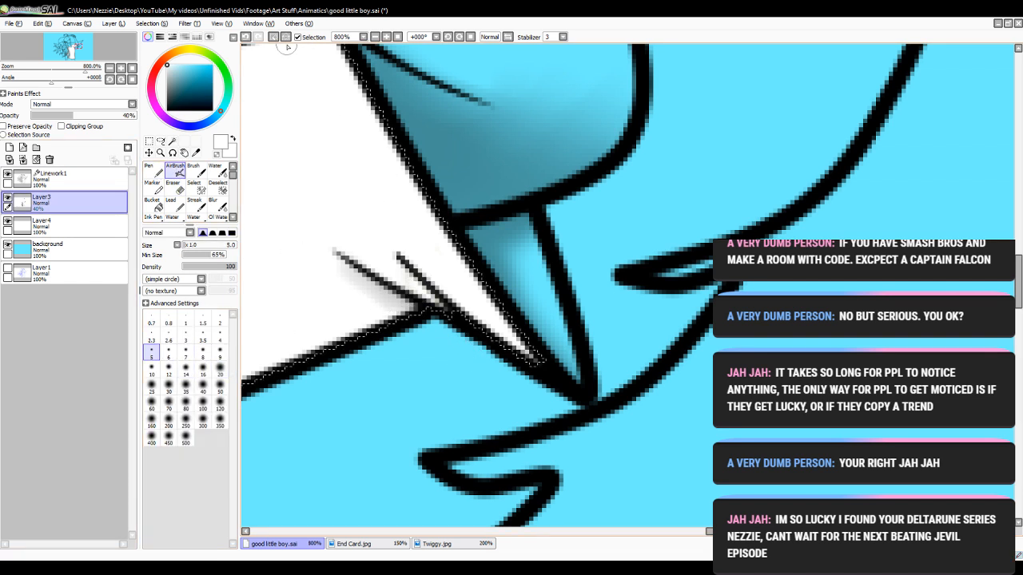
- Shade the gap between the raised sleeve's cuff folds in black on Layer3 and soften it with Blur at size 5
{"action": "left_click", "coordinate": [194, 70]}
{"action": "left_click", "coordinate": [167, 110]}
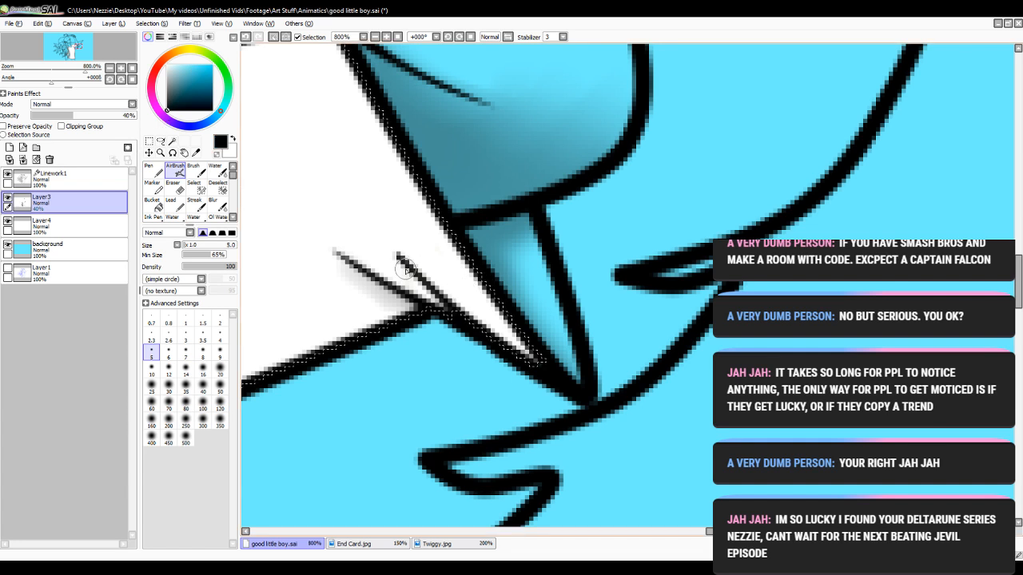
{"action": "left_click", "coordinate": [212, 204]}
{"action": "mouse_move", "coordinate": [399, 271]}
{"action": "left_mouse_down"}
{"action": "mouse_move", "coordinate": [453, 330]}
{"action": "mouse_move", "coordinate": [439, 300]}
{"action": "left_mouse_up"}
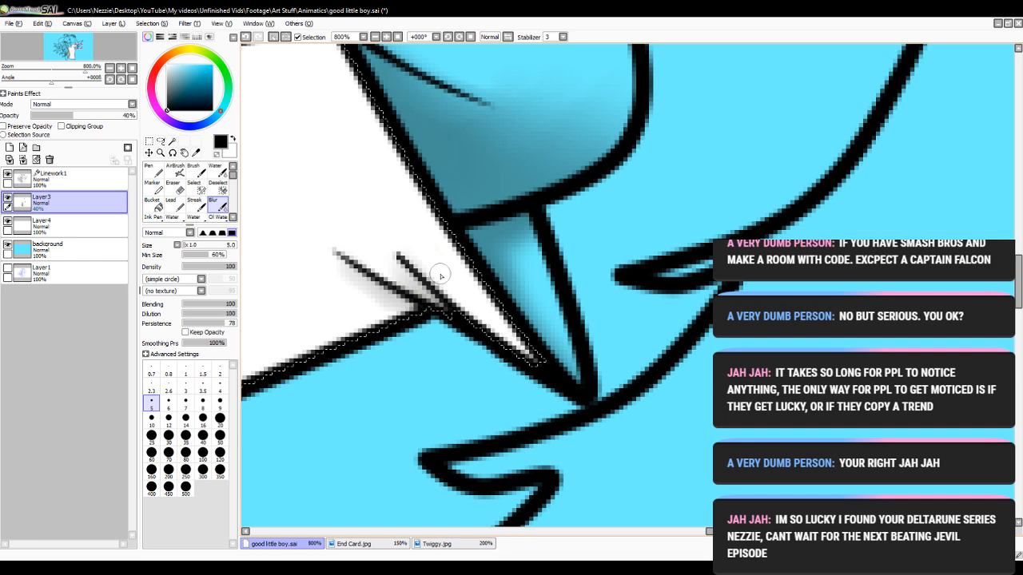
{"action": "left_click", "coordinate": [374, 40]}
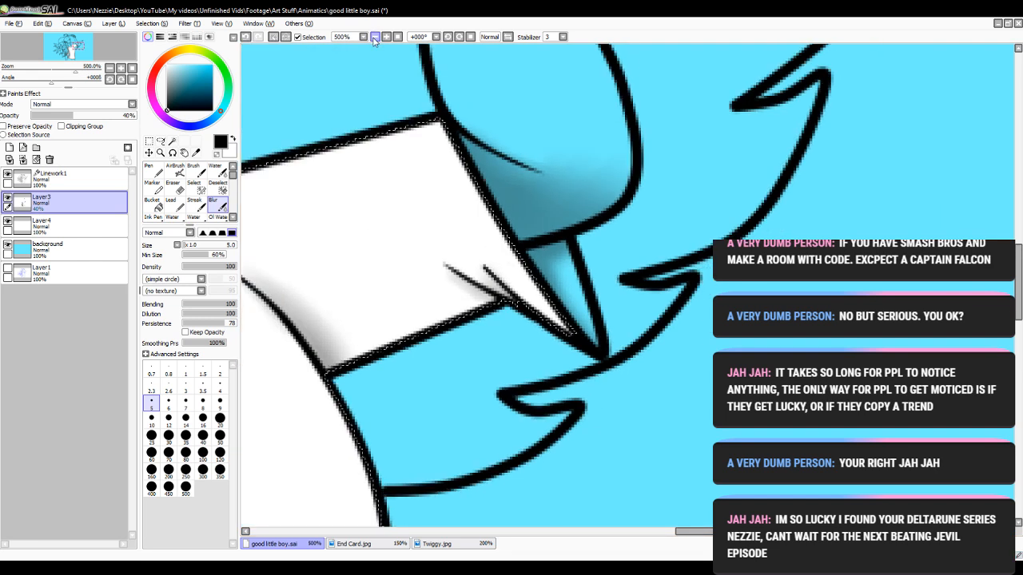
{"action": "left_click", "coordinate": [375, 40]}
{"action": "left_click", "coordinate": [375, 40]}
{"action": "left_click", "coordinate": [375, 40]}
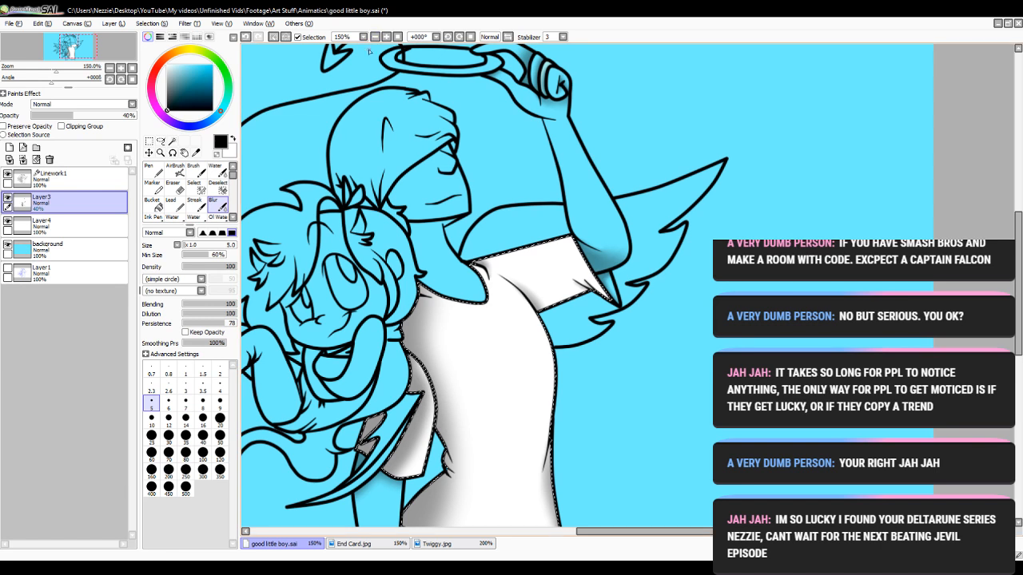
- Clear the selection around the white shirt with the Deselect brush
{"action": "left_click", "coordinate": [375, 38]}
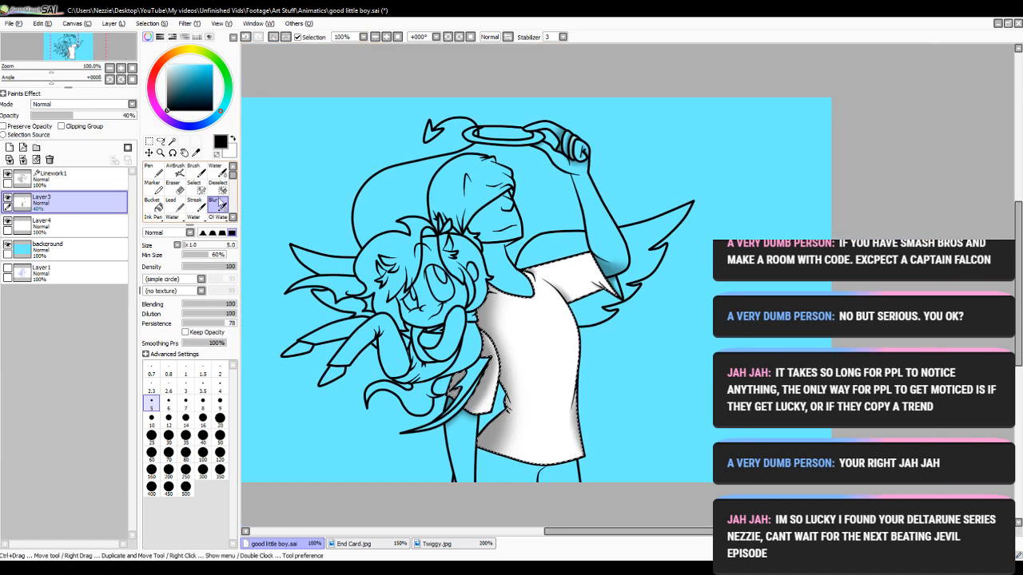
{"action": "left_click", "coordinate": [217, 188]}
{"action": "mouse_move", "coordinate": [485, 217]}
{"action": "left_mouse_down"}
{"action": "mouse_move", "coordinate": [551, 331]}
{"action": "mouse_move", "coordinate": [479, 451]}
{"action": "left_mouse_up"}
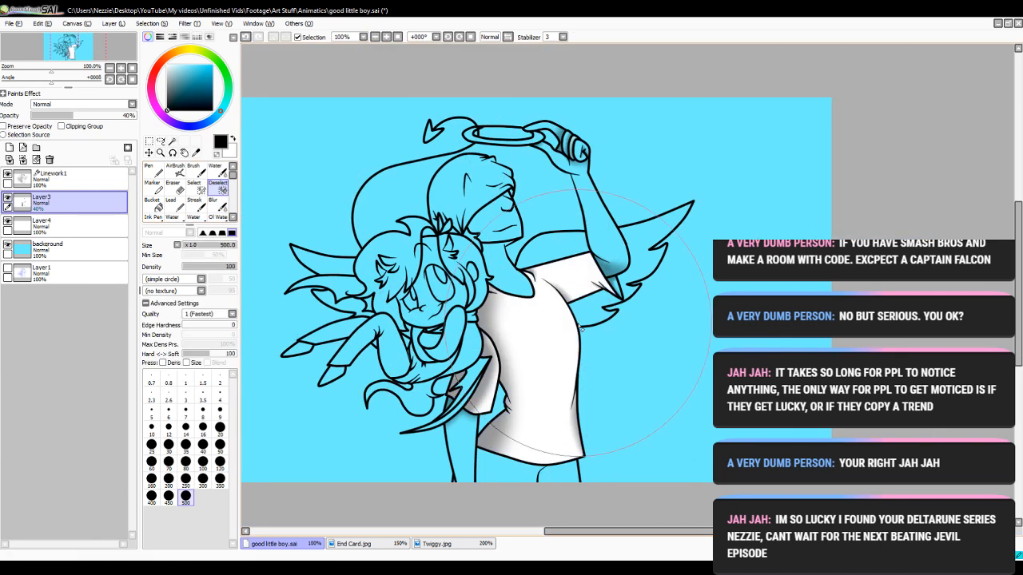
{"action": "left_click", "coordinate": [194, 171]}
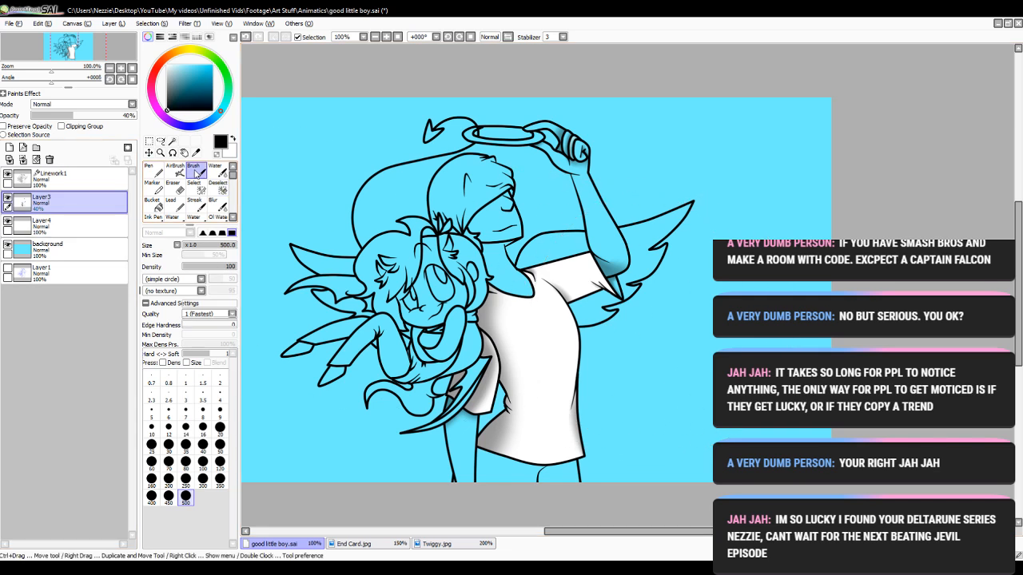
{"action": "left_click", "coordinate": [385, 37]}
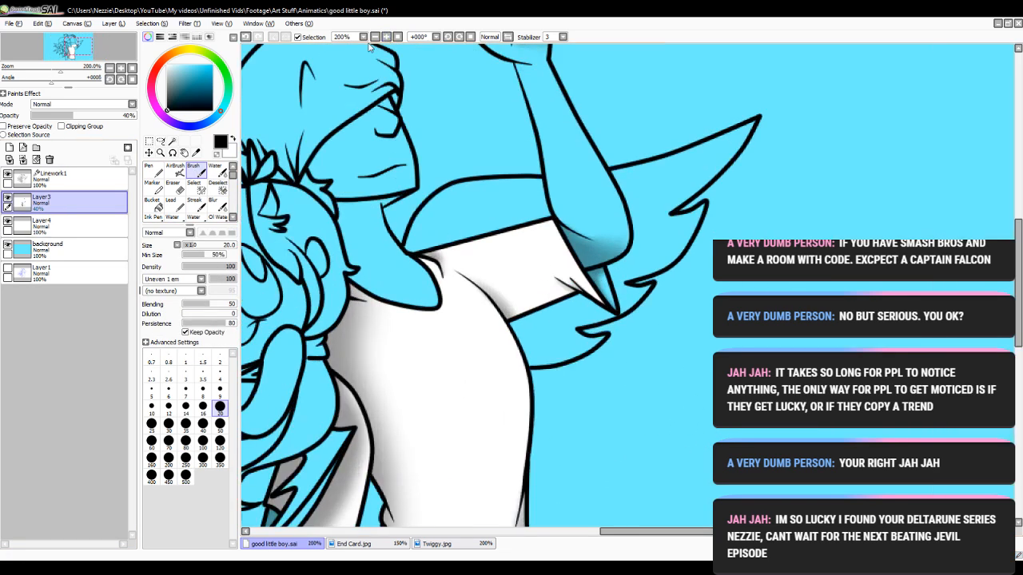
{"action": "left_click", "coordinate": [216, 205]}
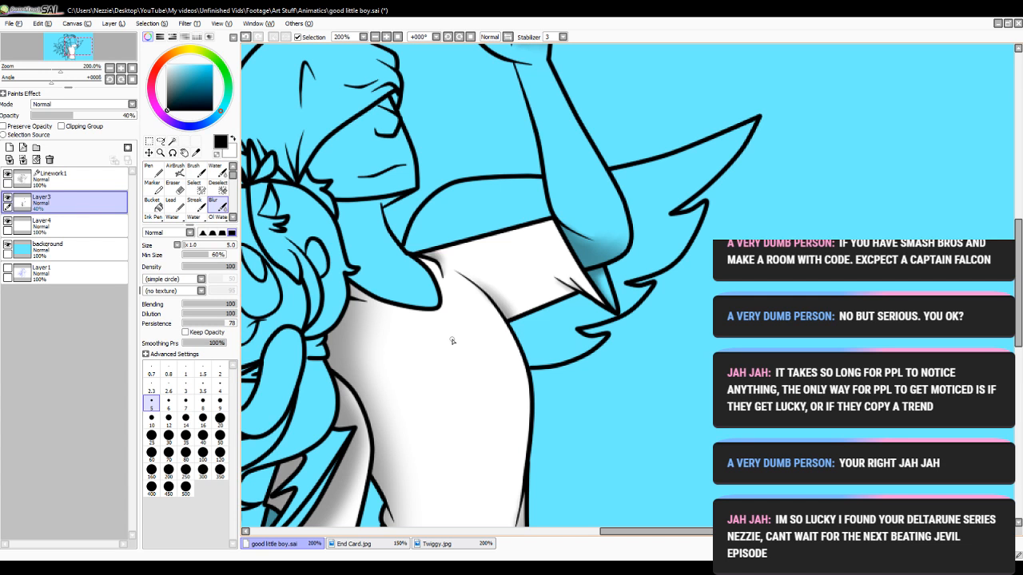
{"action": "left_click", "coordinate": [172, 141]}
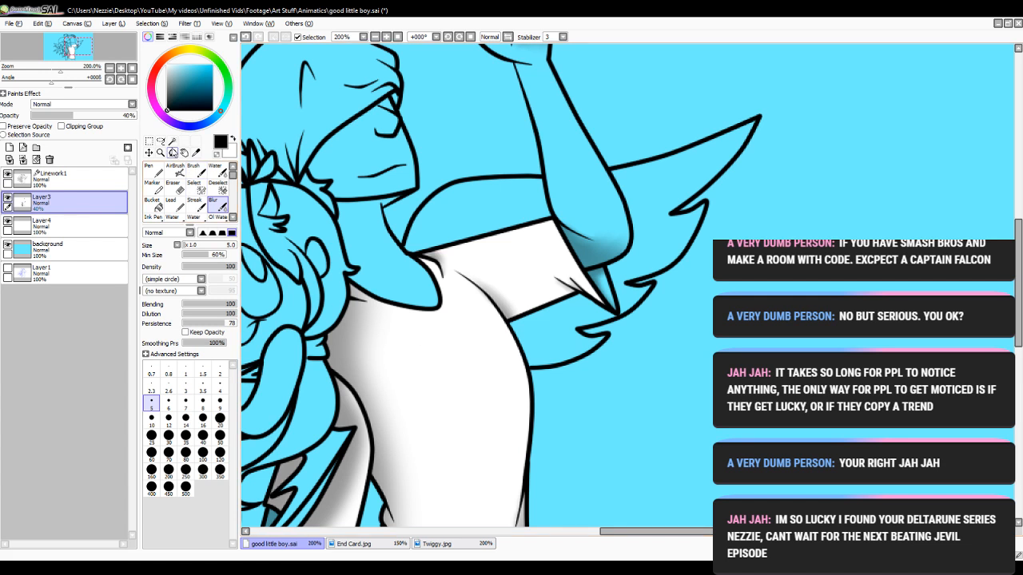
{"action": "left_click", "coordinate": [598, 277]}
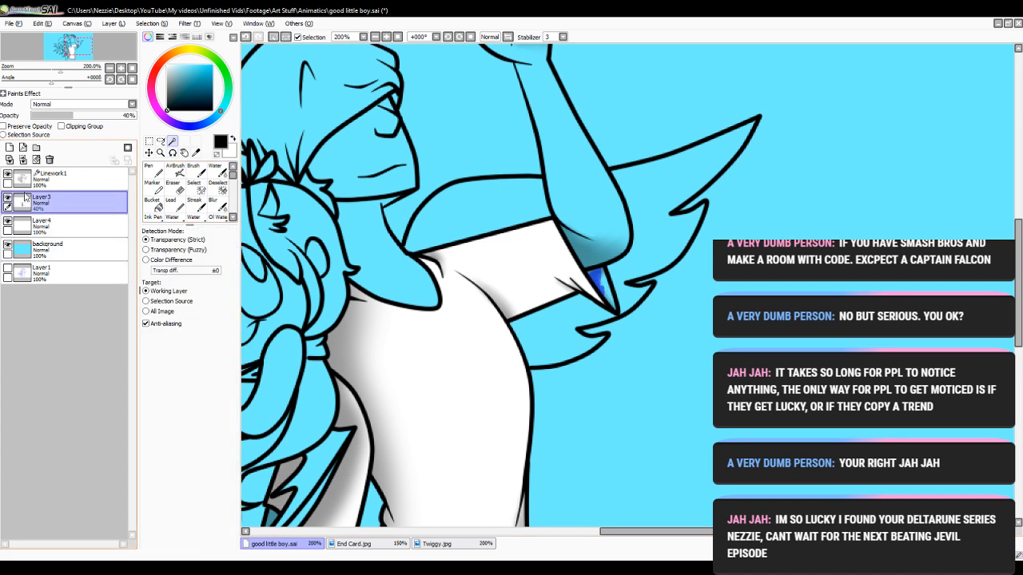
{"action": "left_click", "coordinate": [244, 38]}
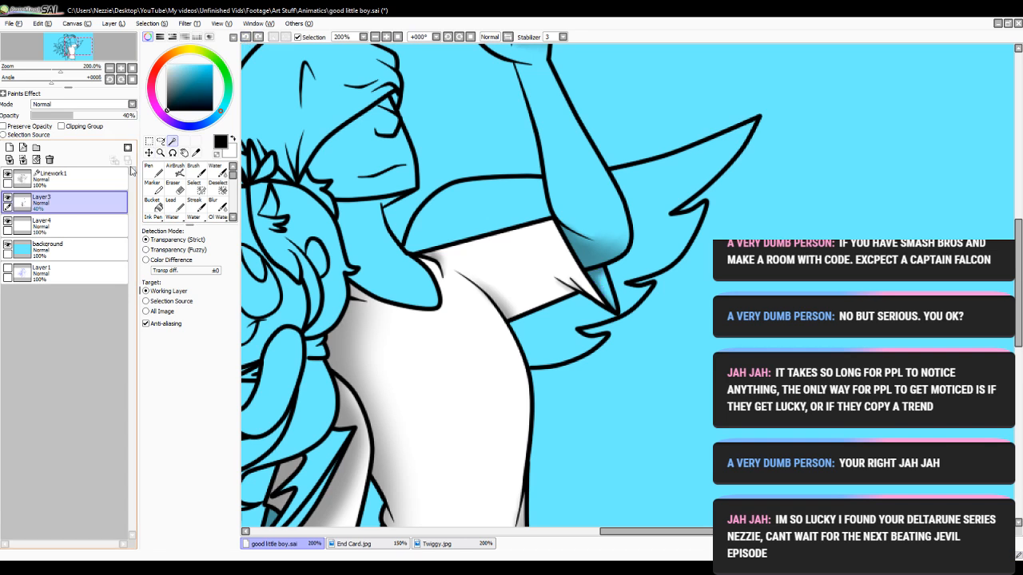
- Select the inside of the raised arm's sleeve opening with the Magic Wand, working from the Linework1 layer
{"action": "left_click", "coordinate": [80, 177]}
{"action": "left_click", "coordinate": [611, 298]}
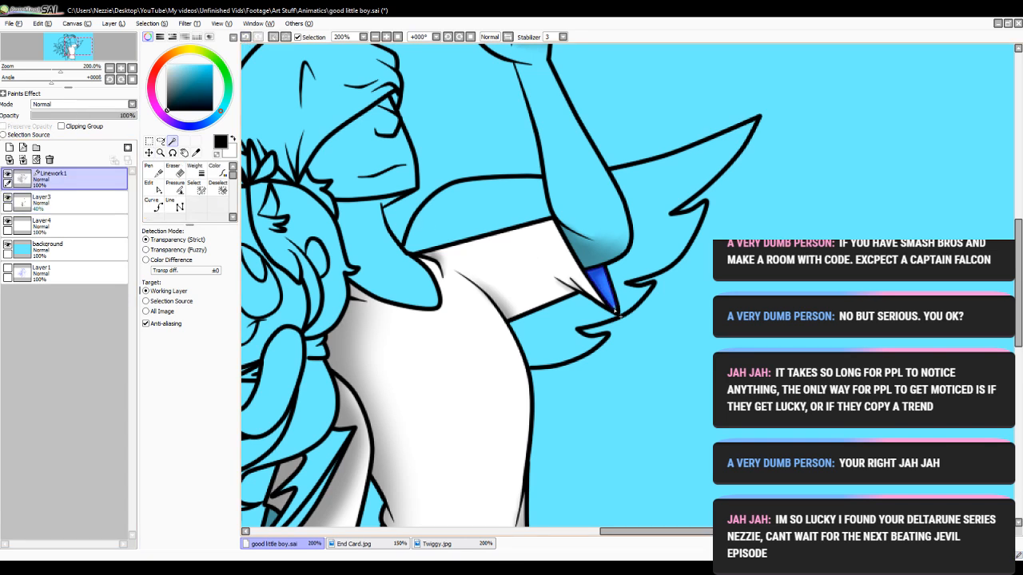
{"action": "left_click", "coordinate": [376, 36]}
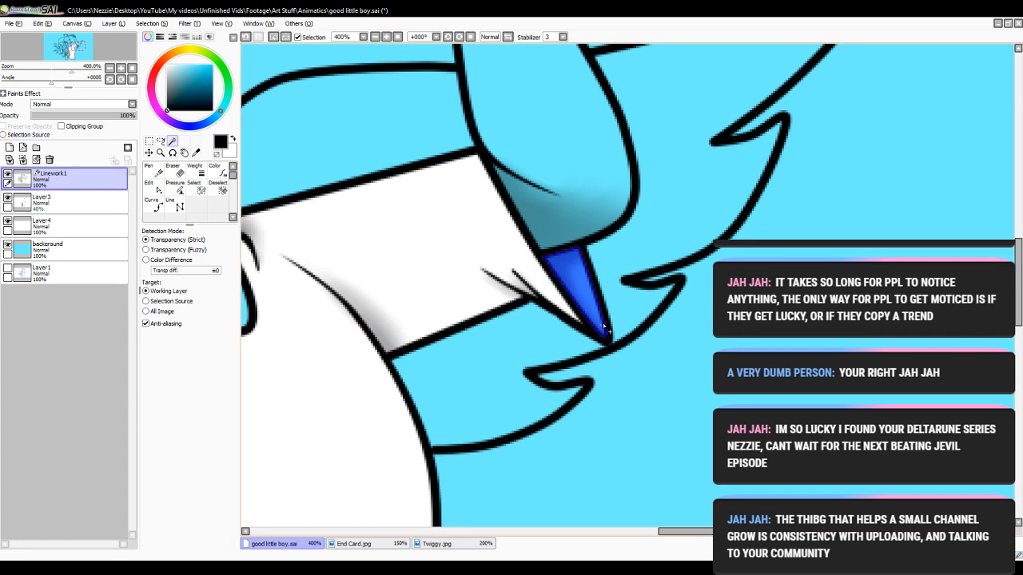
{"action": "left_click", "coordinate": [364, 37]}
- Try a medium grey fill inside the sleeve opening on Layer4 and undo it
{"action": "left_click_drag", "start_coordinate": [192, 94], "coordinate": [152, 76]}
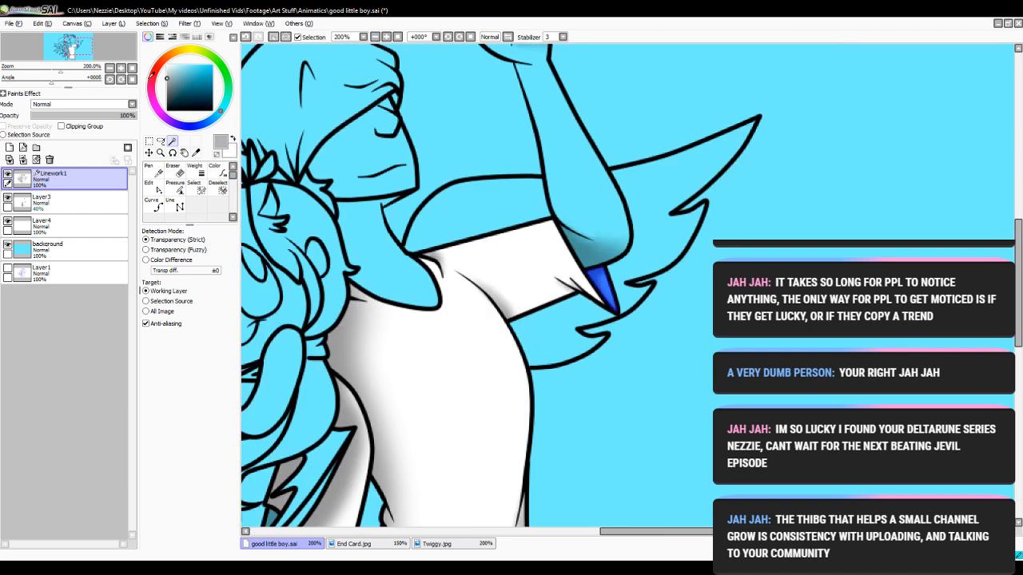
{"action": "left_click", "coordinate": [79, 231]}
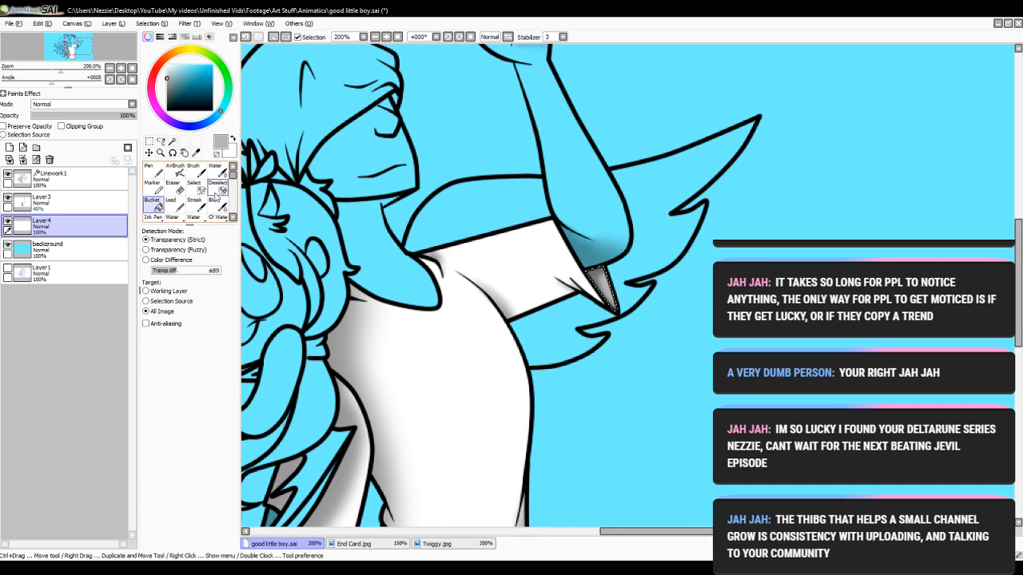
{"action": "left_click", "coordinate": [216, 193]}
{"action": "left_click", "coordinate": [676, 395]}
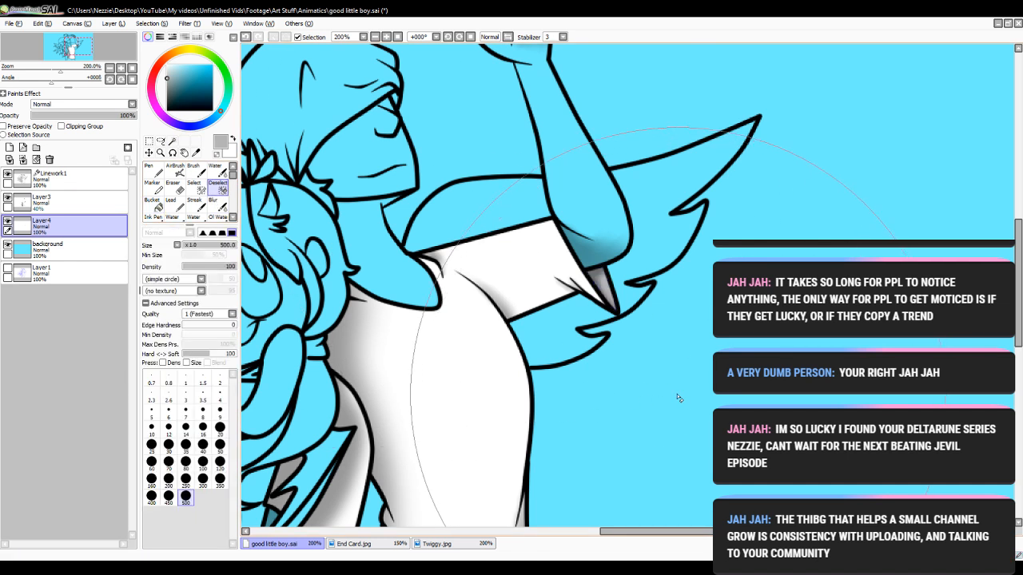
{"action": "left_click", "coordinate": [246, 37]}
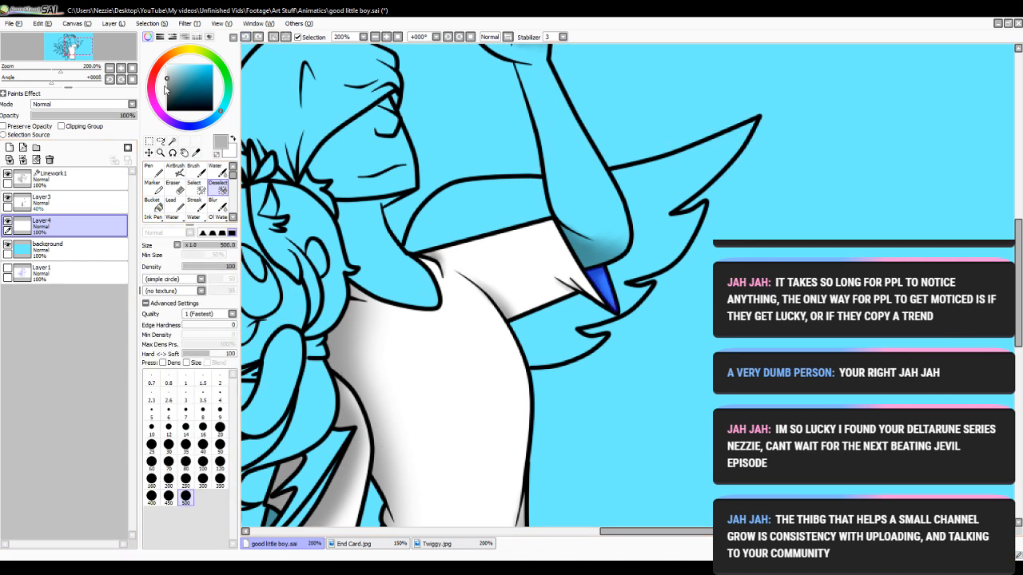
- Fill the inside of the sleeve opening with light grey on Layer4 and clear the selection
{"action": "left_click", "coordinate": [167, 66]}
{"action": "left_click", "coordinate": [152, 202]}
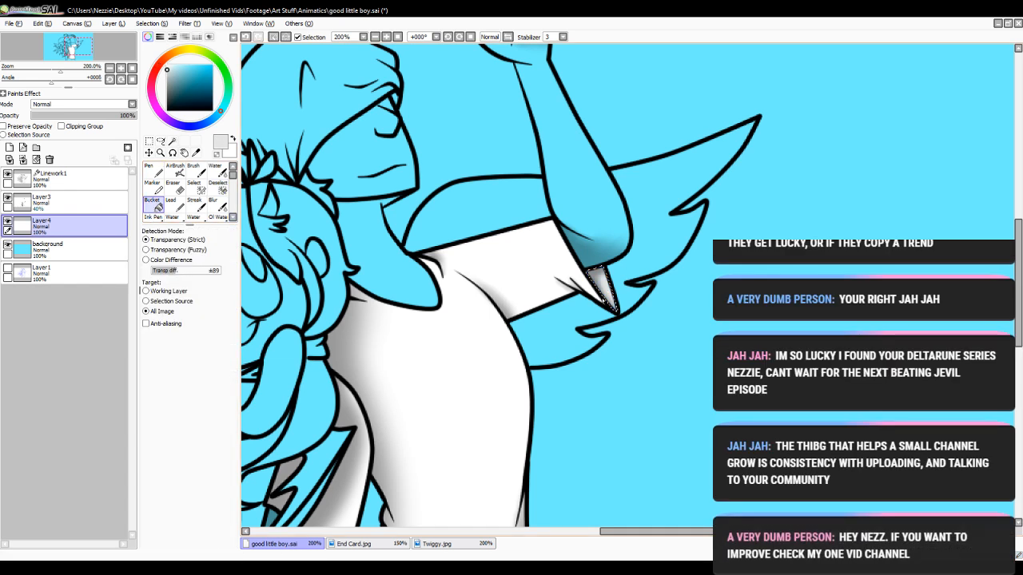
{"action": "left_click", "coordinate": [217, 186]}
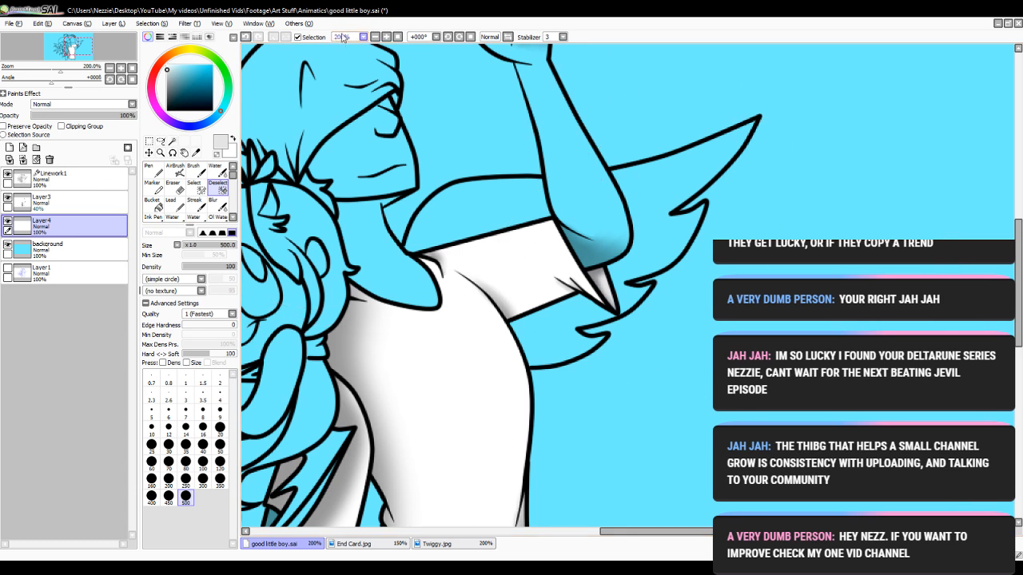
{"action": "left_click", "coordinate": [374, 37]}
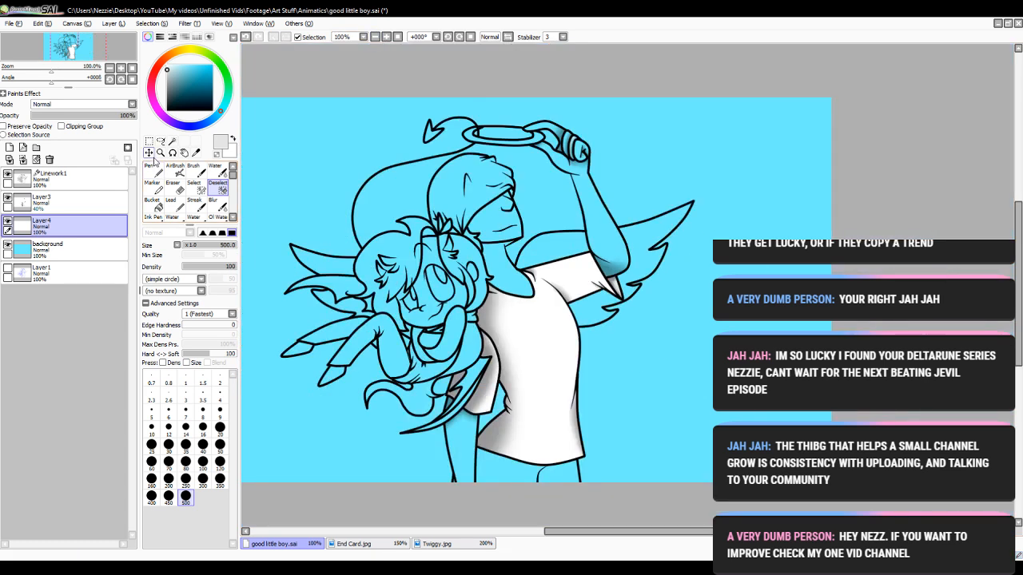
- Select all areas of the trousers below the shirt hem with the Magic Wand, working from the Linework1 layer
{"action": "left_click", "coordinate": [54, 178]}
{"action": "left_click", "coordinate": [172, 141]}
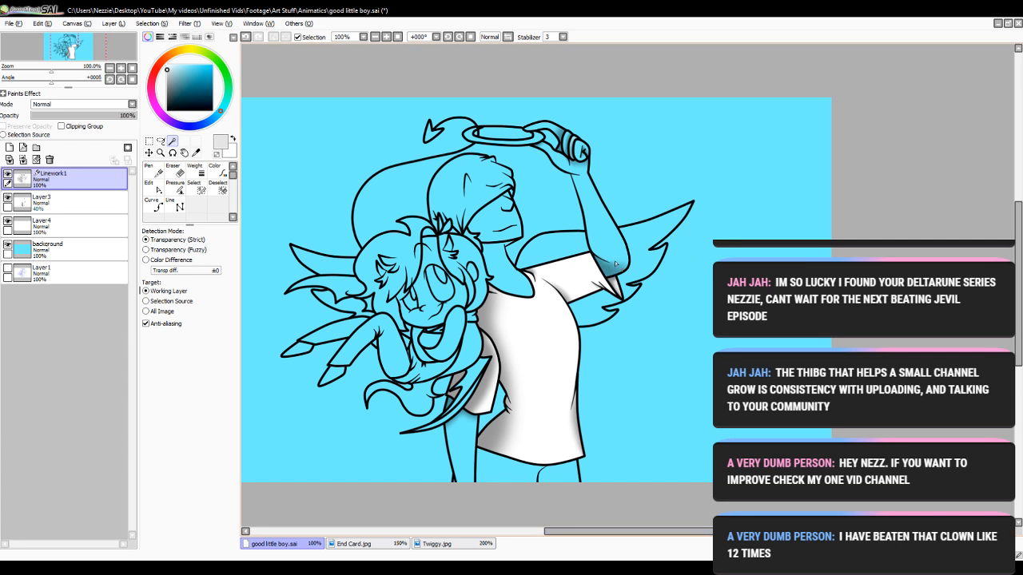
{"action": "left_click", "coordinate": [524, 472]}
{"action": "left_click_drag", "start_coordinate": [1018, 292], "coordinate": [1018, 340]}
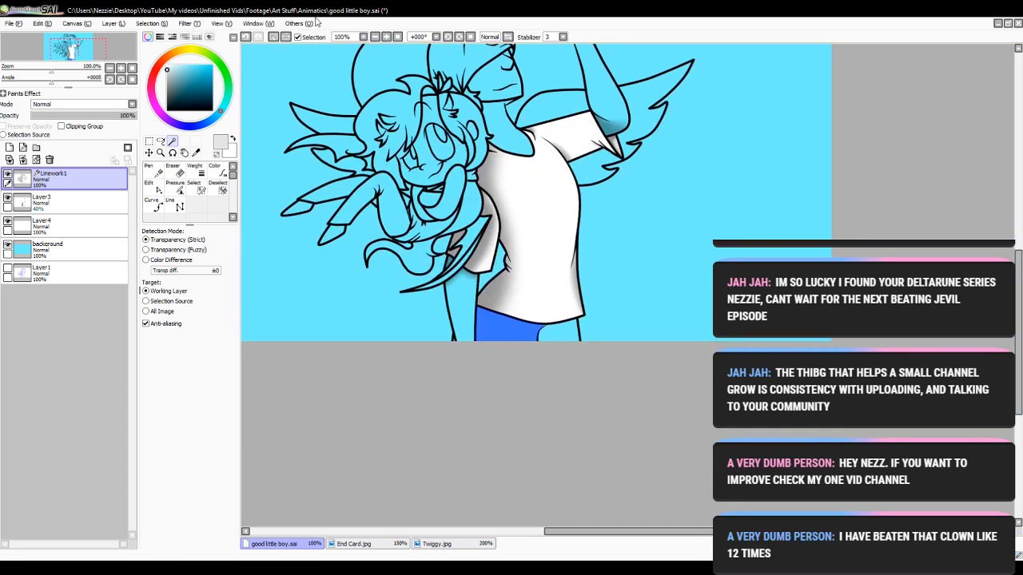
{"action": "left_click", "coordinate": [386, 38]}
{"action": "left_click", "coordinate": [386, 38]}
{"action": "left_click", "coordinate": [386, 38]}
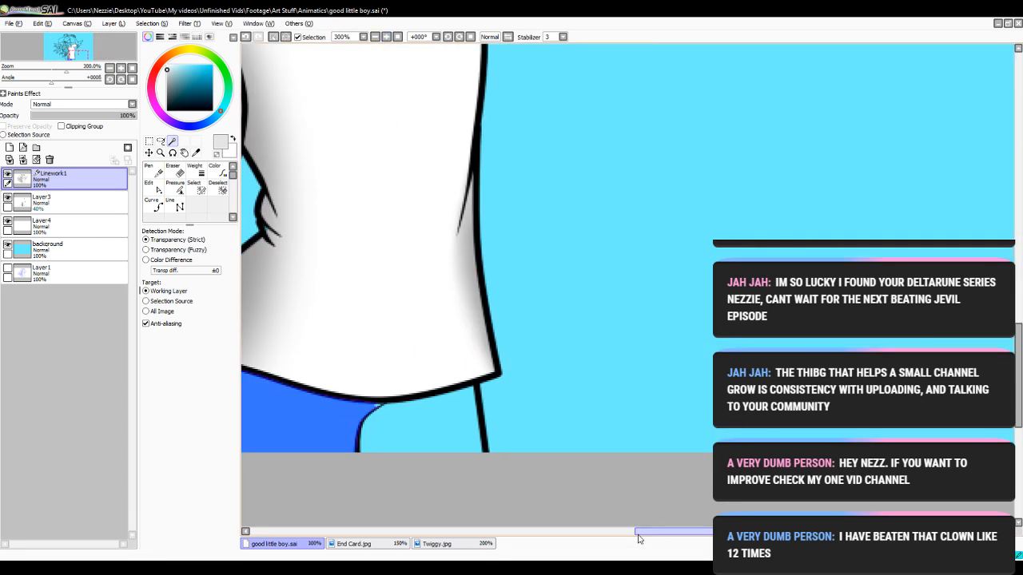
{"action": "left_click_drag", "start_coordinate": [639, 533], "coordinate": [577, 533]}
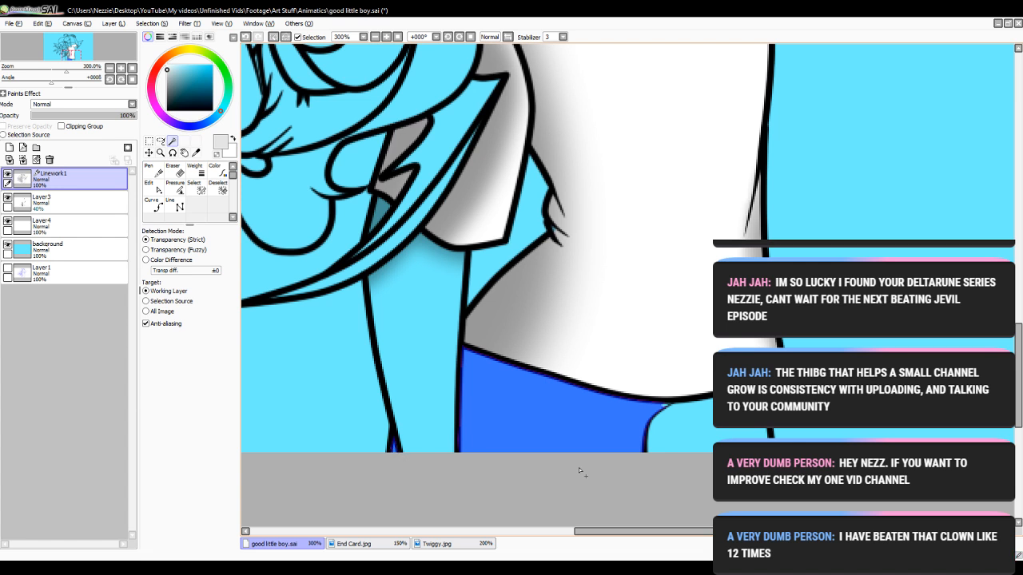
{"action": "left_click", "coordinate": [663, 417]}
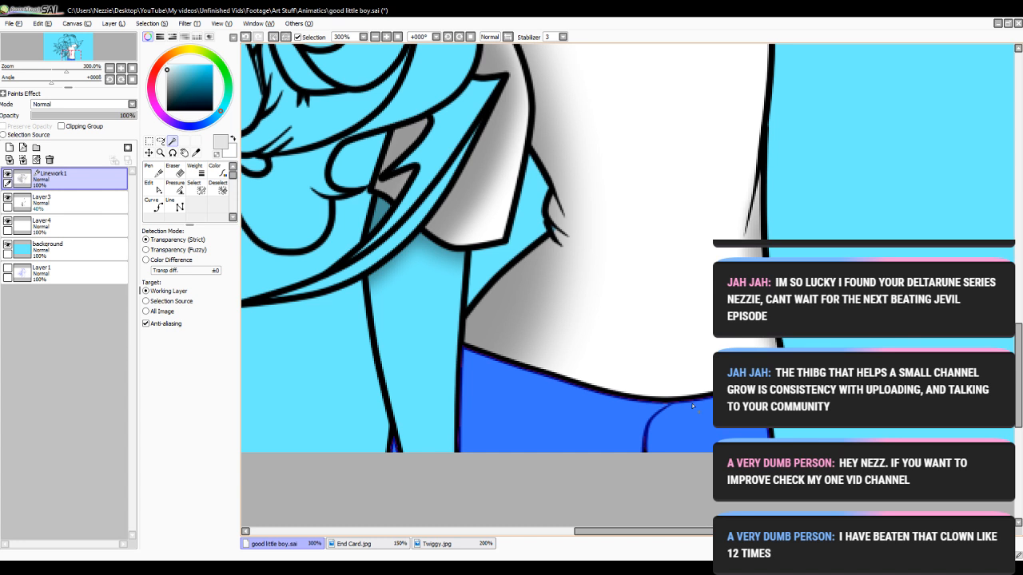
- Fill the selected trouser areas with medium grey on Layer4 using the Bucket
{"action": "left_click", "coordinate": [375, 37]}
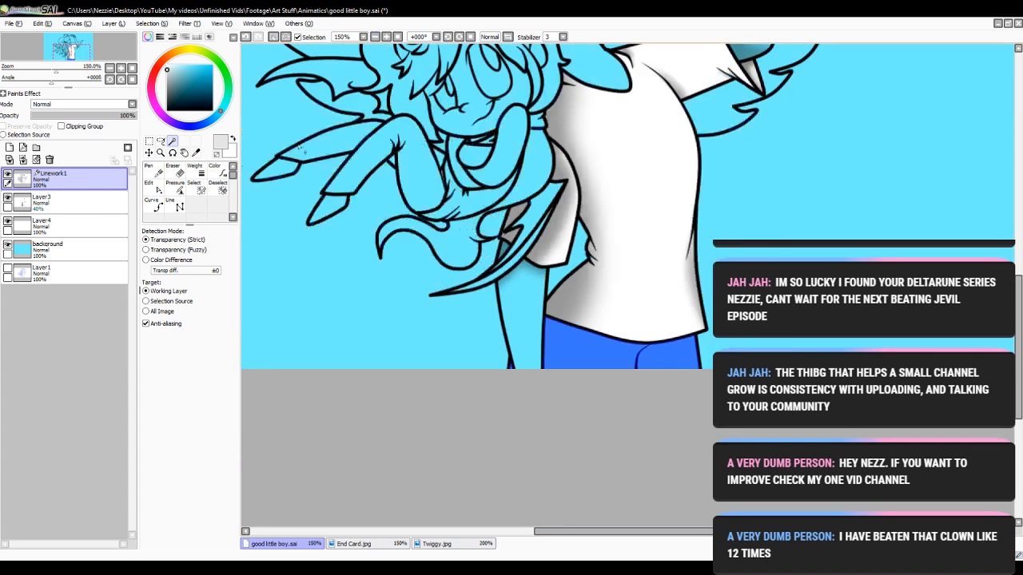
{"action": "left_click", "coordinate": [167, 85]}
{"action": "left_click", "coordinate": [72, 226]}
{"action": "left_click", "coordinate": [153, 204]}
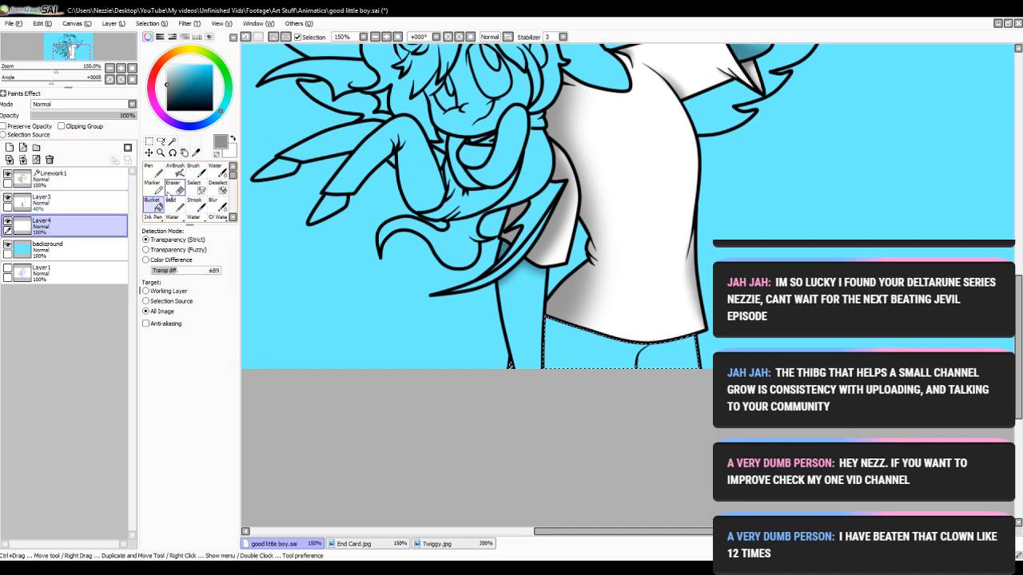
{"action": "left_click", "coordinate": [509, 366]}
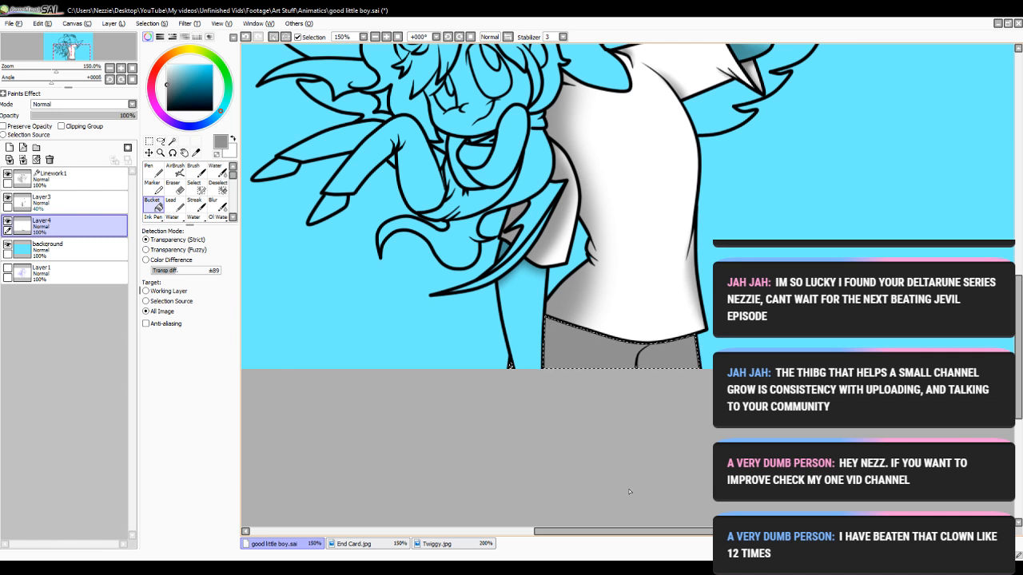
- Shade the trousers along the side and under the shirt hem on Layer3 with a black AirBrush at size 120
{"action": "left_click", "coordinate": [386, 37]}
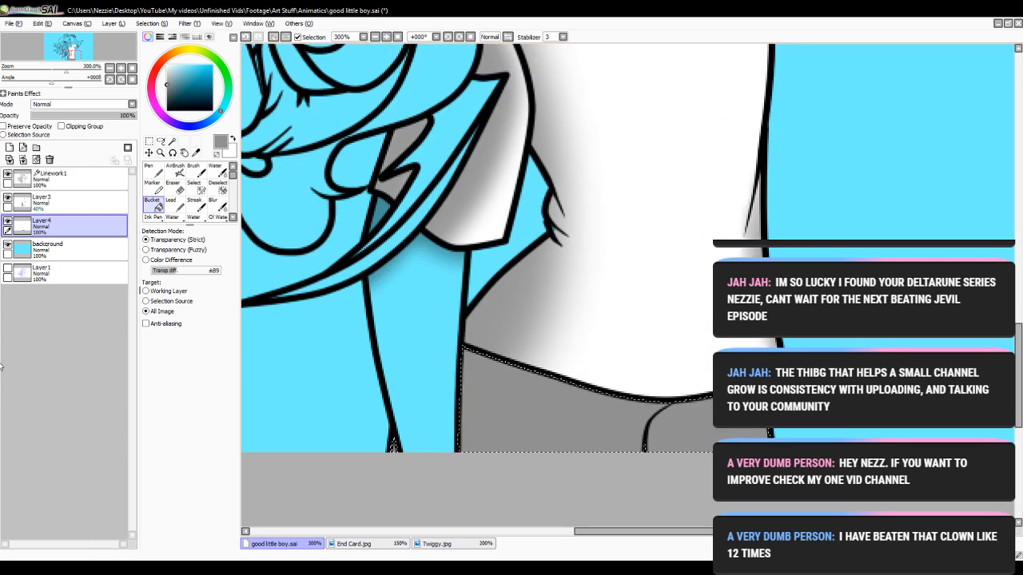
{"action": "left_click", "coordinate": [88, 201]}
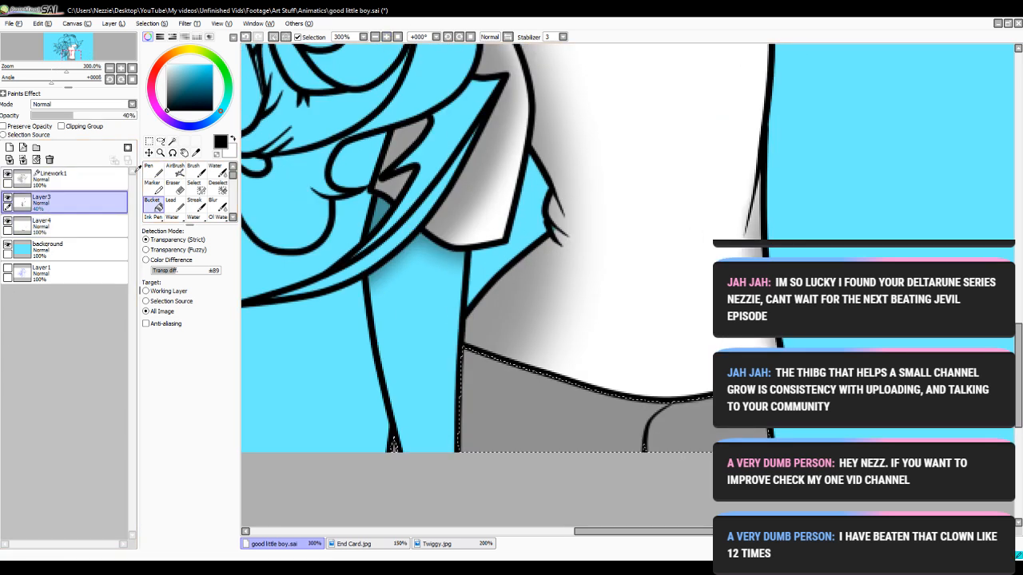
{"action": "left_click", "coordinate": [177, 168]}
{"action": "left_click", "coordinate": [220, 387]}
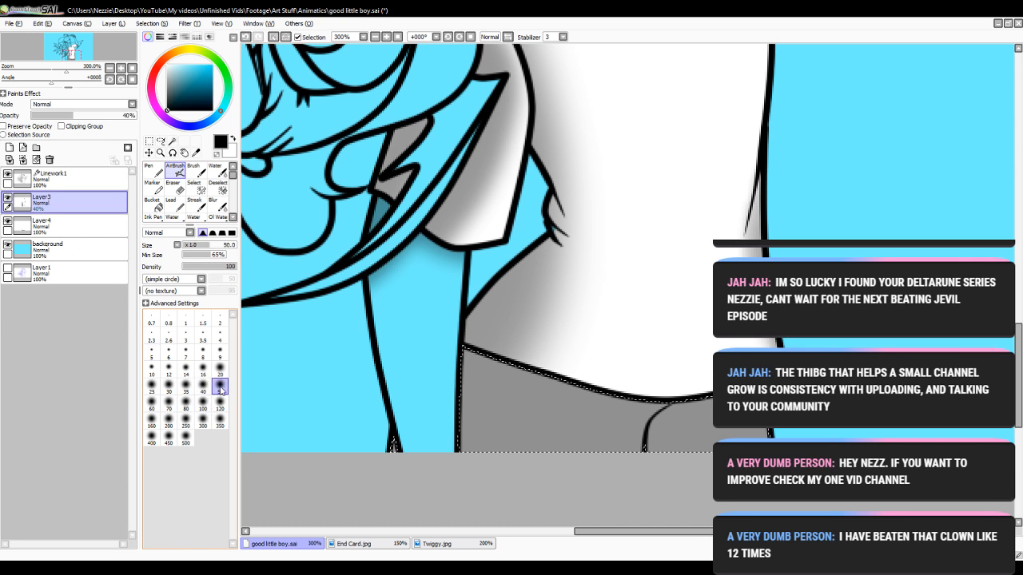
{"action": "left_click", "coordinate": [220, 405]}
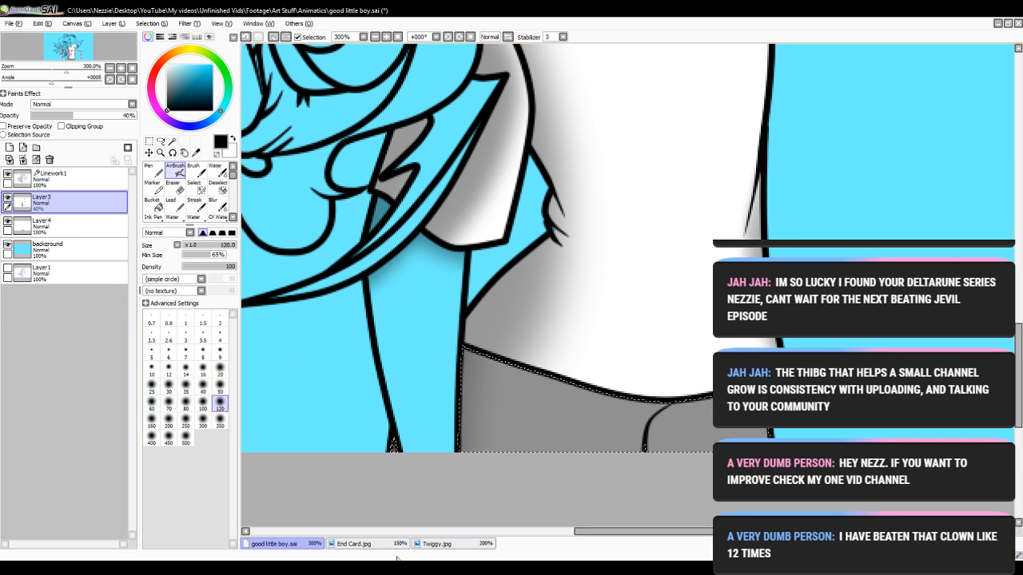
{"action": "mouse_move", "coordinate": [457, 267]}
{"action": "left_mouse_down"}
{"action": "mouse_move", "coordinate": [574, 329]}
{"action": "mouse_move", "coordinate": [861, 293]}
{"action": "left_mouse_up"}
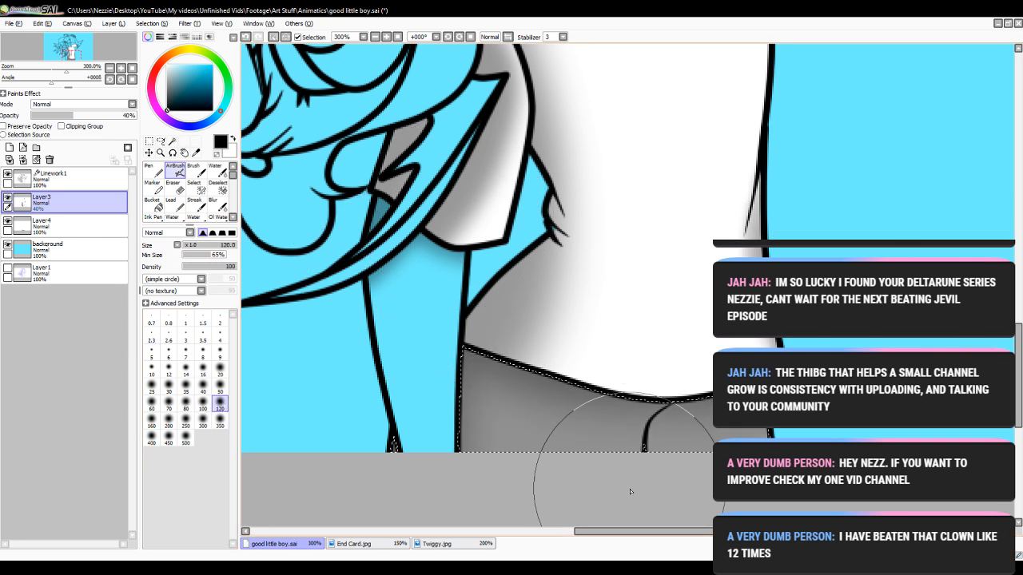
- Shade along the crease line of the trousers below the shirt hem on Layer3 with a black AirBrush at size 20
{"action": "left_click_drag", "start_coordinate": [605, 534], "coordinate": [627, 533]}
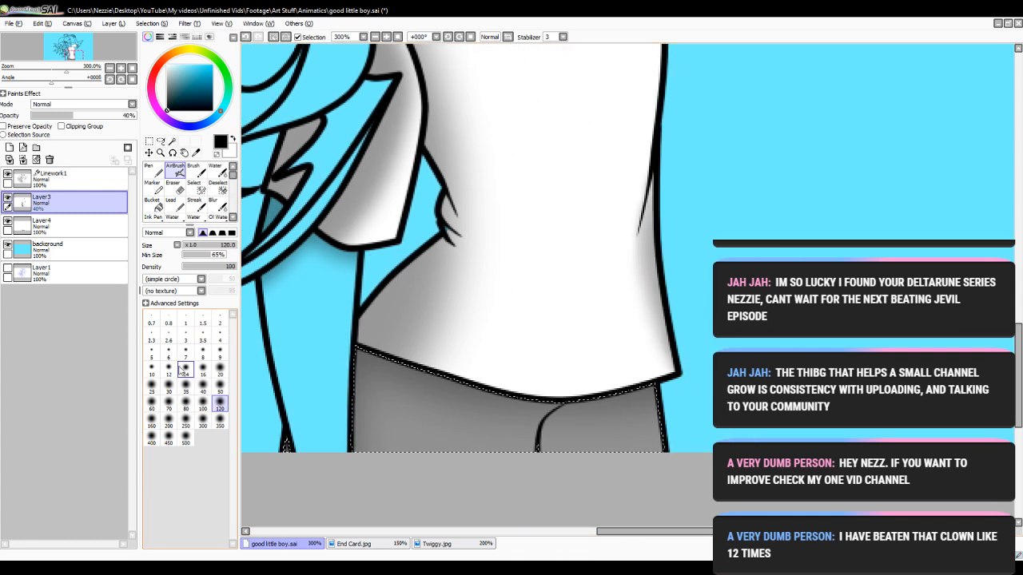
{"action": "left_click", "coordinate": [220, 372]}
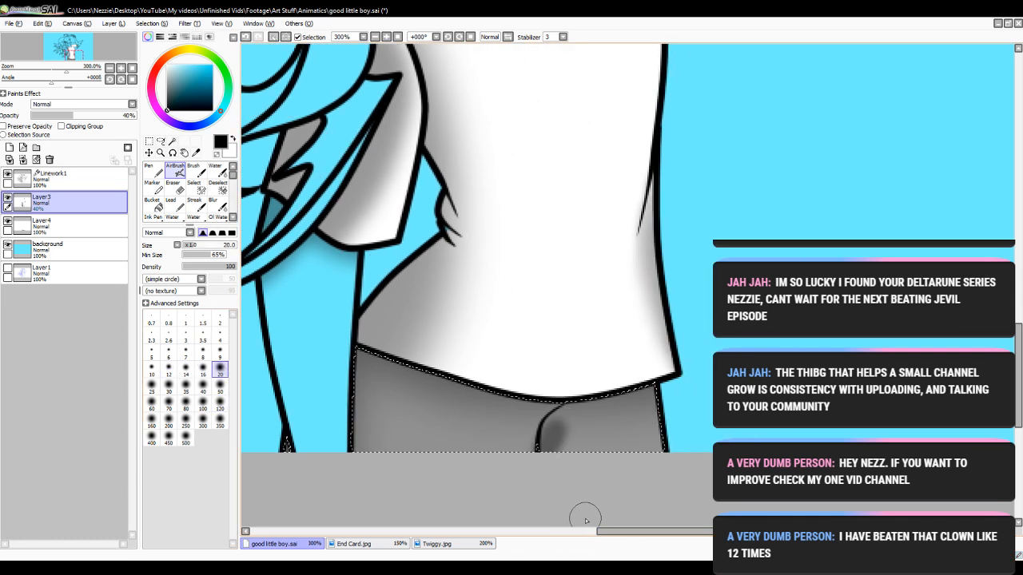
{"action": "mouse_move", "coordinate": [550, 435]}
{"action": "left_mouse_down"}
{"action": "mouse_move", "coordinate": [565, 422]}
{"action": "mouse_move", "coordinate": [559, 441]}
{"action": "left_mouse_up"}
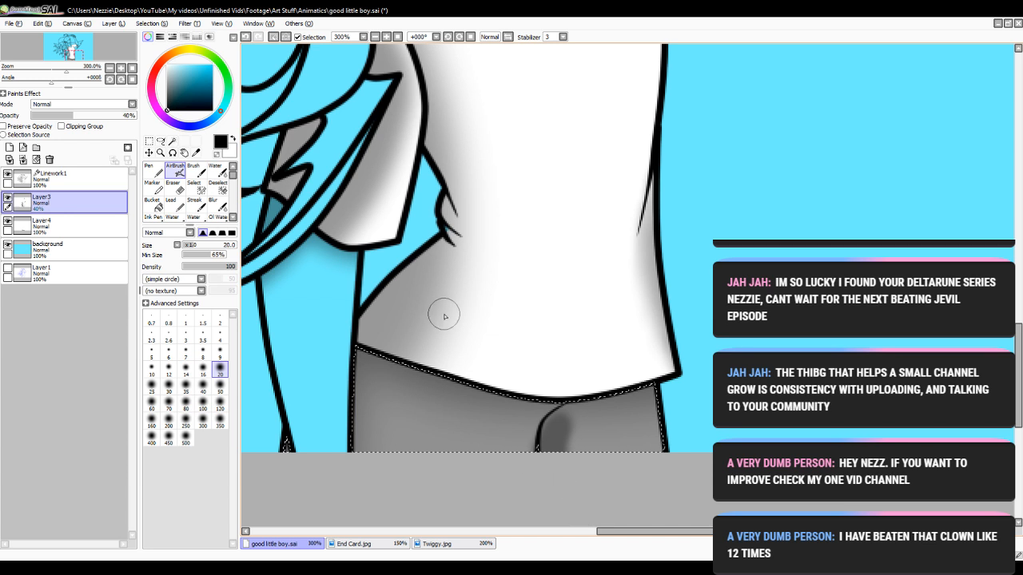
{"action": "left_click", "coordinate": [246, 38]}
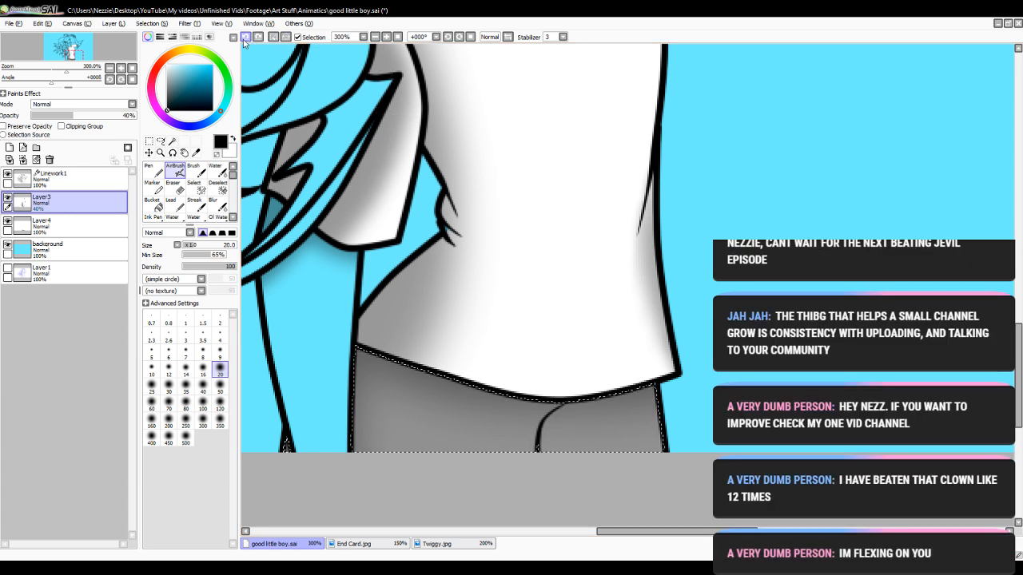
{"action": "left_click_drag", "start_coordinate": [564, 415], "coordinate": [563, 480]}
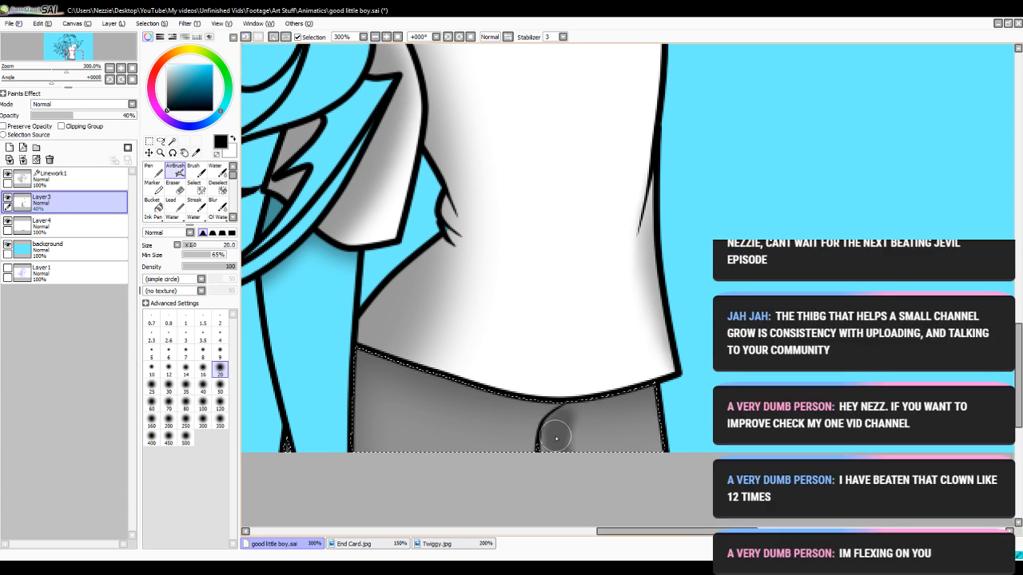
{"action": "left_click_drag", "start_coordinate": [556, 433], "coordinate": [552, 486]}
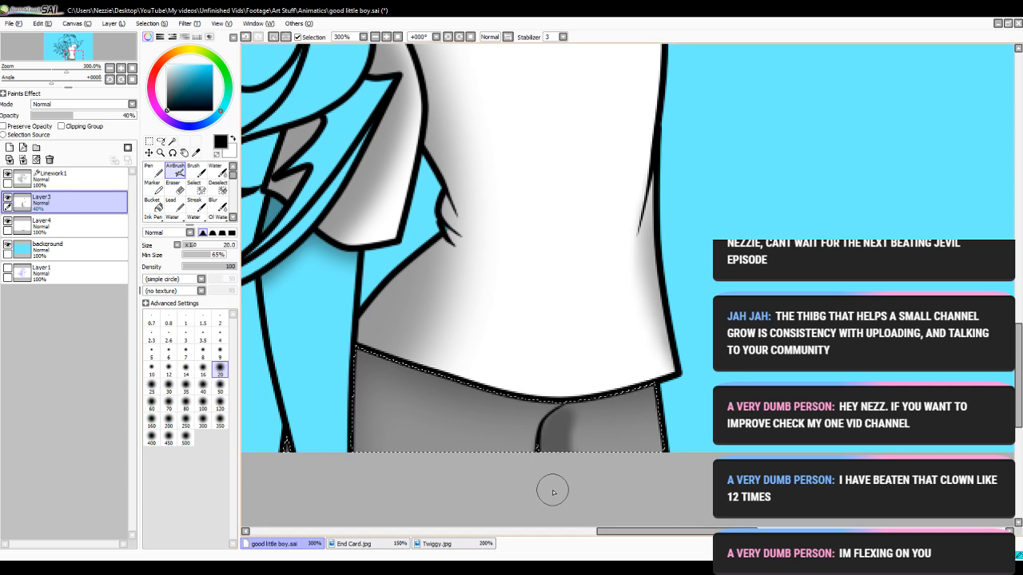
- Soften the edges of the trouser crease shading with the Blur tool at size 20
{"action": "left_click", "coordinate": [215, 206]}
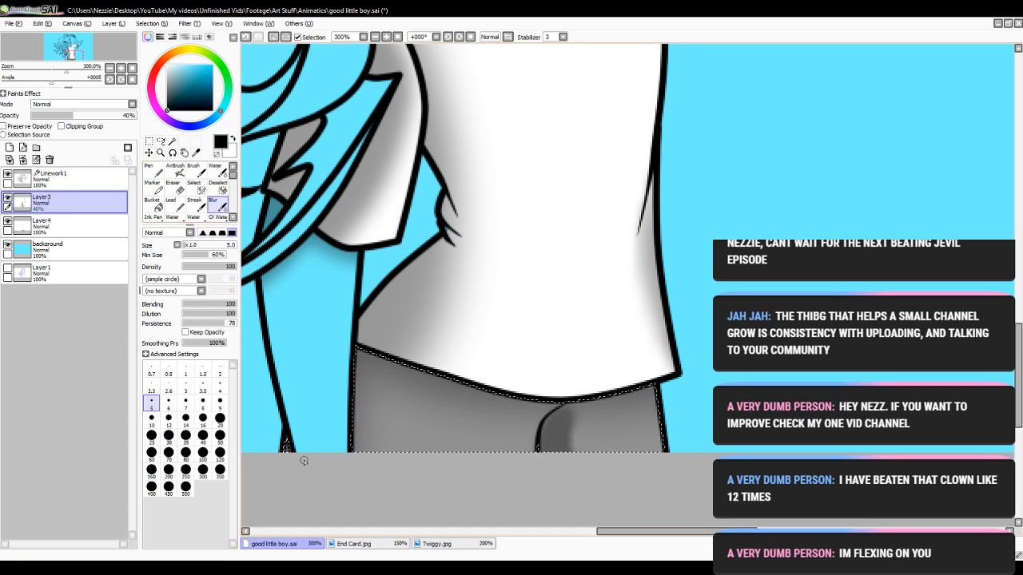
{"action": "mouse_move", "coordinate": [577, 461]}
{"action": "left_mouse_down"}
{"action": "mouse_move", "coordinate": [557, 431]}
{"action": "mouse_move", "coordinate": [547, 464]}
{"action": "mouse_move", "coordinate": [579, 474]}
{"action": "mouse_move", "coordinate": [569, 416]}
{"action": "mouse_move", "coordinate": [615, 494]}
{"action": "mouse_move", "coordinate": [591, 446]}
{"action": "mouse_move", "coordinate": [561, 438]}
{"action": "mouse_move", "coordinate": [536, 460]}
{"action": "mouse_move", "coordinate": [572, 424]}
{"action": "mouse_move", "coordinate": [600, 463]}
{"action": "mouse_move", "coordinate": [607, 422]}
{"action": "mouse_move", "coordinate": [623, 515]}
{"action": "mouse_move", "coordinate": [589, 441]}
{"action": "mouse_move", "coordinate": [541, 518]}
{"action": "mouse_move", "coordinate": [583, 497]}
{"action": "mouse_move", "coordinate": [548, 423]}
{"action": "mouse_move", "coordinate": [540, 481]}
{"action": "mouse_move", "coordinate": [539, 435]}
{"action": "left_mouse_up"}
{"action": "left_click_drag", "start_coordinate": [587, 405], "coordinate": [549, 403]}
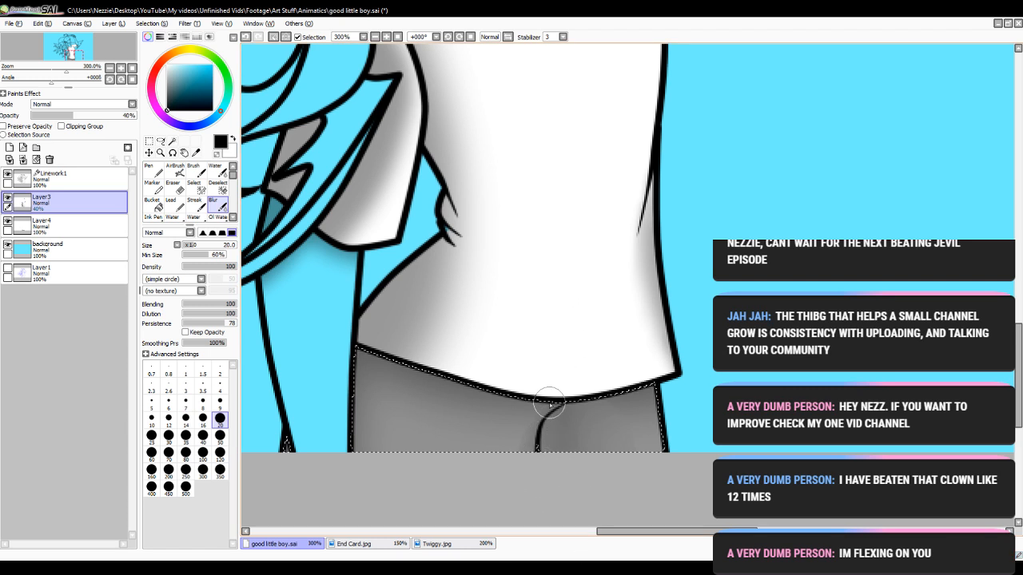
- Clear the selection over the trousers by painting across it with the Deselect tool at size 500
{"action": "left_click", "coordinate": [375, 37]}
{"action": "left_click", "coordinate": [375, 37]}
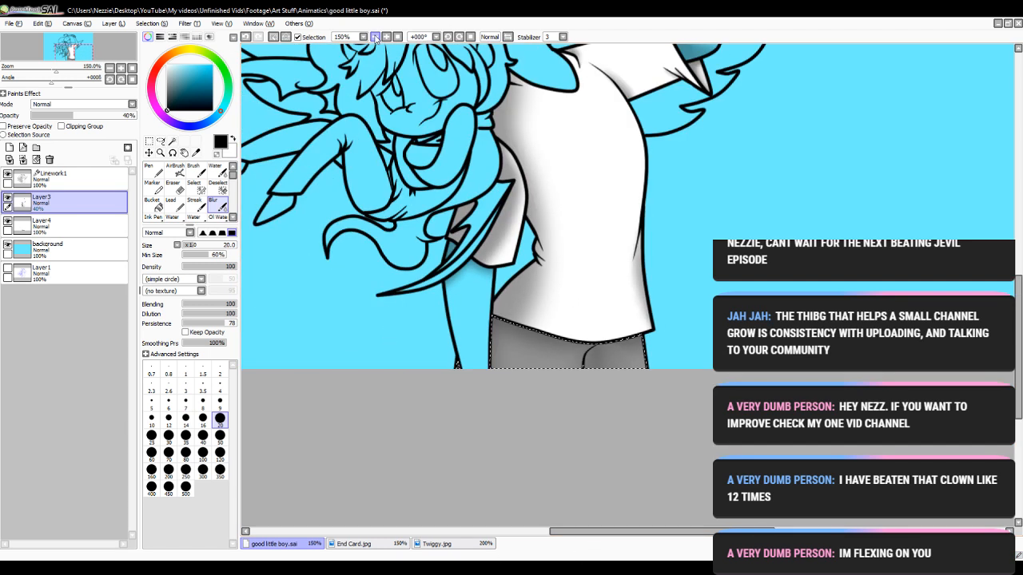
{"action": "left_click_drag", "start_coordinate": [1019, 359], "coordinate": [1018, 337]}
{"action": "left_click", "coordinate": [217, 187]}
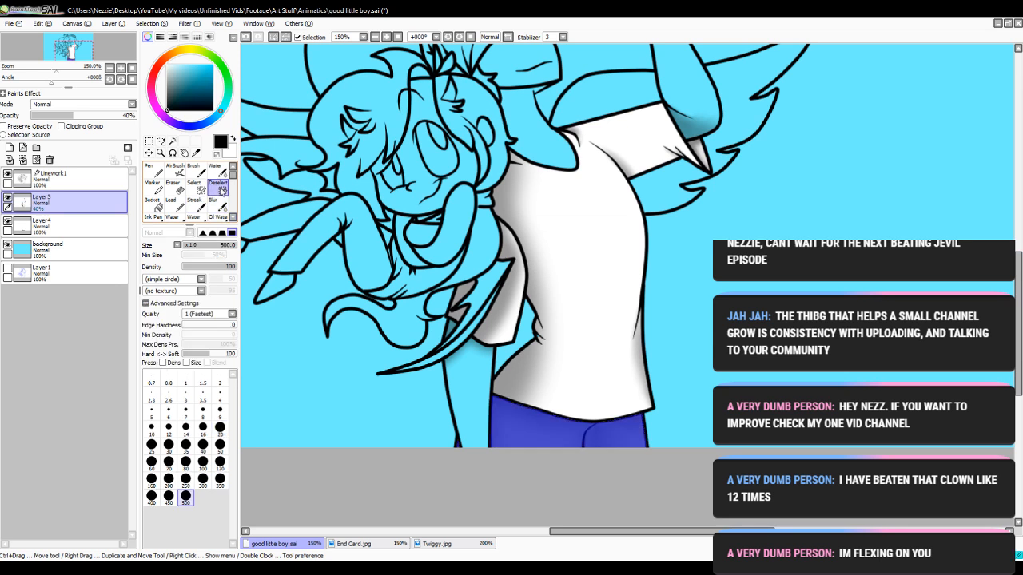
{"action": "left_click_drag", "start_coordinate": [508, 463], "coordinate": [989, 430]}
- Make Linework1 the active layer and switch to the Magic Wand for selecting areas around the characters' heads
{"action": "left_click_drag", "start_coordinate": [1019, 336], "coordinate": [1018, 273]}
{"action": "left_click", "coordinate": [172, 141]}
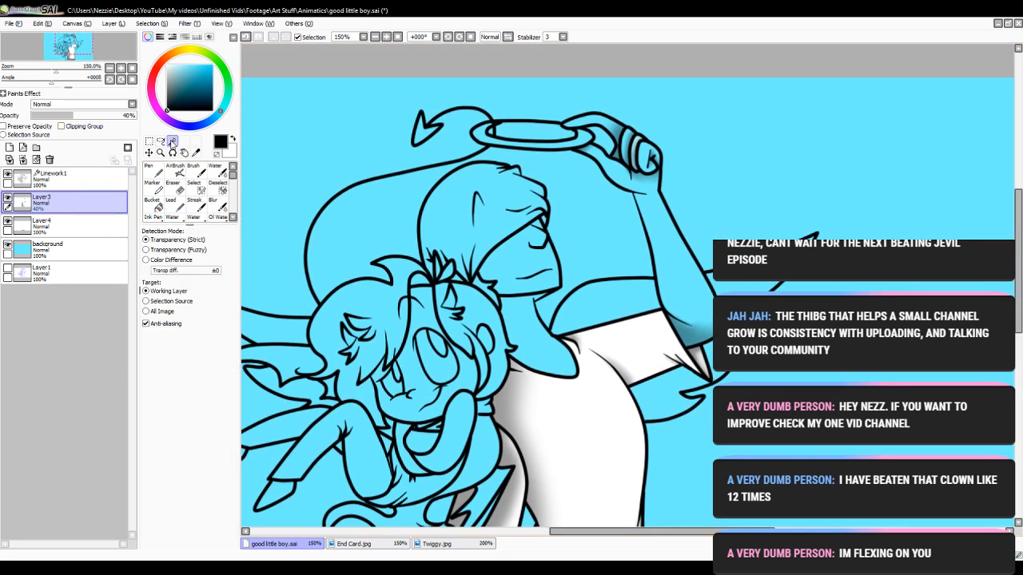
{"action": "left_click_drag", "start_coordinate": [662, 531], "coordinate": [648, 531]}
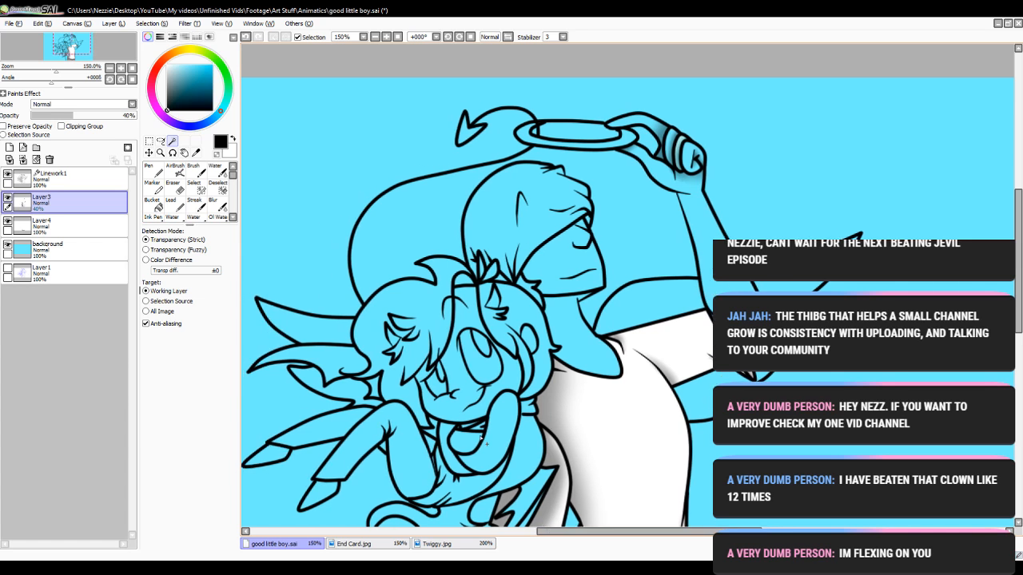
{"action": "left_click", "coordinate": [112, 179]}
{"action": "left_click", "coordinate": [515, 234]}
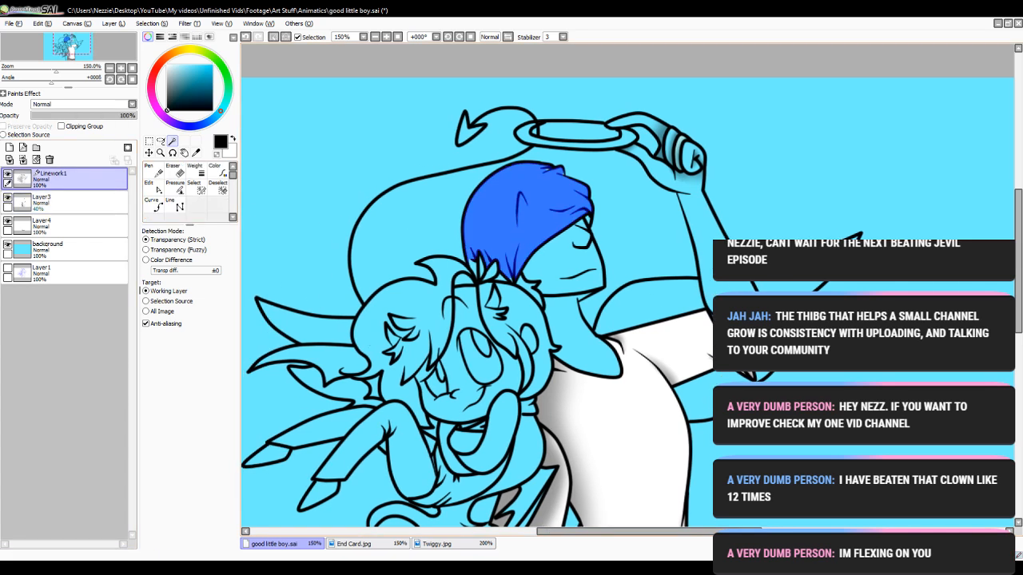
{"action": "left_click_drag", "start_coordinate": [1019, 322], "coordinate": [1019, 314]}
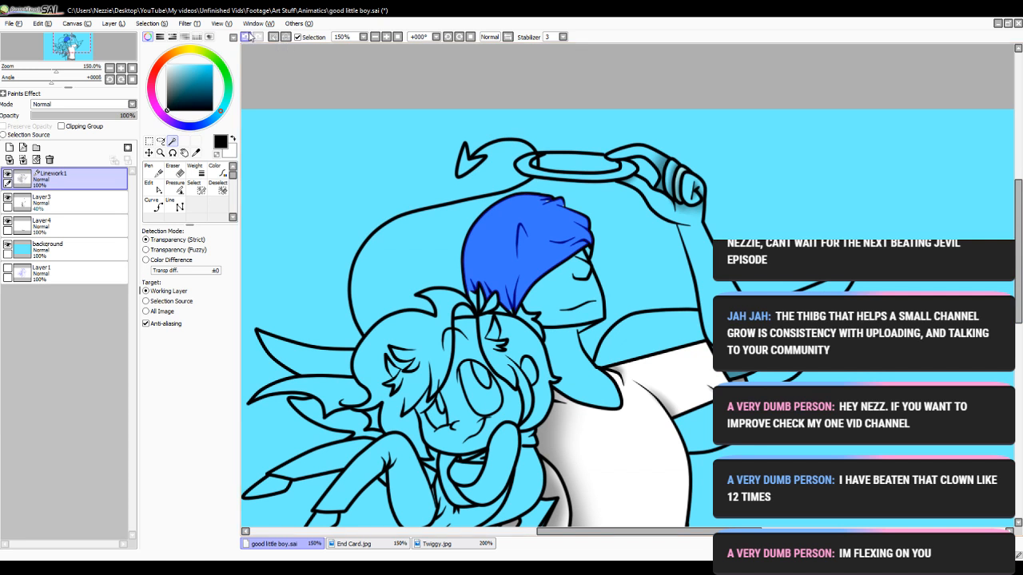
{"action": "left_click", "coordinate": [247, 37]}
- Select the large left section of the small winged character's hair with the Magic Wand on Linework1
{"action": "scroll", "coordinate": [645, 336], "scroll_direction": "down", "scroll_amount": 2}
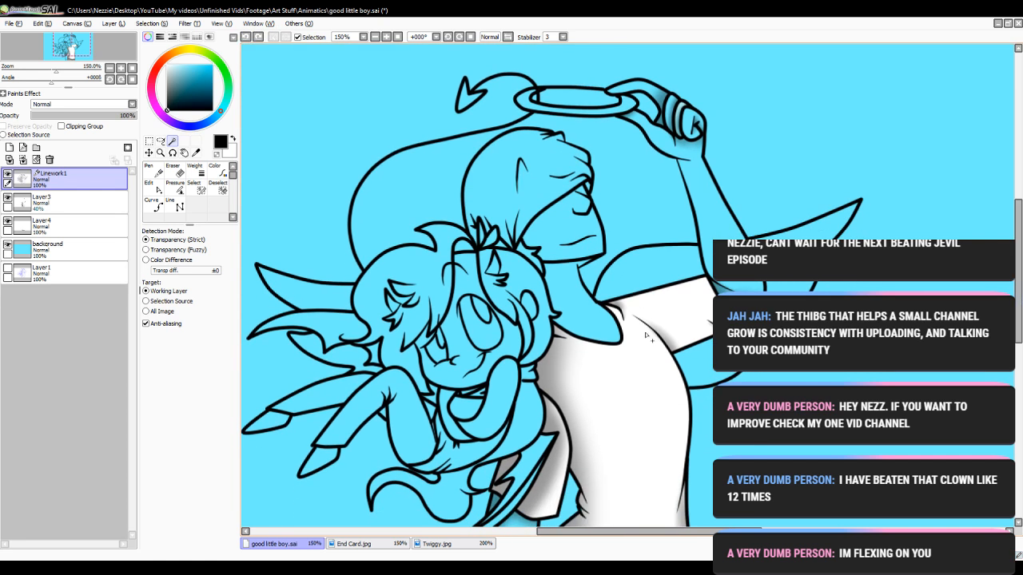
{"action": "scroll", "coordinate": [604, 495], "scroll_direction": "left", "scroll_amount": 2}
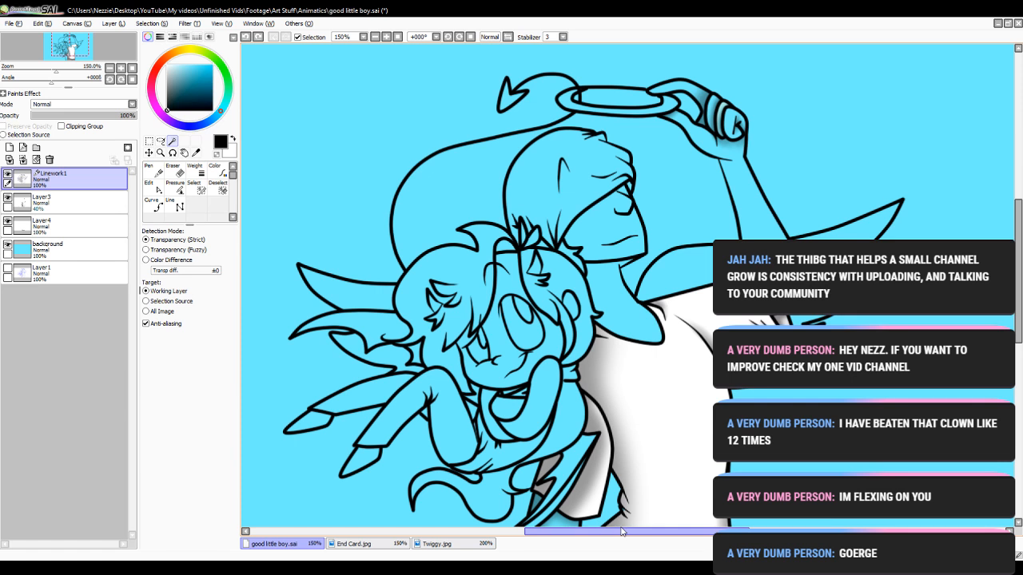
{"action": "left_click_drag", "start_coordinate": [623, 532], "coordinate": [601, 532]}
{"action": "left_click", "coordinate": [538, 283]}
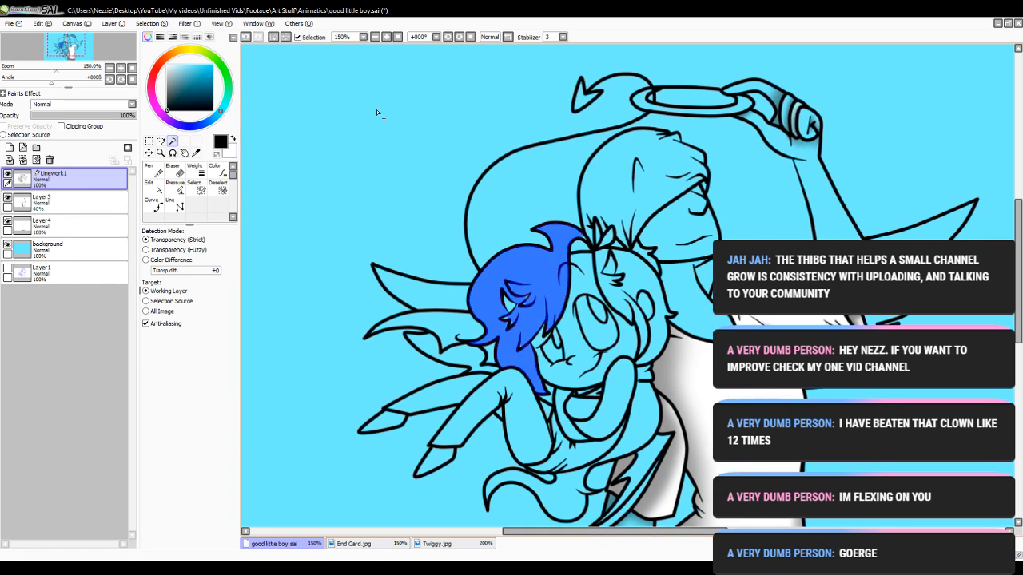
- Add the two small leaf-shaped tufts at the crown of the small character's head to the hair selection
{"action": "left_click", "coordinate": [386, 37]}
{"action": "left_click", "coordinate": [386, 37]}
{"action": "left_click", "coordinate": [386, 37]}
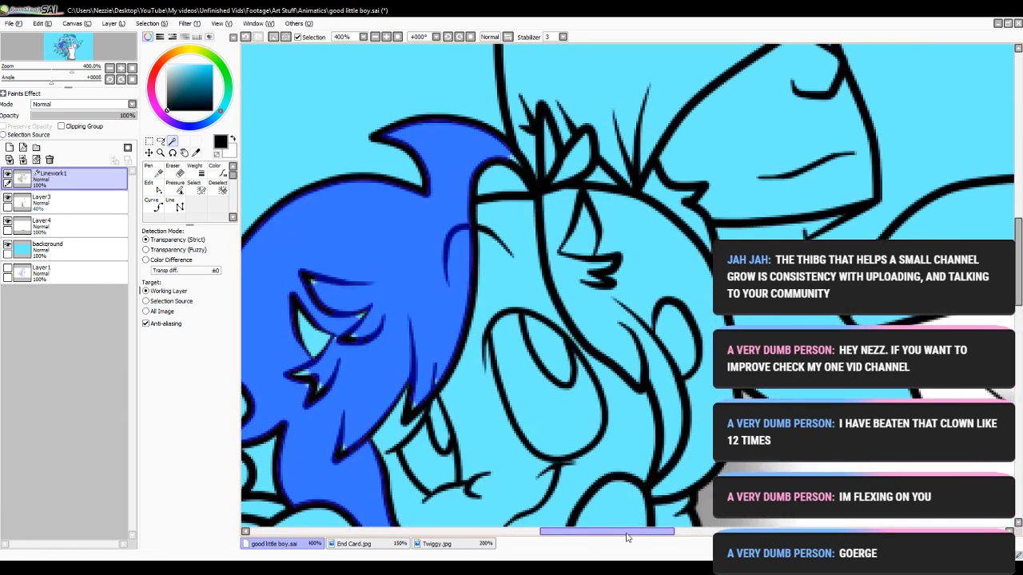
{"action": "left_click_drag", "start_coordinate": [628, 534], "coordinate": [605, 533]}
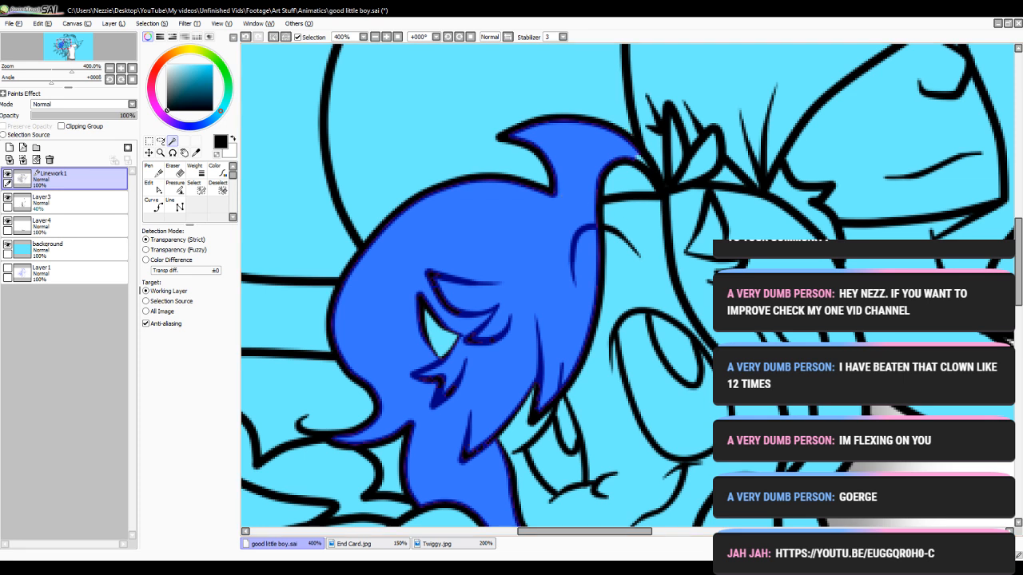
{"action": "scroll", "coordinate": [1020, 268], "scroll_direction": "down", "scroll_amount": 3}
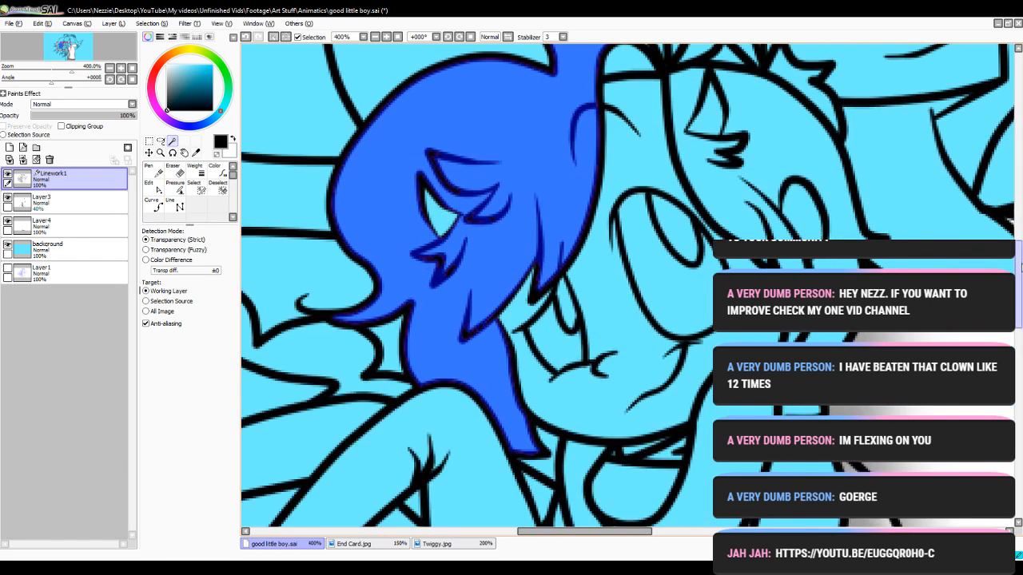
{"action": "scroll", "coordinate": [1020, 268], "scroll_direction": "up", "scroll_amount": 3}
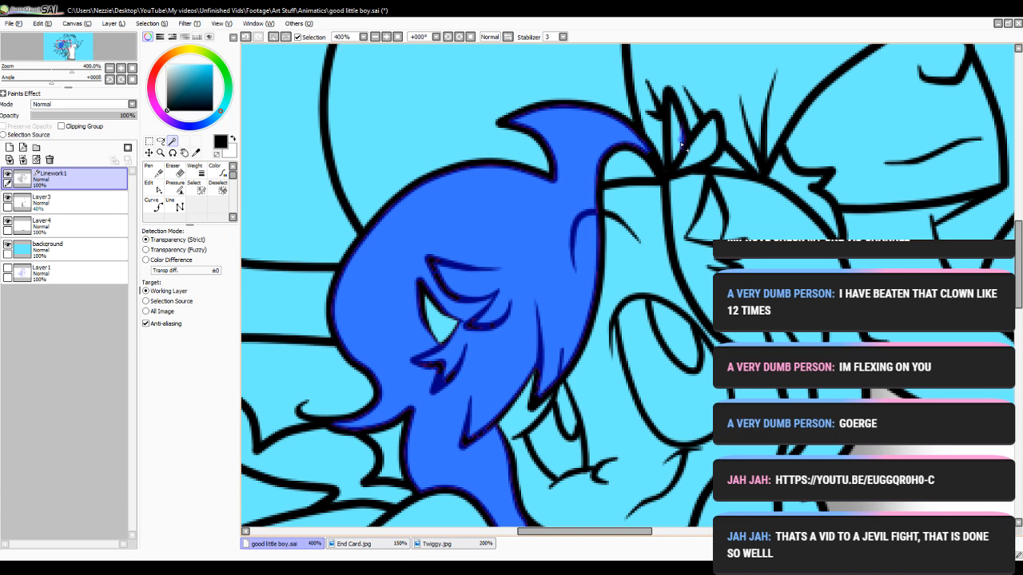
{"action": "left_click", "coordinate": [679, 149]}
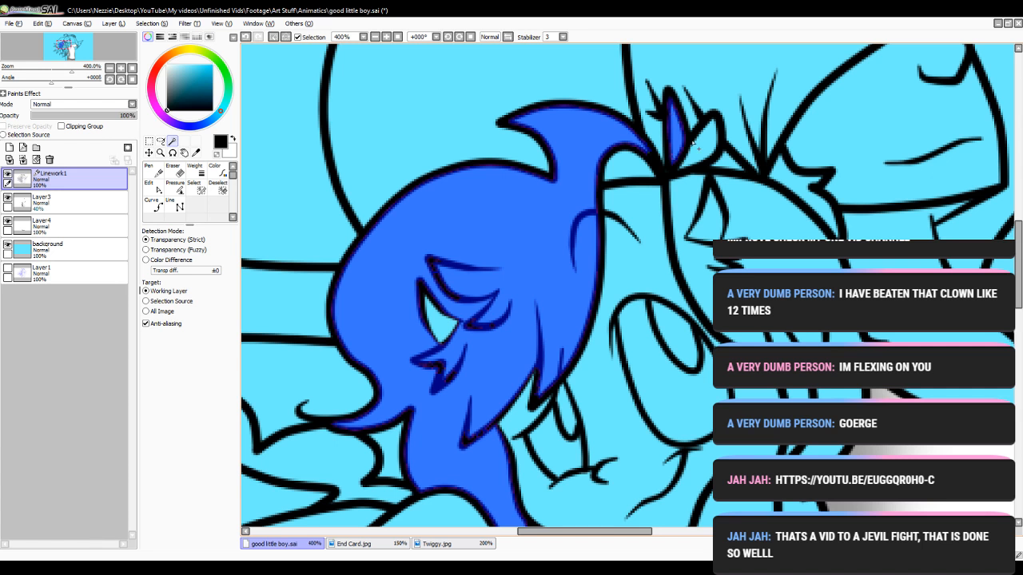
{"action": "left_click", "coordinate": [692, 145]}
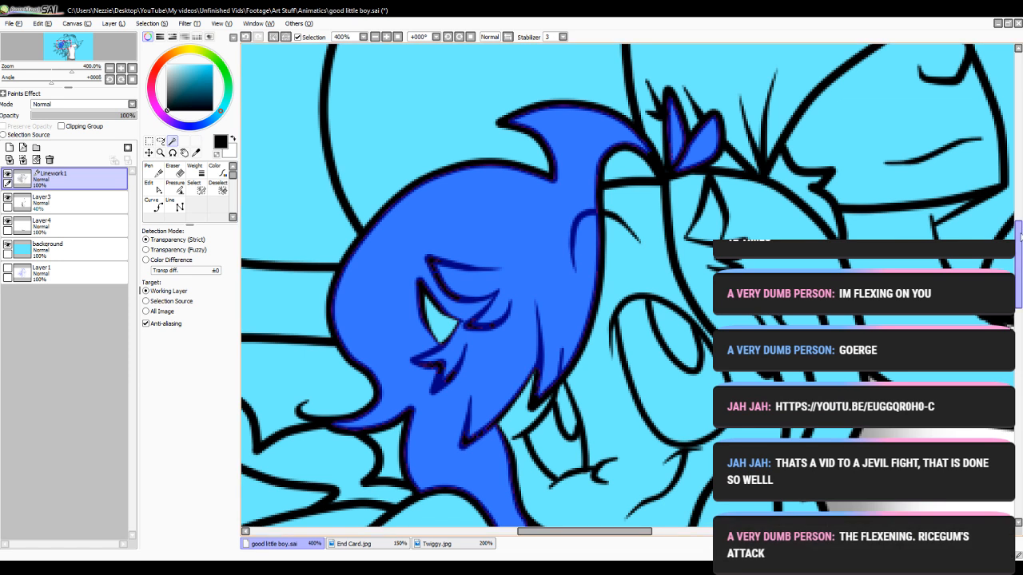
- Add the right section of the small character's hair and its lock beside the ear to the selection
{"action": "scroll", "coordinate": [788, 184], "scroll_direction": "down", "scroll_amount": 2}
{"action": "left_click", "coordinate": [729, 207]}
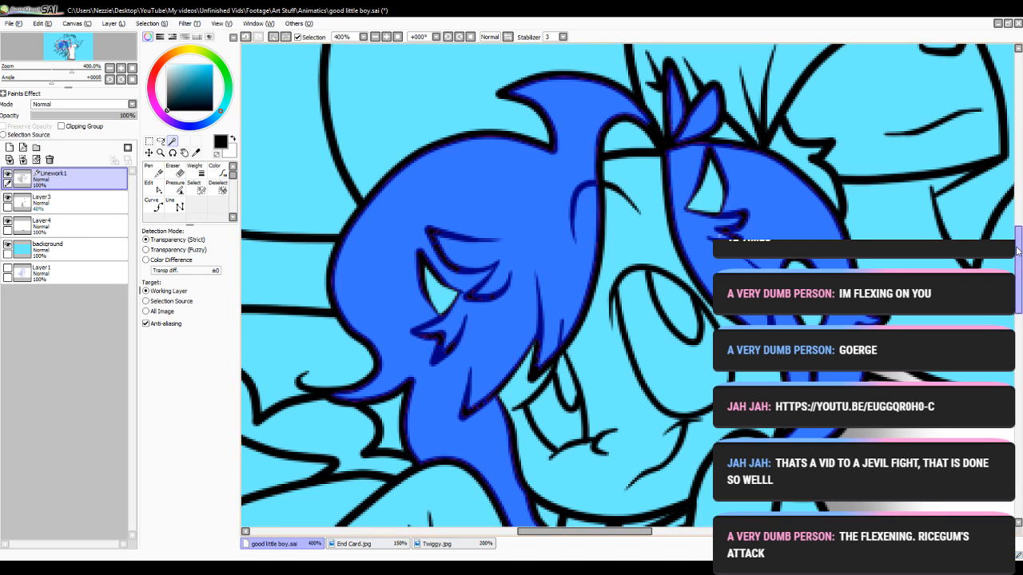
{"action": "scroll", "coordinate": [962, 237], "scroll_direction": "down", "scroll_amount": 5}
{"action": "left_click", "coordinate": [789, 263]}
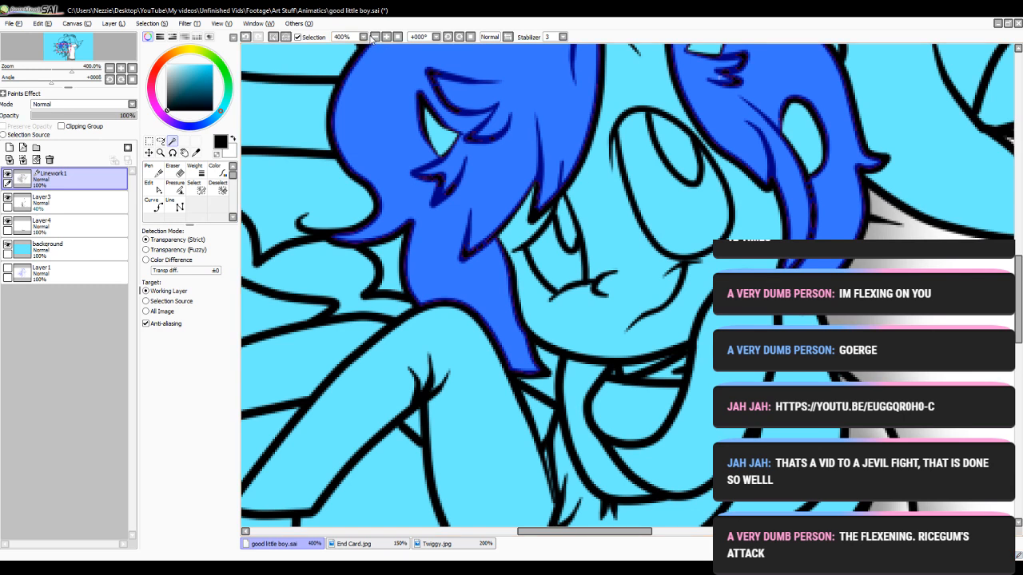
- Sample the brown from the character's hair in End Card.jpg and return to good little boy.sai
{"action": "left_click", "coordinate": [374, 36]}
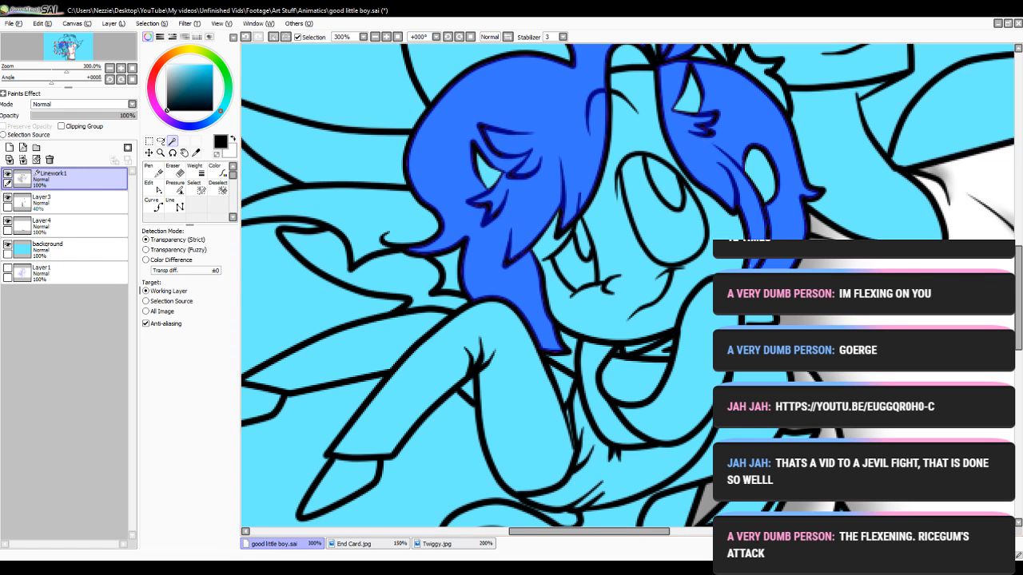
{"action": "left_click_drag", "start_coordinate": [1018, 298], "coordinate": [1018, 272]}
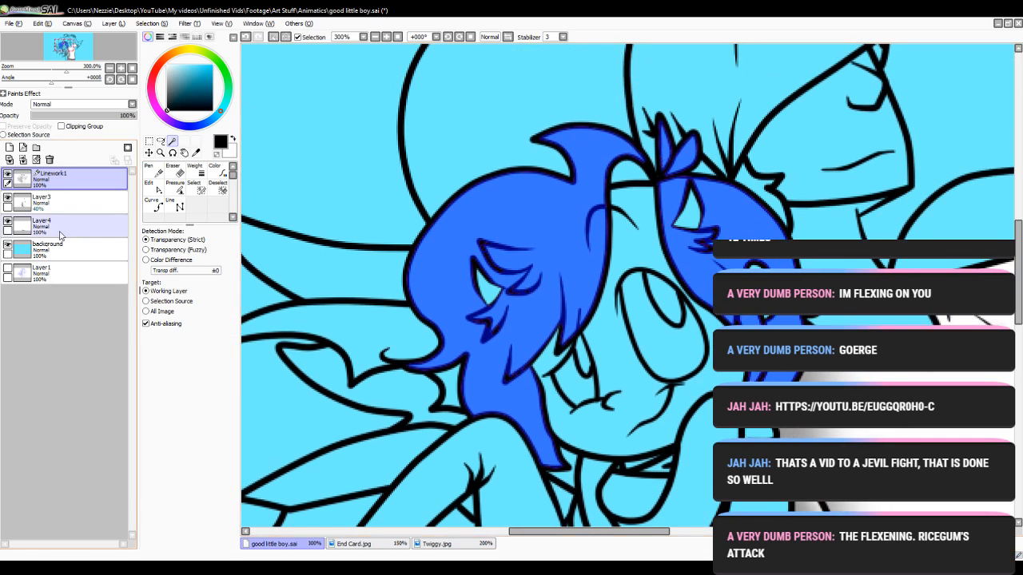
{"action": "left_click", "coordinate": [372, 547]}
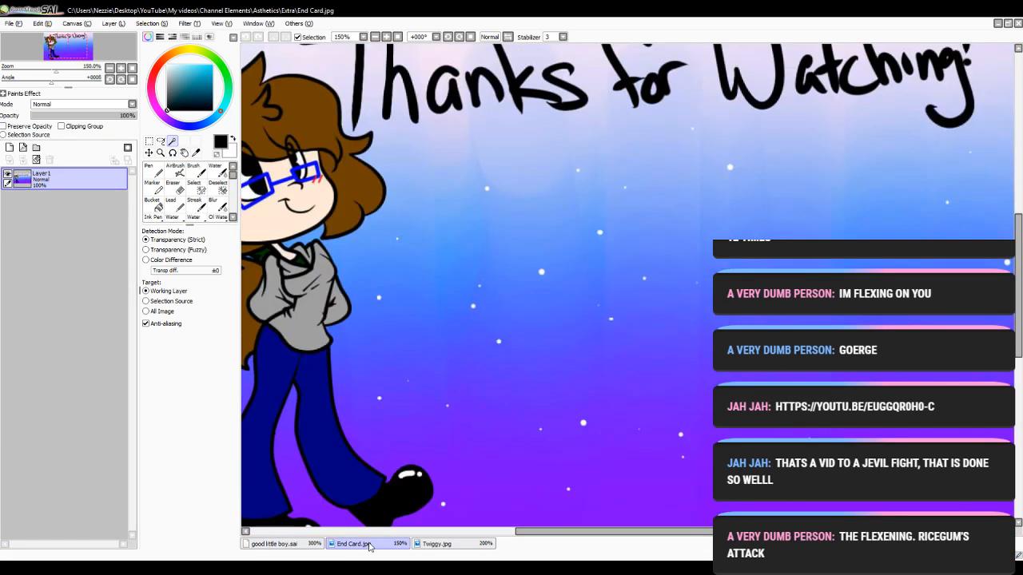
{"action": "left_click", "coordinate": [313, 123], "text": "alt"}
{"action": "left_click", "coordinate": [266, 544]}
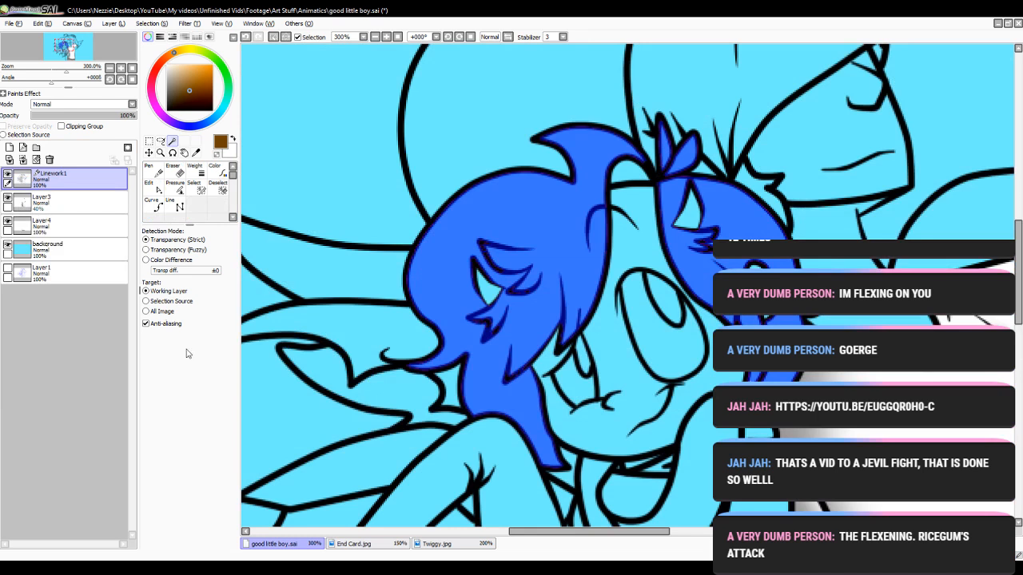
- Paint the selected hair areas brown on Layer4 using the Pen at size 350
{"action": "left_click", "coordinate": [86, 228]}
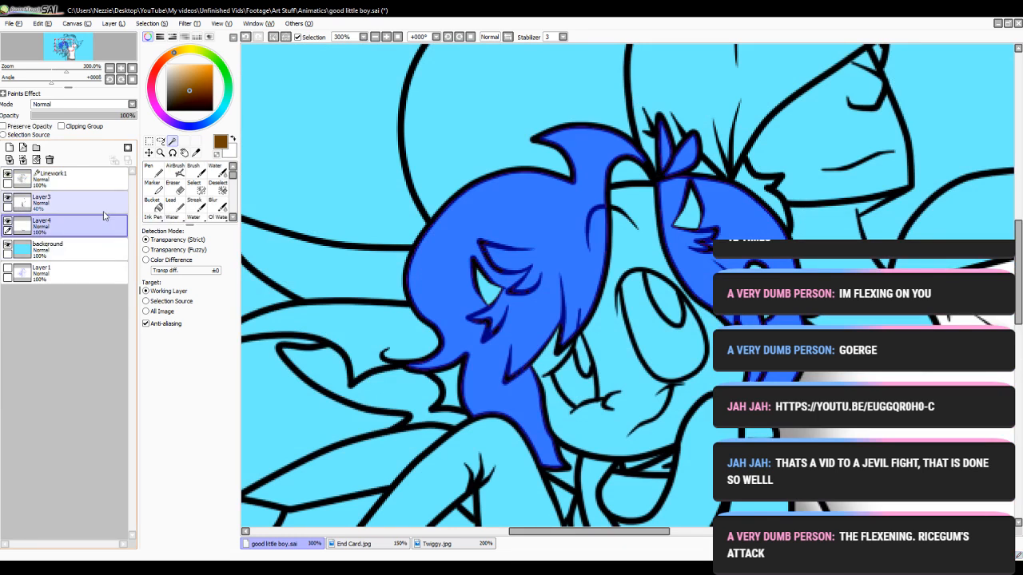
{"action": "left_click", "coordinate": [150, 172]}
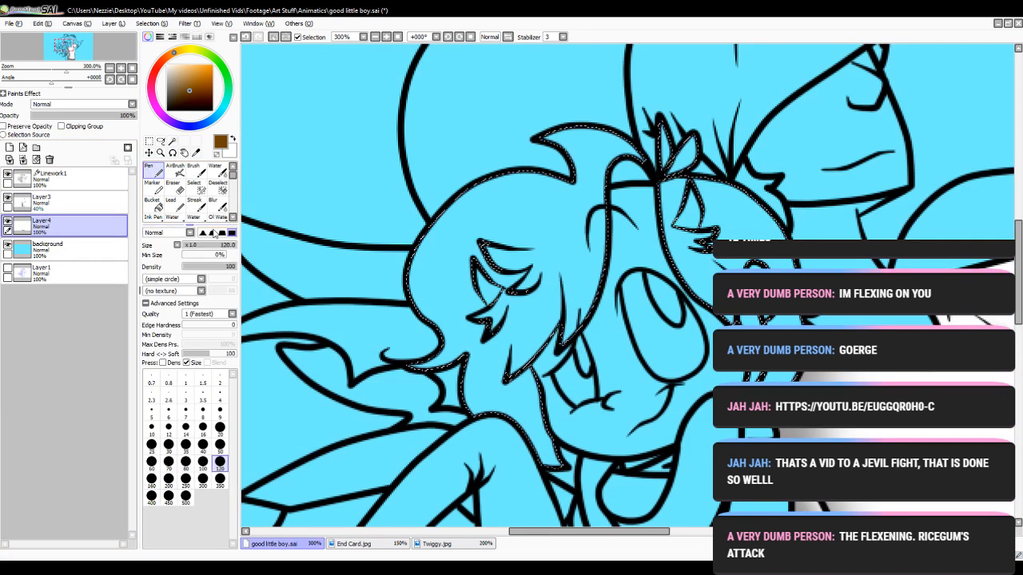
{"action": "left_click", "coordinate": [218, 483]}
{"action": "left_click_drag", "start_coordinate": [535, 256], "coordinate": [543, 186]}
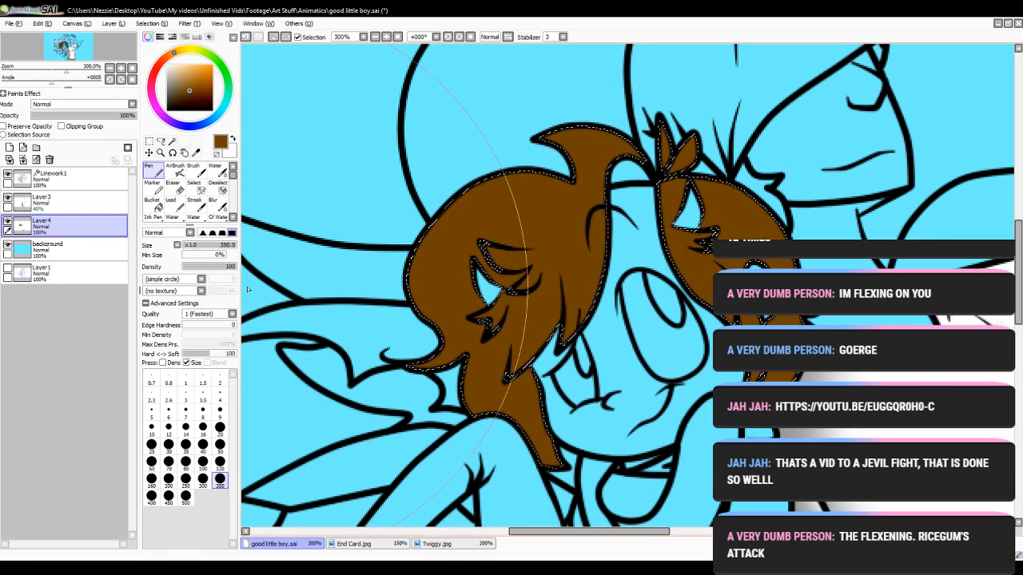
- Set up the AirBrush in black at size 5 on Layer3 for shading the small character's hair
{"action": "left_click", "coordinate": [32, 202]}
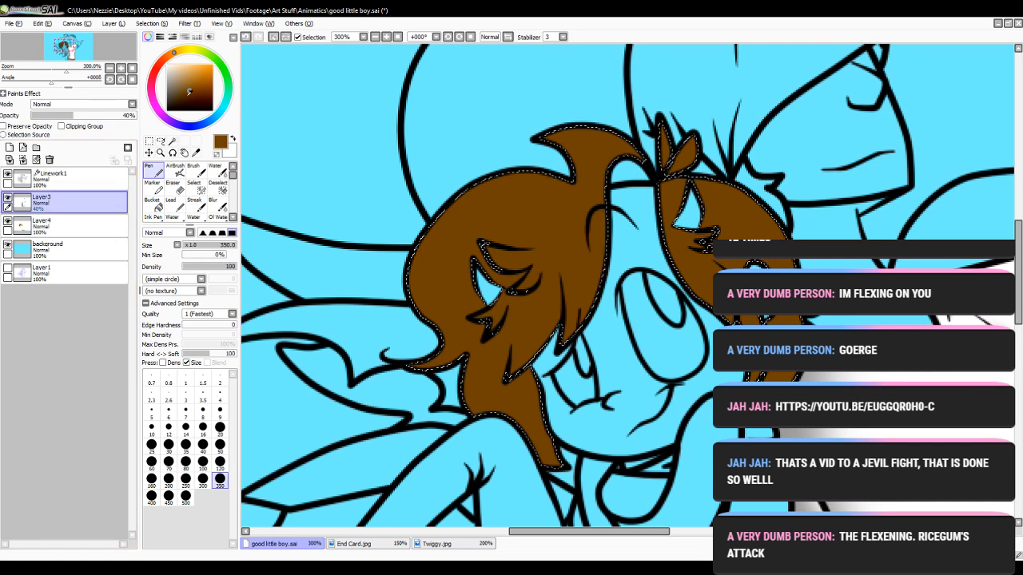
{"action": "left_click", "coordinate": [167, 110]}
{"action": "left_click", "coordinate": [172, 168]}
{"action": "left_click", "coordinate": [387, 37]}
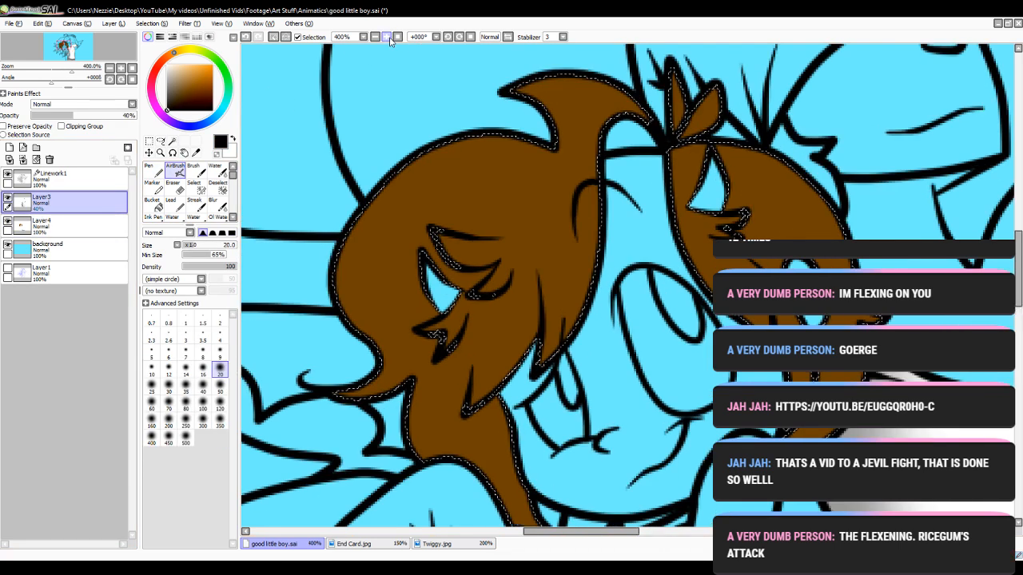
{"action": "left_click", "coordinate": [386, 37]}
{"action": "left_click", "coordinate": [387, 37]}
{"action": "left_click_drag", "start_coordinate": [1017, 268], "coordinate": [1018, 215]}
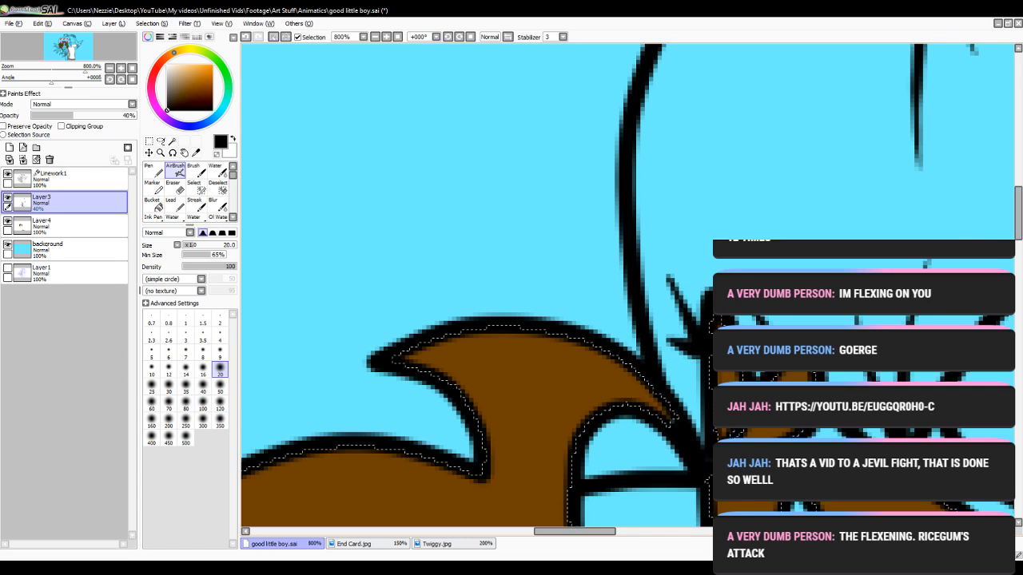
{"action": "left_click", "coordinate": [152, 352]}
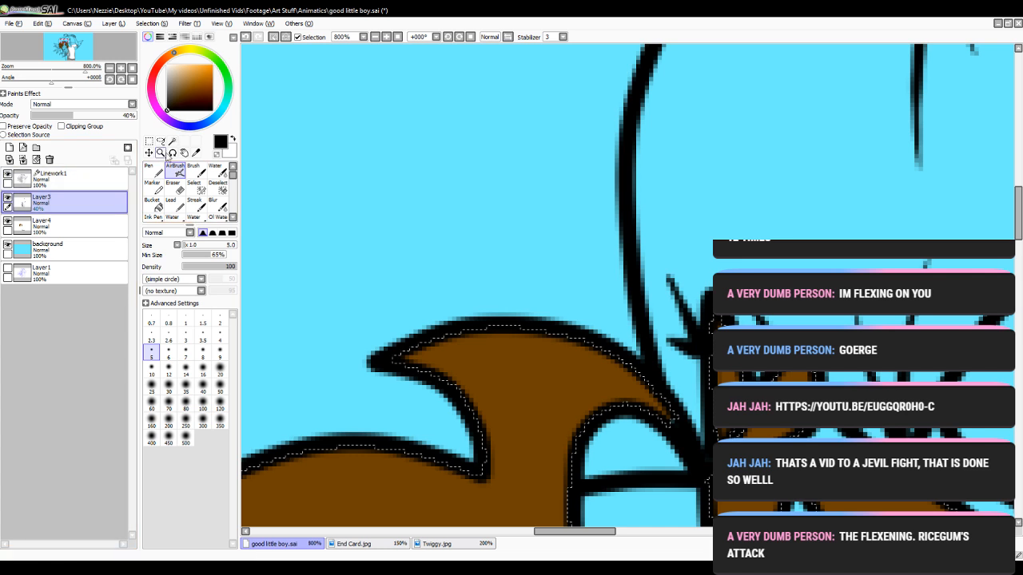
{"action": "left_click", "coordinate": [172, 141]}
{"action": "left_click", "coordinate": [560, 345]}
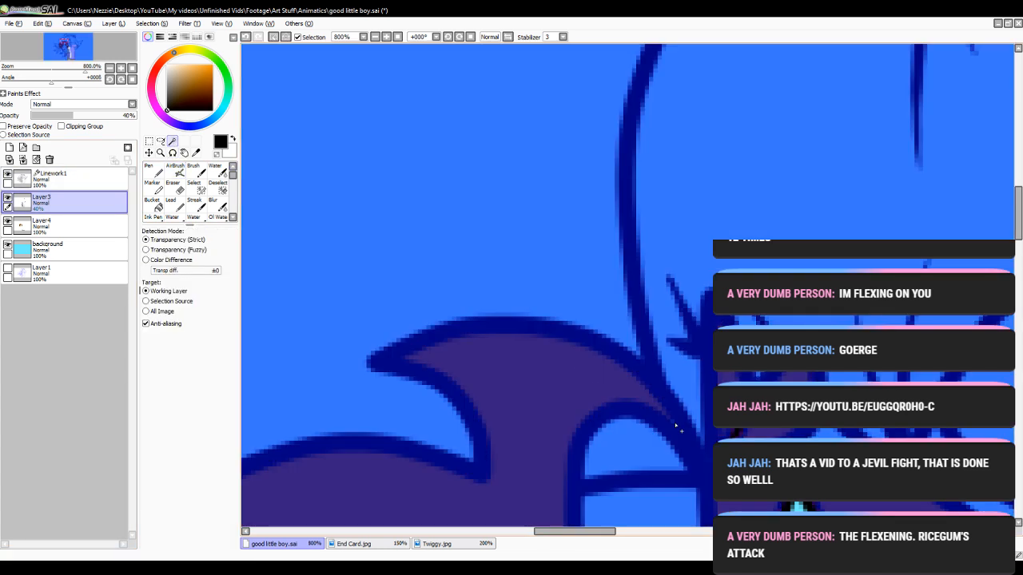
{"action": "left_click", "coordinate": [679, 431]}
{"action": "left_click", "coordinate": [244, 38]}
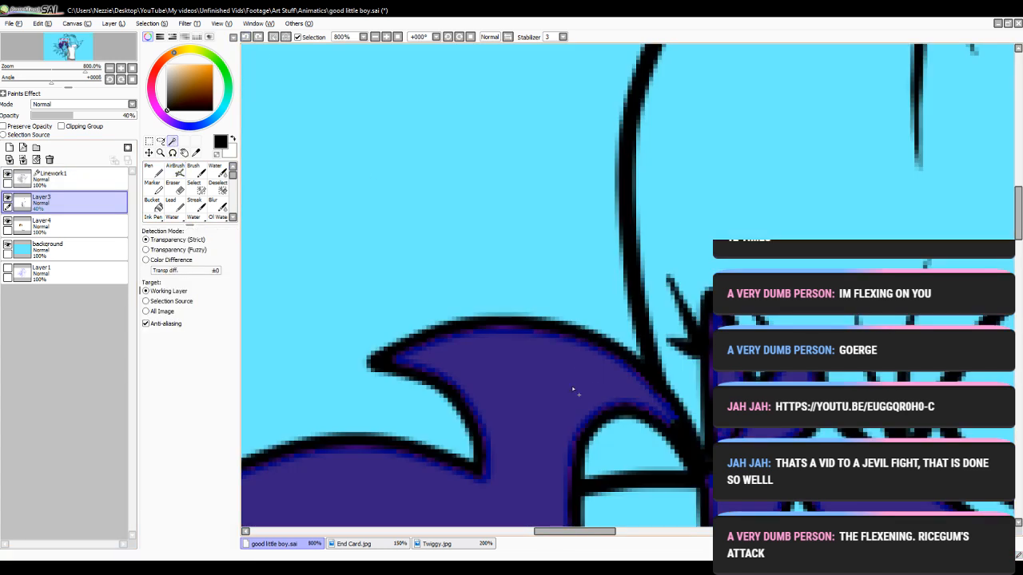
{"action": "left_click", "coordinate": [678, 442]}
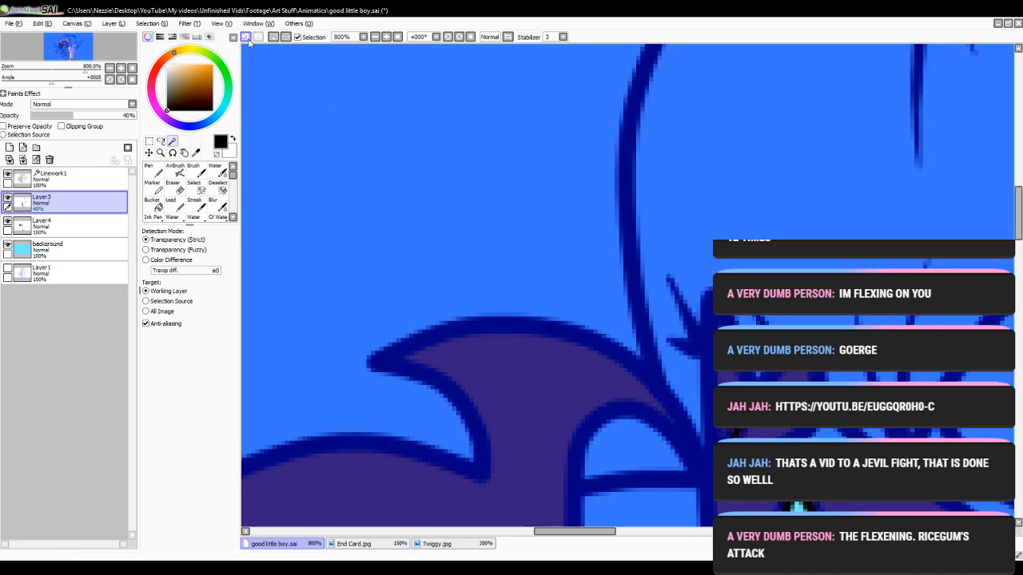
{"action": "key", "text": "ctrl+z"}
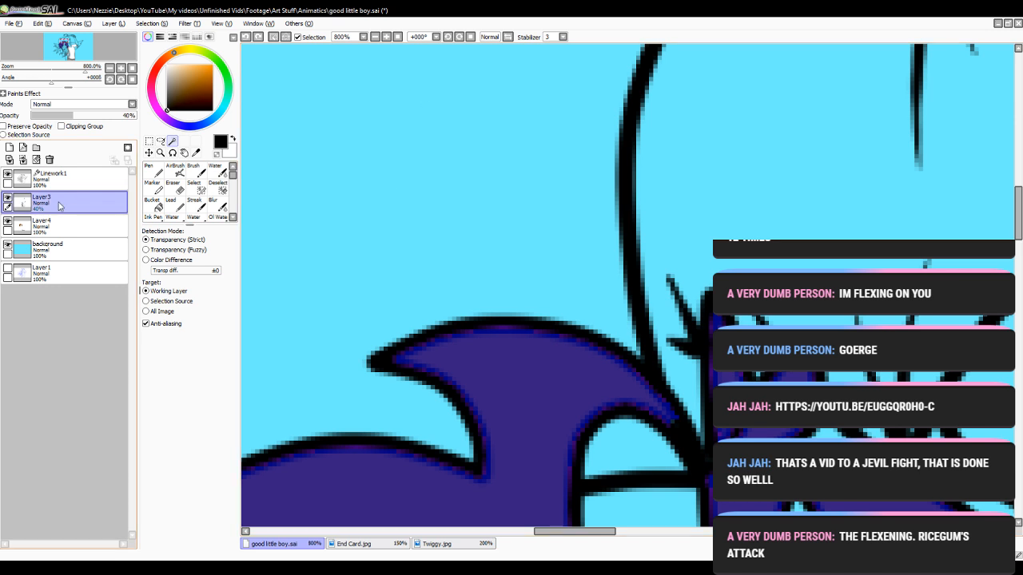
- Extend the selection into the narrow end of the curled tuft at the crown, using the Select tool at size 3
{"action": "left_click", "coordinate": [193, 186]}
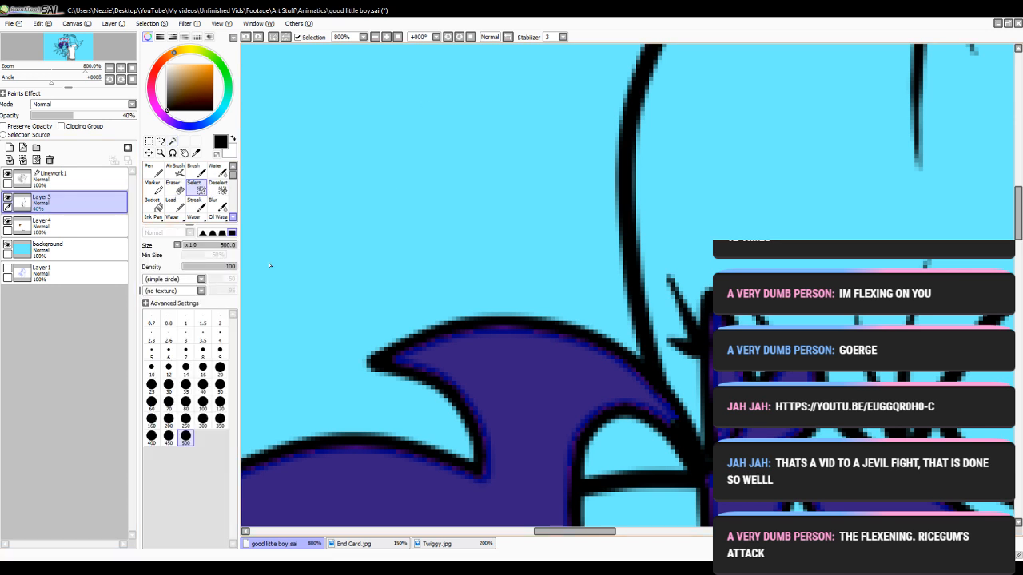
{"action": "left_click", "coordinate": [185, 335]}
{"action": "left_click_drag", "start_coordinate": [670, 419], "coordinate": [677, 428]}
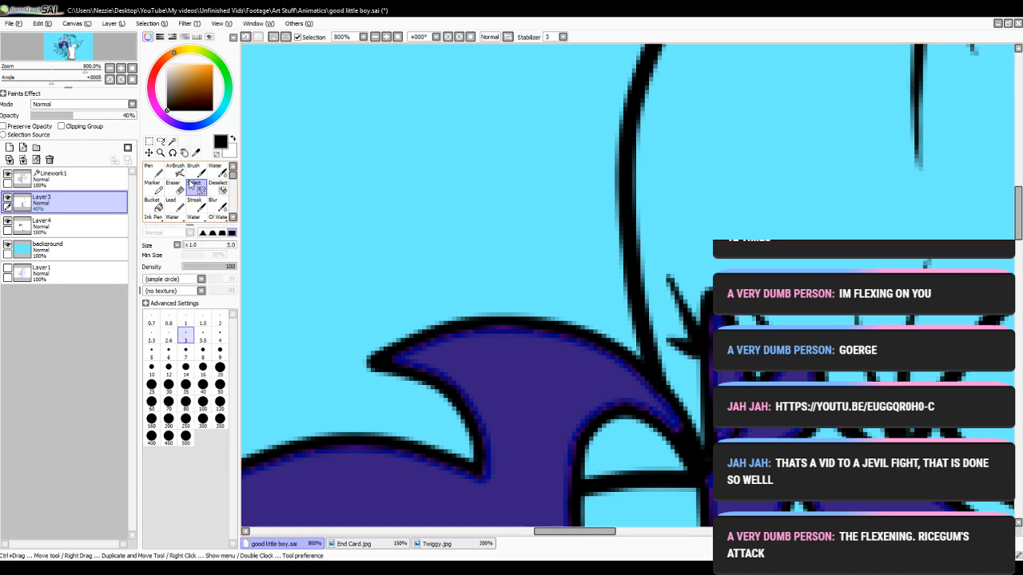
- Fill the added end of the curled tuft with the sampled hair brown on Layer4, using the Pen at size 8
{"action": "left_click", "coordinate": [59, 222]}
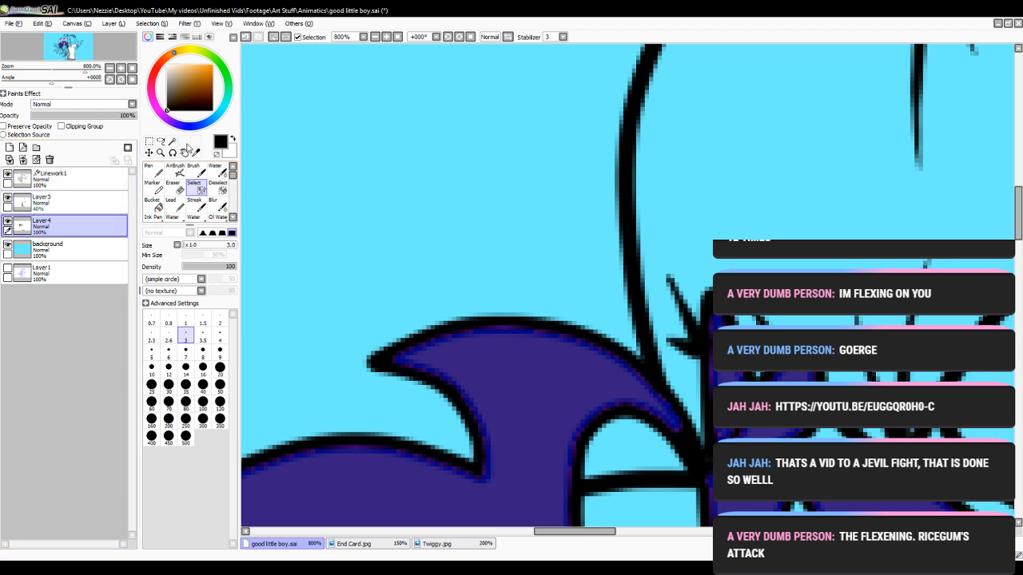
{"action": "left_click", "coordinate": [157, 173]}
{"action": "right_click", "coordinate": [543, 394]}
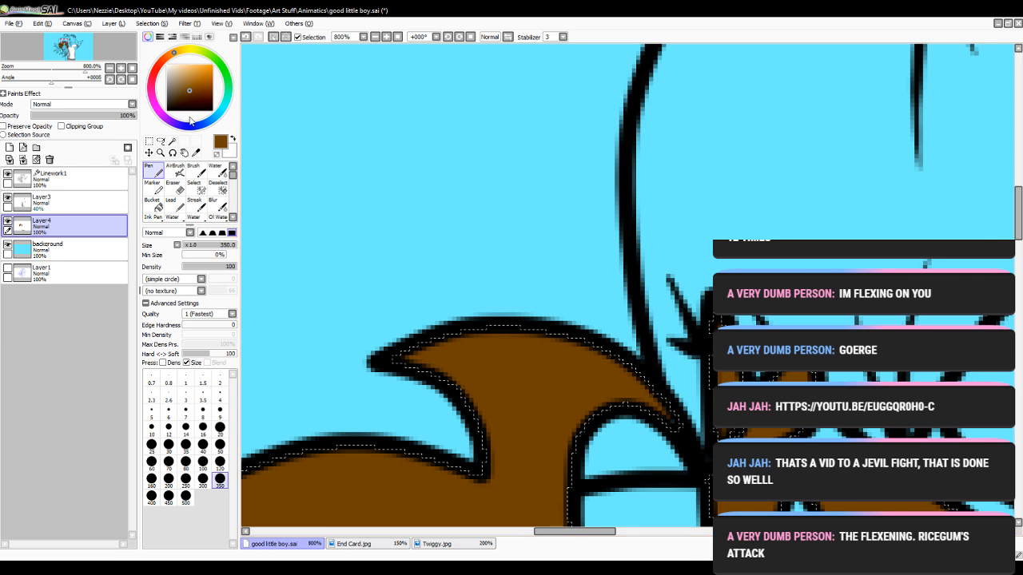
{"action": "left_click", "coordinate": [203, 413]}
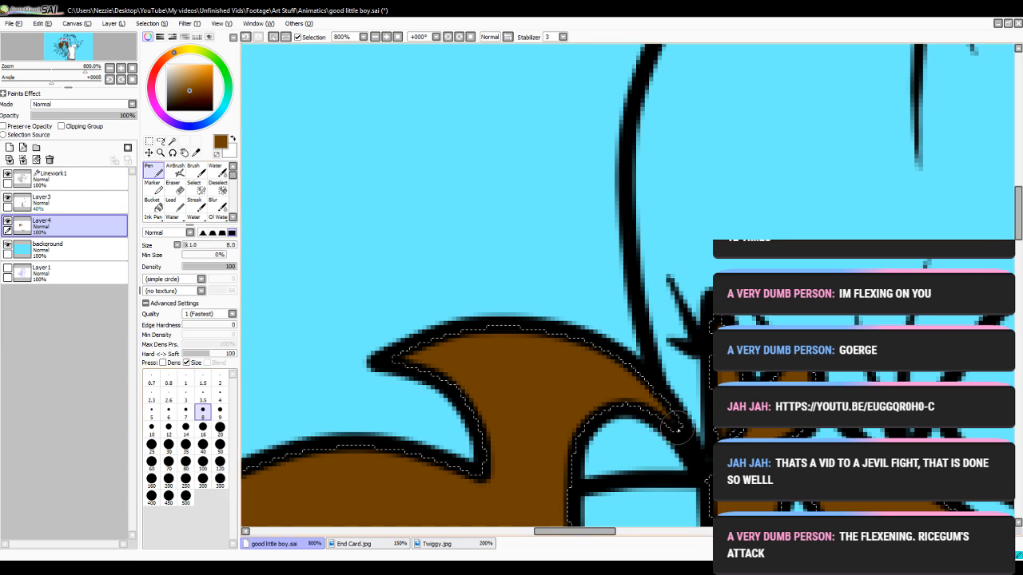
- Return to Layer3 with black as the color and set the AirBrush to size 6
{"action": "left_click", "coordinate": [108, 201]}
{"action": "left_click", "coordinate": [167, 111]}
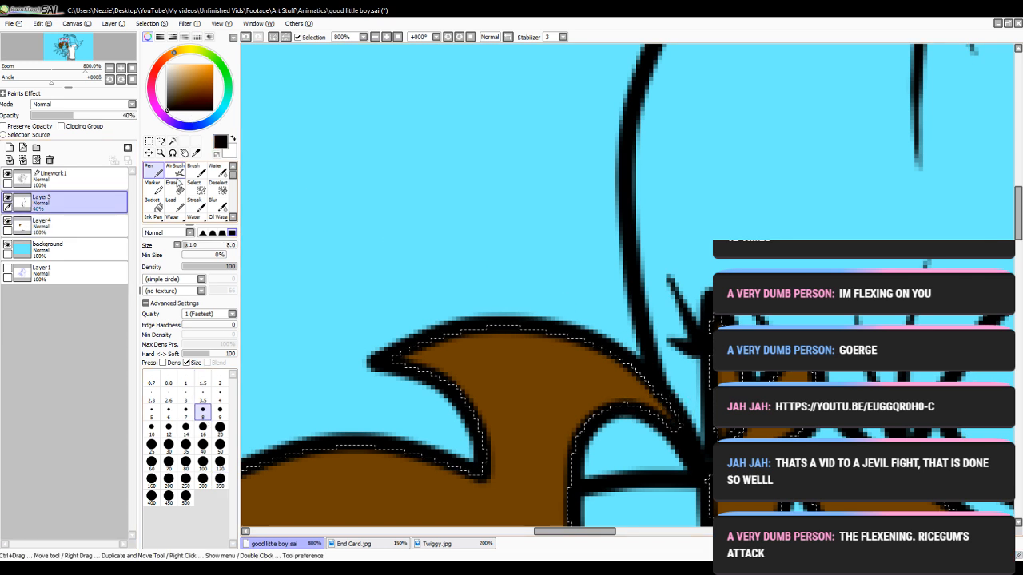
{"action": "left_click", "coordinate": [174, 173]}
{"action": "left_click", "coordinate": [380, 37]}
{"action": "left_click", "coordinate": [380, 38]}
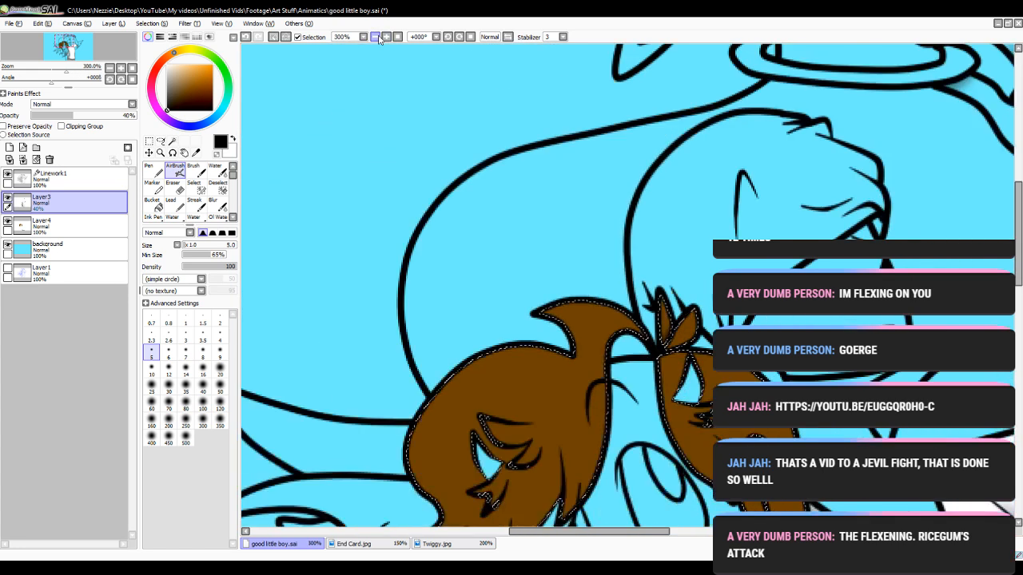
{"action": "left_click", "coordinate": [379, 38]}
{"action": "left_click", "coordinate": [375, 37]}
{"action": "left_click", "coordinate": [375, 37]}
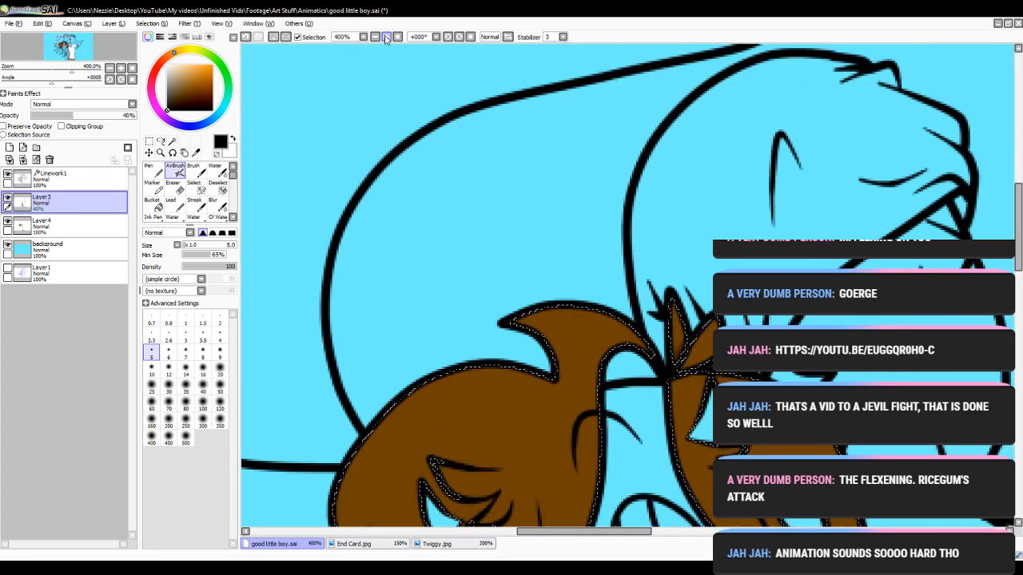
{"action": "left_click", "coordinate": [374, 38]}
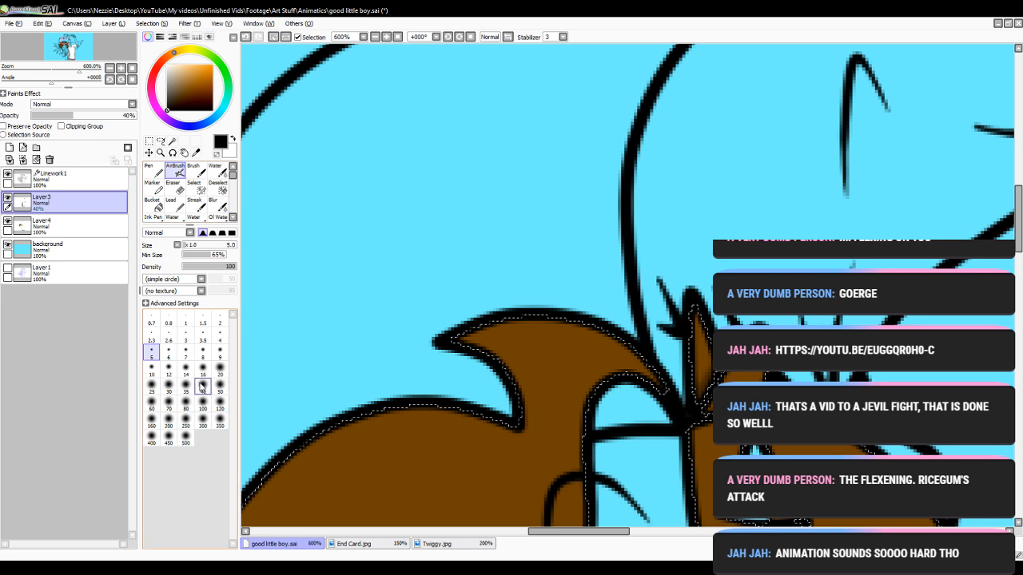
{"action": "left_click", "coordinate": [168, 353]}
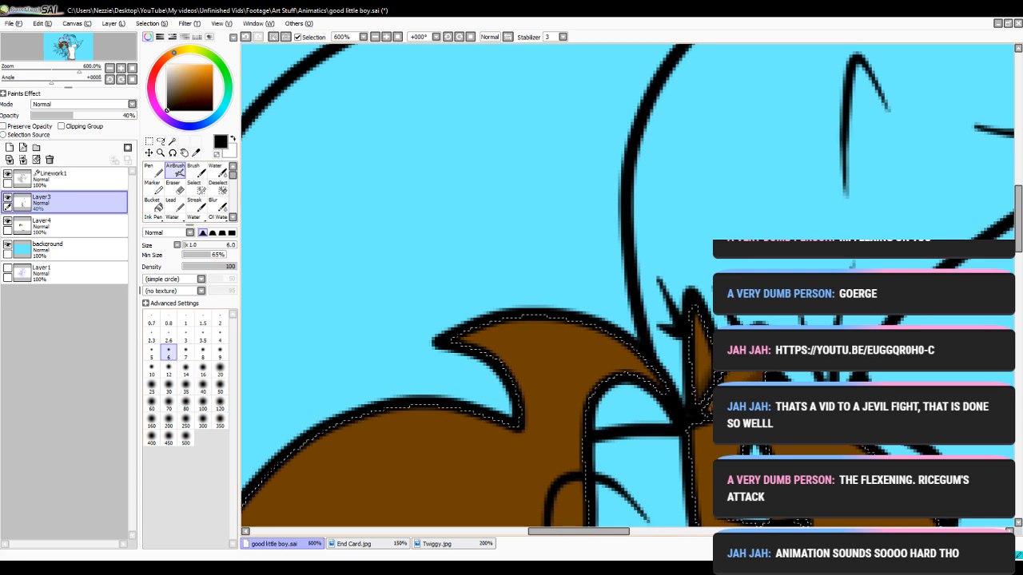
- Airbrush a black shadow at size 3 beside the long strand line near the lower edge of the fringe
{"action": "scroll", "coordinate": [445, 485], "scroll_direction": "down", "scroll_amount": 10}
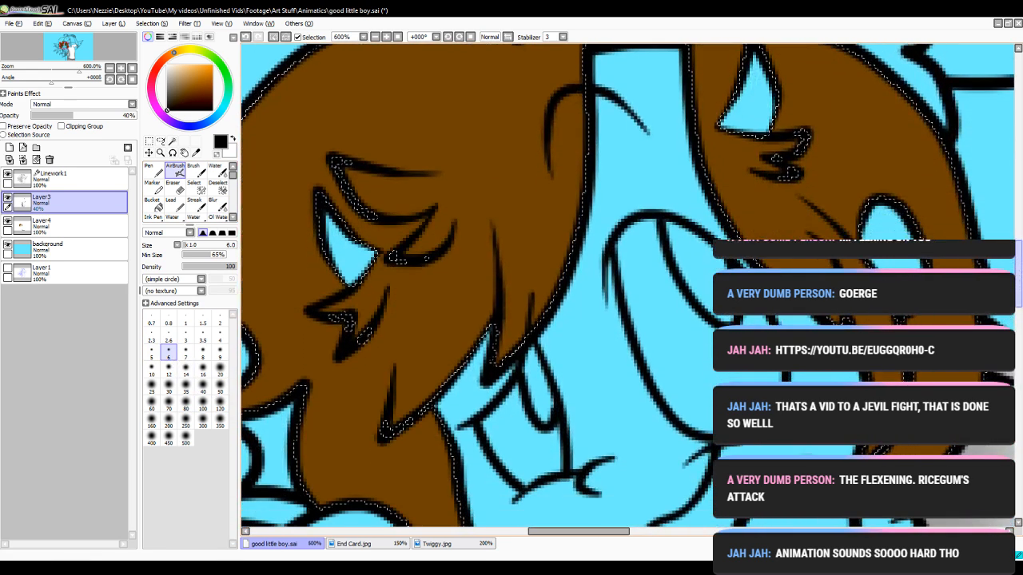
{"action": "left_click_drag", "start_coordinate": [553, 533], "coordinate": [537, 535]}
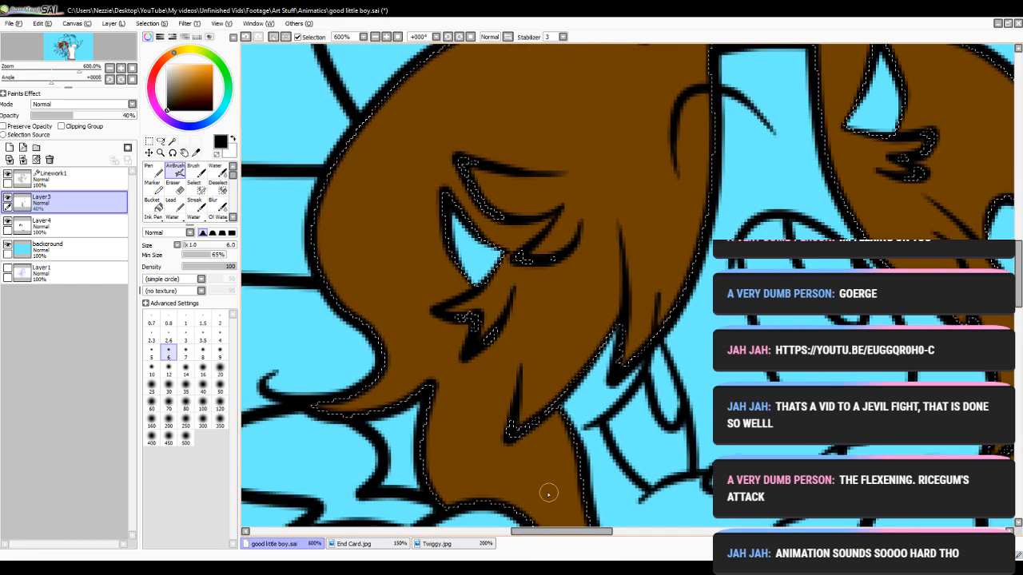
{"action": "left_click", "coordinate": [386, 38]}
{"action": "left_click", "coordinate": [386, 37]}
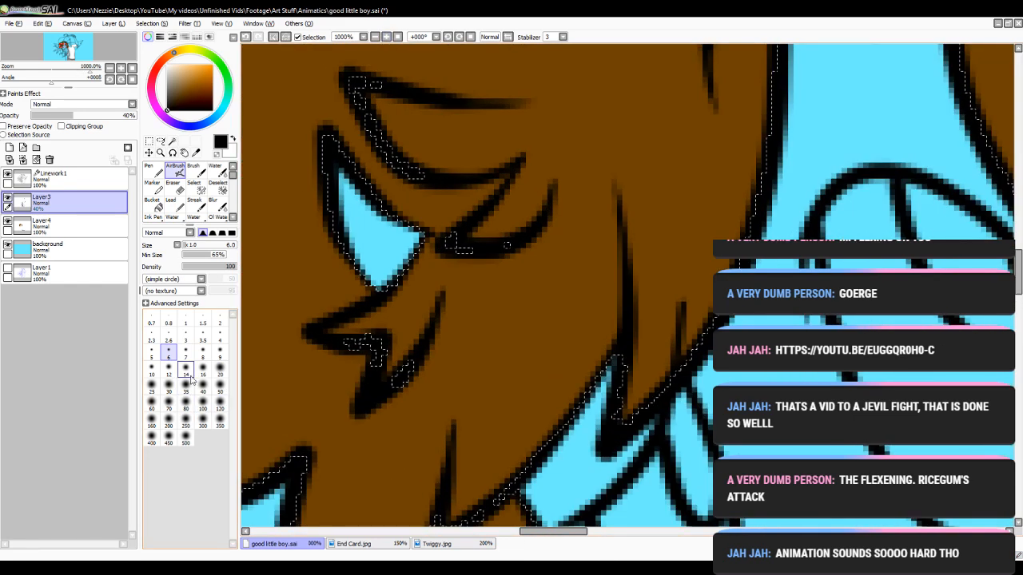
{"action": "left_click", "coordinate": [189, 338]}
{"action": "left_click_drag", "start_coordinate": [610, 239], "coordinate": [604, 307]}
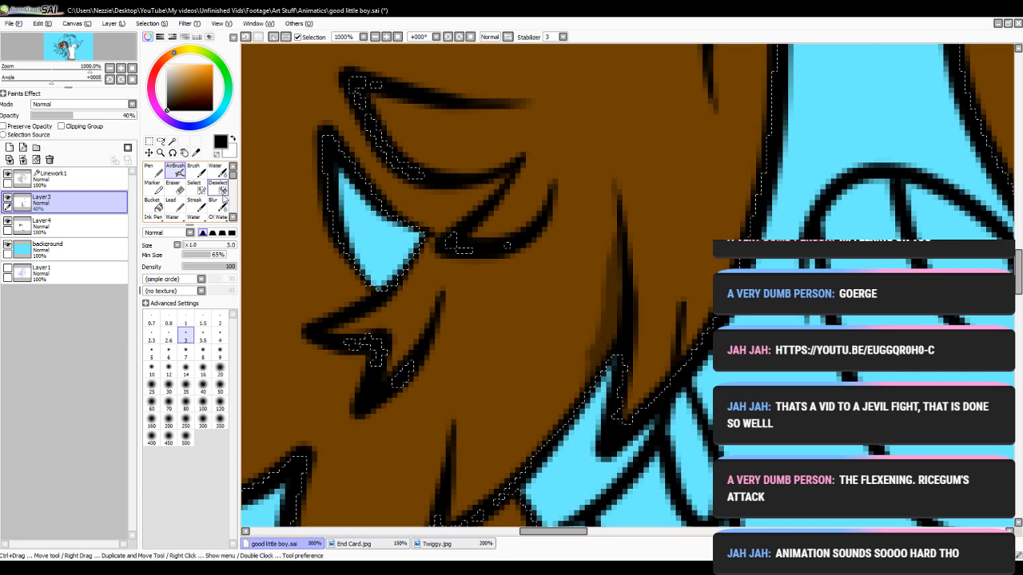
- Soften the shadow beside the long strand line with Blur, replacing the size 20 attempt with size 5
{"action": "left_click", "coordinate": [214, 203]}
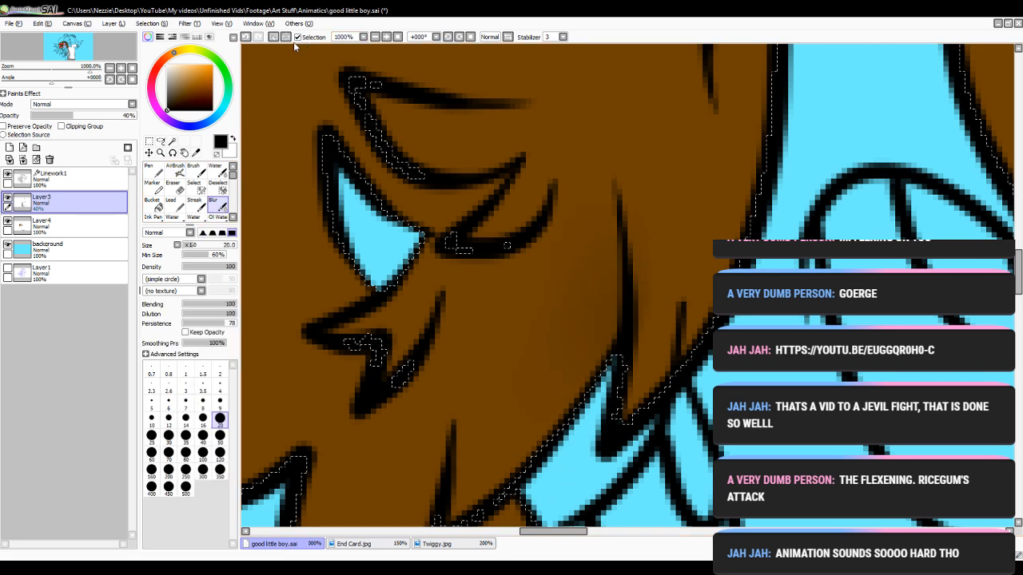
{"action": "left_click", "coordinate": [246, 37]}
{"action": "left_click", "coordinate": [151, 403]}
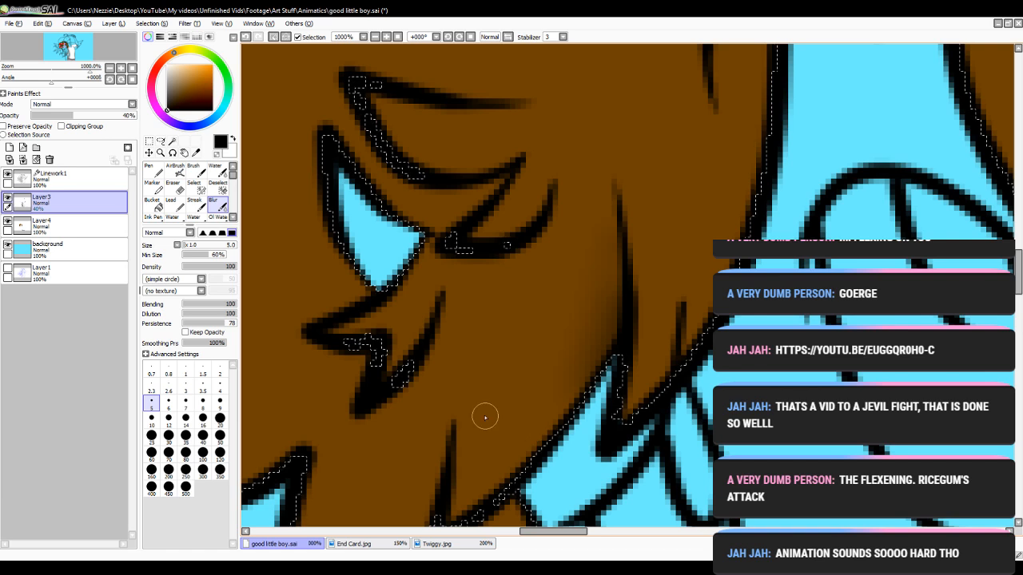
- Airbrush black shading at size 3 along the curved hair strokes beside the unfilled blue gap in the fringe
{"action": "left_click", "coordinate": [175, 169]}
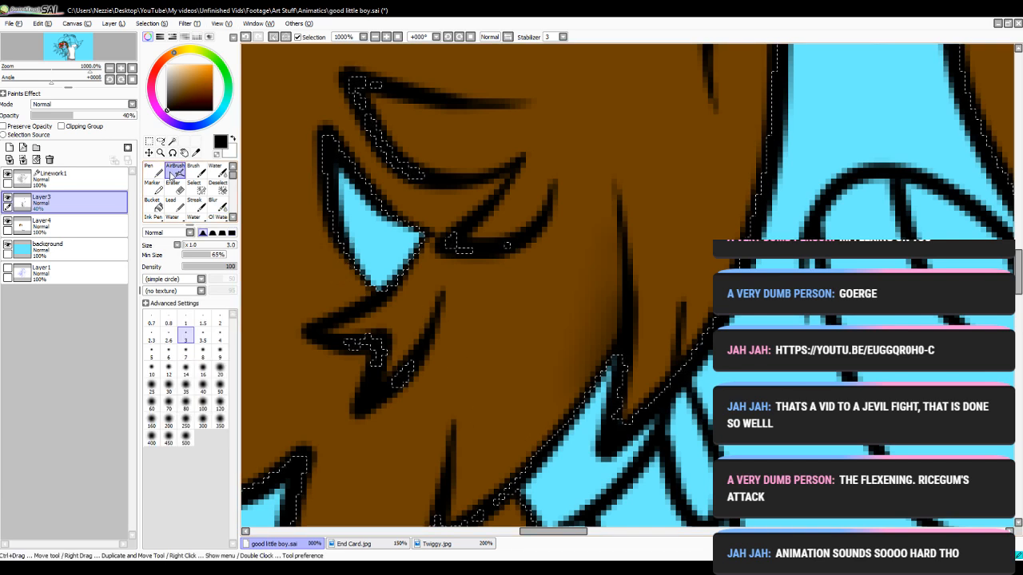
{"action": "left_click", "coordinate": [375, 39]}
{"action": "left_click", "coordinate": [376, 38]}
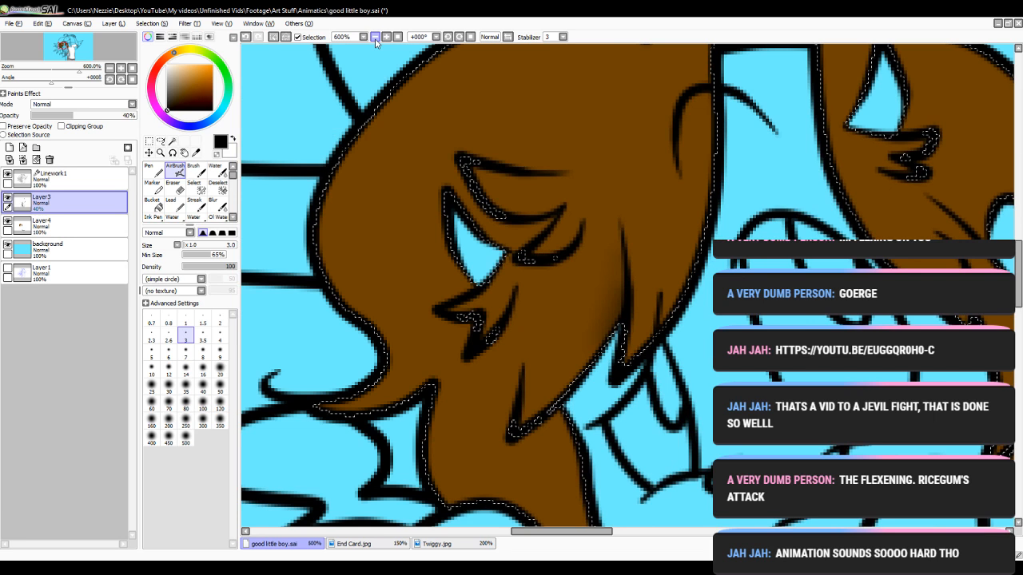
{"action": "left_click", "coordinate": [387, 39]}
{"action": "left_click", "coordinate": [387, 38]}
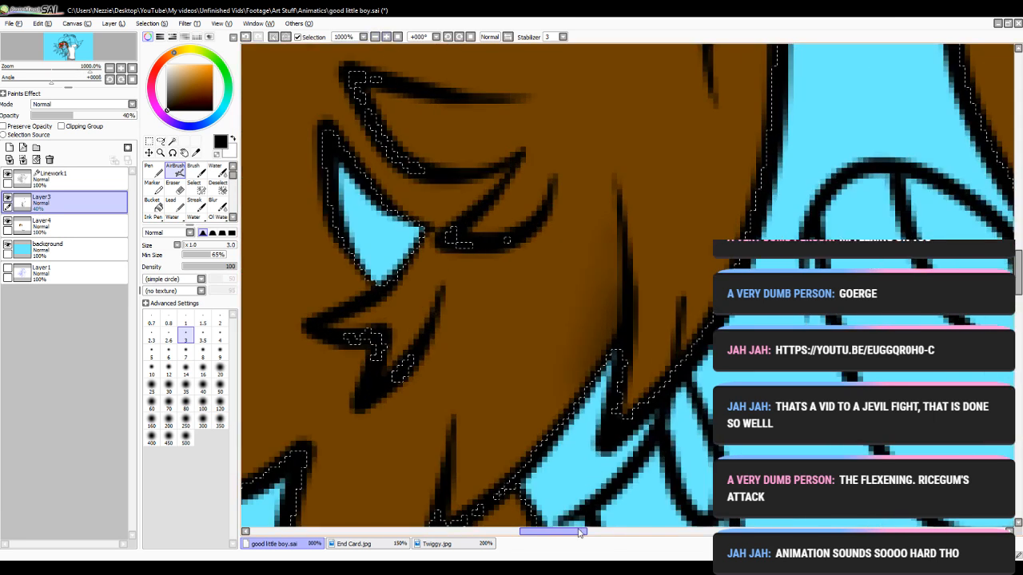
{"action": "left_click_drag", "start_coordinate": [574, 530], "coordinate": [540, 531]}
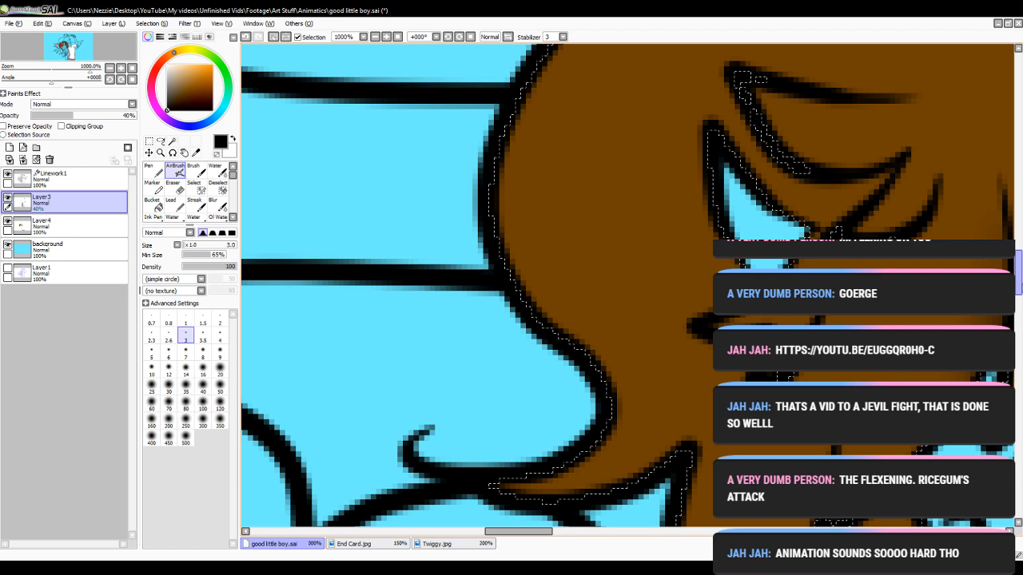
{"action": "scroll", "coordinate": [627, 285], "scroll_direction": "up", "scroll_amount": 3}
{"action": "scroll", "coordinate": [628, 286], "scroll_direction": "down", "scroll_amount": 3}
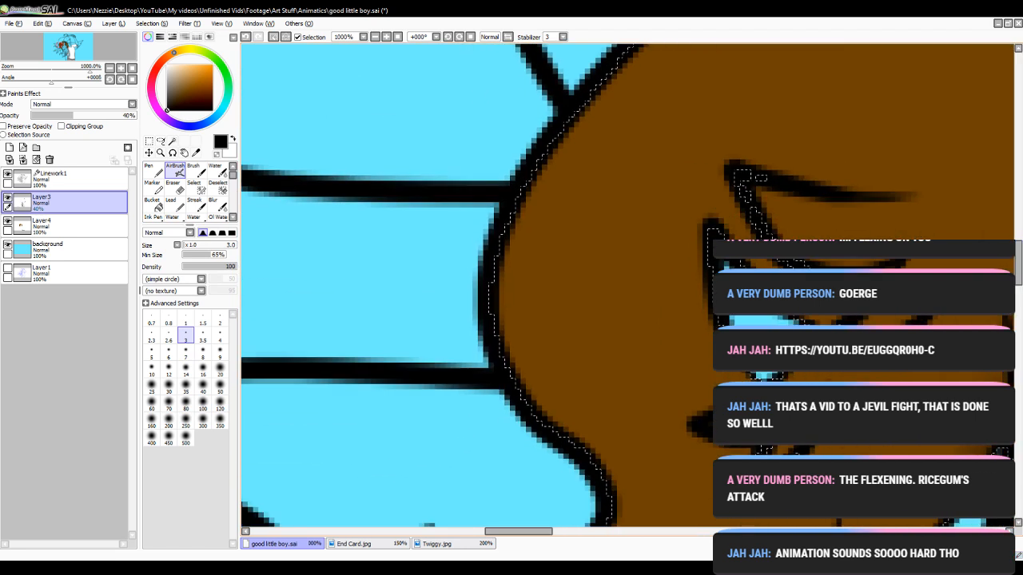
{"action": "left_click_drag", "start_coordinate": [548, 531], "coordinate": [582, 531]}
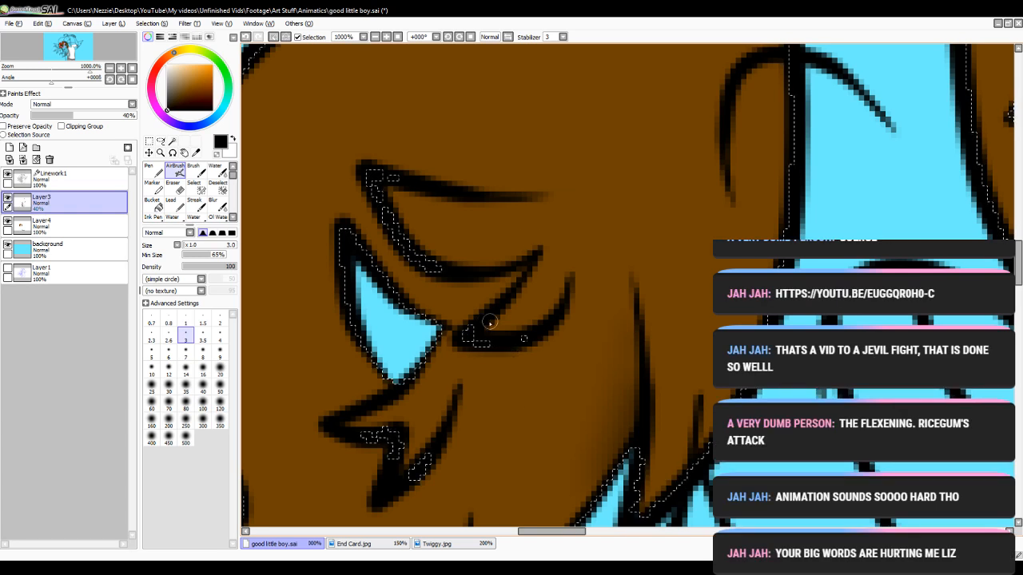
{"action": "mouse_move", "coordinate": [371, 174]}
{"action": "left_mouse_down"}
{"action": "mouse_move", "coordinate": [382, 220]}
{"action": "mouse_move", "coordinate": [447, 286]}
{"action": "mouse_move", "coordinate": [523, 272]}
{"action": "mouse_move", "coordinate": [468, 318]}
{"action": "mouse_move", "coordinate": [462, 345]}
{"action": "mouse_move", "coordinate": [548, 336]}
{"action": "mouse_move", "coordinate": [569, 317]}
{"action": "left_mouse_up"}
- Soften the shading along the curved hair strokes with Blur at size 2.6
{"action": "left_click", "coordinate": [213, 204]}
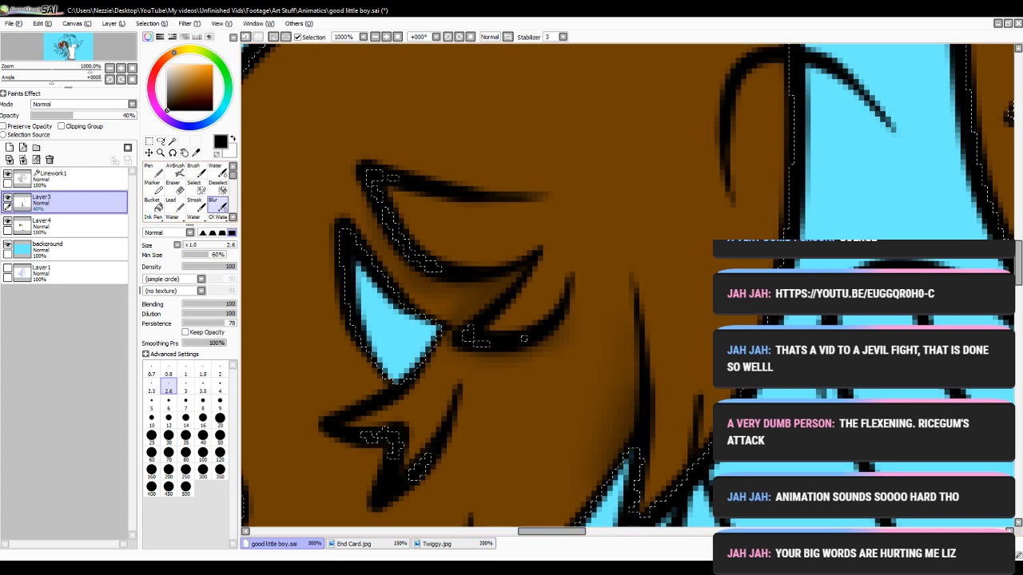
{"action": "key", "text": "alt+Tab"}
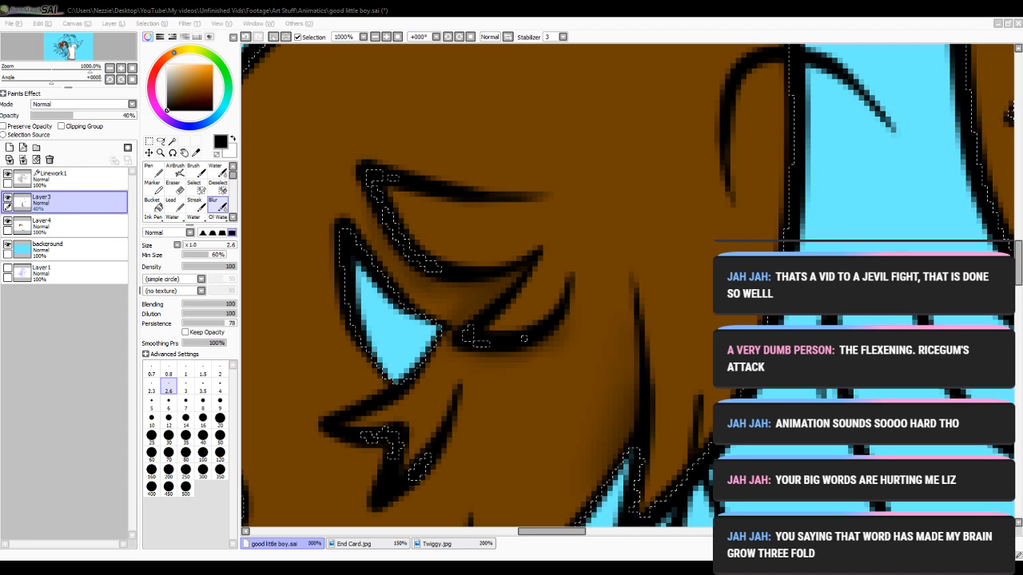
{"action": "key", "text": "alt+Tab"}
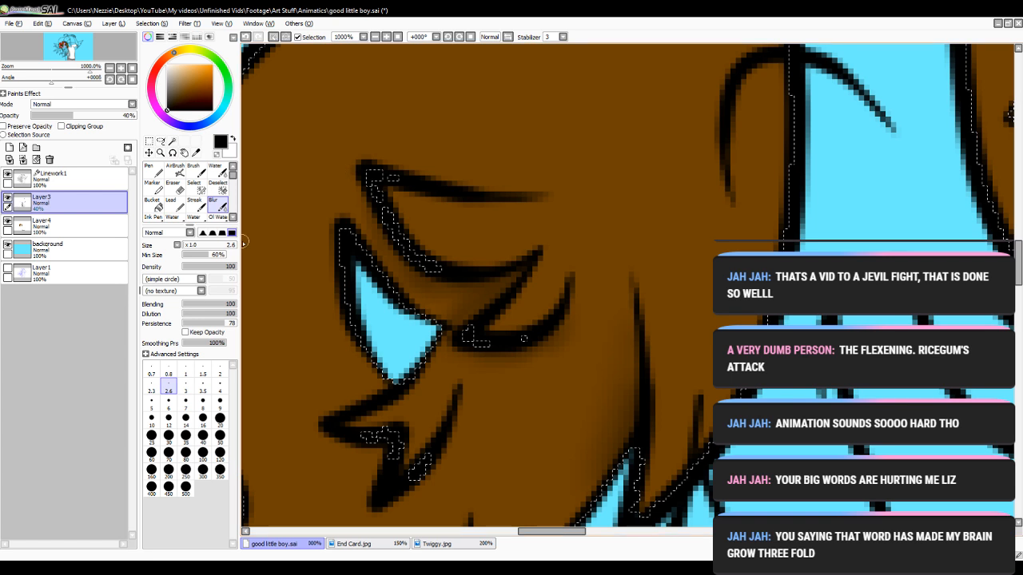
- Airbrush black shading at size 9 along the outer edge of the fringe's unfilled blue gap and soften it with Blur at size 2.6
{"action": "left_click", "coordinate": [174, 173]}
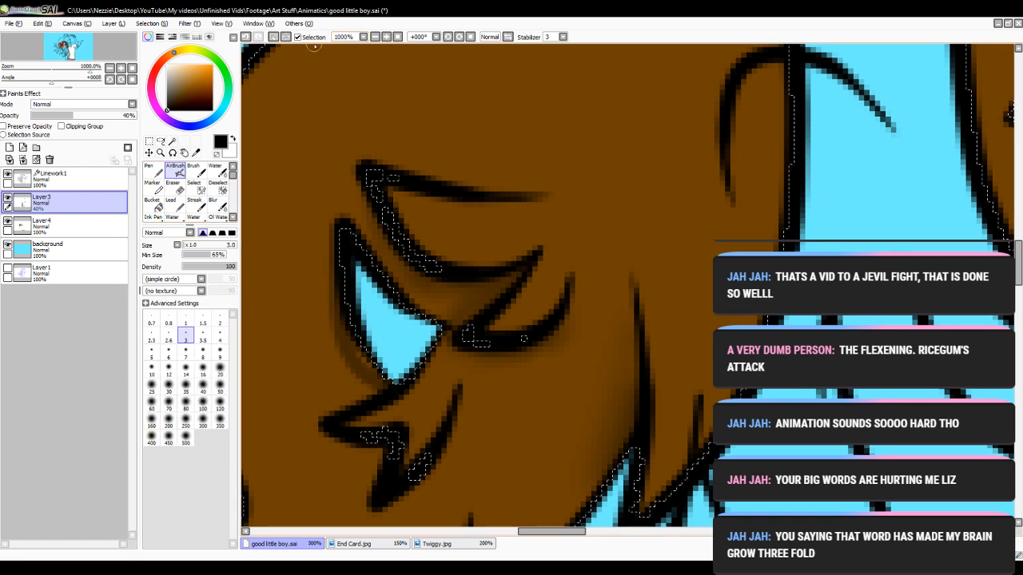
{"action": "left_click", "coordinate": [220, 354]}
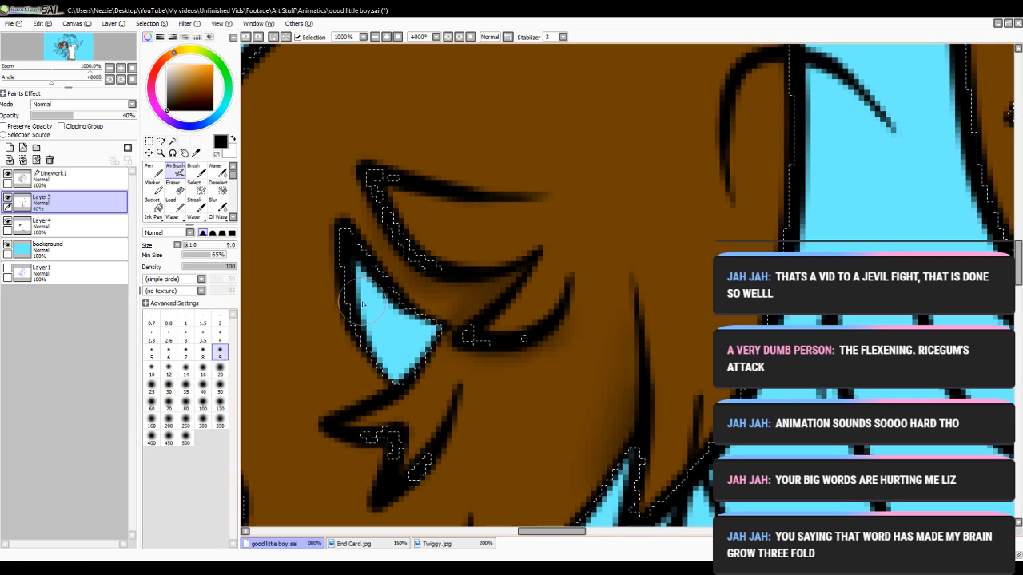
{"action": "mouse_move", "coordinate": [342, 253]}
{"action": "left_mouse_down"}
{"action": "mouse_move", "coordinate": [343, 311]}
{"action": "mouse_move", "coordinate": [384, 385]}
{"action": "left_mouse_up"}
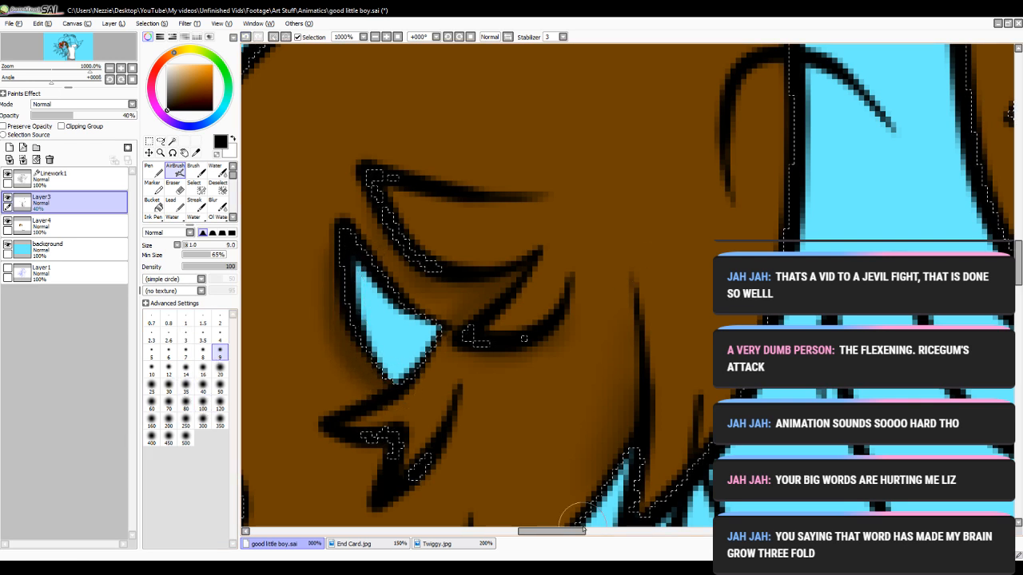
{"action": "left_click_drag", "start_coordinate": [573, 533], "coordinate": [565, 534]}
{"action": "left_click", "coordinate": [214, 205]}
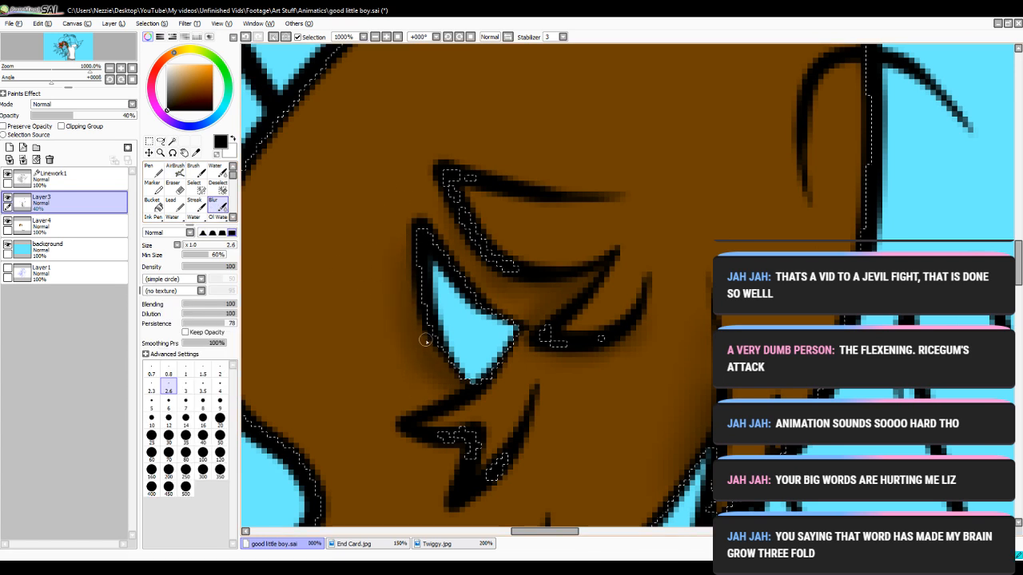
- Airbrush black shading at size 5 around the jagged hair strokes below the blue gap and soften it with Blur at size 2.6
{"action": "scroll", "coordinate": [447, 340], "scroll_direction": "down", "scroll_amount": 3}
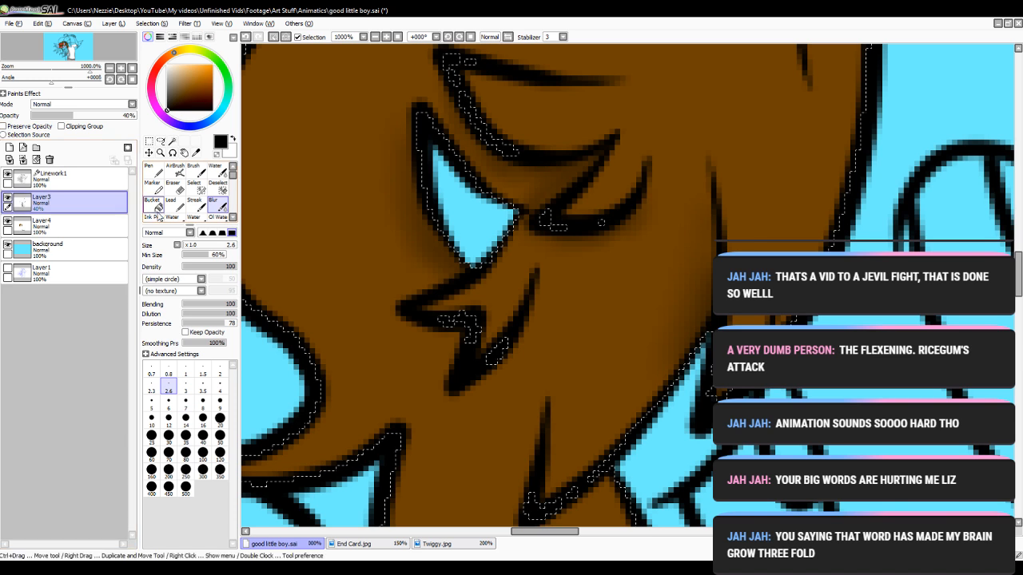
{"action": "left_click", "coordinate": [178, 170]}
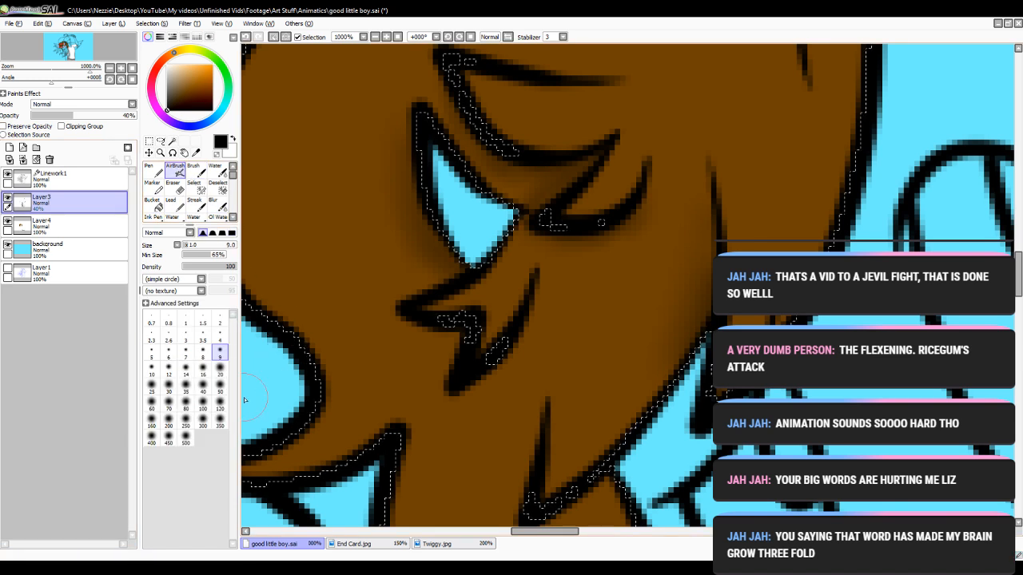
{"action": "left_click", "coordinate": [151, 352]}
{"action": "mouse_move", "coordinate": [417, 318]}
{"action": "left_mouse_down"}
{"action": "mouse_move", "coordinate": [456, 324]}
{"action": "mouse_move", "coordinate": [451, 382]}
{"action": "mouse_move", "coordinate": [511, 357]}
{"action": "mouse_move", "coordinate": [524, 307]}
{"action": "left_mouse_up"}
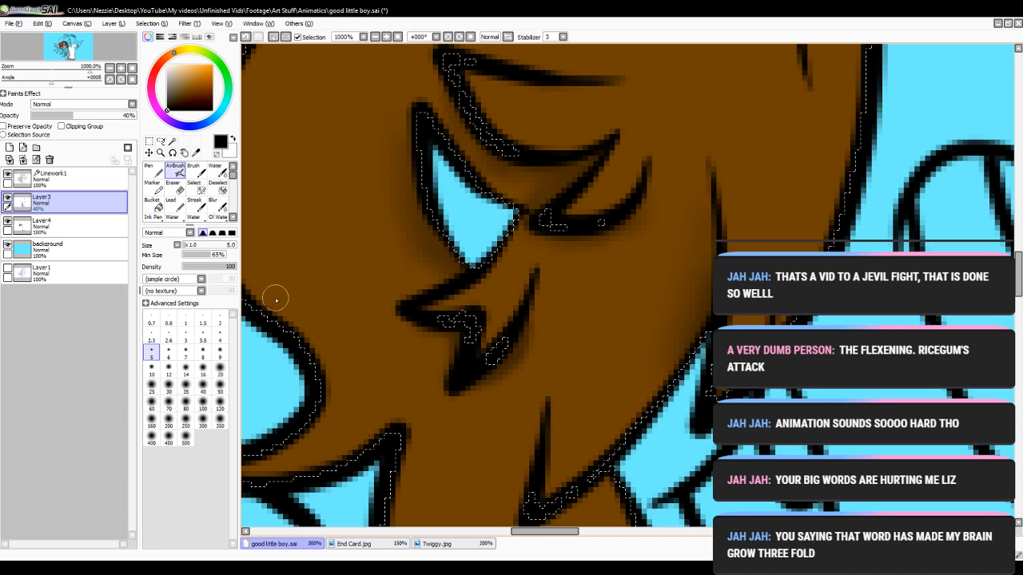
{"action": "left_click", "coordinate": [212, 203]}
{"action": "left_click_drag", "start_coordinate": [404, 326], "coordinate": [440, 341]}
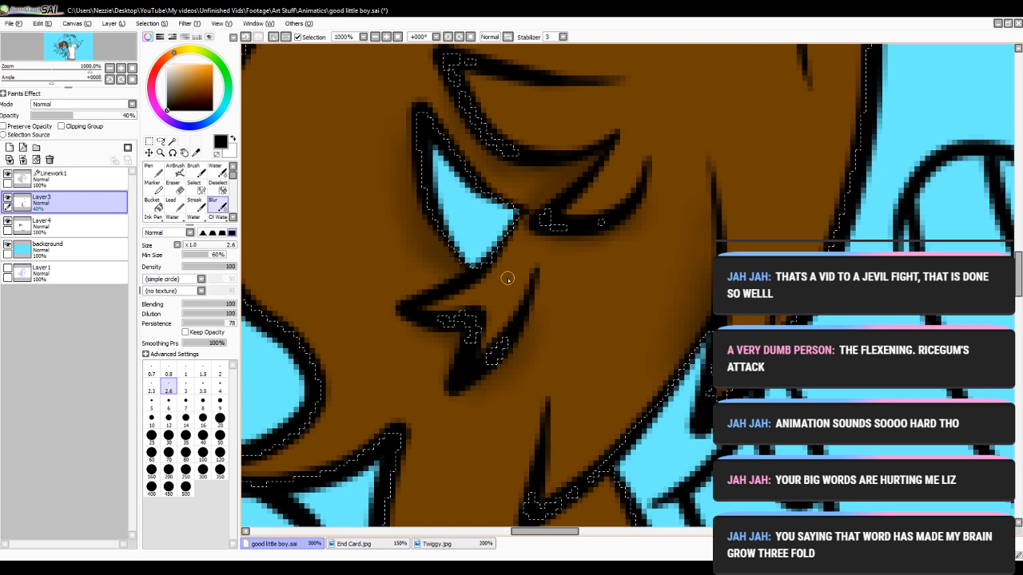
- Airbrush a black shadow at size 5 beneath the fringe's lowest pointed tip and soften it with Blur at size 16
{"action": "left_click", "coordinate": [374, 37]}
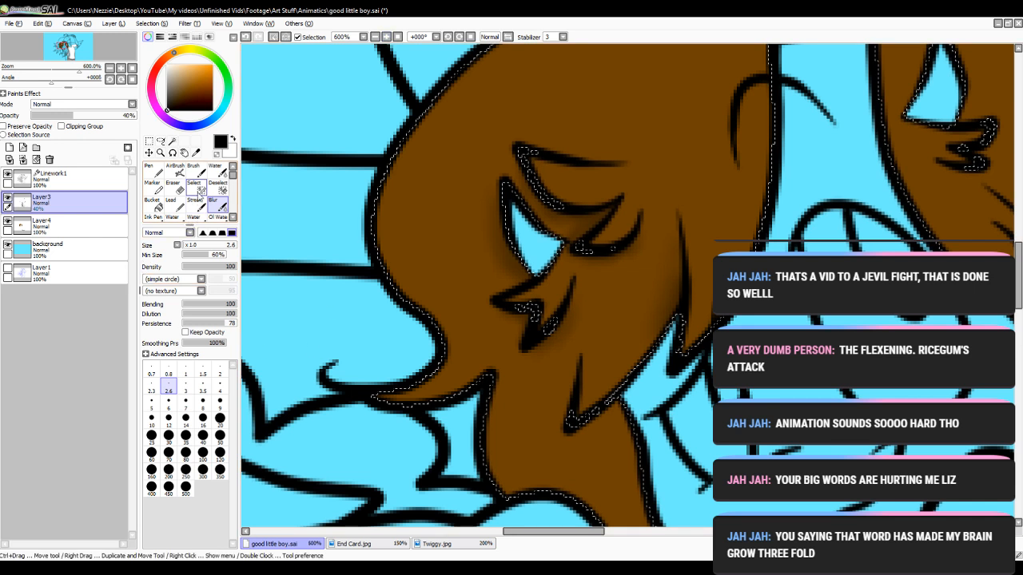
{"action": "left_click", "coordinate": [176, 171]}
{"action": "mouse_move", "coordinate": [571, 431]}
{"action": "left_mouse_down"}
{"action": "mouse_move", "coordinate": [607, 426]}
{"action": "mouse_move", "coordinate": [599, 423]}
{"action": "mouse_move", "coordinate": [623, 407]}
{"action": "mouse_move", "coordinate": [613, 401]}
{"action": "left_mouse_up"}
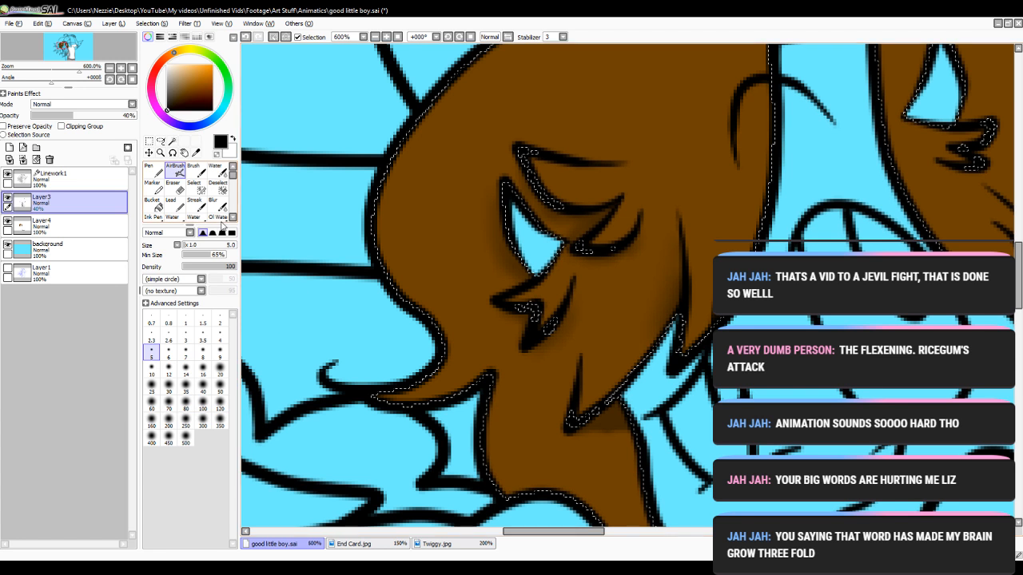
{"action": "left_click", "coordinate": [212, 205]}
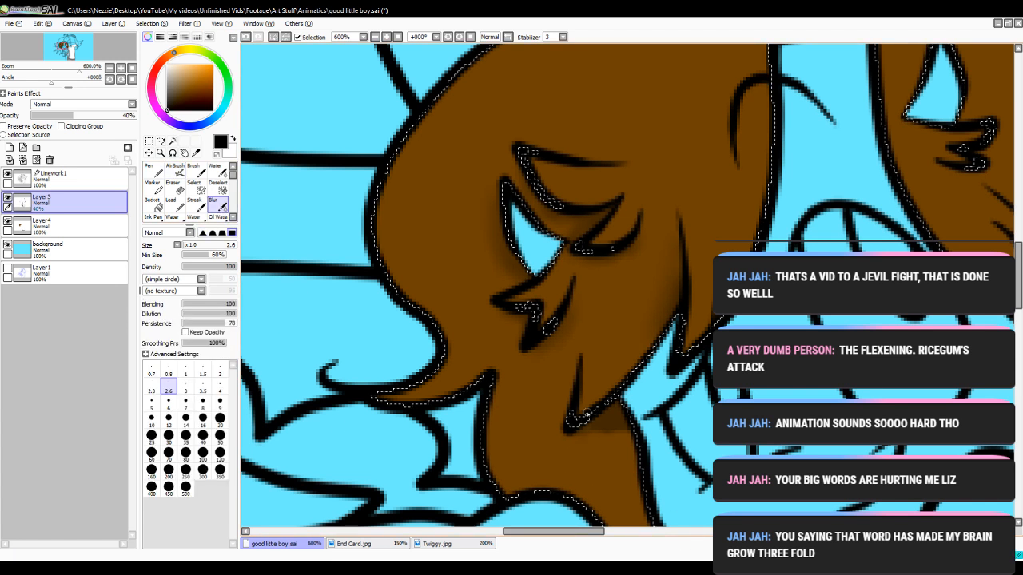
{"action": "left_click", "coordinate": [203, 417]}
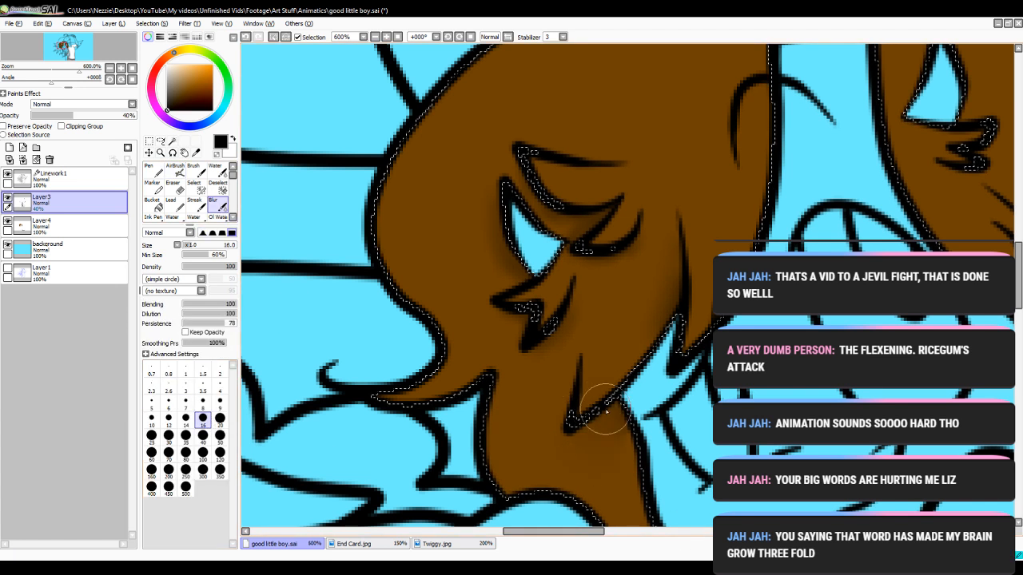
{"action": "left_click_drag", "start_coordinate": [606, 409], "coordinate": [616, 407]}
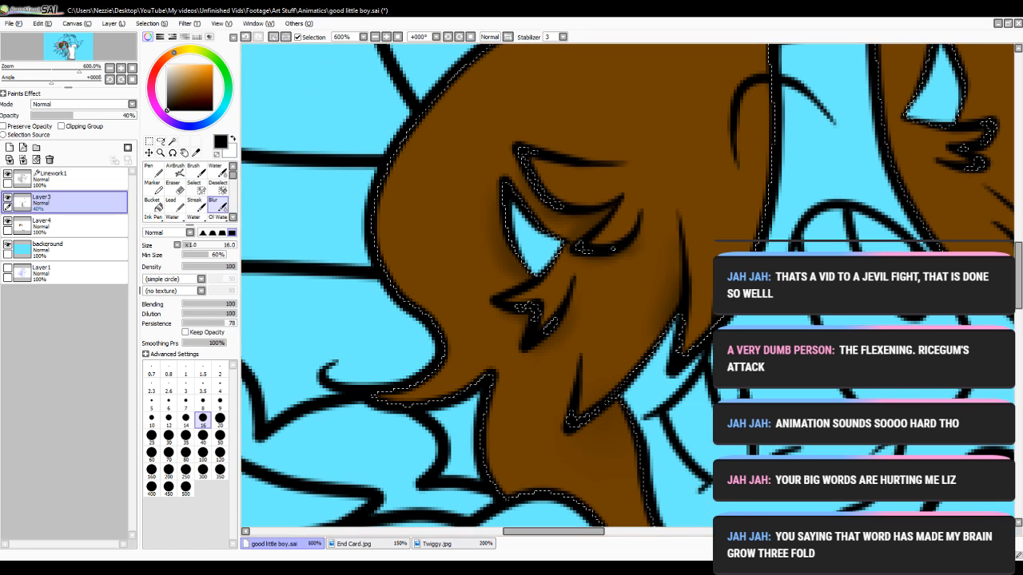
- Airbrush a black shadow at size 12 down the face-side edge of the long lock hanging below the fringe
{"action": "scroll", "coordinate": [479, 287], "scroll_direction": "down", "scroll_amount": 2}
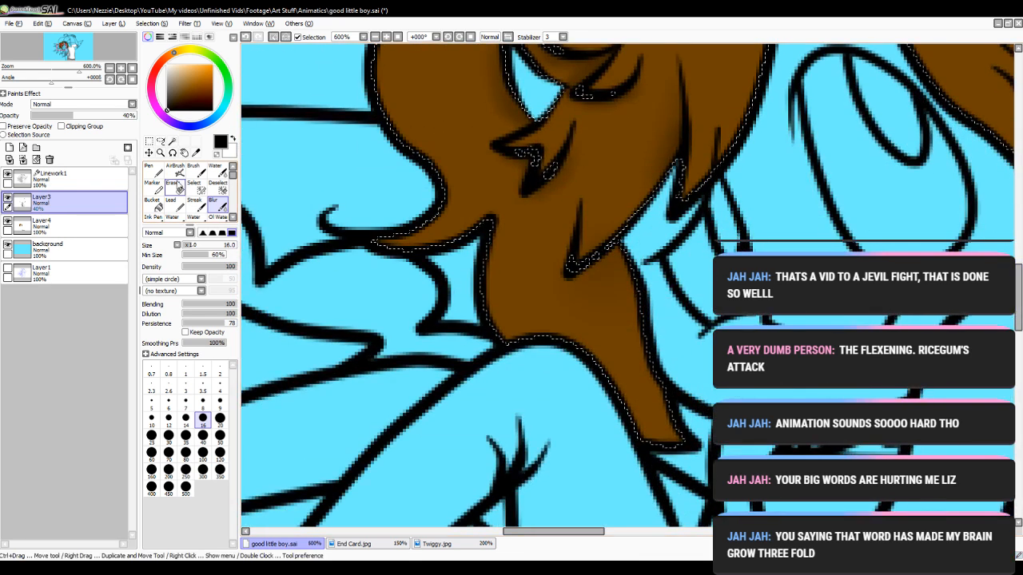
{"action": "left_click", "coordinate": [175, 169]}
{"action": "left_click", "coordinate": [168, 369]}
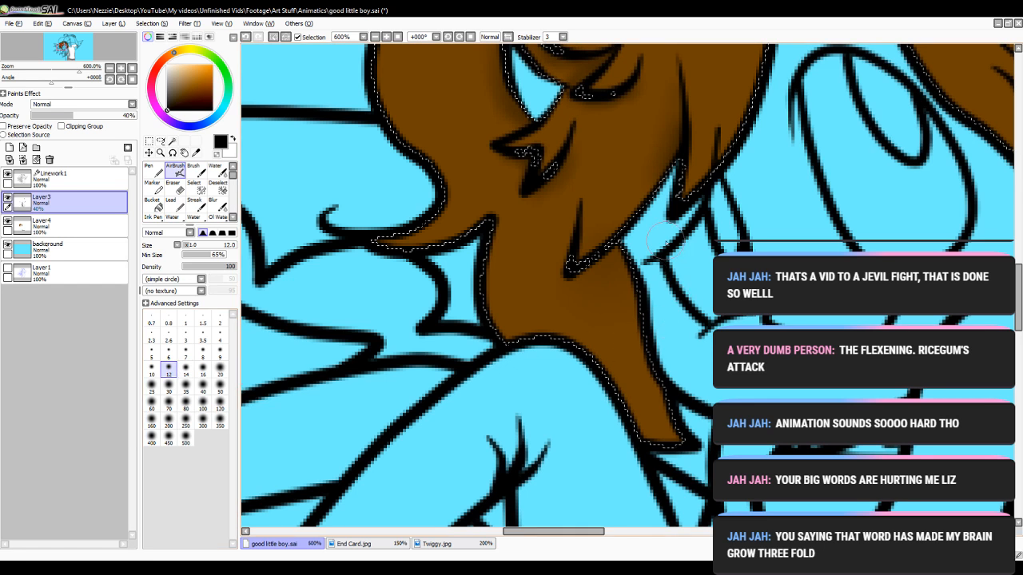
{"action": "mouse_move", "coordinate": [628, 244]}
{"action": "left_mouse_down"}
{"action": "mouse_move", "coordinate": [637, 317]}
{"action": "mouse_move", "coordinate": [681, 406]}
{"action": "left_mouse_up"}
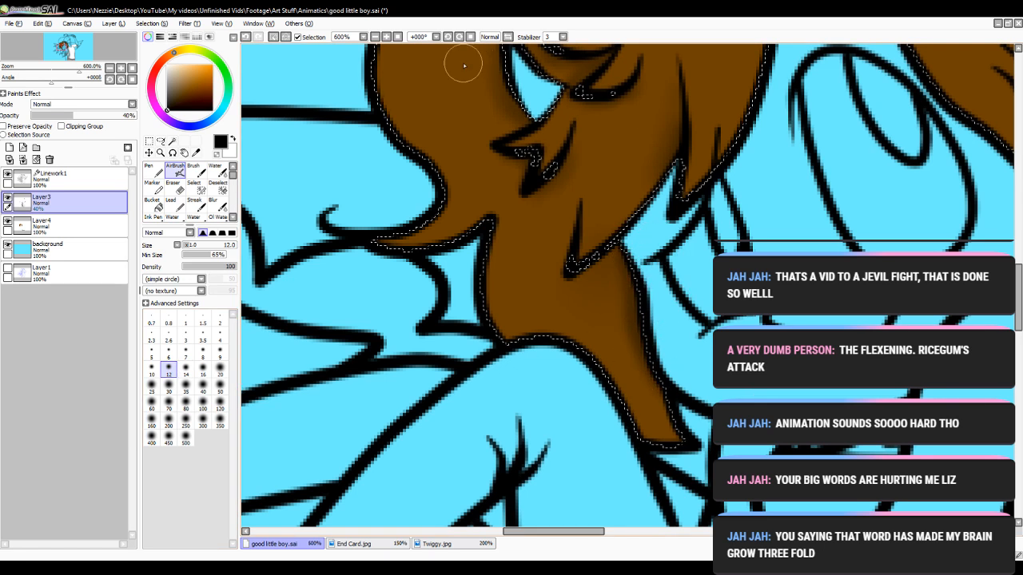
- Airbrush black shading at size 9 around the oval blue gap and down the inner edge of the outer lock on the opposite side
{"action": "left_click", "coordinate": [376, 37]}
{"action": "left_click", "coordinate": [376, 37]}
{"action": "left_click_drag", "start_coordinate": [1019, 318], "coordinate": [1021, 293]}
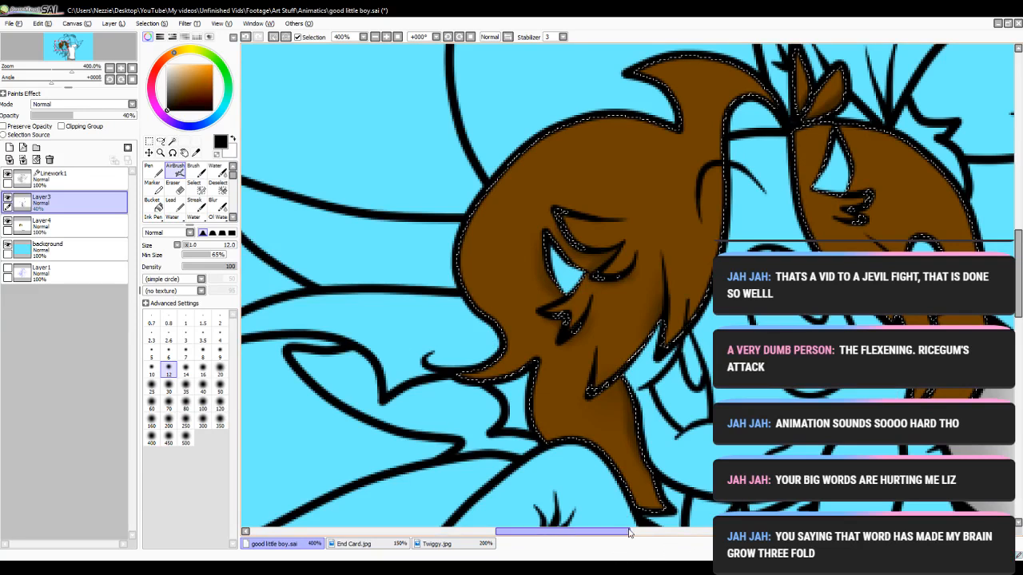
{"action": "left_click_drag", "start_coordinate": [628, 533], "coordinate": [673, 533]}
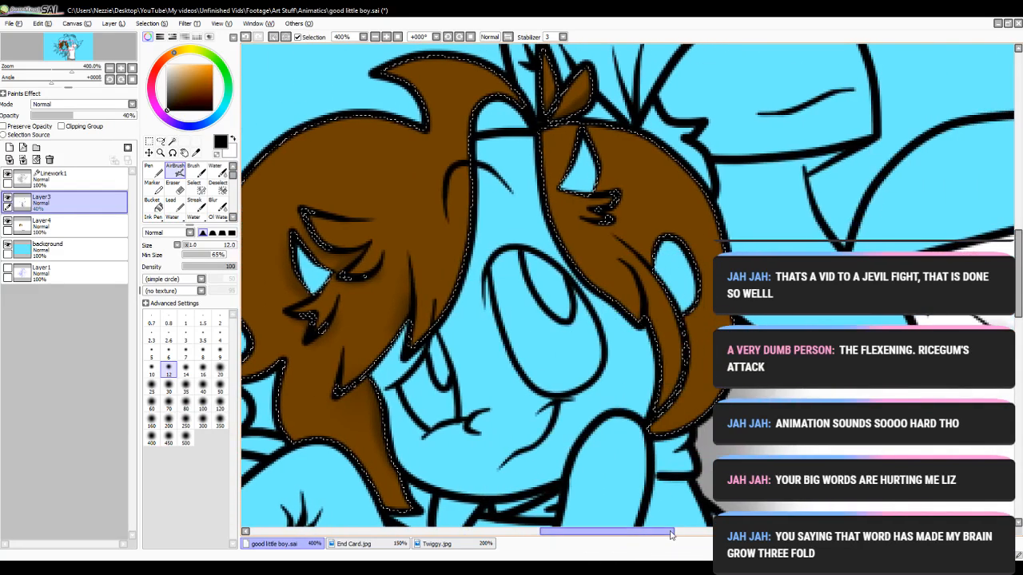
{"action": "left_click", "coordinate": [253, 569]}
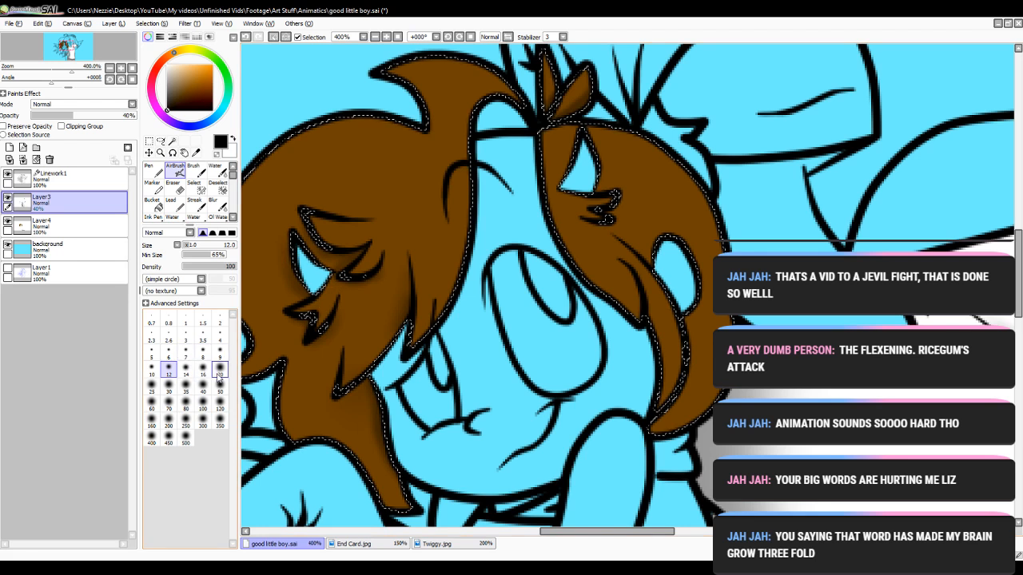
{"action": "left_click", "coordinate": [220, 352]}
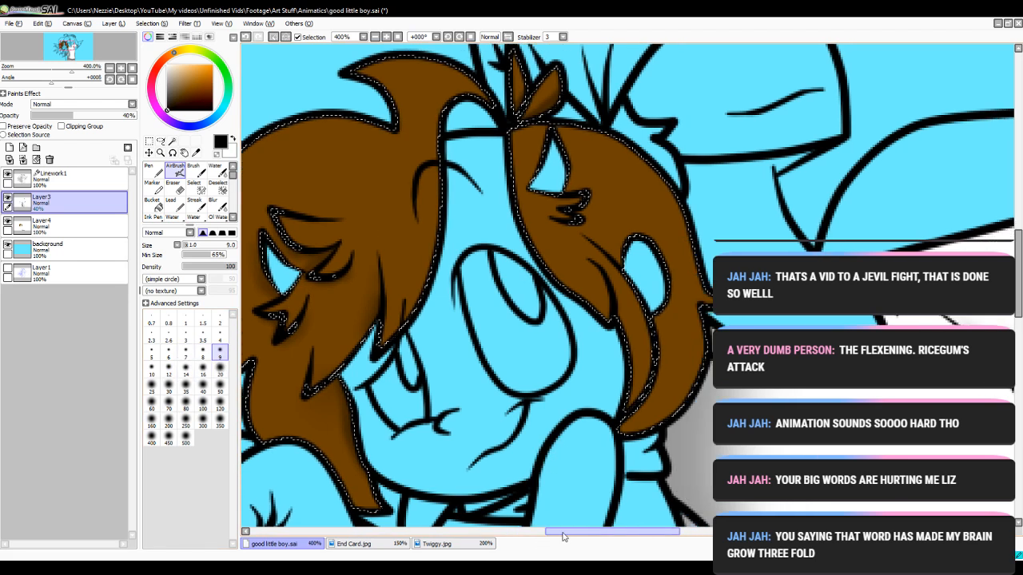
{"action": "left_click_drag", "start_coordinate": [539, 534], "coordinate": [562, 534]}
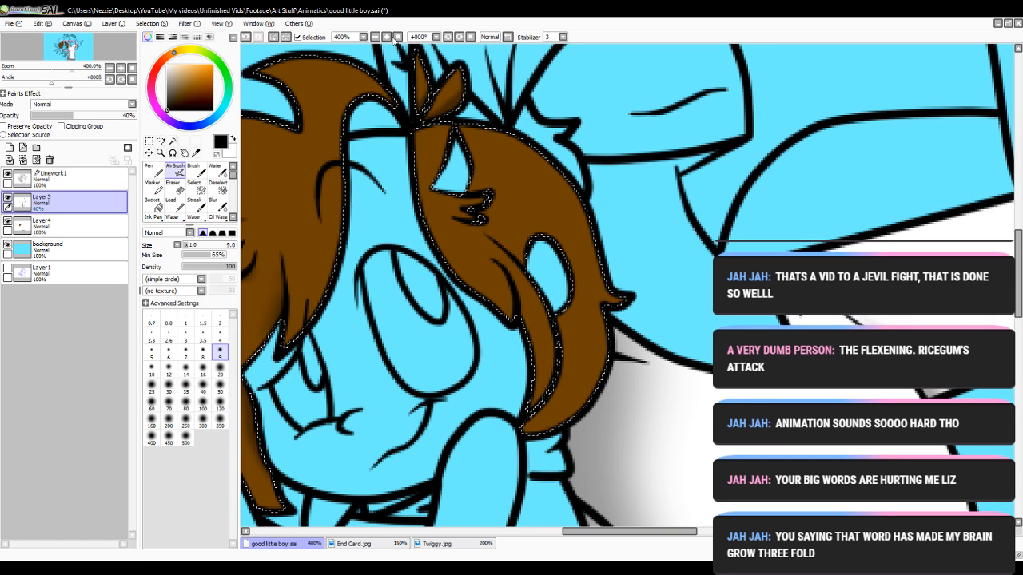
{"action": "left_click", "coordinate": [386, 36]}
{"action": "left_click", "coordinate": [386, 37]}
{"action": "scroll", "coordinate": [455, 130], "scroll_direction": "down", "scroll_amount": 3}
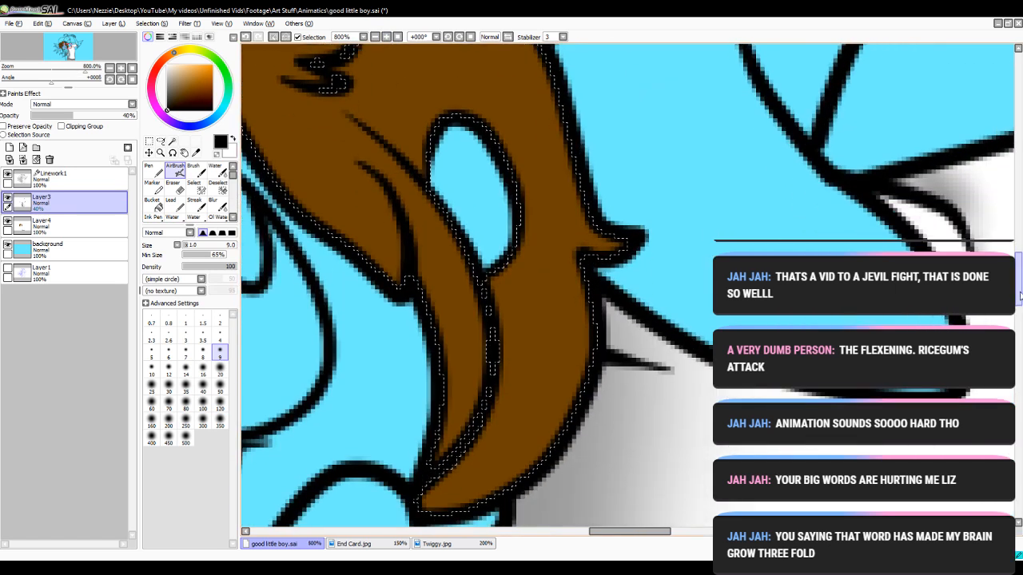
{"action": "mouse_move", "coordinate": [467, 127]}
{"action": "left_mouse_down"}
{"action": "mouse_move", "coordinate": [492, 136]}
{"action": "mouse_move", "coordinate": [517, 182]}
{"action": "mouse_move", "coordinate": [518, 242]}
{"action": "mouse_move", "coordinate": [501, 274]}
{"action": "left_mouse_up"}
{"action": "mouse_move", "coordinate": [499, 135]}
{"action": "left_mouse_down"}
{"action": "mouse_move", "coordinate": [490, 244]}
{"action": "mouse_move", "coordinate": [498, 327]}
{"action": "mouse_move", "coordinate": [488, 392]}
{"action": "mouse_move", "coordinate": [439, 499]}
{"action": "left_mouse_up"}
- Soften the shading around the oval gap and along the outer lock with Blur at size 6
{"action": "key", "text": "e"}
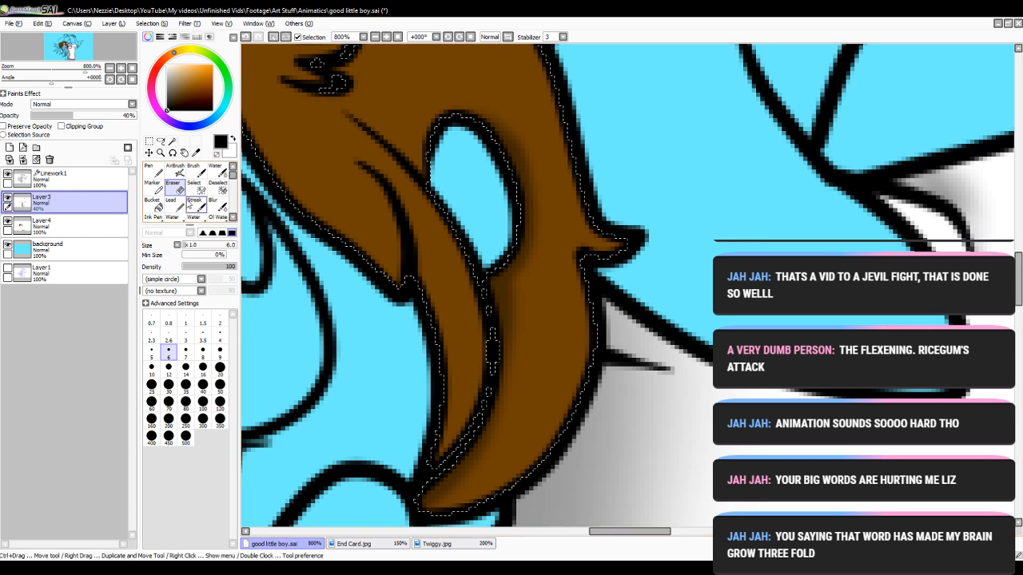
{"action": "left_click", "coordinate": [217, 203]}
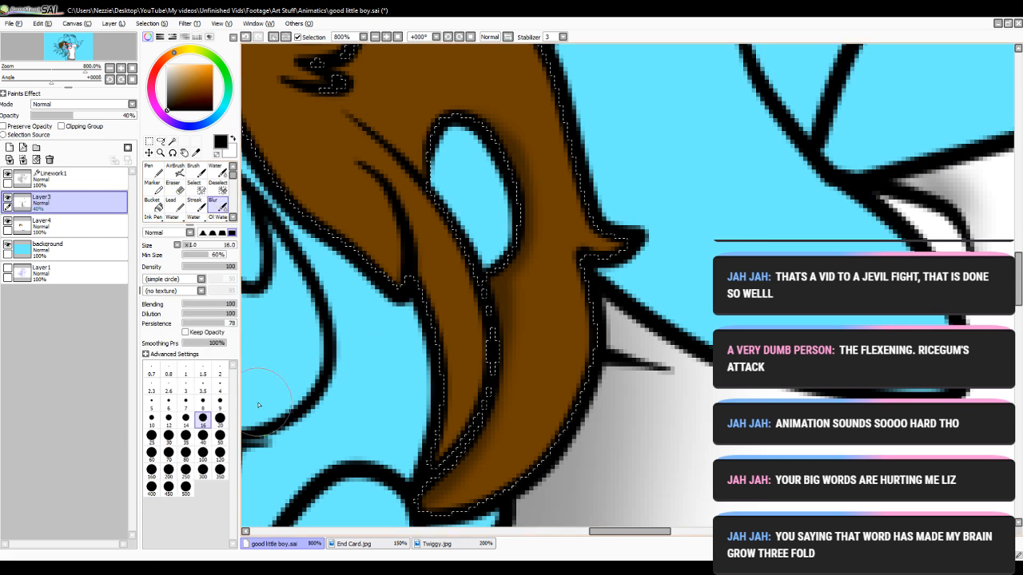
{"action": "left_click", "coordinate": [168, 401]}
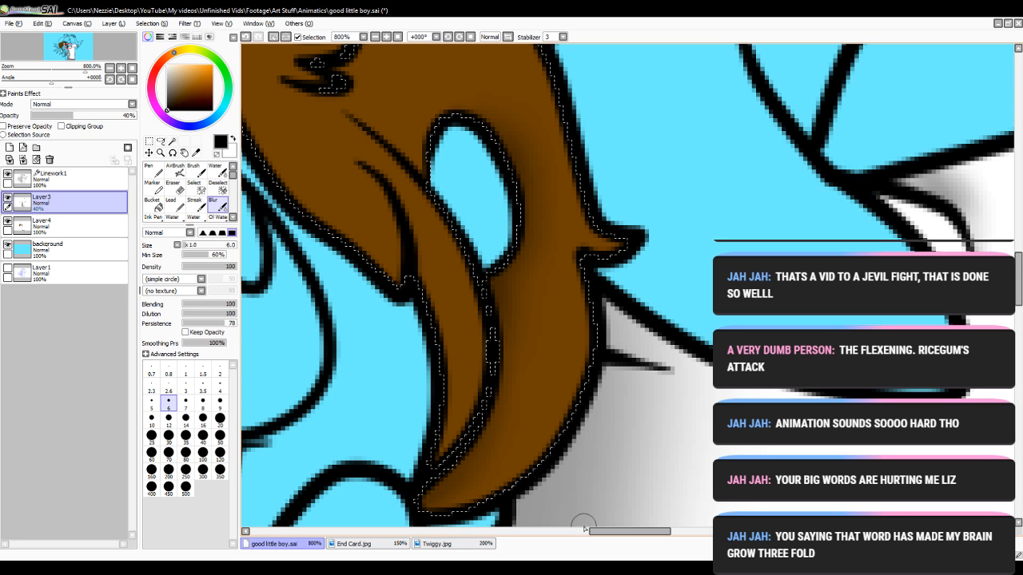
- Airbrush a size 9 shadow above the strand line beside the oval gap, trim it with the size 6 Eraser, and blur it at size 6
{"action": "left_click_drag", "start_coordinate": [598, 532], "coordinate": [587, 533]}
{"action": "left_click", "coordinate": [175, 172]}
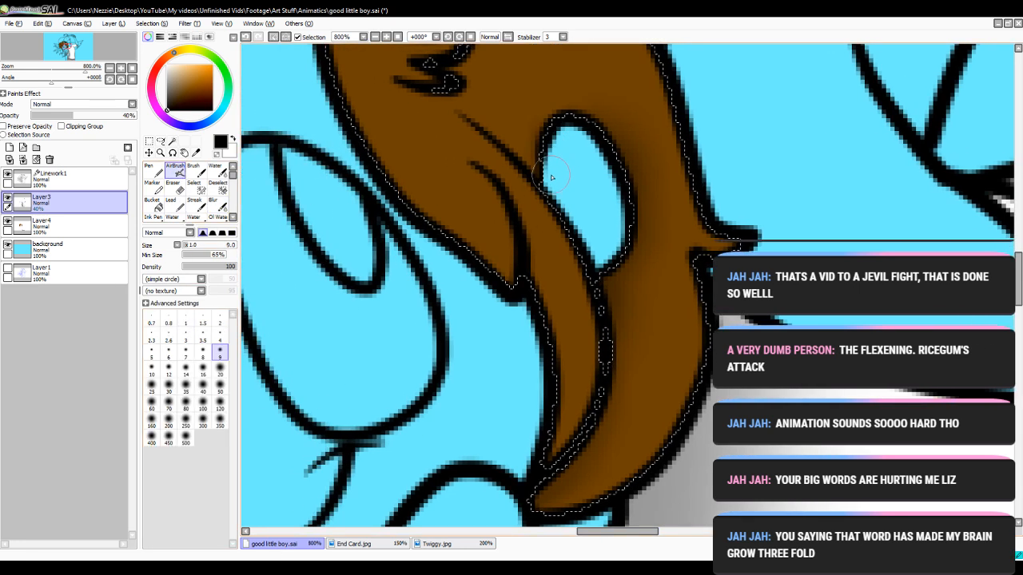
{"action": "mouse_move", "coordinate": [551, 178]}
{"action": "left_mouse_down"}
{"action": "mouse_move", "coordinate": [480, 119]}
{"action": "mouse_move", "coordinate": [503, 130]}
{"action": "mouse_move", "coordinate": [548, 200]}
{"action": "left_mouse_up"}
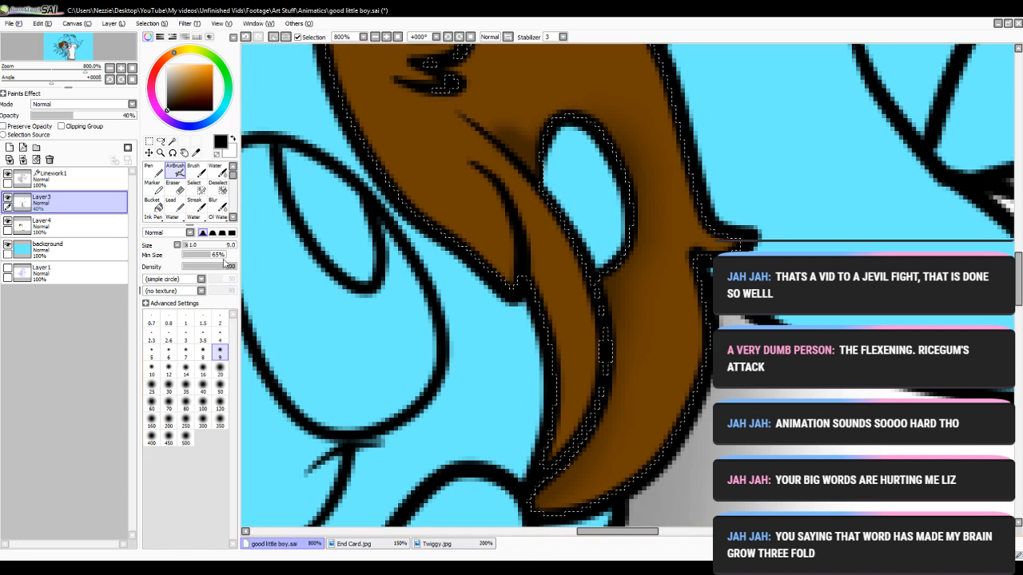
{"action": "left_click", "coordinate": [173, 185]}
{"action": "mouse_move", "coordinate": [480, 128]}
{"action": "left_mouse_down"}
{"action": "mouse_move", "coordinate": [488, 114]}
{"action": "mouse_move", "coordinate": [549, 156]}
{"action": "left_mouse_up"}
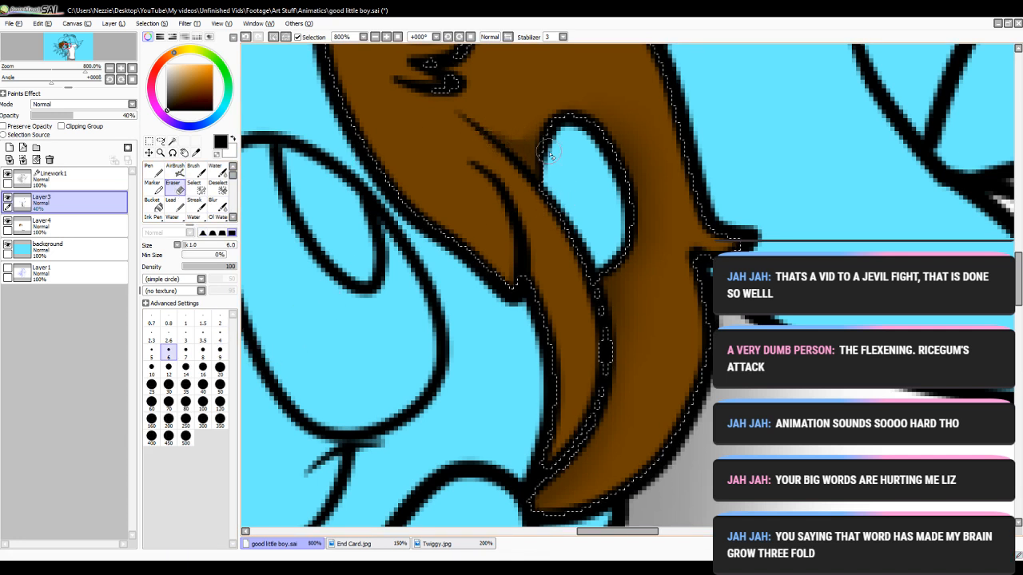
{"action": "left_click", "coordinate": [214, 204]}
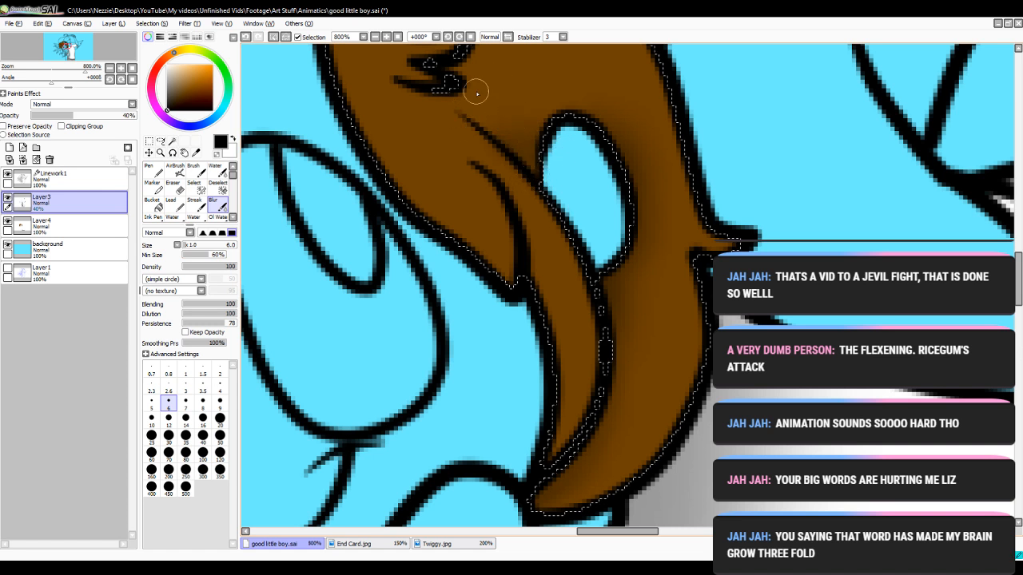
- Airbrush a size 6 shadow along the short curved strand line below, trim it with the Eraser, and soften it with Blur at size 6
{"action": "left_click", "coordinate": [175, 170]}
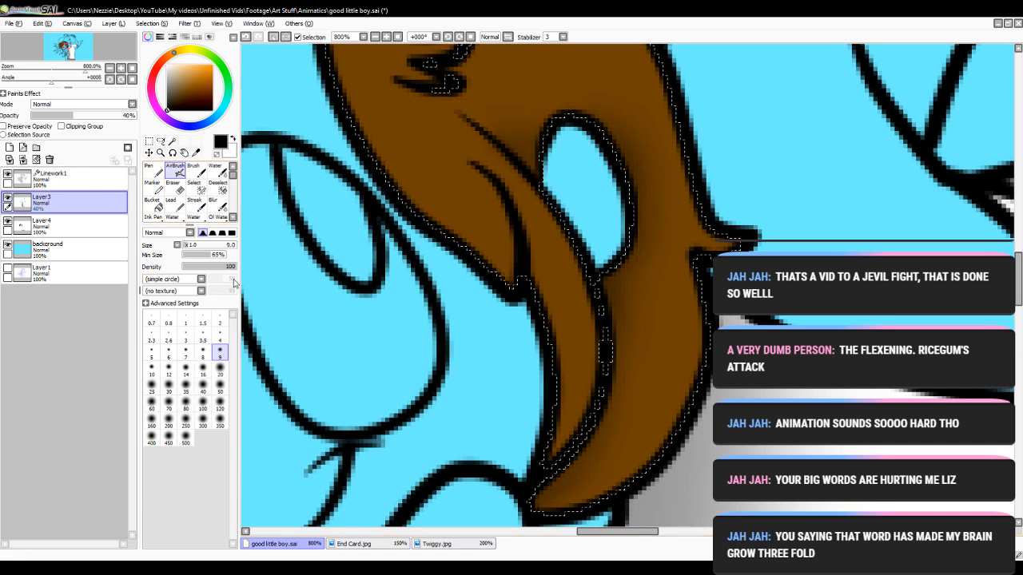
{"action": "left_click", "coordinate": [169, 352]}
{"action": "left_click_drag", "start_coordinate": [484, 167], "coordinate": [530, 243]}
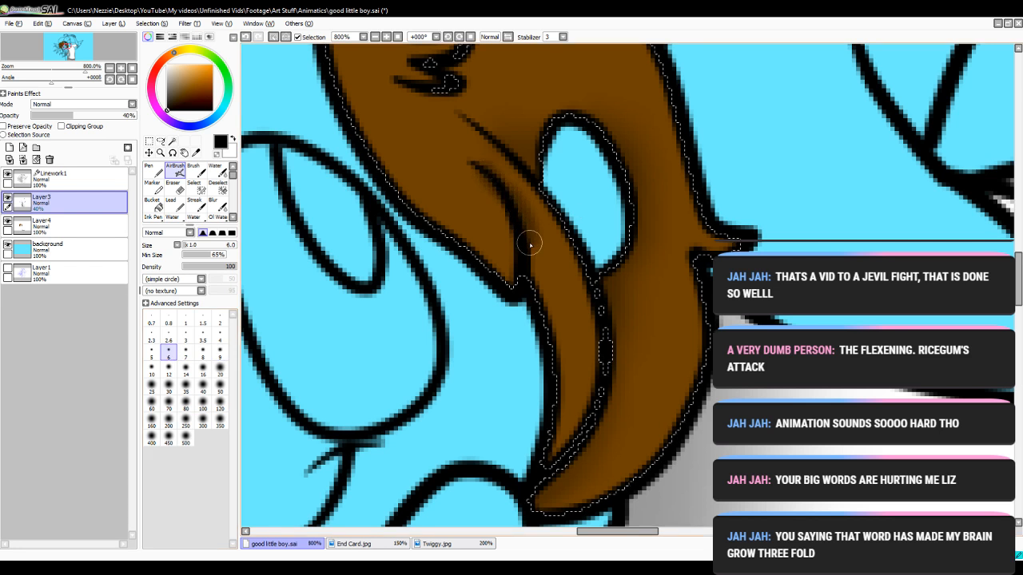
{"action": "left_click", "coordinate": [173, 188]}
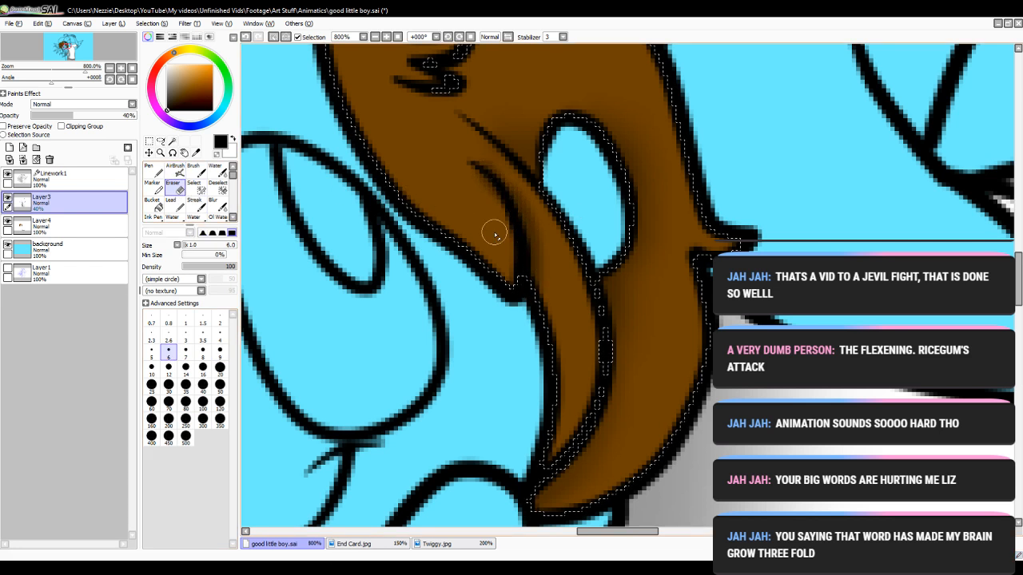
{"action": "left_click", "coordinate": [214, 204]}
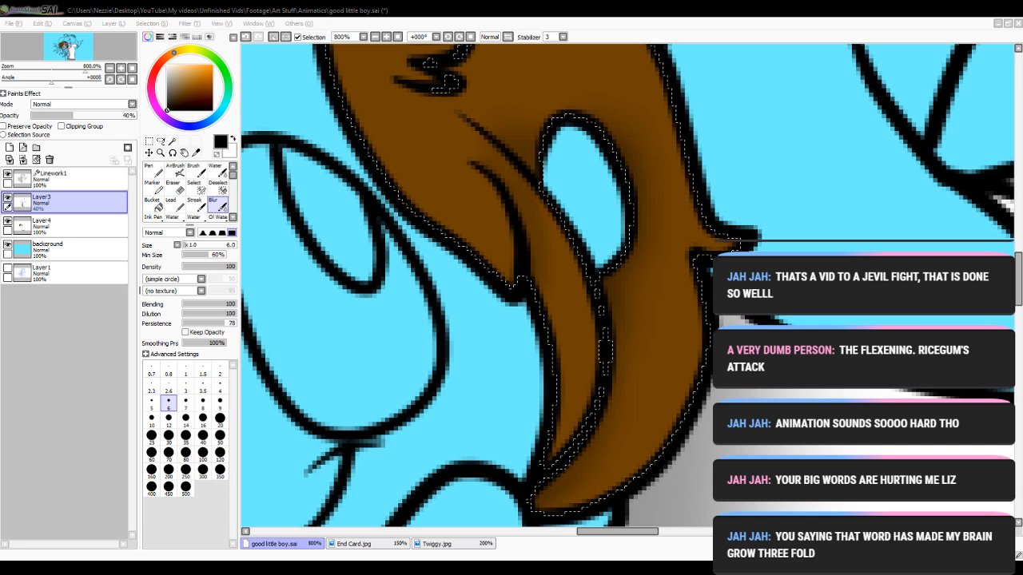
{"action": "key", "text": "alt+Tab"}
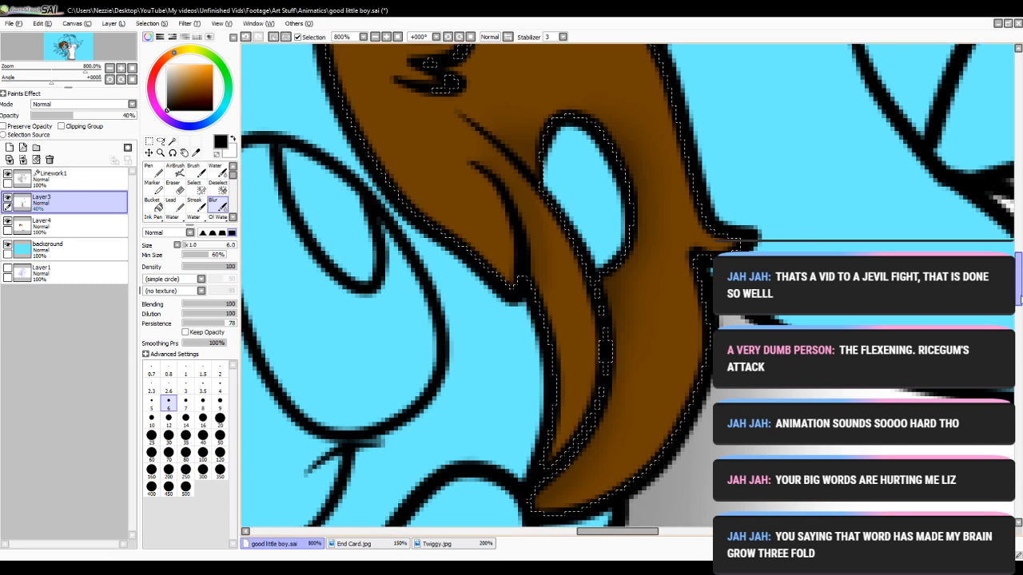
{"action": "left_click_drag", "start_coordinate": [1018, 280], "coordinate": [1018, 246]}
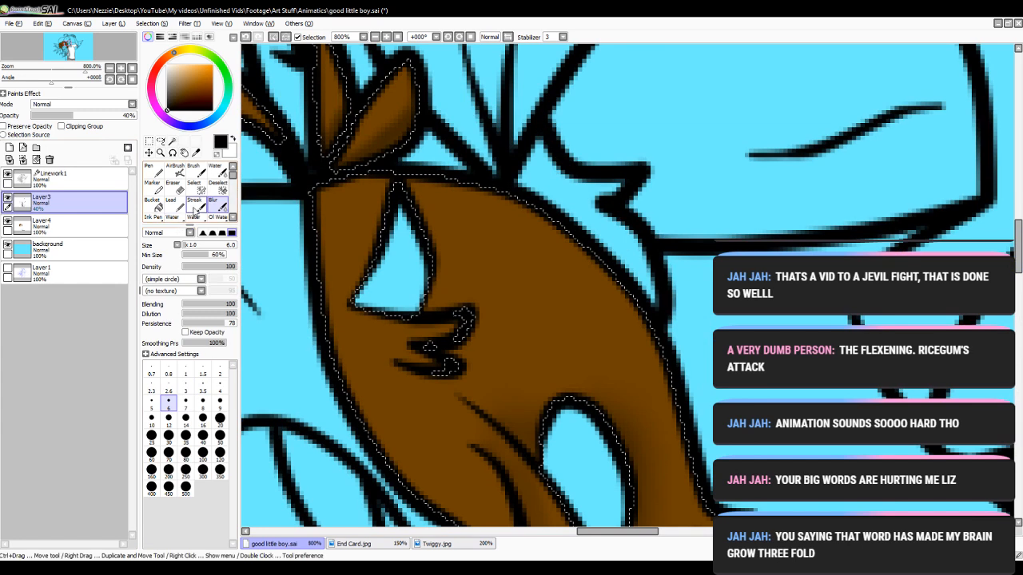
- Airbrush a size 6 black shadow beside the triangular gap and around the short strands below it, and soften it with Blur at size 6
{"action": "left_click", "coordinate": [175, 171]}
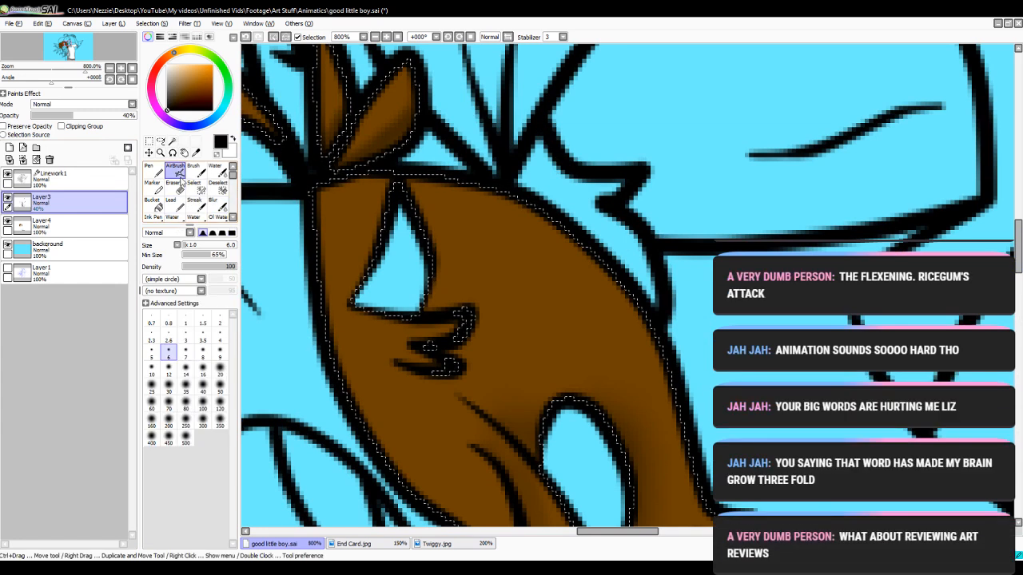
{"action": "mouse_move", "coordinate": [426, 226]}
{"action": "left_mouse_down"}
{"action": "mouse_move", "coordinate": [439, 265]}
{"action": "mouse_move", "coordinate": [427, 310]}
{"action": "mouse_move", "coordinate": [475, 313]}
{"action": "mouse_move", "coordinate": [451, 354]}
{"action": "mouse_move", "coordinate": [469, 378]}
{"action": "mouse_move", "coordinate": [392, 371]}
{"action": "left_mouse_up"}
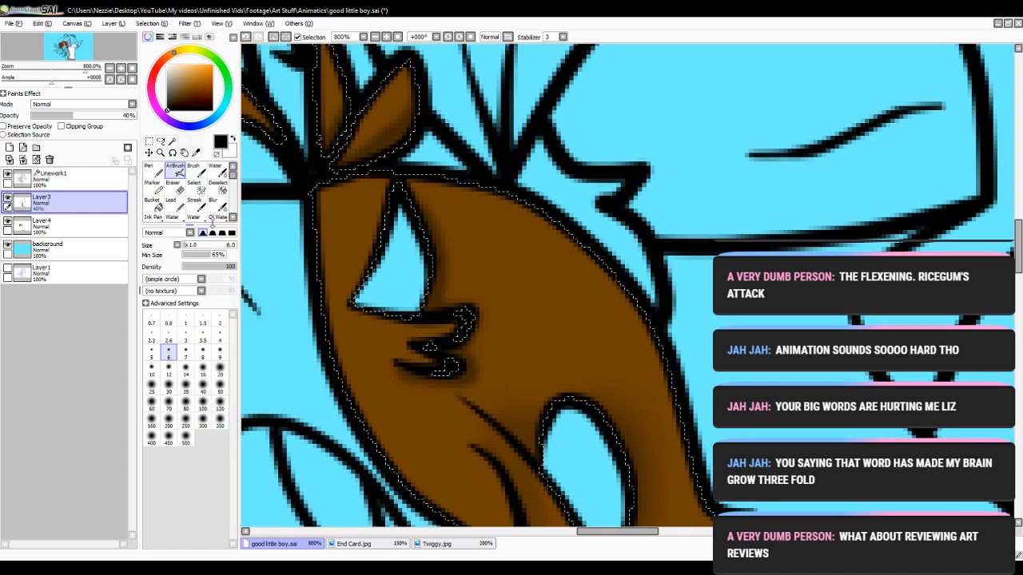
{"action": "left_click", "coordinate": [215, 205]}
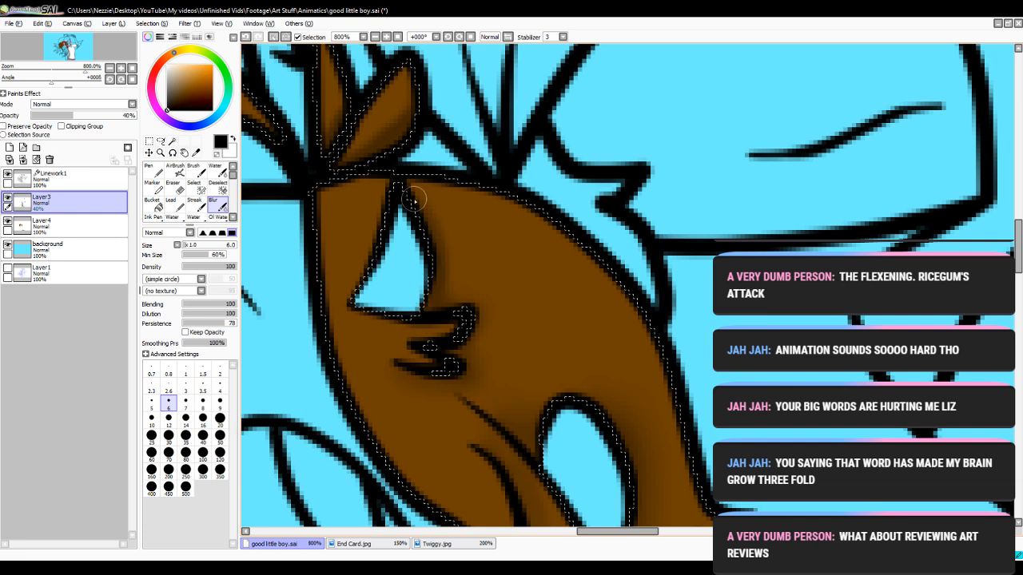
{"action": "left_click", "coordinate": [373, 37]}
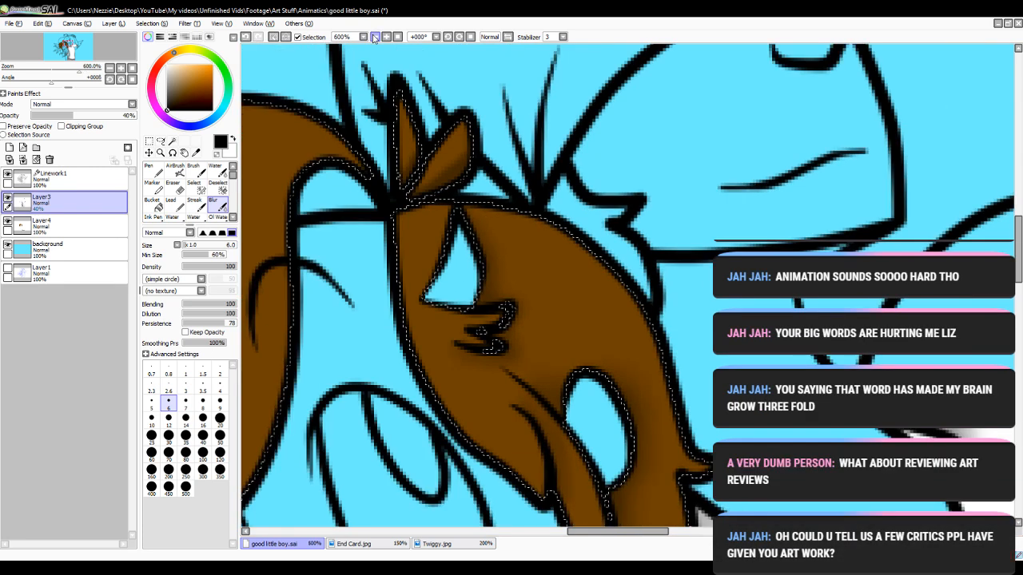
{"action": "left_click", "coordinate": [374, 37]}
{"action": "left_click", "coordinate": [374, 37]}
{"action": "left_click", "coordinate": [374, 36]}
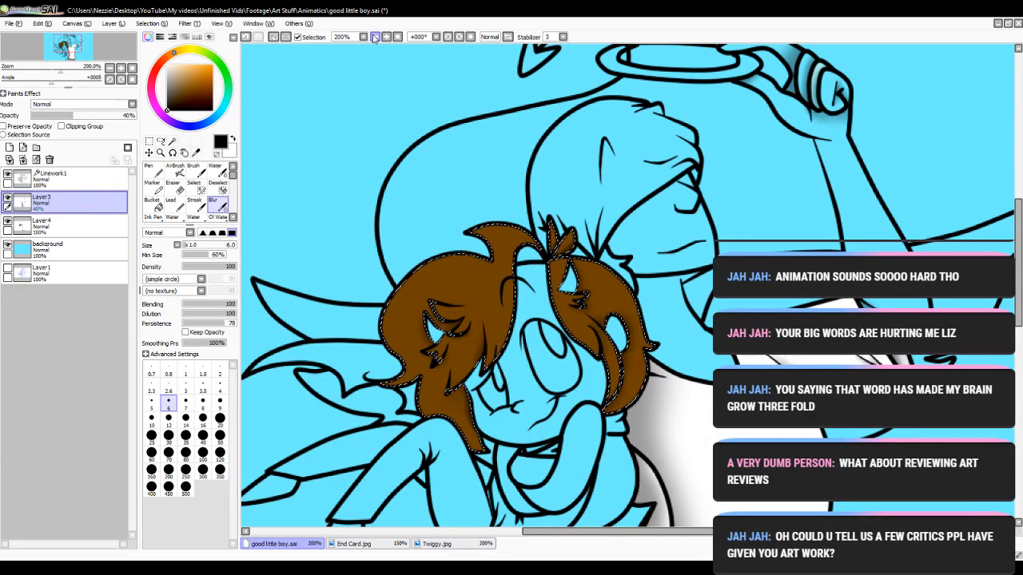
- Soften the shading in the small pointed tuft on top of the hair with Blur at size 6, and clear the hair selection
{"action": "left_click", "coordinate": [386, 37]}
{"action": "left_click", "coordinate": [386, 37]}
{"action": "left_click", "coordinate": [386, 37]}
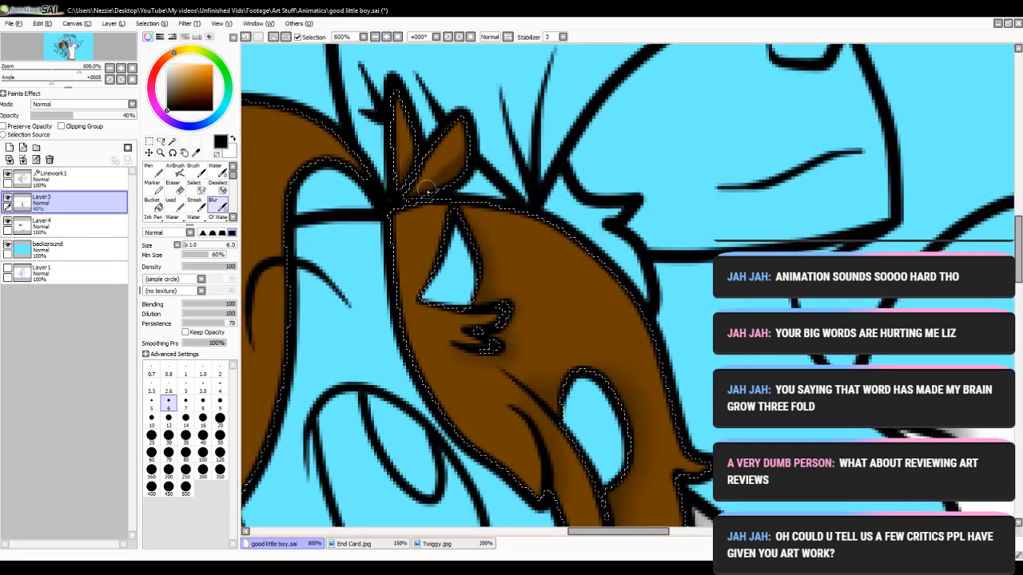
{"action": "mouse_move", "coordinate": [457, 132]}
{"action": "left_mouse_down"}
{"action": "mouse_move", "coordinate": [414, 178]}
{"action": "mouse_move", "coordinate": [415, 118]}
{"action": "left_mouse_up"}
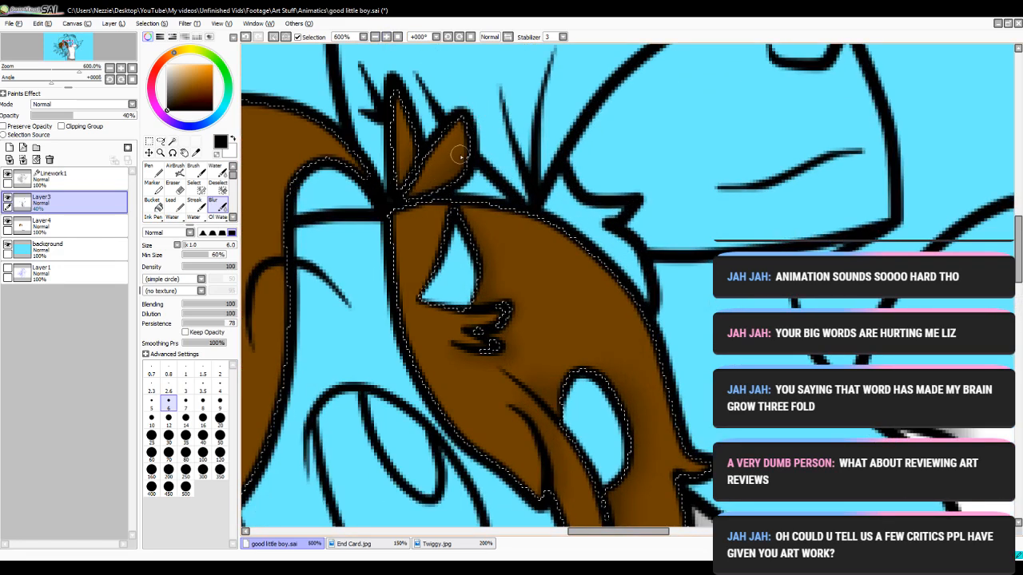
{"action": "left_click", "coordinate": [374, 37]}
{"action": "left_click", "coordinate": [374, 36]}
{"action": "left_click", "coordinate": [374, 37]}
{"action": "left_click", "coordinate": [374, 37]}
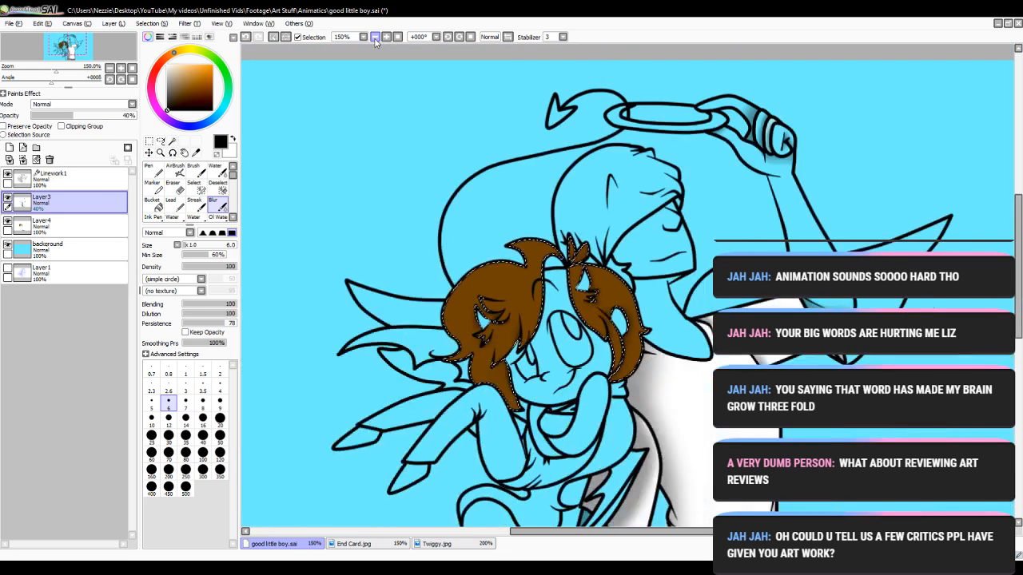
{"action": "left_click", "coordinate": [216, 186]}
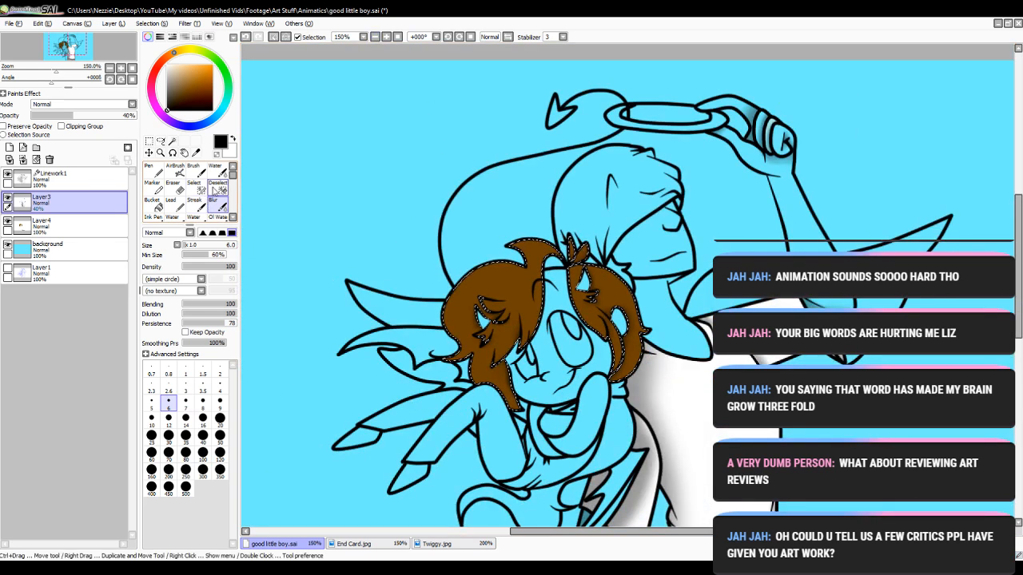
{"action": "left_click", "coordinate": [496, 293]}
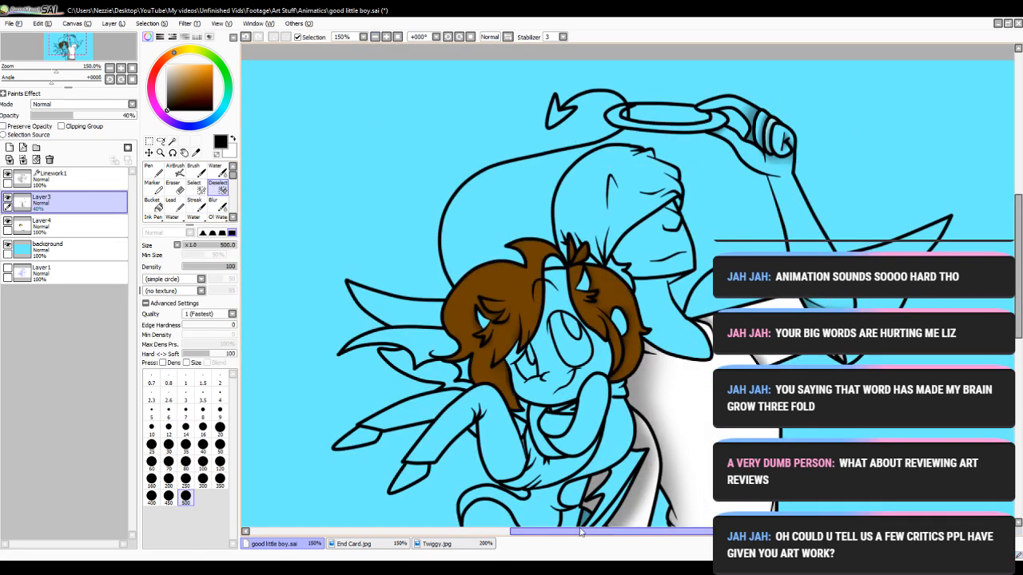
- On Linework1, shift the control point at the inner end of the small character's lower neck line slightly outward, and clear the test selection
{"action": "left_click_drag", "start_coordinate": [1019, 279], "coordinate": [1018, 320]}
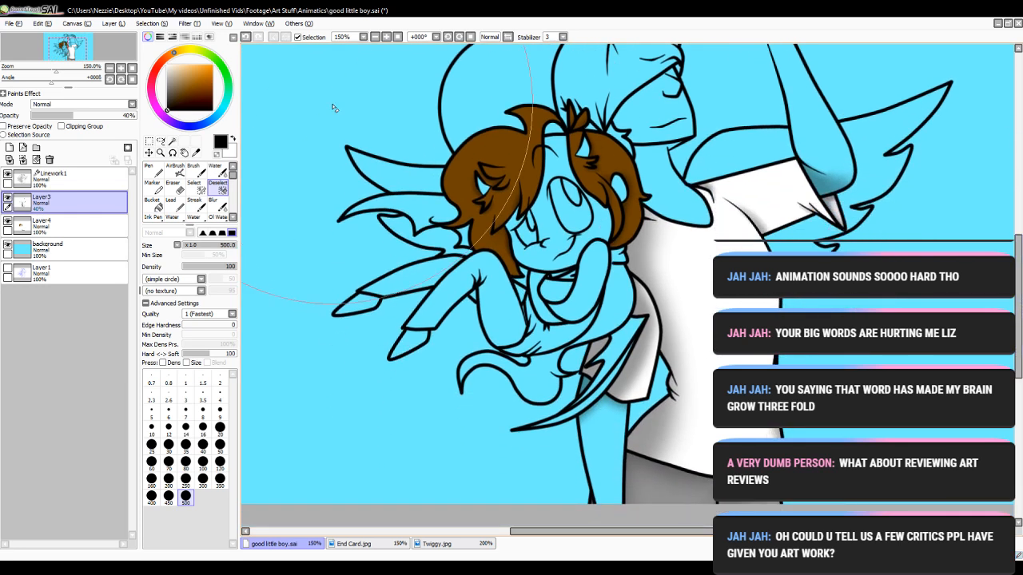
{"action": "left_click", "coordinate": [173, 141]}
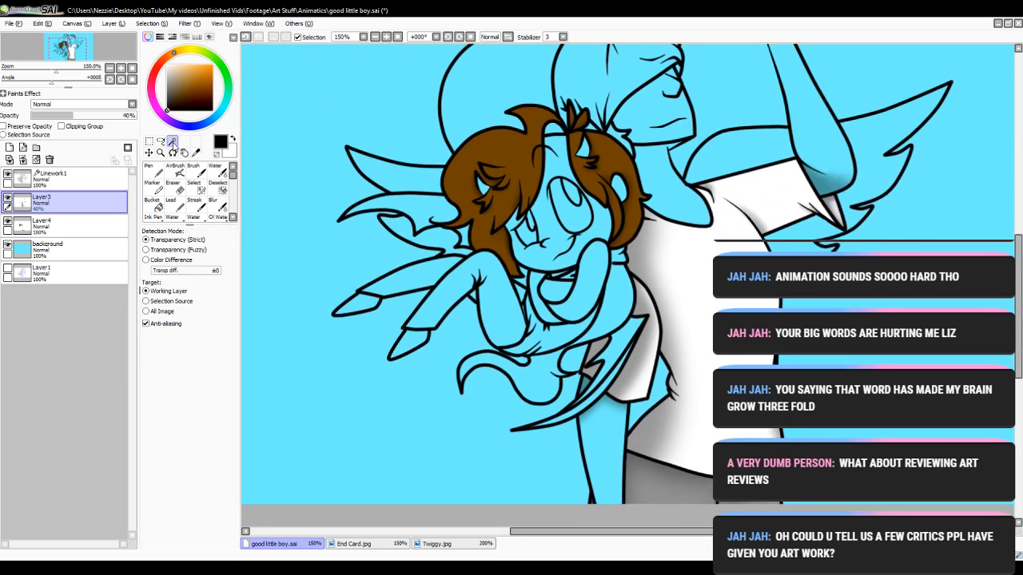
{"action": "left_click", "coordinate": [46, 180]}
{"action": "left_click", "coordinate": [386, 37]}
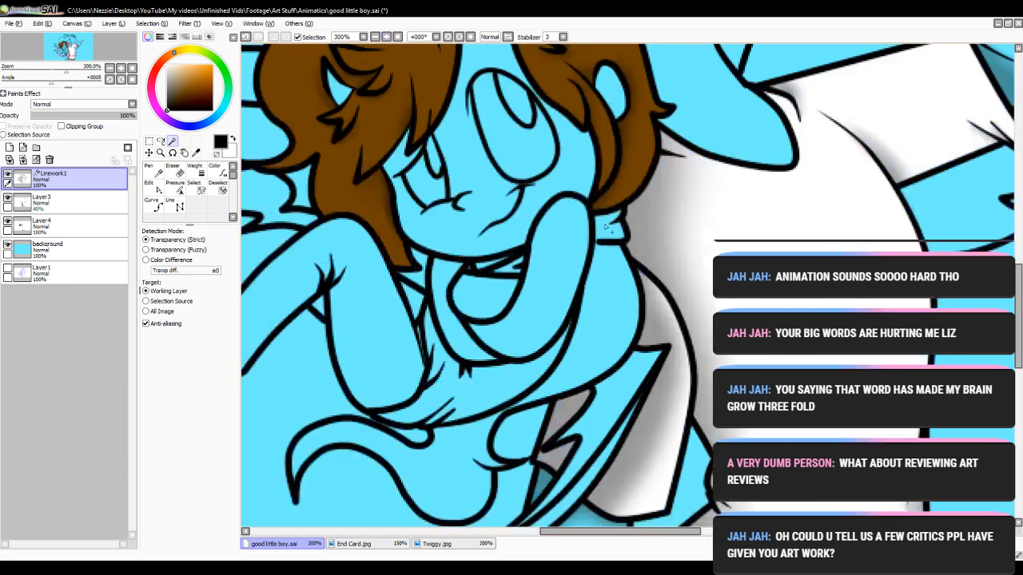
{"action": "left_click", "coordinate": [617, 306]}
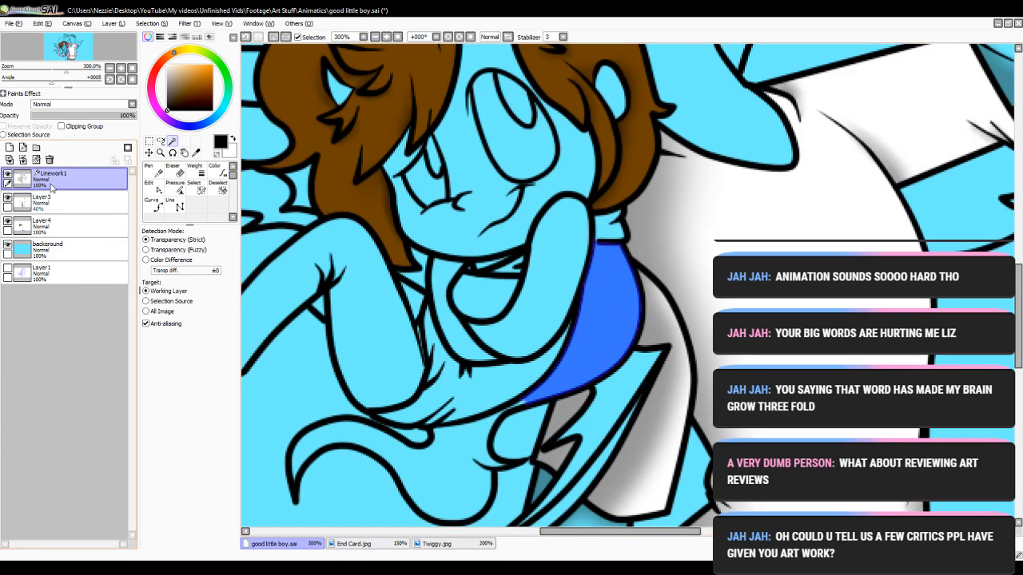
{"action": "left_click", "coordinate": [149, 184]}
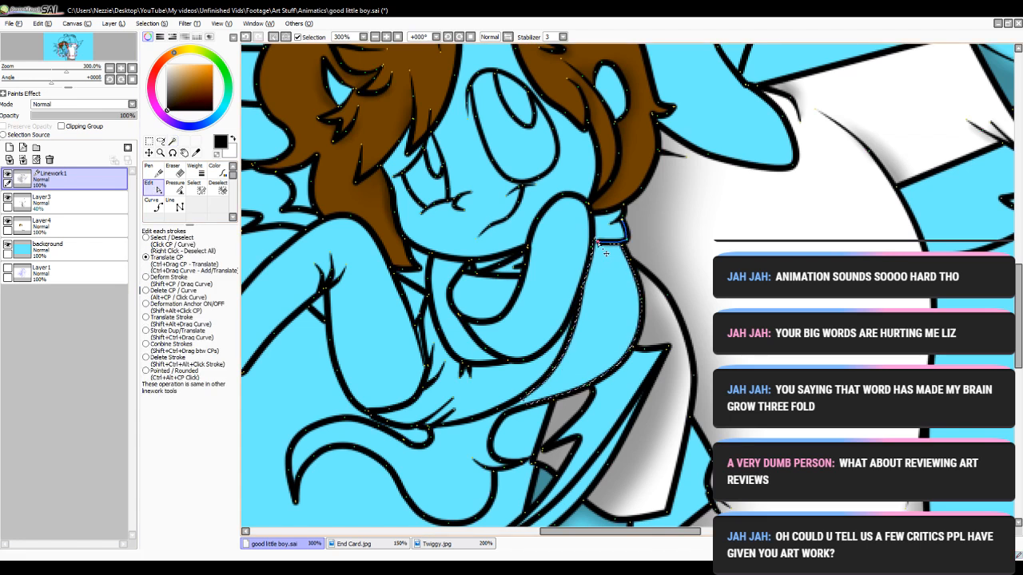
{"action": "left_click_drag", "start_coordinate": [598, 243], "coordinate": [596, 243]}
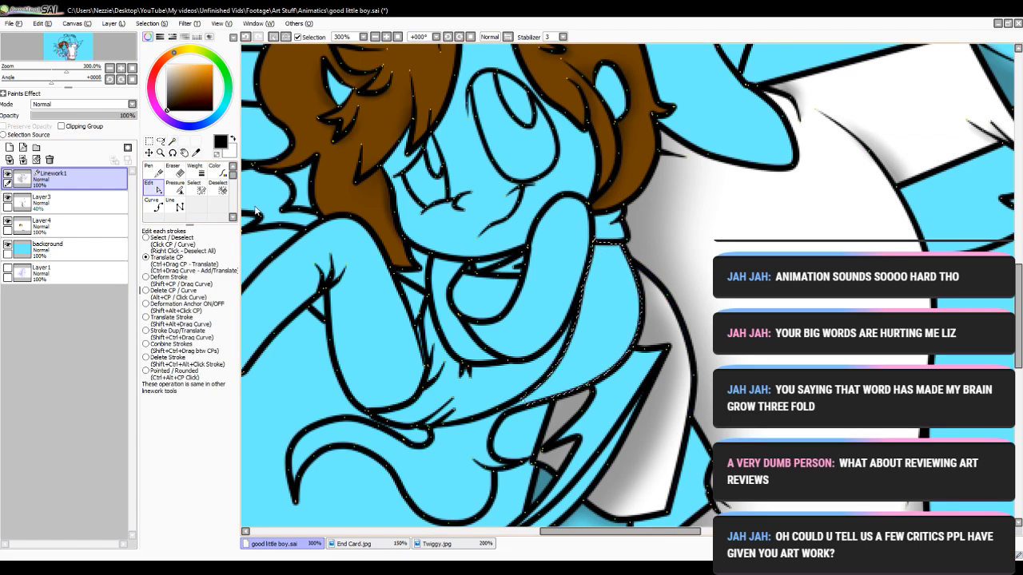
{"action": "left_click", "coordinate": [219, 190]}
{"action": "key", "text": "ctrl+d"}
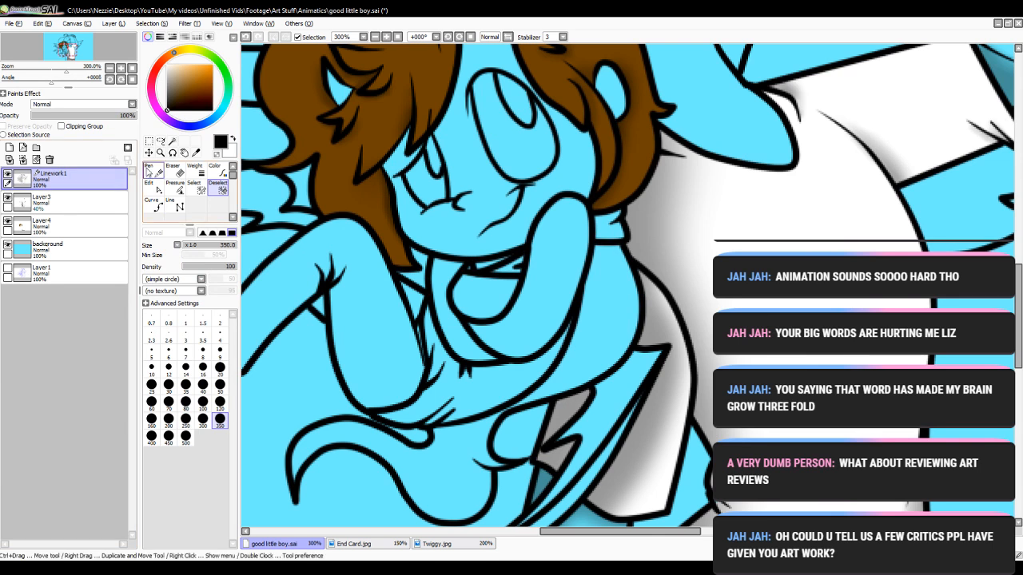
- Select the area behind the raised arm and the curled tail shape below the body with the Magic Wand on Linework1
{"action": "left_click", "coordinate": [171, 140]}
{"action": "left_click", "coordinate": [616, 322]}
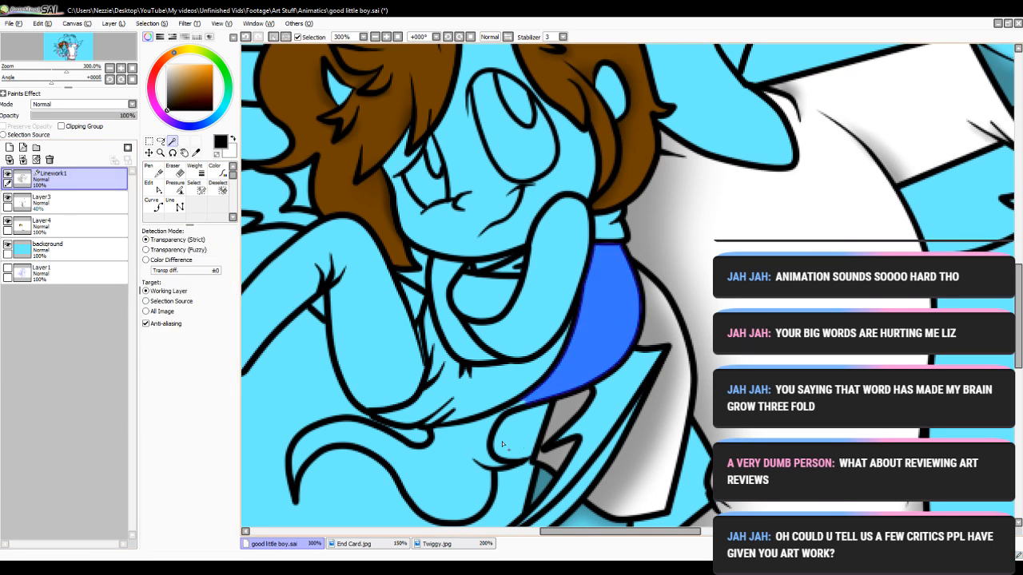
{"action": "left_click", "coordinate": [457, 489]}
{"action": "left_click_drag", "start_coordinate": [578, 533], "coordinate": [563, 532]}
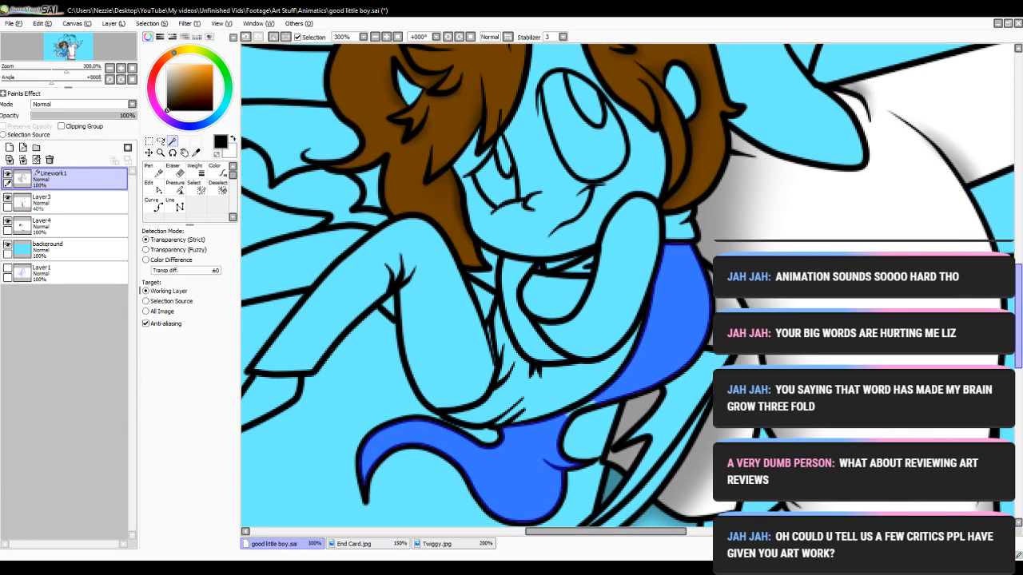
{"action": "scroll", "coordinate": [636, 133], "scroll_direction": "down", "scroll_amount": 3}
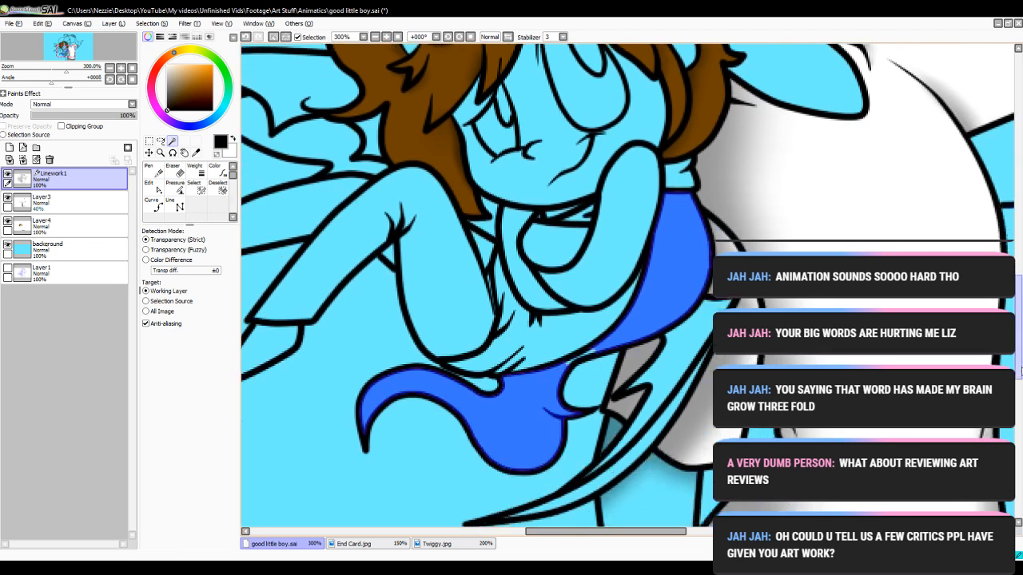
{"action": "left_click", "coordinate": [386, 37]}
{"action": "left_click", "coordinate": [387, 36]}
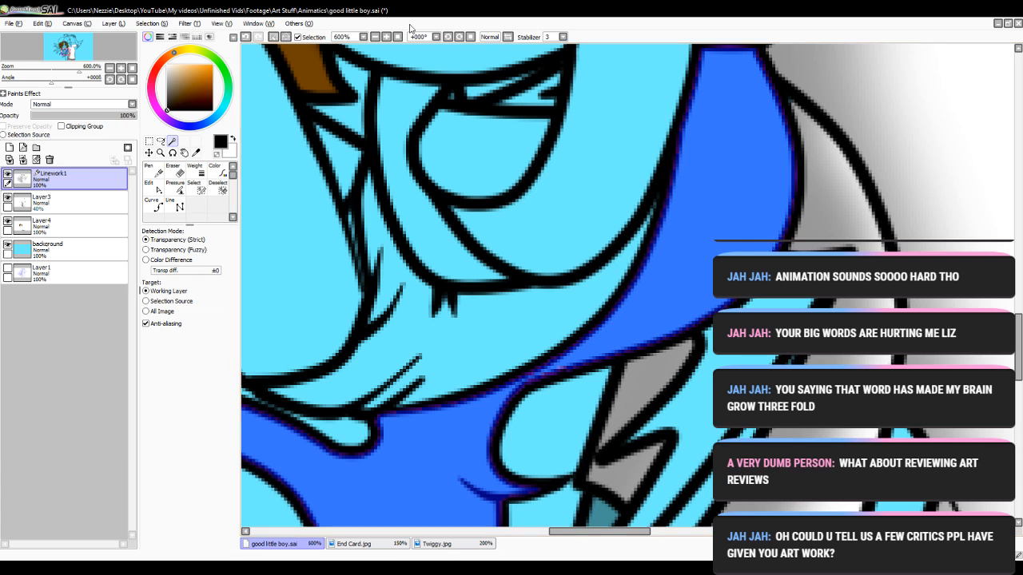
{"action": "left_click", "coordinate": [374, 36]}
{"action": "left_click", "coordinate": [374, 37]}
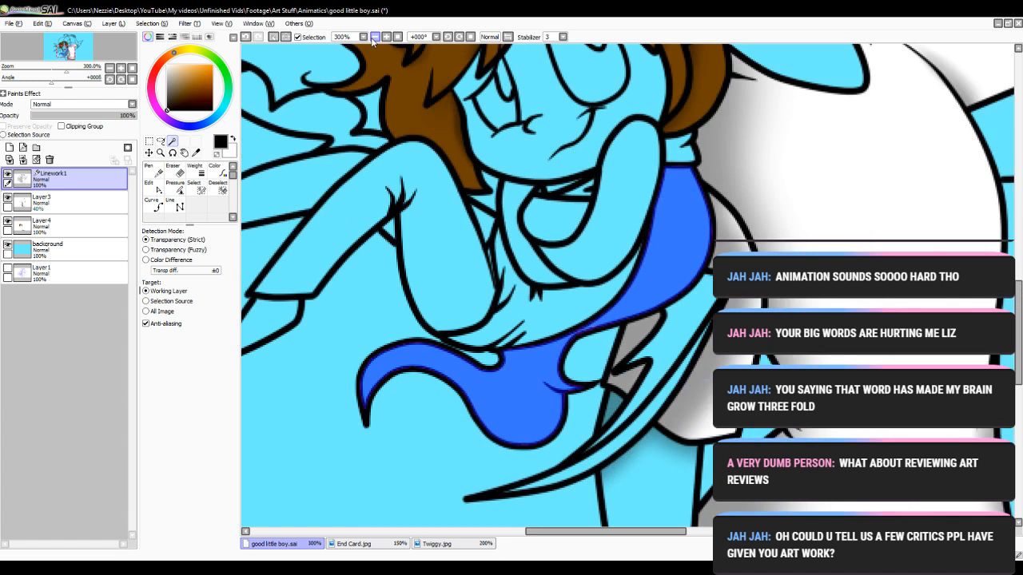
- Sample the hair's brown, undo a trial Bucket fill on Layer3, and fill the selected back and tail areas on Layer4
{"action": "left_click", "coordinate": [113, 204]}
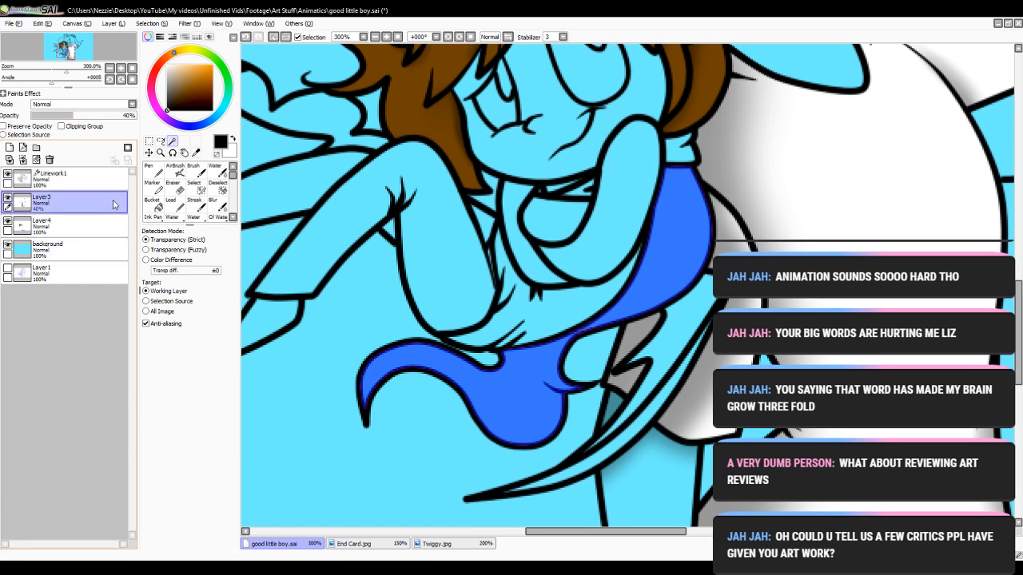
{"action": "left_click", "coordinate": [154, 206]}
{"action": "right_click", "coordinate": [446, 127]}
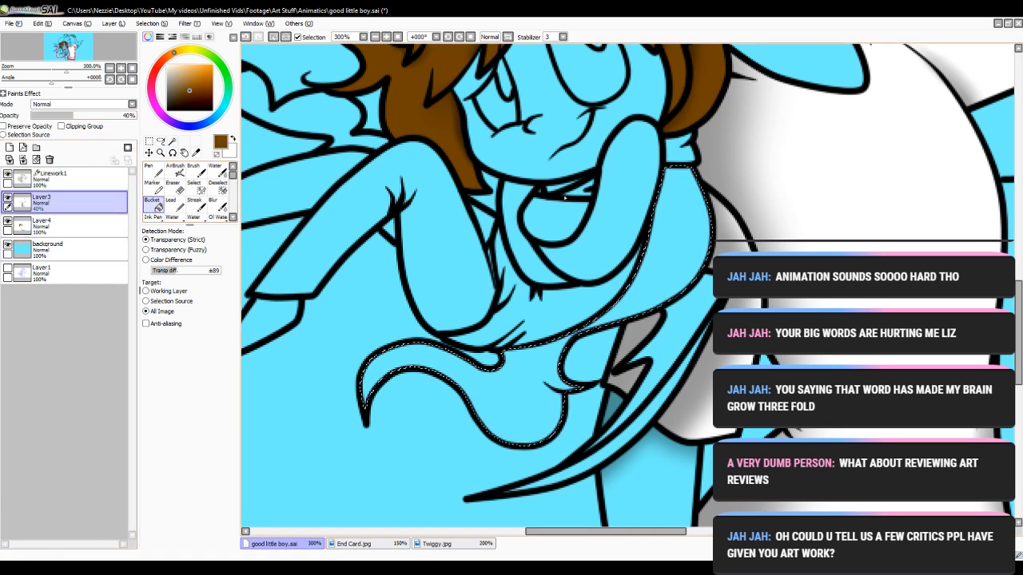
{"action": "left_click", "coordinate": [564, 197]}
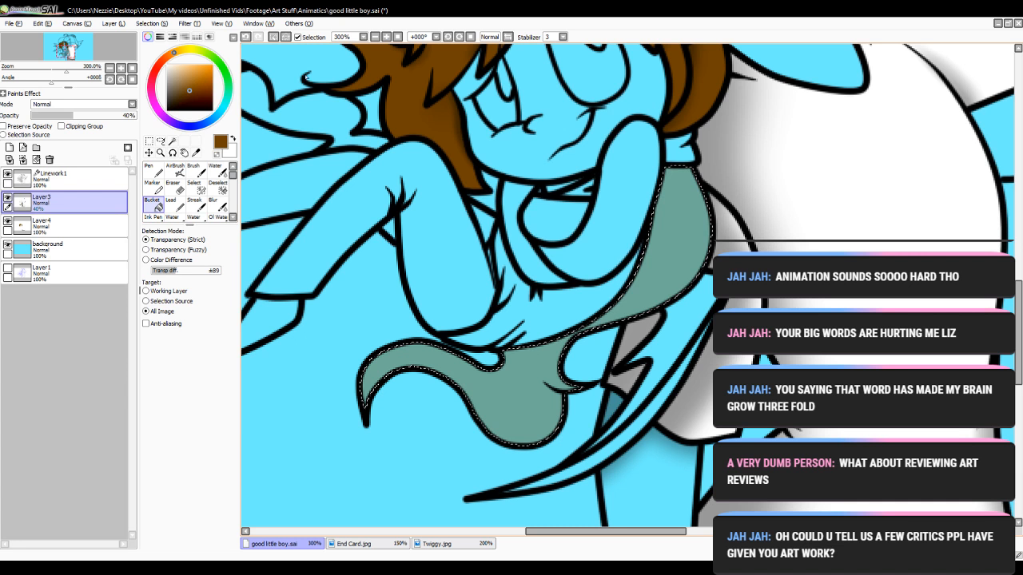
{"action": "left_click", "coordinate": [245, 37]}
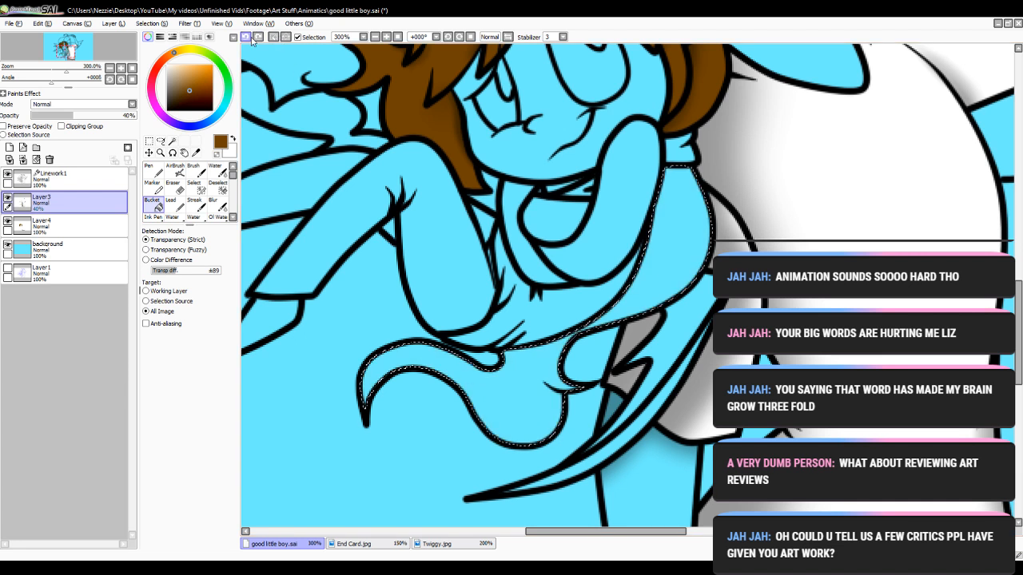
{"action": "left_click", "coordinate": [74, 229]}
{"action": "left_click", "coordinate": [670, 291]}
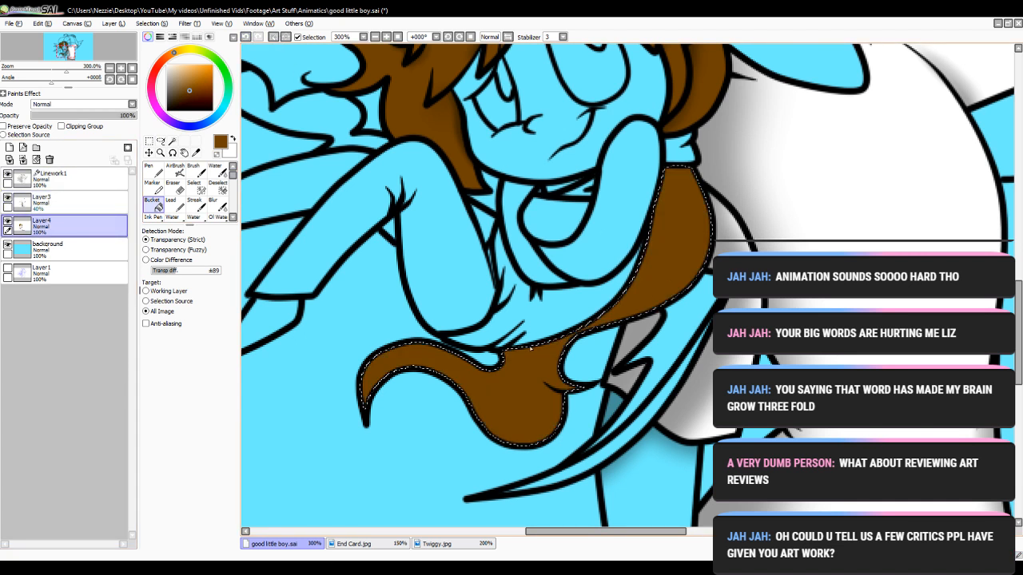
- Airbrush broad black shading at size 120 over the upper parts of the brown back and tail areas on Layer3
{"action": "left_click", "coordinate": [175, 171]}
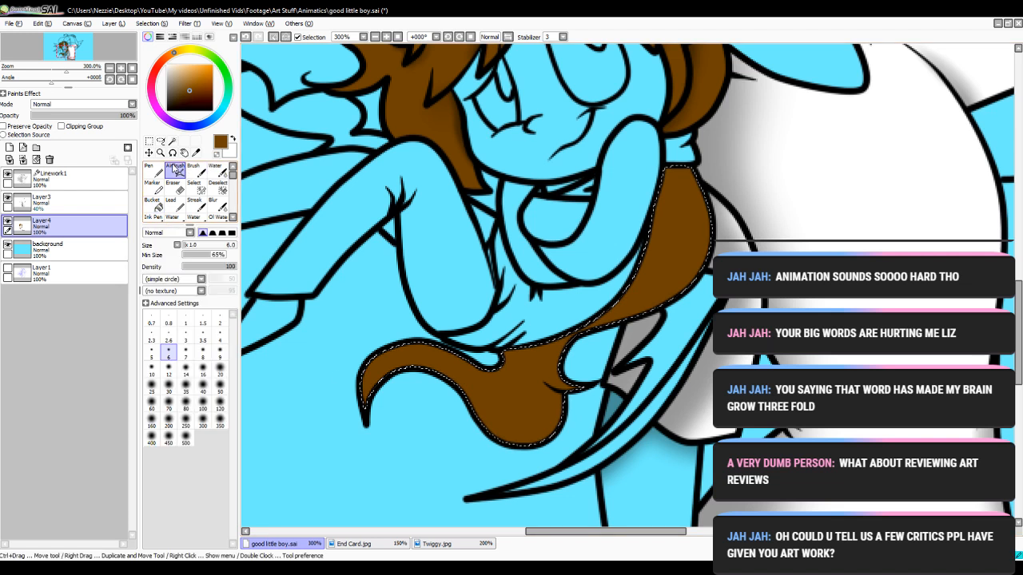
{"action": "left_click", "coordinate": [47, 200]}
{"action": "left_click", "coordinate": [167, 108]}
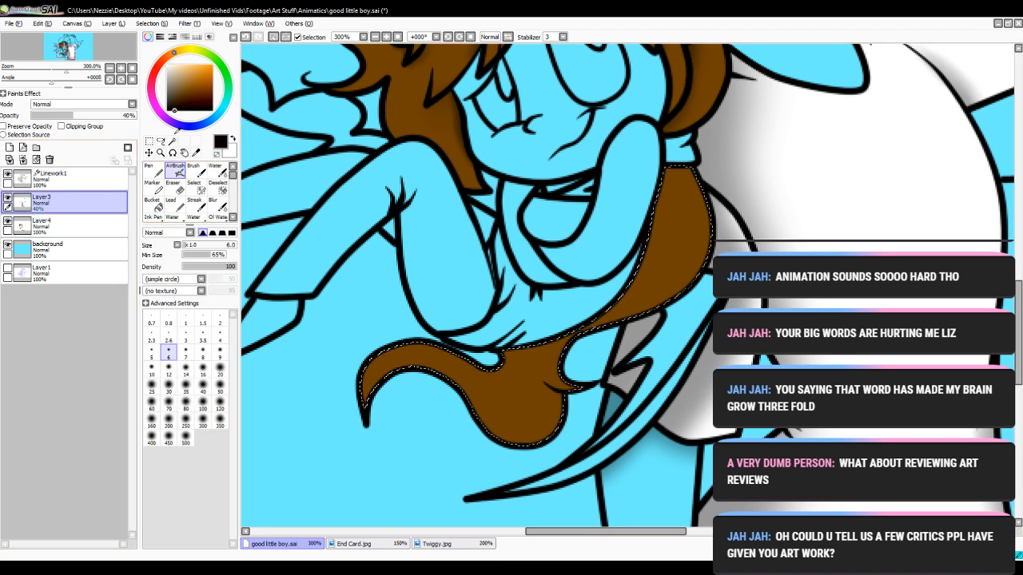
{"action": "left_click", "coordinate": [220, 405]}
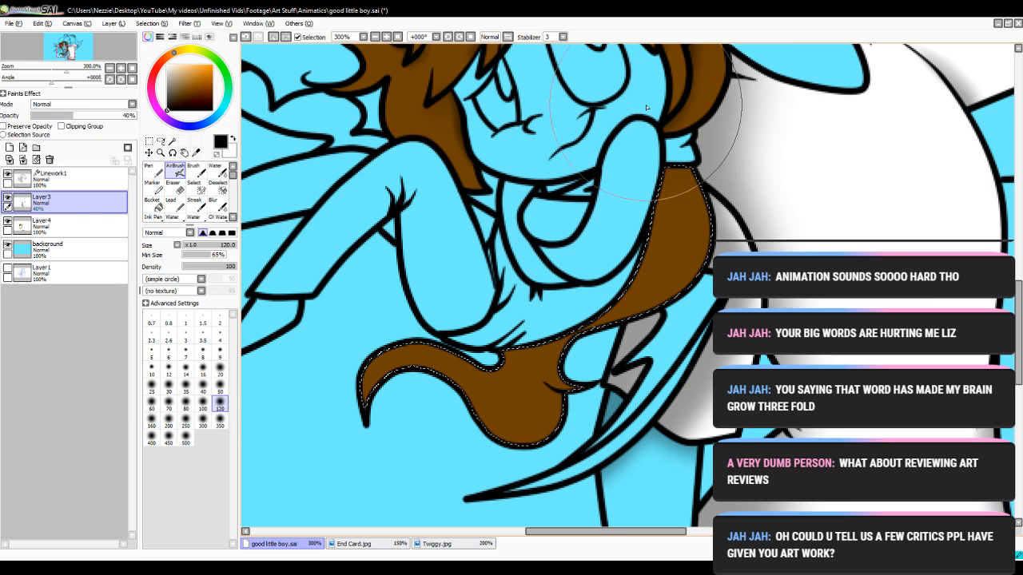
{"action": "mouse_move", "coordinate": [646, 119]}
{"action": "left_mouse_down"}
{"action": "mouse_move", "coordinate": [526, 259]}
{"action": "mouse_move", "coordinate": [301, 303]}
{"action": "mouse_move", "coordinate": [383, 250]}
{"action": "mouse_move", "coordinate": [533, 266]}
{"action": "mouse_move", "coordinate": [699, 89]}
{"action": "left_mouse_up"}
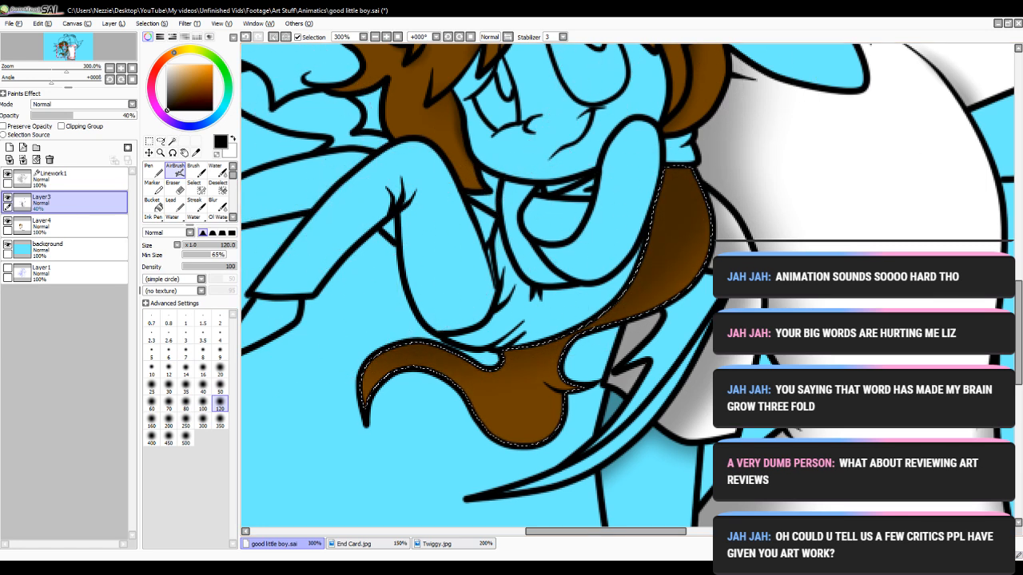
- Airbrush a size 2.6 black shadow beneath the short crease line on the tail shape, and soften it with Blur at size 6
{"action": "left_click_drag", "start_coordinate": [1018, 285], "coordinate": [1018, 311]}
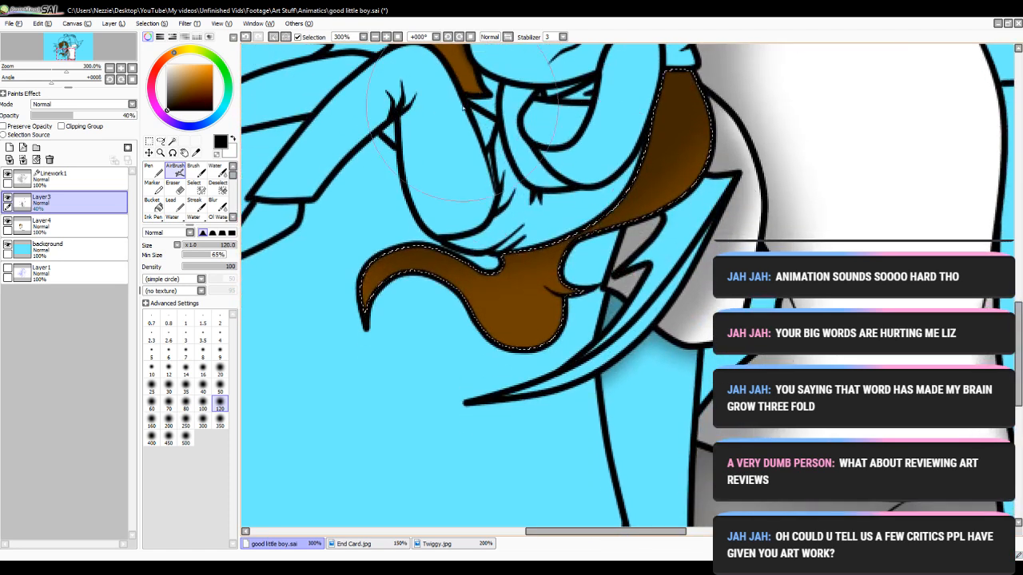
{"action": "left_click", "coordinate": [387, 37]}
{"action": "left_click", "coordinate": [387, 38]}
{"action": "left_click", "coordinate": [387, 37]}
{"action": "left_click", "coordinate": [168, 340]}
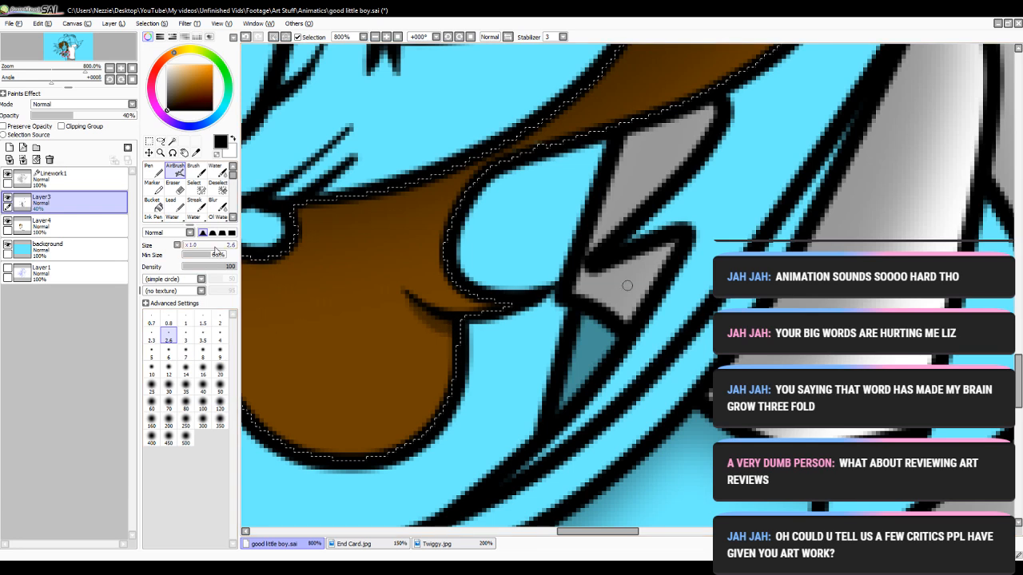
{"action": "left_click", "coordinate": [212, 204]}
{"action": "left_click_drag", "start_coordinate": [394, 299], "coordinate": [475, 360]}
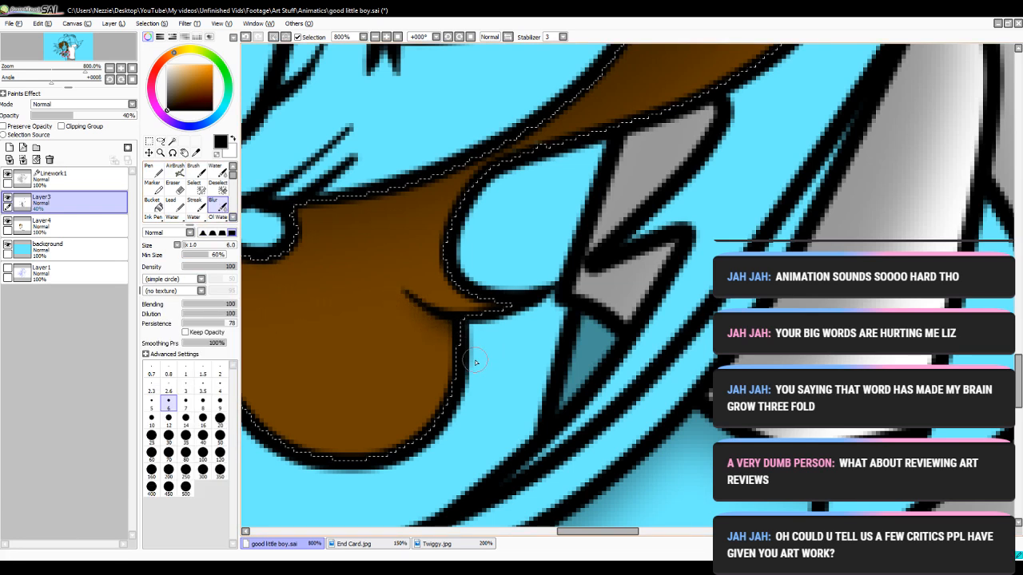
{"action": "left_click_drag", "start_coordinate": [405, 320], "coordinate": [443, 346]}
{"action": "left_click", "coordinate": [374, 38]}
{"action": "left_click", "coordinate": [374, 37]}
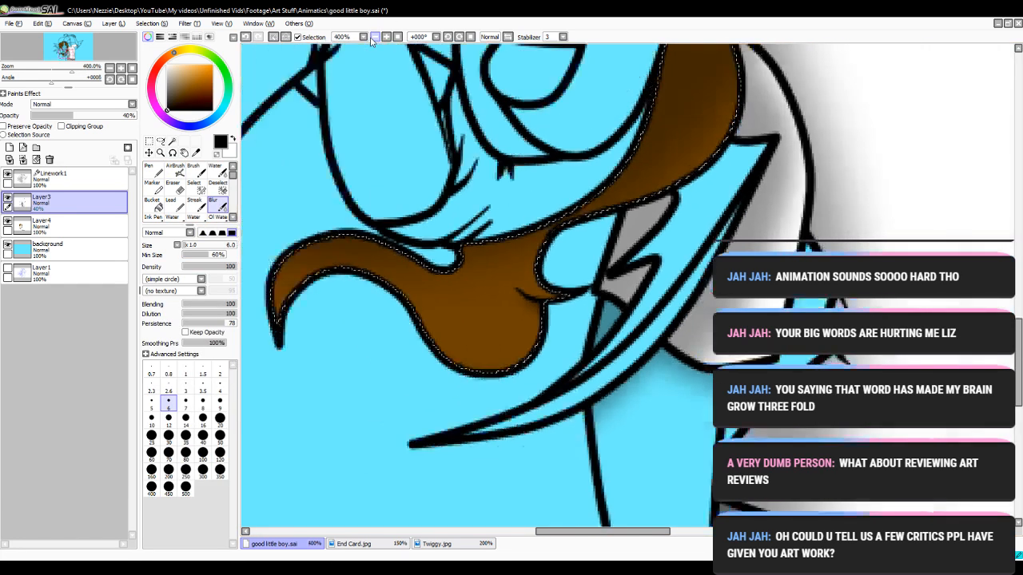
- Clear the selection around the small winged character's brown back and tail areas
{"action": "left_click", "coordinate": [375, 38]}
{"action": "left_click", "coordinate": [375, 37]}
{"action": "left_click", "coordinate": [222, 190]}
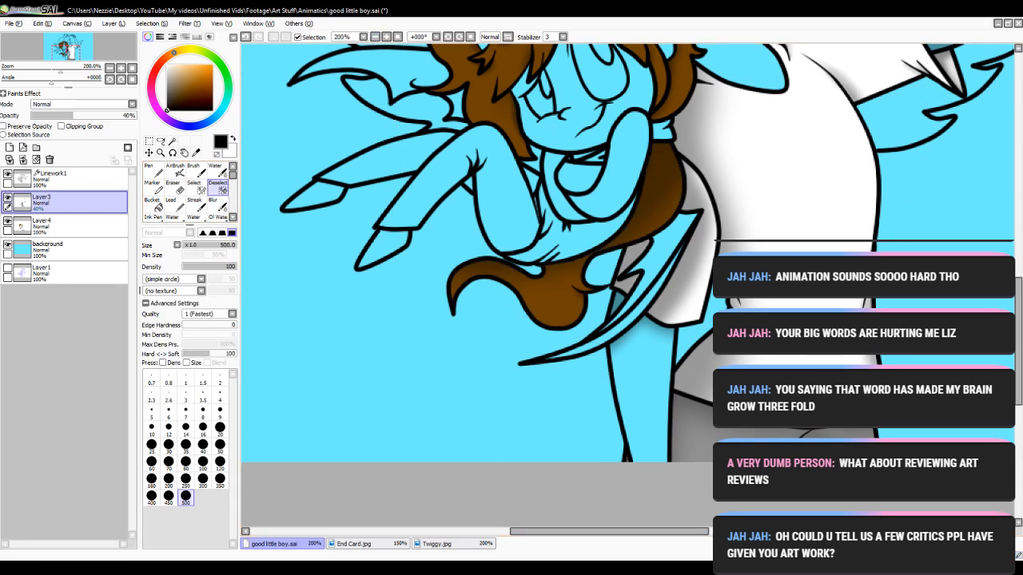
{"action": "scroll", "coordinate": [1016, 310], "scroll_direction": "up", "scroll_amount": 2}
{"action": "scroll", "coordinate": [1017, 310], "scroll_direction": "up", "scroll_amount": 3}
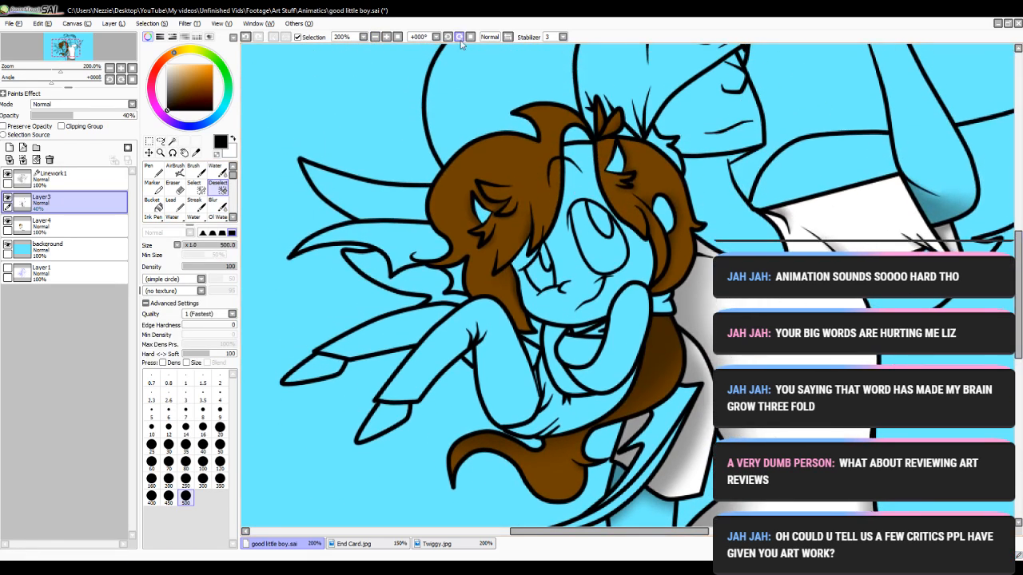
- Select the small winged character's raised arm with the Magic Wand on Linework1, undoing a stray selection of the outlines
{"action": "left_click", "coordinate": [172, 141]}
{"action": "left_click", "coordinate": [56, 177]}
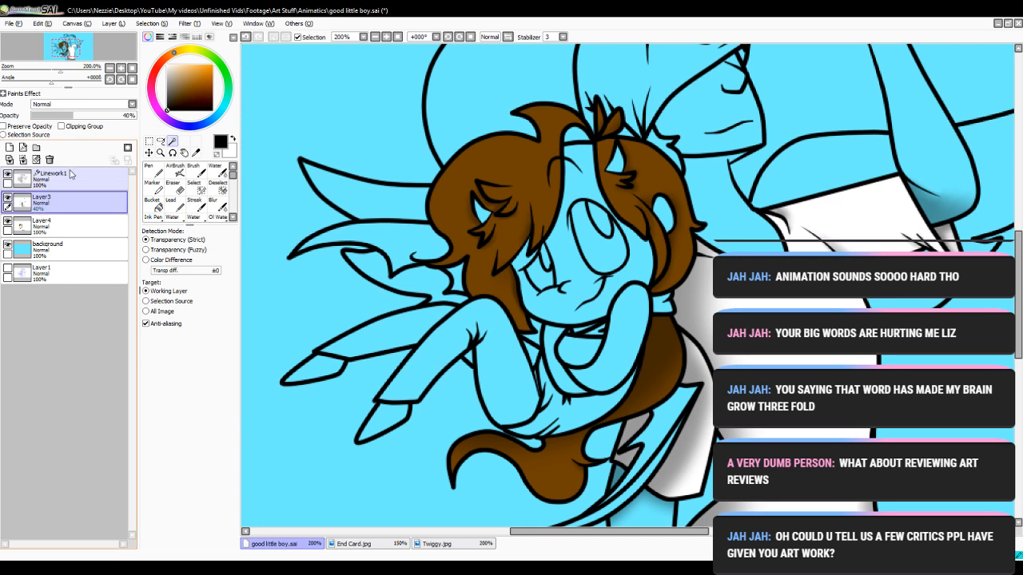
{"action": "left_click", "coordinate": [384, 37]}
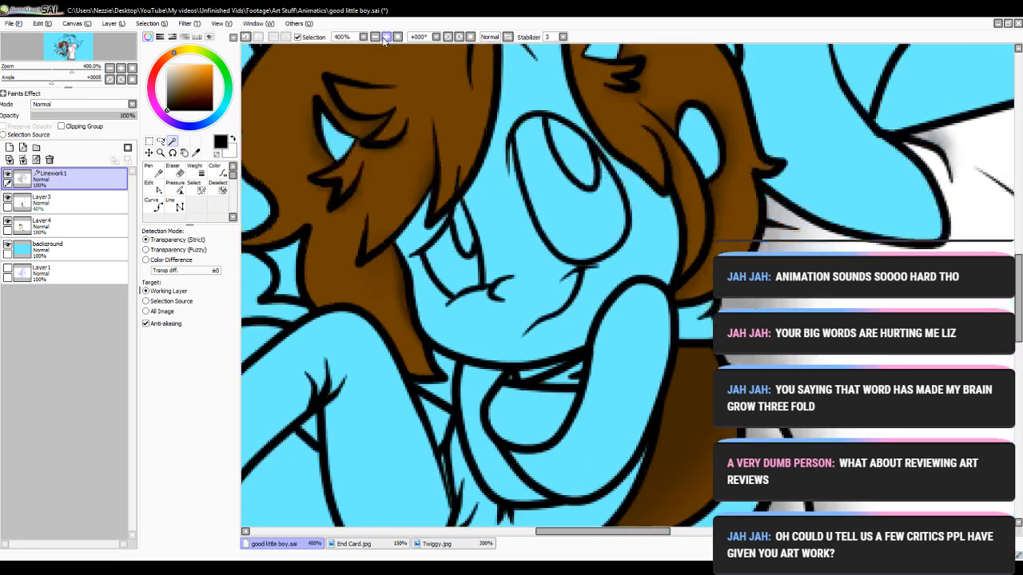
{"action": "scroll", "coordinate": [525, 166], "scroll_direction": "up", "scroll_amount": 3}
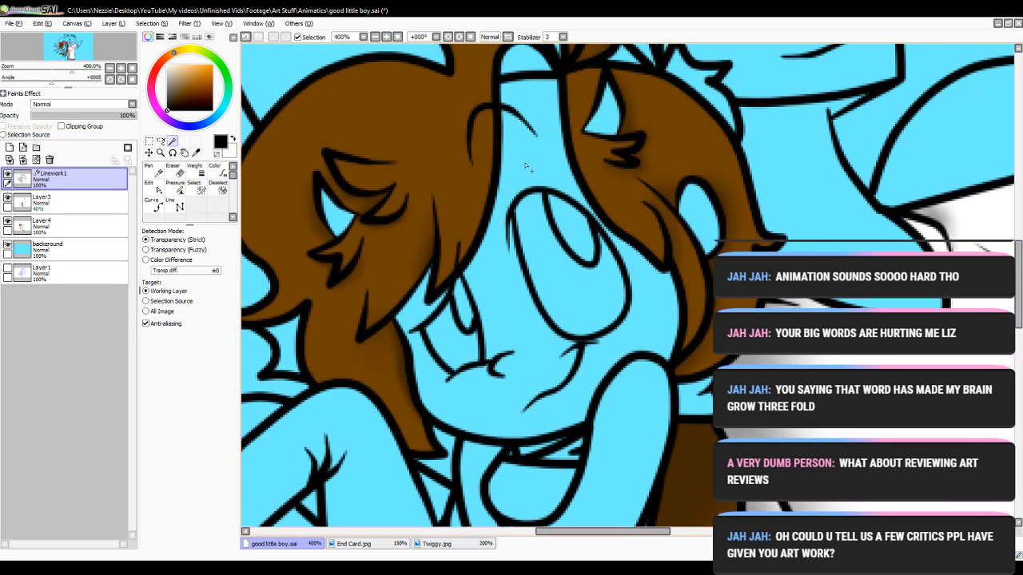
{"action": "left_click", "coordinate": [375, 38]}
{"action": "left_click", "coordinate": [375, 37]}
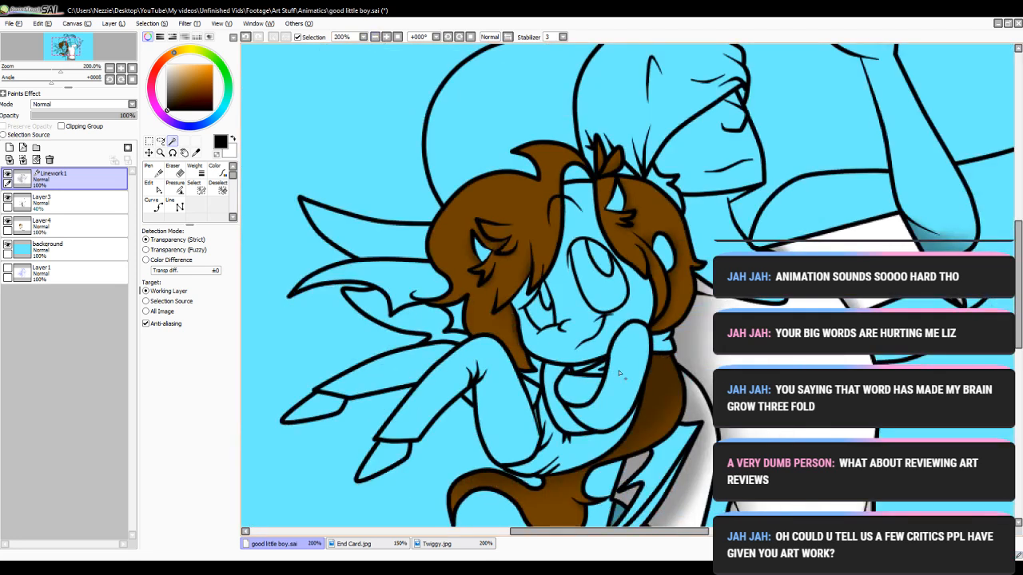
{"action": "scroll", "coordinate": [551, 240], "scroll_direction": "down", "scroll_amount": 3}
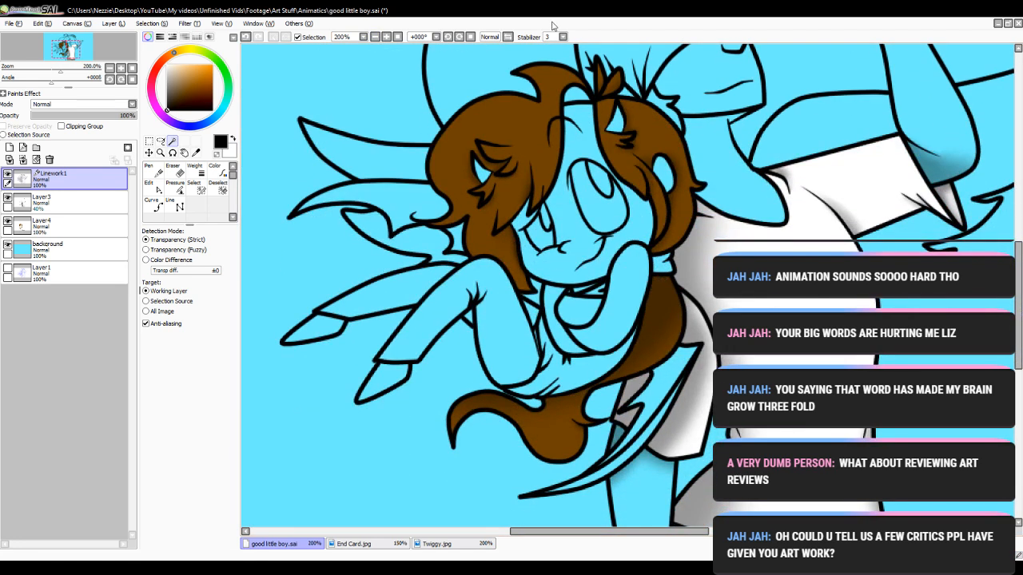
{"action": "left_click", "coordinate": [385, 38]}
{"action": "left_click", "coordinate": [583, 366]}
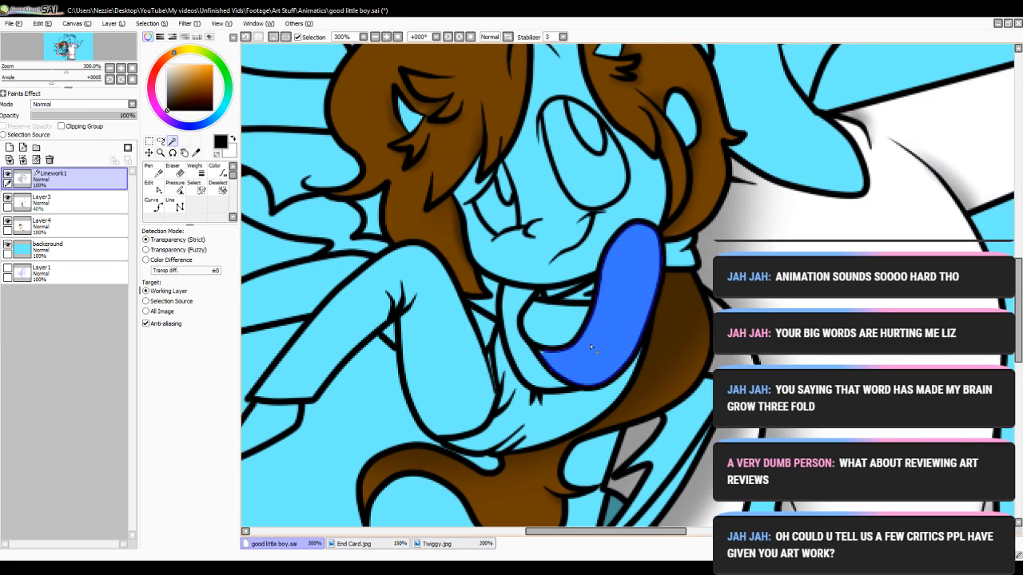
{"action": "left_click", "coordinate": [542, 354]}
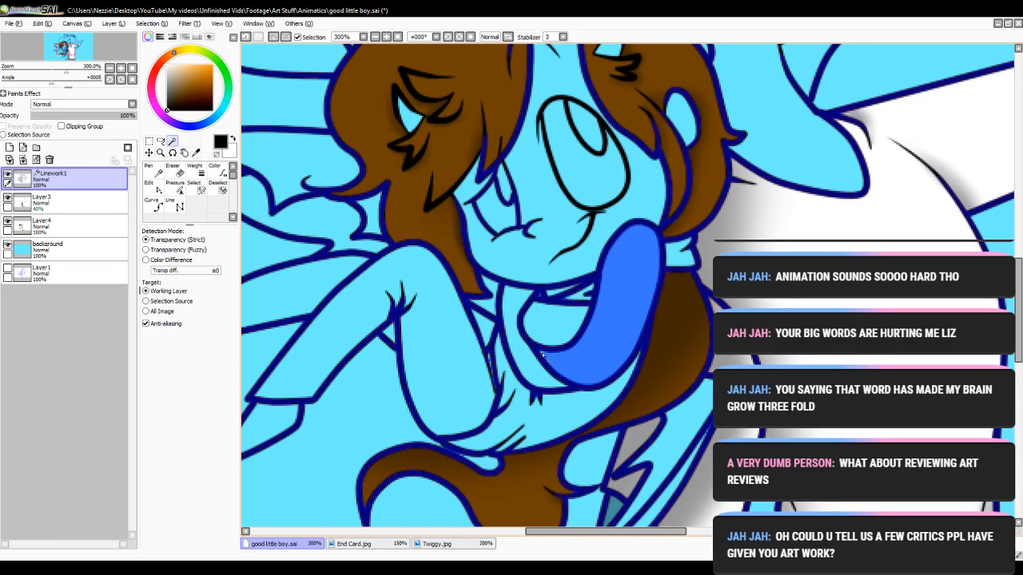
{"action": "left_click", "coordinate": [245, 38]}
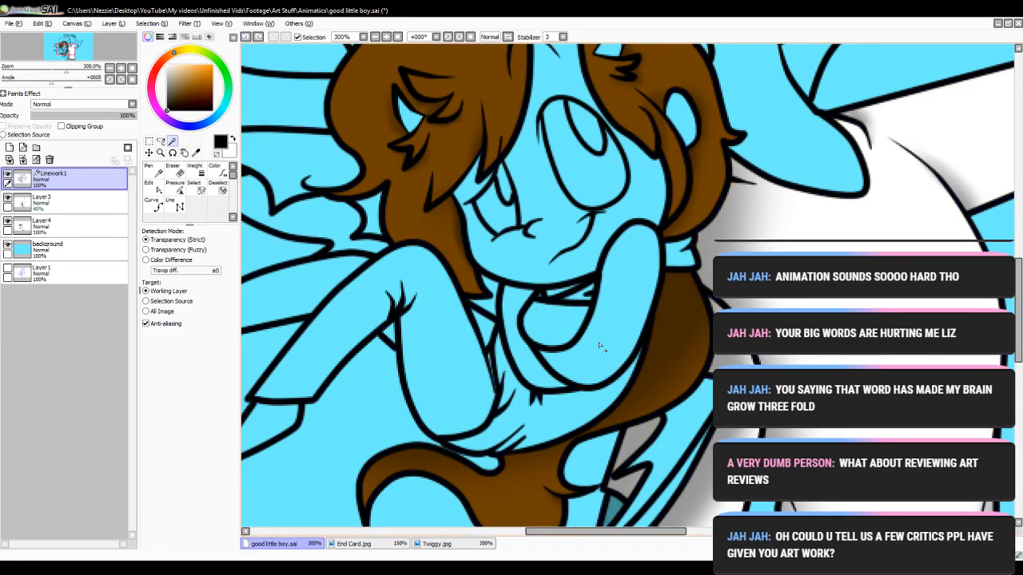
{"action": "left_click", "coordinate": [541, 363]}
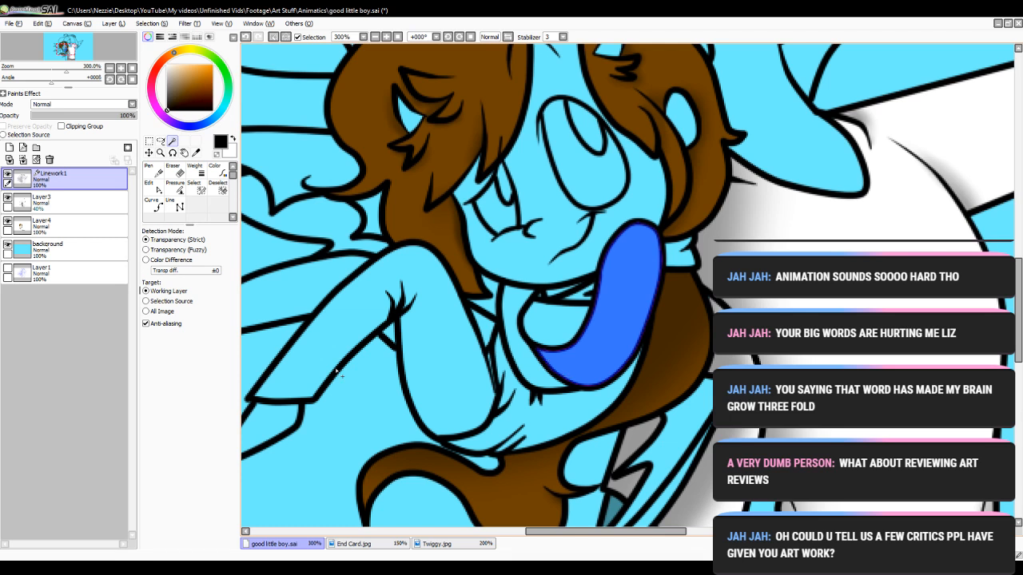
- Choose a bright red and Bucket-fill the selected raised arm on Layer4
{"action": "left_click", "coordinate": [158, 68]}
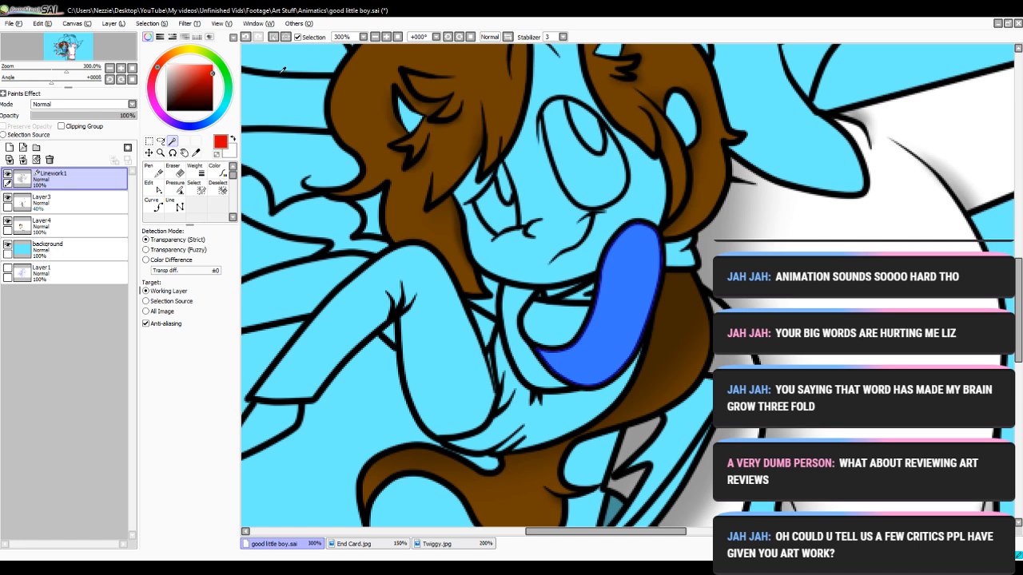
{"action": "left_click", "coordinate": [64, 227]}
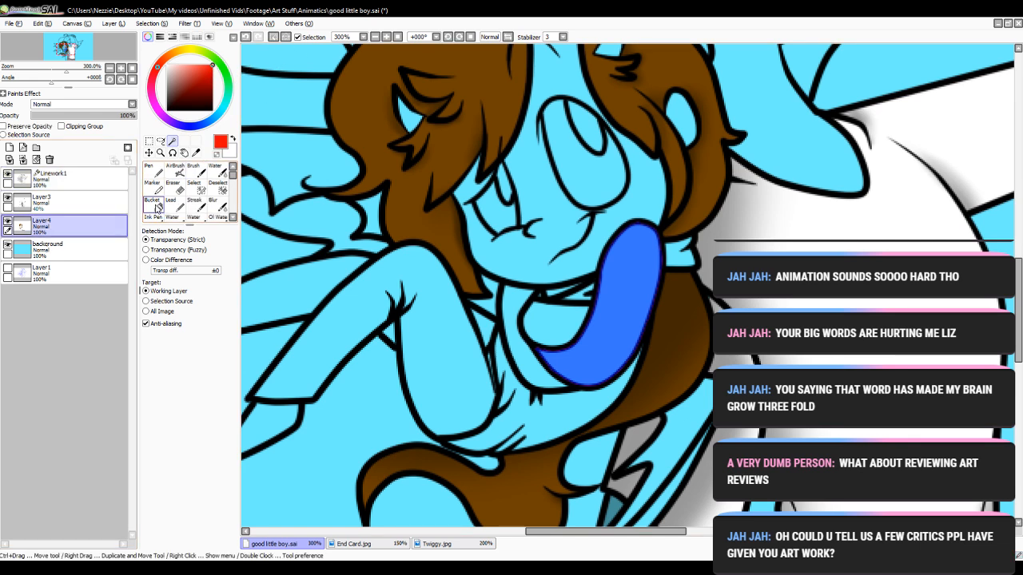
{"action": "left_click", "coordinate": [152, 204]}
{"action": "left_click", "coordinate": [542, 331]}
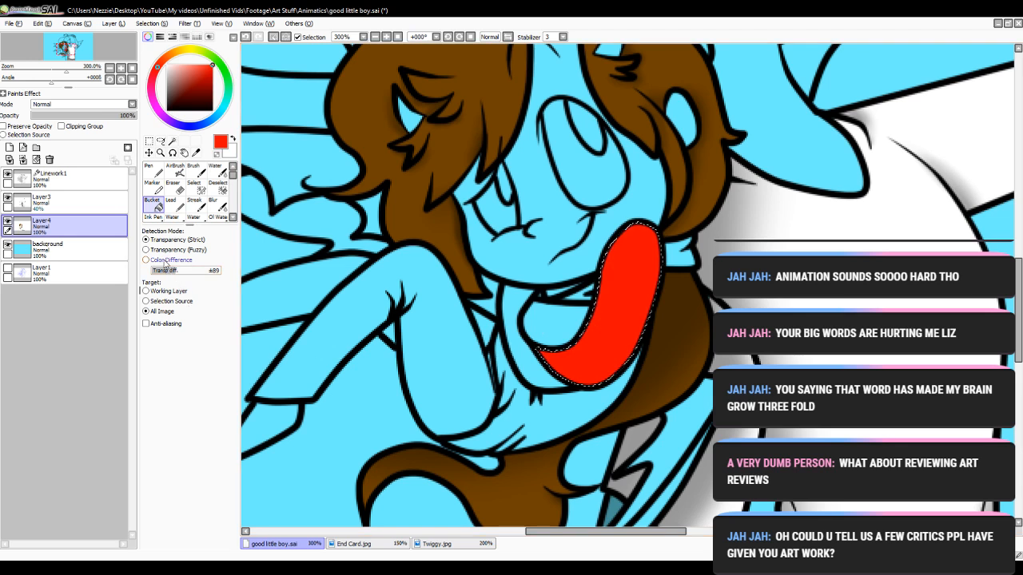
- Airbrush black shading at size 50 along the red arm's lower outer edge on Layer3, and clear the selection
{"action": "left_click", "coordinate": [93, 208]}
{"action": "left_click", "coordinate": [174, 169]}
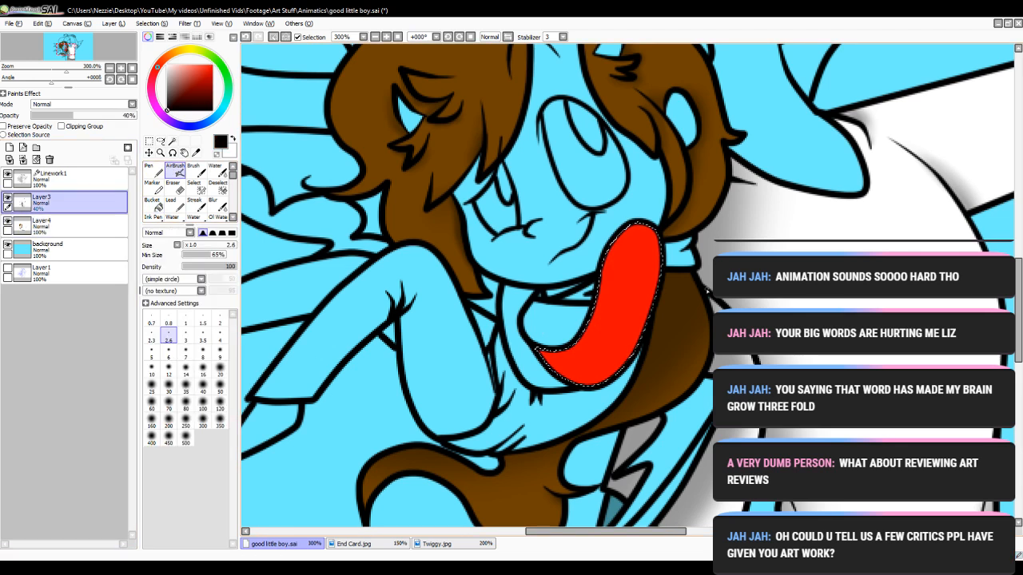
{"action": "left_click", "coordinate": [220, 386]}
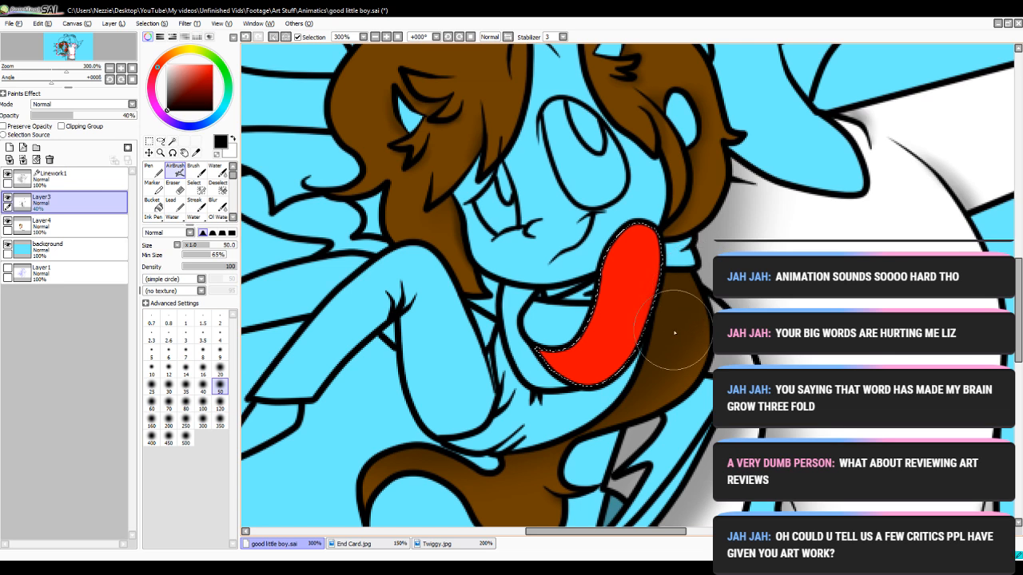
{"action": "left_click_drag", "start_coordinate": [674, 331], "coordinate": [596, 421]}
{"action": "left_click", "coordinate": [217, 187]}
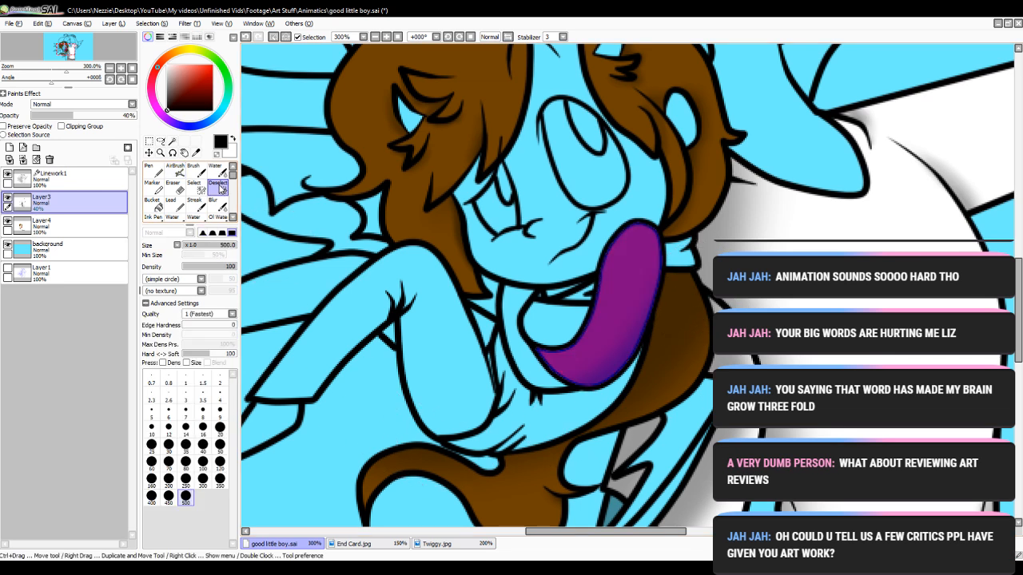
{"action": "left_click", "coordinate": [601, 373]}
- Select the narrow curved strip below the chin with the Magic Wand on Linework1 and fill it with the arm's red on Layer4
{"action": "left_click", "coordinate": [171, 140]}
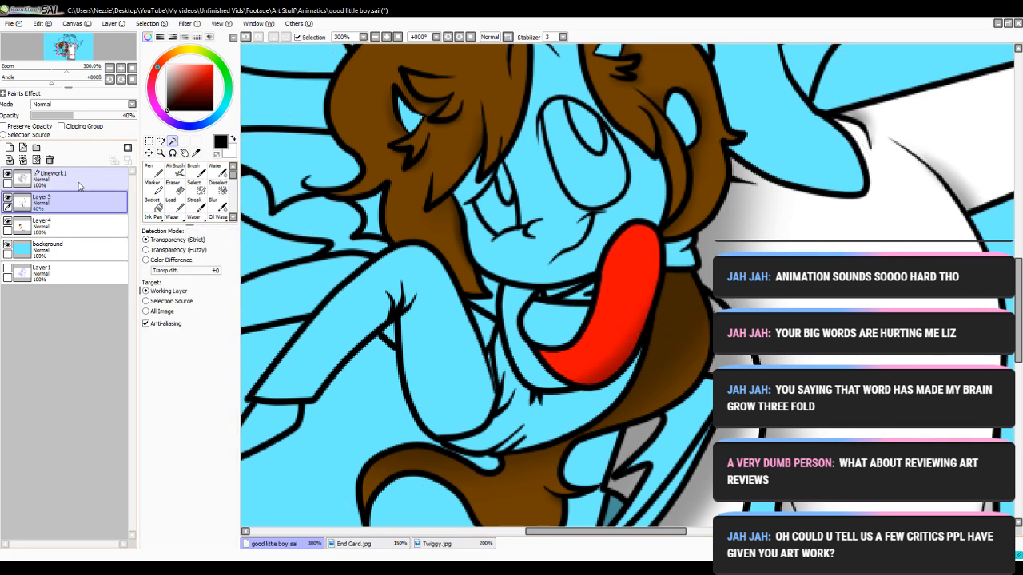
{"action": "left_click", "coordinate": [56, 176]}
{"action": "left_click", "coordinate": [514, 311]}
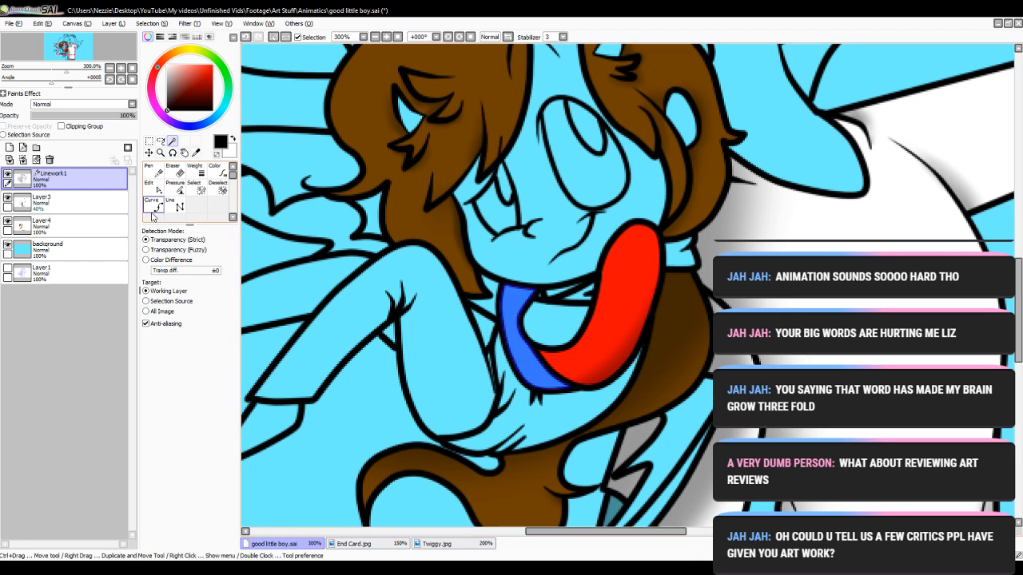
{"action": "left_click", "coordinate": [48, 225]}
{"action": "left_click", "coordinate": [151, 203]}
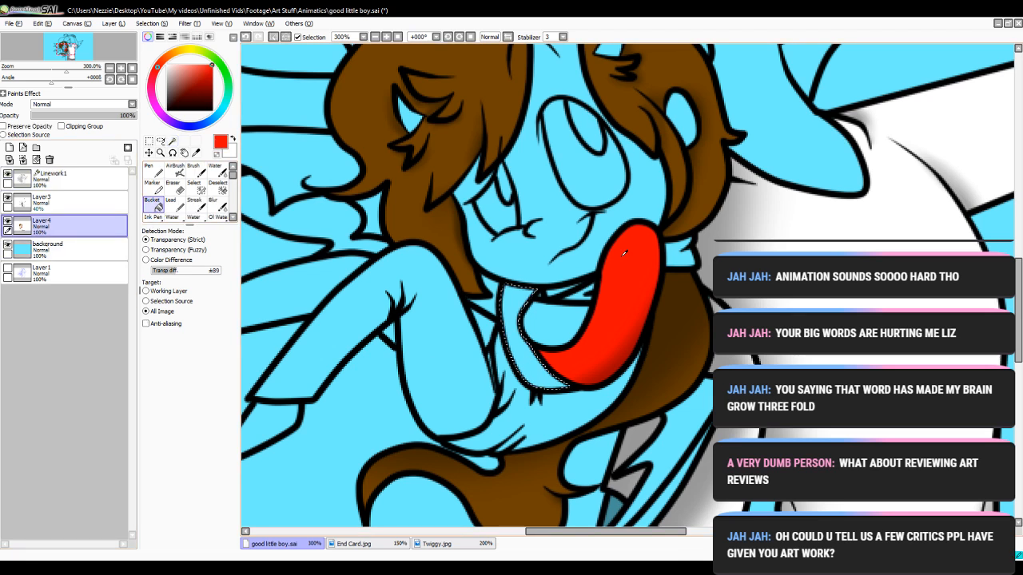
{"action": "left_click", "coordinate": [520, 346]}
- Airbrush black shading over the edges of the red strip beneath the chin and beside the arm on Layer3, and clear the selection
{"action": "left_click", "coordinate": [72, 179]}
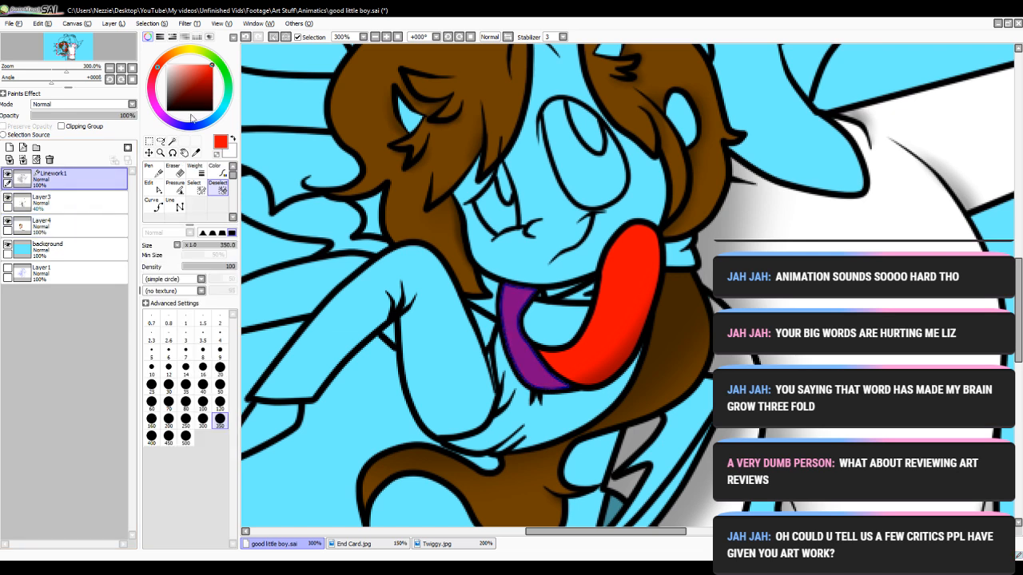
{"action": "left_click", "coordinate": [46, 224]}
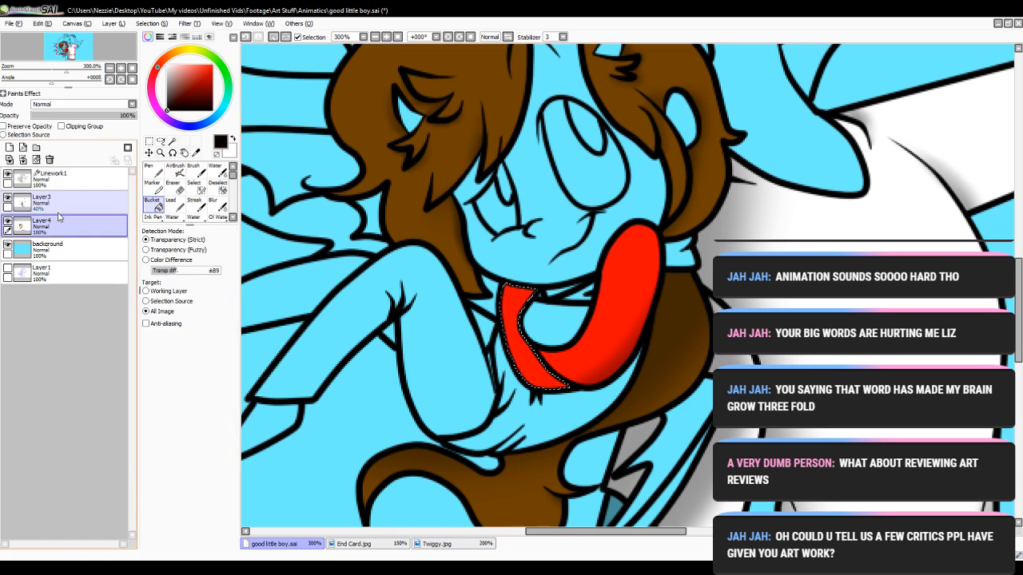
{"action": "left_click", "coordinate": [48, 201]}
{"action": "left_click_drag", "start_coordinate": [534, 278], "coordinate": [580, 377]}
{"action": "left_click", "coordinate": [219, 190]}
{"action": "key", "text": "ctrl+d"}
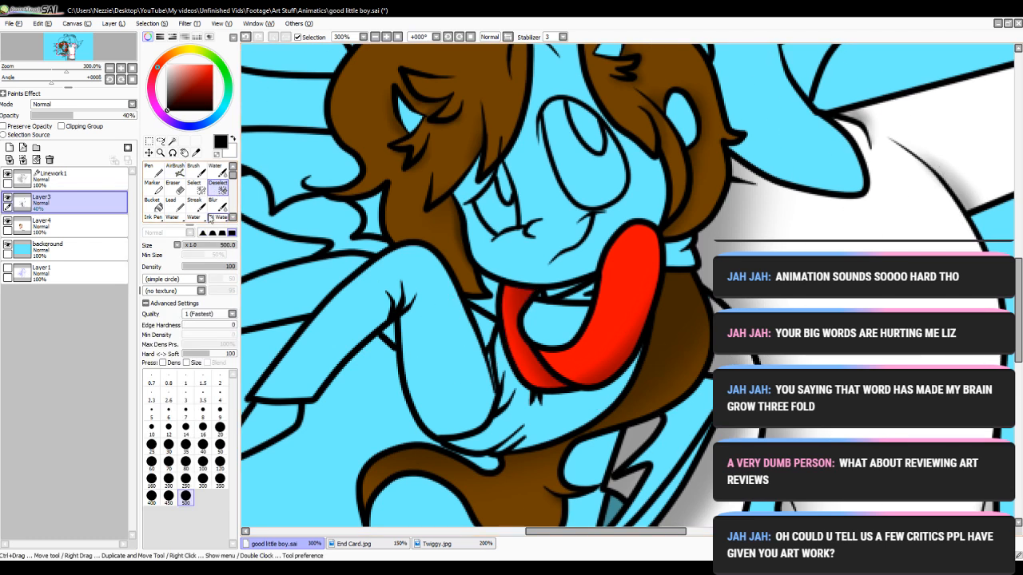
- Select the torso below the arms and the chest gaps between them with the Magic Wand on Linework1, undoing a stray outline selection
{"action": "left_click", "coordinate": [172, 142]}
{"action": "left_click", "coordinate": [79, 184]}
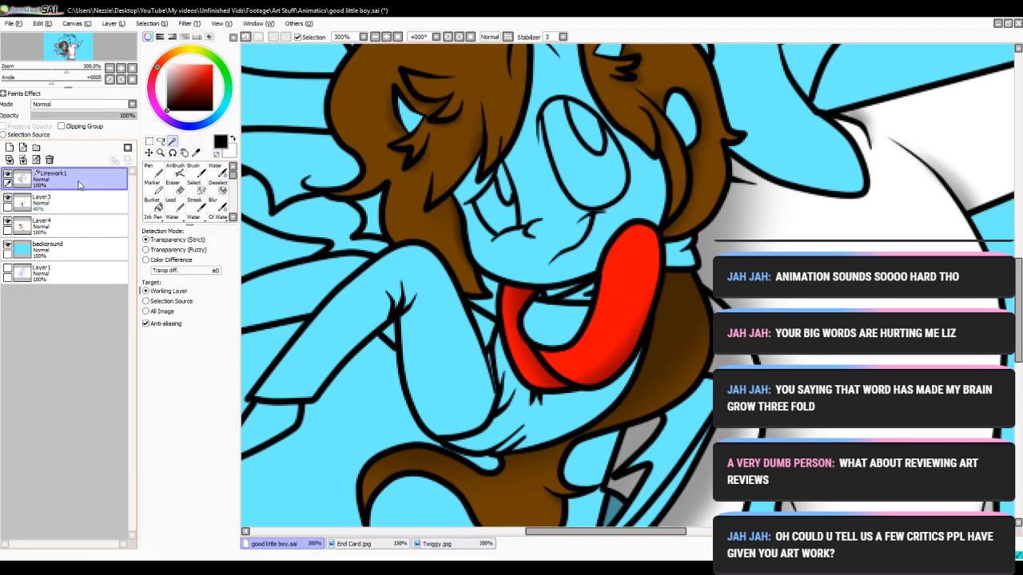
{"action": "left_click", "coordinate": [534, 417]}
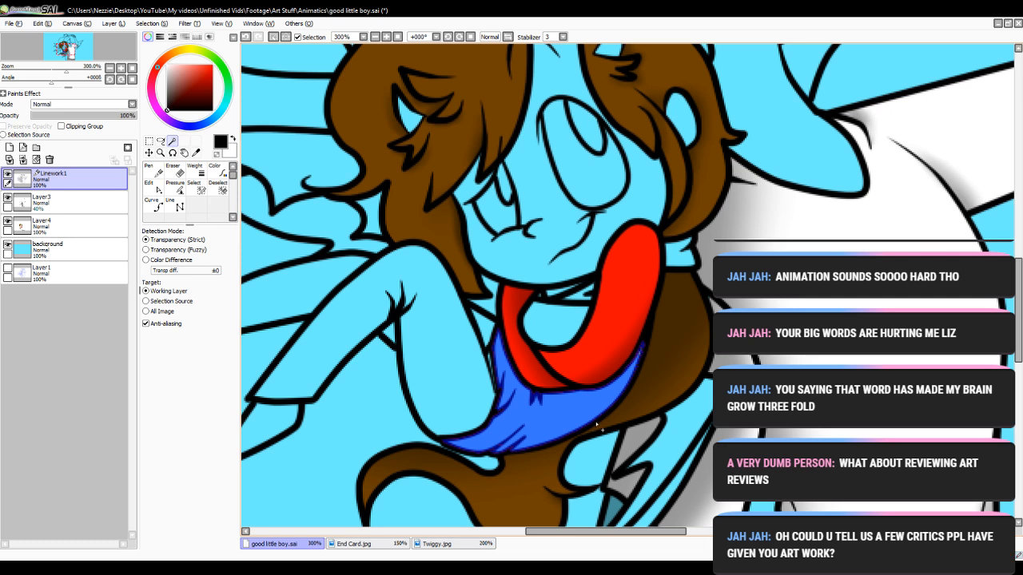
{"action": "left_click", "coordinate": [575, 331]}
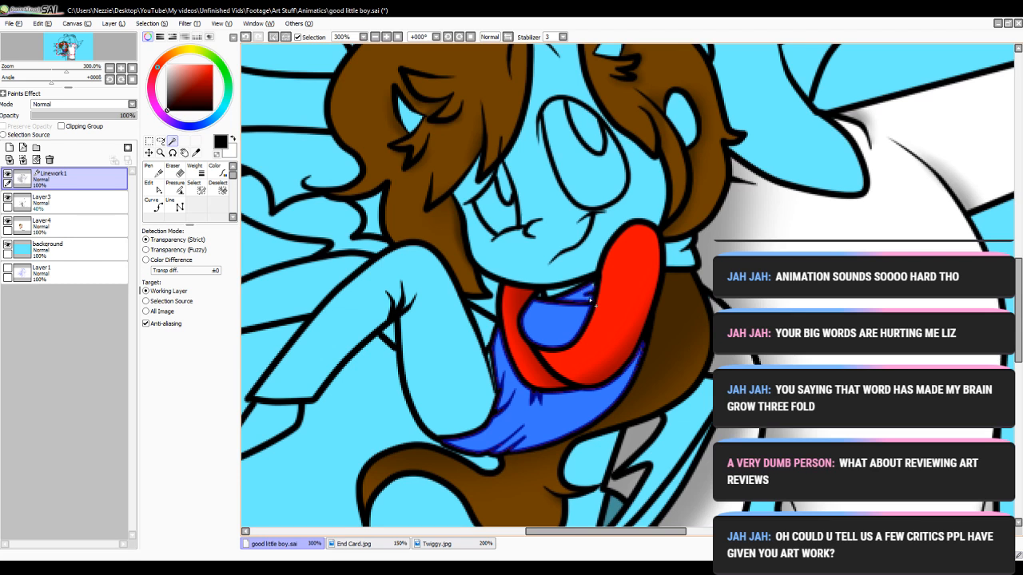
{"action": "left_click", "coordinate": [540, 296]}
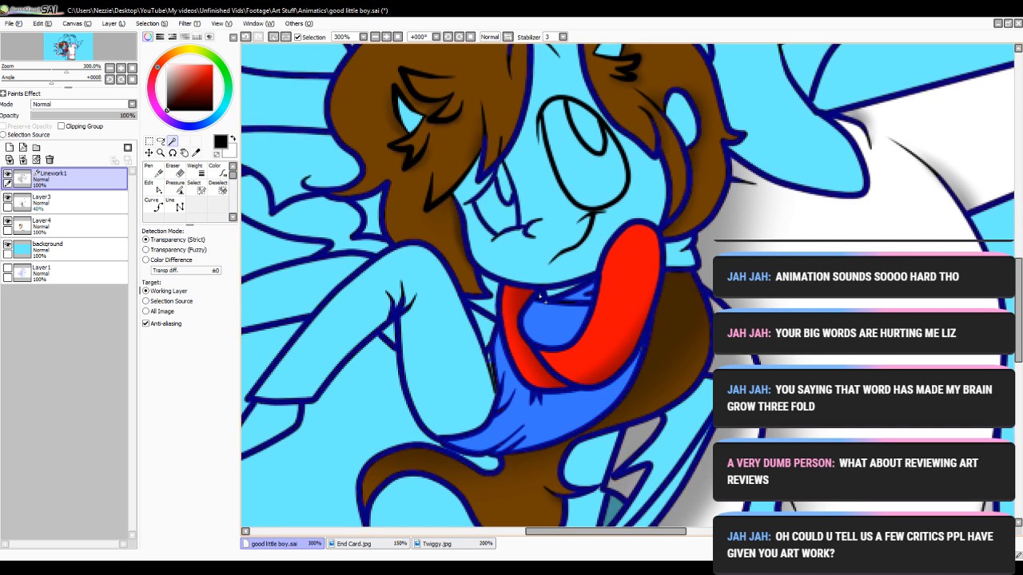
{"action": "left_click", "coordinate": [251, 37]}
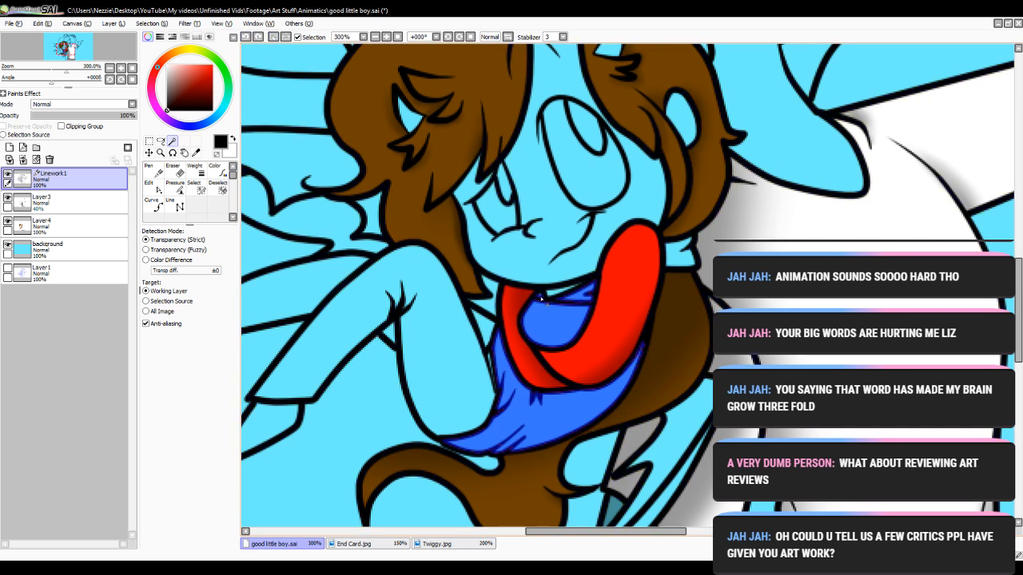
- Sample the arm's red, paint the selected torso and chest areas on Layer4 with the Pen at size 50, and switch to the Airbrush
{"action": "left_click", "coordinate": [374, 36]}
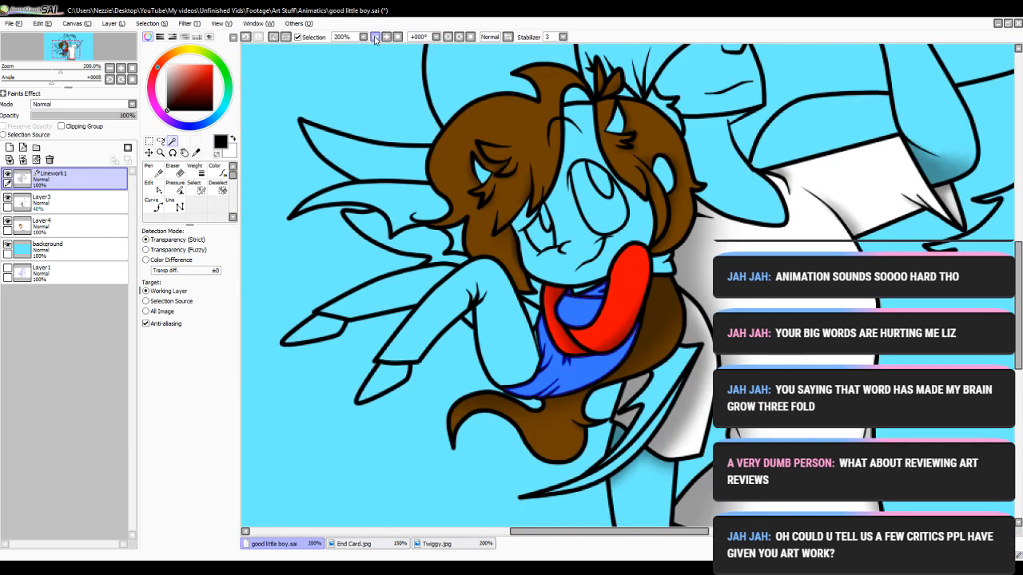
{"action": "left_click", "coordinate": [375, 37]}
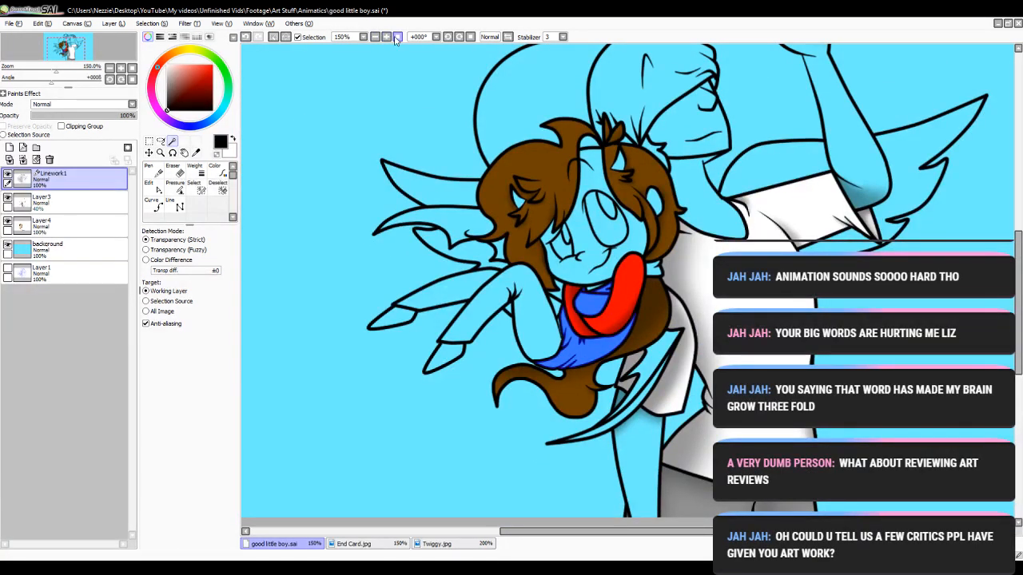
{"action": "left_click", "coordinate": [375, 37]}
{"action": "left_click", "coordinate": [386, 37]}
{"action": "left_click", "coordinate": [386, 37]}
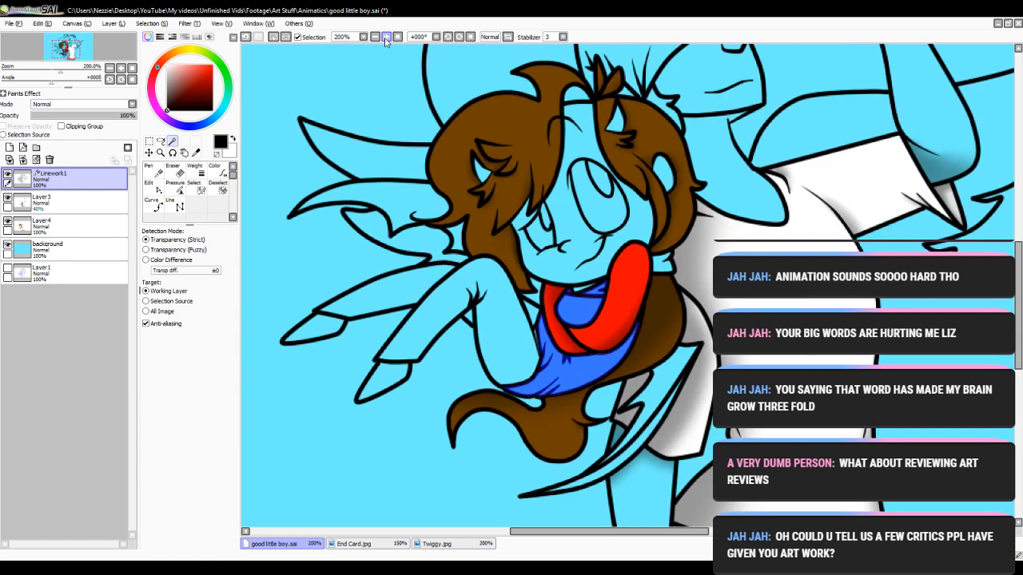
{"action": "left_click", "coordinate": [41, 221]}
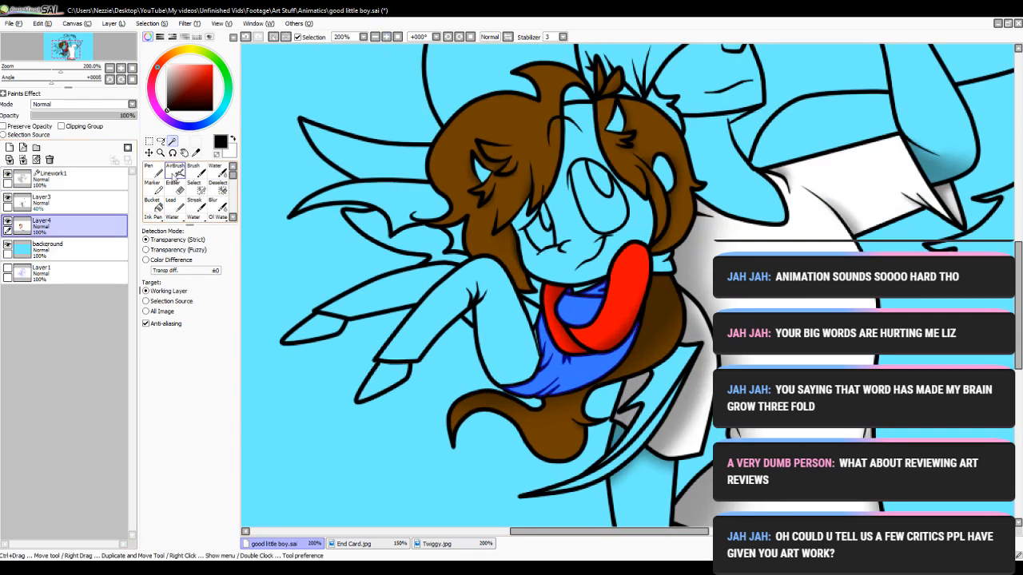
{"action": "left_click", "coordinate": [149, 167]}
{"action": "left_click", "coordinate": [623, 258], "text": "alt"}
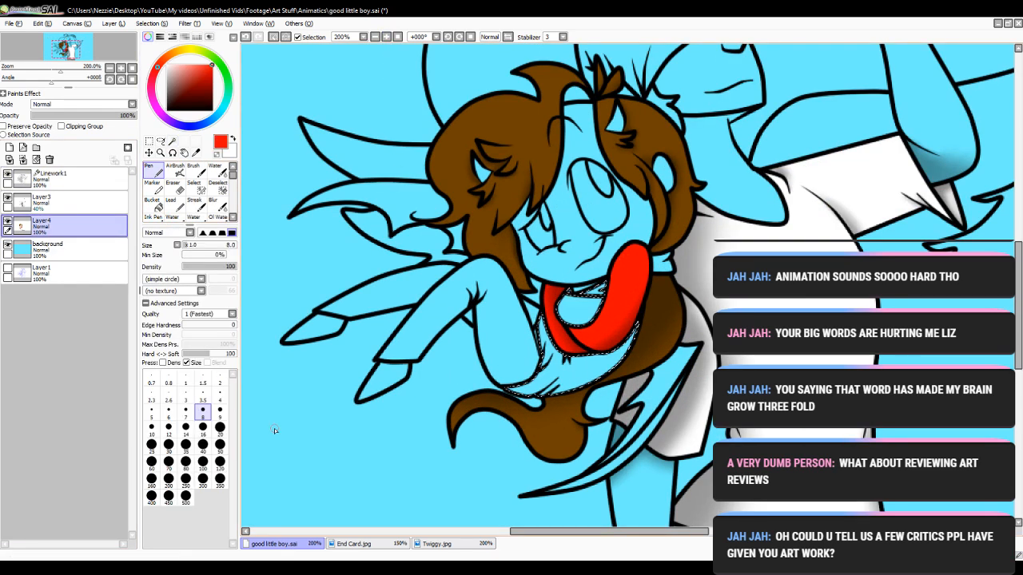
{"action": "left_click", "coordinate": [220, 444]}
{"action": "mouse_move", "coordinate": [551, 280]}
{"action": "left_mouse_down"}
{"action": "mouse_move", "coordinate": [489, 424]}
{"action": "mouse_move", "coordinate": [600, 344]}
{"action": "mouse_move", "coordinate": [667, 318]}
{"action": "mouse_move", "coordinate": [533, 406]}
{"action": "left_mouse_up"}
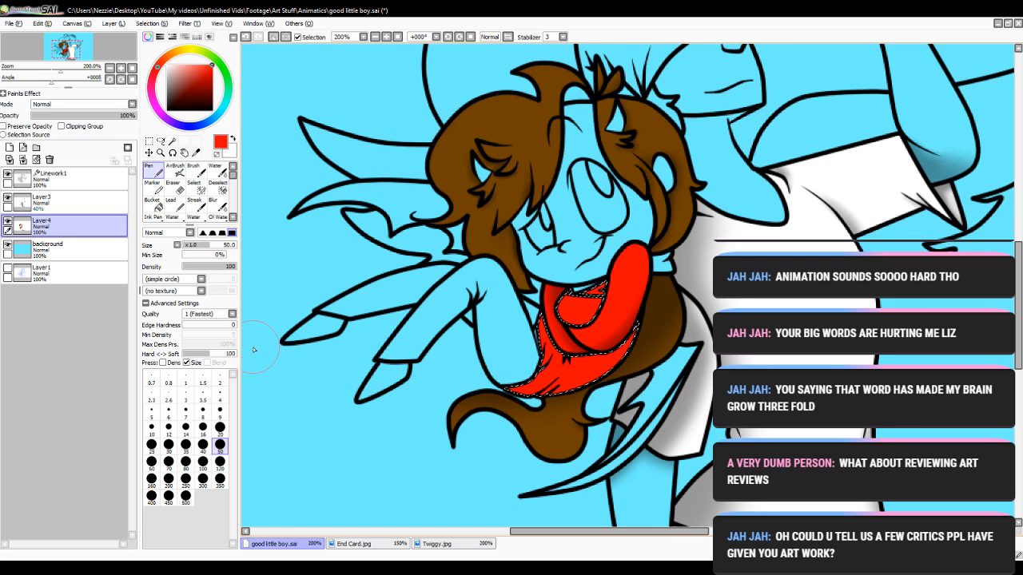
{"action": "left_click", "coordinate": [175, 171]}
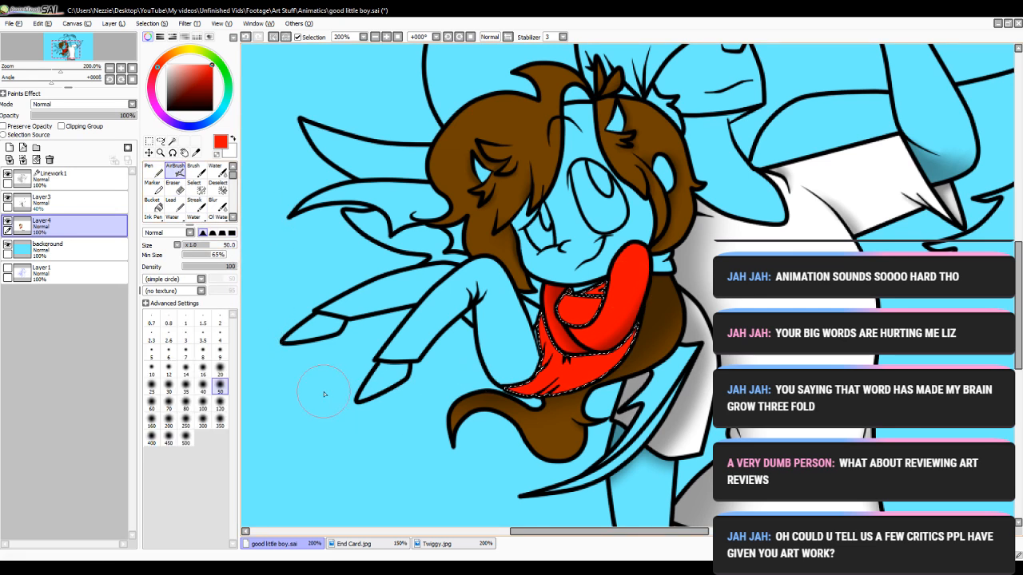
- Airbrush black shading at size 25 over the selected torso below the arms on Layer3
{"action": "left_click", "coordinate": [219, 370]}
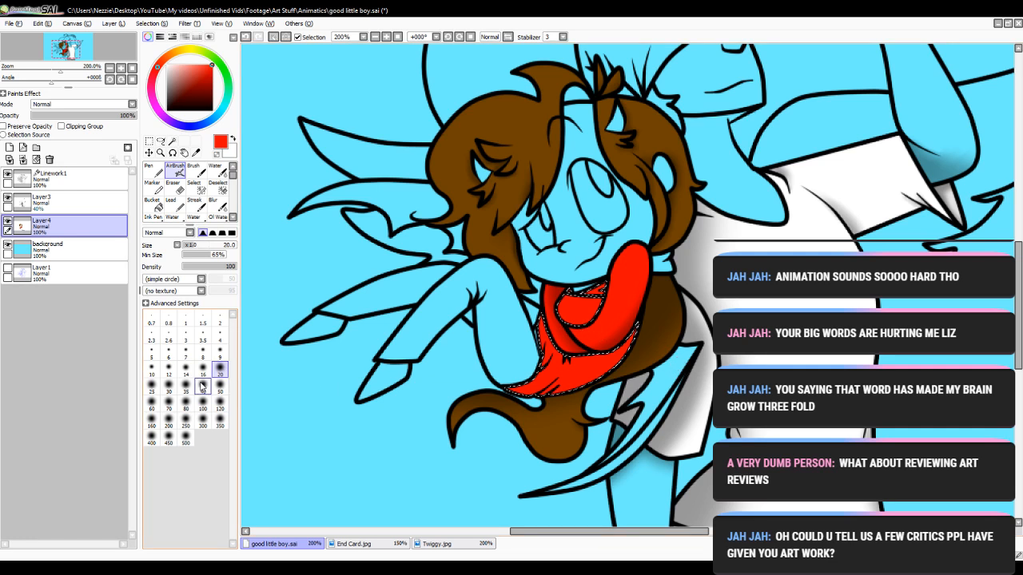
{"action": "left_click", "coordinate": [152, 386]}
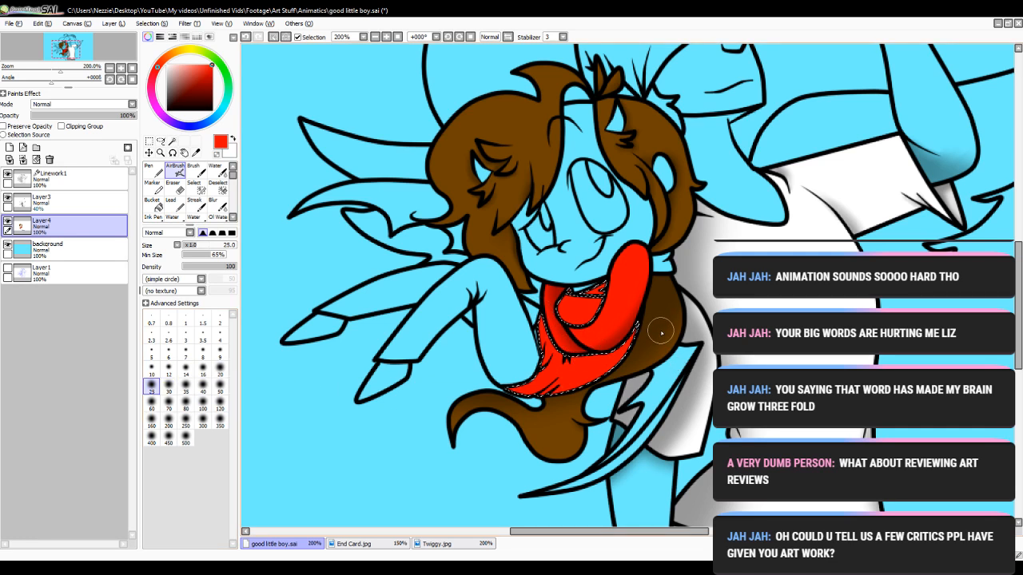
{"action": "left_click_drag", "start_coordinate": [176, 103], "coordinate": [167, 110]}
{"action": "left_click", "coordinate": [95, 202]}
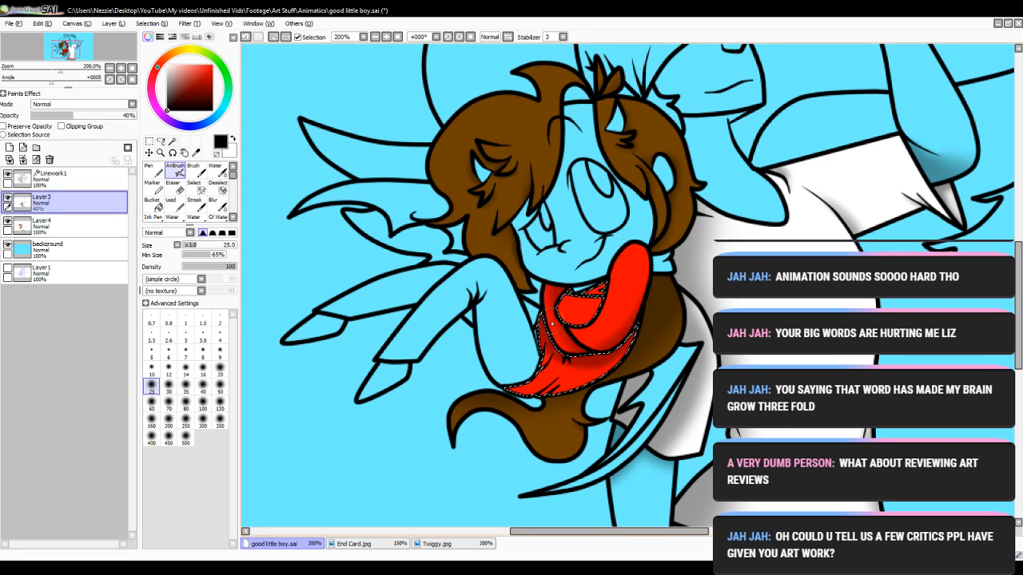
{"action": "left_click", "coordinate": [387, 37]}
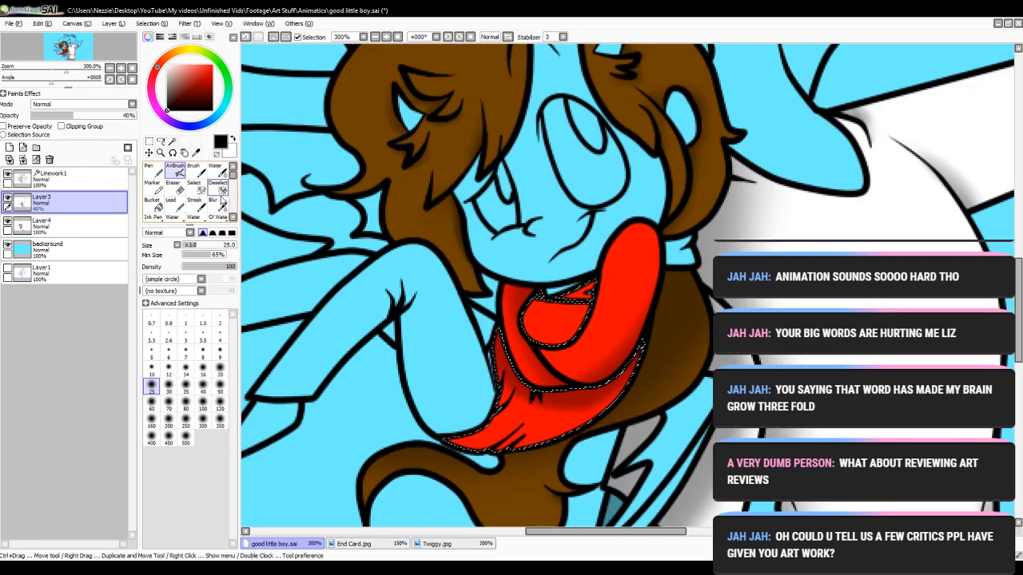
- Soften the torso shading on Layer3 with the Blur tool at size 10 and clear the selection
{"action": "left_click", "coordinate": [220, 207]}
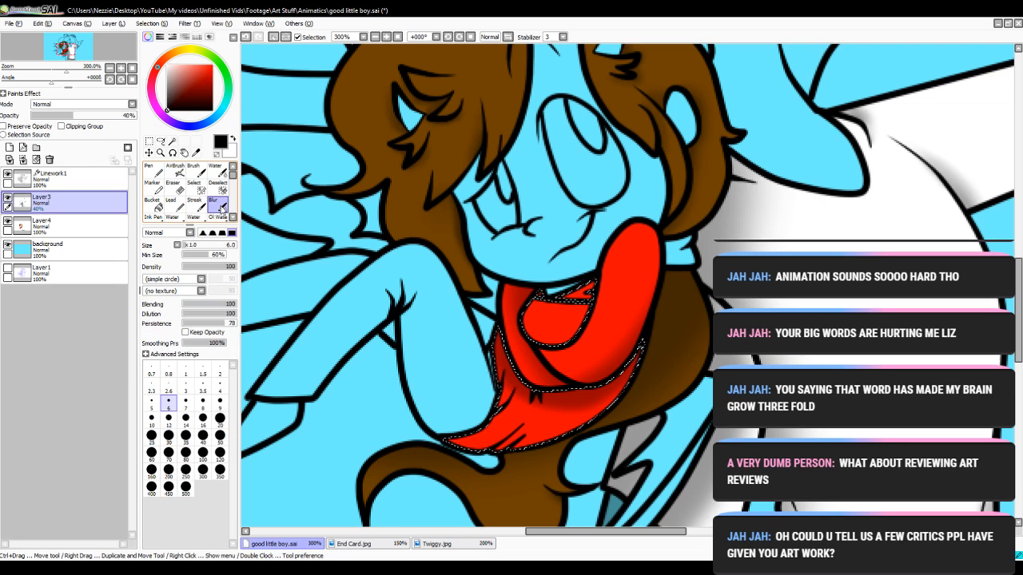
{"action": "left_click", "coordinate": [219, 418]}
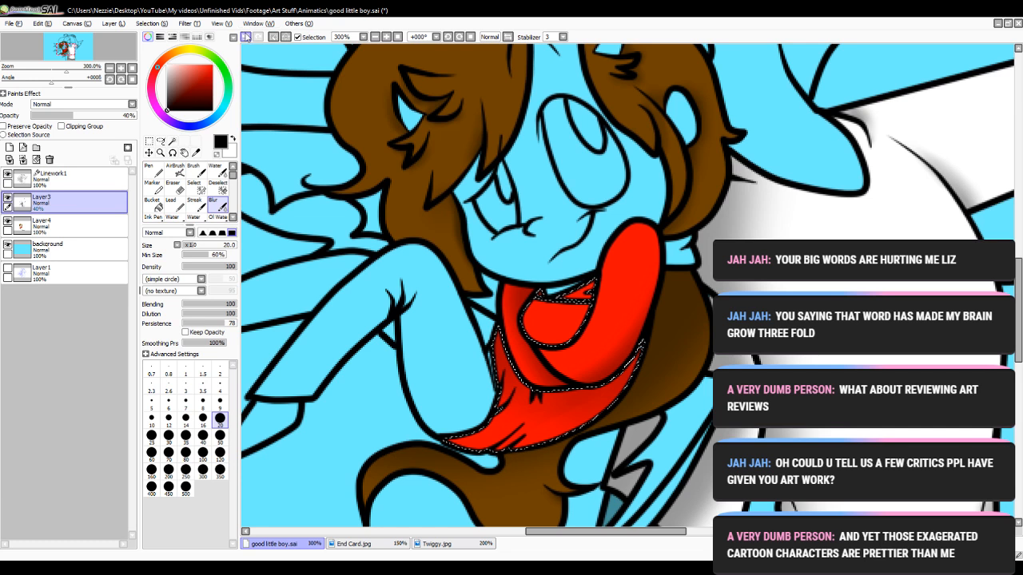
{"action": "left_click", "coordinate": [151, 417]}
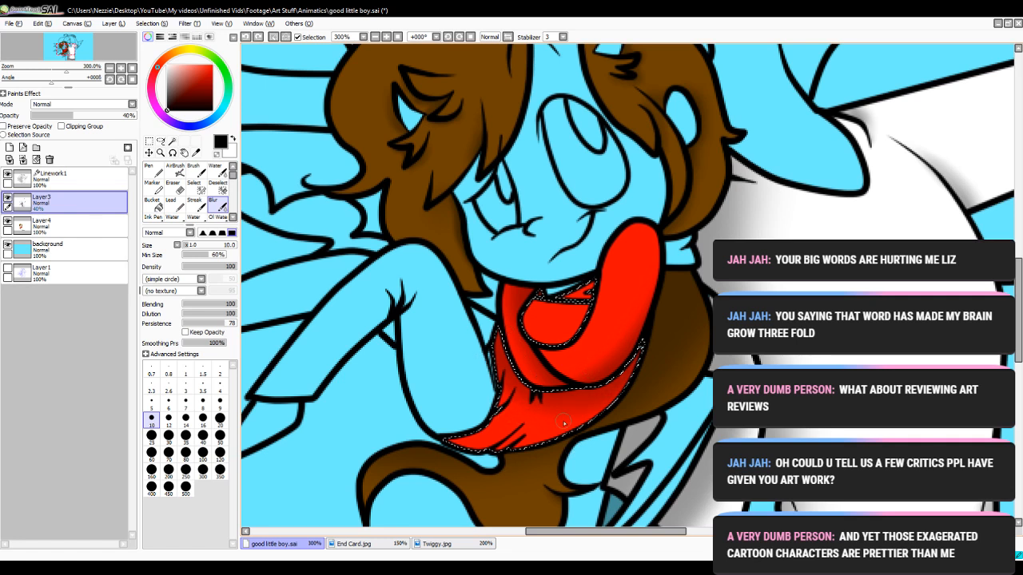
{"action": "left_click_drag", "start_coordinate": [563, 422], "coordinate": [640, 366]}
{"action": "left_click", "coordinate": [217, 188]}
{"action": "left_click_drag", "start_coordinate": [483, 239], "coordinate": [758, 222]}
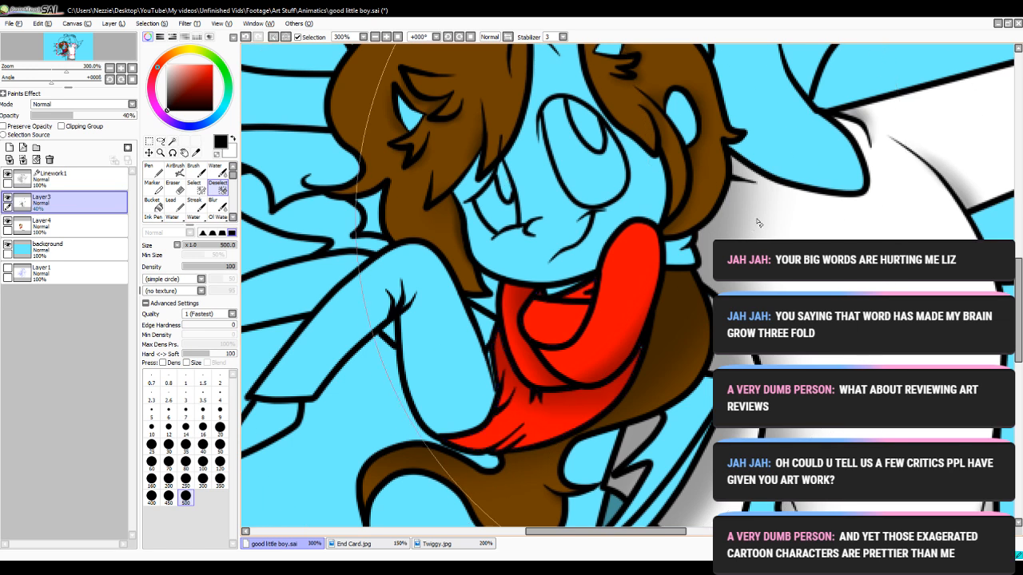
- Set up the Pen on Layer4 at size 0.8 with the red sampled from the arm
{"action": "left_click", "coordinate": [48, 226]}
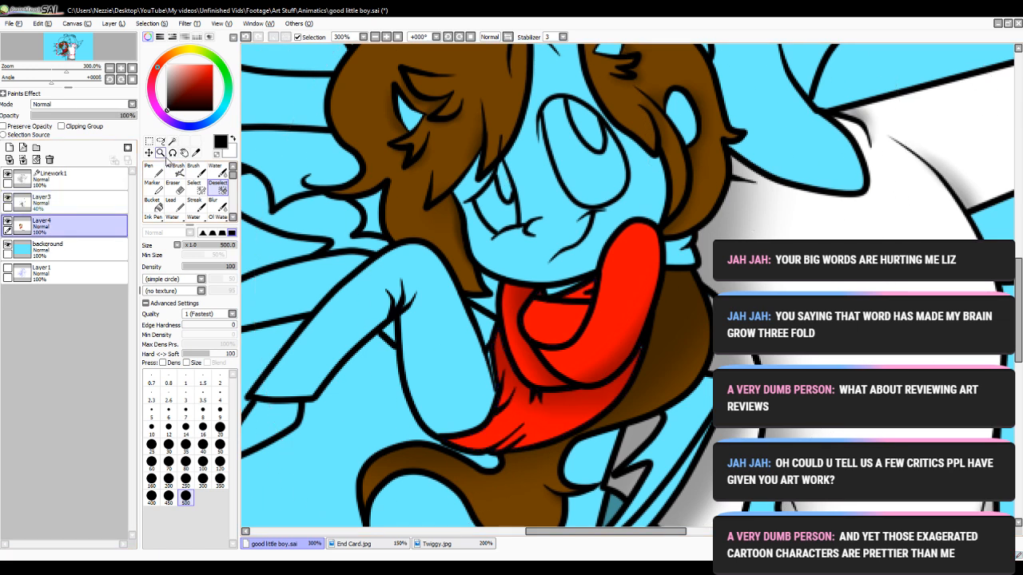
{"action": "left_click", "coordinate": [152, 171]}
{"action": "right_click", "coordinate": [553, 321]}
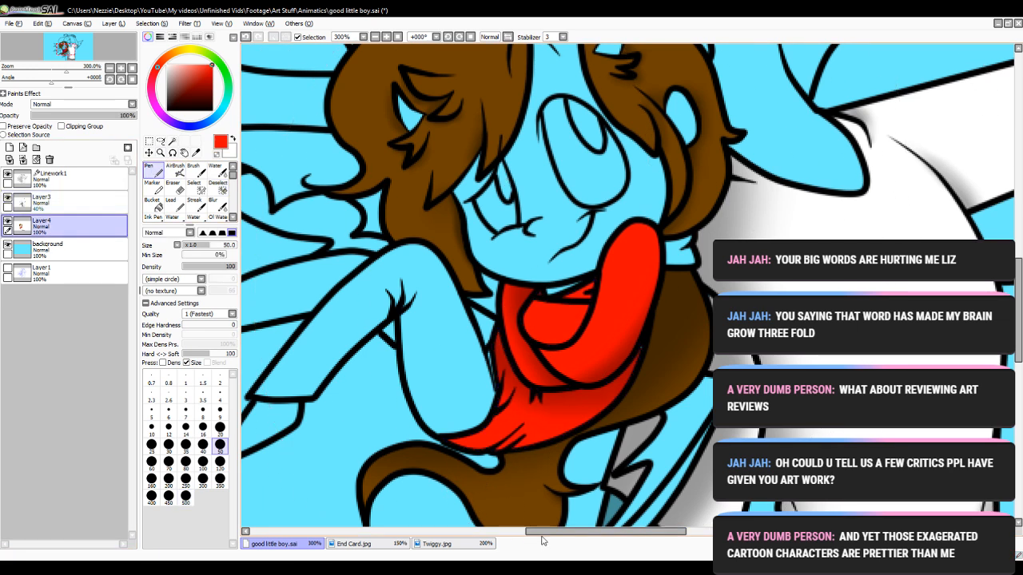
{"action": "left_click_drag", "start_coordinate": [542, 535], "coordinate": [571, 535]}
{"action": "left_click", "coordinate": [168, 382]}
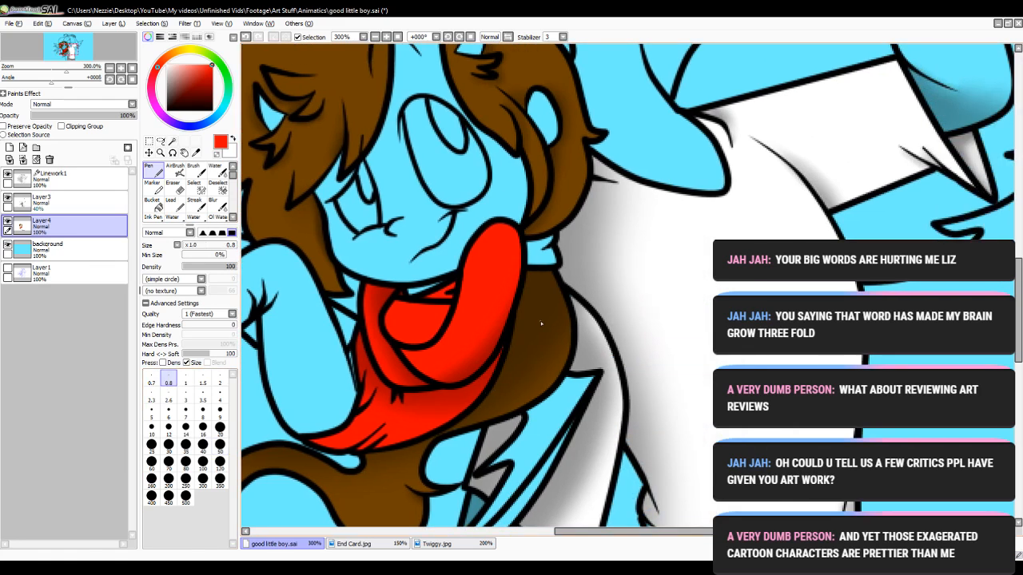
{"action": "left_click", "coordinate": [385, 37]}
{"action": "left_click", "coordinate": [382, 37]}
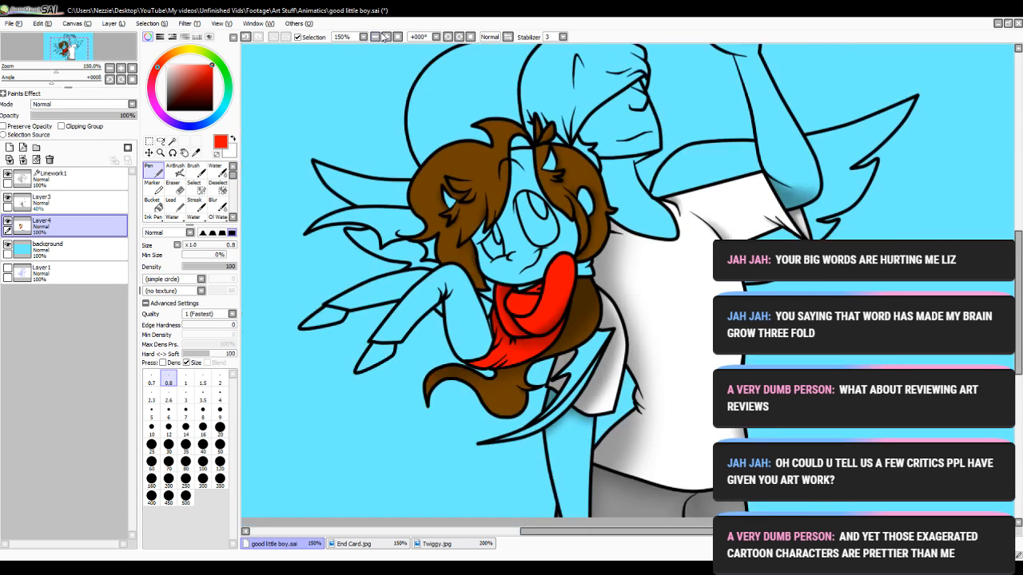
- Select the small character's bent front leg with the Magic Wand on Linework1, undoing a stray selection made on Layer4
{"action": "left_click", "coordinate": [172, 142]}
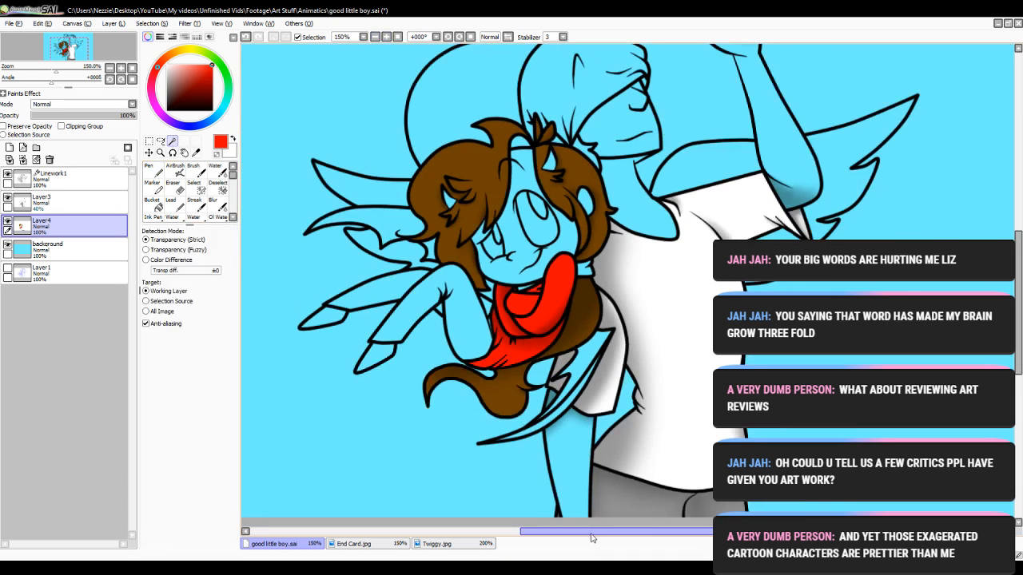
{"action": "left_click_drag", "start_coordinate": [592, 533], "coordinate": [560, 533]}
{"action": "left_click", "coordinate": [463, 306]}
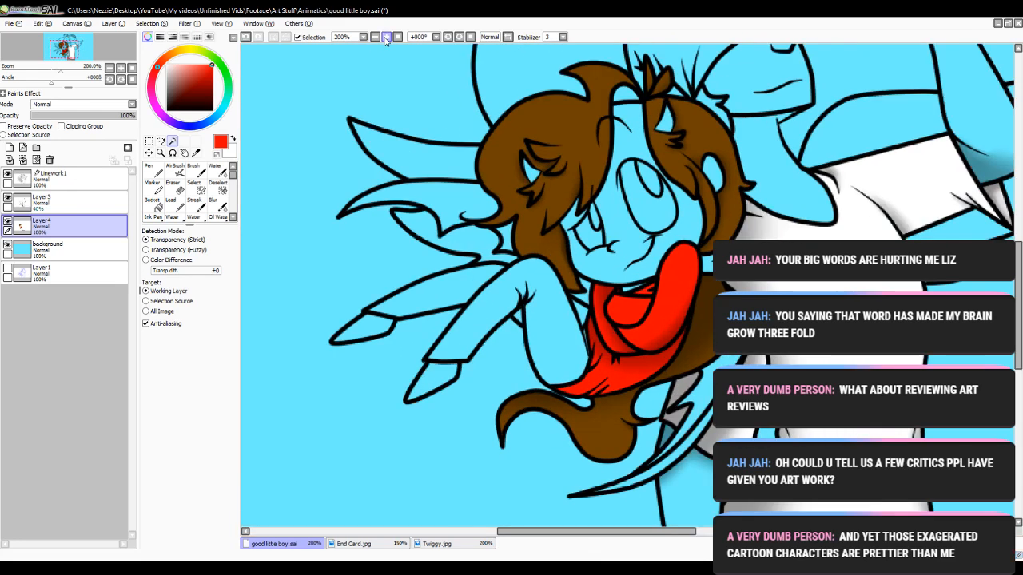
{"action": "scroll", "coordinate": [463, 306], "scroll_direction": "up", "scroll_amount": 2}
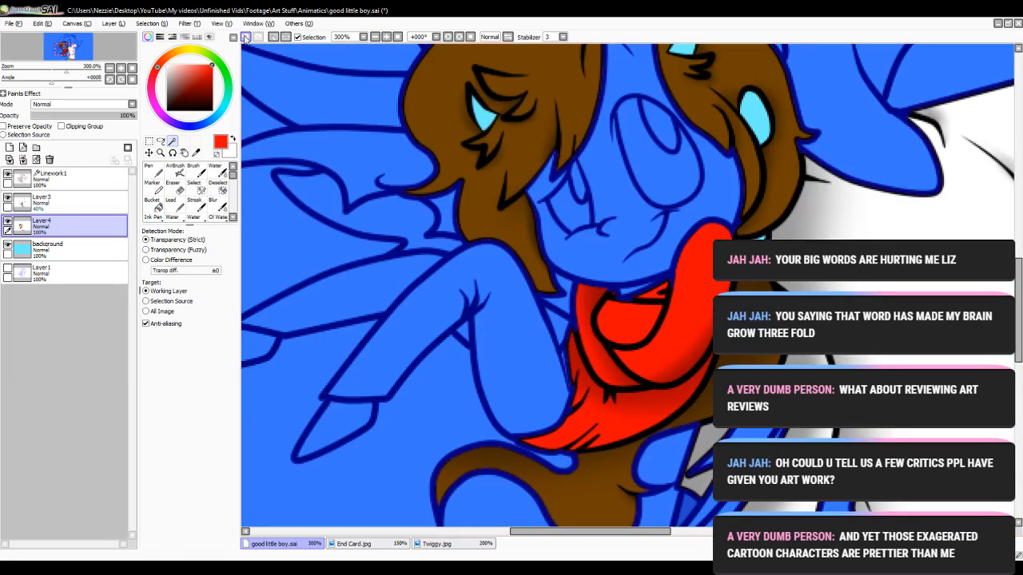
{"action": "left_click", "coordinate": [246, 39]}
{"action": "left_click", "coordinate": [69, 180]}
{"action": "left_click_drag", "start_coordinate": [579, 534], "coordinate": [553, 533]}
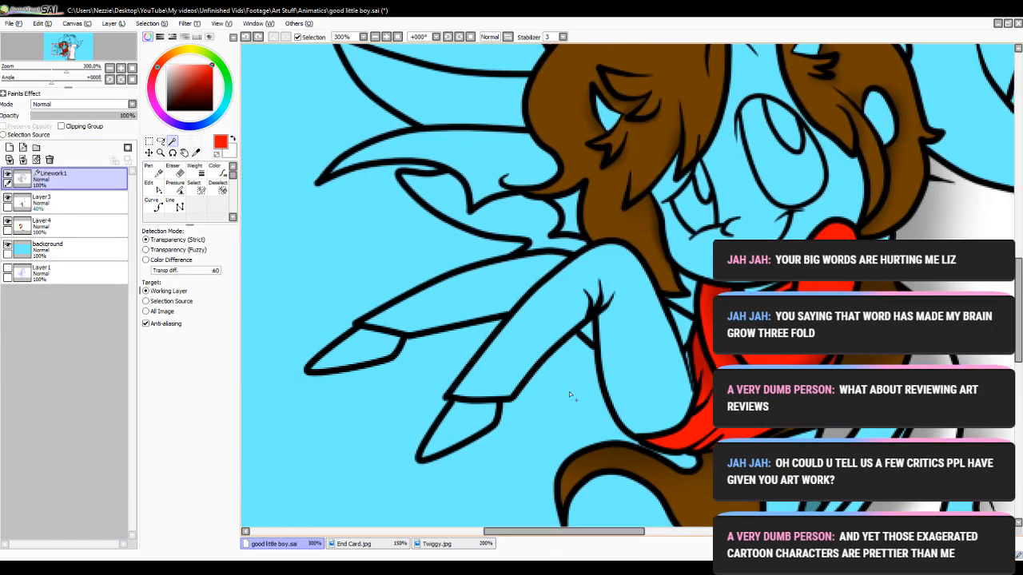
{"action": "left_click", "coordinate": [584, 341]}
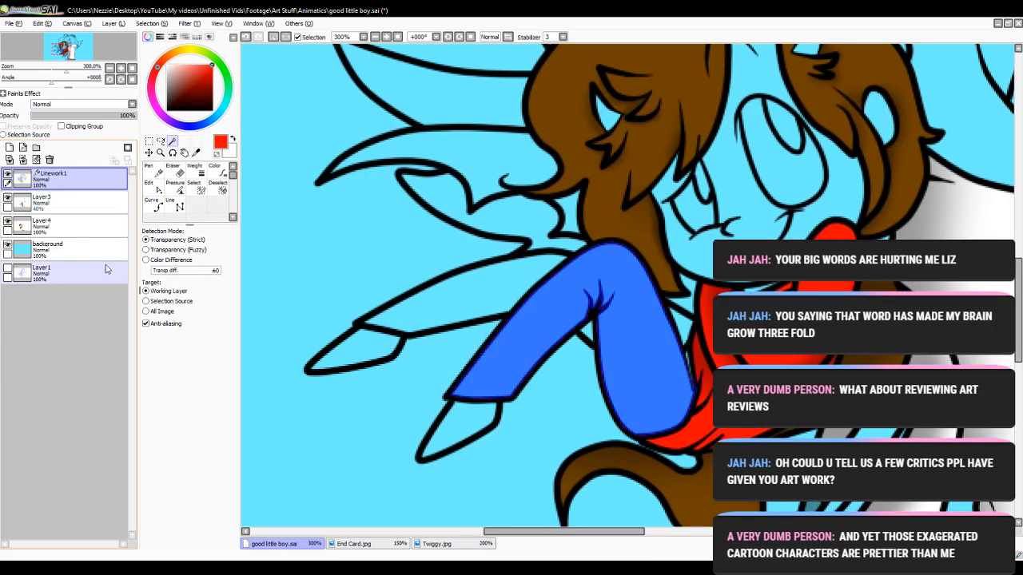
- Fill the selected leg on Layer4 with the Bucket, trying two pinks before using a dark magenta-purple
{"action": "left_click", "coordinate": [91, 222]}
{"action": "left_click", "coordinate": [154, 205]}
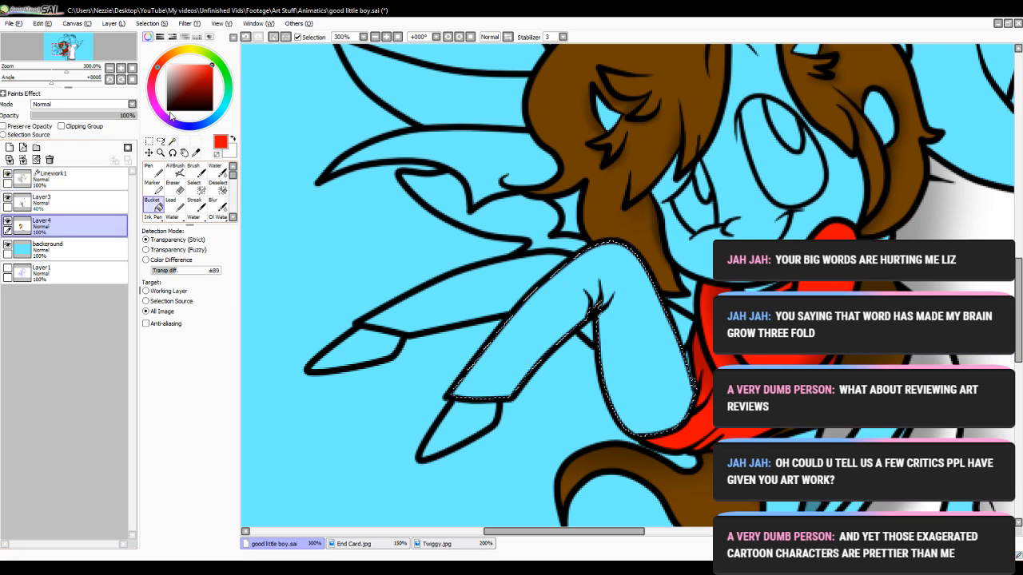
{"action": "left_click", "coordinate": [201, 54]}
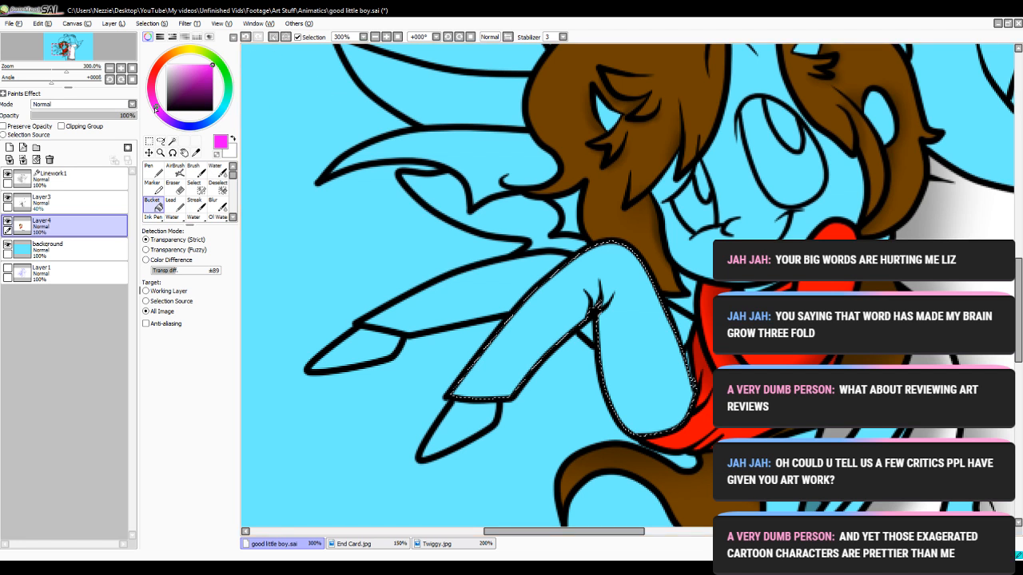
{"action": "left_click", "coordinate": [201, 63]}
{"action": "left_click", "coordinate": [553, 318]}
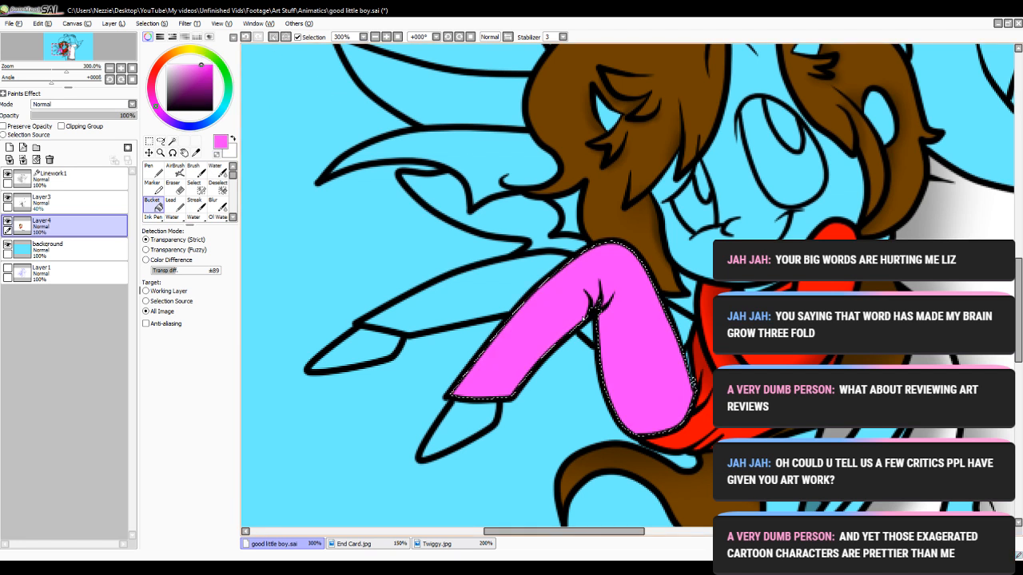
{"action": "left_click", "coordinate": [246, 37]}
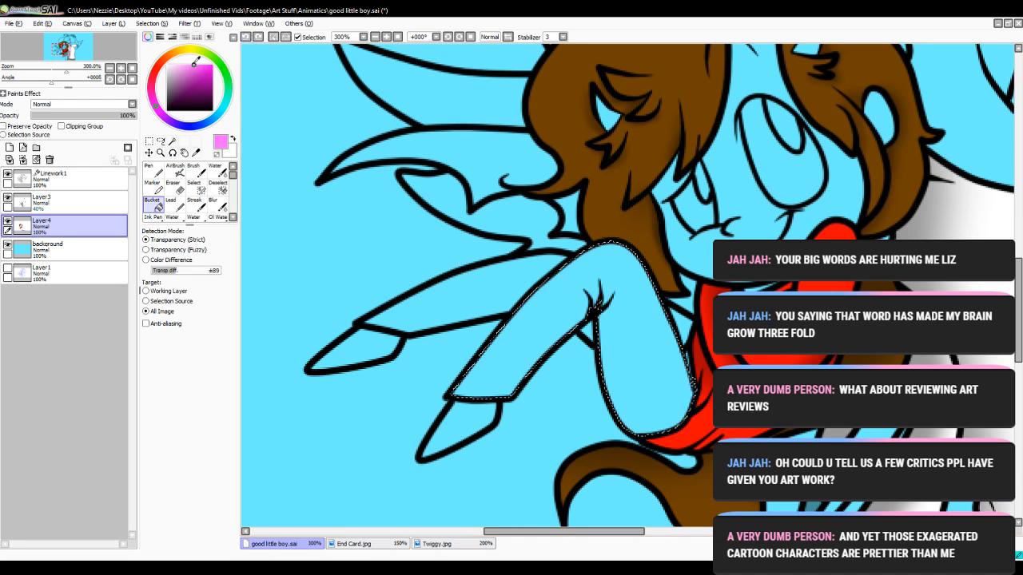
{"action": "left_click", "coordinate": [551, 305]}
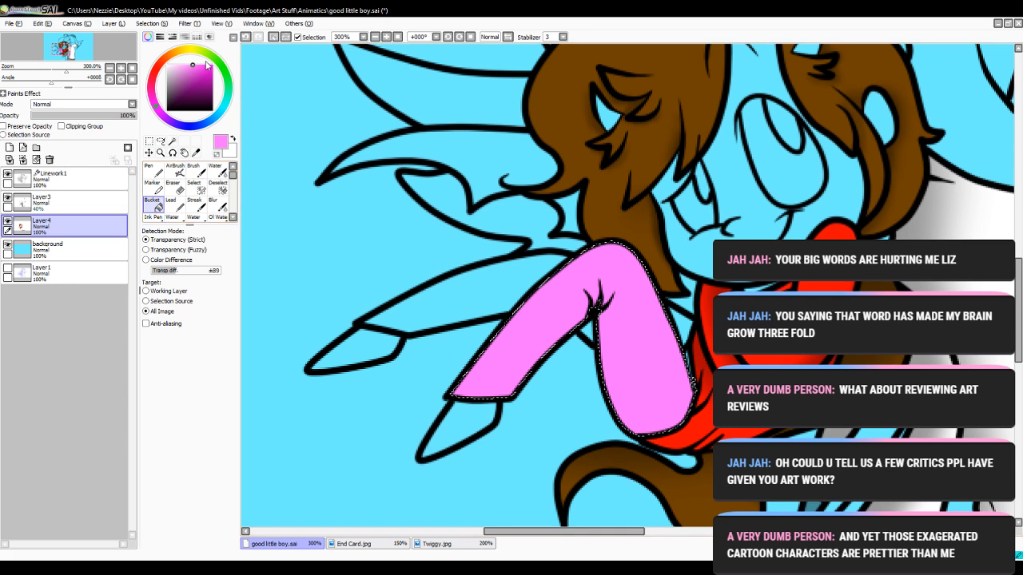
{"action": "left_click", "coordinate": [559, 319]}
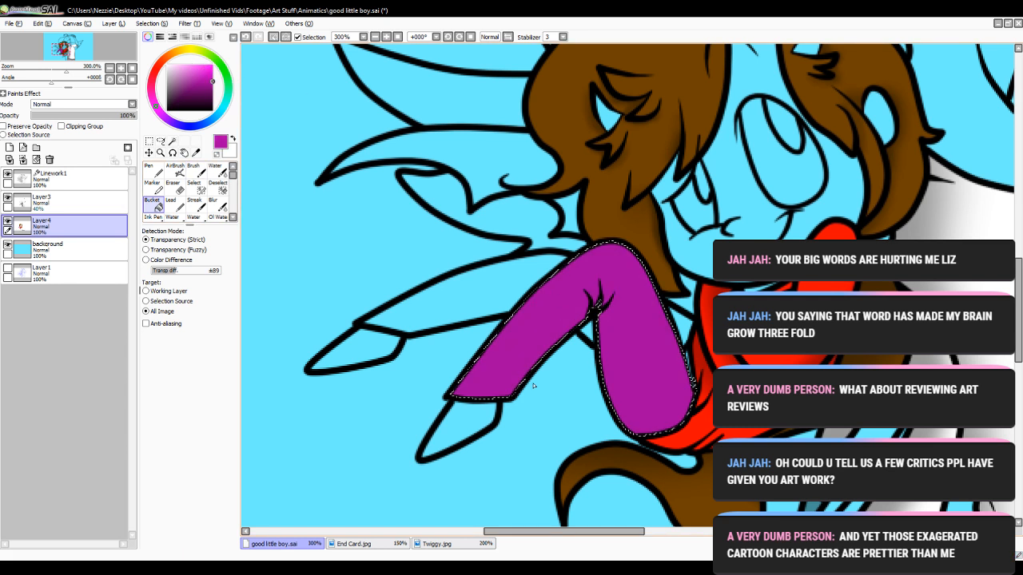
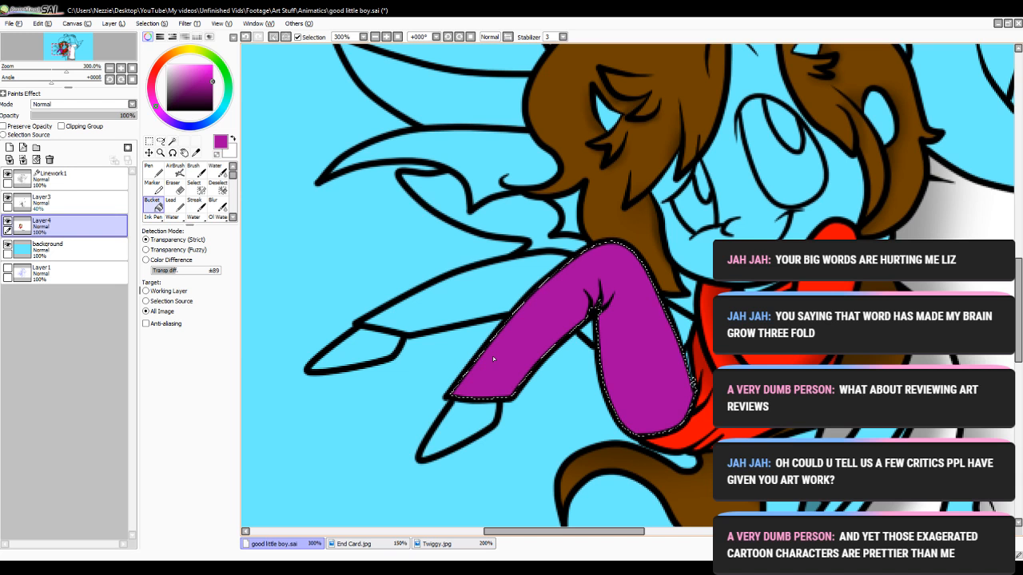
- Airbrush black shading at size 30 along the thigh's inner edge on Layer3, redoing the first stroke
{"action": "left_click", "coordinate": [123, 202]}
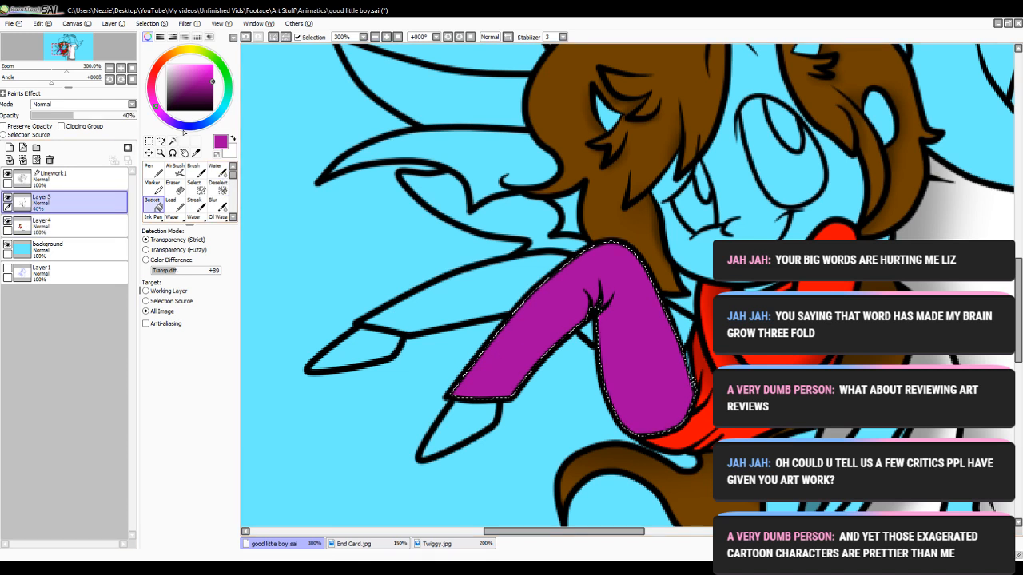
{"action": "left_click", "coordinate": [167, 110]}
{"action": "left_click", "coordinate": [175, 170]}
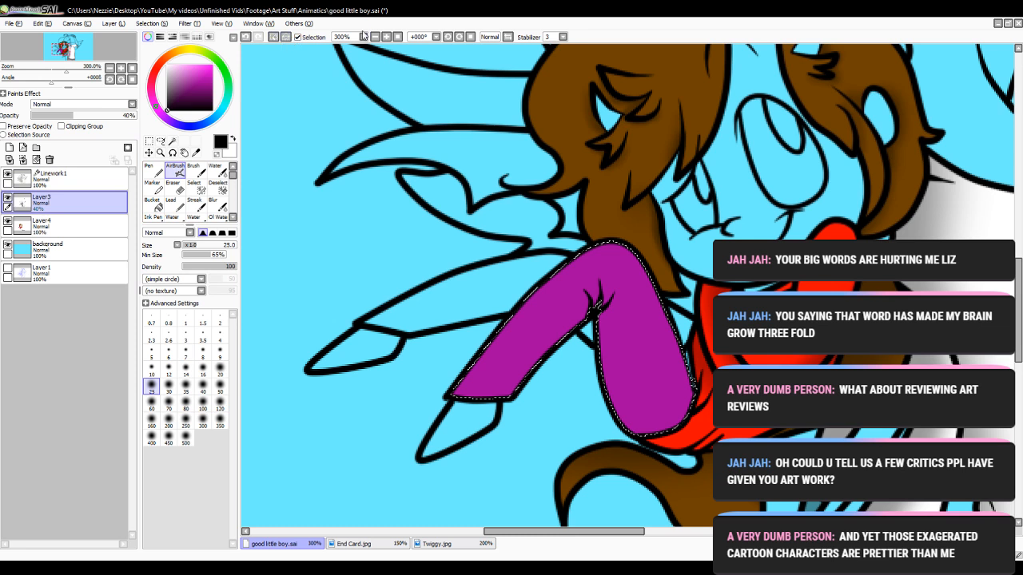
{"action": "left_click", "coordinate": [386, 36]}
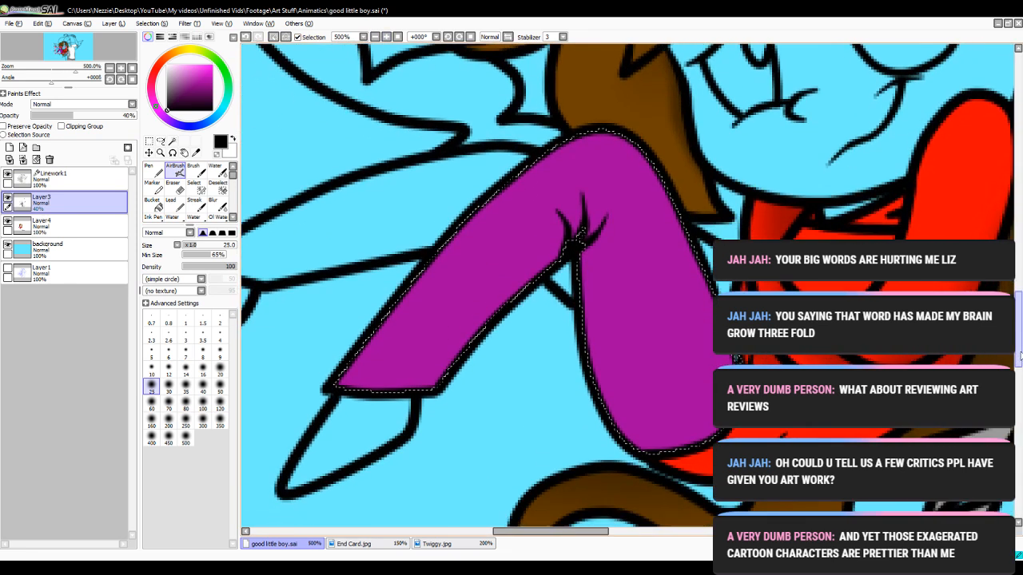
{"action": "scroll", "coordinate": [699, 295], "scroll_direction": "down", "scroll_amount": 2}
{"action": "left_click", "coordinate": [220, 386]}
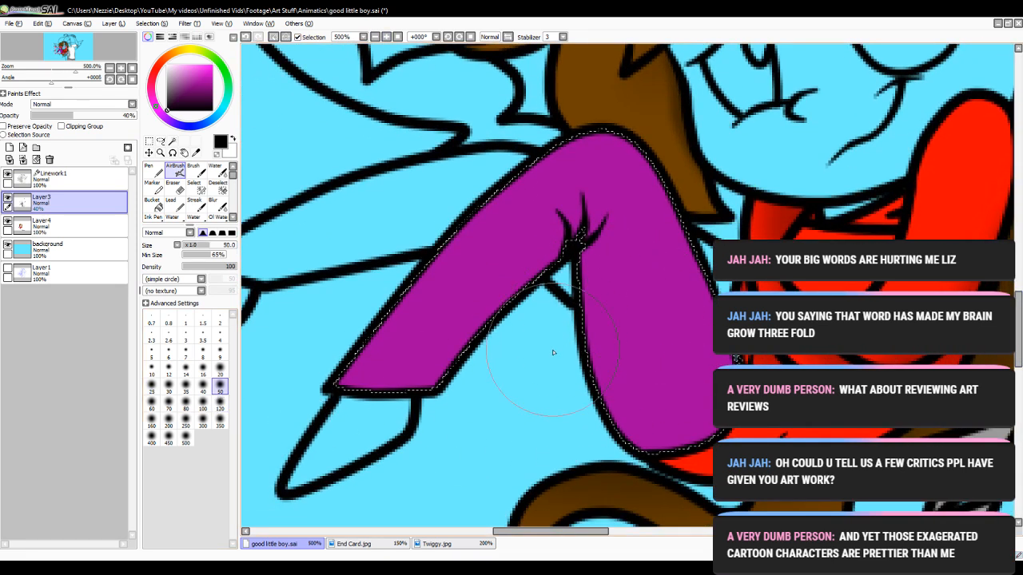
{"action": "left_click", "coordinate": [169, 386]}
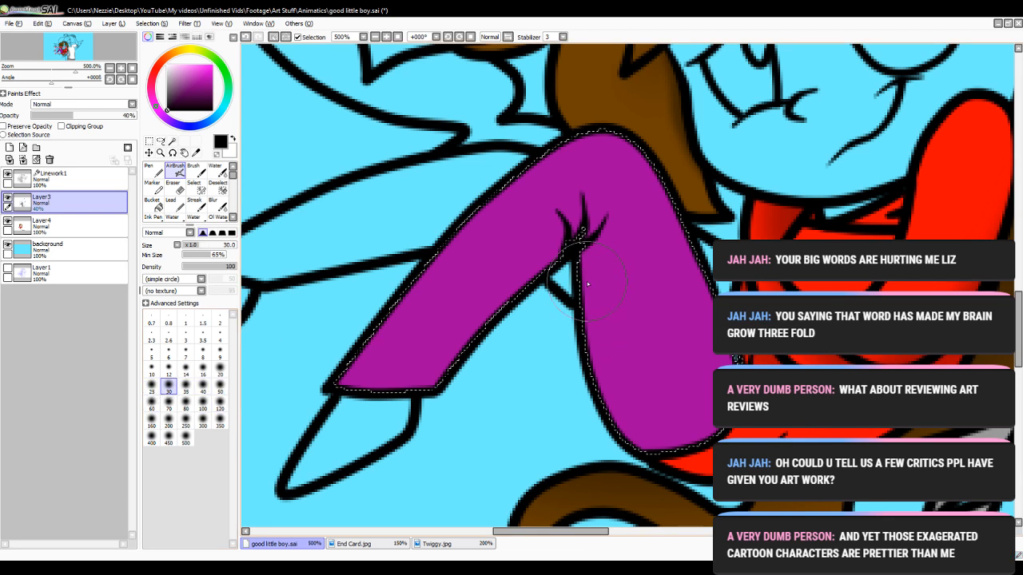
{"action": "left_click_drag", "start_coordinate": [581, 248], "coordinate": [615, 384]}
{"action": "key", "text": "ctrl+z"}
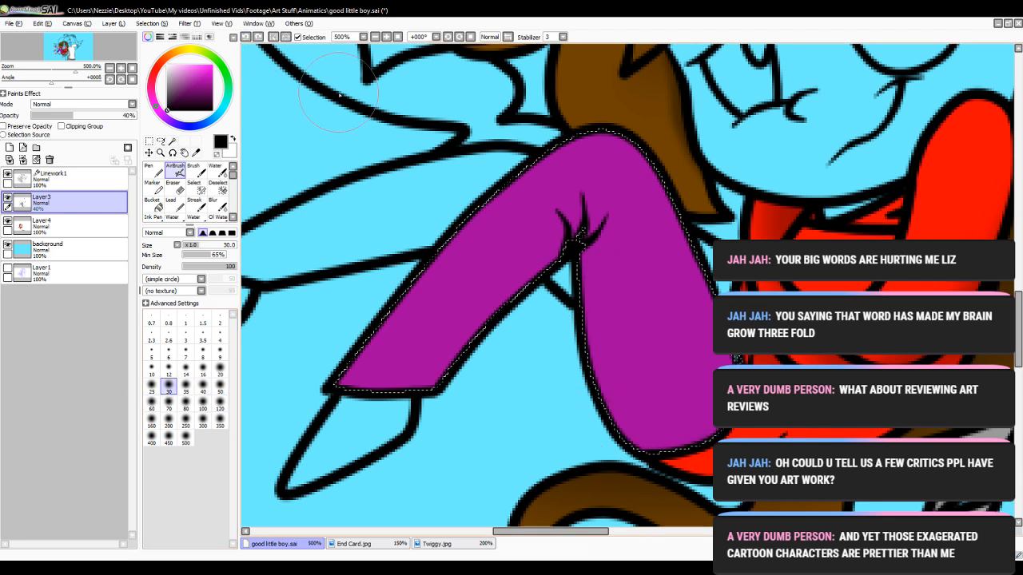
{"action": "left_click_drag", "start_coordinate": [580, 266], "coordinate": [636, 457]}
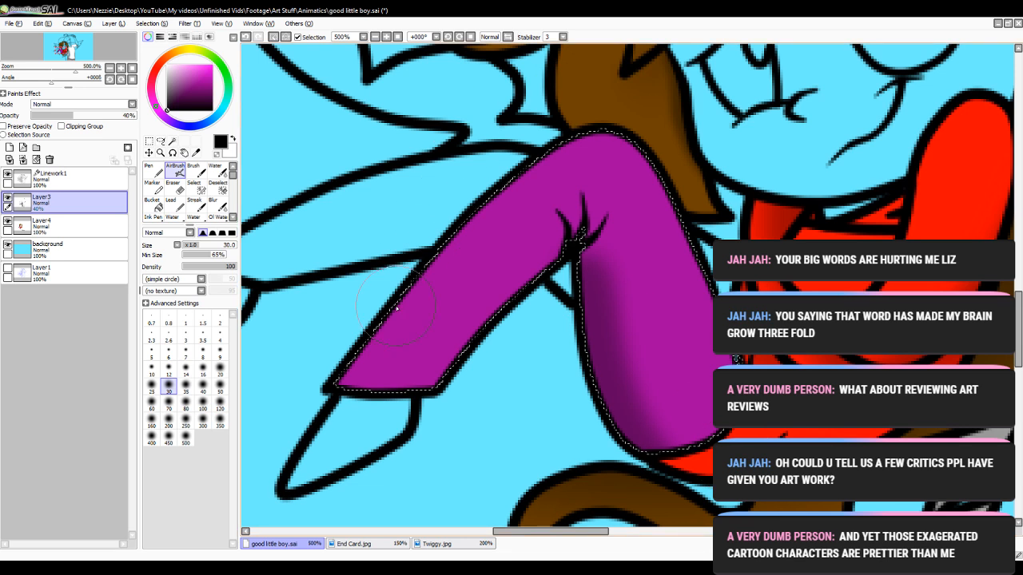
- Airbrush finer black shading at size 6 from the crease behind the knee down into the thigh shadow
{"action": "left_click_drag", "start_coordinate": [595, 532], "coordinate": [606, 534]}
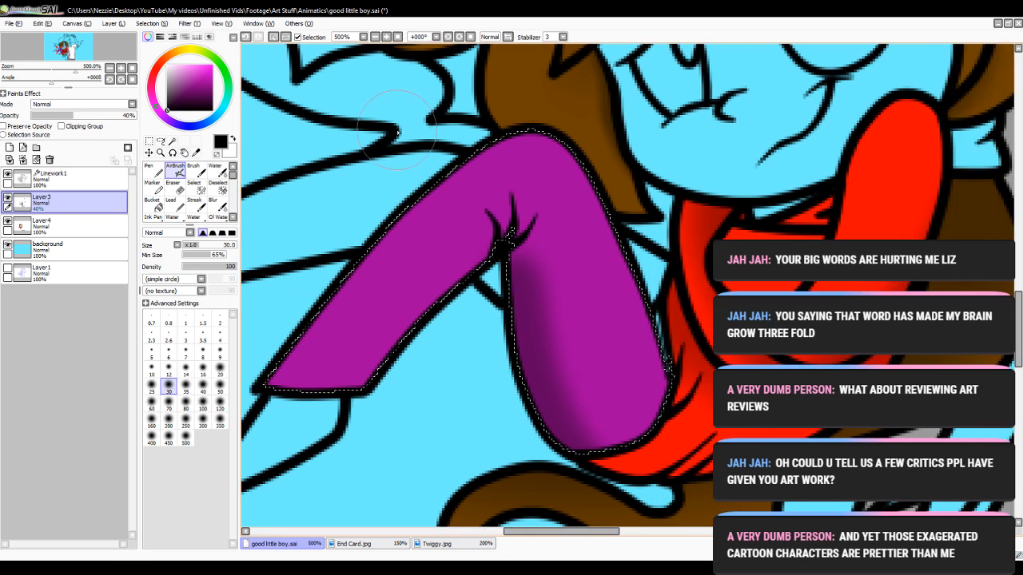
{"action": "left_click", "coordinate": [386, 37]}
{"action": "left_click", "coordinate": [203, 372]}
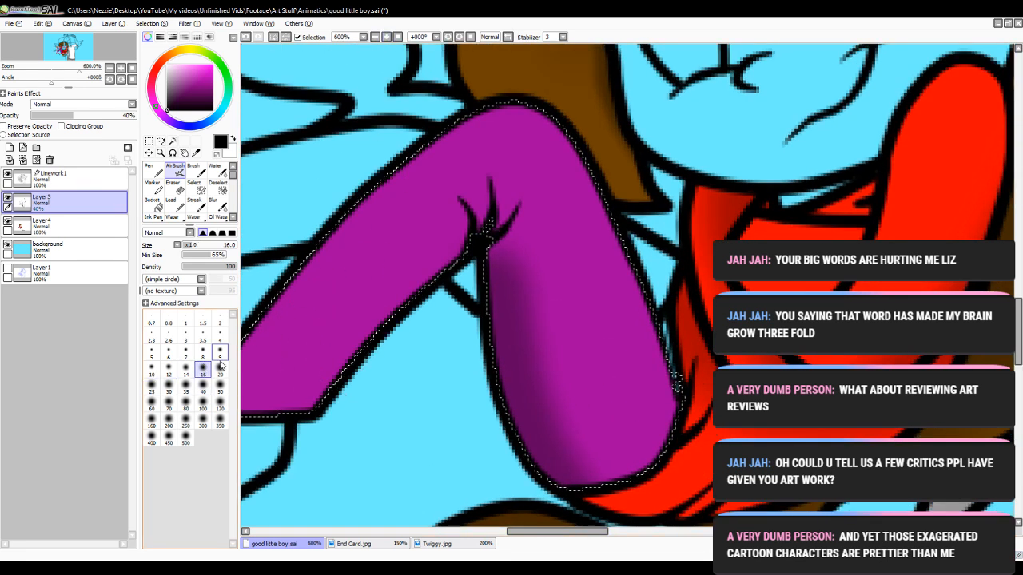
{"action": "left_click", "coordinate": [169, 351]}
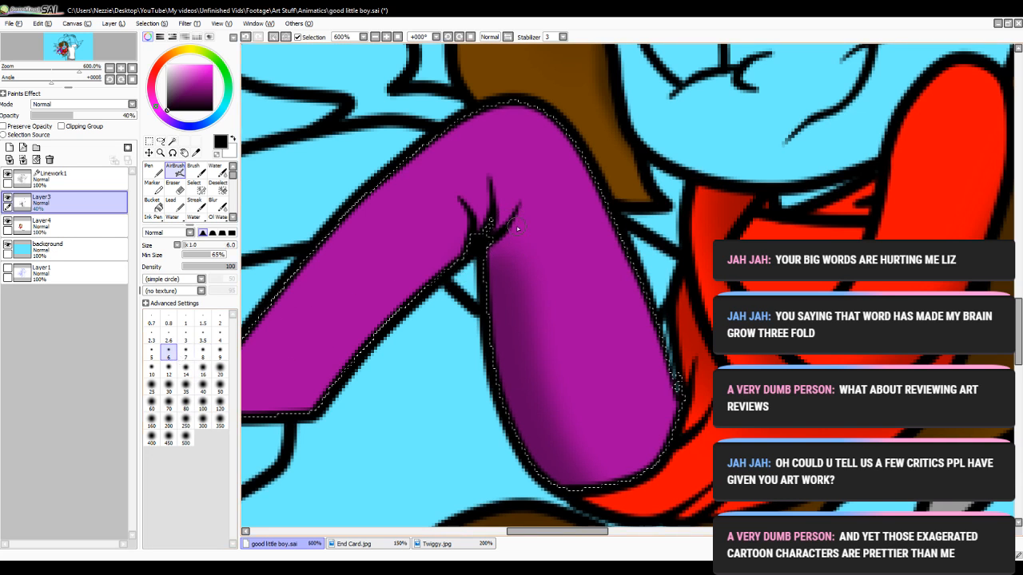
{"action": "mouse_move", "coordinate": [517, 212]}
{"action": "left_mouse_down"}
{"action": "mouse_move", "coordinate": [503, 251]}
{"action": "mouse_move", "coordinate": [510, 233]}
{"action": "mouse_move", "coordinate": [517, 296]}
{"action": "left_mouse_up"}
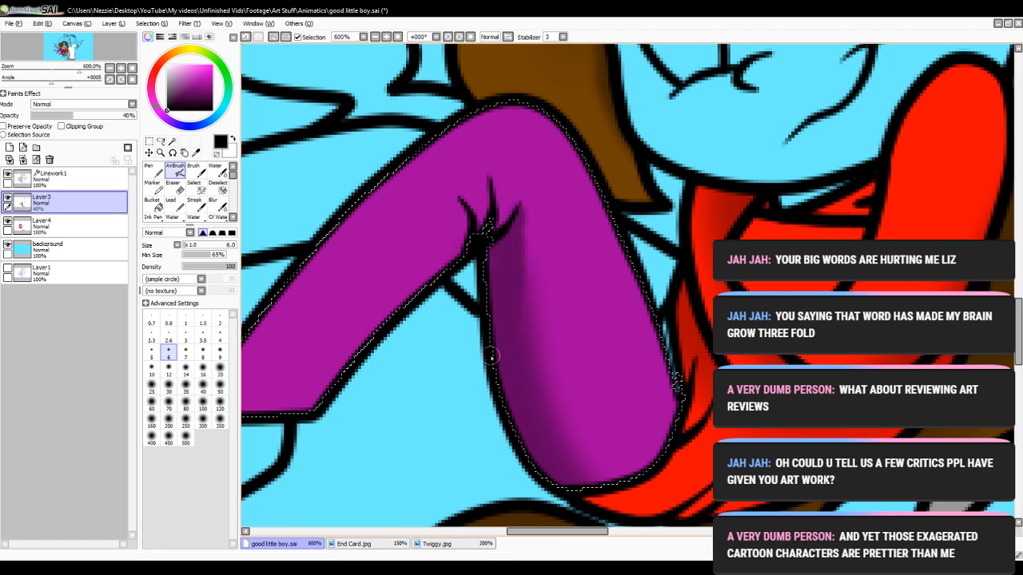
- Blur the thigh's shading on Layer3 at size 10, undoing a first stroke made at size 16
{"action": "left_click", "coordinate": [213, 205]}
{"action": "left_click", "coordinate": [203, 417]}
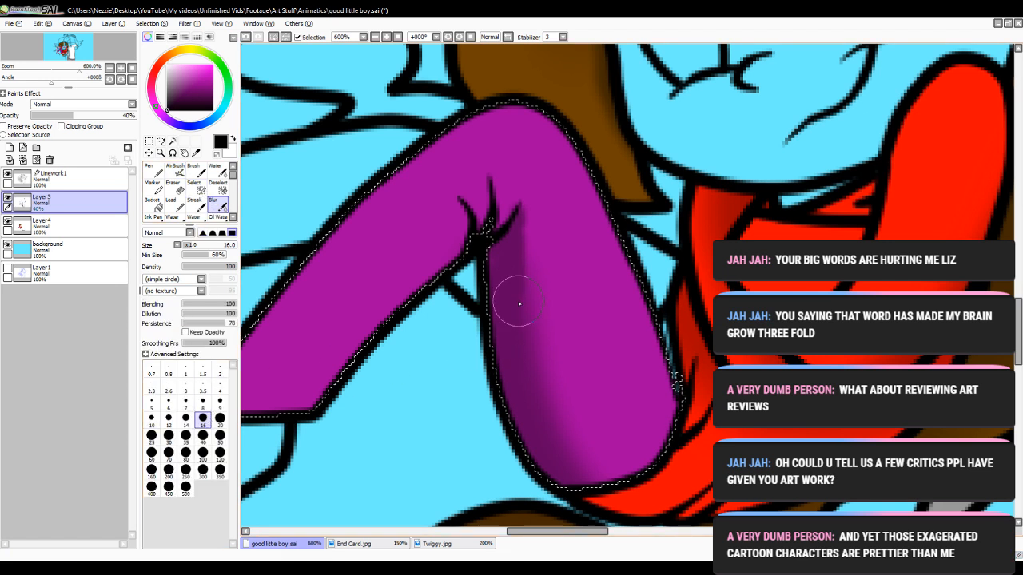
{"action": "left_click_drag", "start_coordinate": [519, 304], "coordinate": [520, 336]}
{"action": "left_click", "coordinate": [246, 37]}
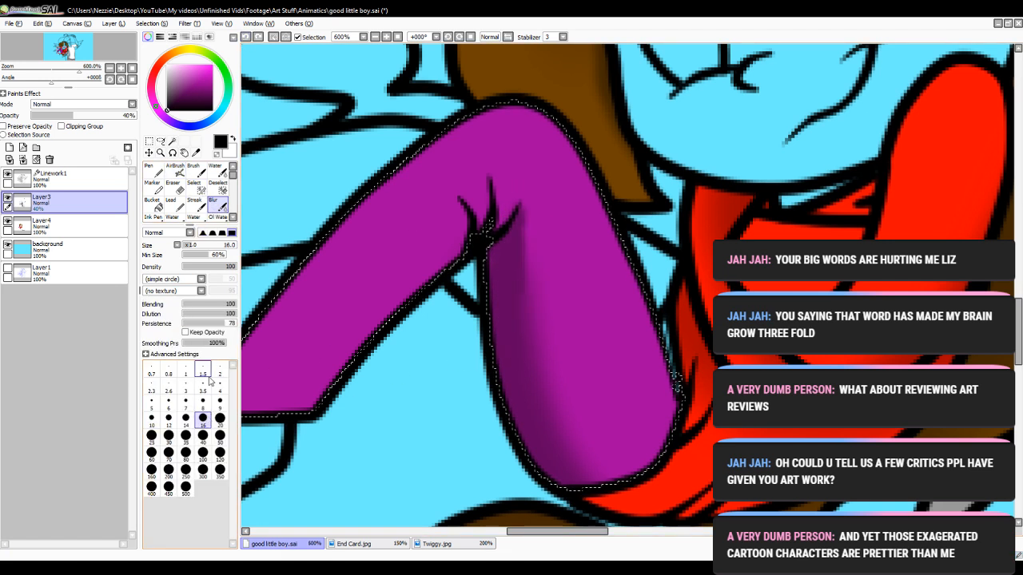
{"action": "left_click", "coordinate": [151, 417]}
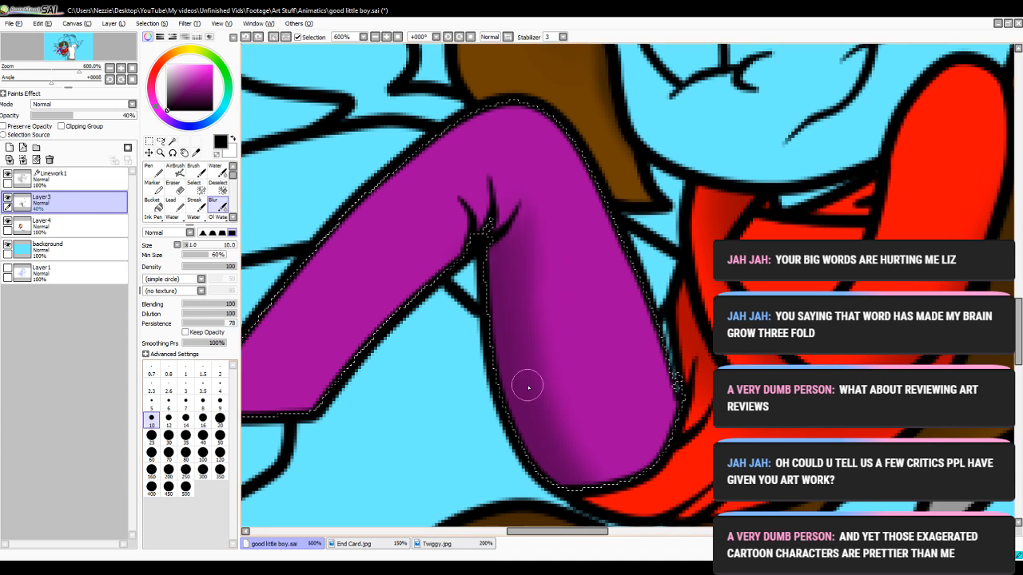
{"action": "left_click_drag", "start_coordinate": [527, 387], "coordinate": [567, 455]}
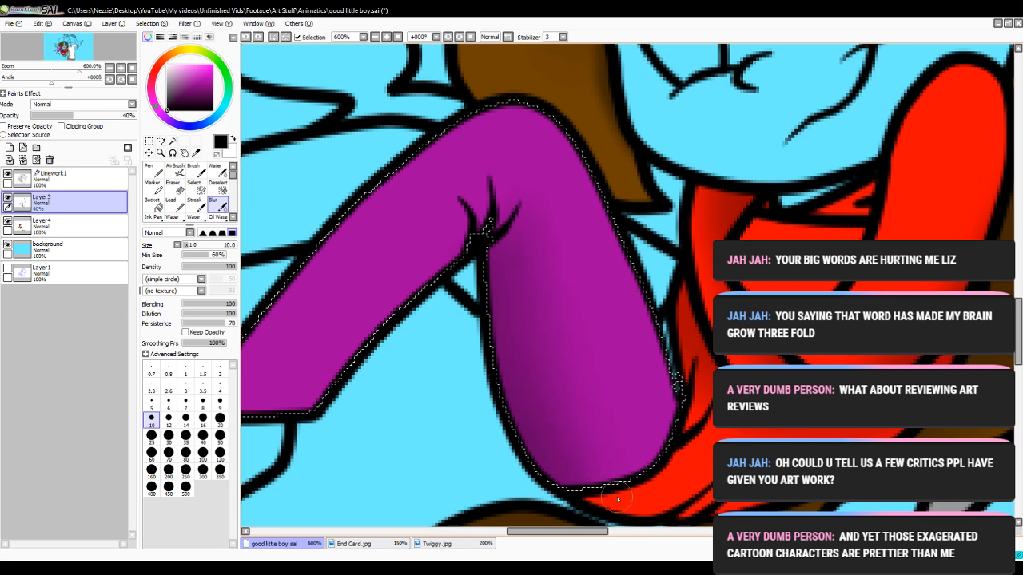
- Airbrush fine black shading at size 3 between the crease lines behind the knee and soften it with Blur
{"action": "left_click", "coordinate": [175, 171]}
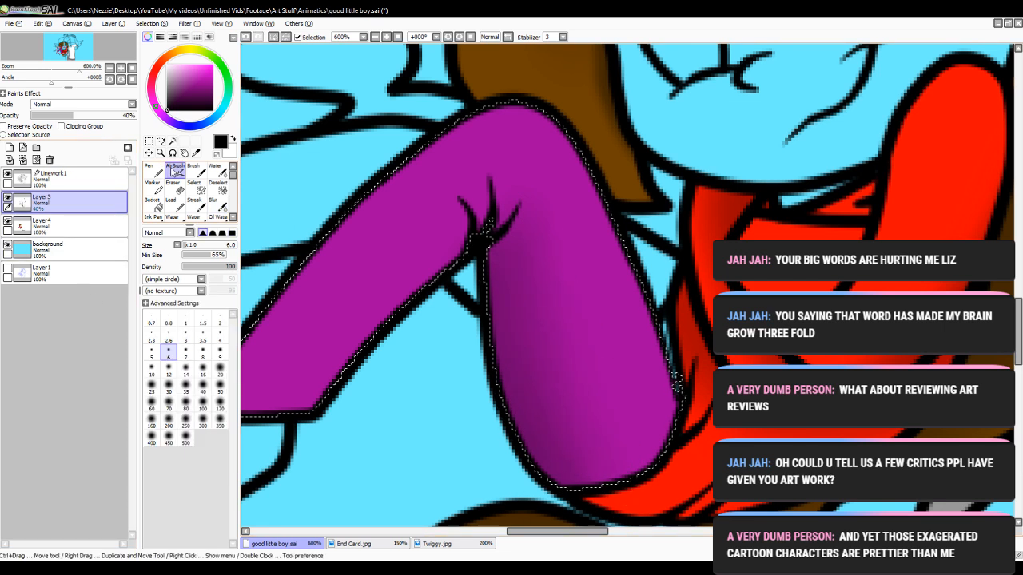
{"action": "left_click", "coordinate": [186, 336]}
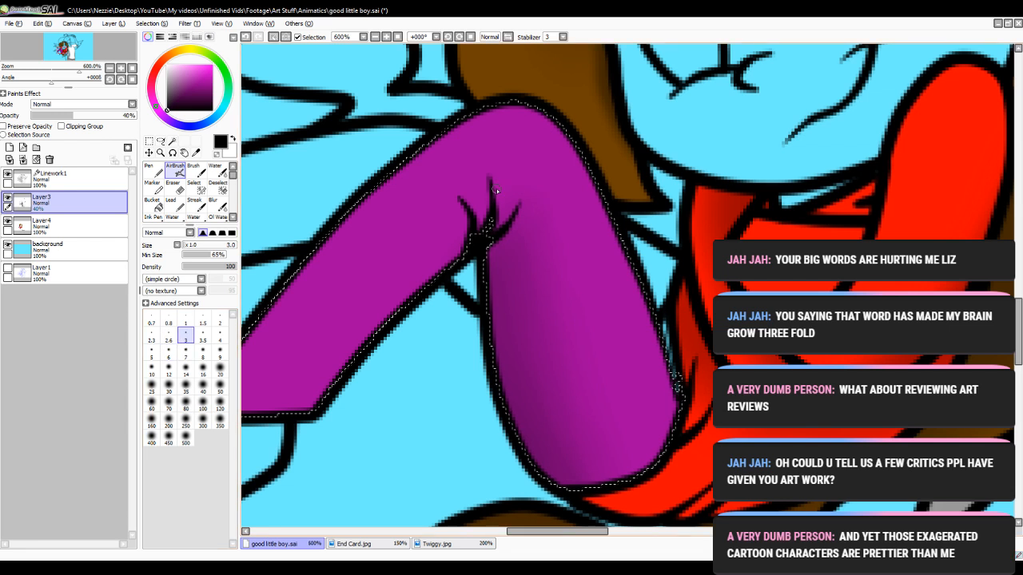
{"action": "left_click_drag", "start_coordinate": [499, 216], "coordinate": [489, 236]}
{"action": "left_click_drag", "start_coordinate": [464, 197], "coordinate": [483, 222]}
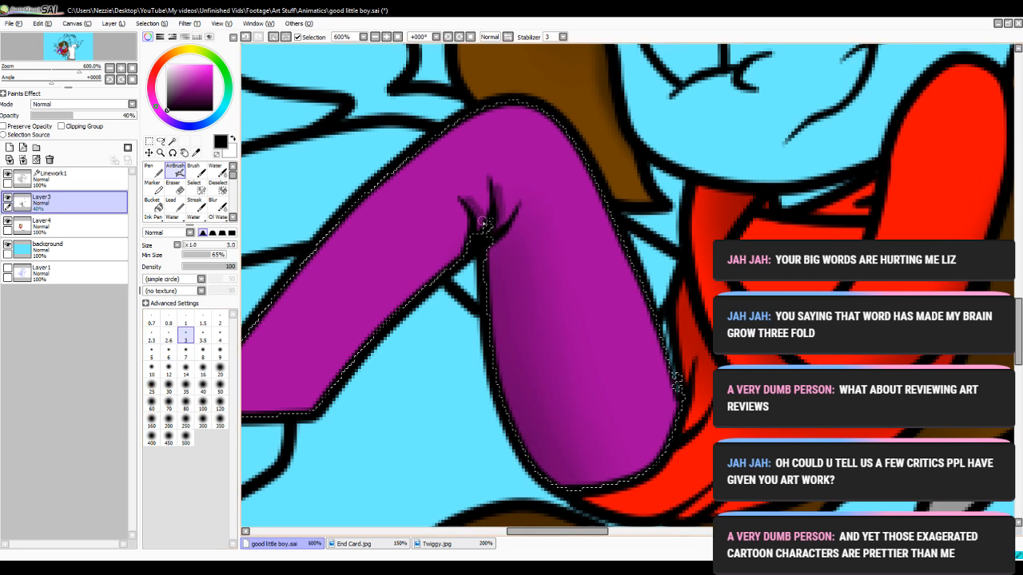
{"action": "left_click", "coordinate": [213, 204]}
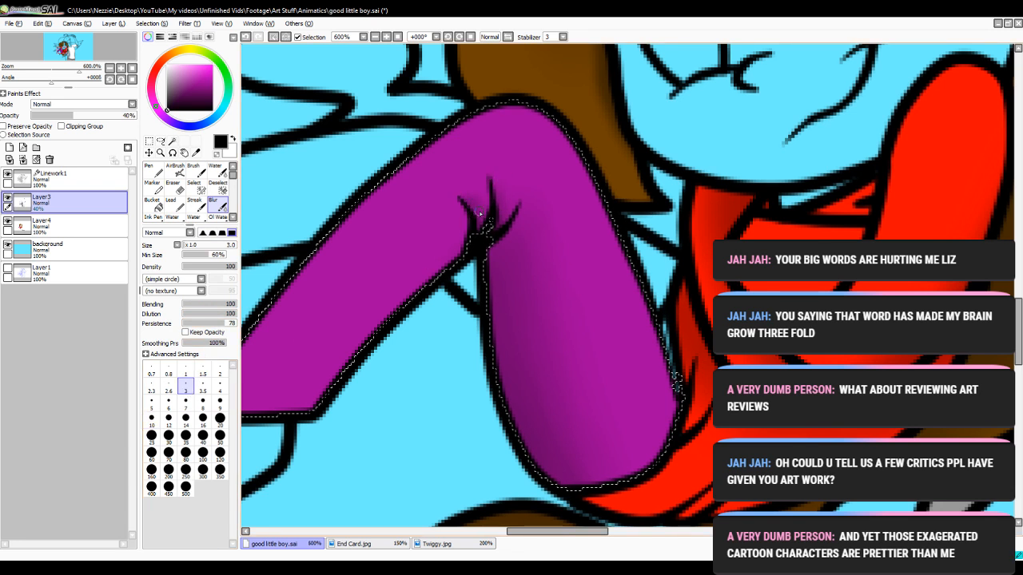
- Airbrush black shading at size 20 along the underside of the lower leg on Layer3
{"action": "left_click", "coordinate": [376, 37]}
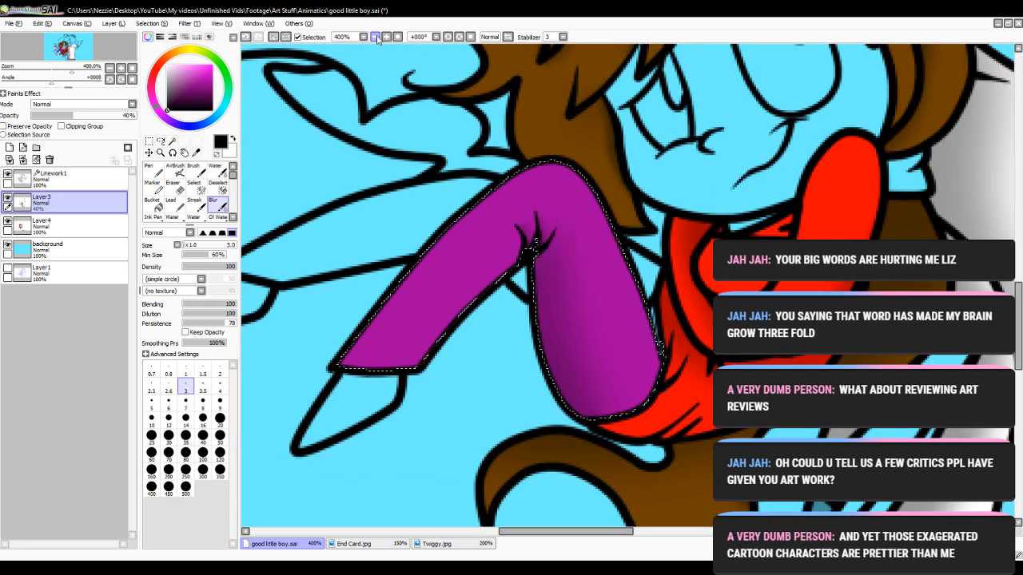
{"action": "left_click", "coordinate": [178, 172]}
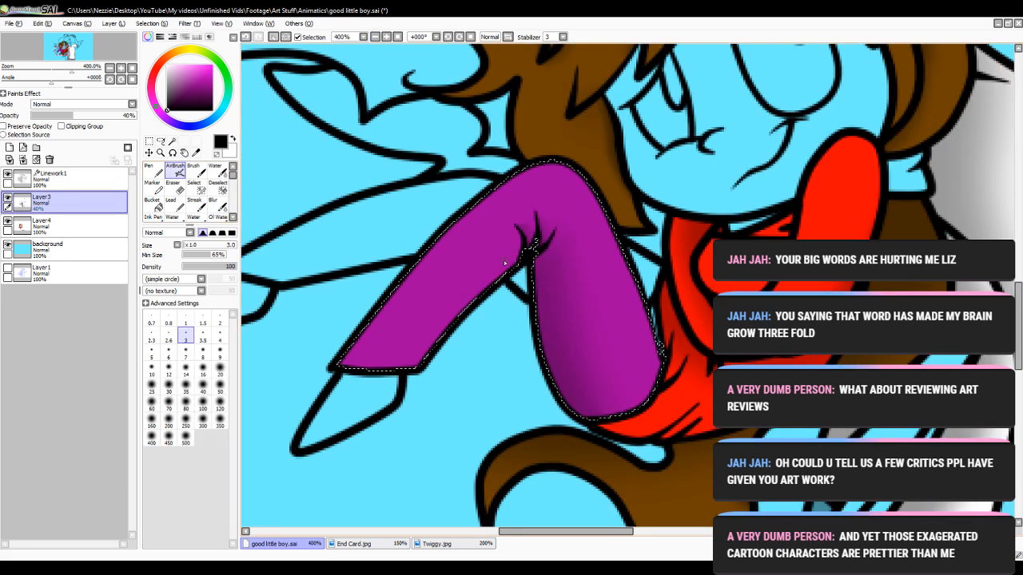
{"action": "left_click", "coordinate": [220, 371]}
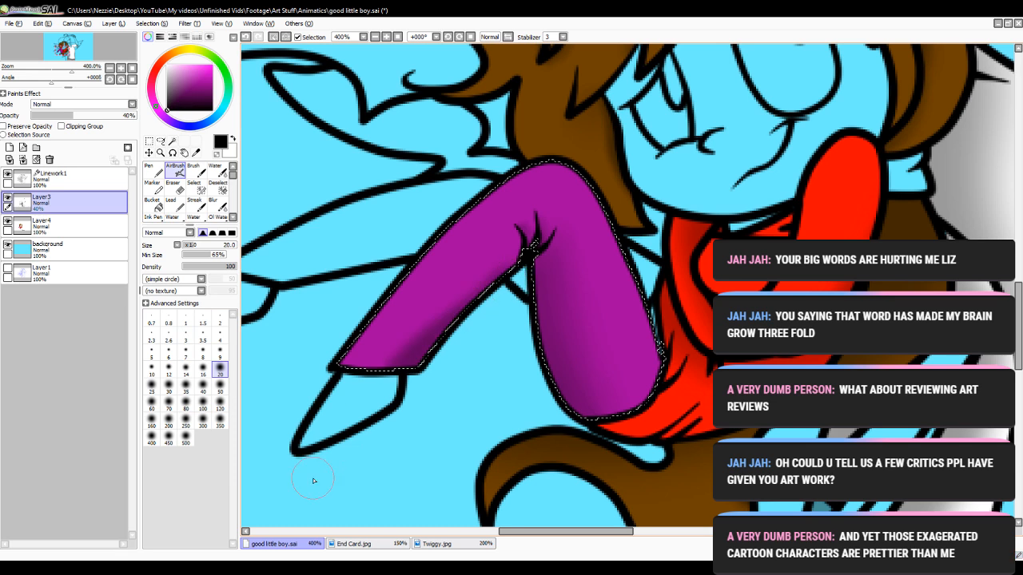
- Blur the lower leg's shading at size 10, undoing a first pass made at size 20
{"action": "left_click", "coordinate": [214, 201]}
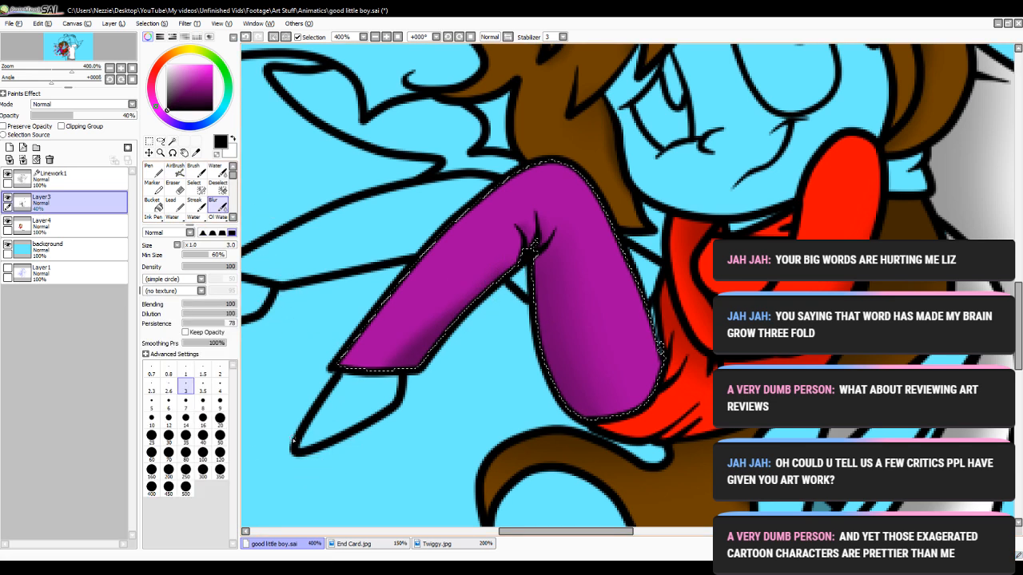
{"action": "left_click", "coordinate": [220, 417]}
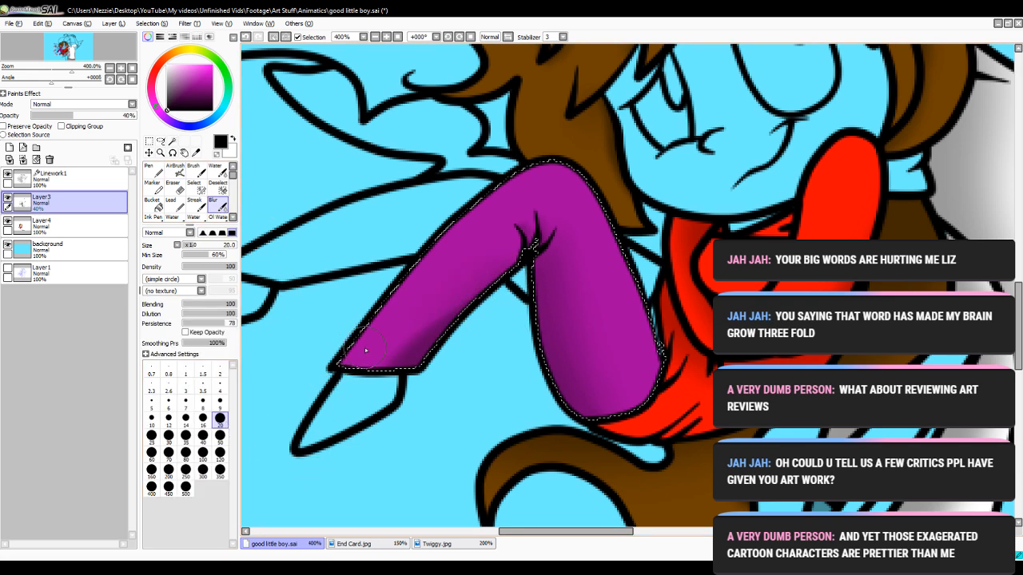
{"action": "left_click", "coordinate": [246, 37]}
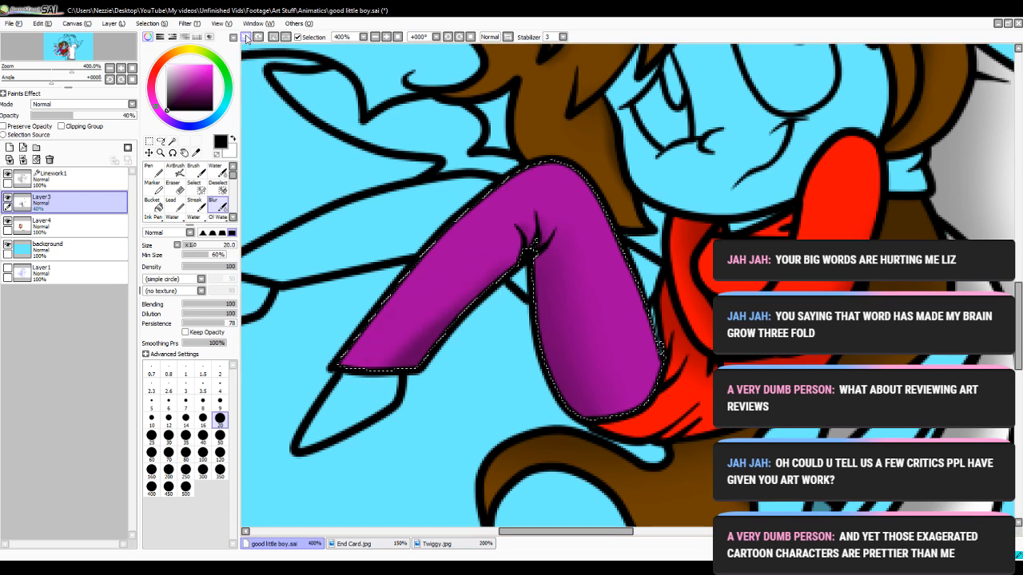
{"action": "left_click", "coordinate": [151, 418]}
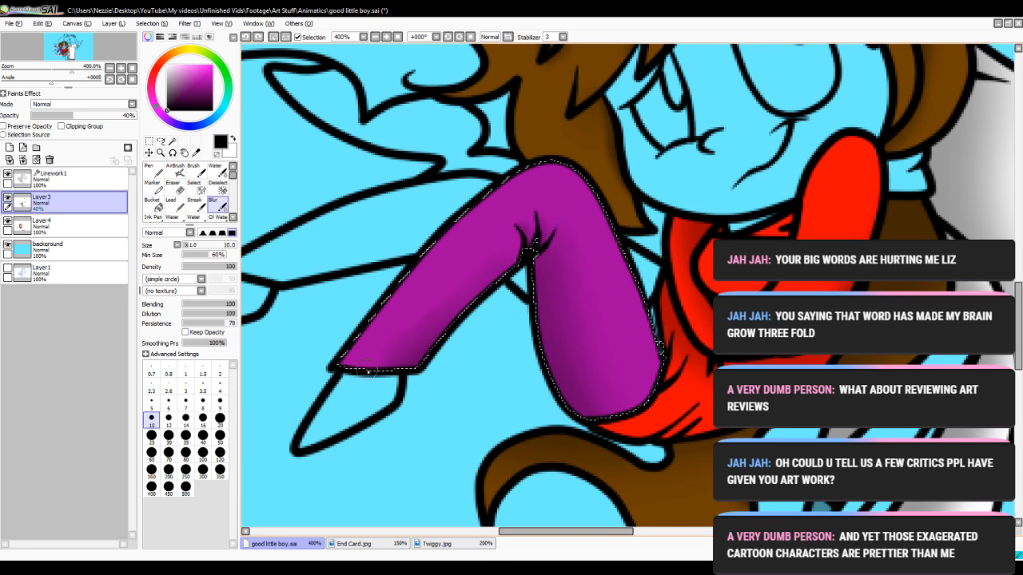
{"action": "left_click_drag", "start_coordinate": [437, 362], "coordinate": [429, 359]}
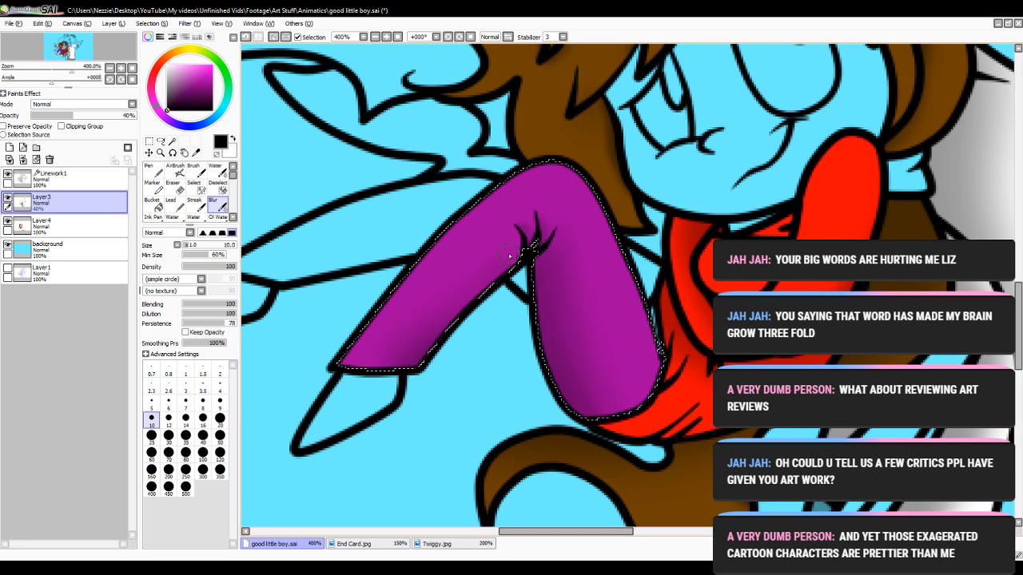
- Blur the shading around the knee creases at size 6
{"action": "left_click", "coordinate": [387, 37]}
{"action": "left_click", "coordinate": [387, 37]}
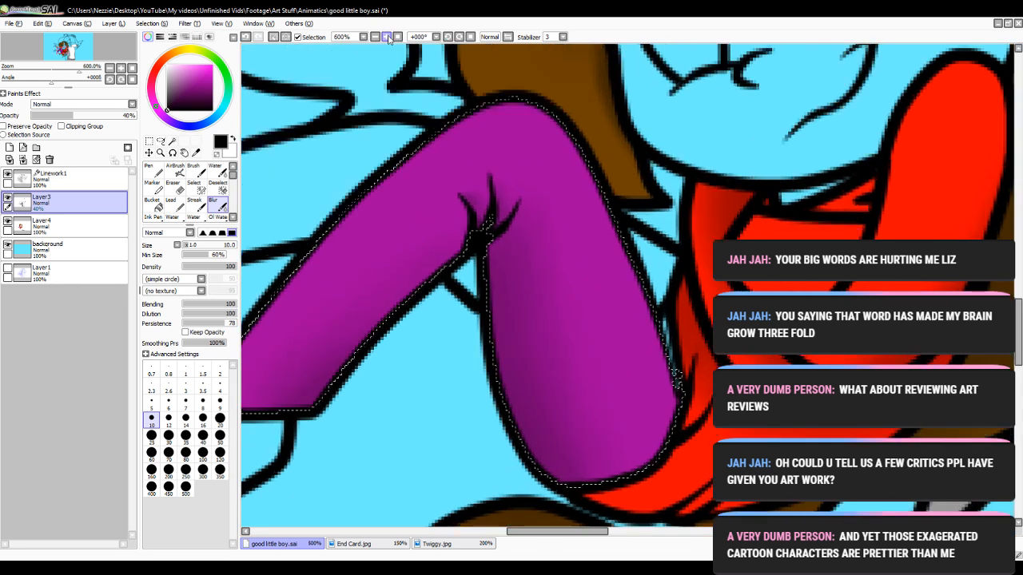
{"action": "left_click", "coordinate": [387, 37]}
{"action": "left_click", "coordinate": [168, 403]}
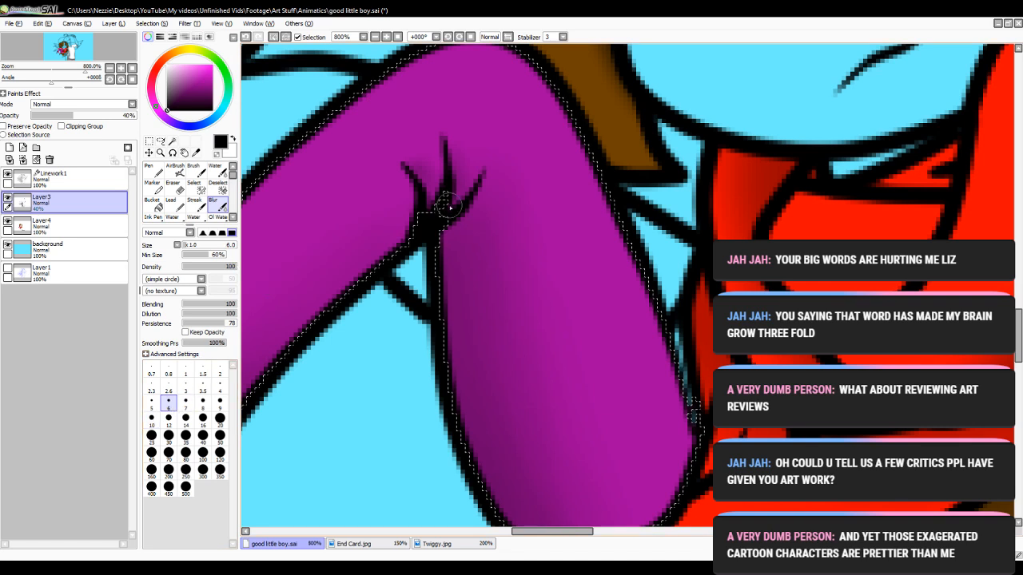
{"action": "left_click_drag", "start_coordinate": [435, 174], "coordinate": [444, 169]}
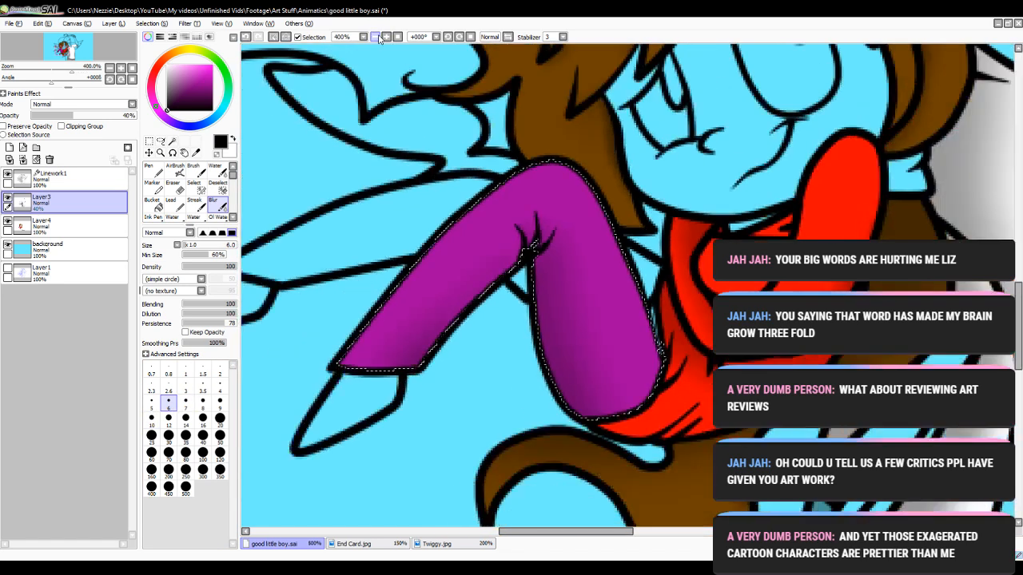
- Clear the selection around the shaded leg with the Deselect brush
{"action": "left_click", "coordinate": [375, 37]}
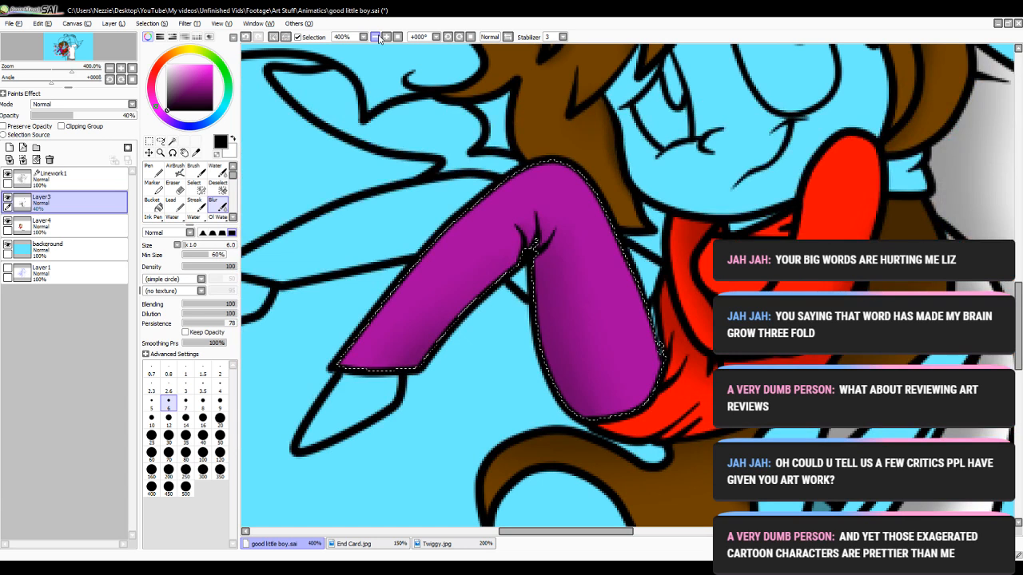
{"action": "left_click", "coordinate": [217, 184]}
{"action": "left_click", "coordinate": [595, 337]}
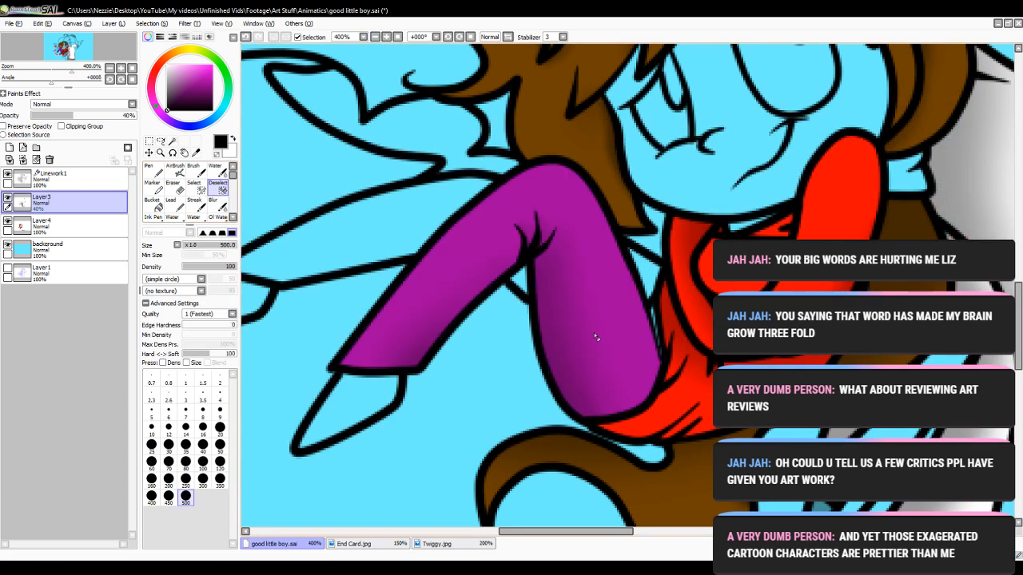
- Select the visible pieces of the far leg behind the knee and beside the thigh with the Magic Wand on Linework1
{"action": "left_click", "coordinate": [172, 141]}
{"action": "left_click", "coordinate": [55, 177]}
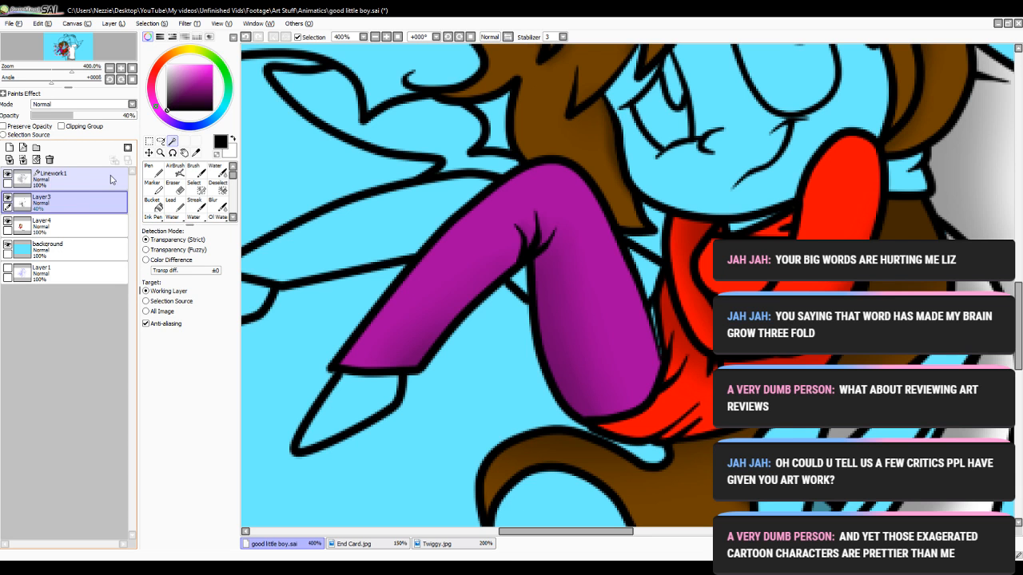
{"action": "left_click", "coordinate": [640, 263]}
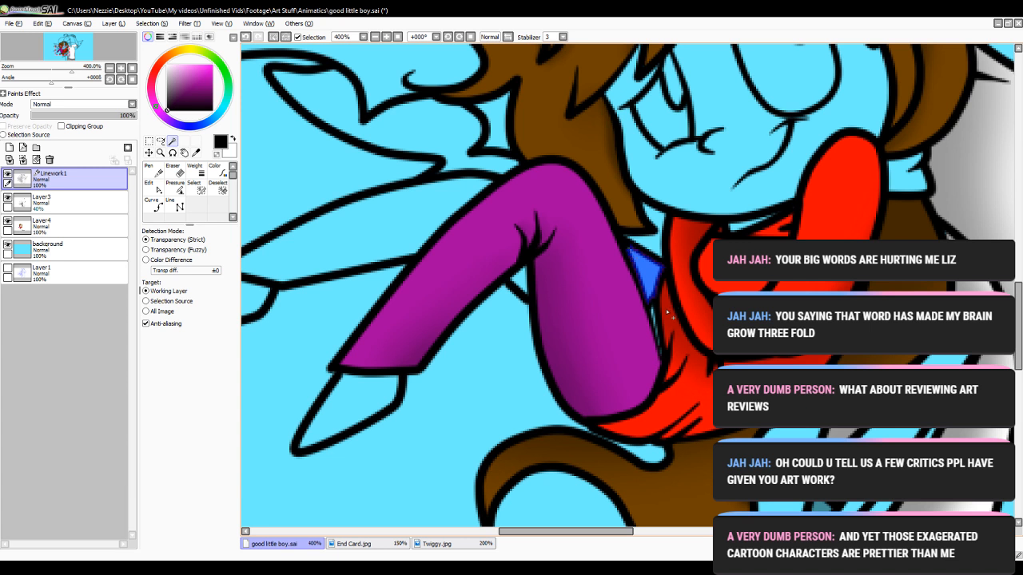
{"action": "left_click_drag", "start_coordinate": [578, 532], "coordinate": [594, 532]}
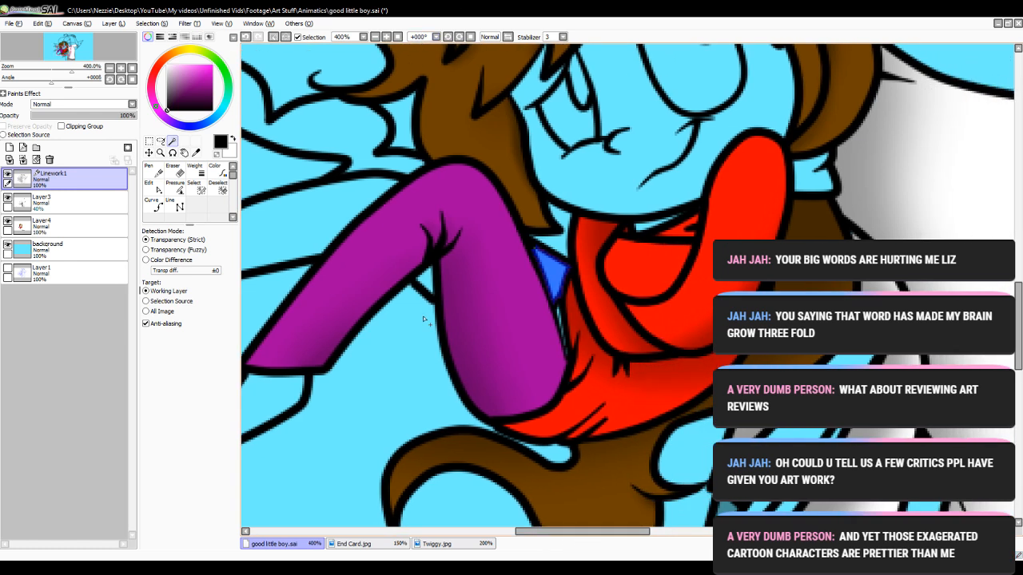
{"action": "left_click", "coordinate": [429, 287]}
{"action": "left_click", "coordinate": [397, 38]}
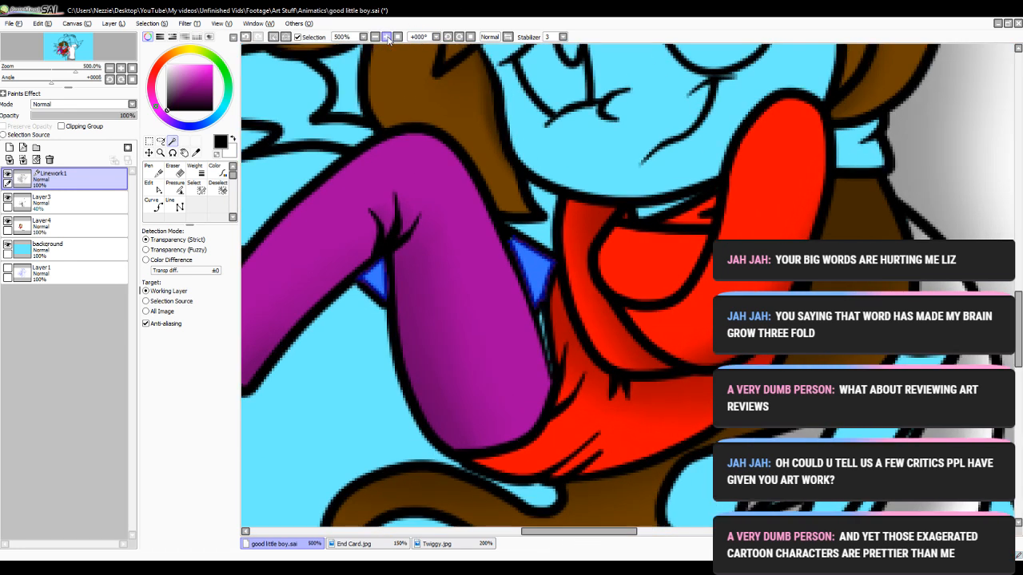
{"action": "left_click", "coordinate": [524, 328]}
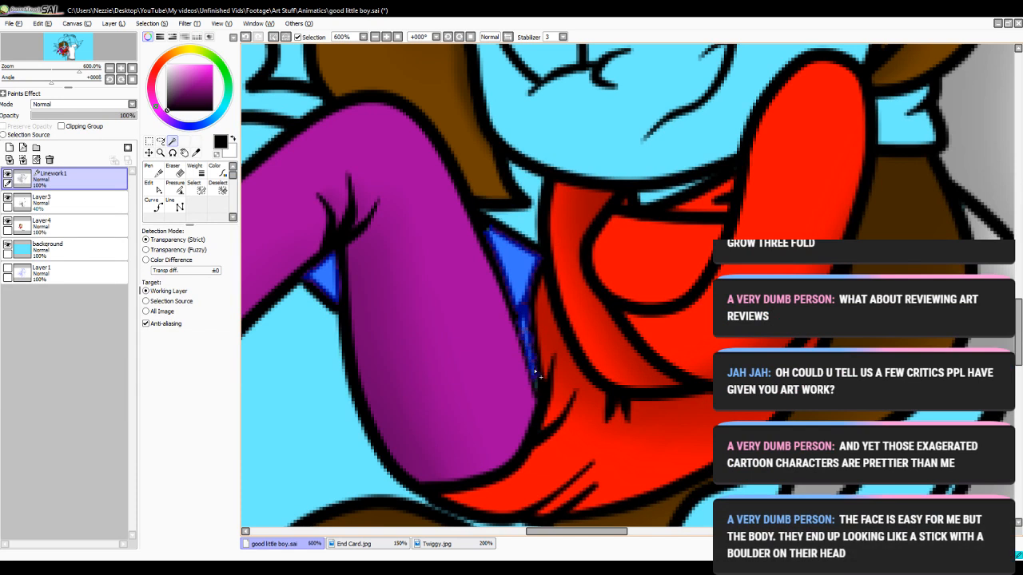
- Fill the selected far-leg piece beside the thigh on Layer4 with the purple sampled from the front leg
{"action": "left_click", "coordinate": [374, 38]}
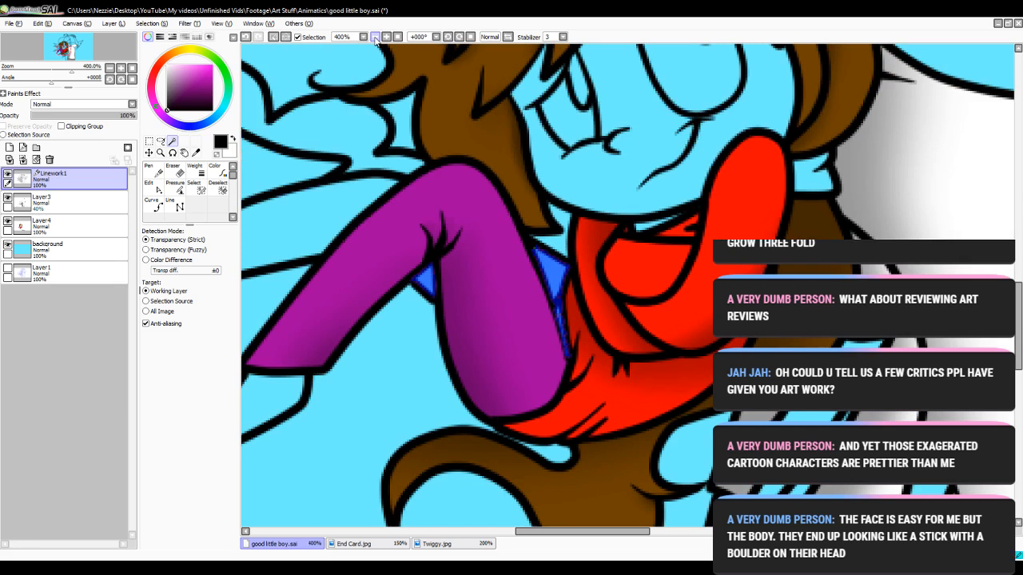
{"action": "left_click", "coordinate": [80, 227]}
{"action": "left_click", "coordinate": [433, 194], "text": "alt"}
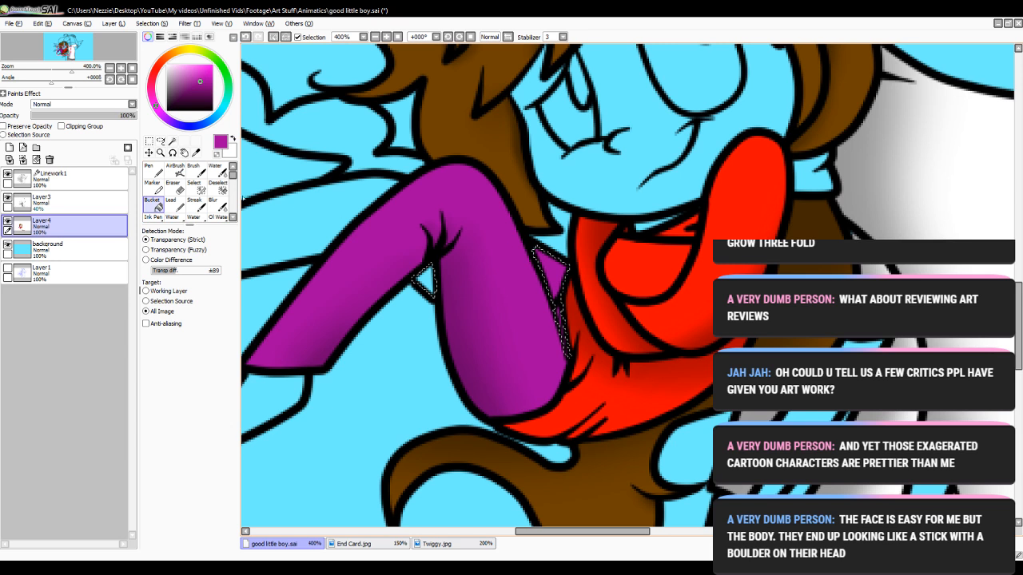
{"action": "key", "text": "w"}
{"action": "left_click", "coordinate": [535, 252]}
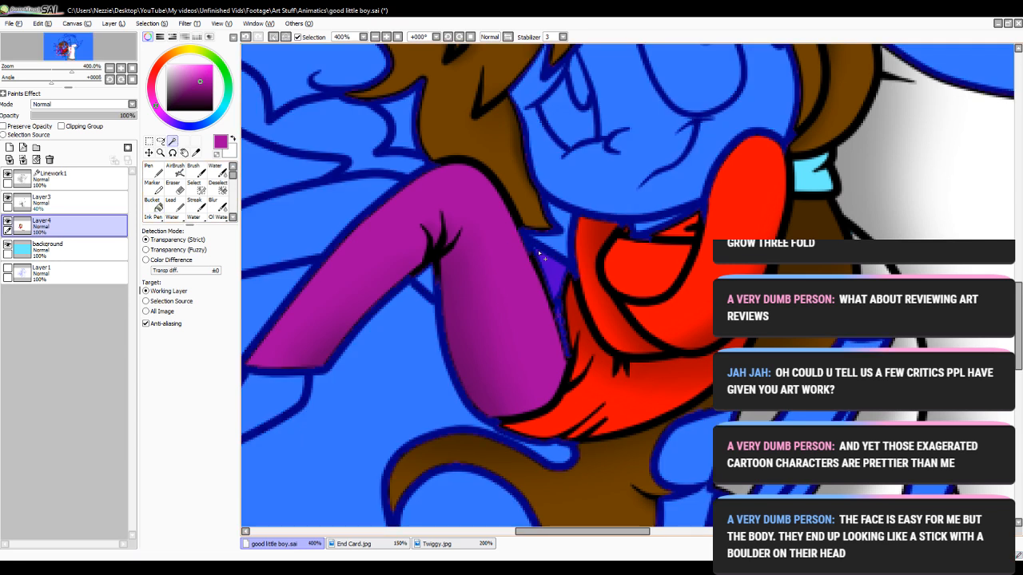
{"action": "left_click", "coordinate": [245, 37]}
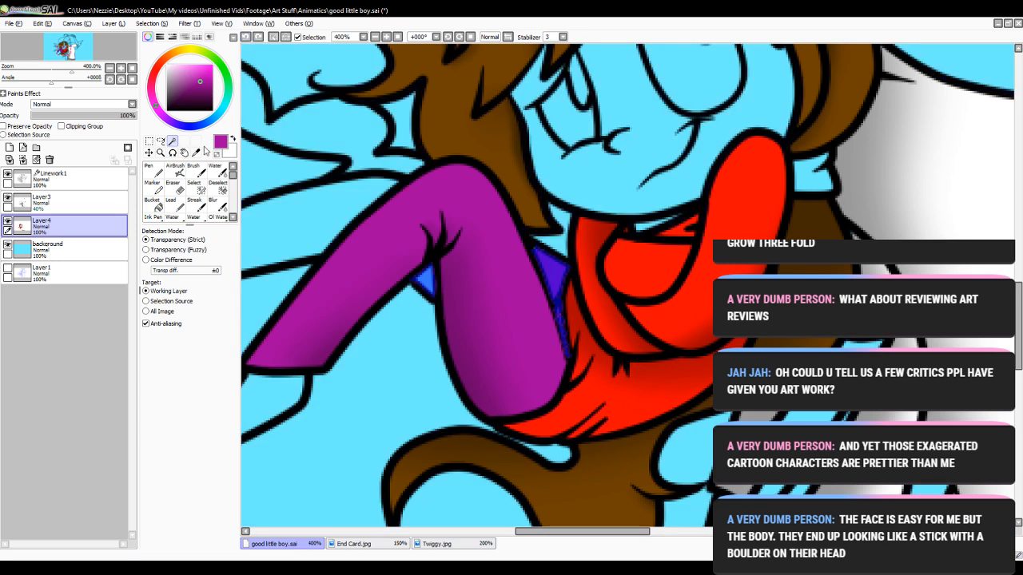
- Fill the remaining selected far-leg piece behind the knee with the same purple on Layer4
{"action": "left_click", "coordinate": [194, 186]}
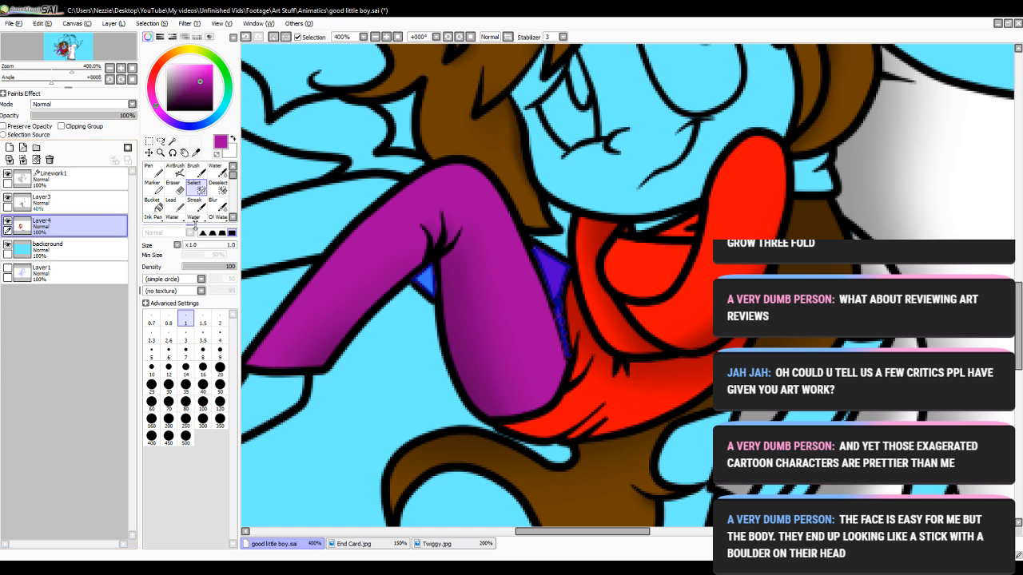
{"action": "left_click", "coordinate": [154, 204]}
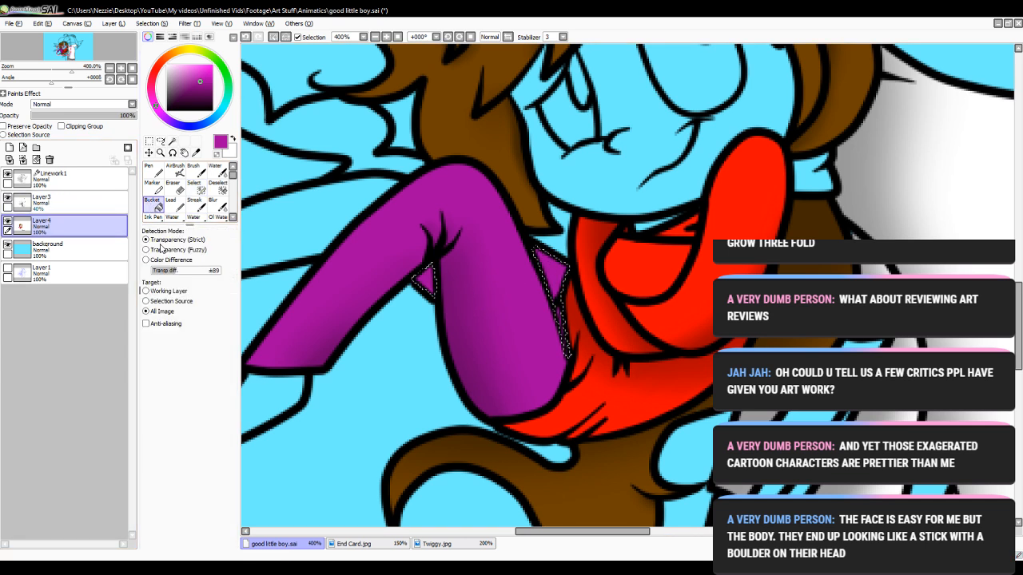
- Shade the selected far-leg pieces behind the knee and beside the thigh with the size 20 black AirBrush on Layer3, and clear the selection
{"action": "left_click", "coordinate": [179, 174]}
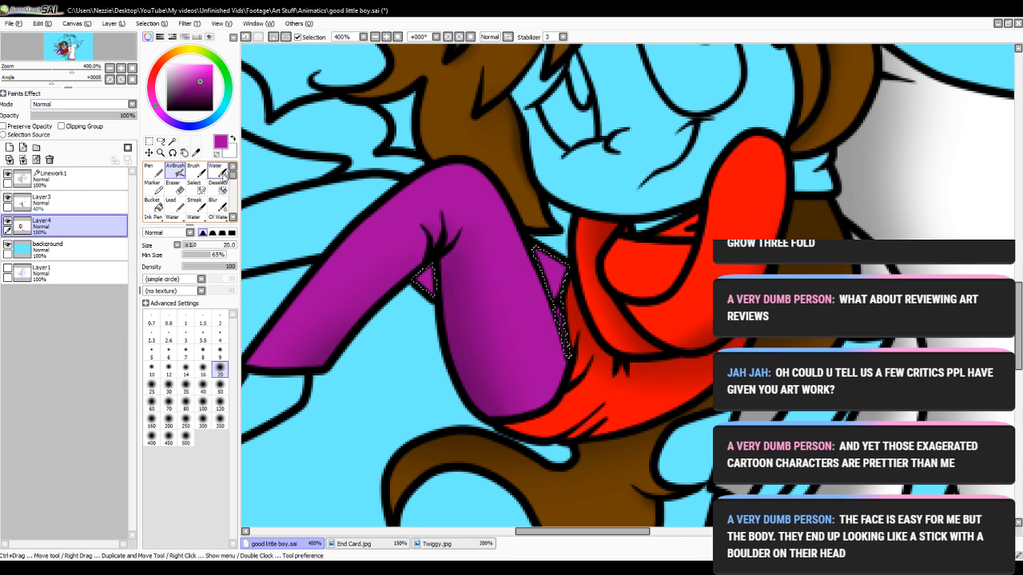
{"action": "key", "text": "x"}
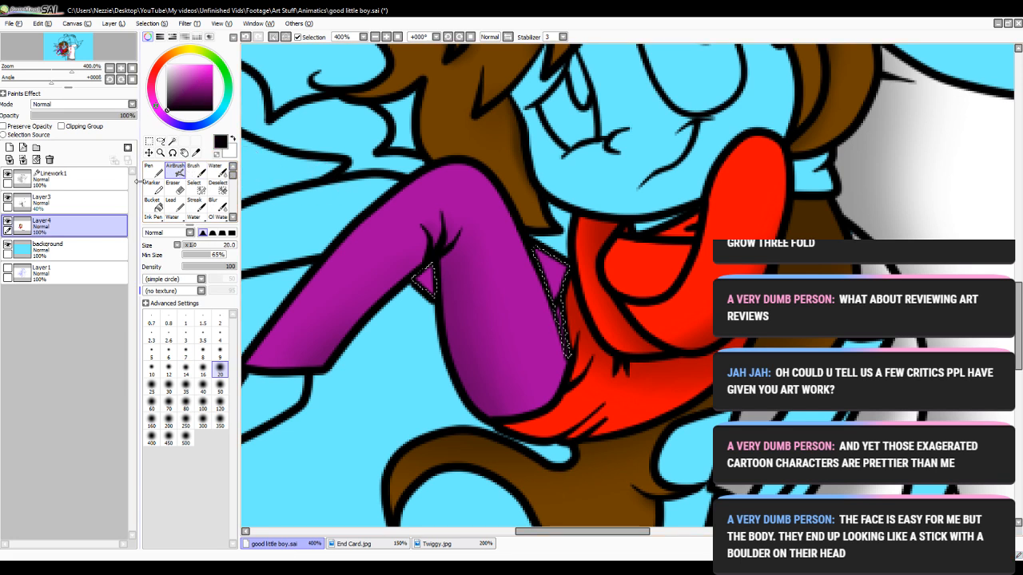
{"action": "left_click_drag", "start_coordinate": [548, 255], "coordinate": [556, 359]}
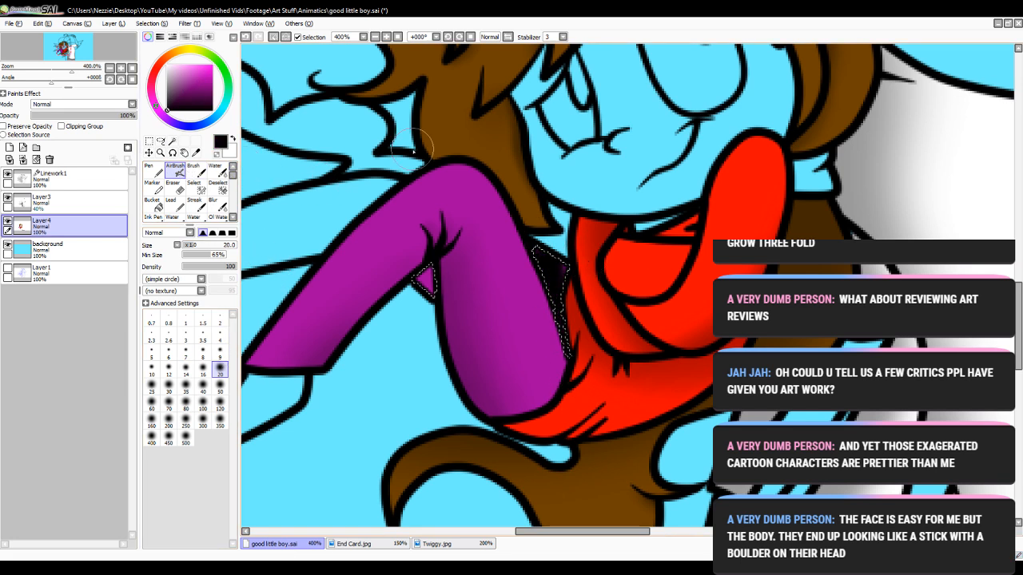
{"action": "left_click", "coordinate": [246, 37]}
{"action": "left_click", "coordinate": [48, 201]}
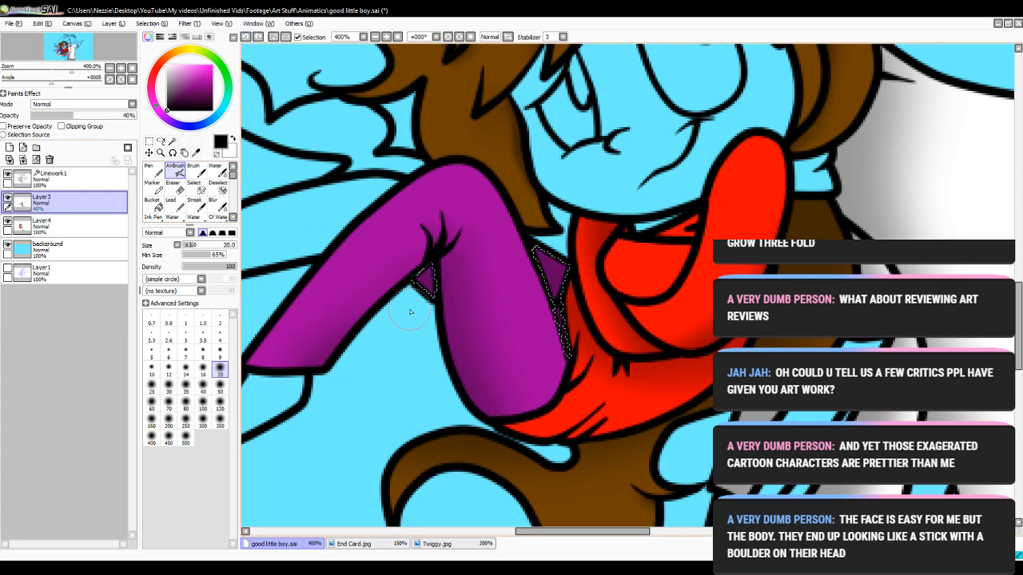
{"action": "left_click", "coordinate": [218, 188]}
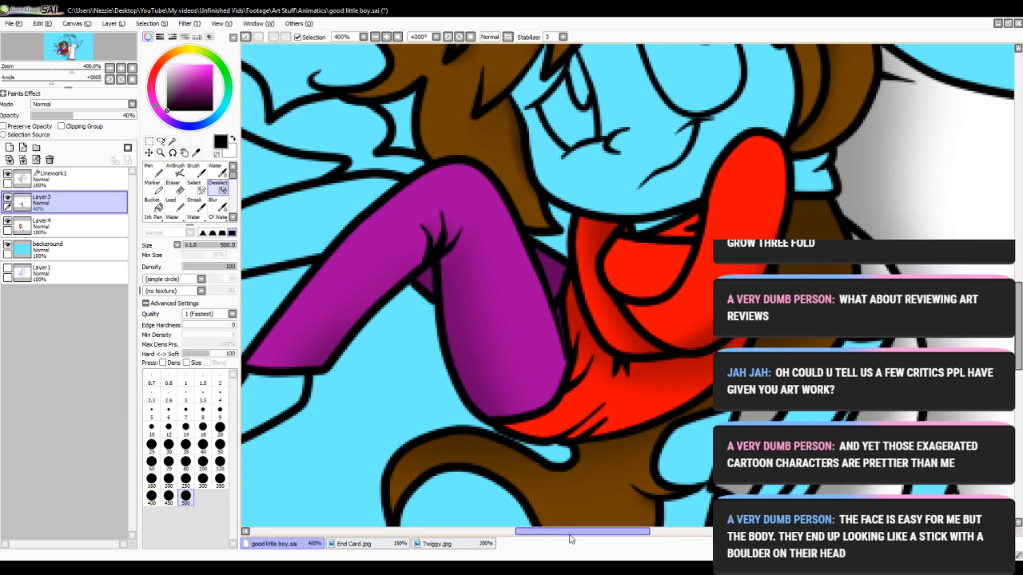
- Select the far lower leg above the shoe with the Magic Wand on Linework1
{"action": "left_click_drag", "start_coordinate": [571, 532], "coordinate": [547, 532]}
{"action": "left_click", "coordinate": [172, 142]}
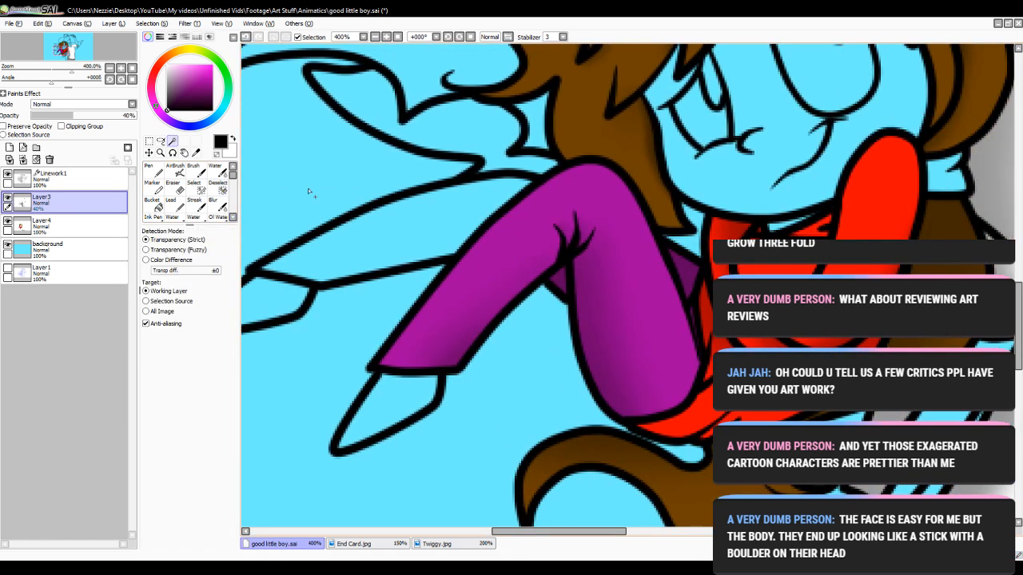
{"action": "left_click", "coordinate": [303, 251]}
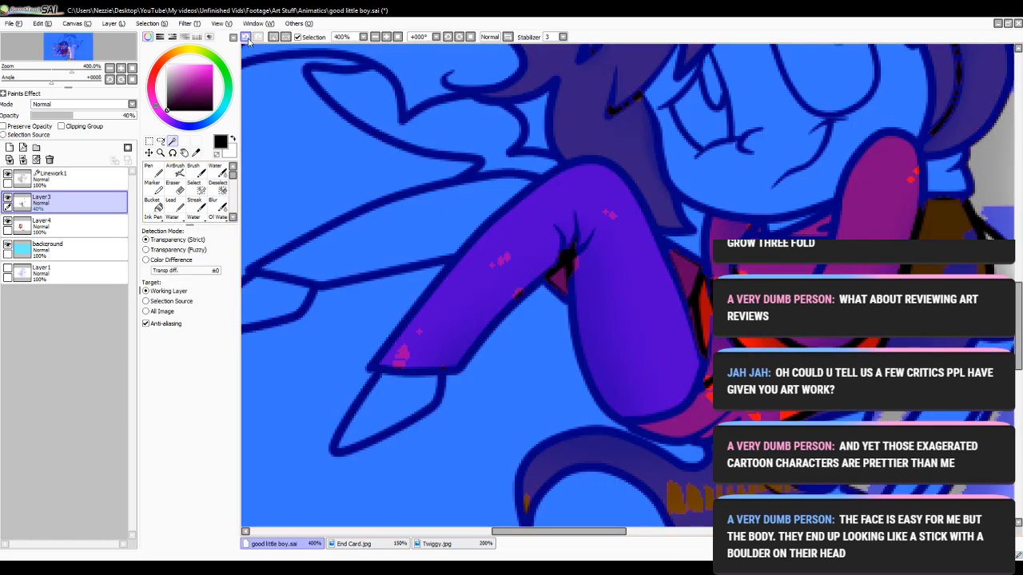
{"action": "left_click", "coordinate": [246, 36]}
{"action": "left_click", "coordinate": [48, 175]}
{"action": "left_click", "coordinate": [373, 270]}
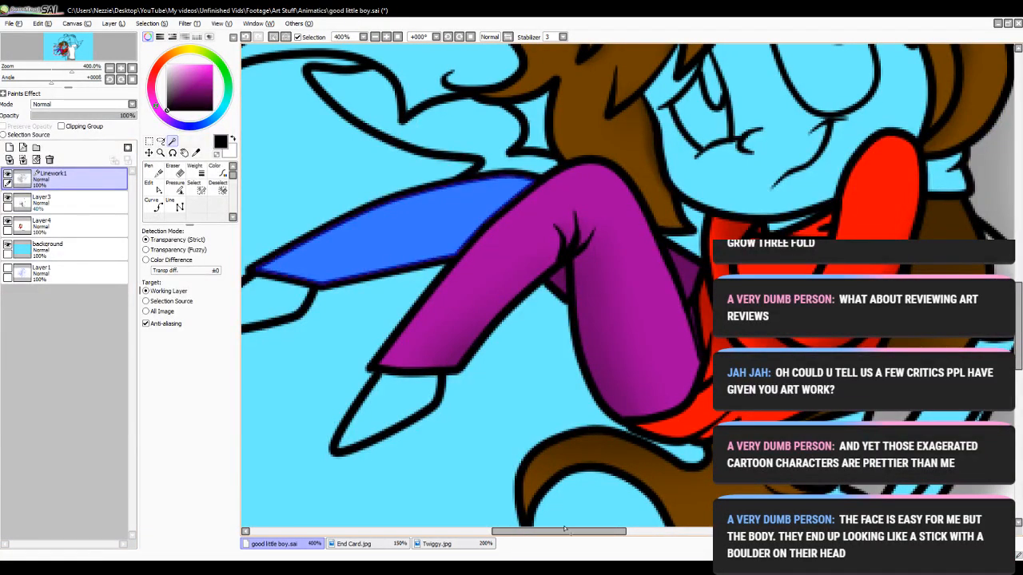
- Fill the selected far lower leg on Layer4 with the purple sampled from the front leg
{"action": "left_click_drag", "start_coordinate": [564, 530], "coordinate": [549, 530]}
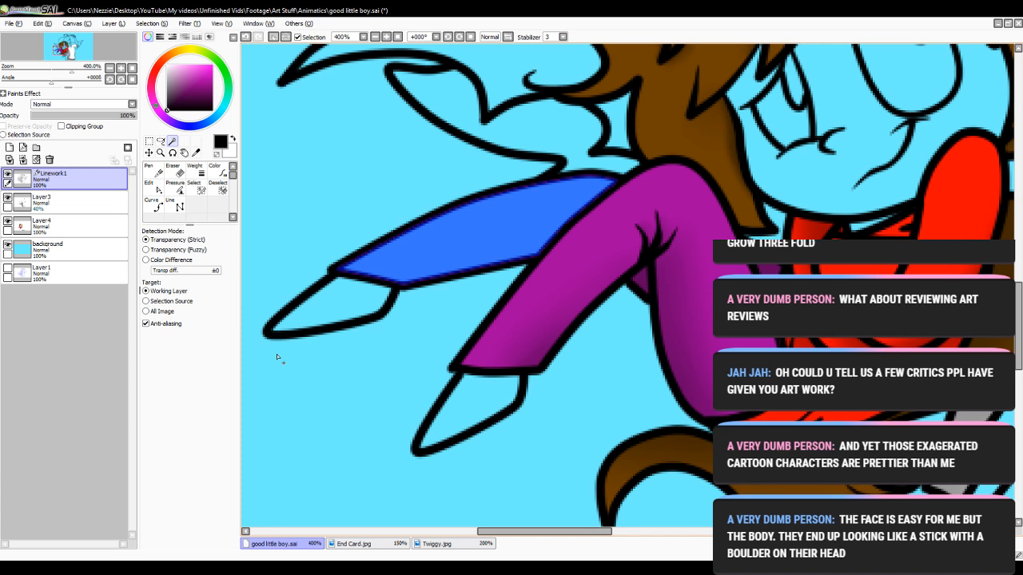
{"action": "left_click", "coordinate": [80, 225]}
{"action": "left_click", "coordinate": [152, 203]}
{"action": "left_click", "coordinate": [622, 214], "text": "alt"}
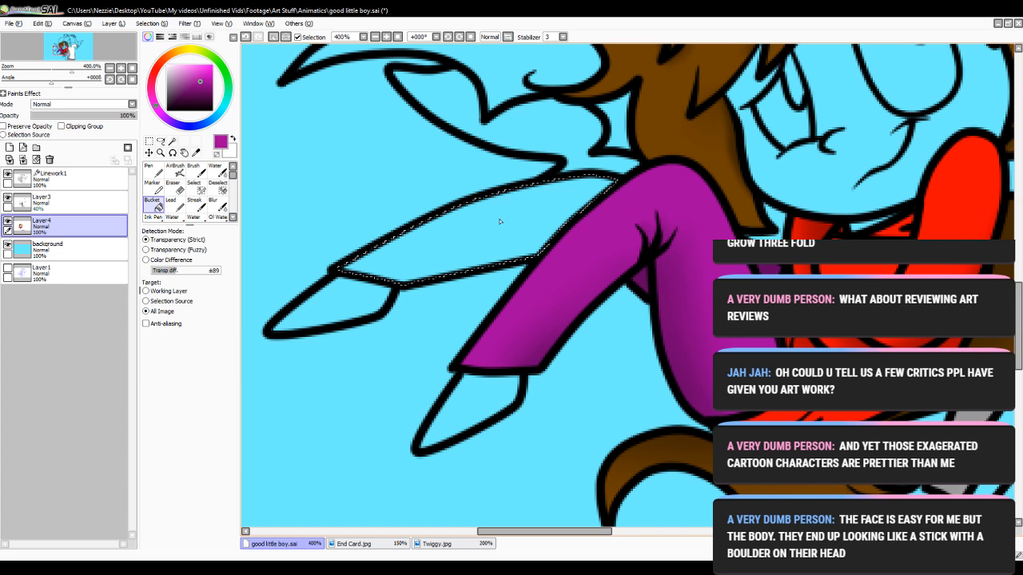
{"action": "left_click", "coordinate": [577, 204]}
- Shade the far lower leg where it meets the front leg with a size 50 black AirBrush on Layer3, and clear the selection
{"action": "left_click", "coordinate": [72, 179]}
{"action": "left_click", "coordinate": [72, 201]}
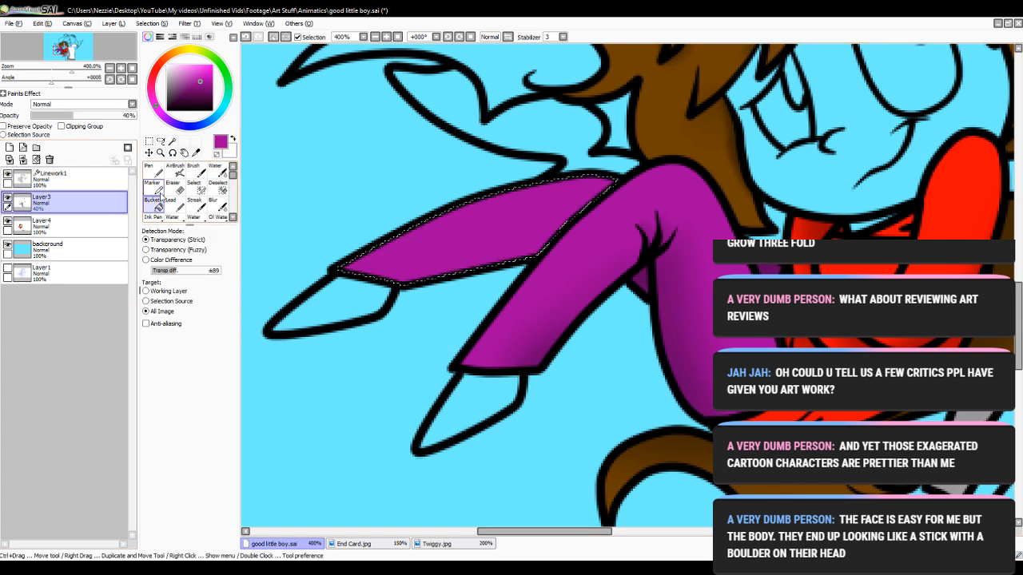
{"action": "left_click", "coordinate": [175, 170]}
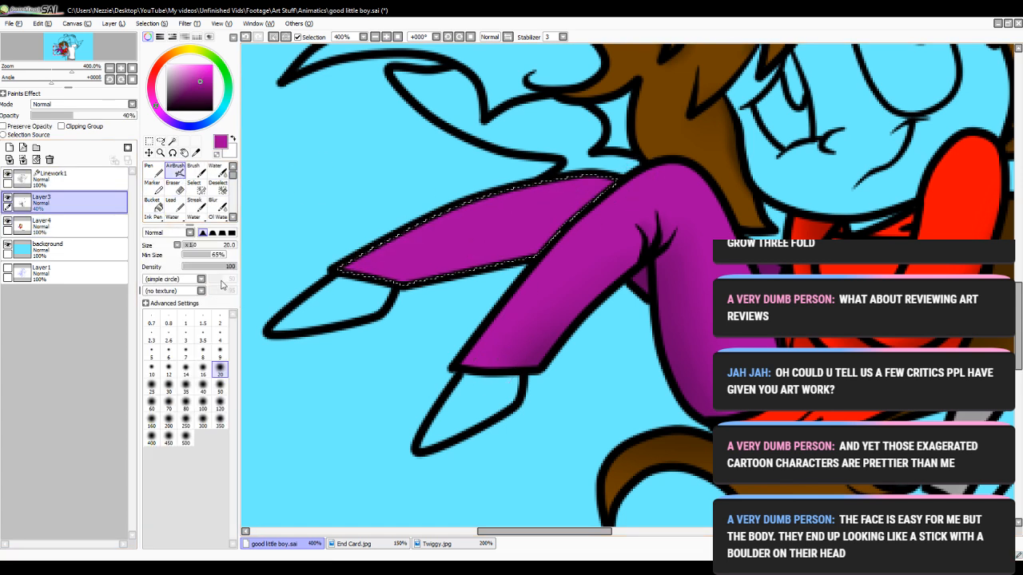
{"action": "left_click", "coordinate": [167, 110]}
{"action": "left_click", "coordinate": [220, 387]}
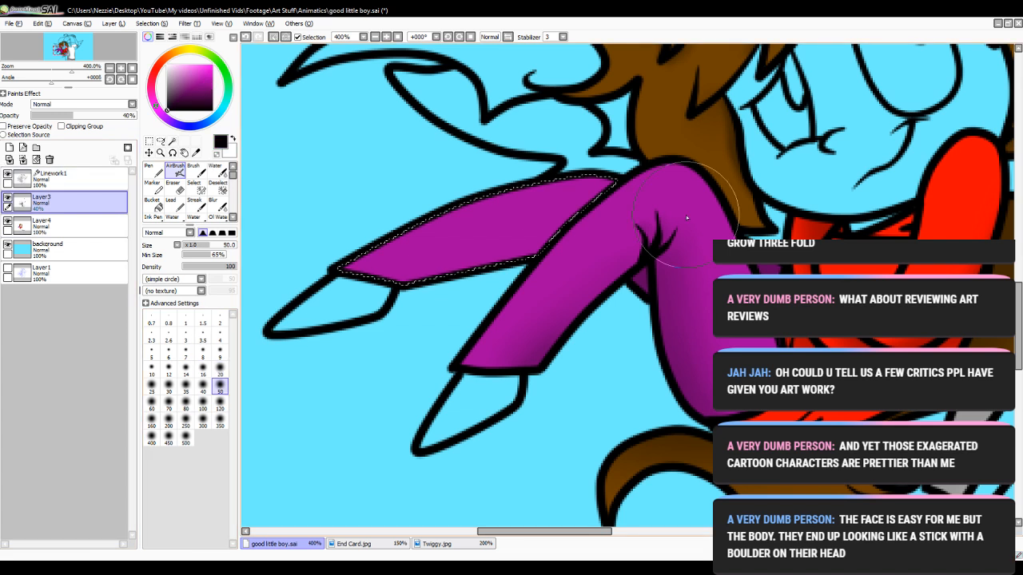
{"action": "left_click_drag", "start_coordinate": [615, 206], "coordinate": [533, 297]}
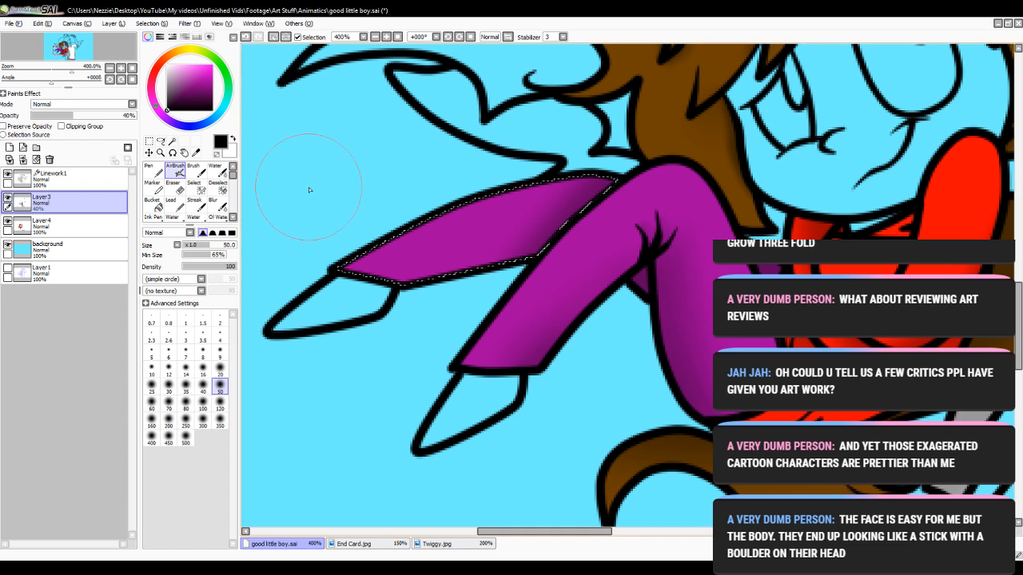
{"action": "left_click", "coordinate": [218, 188]}
{"action": "key", "text": "ctrl+d"}
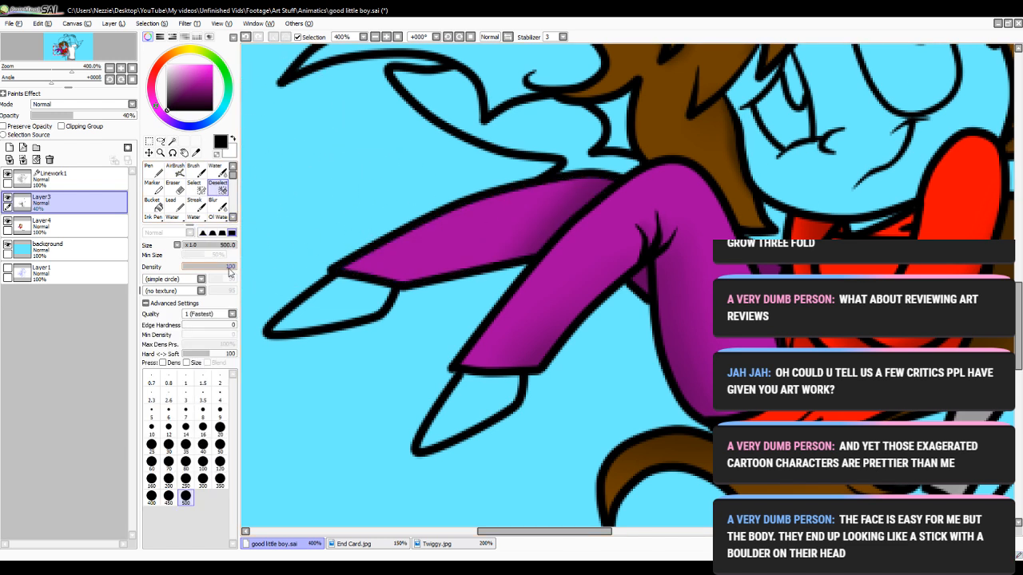
- Select both pointed shoes with the Magic Wand on Linework1
{"action": "left_click", "coordinate": [171, 141]}
{"action": "left_click", "coordinate": [101, 186]}
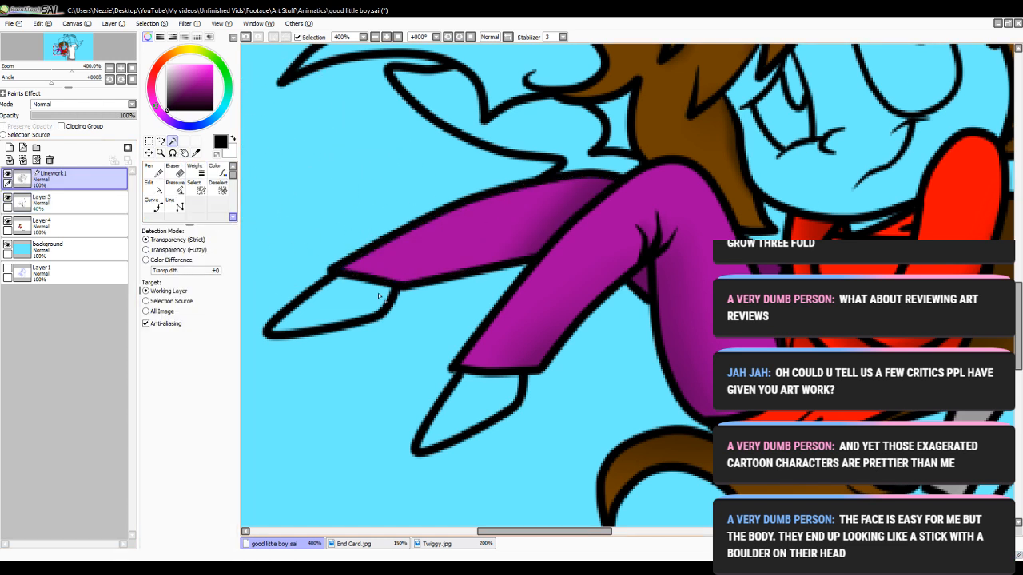
{"action": "left_click", "coordinate": [460, 418]}
{"action": "left_click", "coordinate": [347, 303]}
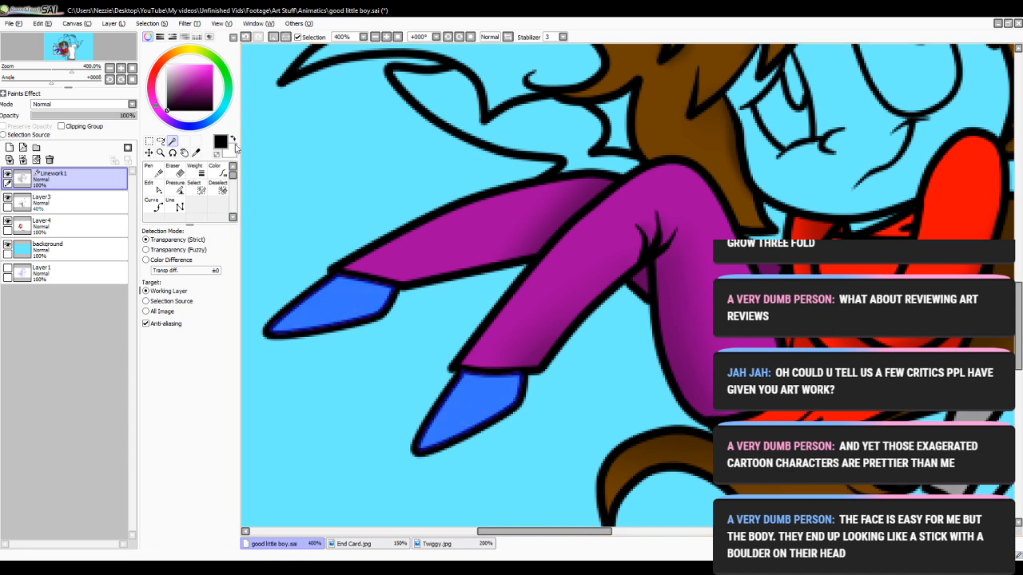
- Fill both selected shoes with black on Layer4 using the Bucket
{"action": "left_click", "coordinate": [95, 227]}
{"action": "left_click", "coordinate": [152, 203]}
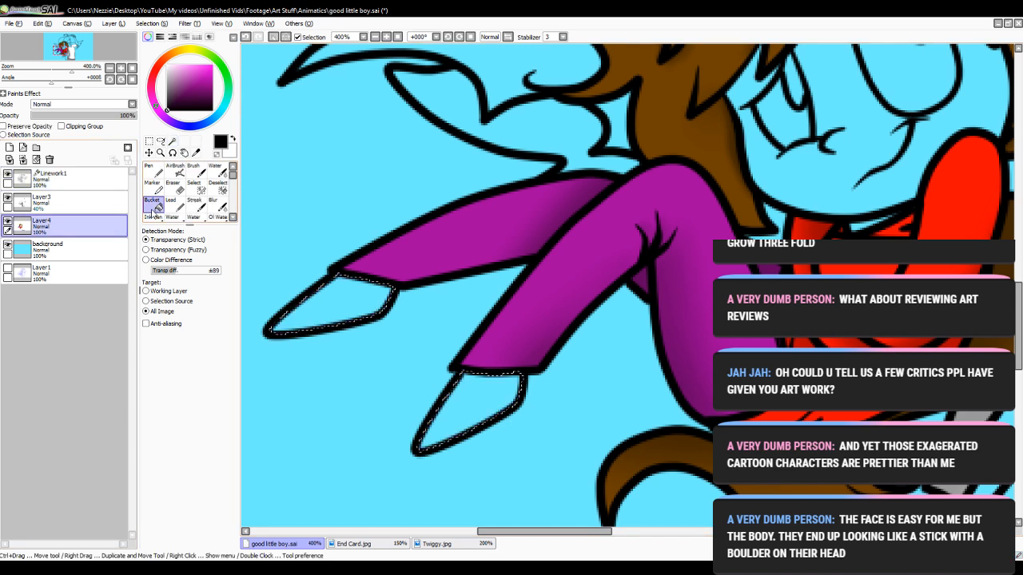
{"action": "left_click", "coordinate": [331, 300]}
{"action": "left_click", "coordinate": [468, 384]}
{"action": "left_click", "coordinate": [194, 186]}
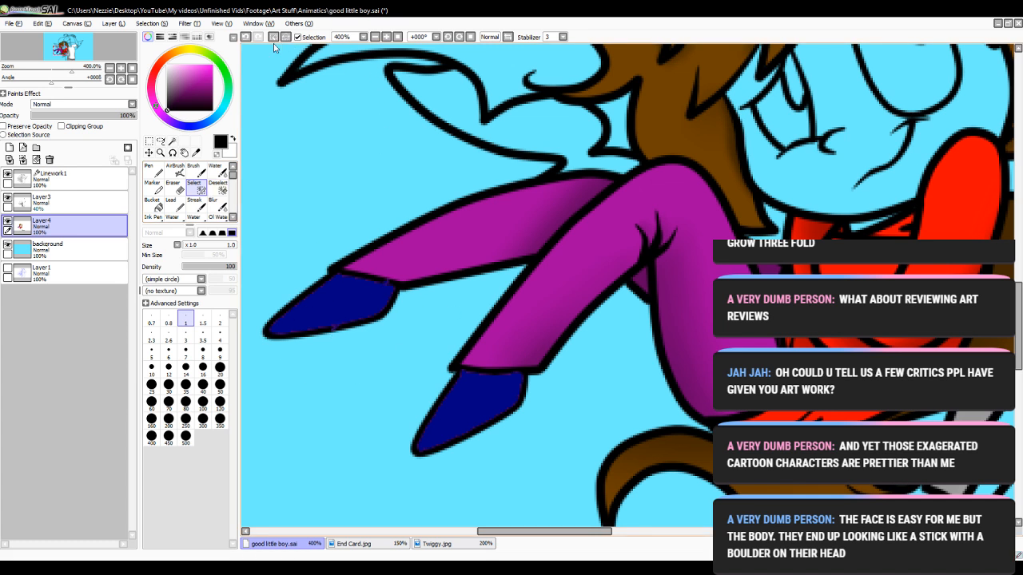
- Paint a thin white highlight along the upper edge of the far shoe with the Pen at size 9
{"action": "left_click_drag", "start_coordinate": [184, 80], "coordinate": [166, 64]}
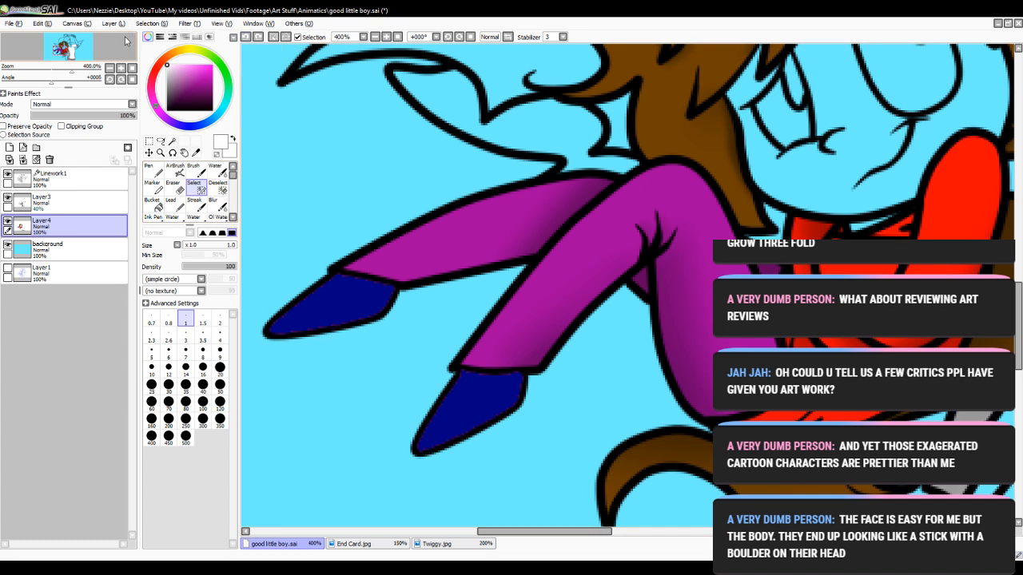
{"action": "left_click", "coordinate": [154, 171]}
{"action": "left_click", "coordinate": [185, 396]}
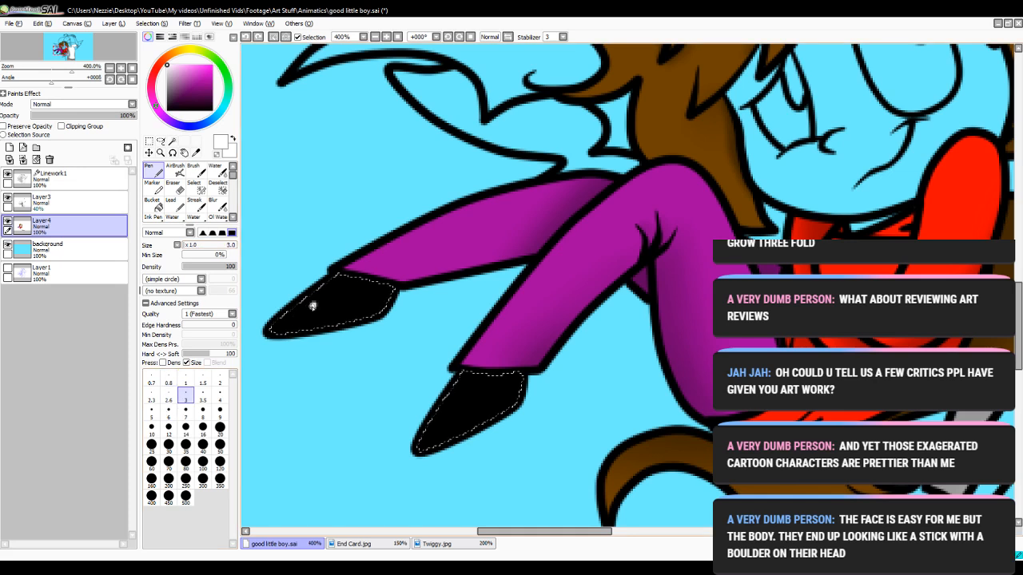
{"action": "left_click_drag", "start_coordinate": [315, 305], "coordinate": [295, 319]}
{"action": "left_click", "coordinate": [245, 36]}
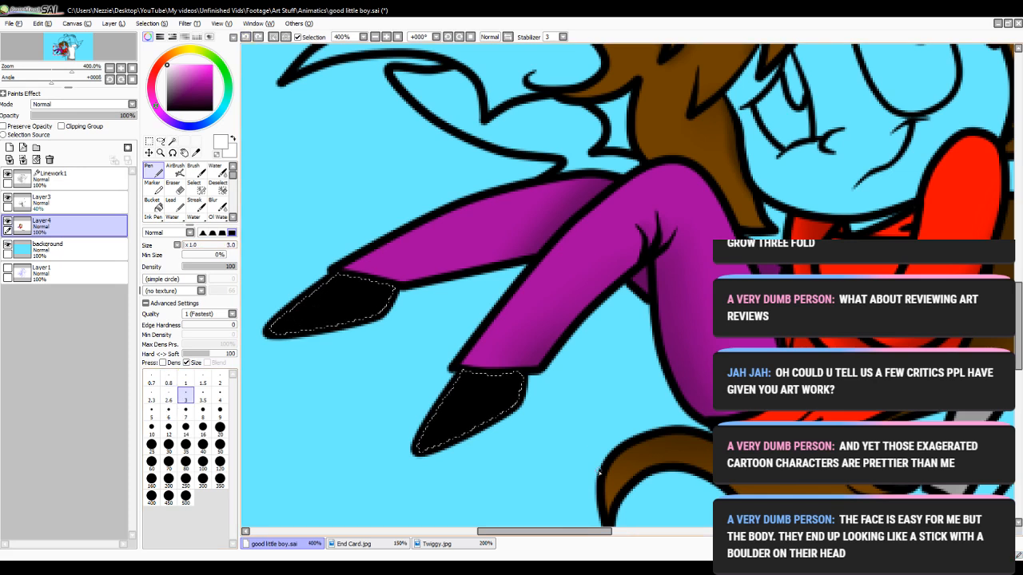
{"action": "left_click_drag", "start_coordinate": [501, 531], "coordinate": [481, 532]}
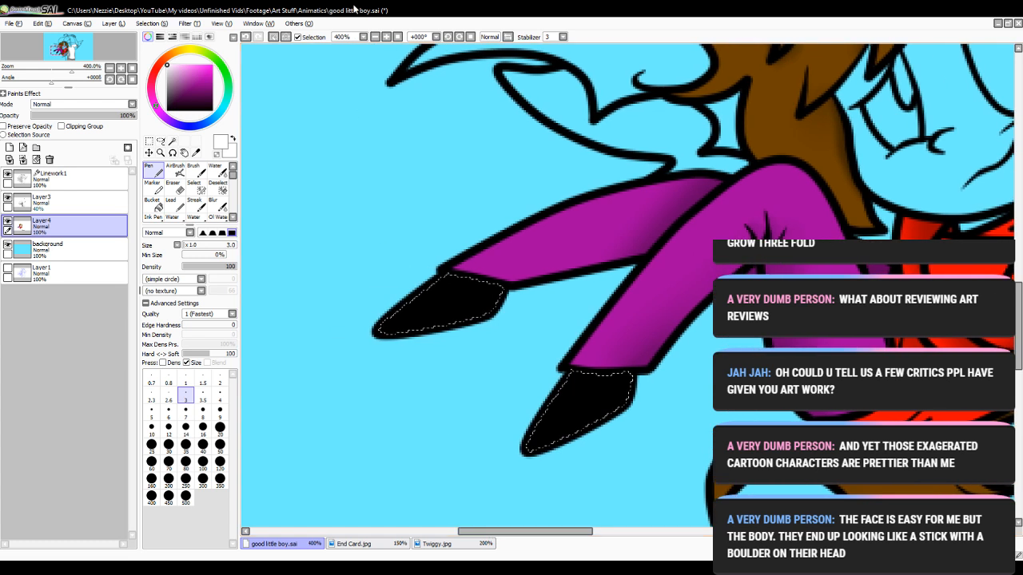
{"action": "left_click", "coordinate": [387, 37]}
{"action": "left_click", "coordinate": [220, 411]}
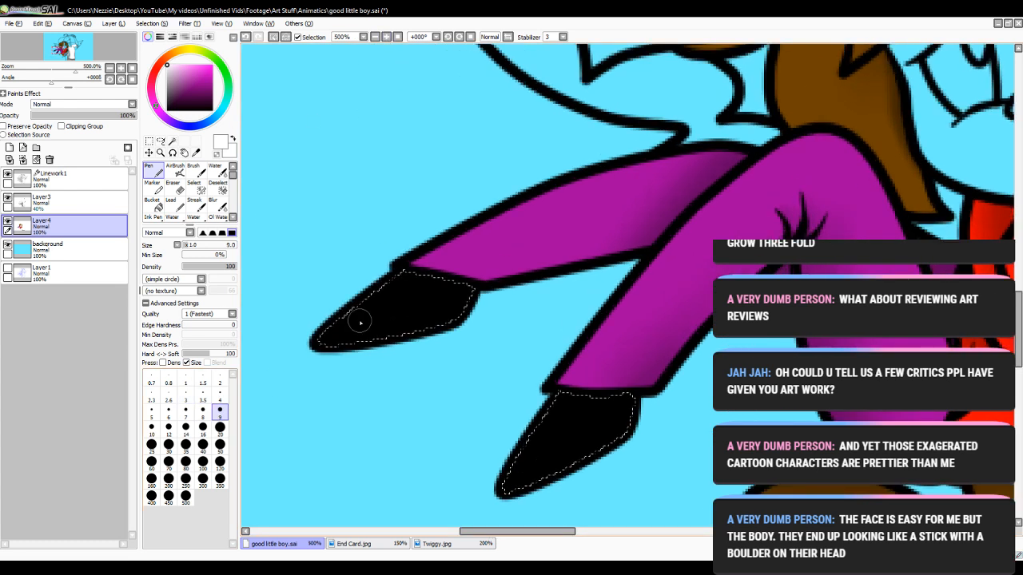
{"action": "left_click_drag", "start_coordinate": [335, 326], "coordinate": [376, 297]}
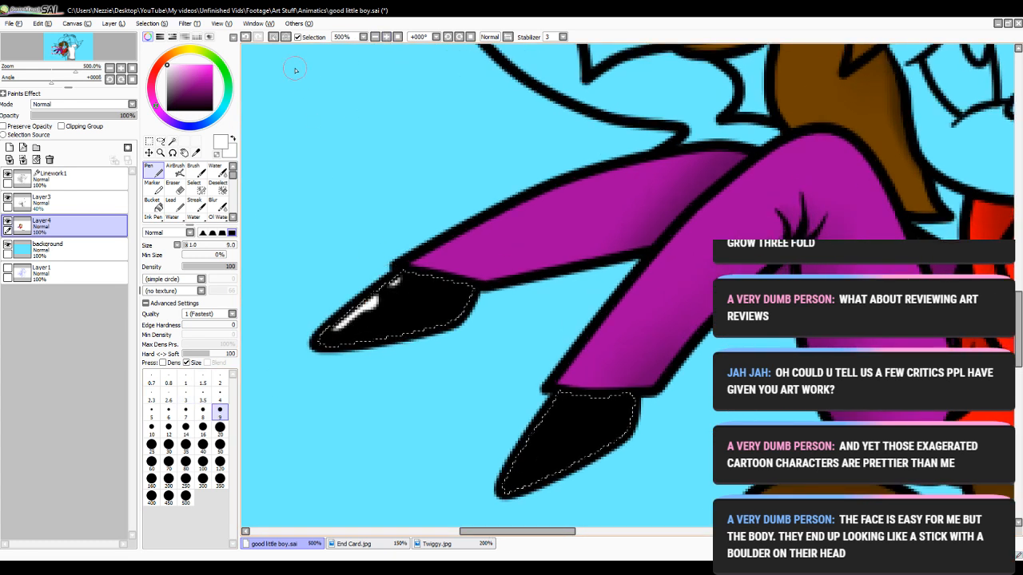
{"action": "left_click", "coordinate": [245, 37]}
{"action": "left_click_drag", "start_coordinate": [335, 323], "coordinate": [374, 296]}
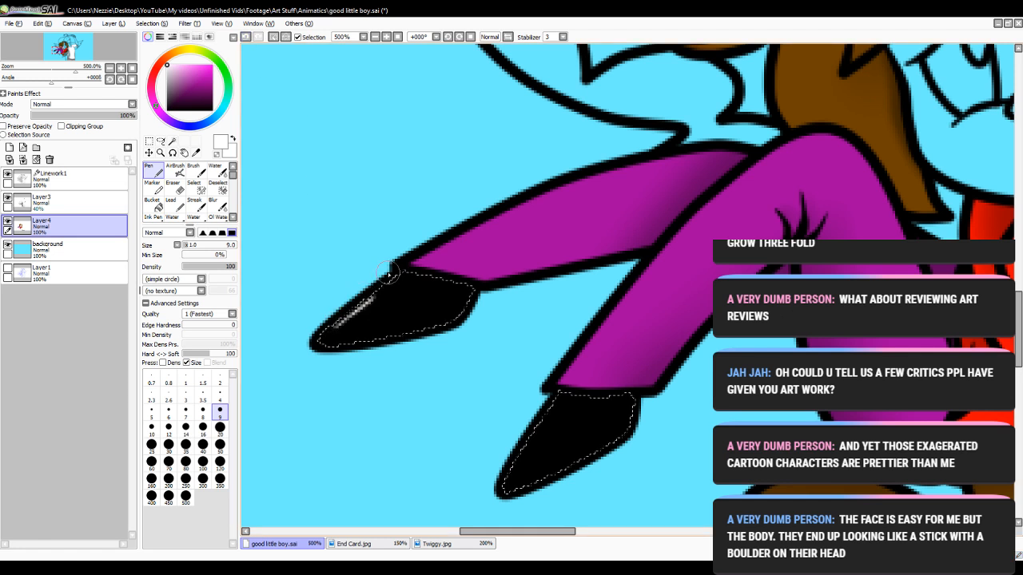
- Paint a white highlight along the upper edge of the front shoe with the Pen, and clear the selection
{"action": "left_click_drag", "start_coordinate": [553, 414], "coordinate": [510, 484]}
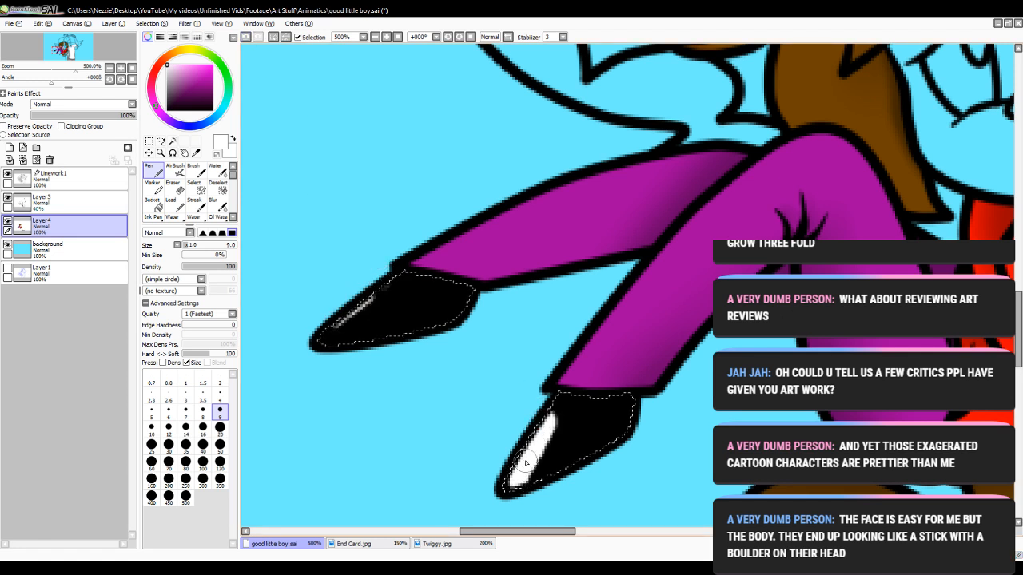
{"action": "left_click", "coordinate": [247, 37]}
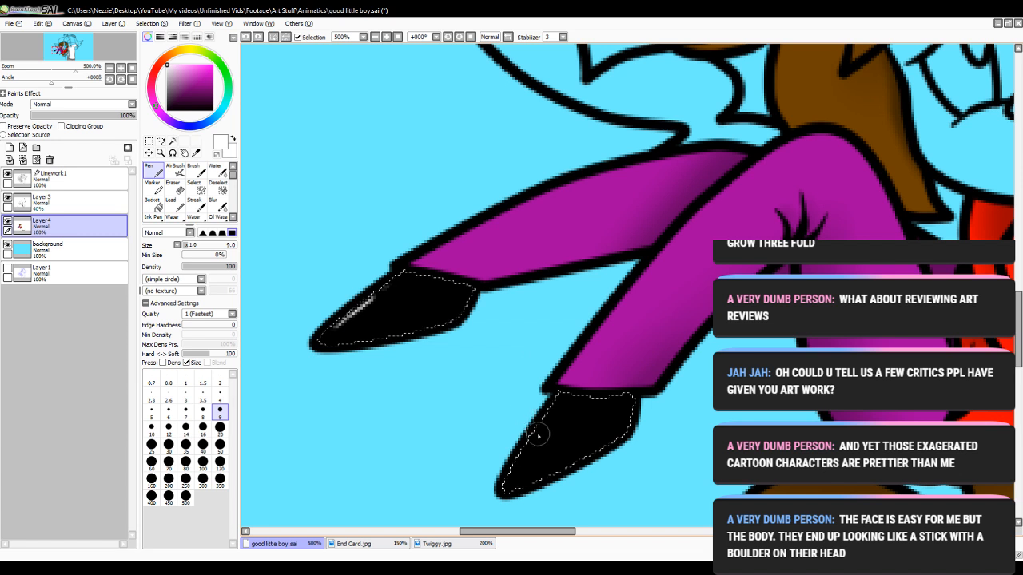
{"action": "left_click_drag", "start_coordinate": [547, 421], "coordinate": [521, 465]}
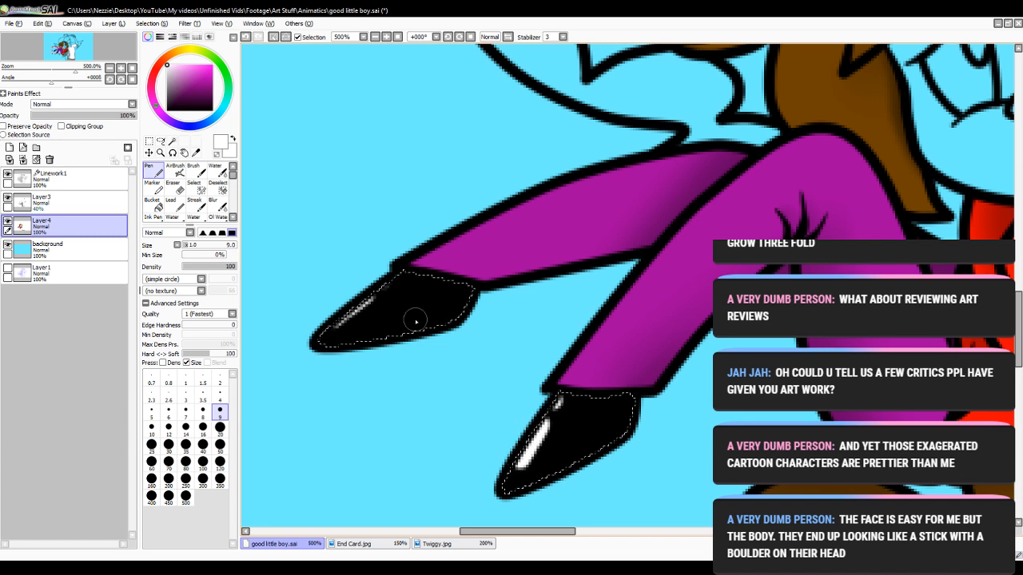
{"action": "left_click", "coordinate": [218, 189]}
{"action": "key", "text": "ctrl+d"}
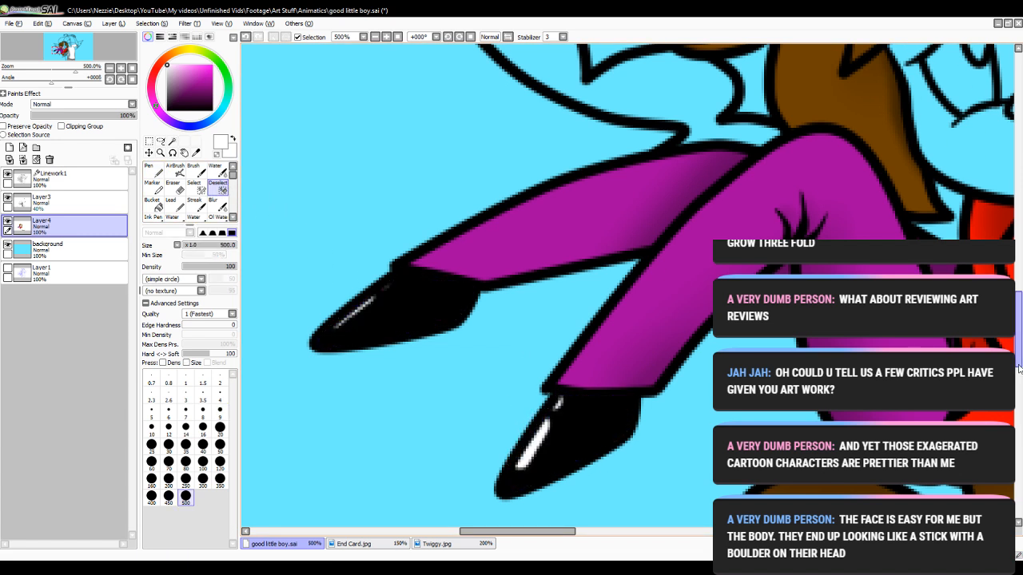
- Select the small hair tie behind the red sleeve with the Magic Wand on Linework1
{"action": "left_click_drag", "start_coordinate": [1018, 343], "coordinate": [1017, 295]}
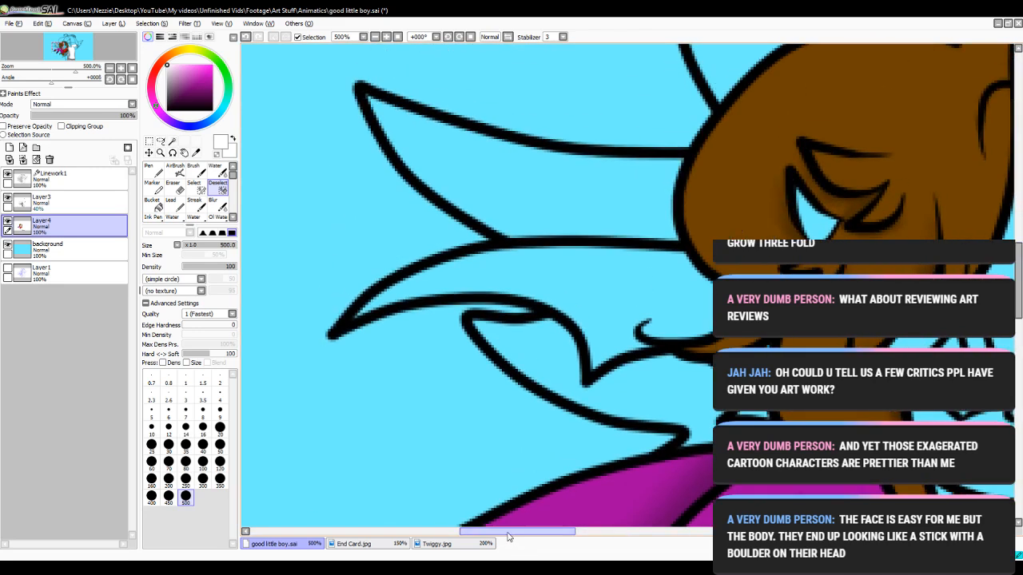
{"action": "left_click_drag", "start_coordinate": [510, 532], "coordinate": [574, 531]}
{"action": "left_click", "coordinate": [364, 37]}
{"action": "left_click", "coordinate": [363, 38]}
{"action": "left_click", "coordinate": [363, 37]}
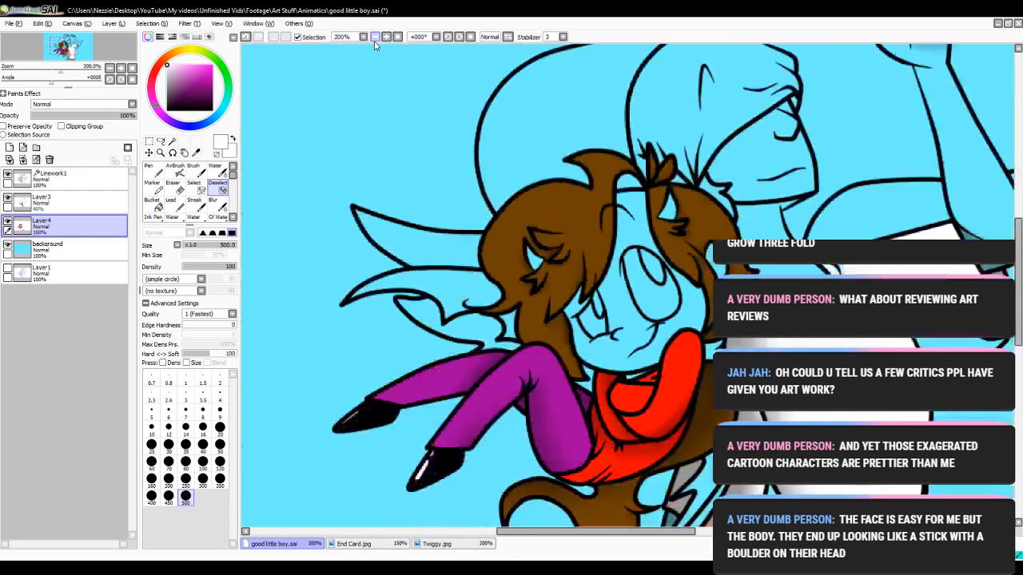
{"action": "left_click", "coordinate": [171, 141]}
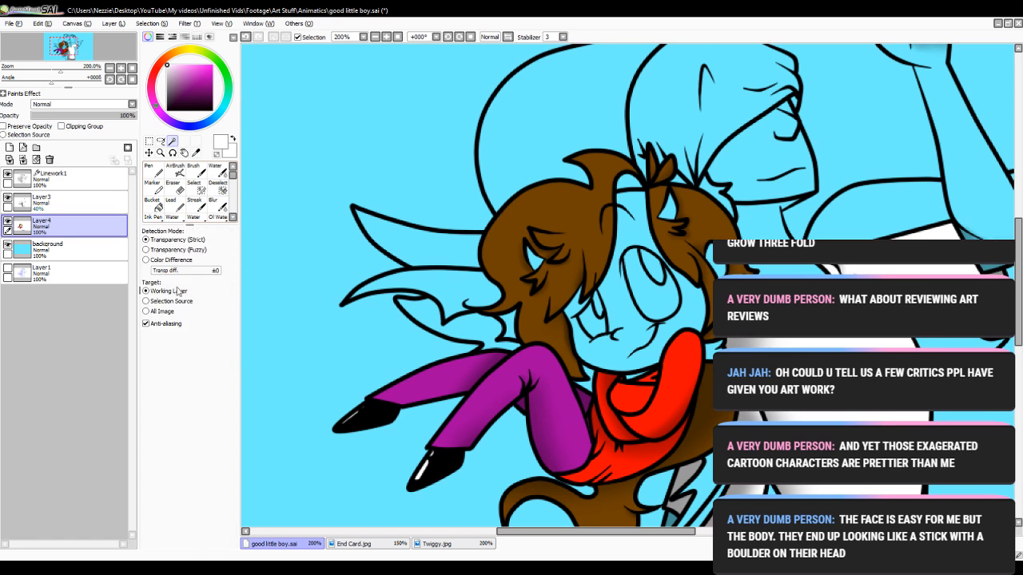
{"action": "left_click", "coordinate": [54, 182]}
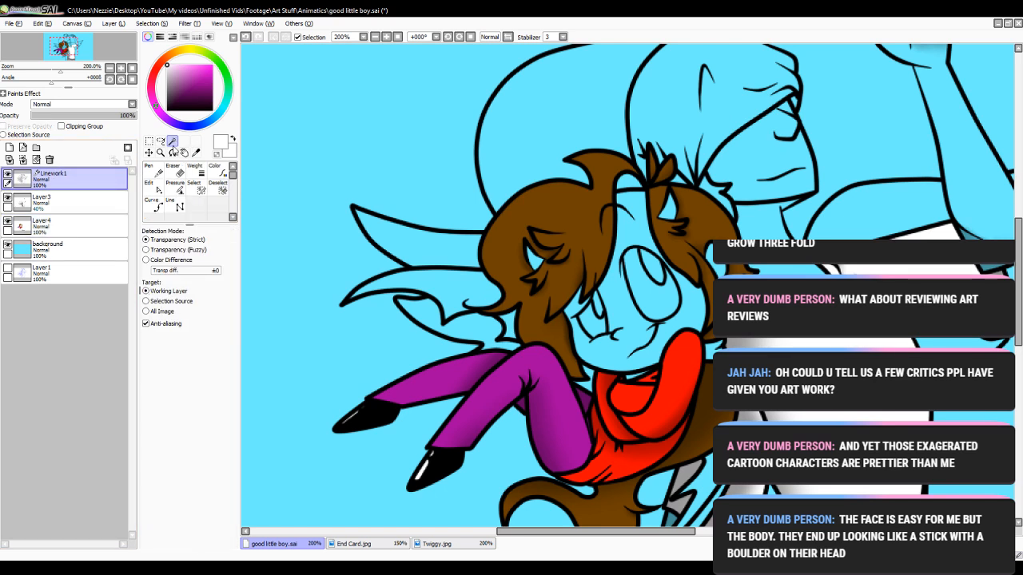
{"action": "scroll", "coordinate": [650, 512], "scroll_direction": "down", "scroll_amount": 2}
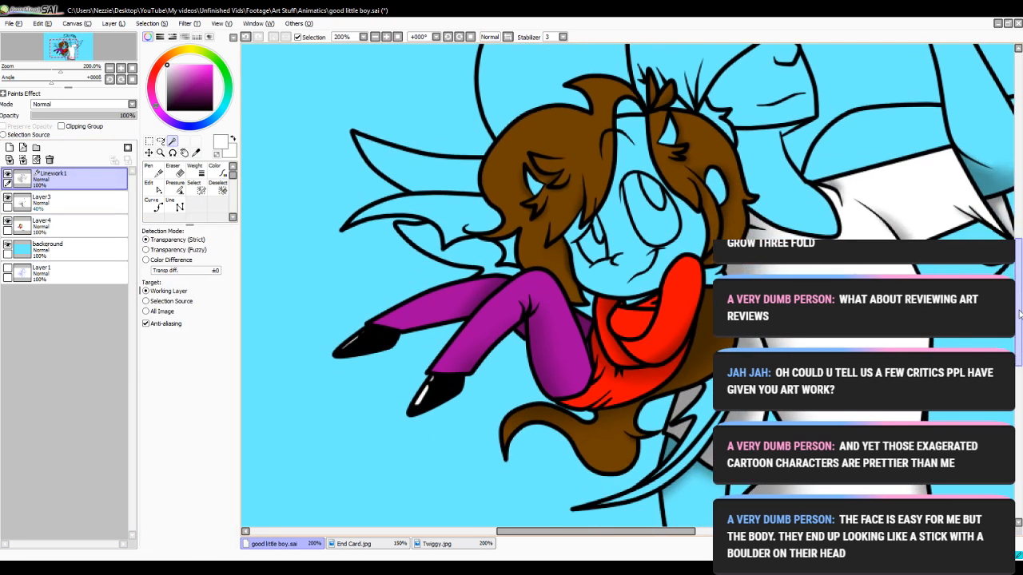
{"action": "scroll", "coordinate": [649, 531], "scroll_direction": "right", "scroll_amount": 2}
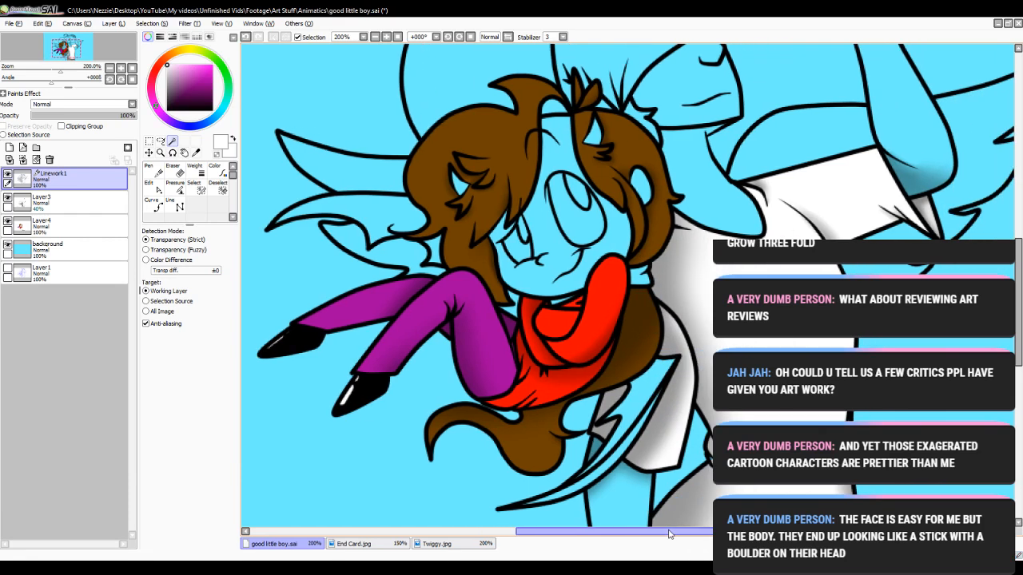
{"action": "left_click", "coordinate": [638, 280]}
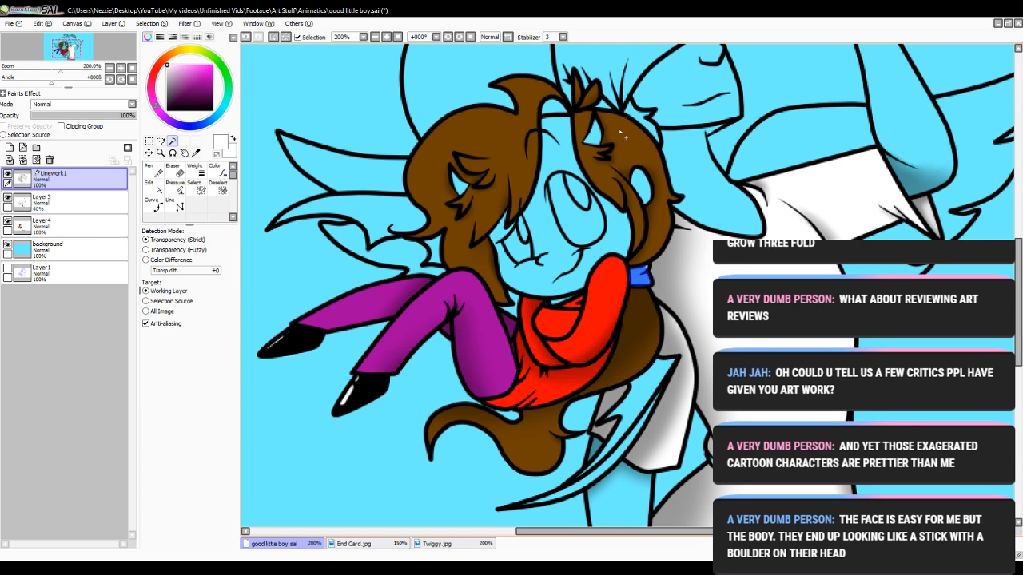
{"action": "left_click", "coordinate": [386, 36]}
{"action": "left_click", "coordinate": [386, 36]}
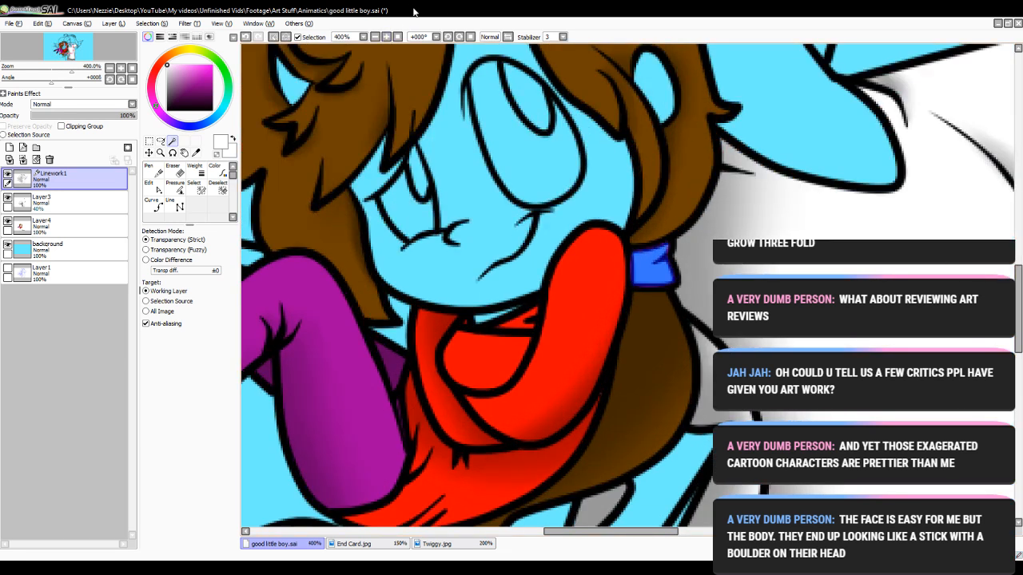
{"action": "left_click", "coordinate": [374, 37]}
{"action": "left_click", "coordinate": [375, 37]}
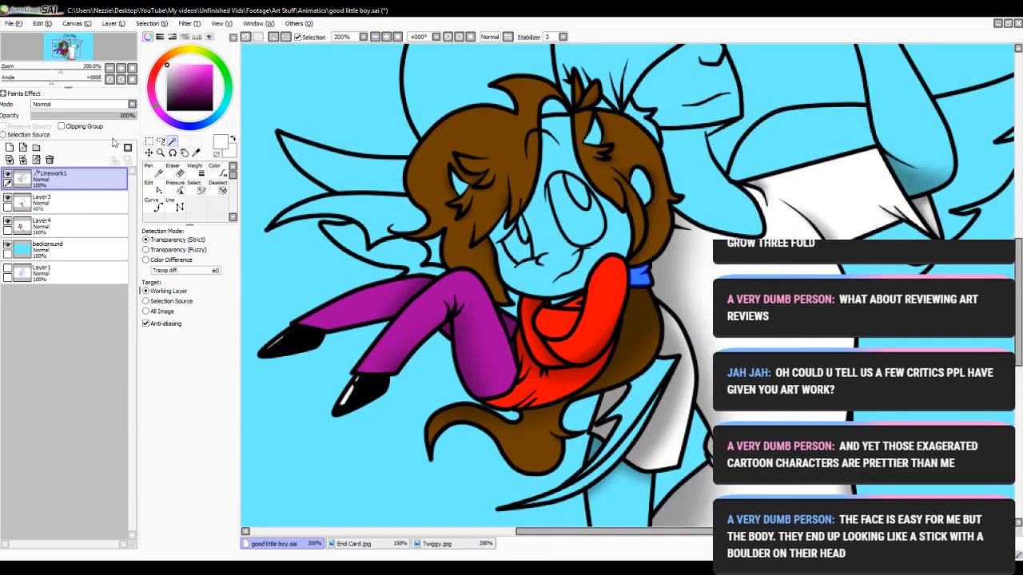
- Fill the selected hair tie on Layer4 with the sweater's red using the Bucket
{"action": "left_click", "coordinate": [101, 223]}
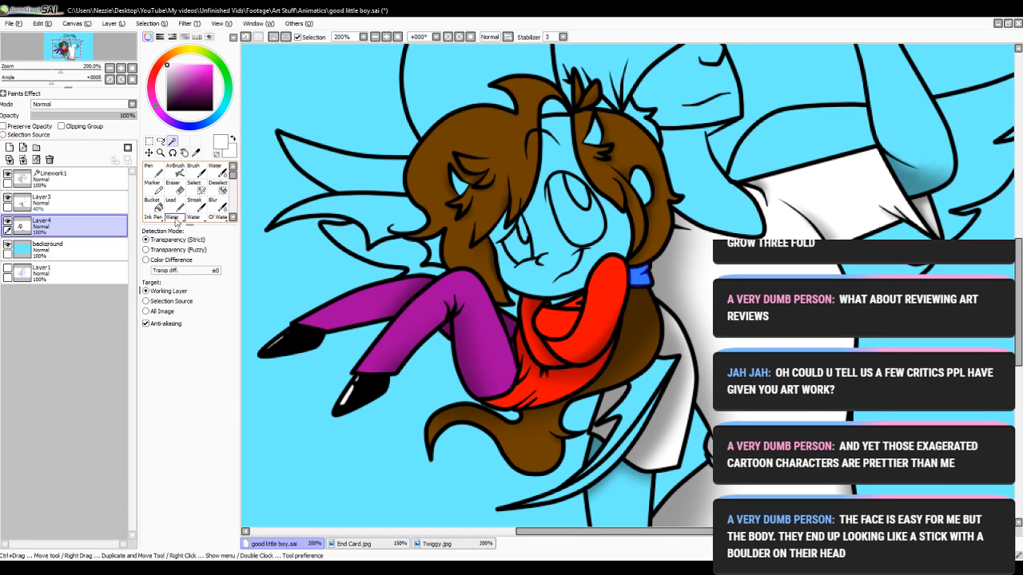
{"action": "left_click", "coordinate": [543, 334], "text": "alt"}
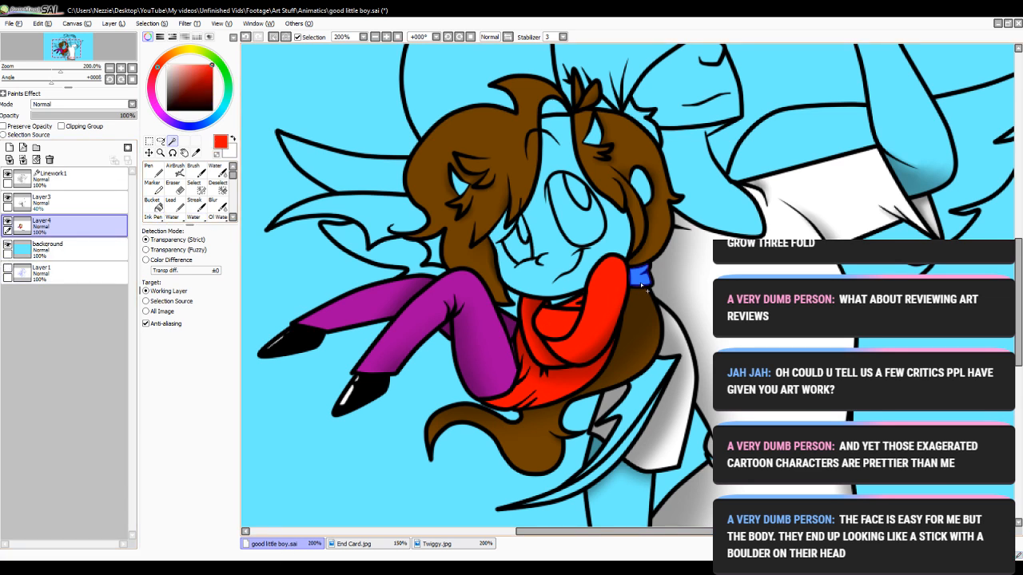
{"action": "left_click", "coordinate": [155, 206]}
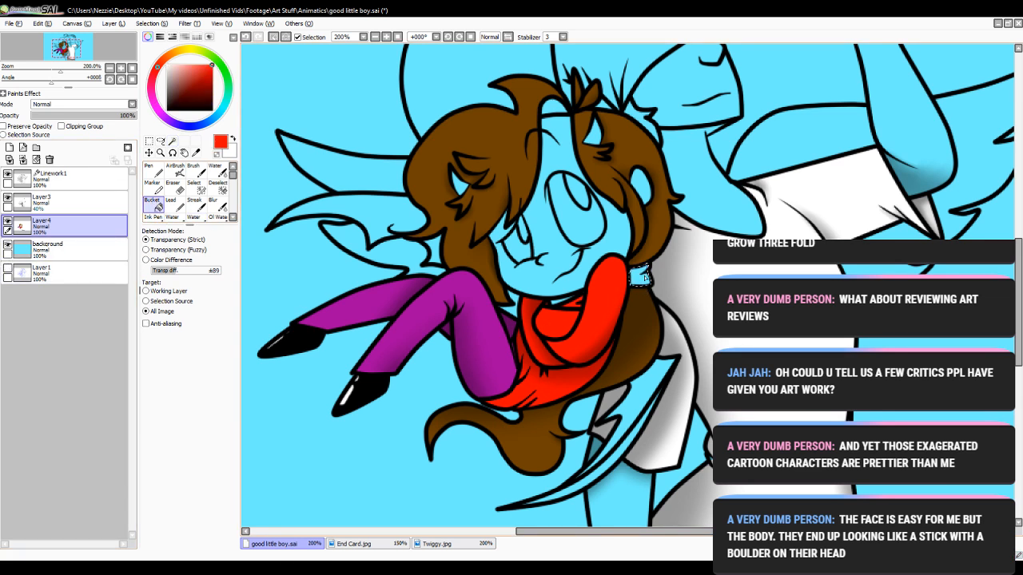
{"action": "left_click", "coordinate": [645, 277]}
- Shade the hair tie's edge beside the sleeve with black on Layer3 using the AirBrush at size 25, and clear the selection
{"action": "left_click_drag", "start_coordinate": [530, 532], "coordinate": [543, 532]}
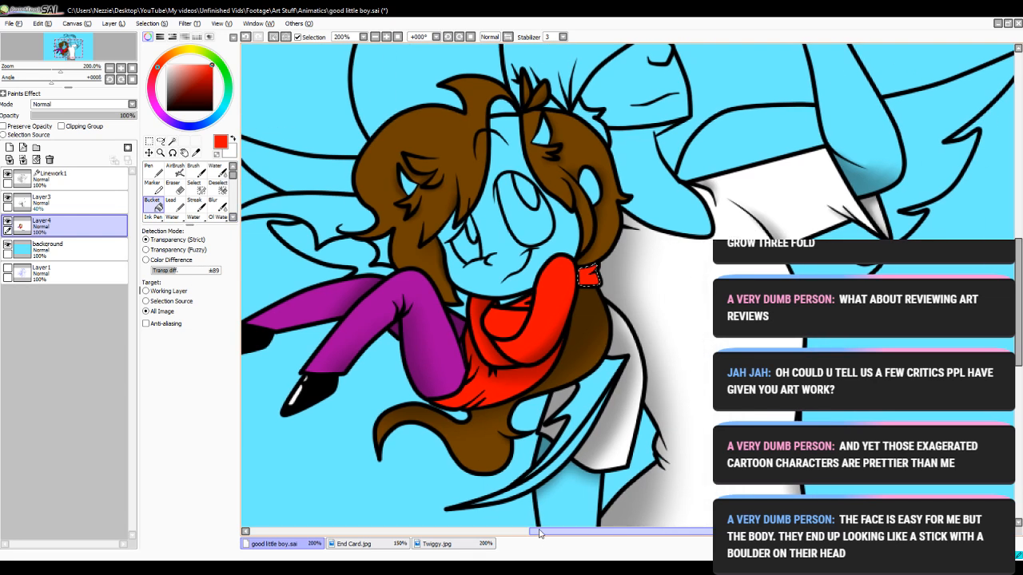
{"action": "left_click", "coordinate": [386, 38]}
{"action": "left_click", "coordinate": [385, 38]}
{"action": "left_click", "coordinate": [386, 38]}
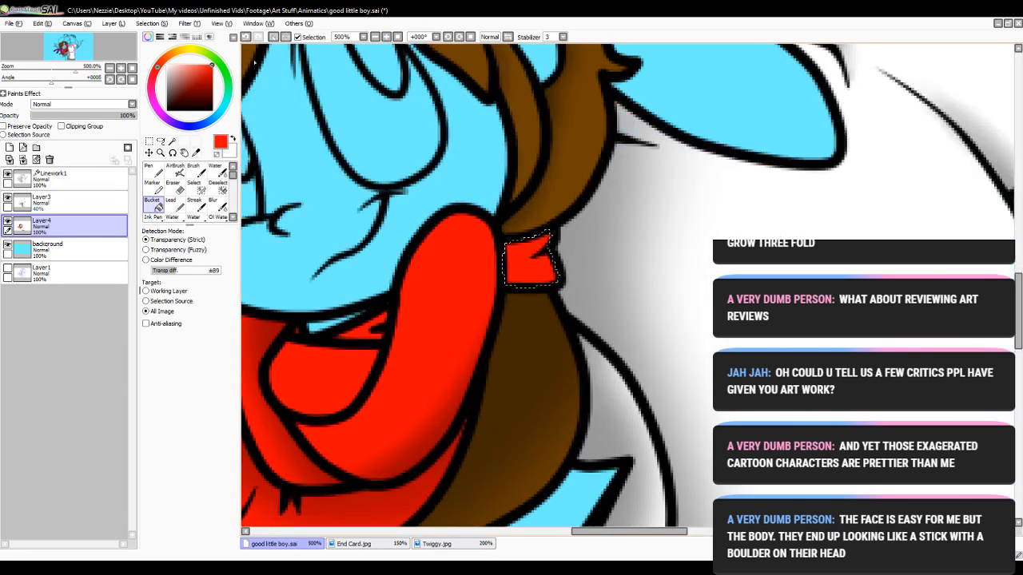
{"action": "left_click", "coordinate": [64, 208]}
{"action": "left_click", "coordinate": [167, 109]}
{"action": "left_click", "coordinate": [174, 170]}
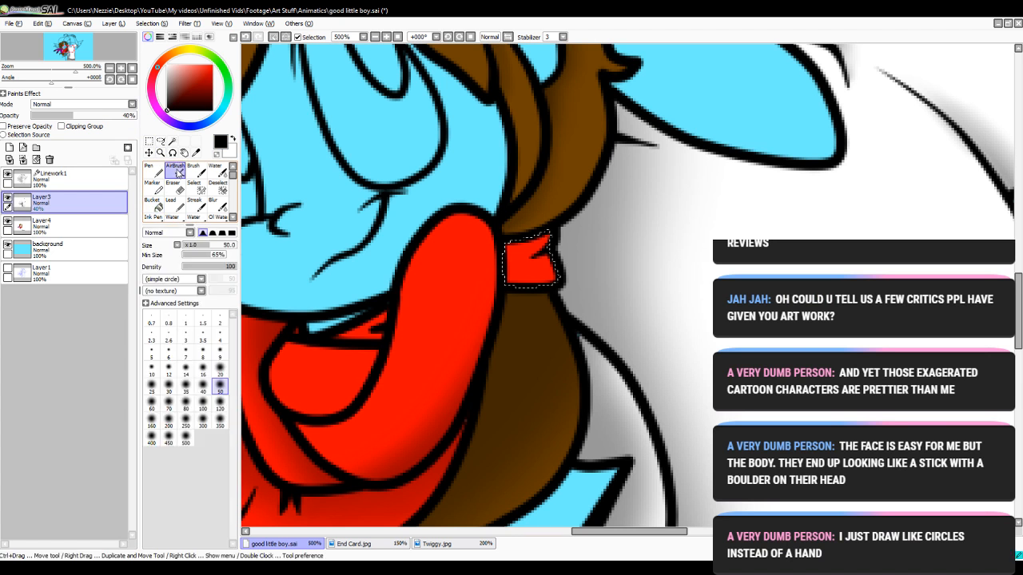
{"action": "left_click", "coordinate": [151, 385]}
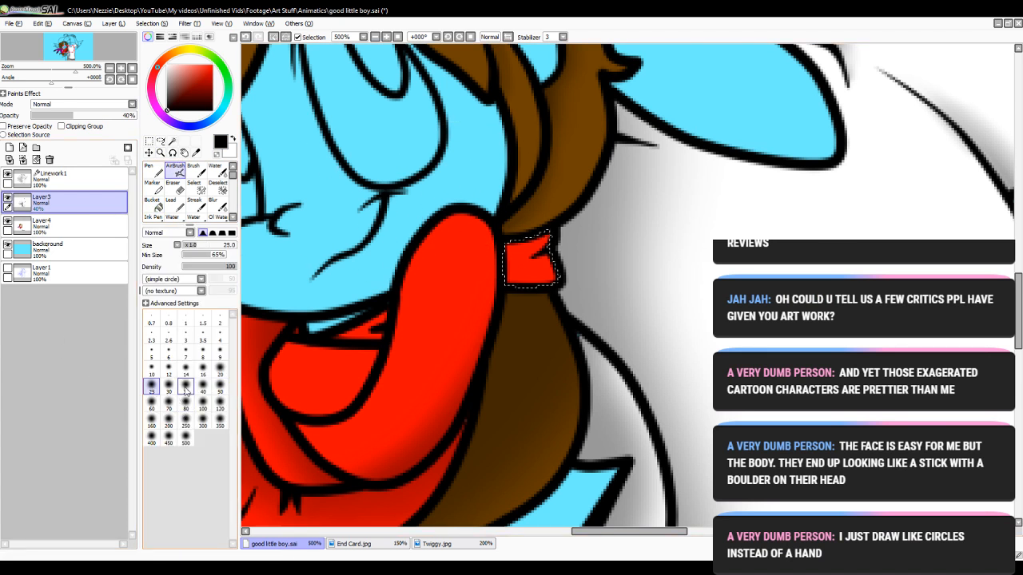
{"action": "left_click_drag", "start_coordinate": [493, 216], "coordinate": [497, 275]}
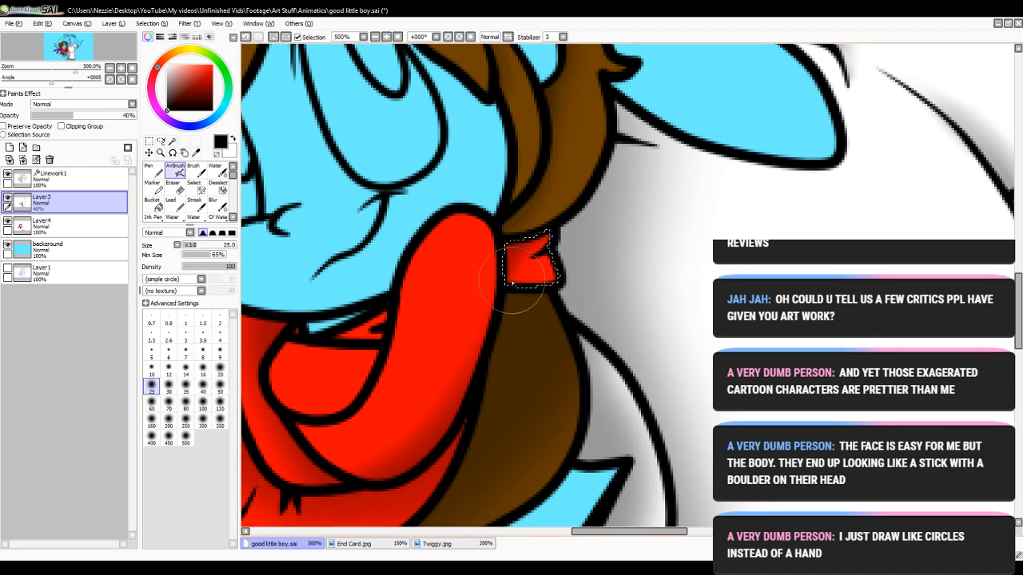
{"action": "left_click", "coordinate": [169, 336]}
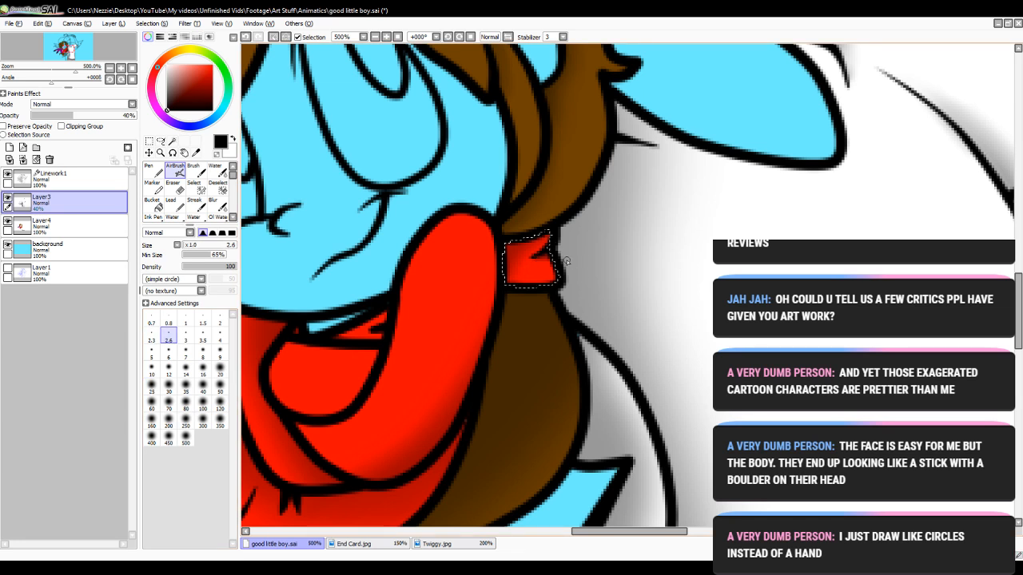
{"action": "left_click", "coordinate": [217, 187]}
{"action": "left_click", "coordinate": [406, 90]}
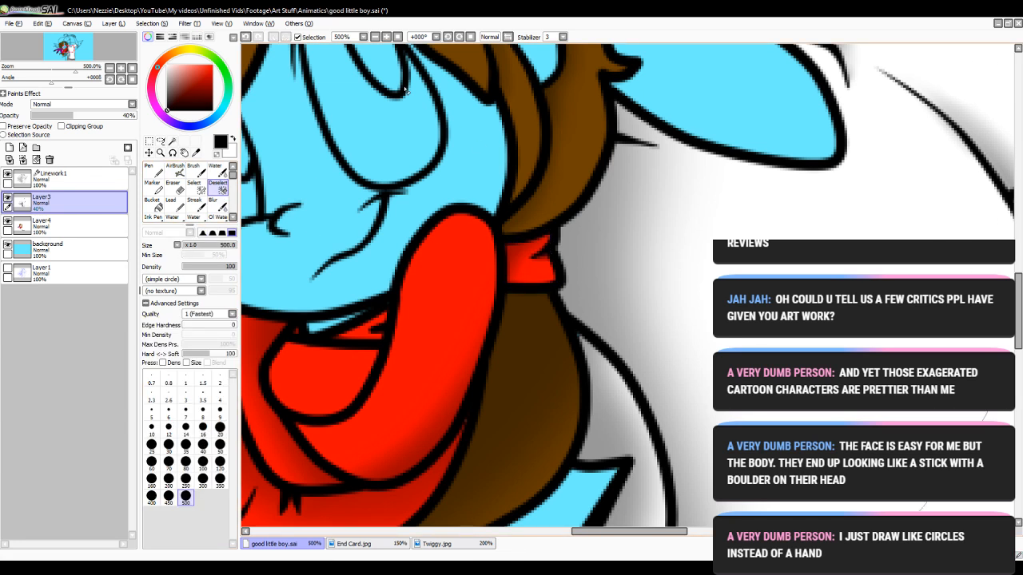
- Select both small horns in the brown hair with the Magic Wand on Linework1
{"action": "left_click", "coordinate": [375, 37]}
{"action": "left_click", "coordinate": [374, 36]}
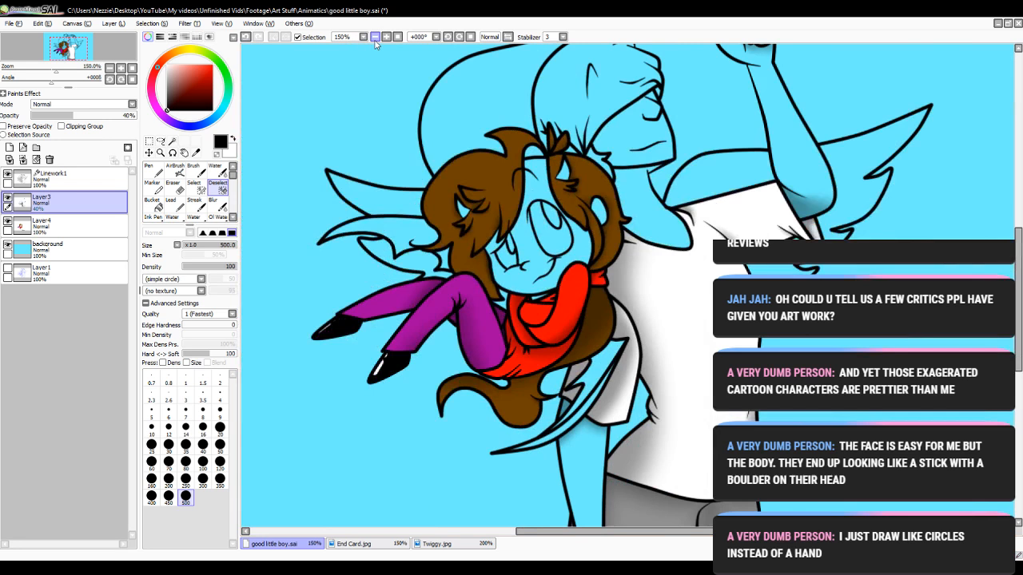
{"action": "left_click", "coordinate": [172, 141]}
{"action": "left_click_drag", "start_coordinate": [1019, 302], "coordinate": [1017, 270]}
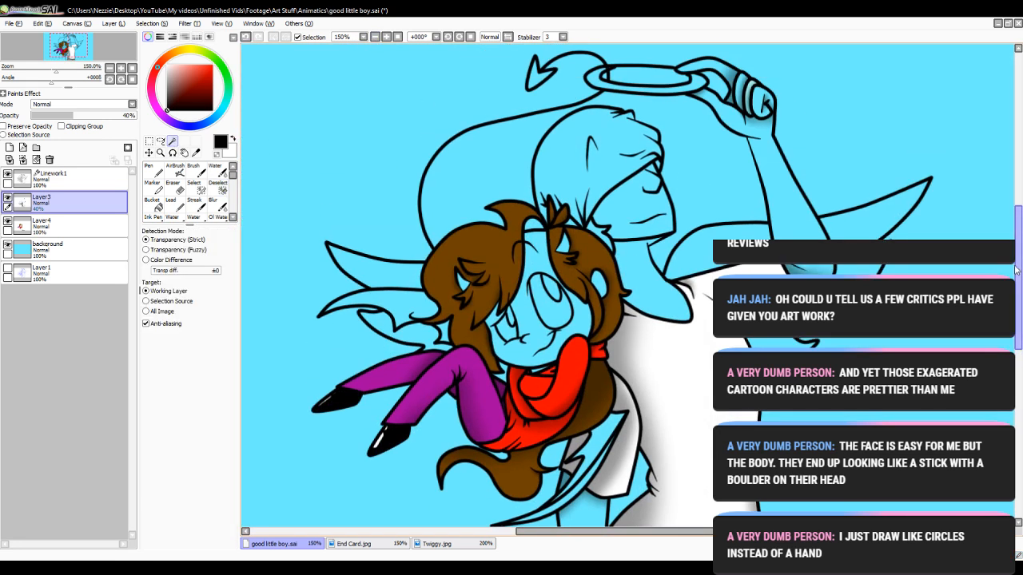
{"action": "left_click_drag", "start_coordinate": [601, 530], "coordinate": [583, 531]}
{"action": "left_click", "coordinate": [386, 37]}
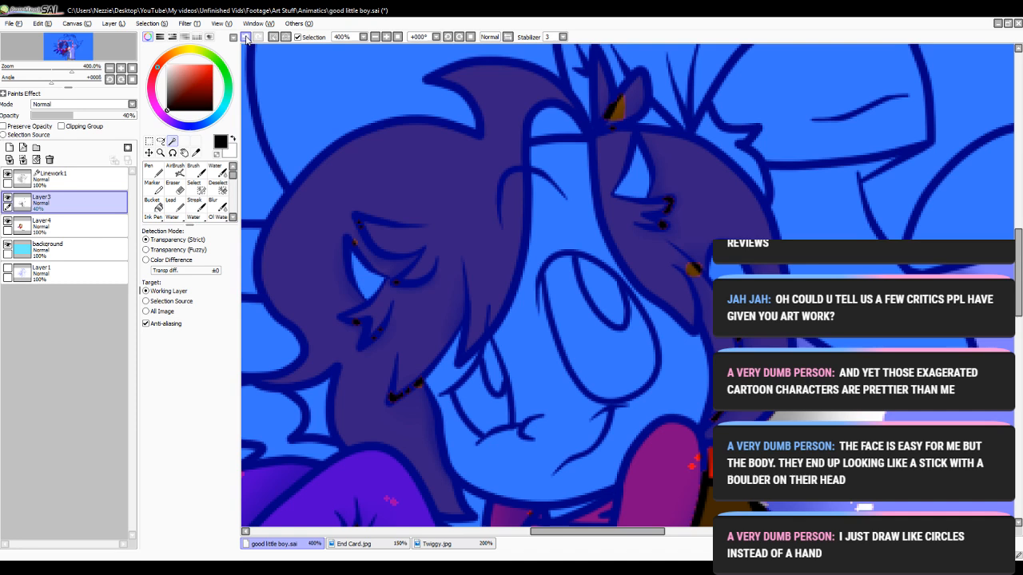
{"action": "left_click", "coordinate": [247, 40]}
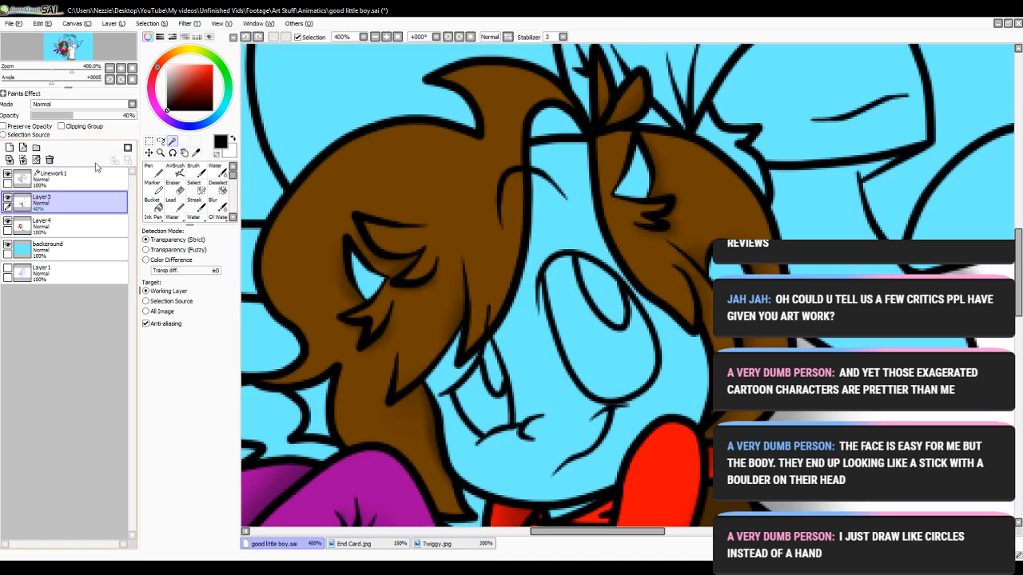
{"action": "left_click", "coordinate": [55, 177]}
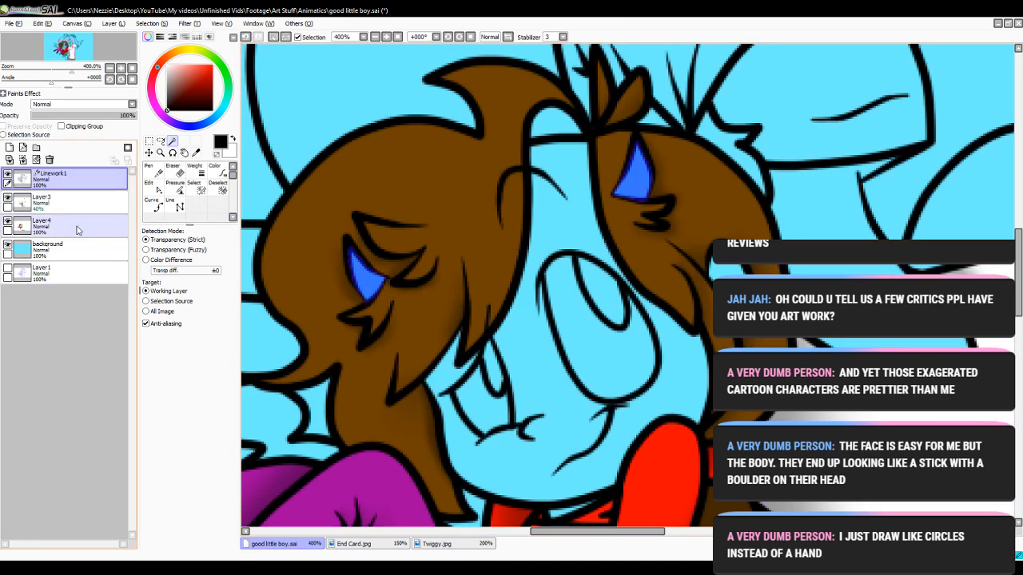
- Fill both selected horns on Layer4 with the sweater's red using the Bucket
{"action": "left_click", "coordinate": [48, 225]}
{"action": "left_click", "coordinate": [152, 205]}
{"action": "left_click", "coordinate": [689, 487], "text": "alt"}
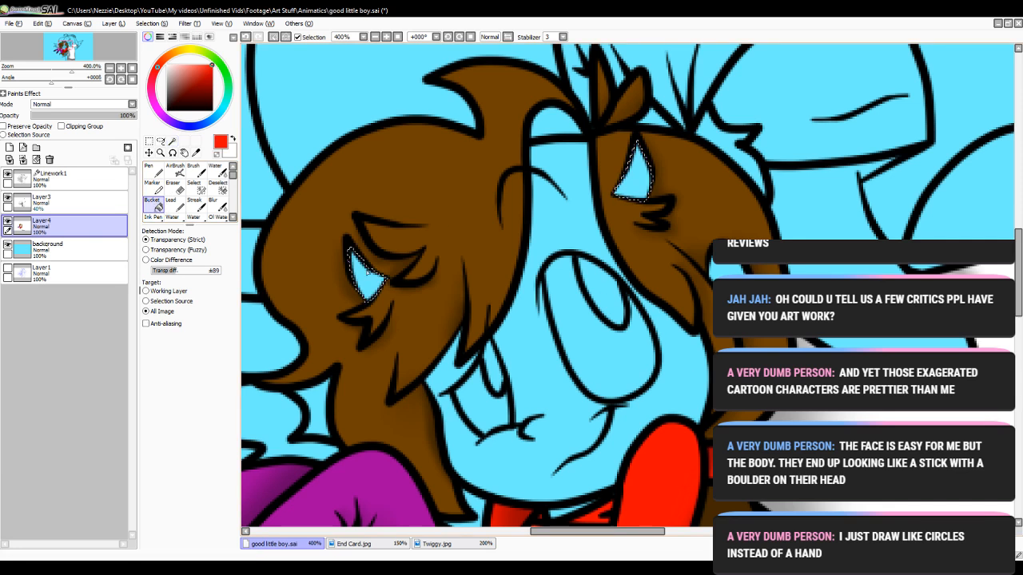
{"action": "left_click", "coordinate": [365, 275]}
{"action": "left_click", "coordinate": [637, 178]}
- Shade the edges of both red horns with black on Layer3 using the AirBrush at size 20, and clear the selection
{"action": "key", "text": "x"}
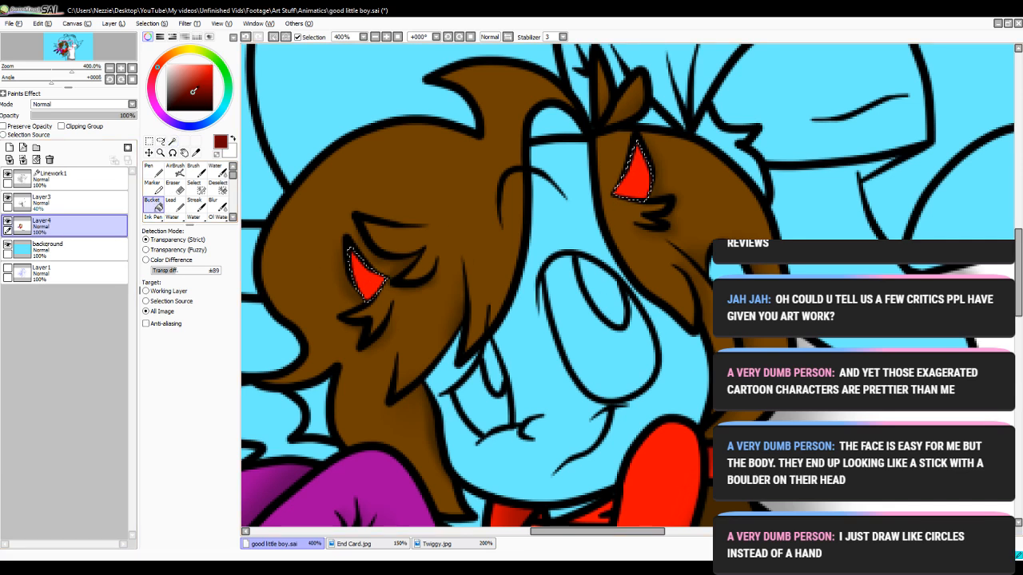
{"action": "left_click", "coordinate": [174, 169]}
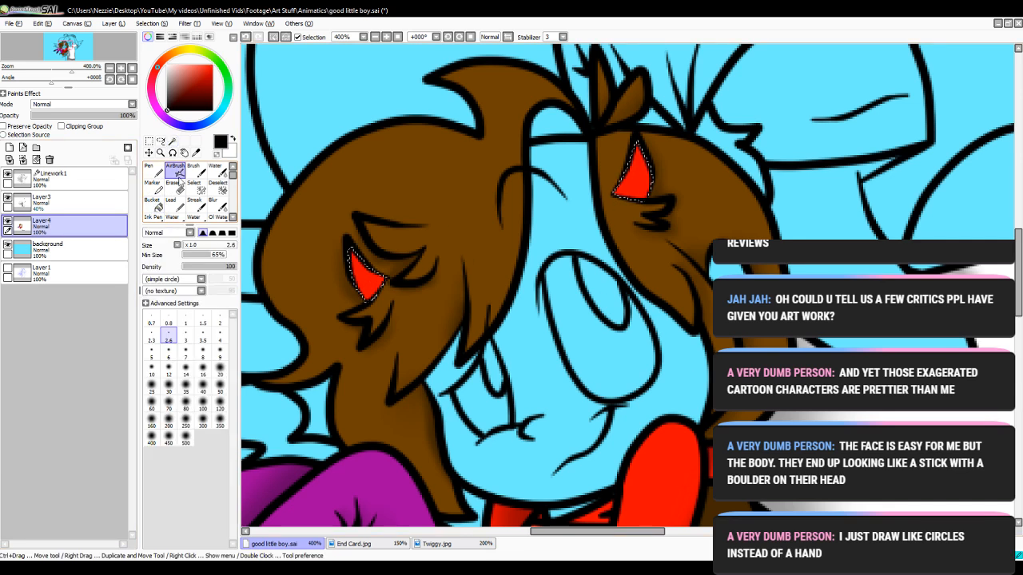
{"action": "left_click", "coordinate": [219, 352]}
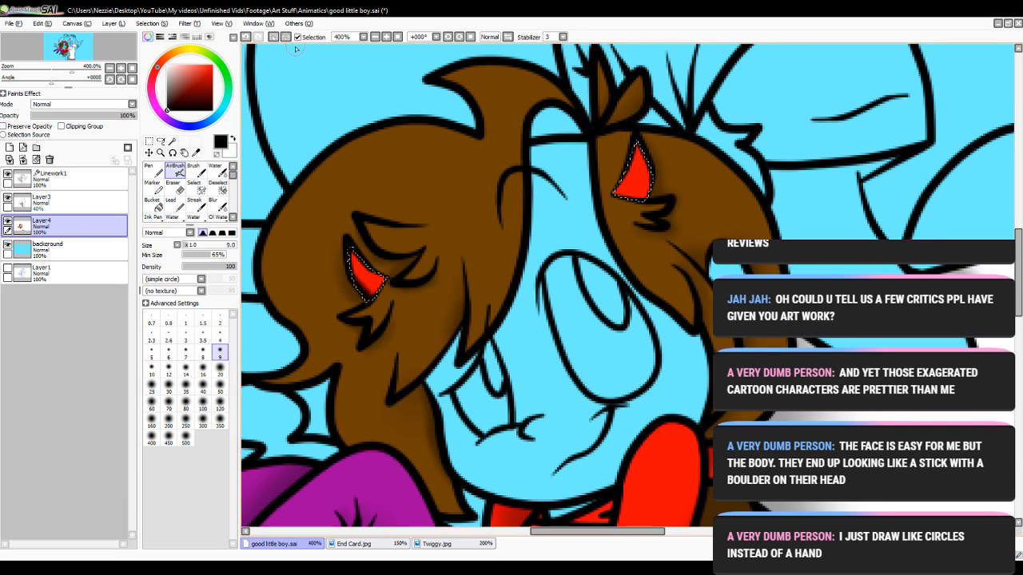
{"action": "left_click", "coordinate": [72, 203]}
{"action": "left_click", "coordinate": [220, 369]}
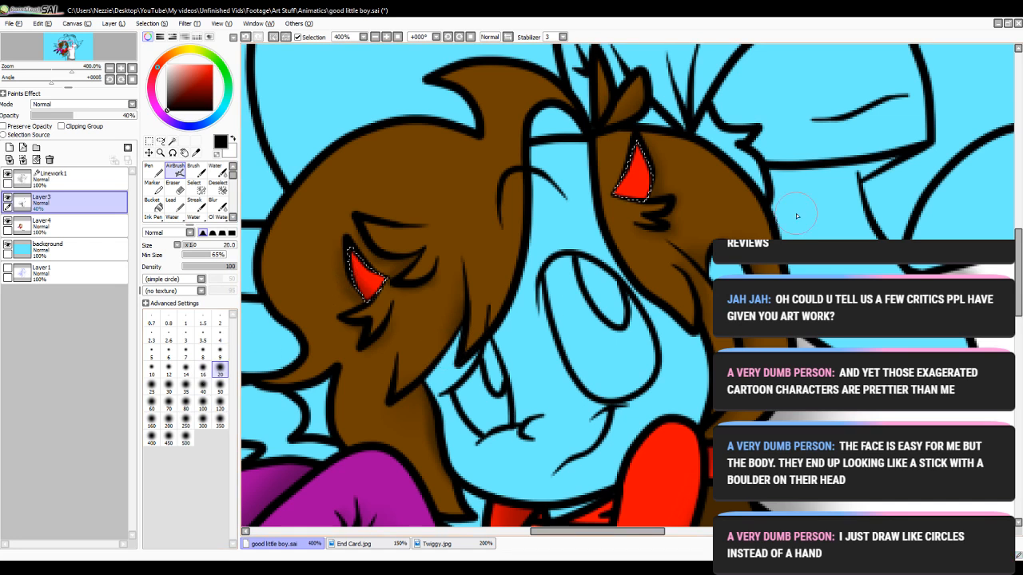
{"action": "left_click_drag", "start_coordinate": [660, 152], "coordinate": [644, 182]}
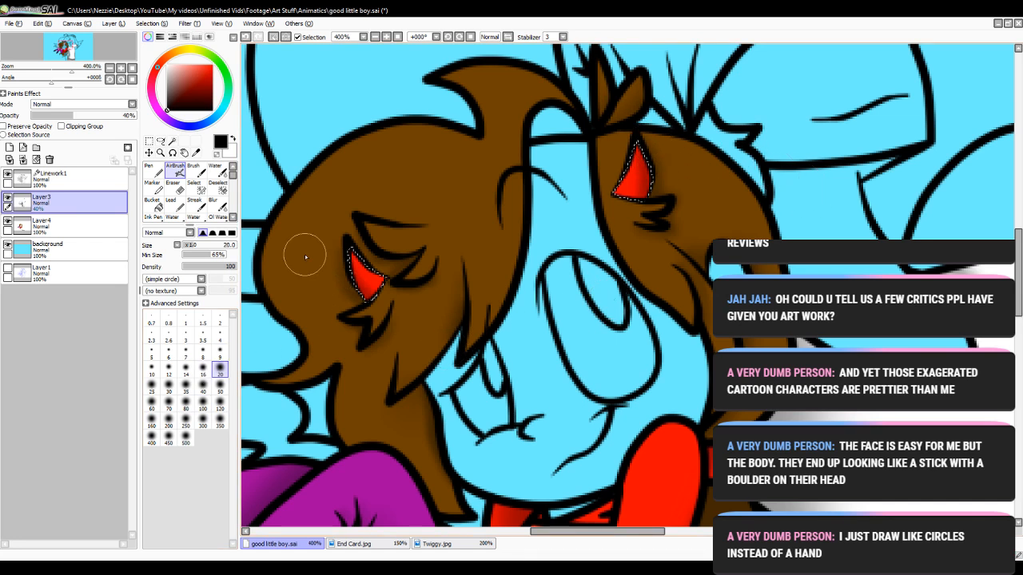
{"action": "left_click", "coordinate": [218, 187]}
- Select the small strip above the forehead, under the hair curl, with the Magic Wand on Linework1
{"action": "left_click", "coordinate": [377, 38]}
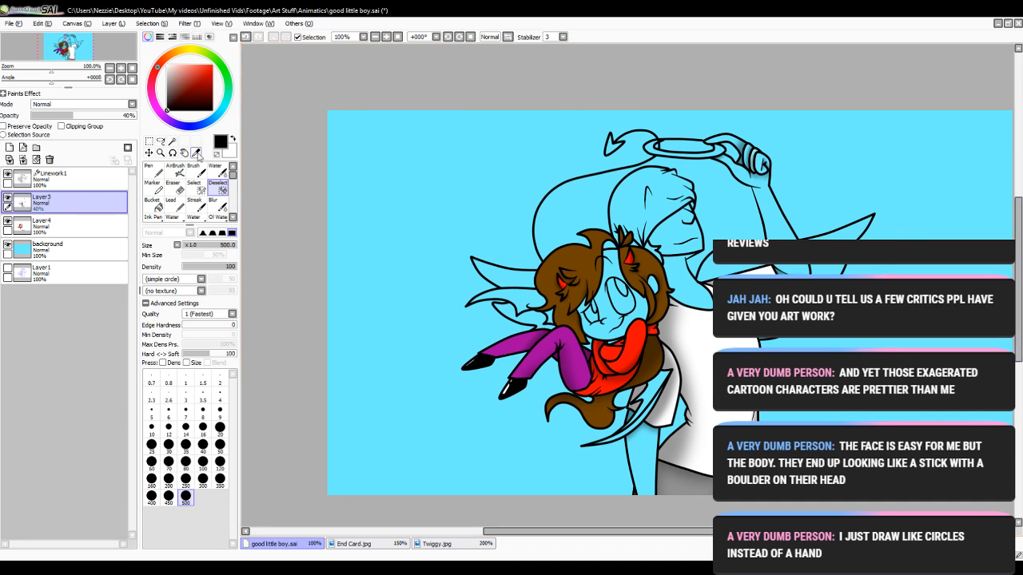
{"action": "left_click", "coordinate": [172, 140]}
{"action": "scroll", "coordinate": [587, 535], "scroll_direction": "right", "scroll_amount": 2}
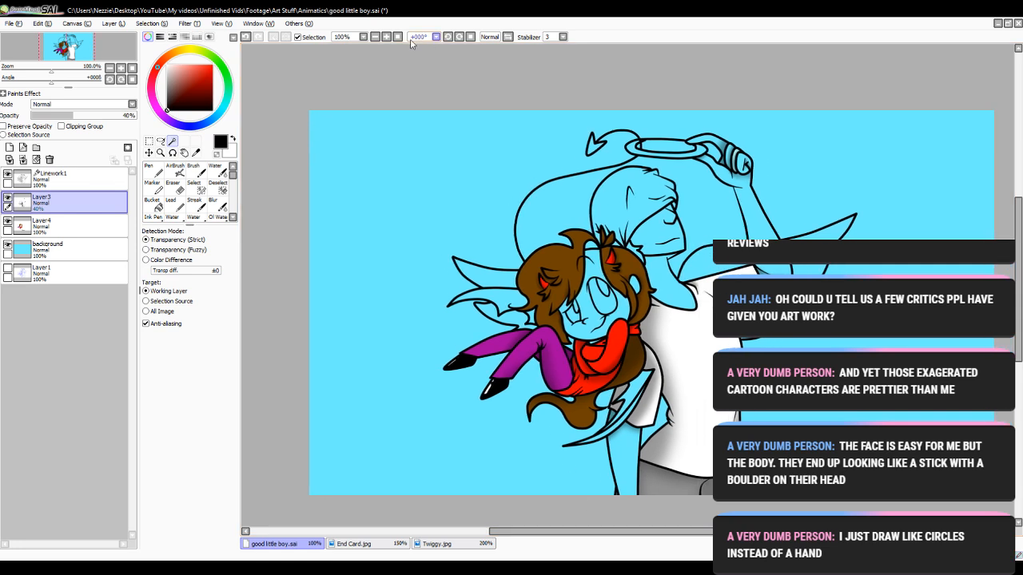
{"action": "left_click", "coordinate": [386, 37]}
{"action": "left_click", "coordinate": [556, 212]}
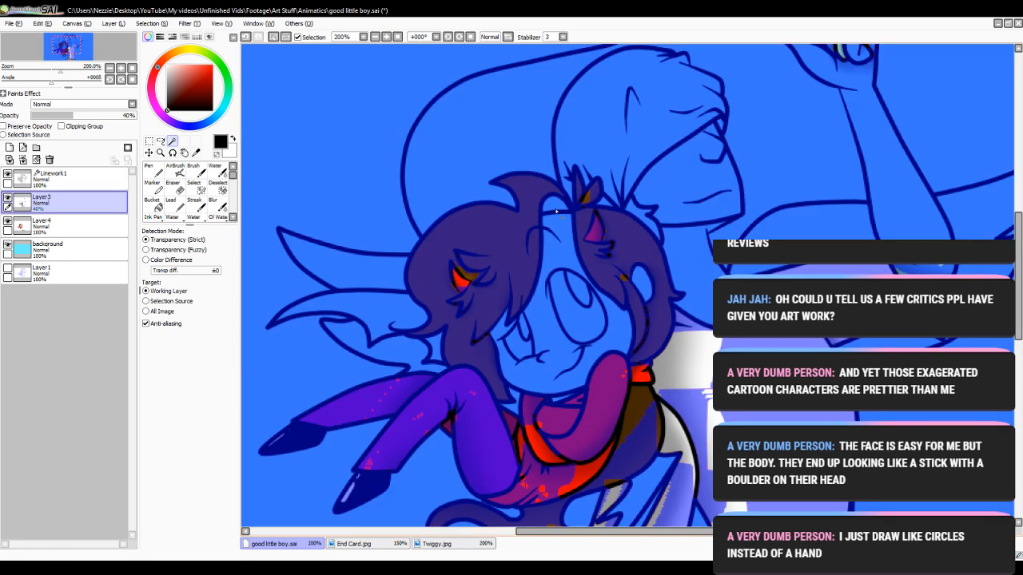
{"action": "left_click", "coordinate": [246, 39]}
{"action": "left_click", "coordinate": [51, 178]}
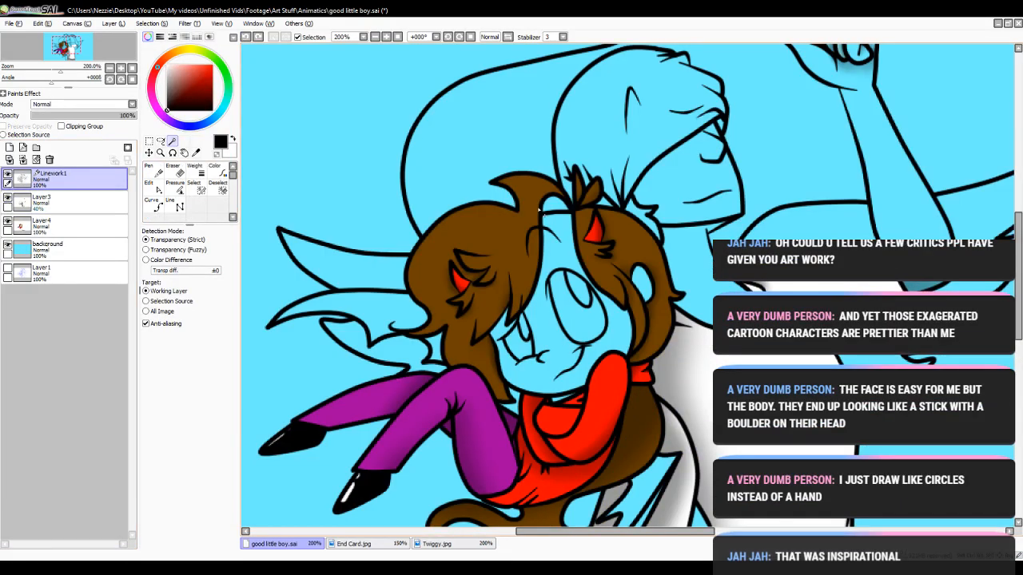
{"action": "left_click", "coordinate": [557, 207]}
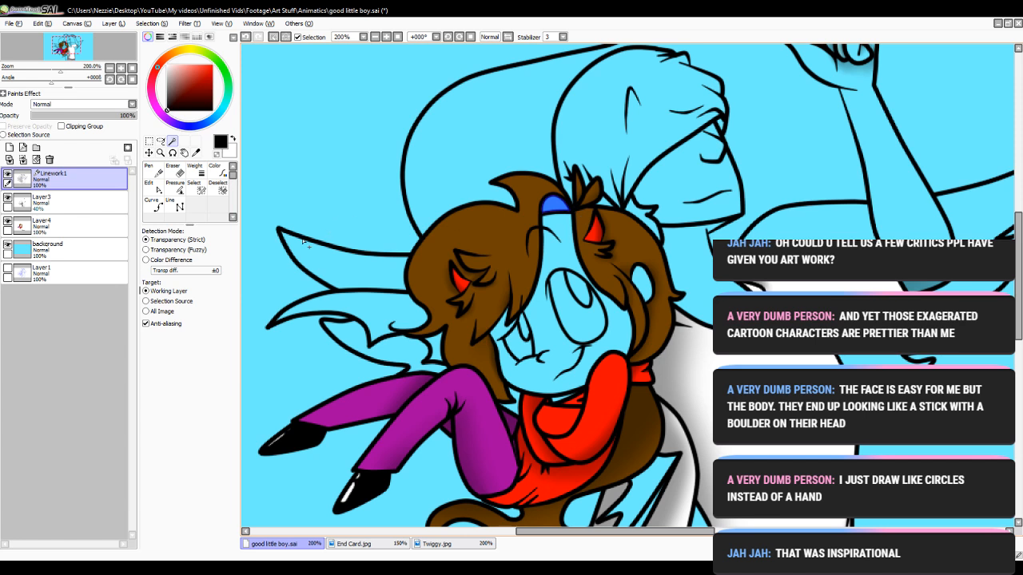
- Fill the selected strip above the forehead on Layer4 using the Bucket, with the hair brown sampled from End Card.jpg
{"action": "left_click", "coordinate": [76, 226]}
{"action": "left_click", "coordinate": [152, 205]}
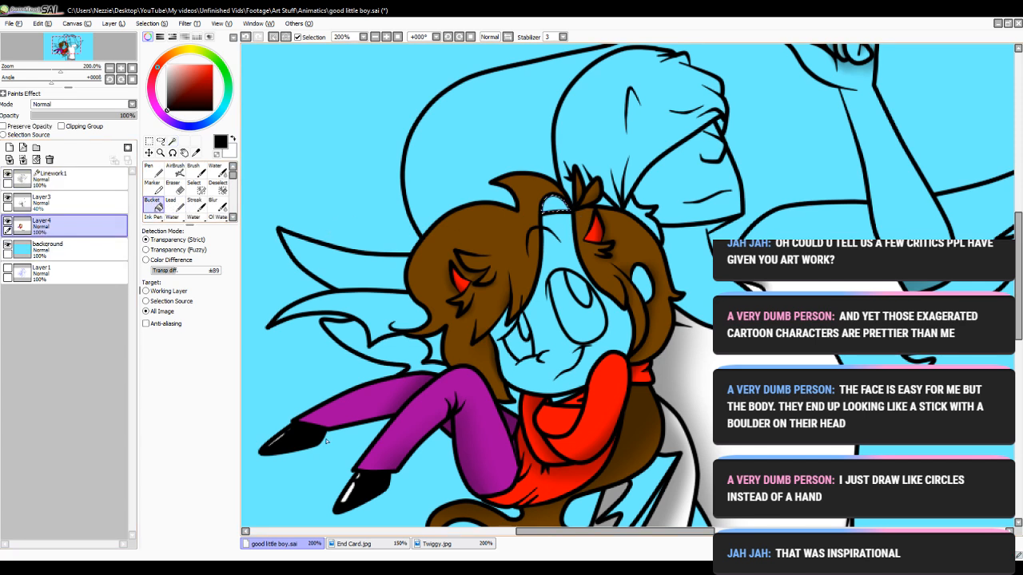
{"action": "left_click", "coordinate": [377, 547]}
{"action": "left_click_drag", "start_coordinate": [543, 533], "coordinate": [501, 532]}
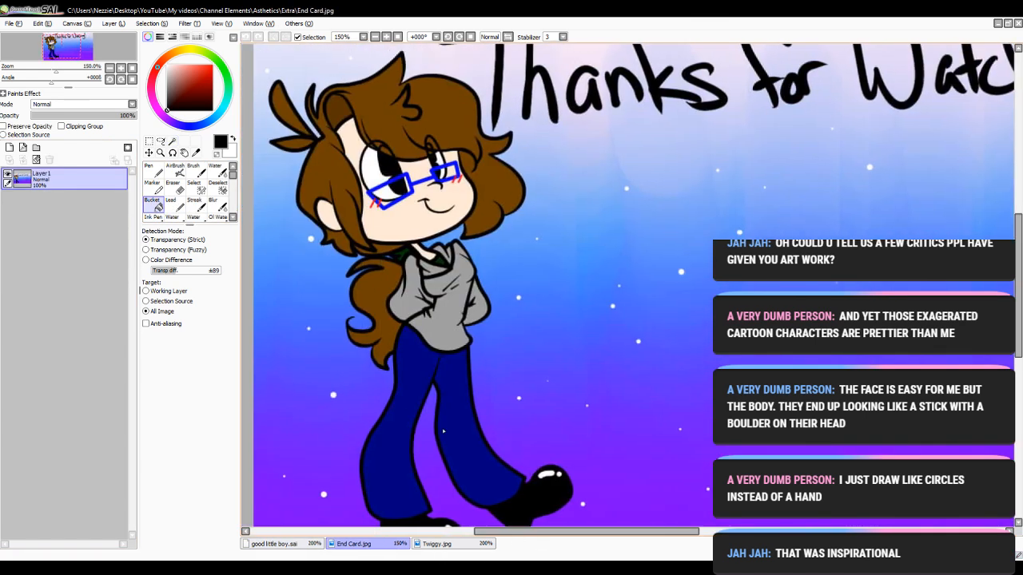
{"action": "right_click", "coordinate": [374, 289]}
{"action": "left_click", "coordinate": [298, 548]}
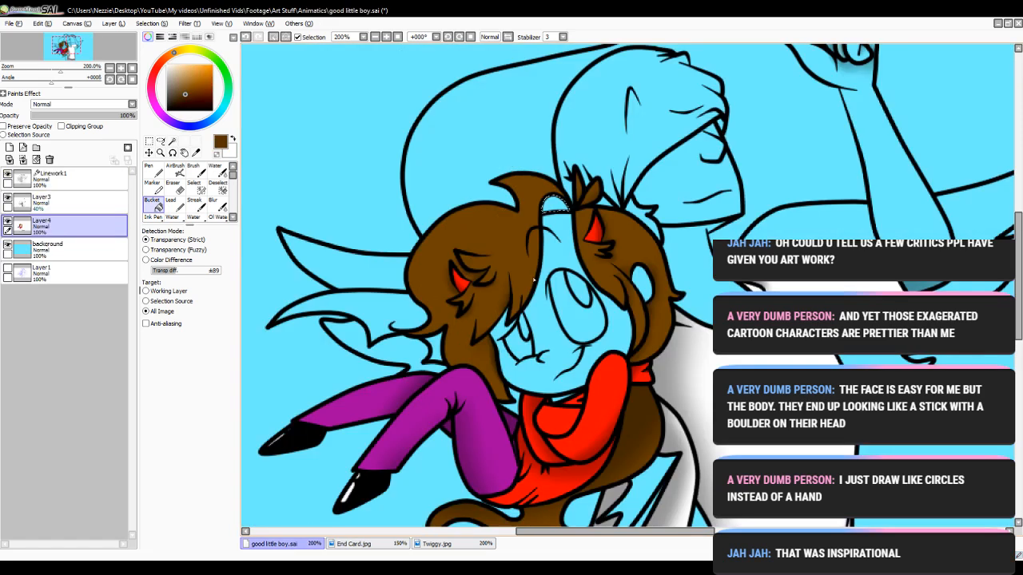
- Shade the brown strip above the forehead with black on Layer3 using the AirBrush at size 30, and clear the selection
{"action": "left_click", "coordinate": [90, 199]}
{"action": "left_click", "coordinate": [175, 171]}
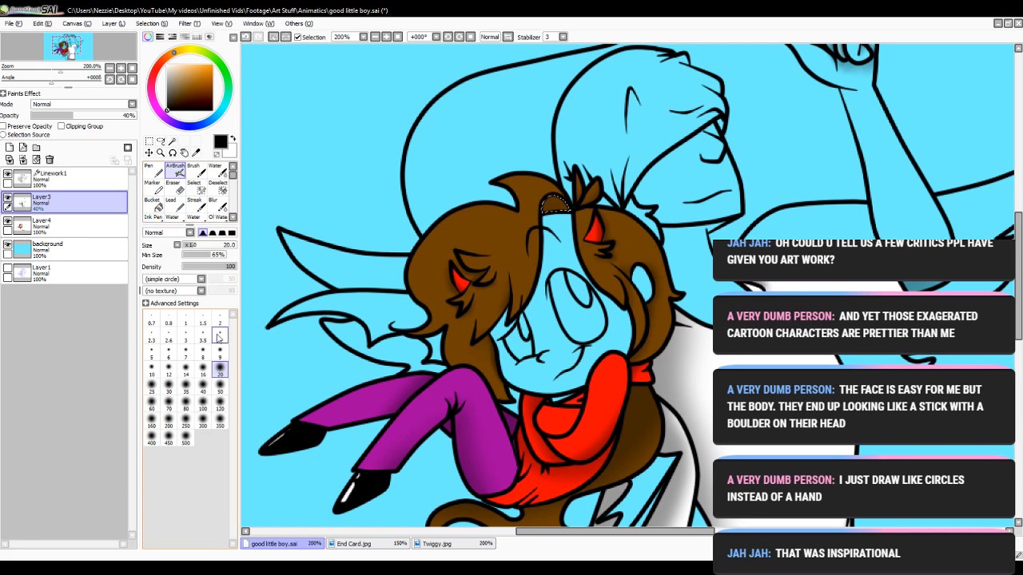
{"action": "left_click", "coordinate": [168, 385]}
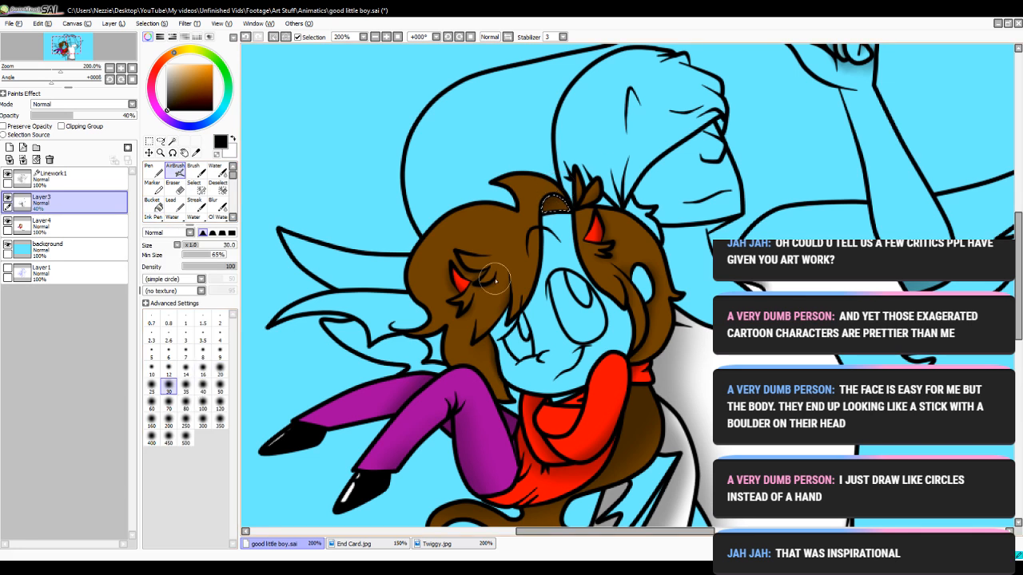
{"action": "left_click_drag", "start_coordinate": [566, 191], "coordinate": [528, 207]}
{"action": "left_click", "coordinate": [217, 187]}
{"action": "left_click", "coordinate": [693, 263]}
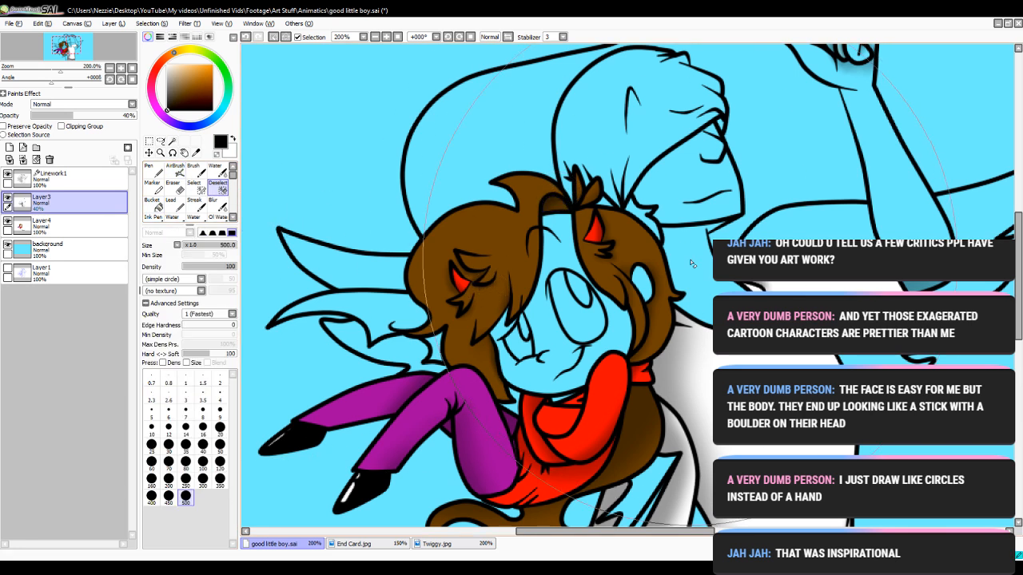
- Select the small character's ear, within the brown hair, using the Magic Wand on Linework1
{"action": "left_click_drag", "start_coordinate": [667, 532], "coordinate": [684, 531]}
{"action": "left_click", "coordinate": [83, 178]}
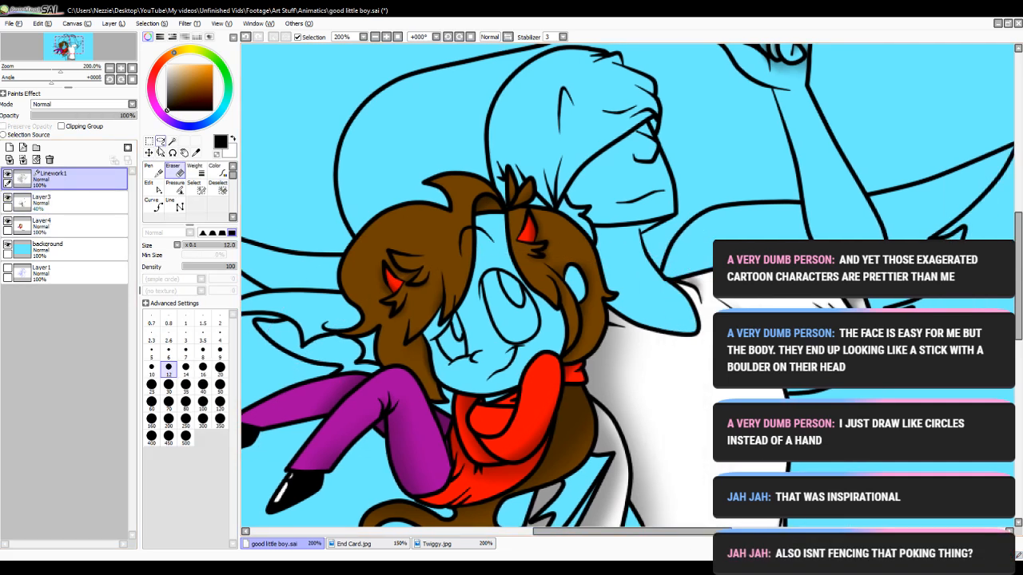
{"action": "left_click", "coordinate": [172, 141]}
{"action": "left_click_drag", "start_coordinate": [1018, 275], "coordinate": [1018, 315]}
{"action": "scroll", "coordinate": [557, 262], "scroll_direction": "up", "scroll_amount": 4}
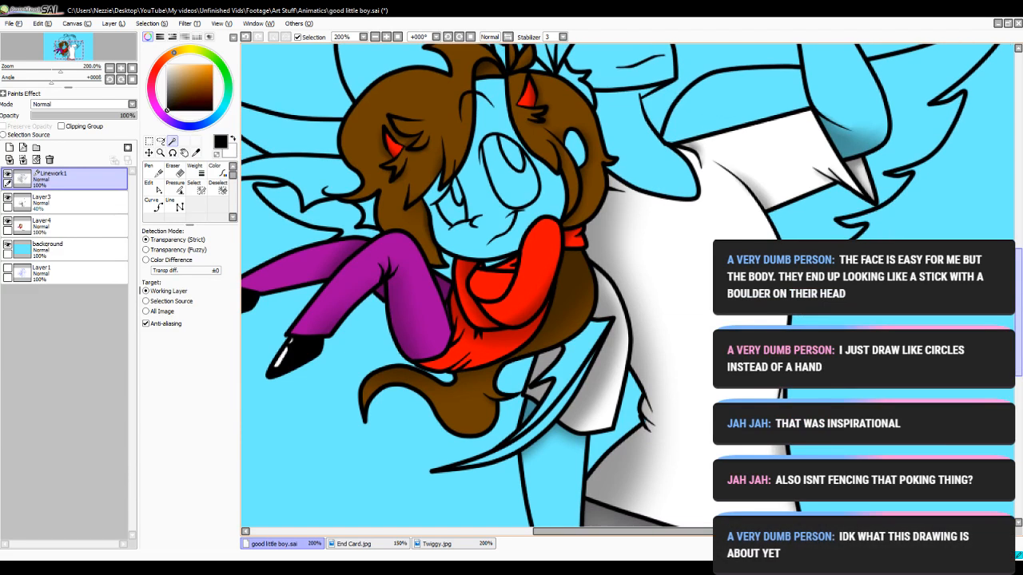
{"action": "left_click", "coordinate": [582, 250]}
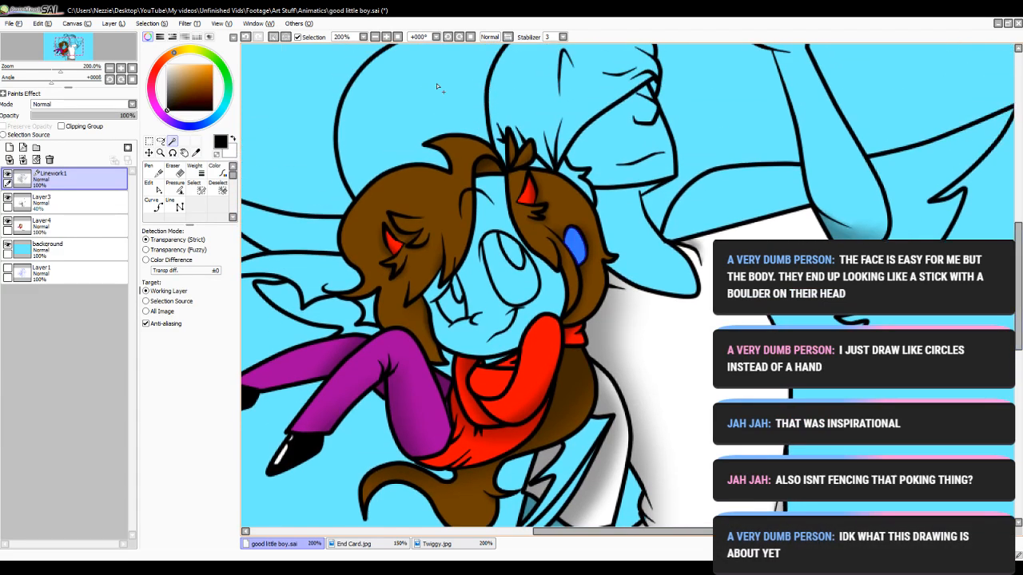
- Fill the selected ear on Layer4 using the Bucket, with the skin tone sampled from the character in End Card.jpg
{"action": "key", "text": "ctrl+plus"}
{"action": "left_click", "coordinate": [59, 234]}
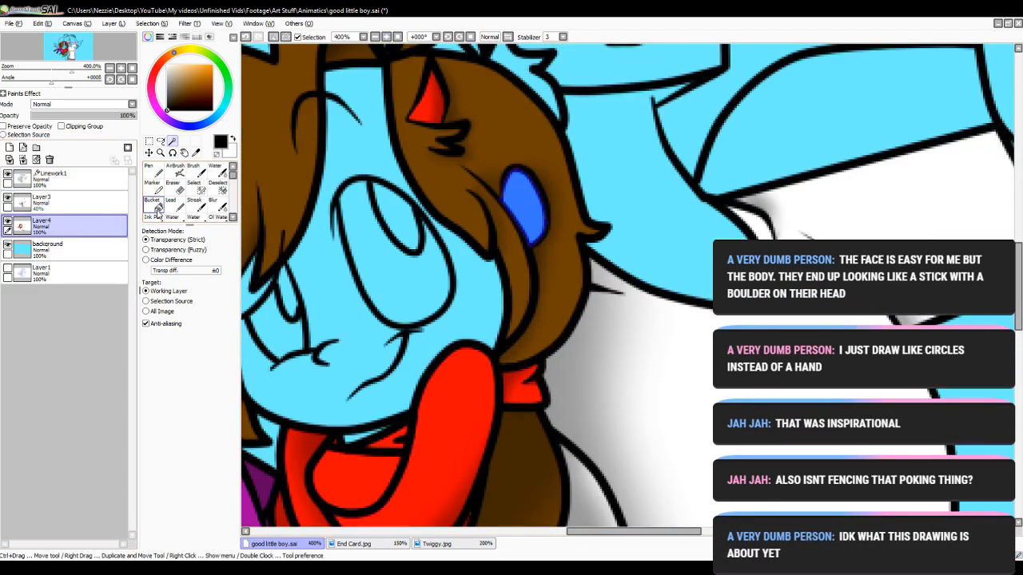
{"action": "left_click", "coordinate": [395, 546]}
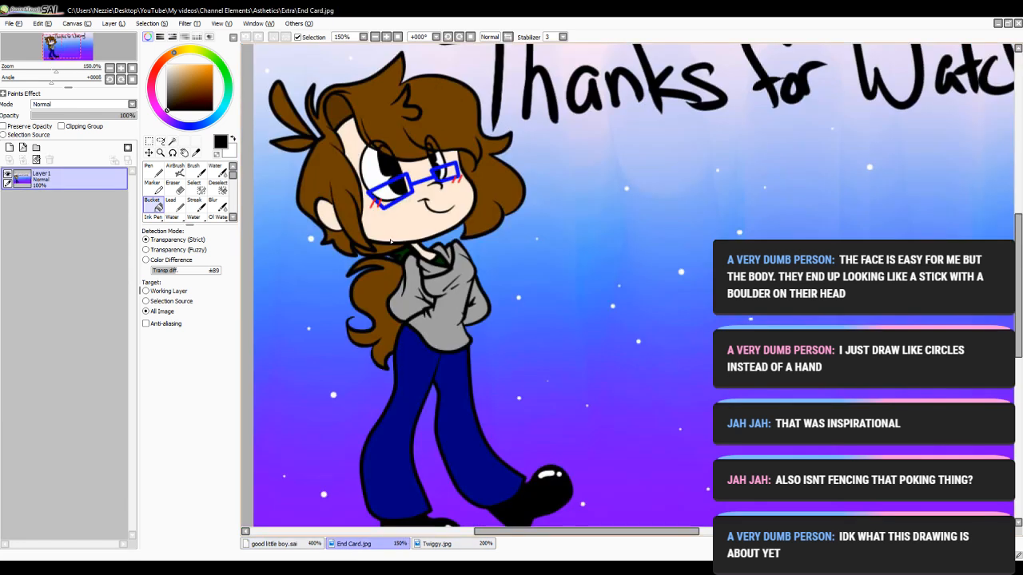
{"action": "right_click", "coordinate": [391, 231]}
{"action": "left_click", "coordinate": [291, 546]}
{"action": "left_click", "coordinate": [524, 212]}
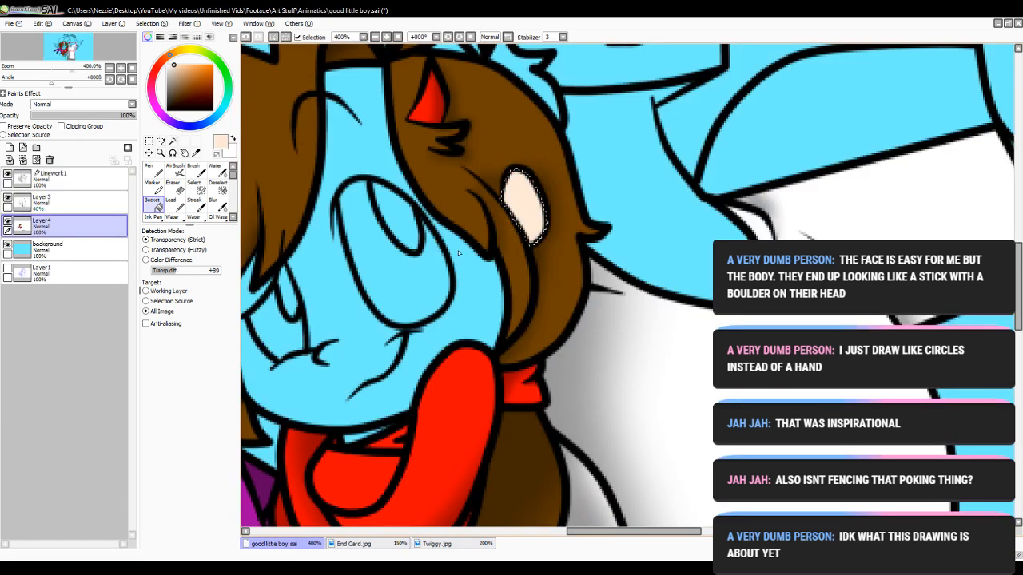
- Shade the ear with black on Layer3 using the AirBrush at size 30, and clear the selection
{"action": "left_click", "coordinate": [56, 178]}
{"action": "key", "text": "e"}
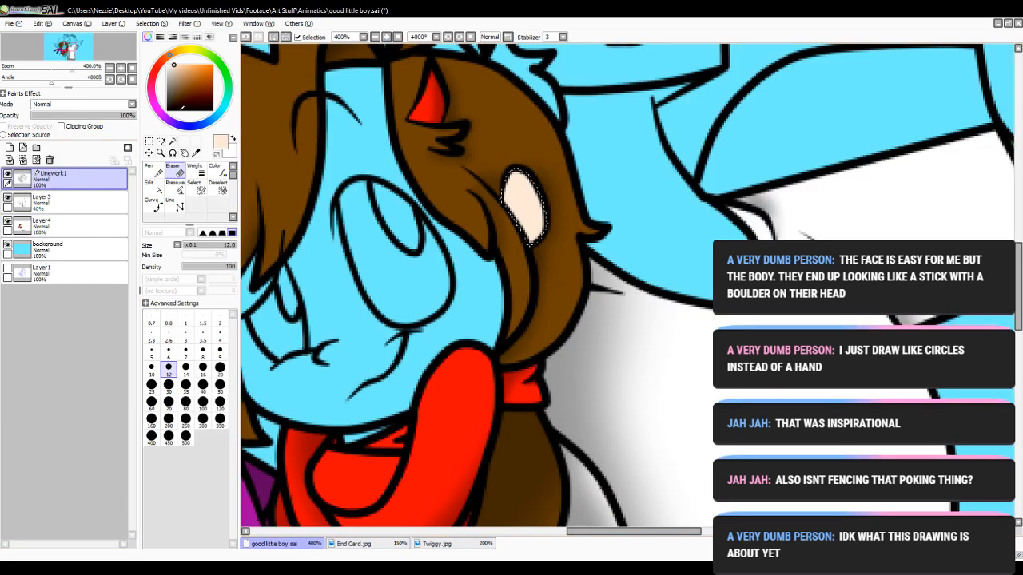
{"action": "left_click", "coordinate": [69, 205]}
{"action": "left_click", "coordinate": [168, 110]}
{"action": "left_click", "coordinate": [175, 171]}
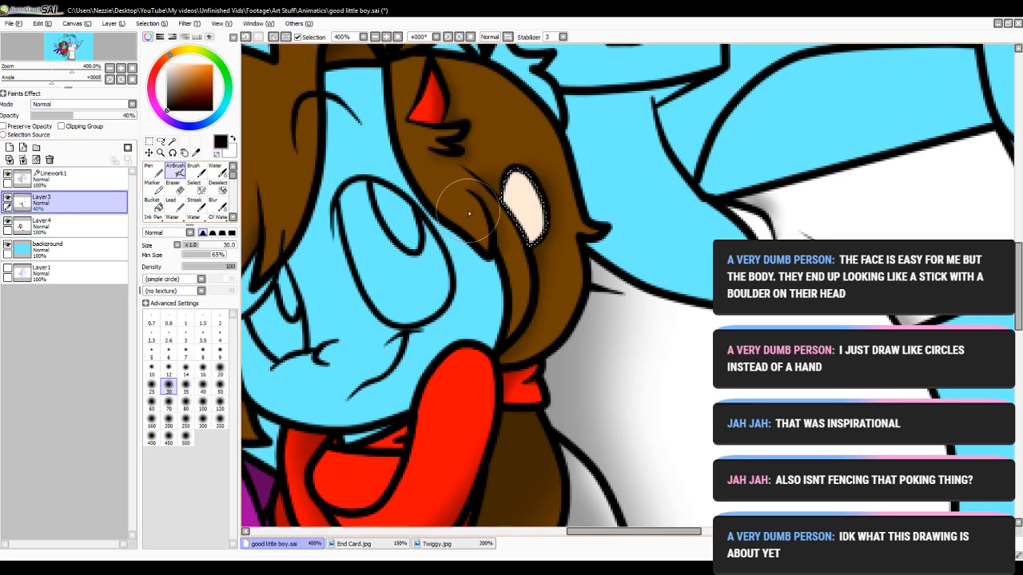
{"action": "left_click", "coordinate": [221, 192]}
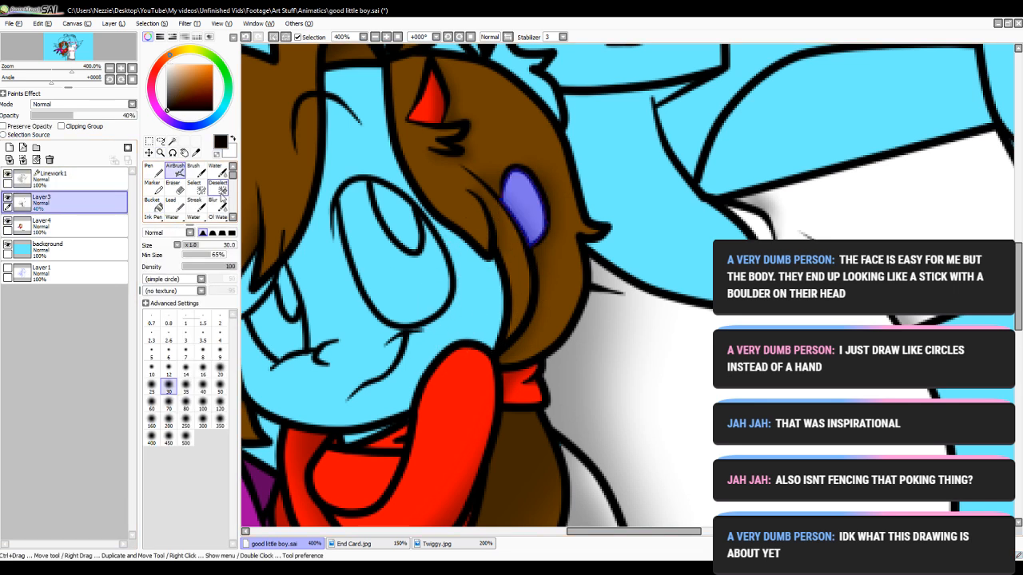
{"action": "left_click", "coordinate": [523, 282]}
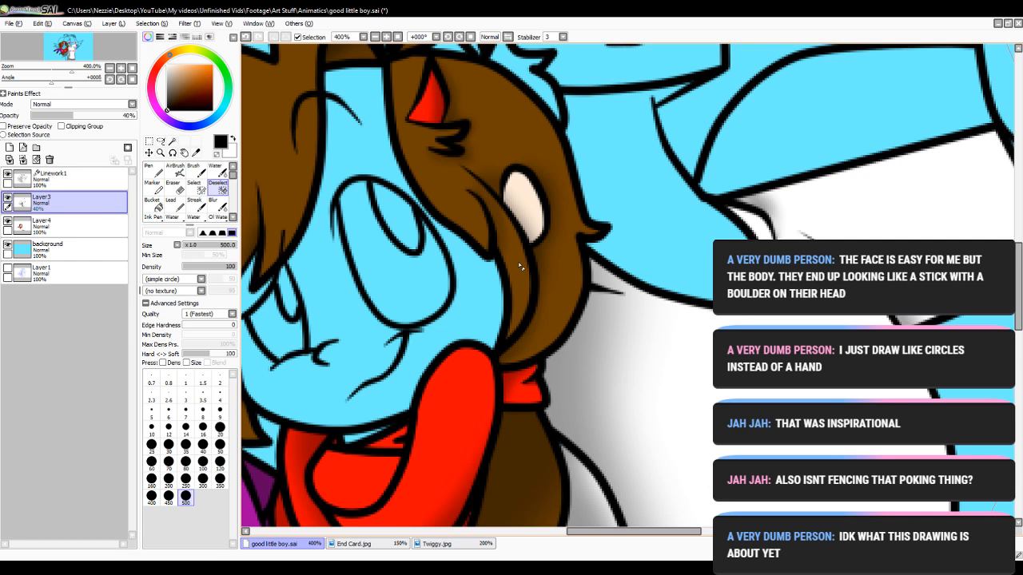
{"action": "left_click", "coordinate": [375, 37]}
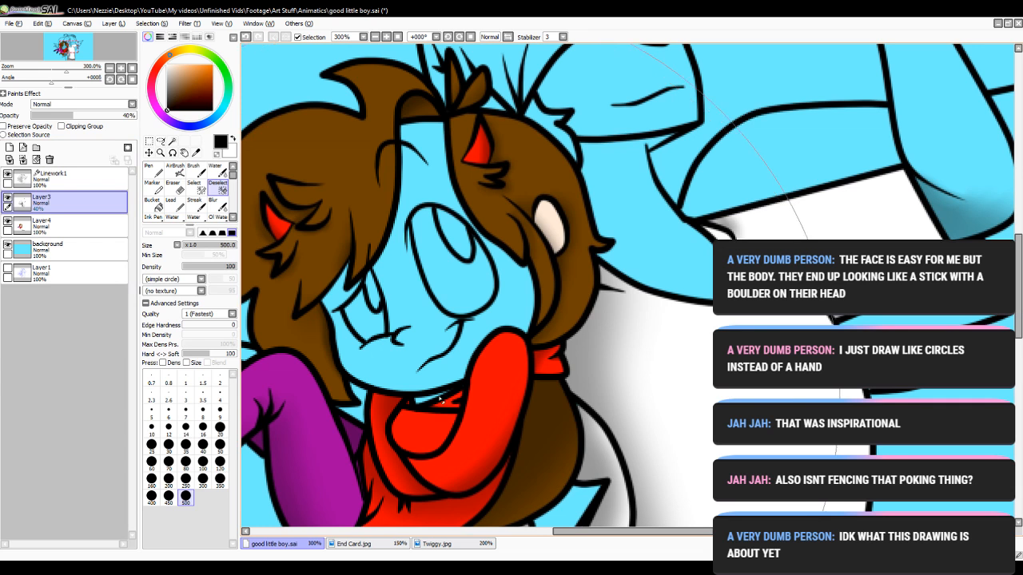
{"action": "left_click", "coordinate": [171, 141]}
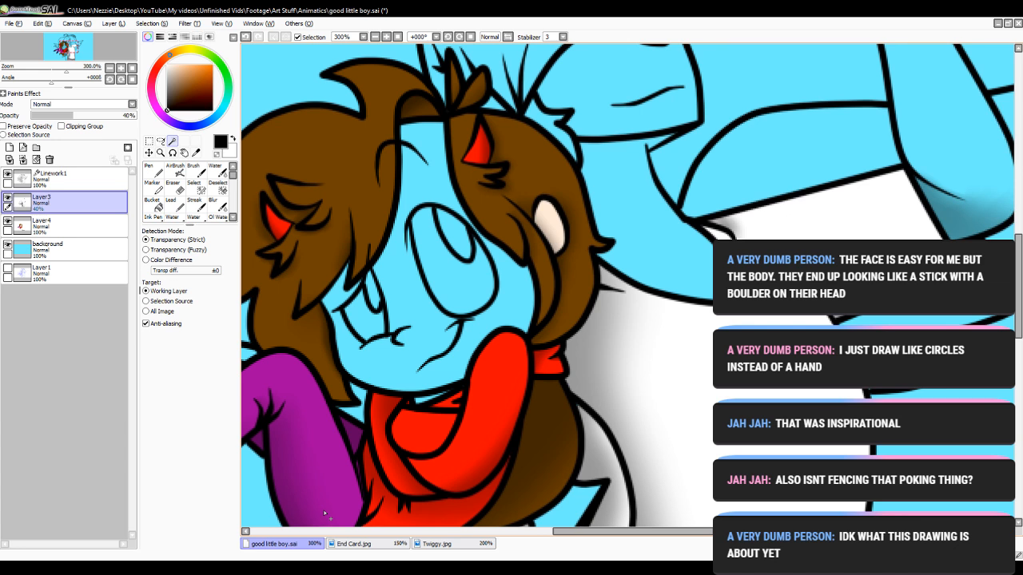
{"action": "left_click", "coordinate": [422, 181]}
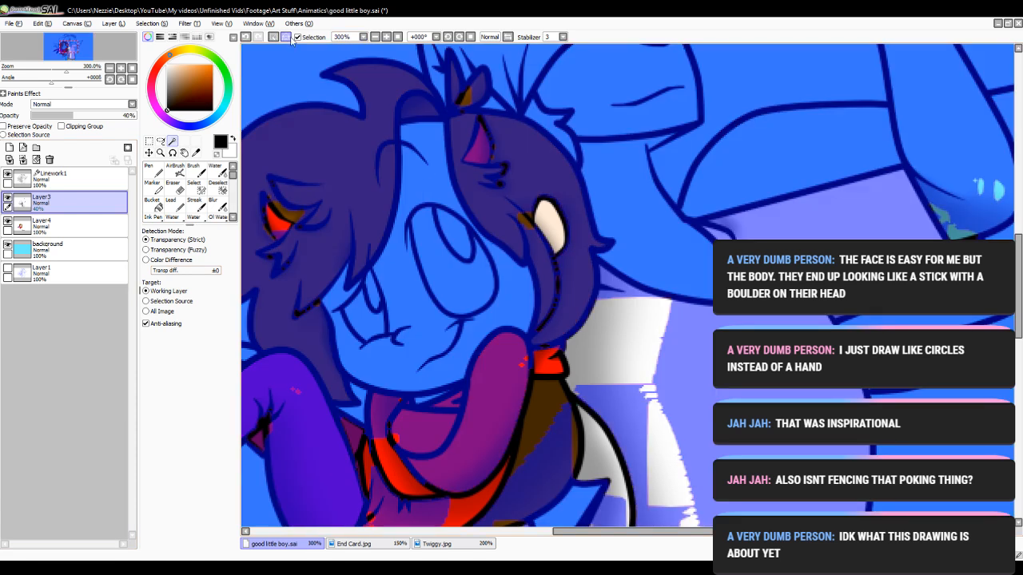
{"action": "left_click", "coordinate": [52, 176]}
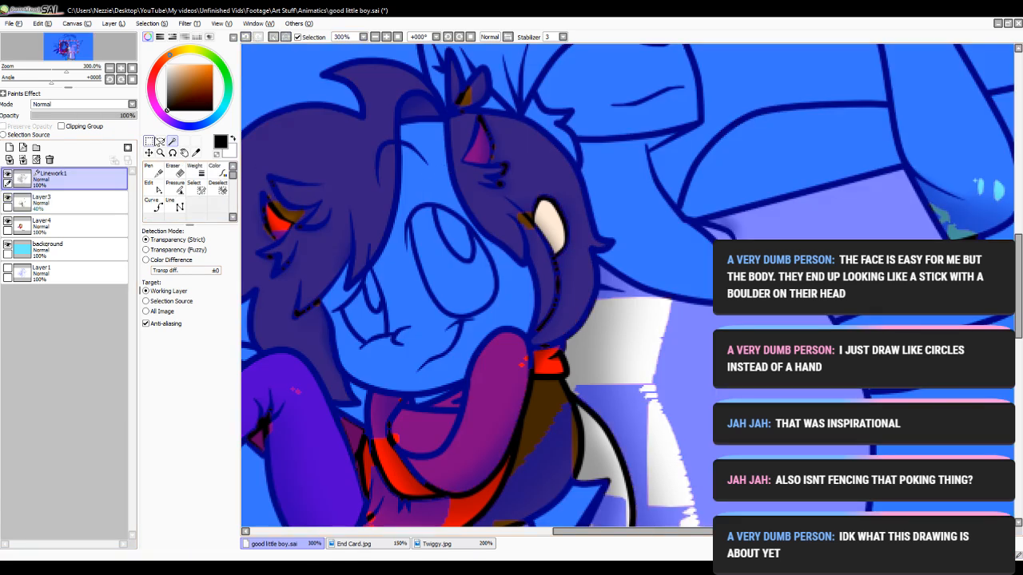
{"action": "left_click", "coordinate": [397, 36]}
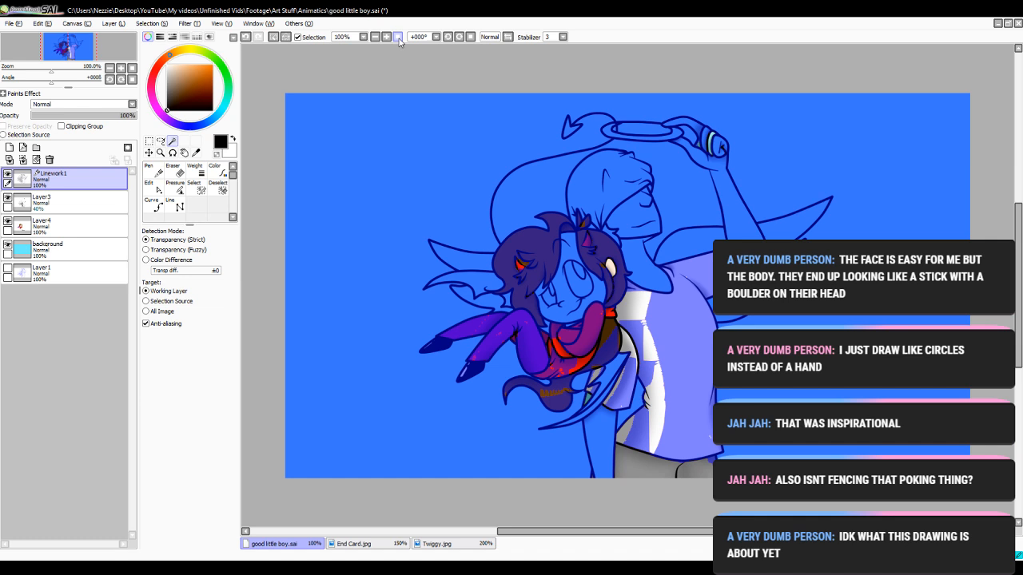
{"action": "left_click", "coordinate": [221, 188]}
{"action": "mouse_move", "coordinate": [359, 189]}
{"action": "left_mouse_down"}
{"action": "mouse_move", "coordinate": [689, 10]}
{"action": "mouse_move", "coordinate": [807, 190]}
{"action": "mouse_move", "coordinate": [414, 574]}
{"action": "left_mouse_up"}
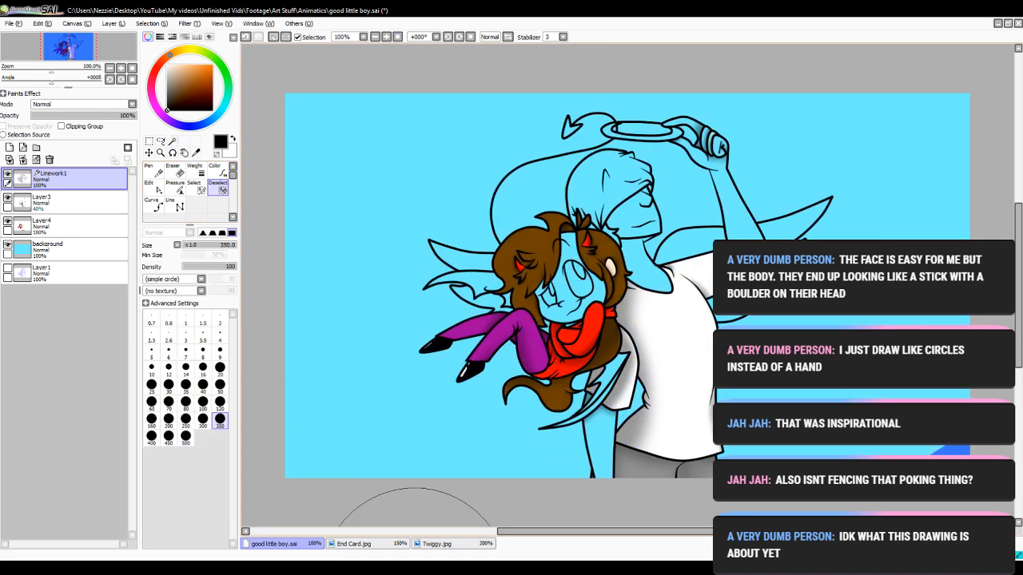
- Select the small character's face, including the small skin gaps beside the eyes, with the Magic Wand on Linework1
{"action": "left_click", "coordinate": [172, 141]}
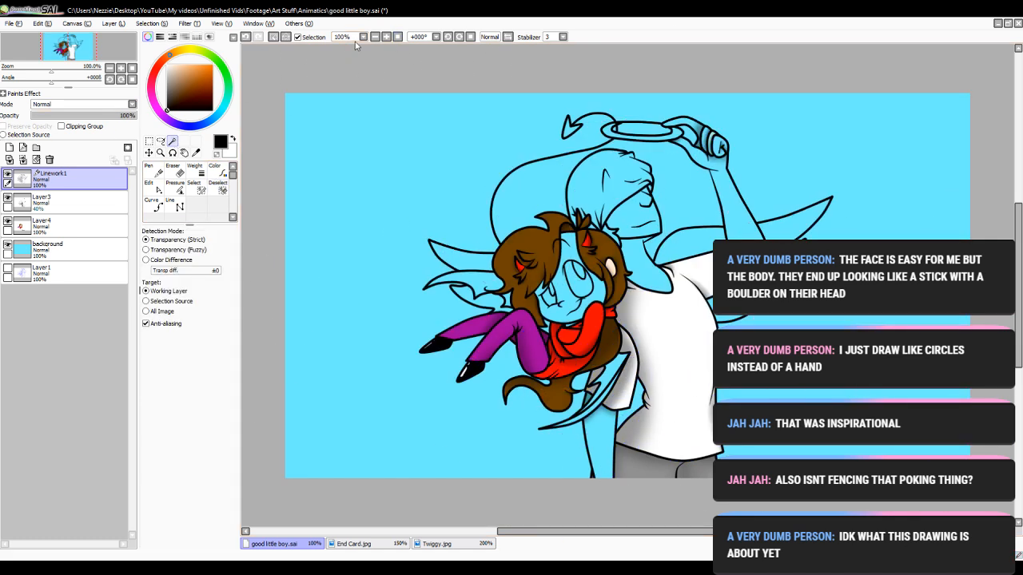
{"action": "left_click", "coordinate": [386, 36]}
{"action": "left_click", "coordinate": [386, 36]}
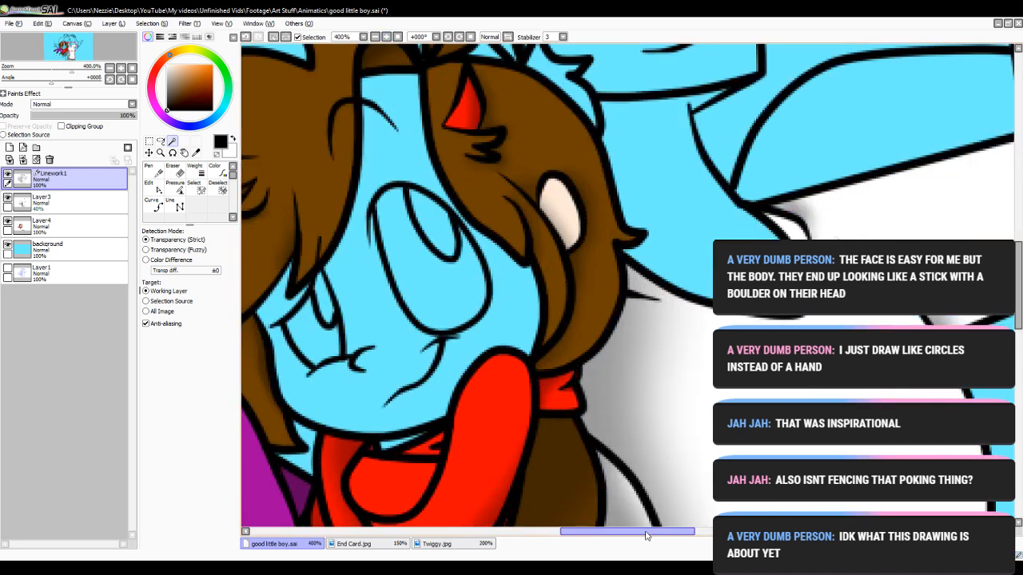
{"action": "left_click_drag", "start_coordinate": [646, 536], "coordinate": [624, 534]}
{"action": "left_click", "coordinate": [541, 156]}
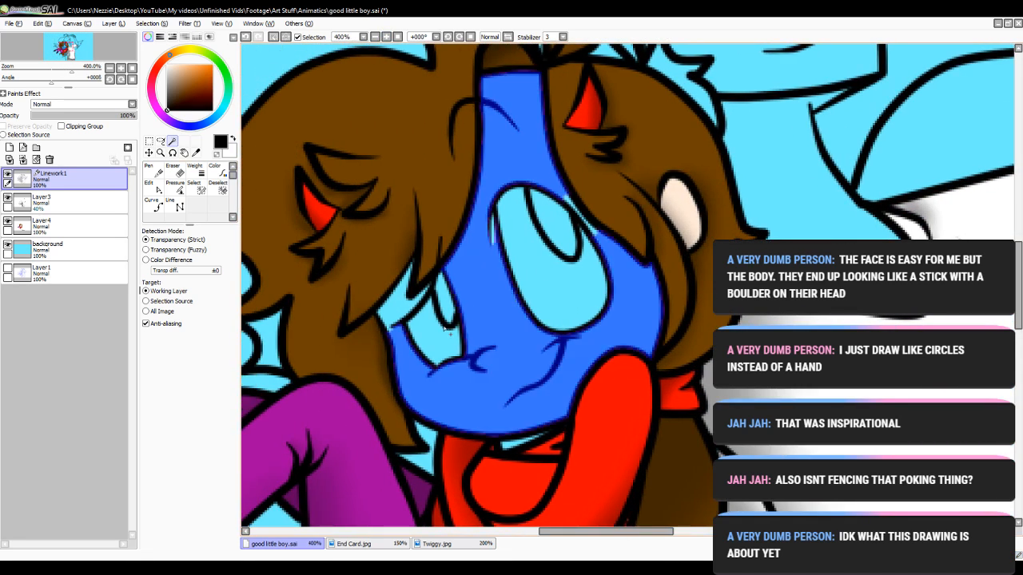
{"action": "left_click", "coordinate": [399, 304]}
{"action": "left_click", "coordinate": [423, 295]}
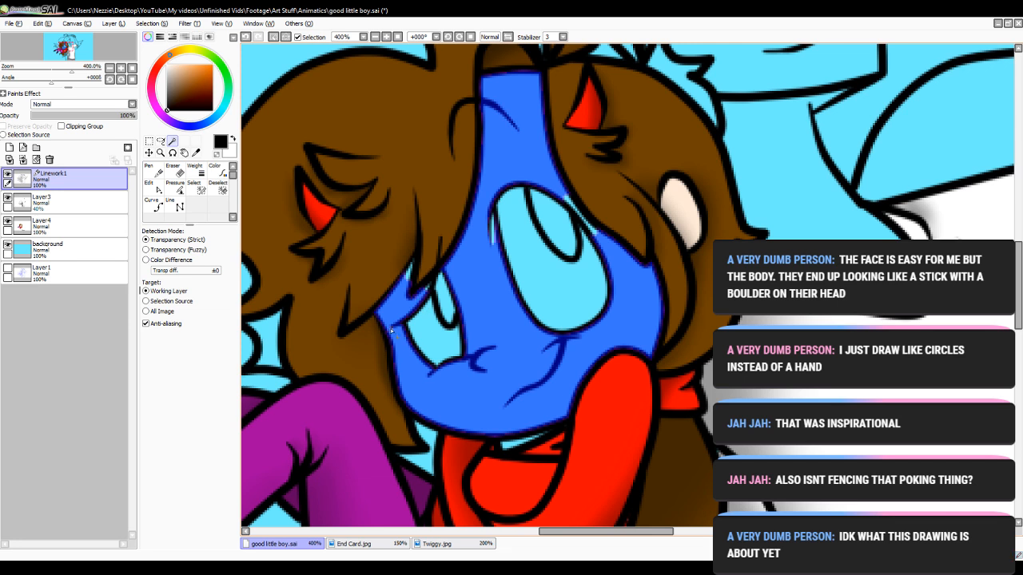
{"action": "left_click", "coordinate": [386, 37]}
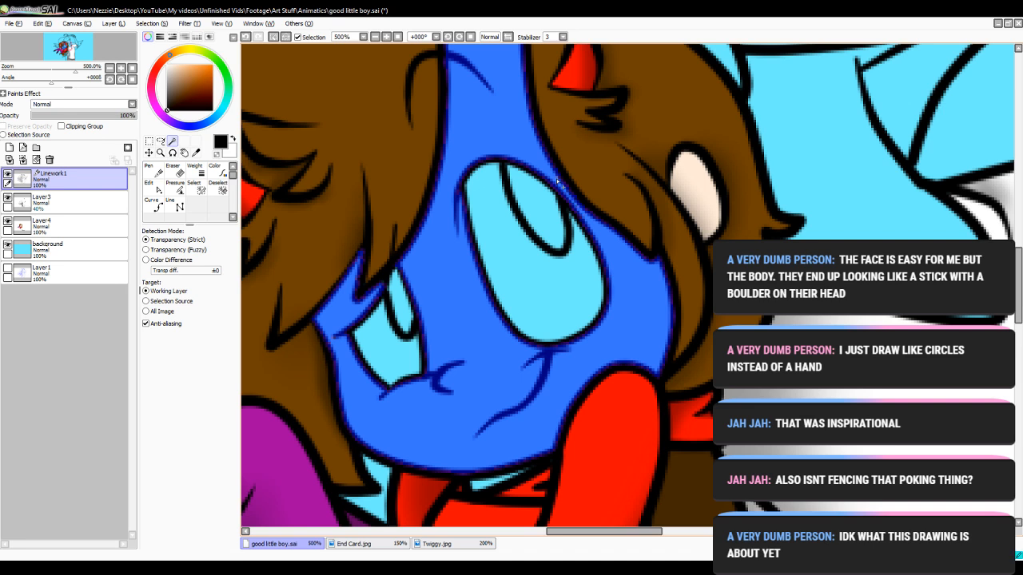
{"action": "left_click", "coordinate": [398, 37]}
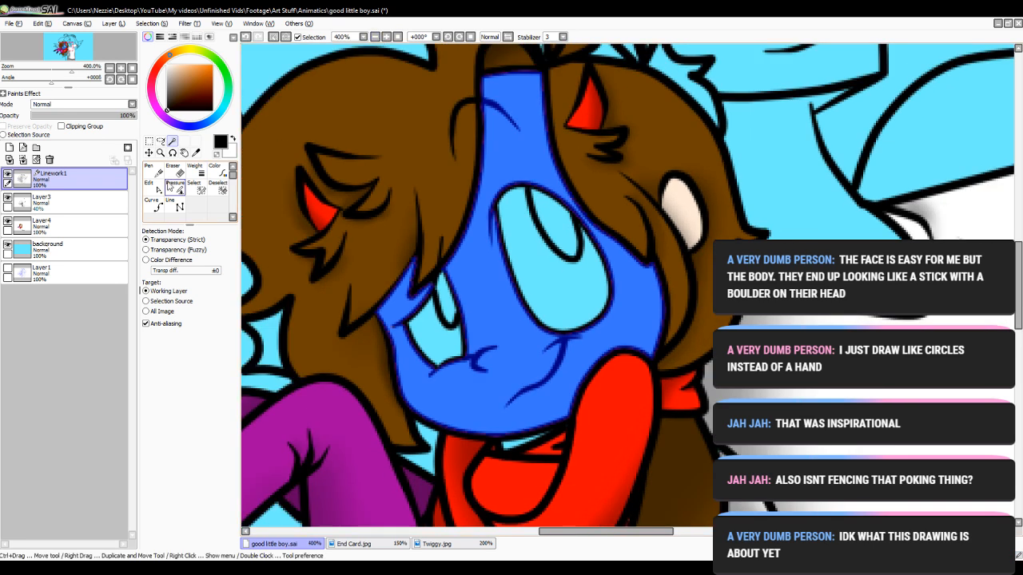
- Fill the selected face on Layer4 with the skin tone sampled from End Card.jpg, using the Bucket
{"action": "left_click", "coordinate": [93, 226]}
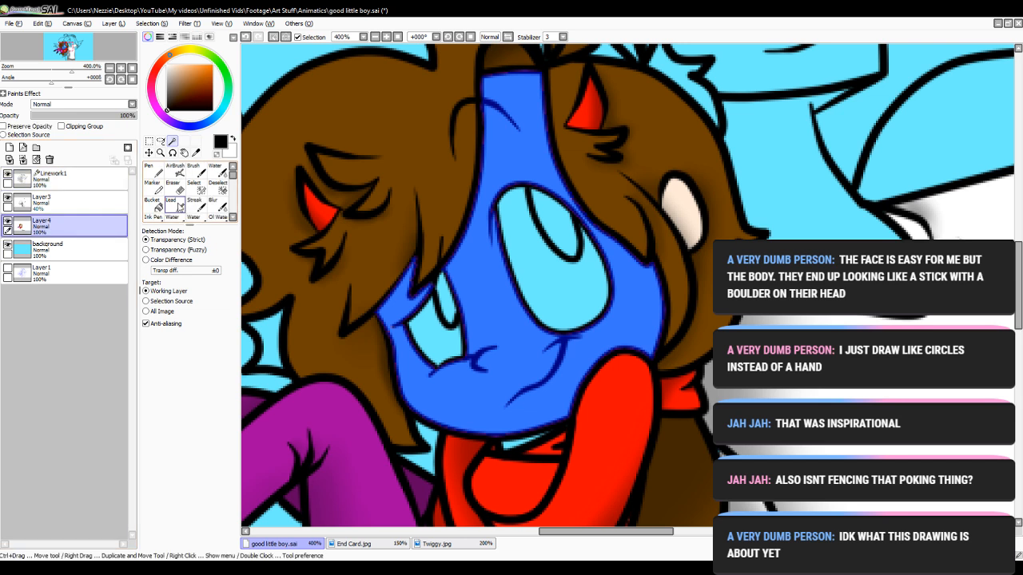
{"action": "left_click", "coordinate": [152, 203]}
{"action": "left_click", "coordinate": [359, 544]}
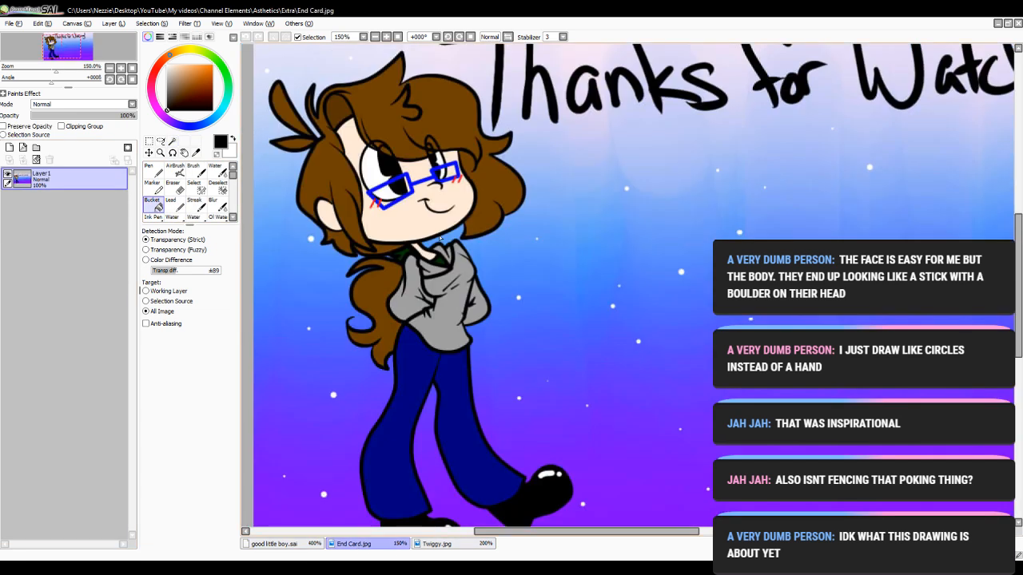
{"action": "left_click", "coordinate": [412, 236], "text": "alt"}
{"action": "left_click", "coordinate": [285, 545]}
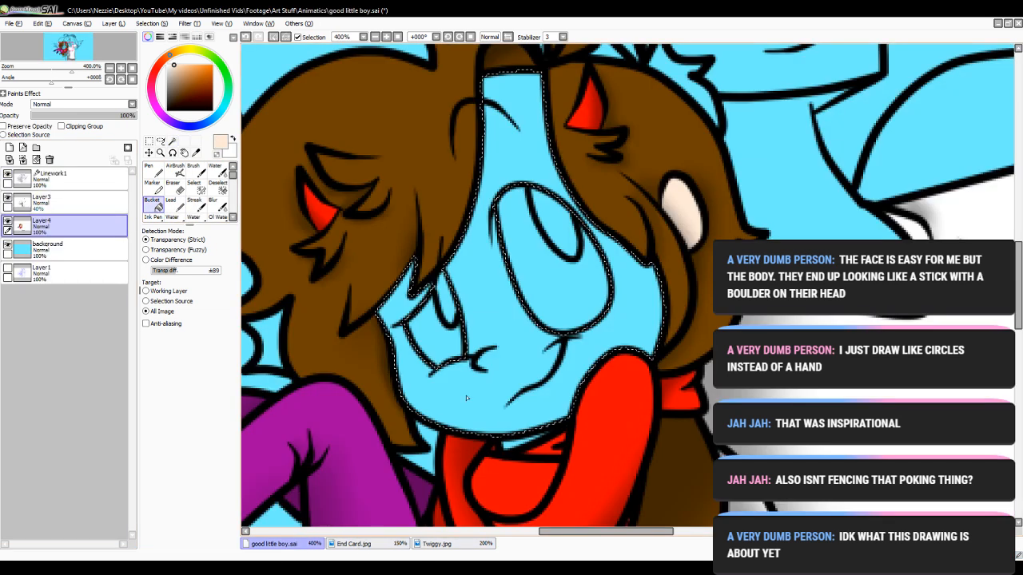
{"action": "left_click", "coordinate": [536, 124]}
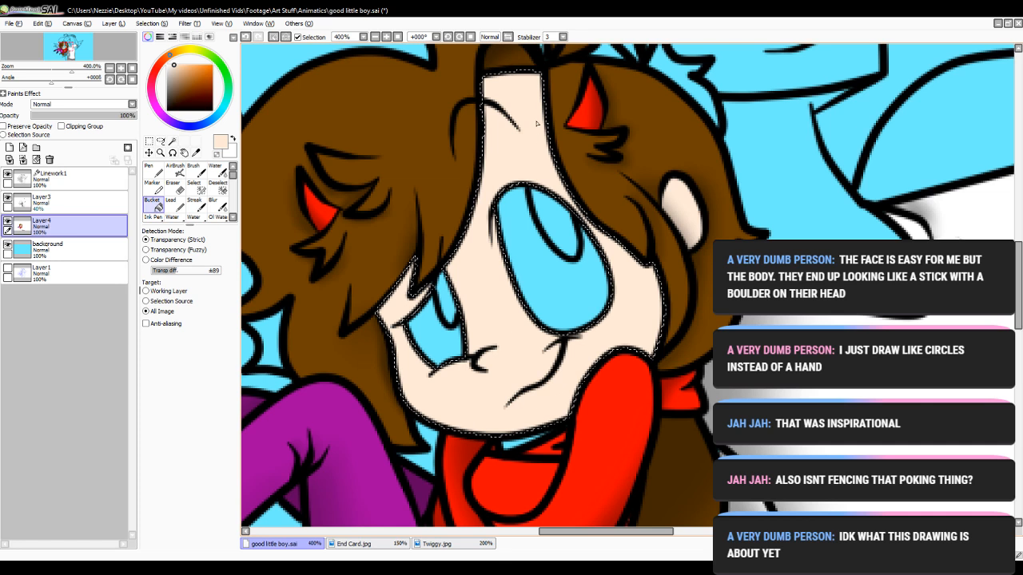
- Shade the face's edges beneath the hair with black on Layer3 using the AirBrush at size 50, and clear the selection
{"action": "left_click", "coordinate": [72, 202]}
{"action": "left_click", "coordinate": [169, 109]}
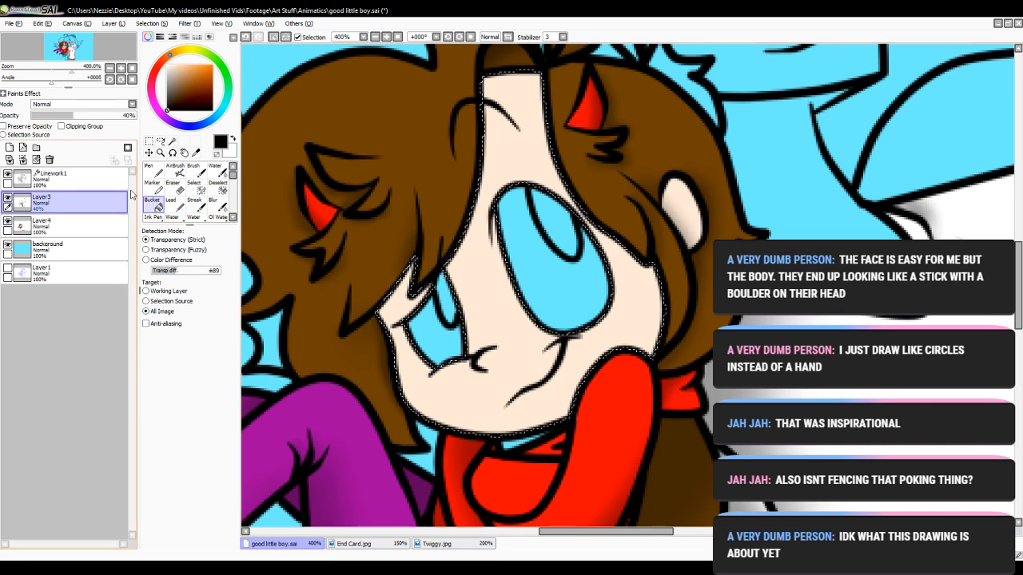
{"action": "left_click", "coordinate": [177, 171]}
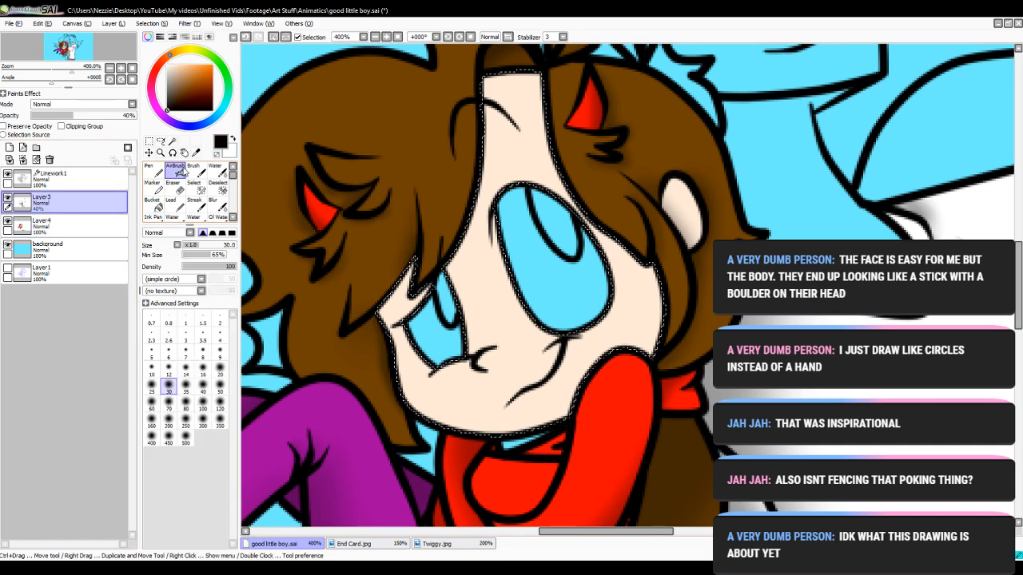
{"action": "left_click", "coordinate": [373, 37]}
{"action": "left_click", "coordinate": [219, 387]}
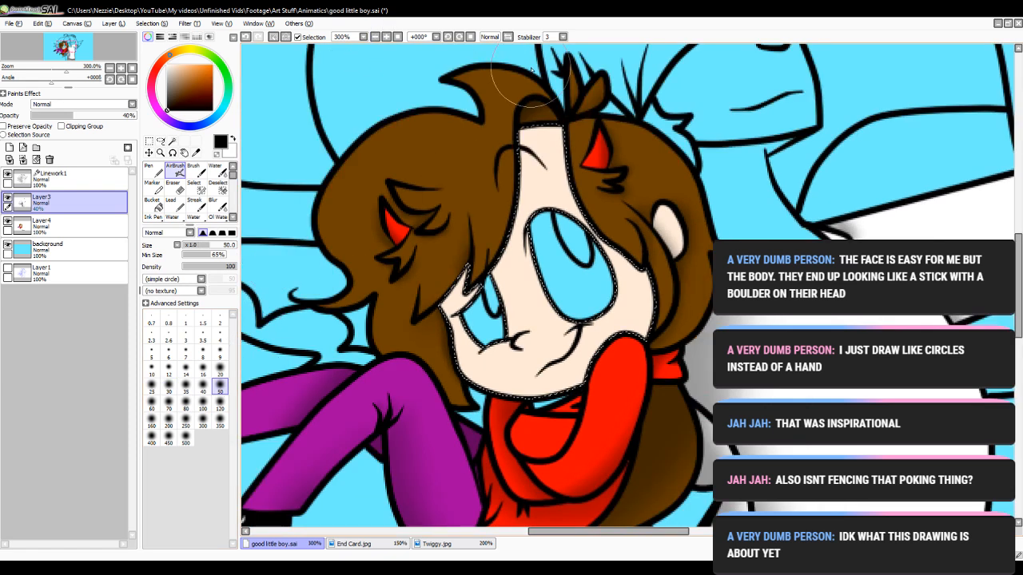
{"action": "left_click_drag", "start_coordinate": [505, 107], "coordinate": [364, 320]}
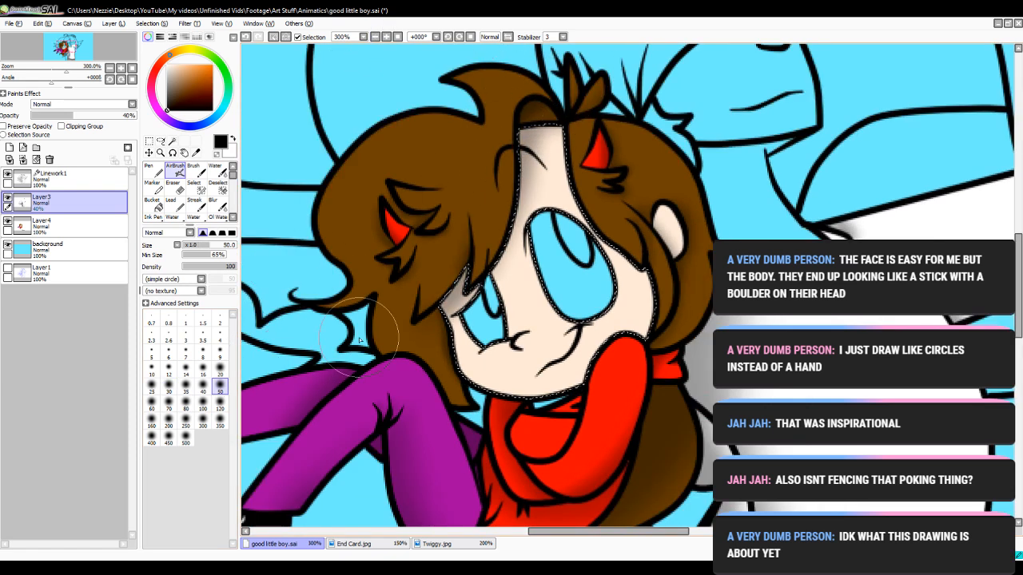
{"action": "left_click_drag", "start_coordinate": [499, 115], "coordinate": [331, 300]}
{"action": "left_click_drag", "start_coordinate": [559, 130], "coordinate": [643, 327]}
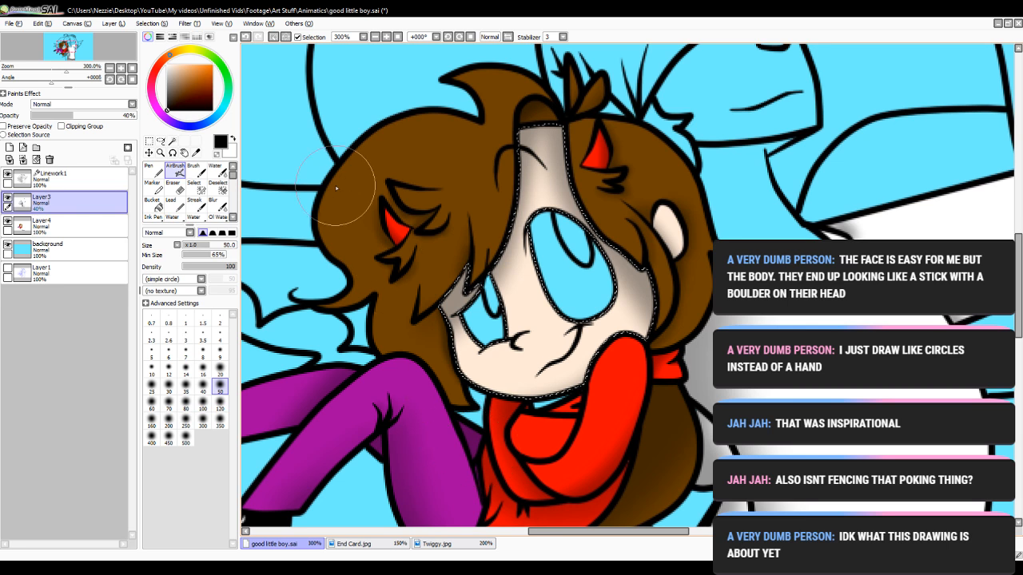
{"action": "left_click", "coordinate": [217, 187]}
{"action": "left_click", "coordinate": [670, 357]}
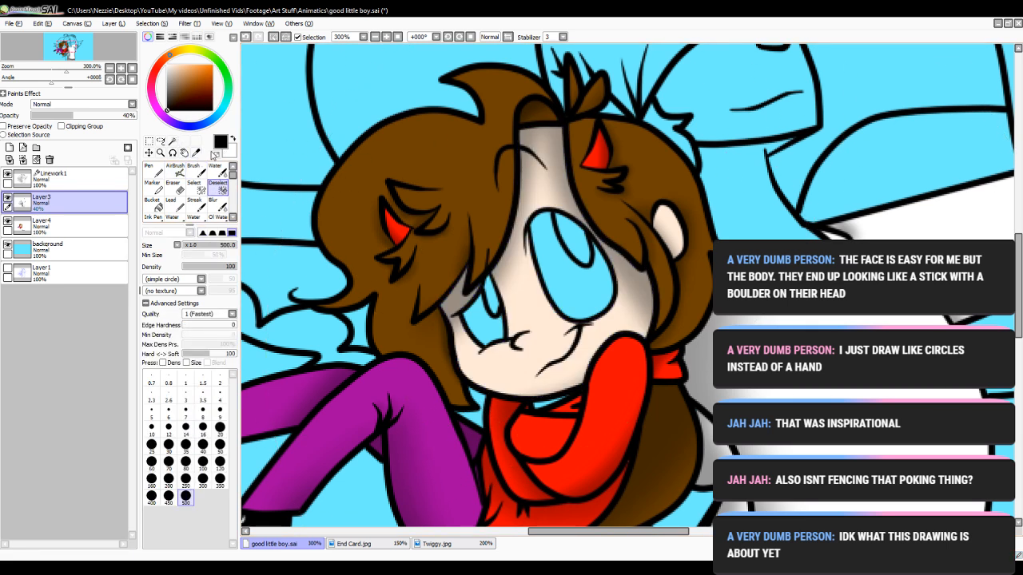
- Select the whites of both eyes of the small character with the Magic Wand on Linework1
{"action": "left_click", "coordinate": [172, 141]}
{"action": "left_click", "coordinate": [52, 175]}
{"action": "left_click", "coordinate": [386, 36]}
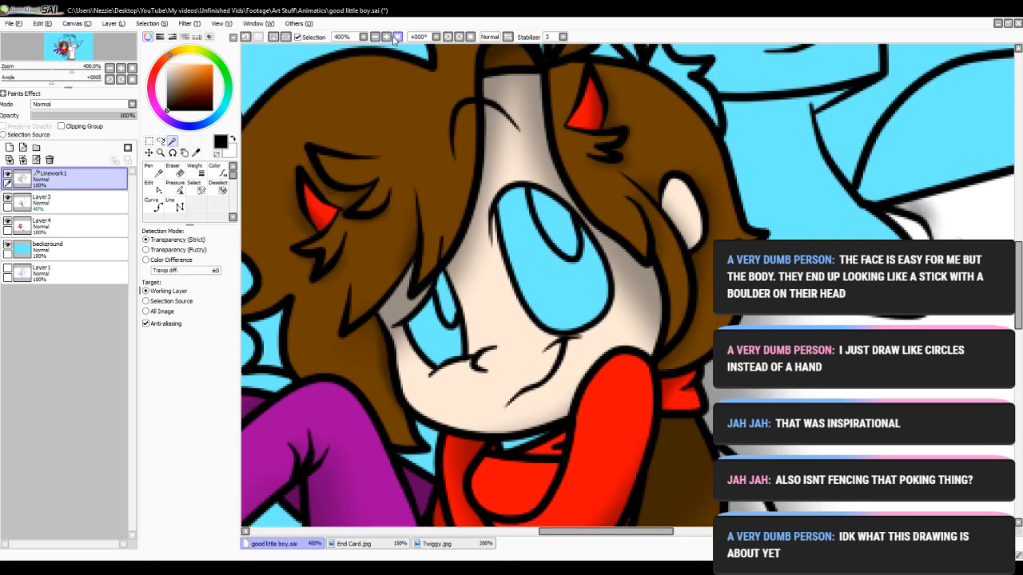
{"action": "left_click", "coordinate": [433, 328]}
{"action": "left_click", "coordinate": [549, 289]}
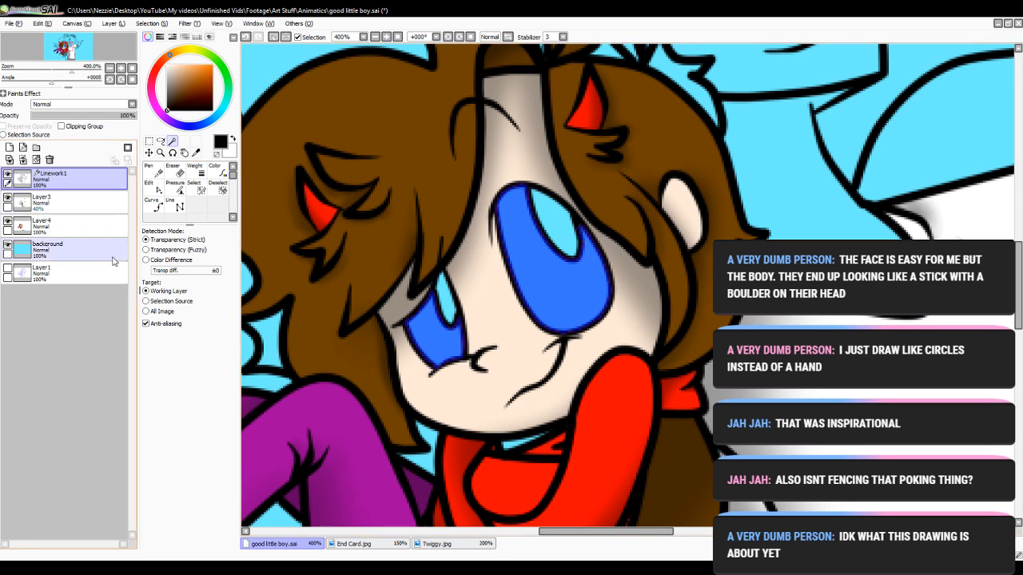
- Fill the selected eye whites on Layer4 with white using the Bucket, and clear the selection
{"action": "left_click", "coordinate": [88, 226]}
{"action": "key", "text": "x"}
{"action": "left_click", "coordinate": [433, 330]}
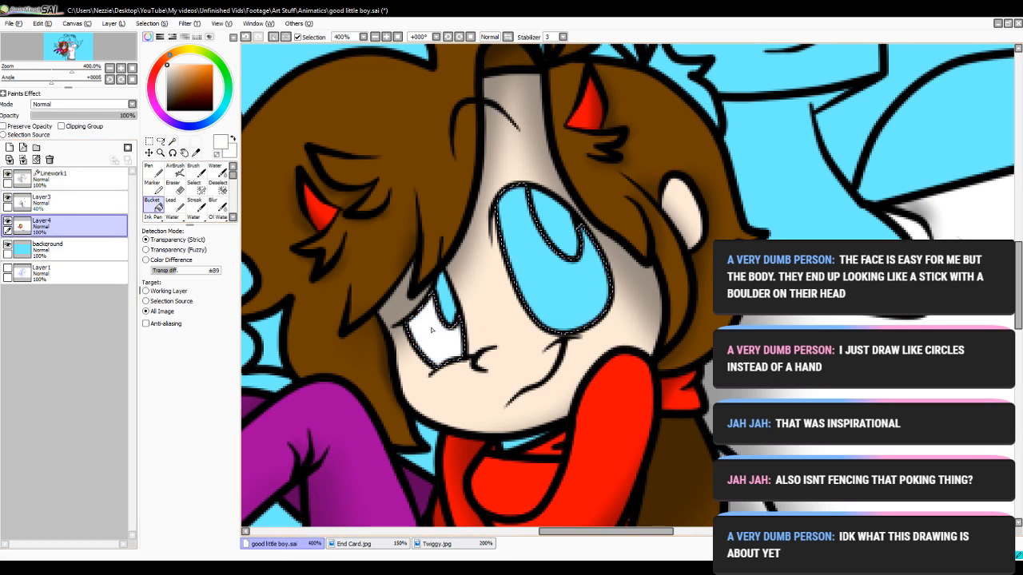
{"action": "left_click", "coordinate": [537, 276]}
{"action": "left_click", "coordinate": [217, 188]}
{"action": "left_click", "coordinate": [452, 264]}
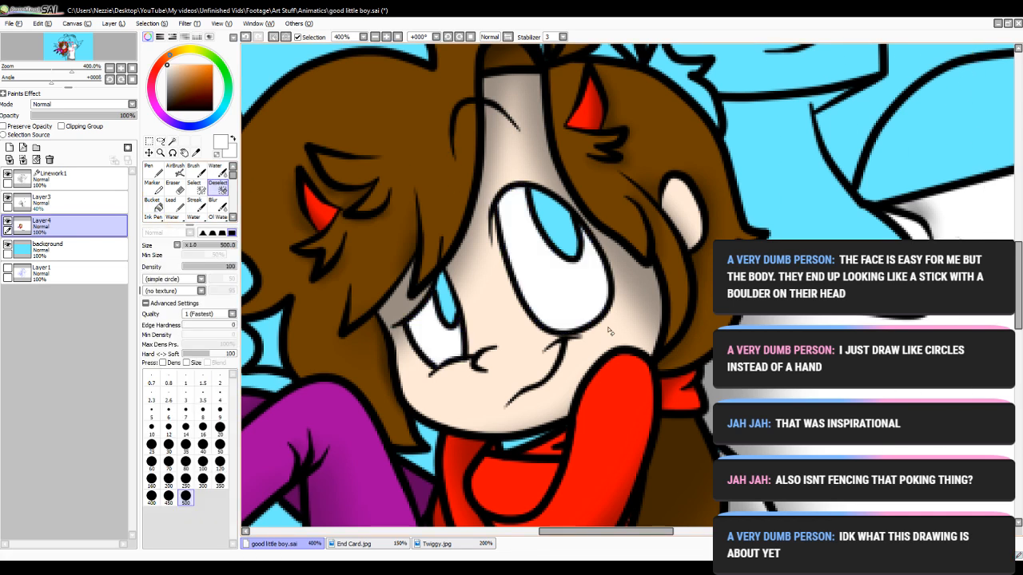
- Select both irises of the small character with the Magic Wand on Linework1
{"action": "left_click", "coordinate": [171, 141]}
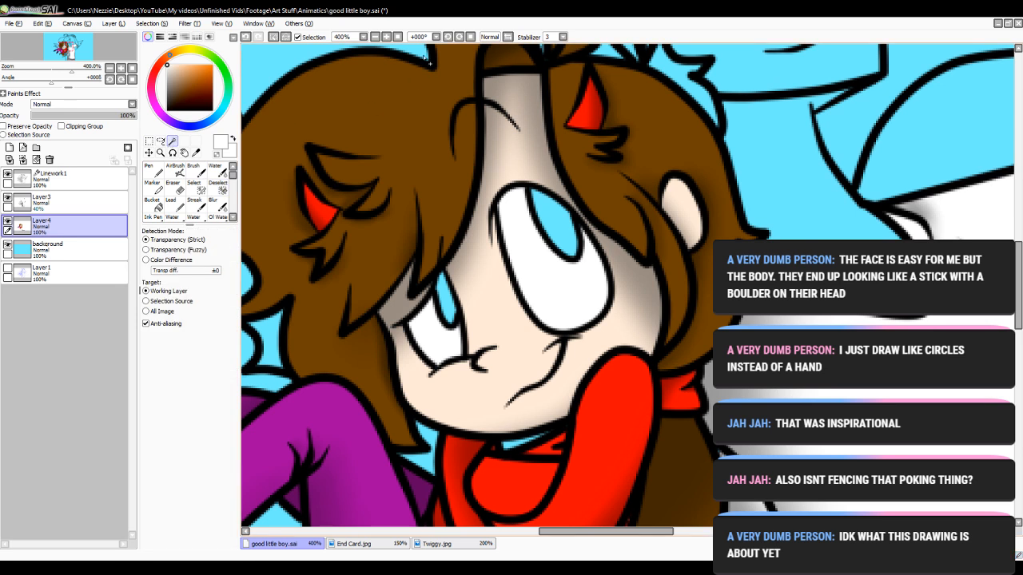
{"action": "left_click", "coordinate": [375, 38]}
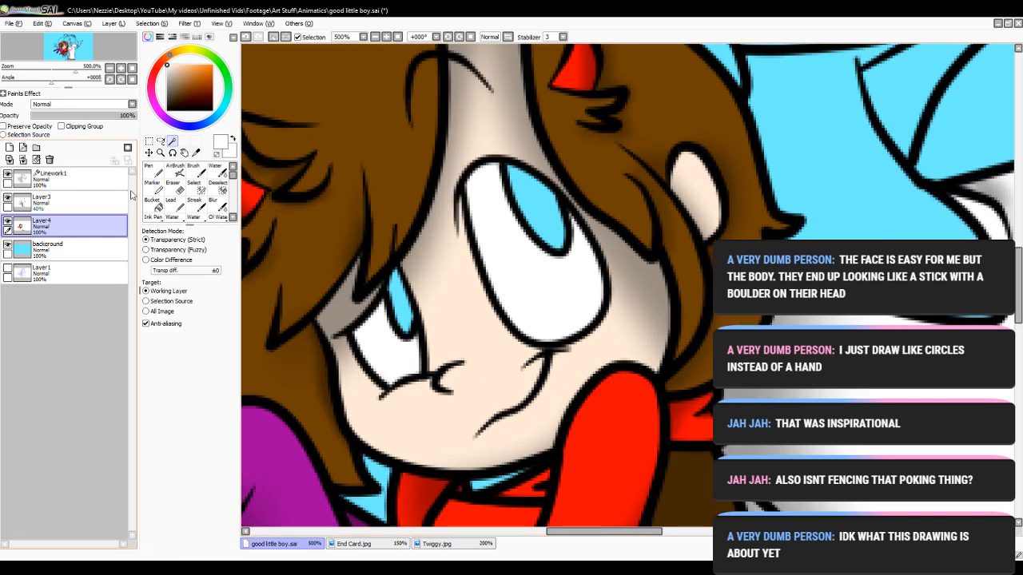
{"action": "left_click", "coordinate": [80, 179]}
{"action": "left_click", "coordinate": [396, 295]}
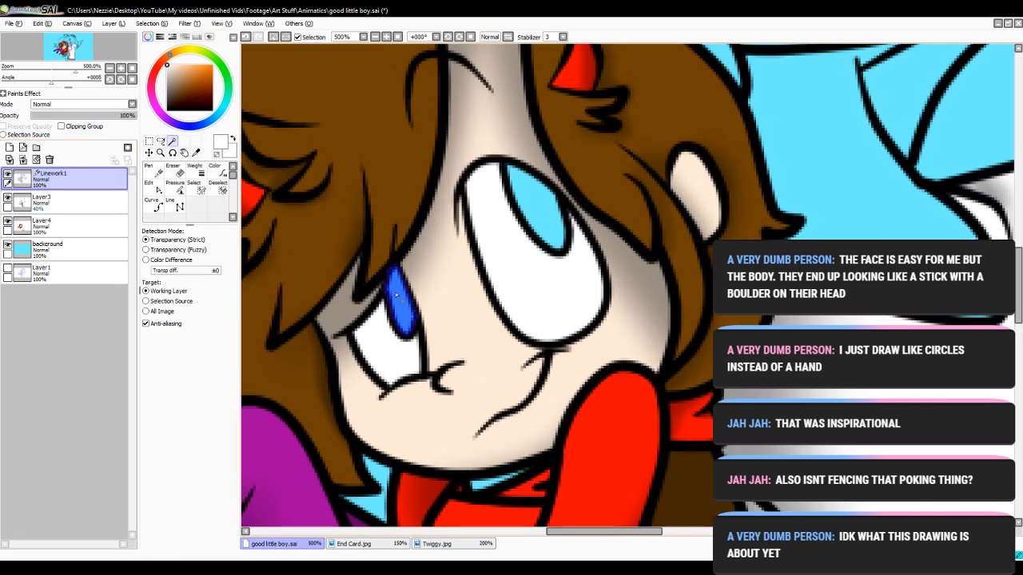
{"action": "left_click", "coordinate": [538, 211]}
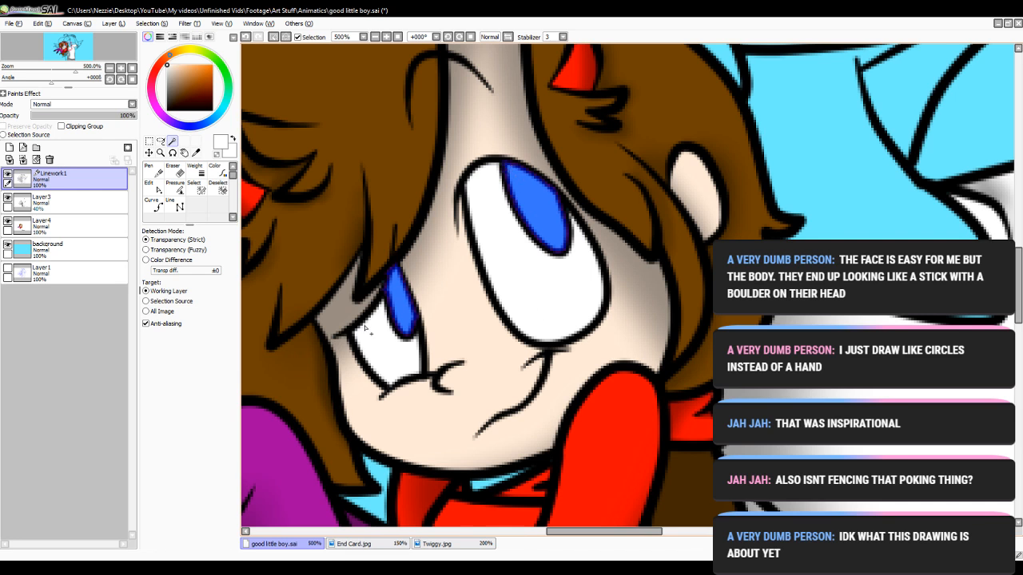
- Fill the selected irises on Layer4 with the brown sampled from the character's hair in End Card.jpg, using the Bucket
{"action": "left_click", "coordinate": [158, 205]}
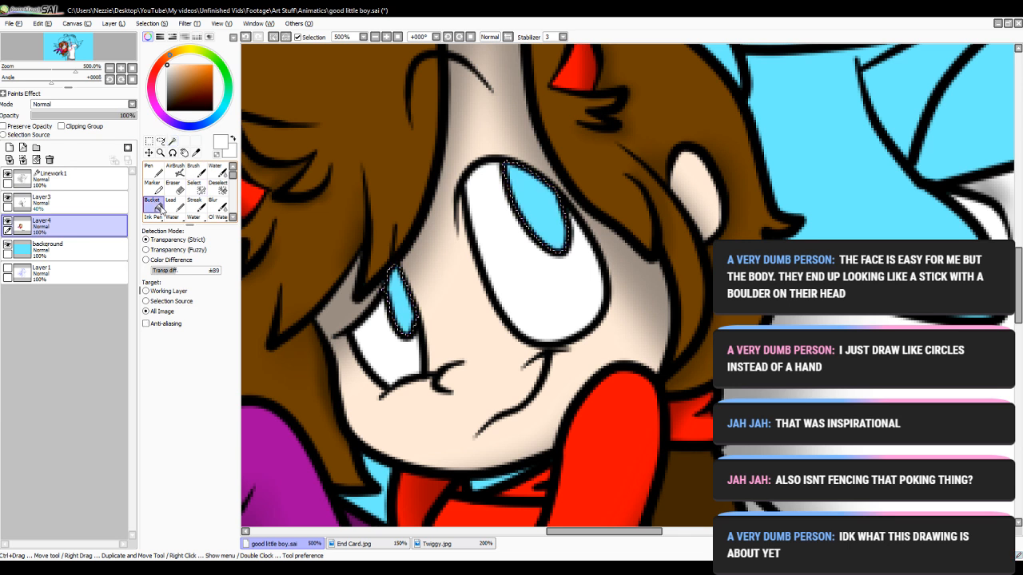
{"action": "left_click", "coordinate": [377, 545]}
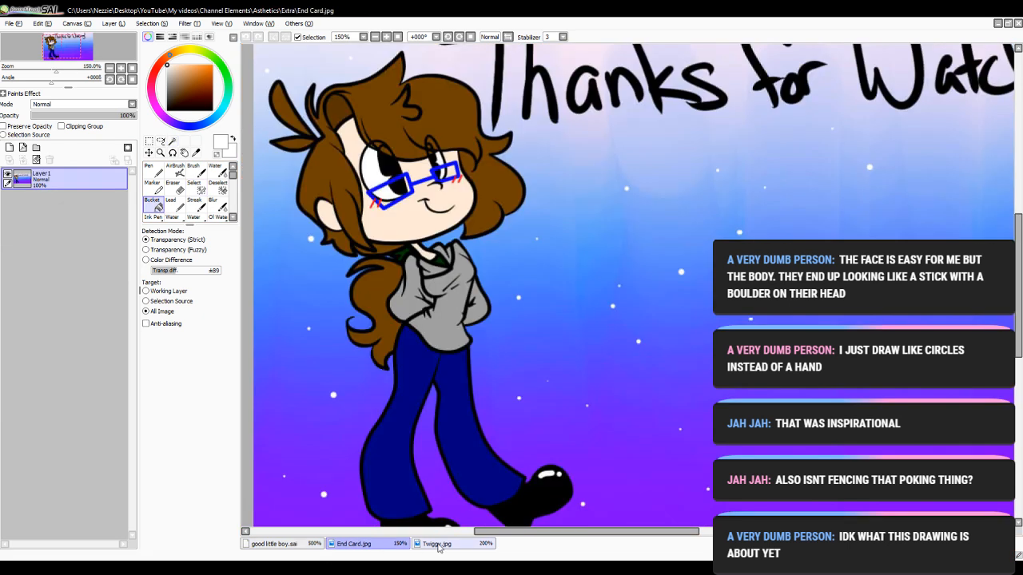
{"action": "left_click", "coordinate": [436, 544]}
{"action": "left_click", "coordinate": [354, 545]}
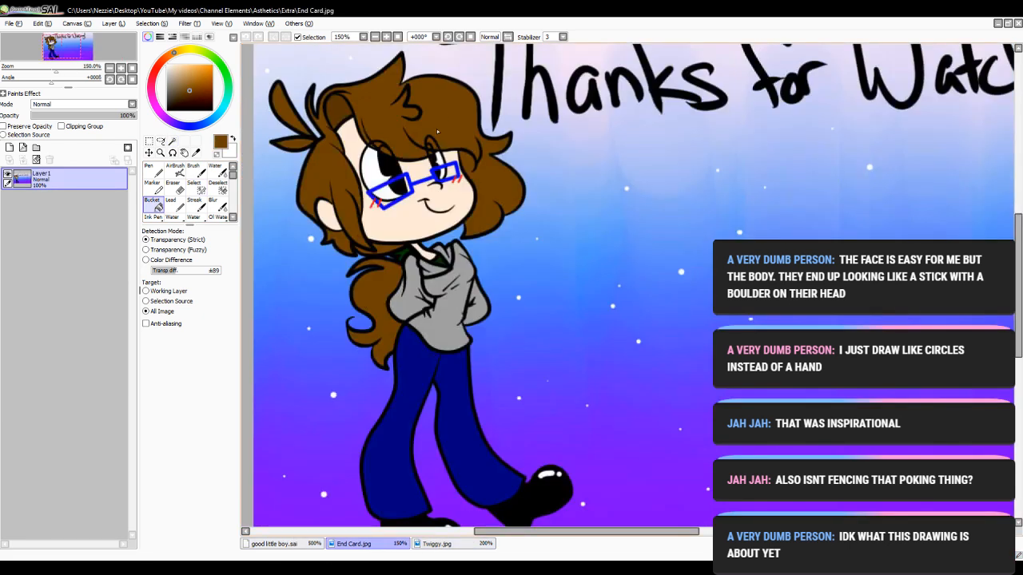
{"action": "left_click", "coordinate": [274, 544]}
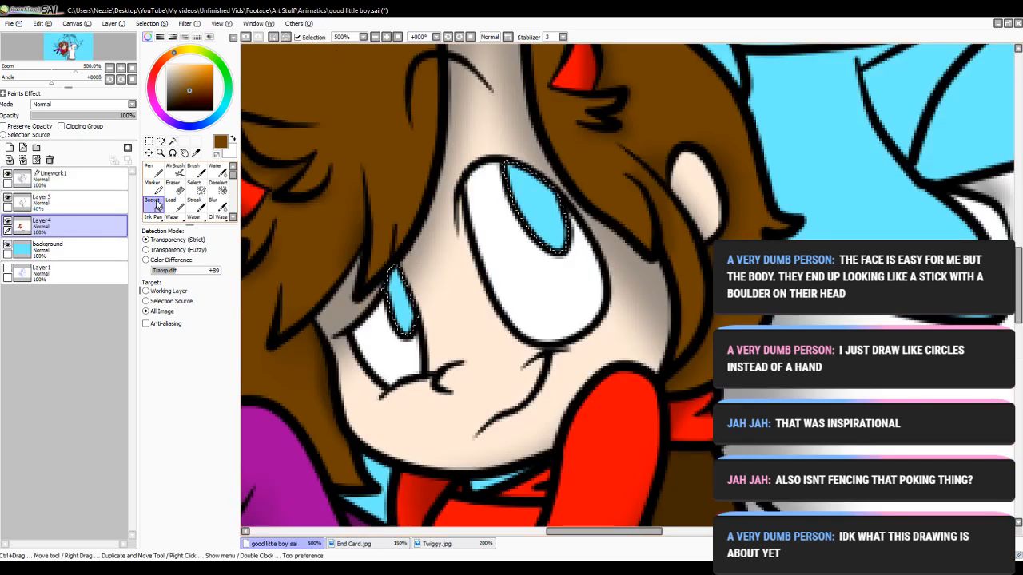
{"action": "left_click", "coordinate": [398, 296]}
{"action": "left_click", "coordinate": [531, 209]}
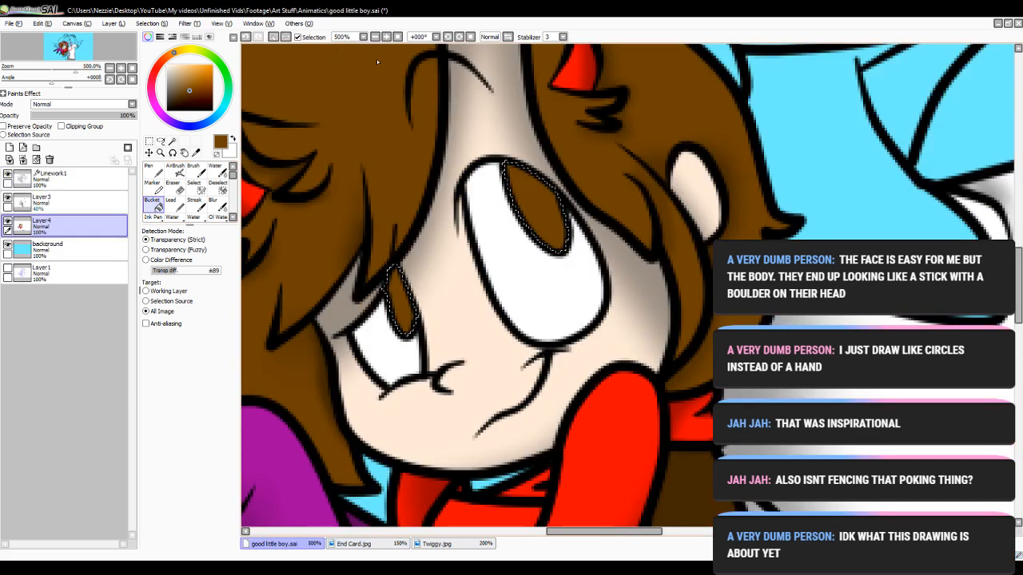
- Paint the lower part of both irises a very dark brown on Layer4 with the Pen at size 9
{"action": "left_click", "coordinate": [385, 38]}
{"action": "left_click", "coordinate": [385, 37]}
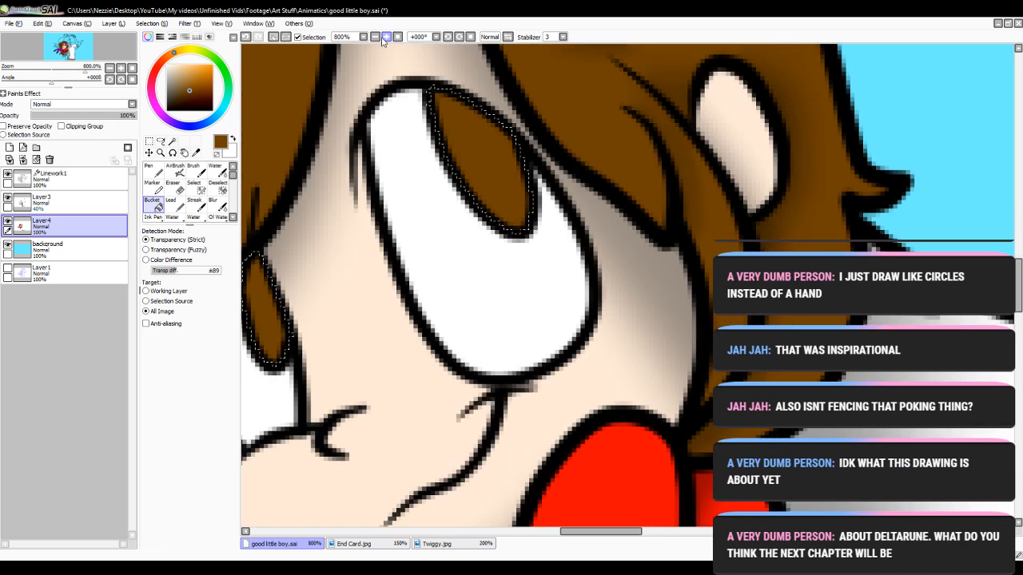
{"action": "left_click_drag", "start_coordinate": [623, 536], "coordinate": [609, 537]}
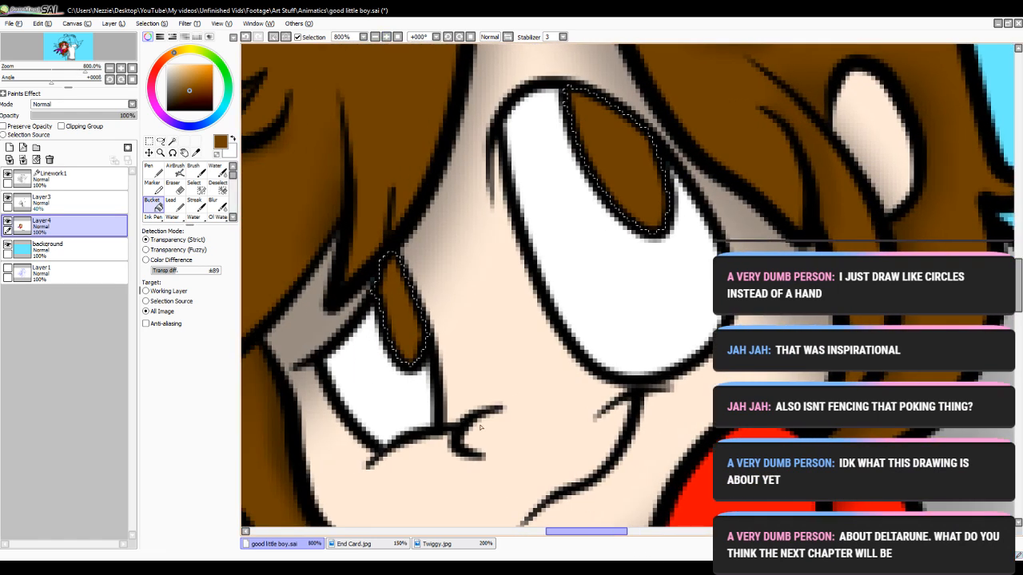
{"action": "left_click", "coordinate": [188, 95]}
{"action": "left_click_drag", "start_coordinate": [188, 95], "coordinate": [188, 105]}
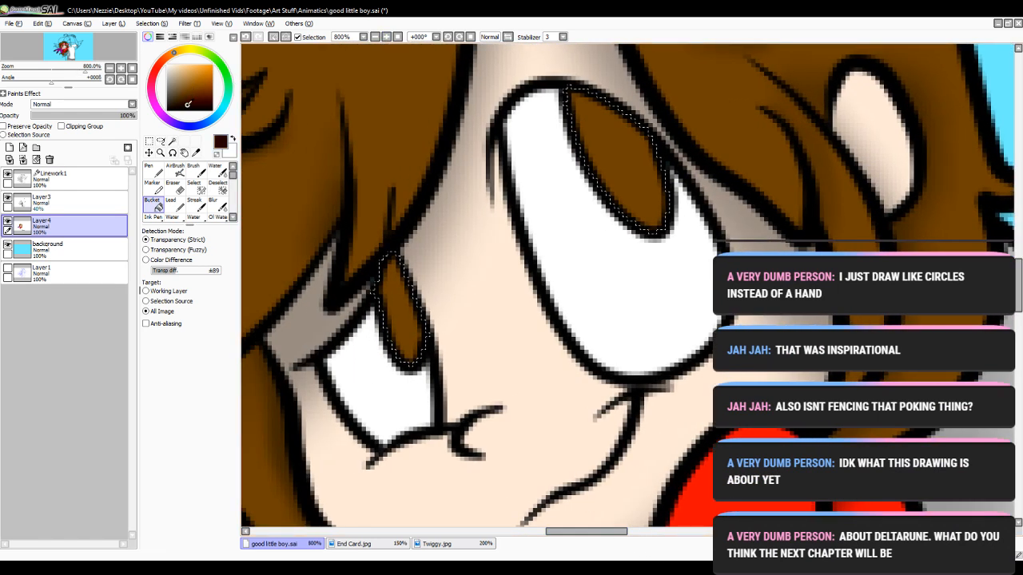
{"action": "left_click", "coordinate": [154, 171]}
{"action": "mouse_move", "coordinate": [408, 356]}
{"action": "left_mouse_down"}
{"action": "mouse_move", "coordinate": [433, 344]}
{"action": "mouse_move", "coordinate": [385, 339]}
{"action": "left_mouse_up"}
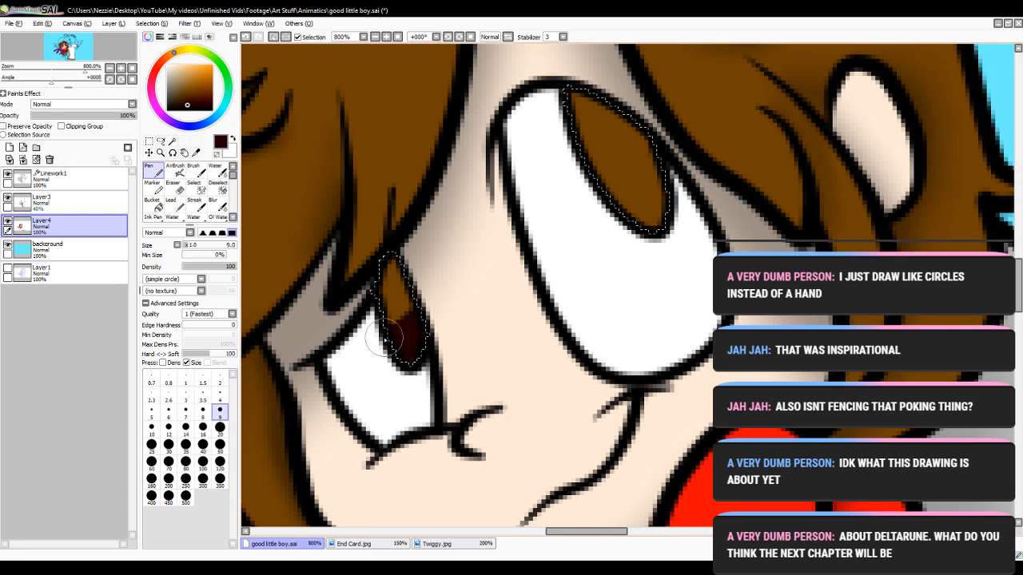
{"action": "mouse_move", "coordinate": [605, 198]}
{"action": "left_mouse_down"}
{"action": "mouse_move", "coordinate": [574, 226]}
{"action": "mouse_move", "coordinate": [668, 148]}
{"action": "mouse_move", "coordinate": [563, 224]}
{"action": "left_mouse_up"}
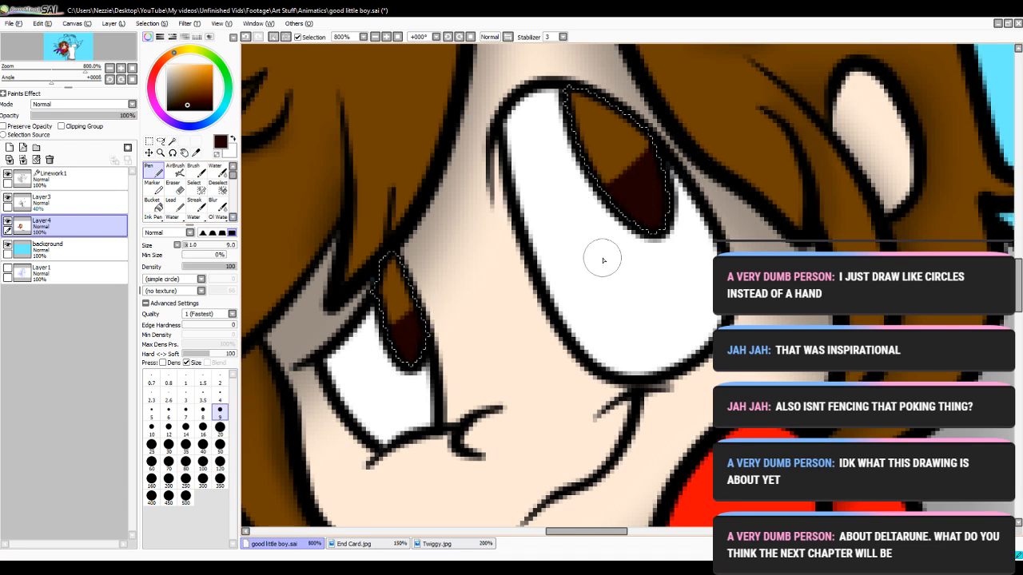
- Blend the dark and light brown in both irises with the Blur tool at size 3, and clear the selection
{"action": "left_click", "coordinate": [221, 207]}
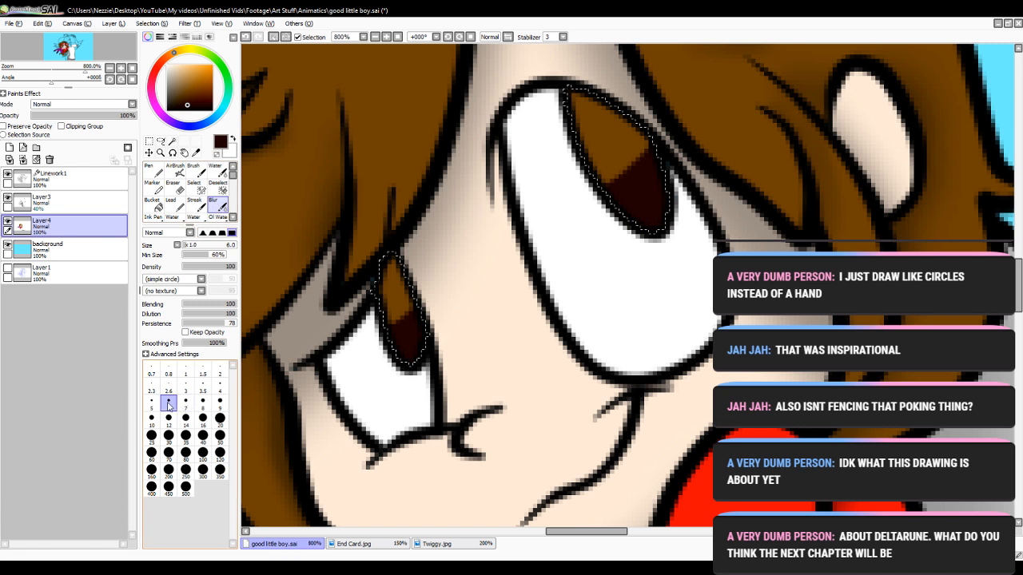
{"action": "left_click", "coordinate": [185, 386]}
{"action": "mouse_move", "coordinate": [382, 288]}
{"action": "left_mouse_down"}
{"action": "mouse_move", "coordinate": [392, 342]}
{"action": "mouse_move", "coordinate": [405, 328]}
{"action": "mouse_move", "coordinate": [401, 294]}
{"action": "mouse_move", "coordinate": [413, 311]}
{"action": "mouse_move", "coordinate": [405, 287]}
{"action": "mouse_move", "coordinate": [406, 321]}
{"action": "mouse_move", "coordinate": [395, 266]}
{"action": "mouse_move", "coordinate": [396, 291]}
{"action": "mouse_move", "coordinate": [387, 270]}
{"action": "mouse_move", "coordinate": [409, 315]}
{"action": "left_mouse_up"}
{"action": "mouse_move", "coordinate": [621, 202]}
{"action": "left_mouse_down"}
{"action": "mouse_move", "coordinate": [595, 197]}
{"action": "mouse_move", "coordinate": [625, 159]}
{"action": "mouse_move", "coordinate": [630, 189]}
{"action": "mouse_move", "coordinate": [605, 142]}
{"action": "mouse_move", "coordinate": [610, 180]}
{"action": "mouse_move", "coordinate": [604, 163]}
{"action": "mouse_move", "coordinate": [628, 176]}
{"action": "mouse_move", "coordinate": [624, 158]}
{"action": "mouse_move", "coordinate": [647, 158]}
{"action": "mouse_move", "coordinate": [645, 167]}
{"action": "mouse_move", "coordinate": [632, 126]}
{"action": "mouse_move", "coordinate": [626, 156]}
{"action": "mouse_move", "coordinate": [608, 163]}
{"action": "mouse_move", "coordinate": [628, 188]}
{"action": "mouse_move", "coordinate": [616, 129]}
{"action": "mouse_move", "coordinate": [606, 162]}
{"action": "mouse_move", "coordinate": [618, 150]}
{"action": "mouse_move", "coordinate": [584, 122]}
{"action": "mouse_move", "coordinate": [588, 142]}
{"action": "mouse_move", "coordinate": [649, 185]}
{"action": "mouse_move", "coordinate": [641, 147]}
{"action": "mouse_move", "coordinate": [639, 184]}
{"action": "mouse_move", "coordinate": [626, 164]}
{"action": "mouse_move", "coordinate": [631, 152]}
{"action": "mouse_move", "coordinate": [653, 165]}
{"action": "mouse_move", "coordinate": [623, 133]}
{"action": "mouse_move", "coordinate": [608, 156]}
{"action": "mouse_move", "coordinate": [620, 159]}
{"action": "mouse_move", "coordinate": [611, 120]}
{"action": "left_mouse_up"}
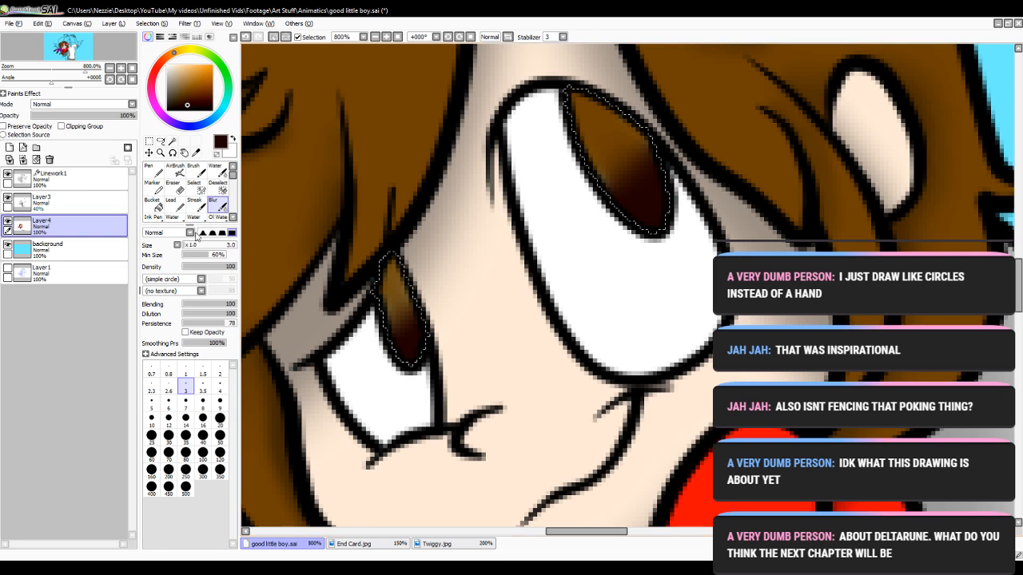
{"action": "left_click", "coordinate": [220, 189]}
{"action": "left_click", "coordinate": [510, 366]}
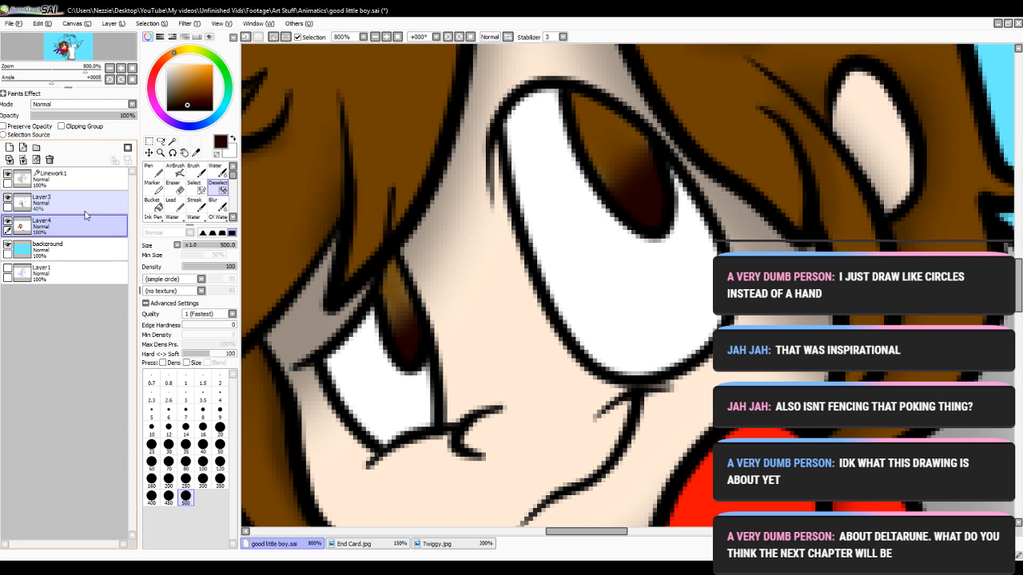
{"action": "left_click", "coordinate": [9, 147]}
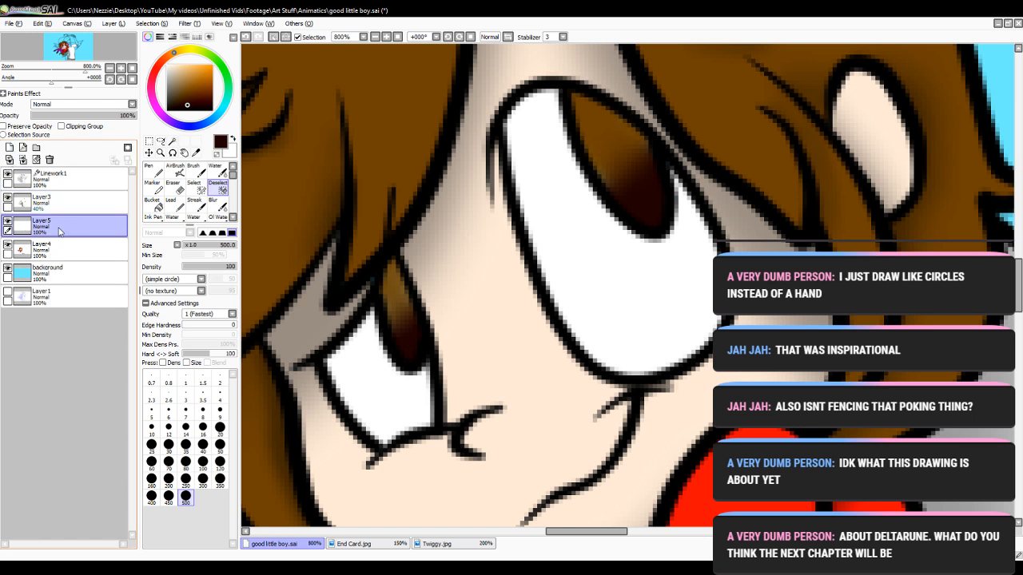
{"action": "left_click_drag", "start_coordinate": [59, 231], "coordinate": [126, 173]}
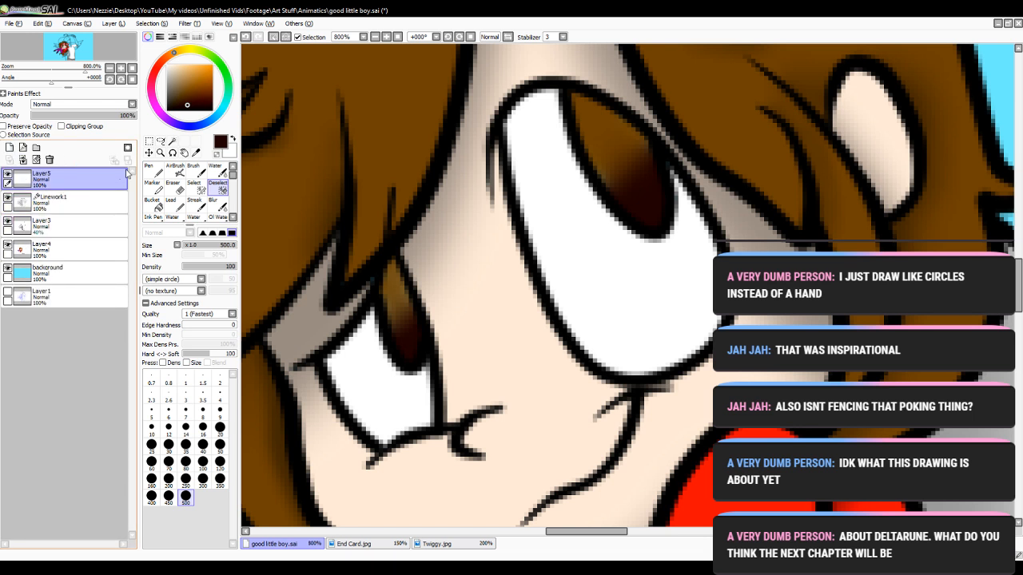
{"action": "left_click", "coordinate": [150, 167]}
{"action": "key", "text": "x"}
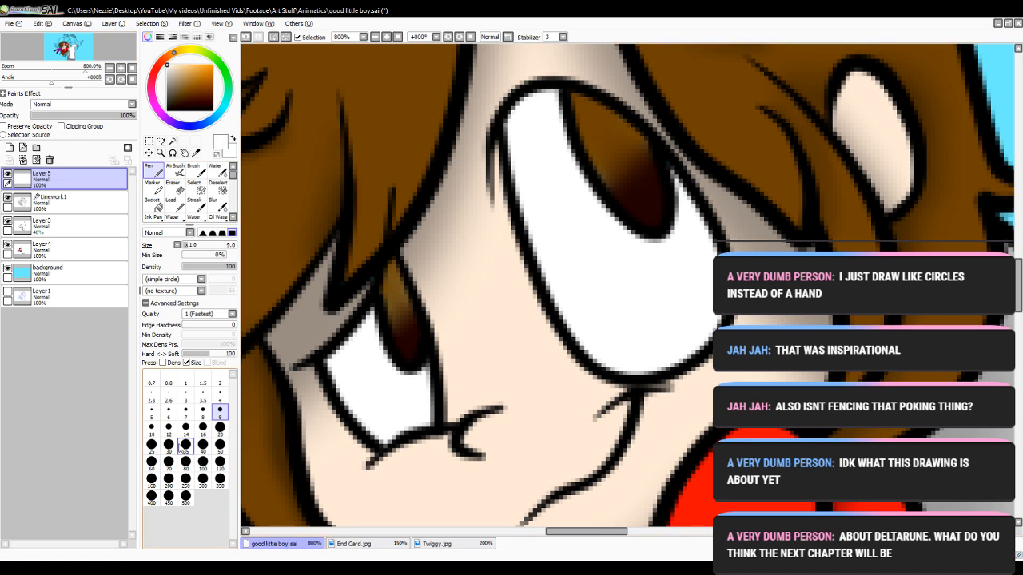
{"action": "left_click", "coordinate": [185, 393]}
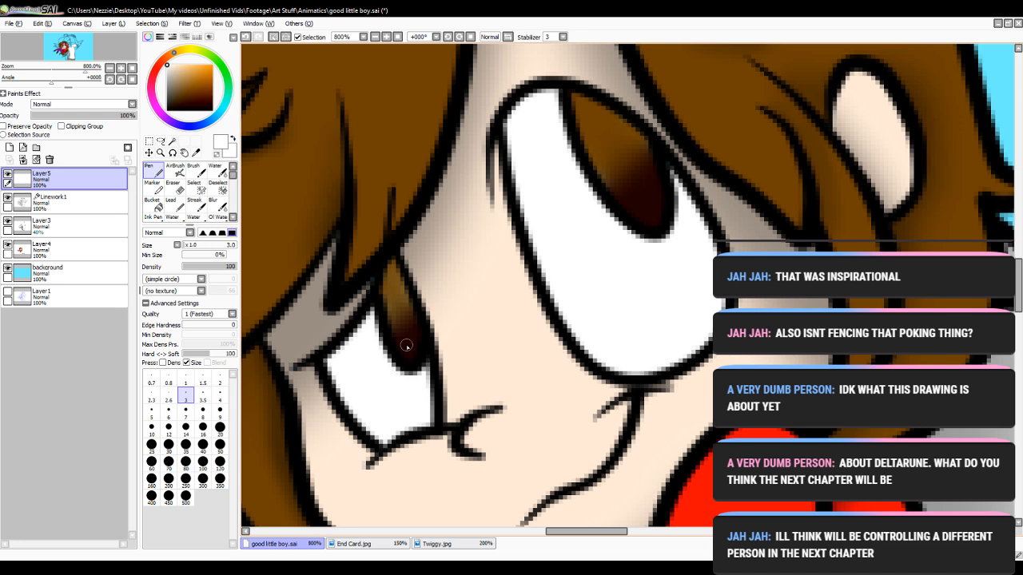
{"action": "left_click", "coordinate": [220, 188]}
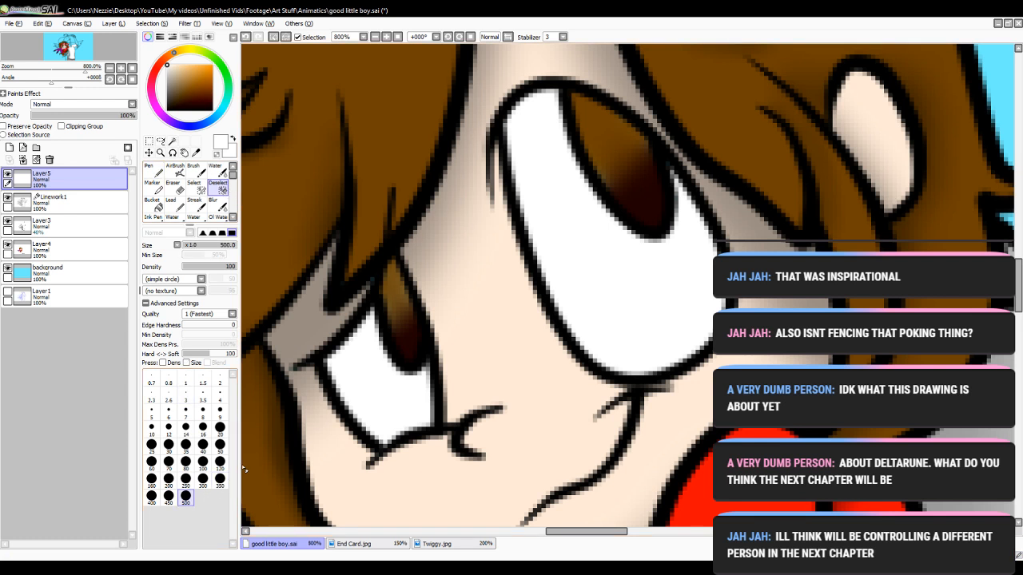
{"action": "left_click", "coordinate": [152, 171]}
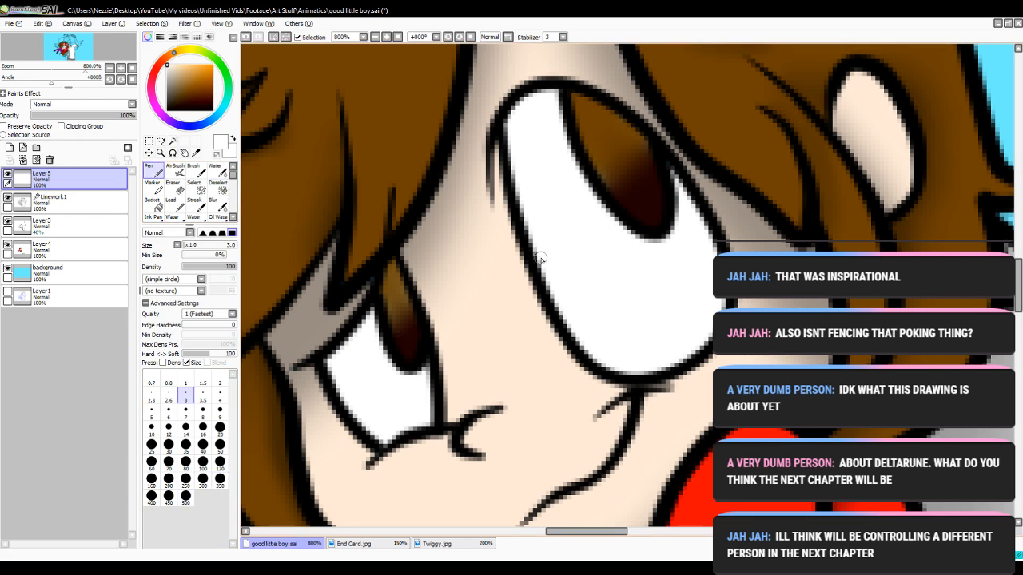
{"action": "left_click", "coordinate": [49, 159]}
- Inspect the colouring by toggling the visibility of the Linework1 and Layer3 layers
{"action": "left_click", "coordinate": [7, 174]}
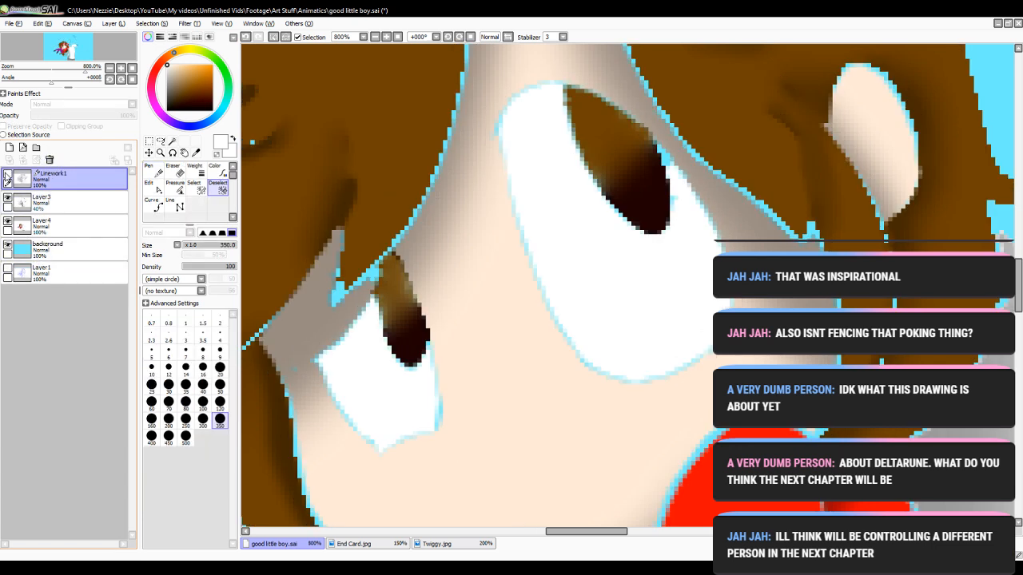
{"action": "left_click", "coordinate": [8, 174]}
{"action": "left_click", "coordinate": [8, 198]}
{"action": "left_click", "coordinate": [8, 198]}
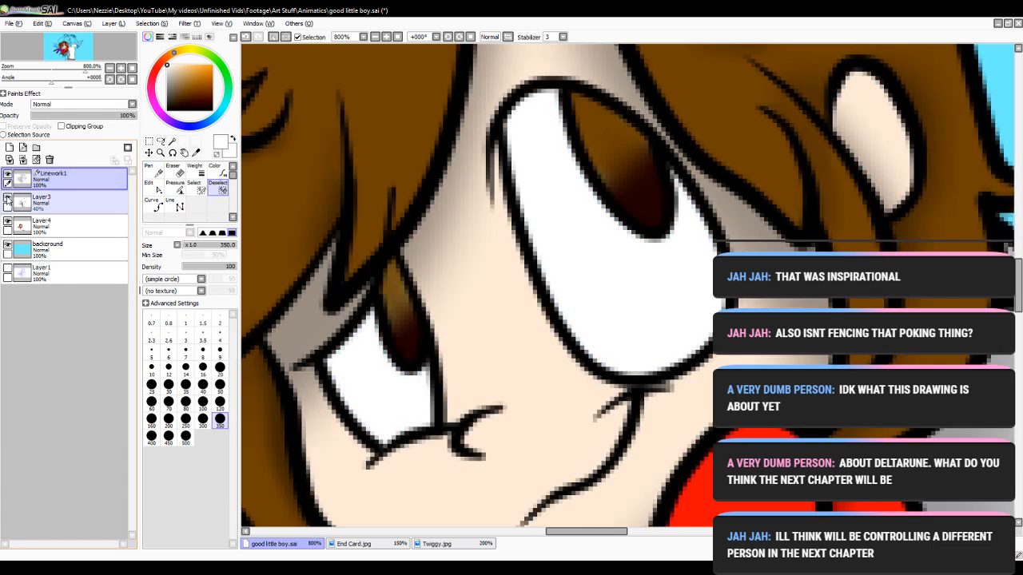
{"action": "left_click", "coordinate": [8, 198]}
{"action": "left_click", "coordinate": [8, 198]}
{"action": "left_click", "coordinate": [38, 228]}
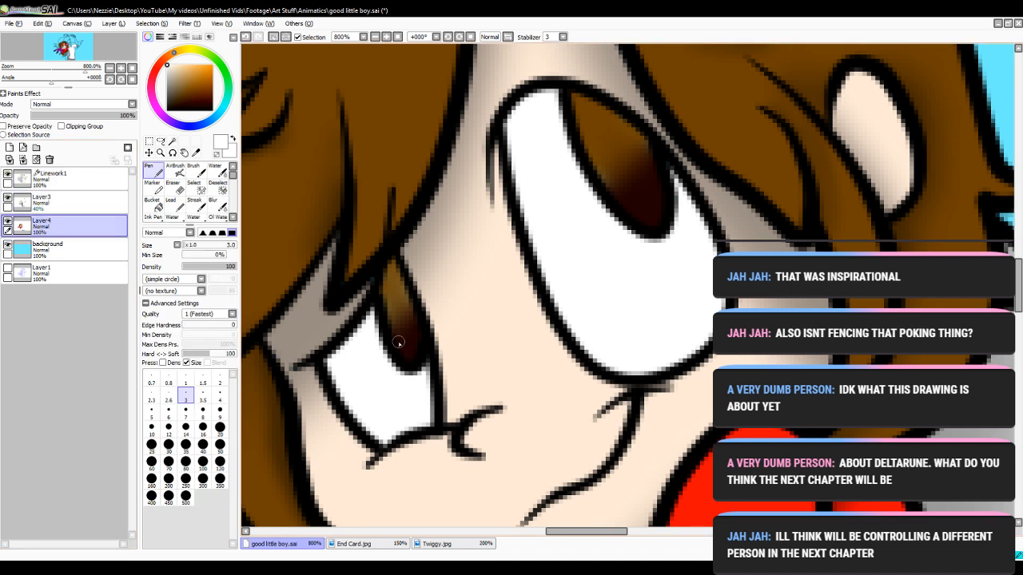
- Save the good little boy.sai drawing
{"action": "left_click", "coordinate": [397, 37]}
{"action": "left_click", "coordinate": [217, 188]}
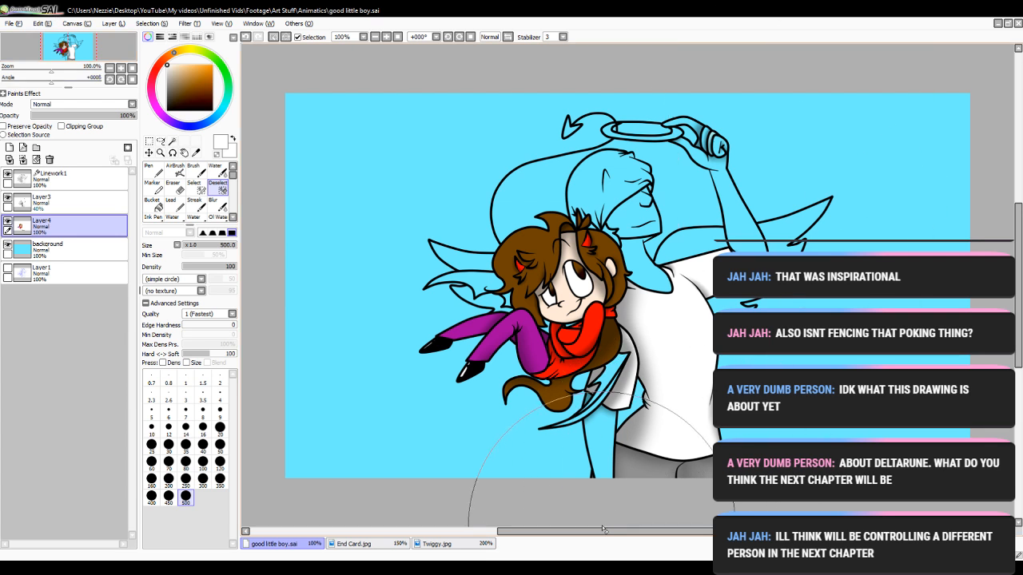
{"action": "left_click_drag", "start_coordinate": [595, 531], "coordinate": [603, 531]}
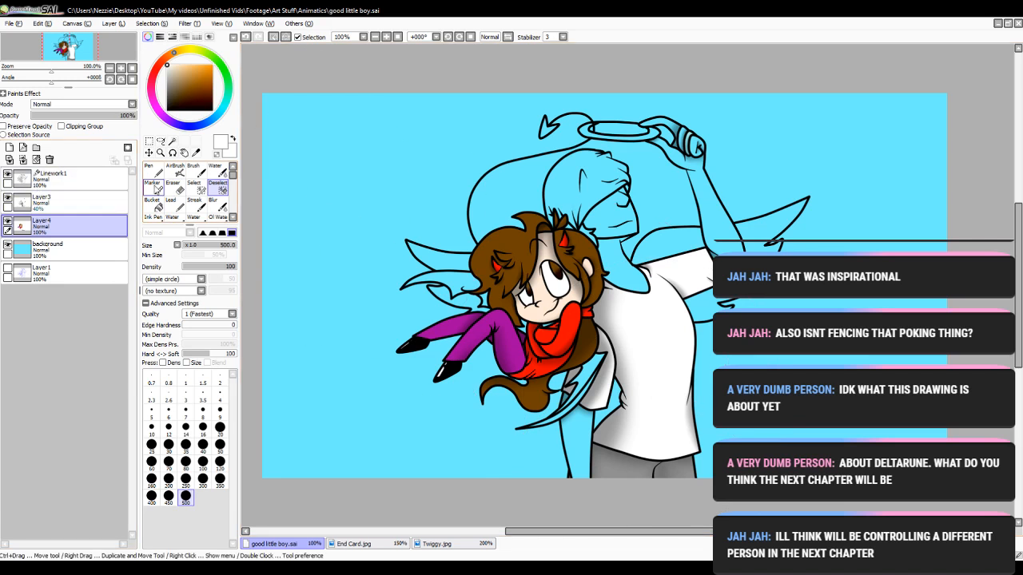
{"action": "left_click", "coordinate": [151, 171]}
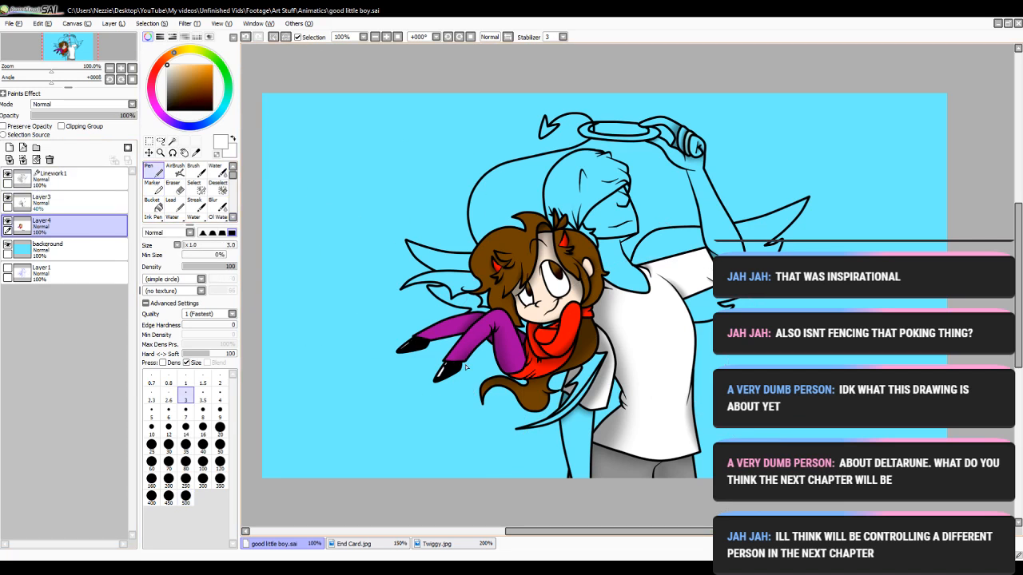
{"action": "left_click", "coordinate": [64, 249]}
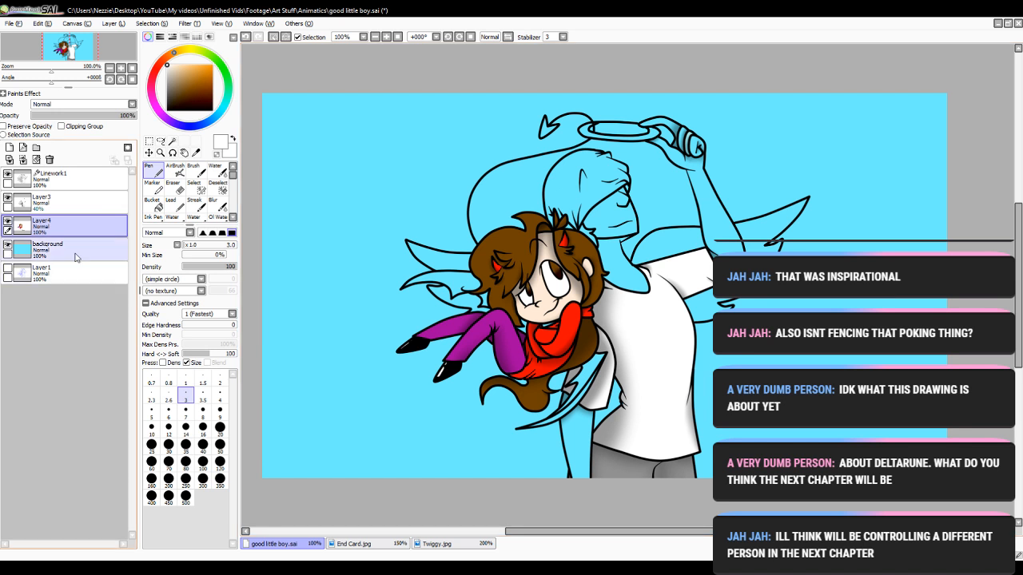
{"action": "left_click", "coordinate": [220, 444]}
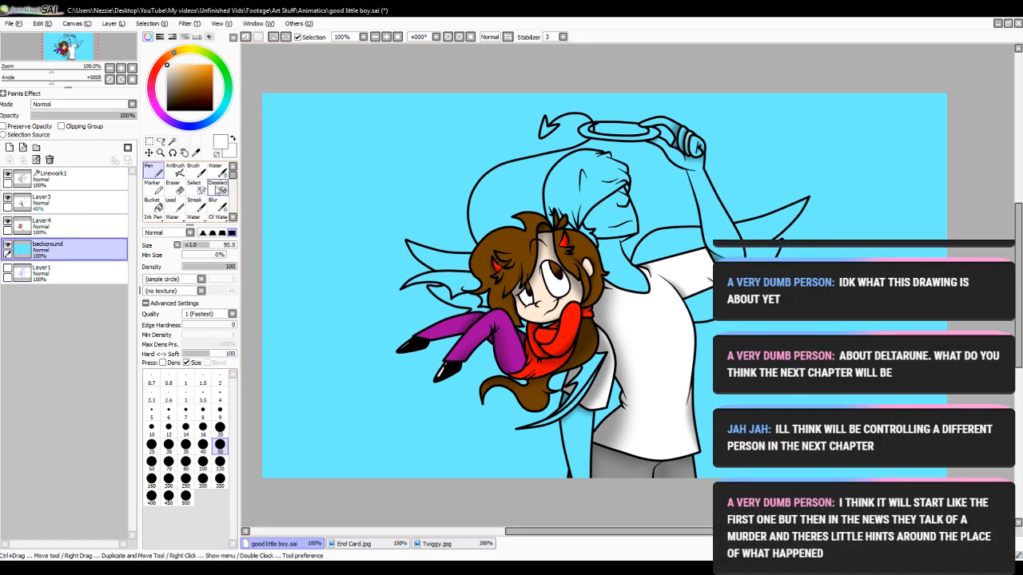
{"action": "left_click", "coordinate": [217, 188]}
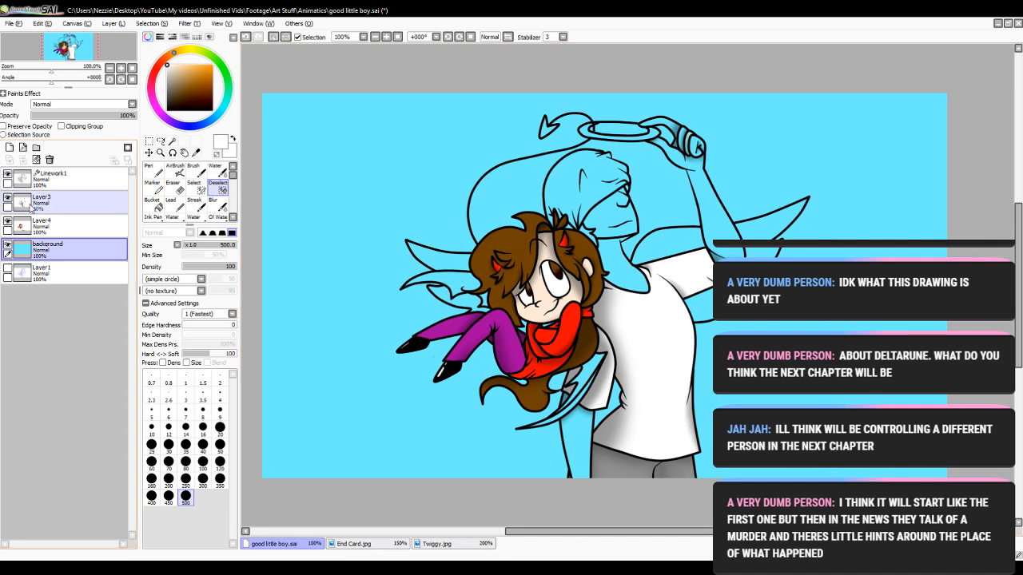
{"action": "key", "text": "ctrl+s"}
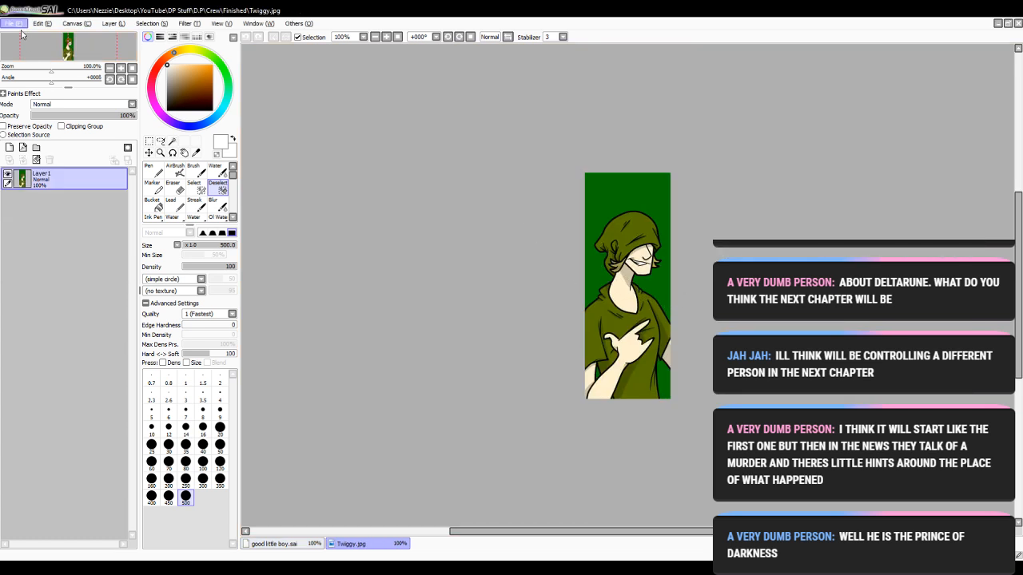
- Return to the good little boy.sai drawing and add a new layer above the Linework1 layer
{"action": "left_click", "coordinate": [32, 52]}
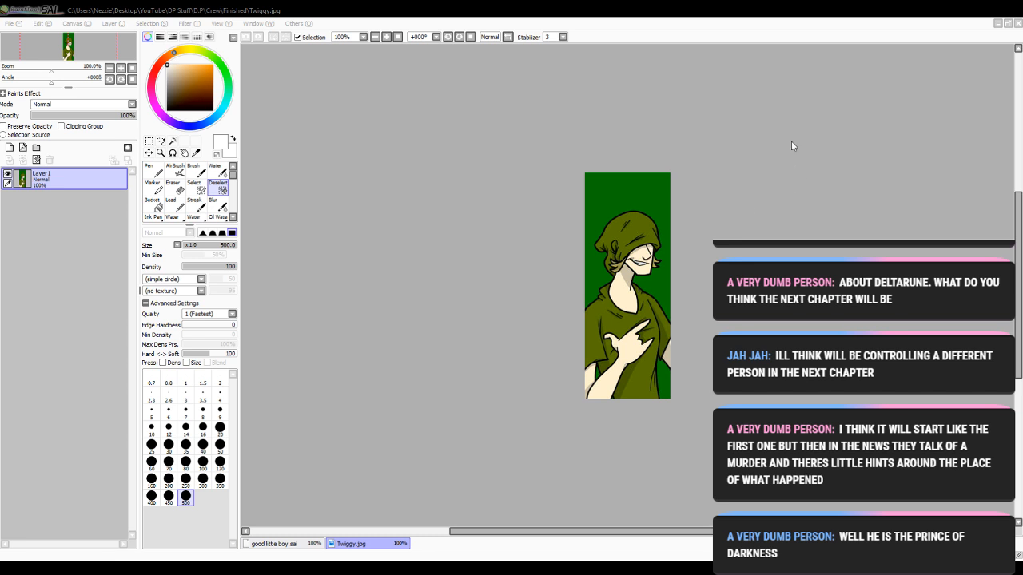
{"action": "left_click", "coordinate": [311, 541]}
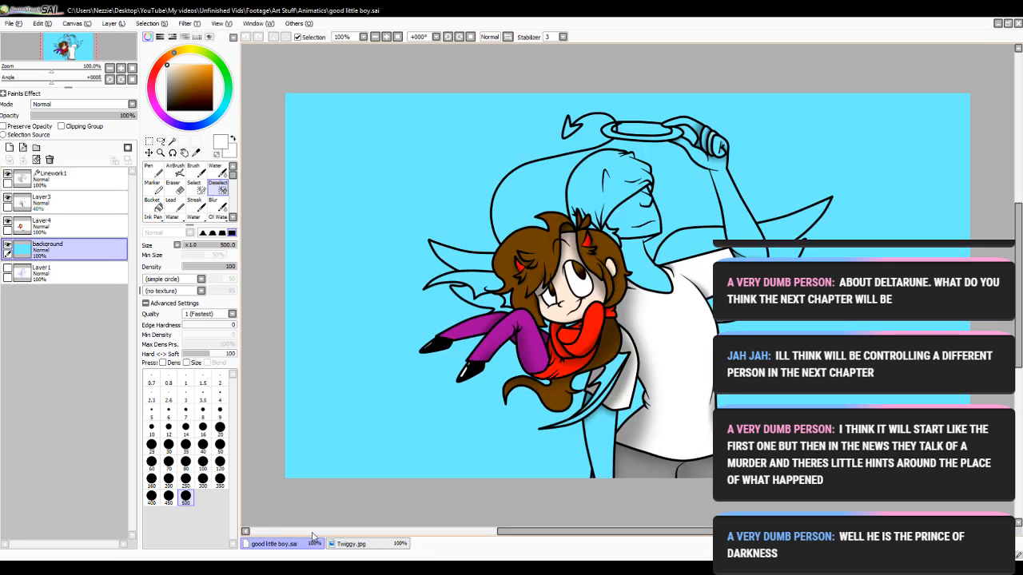
{"action": "key", "text": "n"}
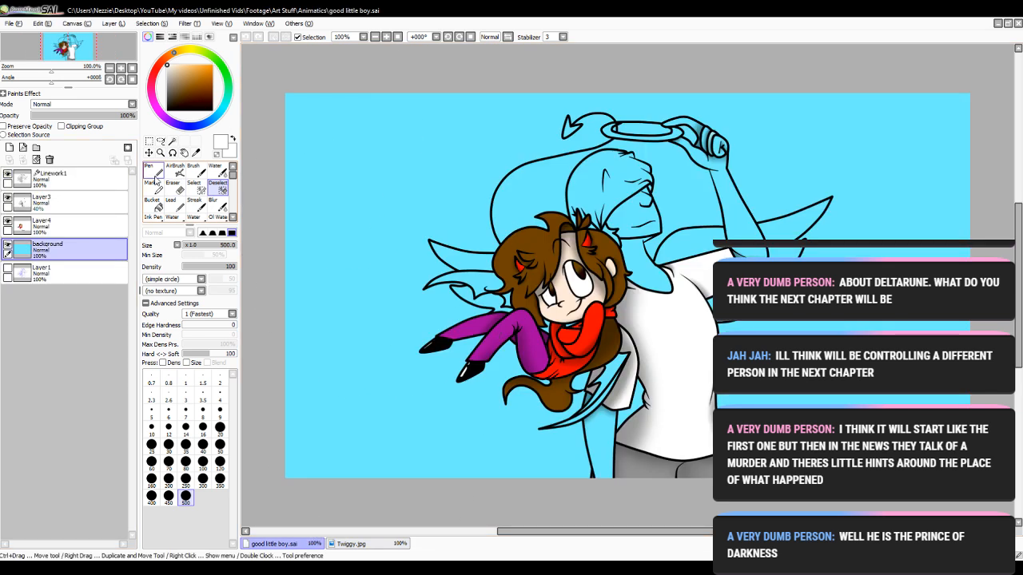
{"action": "left_click", "coordinate": [386, 37]}
{"action": "left_click", "coordinate": [386, 37]}
{"action": "left_click", "coordinate": [386, 37]}
{"action": "left_click", "coordinate": [386, 36]}
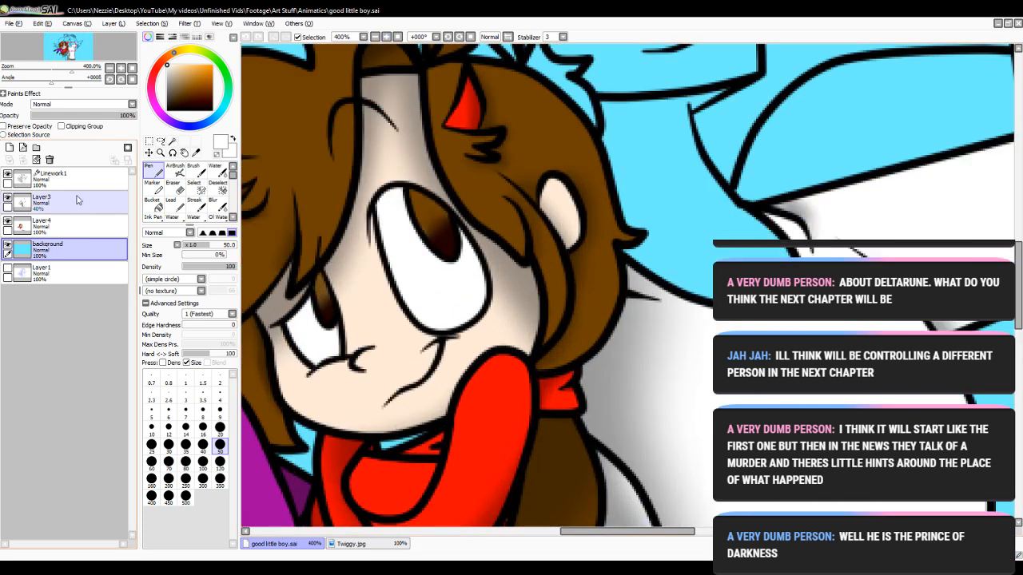
{"action": "left_click", "coordinate": [53, 180]}
{"action": "left_click", "coordinate": [9, 147]}
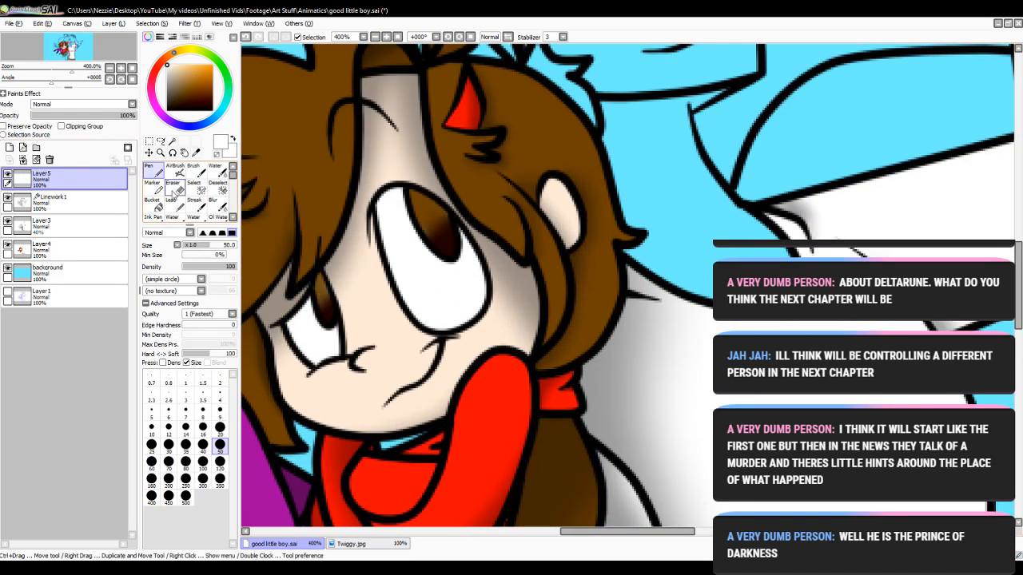
{"action": "left_click", "coordinate": [152, 383]}
{"action": "left_click_drag", "start_coordinate": [320, 320], "coordinate": [373, 305]}
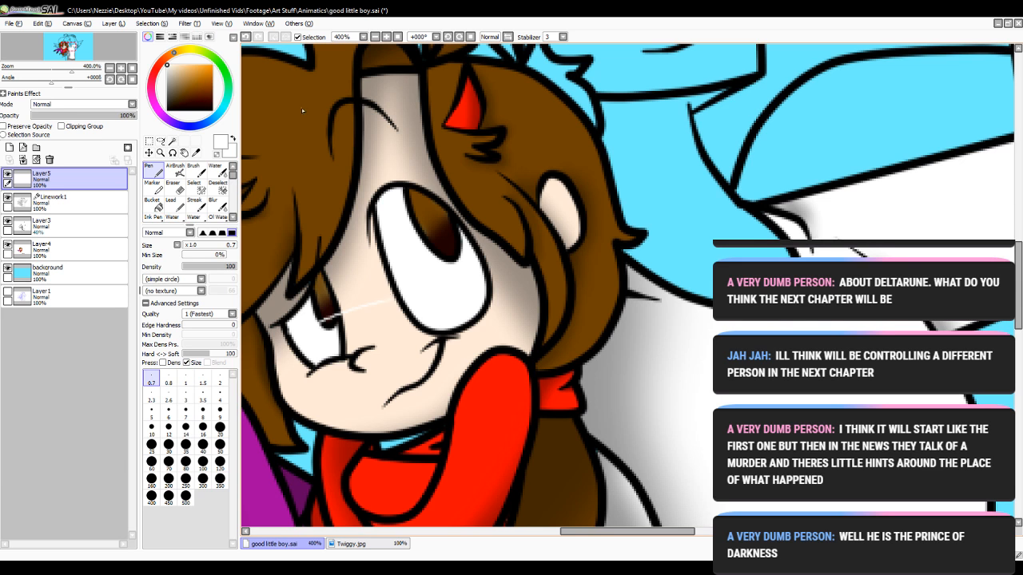
{"action": "left_click", "coordinate": [246, 37]}
- Paint a white highlight on the lower iris edge and a dot on the upper iris of the smaller eye with the Pen at size 3.5
{"action": "left_click_drag", "start_coordinate": [612, 533], "coordinate": [587, 535]}
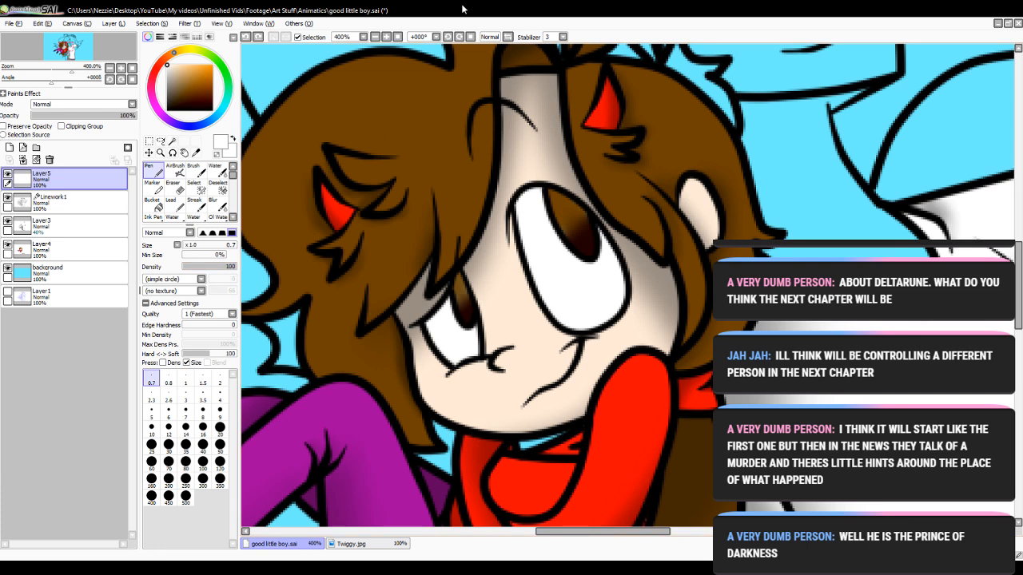
{"action": "left_click", "coordinate": [387, 36]}
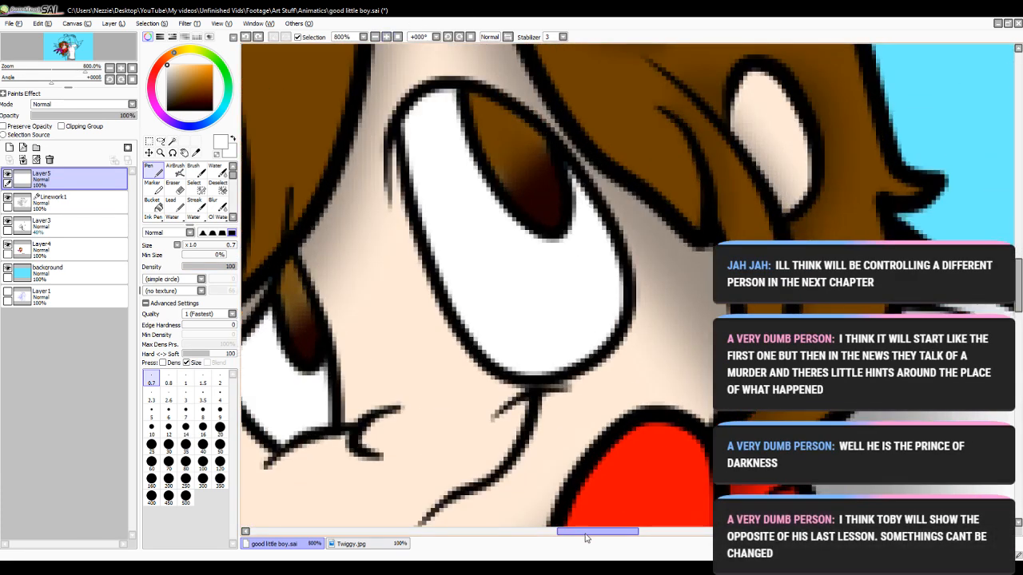
{"action": "left_click_drag", "start_coordinate": [603, 531], "coordinate": [588, 532]}
{"action": "left_click", "coordinate": [203, 396]}
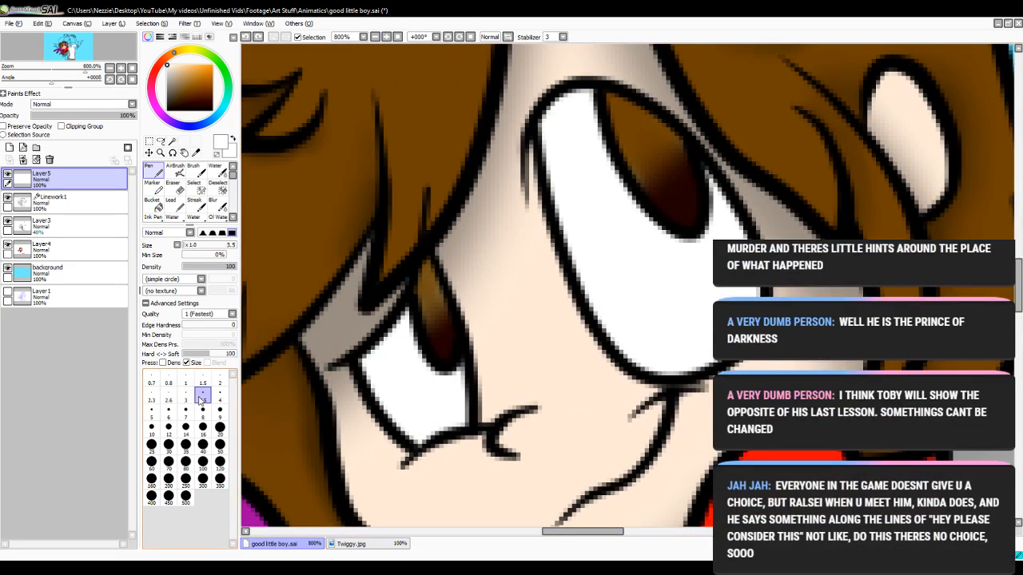
{"action": "mouse_move", "coordinate": [413, 357]}
{"action": "left_mouse_down"}
{"action": "mouse_move", "coordinate": [443, 342]}
{"action": "mouse_move", "coordinate": [381, 329]}
{"action": "mouse_move", "coordinate": [417, 356]}
{"action": "left_mouse_up"}
{"action": "left_click", "coordinate": [245, 39]}
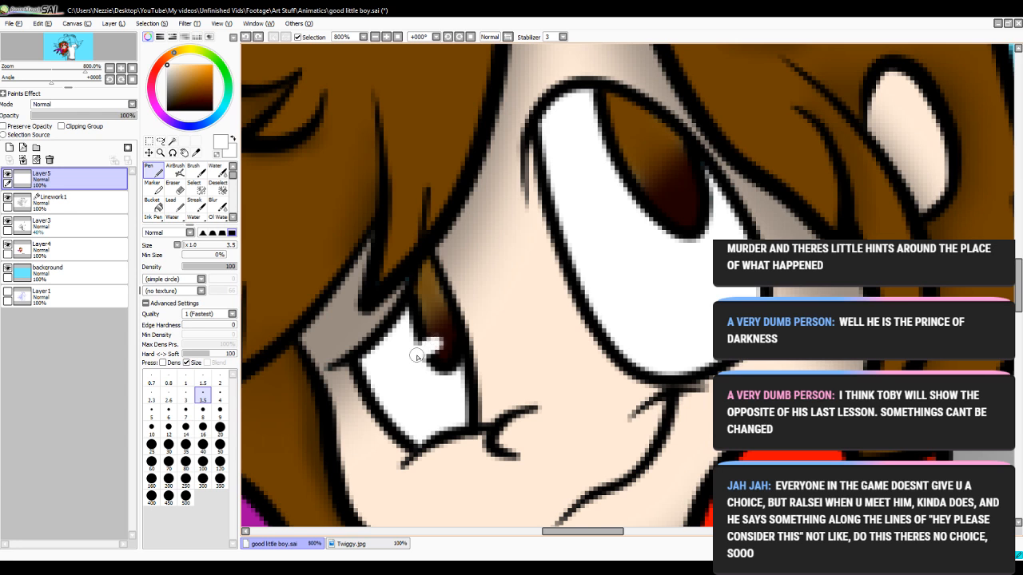
{"action": "left_click", "coordinate": [432, 288]}
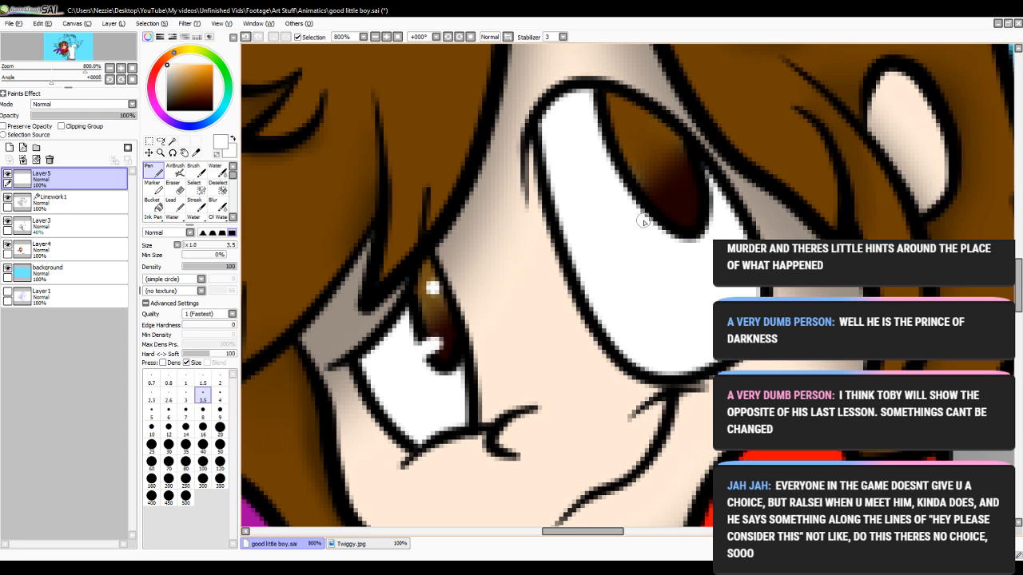
- Paint a white highlight on the larger eye's lower iris edge and a size 5 dot on its upper iris
{"action": "mouse_move", "coordinate": [644, 222]}
{"action": "left_mouse_down"}
{"action": "mouse_move", "coordinate": [676, 202]}
{"action": "mouse_move", "coordinate": [659, 220]}
{"action": "left_mouse_up"}
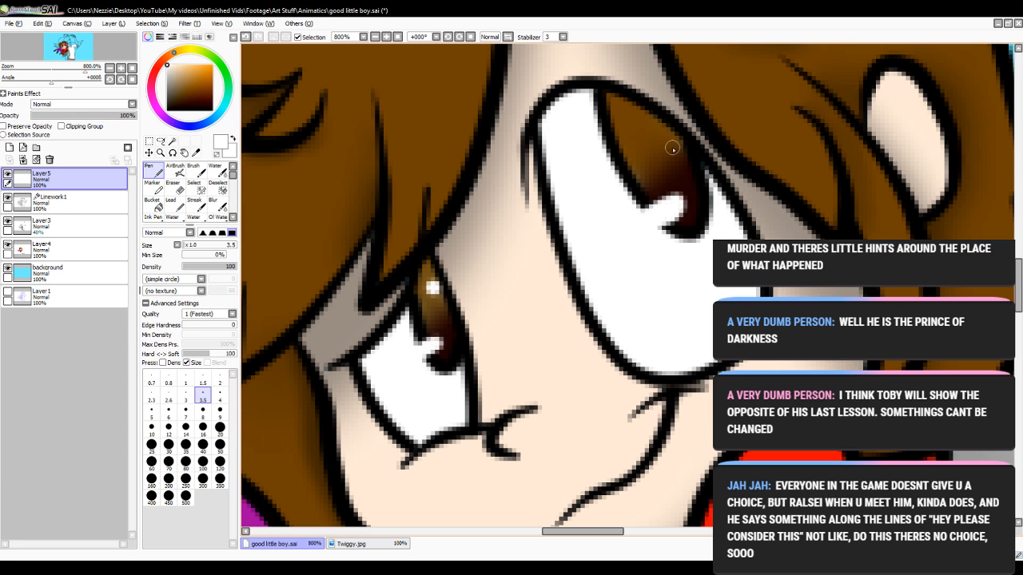
{"action": "key", "text": "bracketright"}
{"action": "key", "text": "bracketright"}
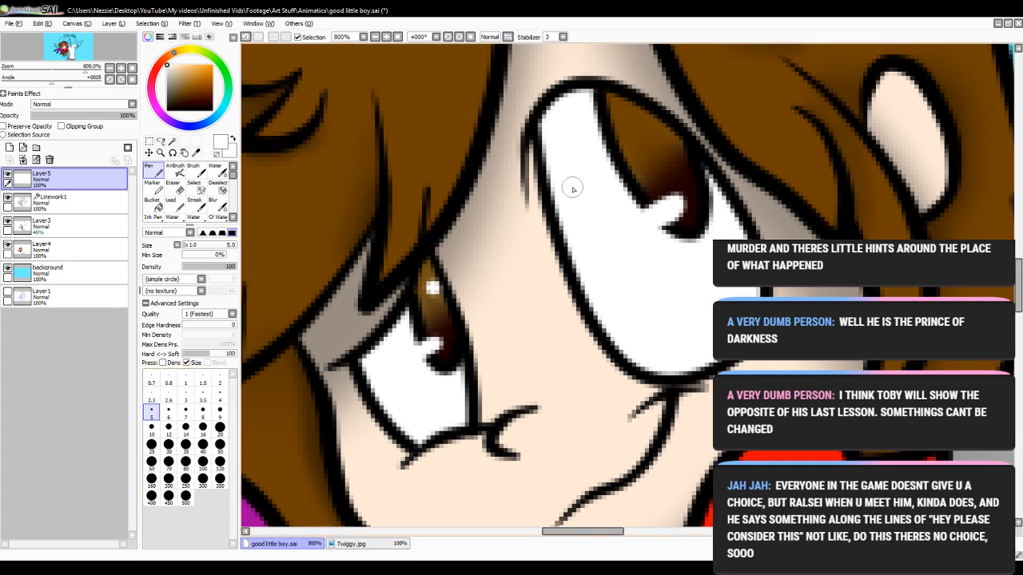
{"action": "left_click", "coordinate": [643, 126]}
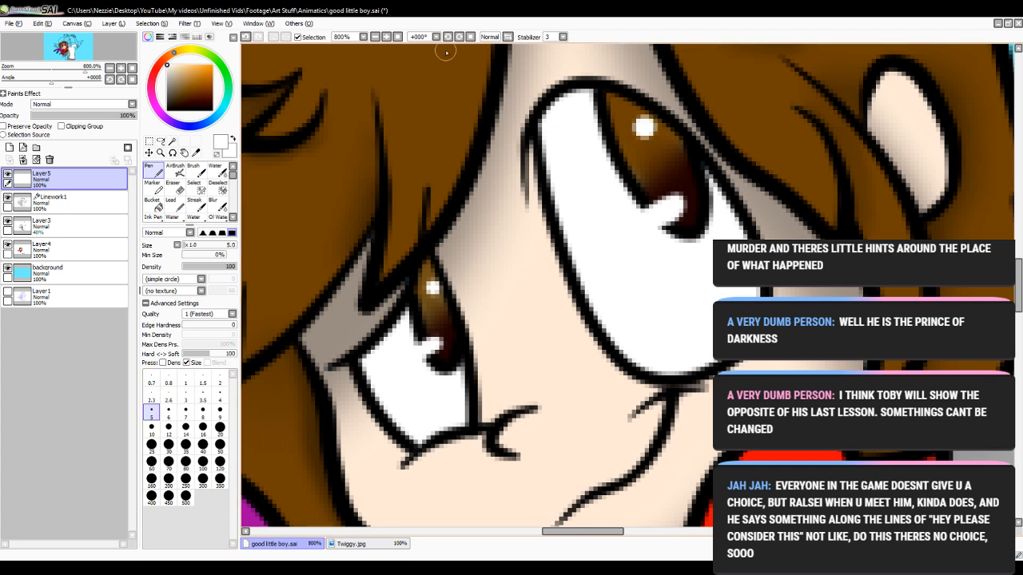
- Select the small uncoloured neck gap under the child's chin with the Magic Wand on the Linework1 layer
{"action": "left_click", "coordinate": [374, 37]}
{"action": "left_click", "coordinate": [374, 38]}
{"action": "left_click", "coordinate": [372, 40]}
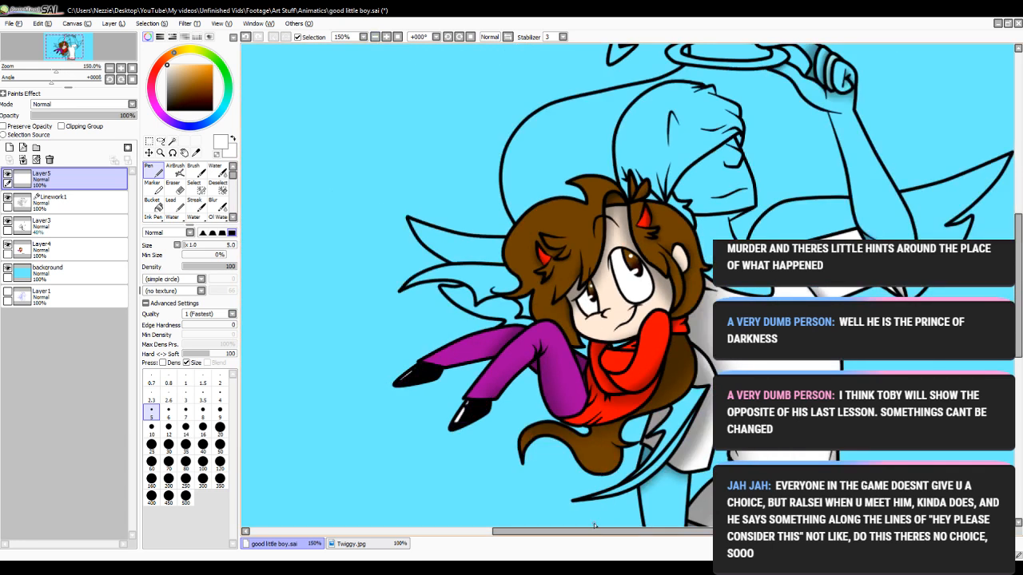
{"action": "left_click_drag", "start_coordinate": [564, 533], "coordinate": [587, 531]}
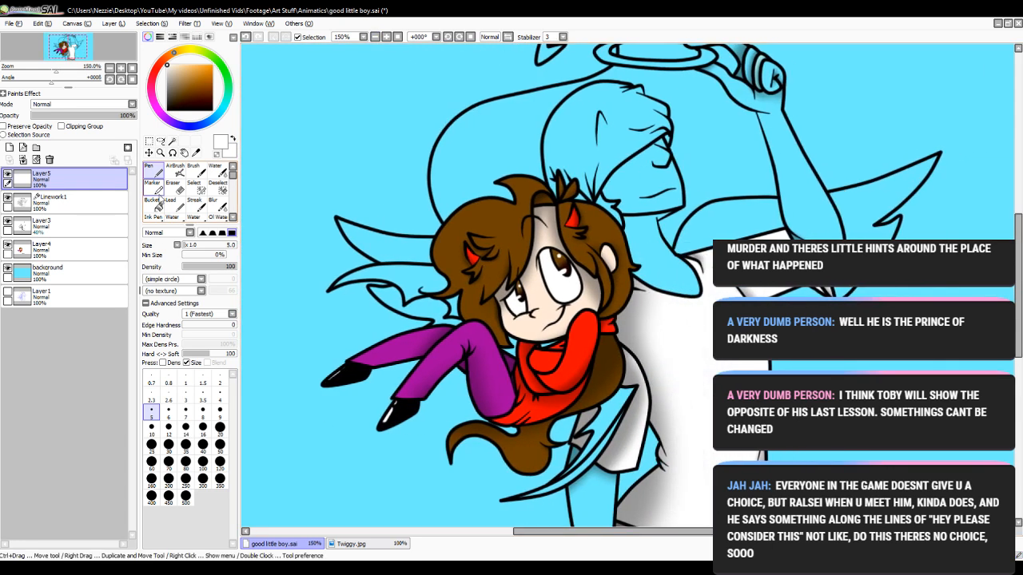
{"action": "left_click", "coordinate": [172, 141]}
{"action": "left_click", "coordinate": [72, 249]}
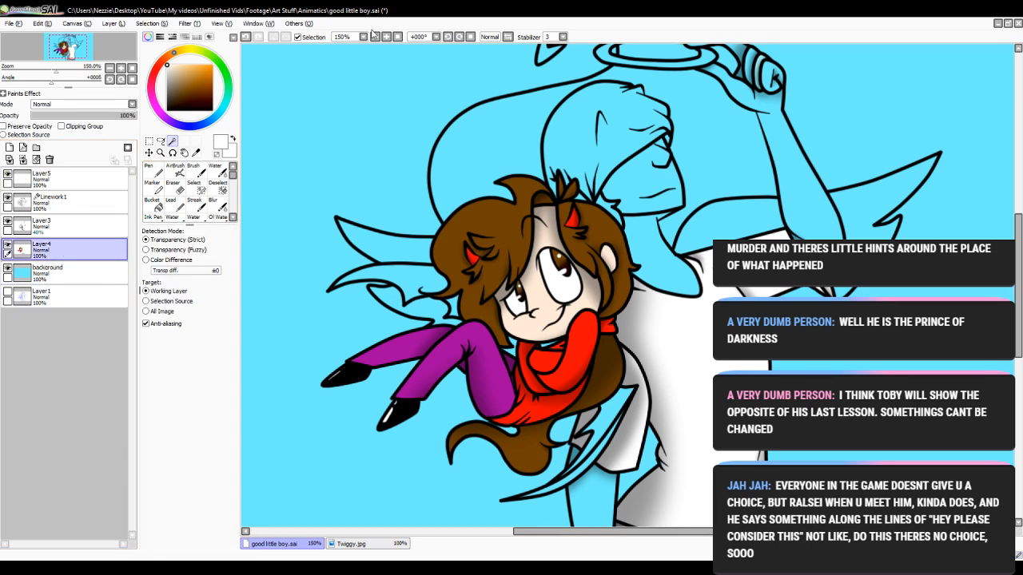
{"action": "left_click", "coordinate": [387, 36]}
{"action": "left_click", "coordinate": [386, 36]}
{"action": "left_click", "coordinate": [387, 37]}
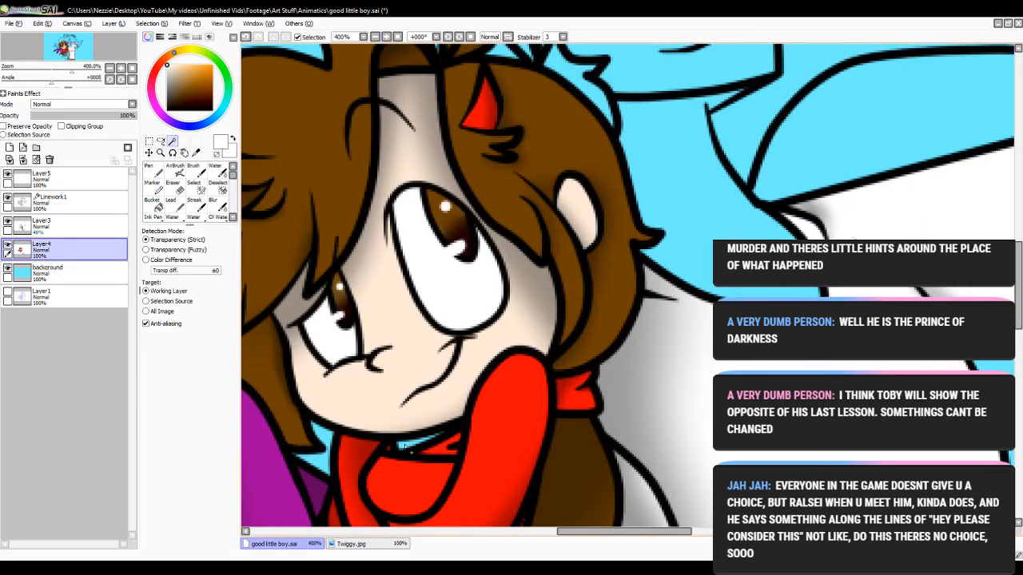
{"action": "left_click", "coordinate": [72, 199]}
{"action": "left_click", "coordinate": [405, 446]}
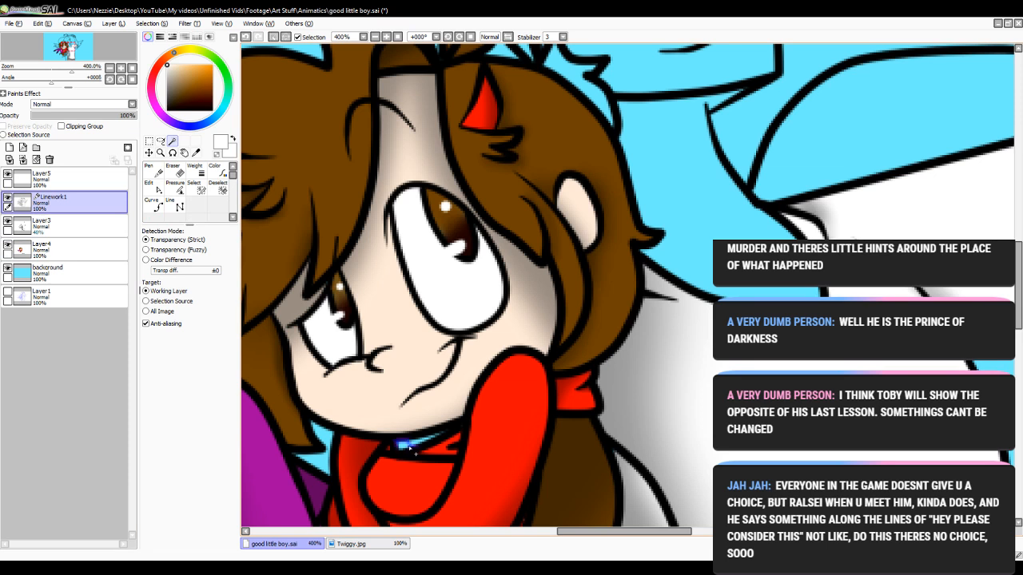
{"action": "left_click", "coordinate": [424, 445]}
- Fill the selected neck gap on Layer4 with the skin colour sampled from the child's face, using the Bucket
{"action": "left_click", "coordinate": [64, 246]}
{"action": "right_click", "coordinate": [355, 407]}
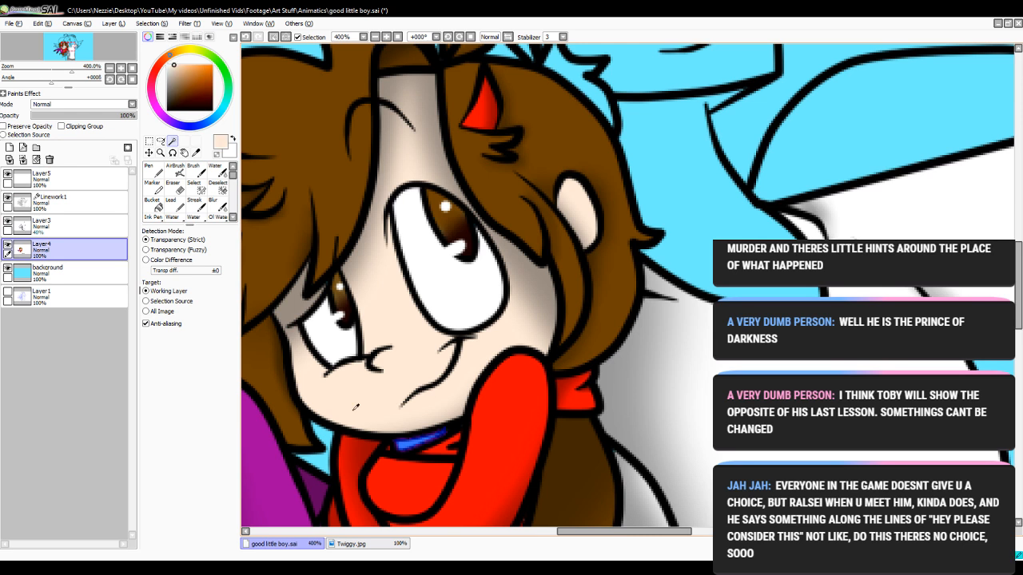
{"action": "left_click", "coordinate": [154, 206]}
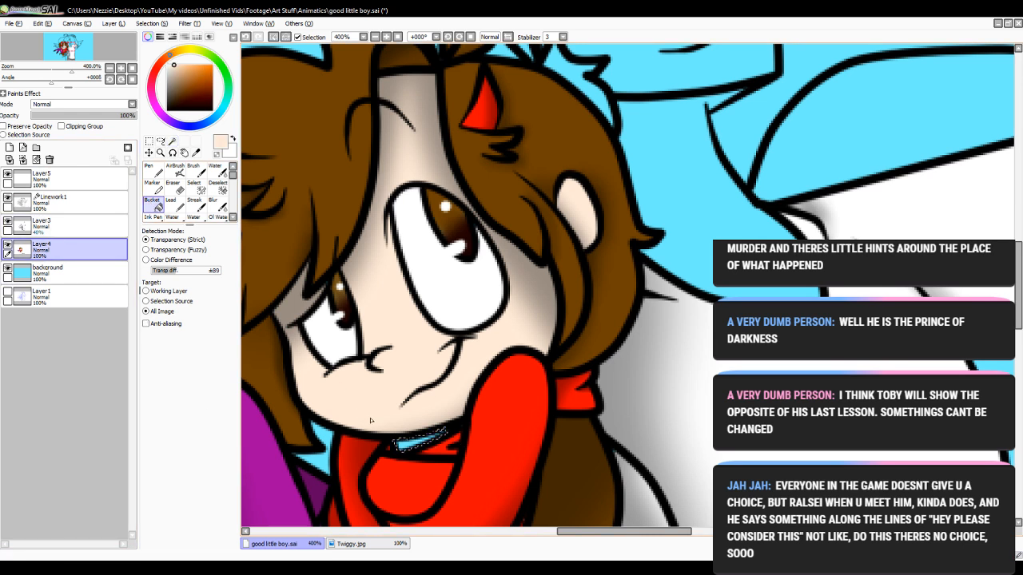
- Shade the neck gap on Layer3 with a black AirBrush at size 50 and clear the selection
{"action": "left_click", "coordinate": [55, 225]}
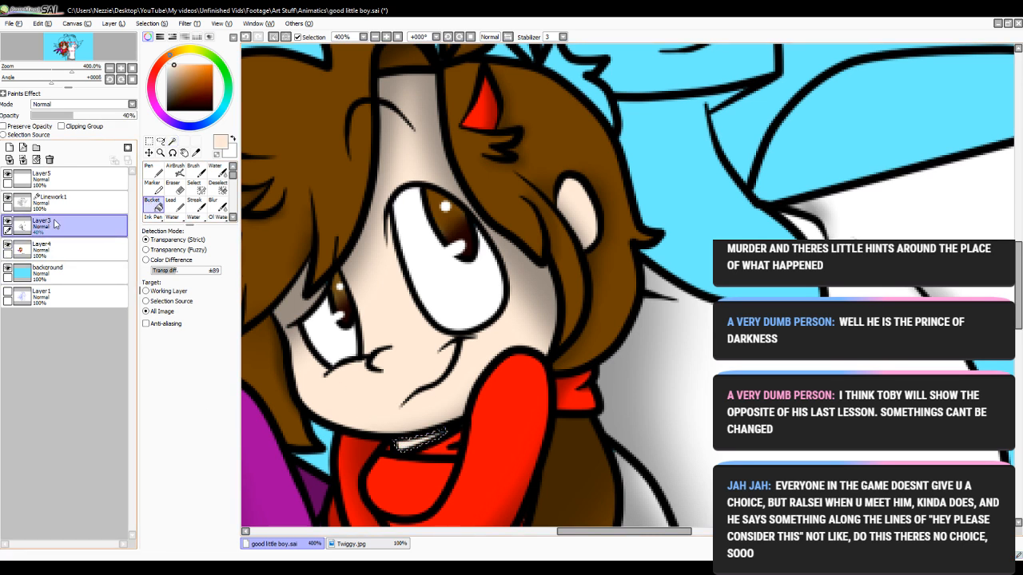
{"action": "right_click", "coordinate": [403, 432]}
{"action": "left_click", "coordinate": [175, 170]}
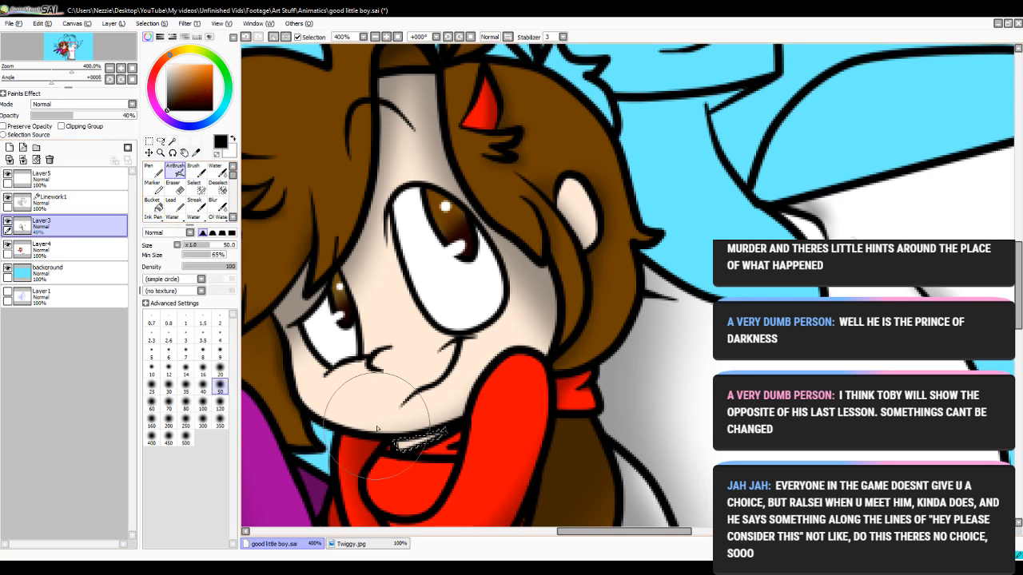
{"action": "left_click", "coordinate": [218, 186]}
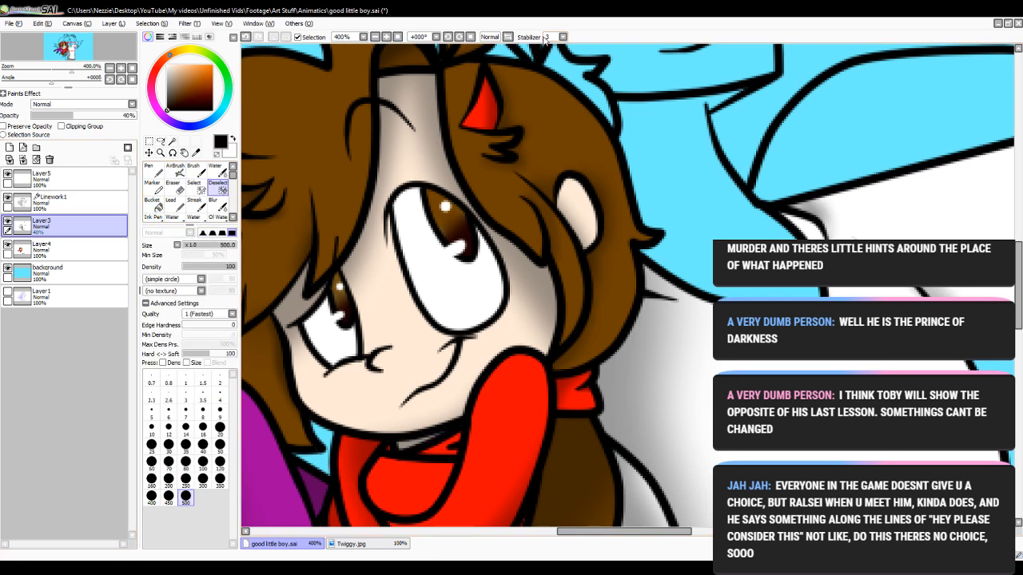
- Select the tall figure's lowered arm, including the sliver between the wing's edge and the sleeve, with the Magic Wand on Linework1
{"action": "left_click", "coordinate": [395, 37]}
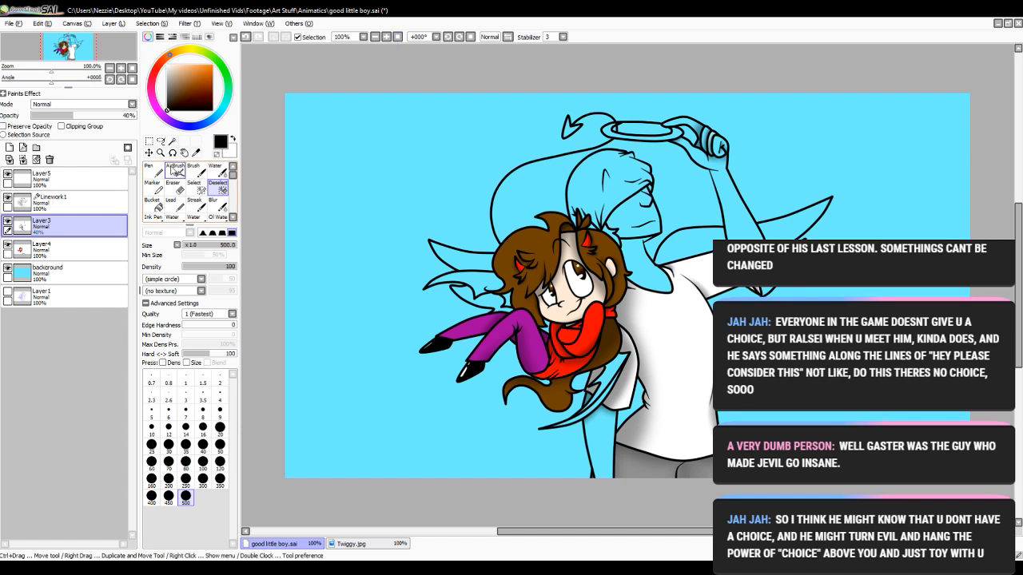
{"action": "left_click", "coordinate": [173, 152]}
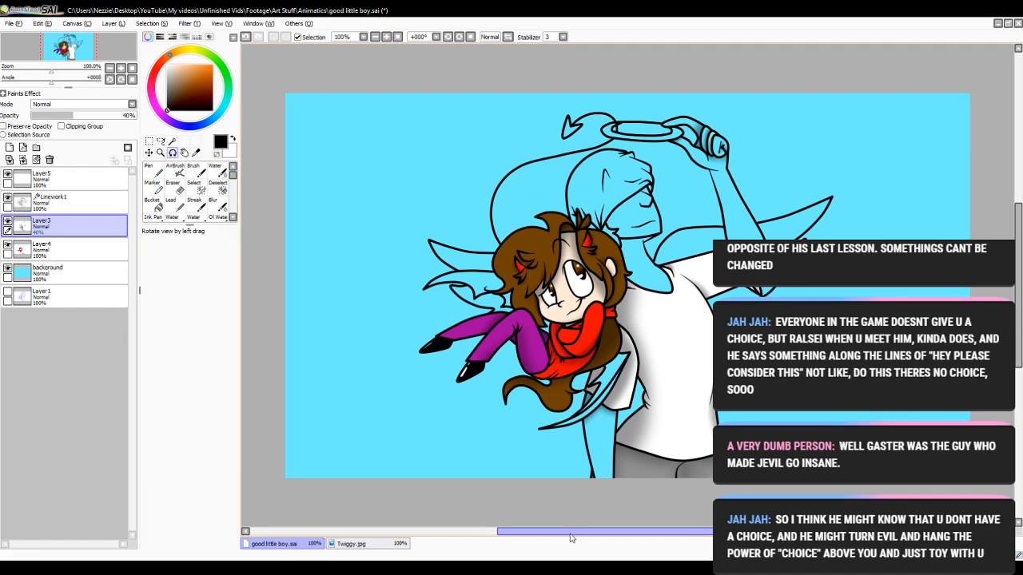
{"action": "left_click_drag", "start_coordinate": [568, 530], "coordinate": [590, 529]}
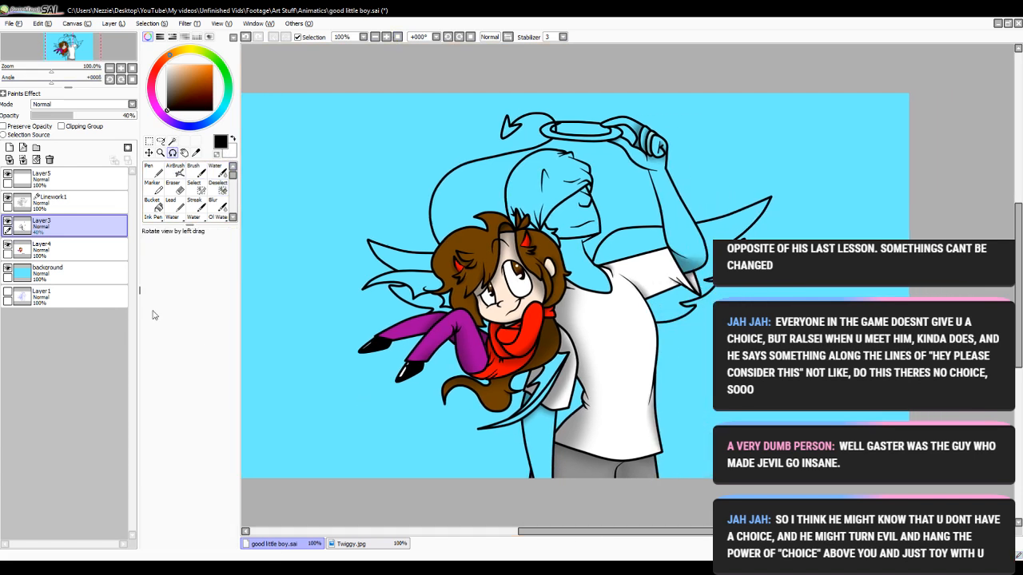
{"action": "left_click", "coordinate": [64, 182]}
{"action": "left_click", "coordinate": [172, 141]}
{"action": "left_click", "coordinate": [64, 200]}
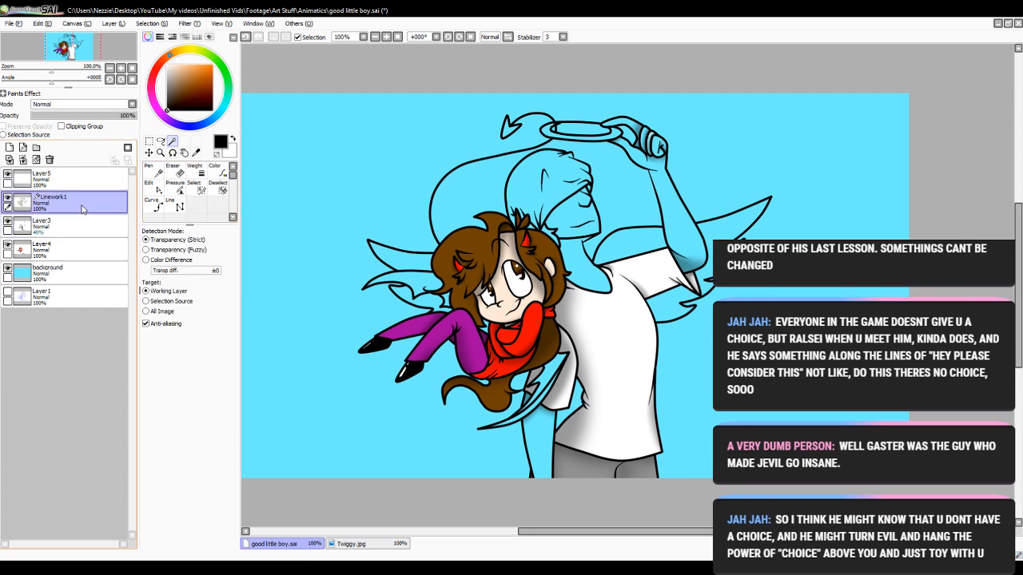
{"action": "left_click", "coordinate": [534, 440]}
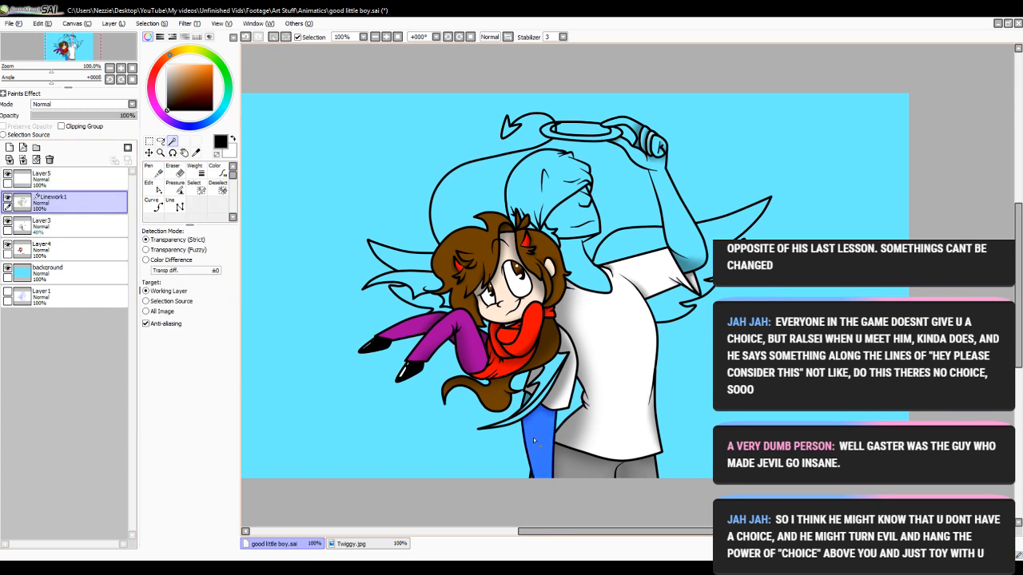
{"action": "left_click", "coordinate": [386, 37]}
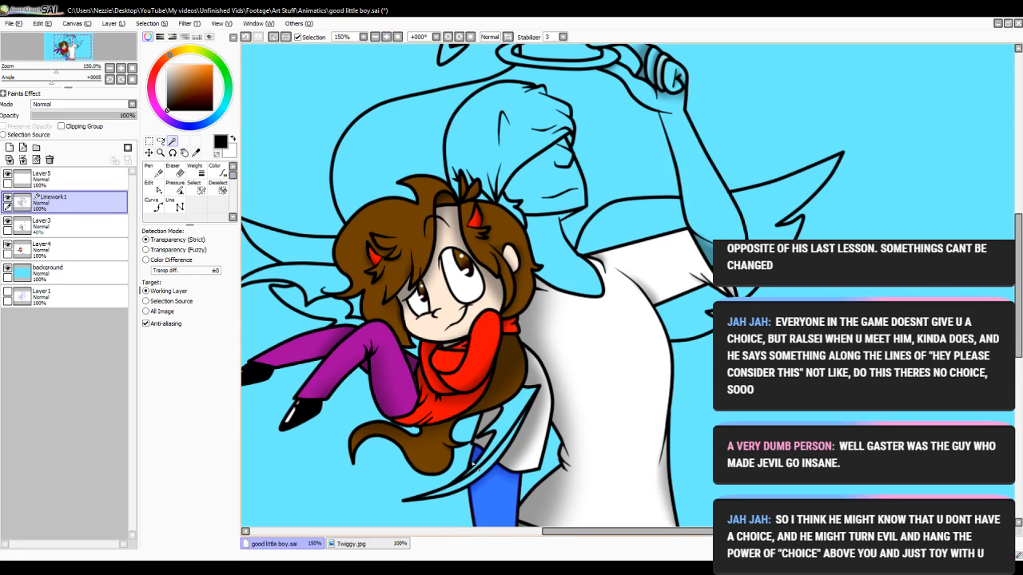
{"action": "scroll", "coordinate": [316, 130], "scroll_direction": "down", "scroll_amount": 3}
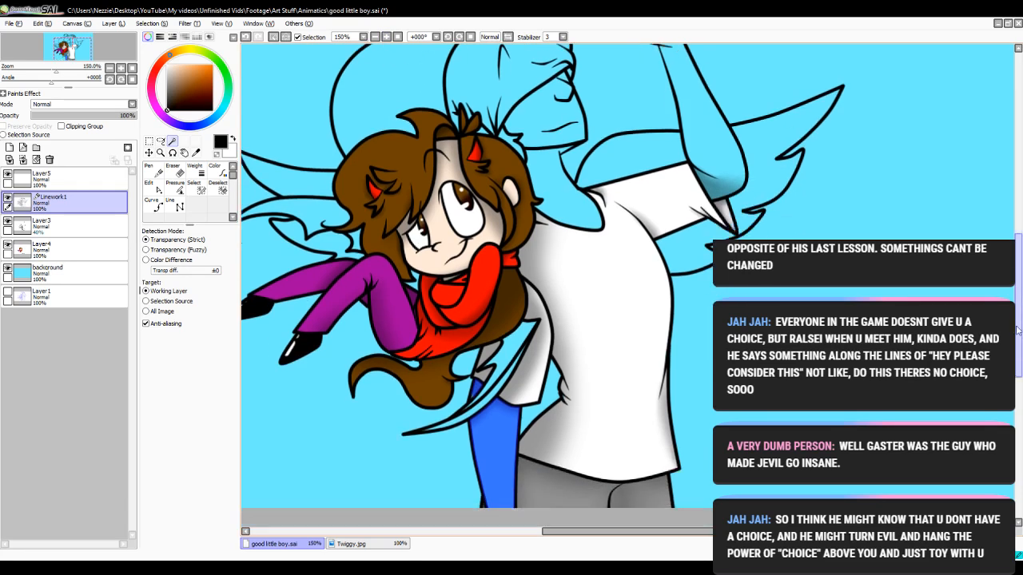
{"action": "double_click", "coordinate": [386, 36]}
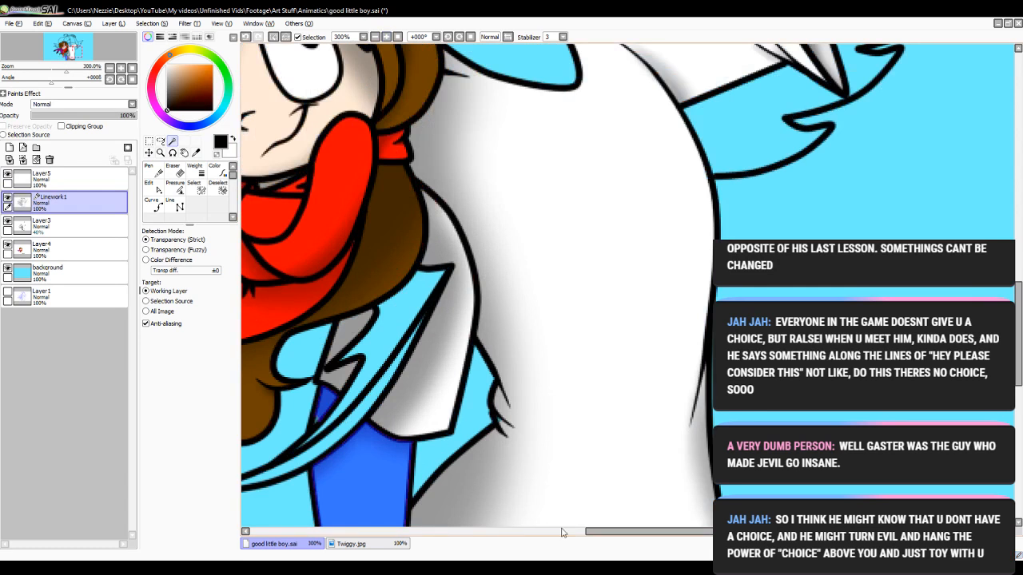
{"action": "left_click_drag", "start_coordinate": [593, 532], "coordinate": [559, 533]}
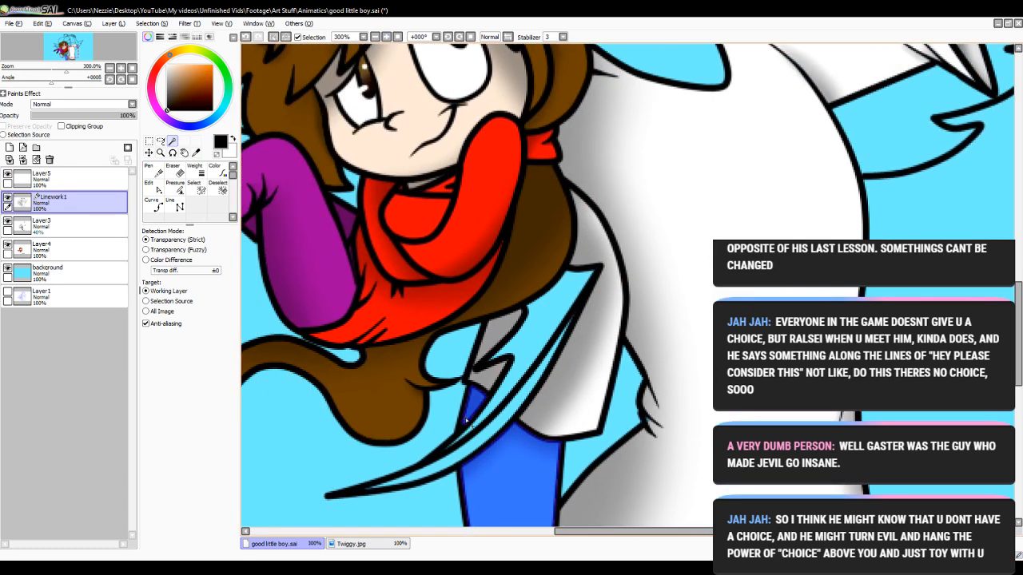
- Fill the selected lowered arm on Layer4 with the child's skin colour and clear the selection
{"action": "triple_click", "coordinate": [375, 37]}
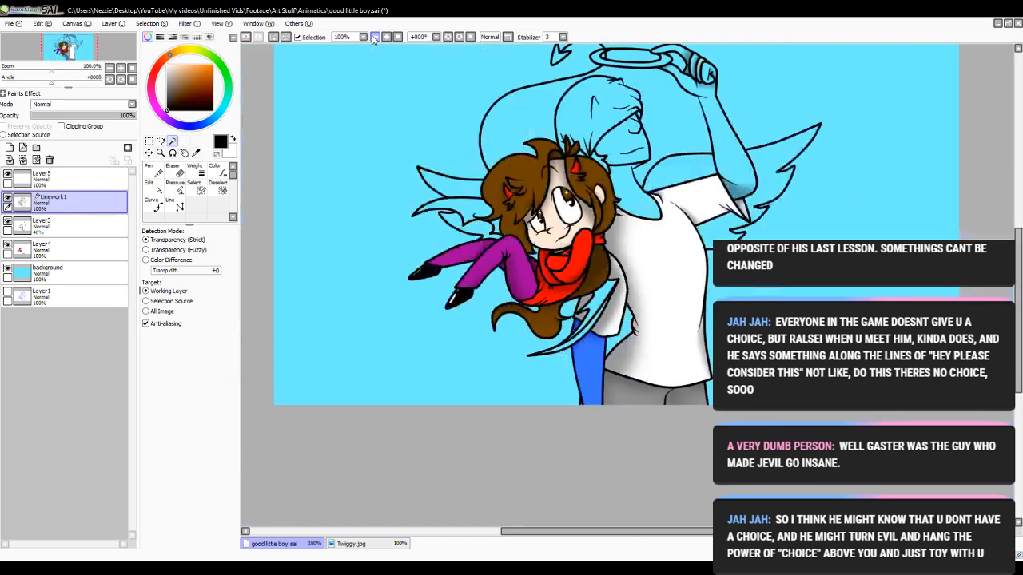
{"action": "left_click", "coordinate": [83, 254]}
{"action": "left_click", "coordinate": [158, 208]}
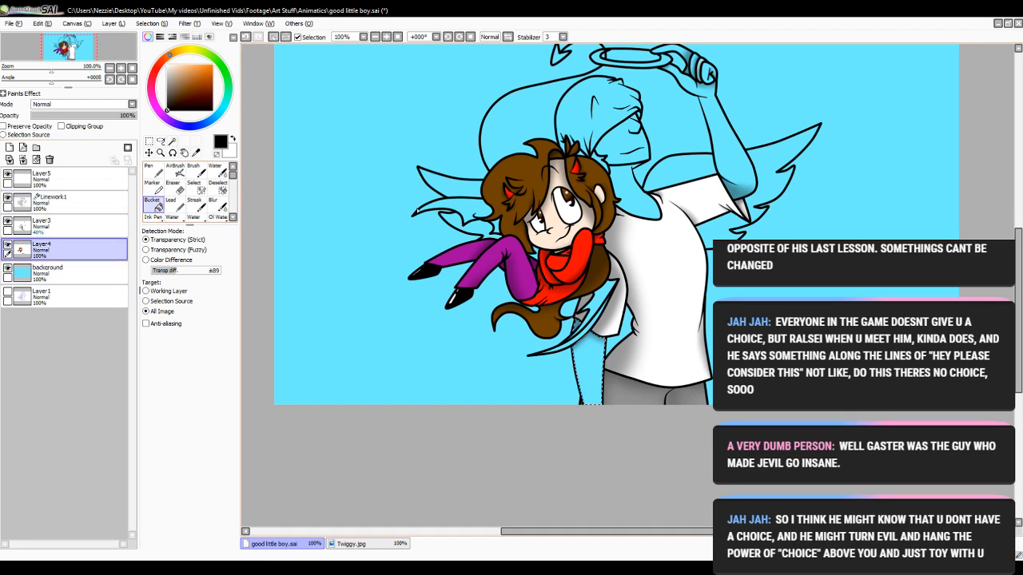
{"action": "left_click", "coordinate": [552, 242], "text": "alt"}
{"action": "left_click", "coordinate": [575, 336]}
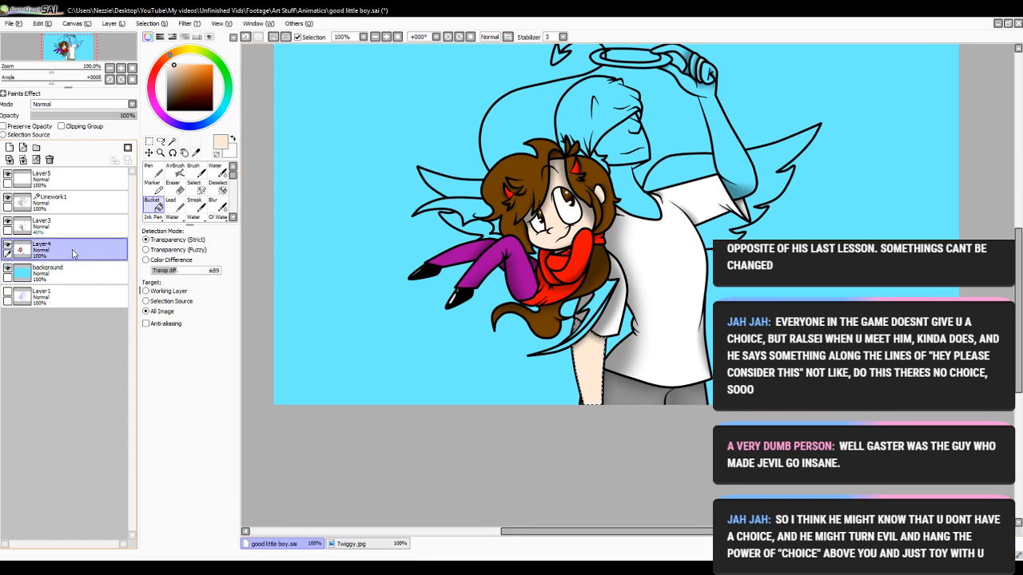
{"action": "left_click", "coordinate": [48, 226]}
{"action": "left_click", "coordinate": [174, 170]}
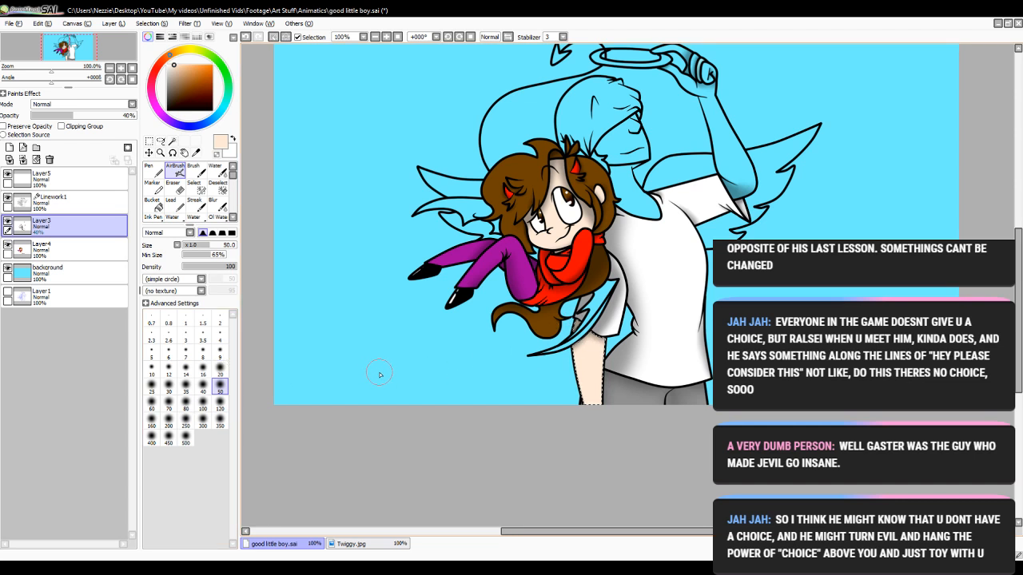
{"action": "left_click", "coordinate": [218, 188]}
{"action": "left_click", "coordinate": [565, 358]}
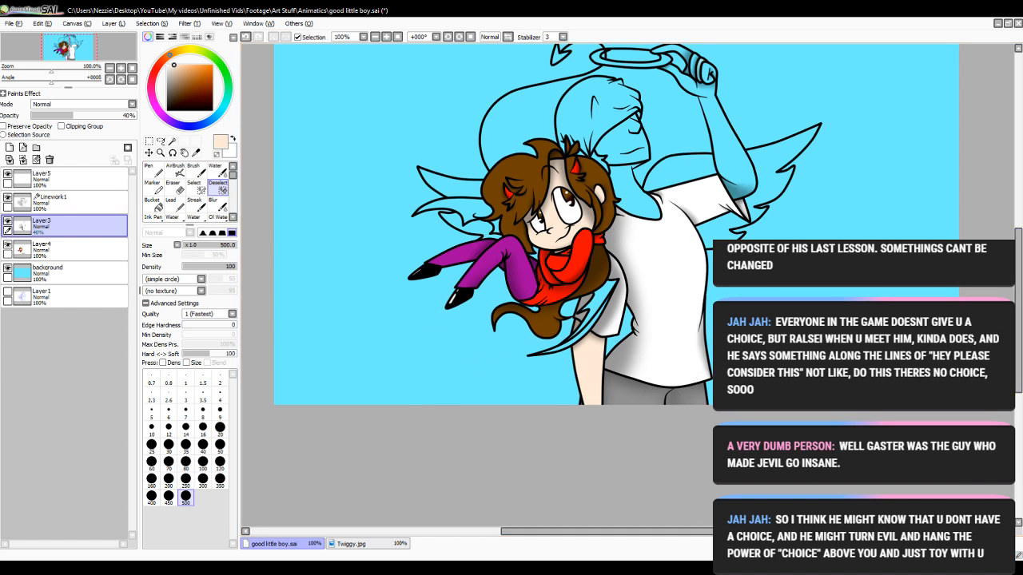
{"action": "scroll", "coordinate": [615, 256], "scroll_direction": "up", "scroll_amount": 3}
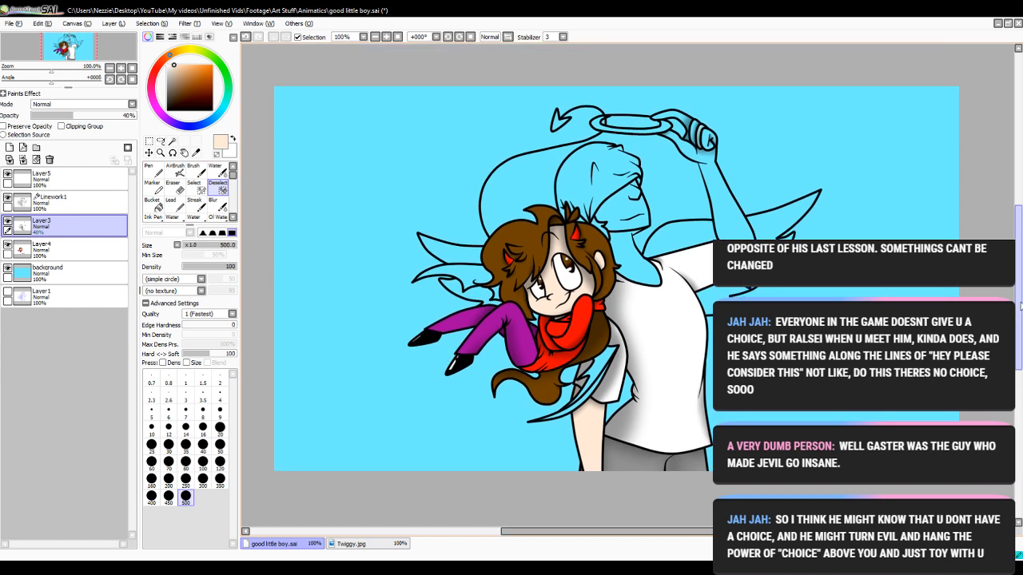
{"action": "left_click", "coordinate": [172, 141]}
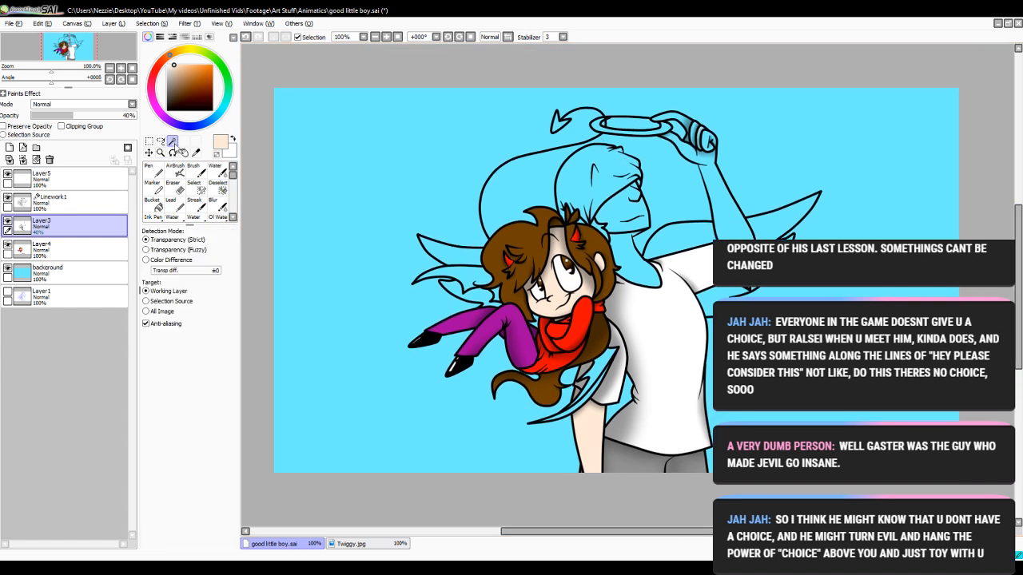
{"action": "left_click", "coordinate": [70, 252]}
{"action": "left_click", "coordinate": [622, 258]}
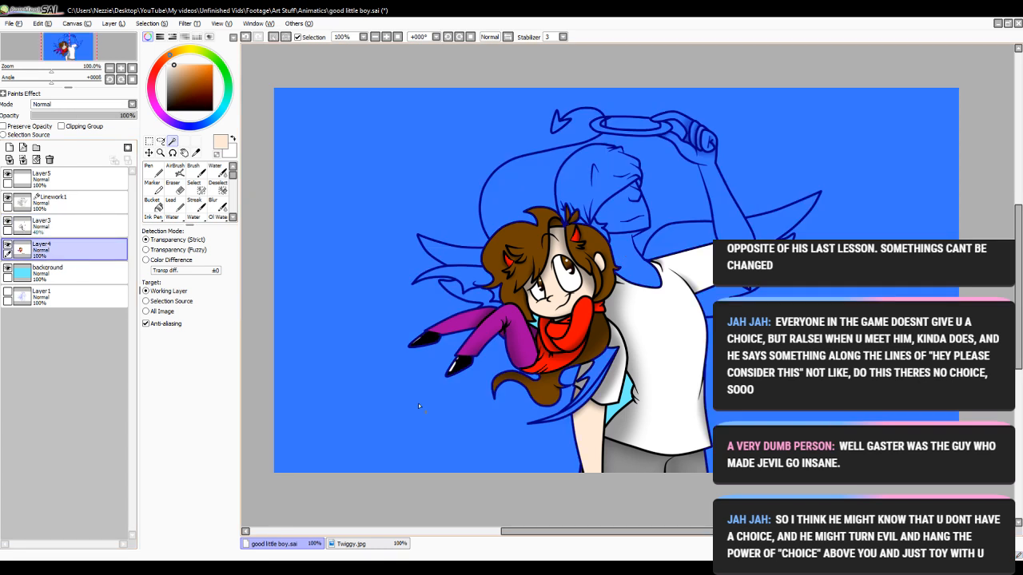
{"action": "left_click", "coordinate": [245, 36]}
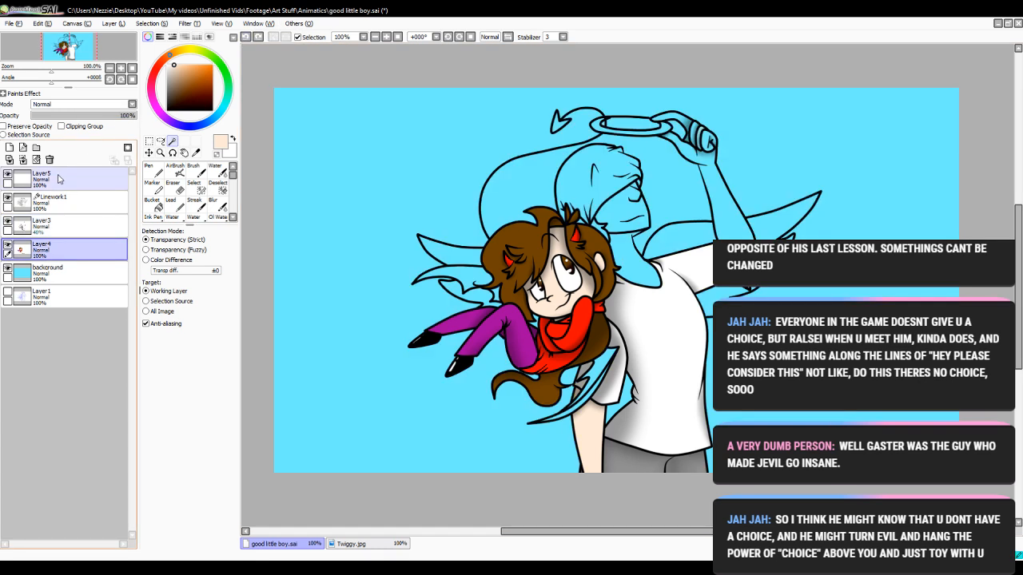
{"action": "left_click", "coordinate": [57, 179]}
{"action": "left_click_drag", "start_coordinate": [537, 532], "coordinate": [568, 531]}
{"action": "left_click", "coordinate": [532, 251]}
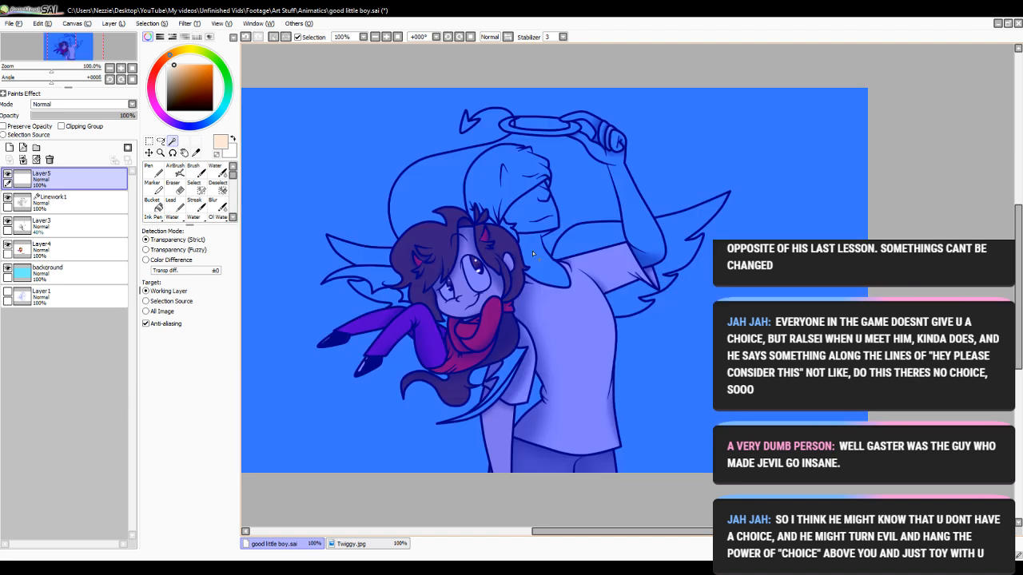
{"action": "left_click_drag", "start_coordinate": [1018, 246], "coordinate": [1018, 229]}
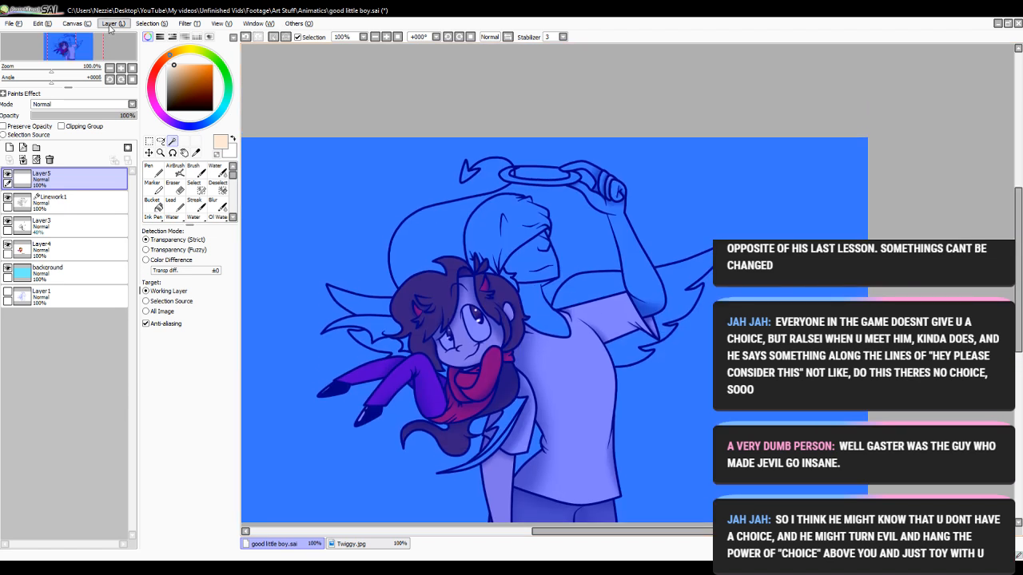
{"action": "left_click", "coordinate": [246, 36]}
- Select the tall figure's neck with the Magic Wand on the Linework1 layer
{"action": "left_click", "coordinate": [57, 201]}
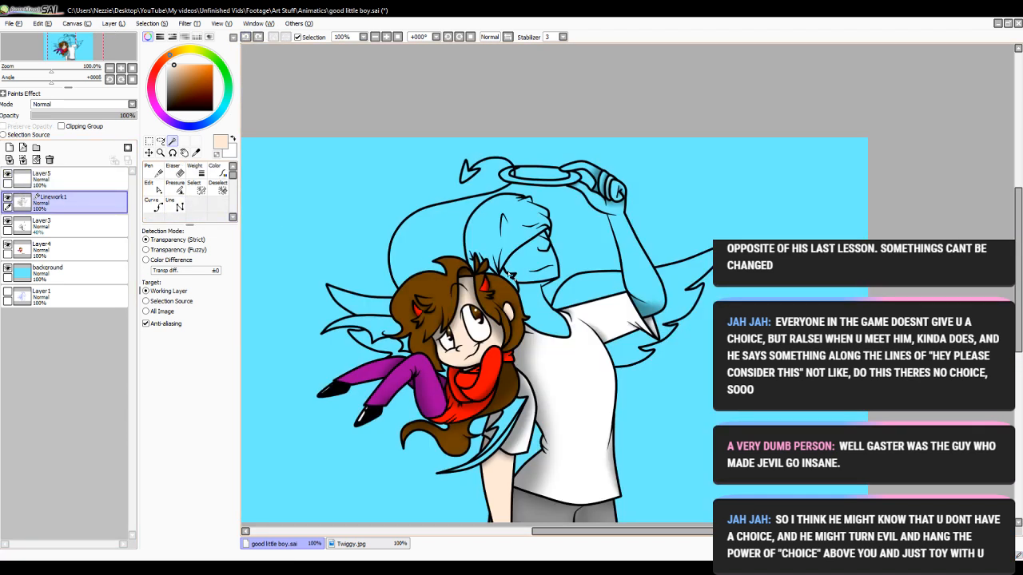
{"action": "left_click", "coordinate": [545, 309]}
{"action": "left_click", "coordinate": [385, 37]}
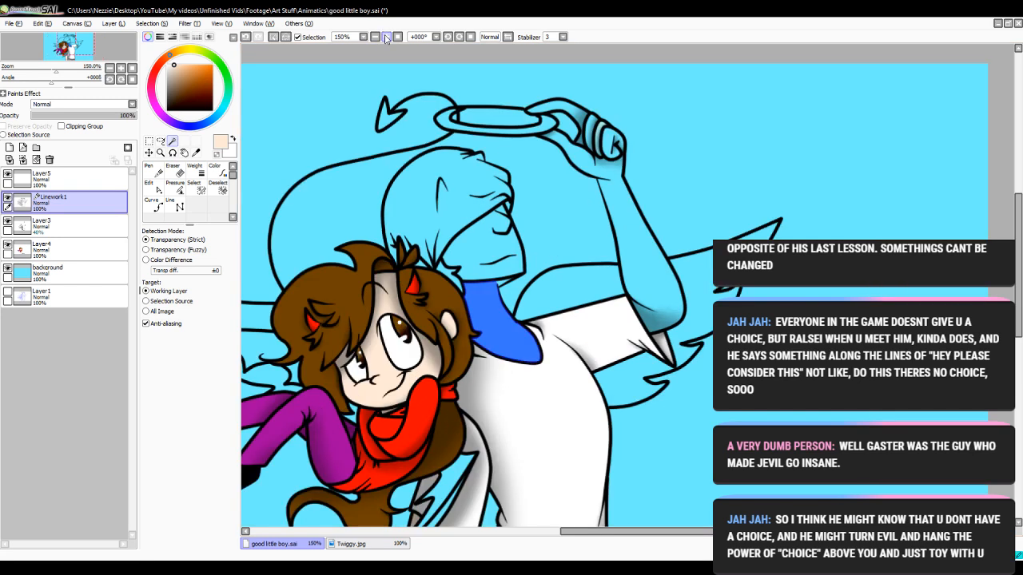
{"action": "left_click", "coordinate": [386, 37]}
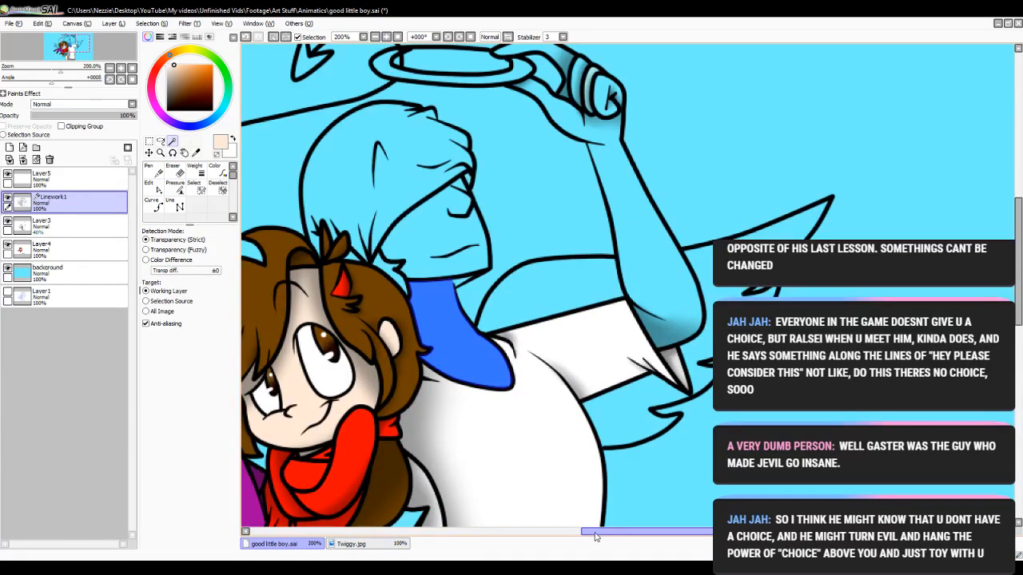
{"action": "left_click_drag", "start_coordinate": [586, 533], "coordinate": [557, 533]}
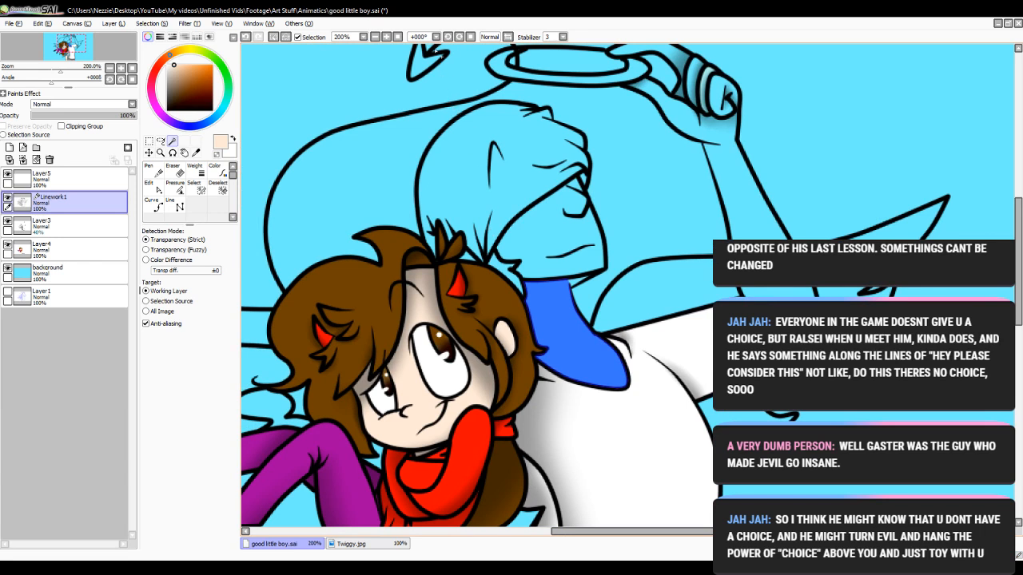
{"action": "left_click", "coordinate": [397, 36]}
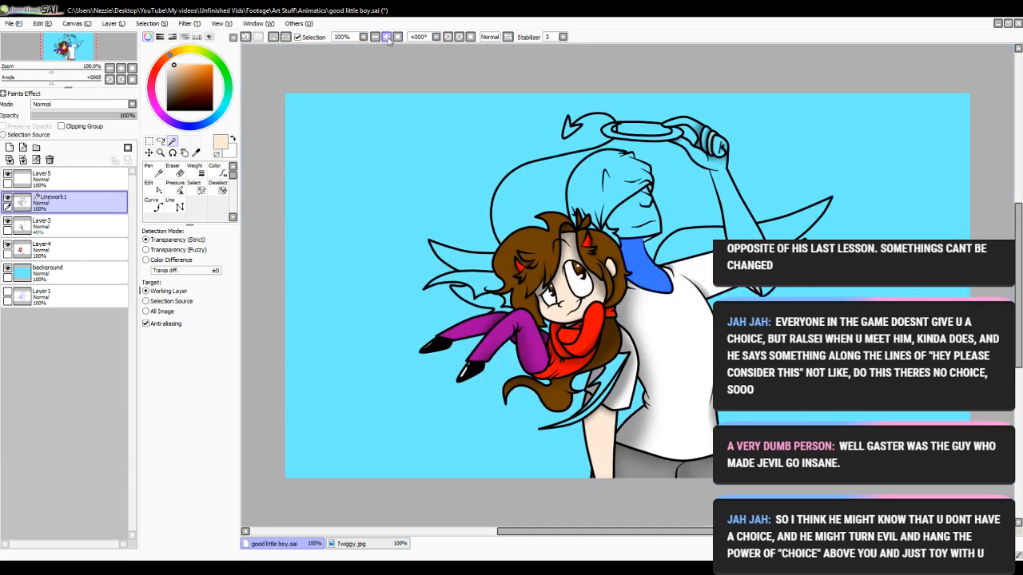
- Examine the edges of the tall figure's neck selection up close for missed areas
{"action": "left_click", "coordinate": [387, 37]}
{"action": "left_click", "coordinate": [387, 38]}
{"action": "left_click", "coordinate": [387, 38]}
{"action": "left_click", "coordinate": [387, 37]}
{"action": "left_click", "coordinate": [387, 38]}
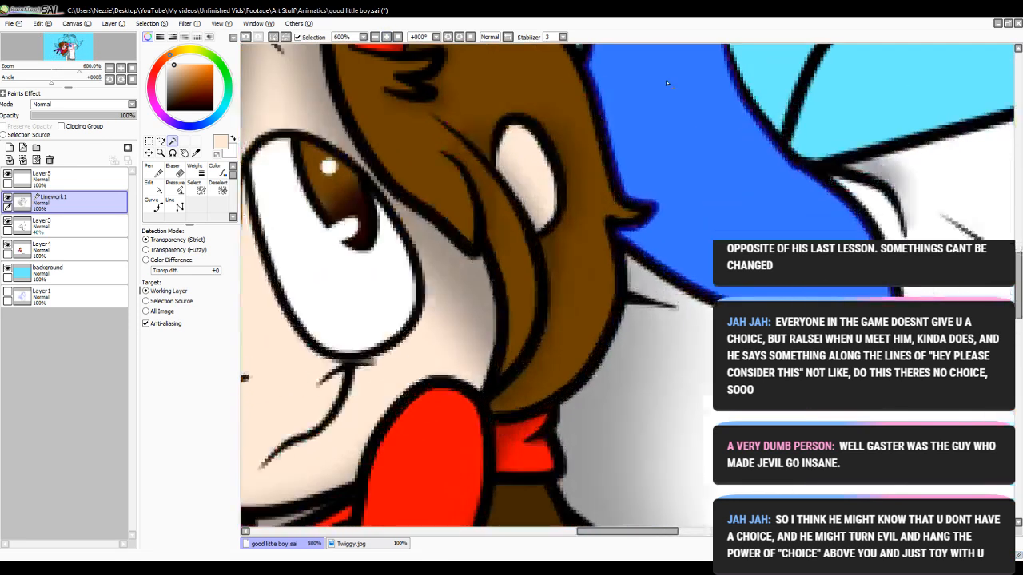
{"action": "left_click_drag", "start_coordinate": [1018, 307], "coordinate": [1019, 270]}
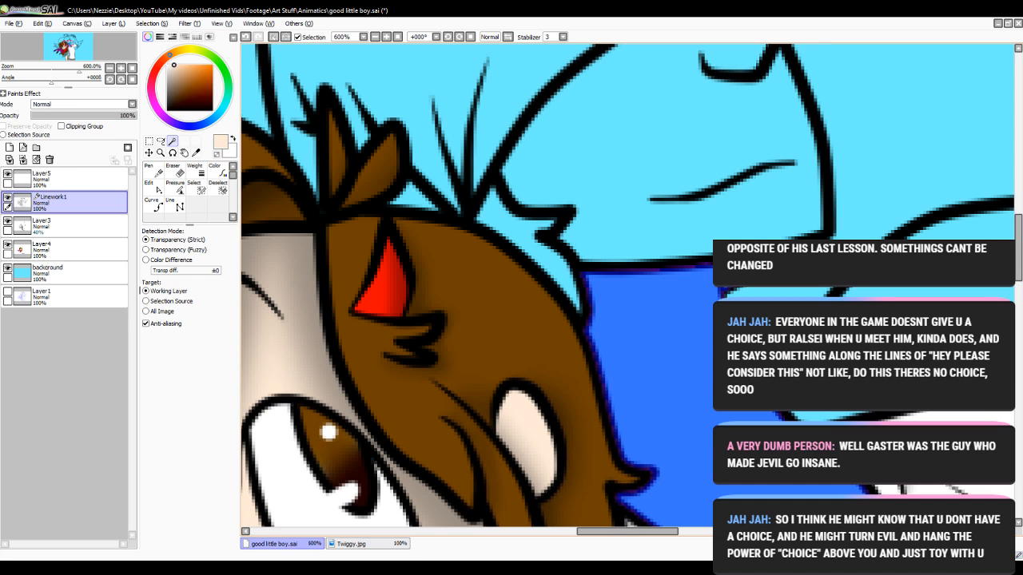
{"action": "left_click", "coordinate": [375, 37]}
{"action": "left_click", "coordinate": [374, 38]}
{"action": "left_click", "coordinate": [375, 38]}
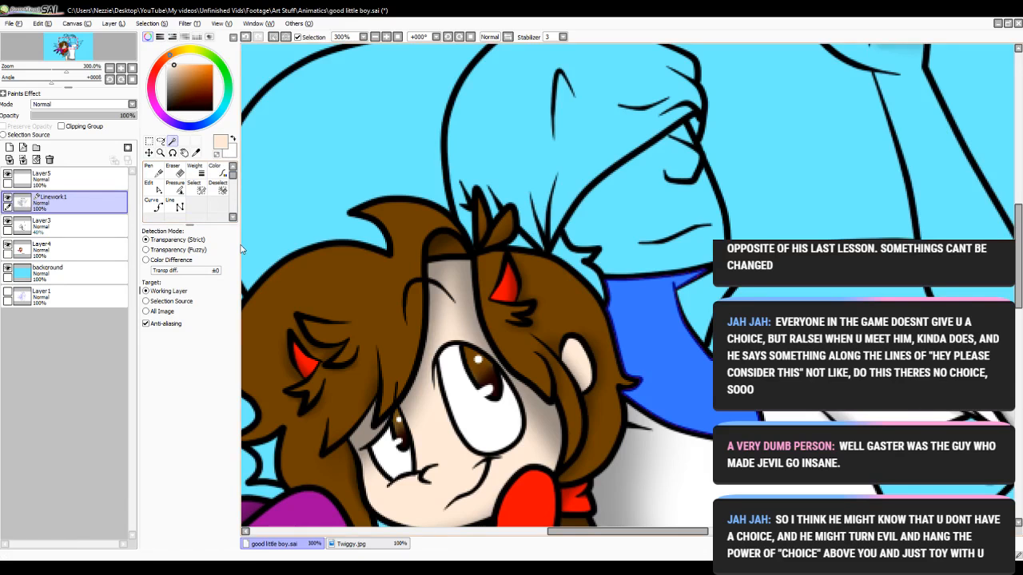
{"action": "left_click", "coordinate": [376, 37]}
{"action": "left_click", "coordinate": [376, 37]}
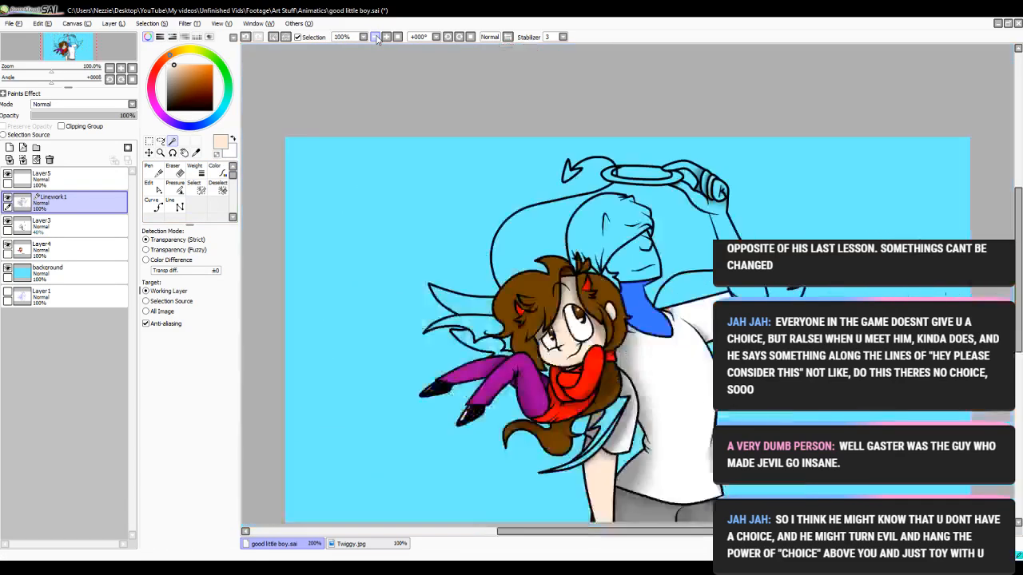
- Fill the selected neck on Layer4 with the current peach skin colour, using the Pen at size 120
{"action": "left_click", "coordinate": [105, 251]}
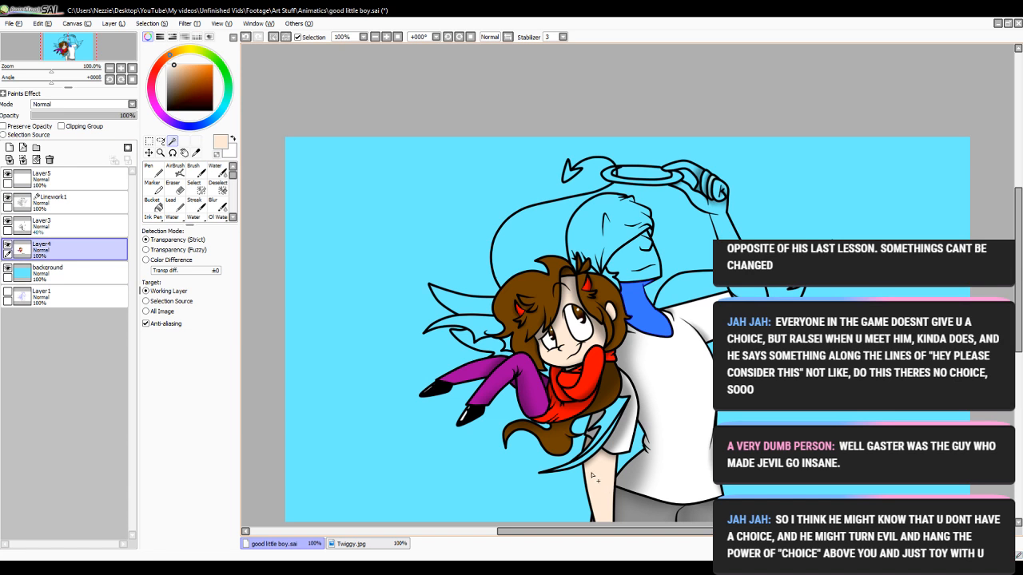
{"action": "left_click", "coordinate": [149, 170]}
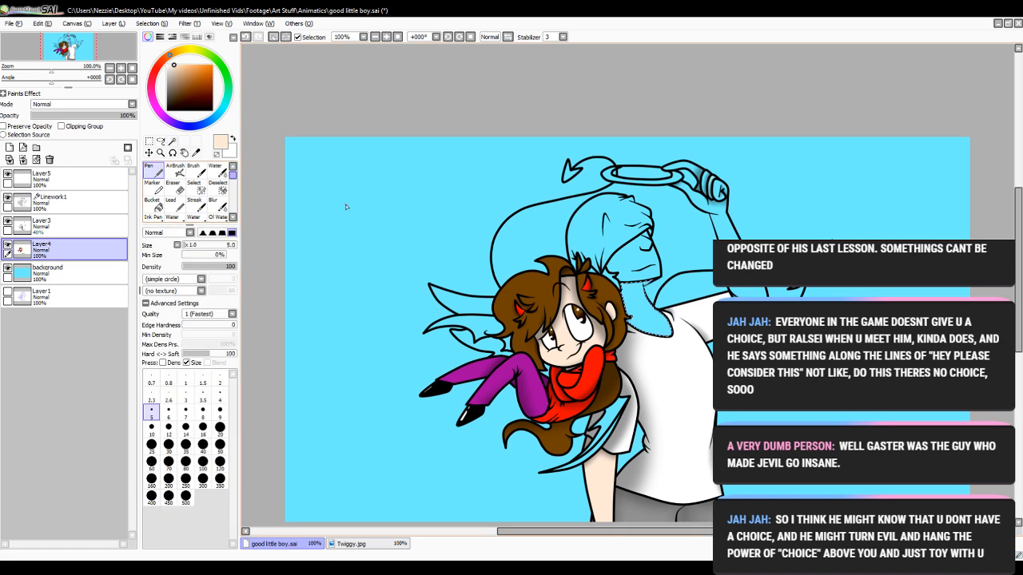
{"action": "left_click", "coordinate": [220, 461]}
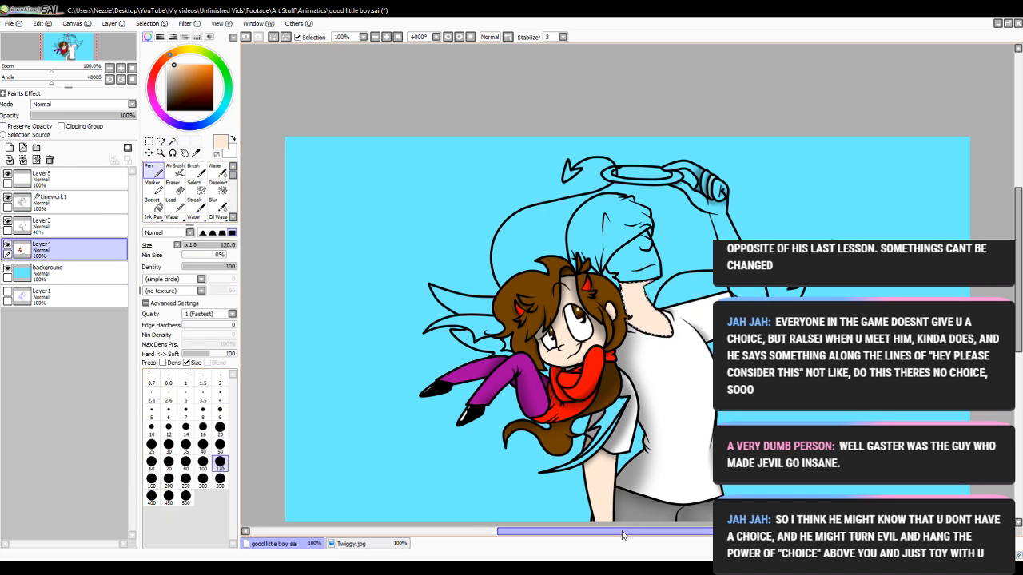
- Shade the neck beneath the jaw and along the collar on Layer3 with a black AirBrush at size 50, and clear the selection
{"action": "left_click_drag", "start_coordinate": [639, 534], "coordinate": [663, 533]}
{"action": "left_click", "coordinate": [386, 36]}
{"action": "left_click", "coordinate": [386, 37]}
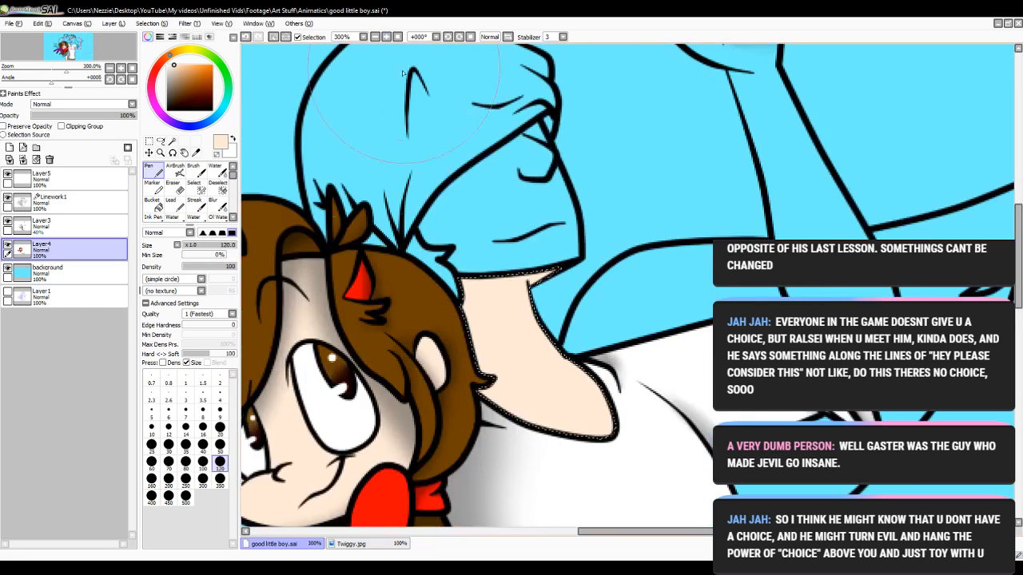
{"action": "left_click", "coordinate": [48, 226]}
{"action": "left_click_drag", "start_coordinate": [206, 97], "coordinate": [167, 110]}
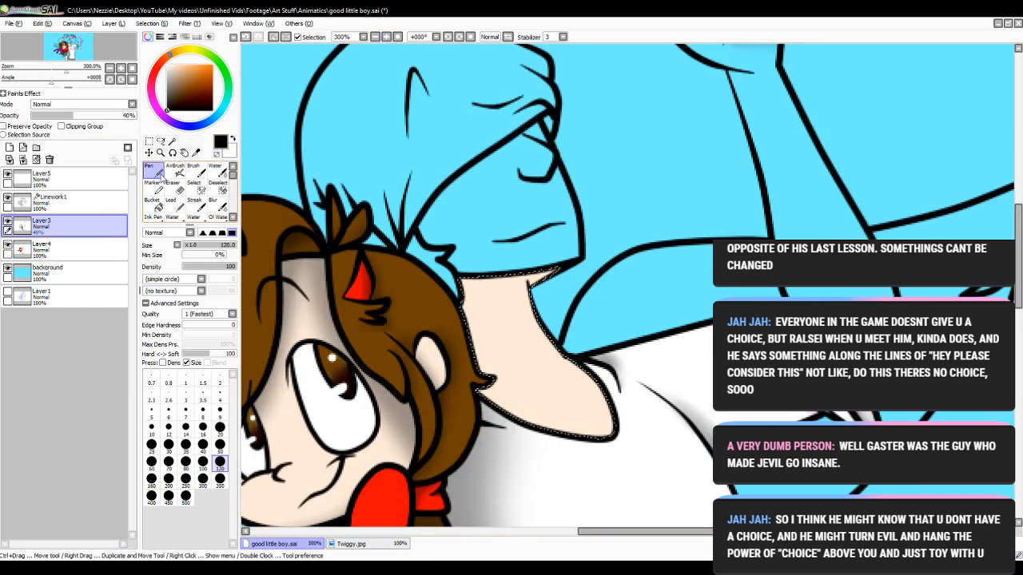
{"action": "left_click", "coordinate": [173, 171]}
{"action": "left_click_drag", "start_coordinate": [441, 256], "coordinate": [564, 243]}
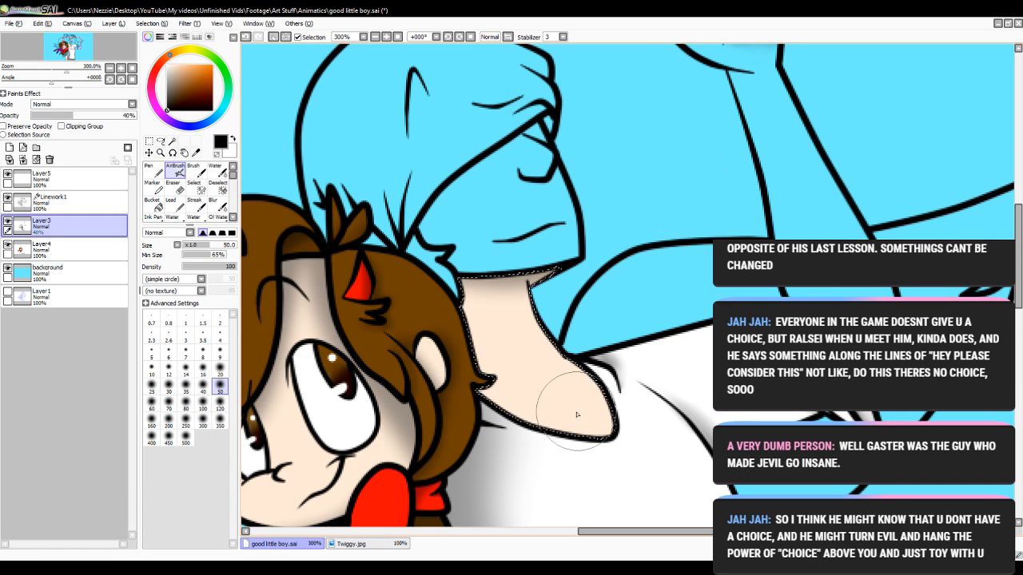
{"action": "mouse_move", "coordinate": [492, 416]}
{"action": "left_mouse_down"}
{"action": "mouse_move", "coordinate": [478, 292]}
{"action": "mouse_move", "coordinate": [687, 340]}
{"action": "left_mouse_up"}
{"action": "left_click", "coordinate": [217, 187]}
{"action": "left_click", "coordinate": [376, 37]}
{"action": "left_click", "coordinate": [375, 36]}
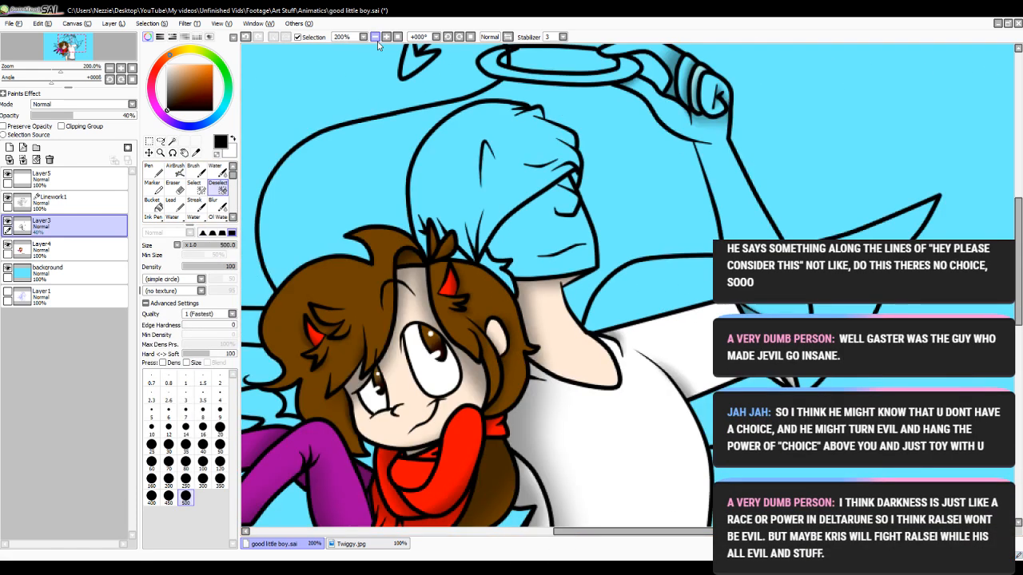
{"action": "left_click", "coordinate": [375, 36]}
{"action": "left_click", "coordinate": [376, 37]}
{"action": "left_click", "coordinate": [172, 141]}
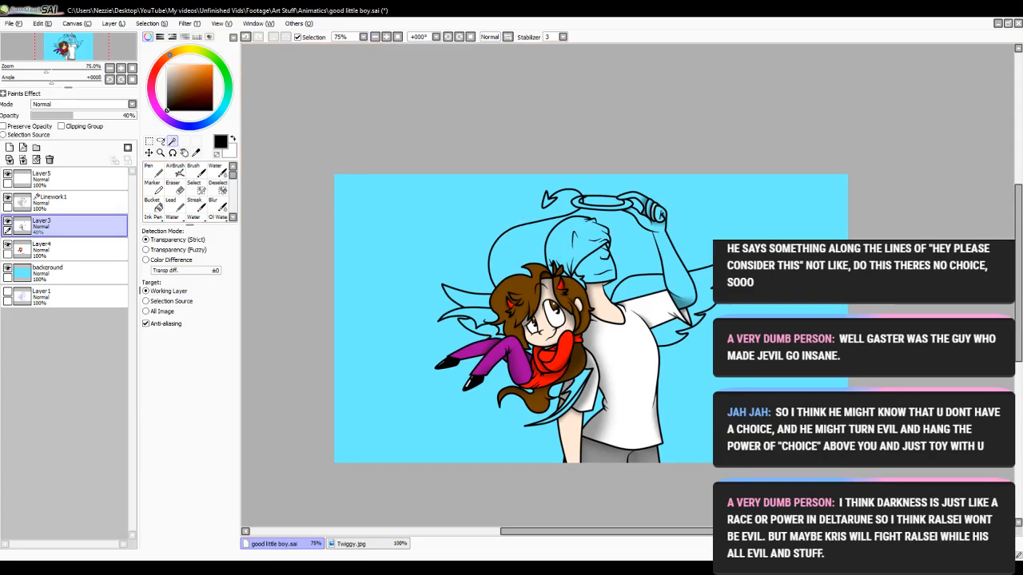
{"action": "scroll", "coordinate": [591, 280], "scroll_direction": "down", "scroll_amount": 2}
{"action": "left_click", "coordinate": [386, 37]}
{"action": "left_click", "coordinate": [386, 38]}
{"action": "left_click", "coordinate": [387, 38]}
{"action": "left_click", "coordinate": [387, 37]}
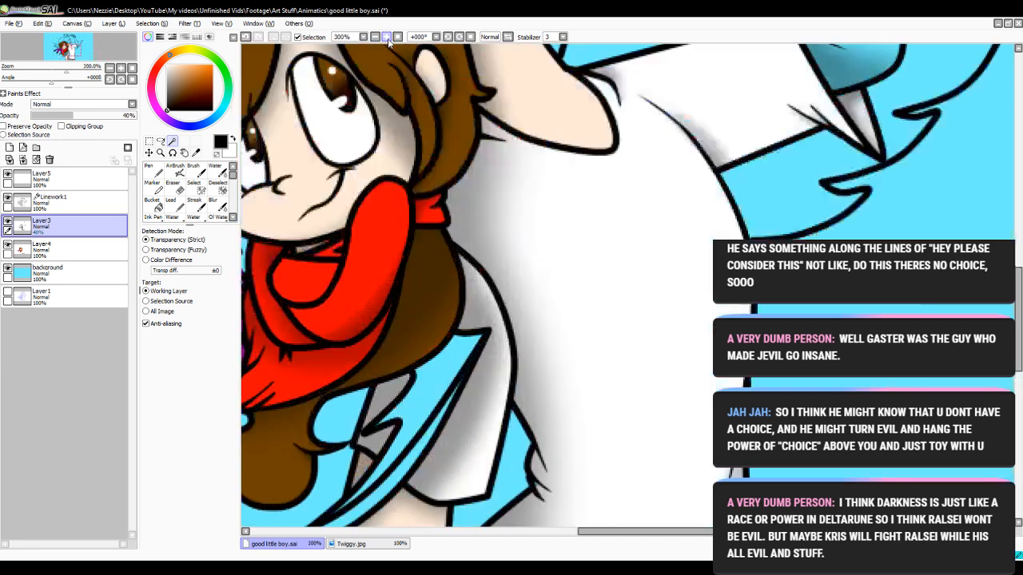
{"action": "left_click", "coordinate": [387, 38]}
{"action": "left_click", "coordinate": [387, 37]}
{"action": "left_click", "coordinate": [639, 303]}
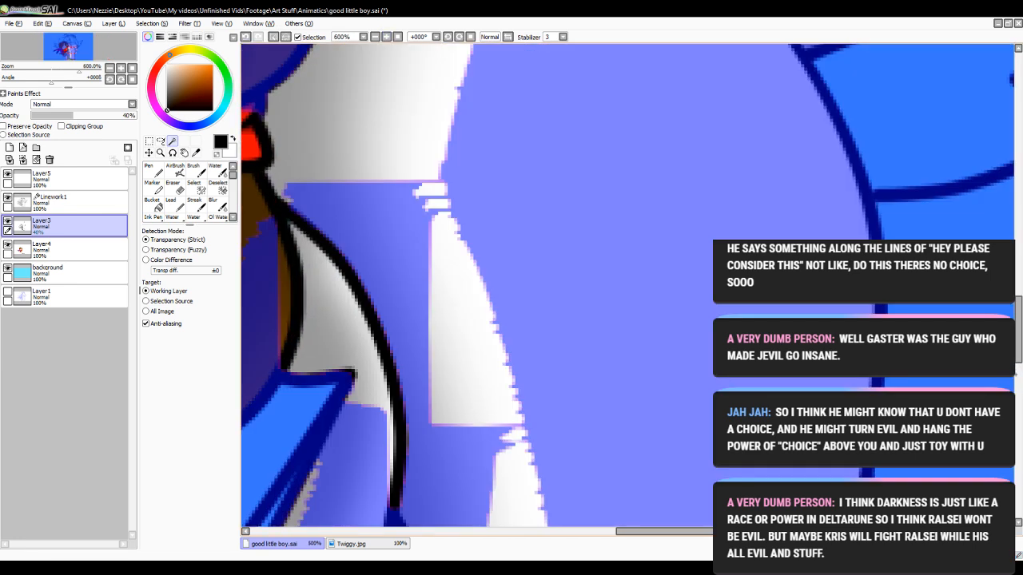
{"action": "scroll", "coordinate": [298, 273], "scroll_direction": "down", "scroll_amount": 5}
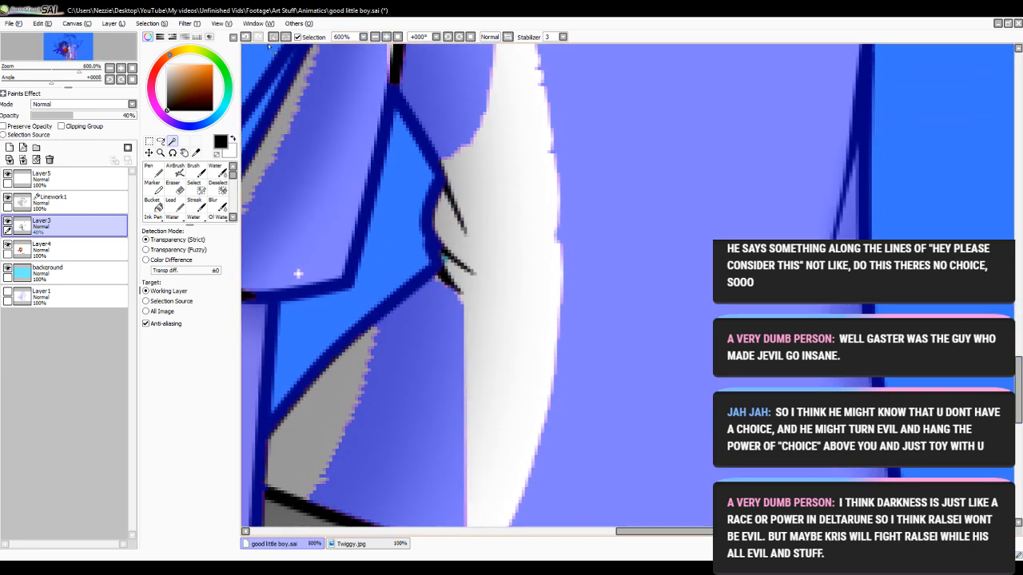
{"action": "key", "text": "ctrl+d"}
{"action": "left_click", "coordinate": [48, 248]}
{"action": "left_click", "coordinate": [158, 170]}
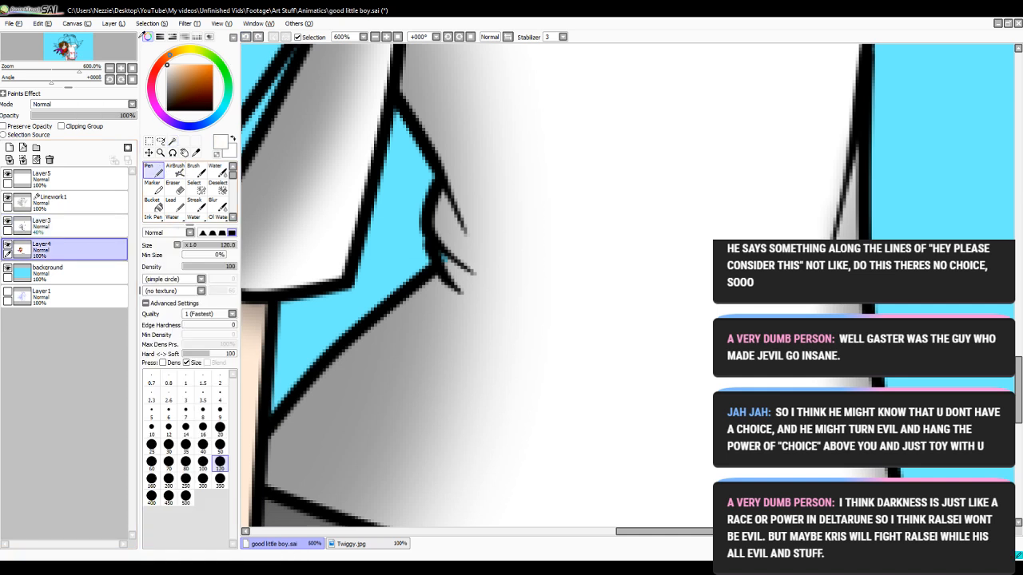
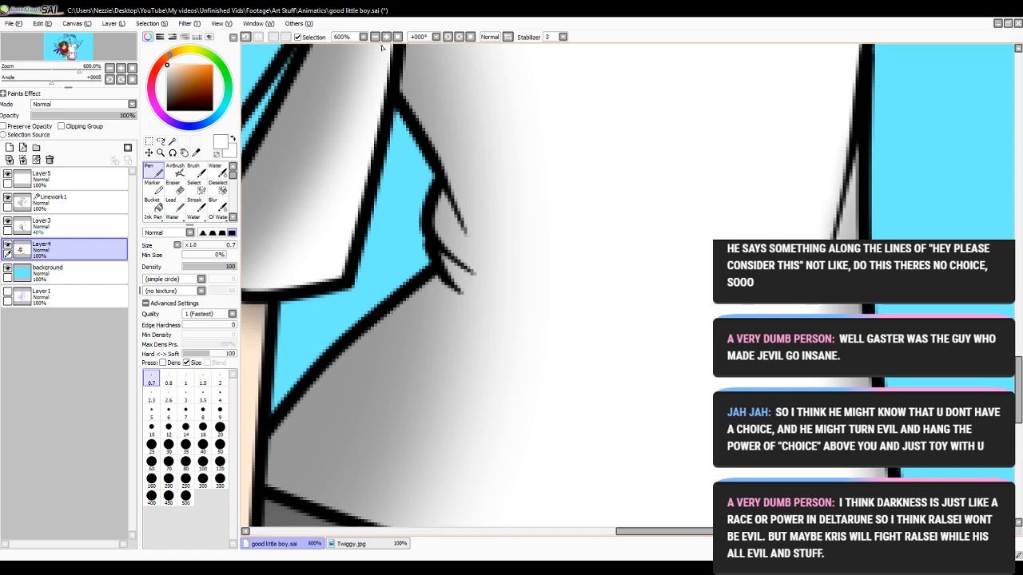
- Select the tall figure's raised arm and the finger holding the halo with the Magic Wand on Linework1
{"action": "left_click", "coordinate": [375, 37]}
{"action": "left_click", "coordinate": [375, 37]}
{"action": "left_click", "coordinate": [375, 37]}
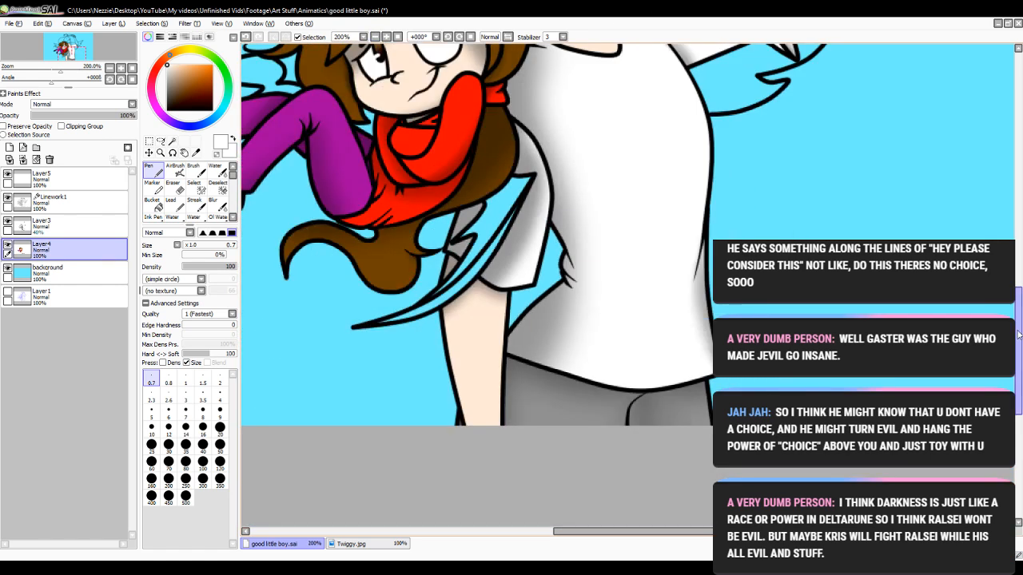
{"action": "left_click_drag", "start_coordinate": [1018, 334], "coordinate": [1018, 235]}
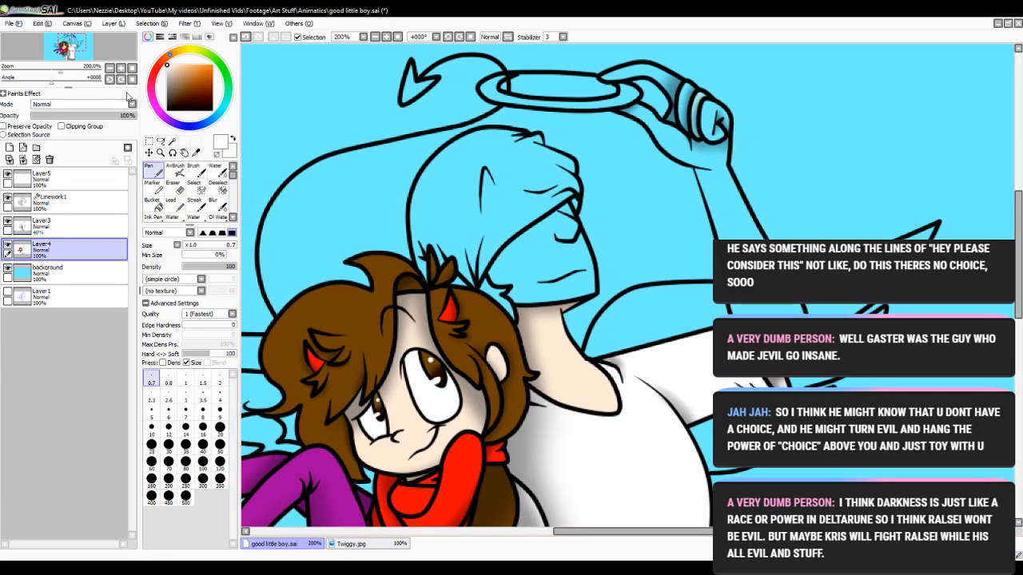
{"action": "left_click", "coordinate": [172, 142]}
{"action": "left_click_drag", "start_coordinate": [559, 530], "coordinate": [576, 531]}
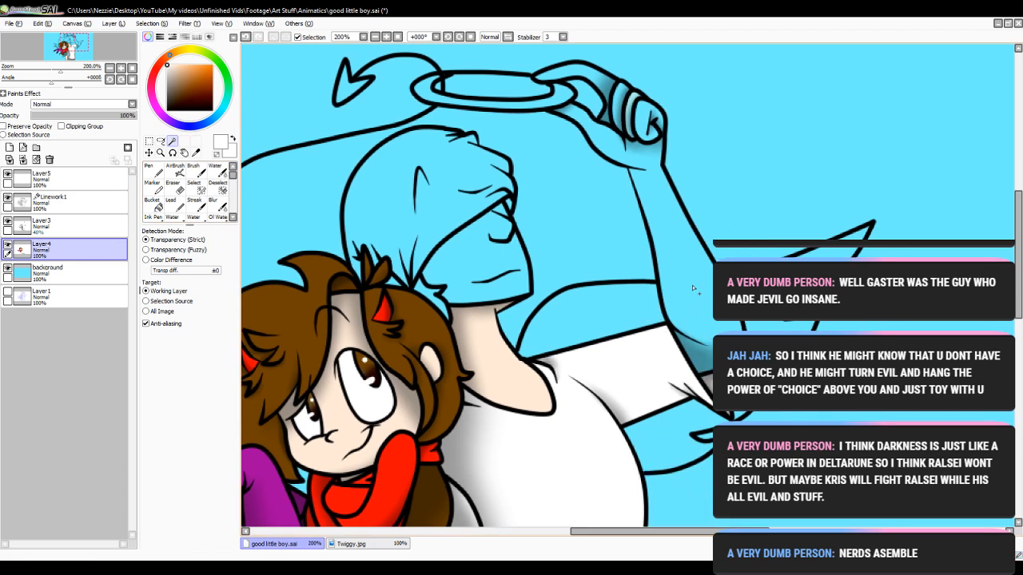
{"action": "left_click", "coordinate": [80, 201]}
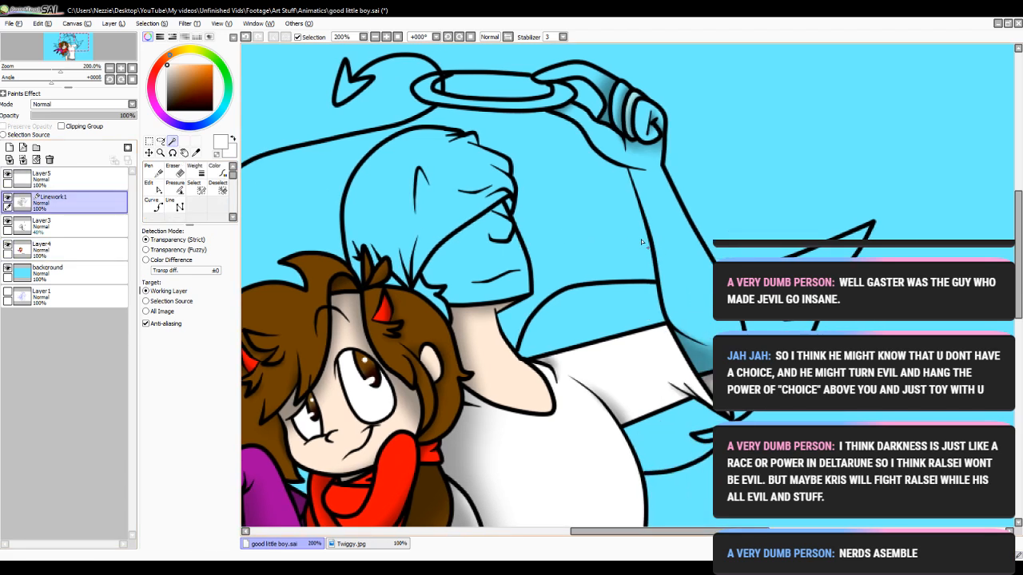
{"action": "left_click", "coordinate": [662, 241]}
{"action": "scroll", "coordinate": [580, 177], "scroll_direction": "up", "scroll_amount": 3}
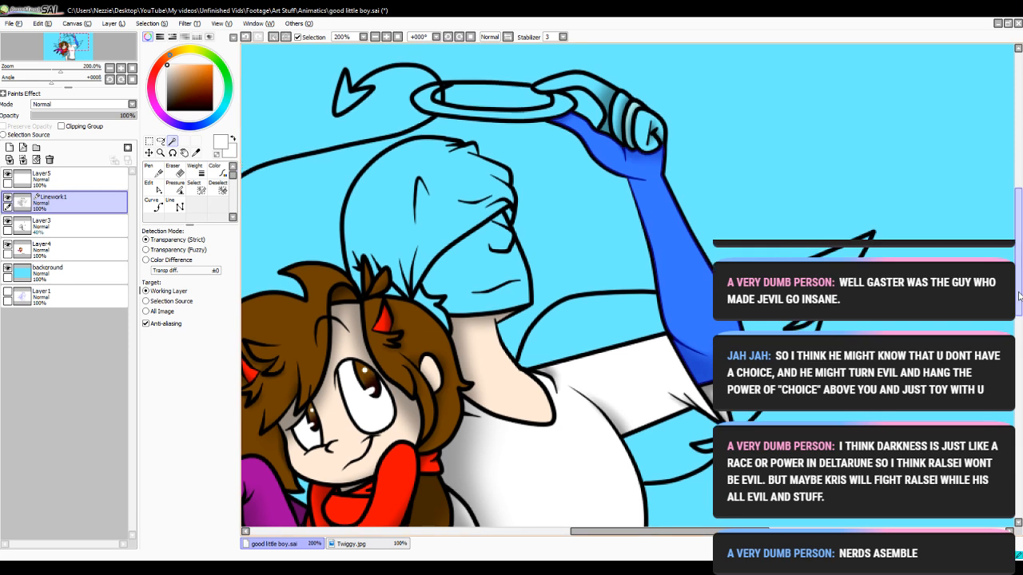
{"action": "left_click", "coordinate": [580, 177]}
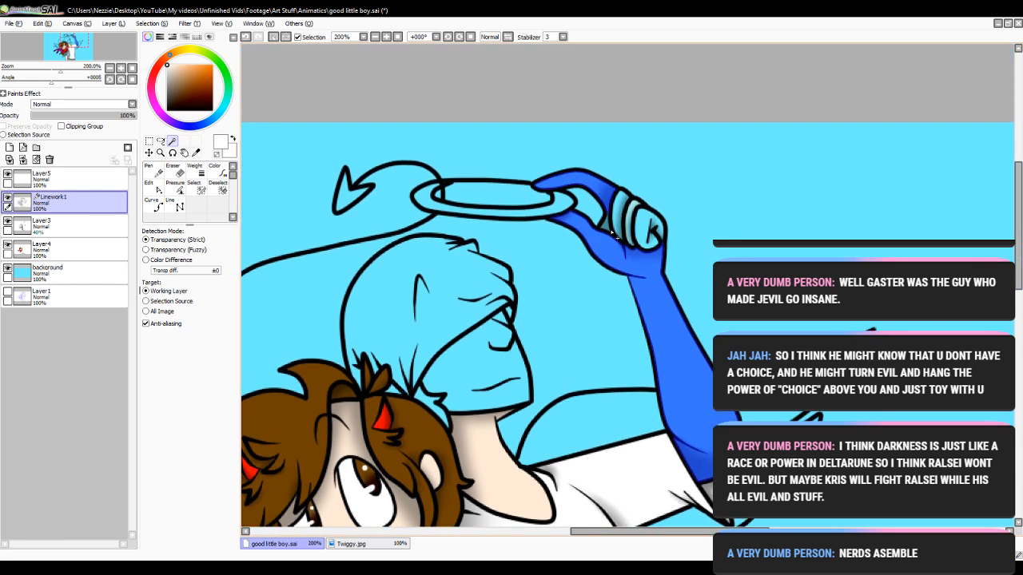
- Add the curled fingers of the raised hand to the Magic Wand selection
{"action": "left_click", "coordinate": [386, 37]}
{"action": "left_click", "coordinate": [386, 38]}
{"action": "left_click", "coordinate": [386, 38]}
{"action": "left_click", "coordinate": [572, 138]}
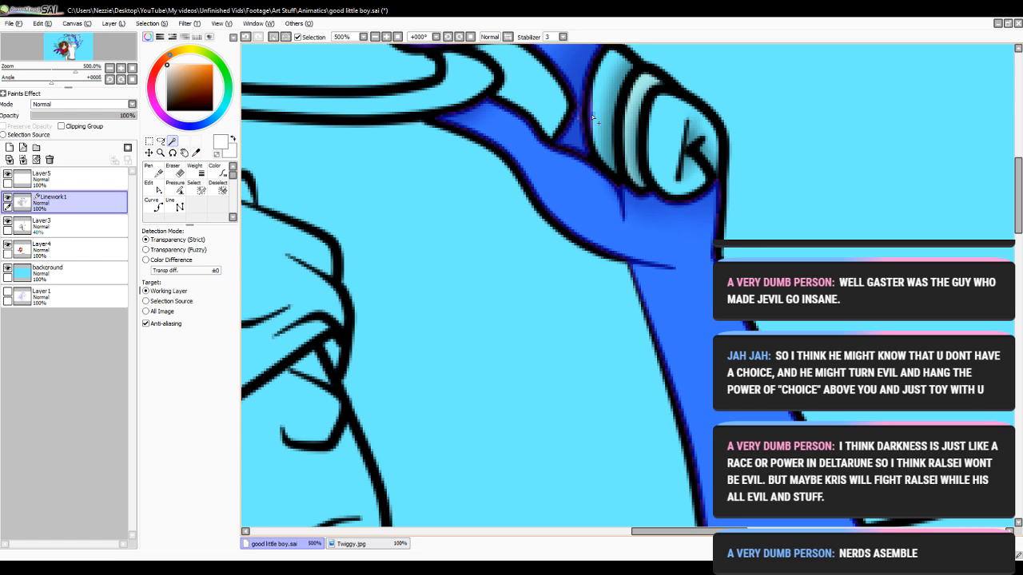
{"action": "left_click", "coordinate": [593, 120]}
{"action": "left_click", "coordinate": [631, 132]}
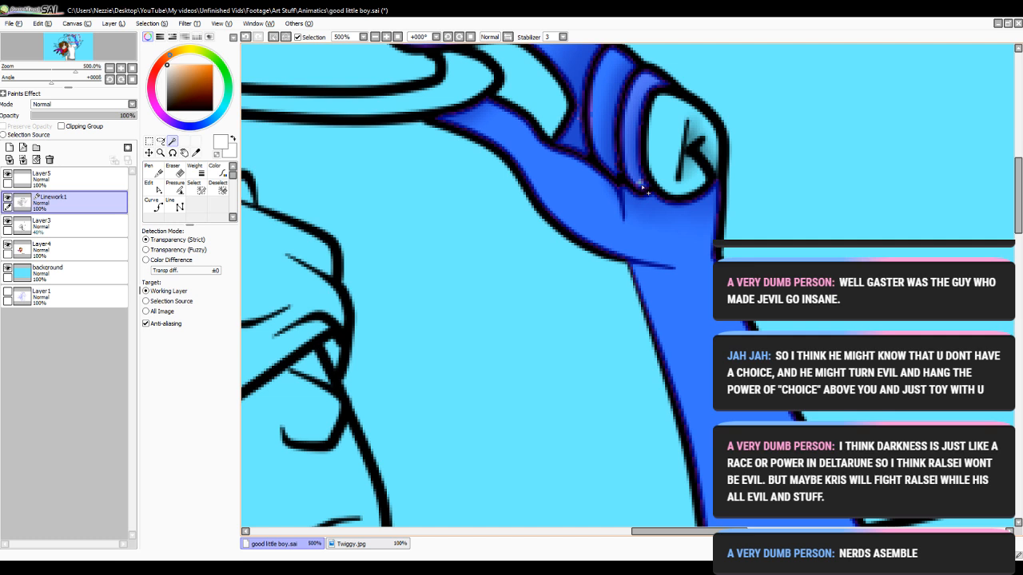
{"action": "left_click", "coordinate": [651, 148]}
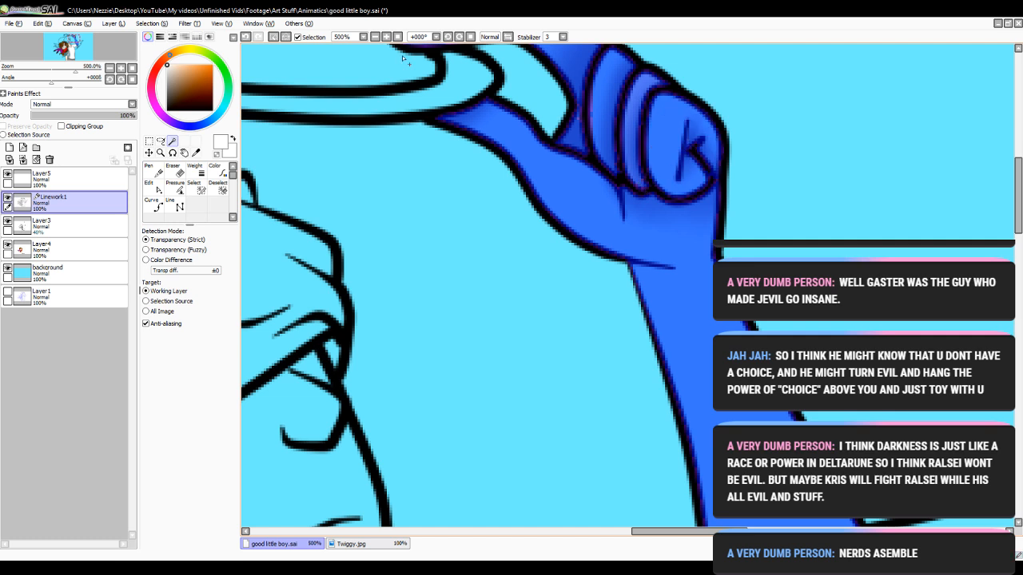
- Fill the selected raised arm and hand on Layer4 with the neck's skin colour, using the Pen at size 120, and clear the selection
{"action": "left_click", "coordinate": [385, 37]}
{"action": "left_click", "coordinate": [385, 38]}
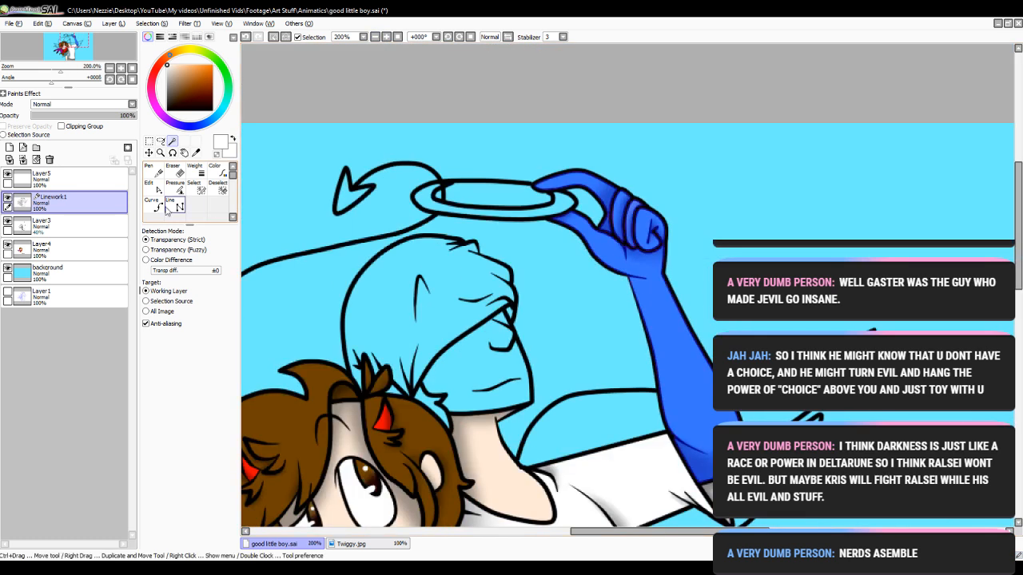
{"action": "left_click", "coordinate": [56, 250]}
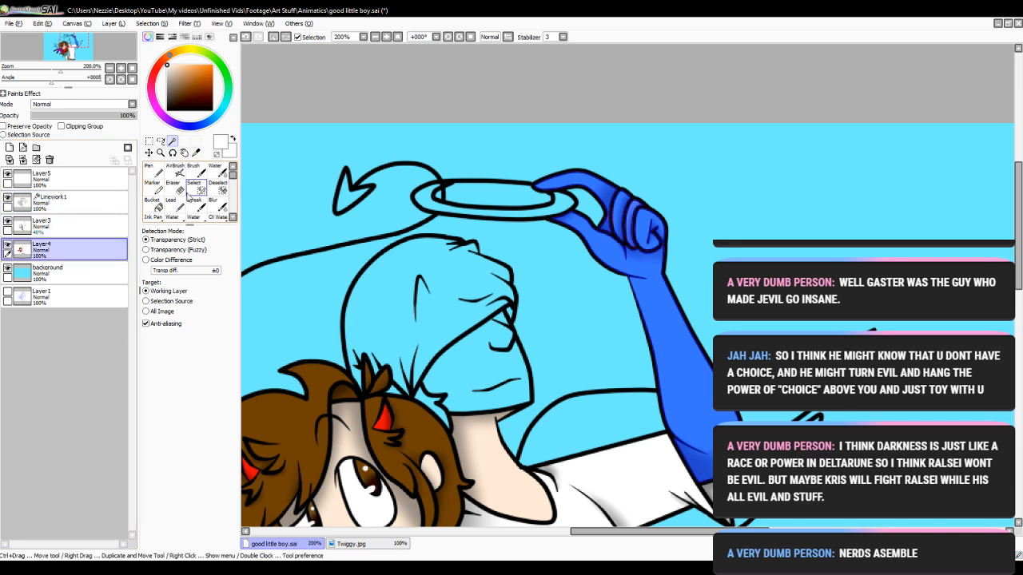
{"action": "left_click", "coordinate": [157, 172]}
{"action": "right_click", "coordinate": [476, 438]}
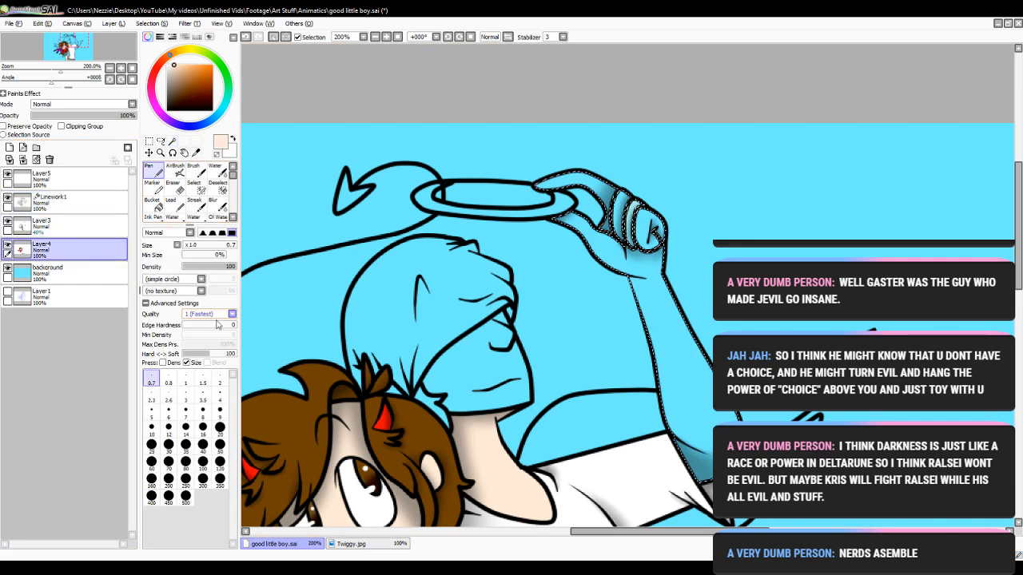
{"action": "left_click", "coordinate": [219, 427]}
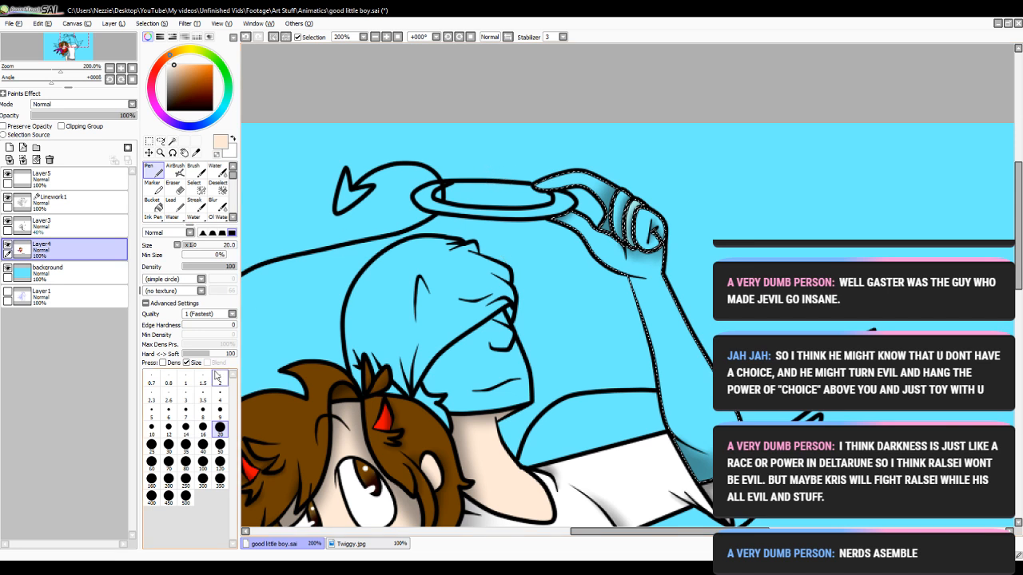
{"action": "left_click", "coordinate": [221, 462]}
{"action": "left_click_drag", "start_coordinate": [551, 186], "coordinate": [635, 222]}
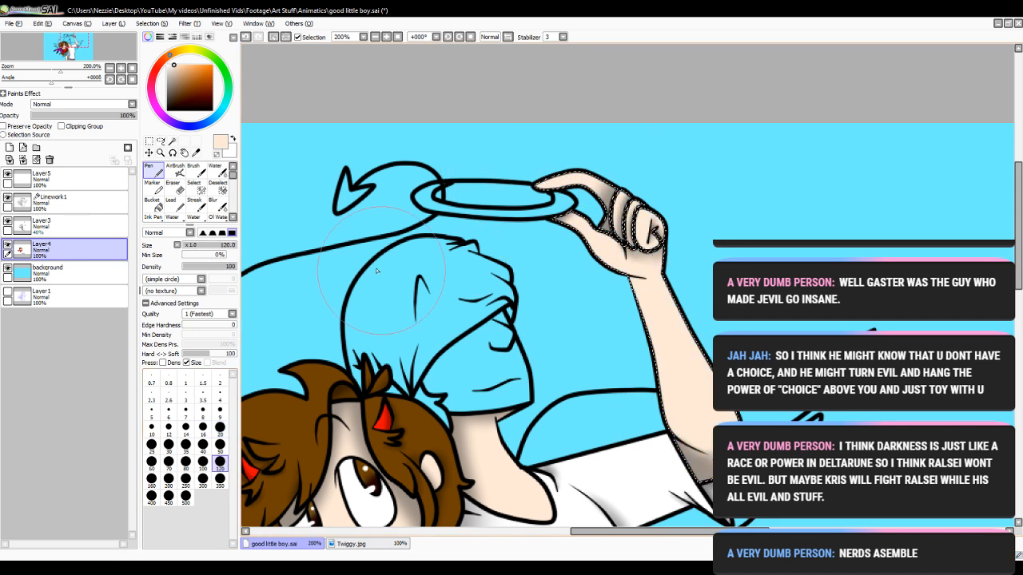
{"action": "left_click", "coordinate": [223, 189]}
{"action": "key", "text": "Delete"}
{"action": "left_click_drag", "start_coordinate": [471, 198], "coordinate": [815, 280]}
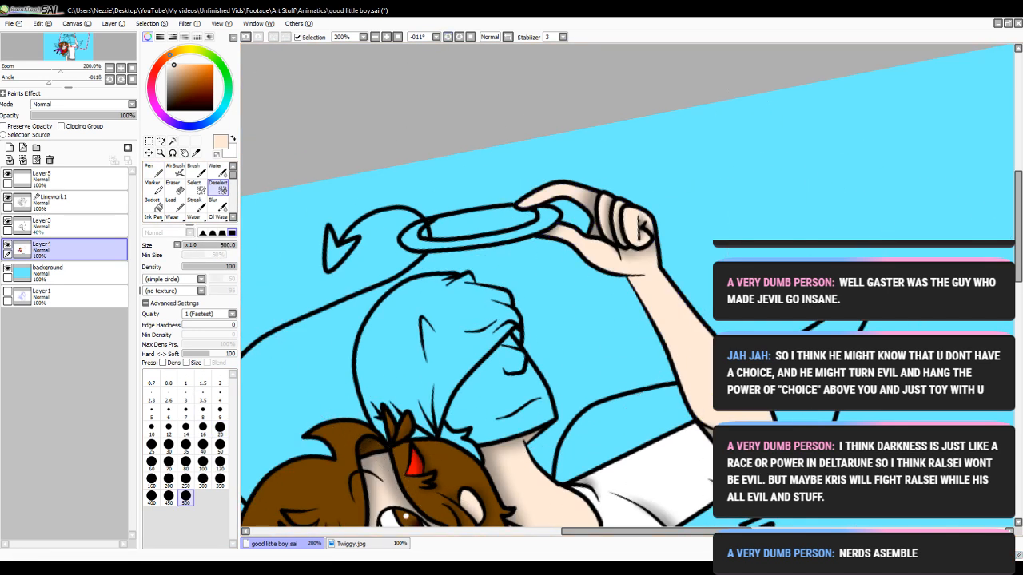
- Select the tall figure's face with the Magic Wand on Linework1
{"action": "left_click_drag", "start_coordinate": [1018, 225], "coordinate": [1019, 262]}
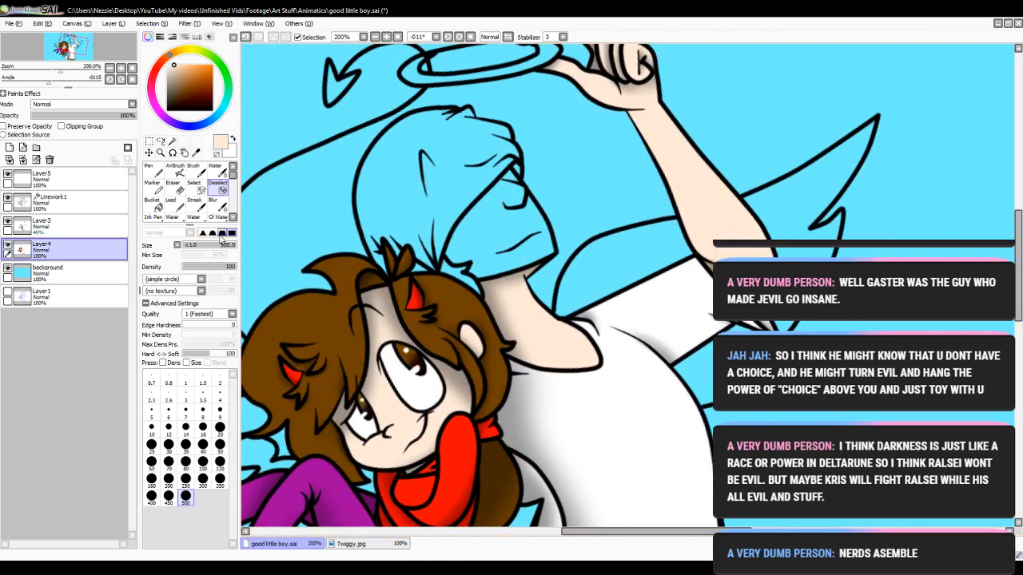
{"action": "left_click", "coordinate": [71, 202]}
{"action": "left_click", "coordinate": [149, 186]}
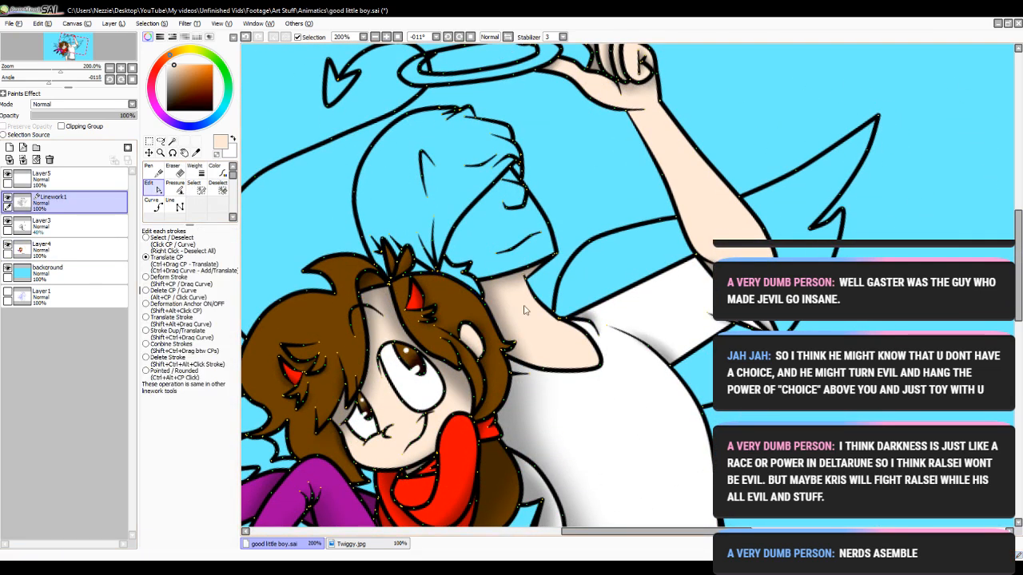
{"action": "left_click_drag", "start_coordinate": [560, 321], "coordinate": [546, 306]}
{"action": "left_click", "coordinate": [171, 141]}
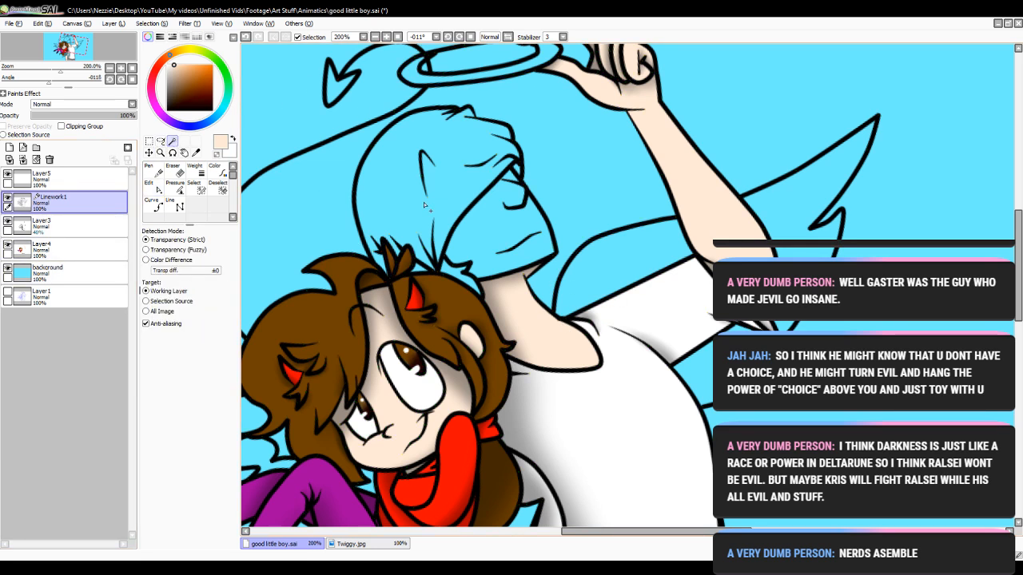
{"action": "left_click", "coordinate": [485, 224]}
- Fill the selected face on Layer4 with the current skin colour, using the Bucket
{"action": "left_click_drag", "start_coordinate": [1018, 264], "coordinate": [1018, 247]}
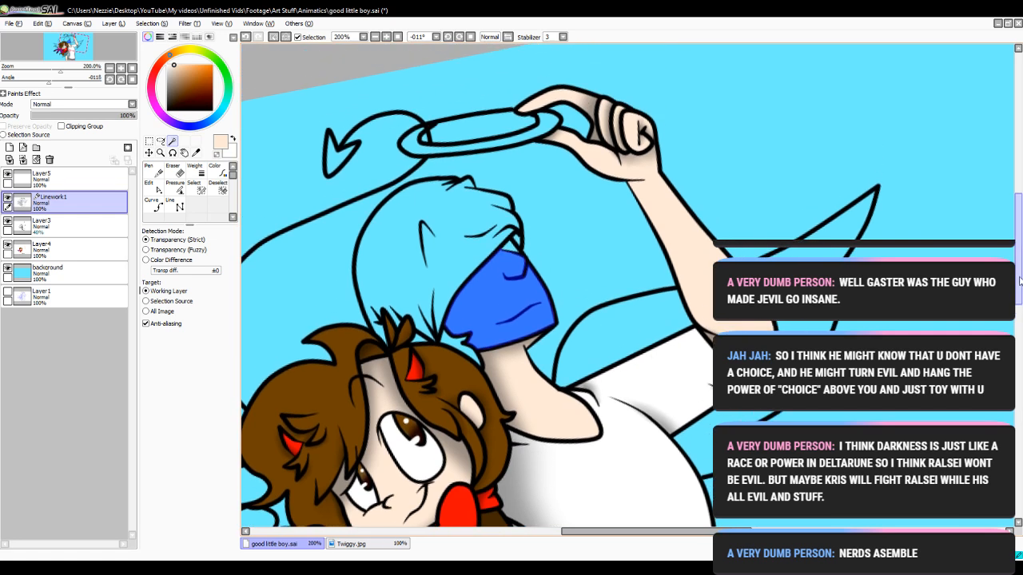
{"action": "left_click", "coordinate": [387, 38]}
{"action": "left_click", "coordinate": [387, 38]}
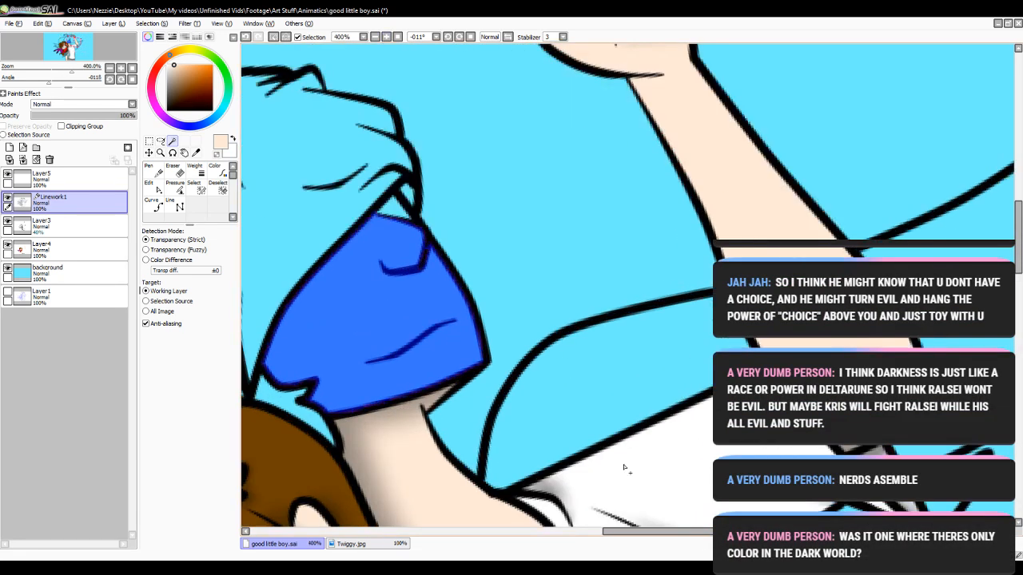
{"action": "left_click_drag", "start_coordinate": [621, 531], "coordinate": [597, 528]}
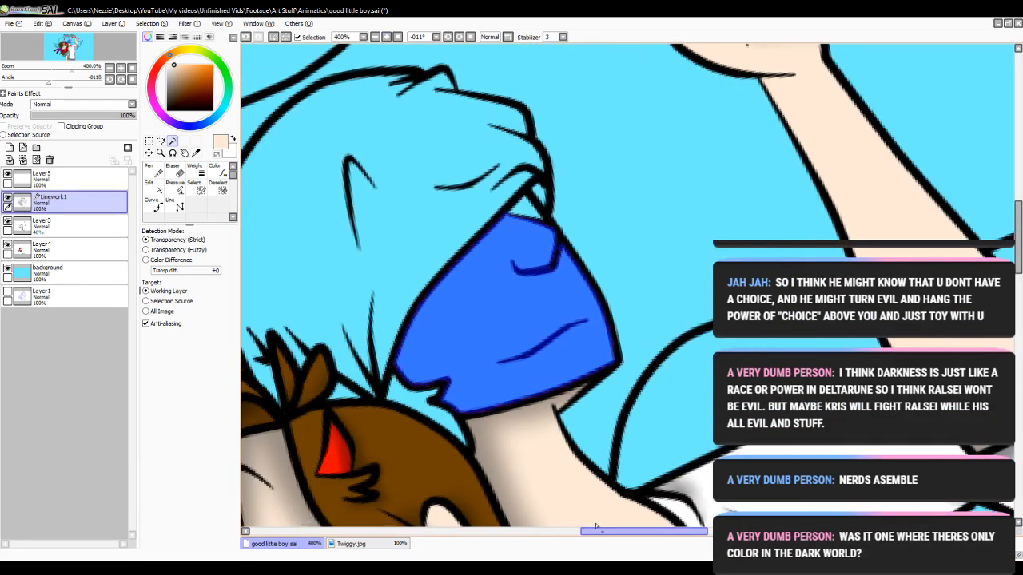
{"action": "left_click", "coordinate": [71, 248]}
{"action": "left_click", "coordinate": [152, 204]}
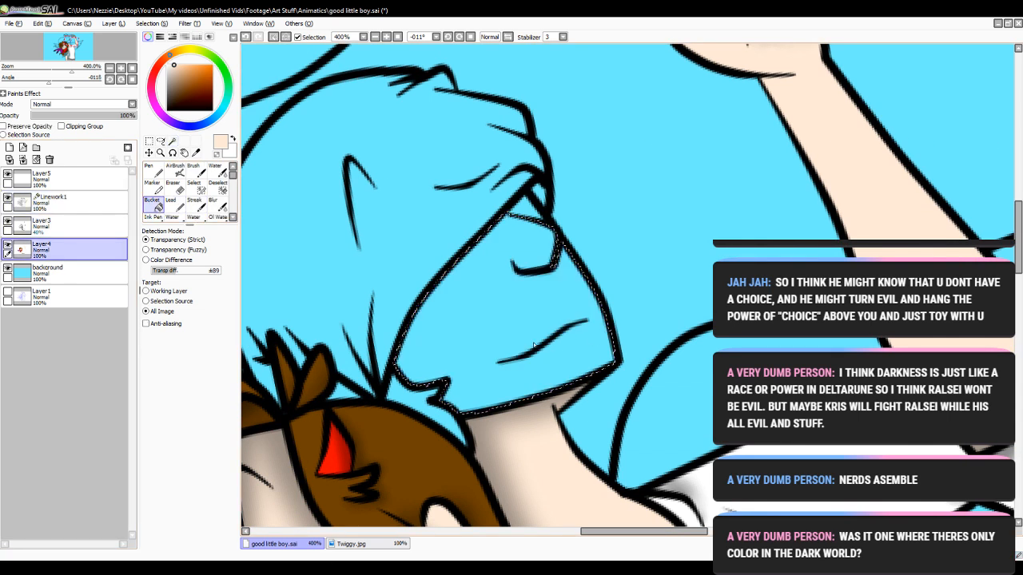
{"action": "left_click", "coordinate": [447, 327]}
- Shade the face along the hairline and cheek on Layer3 with a black AirBrush at size 120, and clear the selection
{"action": "left_click", "coordinate": [175, 172]}
{"action": "left_click", "coordinate": [168, 110]}
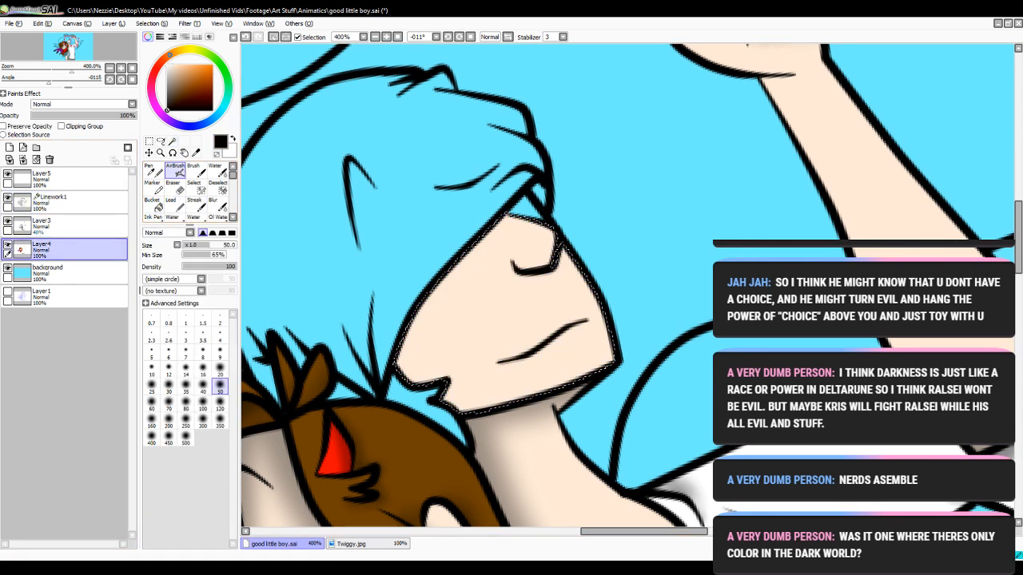
{"action": "left_click", "coordinate": [67, 203]}
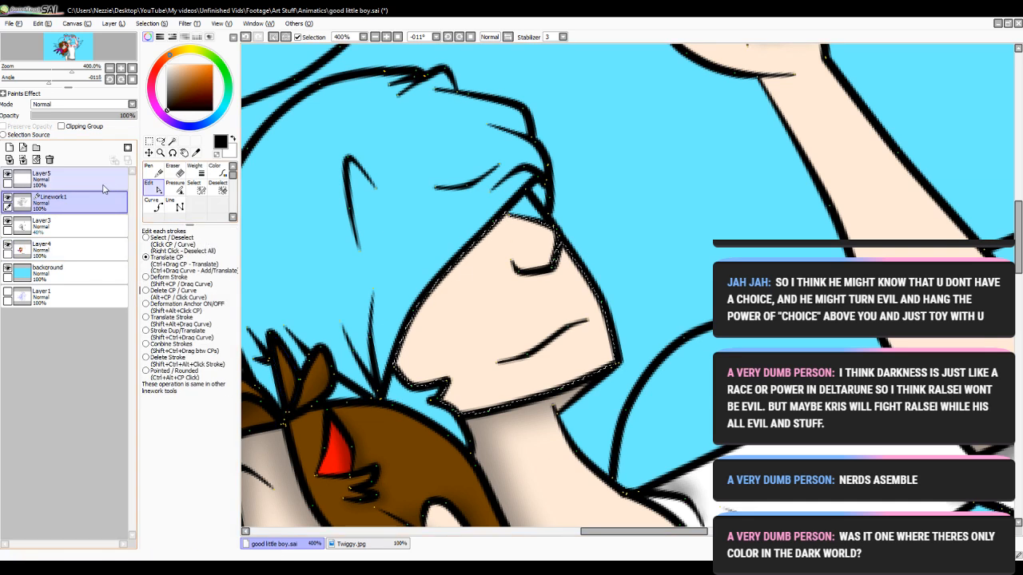
{"action": "left_click", "coordinate": [64, 226]}
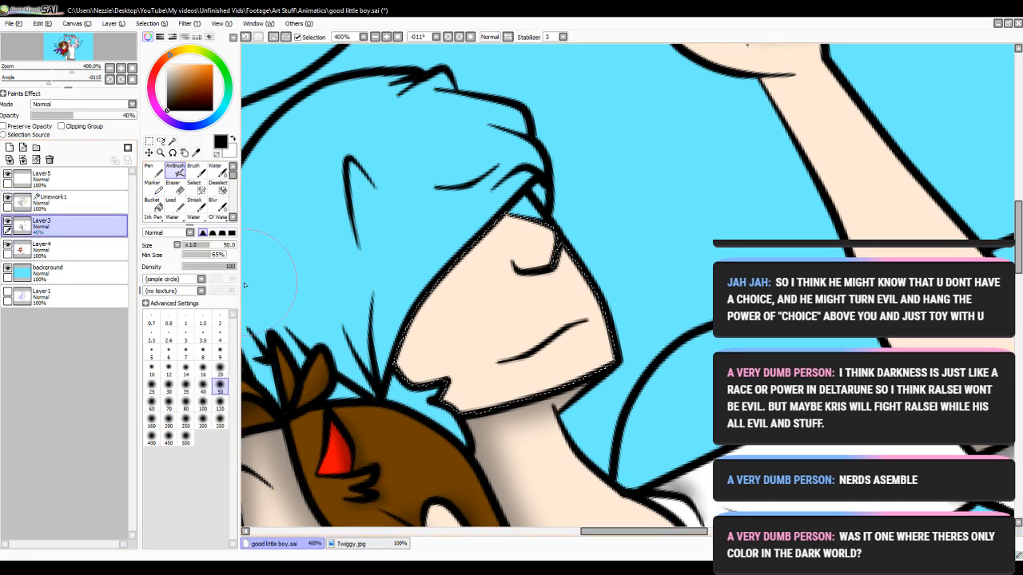
{"action": "left_click", "coordinate": [220, 408]}
{"action": "left_click_drag", "start_coordinate": [435, 141], "coordinate": [472, 571]}
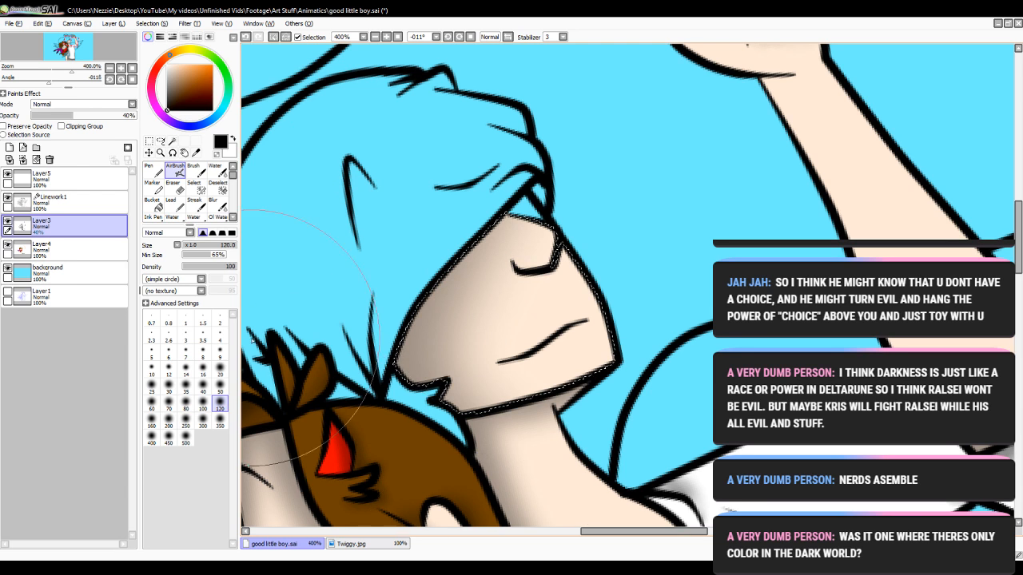
{"action": "left_click", "coordinate": [218, 188]}
{"action": "left_click", "coordinate": [505, 164]}
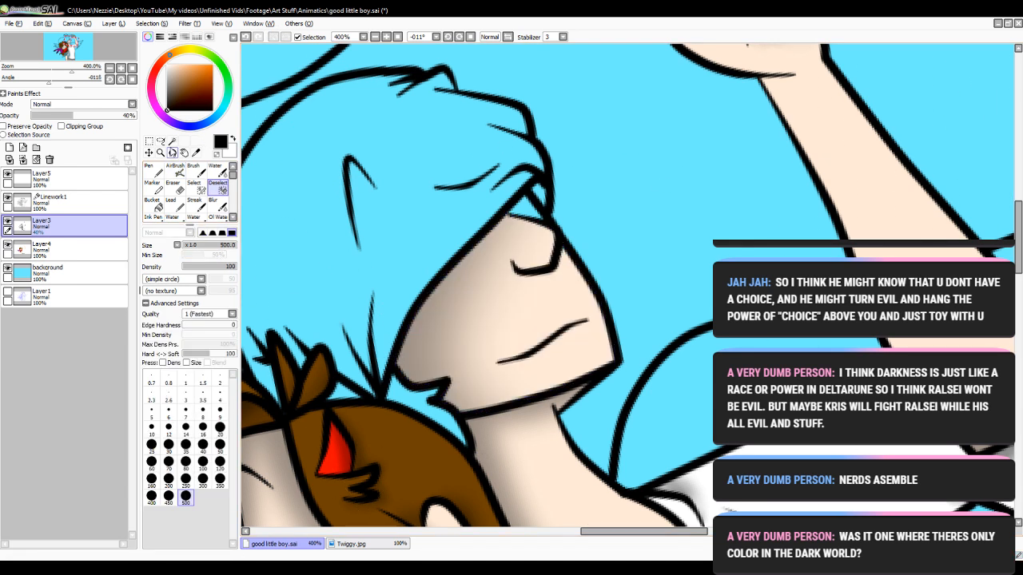
- Select the small triangular area of face between the nose and the fringe with the Magic Wand on Linework1
{"action": "left_click", "coordinate": [172, 140]}
{"action": "left_click", "coordinate": [47, 251]}
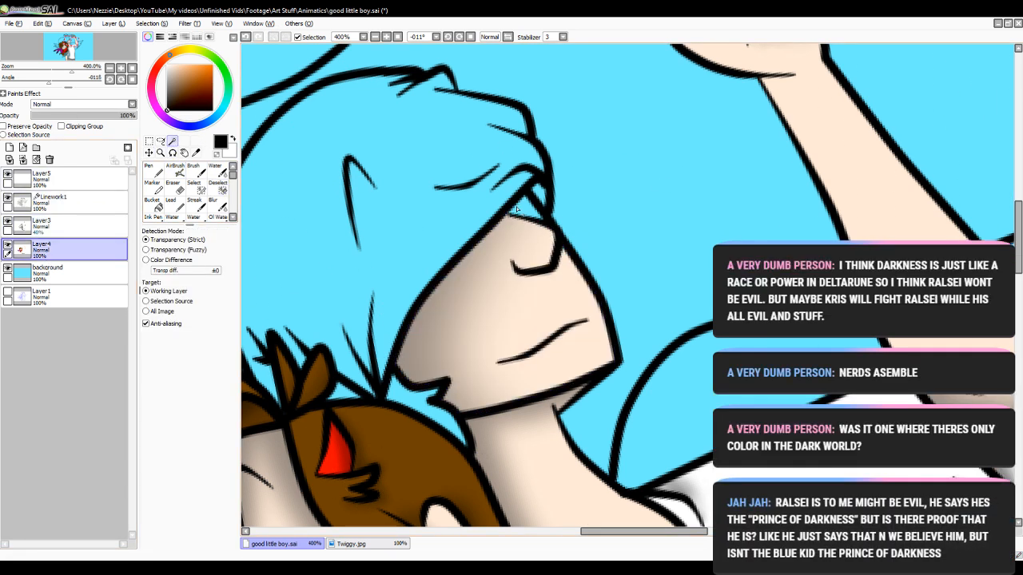
{"action": "left_click", "coordinate": [516, 210]}
{"action": "key", "text": "ctrl+d"}
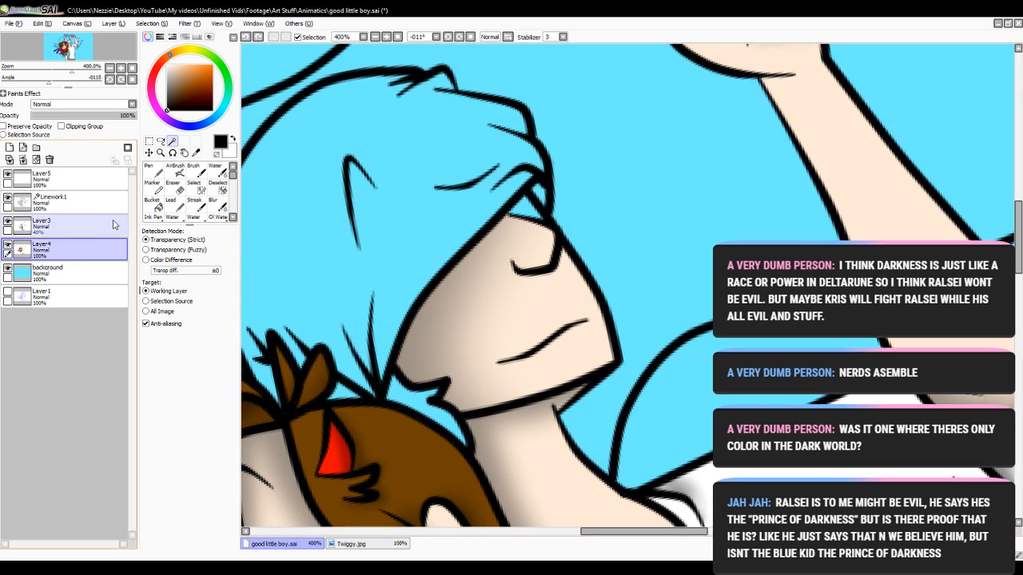
{"action": "left_click", "coordinate": [79, 201]}
{"action": "left_click", "coordinate": [529, 211]}
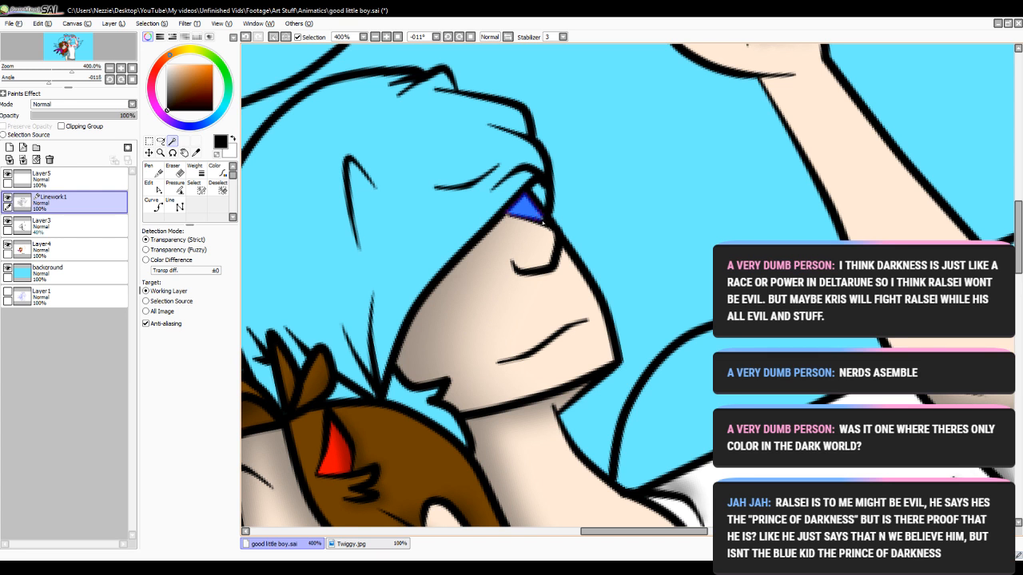
- Fill the selected triangle on Layer4 with the skin colour sampled from the neck, using the Bucket
{"action": "left_click", "coordinate": [64, 250]}
{"action": "left_click", "coordinate": [157, 204]}
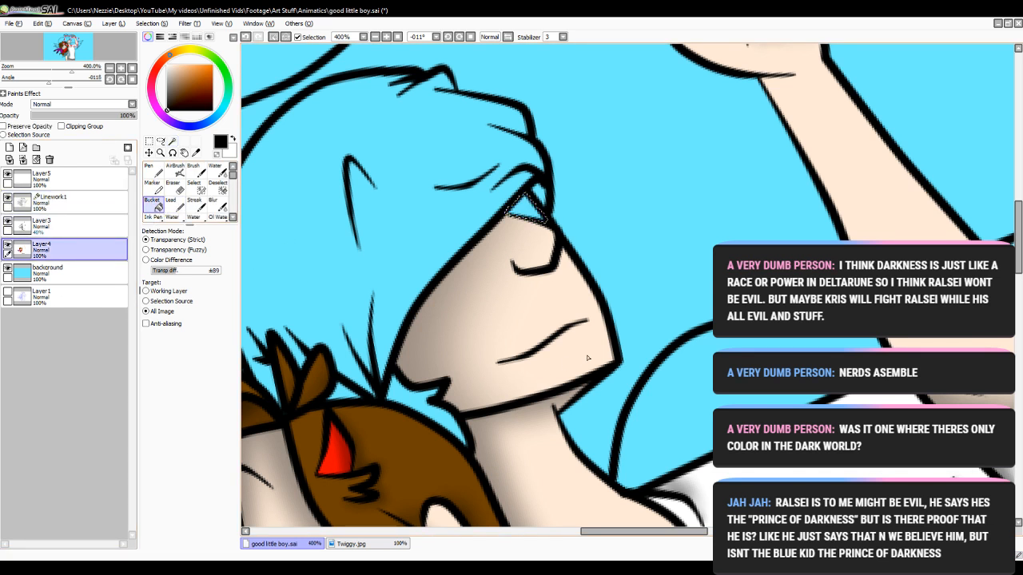
{"action": "right_click", "coordinate": [564, 463]}
{"action": "left_click", "coordinate": [524, 213]}
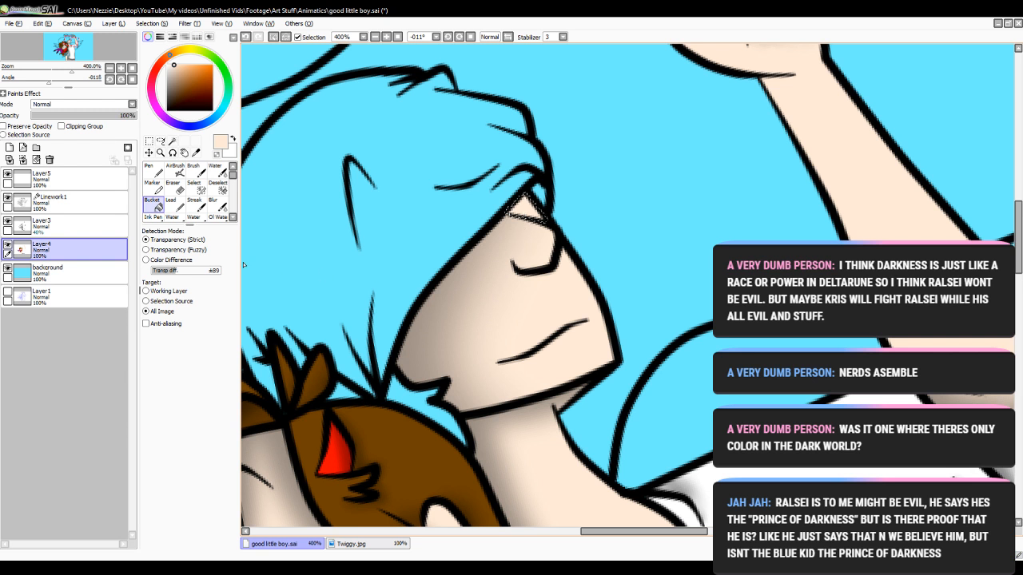
- Shade the selected triangle above the nose on Layer3 with a black AirBrush at size 120, and clear the selection
{"action": "left_click", "coordinate": [52, 232]}
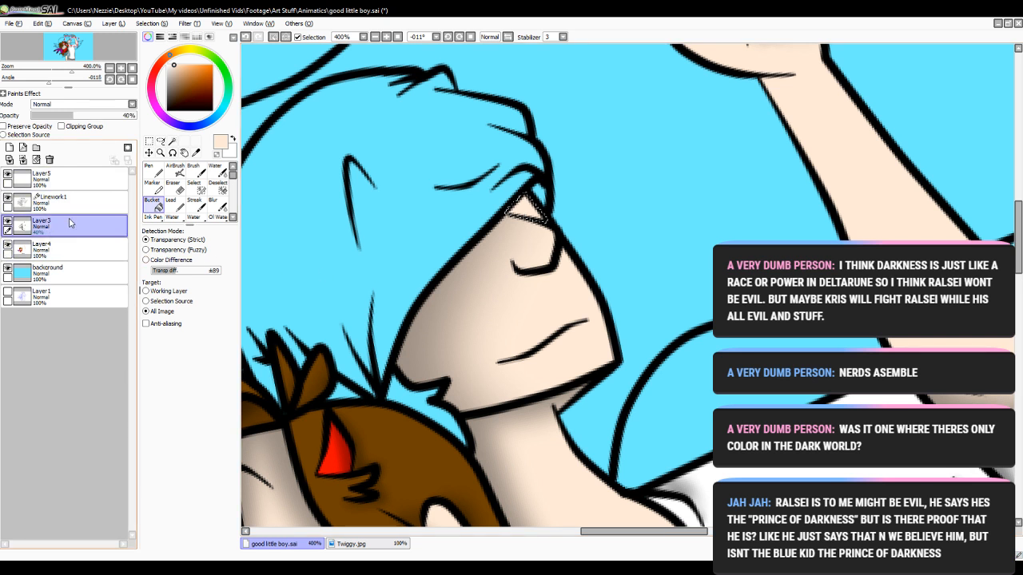
{"action": "left_click", "coordinate": [190, 112]}
{"action": "left_click", "coordinate": [174, 173]}
{"action": "left_click_drag", "start_coordinate": [515, 208], "coordinate": [639, 216]}
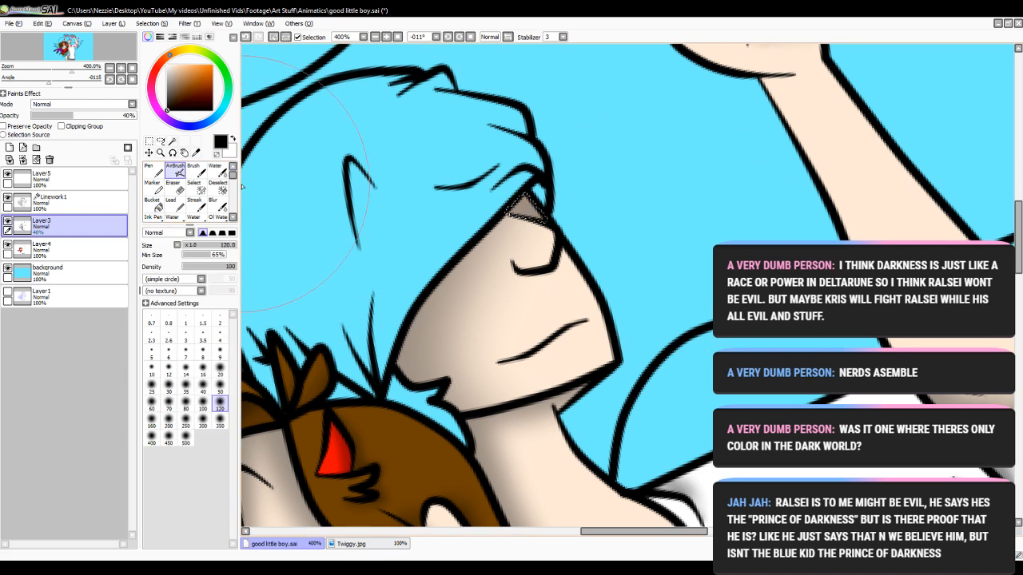
{"action": "scroll", "coordinate": [189, 192], "scroll_direction": "down", "scroll_amount": 3}
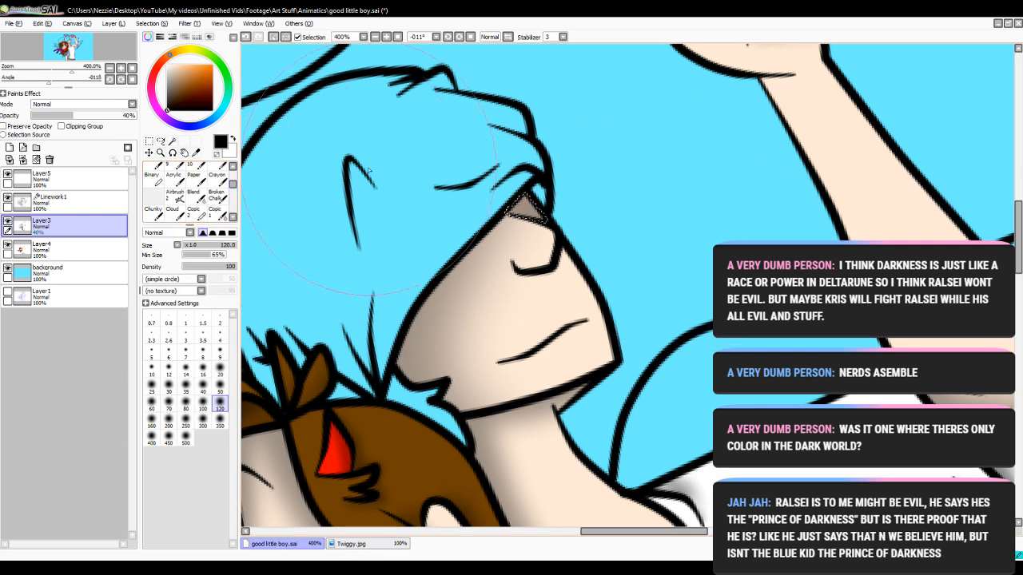
{"action": "left_click", "coordinate": [233, 168]}
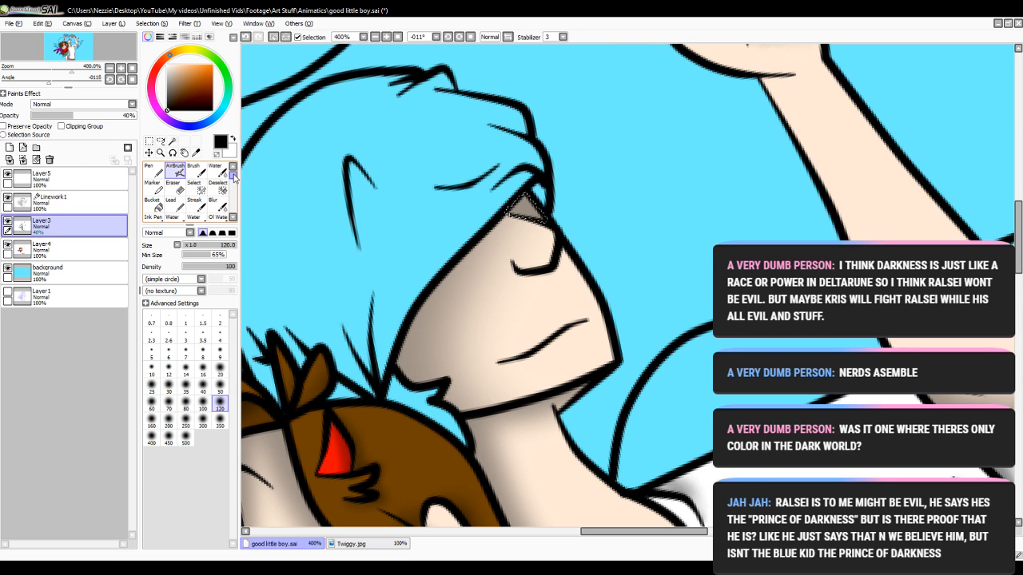
{"action": "key", "text": "ctrl+z"}
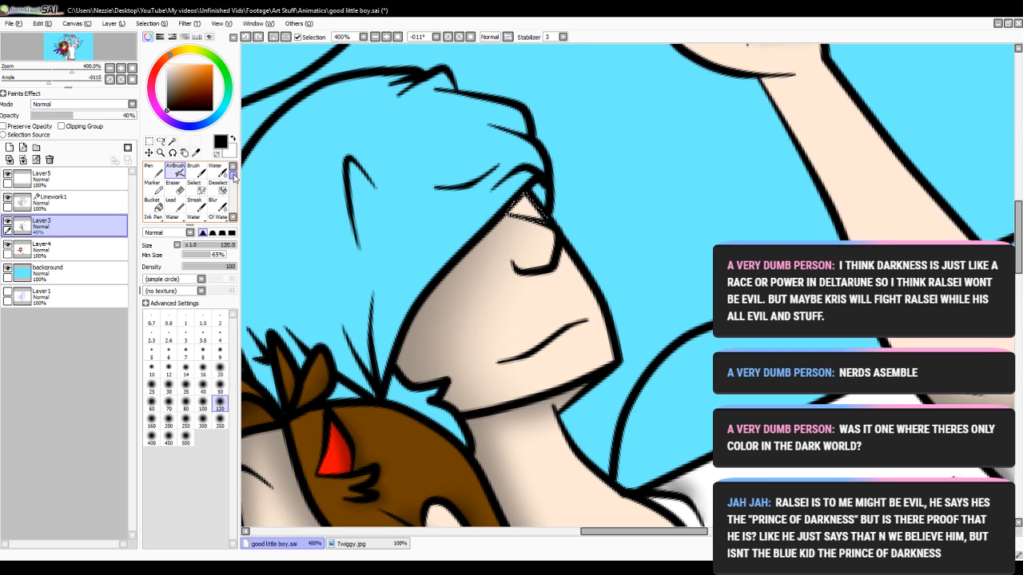
{"action": "key", "text": "ctrl+y"}
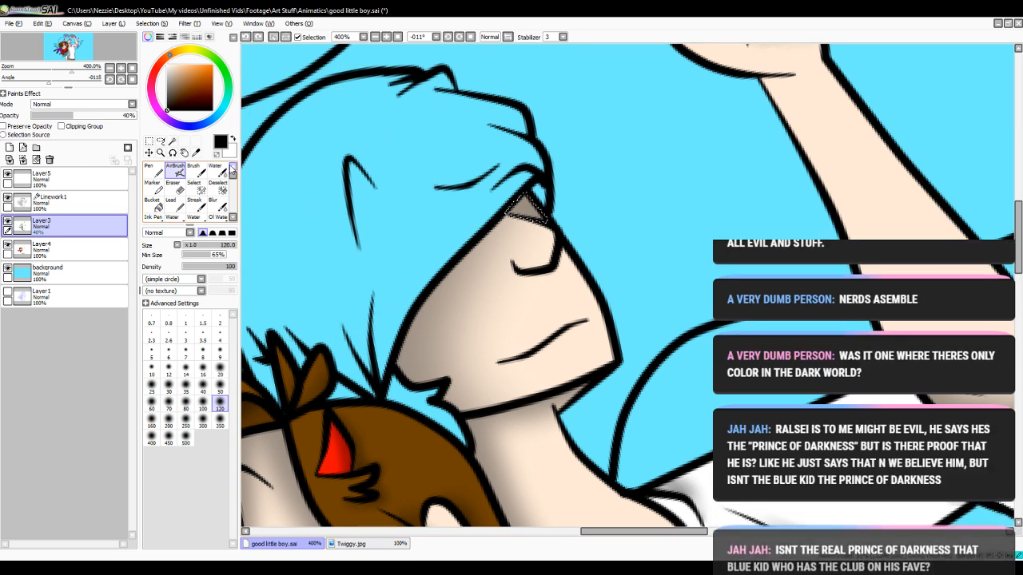
{"action": "left_click", "coordinate": [219, 190]}
{"action": "left_click", "coordinate": [602, 221]}
{"action": "left_click", "coordinate": [397, 37]}
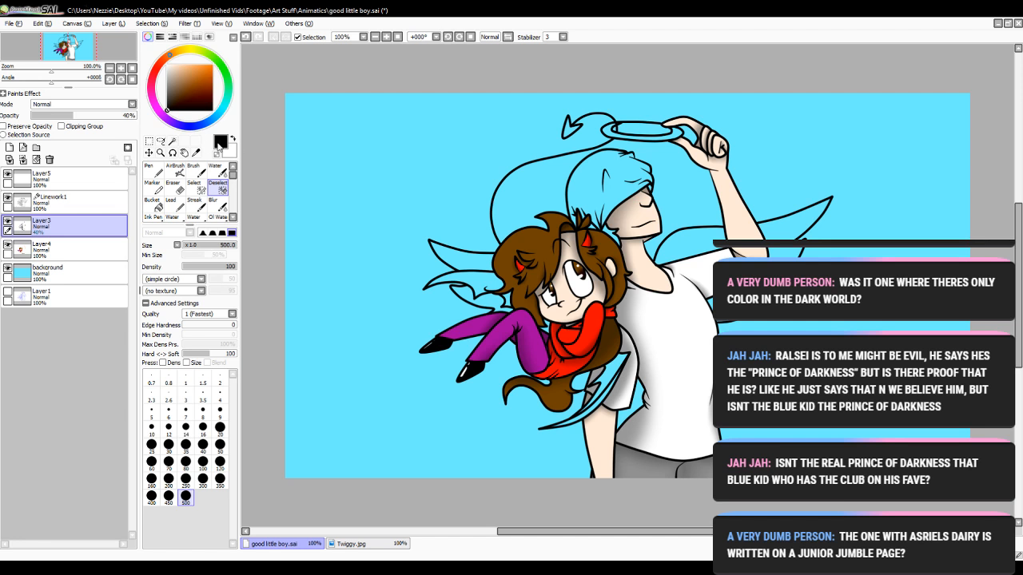
{"action": "left_click", "coordinate": [172, 141]}
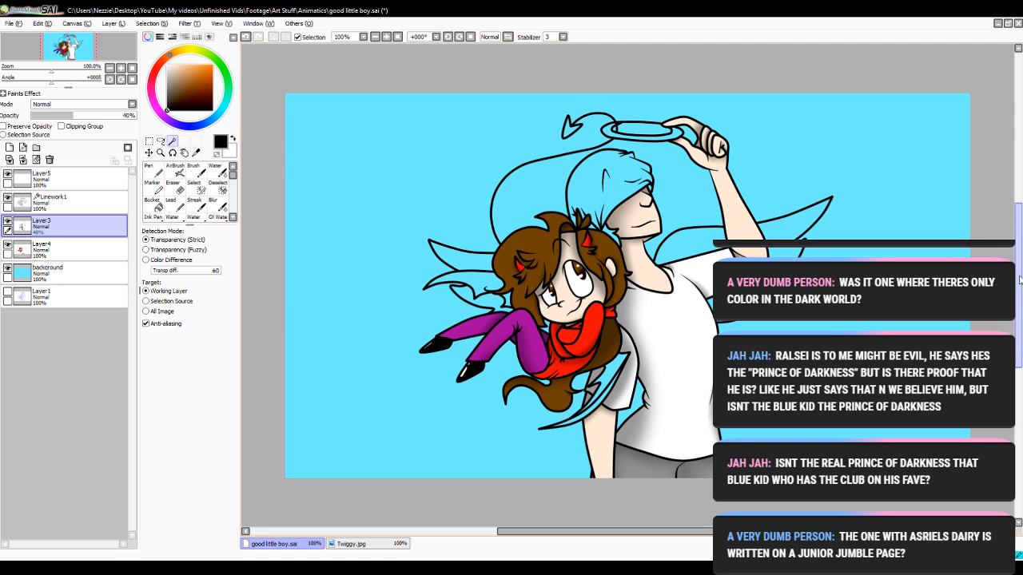
{"action": "left_click_drag", "start_coordinate": [1018, 253], "coordinate": [1018, 218]}
{"action": "left_click", "coordinate": [393, 41]}
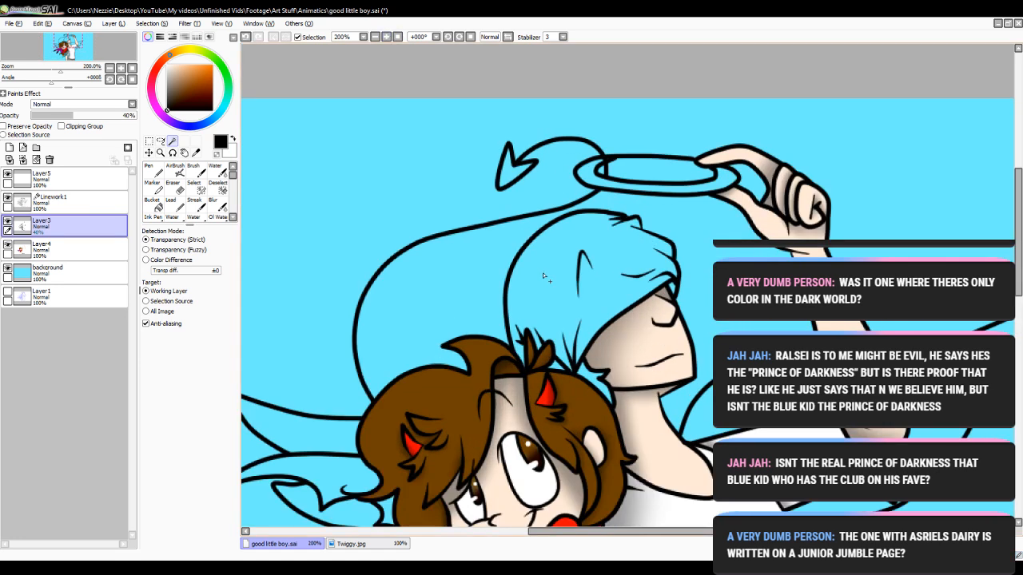
{"action": "left_click", "coordinate": [526, 192]}
{"action": "left_click", "coordinate": [383, 39]}
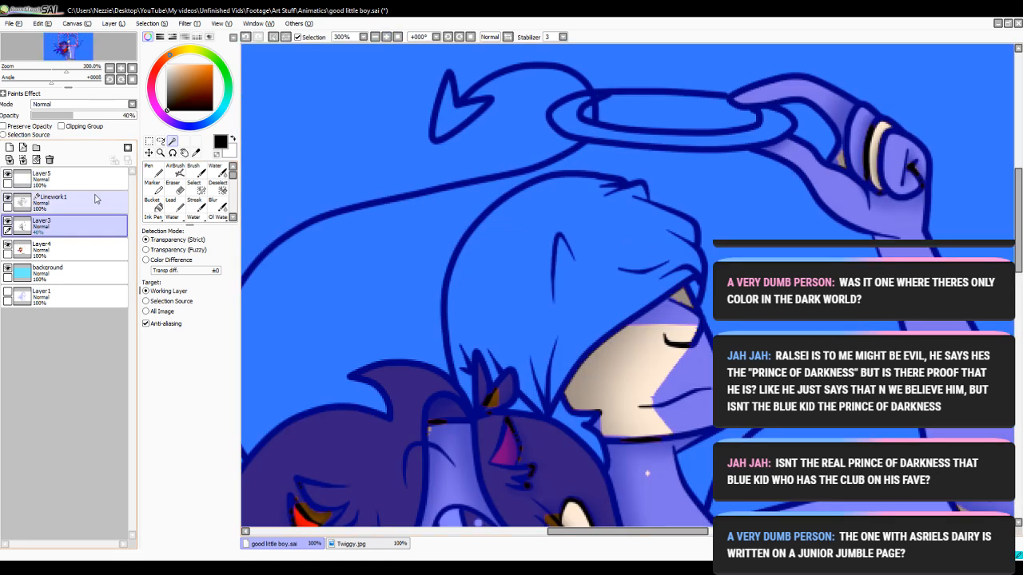
{"action": "left_click", "coordinate": [56, 201]}
{"action": "left_click", "coordinate": [248, 37]}
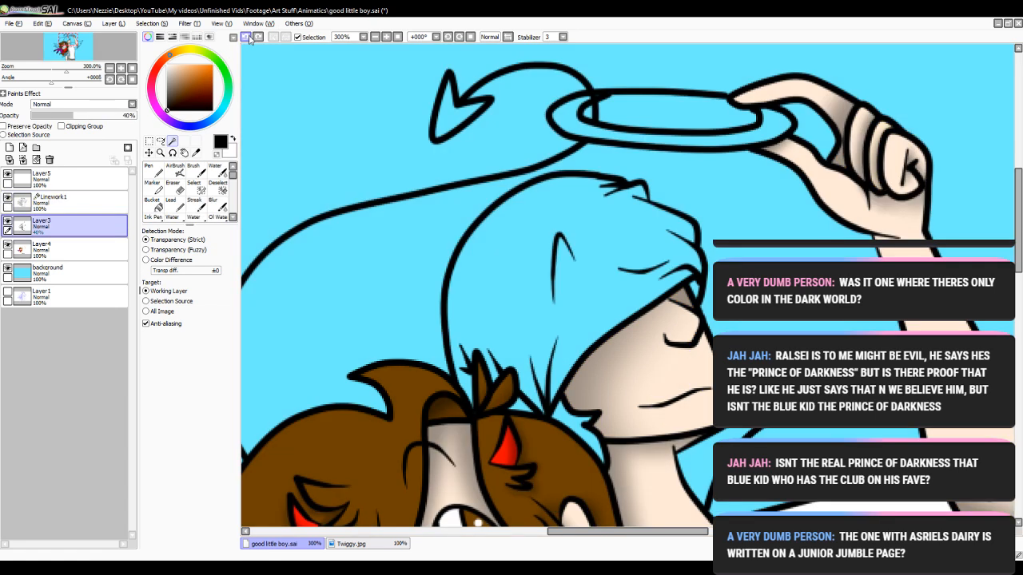
{"action": "left_click", "coordinate": [520, 293]}
{"action": "left_click", "coordinate": [248, 39]}
- Select the tall figure's hair on Linework1 with the Magic Wand, including the small gaps around the smaller character's hair tufts
{"action": "left_click", "coordinate": [71, 201]}
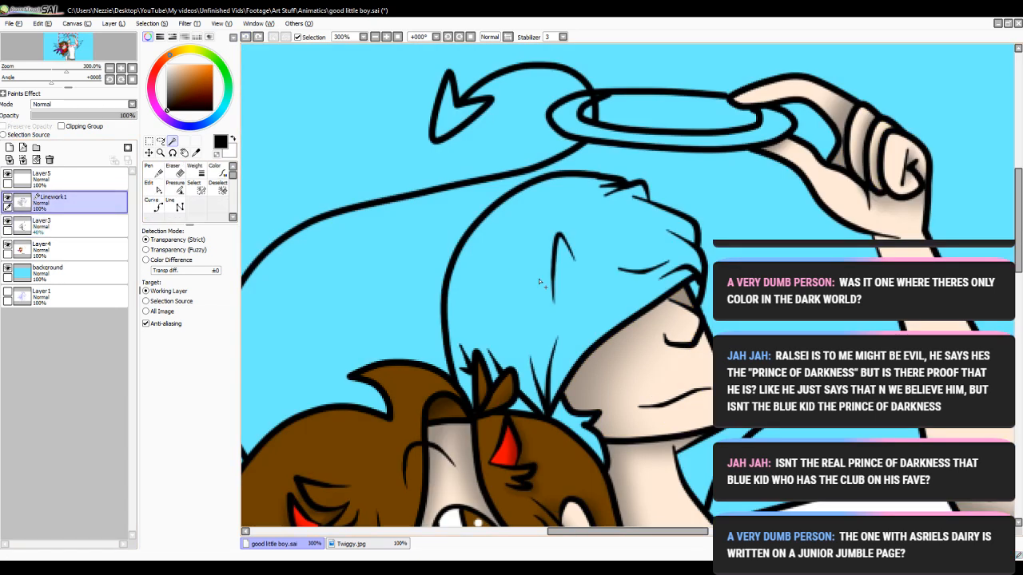
{"action": "left_click", "coordinate": [575, 280]}
{"action": "left_click", "coordinate": [386, 40]}
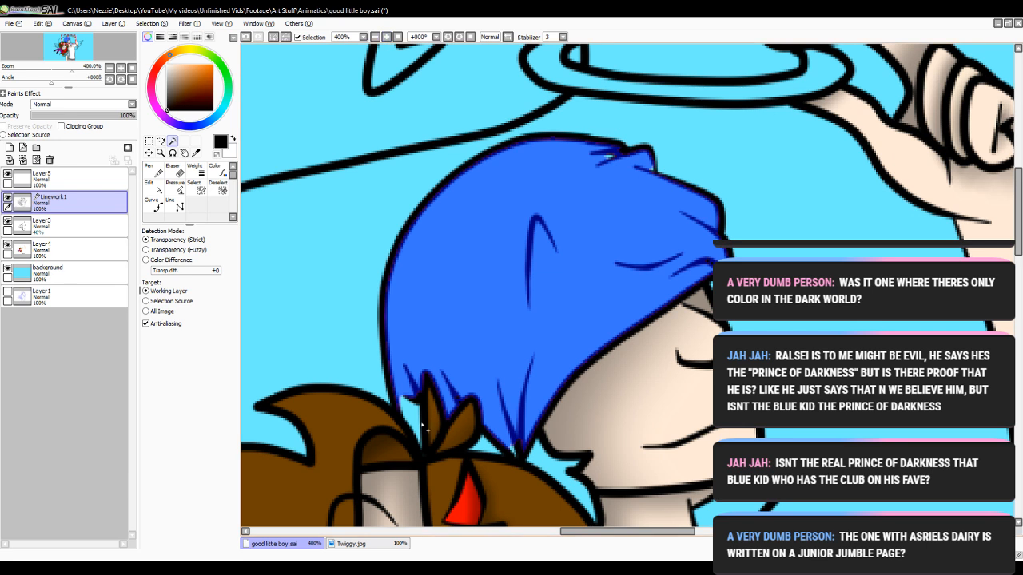
{"action": "left_click", "coordinate": [413, 429]}
{"action": "left_click", "coordinate": [421, 473]}
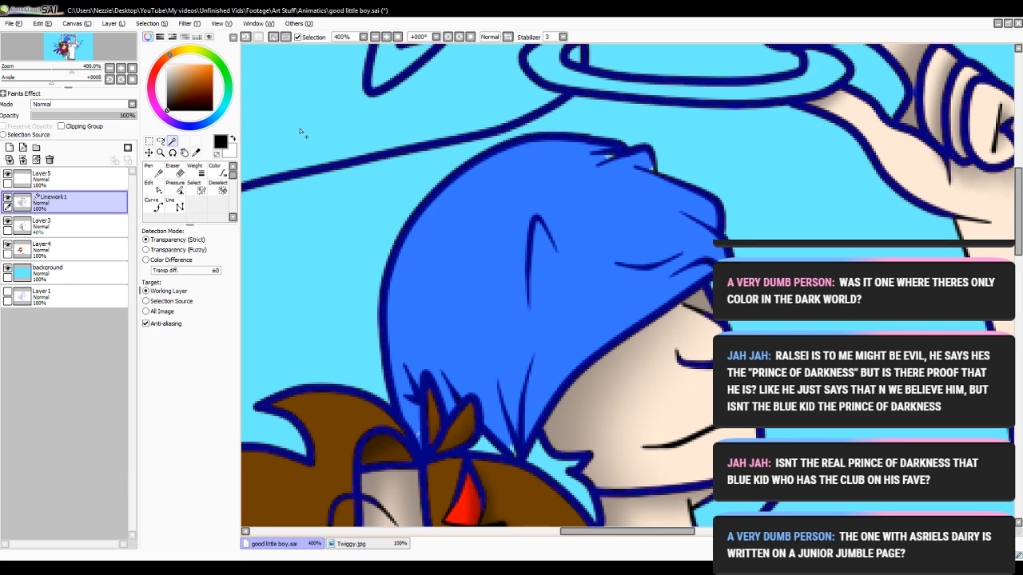
{"action": "left_click", "coordinate": [233, 37]}
{"action": "left_click", "coordinate": [418, 438]}
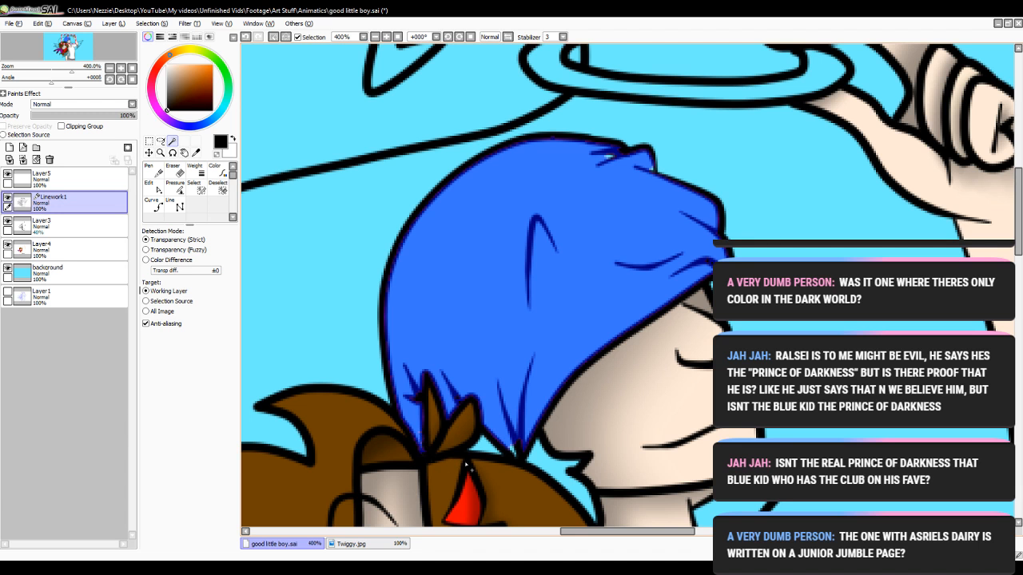
{"action": "left_click", "coordinate": [485, 451]}
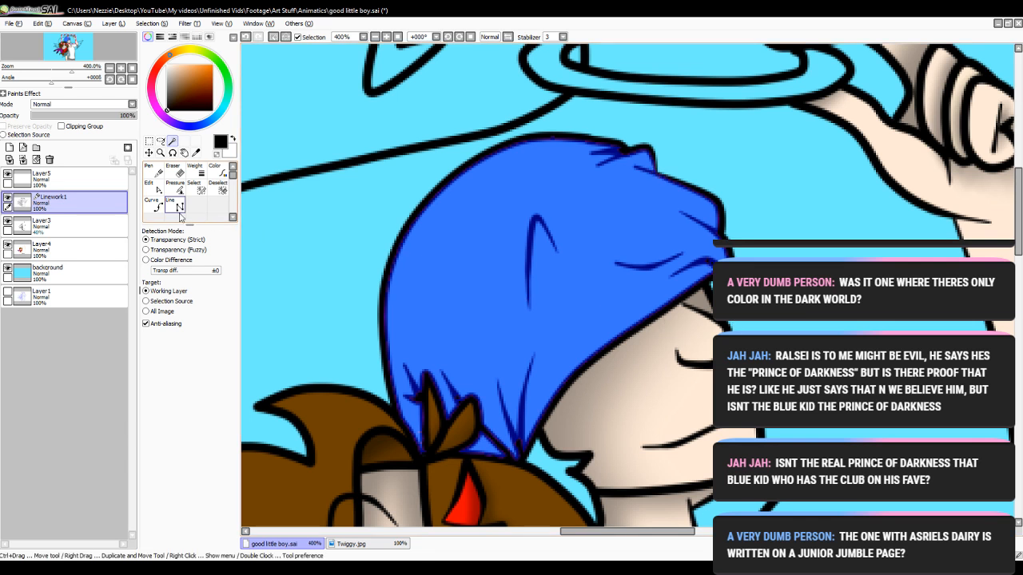
- Fill the selected hair and the small gaps beside the tufts with white on Layer4, using the Bucket
{"action": "left_click", "coordinate": [64, 250]}
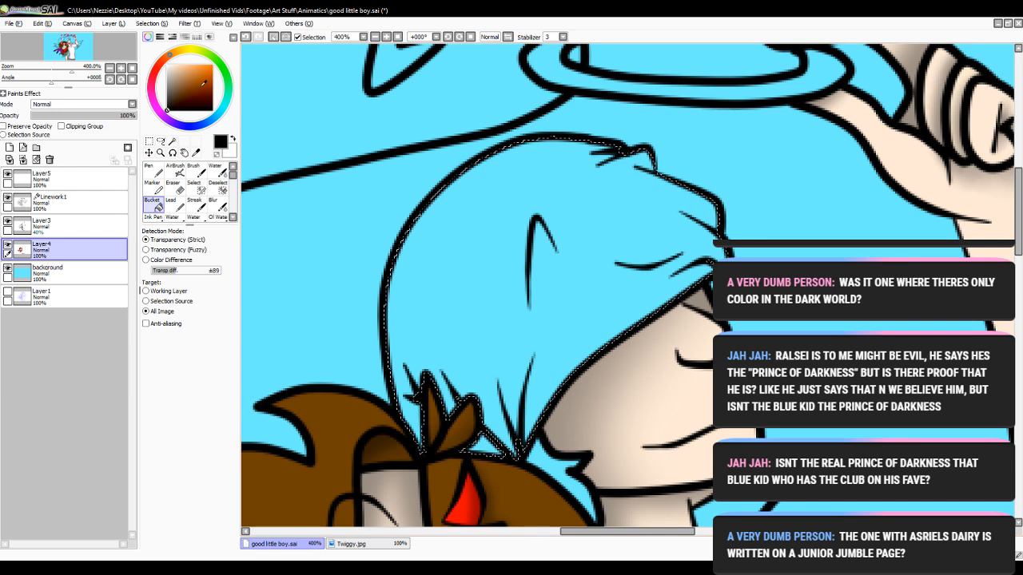
{"action": "left_click", "coordinate": [167, 65]}
{"action": "left_click", "coordinate": [471, 319]}
{"action": "left_click", "coordinate": [483, 447]}
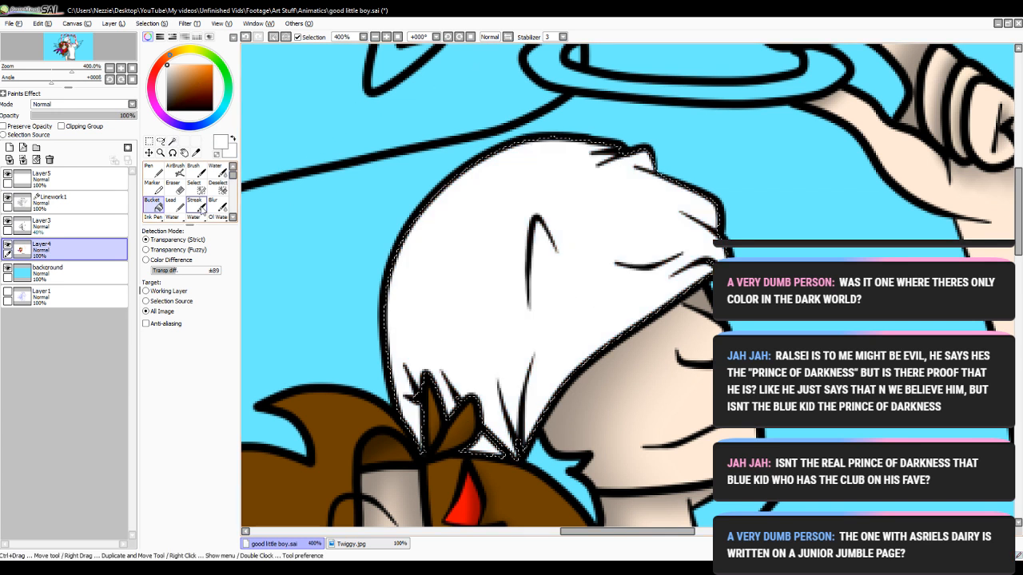
- Shade the folds of the tall figure's white hat on Layer3 with a black AirBrush at size 6
{"action": "left_click", "coordinate": [175, 174]}
{"action": "left_click", "coordinate": [167, 110]}
{"action": "left_click", "coordinate": [83, 199]}
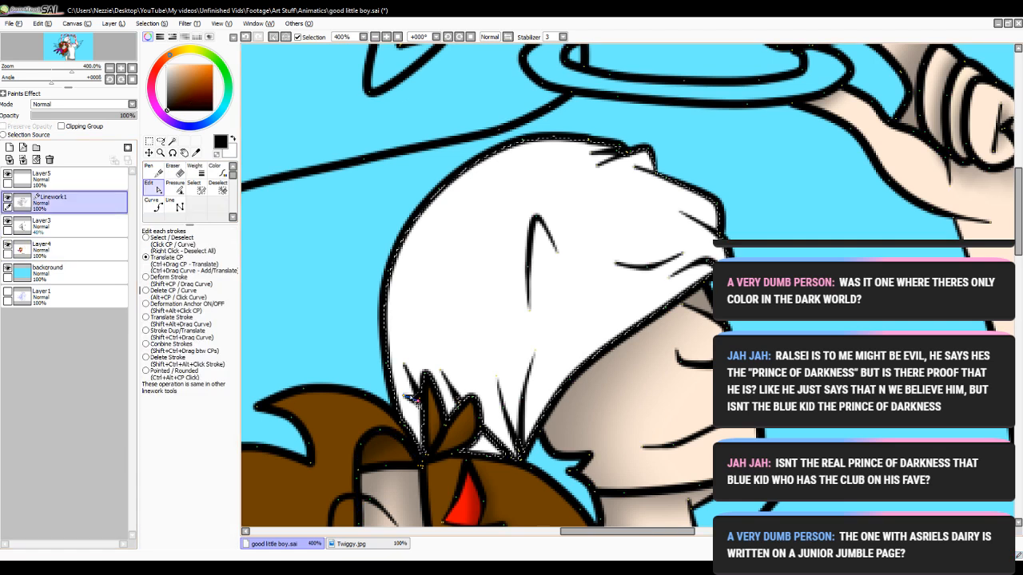
{"action": "left_click", "coordinate": [72, 226]}
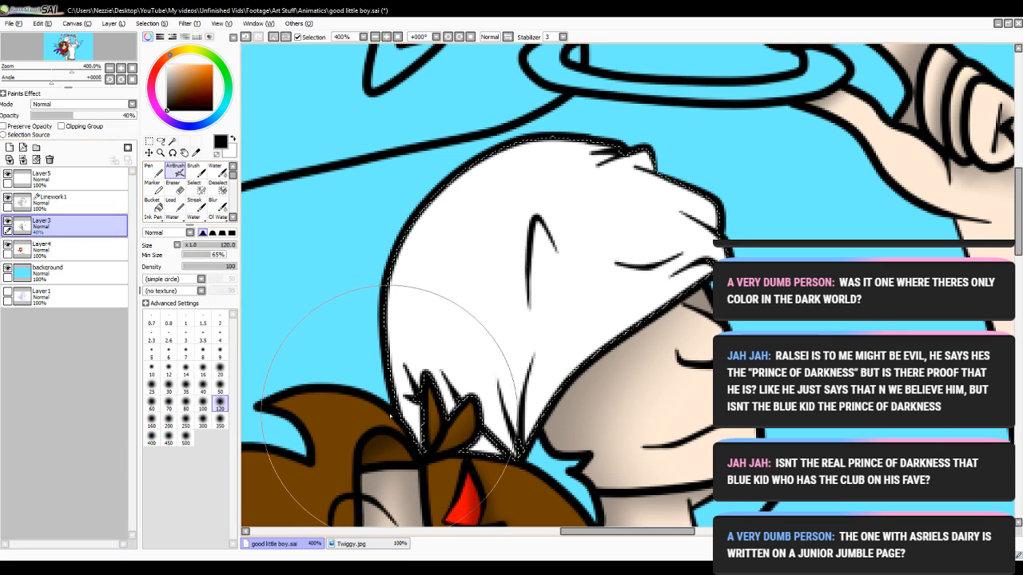
{"action": "left_click", "coordinate": [169, 357]}
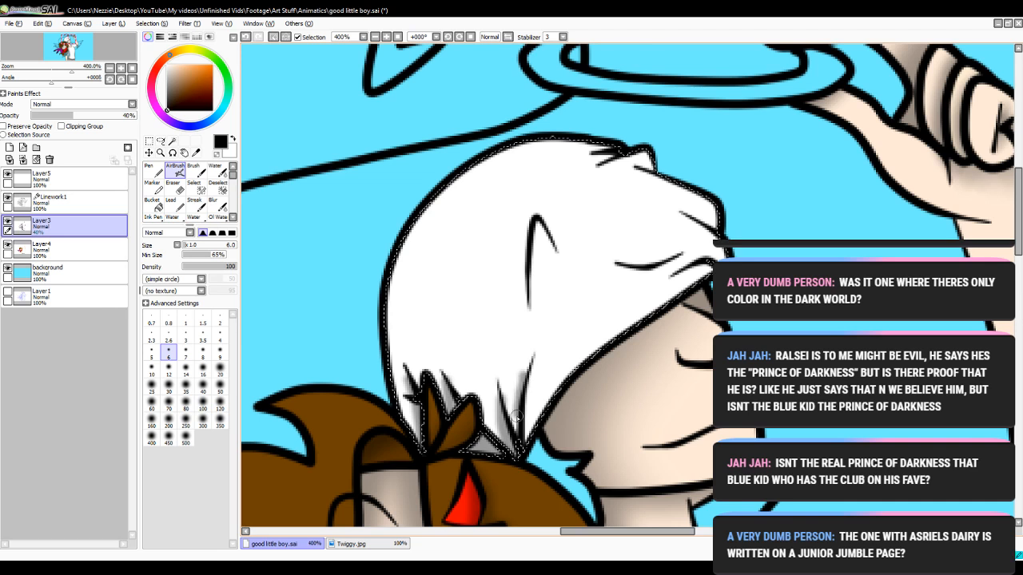
{"action": "left_click_drag", "start_coordinate": [684, 269], "coordinate": [717, 257]}
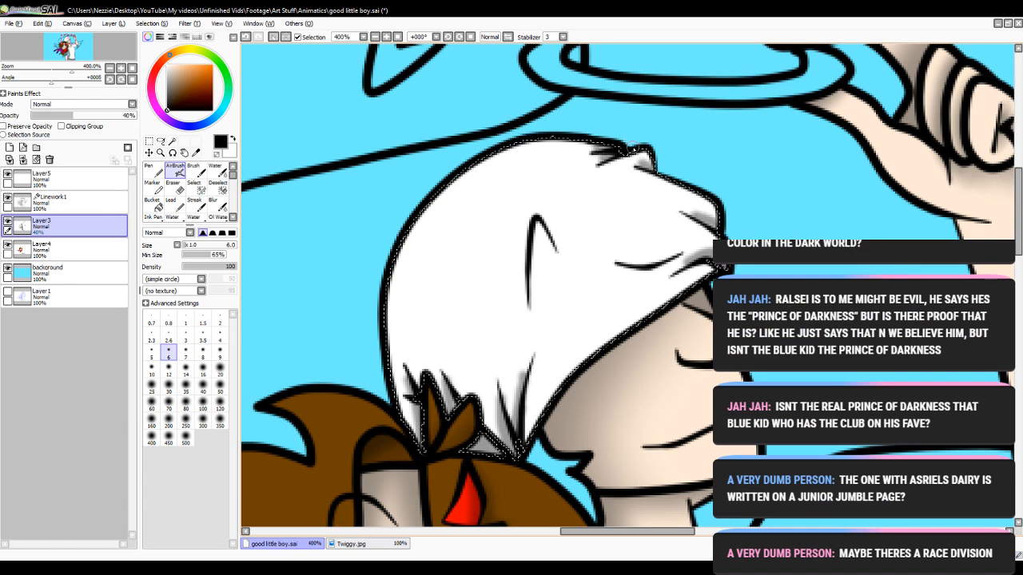
- Soften the hat's fold shading on Layer3 with the Blur tool at size 9, and clear the selection
{"action": "left_click", "coordinate": [212, 202]}
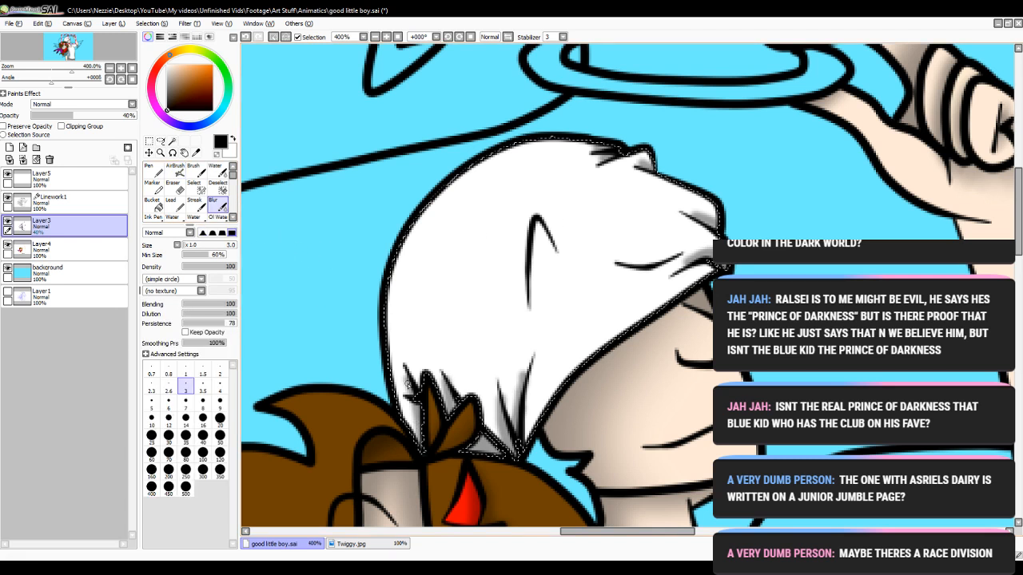
{"action": "left_click", "coordinate": [220, 401]}
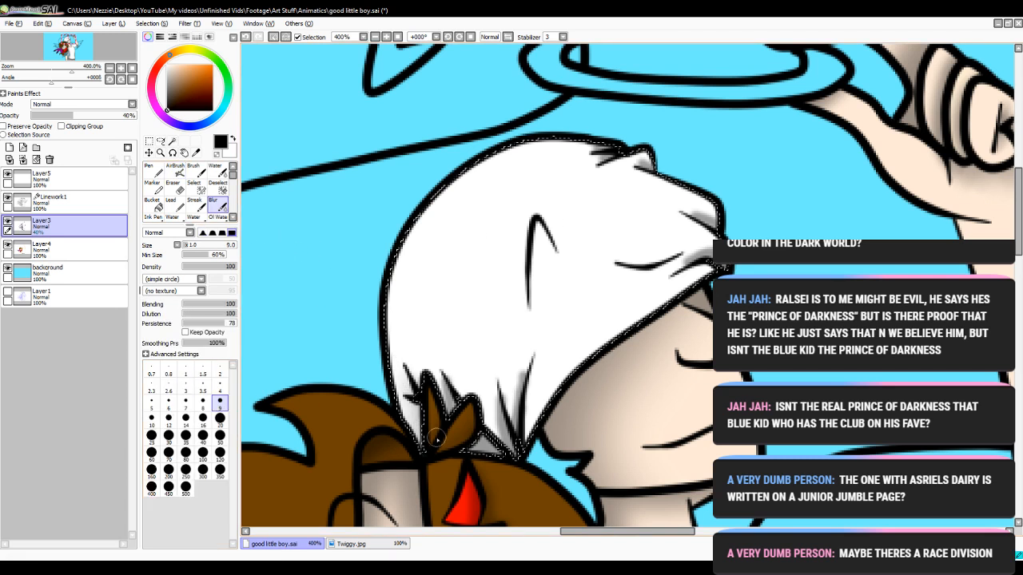
{"action": "mouse_move", "coordinate": [461, 426]}
{"action": "left_mouse_down"}
{"action": "mouse_move", "coordinate": [504, 460]}
{"action": "mouse_move", "coordinate": [516, 414]}
{"action": "mouse_move", "coordinate": [499, 391]}
{"action": "mouse_move", "coordinate": [506, 465]}
{"action": "mouse_move", "coordinate": [516, 367]}
{"action": "left_mouse_up"}
{"action": "mouse_move", "coordinate": [710, 270]}
{"action": "left_mouse_down"}
{"action": "mouse_move", "coordinate": [677, 263]}
{"action": "mouse_move", "coordinate": [735, 235]}
{"action": "mouse_move", "coordinate": [655, 287]}
{"action": "mouse_move", "coordinate": [736, 235]}
{"action": "mouse_move", "coordinate": [691, 201]}
{"action": "mouse_move", "coordinate": [742, 223]}
{"action": "mouse_move", "coordinate": [673, 203]}
{"action": "mouse_move", "coordinate": [736, 225]}
{"action": "mouse_move", "coordinate": [694, 214]}
{"action": "left_mouse_up"}
{"action": "left_click_drag", "start_coordinate": [651, 165], "coordinate": [589, 154]}
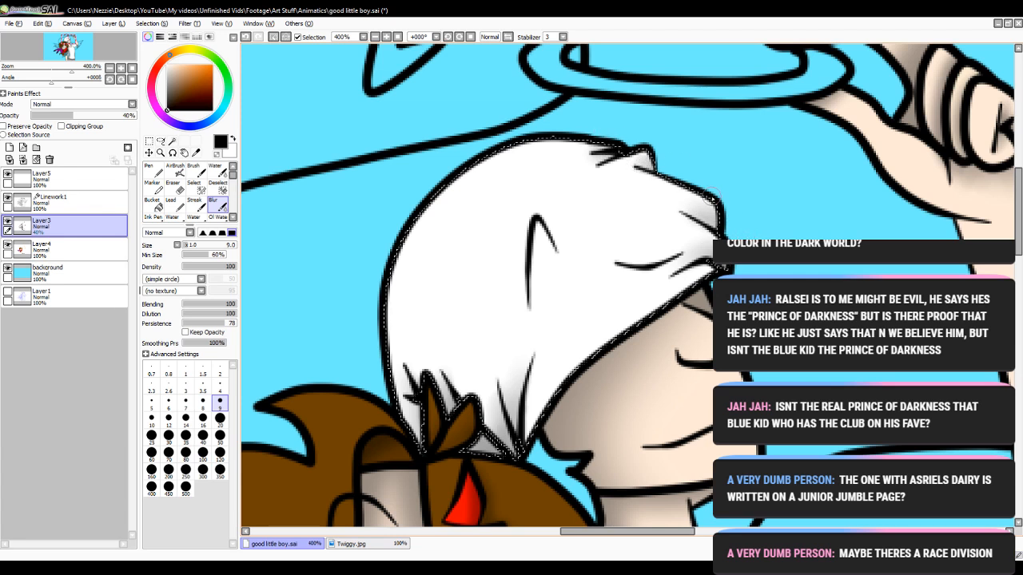
{"action": "left_click", "coordinate": [218, 188]}
{"action": "left_click", "coordinate": [277, 182]}
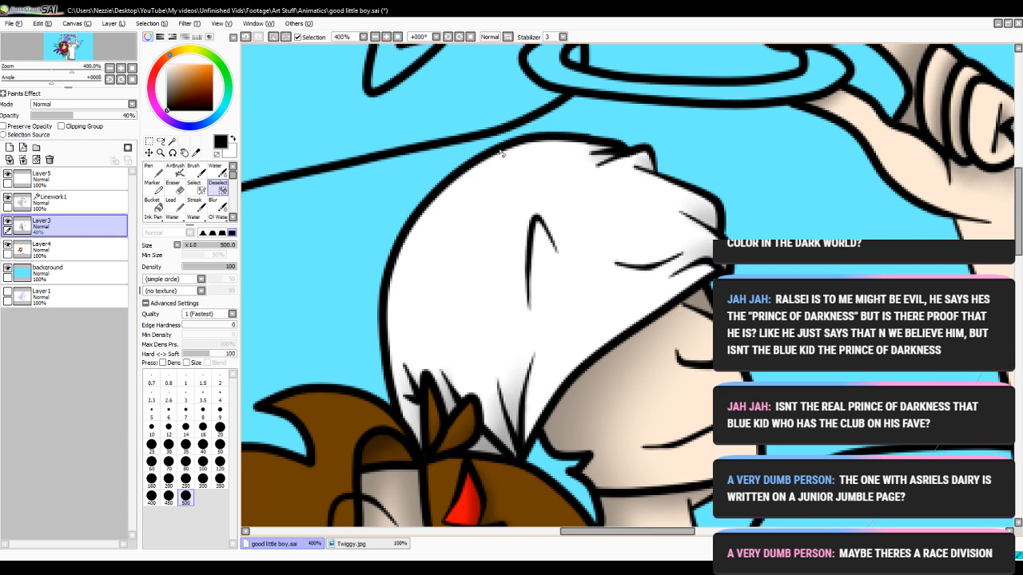
- Select the hair tuft below the hat, behind the tall figure's jaw, on Linework1 with the Magic Wand
{"action": "left_click", "coordinate": [172, 141]}
{"action": "left_click", "coordinate": [74, 249]}
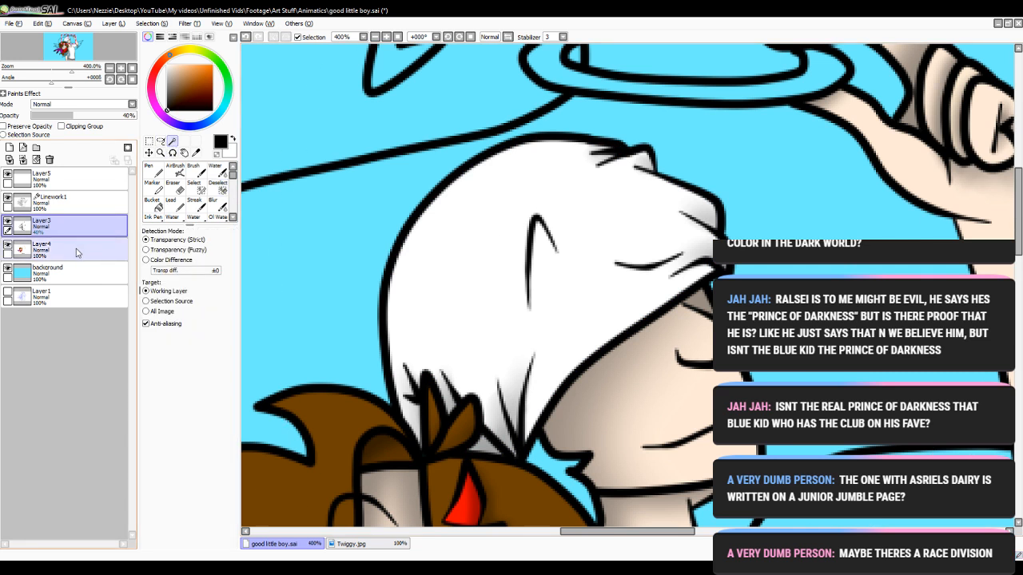
{"action": "left_click", "coordinate": [73, 184]}
{"action": "left_click", "coordinate": [73, 200]}
{"action": "left_click", "coordinate": [561, 477]}
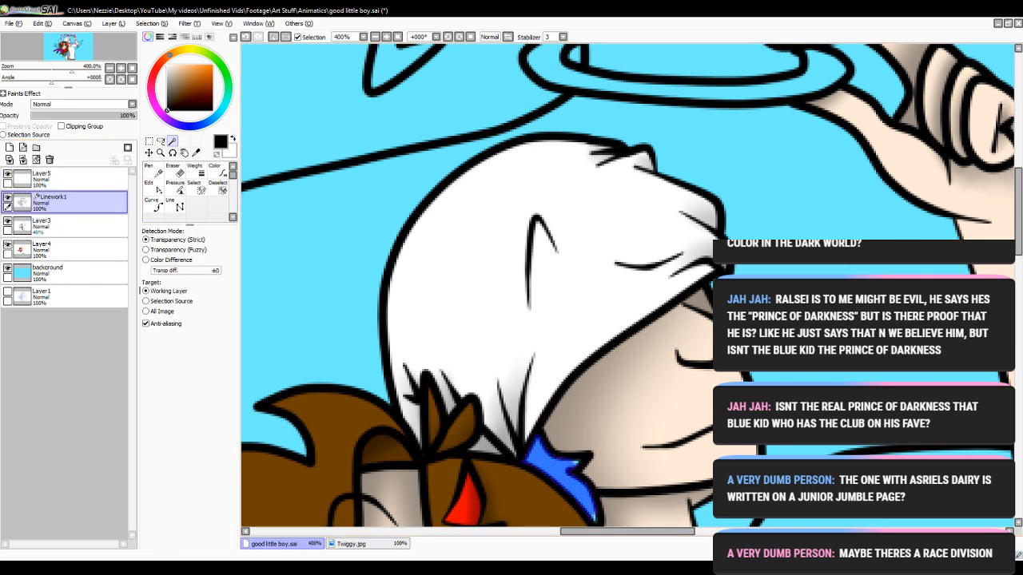
{"action": "scroll", "coordinate": [584, 404], "scroll_direction": "down", "scroll_amount": 5}
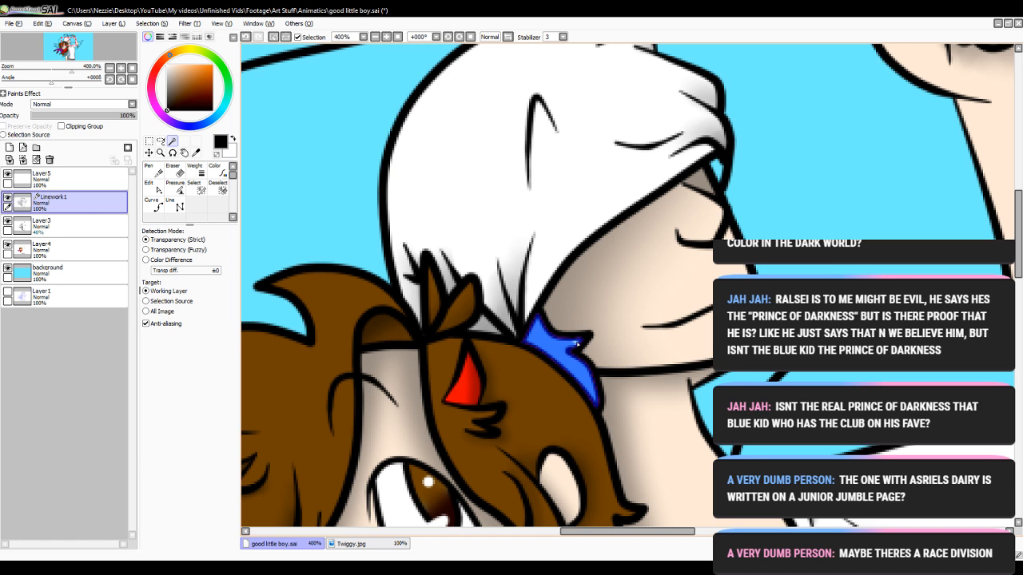
- Fill the selected hair tuft on Layer4 with the hair colour sampled from Twiggy.jpg, using the Bucket
{"action": "left_click", "coordinate": [86, 250]}
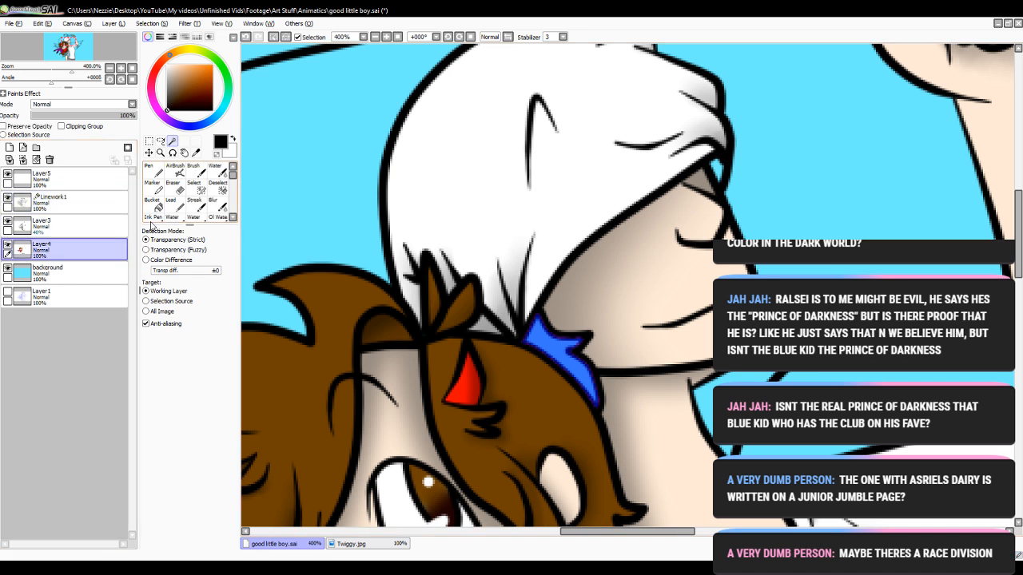
{"action": "left_click", "coordinate": [361, 545]}
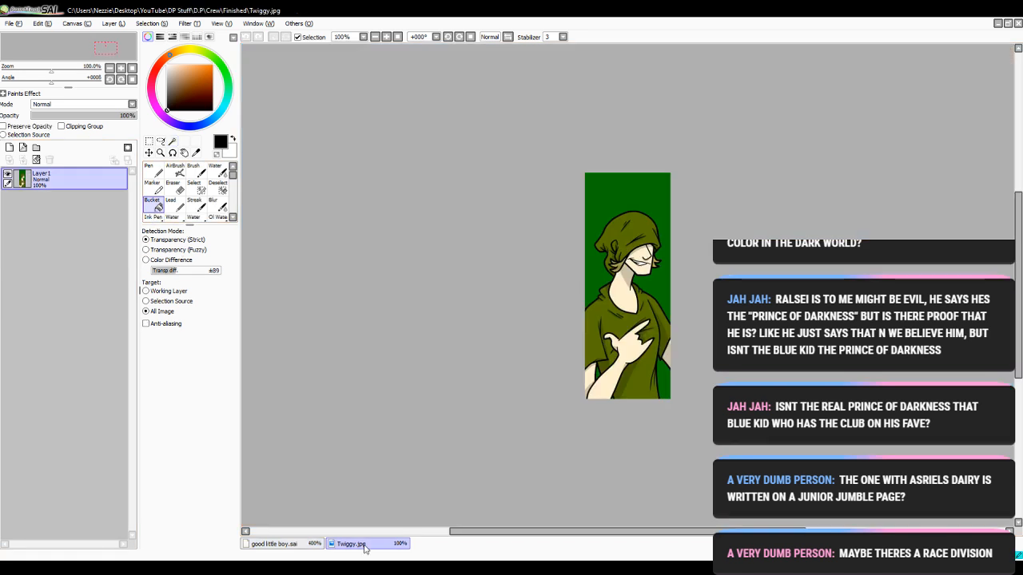
{"action": "left_click", "coordinate": [386, 36]}
{"action": "left_click", "coordinate": [386, 37]}
{"action": "left_click", "coordinate": [386, 37]}
{"action": "left_click", "coordinate": [386, 36]}
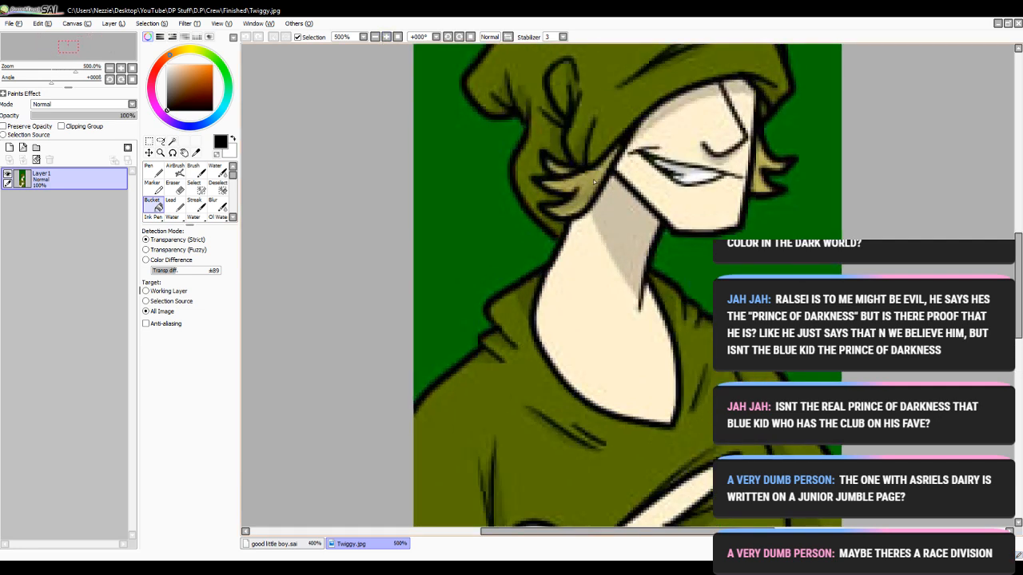
{"action": "left_click", "coordinate": [595, 181], "text": "alt"}
{"action": "left_click", "coordinate": [274, 543]}
{"action": "left_click", "coordinate": [545, 343]}
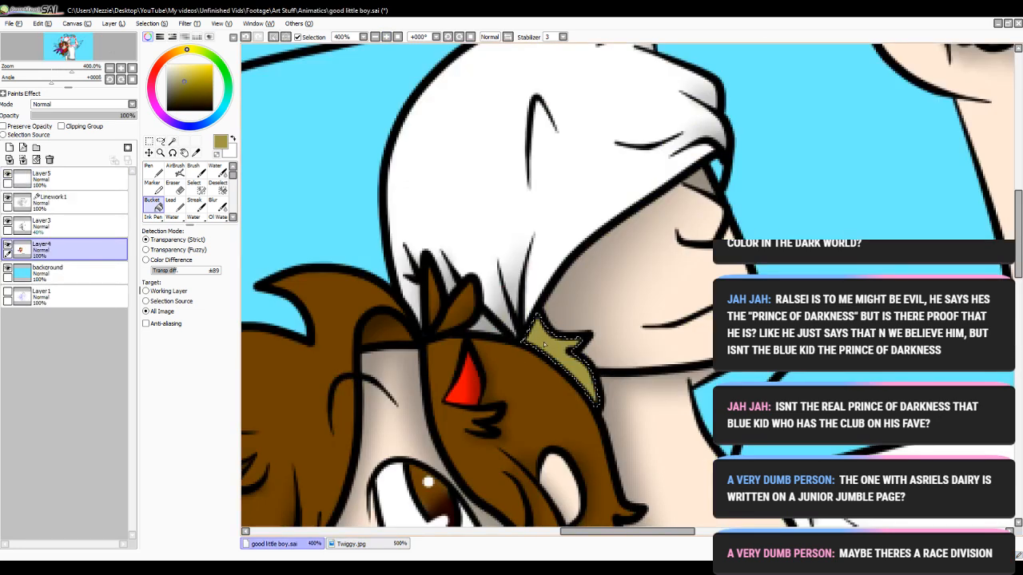
- Shade the selected hair tuft on Layer3 with a black AirBrush at size 50, and clear the selection
{"action": "left_click", "coordinate": [167, 111]}
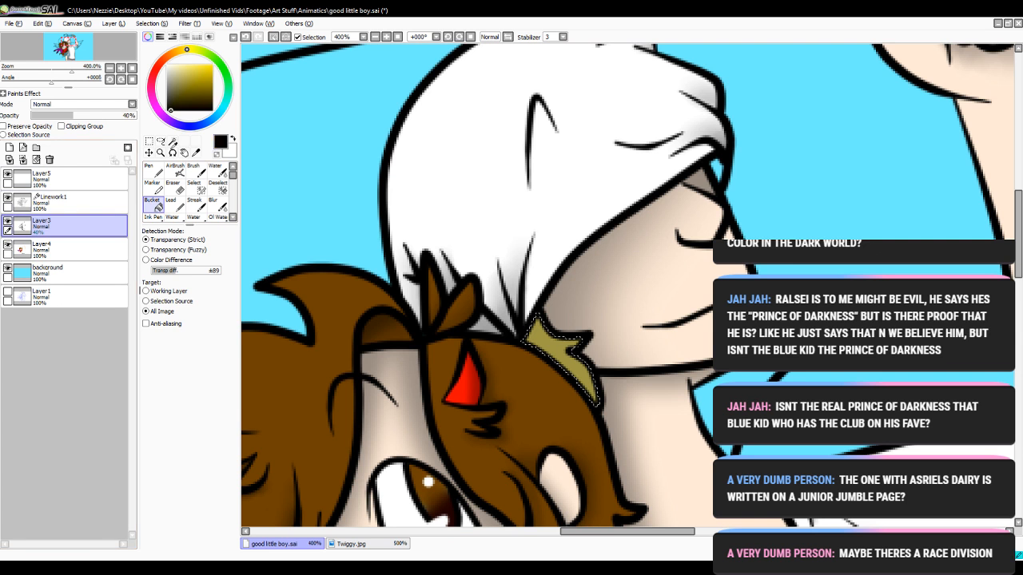
{"action": "left_click", "coordinate": [175, 171]}
{"action": "left_click", "coordinate": [220, 369]}
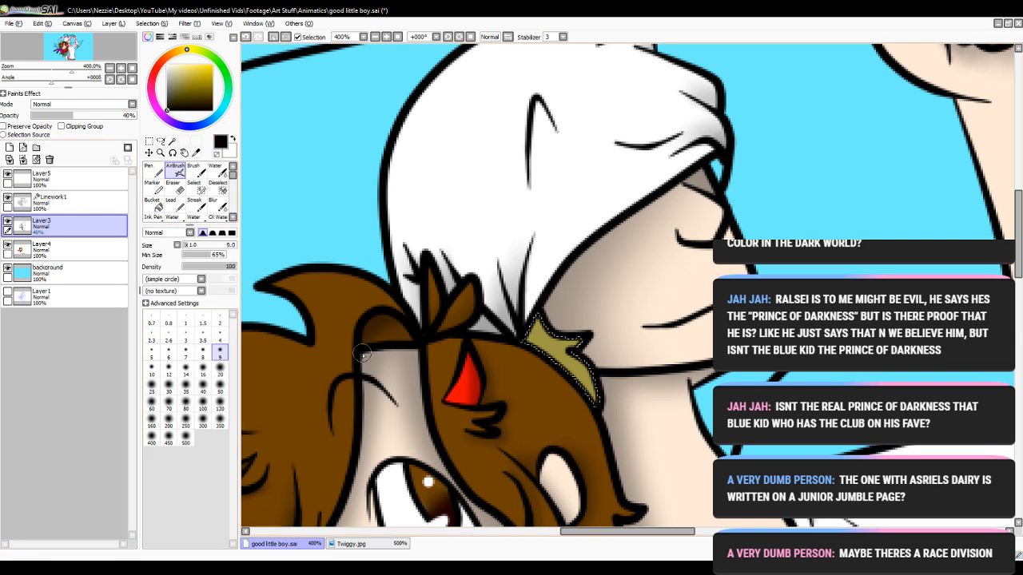
{"action": "left_click", "coordinate": [220, 387]}
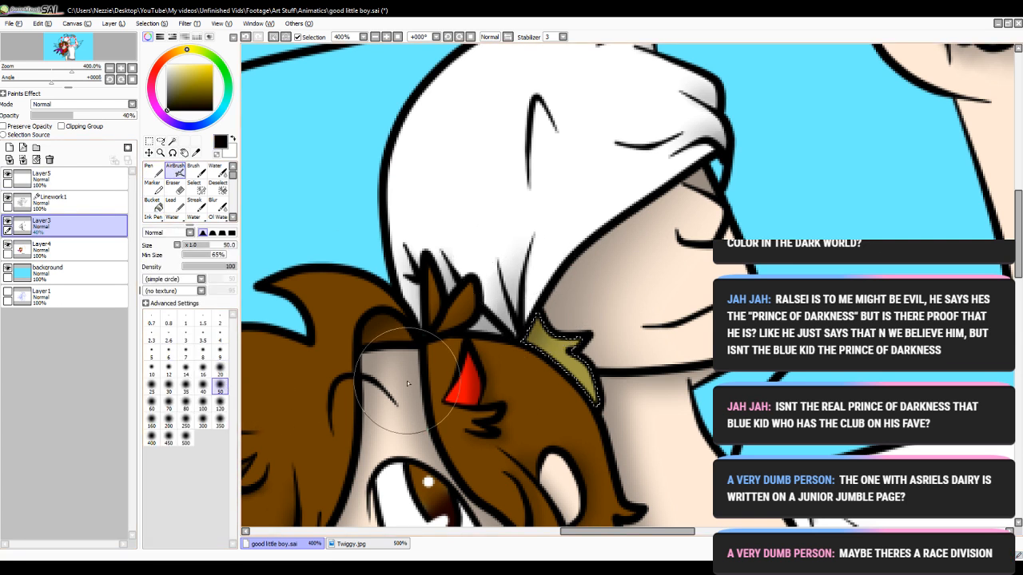
{"action": "left_click_drag", "start_coordinate": [508, 357], "coordinate": [561, 416]}
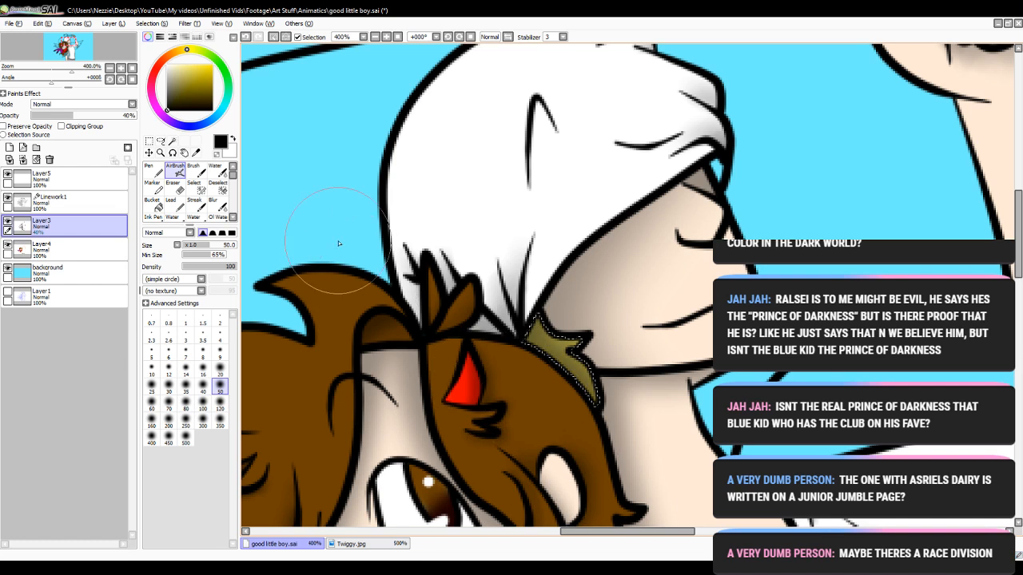
{"action": "left_click", "coordinate": [218, 187]}
{"action": "left_click", "coordinate": [479, 290]}
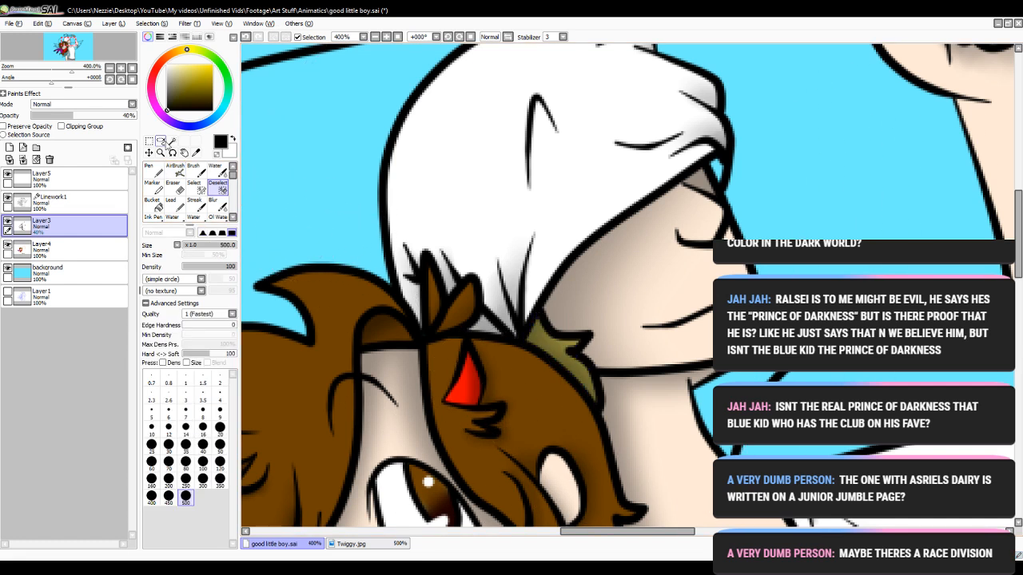
- Select the small gap under the hat's front edge on Linework1 and fill it with light grey on Layer4
{"action": "left_click", "coordinate": [171, 142]}
{"action": "left_click", "coordinate": [51, 198]}
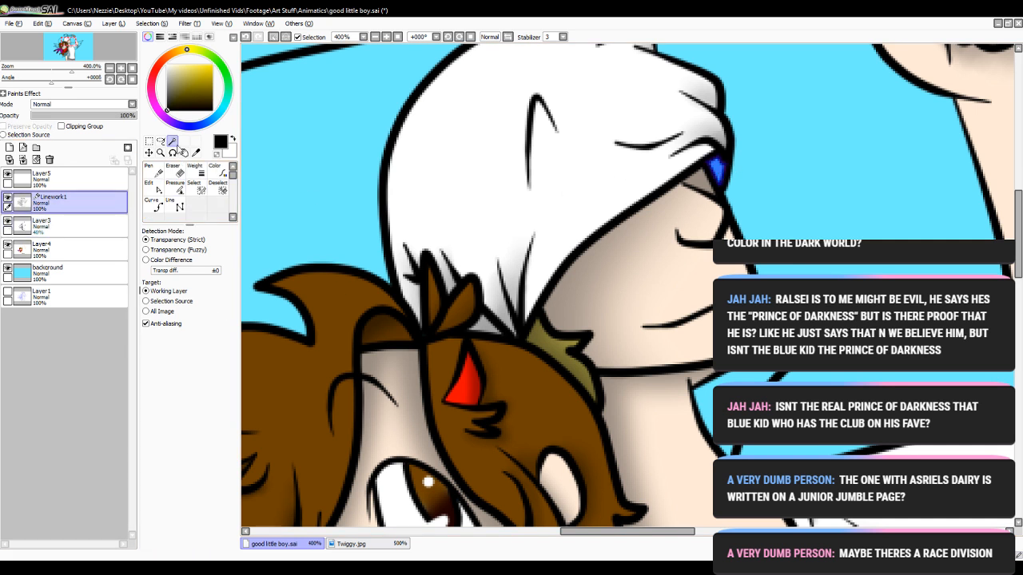
{"action": "left_click", "coordinate": [96, 225]}
{"action": "left_click", "coordinate": [152, 201]}
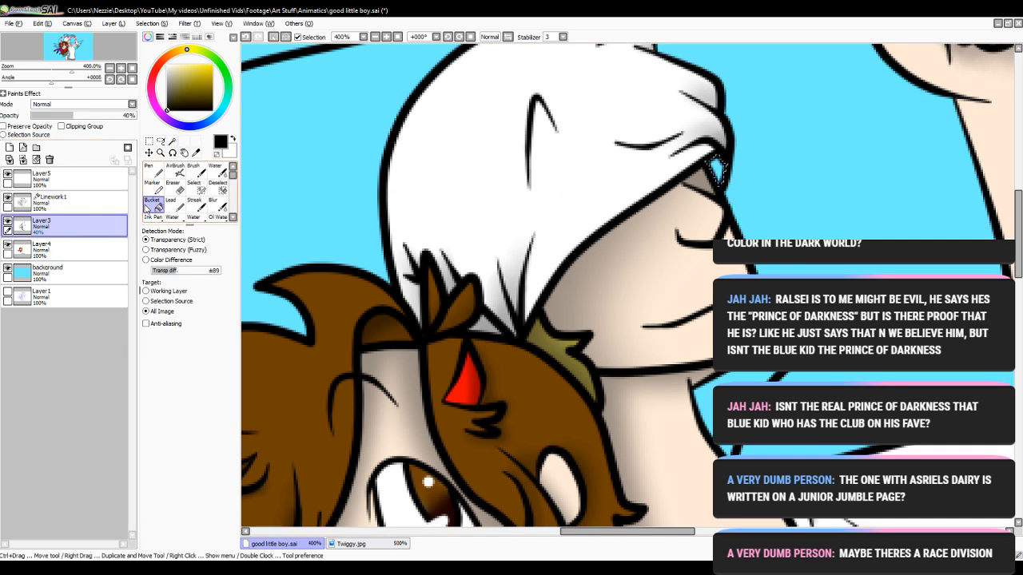
{"action": "left_click", "coordinate": [181, 99]}
{"action": "left_click", "coordinate": [166, 77]}
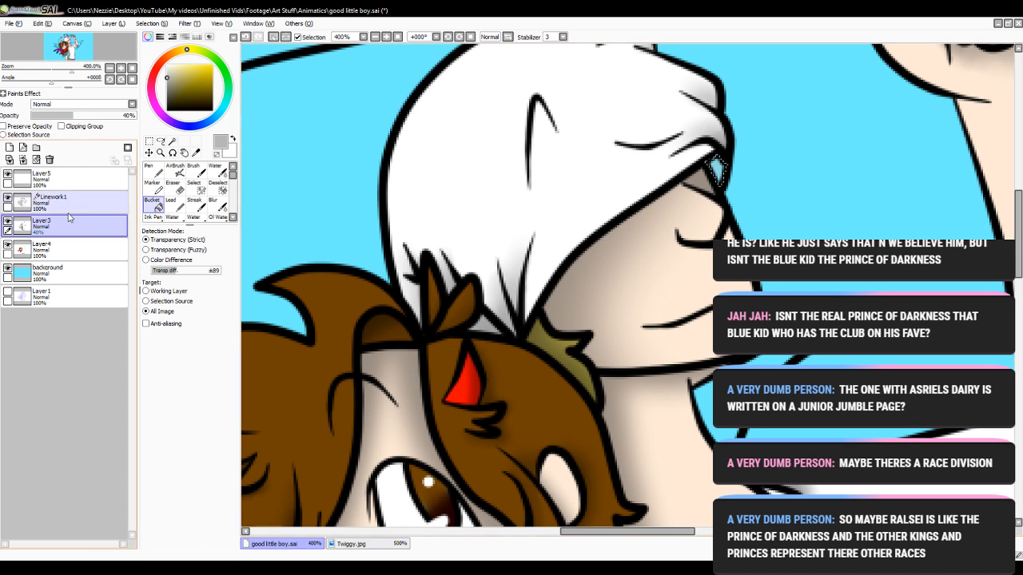
{"action": "left_click", "coordinate": [62, 251]}
{"action": "left_click", "coordinate": [717, 167]}
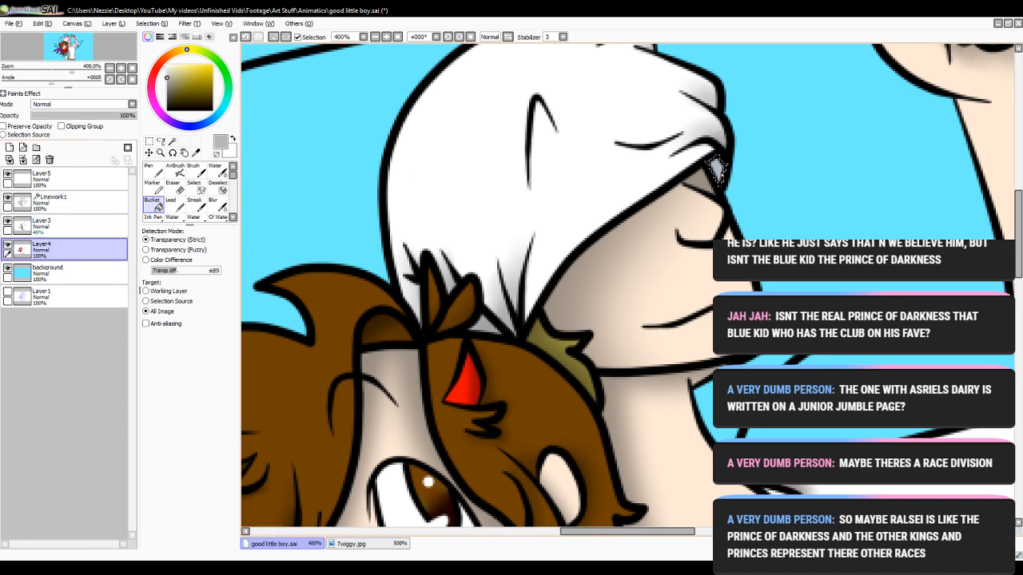
- Shade the selected gap under the hat's front edge on Layer3 with a black AirBrush, and clear the selection
{"action": "left_click", "coordinate": [86, 223]}
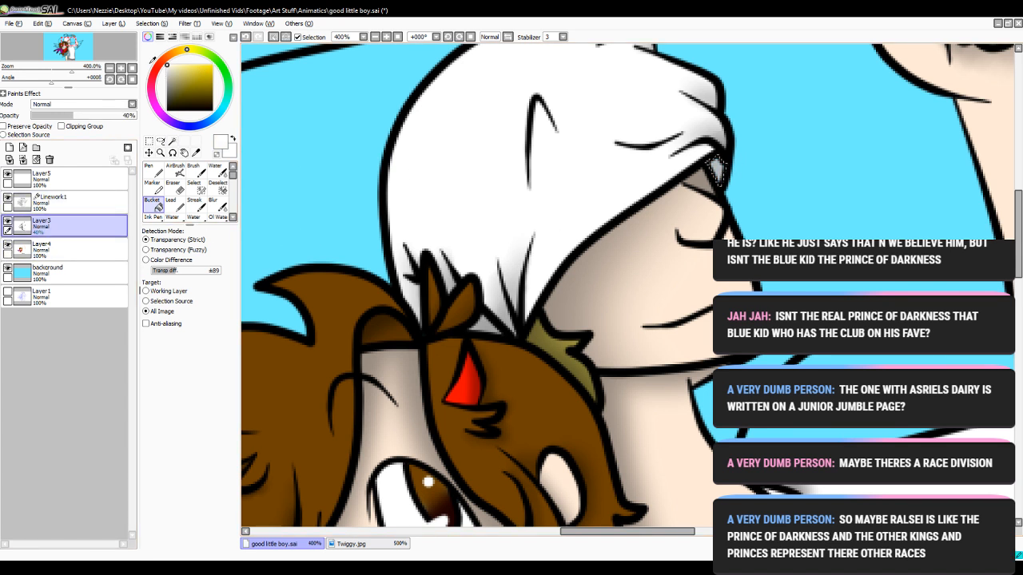
{"action": "left_click", "coordinate": [175, 171]}
{"action": "left_click_drag", "start_coordinate": [683, 159], "coordinate": [759, 144]}
{"action": "left_click", "coordinate": [217, 189]}
{"action": "left_click", "coordinate": [647, 124]}
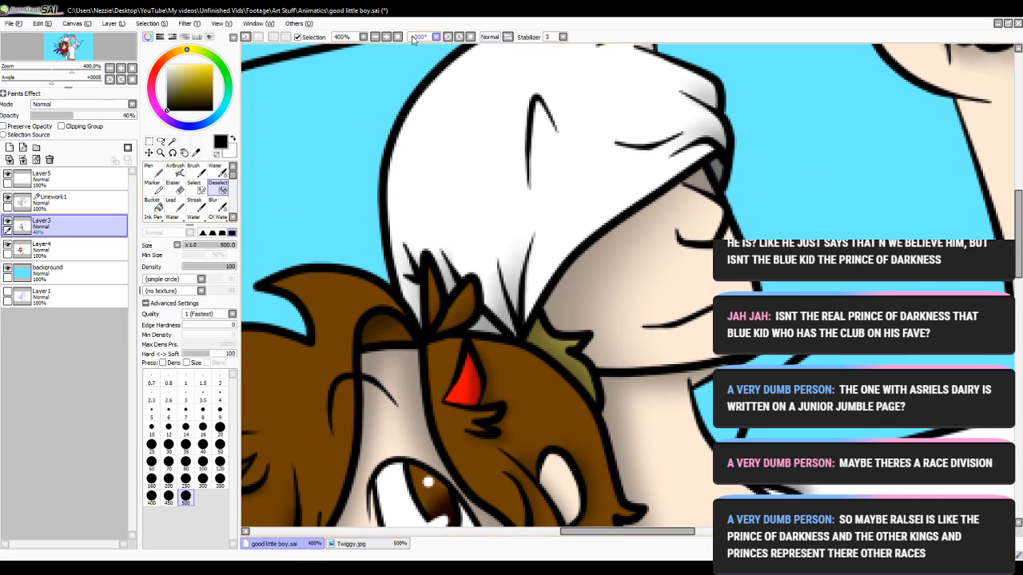
- Select the inside of the halo ring on Linework1 with the Magic Wand
{"action": "left_click", "coordinate": [375, 37]}
{"action": "left_click", "coordinate": [375, 37]}
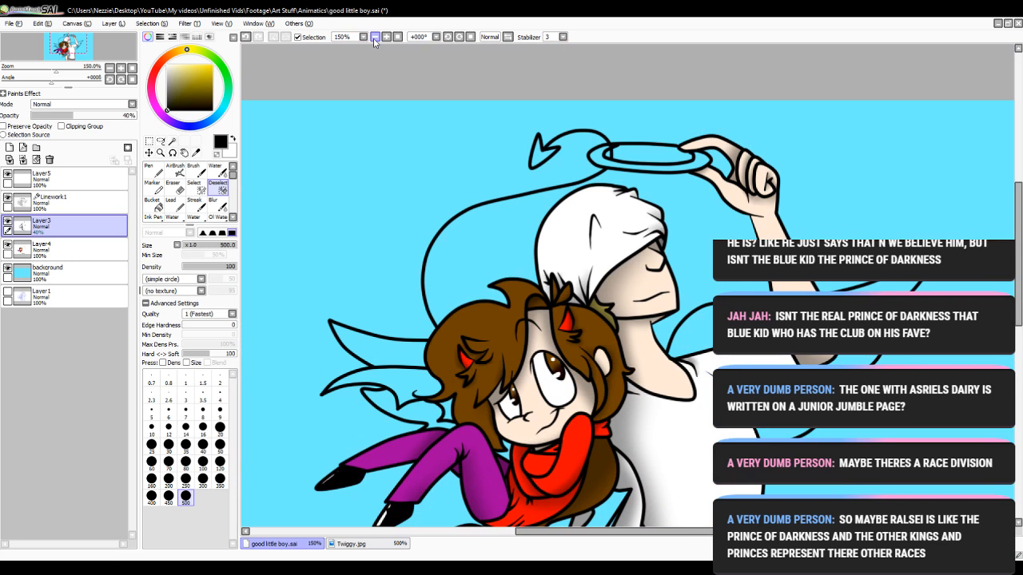
{"action": "left_click", "coordinate": [375, 37]}
{"action": "left_click", "coordinate": [375, 36]}
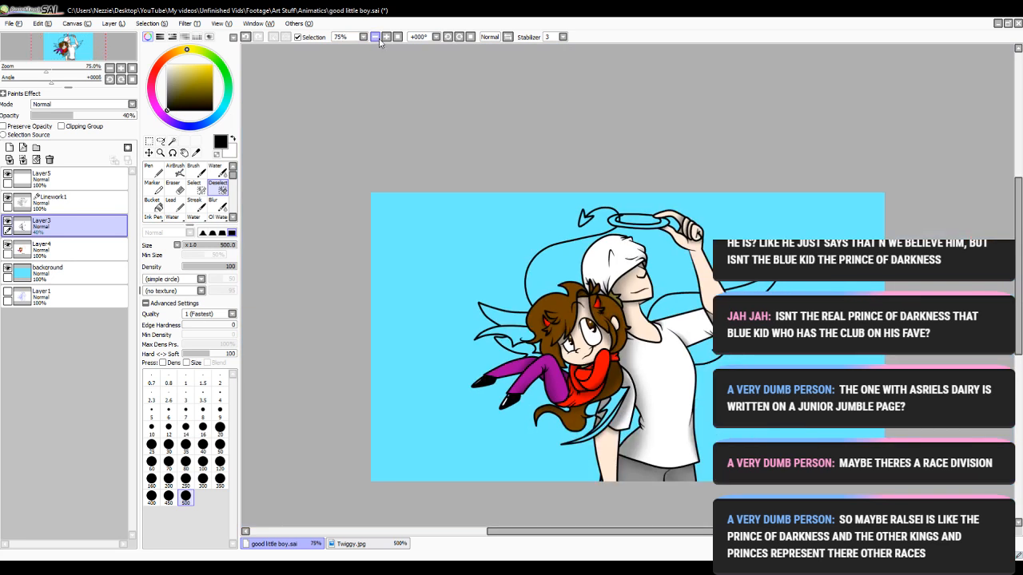
{"action": "left_click", "coordinate": [172, 141]}
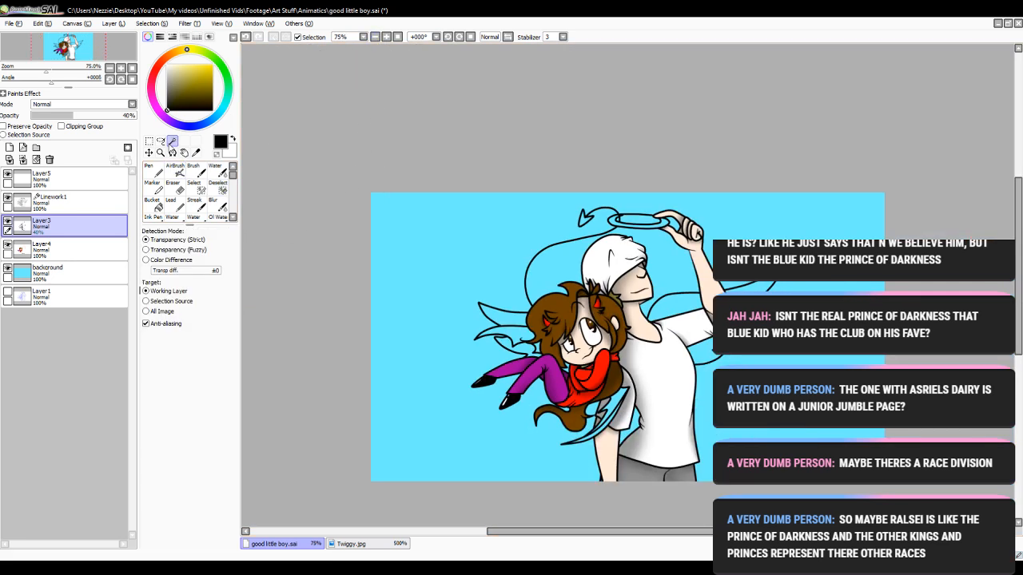
{"action": "left_click", "coordinate": [387, 37]}
{"action": "left_click", "coordinate": [387, 36]}
{"action": "left_click", "coordinate": [387, 36]}
{"action": "left_click", "coordinate": [386, 36]}
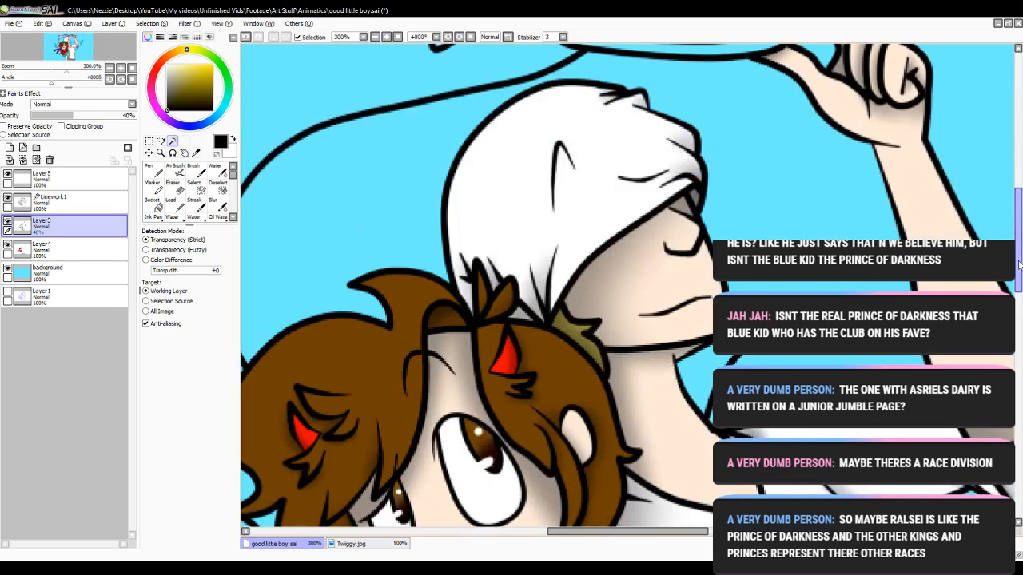
{"action": "left_click_drag", "start_coordinate": [1019, 265], "coordinate": [1018, 217]}
{"action": "left_click", "coordinate": [642, 251]}
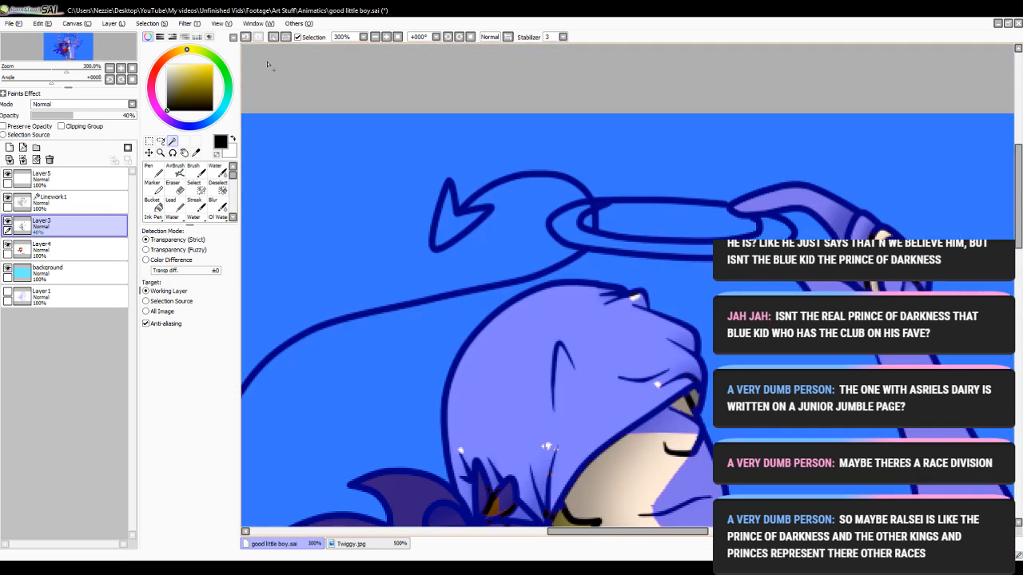
{"action": "left_click", "coordinate": [250, 38]}
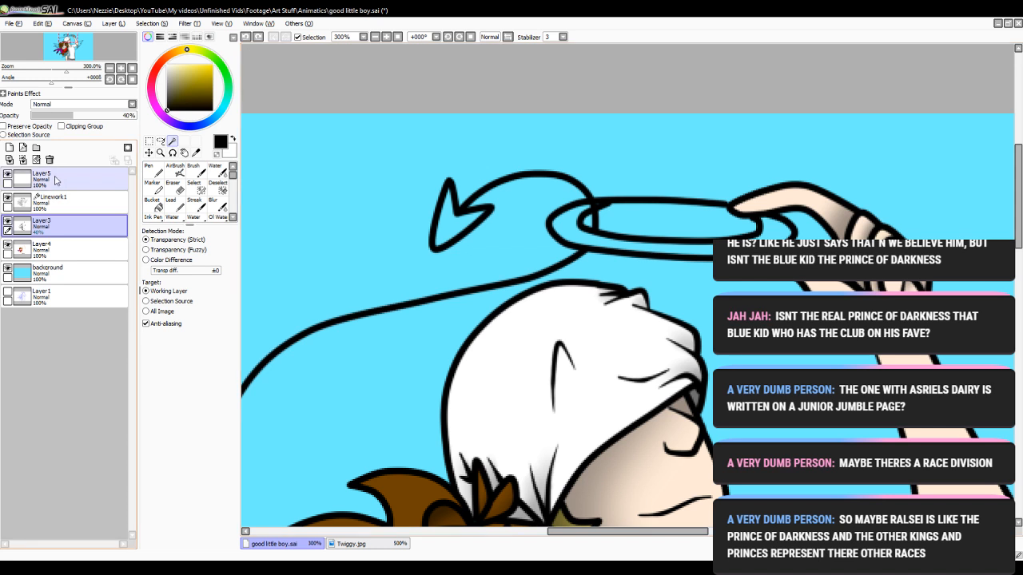
{"action": "left_click", "coordinate": [67, 206]}
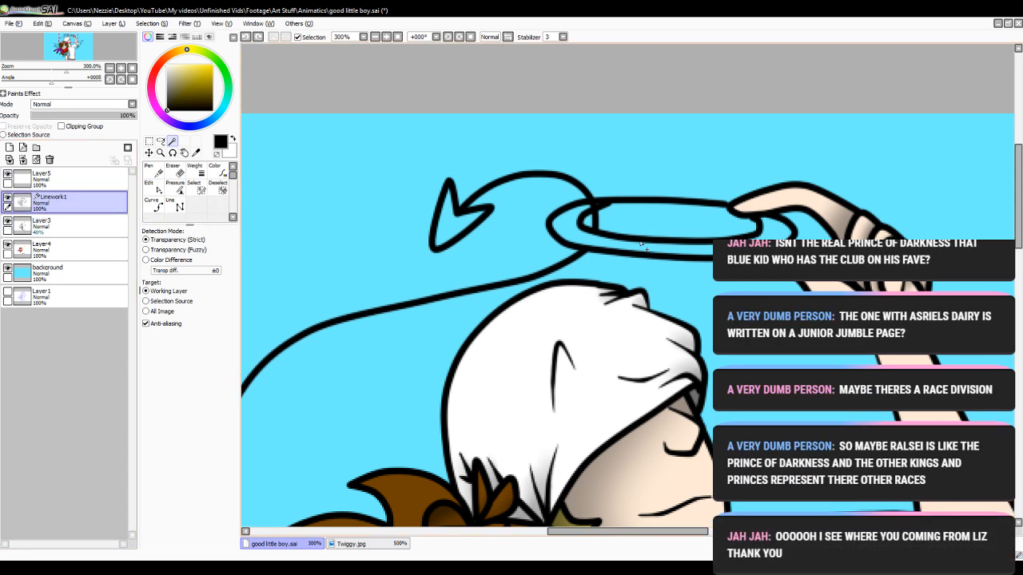
{"action": "left_click", "coordinate": [601, 248]}
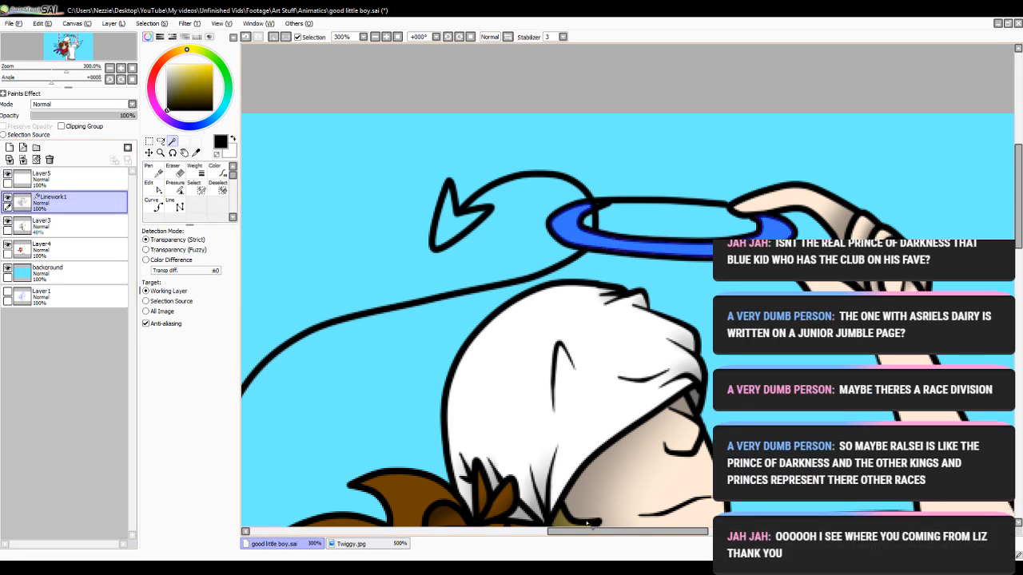
- Paint the selected halo ring yellow on Layer4 using the Pen at size 350, and clear the selection
{"action": "left_click_drag", "start_coordinate": [587, 523], "coordinate": [610, 524]}
{"action": "left_click", "coordinate": [387, 37]}
{"action": "left_click", "coordinate": [387, 37]}
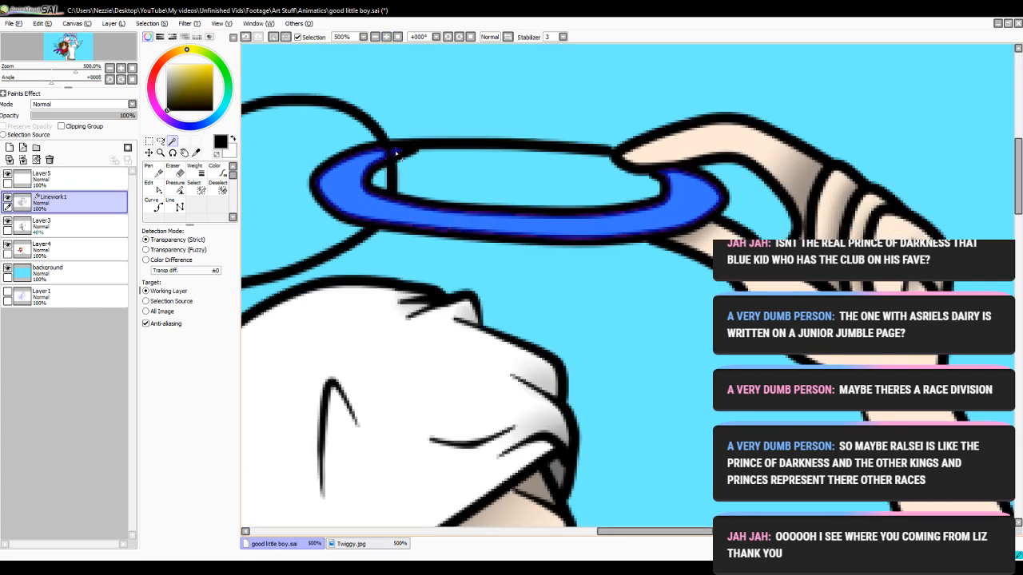
{"action": "left_click", "coordinate": [374, 37]}
{"action": "left_click", "coordinate": [374, 37]}
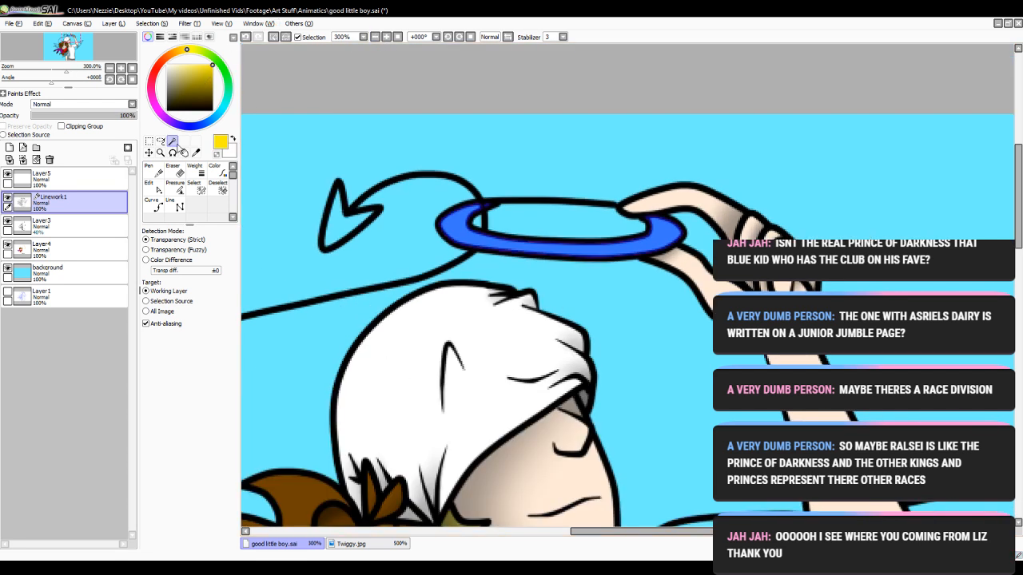
{"action": "left_click", "coordinate": [76, 248]}
{"action": "left_click", "coordinate": [149, 176]}
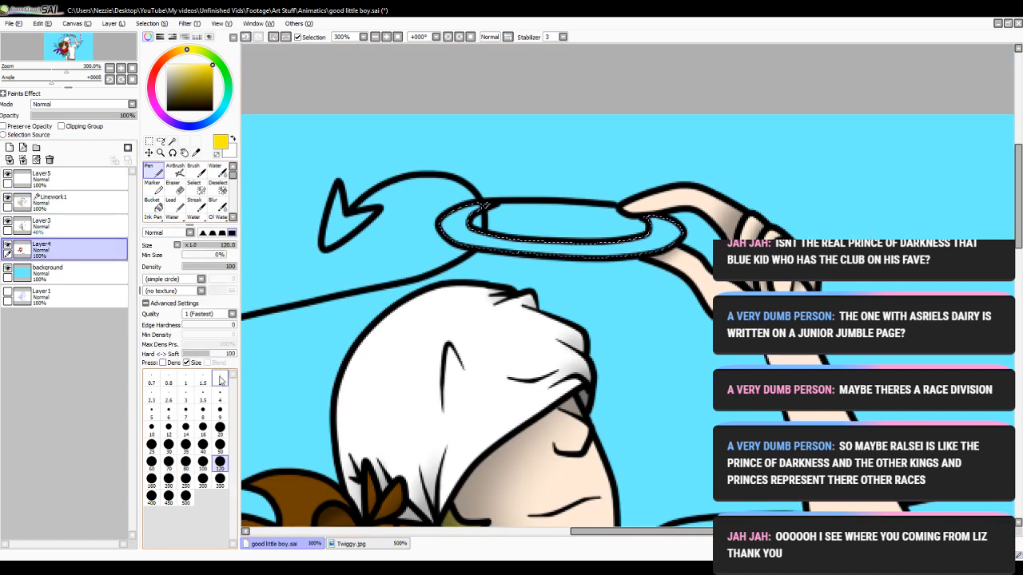
{"action": "left_click", "coordinate": [220, 479]}
{"action": "left_click_drag", "start_coordinate": [447, 174], "coordinate": [979, 228]}
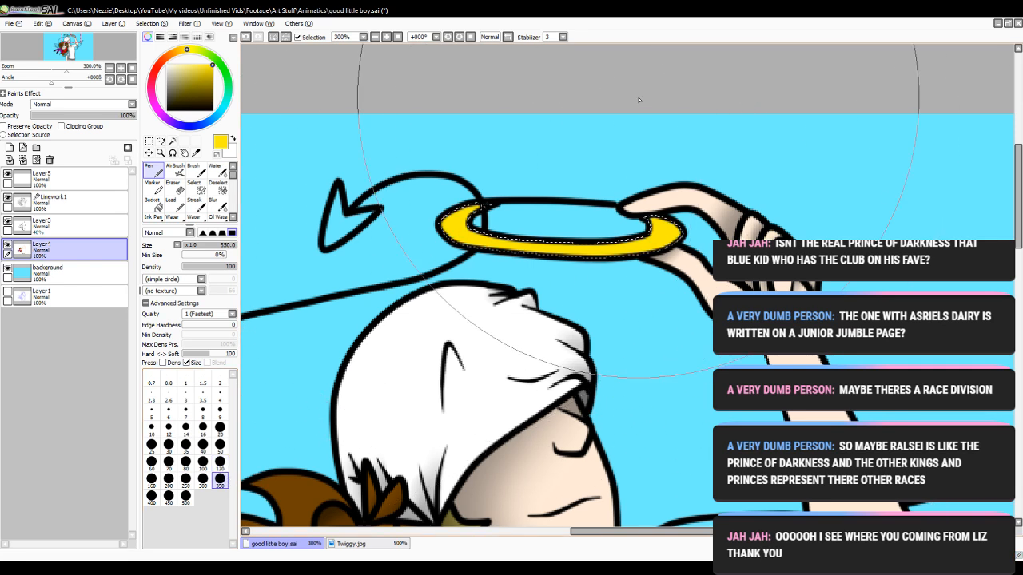
{"action": "left_click", "coordinate": [375, 37]}
{"action": "left_click", "coordinate": [375, 38]}
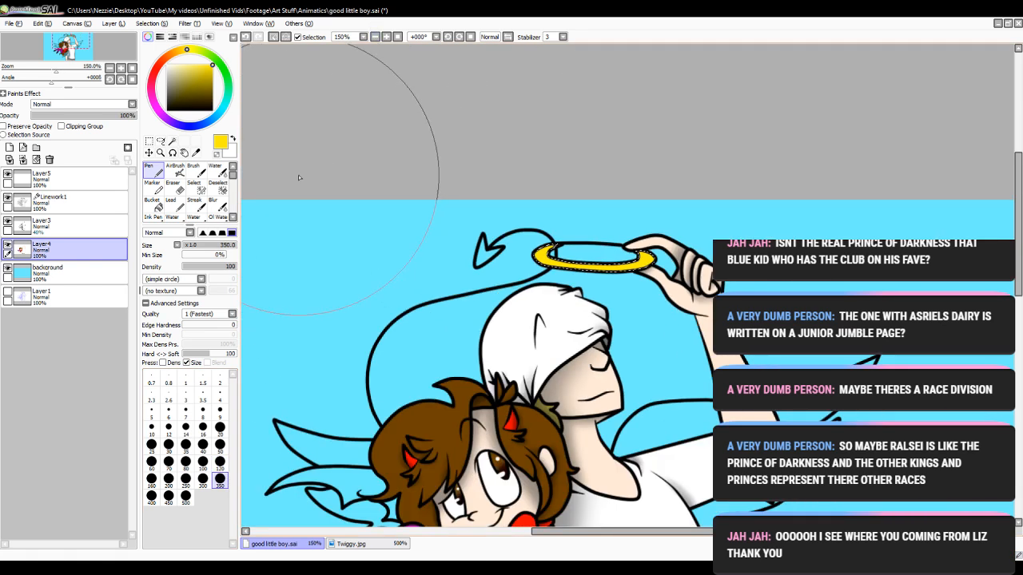
{"action": "left_click", "coordinate": [217, 187]}
{"action": "left_click_drag", "start_coordinate": [271, 204], "coordinate": [981, 248]}
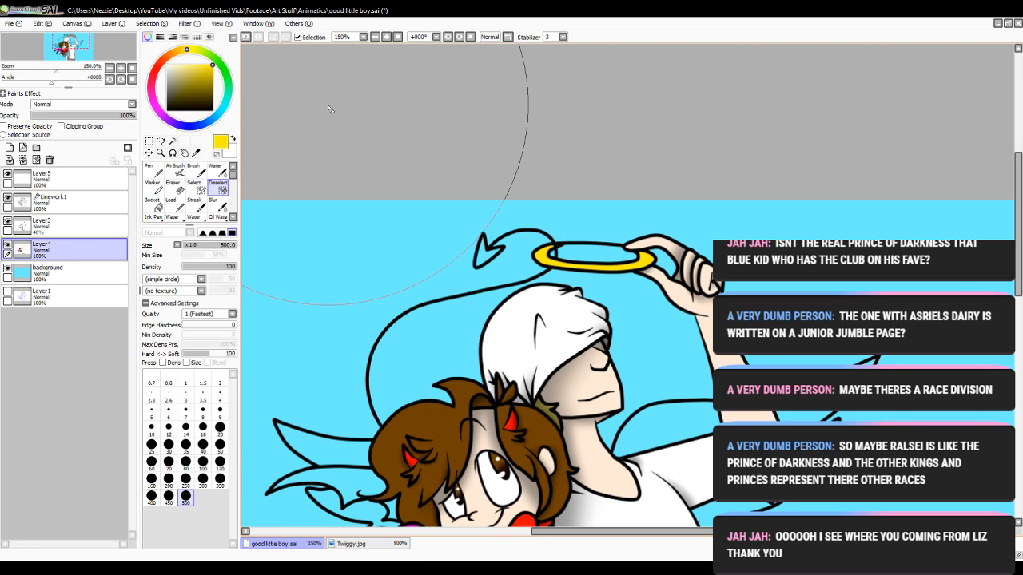
- Select the inside of the tail's arrow-shaped tip on Linework1 with the Magic Wand
{"action": "left_click", "coordinate": [385, 37]}
{"action": "left_click", "coordinate": [171, 142]}
{"action": "left_click", "coordinate": [60, 200]}
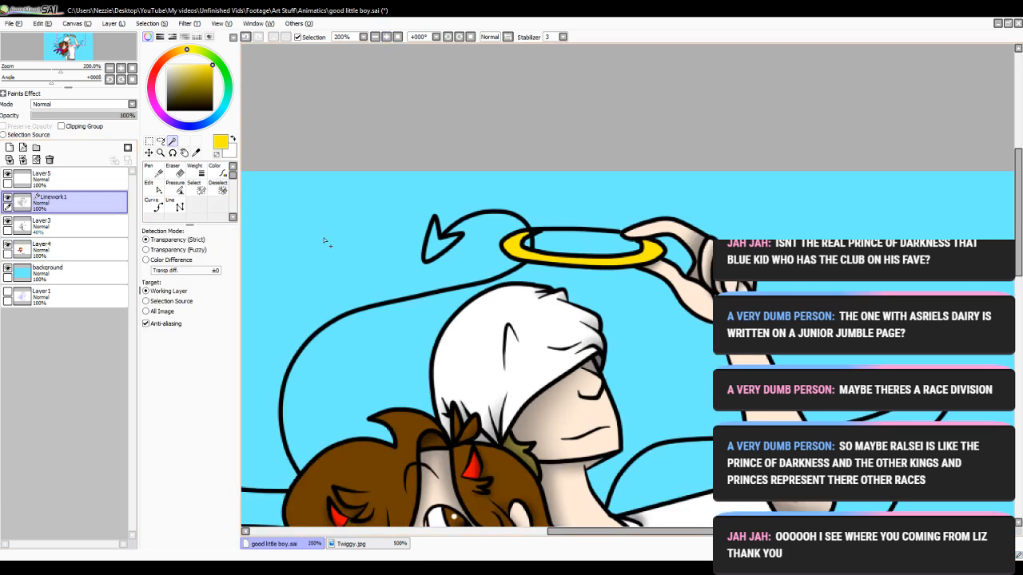
{"action": "left_click", "coordinate": [437, 249]}
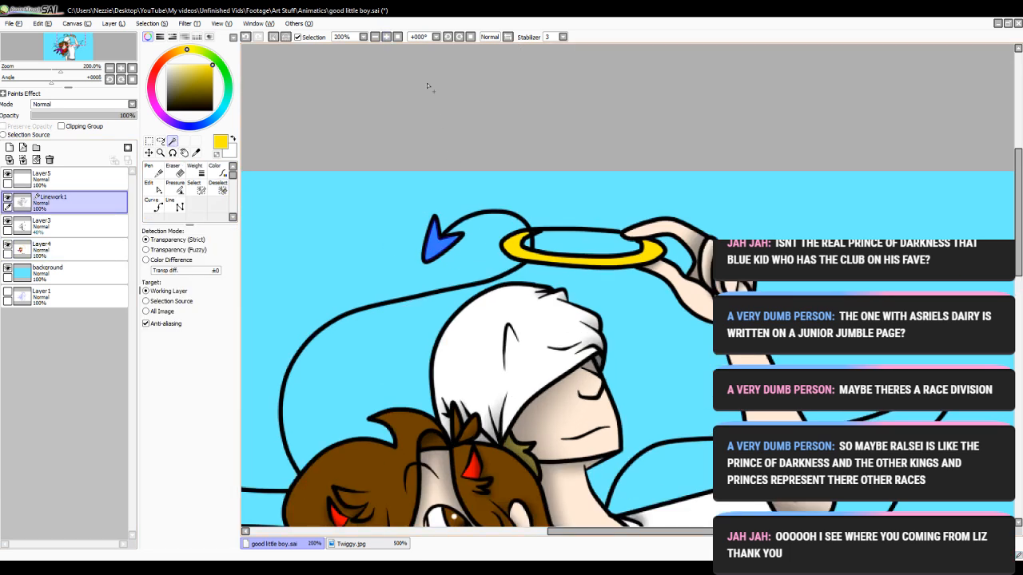
{"action": "left_click", "coordinate": [386, 37]}
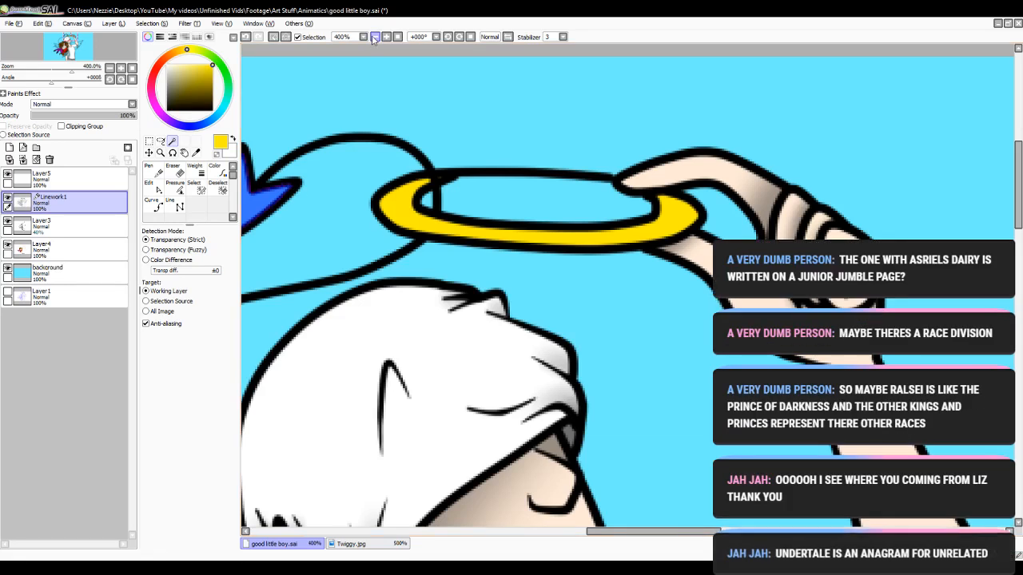
{"action": "left_click", "coordinate": [374, 37]}
{"action": "left_click", "coordinate": [375, 37]}
{"action": "left_click", "coordinate": [375, 38]}
- Fill the selected tail tip on Layer4 with red sampled from the small figure's sleeve, using the Bucket, and clear the selection
{"action": "left_click", "coordinate": [60, 248]}
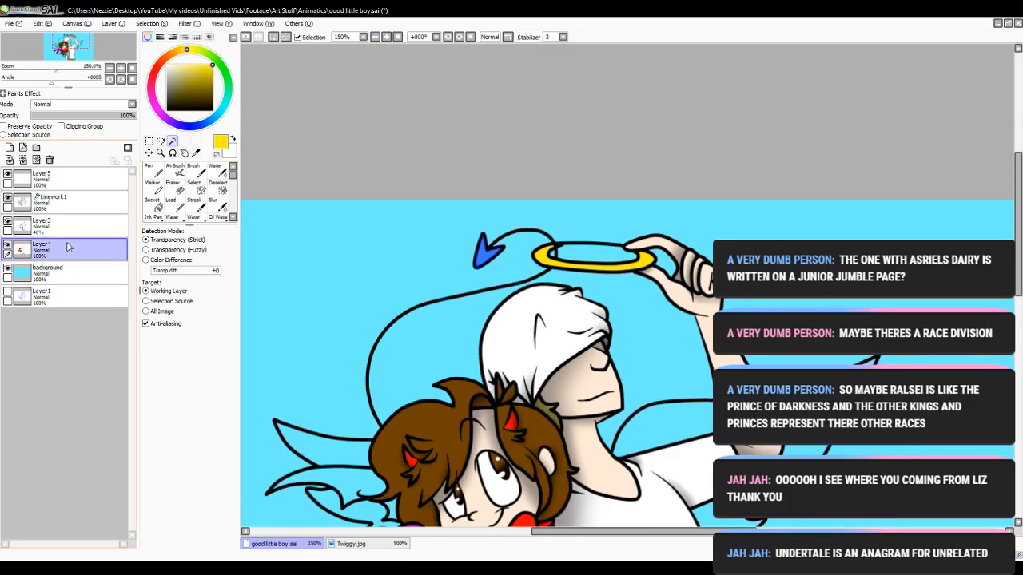
{"action": "left_click", "coordinate": [153, 201]}
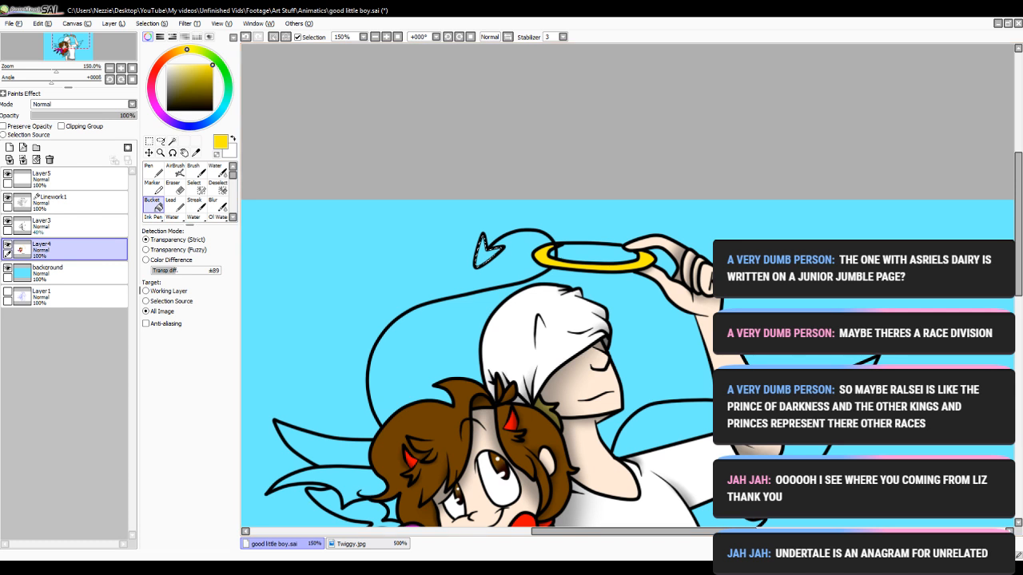
{"action": "left_click_drag", "start_coordinate": [1018, 224], "coordinate": [1018, 259]}
{"action": "right_click", "coordinate": [516, 407]}
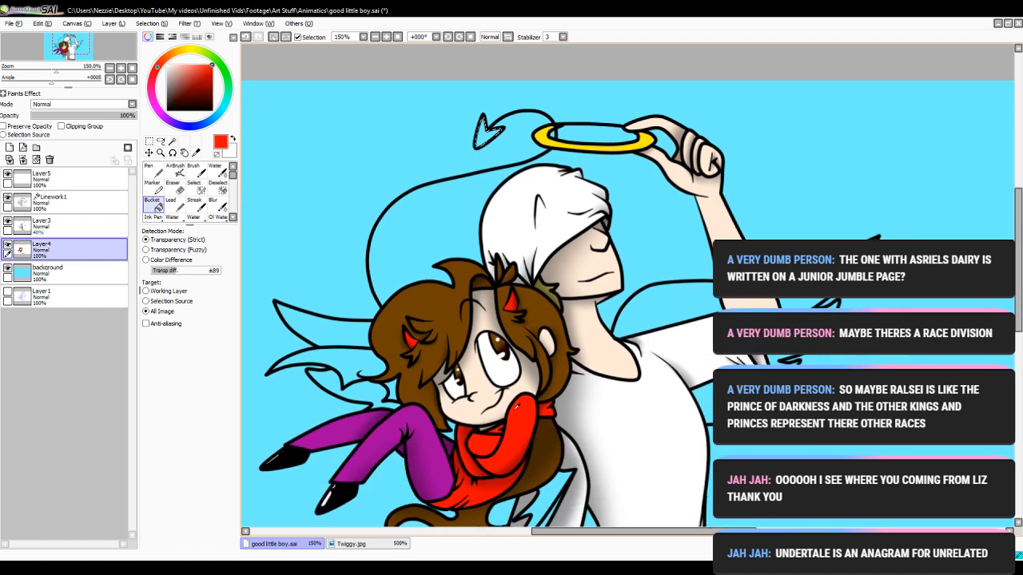
{"action": "left_click", "coordinate": [486, 134]}
{"action": "left_click", "coordinate": [217, 186]}
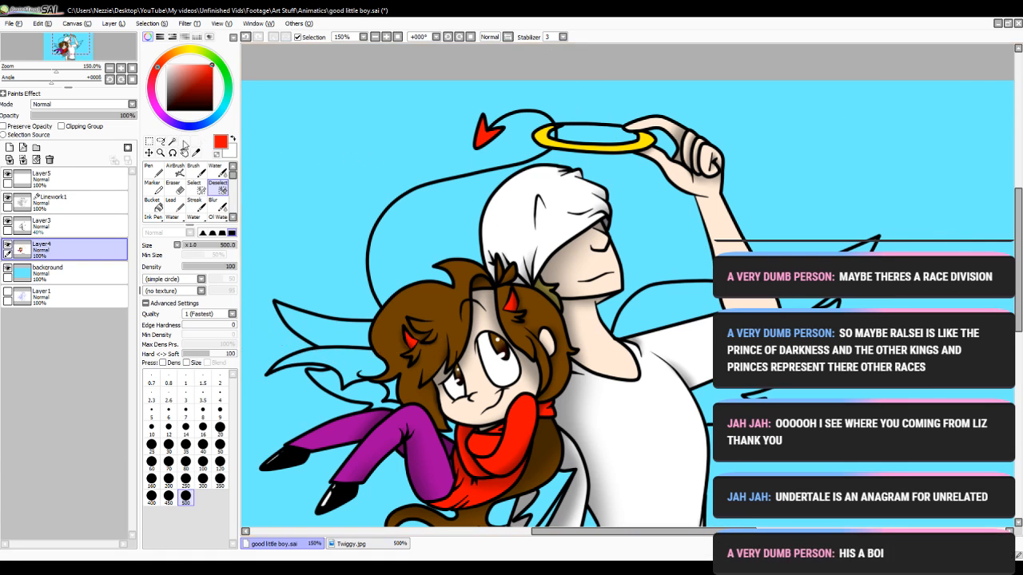
- Select both sections of the lower wing beneath the small figure on Linework1 with the Magic Wand
{"action": "left_click", "coordinate": [172, 140]}
{"action": "left_click_drag", "start_coordinate": [1018, 259], "coordinate": [1017, 316]}
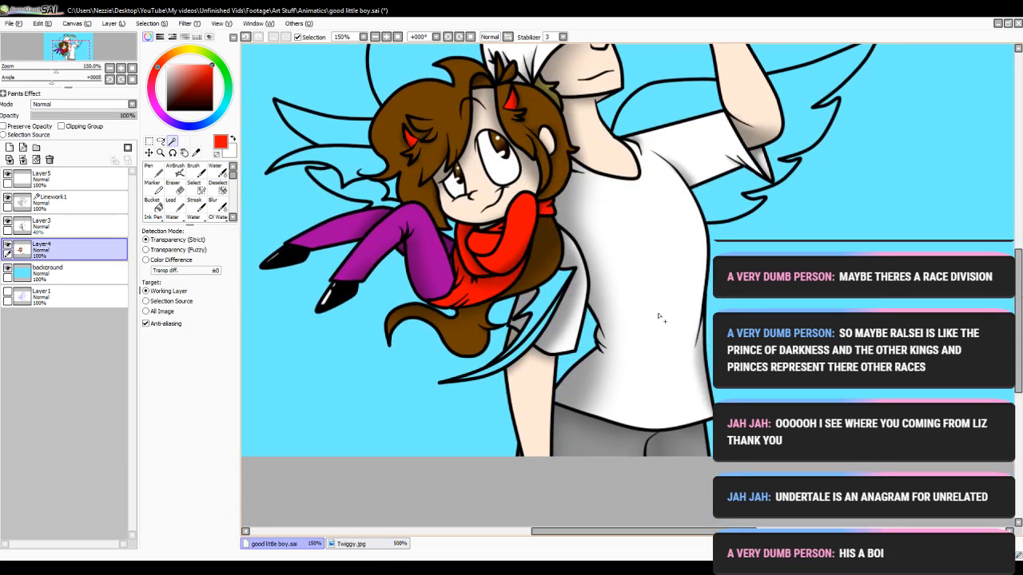
{"action": "left_click", "coordinate": [387, 37]}
{"action": "left_click", "coordinate": [531, 290]}
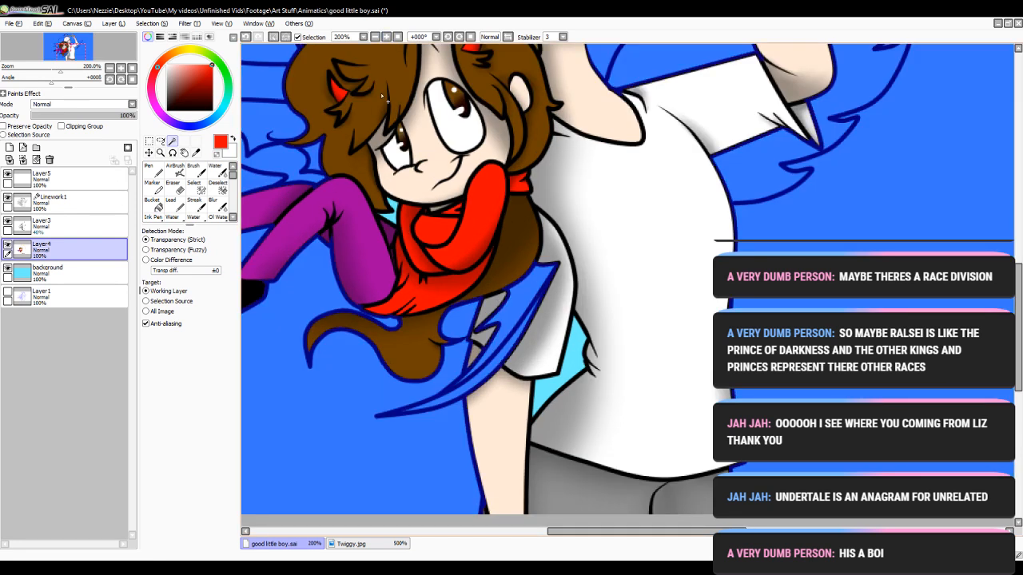
{"action": "left_click", "coordinate": [245, 38]}
{"action": "left_click", "coordinate": [83, 199]}
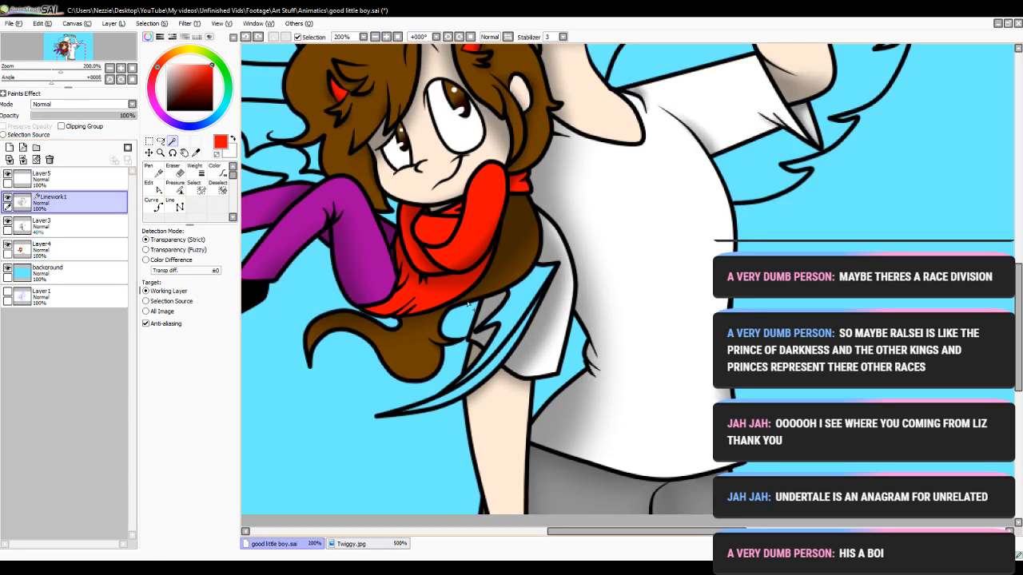
{"action": "left_click", "coordinate": [513, 312]}
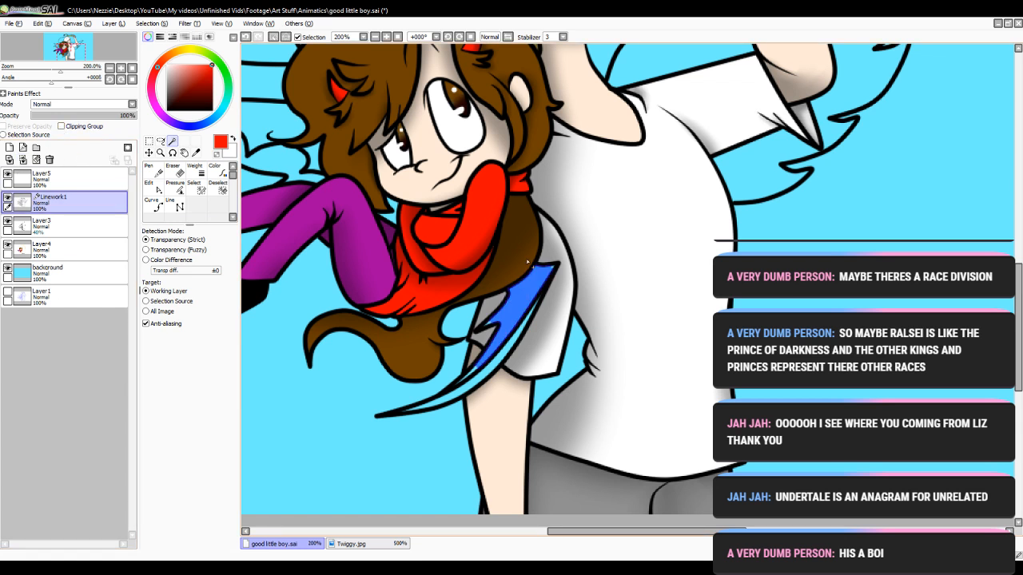
{"action": "left_click", "coordinate": [387, 37]}
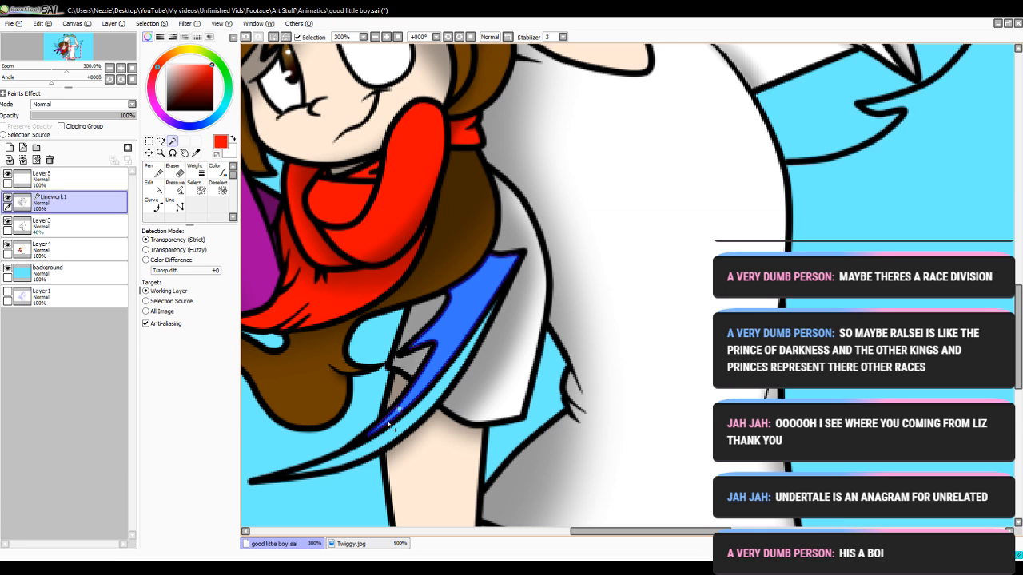
{"action": "left_click", "coordinate": [402, 426]}
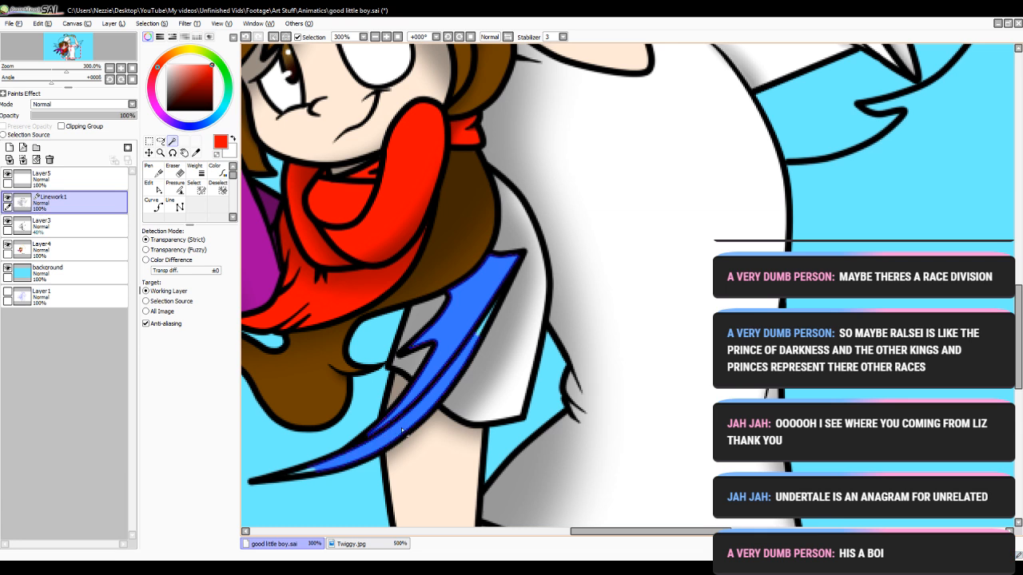
{"action": "scroll", "coordinate": [543, 518], "scroll_direction": "left", "scroll_amount": 3}
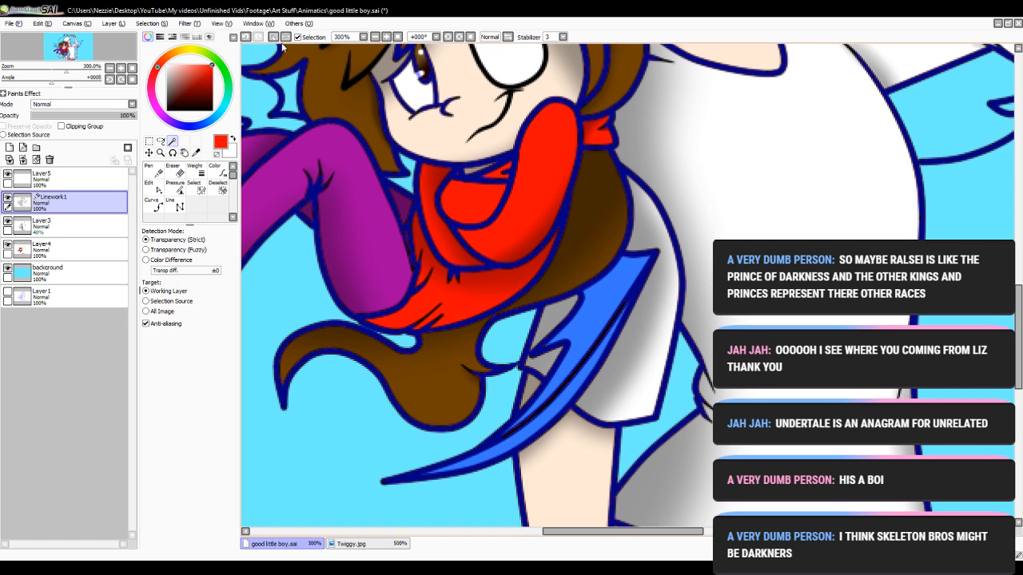
{"action": "left_click", "coordinate": [245, 36]}
{"action": "left_click", "coordinate": [631, 304]}
{"action": "left_click", "coordinate": [247, 37]}
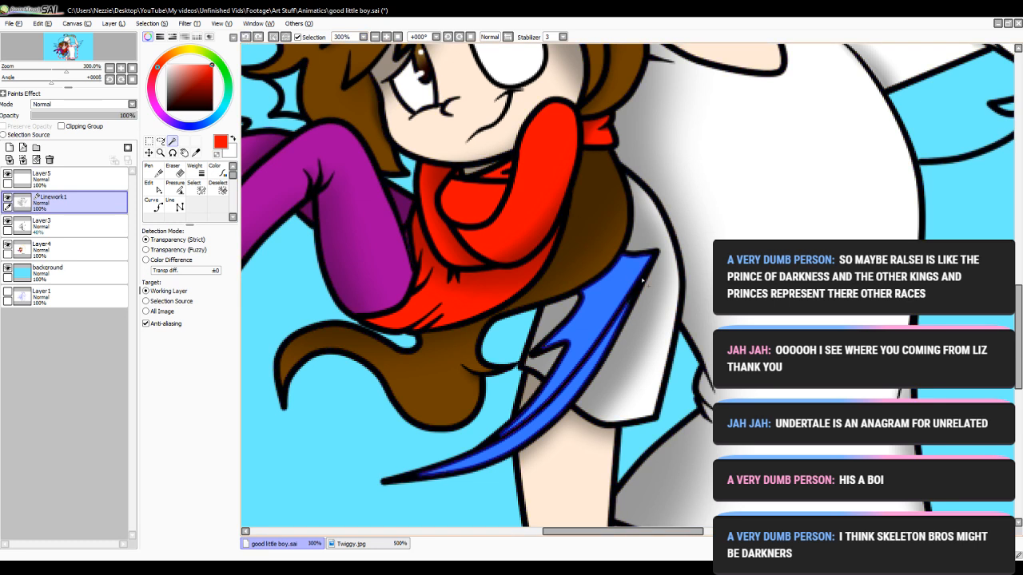
{"action": "left_click", "coordinate": [631, 306]}
{"action": "left_click", "coordinate": [246, 37]}
{"action": "left_click", "coordinate": [194, 184]}
{"action": "left_click", "coordinate": [151, 335]}
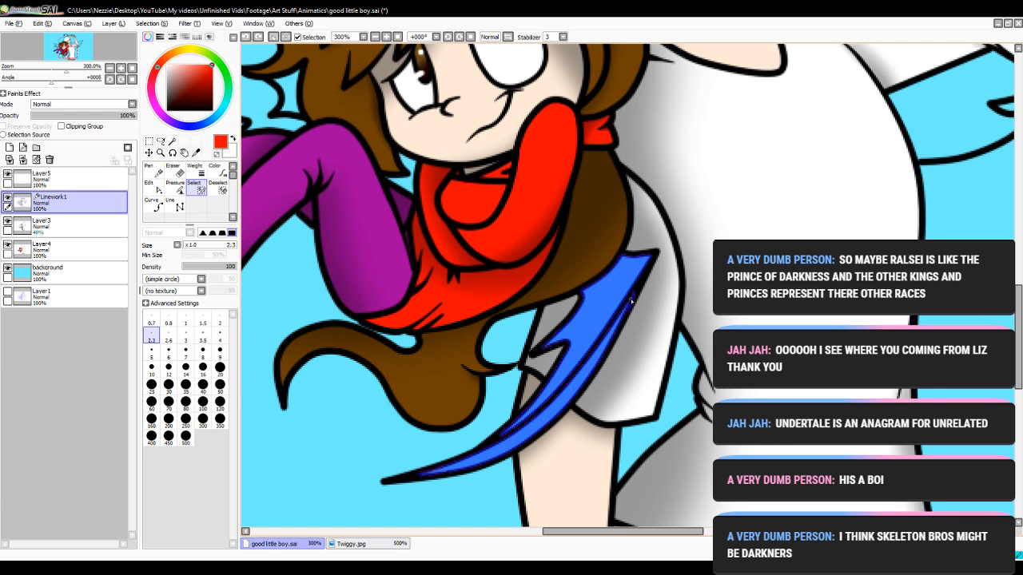
{"action": "left_click_drag", "start_coordinate": [631, 301], "coordinate": [648, 287]}
{"action": "left_click", "coordinate": [245, 37]}
- Fill the selected lower wing sections with the current red on Layer4 using the Bucket
{"action": "left_click", "coordinate": [80, 251]}
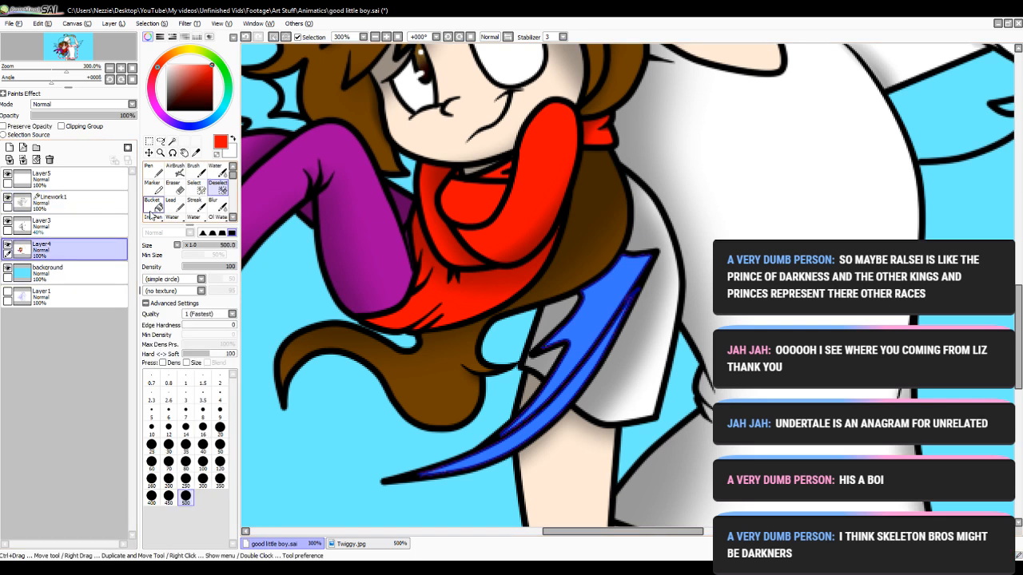
{"action": "left_click", "coordinate": [153, 206]}
{"action": "left_click", "coordinate": [599, 328]}
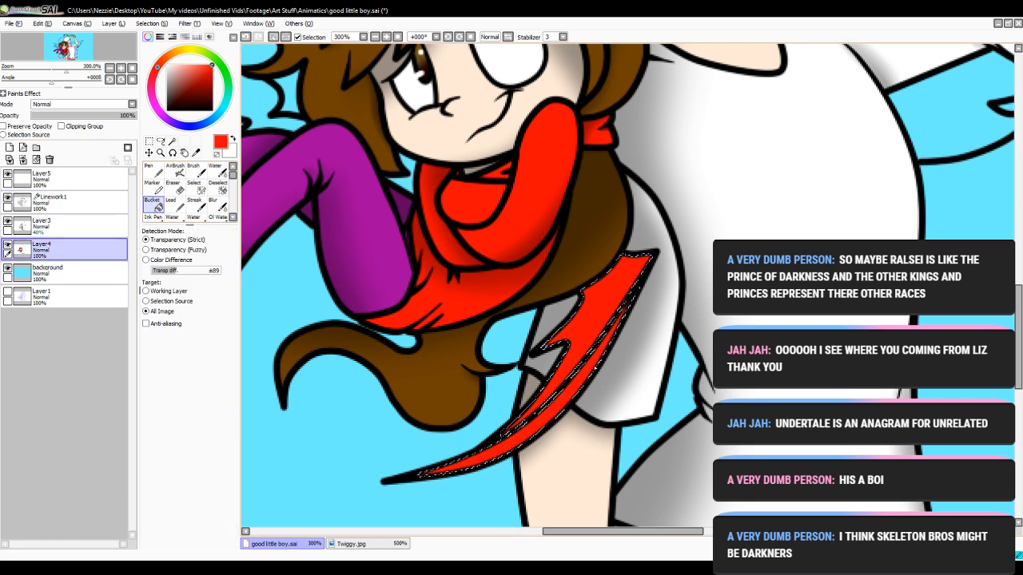
- Shade the selected lower wing on Layer3 with a black AirBrush at size 50, and clear the selection
{"action": "left_click", "coordinate": [198, 92]}
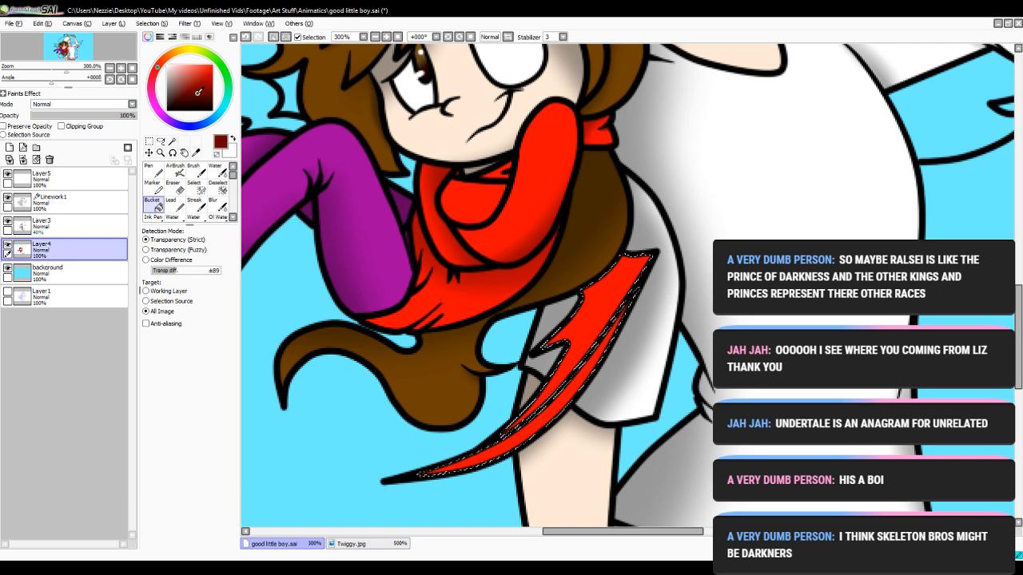
{"action": "left_click", "coordinate": [167, 110]}
{"action": "left_click", "coordinate": [80, 226]}
{"action": "left_click", "coordinate": [175, 170]}
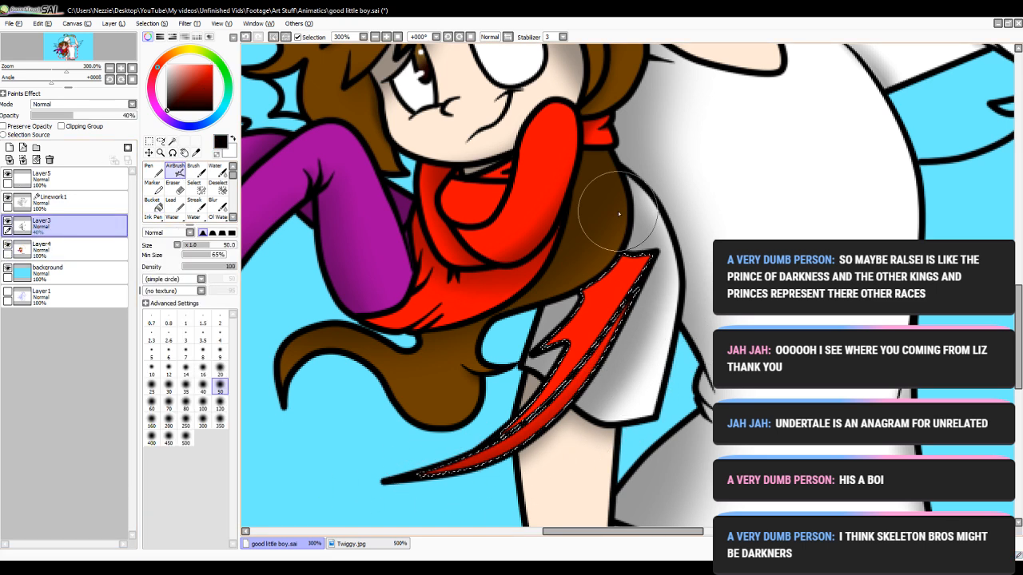
{"action": "left_click", "coordinate": [218, 186]}
{"action": "mouse_move", "coordinate": [540, 209]}
{"action": "left_mouse_down"}
{"action": "mouse_move", "coordinate": [570, 322]}
{"action": "mouse_move", "coordinate": [660, 511]}
{"action": "left_mouse_up"}
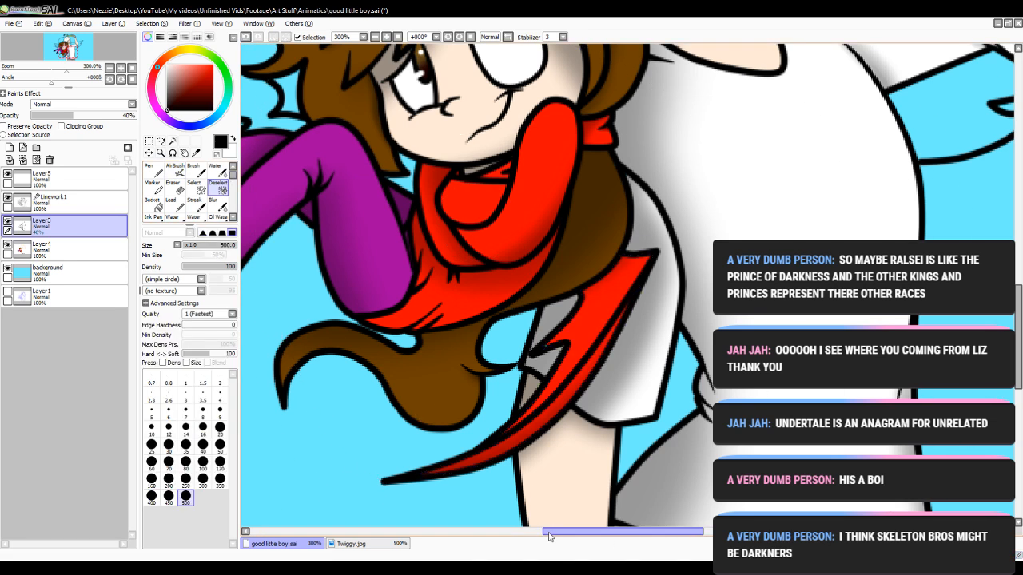
- Select both sections of the small figure's bat wing behind the hair on Linework1 with the Magic Wand
{"action": "left_click_drag", "start_coordinate": [548, 535], "coordinate": [511, 536]}
{"action": "left_click_drag", "start_coordinate": [1019, 318], "coordinate": [1019, 260]}
{"action": "left_click_drag", "start_coordinate": [540, 535], "coordinate": [516, 537]}
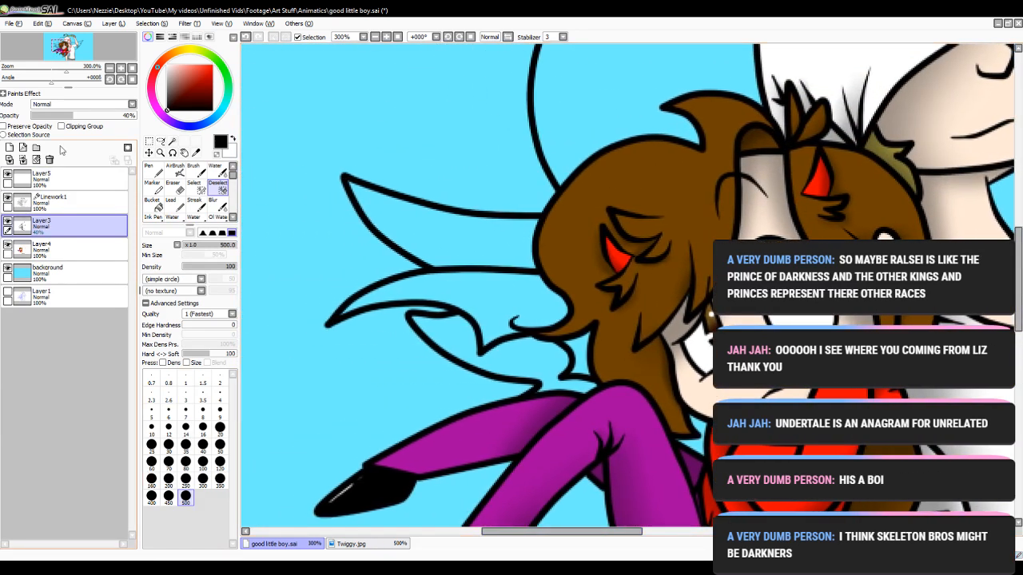
{"action": "left_click", "coordinate": [69, 196]}
{"action": "left_click", "coordinate": [149, 183]}
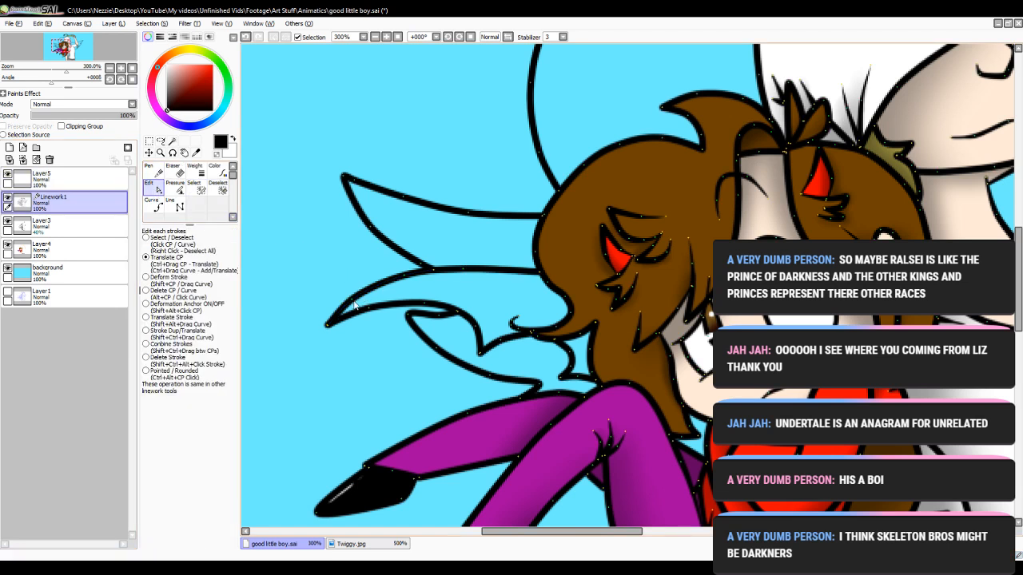
{"action": "left_click", "coordinate": [64, 248]}
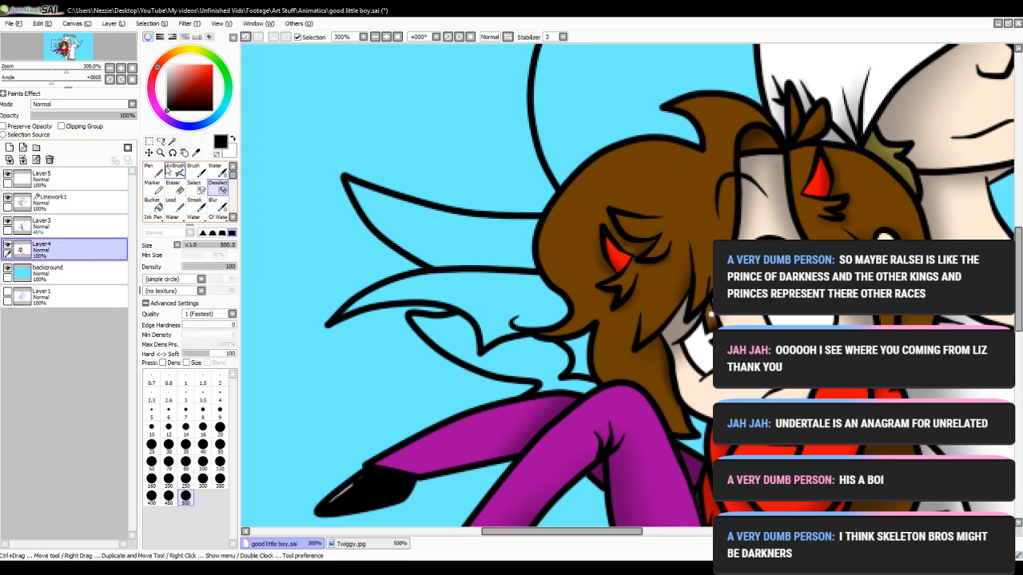
{"action": "left_click", "coordinate": [172, 140]}
{"action": "left_click", "coordinate": [69, 196]}
{"action": "left_click", "coordinate": [489, 340]}
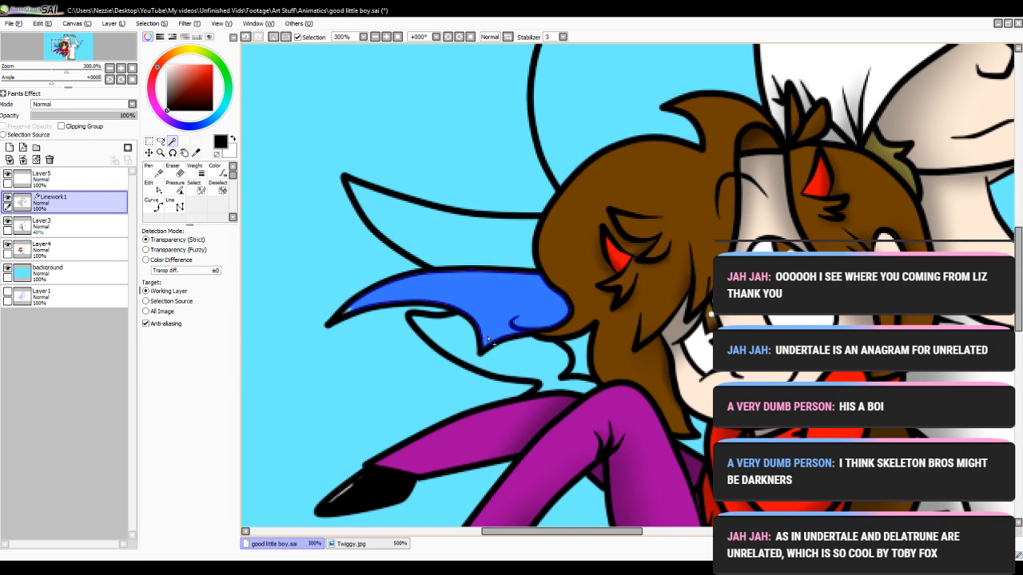
{"action": "left_click", "coordinate": [342, 317]}
{"action": "left_click", "coordinate": [245, 36]}
{"action": "left_click", "coordinate": [586, 368]}
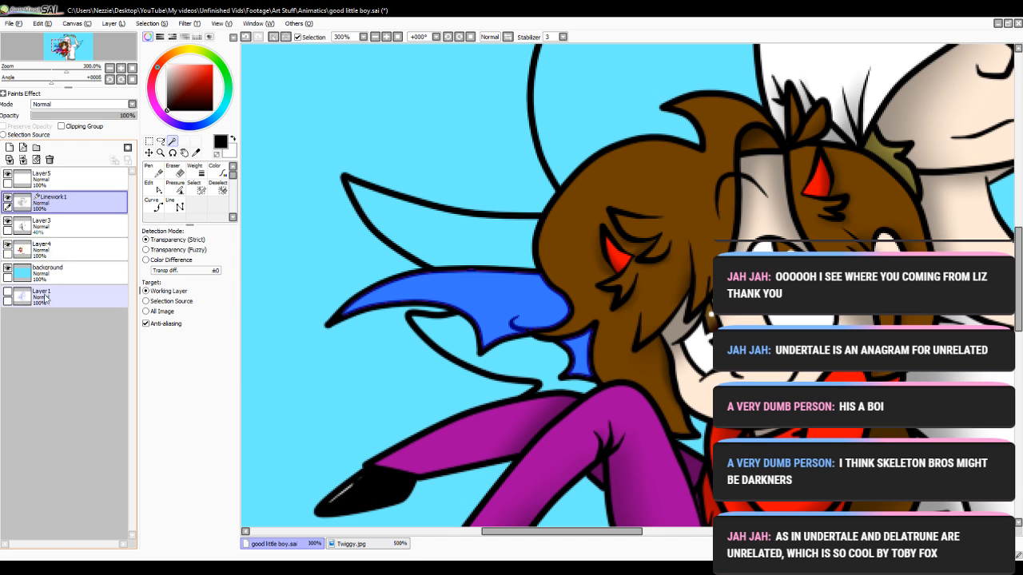
- Fill both selected bat wing sections on Layer4 with red sampled from the small figure's horn, using the Bucket
{"action": "left_click", "coordinate": [67, 250]}
{"action": "right_click", "coordinate": [618, 258]}
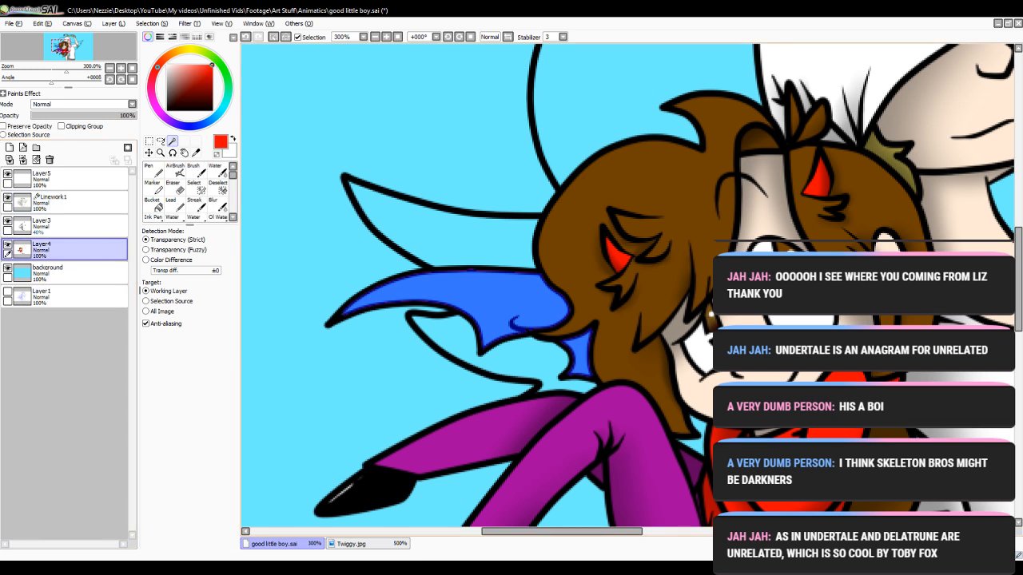
{"action": "left_click", "coordinate": [154, 205]}
{"action": "left_click", "coordinate": [527, 310]}
{"action": "left_click", "coordinate": [576, 356]}
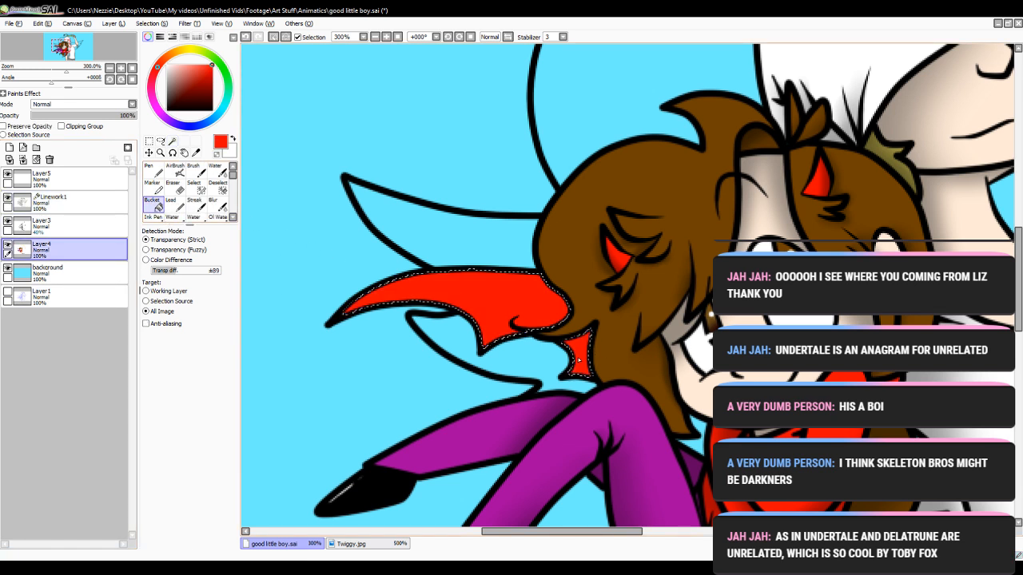
- Shade the selected bat wing near the hair on Layer3 with a black AirBrush at size 50, and clear the selection
{"action": "left_click", "coordinate": [76, 229]}
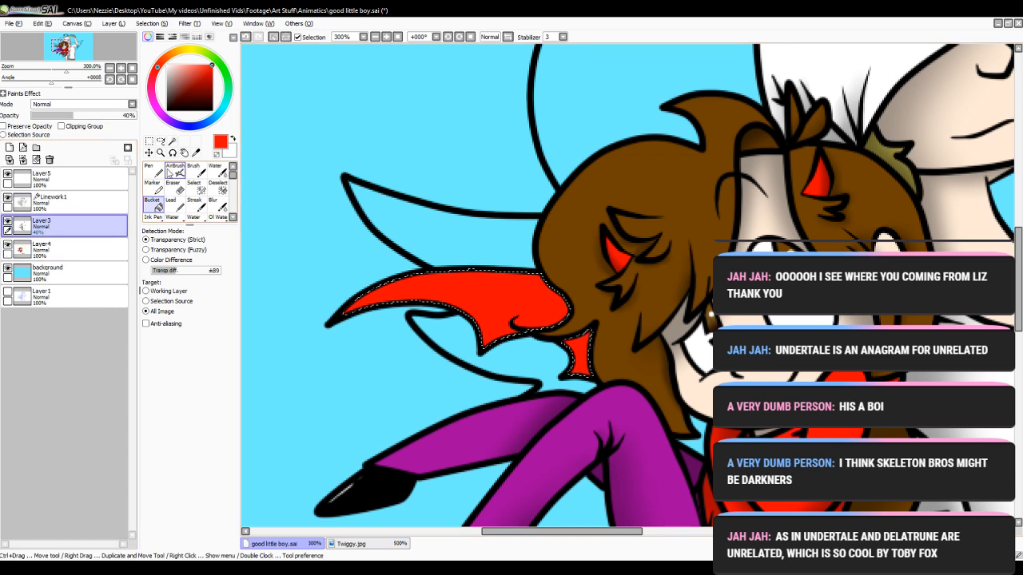
{"action": "left_click", "coordinate": [175, 169]}
{"action": "left_click_drag", "start_coordinate": [539, 259], "coordinate": [524, 316]}
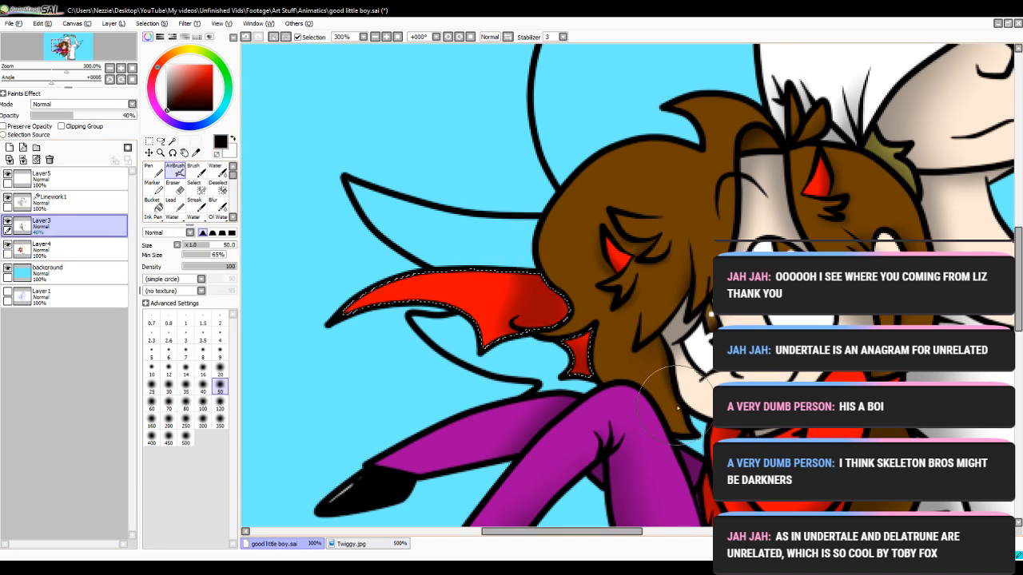
{"action": "left_click_drag", "start_coordinate": [549, 279], "coordinate": [513, 313]}
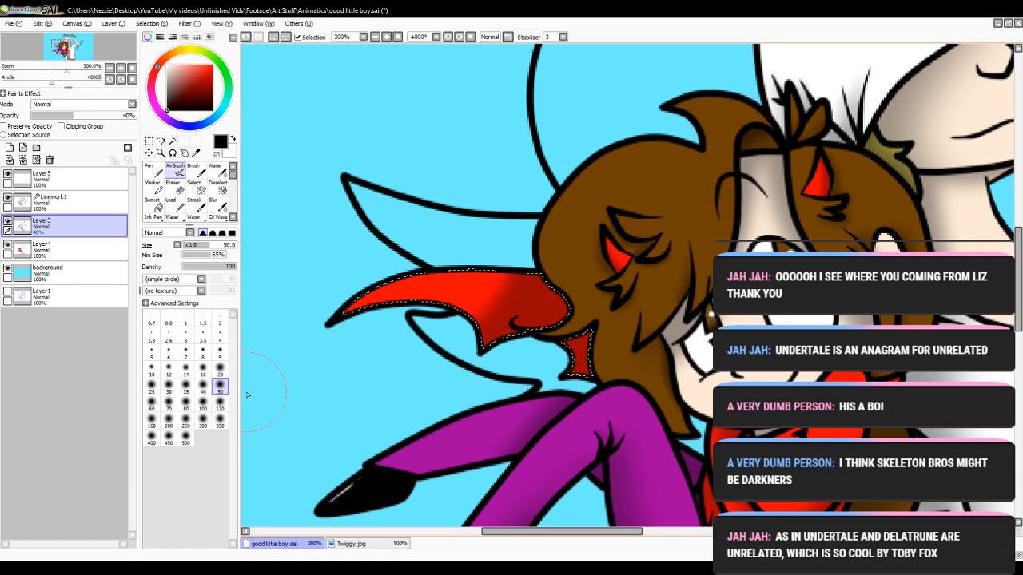
{"action": "left_click", "coordinate": [217, 187]}
{"action": "left_click_drag", "start_coordinate": [447, 303], "coordinate": [736, 323]}
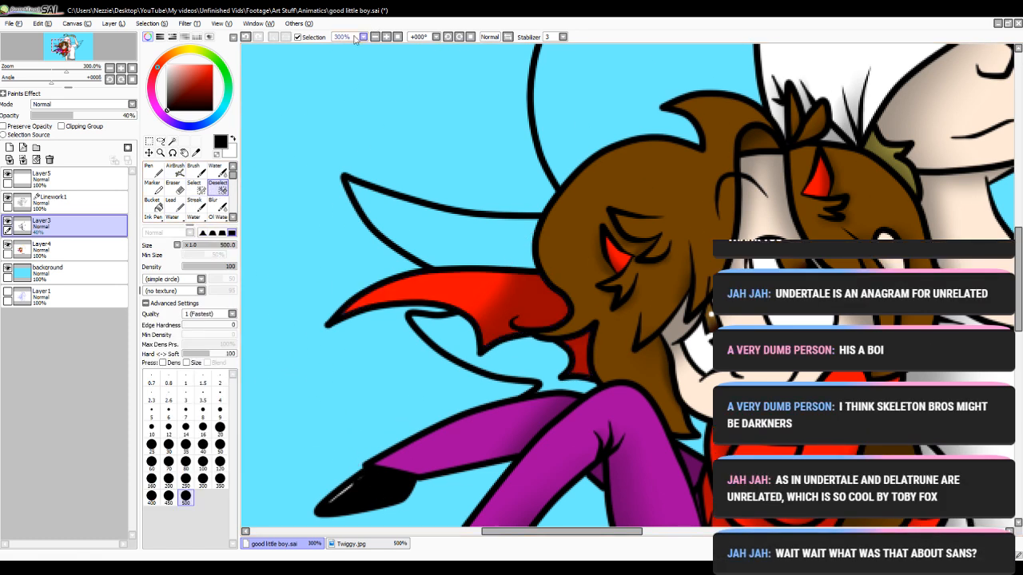
- Select the tall figure's feathered wing areas above and below the red bat wing on Linework1 with the Magic Wand
{"action": "left_click", "coordinate": [385, 37]}
{"action": "left_click", "coordinate": [385, 37]}
{"action": "left_click", "coordinate": [375, 38]}
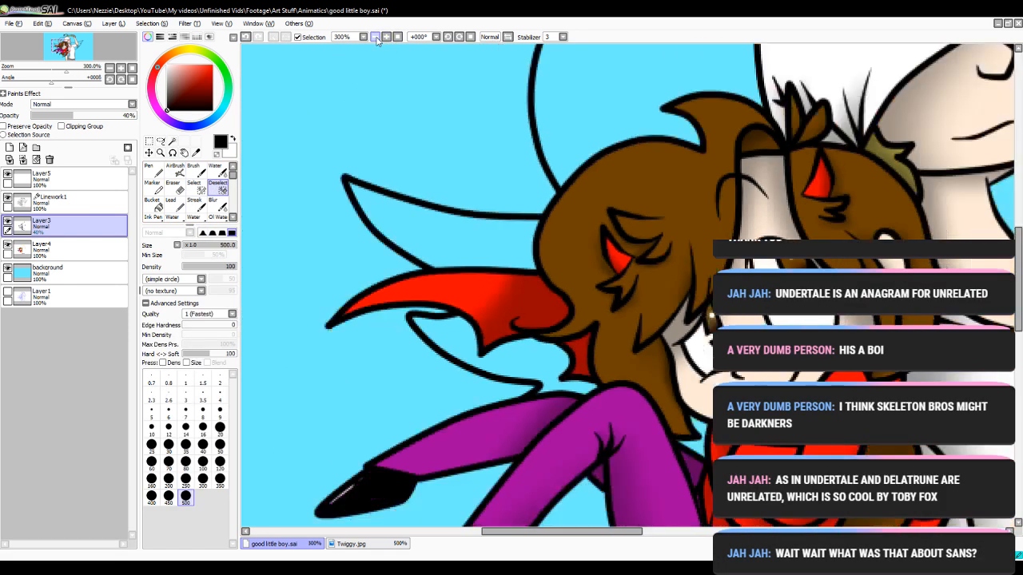
{"action": "left_click", "coordinate": [374, 38]}
{"action": "left_click", "coordinate": [375, 38]}
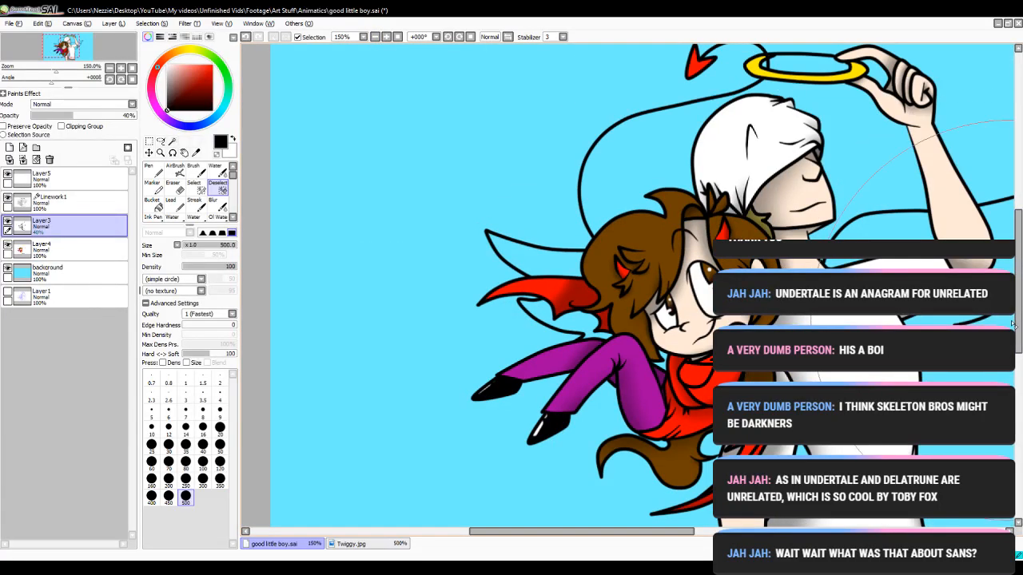
{"action": "left_click_drag", "start_coordinate": [593, 536], "coordinate": [625, 537]}
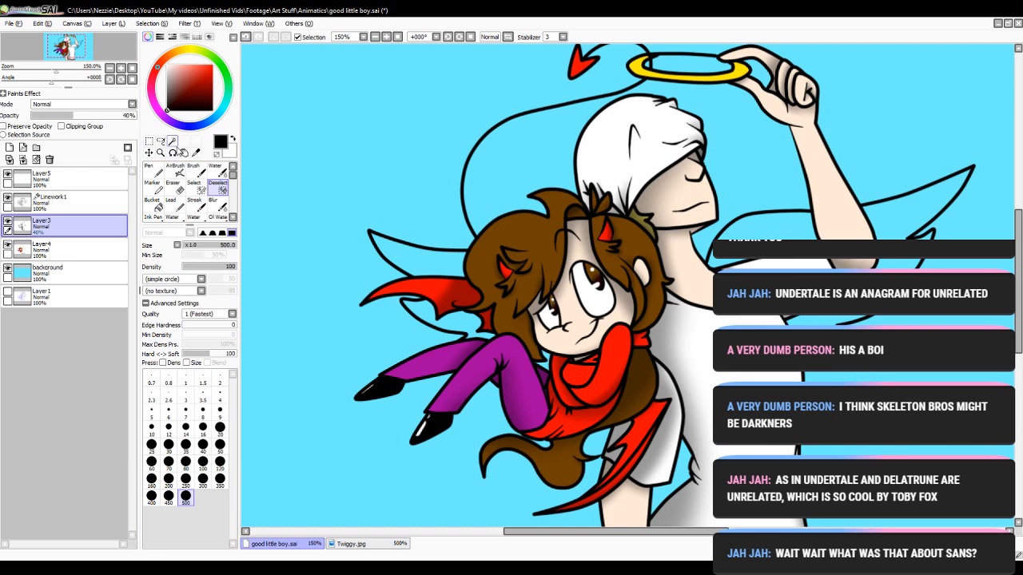
{"action": "left_click", "coordinate": [172, 141]}
{"action": "left_click", "coordinate": [67, 205]}
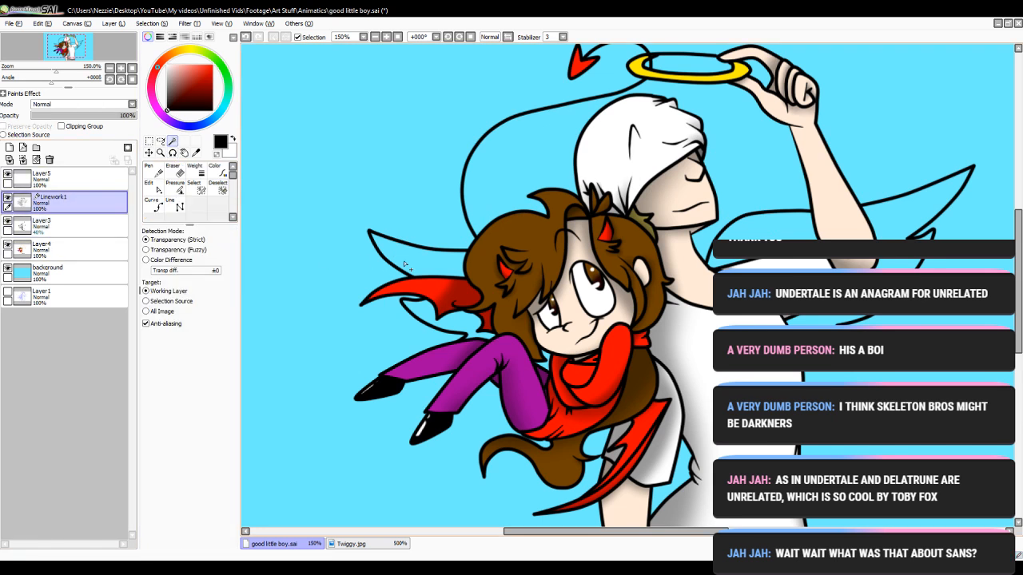
{"action": "left_click", "coordinate": [404, 258]}
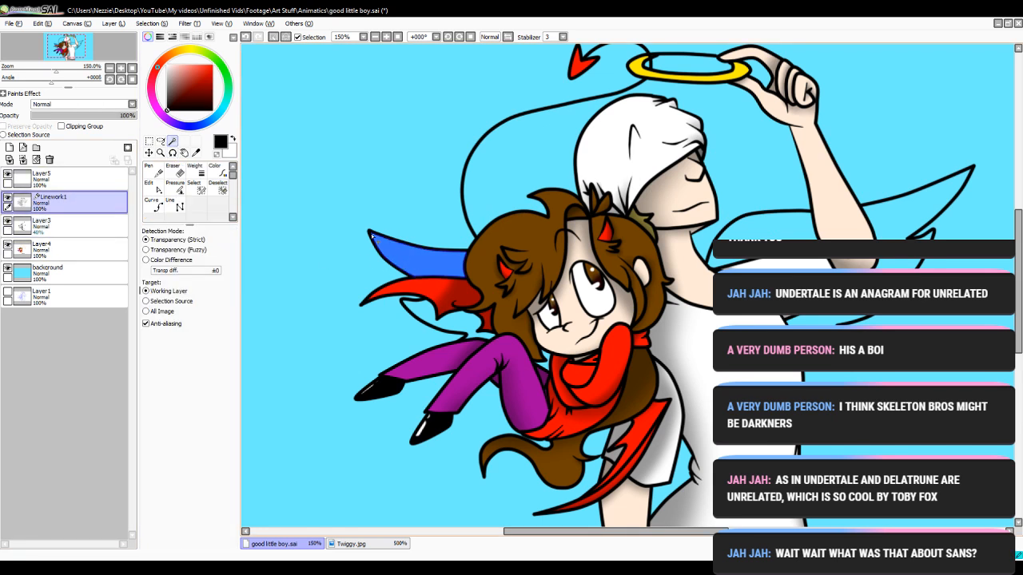
{"action": "left_click", "coordinate": [386, 37]}
{"action": "left_click", "coordinate": [386, 36]}
{"action": "left_click", "coordinate": [386, 37]}
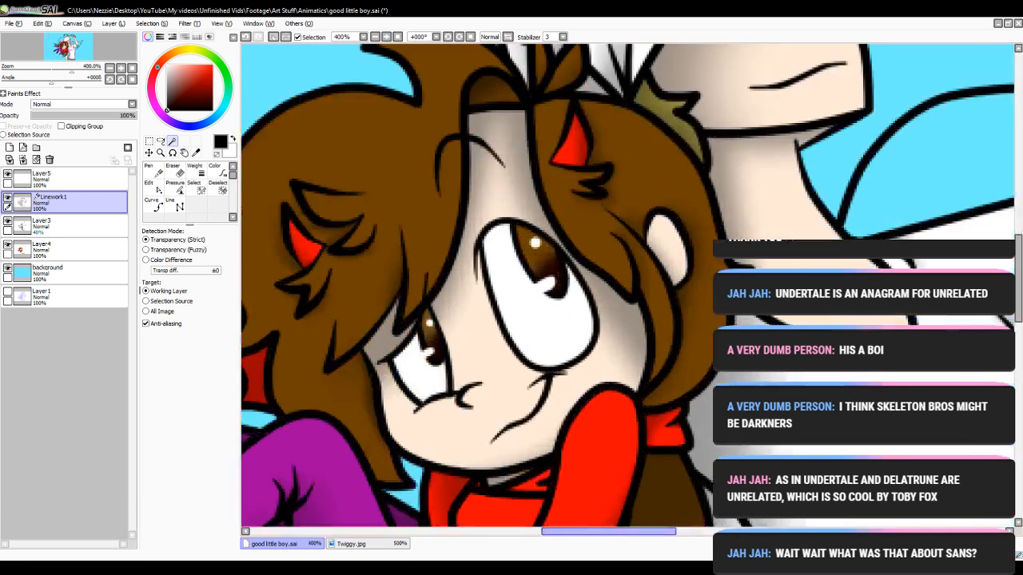
{"action": "left_click_drag", "start_coordinate": [605, 536], "coordinate": [539, 536]}
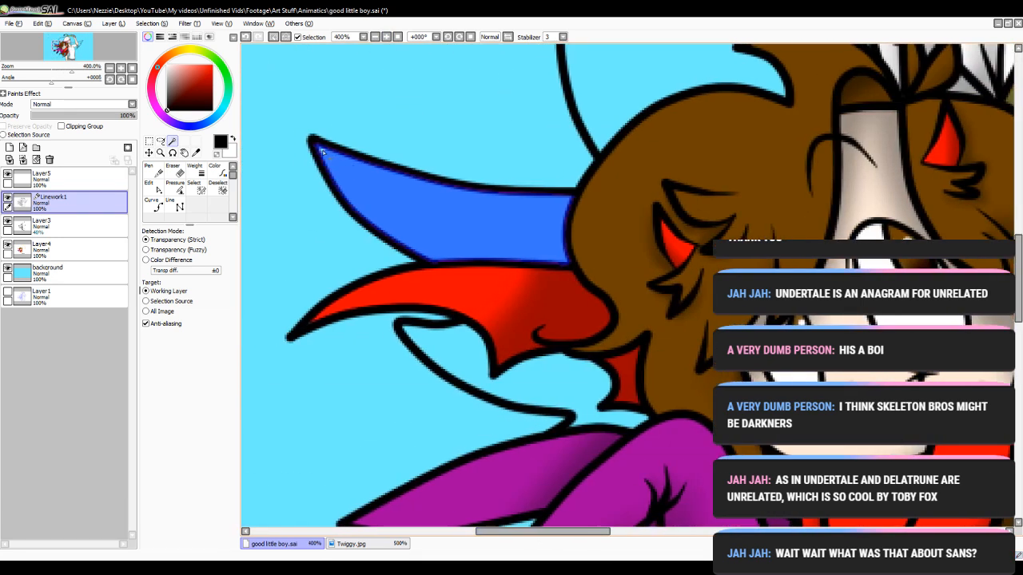
{"action": "left_click", "coordinate": [501, 376]}
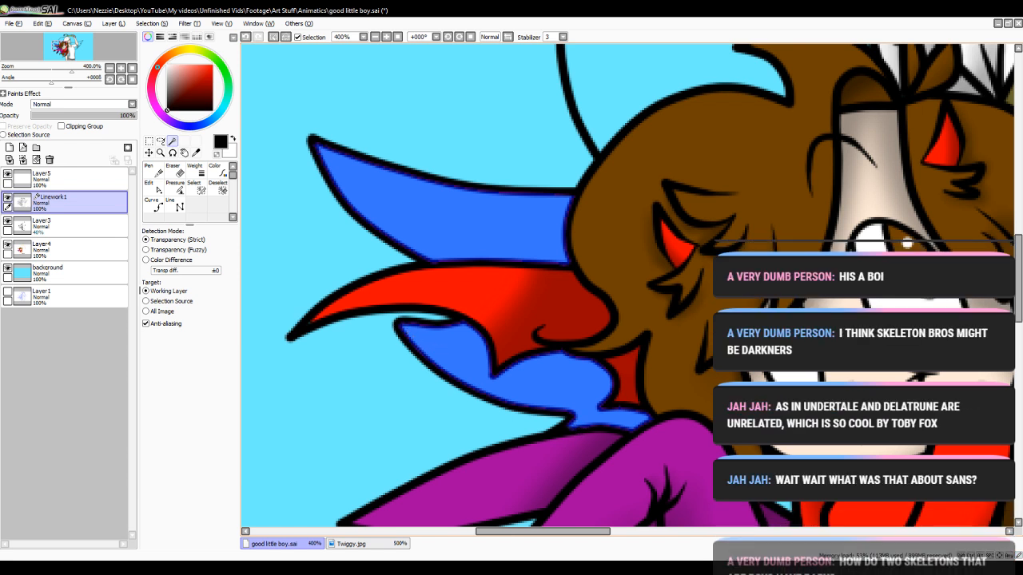
{"action": "scroll", "coordinate": [567, 430], "scroll_direction": "down", "scroll_amount": 2}
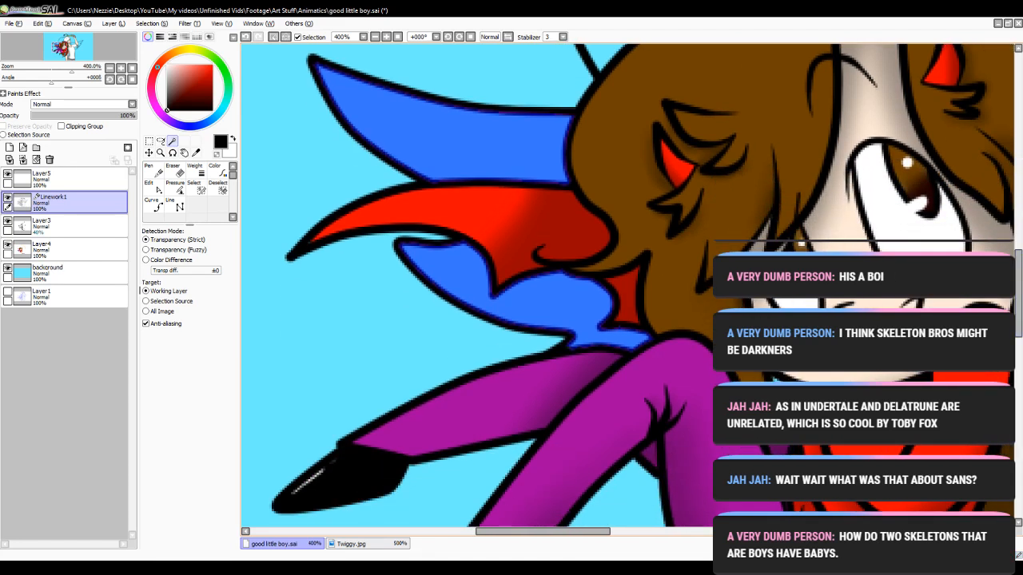
- Add the tall figure's other feathered wing, around the raised arm and below the sleeve, to the Magic Wand selection
{"action": "left_click", "coordinate": [375, 36]}
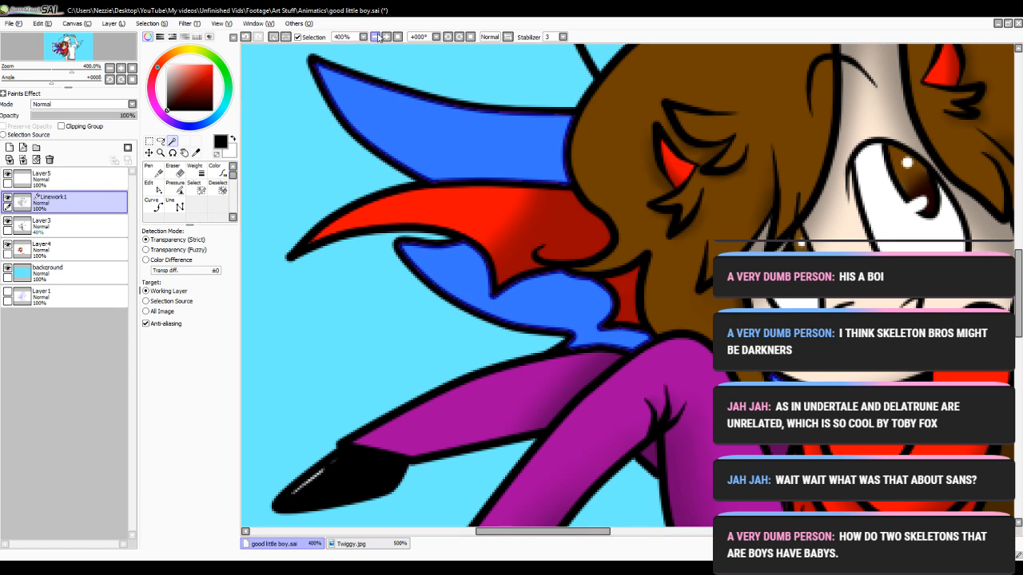
{"action": "left_click_drag", "start_coordinate": [596, 522], "coordinate": [621, 522]}
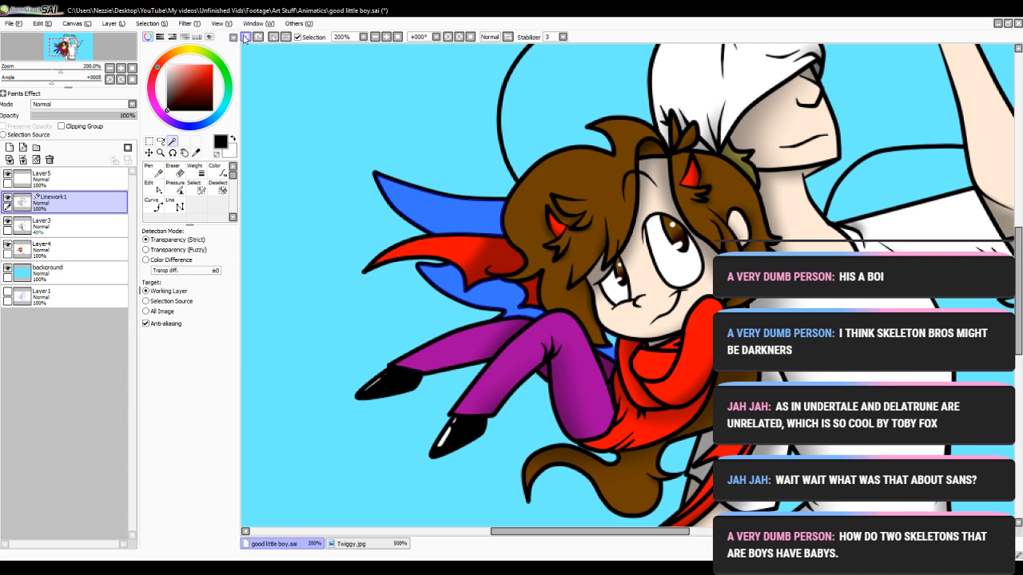
{"action": "left_click_drag", "start_coordinate": [662, 533], "coordinate": [723, 533]}
{"action": "left_click", "coordinate": [647, 182]}
{"action": "left_click", "coordinate": [728, 294]}
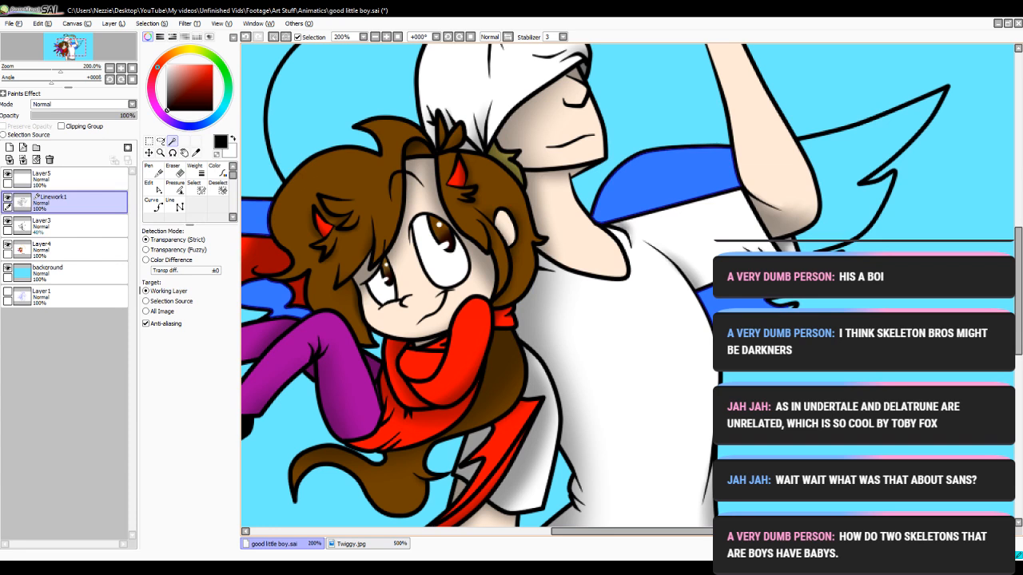
{"action": "left_click", "coordinate": [847, 174]}
{"action": "left_click_drag", "start_coordinate": [703, 526], "coordinate": [748, 507]}
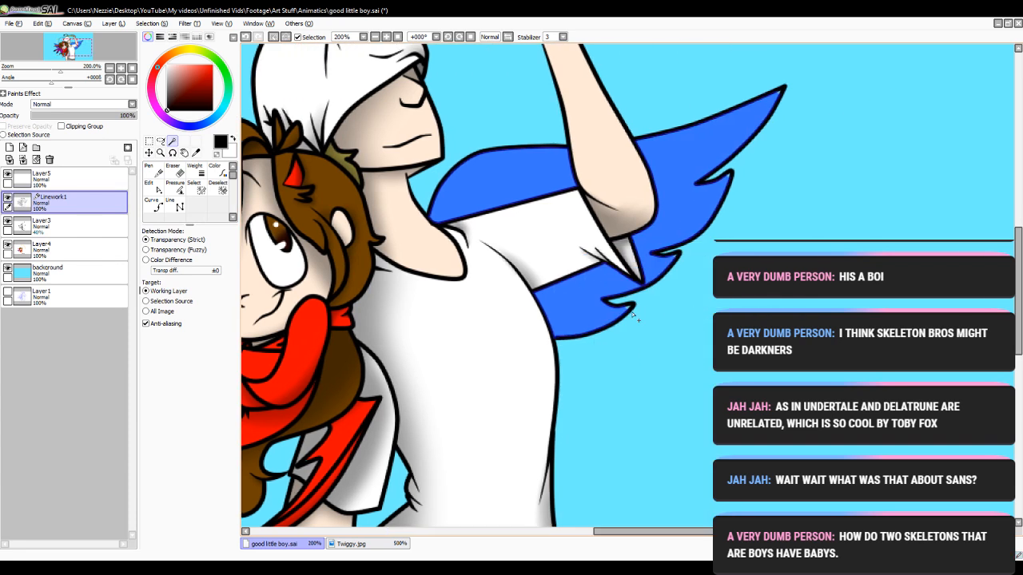
- Try to add a feather tip below the raised arm to the selection with the Magic Wand, and undo it
{"action": "left_click", "coordinate": [387, 37]}
{"action": "left_click", "coordinate": [387, 37]}
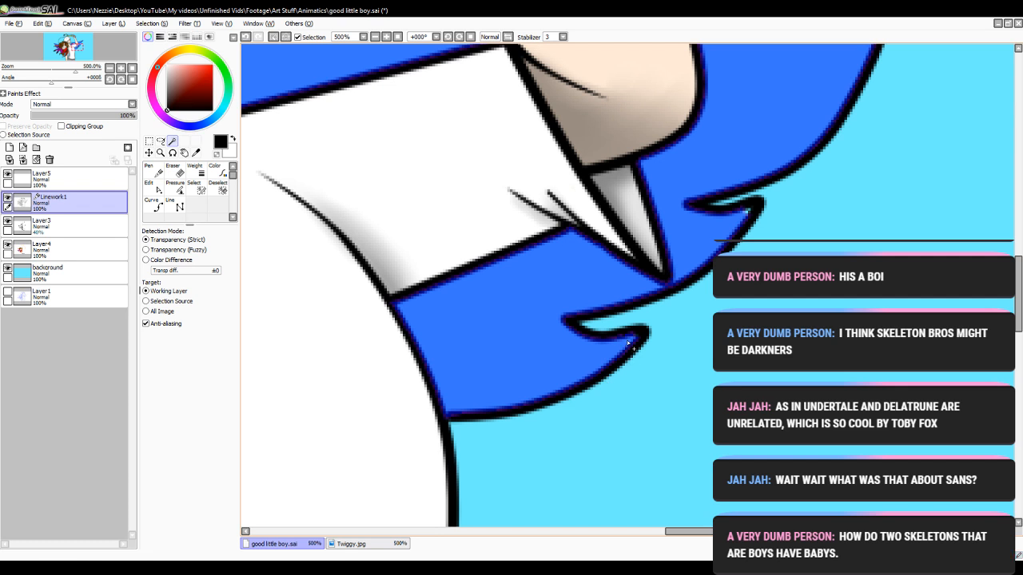
{"action": "left_click", "coordinate": [748, 212]}
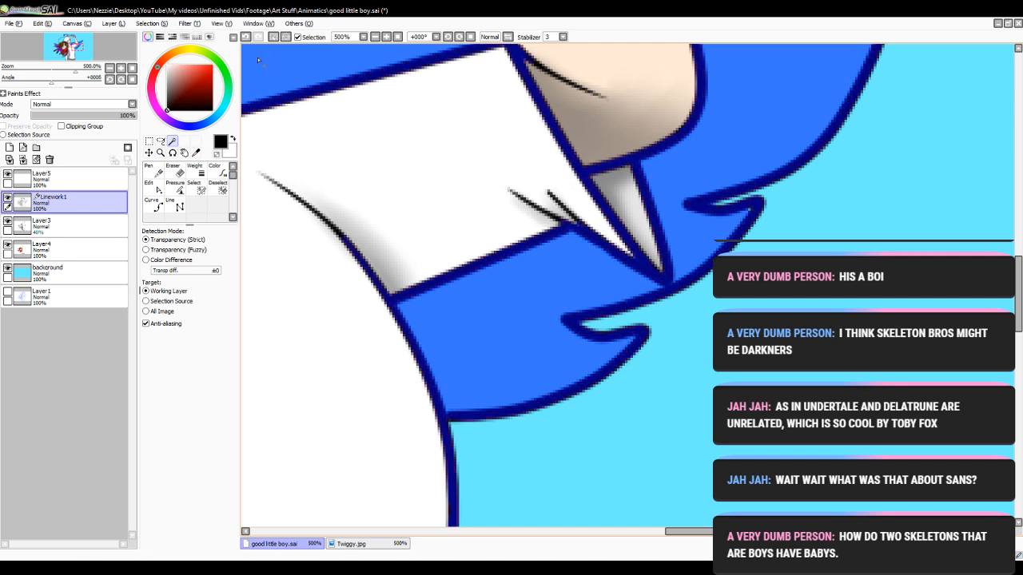
{"action": "key", "text": "ctrl+d"}
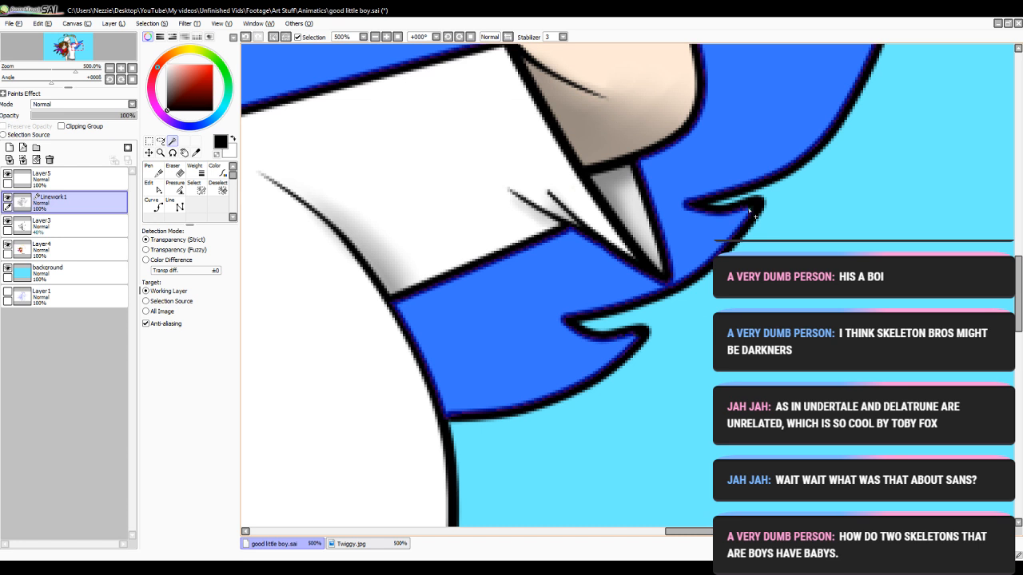
{"action": "scroll", "coordinate": [899, 250], "scroll_direction": "up", "scroll_amount": 5}
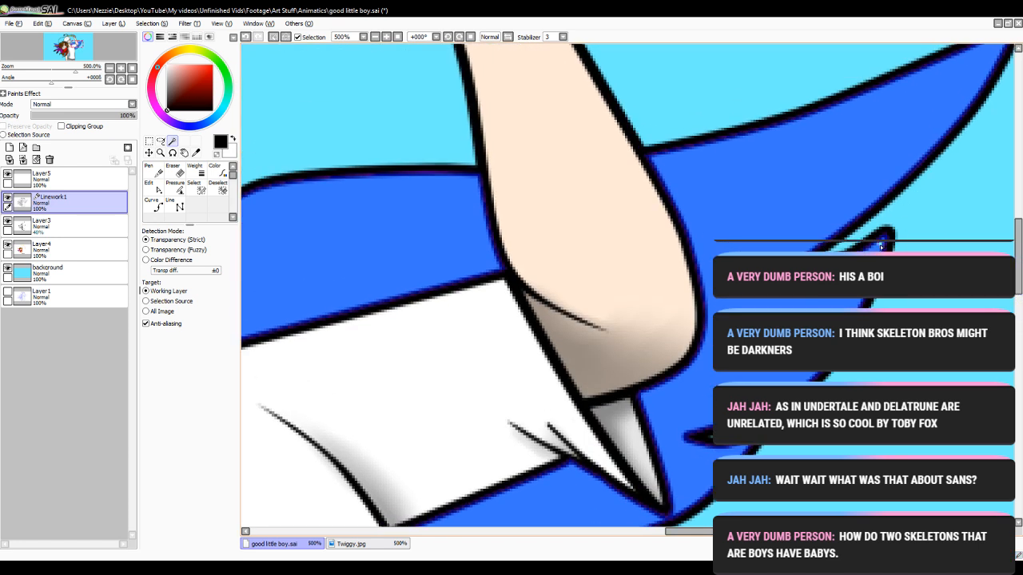
{"action": "scroll", "coordinate": [899, 250], "scroll_direction": "up", "scroll_amount": 3}
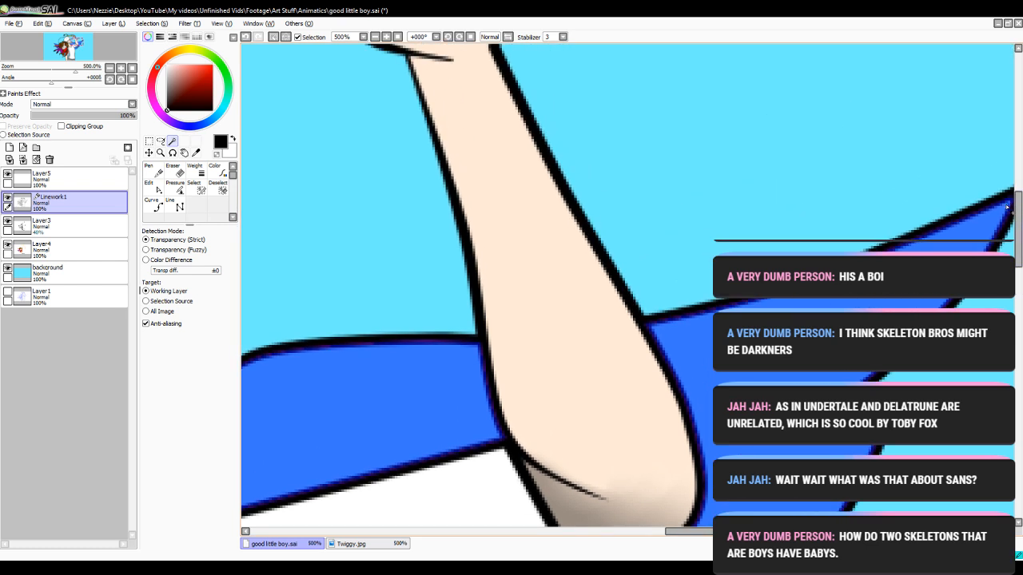
- Paint both selected feathered wings of the tall figure white on Layer4 with the Pen at size 350
{"action": "left_click", "coordinate": [376, 38]}
{"action": "left_click", "coordinate": [377, 38]}
{"action": "left_click", "coordinate": [376, 38]}
{"action": "left_click", "coordinate": [376, 38]}
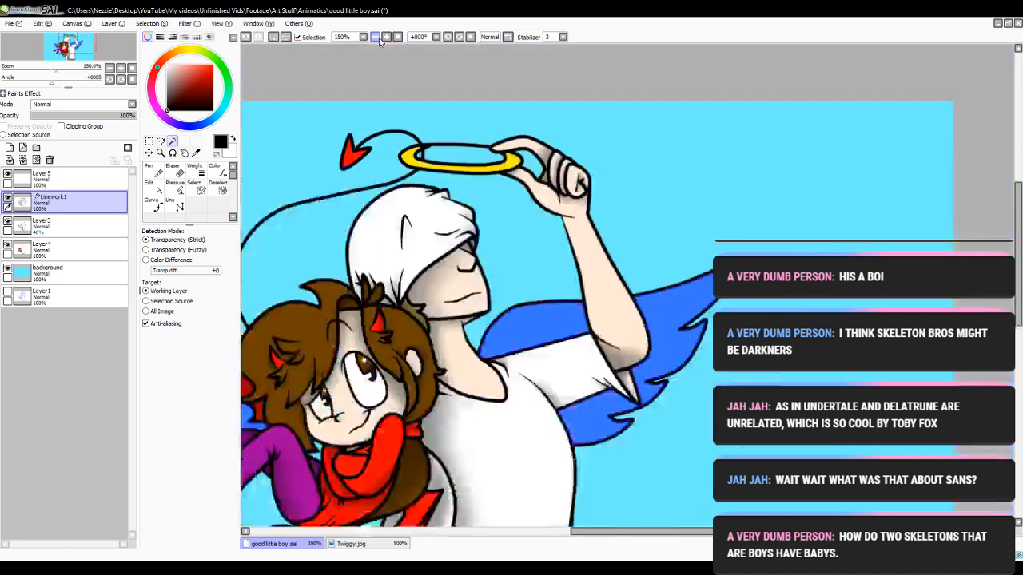
{"action": "left_click", "coordinate": [377, 38]}
{"action": "left_click", "coordinate": [154, 171]}
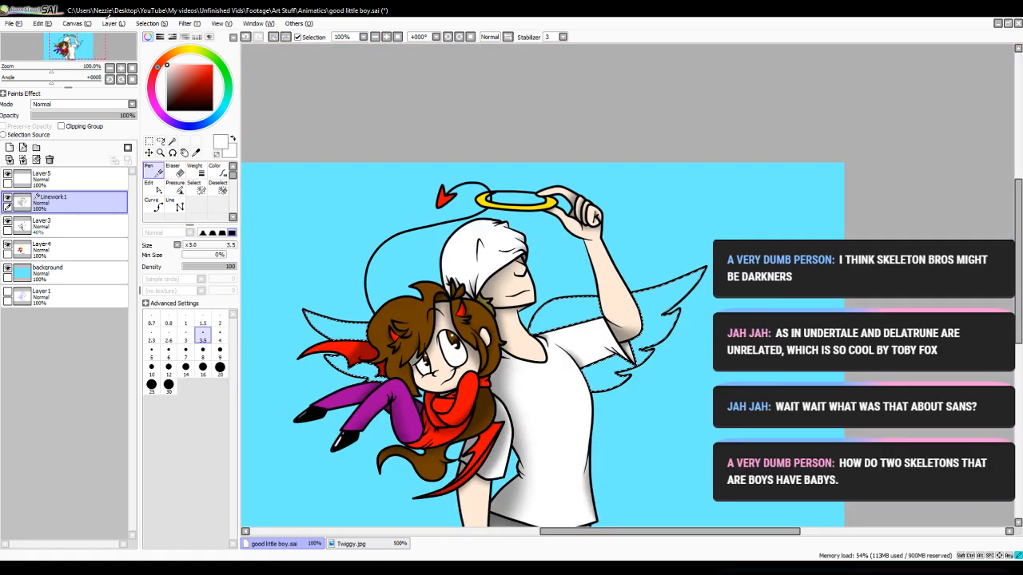
{"action": "left_click", "coordinate": [79, 252]}
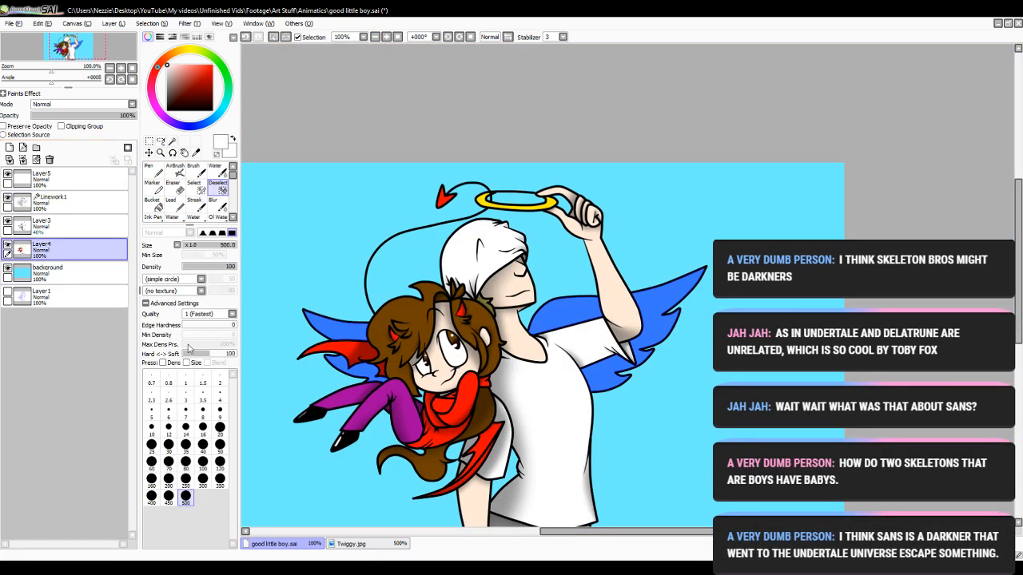
{"action": "left_click", "coordinate": [186, 497]}
{"action": "left_click", "coordinate": [286, 292]}
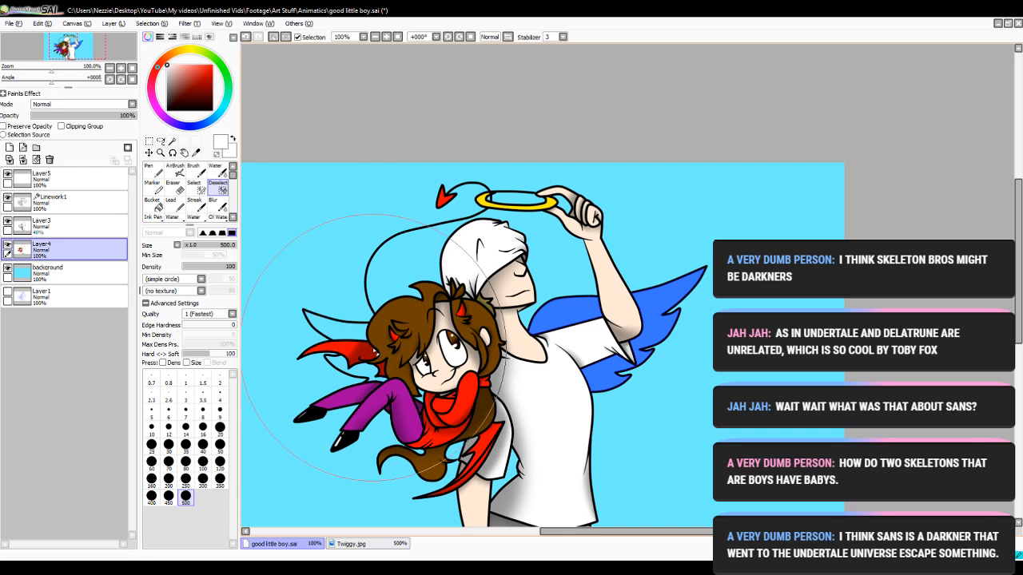
{"action": "left_click", "coordinate": [245, 37]}
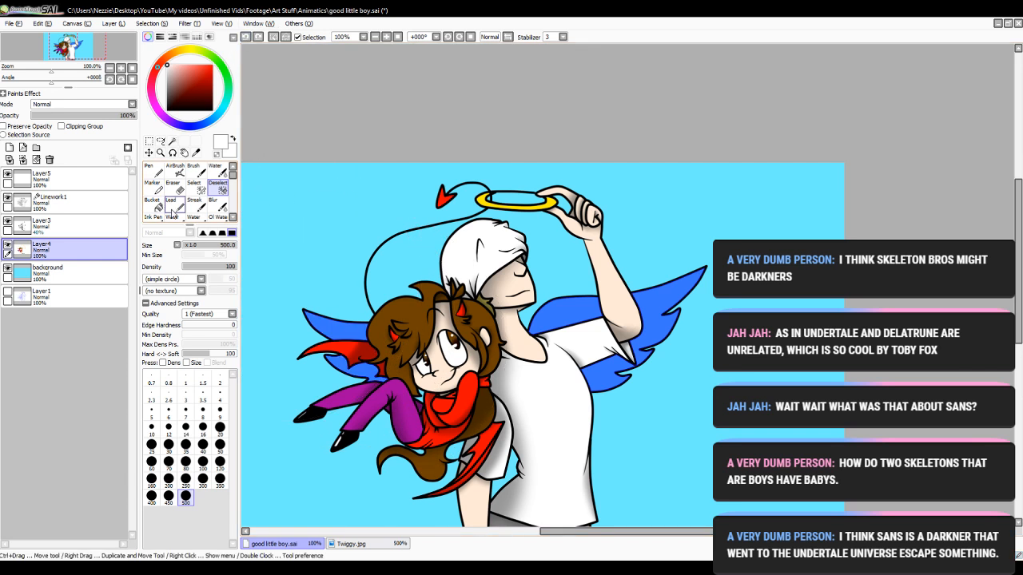
{"action": "left_click", "coordinate": [149, 171]}
{"action": "left_click_drag", "start_coordinate": [336, 336], "coordinate": [663, 320]}
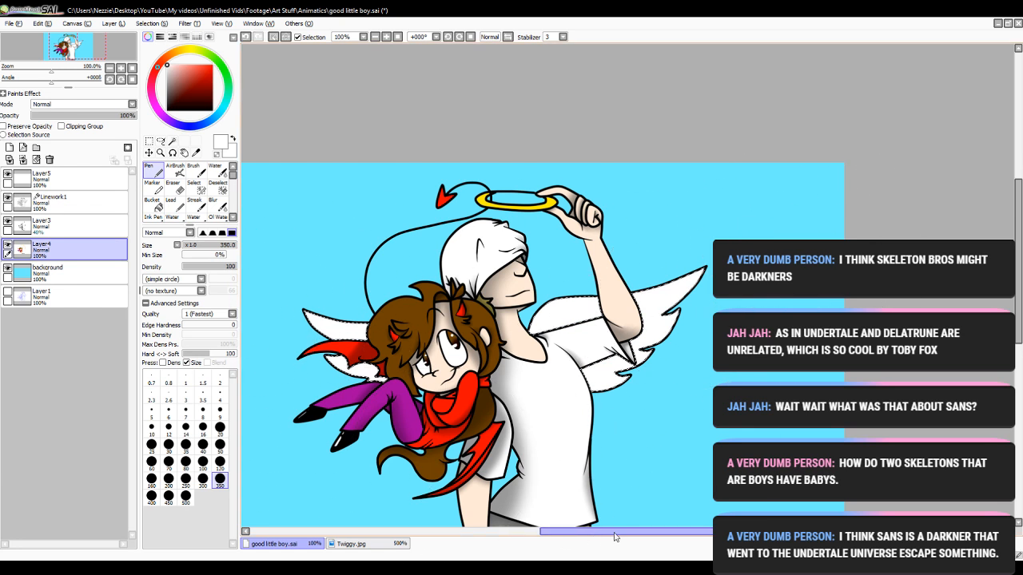
- Shade the selected white feathered wings on Layer3 with the black AirBrush at size 120, and clear the selection
{"action": "left_click_drag", "start_coordinate": [611, 538], "coordinate": [589, 539]}
{"action": "left_click", "coordinate": [48, 225]}
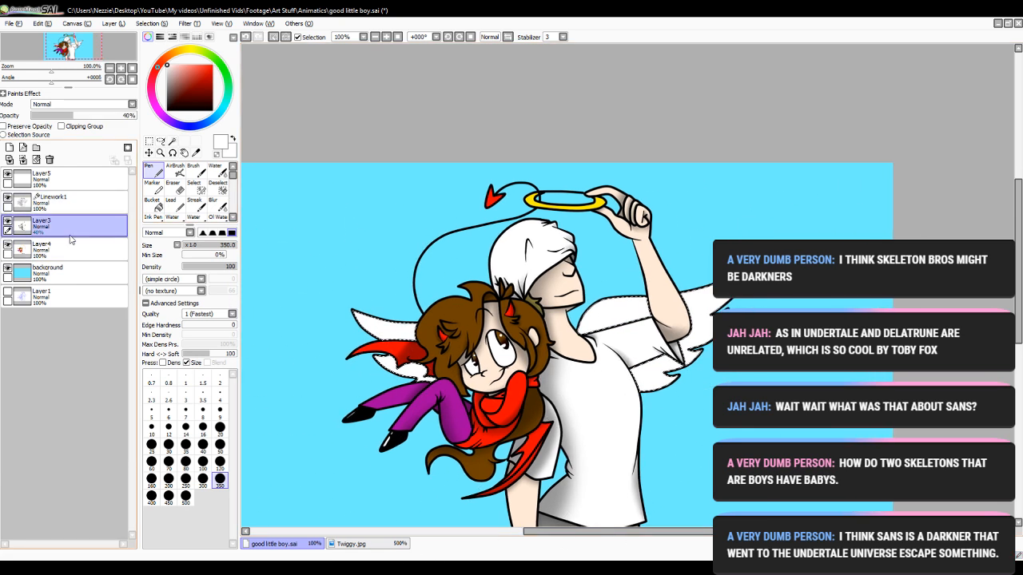
{"action": "left_click", "coordinate": [427, 372], "text": "alt"}
{"action": "left_click", "coordinate": [175, 171]}
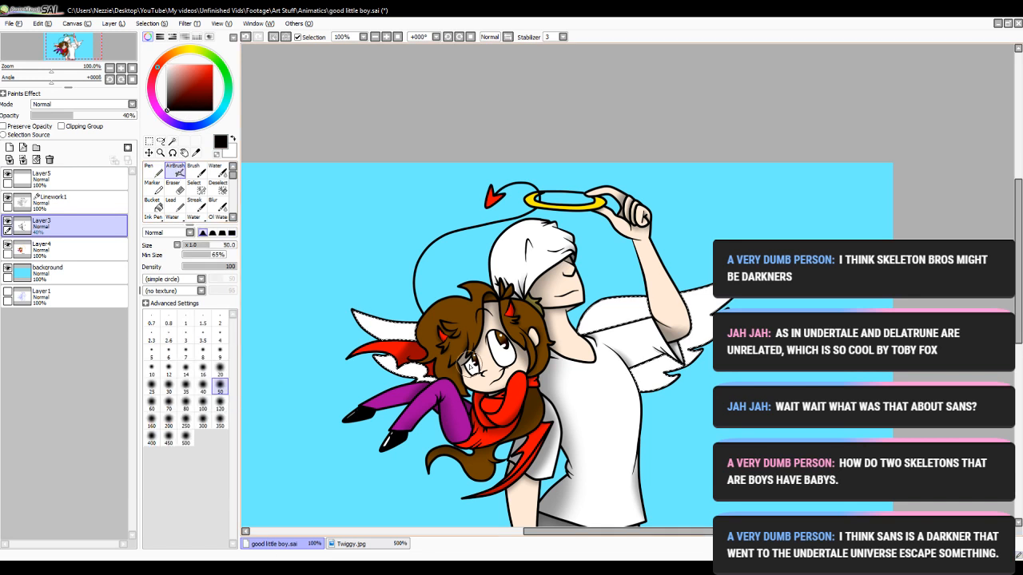
{"action": "left_click", "coordinate": [219, 408]}
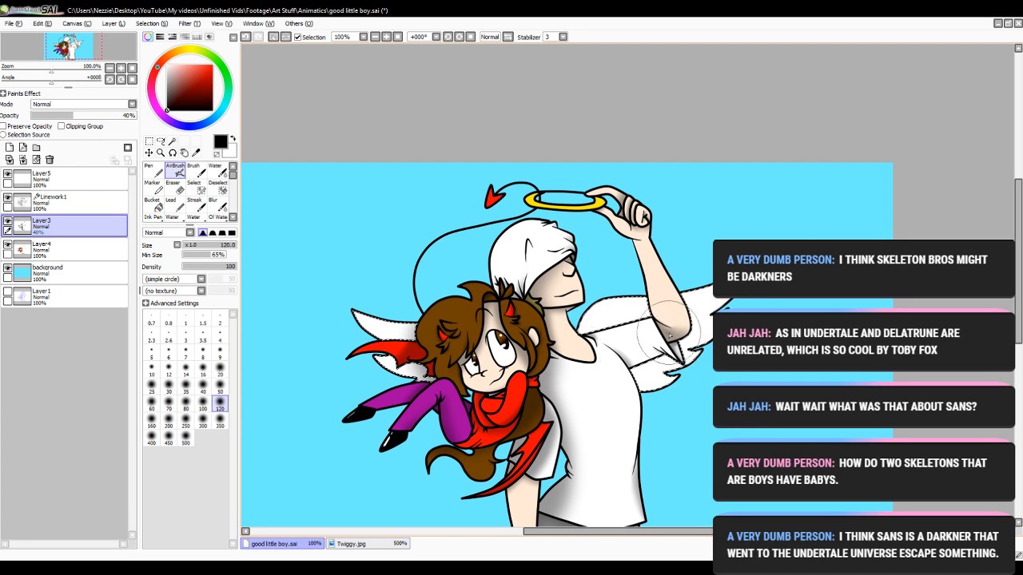
{"action": "left_click_drag", "start_coordinate": [673, 335], "coordinate": [649, 359]}
{"action": "left_click", "coordinate": [245, 38]}
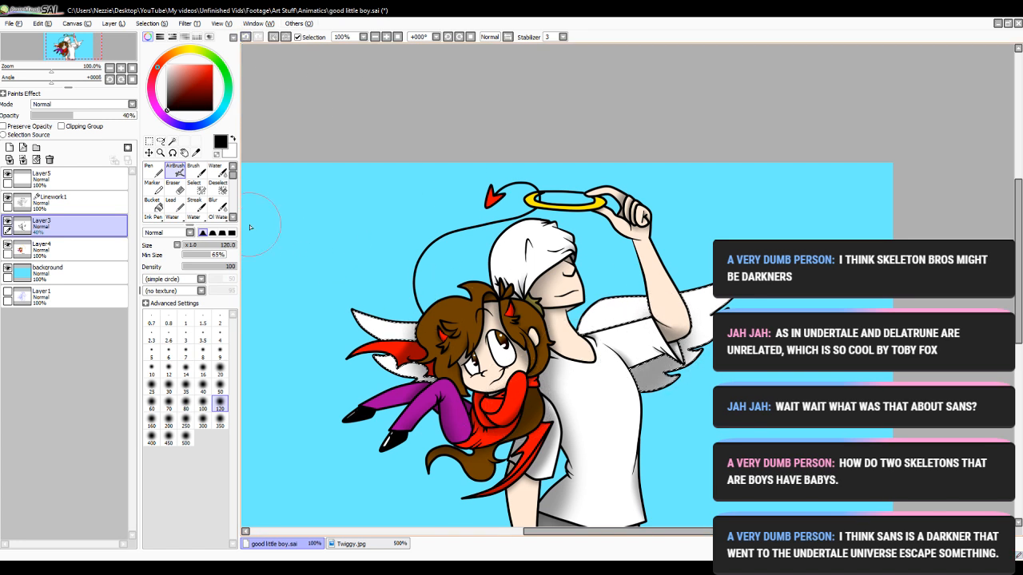
{"action": "left_click", "coordinate": [218, 190]}
{"action": "left_click_drag", "start_coordinate": [431, 335], "coordinate": [688, 352]}
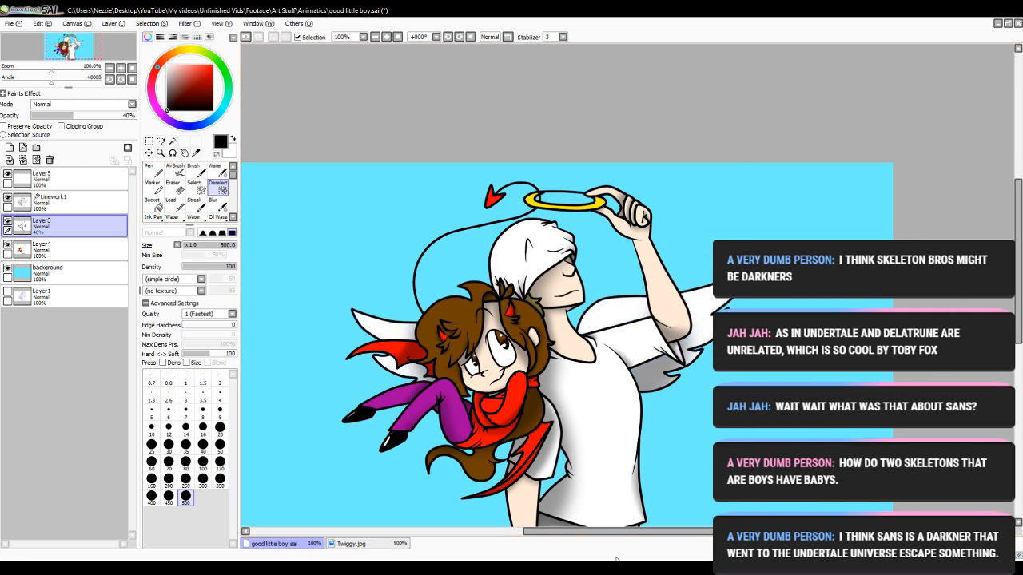
- Close the gap between the small figure's hair tip and the red scarf with a short size 5 Curve on Linework1
{"action": "left_click_drag", "start_coordinate": [599, 533], "coordinate": [540, 533]}
{"action": "left_click", "coordinate": [386, 37]}
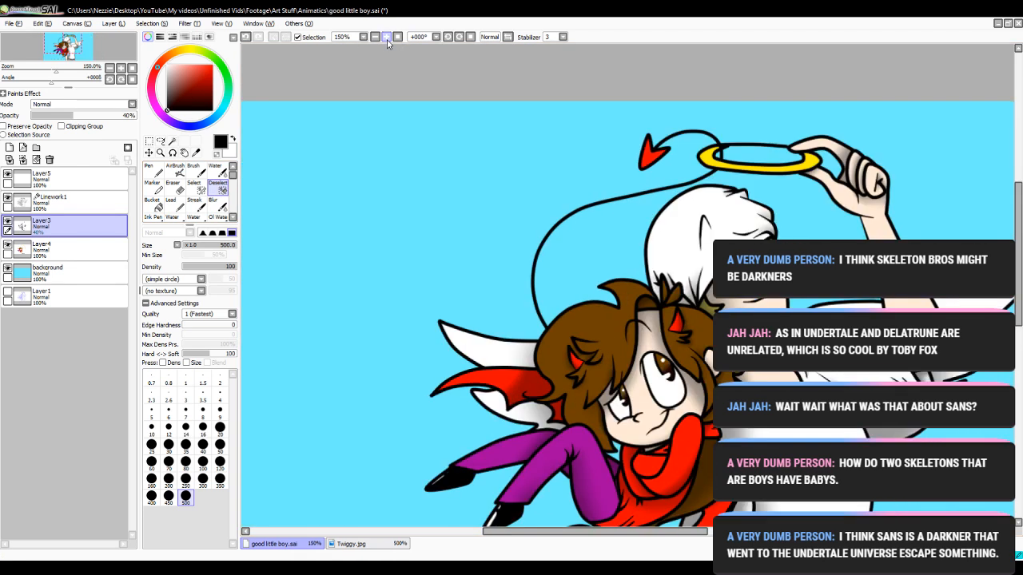
{"action": "left_click", "coordinate": [386, 36]}
{"action": "left_click_drag", "start_coordinate": [1018, 233], "coordinate": [1013, 304]}
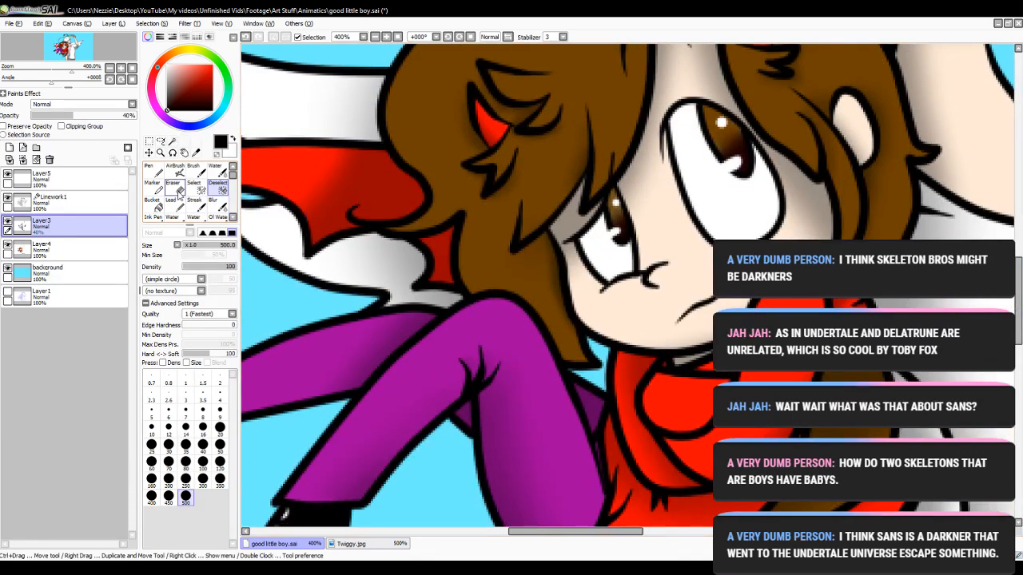
{"action": "left_click", "coordinate": [107, 199]}
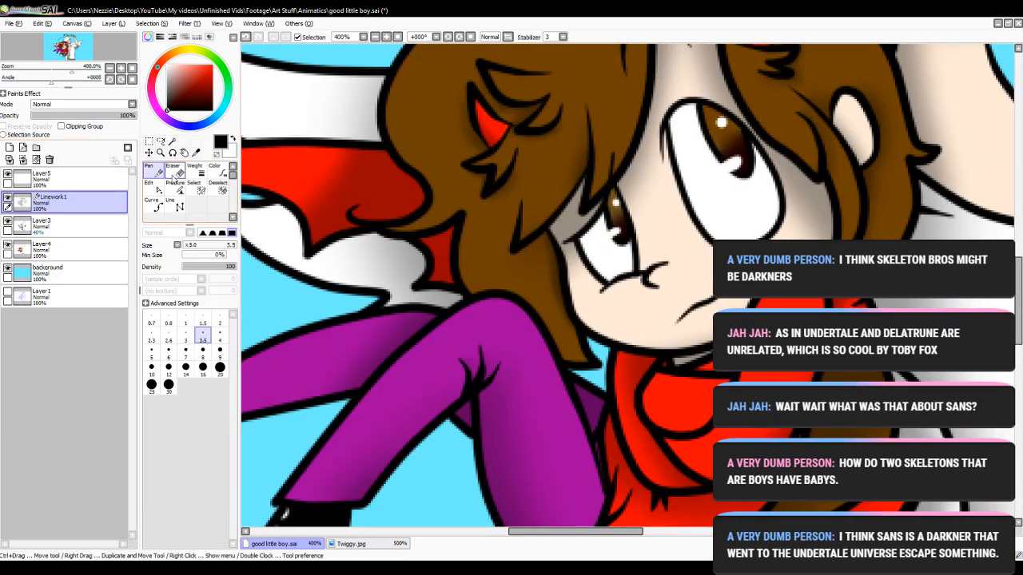
{"action": "left_click", "coordinate": [155, 207]}
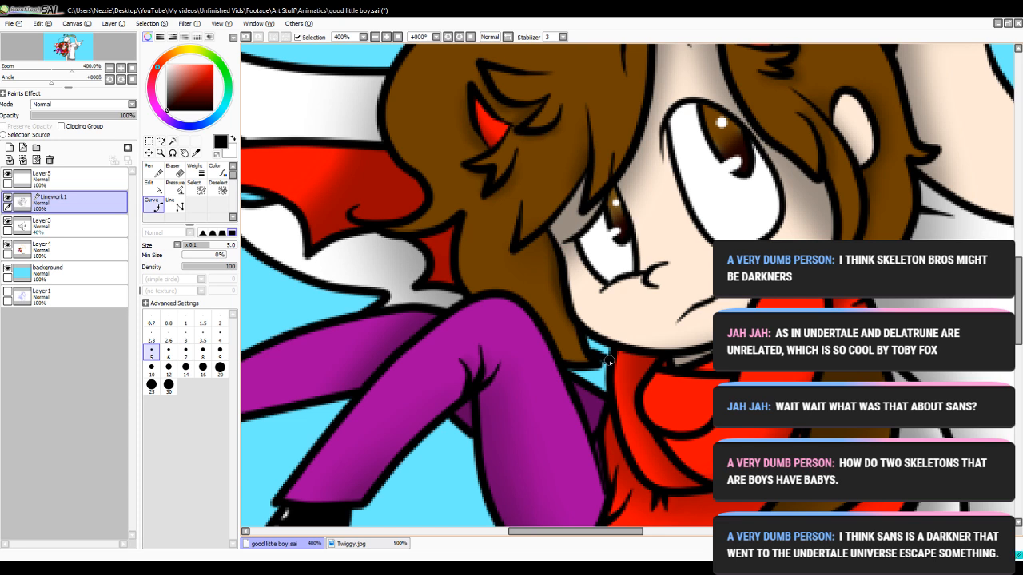
- Try to select the uncoloured gap below the small figure's chin on Layer4 with the Magic Wand, and undo it
{"action": "left_click", "coordinate": [172, 142]}
{"action": "left_click", "coordinate": [64, 249]}
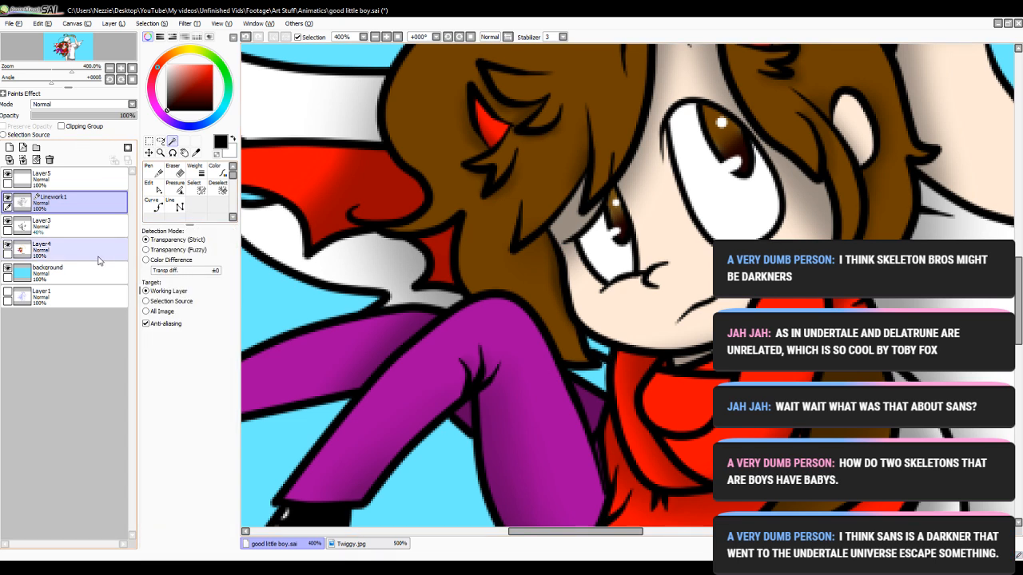
{"action": "left_click", "coordinate": [606, 352]}
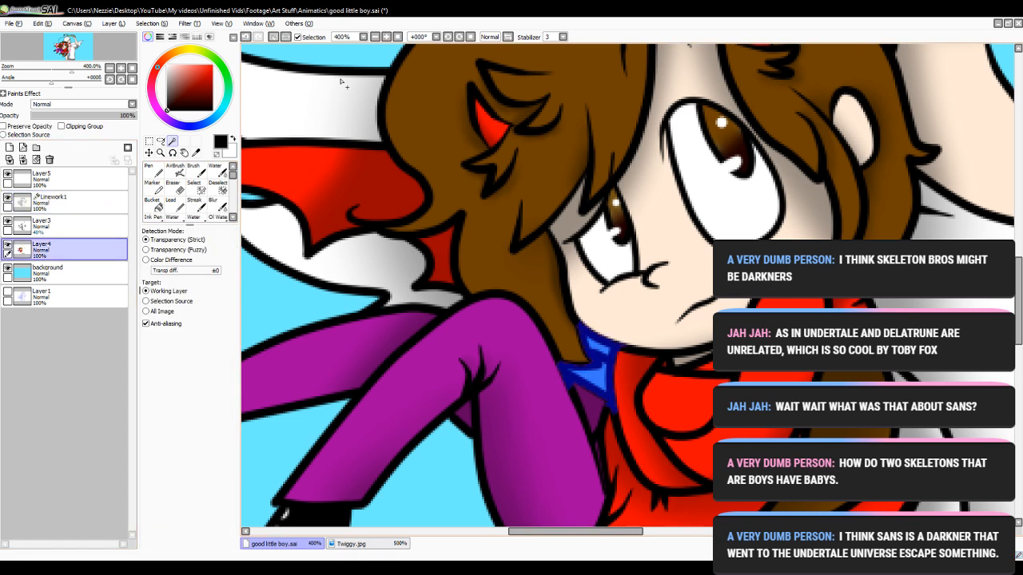
{"action": "left_click", "coordinate": [247, 38]}
- Select the small gap just below the chin on Linework1 with the Magic Wand and fill it with the wing's red on Layer4
{"action": "left_click", "coordinate": [64, 202]}
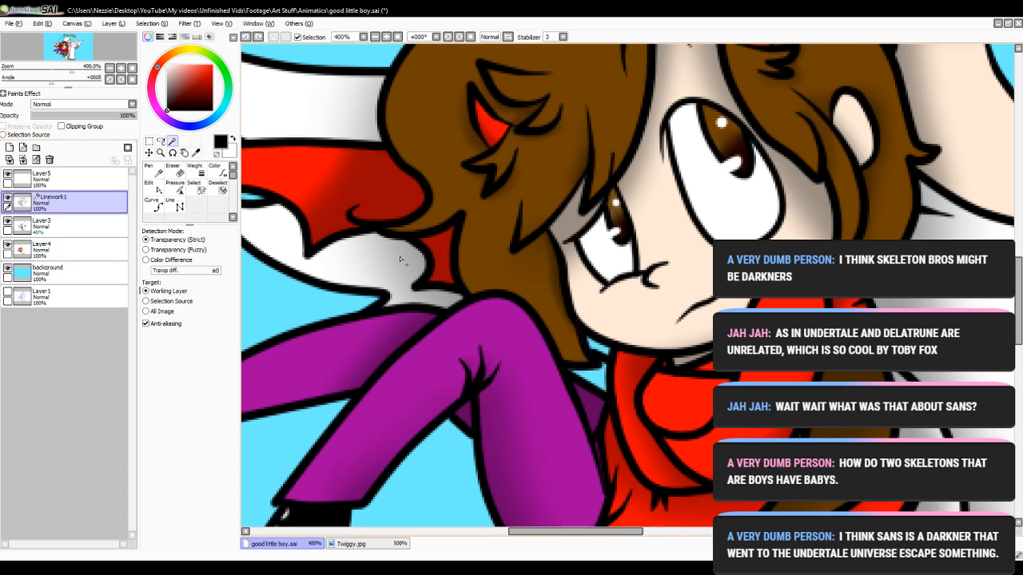
{"action": "left_click", "coordinate": [596, 351]}
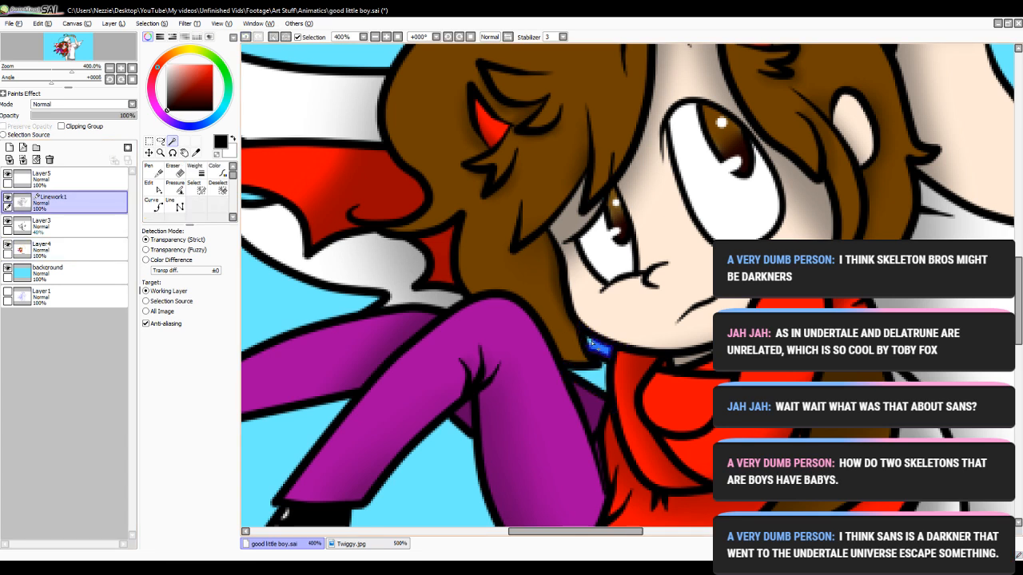
{"action": "left_click", "coordinate": [64, 250]}
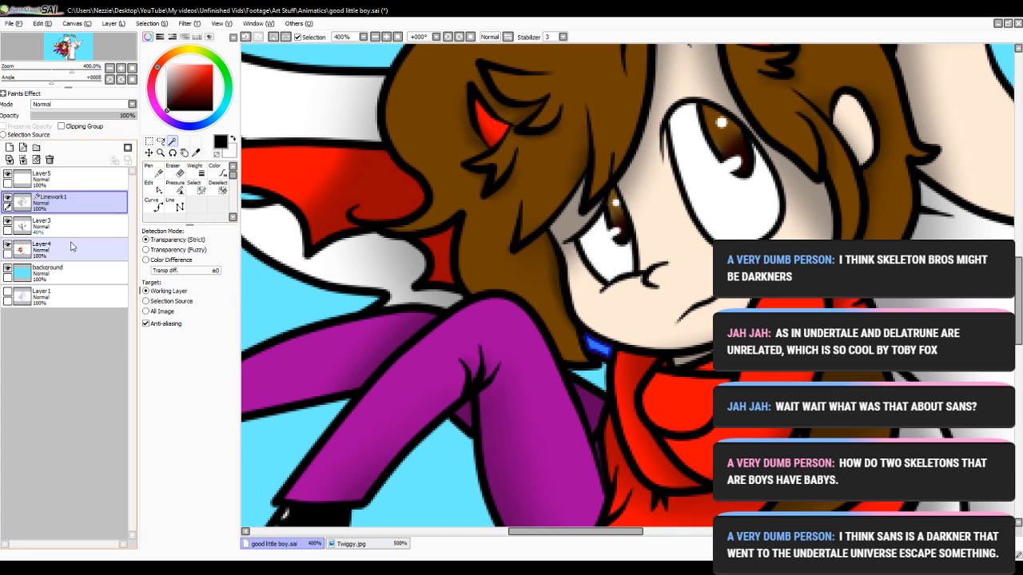
{"action": "left_click", "coordinate": [152, 205]}
{"action": "left_click", "coordinate": [300, 181], "text": "alt"}
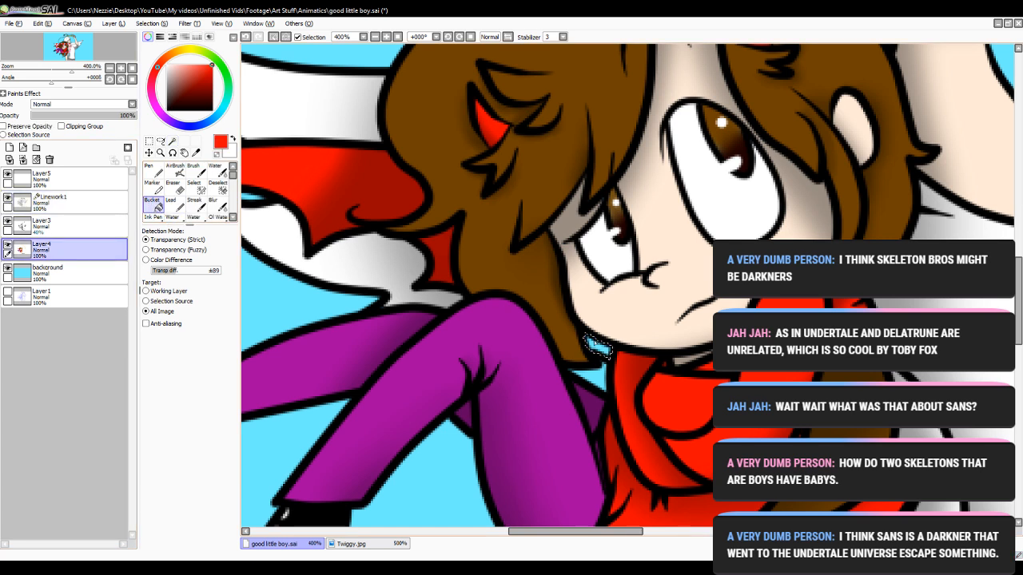
{"action": "left_click", "coordinate": [596, 348]}
- Shade the small red patch below the chin on Layer3 with the black AirBrush, and clear the selection
{"action": "left_click", "coordinate": [64, 225]}
{"action": "key", "text": "x"}
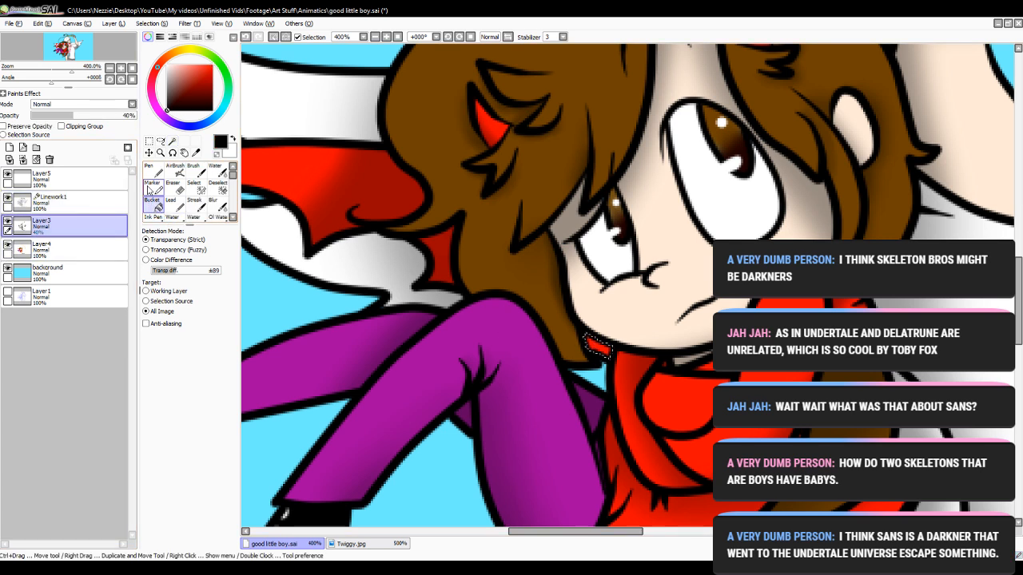
{"action": "left_click", "coordinate": [177, 172]}
{"action": "left_click_drag", "start_coordinate": [604, 350], "coordinate": [872, 353]}
{"action": "left_click", "coordinate": [221, 191]}
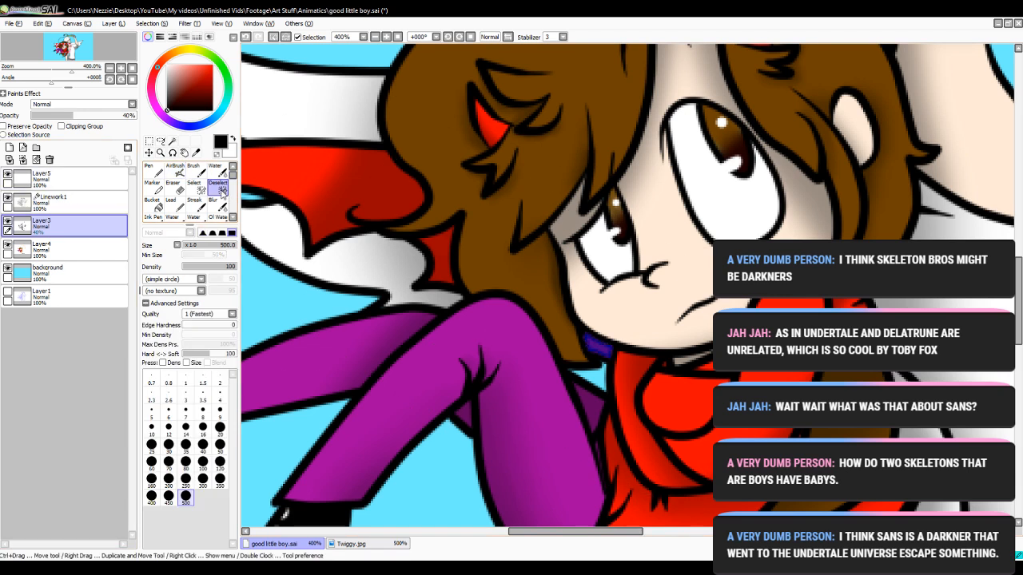
- Select the triangular gap between the hair tip, knee and scarf on Linework1 and fill it white on Layer4 with the Bucket
{"action": "left_click", "coordinate": [172, 142]}
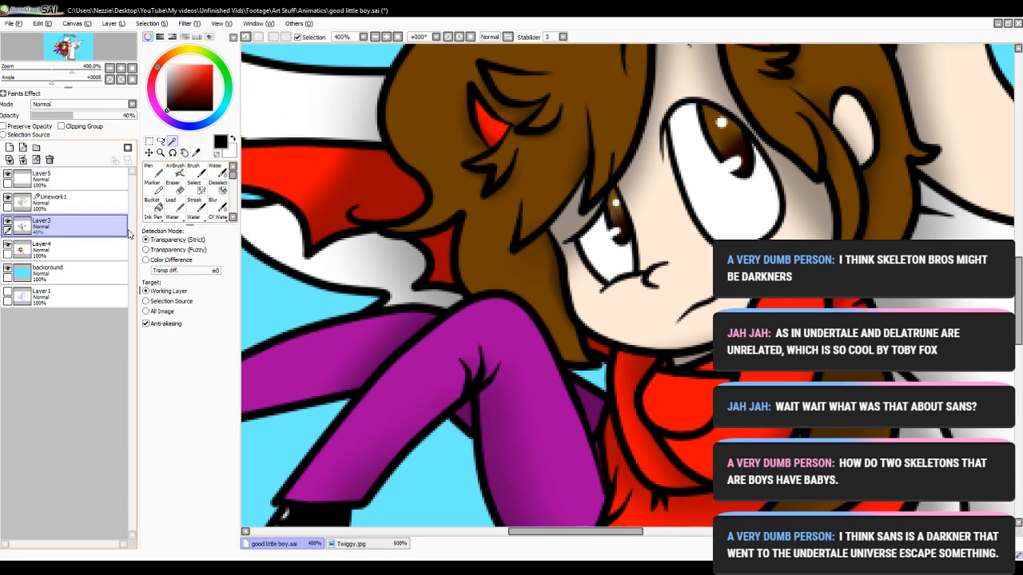
{"action": "left_click", "coordinate": [56, 202]}
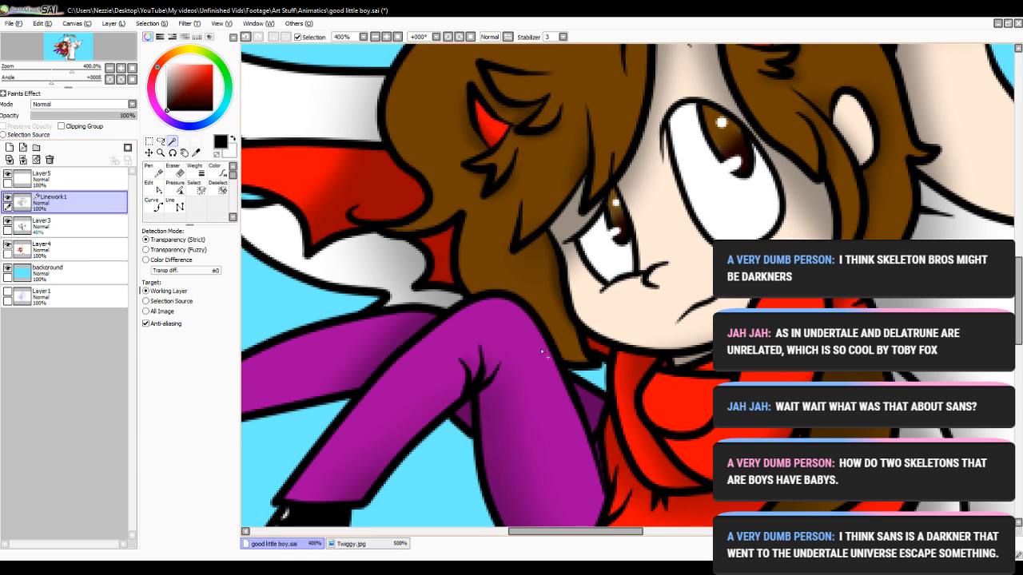
{"action": "left_click", "coordinate": [597, 380]}
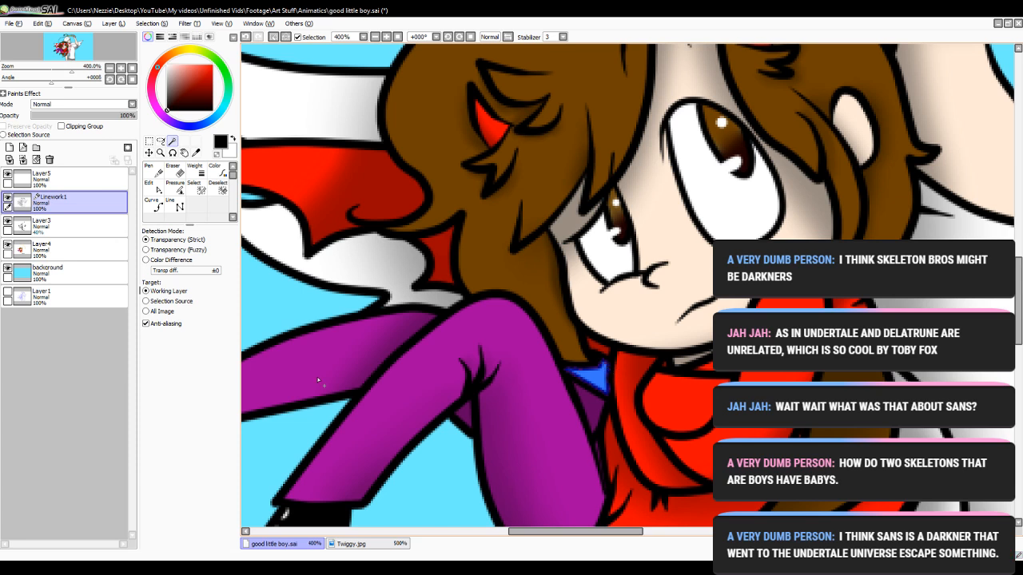
{"action": "left_click", "coordinate": [48, 248]}
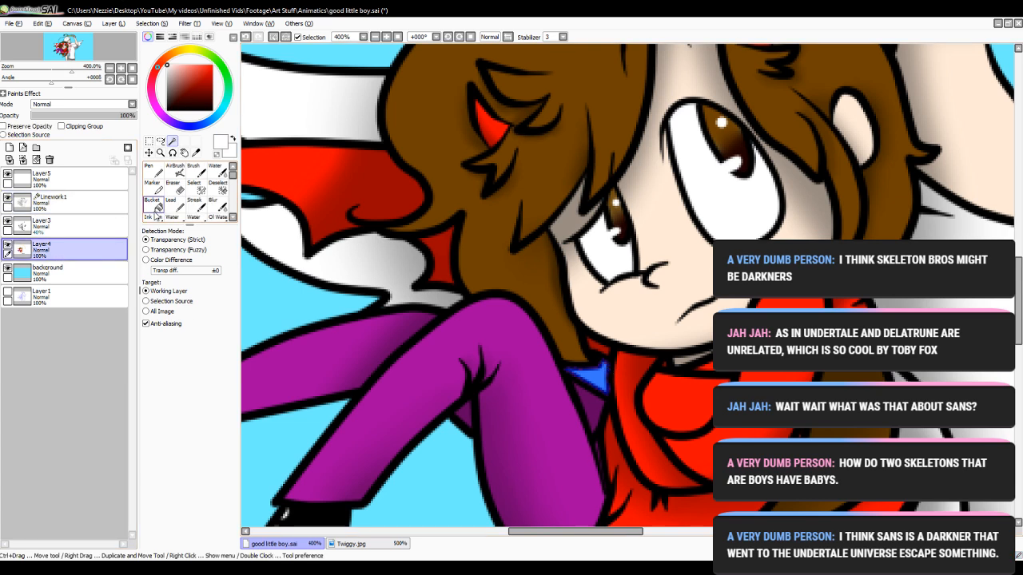
{"action": "left_click", "coordinate": [109, 206]}
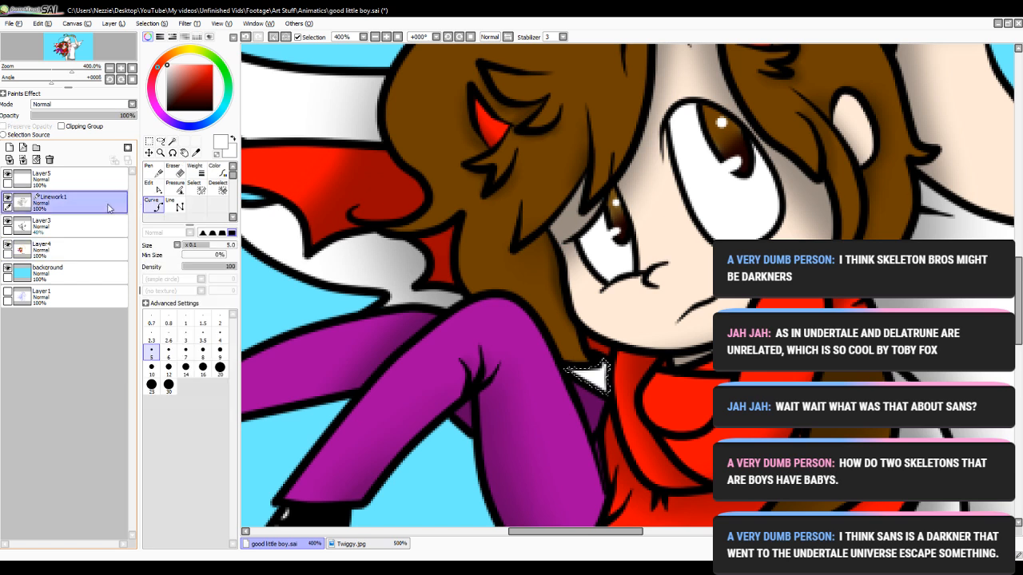
- Shade the white triangular patch beside the scarf on Layer3 with the black AirBrush at size 120, and clear the selection
{"action": "left_click", "coordinate": [103, 225]}
{"action": "left_click", "coordinate": [175, 170]}
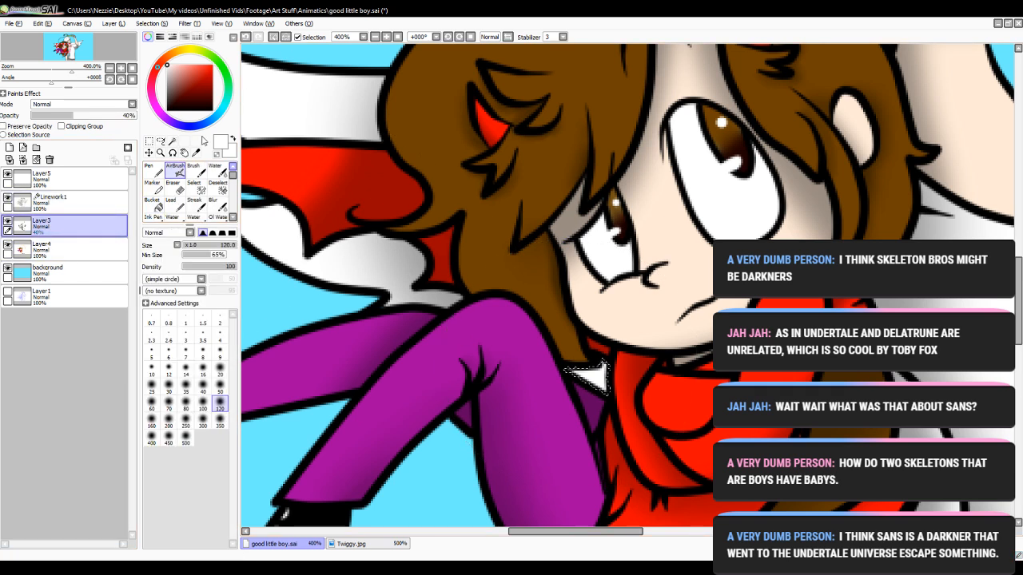
{"action": "left_click", "coordinate": [167, 110]}
{"action": "mouse_move", "coordinate": [592, 357]}
{"action": "left_mouse_down"}
{"action": "mouse_move", "coordinate": [610, 399]}
{"action": "mouse_move", "coordinate": [572, 344]}
{"action": "left_mouse_up"}
{"action": "left_click", "coordinate": [217, 188]}
{"action": "left_click", "coordinate": [529, 309]}
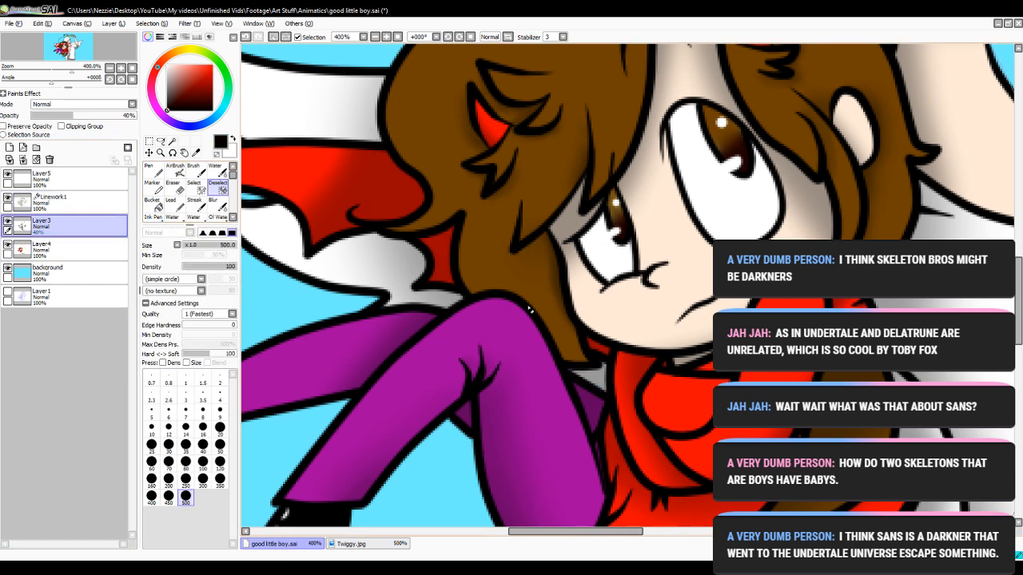
- Adjust the control point of the tail line where it meets the halo on Linework1 with the Edit tool
{"action": "left_click", "coordinate": [374, 37]}
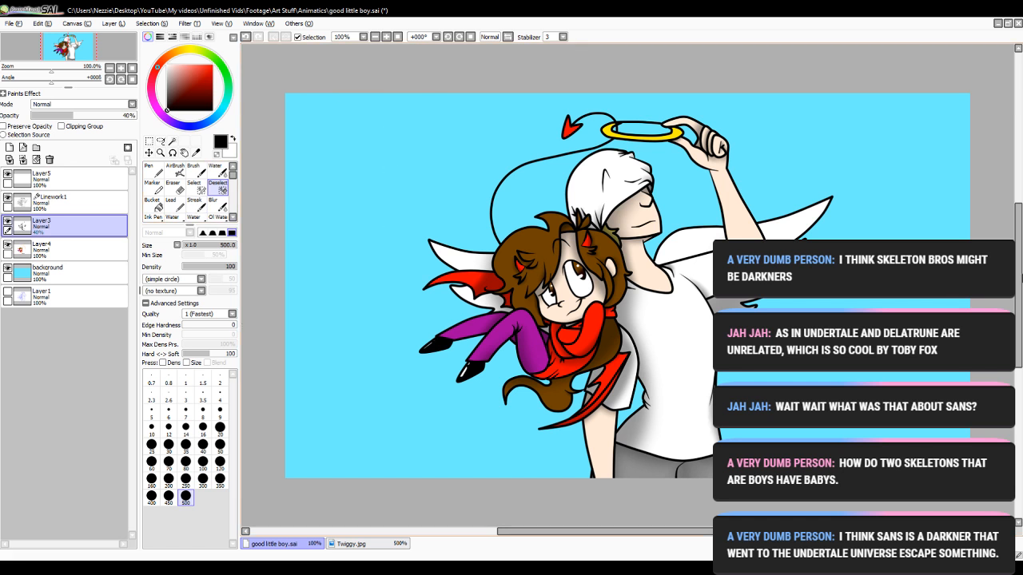
{"action": "left_click_drag", "start_coordinate": [1021, 273], "coordinate": [1021, 231]}
{"action": "left_click", "coordinate": [385, 40]}
{"action": "left_click", "coordinate": [386, 40]}
{"action": "left_click", "coordinate": [386, 40]}
{"action": "left_click", "coordinate": [386, 39]}
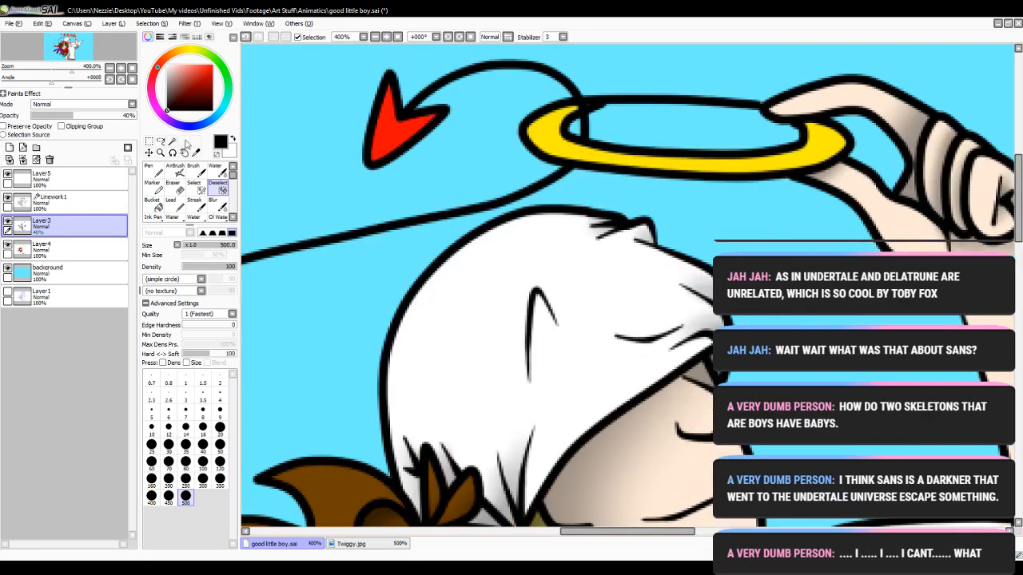
{"action": "left_click", "coordinate": [38, 206]}
{"action": "left_click", "coordinate": [149, 185]}
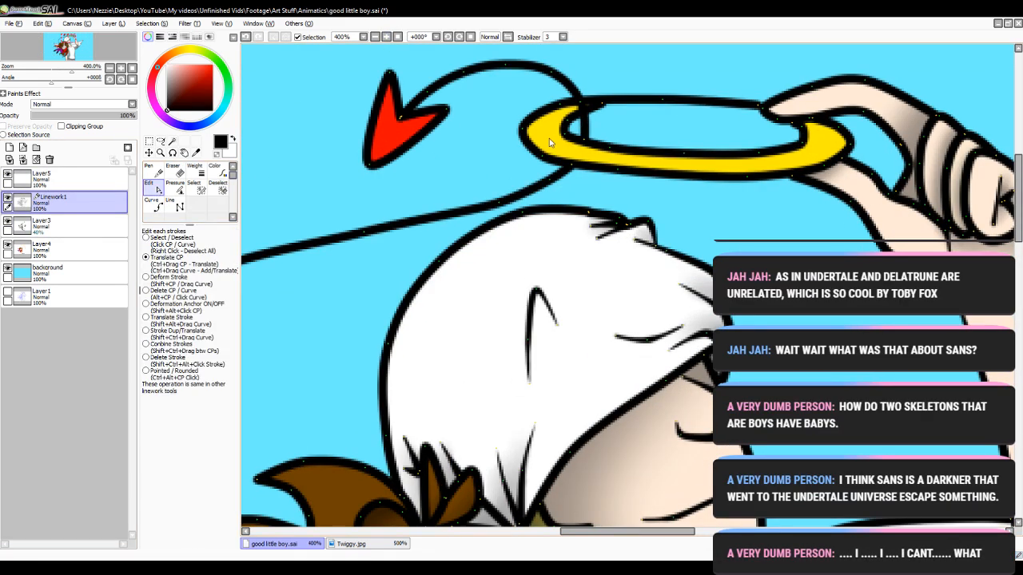
{"action": "left_click", "coordinate": [587, 113]}
{"action": "left_click_drag", "start_coordinate": [576, 116], "coordinate": [582, 120]}
- Make Layer5 active and choose the Pen with a bright yellow for work on the halo
{"action": "left_click", "coordinate": [379, 37]}
{"action": "left_click", "coordinate": [379, 36]}
{"action": "left_click", "coordinate": [378, 37]}
{"action": "left_click", "coordinate": [379, 37]}
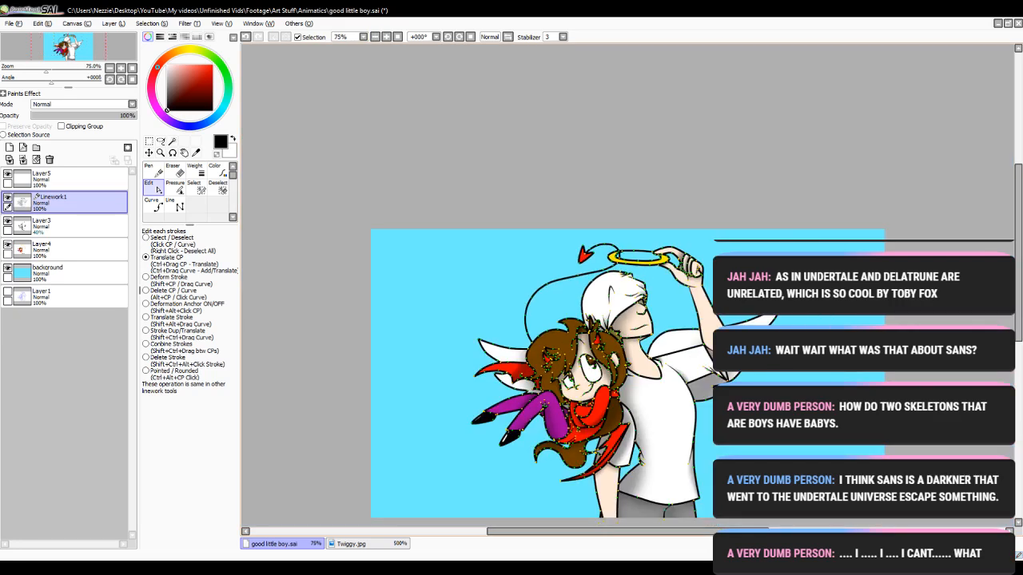
{"action": "left_click", "coordinate": [388, 37]}
{"action": "left_click", "coordinate": [388, 36]}
{"action": "left_click", "coordinate": [388, 37]}
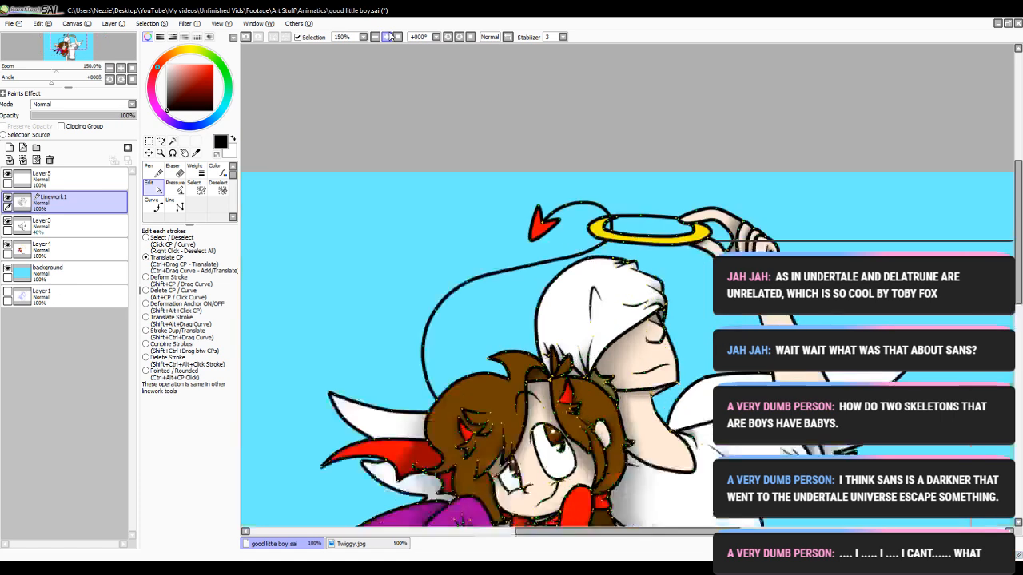
{"action": "left_click", "coordinate": [387, 37]}
{"action": "left_click", "coordinate": [48, 177]}
{"action": "left_click", "coordinate": [187, 51]}
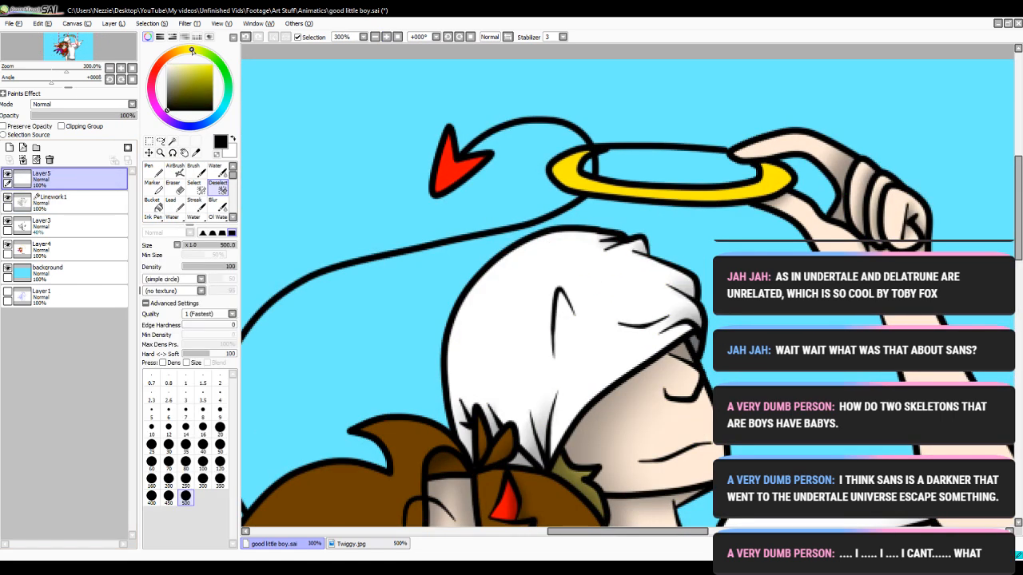
{"action": "left_click", "coordinate": [212, 64]}
{"action": "left_click", "coordinate": [154, 170]}
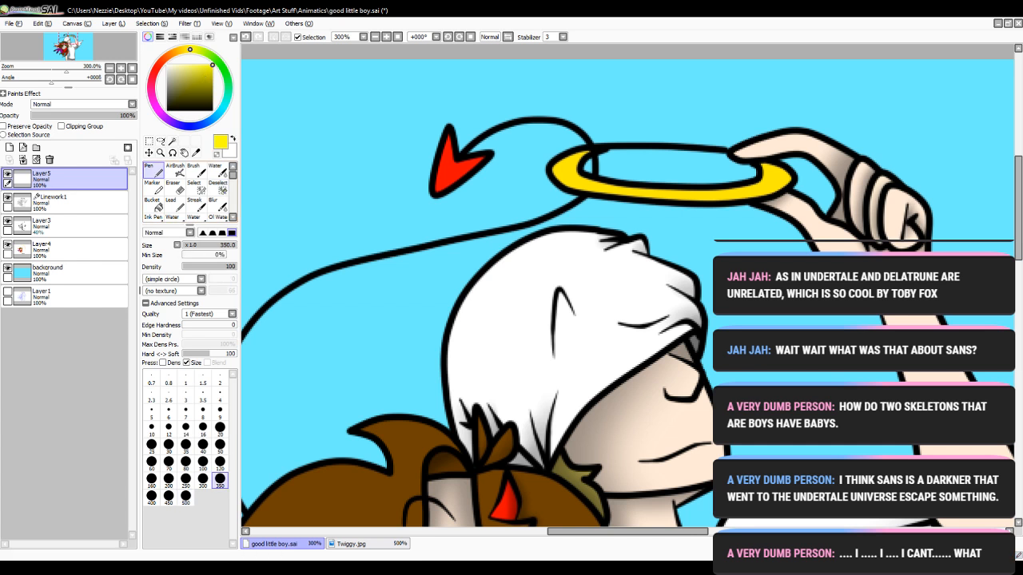
- Add a new layer above Layer5 and paint over the whole halo ring in bright yellow with the Pen at size 10
{"action": "left_click_drag", "start_coordinate": [1018, 249], "coordinate": [1018, 228]}
{"action": "left_click", "coordinate": [8, 148]}
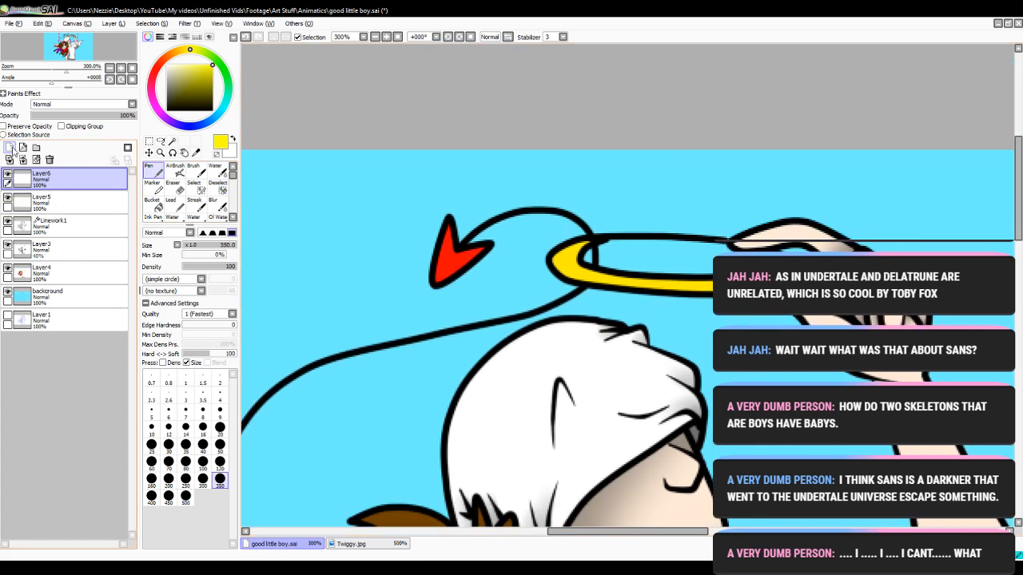
{"action": "left_click_drag", "start_coordinate": [567, 533], "coordinate": [589, 533]}
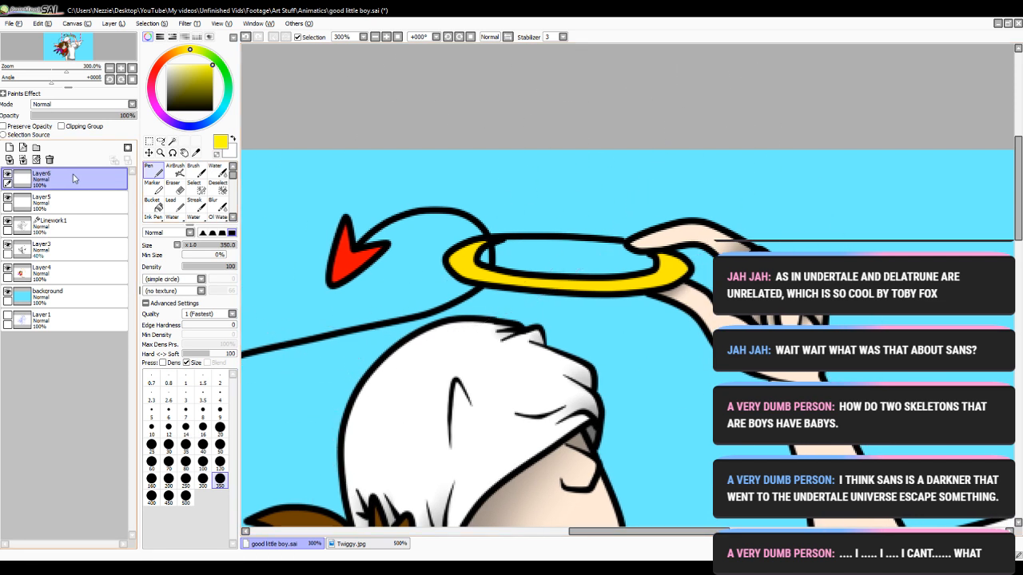
{"action": "left_click", "coordinate": [387, 37]}
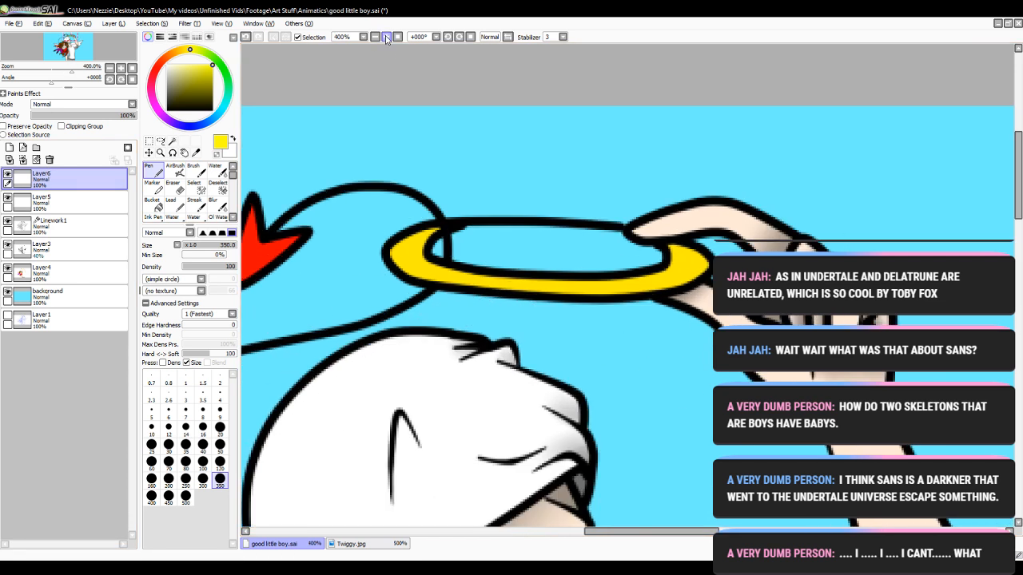
{"action": "left_click", "coordinate": [185, 444]}
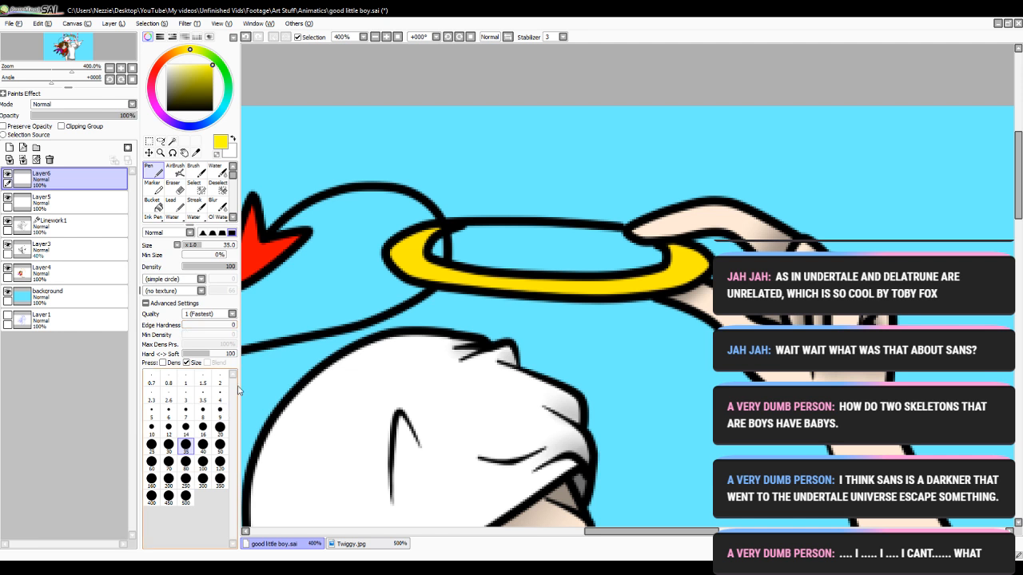
{"action": "left_click", "coordinate": [151, 427]}
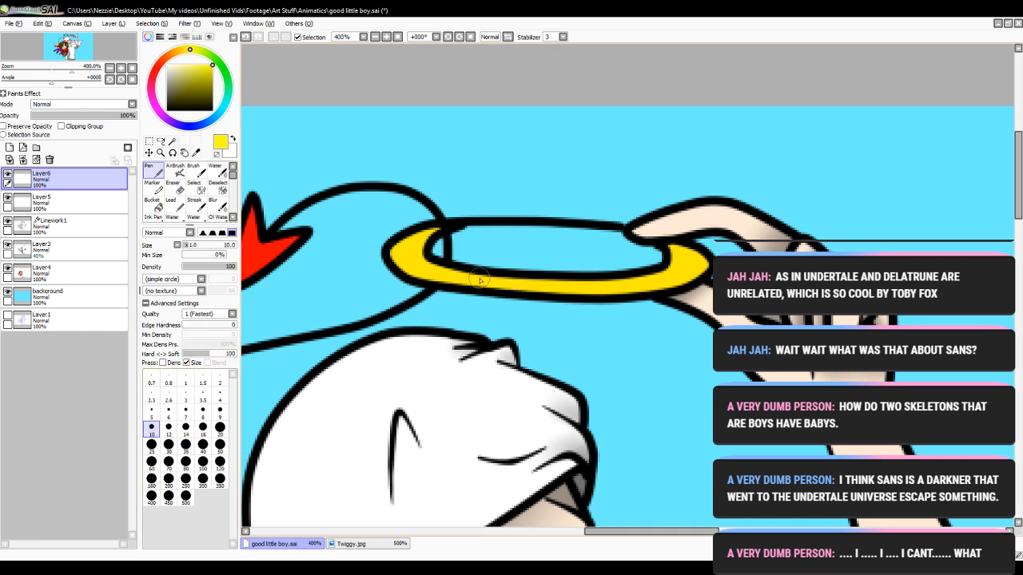
{"action": "mouse_move", "coordinate": [572, 221]}
{"action": "left_mouse_down"}
{"action": "mouse_move", "coordinate": [477, 223]}
{"action": "mouse_move", "coordinate": [403, 241]}
{"action": "mouse_move", "coordinate": [410, 265]}
{"action": "mouse_move", "coordinate": [542, 293]}
{"action": "mouse_move", "coordinate": [652, 293]}
{"action": "mouse_move", "coordinate": [701, 272]}
{"action": "mouse_move", "coordinate": [637, 240]}
{"action": "mouse_move", "coordinate": [512, 230]}
{"action": "left_mouse_up"}
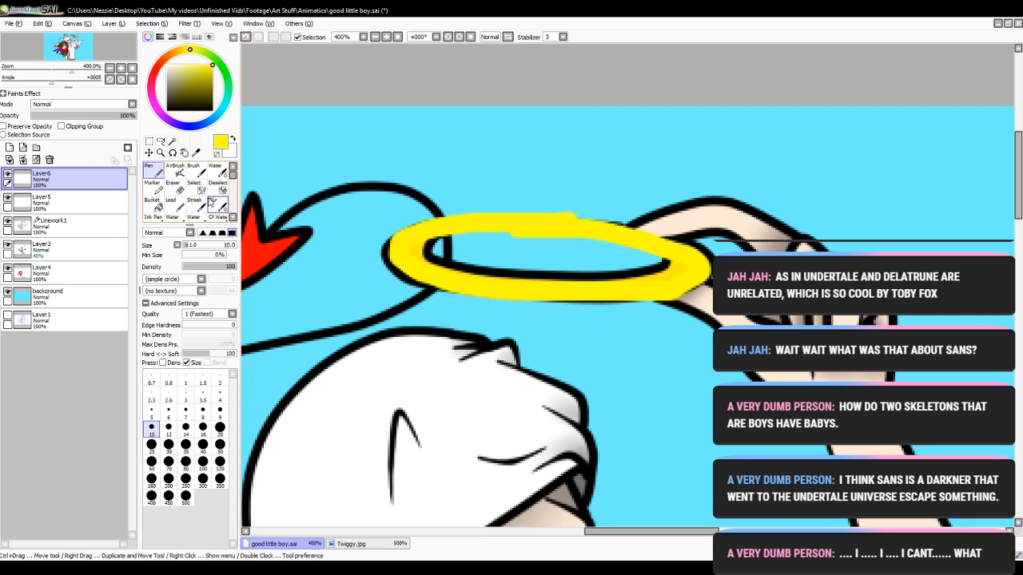
- Soften the yellow halo paint into a glow with the Blur tool, first at size 7 and then at size 14
{"action": "left_click", "coordinate": [213, 205]}
{"action": "left_click", "coordinate": [186, 402]}
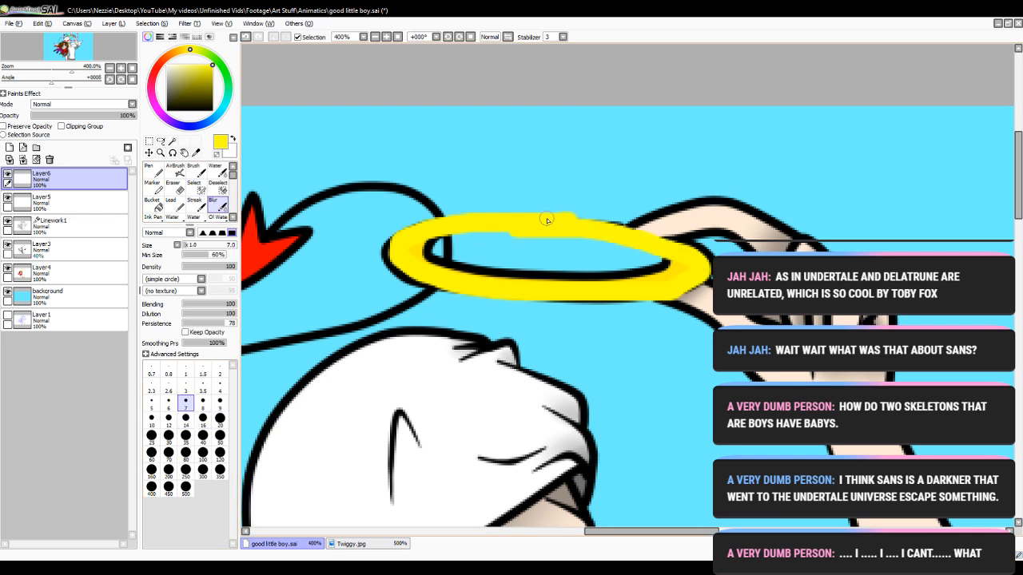
{"action": "left_click_drag", "start_coordinate": [547, 219], "coordinate": [431, 230]}
{"action": "left_click", "coordinate": [186, 417]}
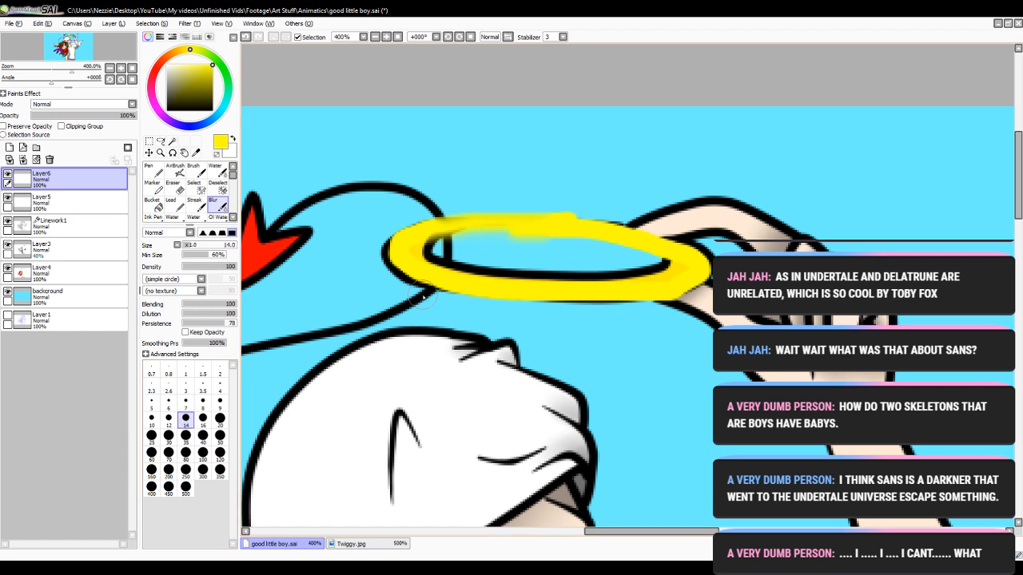
{"action": "mouse_move", "coordinate": [559, 224]}
{"action": "left_mouse_down"}
{"action": "mouse_move", "coordinate": [533, 224]}
{"action": "mouse_move", "coordinate": [451, 232]}
{"action": "mouse_move", "coordinate": [401, 255]}
{"action": "mouse_move", "coordinate": [523, 288]}
{"action": "mouse_move", "coordinate": [670, 280]}
{"action": "mouse_move", "coordinate": [687, 263]}
{"action": "mouse_move", "coordinate": [520, 229]}
{"action": "mouse_move", "coordinate": [387, 234]}
{"action": "mouse_move", "coordinate": [461, 278]}
{"action": "mouse_move", "coordinate": [706, 278]}
{"action": "mouse_move", "coordinate": [639, 258]}
{"action": "mouse_move", "coordinate": [460, 244]}
{"action": "mouse_move", "coordinate": [421, 277]}
{"action": "mouse_move", "coordinate": [683, 281]}
{"action": "mouse_move", "coordinate": [409, 278]}
{"action": "mouse_move", "coordinate": [498, 233]}
{"action": "mouse_move", "coordinate": [480, 238]}
{"action": "mouse_move", "coordinate": [685, 253]}
{"action": "mouse_move", "coordinate": [490, 256]}
{"action": "mouse_move", "coordinate": [540, 250]}
{"action": "mouse_move", "coordinate": [588, 227]}
{"action": "mouse_move", "coordinate": [489, 244]}
{"action": "mouse_move", "coordinate": [476, 218]}
{"action": "mouse_move", "coordinate": [451, 227]}
{"action": "left_mouse_up"}
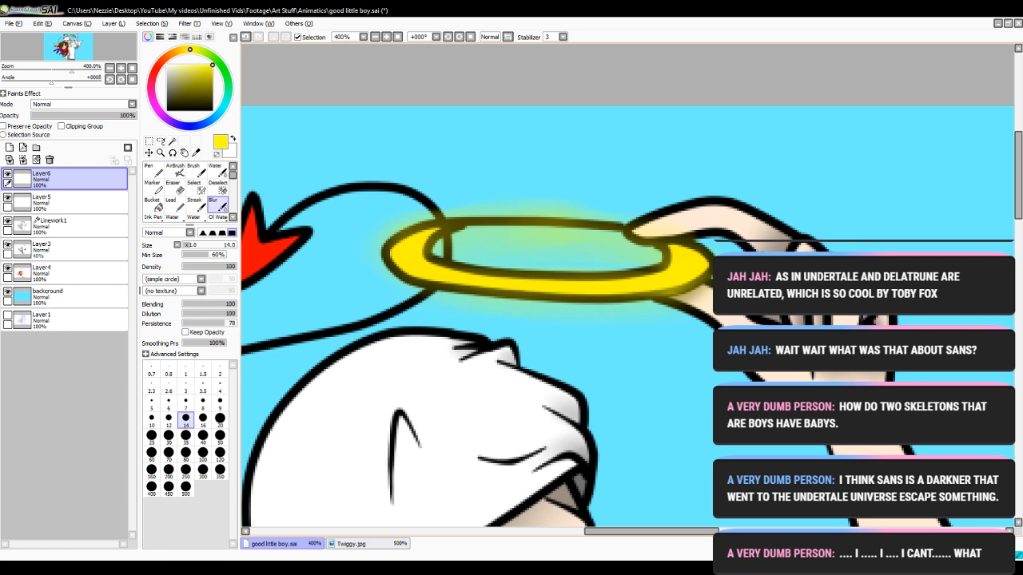
- Strengthen the halo glow with another round of yellow Pen strokes at size 10, blurred outward at size 14
{"action": "left_click", "coordinate": [152, 174]}
{"action": "mouse_move", "coordinate": [523, 221]}
{"action": "left_mouse_down"}
{"action": "mouse_move", "coordinate": [372, 256]}
{"action": "mouse_move", "coordinate": [575, 305]}
{"action": "mouse_move", "coordinate": [699, 273]}
{"action": "mouse_move", "coordinate": [523, 227]}
{"action": "mouse_move", "coordinate": [420, 246]}
{"action": "mouse_move", "coordinate": [526, 286]}
{"action": "mouse_move", "coordinate": [674, 266]}
{"action": "left_mouse_up"}
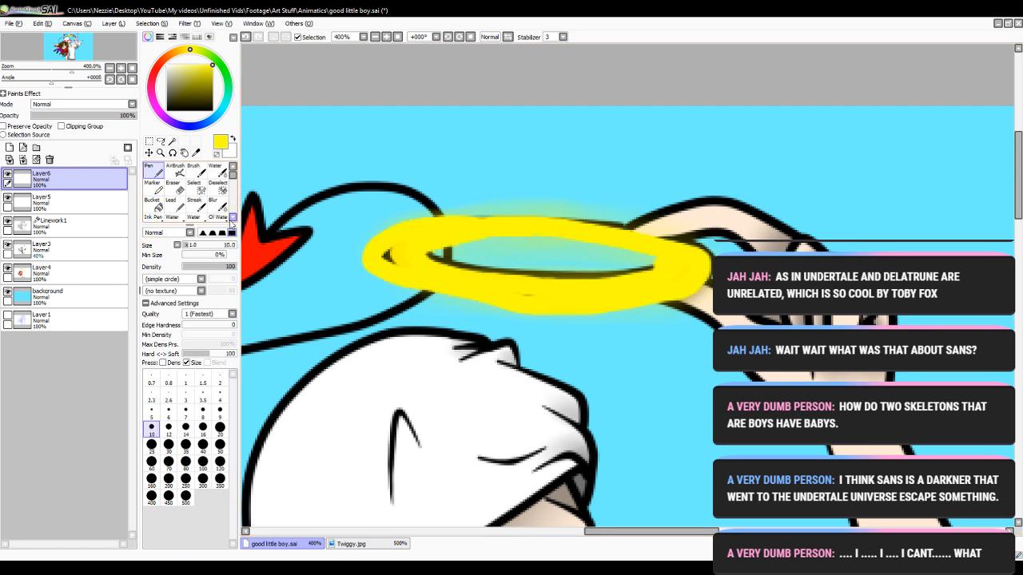
{"action": "left_click", "coordinate": [218, 186]}
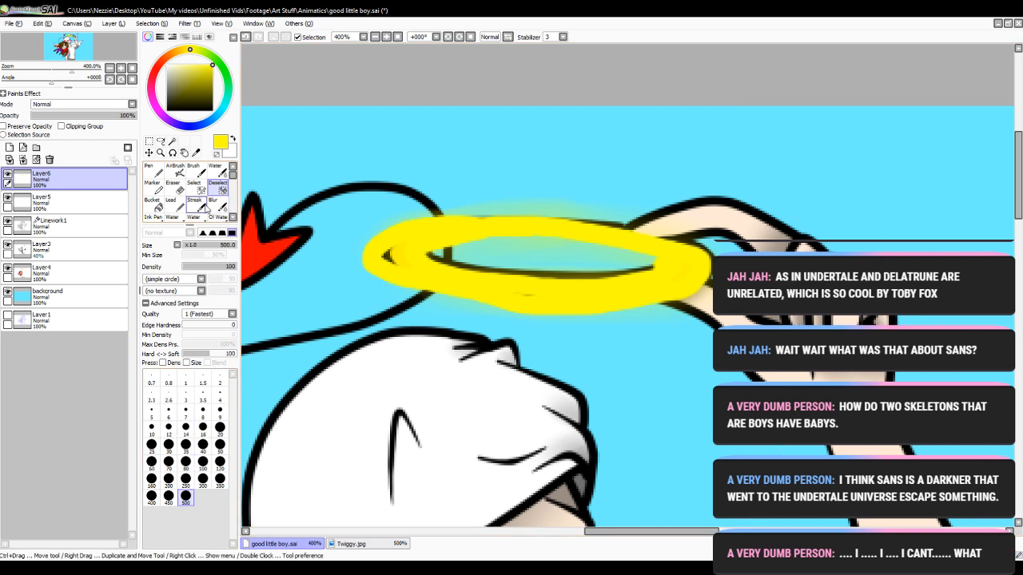
{"action": "left_click", "coordinate": [217, 206]}
{"action": "mouse_move", "coordinate": [564, 231]}
{"action": "left_mouse_down"}
{"action": "mouse_move", "coordinate": [389, 239]}
{"action": "mouse_move", "coordinate": [528, 300]}
{"action": "mouse_move", "coordinate": [568, 235]}
{"action": "mouse_move", "coordinate": [385, 268]}
{"action": "mouse_move", "coordinate": [617, 286]}
{"action": "mouse_move", "coordinate": [623, 241]}
{"action": "mouse_move", "coordinate": [373, 225]}
{"action": "mouse_move", "coordinate": [448, 287]}
{"action": "mouse_move", "coordinate": [706, 281]}
{"action": "mouse_move", "coordinate": [457, 234]}
{"action": "mouse_move", "coordinate": [354, 242]}
{"action": "mouse_move", "coordinate": [634, 291]}
{"action": "mouse_move", "coordinate": [672, 258]}
{"action": "mouse_move", "coordinate": [393, 234]}
{"action": "mouse_move", "coordinate": [457, 269]}
{"action": "mouse_move", "coordinate": [687, 279]}
{"action": "mouse_move", "coordinate": [488, 241]}
{"action": "mouse_move", "coordinate": [481, 280]}
{"action": "mouse_move", "coordinate": [541, 218]}
{"action": "mouse_move", "coordinate": [371, 264]}
{"action": "mouse_move", "coordinate": [699, 263]}
{"action": "mouse_move", "coordinate": [450, 319]}
{"action": "mouse_move", "coordinate": [692, 321]}
{"action": "mouse_move", "coordinate": [654, 306]}
{"action": "mouse_move", "coordinate": [399, 321]}
{"action": "mouse_move", "coordinate": [609, 312]}
{"action": "mouse_move", "coordinate": [396, 290]}
{"action": "mouse_move", "coordinate": [423, 256]}
{"action": "mouse_move", "coordinate": [677, 247]}
{"action": "mouse_move", "coordinate": [639, 278]}
{"action": "mouse_move", "coordinate": [381, 272]}
{"action": "mouse_move", "coordinate": [450, 243]}
{"action": "mouse_move", "coordinate": [495, 240]}
{"action": "mouse_move", "coordinate": [521, 295]}
{"action": "mouse_move", "coordinate": [696, 278]}
{"action": "mouse_move", "coordinate": [489, 227]}
{"action": "mouse_move", "coordinate": [430, 281]}
{"action": "mouse_move", "coordinate": [630, 271]}
{"action": "mouse_move", "coordinate": [458, 273]}
{"action": "mouse_move", "coordinate": [643, 255]}
{"action": "left_mouse_up"}
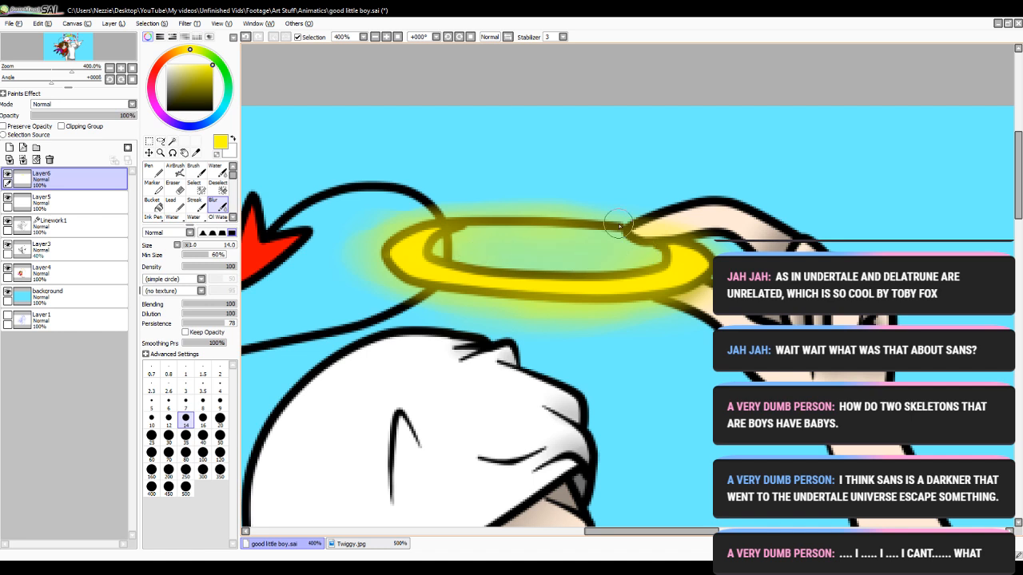
- Examine how the halo glow looks against the whole illustration
{"action": "left_click", "coordinate": [374, 37]}
{"action": "left_click", "coordinate": [375, 37]}
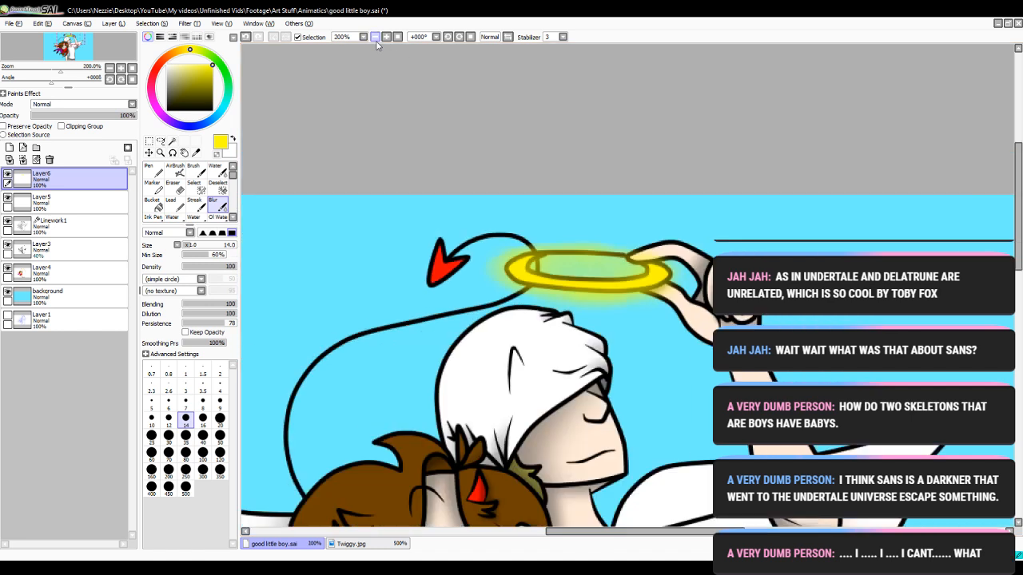
{"action": "left_click", "coordinate": [375, 37]}
{"action": "left_click", "coordinate": [375, 37]}
{"action": "left_click", "coordinate": [374, 37]}
{"action": "left_click", "coordinate": [375, 37]}
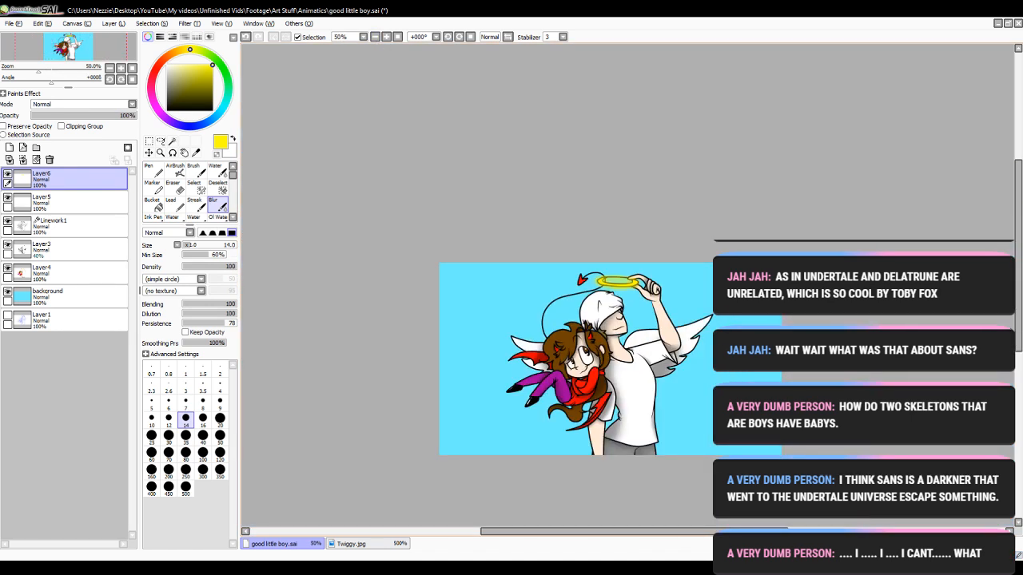
{"action": "scroll", "coordinate": [607, 428], "scroll_direction": "down", "scroll_amount": 1}
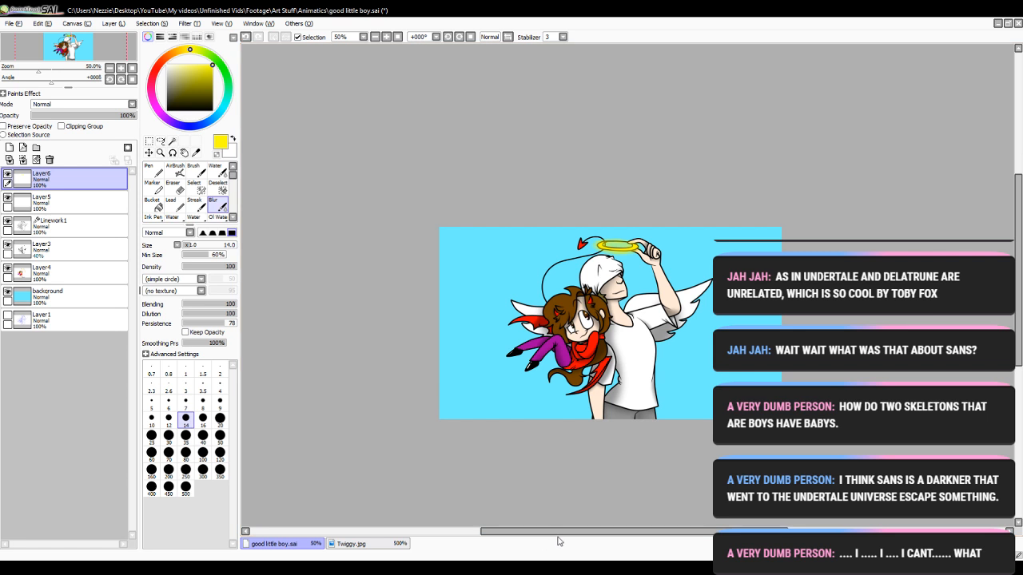
{"action": "mouse_move", "coordinate": [545, 532]}
{"action": "left_mouse_down"}
{"action": "mouse_move", "coordinate": [582, 534]}
{"action": "mouse_move", "coordinate": [561, 533]}
{"action": "left_mouse_up"}
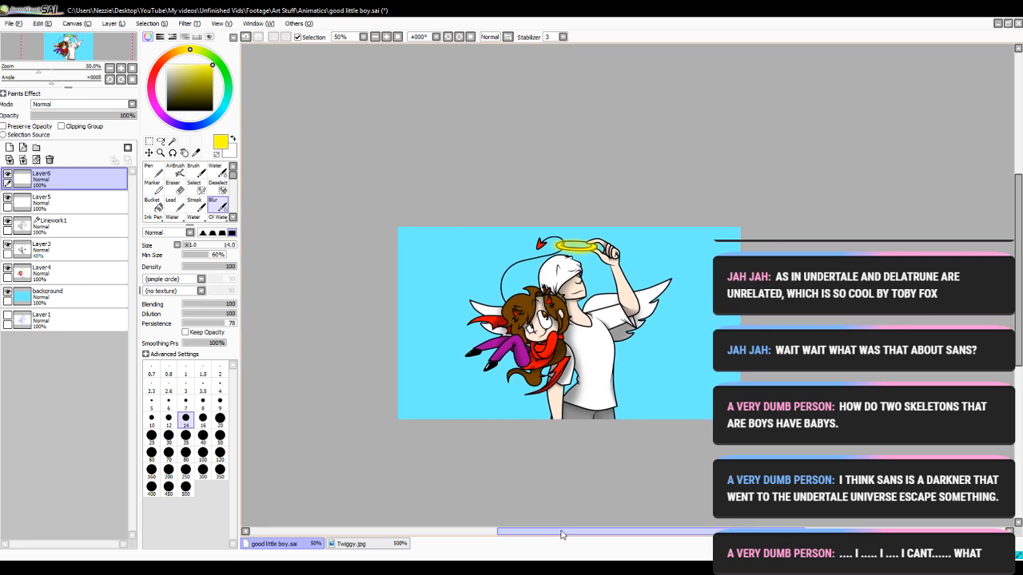
{"action": "left_click", "coordinate": [385, 39]}
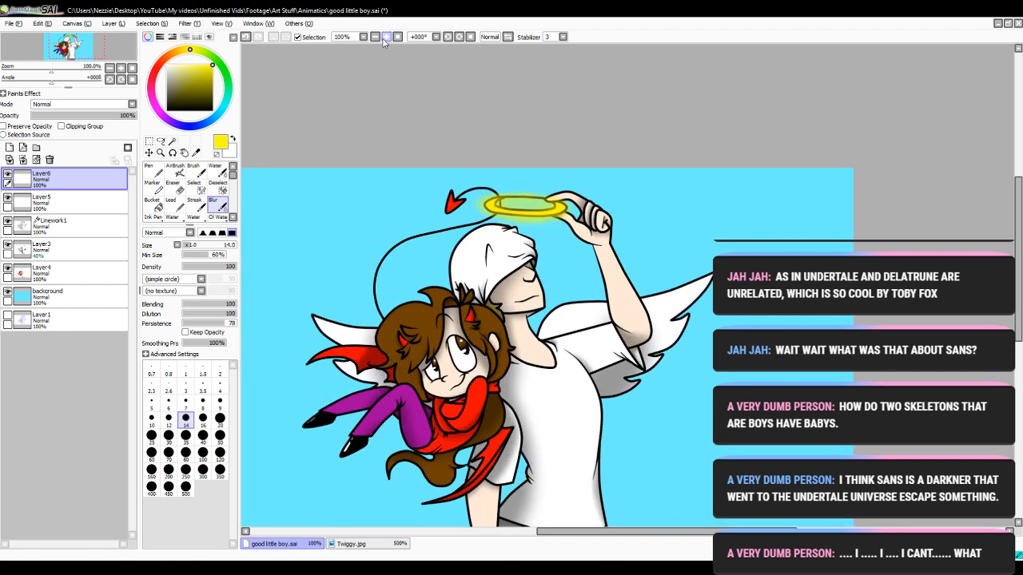
{"action": "left_click_drag", "start_coordinate": [1017, 301], "coordinate": [1017, 330]}
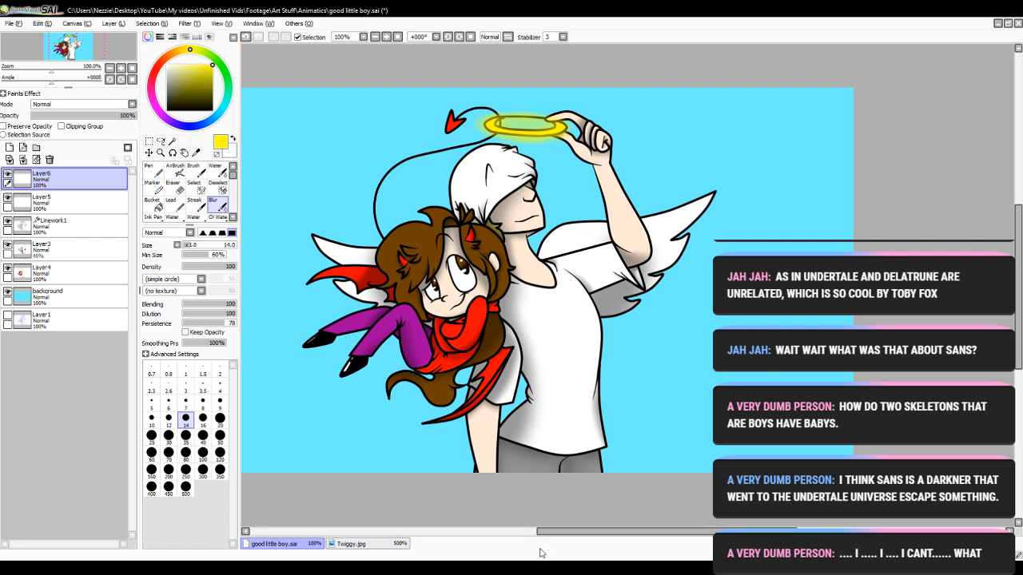
{"action": "left_click_drag", "start_coordinate": [548, 533], "coordinate": [502, 548]}
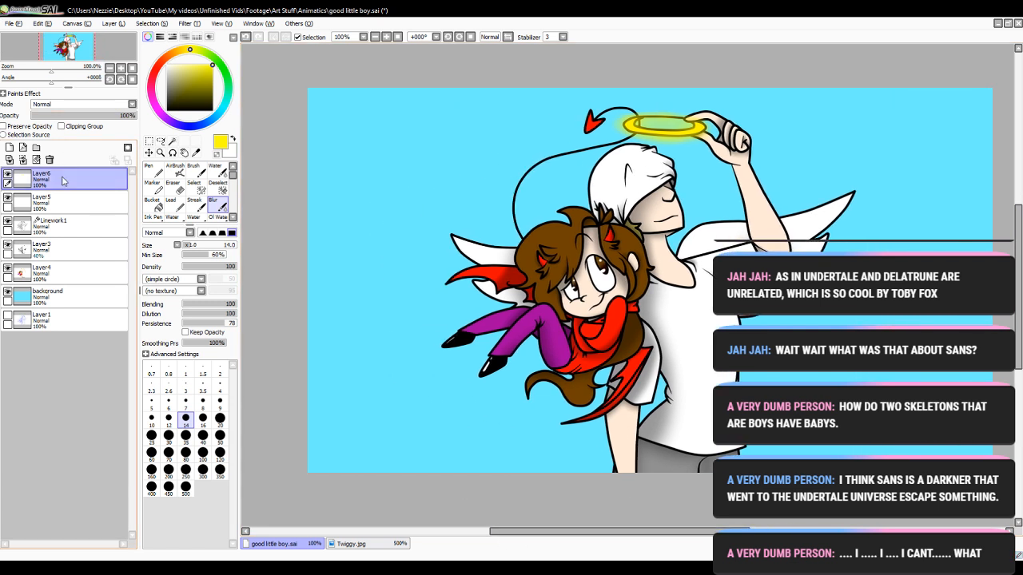
- Add a new linework layer above Linework1, with red as the colour and the Line tool at size 3.5
{"action": "left_click", "coordinate": [85, 233]}
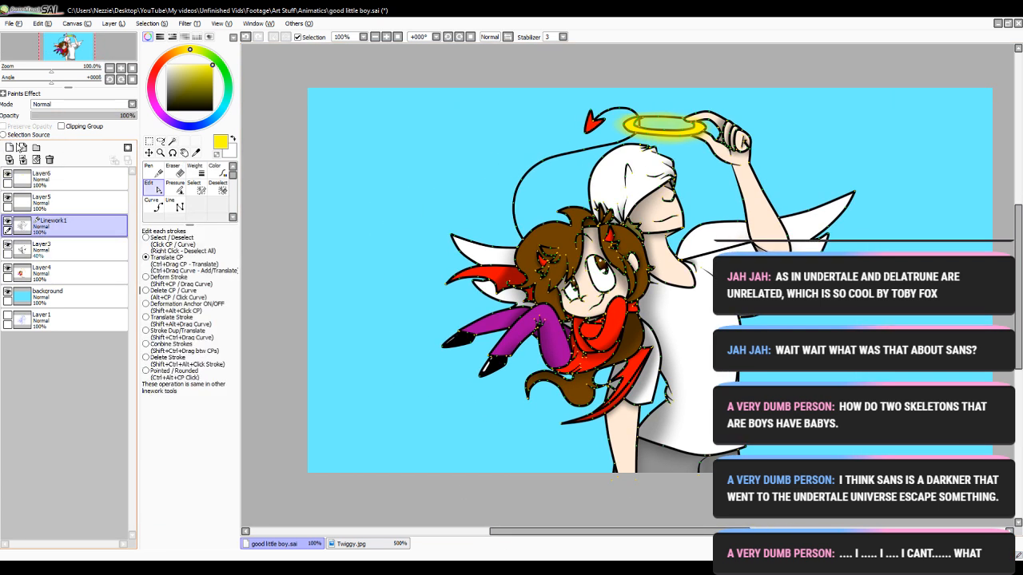
{"action": "left_click", "coordinate": [21, 147]}
{"action": "left_click", "coordinate": [155, 75]}
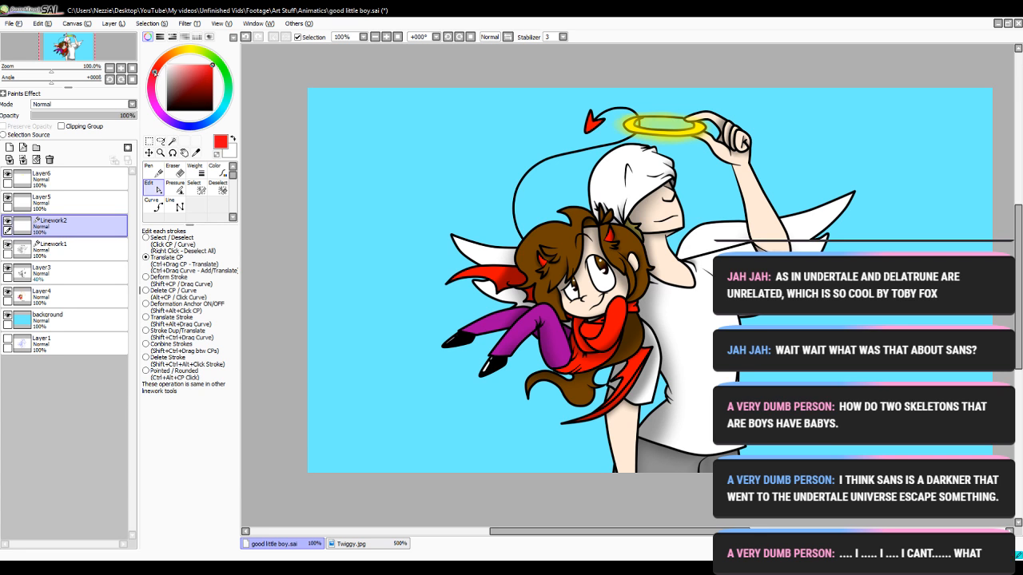
{"action": "left_click", "coordinate": [178, 206]}
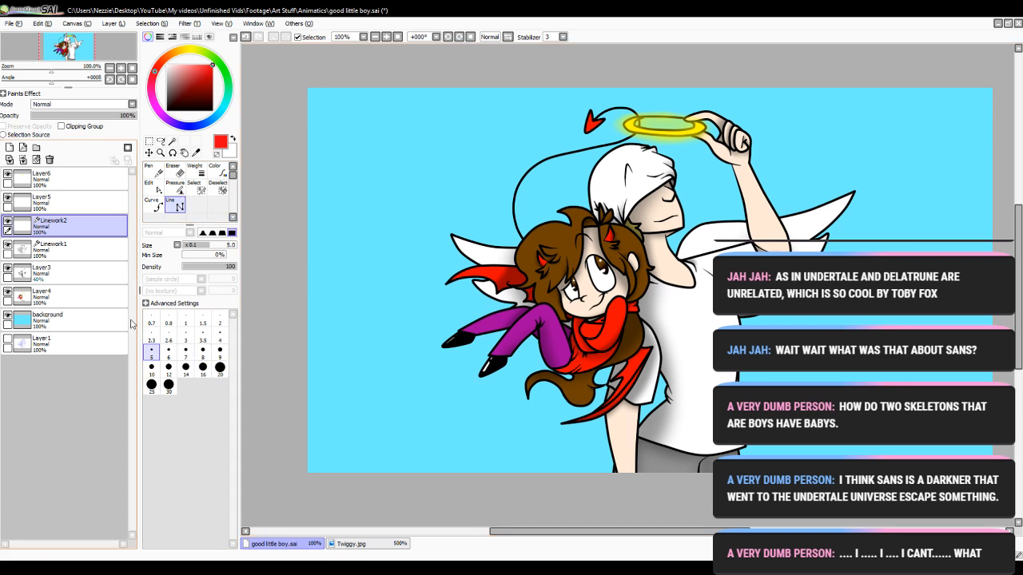
{"action": "left_click", "coordinate": [201, 340]}
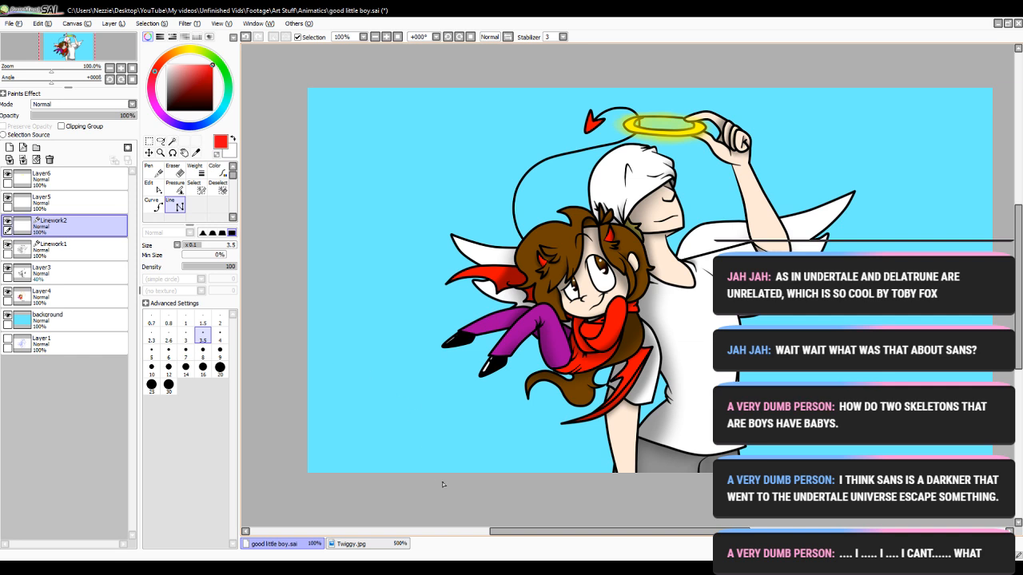
{"action": "left_click_drag", "start_coordinate": [521, 531], "coordinate": [513, 531]}
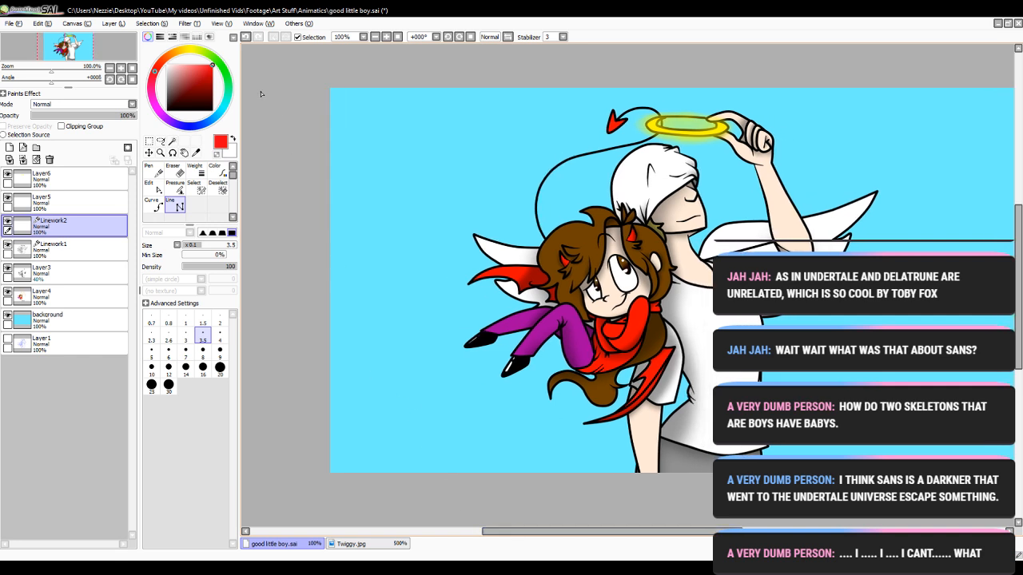
- Draw a black rectangular glasses lens frame over the lower part of the small character's larger eye with the Line tool on Linework2
{"action": "left_click", "coordinate": [386, 37]}
{"action": "left_click", "coordinate": [386, 37]}
{"action": "left_click", "coordinate": [386, 37]}
{"action": "left_click", "coordinate": [386, 37]}
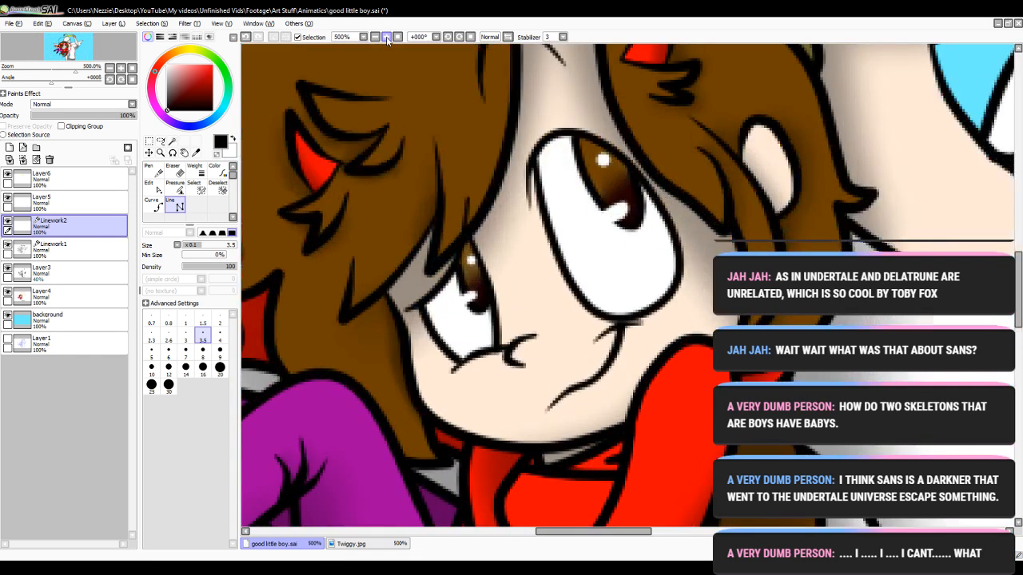
{"action": "left_click", "coordinate": [386, 37]}
{"action": "left_click", "coordinate": [528, 270]}
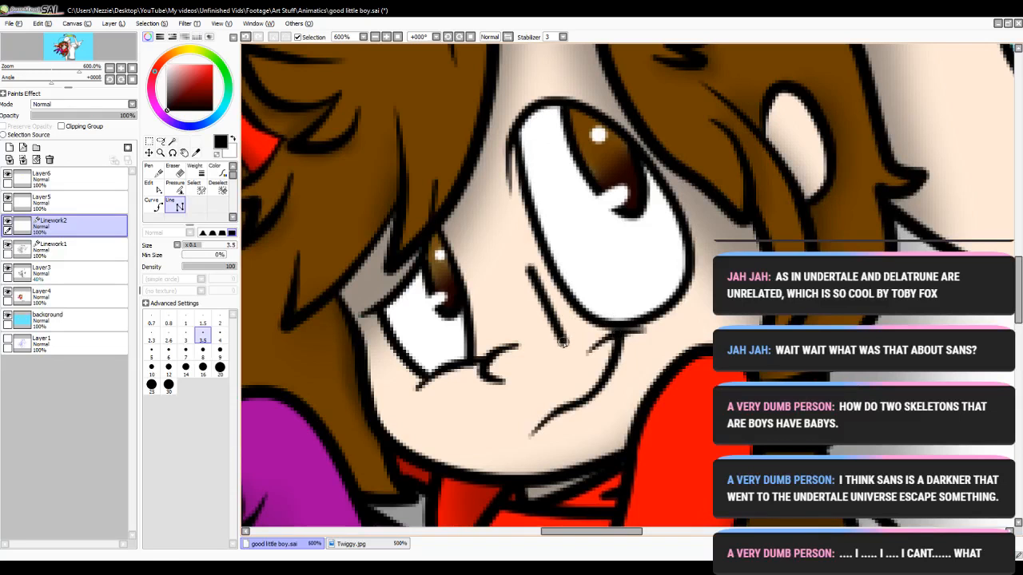
{"action": "left_click", "coordinate": [561, 333]}
{"action": "left_click", "coordinate": [721, 298]}
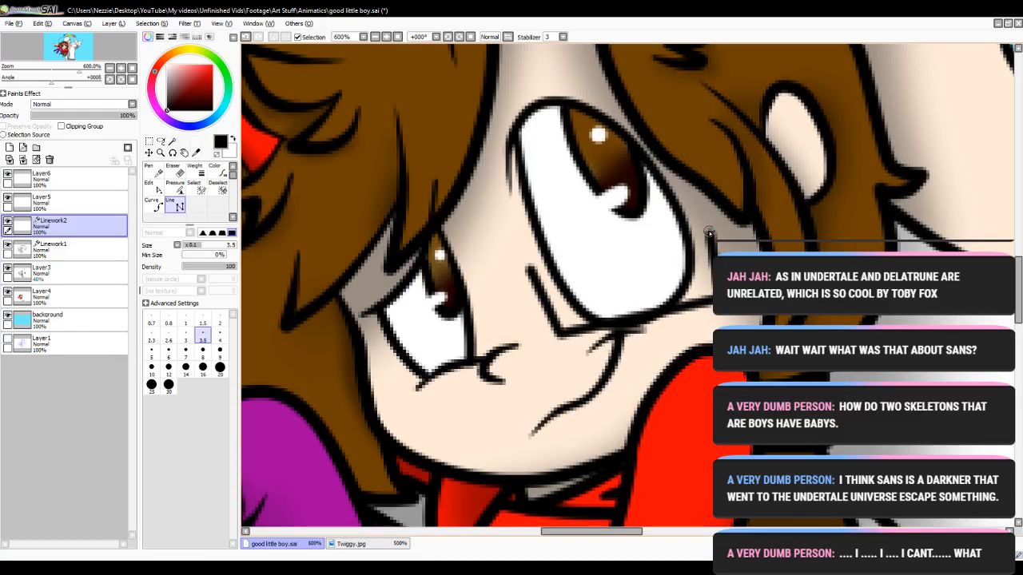
{"action": "left_click", "coordinate": [704, 229]}
{"action": "left_click", "coordinate": [531, 270]}
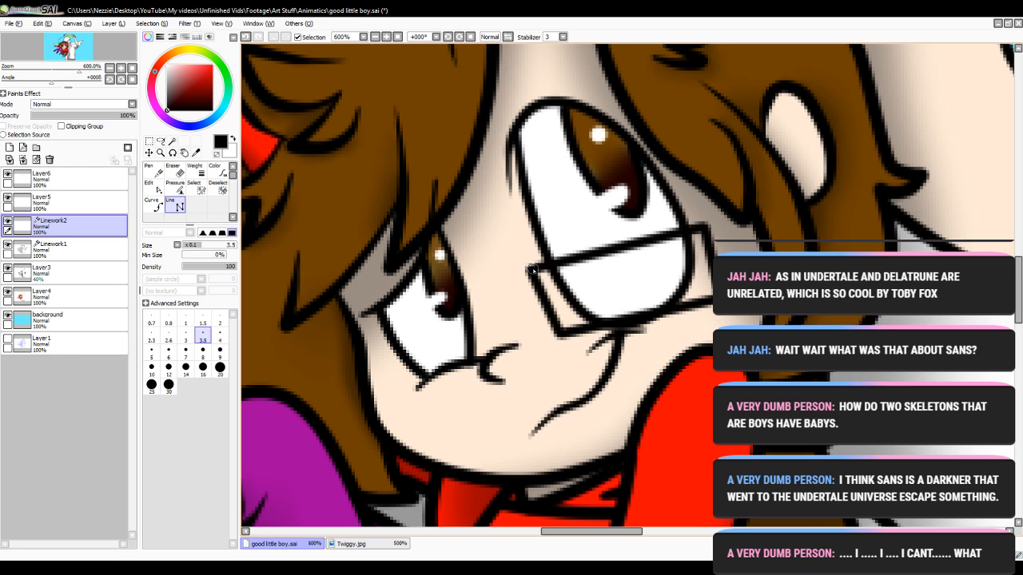
{"action": "key", "text": "ctrl+z"}
{"action": "double_click", "coordinate": [533, 271]}
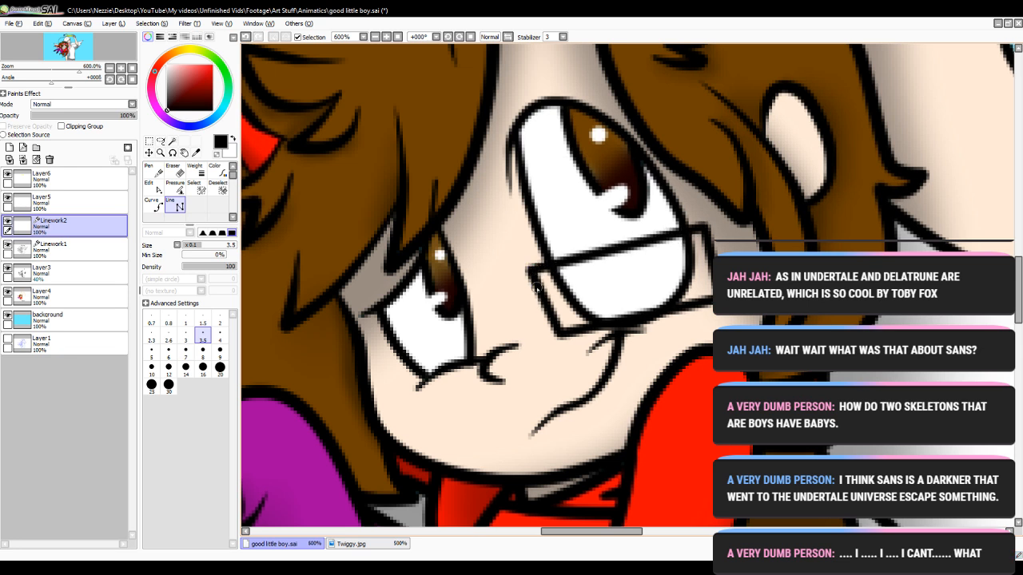
- Draw the glasses' bridge across the nose and the second rectangular lens frame over the smaller eye
{"action": "left_click", "coordinate": [543, 302]}
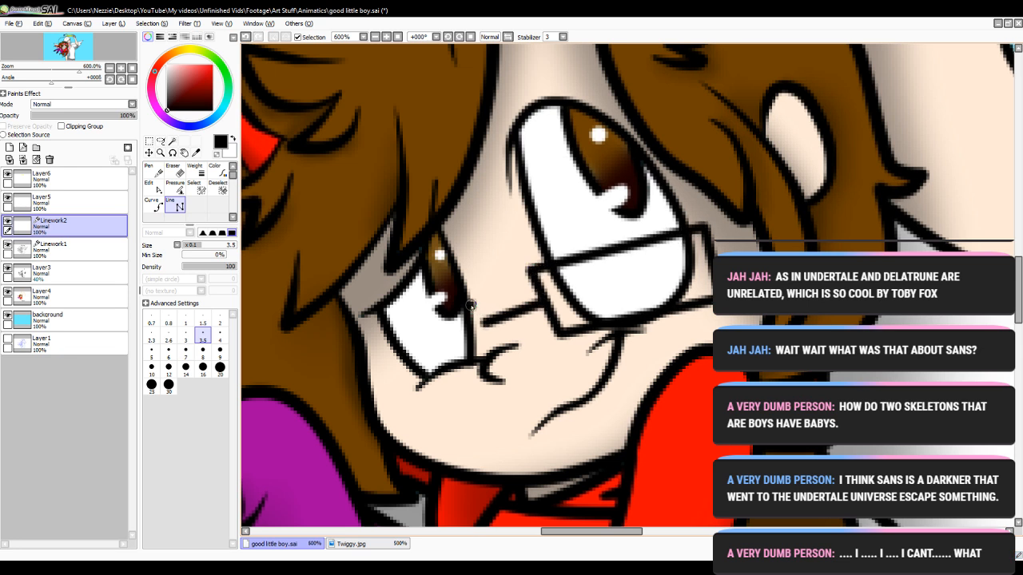
{"action": "left_click", "coordinate": [478, 321]}
{"action": "left_click", "coordinate": [480, 357]}
{"action": "left_click", "coordinate": [391, 390]}
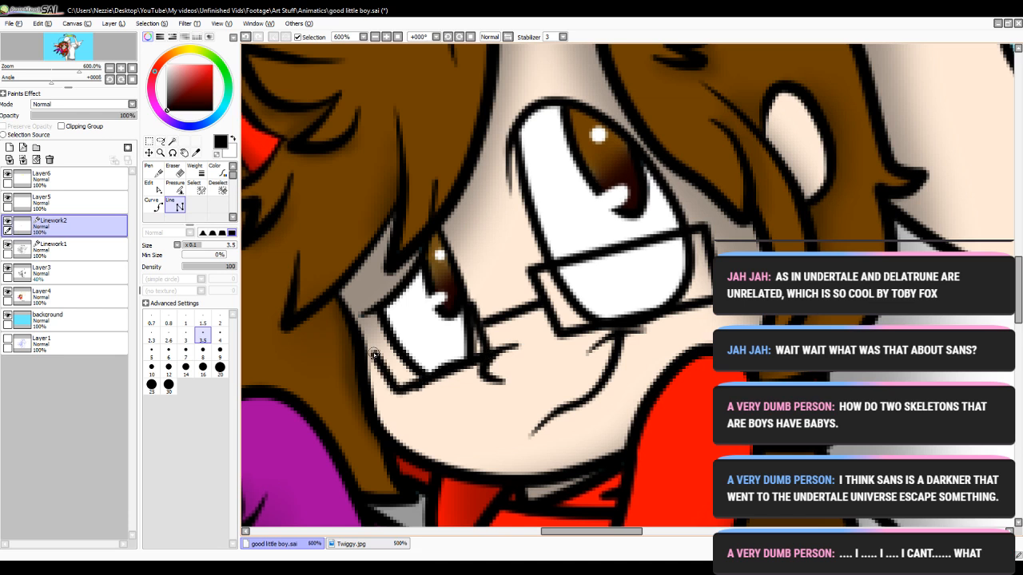
{"action": "left_click", "coordinate": [366, 341]}
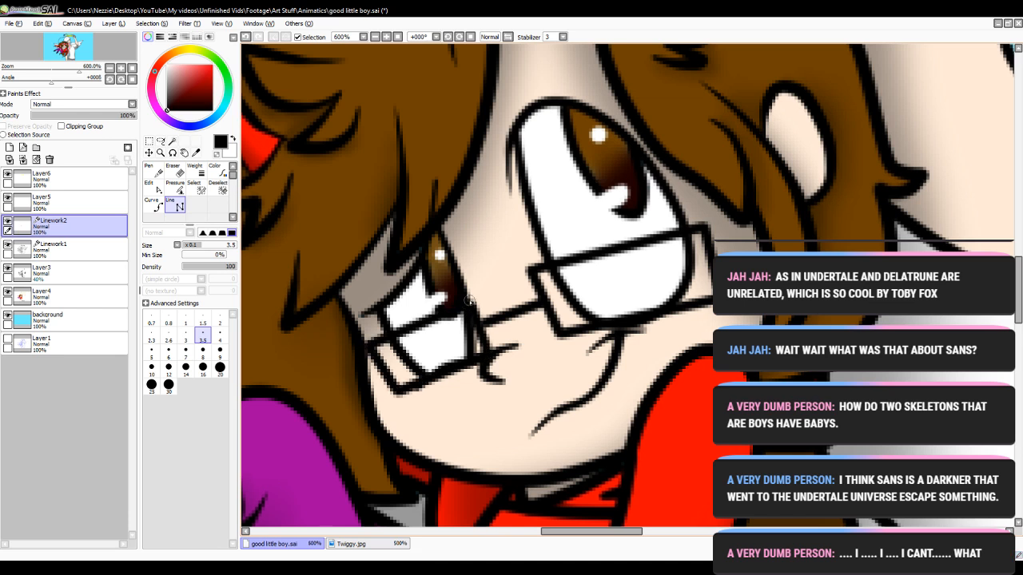
- Add a new layer above Layer6 and outline the small character in red with the Pen at size 20
{"action": "left_click", "coordinate": [375, 36]}
{"action": "left_click", "coordinate": [374, 37]}
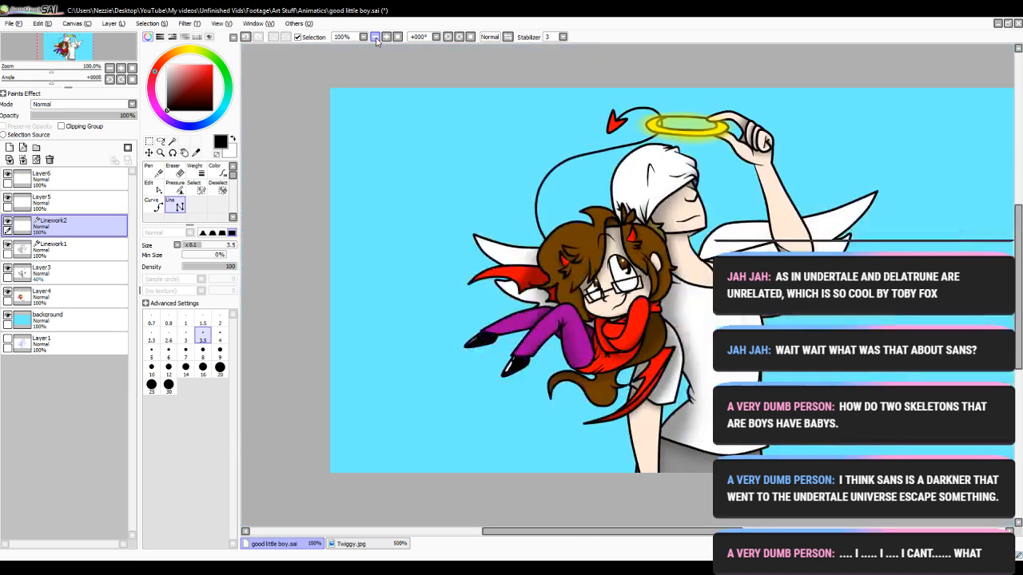
{"action": "left_click", "coordinate": [375, 37]}
{"action": "left_click_drag", "start_coordinate": [597, 532], "coordinate": [607, 532]}
{"action": "scroll", "coordinate": [458, 151], "scroll_direction": "up", "scroll_amount": 2}
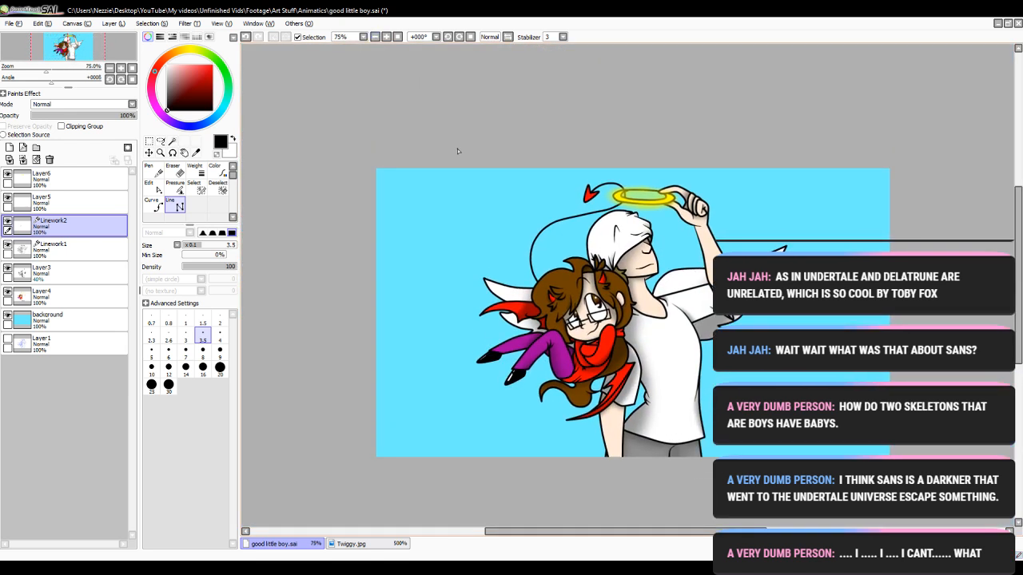
{"action": "left_click", "coordinate": [387, 36]}
{"action": "left_click", "coordinate": [68, 177]}
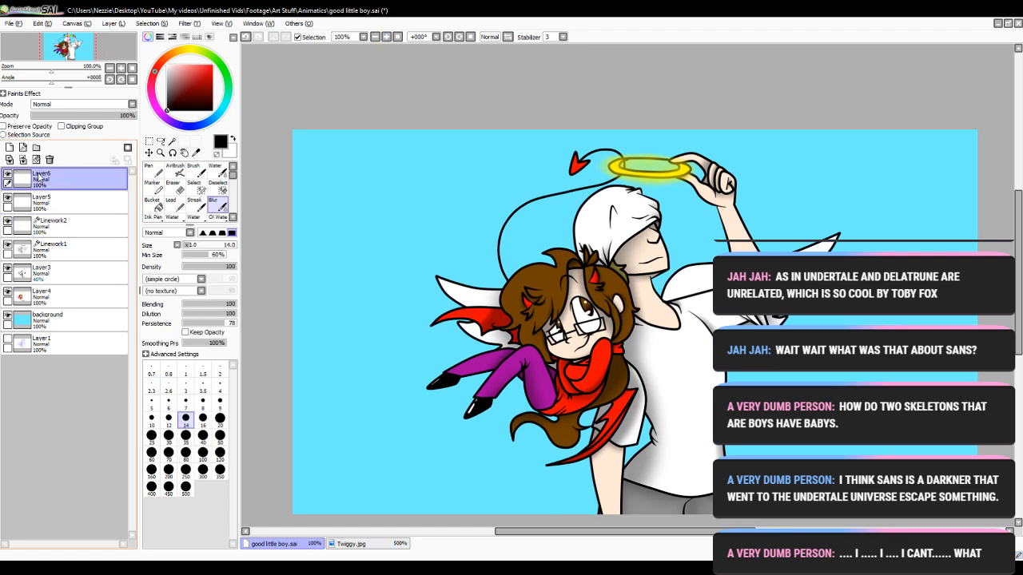
{"action": "left_click", "coordinate": [10, 148]}
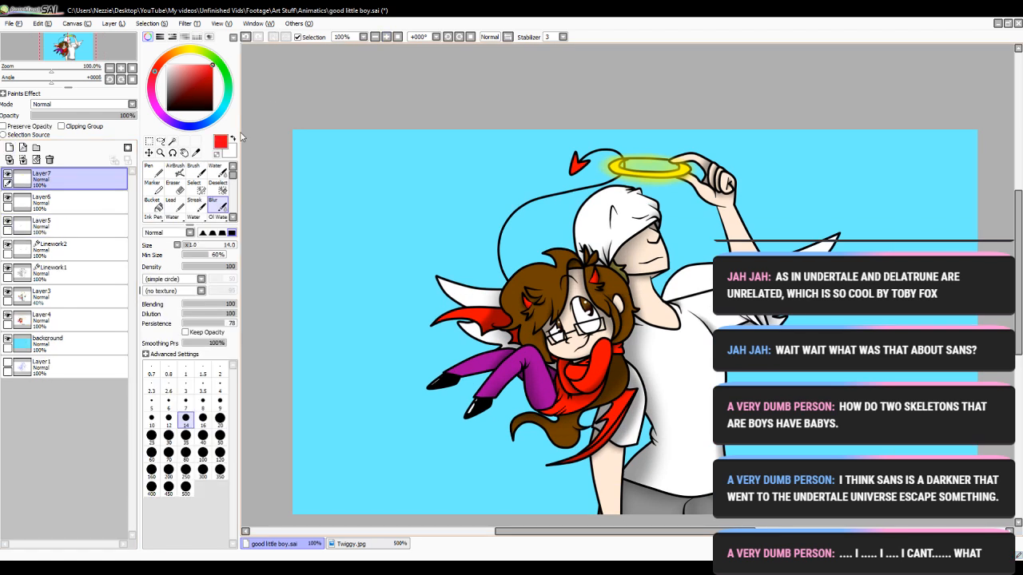
{"action": "left_click", "coordinate": [149, 170]}
{"action": "left_click", "coordinate": [220, 428]}
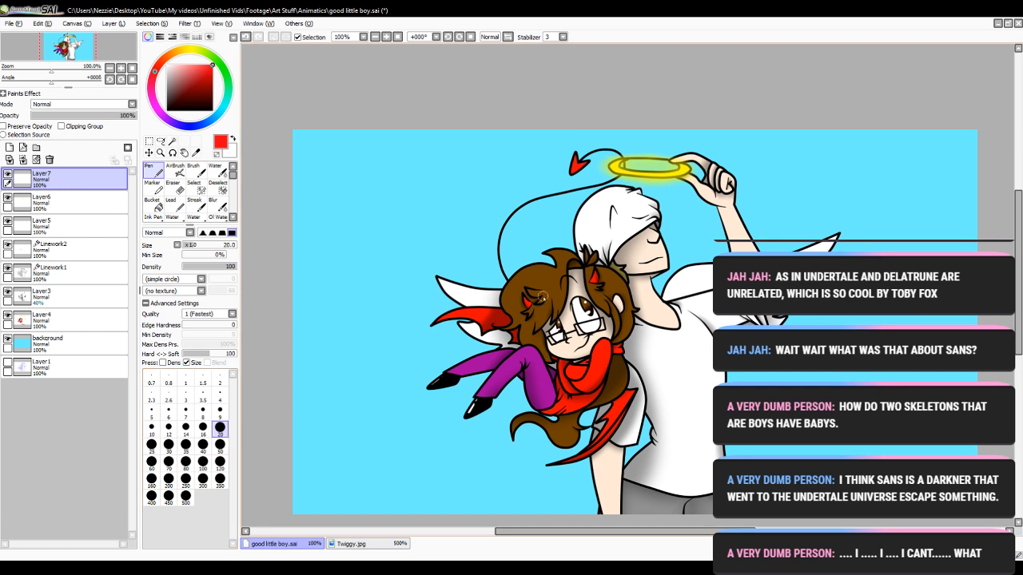
{"action": "mouse_move", "coordinate": [576, 258]}
{"action": "left_mouse_down"}
{"action": "mouse_move", "coordinate": [508, 266]}
{"action": "mouse_move", "coordinate": [509, 322]}
{"action": "mouse_move", "coordinate": [459, 336]}
{"action": "mouse_move", "coordinate": [459, 402]}
{"action": "mouse_move", "coordinate": [521, 412]}
{"action": "mouse_move", "coordinate": [555, 468]}
{"action": "mouse_move", "coordinate": [609, 442]}
{"action": "mouse_move", "coordinate": [645, 386]}
{"action": "mouse_move", "coordinate": [644, 298]}
{"action": "mouse_move", "coordinate": [561, 259]}
{"action": "left_mouse_up"}
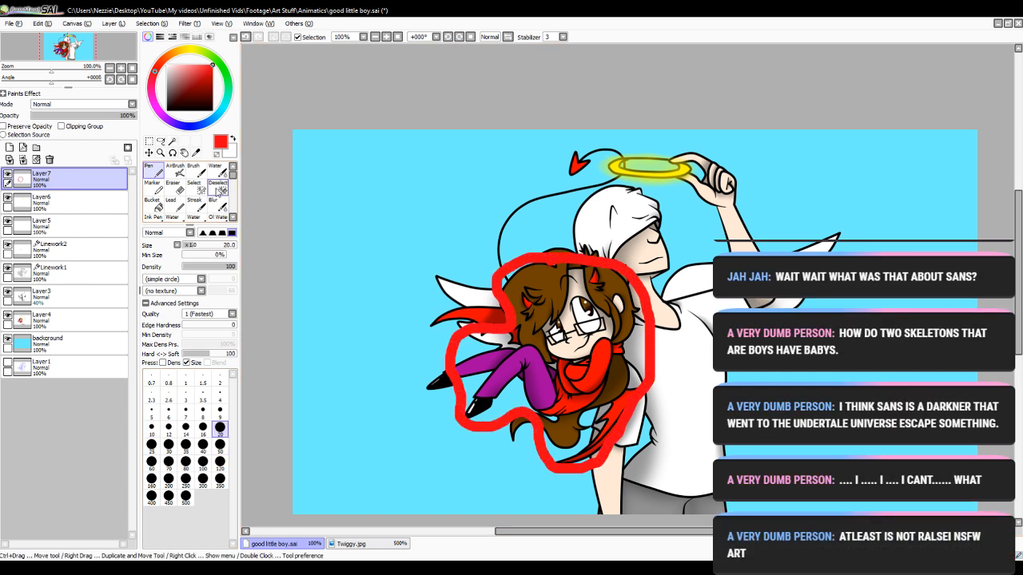
- Try to blur the red outline into a soft glow with the Blur tool at size 50, and undo it
{"action": "left_click", "coordinate": [217, 206]}
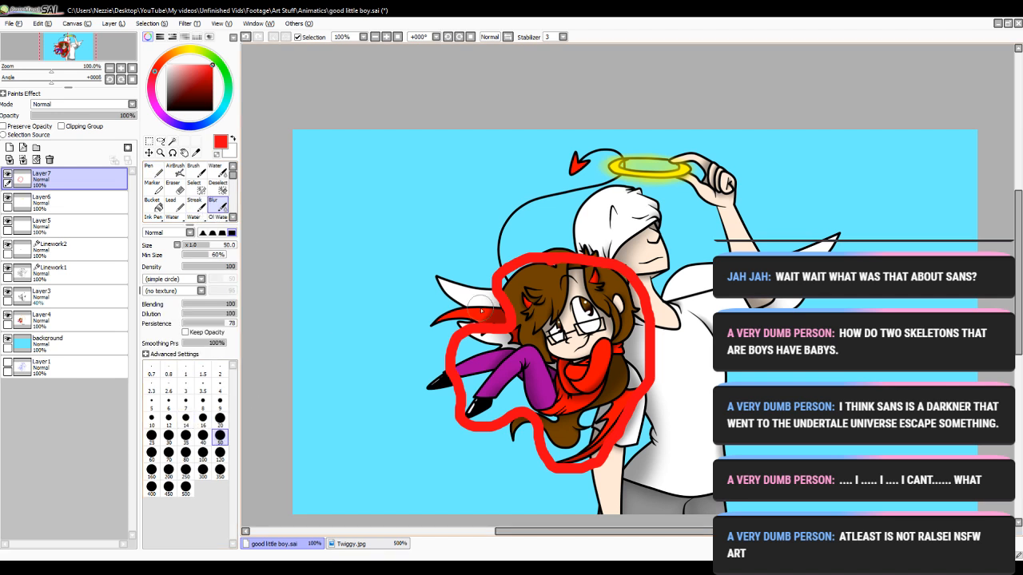
{"action": "mouse_move", "coordinate": [563, 254]}
{"action": "left_mouse_down"}
{"action": "mouse_move", "coordinate": [498, 262]}
{"action": "mouse_move", "coordinate": [514, 320]}
{"action": "mouse_move", "coordinate": [468, 338]}
{"action": "mouse_move", "coordinate": [445, 390]}
{"action": "mouse_move", "coordinate": [481, 424]}
{"action": "mouse_move", "coordinate": [528, 426]}
{"action": "mouse_move", "coordinate": [544, 459]}
{"action": "mouse_move", "coordinate": [603, 457]}
{"action": "mouse_move", "coordinate": [645, 390]}
{"action": "mouse_move", "coordinate": [651, 314]}
{"action": "mouse_move", "coordinate": [597, 266]}
{"action": "mouse_move", "coordinate": [509, 271]}
{"action": "mouse_move", "coordinate": [456, 342]}
{"action": "mouse_move", "coordinate": [466, 404]}
{"action": "mouse_move", "coordinate": [457, 430]}
{"action": "mouse_move", "coordinate": [528, 429]}
{"action": "mouse_move", "coordinate": [544, 461]}
{"action": "mouse_move", "coordinate": [595, 454]}
{"action": "mouse_move", "coordinate": [646, 351]}
{"action": "mouse_move", "coordinate": [530, 299]}
{"action": "mouse_move", "coordinate": [491, 303]}
{"action": "mouse_move", "coordinate": [454, 329]}
{"action": "mouse_move", "coordinate": [459, 431]}
{"action": "mouse_move", "coordinate": [508, 430]}
{"action": "mouse_move", "coordinate": [562, 446]}
{"action": "mouse_move", "coordinate": [535, 461]}
{"action": "left_mouse_up"}
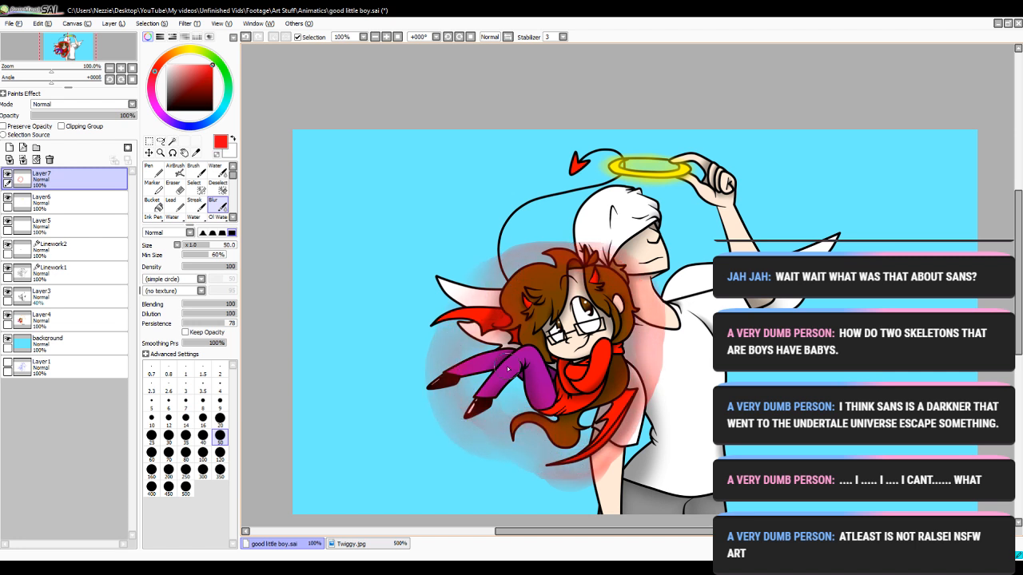
{"action": "left_click", "coordinate": [245, 37]}
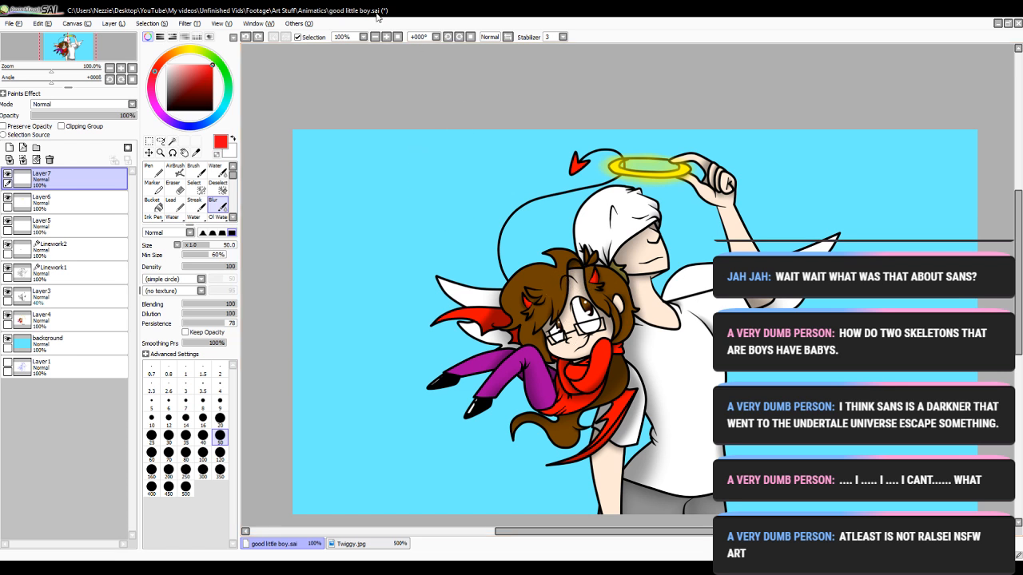
- Add a new layer directly above Layer4
{"action": "left_click", "coordinate": [375, 36]}
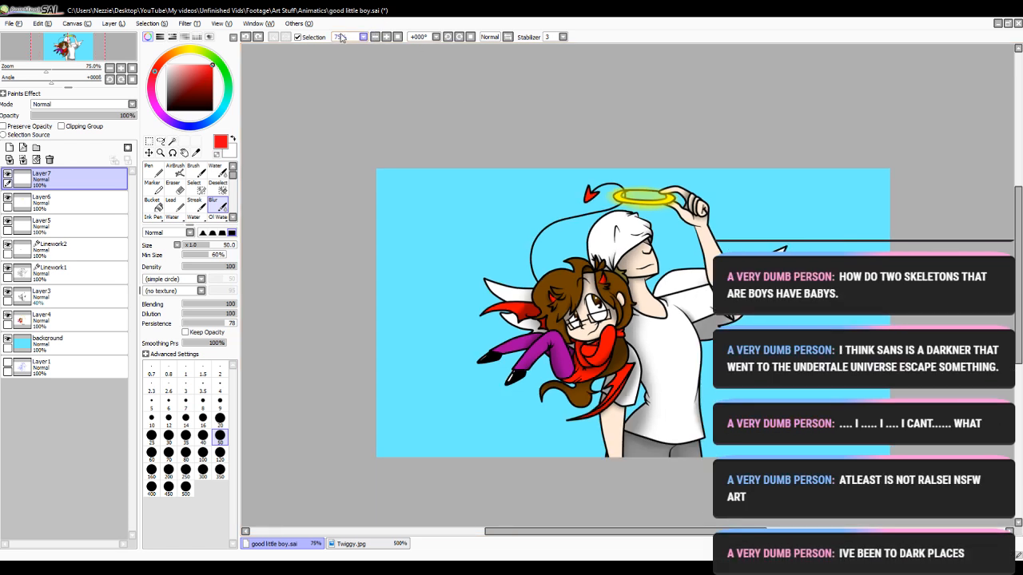
{"action": "left_click", "coordinate": [48, 342]}
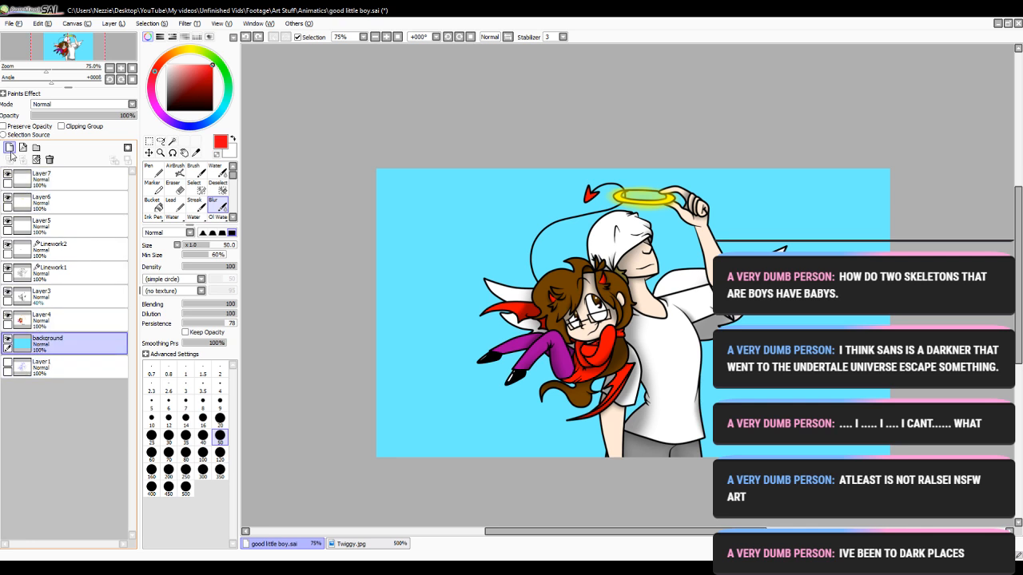
{"action": "left_click", "coordinate": [55, 179]}
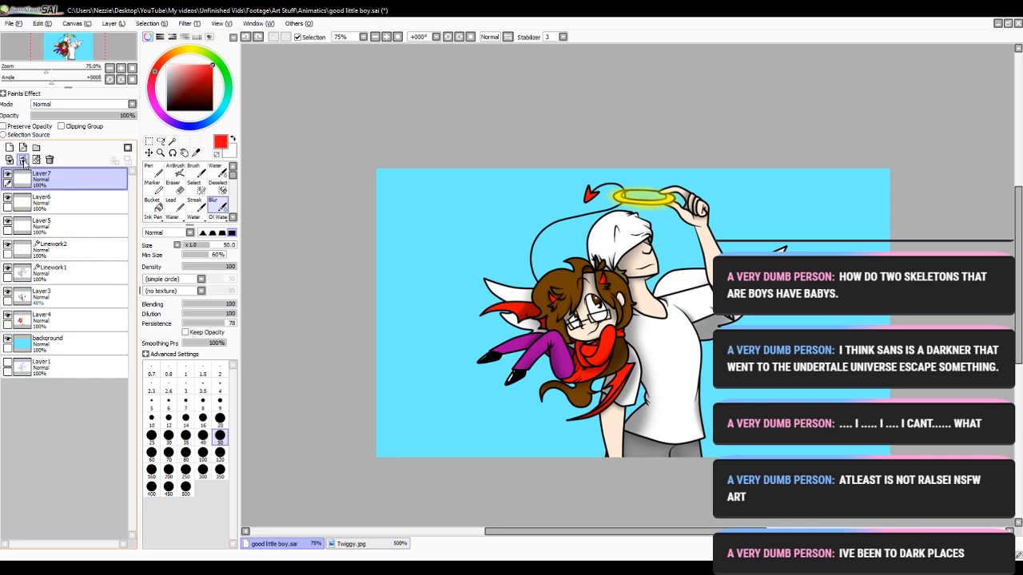
{"action": "left_click", "coordinate": [69, 326]}
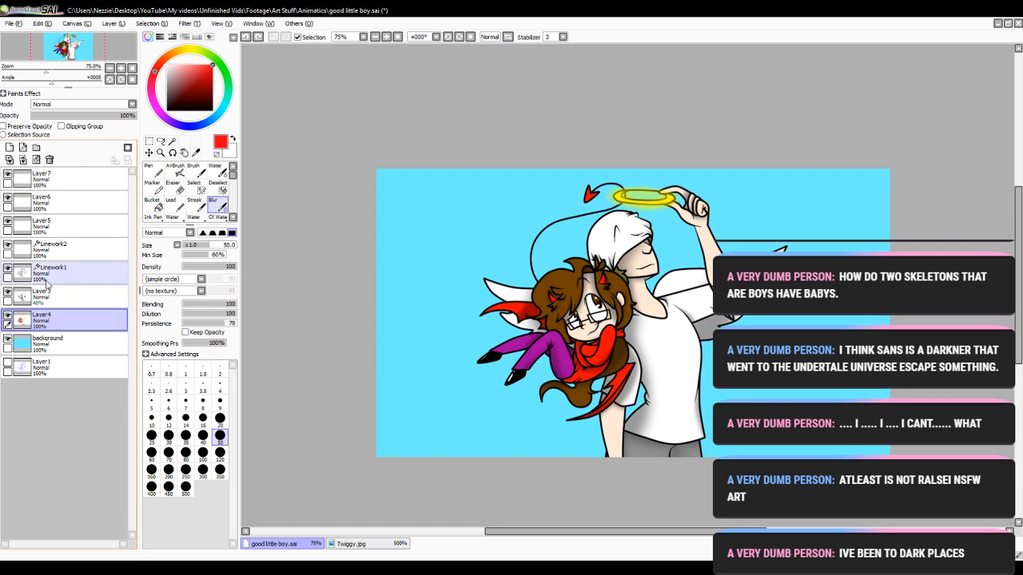
{"action": "left_click", "coordinate": [11, 148]}
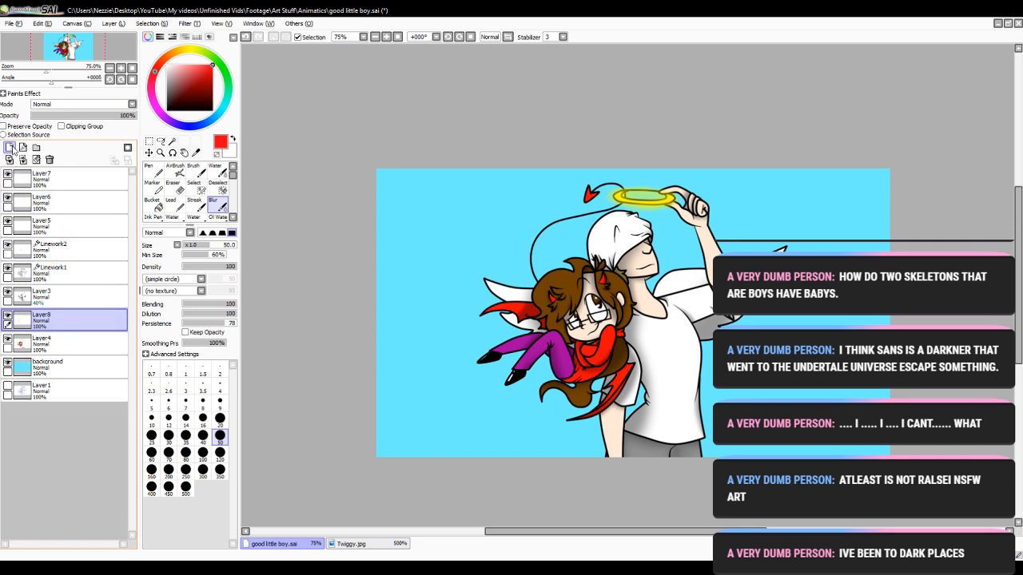
- Select the coloured area of both characters on Layer4 with the Magic Wand in Transparency (Strict) mode
{"action": "left_click", "coordinate": [74, 352]}
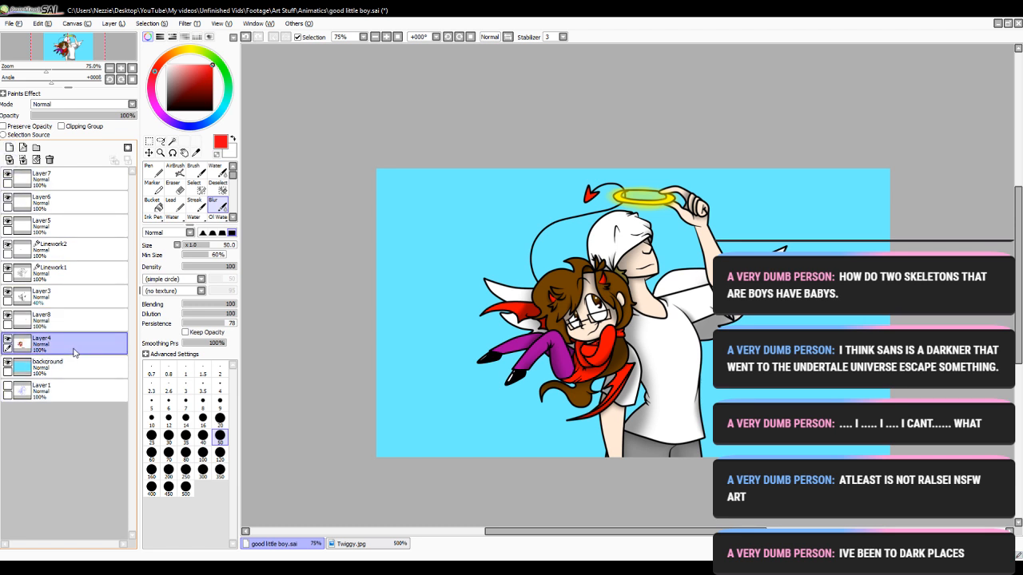
{"action": "left_click", "coordinate": [171, 141]}
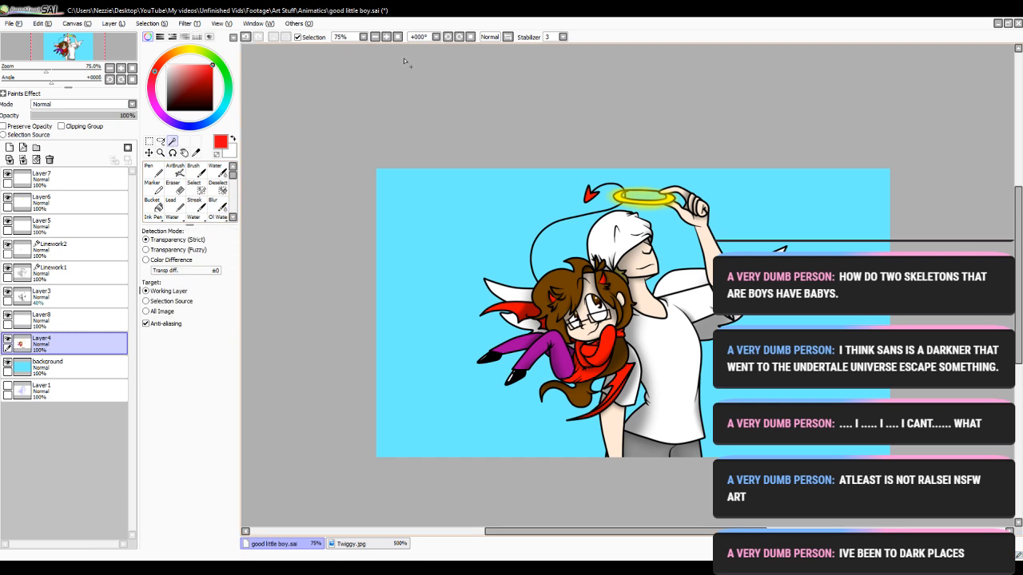
{"action": "left_click", "coordinate": [386, 38]}
{"action": "left_click", "coordinate": [539, 296]}
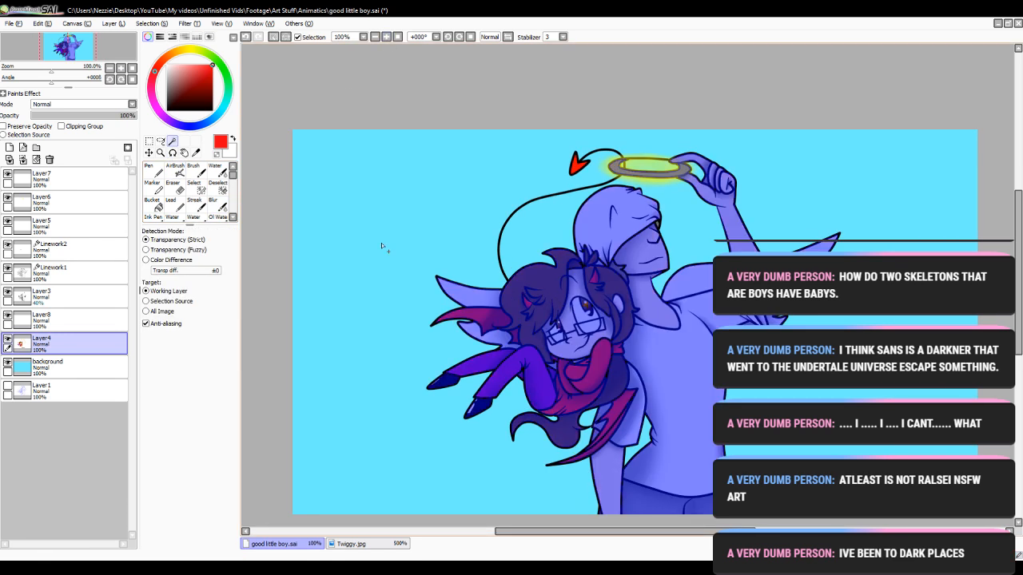
- Set Layer8's opacity to 37% and airbrush white over the small character's outer side with a size 350 brush
{"action": "left_click", "coordinate": [174, 172]}
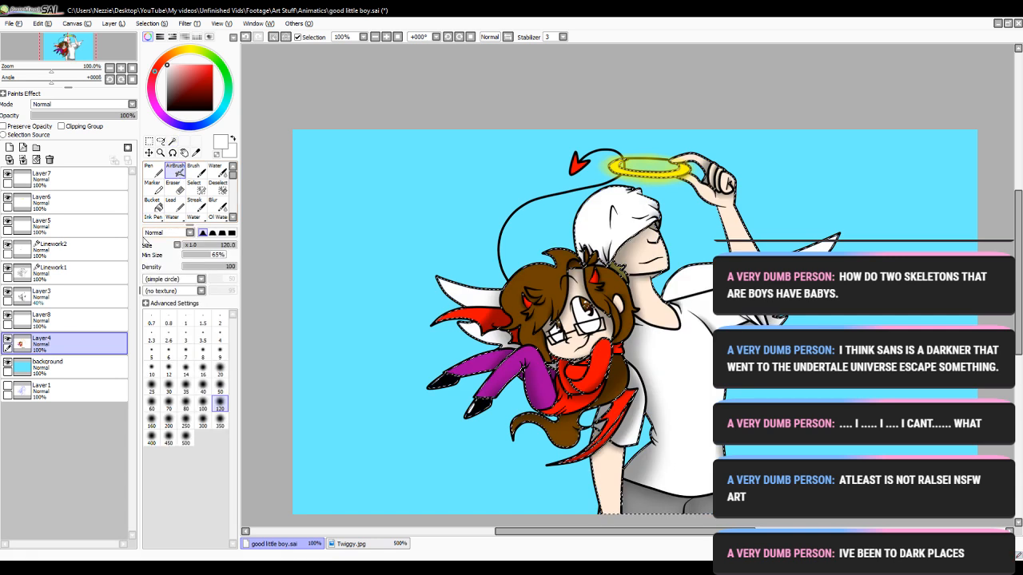
{"action": "left_click", "coordinate": [71, 319]}
{"action": "left_click", "coordinate": [70, 116]}
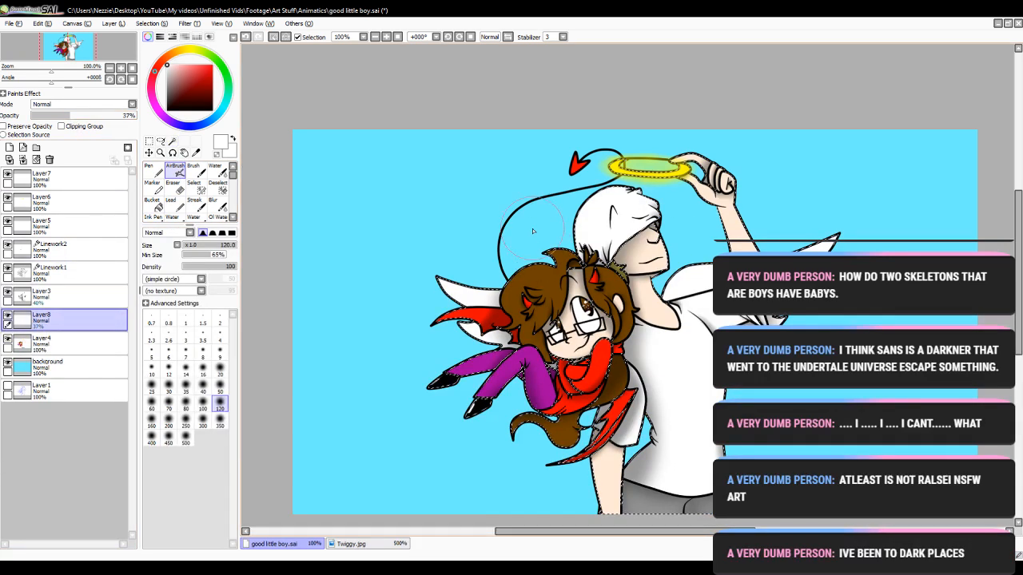
{"action": "left_click", "coordinate": [220, 422]}
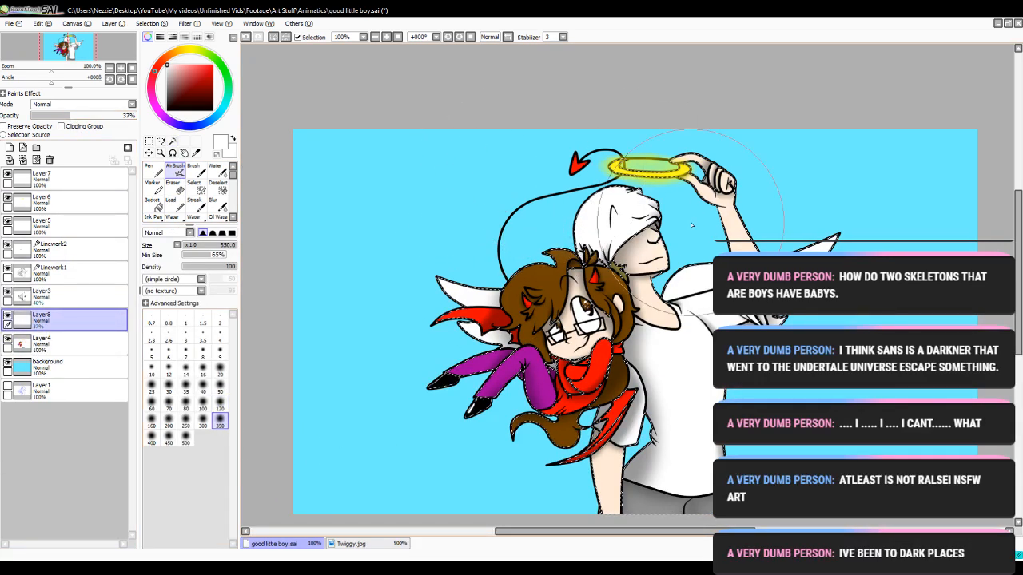
{"action": "mouse_move", "coordinate": [519, 256]}
{"action": "left_mouse_down"}
{"action": "mouse_move", "coordinate": [478, 293]}
{"action": "mouse_move", "coordinate": [427, 368]}
{"action": "left_mouse_up"}
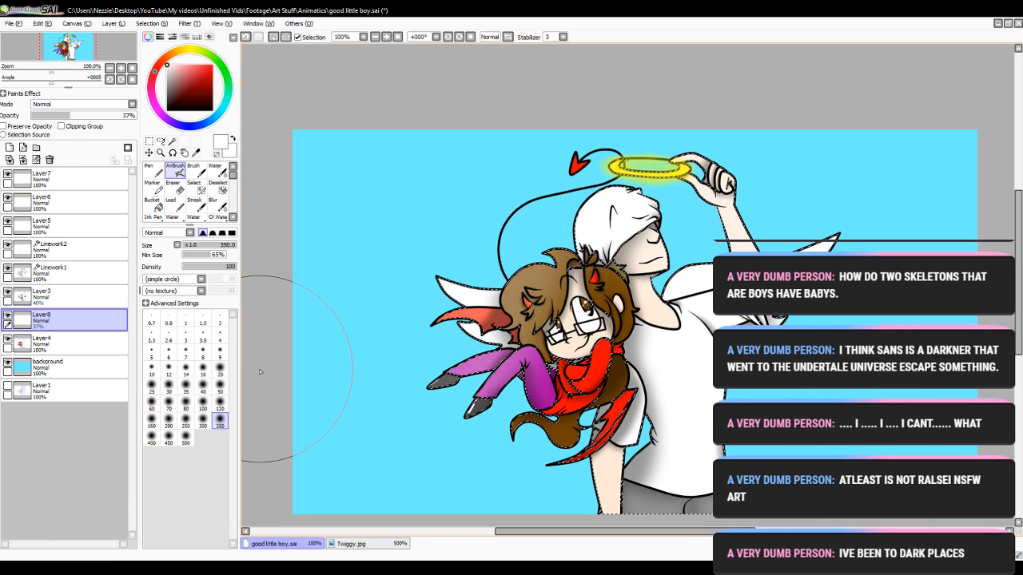
- Set the opacity of the white highlight layer, Layer8, to 18% and of the shading layer, Layer3, to 31%
{"action": "left_click", "coordinate": [47, 116]}
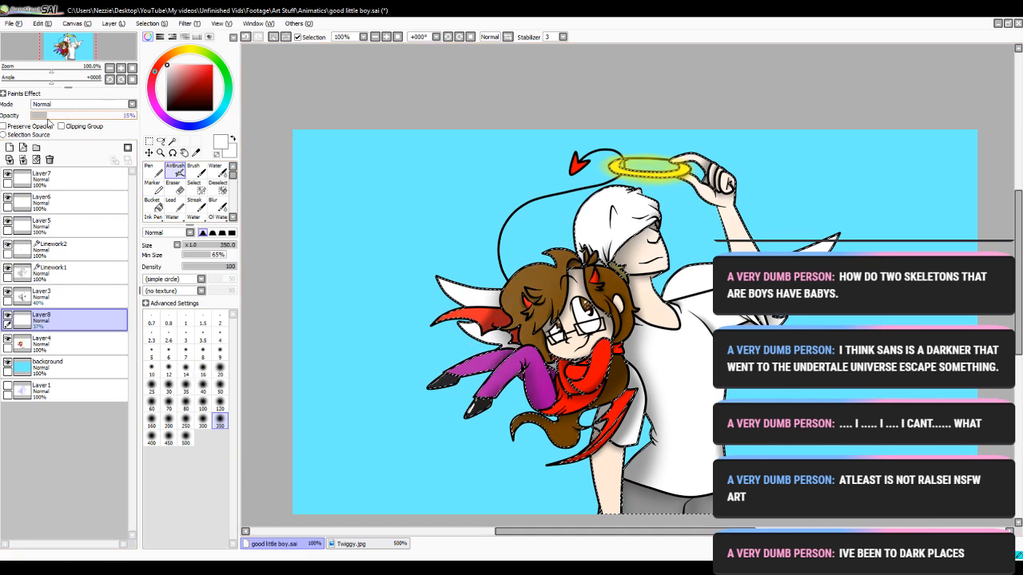
{"action": "left_click_drag", "start_coordinate": [46, 121], "coordinate": [48, 126]}
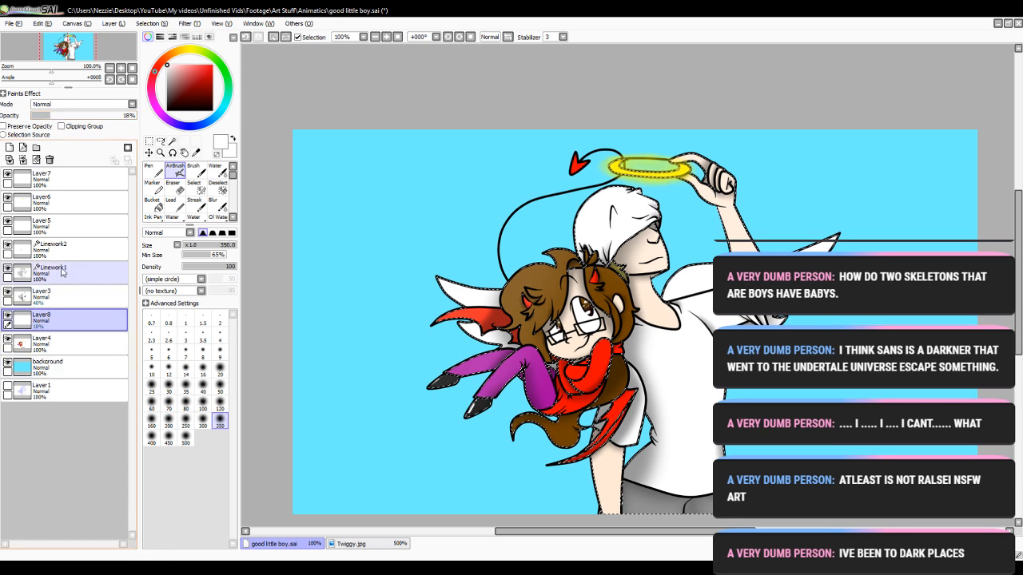
{"action": "left_click", "coordinate": [62, 300]}
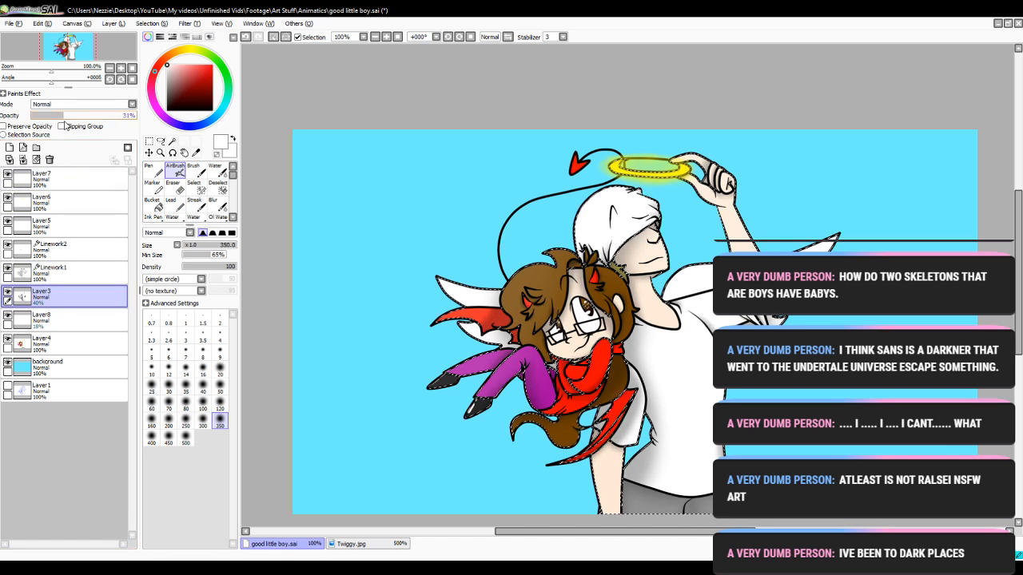
- Transfer Layer7 and Layer6 down into Layer5 and Linework2 into Linework1, removing the emptied layers
{"action": "left_click", "coordinate": [47, 178]}
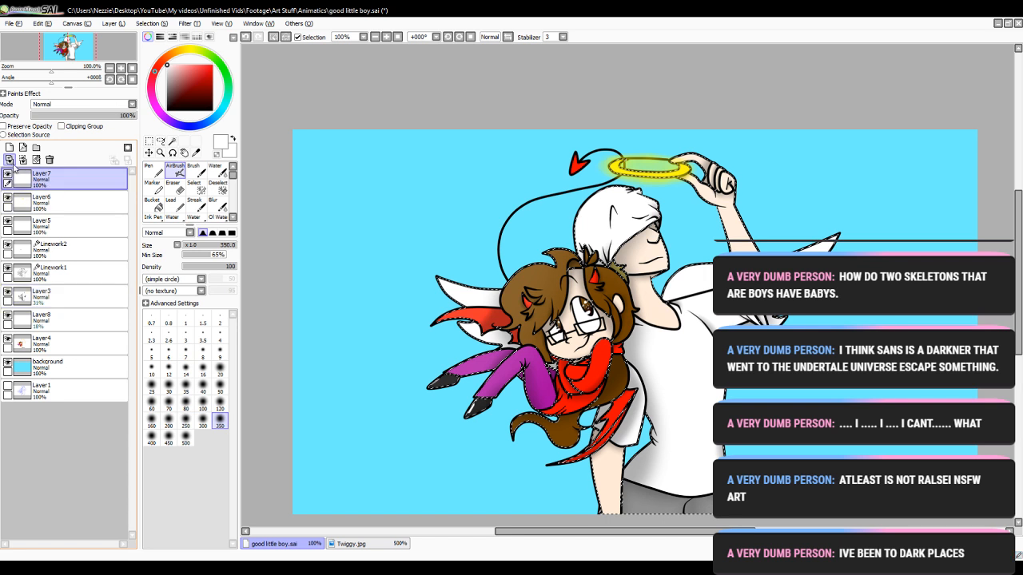
{"action": "left_click", "coordinate": [8, 159]}
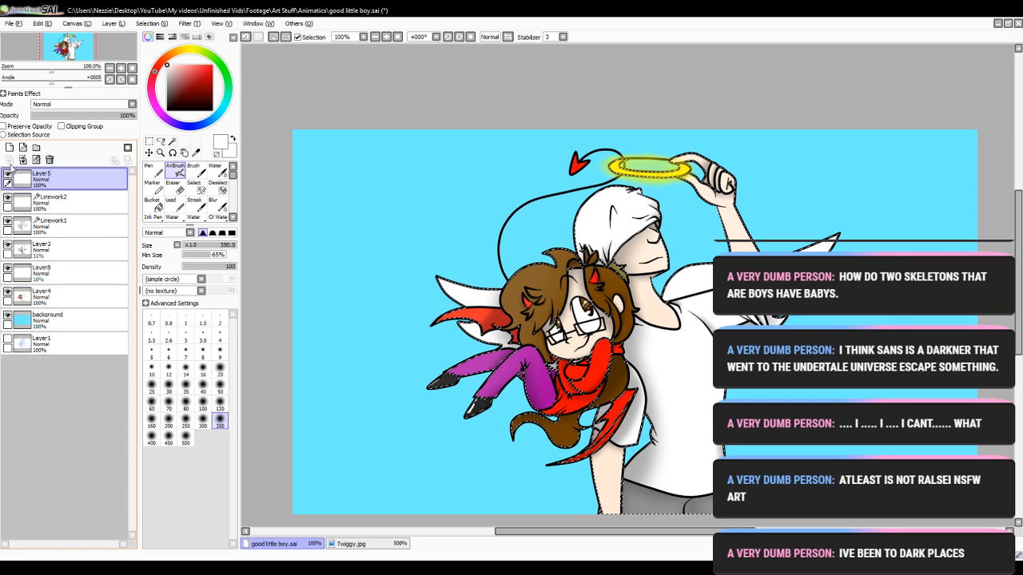
{"action": "left_click", "coordinate": [9, 160]}
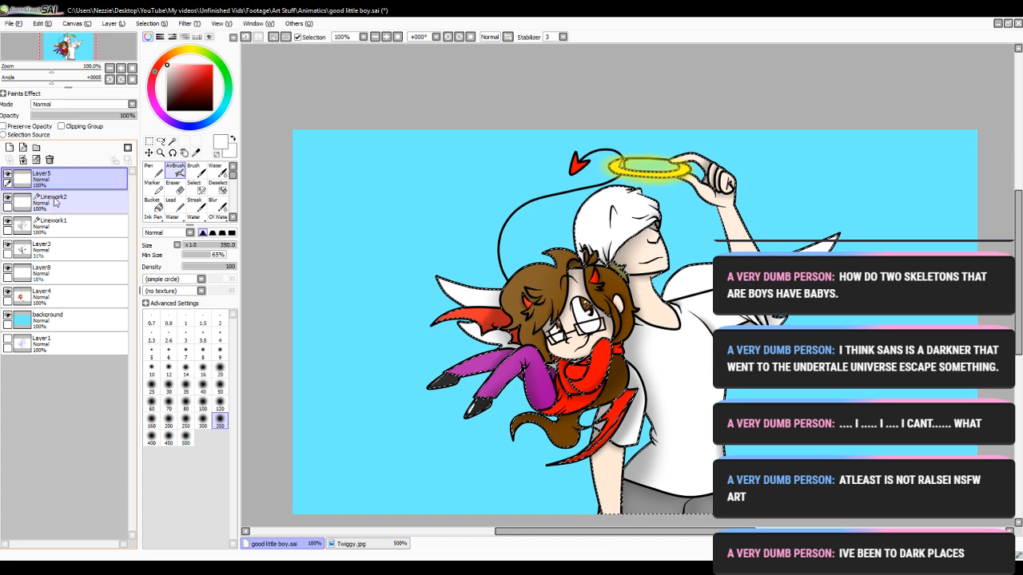
{"action": "left_click", "coordinate": [55, 202]}
{"action": "left_click", "coordinate": [50, 161]}
{"action": "left_click", "coordinate": [30, 180]}
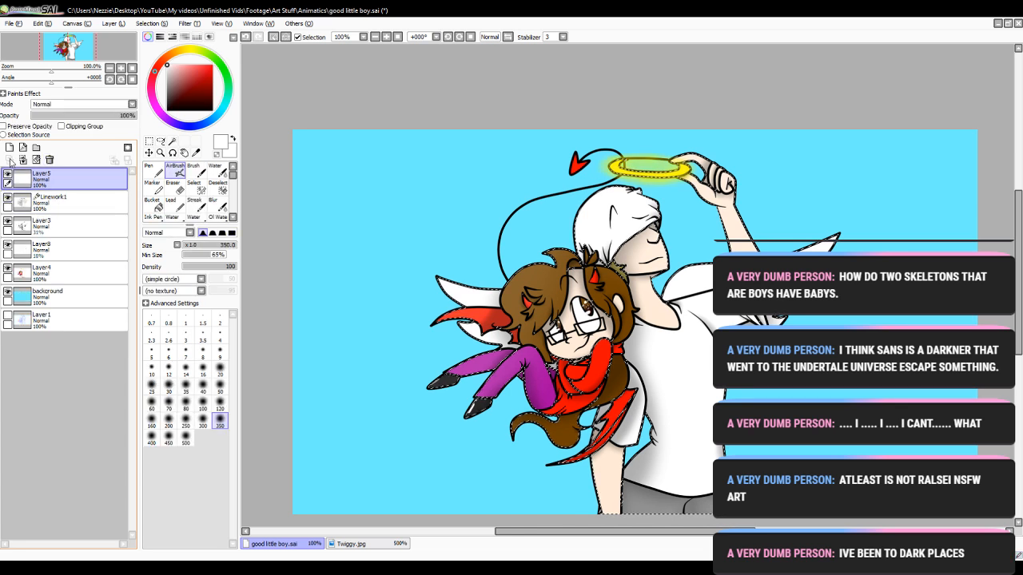
- Transfer the remaining linework, glow, shading and highlight layers down into Layer4 and delete the emptied layers
{"action": "left_click", "coordinate": [25, 201]}
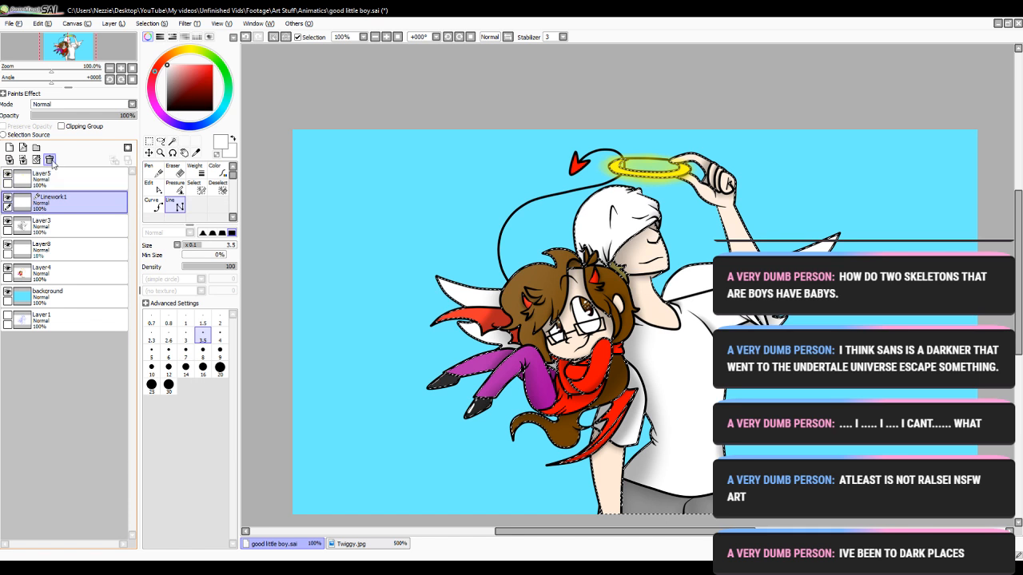
{"action": "left_click", "coordinate": [8, 161]}
{"action": "left_click", "coordinate": [57, 169]}
{"action": "left_click", "coordinate": [50, 160]}
{"action": "left_click", "coordinate": [42, 199]}
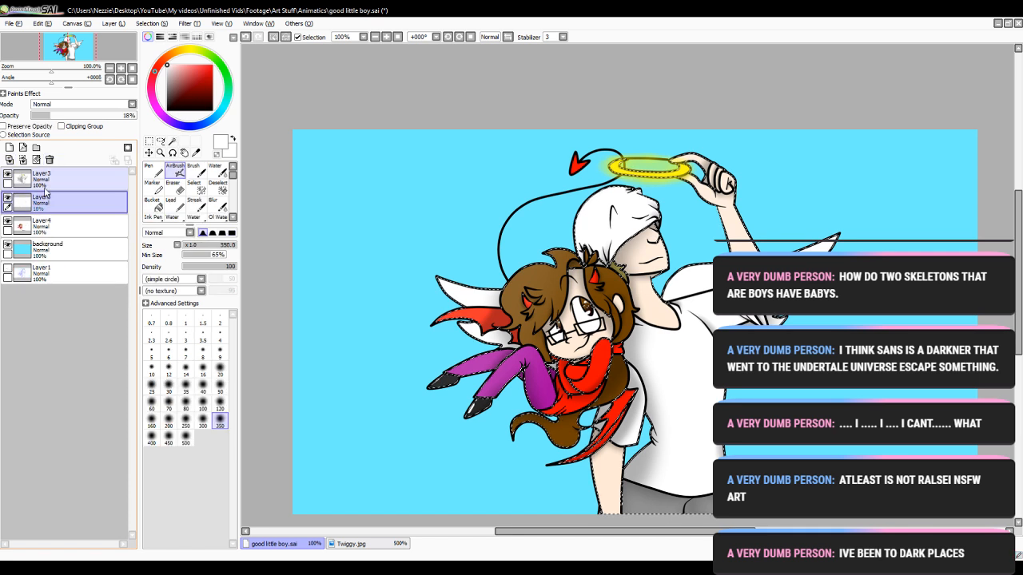
{"action": "left_click", "coordinate": [34, 181]}
{"action": "left_click", "coordinate": [9, 160]}
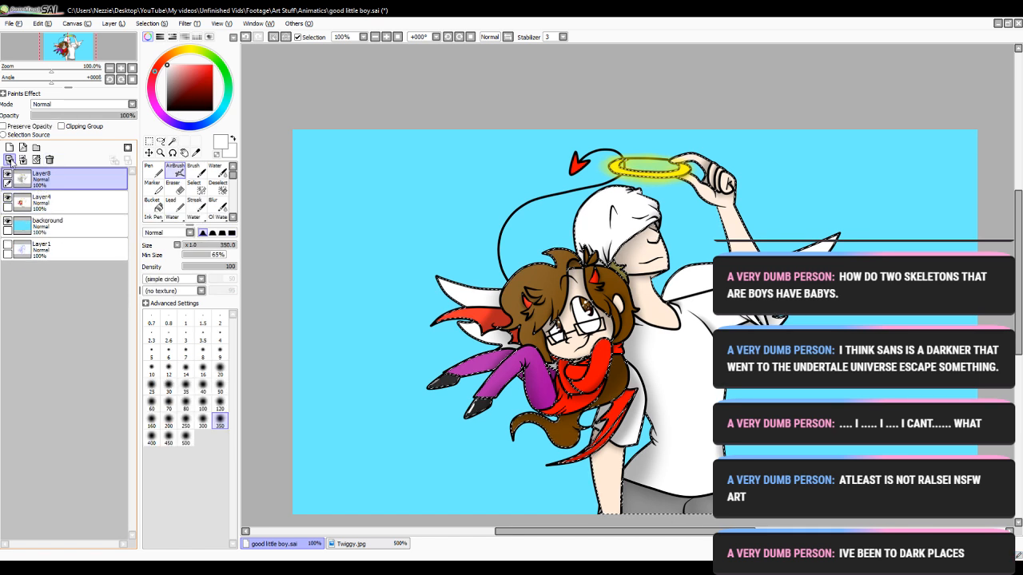
{"action": "left_click", "coordinate": [50, 162]}
- Add a new layer between Layer4 and the background layer, and choose red as the drawing colour
{"action": "left_click", "coordinate": [9, 148]}
{"action": "left_click_drag", "start_coordinate": [54, 180], "coordinate": [58, 213]}
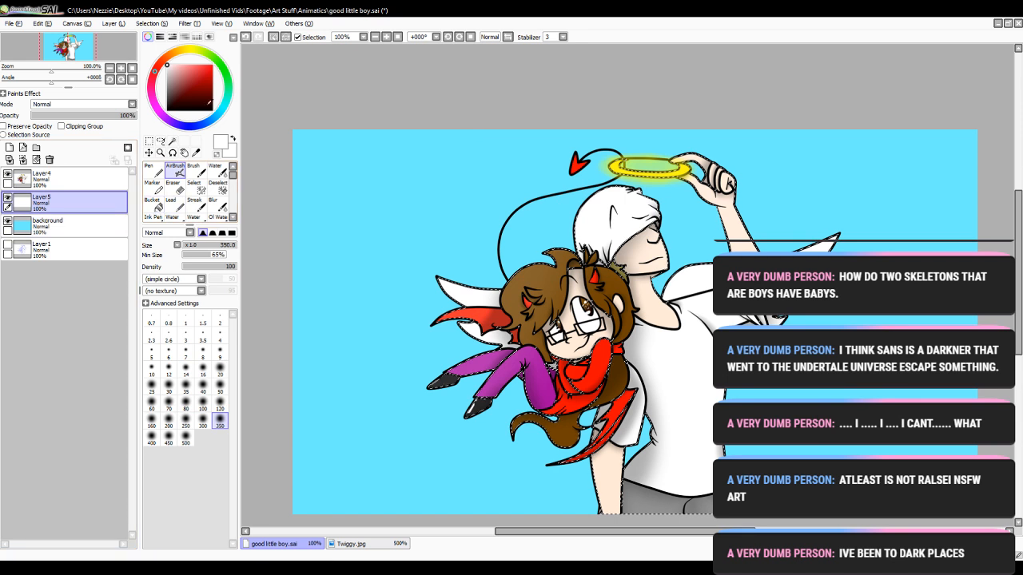
{"action": "left_click", "coordinate": [212, 65]}
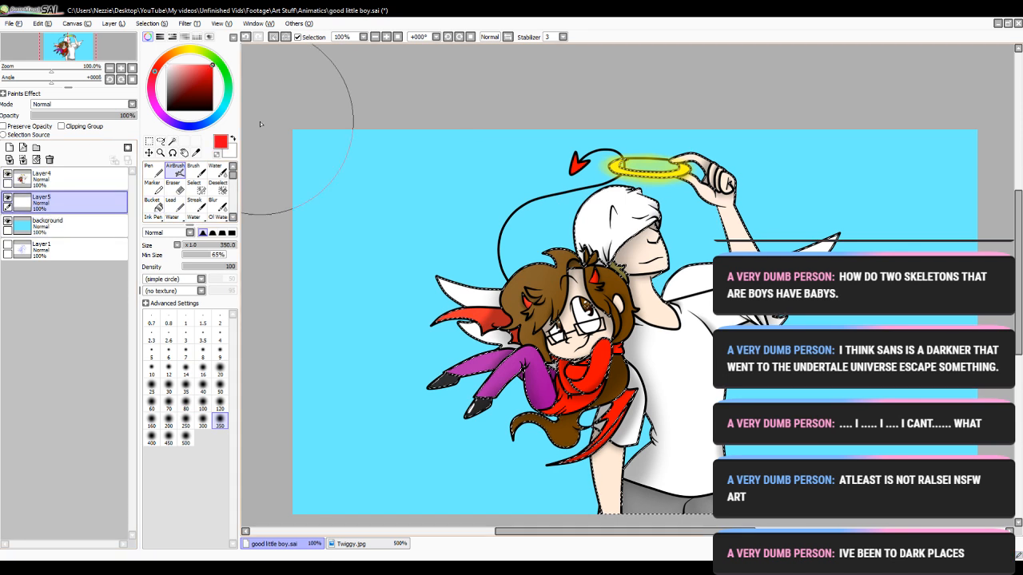
- Switch to the Pen and clear the selection around the characters
{"action": "left_click", "coordinate": [149, 169]}
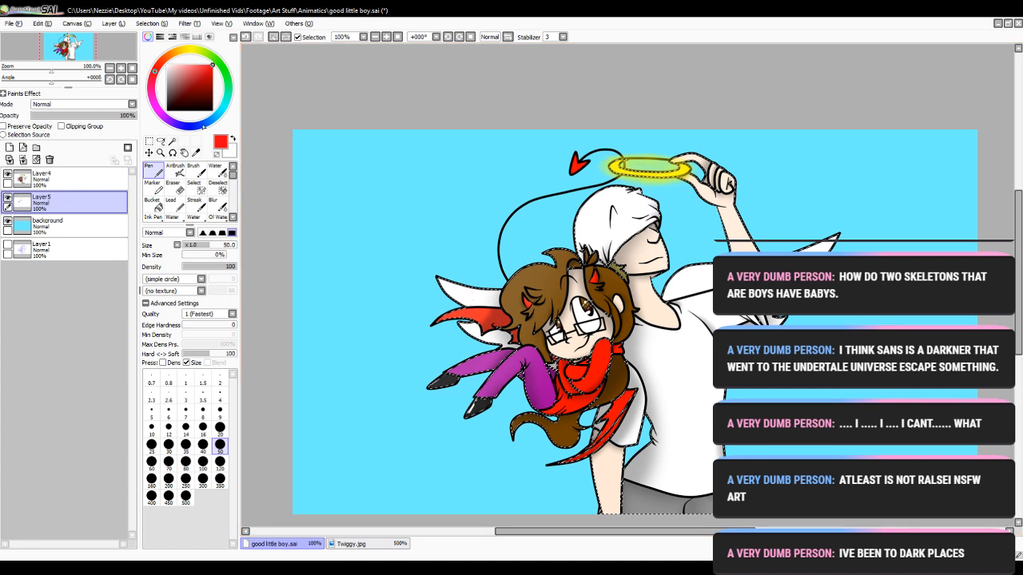
{"action": "left_click", "coordinate": [218, 186]}
{"action": "key", "text": "ctrl+d"}
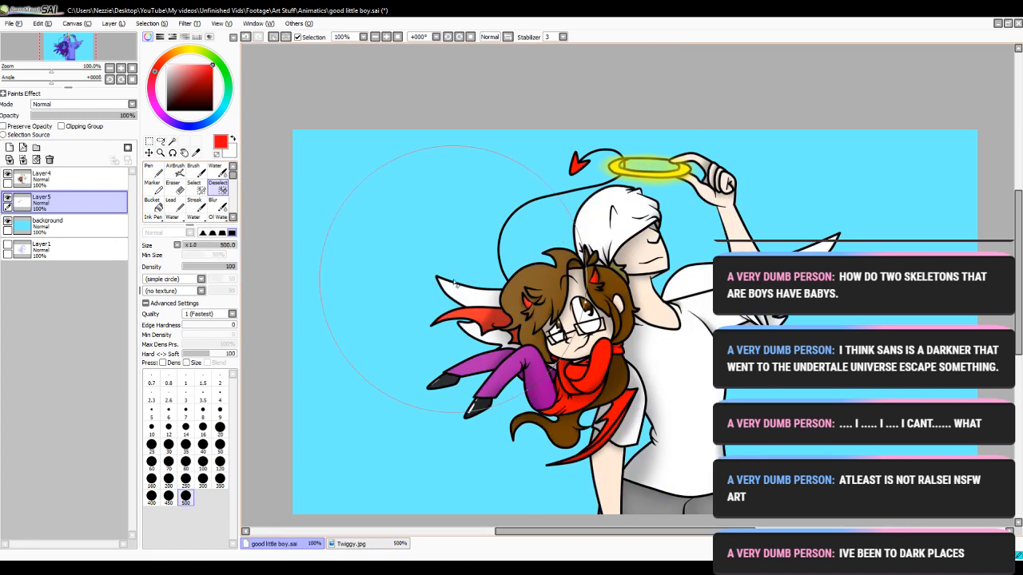
- Paint a red area behind the small winged character on Layer5 with the Pen at size 50
{"action": "left_click", "coordinate": [149, 169]}
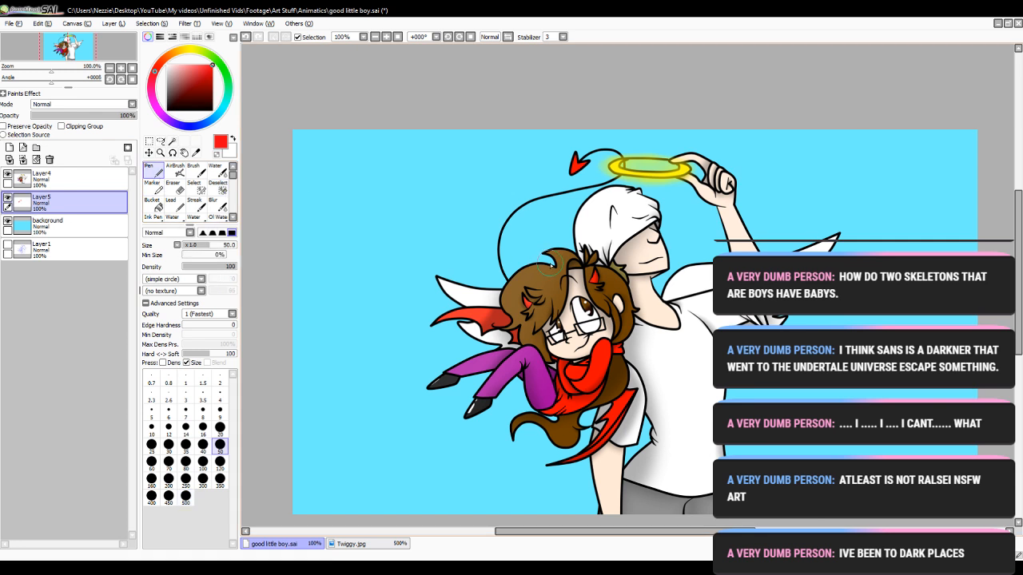
{"action": "mouse_move", "coordinate": [575, 244]}
{"action": "left_mouse_down"}
{"action": "mouse_move", "coordinate": [479, 297]}
{"action": "mouse_move", "coordinate": [442, 350]}
{"action": "mouse_move", "coordinate": [555, 415]}
{"action": "mouse_move", "coordinate": [574, 447]}
{"action": "mouse_move", "coordinate": [580, 405]}
{"action": "mouse_move", "coordinate": [620, 407]}
{"action": "left_mouse_up"}
{"action": "mouse_move", "coordinate": [577, 260]}
{"action": "left_mouse_down"}
{"action": "mouse_move", "coordinate": [611, 172]}
{"action": "mouse_move", "coordinate": [651, 254]}
{"action": "left_mouse_up"}
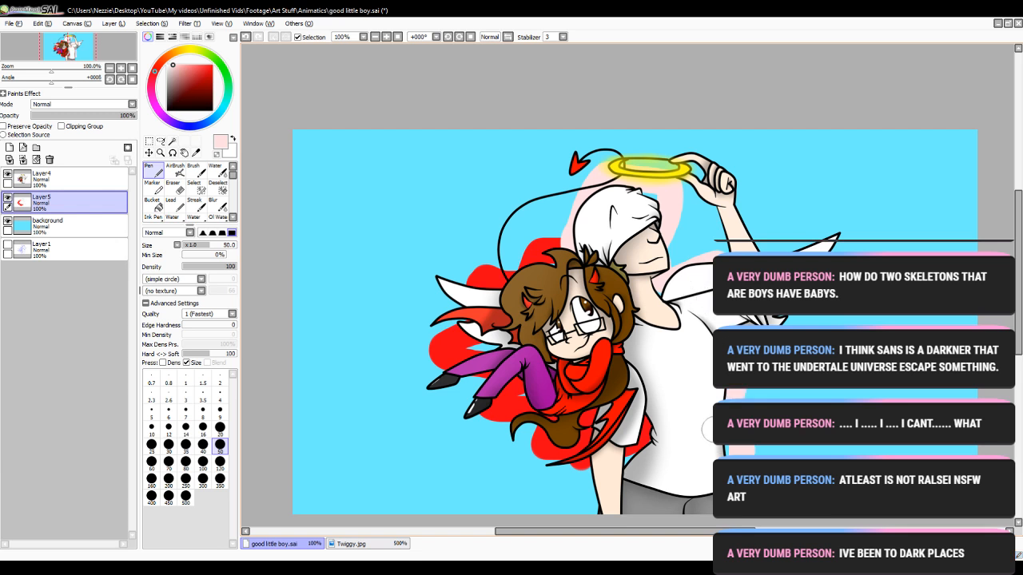
{"action": "left_click", "coordinate": [246, 37]}
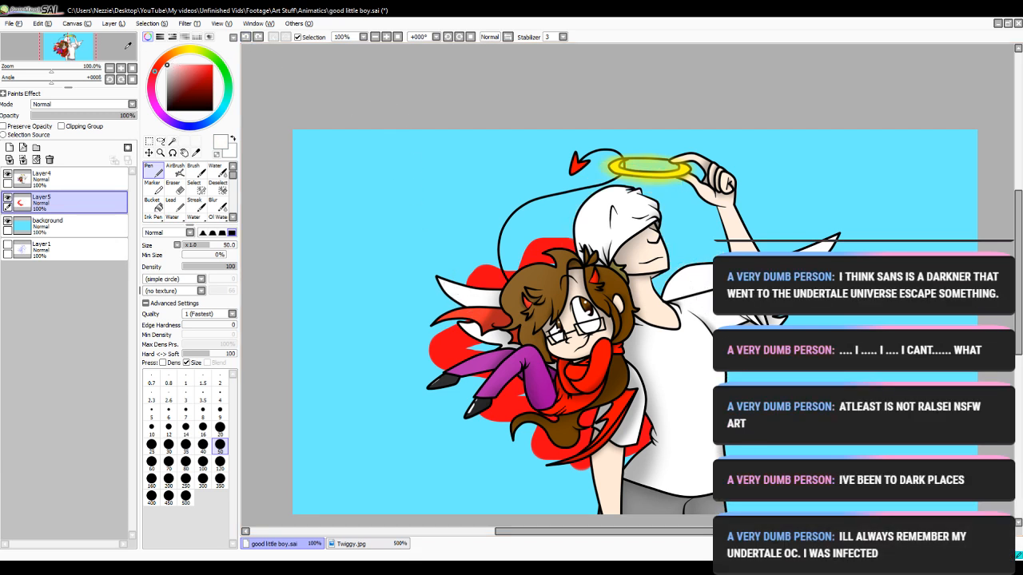
{"action": "left_click_drag", "start_coordinate": [553, 238], "coordinate": [637, 200]}
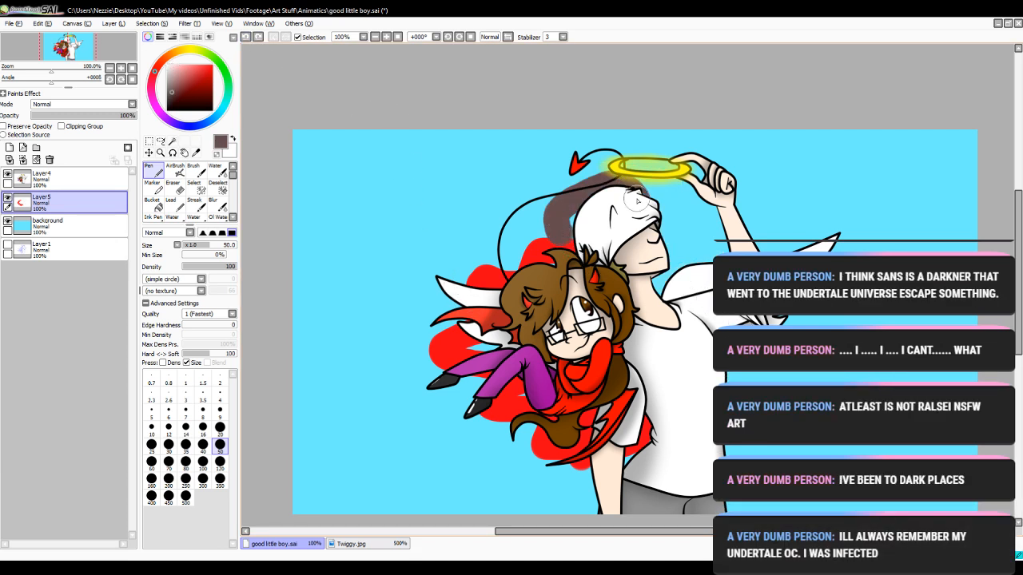
{"action": "left_click", "coordinate": [246, 37]}
- Paint a white outline area behind the tall white-haired figure on Layer5 with the size 50 Pen
{"action": "mouse_move", "coordinate": [575, 243]}
{"action": "left_mouse_down"}
{"action": "mouse_move", "coordinate": [668, 244]}
{"action": "mouse_move", "coordinate": [631, 294]}
{"action": "left_mouse_up"}
{"action": "mouse_move", "coordinate": [739, 523]}
{"action": "left_mouse_down"}
{"action": "mouse_move", "coordinate": [733, 374]}
{"action": "mouse_move", "coordinate": [822, 246]}
{"action": "mouse_move", "coordinate": [711, 267]}
{"action": "left_mouse_up"}
{"action": "left_click_drag", "start_coordinate": [649, 436], "coordinate": [591, 540]}
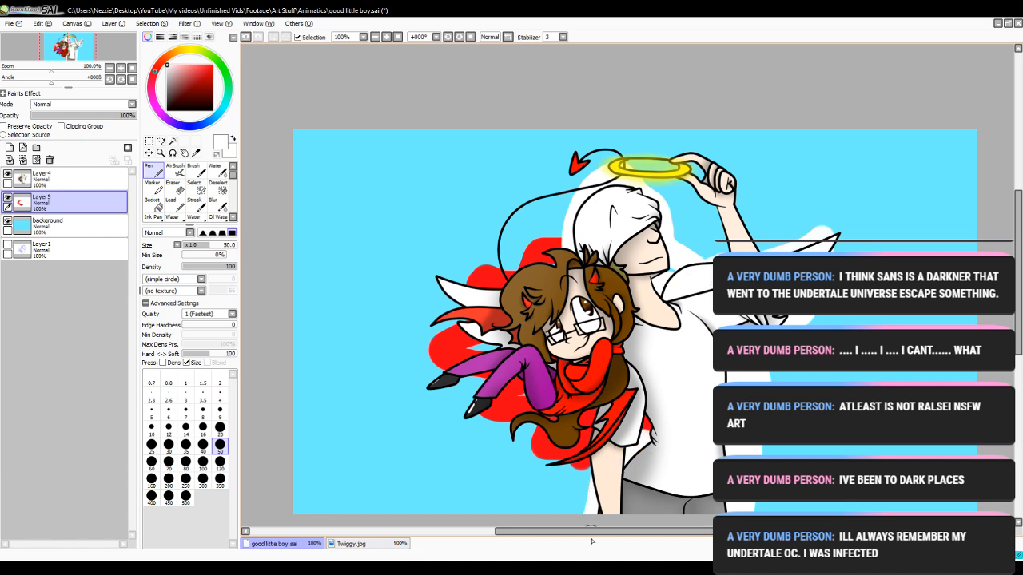
- Soften the red and white areas around both characters into a glow with the Blur tool at size 80
{"action": "left_click", "coordinate": [216, 205]}
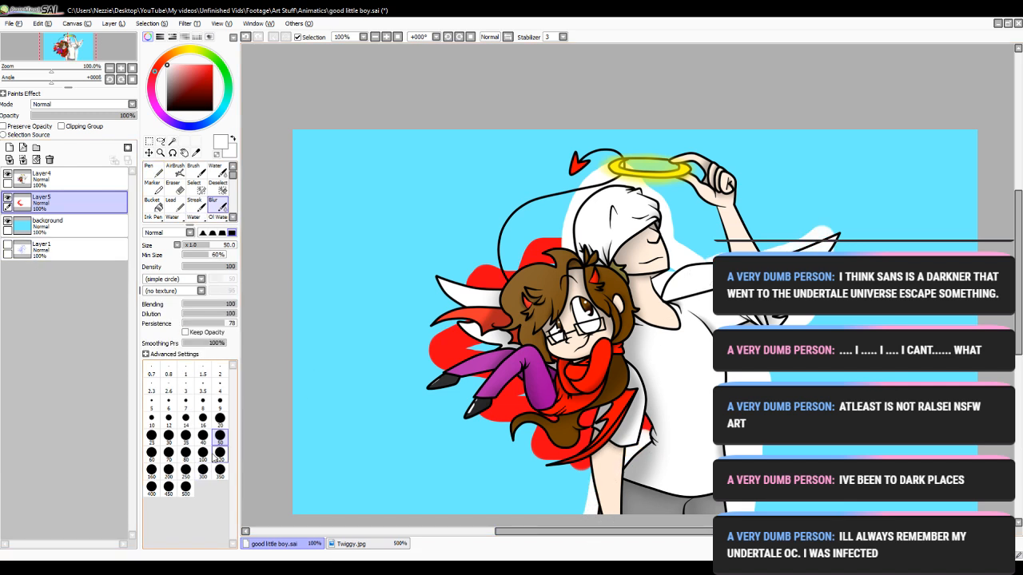
{"action": "left_click", "coordinate": [186, 453]}
{"action": "mouse_move", "coordinate": [607, 233]}
{"action": "left_mouse_down"}
{"action": "mouse_move", "coordinate": [488, 272]}
{"action": "mouse_move", "coordinate": [464, 343]}
{"action": "mouse_move", "coordinate": [578, 232]}
{"action": "mouse_move", "coordinate": [667, 220]}
{"action": "mouse_move", "coordinate": [639, 442]}
{"action": "mouse_move", "coordinate": [588, 497]}
{"action": "mouse_move", "coordinate": [807, 229]}
{"action": "mouse_move", "coordinate": [866, 205]}
{"action": "left_mouse_up"}
{"action": "mouse_move", "coordinate": [559, 462]}
{"action": "left_mouse_down"}
{"action": "mouse_move", "coordinate": [459, 401]}
{"action": "mouse_move", "coordinate": [390, 402]}
{"action": "mouse_move", "coordinate": [459, 336]}
{"action": "left_mouse_up"}
{"action": "mouse_move", "coordinate": [467, 135]}
{"action": "left_mouse_down"}
{"action": "mouse_move", "coordinate": [500, 417]}
{"action": "mouse_move", "coordinate": [443, 497]}
{"action": "mouse_move", "coordinate": [527, 180]}
{"action": "mouse_move", "coordinate": [570, 487]}
{"action": "mouse_move", "coordinate": [587, 512]}
{"action": "left_mouse_up"}
{"action": "left_click_drag", "start_coordinate": [644, 419], "coordinate": [641, 452]}
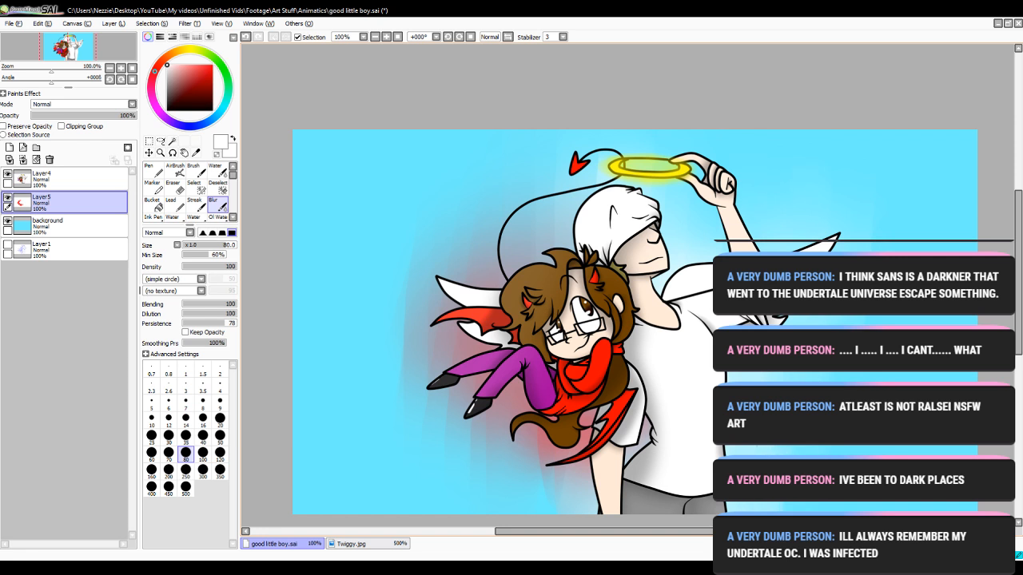
{"action": "left_click_drag", "start_coordinate": [542, 428], "coordinate": [542, 471]}
{"action": "mouse_move", "coordinate": [440, 285]}
{"action": "left_mouse_down"}
{"action": "mouse_move", "coordinate": [431, 340]}
{"action": "mouse_move", "coordinate": [378, 402]}
{"action": "left_mouse_up"}
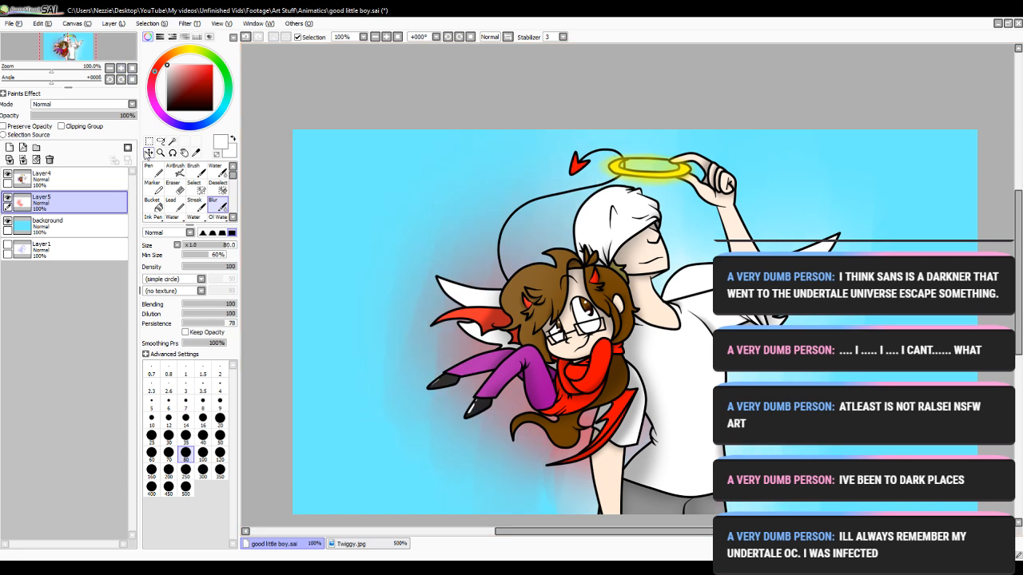
- Strengthen the red behind the small character with the size 50 Pen and blend it with the Blur tool
{"action": "left_click", "coordinate": [152, 183]}
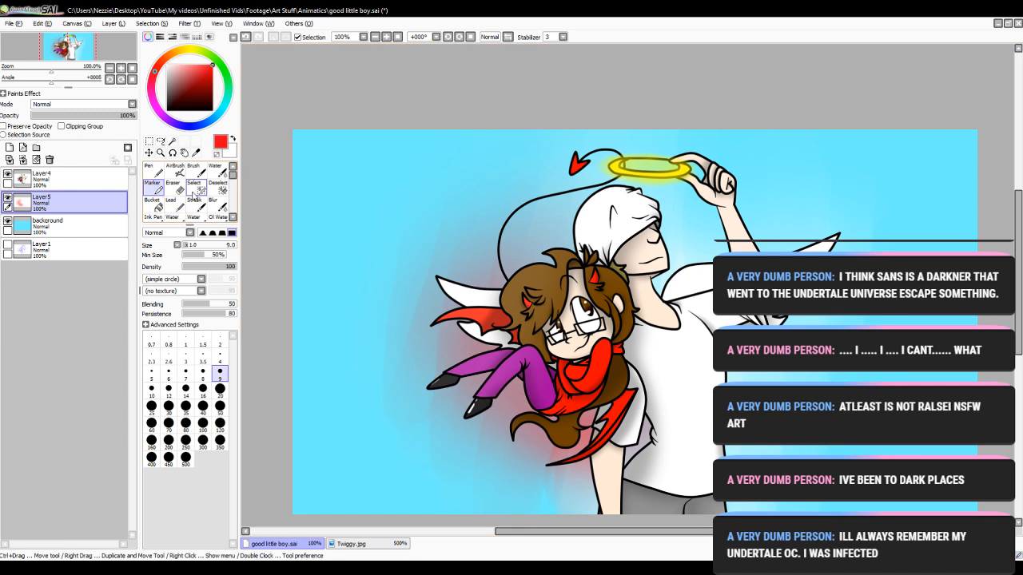
{"action": "left_click", "coordinate": [150, 170]}
{"action": "mouse_move", "coordinate": [471, 341]}
{"action": "left_mouse_down"}
{"action": "mouse_move", "coordinate": [476, 383]}
{"action": "mouse_move", "coordinate": [550, 420]}
{"action": "mouse_move", "coordinate": [581, 461]}
{"action": "left_mouse_up"}
{"action": "left_click", "coordinate": [214, 204]}
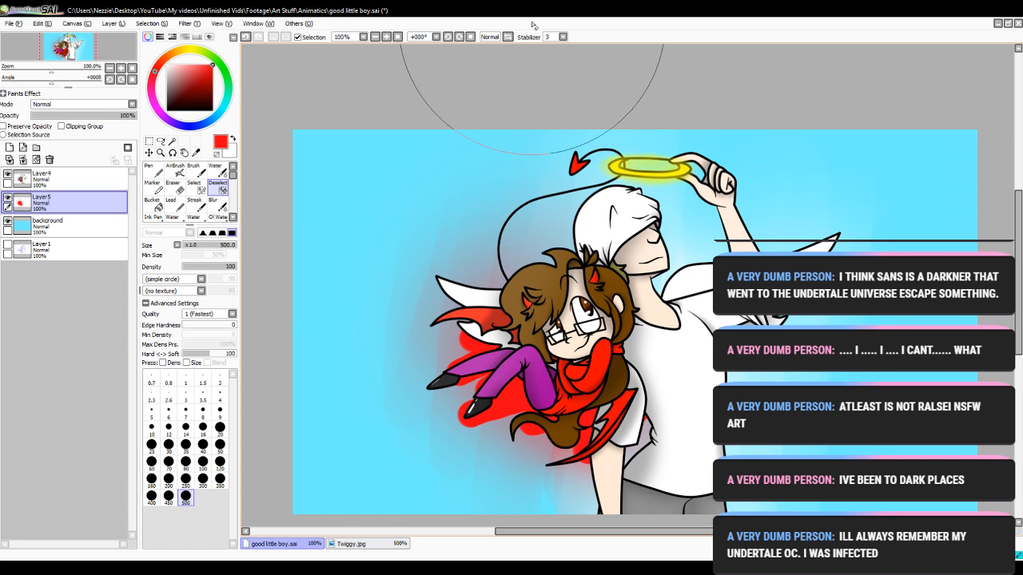
{"action": "mouse_move", "coordinate": [442, 304]}
{"action": "left_mouse_down"}
{"action": "mouse_move", "coordinate": [463, 163]}
{"action": "mouse_move", "coordinate": [510, 71]}
{"action": "mouse_move", "coordinate": [506, 115]}
{"action": "mouse_move", "coordinate": [519, 36]}
{"action": "mouse_move", "coordinate": [557, 121]}
{"action": "mouse_move", "coordinate": [652, 19]}
{"action": "mouse_move", "coordinate": [750, 69]}
{"action": "left_mouse_up"}
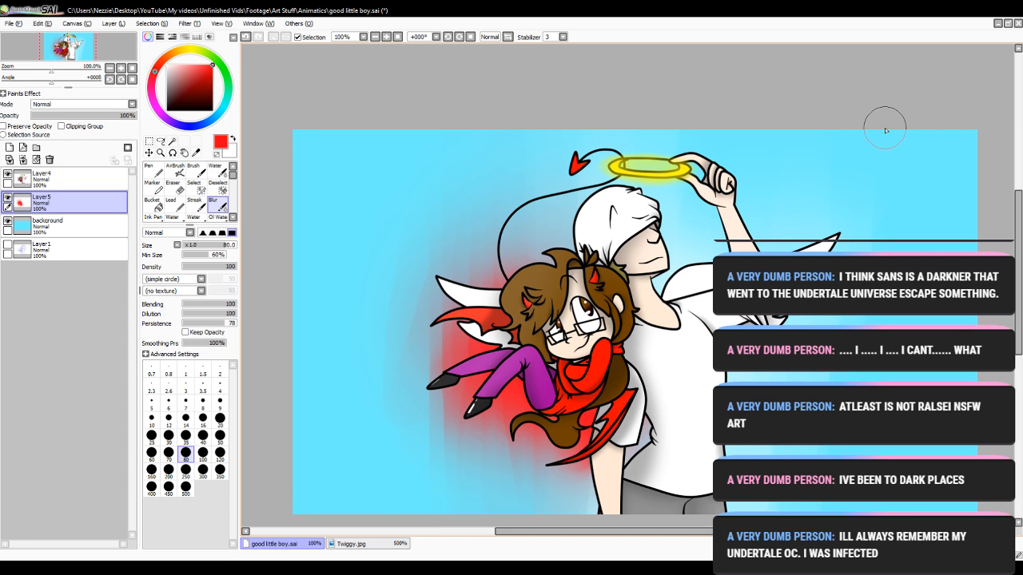
- Paint more white behind the tall figure with the Pen, and blend the white and red glows using the size 80 Blur tool
{"action": "left_click", "coordinate": [152, 171]}
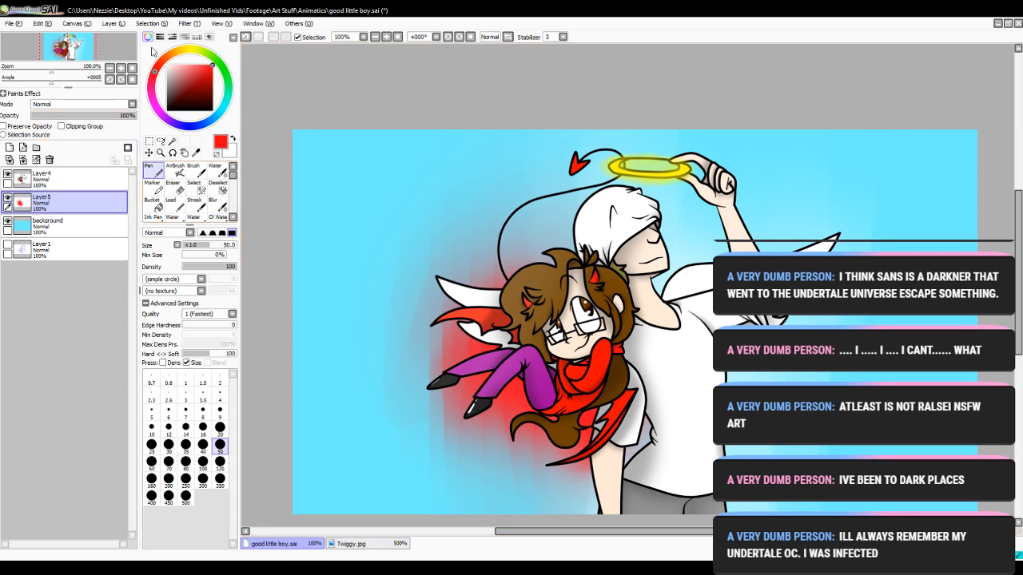
{"action": "left_click_drag", "start_coordinate": [170, 70], "coordinate": [143, 39]}
{"action": "mouse_move", "coordinate": [616, 187]}
{"action": "left_mouse_down"}
{"action": "mouse_move", "coordinate": [629, 335]}
{"action": "mouse_move", "coordinate": [667, 224]}
{"action": "mouse_move", "coordinate": [723, 320]}
{"action": "mouse_move", "coordinate": [791, 372]}
{"action": "left_mouse_up"}
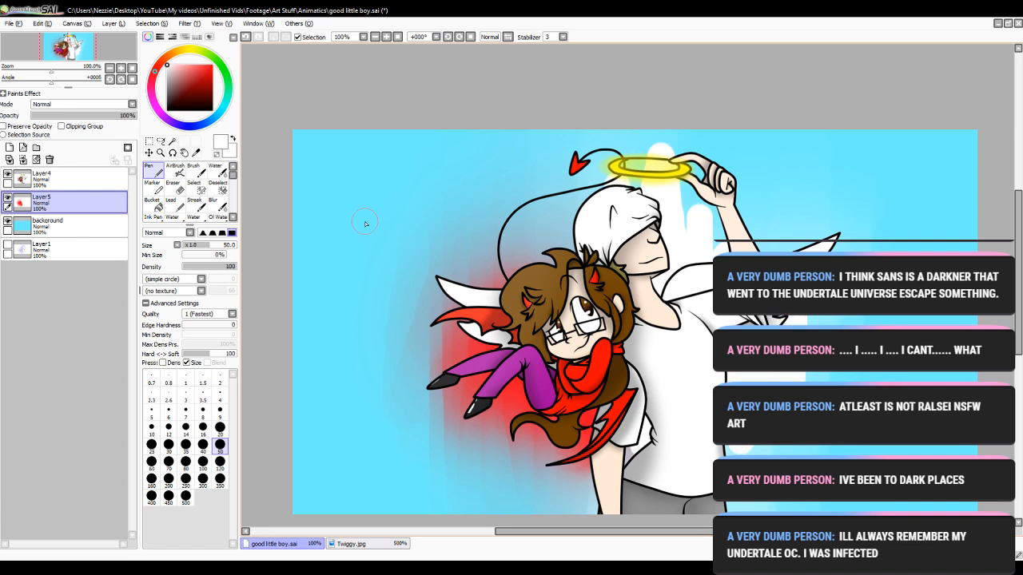
{"action": "left_click", "coordinate": [218, 186]}
{"action": "left_click", "coordinate": [218, 204]}
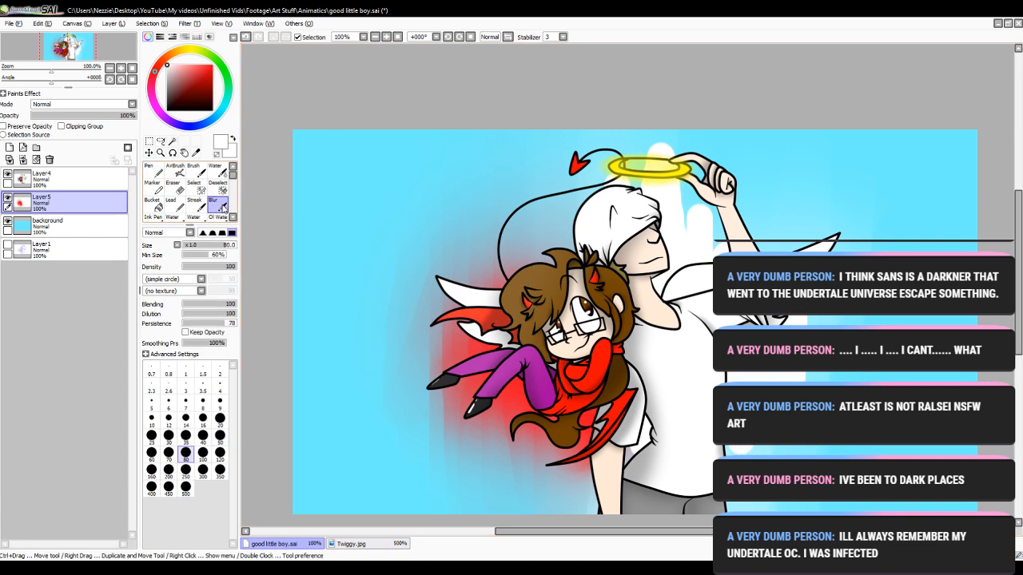
{"action": "mouse_move", "coordinate": [431, 331]}
{"action": "left_mouse_down"}
{"action": "mouse_move", "coordinate": [462, 513]}
{"action": "mouse_move", "coordinate": [493, 414]}
{"action": "mouse_move", "coordinate": [533, 481]}
{"action": "mouse_move", "coordinate": [576, 371]}
{"action": "left_mouse_up"}
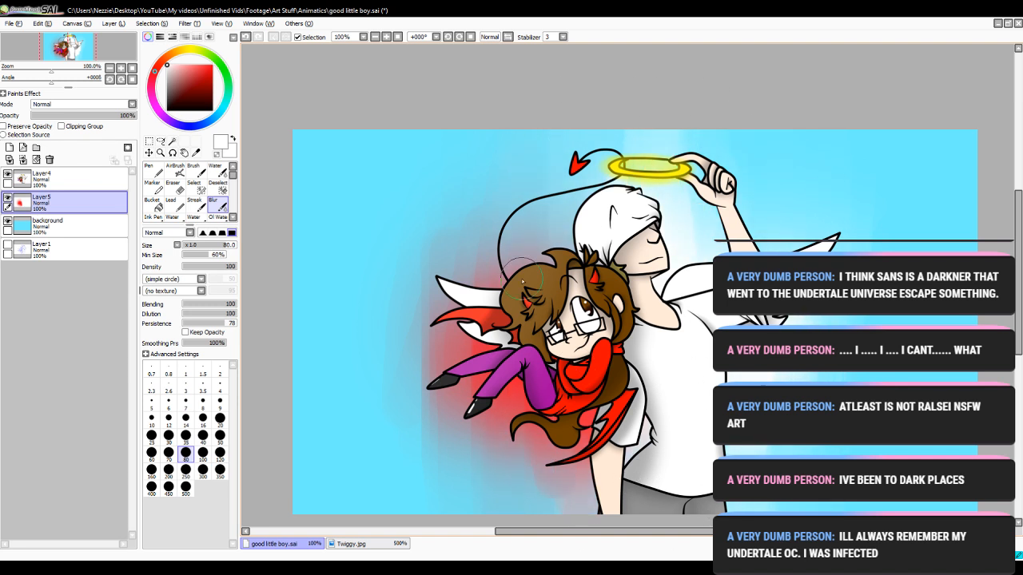
{"action": "left_click_drag", "start_coordinate": [432, 307], "coordinate": [420, 462]}
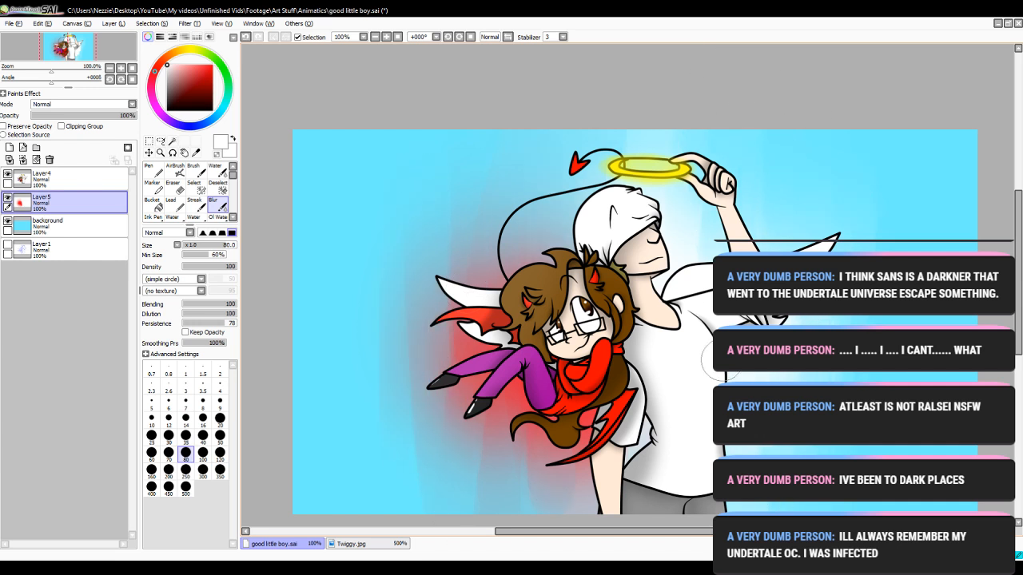
{"action": "mouse_move", "coordinate": [498, 465]}
{"action": "left_mouse_down"}
{"action": "mouse_move", "coordinate": [480, 351]}
{"action": "mouse_move", "coordinate": [451, 374]}
{"action": "mouse_move", "coordinate": [421, 240]}
{"action": "mouse_move", "coordinate": [394, 314]}
{"action": "mouse_move", "coordinate": [455, 206]}
{"action": "mouse_move", "coordinate": [515, 277]}
{"action": "mouse_move", "coordinate": [576, 184]}
{"action": "left_mouse_up"}
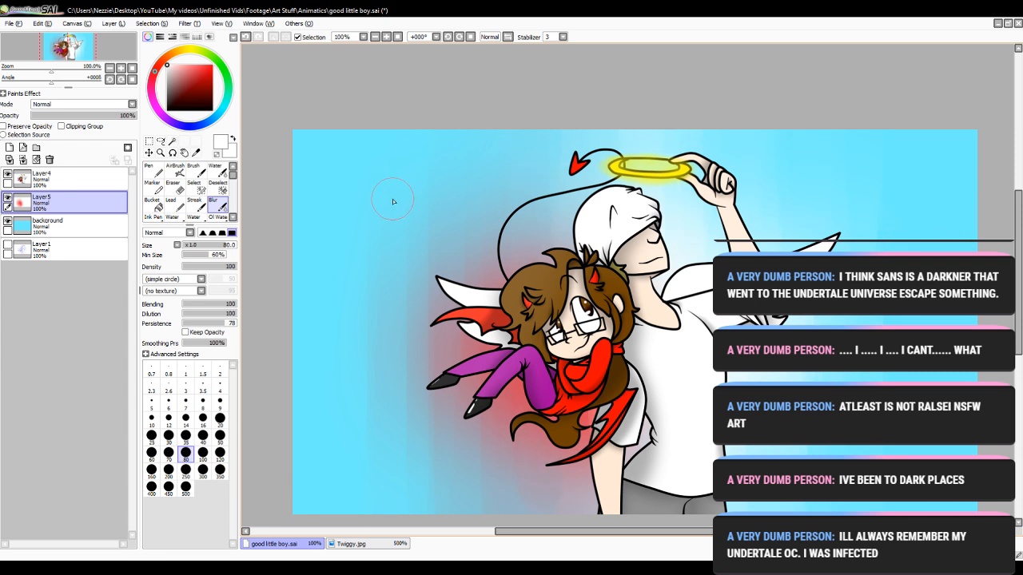
- Try white test strokes on the empty sky with the Speckle and Gore brushes
{"action": "left_click", "coordinate": [233, 217]}
{"action": "left_click", "coordinate": [234, 218]}
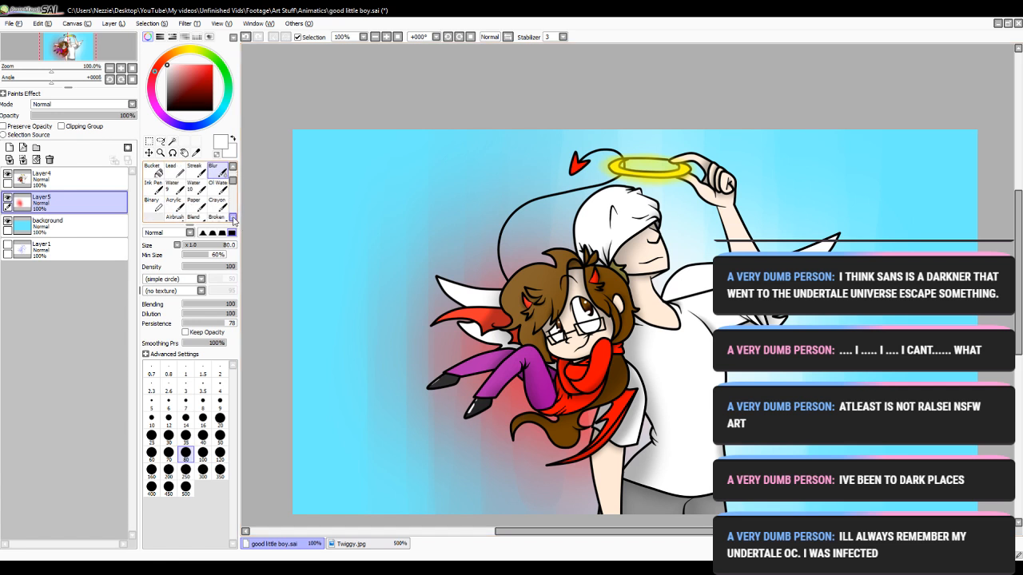
{"action": "left_click", "coordinate": [233, 217]}
{"action": "left_click", "coordinate": [232, 218]}
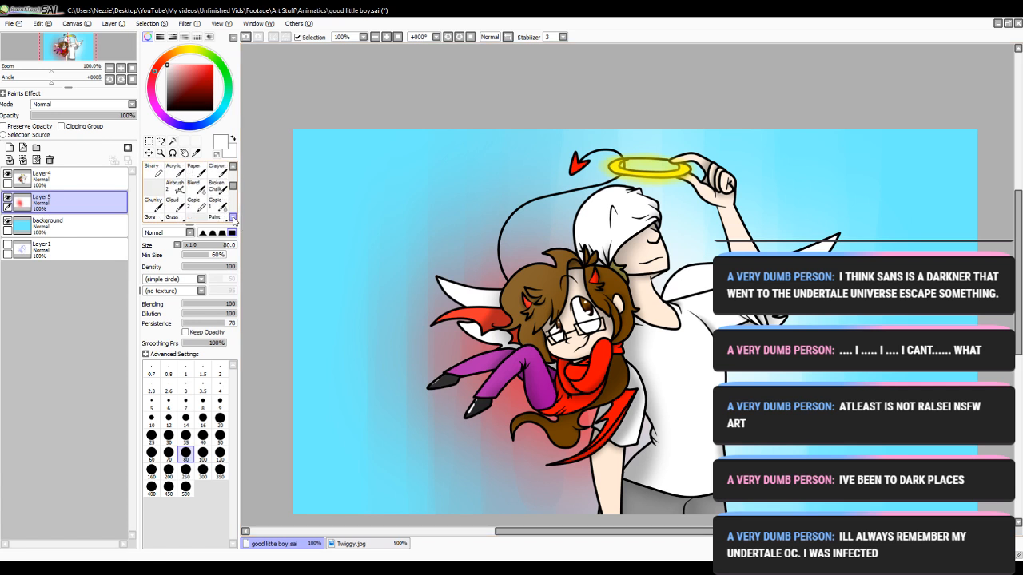
{"action": "left_click", "coordinate": [233, 218]}
{"action": "left_click", "coordinate": [232, 217]}
{"action": "left_click", "coordinate": [232, 217]}
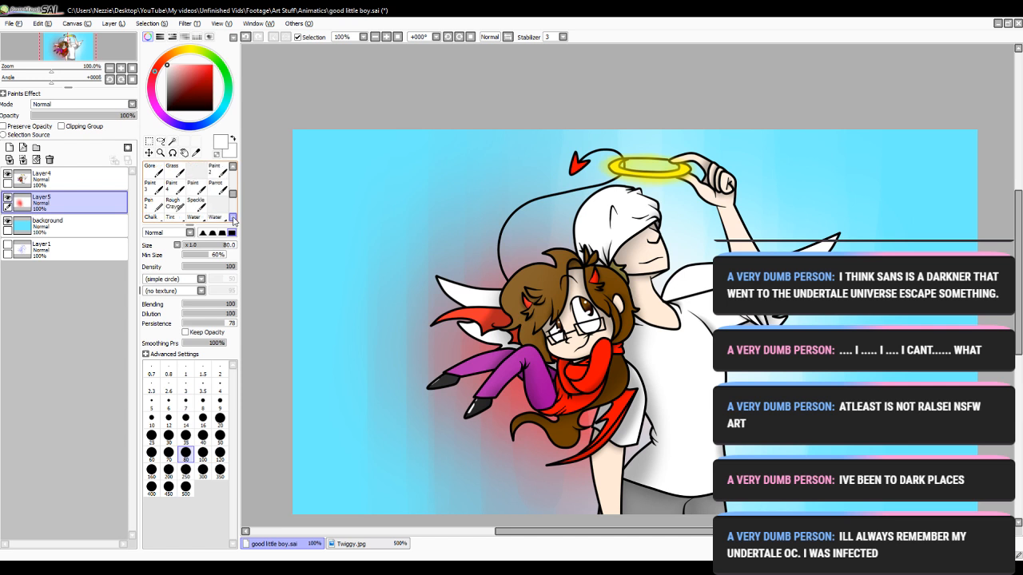
{"action": "left_click", "coordinate": [233, 217]}
{"action": "left_click", "coordinate": [196, 186]}
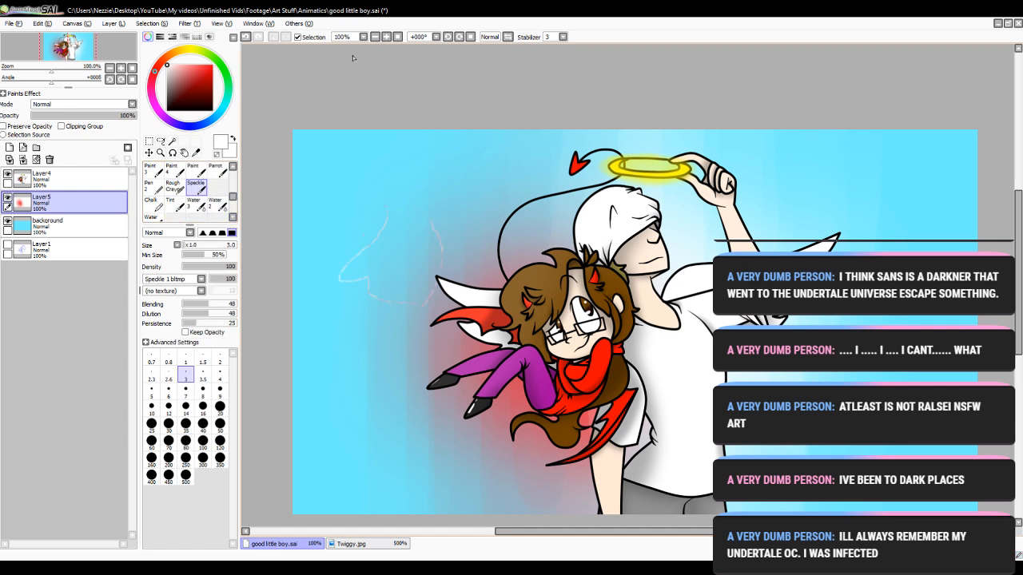
{"action": "left_click", "coordinate": [233, 218]}
{"action": "left_click", "coordinate": [234, 218]}
{"action": "left_click", "coordinate": [235, 166]}
{"action": "left_click", "coordinate": [235, 166]}
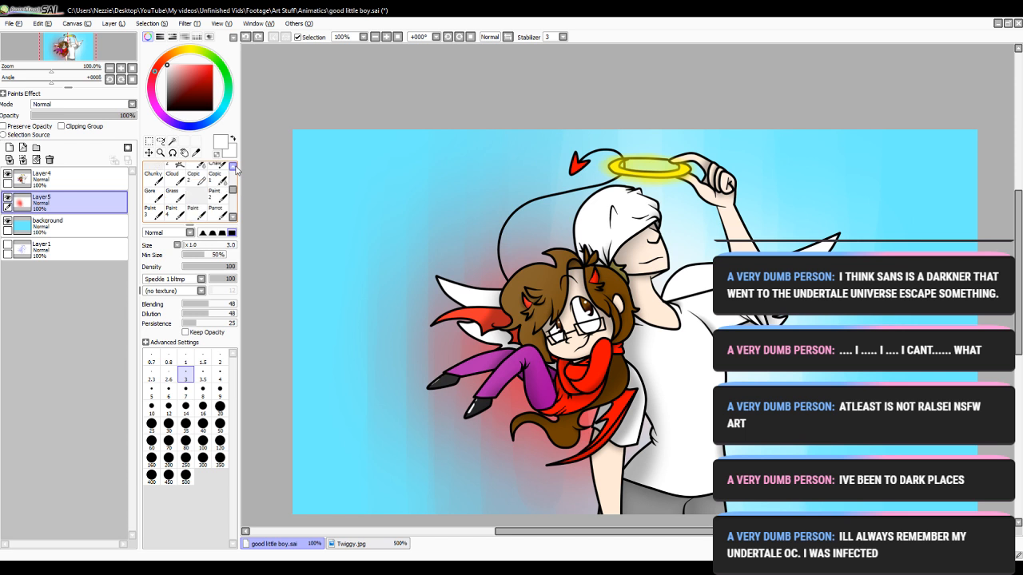
{"action": "left_click", "coordinate": [152, 196]}
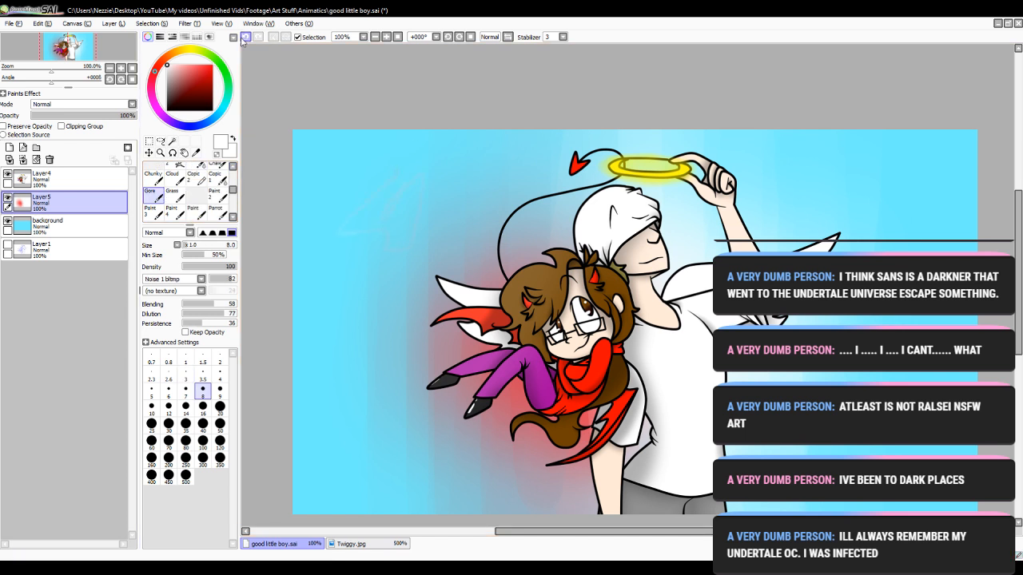
- Paint a large red cloud behind the small character with the Cloud brush at size 120
{"action": "left_click", "coordinate": [172, 179]}
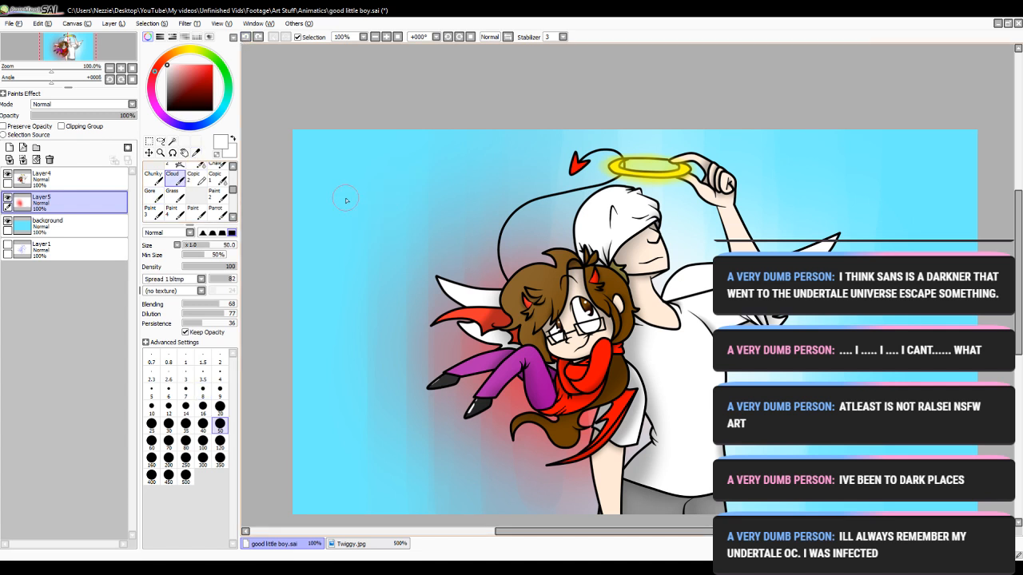
{"action": "mouse_move", "coordinate": [342, 199]}
{"action": "left_mouse_down"}
{"action": "mouse_move", "coordinate": [393, 231]}
{"action": "mouse_move", "coordinate": [403, 302]}
{"action": "mouse_move", "coordinate": [476, 230]}
{"action": "left_mouse_up"}
{"action": "left_click", "coordinate": [247, 38]}
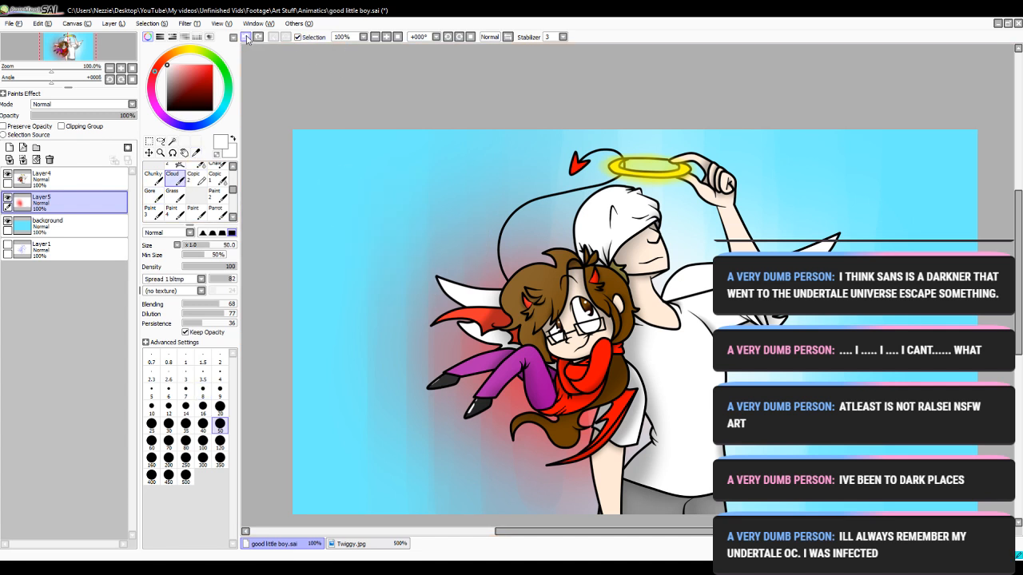
{"action": "left_click", "coordinate": [220, 441]}
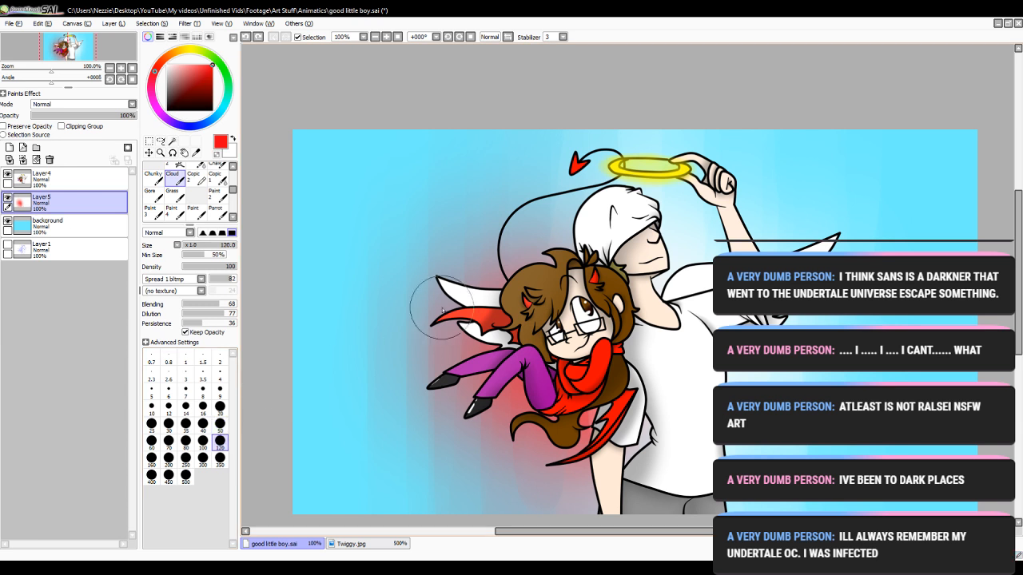
{"action": "mouse_move", "coordinate": [436, 308]}
{"action": "left_mouse_down"}
{"action": "mouse_move", "coordinate": [507, 259]}
{"action": "mouse_move", "coordinate": [482, 381]}
{"action": "mouse_move", "coordinate": [534, 254]}
{"action": "mouse_move", "coordinate": [593, 427]}
{"action": "mouse_move", "coordinate": [476, 428]}
{"action": "mouse_move", "coordinate": [441, 269]}
{"action": "mouse_move", "coordinate": [615, 257]}
{"action": "mouse_move", "coordinate": [582, 454]}
{"action": "mouse_move", "coordinate": [515, 460]}
{"action": "mouse_move", "coordinate": [452, 398]}
{"action": "mouse_move", "coordinate": [484, 373]}
{"action": "mouse_move", "coordinate": [511, 415]}
{"action": "left_mouse_up"}
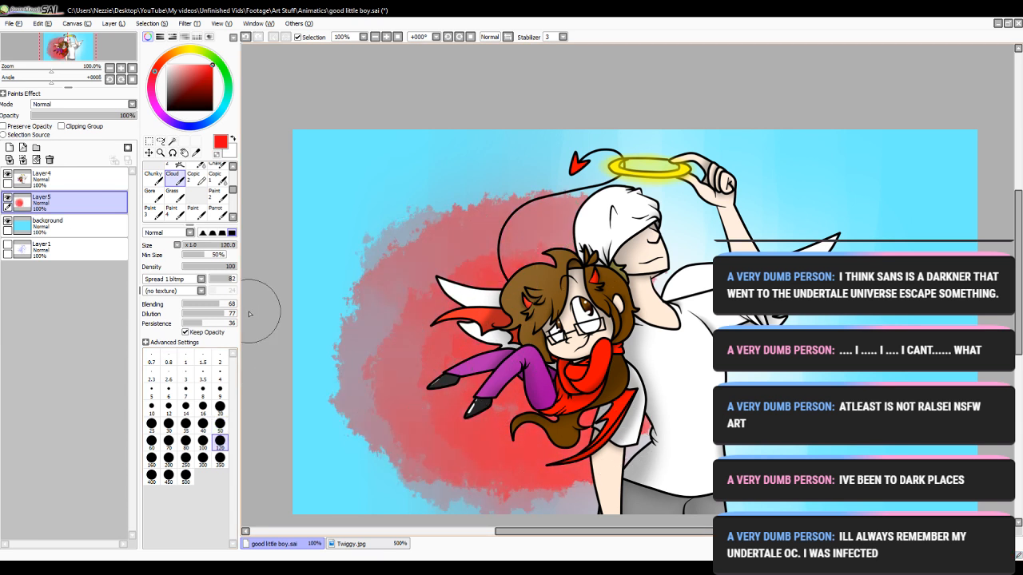
- Cover the canvas half behind the tall figure with white and the half behind the small character with red using the Cloud brush
{"action": "mouse_move", "coordinate": [632, 291]}
{"action": "left_mouse_down"}
{"action": "mouse_move", "coordinate": [662, 390]}
{"action": "mouse_move", "coordinate": [665, 223]}
{"action": "mouse_move", "coordinate": [579, 292]}
{"action": "mouse_move", "coordinate": [694, 423]}
{"action": "mouse_move", "coordinate": [942, 255]}
{"action": "mouse_move", "coordinate": [832, 208]}
{"action": "mouse_move", "coordinate": [782, 250]}
{"action": "mouse_move", "coordinate": [812, 221]}
{"action": "mouse_move", "coordinate": [672, 165]}
{"action": "left_mouse_up"}
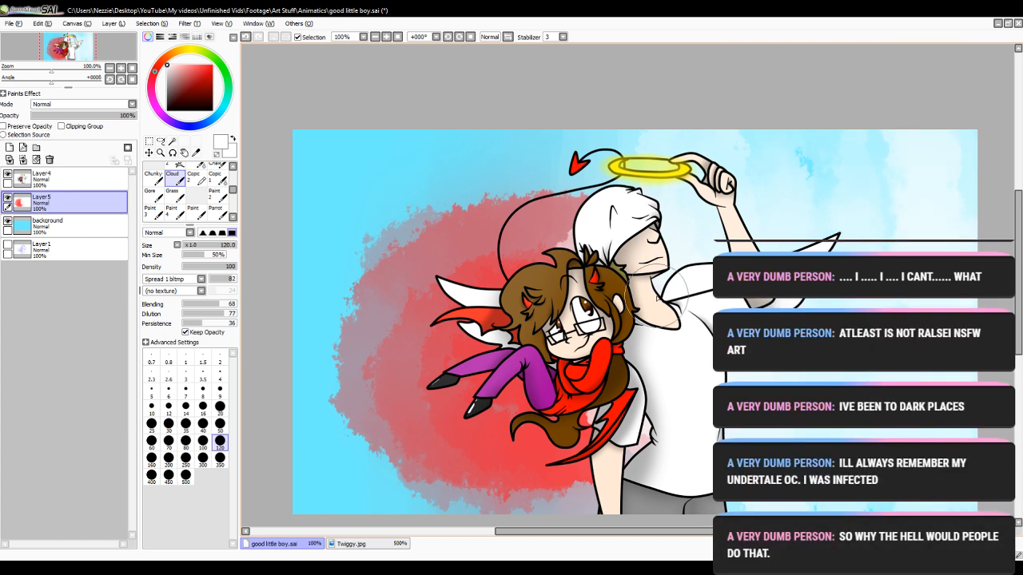
{"action": "mouse_move", "coordinate": [575, 91]}
{"action": "left_mouse_down"}
{"action": "mouse_move", "coordinate": [551, 495]}
{"action": "mouse_move", "coordinate": [300, 436]}
{"action": "mouse_move", "coordinate": [396, 335]}
{"action": "mouse_move", "coordinate": [503, 447]}
{"action": "mouse_move", "coordinate": [590, 360]}
{"action": "left_mouse_up"}
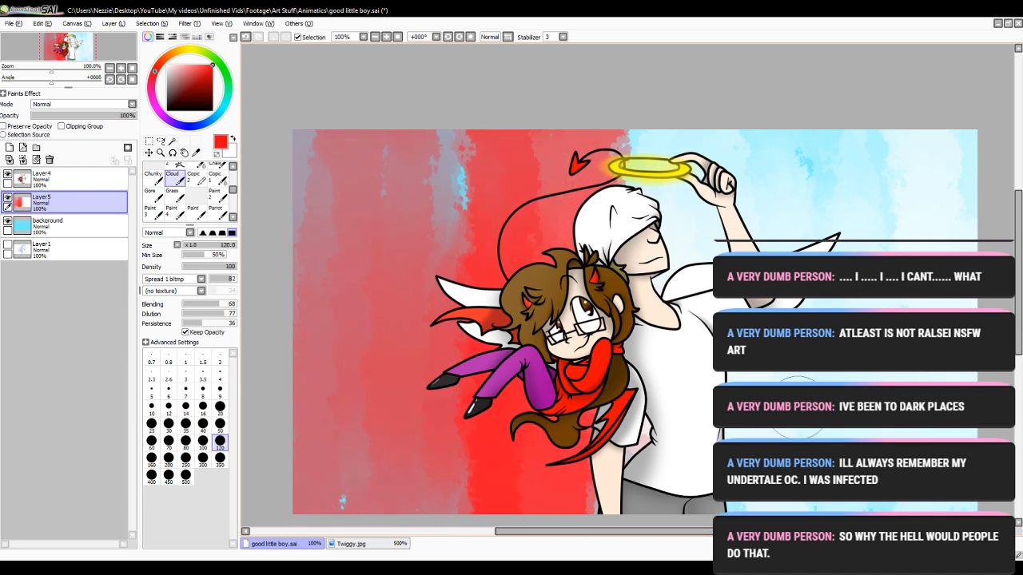
- Paint the whole background layer black with the Pen at size 500
{"action": "left_click", "coordinate": [80, 226]}
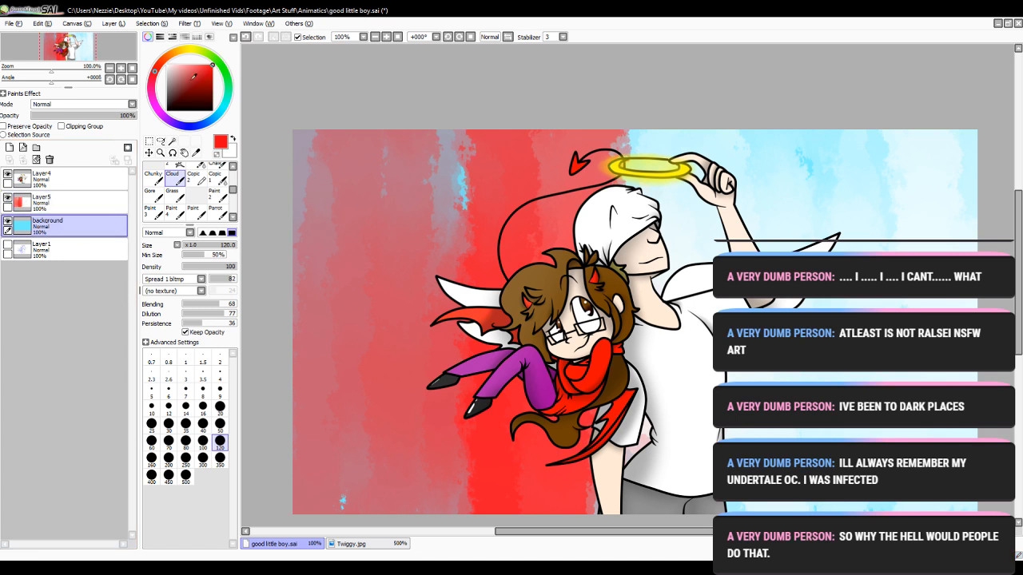
{"action": "scroll", "coordinate": [184, 191], "scroll_direction": "up", "scroll_amount": 4}
{"action": "left_click", "coordinate": [152, 171]}
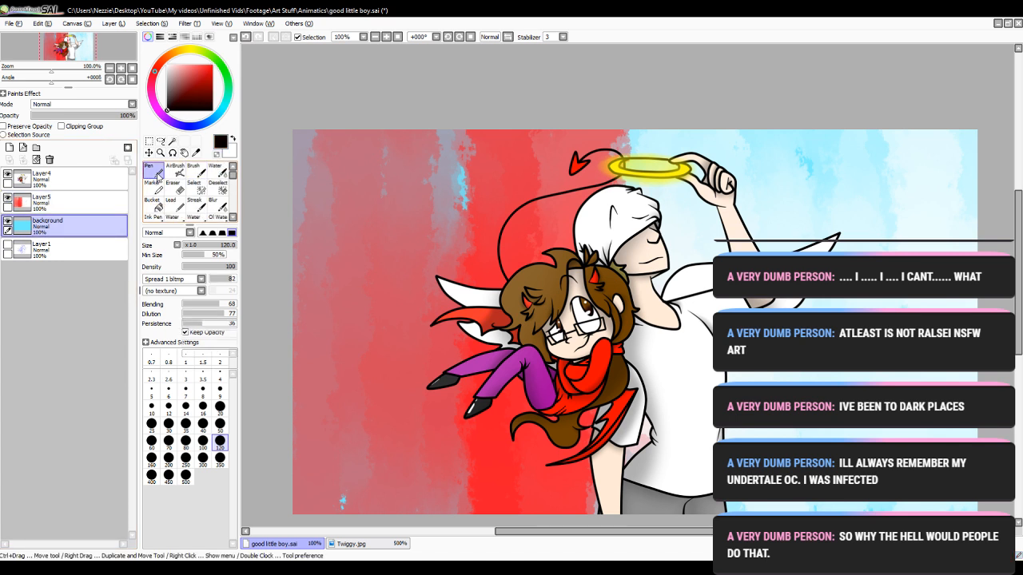
{"action": "left_click", "coordinate": [186, 497]}
{"action": "mouse_move", "coordinate": [255, 504]}
{"action": "left_mouse_down"}
{"action": "mouse_move", "coordinate": [224, 412]}
{"action": "mouse_move", "coordinate": [2, 268]}
{"action": "mouse_move", "coordinate": [192, 122]}
{"action": "left_mouse_up"}
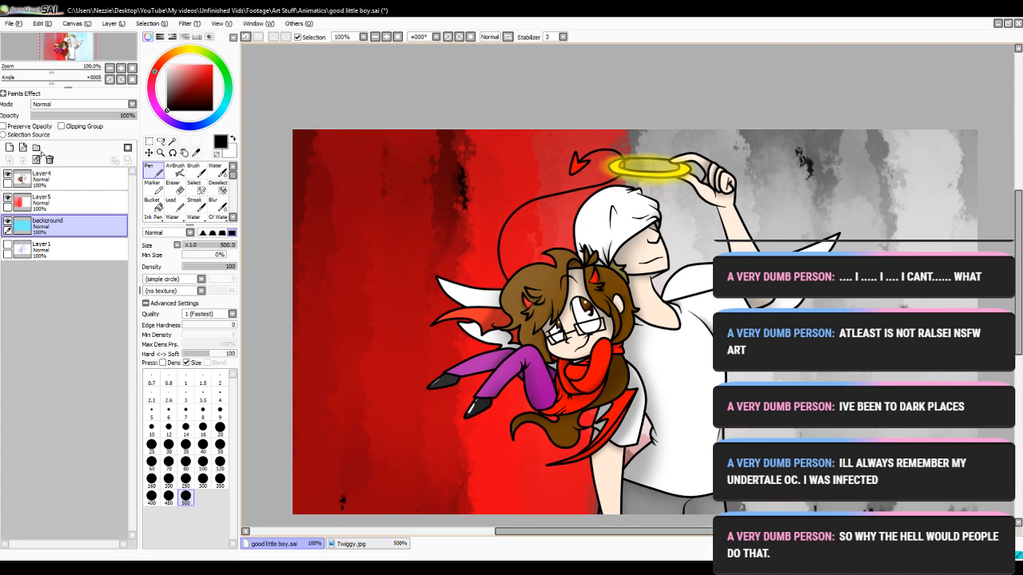
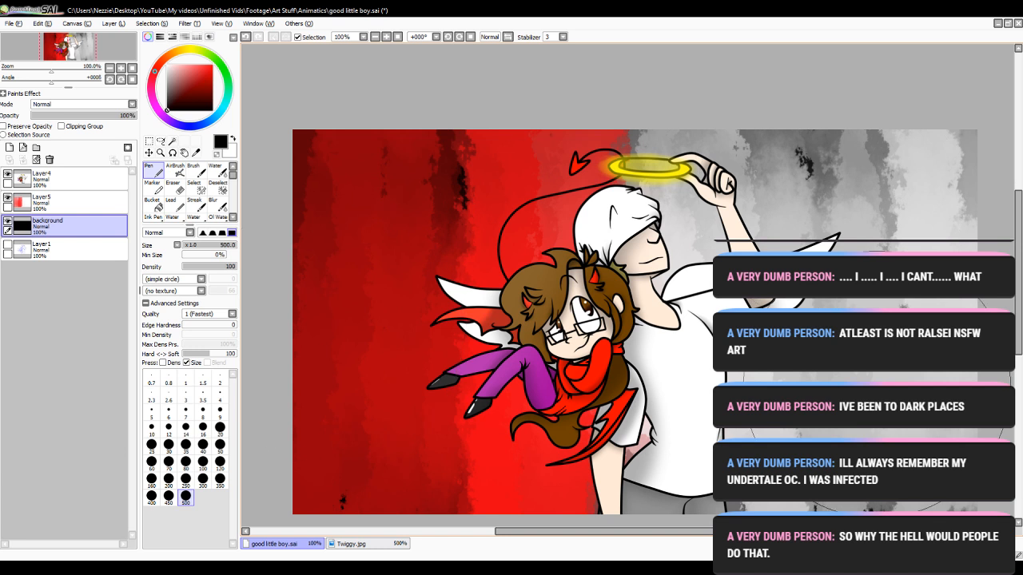
- Add a new layer directly above Layer5
{"action": "left_click", "coordinate": [380, 38]}
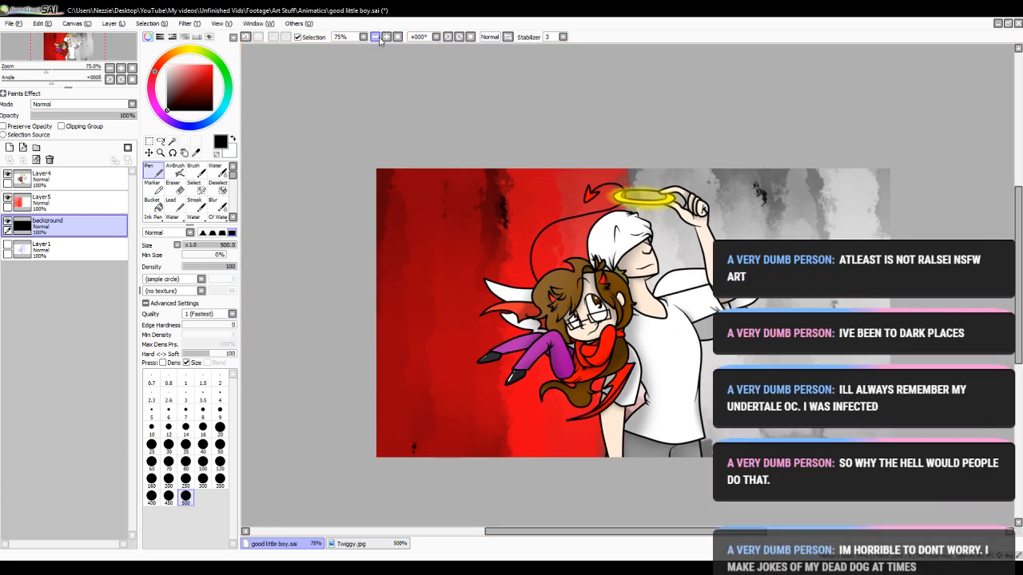
{"action": "left_click", "coordinate": [48, 202]}
{"action": "left_click", "coordinate": [10, 148]}
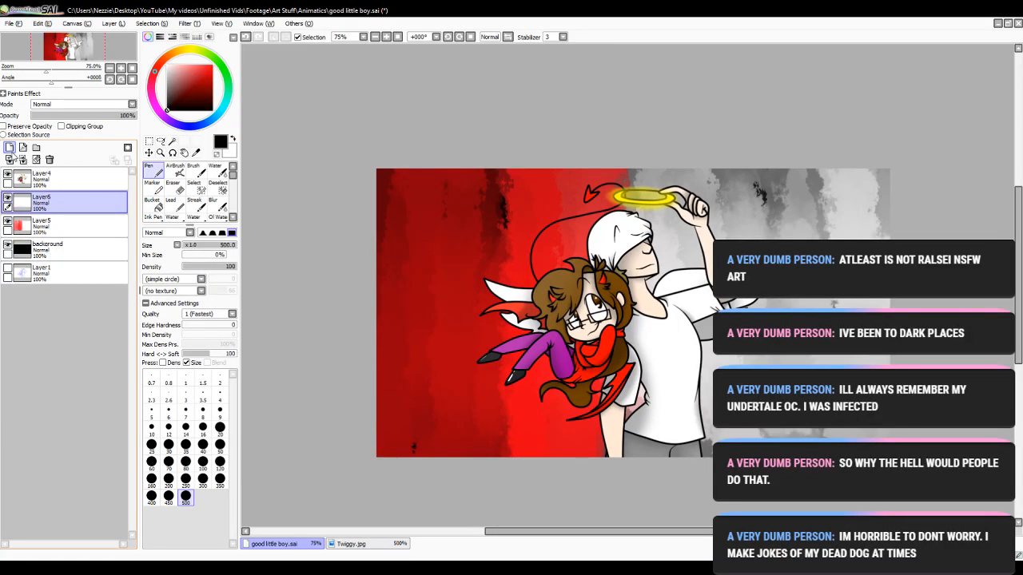
- With Layer5 hidden, paint Layer6 red behind the tall figure and white behind the small character using the Cloud brush at size 120
{"action": "left_click", "coordinate": [8, 222]}
{"action": "left_click_drag", "start_coordinate": [210, 87], "coordinate": [213, 65]}
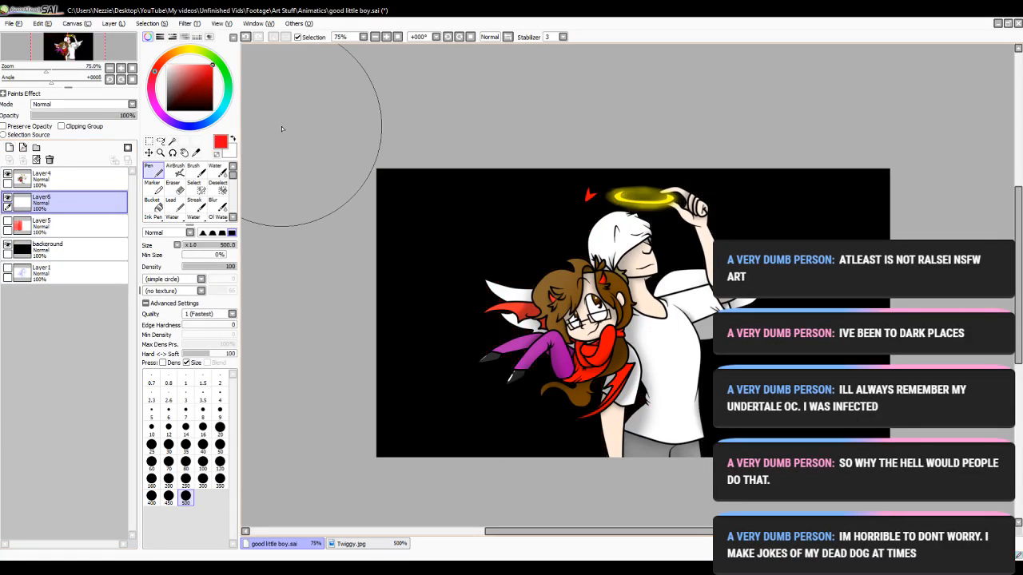
{"action": "left_click", "coordinate": [233, 217]}
{"action": "left_click", "coordinate": [233, 217]}
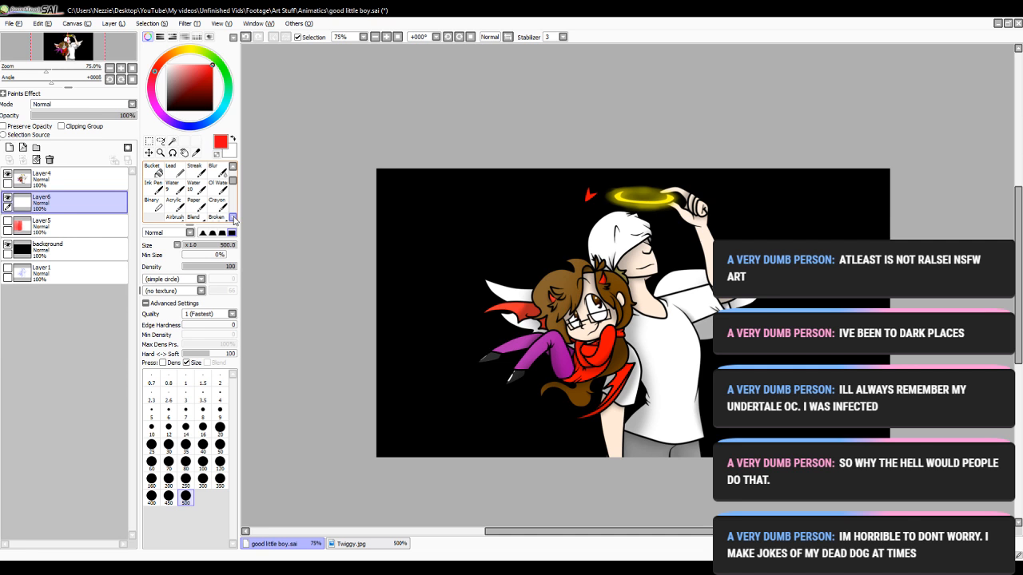
{"action": "left_click", "coordinate": [233, 218]}
{"action": "left_click", "coordinate": [233, 217]}
{"action": "left_click", "coordinate": [173, 204]}
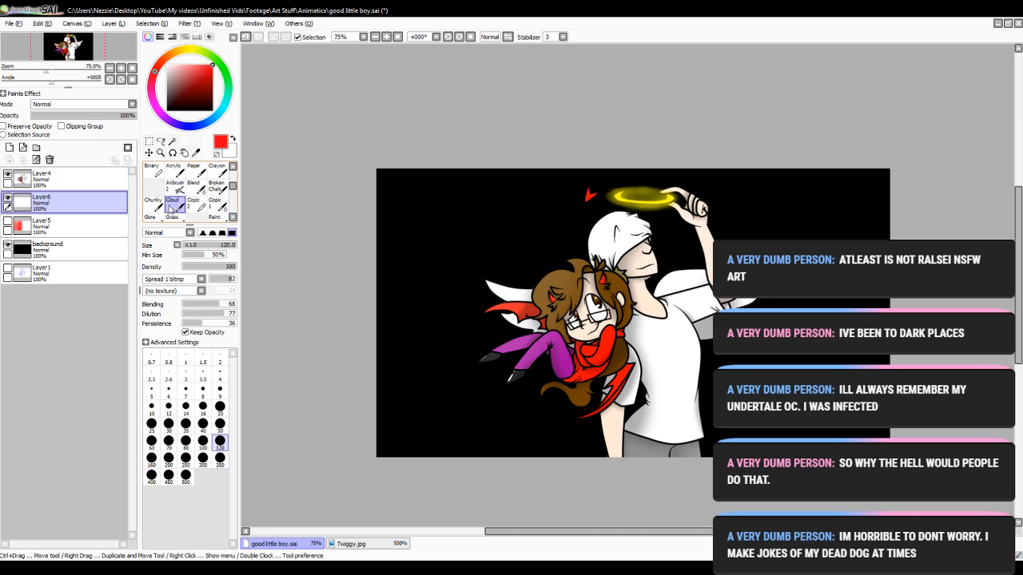
{"action": "mouse_move", "coordinate": [355, 154]}
{"action": "left_mouse_down"}
{"action": "mouse_move", "coordinate": [417, 132]}
{"action": "mouse_move", "coordinate": [363, 300]}
{"action": "mouse_move", "coordinate": [396, 494]}
{"action": "left_mouse_up"}
{"action": "key", "text": "ctrl+z"}
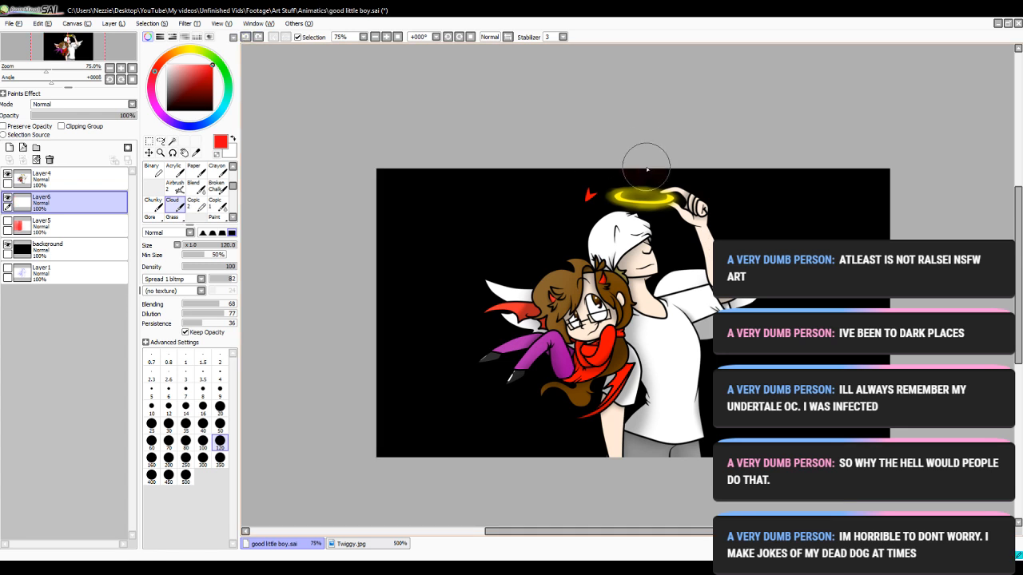
{"action": "mouse_move", "coordinate": [648, 168]}
{"action": "left_mouse_down"}
{"action": "mouse_move", "coordinate": [696, 468]}
{"action": "mouse_move", "coordinate": [757, 326]}
{"action": "left_mouse_up"}
{"action": "mouse_move", "coordinate": [779, 240]}
{"action": "left_mouse_down"}
{"action": "mouse_move", "coordinate": [815, 160]}
{"action": "mouse_move", "coordinate": [890, 119]}
{"action": "mouse_move", "coordinate": [775, 144]}
{"action": "mouse_move", "coordinate": [697, 190]}
{"action": "mouse_move", "coordinate": [675, 233]}
{"action": "left_mouse_up"}
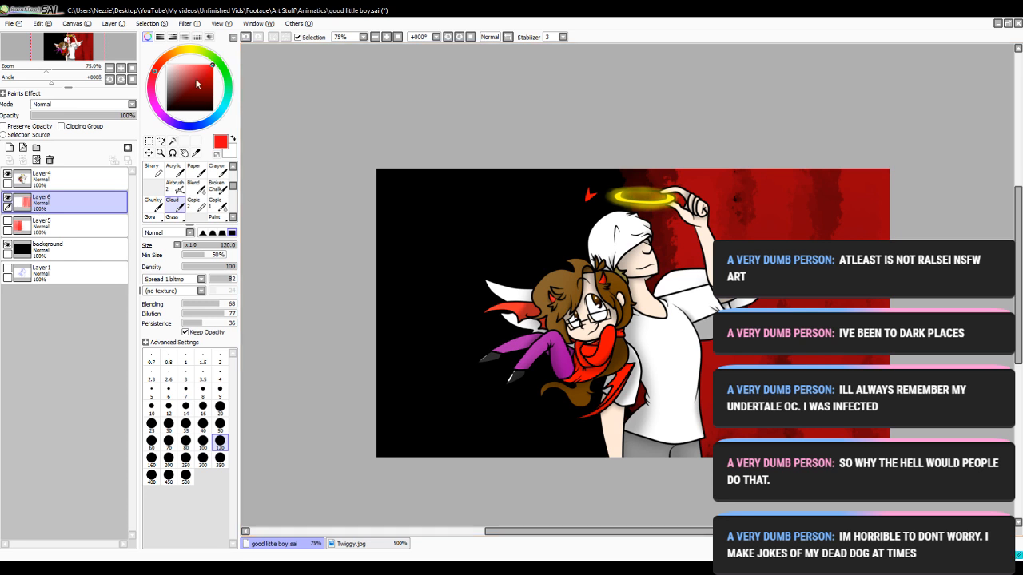
{"action": "left_click", "coordinate": [167, 64]}
{"action": "mouse_move", "coordinate": [596, 172]}
{"action": "left_mouse_down"}
{"action": "mouse_move", "coordinate": [591, 436]}
{"action": "mouse_move", "coordinate": [554, 438]}
{"action": "mouse_move", "coordinate": [511, 184]}
{"action": "mouse_move", "coordinate": [479, 431]}
{"action": "mouse_move", "coordinate": [445, 152]}
{"action": "mouse_move", "coordinate": [380, 167]}
{"action": "mouse_move", "coordinate": [548, 95]}
{"action": "mouse_move", "coordinate": [389, 290]}
{"action": "mouse_move", "coordinate": [429, 234]}
{"action": "left_mouse_up"}
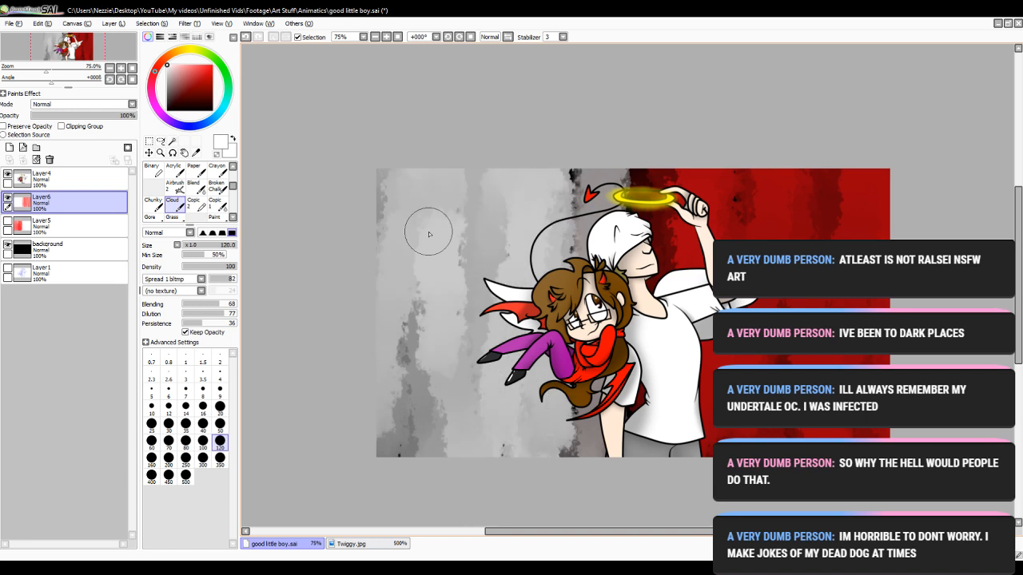
- Compare the Layer5 and Layer6 backdrops by showing each one alone, and delete Layer6 in favour of Layer5
{"action": "left_click", "coordinate": [6, 224]}
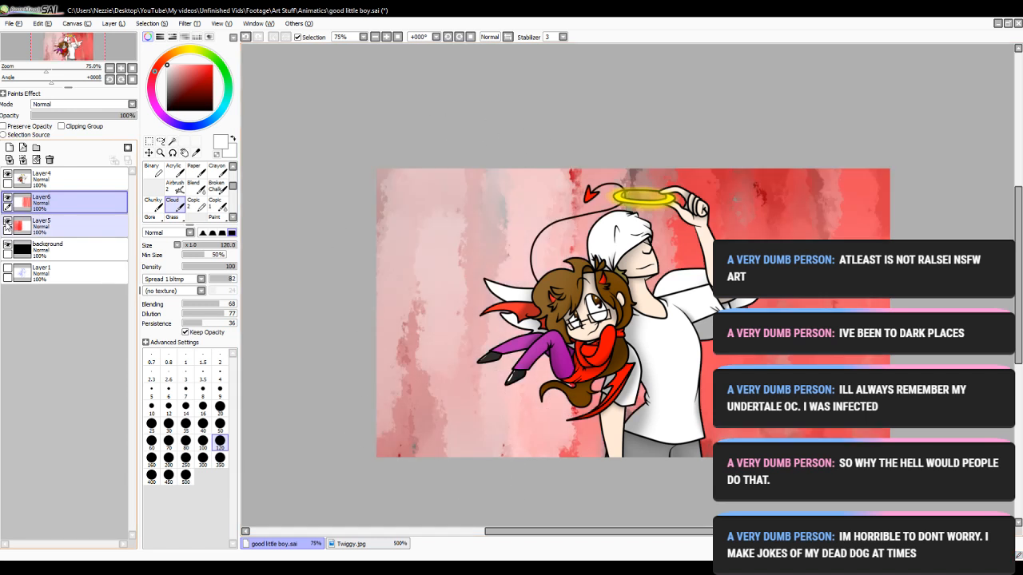
{"action": "left_click", "coordinate": [7, 224]}
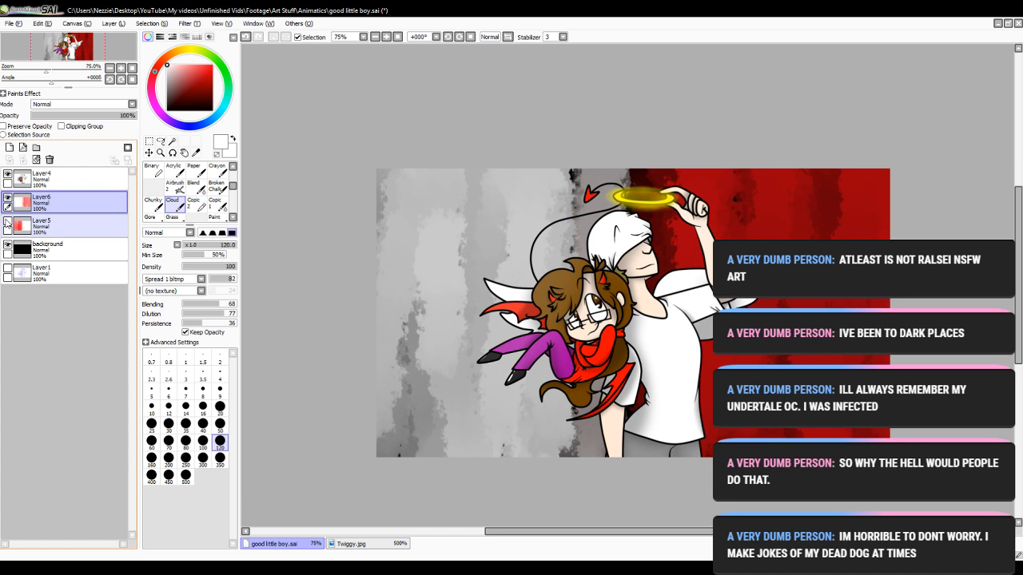
{"action": "left_click", "coordinate": [7, 200]}
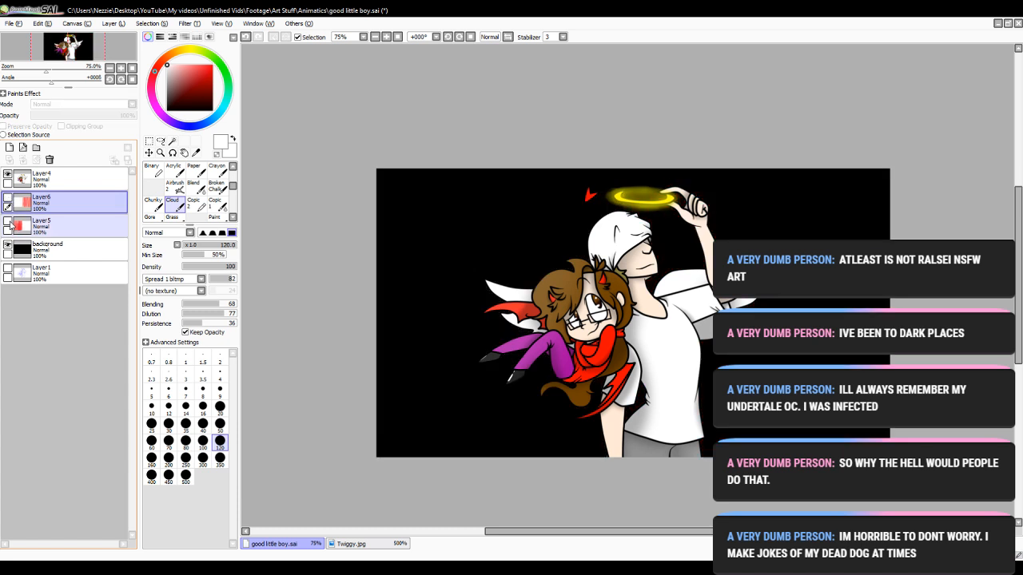
{"action": "left_click", "coordinate": [7, 224]}
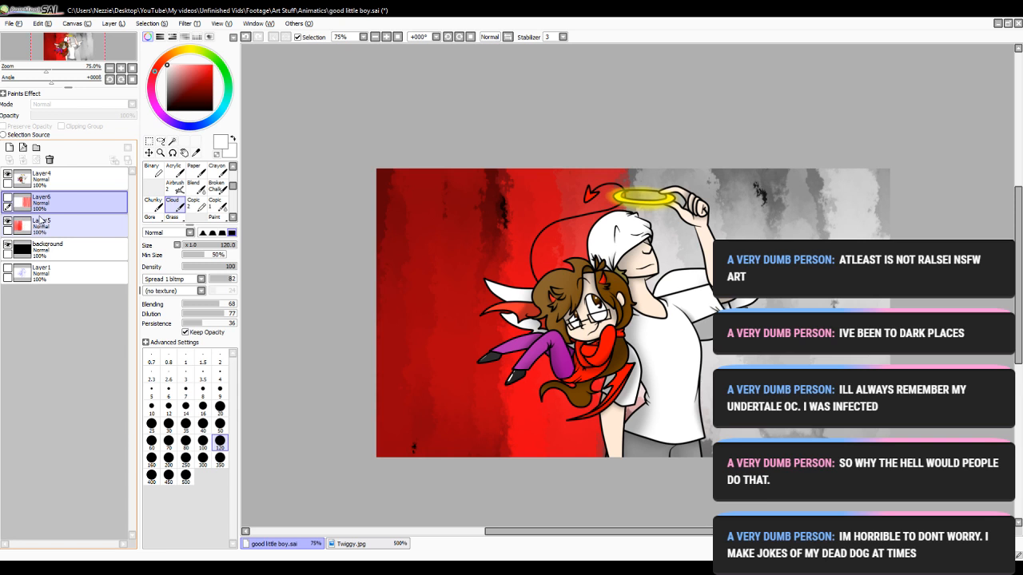
{"action": "left_click", "coordinate": [7, 223]}
{"action": "left_click", "coordinate": [8, 199]}
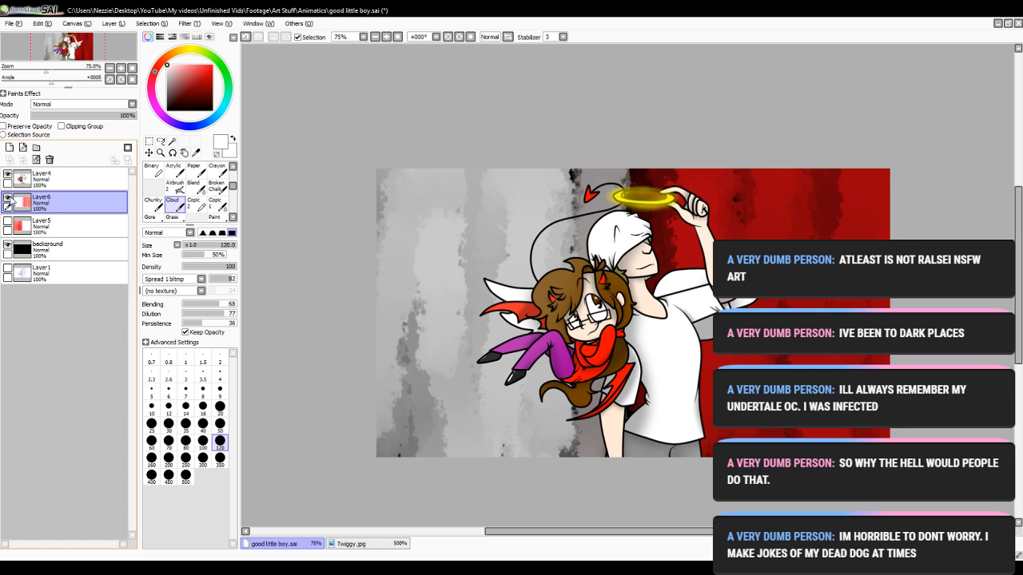
{"action": "left_click", "coordinate": [8, 199]}
{"action": "left_click", "coordinate": [7, 222]}
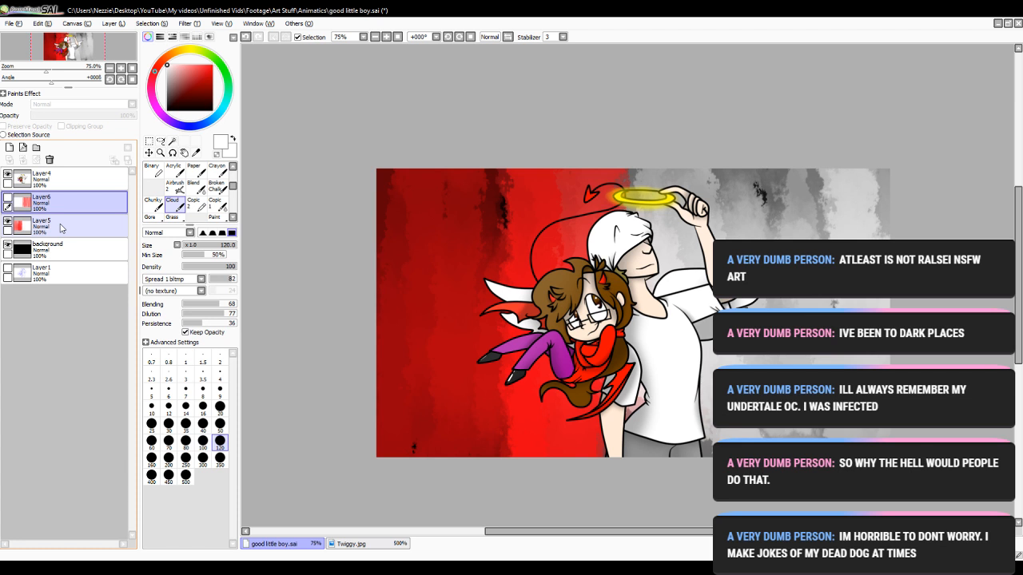
{"action": "left_click", "coordinate": [50, 160]}
- Examine the Layer1 sketch, the black background and the painted layers by toggling their visibility, with only the sketch hidden at the end
{"action": "left_click", "coordinate": [42, 248]}
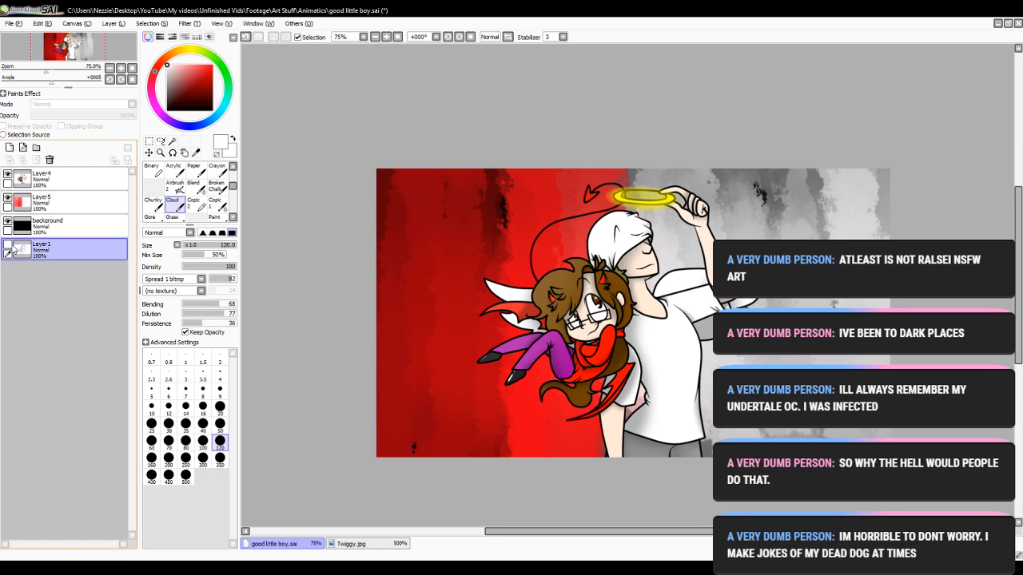
{"action": "left_click", "coordinate": [7, 197]}
{"action": "left_click", "coordinate": [7, 199]}
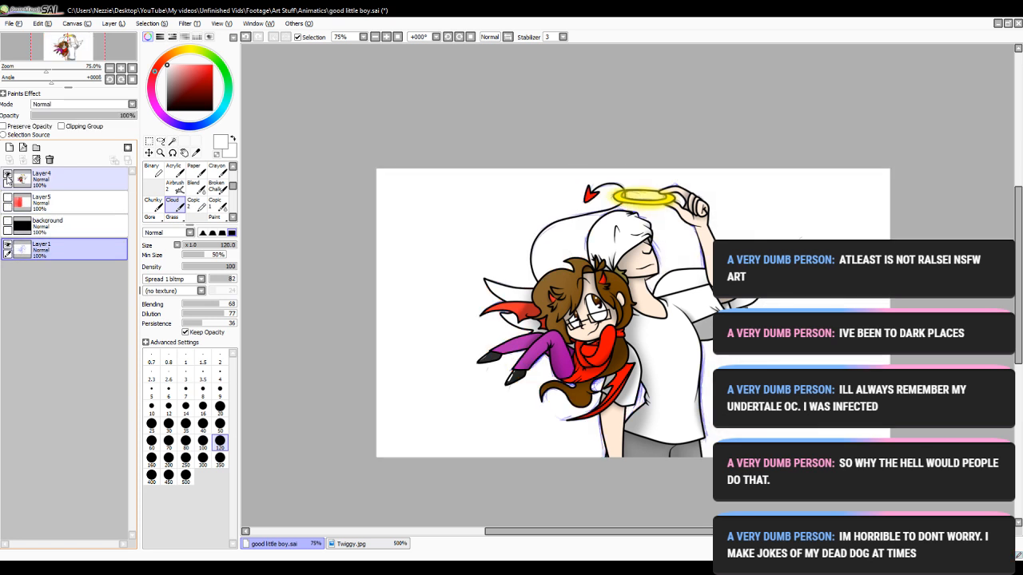
{"action": "left_click", "coordinate": [7, 176]}
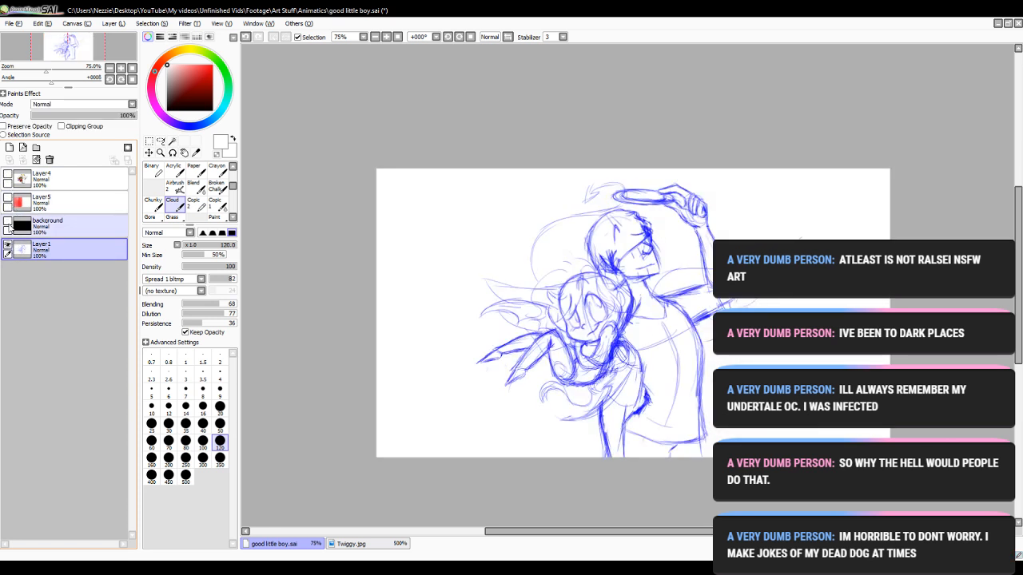
{"action": "left_click", "coordinate": [7, 245]}
{"action": "left_click", "coordinate": [8, 220]}
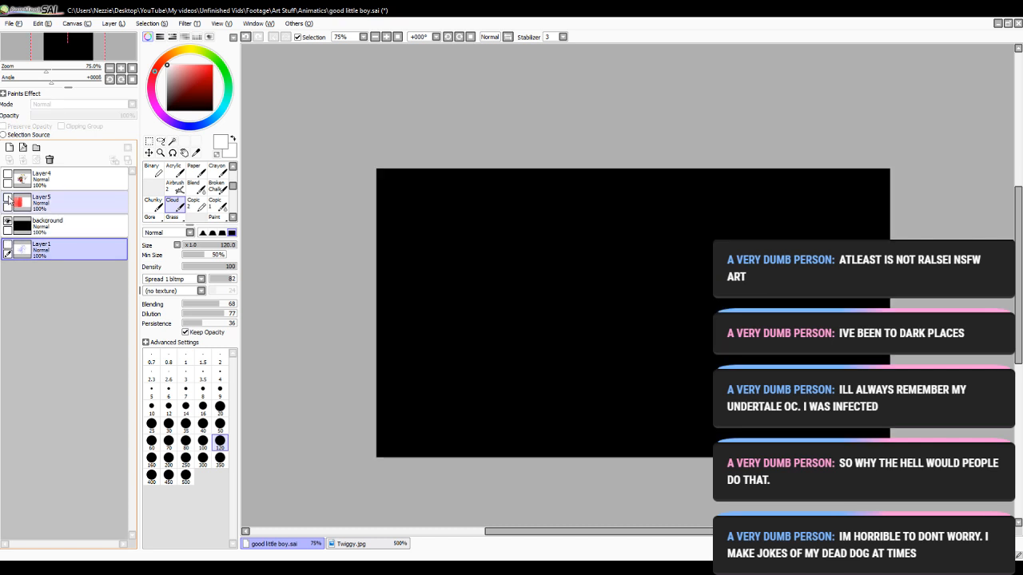
{"action": "left_click", "coordinate": [8, 198]}
{"action": "left_click", "coordinate": [8, 175]}
- Merge the characters on Layer4 and the Layer5 backdrop down into the background layer
{"action": "left_click", "coordinate": [43, 185]}
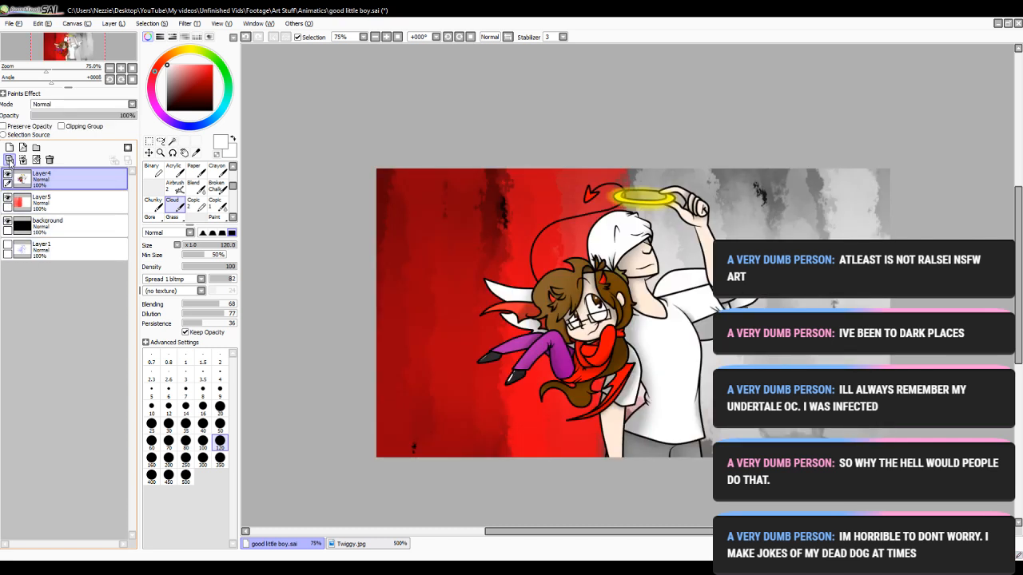
{"action": "left_click", "coordinate": [9, 159]}
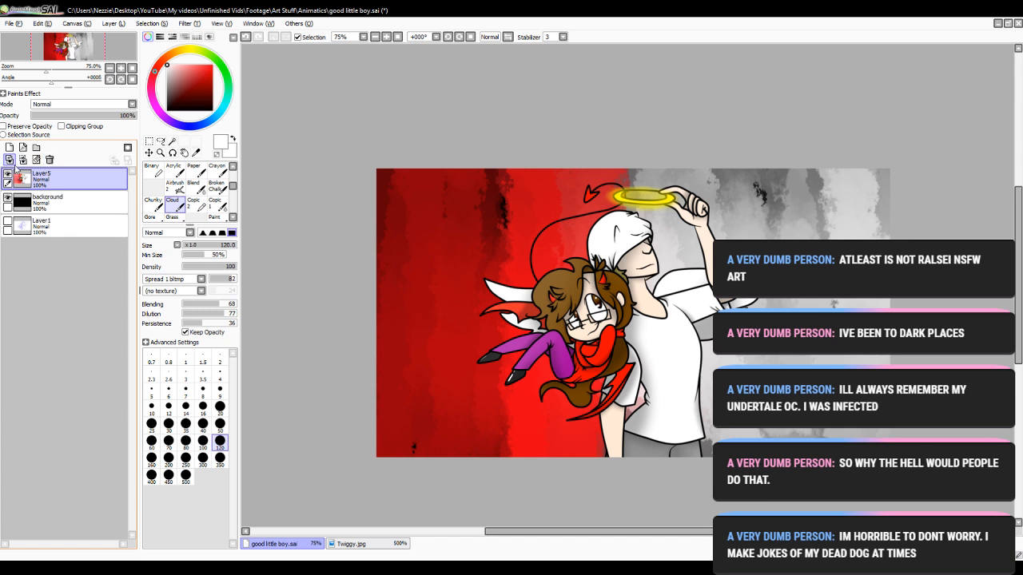
{"action": "left_click", "coordinate": [50, 160]}
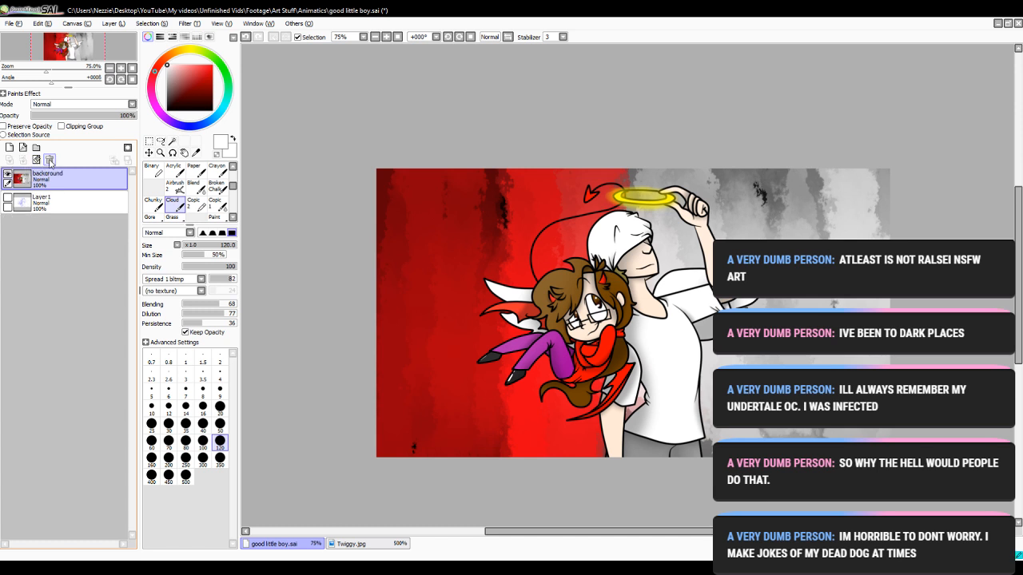
- Compare the finished illustration with the blue Layer1 sketch by repeatedly hiding and showing the merged background layer
{"action": "left_click", "coordinate": [7, 174]}
{"action": "left_click", "coordinate": [8, 197]}
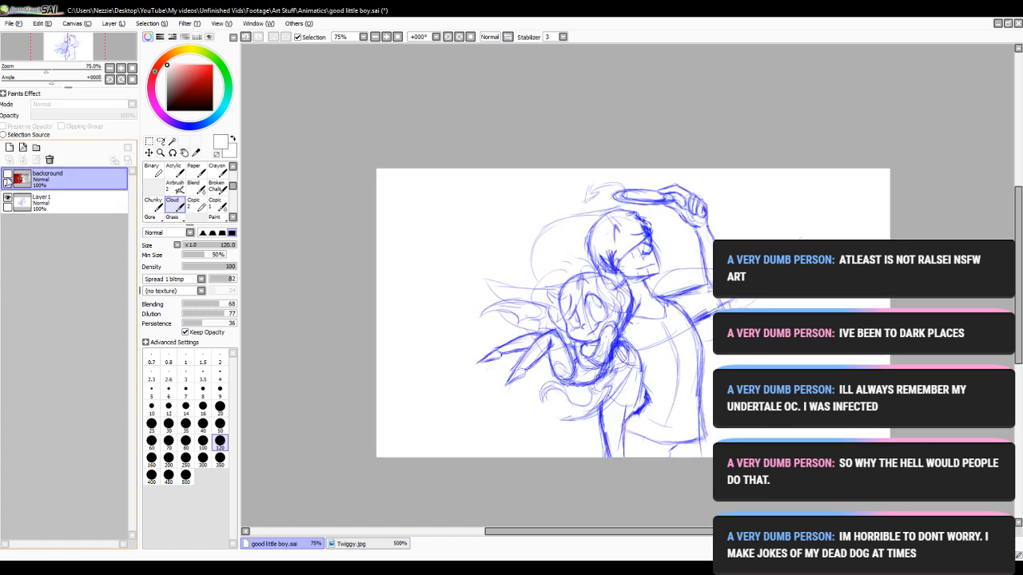
{"action": "left_click", "coordinate": [7, 175]}
{"action": "left_click", "coordinate": [7, 175]}
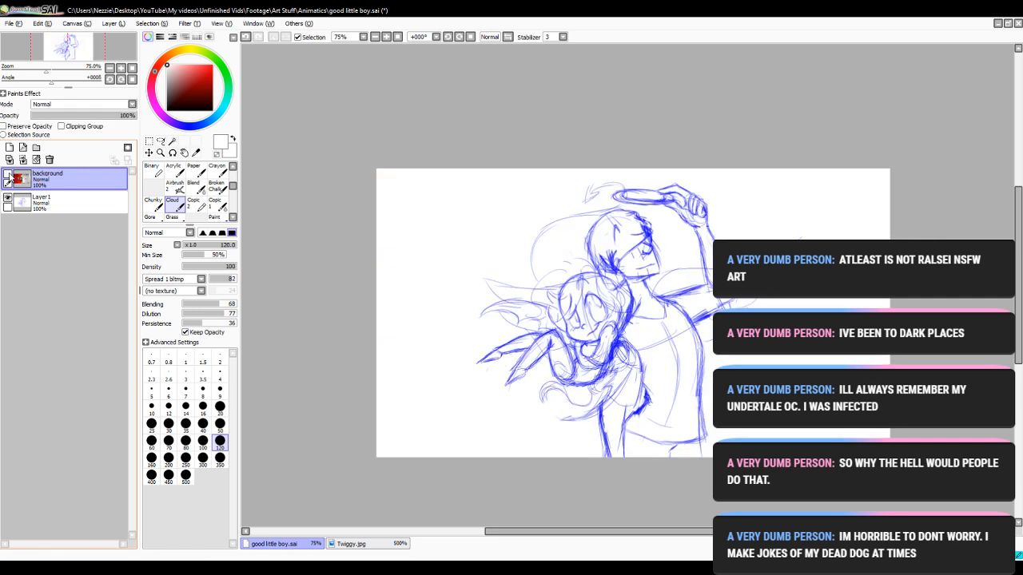
{"action": "left_click", "coordinate": [7, 175]}
{"action": "left_click", "coordinate": [7, 175]}
{"action": "left_click", "coordinate": [7, 175]}
{"action": "left_click", "coordinate": [7, 175]}
{"action": "left_click", "coordinate": [7, 175]}
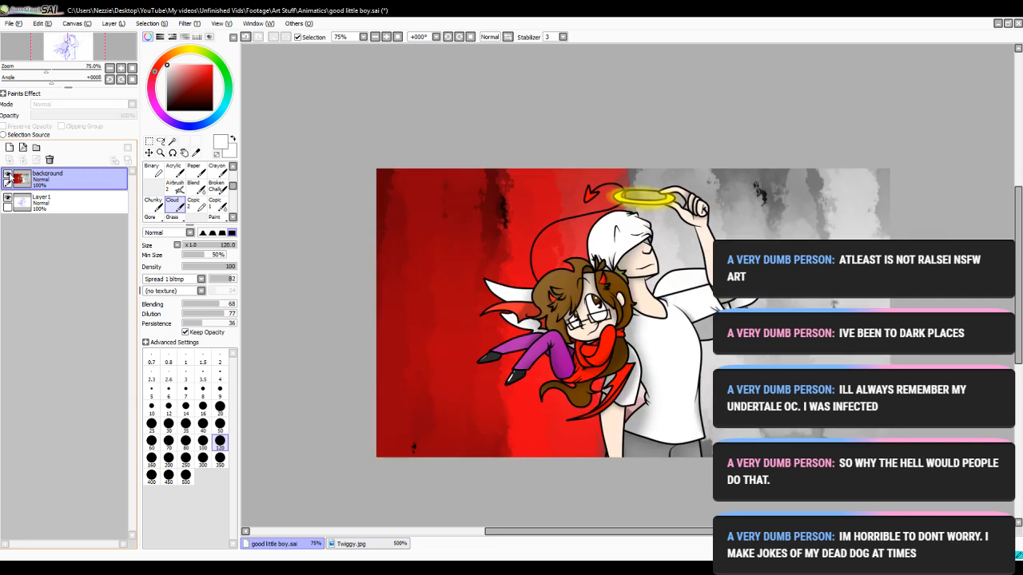
{"action": "left_click", "coordinate": [7, 175]}
{"action": "left_click", "coordinate": [8, 175]}
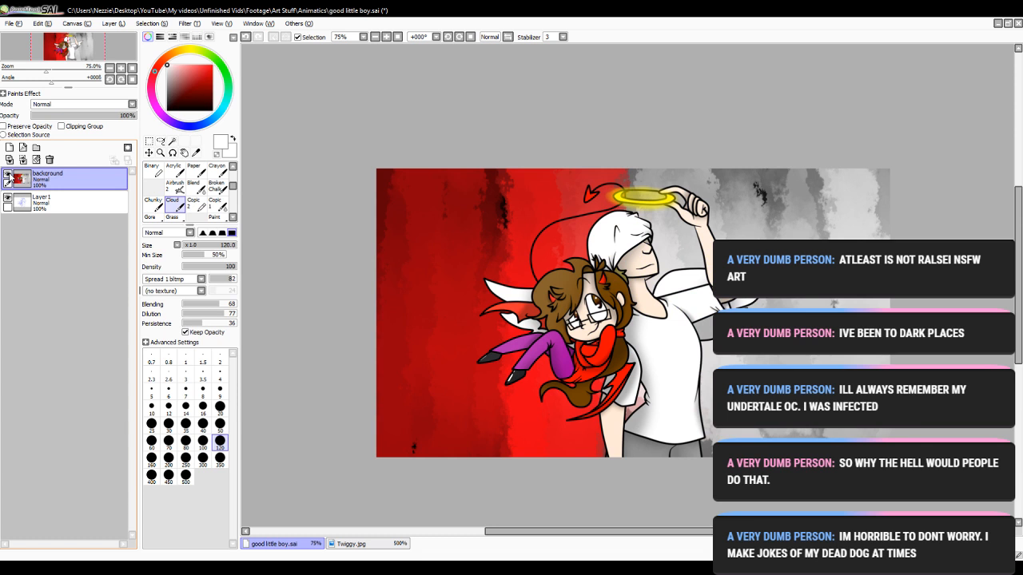
- Delete the Layer1 sketch and save the flattened illustration as good little boy.jpg
{"action": "left_click", "coordinate": [71, 209]}
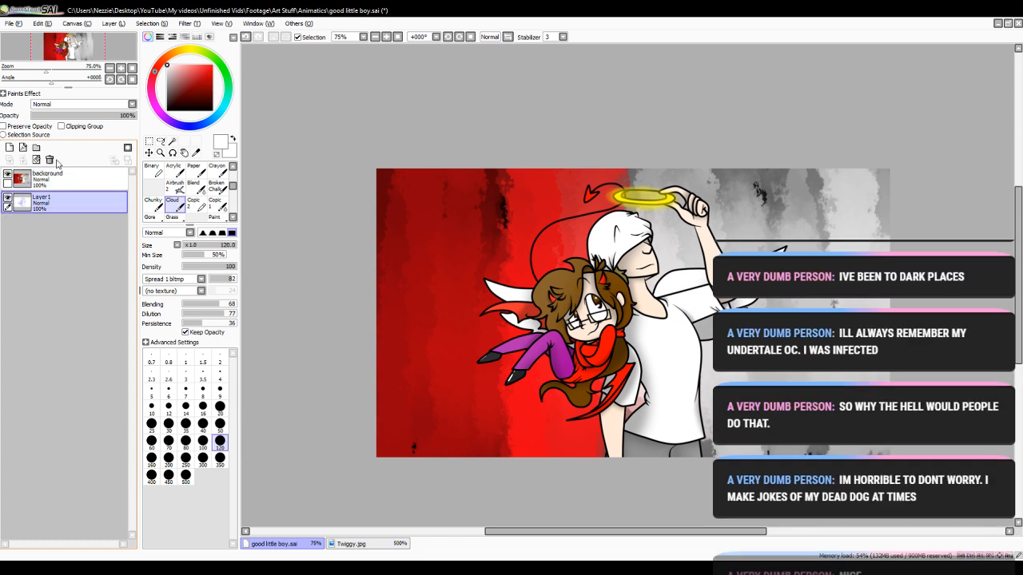
{"action": "left_click", "coordinate": [50, 160]}
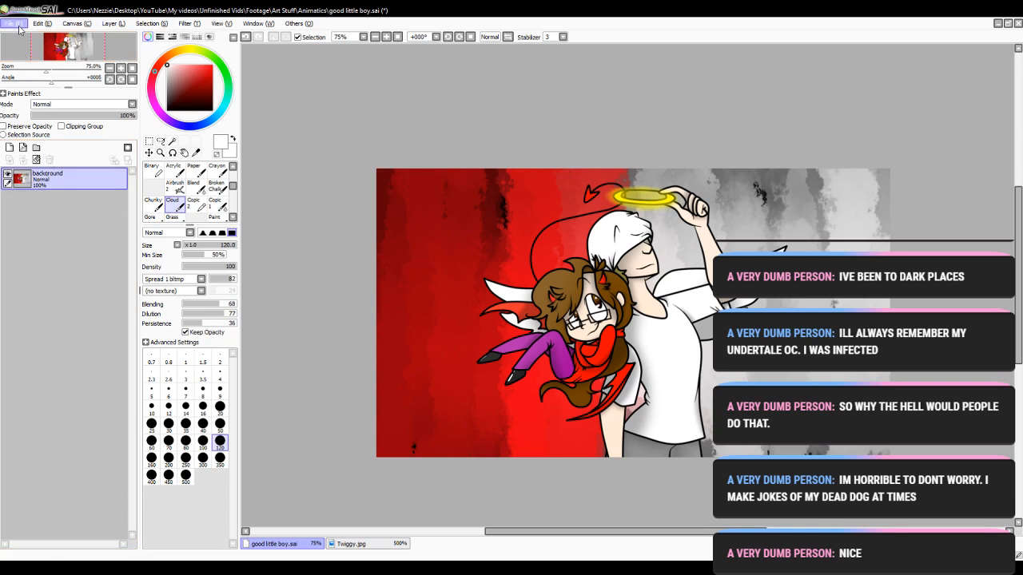
{"action": "left_click", "coordinate": [33, 98]}
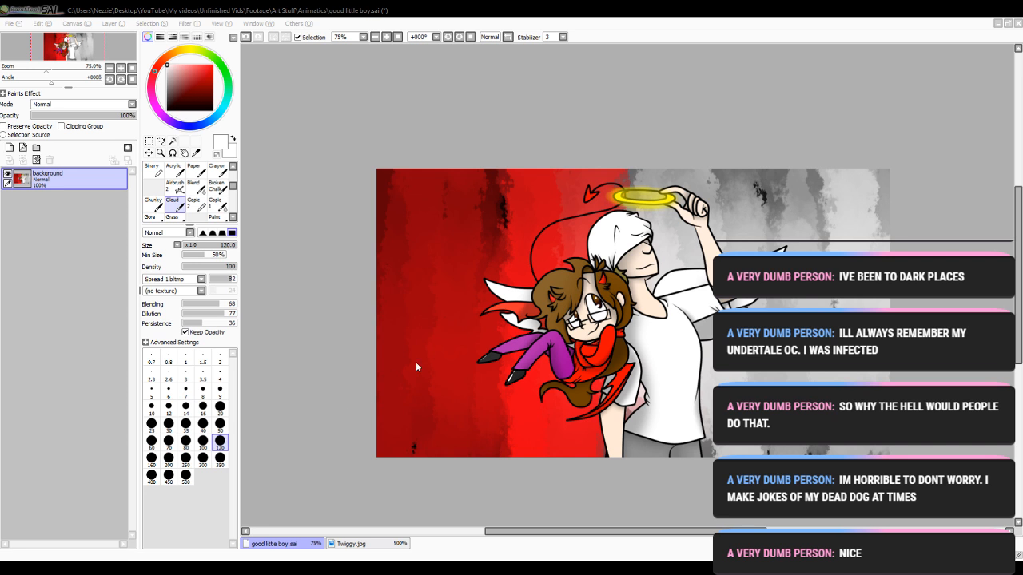
{"action": "left_click", "coordinate": [678, 407]}
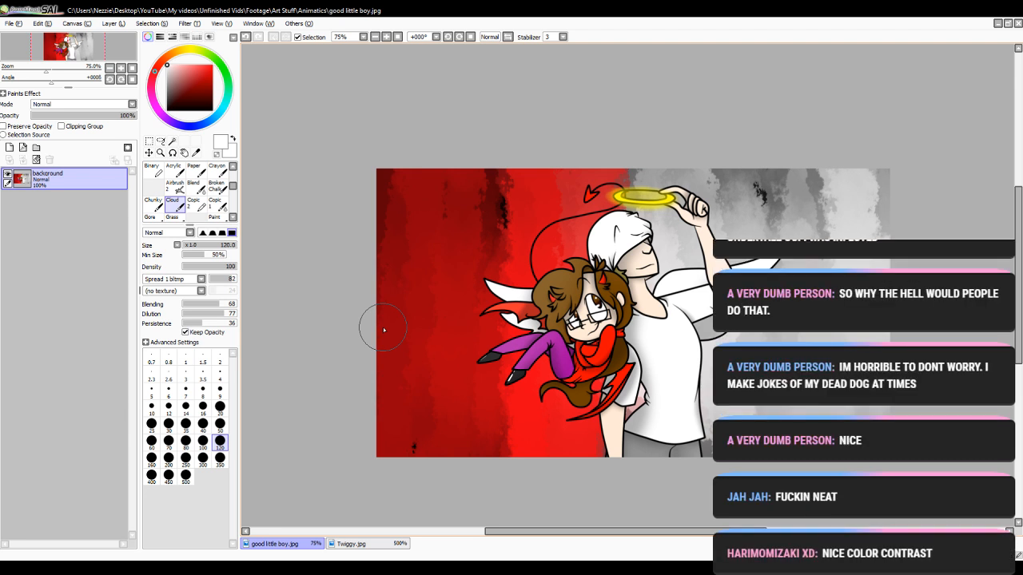
- Bring up the Twiggy.jpg reference image and close it
{"action": "left_click", "coordinate": [354, 543]}
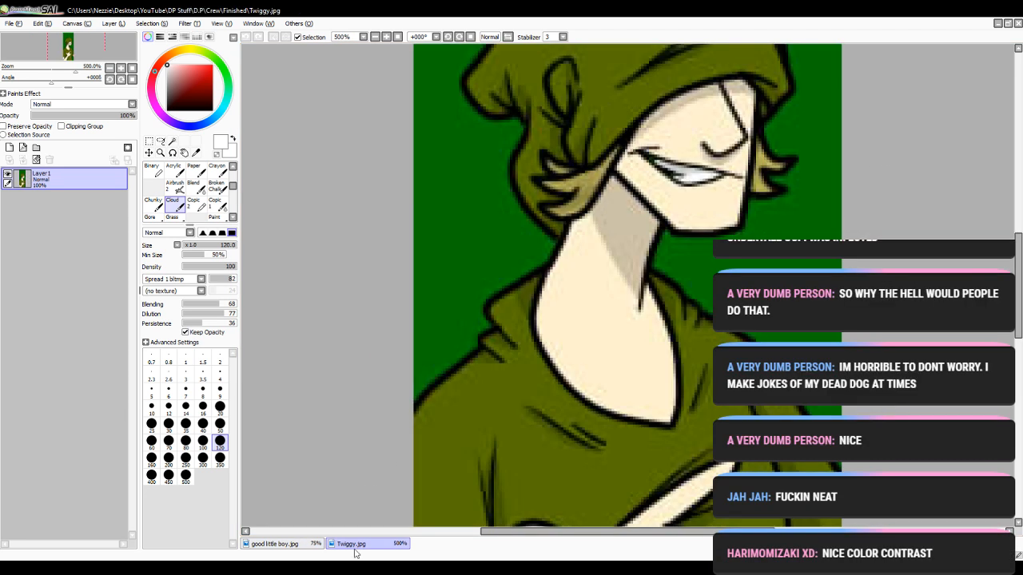
{"action": "left_click", "coordinate": [38, 187]}
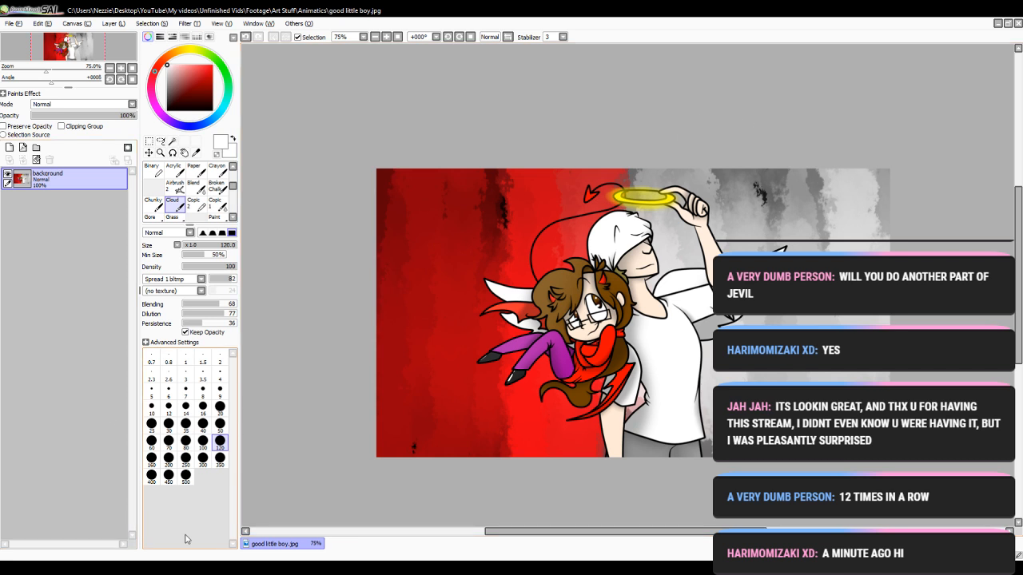
{"action": "left_click", "coordinate": [168, 568]}
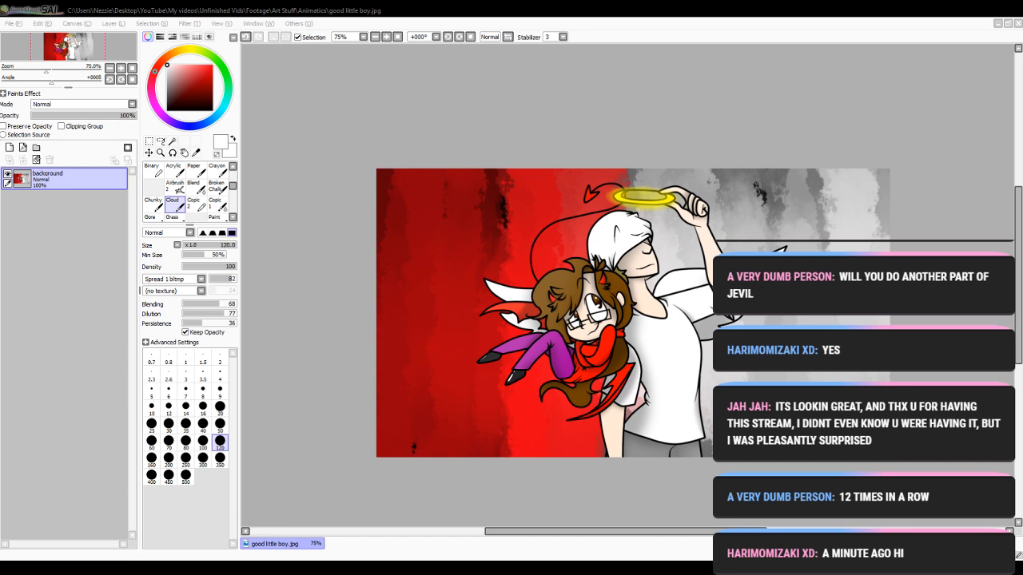